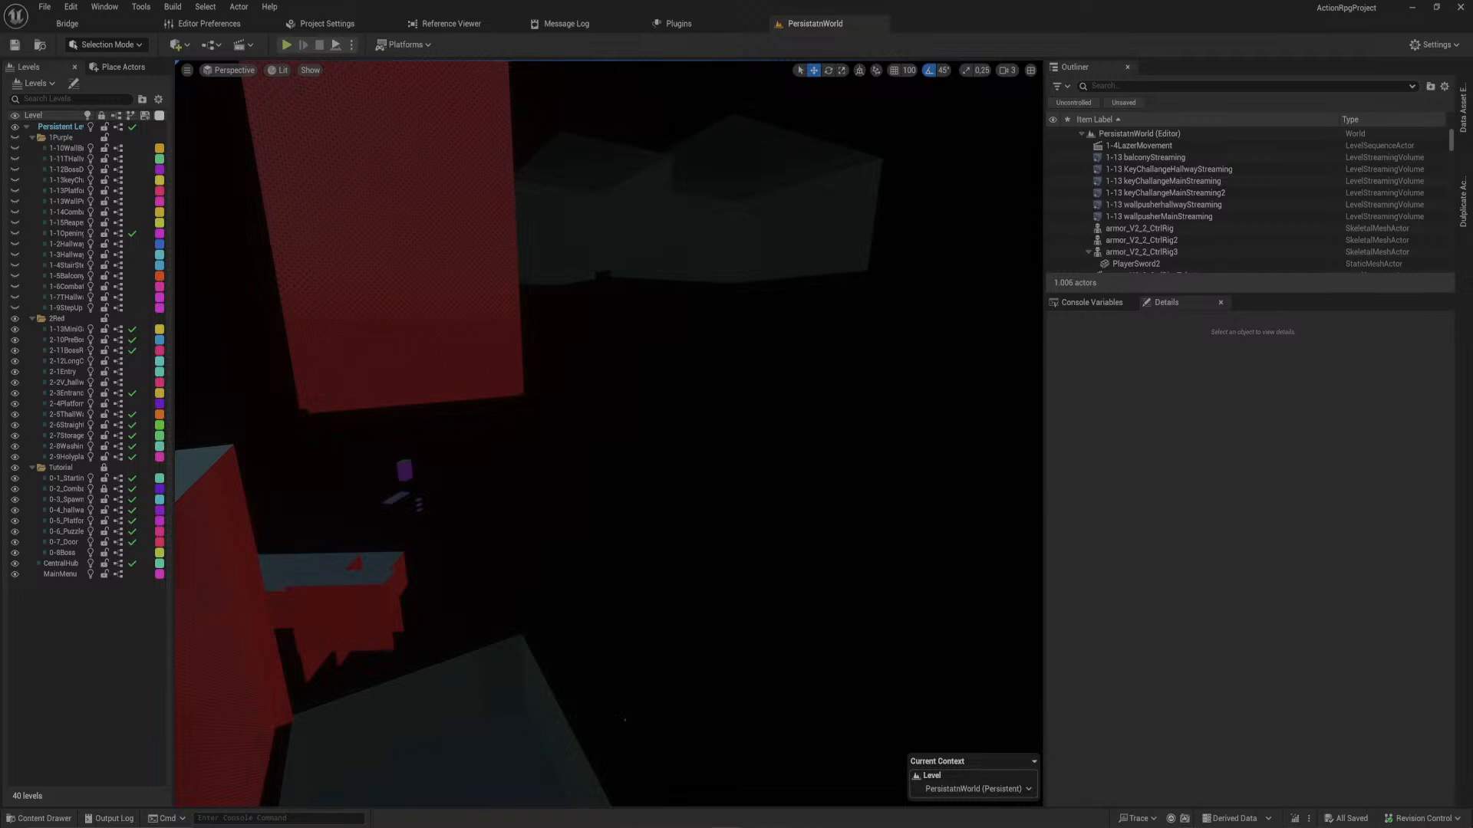
# - Examine the red section's blockout rooms from outside and follow the route into the large grid-walled hall
pyautogui.moveTo(502, 561)
pyautogui.mouseDown(button='right')
pyautogui.moveTo(721, 437)
pyautogui.moveTo(691, 461)
pyautogui.moveTo(602, 636)
pyautogui.moveTo(505, 561)
pyautogui.mouseUp(button='right')
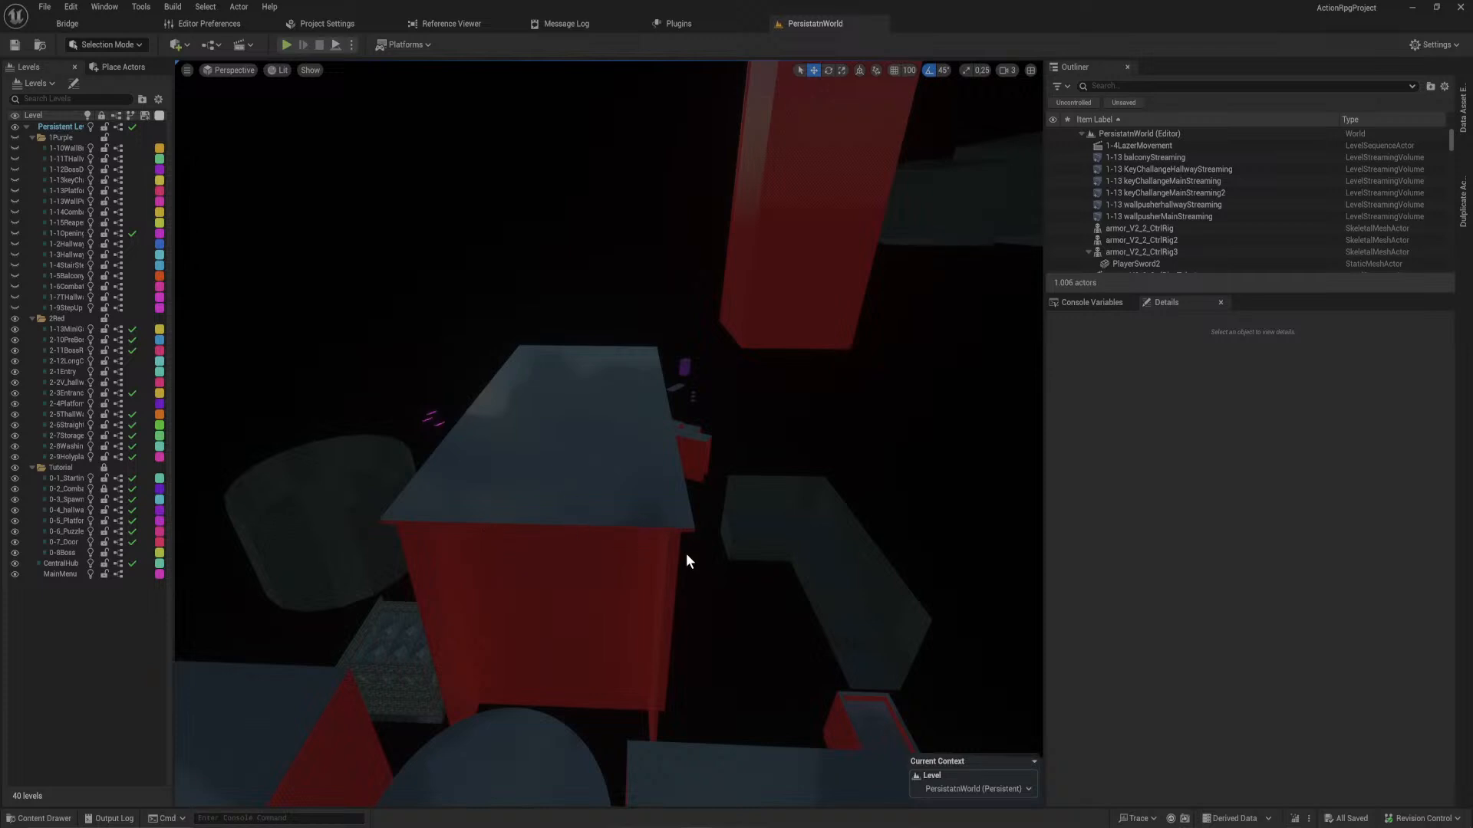
pyautogui.moveTo(687, 503); pyautogui.dragTo(767, 530, button='right')
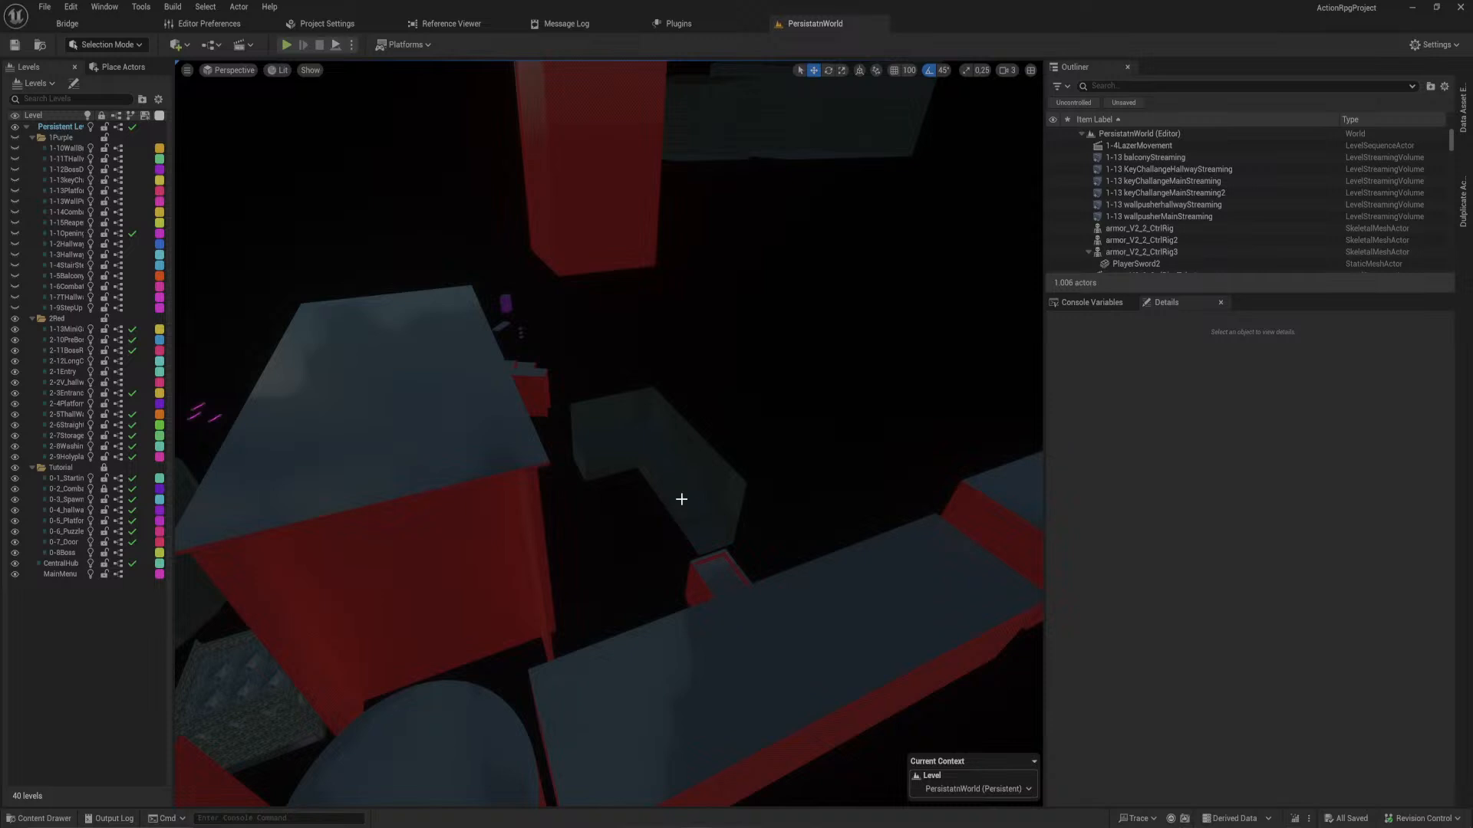
pyautogui.moveTo(707, 513); pyautogui.dragTo(732, 537, button='right')
pyautogui.press('w')
pyautogui.click(722, 474)
pyautogui.press('w')
pyautogui.moveTo(722, 474); pyautogui.dragTo(781, 479, button='right')
pyautogui.press('w')
pyautogui.moveTo(615, 388); pyautogui.dragTo(652, 424, button='right')
pyautogui.press('w')
pyautogui.press('s')
pyautogui.moveTo(542, 424); pyautogui.dragTo(660, 407, button='right')
pyautogui.press('w')
pyautogui.press('s')
pyautogui.press('w')
pyautogui.press('w')
pyautogui.press('s')
pyautogui.moveTo(568, 463); pyautogui.dragTo(675, 342, button='right')
pyautogui.press('w')
pyautogui.press('w')
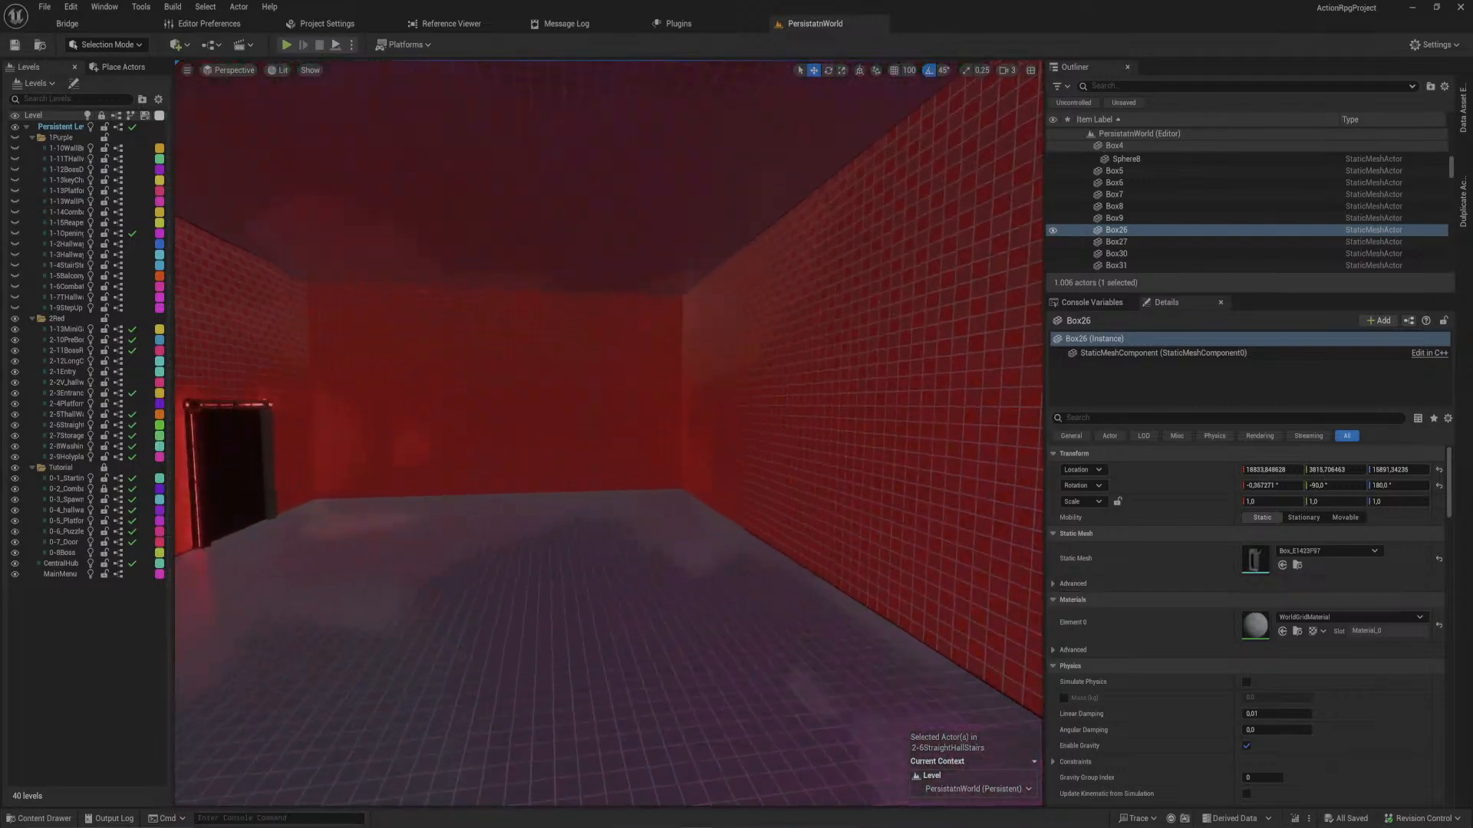
# - Examine the hall's floor and outer walls, and the short corridor protruding toward the Box26 mesh
pyautogui.press('w')
pyautogui.moveTo(610, 429); pyautogui.dragTo(790, 460, button='right')
pyautogui.moveTo(652, 264); pyautogui.dragTo(647, 335, button='right')
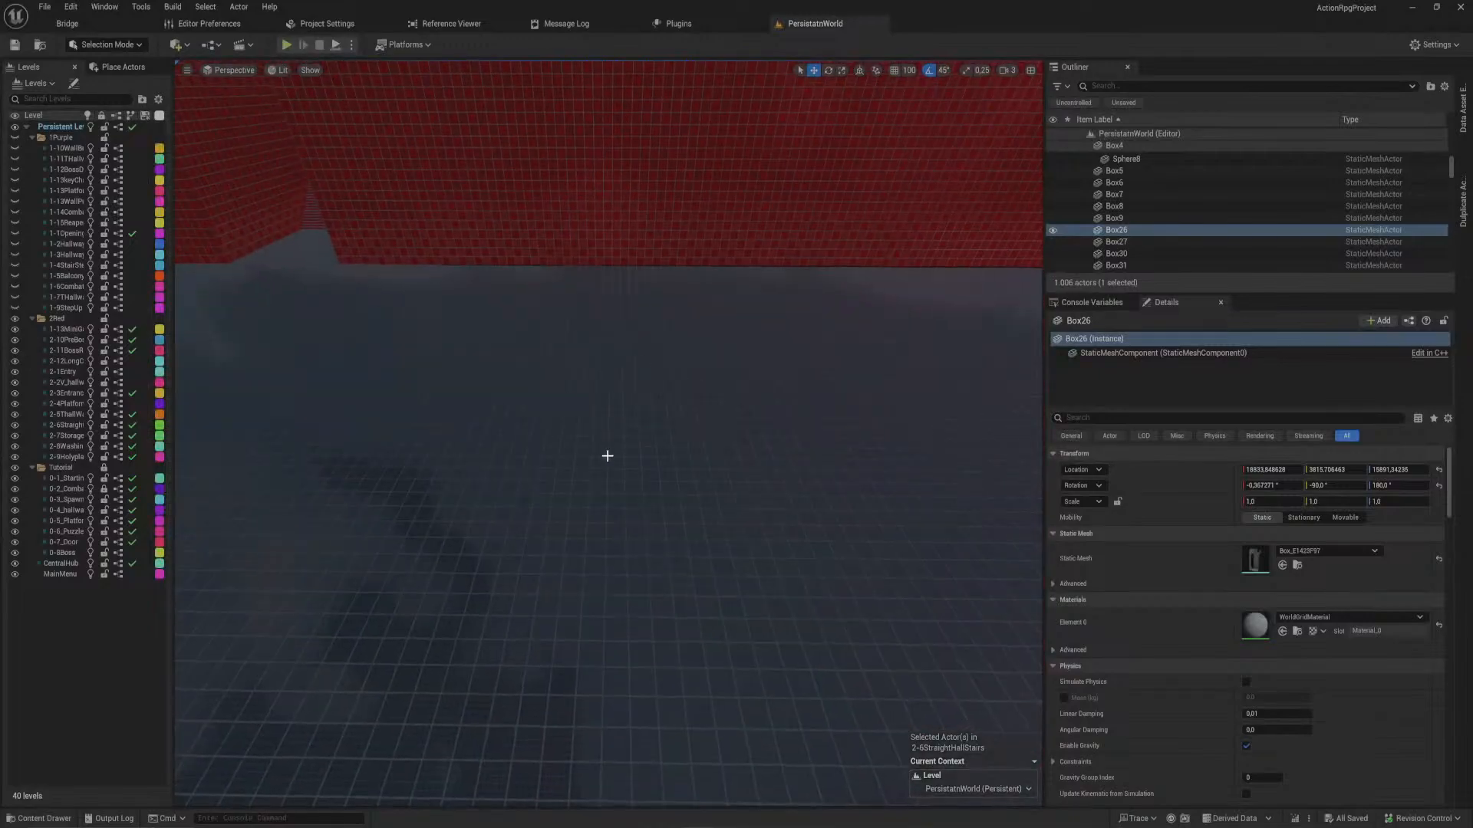
pyautogui.moveTo(605, 453); pyautogui.dragTo(725, 425, button='right')
pyautogui.press('w')
pyautogui.press('w')
pyautogui.press('s')
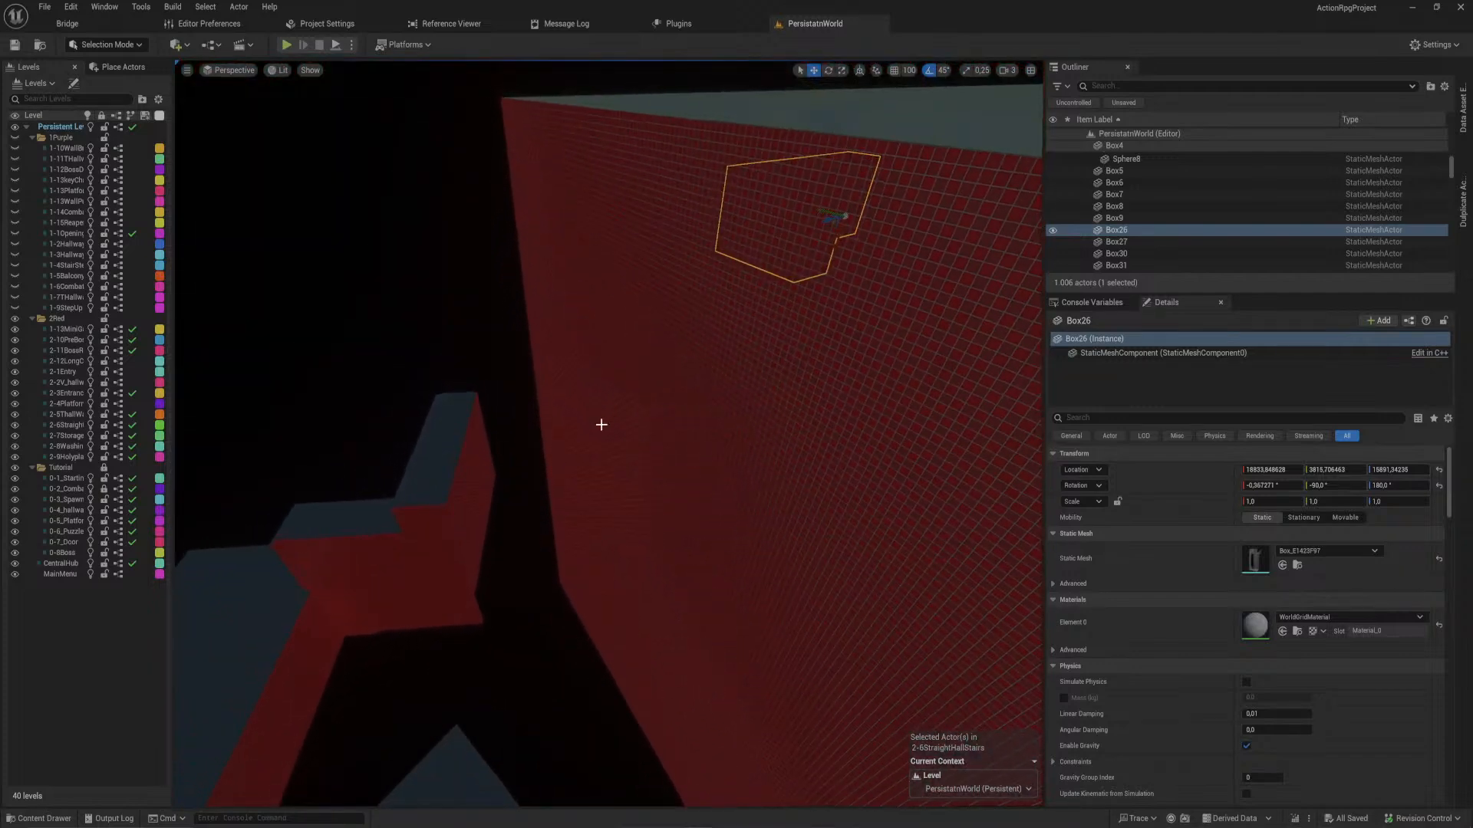
pyautogui.moveTo(654, 503)
pyautogui.mouseDown(button='right')
pyautogui.moveTo(659, 390)
pyautogui.moveTo(671, 477)
pyautogui.moveTo(649, 495)
pyautogui.mouseUp(button='right')
pyautogui.press('w')
pyautogui.press('w')
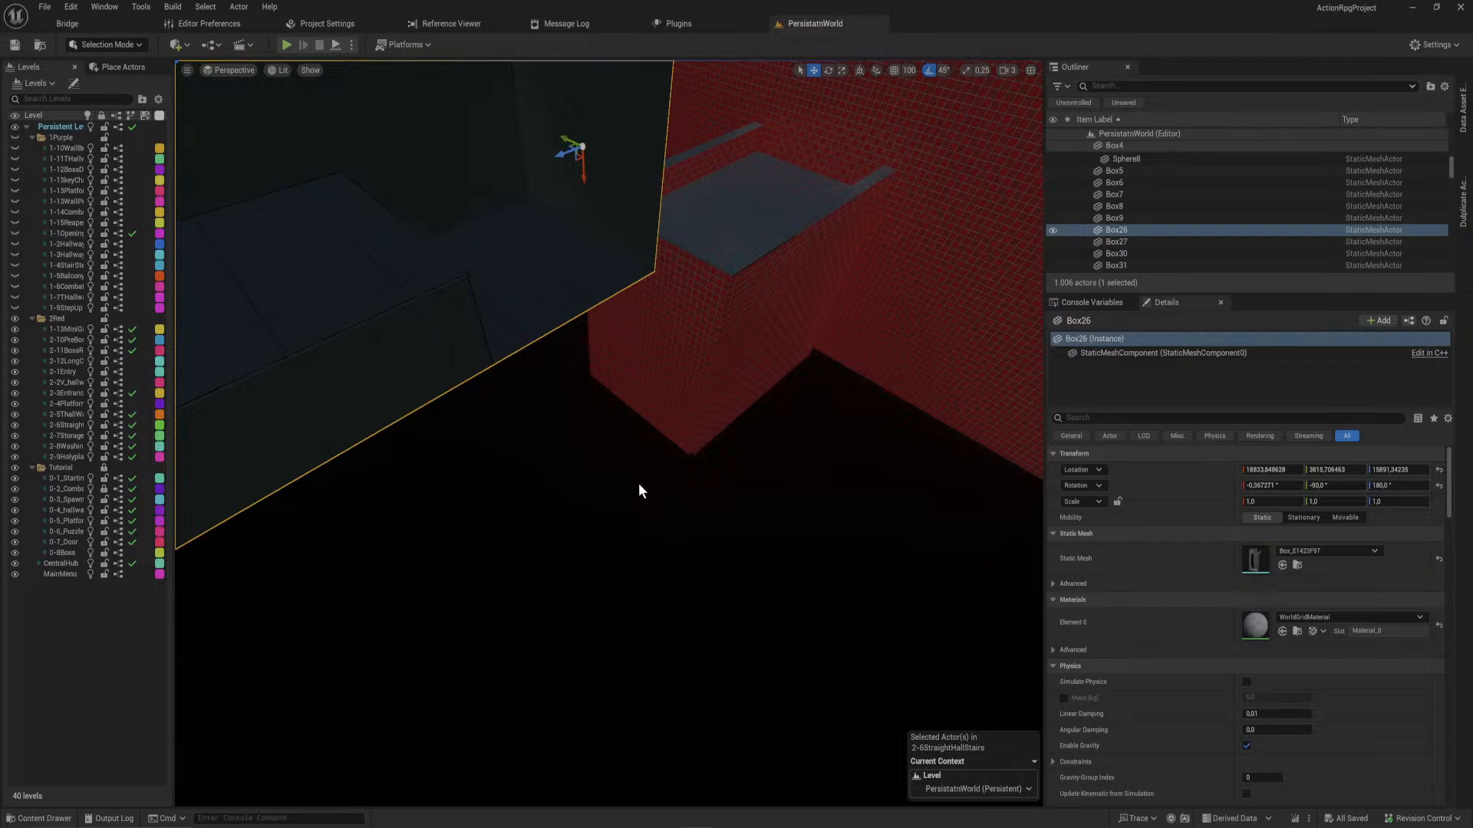
# - Make 2-6StraightHallStairs the current level for new actors
pyautogui.moveTo(700, 579); pyautogui.dragTo(660, 594, button='right')
pyautogui.press('w')
pyautogui.press('w')
pyautogui.press('s')
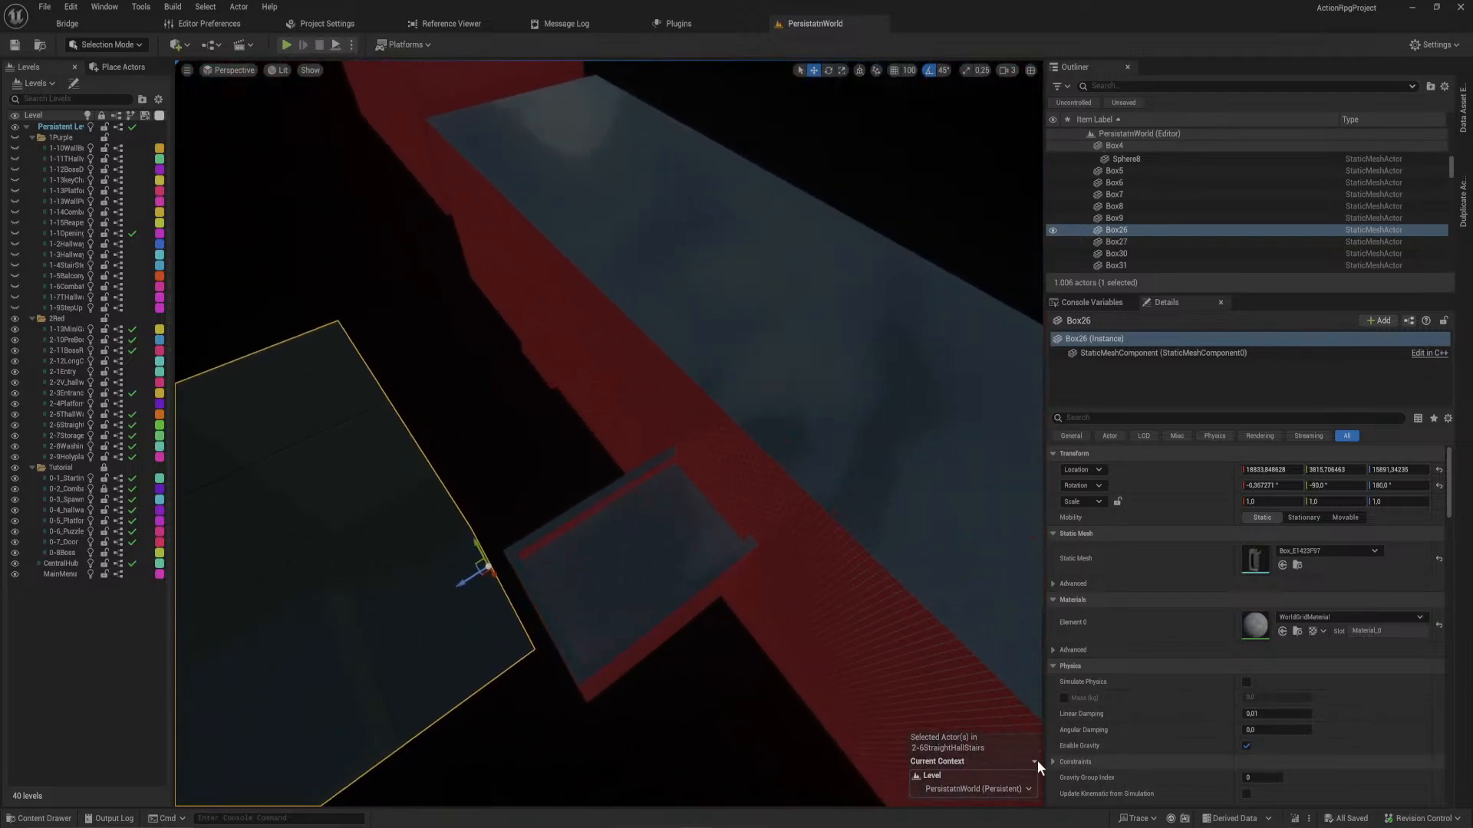
pyautogui.click(997, 790)
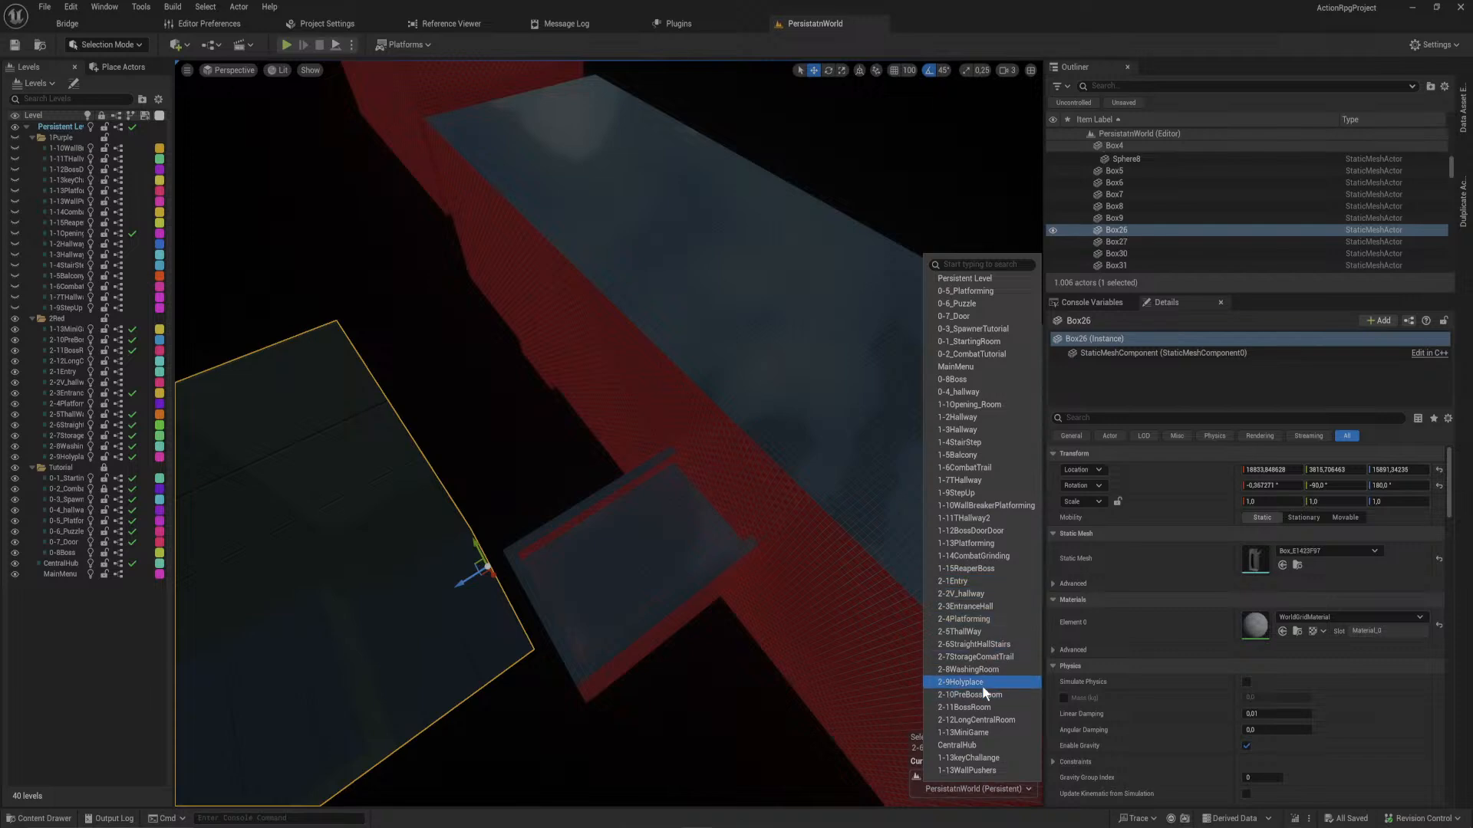
pyautogui.click(986, 645)
# - Duplicate the short corridor's floor block and, with 100-unit grid snapping, move the copy outward and down to about X 16664, Z 13700
pyautogui.press('w')
pyautogui.moveTo(559, 475); pyautogui.dragTo(582, 452, button='right')
pyautogui.press('s')
pyautogui.moveTo(717, 469)
pyautogui.mouseDown(button='right')
pyautogui.moveTo(675, 506)
pyautogui.moveTo(729, 476)
pyautogui.moveTo(717, 468)
pyautogui.mouseUp(button='right')
pyautogui.click(717, 468)
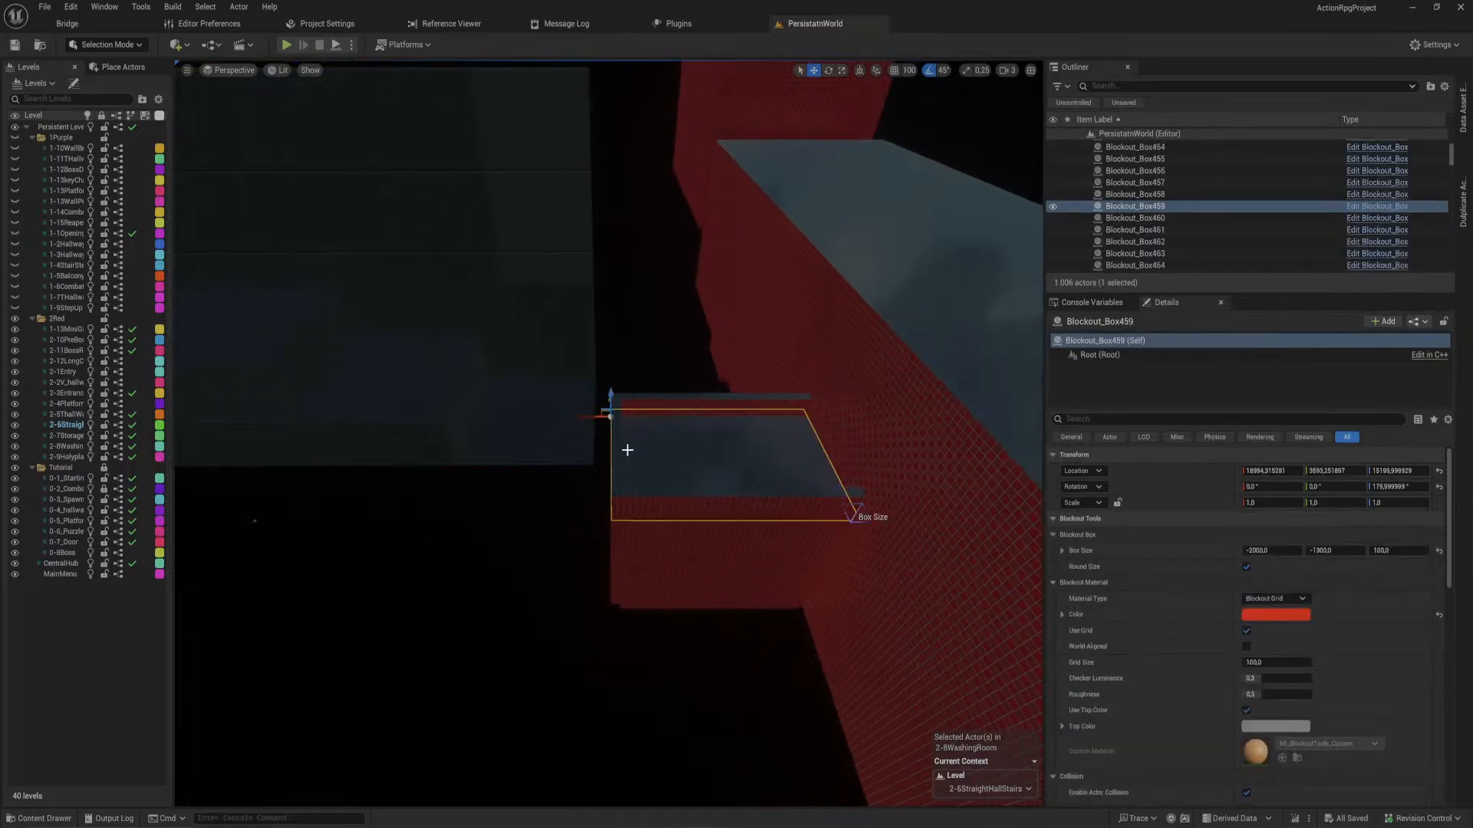
pyautogui.keyDown('alt'); pyautogui.moveTo(592, 413); pyautogui.dragTo(414, 487); pyautogui.keyUp('alt')
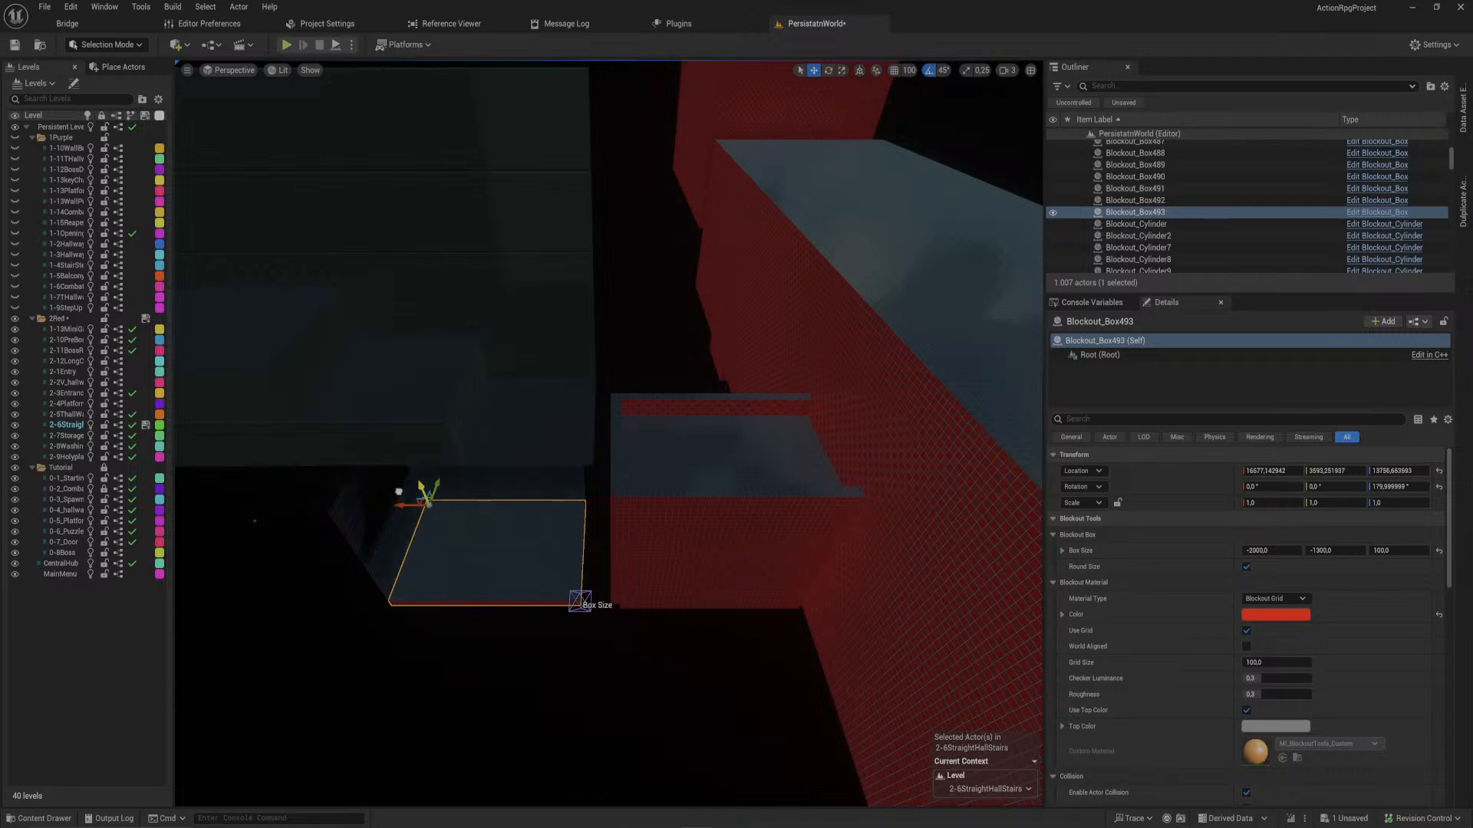
pyautogui.hotkey('ctrl', 'z')
pyautogui.hotkey('ctrl', 'z')
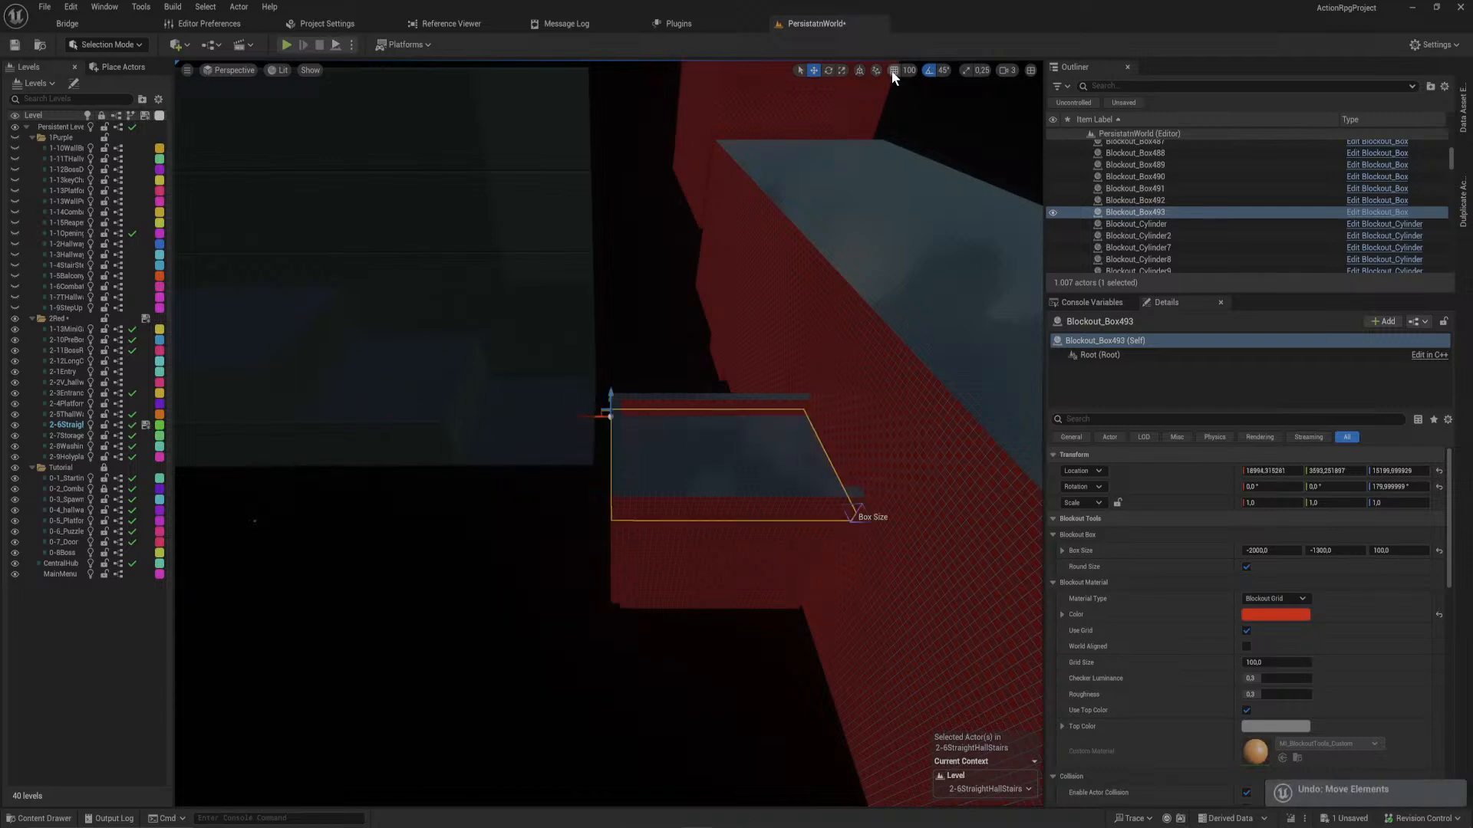
pyautogui.moveTo(593, 416); pyautogui.dragTo(395, 500)
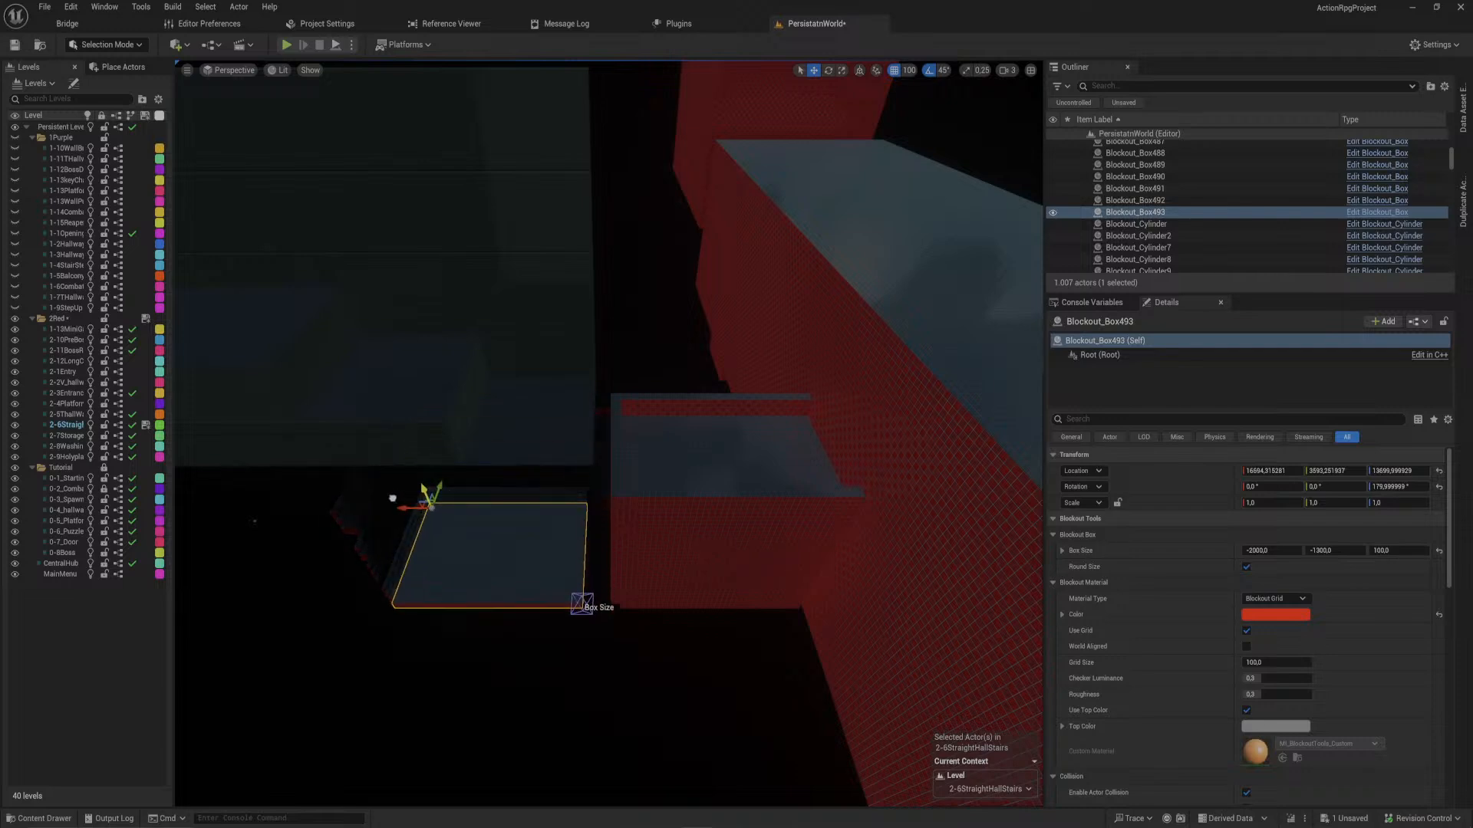
# - Delete the large Box26 mesh above the new floor slab and select the slab
pyautogui.click(462, 362)
pyautogui.press('Delete')
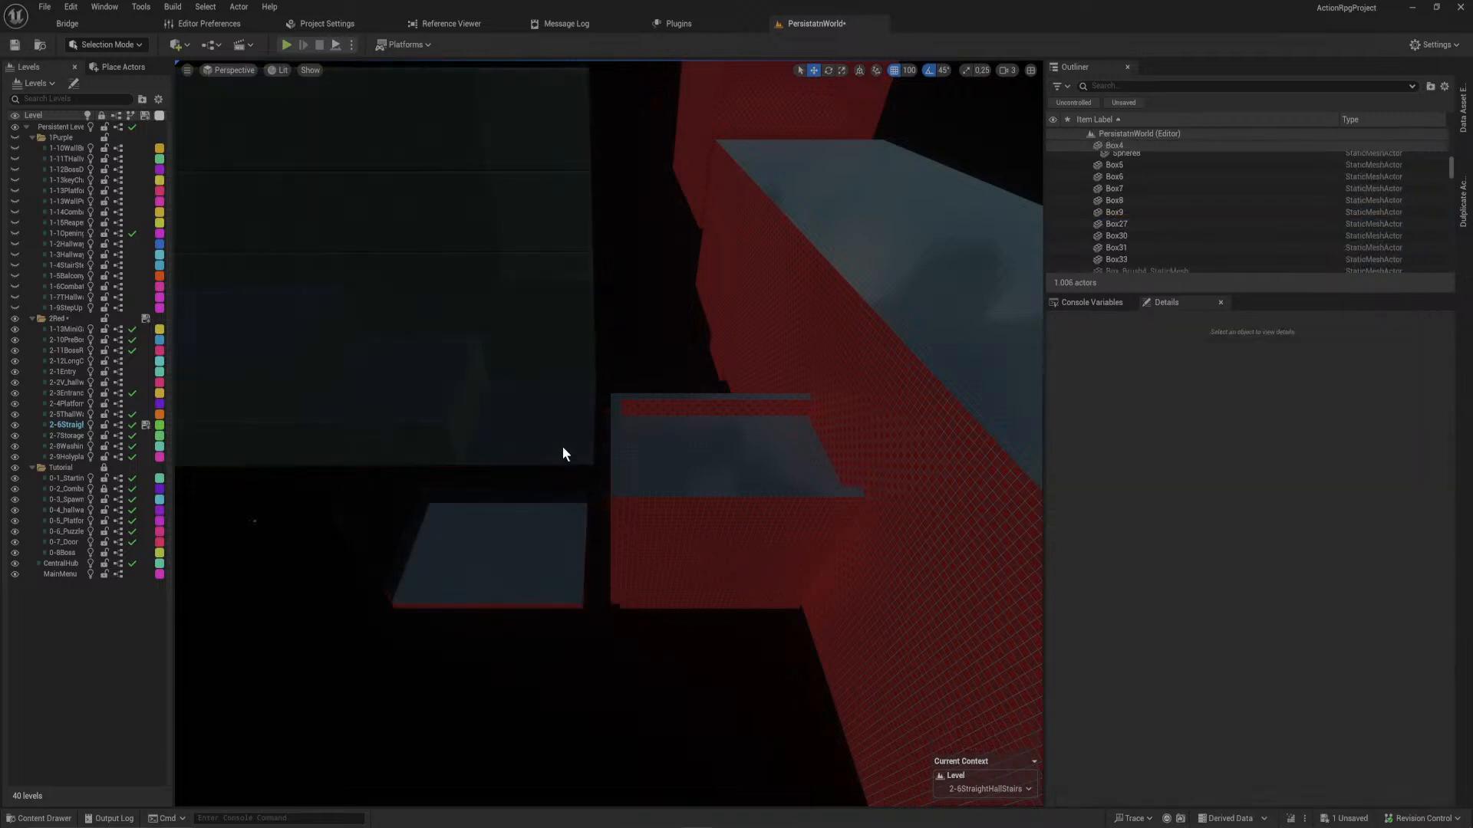
pyautogui.click(559, 516)
# - Enlarge the new floor slab with its Box Size handle to 3300 by 2800 units
pyautogui.press('f')
pyautogui.moveTo(560, 519); pyautogui.dragTo(759, 508, button='right')
pyautogui.press('s')
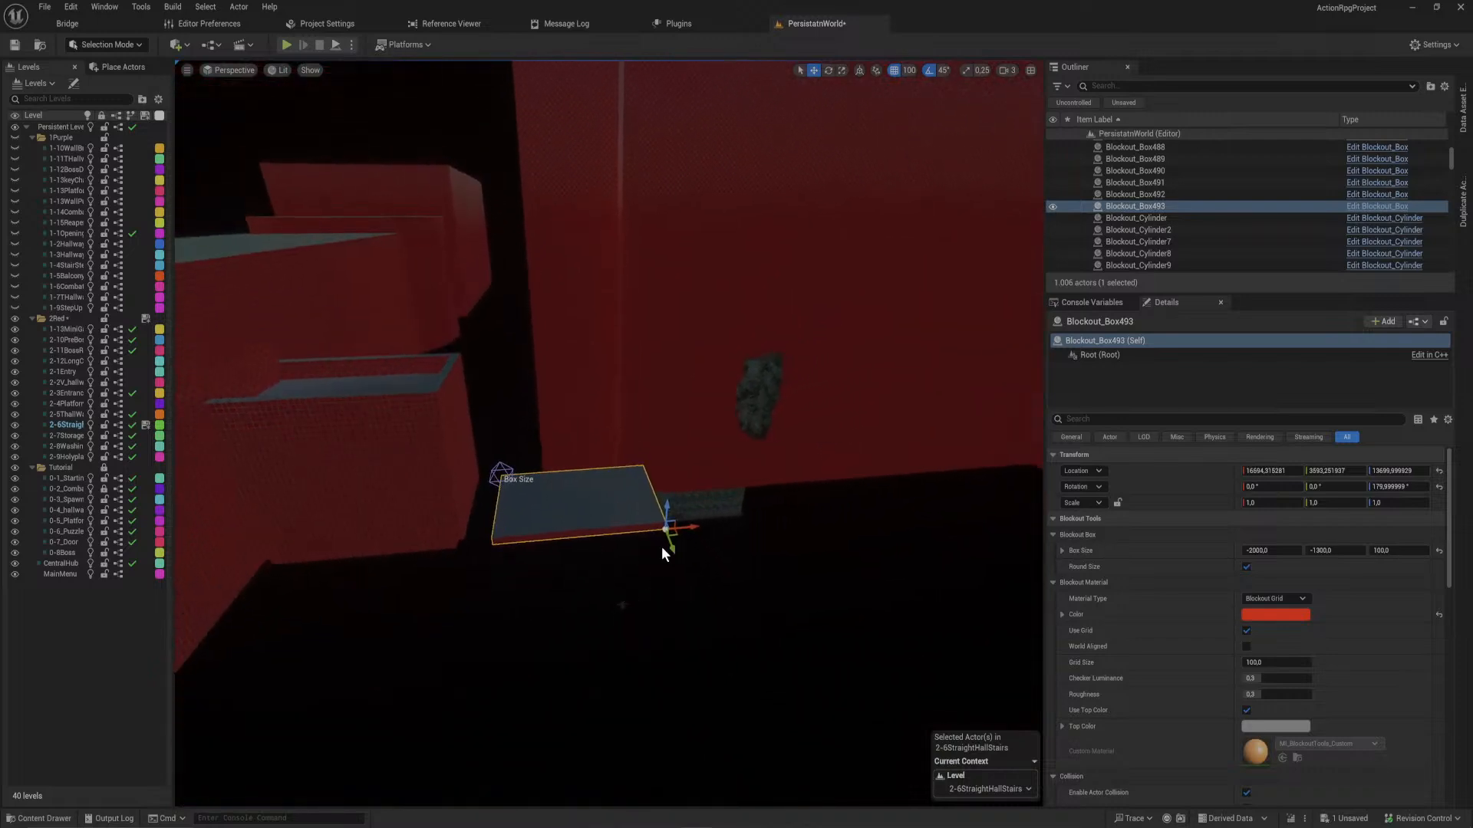
pyautogui.click(498, 468)
pyautogui.moveTo(529, 471); pyautogui.dragTo(306, 494, button='right')
pyautogui.moveTo(589, 449); pyautogui.dragTo(591, 444, button='right')
pyautogui.press('s')
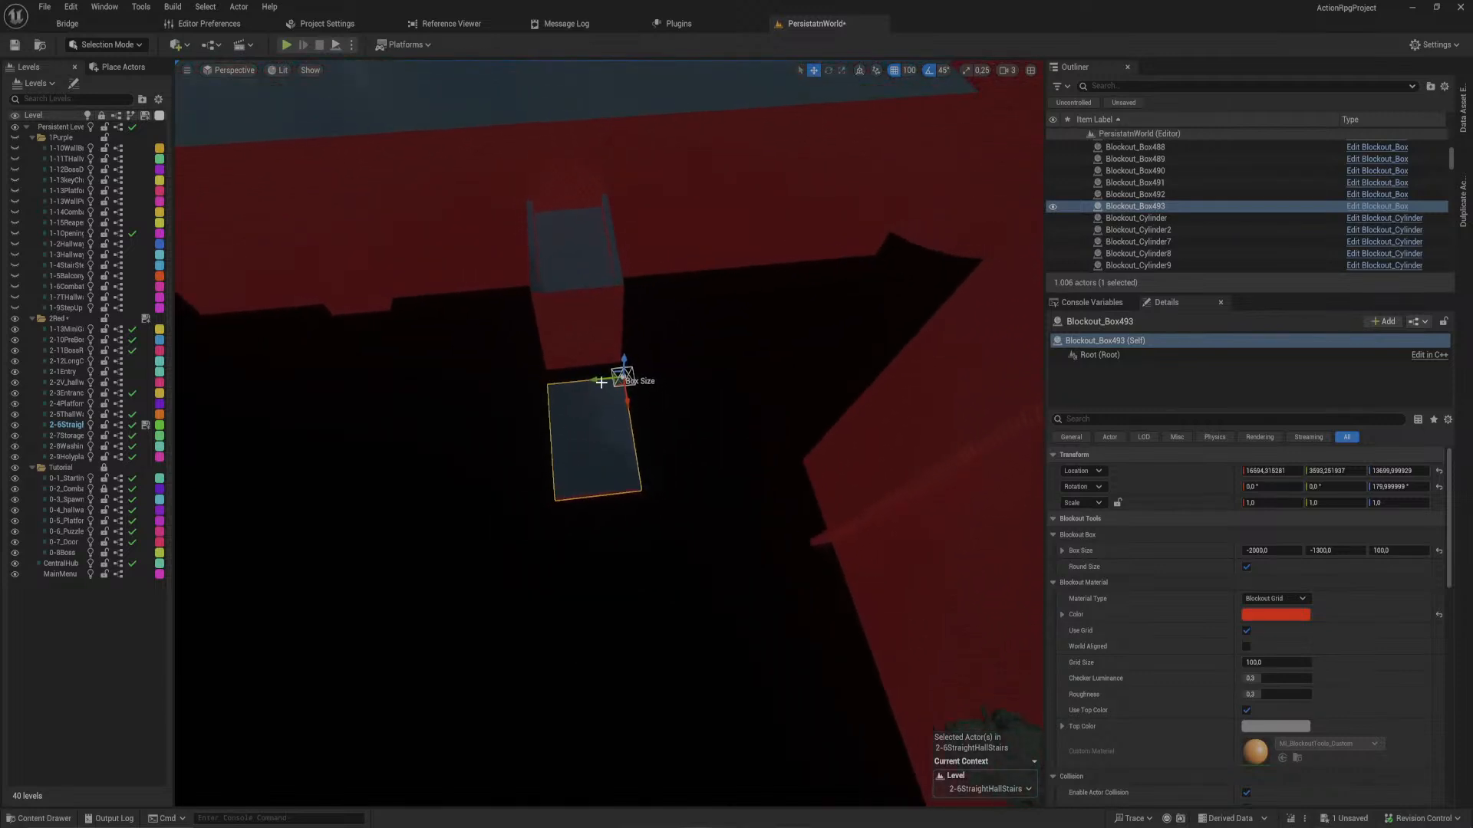
pyautogui.moveTo(597, 380); pyautogui.dragTo(685, 371)
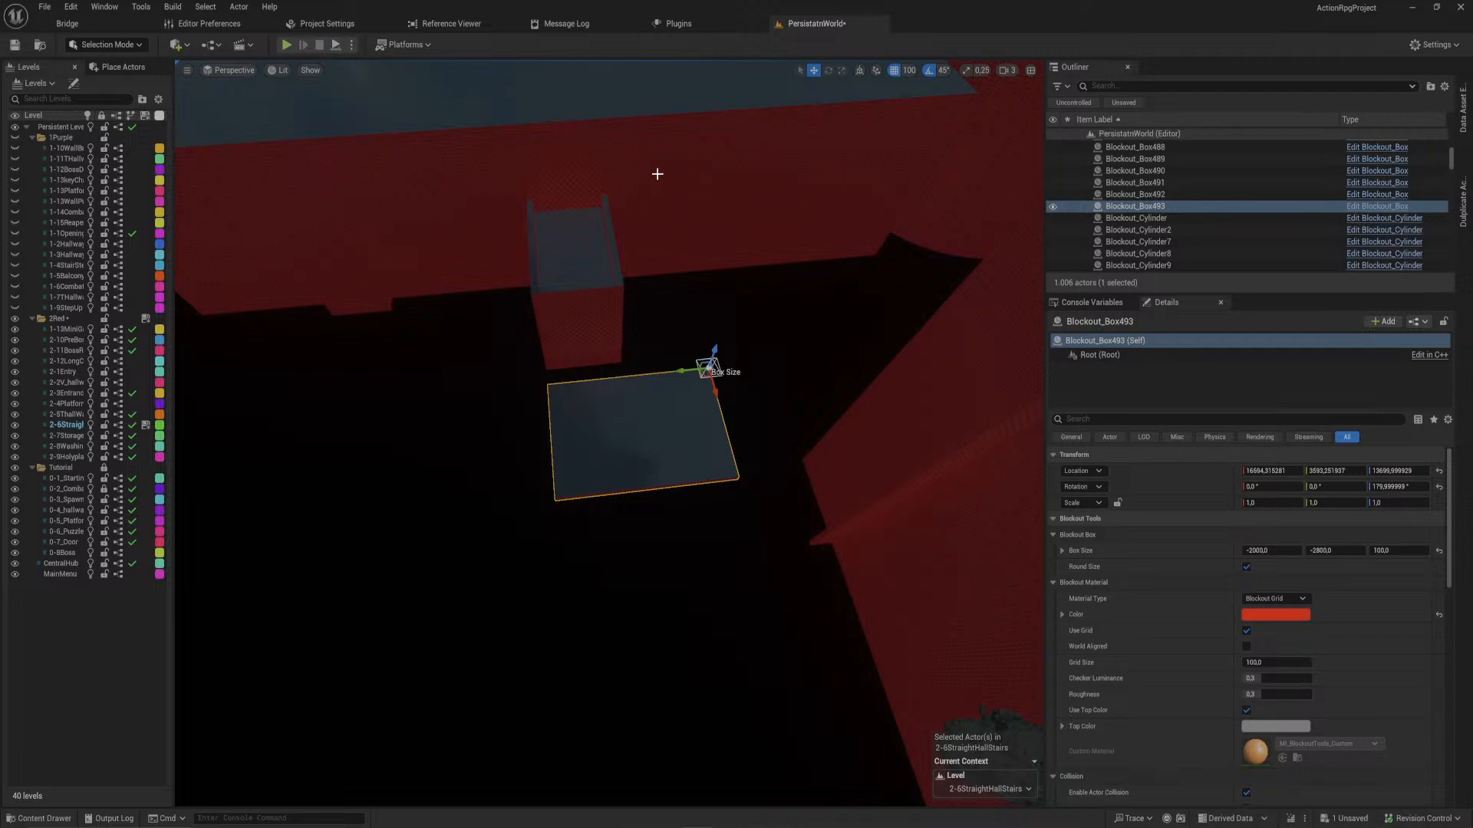
pyautogui.moveTo(715, 383); pyautogui.dragTo(694, 315)
# - Rotate the floor slab 180 degrees about the vertical axis and place it against the short corridor's open end
pyautogui.press('e')
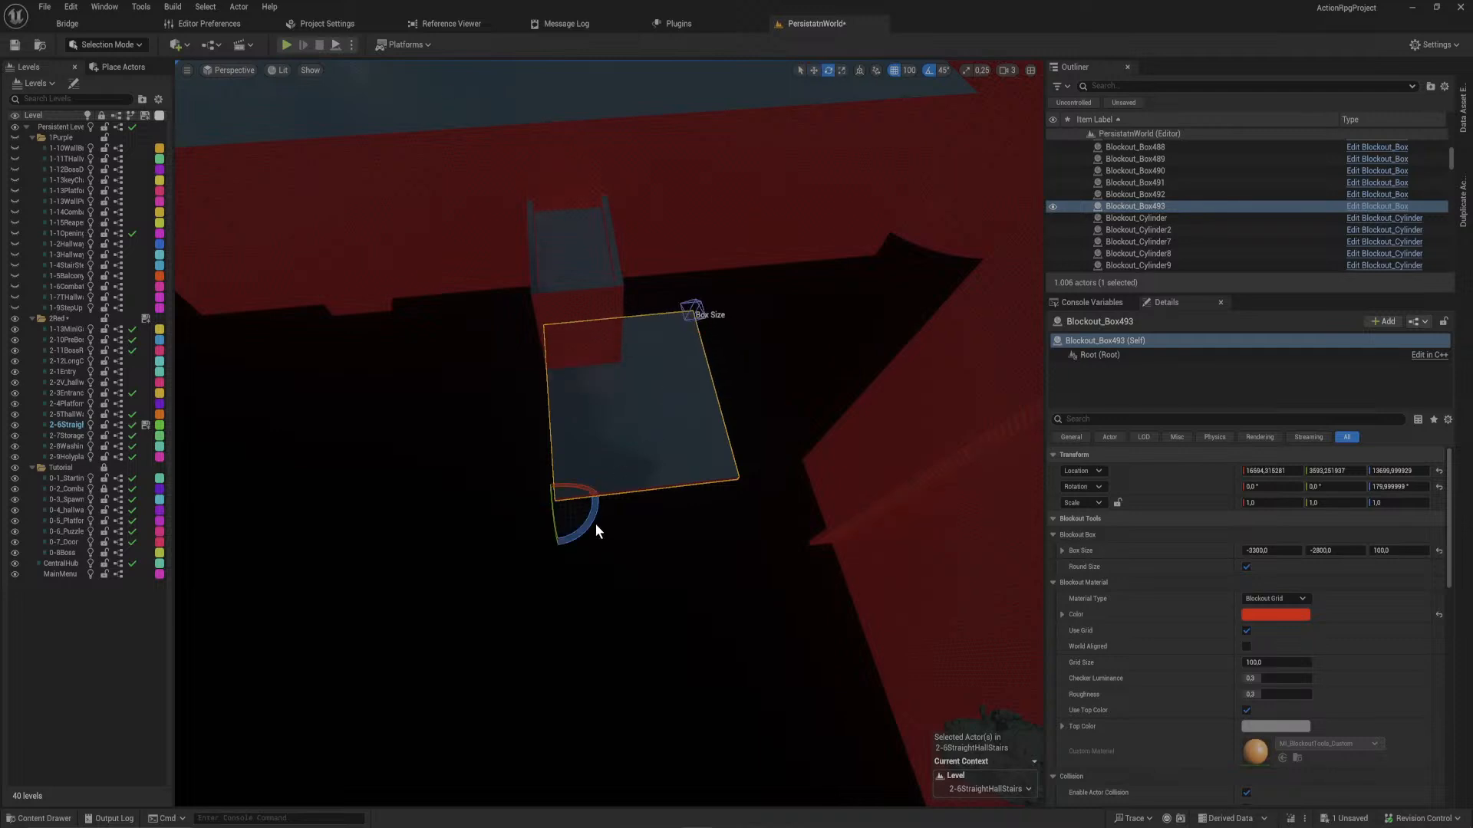
pyautogui.moveTo(595, 523); pyautogui.dragTo(672, 361)
pyautogui.press('w')
pyautogui.moveTo(672, 362); pyautogui.dragTo(913, 207, button='right')
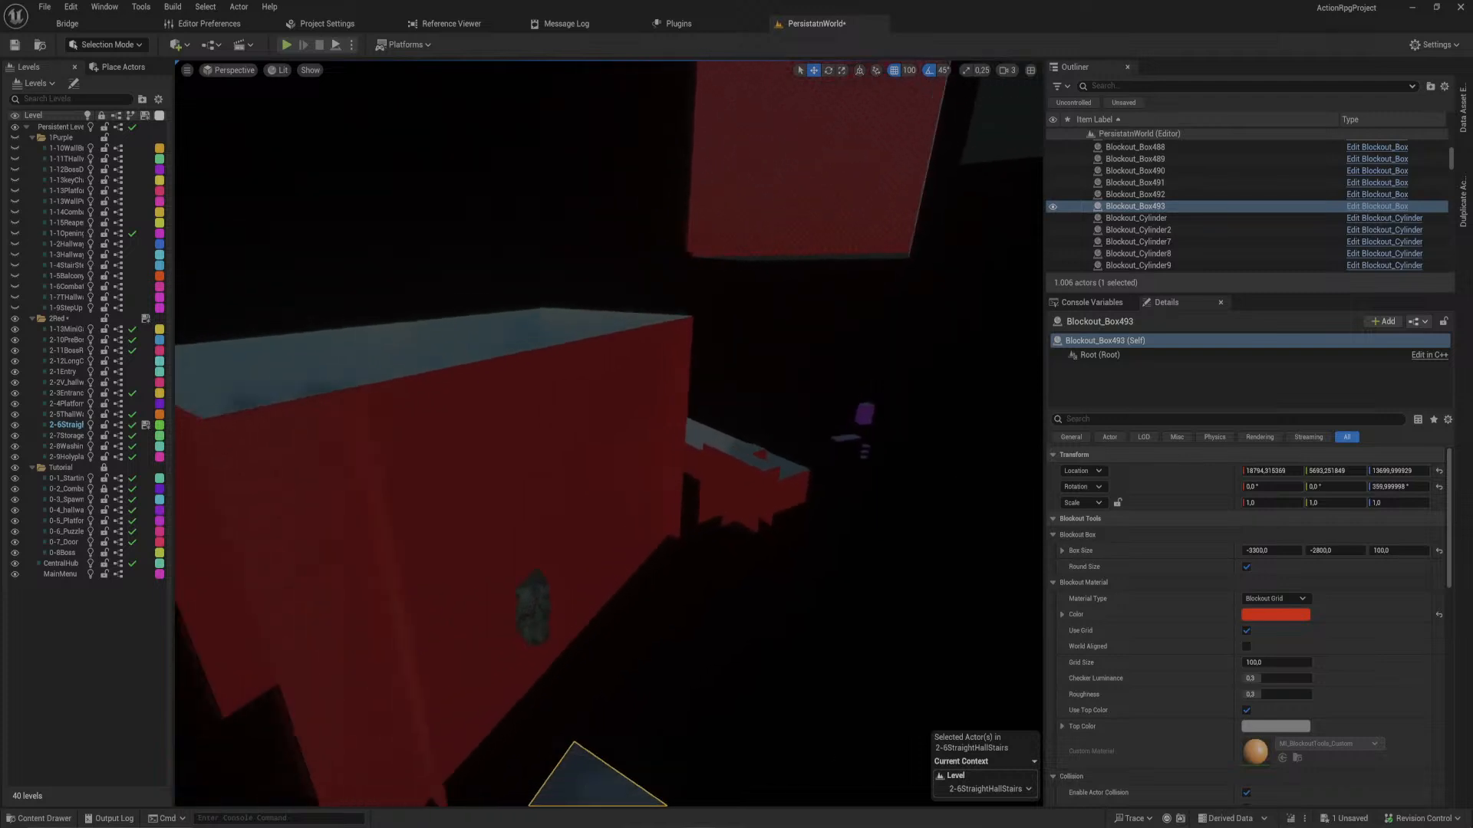
# - Lengthen the floor slab to 9400 units and shift it sideways to about Y 5593
pyautogui.moveTo(599, 444); pyautogui.dragTo(715, 495, button='right')
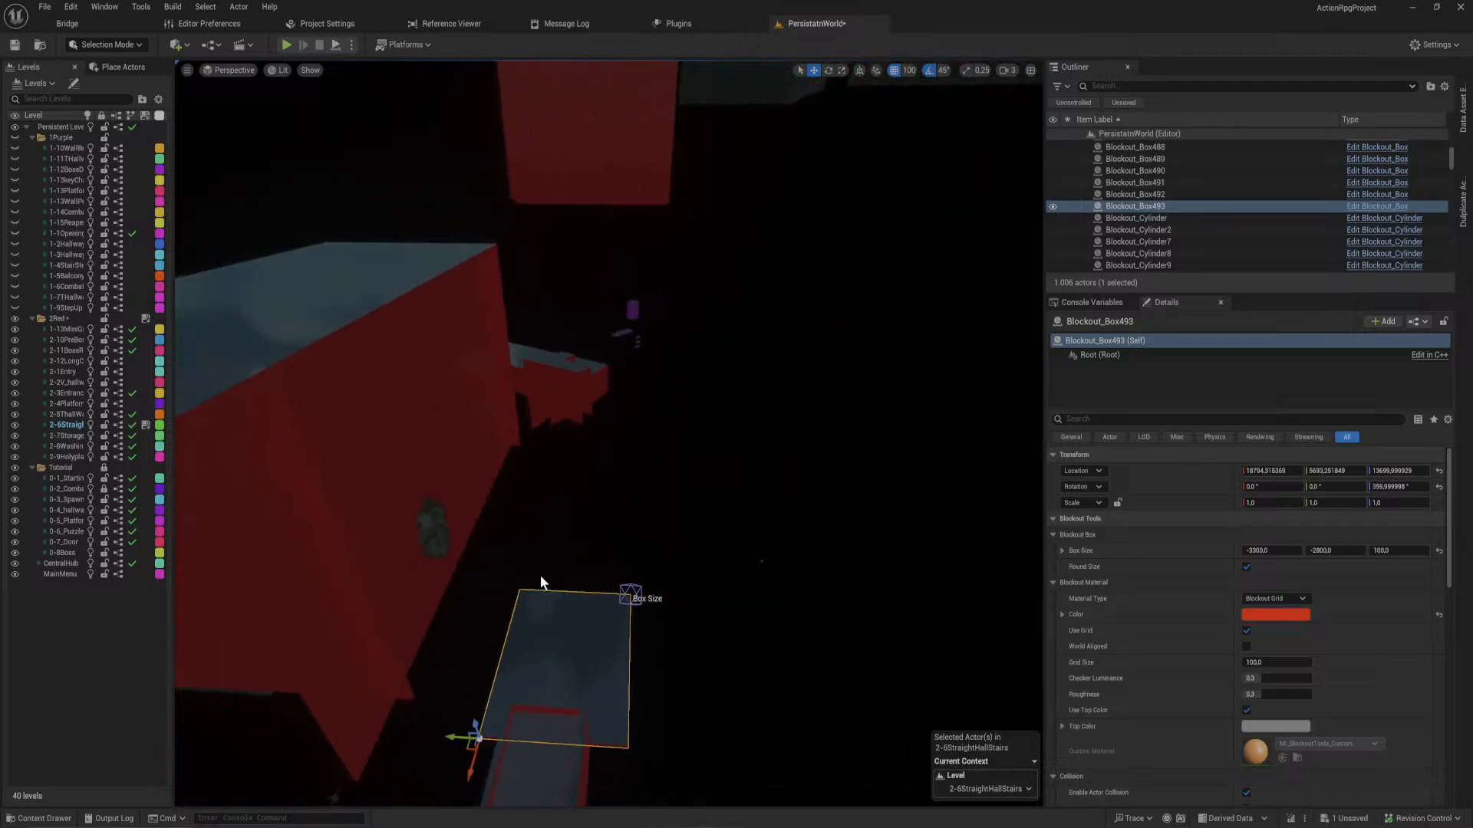
pyautogui.click(630, 597)
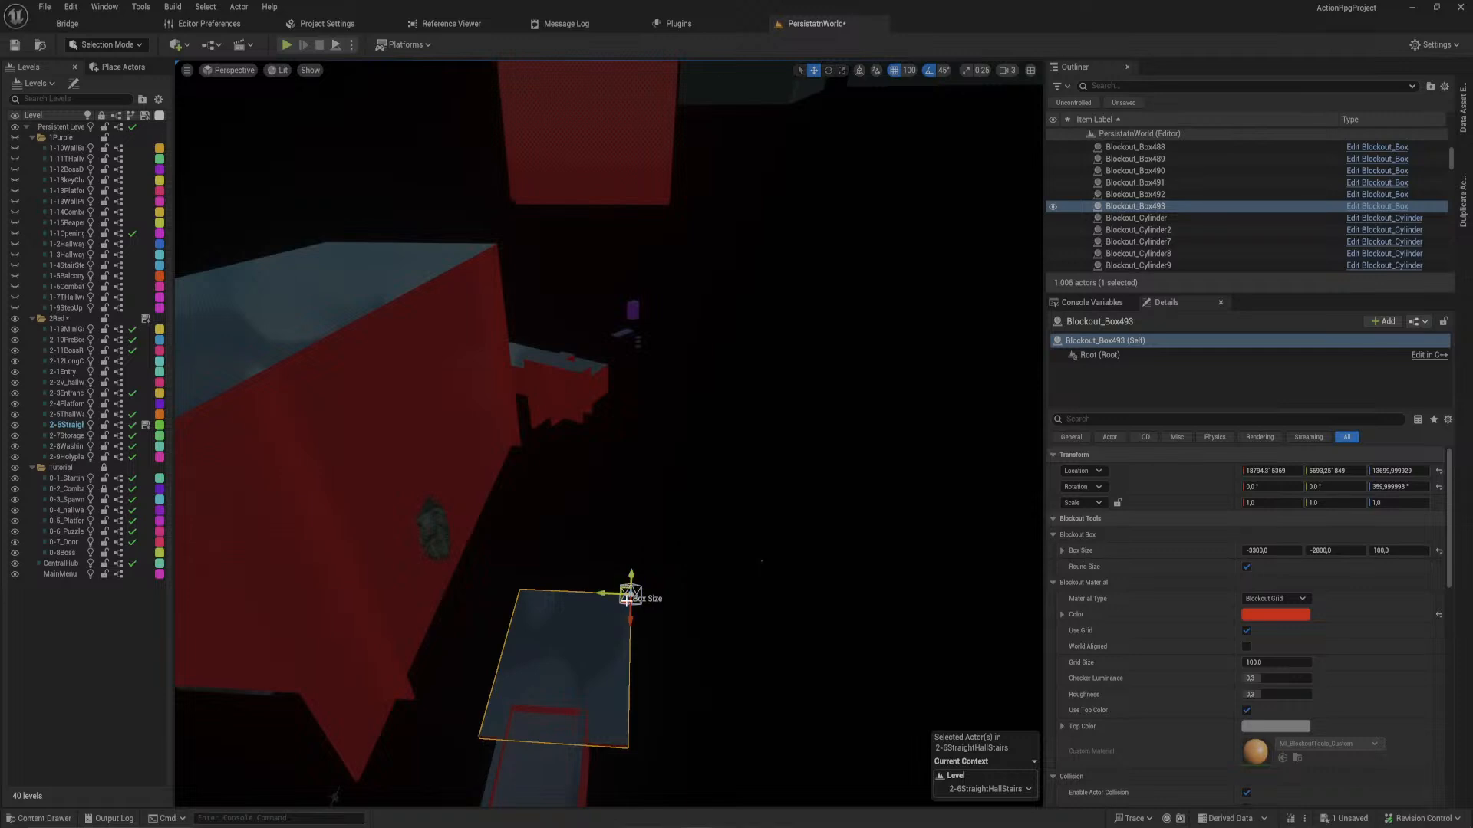
pyautogui.moveTo(629, 611); pyautogui.dragTo(639, 463)
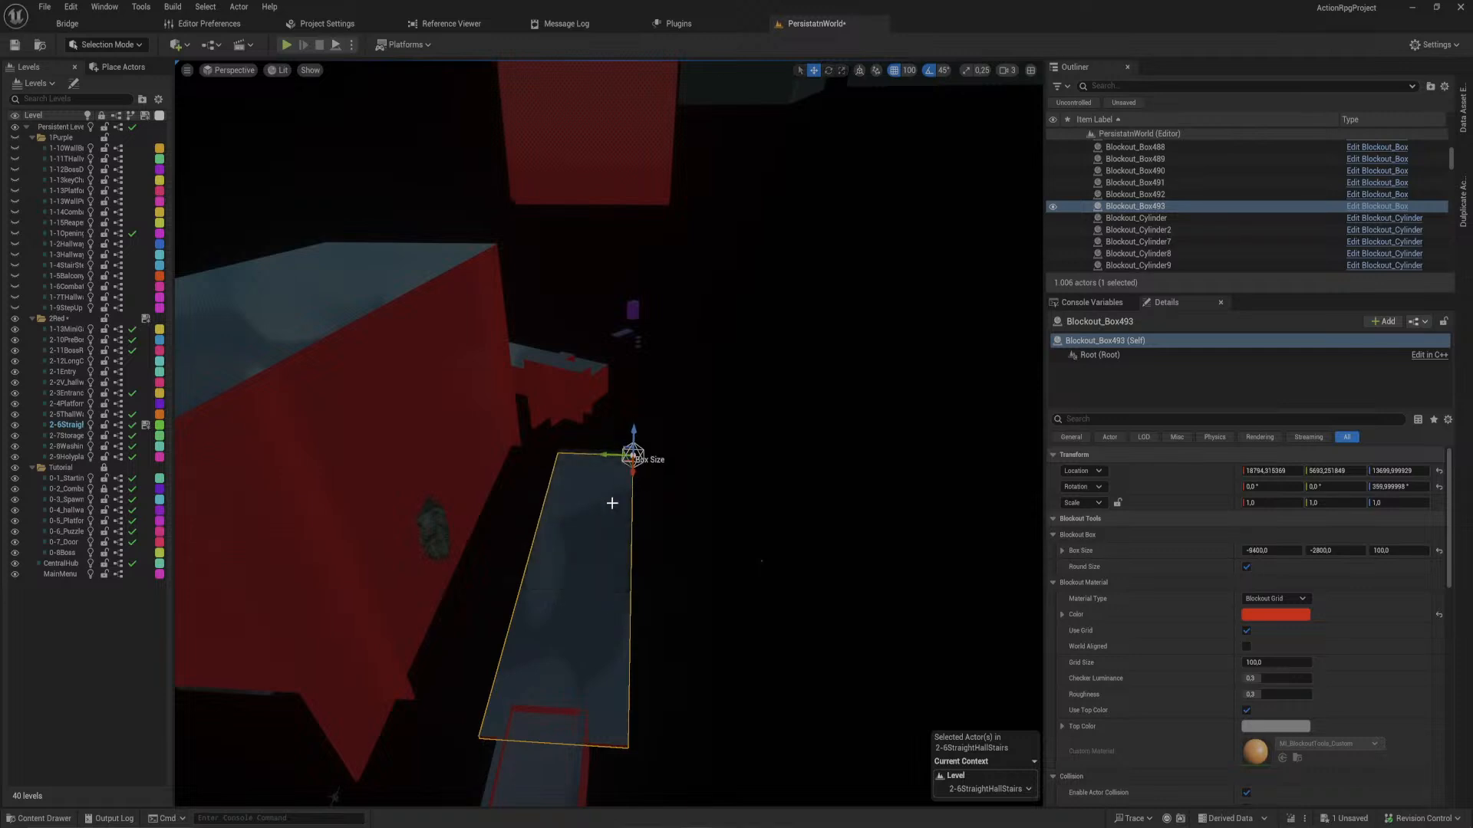
pyautogui.click(591, 578)
pyautogui.moveTo(453, 735); pyautogui.dragTo(458, 738)
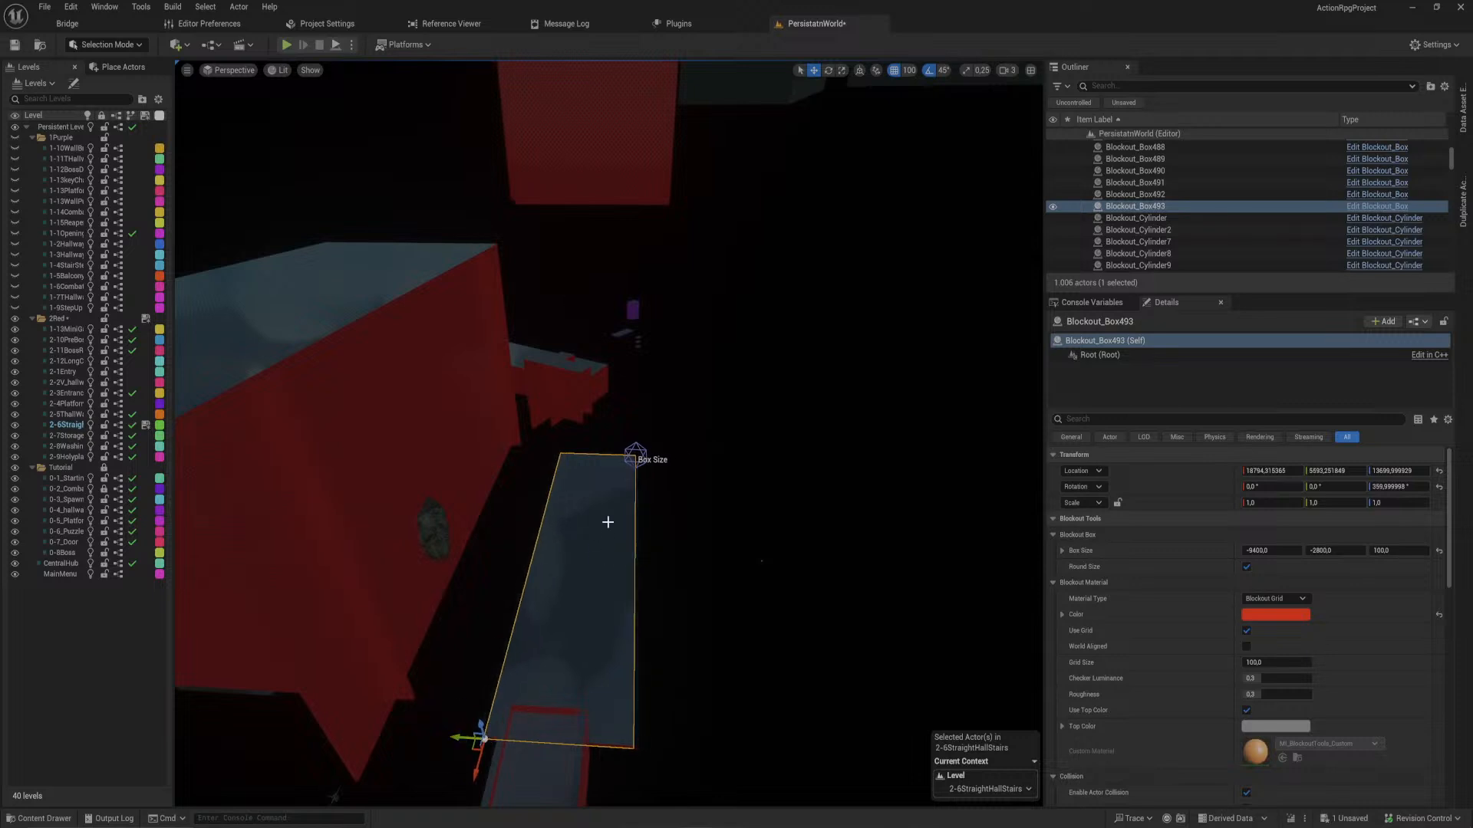
# - Duplicate the long floor slab and raise the copy to about Z 21300 as the ceiling
pyautogui.moveTo(606, 520); pyautogui.dragTo(634, 460, button='right')
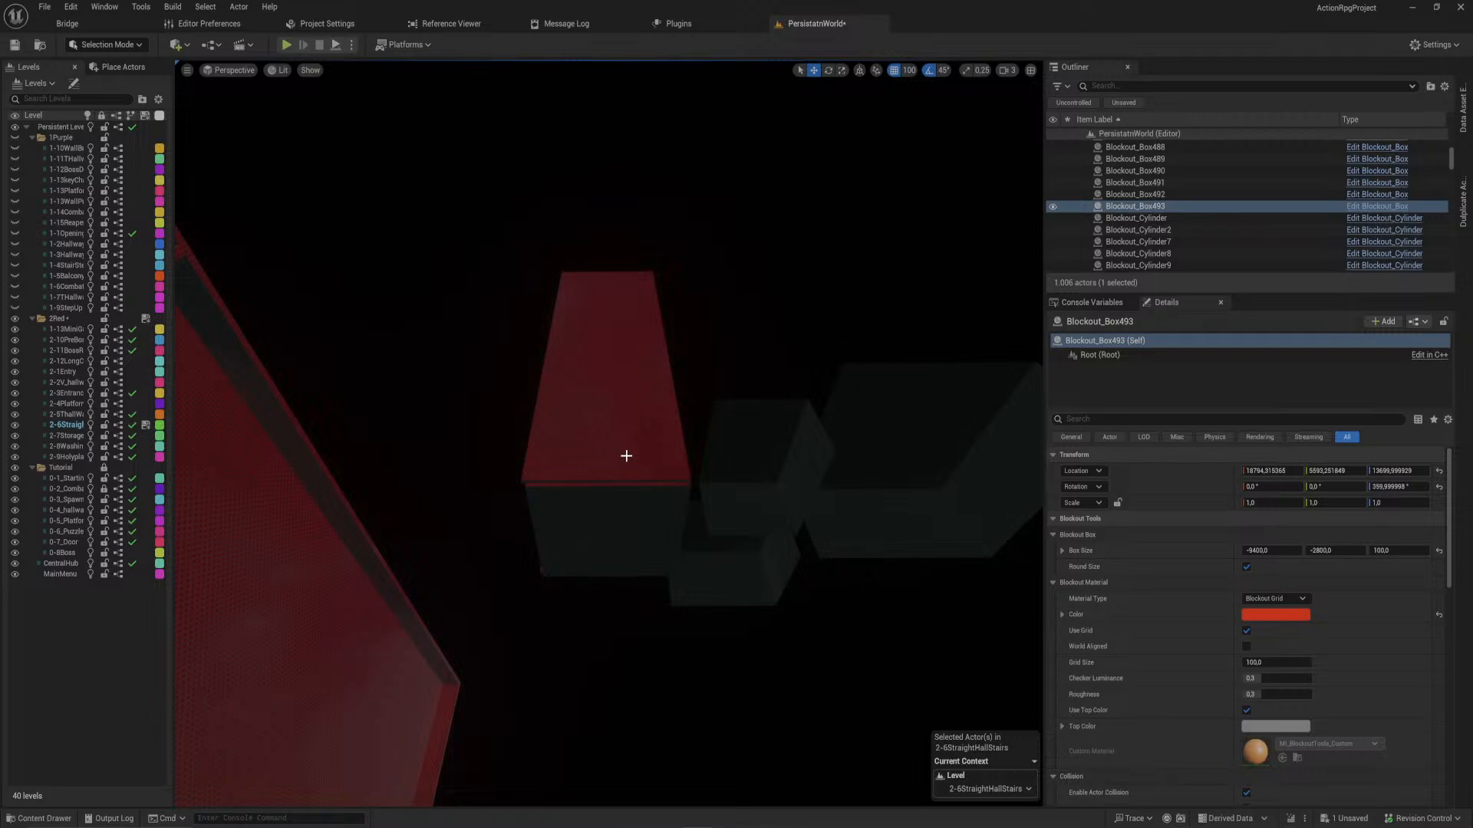
pyautogui.moveTo(626, 456)
pyautogui.mouseDown(button='right')
pyautogui.moveTo(567, 368)
pyautogui.moveTo(599, 349)
pyautogui.moveTo(556, 372)
pyautogui.moveTo(567, 356)
pyautogui.moveTo(627, 465)
pyautogui.mouseUp(button='right')
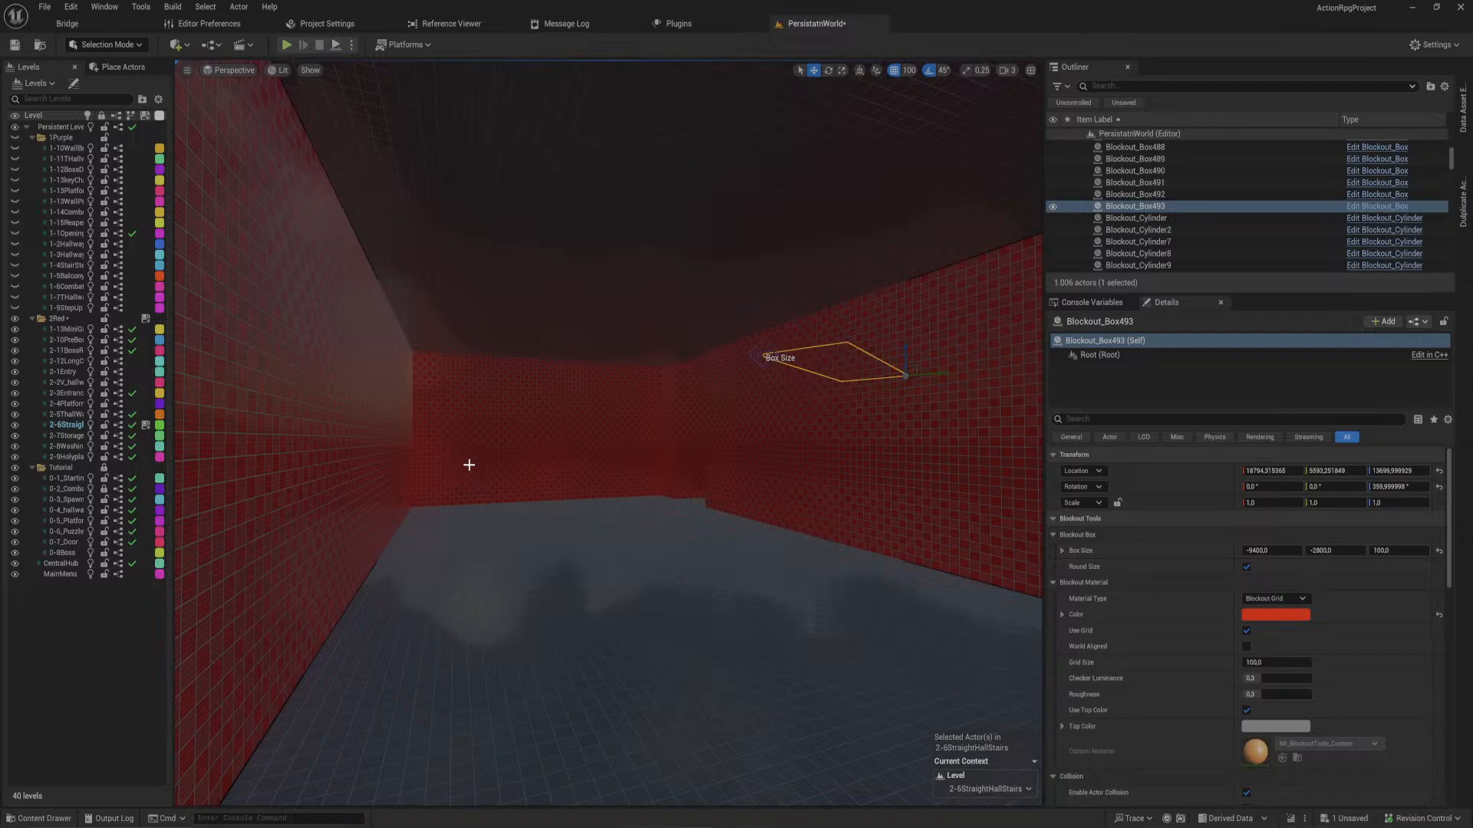
pyautogui.moveTo(719, 641); pyautogui.dragTo(751, 530, button='right')
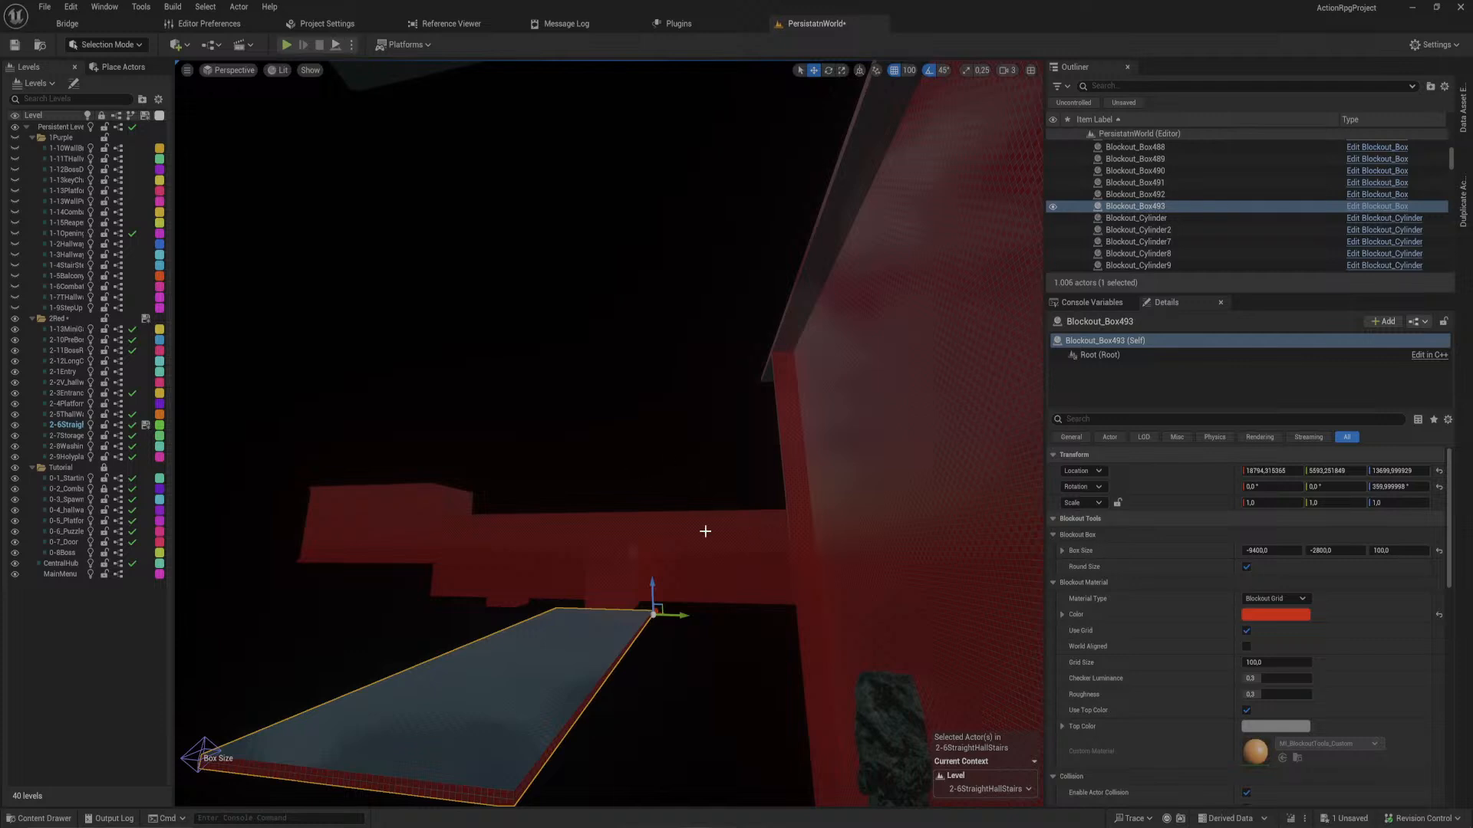
pyautogui.moveTo(702, 530); pyautogui.dragTo(671, 591, button='right')
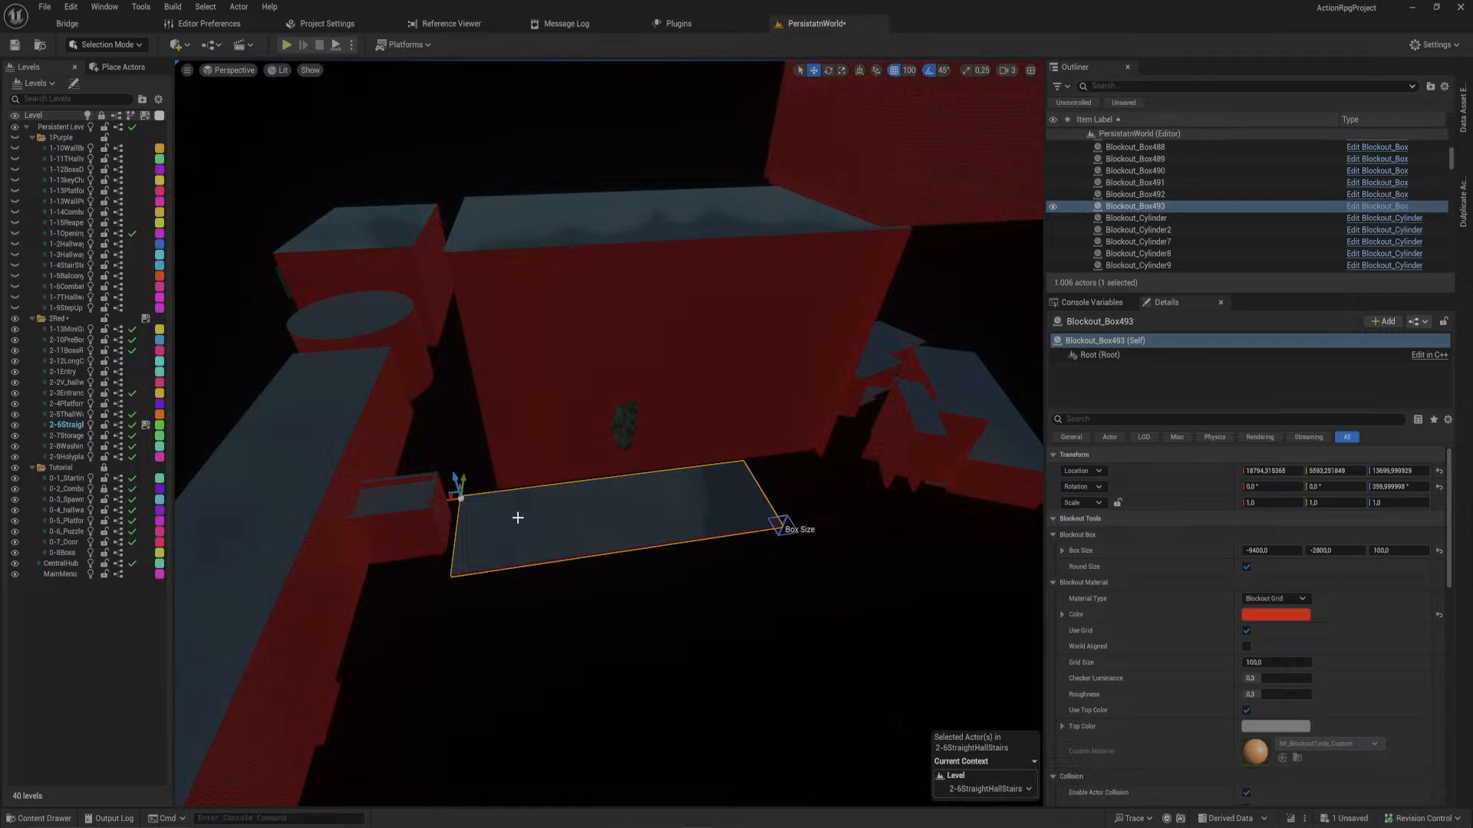
pyautogui.hotkey('ctrl', 'd')
pyautogui.moveTo(457, 479); pyautogui.dragTo(410, 190)
pyautogui.press('w')
pyautogui.moveTo(431, 355); pyautogui.dragTo(613, 325, button='right')
pyautogui.press('s')
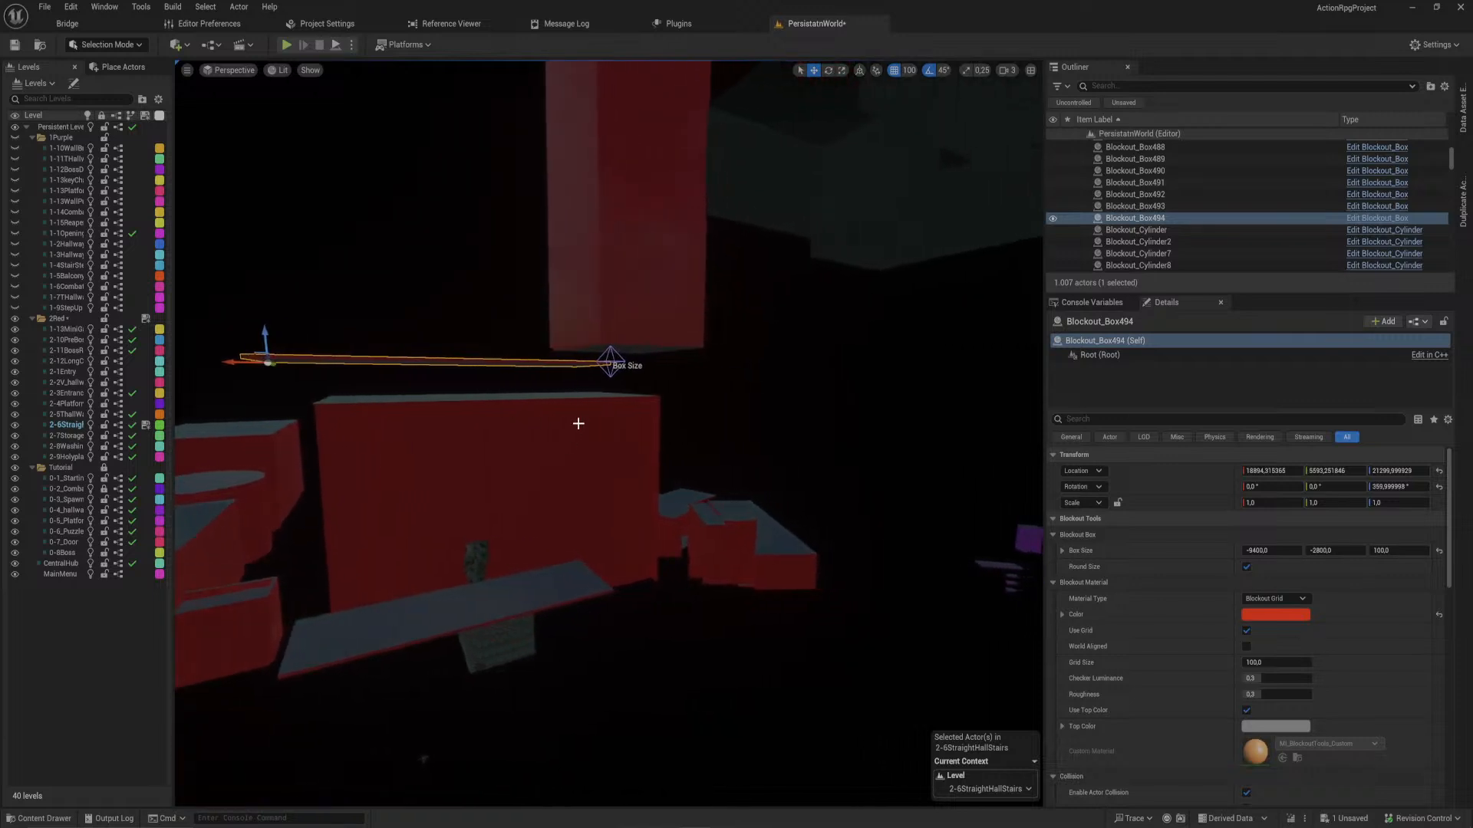
# - Duplicate the floor slab and reshape the copy into a side wall 9400 long, 100 thick and 7600 high
pyautogui.click(538, 579)
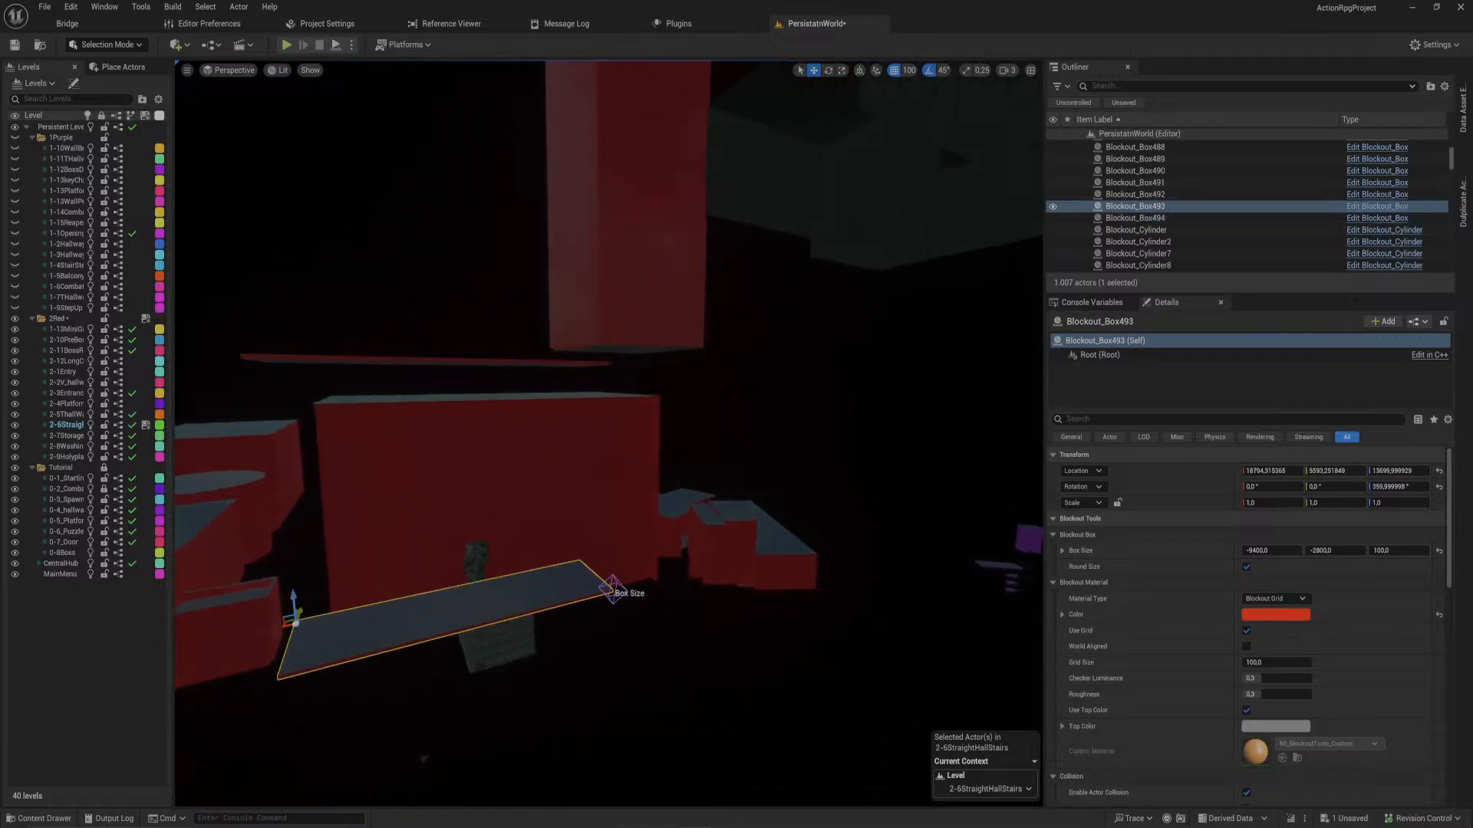
pyautogui.moveTo(551, 558); pyautogui.dragTo(506, 585, button='right')
pyautogui.hotkey('ctrl', 'd')
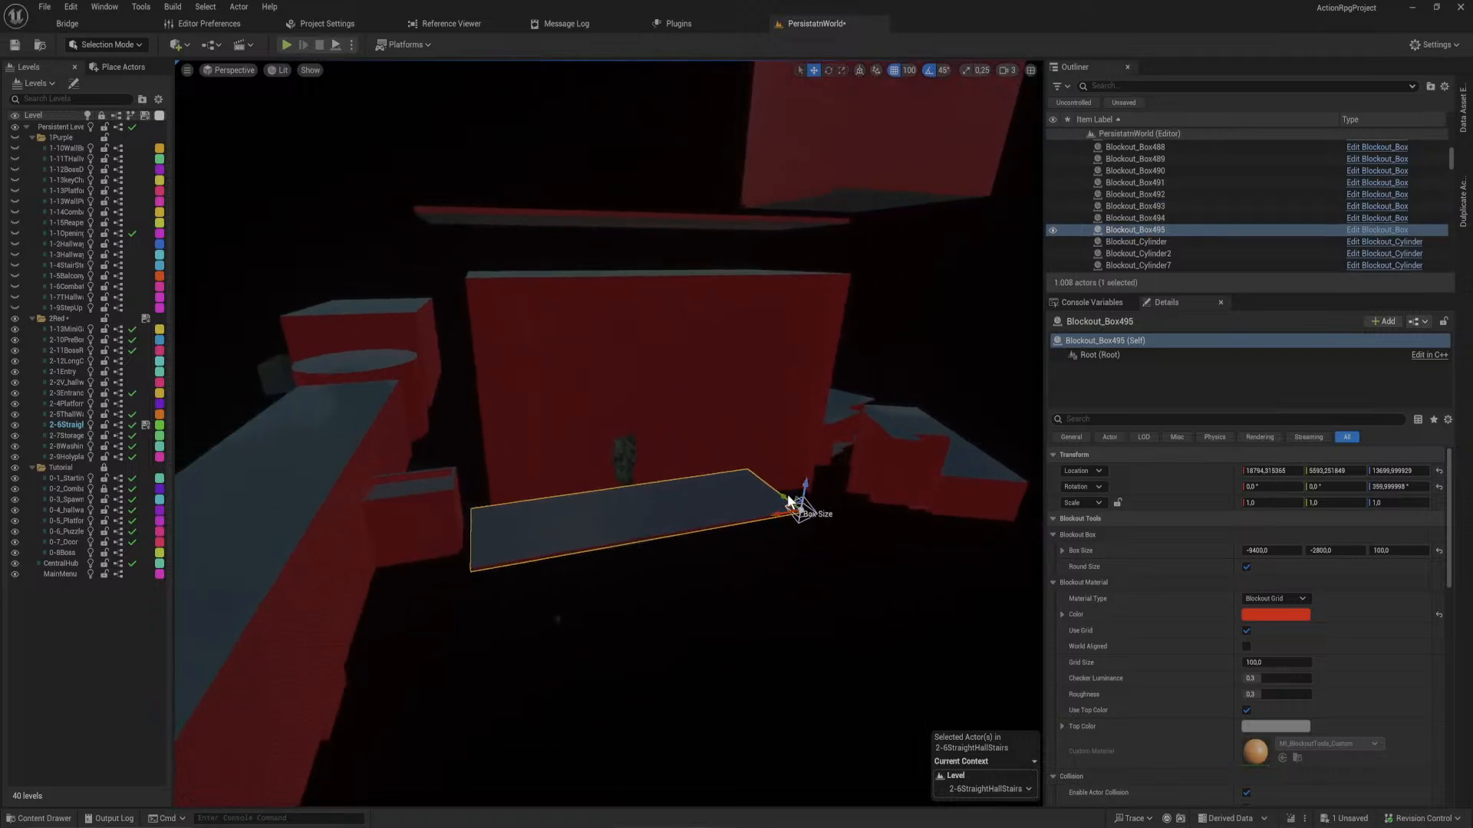
pyautogui.press('w')
pyautogui.moveTo(737, 463); pyautogui.dragTo(852, 460, button='right')
pyautogui.moveTo(671, 547); pyautogui.dragTo(673, 549, button='right')
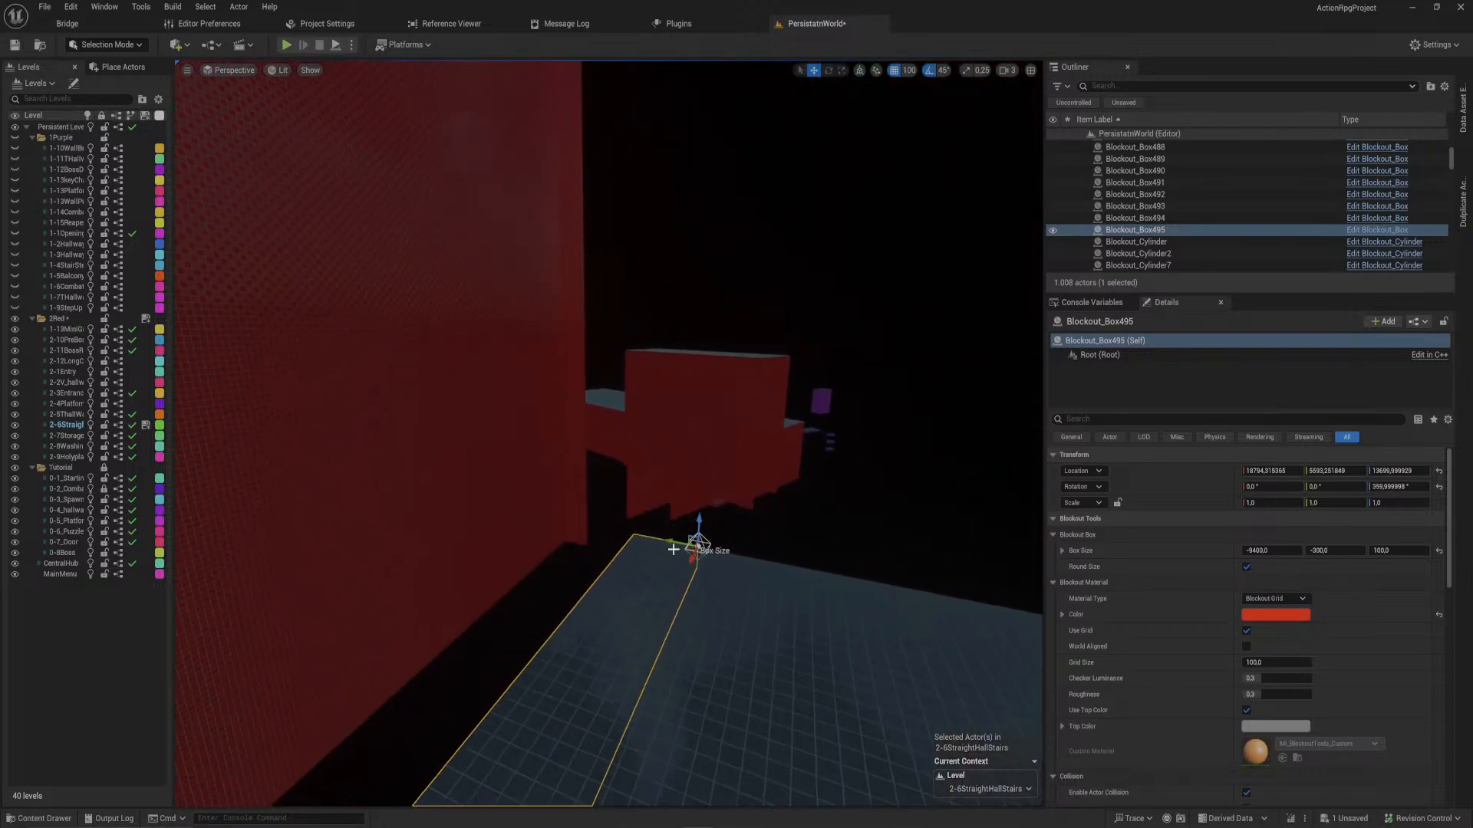
pyautogui.moveTo(655, 522); pyautogui.dragTo(663, 204)
pyautogui.press('s')
pyautogui.moveTo(663, 204)
pyautogui.mouseDown(button='right')
pyautogui.moveTo(652, 231)
pyautogui.moveTo(609, 215)
pyautogui.moveTo(635, 203)
pyautogui.mouseUp(button='right')
pyautogui.moveTo(743, 463); pyautogui.dragTo(756, 149)
# - Duplicate the long side wall and move the copy to the slab's opposite edge at about Y 2793
pyautogui.moveTo(756, 149); pyautogui.dragTo(644, 329, button='right')
pyautogui.press('w')
pyautogui.press('d')
pyautogui.press('a')
pyautogui.click(658, 332)
pyautogui.keyDown('alt'); pyautogui.moveTo(633, 332); pyautogui.dragTo(634, 333); pyautogui.keyUp('alt')
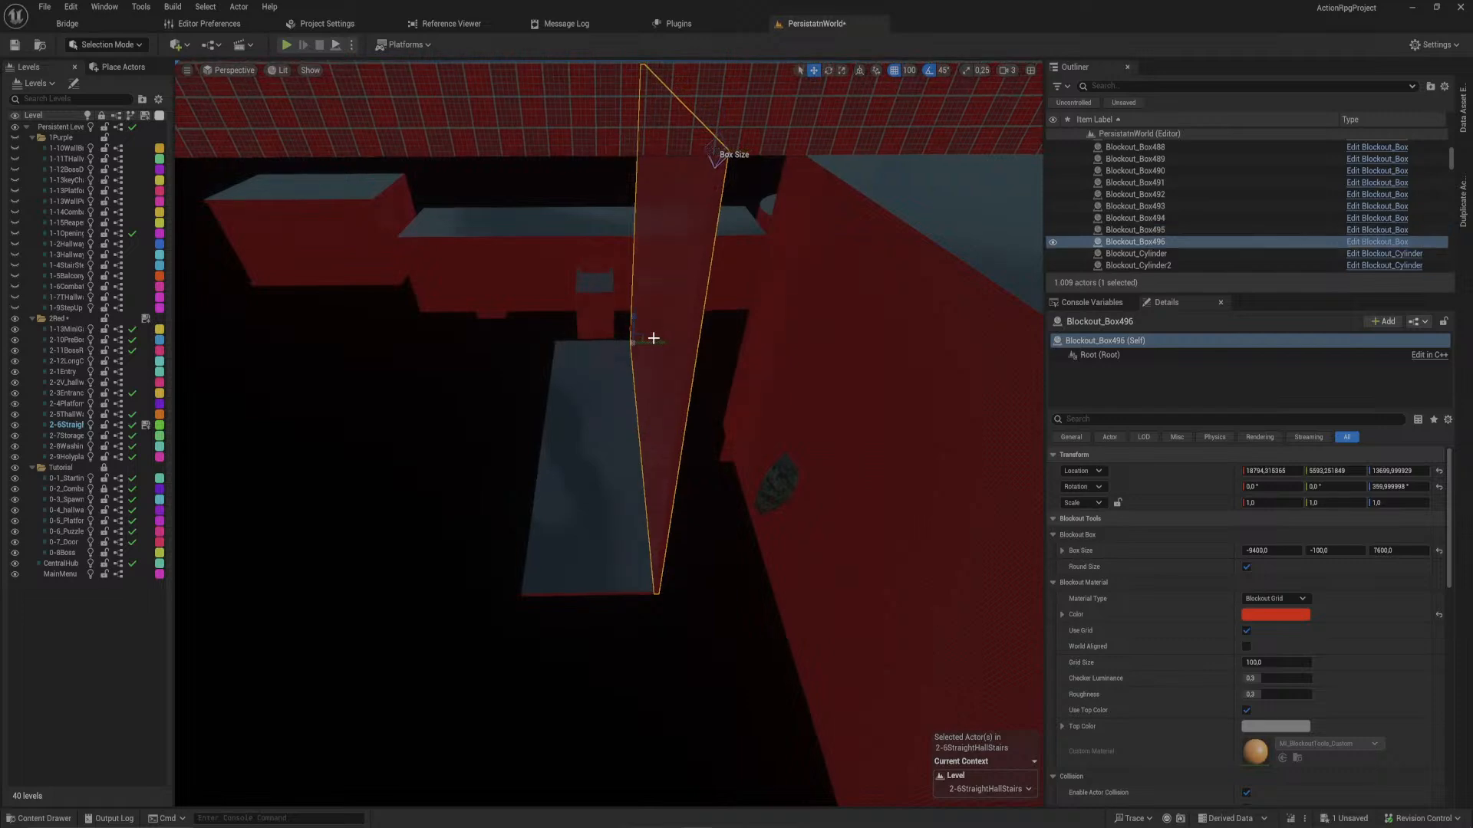
pyautogui.moveTo(653, 339)
pyautogui.mouseDown(button='right')
pyautogui.moveTo(537, 338)
pyautogui.moveTo(625, 338)
pyautogui.mouseUp(button='right')
pyautogui.moveTo(731, 347); pyautogui.dragTo(653, 345)
pyautogui.press('w')
pyautogui.moveTo(653, 345)
pyautogui.mouseDown(button='right')
pyautogui.moveTo(665, 234)
pyautogui.moveTo(713, 307)
pyautogui.moveTo(652, 361)
pyautogui.moveTo(498, 360)
pyautogui.moveTo(468, 326)
pyautogui.moveTo(660, 349)
pyautogui.mouseUp(button='right')
# - Duplicate the second side wall and rotate the copy 90 degrees to form an end wall at the corridor side
pyautogui.hotkey('ctrl', 'd')
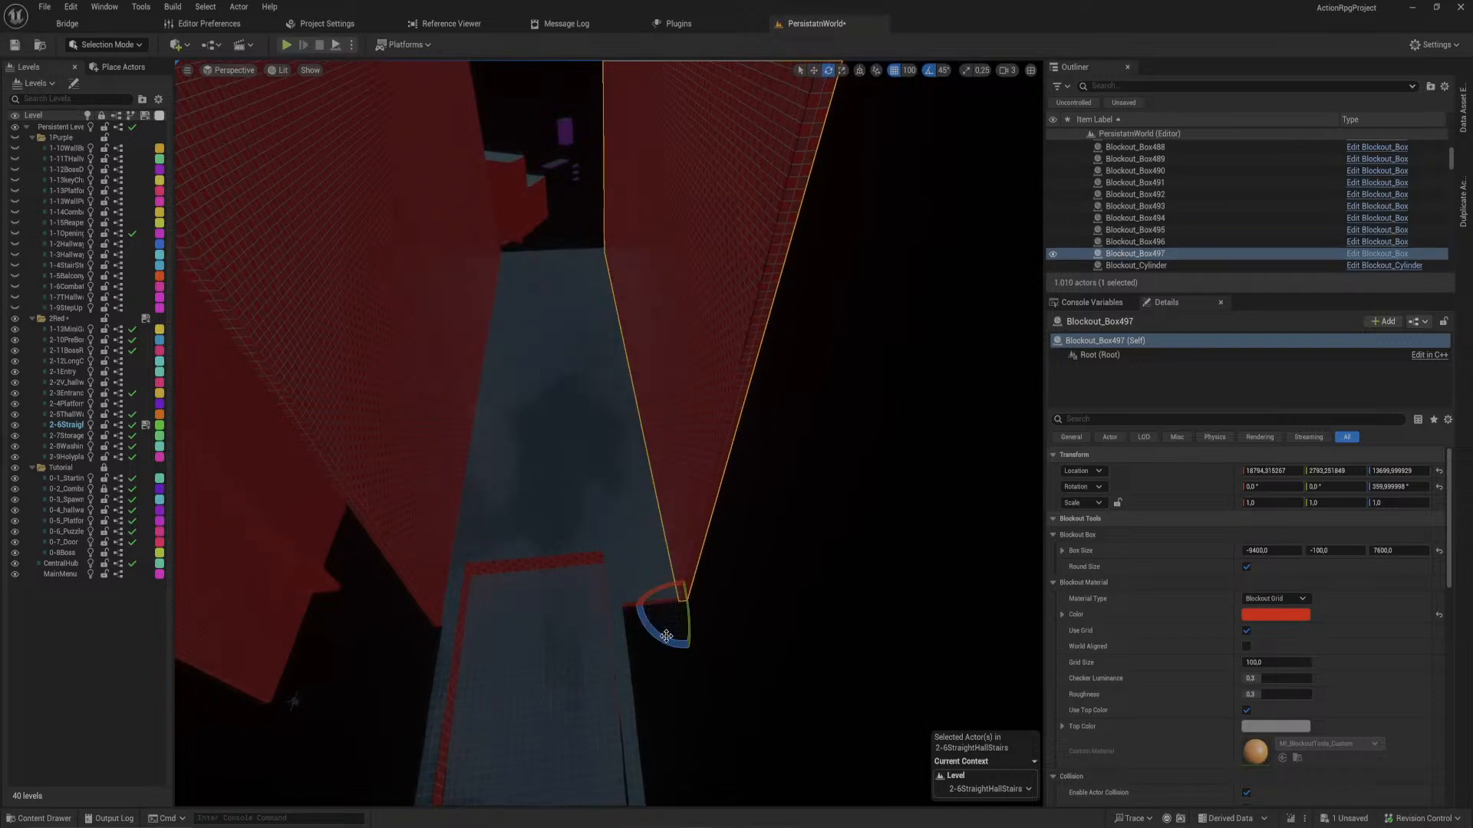
pyautogui.moveTo(688, 651); pyautogui.dragTo(723, 597)
pyautogui.moveTo(723, 597); pyautogui.dragTo(464, 456, button='right')
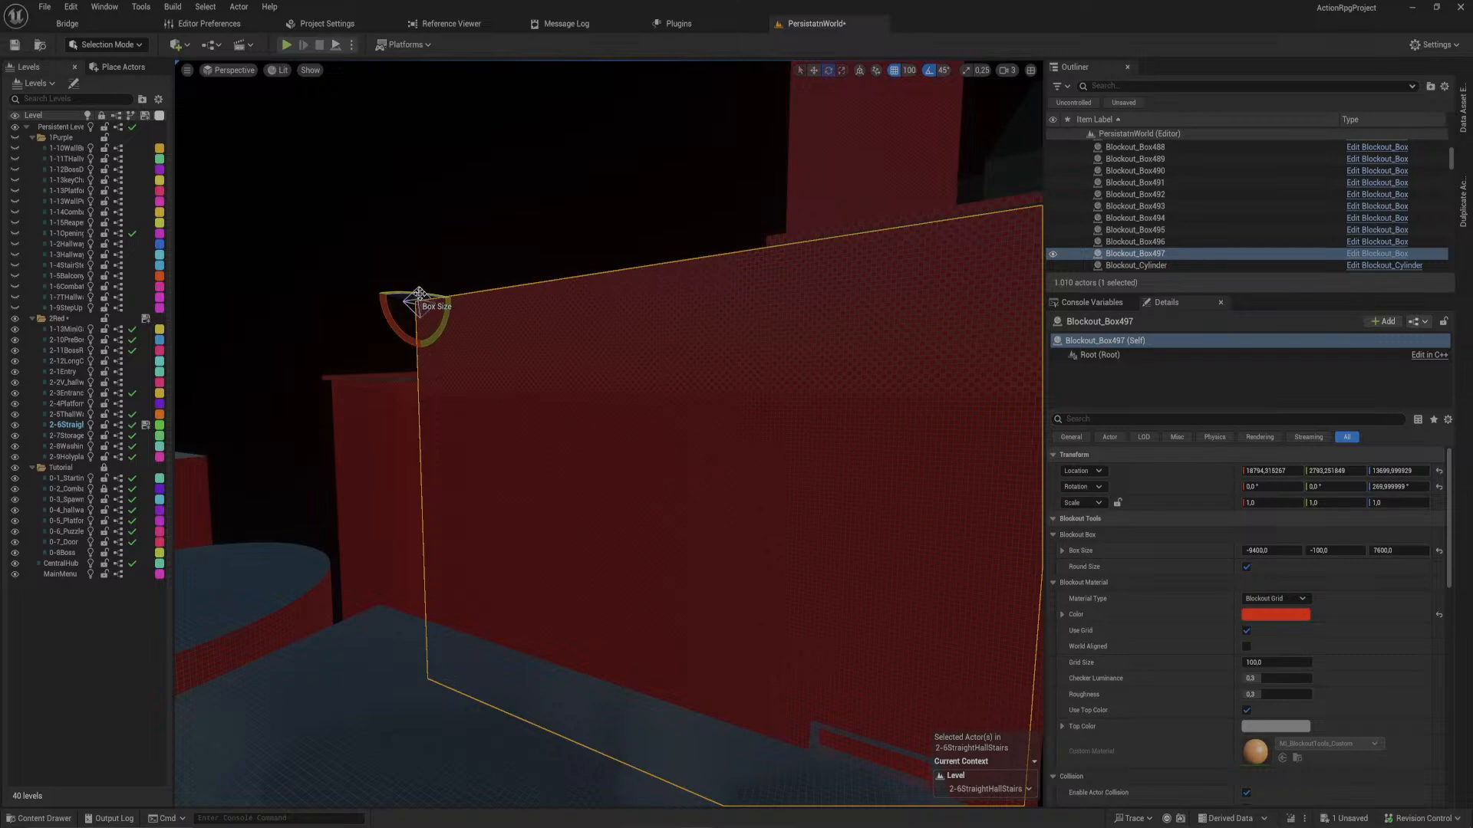
# - Shorten the end wall to 2800 units and shift it outward to about X 18894 at the corridor-side edge
pyautogui.moveTo(432, 297); pyautogui.dragTo(776, 246)
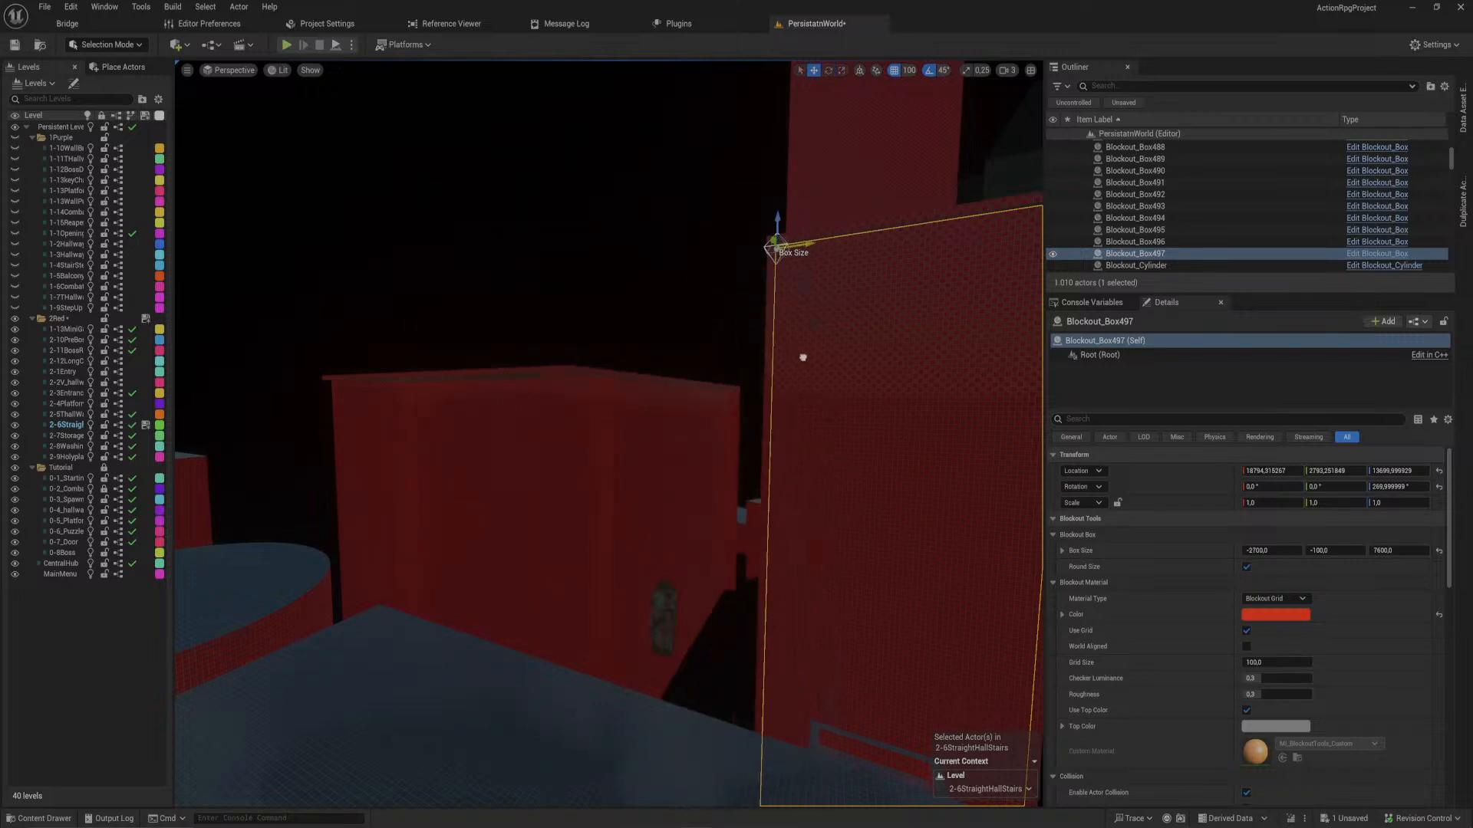
pyautogui.moveTo(798, 348); pyautogui.dragTo(944, 268, button='right')
pyautogui.moveTo(829, 460); pyautogui.dragTo(859, 537, button='right')
pyautogui.click(704, 466)
pyautogui.moveTo(705, 466); pyautogui.dragTo(705, 542, button='right')
pyautogui.moveTo(674, 569); pyautogui.dragTo(682, 565)
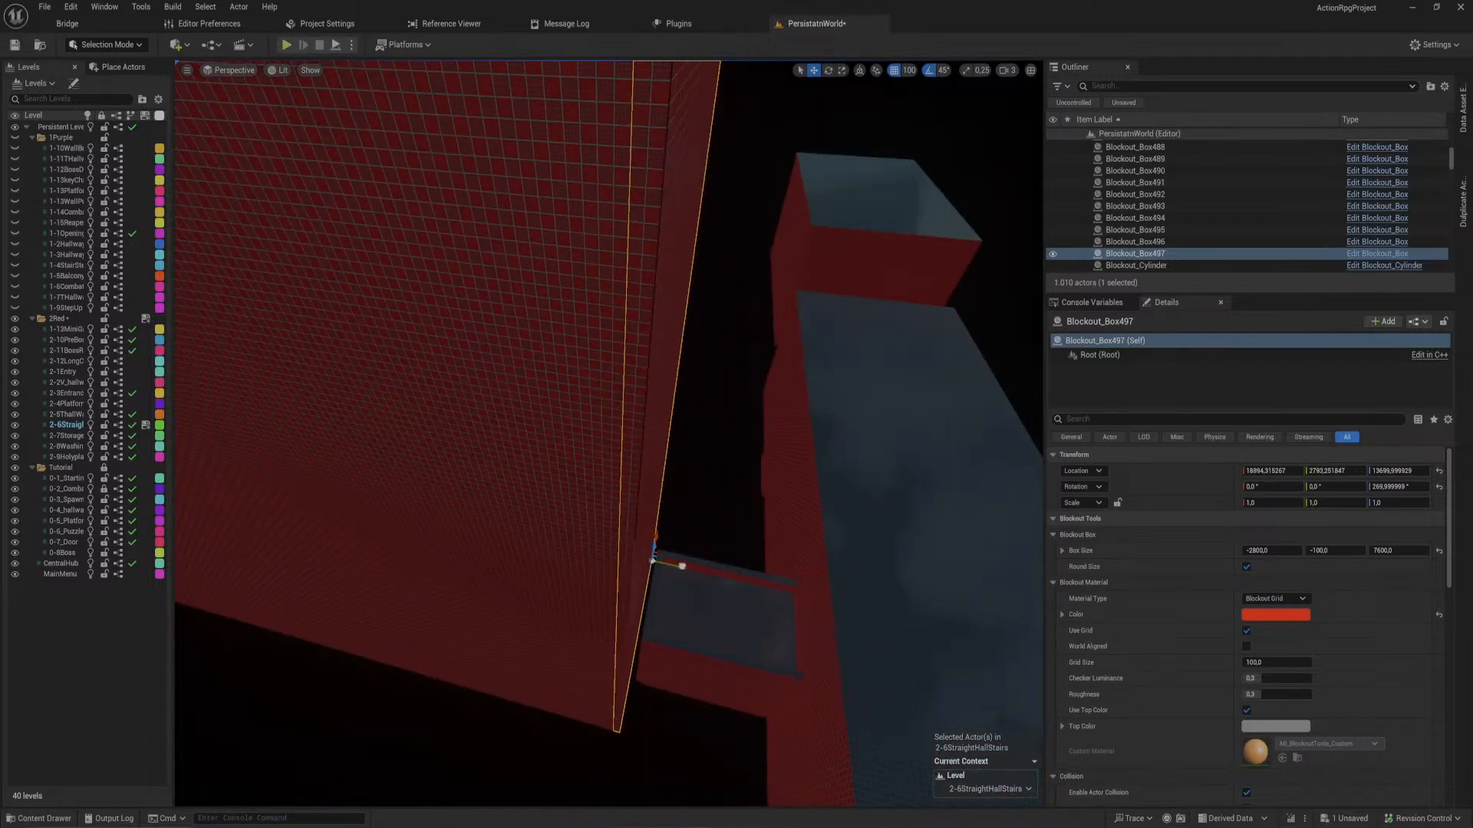
# - Duplicate the end wall and move the copy to the hall's far end at about X 9394
pyautogui.moveTo(682, 565)
pyautogui.mouseDown(button='right')
pyautogui.moveTo(685, 541)
pyautogui.moveTo(667, 529)
pyautogui.moveTo(645, 548)
pyautogui.moveTo(673, 543)
pyautogui.mouseUp(button='right')
pyautogui.hotkey('ctrl', 'd')
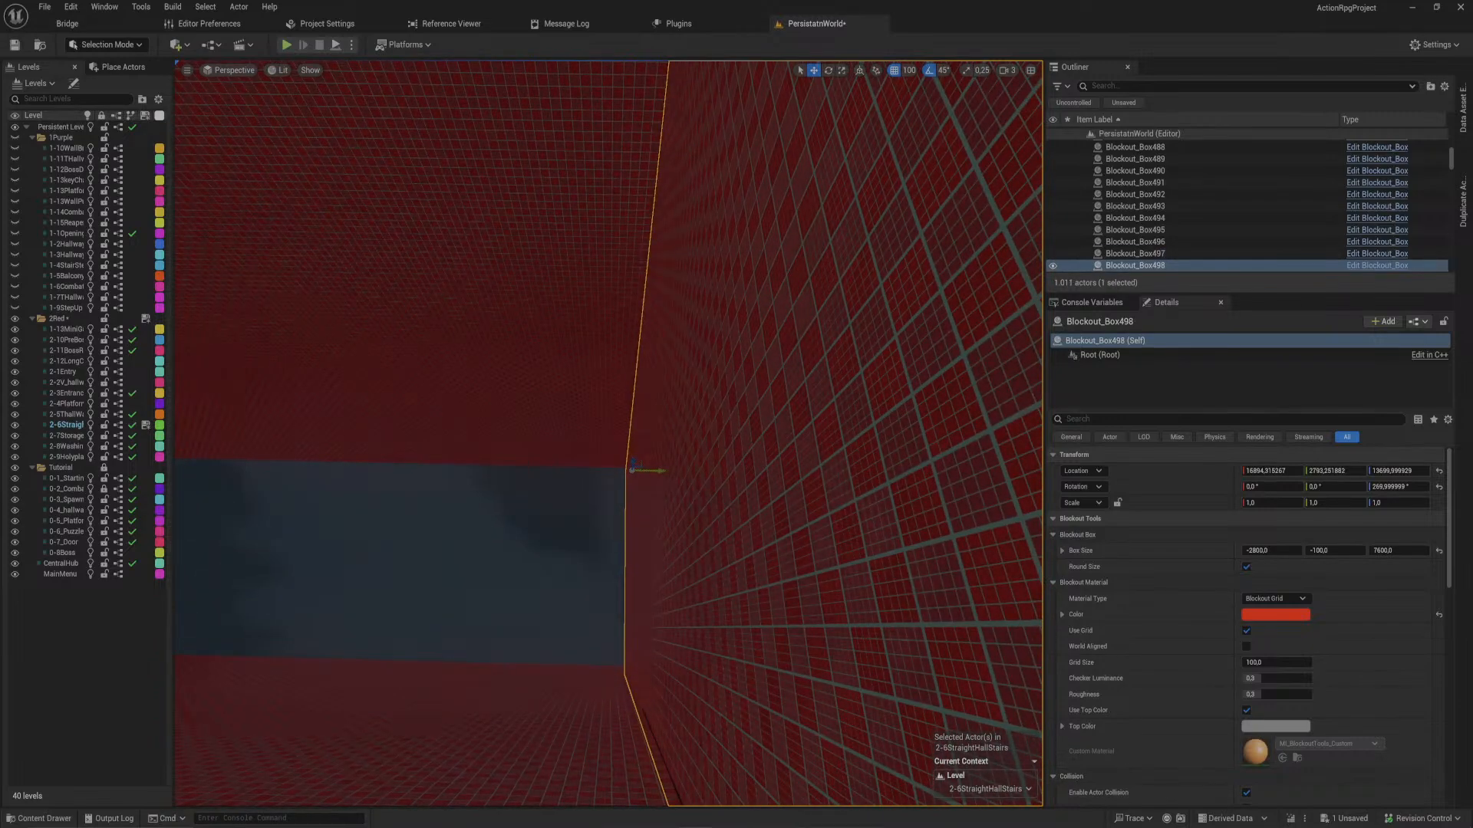
pyautogui.moveTo(642, 479)
pyautogui.mouseDown(button='right')
pyautogui.moveTo(660, 477)
pyautogui.moveTo(642, 479)
pyautogui.mouseUp(button='right')
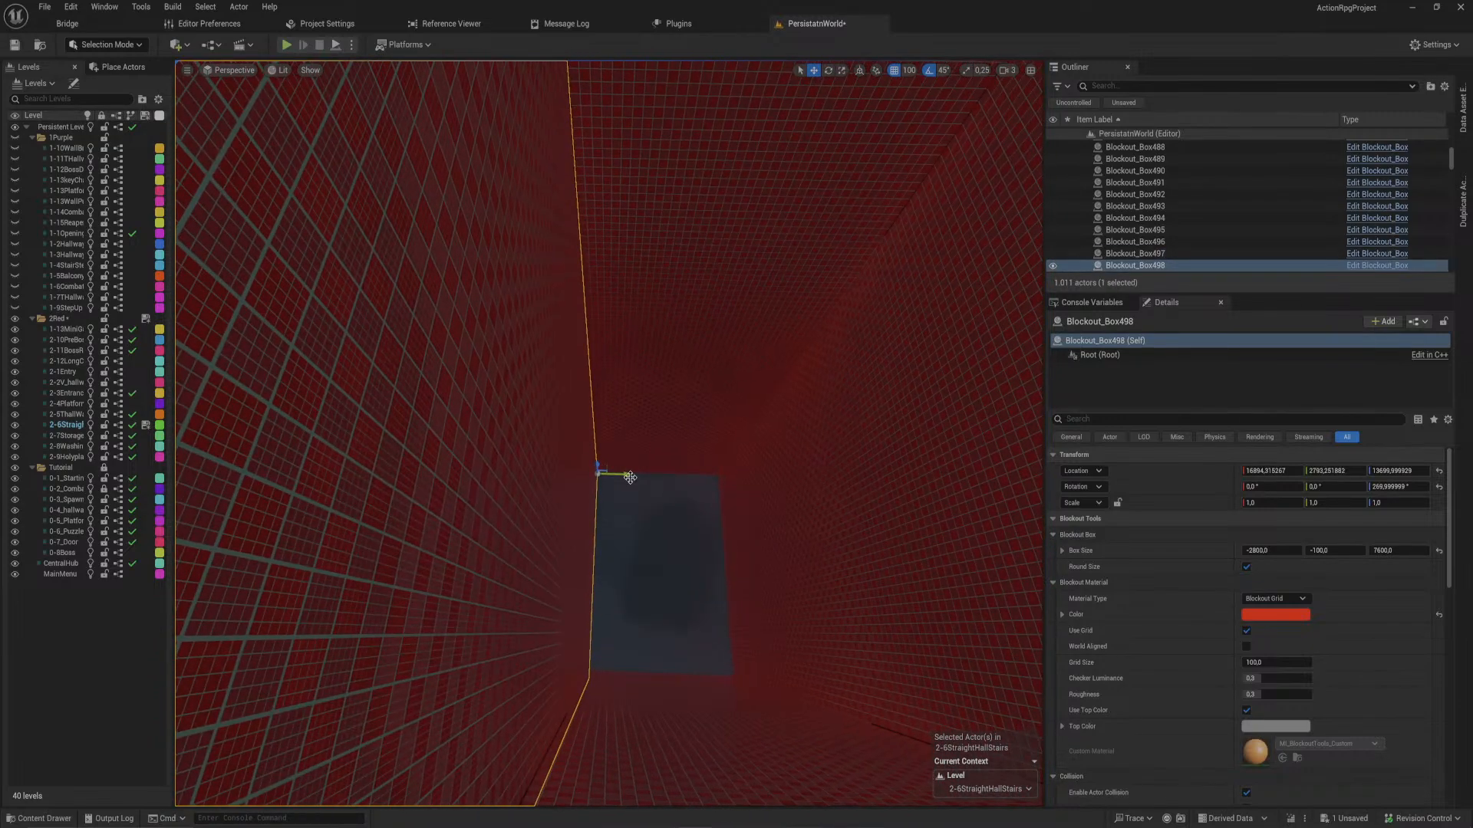
pyautogui.moveTo(630, 478)
pyautogui.mouseDown()
pyautogui.moveTo(675, 477)
pyautogui.moveTo(572, 475)
pyautogui.moveTo(614, 475)
pyautogui.mouseUp()
pyautogui.moveTo(683, 519); pyautogui.dragTo(1031, 521, button='right')
pyautogui.moveTo(720, 568); pyautogui.dragTo(759, 537, button='right')
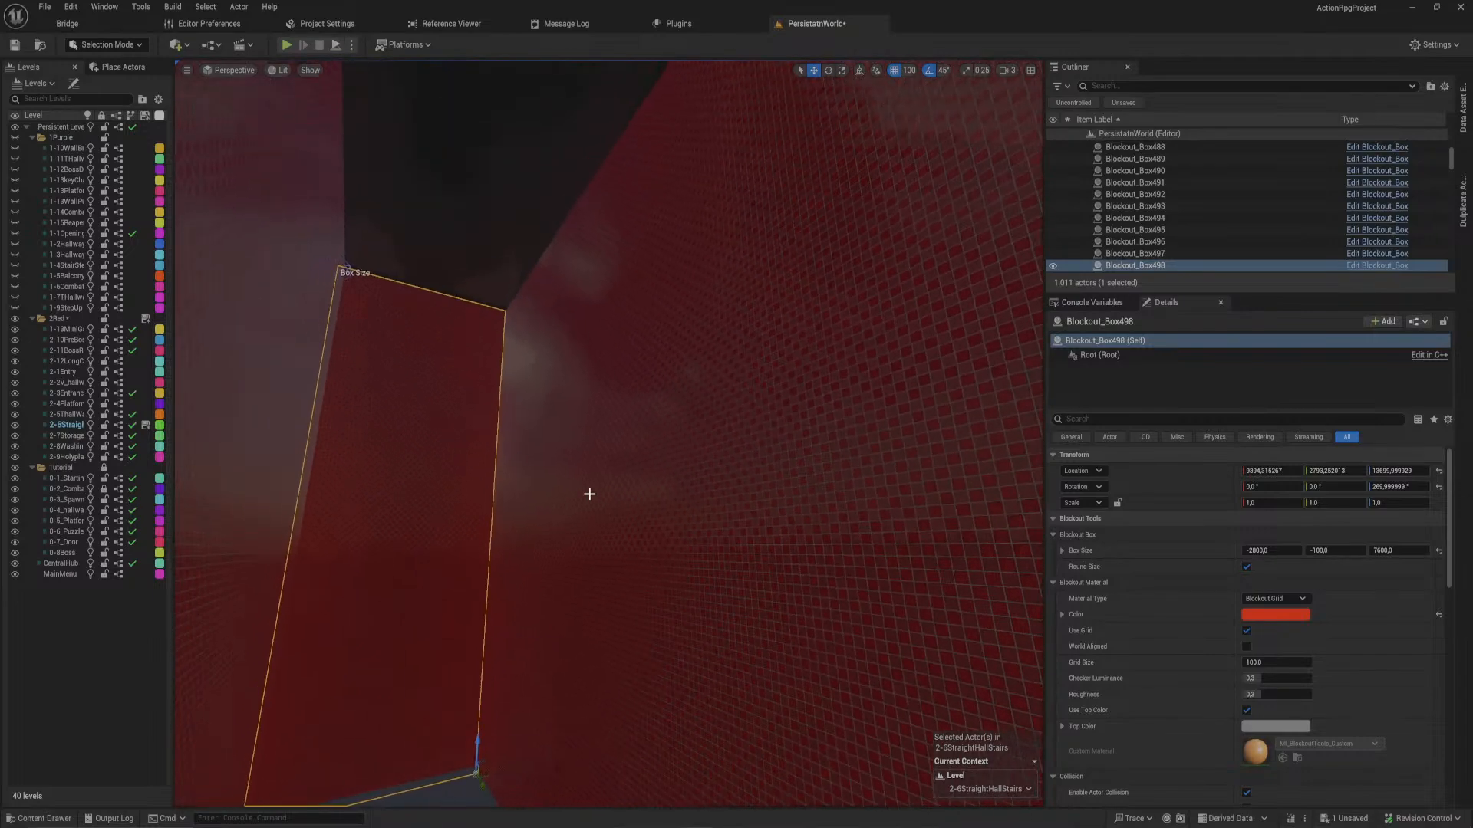
pyautogui.moveTo(611, 545); pyautogui.dragTo(806, 535, button='right')
pyautogui.click(611, 546)
pyautogui.hotkey('ctrl', 'd')
pyautogui.moveTo(611, 367); pyautogui.dragTo(573, 133)
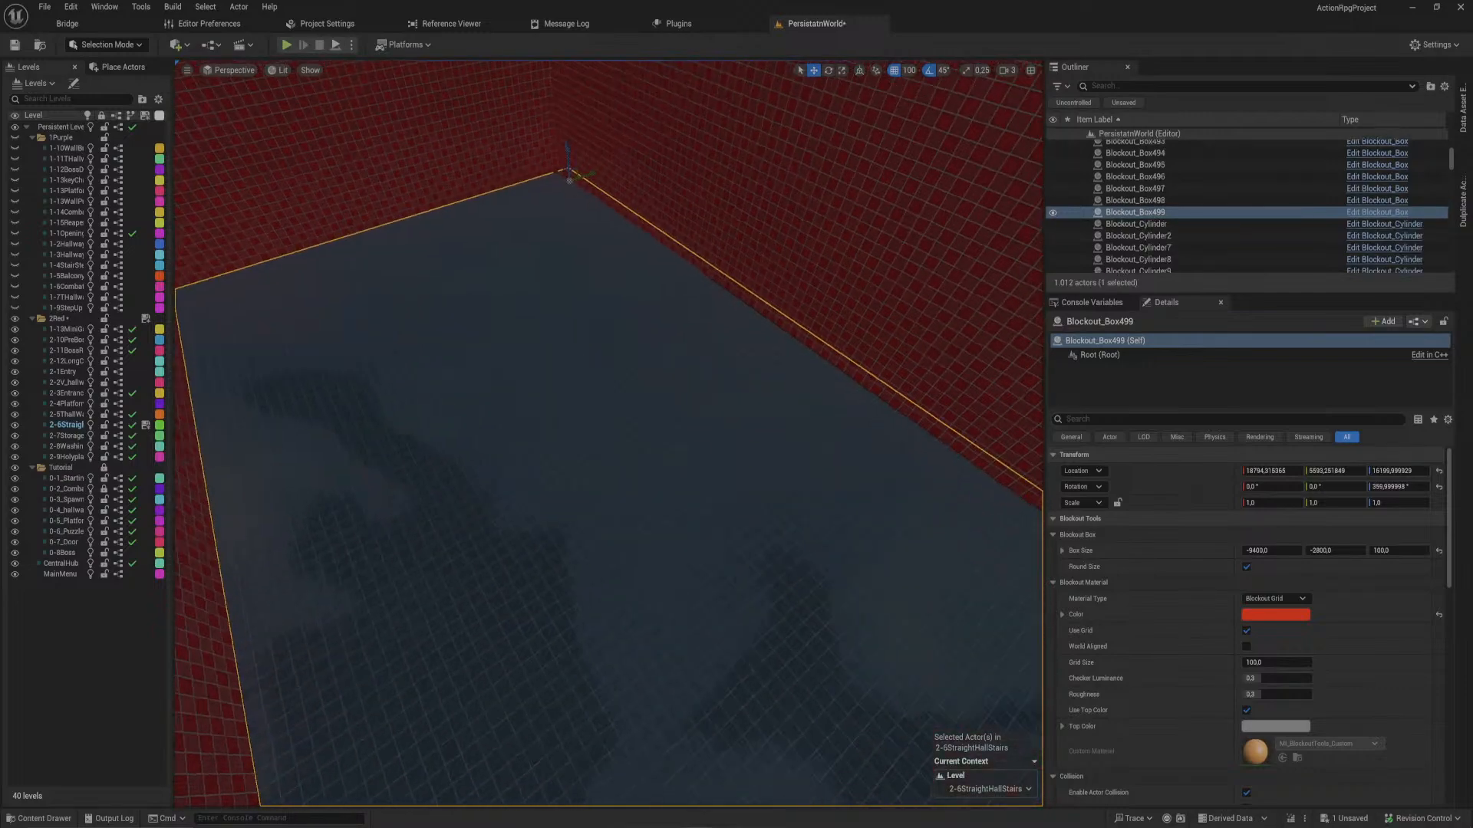
pyautogui.moveTo(609, 399); pyautogui.dragTo(613, 360, button='right')
pyautogui.press('f')
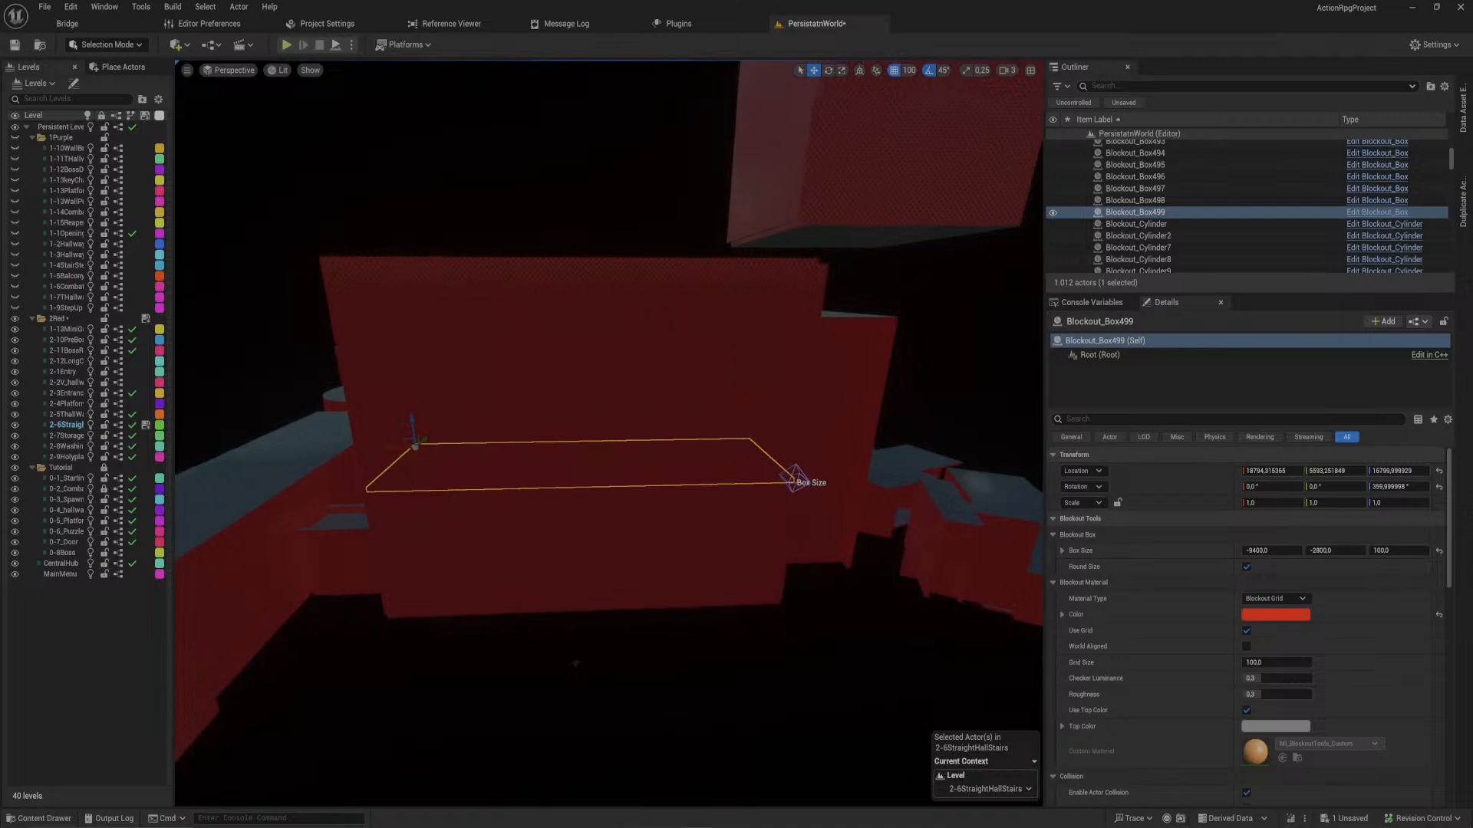
pyautogui.press('w')
pyautogui.moveTo(625, 359); pyautogui.dragTo(618, 381, button='right')
pyautogui.press('Delete')
# - Duplicate the red level door behind the corridor-side end wall and move the copy into the new hall at about X 18516
pyautogui.moveTo(642, 442); pyautogui.dragTo(660, 522, button='right')
pyautogui.press('w')
pyautogui.click(660, 423)
pyautogui.hotkey('ctrl', 'd')
pyautogui.press('w')
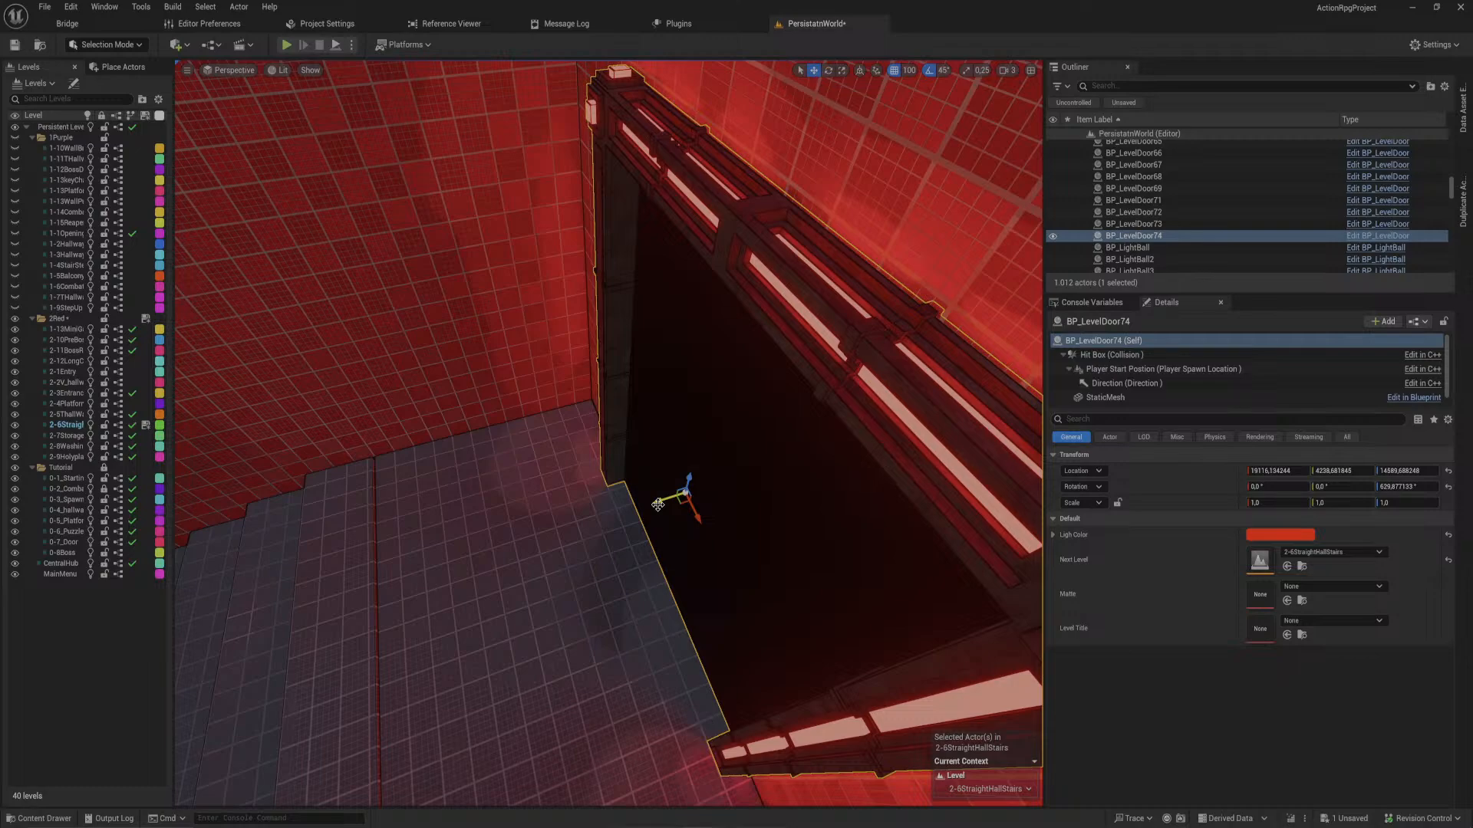
pyautogui.moveTo(657, 504); pyautogui.dragTo(896, 419)
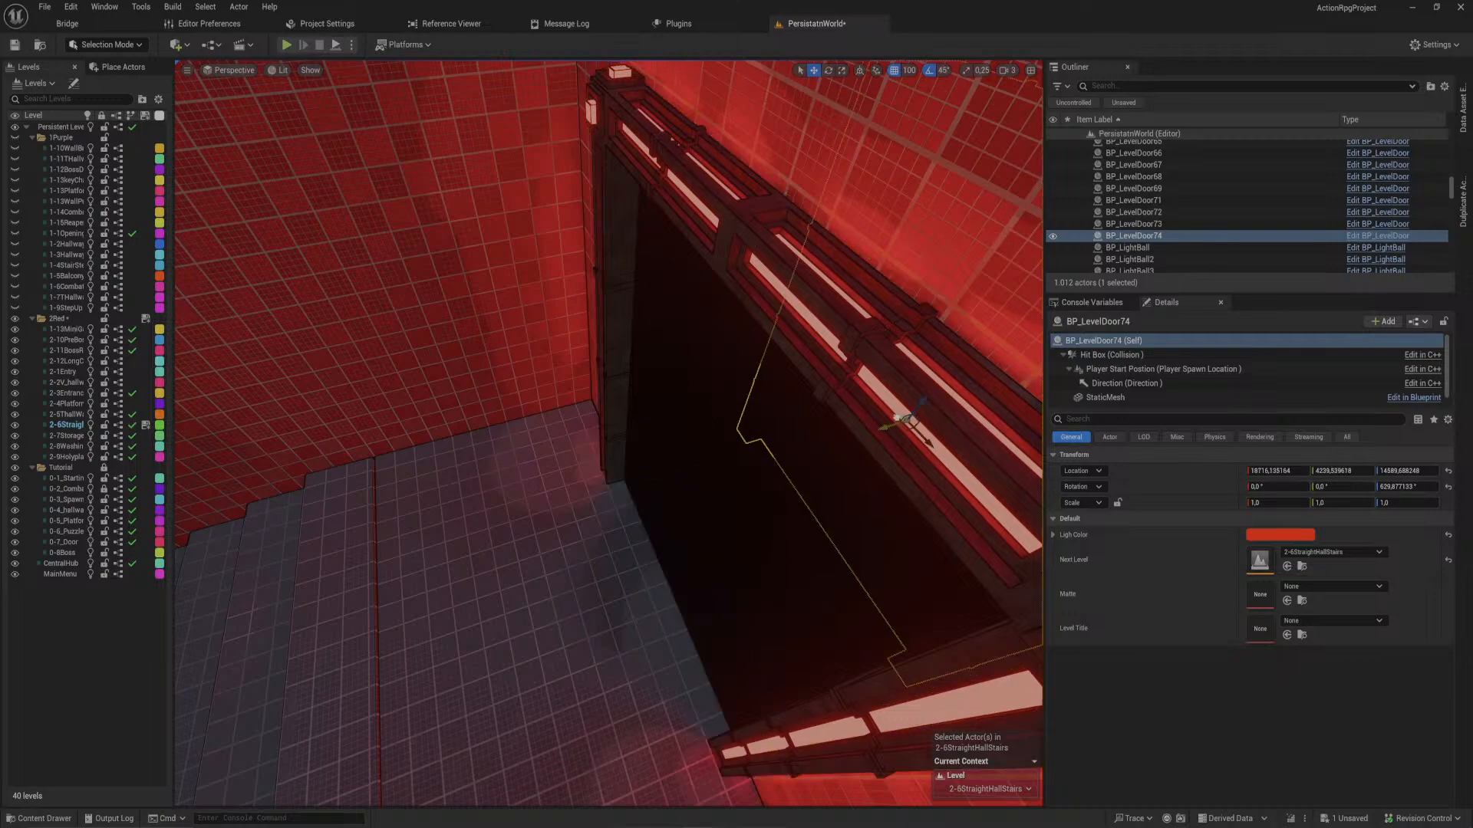
pyautogui.click(746, 482)
pyautogui.press('d')
pyautogui.moveTo(750, 477)
pyautogui.mouseDown(button='right')
pyautogui.moveTo(798, 480)
pyautogui.moveTo(775, 479)
pyautogui.mouseUp(button='right')
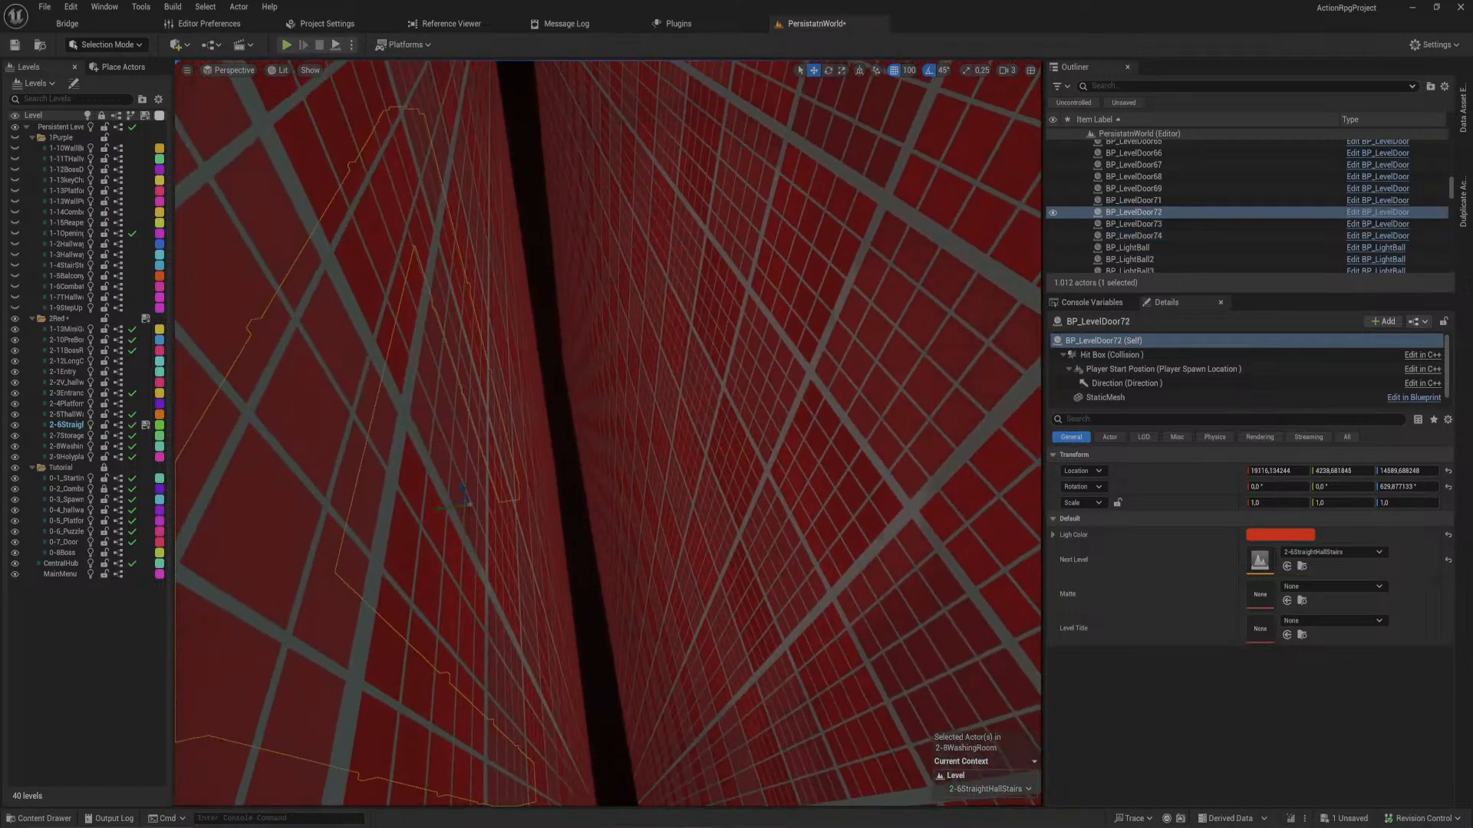
pyautogui.press('s')
pyautogui.moveTo(934, 481); pyautogui.dragTo(676, 370, button='right')
# - Rotate the door copy 180 degrees to face into the hall and drop it onto the floor
pyautogui.click(506, 374)
pyautogui.press('e')
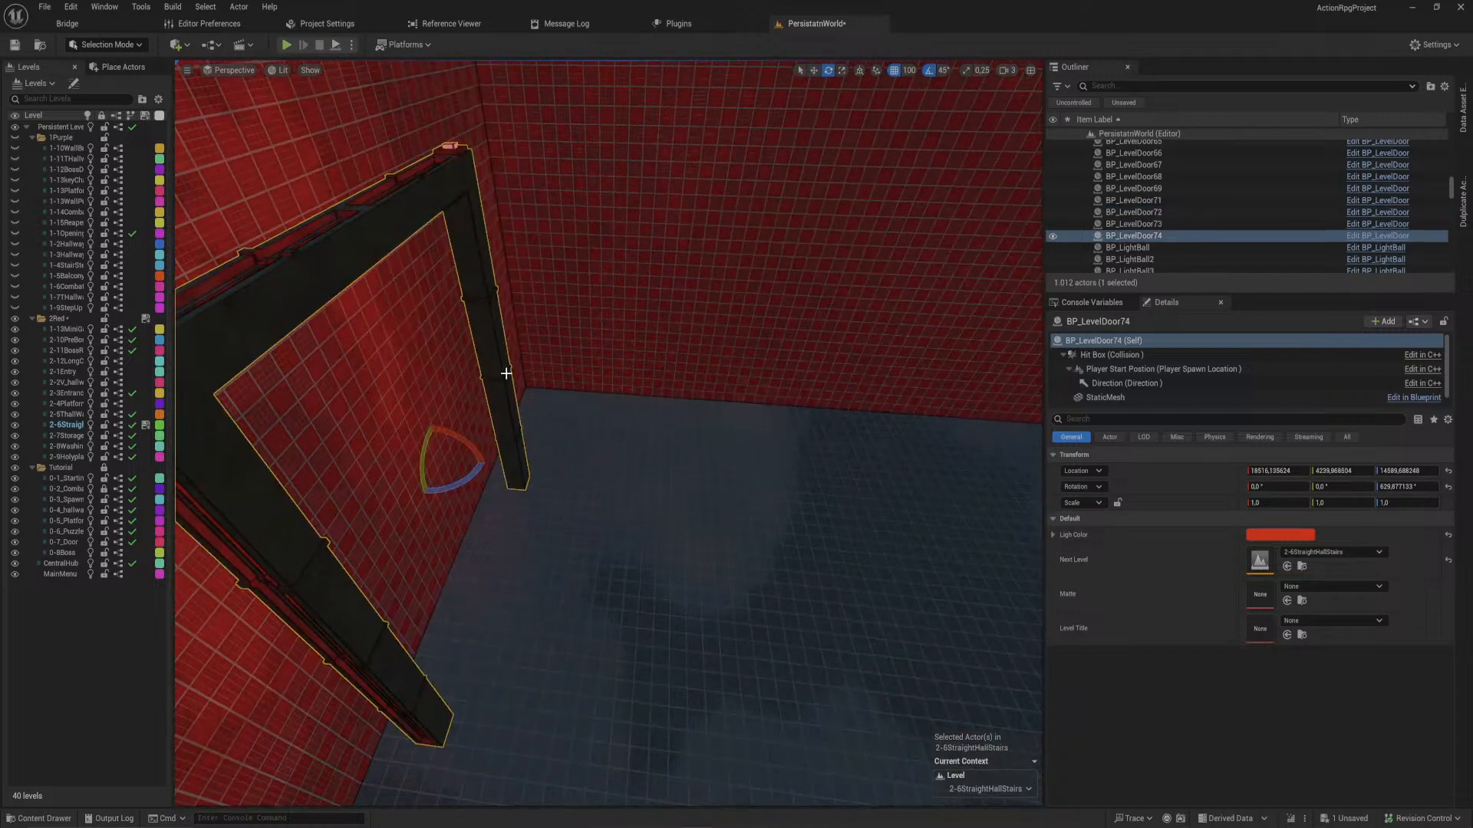
pyautogui.moveTo(417, 506); pyautogui.dragTo(462, 424)
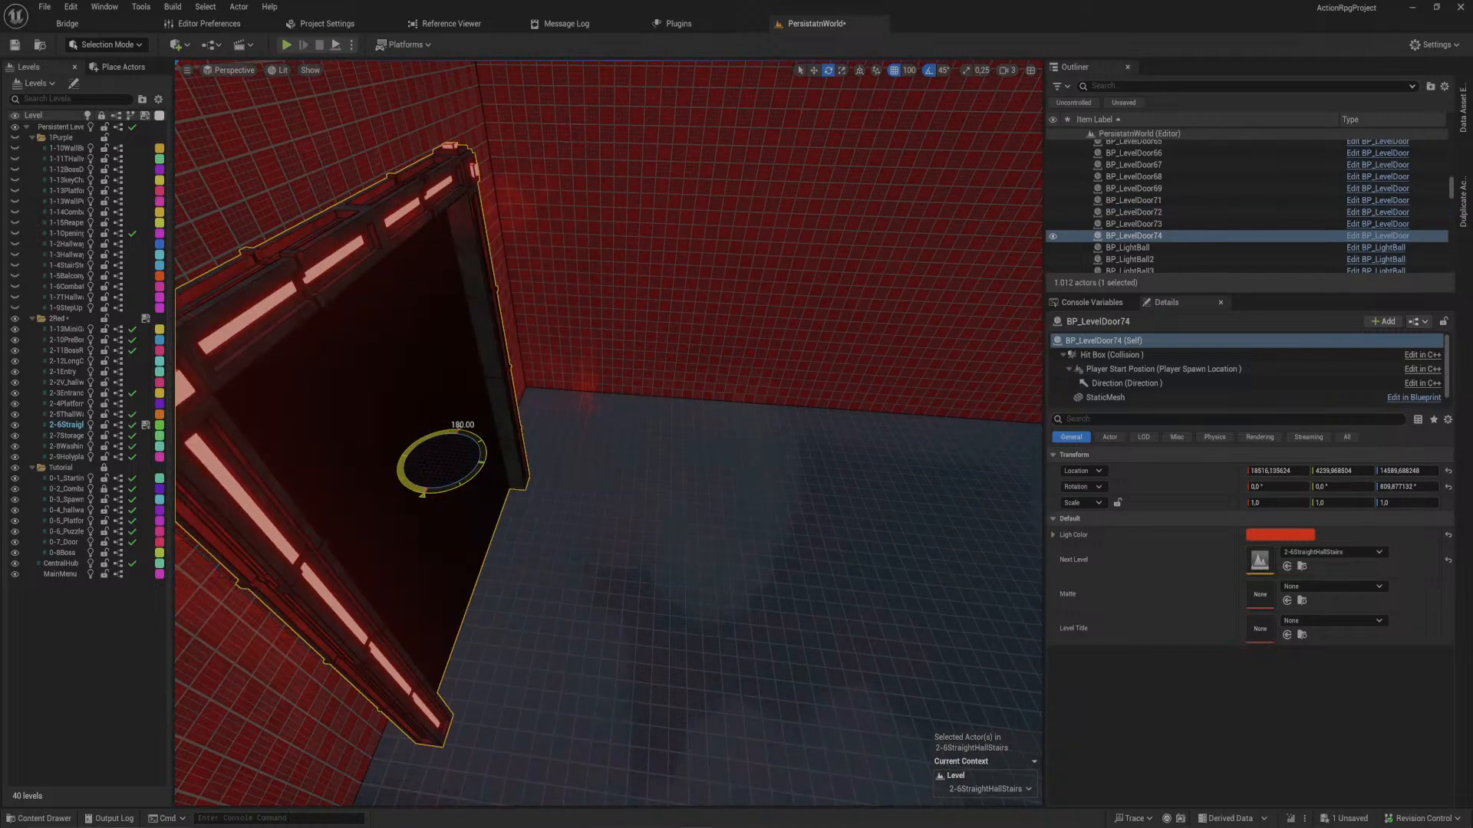
pyautogui.press('End')
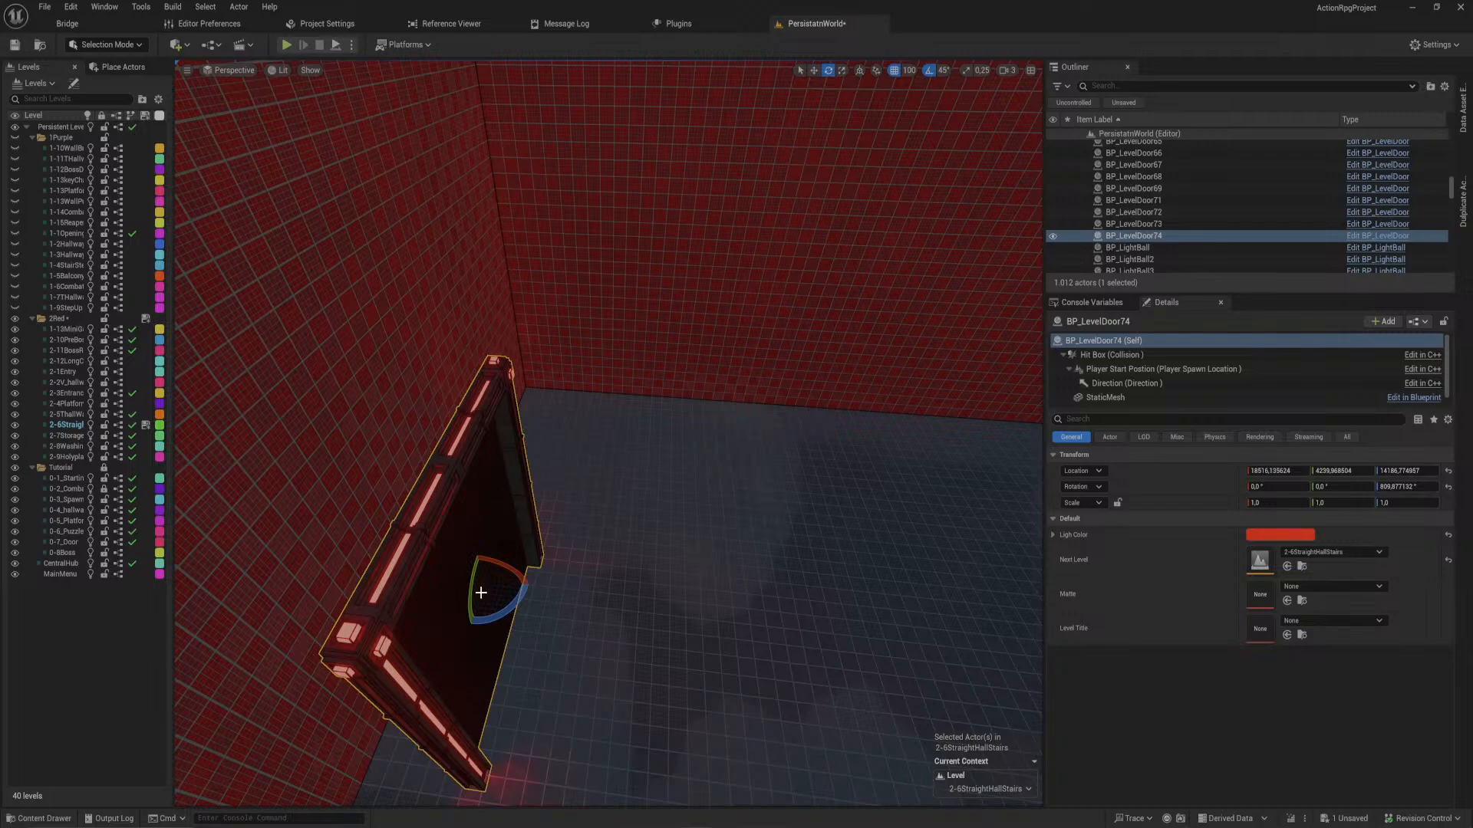
# - Place the door copy against the corridor-side end wall at about X 18774, Y 4173, with grid snapping off for the final nudge
pyautogui.moveTo(497, 575); pyautogui.dragTo(460, 513)
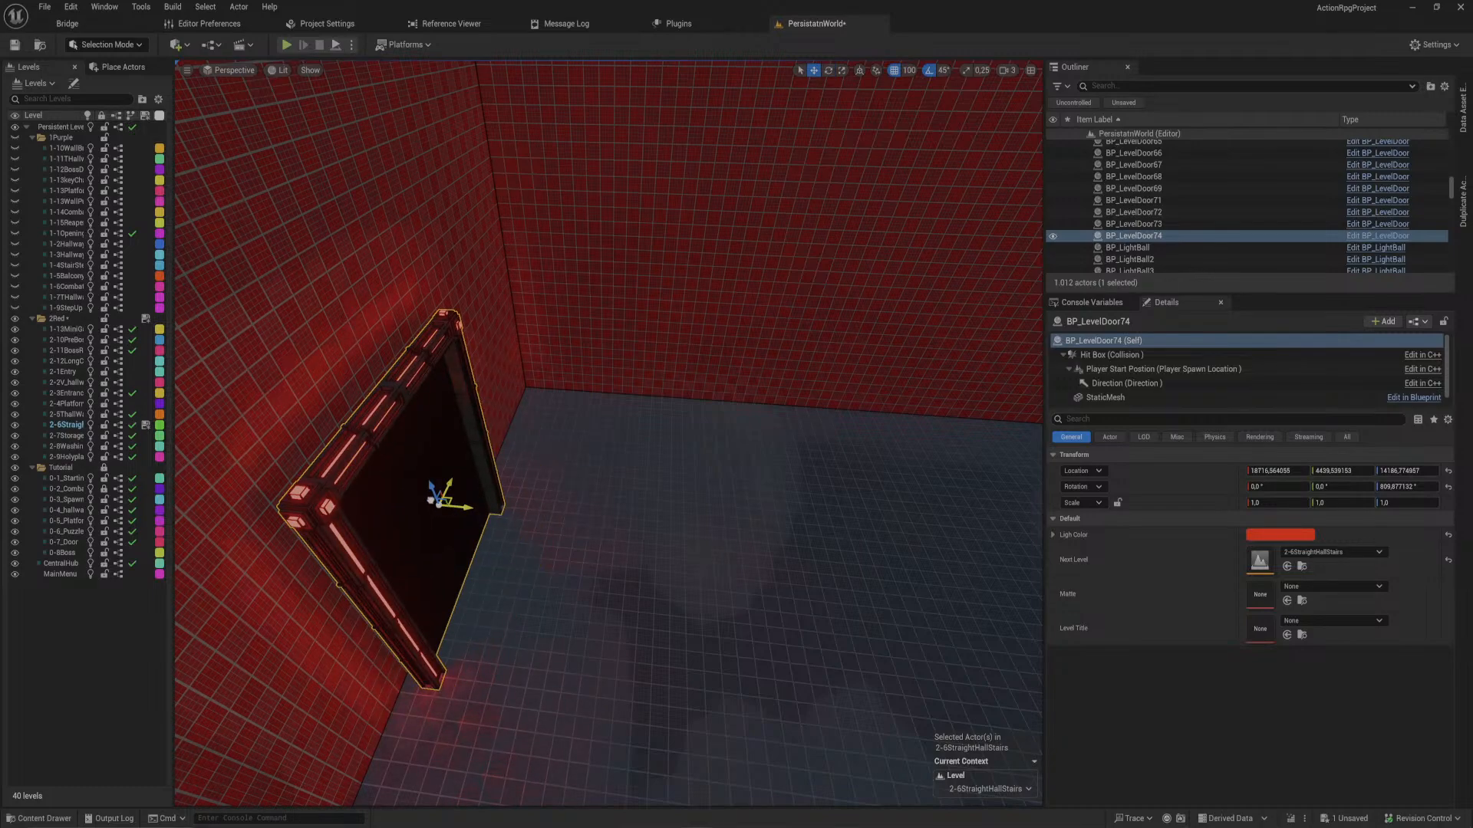
pyautogui.moveTo(494, 520); pyautogui.dragTo(477, 474, button='right')
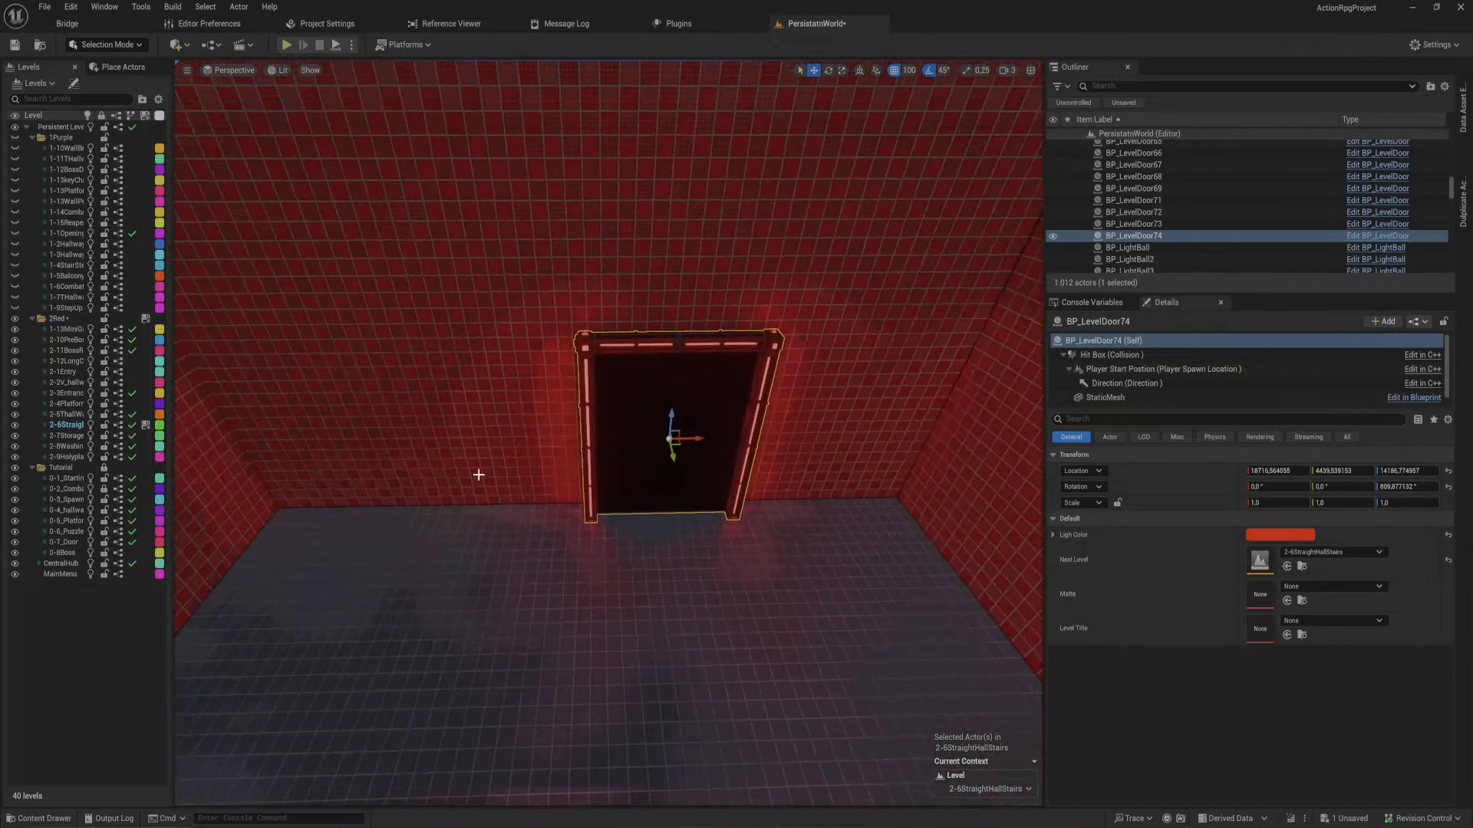
pyautogui.moveTo(699, 441); pyautogui.dragTo(650, 441)
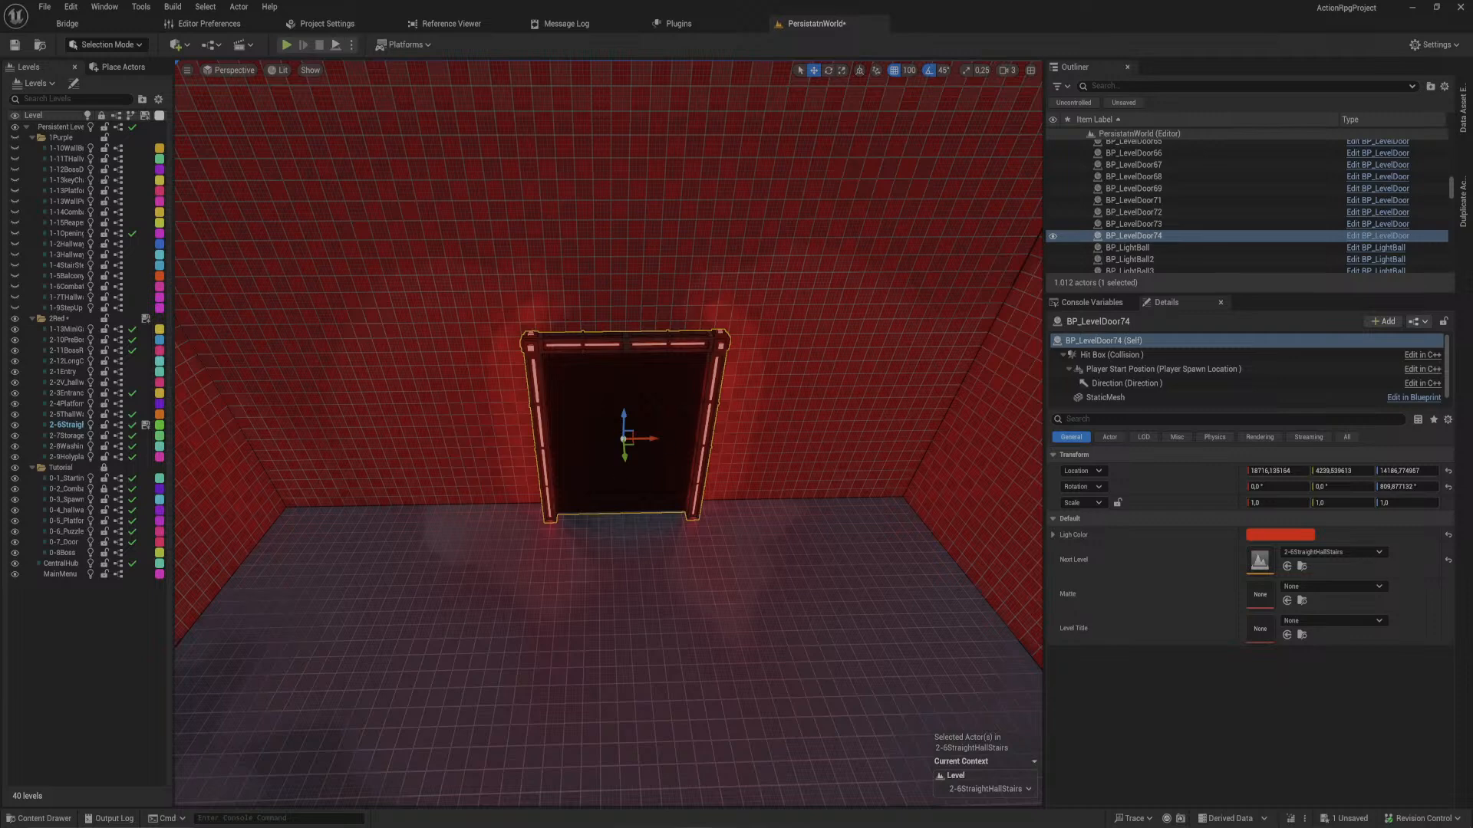
pyautogui.moveTo(970, 348); pyautogui.dragTo(1026, 292, button='right')
pyautogui.doubleClick(1303, 234)
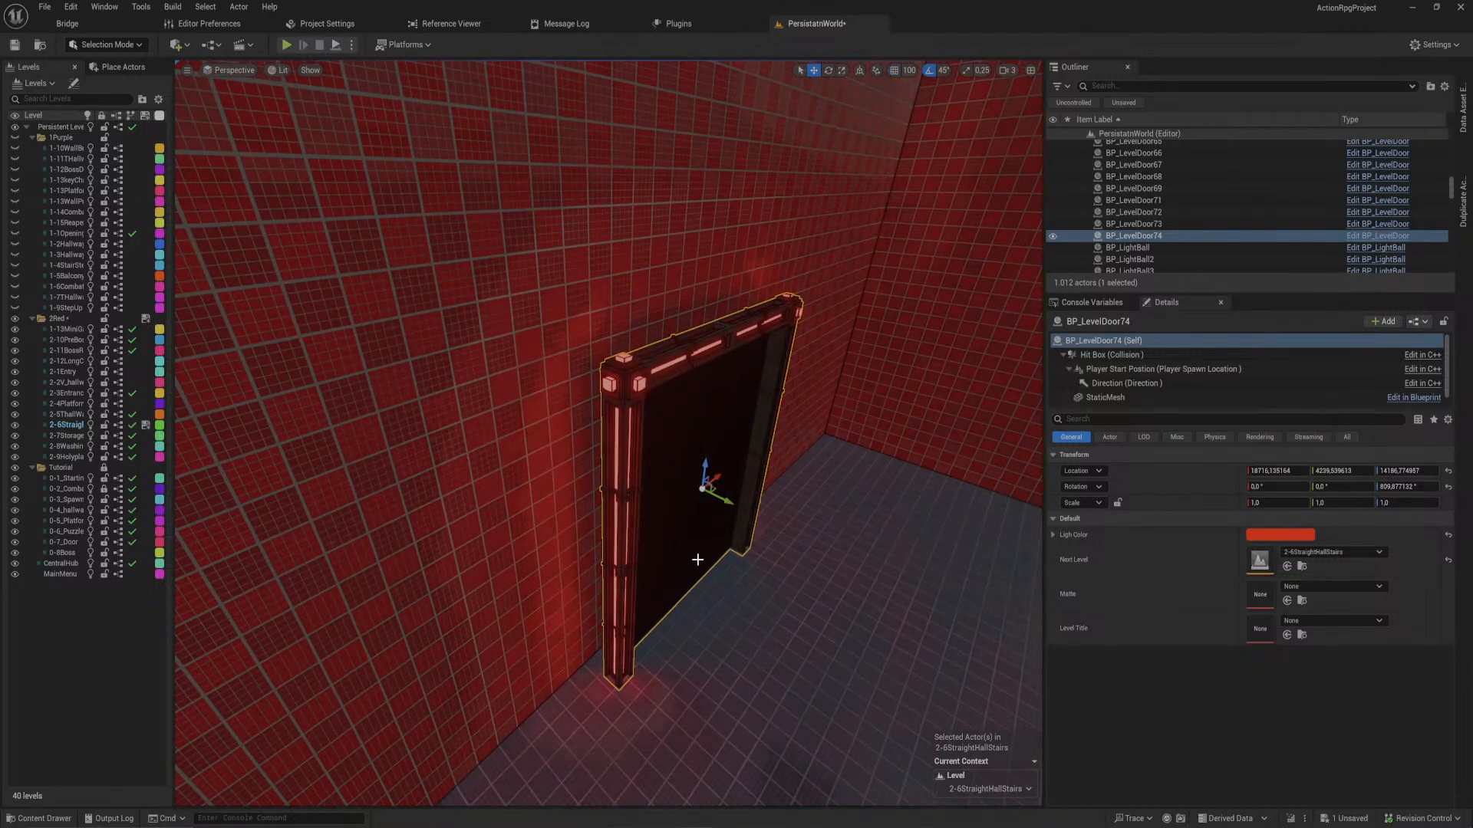
pyautogui.moveTo(725, 510)
pyautogui.mouseDown()
pyautogui.moveTo(704, 501)
pyautogui.moveTo(709, 486)
pyautogui.mouseUp()
pyautogui.press('d')
pyautogui.moveTo(710, 486); pyautogui.dragTo(579, 485, button='right')
pyautogui.press('s')
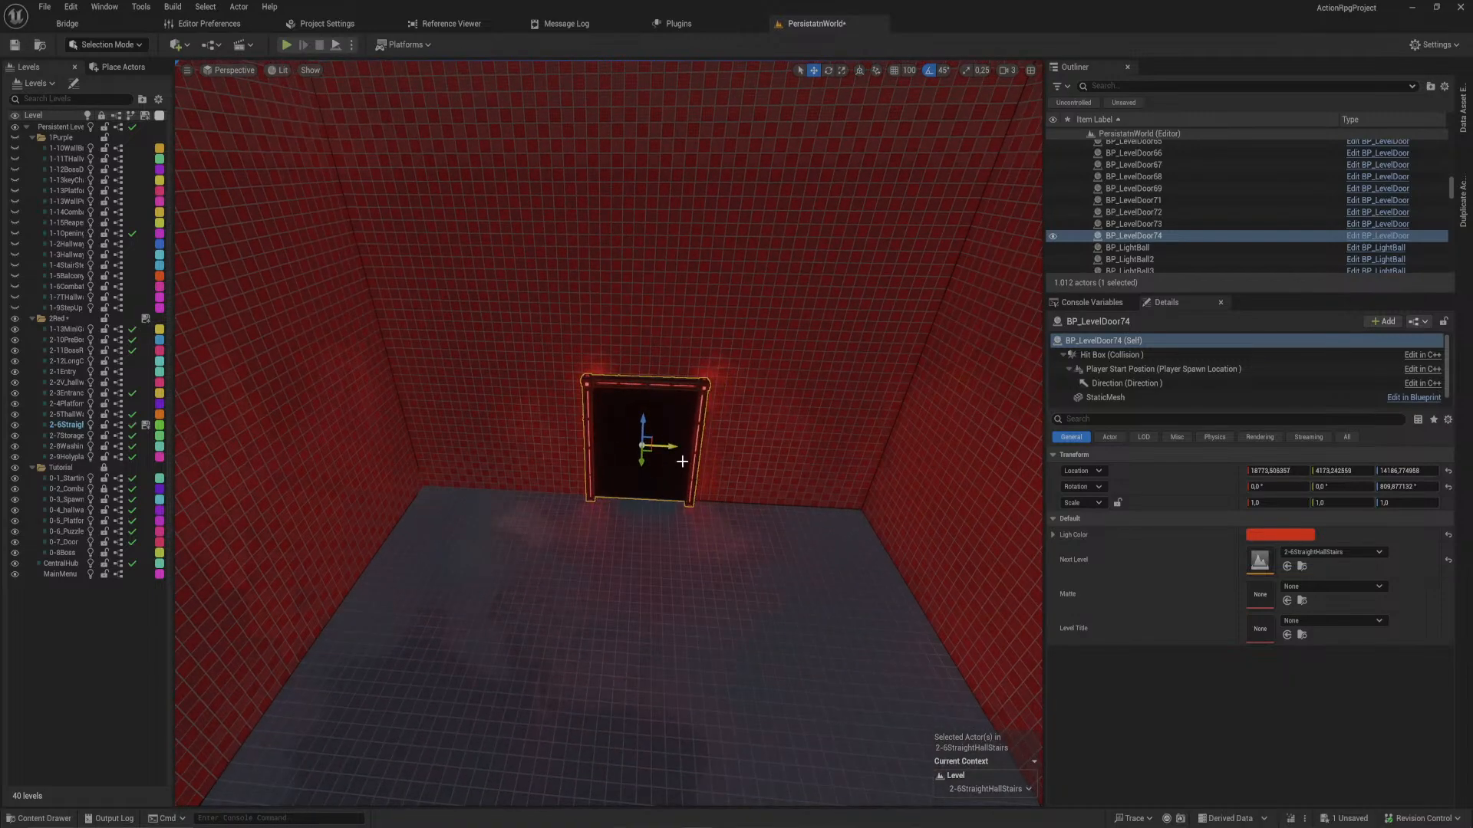
# - Set the new door's next level to 2-8WashingRoom
pyautogui.click(1294, 553)
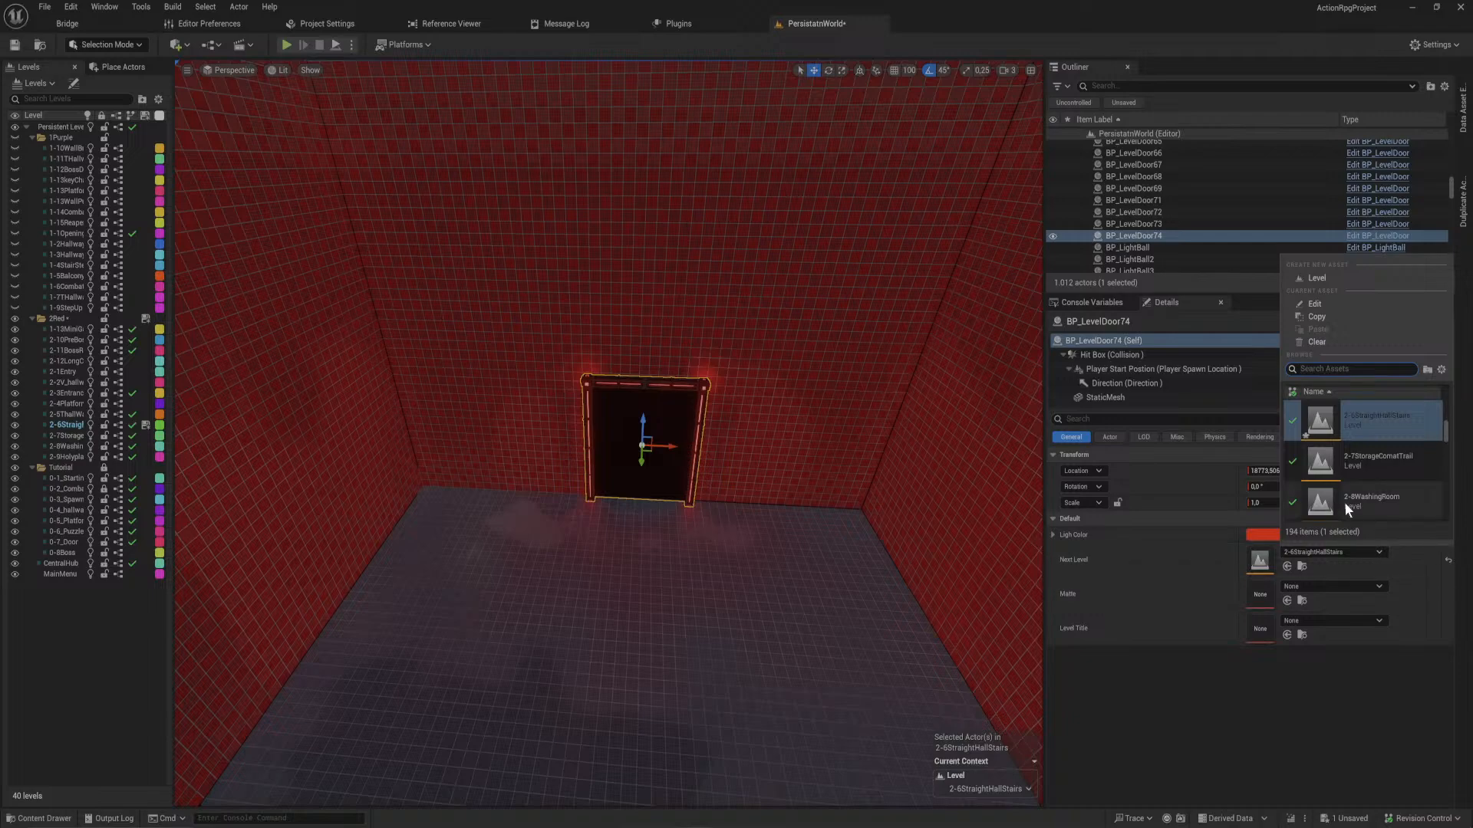
pyautogui.click(1370, 494)
pyautogui.moveTo(826, 588); pyautogui.dragTo(1032, 586, button='right')
pyautogui.press('w')
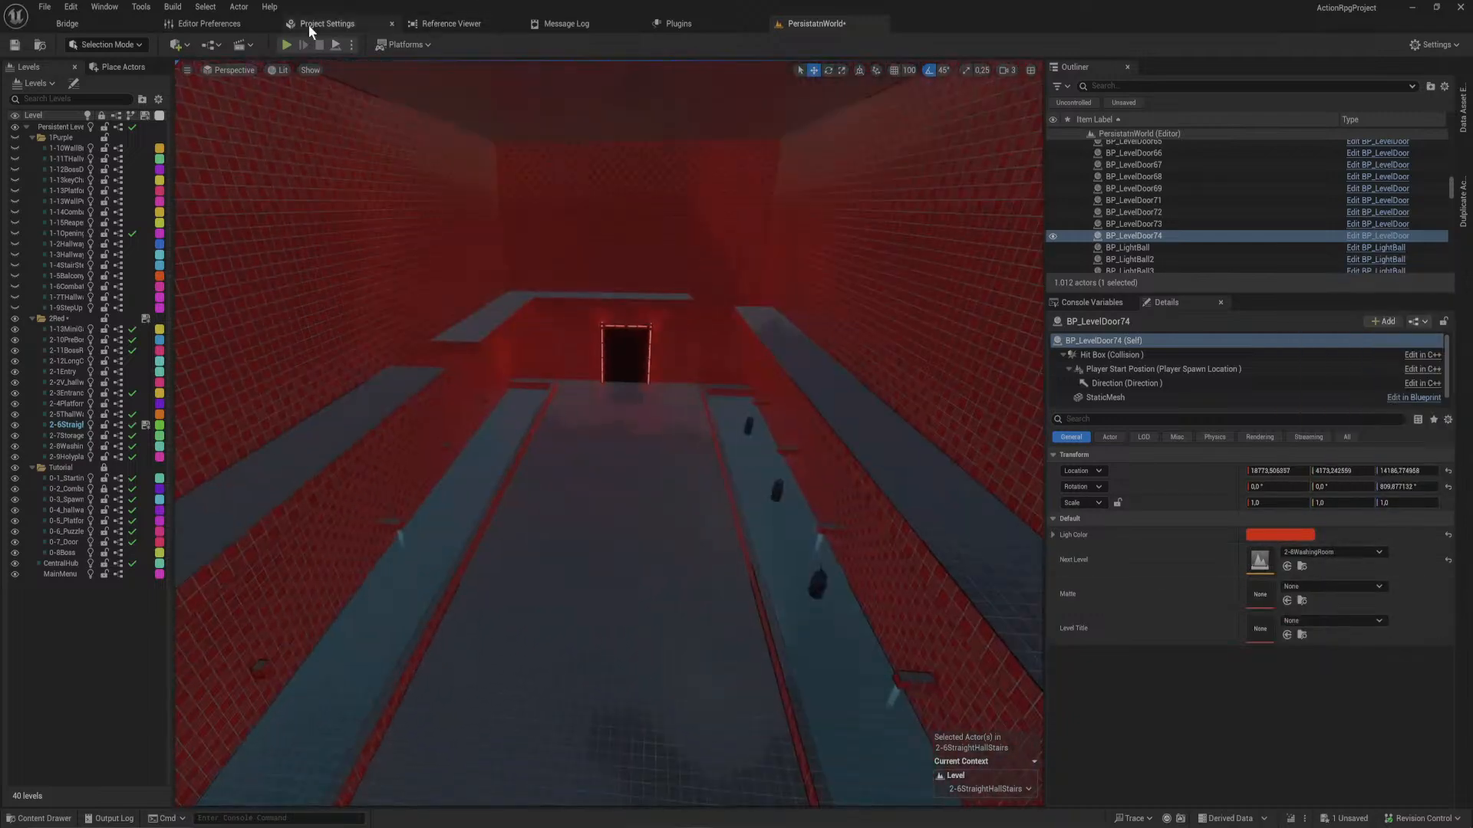
# - Play-test the new hall in the game to judge its scale, and stop the play session
pyautogui.click(284, 44)
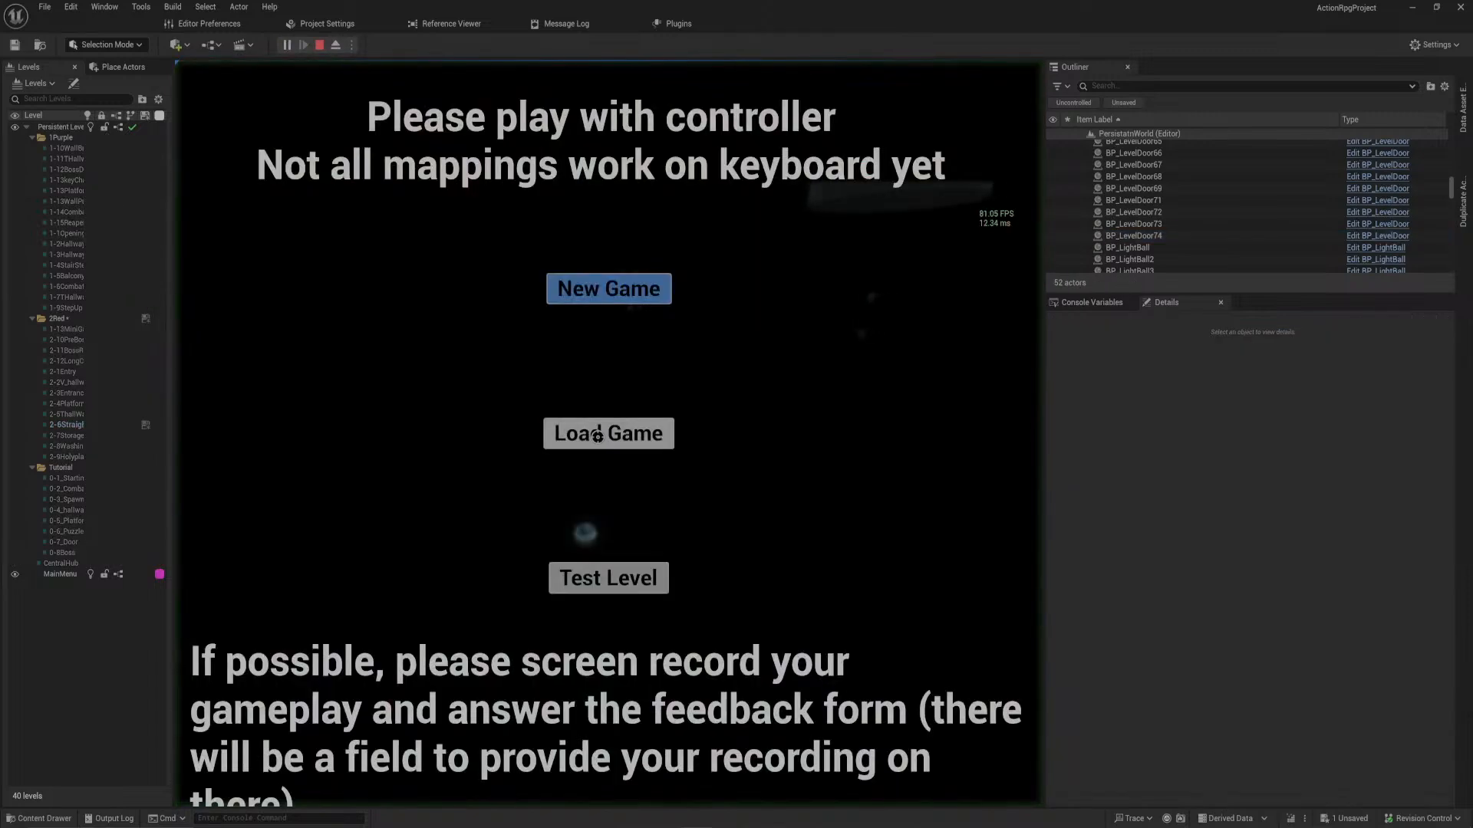
pyautogui.click(598, 437)
pyautogui.click(675, 583)
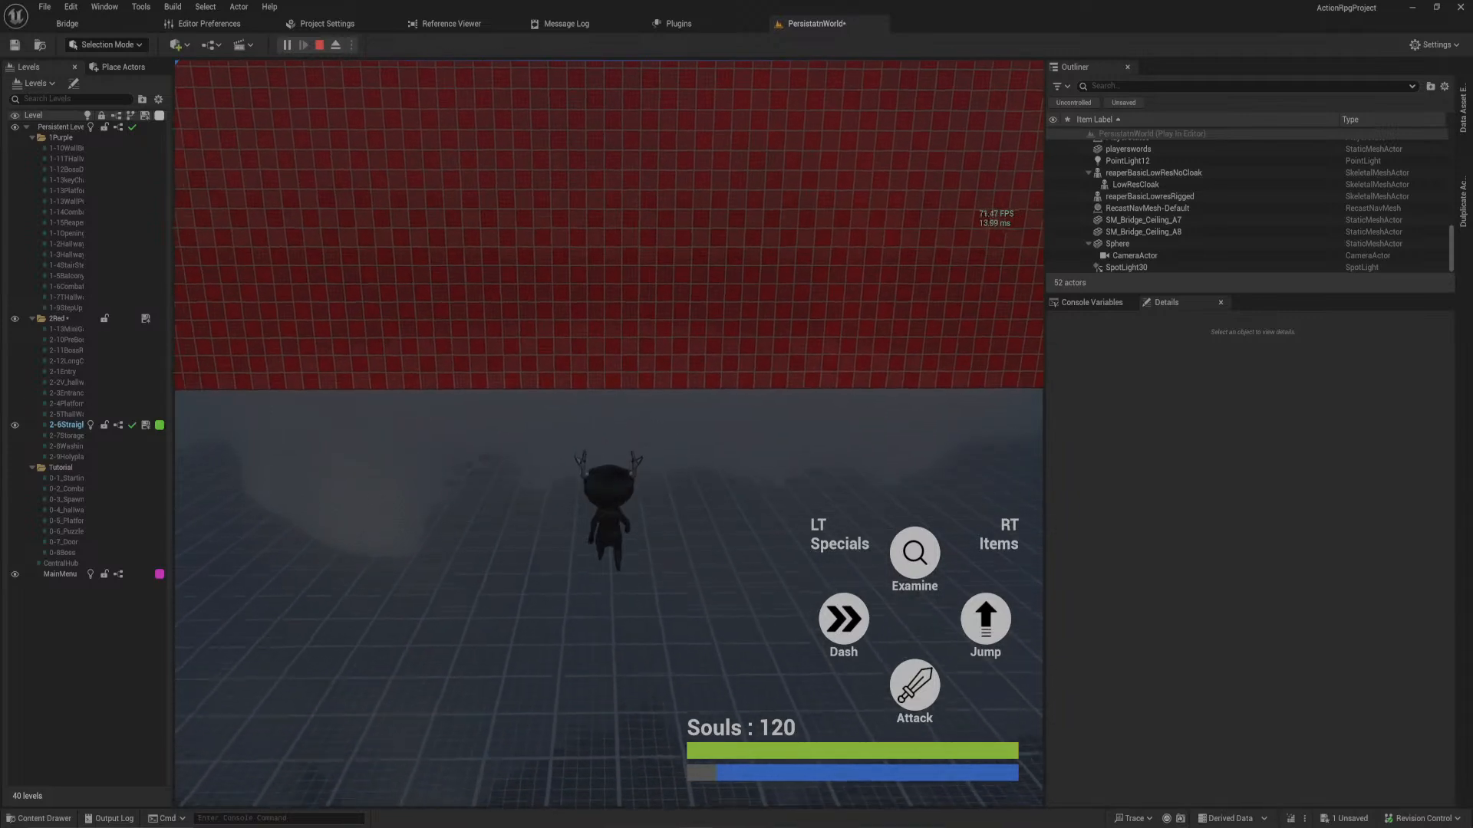
pyautogui.press('Escape')
# - Extend the ceiling slab over both end walls, 9600 long starting from about X 18894
pyautogui.moveTo(509, 567); pyautogui.dragTo(749, 418, button='right')
pyautogui.click(802, 331)
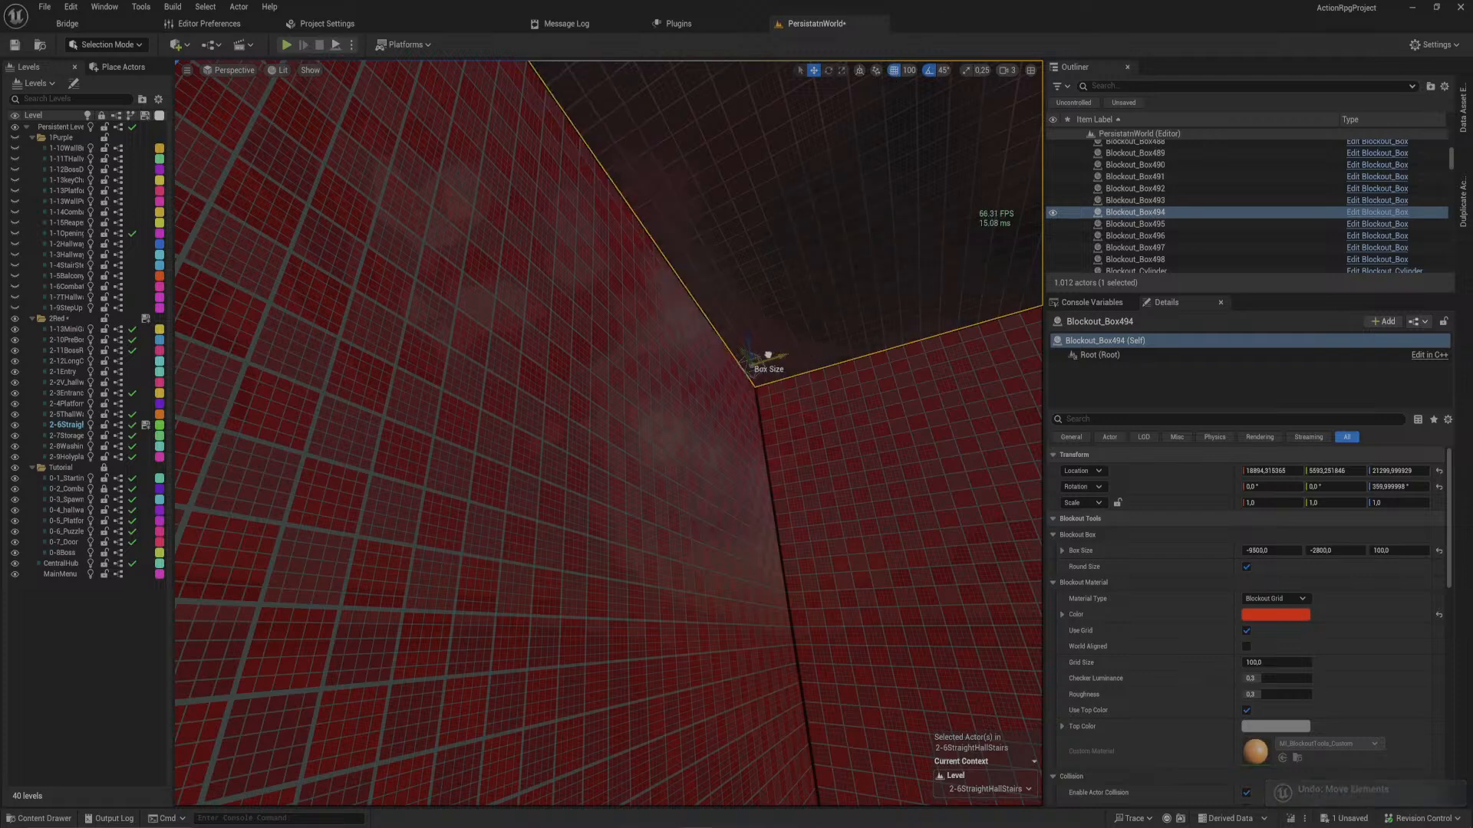
pyautogui.moveTo(751, 358); pyautogui.dragTo(633, 530, button='right')
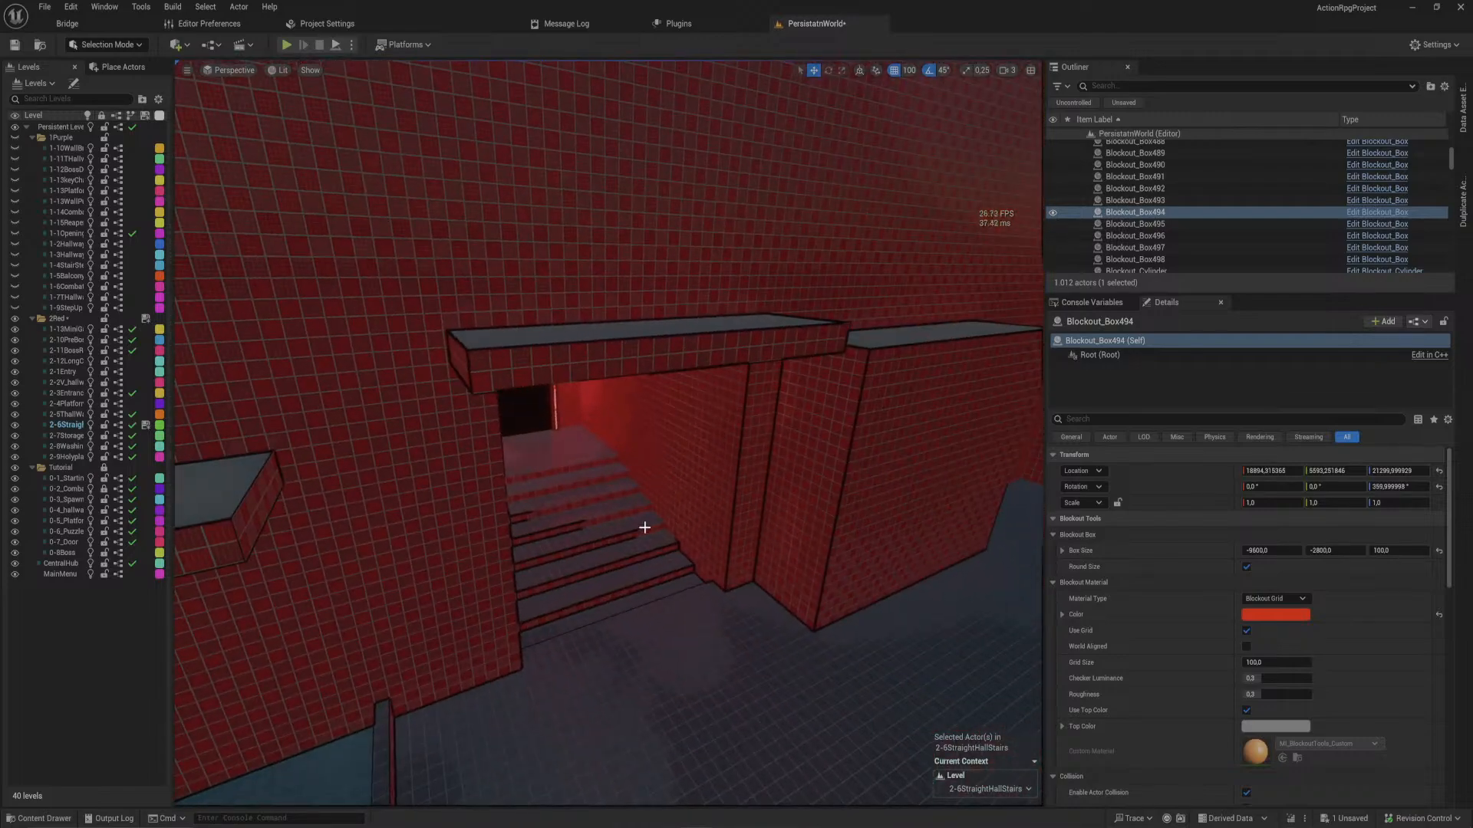
# - Duplicate the corridor's stairs and move the copy onto the hall floor along the side wall at X 17500, Y 2800, Z 13800
pyautogui.click(633, 530)
pyautogui.hotkey('ctrl', 'd')
pyautogui.moveTo(711, 575); pyautogui.dragTo(644, 380)
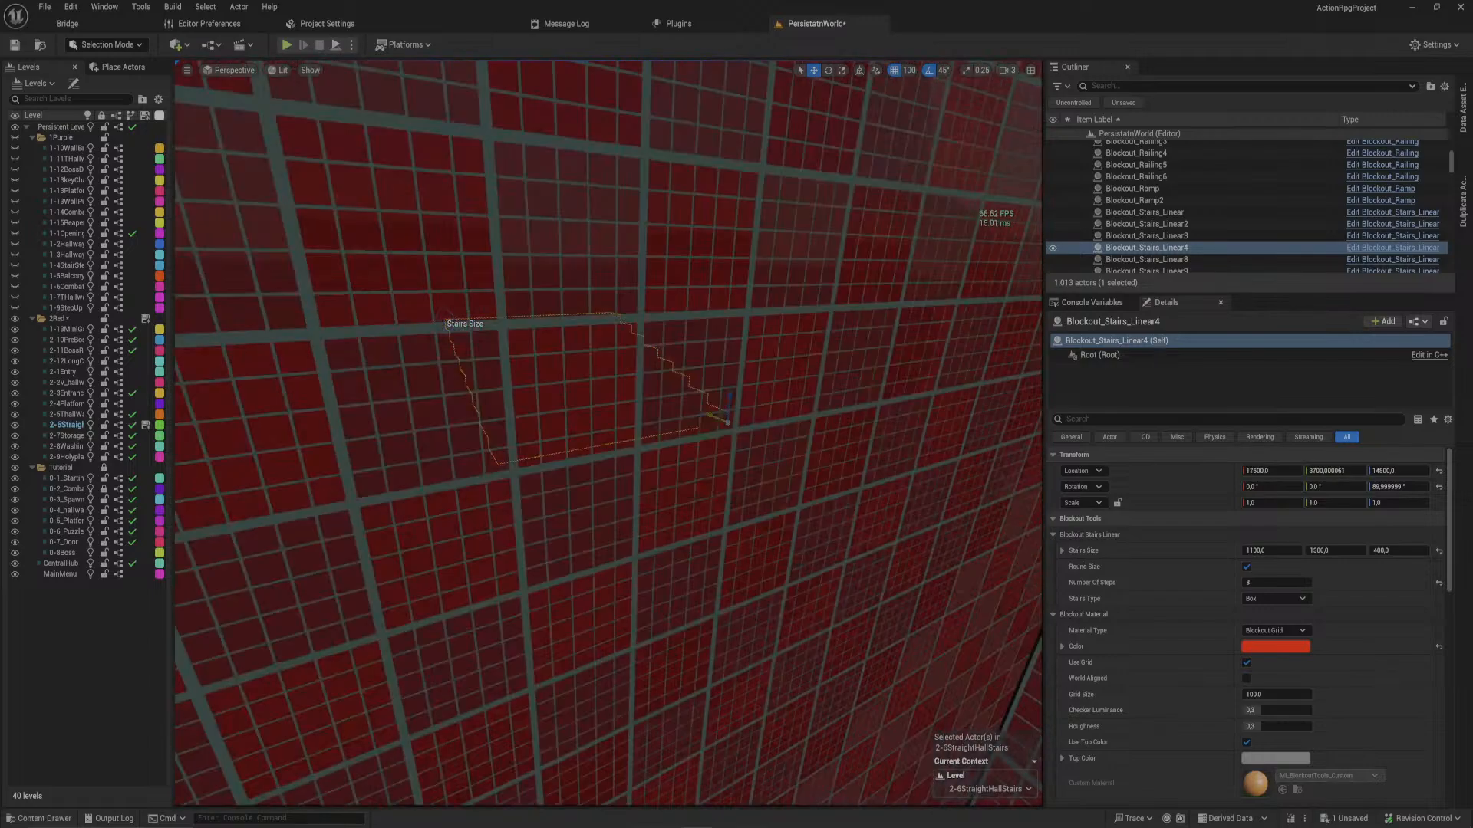
pyautogui.moveTo(709, 412); pyautogui.dragTo(659, 430, button='right')
pyautogui.moveTo(720, 475)
pyautogui.mouseDown(button='right')
pyautogui.moveTo(709, 507)
pyautogui.moveTo(725, 499)
pyautogui.moveTo(720, 474)
pyautogui.mouseUp(button='right')
pyautogui.moveTo(468, 294); pyautogui.dragTo(637, 392, button='right')
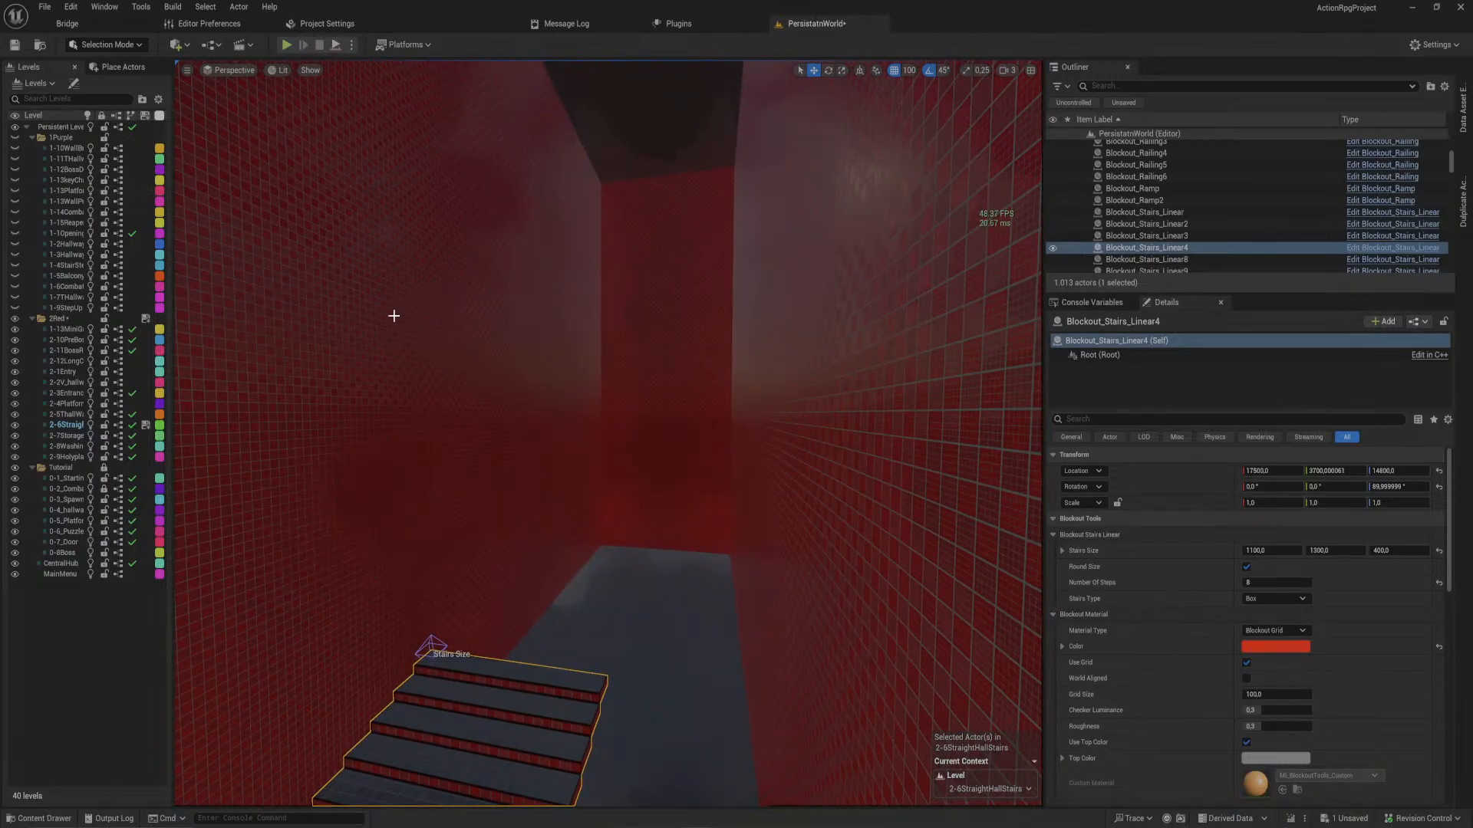
pyautogui.moveTo(579, 310); pyautogui.dragTo(623, 628, button='right')
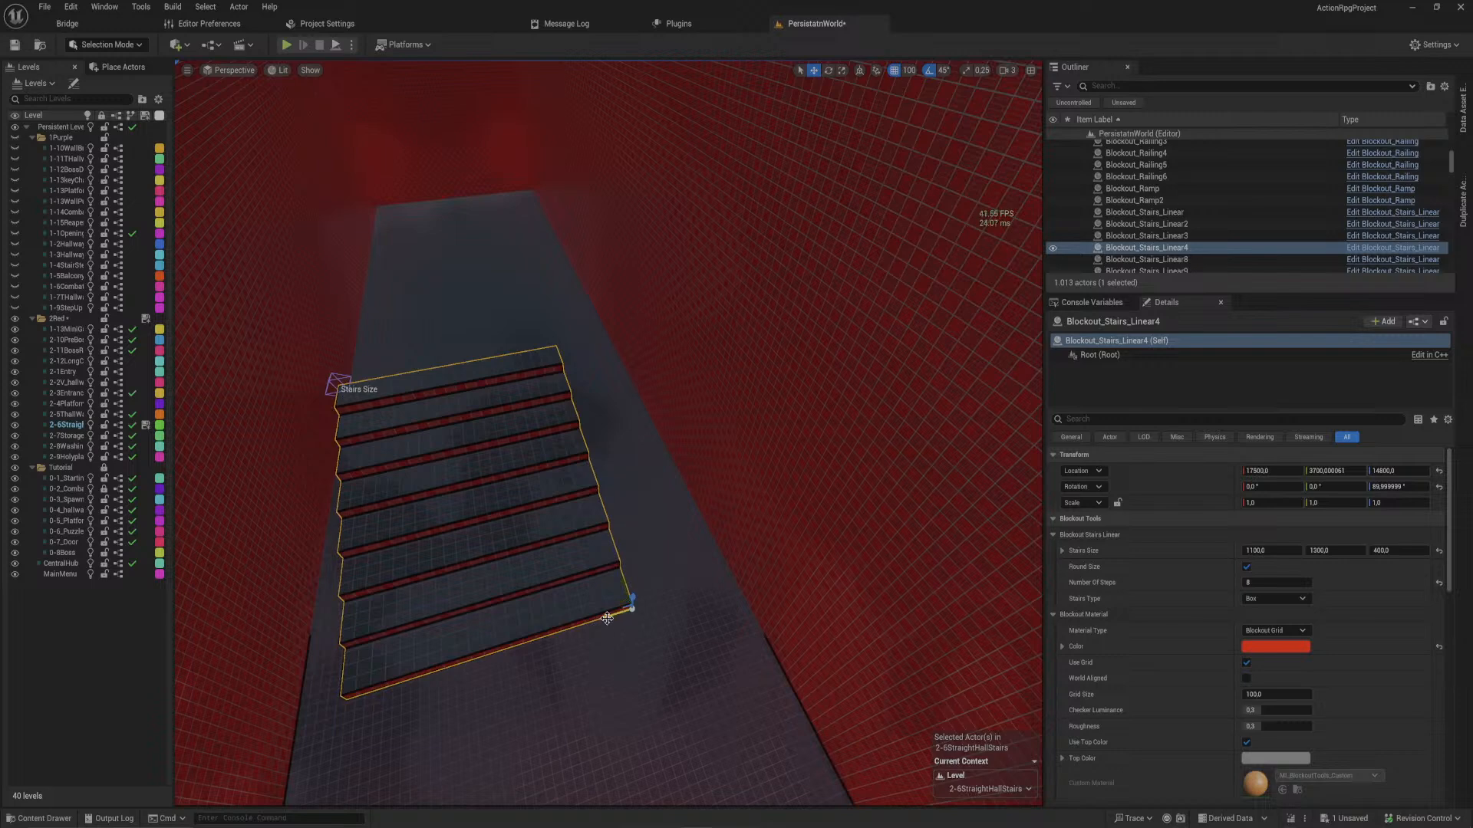
pyautogui.moveTo(607, 618); pyautogui.dragTo(788, 619)
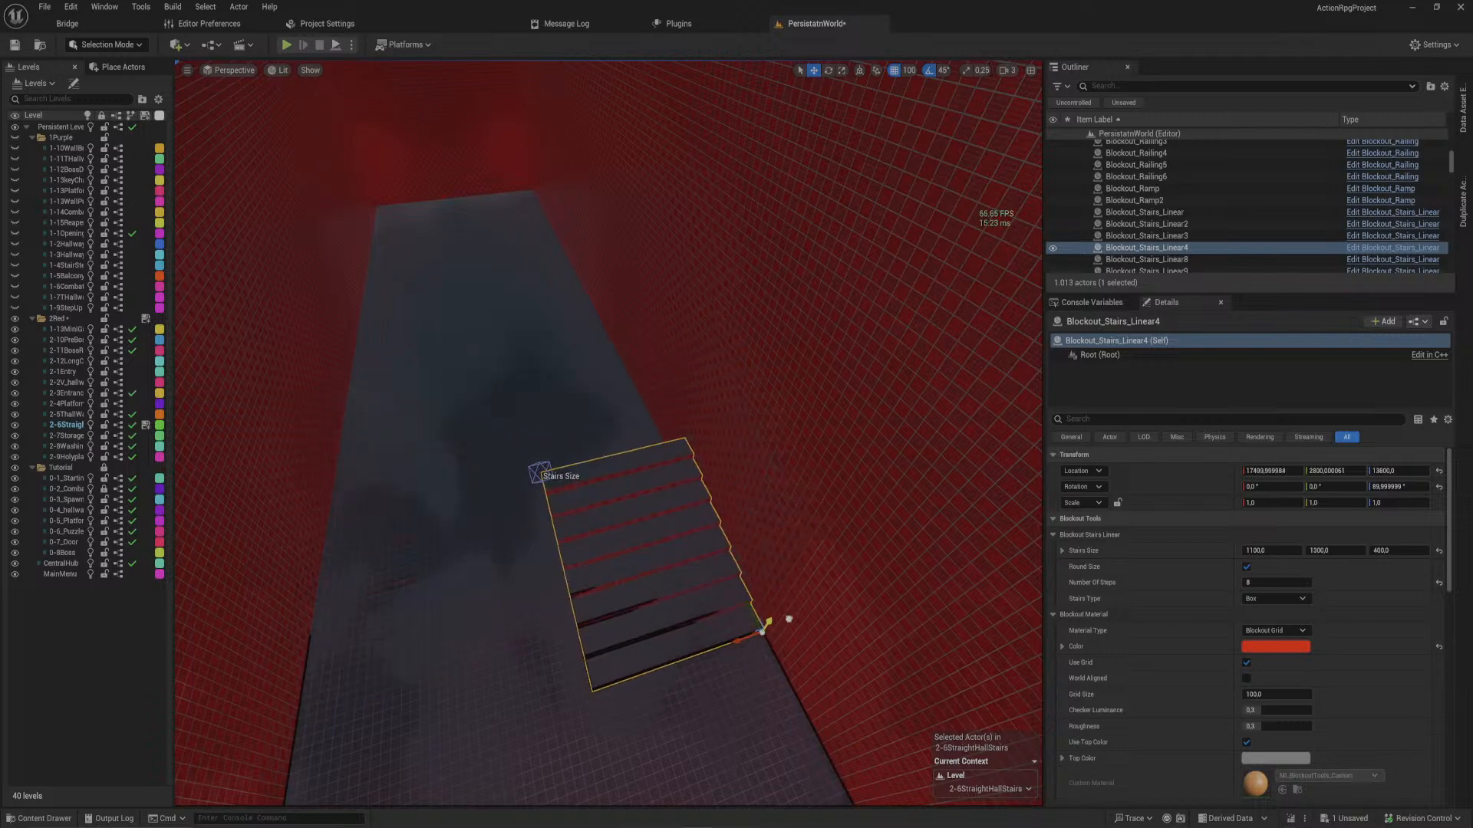
# - Stretch the stairs copy along the side wall to 8100 long and 1800 high
pyautogui.click(540, 466)
pyautogui.moveTo(540, 467); pyautogui.dragTo(574, 525, button='right')
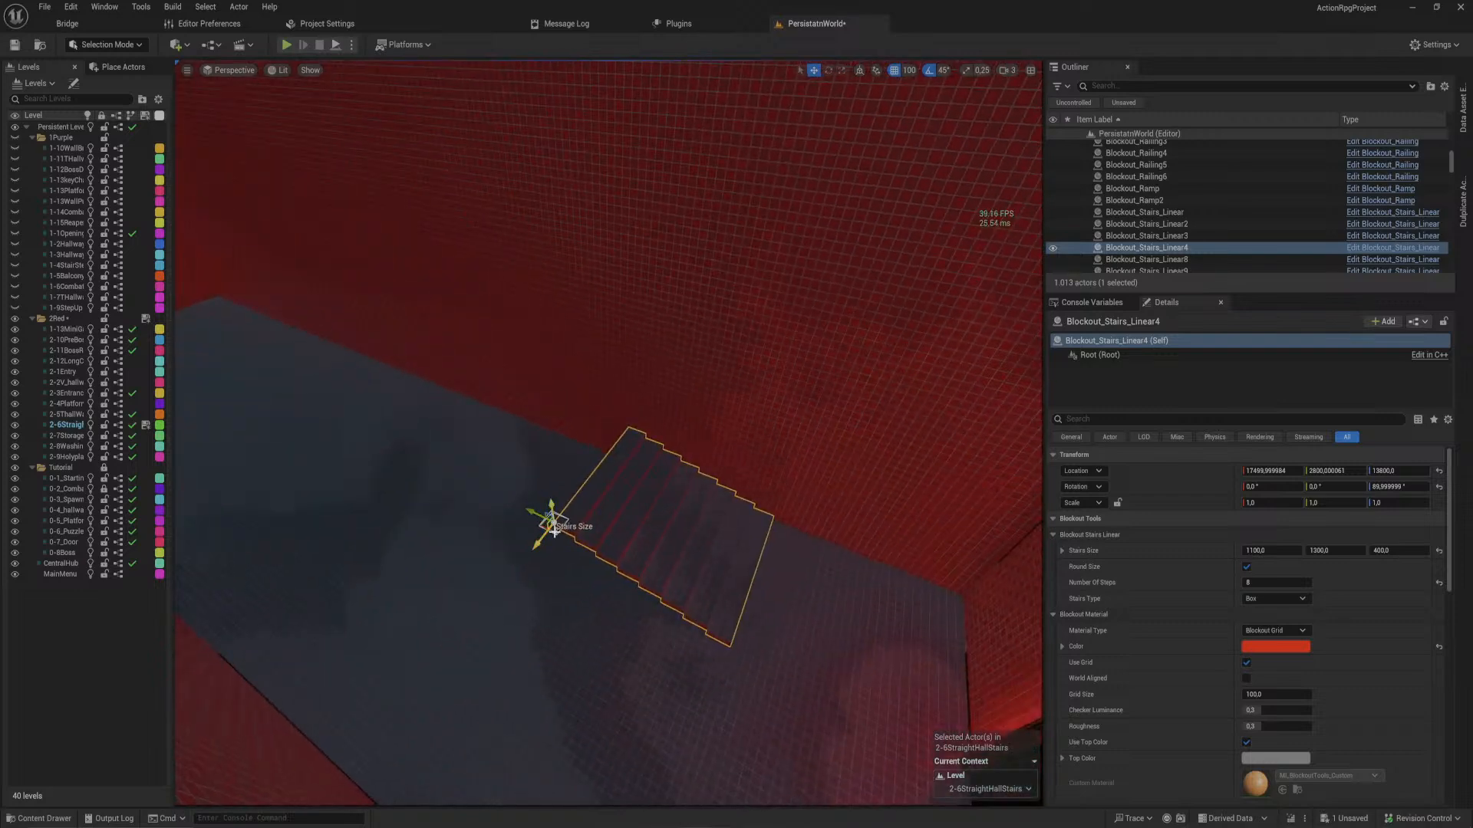
pyautogui.moveTo(547, 514); pyautogui.dragTo(390, 247)
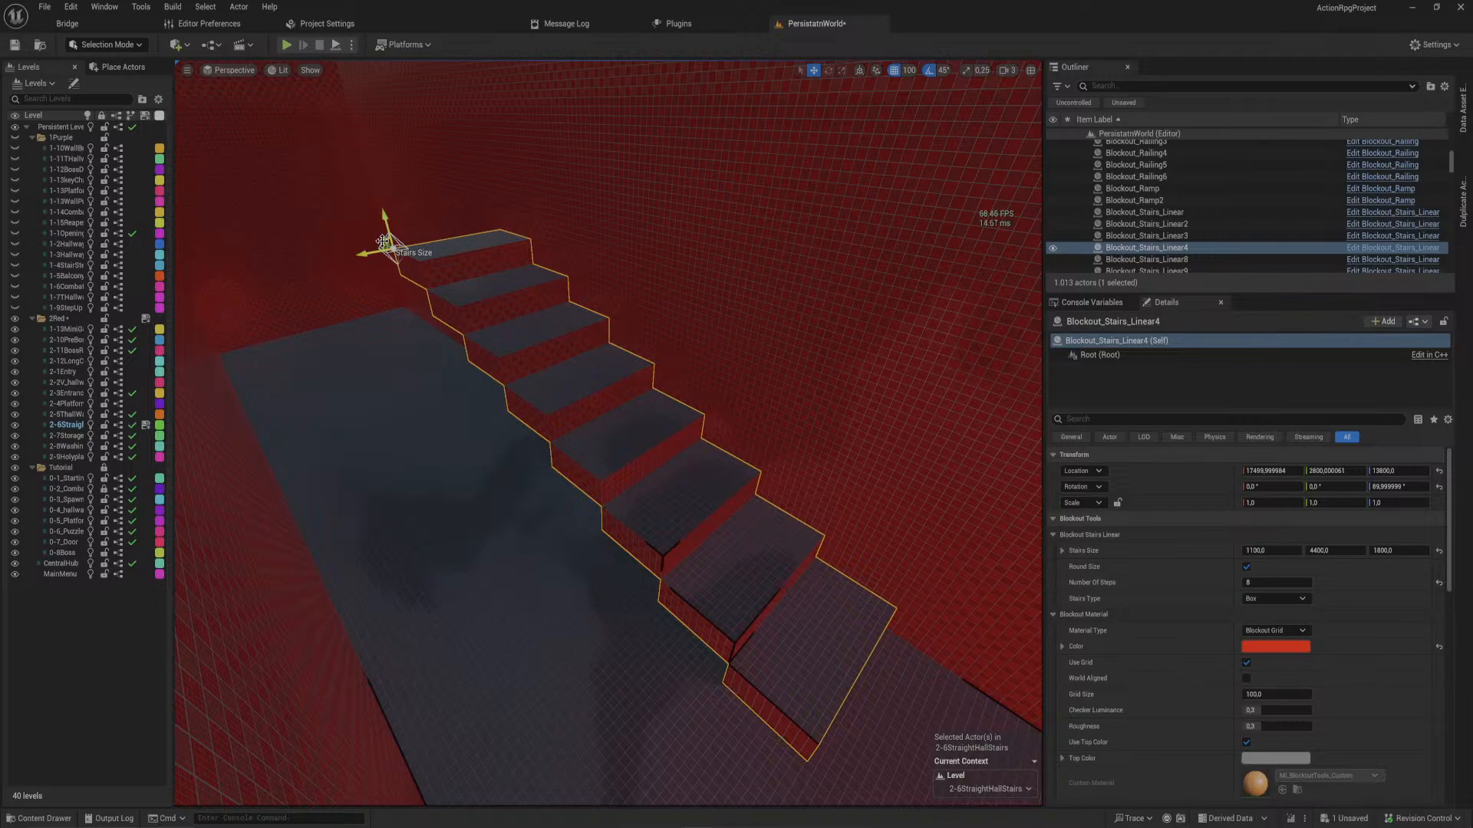
pyautogui.moveTo(382, 242); pyautogui.dragTo(664, 252, button='right')
pyautogui.moveTo(790, 320); pyautogui.dragTo(358, 548)
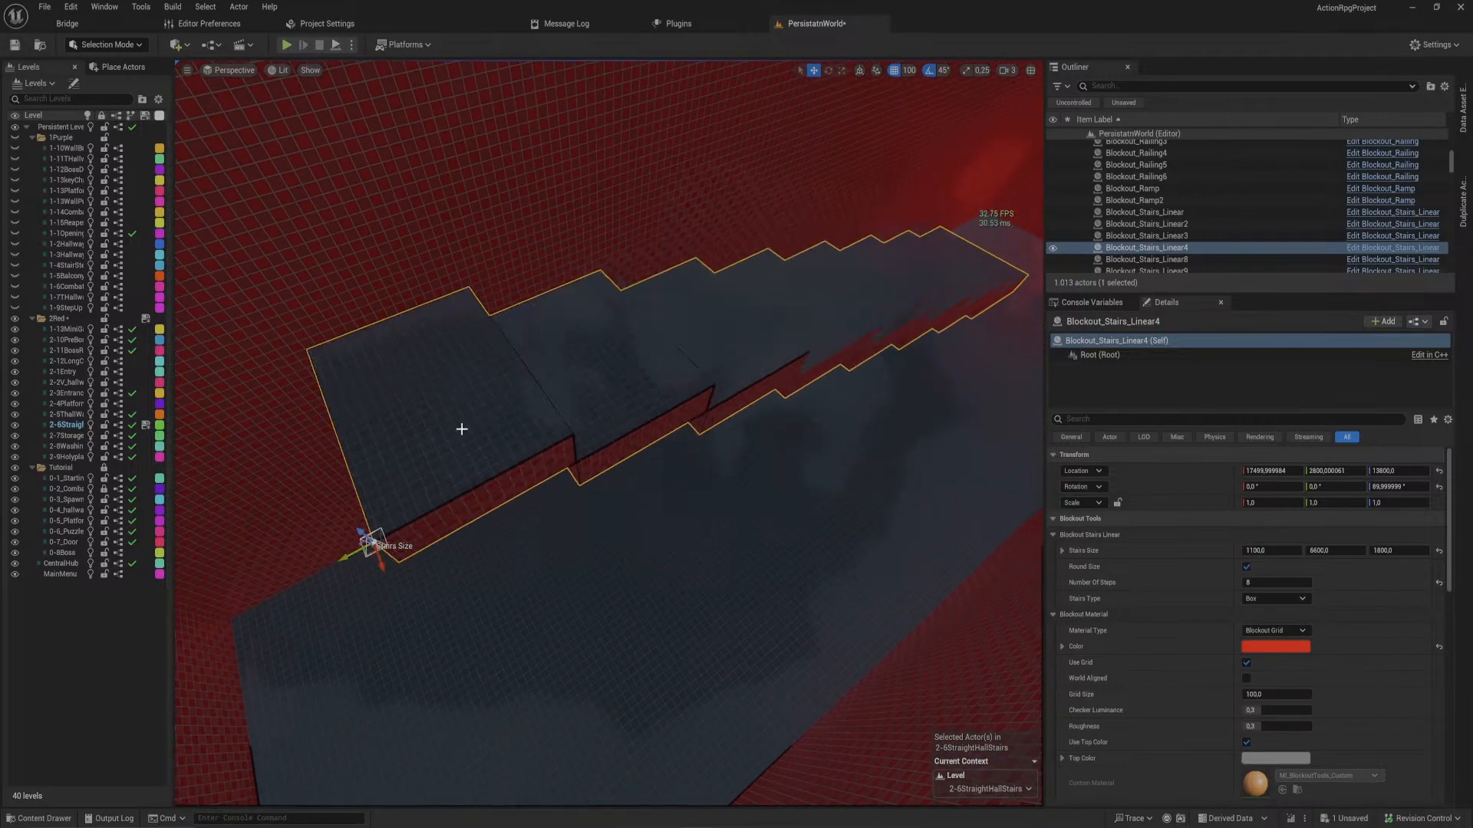
pyautogui.moveTo(460, 427); pyautogui.dragTo(777, 489, button='right')
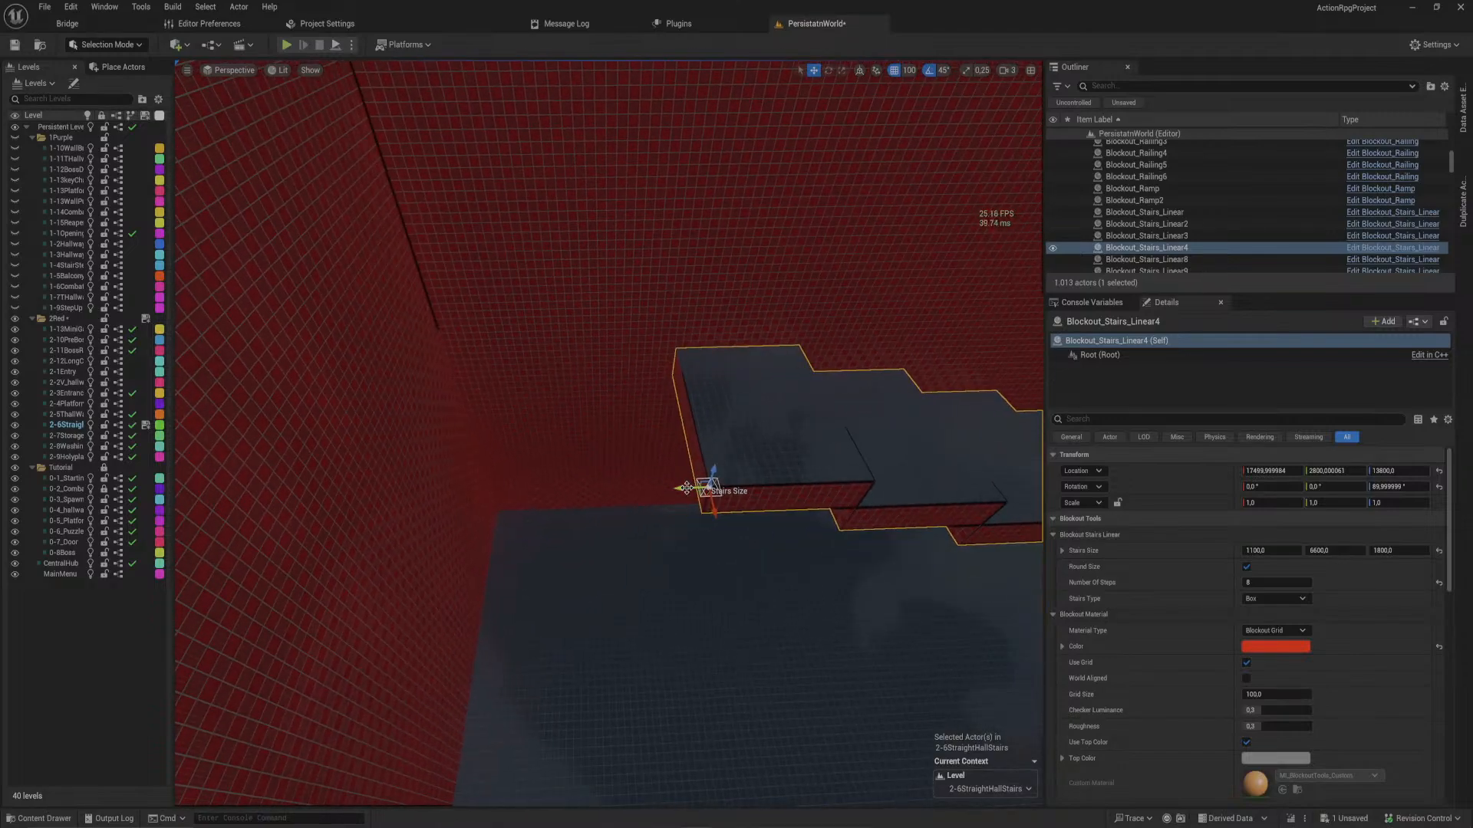
pyautogui.moveTo(685, 492); pyautogui.dragTo(409, 455)
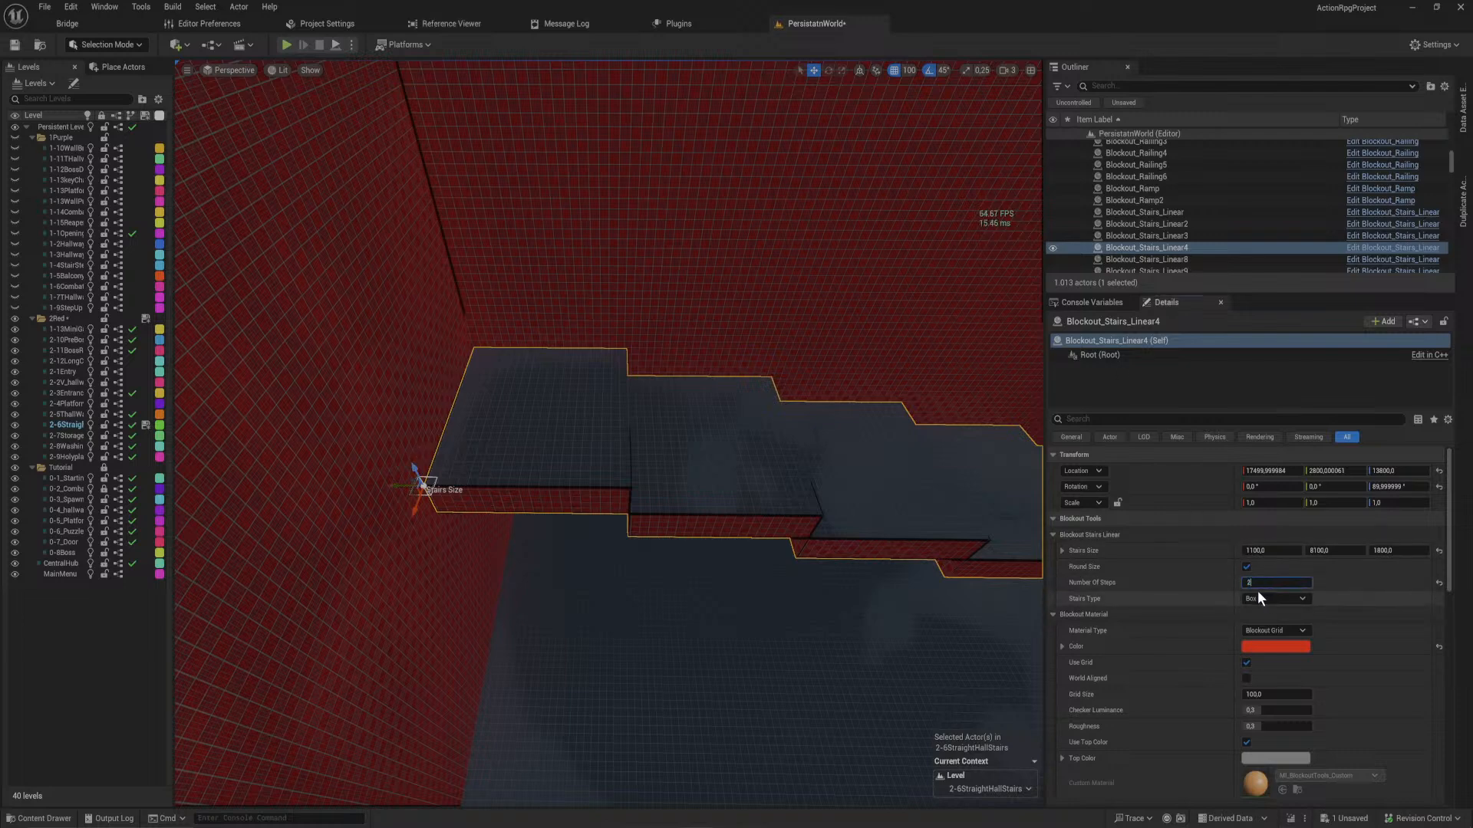
# - Set the stairs' number of steps to 200 and raise their height to 2700
pyautogui.press('Return')
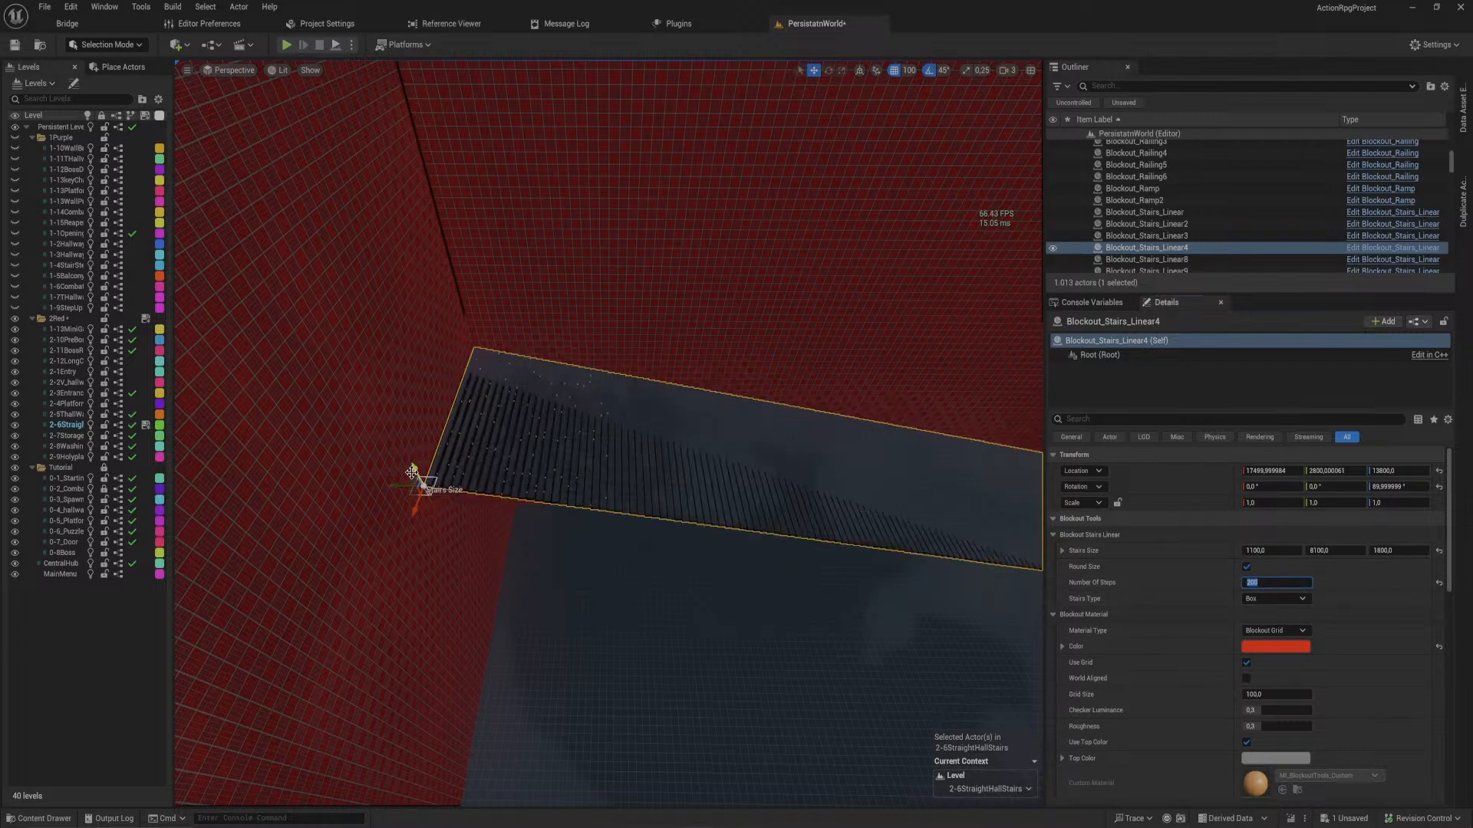
pyautogui.moveTo(411, 471); pyautogui.dragTo(411, 291)
# - Shorten the stairs' run so that their upper end leaves a gap before the hall's far end wall
pyautogui.moveTo(411, 292); pyautogui.dragTo(475, 234, button='right')
pyautogui.press('w')
pyautogui.press('a')
pyautogui.press('d')
pyautogui.press('w')
pyautogui.press('a')
pyautogui.press('s')
pyautogui.press('w')
pyautogui.moveTo(448, 584); pyautogui.dragTo(444, 586, button='right')
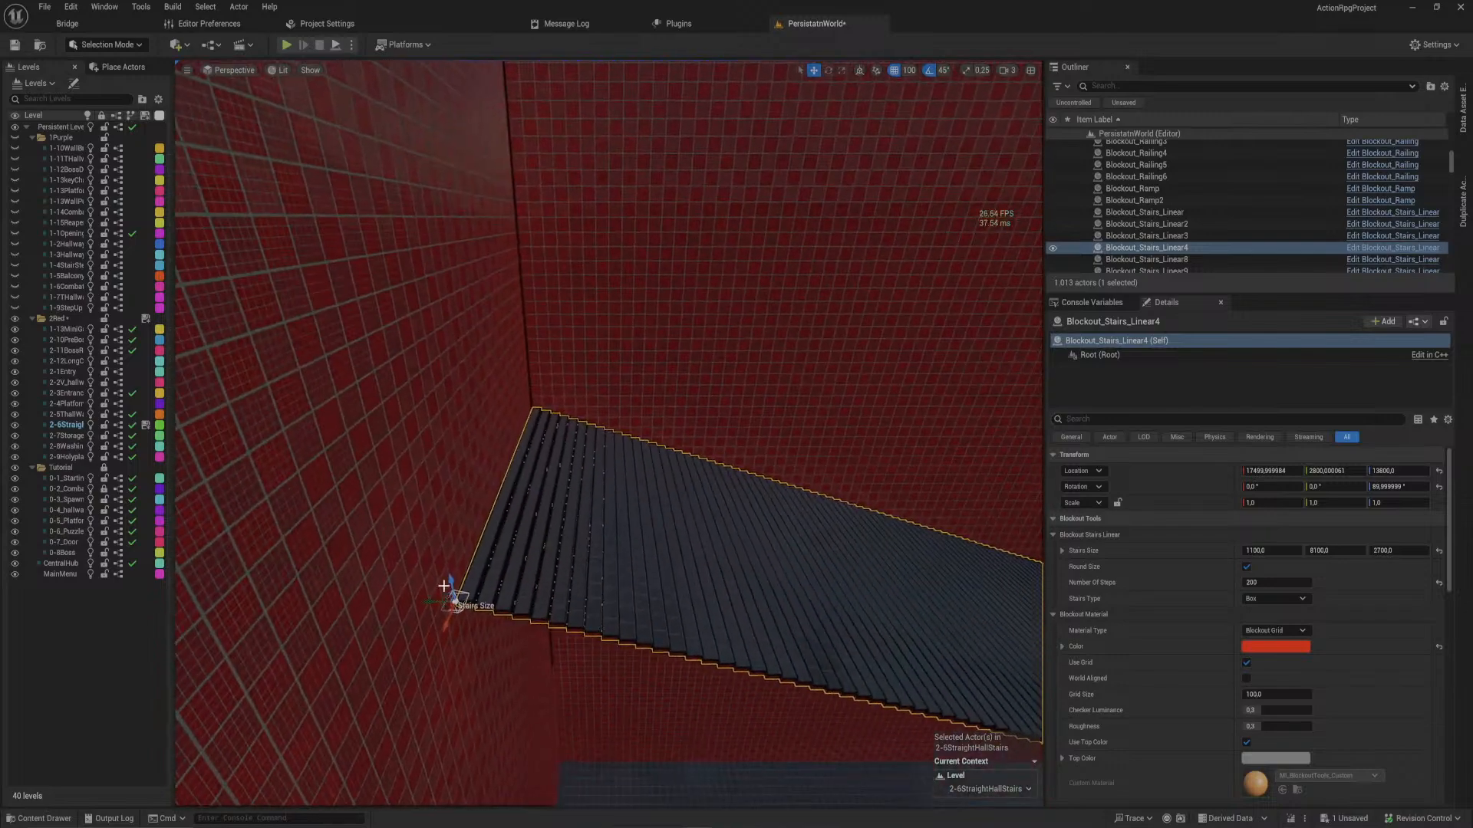
pyautogui.moveTo(430, 601); pyautogui.dragTo(970, 611)
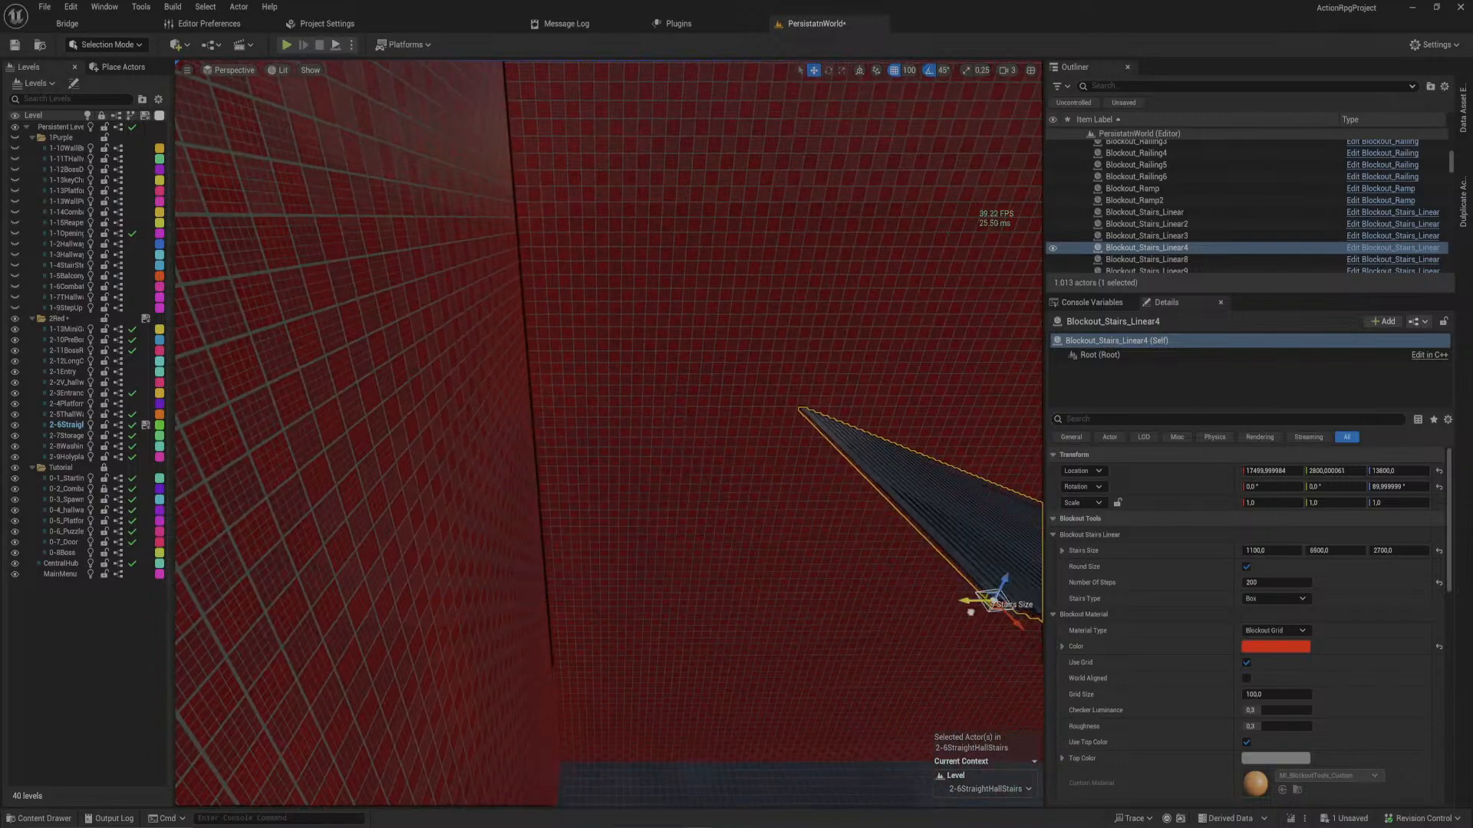
pyautogui.moveTo(808, 589); pyautogui.dragTo(883, 590, button='right')
pyautogui.press('d')
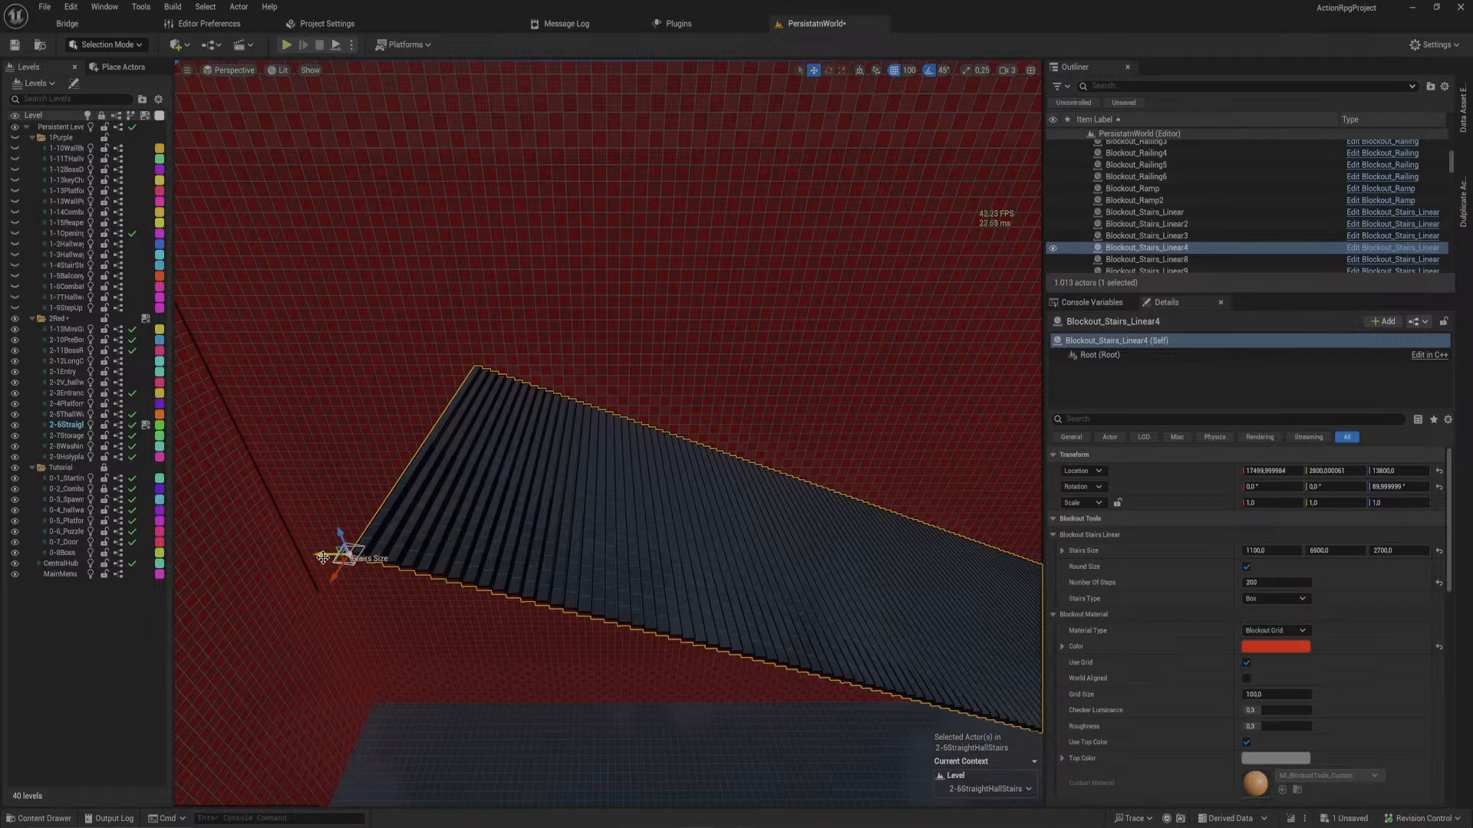
# - Duplicate the long stairs, turn the copy around by 180 degrees and move it beside the first flight to X 14100, Y 5600
pyautogui.press('a')
pyautogui.moveTo(339, 566); pyautogui.dragTo(606, 614, button='right')
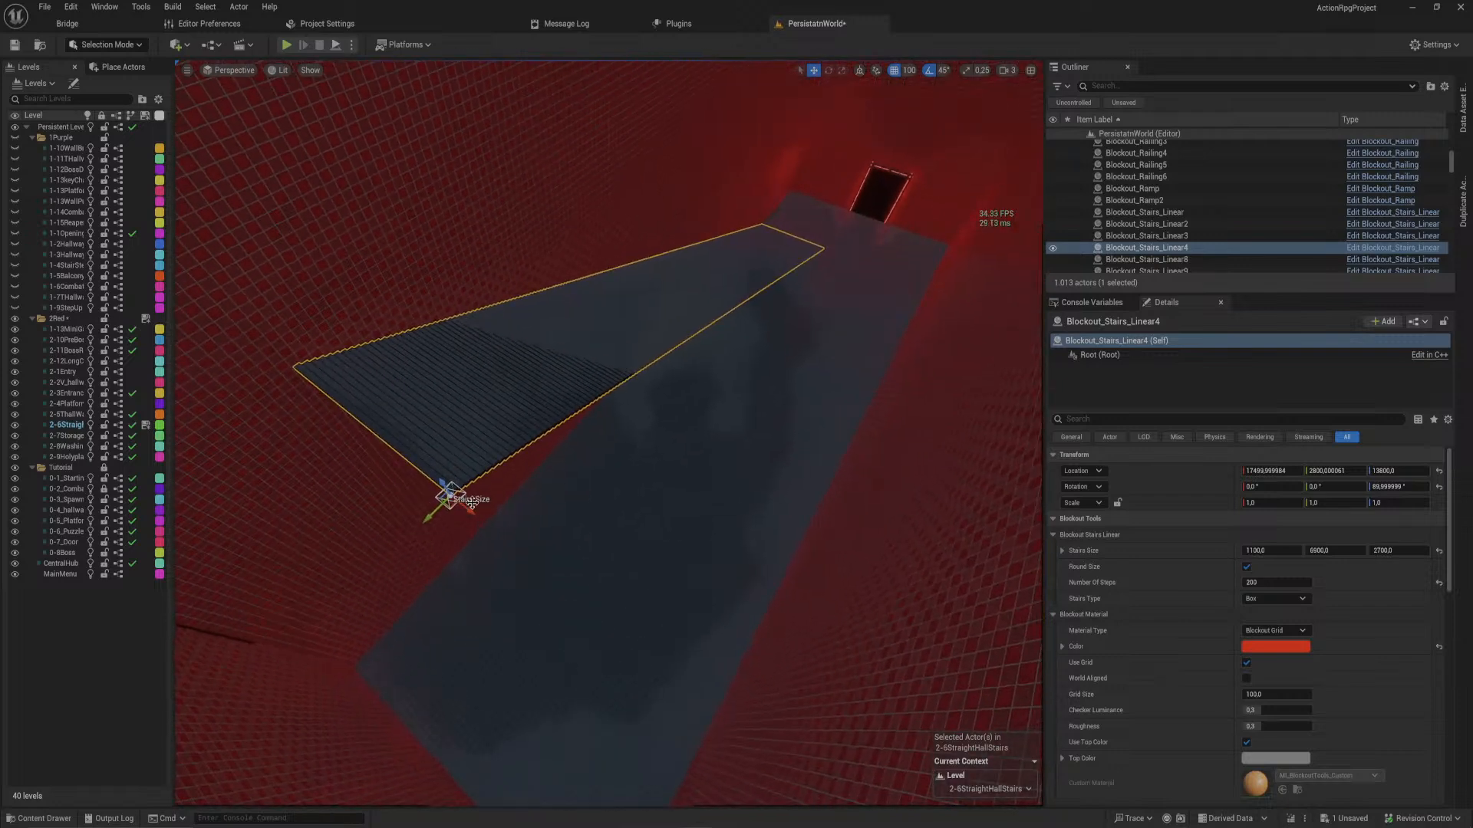
pyautogui.hotkey('ctrl', 'd')
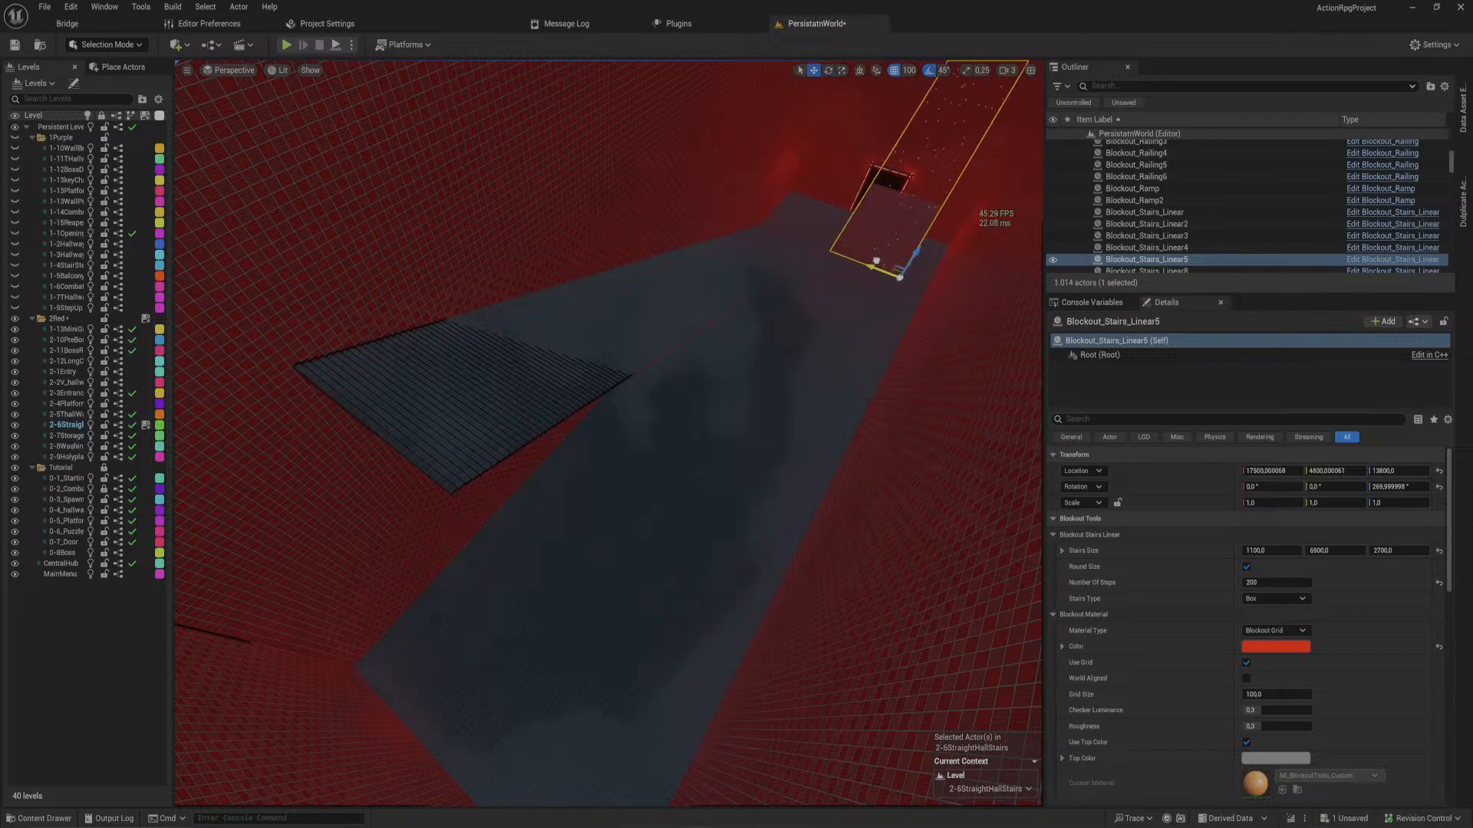
pyautogui.press('a')
pyautogui.moveTo(909, 264); pyautogui.dragTo(1012, 381, button='right')
pyautogui.press('w')
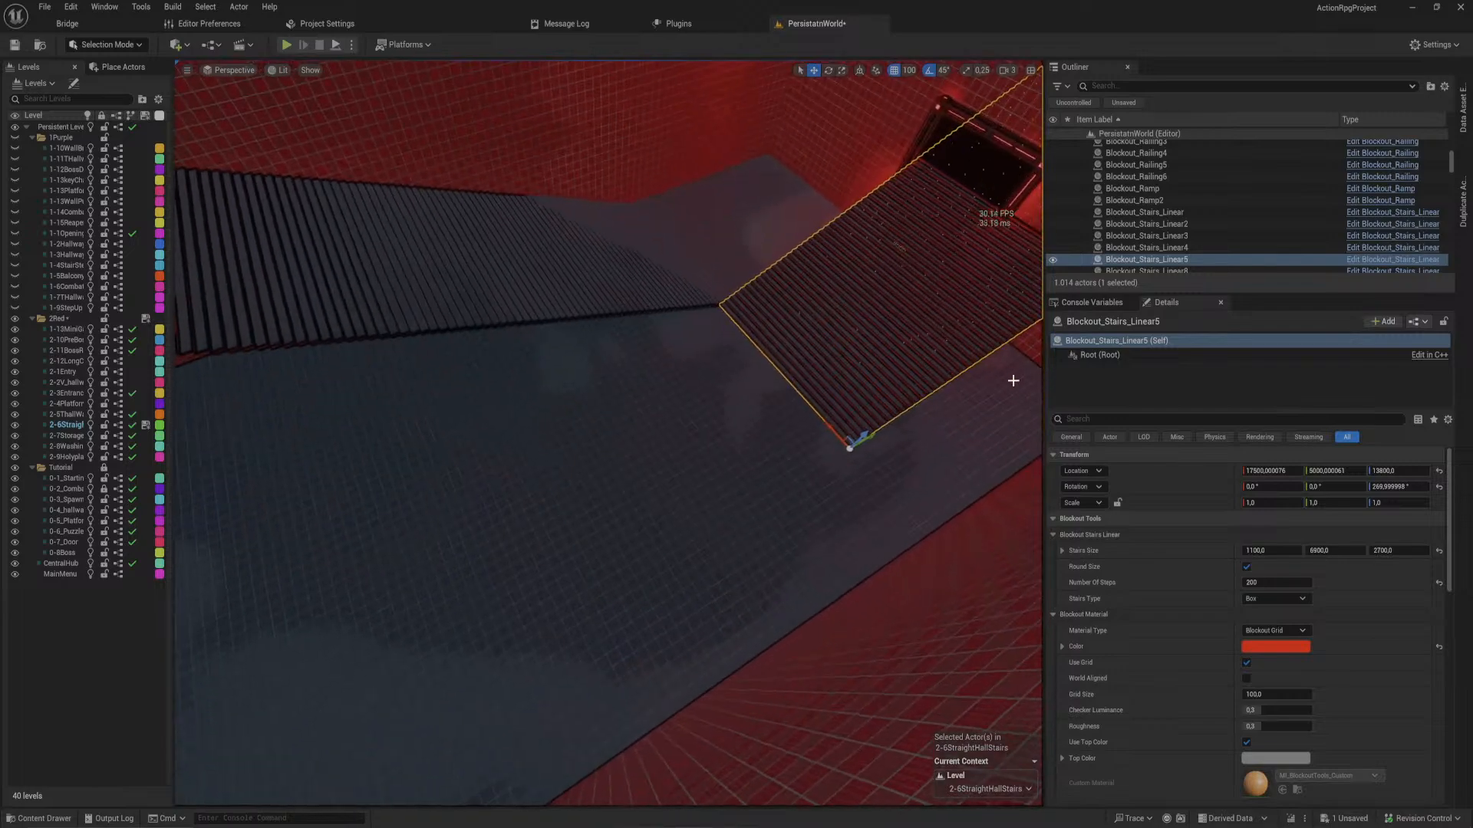
pyautogui.keyDown('shift'); pyautogui.moveTo(865, 439); pyautogui.dragTo(540, 633); pyautogui.keyUp('shift')
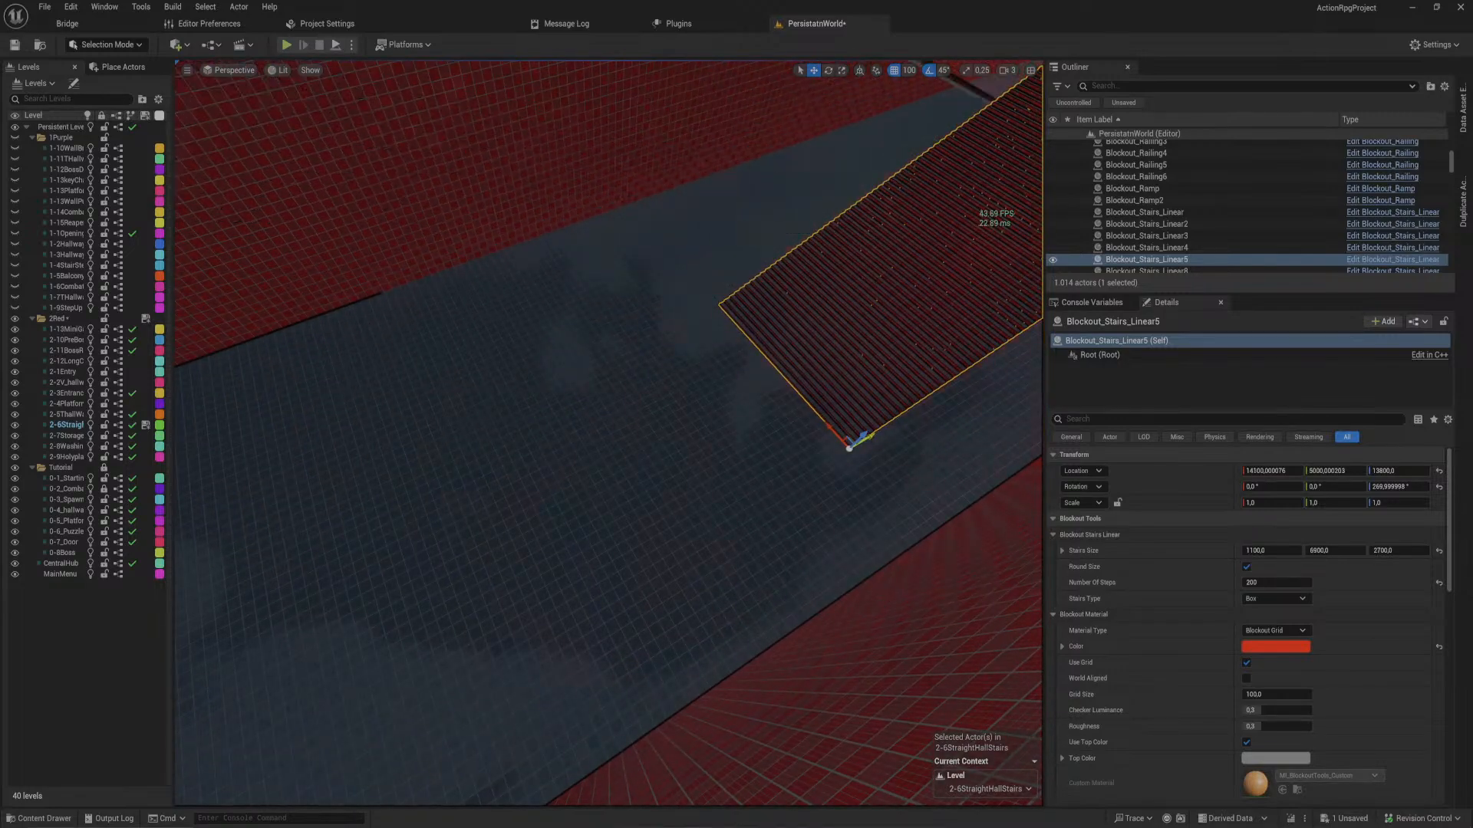
# - Move the stairs copy along the hall to X 10300, raise it to Z 16400 and shift it across to the first flight's upper end
pyautogui.press('s')
pyautogui.moveTo(872, 415); pyautogui.dragTo(722, 385, button='right')
pyautogui.moveTo(413, 525); pyautogui.dragTo(184, 521, button='right')
pyautogui.press('w')
pyautogui.moveTo(461, 540); pyautogui.dragTo(483, 197)
pyautogui.press('s')
pyautogui.moveTo(484, 197); pyautogui.dragTo(475, 411, button='right')
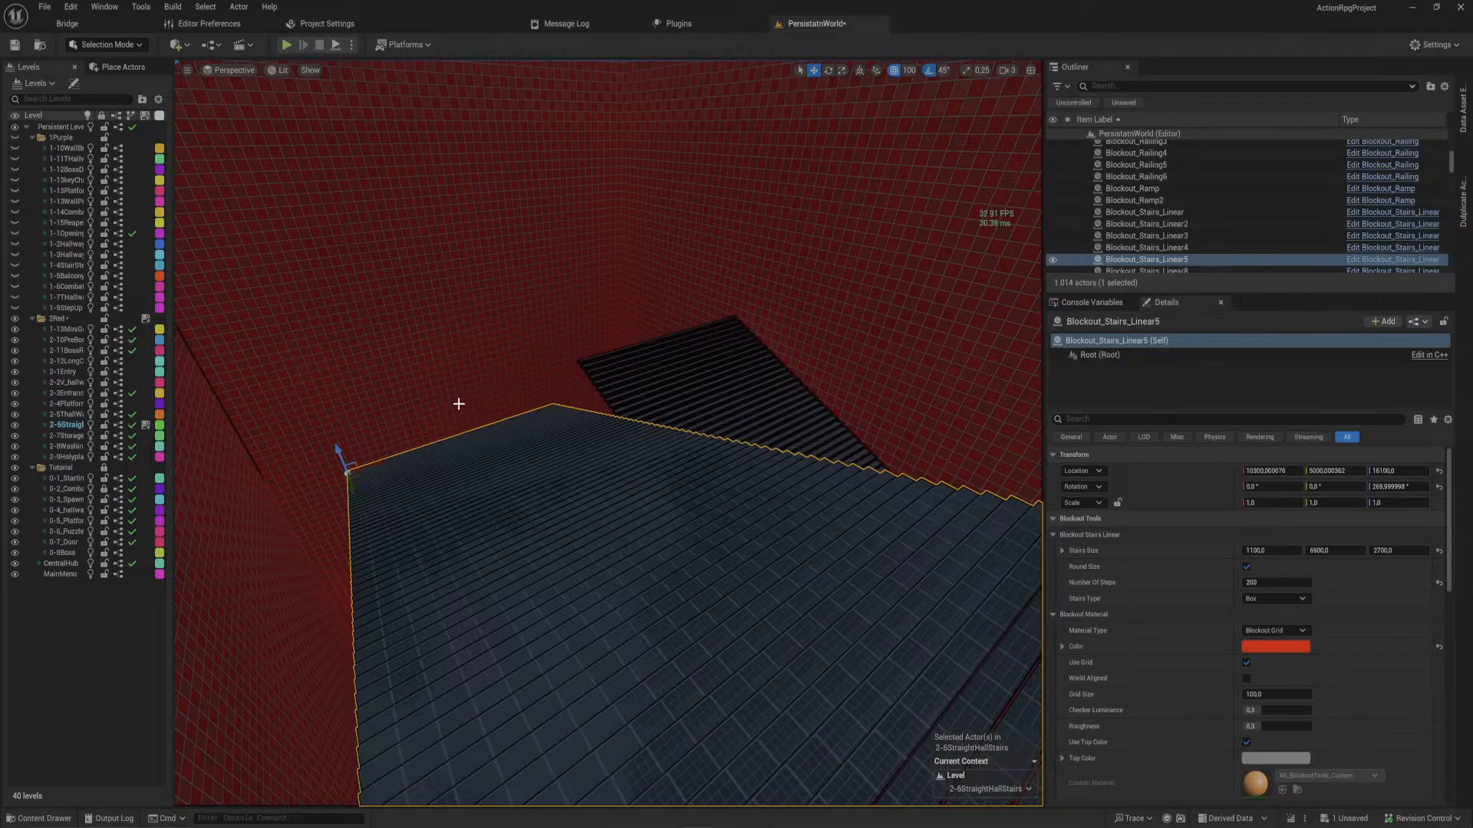
pyautogui.moveTo(340, 454); pyautogui.dragTo(320, 395)
pyautogui.press('w')
pyautogui.moveTo(320, 395); pyautogui.dragTo(522, 406, button='right')
pyautogui.press('d')
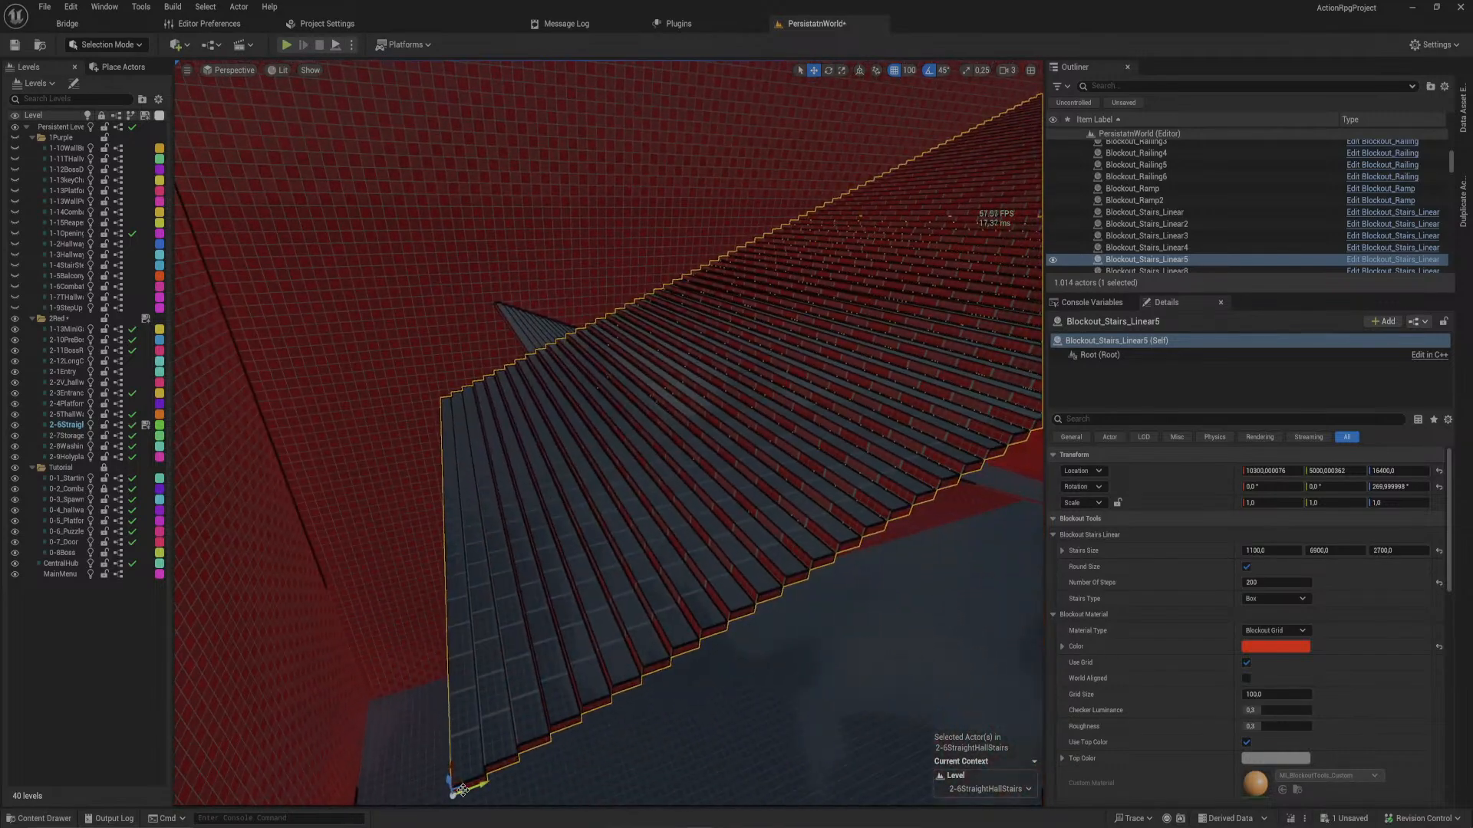
pyautogui.moveTo(458, 790); pyautogui.dragTo(719, 601)
# - Rotate both flights of stairs together by 180 degrees and reposition the pair inside the hall
pyautogui.press('w')
pyautogui.moveTo(720, 600); pyautogui.dragTo(1357, 660, button='right')
pyautogui.press('a')
pyautogui.press('w')
pyautogui.press('d')
pyautogui.press('w')
pyautogui.press('s')
pyautogui.keyDown('ctrl'); pyautogui.click(609, 524); pyautogui.keyUp('ctrl')
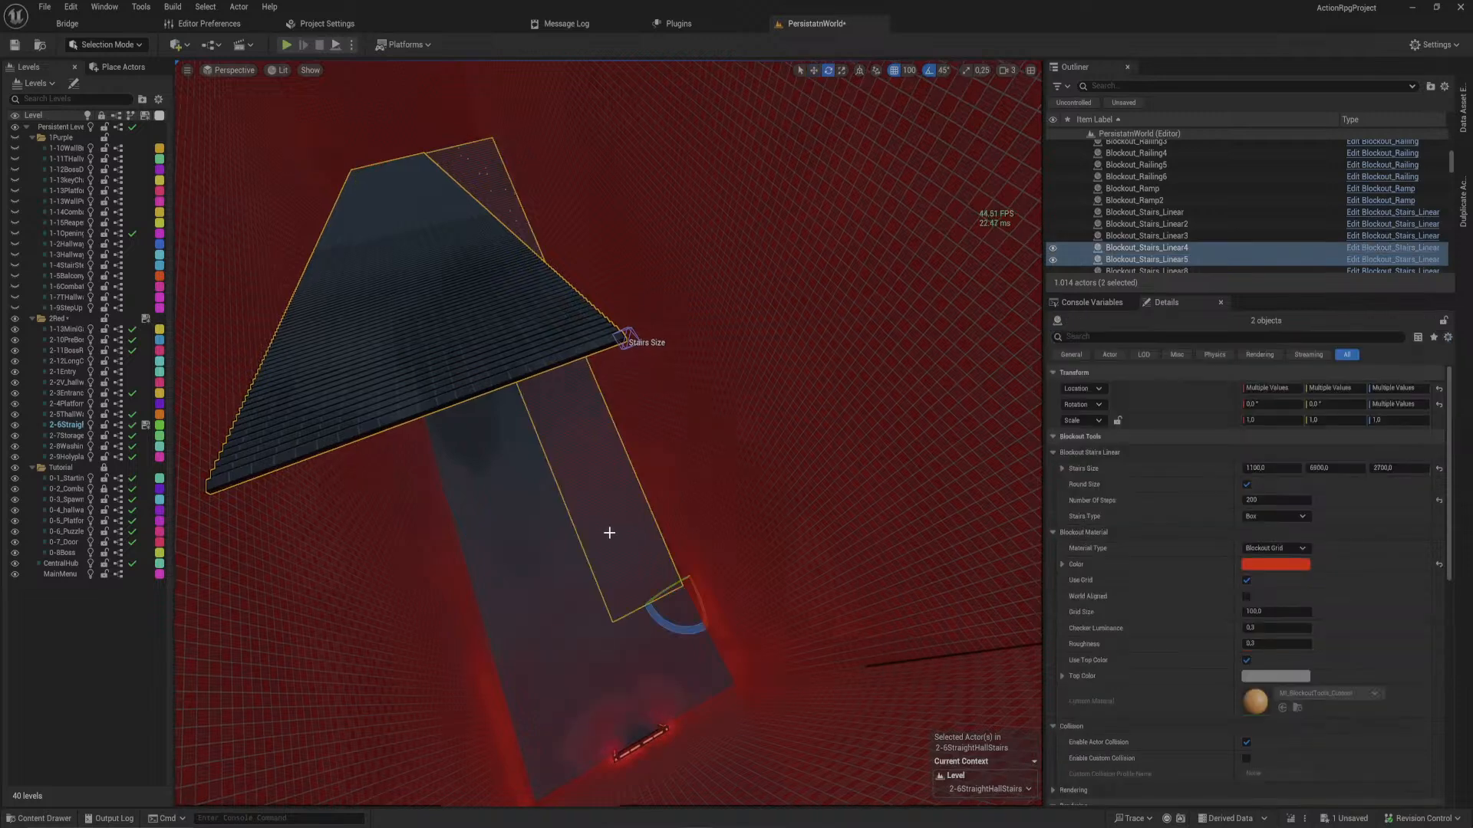
pyautogui.moveTo(682, 630); pyautogui.dragTo(398, 295)
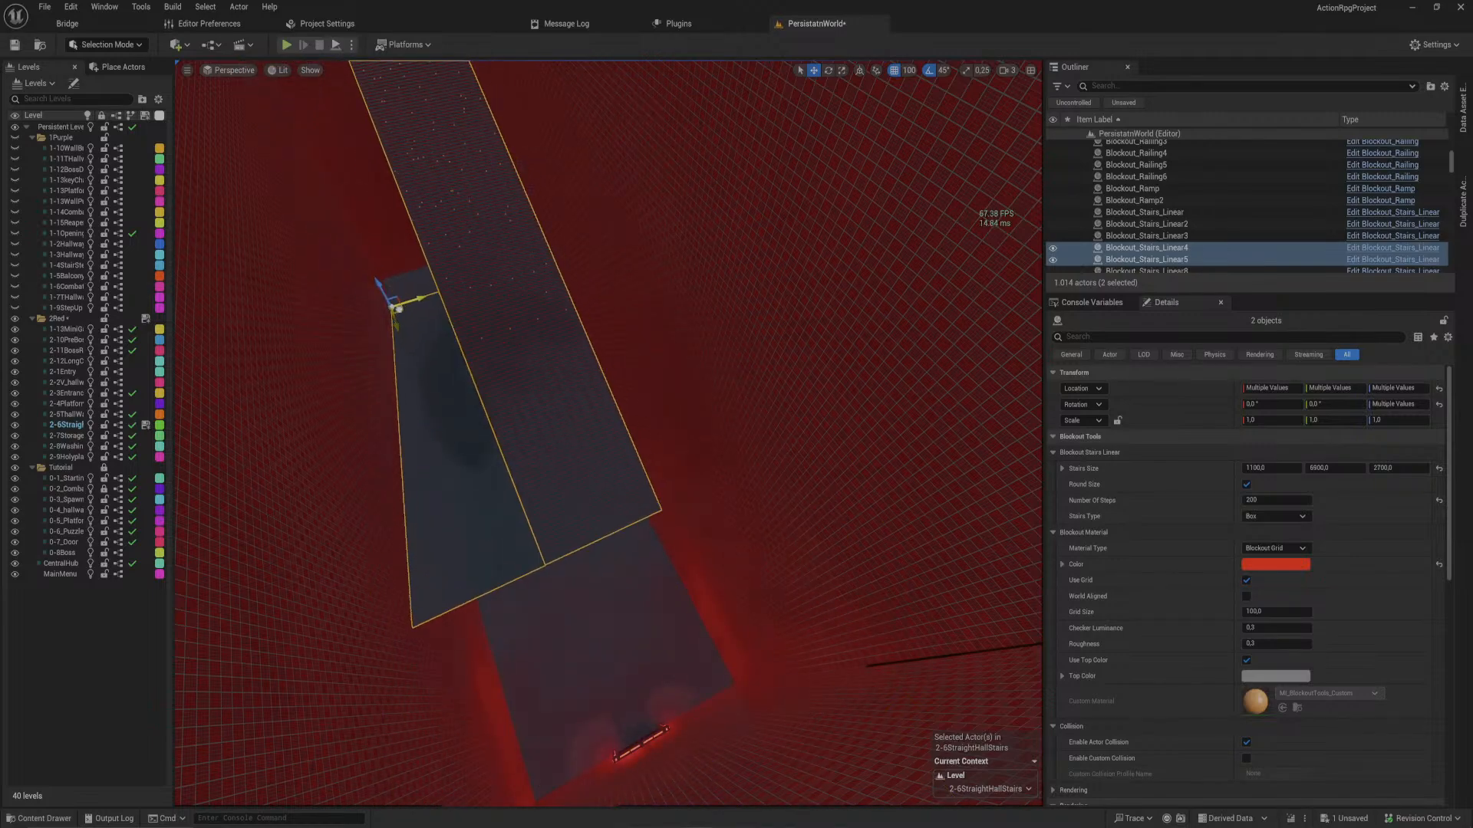
pyautogui.moveTo(401, 311); pyautogui.dragTo(272, 246, button='right')
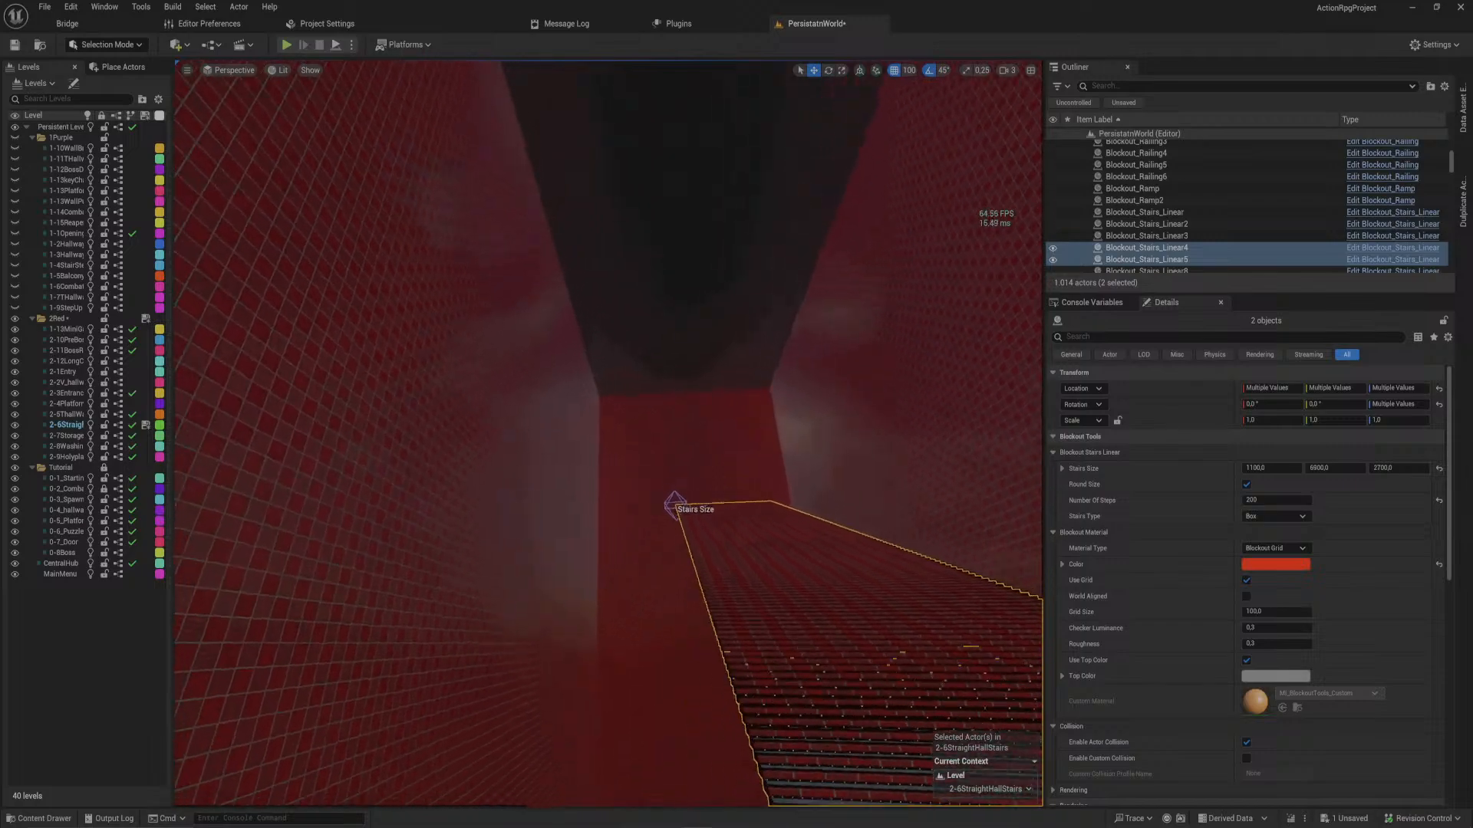
pyautogui.moveTo(272, 245); pyautogui.dragTo(142, 125, button='right')
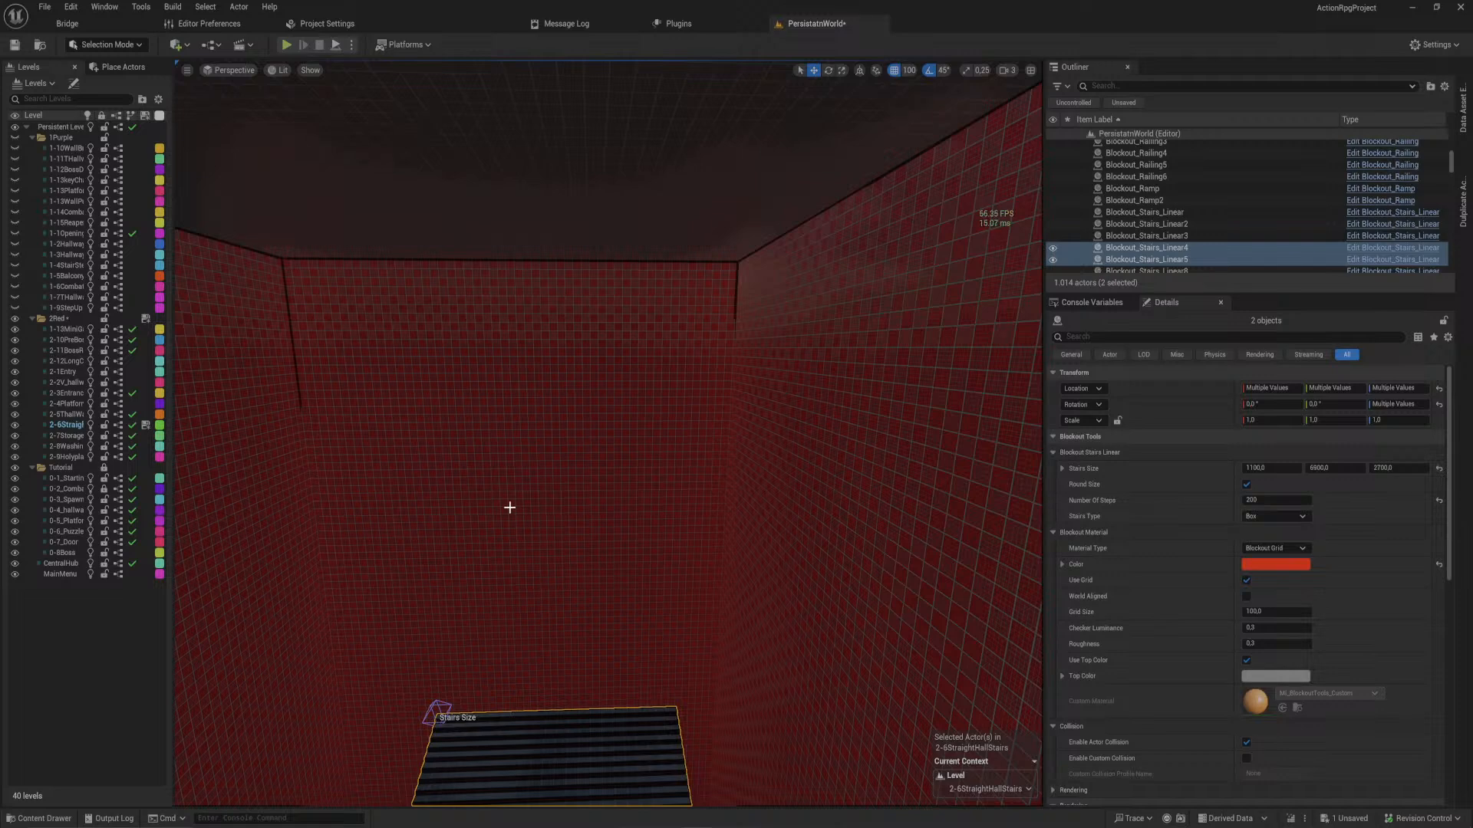
# - Duplicate the hall's end wall and move the copy to the top of the upper flight at X 10394, Z 18800
pyautogui.moveTo(594, 445); pyautogui.dragTo(575, 501, button='right')
pyautogui.click(763, 306)
pyautogui.moveTo(763, 306); pyautogui.dragTo(868, 316, button='right')
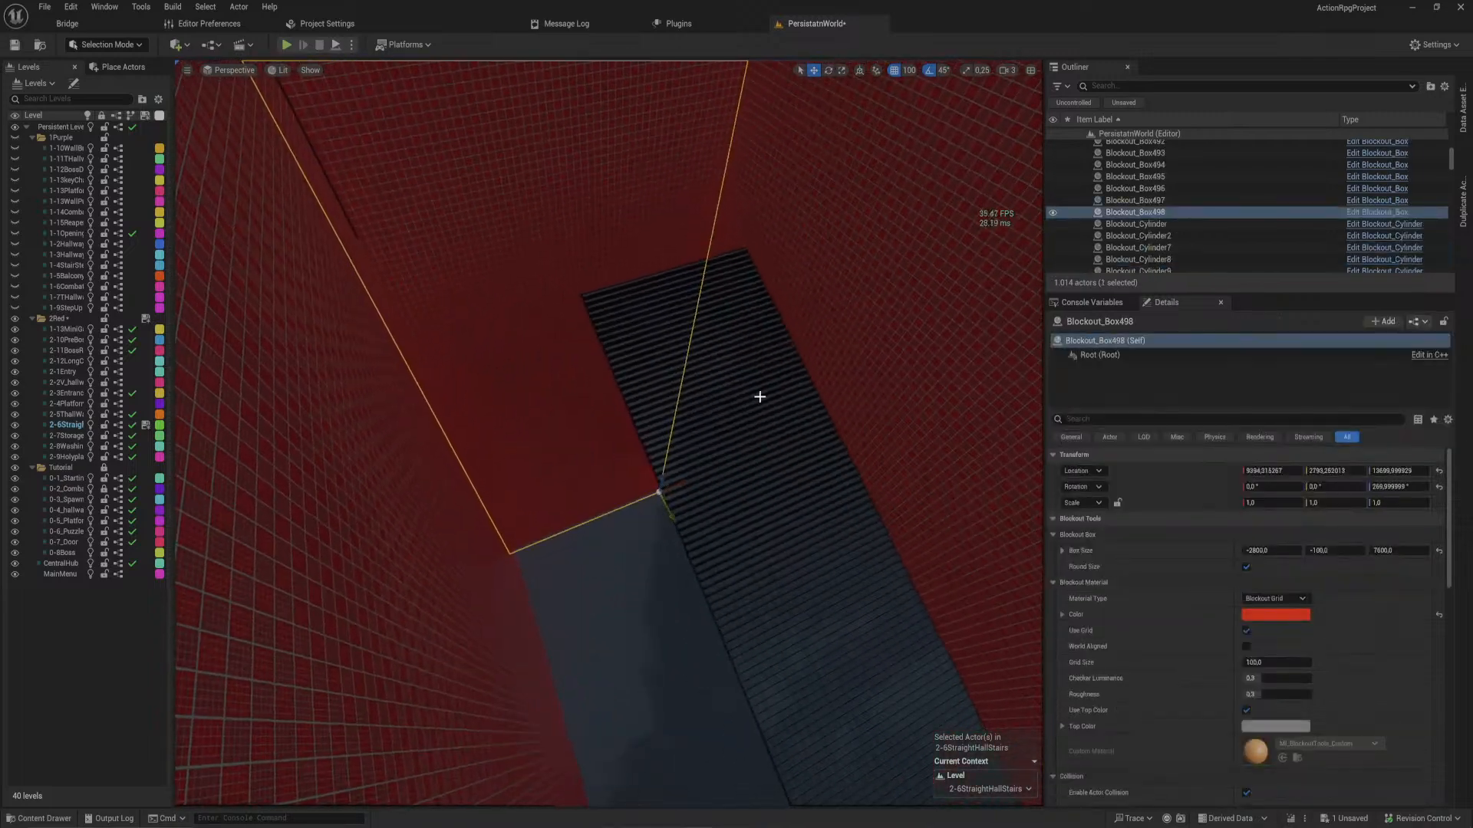
pyautogui.keyDown('alt'); pyautogui.moveTo(674, 489); pyautogui.dragTo(676, 488); pyautogui.keyUp('alt')
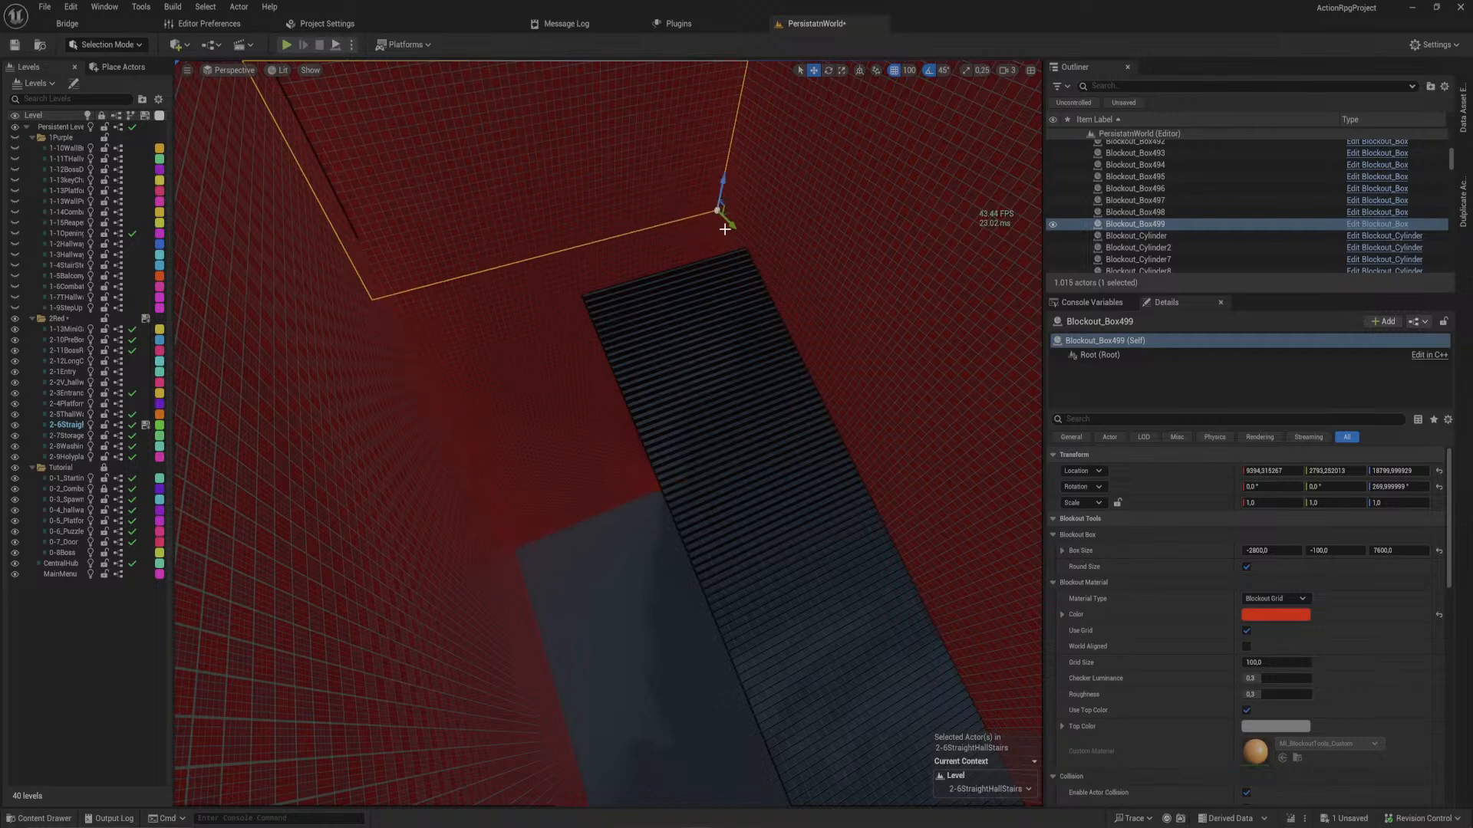
pyautogui.moveTo(733, 221); pyautogui.dragTo(791, 298)
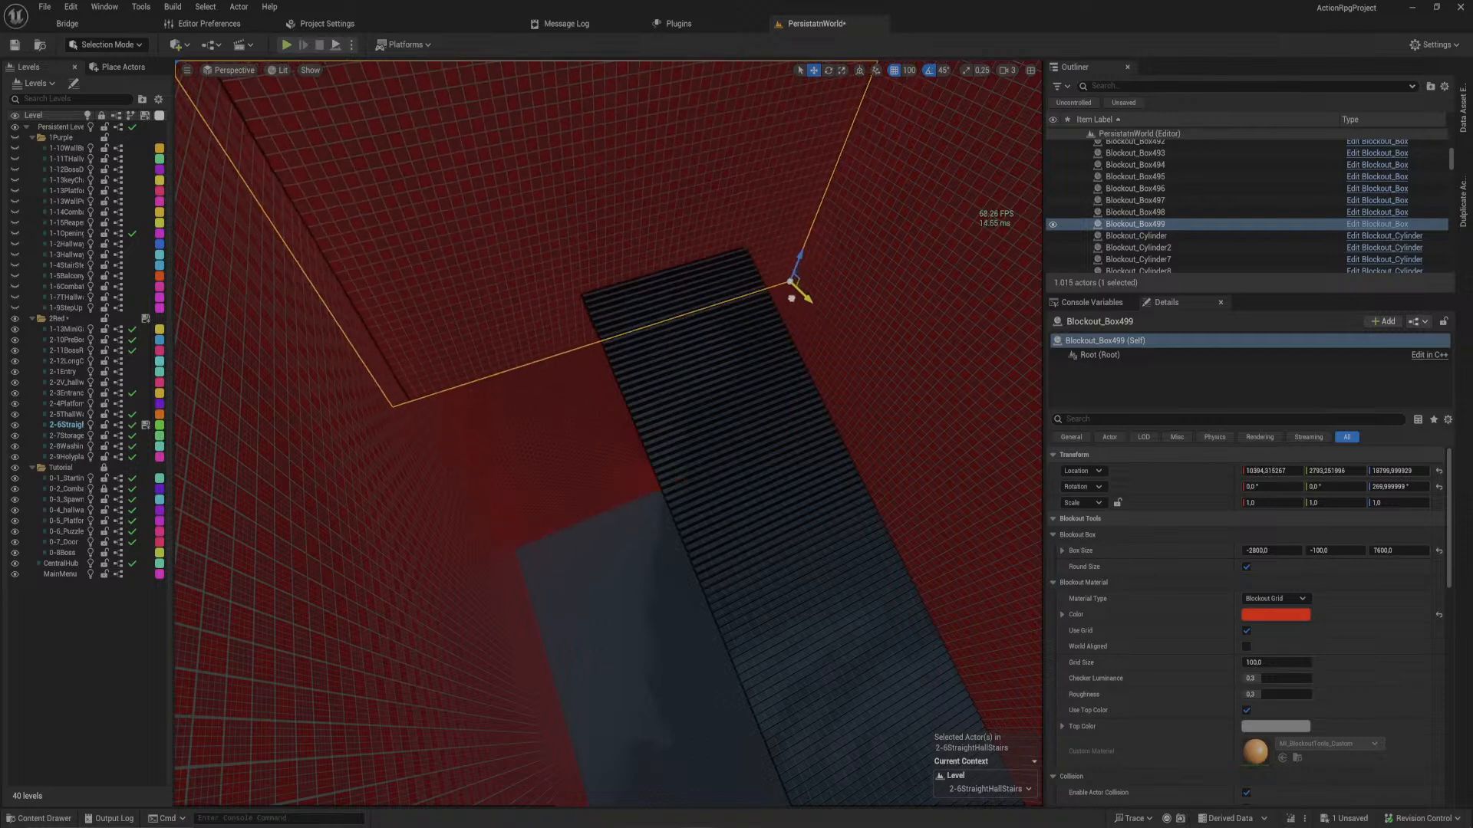
# - Resize the wall copy to -2800 by -1100 by 400 as a landing at the top of the upper flight
pyautogui.moveTo(818, 247); pyautogui.dragTo(836, 230, button='right')
pyautogui.moveTo(698, 331); pyautogui.dragTo(700, 305, button='right')
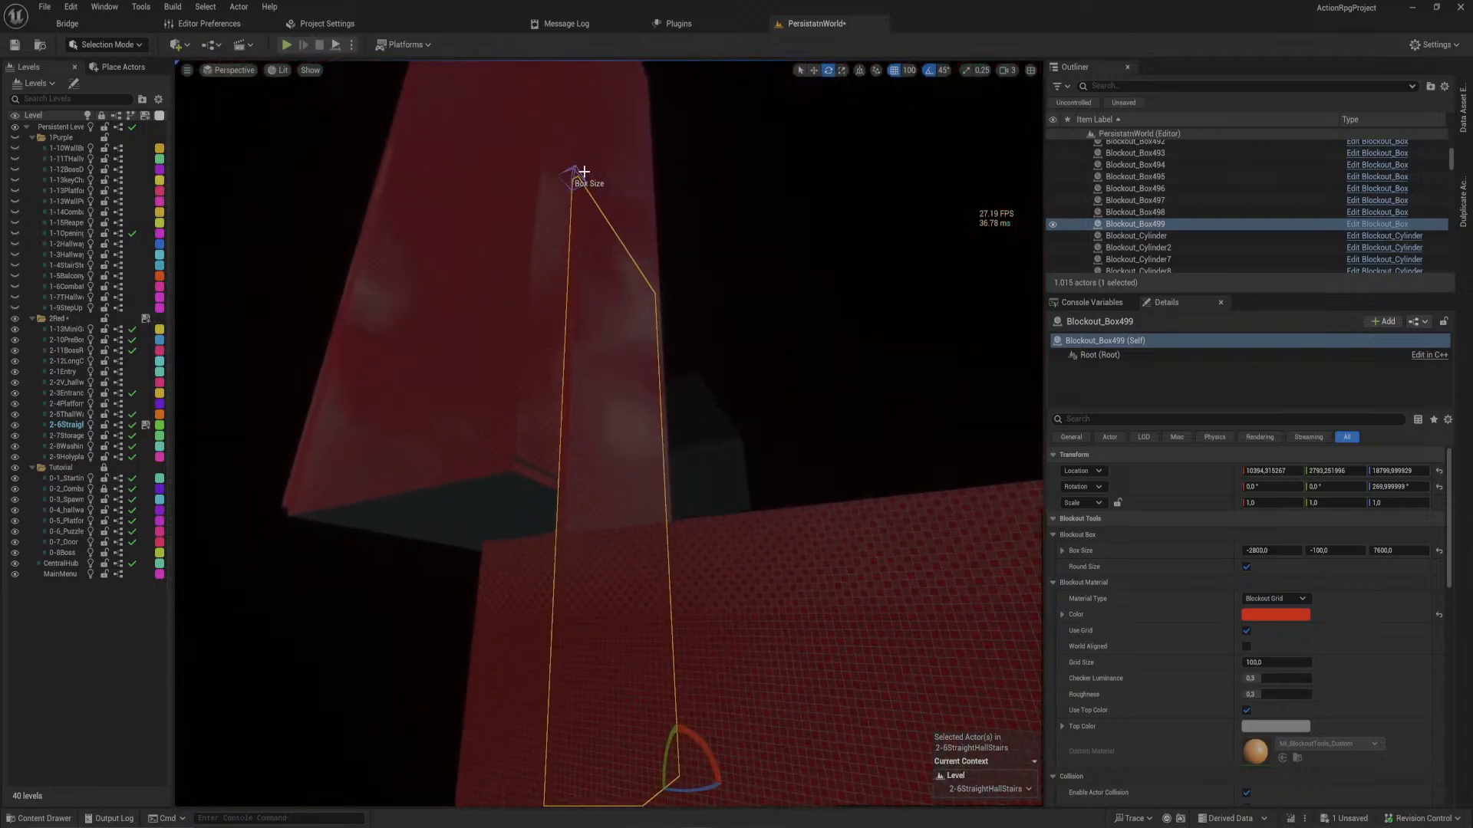
pyautogui.press('w')
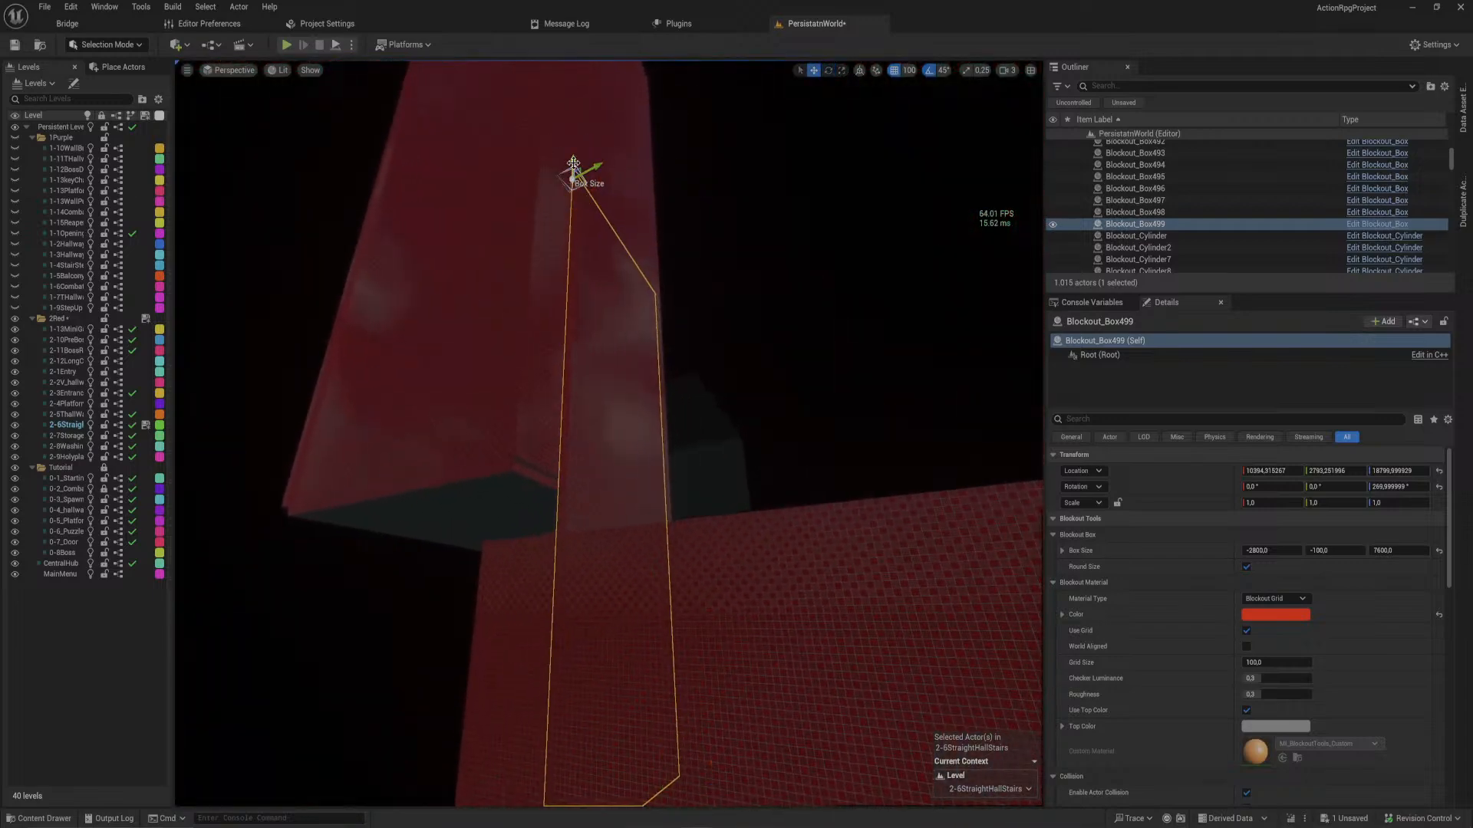
pyautogui.moveTo(599, 621); pyautogui.dragTo(592, 657, button='right')
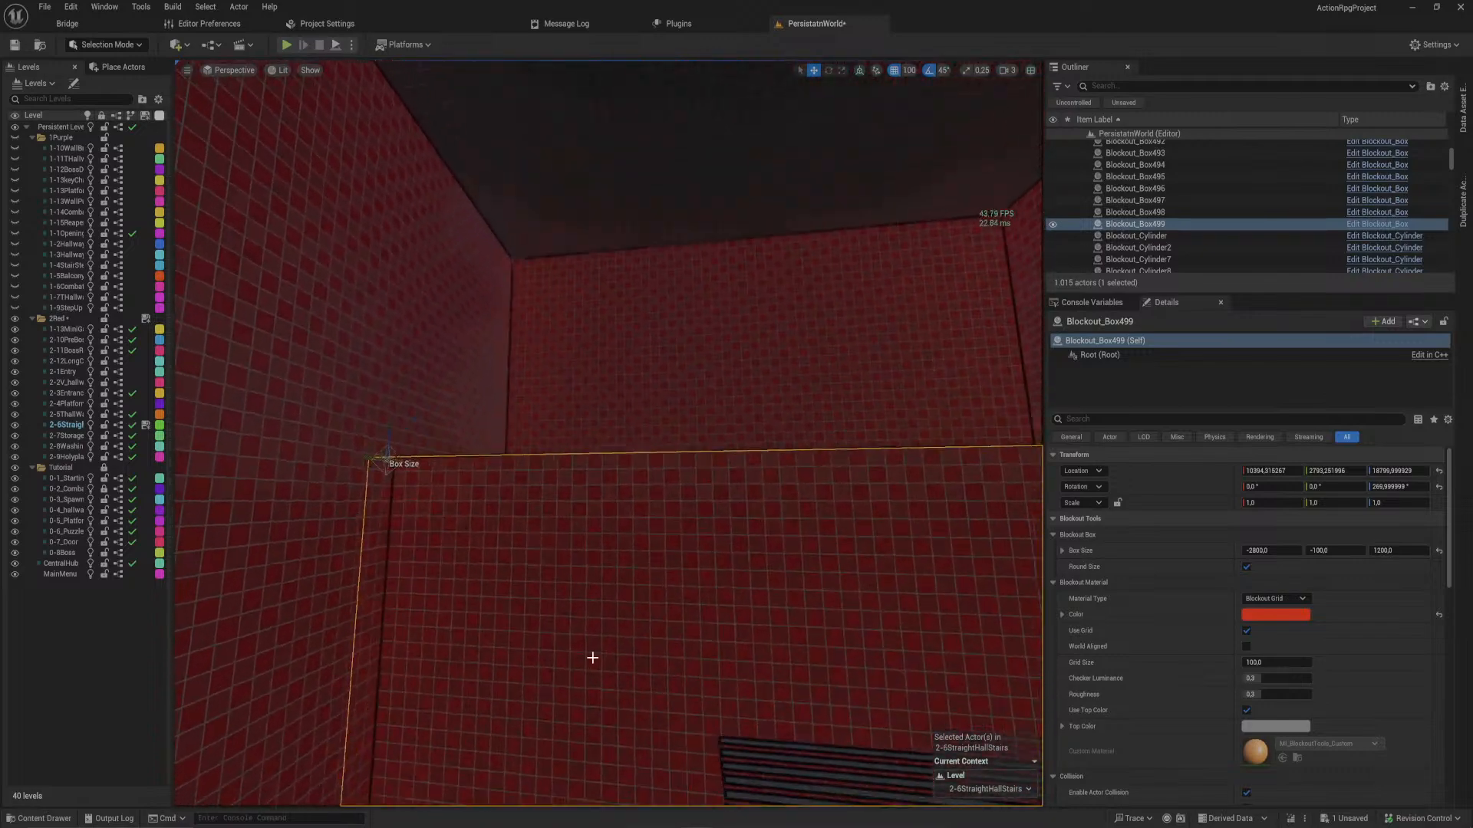
pyautogui.moveTo(378, 464); pyautogui.dragTo(442, 697)
pyautogui.moveTo(443, 698); pyautogui.dragTo(530, 514, button='right')
pyautogui.moveTo(471, 321); pyautogui.dragTo(684, 275)
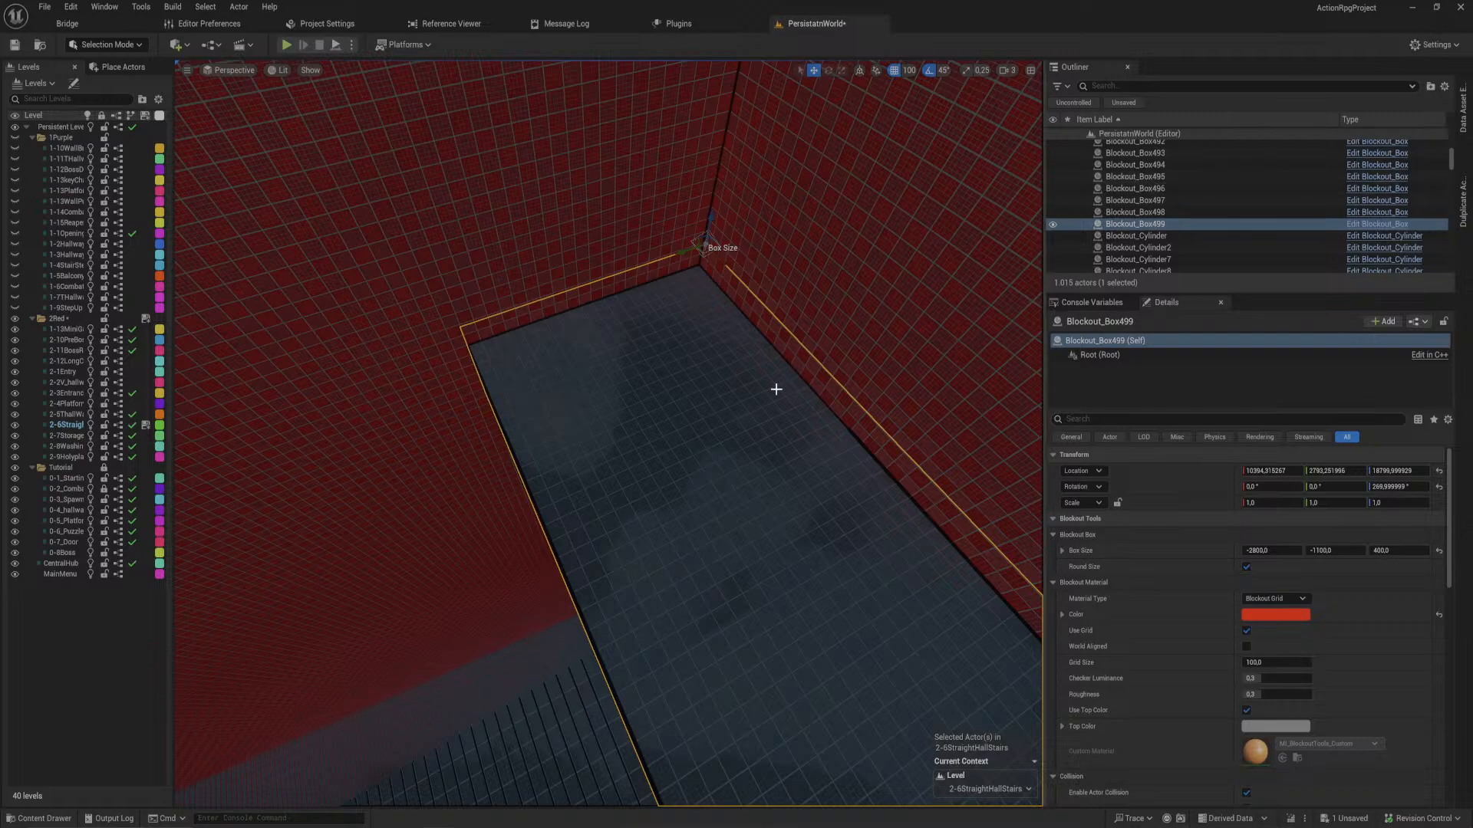
pyautogui.moveTo(718, 434); pyautogui.dragTo(878, 411, button='right')
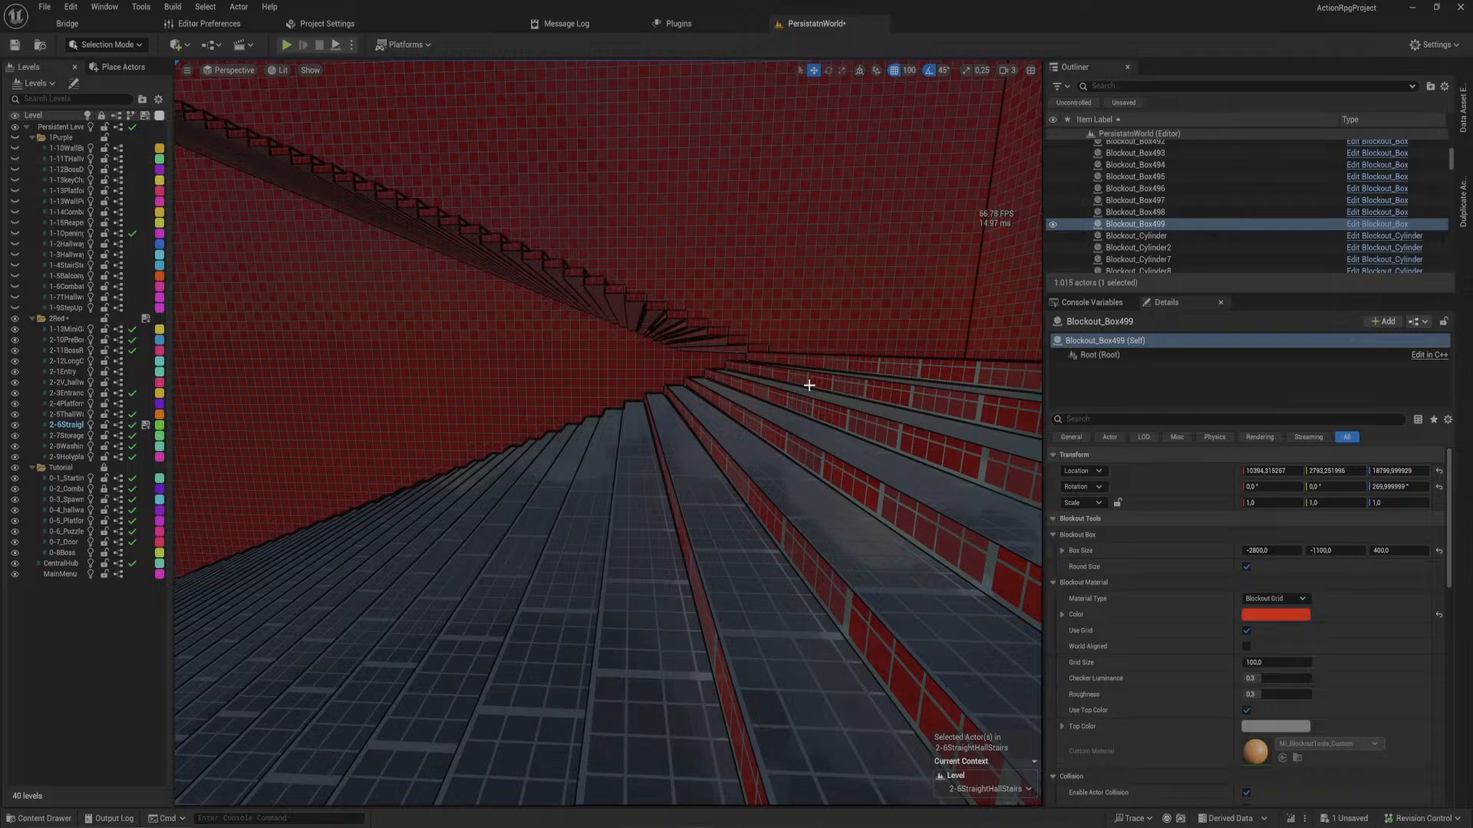
pyautogui.moveTo(796, 350); pyautogui.dragTo(803, 316, button='right')
pyautogui.press('s')
pyautogui.press('a')
pyautogui.press('d')
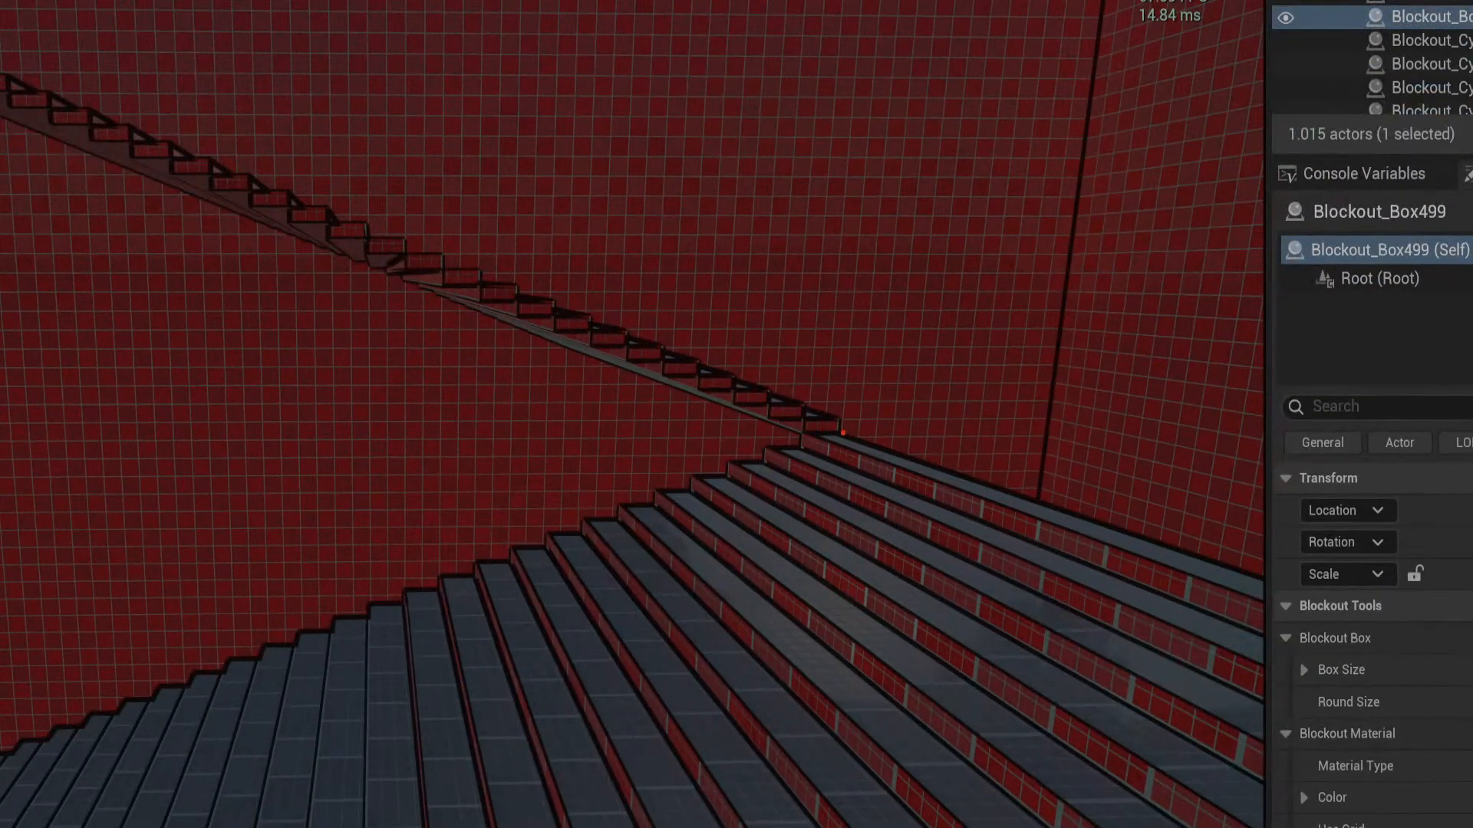
pyautogui.moveTo(839, 433)
pyautogui.keyDown('shift'); pyautogui.mouseDown()
pyautogui.moveTo(2, 450)
pyautogui.moveTo(30, 444)
pyautogui.moveTo(2, 432)
pyautogui.mouseUp(); pyautogui.keyUp('shift')
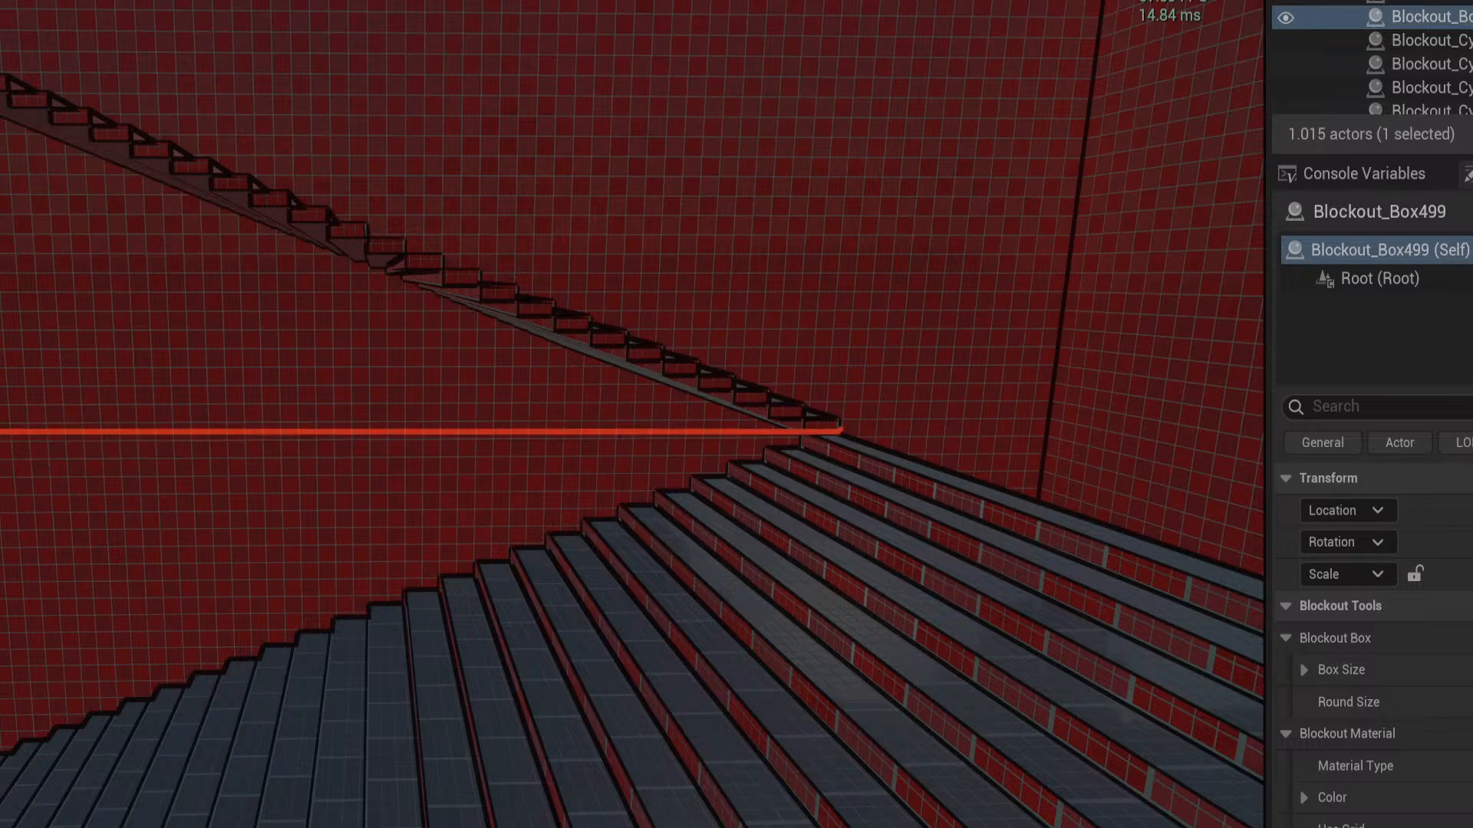
pyautogui.moveTo(840, 431); pyautogui.dragTo(853, 0)
pyautogui.hotkey('ctrl', 'z')
pyautogui.moveTo(840, 431)
pyautogui.keyDown('shift'); pyautogui.mouseDown()
pyautogui.moveTo(839, 4)
pyautogui.moveTo(851, 4)
pyautogui.mouseUp(); pyautogui.keyUp('shift')
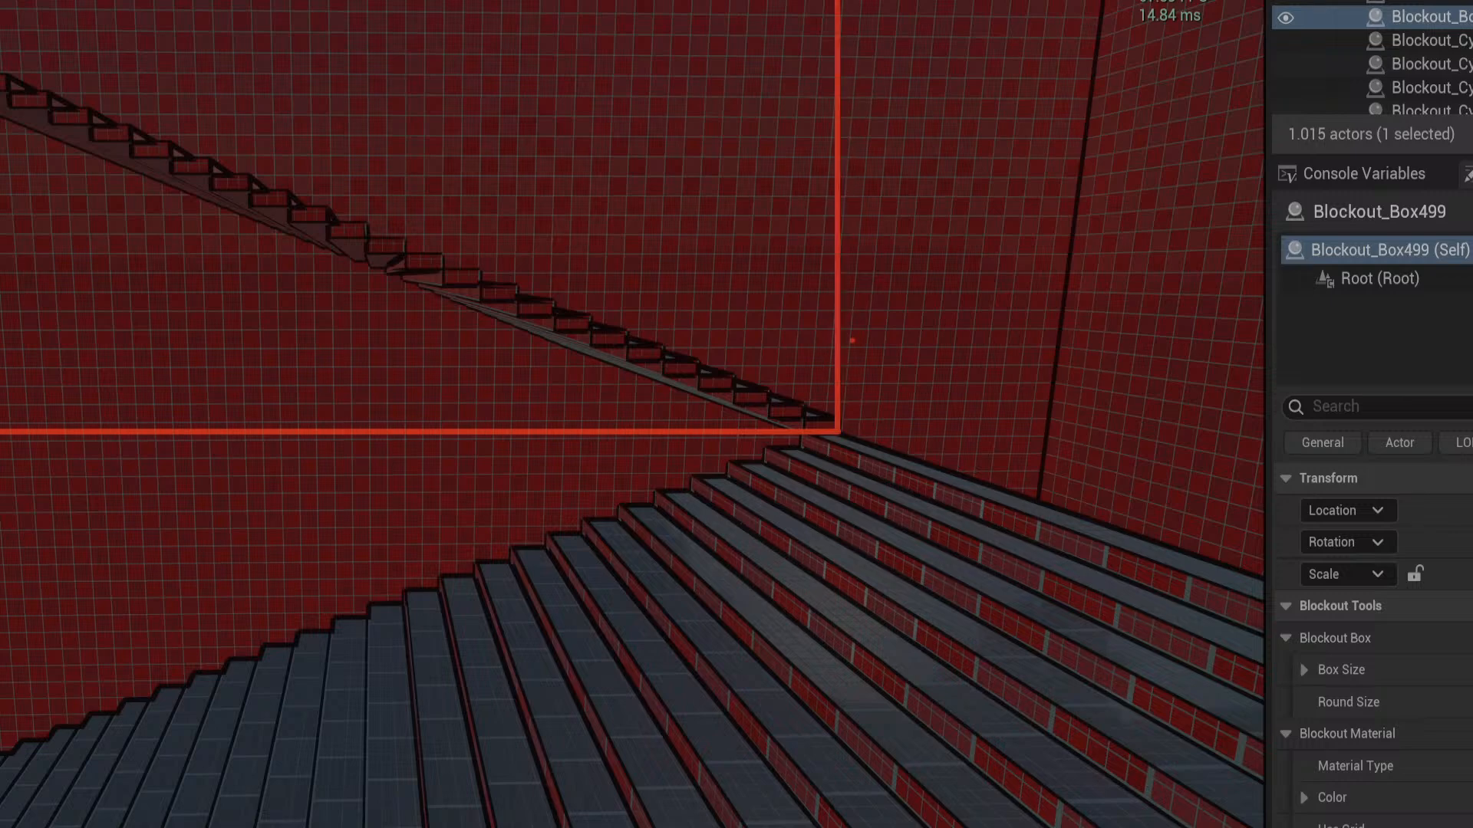
pyautogui.moveTo(837, 431)
pyautogui.keyDown('shift'); pyautogui.mouseDown()
pyautogui.moveTo(296, 171)
pyautogui.moveTo(35, 2)
pyautogui.moveTo(7, 1)
pyautogui.mouseUp(); pyautogui.keyUp('shift')
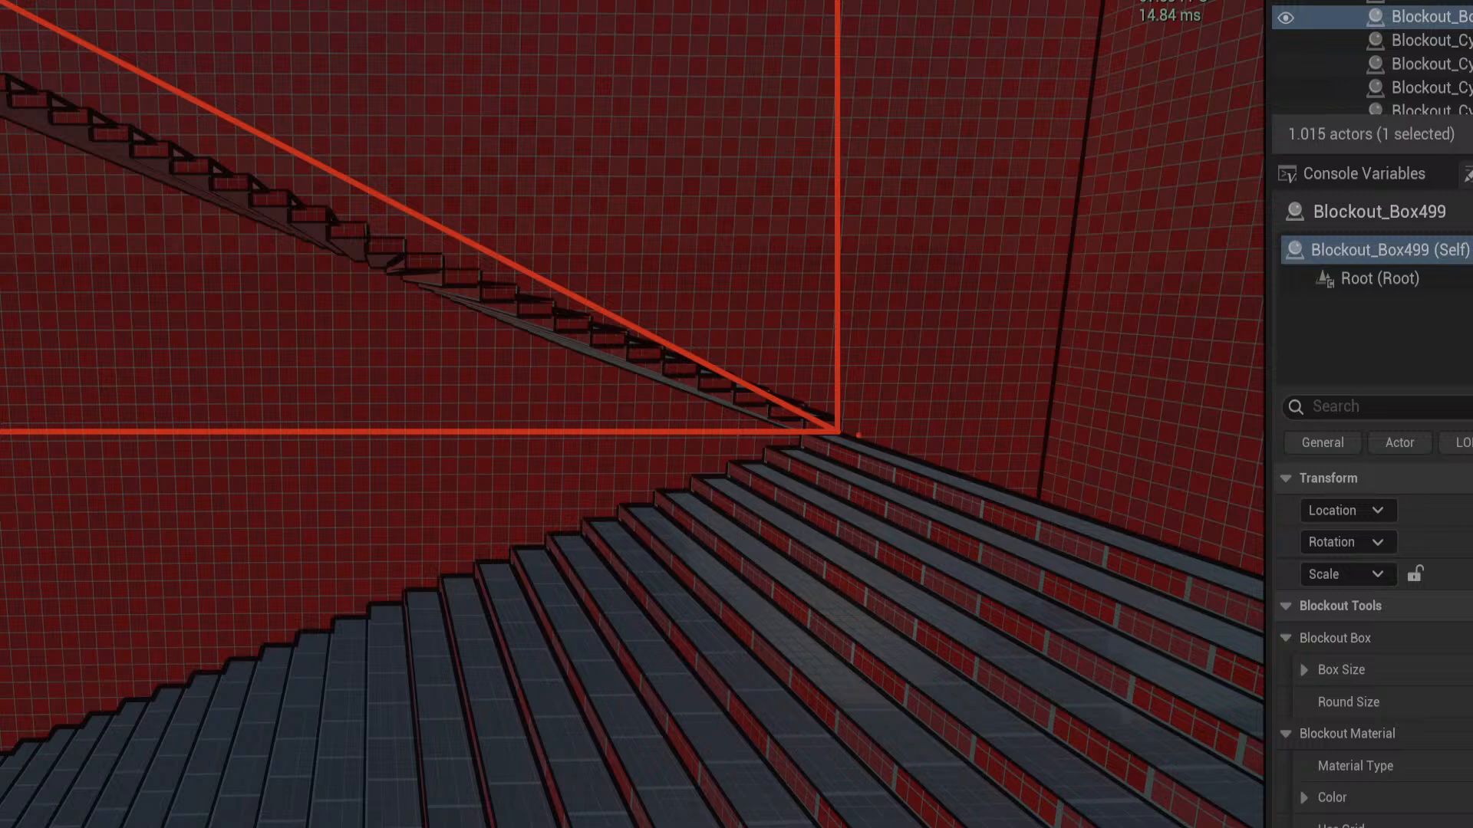
pyautogui.press('Escape')
# - Try moving the upper flight of stairs sideways to a different position along the landing's edge
pyautogui.moveTo(859, 435)
pyautogui.mouseDown(button='right')
pyautogui.moveTo(637, 322)
pyautogui.moveTo(652, 414)
pyautogui.moveTo(721, 461)
pyautogui.moveTo(754, 369)
pyautogui.mouseUp(button='right')
pyautogui.click(754, 369)
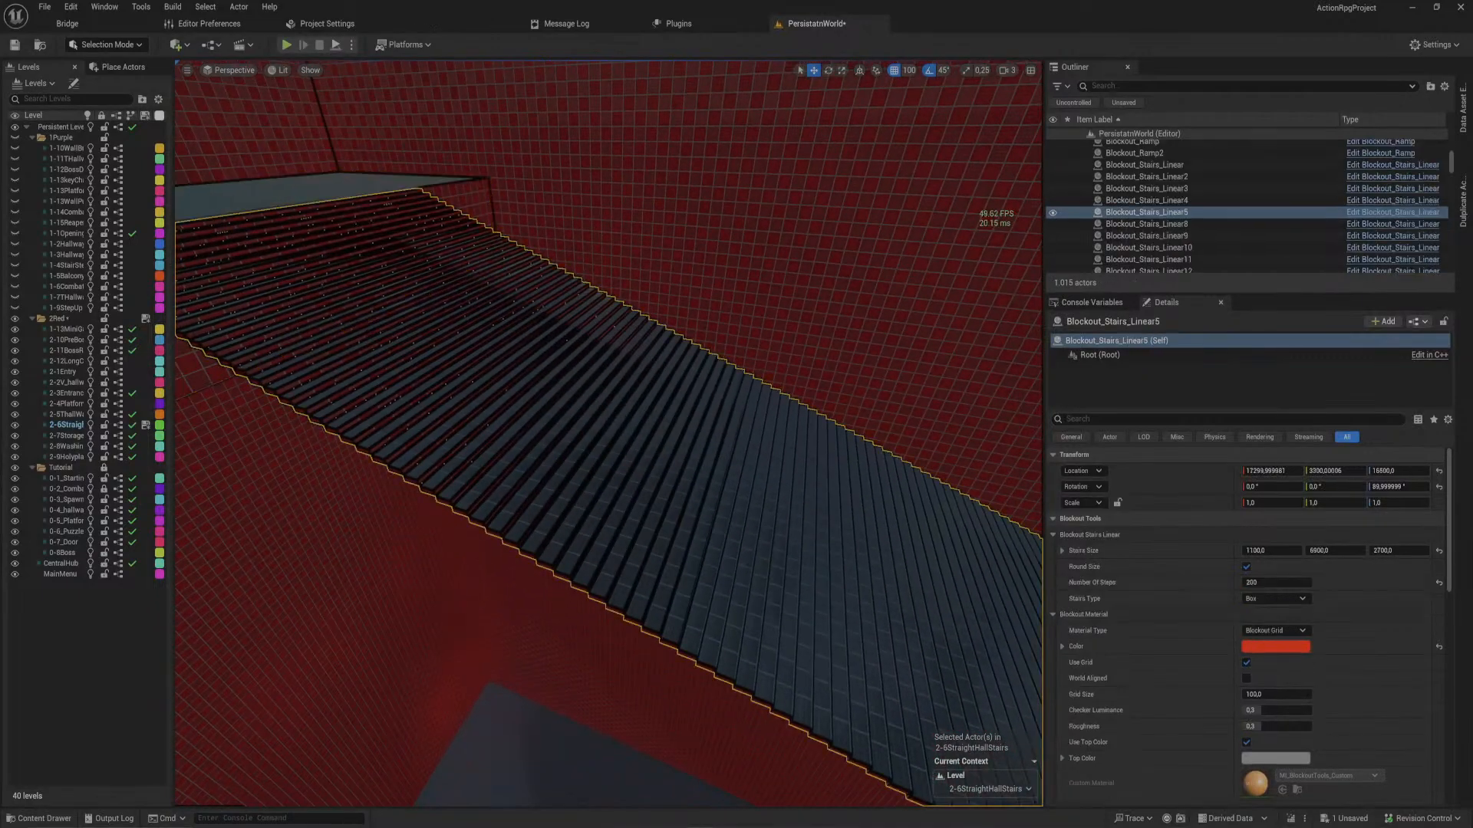
pyautogui.moveTo(660, 418); pyautogui.dragTo(632, 411, button='right')
pyautogui.click(277, 255)
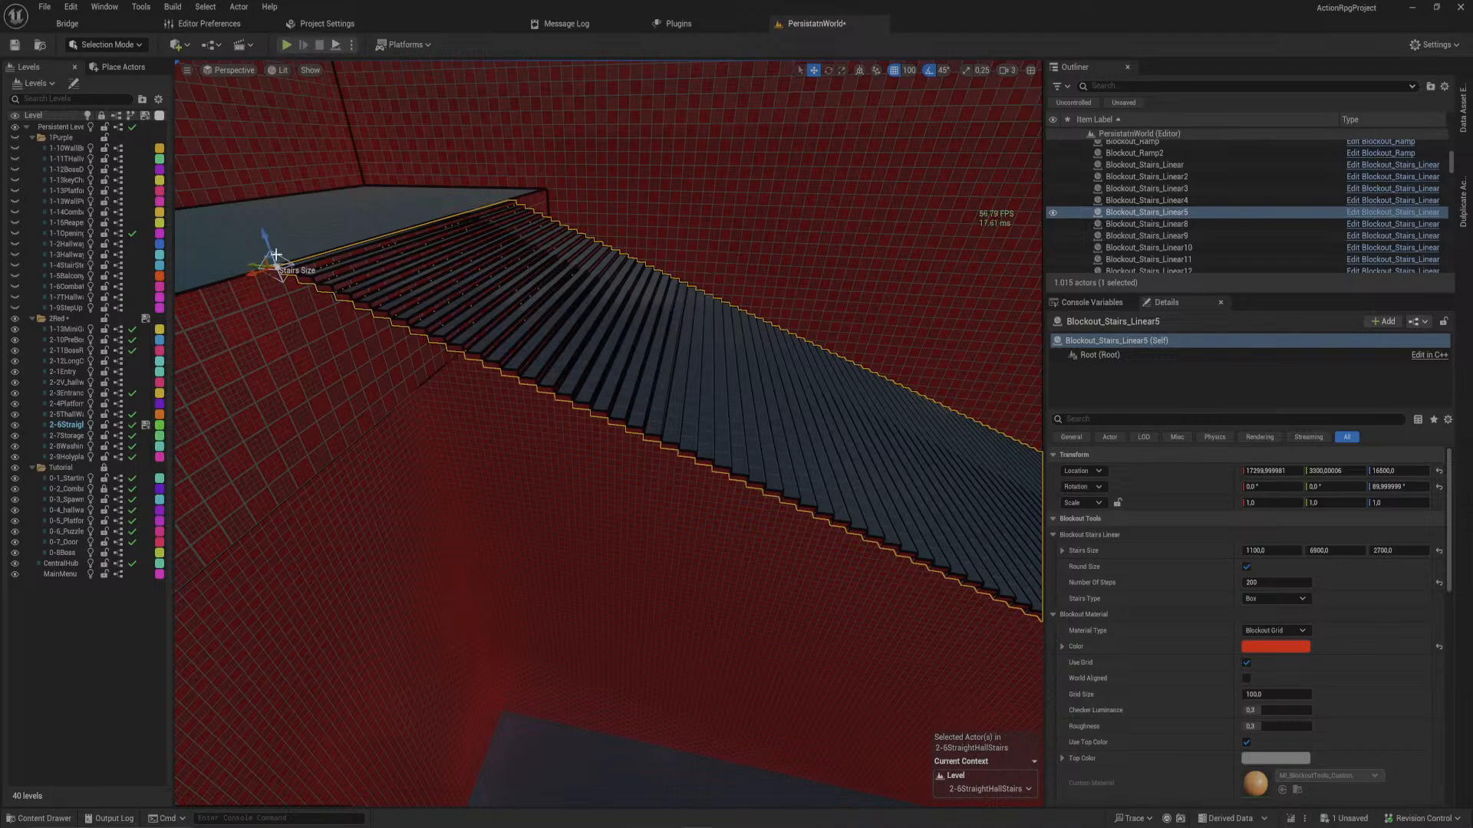
pyautogui.moveTo(252, 265); pyautogui.dragTo(774, 344)
pyautogui.moveTo(773, 345); pyautogui.dragTo(872, 348, button='right')
pyautogui.hotkey('ctrl', 'z')
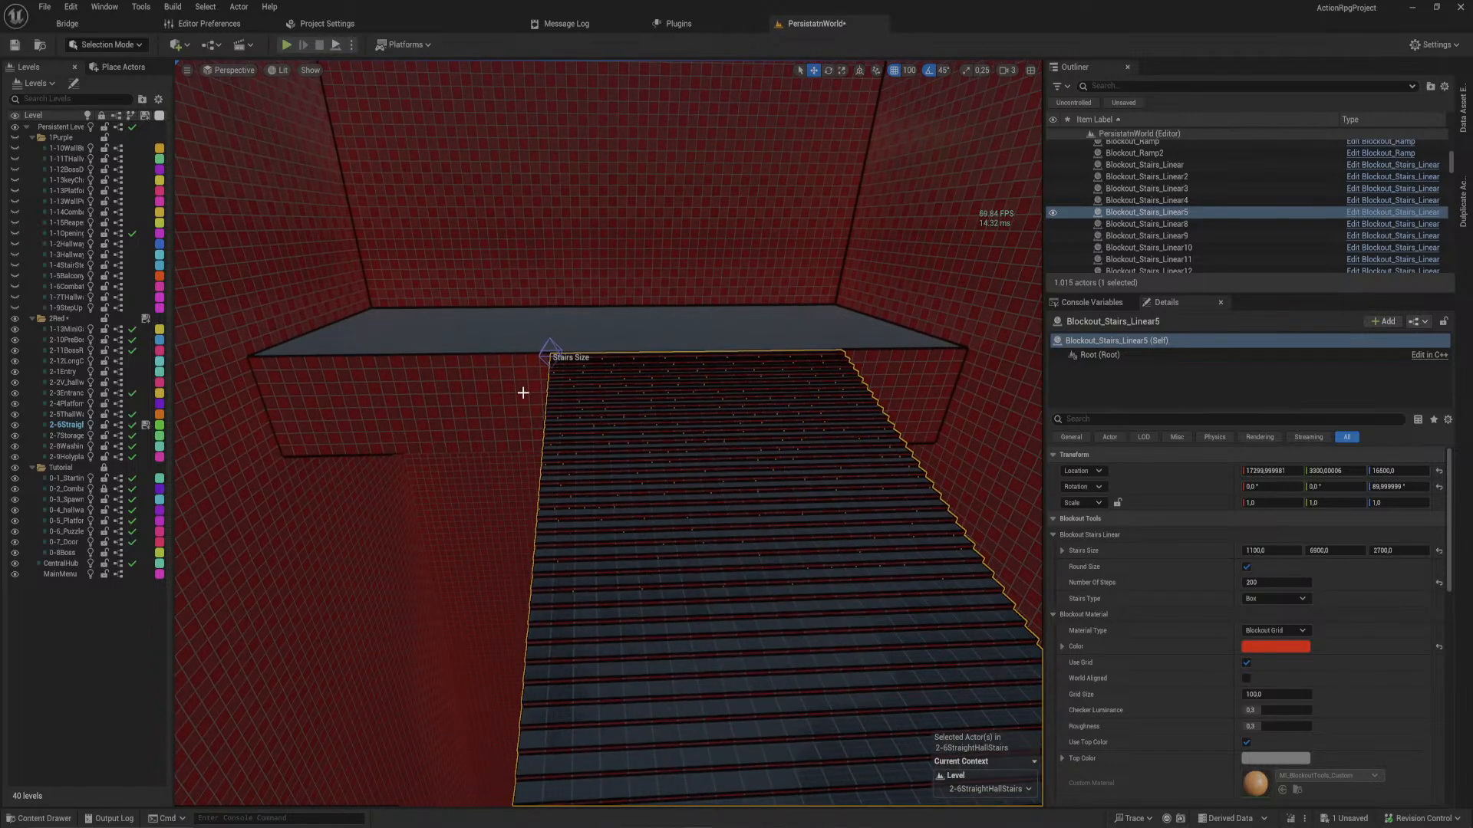
# - Duplicate the 2-8WashingRoom door, raise the copy above the hall floor and move it along the hall to X 16273
pyautogui.hotkey('ctrl', 'space')
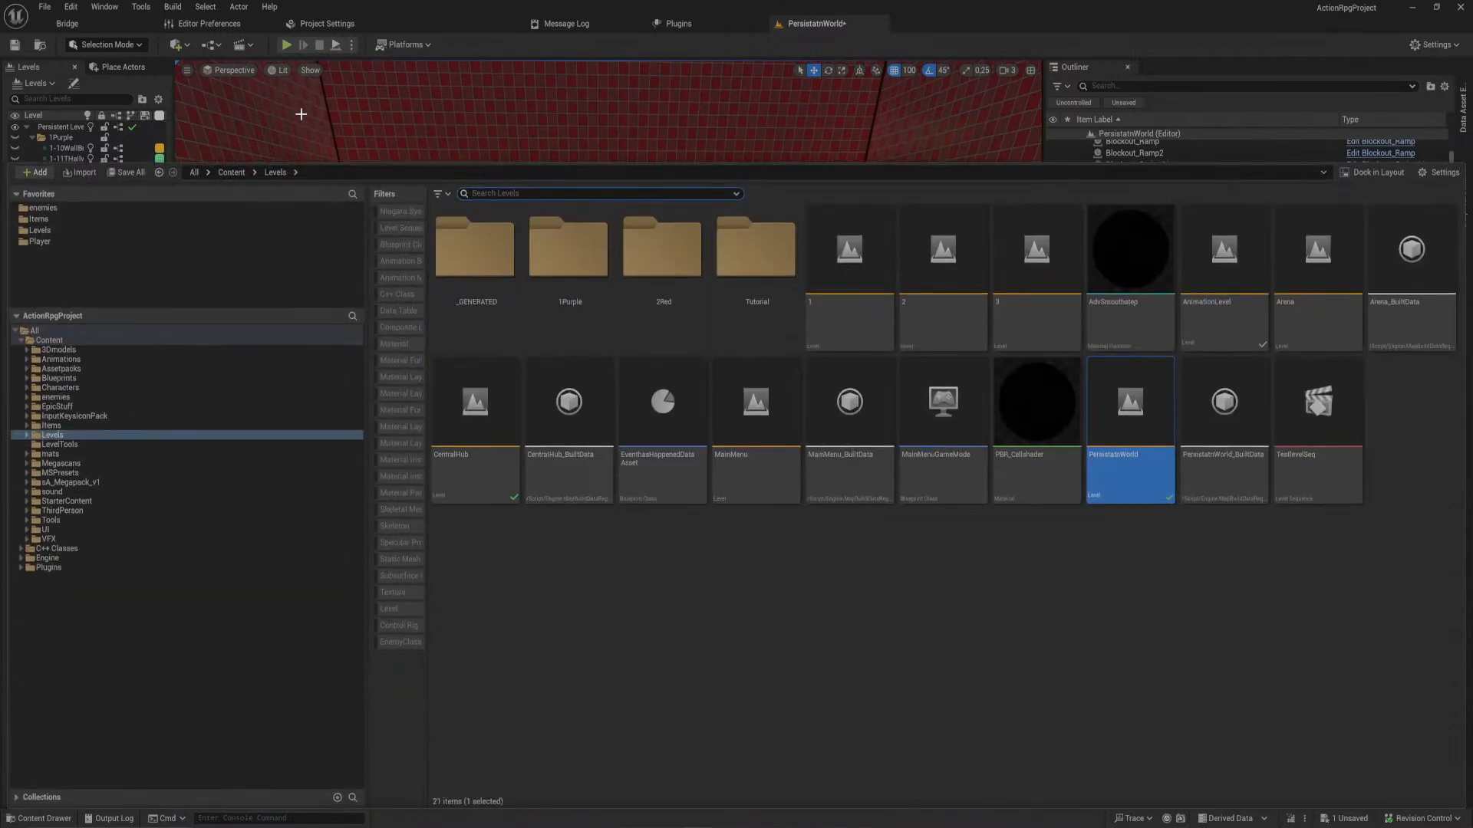
pyautogui.moveTo(301, 114); pyautogui.dragTo(546, 291, button='right')
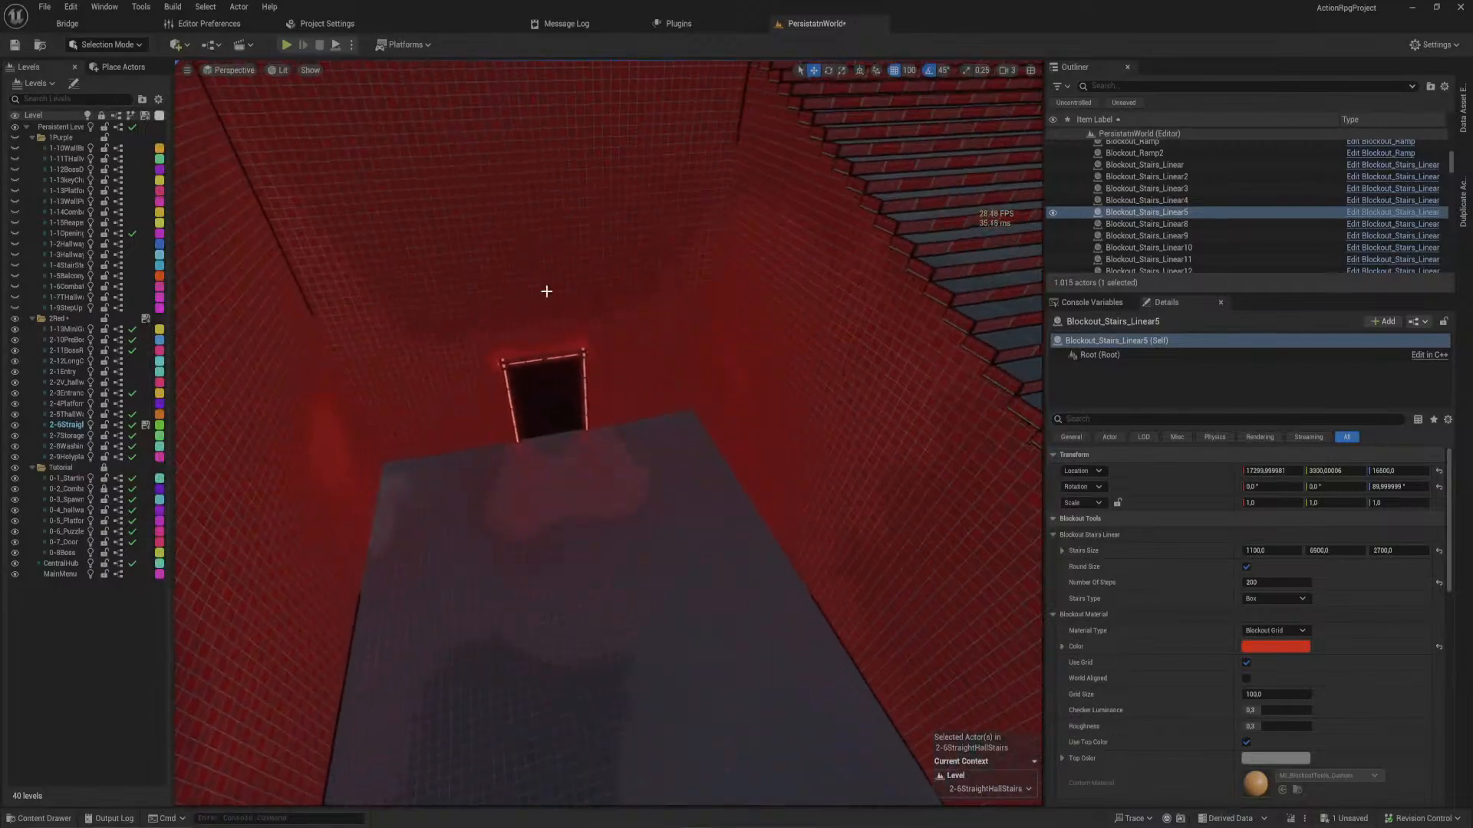
pyautogui.click(548, 393)
pyautogui.moveTo(548, 393); pyautogui.dragTo(548, 393, button='right')
pyautogui.hotkey('ctrl', 'd')
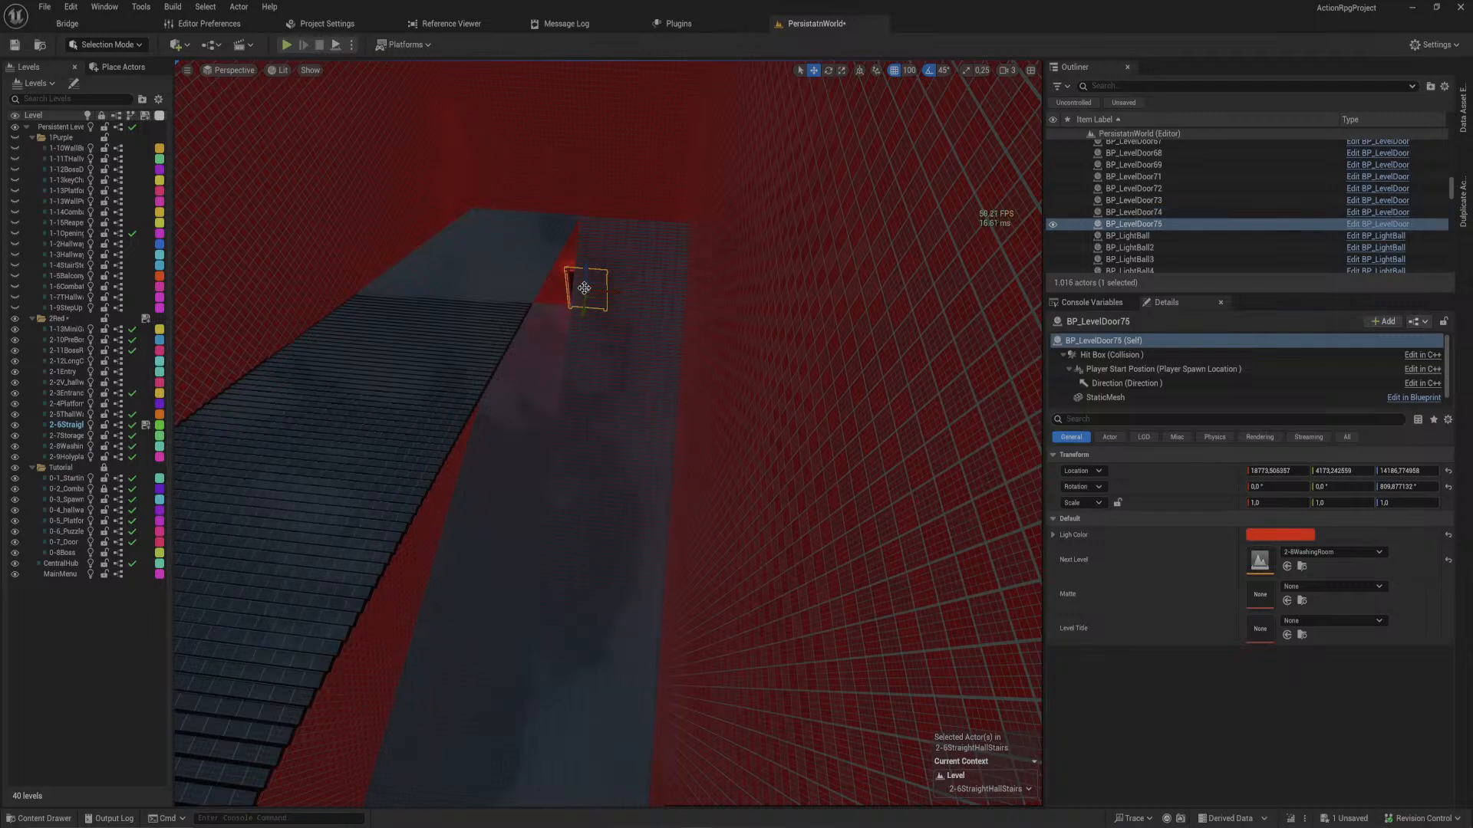
pyautogui.moveTo(585, 274); pyautogui.dragTo(586, 88)
pyautogui.moveTo(586, 89); pyautogui.dragTo(586, 88, button='right')
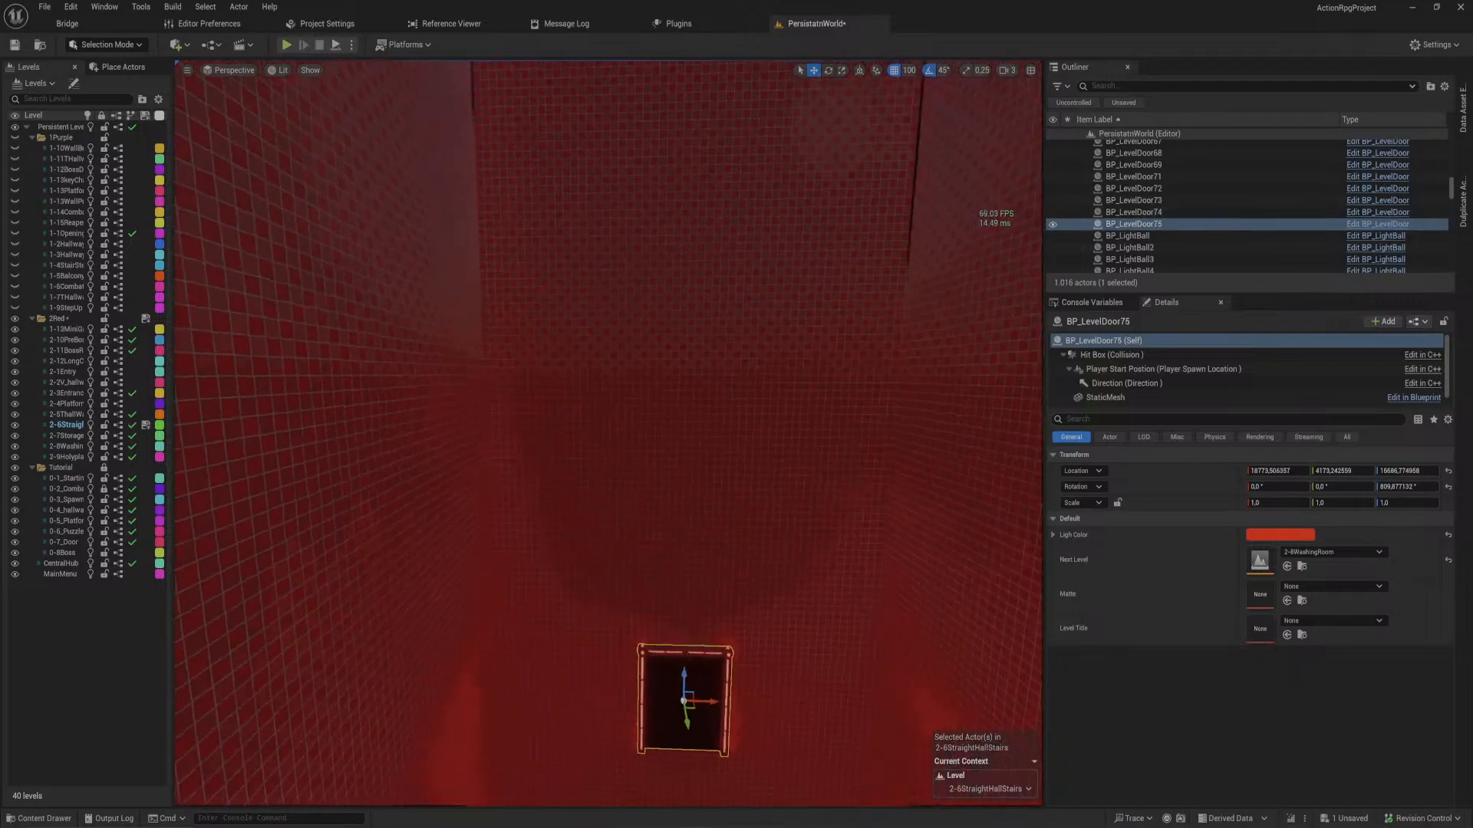
pyautogui.moveTo(450, 210); pyautogui.dragTo(450, 210, button='right')
pyautogui.moveTo(431, 390); pyautogui.dragTo(924, 252)
pyautogui.moveTo(924, 252); pyautogui.dragTo(924, 252, button='right')
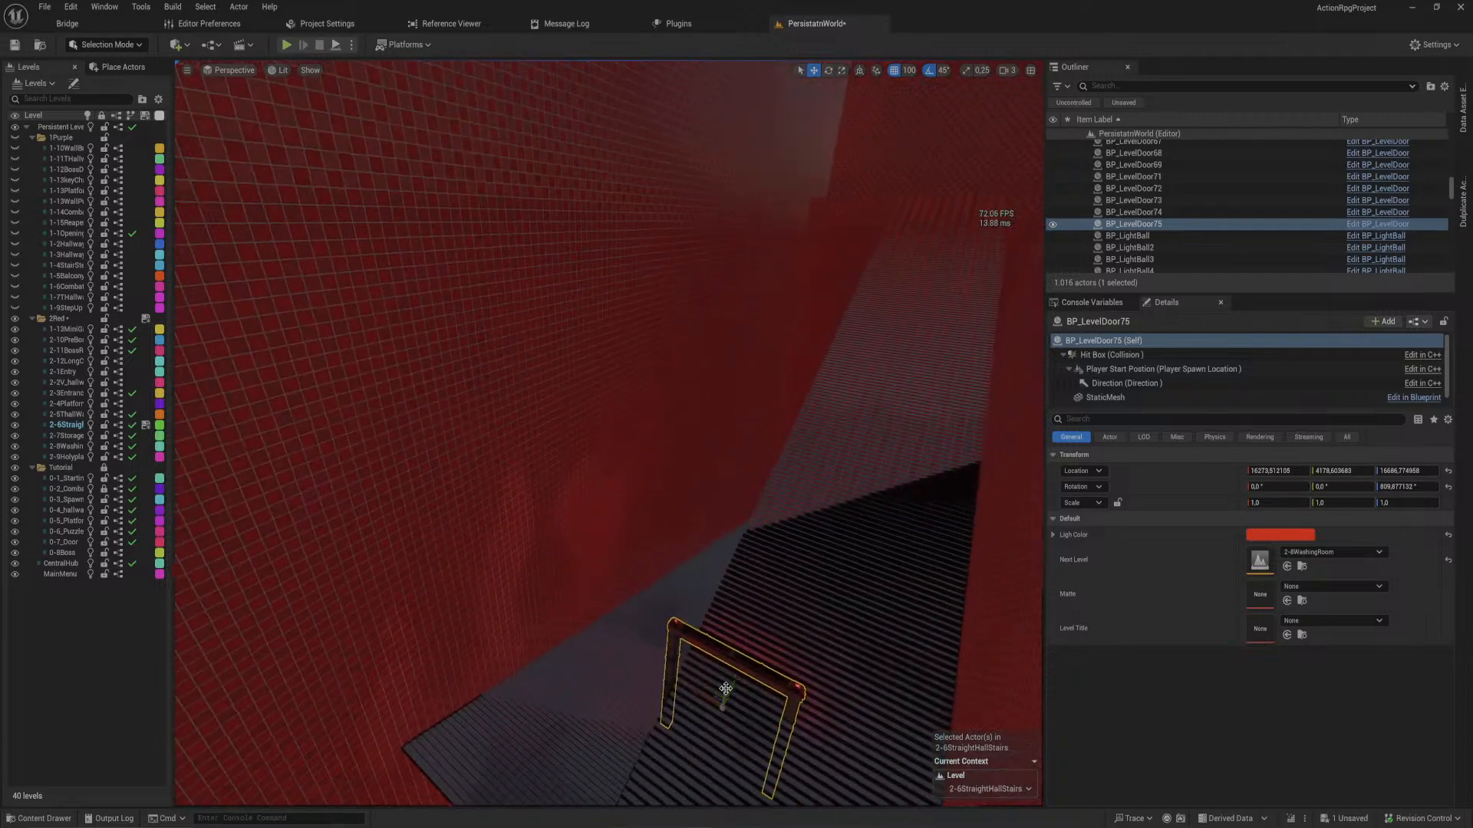
# - Rotate the door copy by 180 degrees and move it up to the top of the stairs at X 10873, Z 19424
pyautogui.moveTo(726, 689); pyautogui.dragTo(752, 253)
pyautogui.press('e')
pyautogui.moveTo(811, 308); pyautogui.dragTo(936, 309)
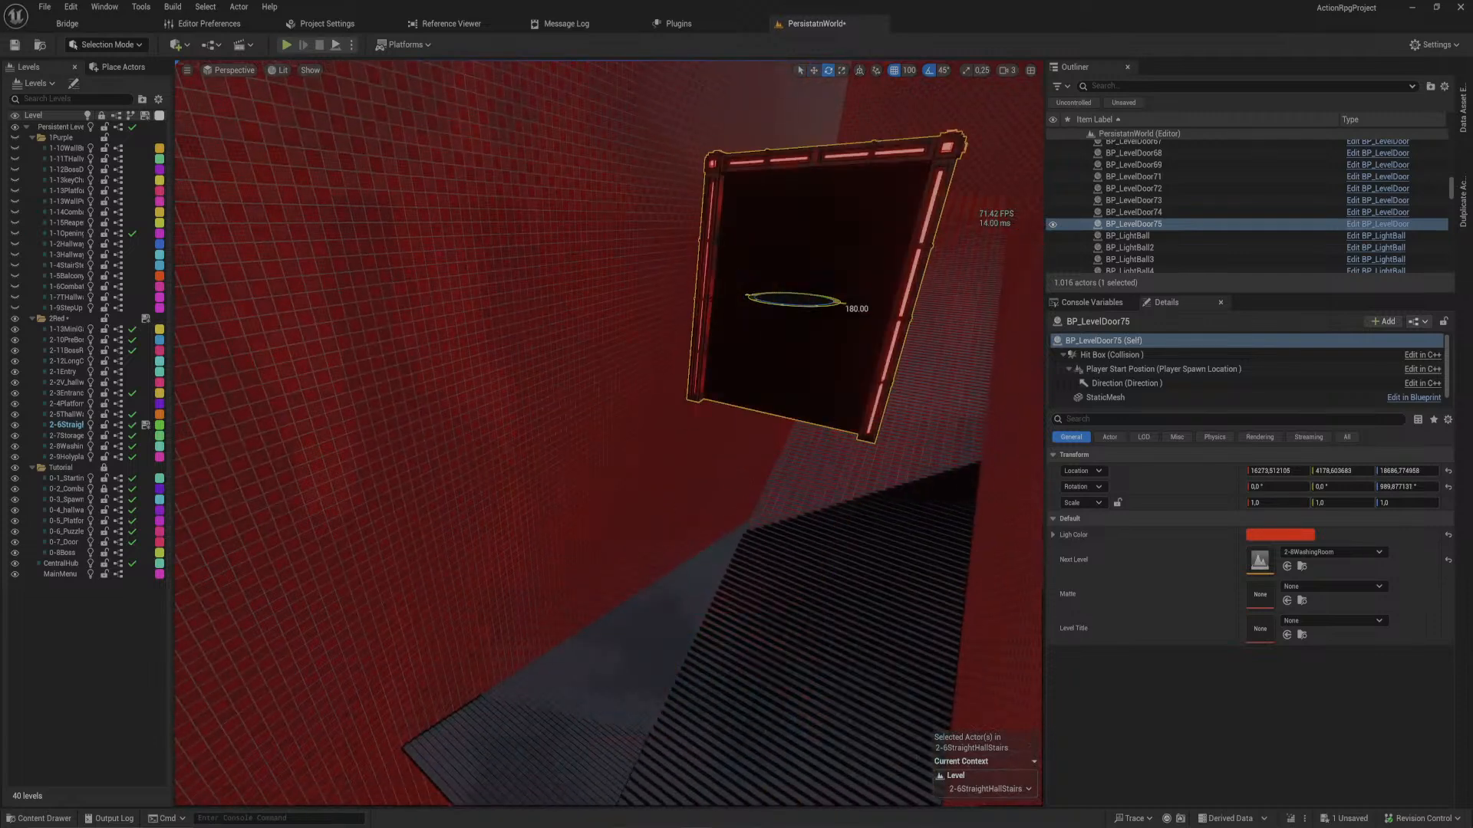
pyautogui.press('w')
pyautogui.moveTo(788, 305); pyautogui.dragTo(903, 149)
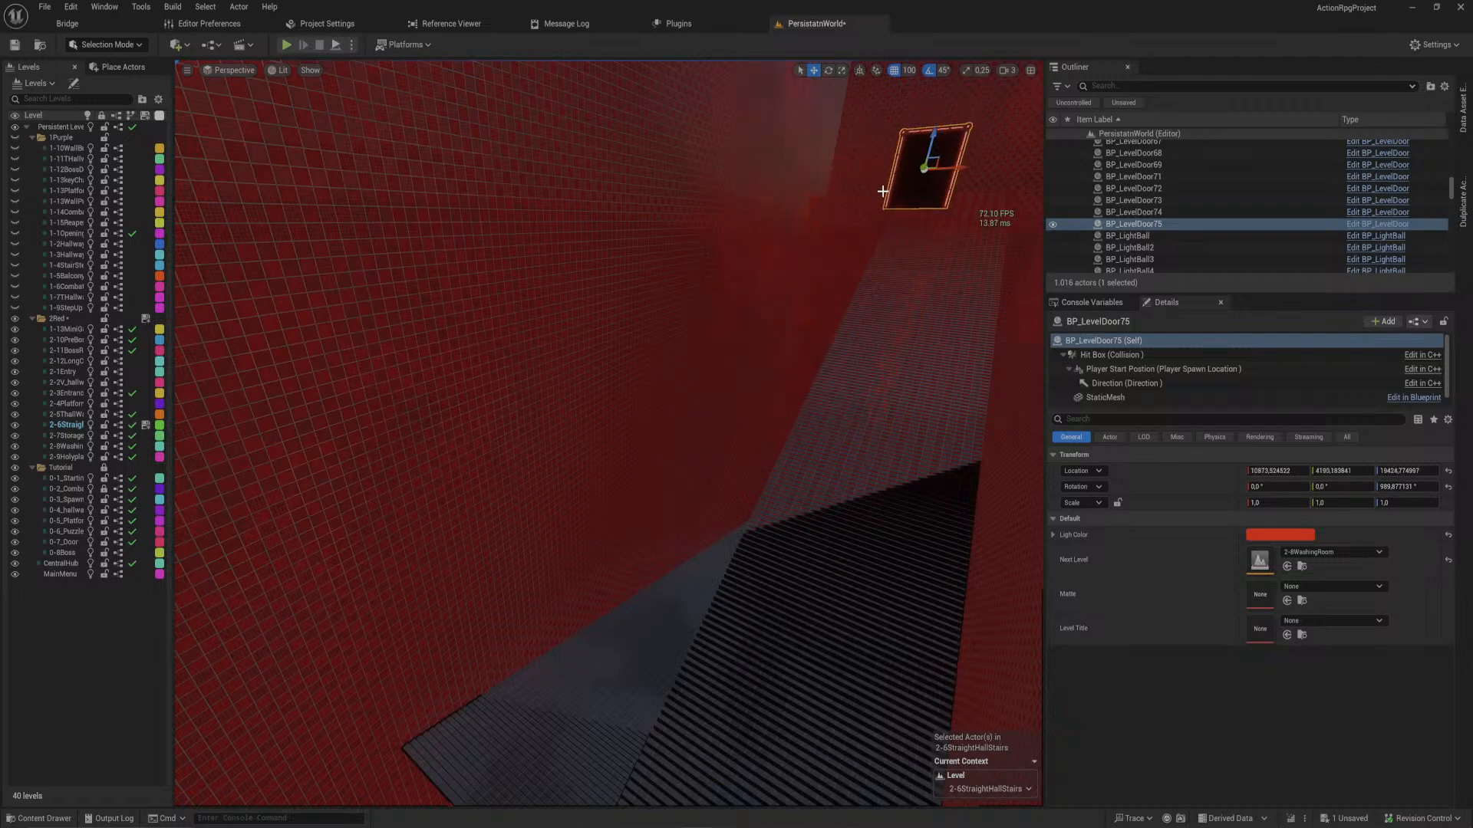
# - Place the door copy on the upper landing against the end wall at X 9473, Y 4093, Z 19586
pyautogui.press('f')
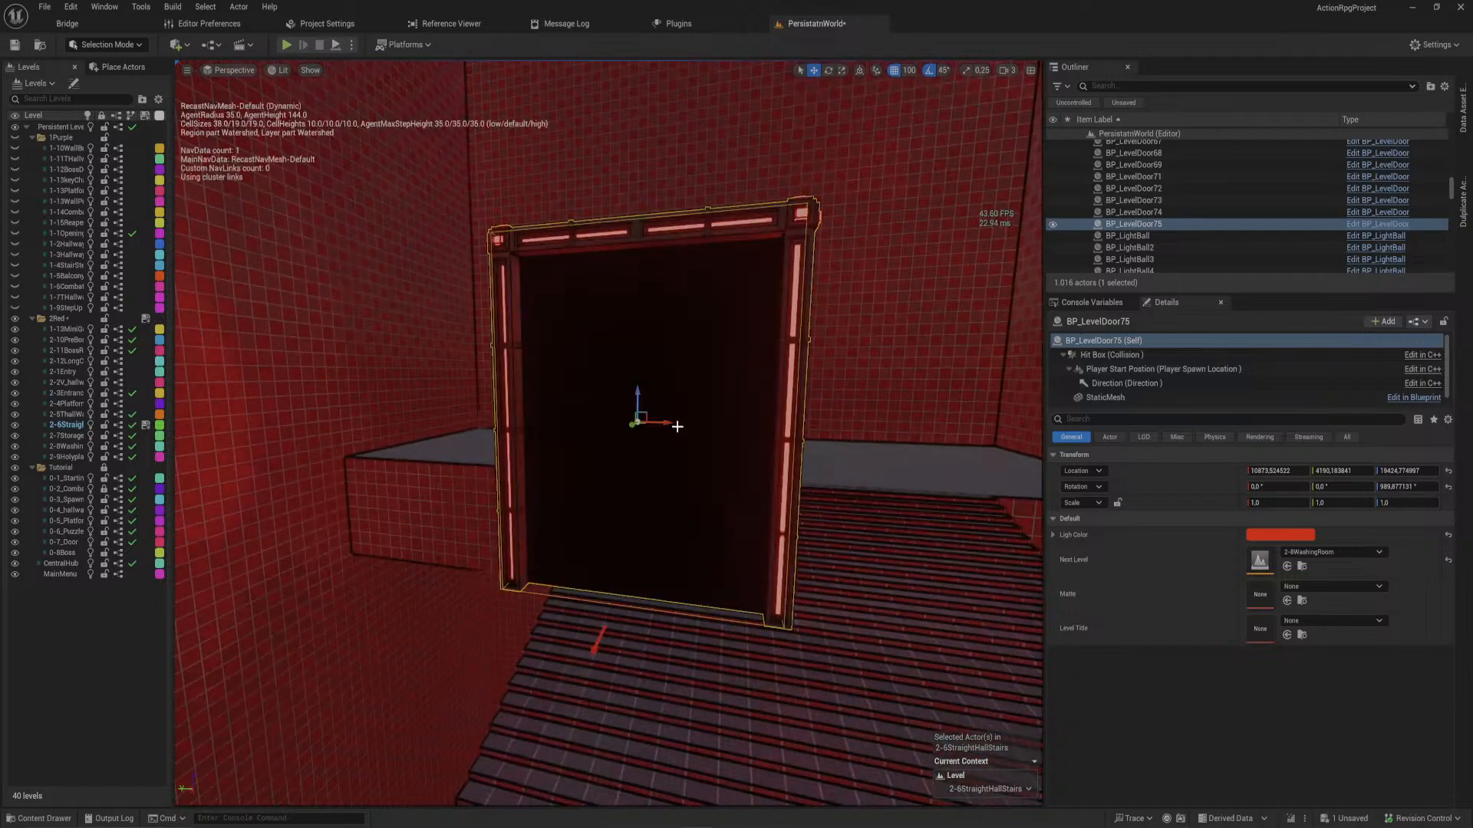
pyautogui.moveTo(660, 322); pyautogui.dragTo(694, 345, button='right')
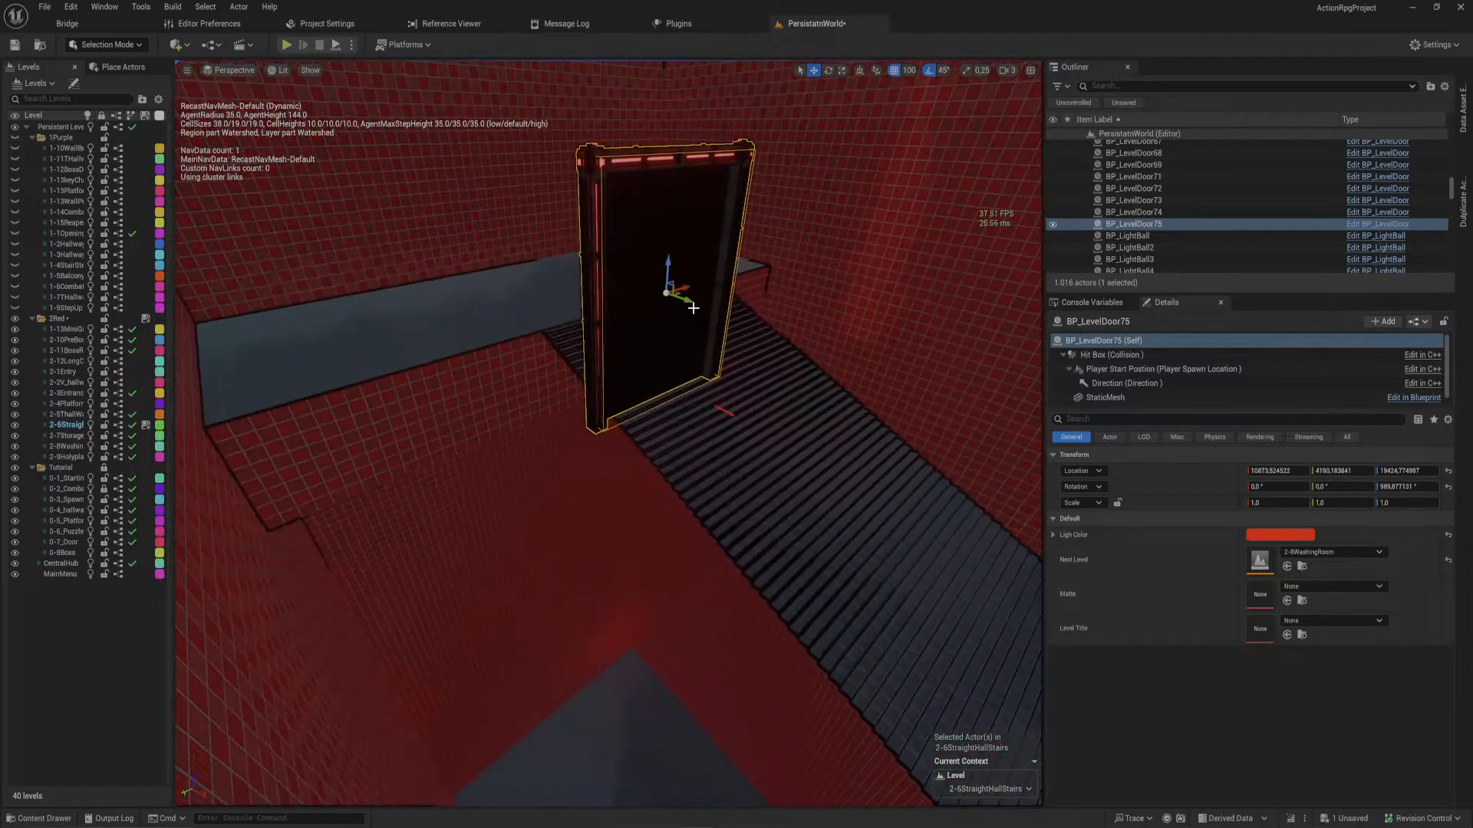
pyautogui.moveTo(693, 303); pyautogui.dragTo(505, 196)
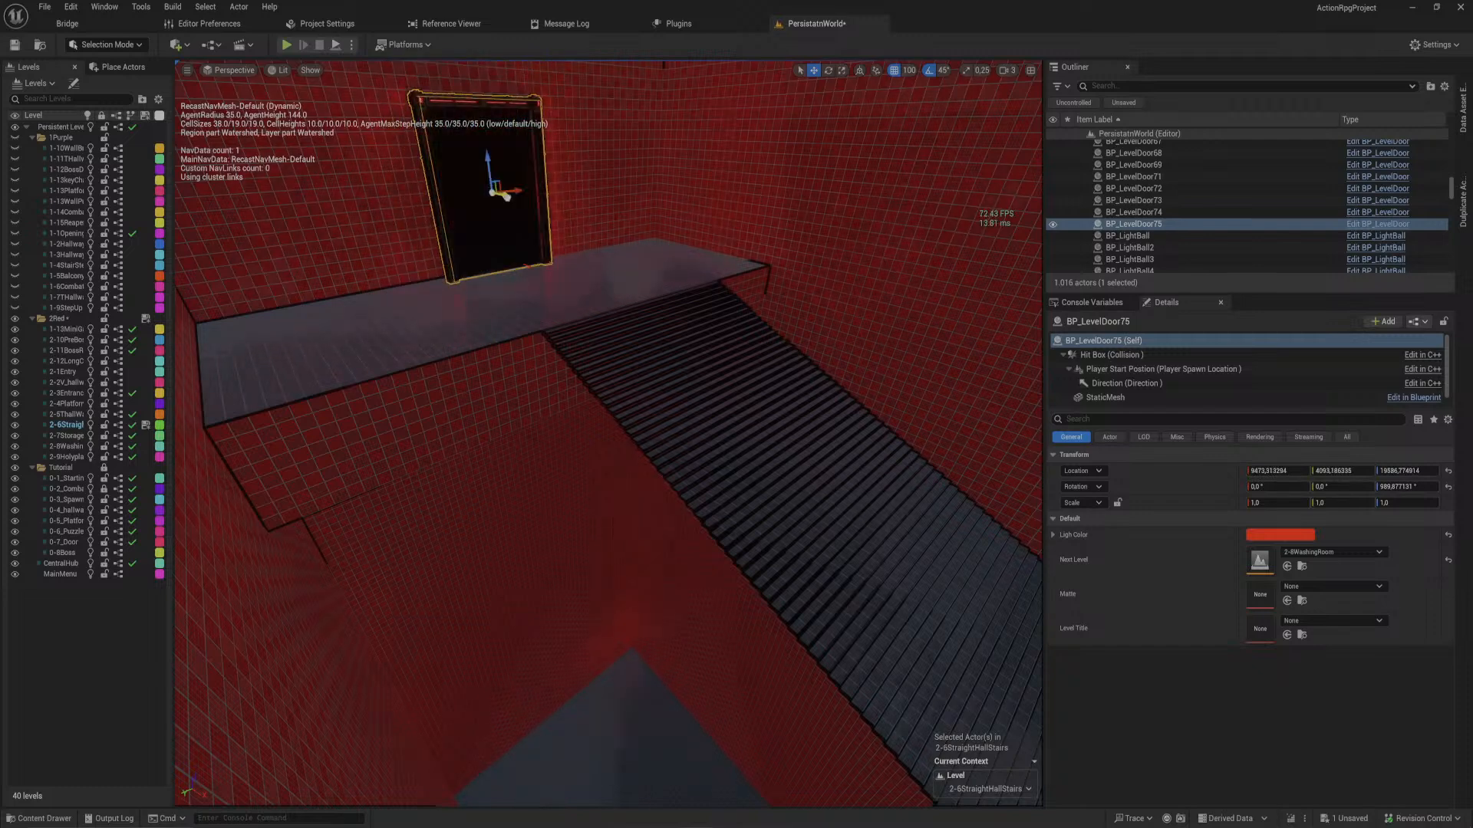
# - Set position snapping to 1000 and shorten the lower flight of stairs to a length of 4900
pyautogui.moveTo(679, 438); pyautogui.dragTo(875, 517, button='right')
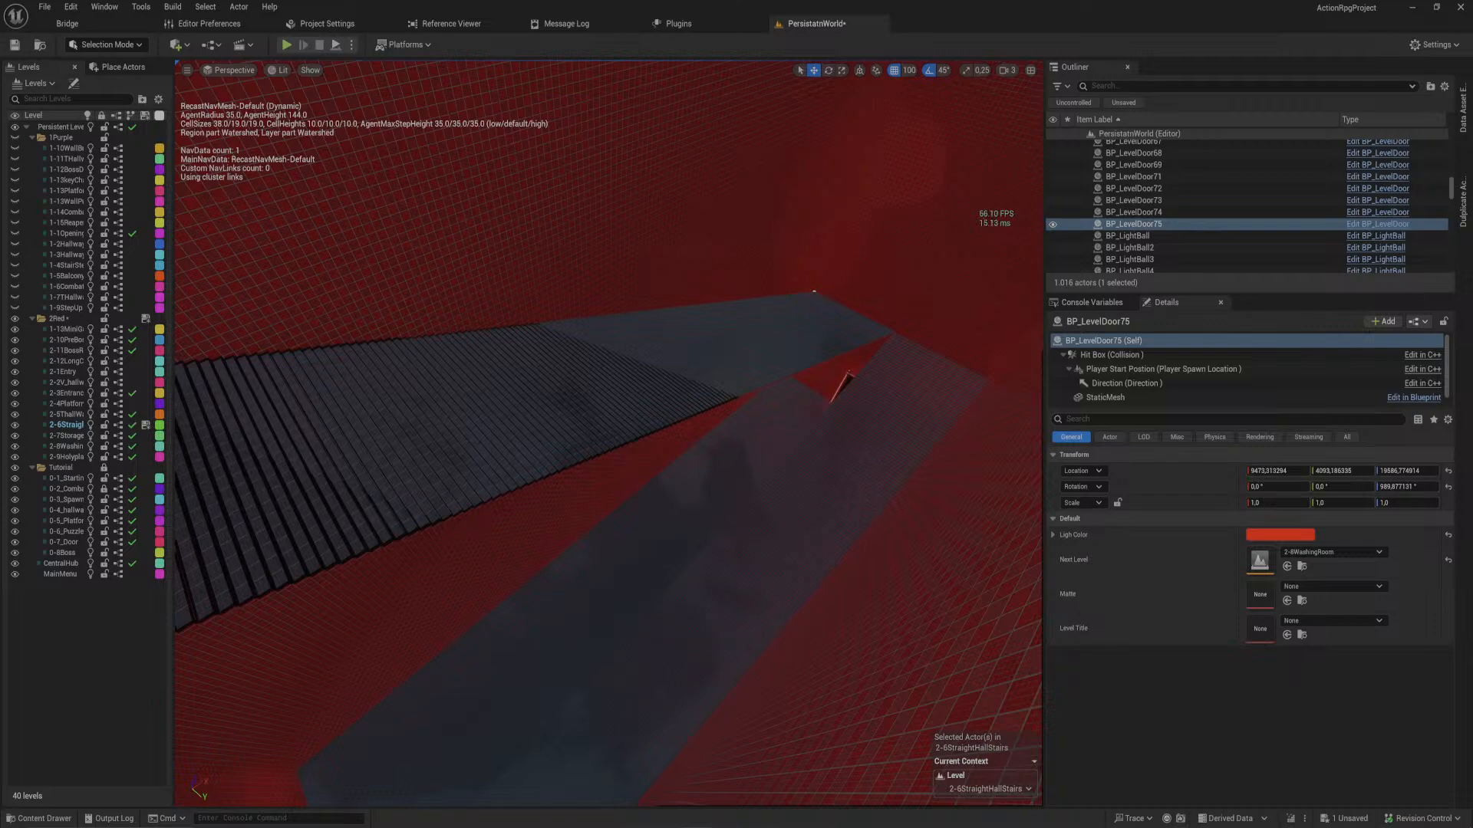
pyautogui.click(863, 491)
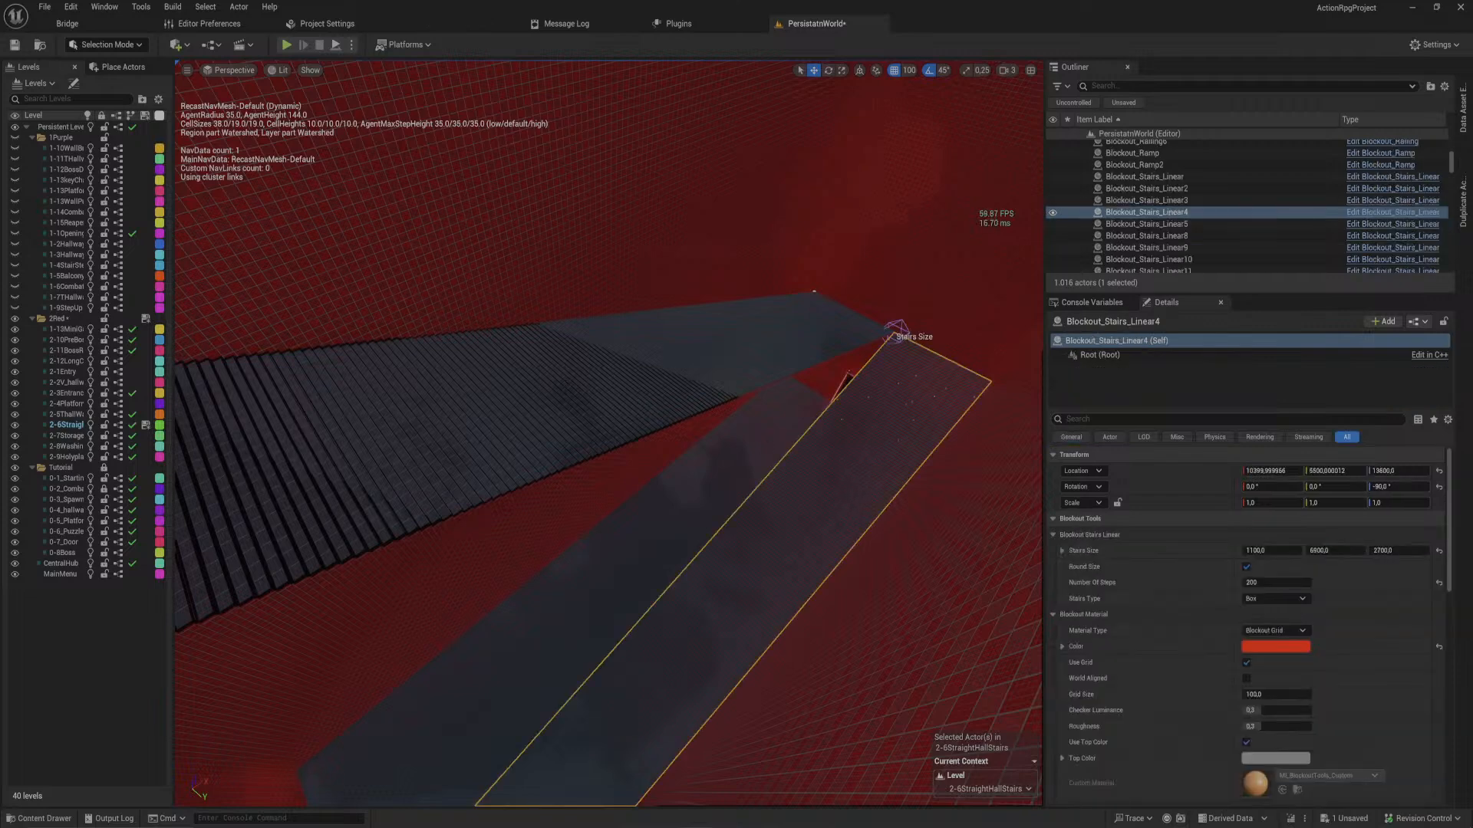
pyautogui.moveTo(780, 393); pyautogui.dragTo(814, 404, button='right')
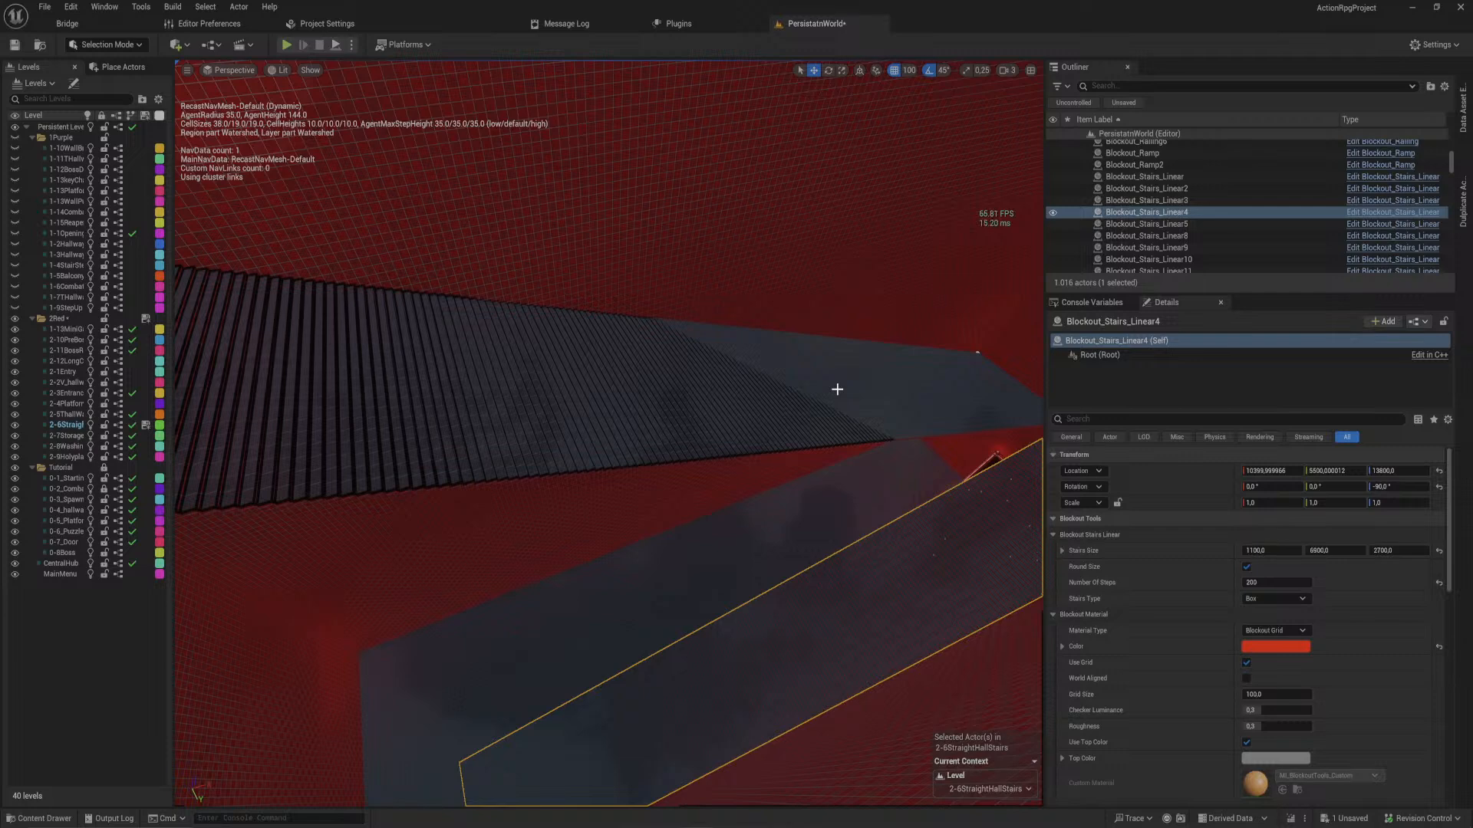
pyautogui.moveTo(853, 468); pyautogui.dragTo(815, 371, button='right')
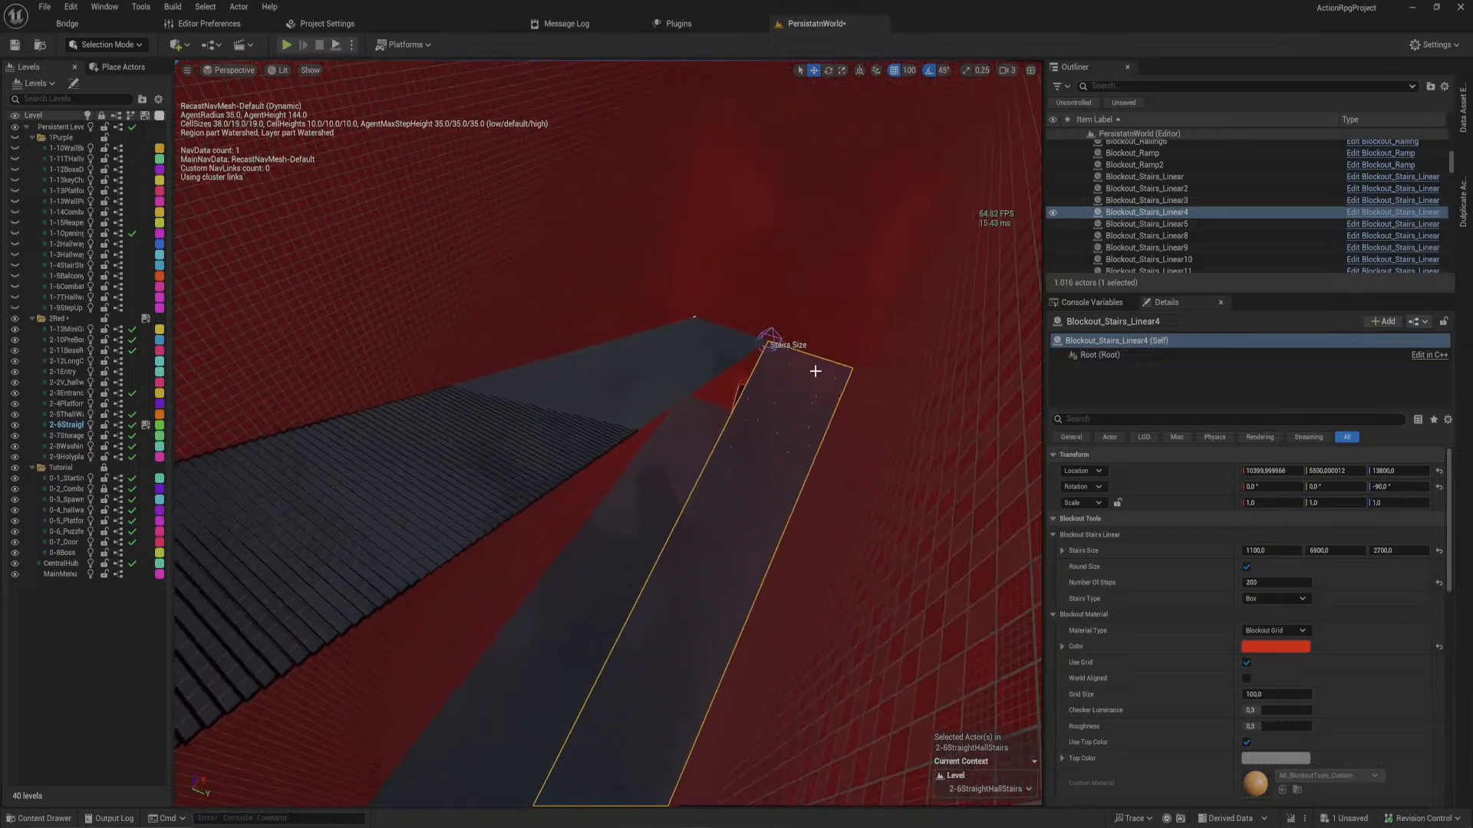
pyautogui.click(775, 332)
pyautogui.click(909, 70)
pyautogui.click(932, 179)
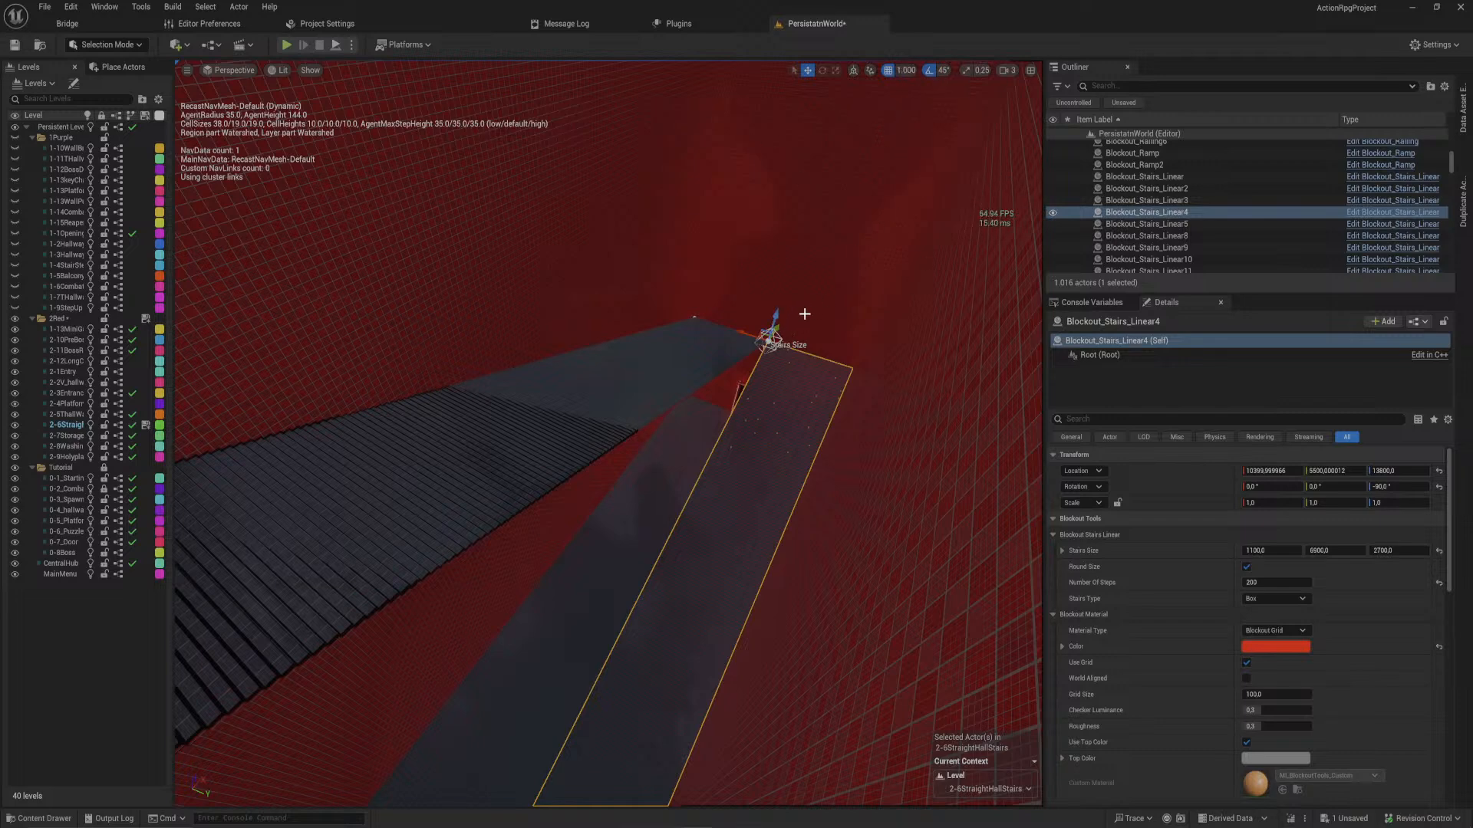
pyautogui.moveTo(779, 327); pyautogui.dragTo(713, 427)
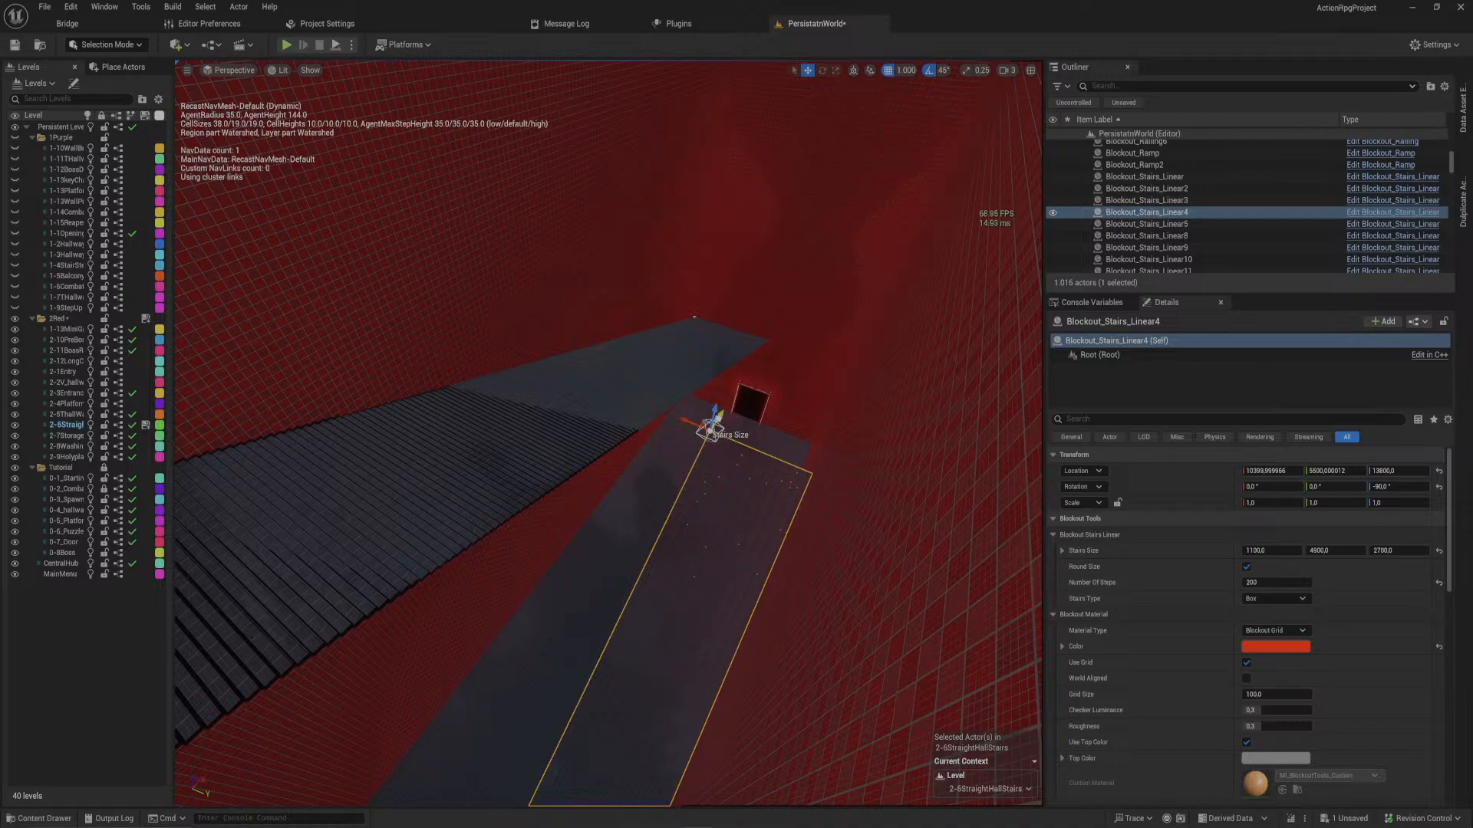
# - Resize the lower flight of stairs to a height of 1700 and a length of 3900
pyautogui.click(601, 386)
pyautogui.moveTo(563, 375); pyautogui.dragTo(487, 330, button='right')
pyautogui.moveTo(812, 499); pyautogui.dragTo(905, 559, button='right')
pyautogui.moveTo(782, 611); pyautogui.dragTo(943, 577, button='right')
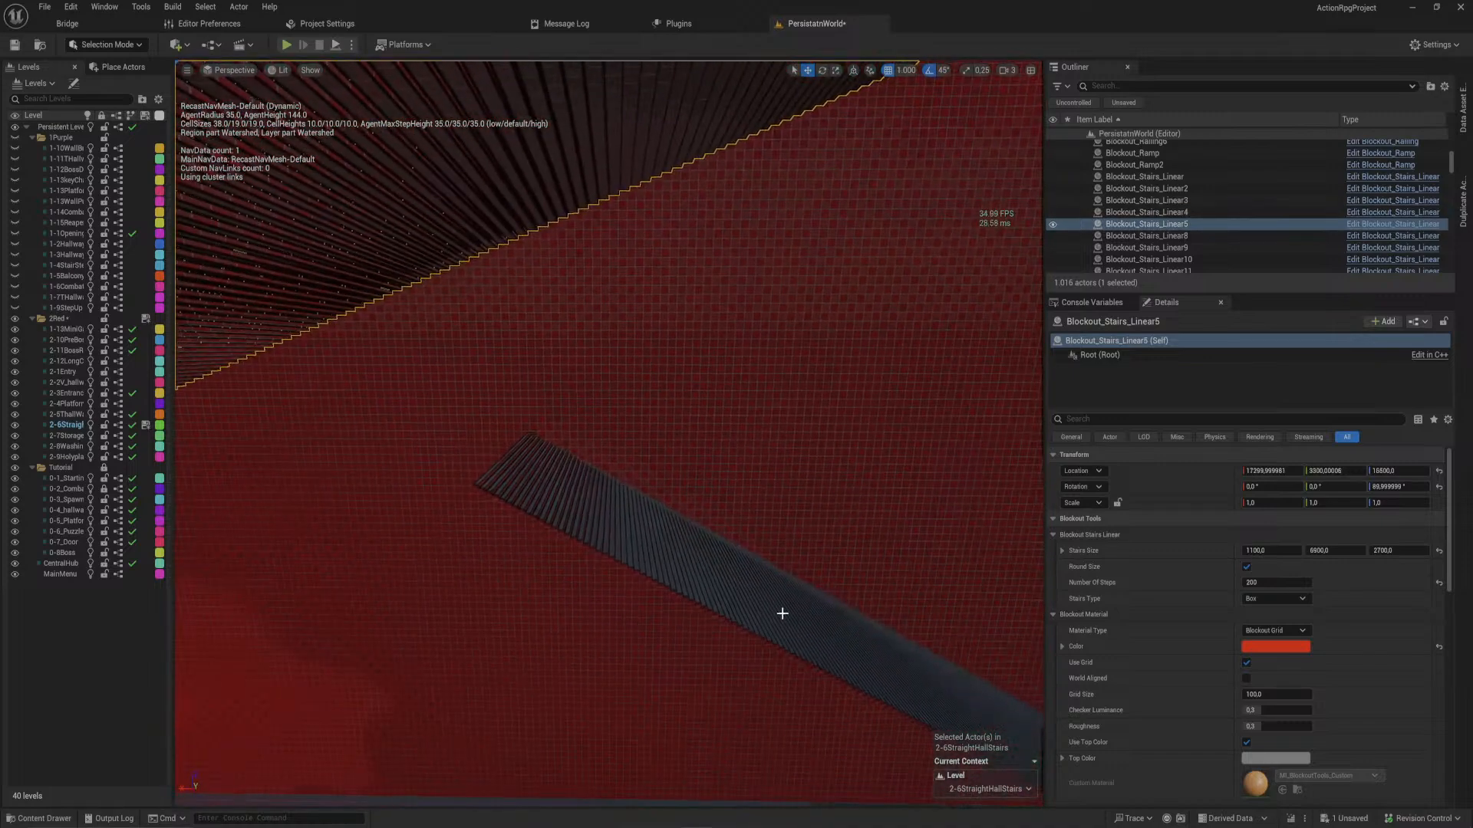
pyautogui.click(684, 568)
pyautogui.click(472, 485)
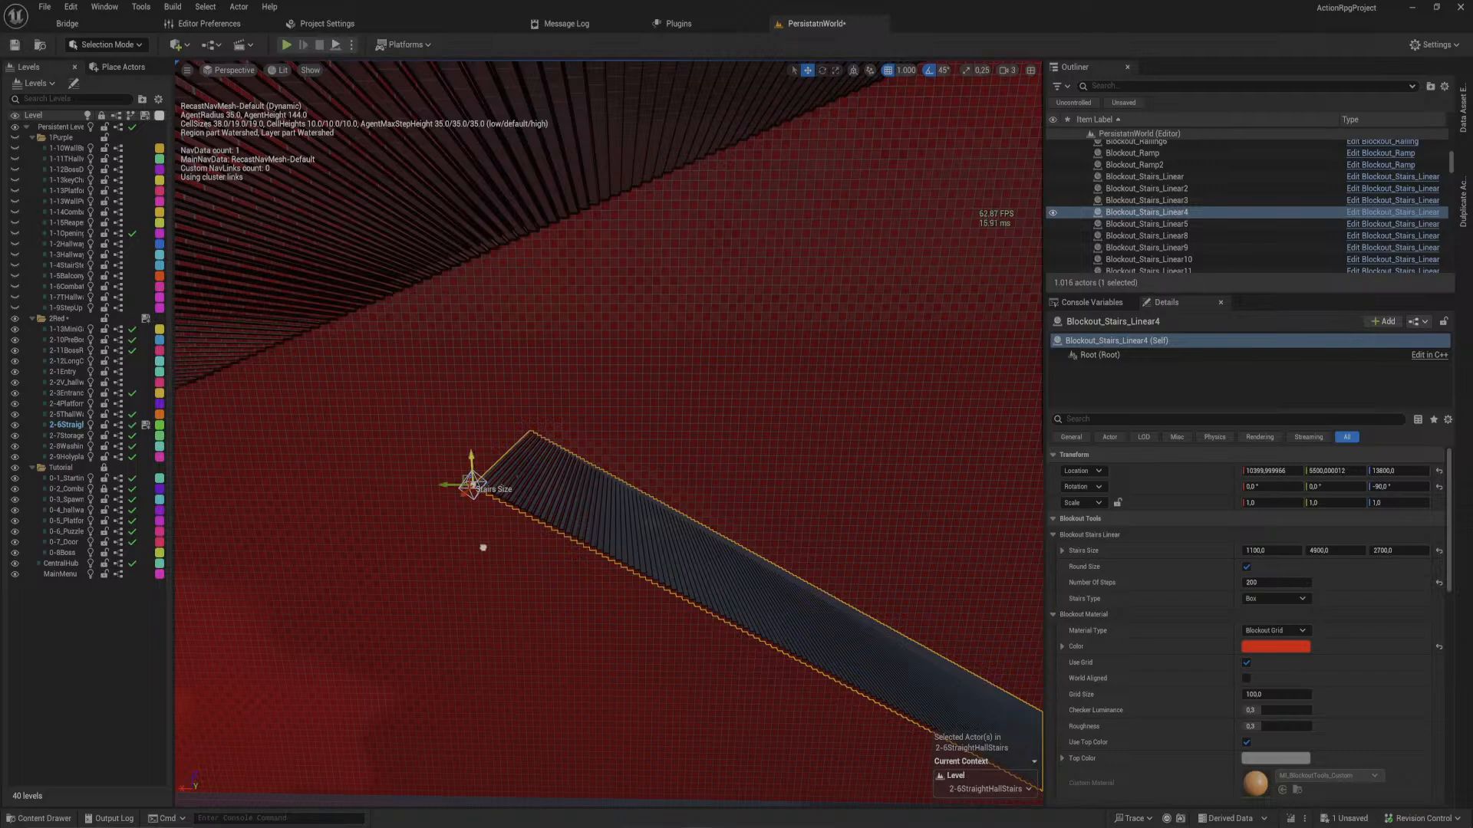
pyautogui.moveTo(483, 548); pyautogui.dragTo(497, 695)
pyautogui.moveTo(497, 695); pyautogui.dragTo(354, 518, button='right')
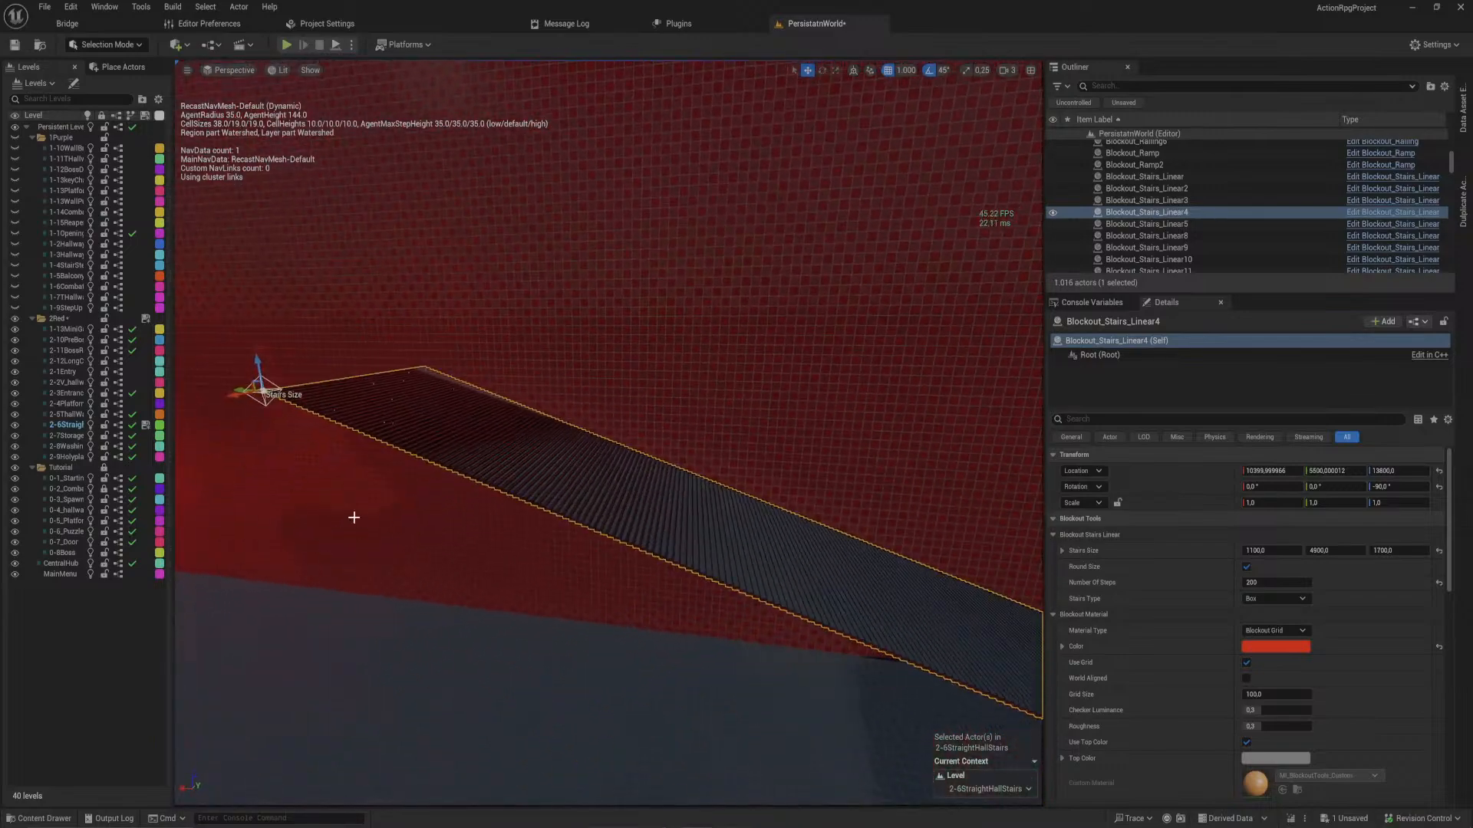
pyautogui.moveTo(245, 392); pyautogui.dragTo(421, 431)
pyautogui.moveTo(421, 430); pyautogui.dragTo(525, 392, button='right')
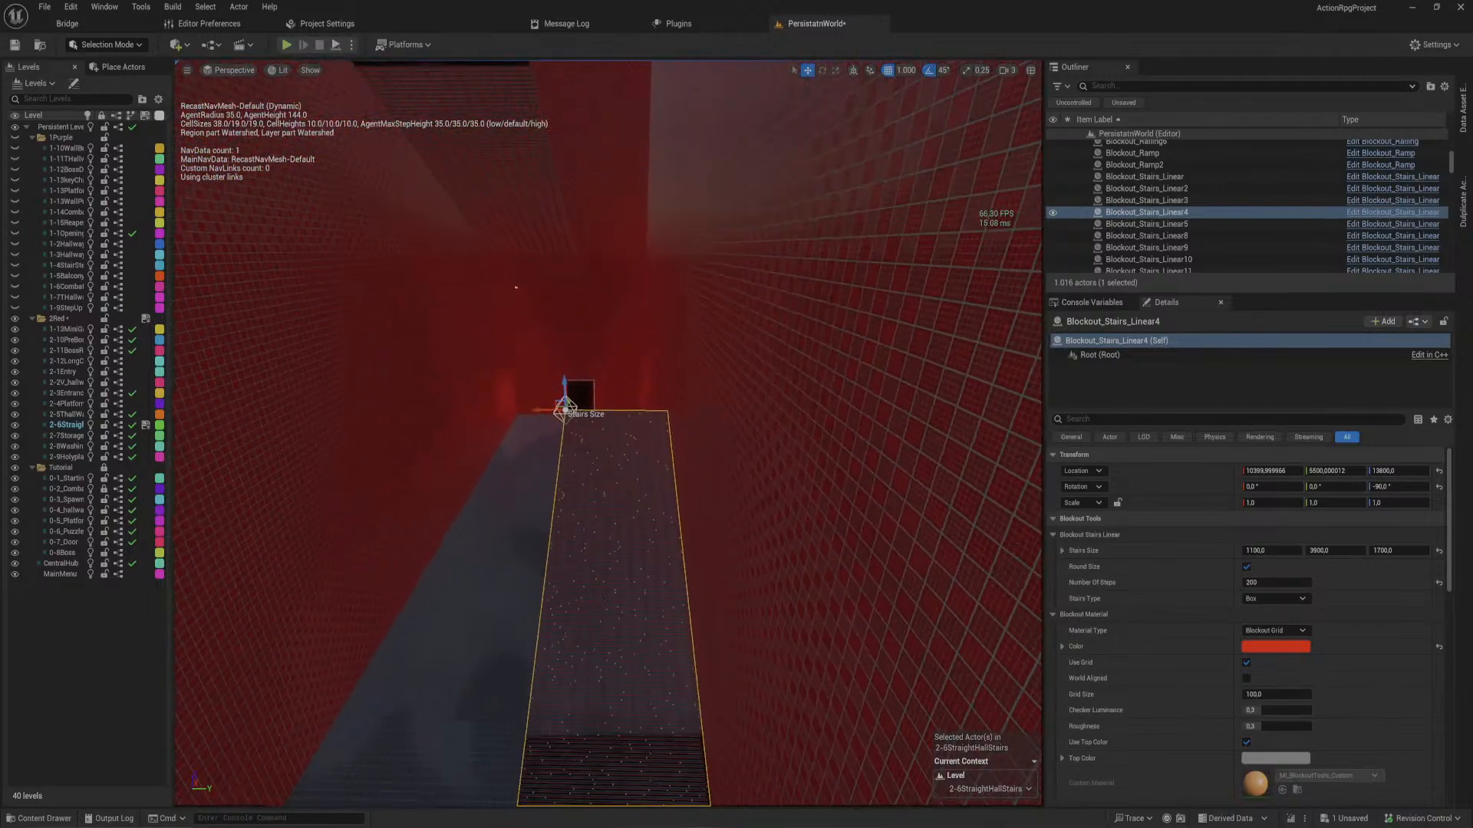
# - Delete the old upper flight and replace it with a copy of the lower flight rotated by 180 degrees
pyautogui.click(540, 250)
pyautogui.press('Delete')
pyautogui.click(565, 429)
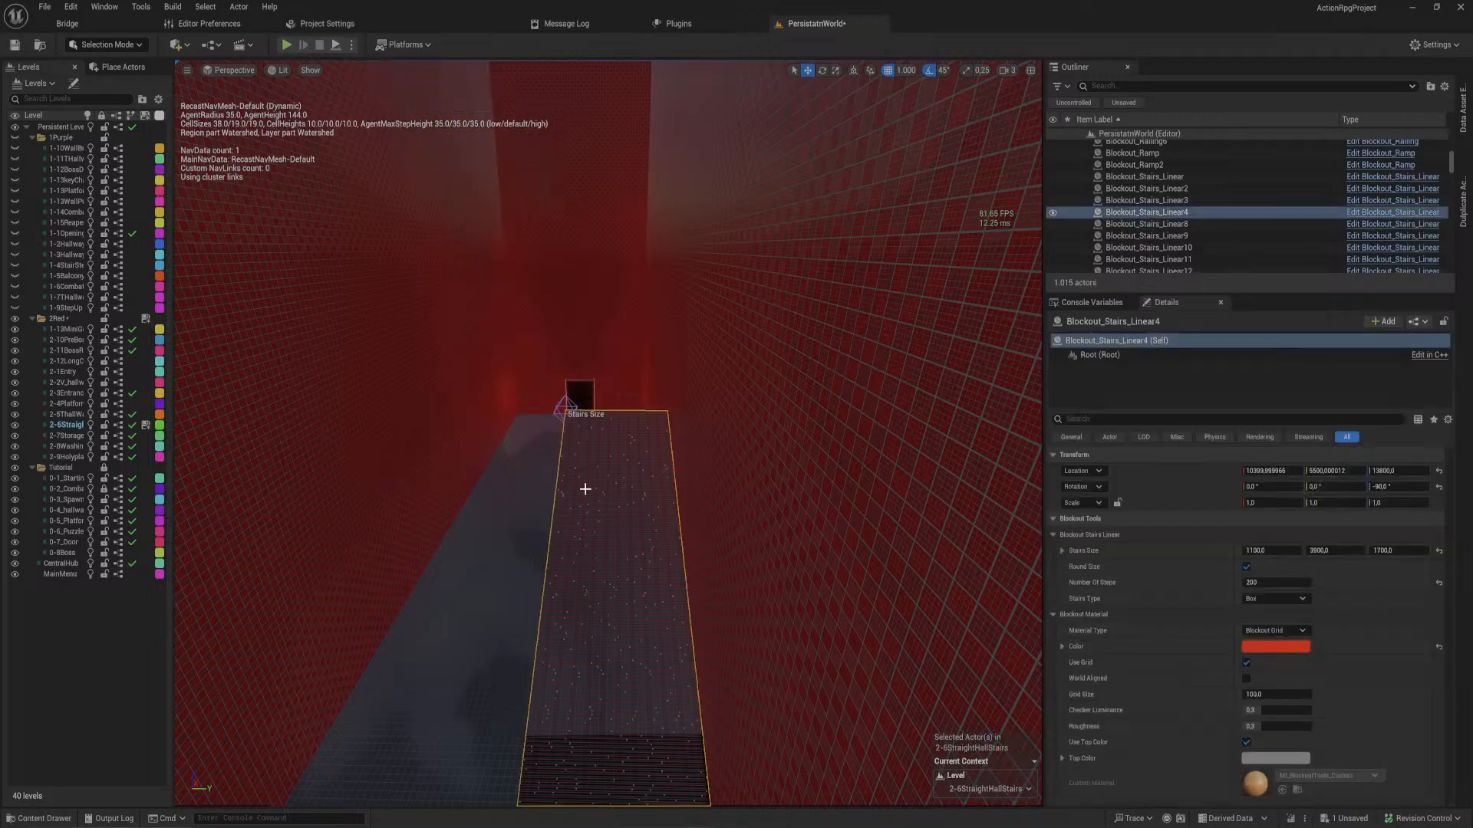
pyautogui.press('f')
pyautogui.hotkey('ctrl', 'd')
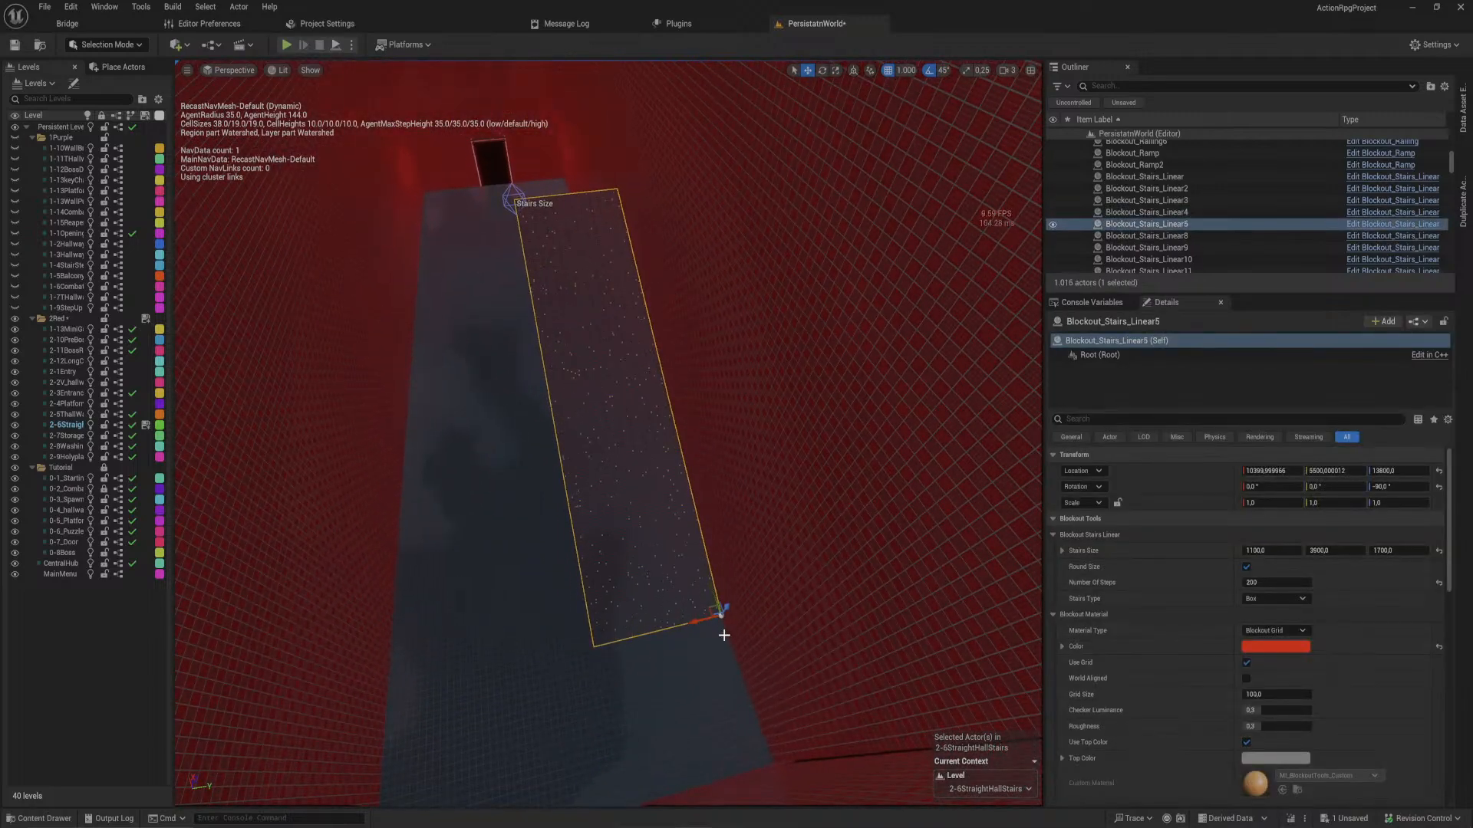
pyautogui.press('e')
pyautogui.moveTo(678, 626); pyautogui.dragTo(726, 632)
pyautogui.press('w')
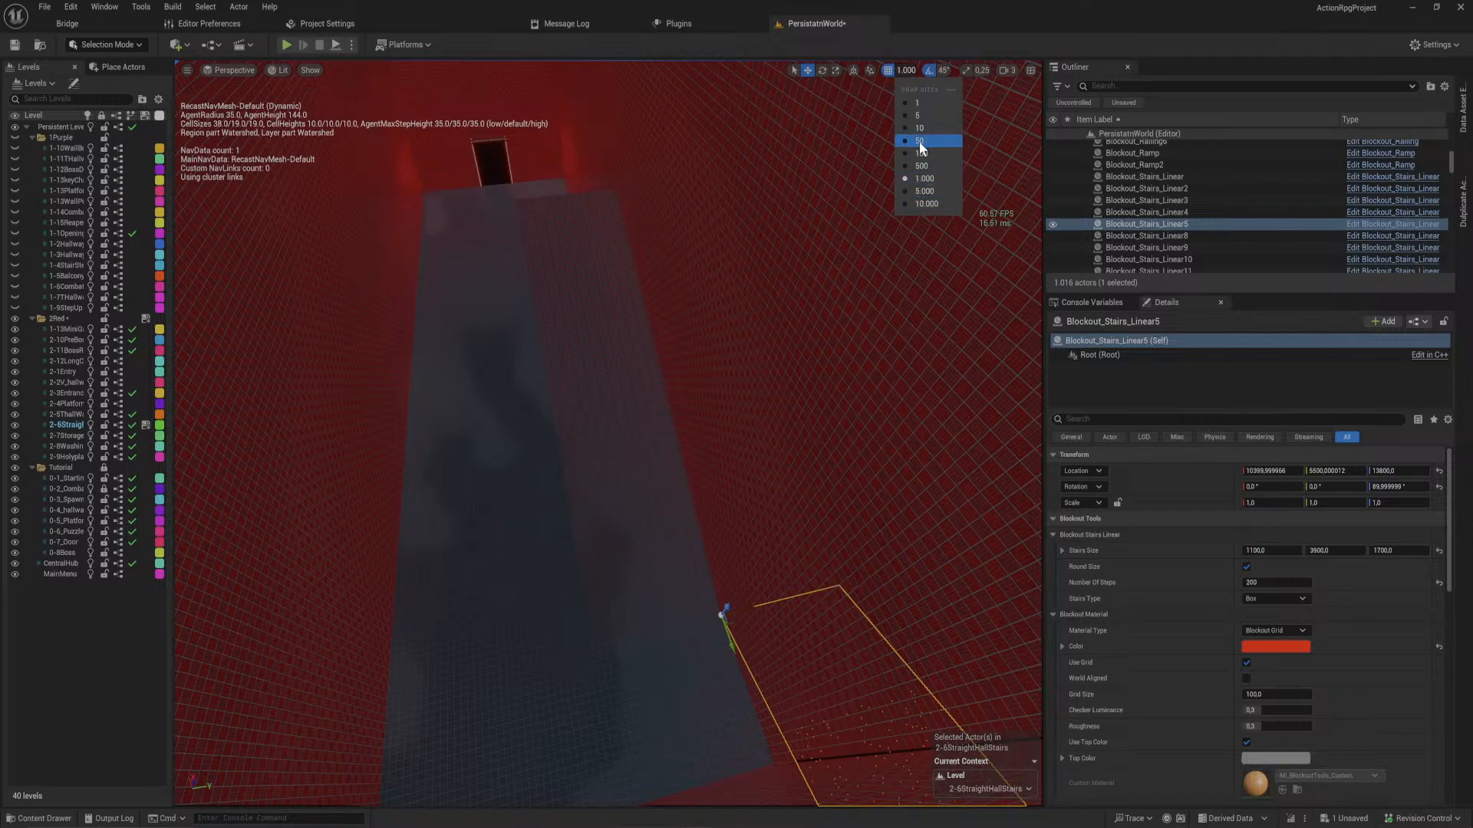
# - With position snapping at 100, move the rotated flight beside the top of the lower flight at about X 14300, Y 3300, Z 15500
pyautogui.moveTo(731, 622); pyautogui.dragTo(458, 228)
pyautogui.moveTo(459, 229); pyautogui.dragTo(1005, 302, button='right')
pyautogui.moveTo(912, 682); pyautogui.dragTo(646, 570, button='right')
pyautogui.moveTo(747, 602); pyautogui.dragTo(555, 279)
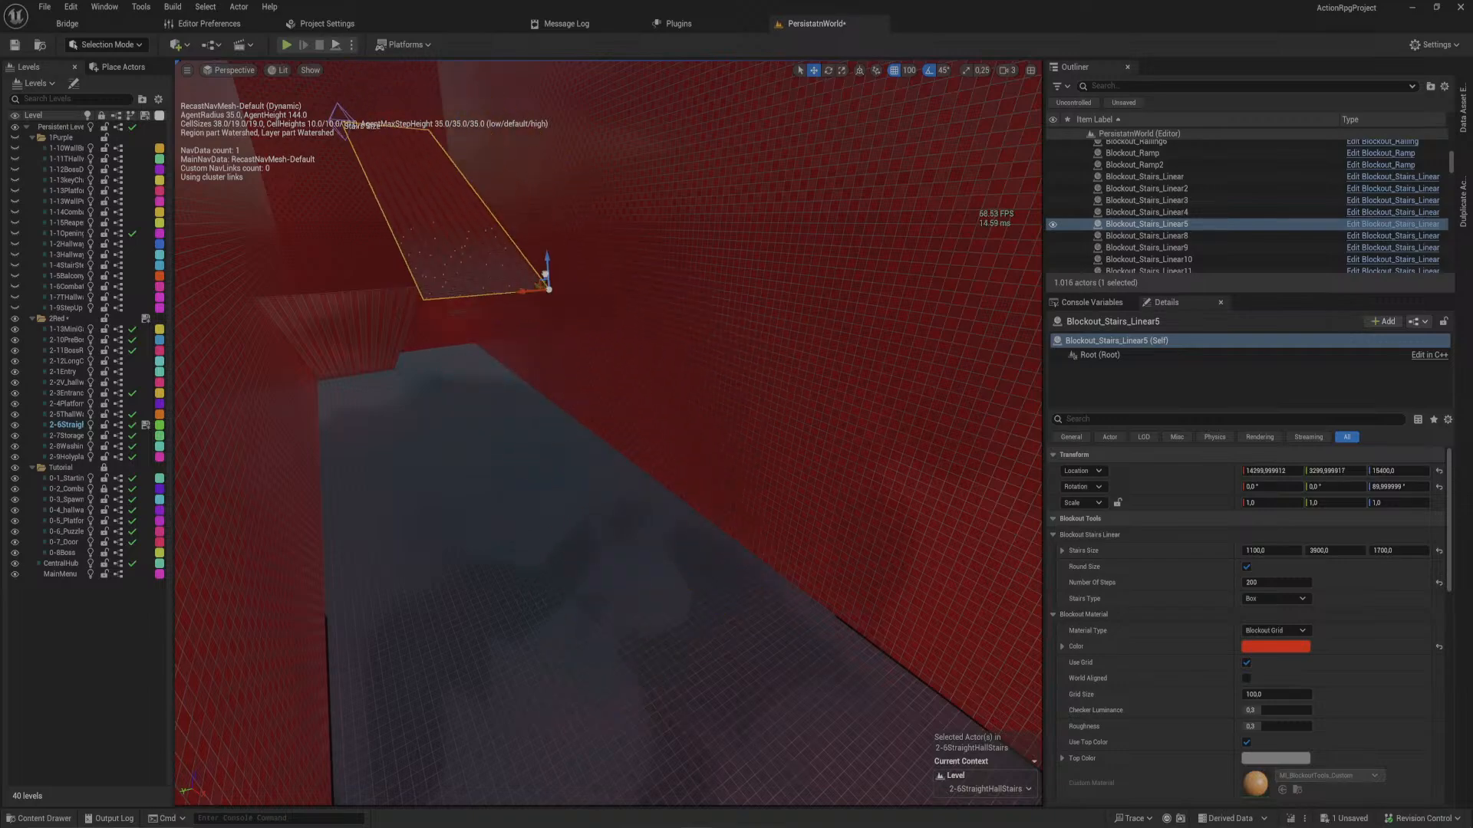
pyautogui.moveTo(548, 285); pyautogui.dragTo(598, 292, button='right')
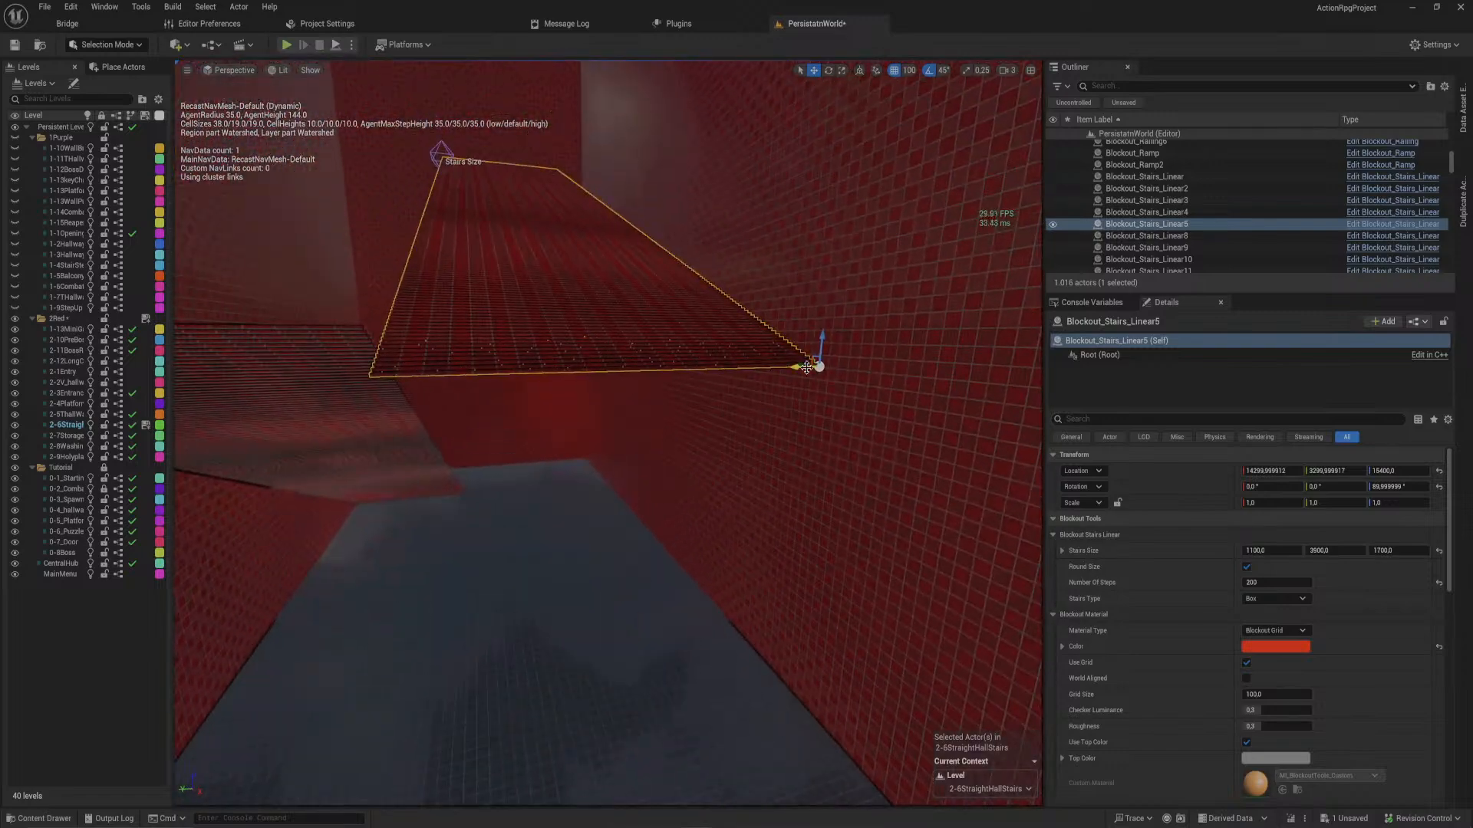
pyautogui.moveTo(820, 338); pyautogui.dragTo(819, 301)
pyautogui.moveTo(818, 302)
pyautogui.mouseDown(button='right')
pyautogui.moveTo(690, 376)
pyautogui.moveTo(796, 312)
pyautogui.mouseUp(button='right')
# - Duplicate the second flight of stairs and rotate the copy by 180 degrees
pyautogui.hotkey('ctrl', 'd')
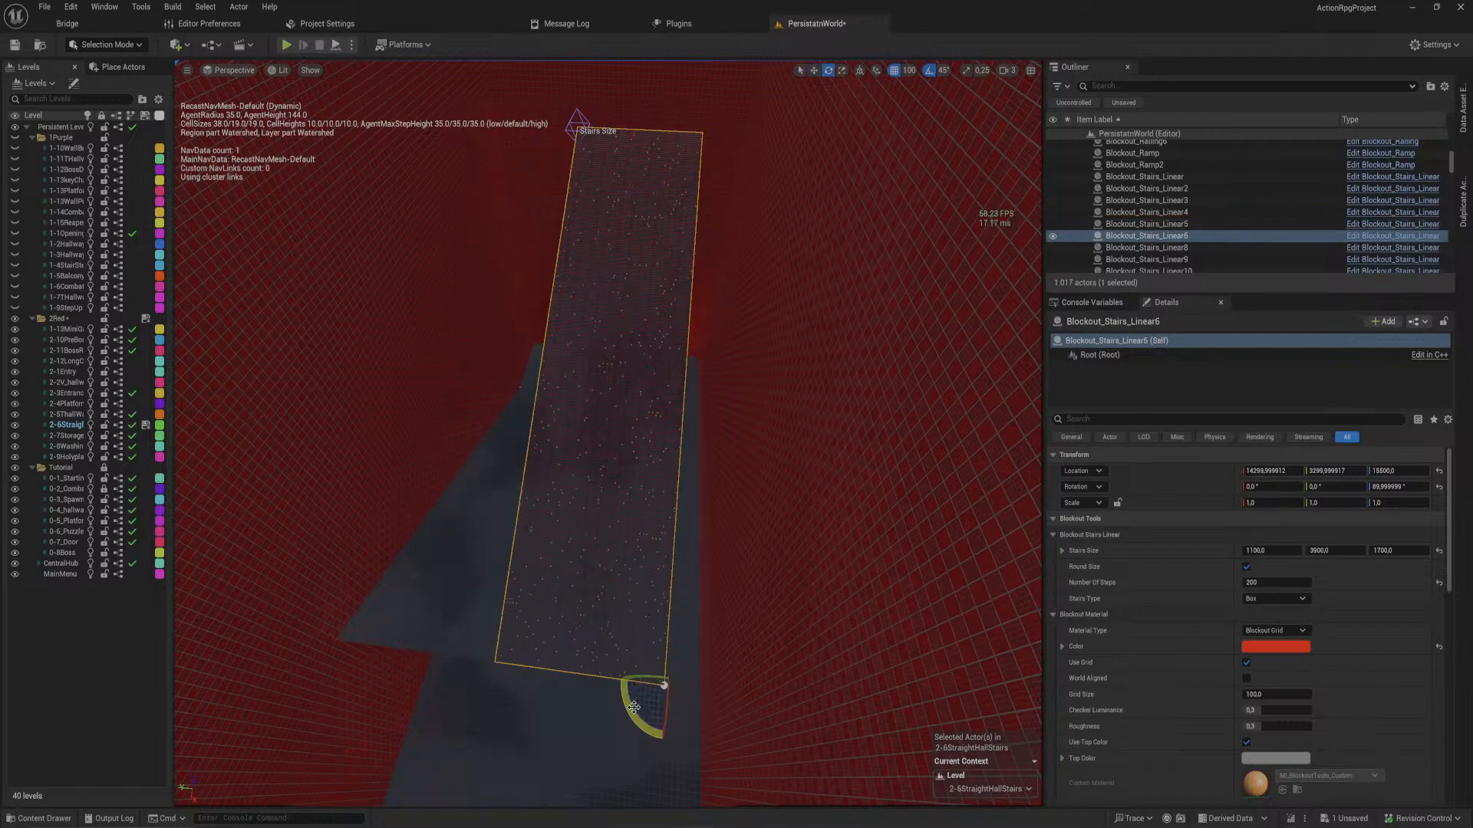
pyautogui.moveTo(633, 708); pyautogui.dragTo(619, 680)
pyautogui.moveTo(696, 729); pyautogui.dragTo(709, 690)
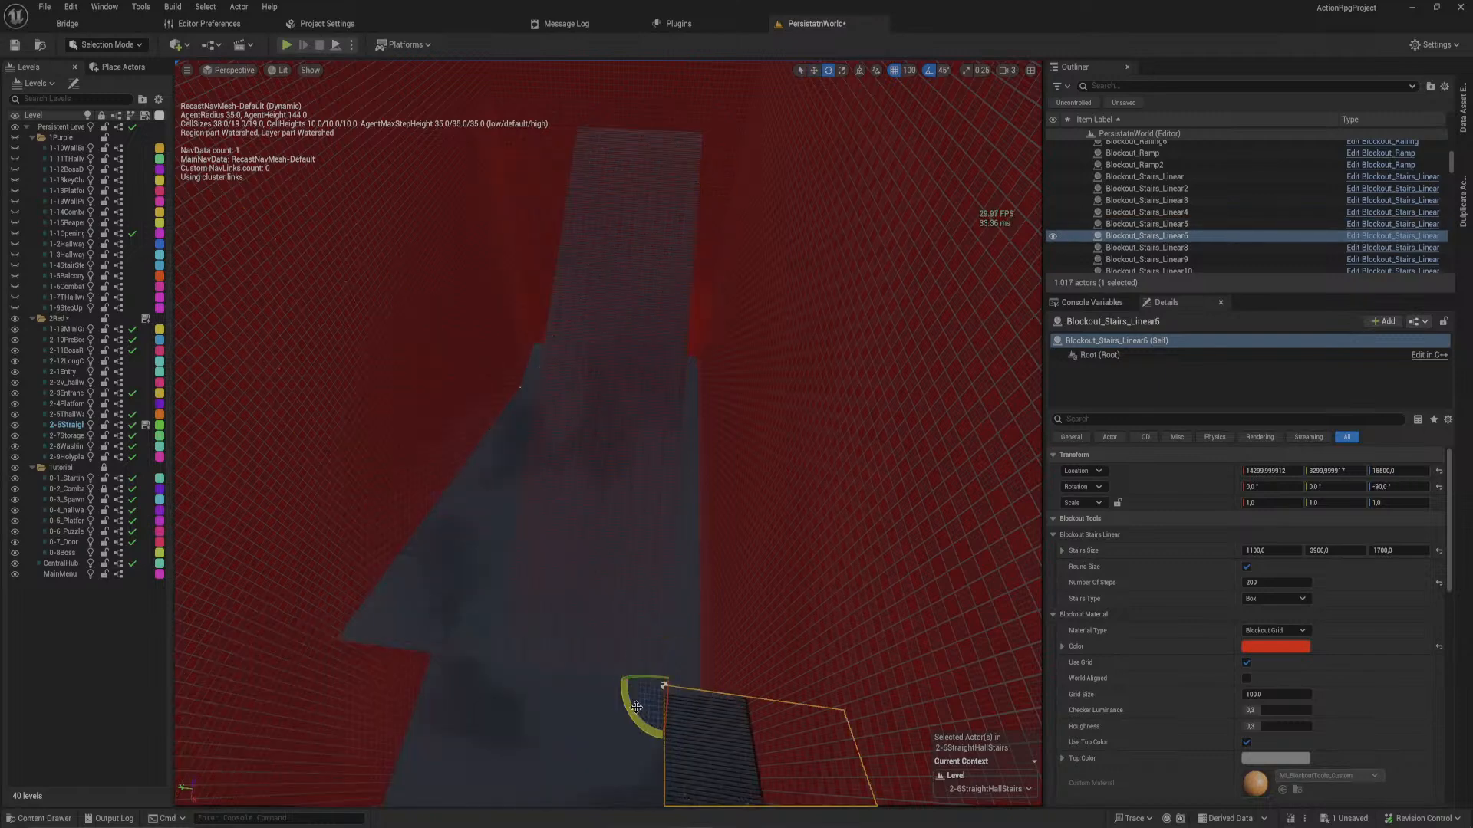
pyautogui.press('w')
# - Move the third flight up beside the top of the second flight, to about X 10500, Y 3200, Z 17100
pyautogui.moveTo(708, 560); pyautogui.dragTo(734, 697, button='right')
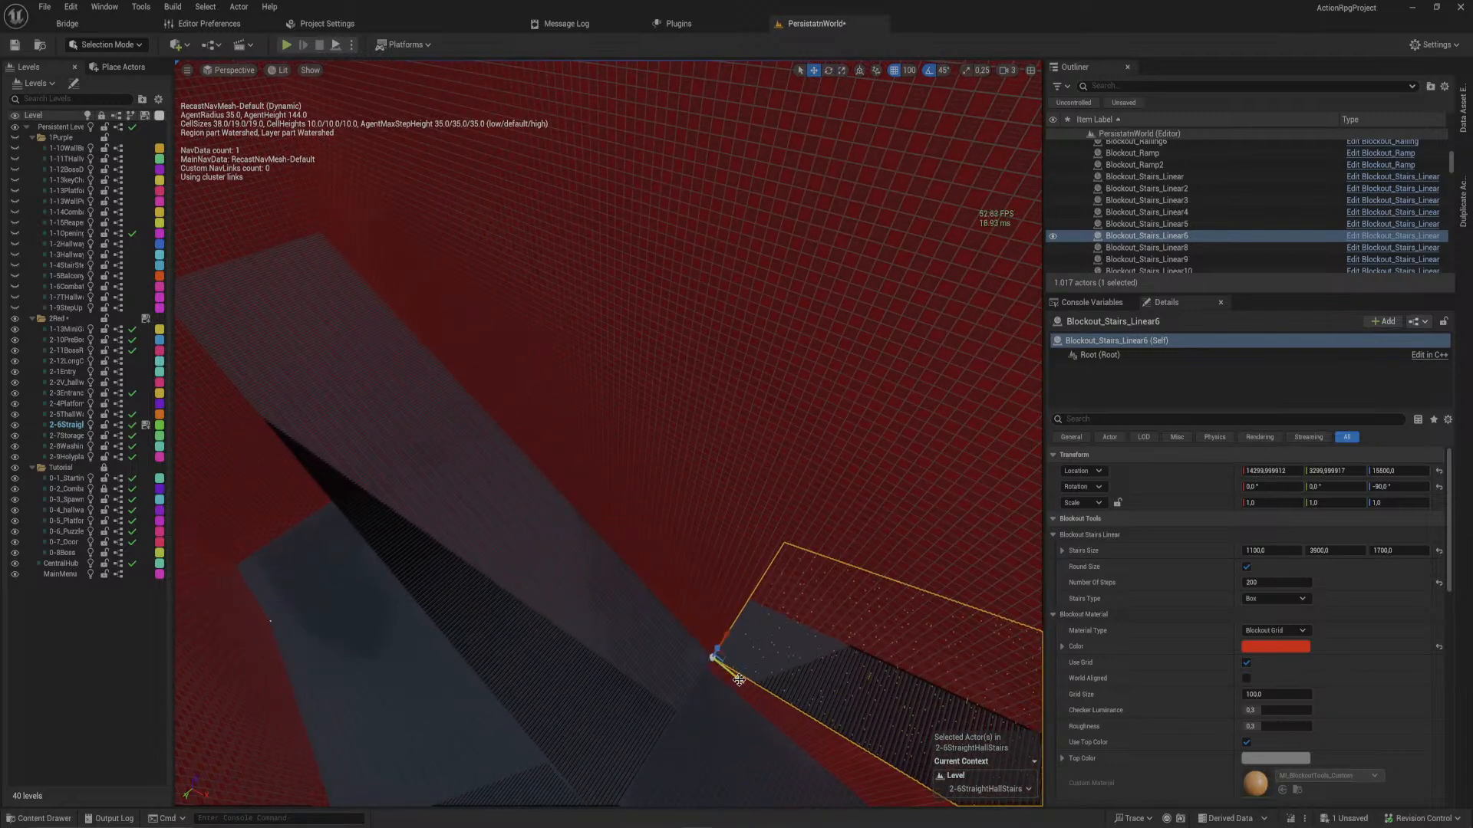
pyautogui.moveTo(739, 680); pyautogui.dragTo(336, 220)
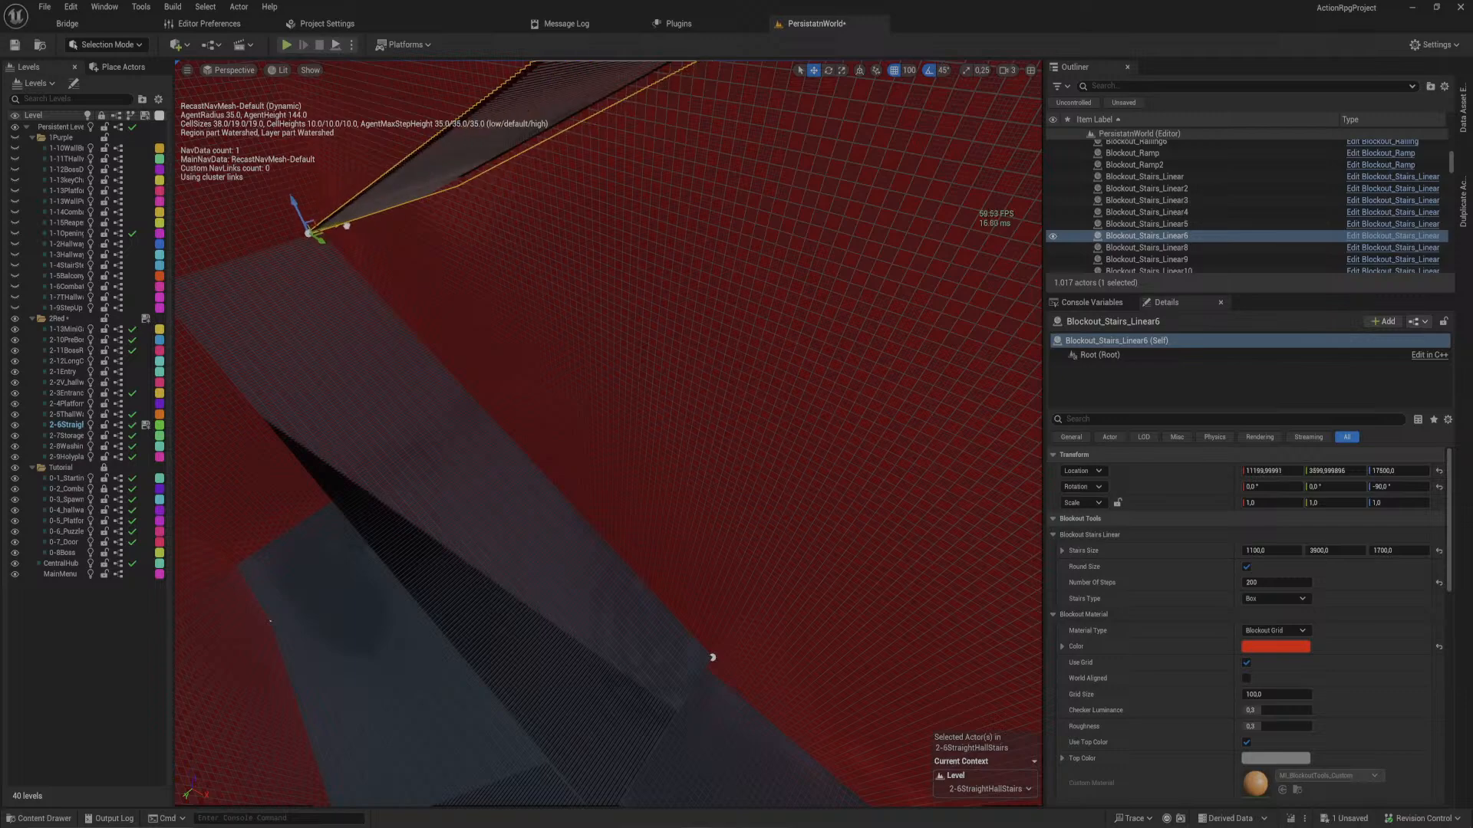
pyautogui.moveTo(336, 221); pyautogui.dragTo(188, 164, button='right')
pyautogui.moveTo(669, 330); pyautogui.dragTo(675, 338, button='right')
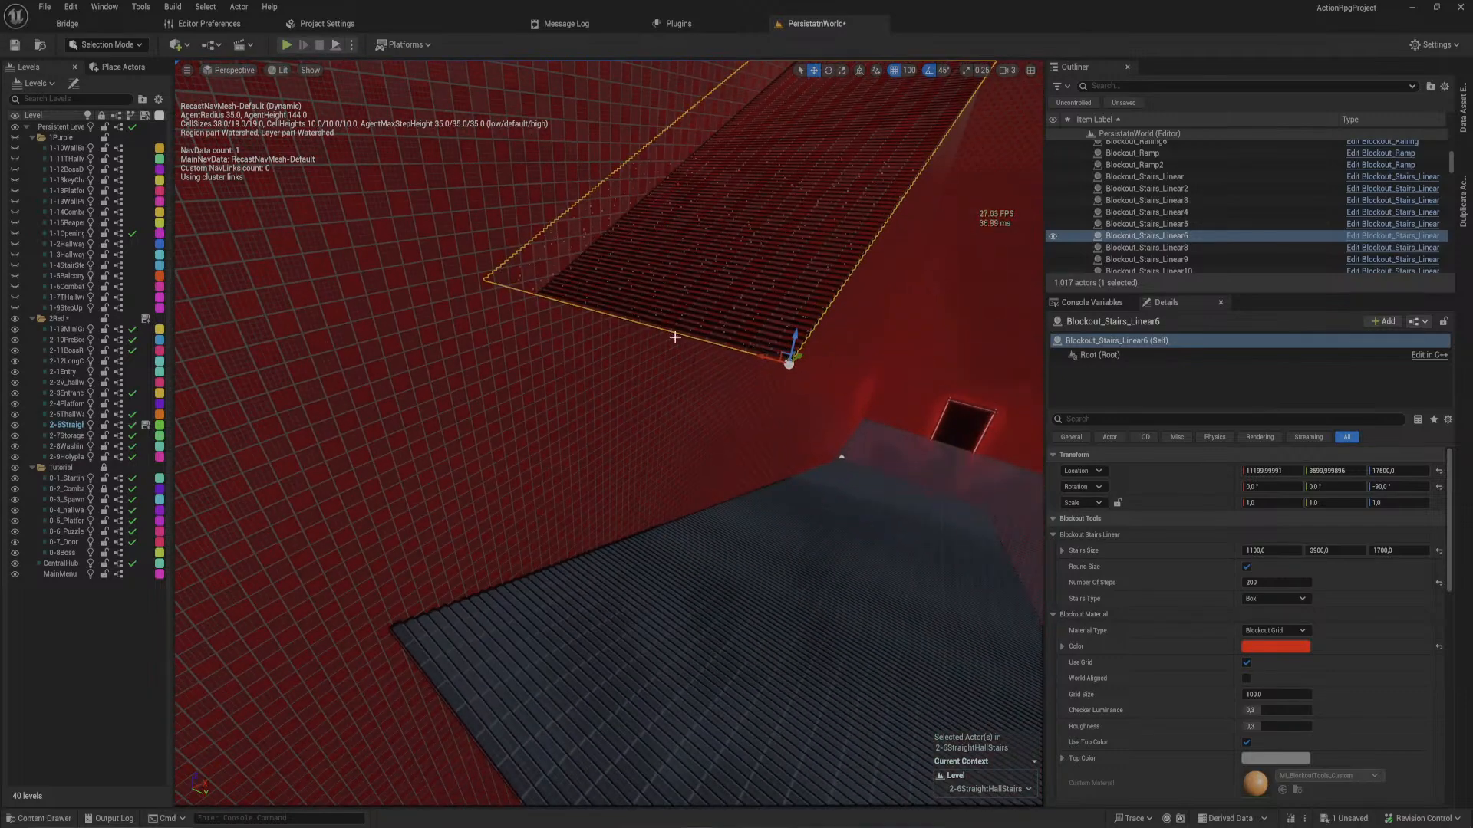
pyautogui.moveTo(764, 355); pyautogui.dragTo(407, 579)
pyautogui.press('w')
pyautogui.moveTo(407, 579); pyautogui.dragTo(561, 511, button='right')
pyautogui.press('a')
pyautogui.moveTo(620, 449); pyautogui.dragTo(739, 381)
pyautogui.moveTo(739, 381); pyautogui.dragTo(755, 426, button='right')
pyautogui.press('w')
pyautogui.press('s')
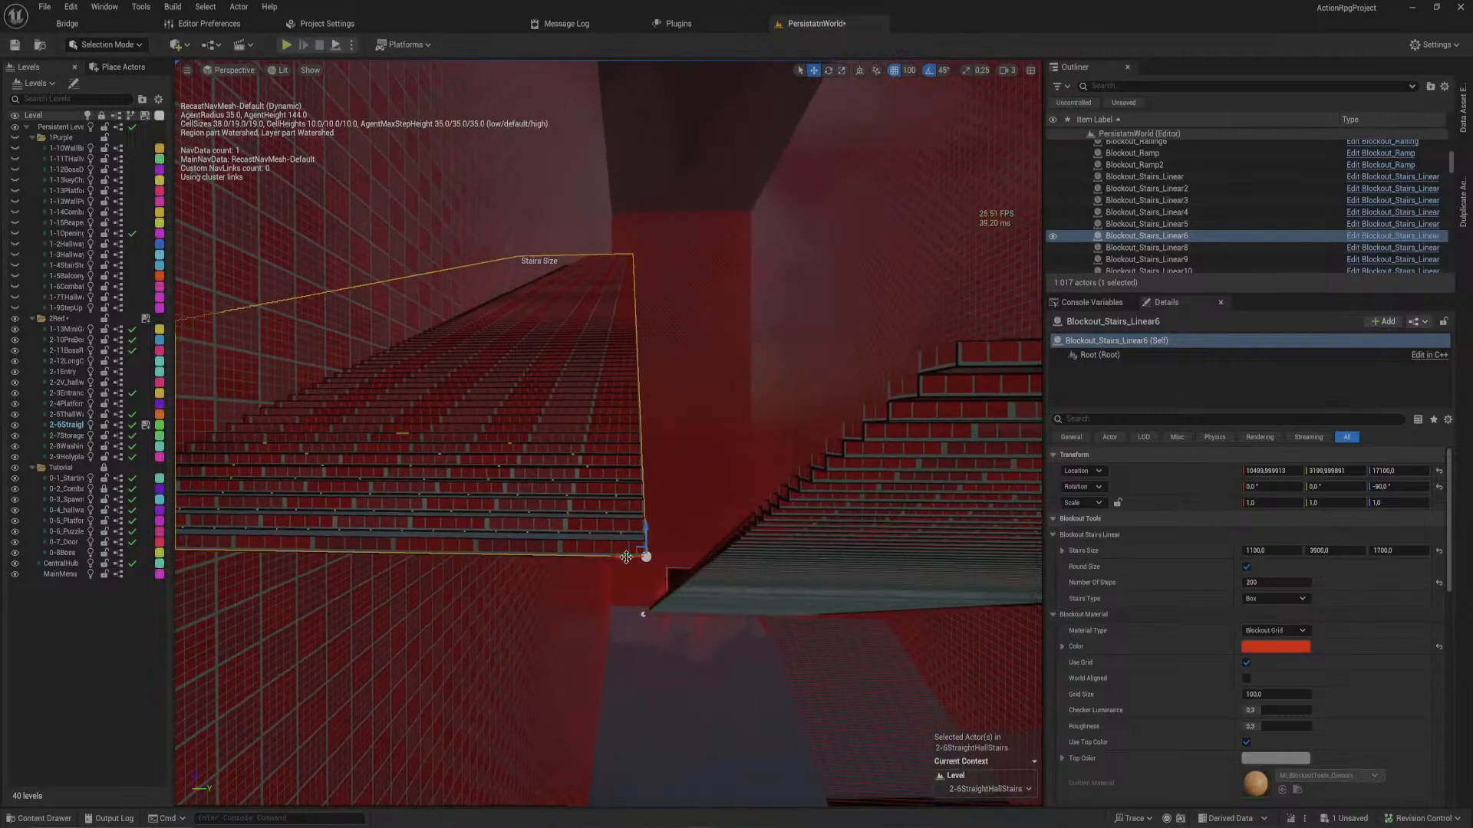
# - Align the third flight with the top of the second flight at about X 10400, Y 3300, Z 17200
pyautogui.moveTo(691, 540); pyautogui.dragTo(769, 532)
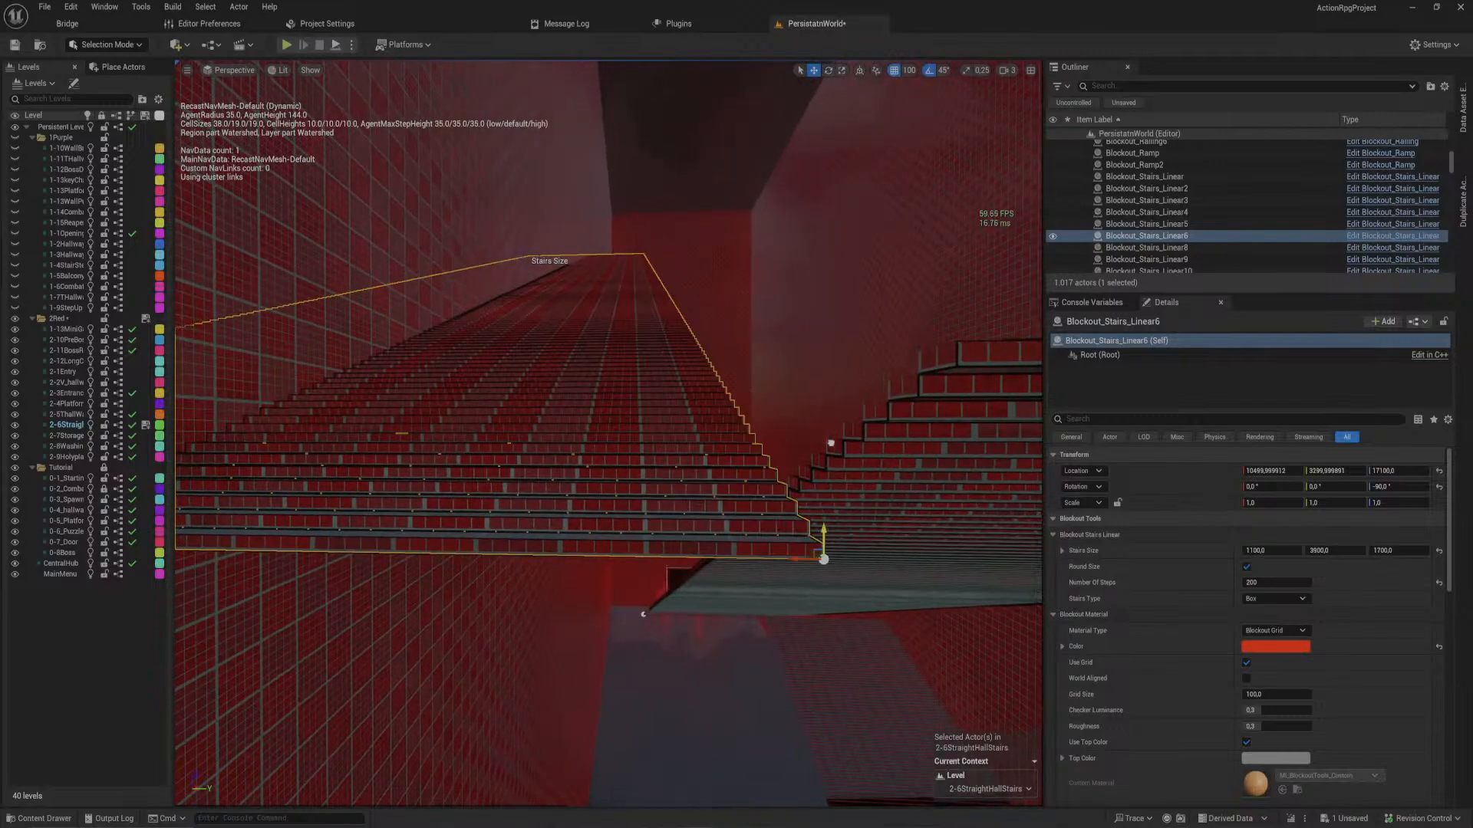
pyautogui.moveTo(831, 443); pyautogui.dragTo(835, 408)
pyautogui.moveTo(835, 407); pyautogui.dragTo(624, 430, button='right')
pyautogui.press('s')
pyautogui.press('s')
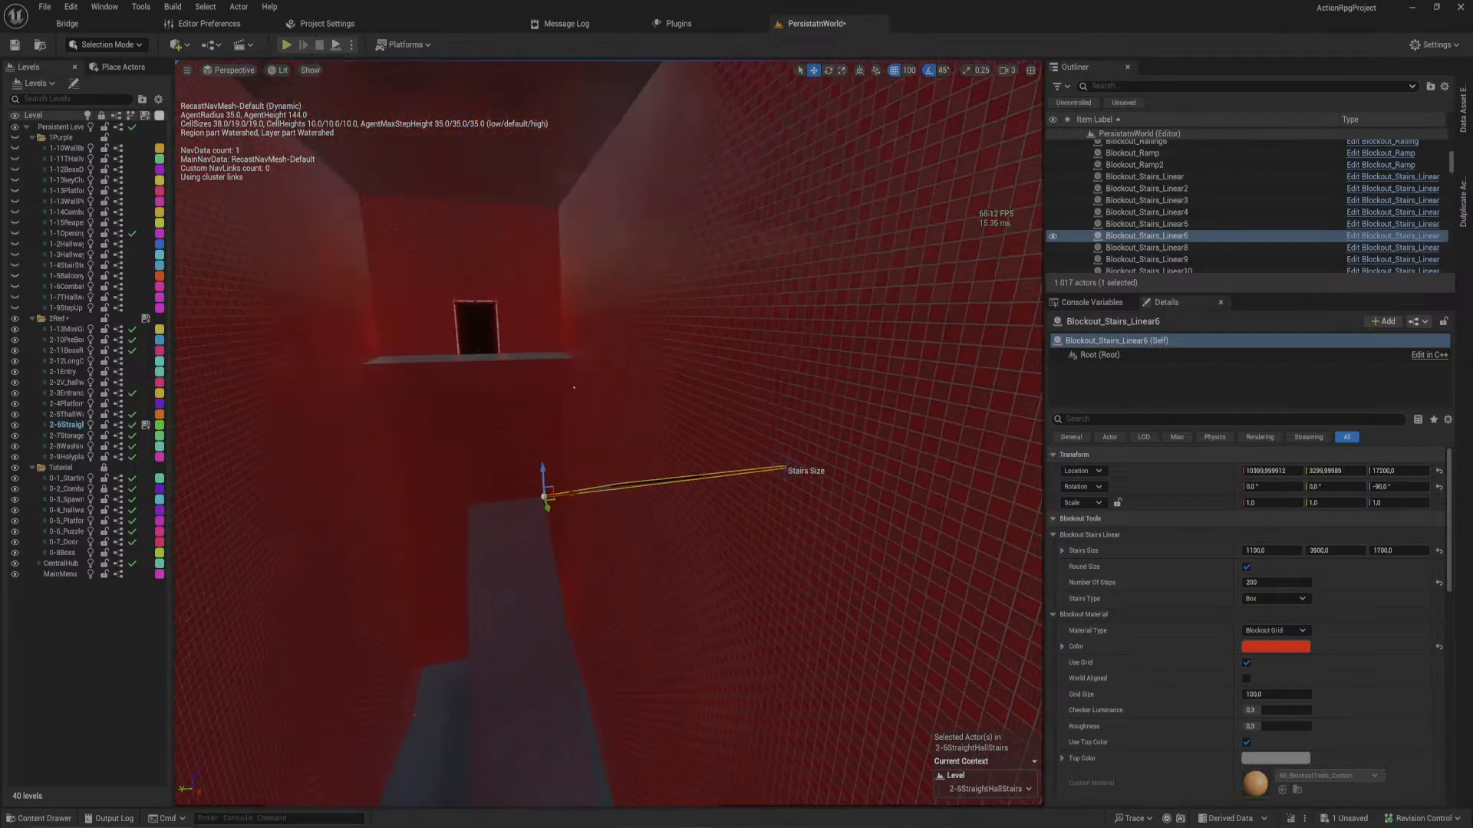
# - Try moving the upper landing box along the hall away from its end wall, and undo the moves
pyautogui.click(521, 387)
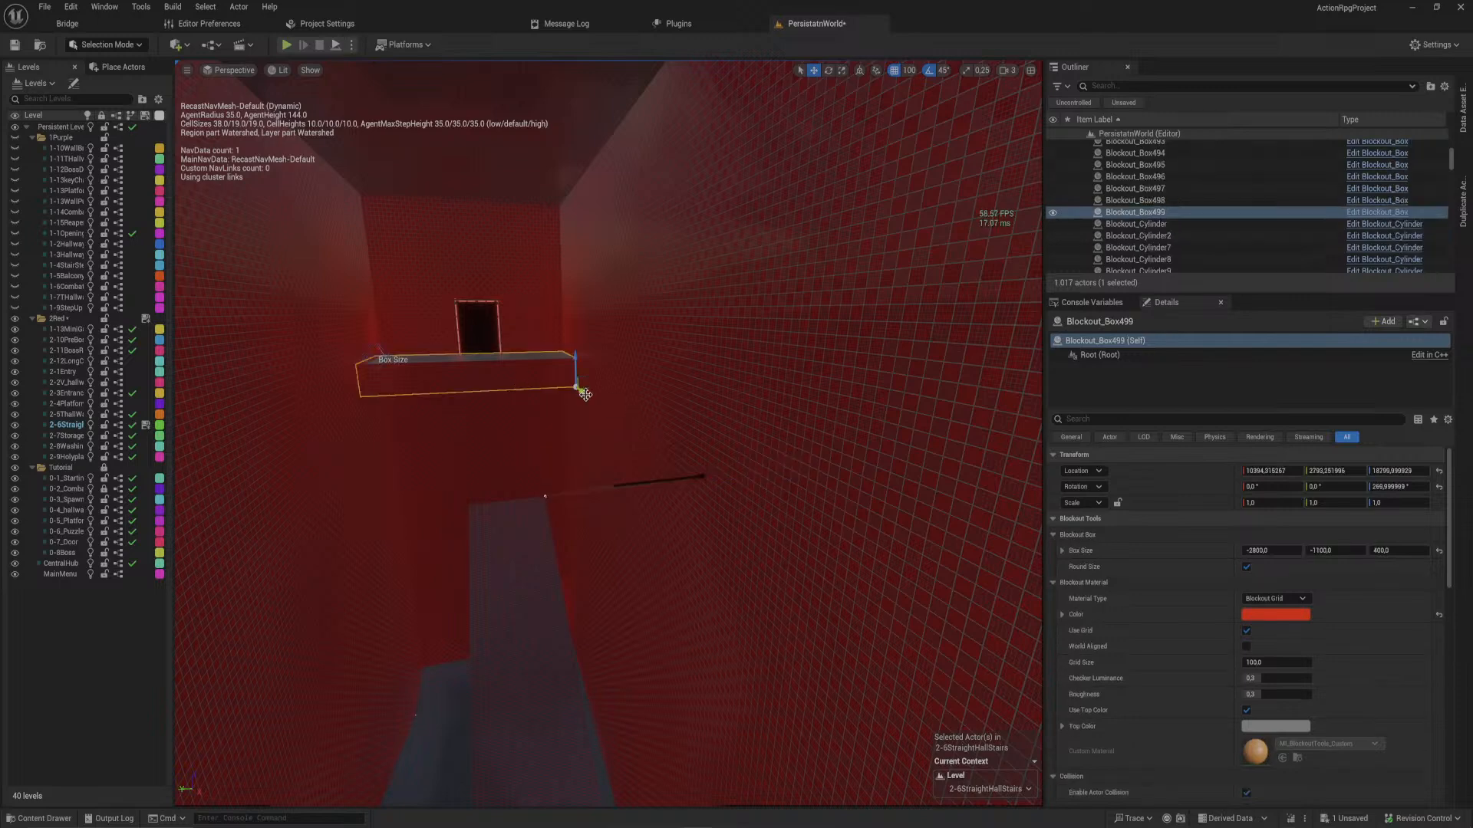
pyautogui.moveTo(585, 393); pyautogui.dragTo(653, 451)
pyautogui.moveTo(696, 530); pyautogui.dragTo(829, 590, button='right')
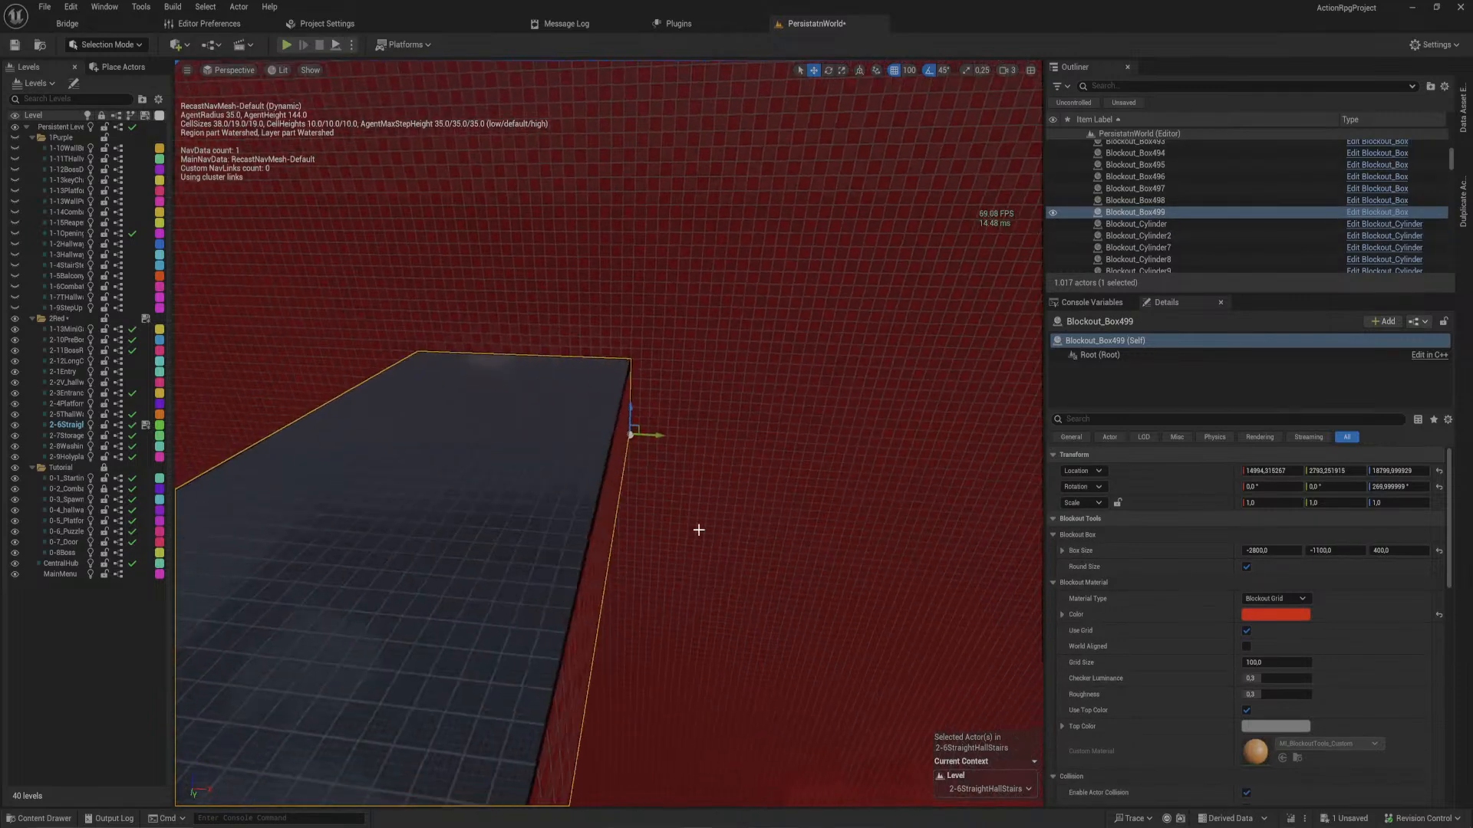
pyautogui.moveTo(660, 434); pyautogui.dragTo(853, 462)
pyautogui.moveTo(786, 465)
pyautogui.mouseDown(button='right')
pyautogui.moveTo(713, 454)
pyautogui.moveTo(794, 460)
pyautogui.moveTo(775, 454)
pyautogui.mouseUp(button='right')
pyautogui.hotkey('ctrl', 'z')
pyautogui.hotkey('ctrl', 'z')
pyautogui.hotkey('ctrl', 'z')
pyautogui.hotkey('ctrl', 'z')
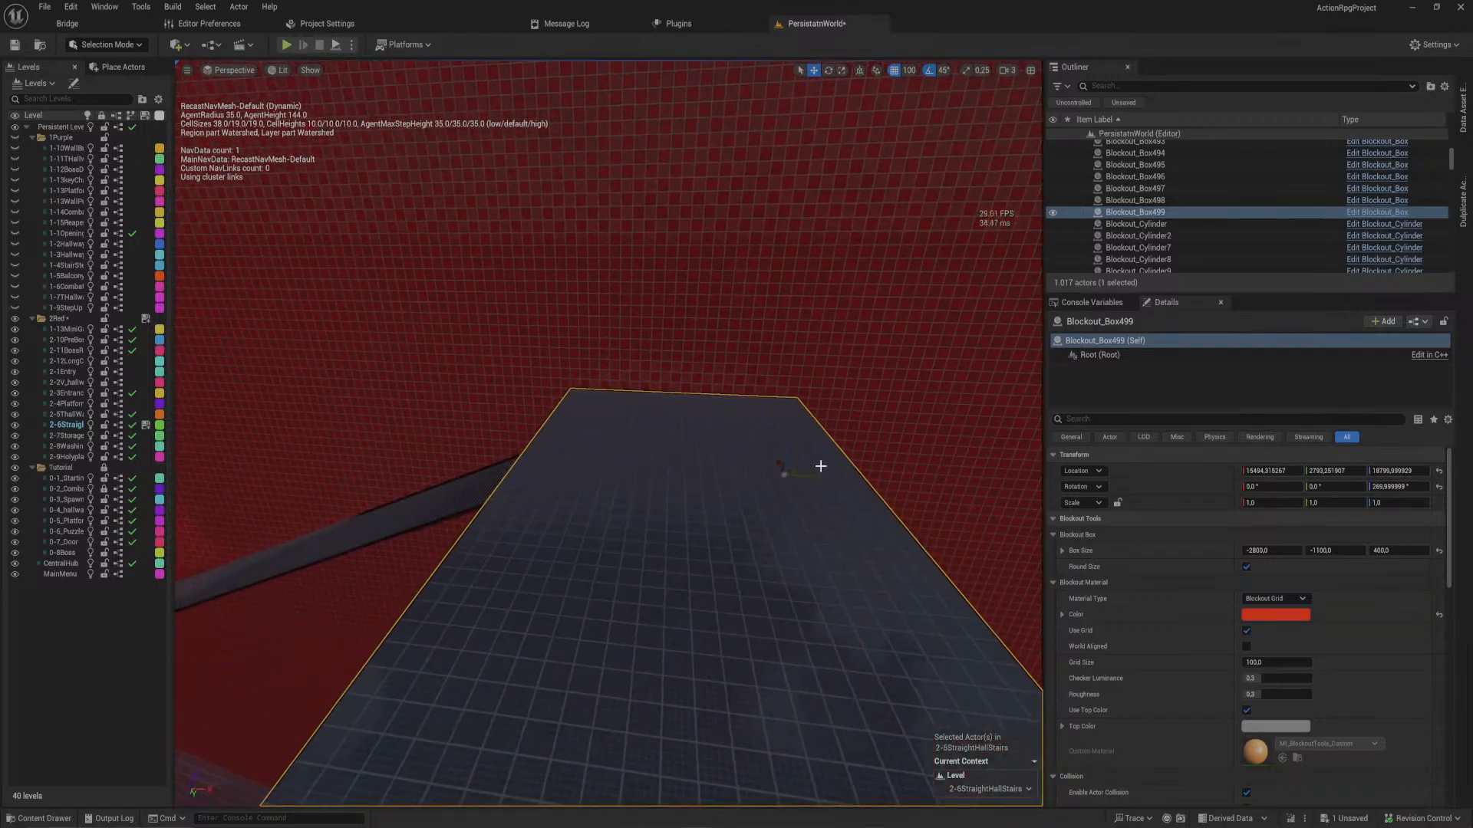
# - Duplicate the upper landing, lower the copy to about Z 15100 and move it along the hall to the start of the second flight
pyautogui.moveTo(865, 475)
pyautogui.mouseDown(button='right')
pyautogui.moveTo(959, 563)
pyautogui.moveTo(1005, 576)
pyautogui.moveTo(1113, 544)
pyautogui.moveTo(847, 430)
pyautogui.moveTo(839, 476)
pyautogui.mouseUp(button='right')
pyautogui.hotkey('ctrl', 'd')
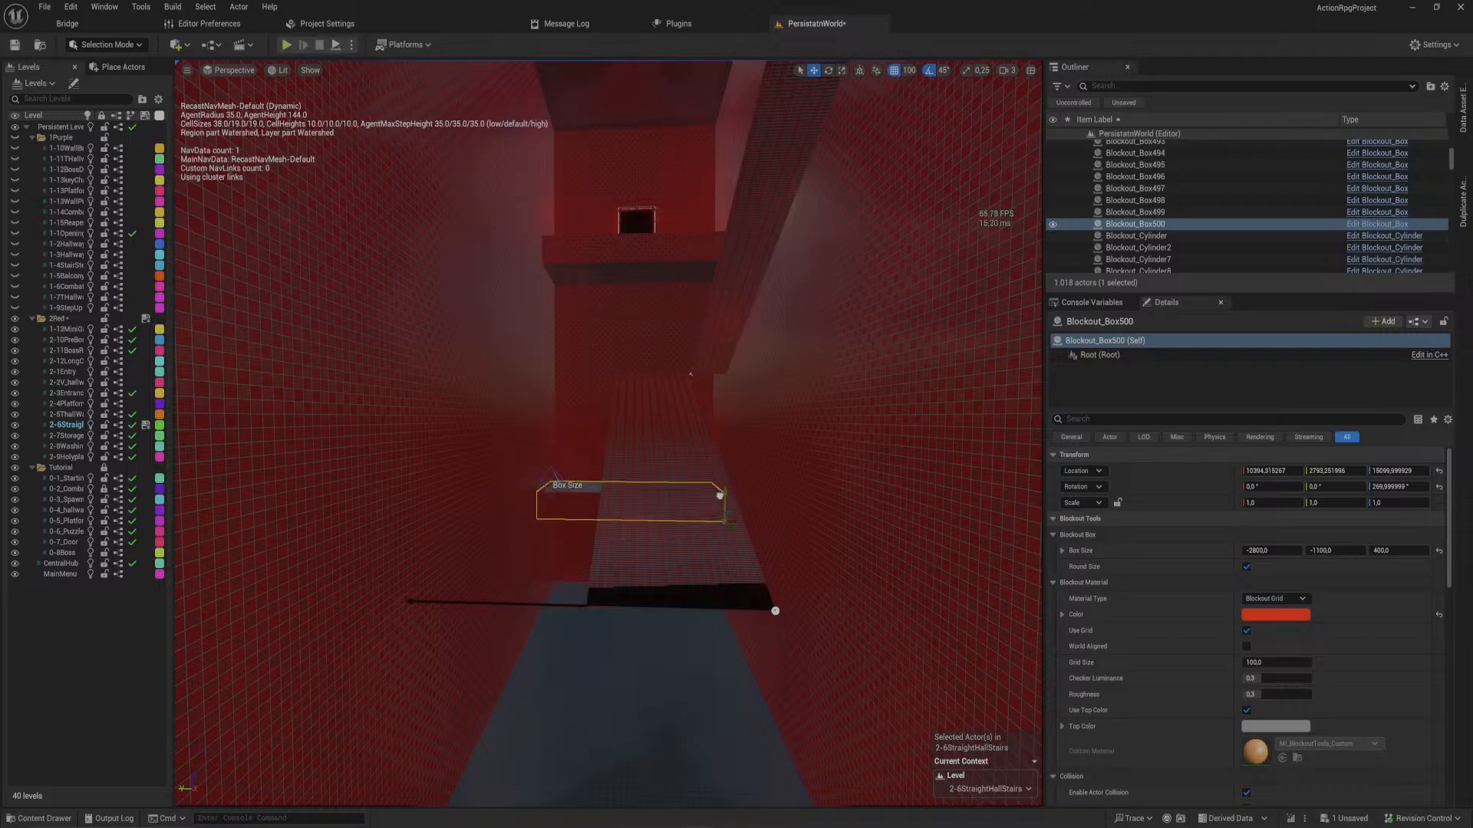
pyautogui.moveTo(830, 548); pyautogui.dragTo(928, 598, button='right')
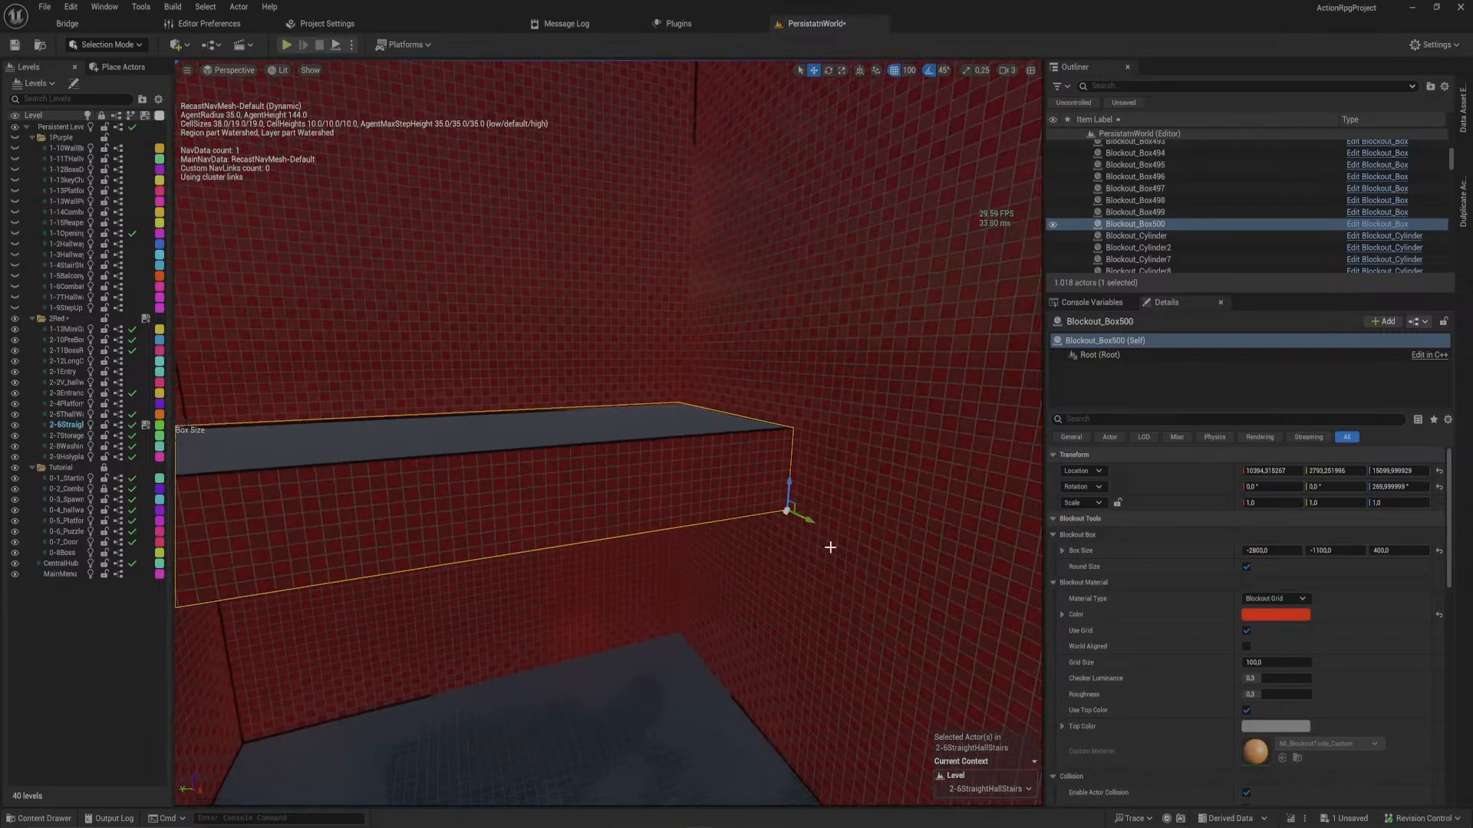
pyautogui.moveTo(812, 520); pyautogui.dragTo(838, 581)
pyautogui.moveTo(839, 581); pyautogui.dragTo(912, 663, button='right')
pyautogui.moveTo(574, 440); pyautogui.dragTo(578, 439, button='right')
pyautogui.moveTo(555, 369); pyautogui.dragTo(757, 712)
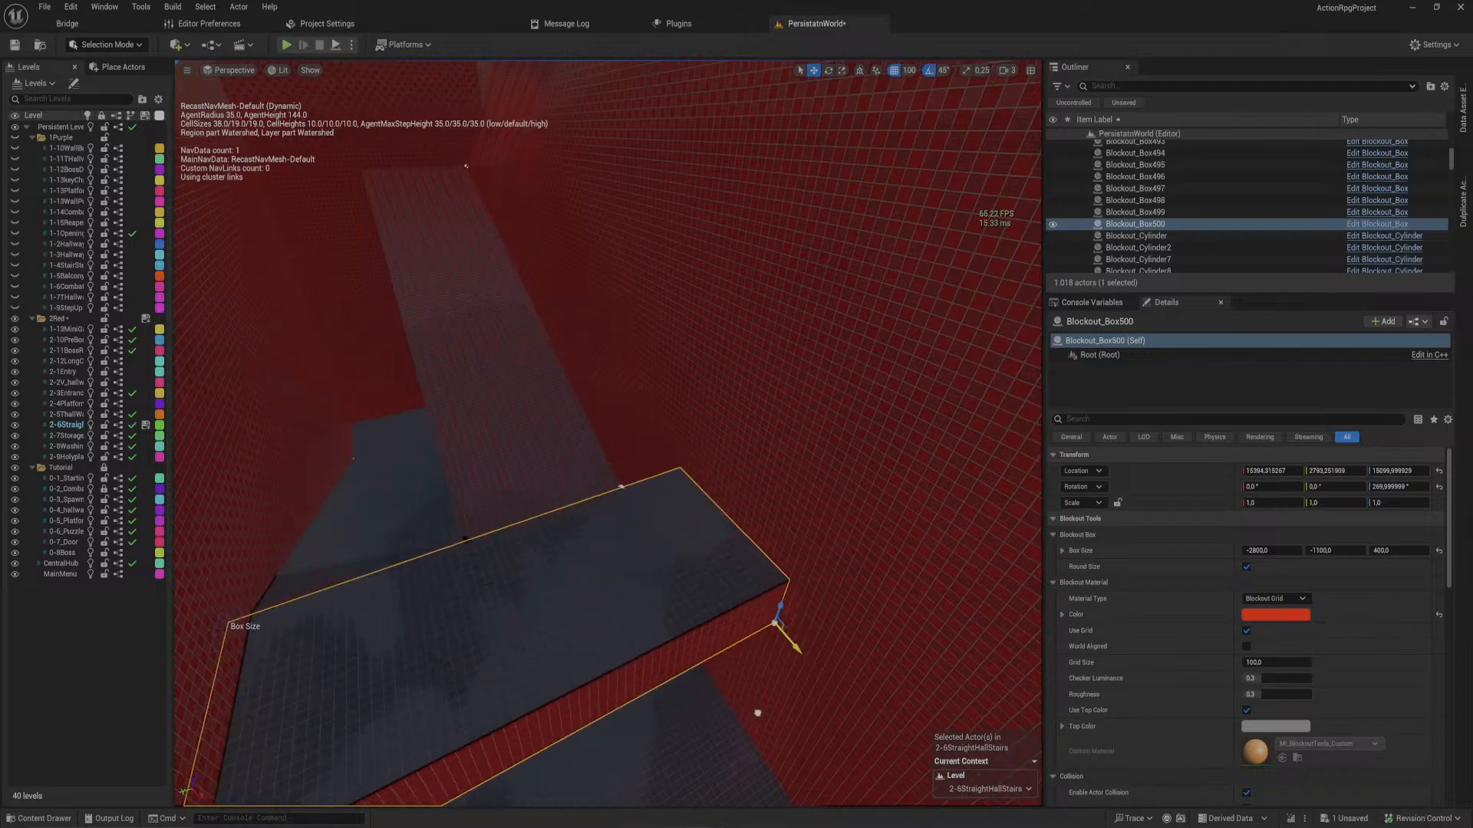
# - Thin the landing copy to a height of 100 and raise it to about Z 15400
pyautogui.click(236, 615)
pyautogui.moveTo(219, 602); pyautogui.dragTo(246, 636)
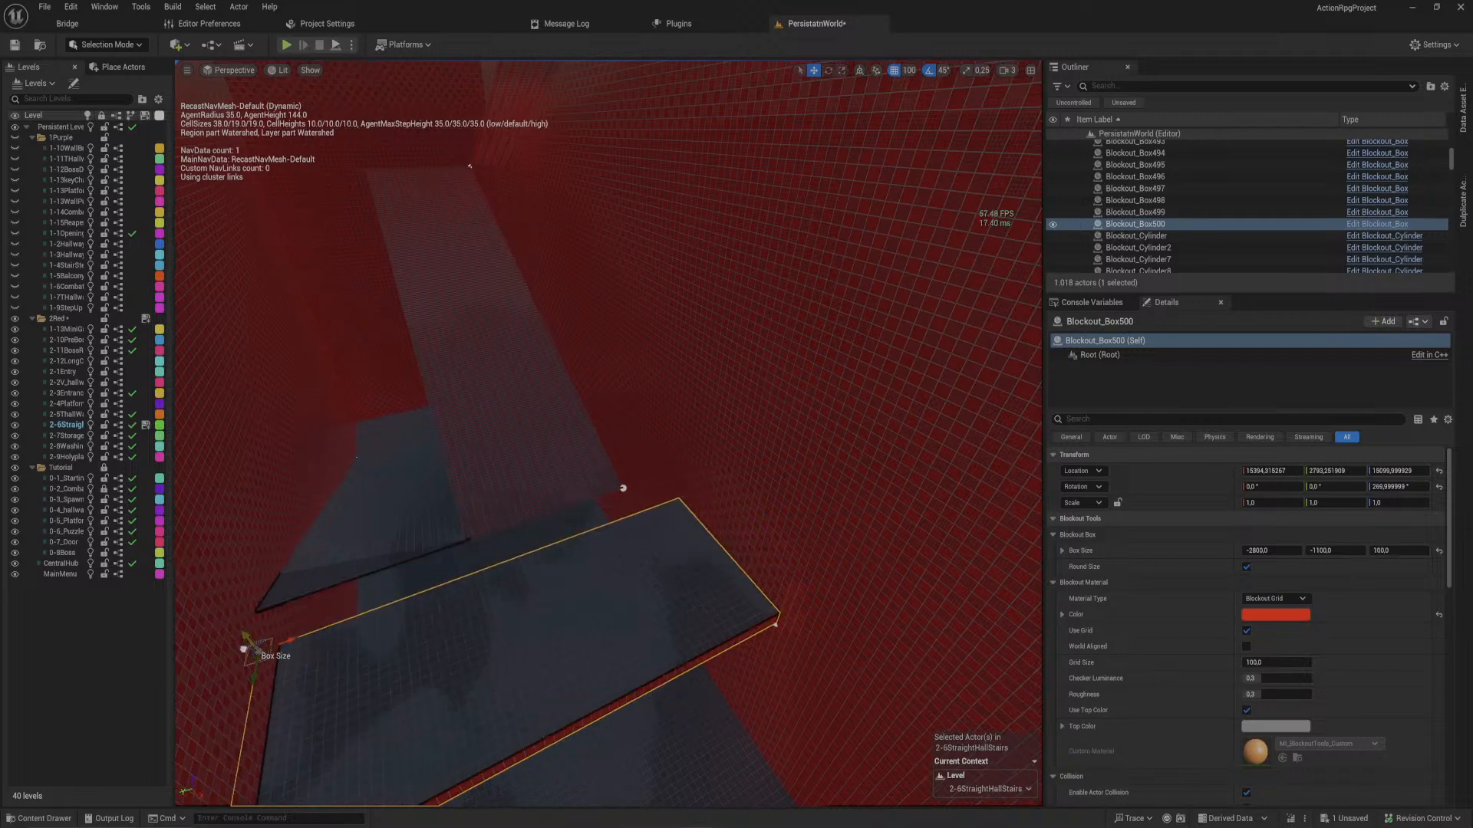
pyautogui.moveTo(782, 607); pyautogui.dragTo(794, 573)
pyautogui.moveTo(563, 492); pyautogui.dragTo(564, 492, button='right')
# - Move the thin platform along the hall against the end wall above the door, at about X 18794
pyautogui.moveTo(433, 490); pyautogui.dragTo(913, 353)
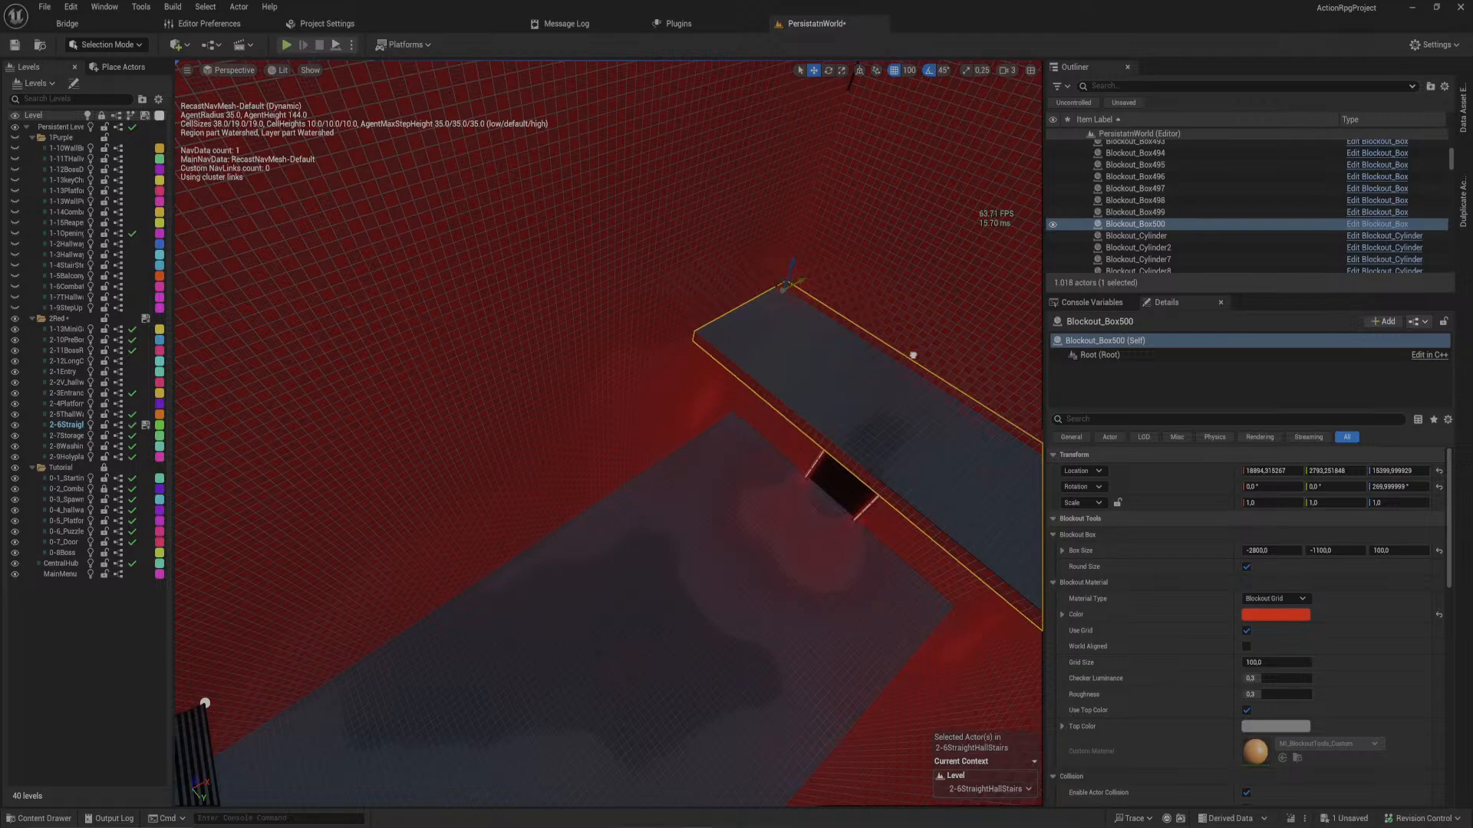
pyautogui.moveTo(913, 353); pyautogui.dragTo(912, 353, button='right')
pyautogui.press('w')
pyautogui.moveTo(810, 331); pyautogui.dragTo(810, 331, button='right')
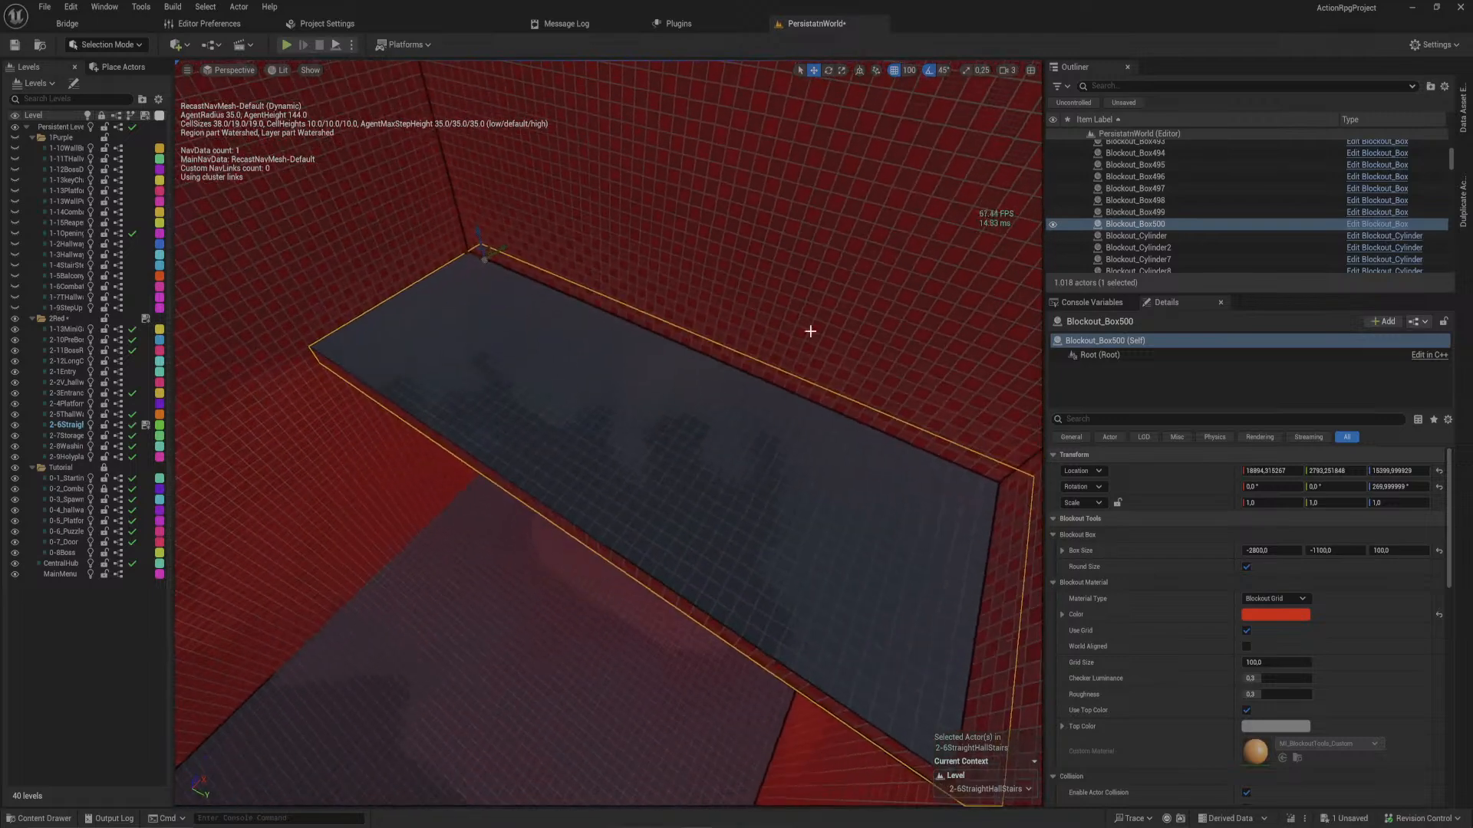
pyautogui.moveTo(502, 248); pyautogui.dragTo(487, 260)
pyautogui.moveTo(488, 268); pyautogui.dragTo(488, 269, button='right')
pyautogui.moveTo(516, 448); pyautogui.dragTo(516, 448, button='right')
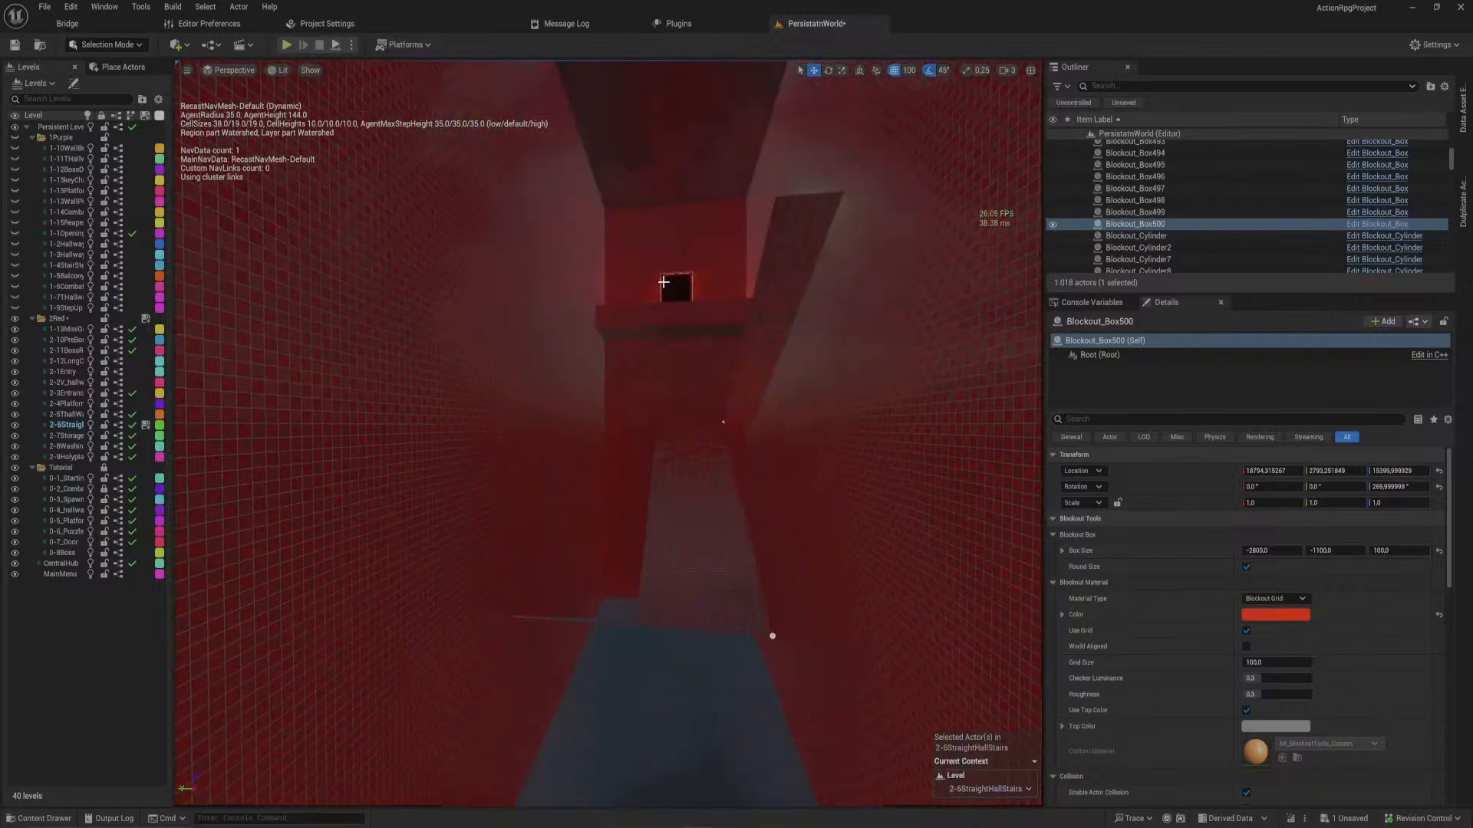
# - Lengthen the thin platform above the lower door along the hall to a box size of about 7000
pyautogui.moveTo(663, 282); pyautogui.dragTo(464, 347, button='right')
pyautogui.click(464, 347)
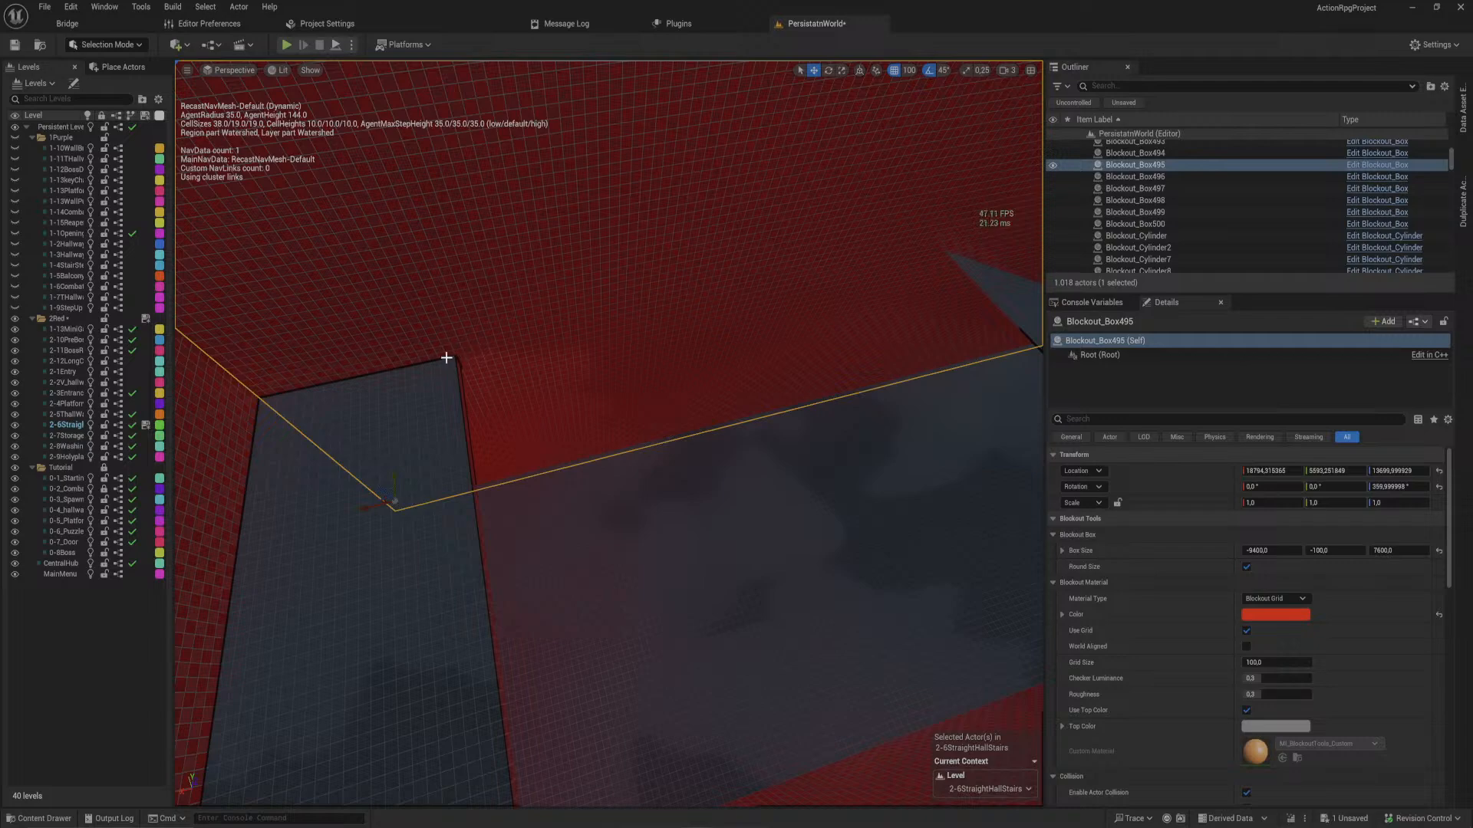
pyautogui.click(456, 348)
pyautogui.moveTo(457, 348); pyautogui.dragTo(491, 245, button='right')
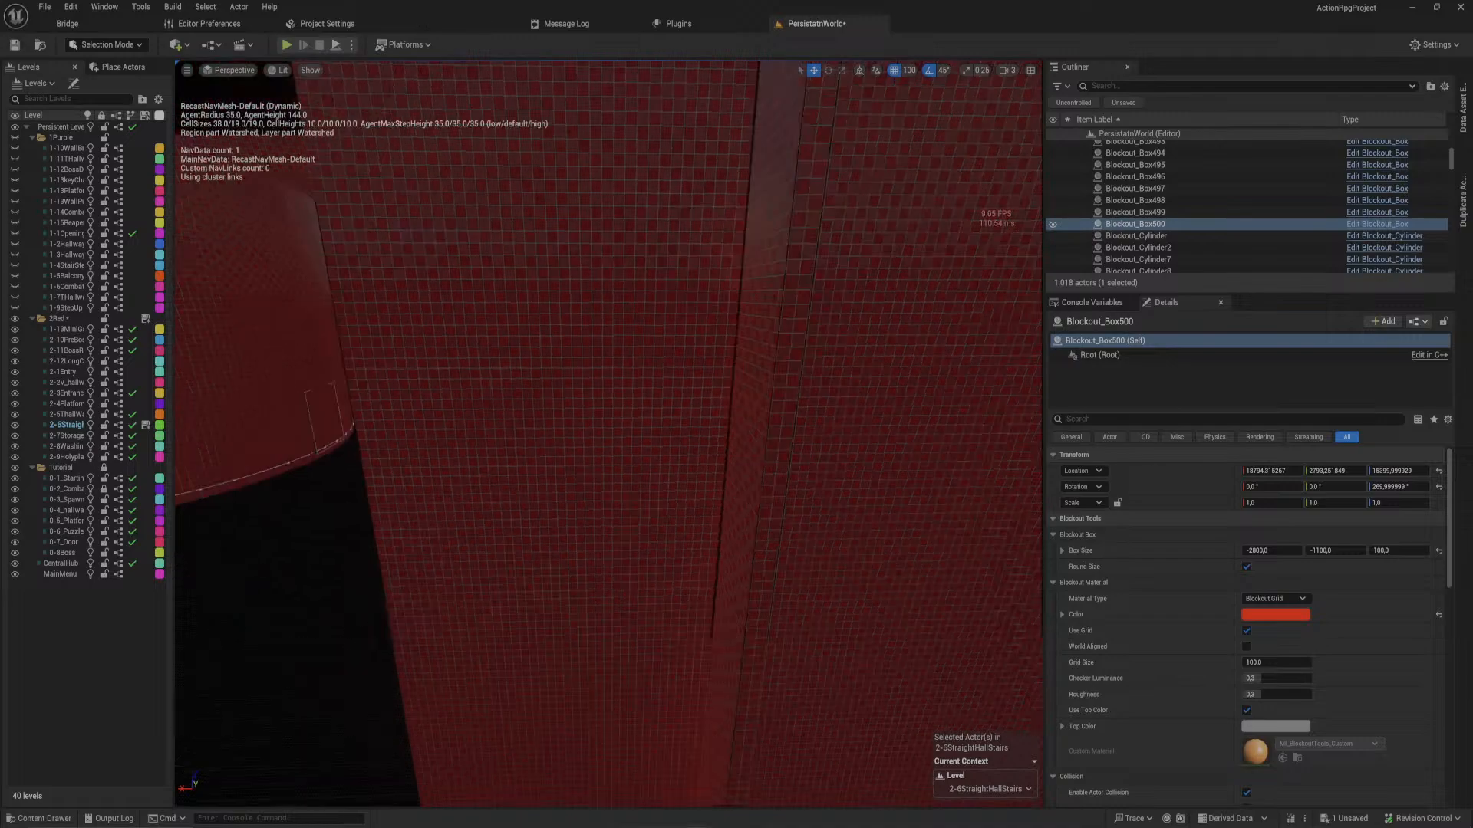
pyautogui.moveTo(537, 383); pyautogui.dragTo(675, 414, button='right')
pyautogui.moveTo(777, 559); pyautogui.dragTo(974, 261, button='right')
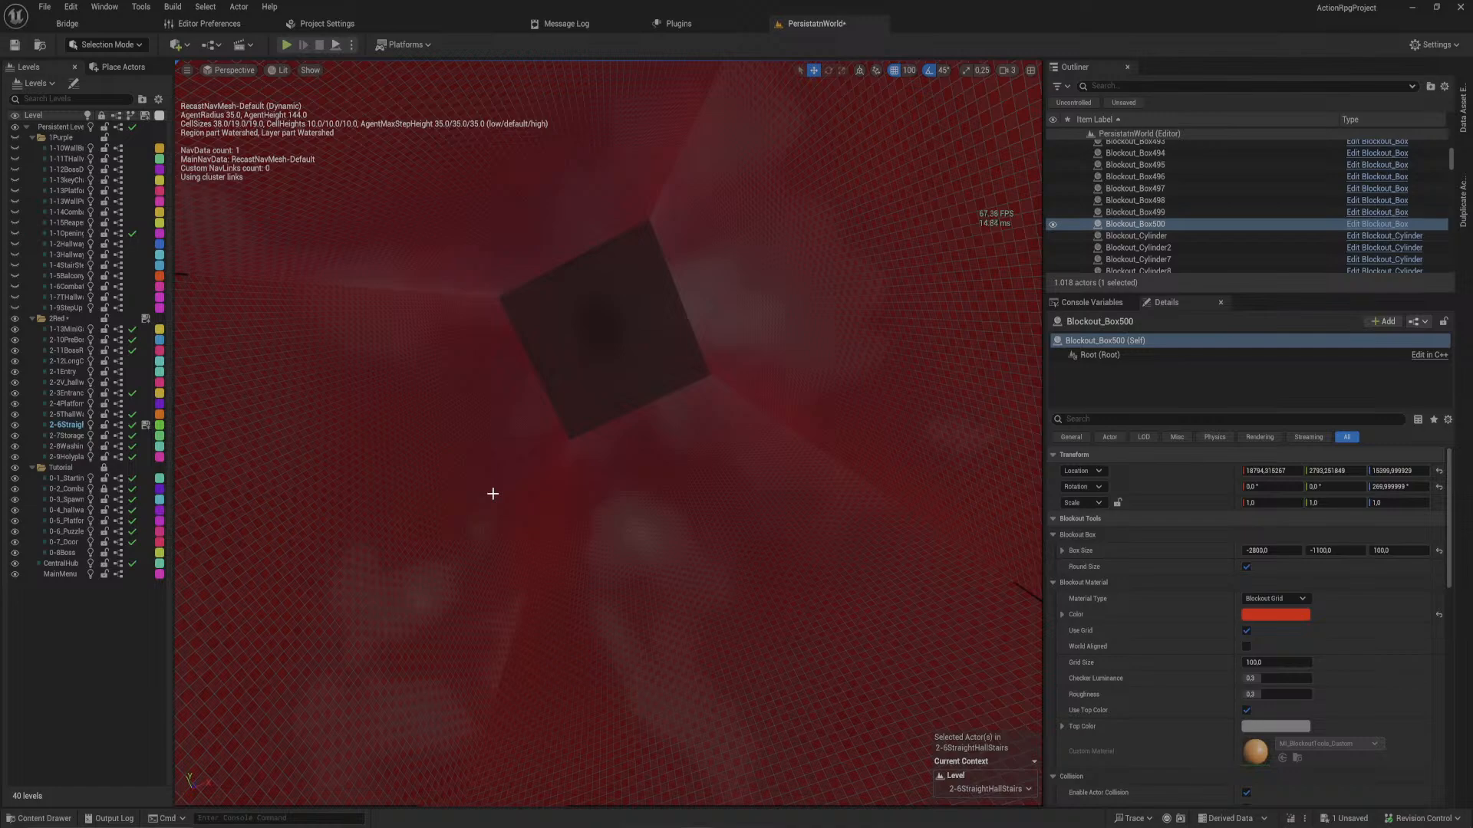
pyautogui.moveTo(974, 261); pyautogui.dragTo(974, 261, button='right')
pyautogui.moveTo(509, 507); pyautogui.dragTo(509, 507, button='right')
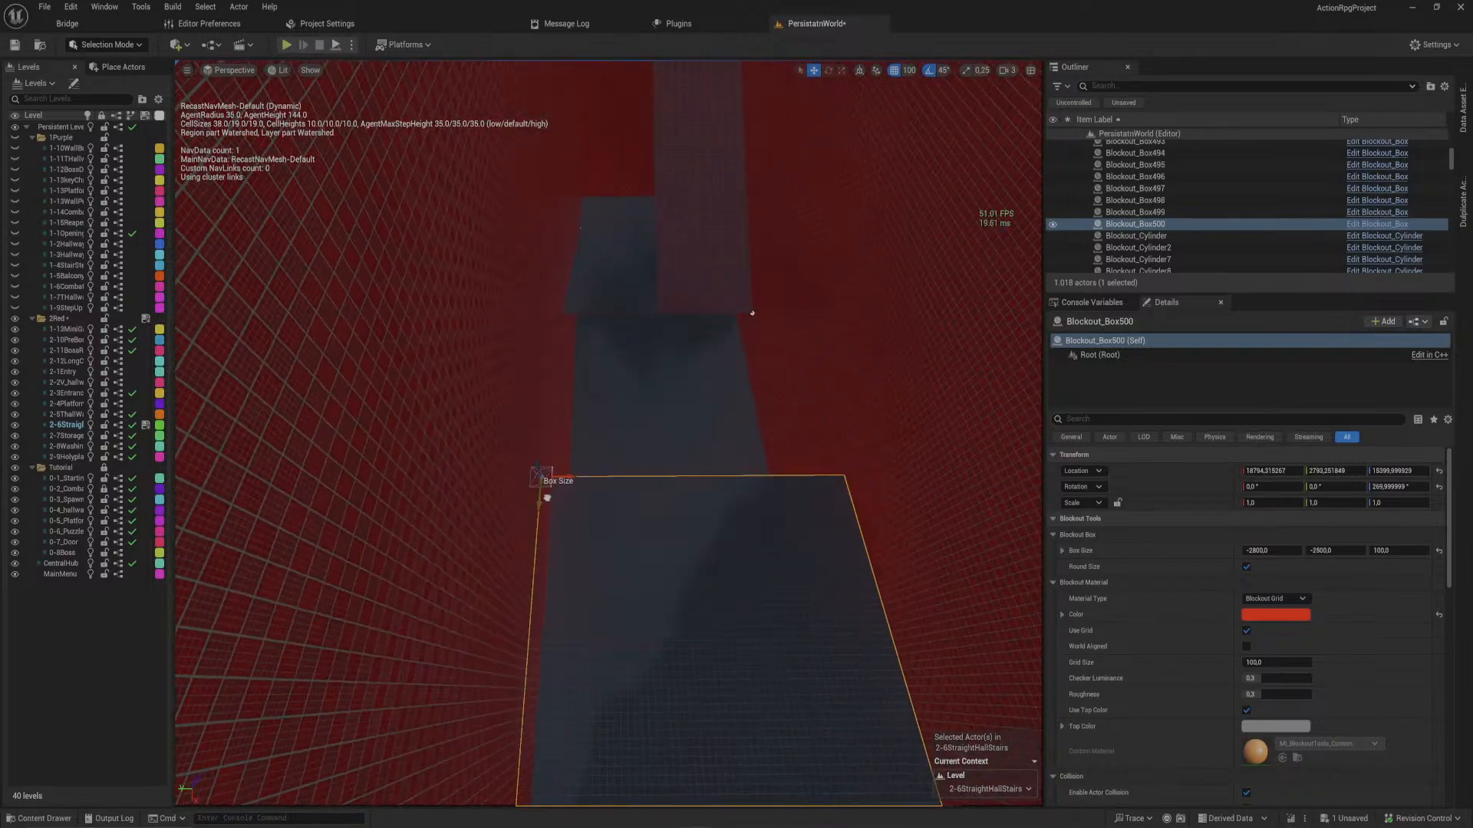
pyautogui.moveTo(547, 498); pyautogui.dragTo(579, 261)
pyautogui.moveTo(579, 191); pyautogui.dragTo(579, 191, button='right')
pyautogui.moveTo(512, 303); pyautogui.dragTo(513, 303, button='right')
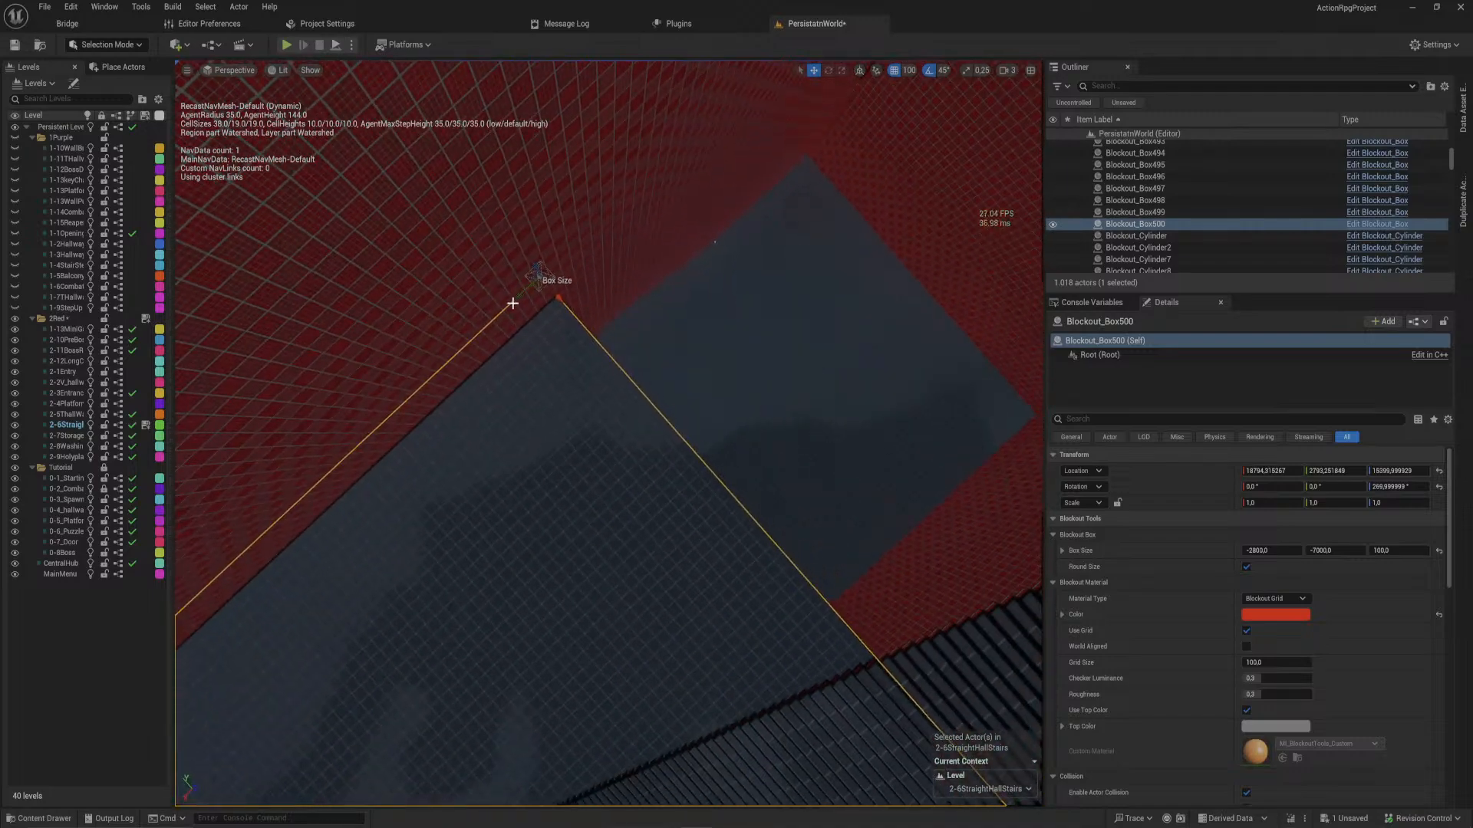
# - Extend the thin platform to a length of 9400 so it spans the hall from one end wall to the other
pyautogui.moveTo(522, 296); pyautogui.dragTo(853, 100)
pyautogui.moveTo(853, 100); pyautogui.dragTo(853, 99, button='right')
pyautogui.moveTo(516, 270); pyautogui.dragTo(516, 270, button='right')
pyautogui.moveTo(480, 324); pyautogui.dragTo(659, 288)
pyautogui.moveTo(665, 287); pyautogui.dragTo(666, 295, button='right')
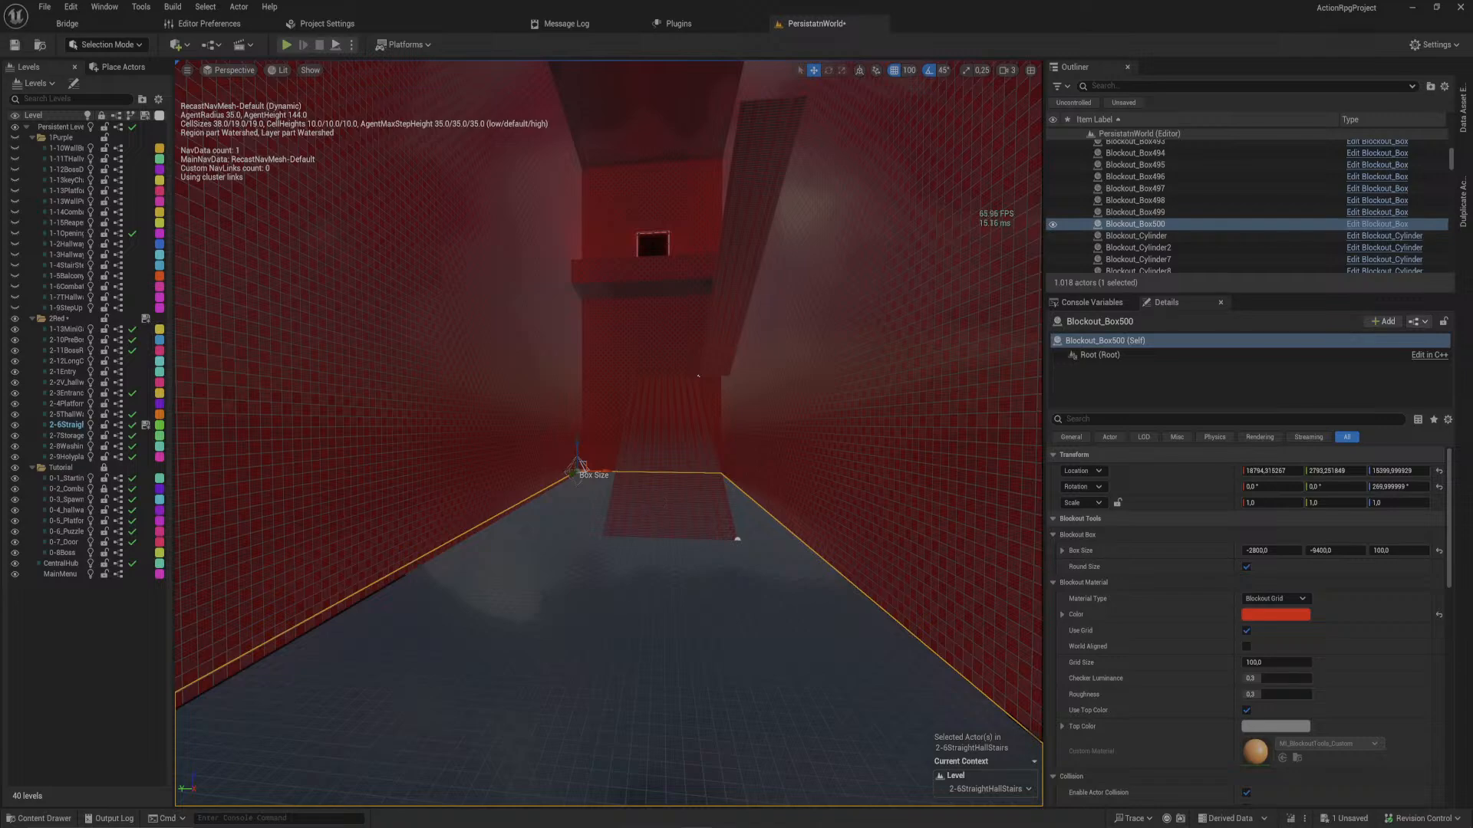
pyautogui.moveTo(626, 597); pyautogui.dragTo(627, 596, button='right')
pyautogui.moveTo(565, 635); pyautogui.dragTo(565, 634, button='right')
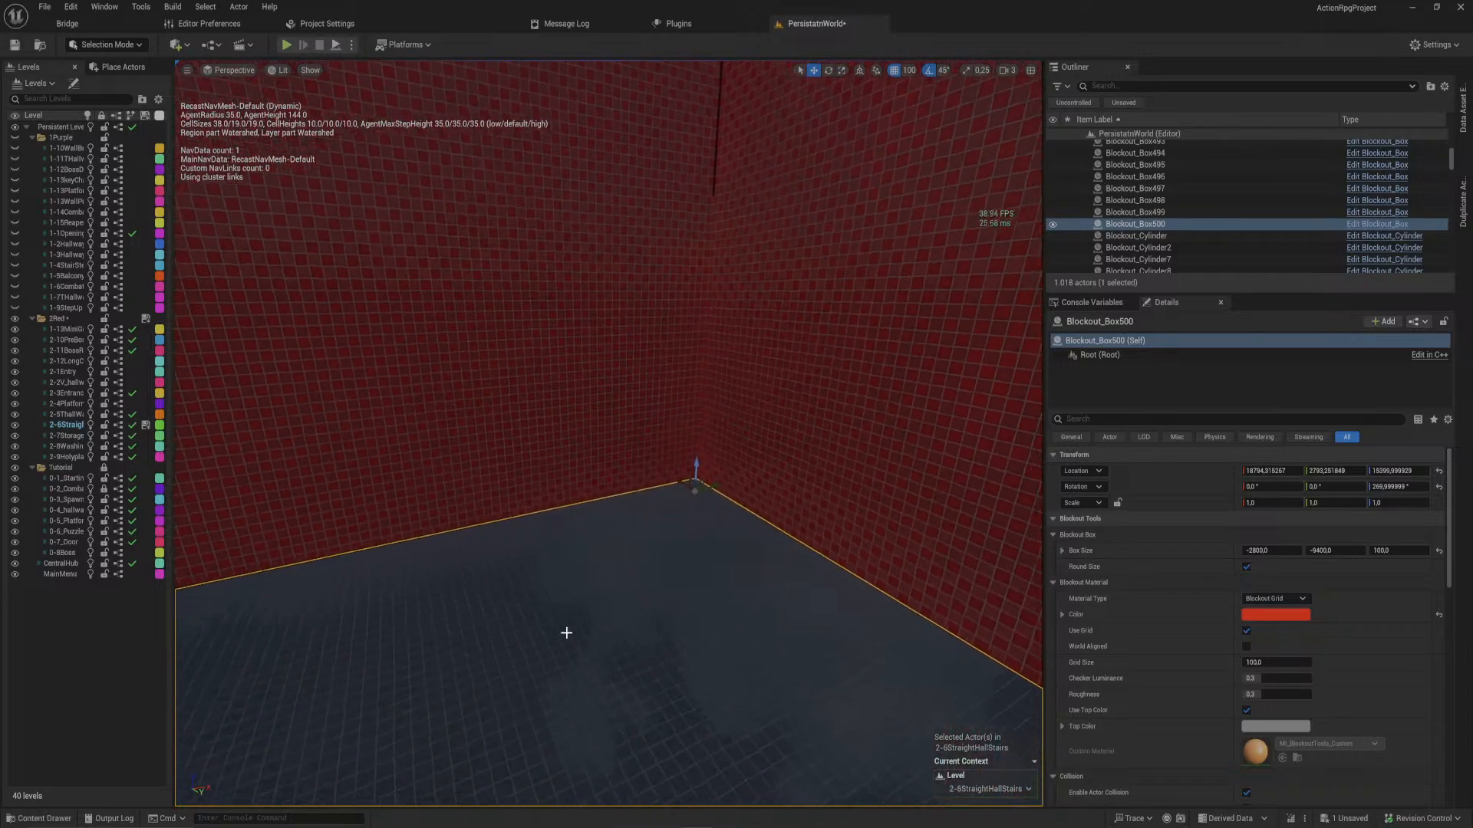
# - Duplicate the full-length platform upward and set the copy at about Z 17100 as a second floor
pyautogui.keyDown('alt'); pyautogui.moveTo(697, 470); pyautogui.dragTo(680, 178); pyautogui.keyUp('alt')
pyautogui.moveTo(503, 368); pyautogui.dragTo(503, 368, button='right')
pyautogui.moveTo(919, 268); pyautogui.dragTo(918, 268, button='right')
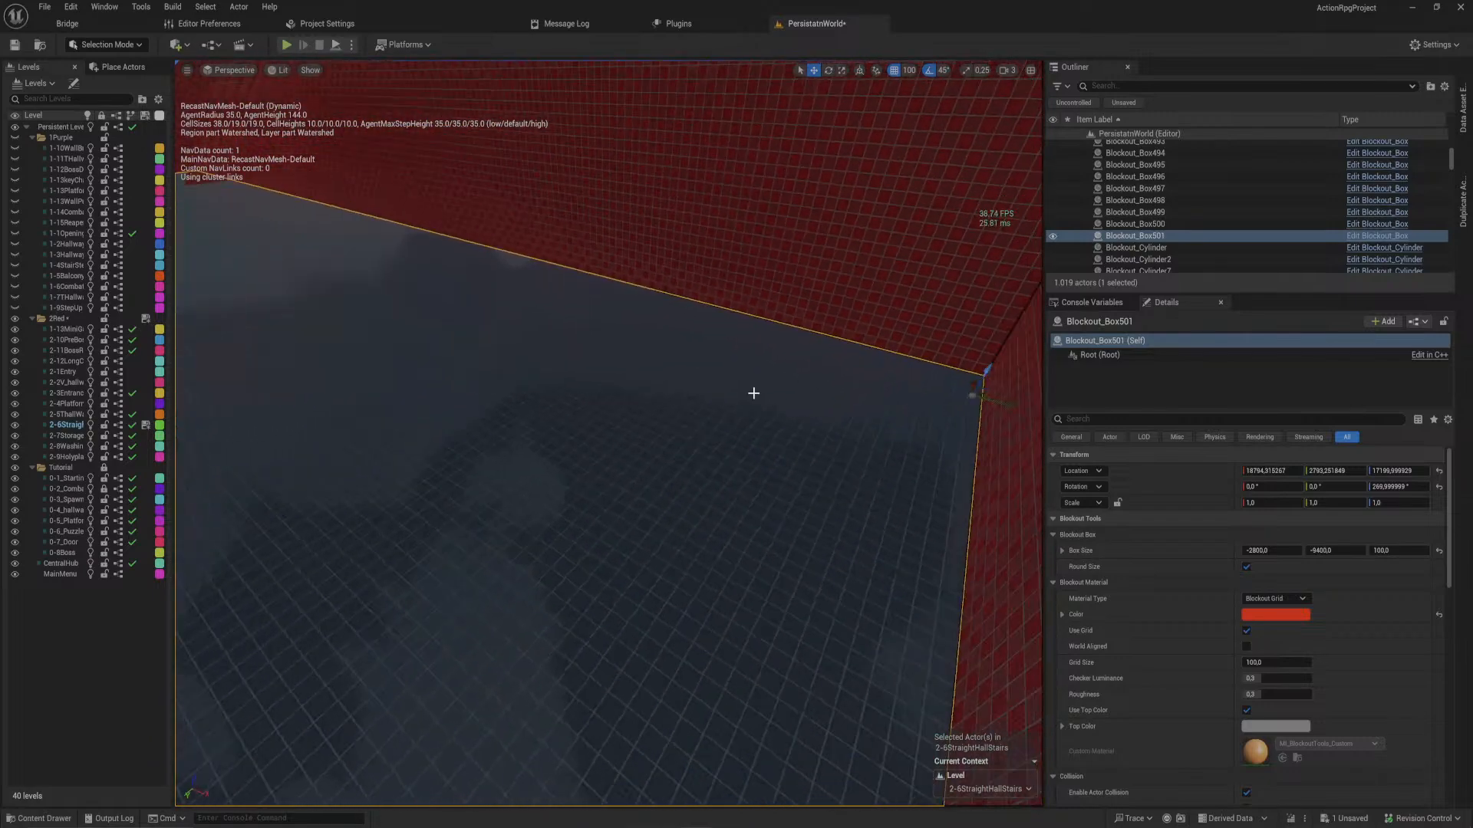
pyautogui.moveTo(958, 364); pyautogui.dragTo(959, 364, button='right')
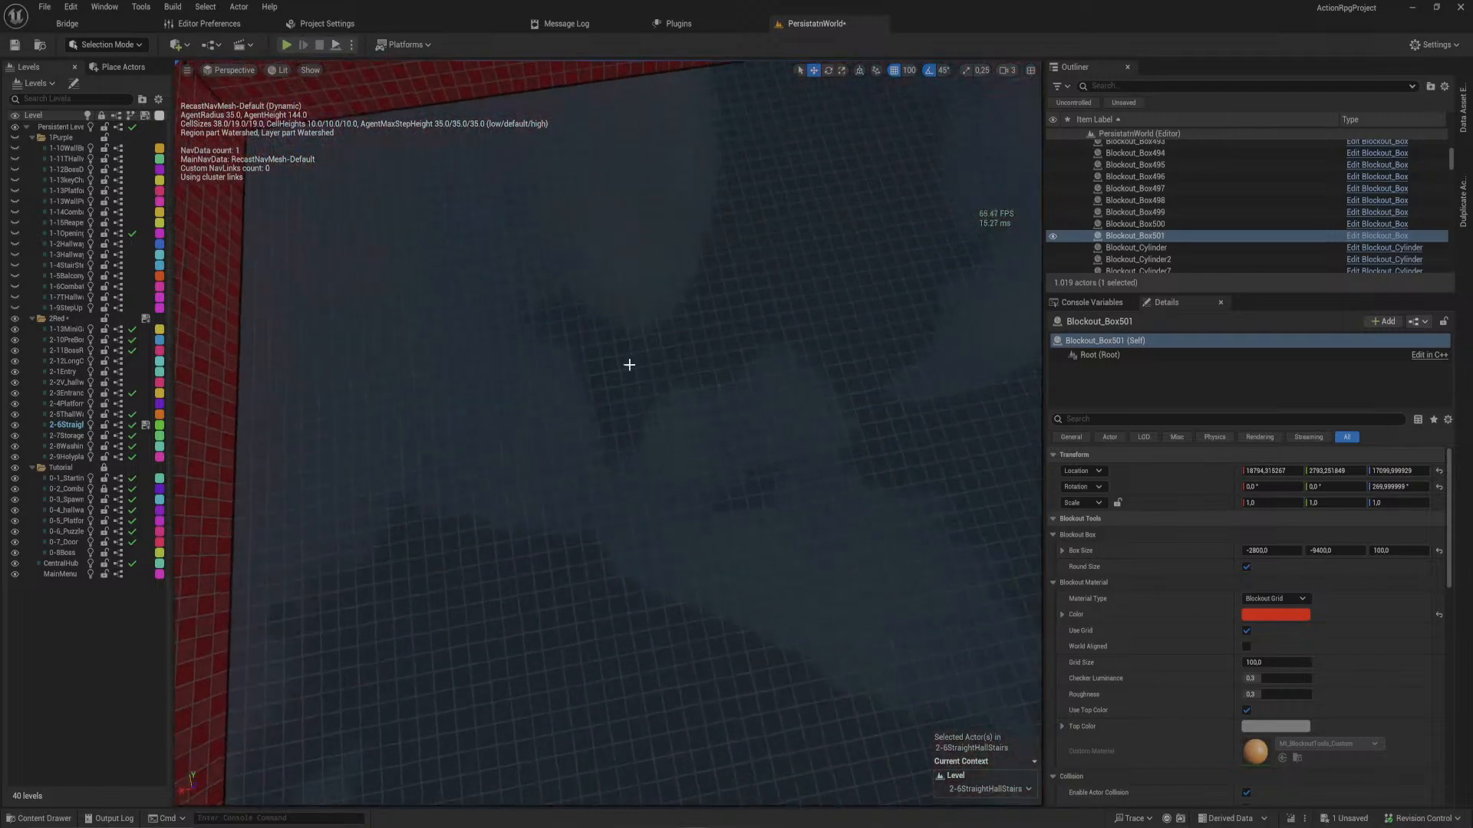
pyautogui.moveTo(678, 412); pyautogui.dragTo(648, 477, button='right')
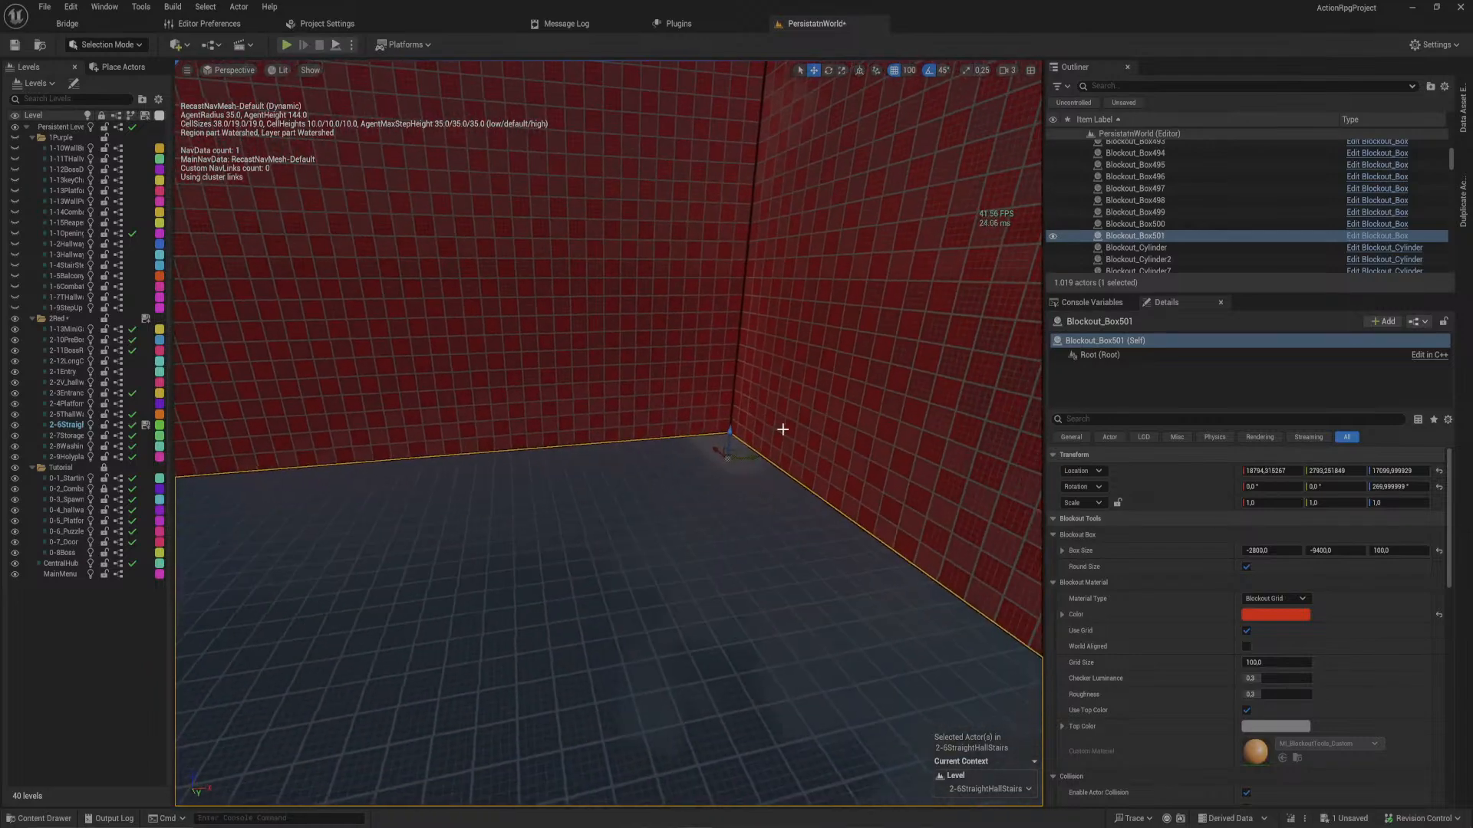
pyautogui.moveTo(727, 443); pyautogui.dragTo(727, 464)
pyautogui.moveTo(728, 463); pyautogui.dragTo(694, 441, button='right')
# - Duplicate the second floor and place the copy near the upper door's threshold, at about Z 18800
pyautogui.hotkey('ctrl', 'd')
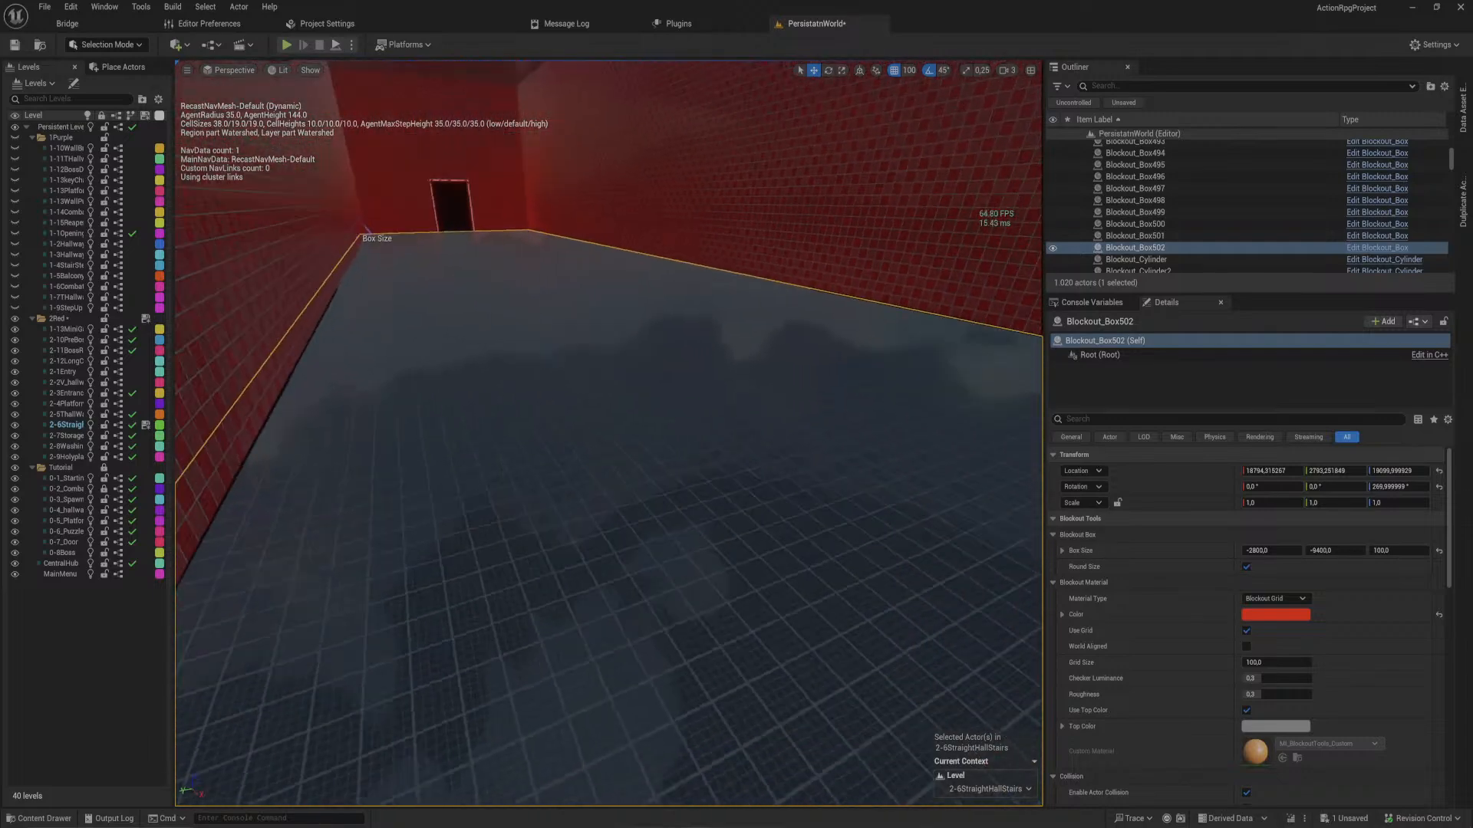
pyautogui.moveTo(1011, 306); pyautogui.dragTo(1011, 306, button='right')
pyautogui.moveTo(972, 286); pyautogui.dragTo(951, 410)
pyautogui.moveTo(952, 410); pyautogui.dragTo(952, 409, button='right')
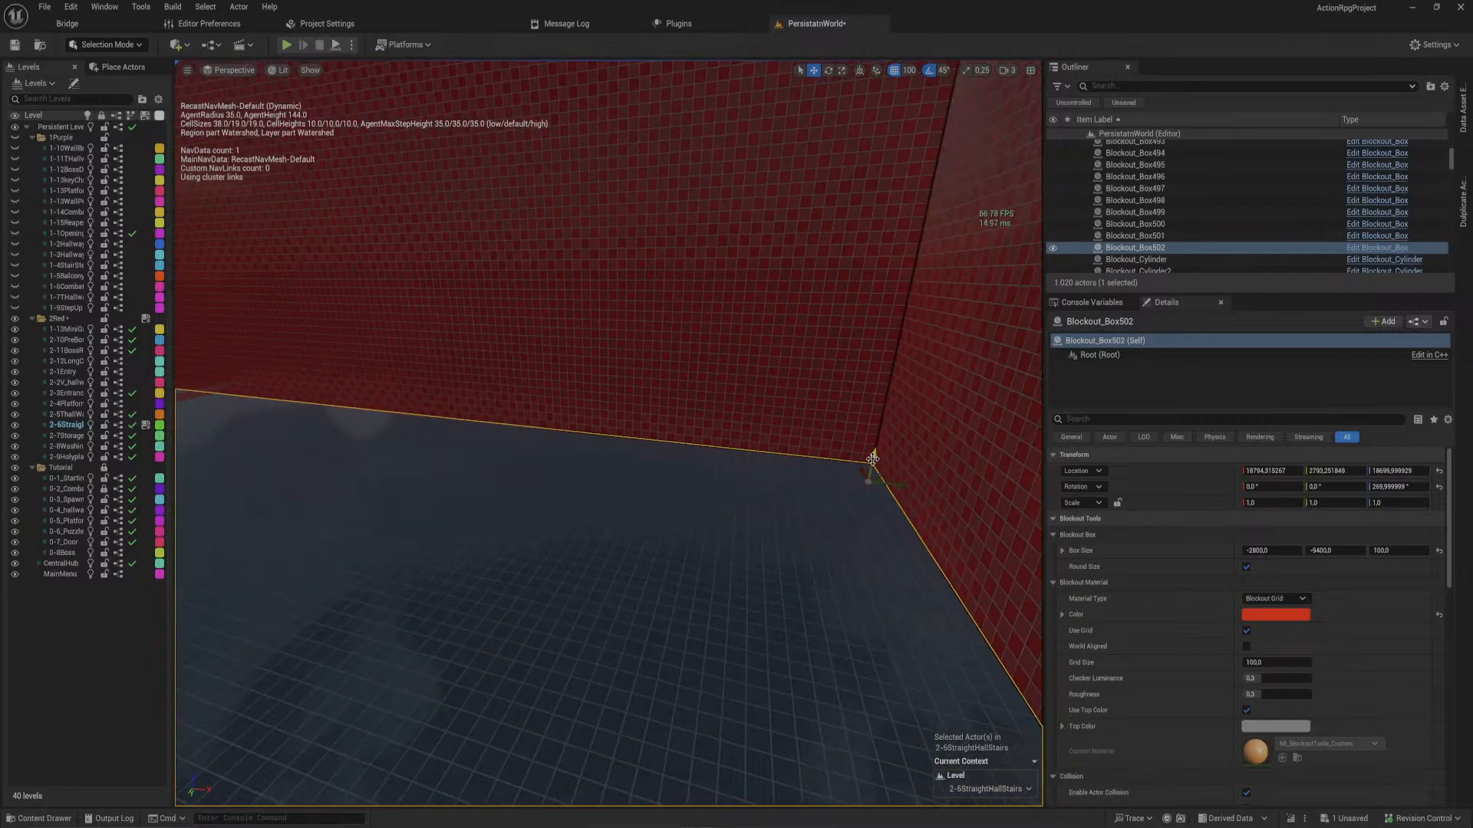
pyautogui.moveTo(822, 439); pyautogui.dragTo(822, 439, button='right')
# - Delete the old thick upper landing in front of the upper door
pyautogui.press('w')
pyautogui.press('Delete')
pyautogui.click(701, 459)
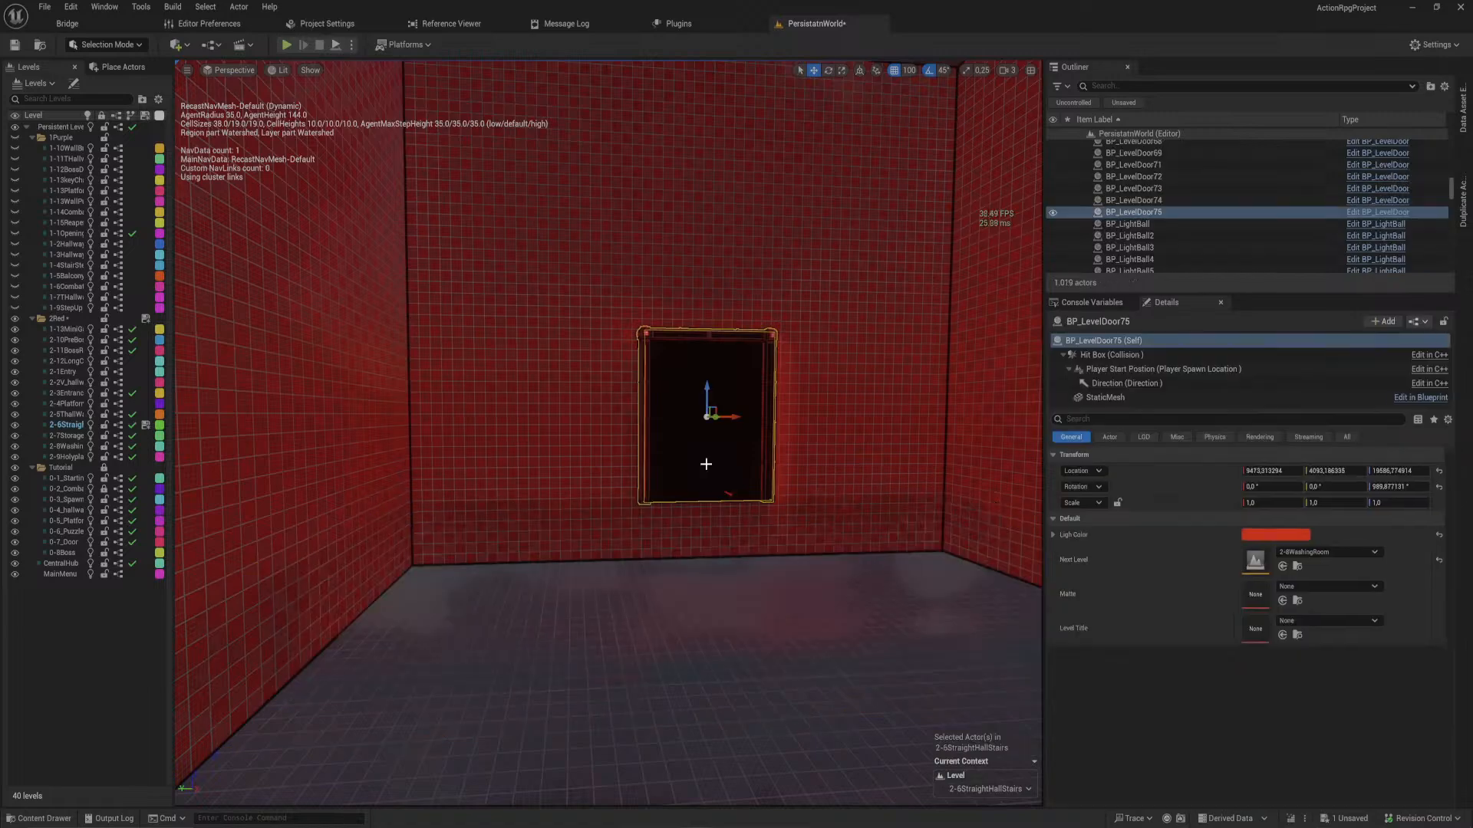
pyautogui.moveTo(696, 481); pyautogui.dragTo(697, 480, button='right')
pyautogui.press('w')
pyautogui.press('w')
# - Delete the three old stair flights from the hall
pyautogui.click(470, 440)
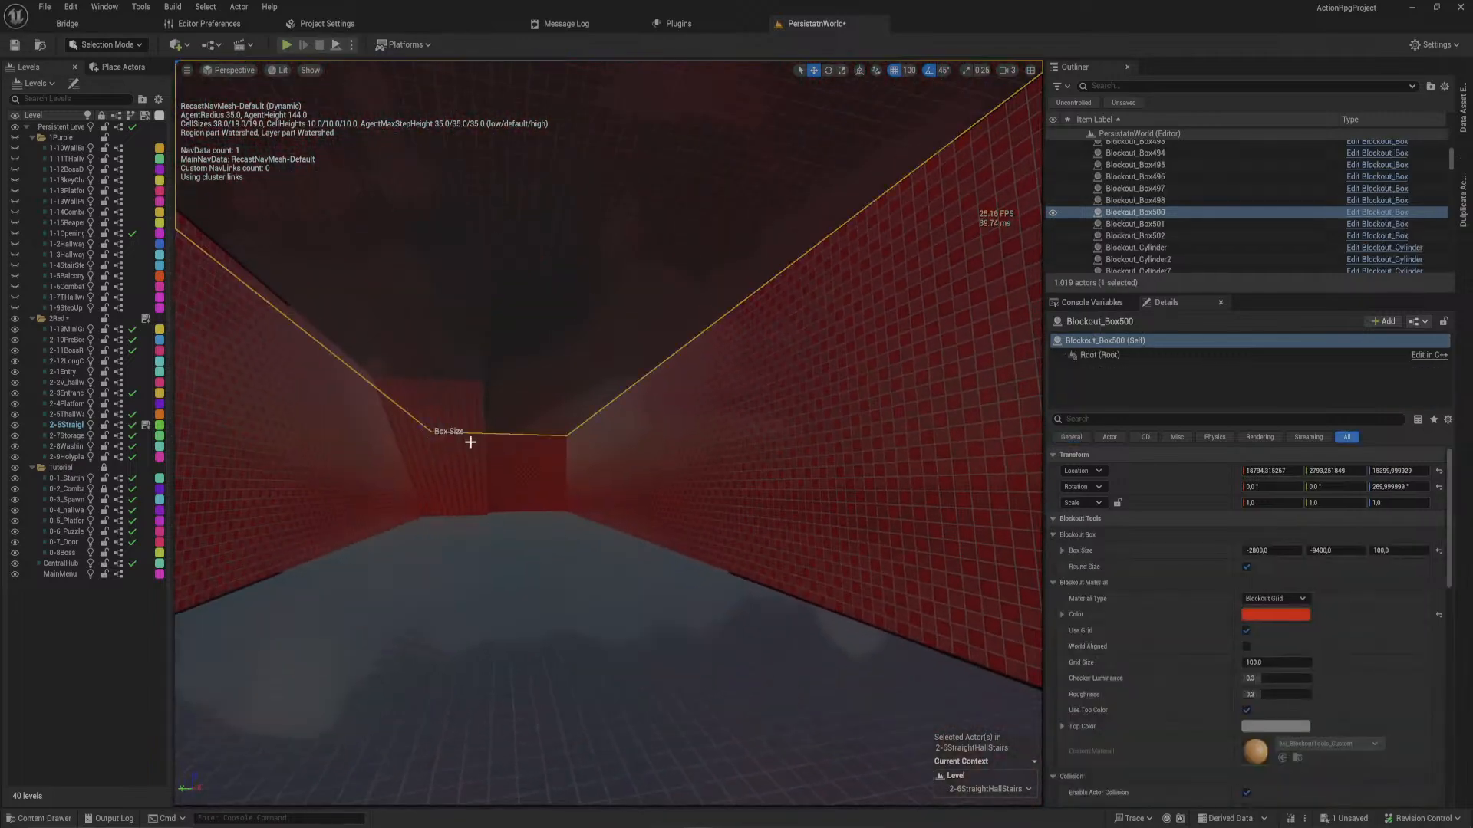
pyautogui.click(464, 459)
pyautogui.press('Delete')
pyautogui.moveTo(464, 459); pyautogui.dragTo(464, 460, button='right')
pyautogui.moveTo(789, 601); pyautogui.dragTo(790, 691, button='right')
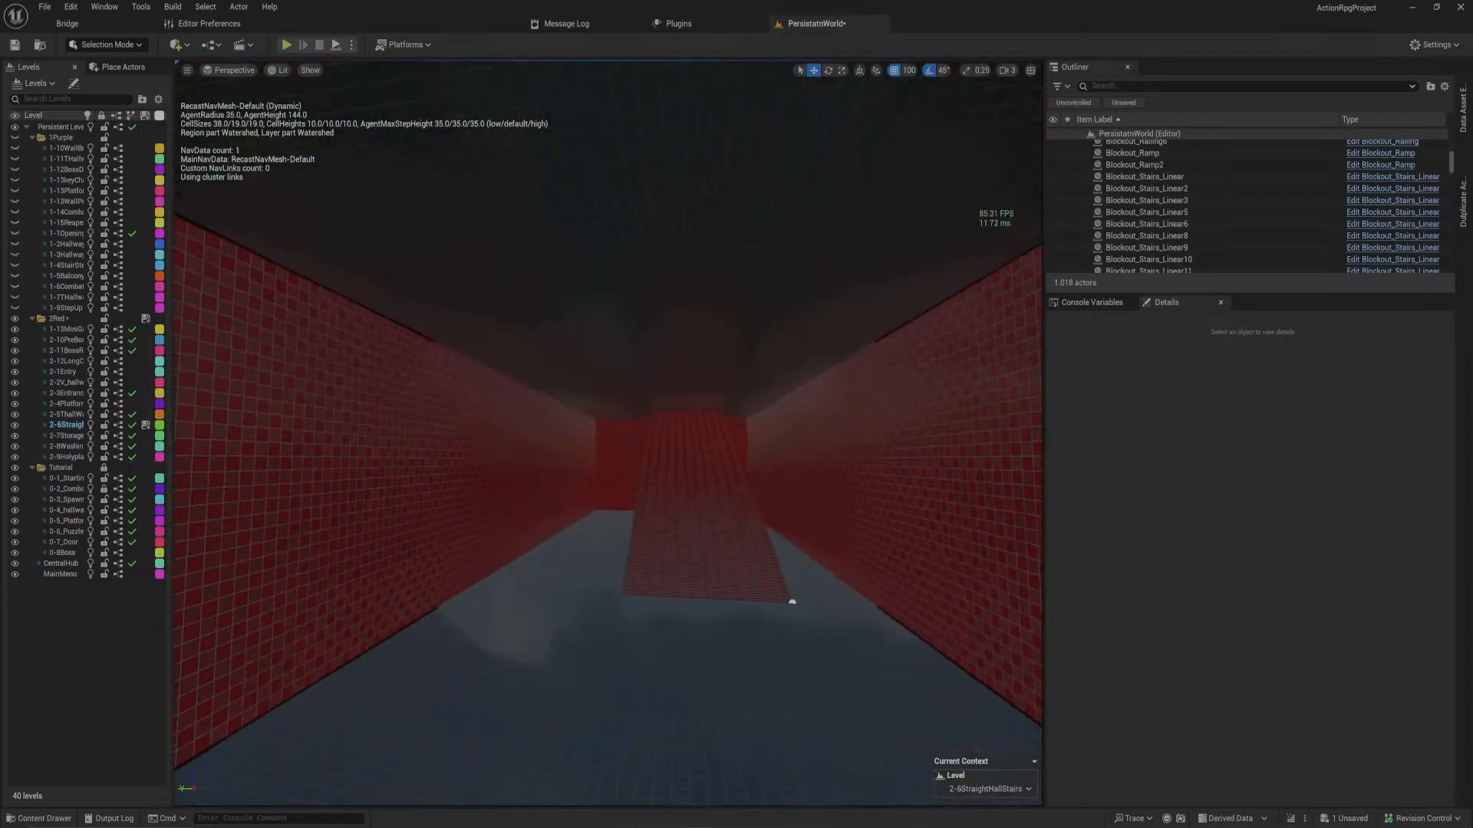
pyautogui.click(788, 599)
pyautogui.press('Delete')
pyautogui.moveTo(788, 599)
pyautogui.mouseDown(button='right')
pyautogui.moveTo(774, 445)
pyautogui.moveTo(767, 598)
pyautogui.mouseUp(button='right')
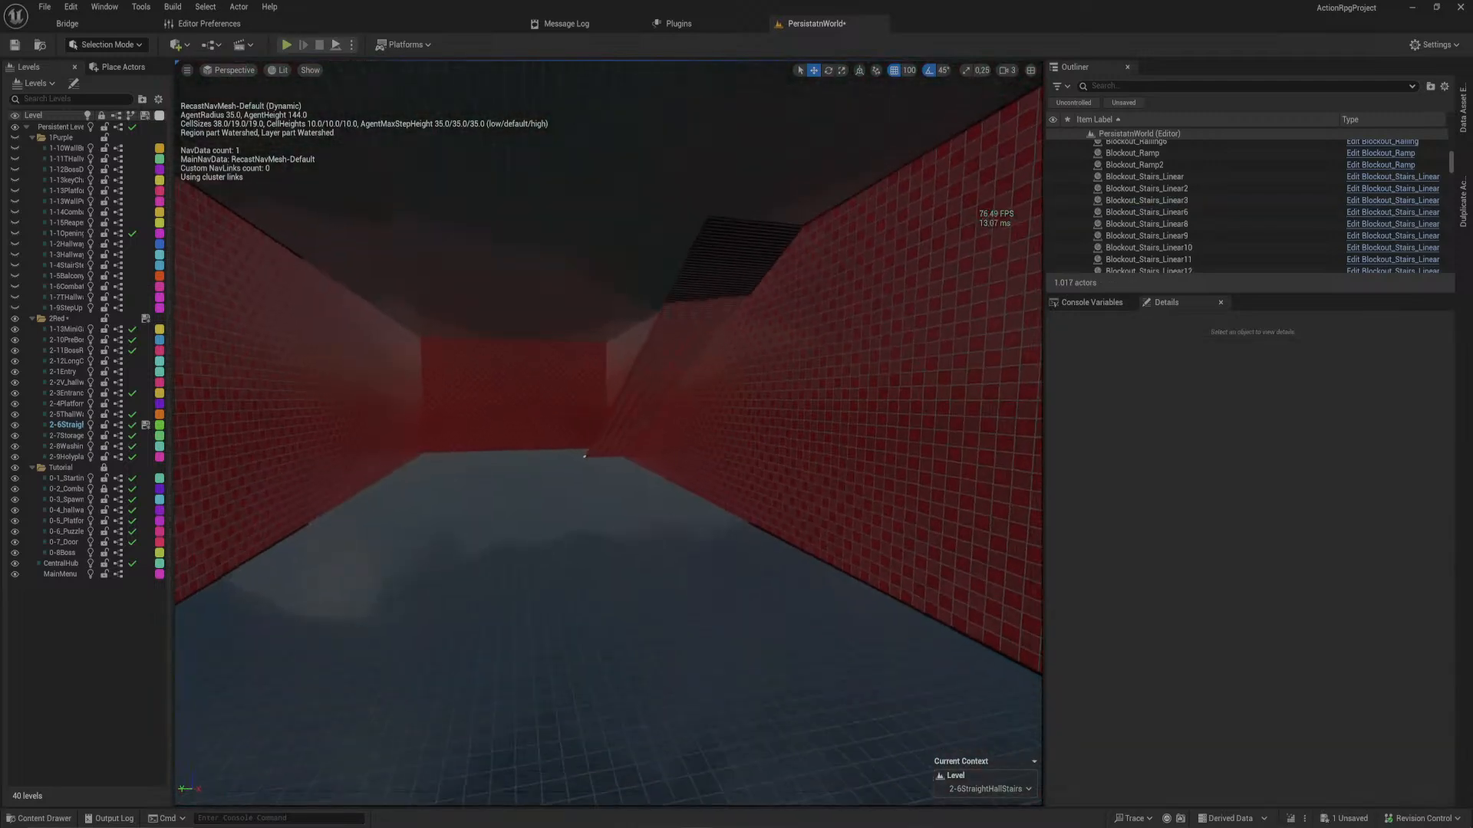
pyautogui.click(674, 396)
pyautogui.press('Delete')
# - Rotate the top full-length platform by 180 degrees around its corner pivot
pyautogui.moveTo(675, 397); pyautogui.dragTo(1028, 461, button='right')
pyautogui.moveTo(629, 430); pyautogui.dragTo(491, 614, button='right')
pyautogui.click(606, 434)
pyautogui.moveTo(776, 296)
pyautogui.mouseDown(button='right')
pyautogui.moveTo(767, 345)
pyautogui.moveTo(777, 296)
pyautogui.mouseUp(button='right')
pyautogui.press('e')
pyautogui.press('w')
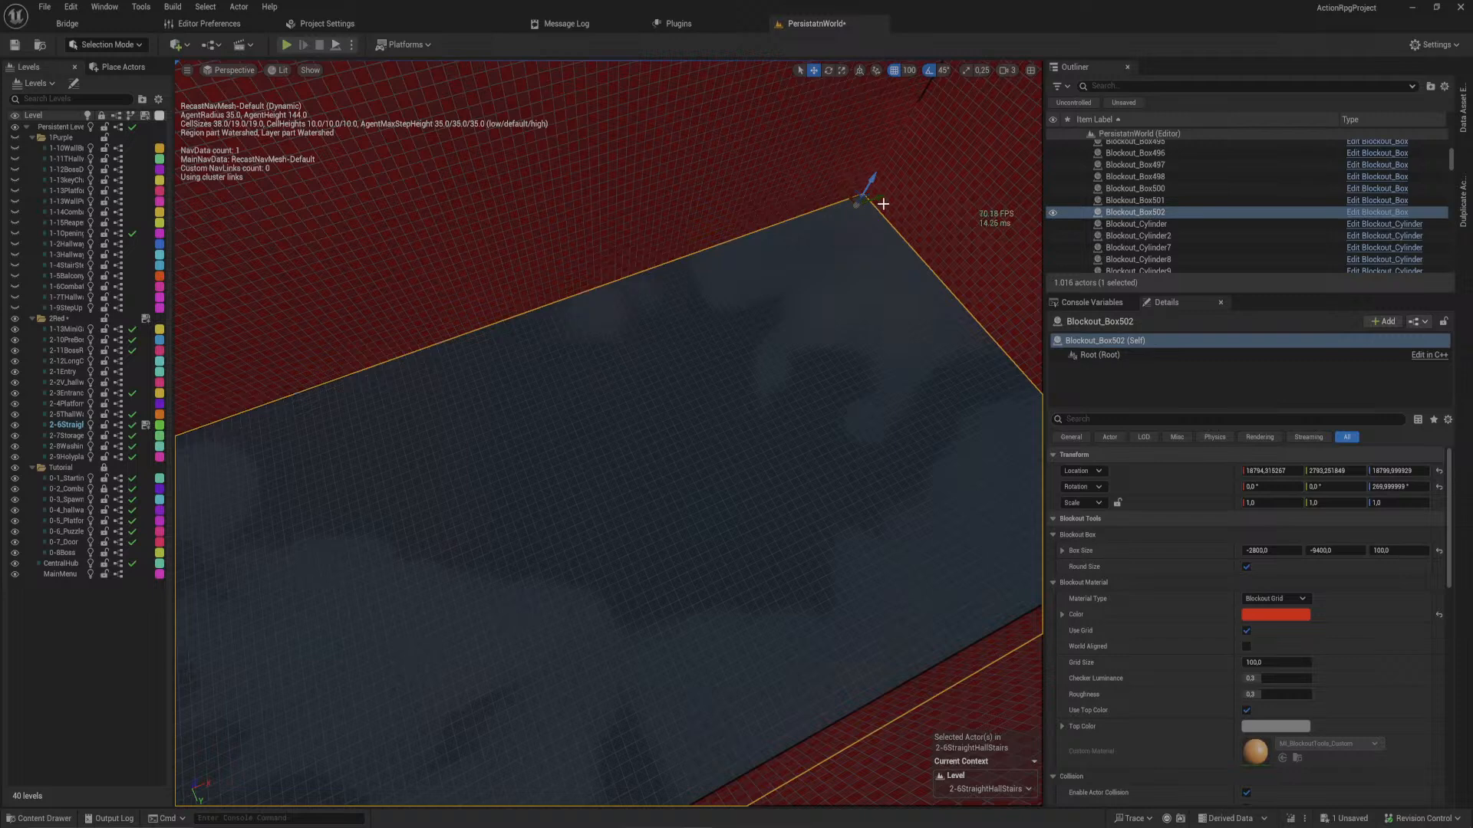
pyautogui.press('e')
pyautogui.moveTo(883, 203); pyautogui.dragTo(772, 665)
# - Move the rotated top platform back into the hall against the upper door's end wall, at about X 9394 and Y 5493
pyautogui.press('w')
pyautogui.moveTo(732, 548); pyautogui.dragTo(632, 628, button='right')
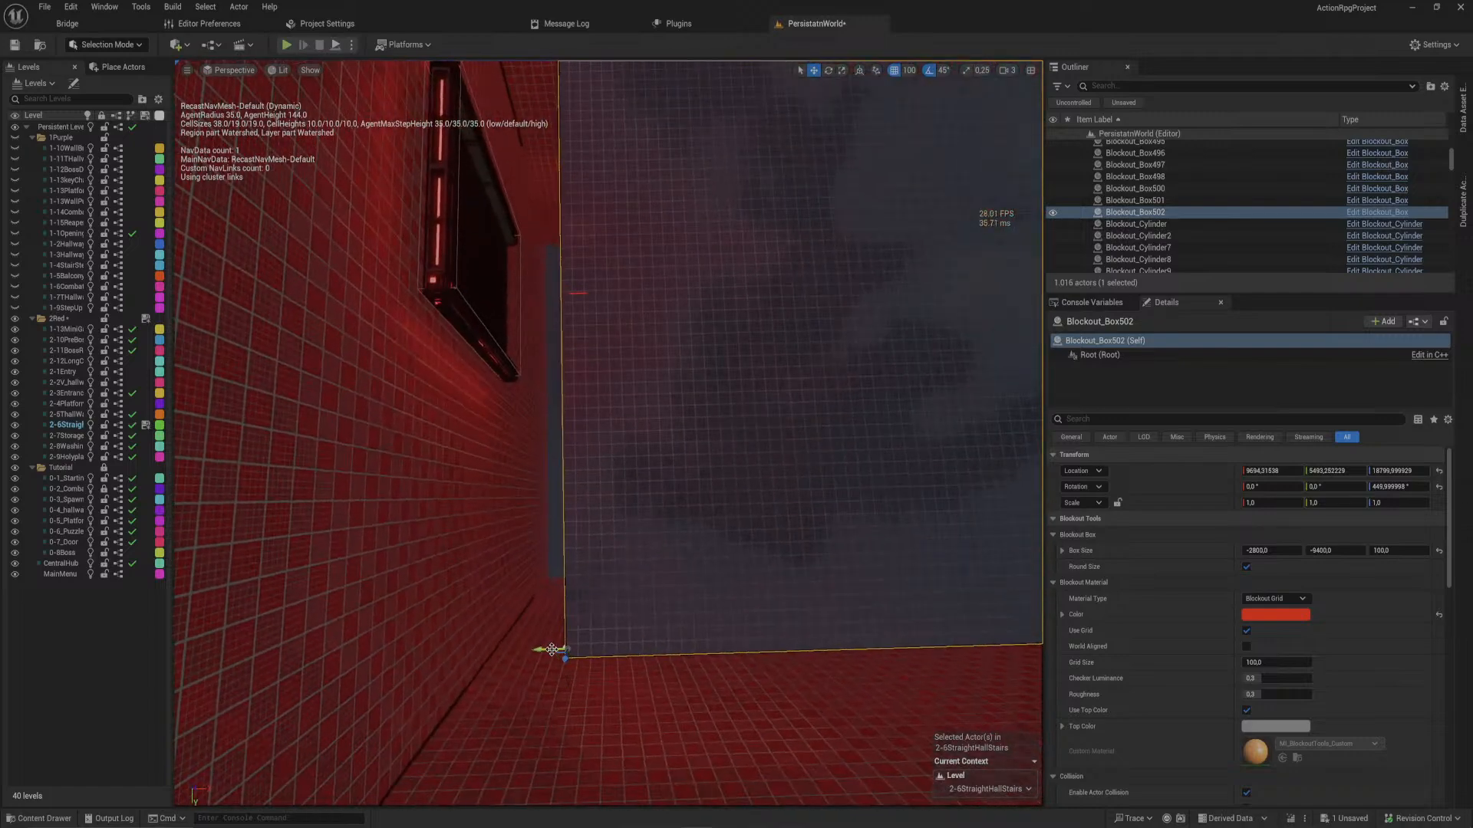
pyautogui.moveTo(553, 649); pyautogui.dragTo(476, 646)
pyautogui.moveTo(612, 275); pyautogui.dragTo(748, 513, button='right')
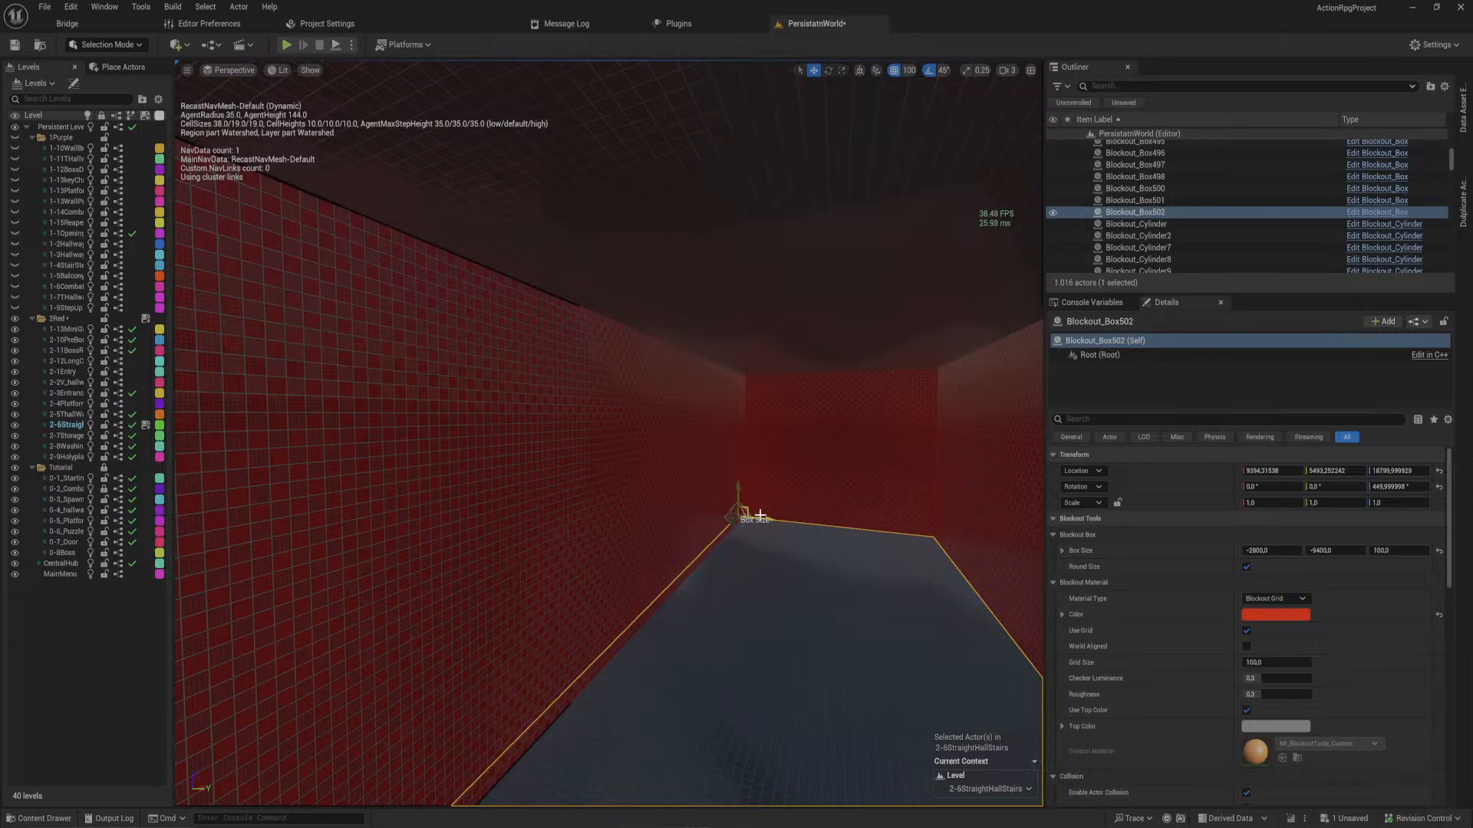
# - Shorten the top platform to a length of 3100 so it forms a landing in front of the upper door
pyautogui.moveTo(734, 520); pyautogui.dragTo(499, 519)
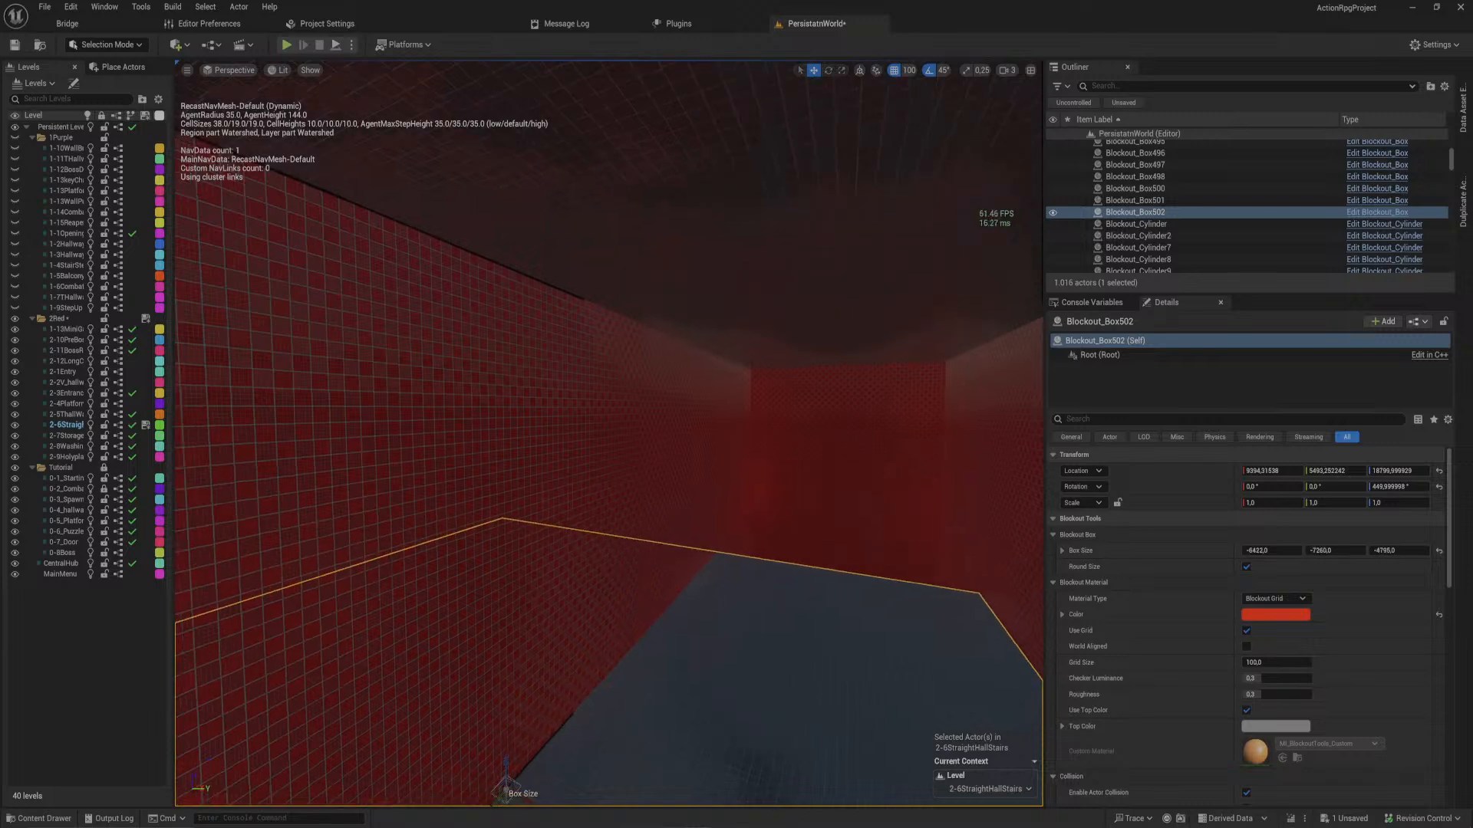
pyautogui.hotkey('ctrl', 'z')
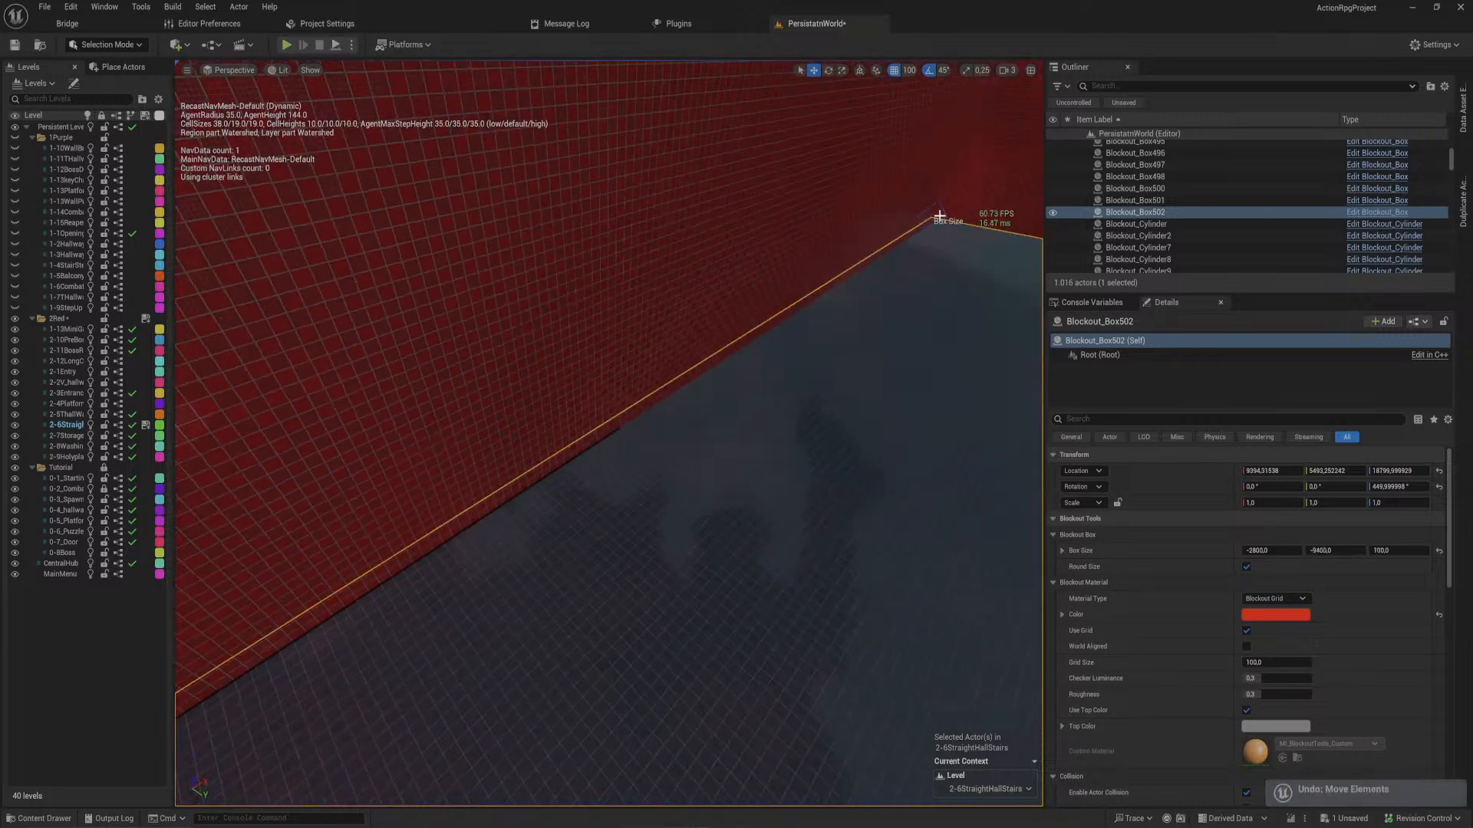
pyautogui.moveTo(895, 253); pyautogui.dragTo(612, 475)
pyautogui.press('w')
pyautogui.moveTo(612, 475); pyautogui.dragTo(767, 529, button='right')
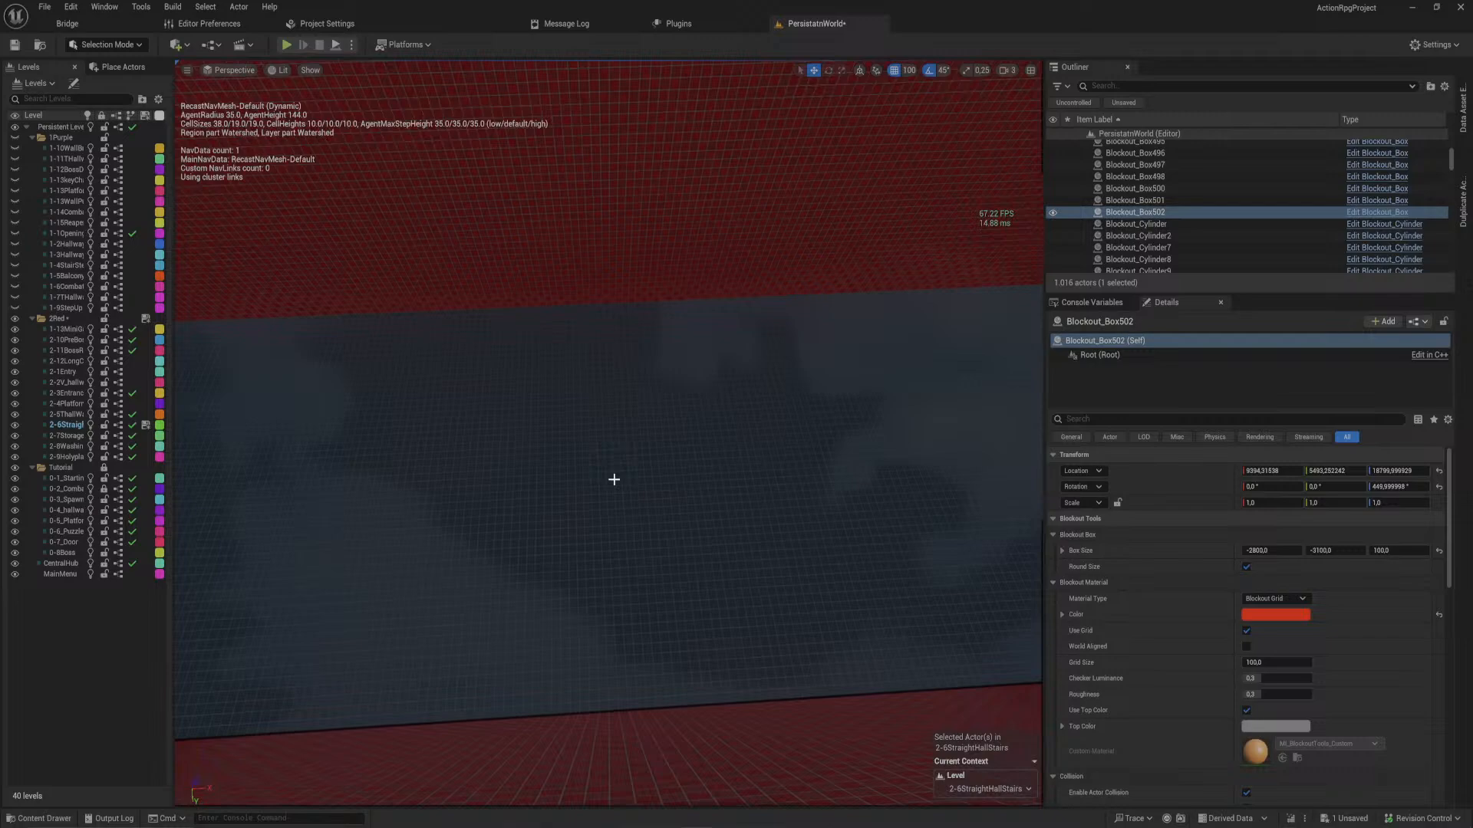
# - Duplicate the upper door landing and move the copy along the hall to about X 12494
pyautogui.click(590, 519)
pyautogui.moveTo(590, 519); pyautogui.dragTo(406, 445, button='right')
pyautogui.moveTo(667, 442); pyautogui.dragTo(528, 395, button='right')
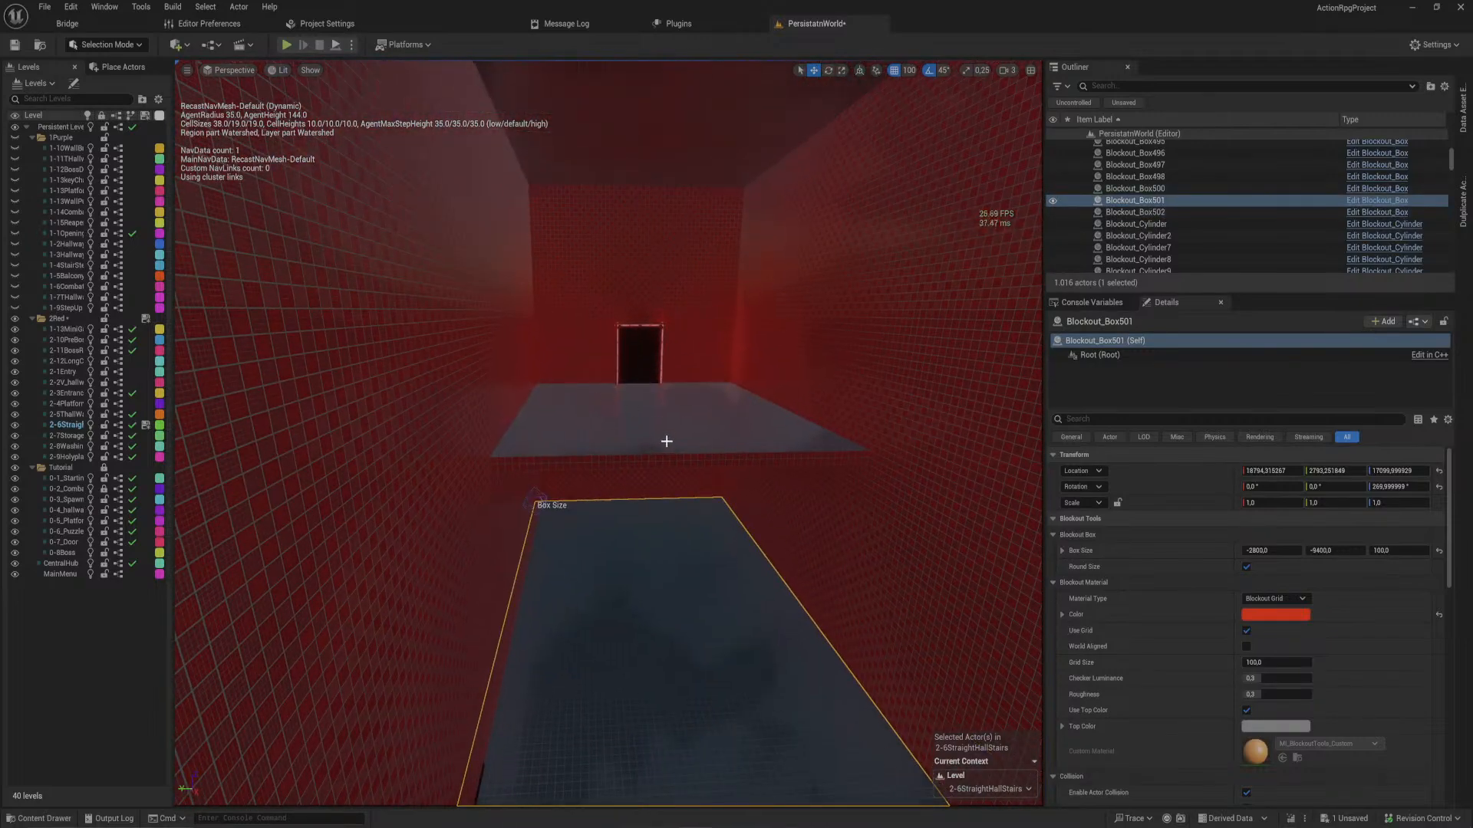
pyautogui.click(666, 442)
pyautogui.moveTo(667, 442); pyautogui.dragTo(521, 452, button='right')
pyautogui.press('w')
pyautogui.hotkey('ctrl', 'd')
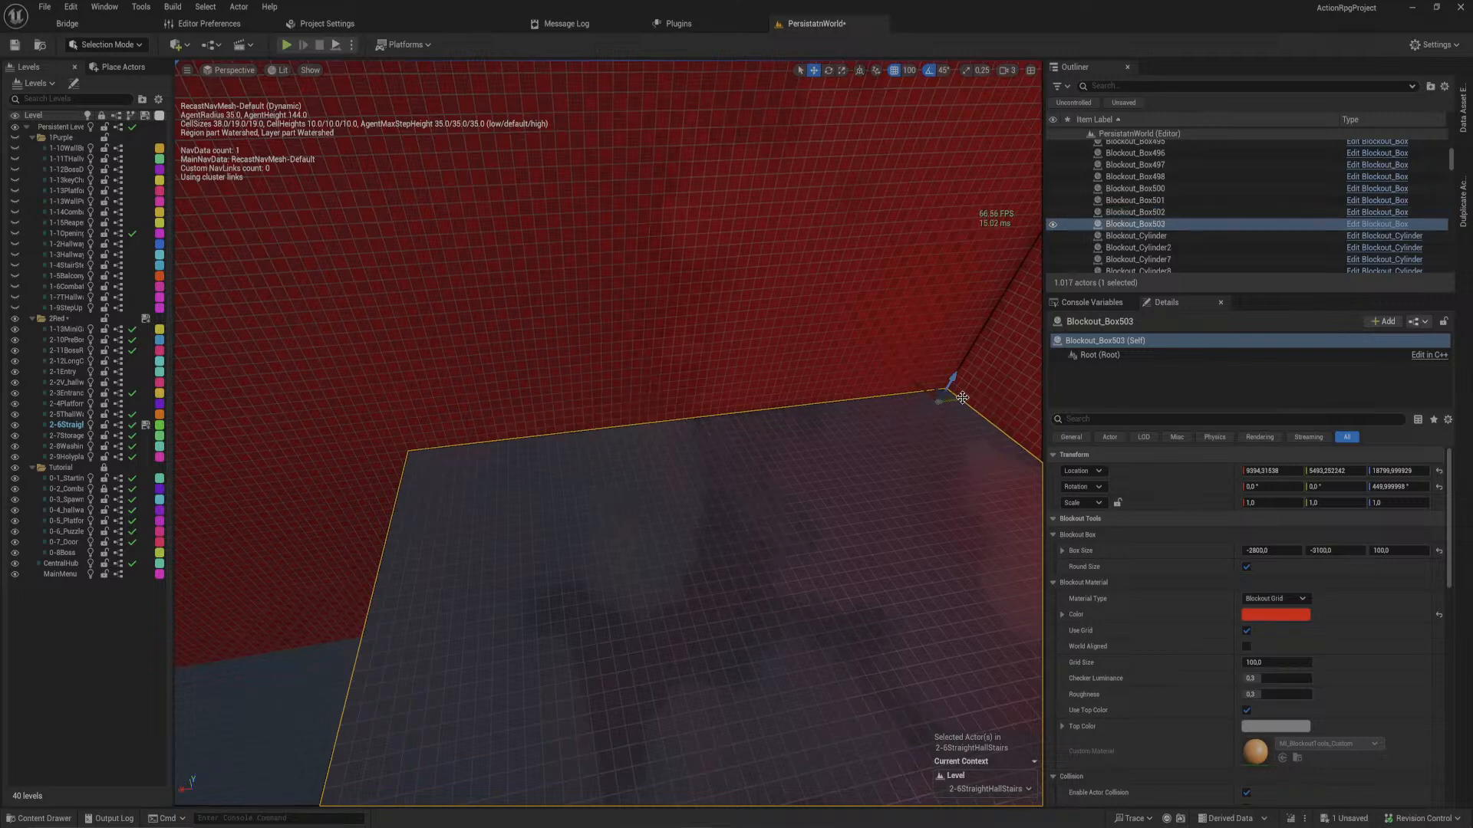
pyautogui.keyDown('shift'); pyautogui.moveTo(962, 398); pyautogui.dragTo(1028, 392); pyautogui.keyUp('shift')
pyautogui.moveTo(974, 407); pyautogui.dragTo(923, 391, button='right')
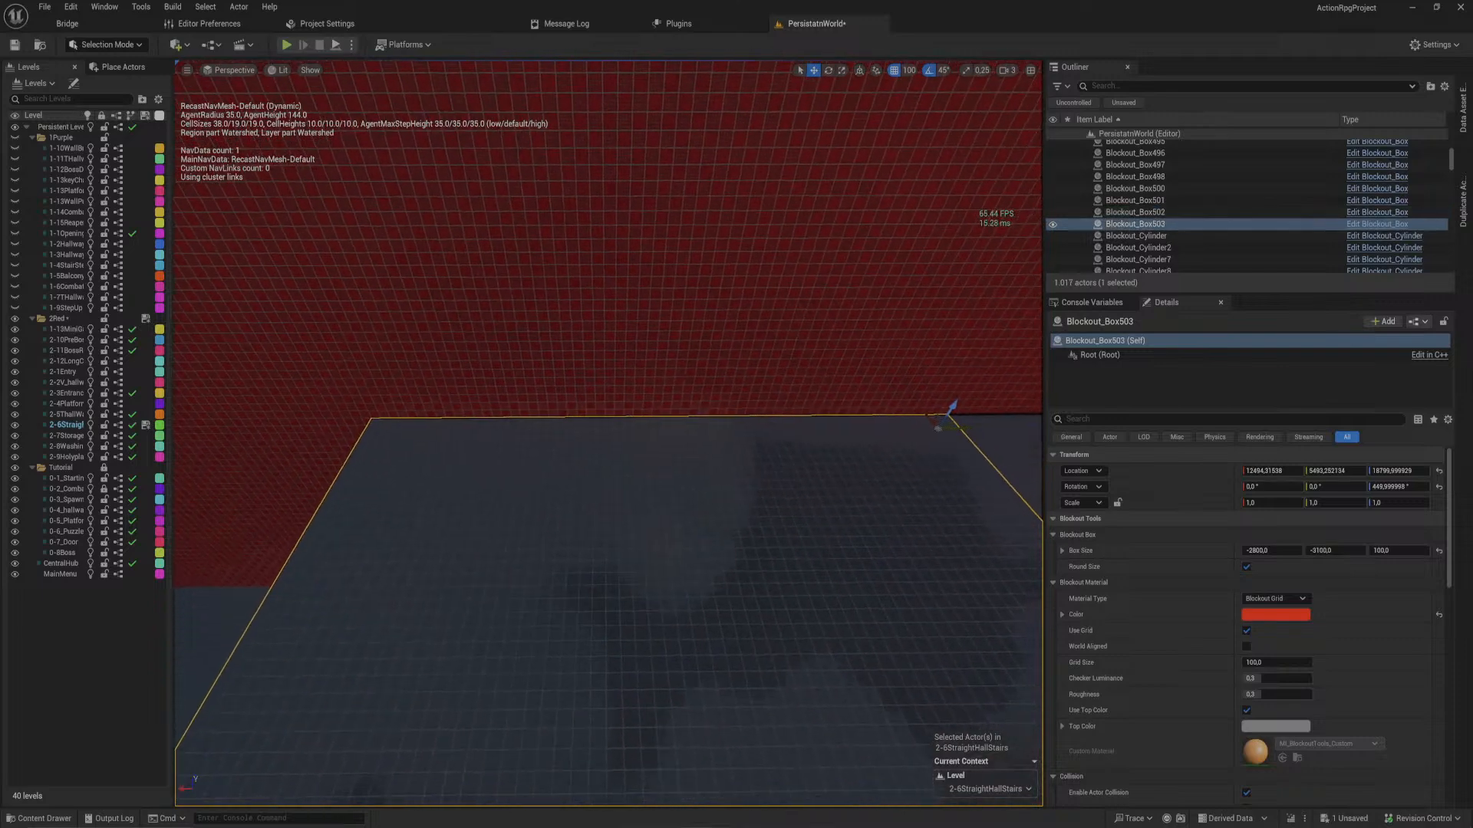
# - Rotate the landing copy by 180 degrees and reposition it within the hall at about X 15994, Y 2793
pyautogui.moveTo(954, 456); pyautogui.dragTo(297, 671)
pyautogui.press('w')
pyautogui.moveTo(507, 571); pyautogui.dragTo(691, 626, button='right')
pyautogui.moveTo(684, 572); pyautogui.dragTo(987, 587)
pyautogui.moveTo(971, 644); pyautogui.dragTo(1016, 798)
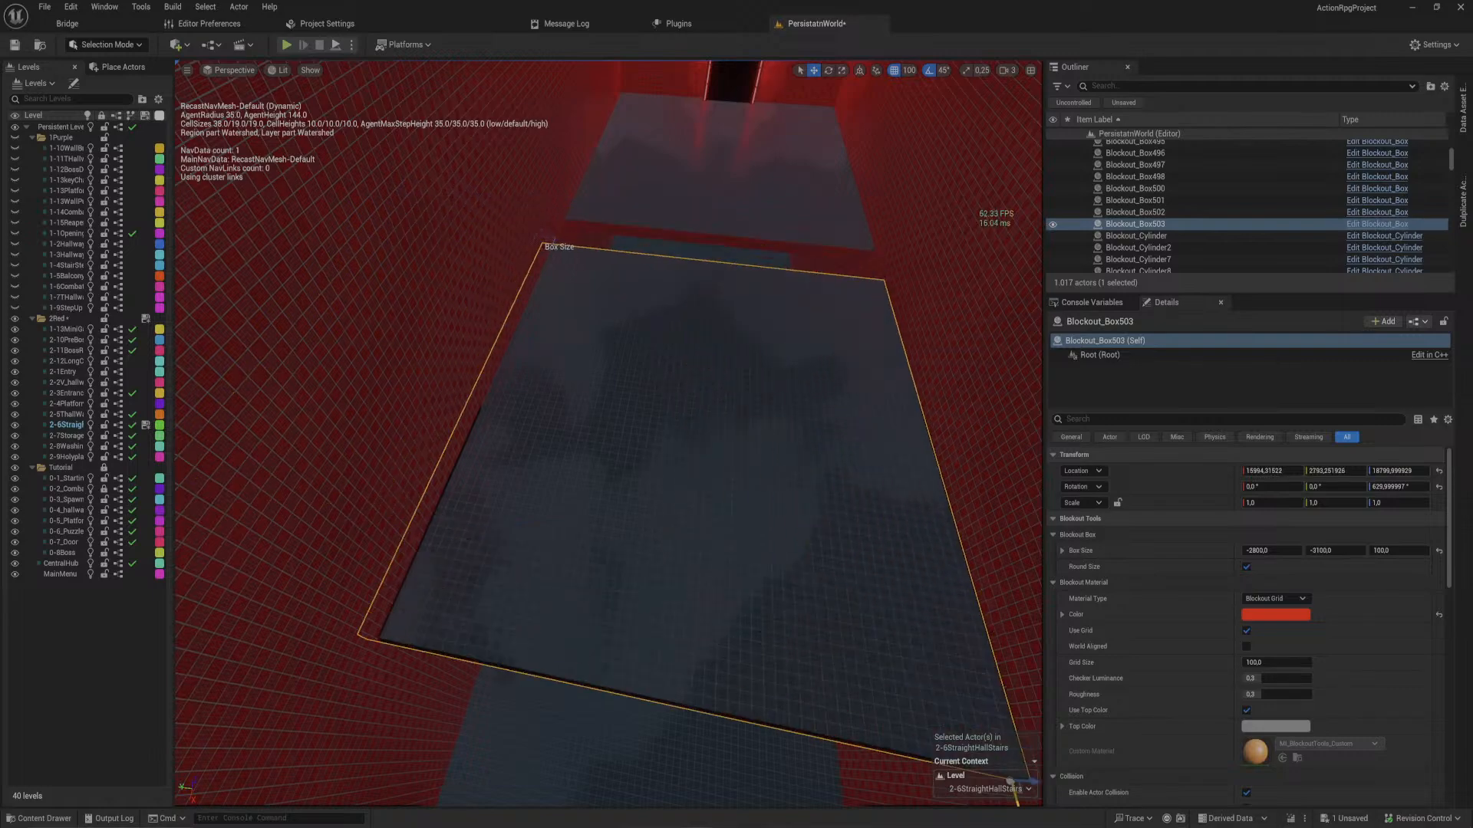
pyautogui.moveTo(1016, 797); pyautogui.dragTo(376, 431, button='right')
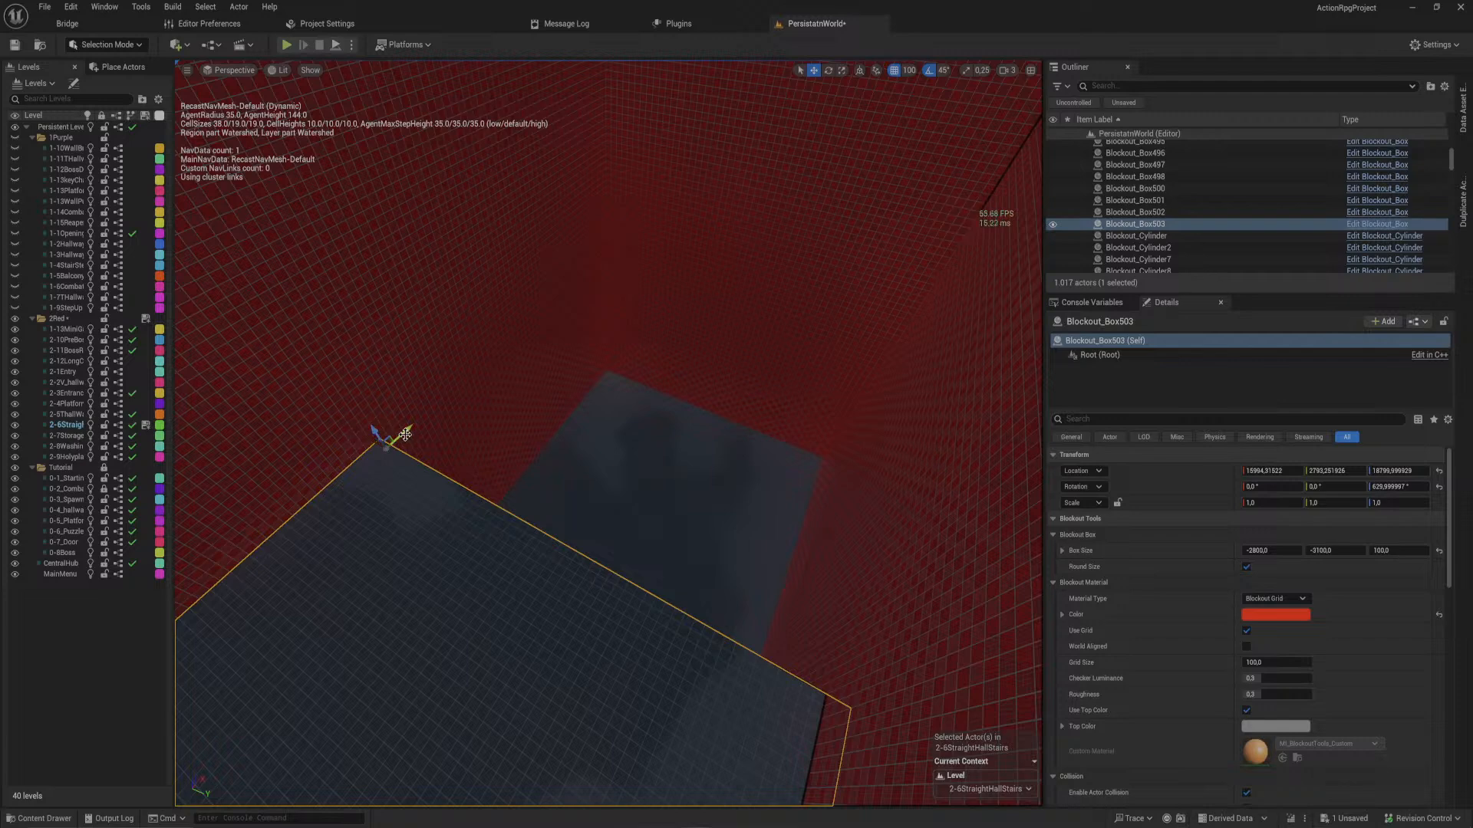
# - Move the landing copy against the end wall opposite the upper door, at about X 18894, and shorten it to 2000
pyautogui.moveTo(404, 435); pyautogui.dragTo(611, 234)
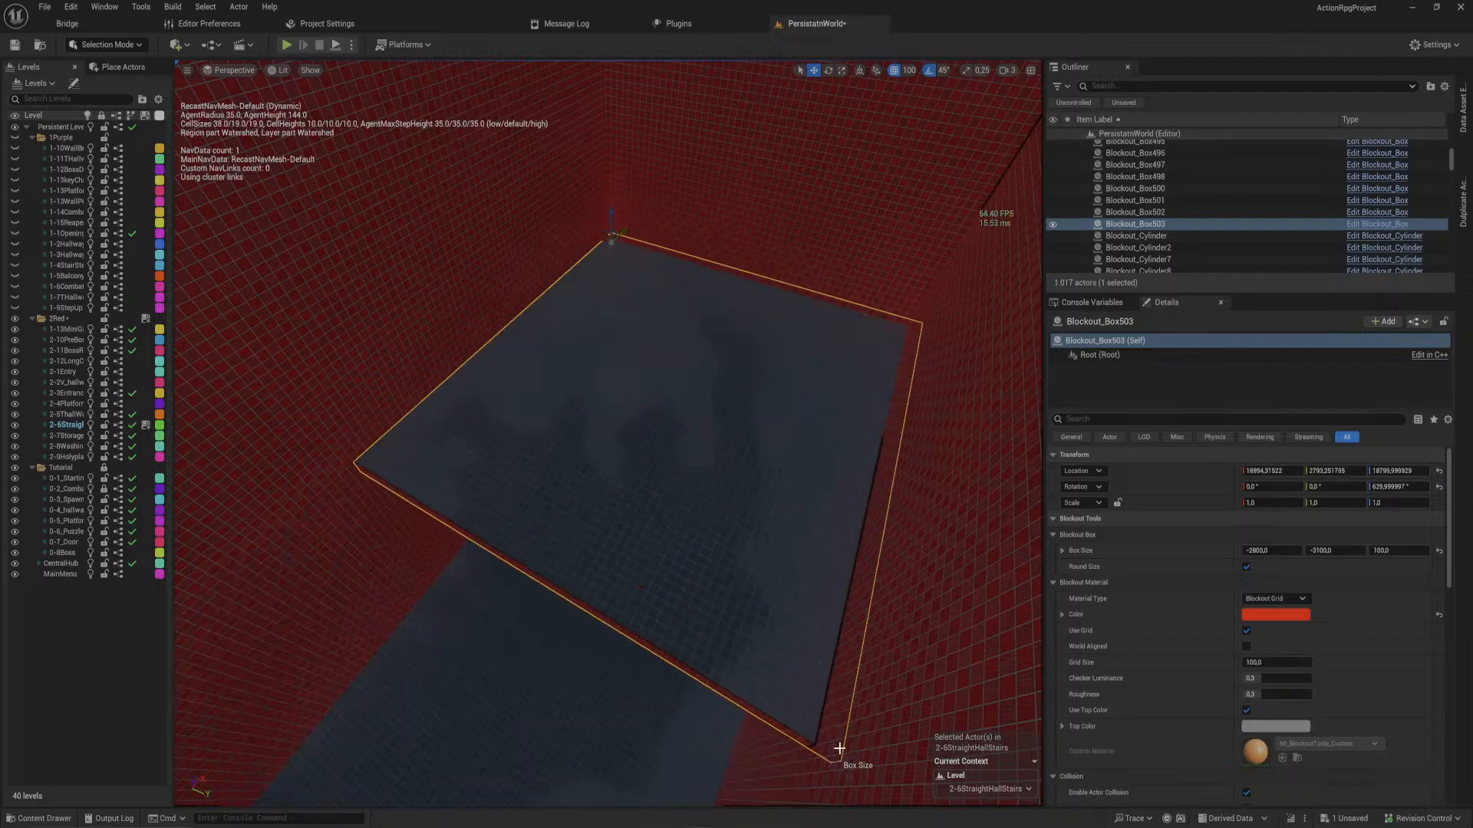
pyautogui.moveTo(834, 747); pyautogui.dragTo(900, 519)
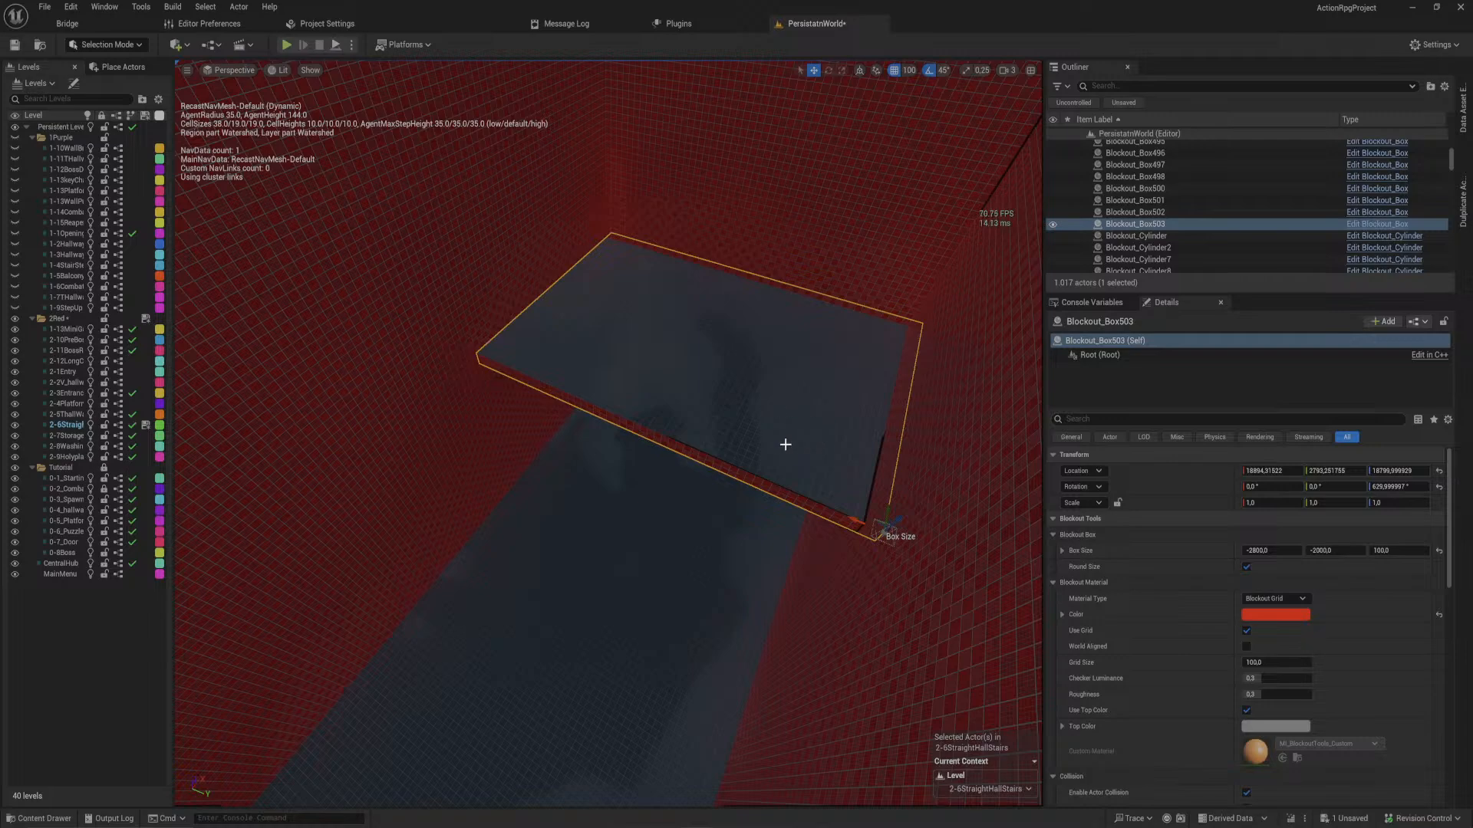
pyautogui.press('f')
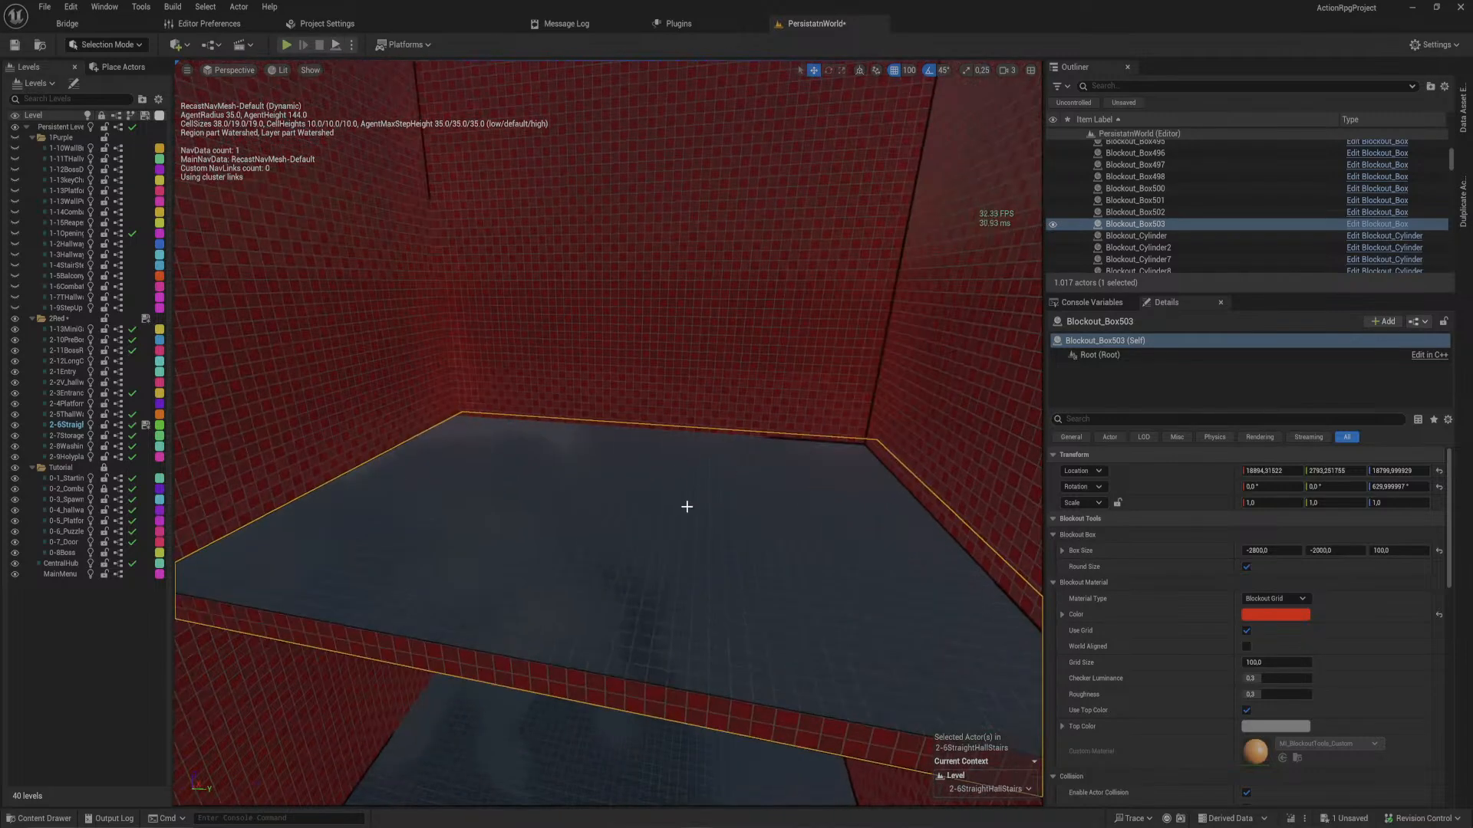
# - Place a BP_Chest from the favorite actors on the new landing, near the middle of its end wall
pyautogui.hotkey('ctrl', 'space')
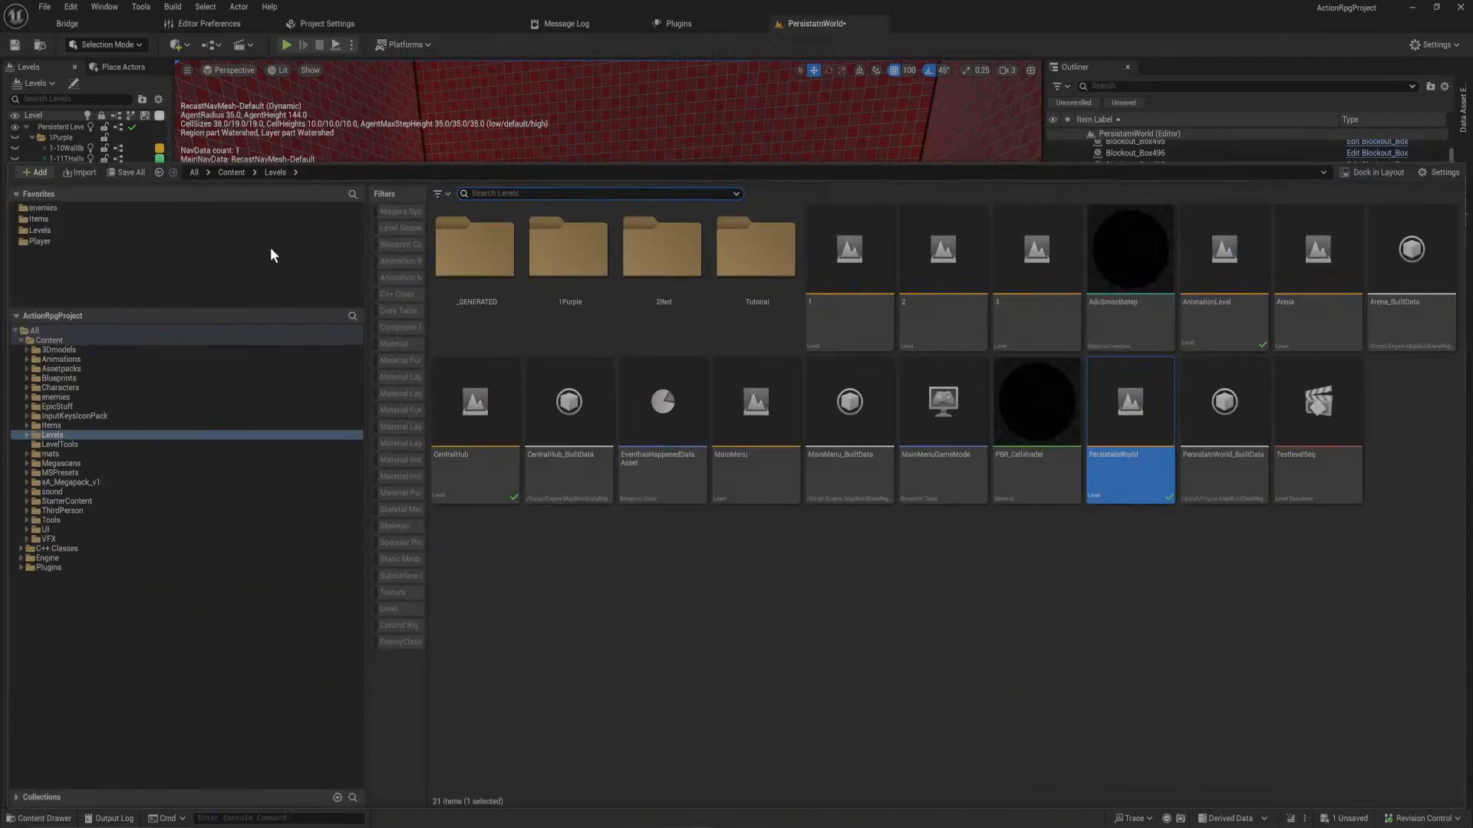
pyautogui.click(83, 206)
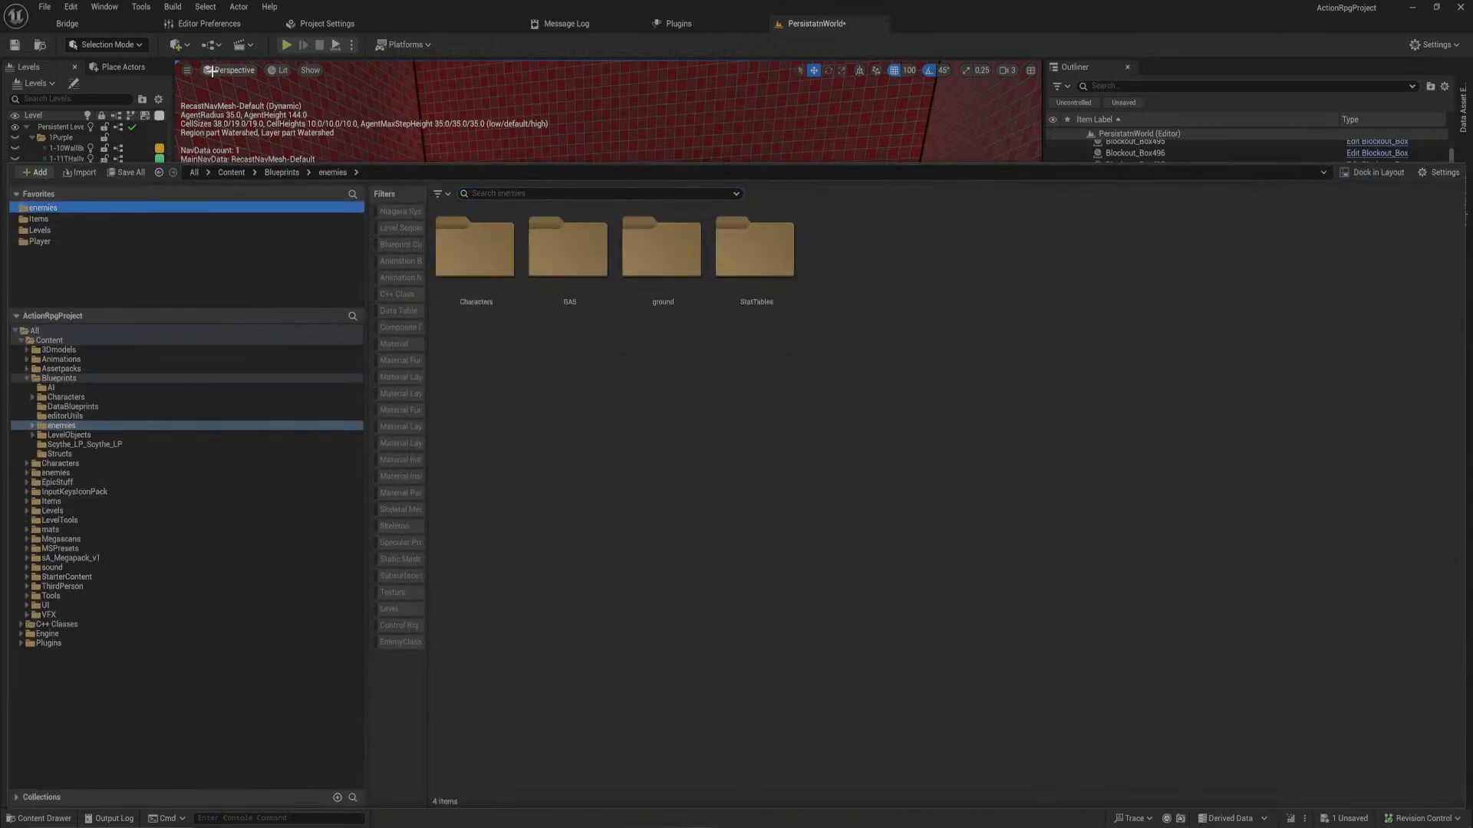
pyautogui.click(117, 73)
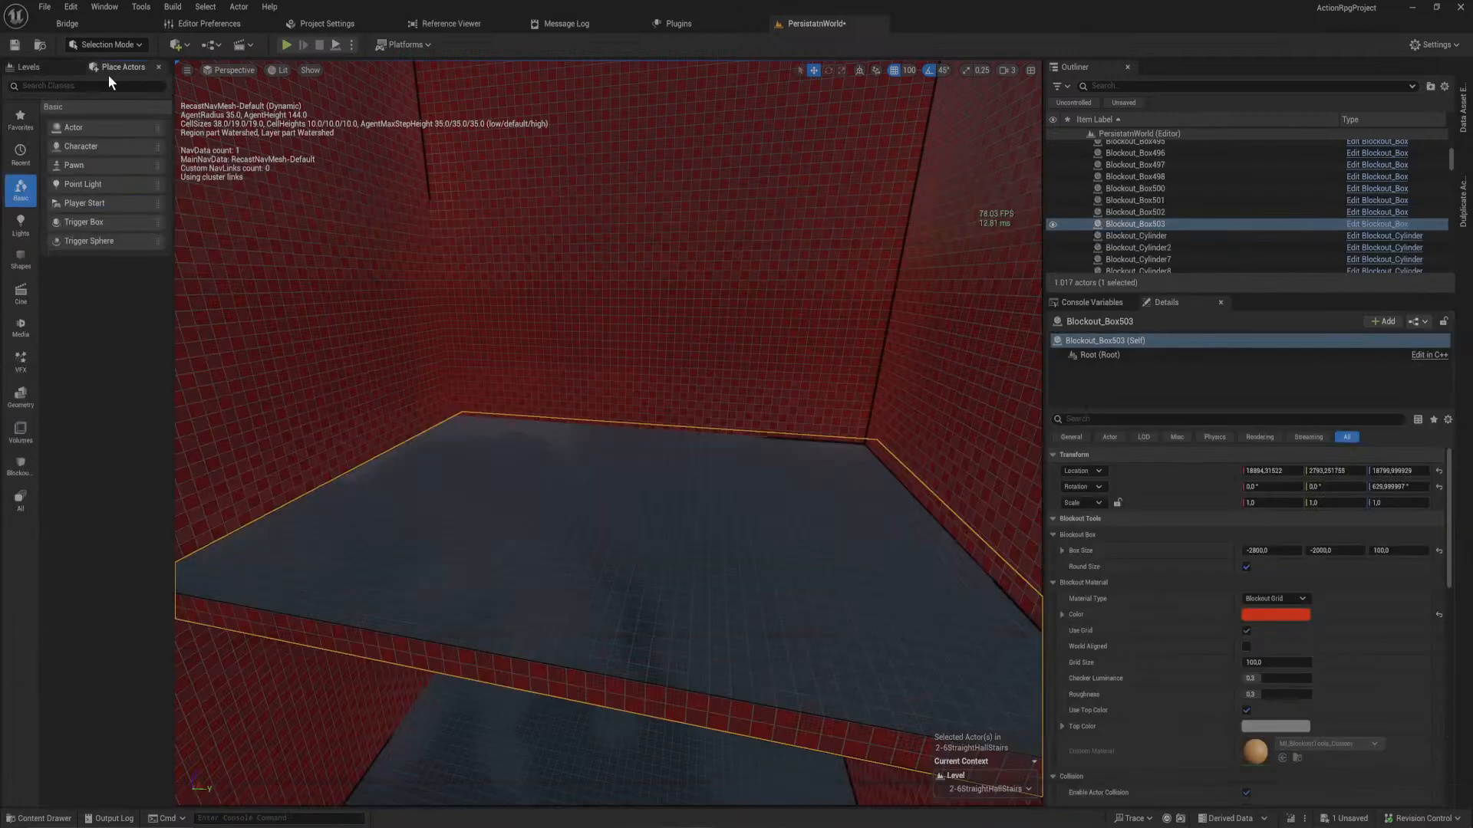
pyautogui.click(21, 118)
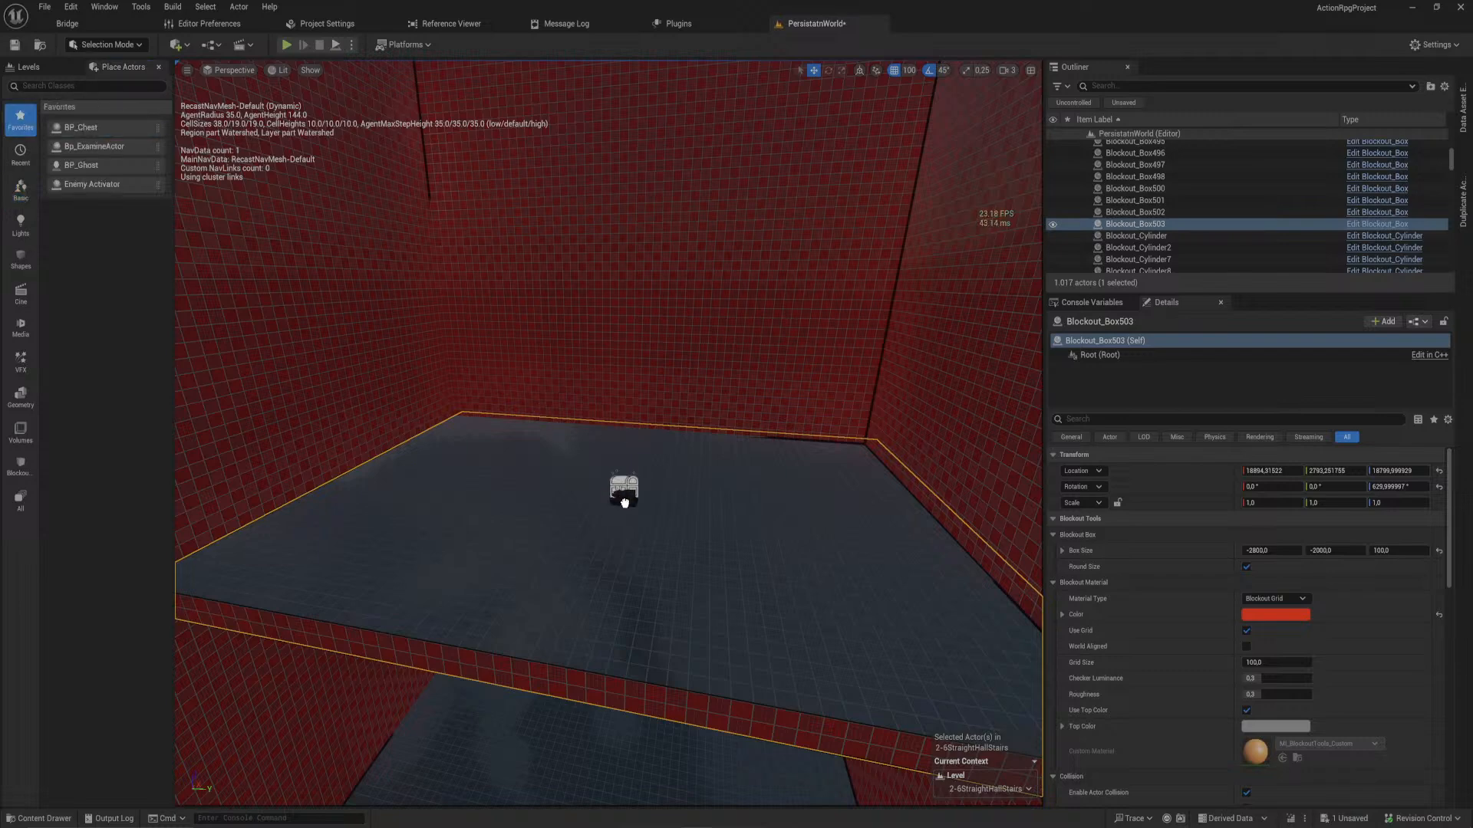
pyautogui.moveTo(631, 441); pyautogui.dragTo(632, 443)
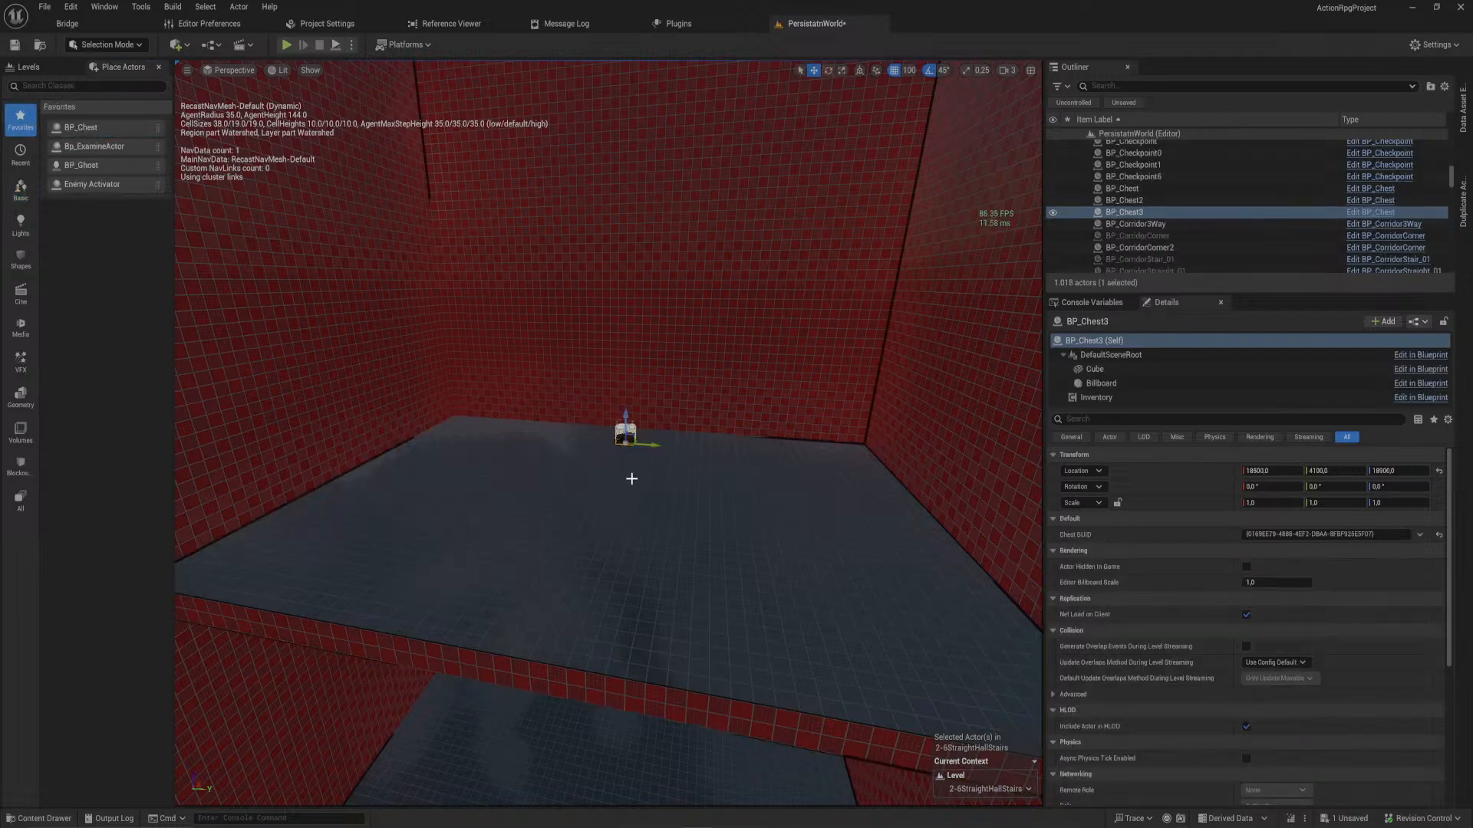
# - Examine the chest landing and the view across the hall toward the opposite door
pyautogui.press('w')
pyautogui.moveTo(631, 476); pyautogui.dragTo(660, 438, button='right')
pyautogui.moveTo(700, 594); pyautogui.dragTo(1020, 591, button='right')
pyautogui.press('w')
pyautogui.press('w')
pyautogui.press('s')
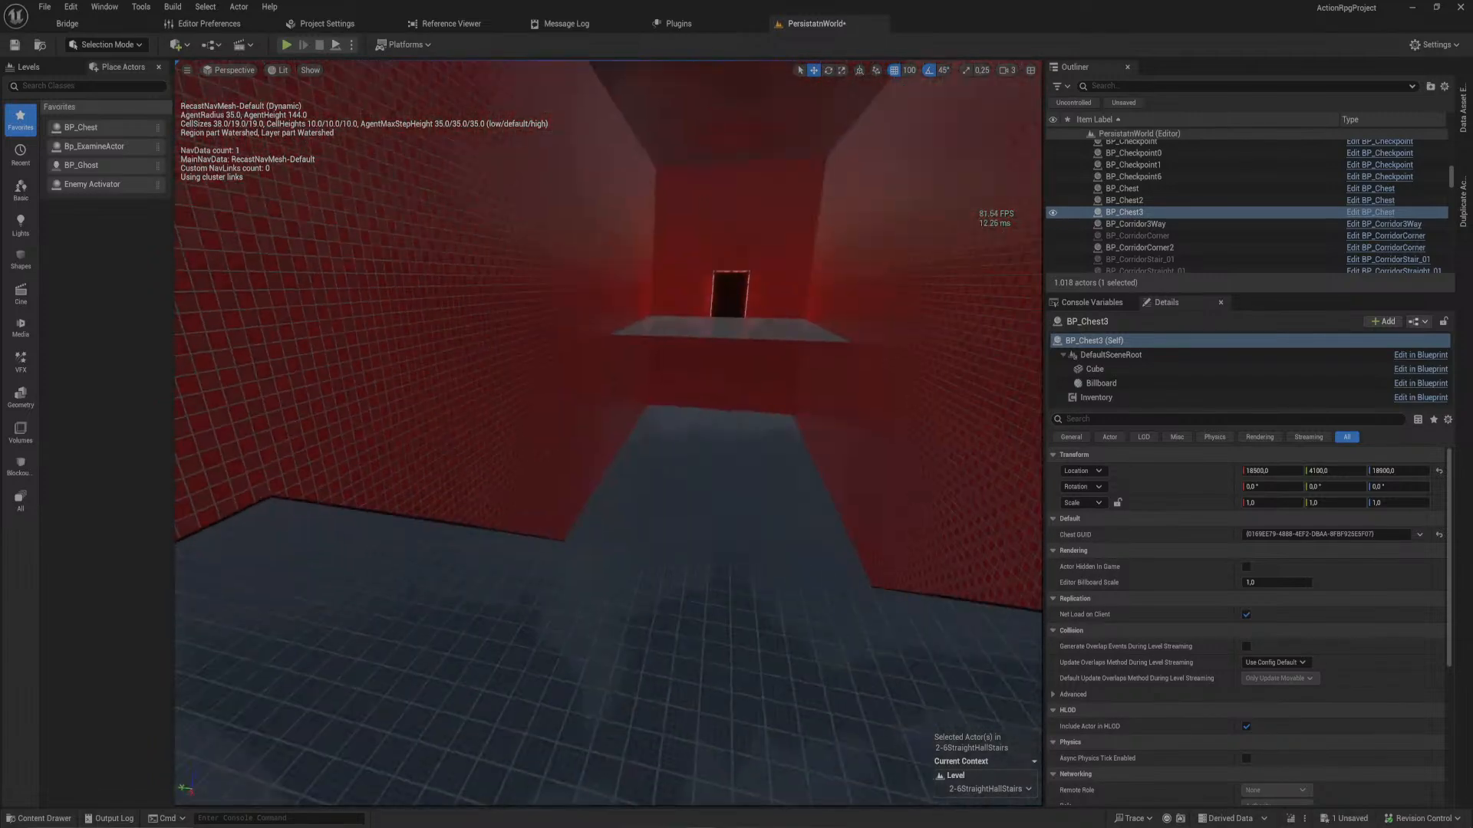
pyautogui.press('w')
pyautogui.moveTo(690, 460); pyautogui.dragTo(124, 397, button='right')
pyautogui.press('w')
pyautogui.press('w')
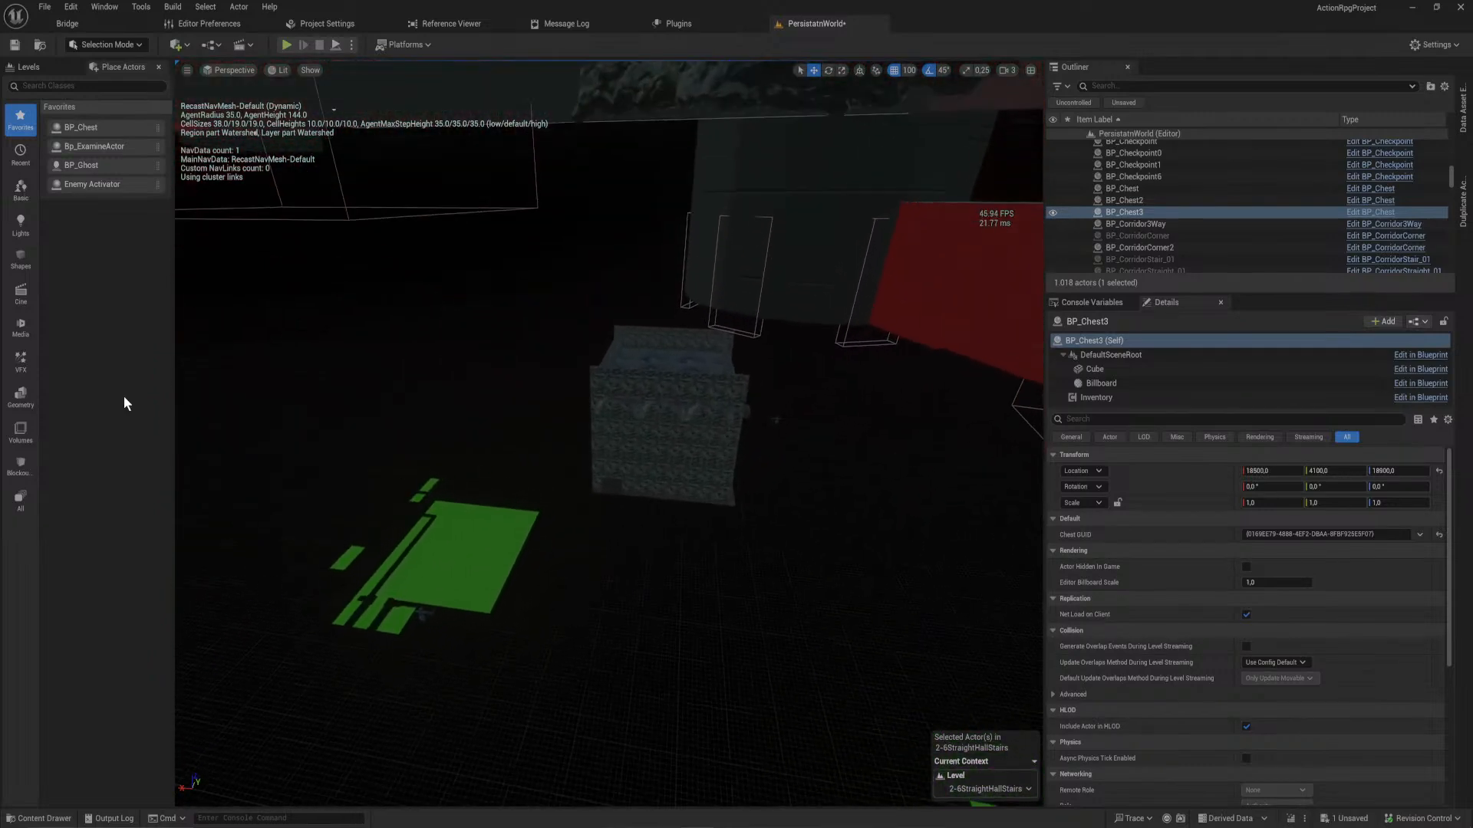
# - Bring up the list of levels, find the chest in the 0-3_SpawnerTutorial level and open its BP_Chest blueprint
pyautogui.click(33, 68)
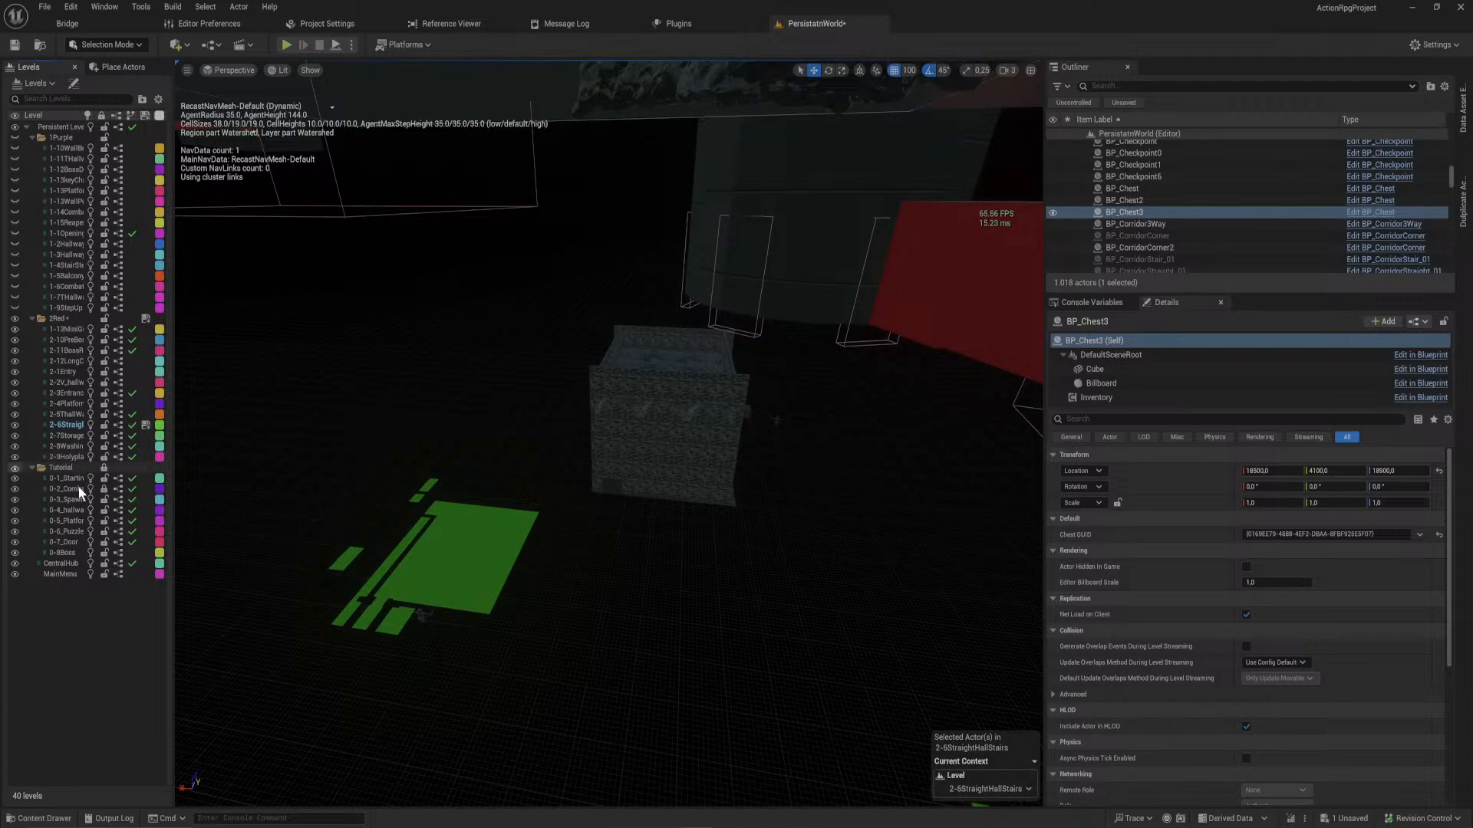
pyautogui.moveTo(365, 500); pyautogui.dragTo(706, 498, button='right')
pyautogui.press('w')
pyautogui.press('w')
pyautogui.press('w')
pyautogui.press('s')
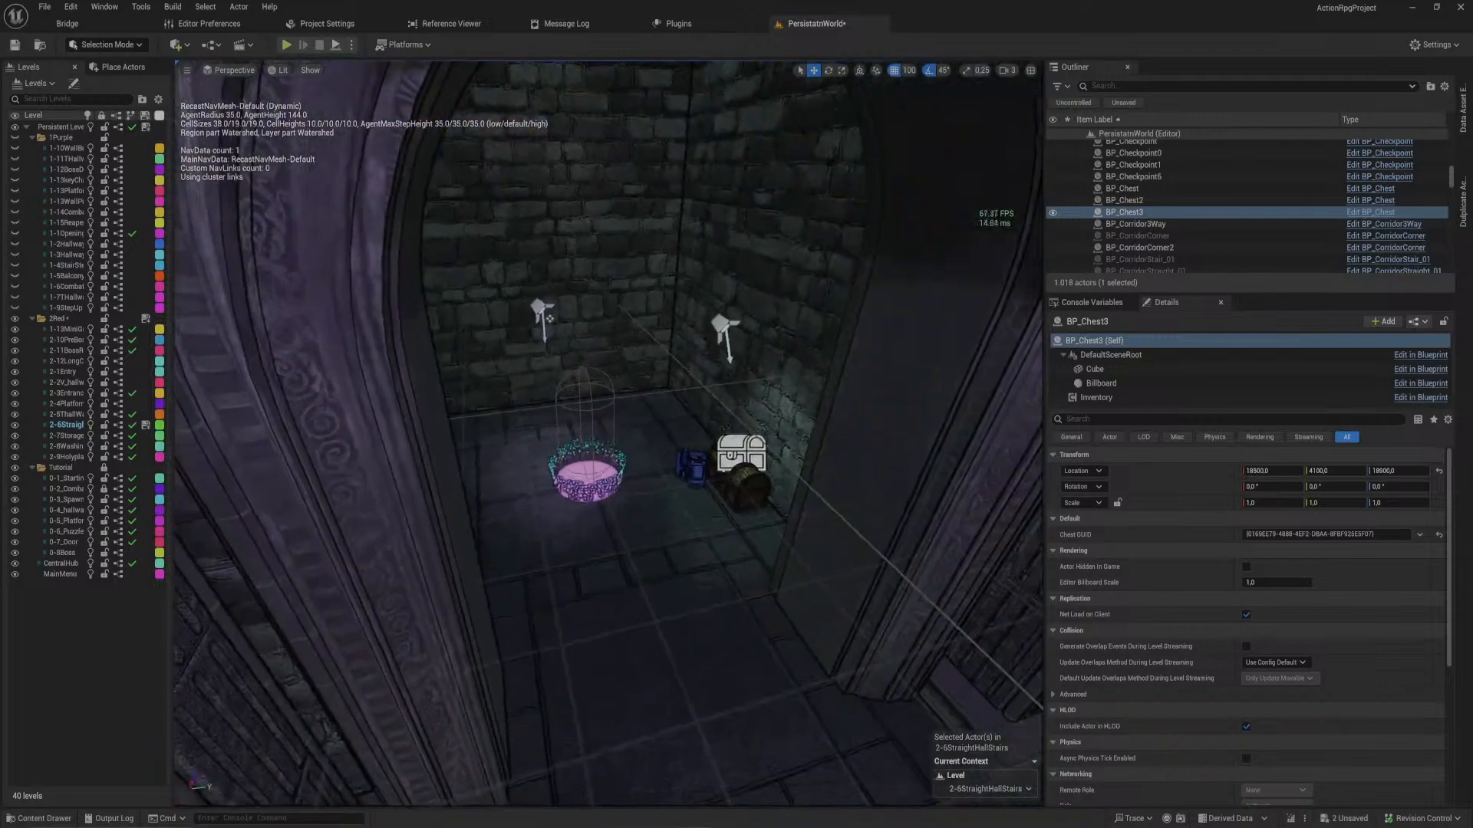
pyautogui.click(740, 487)
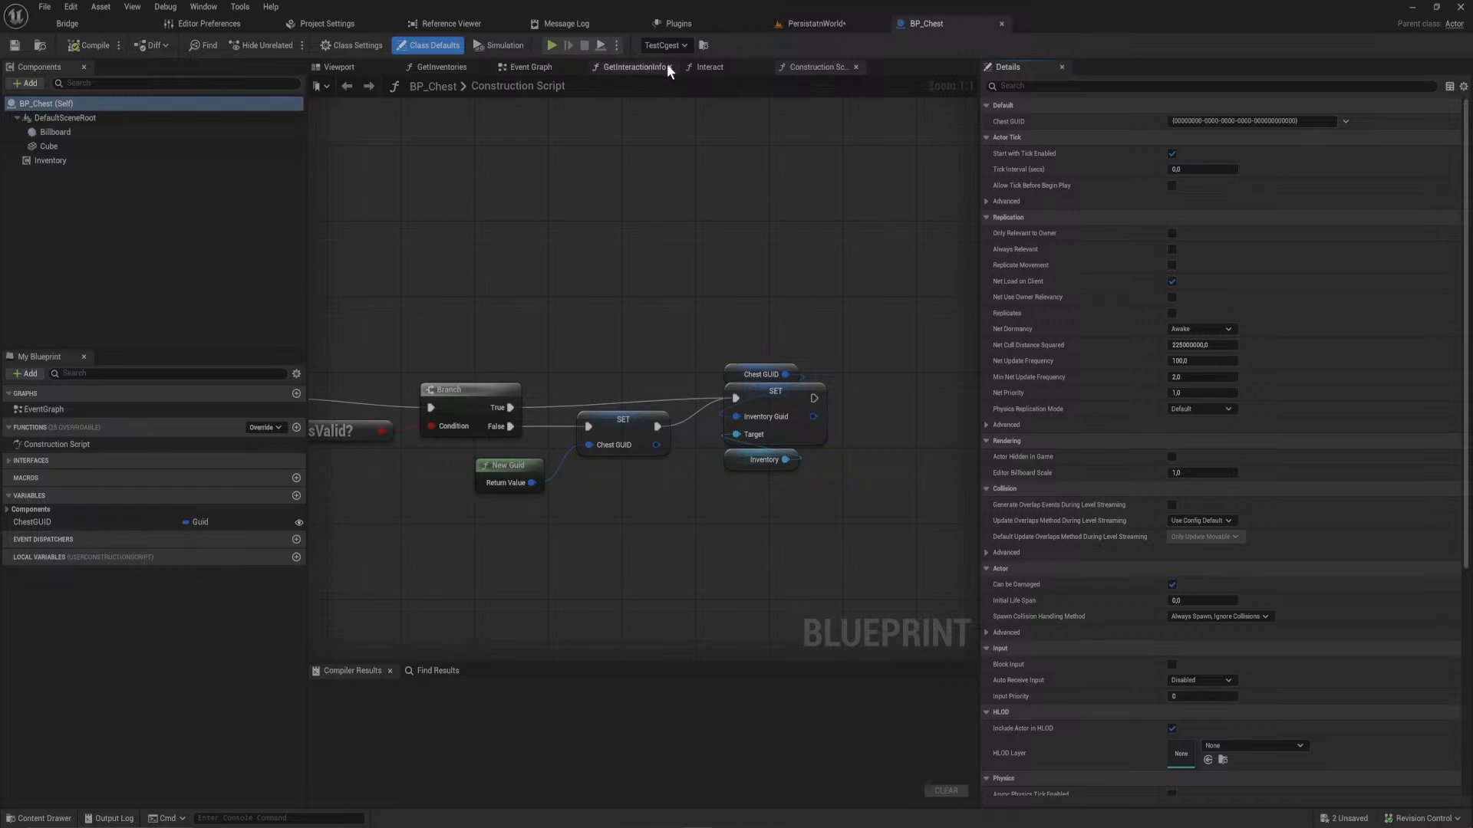
# - Scale the Cube mesh in BP_Chest uniformly to 1.25, compile, and reset the tutorial chest actor's scale to 1.0 in the level
pyautogui.click(510, 69)
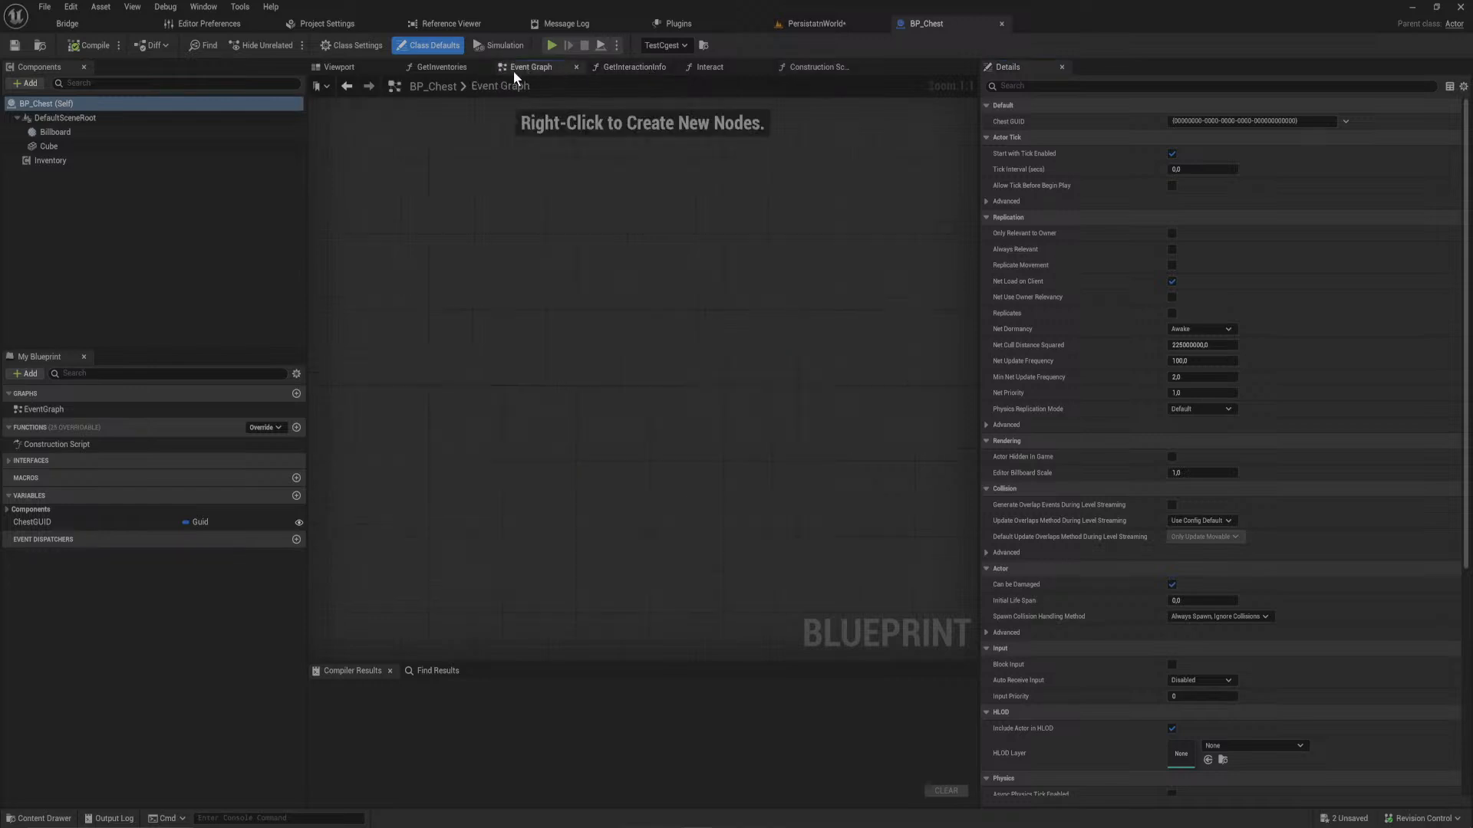
pyautogui.click(366, 64)
pyautogui.click(655, 374)
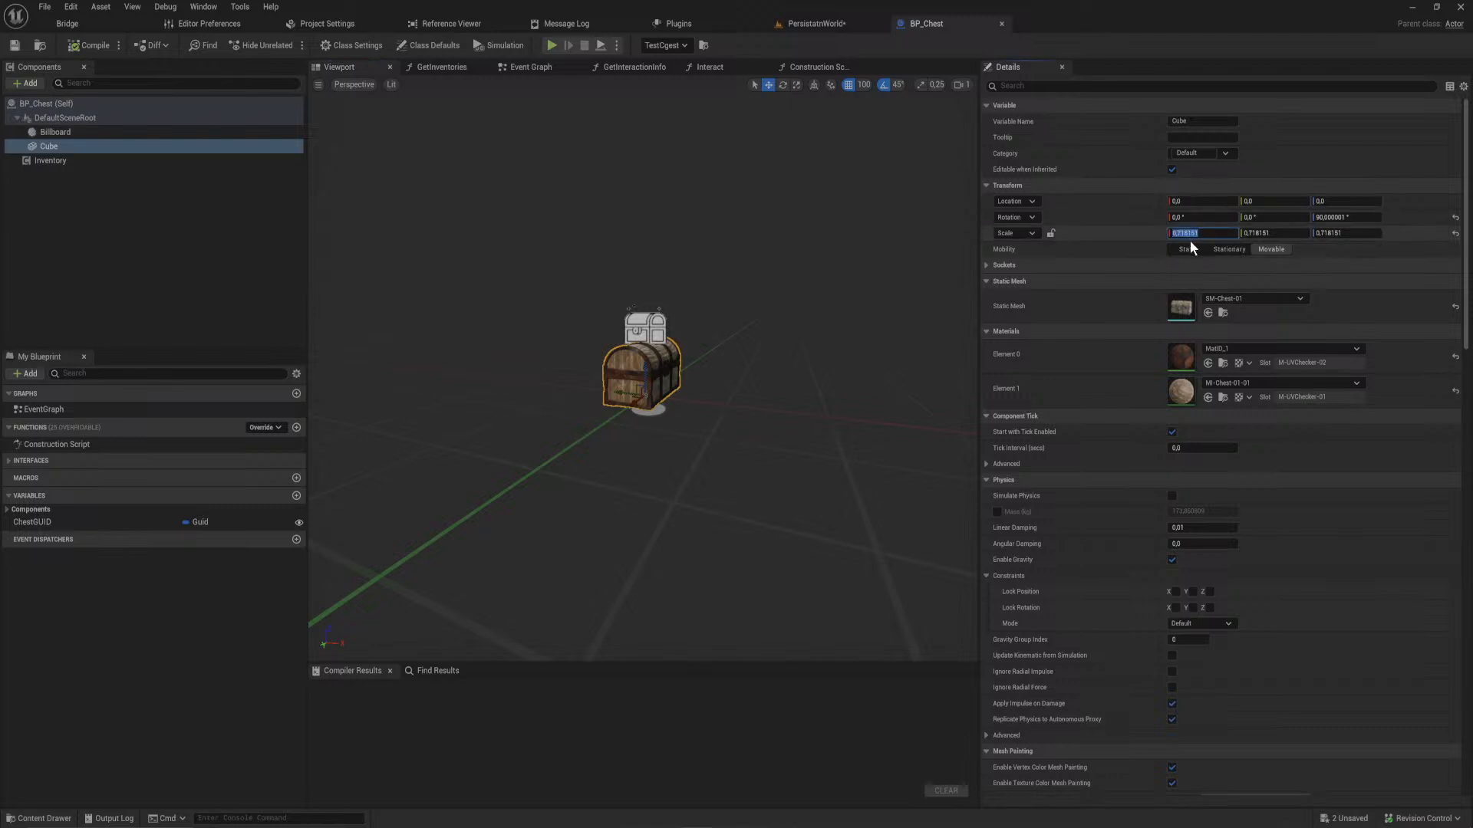
pyautogui.write('1.')
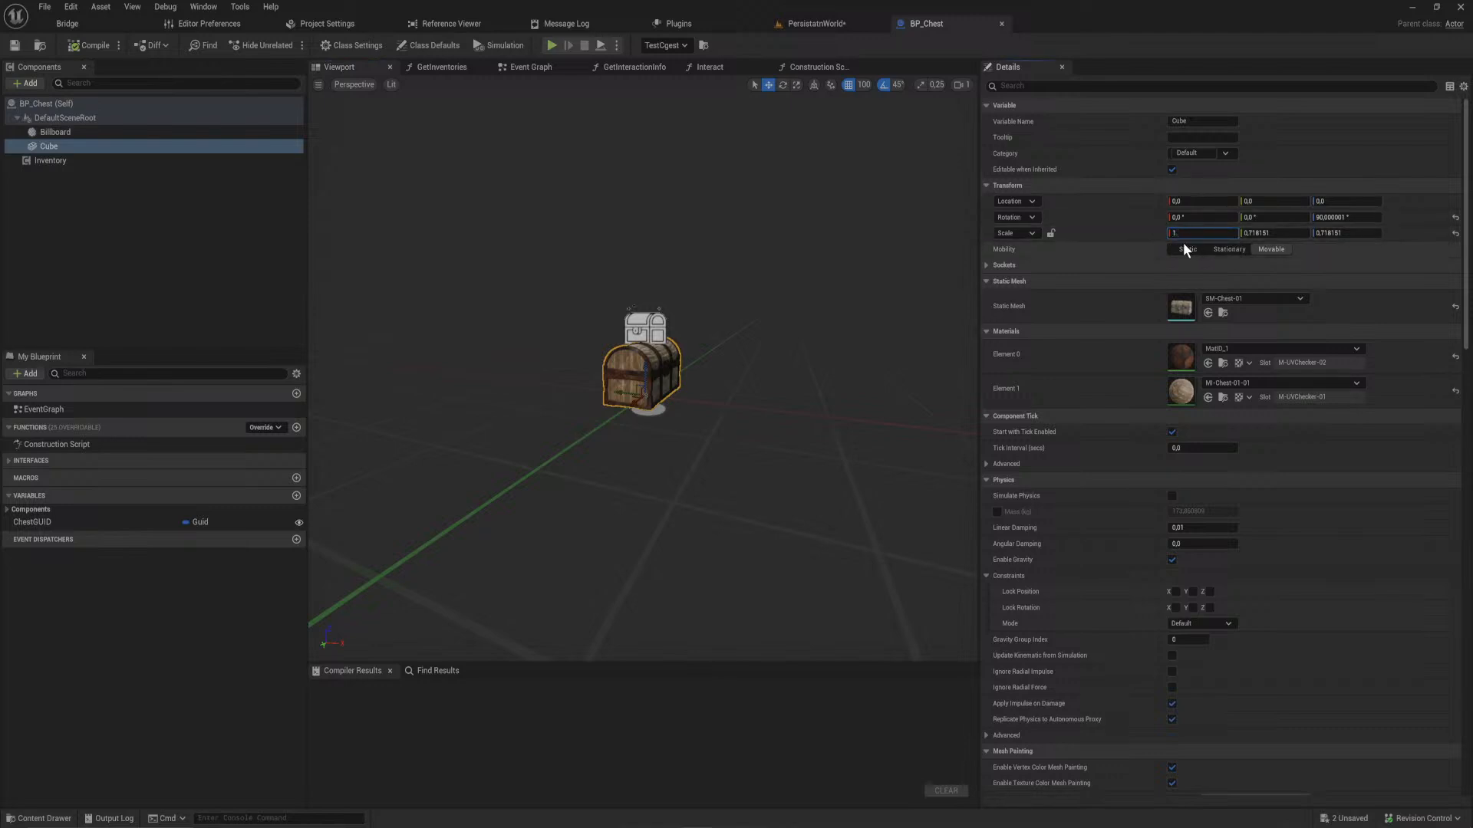
pyautogui.write('25')
pyautogui.press('Return')
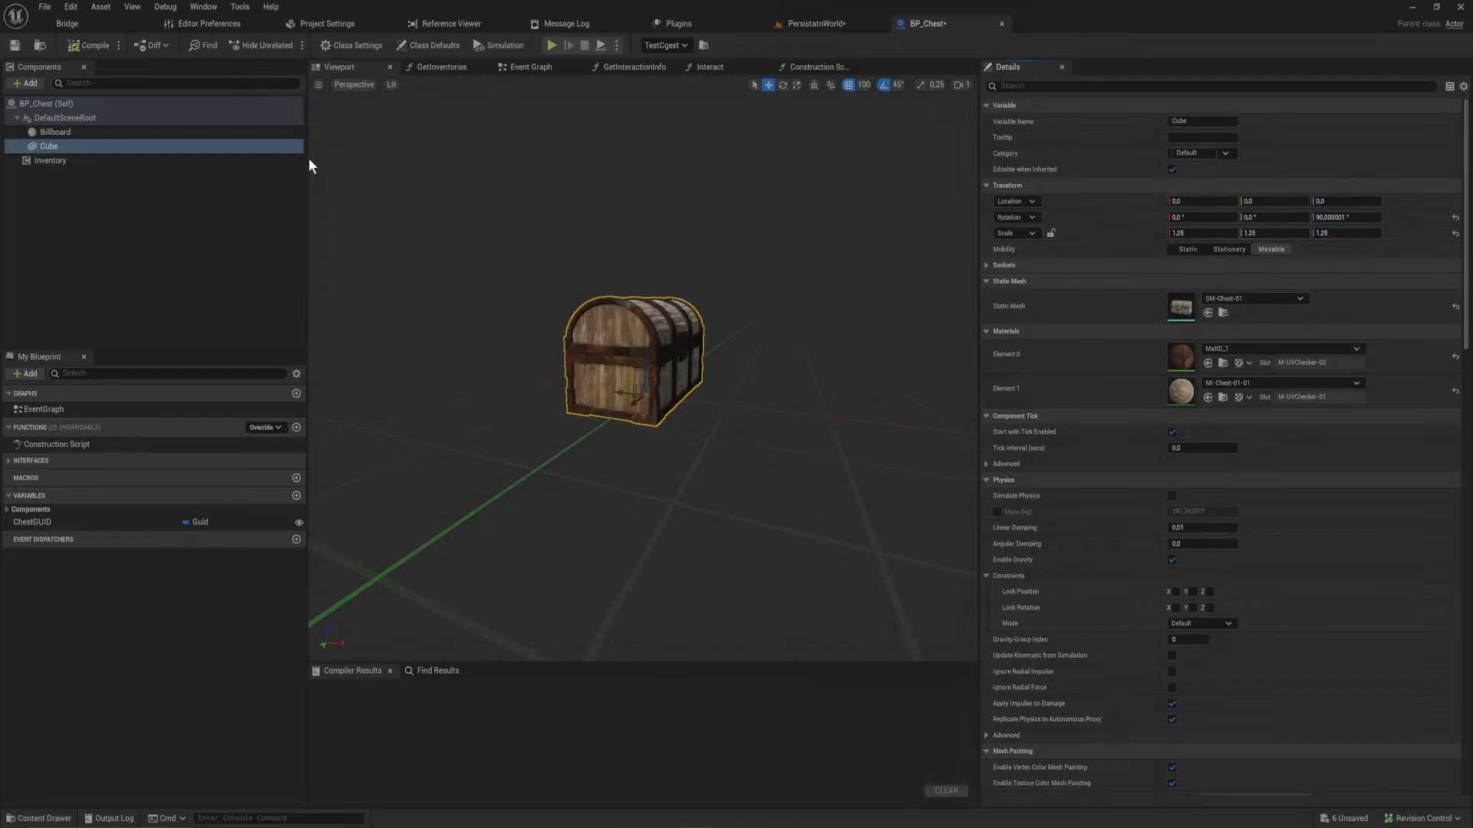
pyautogui.click(92, 45)
pyautogui.click(818, 22)
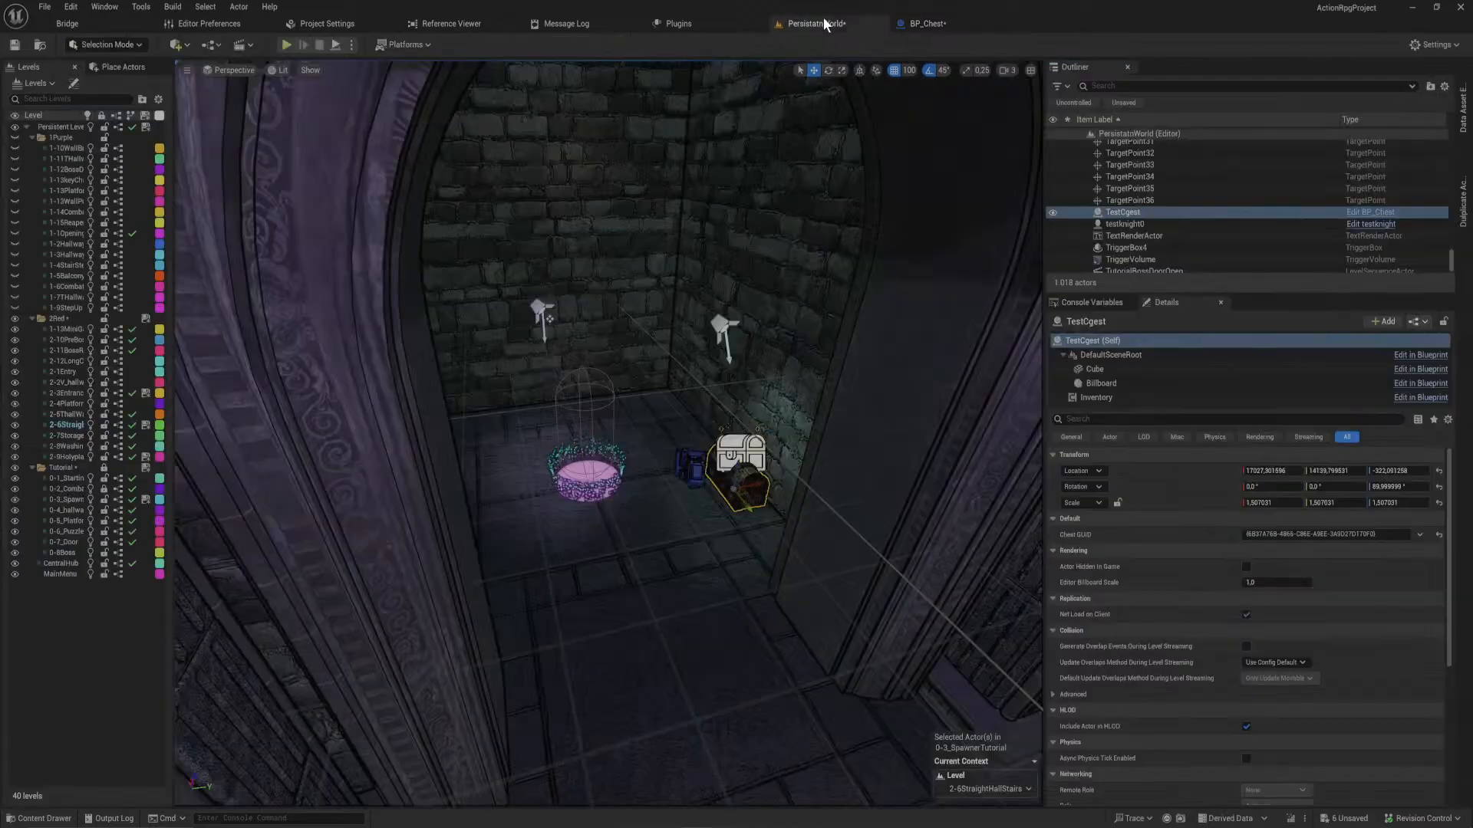
pyautogui.click(1439, 502)
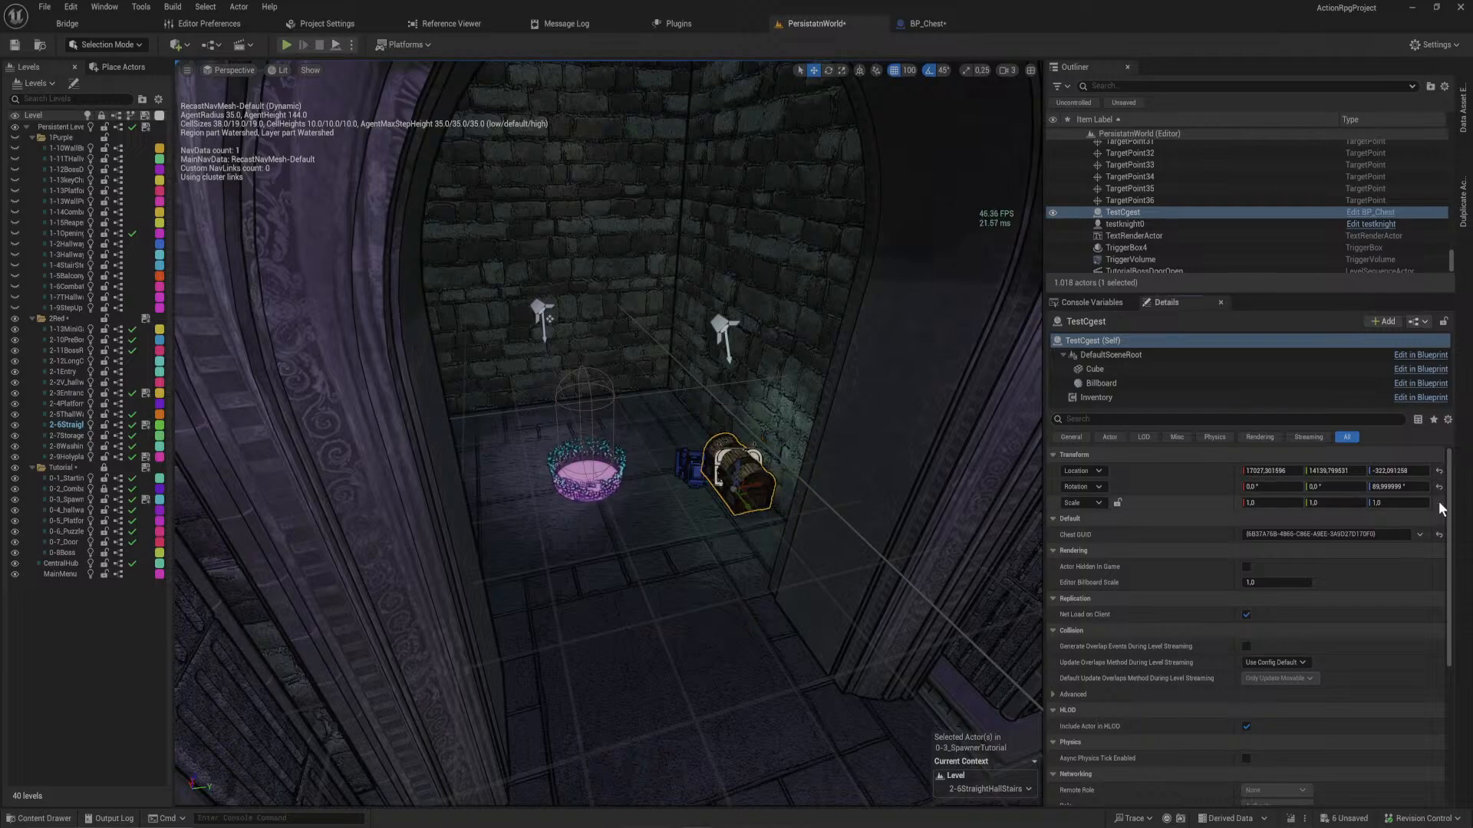
# - Shorten the full-length floor directly below the top landings in the straight hall to a Y box size of -3200
pyautogui.press('s')
pyautogui.moveTo(534, 451); pyautogui.dragTo(583, 476, button='right')
pyautogui.press('w')
pyautogui.press('w')
pyautogui.press('w')
pyautogui.press('w')
pyautogui.press('w')
pyautogui.press('w')
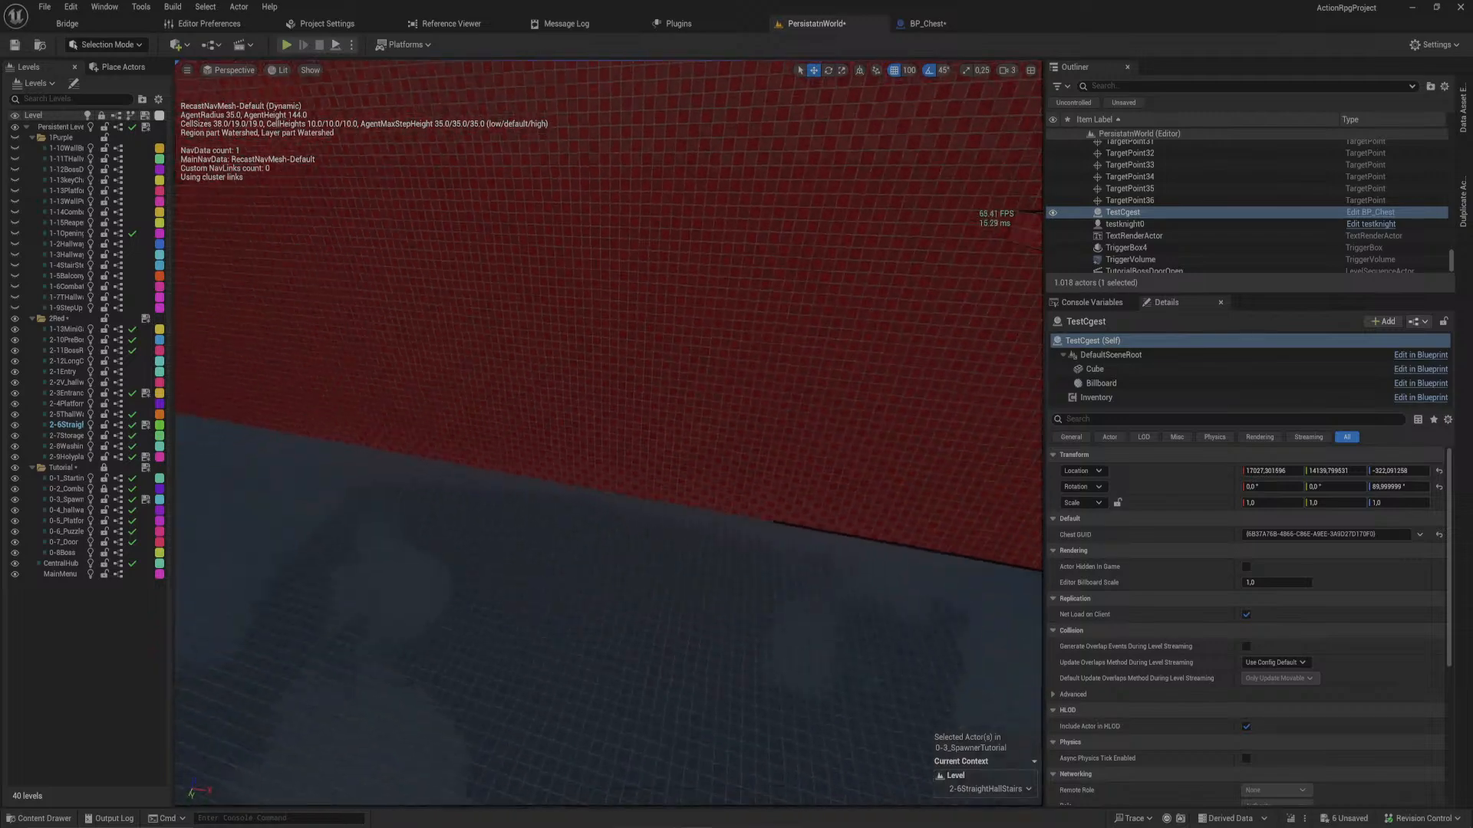
pyautogui.click(559, 523)
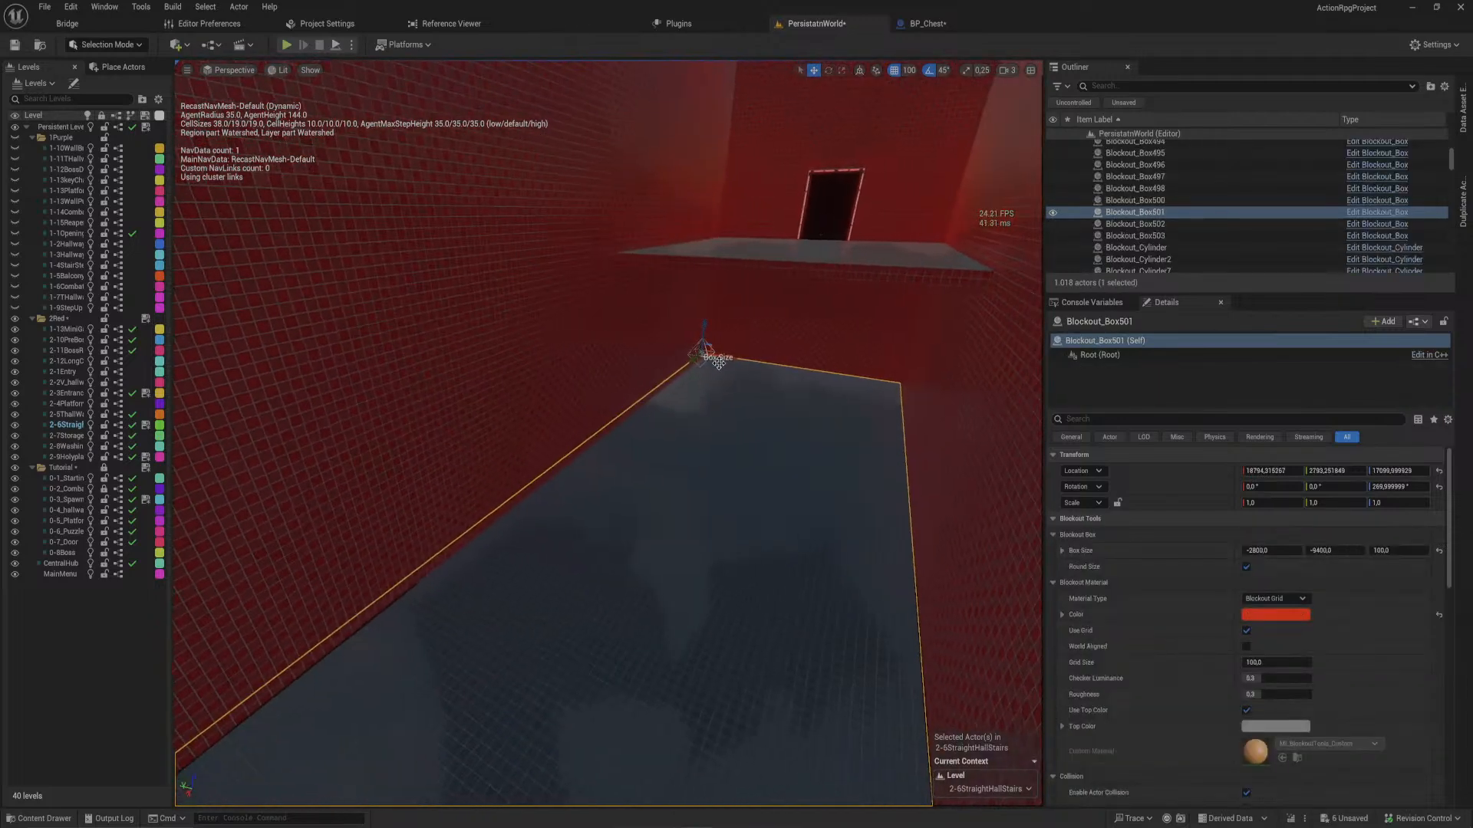
pyautogui.moveTo(387, 602); pyautogui.dragTo(322, 621, button='right')
pyautogui.press('w')
pyautogui.moveTo(609, 490); pyautogui.dragTo(641, 480, button='right')
pyautogui.press('w')
pyautogui.press('w')
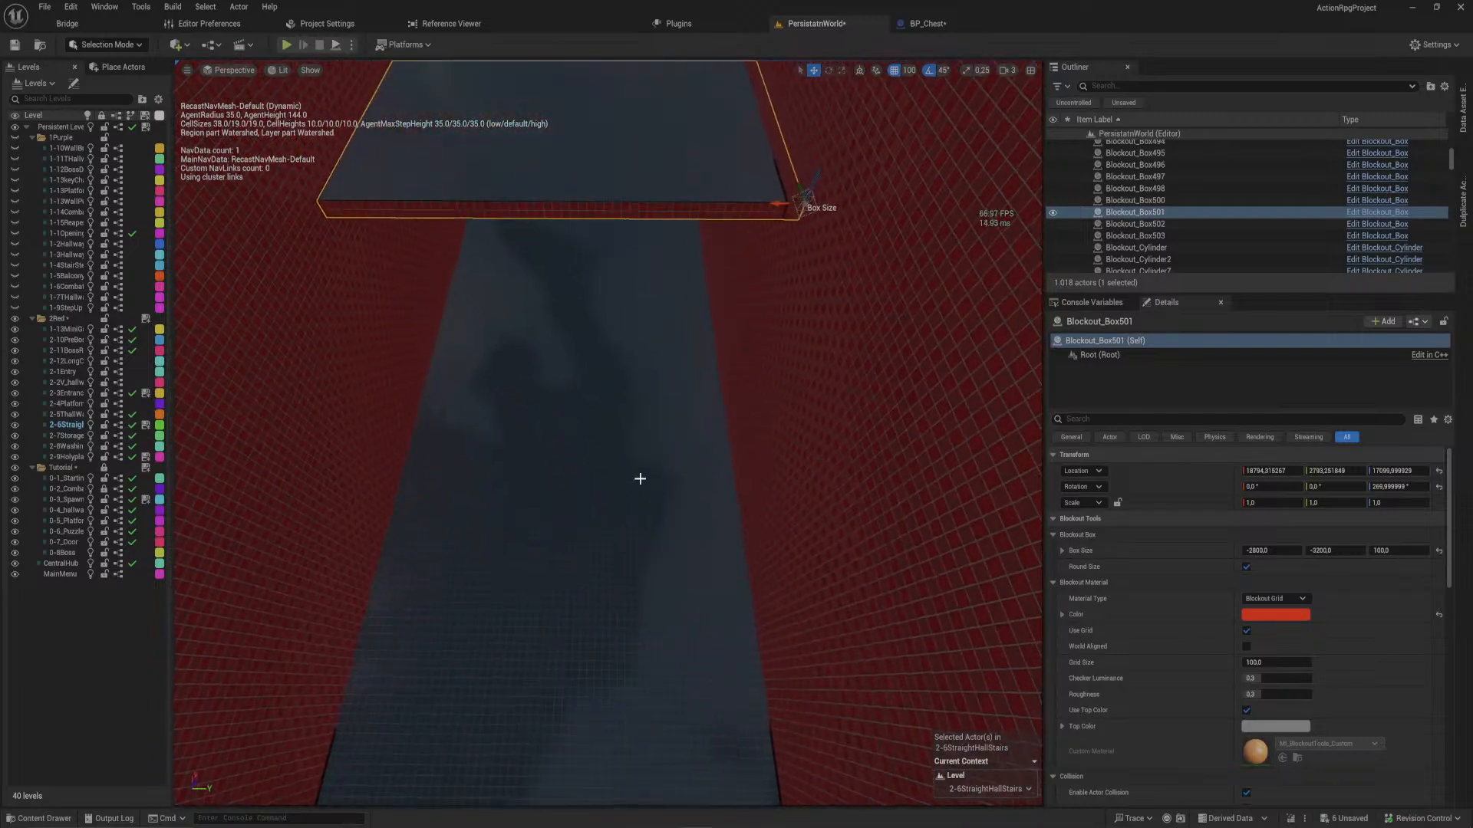
# - Rotate the next lower floor, Blockout_Box500, by 180 degrees and move it to the opposite end wall at about X 9294, Y 5593
pyautogui.click(517, 340)
pyautogui.moveTo(504, 373); pyautogui.dragTo(434, 346, button='right')
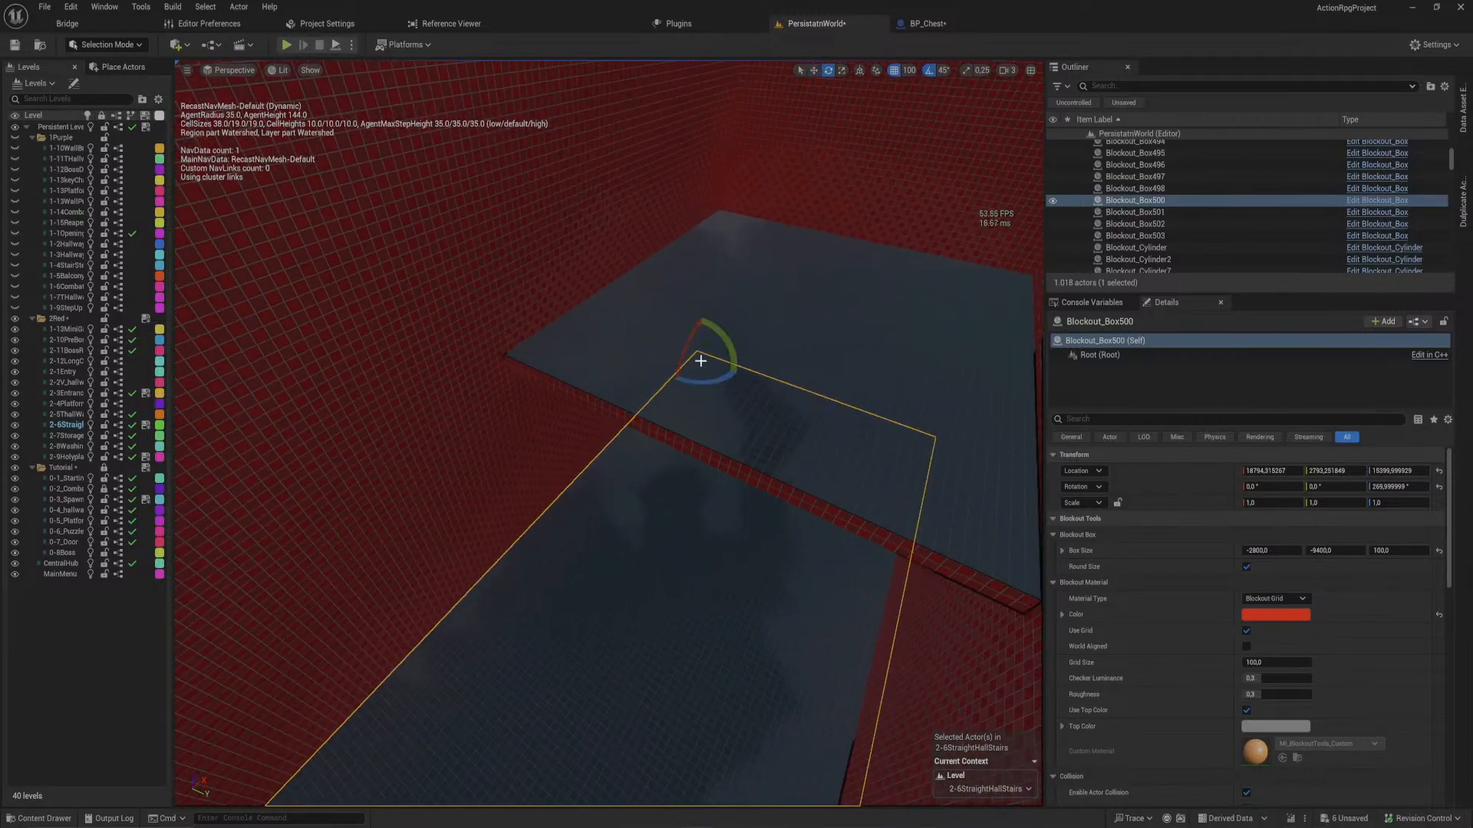
pyautogui.moveTo(717, 380); pyautogui.dragTo(850, 802)
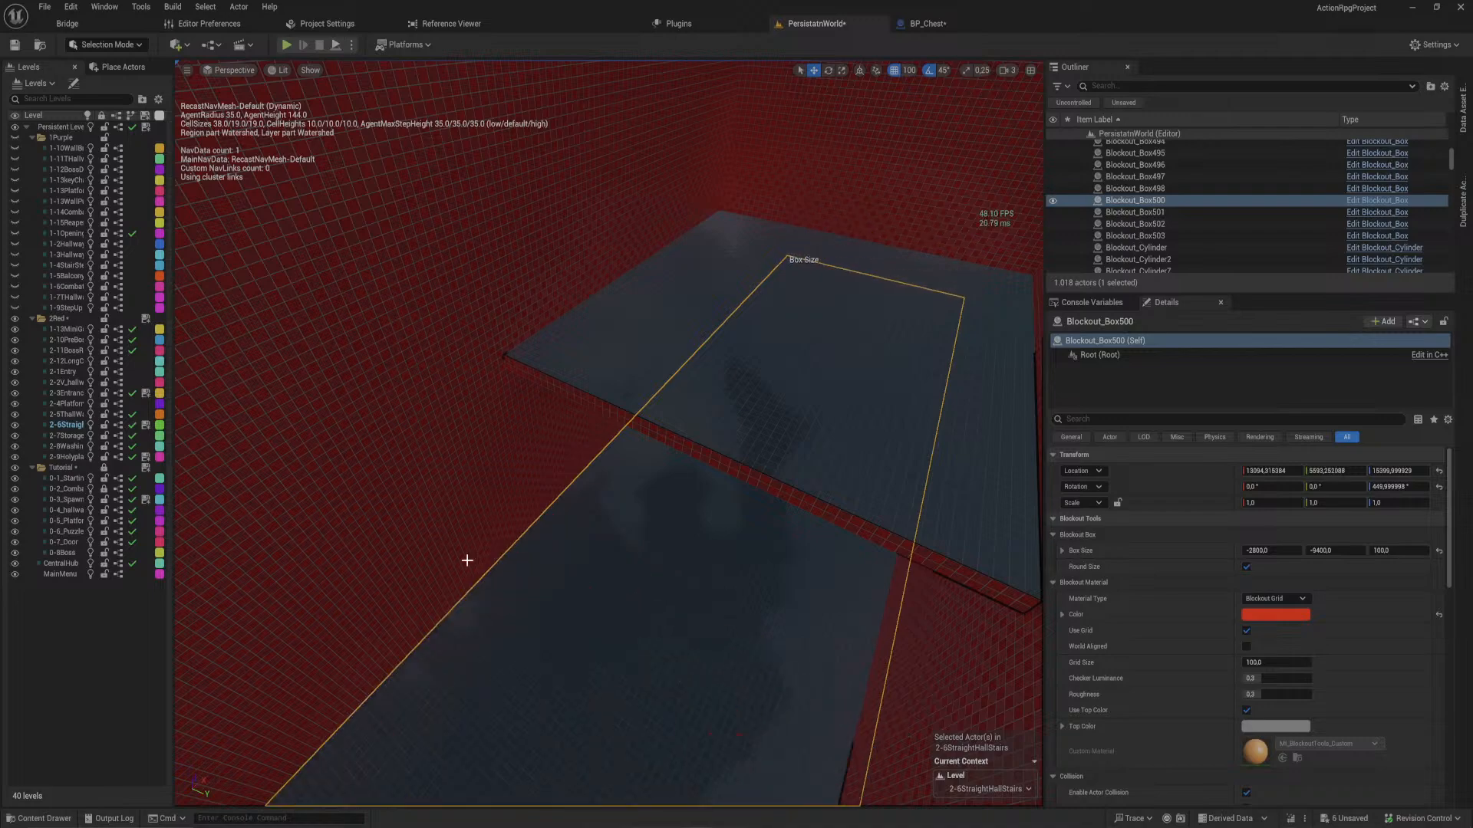
pyautogui.moveTo(466, 560); pyautogui.dragTo(540, 420, button='right')
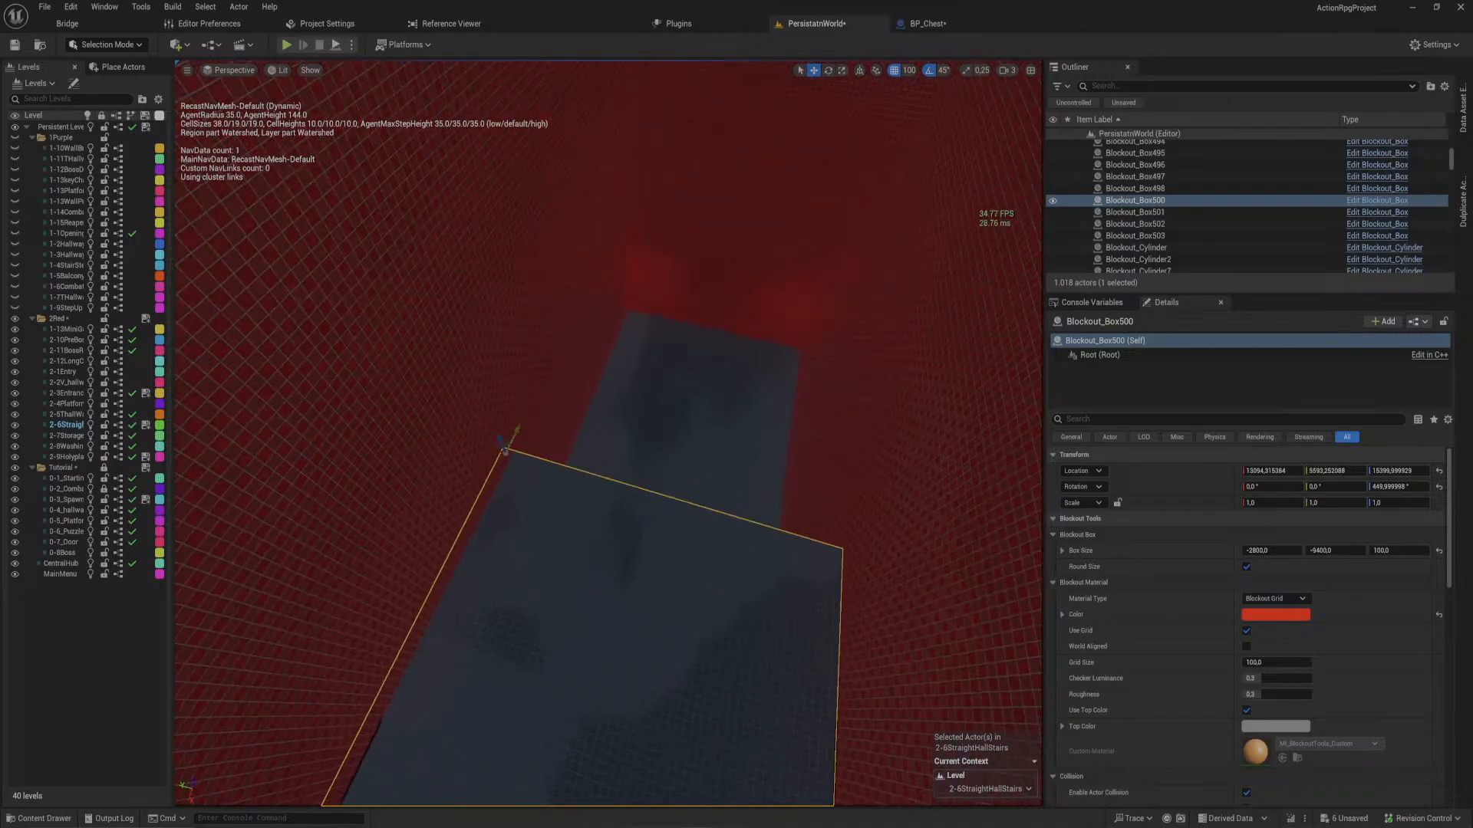
pyautogui.moveTo(504, 447); pyautogui.dragTo(672, 213)
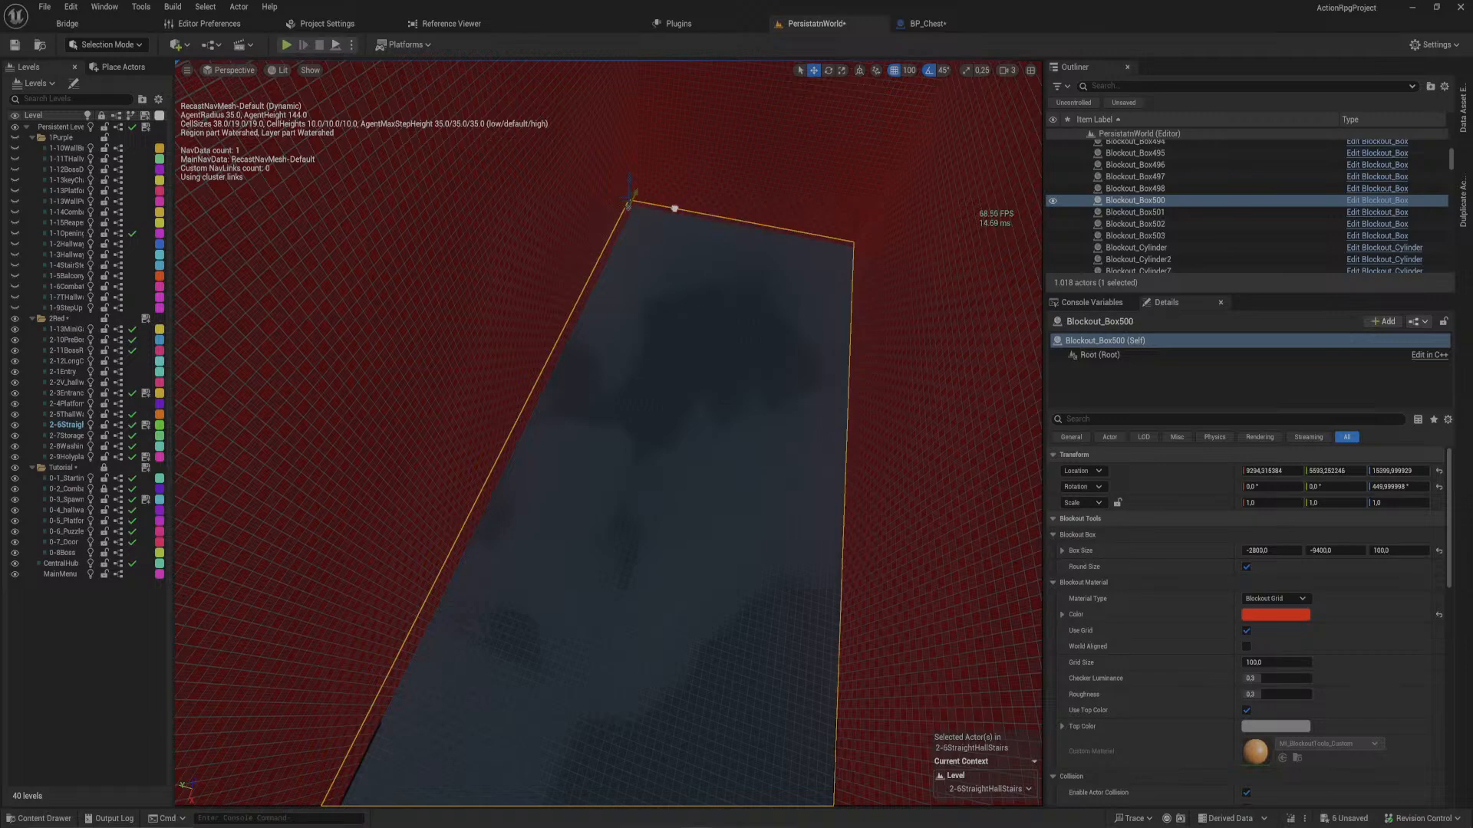
# - Shorten the rotated lower floor to a Y box size of -4600, opening a gap toward the hall's other end
pyautogui.moveTo(557, 325)
pyautogui.mouseDown(button='right')
pyautogui.moveTo(491, 328)
pyautogui.moveTo(557, 326)
pyautogui.mouseUp(button='right')
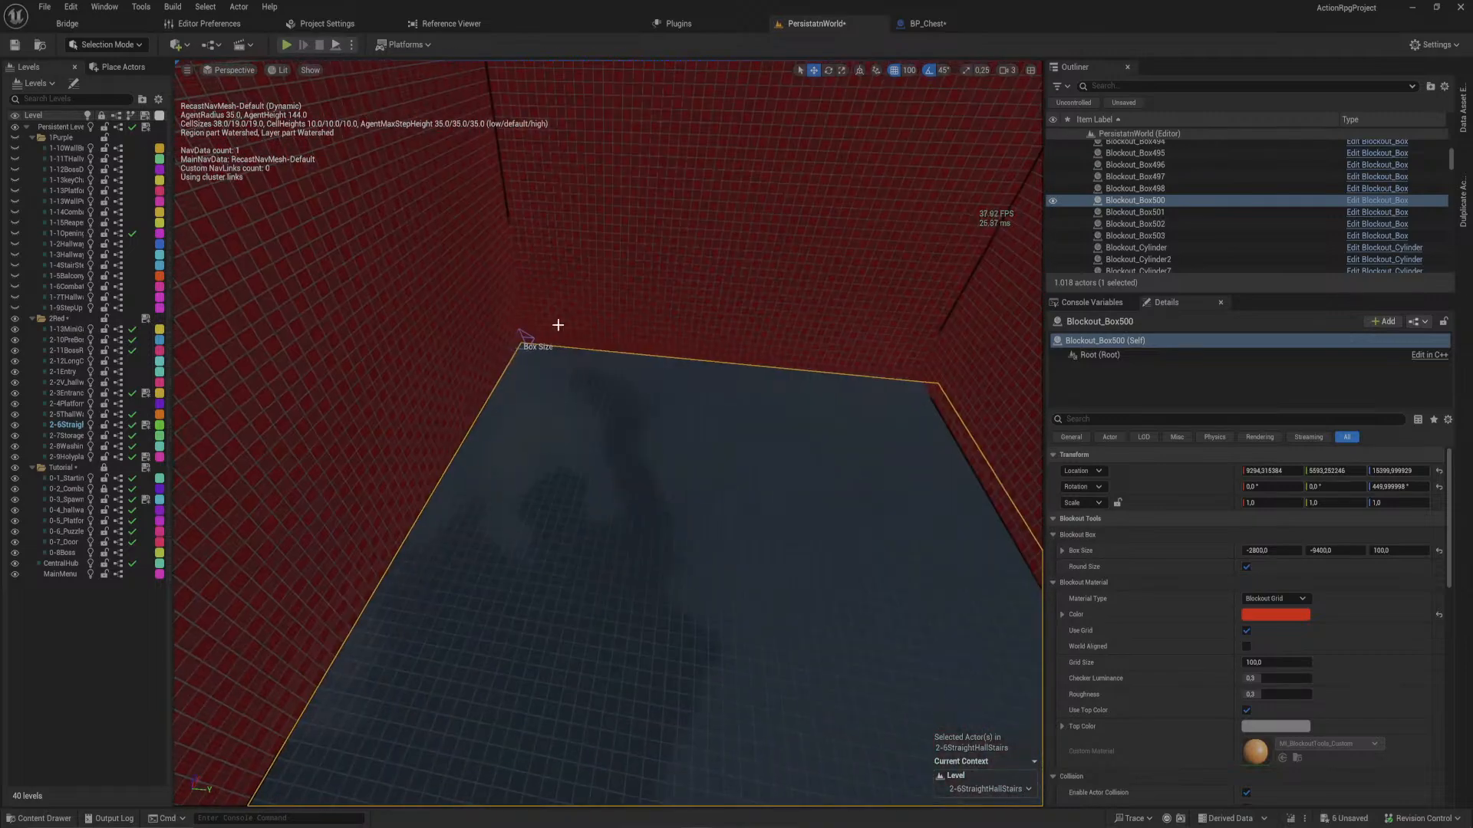
pyautogui.moveTo(511, 359); pyautogui.dragTo(361, 819)
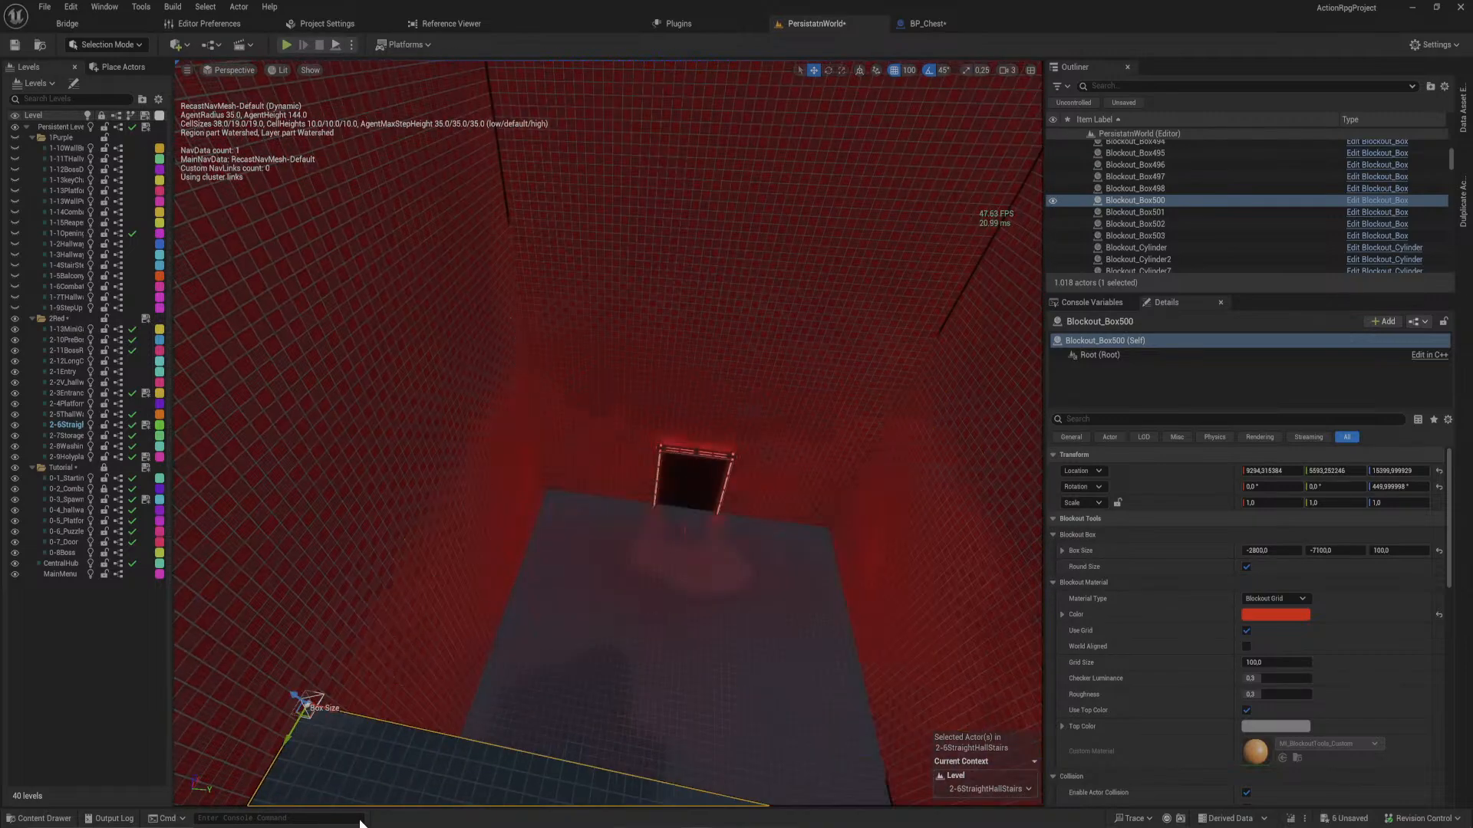
pyautogui.moveTo(646, 504); pyautogui.dragTo(705, 514, button='right')
pyautogui.moveTo(769, 488); pyautogui.dragTo(572, 514)
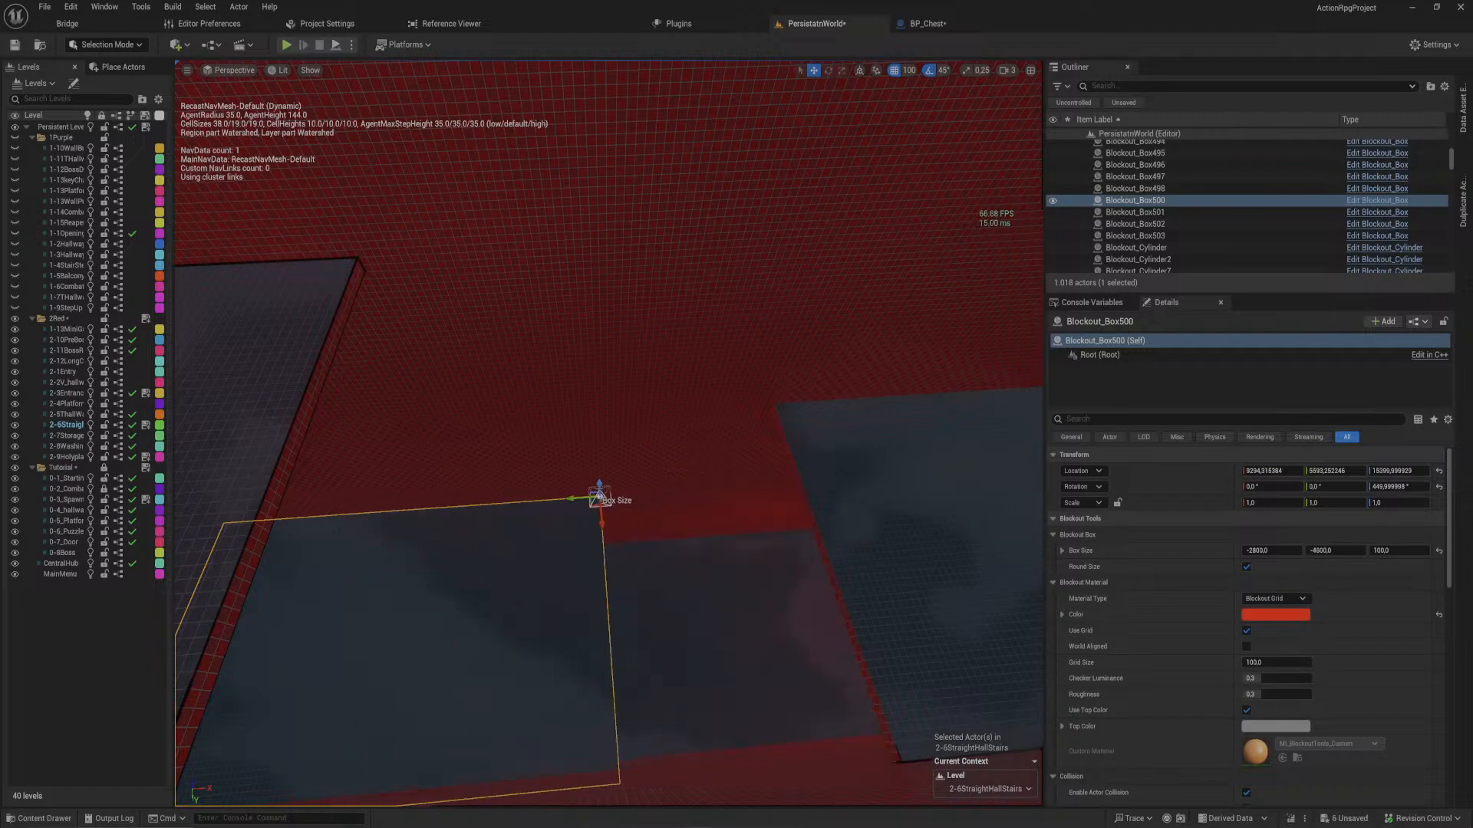
# - Examine the spacing and overlap of the shortened floors, top landings and doors from several points in the hall
pyautogui.moveTo(600, 498); pyautogui.dragTo(571, 516, button='right')
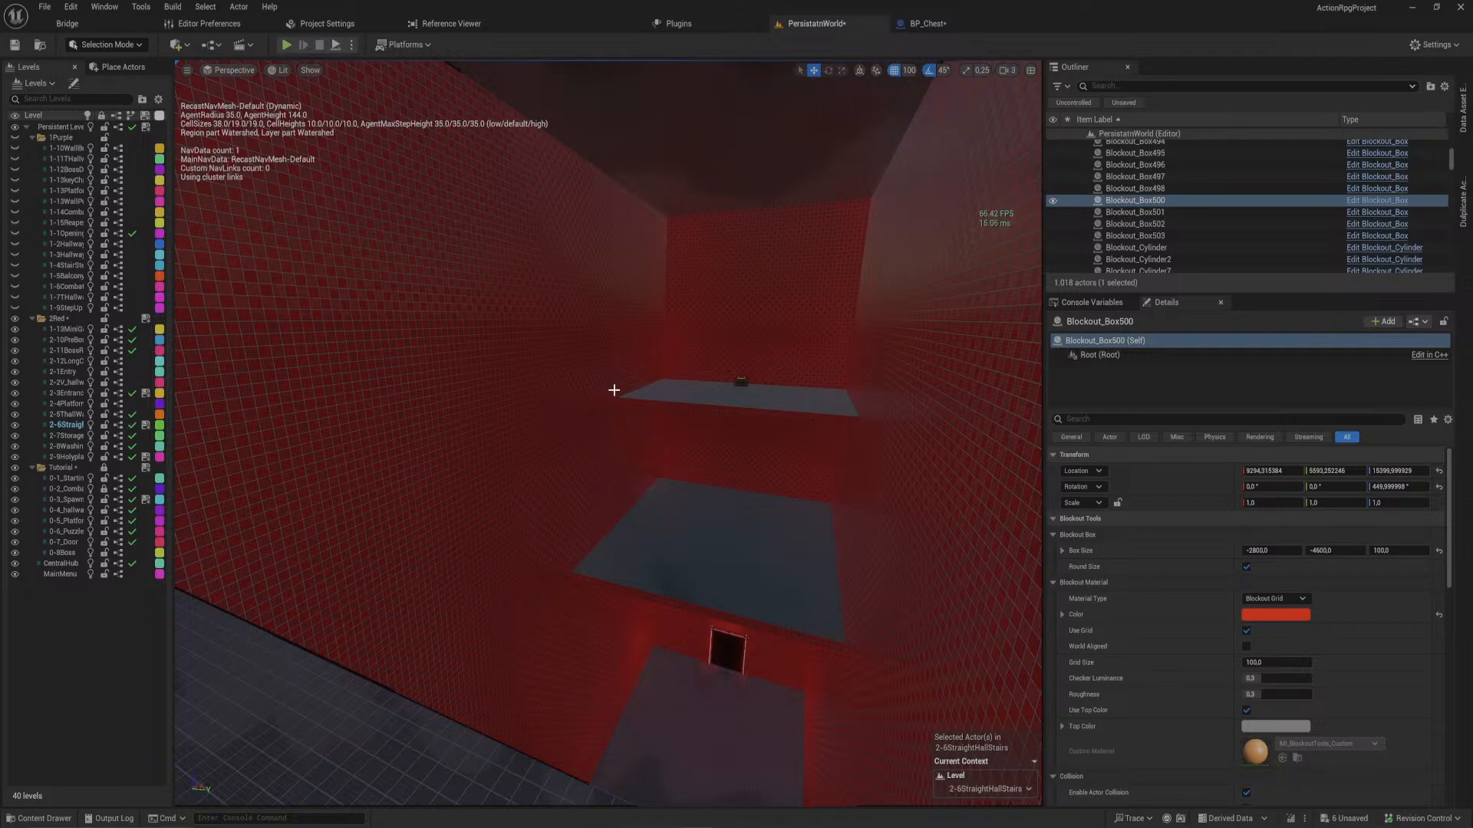
pyautogui.moveTo(752, 488); pyautogui.dragTo(802, 552, button='right')
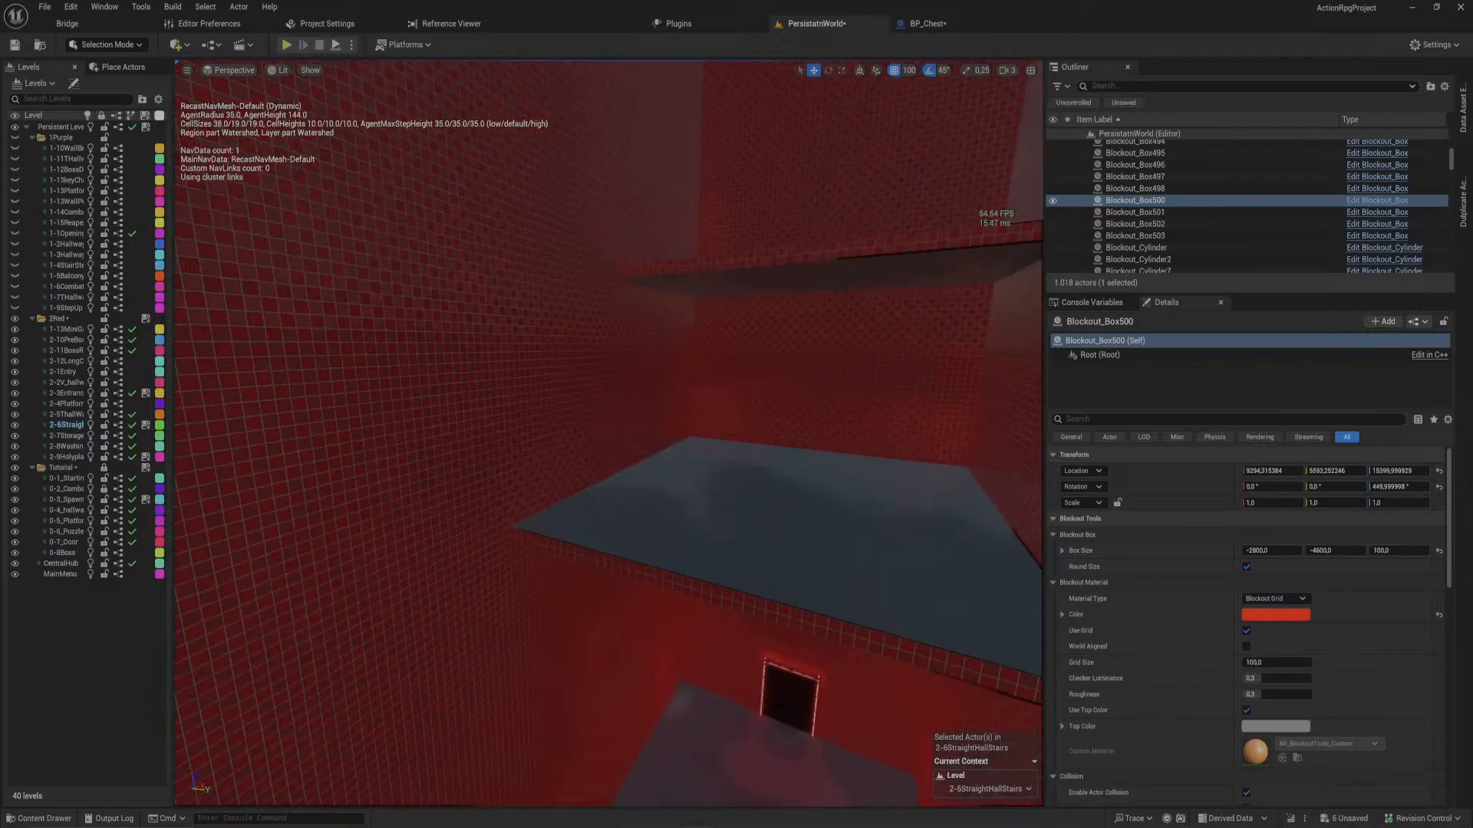
pyautogui.moveTo(802, 553); pyautogui.dragTo(828, 537, button='right')
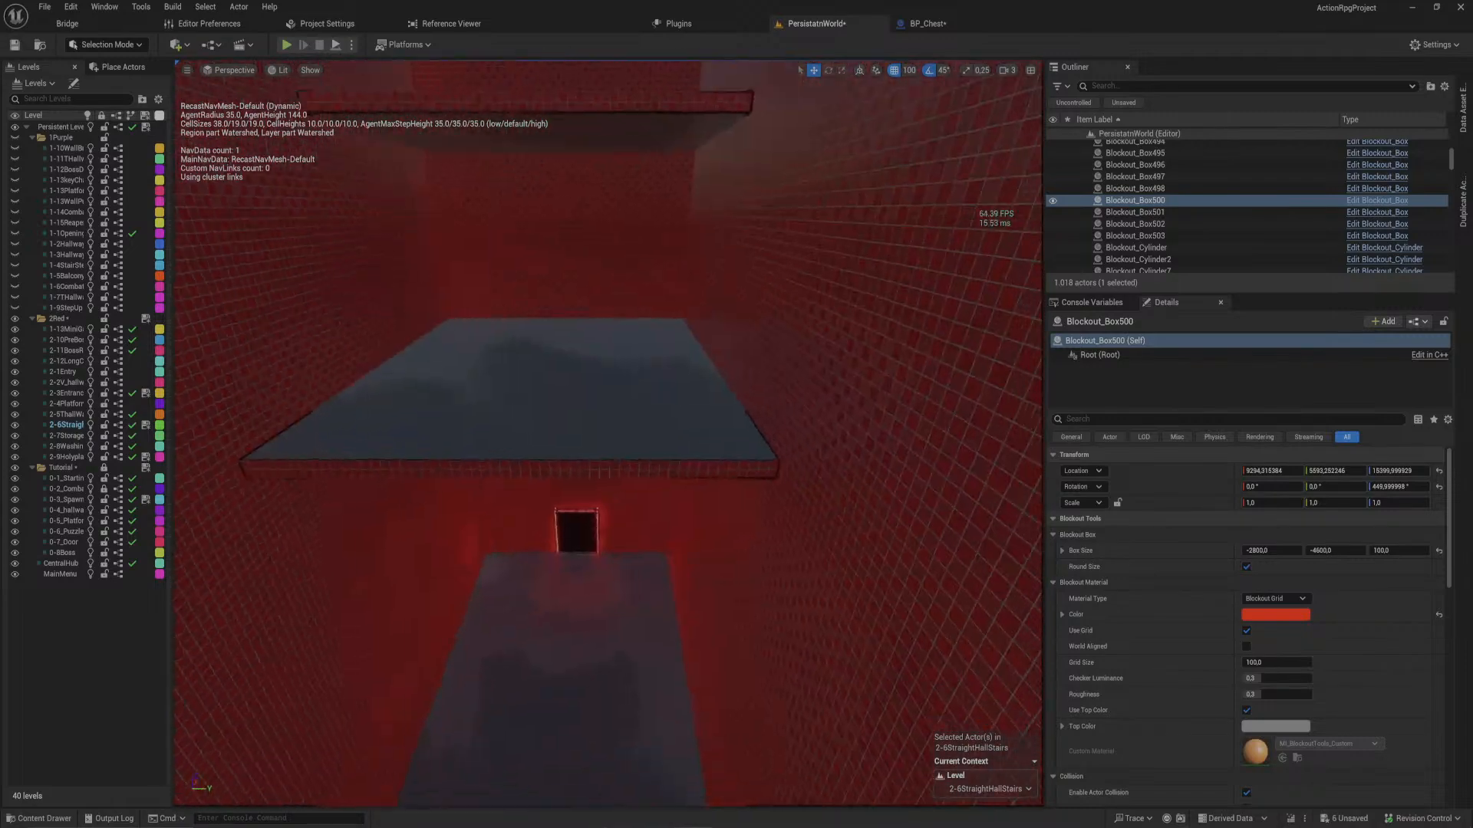
pyautogui.moveTo(566, 659); pyautogui.dragTo(516, 502, button='right')
pyautogui.click(509, 503)
pyautogui.click(678, 322)
pyautogui.moveTo(677, 322); pyautogui.dragTo(494, 273, button='right')
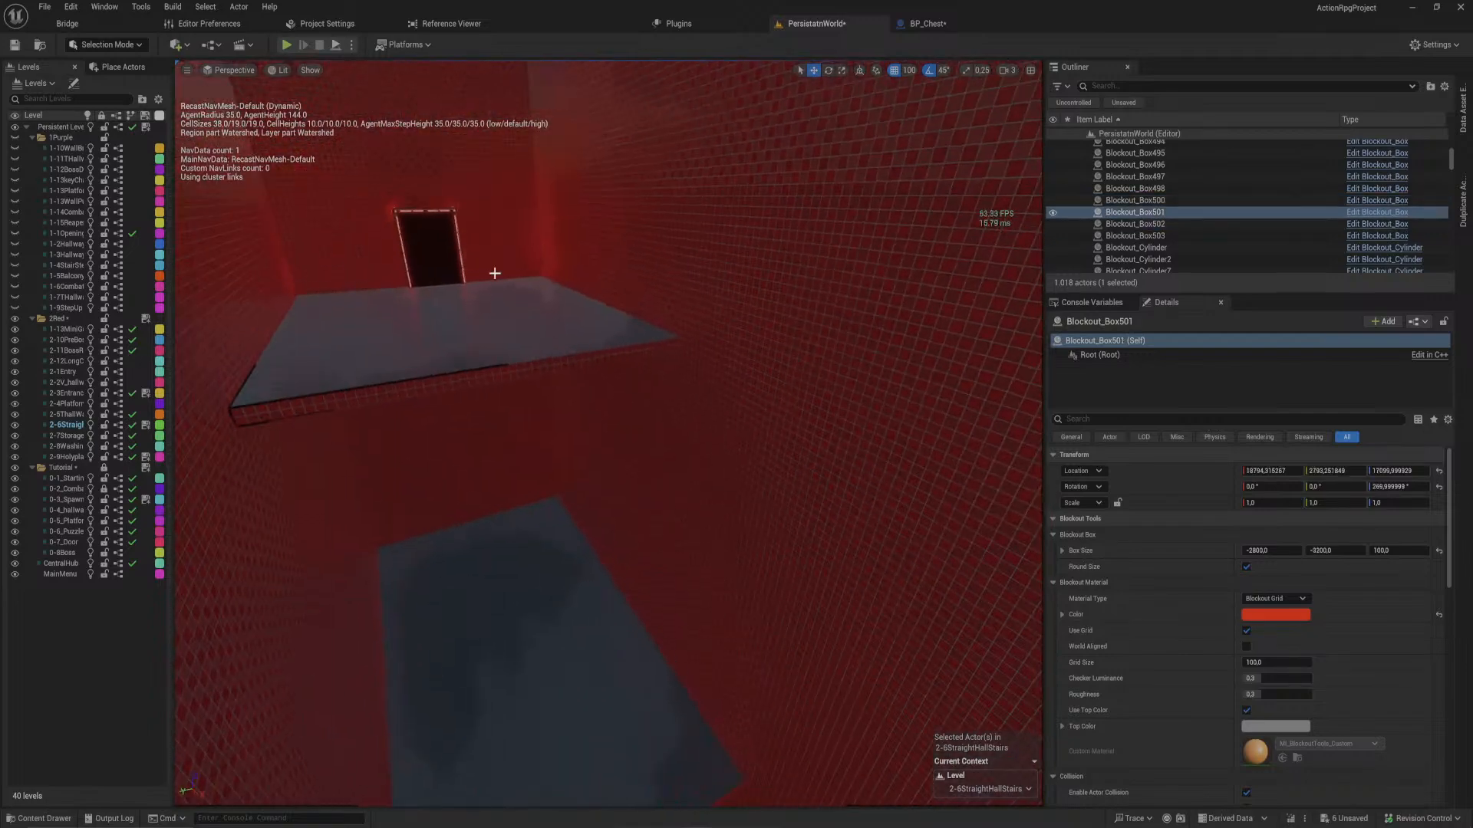
pyautogui.click(535, 323)
pyautogui.moveTo(535, 323); pyautogui.dragTo(429, 438, button='right')
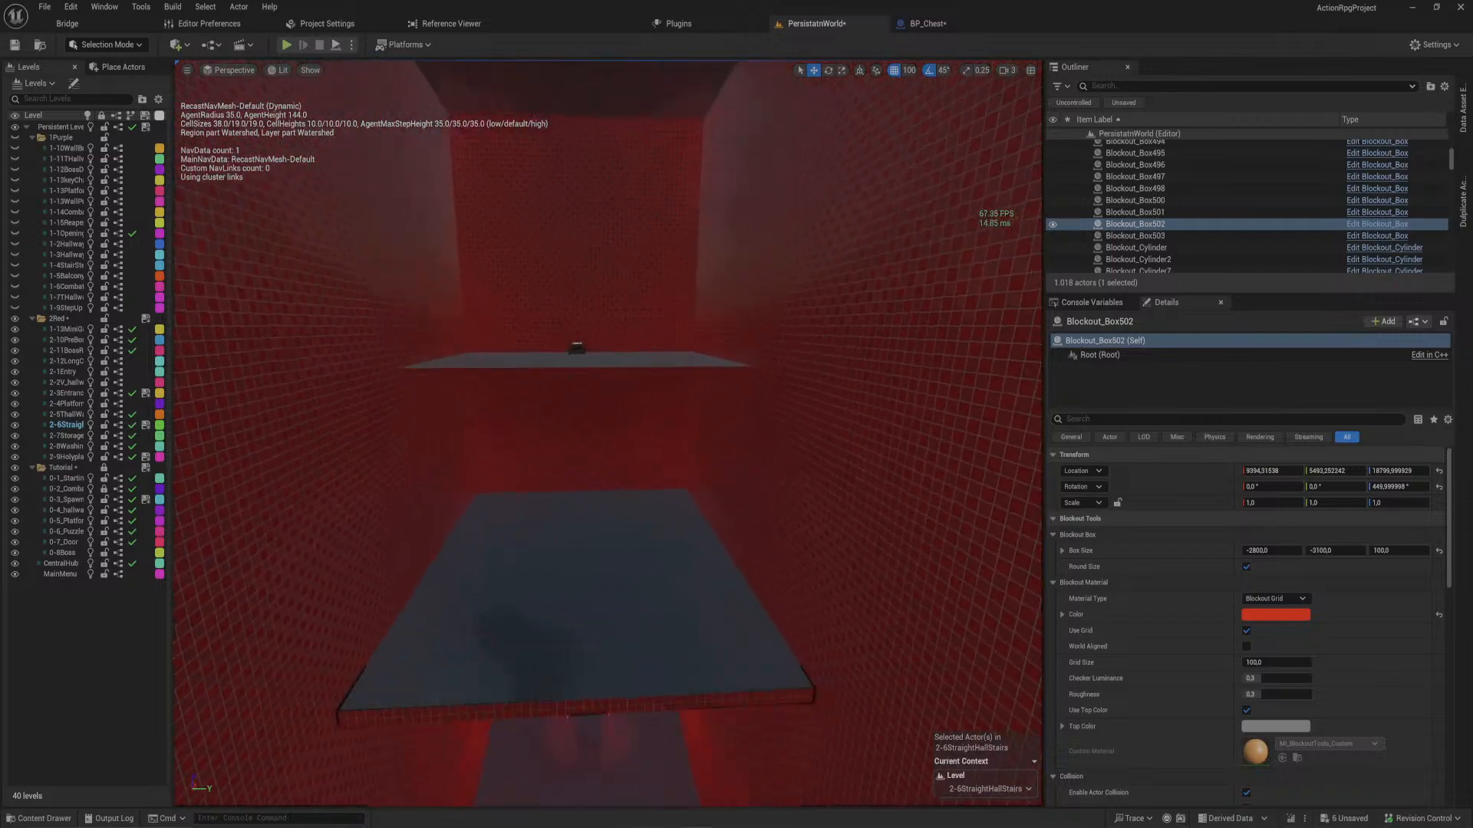
pyautogui.moveTo(608, 434); pyautogui.dragTo(844, 452, button='right')
pyautogui.moveTo(608, 434); pyautogui.dragTo(368, 434, button='right')
# - Duplicate the shortened floor below the chest landing and move the copy toward the opposite end of the hall
pyautogui.click(583, 506)
pyautogui.hotkey('ctrl', 'd')
pyautogui.moveTo(558, 541); pyautogui.dragTo(461, 552, button='right')
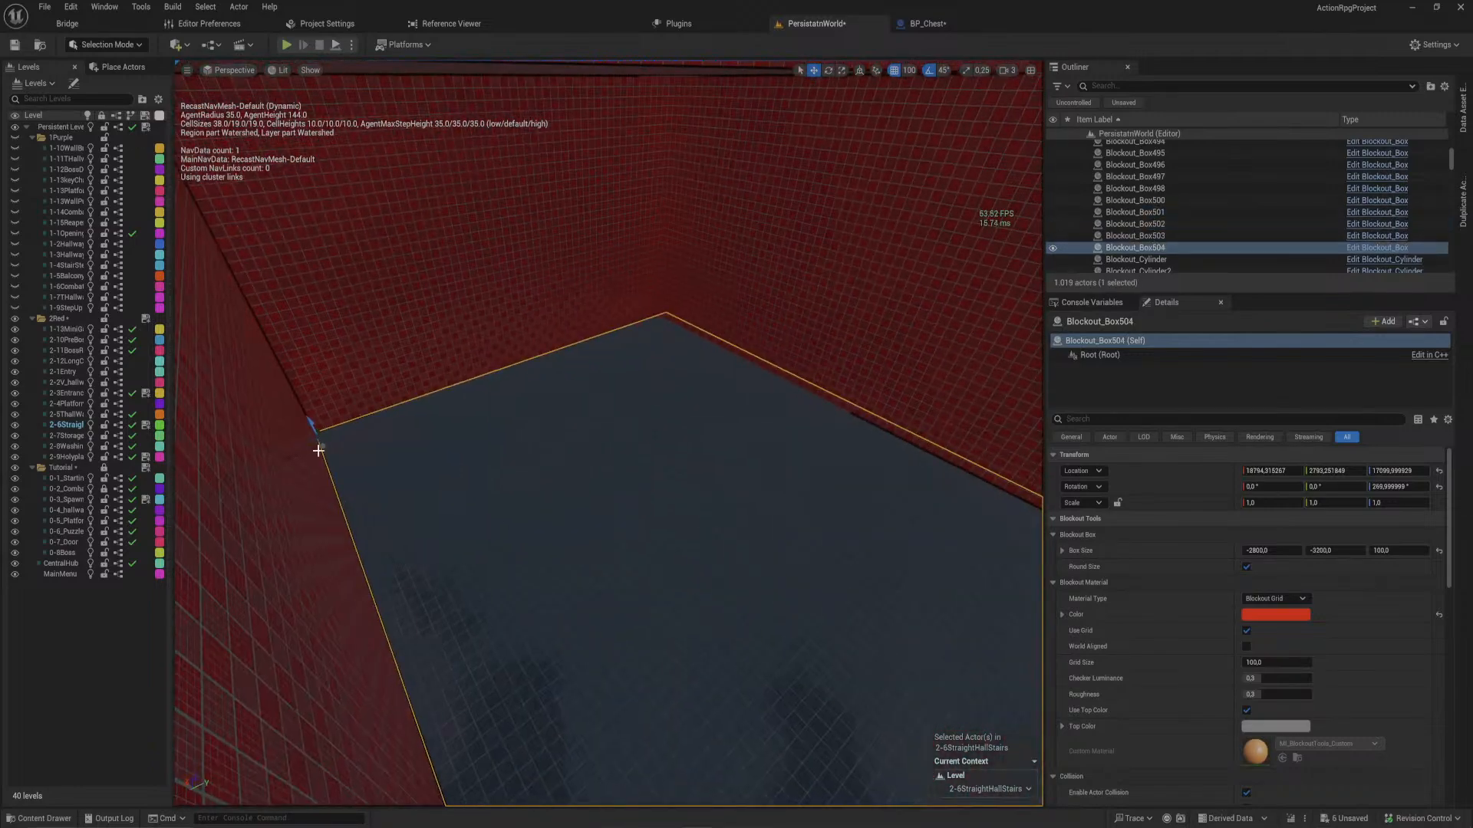
pyautogui.moveTo(320, 433); pyautogui.dragTo(750, 800)
# - Rotate the floor copy by 180 degrees and fit it against the end wall below the upper door landing at about Y 5493
pyautogui.moveTo(649, 692); pyautogui.dragTo(908, 729, button='right')
pyautogui.press('e')
pyautogui.moveTo(725, 738); pyautogui.dragTo(770, 781, button='right')
pyautogui.moveTo(733, 578); pyautogui.dragTo(527, 427)
pyautogui.moveTo(507, 695); pyautogui.dragTo(517, 657, button='right')
pyautogui.moveTo(612, 499)
pyautogui.mouseDown(button='right')
pyautogui.moveTo(682, 460)
pyautogui.moveTo(612, 500)
pyautogui.mouseUp(button='right')
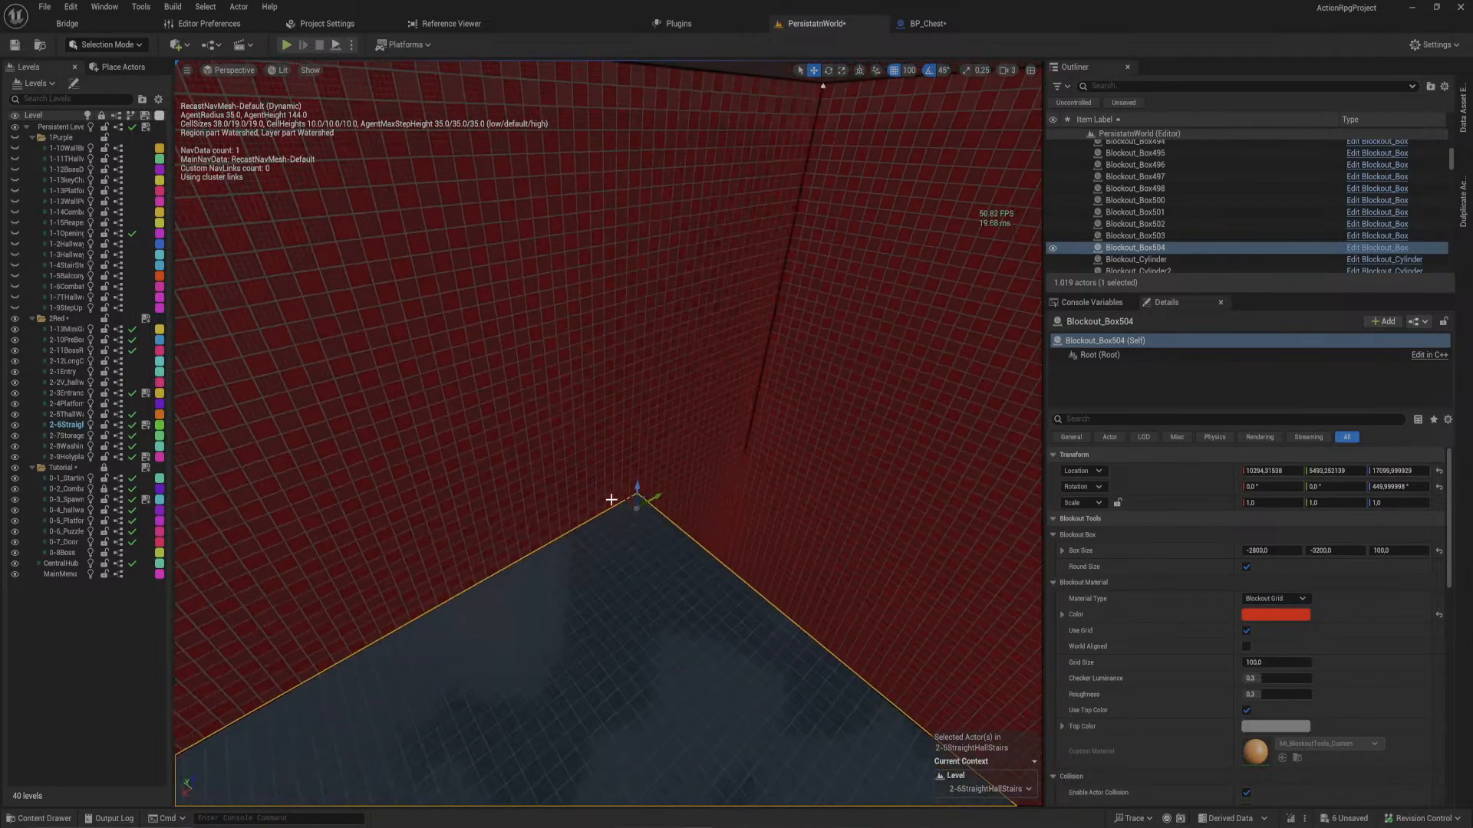
pyautogui.keyDown('shift'); pyautogui.moveTo(651, 497); pyautogui.dragTo(757, 434); pyautogui.keyUp('shift')
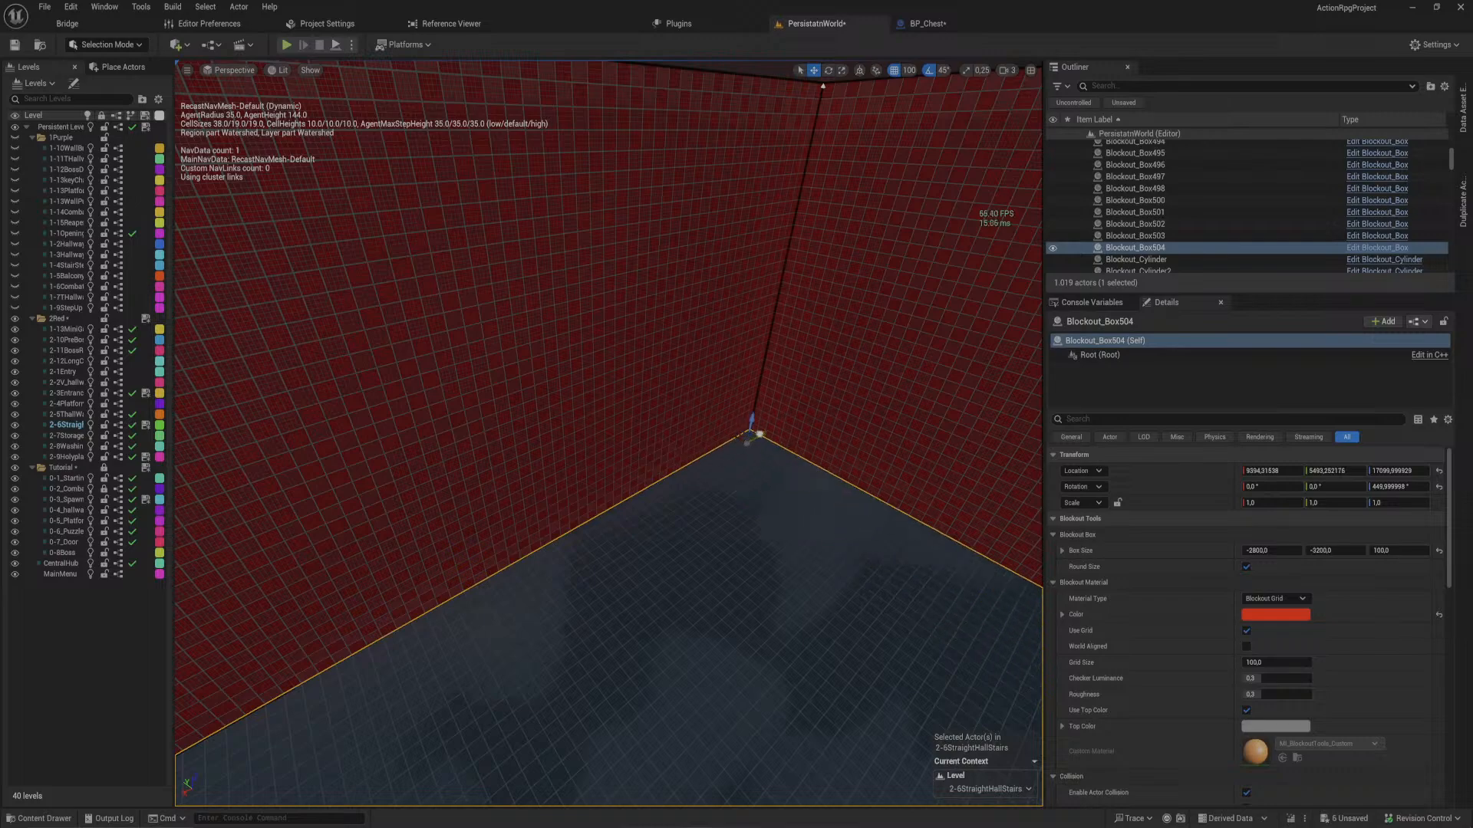
pyautogui.moveTo(729, 462); pyautogui.dragTo(790, 535, button='right')
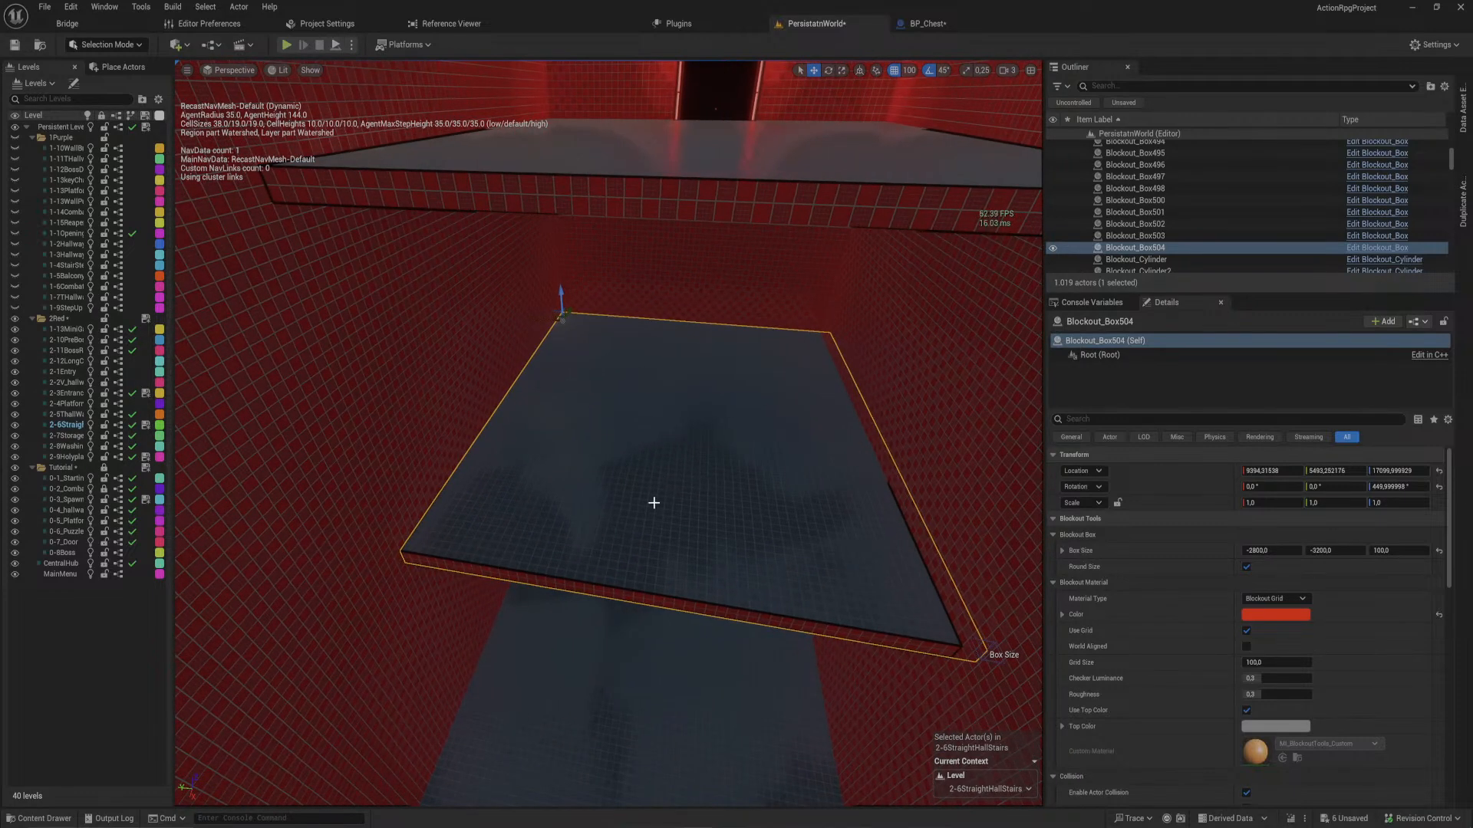
# - Duplicate the eight-step linear stairs in front of the lower door and raise the copy to Z 14700
pyautogui.moveTo(790, 535); pyautogui.dragTo(625, 477, button='right')
pyautogui.hotkey('ctrl', 'space')
pyautogui.moveTo(407, 118); pyautogui.dragTo(238, 153, button='right')
pyautogui.click(714, 346)
pyautogui.hotkey('ctrl', 'd')
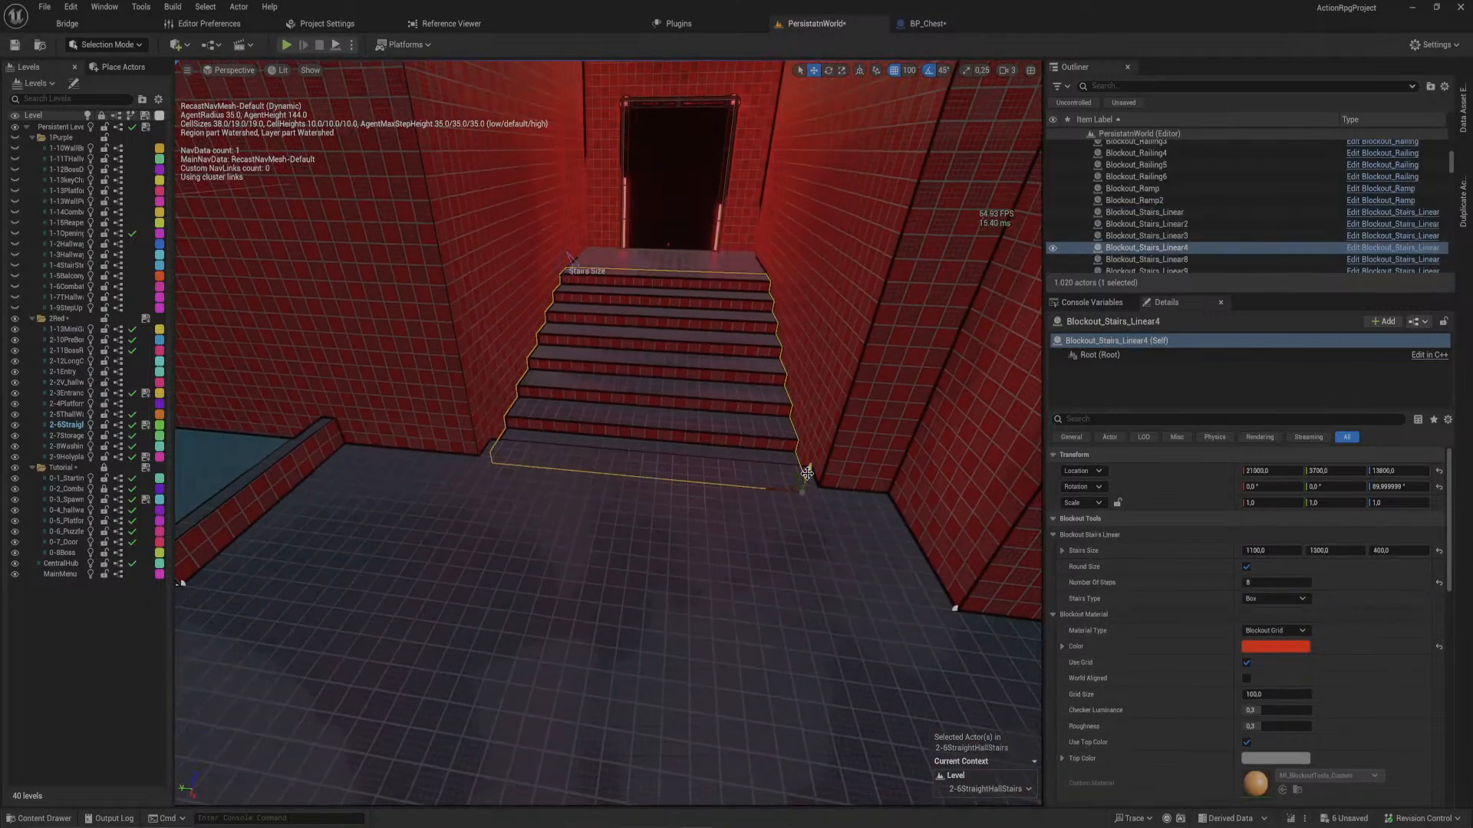
pyautogui.moveTo(807, 474); pyautogui.dragTo(850, 153)
# - Move the stairs copy into the upper part of the hall, to about X 16600, Y 3700, Z 18200
pyautogui.moveTo(799, 250); pyautogui.dragTo(518, 331, button='right')
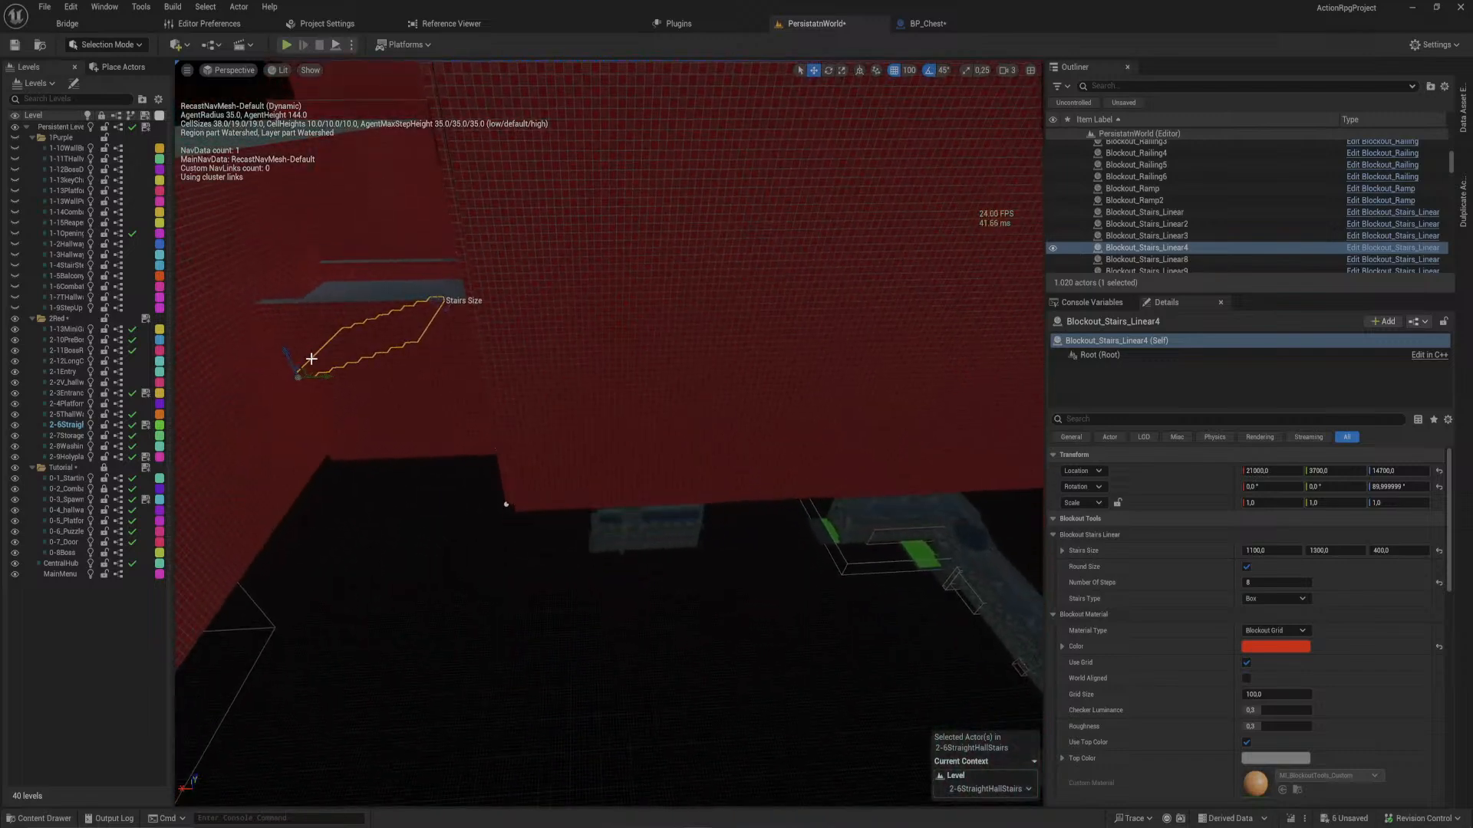
pyautogui.keyDown('shift'); pyautogui.moveTo(304, 372); pyautogui.dragTo(487, 303); pyautogui.keyUp('shift')
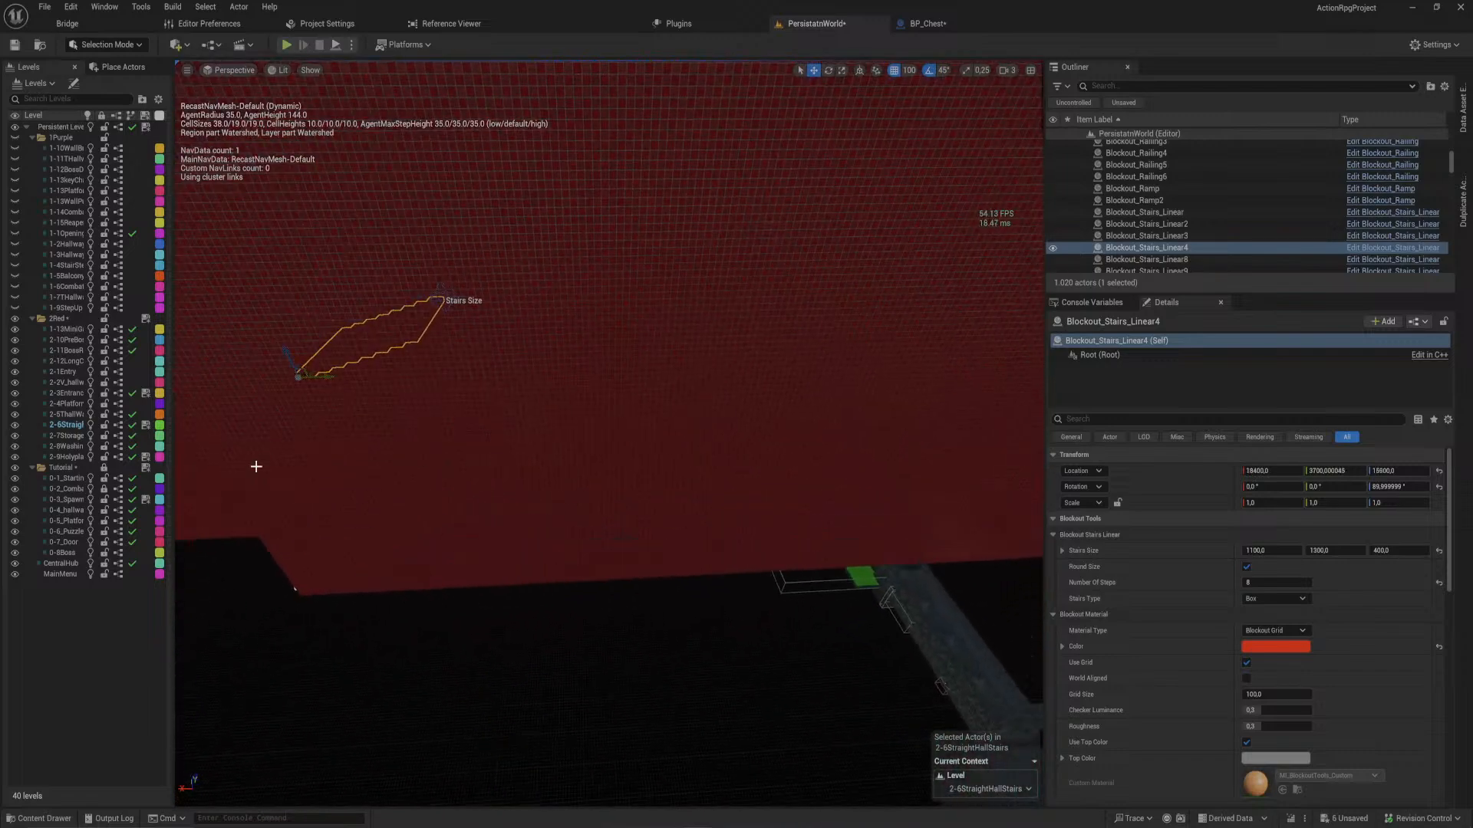
pyautogui.moveTo(256, 467); pyautogui.dragTo(204, 368, button='right')
pyautogui.moveTo(736, 430); pyautogui.dragTo(437, 533, button='right')
pyautogui.moveTo(789, 540); pyautogui.dragTo(470, 173)
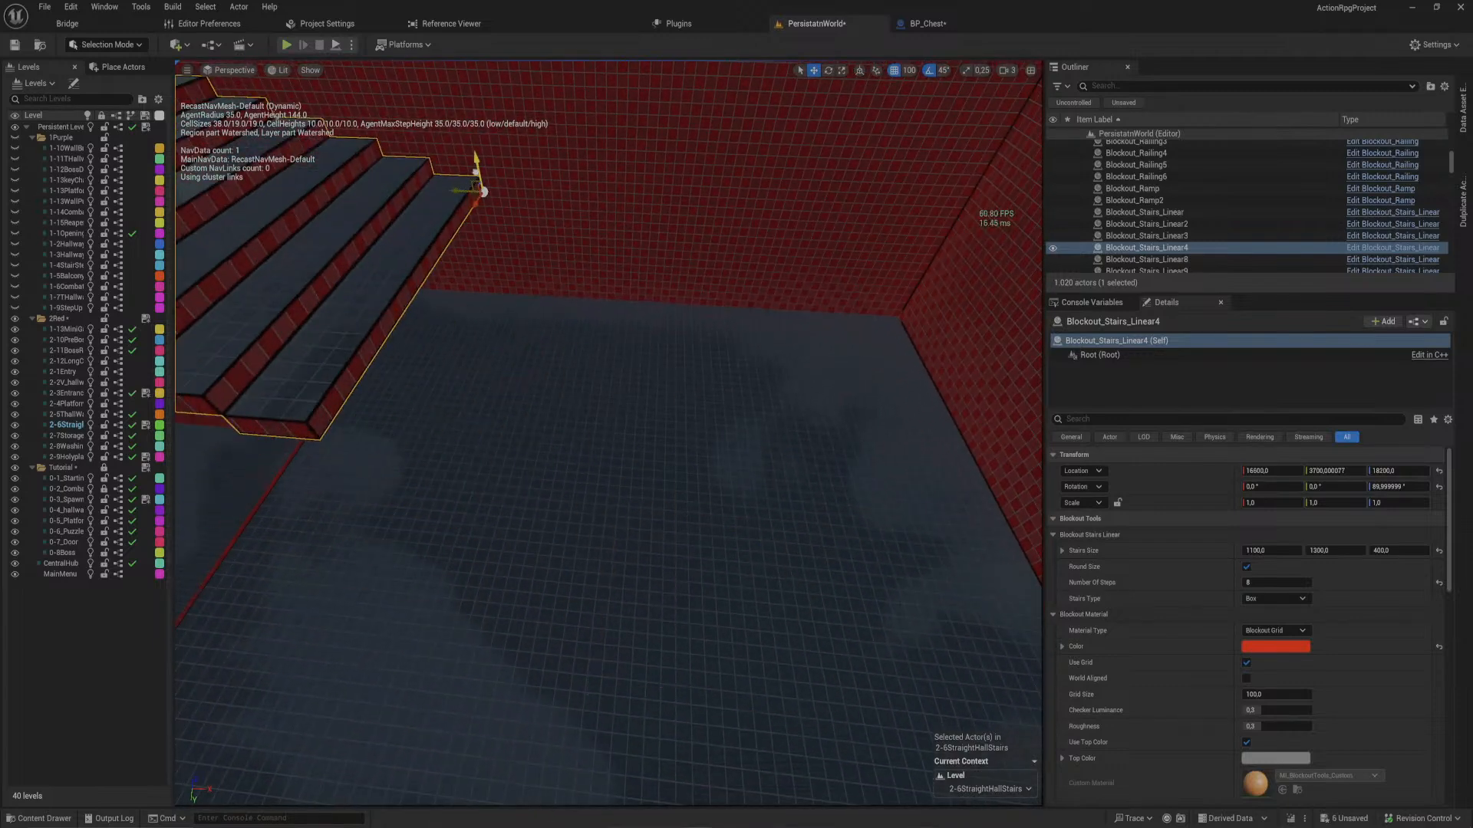
pyautogui.moveTo(661, 404); pyautogui.dragTo(548, 288, button='right')
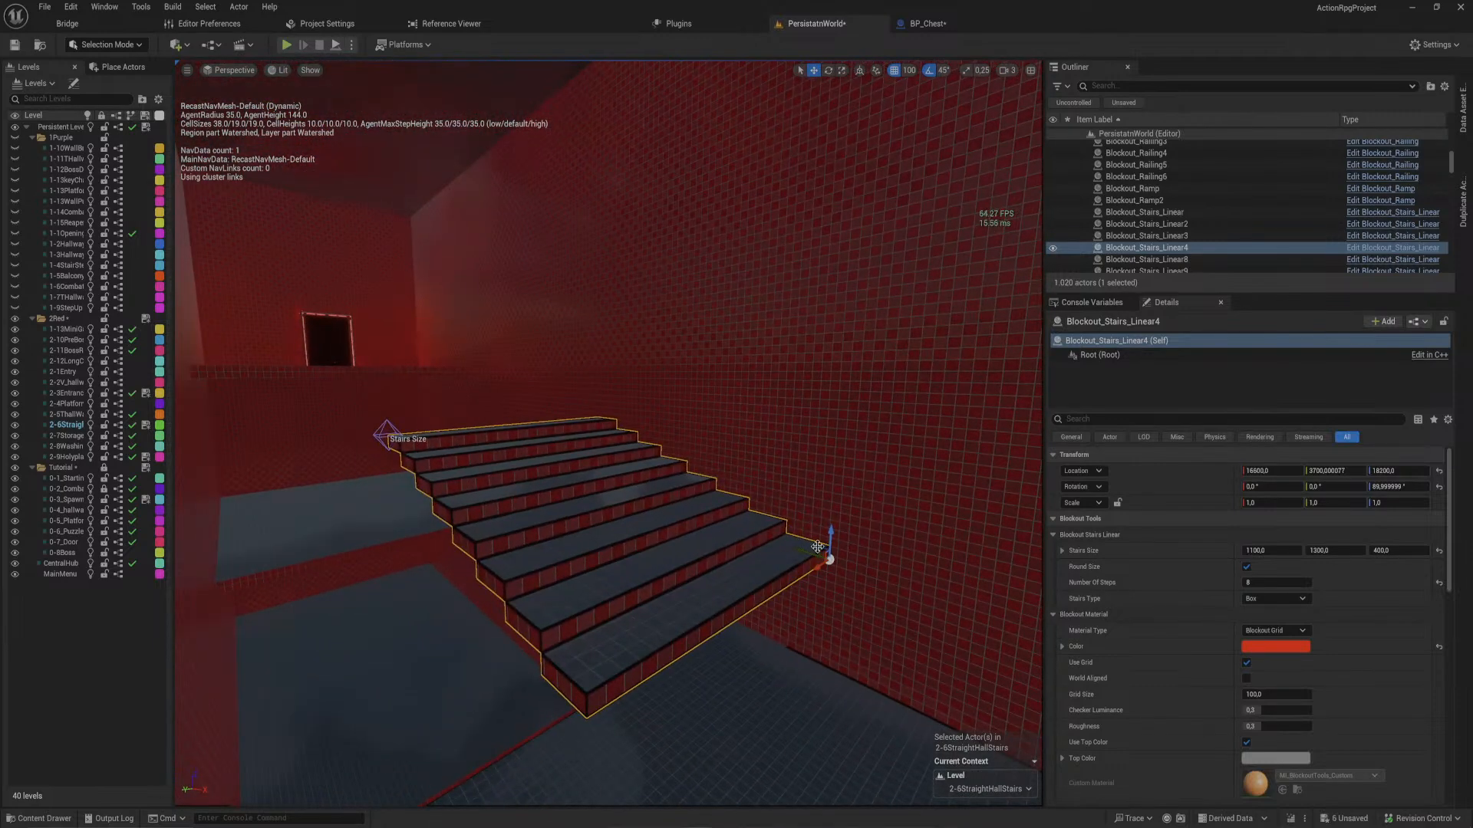
# - Move the linear stairs copy beneath the upper door landing, to about X 12500, Y 2800, Z 17200
pyautogui.moveTo(818, 547); pyautogui.dragTo(455, 484)
pyautogui.moveTo(471, 699); pyautogui.dragTo(398, 478)
pyautogui.moveTo(399, 479); pyautogui.dragTo(487, 518, button='right')
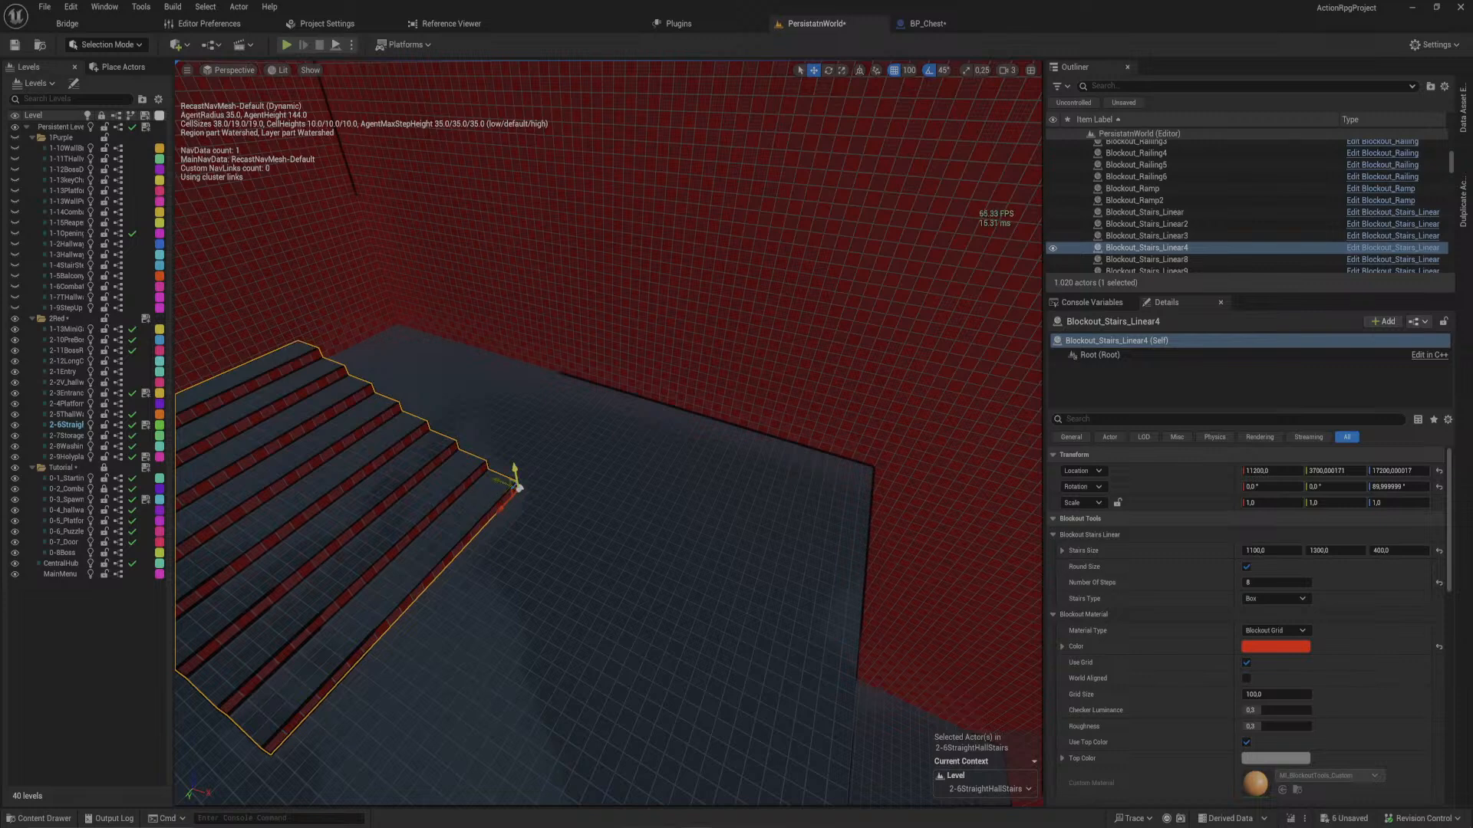
pyautogui.moveTo(517, 488); pyautogui.dragTo(817, 479)
pyautogui.moveTo(811, 477); pyautogui.dragTo(649, 546, button='right')
# - Enlarge the stairs to a size of 1100 × 2300 × 1700 so they reach the upper door landing
pyautogui.moveTo(571, 546); pyautogui.dragTo(428, 263)
pyautogui.moveTo(428, 263); pyautogui.dragTo(477, 319, button='right')
pyautogui.press('e')
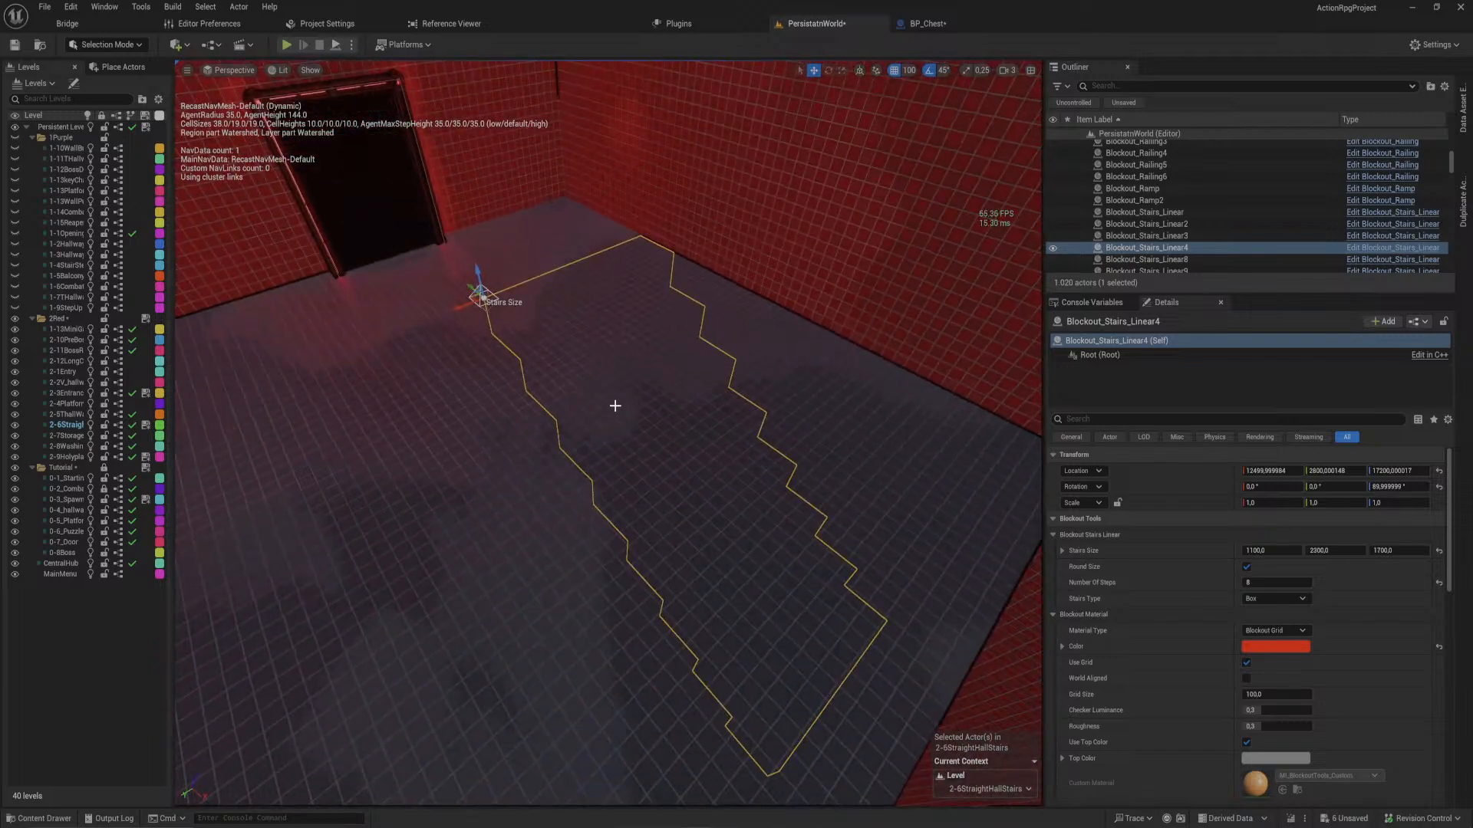
# - Shift the stairs outward and down along the side wall to about X 13900, Y 2800, Z 16400
pyautogui.moveTo(615, 405); pyautogui.dragTo(702, 445, button='right')
pyautogui.press('d')
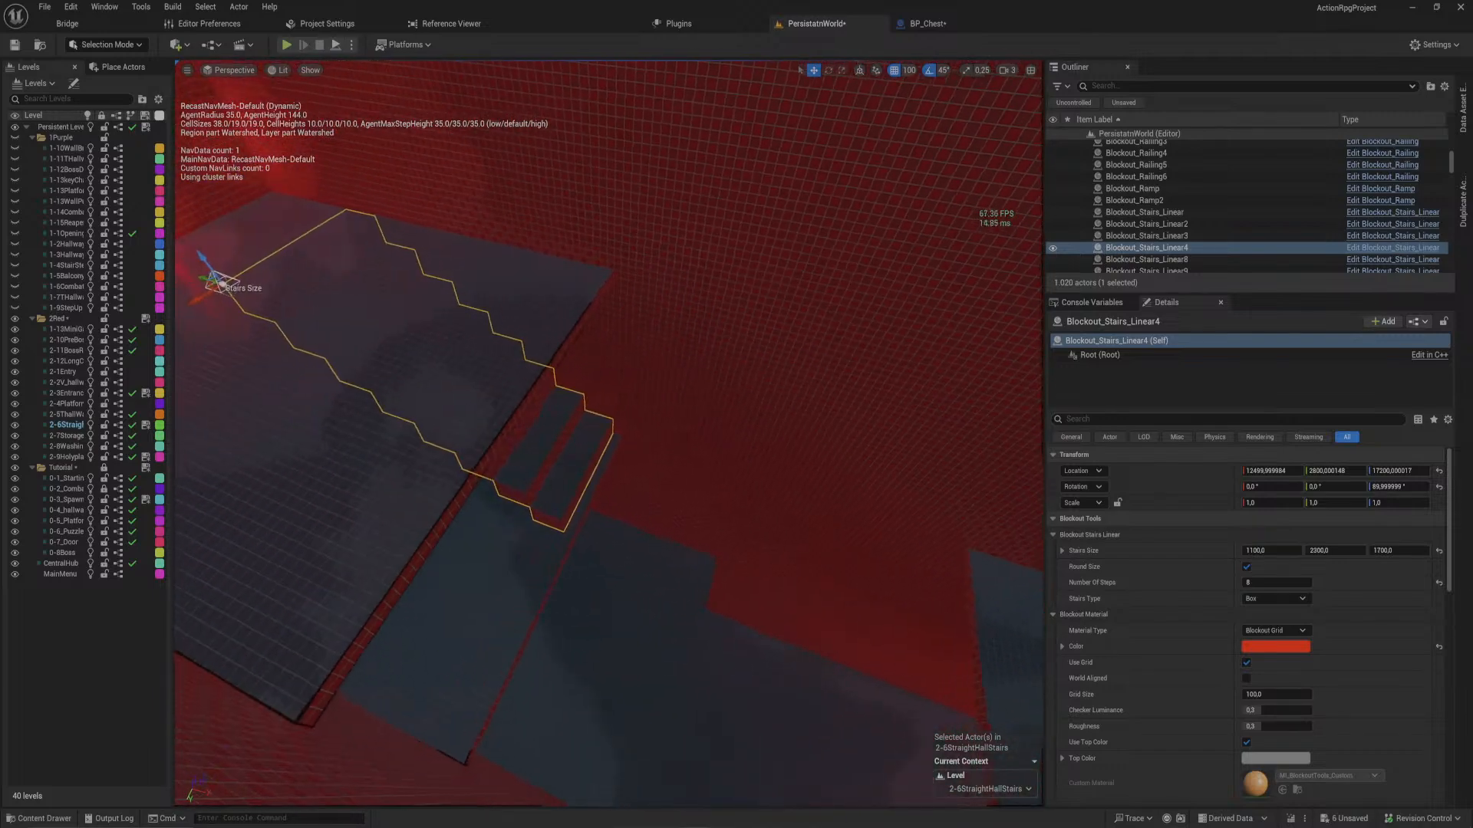
pyautogui.moveTo(640, 483); pyautogui.dragTo(635, 483, button='right')
pyautogui.moveTo(607, 430); pyautogui.dragTo(696, 504)
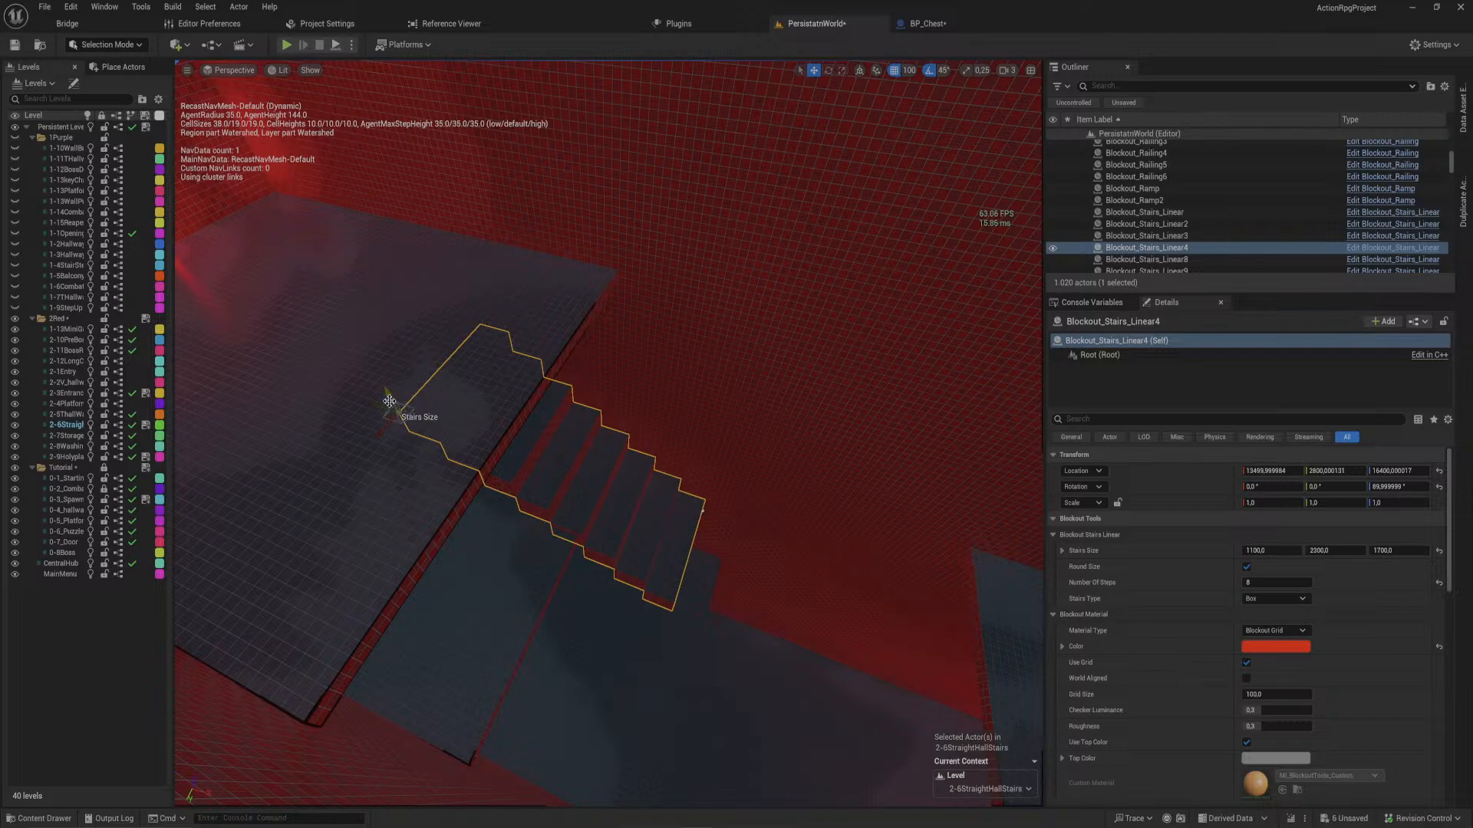
pyautogui.moveTo(677, 497); pyautogui.dragTo(701, 506)
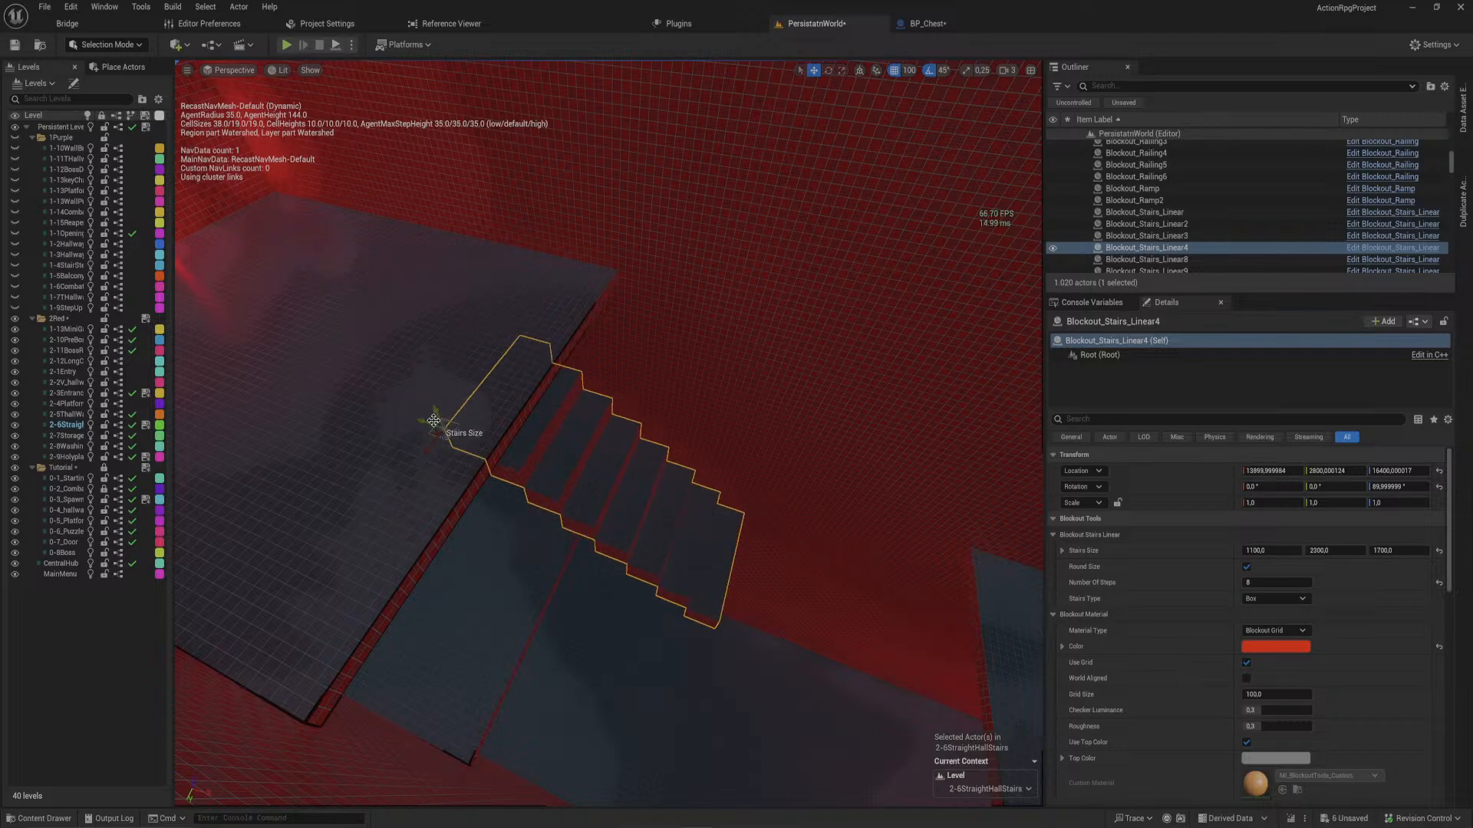
# - Extend the stairs to about 1100 × 3500 × 2500 up to the door landing and set the number of steps to 100
pyautogui.moveTo(436, 421); pyautogui.dragTo(243, 290)
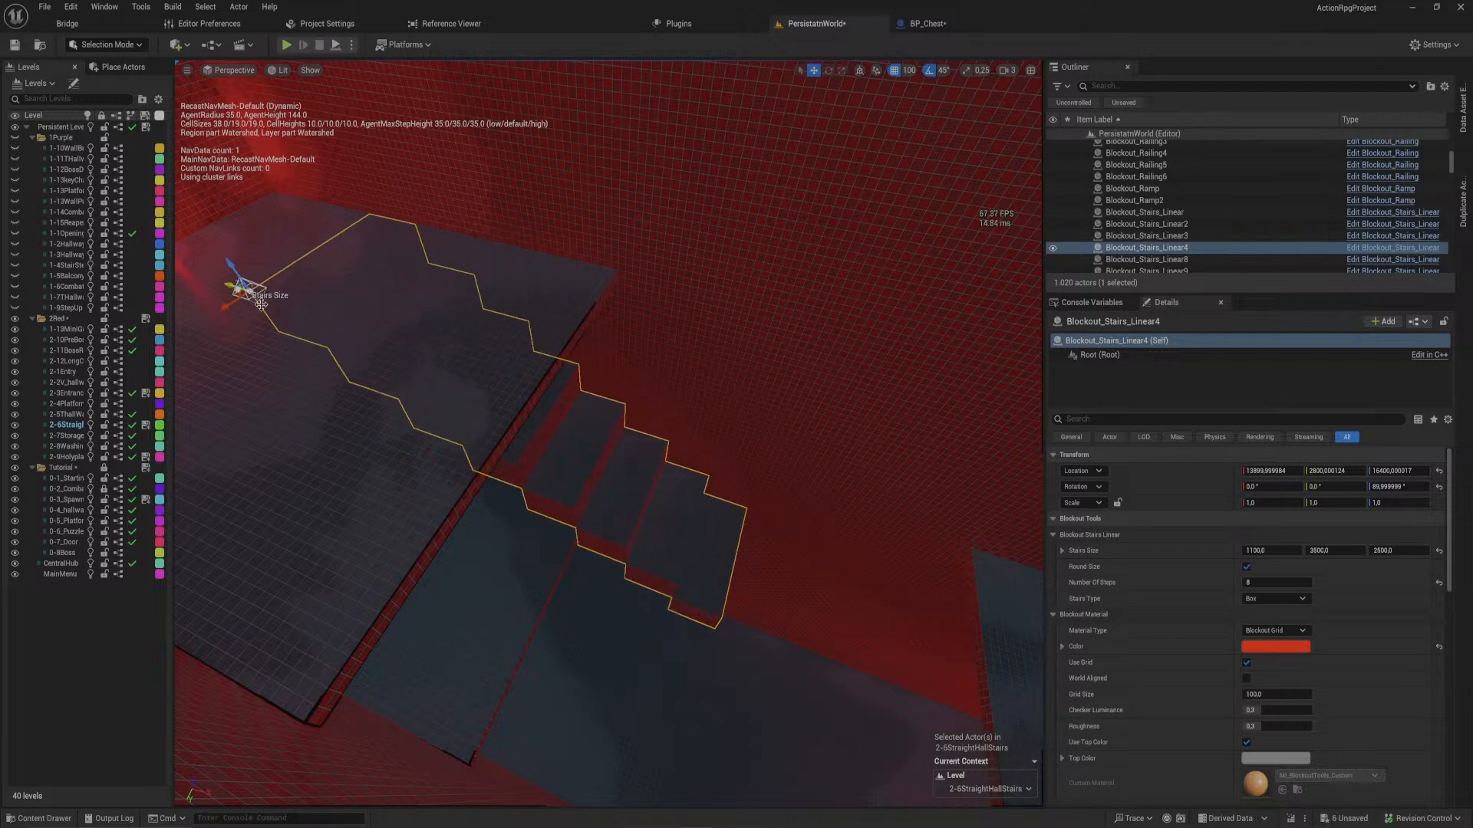
pyautogui.write('1')
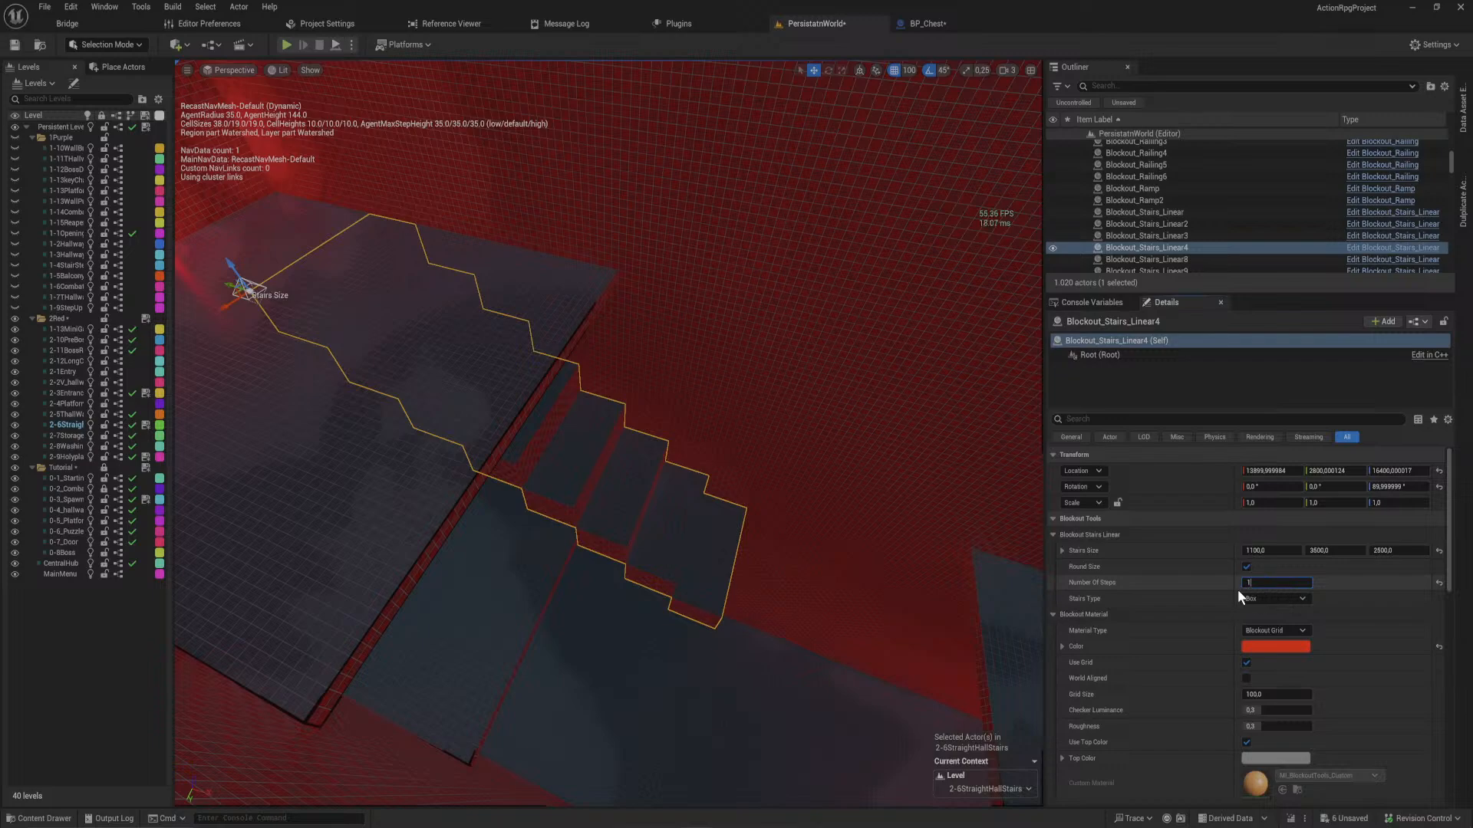
pyautogui.write('00')
pyautogui.press('Return')
# - Narrow the upper door landing floor from its stair side to open a gap above the long stairs
pyautogui.moveTo(759, 588); pyautogui.dragTo(684, 552, button='right')
pyautogui.click(592, 527)
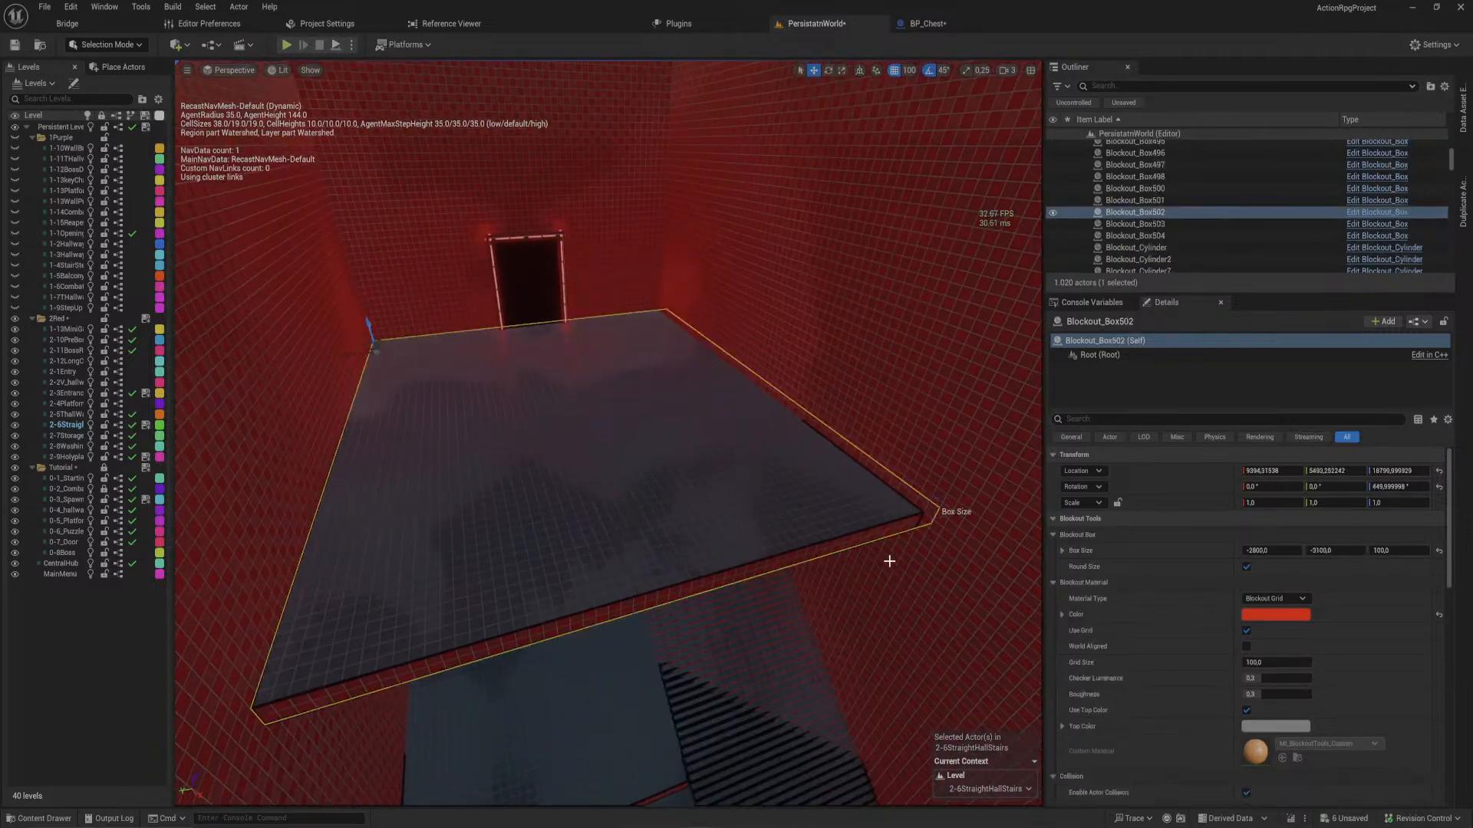
pyautogui.click(948, 512)
pyautogui.click(809, 504)
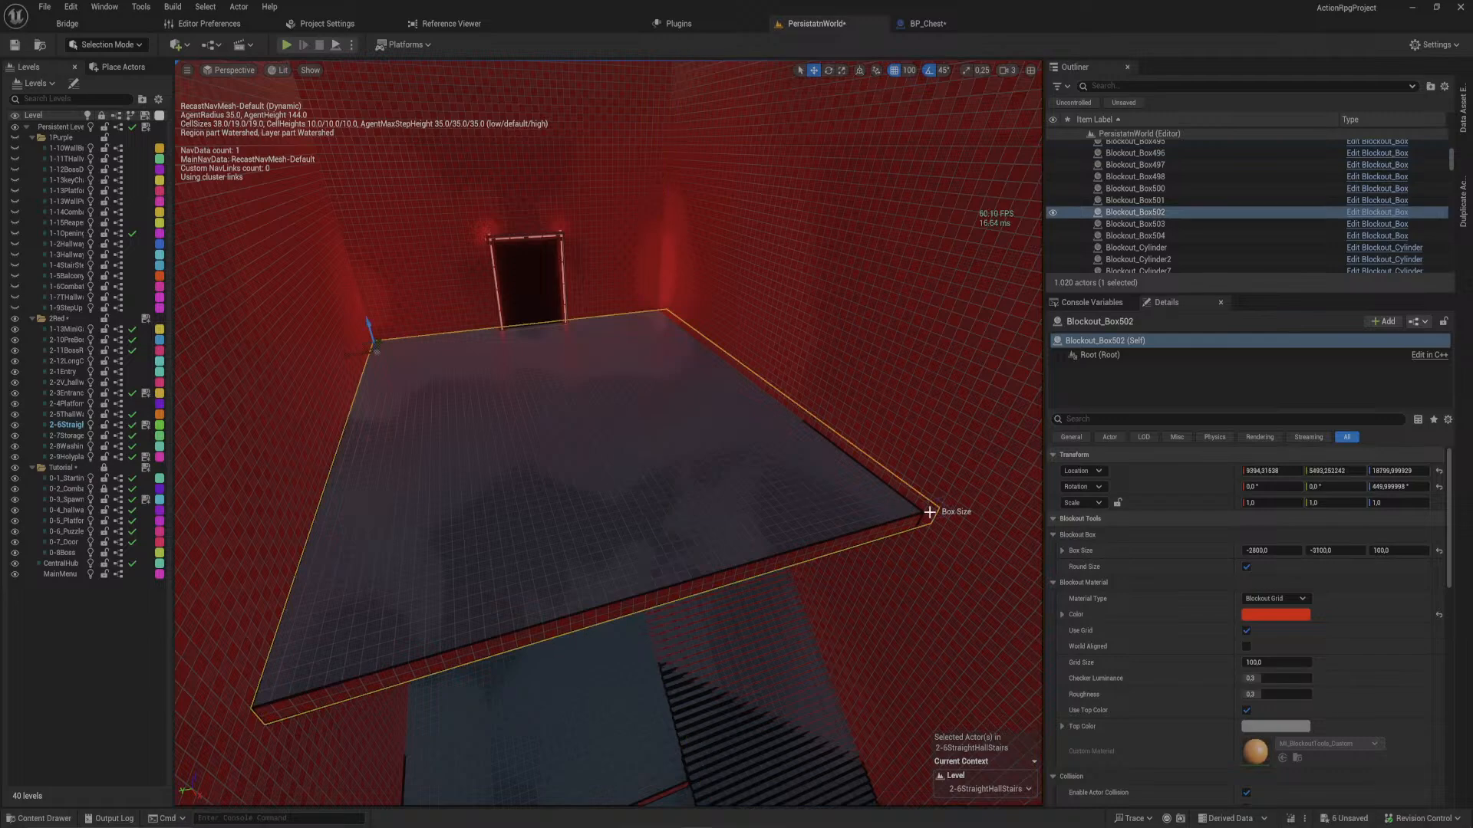
pyautogui.moveTo(932, 512); pyautogui.dragTo(723, 591)
# - Narrow the floor directly below the door landing to about 1300 so it clears the long stairs
pyautogui.moveTo(722, 590); pyautogui.dragTo(775, 437, button='right')
pyautogui.click(698, 475)
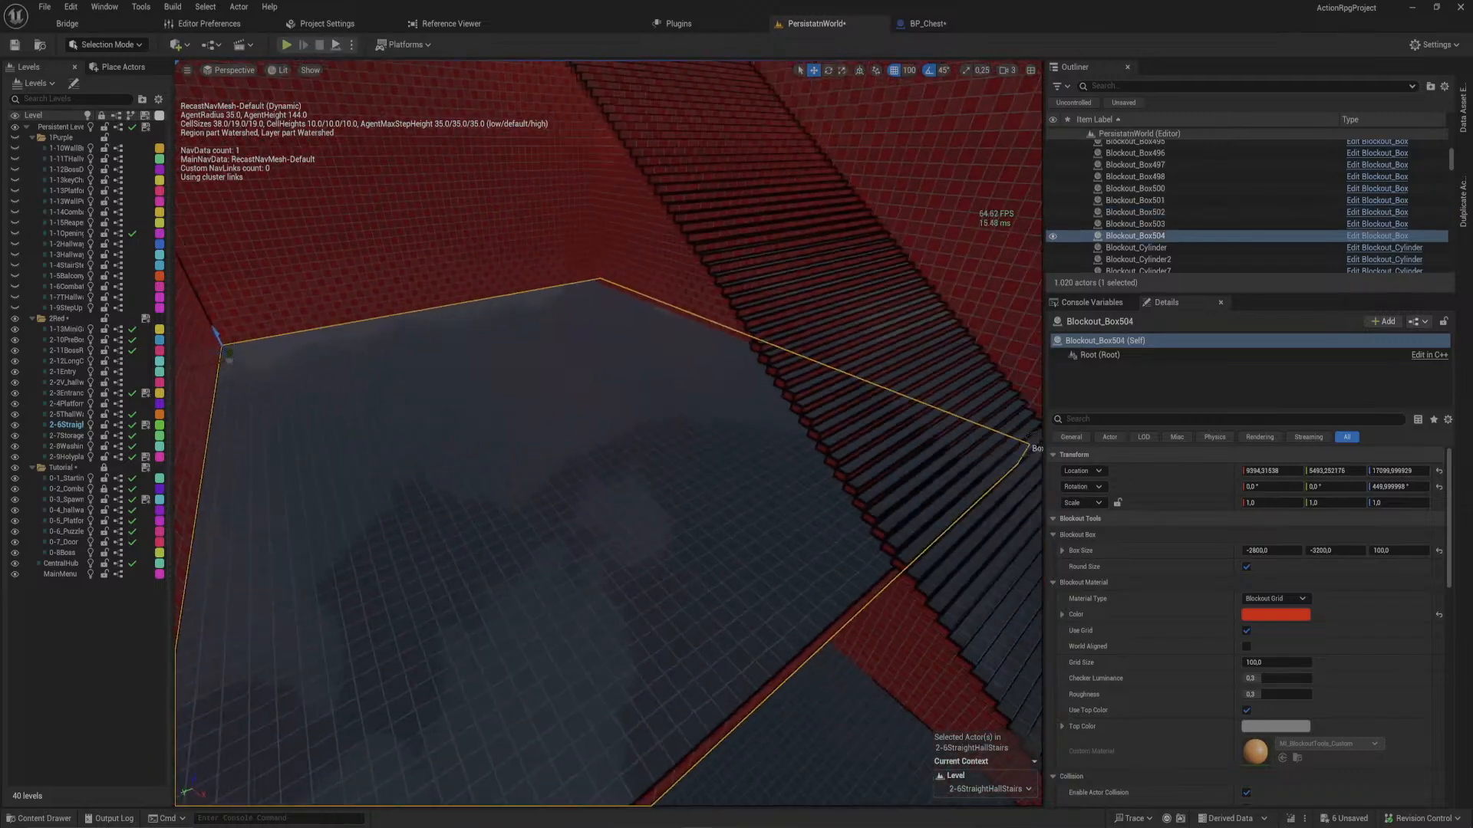
pyautogui.moveTo(690, 477); pyautogui.dragTo(687, 430, button='right')
pyautogui.moveTo(374, 541); pyautogui.dragTo(375, 541, button='right')
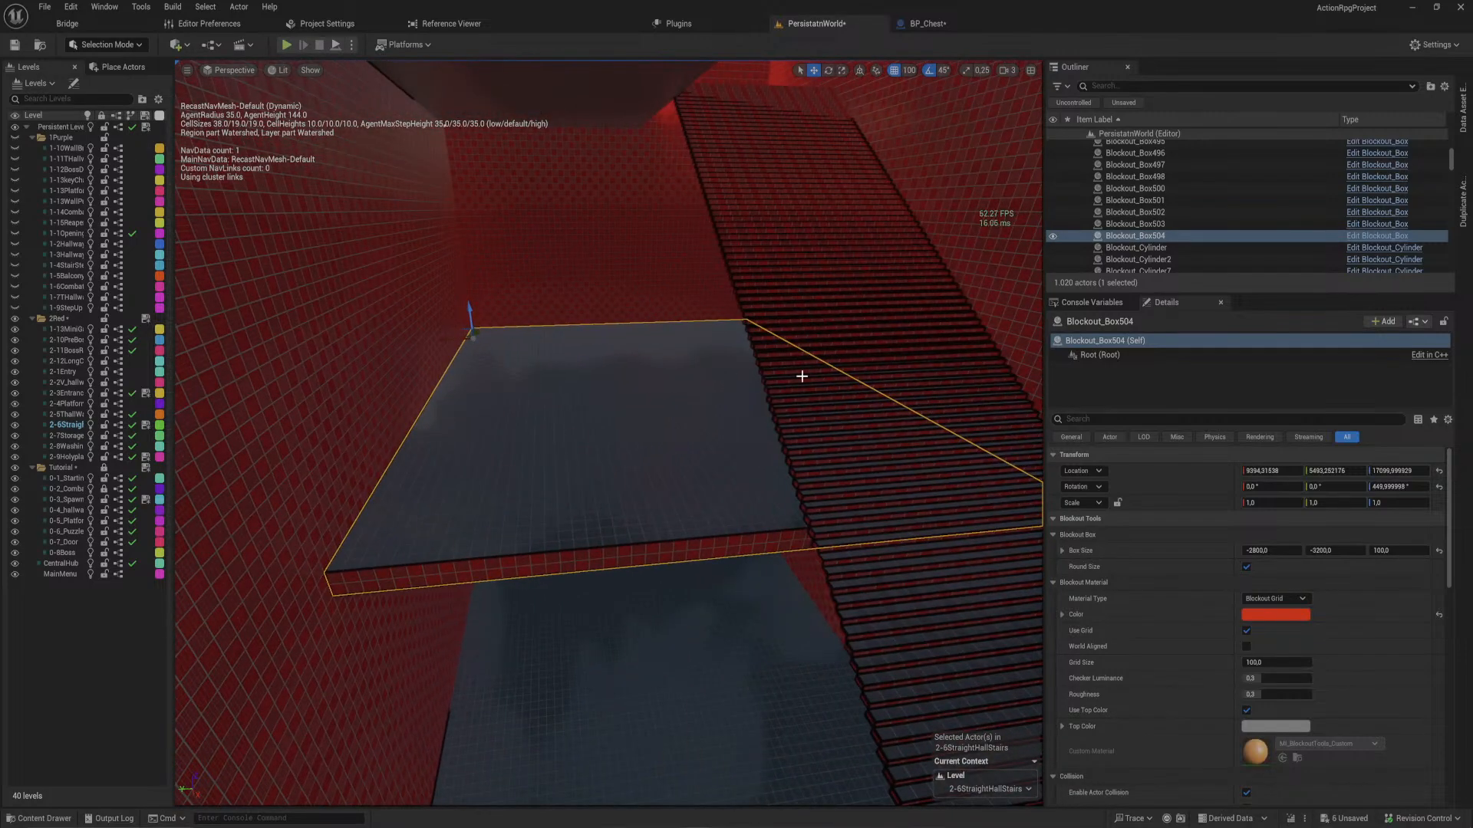
pyautogui.moveTo(801, 376); pyautogui.dragTo(854, 441, button='right')
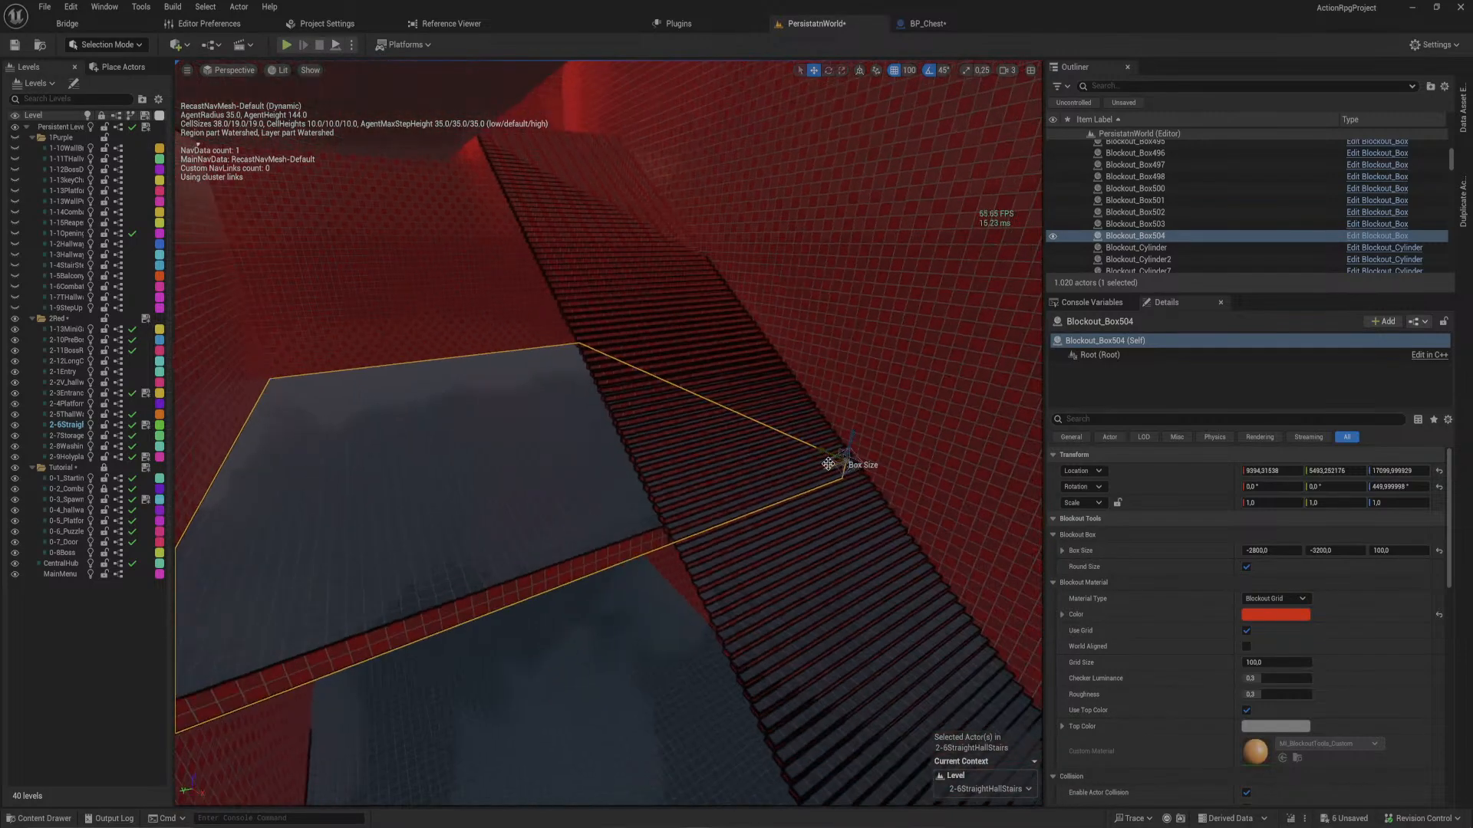
pyautogui.moveTo(828, 465); pyautogui.dragTo(583, 554)
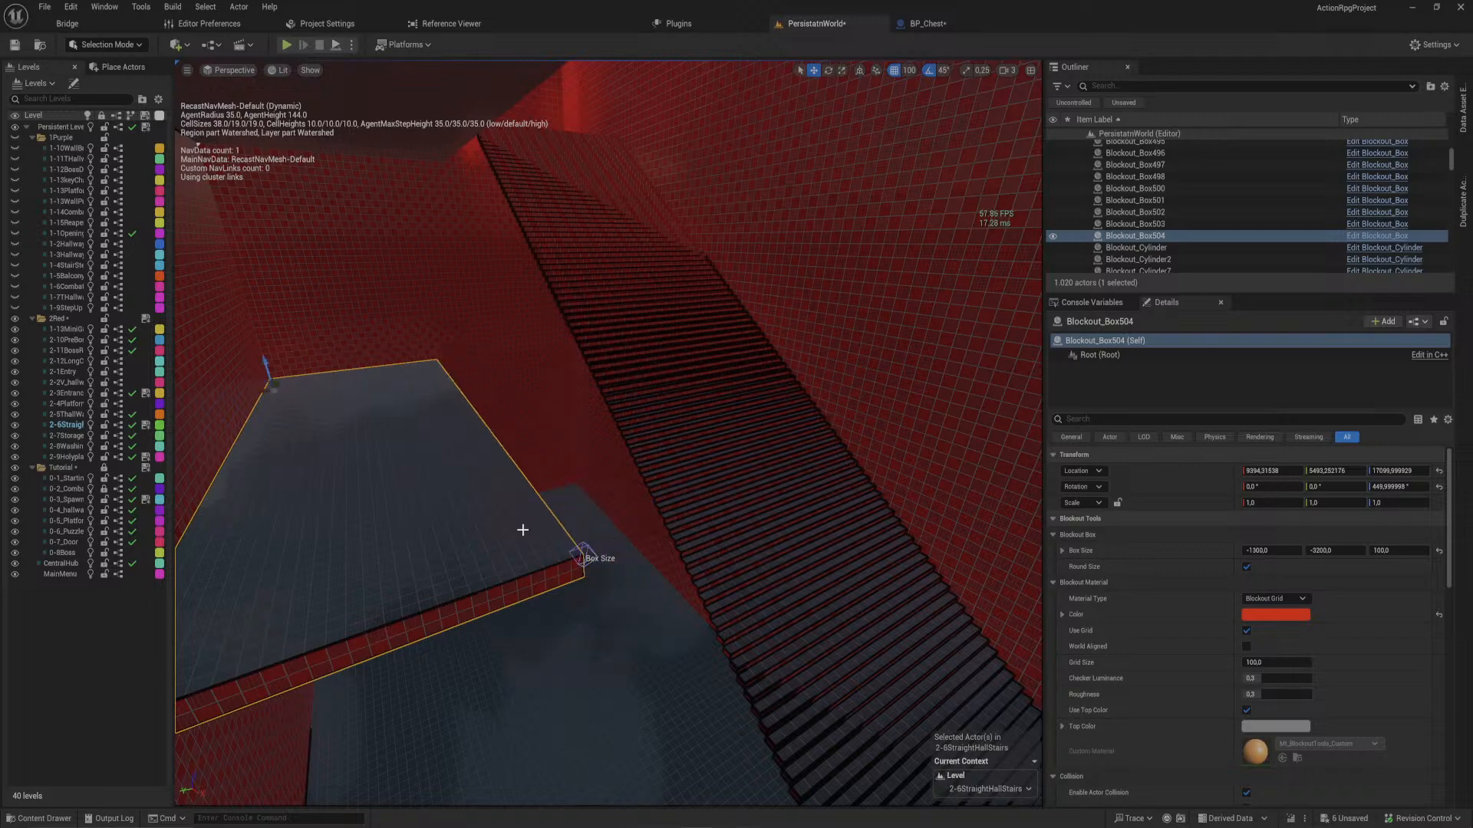
# - Duplicate the narrowed floor, rotate the copy by 90 degrees and move it to the stair-side wall at about Y 2693
pyautogui.hotkey('ctrl', 'd')
pyautogui.press('e')
pyautogui.moveTo(282, 400); pyautogui.dragTo(216, 399)
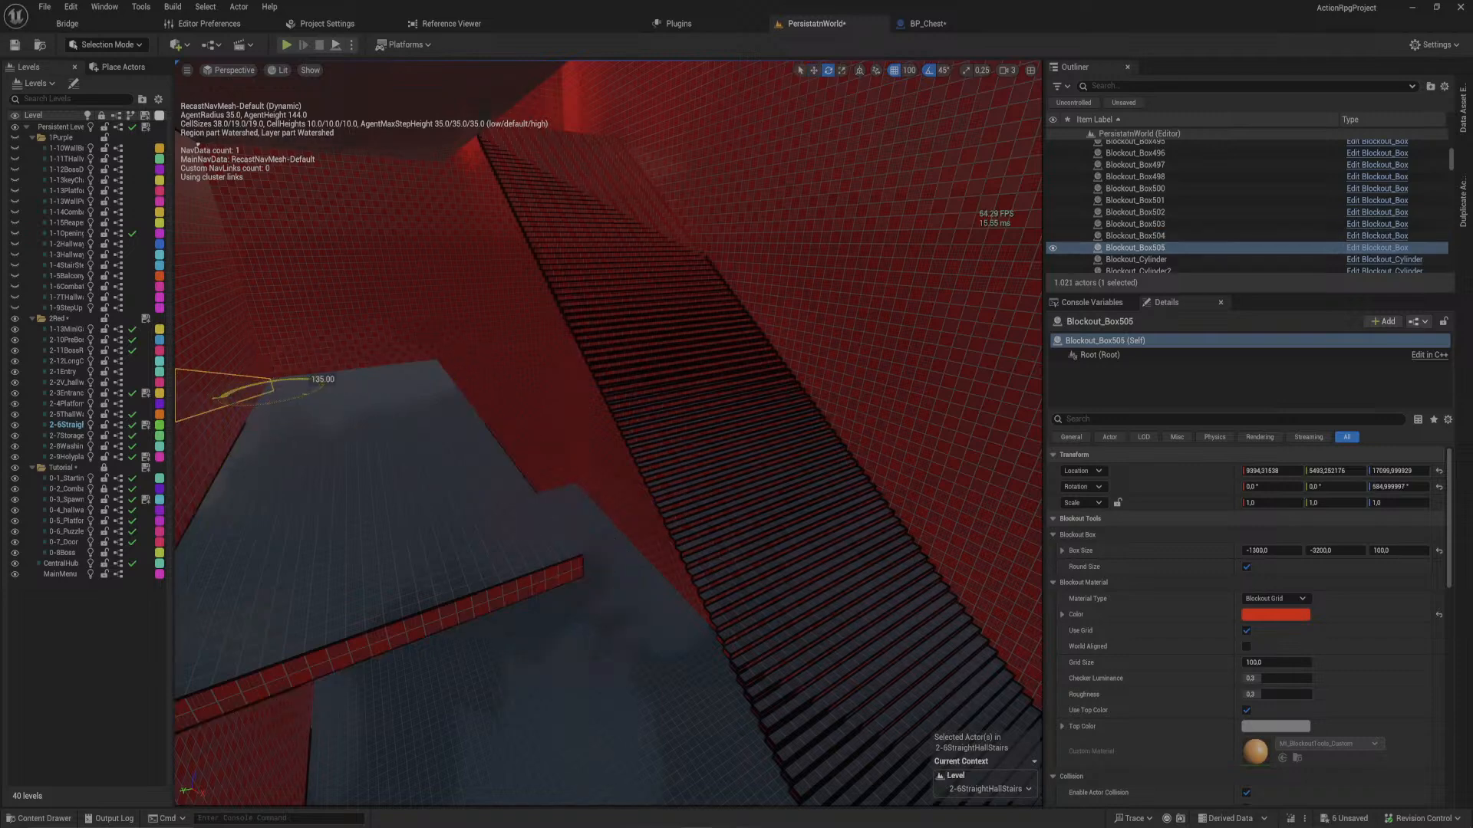
pyautogui.moveTo(413, 406); pyautogui.dragTo(284, 397, button='right')
pyautogui.moveTo(526, 368); pyautogui.dragTo(806, 368)
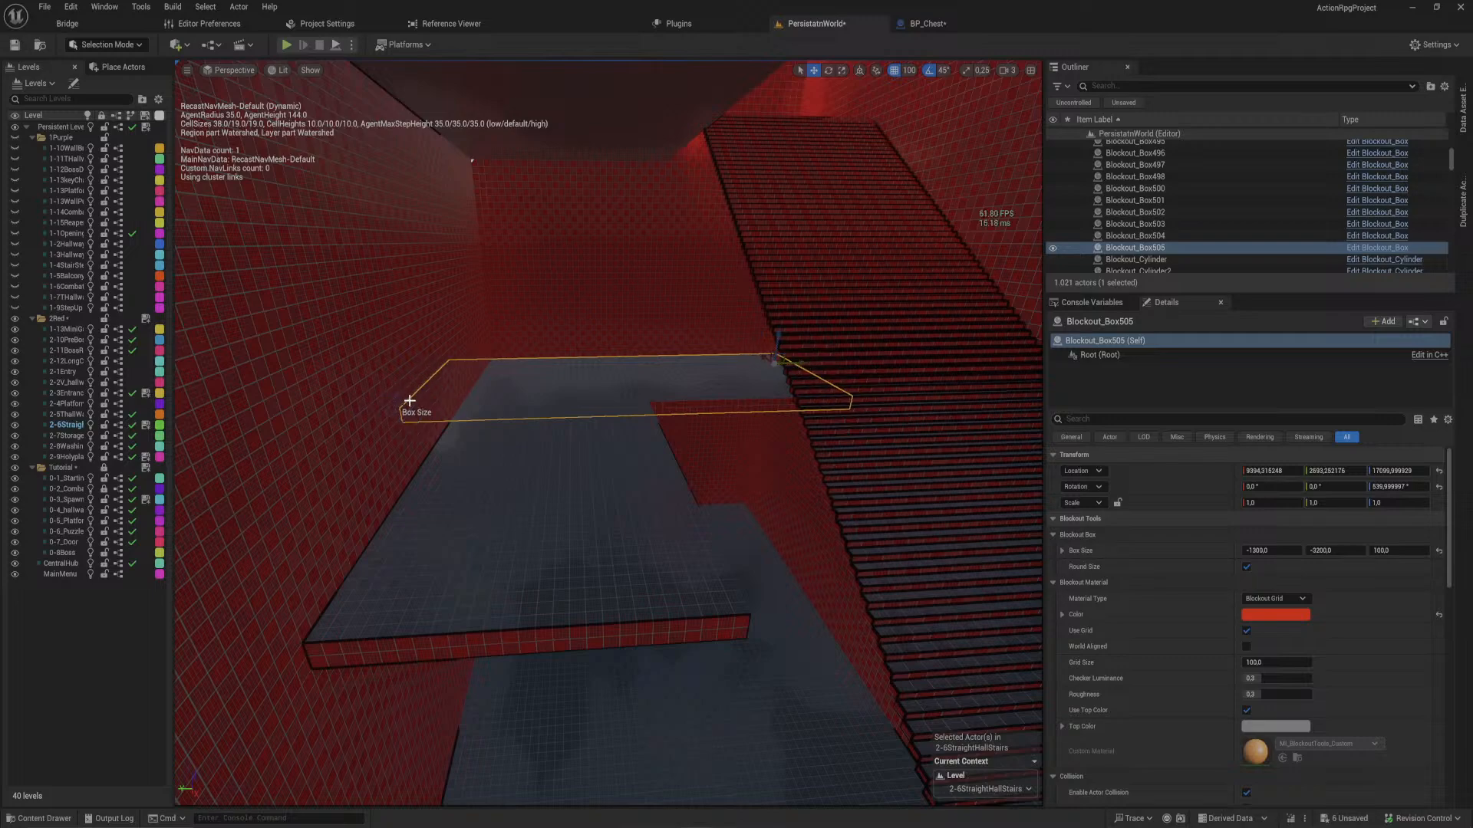
# - Shorten the rotated floor copy to about 1500 in Y so it only fills the gap beside the narrowed floor
pyautogui.click(410, 400)
pyautogui.moveTo(419, 408); pyautogui.dragTo(658, 402)
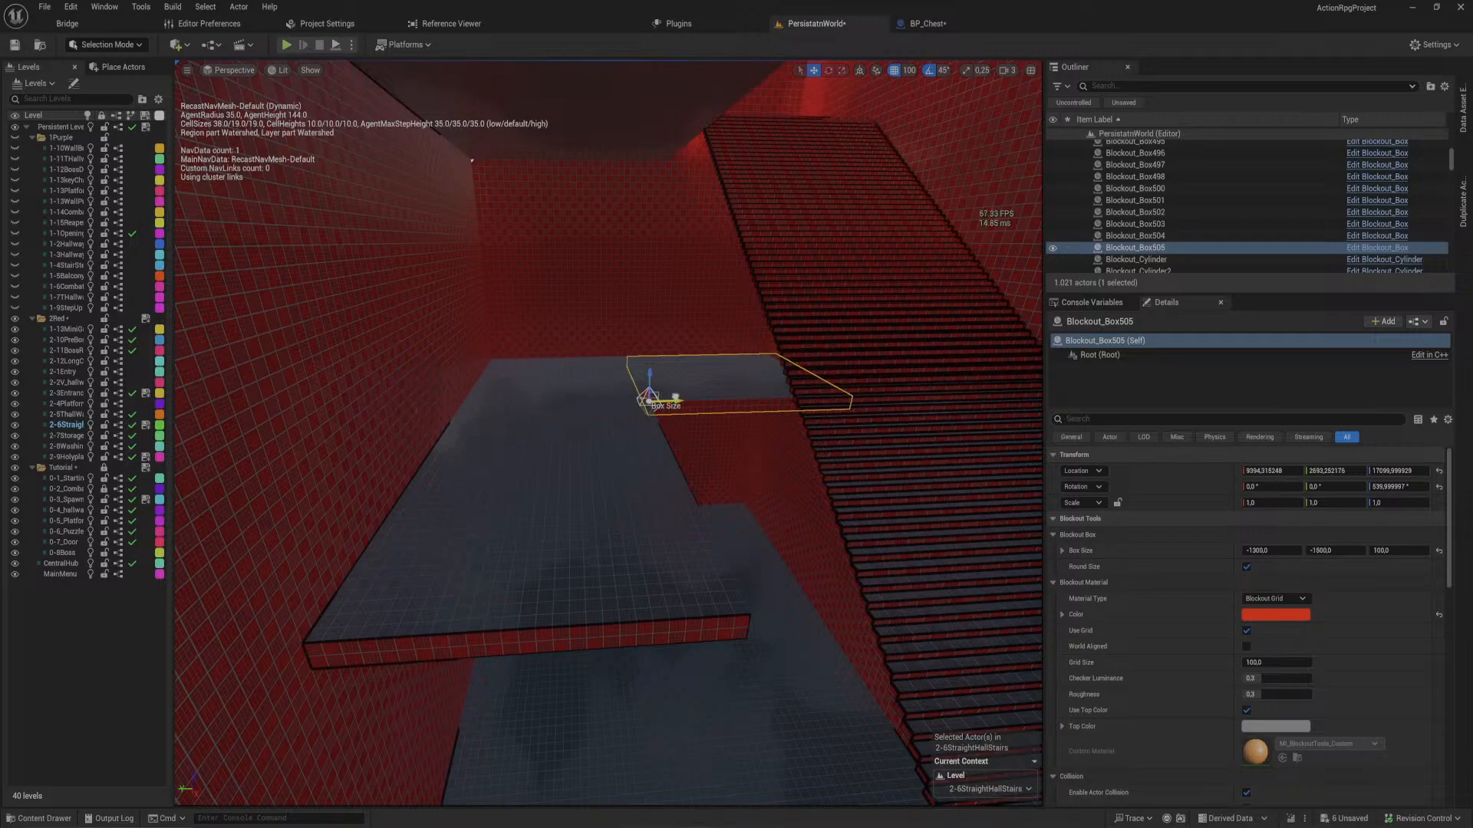
pyautogui.moveTo(657, 401); pyautogui.dragTo(650, 468, button='right')
# - Duplicate the filler floor, raise the copy to the door landing at about Z 18800 and reduce its Y size to 1200
pyautogui.hotkey('ctrl', 'd')
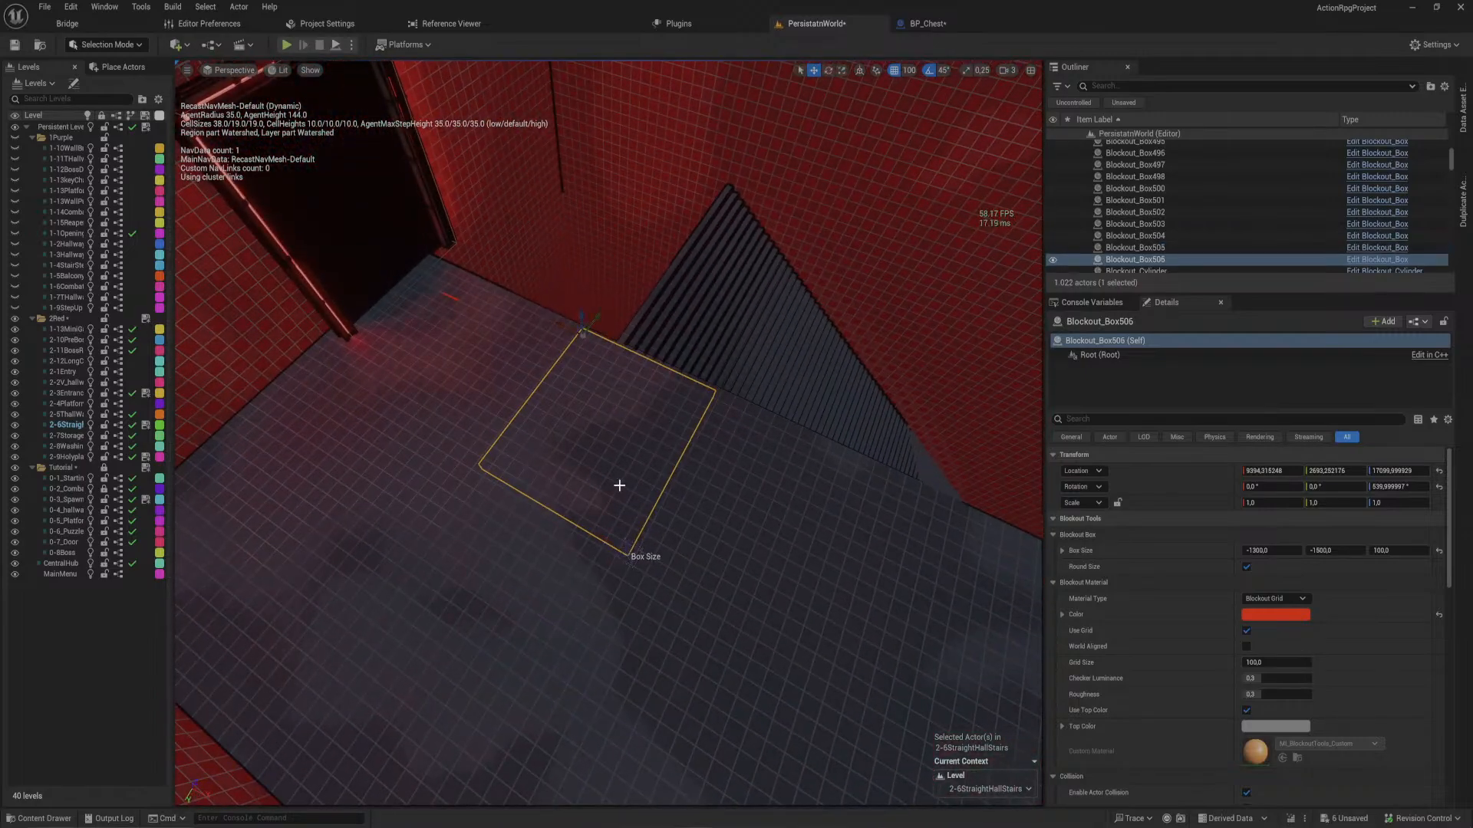
pyautogui.moveTo(583, 320); pyautogui.dragTo(553, 83)
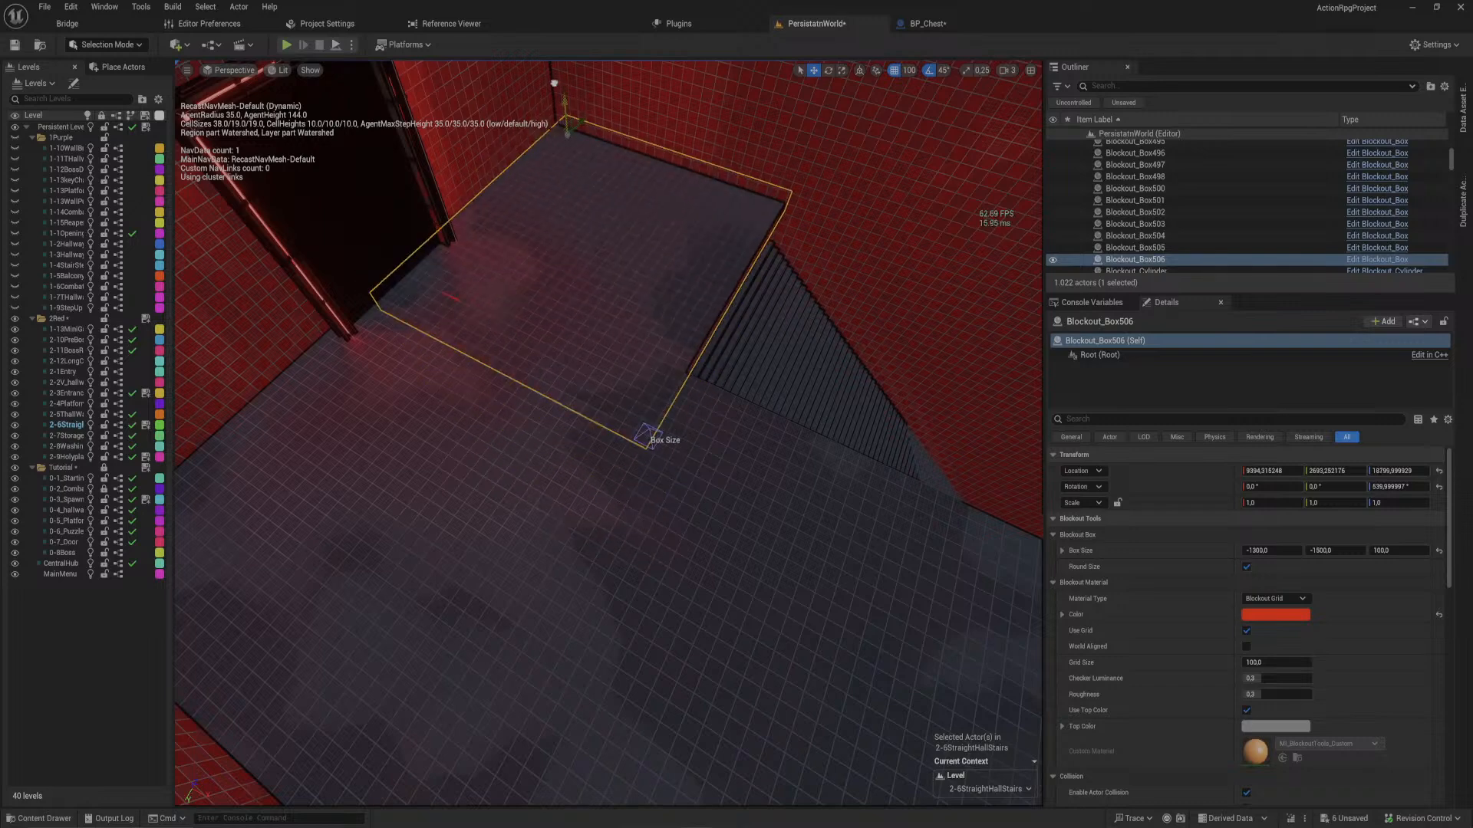
pyautogui.click(648, 432)
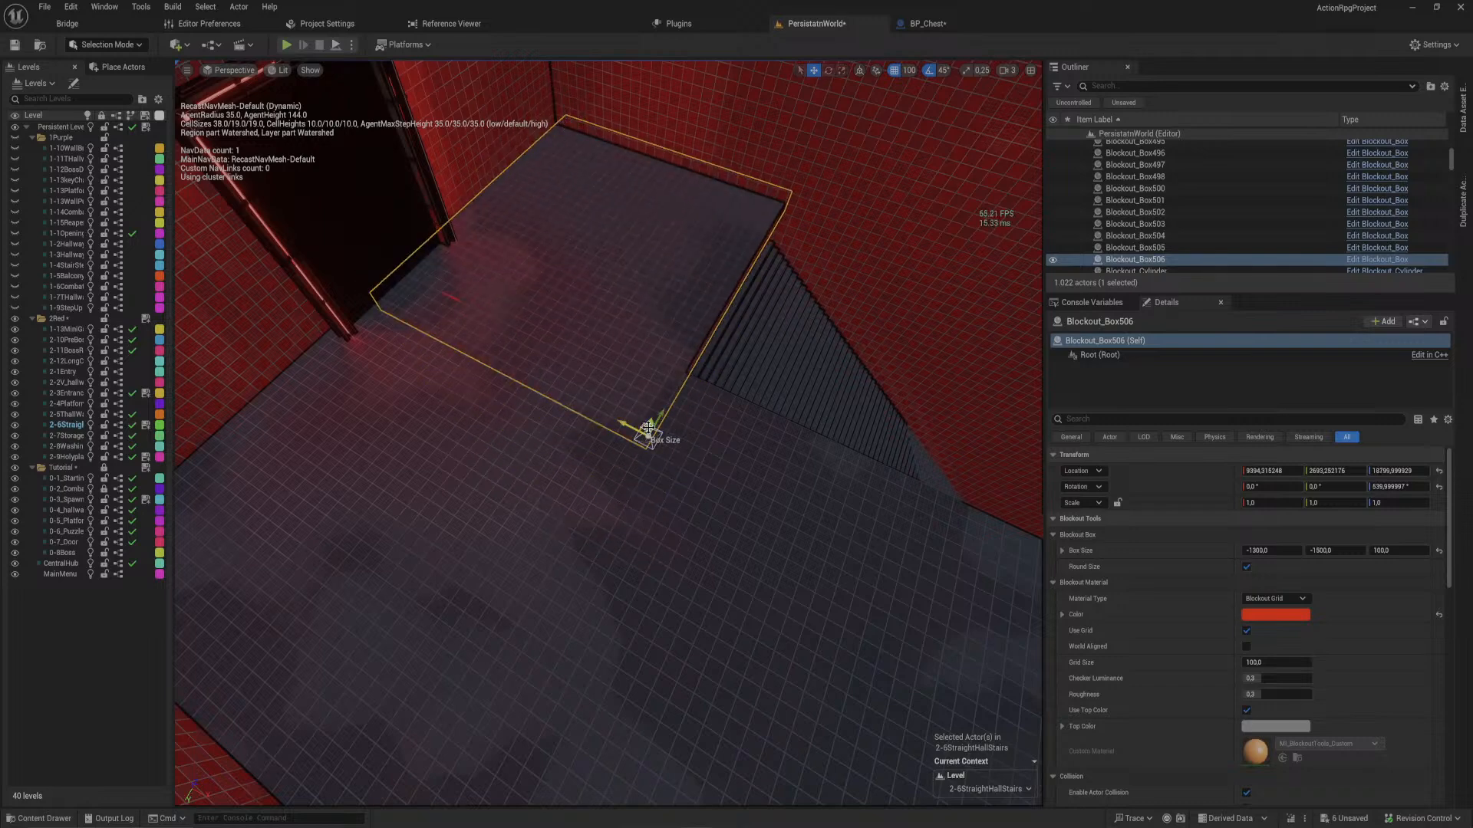
pyautogui.moveTo(661, 414); pyautogui.dragTo(688, 342)
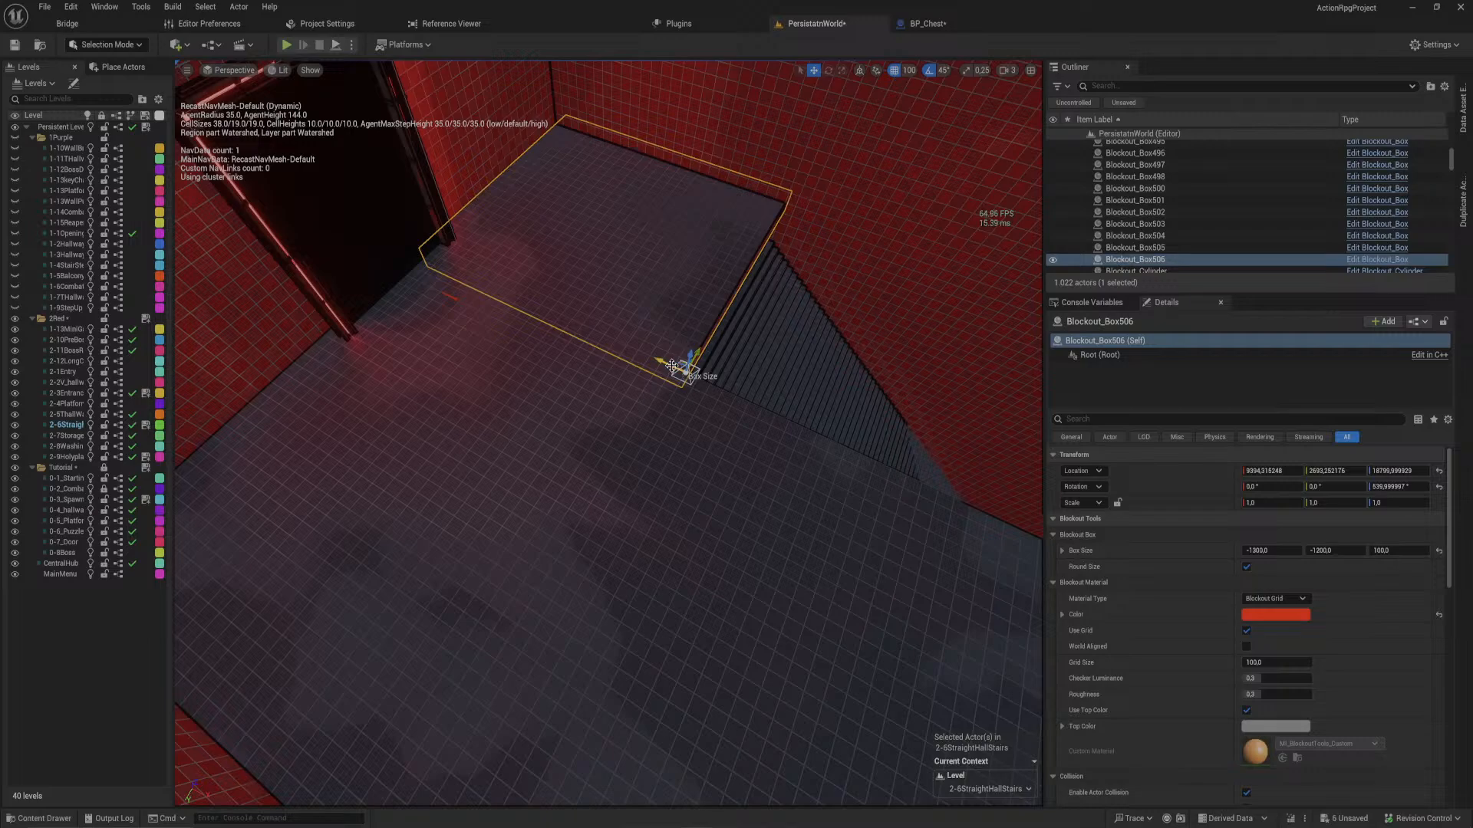
pyautogui.click(789, 241)
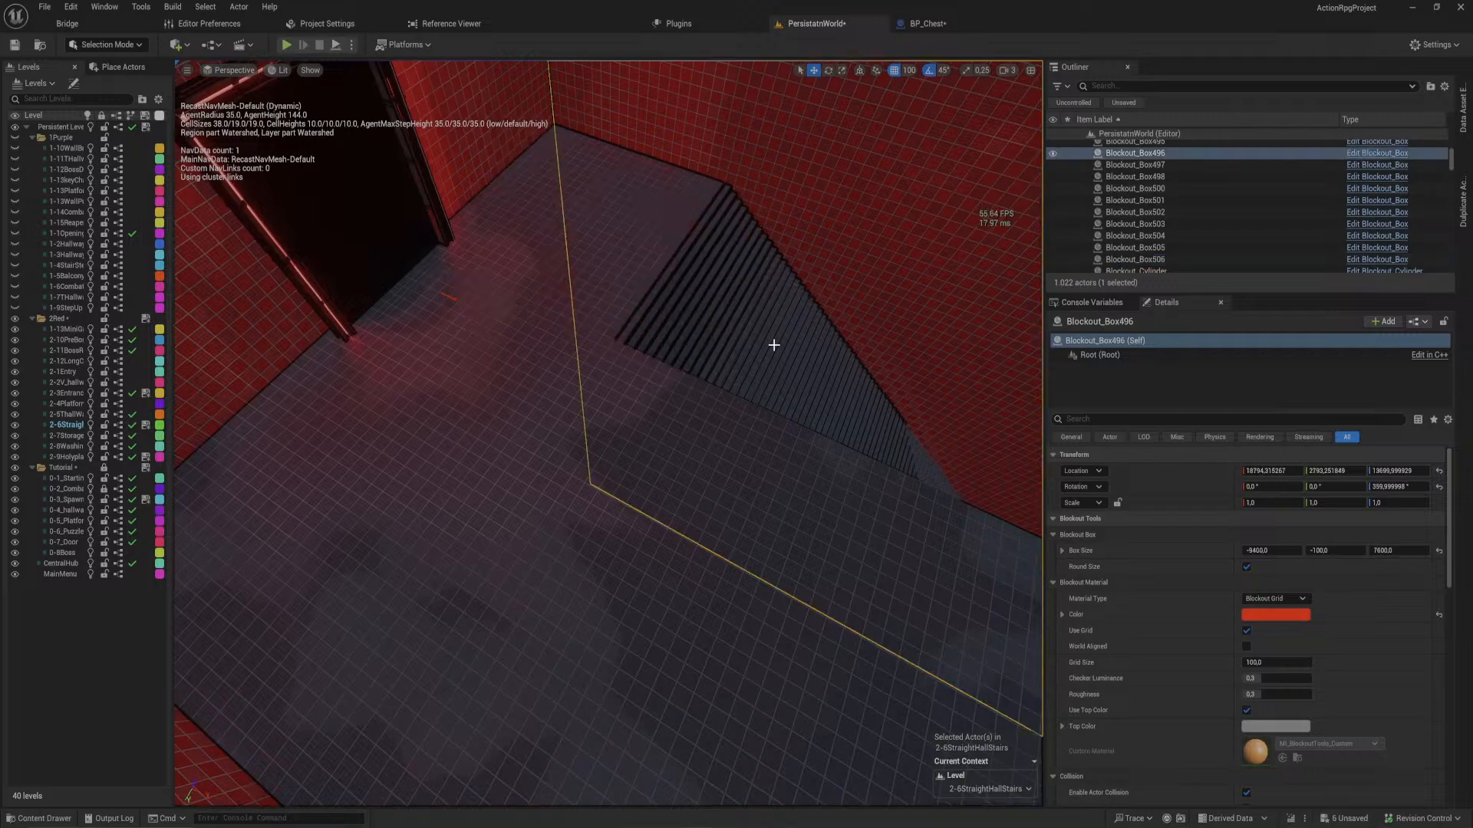
# - Examine the long stairs and the staggered floors from several viewpoints throughout the hall
pyautogui.moveTo(773, 345); pyautogui.dragTo(951, 284, button='right')
pyautogui.moveTo(390, 317); pyautogui.dragTo(890, 595, button='right')
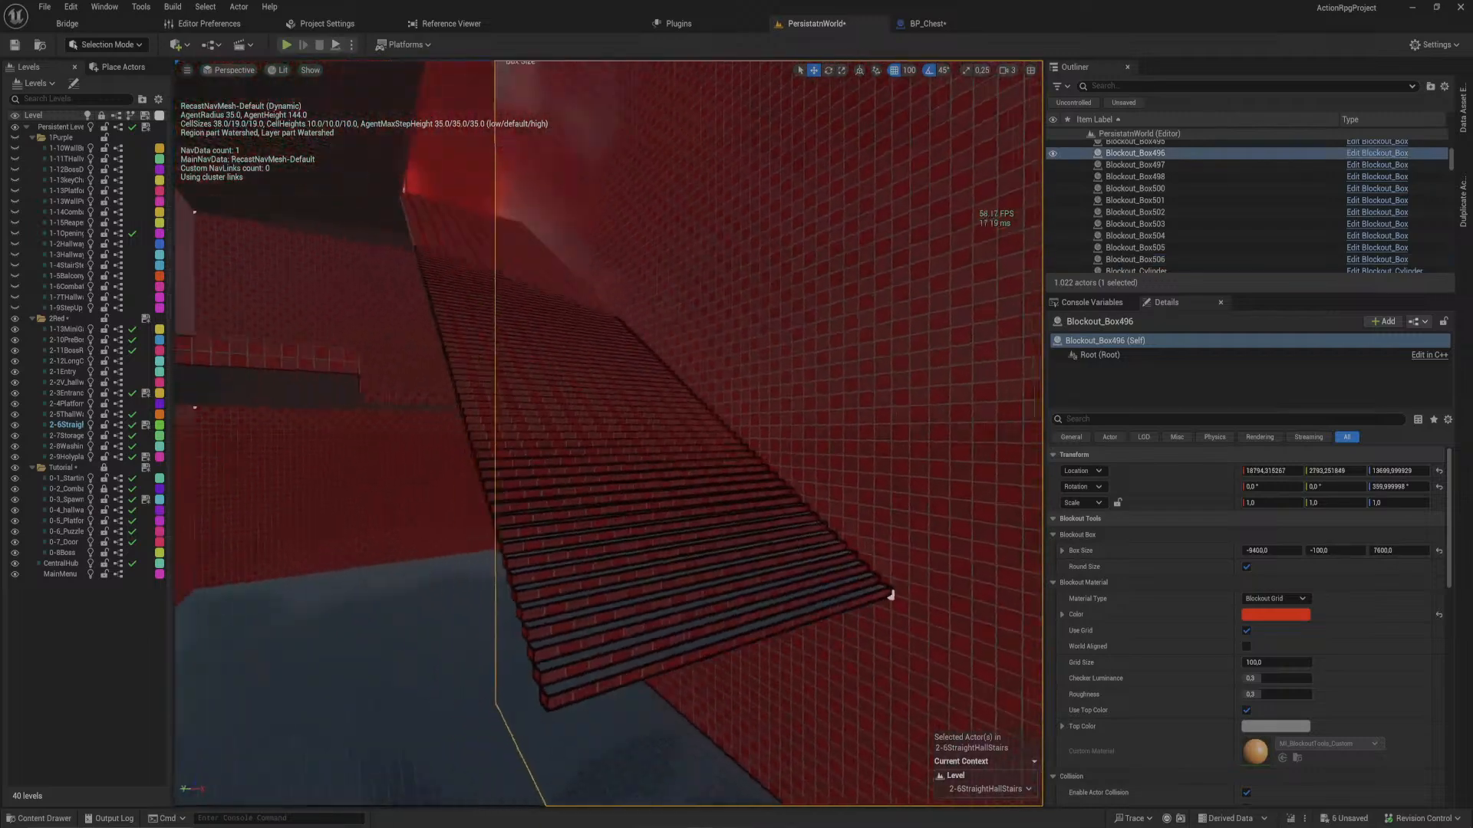
pyautogui.moveTo(737, 430); pyautogui.dragTo(460, 476, button='right')
pyautogui.moveTo(552, 430); pyautogui.dragTo(997, 468, button='right')
pyautogui.moveTo(614, 429); pyautogui.dragTo(613, 629, button='right')
pyautogui.moveTo(663, 543); pyautogui.dragTo(529, 484, button='right')
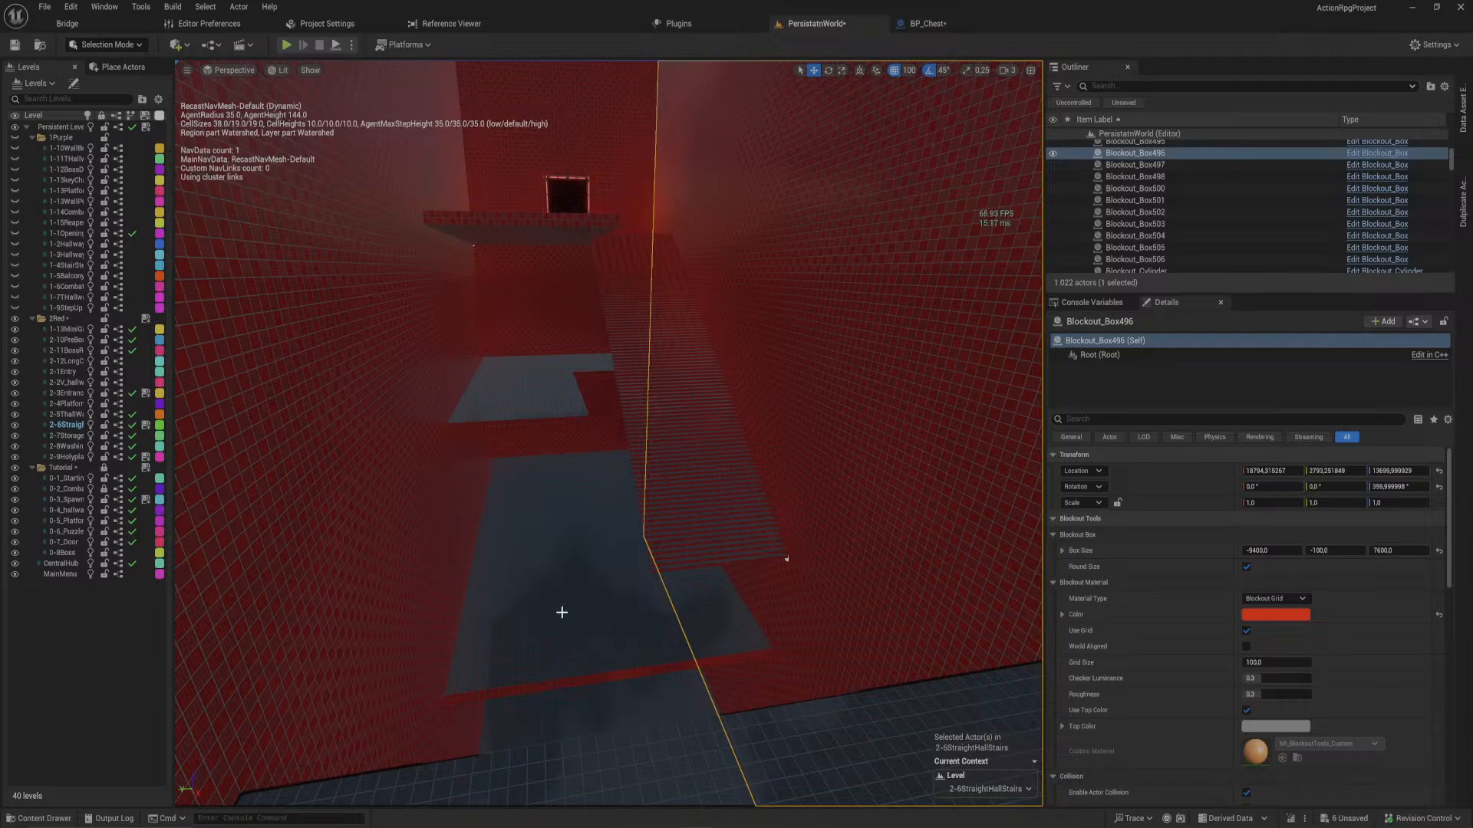
pyautogui.click(561, 590)
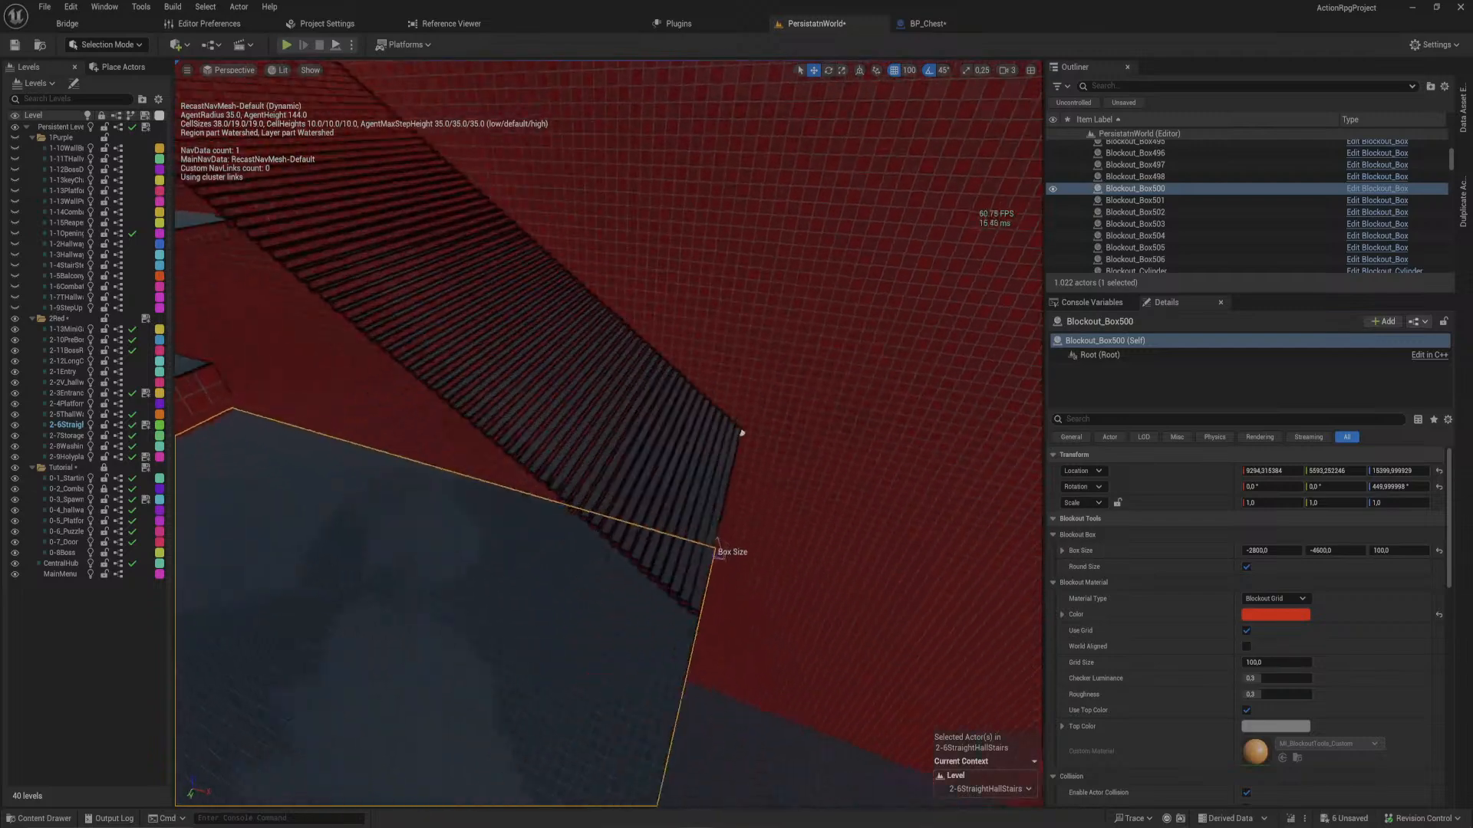
pyautogui.press('f')
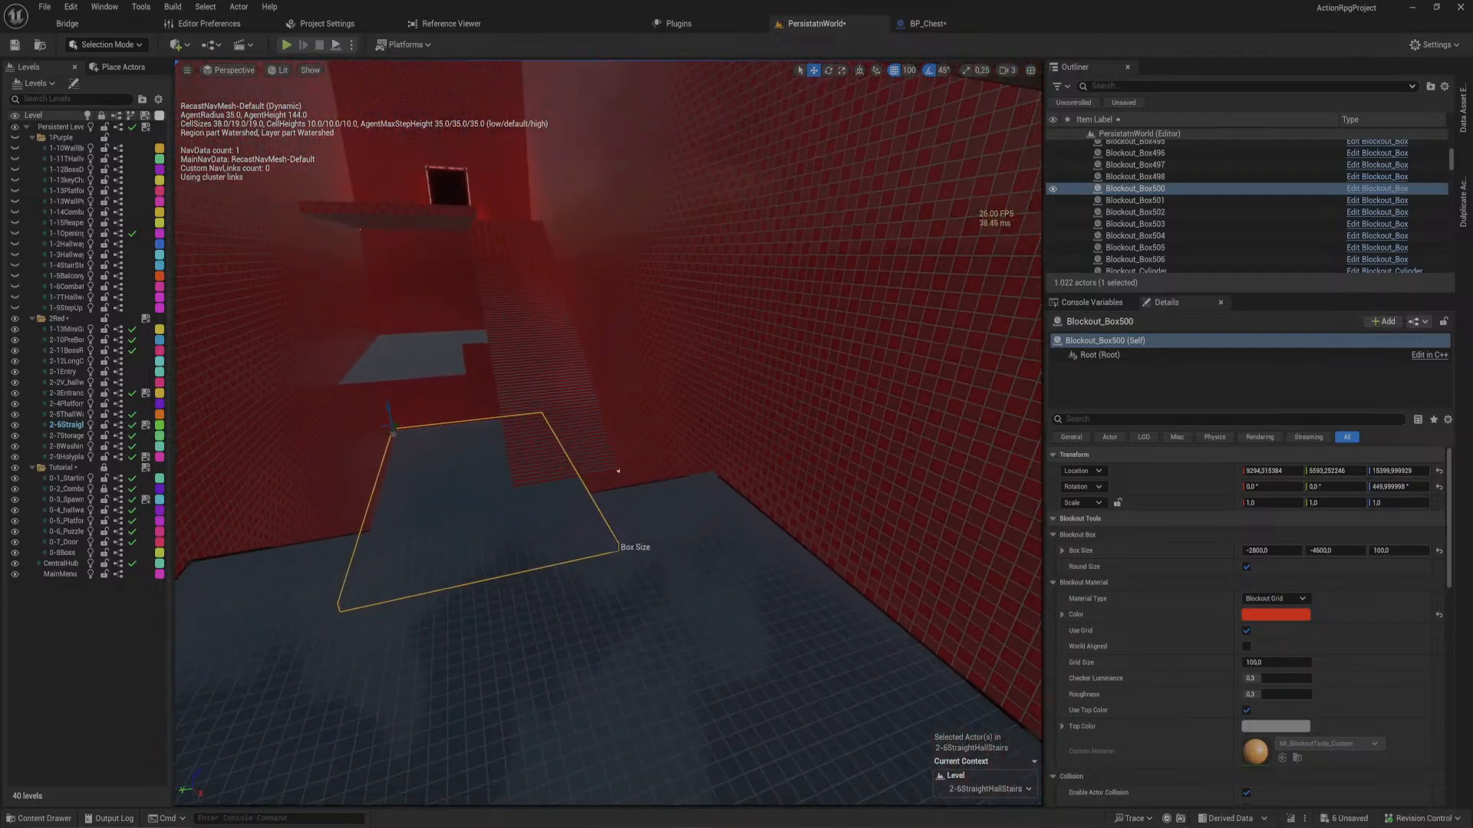
pyautogui.click(619, 471)
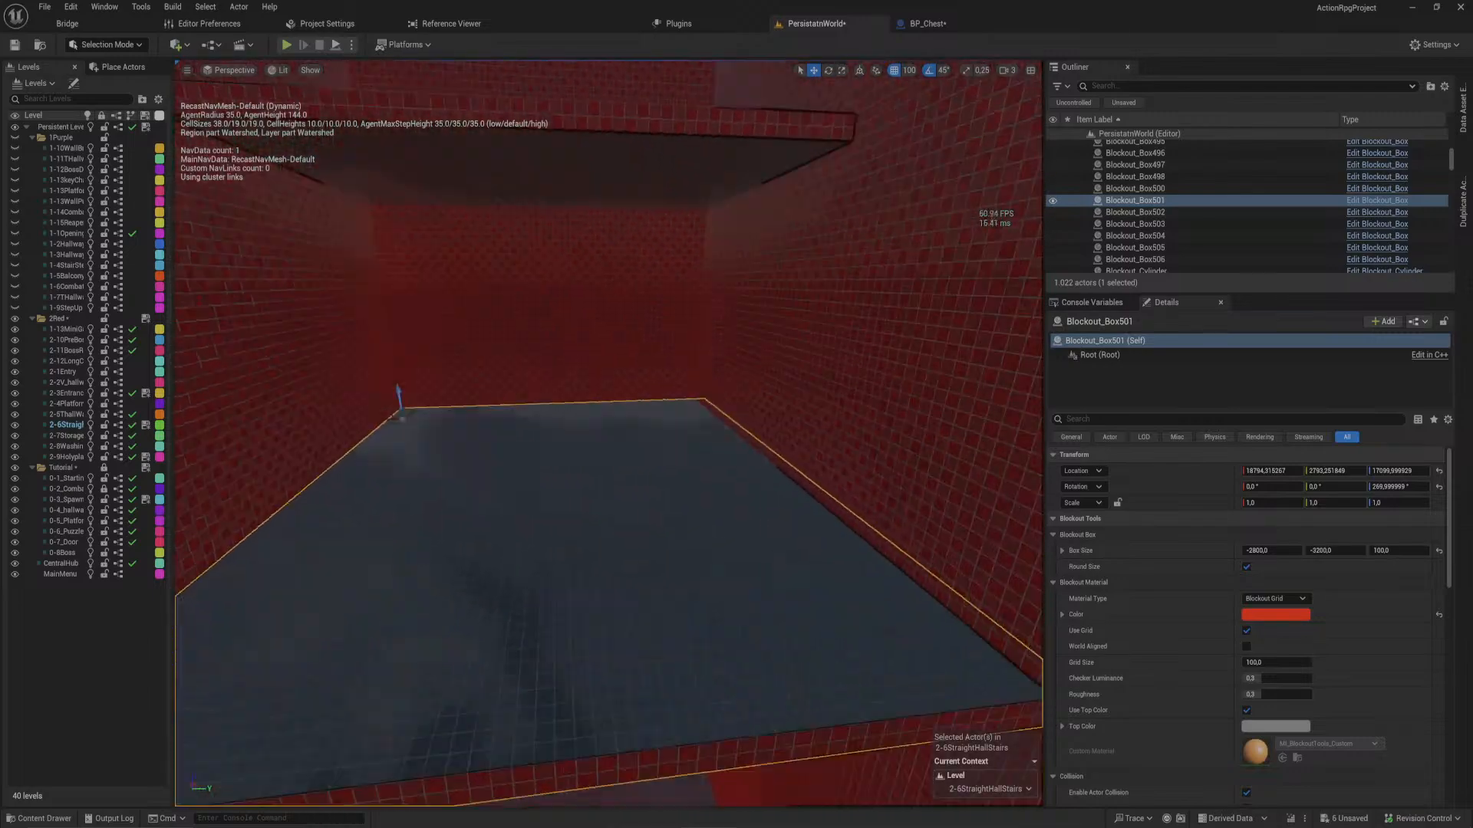
pyautogui.moveTo(618, 471); pyautogui.dragTo(330, 529, button='right')
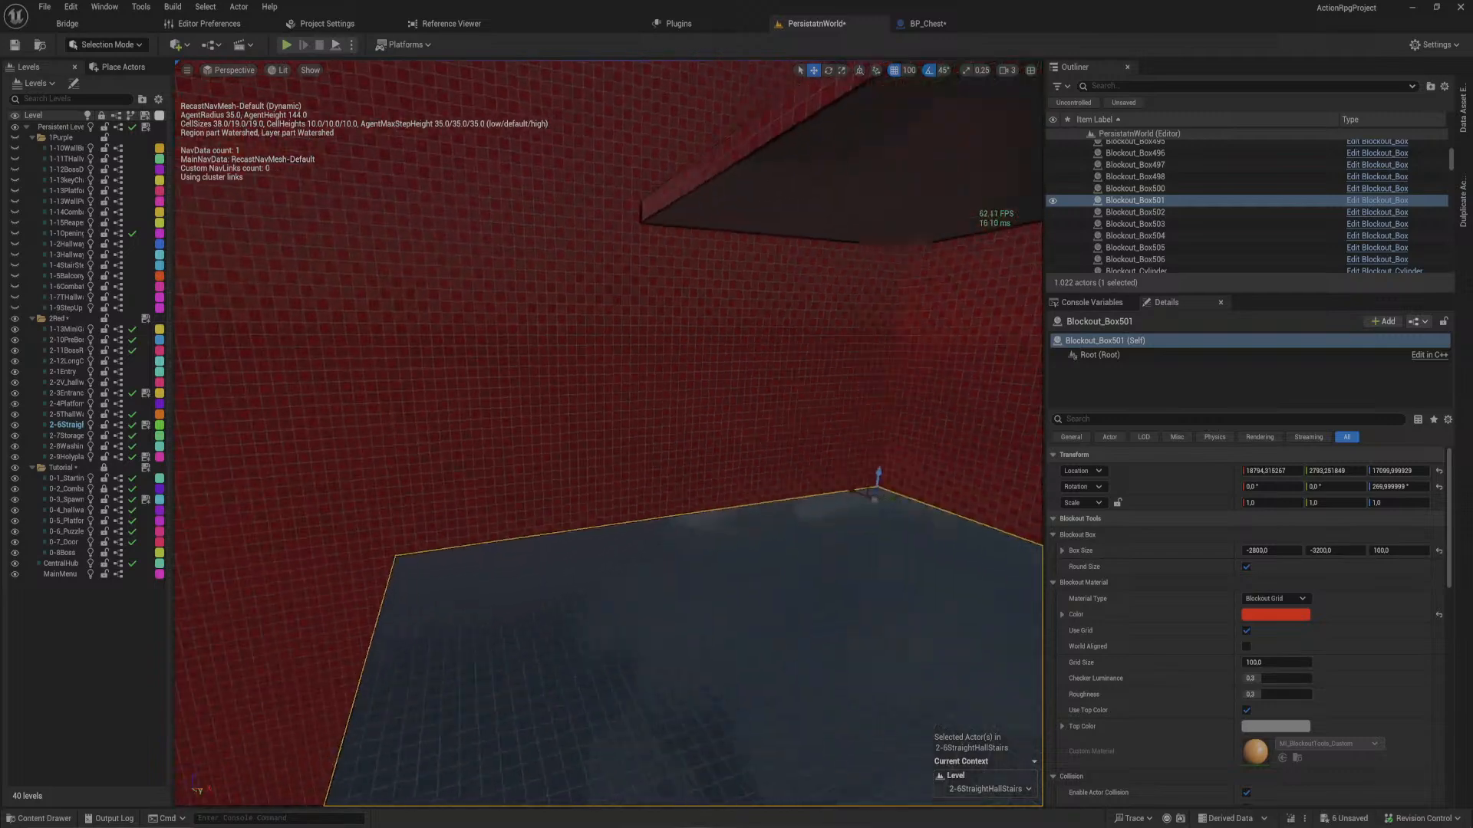
pyautogui.moveTo(618, 471); pyautogui.dragTo(414, 479, button='right')
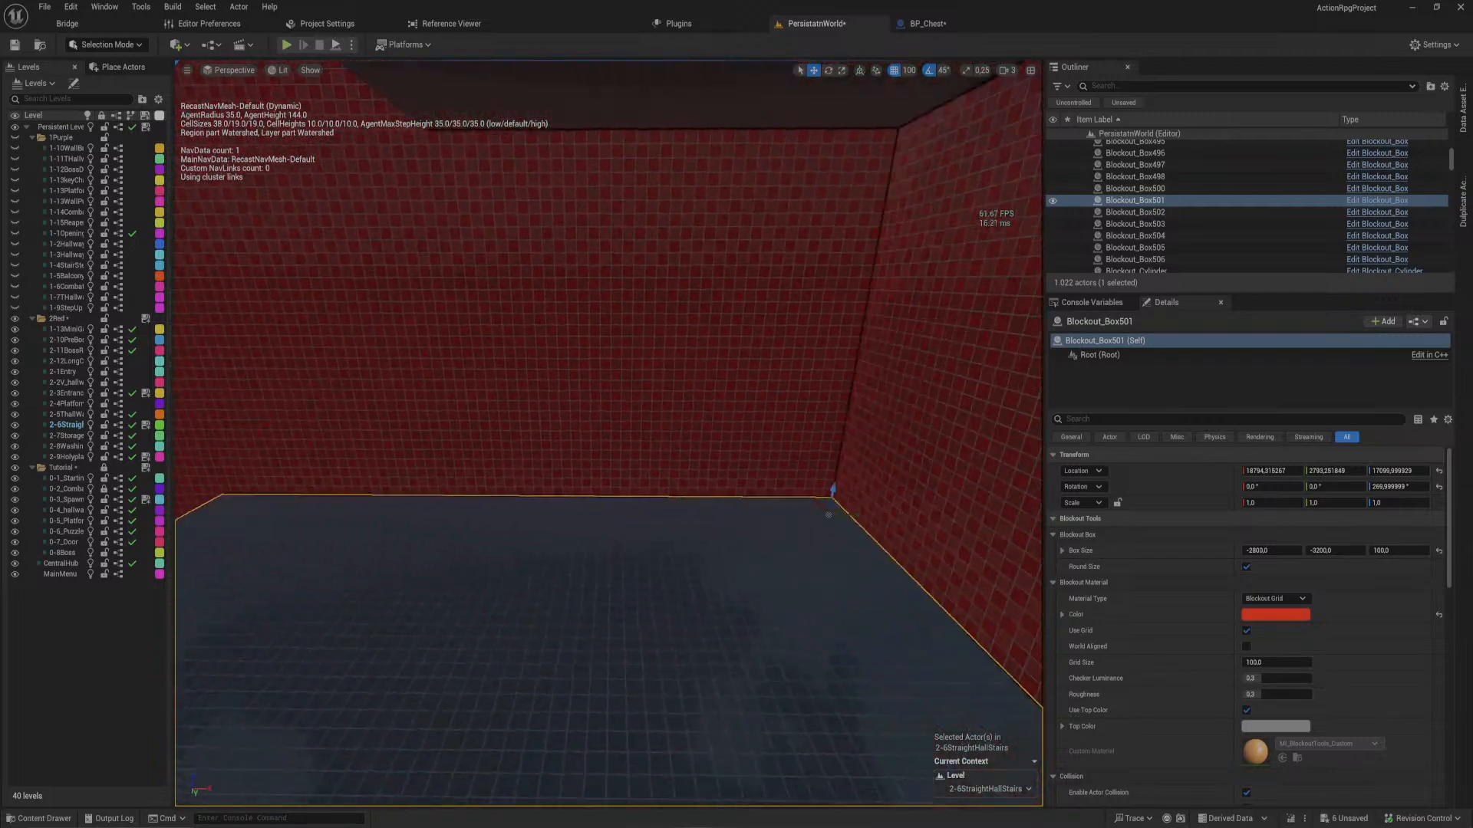
pyautogui.moveTo(618, 471); pyautogui.dragTo(514, 473, button='right')
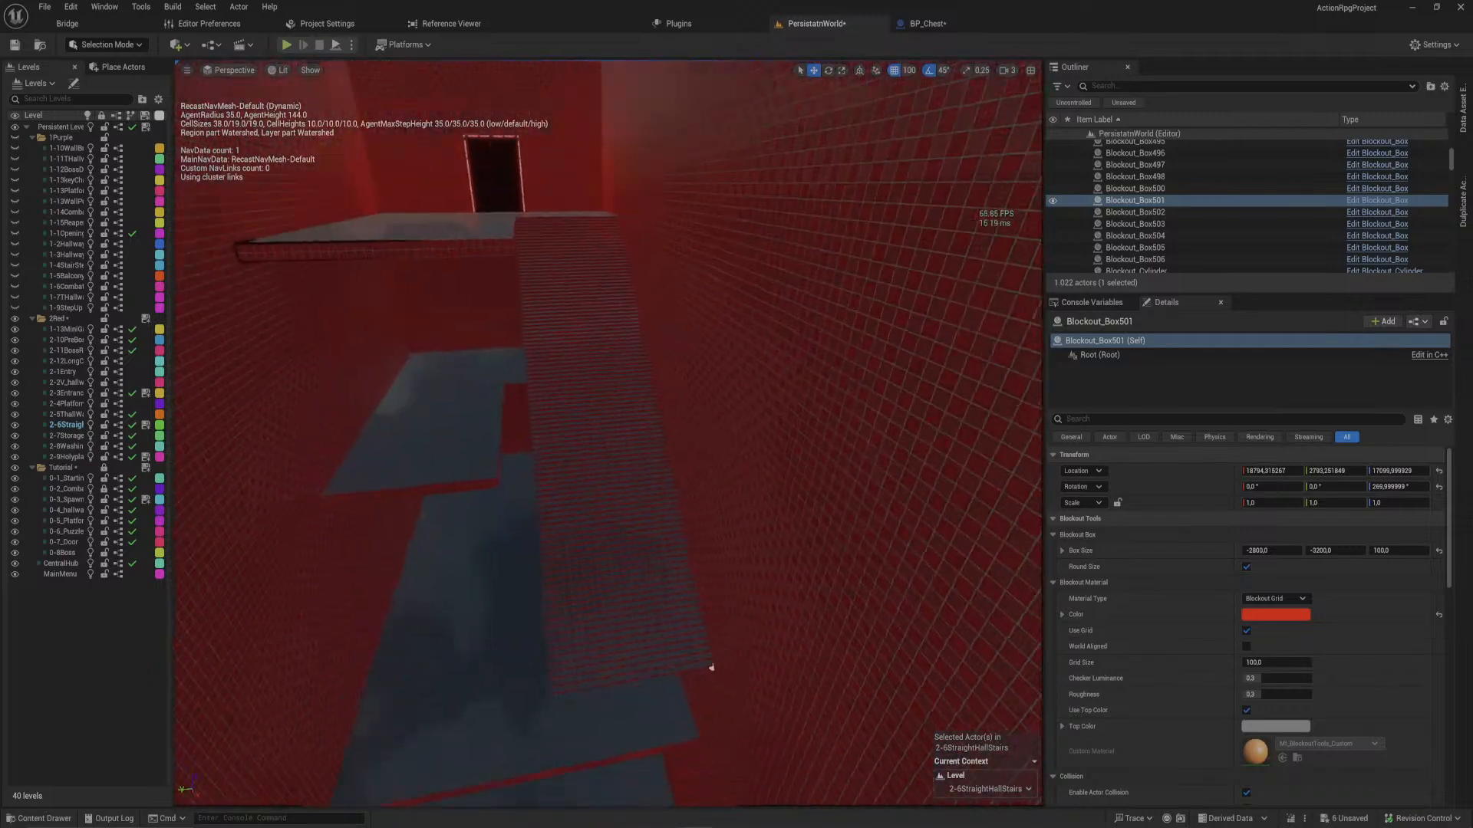
pyautogui.moveTo(608, 433); pyautogui.dragTo(751, 483, button='right')
pyautogui.rightClick(583, 554)
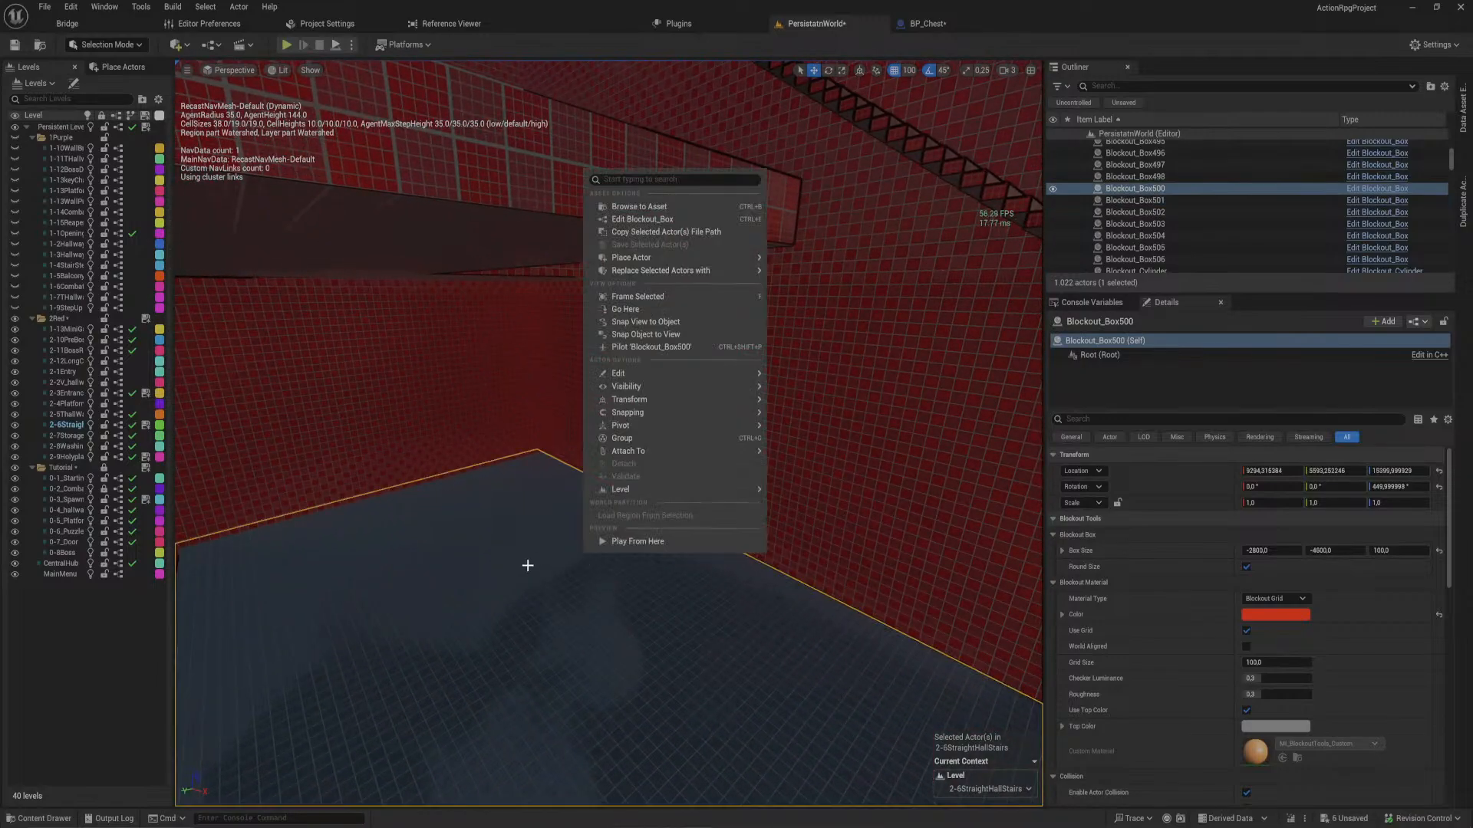
pyautogui.moveTo(526, 566); pyautogui.dragTo(652, 498, button='right')
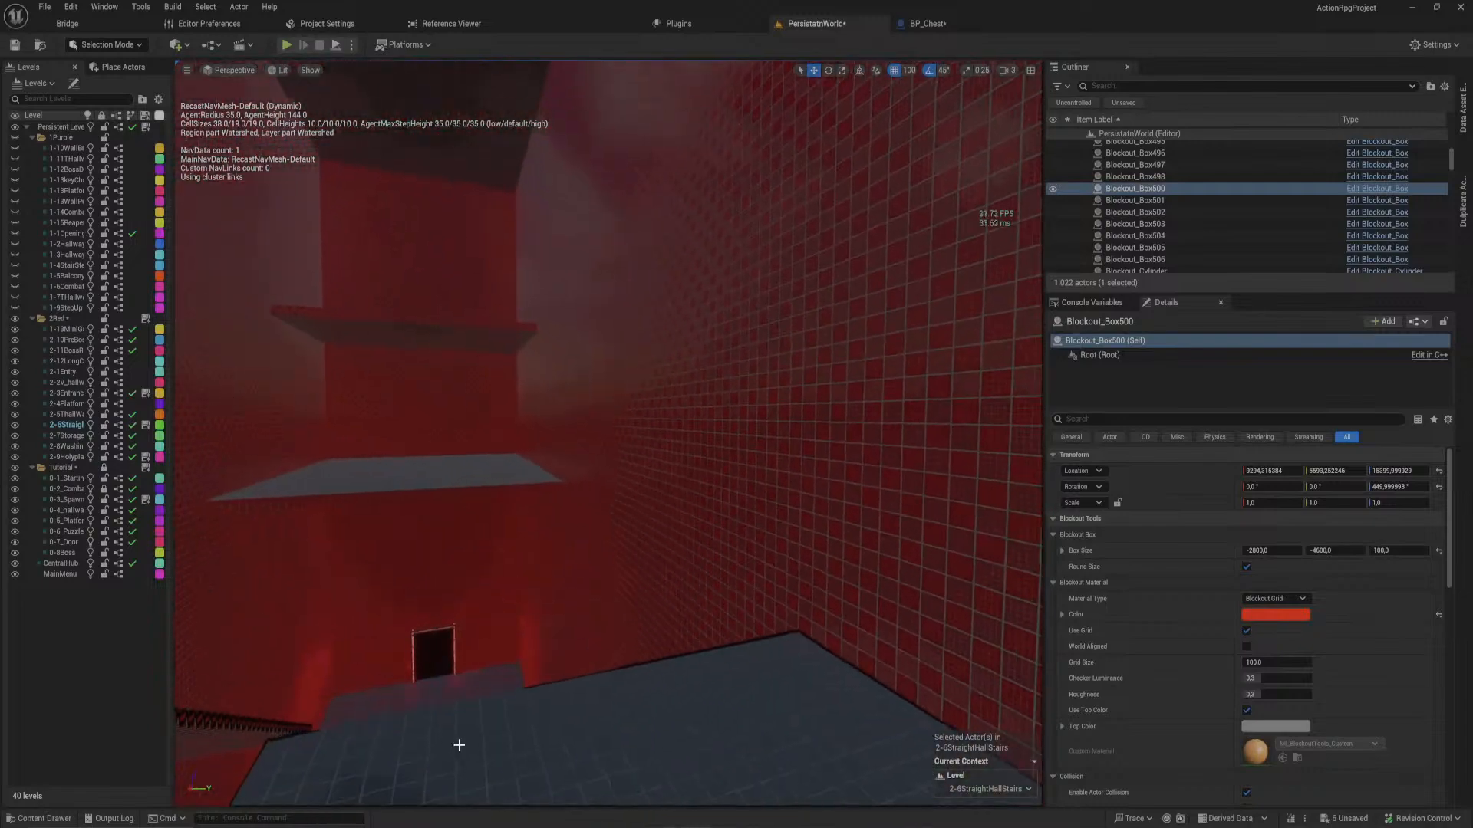
pyautogui.click(595, 713)
pyautogui.moveTo(662, 706)
pyautogui.mouseDown(button='right')
pyautogui.moveTo(598, 737)
pyautogui.moveTo(606, 675)
pyautogui.moveTo(621, 729)
pyautogui.moveTo(687, 700)
pyautogui.mouseUp(button='right')
pyautogui.moveTo(312, 341); pyautogui.dragTo(342, 605, button='right')
pyautogui.click(652, 454)
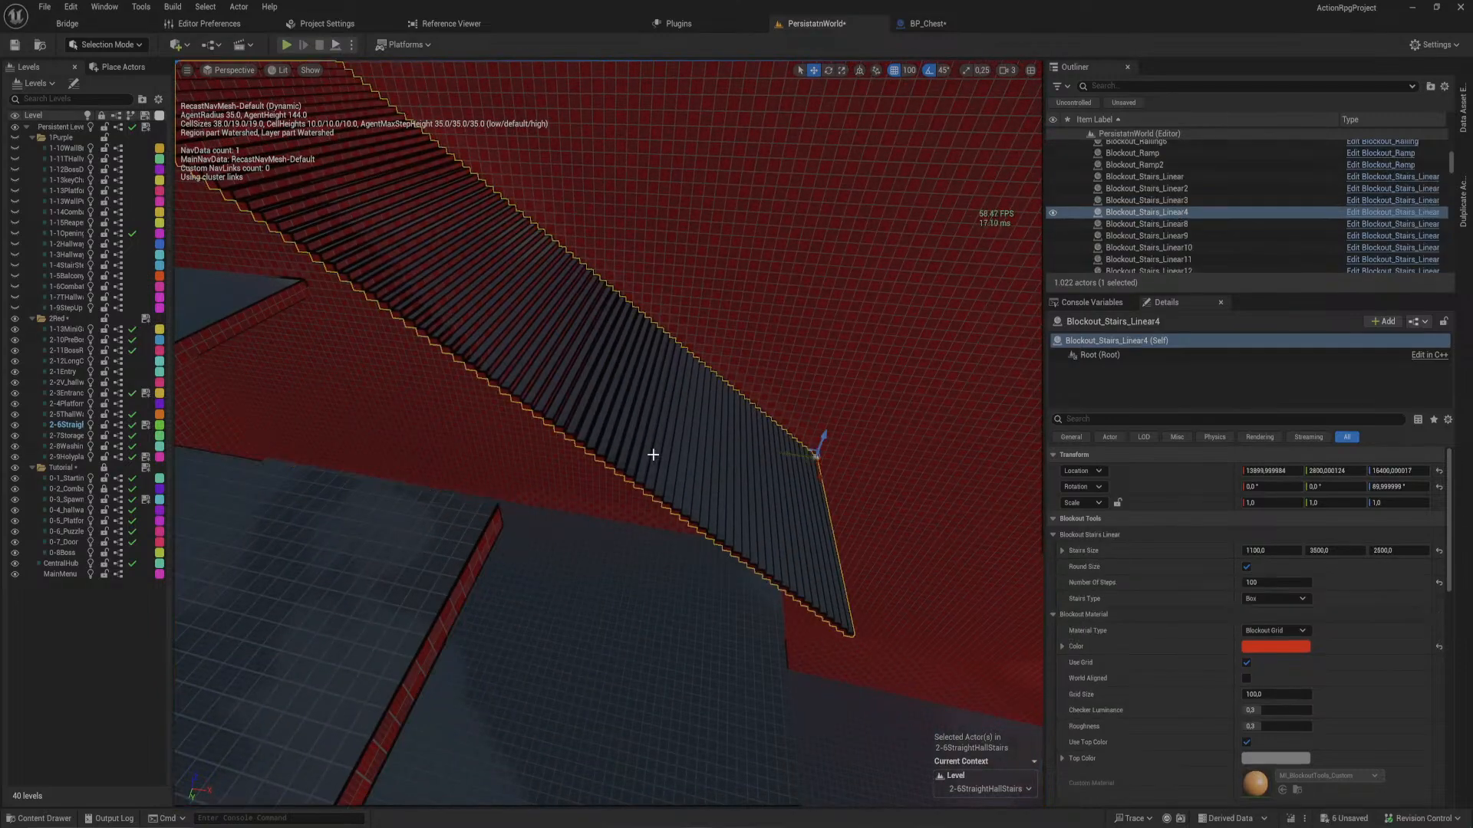
pyautogui.moveTo(652, 454); pyautogui.dragTo(606, 476, button='right')
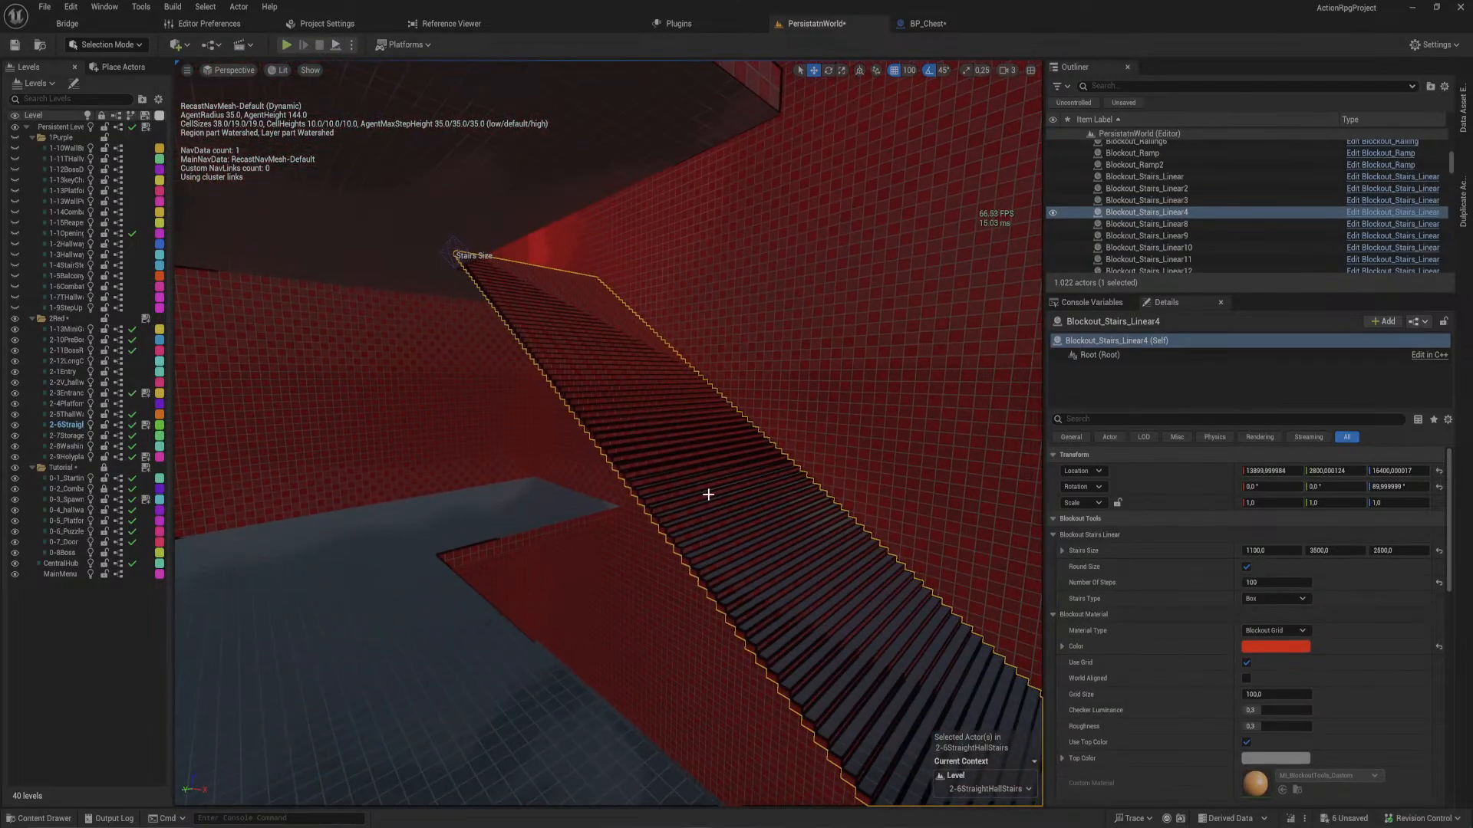
# - Duplicate the narrowed floor, move the copy to about Y 4193 and resize it into a wall of 100 × 3200 × 1000
pyautogui.click(509, 668)
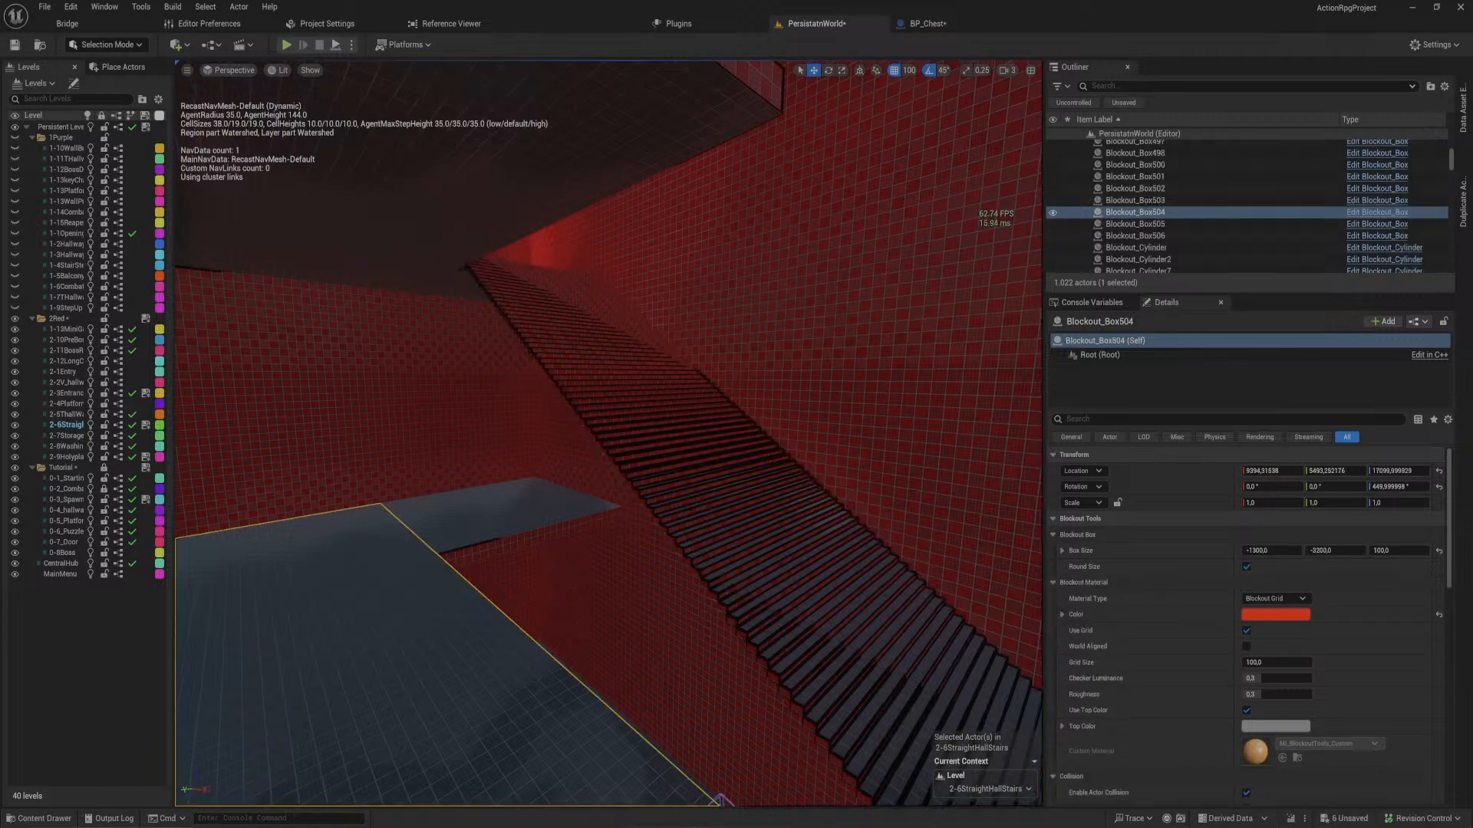
pyautogui.moveTo(510, 668); pyautogui.dragTo(535, 669, button='right')
pyautogui.hotkey('ctrl', 'd')
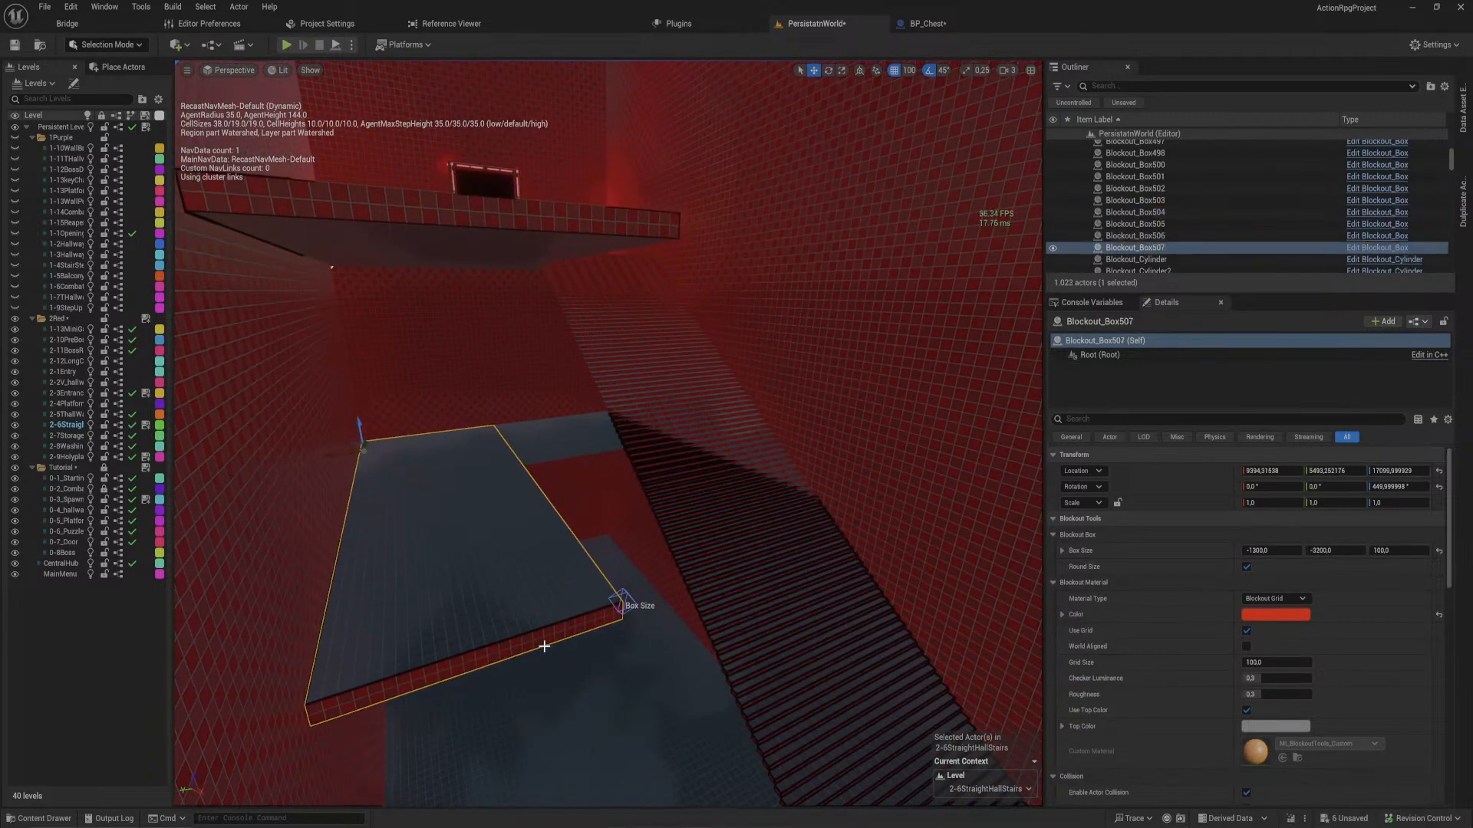
pyautogui.moveTo(332, 450); pyautogui.dragTo(472, 455)
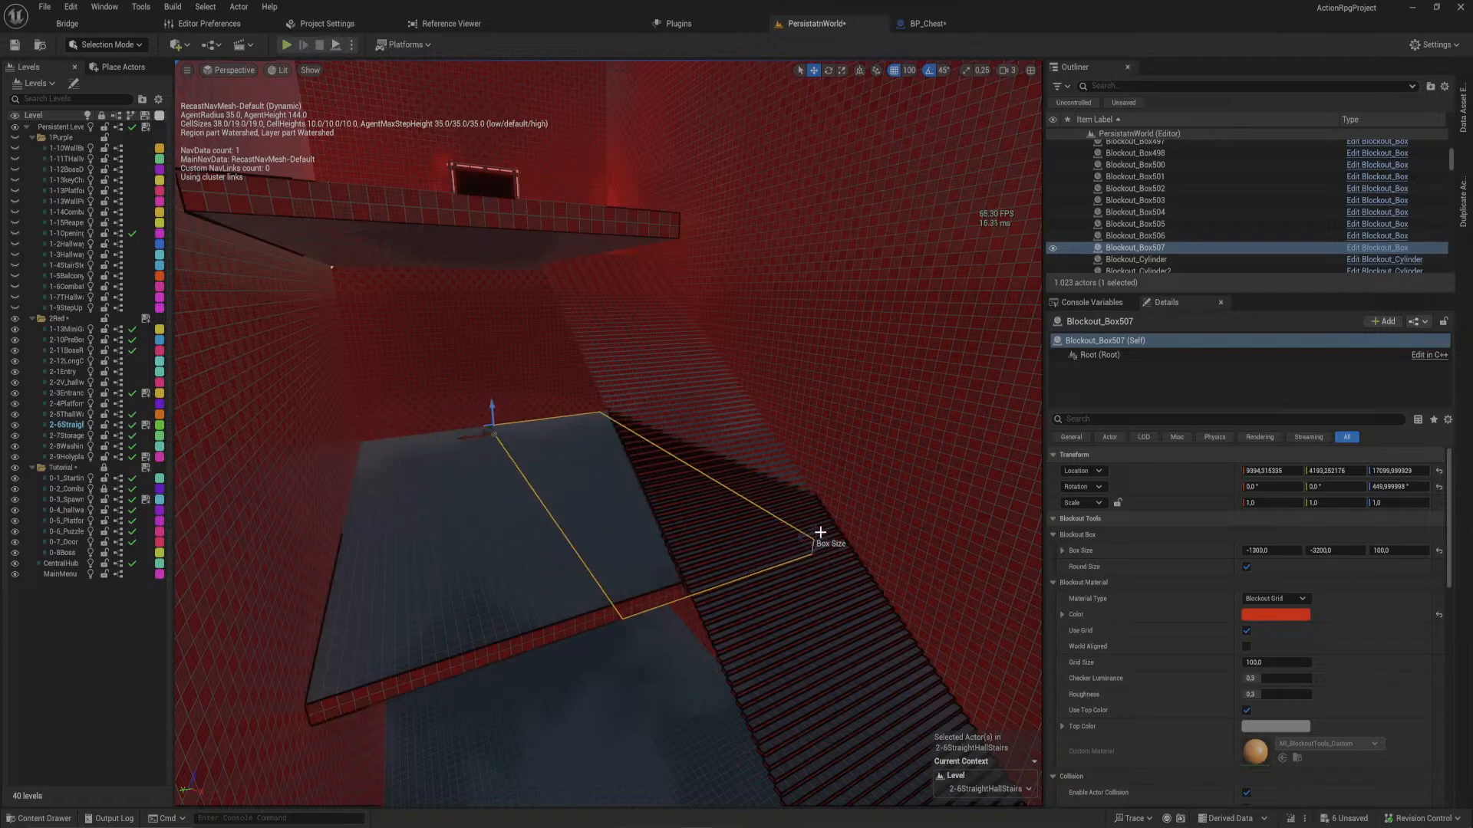
pyautogui.click(820, 532)
pyautogui.moveTo(795, 543); pyautogui.dragTo(551, 444)
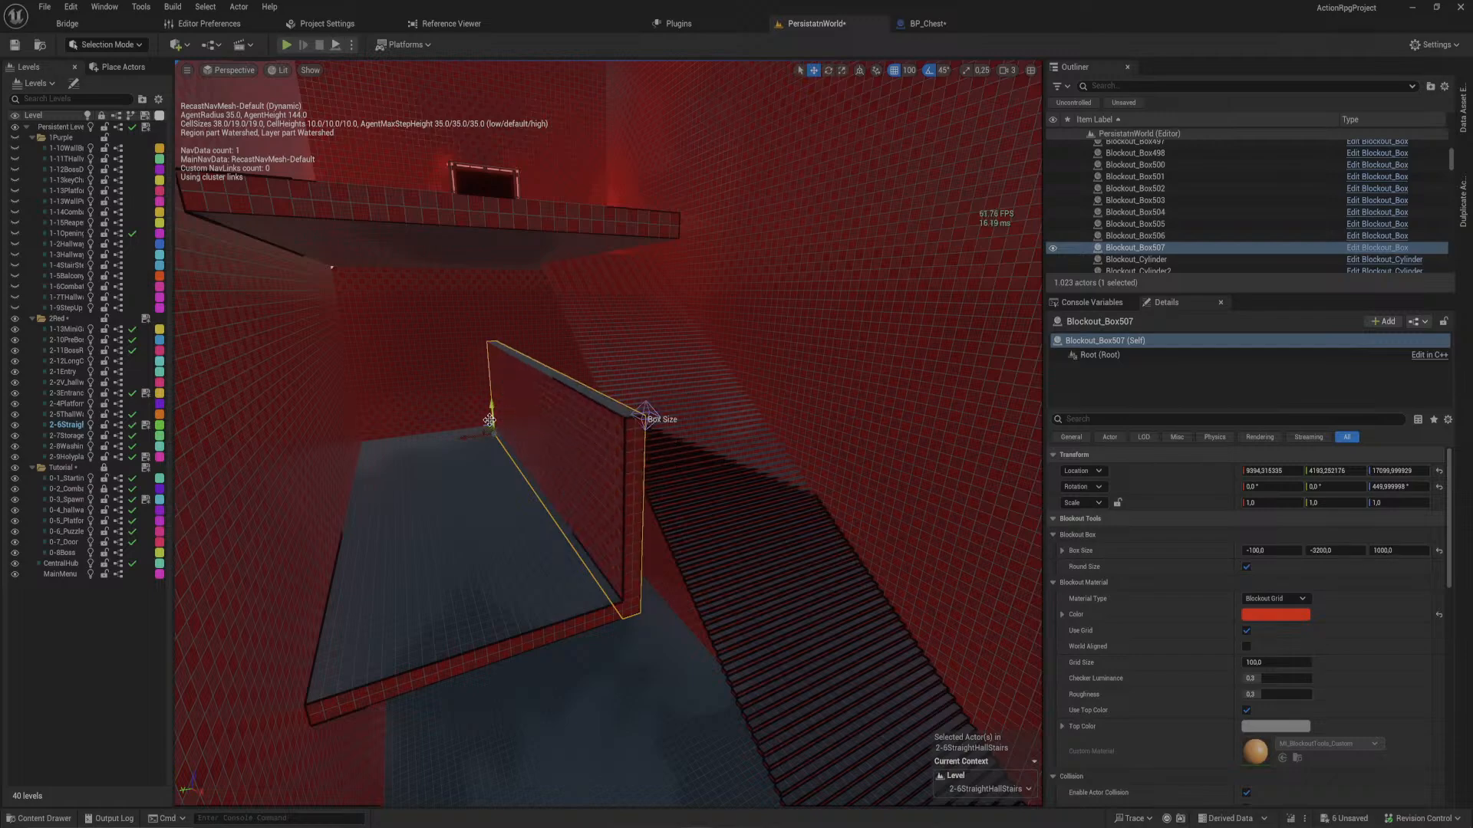
# - Slide the new wall along X away from the hall's end wall and raise its height to 1700
pyautogui.press('w')
pyautogui.moveTo(489, 420); pyautogui.dragTo(652, 529, button='right')
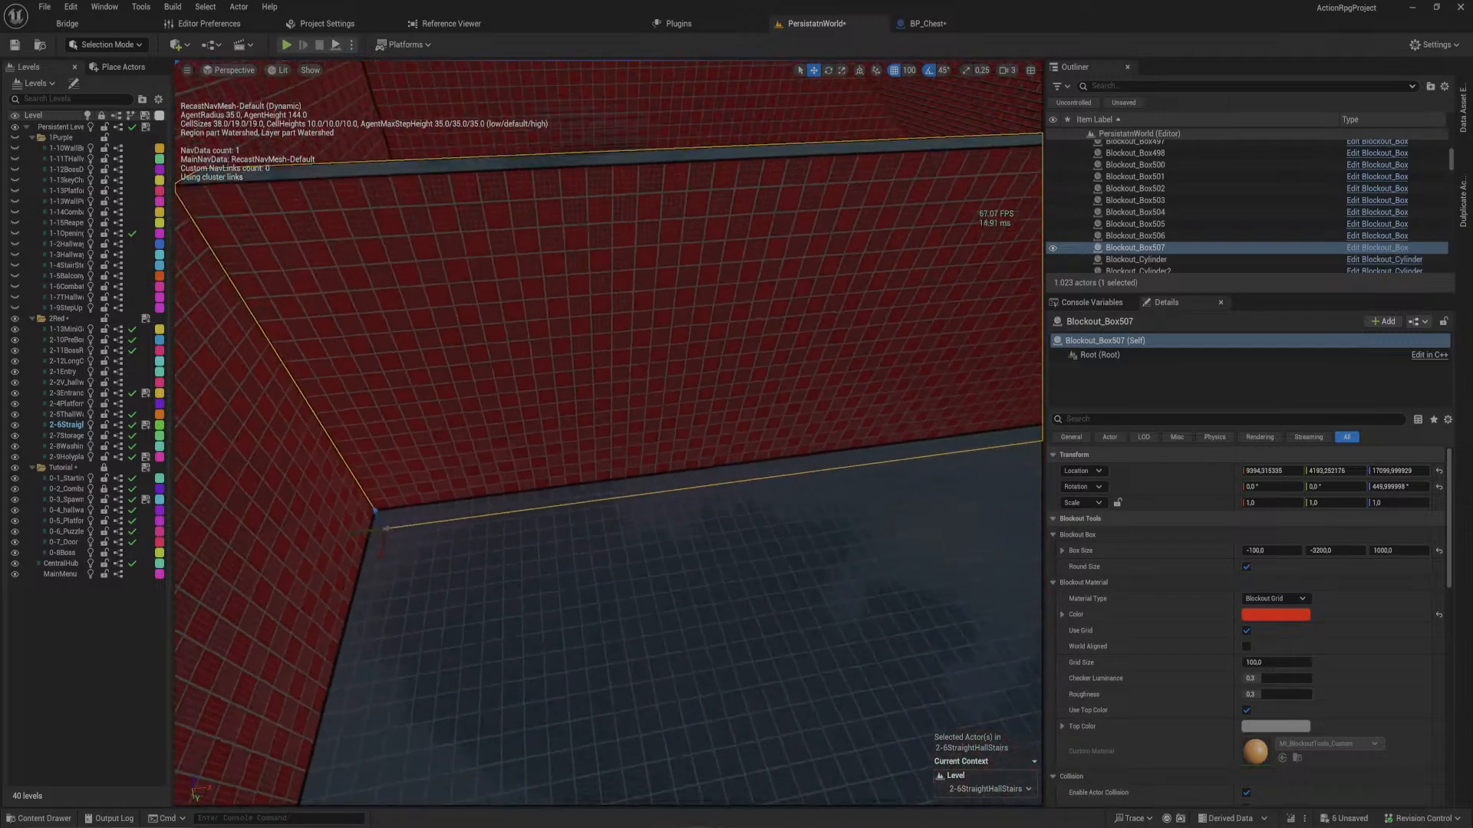
pyautogui.moveTo(375, 515); pyautogui.dragTo(743, 488)
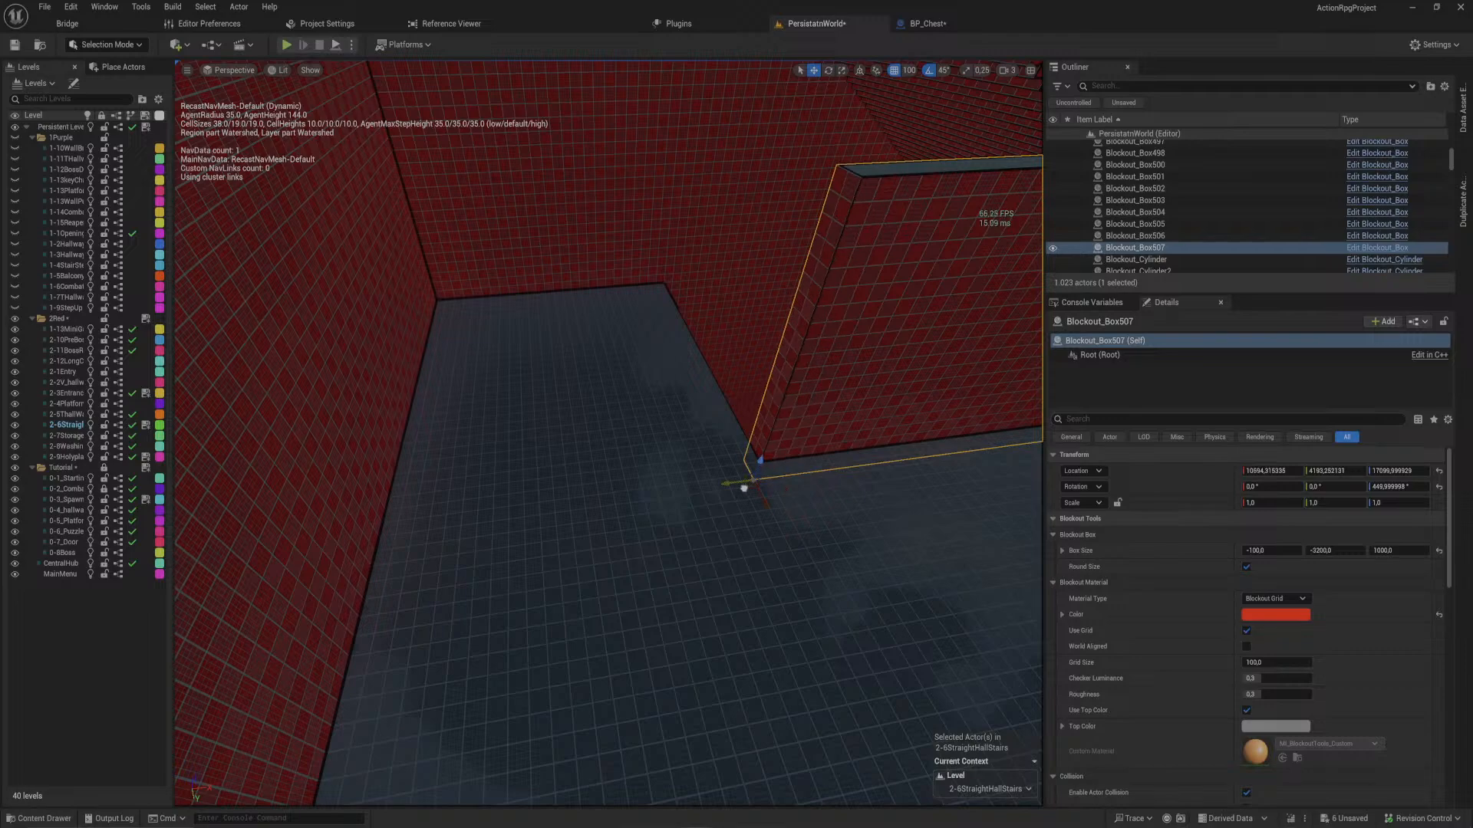
pyautogui.press('d')
pyautogui.moveTo(764, 470); pyautogui.dragTo(742, 503, button='right')
pyautogui.moveTo(489, 529); pyautogui.dragTo(437, 209)
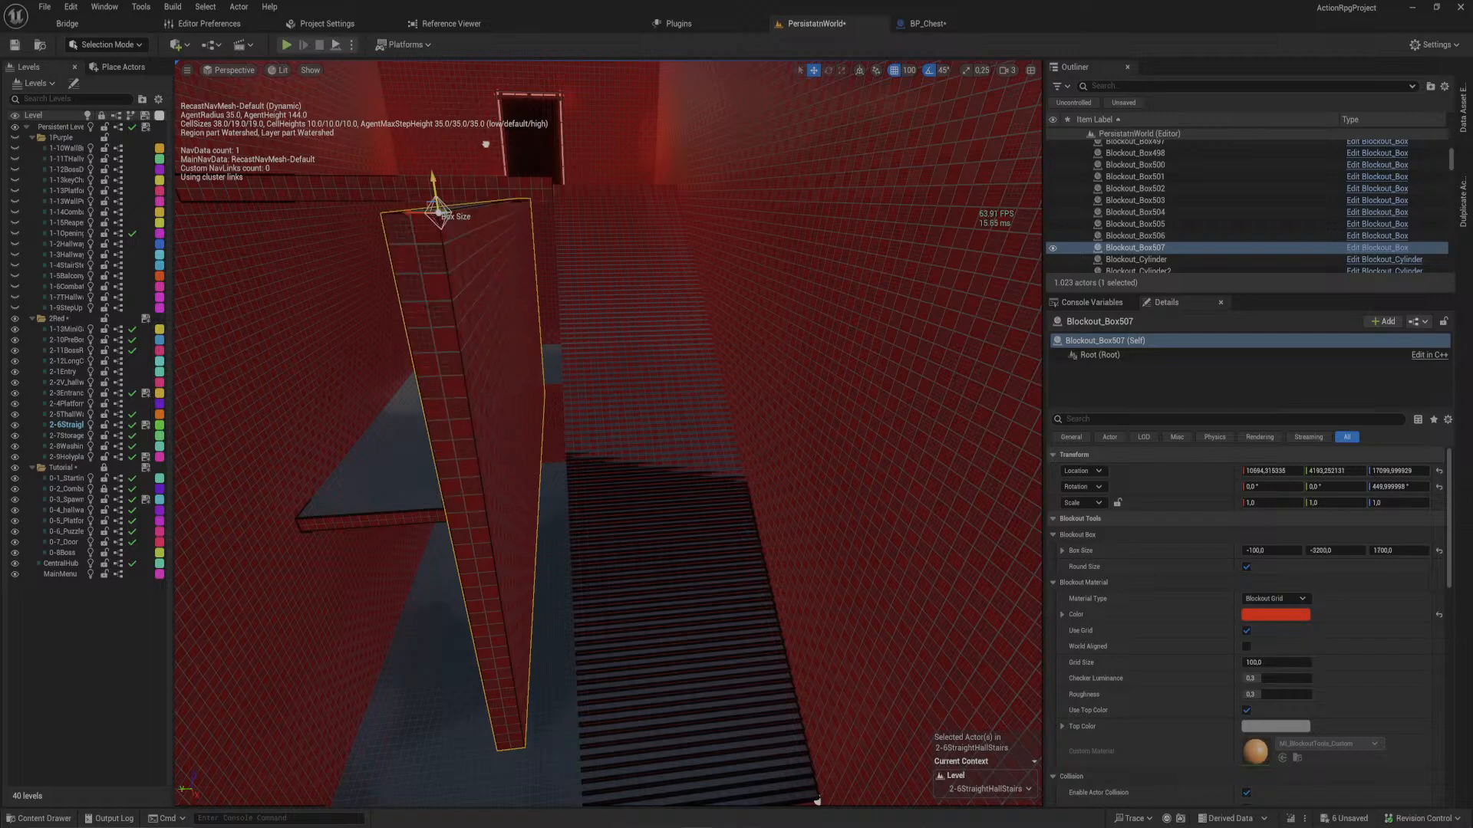
# - Try to pull in the stair-side edge of the upper floor at the door, and undo the change
pyautogui.moveTo(519, 201); pyautogui.dragTo(611, 423, button='right')
pyautogui.press('w')
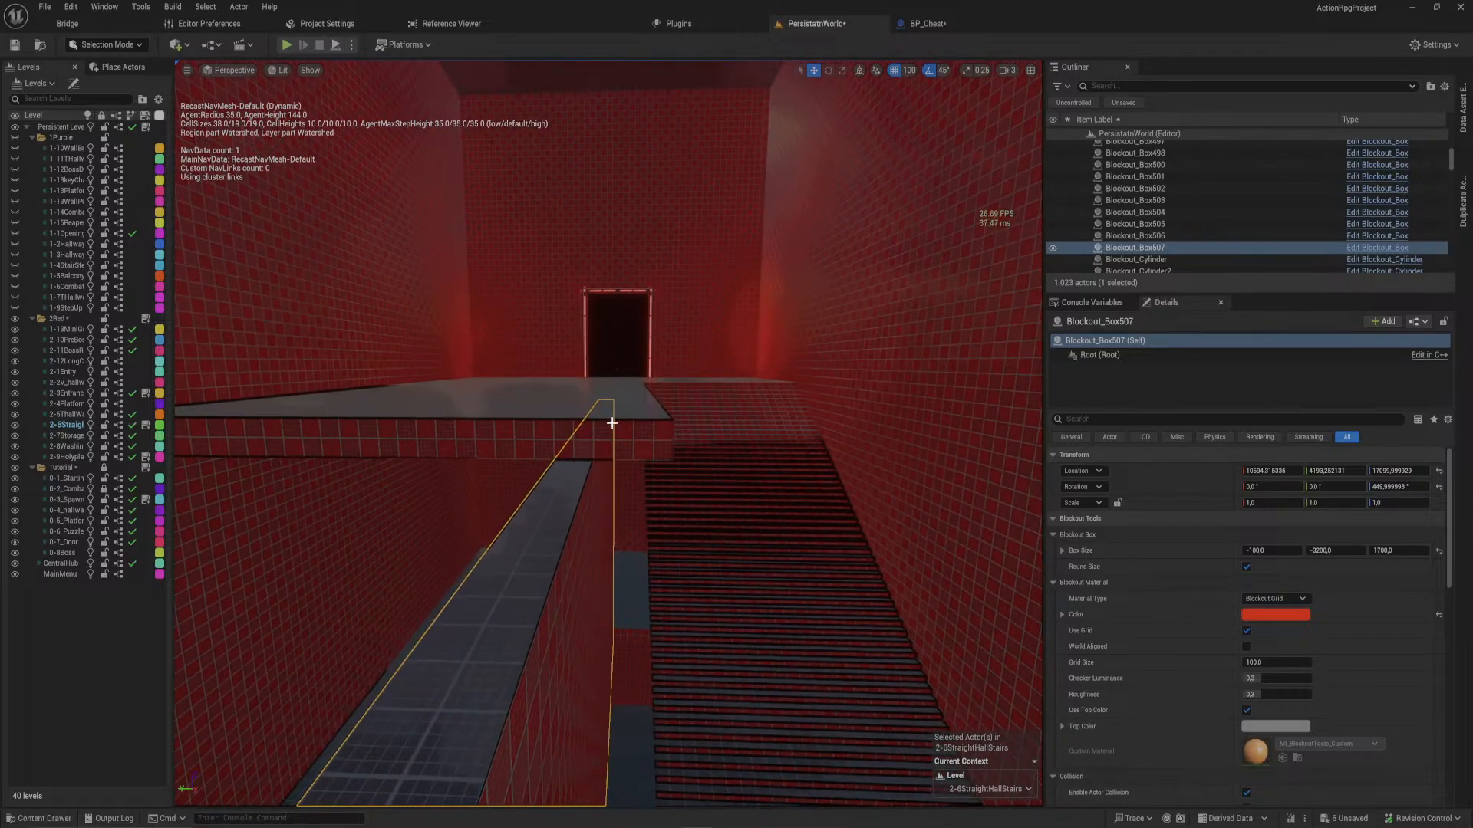
pyautogui.click(616, 431)
pyautogui.click(680, 419)
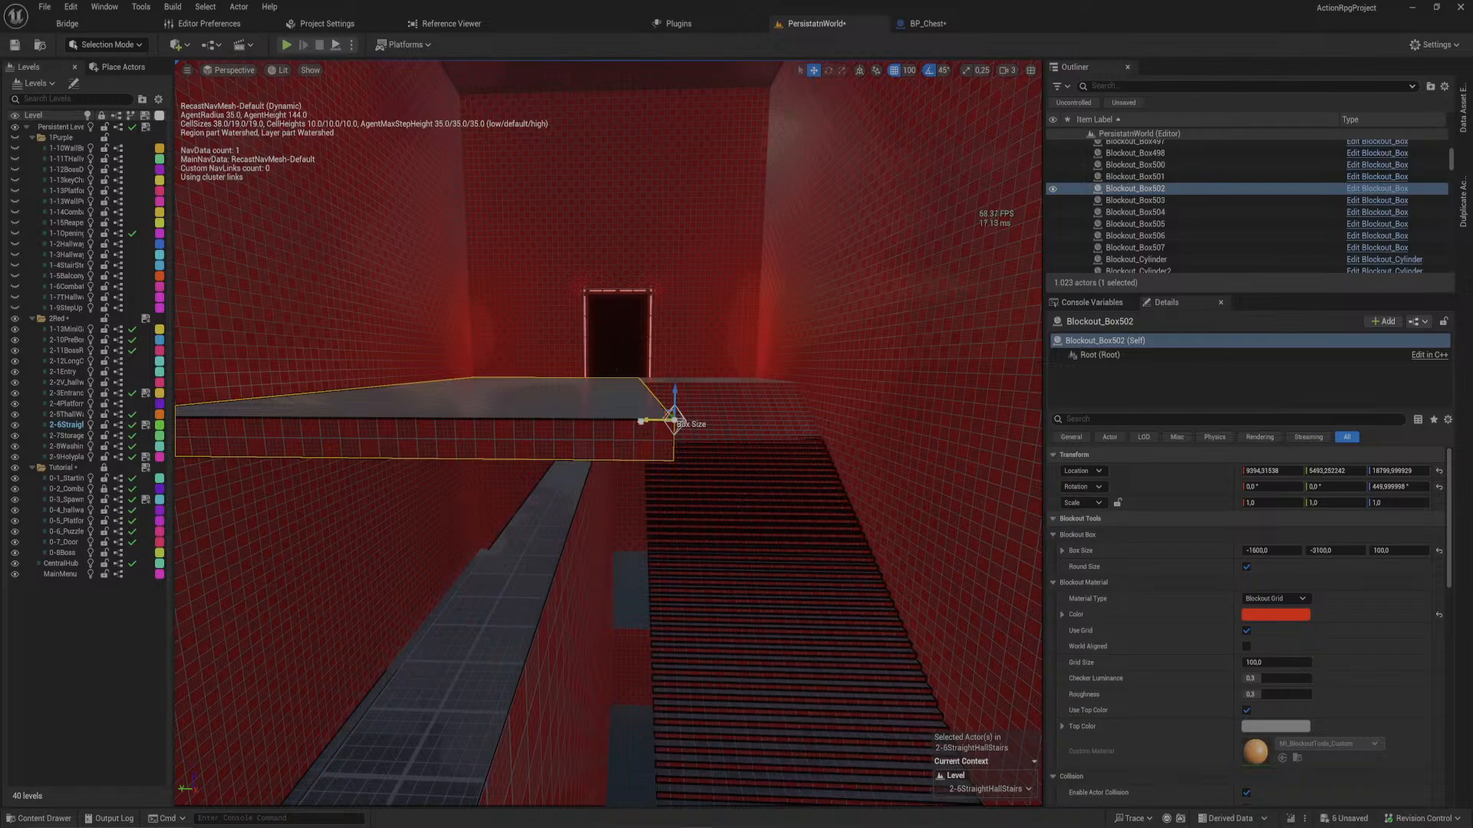
pyautogui.moveTo(673, 420); pyautogui.dragTo(593, 420)
pyautogui.press('s')
pyautogui.moveTo(571, 420); pyautogui.dragTo(576, 511, button='right')
pyautogui.press('a')
pyautogui.press('d')
pyautogui.press('a')
pyautogui.press('d')
pyautogui.hotkey('ctrl', 'z')
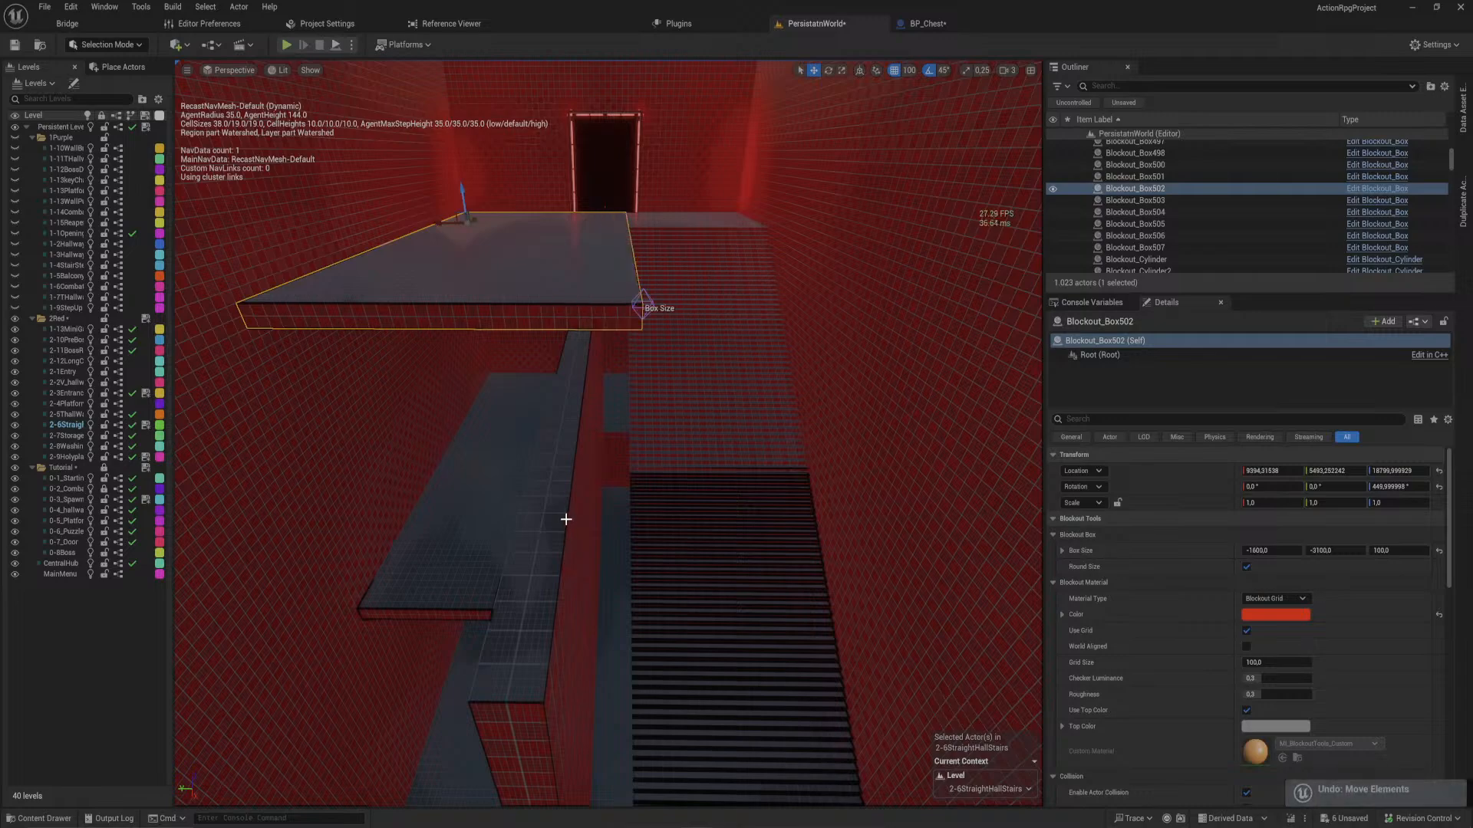
# - Move the divider wall toward the stairs to about Y 3993
pyautogui.moveTo(570, 439)
pyautogui.mouseDown(button='right')
pyautogui.moveTo(613, 440)
pyautogui.moveTo(578, 440)
pyautogui.mouseUp(button='right')
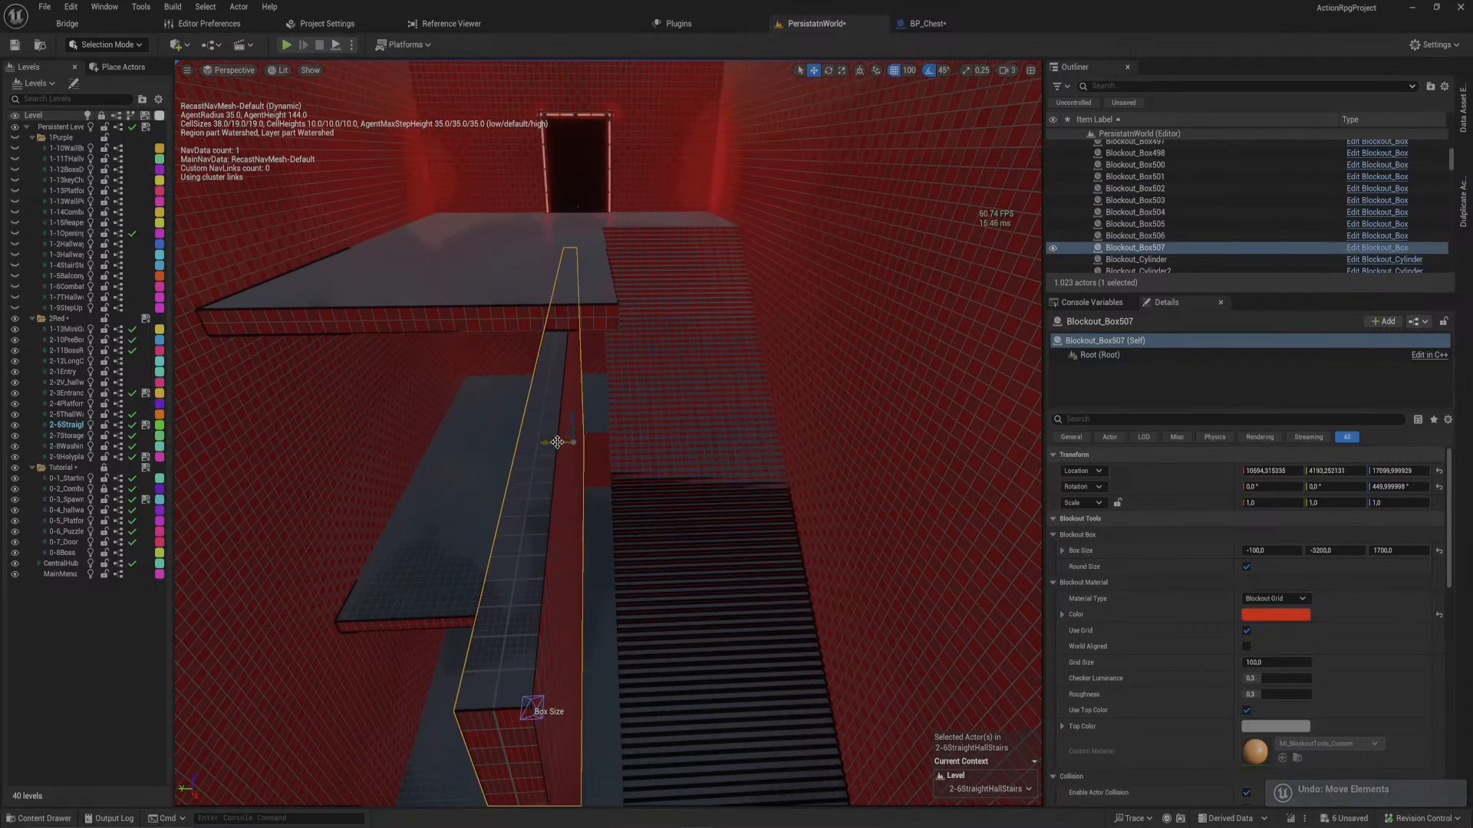
pyautogui.moveTo(551, 445); pyautogui.dragTo(582, 443)
pyautogui.press('d')
pyautogui.moveTo(582, 443)
pyautogui.mouseDown(button='right')
pyautogui.moveTo(574, 483)
pyautogui.moveTo(579, 445)
pyautogui.mouseUp(button='right')
pyautogui.press('w')
pyautogui.press('a')
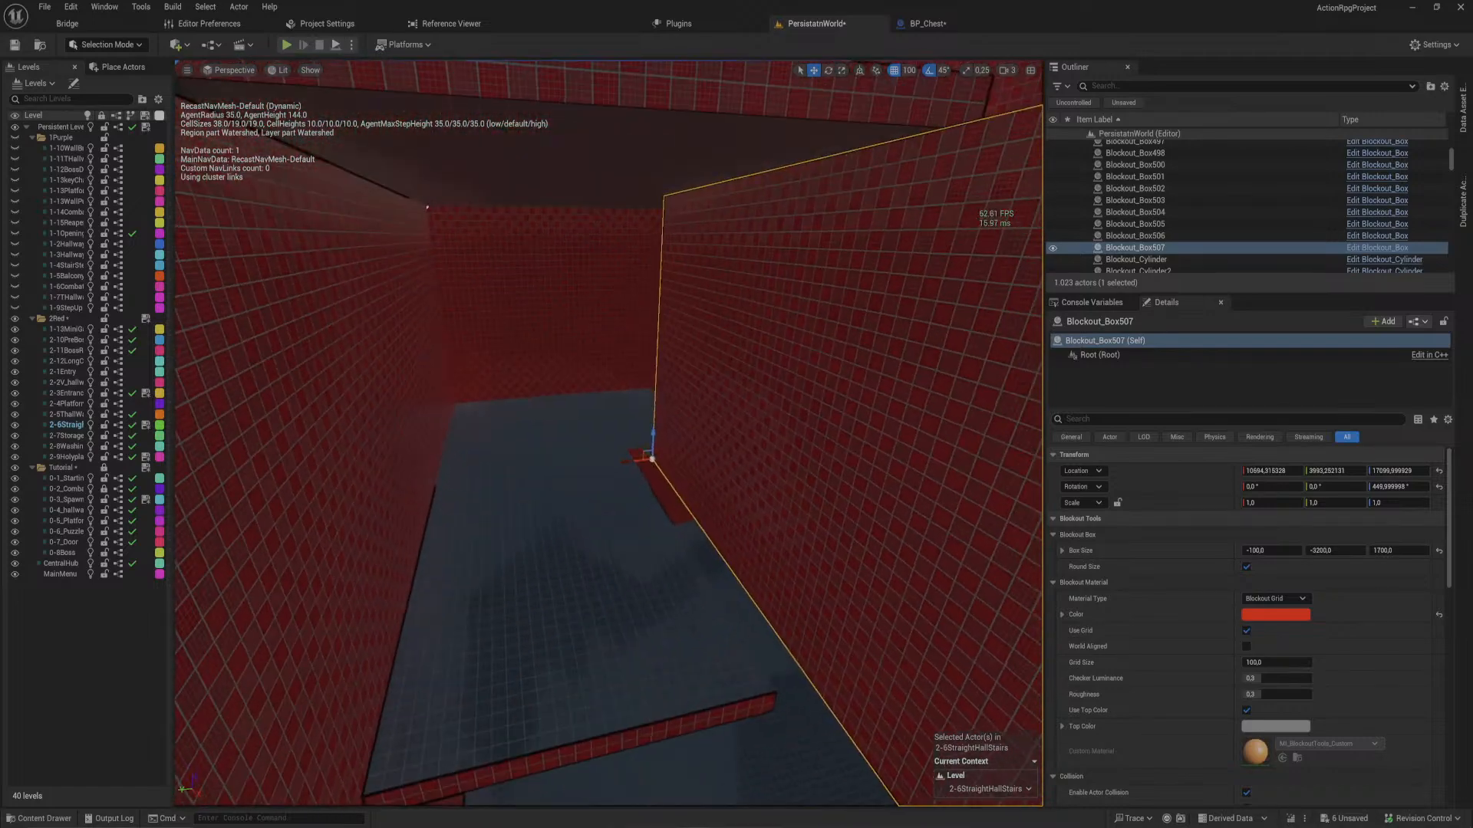
# - Widen the floor beside the divider wall to an X size of 1500 so it reaches the wall
pyautogui.click(589, 563)
pyautogui.click(644, 444)
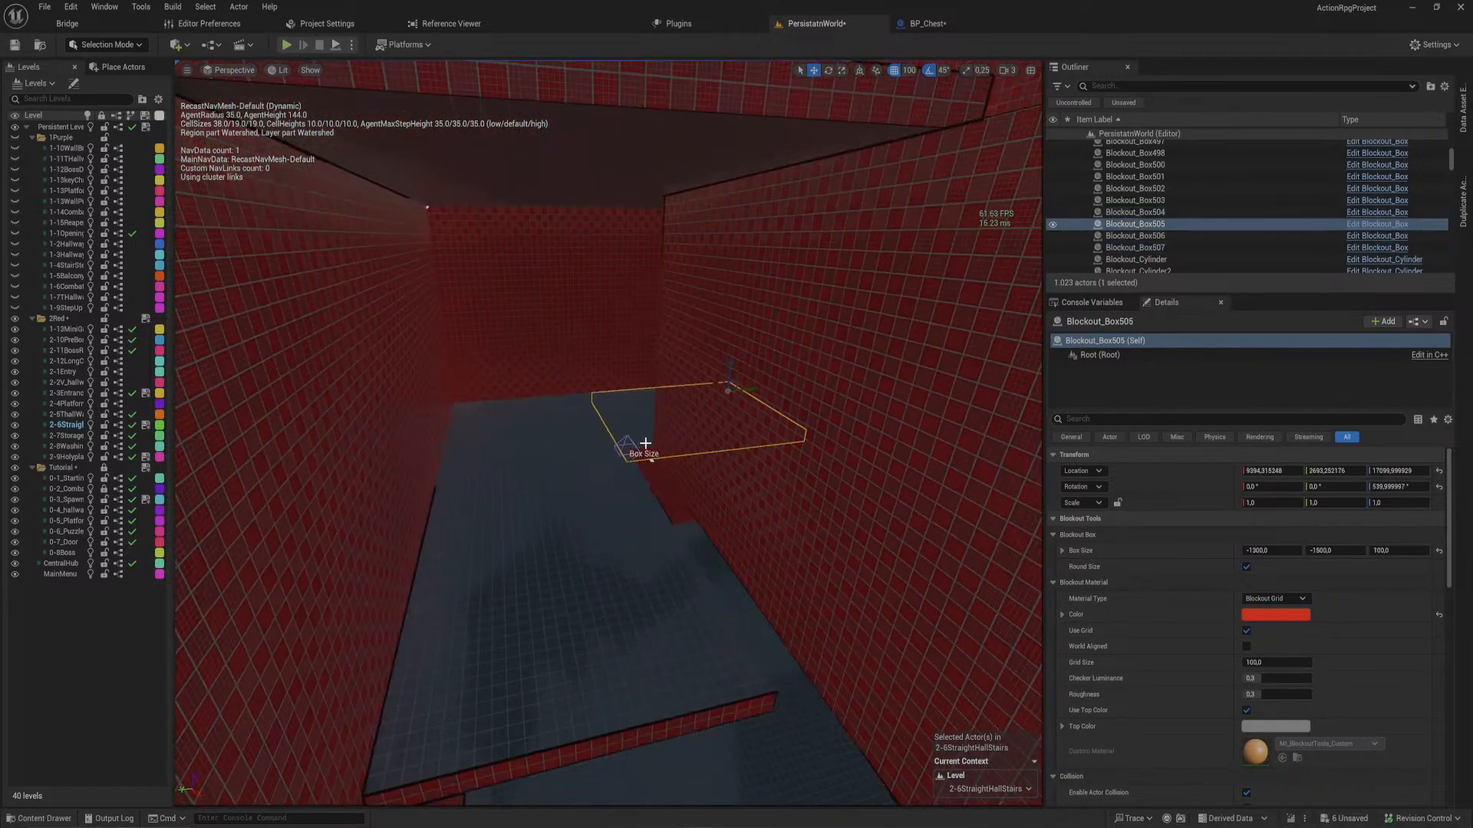
pyautogui.click(622, 449)
pyautogui.click(742, 706)
pyautogui.click(785, 694)
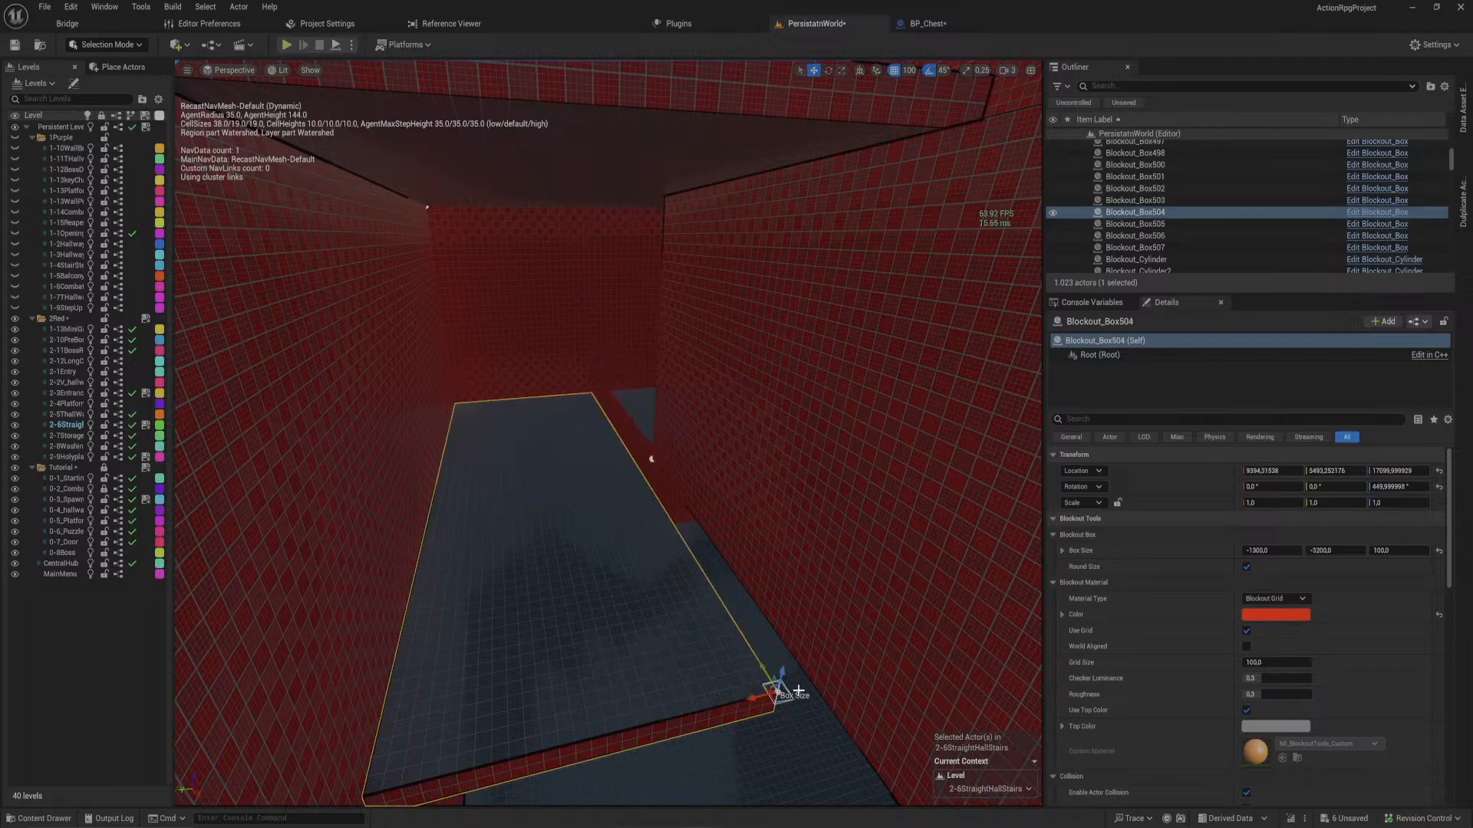
pyautogui.moveTo(752, 699); pyautogui.dragTo(804, 687)
pyautogui.moveTo(804, 686); pyautogui.dragTo(767, 662, button='right')
# - Move the long stairs' base up and back to about X 13400 and shorten the stairs to 1100 × 3000 × 2000
pyautogui.click(736, 544)
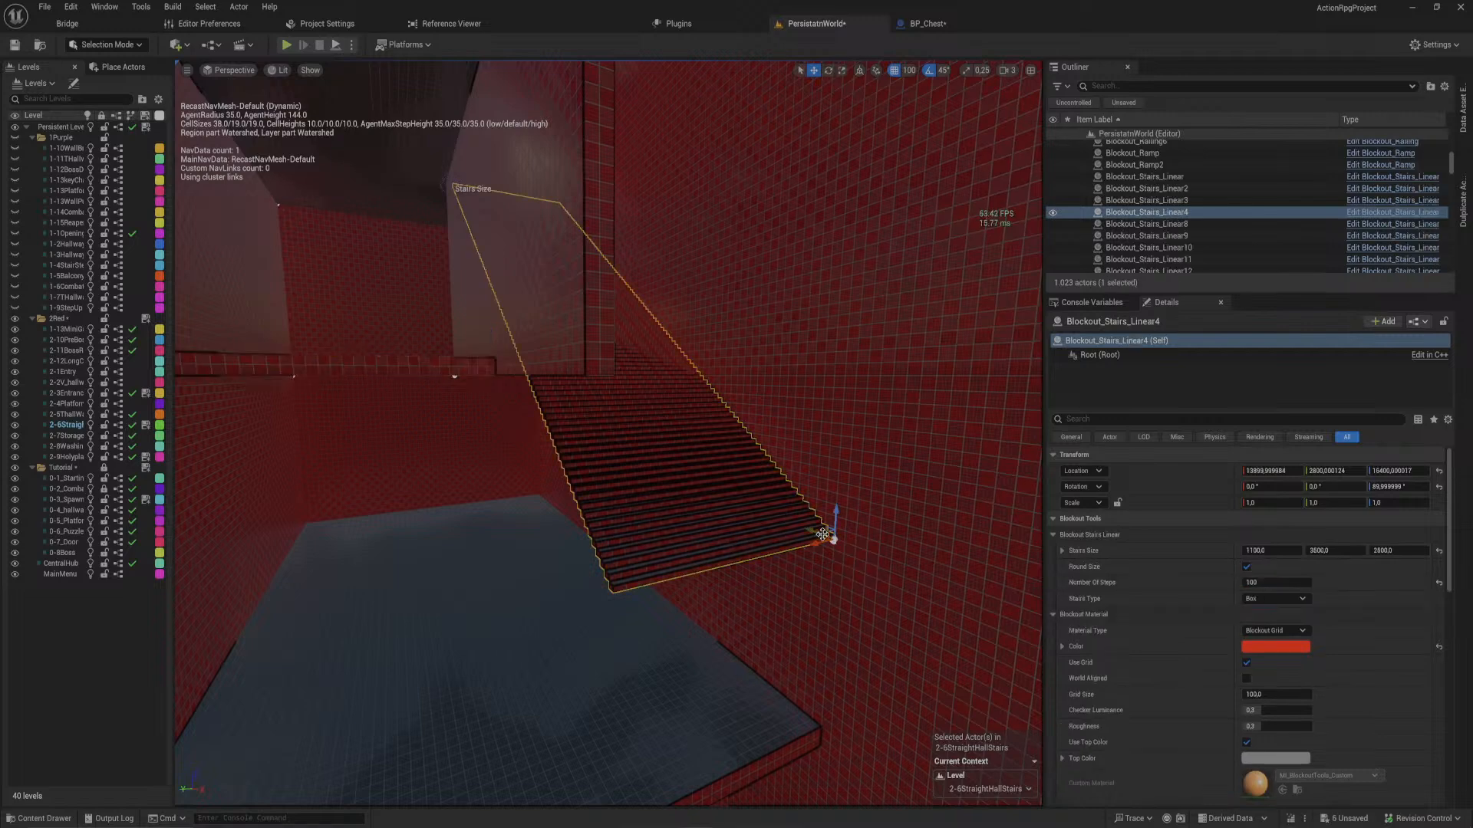
pyautogui.moveTo(829, 560)
pyautogui.mouseDown(button='right')
pyautogui.moveTo(817, 556)
pyautogui.moveTo(829, 560)
pyautogui.mouseUp(button='right')
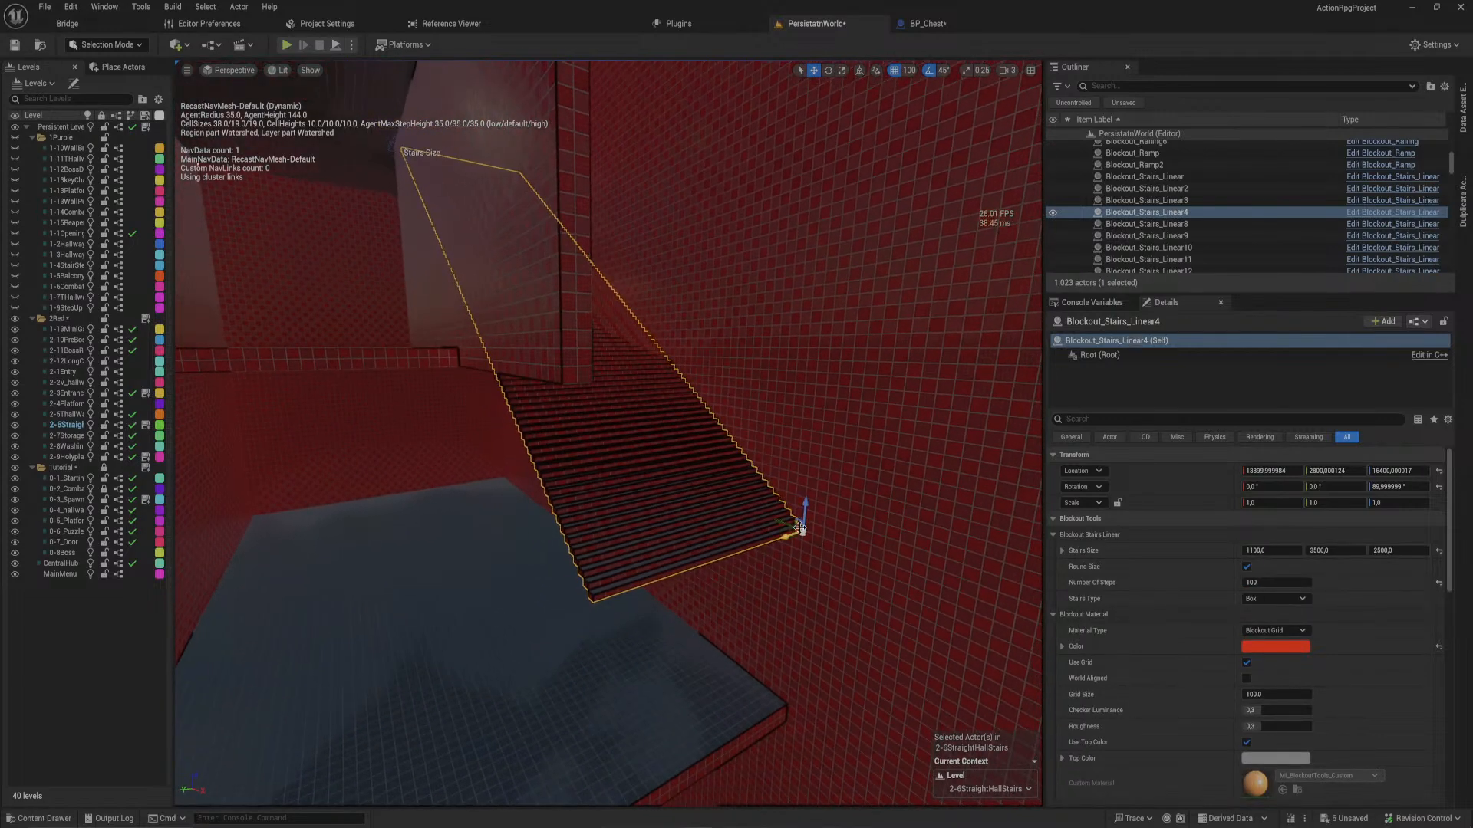
pyautogui.moveTo(799, 528); pyautogui.dragTo(731, 395)
pyautogui.moveTo(731, 396)
pyautogui.mouseDown(button='right')
pyautogui.moveTo(702, 307)
pyautogui.moveTo(725, 403)
pyautogui.moveTo(695, 399)
pyautogui.moveTo(719, 408)
pyautogui.mouseUp(button='right')
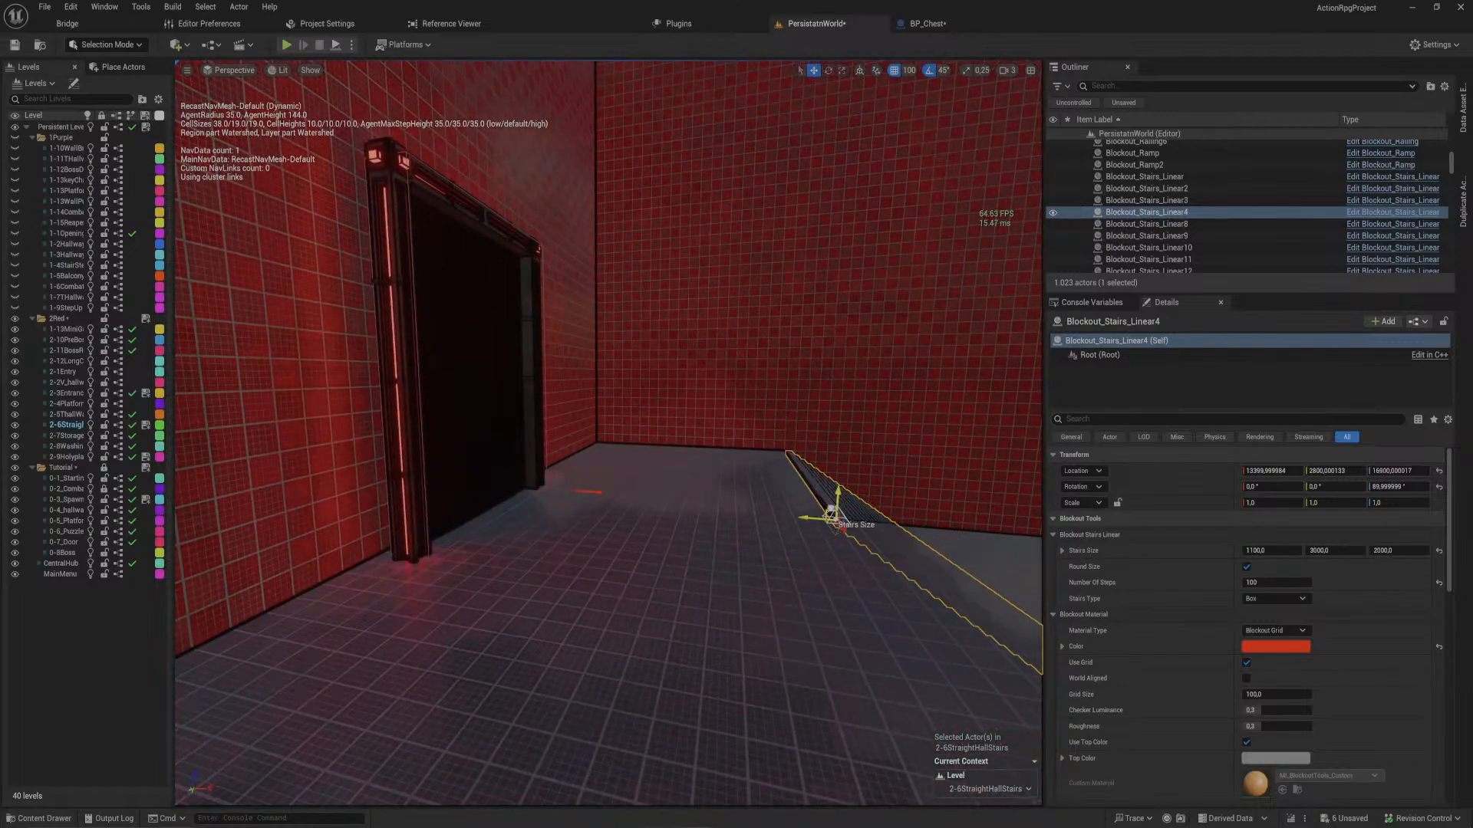
pyautogui.moveTo(713, 398); pyautogui.dragTo(867, 418, button='right')
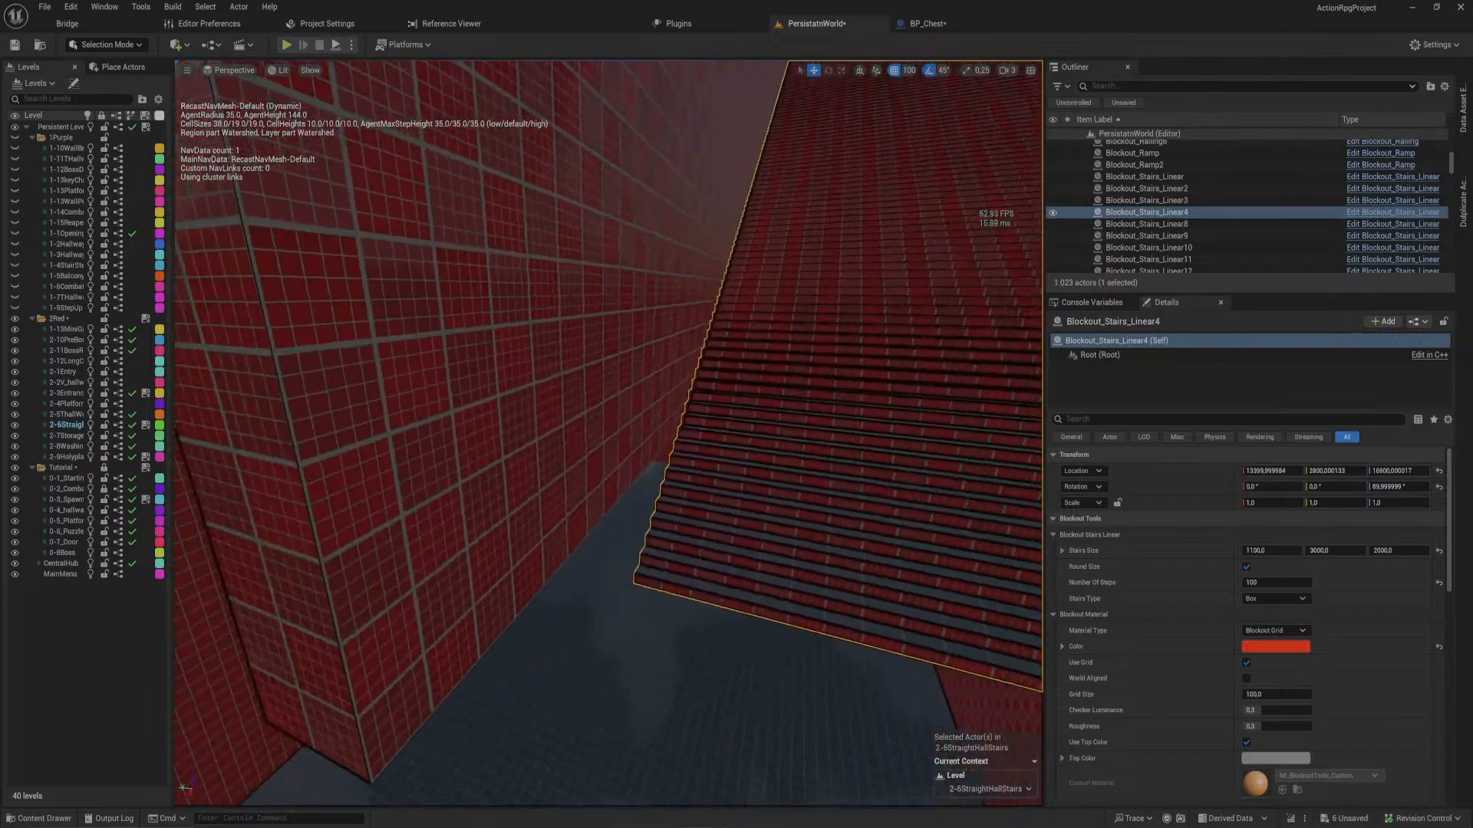
pyautogui.moveTo(776, 537); pyautogui.dragTo(813, 548, button='right')
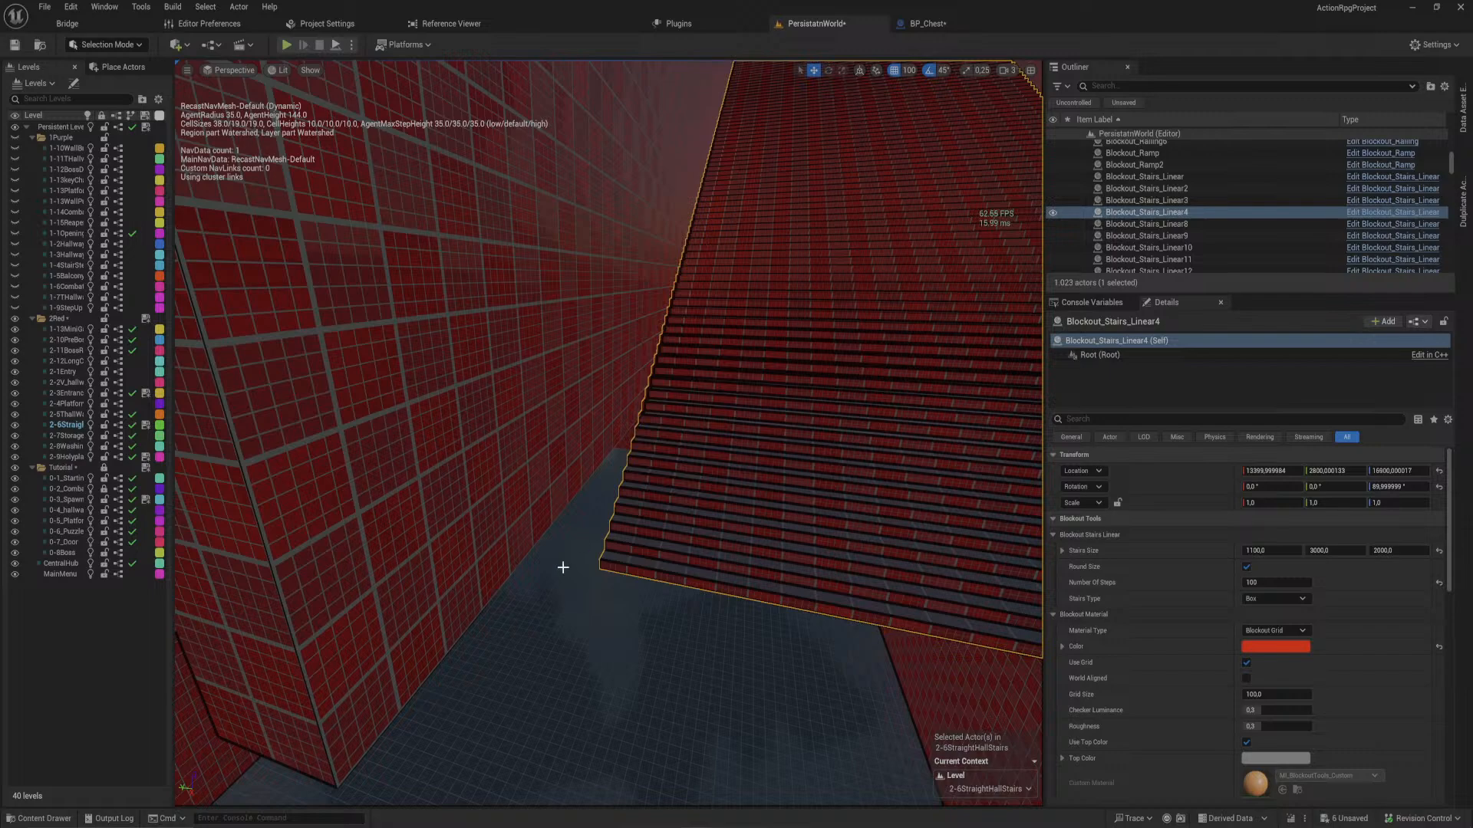
pyautogui.moveTo(612, 504); pyautogui.dragTo(675, 495, button='right')
pyautogui.moveTo(539, 470); pyautogui.dragTo(499, 449, button='right')
# - Set the stairs' Z location to the adjoining floor's value of 17099,999929, and raise the stairs slightly
pyautogui.click(453, 444)
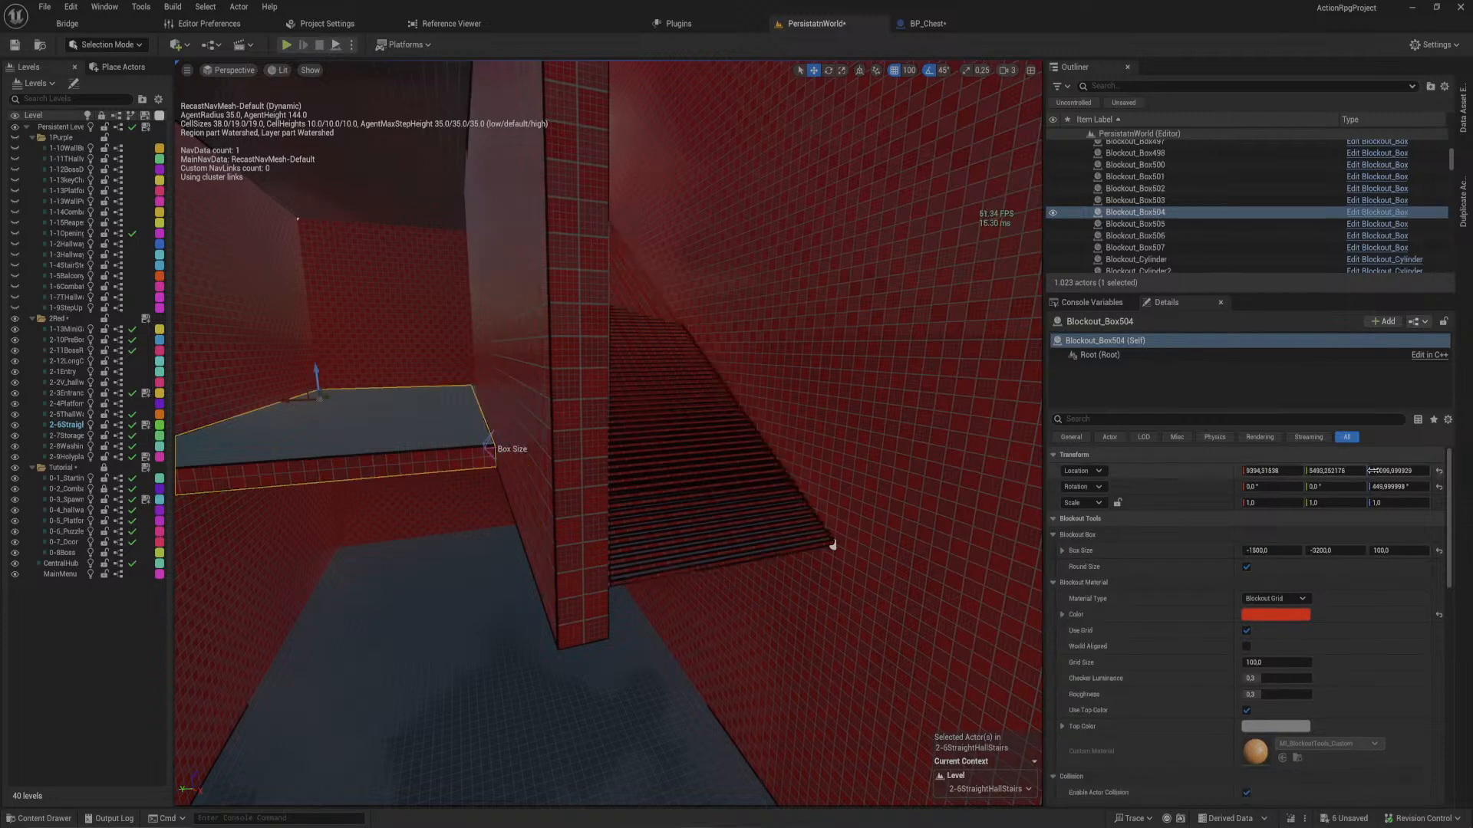
pyautogui.click(1397, 470)
pyautogui.click(737, 468)
pyautogui.click(1403, 470)
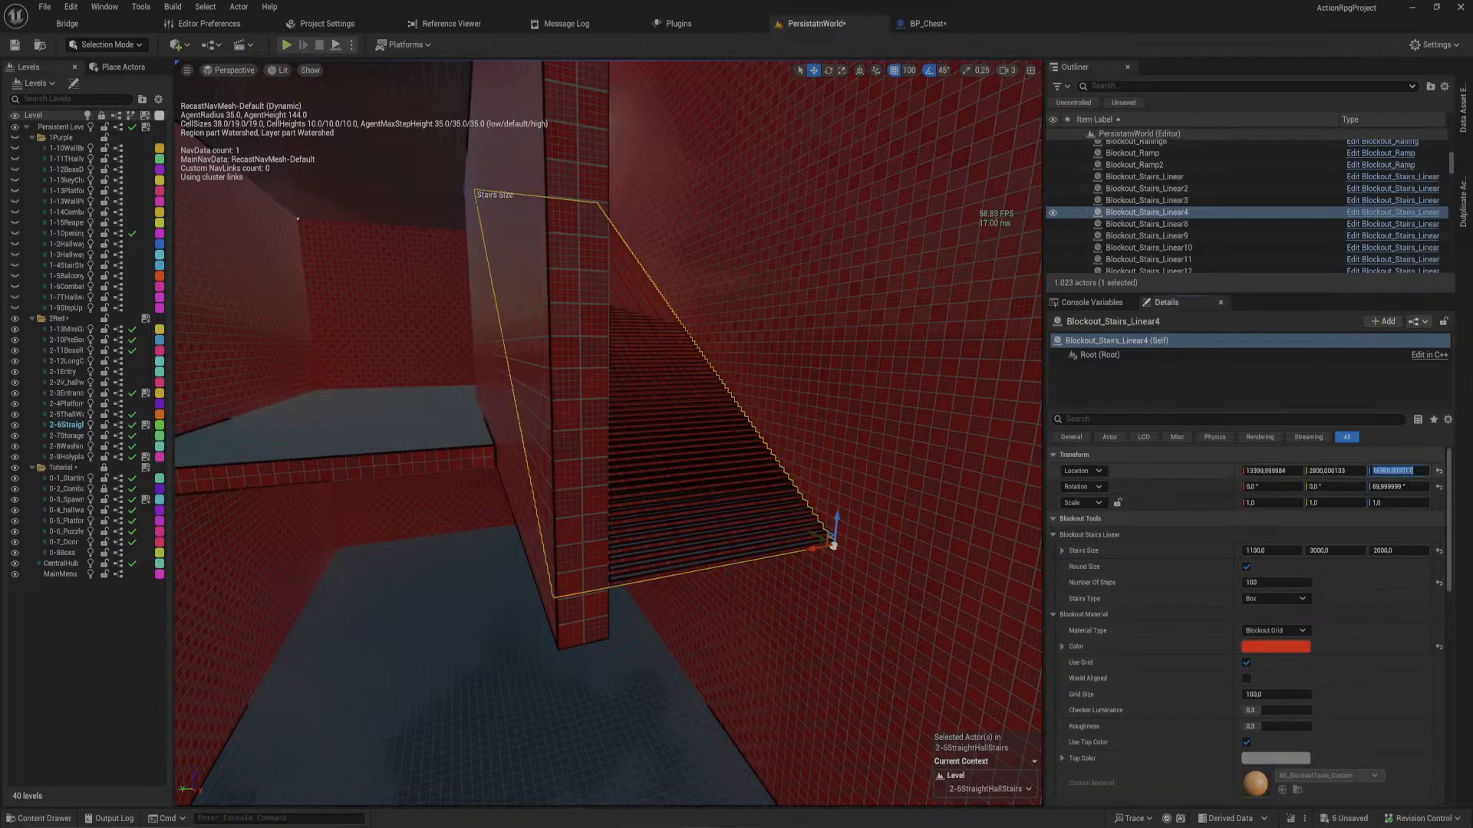
pyautogui.write('17099,999929')
pyautogui.press('Return')
pyautogui.moveTo(940, 490); pyautogui.dragTo(917, 482, button='right')
pyautogui.moveTo(973, 548); pyautogui.dragTo(982, 547, button='right')
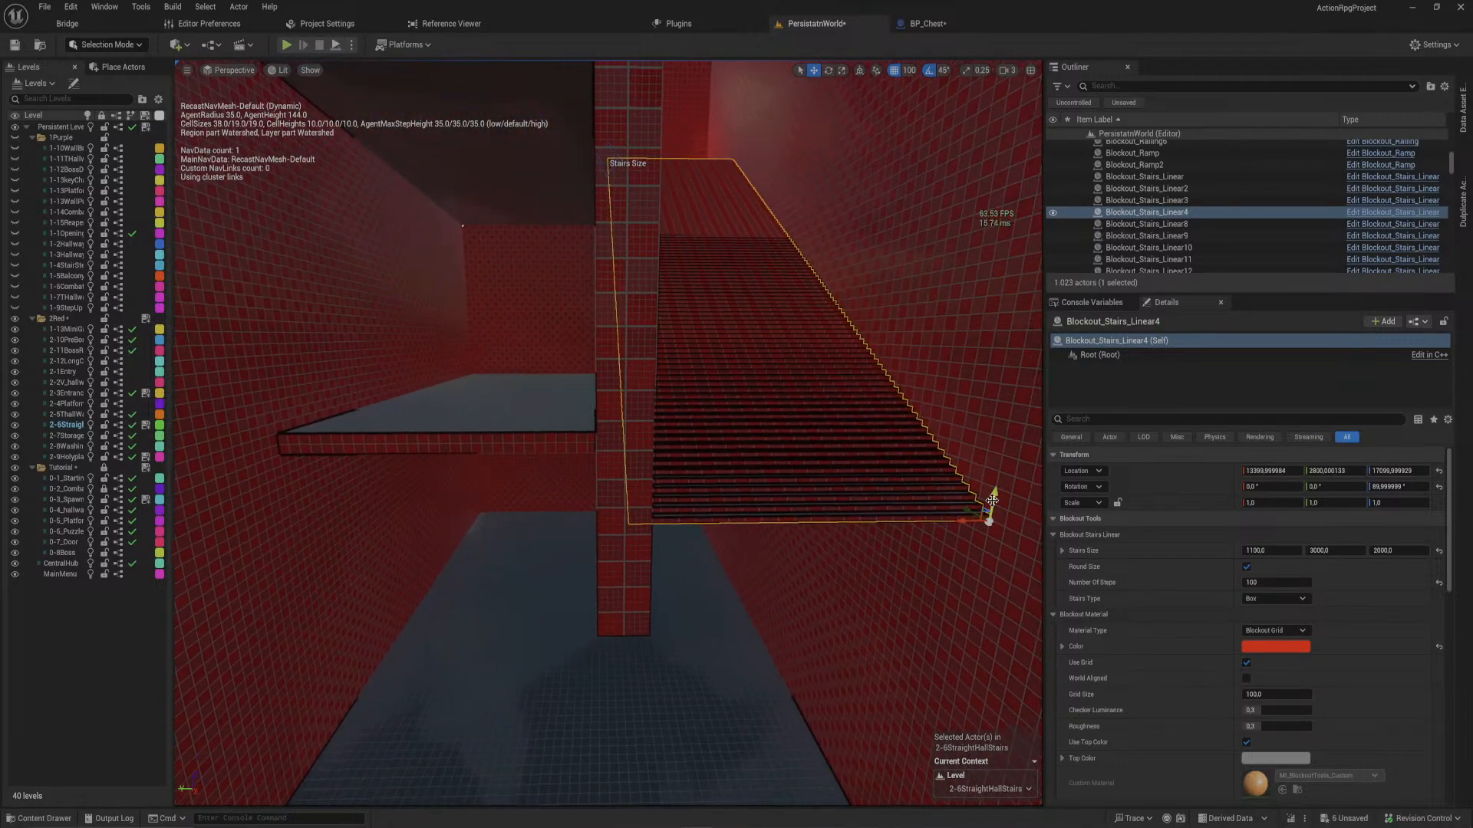
pyautogui.moveTo(994, 497); pyautogui.dragTo(996, 466)
# - Duplicate the floor beside the divider wall and move the copy to the foot of the stairs at about X 13394, Y 3893
pyautogui.moveTo(866, 479); pyautogui.dragTo(839, 448, button='right')
pyautogui.moveTo(603, 474)
pyautogui.mouseDown(button='right')
pyautogui.moveTo(630, 483)
pyautogui.moveTo(603, 474)
pyautogui.mouseUp(button='right')
pyautogui.click(595, 414)
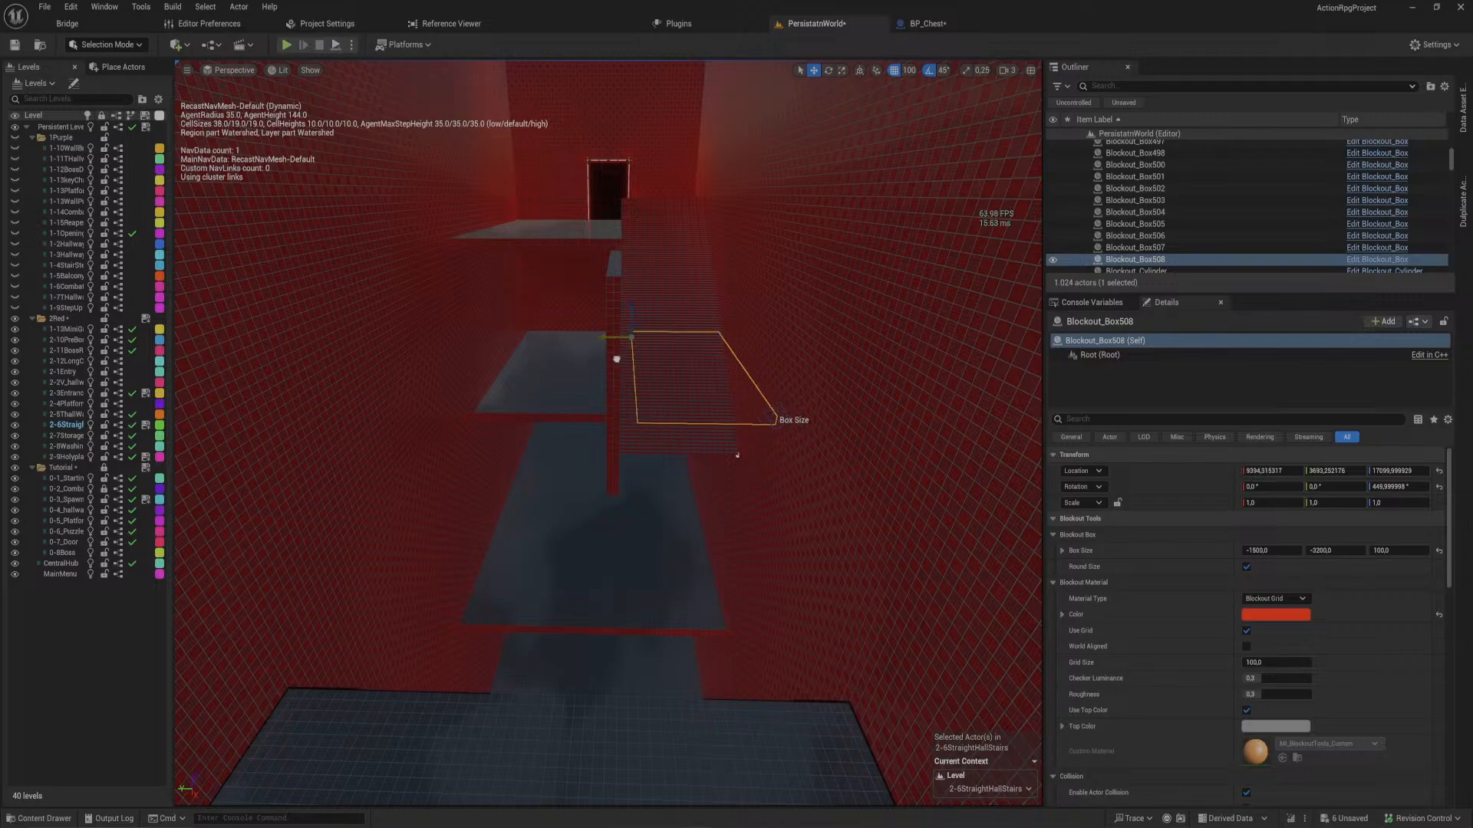
pyautogui.press('f')
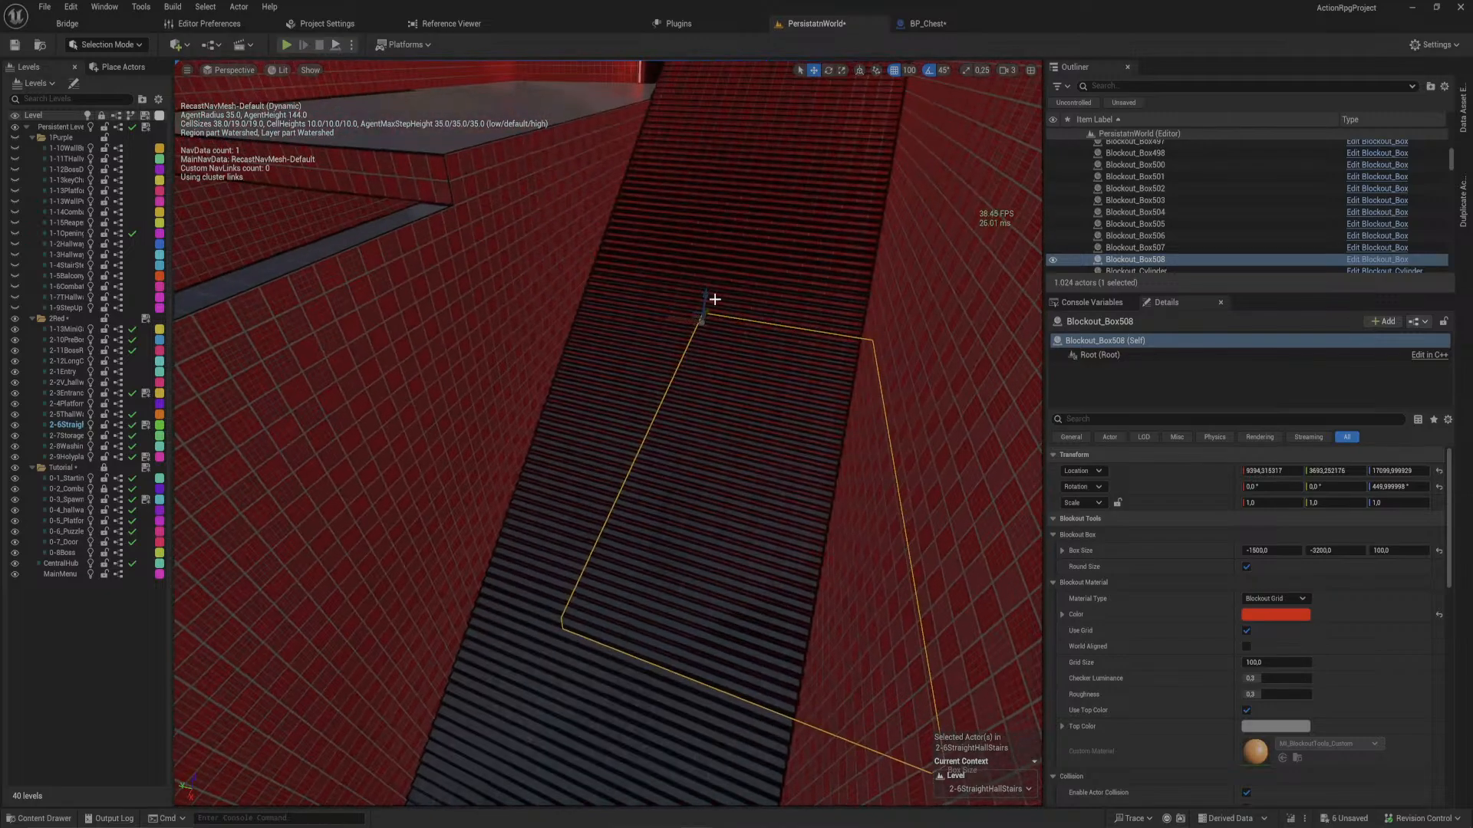
pyautogui.moveTo(708, 307); pyautogui.dragTo(602, 670)
pyautogui.press('f')
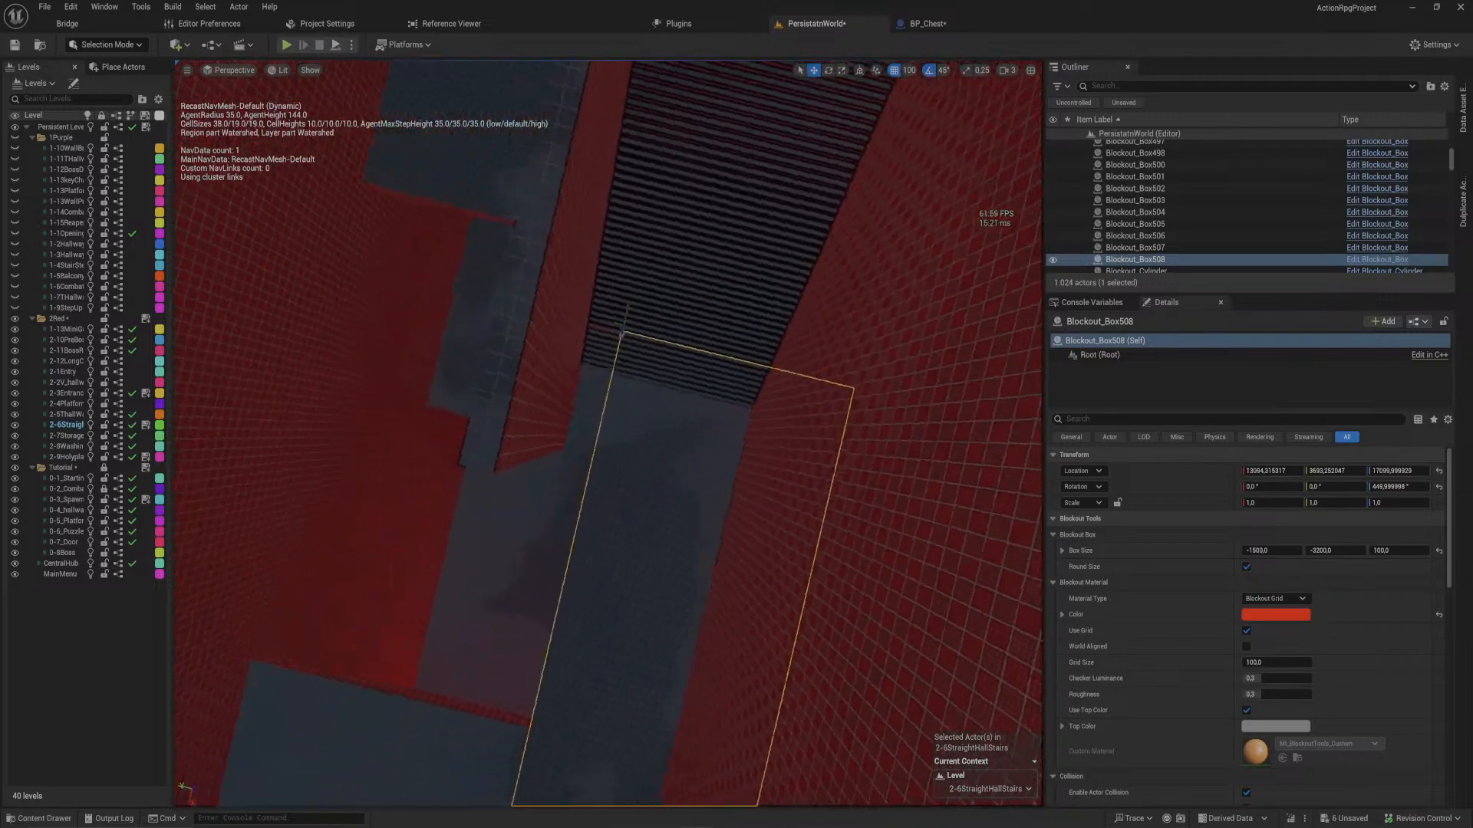
pyautogui.moveTo(524, 376); pyautogui.dragTo(510, 443)
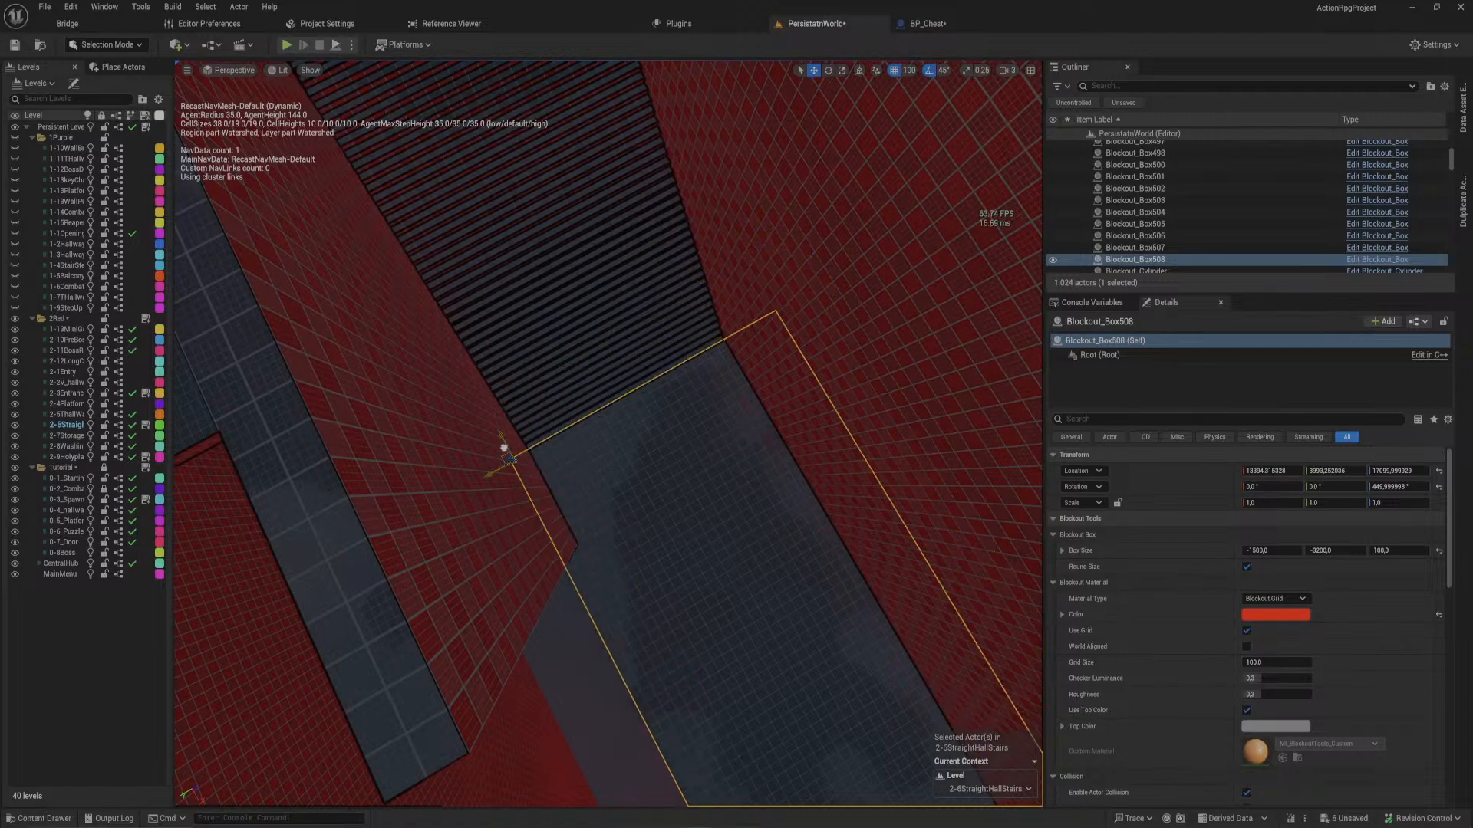
pyautogui.press('f')
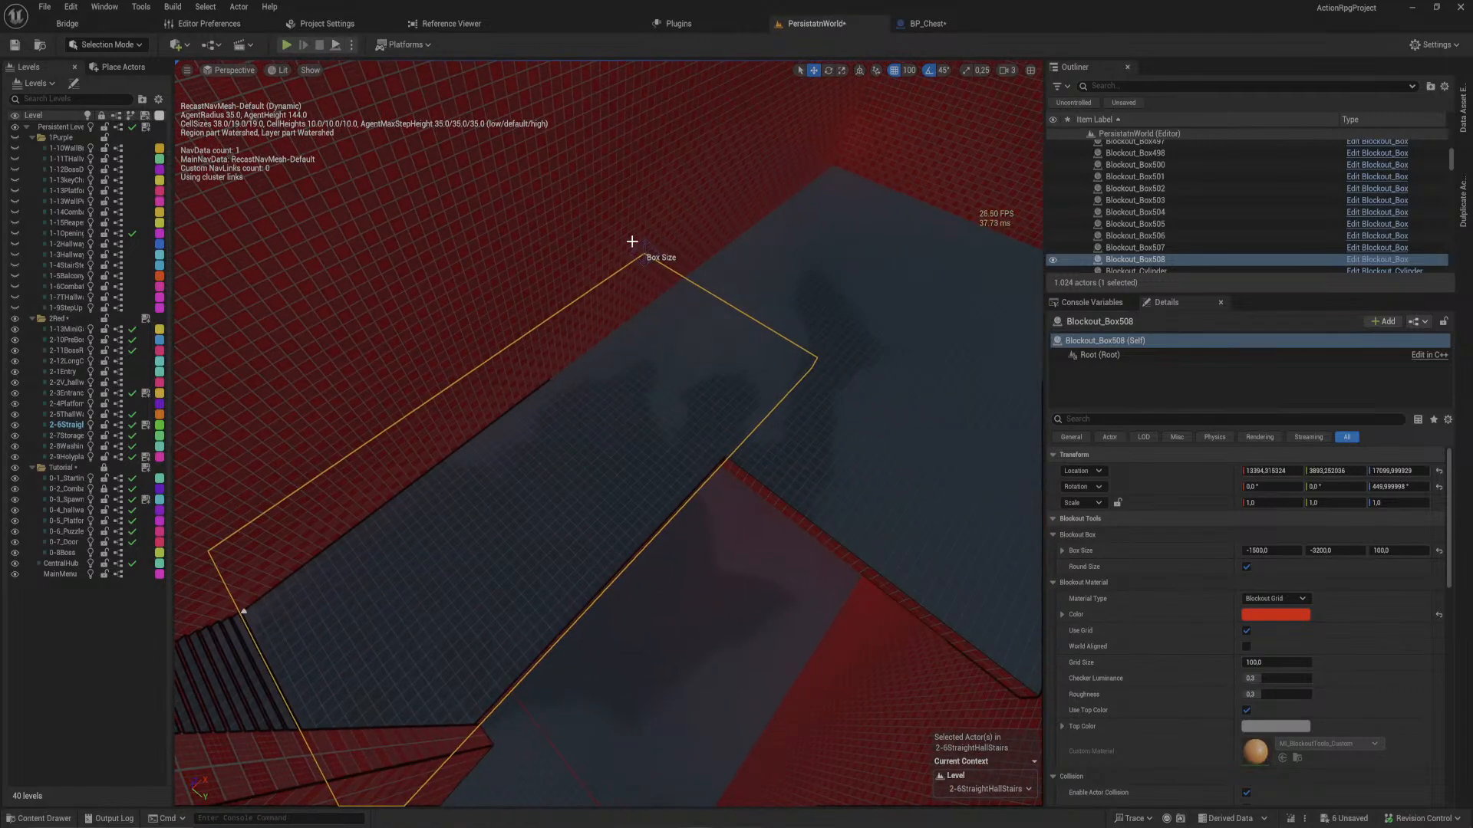
# - Shrink the floor copy at the foot of the stairs to a short landing with an X size of 1100
pyautogui.moveTo(643, 254); pyautogui.dragTo(388, 495)
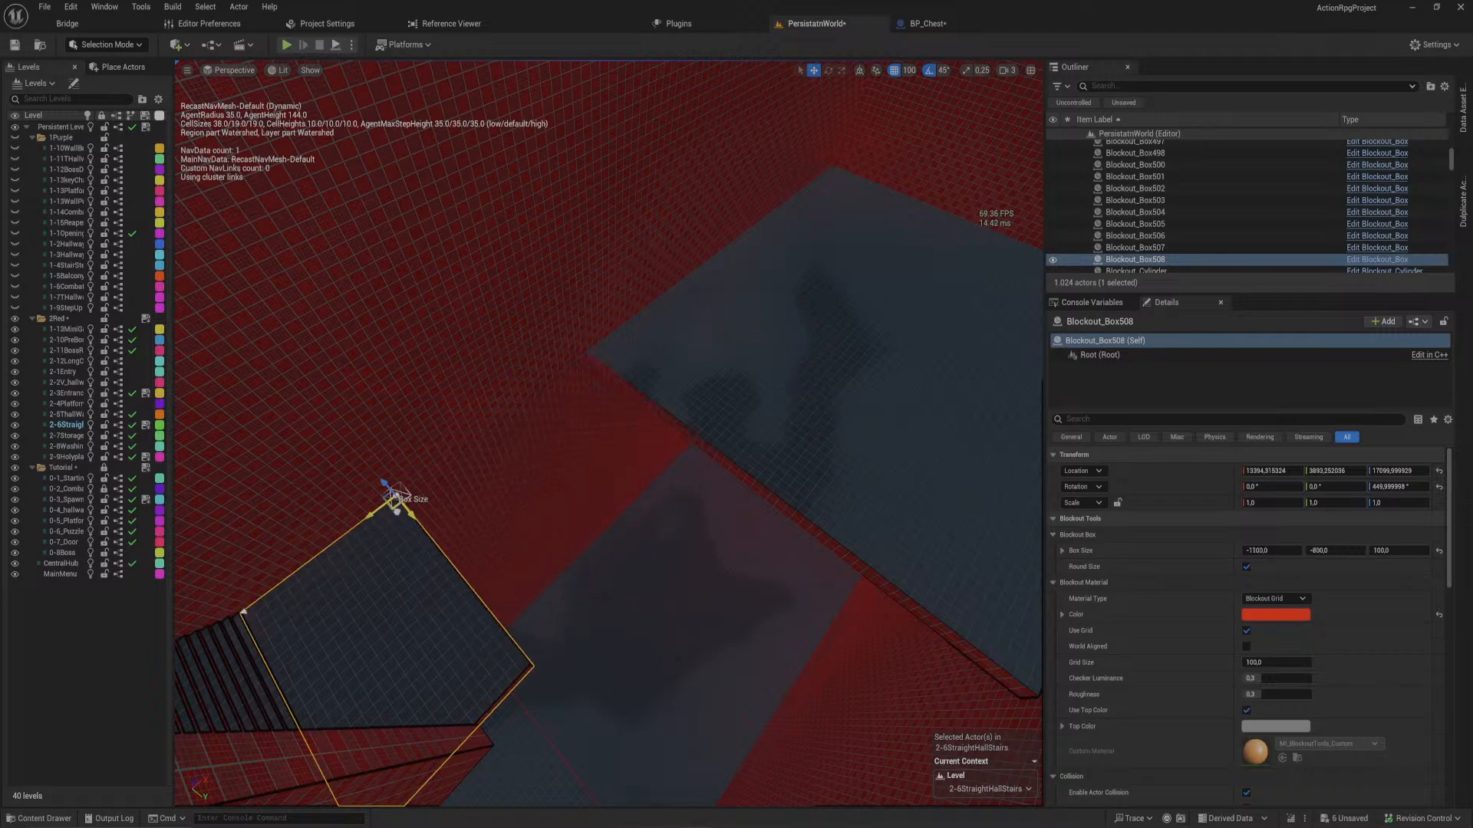
pyautogui.moveTo(390, 517); pyautogui.dragTo(314, 522, button='right')
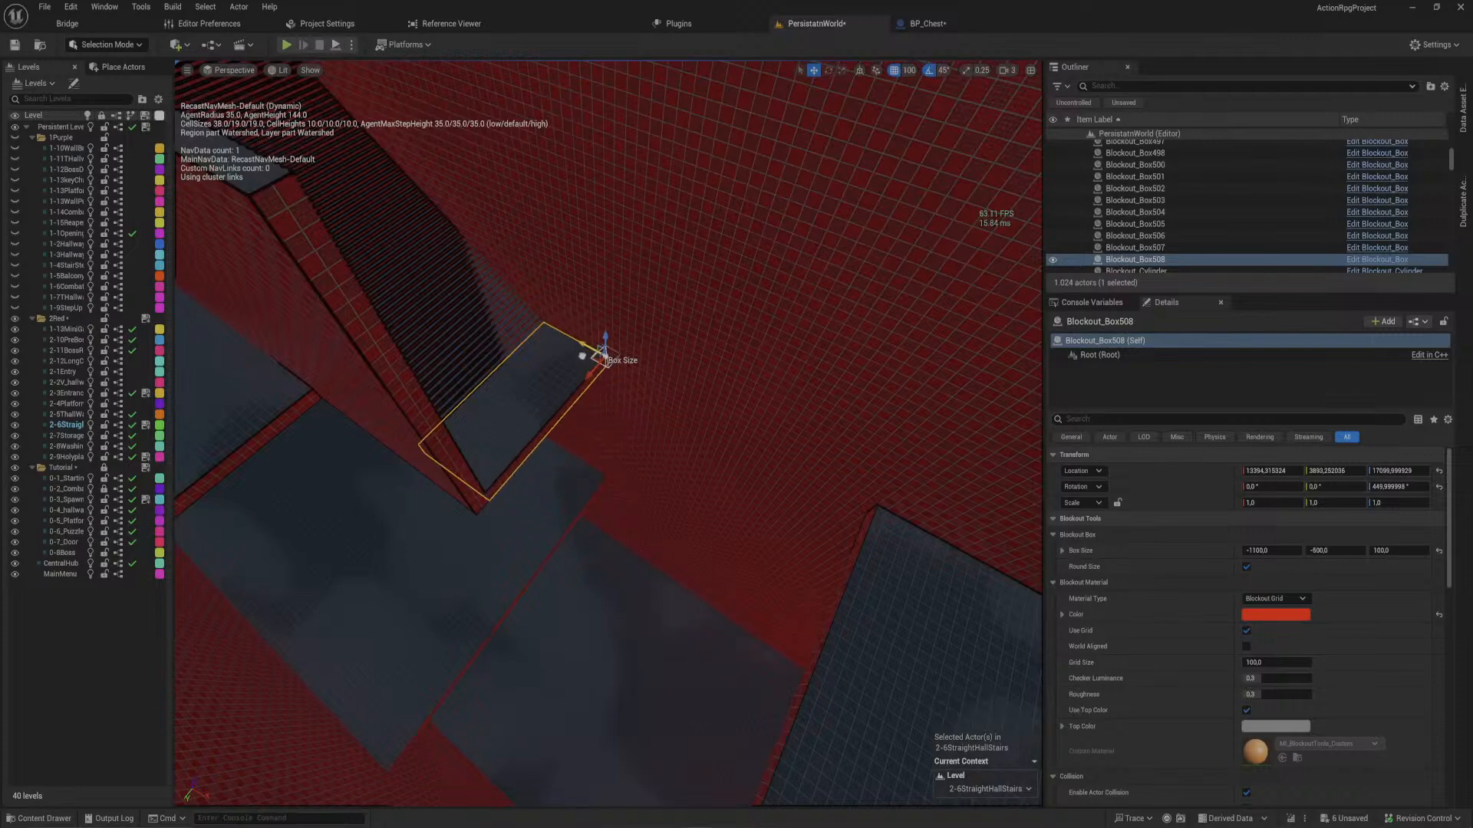
pyautogui.moveTo(601, 355)
pyautogui.mouseDown(button='right')
pyautogui.moveTo(591, 329)
pyautogui.moveTo(583, 360)
pyautogui.moveTo(548, 368)
pyautogui.moveTo(613, 368)
pyautogui.moveTo(589, 329)
pyautogui.moveTo(594, 375)
pyautogui.moveTo(664, 403)
pyautogui.moveTo(748, 368)
pyautogui.moveTo(721, 349)
pyautogui.moveTo(609, 375)
pyautogui.mouseUp(button='right')
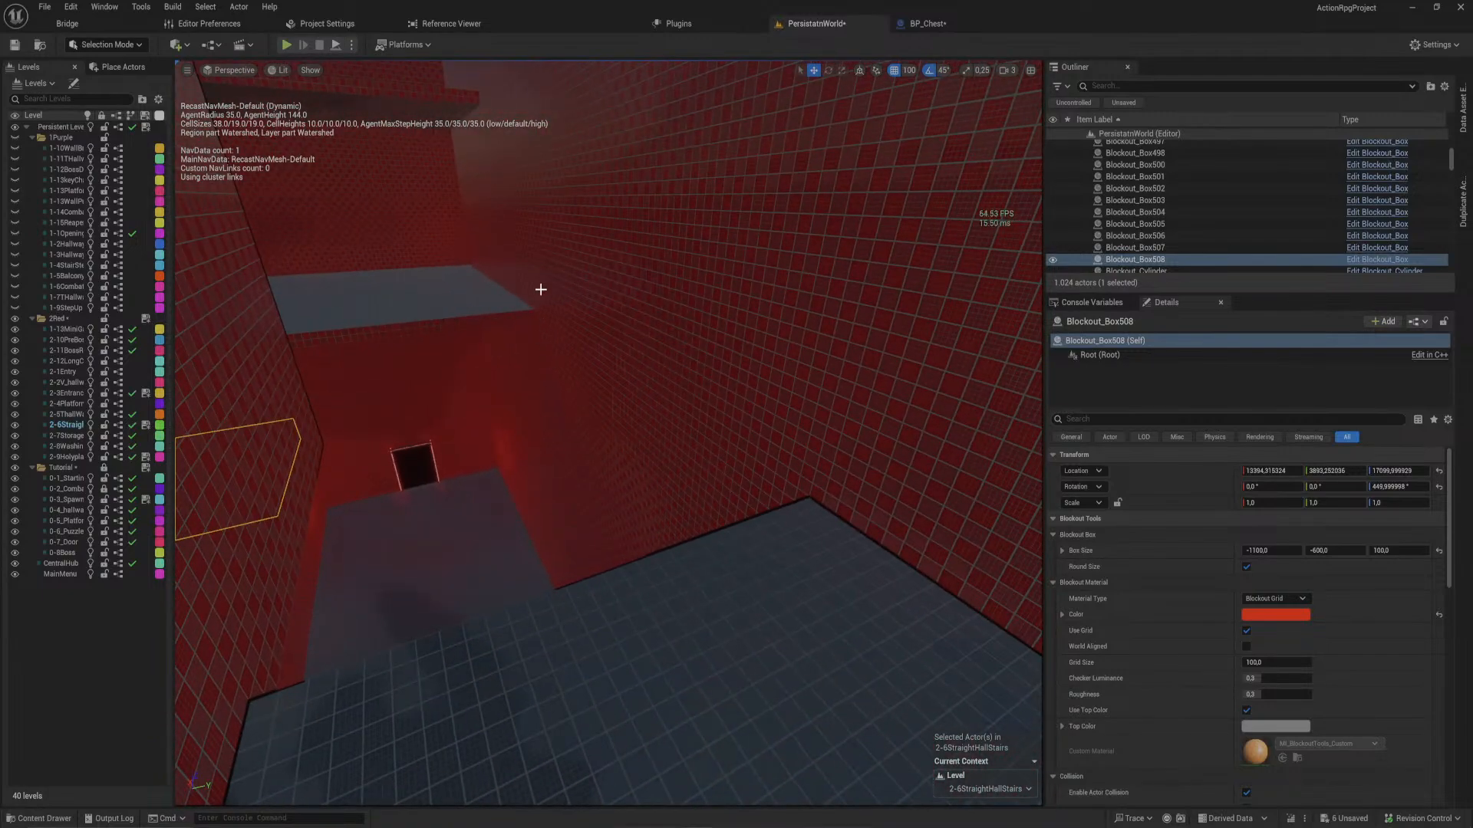
pyautogui.moveTo(608, 375); pyautogui.dragTo(713, 278, button='right')
# - Extend the divider wall along the hall to a Y size of 5700
pyautogui.click(595, 283)
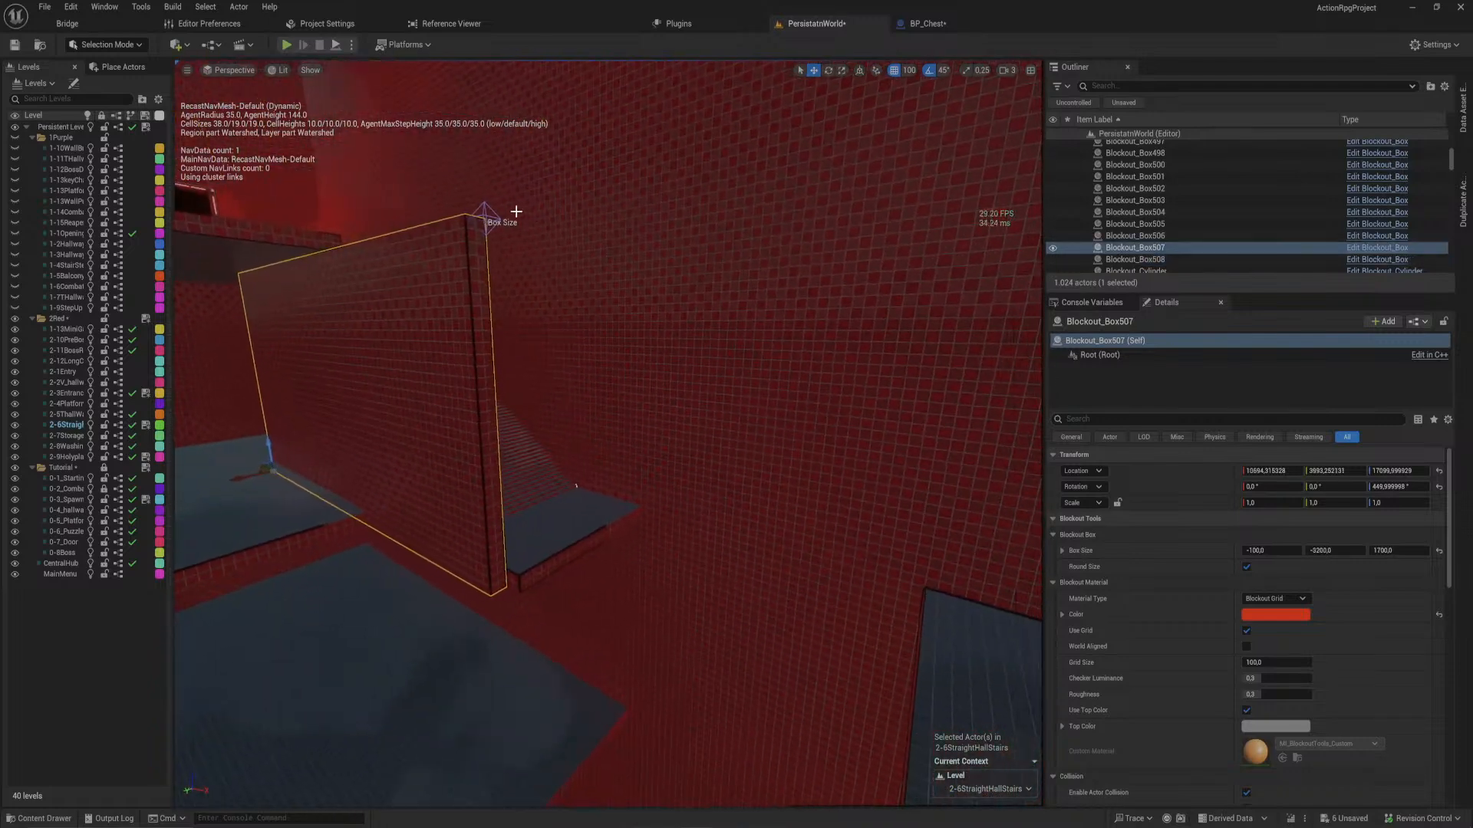
pyautogui.click(489, 219)
pyautogui.click(463, 224)
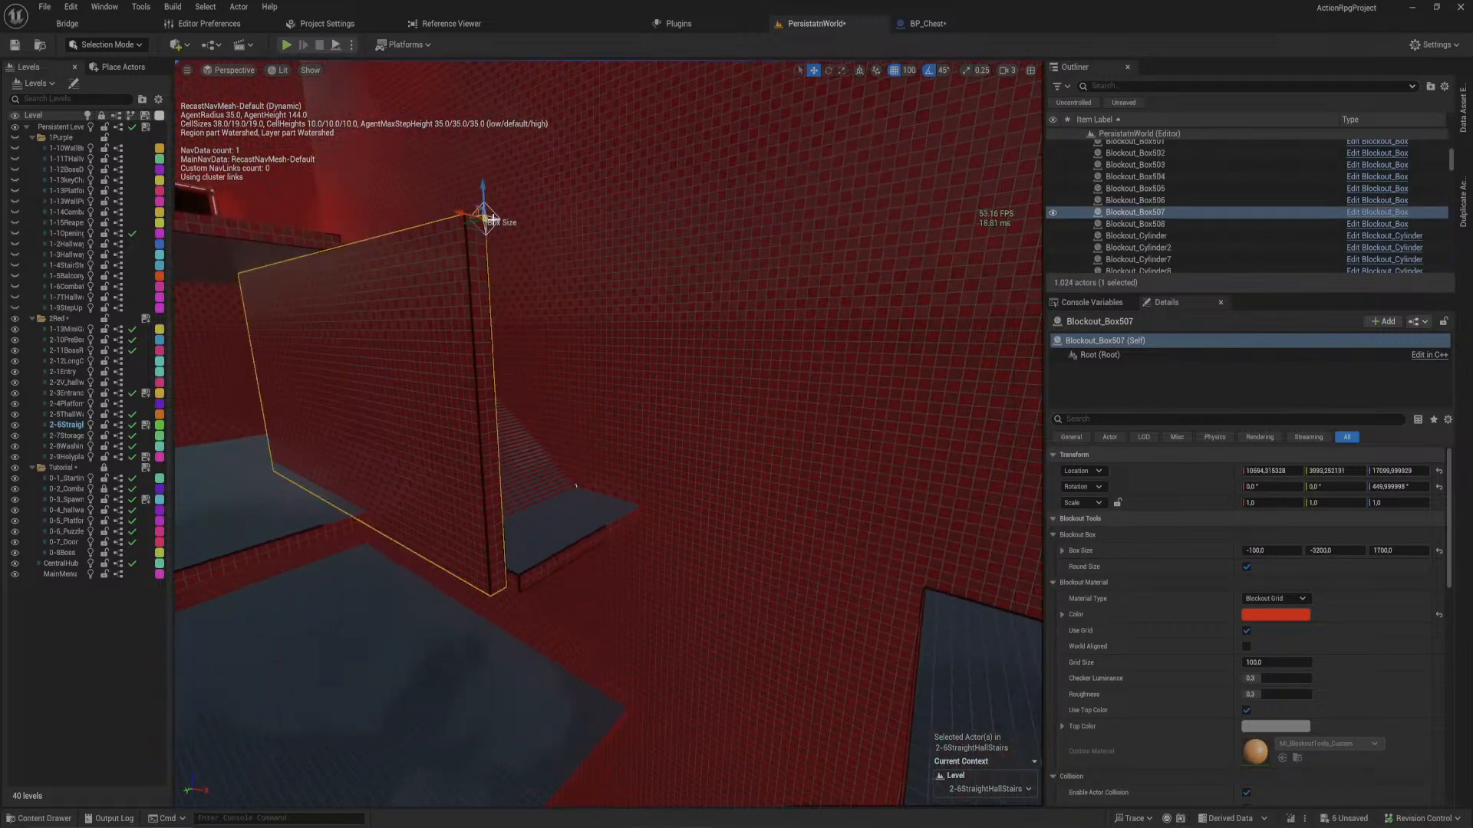
pyautogui.moveTo(469, 225); pyautogui.dragTo(988, 434)
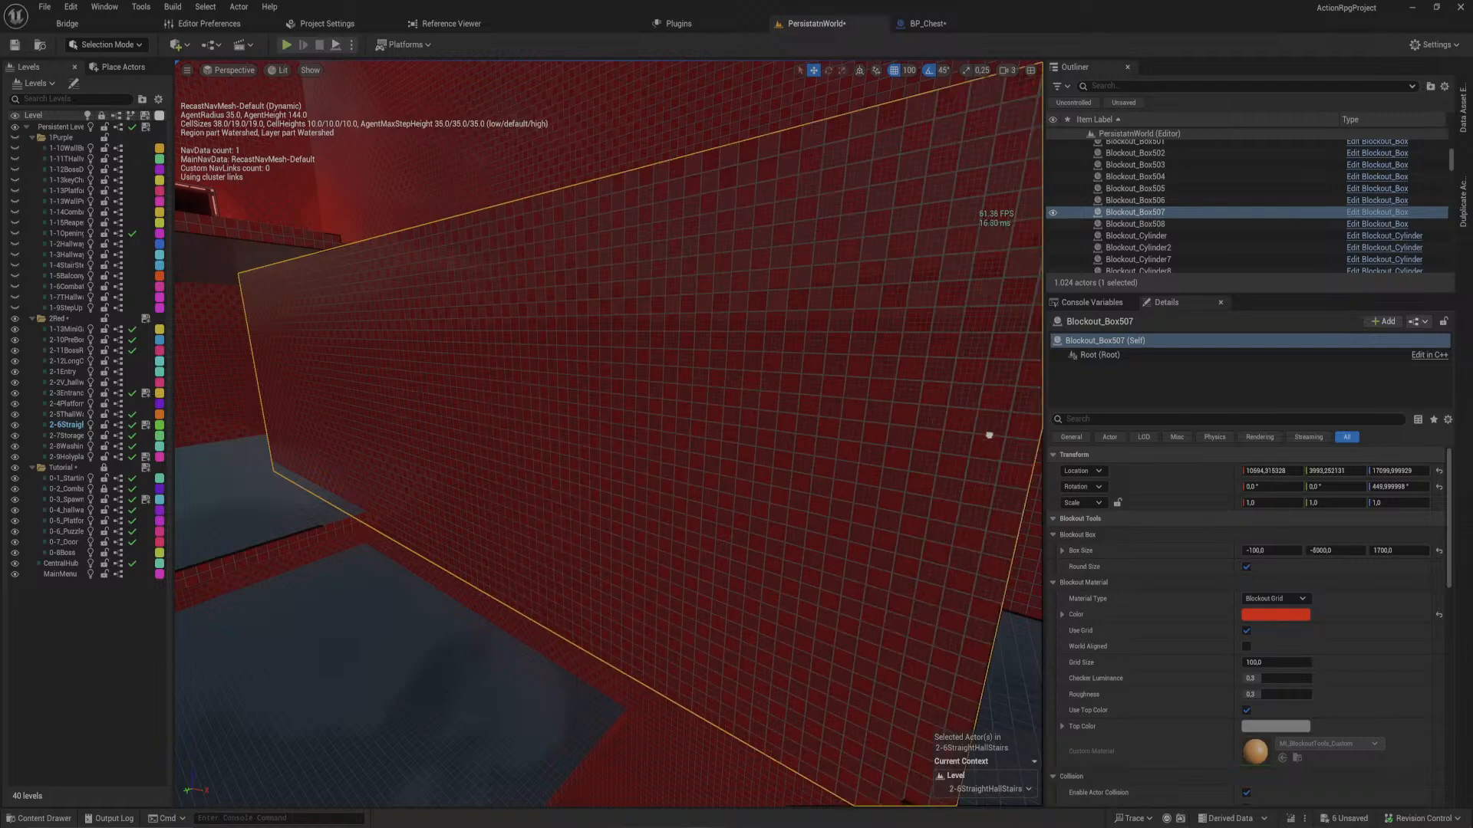
pyautogui.moveTo(988, 434); pyautogui.dragTo(660, 384, button='right')
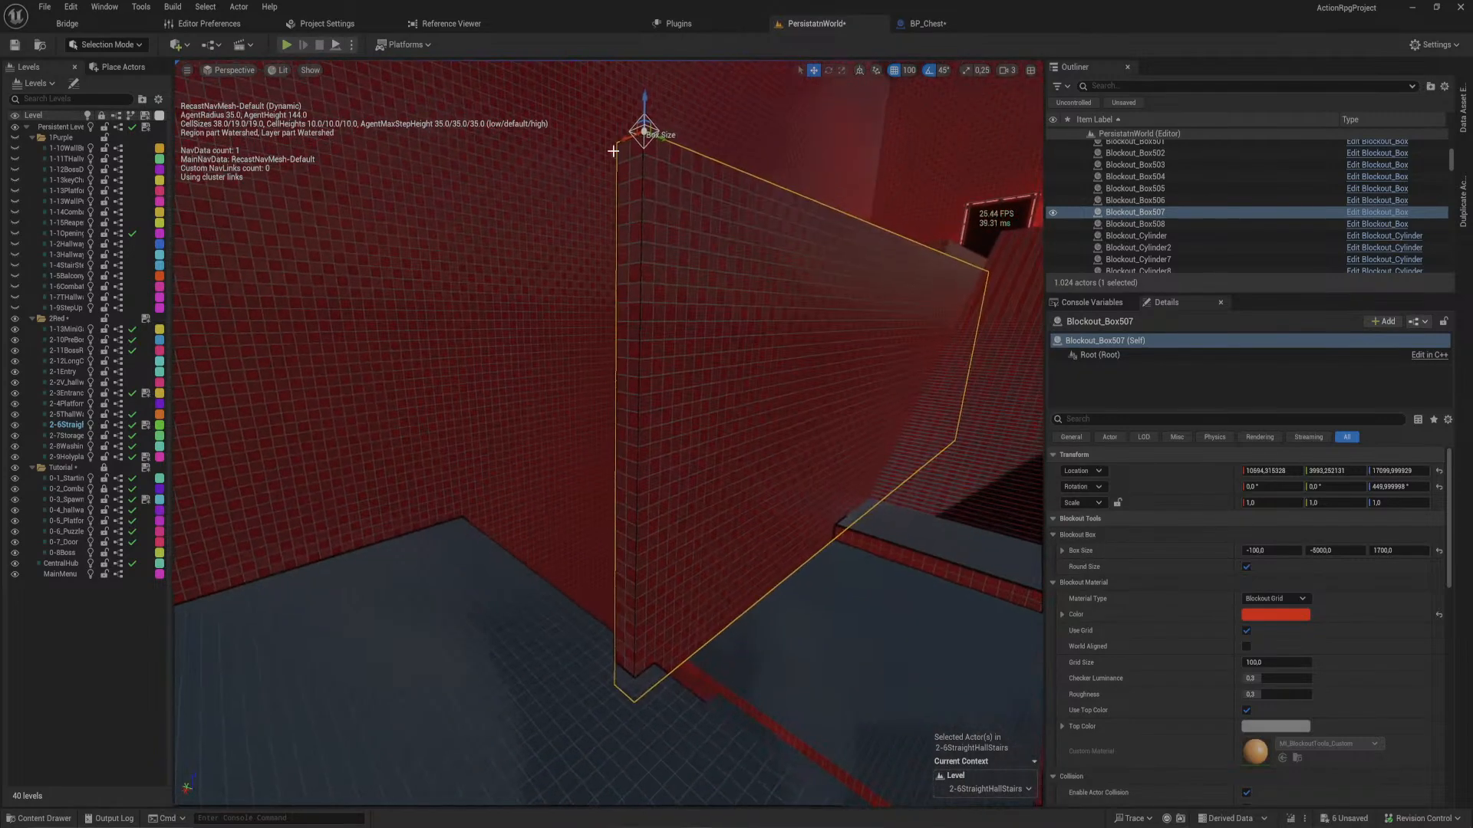
pyautogui.moveTo(668, 141); pyautogui.dragTo(417, 246)
pyautogui.moveTo(417, 247); pyautogui.dragTo(649, 282, button='right')
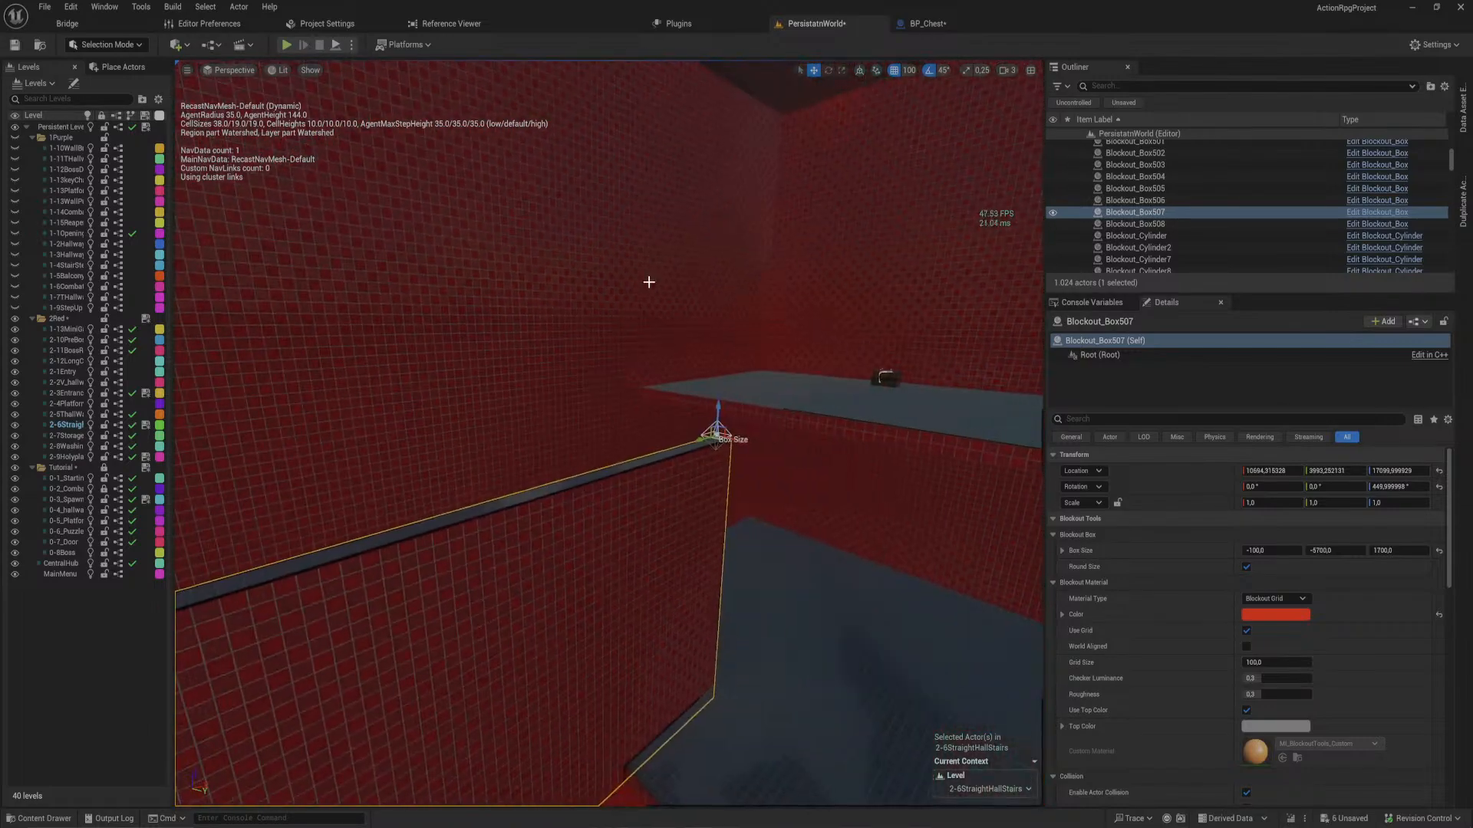
# - Raise the divider wall to a Z size of 1800 and shorten it to a Y size of 3000
pyautogui.moveTo(720, 407); pyautogui.dragTo(719, 392)
pyautogui.moveTo(719, 393); pyautogui.dragTo(464, 457, button='right')
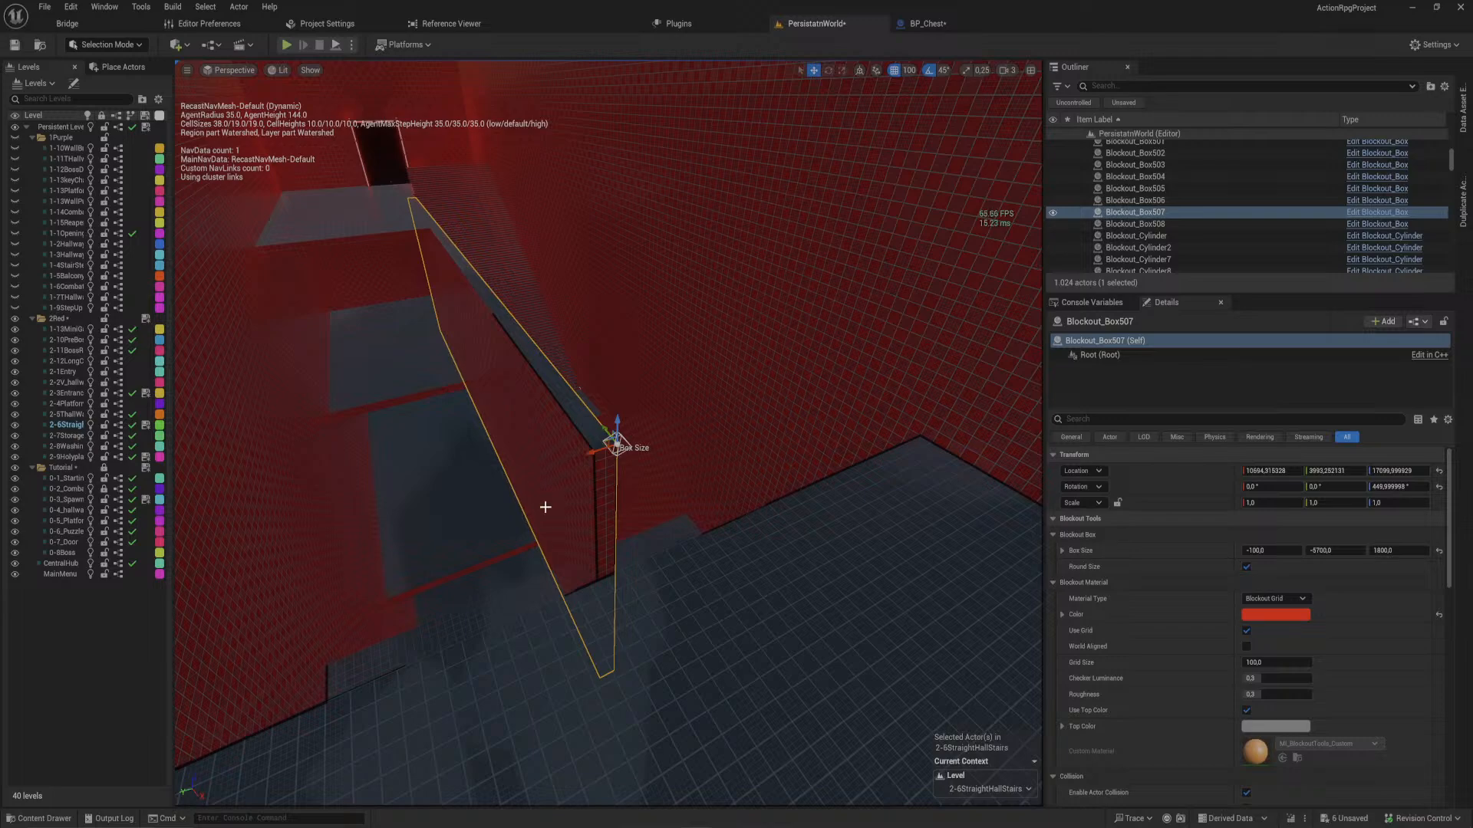
pyautogui.moveTo(447, 342); pyautogui.dragTo(521, 345, button='right')
pyautogui.moveTo(232, 375); pyautogui.dragTo(227, 377, button='right')
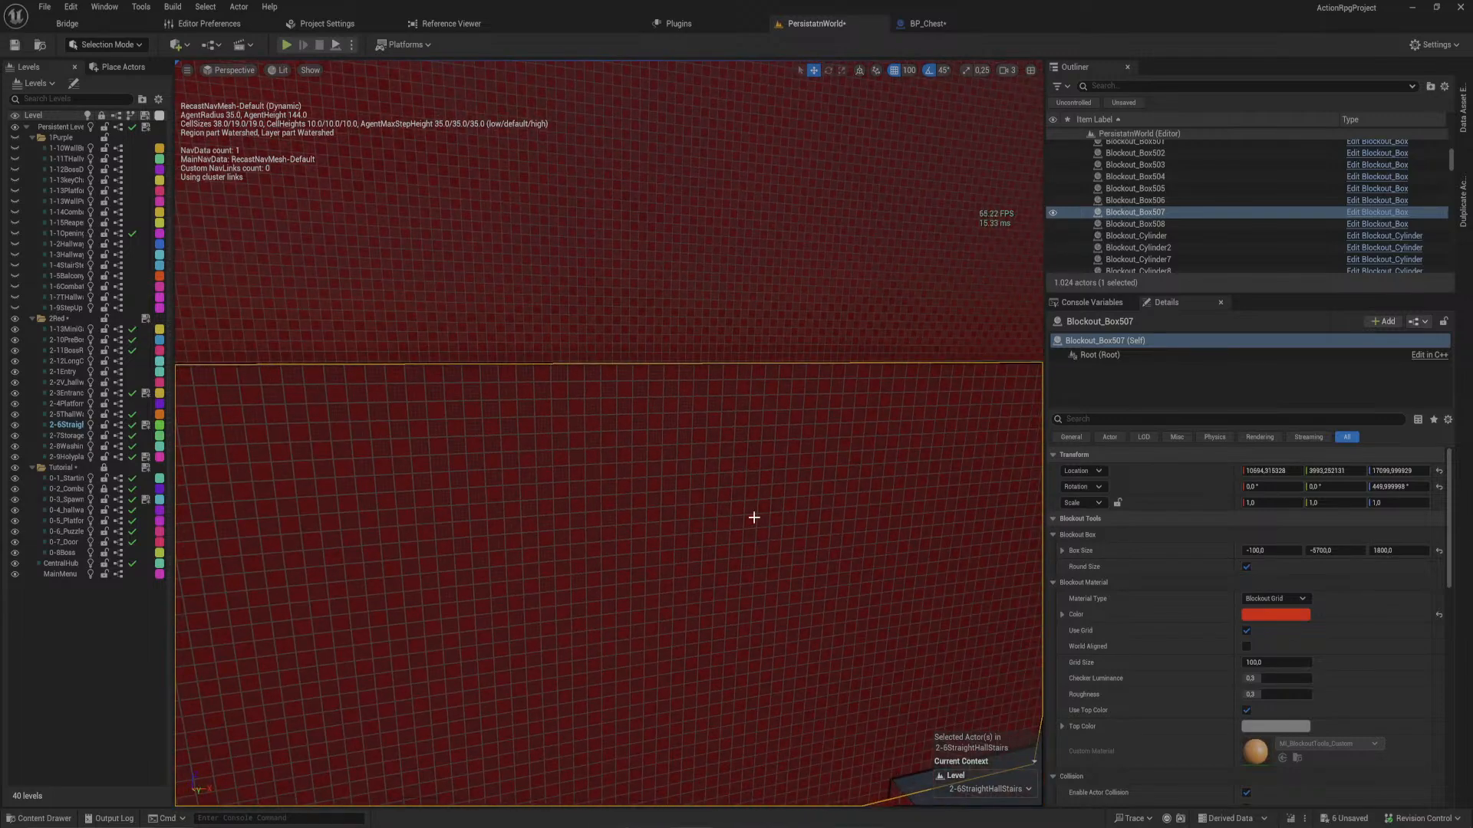
pyautogui.moveTo(747, 558); pyautogui.dragTo(833, 602, button='right')
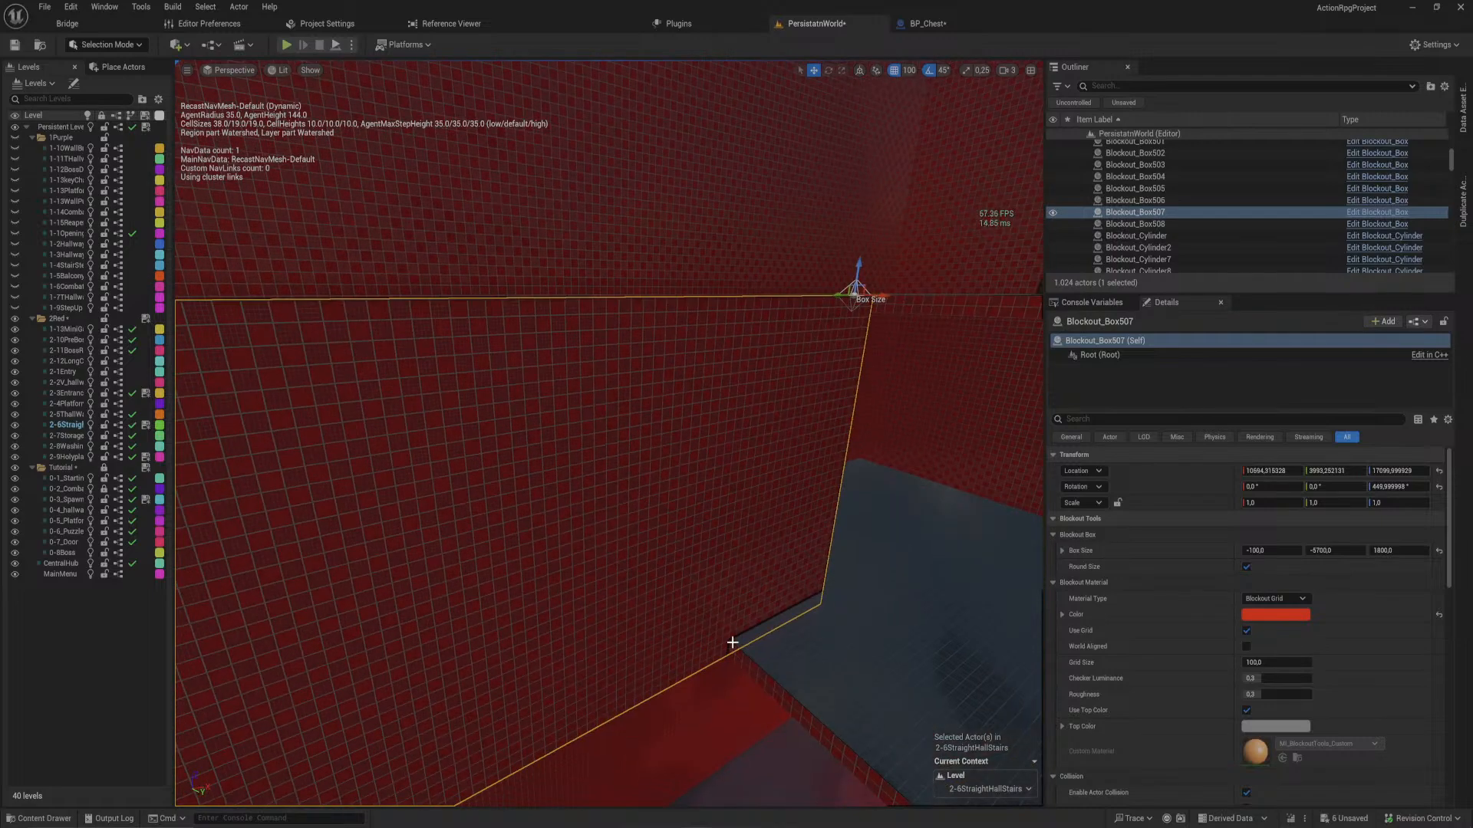
pyautogui.moveTo(694, 554); pyautogui.dragTo(629, 495, button='right')
pyautogui.moveTo(786, 560); pyautogui.dragTo(493, 558, button='right')
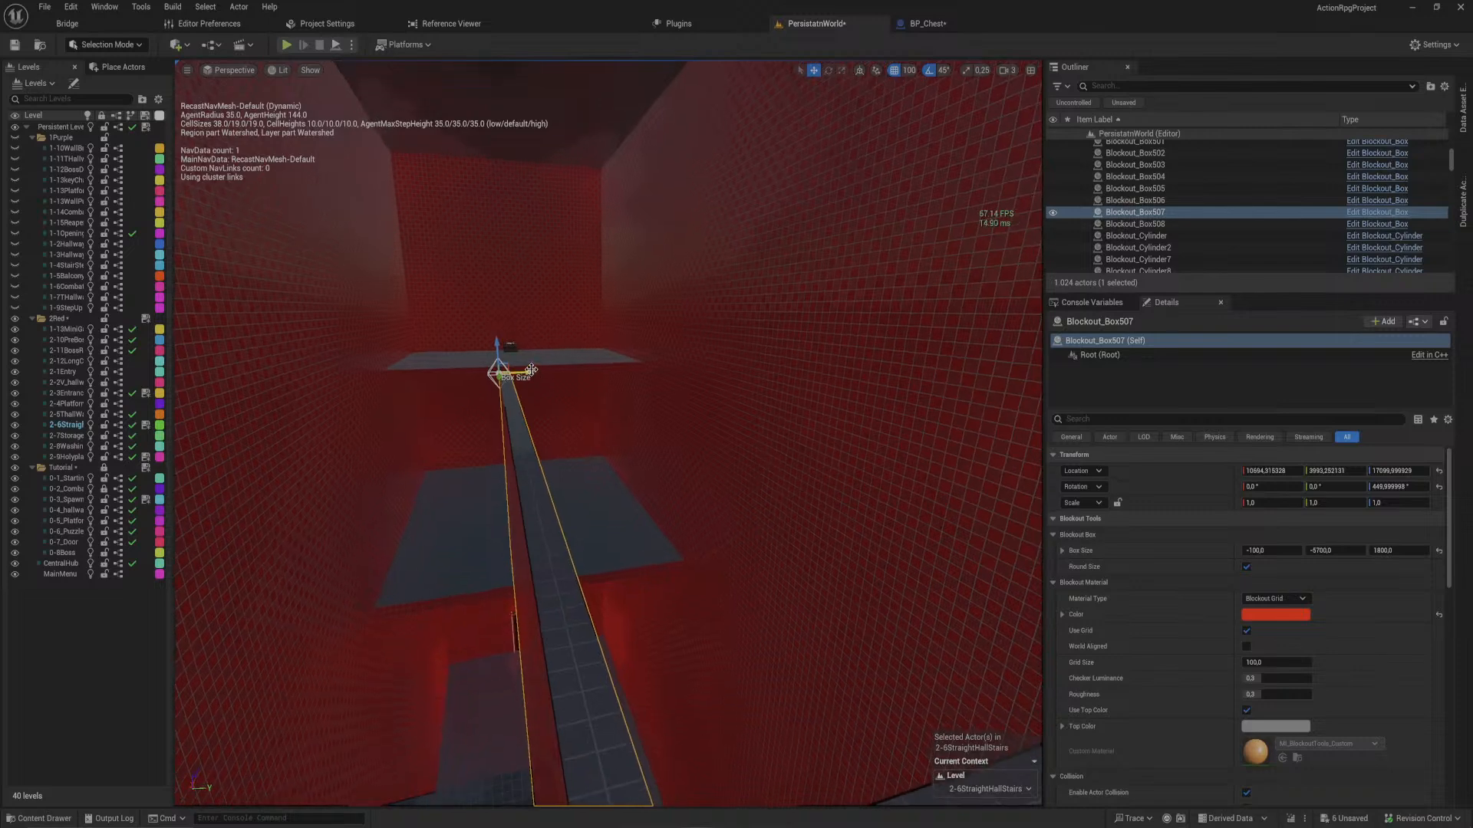
pyautogui.moveTo(547, 379); pyautogui.dragTo(422, 499, button='right')
pyautogui.moveTo(822, 261)
pyautogui.mouseDown(button='right')
pyautogui.moveTo(809, 288)
pyautogui.moveTo(798, 269)
pyautogui.moveTo(813, 280)
pyautogui.moveTo(821, 262)
pyautogui.mouseUp(button='right')
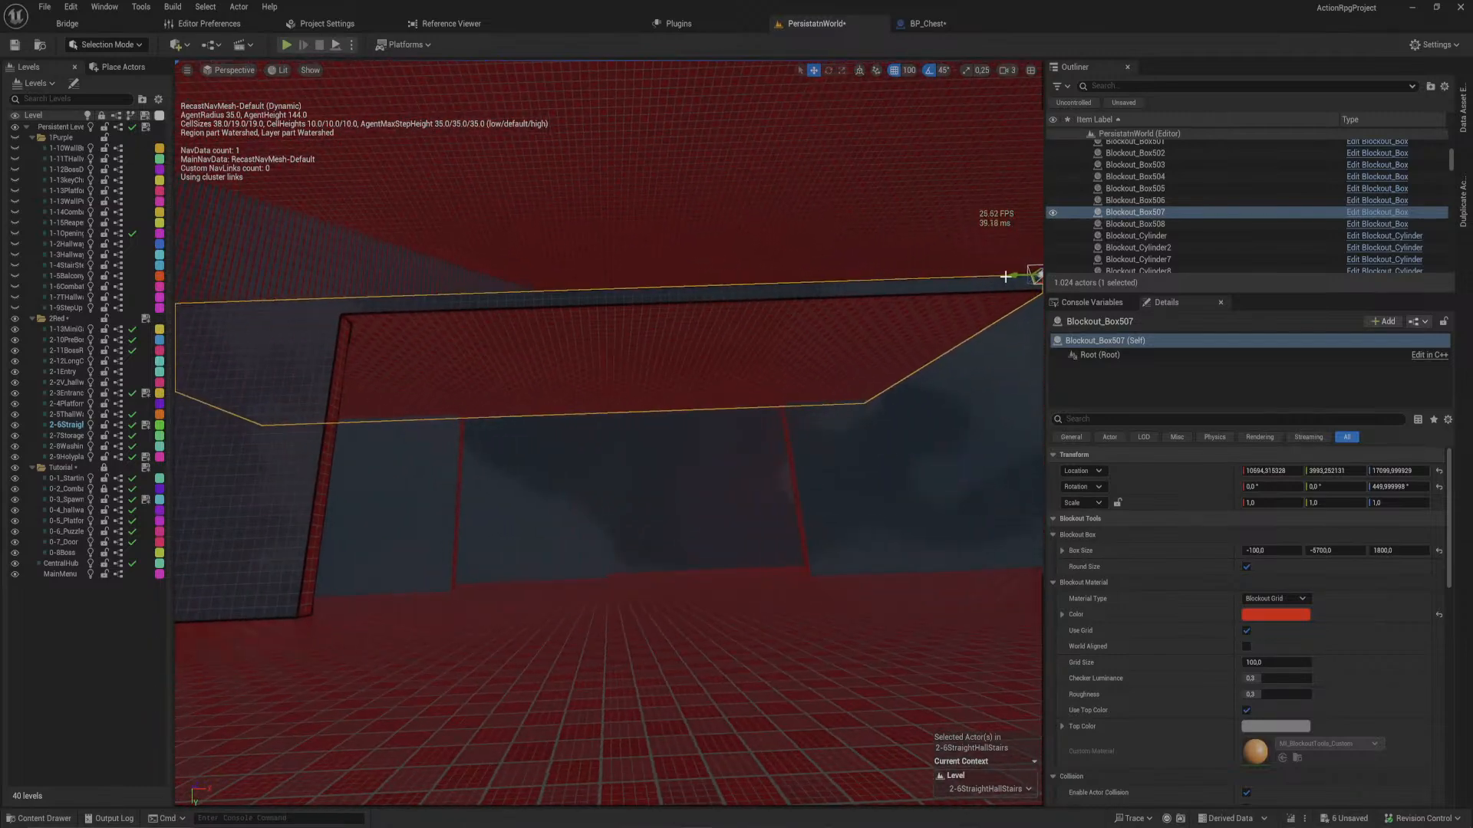
pyautogui.moveTo(990, 276); pyautogui.dragTo(494, 275)
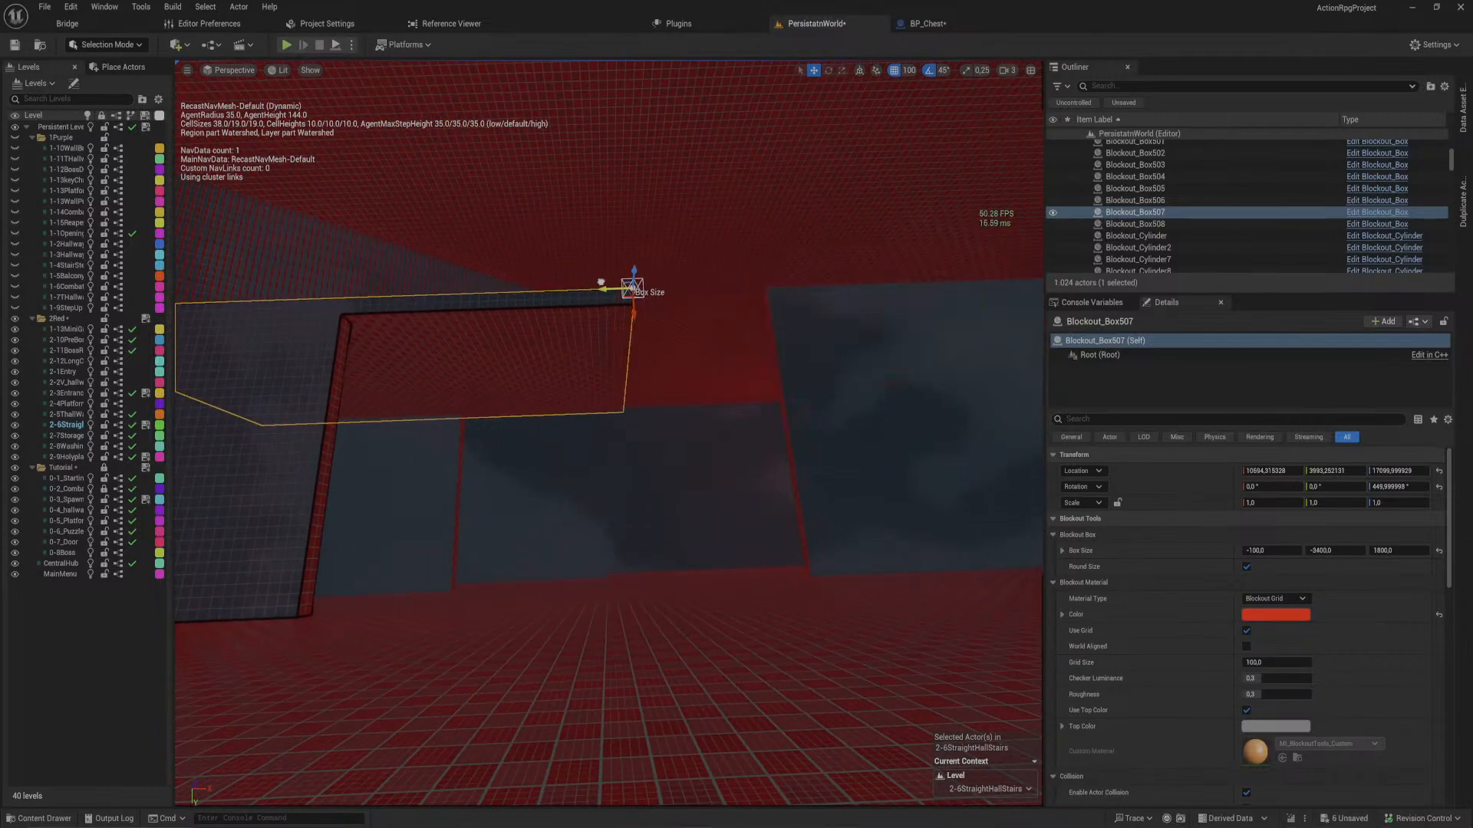
# - Duplicate the divider wall to about X 14294 and shrink the copy to a Y size of 700 and a Z size of 1400
pyautogui.hotkey('ctrl', 'd')
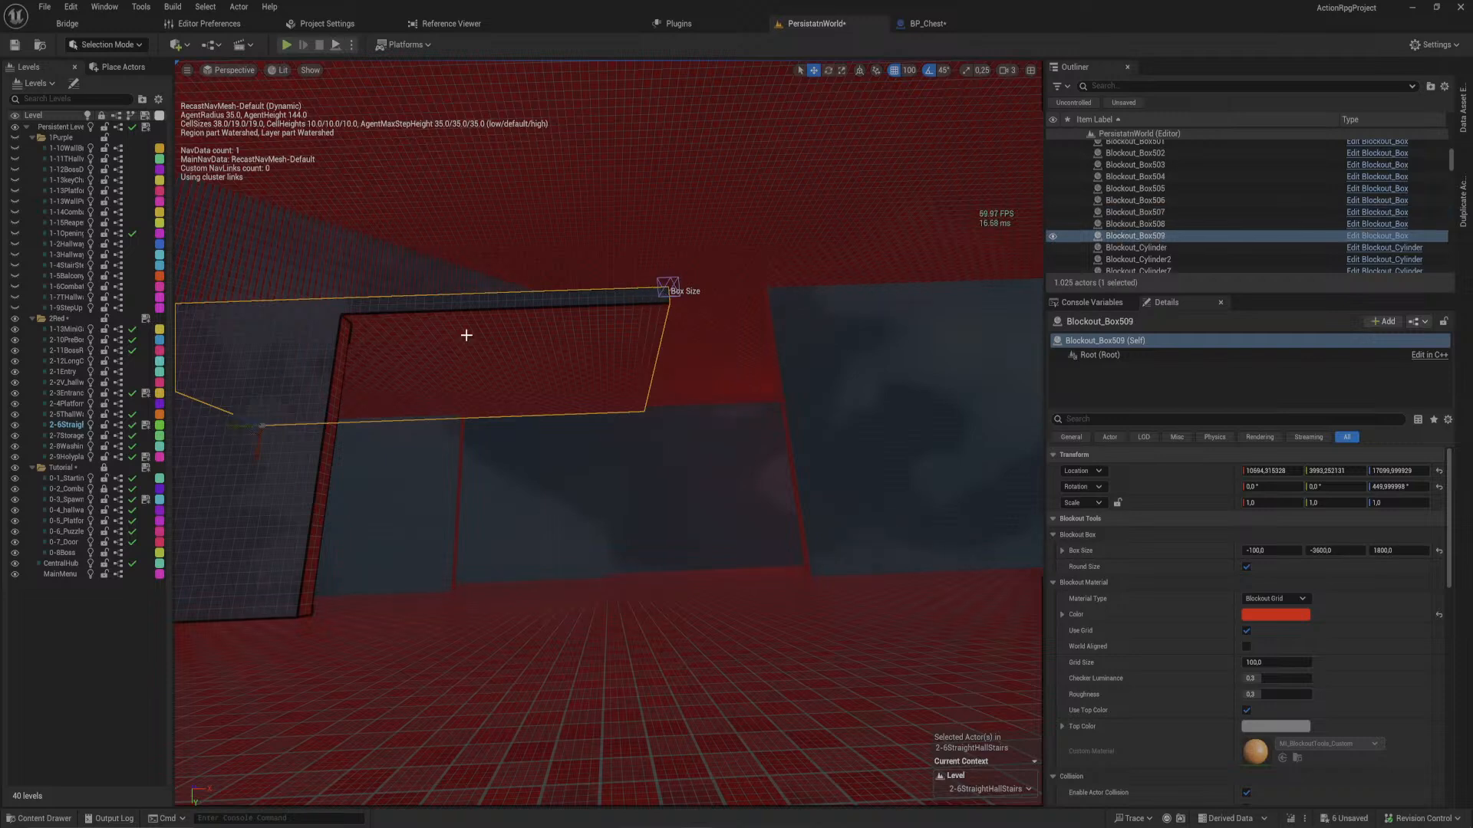
pyautogui.moveTo(229, 432); pyautogui.dragTo(637, 404)
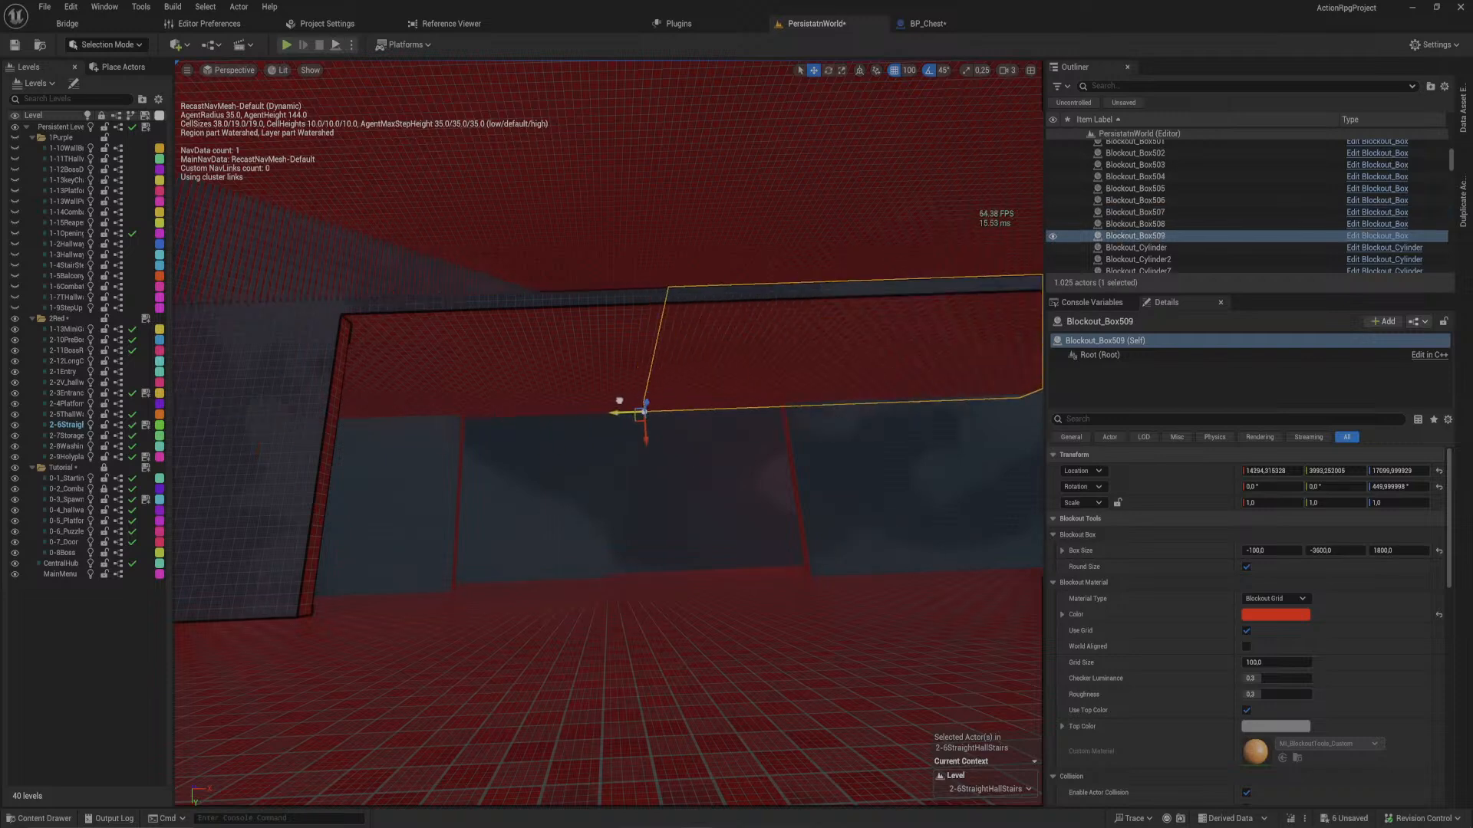
pyautogui.moveTo(623, 415); pyautogui.dragTo(721, 453, button='right')
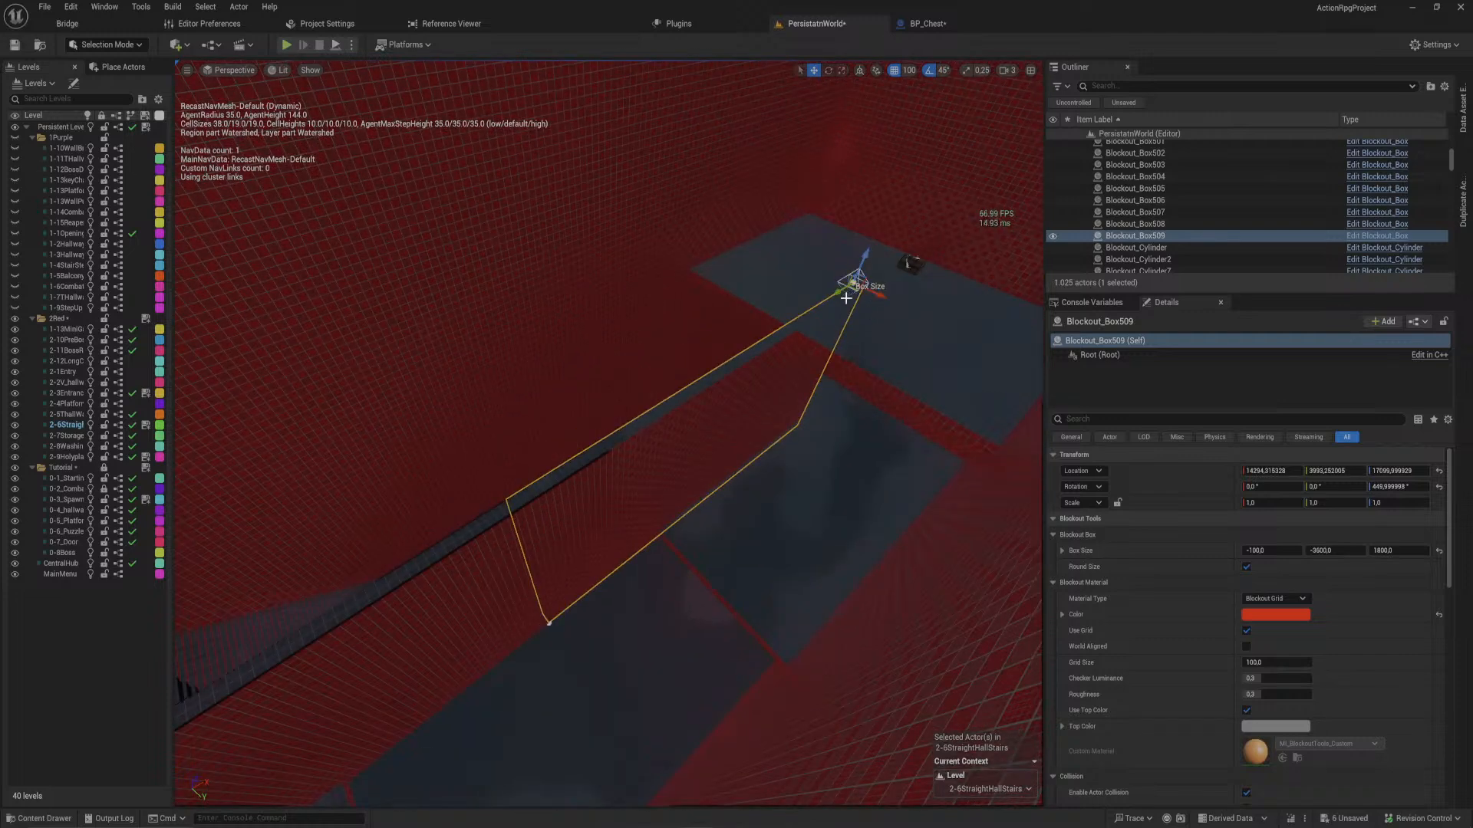
pyautogui.moveTo(846, 298); pyautogui.dragTo(602, 486)
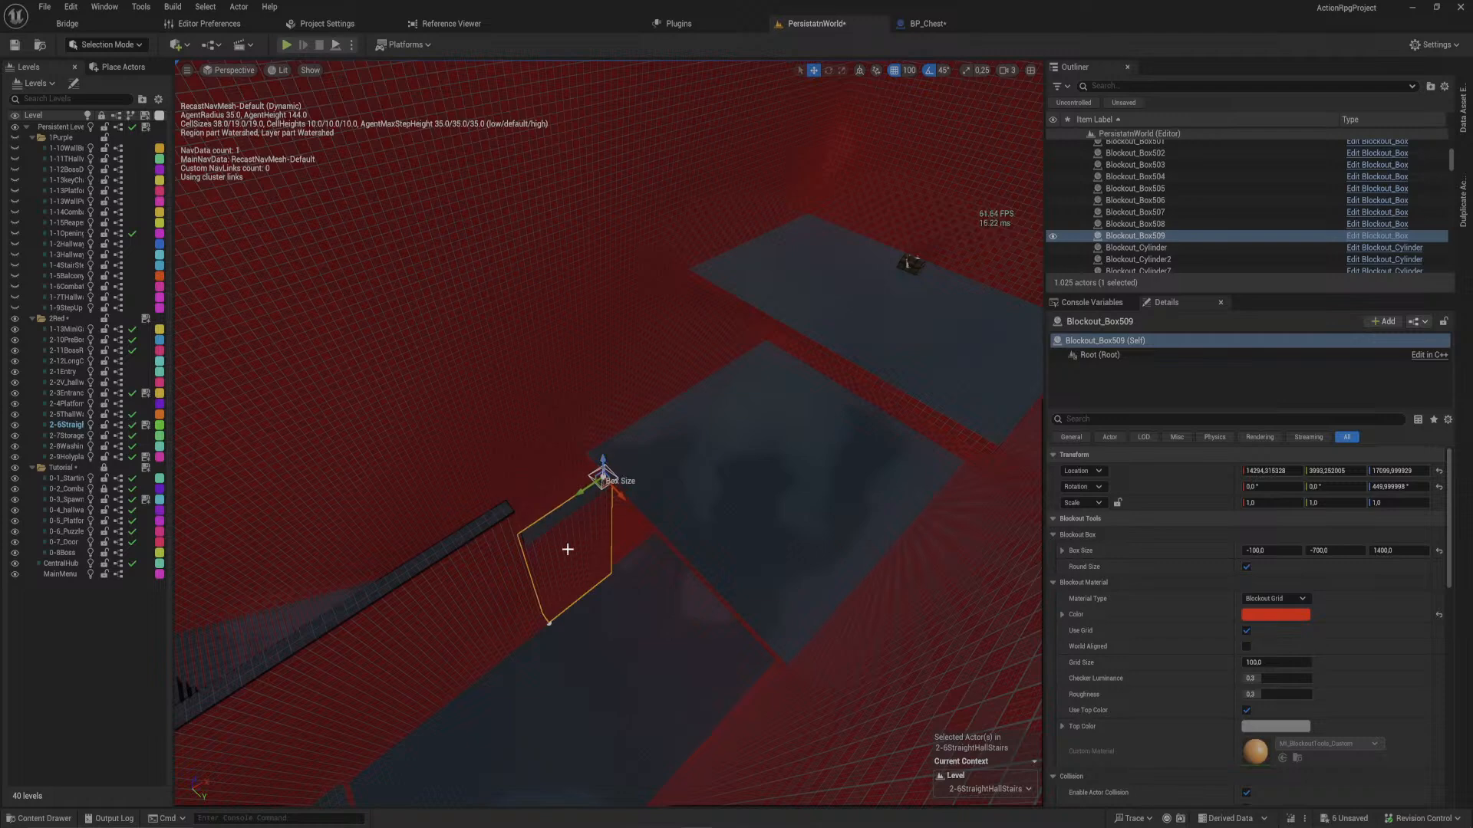
# - Duplicate the short wall segment to about X 14994 and reduce the copy's Z size to 700
pyautogui.hotkey('ctrl', 'd')
pyautogui.moveTo(530, 643); pyautogui.dragTo(605, 595)
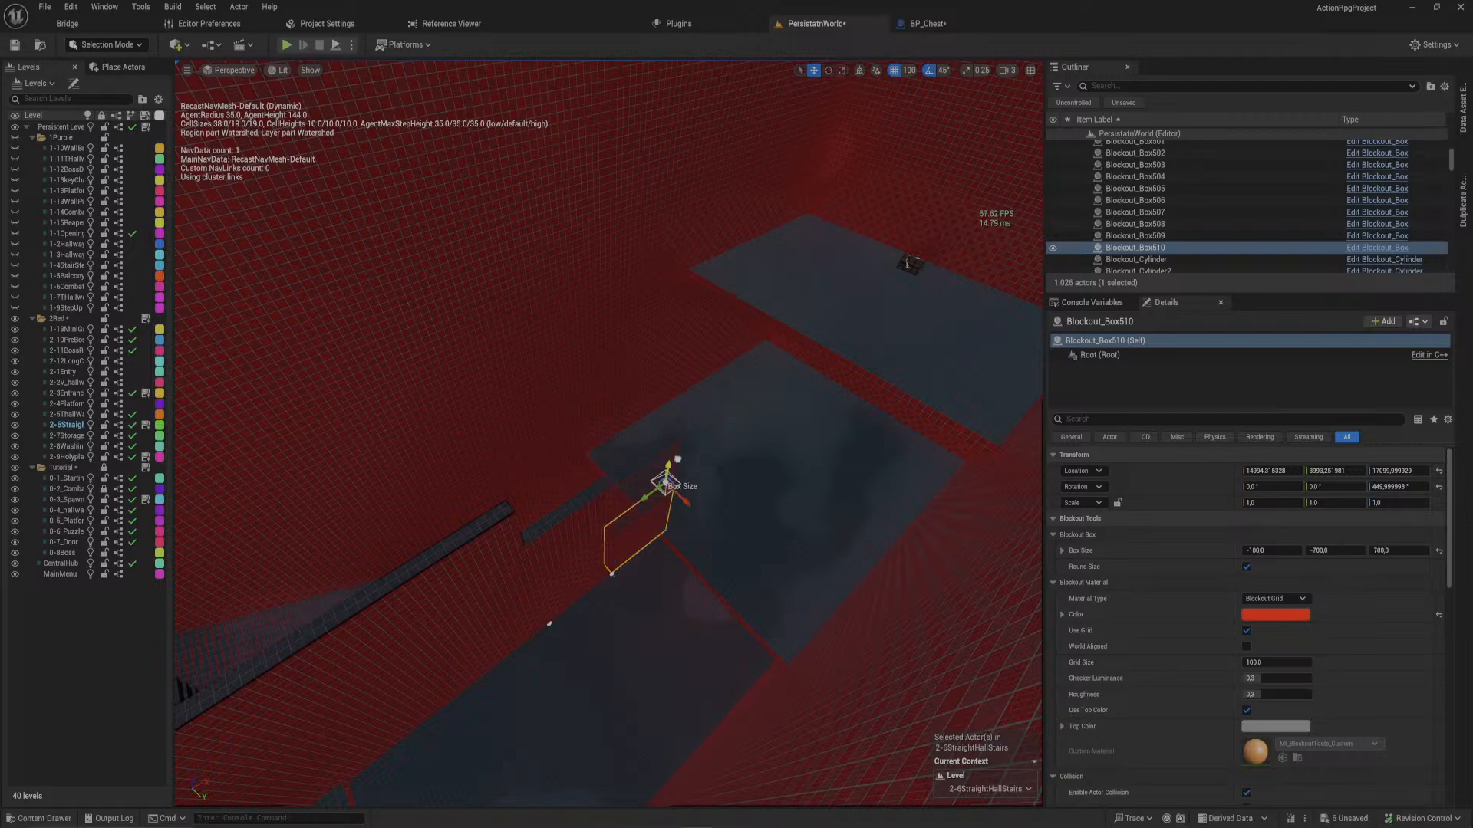
pyautogui.moveTo(609, 435); pyautogui.dragTo(552, 460, button='right')
# - Inspect the hall's staggered floors, landings and wall segments from several viewpoints to check how the levels relate
pyautogui.click(790, 572)
pyautogui.moveTo(789, 573); pyautogui.dragTo(951, 452, button='right')
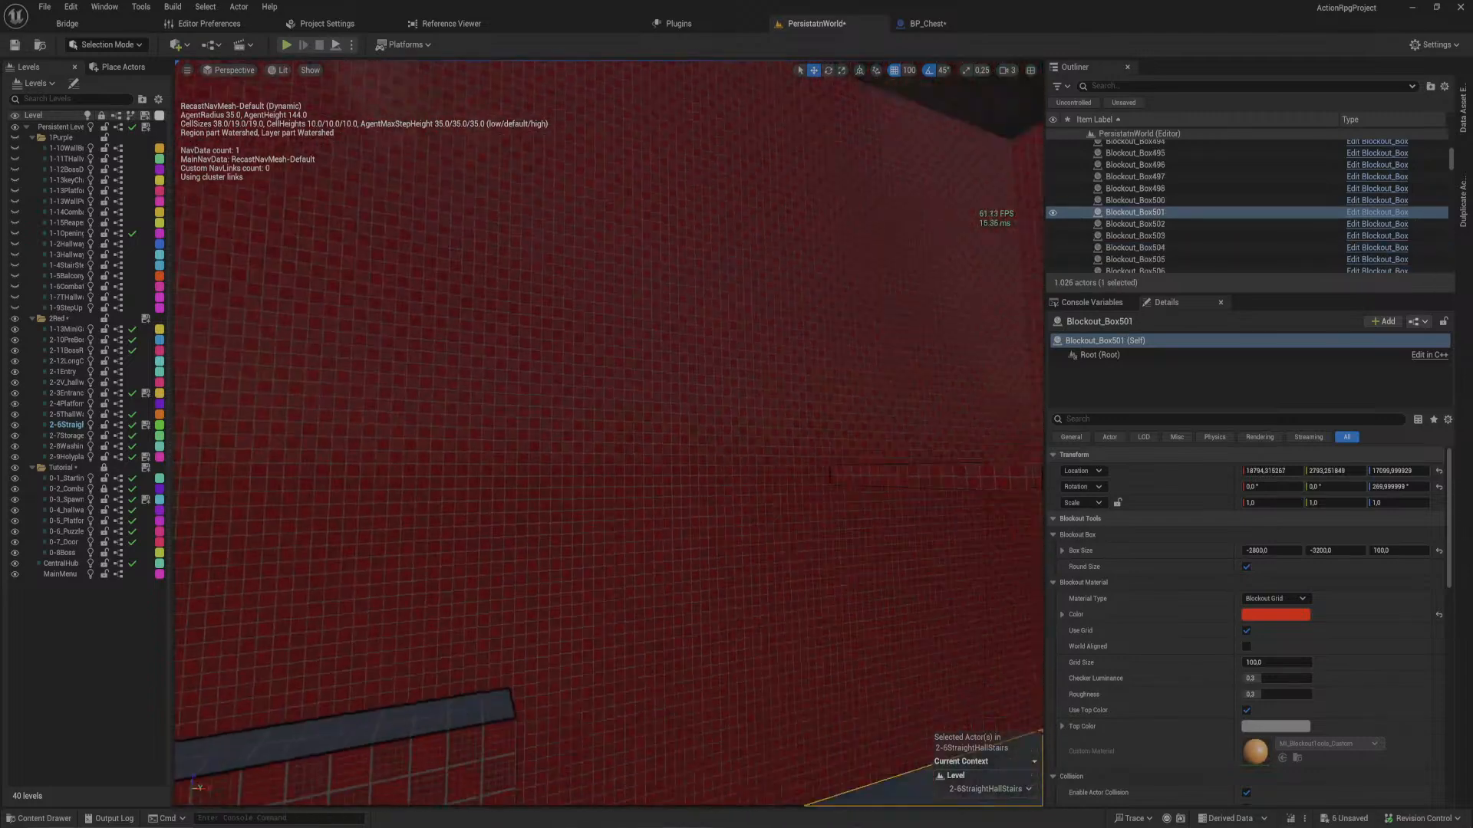
pyautogui.moveTo(767, 430); pyautogui.dragTo(978, 503, button='right')
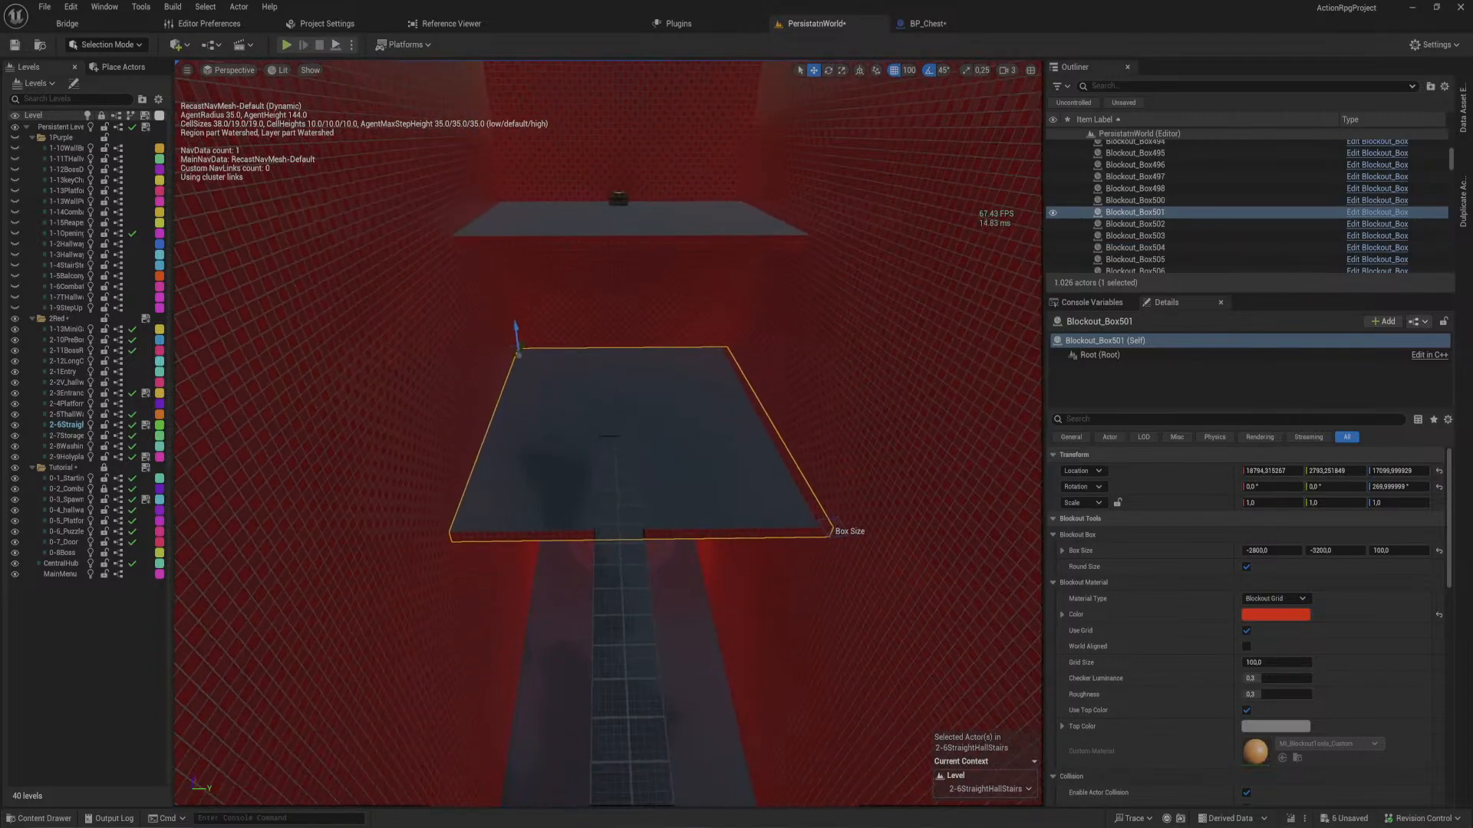
pyautogui.moveTo(609, 434); pyautogui.dragTo(609, 436, button='right')
pyautogui.moveTo(592, 532); pyautogui.dragTo(594, 368, button='right')
pyautogui.moveTo(609, 434); pyautogui.dragTo(77, 395, button='right')
pyautogui.moveTo(611, 501); pyautogui.dragTo(656, 587, button='right')
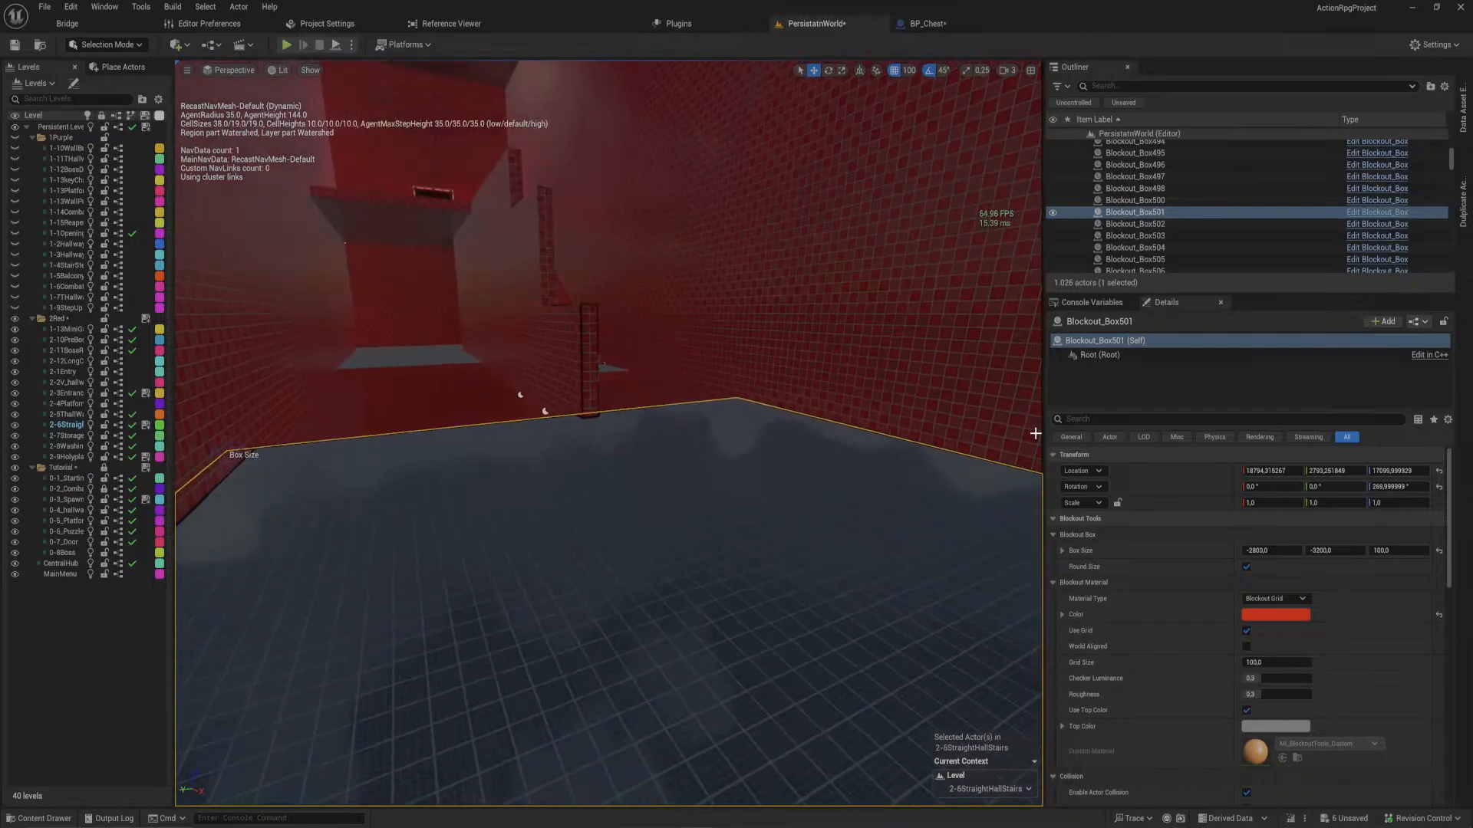
pyautogui.moveTo(676, 610); pyautogui.dragTo(813, 603, button='right')
pyautogui.moveTo(513, 614); pyautogui.dragTo(761, 688, button='right')
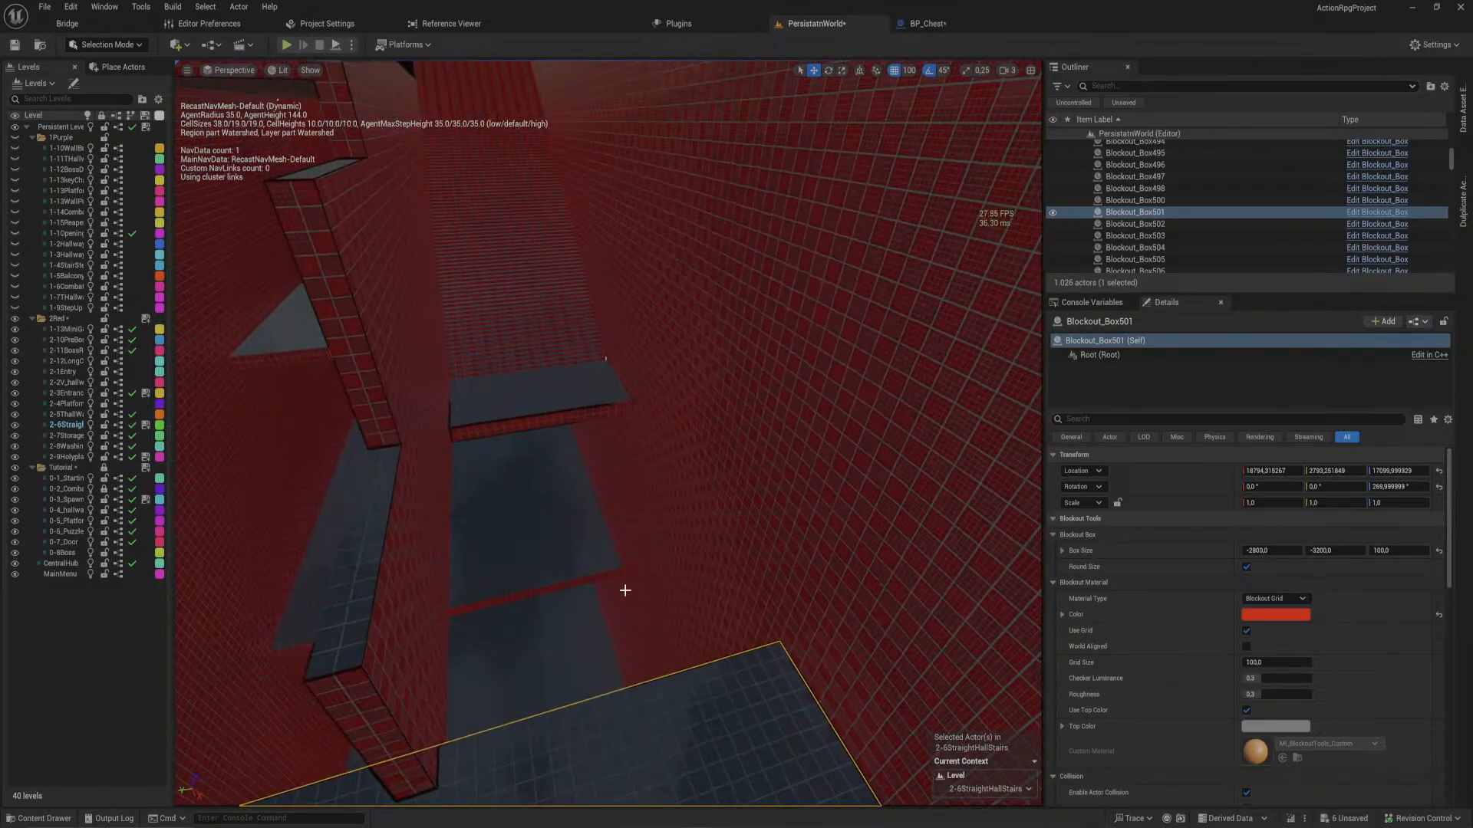
pyautogui.moveTo(626, 590); pyautogui.dragTo(645, 491, button='right')
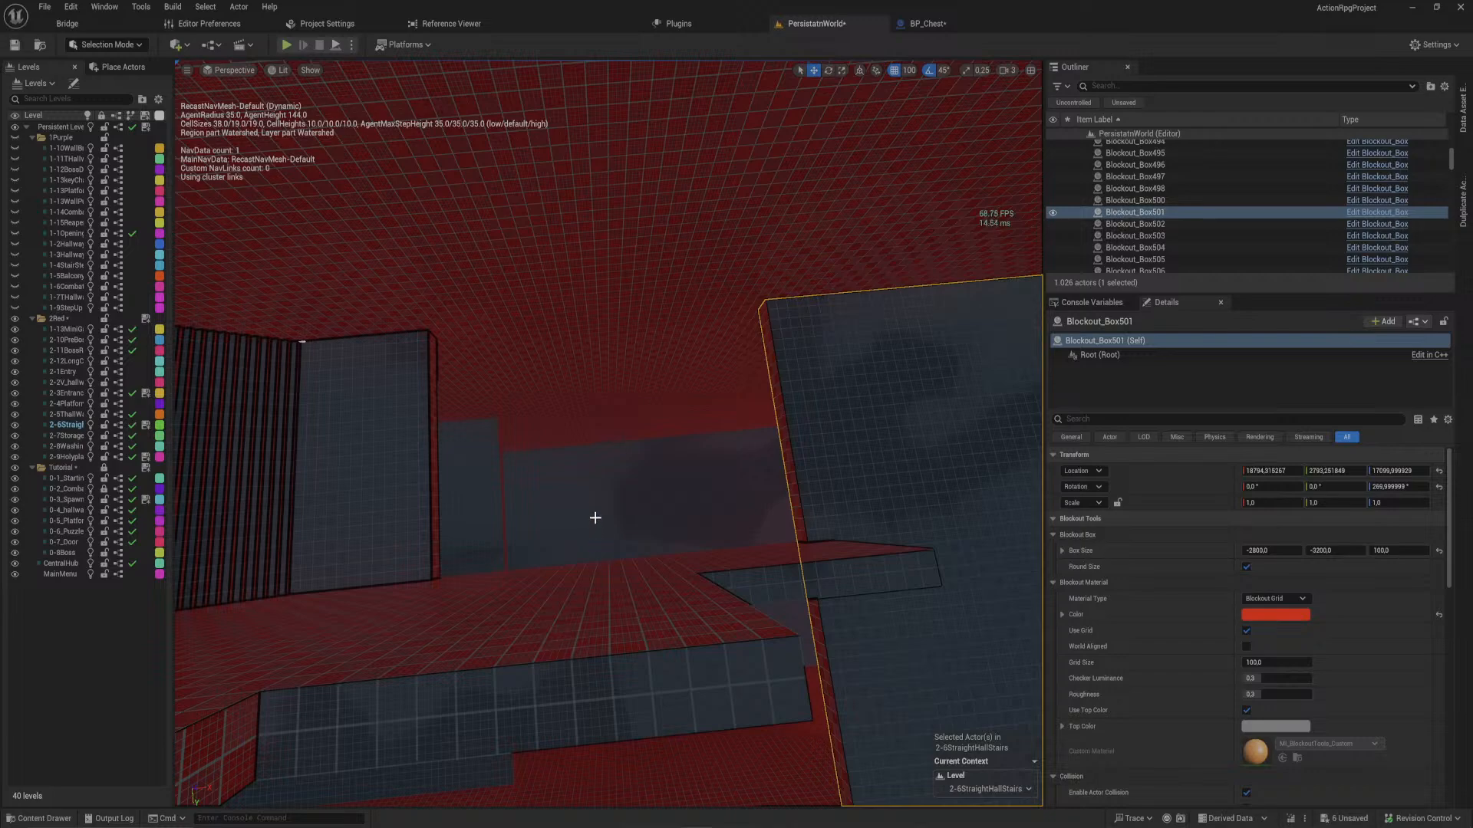
# - Reduce the Z size of the stairs beside the entrance landing to 1700
pyautogui.moveTo(684, 478); pyautogui.dragTo(878, 402, button='right')
pyautogui.click(651, 299)
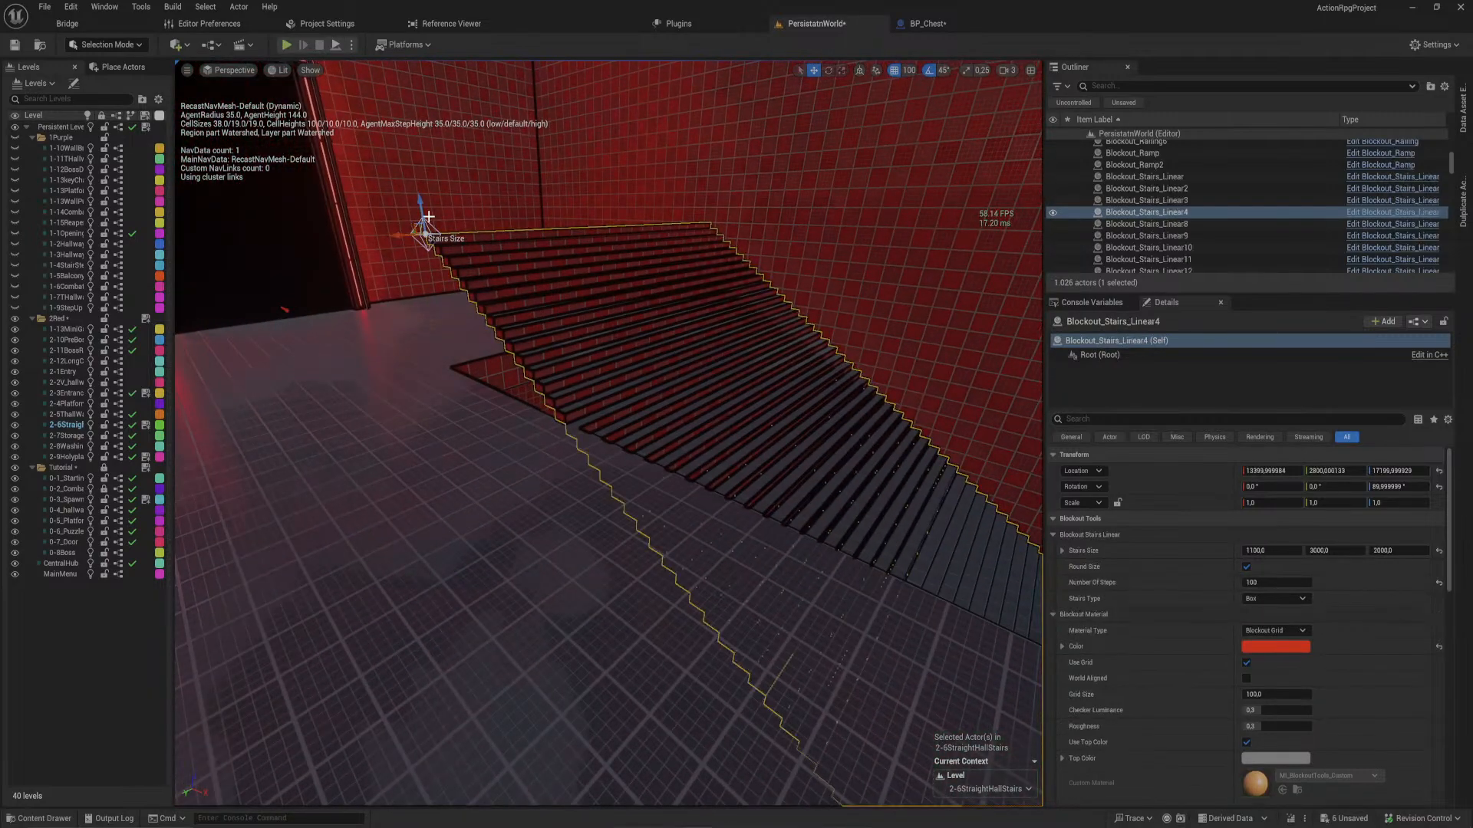
pyautogui.moveTo(422, 228); pyautogui.dragTo(445, 365)
pyautogui.click(592, 253)
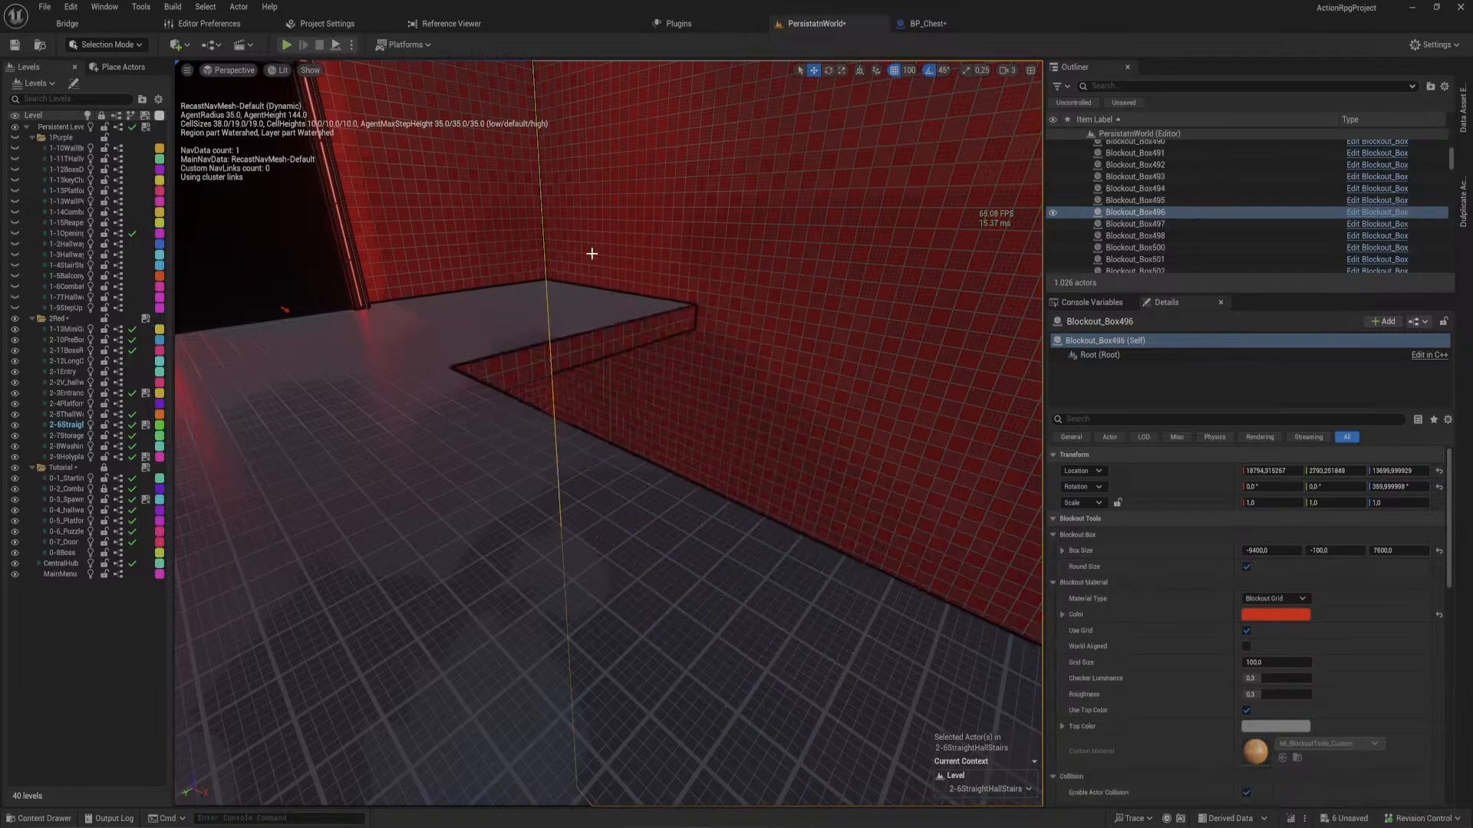
# - Duplicate the linear stairs and place the copy over the other half of the hall at about X 17400, Y 4300
pyautogui.moveTo(591, 253); pyautogui.dragTo(659, 315, button='right')
pyautogui.moveTo(609, 433); pyautogui.dragTo(606, 389, button='right')
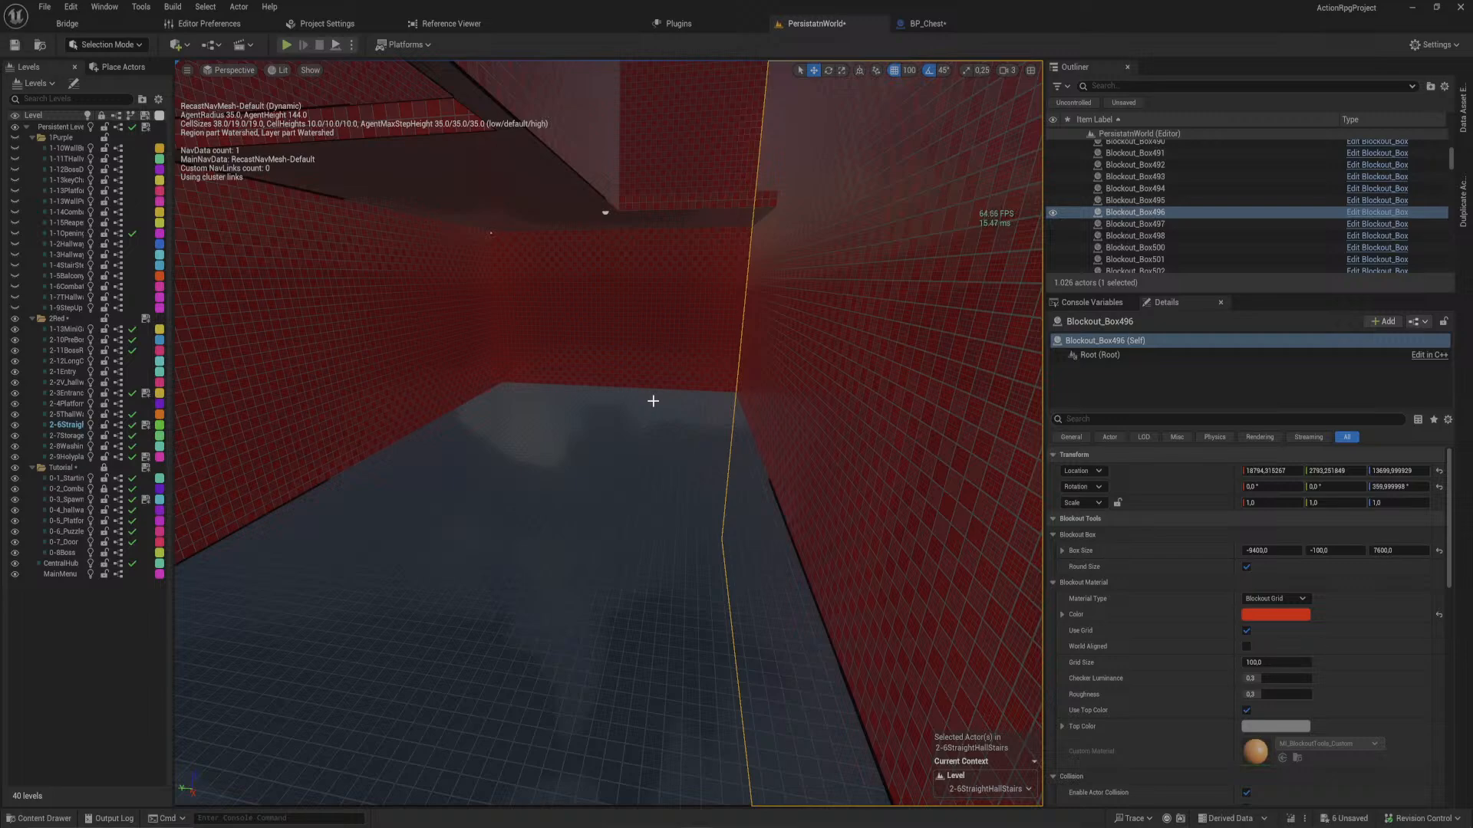
pyautogui.moveTo(653, 400)
pyautogui.mouseDown(button='right')
pyautogui.moveTo(652, 353)
pyautogui.moveTo(687, 330)
pyautogui.moveTo(701, 361)
pyautogui.moveTo(675, 402)
pyautogui.mouseUp(button='right')
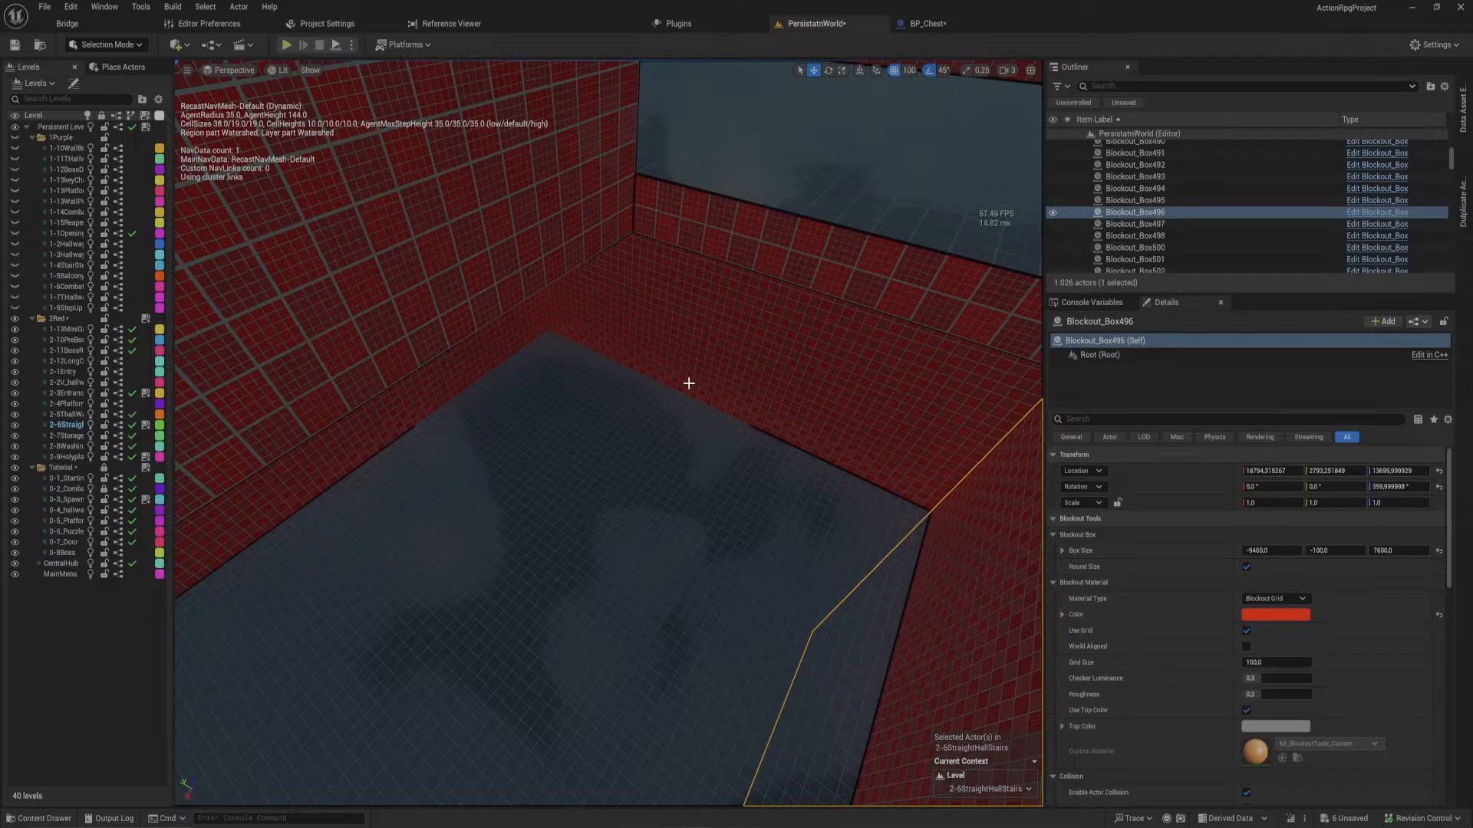
pyautogui.moveTo(689, 384); pyautogui.dragTo(528, 417, button='right')
pyautogui.click(537, 412)
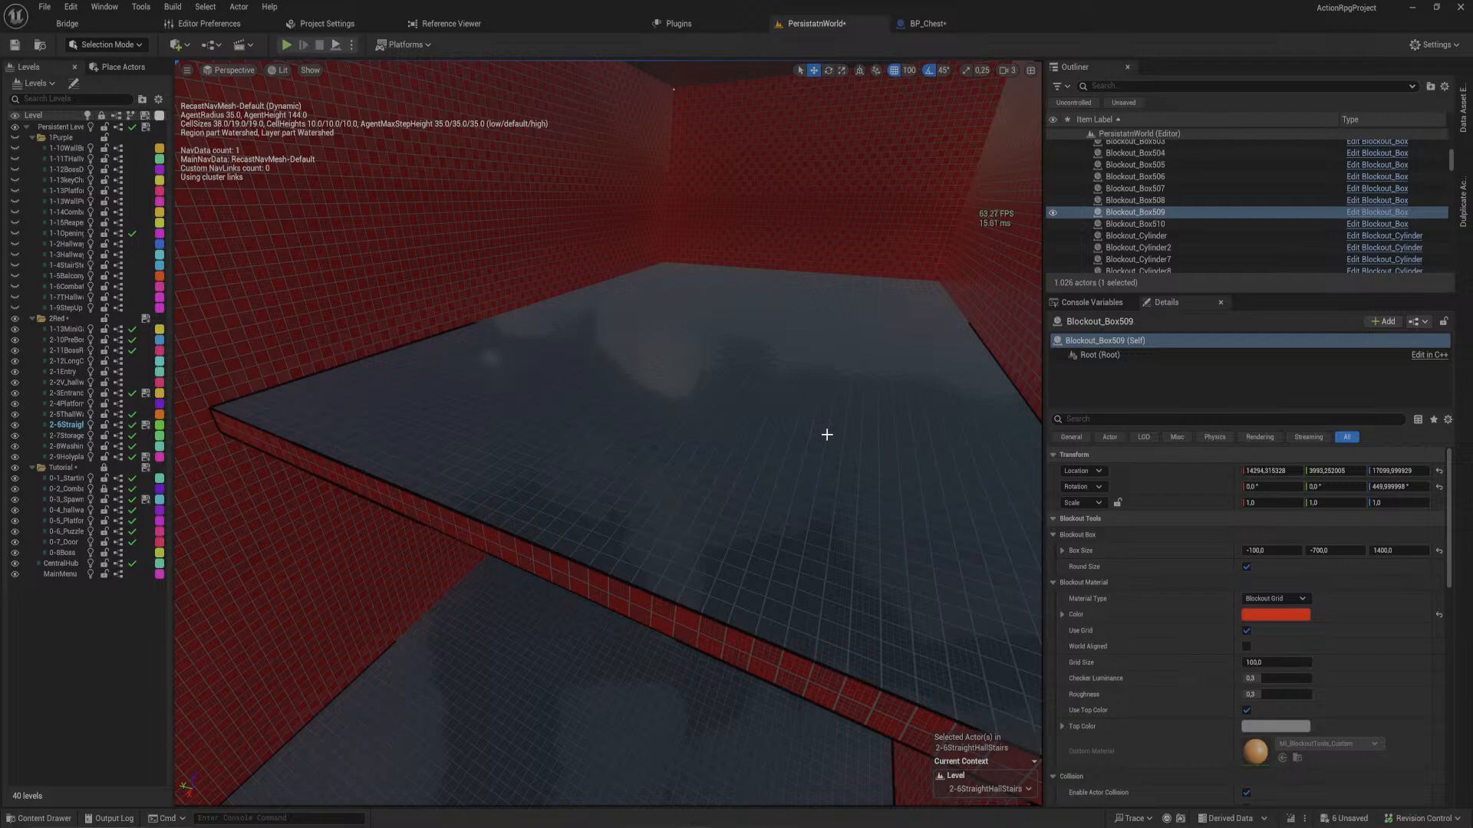
pyautogui.moveTo(827, 435); pyautogui.dragTo(702, 346, button='right')
pyautogui.click(707, 335)
pyautogui.hotkey('ctrl', 'd')
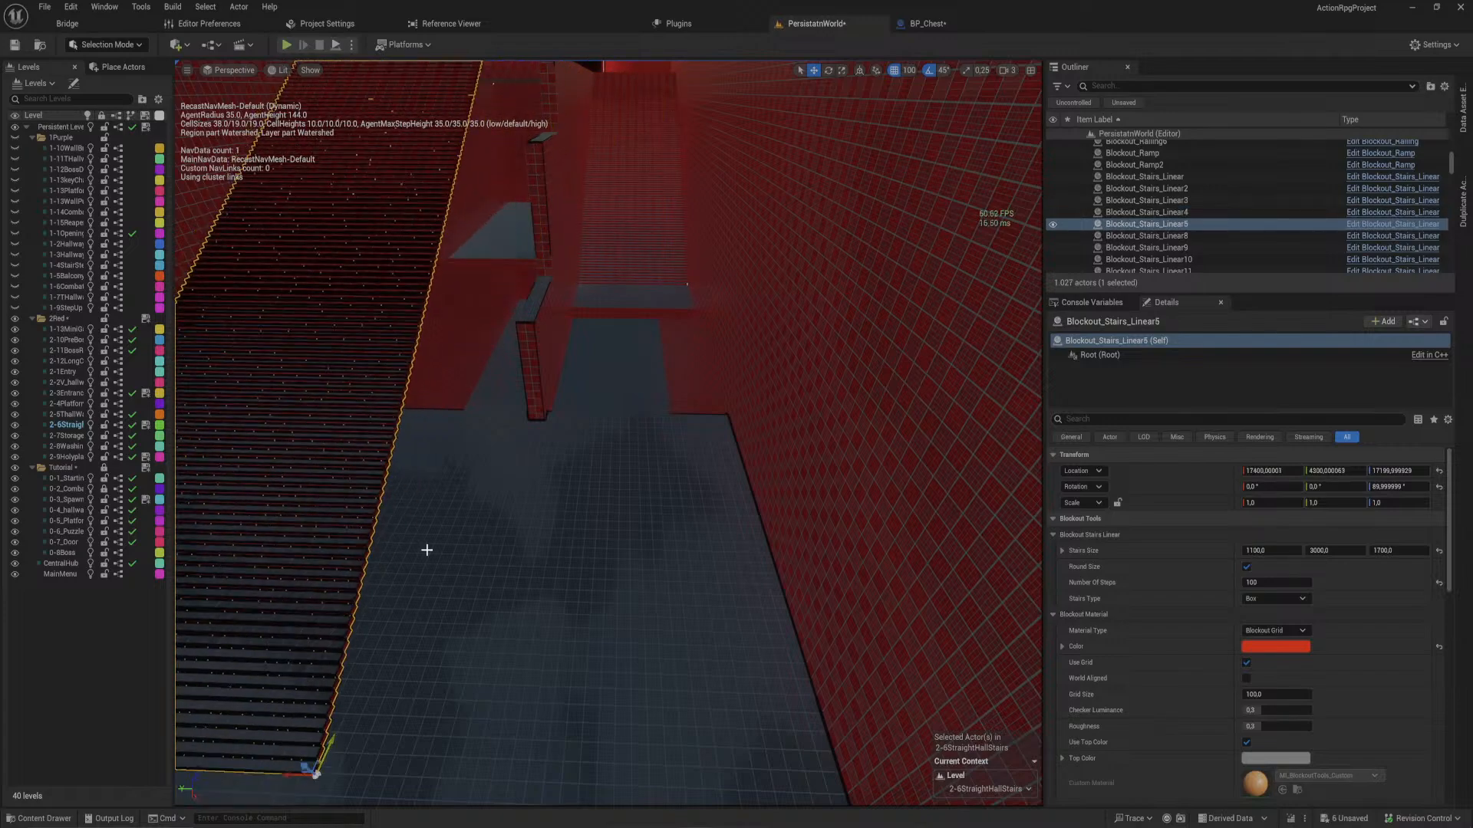
# - Lower the stairs copy to a Z location of about 15500 and shift it along the hall to X 13800
pyautogui.moveTo(426, 550); pyautogui.dragTo(427, 547, button='right')
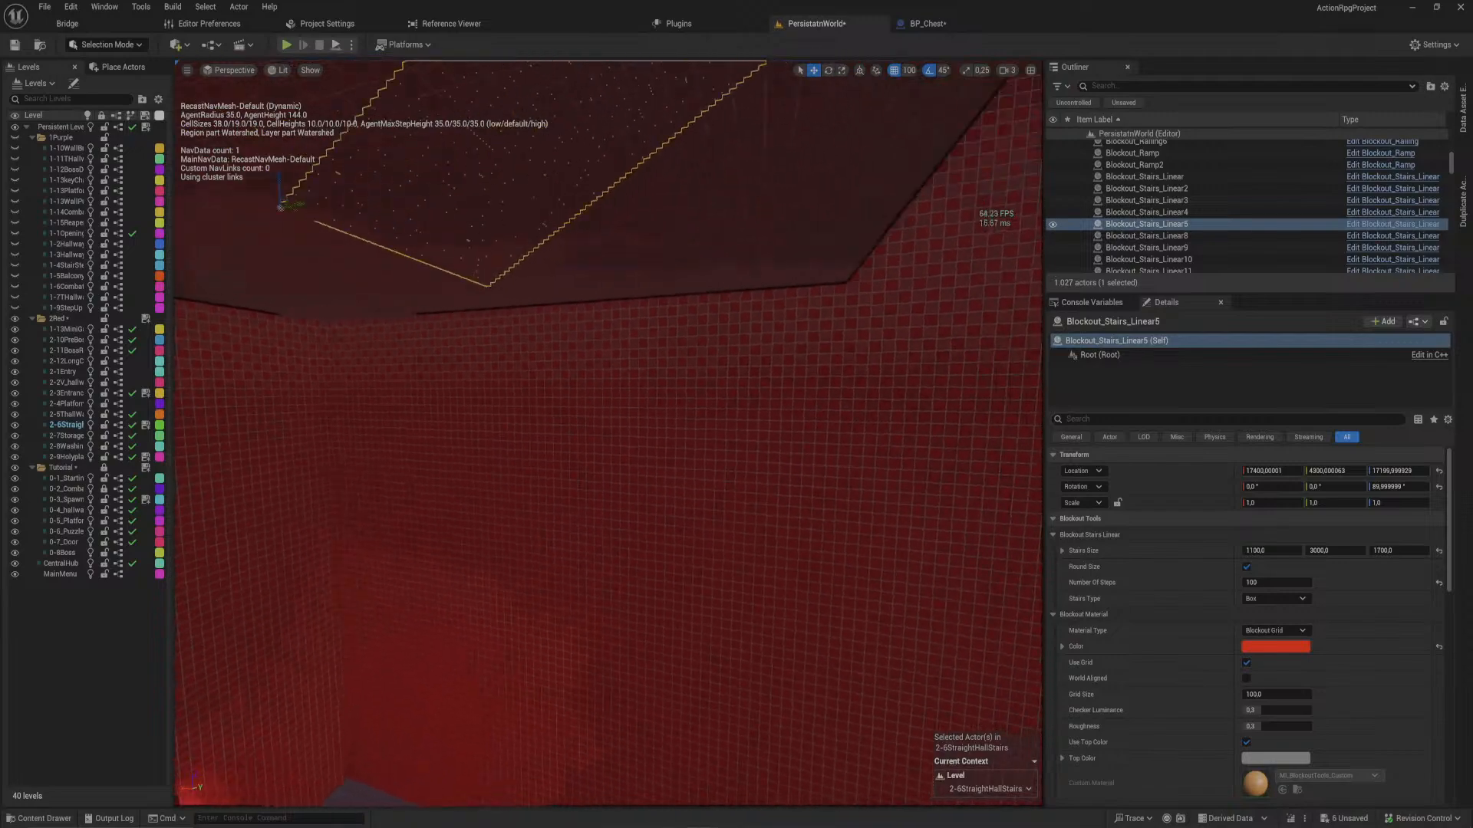
pyautogui.moveTo(354, 422); pyautogui.dragTo(353, 421, button='right')
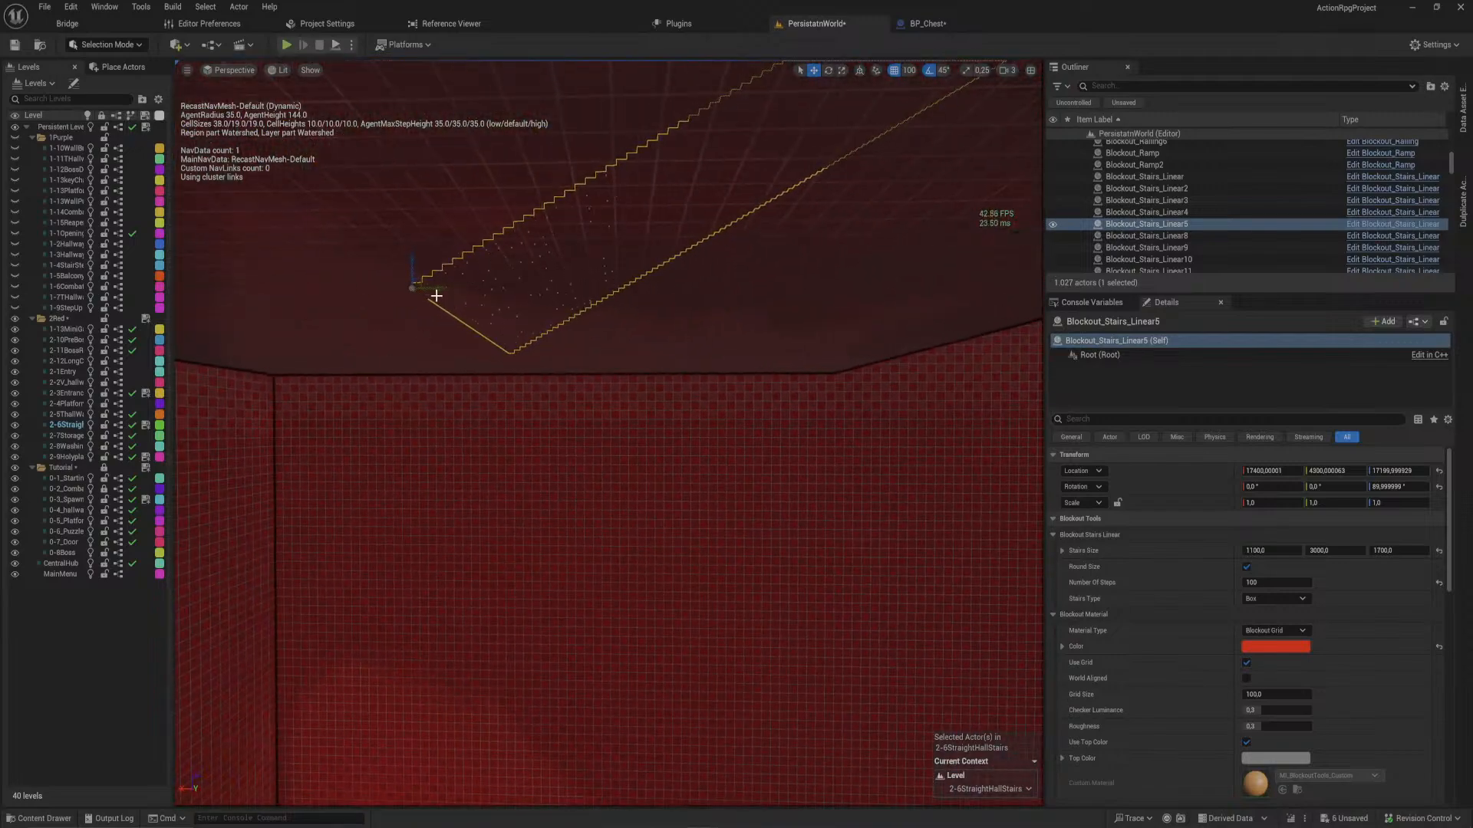
pyautogui.moveTo(602, 343); pyautogui.dragTo(602, 343, button='right')
pyautogui.moveTo(589, 347); pyautogui.dragTo(1026, 793)
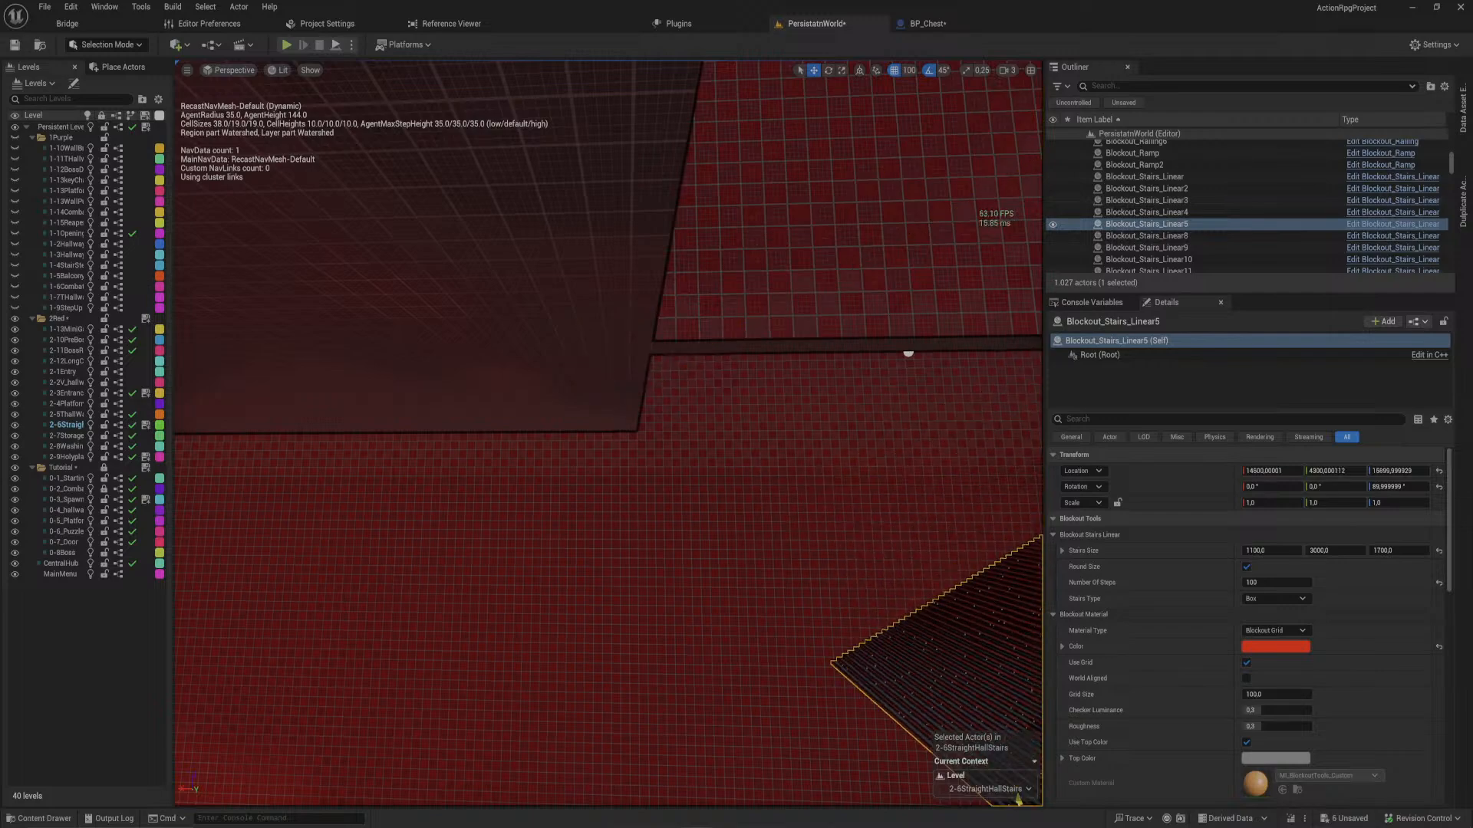
pyautogui.moveTo(786, 649); pyautogui.dragTo(786, 649, button='right')
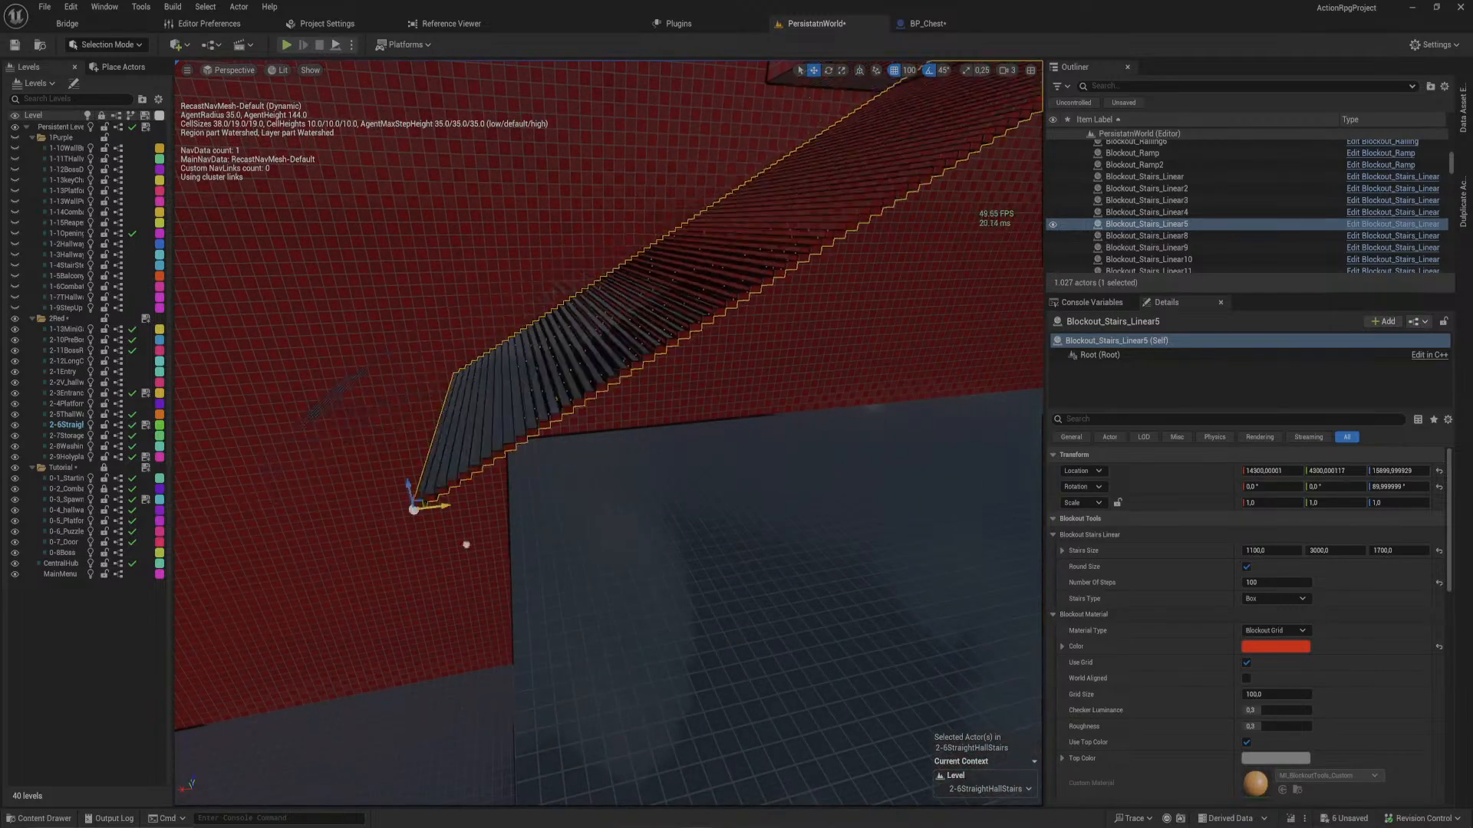
pyautogui.moveTo(530, 472); pyautogui.dragTo(541, 584)
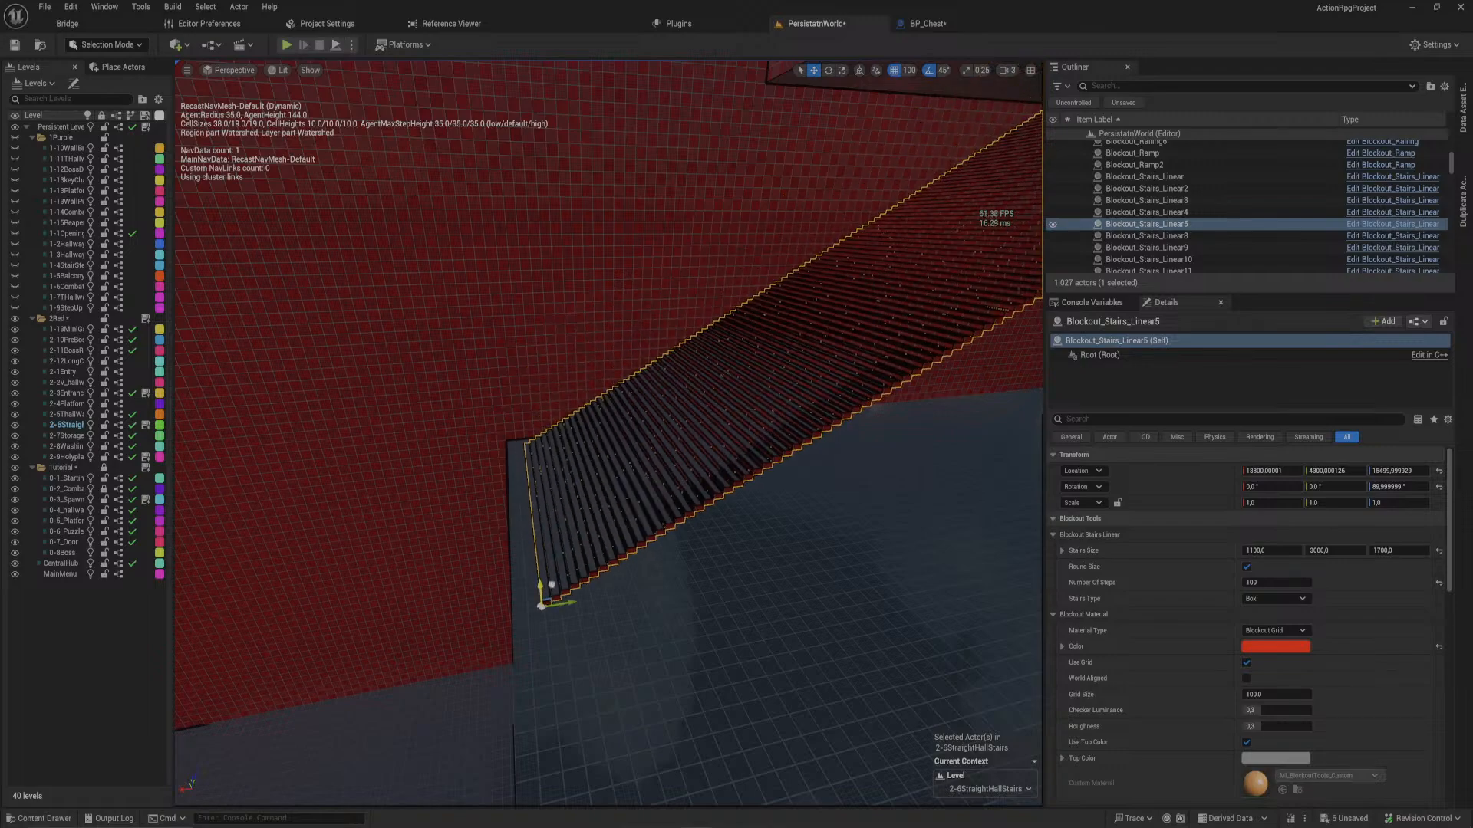
# - Slide the lowered stairs copy along the hall to an X location of 17500
pyautogui.moveTo(540, 587); pyautogui.dragTo(541, 587, button='right')
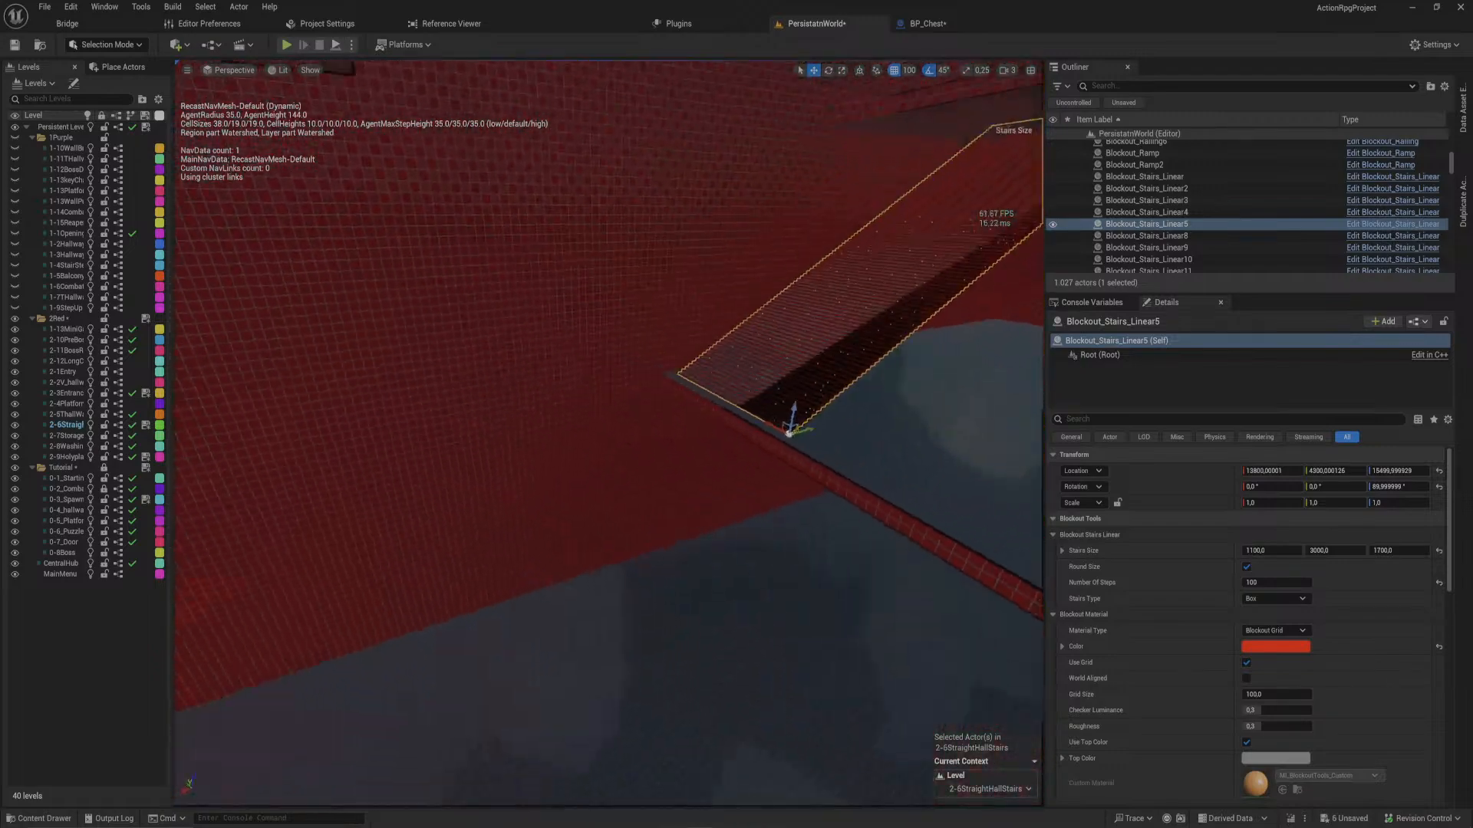
pyautogui.moveTo(730, 494); pyautogui.dragTo(730, 494, button='right')
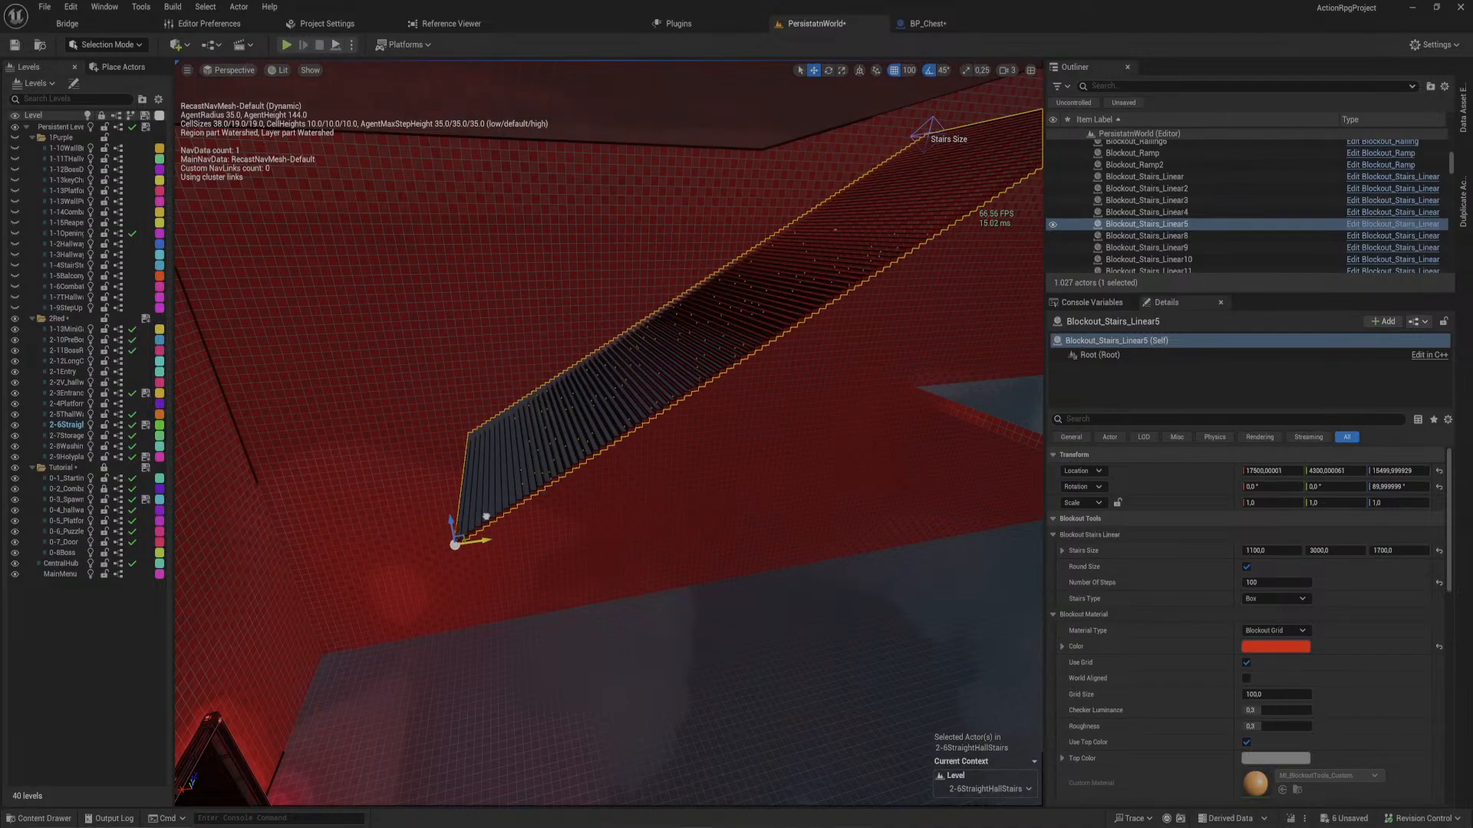
pyautogui.moveTo(730, 493); pyautogui.dragTo(740, 536, button='right')
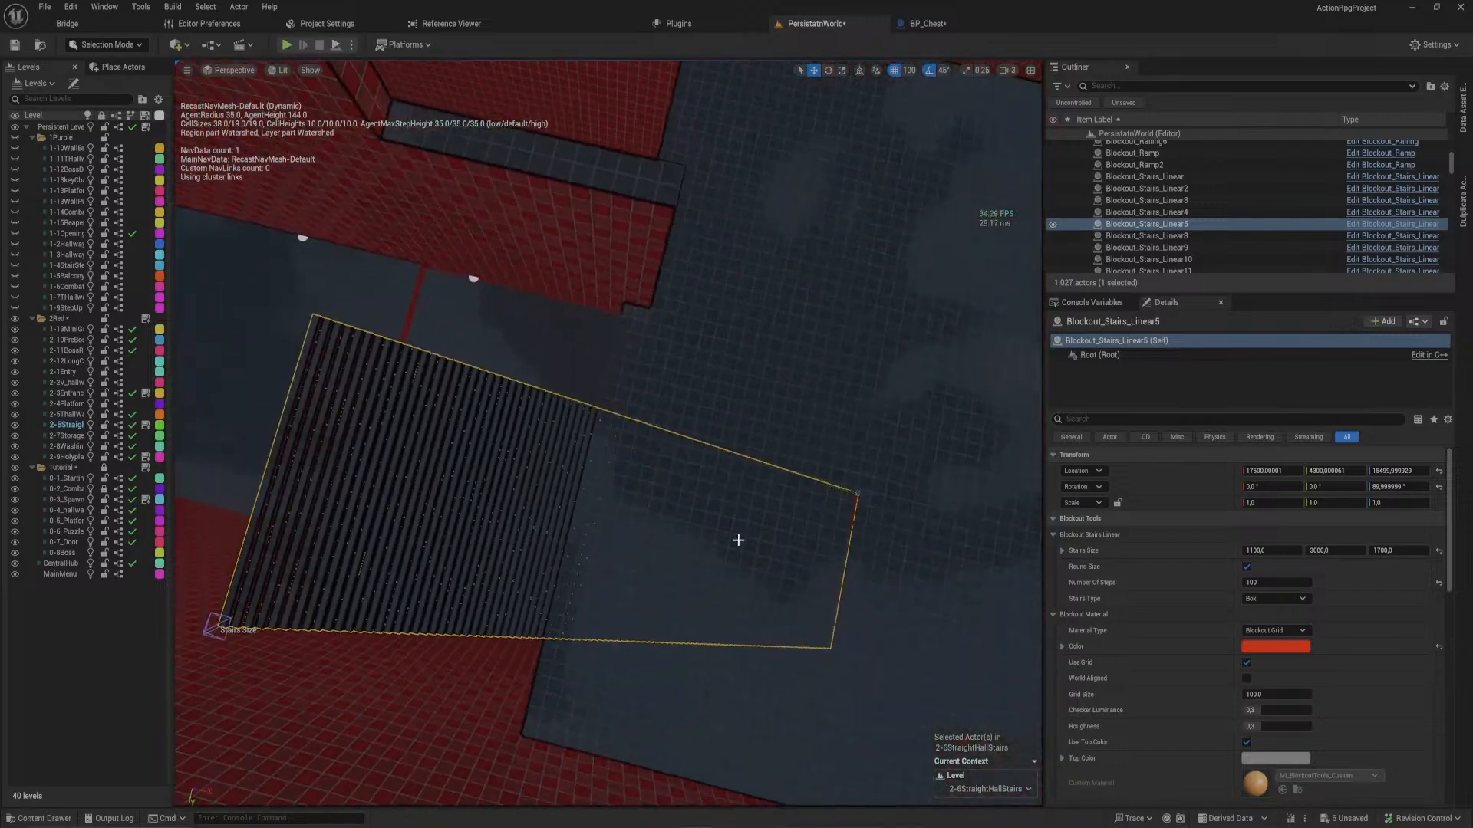
# - Move the selected 100-step staircase along the hall on the X axis to about 13600
pyautogui.moveTo(838, 486); pyautogui.dragTo(357, 372)
pyautogui.moveTo(357, 372); pyautogui.dragTo(383, 406, button='right')
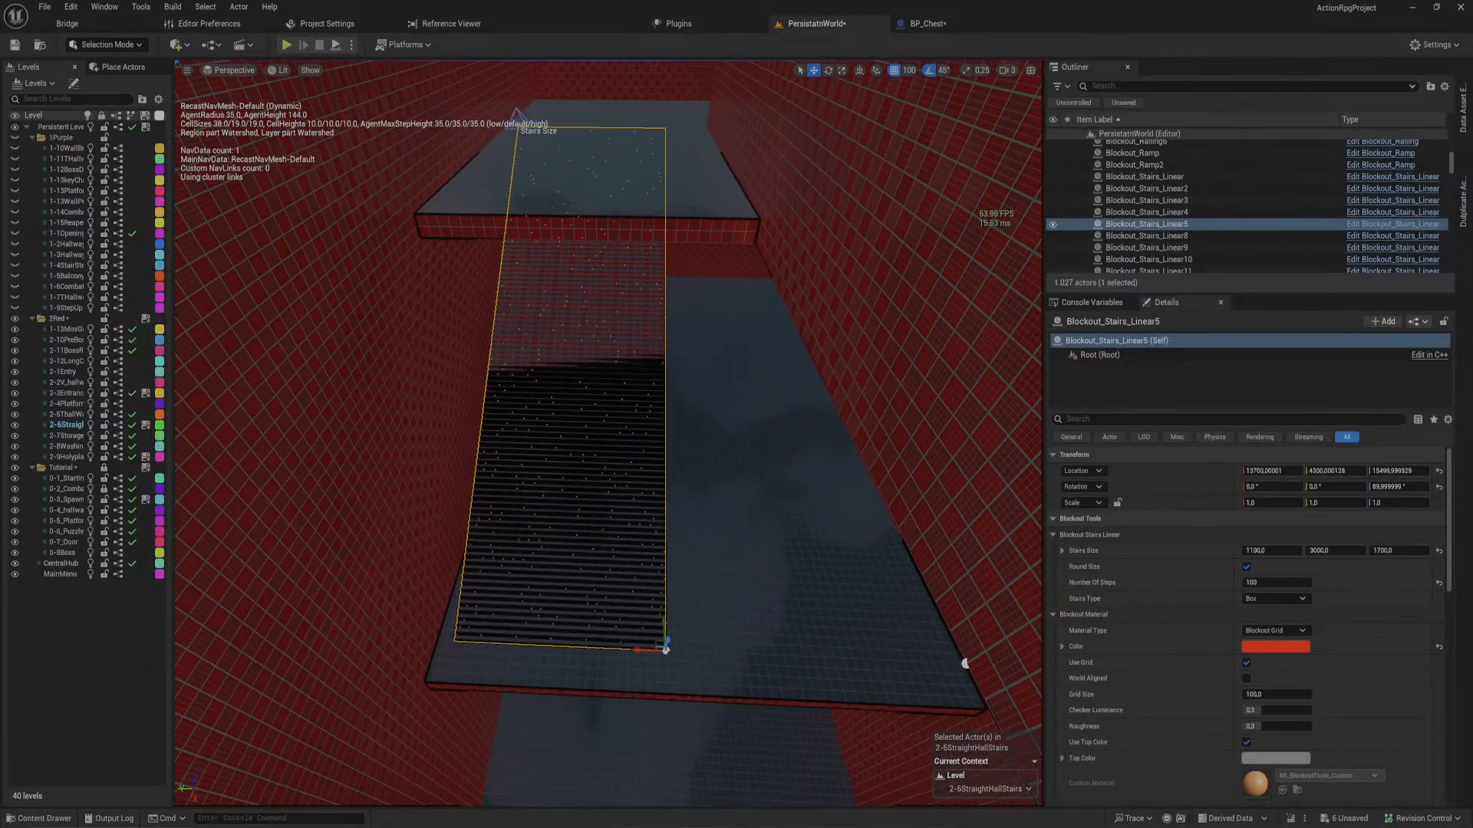
pyautogui.moveTo(664, 624)
pyautogui.mouseDown()
pyautogui.moveTo(661, 568)
pyautogui.moveTo(658, 625)
pyautogui.moveTo(662, 605)
pyautogui.mouseUp()
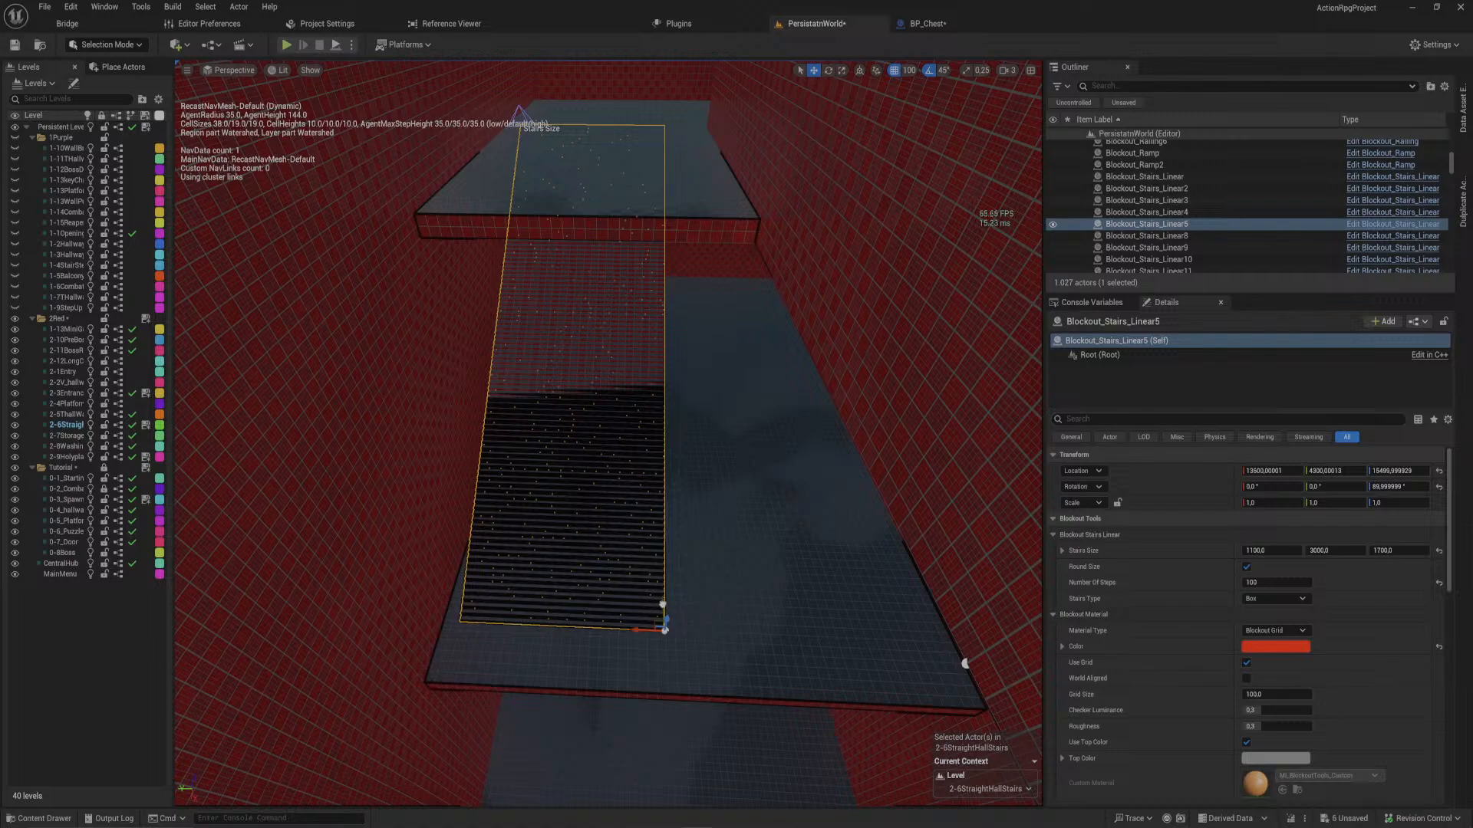
pyautogui.moveTo(662, 605); pyautogui.dragTo(662, 605, button='right')
# - Move the raised landing's floor box (Blockout_Box504) to X about 10594 and Y about 5793
pyautogui.click(639, 572)
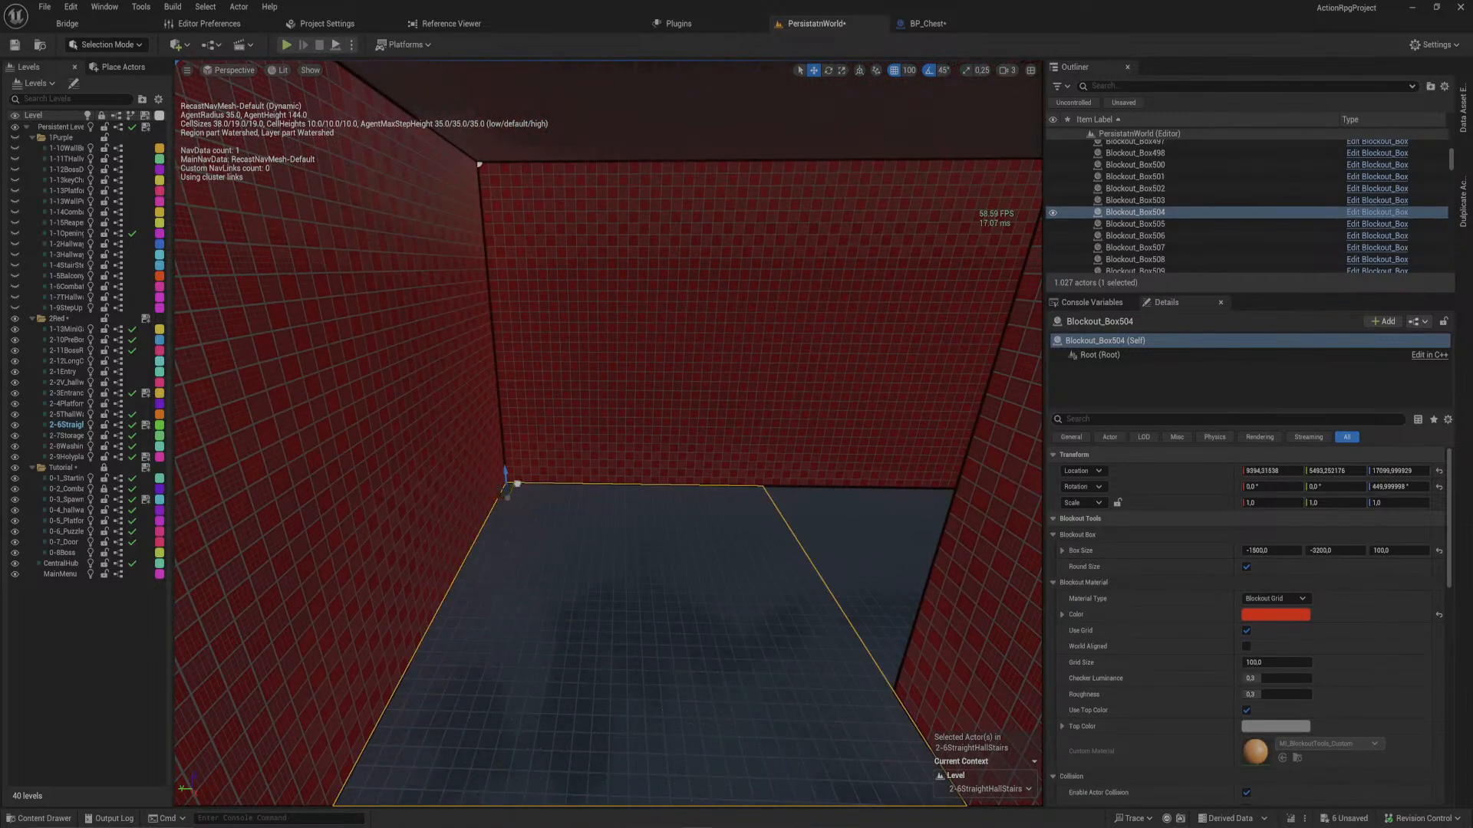
pyautogui.moveTo(517, 483); pyautogui.dragTo(513, 631)
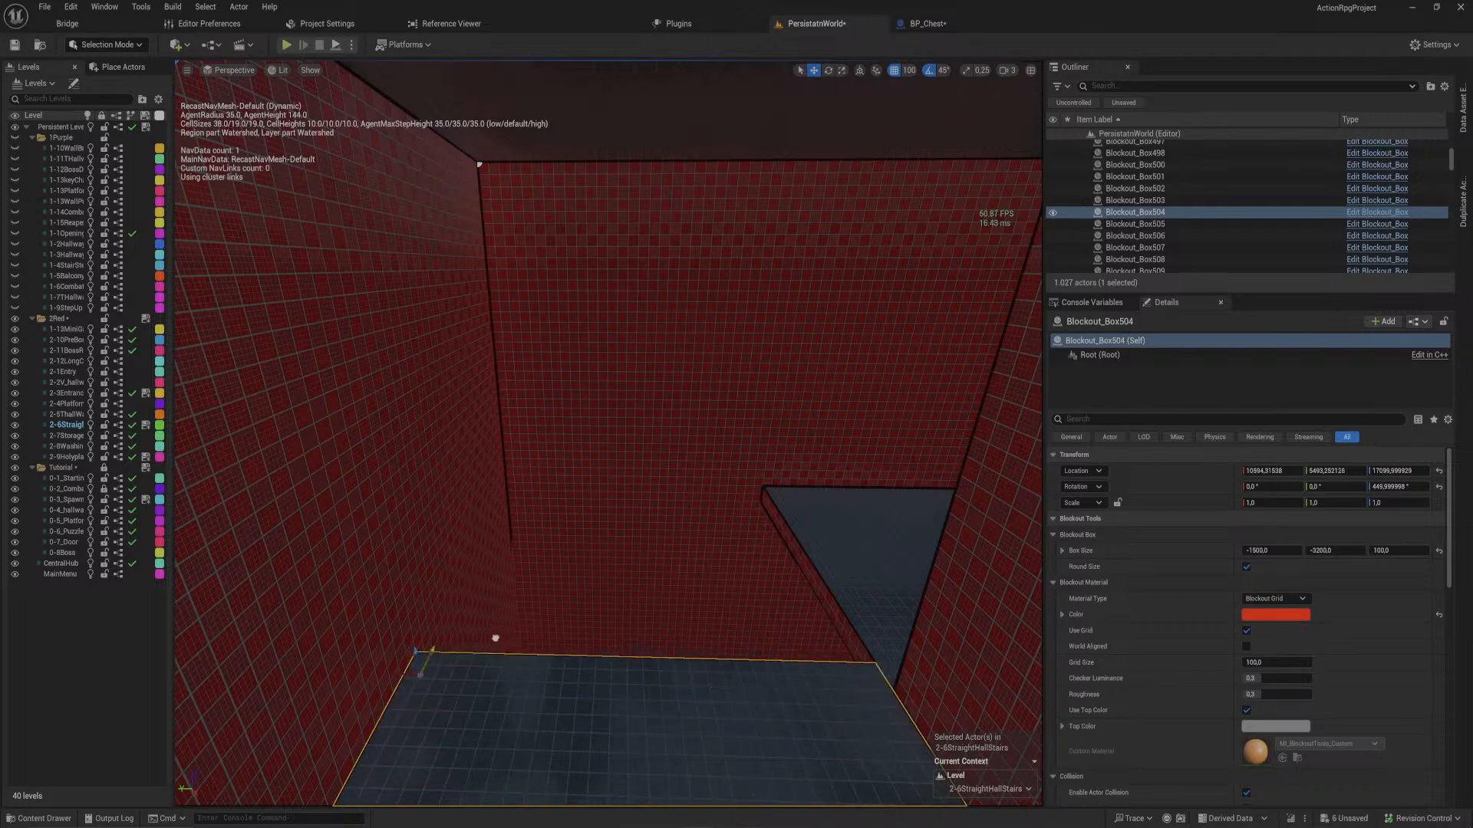
pyautogui.moveTo(399, 673); pyautogui.dragTo(315, 685)
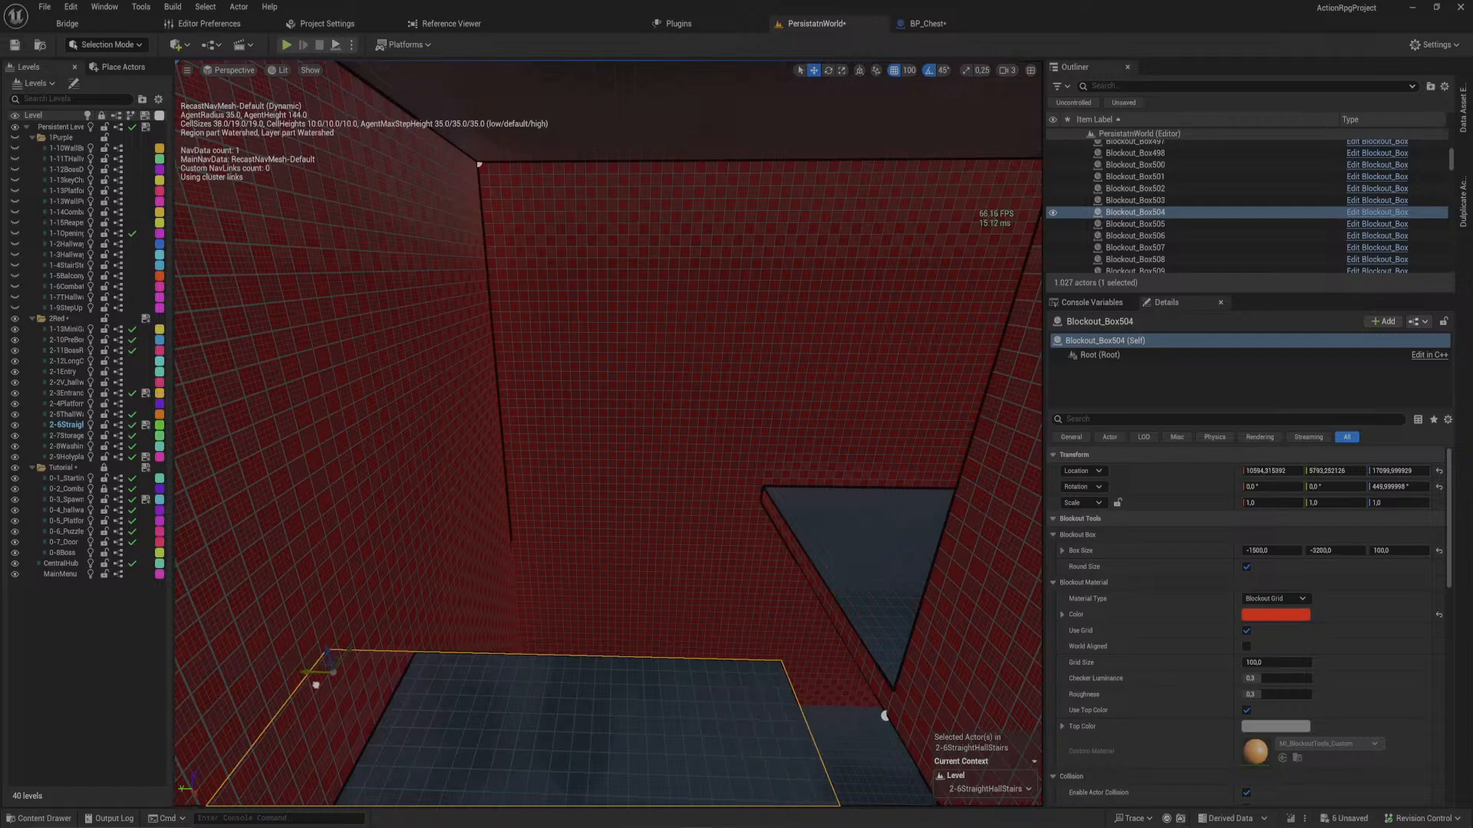
pyautogui.moveTo(316, 678); pyautogui.dragTo(1014, 707, button='right')
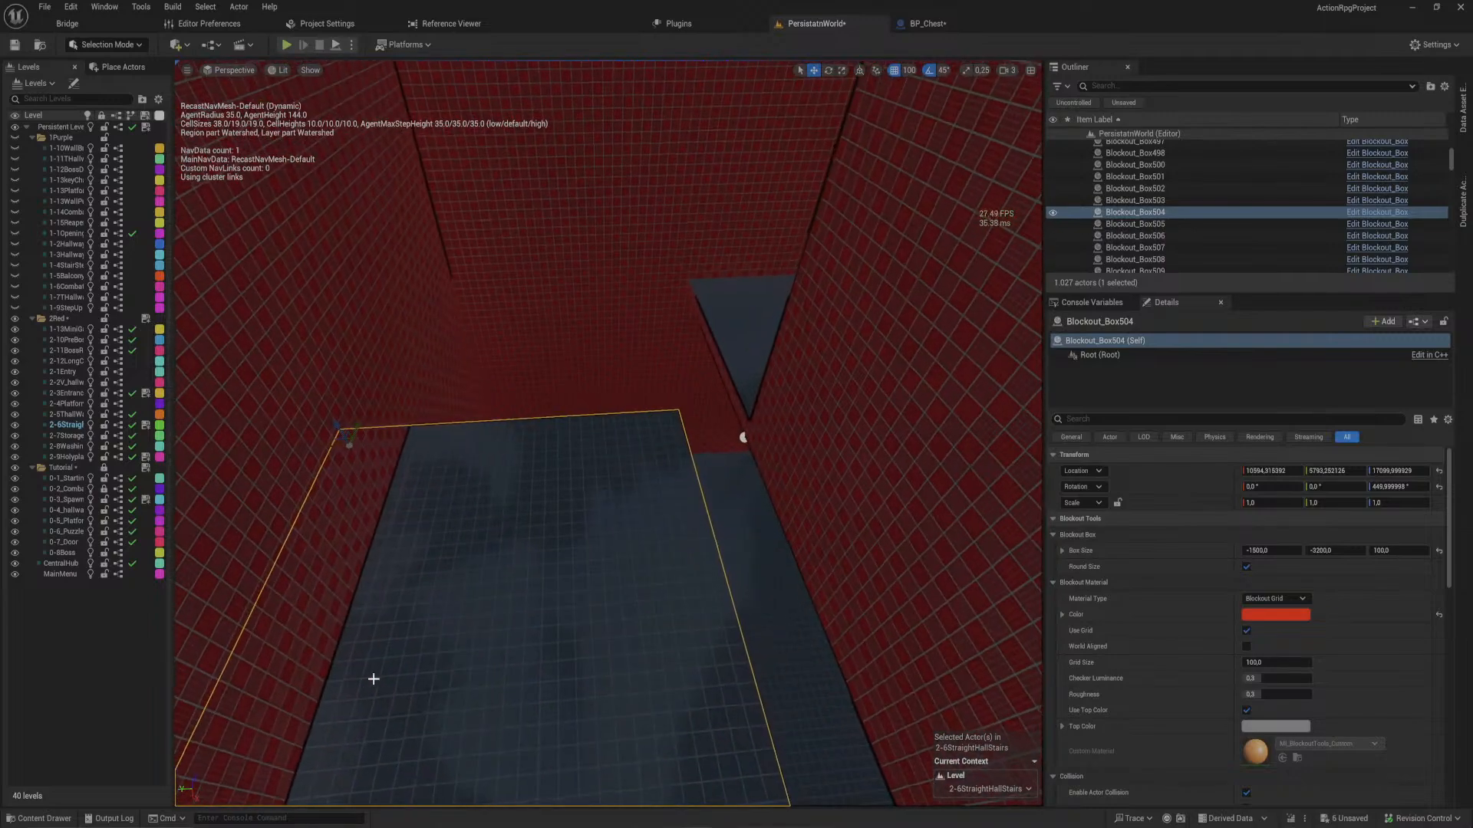
# - Duplicate the landing floor box and place the copy beside it against the opposite wall, at Y about 4293
pyautogui.hotkey('ctrl', 'z')
pyautogui.hotkey('ctrl', 'z')
pyautogui.click(551, 557)
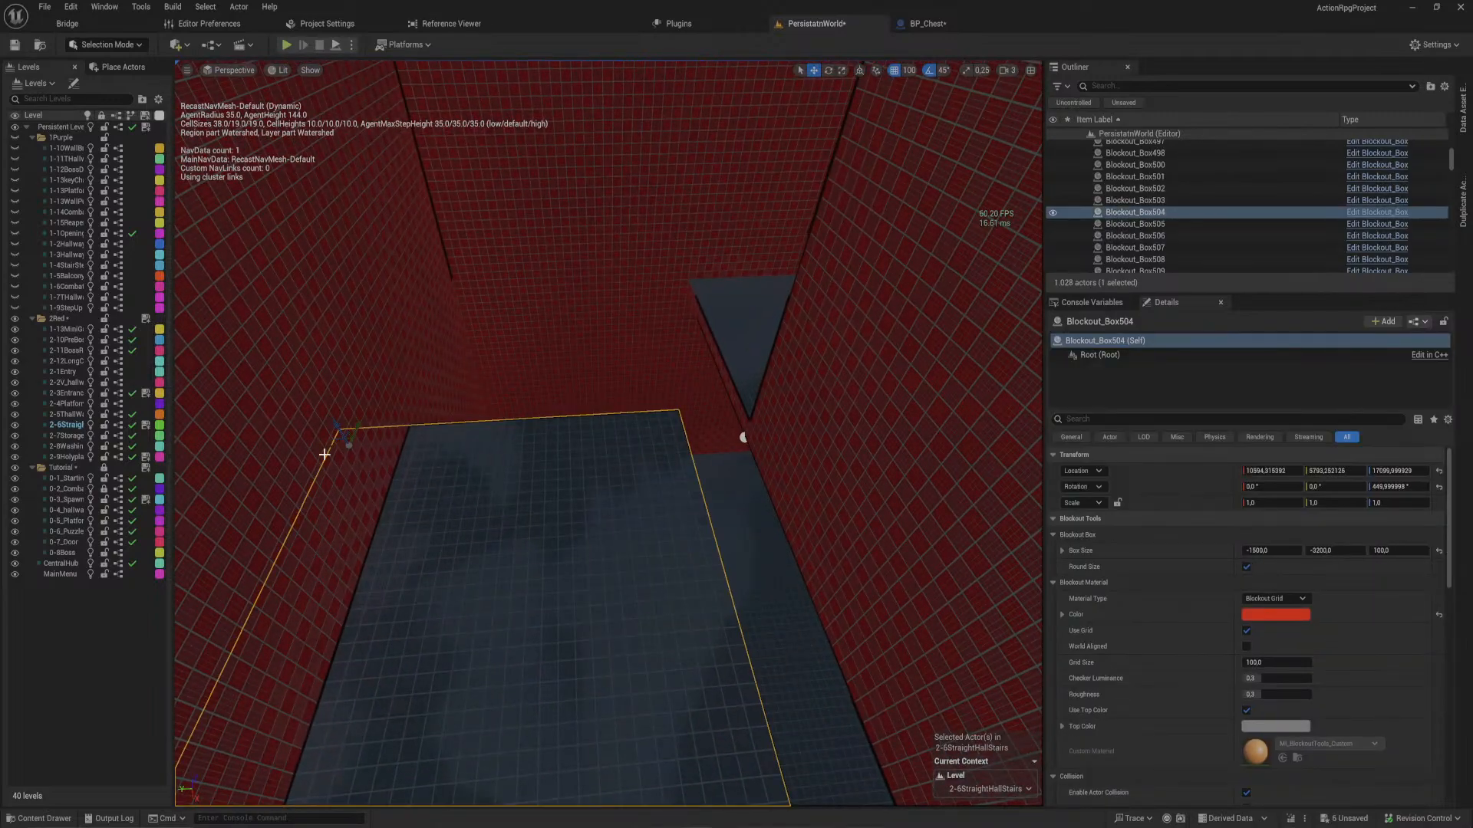
pyautogui.keyDown('alt'); pyautogui.moveTo(330, 438); pyautogui.dragTo(612, 293); pyautogui.keyUp('alt')
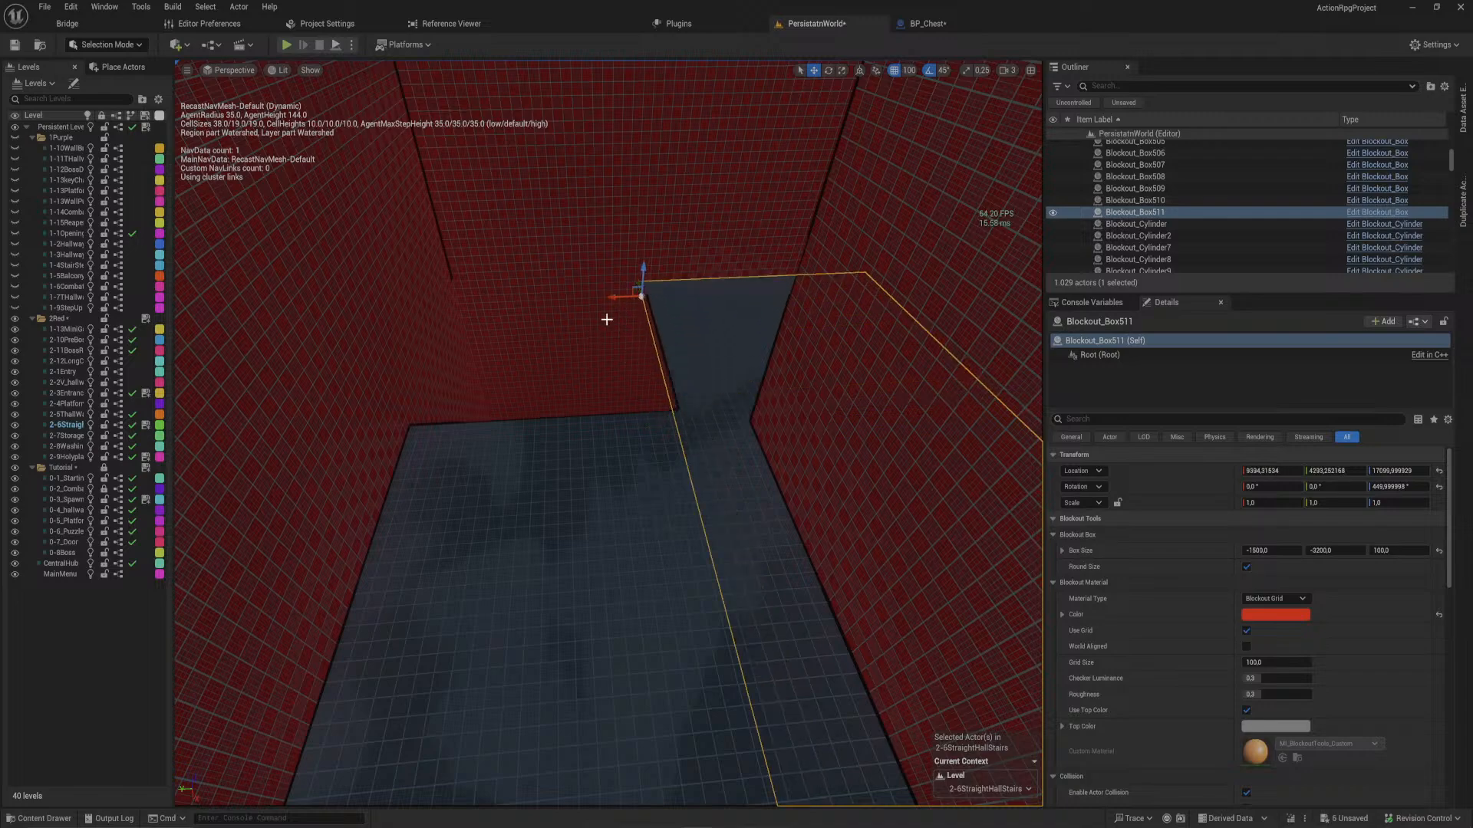
pyautogui.moveTo(606, 319); pyautogui.dragTo(644, 341, button='right')
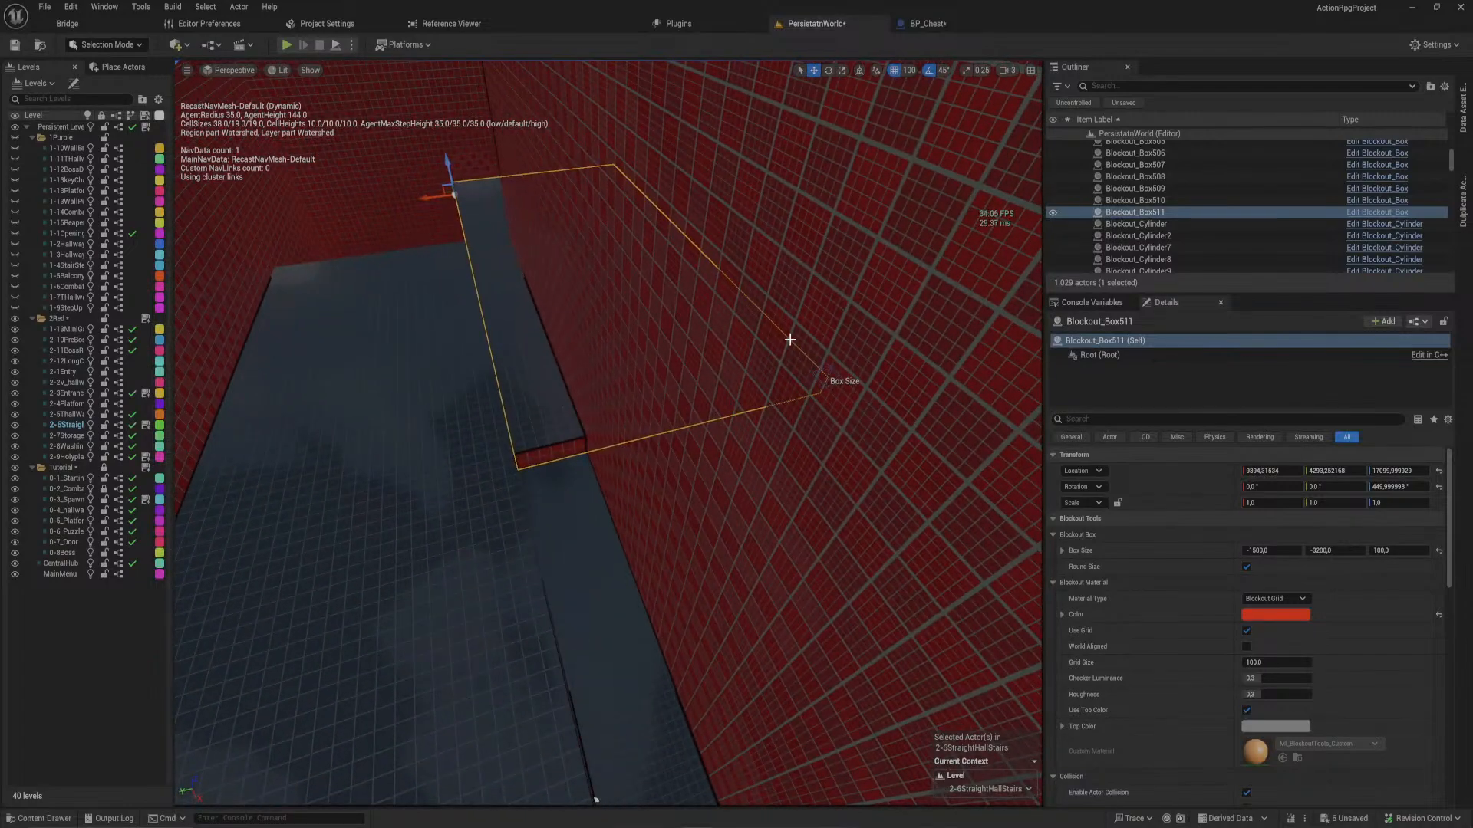
# - Resize the copied floor box into a narrow walkway along the hall, with a box size of -300, -4400, 100
pyautogui.click(830, 375)
pyautogui.moveTo(809, 381); pyautogui.dragTo(669, 675)
pyautogui.moveTo(562, 538); pyautogui.dragTo(721, 538, button='right')
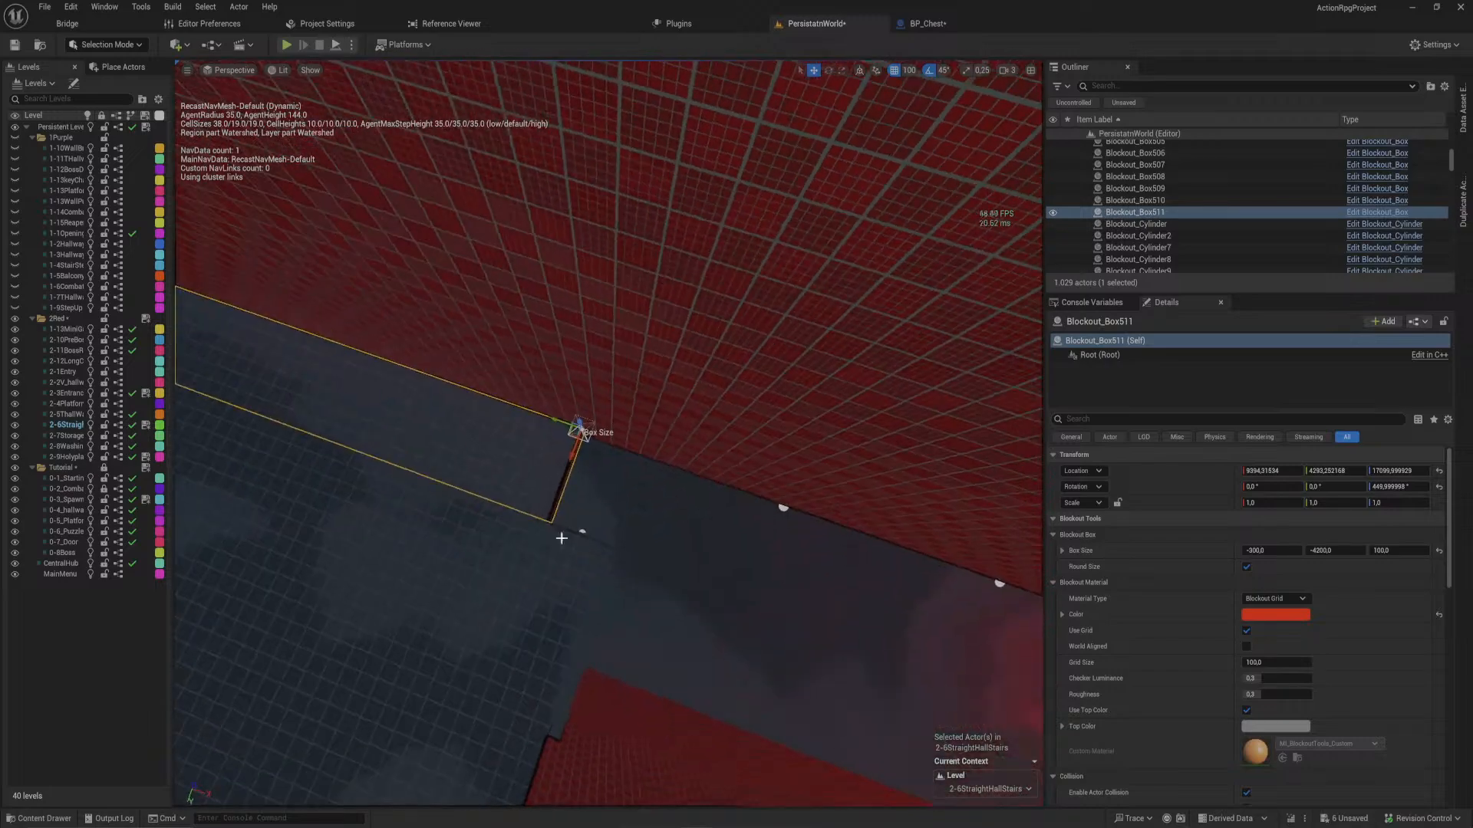
pyautogui.moveTo(555, 424); pyautogui.dragTo(616, 444)
pyautogui.moveTo(616, 445); pyautogui.dragTo(913, 414, button='right')
# - Move the staircase on the X axis to about 13300 so it sits beside the new walkway
pyautogui.click(396, 443)
pyautogui.moveTo(396, 443); pyautogui.dragTo(376, 522, button='right')
pyautogui.press('e')
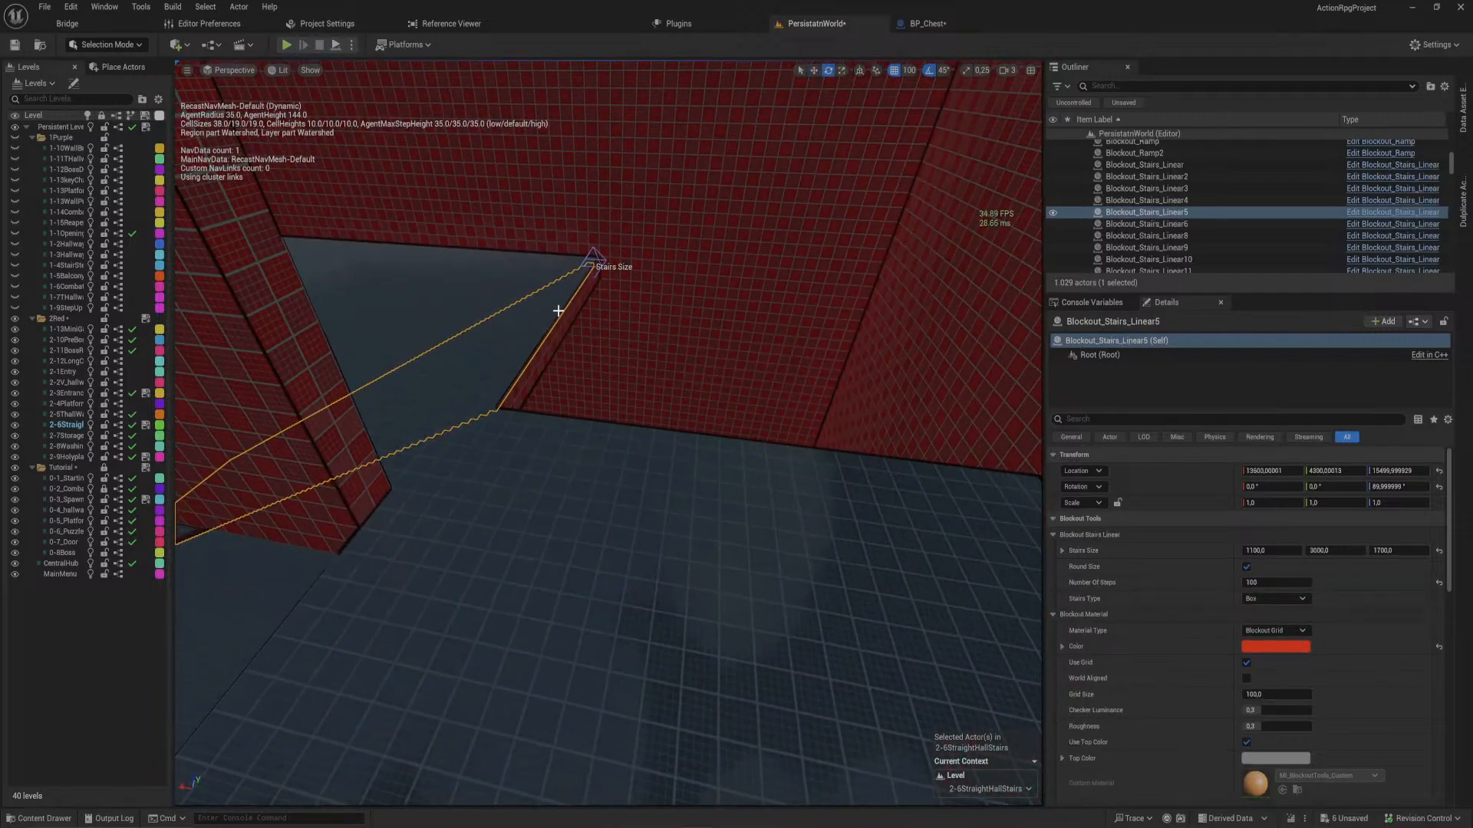
pyautogui.press('w')
pyautogui.moveTo(384, 399); pyautogui.dragTo(322, 417, button='right')
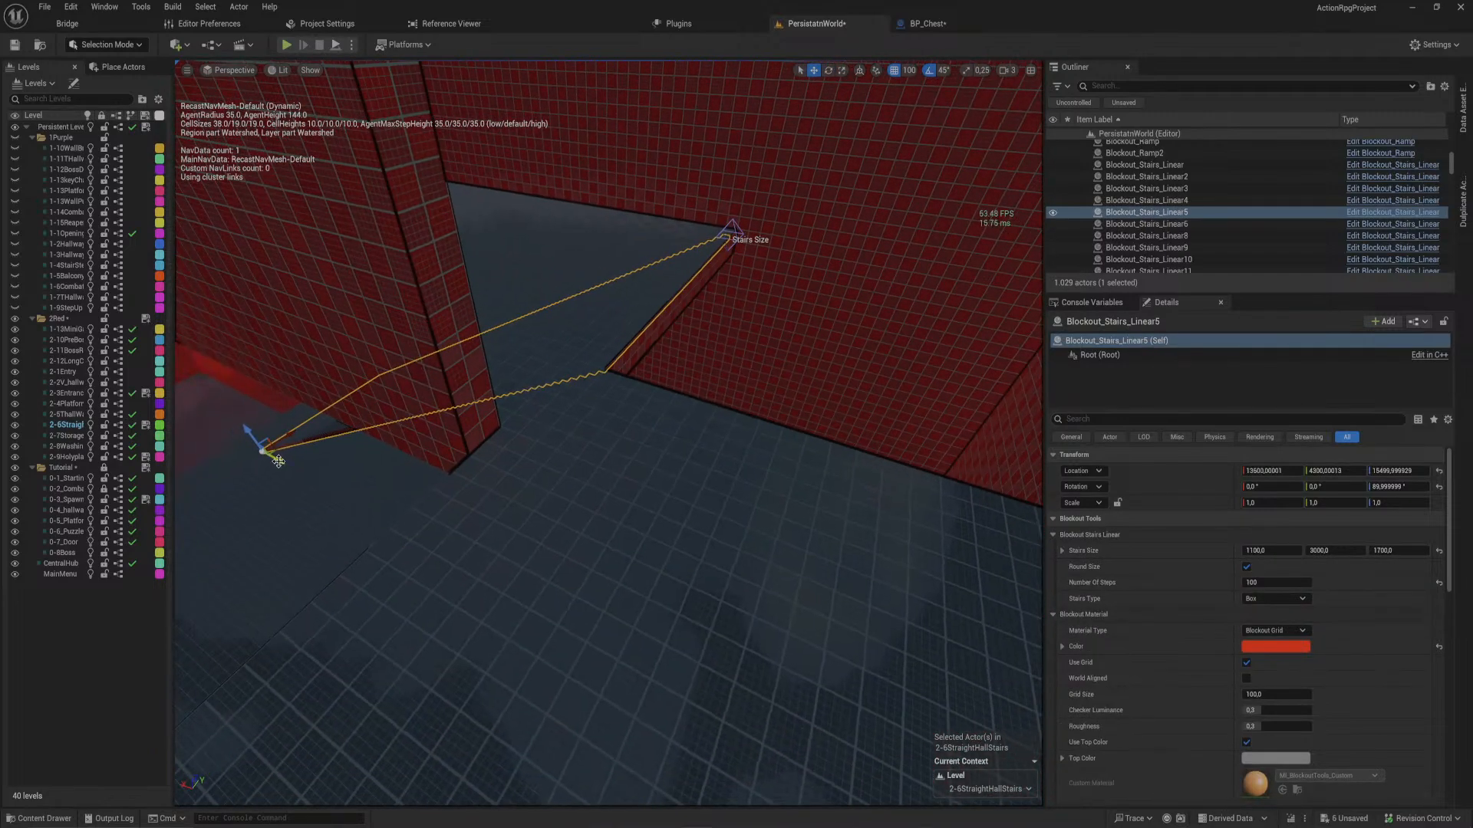
pyautogui.moveTo(283, 461); pyautogui.dragTo(407, 488)
pyautogui.moveTo(408, 487); pyautogui.dragTo(506, 471, button='right')
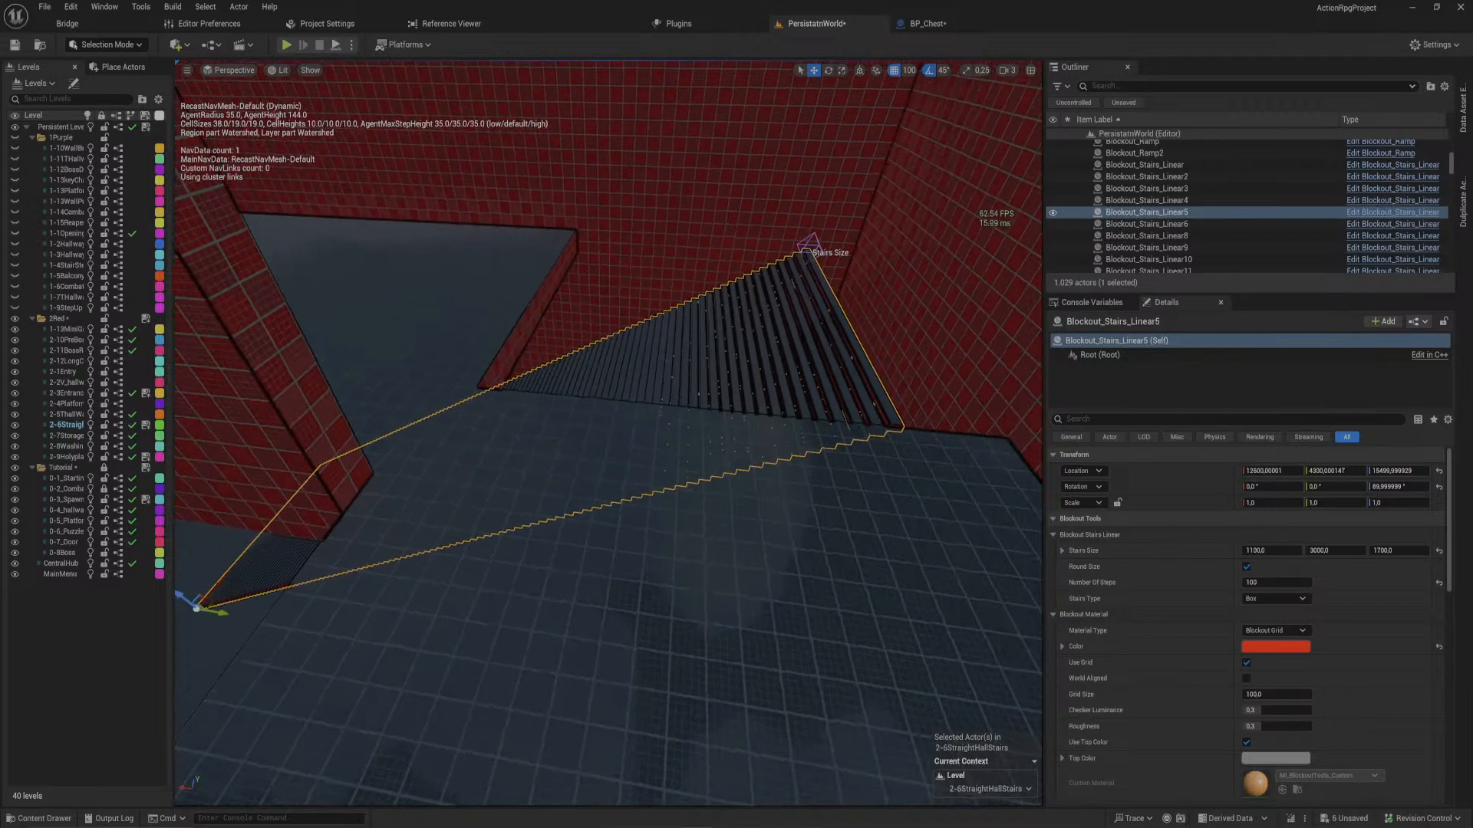
pyautogui.moveTo(230, 597); pyautogui.dragTo(184, 594)
pyautogui.moveTo(206, 601); pyautogui.dragTo(198, 599, button='right')
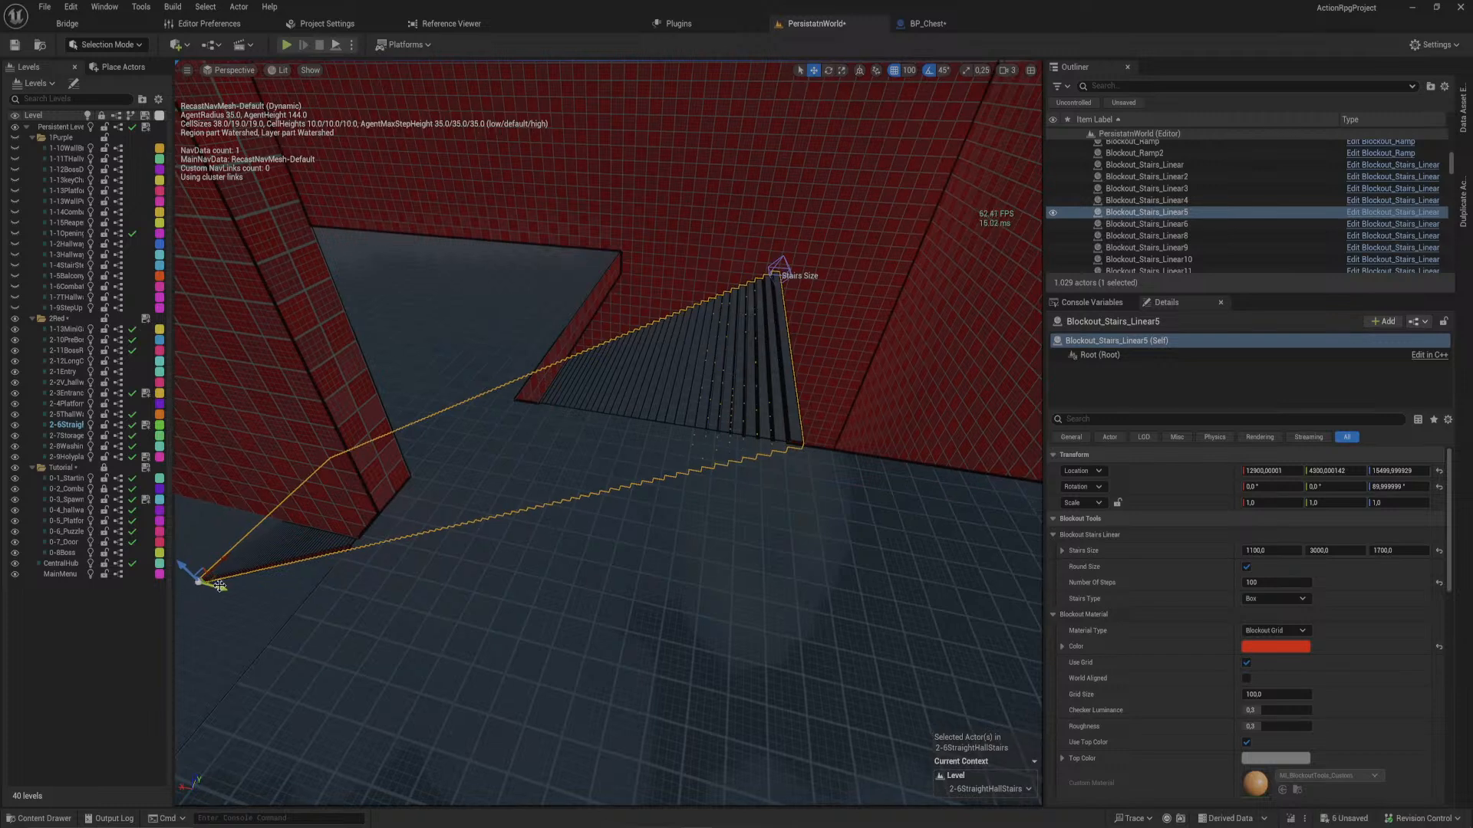
pyautogui.moveTo(217, 586); pyautogui.dragTo(177, 576)
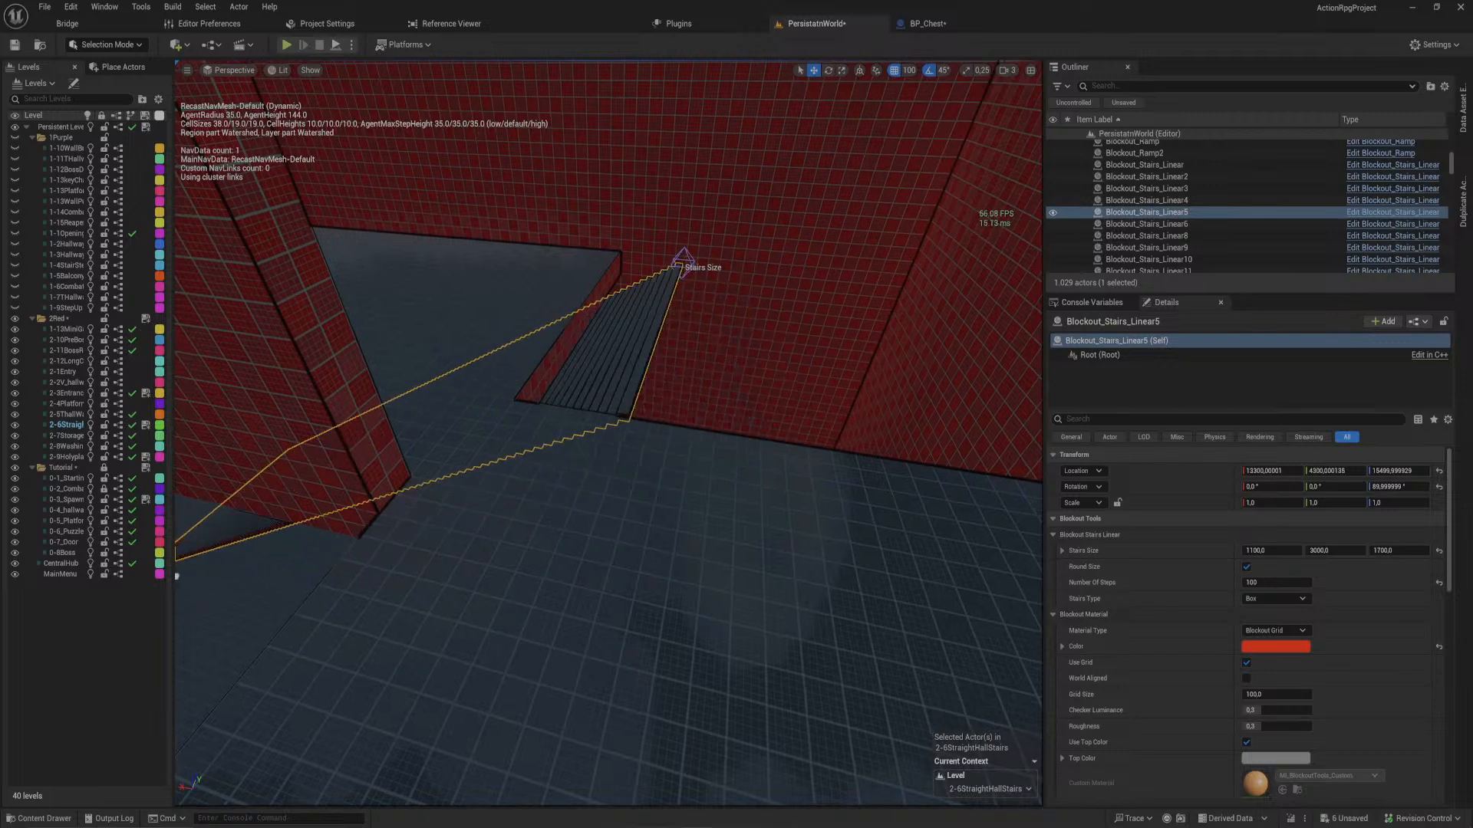
# - Move the original landing floor box back to the end wall, at X about 9394
pyautogui.click(471, 334)
pyautogui.moveTo(472, 334); pyautogui.dragTo(484, 328, button='right')
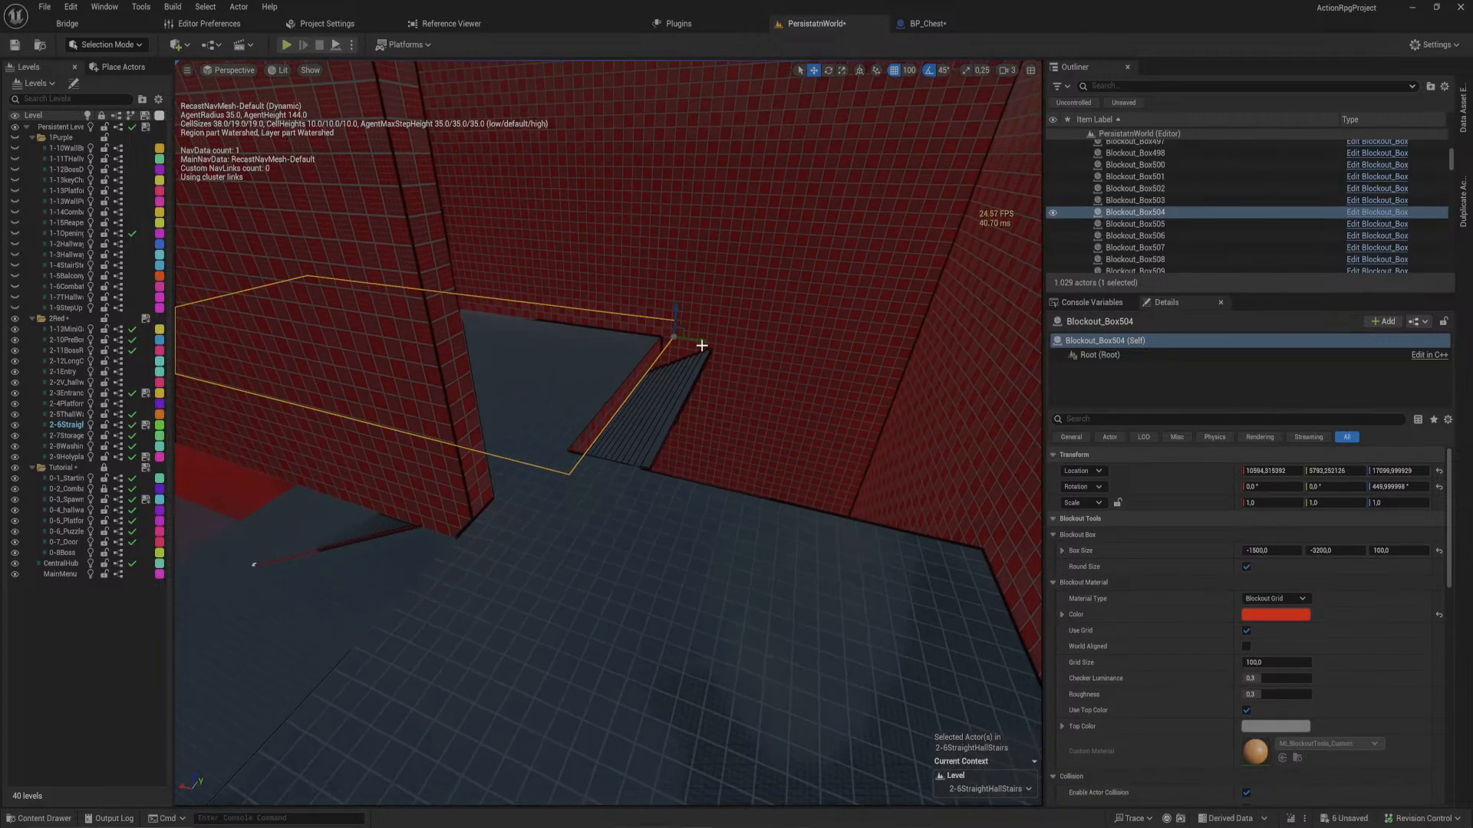
pyautogui.moveTo(701, 343); pyautogui.dragTo(914, 387)
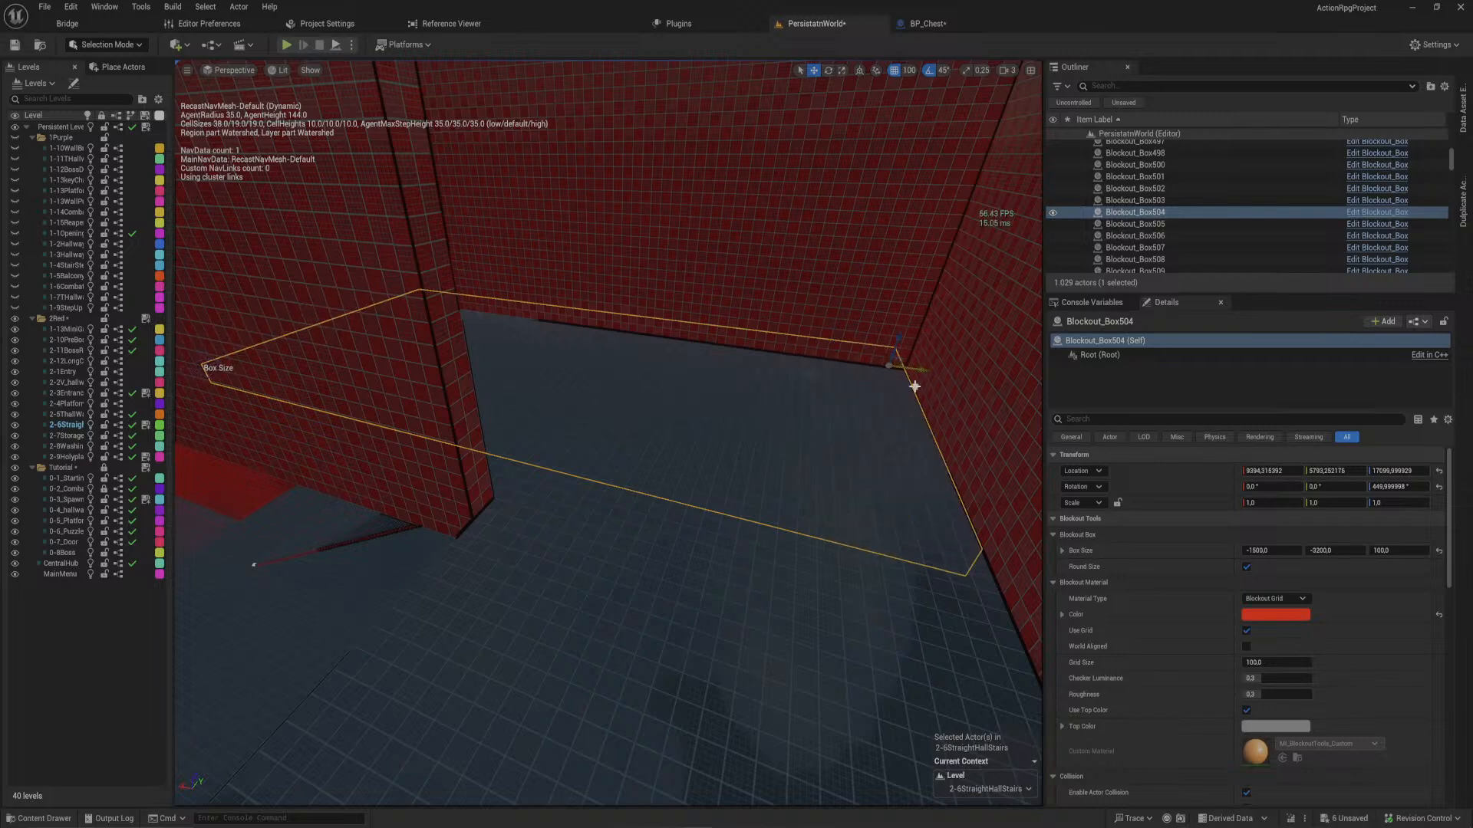
pyautogui.moveTo(915, 387); pyautogui.dragTo(914, 387, button='right')
# - Shorten the landing floor box to a Y box size of -900 so its edge meets the top of the stairs
pyautogui.moveTo(249, 437); pyautogui.dragTo(362, 436, button='right')
pyautogui.moveTo(363, 431); pyautogui.dragTo(765, 654)
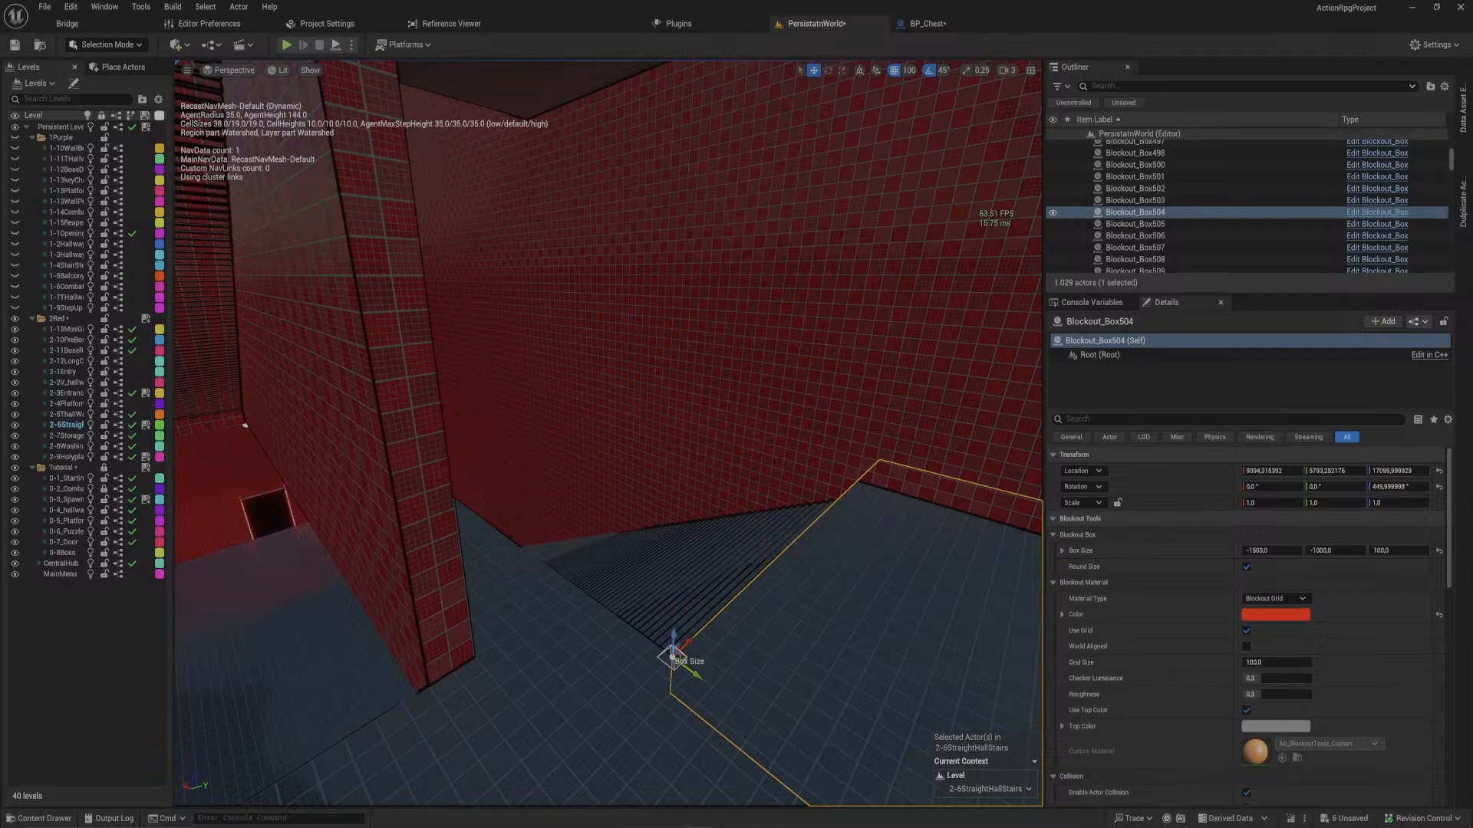
pyautogui.moveTo(764, 655); pyautogui.dragTo(805, 671, button='right')
pyautogui.moveTo(558, 572); pyautogui.dragTo(598, 585)
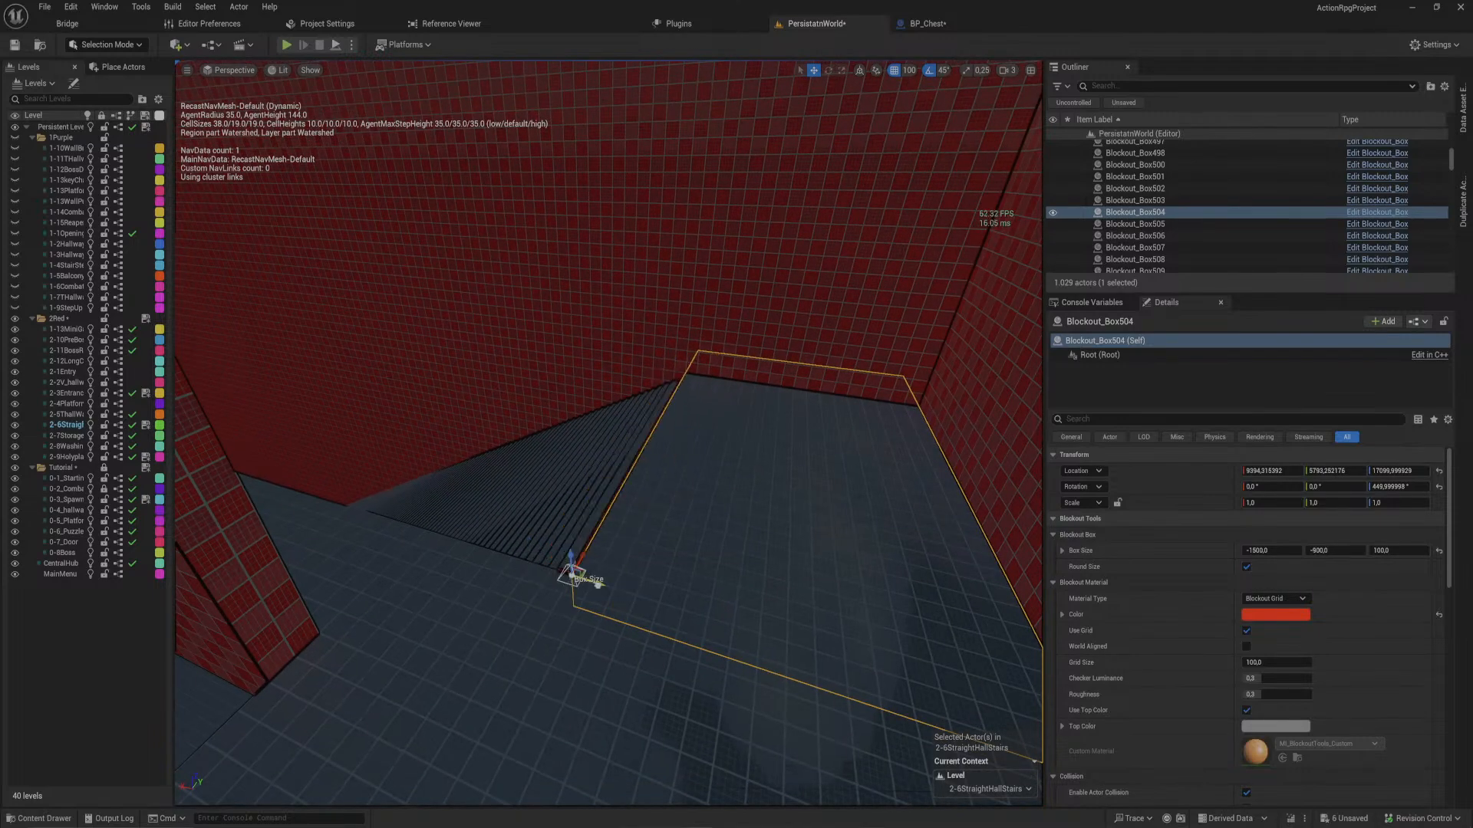
pyautogui.moveTo(597, 585); pyautogui.dragTo(597, 625, button='right')
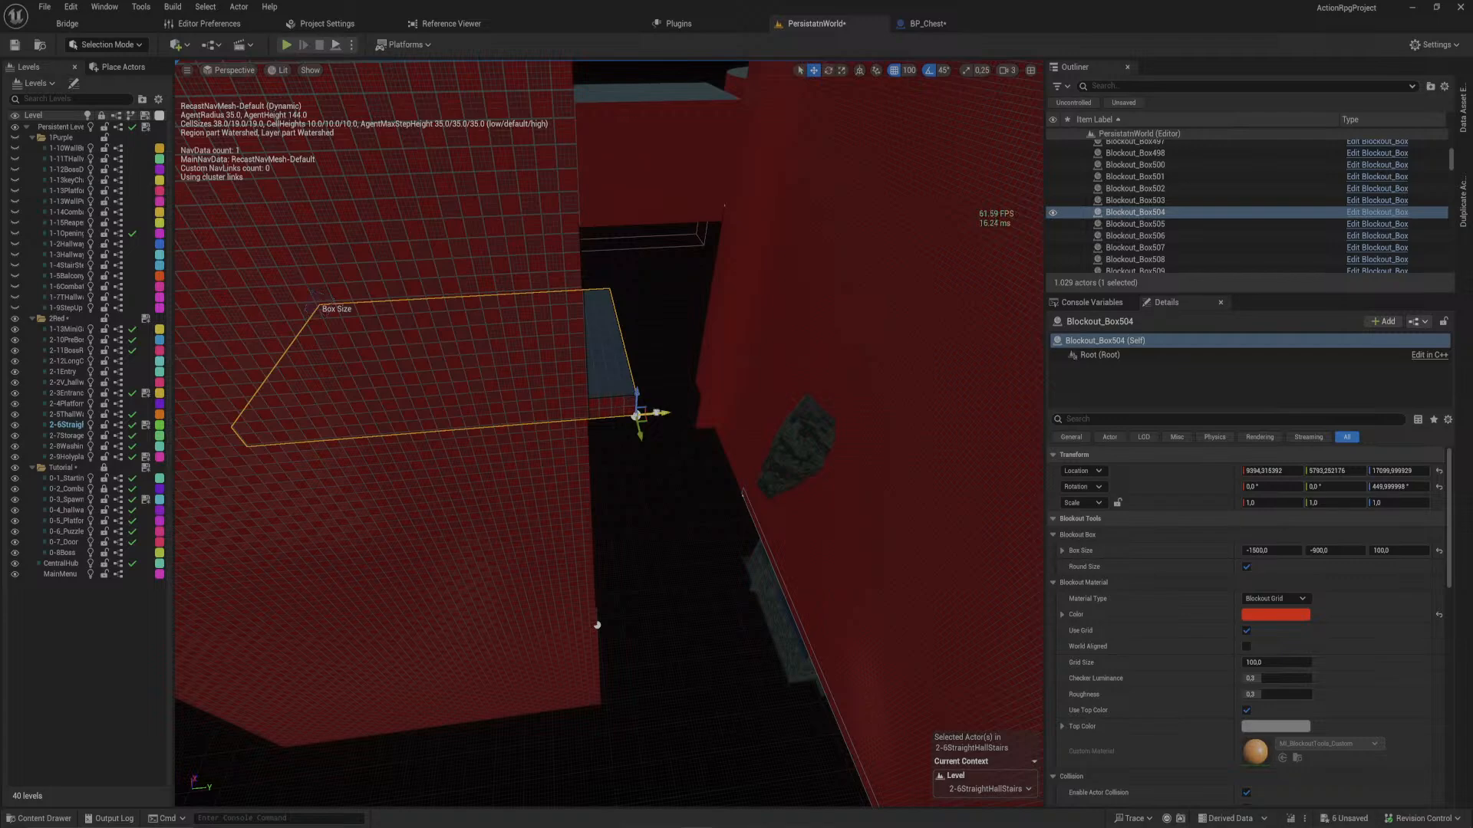
# - Shift the landing floor box to Y about 5493 and reduce its X box size to -1200
pyautogui.moveTo(648, 418); pyautogui.dragTo(589, 417)
pyautogui.moveTo(589, 417); pyautogui.dragTo(493, 572, button='right')
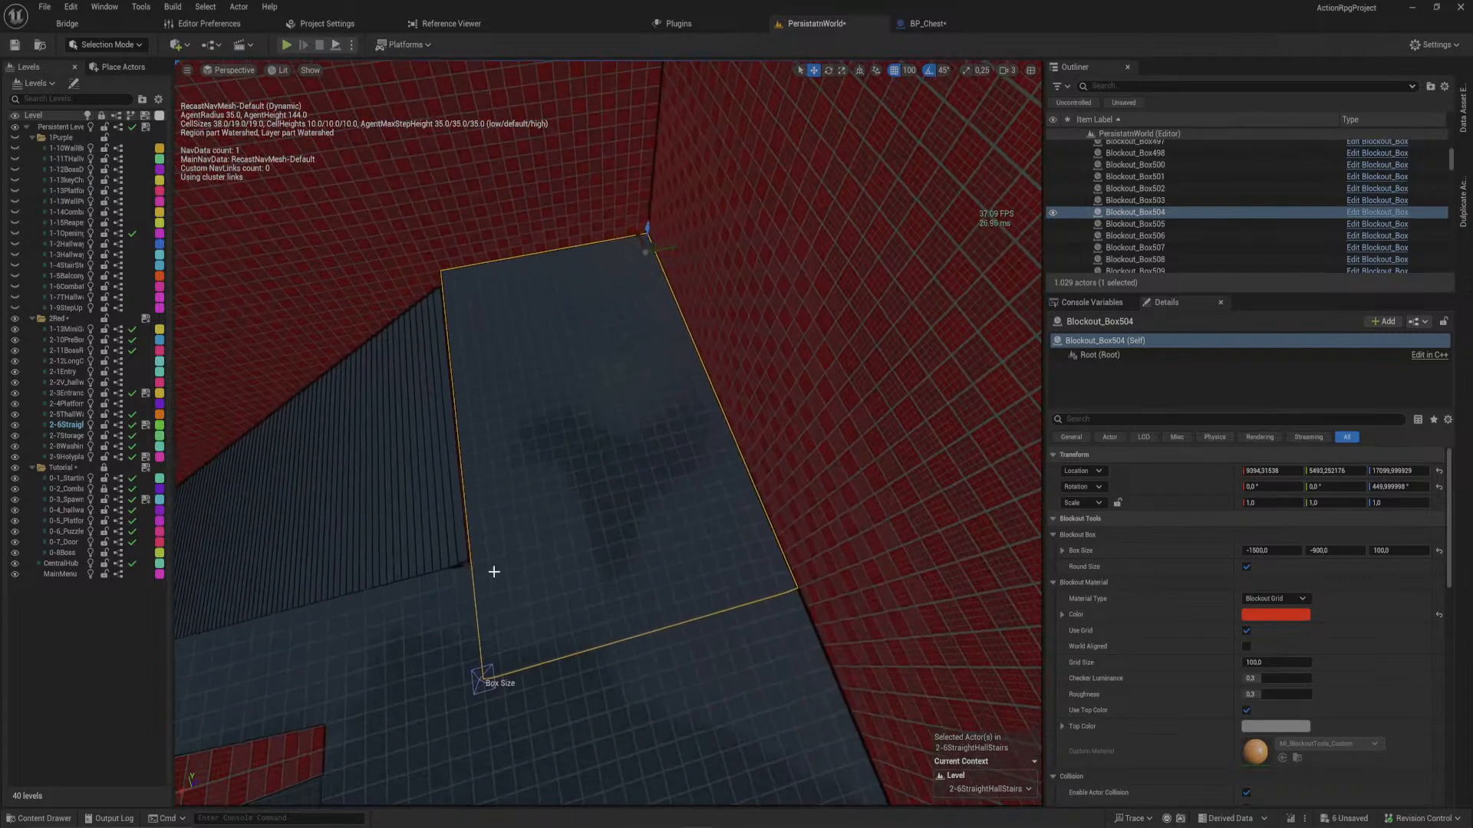
pyautogui.moveTo(491, 669); pyautogui.dragTo(470, 558)
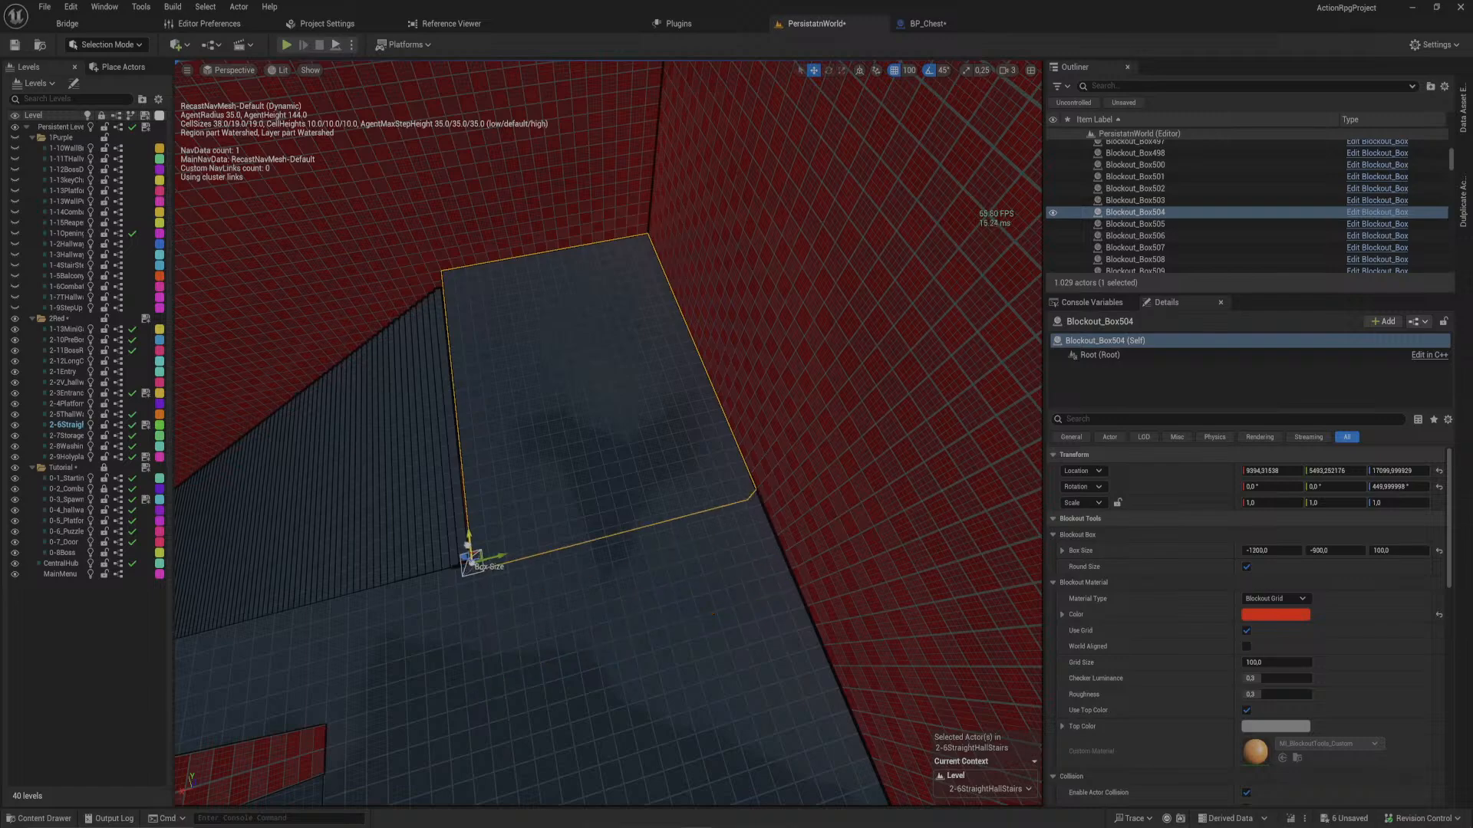
pyautogui.moveTo(470, 560); pyautogui.dragTo(506, 592, button='right')
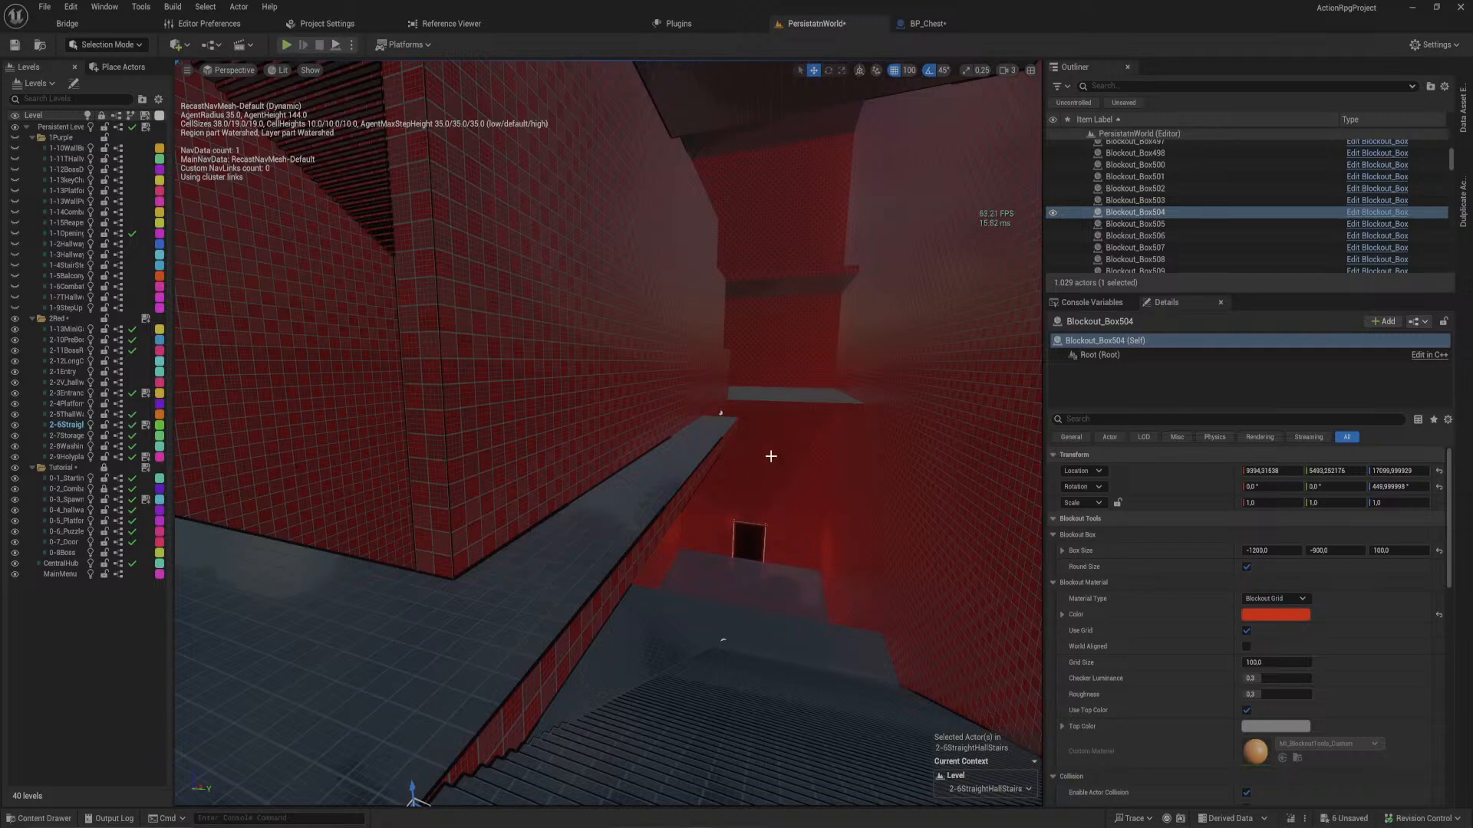
# - Shift the staircase sideways toward the walkway, to Y about 4200
pyautogui.moveTo(770, 456); pyautogui.dragTo(748, 464, button='right')
pyautogui.moveTo(609, 433); pyautogui.dragTo(776, 524, button='right')
pyautogui.click(627, 532)
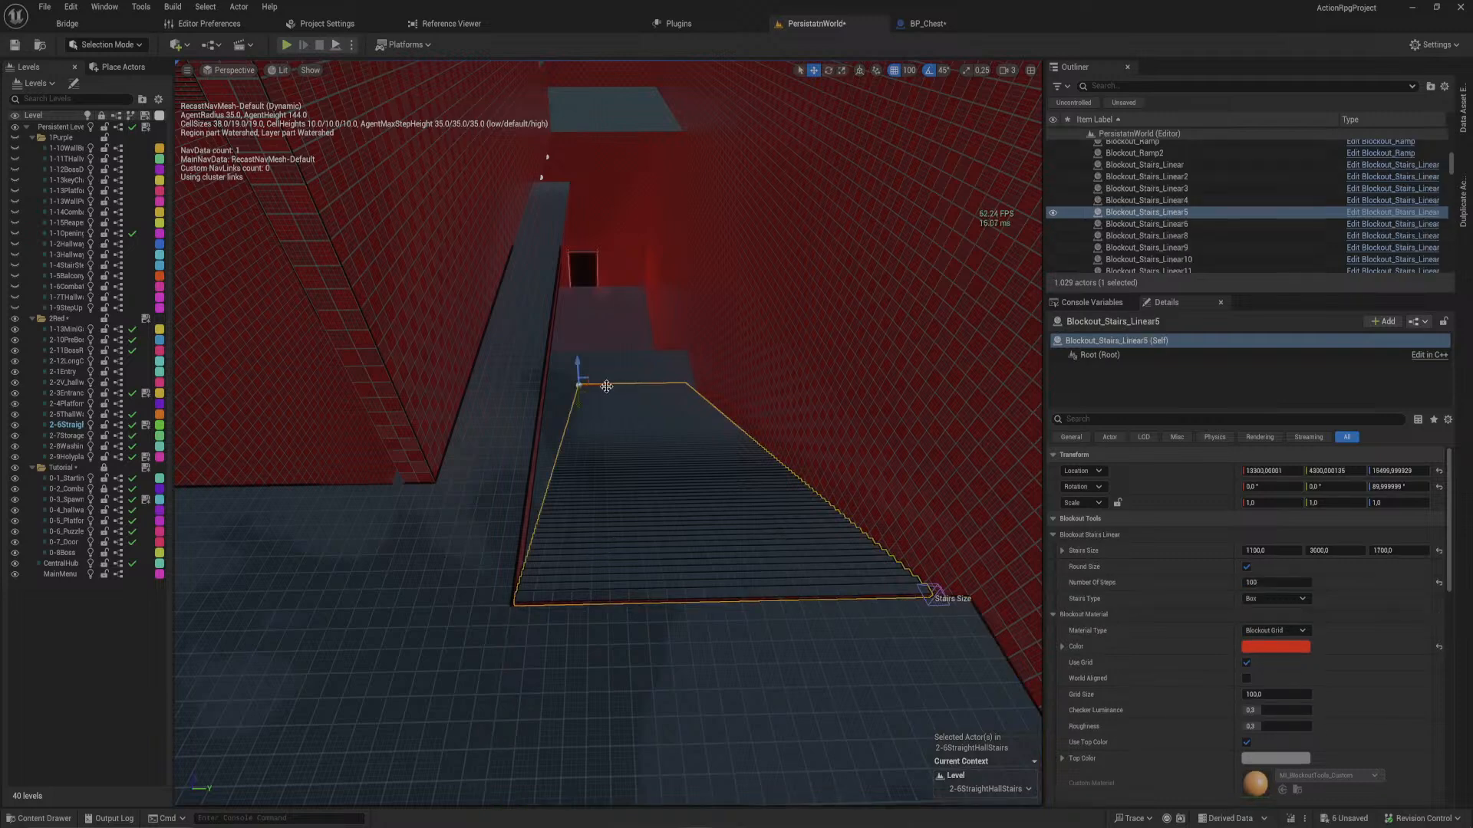
pyautogui.moveTo(606, 386); pyautogui.dragTo(588, 383)
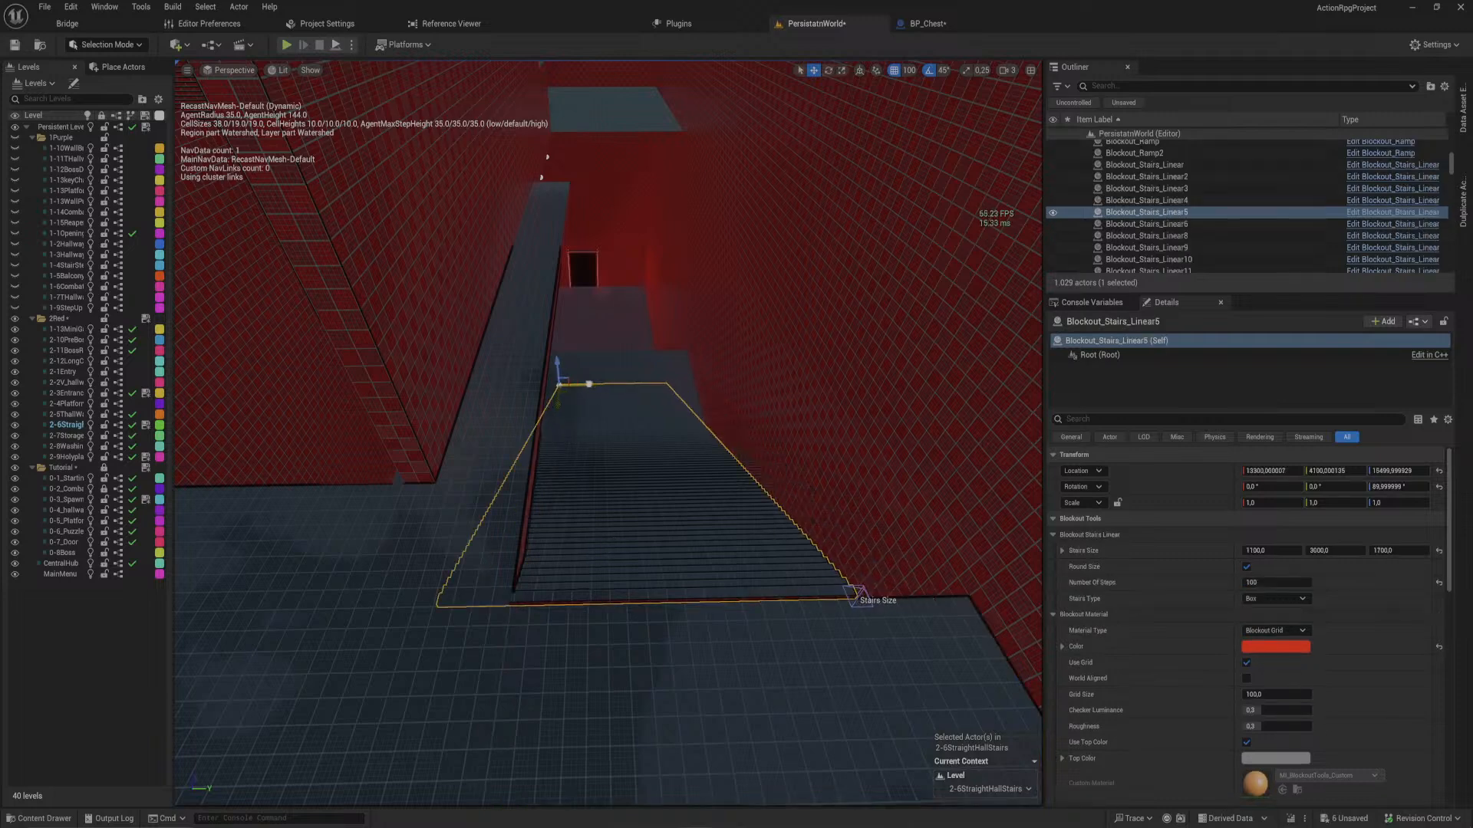
pyautogui.click(533, 359)
pyautogui.click(624, 448)
pyautogui.moveTo(591, 382); pyautogui.dragTo(599, 382)
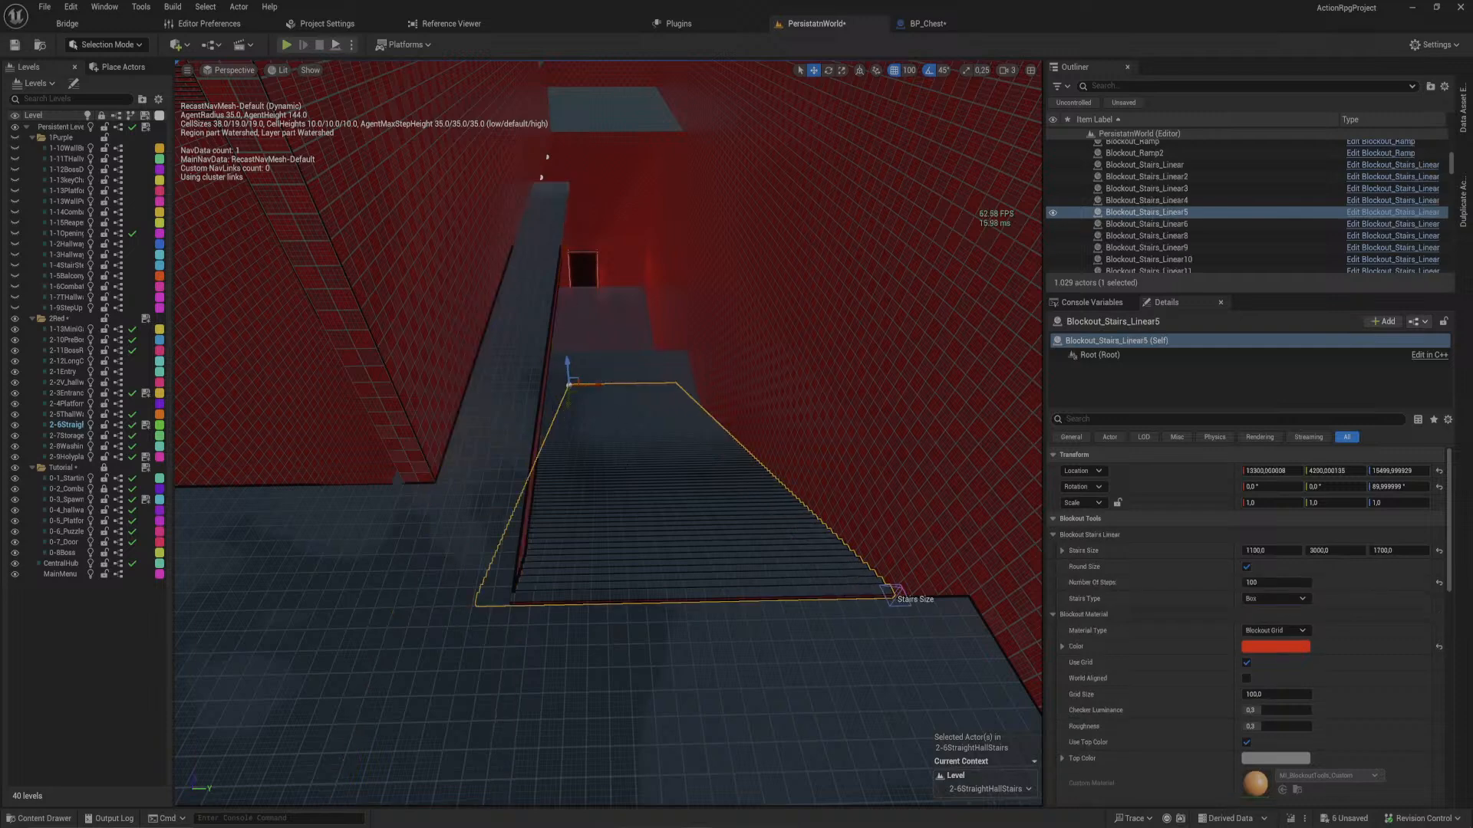
# - Shift the narrow walkway box sideways to Y about 4193
pyautogui.click(551, 206)
pyautogui.moveTo(618, 474); pyautogui.dragTo(623, 474, button='right')
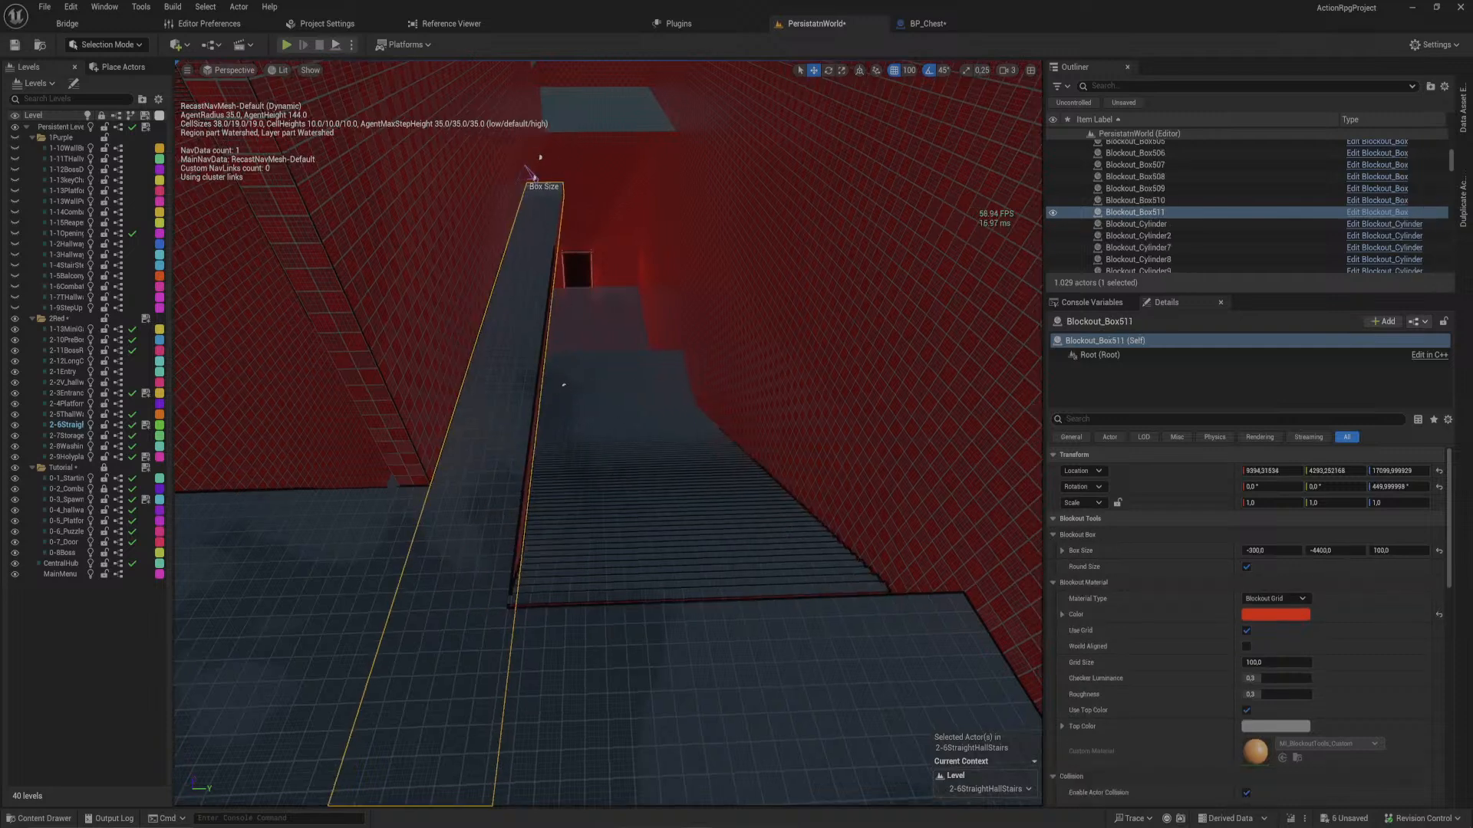
pyautogui.click(621, 474)
pyautogui.click(536, 270)
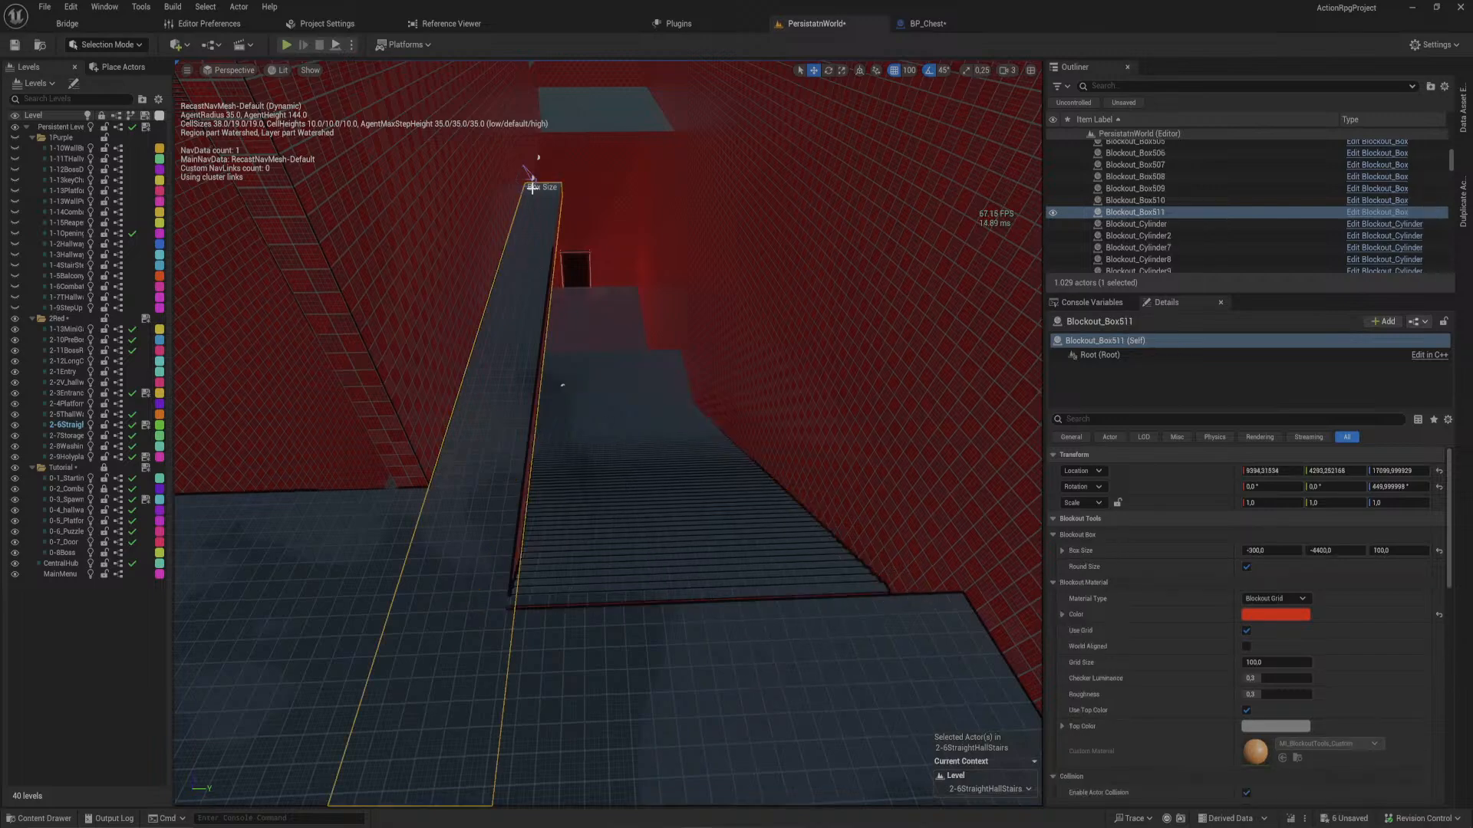
pyautogui.moveTo(500, 382); pyautogui.dragTo(513, 480, button='right')
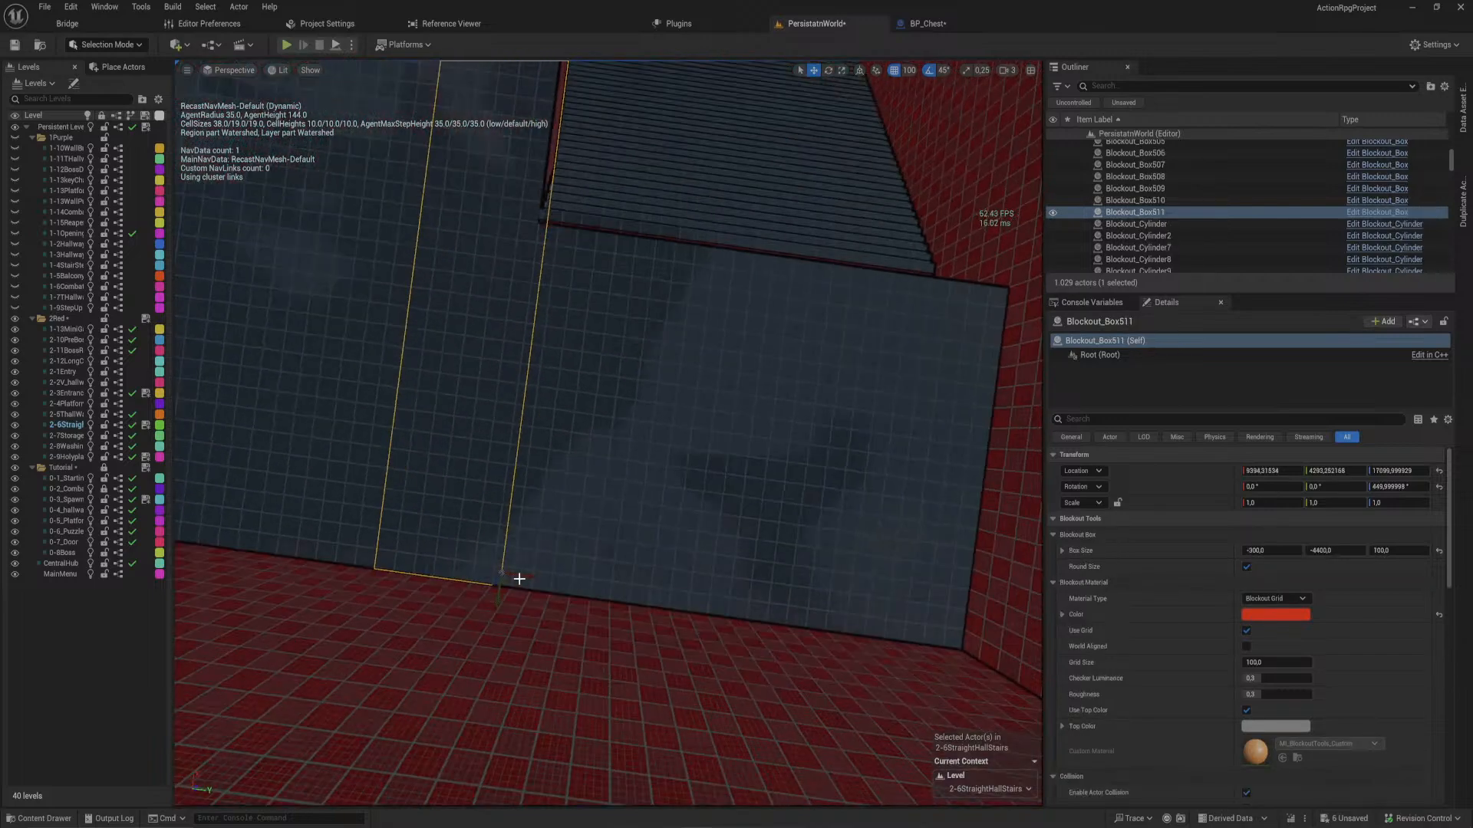
pyautogui.moveTo(519, 580); pyautogui.dragTo(545, 596, button='right')
pyautogui.moveTo(505, 585); pyautogui.dragTo(488, 578)
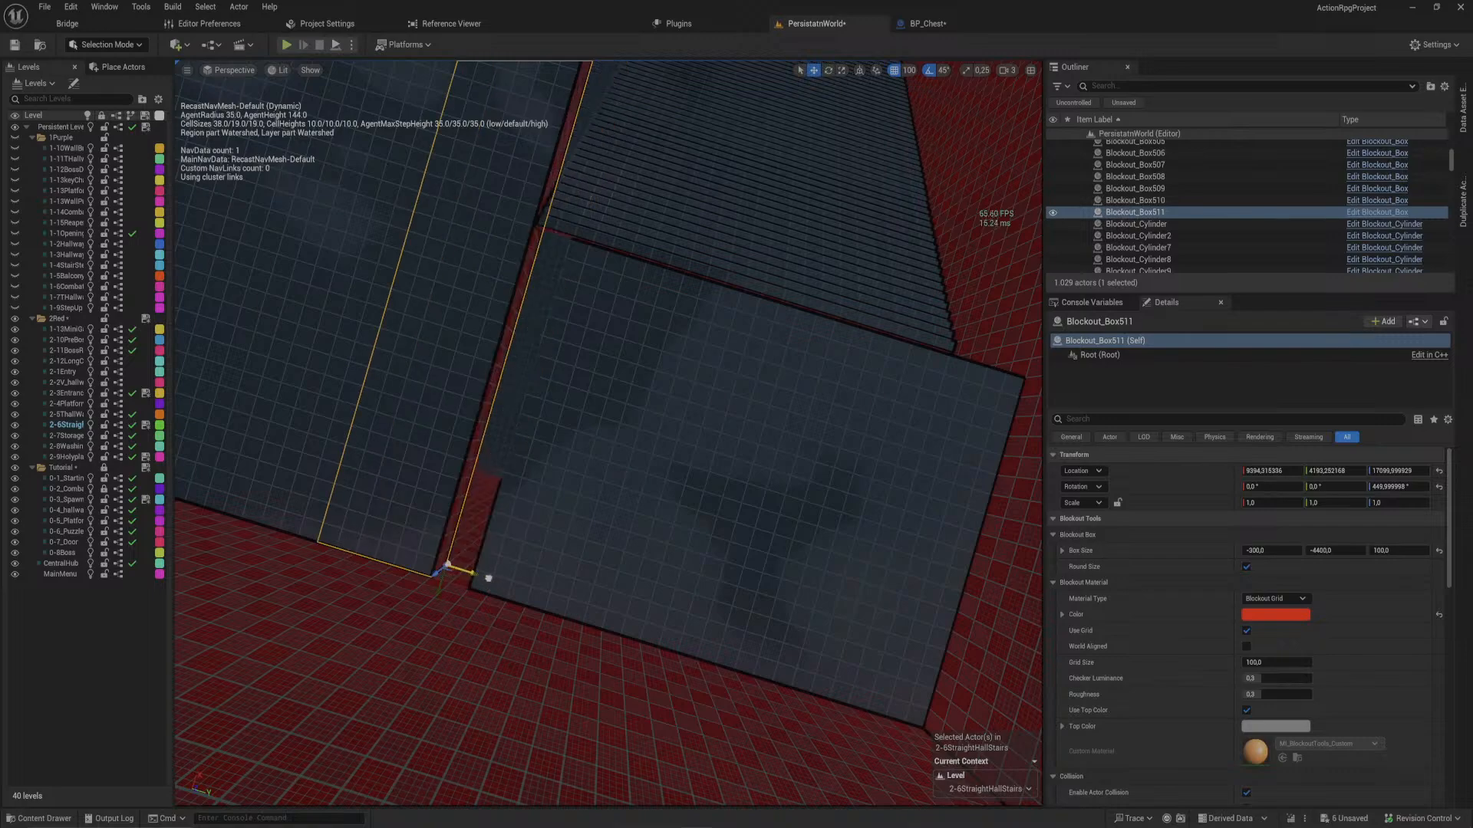
pyautogui.moveTo(490, 573); pyautogui.dragTo(497, 441, button='right')
# - Shrink the linear staircase to a Y stairs size of 900 and a height of 600
pyautogui.moveTo(684, 360); pyautogui.dragTo(953, 516, button='right')
pyautogui.click(728, 641)
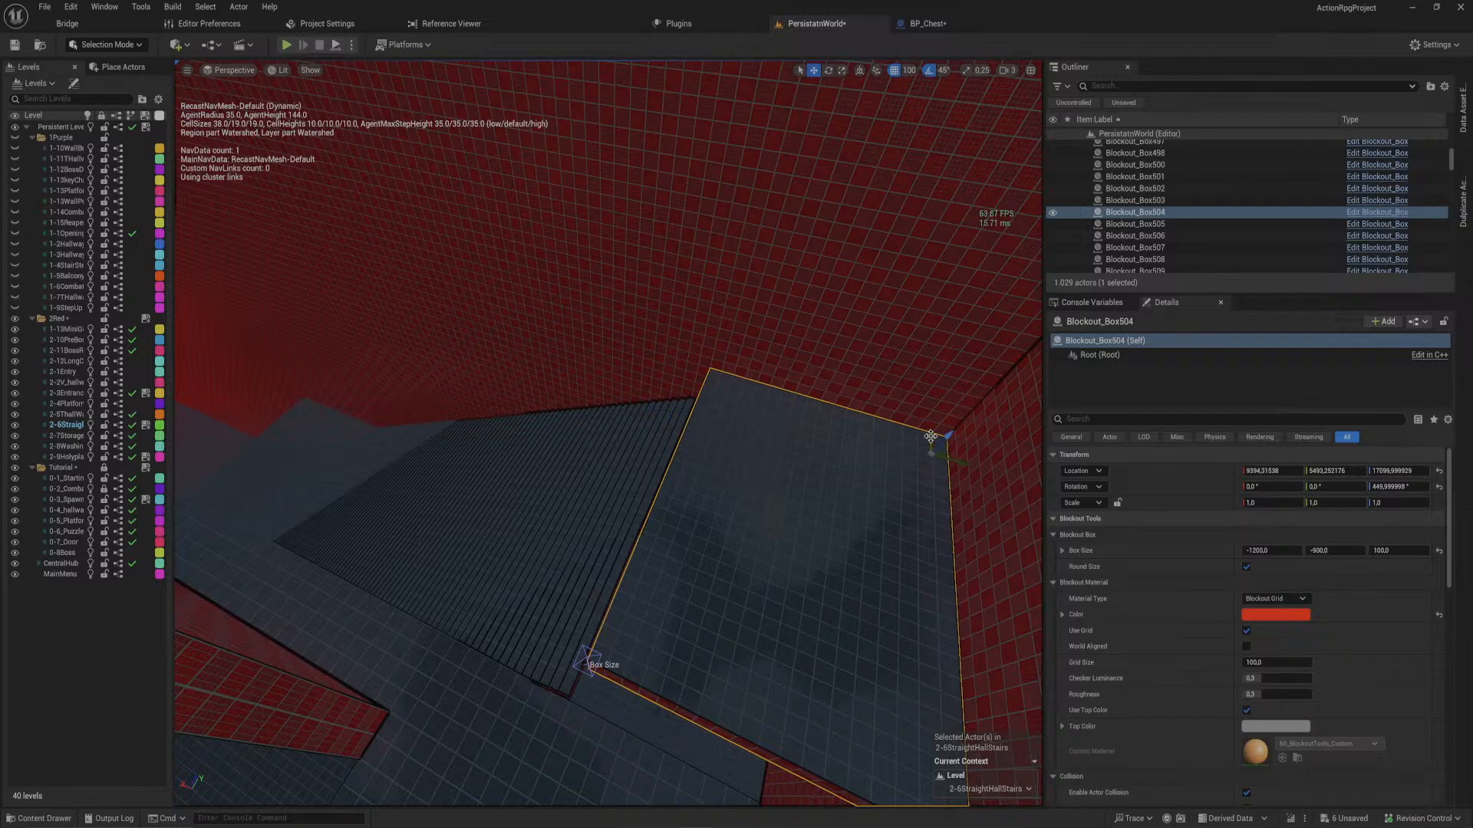
pyautogui.click(588, 658)
pyautogui.click(538, 593)
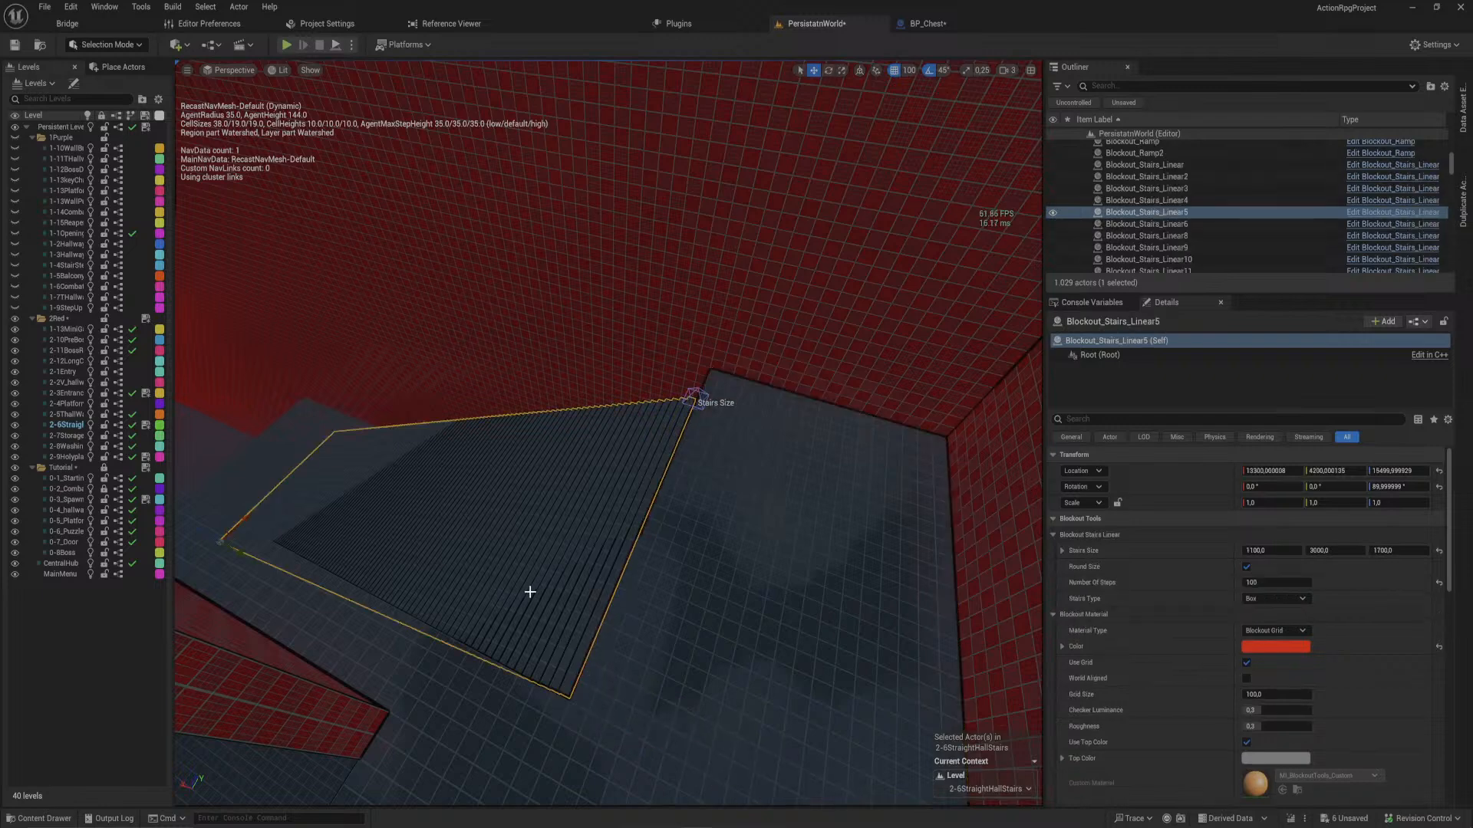
pyautogui.moveTo(530, 592); pyautogui.dragTo(375, 754, button='right')
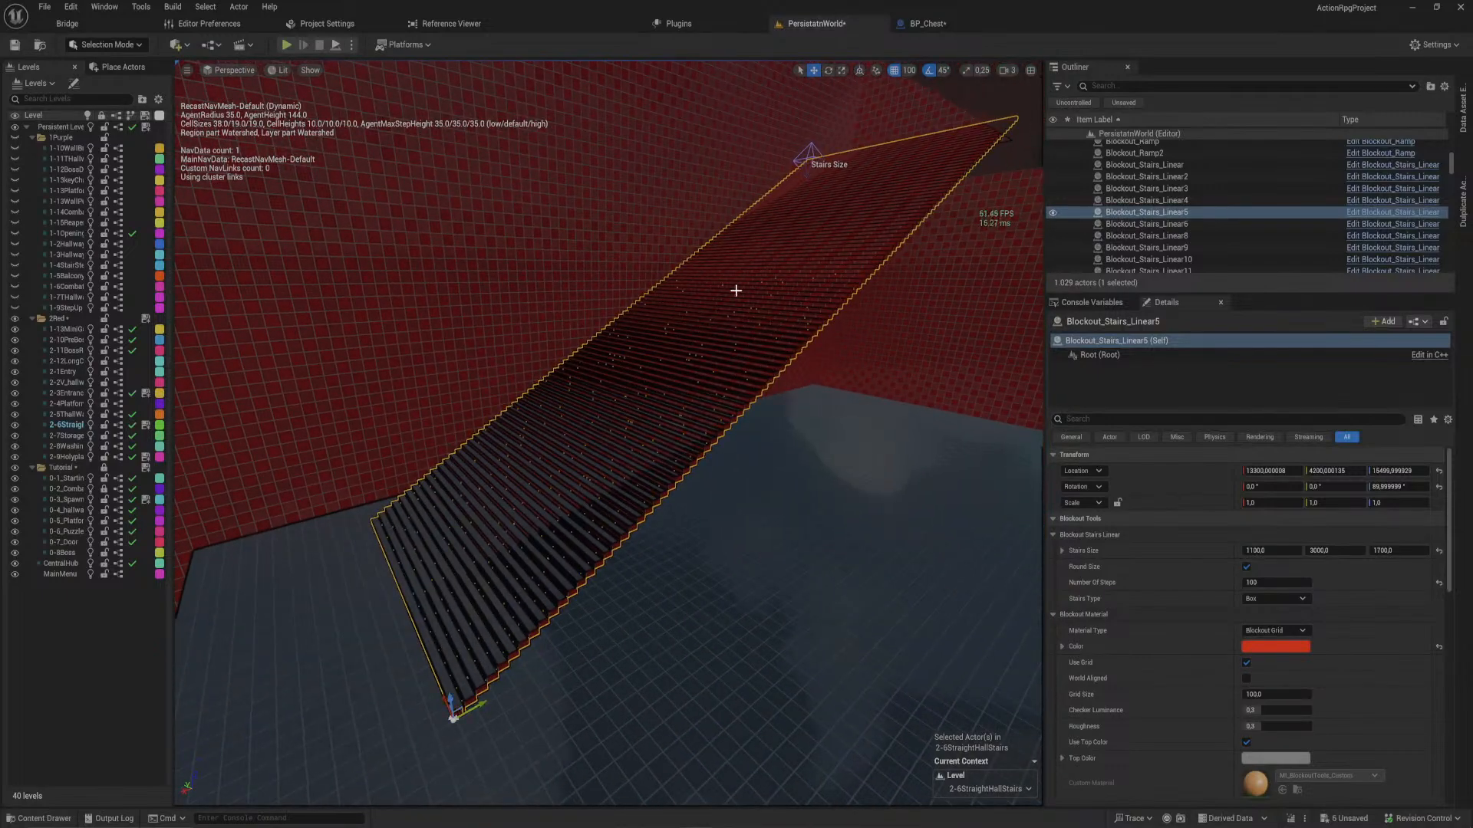
pyautogui.click(811, 150)
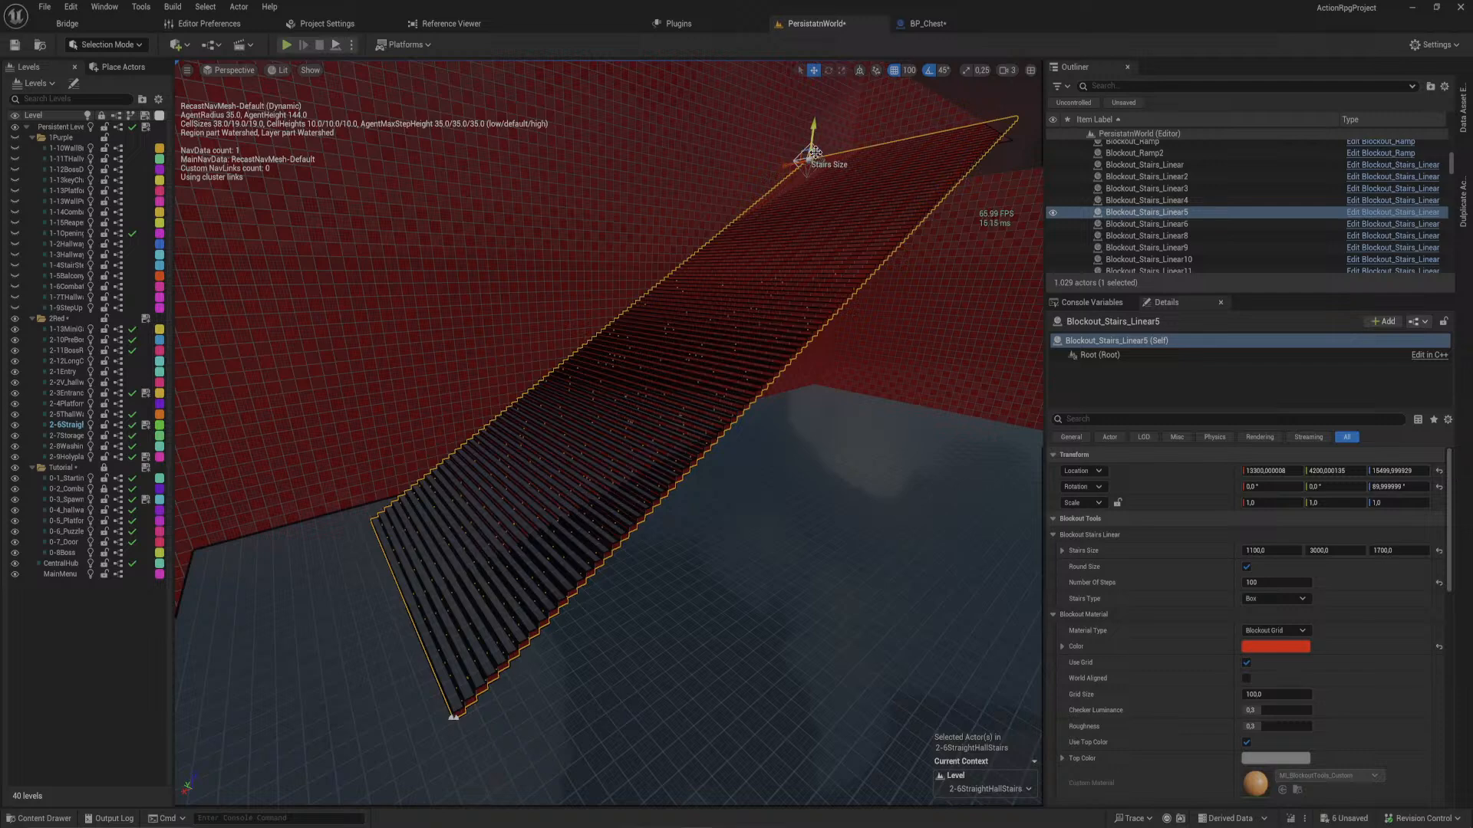
pyautogui.moveTo(815, 152); pyautogui.dragTo(867, 185, button='right')
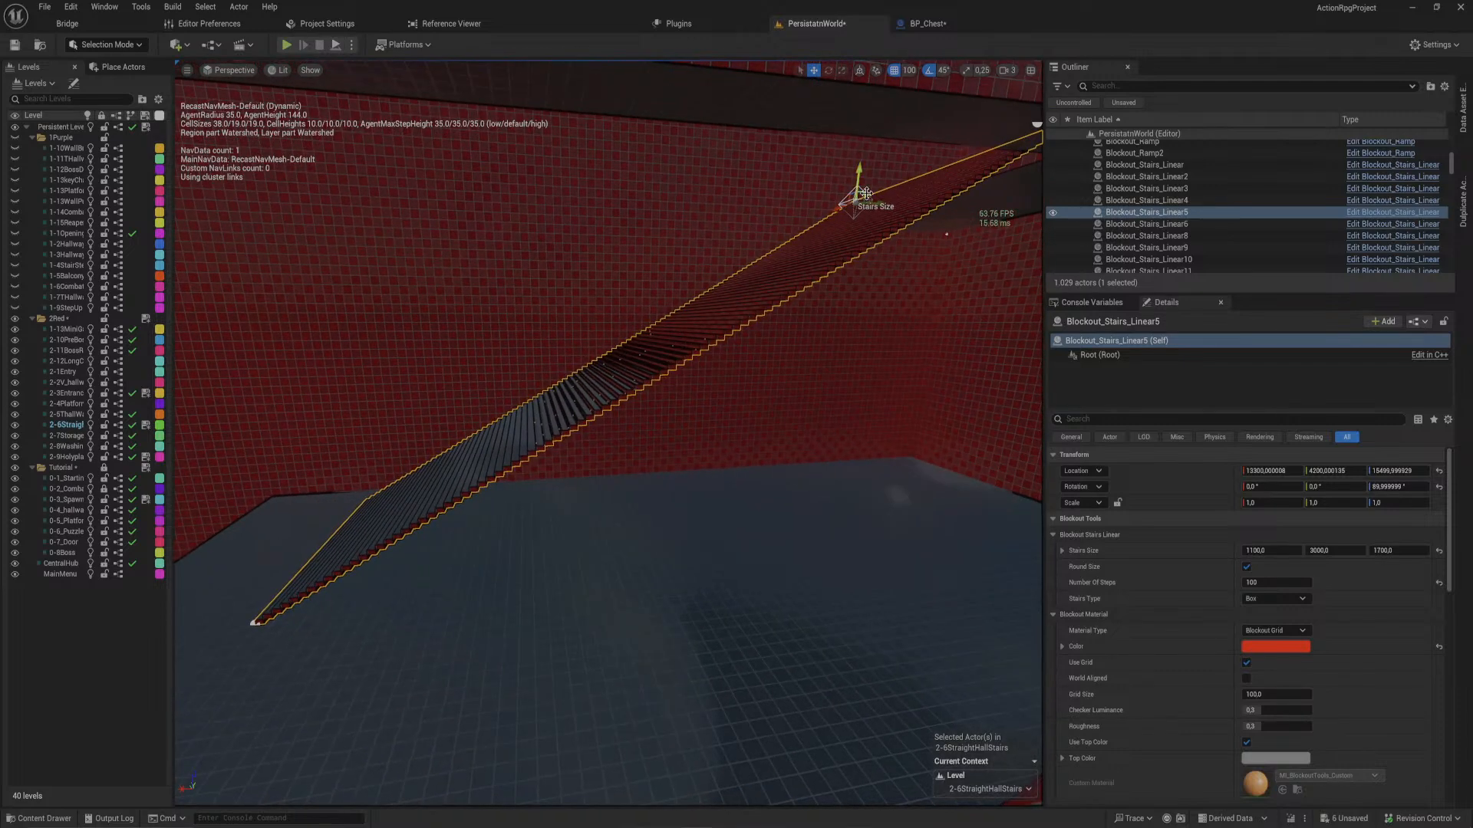
pyautogui.moveTo(862, 192); pyautogui.dragTo(520, 387)
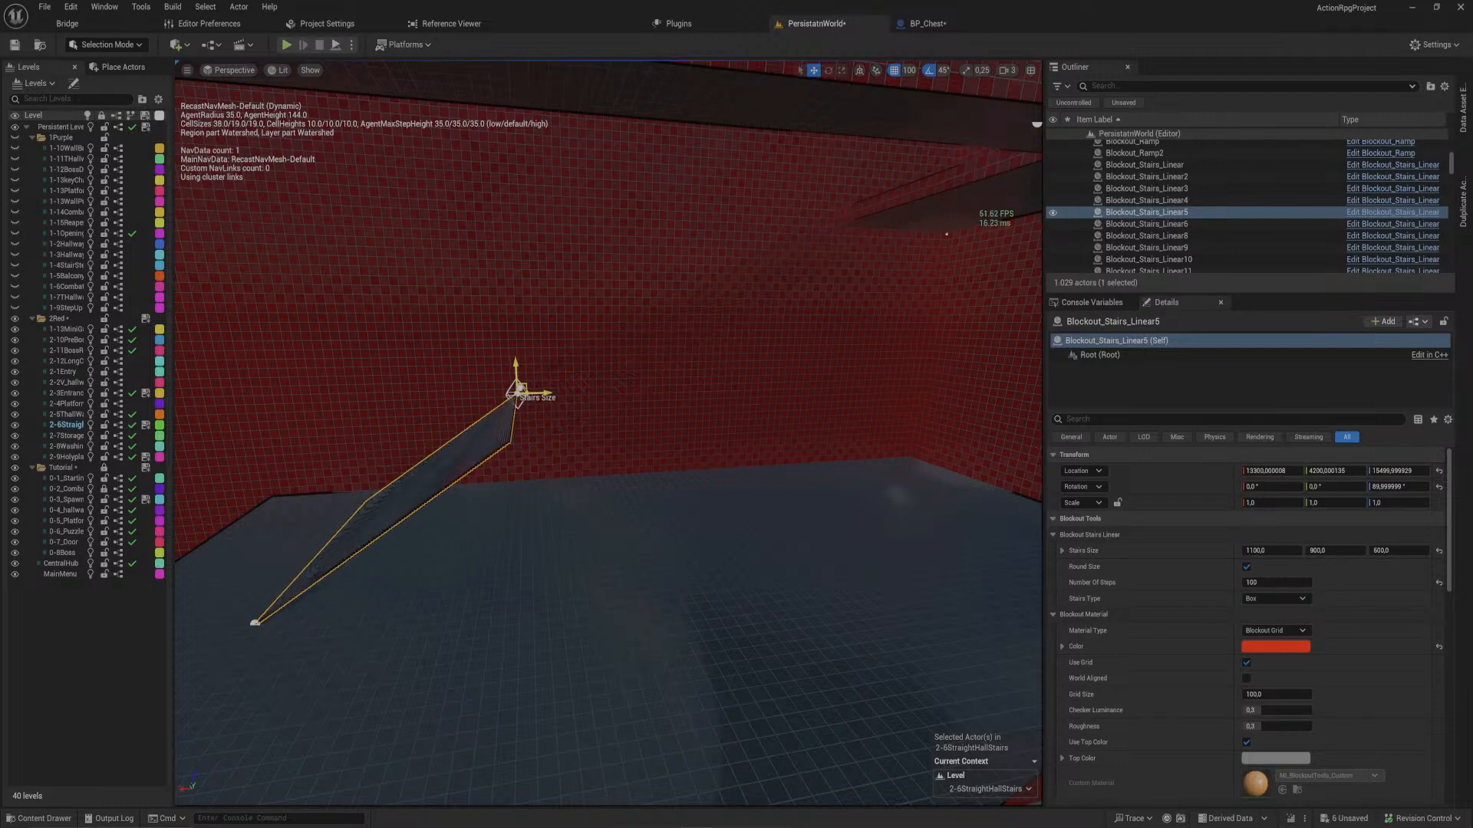
# - Set the shortened staircase's number of steps to 50
pyautogui.click(1255, 582)
pyautogui.write('50')
pyautogui.press('Return')
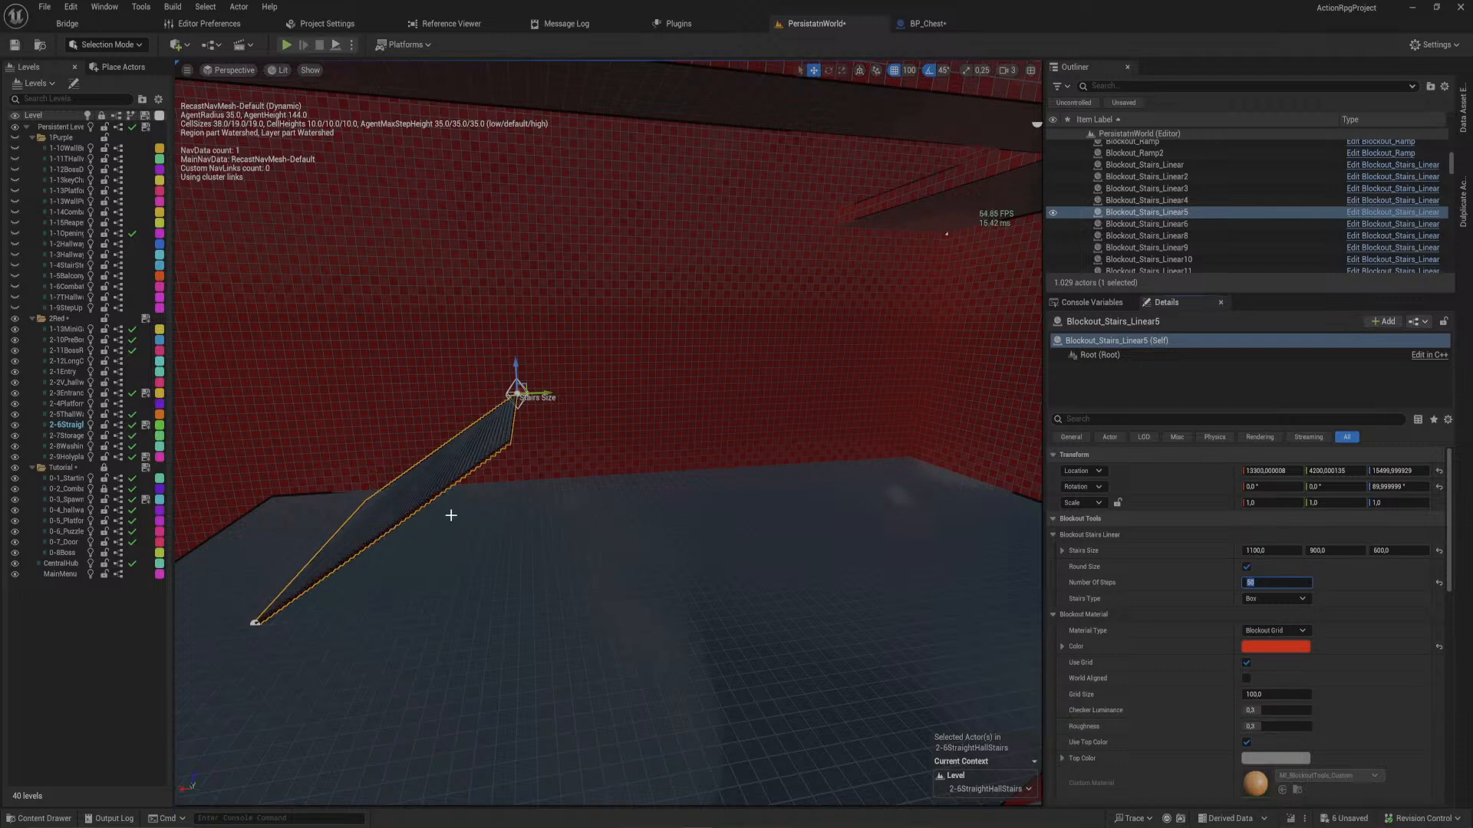
# - Move the shortened staircase up against the landing edge, to X about 11200 and Z about 16600
pyautogui.click(367, 511)
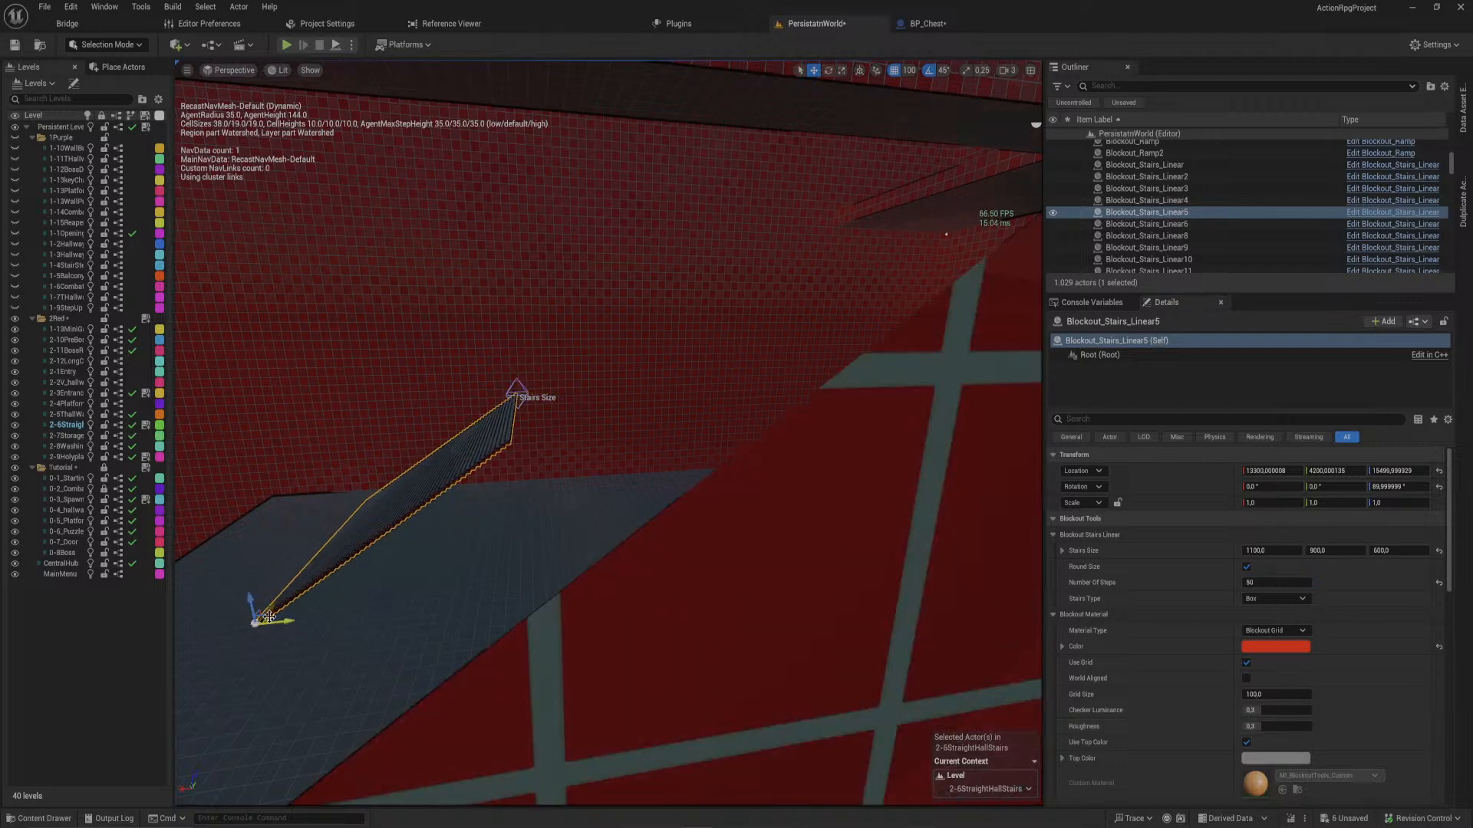
pyautogui.moveTo(266, 613); pyautogui.dragTo(790, 334)
pyautogui.moveTo(790, 334); pyautogui.dragTo(811, 476, button='right')
pyautogui.moveTo(724, 591); pyautogui.dragTo(736, 556)
pyautogui.moveTo(769, 519)
pyautogui.mouseDown(button='right')
pyautogui.moveTo(798, 485)
pyautogui.moveTo(825, 491)
pyautogui.moveTo(770, 519)
pyautogui.mouseUp(button='right')
pyautogui.moveTo(714, 438); pyautogui.dragTo(665, 456)
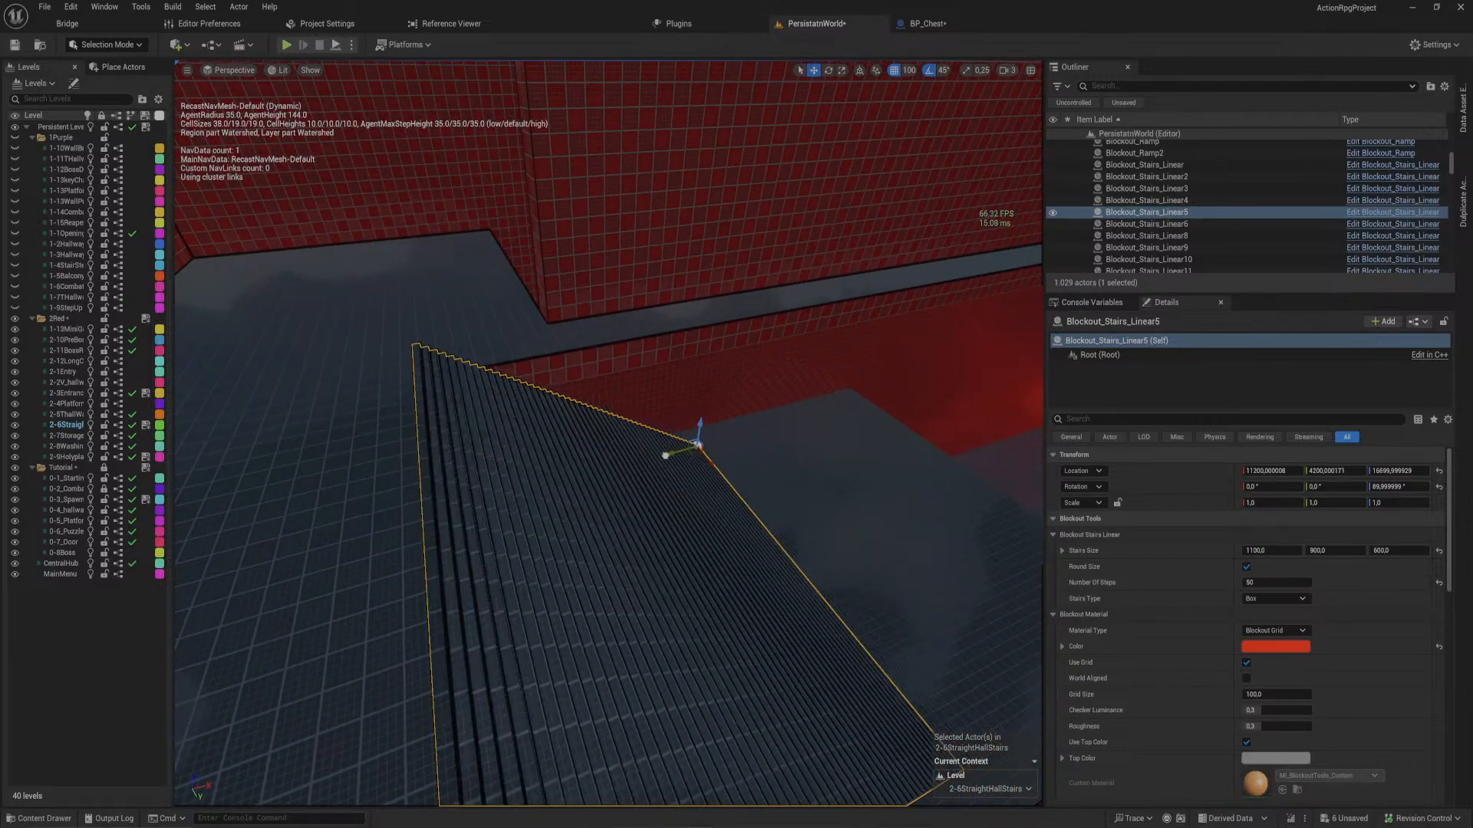
pyautogui.moveTo(702, 433); pyautogui.dragTo(692, 452, button='right')
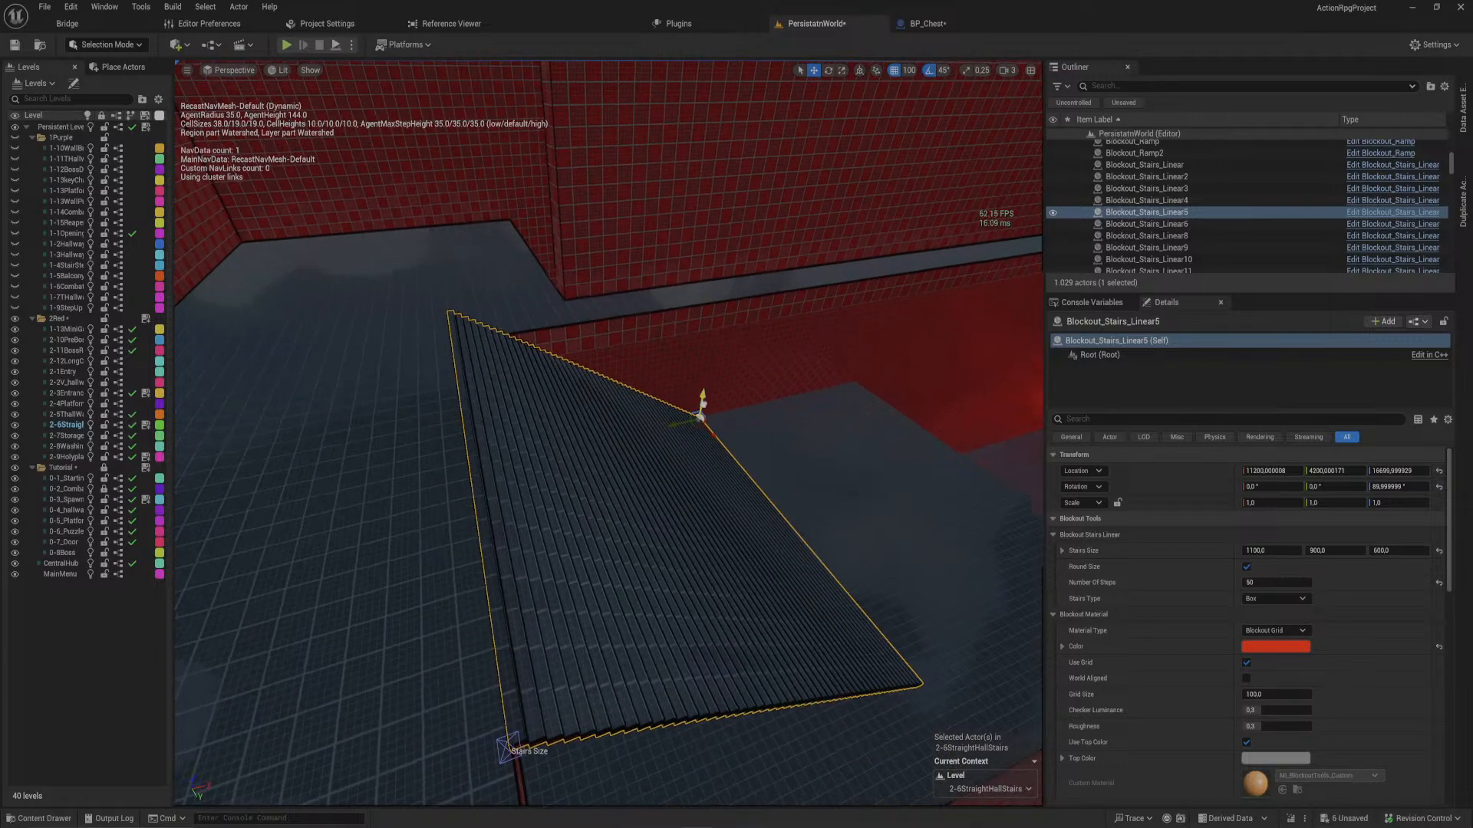
pyautogui.moveTo(702, 404); pyautogui.dragTo(699, 422)
pyautogui.moveTo(699, 422); pyautogui.dragTo(811, 433, button='right')
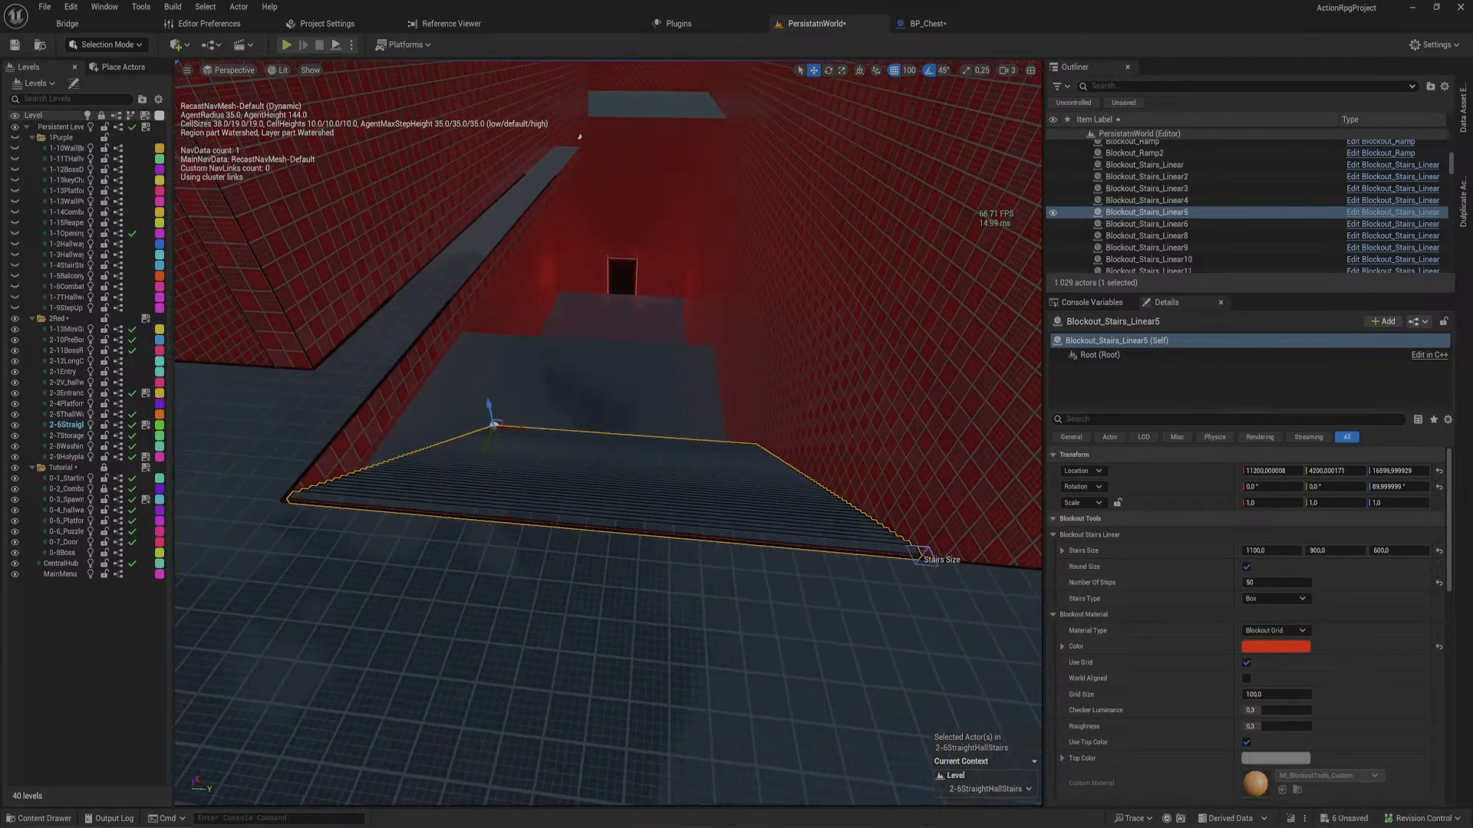
# - Duplicate the narrow walkway box and move the copy across the landing to the opposite wall, at Y about 5493
pyautogui.moveTo(491, 439); pyautogui.dragTo(445, 464, button='right')
pyautogui.click(446, 464)
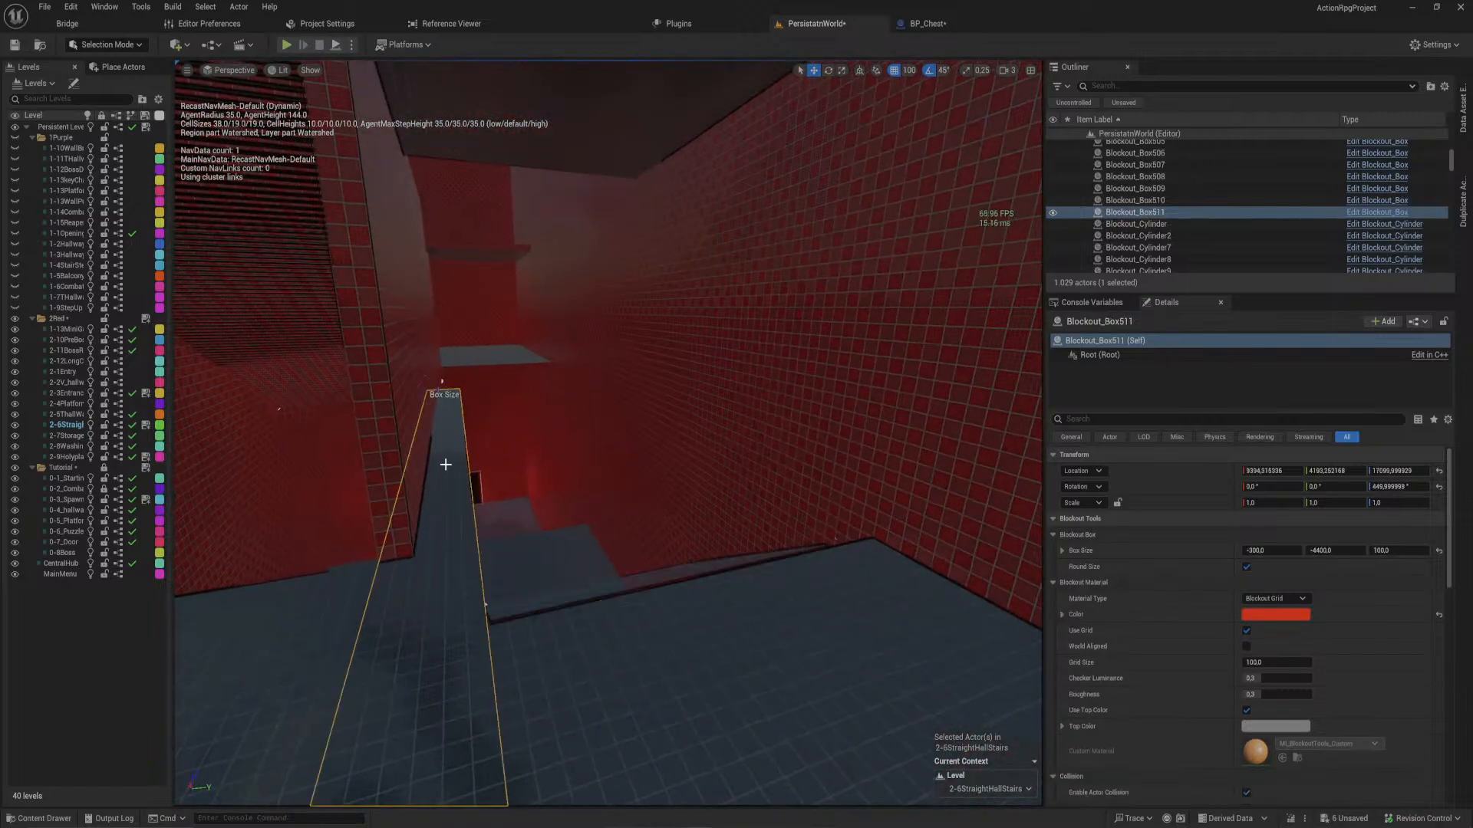
pyautogui.hotkey('ctrl', 'd')
pyautogui.moveTo(471, 519)
pyautogui.mouseDown(button='right')
pyautogui.moveTo(471, 552)
pyautogui.moveTo(469, 499)
pyautogui.moveTo(475, 537)
pyautogui.mouseUp(button='right')
pyautogui.moveTo(457, 378); pyautogui.dragTo(457, 378, button='right')
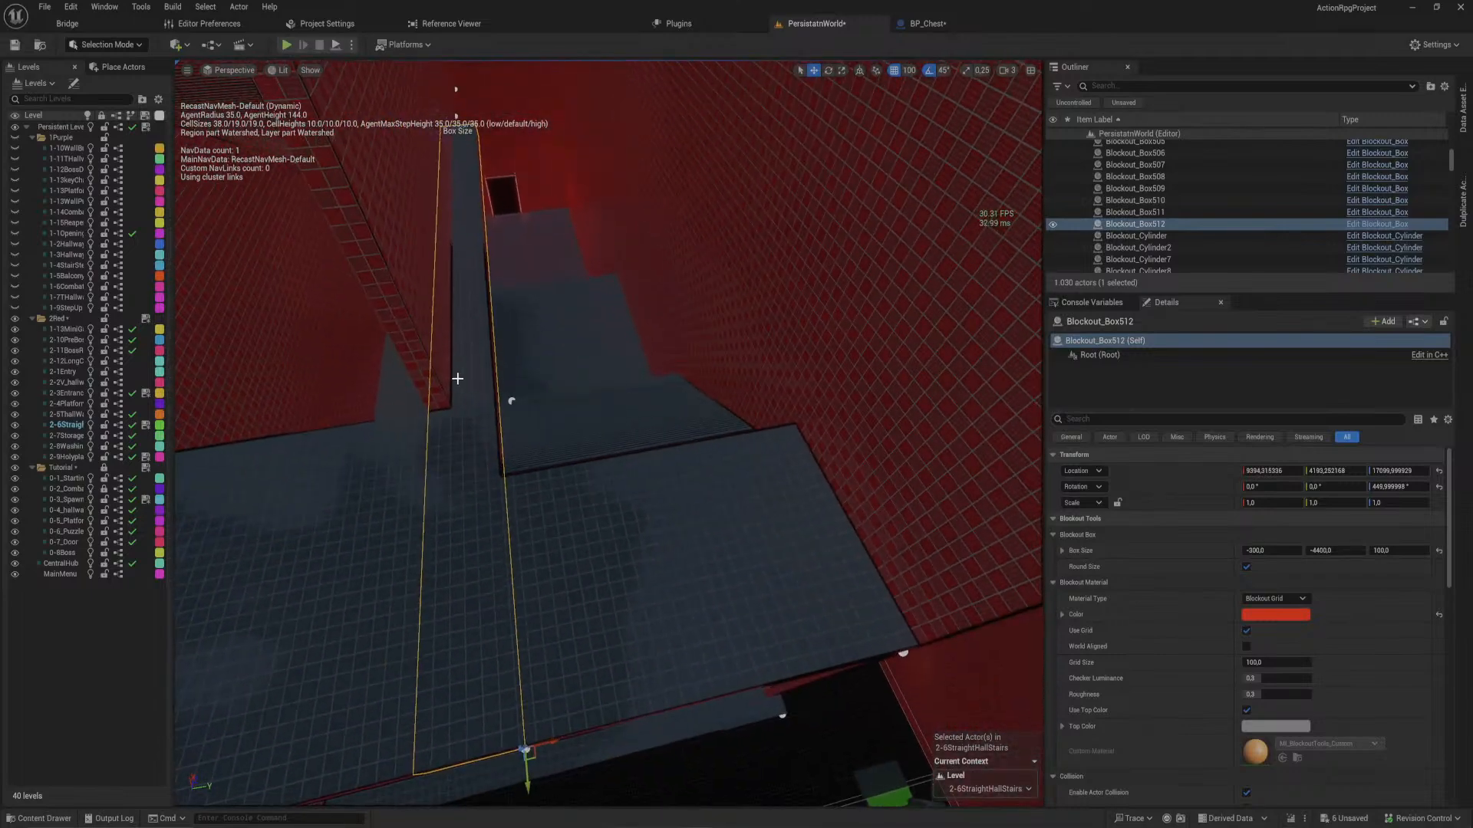
pyautogui.moveTo(693, 642); pyautogui.dragTo(662, 642, button='right')
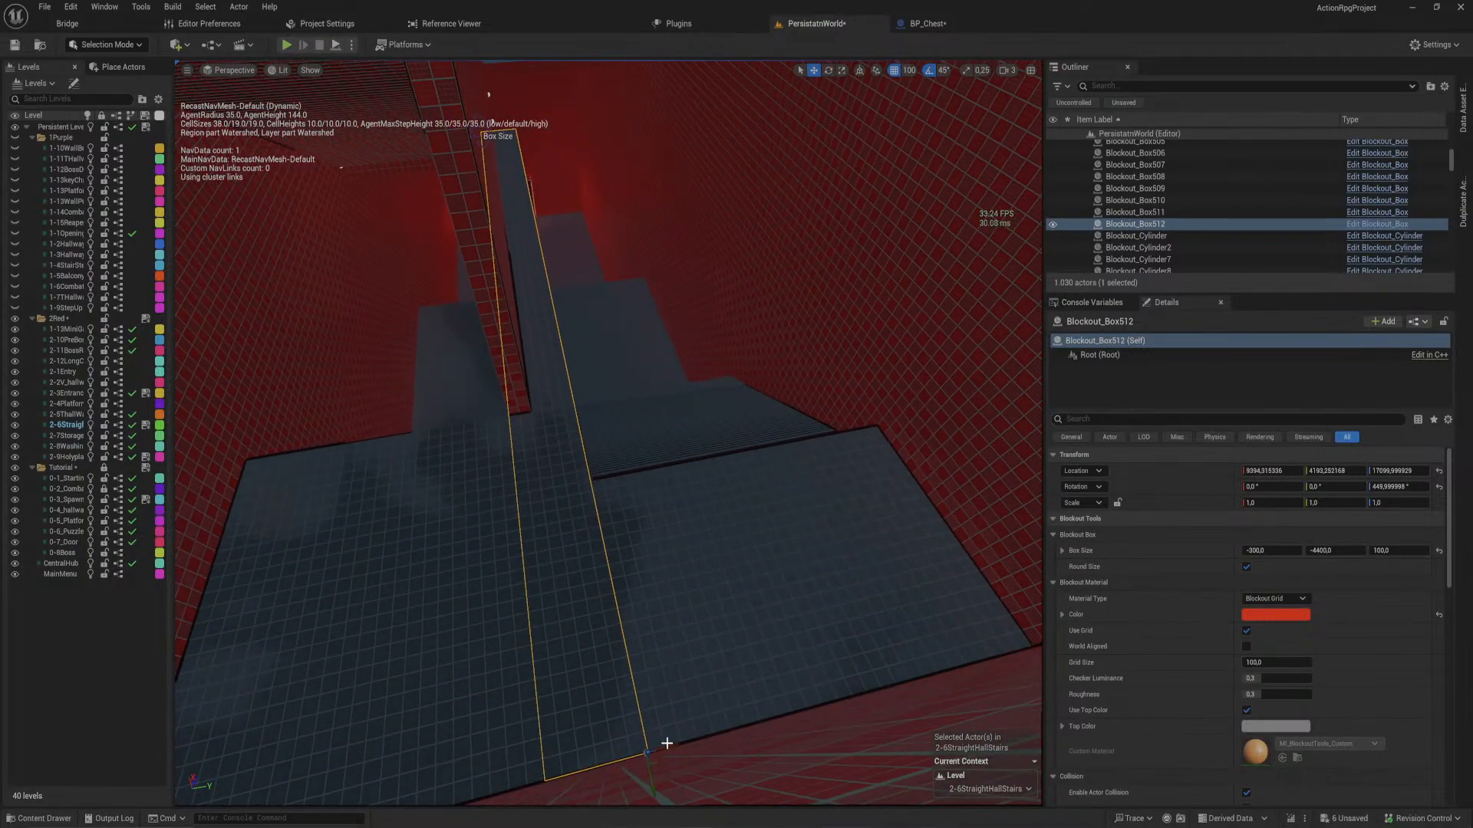
pyautogui.moveTo(667, 743)
pyautogui.mouseDown(button='right')
pyautogui.moveTo(736, 740)
pyautogui.moveTo(678, 740)
pyautogui.mouseUp(button='right')
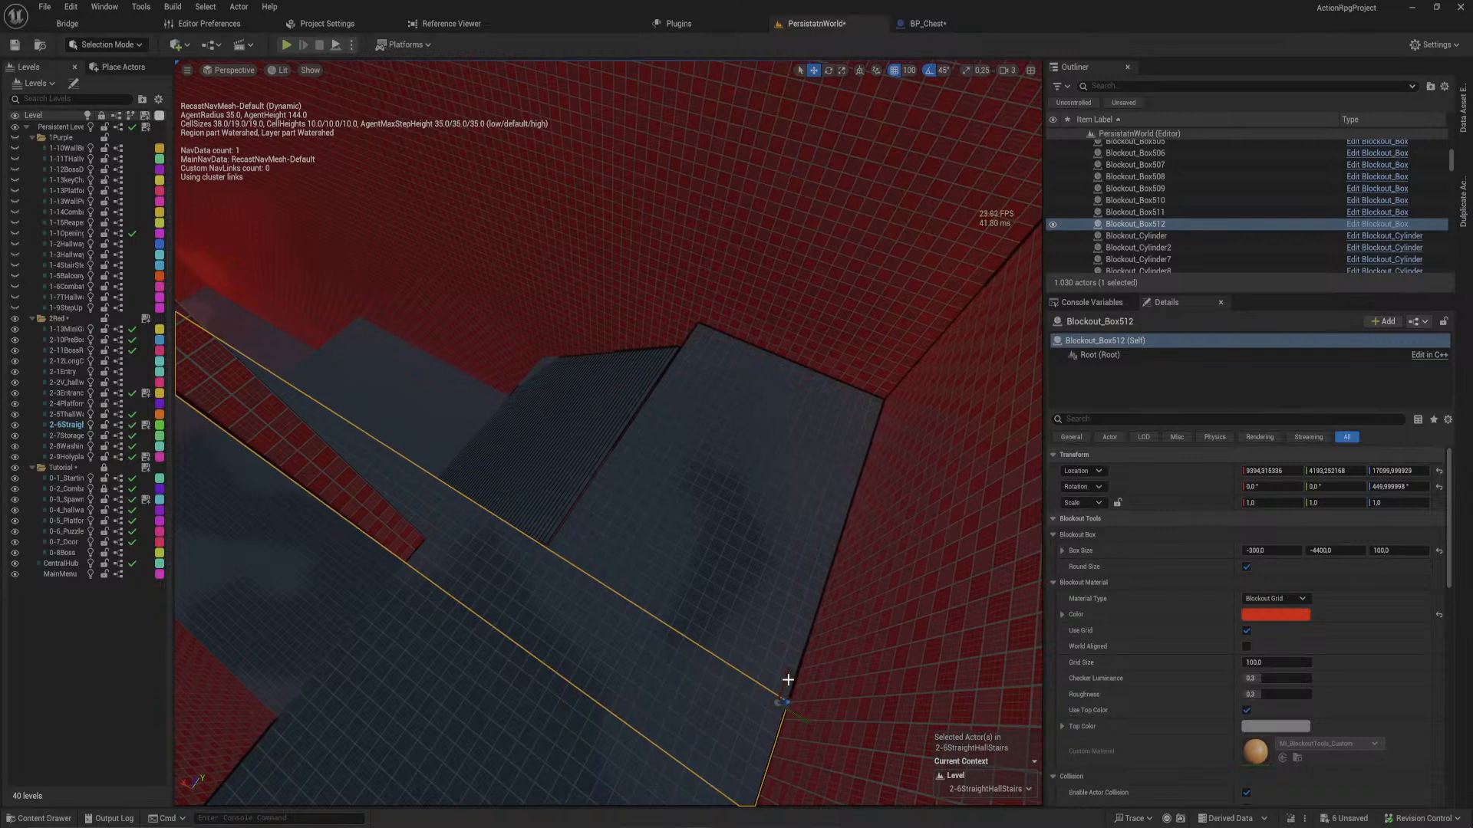
pyautogui.moveTo(788, 680); pyautogui.dragTo(700, 350)
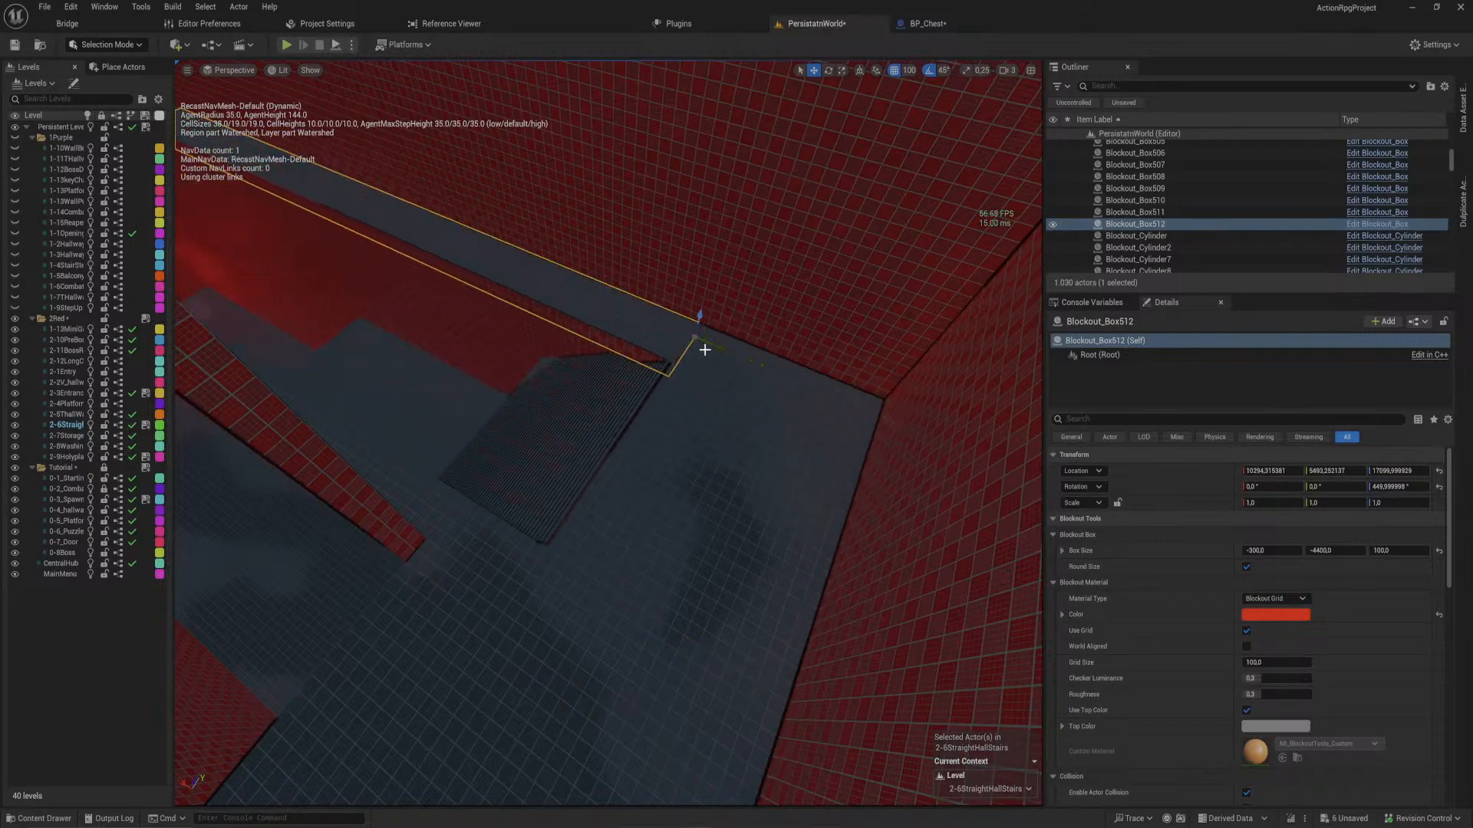
# - Shift the copied walkway along the wall to X about 12594 and shorten its Y box size to -3000
pyautogui.moveTo(705, 350); pyautogui.dragTo(750, 324, button='right')
pyautogui.moveTo(789, 348); pyautogui.dragTo(378, 416)
pyautogui.moveTo(378, 417); pyautogui.dragTo(203, 383, button='right')
pyautogui.moveTo(821, 677)
pyautogui.mouseDown(button='right')
pyautogui.moveTo(783, 675)
pyautogui.moveTo(822, 677)
pyautogui.mouseUp(button='right')
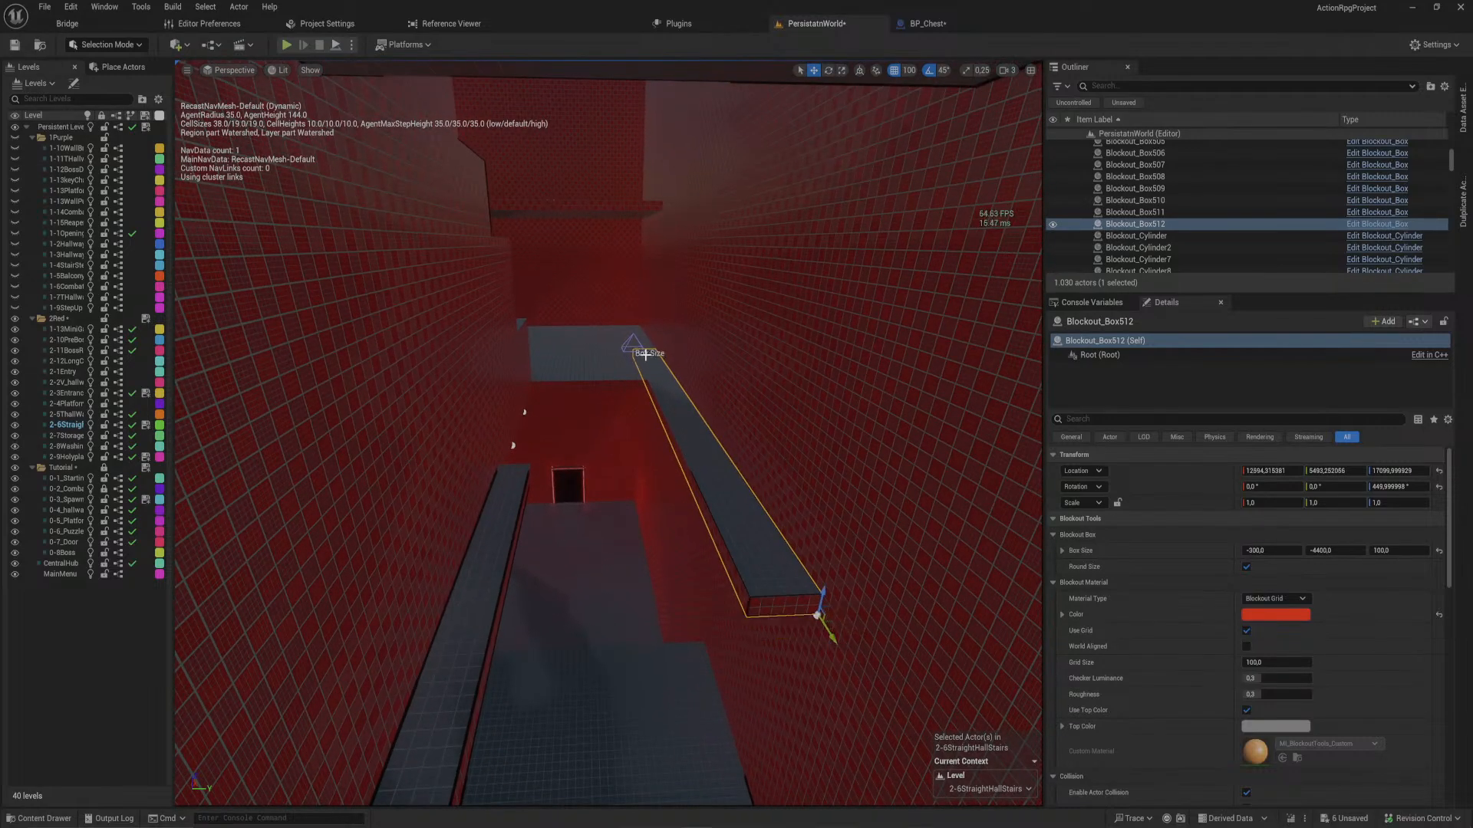
pyautogui.moveTo(418, 432); pyautogui.dragTo(598, 483, button='right')
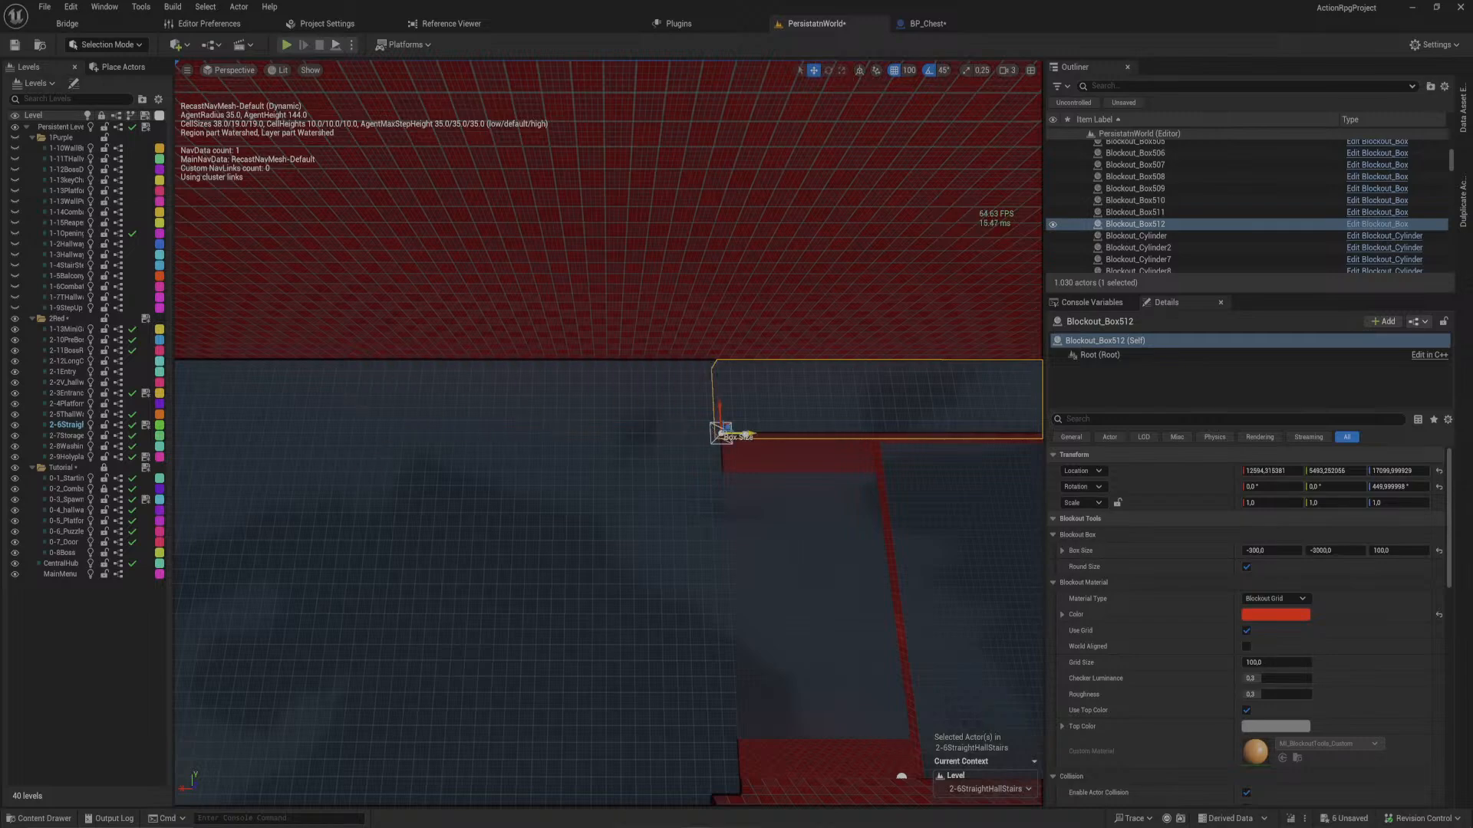
pyautogui.moveTo(744, 435); pyautogui.dragTo(958, 357, button='right')
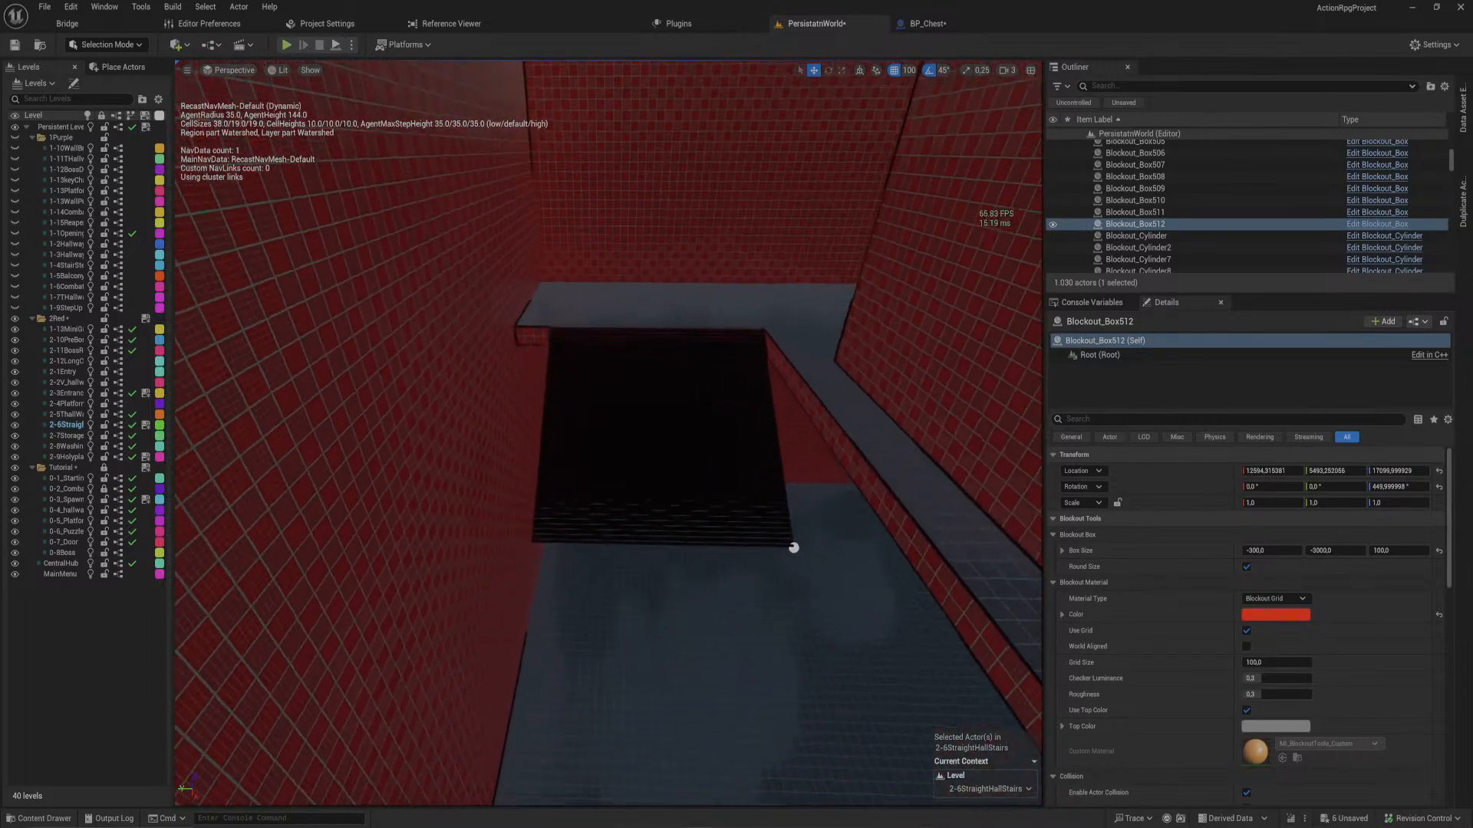
# - Duplicate the shortened wall walkway, lower the copy near the floor and shift it to X about 10794, Y about 4493
pyautogui.moveTo(613, 492); pyautogui.dragTo(859, 399, button='right')
pyautogui.click(616, 484)
pyautogui.moveTo(894, 318); pyautogui.dragTo(866, 650, button='right')
pyautogui.moveTo(614, 485)
pyautogui.mouseDown(button='right')
pyautogui.moveTo(709, 544)
pyautogui.moveTo(675, 567)
pyautogui.moveTo(613, 485)
pyautogui.mouseUp(button='right')
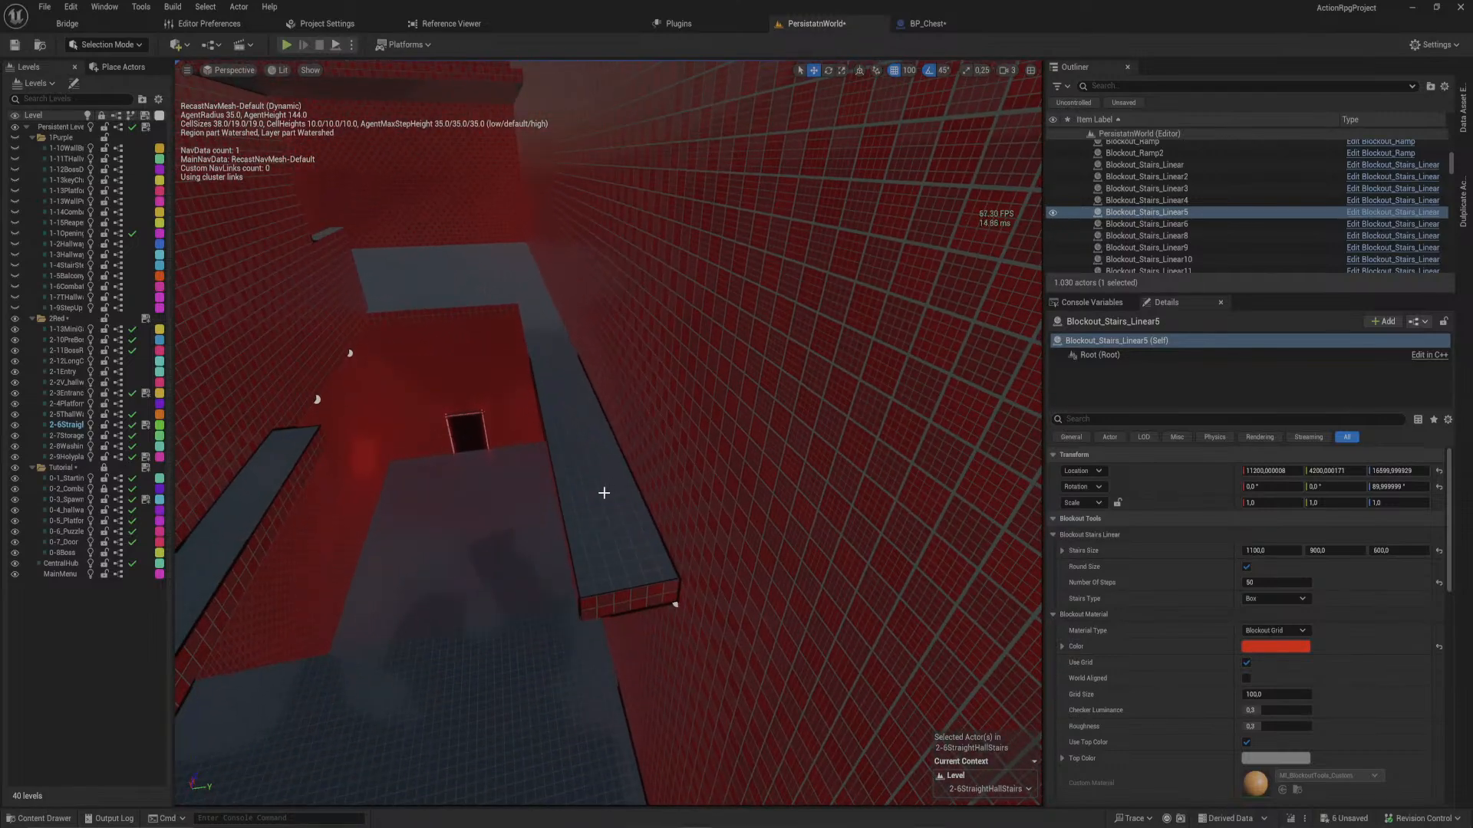
pyautogui.moveTo(589, 544); pyautogui.dragTo(749, 455, button='right')
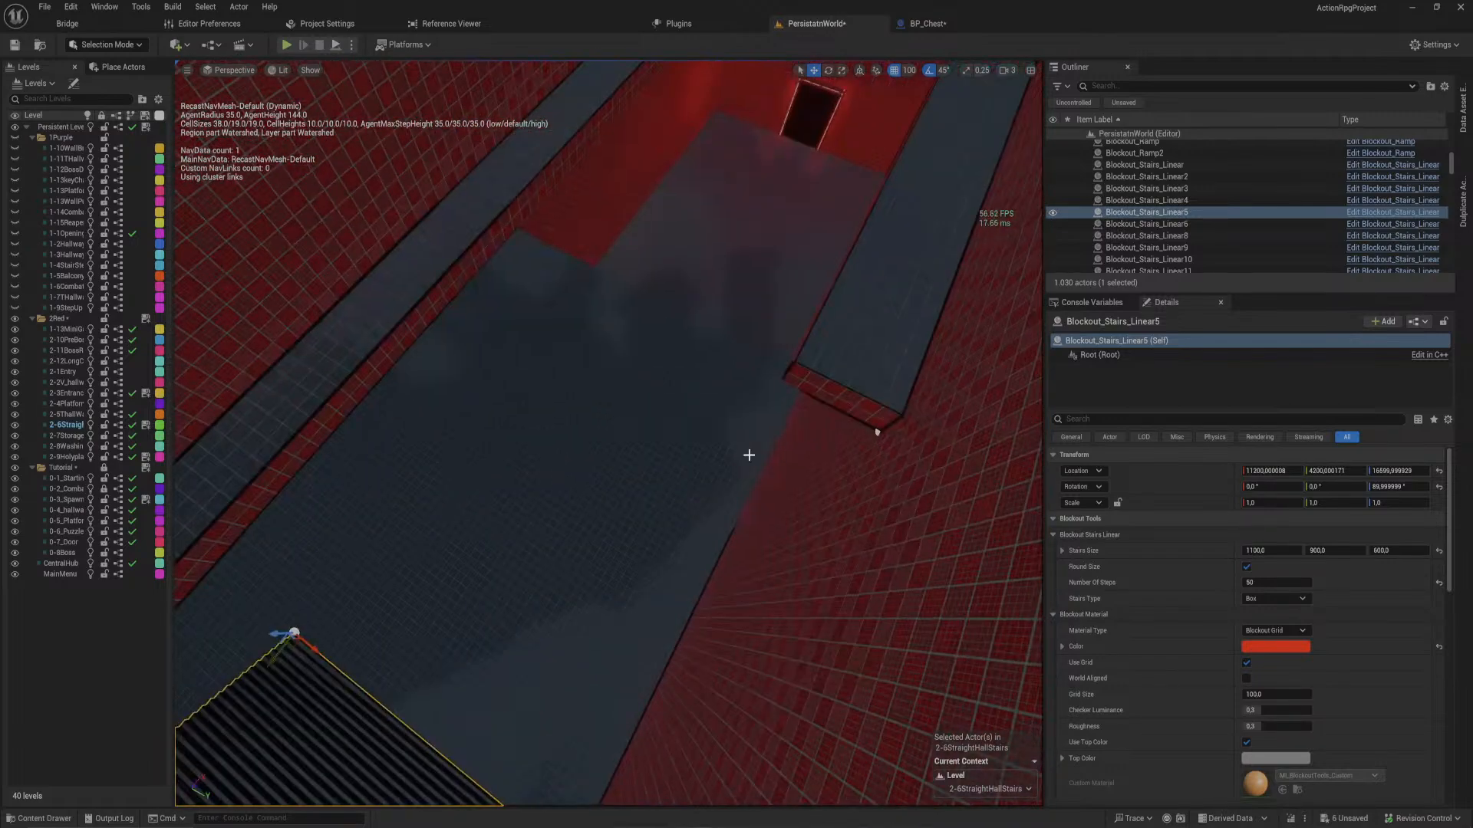
pyautogui.click(823, 389)
pyautogui.press('End')
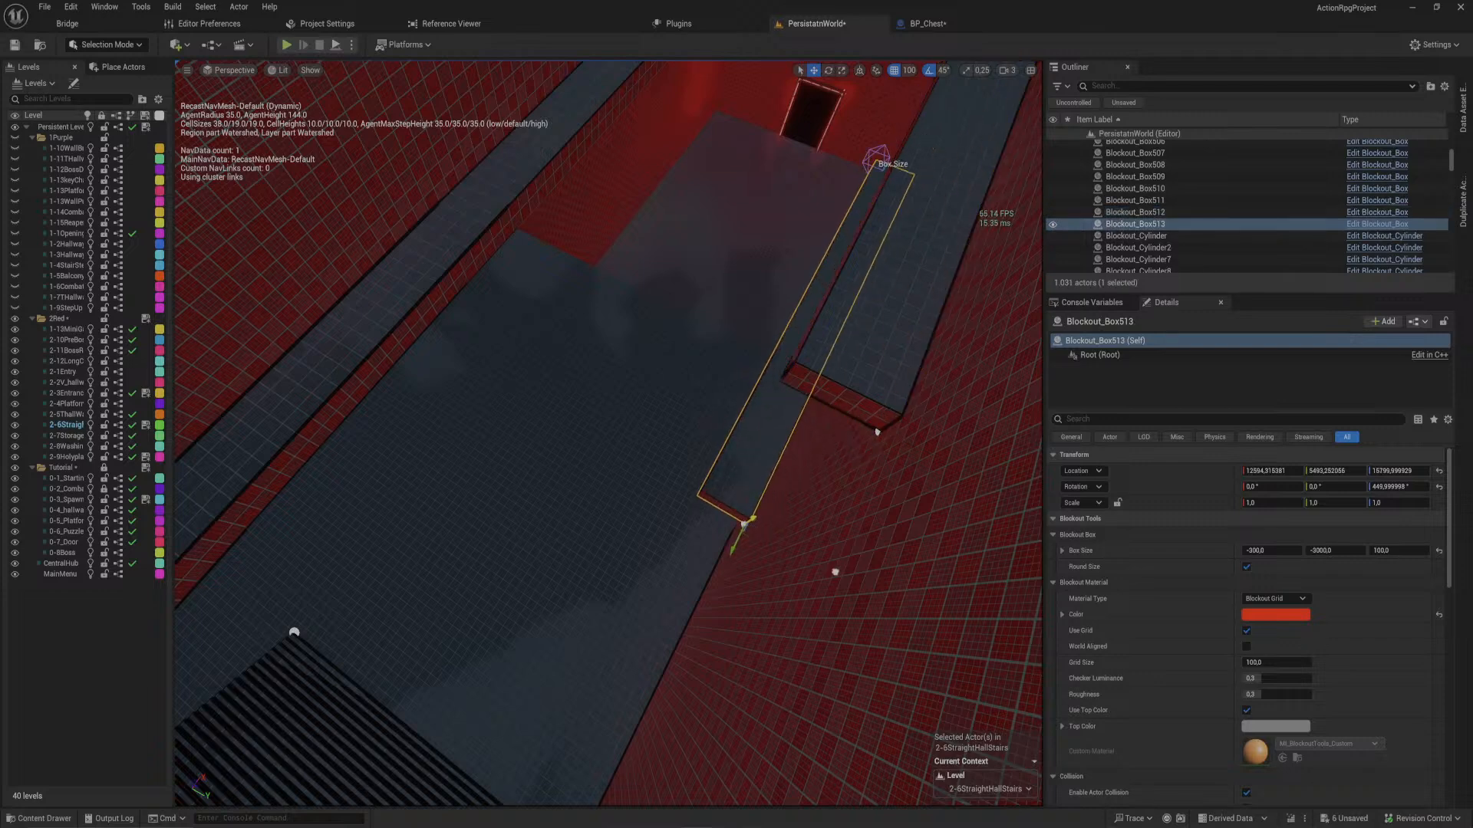
pyautogui.moveTo(747, 537); pyautogui.dragTo(390, 761)
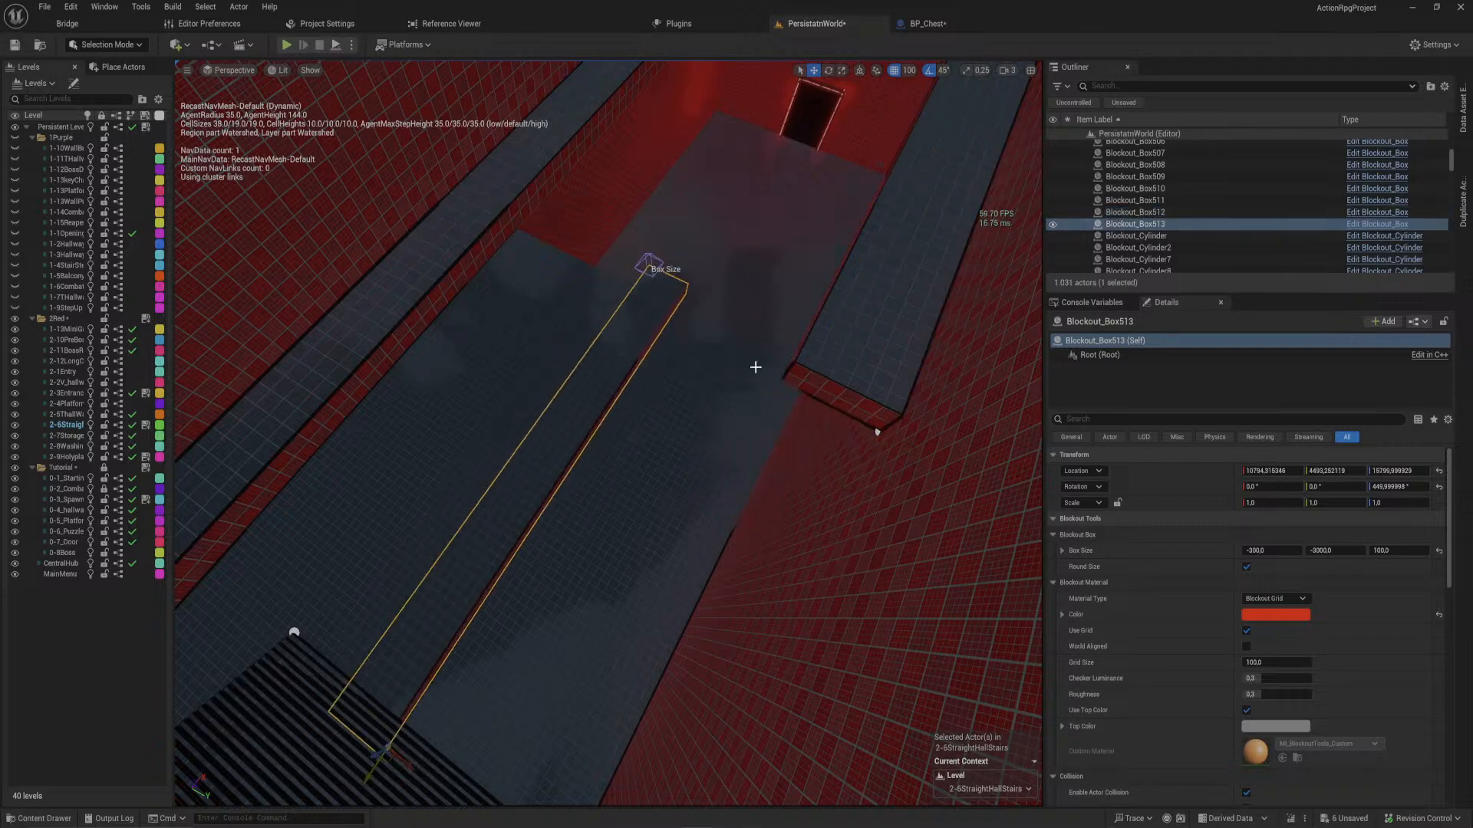
# - Set the lowered copy's X and Y box size to 200 each and delete that box
pyautogui.click(639, 259)
pyautogui.click(1273, 550)
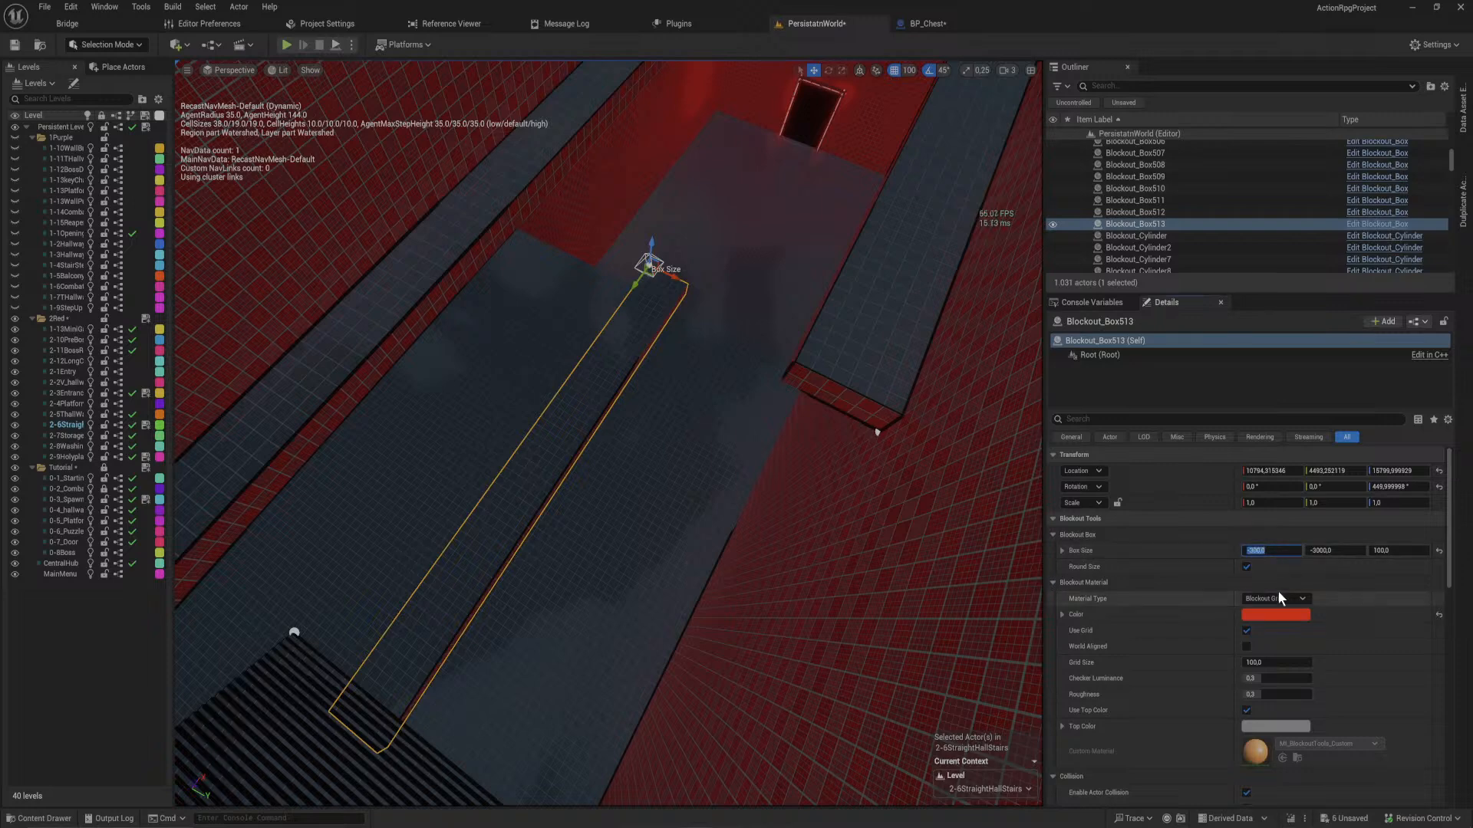
pyautogui.write('300')
pyautogui.press('Tab')
pyautogui.write('30')
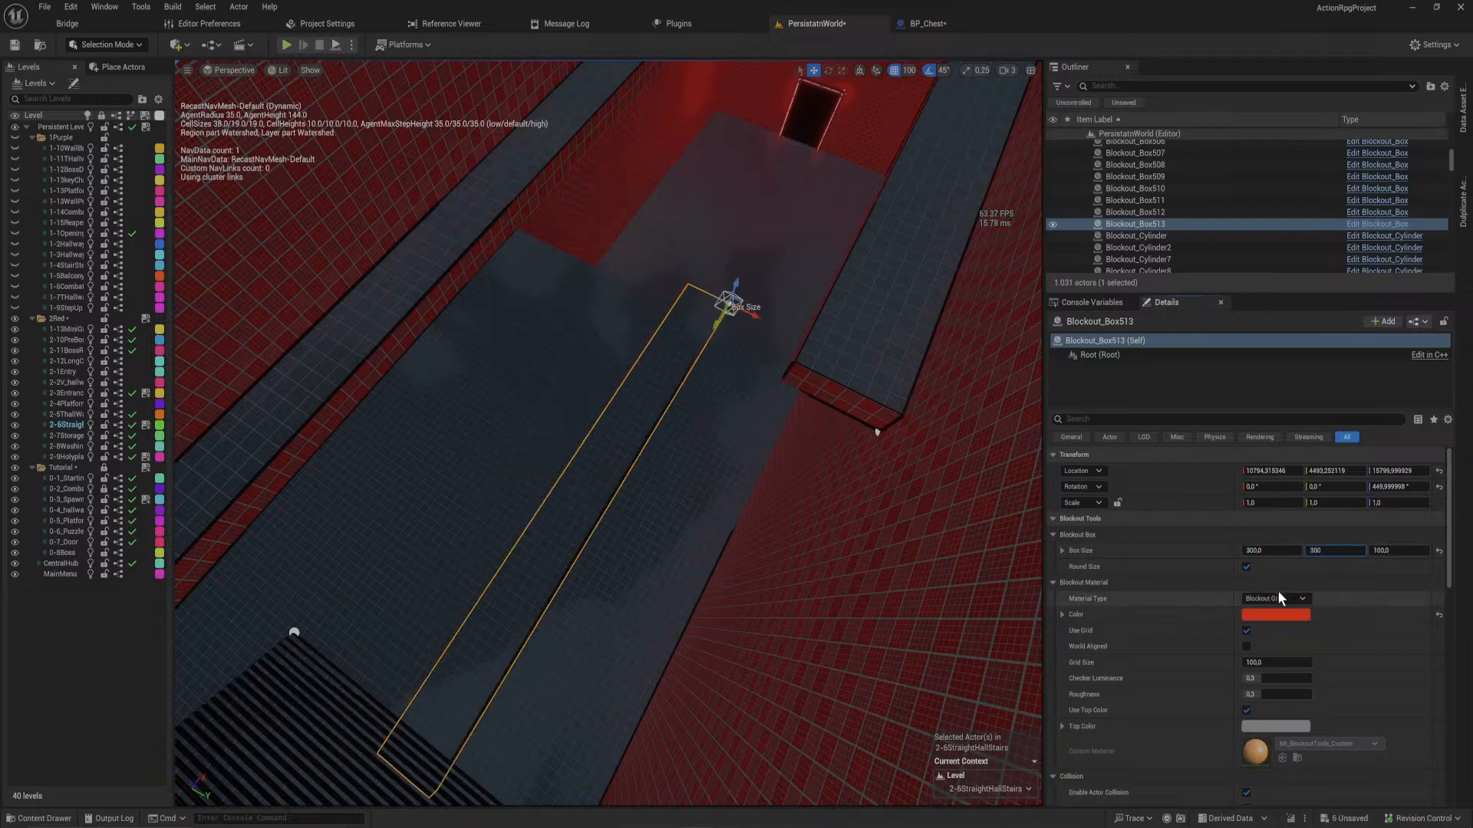
pyautogui.write('0')
pyautogui.press('Return')
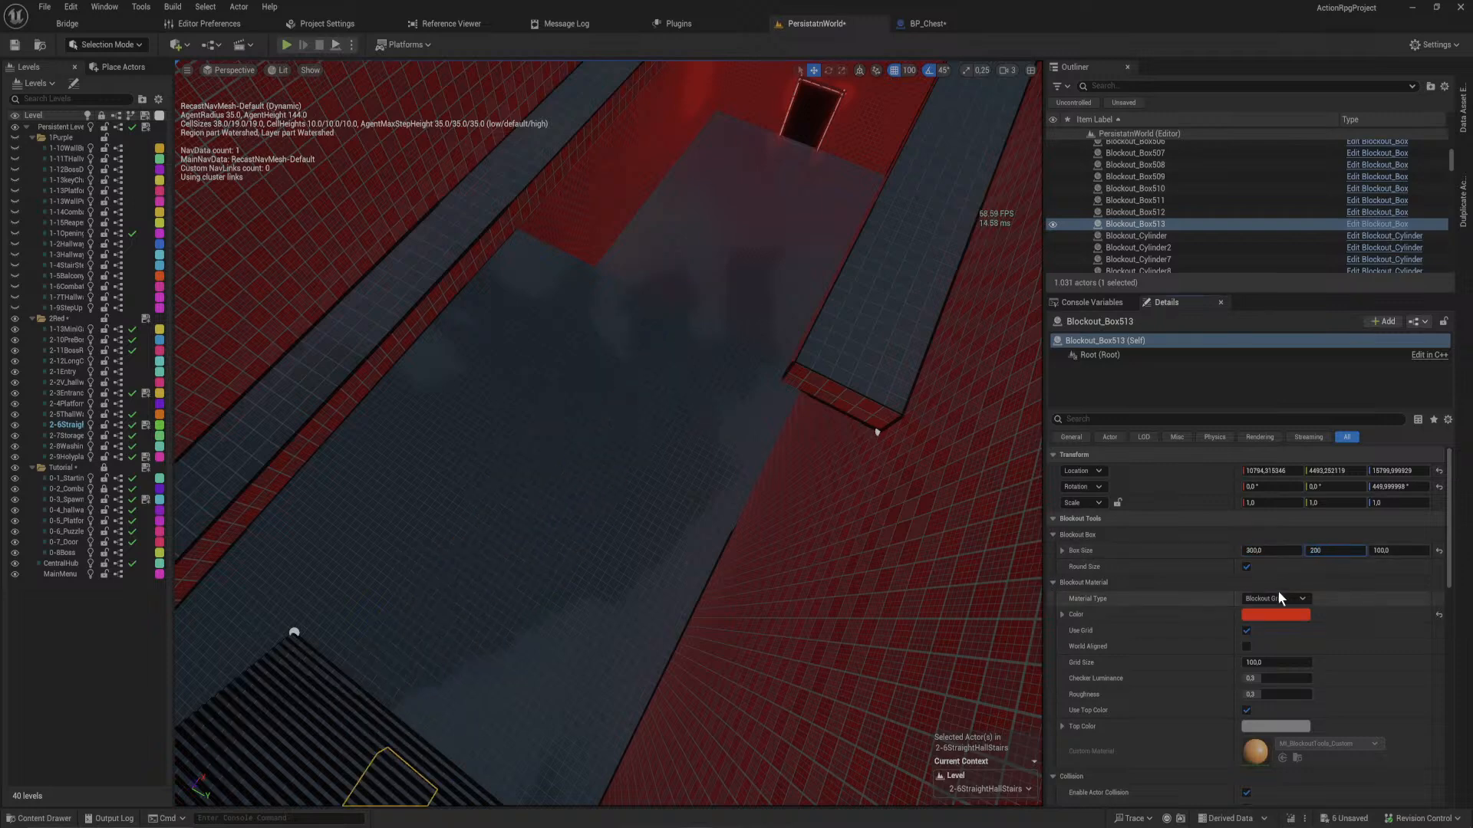
pyautogui.click(1267, 550)
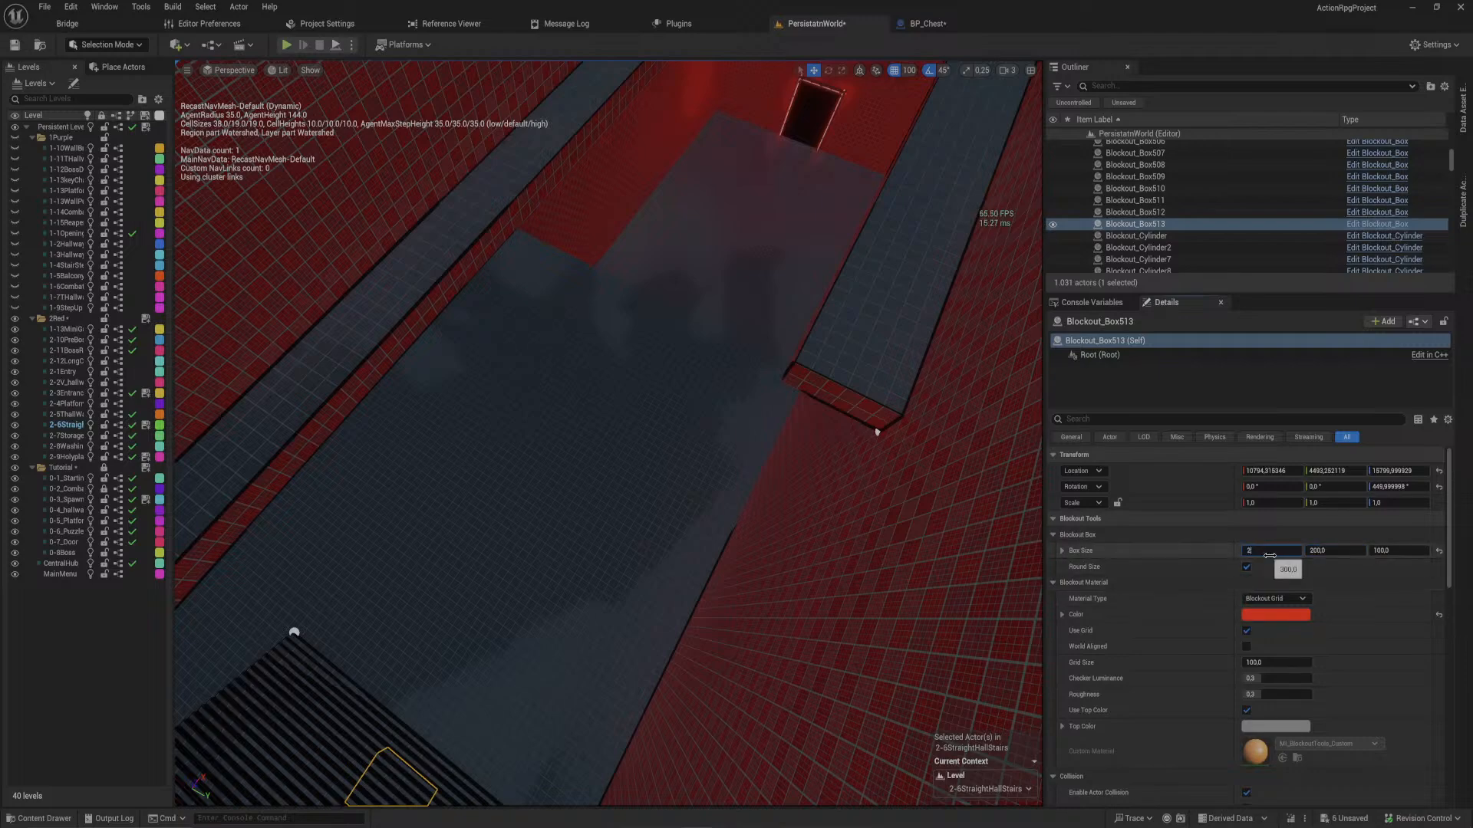
pyautogui.moveTo(526, 510); pyautogui.dragTo(341, 239, button='right')
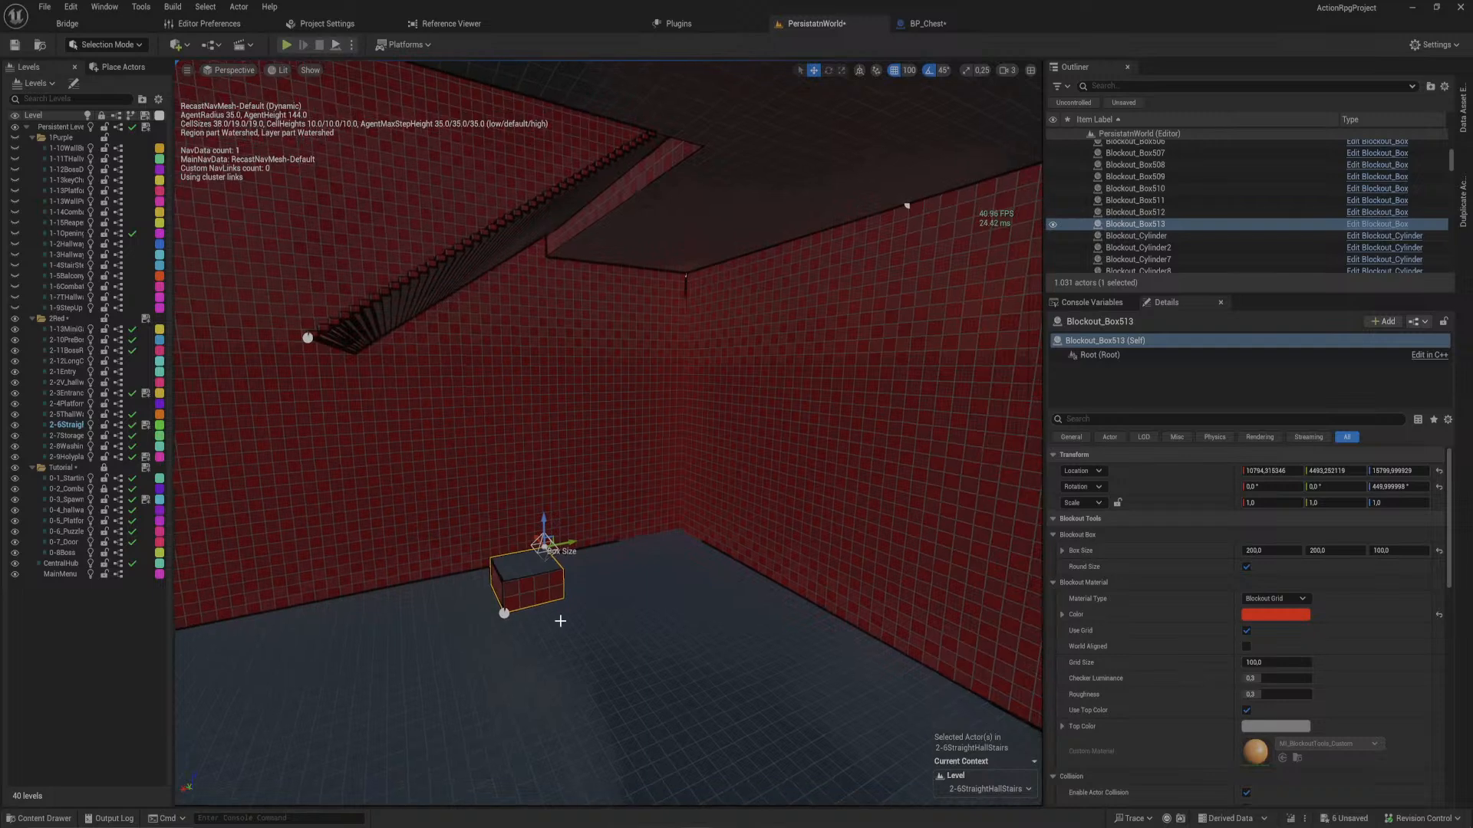
pyautogui.press('Delete')
# - Place a Blockout Cylinder on the hall floor beneath the landing
pyautogui.click(119, 67)
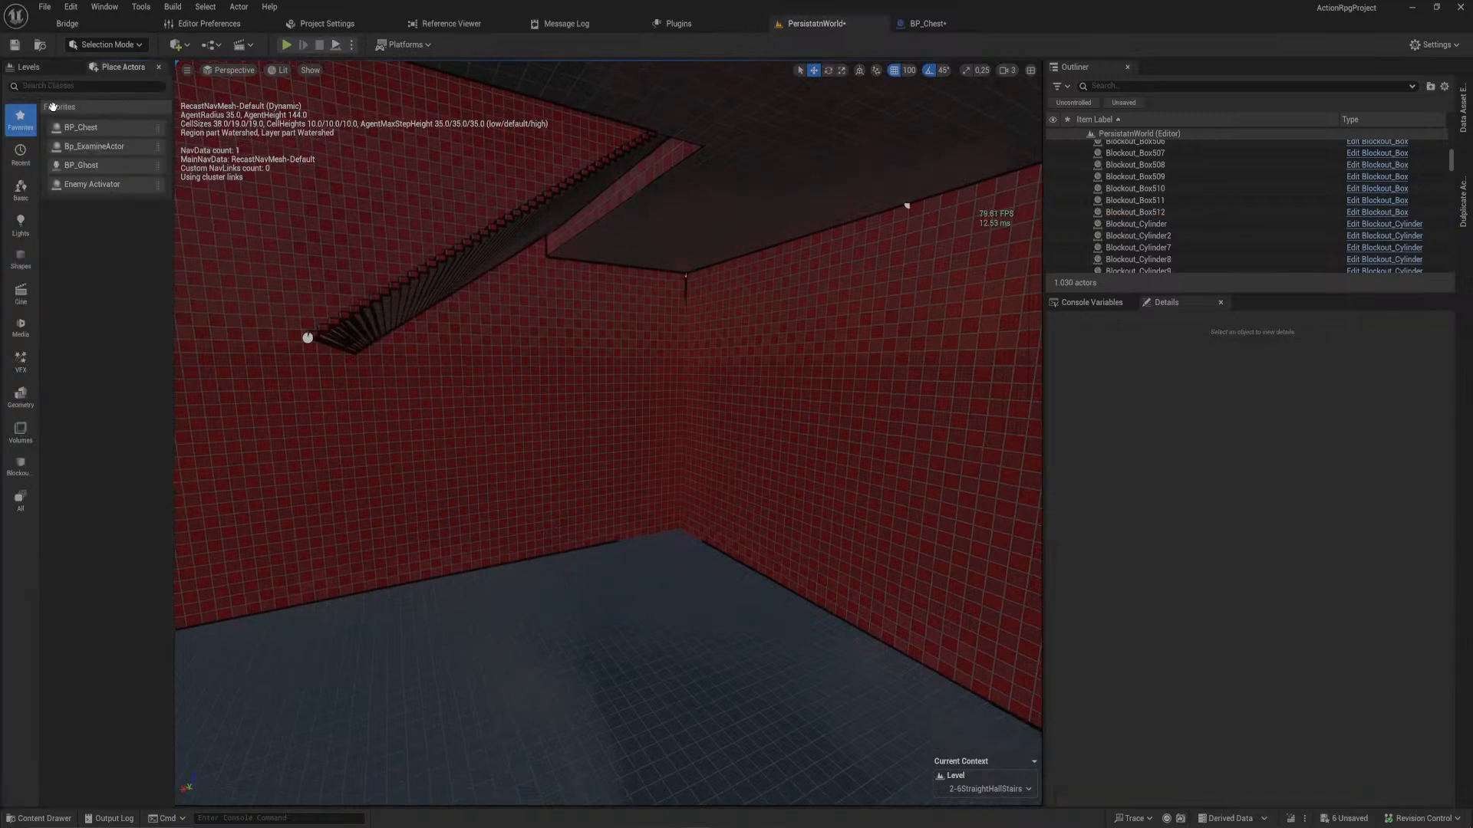
pyautogui.click(20, 466)
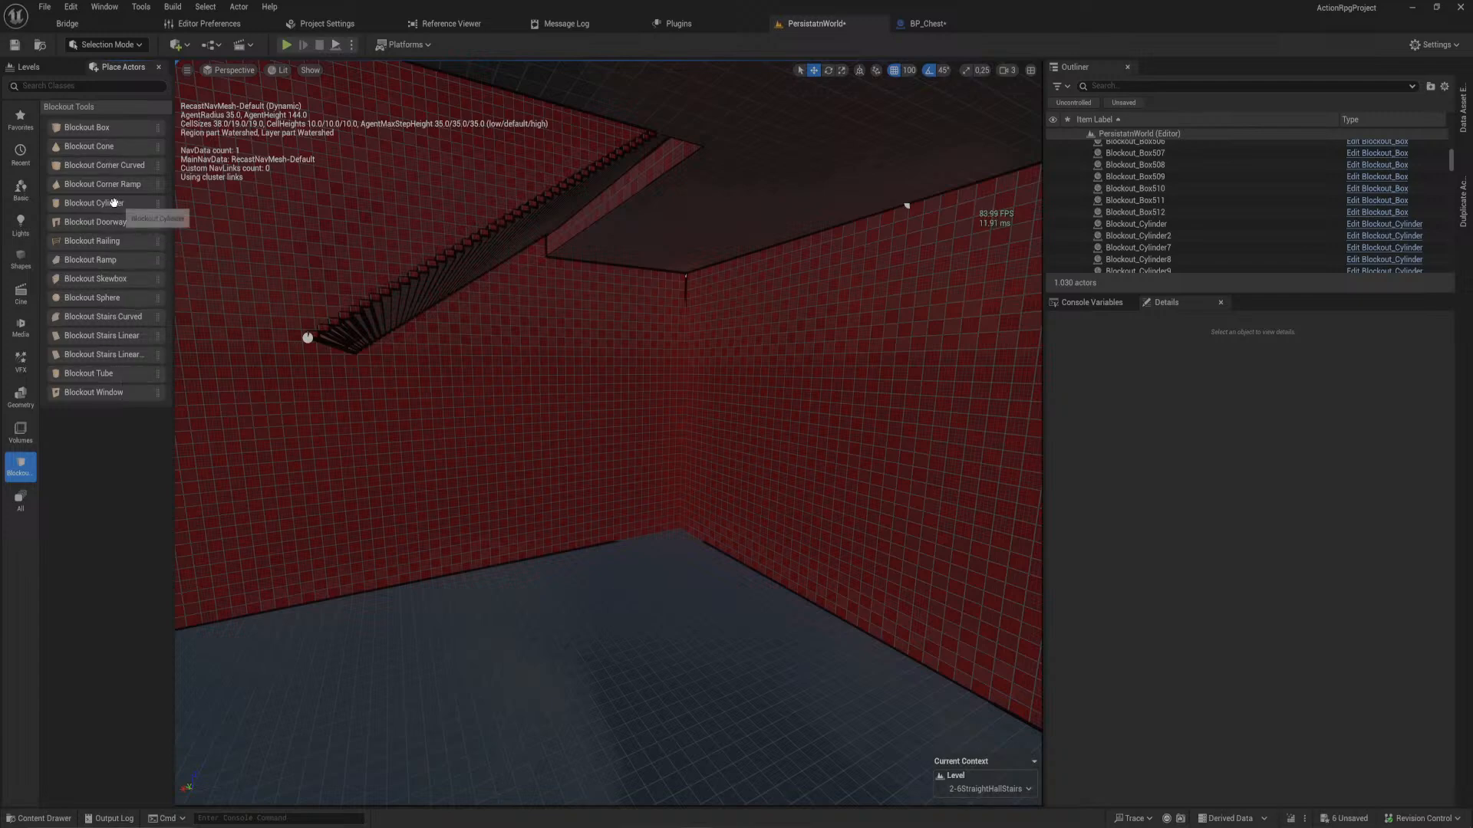
pyautogui.moveTo(113, 202); pyautogui.dragTo(628, 669)
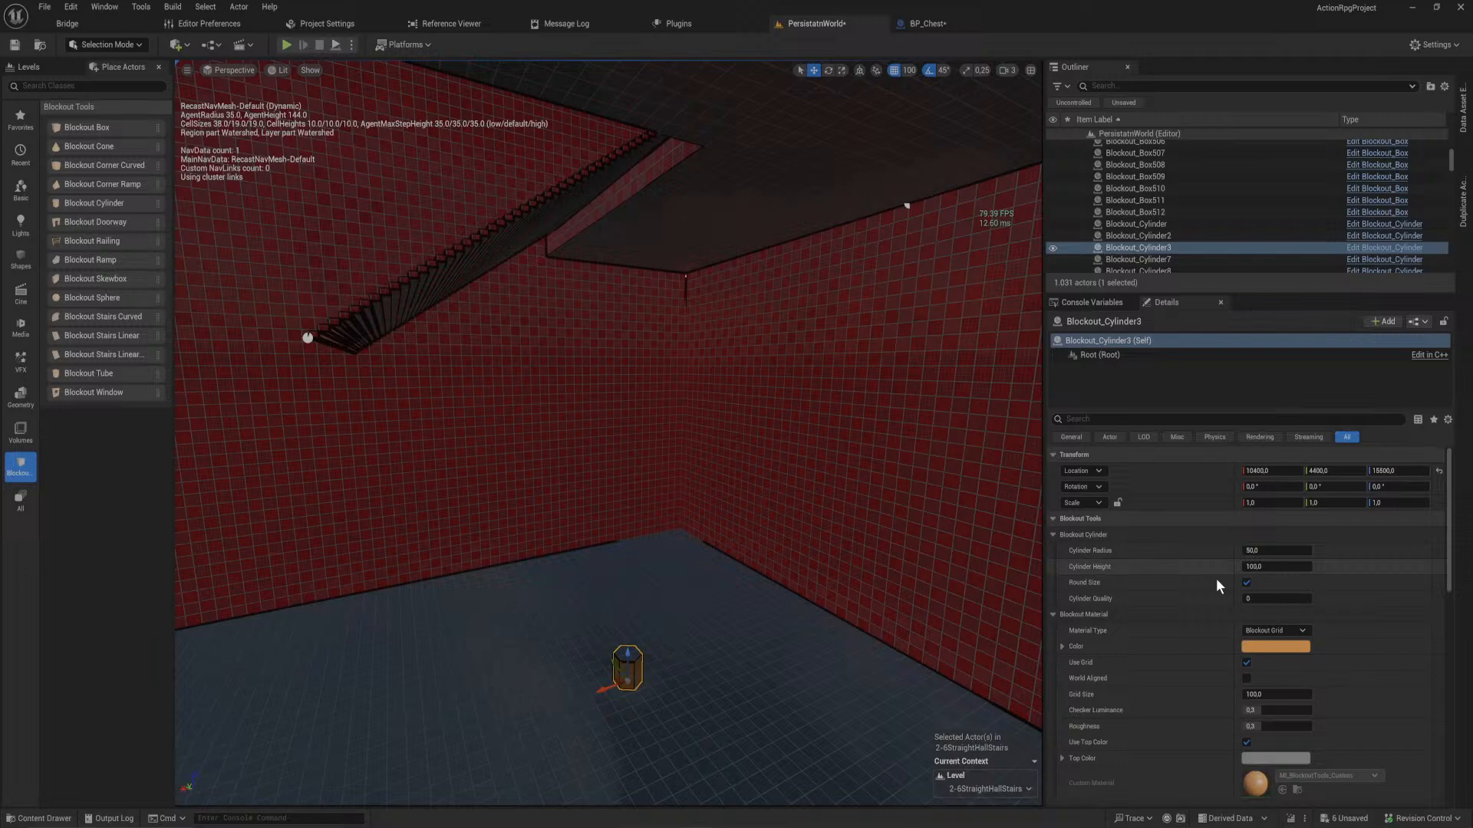
# - Recolour the cylinder pure red by setting its green and blue values to 0
pyautogui.click(1276, 649)
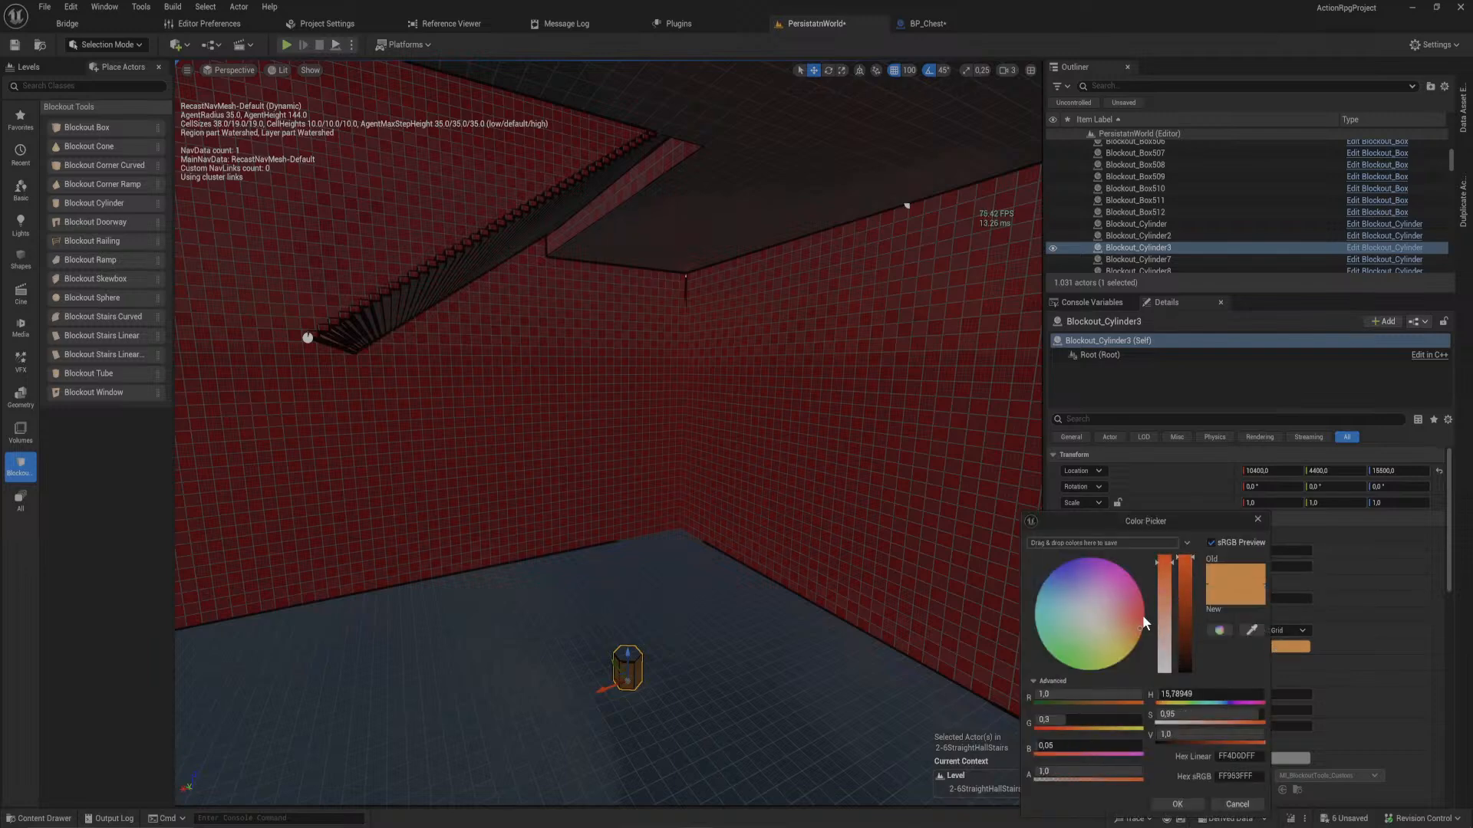
pyautogui.click(1077, 722)
pyautogui.write('0')
pyautogui.click(1083, 748)
pyautogui.click(1177, 803)
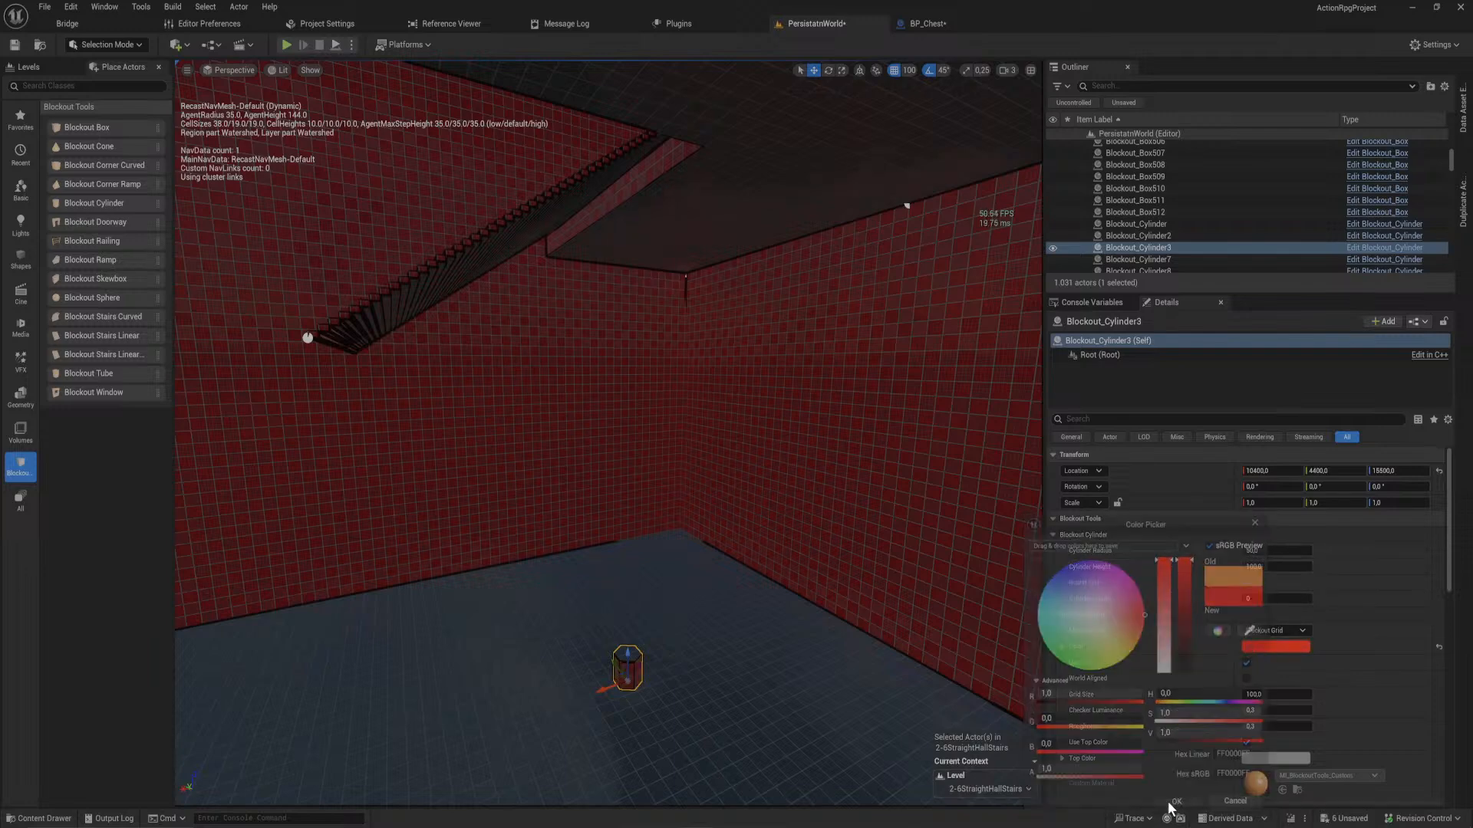
# - Set the cylinder's quality to 1 and raise its height to 1600 so it reaches the landing's underside
pyautogui.moveTo(1279, 599); pyautogui.dragTo(1396, 567)
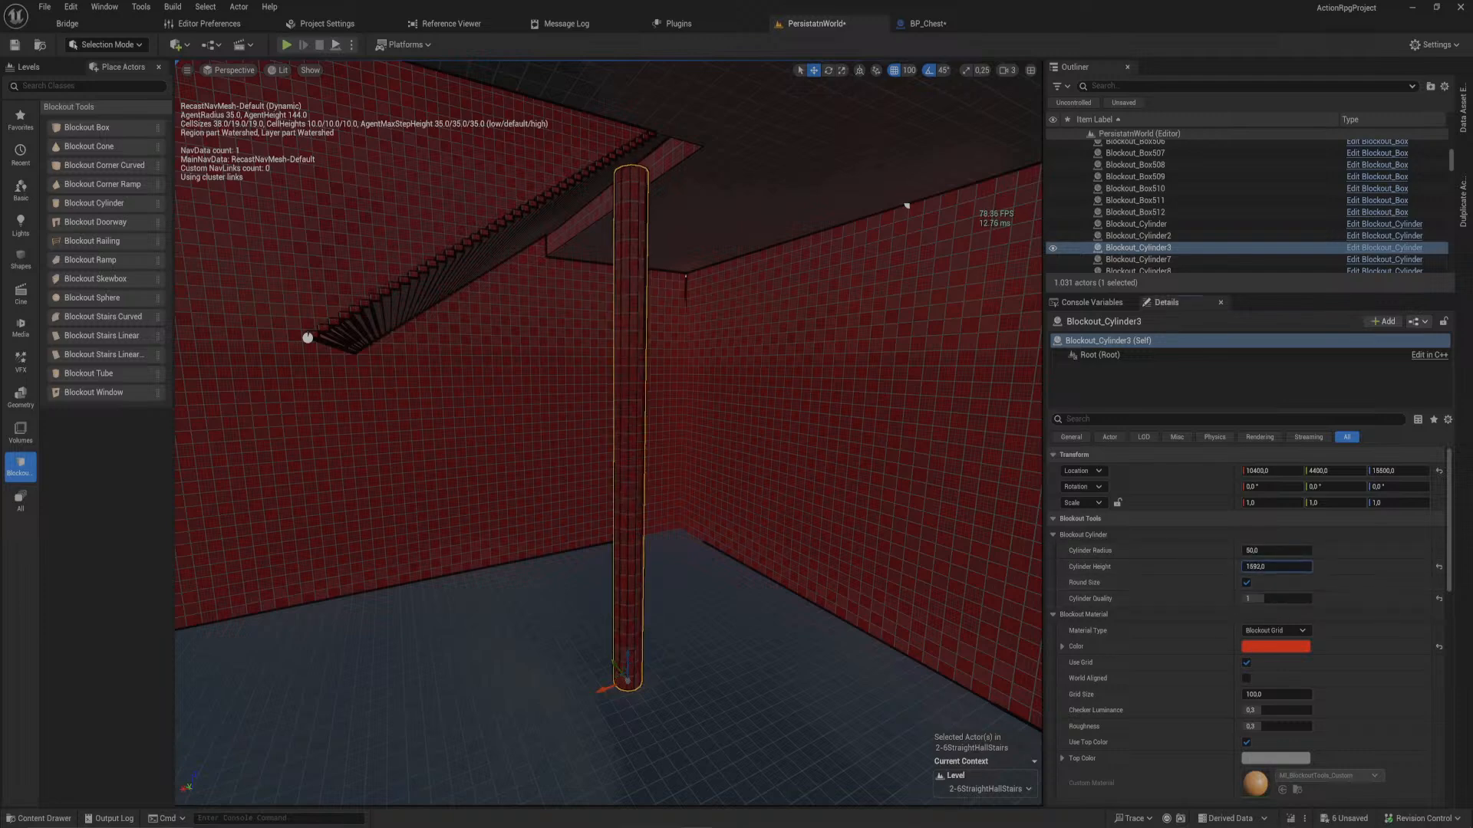
pyautogui.moveTo(1279, 567); pyautogui.dragTo(1280, 567)
pyautogui.moveTo(767, 460); pyautogui.dragTo(851, 368, button='right')
pyautogui.press('w')
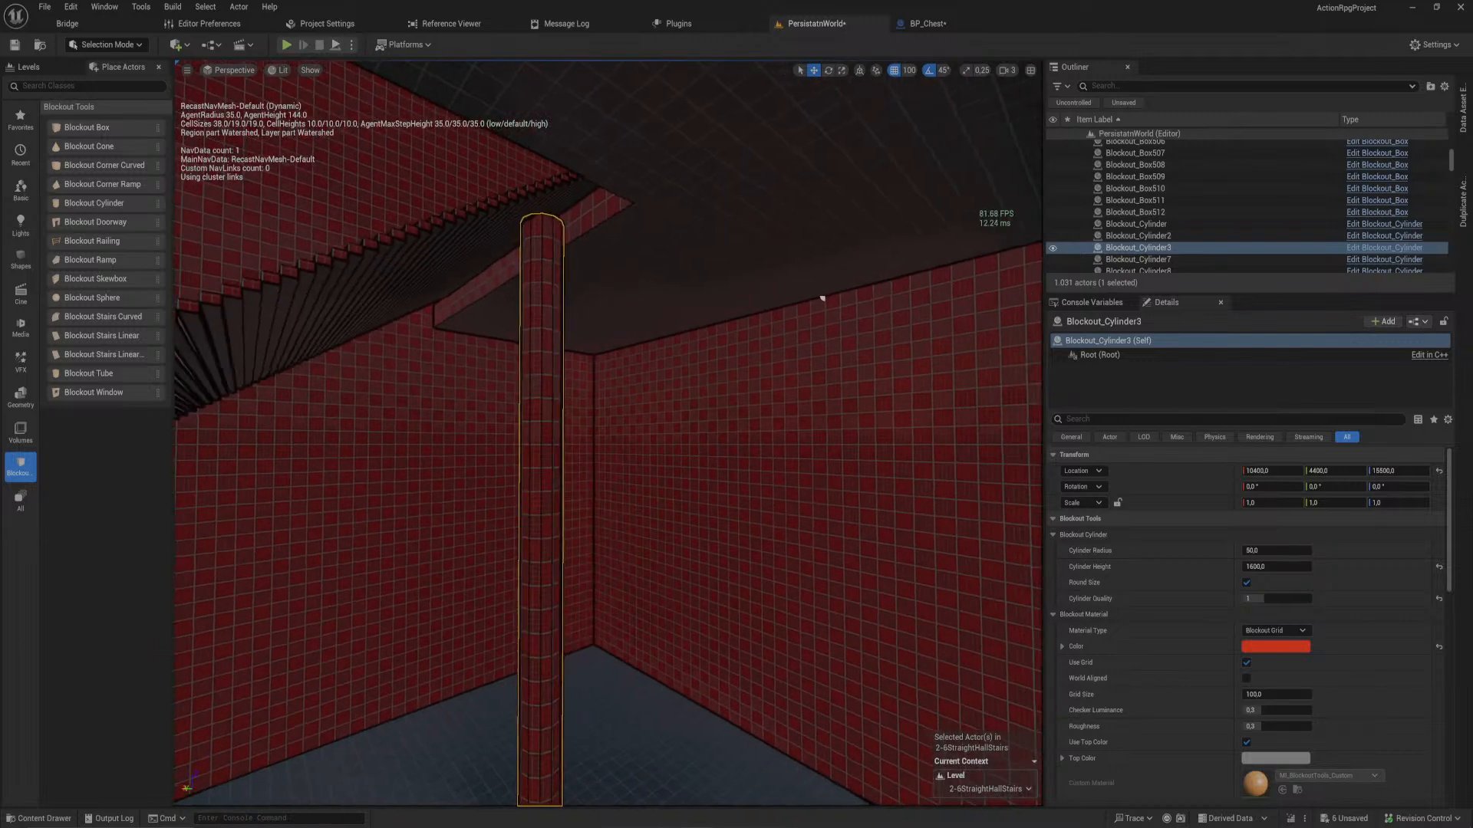
pyautogui.press('s')
pyautogui.moveTo(617, 583); pyautogui.dragTo(616, 649, button='right')
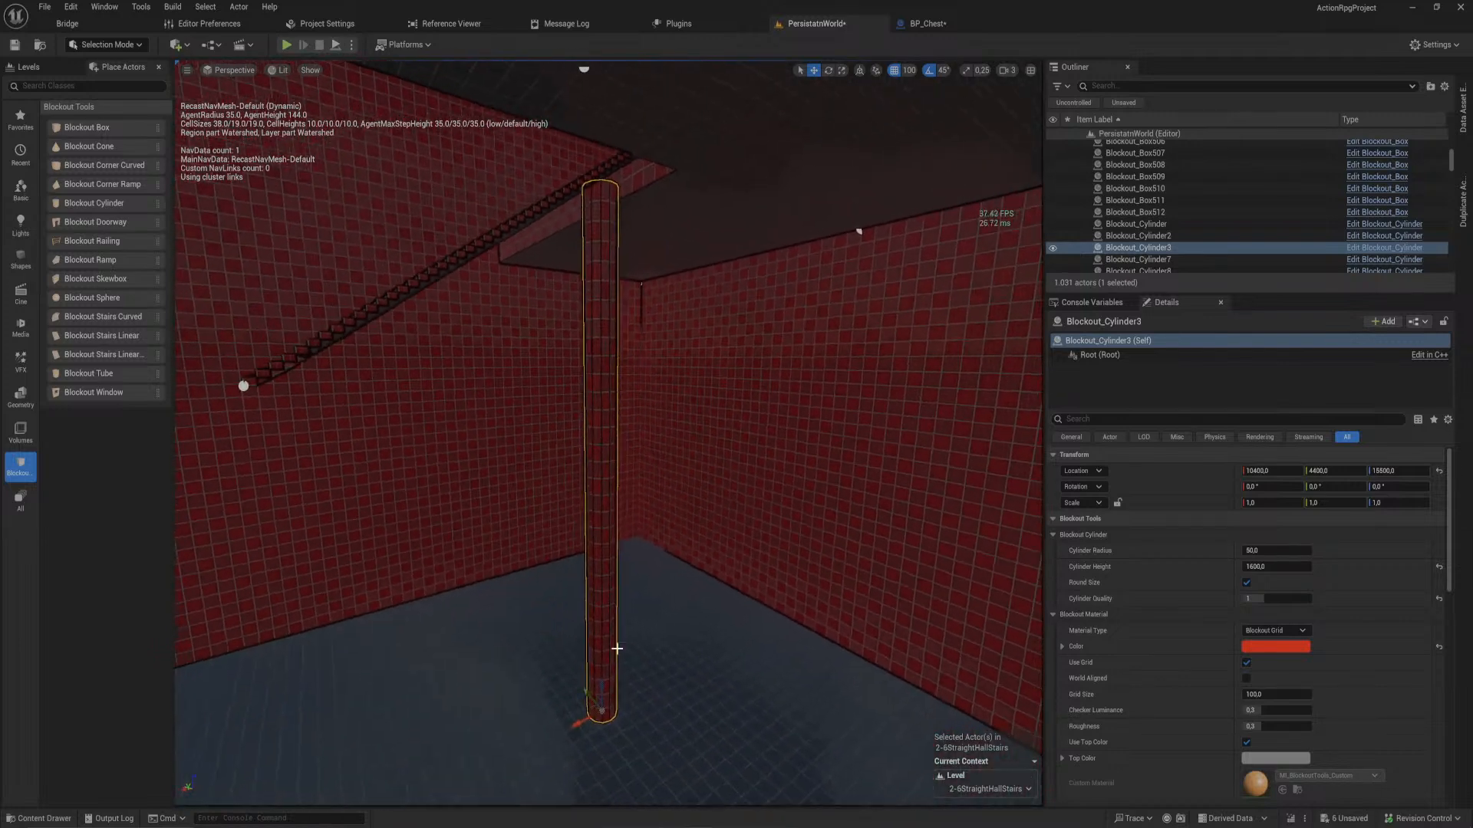
pyautogui.click(639, 188)
pyautogui.click(683, 122)
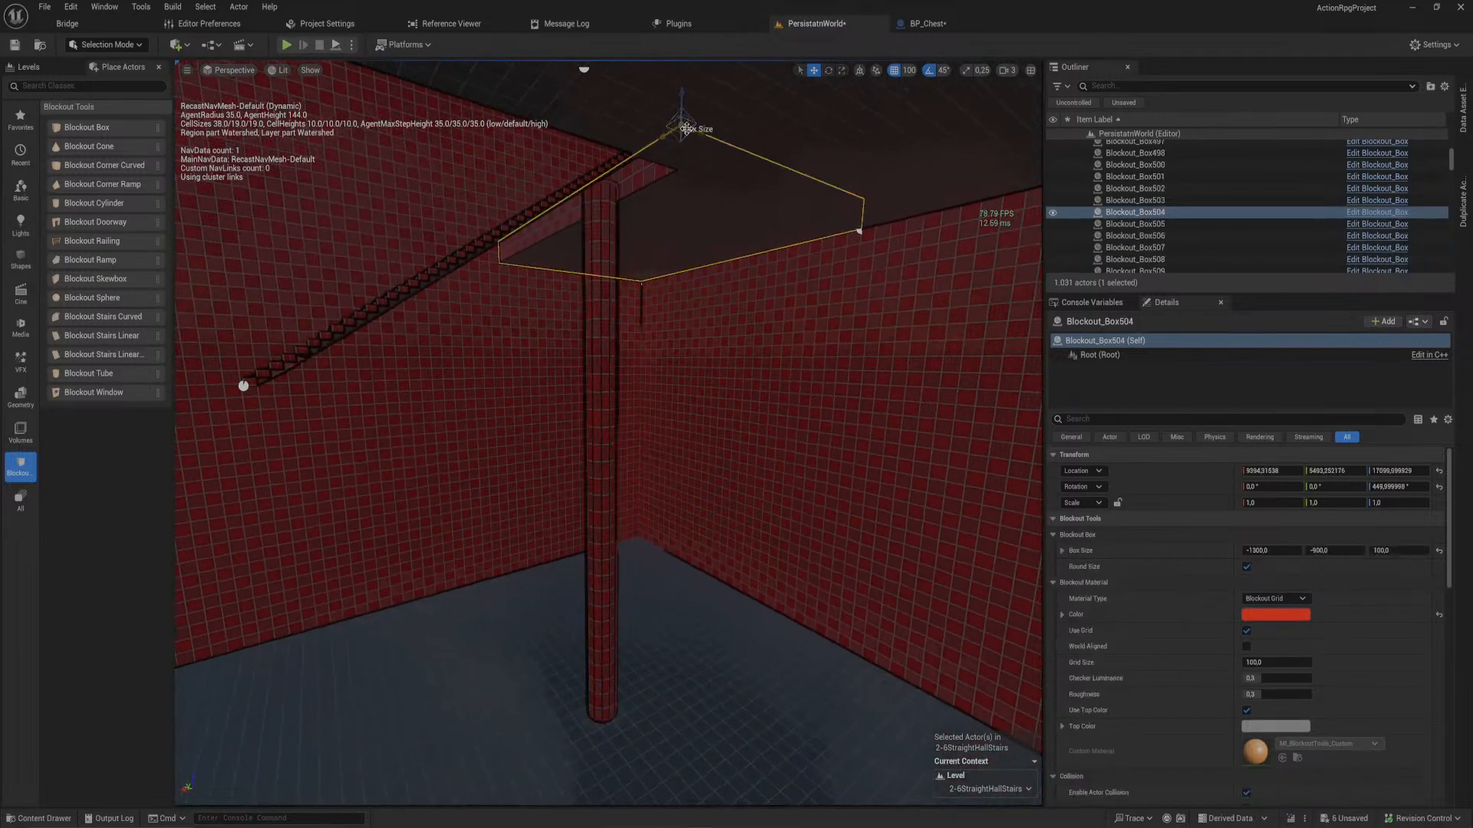
pyautogui.moveTo(697, 133); pyautogui.dragTo(683, 128)
pyautogui.moveTo(683, 128); pyautogui.dragTo(683, 76, button='right')
pyautogui.press('a')
pyautogui.hotkey('ctrl', 'z')
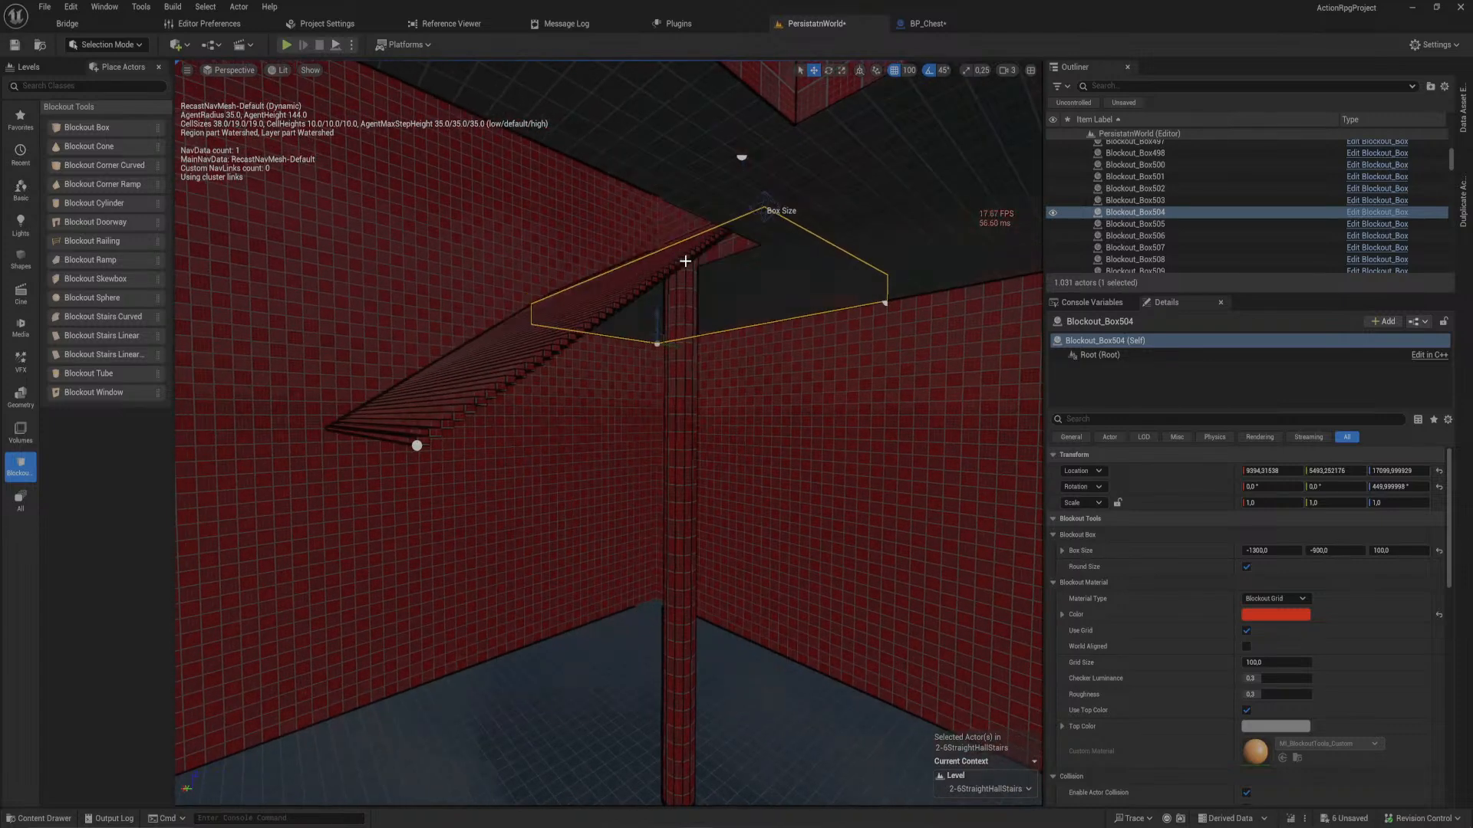
# - Move the red pillar along both floor axes so it stands beneath the landing near the foot of its edge
pyautogui.moveTo(683, 260); pyautogui.dragTo(691, 253, button='right')
pyautogui.press('d')
pyautogui.moveTo(533, 530); pyautogui.dragTo(527, 611, button='right')
pyautogui.click(568, 690)
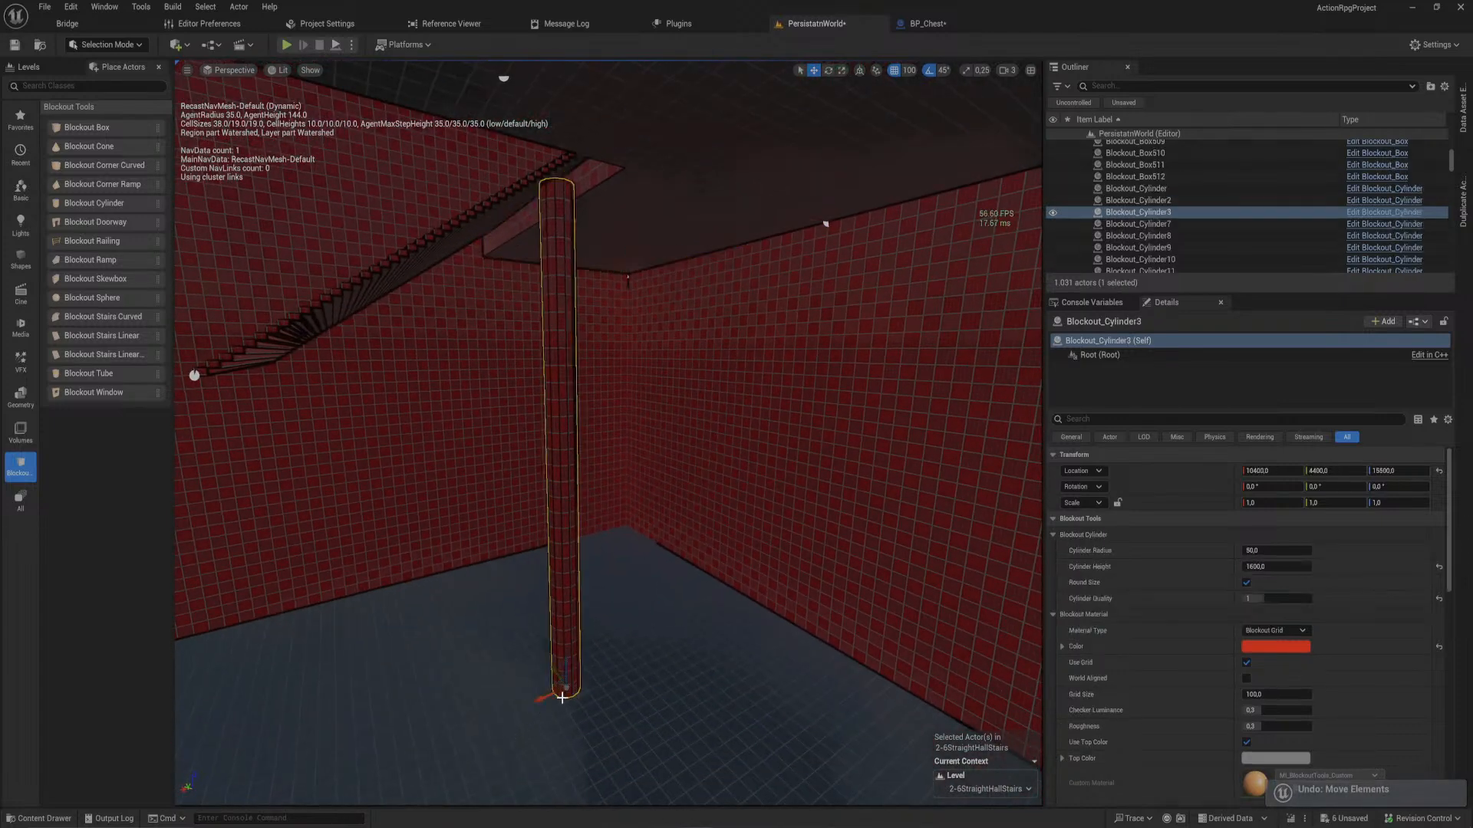
pyautogui.moveTo(549, 696); pyautogui.dragTo(595, 693)
pyautogui.press('a')
pyautogui.moveTo(595, 693)
pyautogui.mouseDown(button='right')
pyautogui.moveTo(613, 679)
pyautogui.moveTo(583, 707)
pyautogui.mouseUp(button='right')
pyautogui.moveTo(598, 719); pyautogui.dragTo(641, 730)
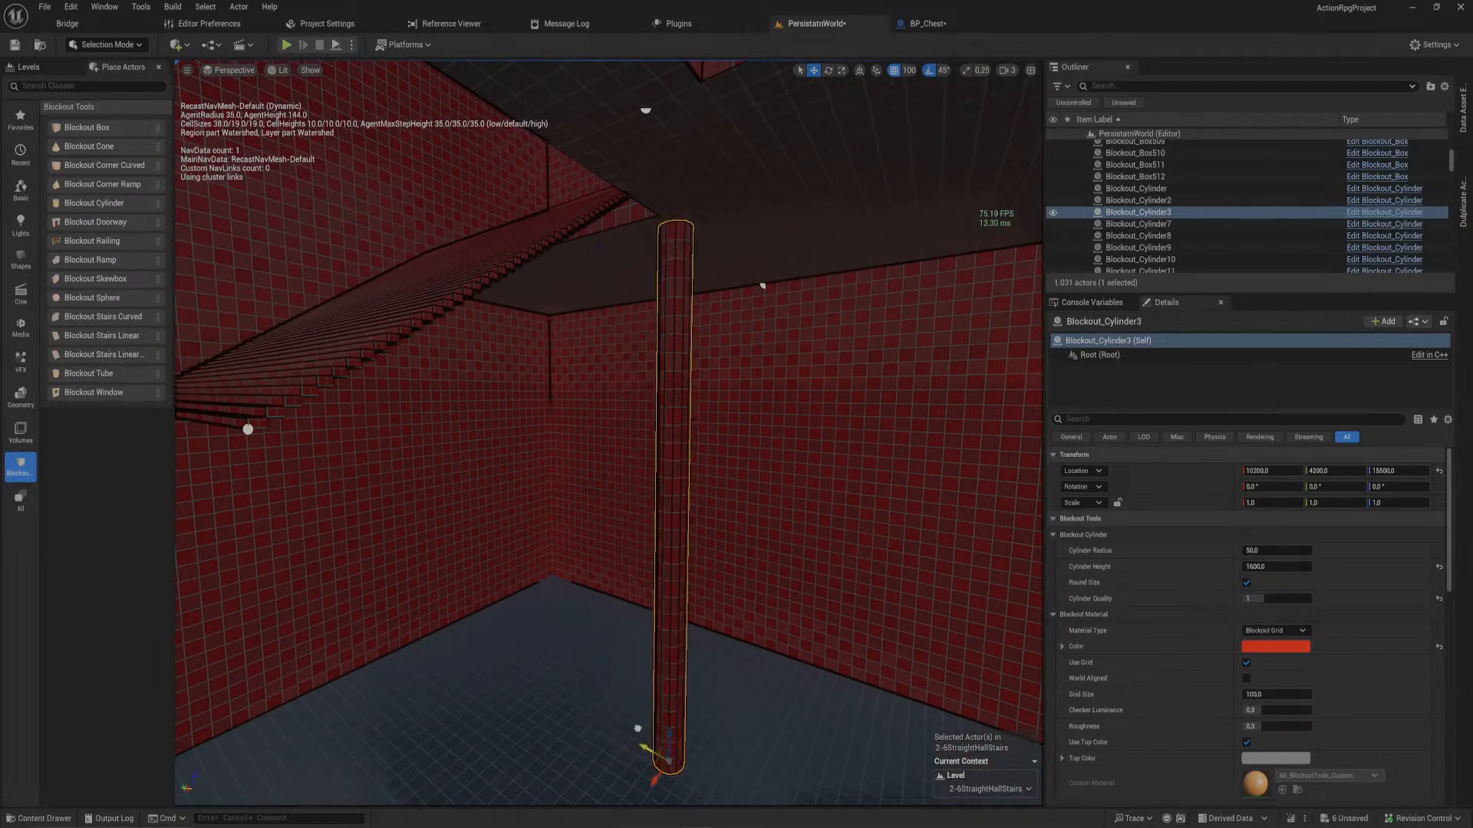
# - Copy the pillar across beneath the landing and duplicate both pillars onto the landing above at Z 17200
pyautogui.moveTo(641, 729); pyautogui.dragTo(668, 664, button='right')
pyautogui.keyDown('alt'); pyautogui.moveTo(663, 630); pyautogui.dragTo(525, 569); pyautogui.keyUp('alt')
pyautogui.moveTo(501, 560)
pyautogui.mouseDown(button='right')
pyautogui.moveTo(468, 549)
pyautogui.moveTo(552, 559)
pyautogui.moveTo(564, 613)
pyautogui.moveTo(636, 548)
pyautogui.moveTo(675, 468)
pyautogui.moveTo(575, 568)
pyautogui.moveTo(521, 564)
pyautogui.moveTo(510, 541)
pyautogui.moveTo(485, 571)
pyautogui.mouseUp(button='right')
pyautogui.keyDown('ctrl'); pyautogui.click(527, 606); pyautogui.keyUp('ctrl')
pyautogui.hotkey('ctrl', 'd')
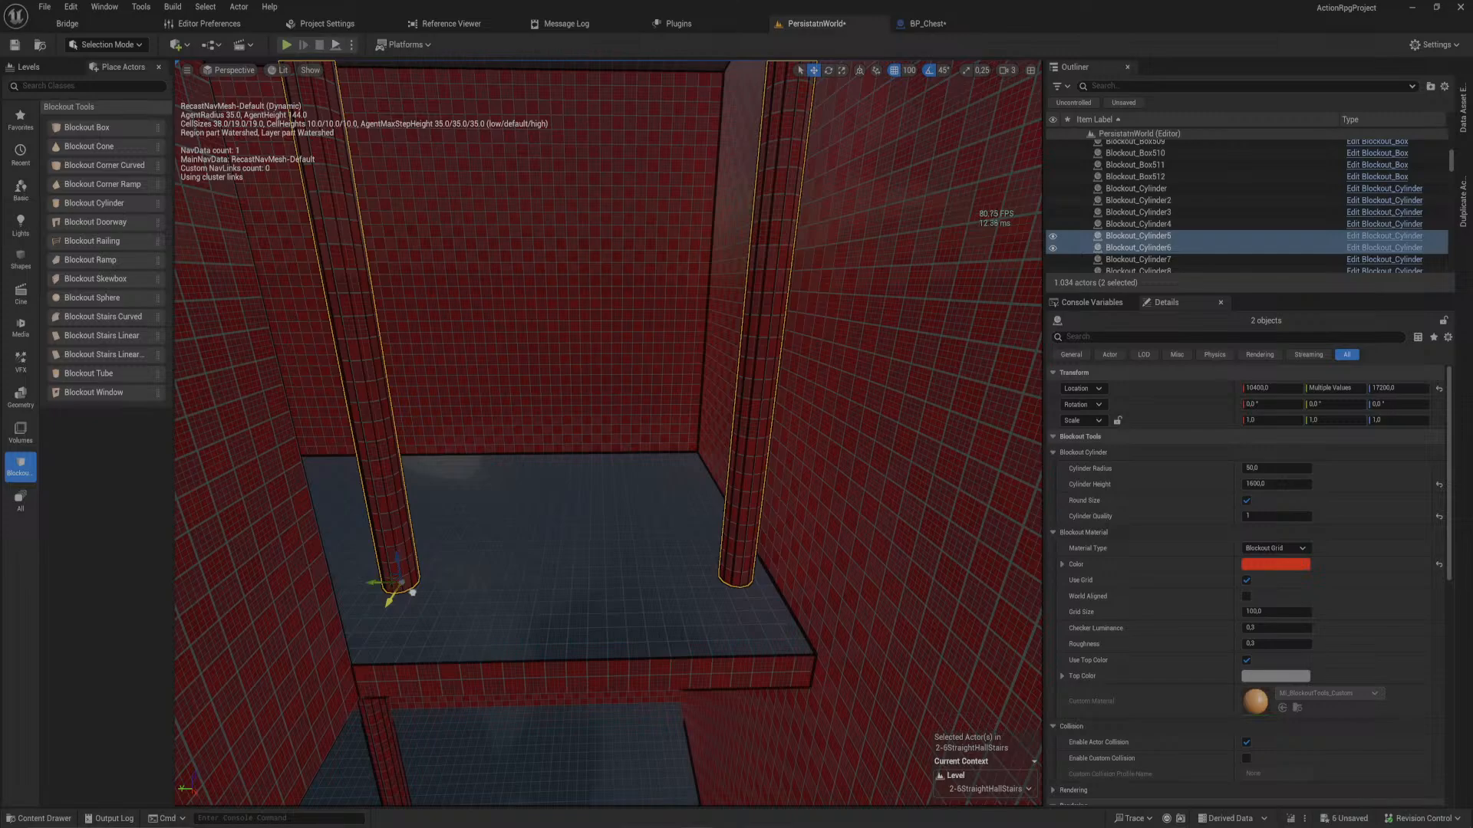
pyautogui.hotkey('ctrl', 'z')
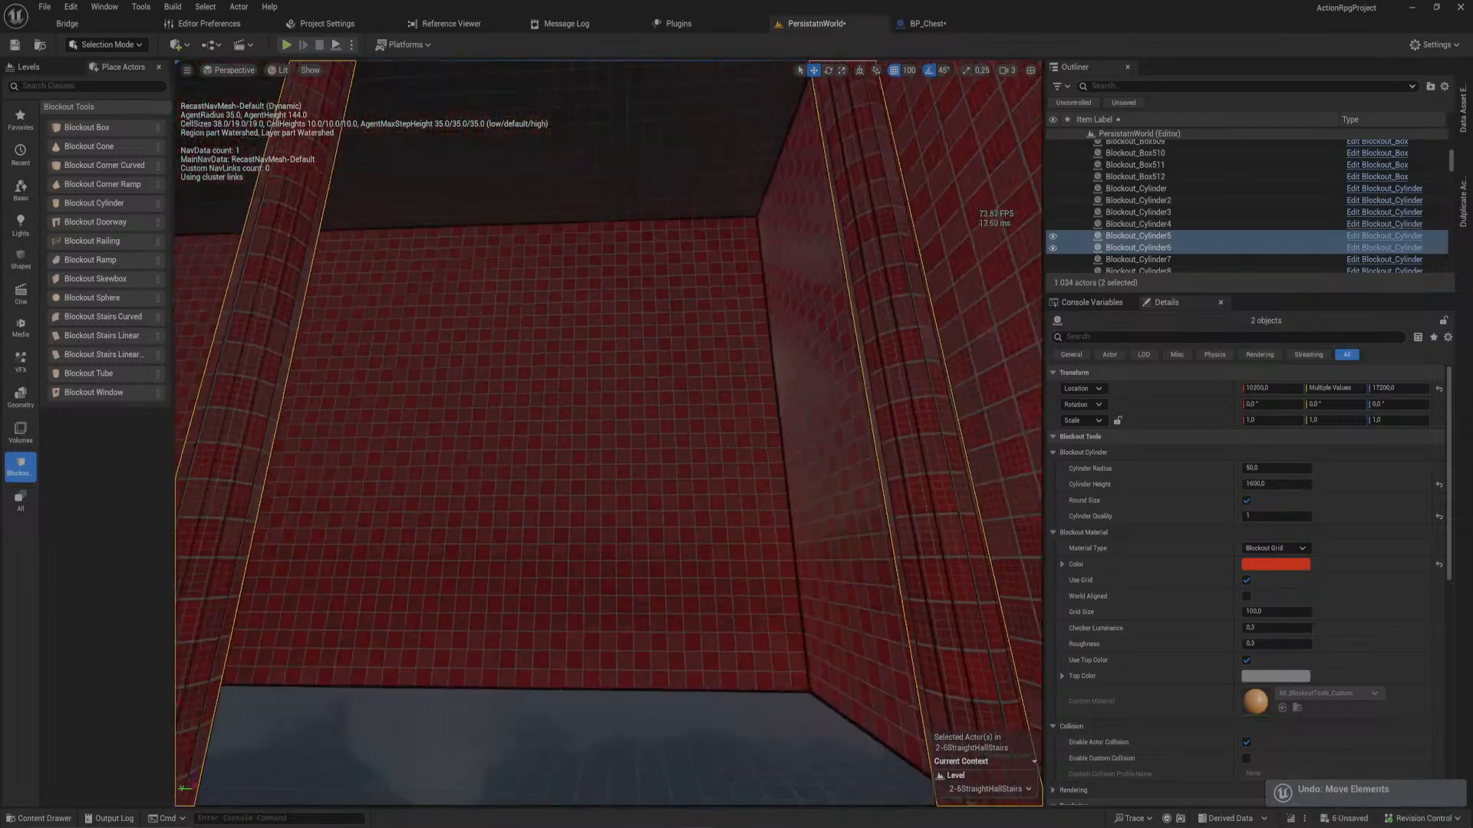
# - Examine the stairs, landings, pillars and hall floor from several viewpoints along the hall
pyautogui.press('w')
pyautogui.moveTo(635, 342); pyautogui.dragTo(959, 361, button='right')
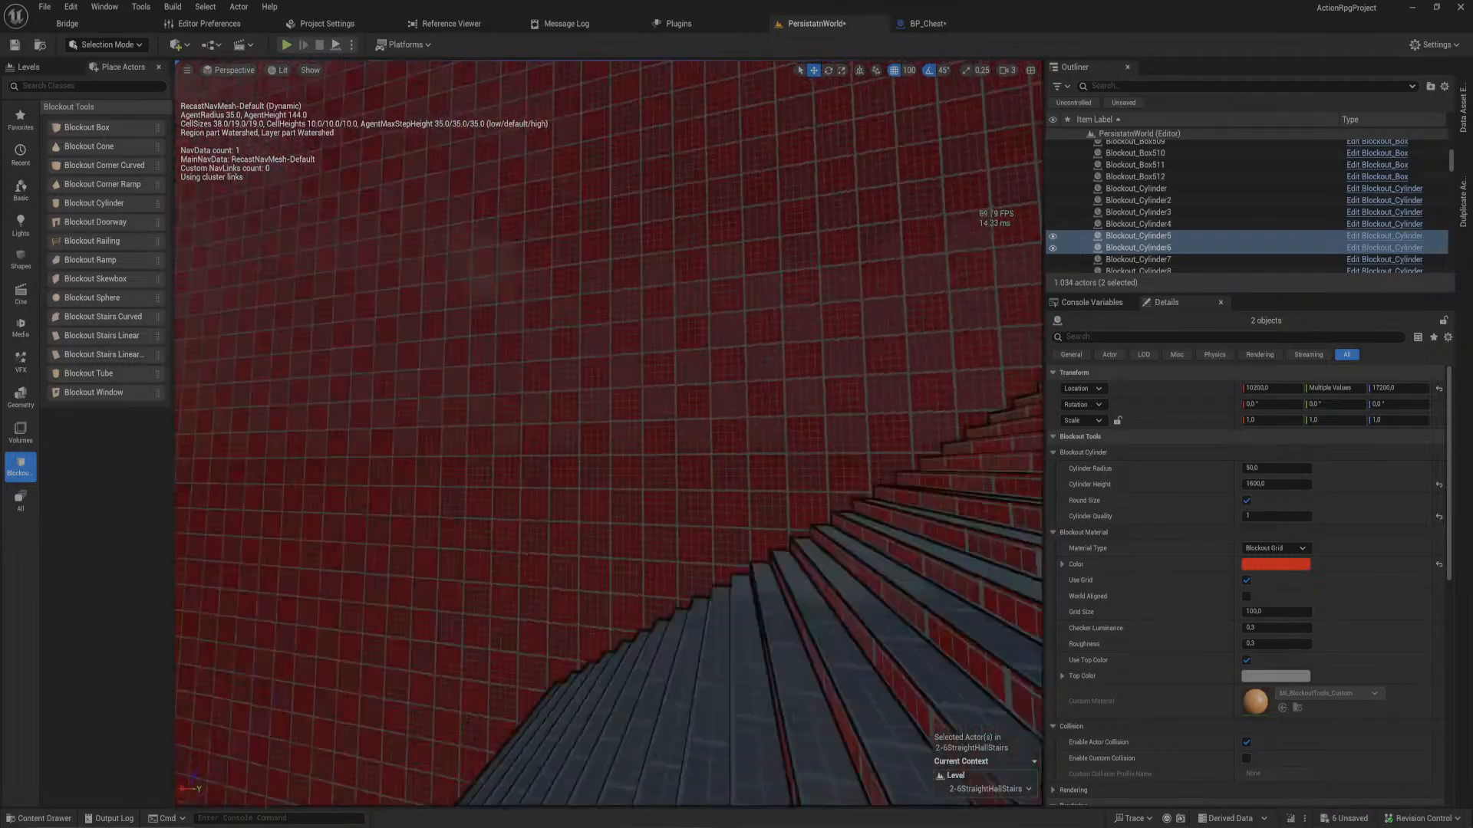
pyautogui.moveTo(609, 433); pyautogui.dragTo(798, 461, button='right')
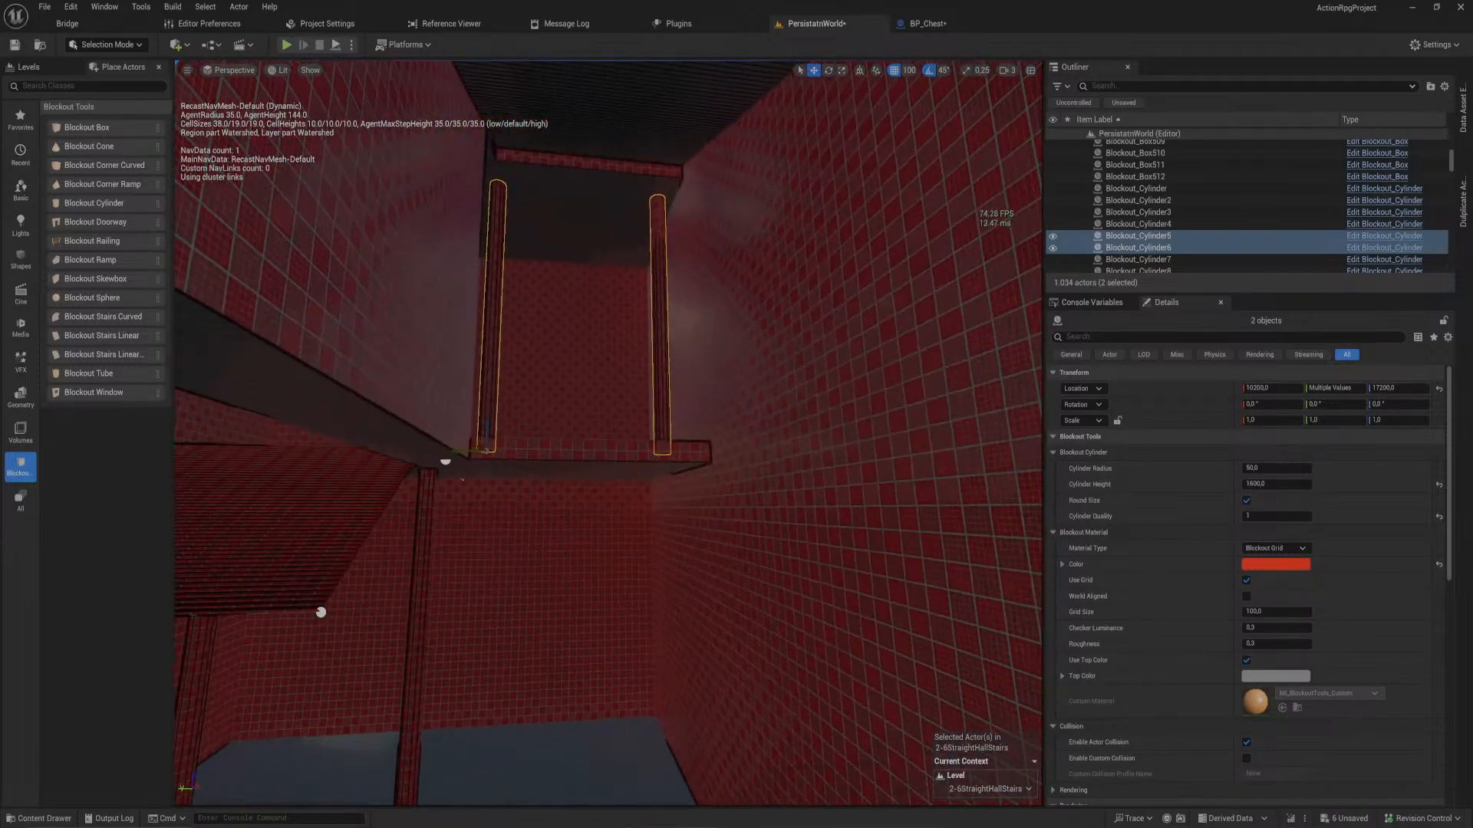
pyautogui.moveTo(566, 559); pyautogui.dragTo(737, 614, button='right')
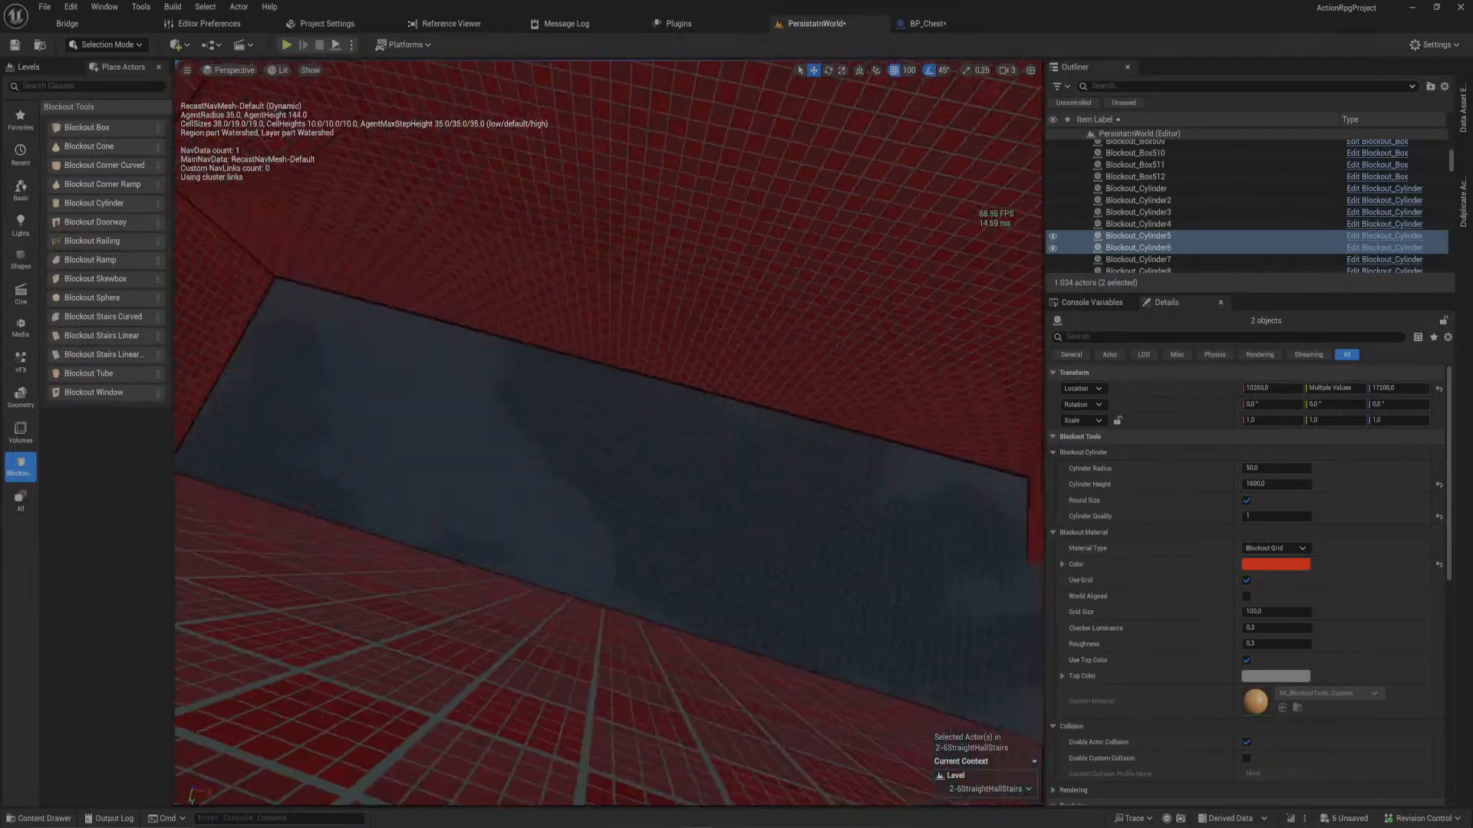
pyautogui.moveTo(598, 369); pyautogui.dragTo(913, 246, button='right')
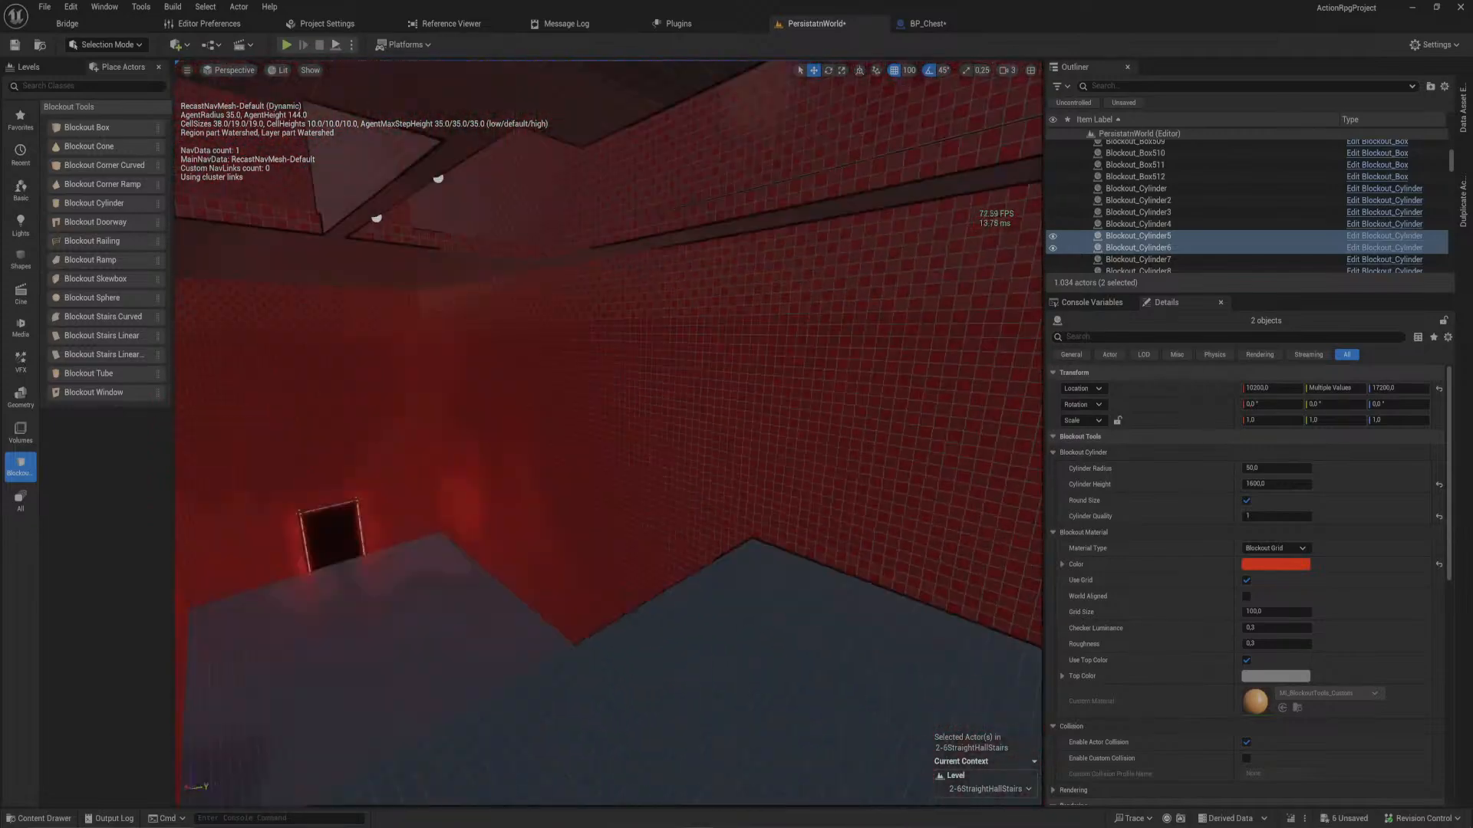
pyautogui.moveTo(608, 434); pyautogui.dragTo(688, 444, button='right')
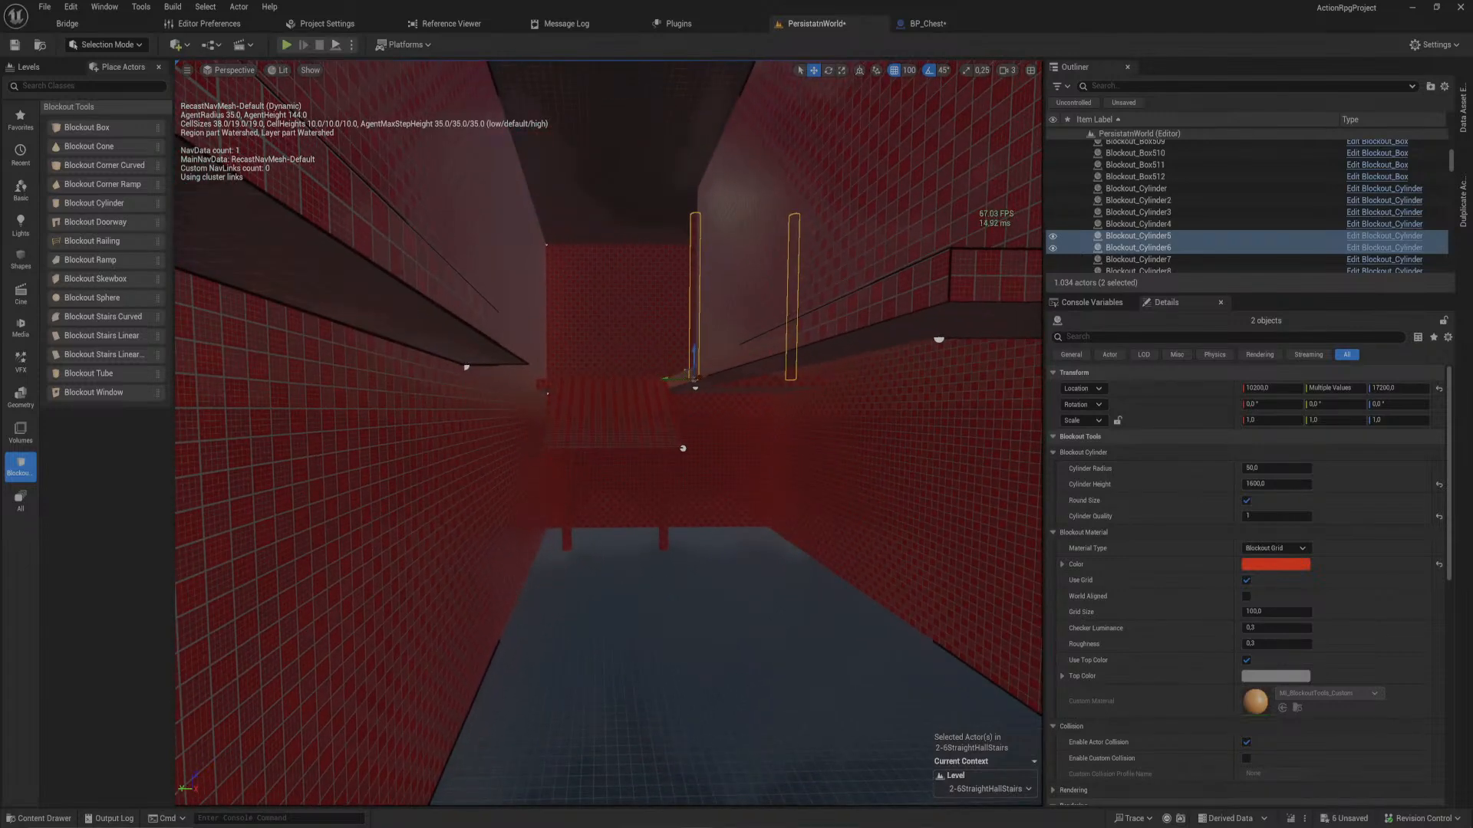
pyautogui.click(612, 395)
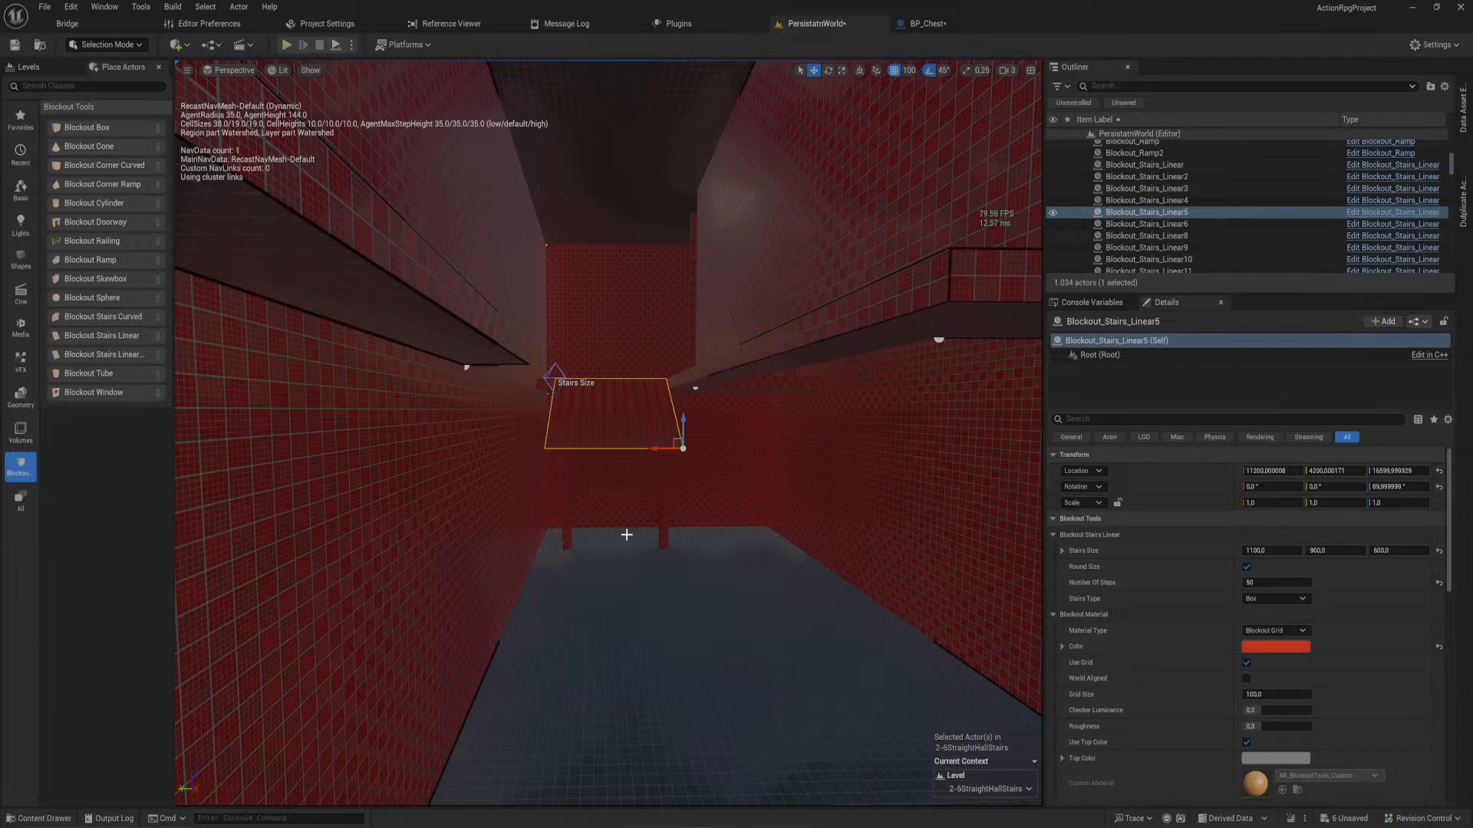
pyautogui.moveTo(638, 568); pyautogui.dragTo(675, 599, button='right')
pyautogui.press('s')
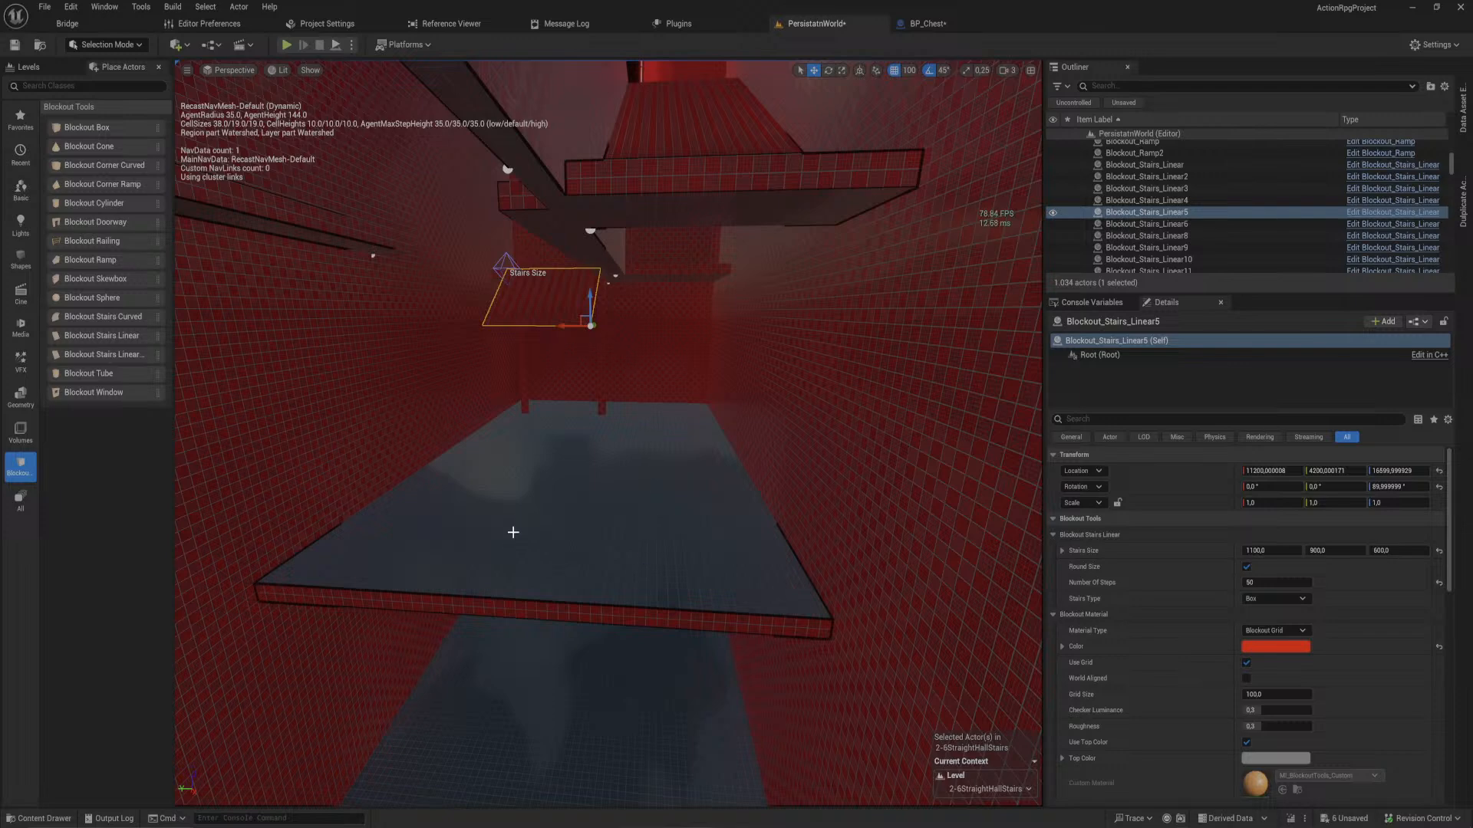
pyautogui.moveTo(558, 462); pyautogui.dragTo(417, 468, button='right')
pyautogui.press('d')
pyautogui.press('w')
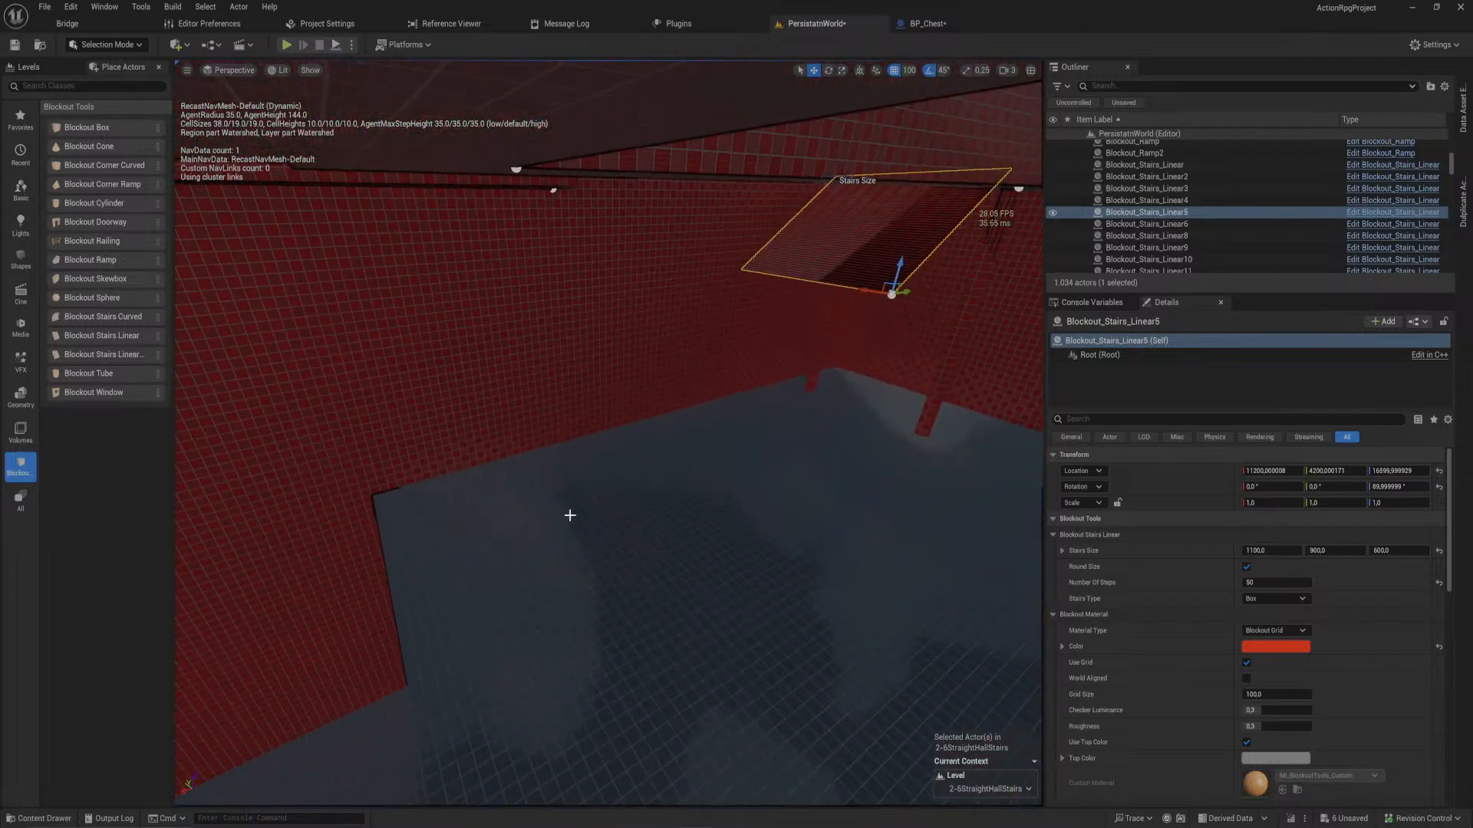
# - Slide the large floor platform sideways along Y to open a gap between it and the hall wall
pyautogui.click(527, 543)
pyautogui.press('a')
pyautogui.moveTo(526, 543); pyautogui.dragTo(673, 539, button='right')
pyautogui.press('s')
pyautogui.moveTo(485, 335); pyautogui.dragTo(572, 335)
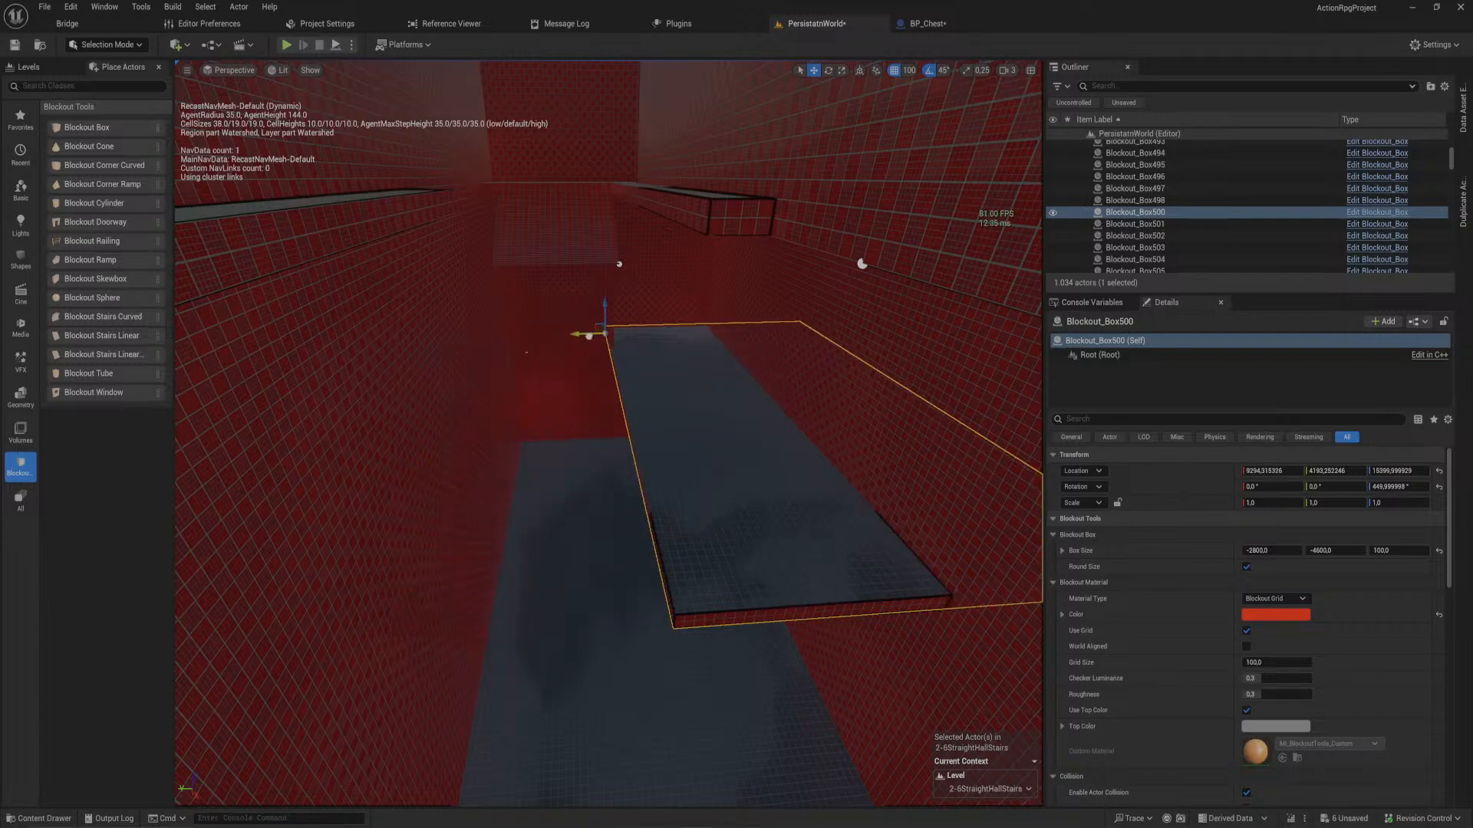
# - Raise the pillar standing over the gap to Z 15900
pyautogui.click(526, 349)
pyautogui.press('w')
pyautogui.moveTo(526, 349); pyautogui.dragTo(499, 330, button='right')
pyautogui.moveTo(575, 329); pyautogui.dragTo(583, 253)
pyautogui.press('w')
pyautogui.moveTo(661, 398)
pyautogui.mouseDown(button='right')
pyautogui.moveTo(665, 337)
pyautogui.moveTo(666, 418)
pyautogui.mouseUp(button='right')
pyautogui.moveTo(723, 510)
pyautogui.mouseDown(button='right')
pyautogui.moveTo(767, 598)
pyautogui.moveTo(723, 529)
pyautogui.mouseUp(button='right')
pyautogui.press('s')
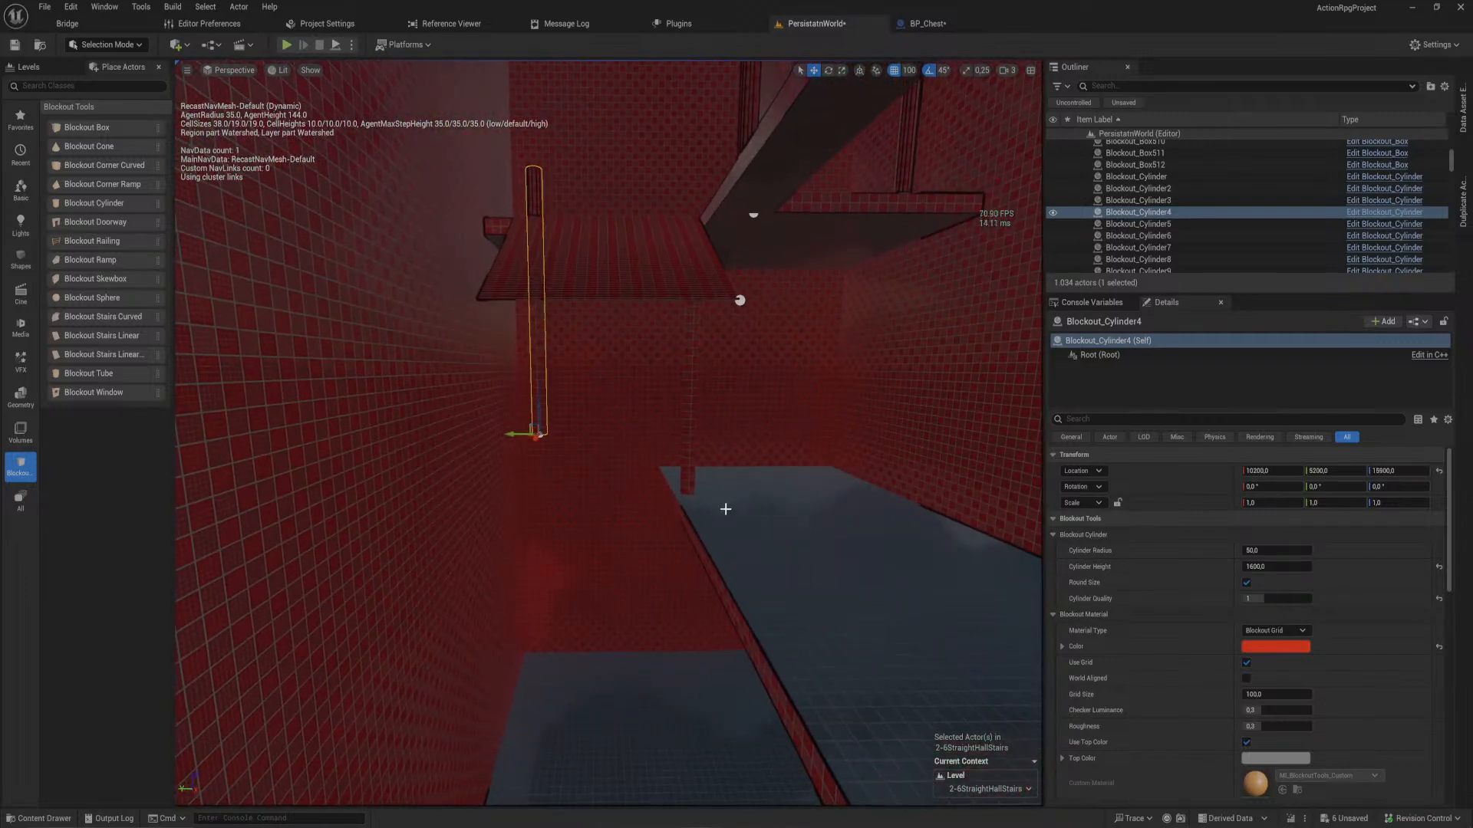
# - Set the raised pillar's cylinder height to 1200
pyautogui.moveTo(1274, 566); pyautogui.dragTo(1241, 567)
pyautogui.click(1272, 564)
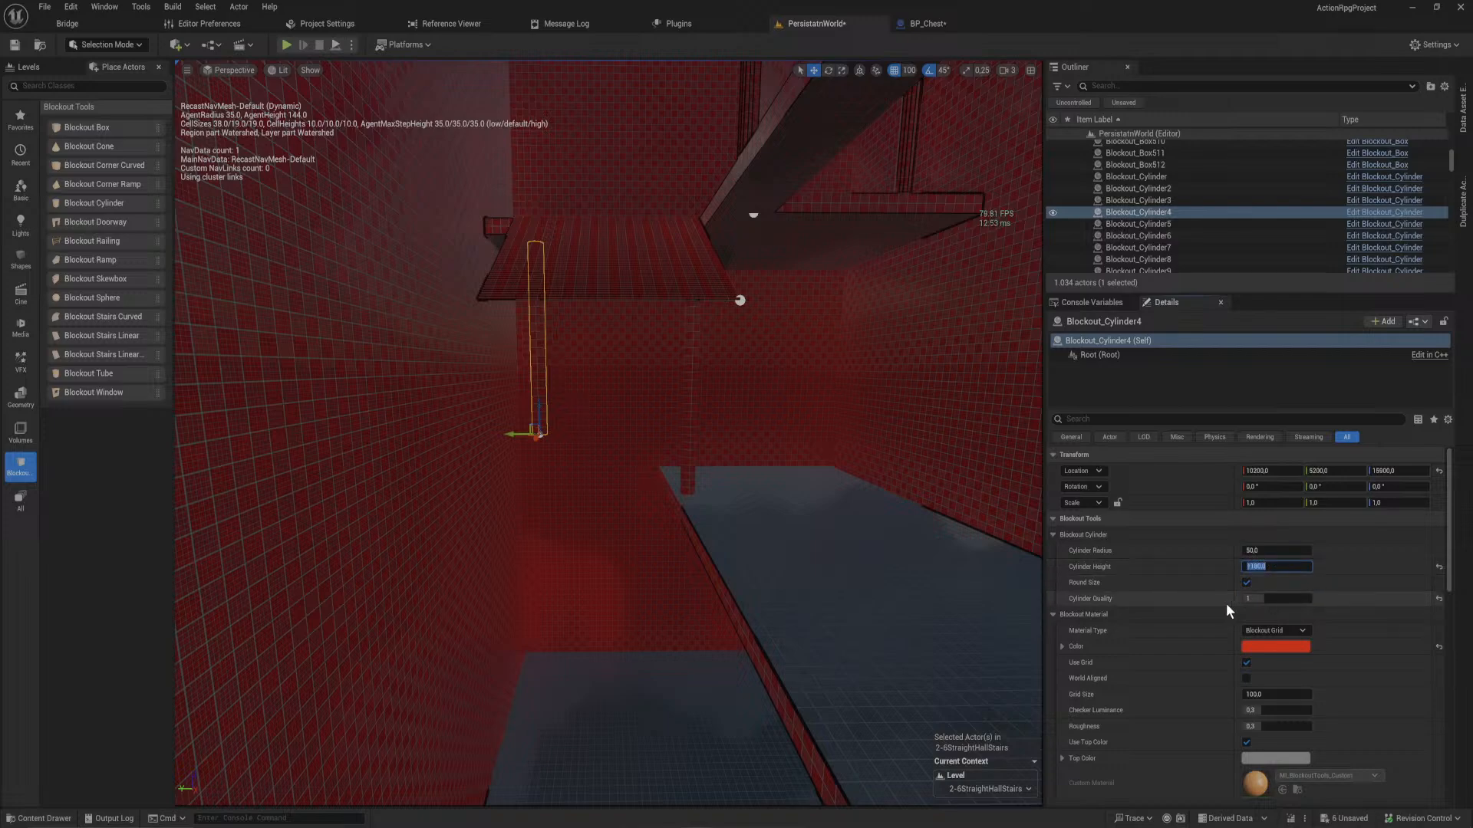
pyautogui.write('1200')
pyautogui.press('Return')
pyautogui.moveTo(844, 507); pyautogui.dragTo(828, 418, button='right')
pyautogui.press('w')
pyautogui.press('s')
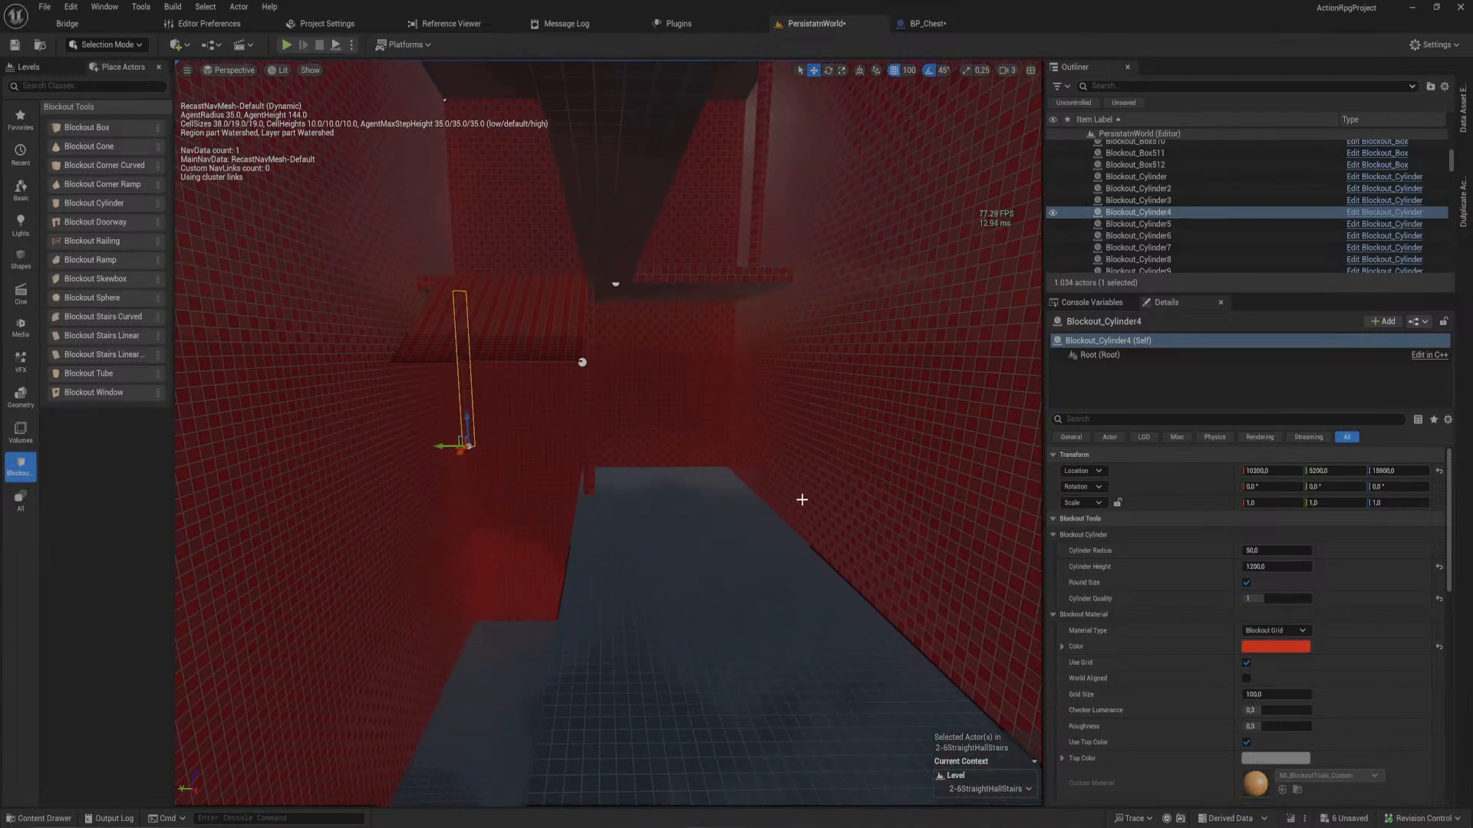
# - Shrink the floor platform's X box size to -1600 so its outer edge no longer extends far beyond the hall wall
pyautogui.click(740, 545)
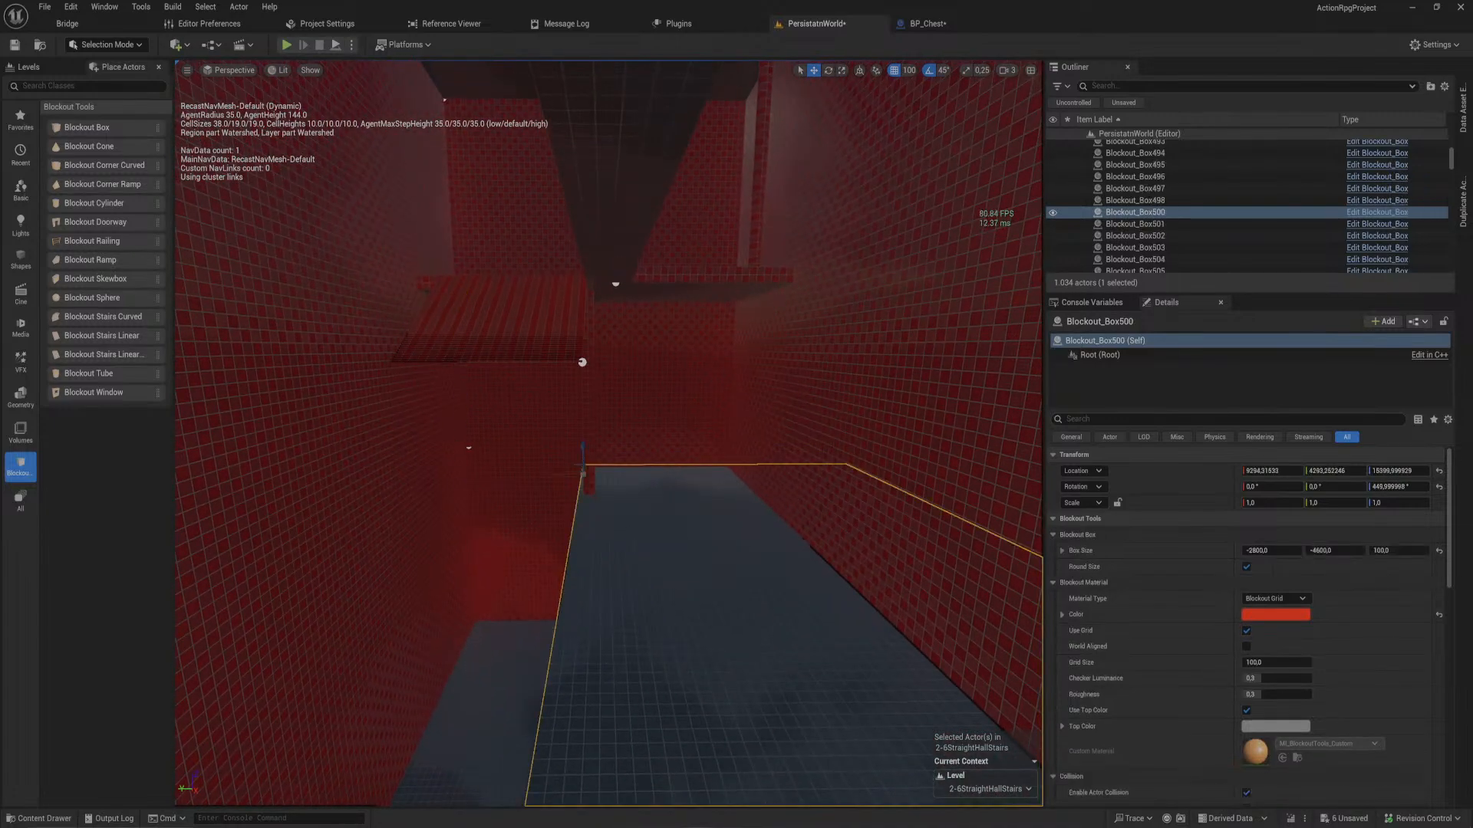
pyautogui.moveTo(739, 544); pyautogui.dragTo(667, 499, button='right')
pyautogui.moveTo(798, 491); pyautogui.dragTo(774, 508, button='right')
pyautogui.click(821, 501)
pyautogui.press('d')
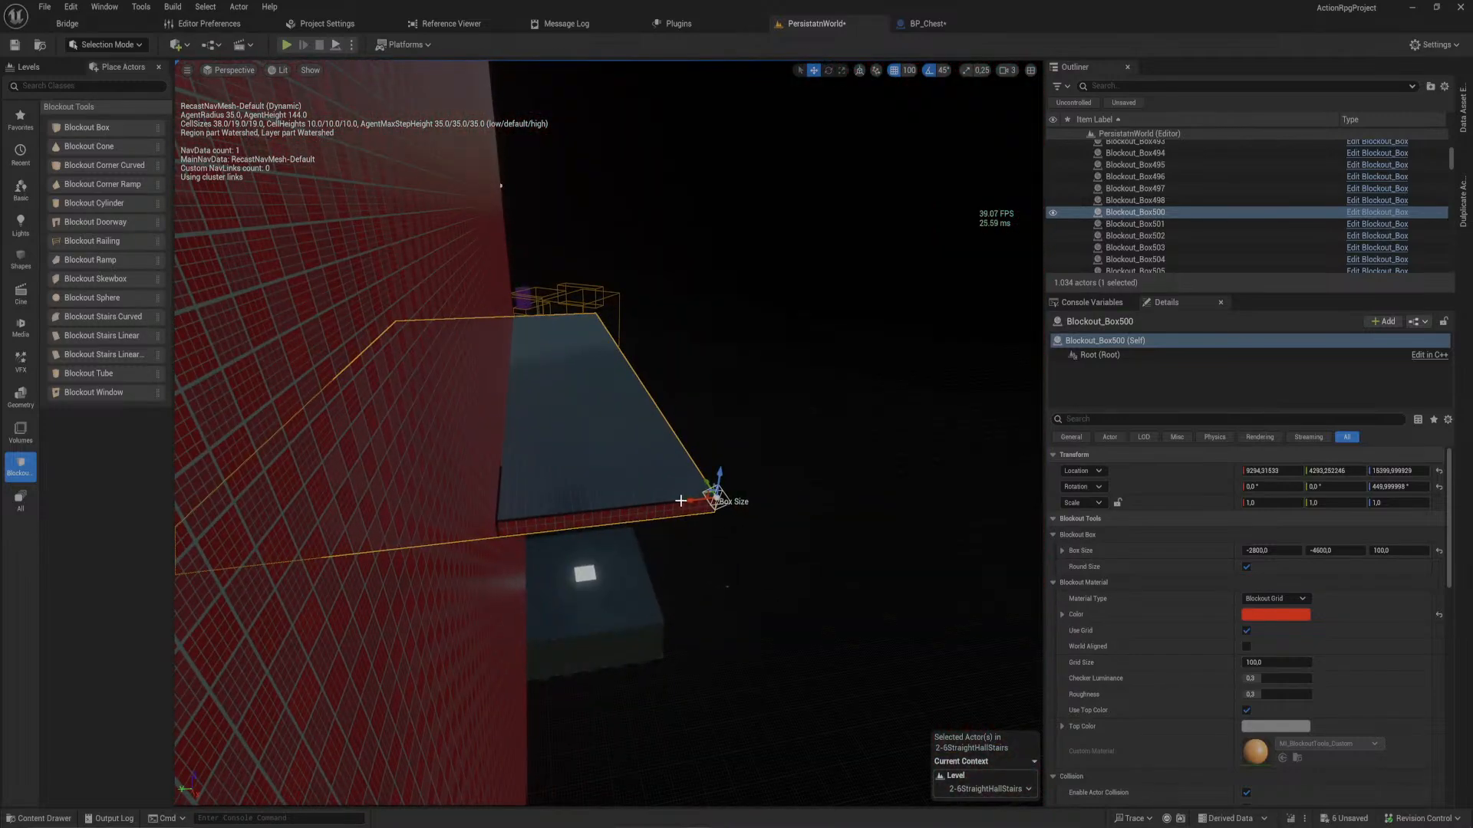
pyautogui.moveTo(714, 500); pyautogui.dragTo(451, 505)
pyautogui.press('a')
pyautogui.moveTo(451, 506); pyautogui.dragTo(485, 395, button='right')
pyautogui.press('w')
pyautogui.press('s')
pyautogui.press('s')
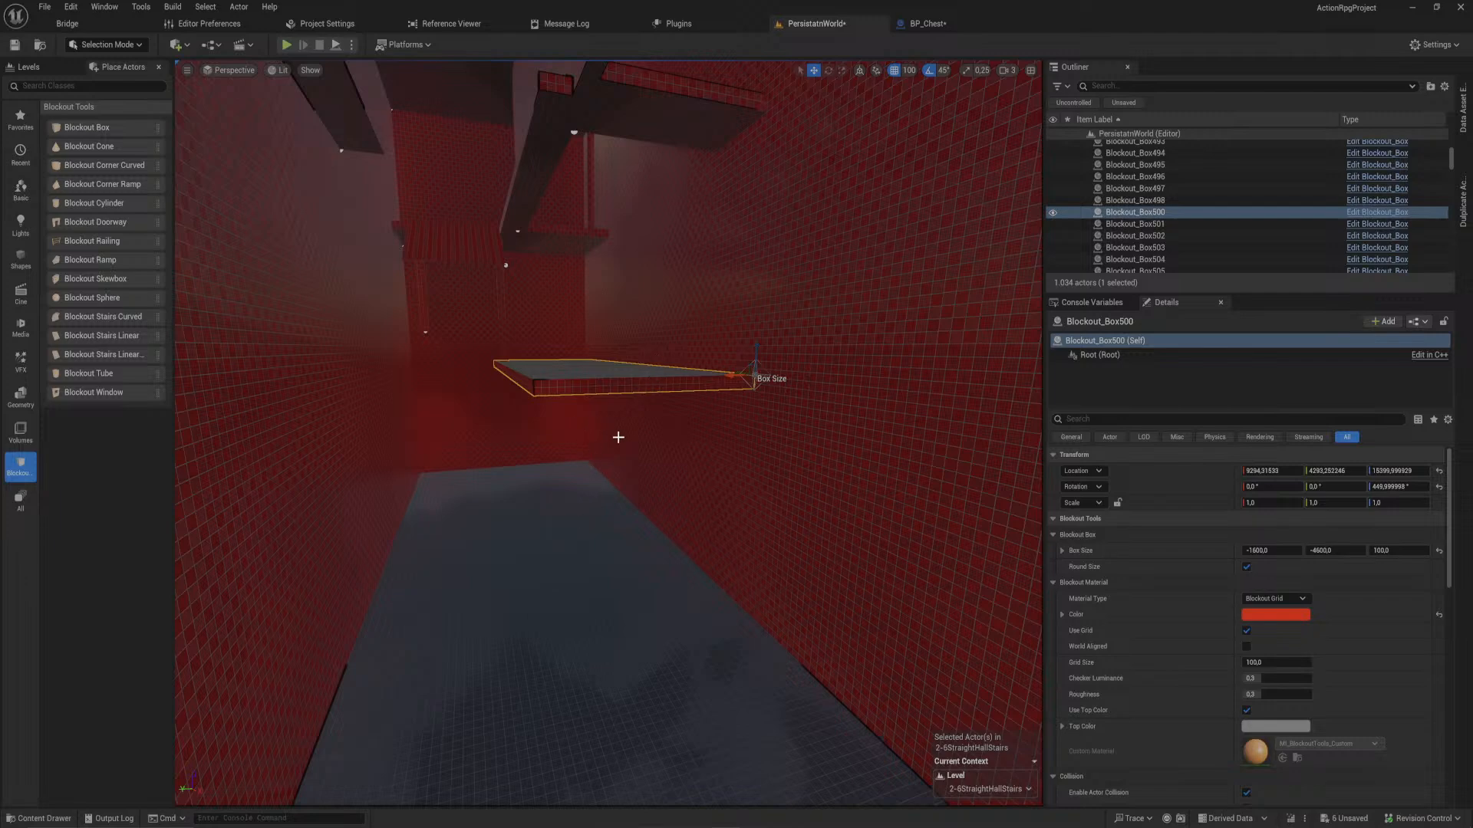
# - Duplicate the linear stairs under the landing, lower the copy to Z about 14100 and turn it to about 270°
pyautogui.moveTo(656, 421); pyautogui.dragTo(767, 357, button='right')
pyautogui.press('w')
pyautogui.press('s')
pyautogui.click(590, 142)
pyautogui.moveTo(590, 142); pyautogui.dragTo(522, 119, button='right')
pyautogui.keyDown('alt'); pyautogui.moveTo(604, 159); pyautogui.dragTo(603, 159); pyautogui.keyUp('alt')
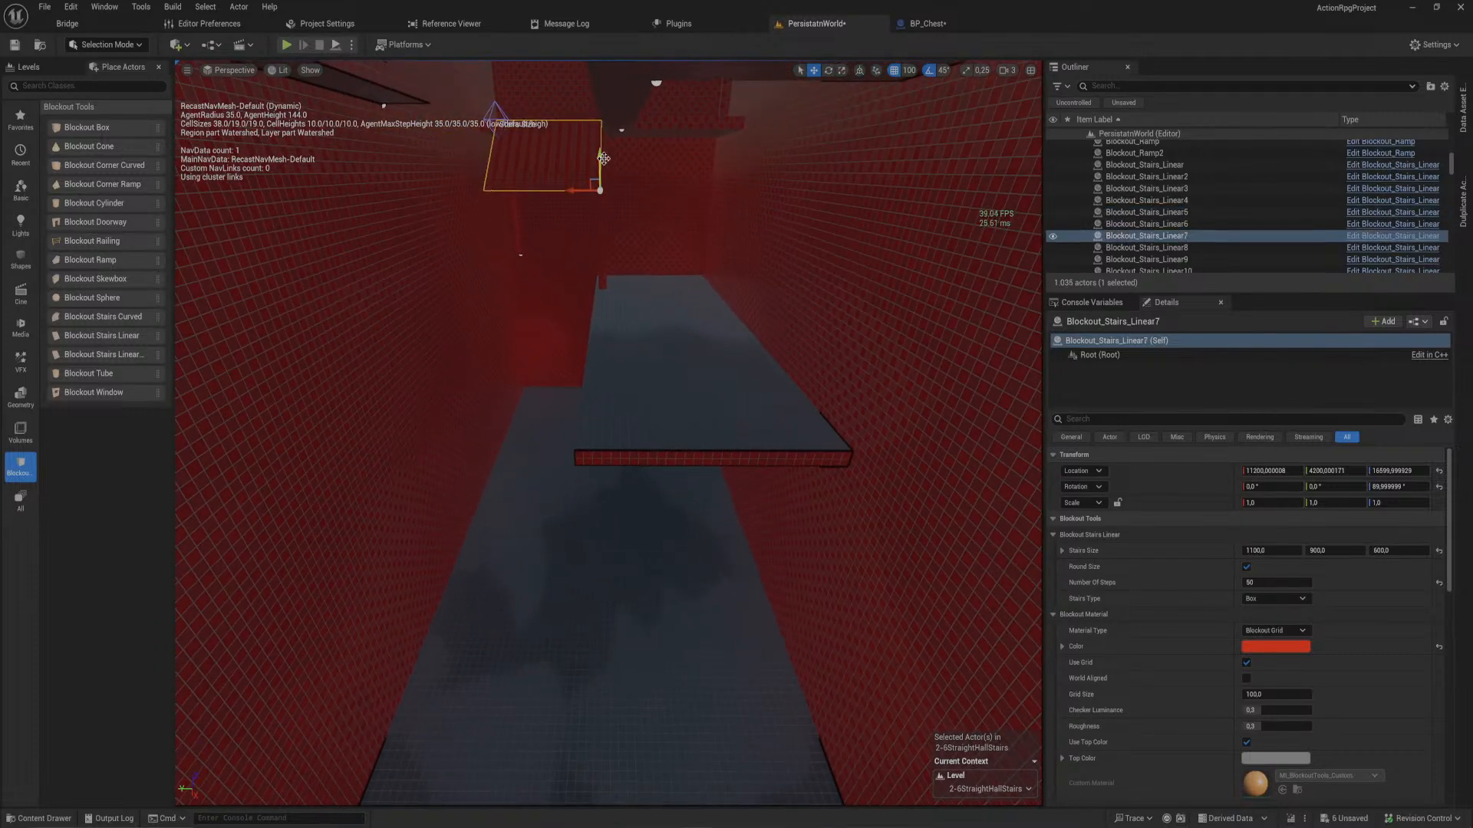
pyautogui.moveTo(577, 271); pyautogui.dragTo(605, 454)
pyautogui.press('w')
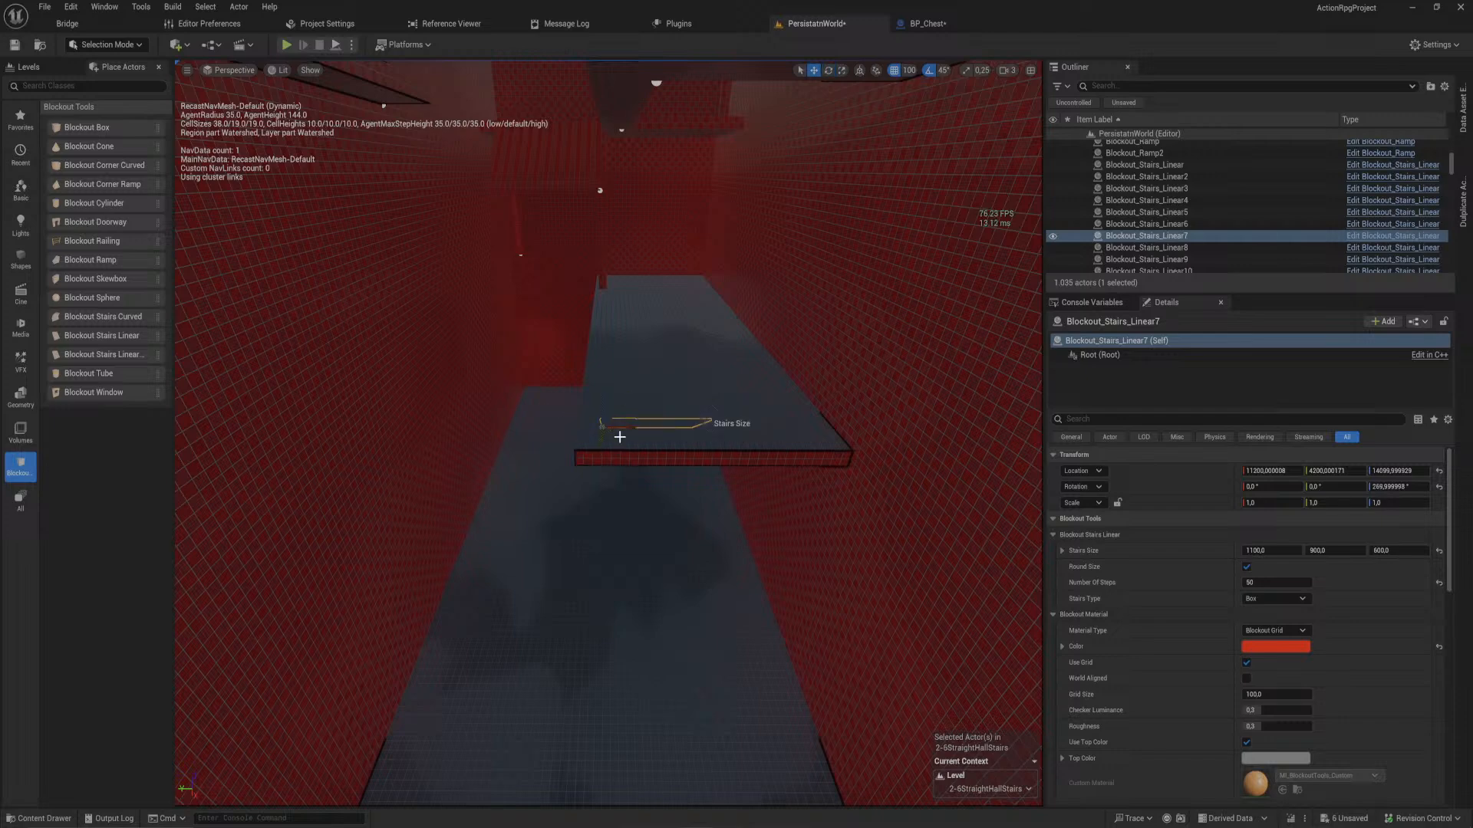
# - Move the copied stairs across the hall to Y about 2900 and rotate them to about 450°
pyautogui.moveTo(618, 434); pyautogui.dragTo(636, 452, button='right')
pyautogui.moveTo(638, 415); pyautogui.dragTo(540, 423)
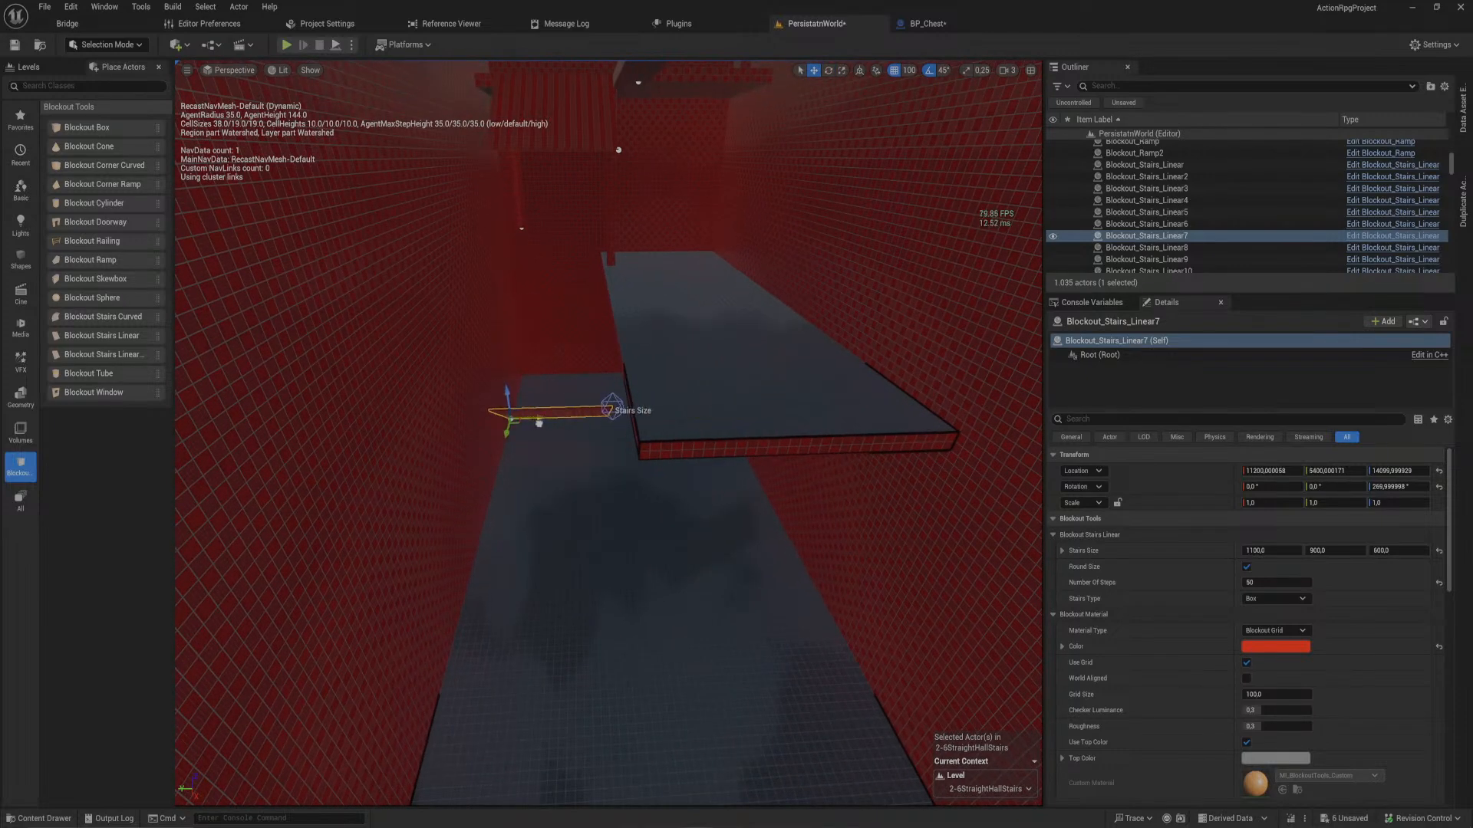
pyautogui.moveTo(540, 423); pyautogui.dragTo(1031, 421, button='right')
pyautogui.moveTo(737, 498); pyautogui.dragTo(602, 444, button='right')
pyautogui.moveTo(829, 528); pyautogui.dragTo(805, 532, button='right')
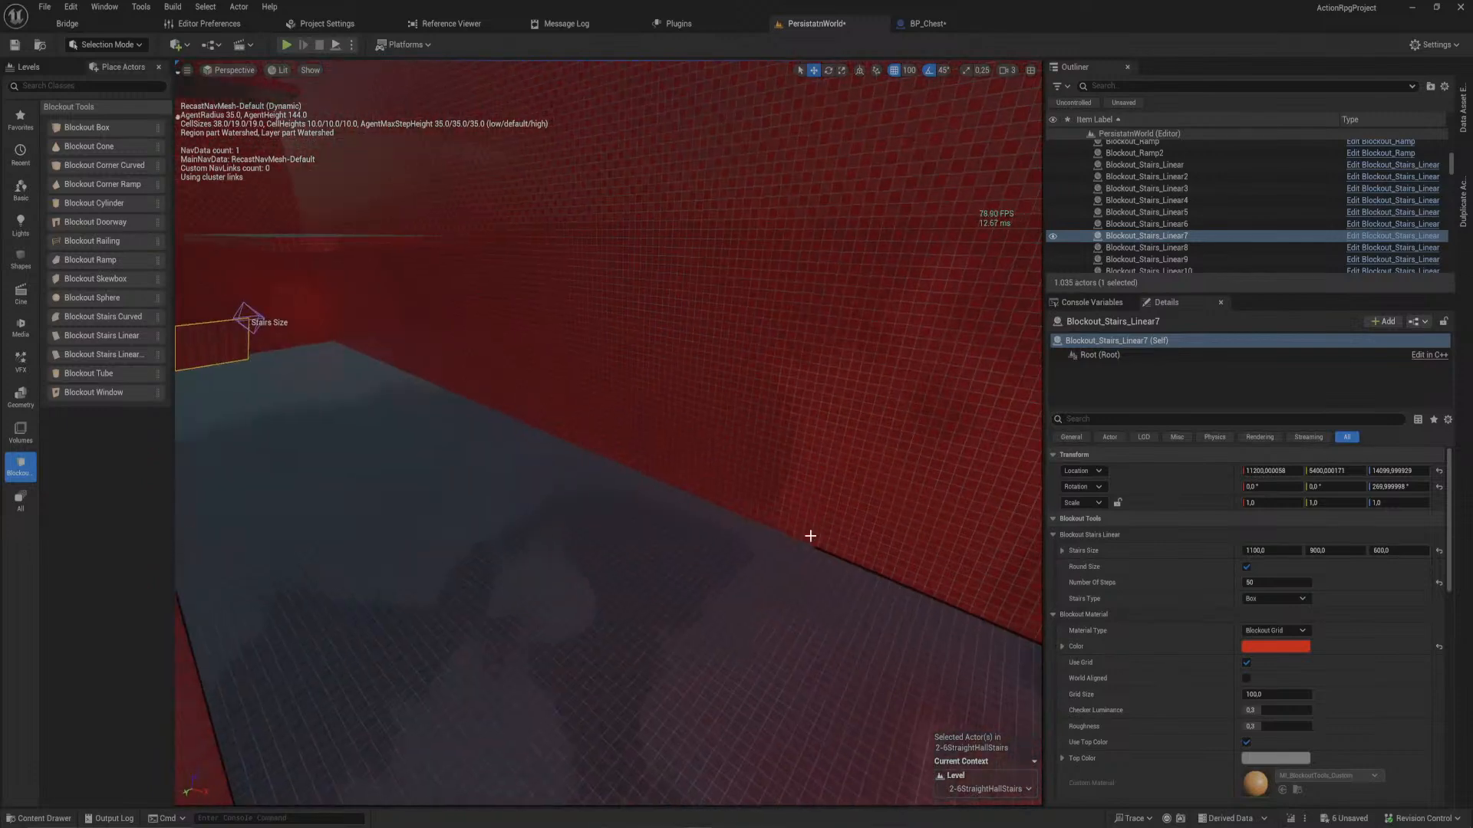
pyautogui.moveTo(318, 322); pyautogui.dragTo(261, 306, button='right')
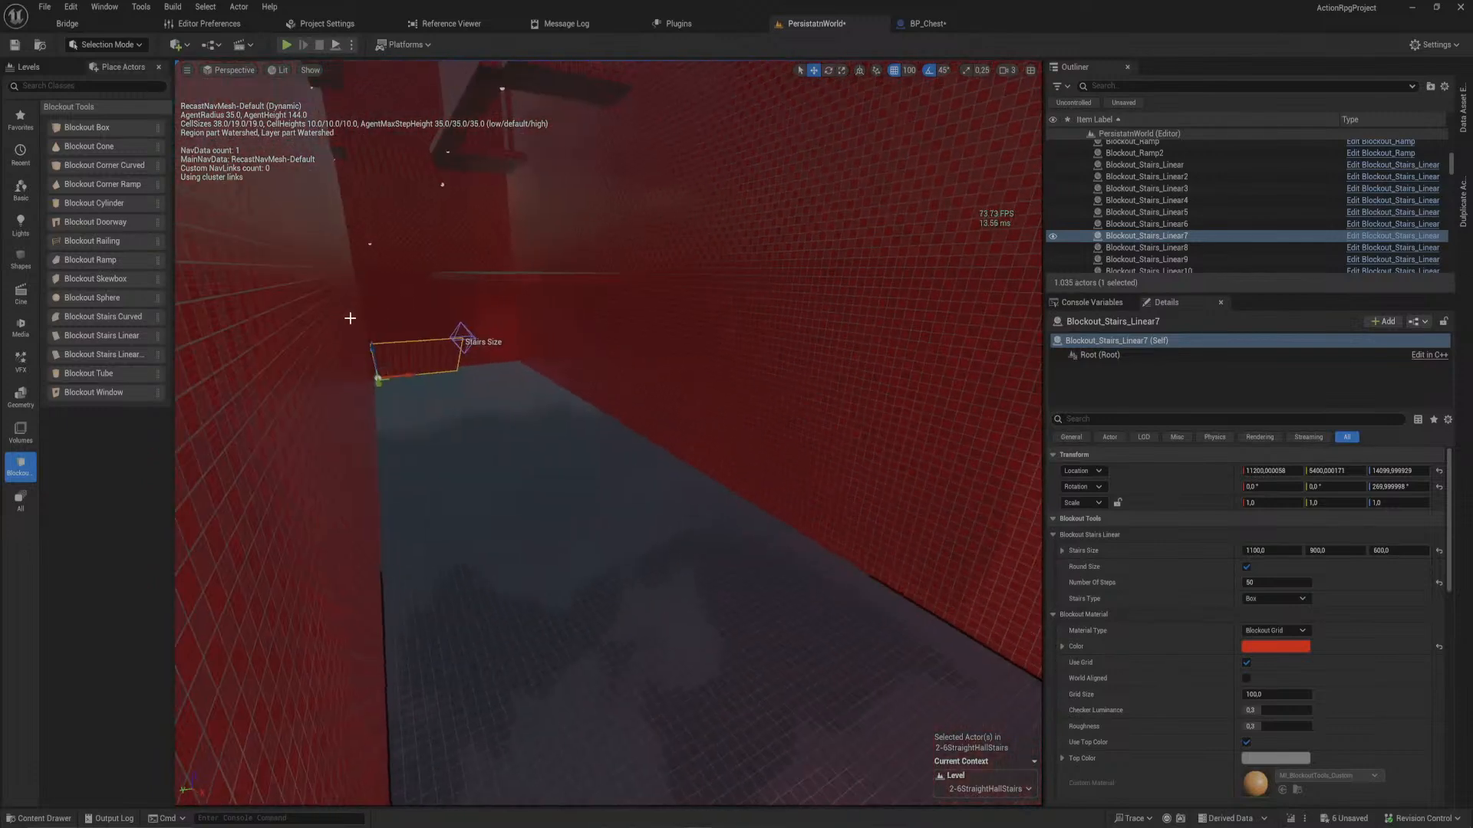
pyautogui.press('e')
pyautogui.moveTo(411, 385); pyautogui.dragTo(526, 371)
pyautogui.press('w')
pyautogui.moveTo(529, 354); pyautogui.dragTo(537, 383, button='right')
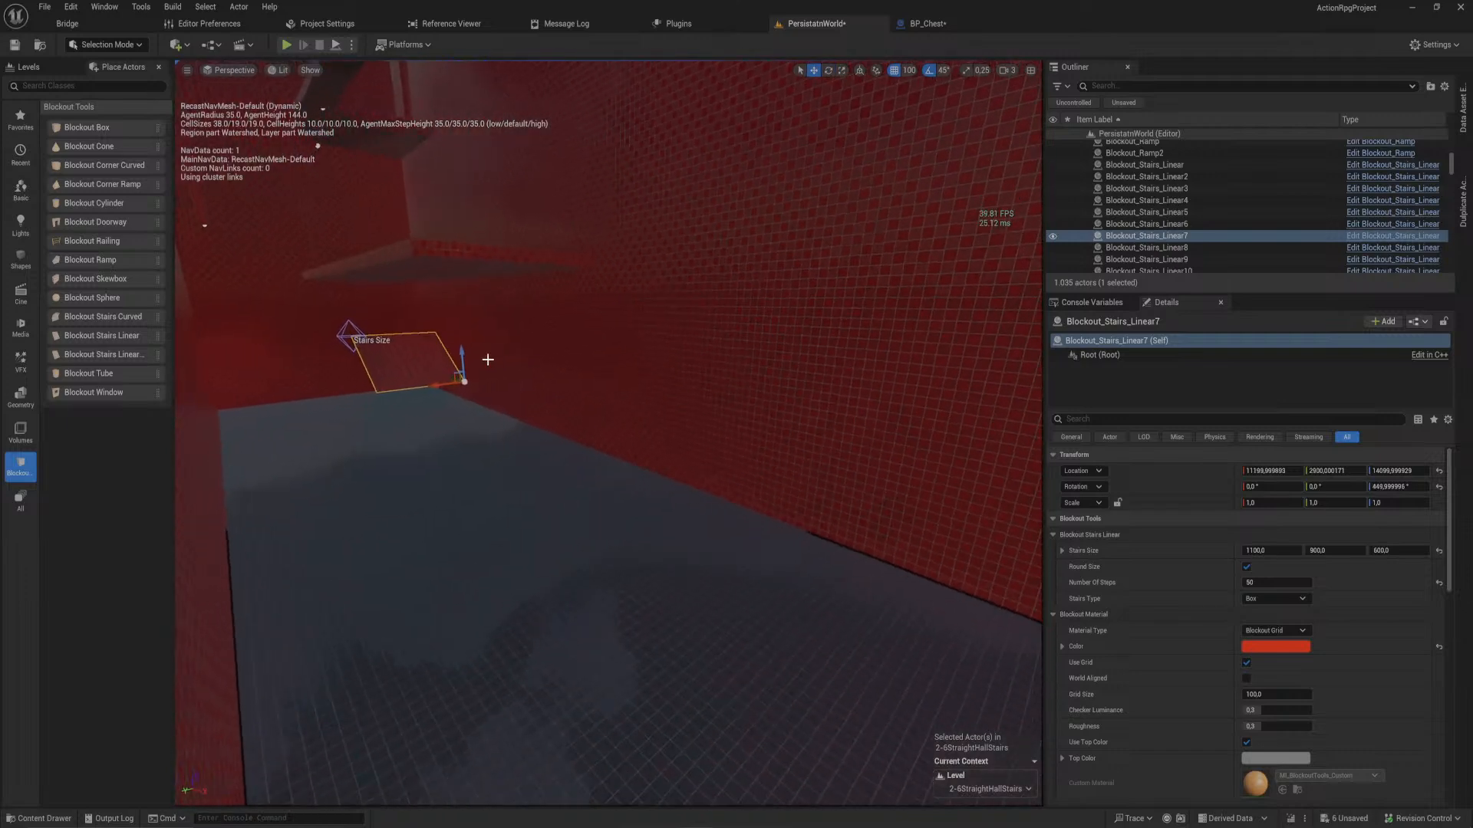
# - Move the copied stairs along the hall toward the red-lit doorway and lower them to Z about 13800
pyautogui.moveTo(457, 379); pyautogui.dragTo(946, 588)
pyautogui.moveTo(945, 588); pyautogui.dragTo(1021, 575, button='right')
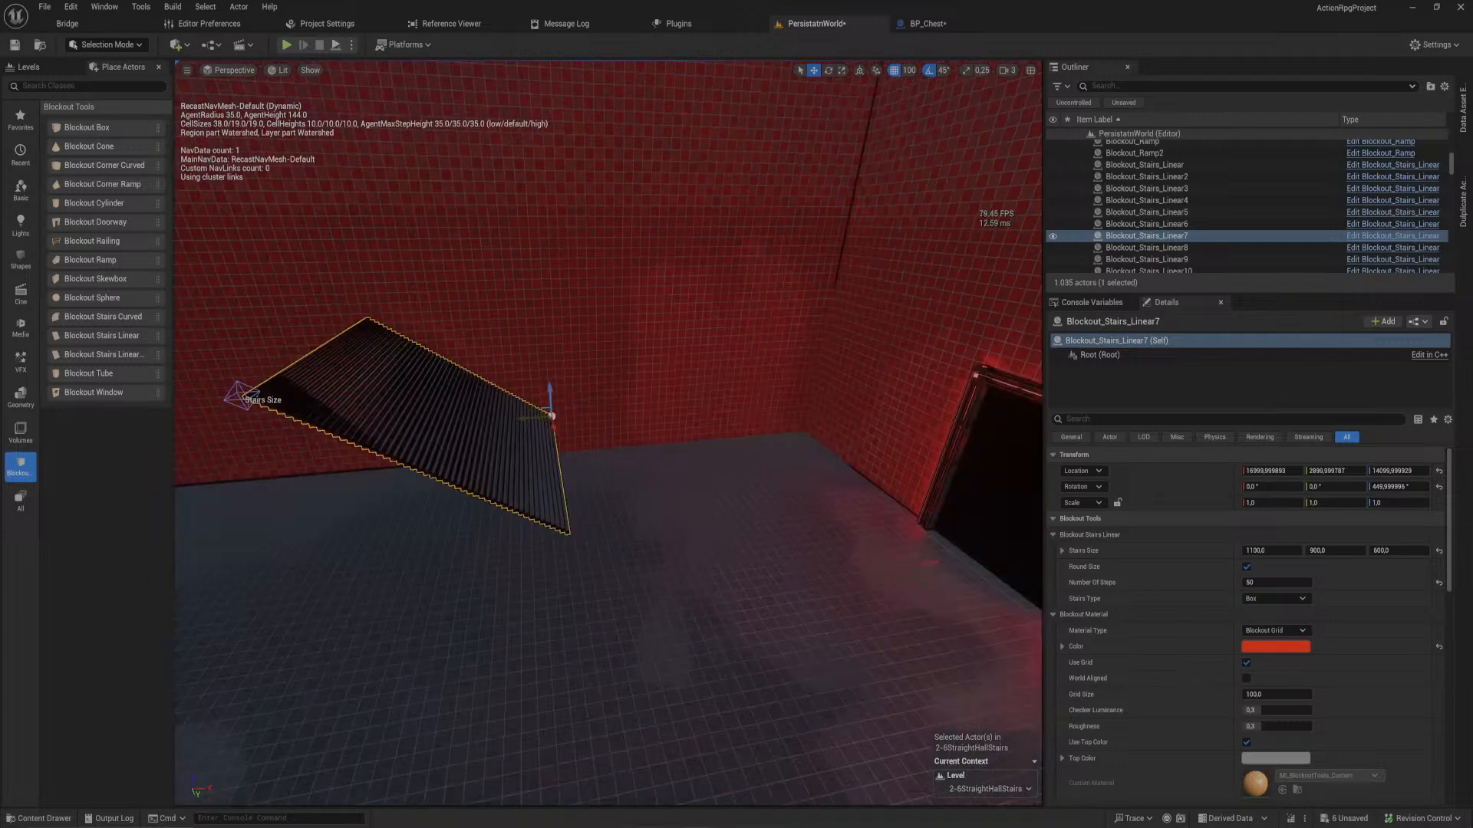
pyautogui.moveTo(529, 418); pyautogui.dragTo(481, 437)
pyautogui.moveTo(481, 437); pyautogui.dragTo(480, 437, button='right')
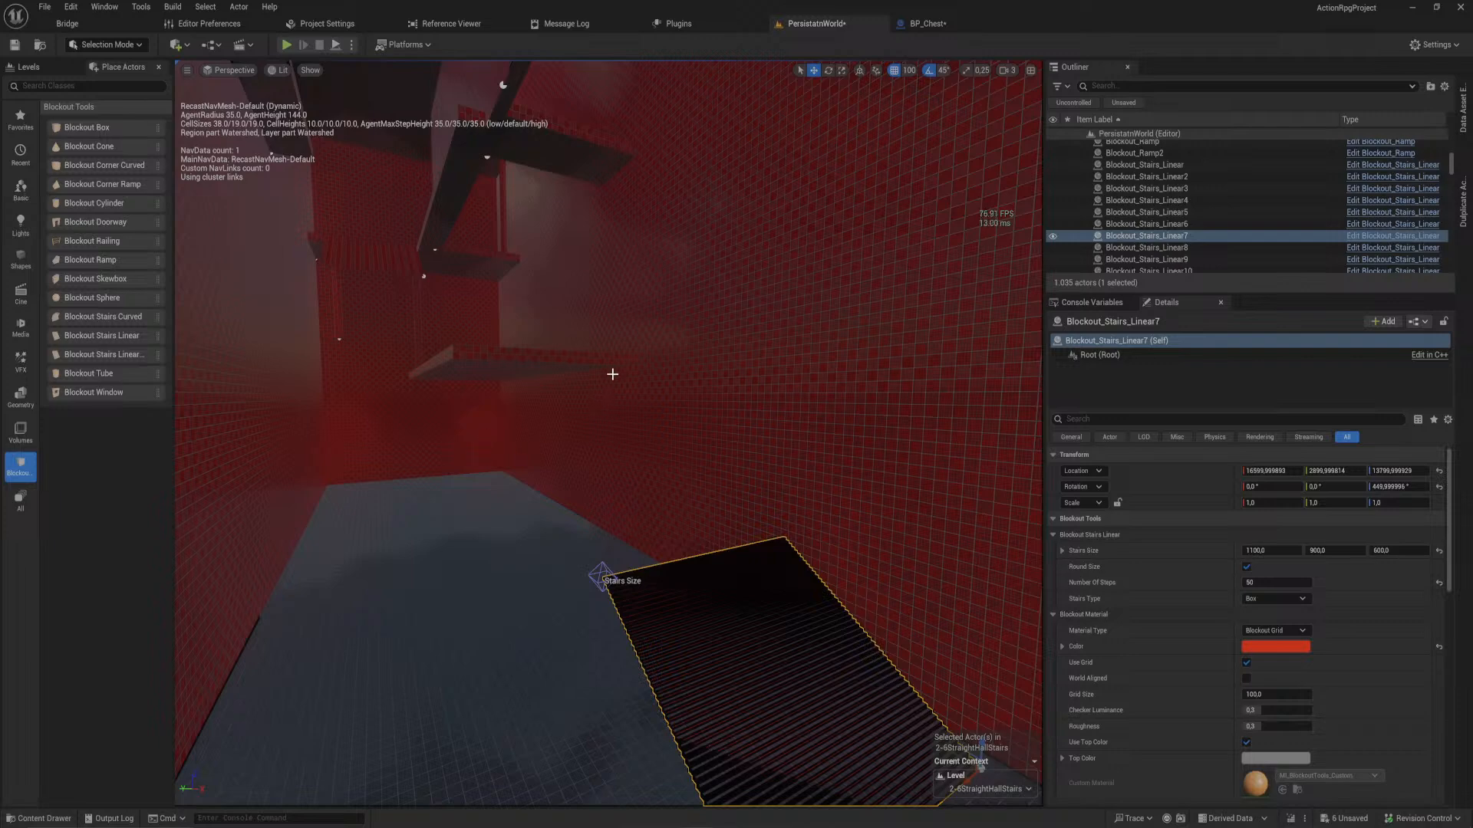
# - Shift the lowered stairs across the hall to Y about 4400, toward the opposite wall
pyautogui.press('w')
pyautogui.moveTo(612, 375)
pyautogui.mouseDown(button='right')
pyautogui.moveTo(605, 337)
pyautogui.moveTo(590, 422)
pyautogui.moveTo(594, 342)
pyautogui.moveTo(595, 398)
pyautogui.moveTo(675, 407)
pyautogui.moveTo(579, 403)
pyautogui.moveTo(605, 406)
pyautogui.moveTo(619, 368)
pyautogui.mouseUp(button='right')
pyautogui.press('s')
pyautogui.press('w')
pyautogui.press('s')
pyautogui.press('w')
pyautogui.moveTo(635, 525)
pyautogui.mouseDown(button='right')
pyautogui.moveTo(635, 441)
pyautogui.moveTo(632, 513)
pyautogui.mouseUp(button='right')
pyautogui.moveTo(687, 667); pyautogui.dragTo(419, 664)
pyautogui.moveTo(417, 664); pyautogui.dragTo(555, 474, button='right')
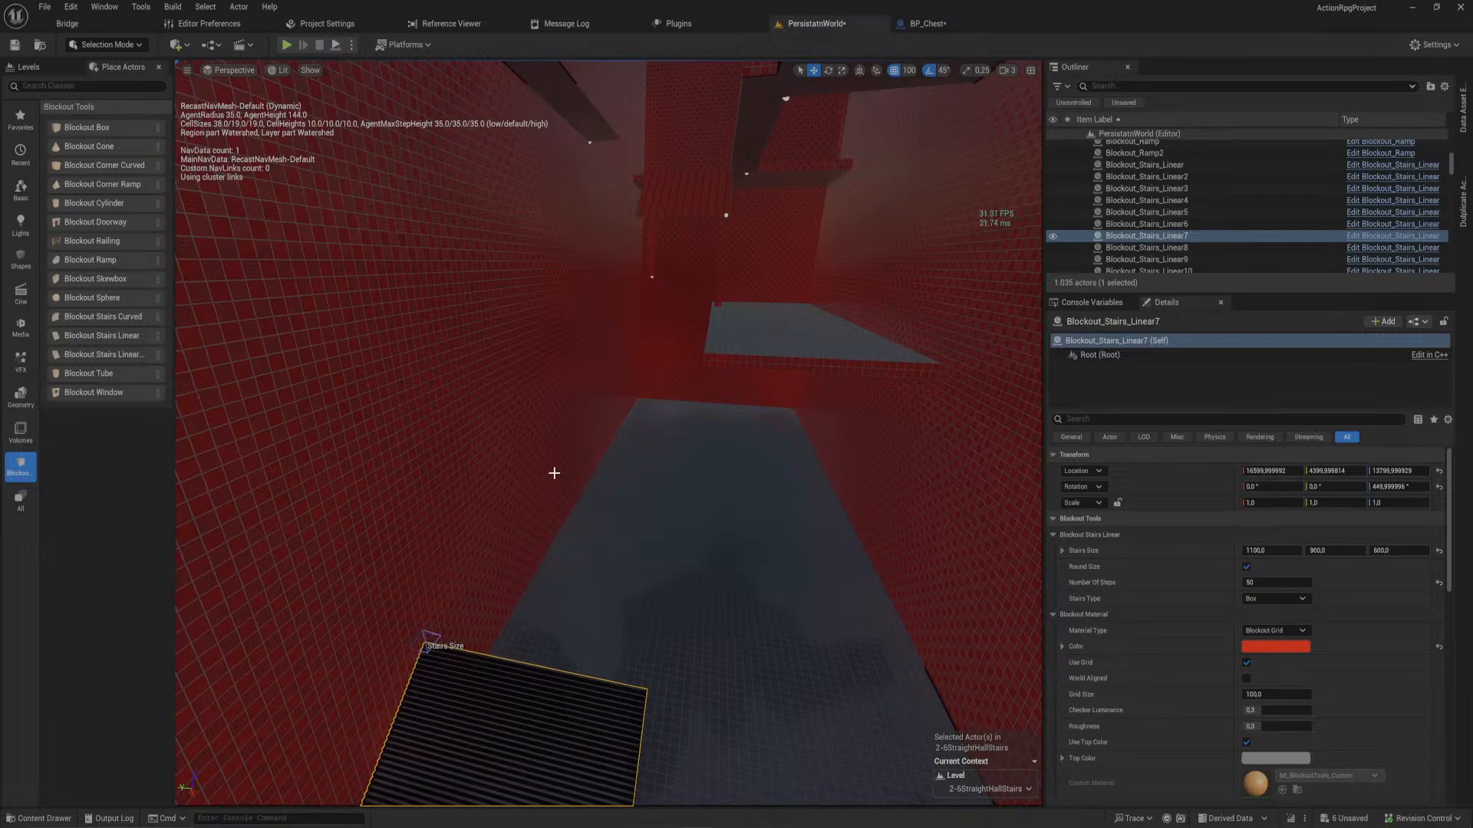
# - Duplicate the narrowed platform sideways to Y about 5893 so the copy fills the gap beside the original
pyautogui.click(741, 361)
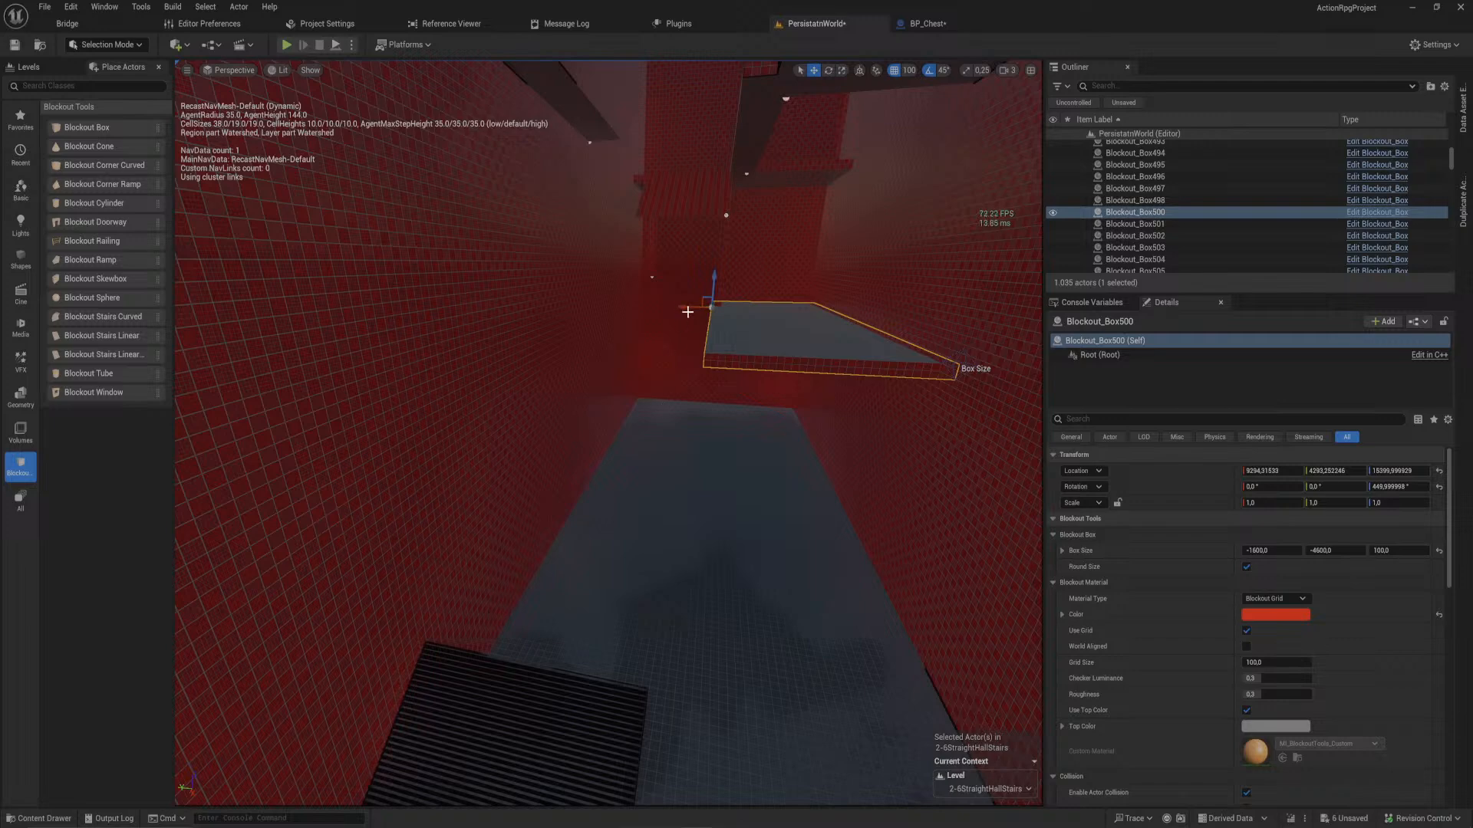
pyautogui.moveTo(691, 306); pyautogui.dragTo(589, 295)
pyautogui.hotkey('ctrl', 'z')
pyautogui.keyDown('alt'); pyautogui.moveTo(693, 307); pyautogui.dragTo(600, 296); pyautogui.keyUp('alt')
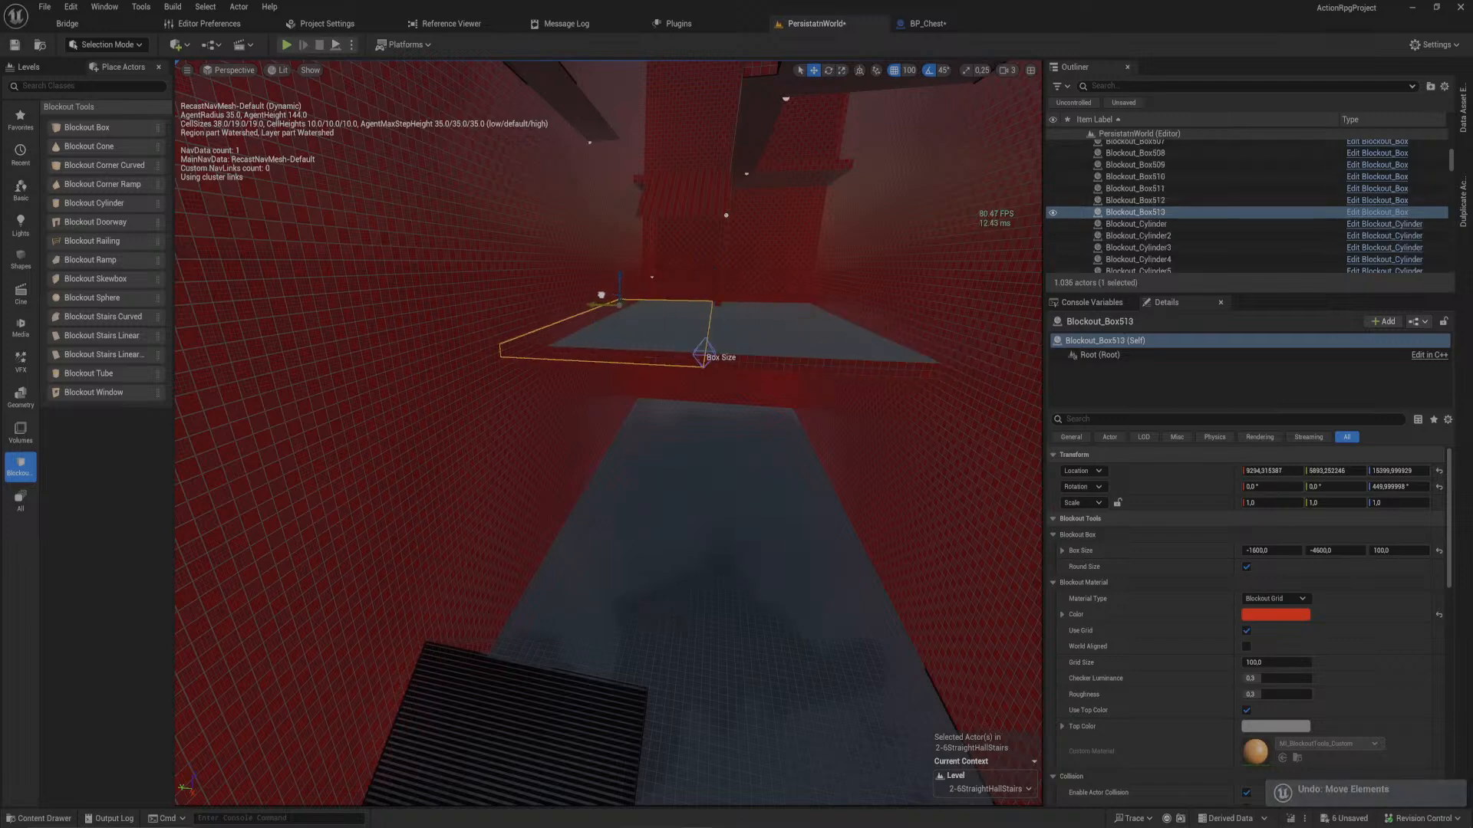
pyautogui.moveTo(601, 294)
pyautogui.mouseDown(button='right')
pyautogui.moveTo(596, 256)
pyautogui.moveTo(506, 368)
pyautogui.moveTo(587, 336)
pyautogui.moveTo(592, 310)
pyautogui.mouseUp(button='right')
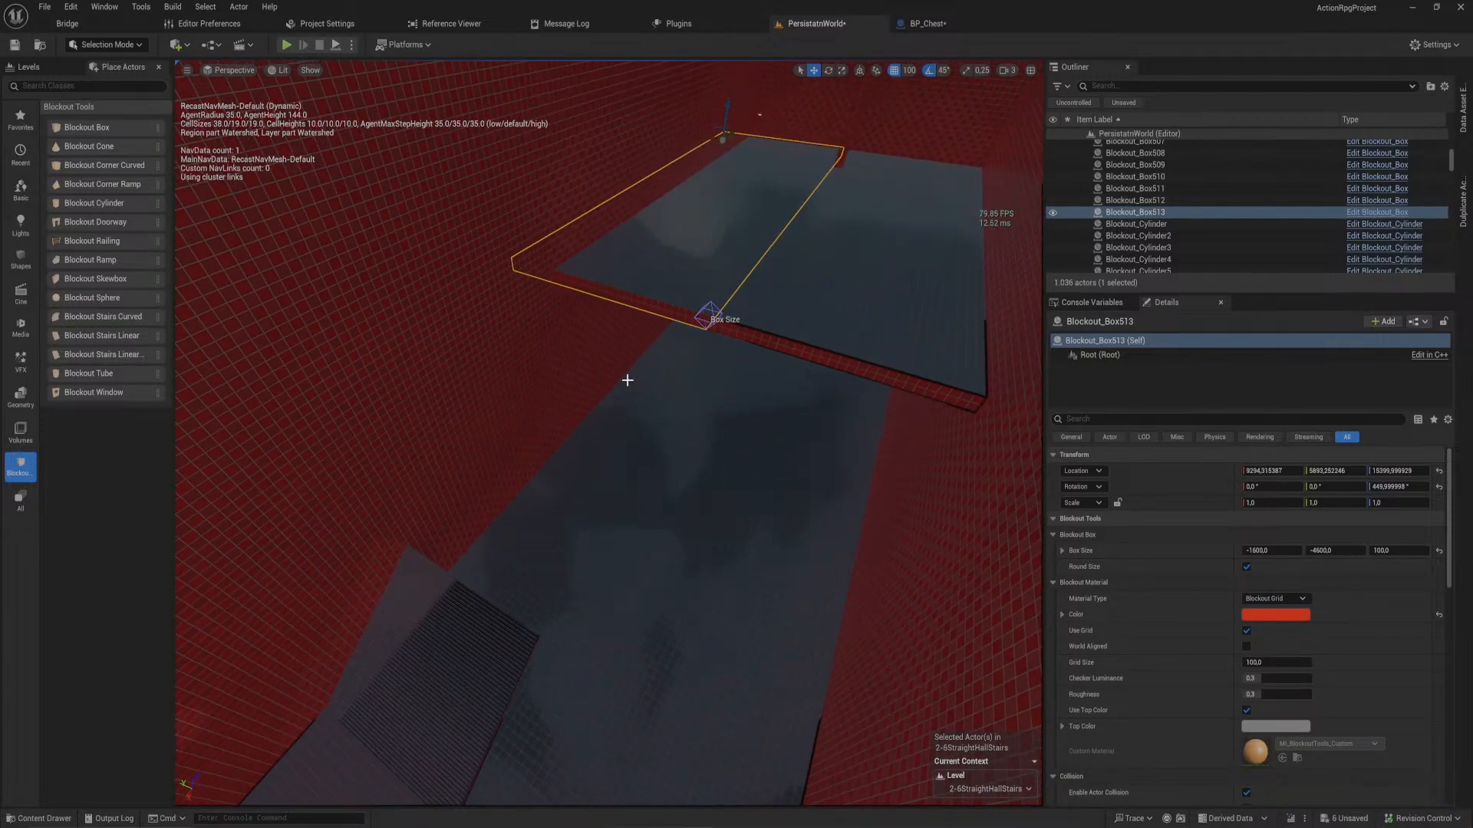
pyautogui.moveTo(718, 357); pyautogui.dragTo(717, 380, button='right')
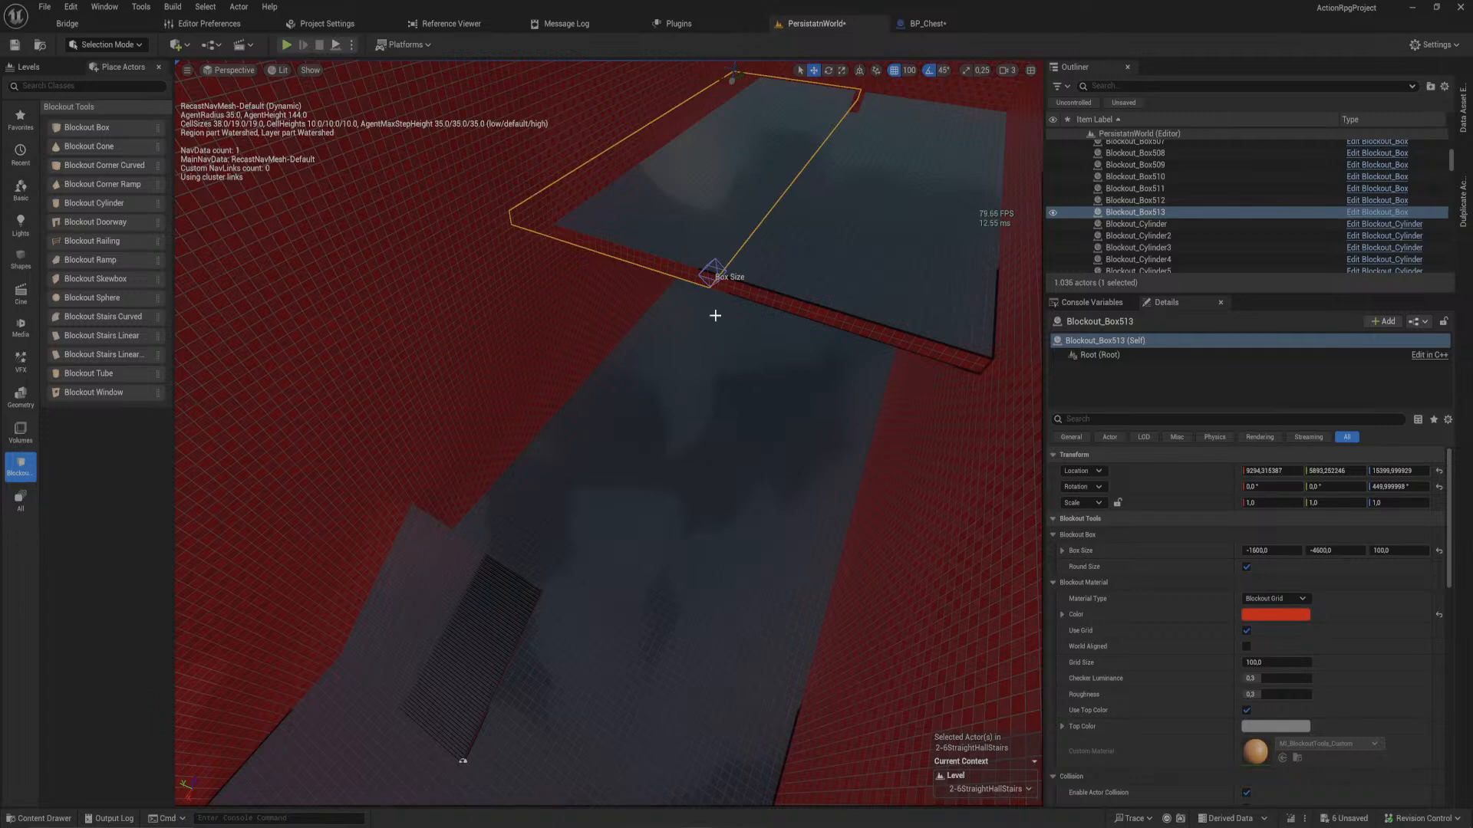
# - Delete the duplicated platform and change the stairs type of the lowered stairs on the hall floor to Closed
pyautogui.press('Delete')
pyautogui.moveTo(681, 287); pyautogui.dragTo(450, 490, button='right')
pyautogui.click(444, 480)
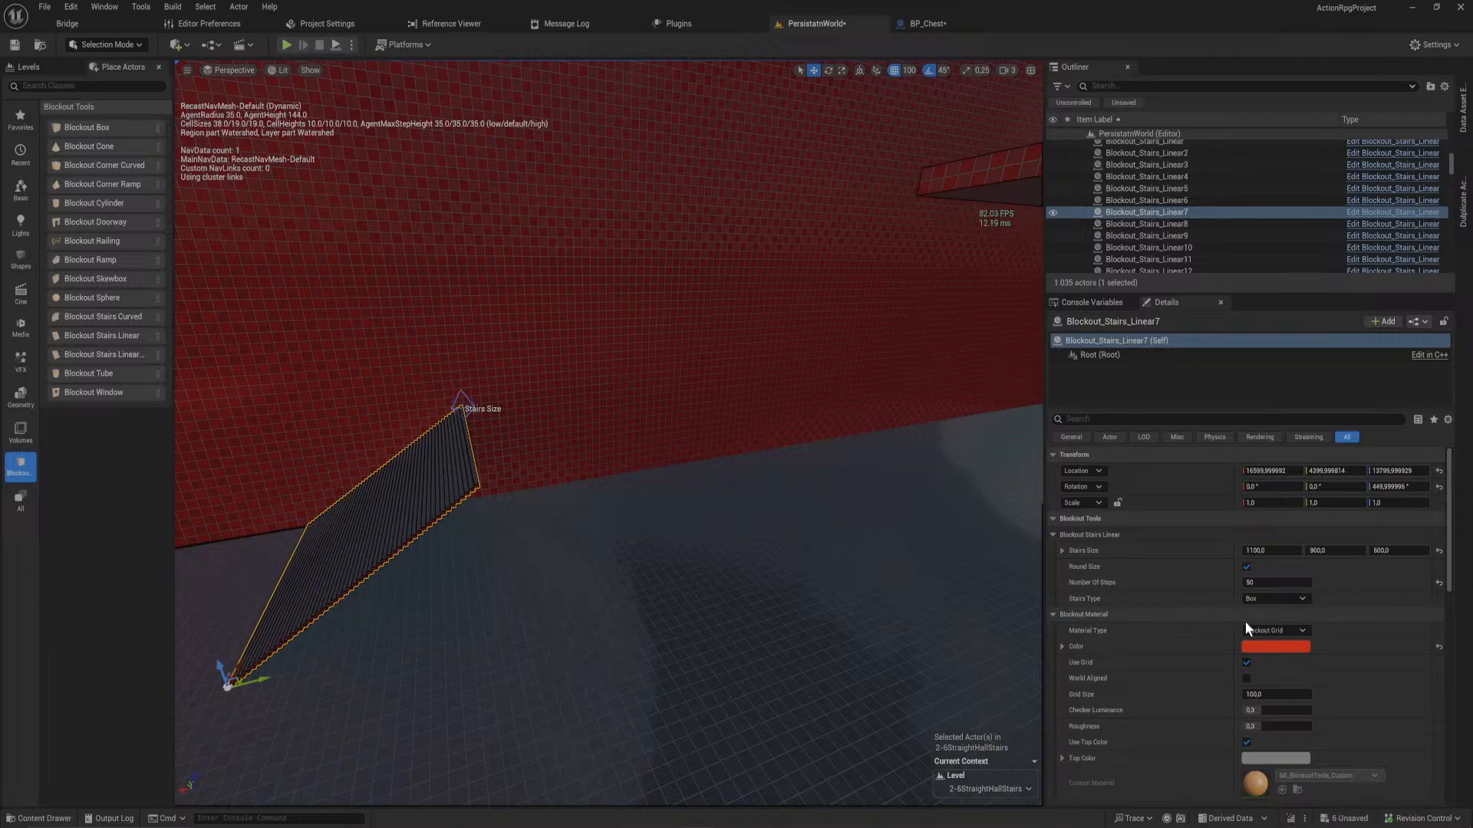
pyautogui.click(1295, 596)
pyautogui.click(1295, 595)
pyautogui.click(1296, 632)
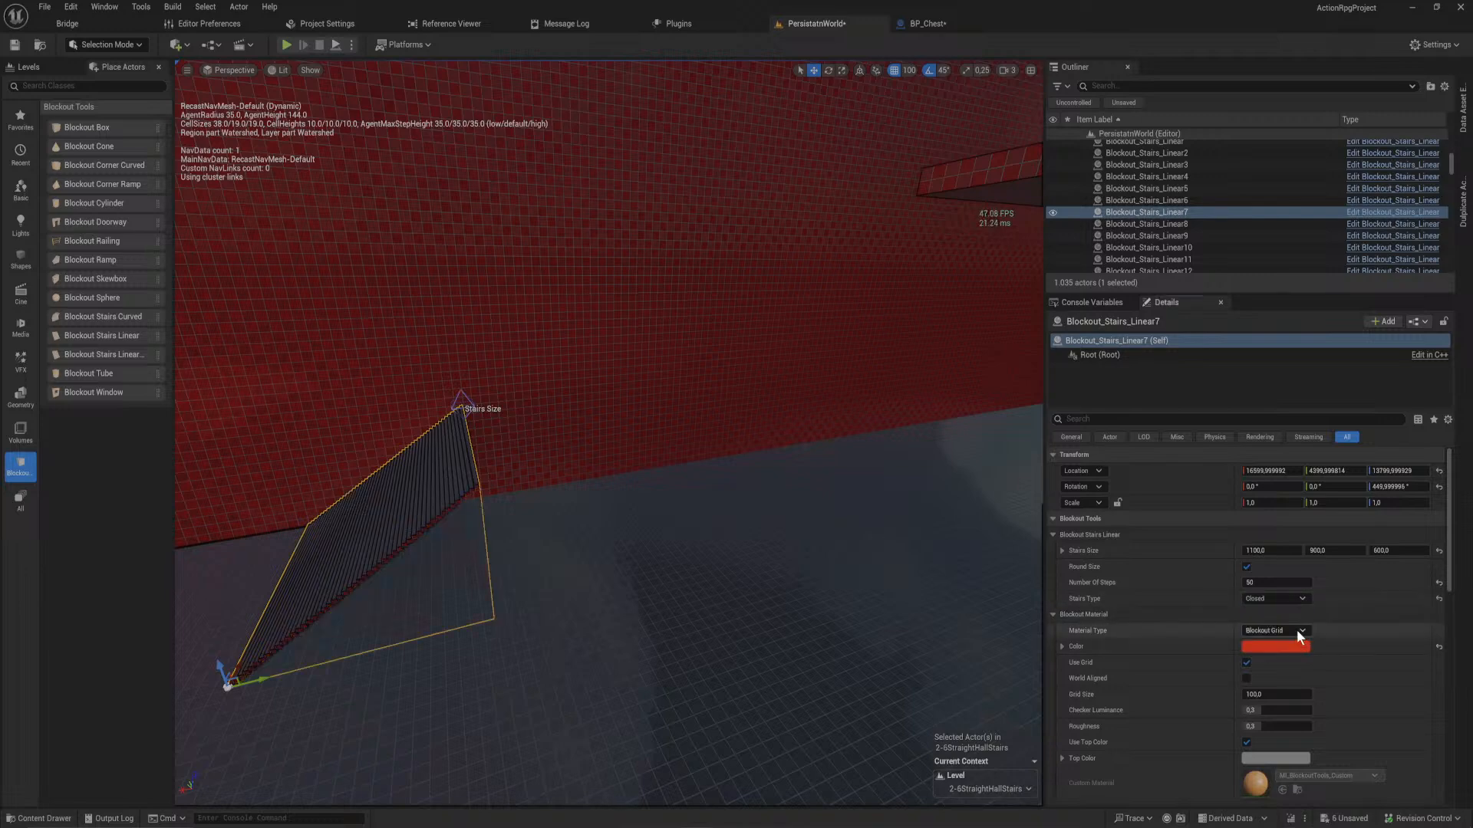
# - Change the stairs type of the large 100-step staircase above the pillars to Closed
pyautogui.moveTo(813, 537); pyautogui.dragTo(1031, 441, button='right')
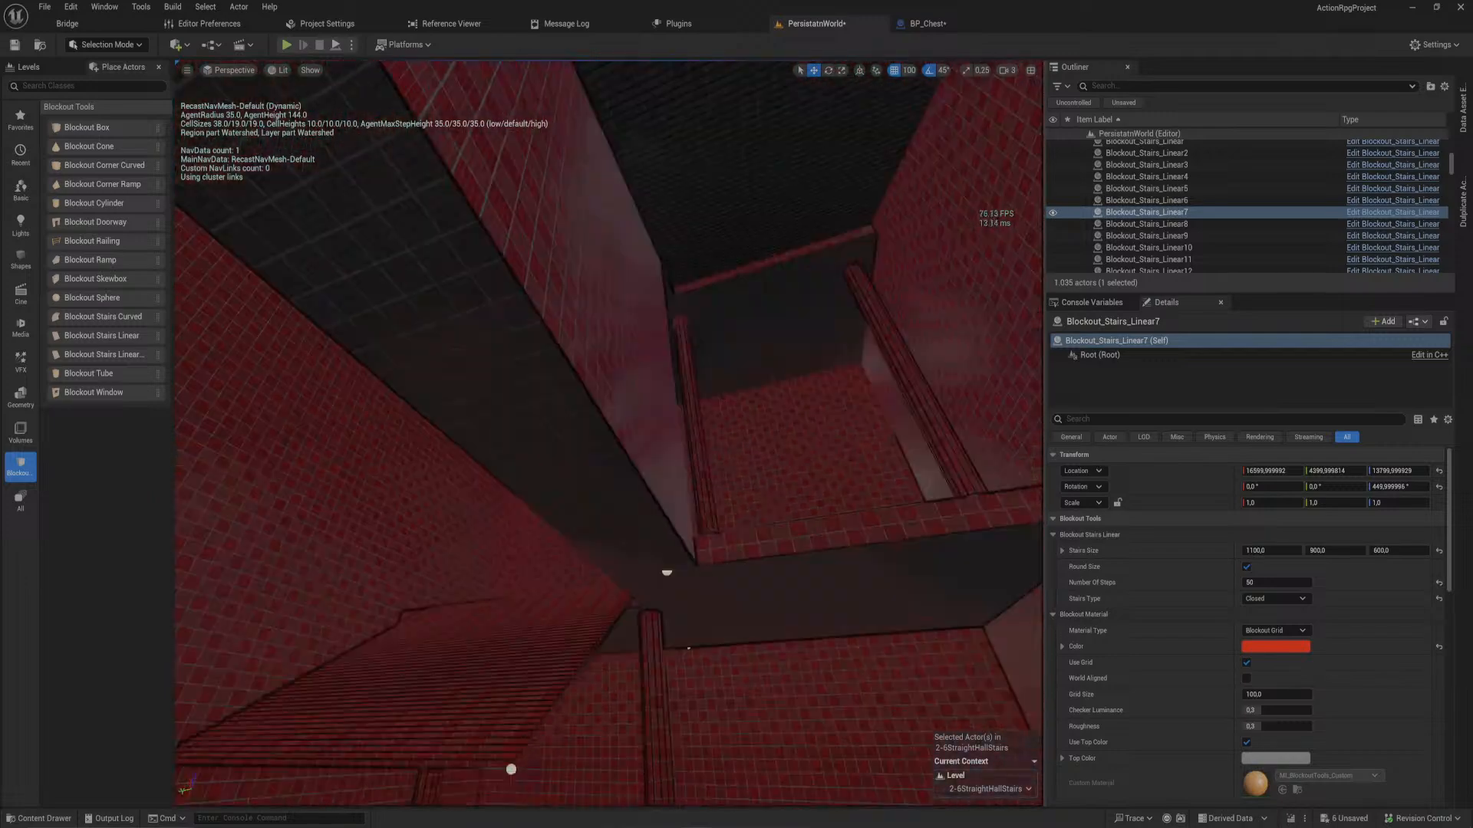
pyautogui.moveTo(729, 509); pyautogui.dragTo(687, 425, button='right')
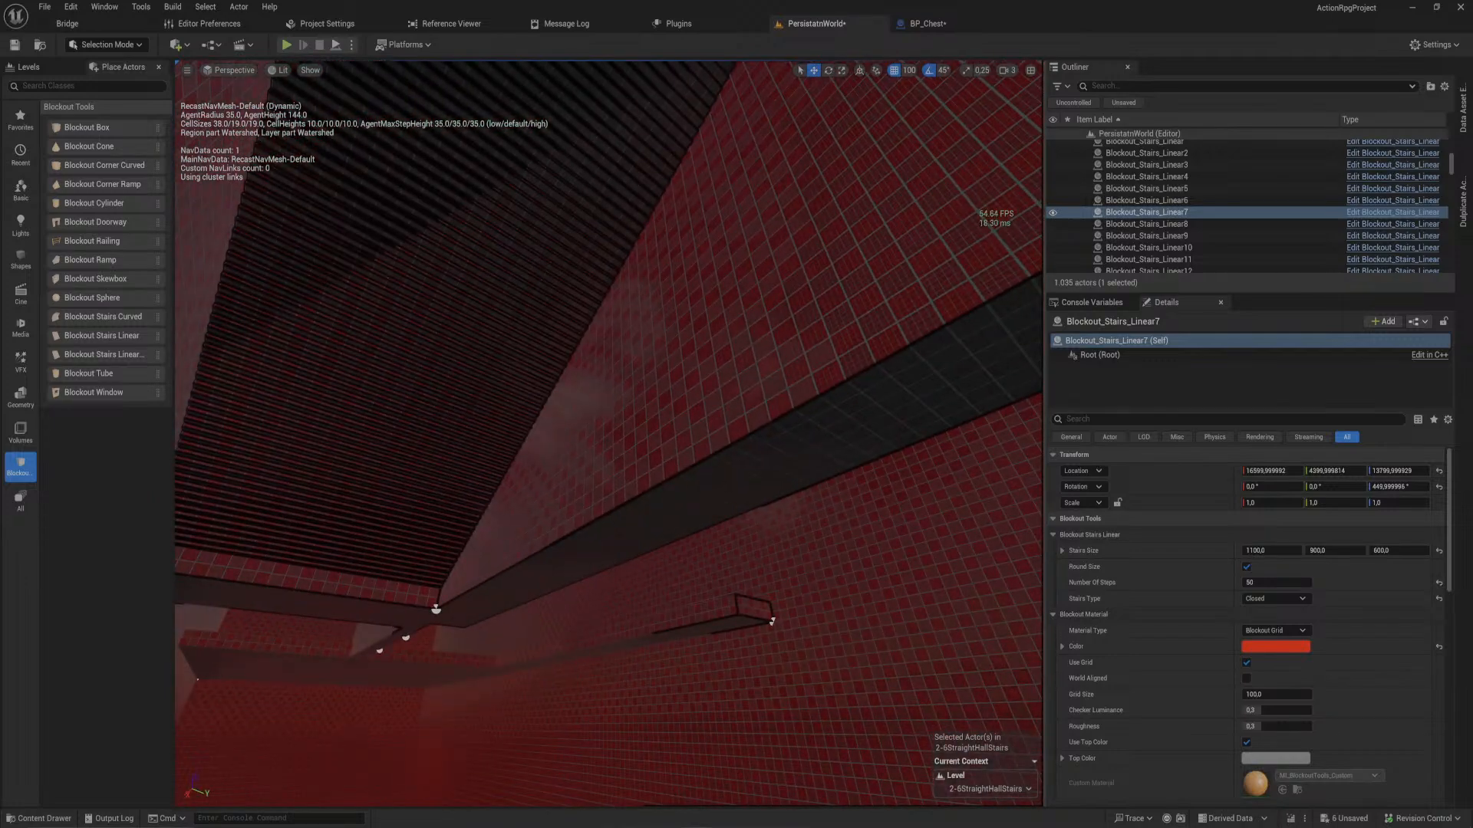
pyautogui.click(506, 346)
pyautogui.click(1278, 629)
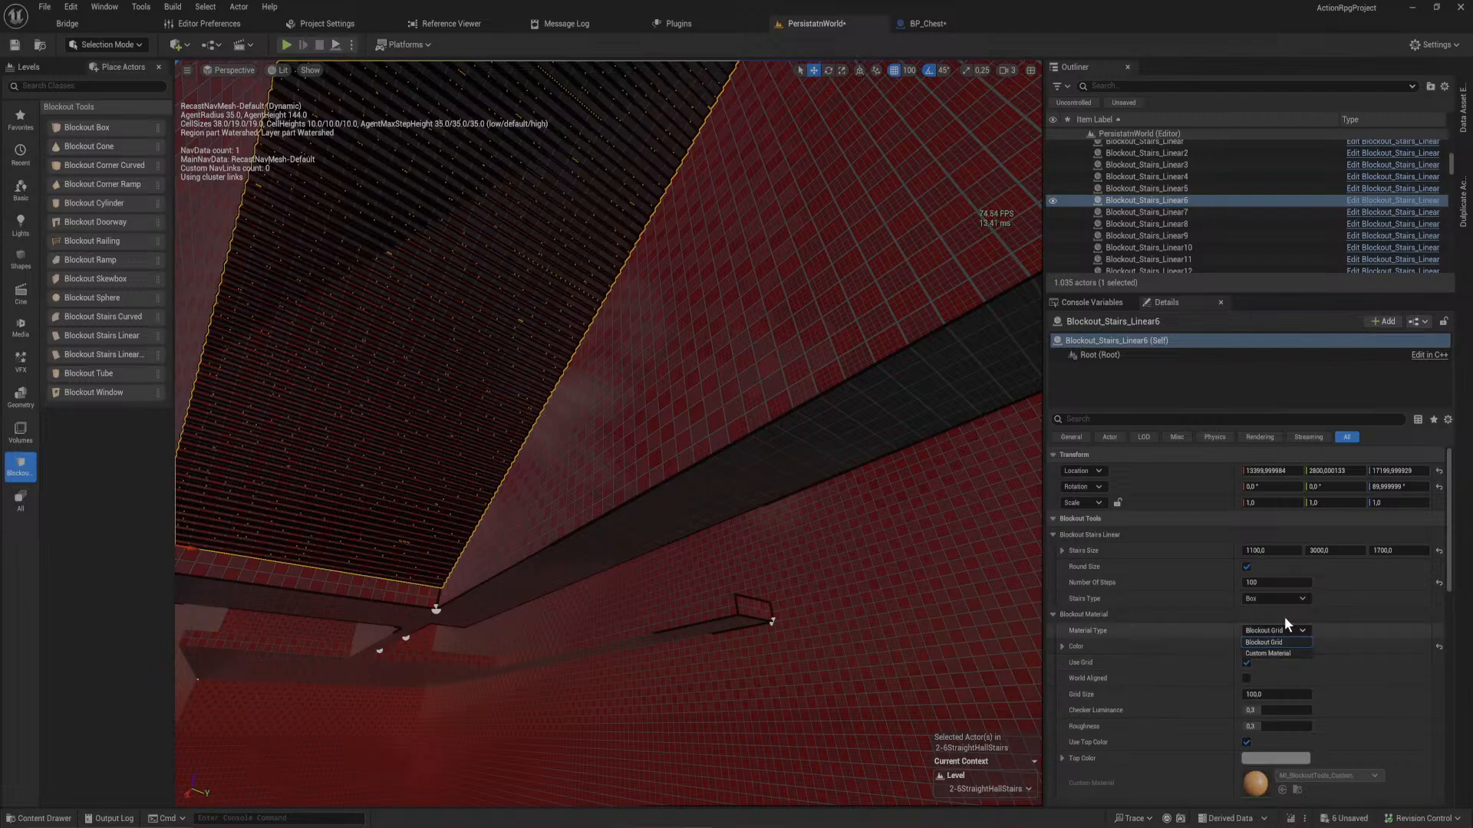
pyautogui.click(1278, 601)
pyautogui.click(1278, 600)
pyautogui.click(1282, 628)
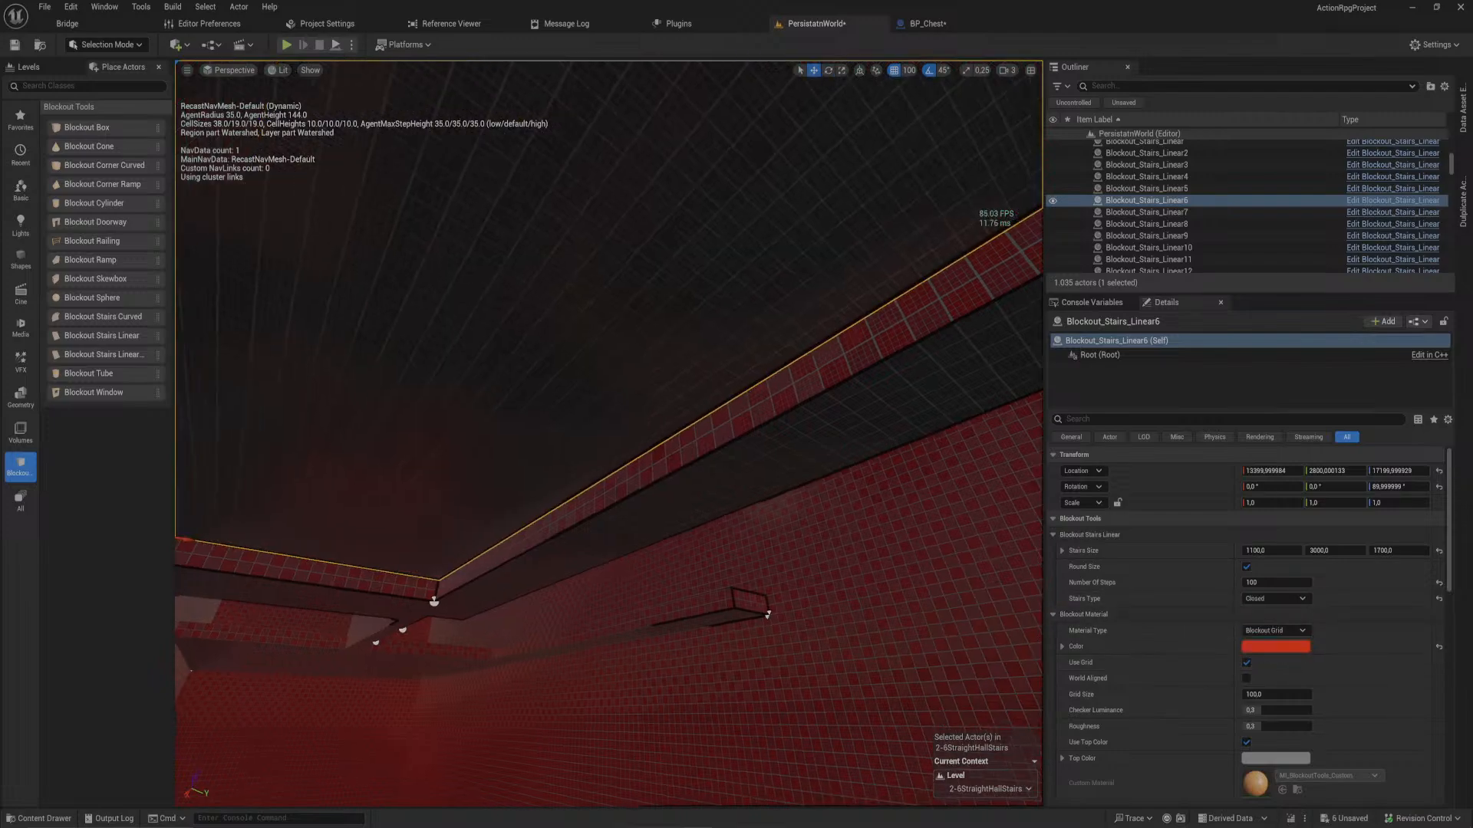
# - Change the stairs type of the 50-step stairs beside the red pillars to Closed
pyautogui.moveTo(609, 433); pyautogui.dragTo(476, 502, button='right')
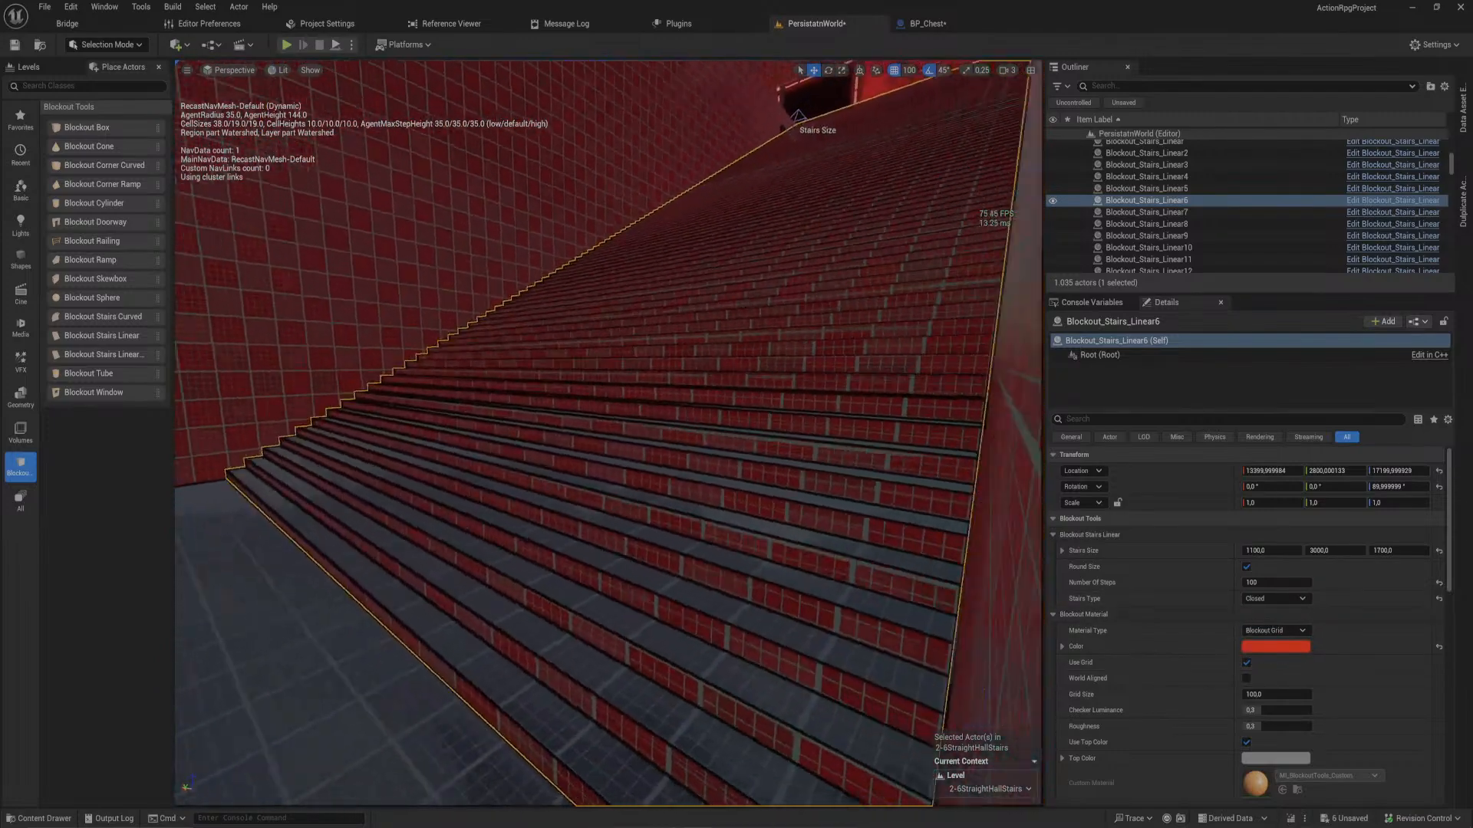
pyautogui.moveTo(578, 506)
pyautogui.mouseDown(button='right')
pyautogui.moveTo(613, 468)
pyautogui.moveTo(606, 429)
pyautogui.moveTo(578, 506)
pyautogui.mouseUp(button='right')
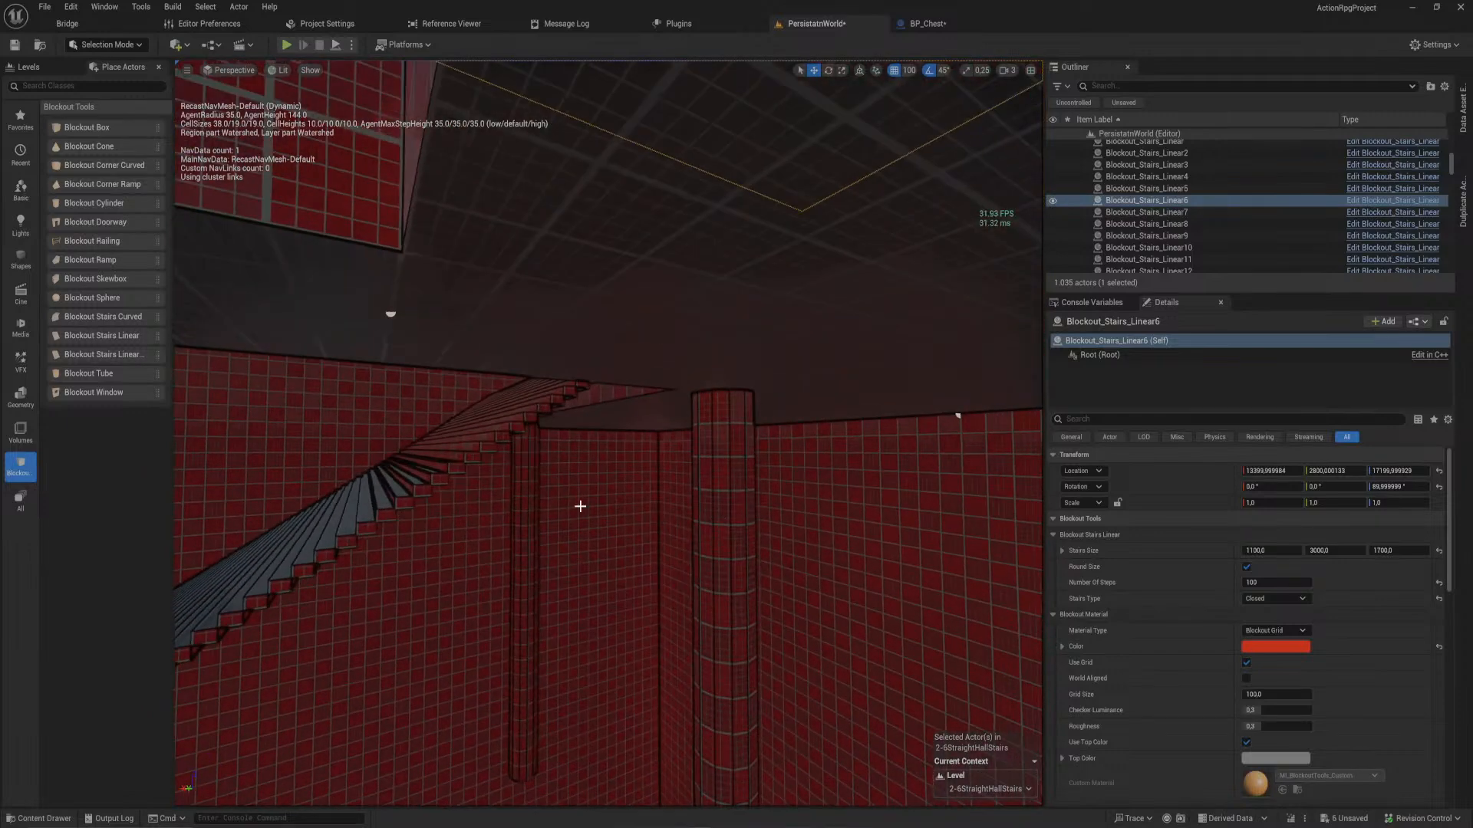
pyautogui.moveTo(498, 443); pyautogui.dragTo(499, 441, button='right')
pyautogui.click(495, 434)
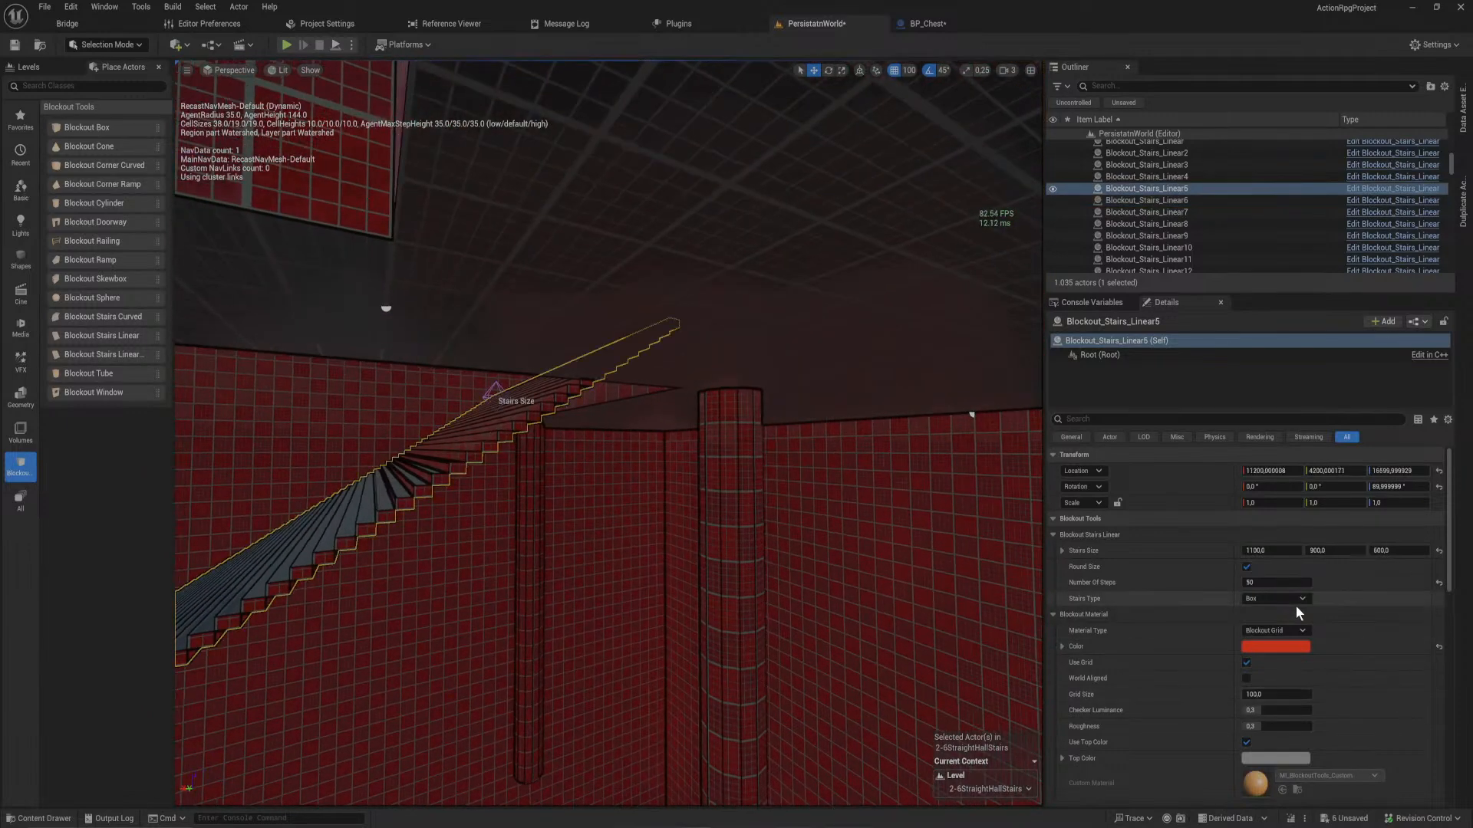
pyautogui.click(1288, 634)
# - Set the number of steps of the lowered stairs on the hall floor to 30
pyautogui.moveTo(823, 530); pyautogui.dragTo(674, 483, button='right')
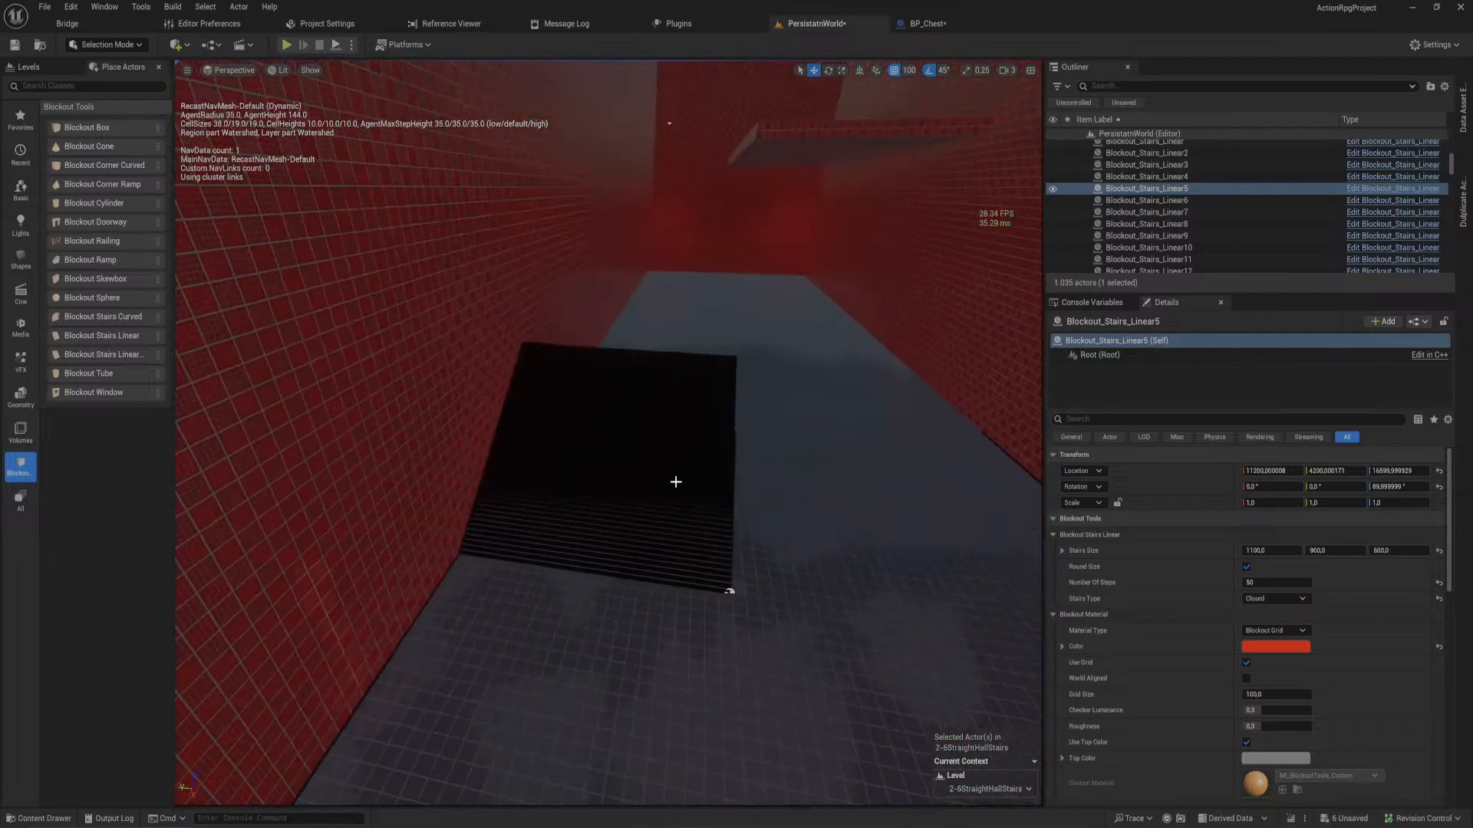
pyautogui.click(675, 483)
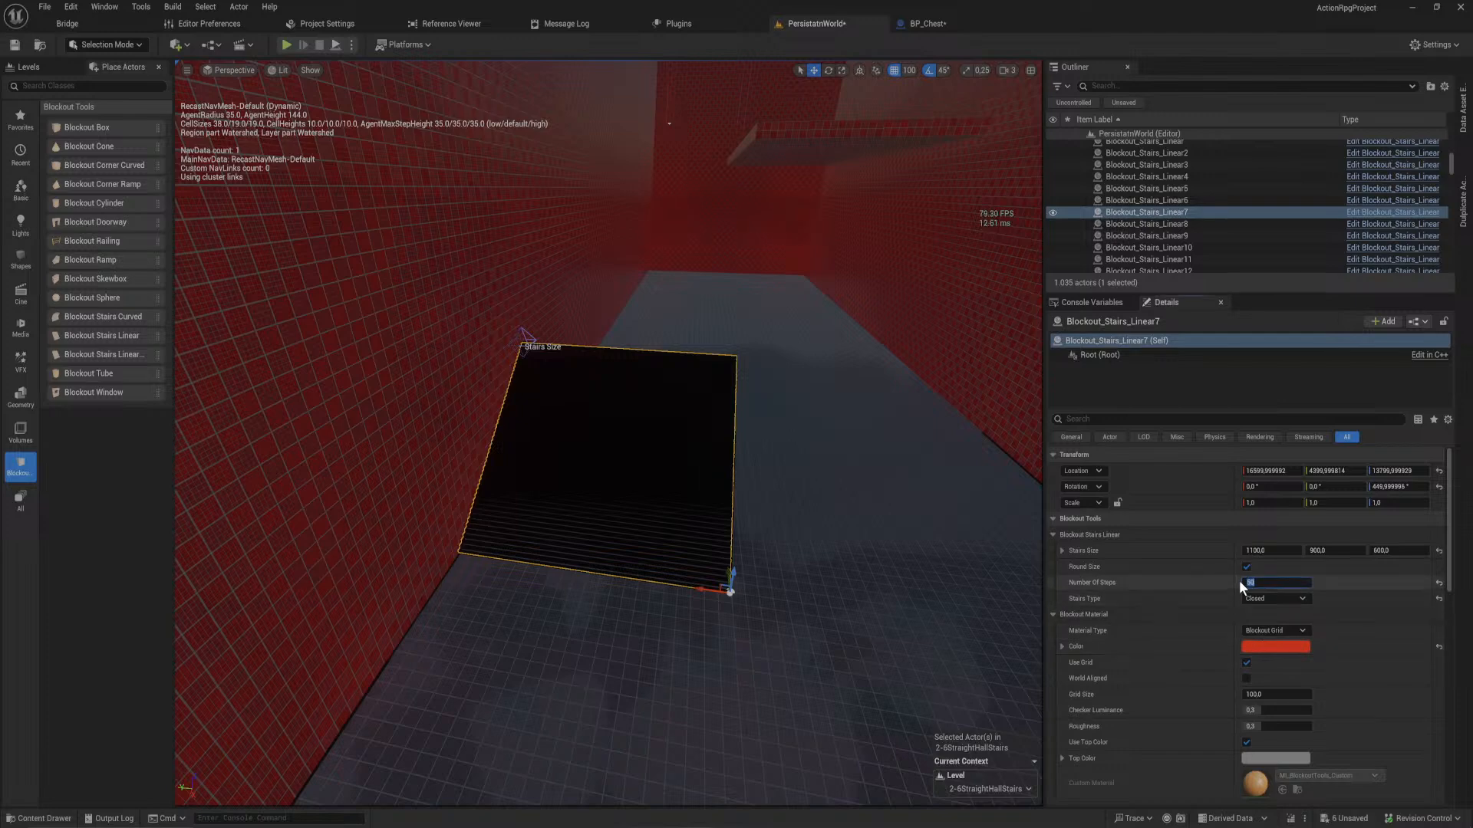
pyautogui.press('Return')
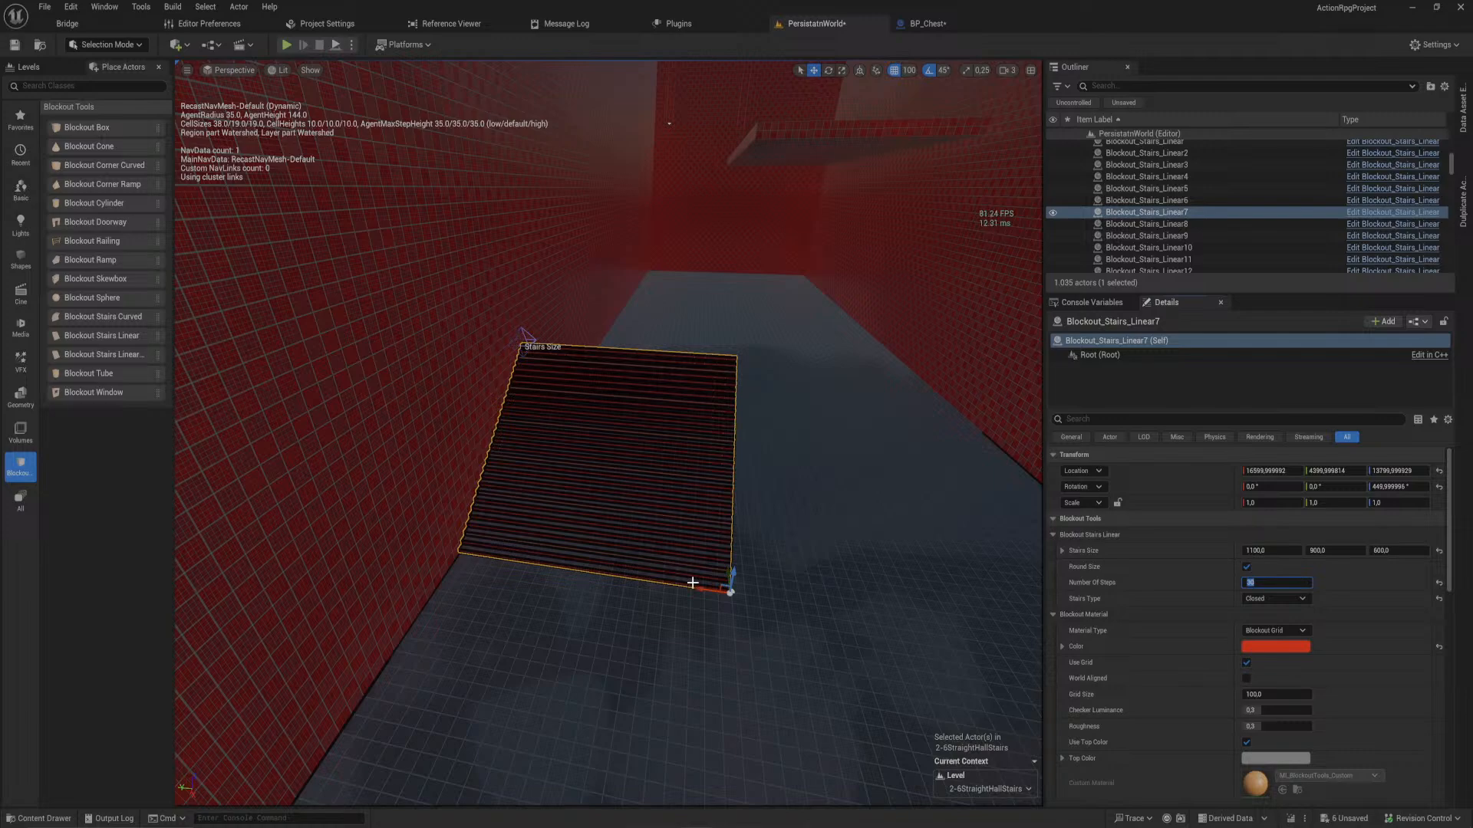
# - Duplicate the 30-step stairs and place the copy at their upper end, at X about 15700 and Z about 14400
pyautogui.moveTo(749, 531)
pyautogui.mouseDown(button='right')
pyautogui.moveTo(783, 430)
pyautogui.moveTo(706, 437)
pyautogui.moveTo(652, 522)
pyautogui.moveTo(702, 468)
pyautogui.moveTo(790, 445)
pyautogui.moveTo(801, 521)
pyautogui.moveTo(882, 491)
pyautogui.moveTo(859, 560)
pyautogui.moveTo(749, 519)
pyautogui.mouseUp(button='right')
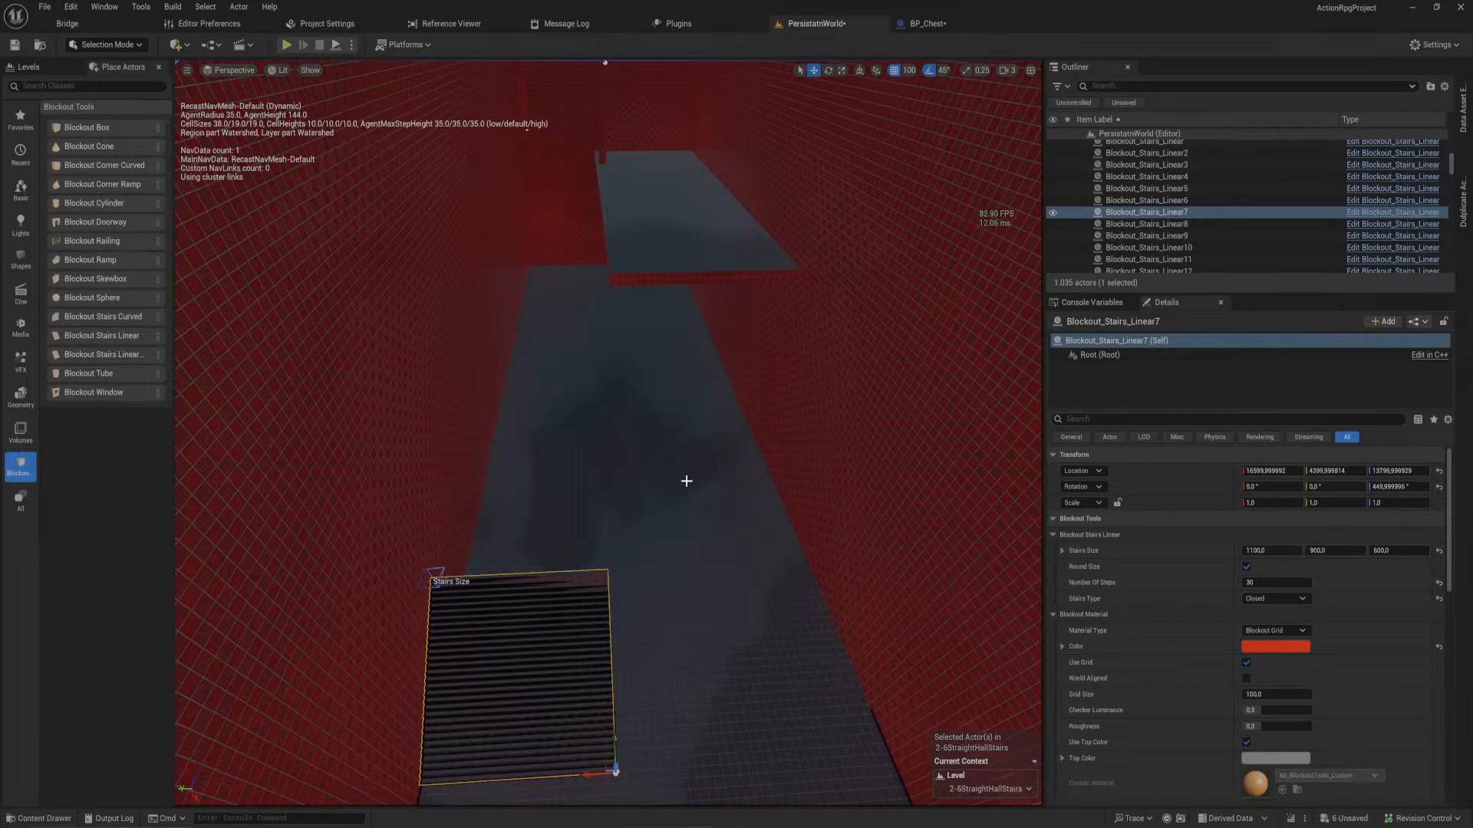
pyautogui.moveTo(687, 490); pyautogui.dragTo(704, 397, button='right')
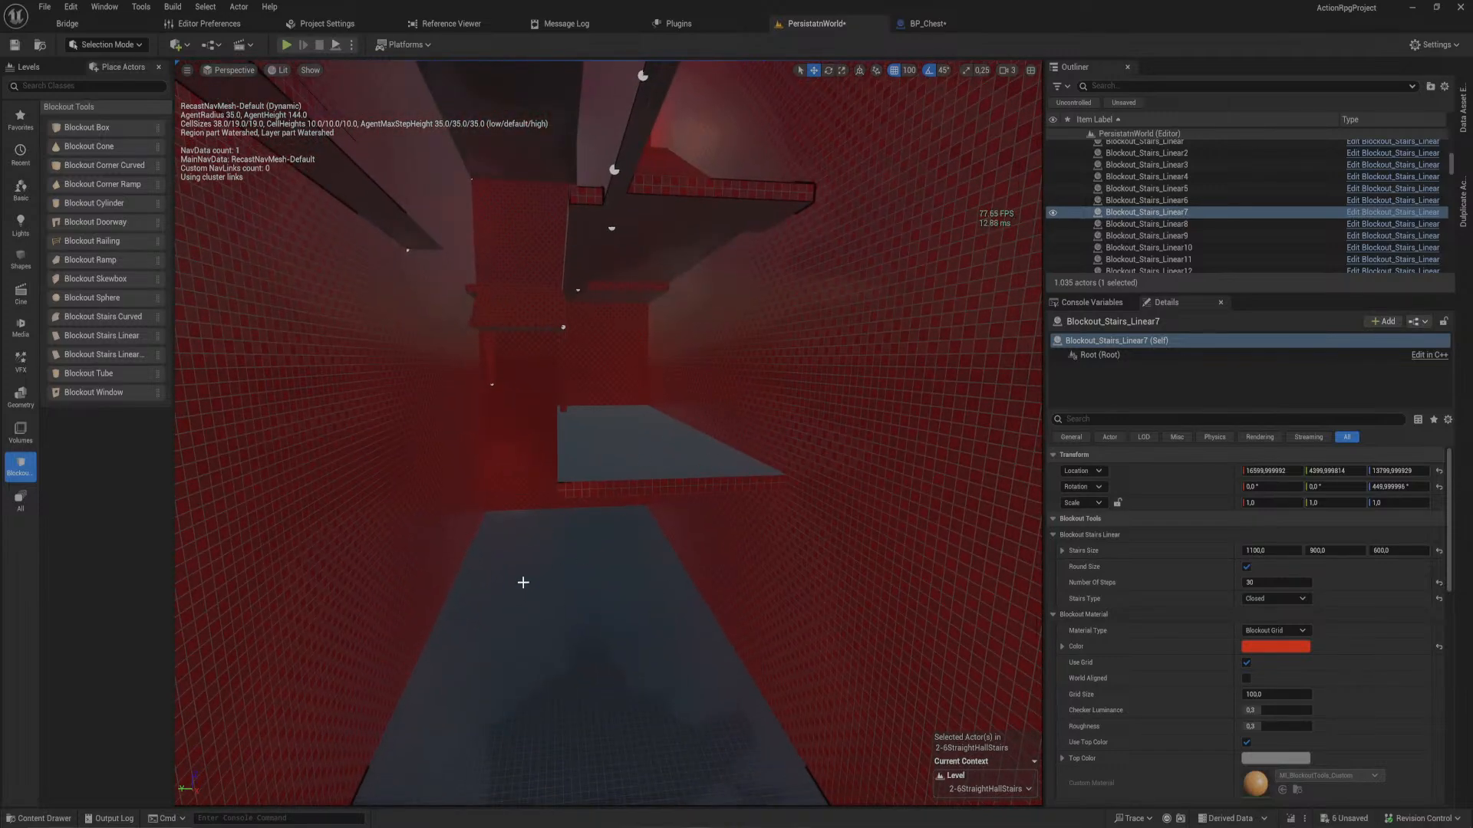
pyautogui.moveTo(524, 582); pyautogui.dragTo(559, 707, button='right')
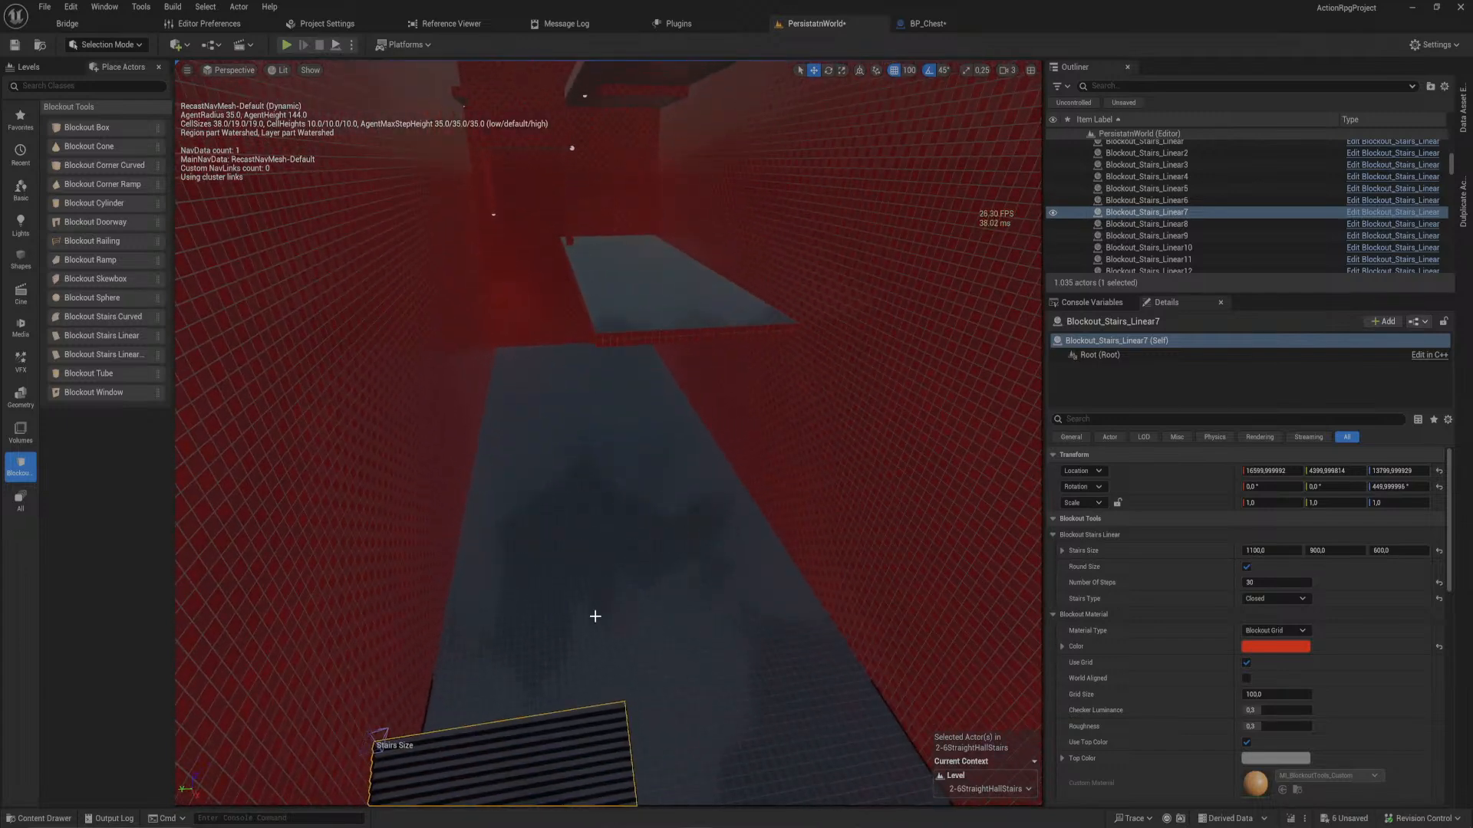
pyautogui.moveTo(608, 554); pyautogui.dragTo(620, 625, button='right')
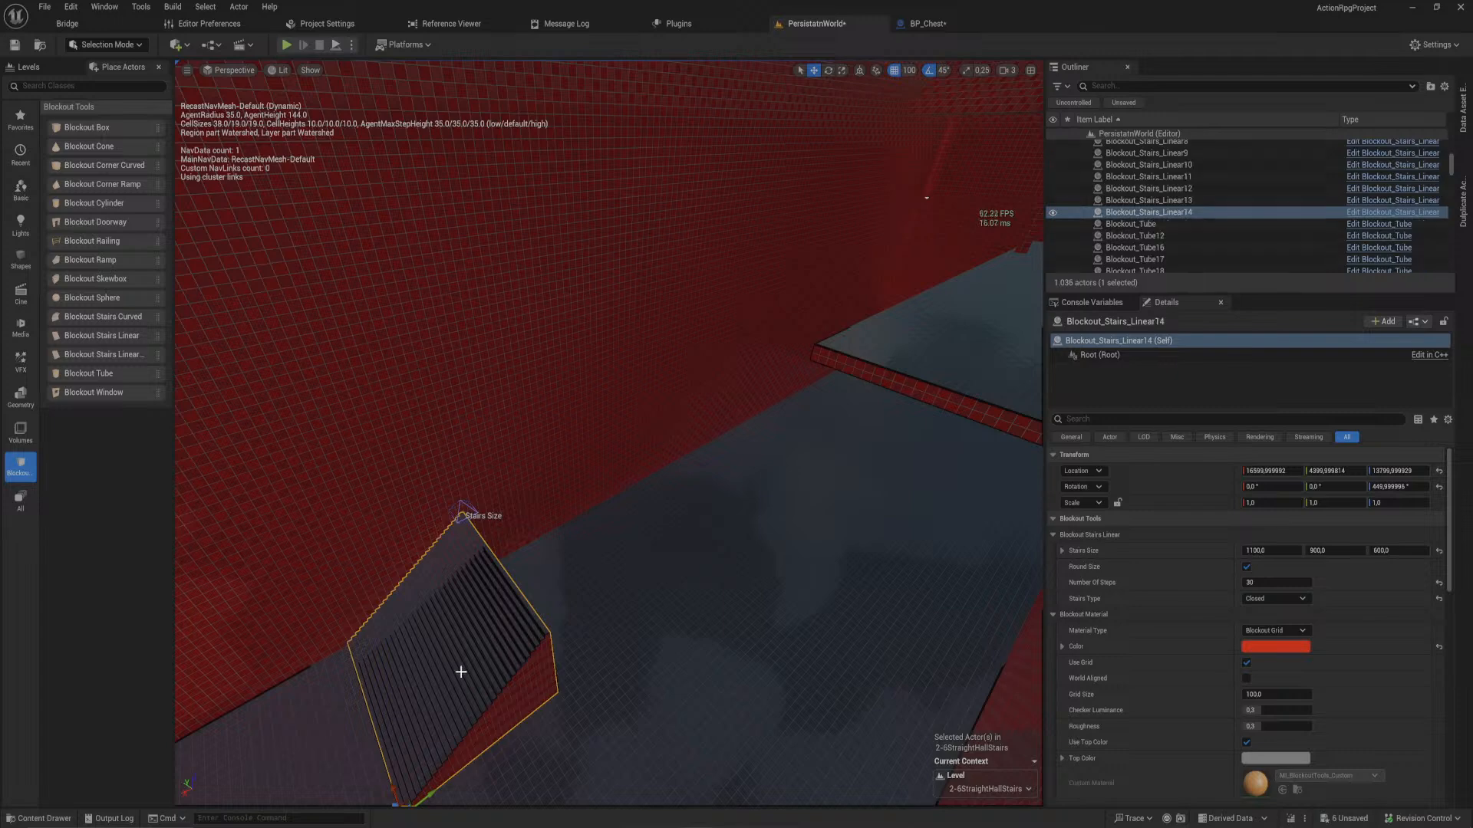
pyautogui.moveTo(460, 672); pyautogui.dragTo(467, 678, button='right')
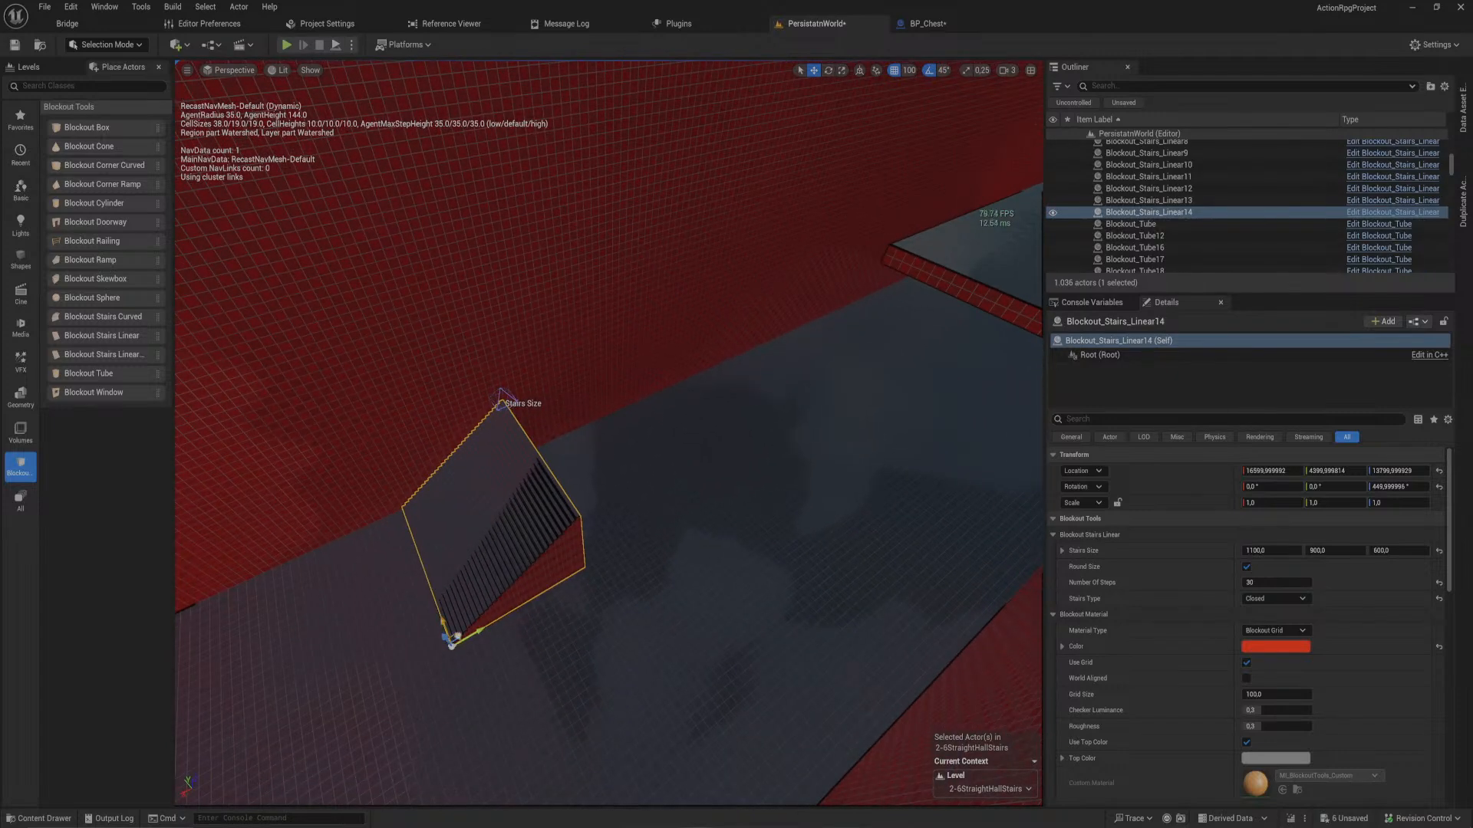
pyautogui.moveTo(456, 636); pyautogui.dragTo(588, 557)
pyautogui.moveTo(587, 557)
pyautogui.mouseDown(button='right')
pyautogui.moveTo(606, 589)
pyautogui.moveTo(590, 561)
pyautogui.mouseUp(button='right')
pyautogui.moveTo(535, 577); pyautogui.dragTo(519, 484)
pyautogui.moveTo(519, 483)
pyautogui.mouseDown(button='right')
pyautogui.moveTo(523, 452)
pyautogui.moveTo(517, 483)
pyautogui.mouseUp(button='right')
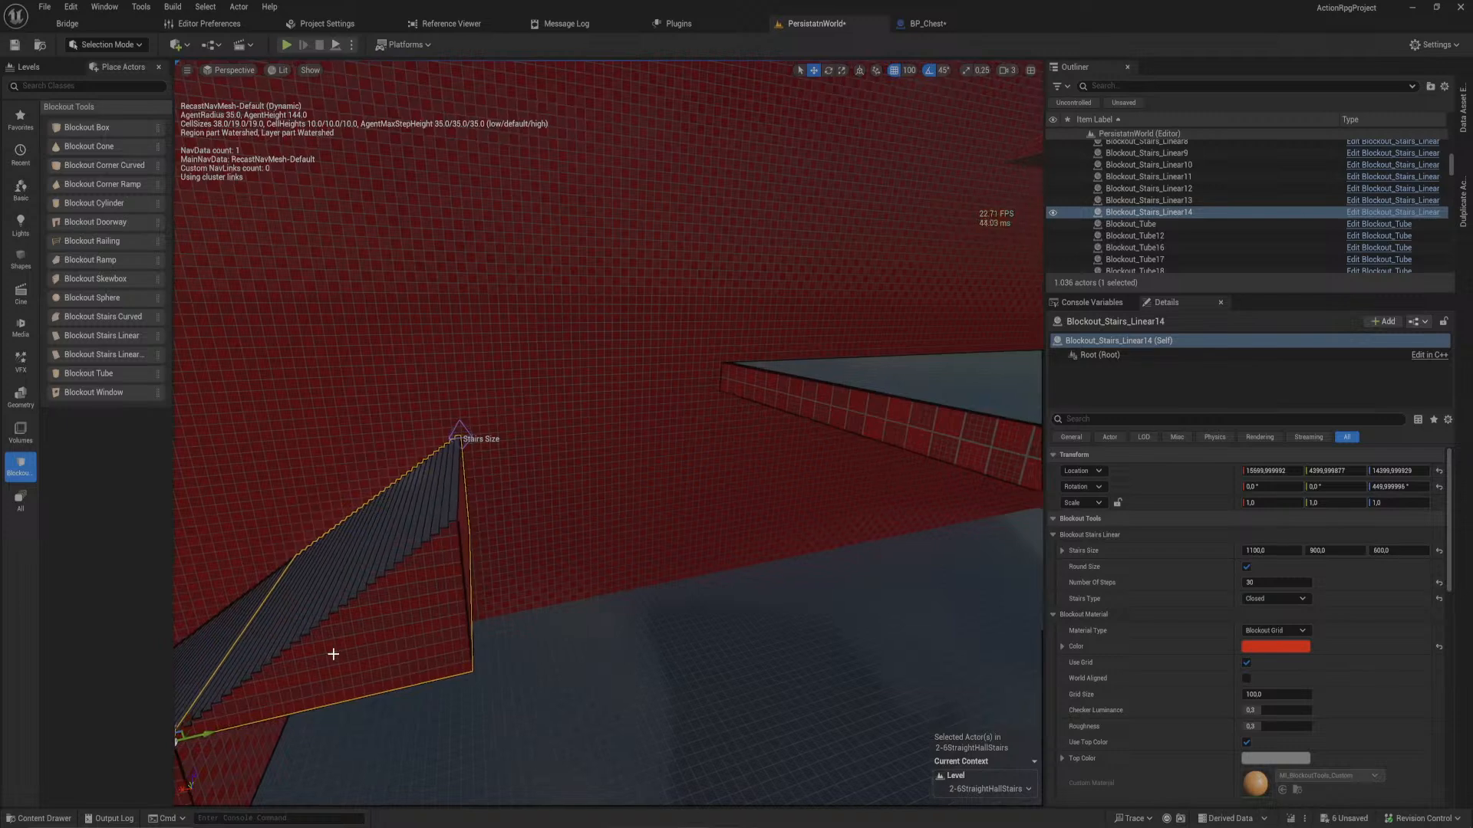
# - Duplicate the upper flight to X about 14800 and Z about 15000, and delete the middle flight it was copied from
pyautogui.hotkey('ctrl', 'd')
pyautogui.moveTo(332, 654); pyautogui.dragTo(295, 652, button='right')
pyautogui.moveTo(337, 648); pyautogui.dragTo(555, 471)
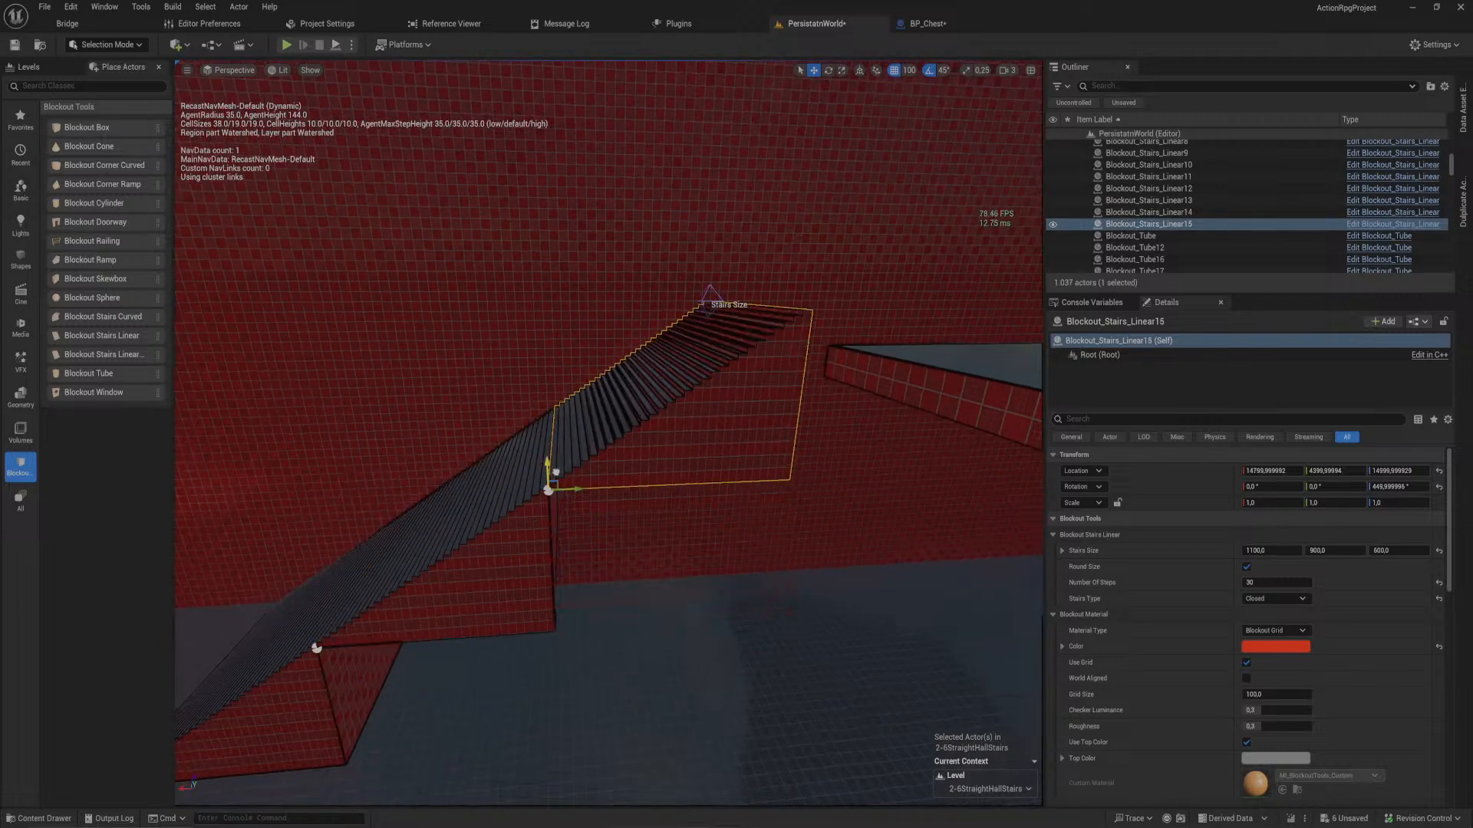
pyautogui.click(521, 520)
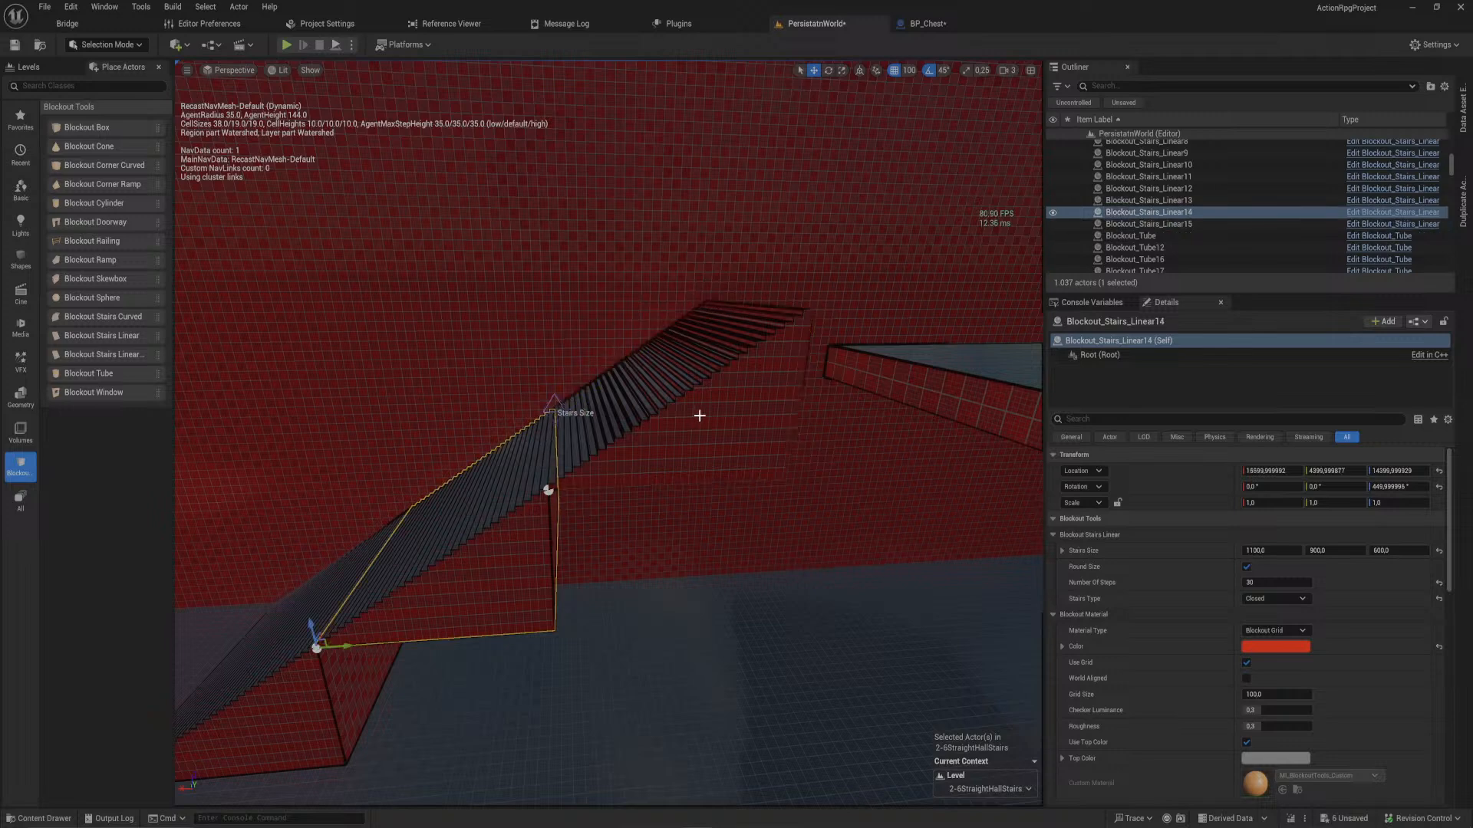
pyautogui.press('Delete')
# - Duplicate the top flight to X about 14400 and Z about 15300, and shrink the copy to 500 long and 300 high
pyautogui.click(677, 420)
pyautogui.keyDown('alt'); pyautogui.moveTo(575, 489); pyautogui.dragTo(660, 393); pyautogui.keyUp('alt')
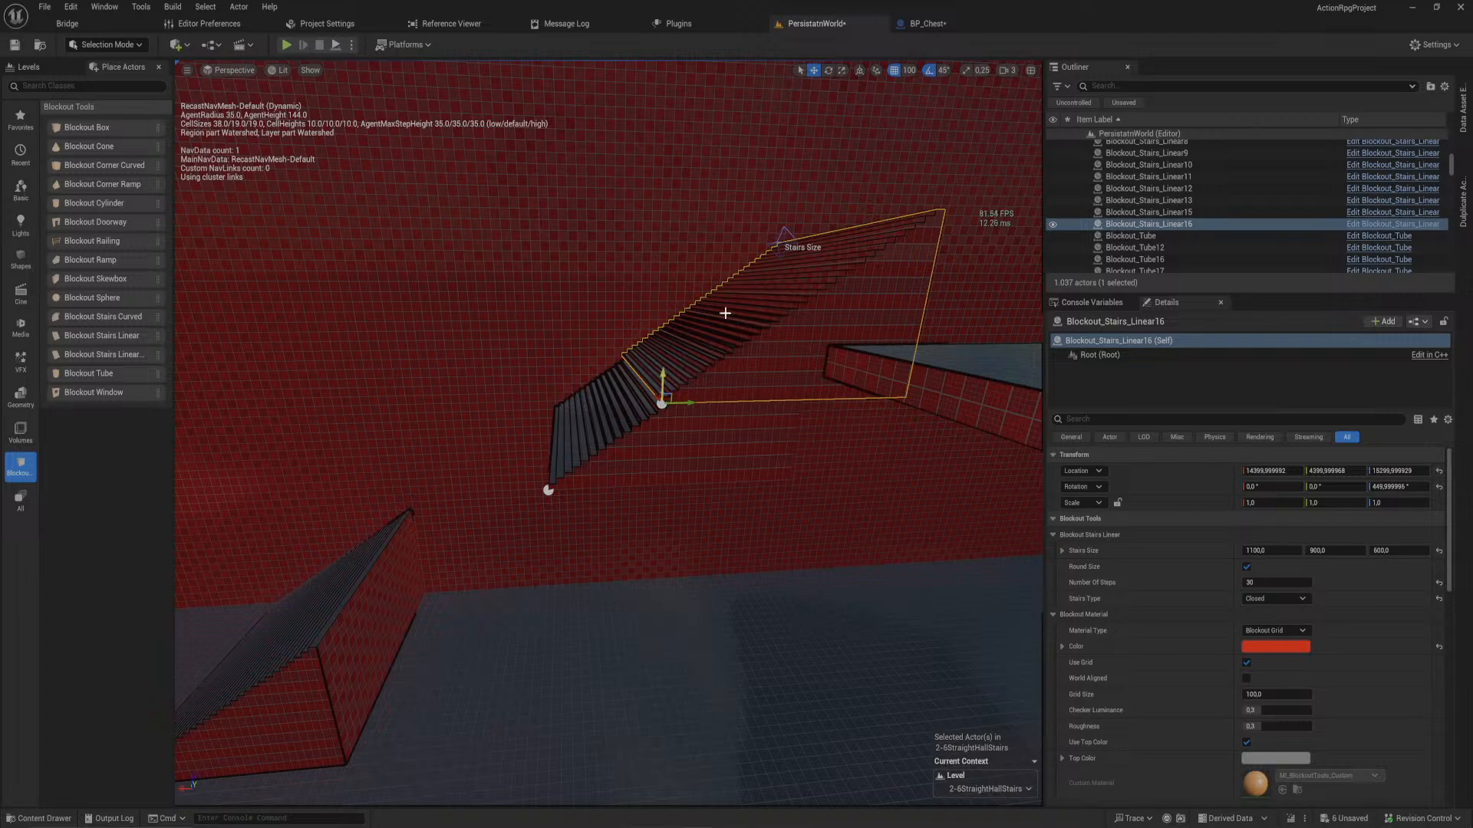
pyautogui.moveTo(796, 232); pyautogui.dragTo(721, 292)
# - Delete the full-size upper flight that overlaps the smaller copy
pyautogui.click(641, 435)
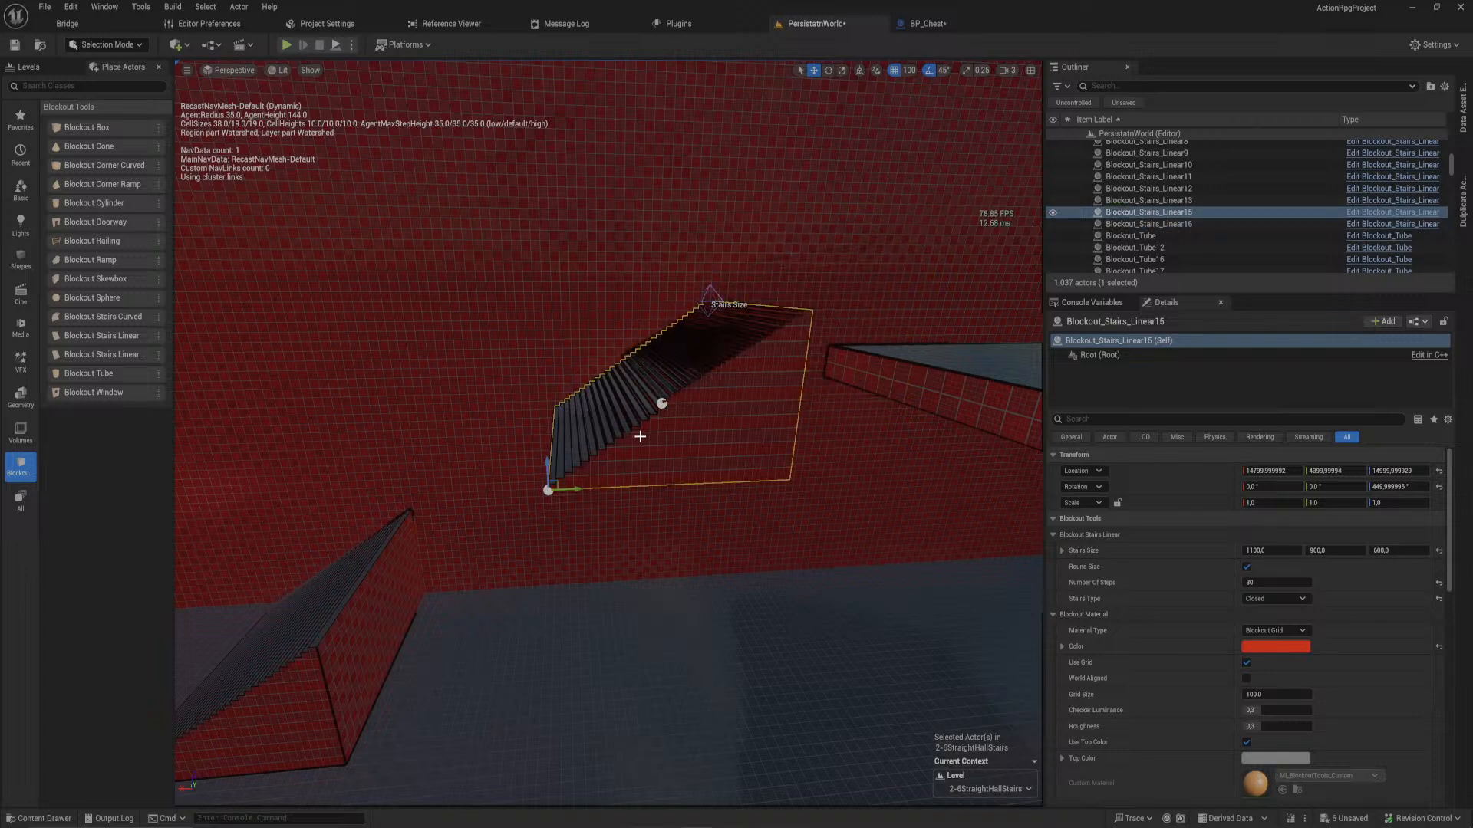
pyautogui.press('Delete')
pyautogui.moveTo(695, 444); pyautogui.dragTo(583, 506, button='right')
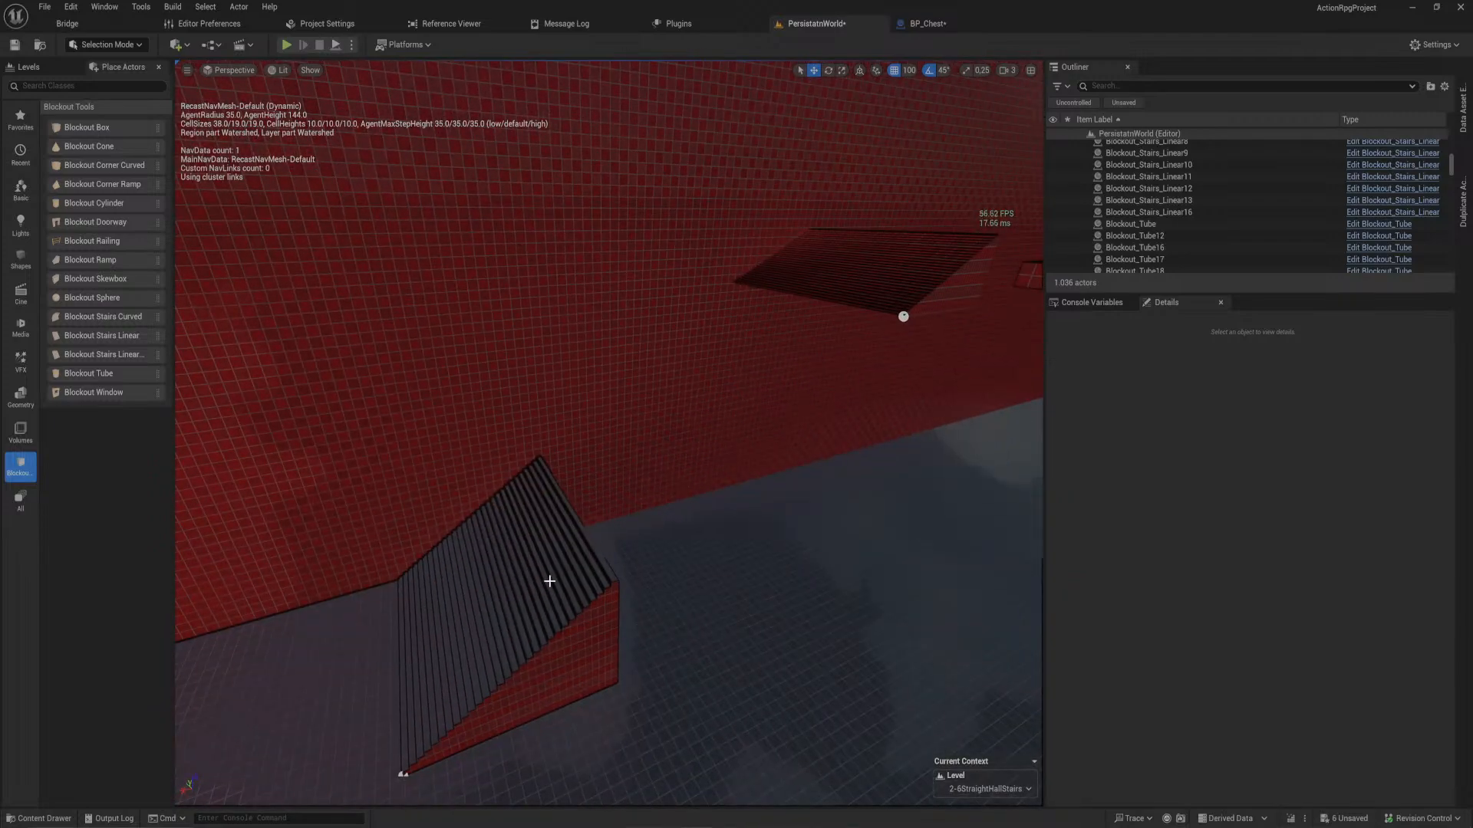
# - Set the number of steps of the small upper stairs to 15
pyautogui.moveTo(548, 583); pyautogui.dragTo(512, 654, button='right')
pyautogui.moveTo(595, 503)
pyautogui.mouseDown(button='right')
pyautogui.moveTo(744, 323)
pyautogui.moveTo(578, 509)
pyautogui.mouseUp(button='right')
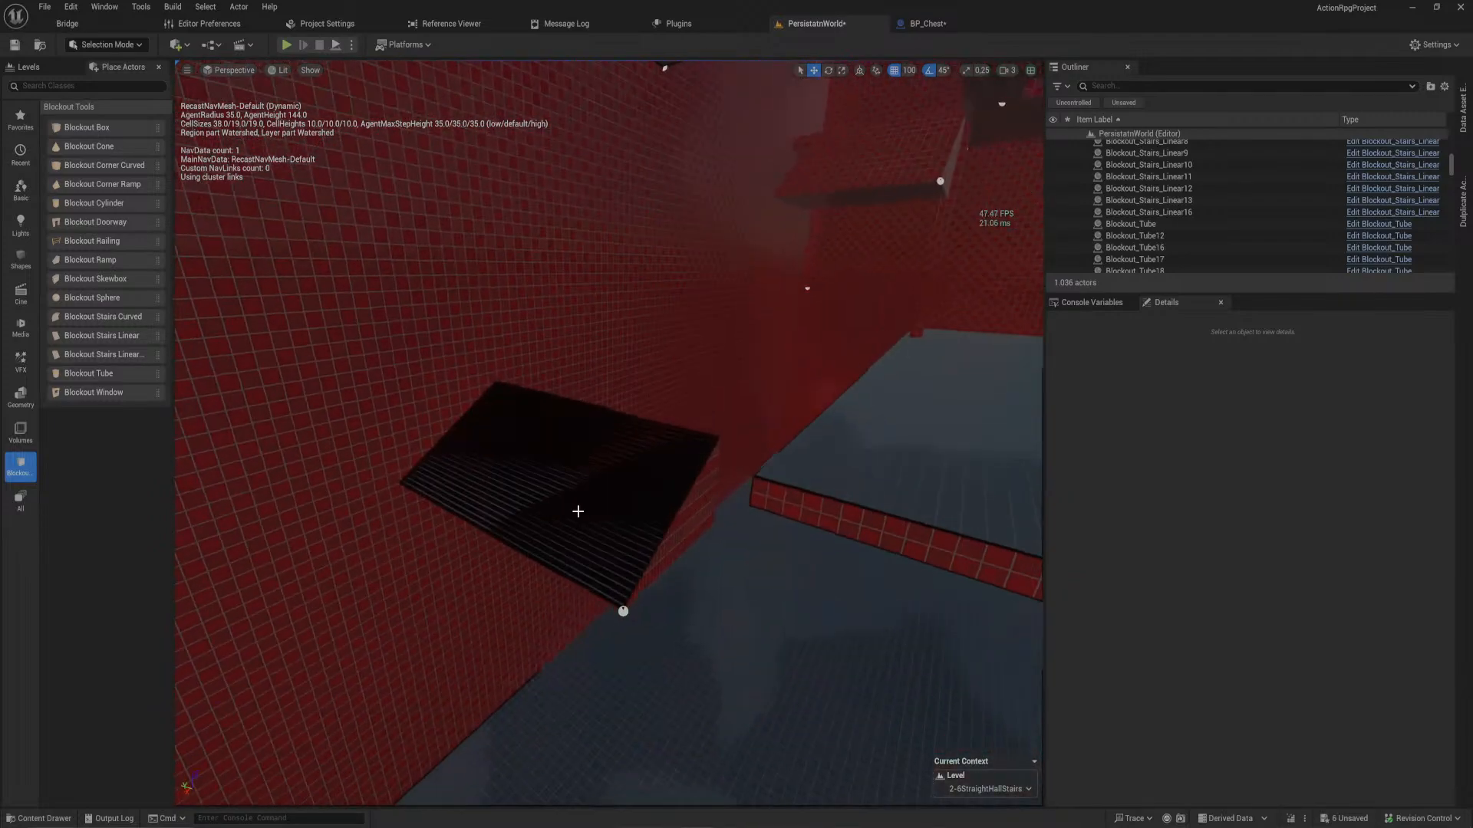
pyautogui.click(579, 509)
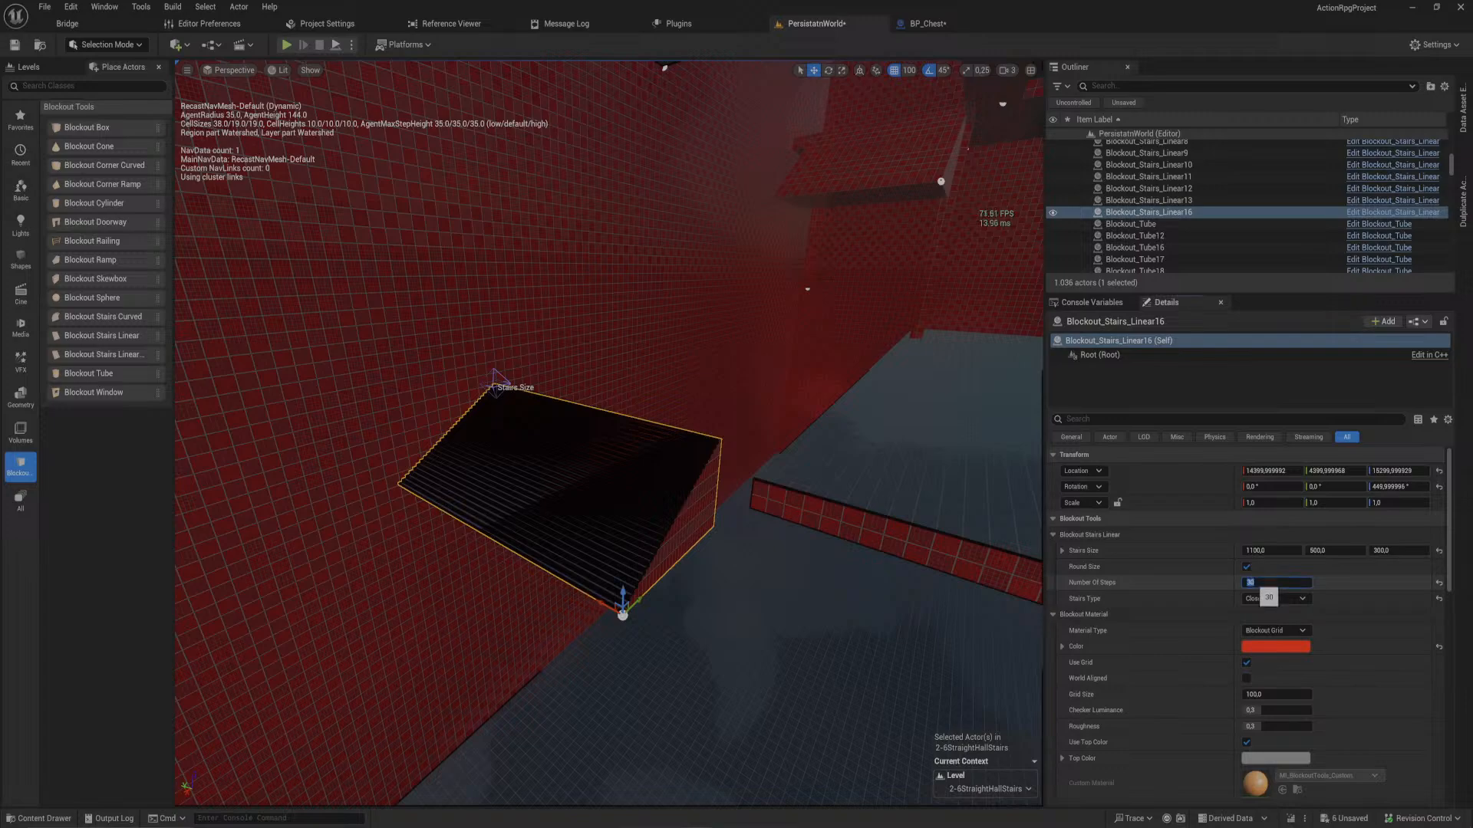
pyautogui.write('10')
pyautogui.press('Return')
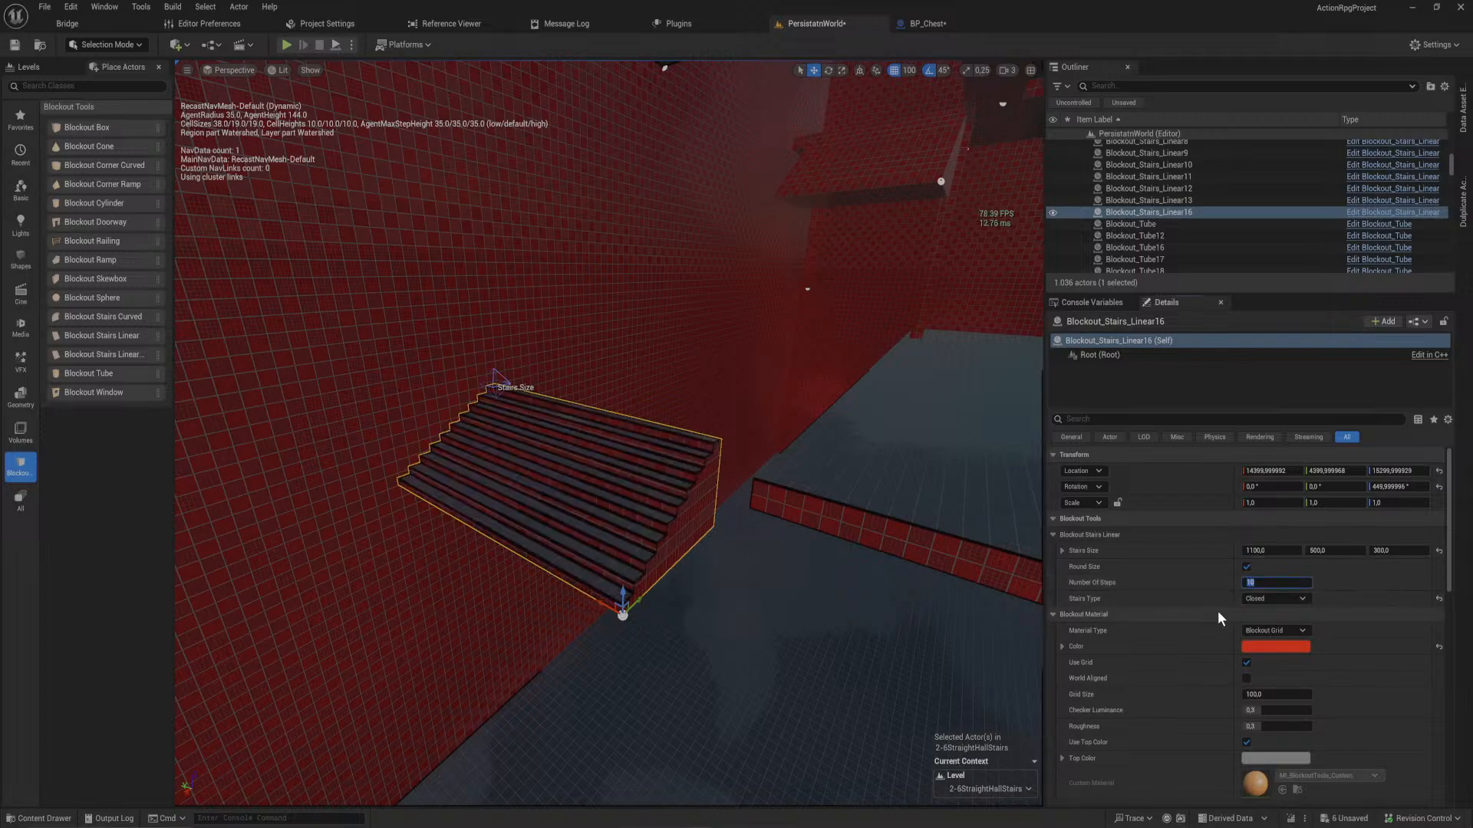
pyautogui.press('Return')
# - Duplicate the platform sideways to Y about 5893 and shift the copy along the hall to X about 9094
pyautogui.click(952, 561)
pyautogui.moveTo(951, 561); pyautogui.dragTo(1097, 660, button='right')
pyautogui.moveTo(792, 467)
pyautogui.mouseDown(button='right')
pyautogui.moveTo(789, 422)
pyautogui.moveTo(792, 468)
pyautogui.mouseUp(button='right')
pyautogui.press('s')
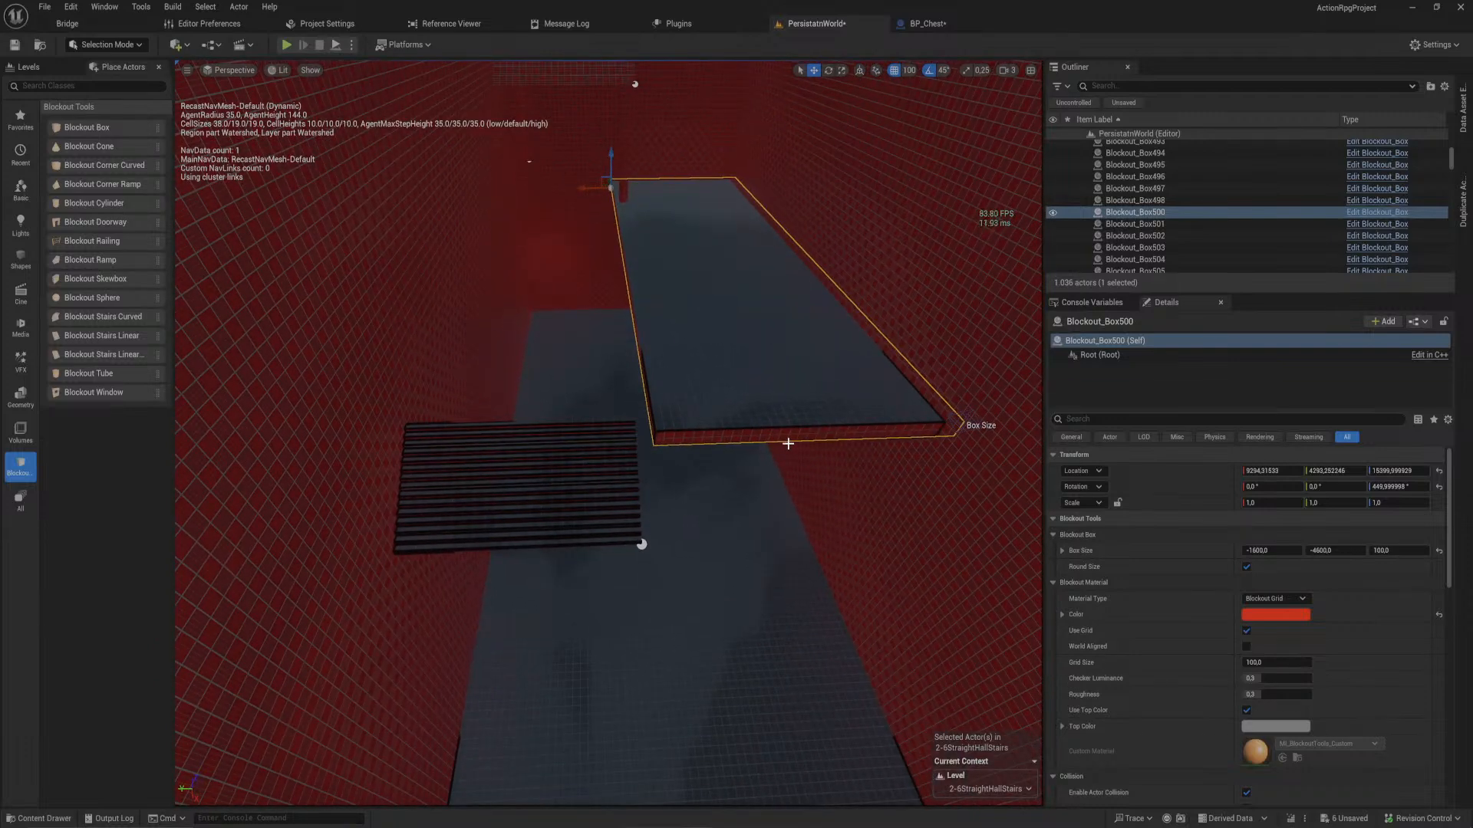
pyautogui.moveTo(595, 188); pyautogui.dragTo(468, 213)
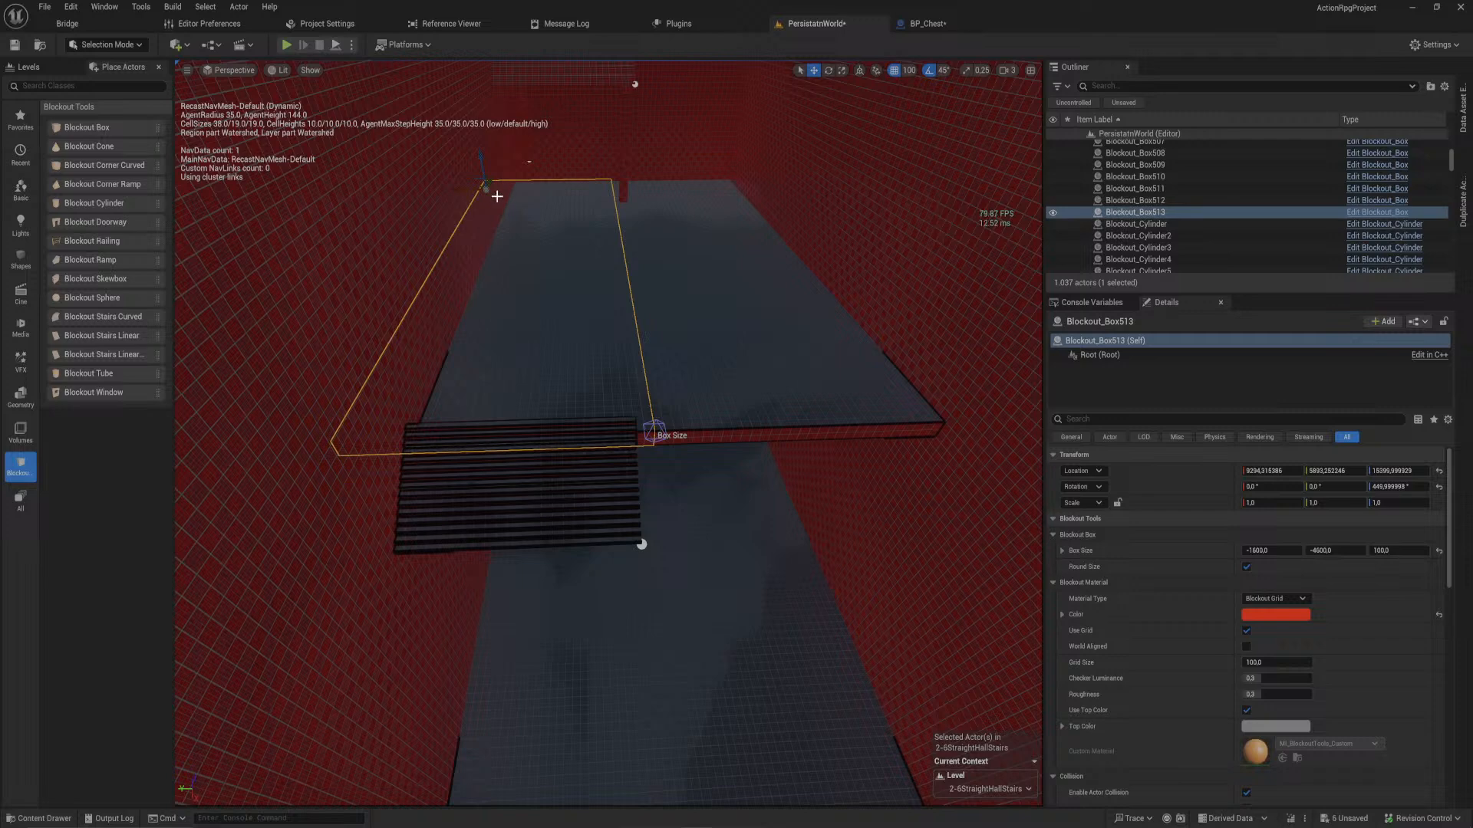
pyautogui.moveTo(495, 180)
pyautogui.mouseDown()
pyautogui.moveTo(495, 163)
pyautogui.moveTo(484, 181)
pyautogui.mouseUp()
pyautogui.moveTo(484, 181); pyautogui.dragTo(307, 138, button='right')
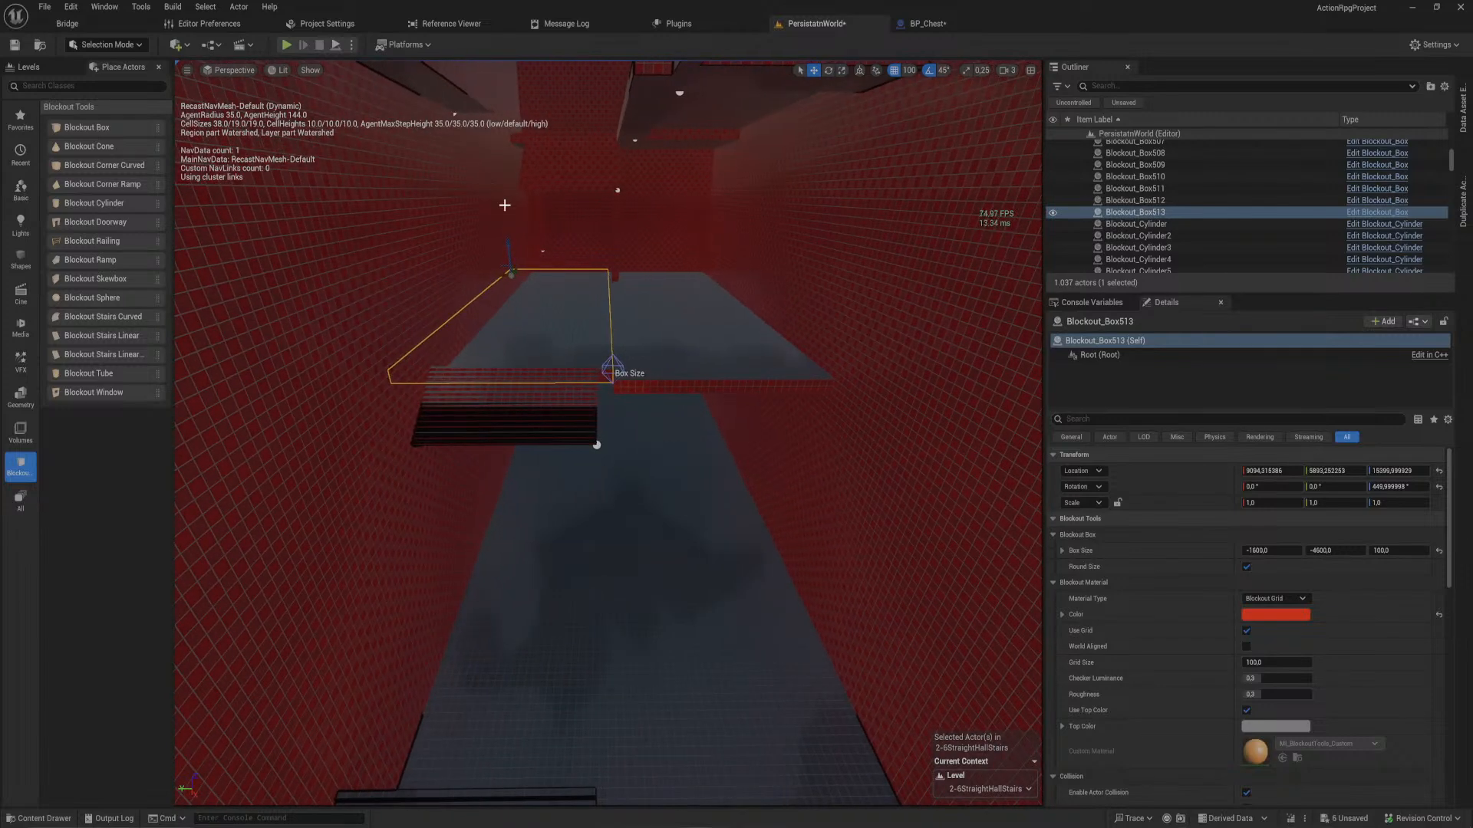
# - Select both the small upper stairs and the lower stairs, and move them together across the hall to Y about 2900
pyautogui.moveTo(567, 312)
pyautogui.mouseDown(button='right')
pyautogui.moveTo(587, 257)
pyautogui.moveTo(566, 272)
pyautogui.moveTo(558, 383)
pyautogui.moveTo(550, 330)
pyautogui.mouseUp(button='right')
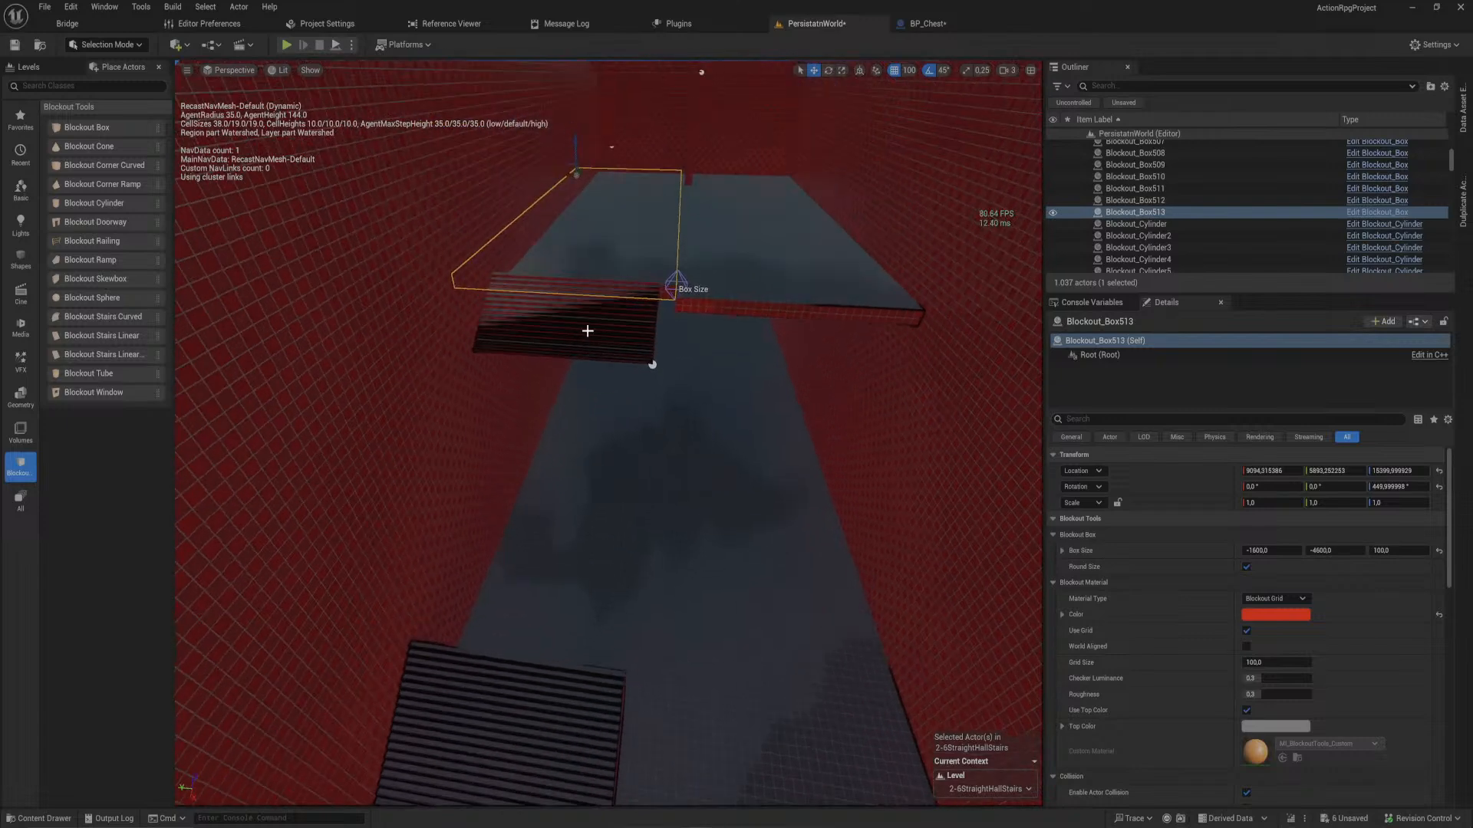
pyautogui.click(585, 329)
pyautogui.keyDown('ctrl'); pyautogui.click(550, 697); pyautogui.keyUp('ctrl')
pyautogui.moveTo(595, 516); pyautogui.dragTo(596, 560, button='right')
pyautogui.moveTo(549, 683); pyautogui.dragTo(550, 683, button='right')
pyautogui.press('s')
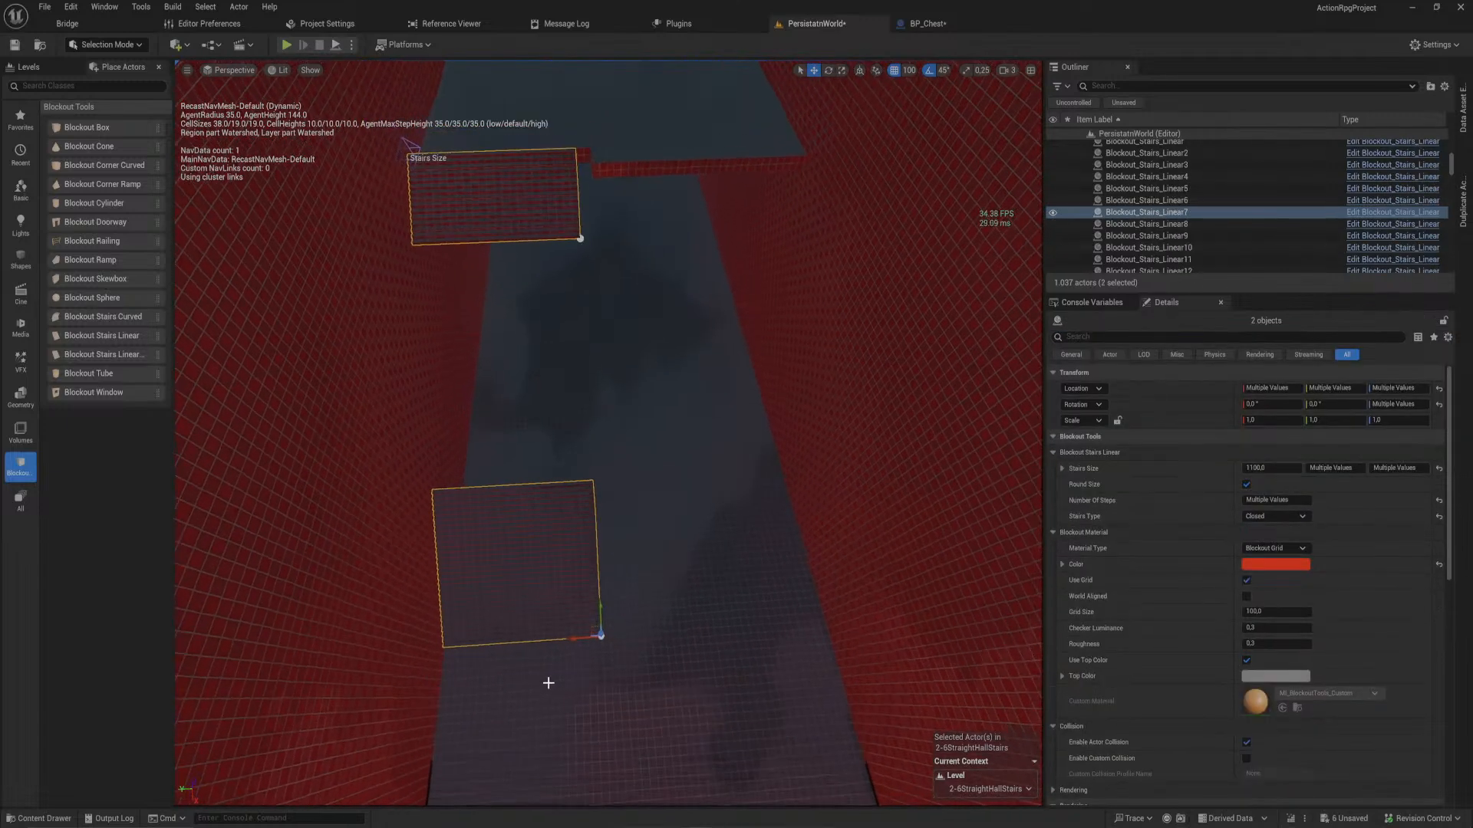
pyautogui.moveTo(569, 640); pyautogui.dragTo(781, 626)
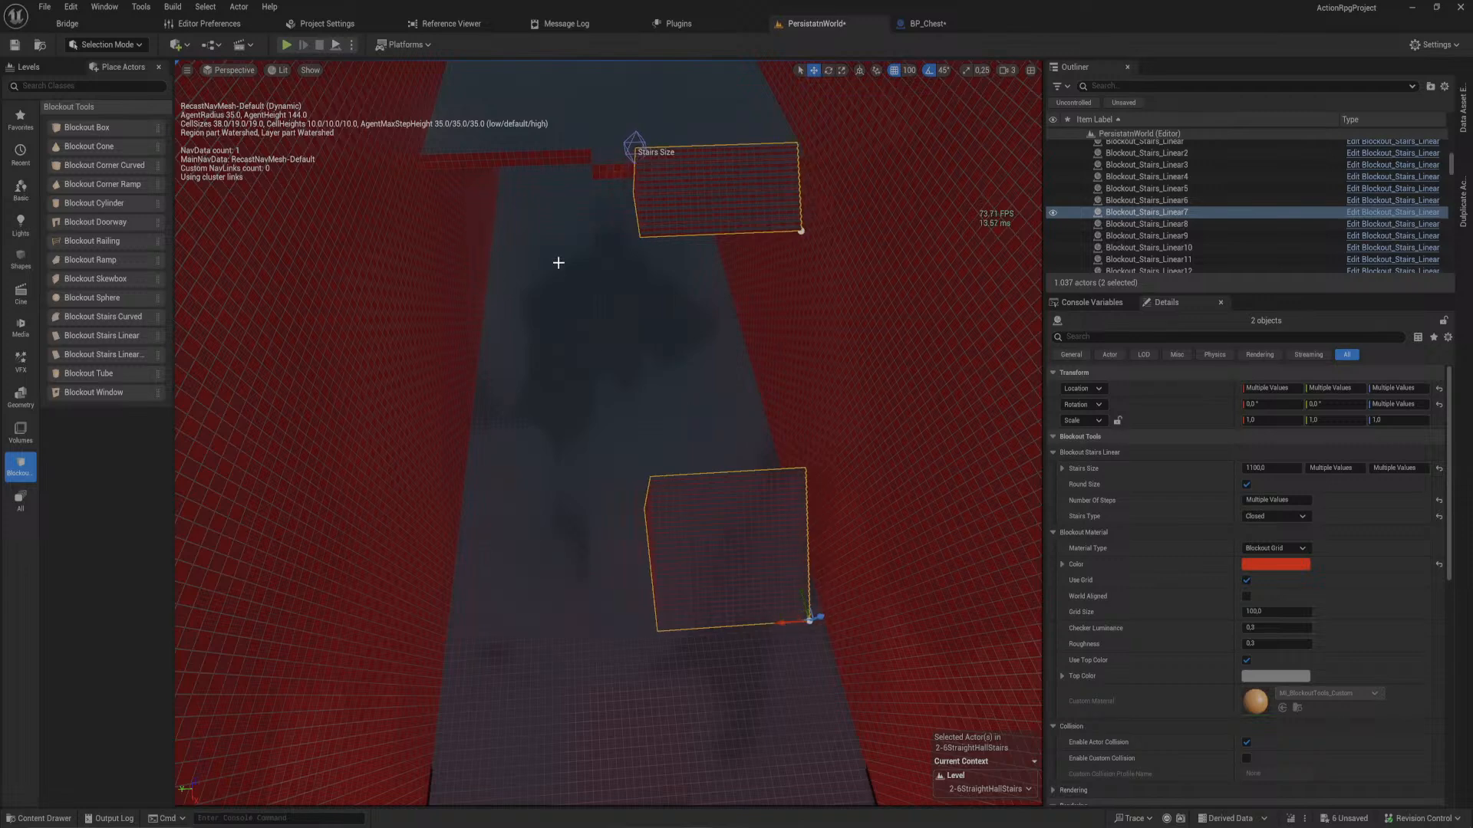
# - Shorten the original platform to a box size Y of -4300 and delete the duplicated platform beside it
pyautogui.click(633, 176)
pyautogui.moveTo(635, 177); pyautogui.dragTo(636, 131, button='right')
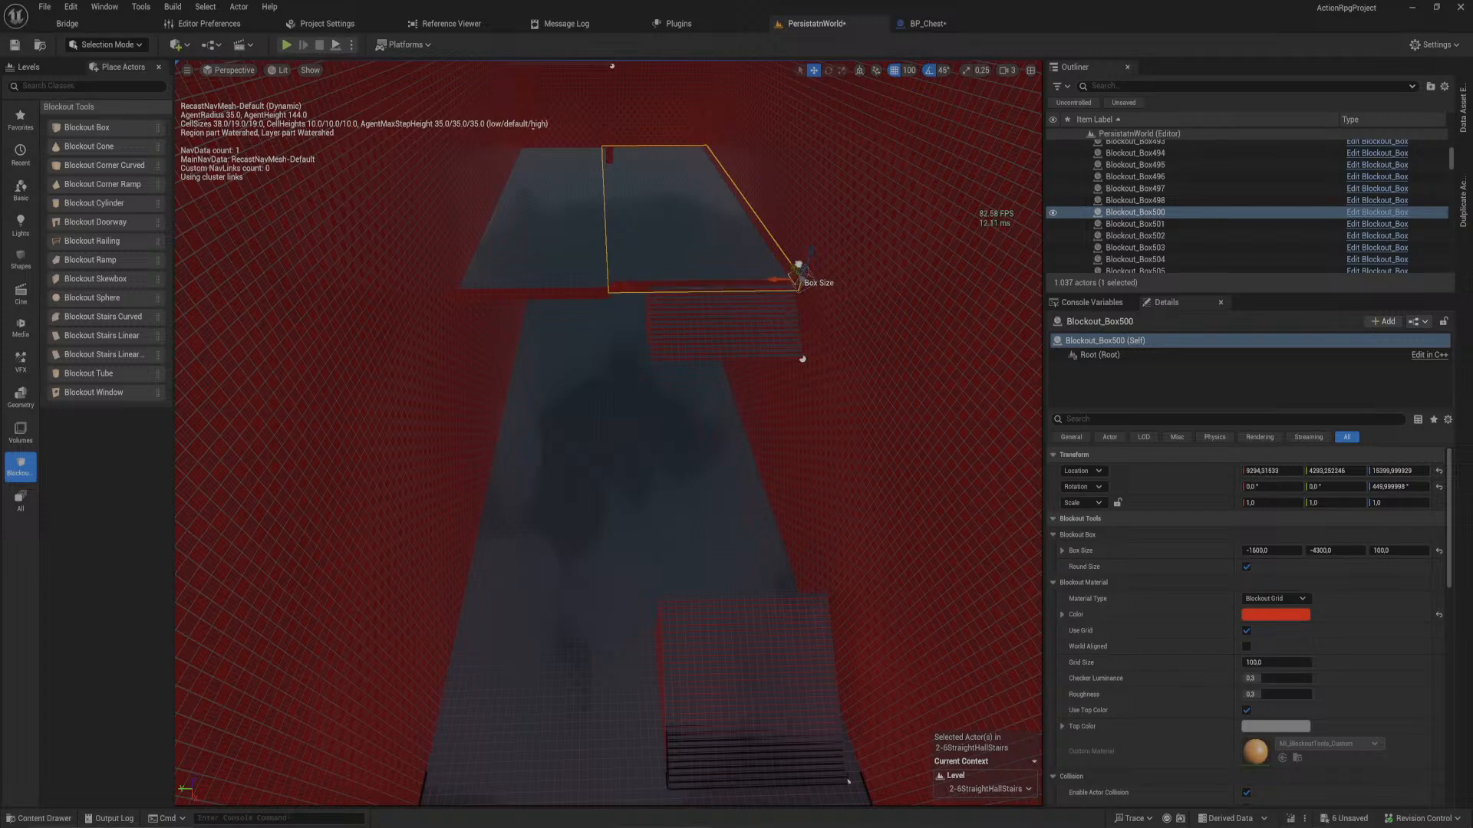
pyautogui.press('Delete')
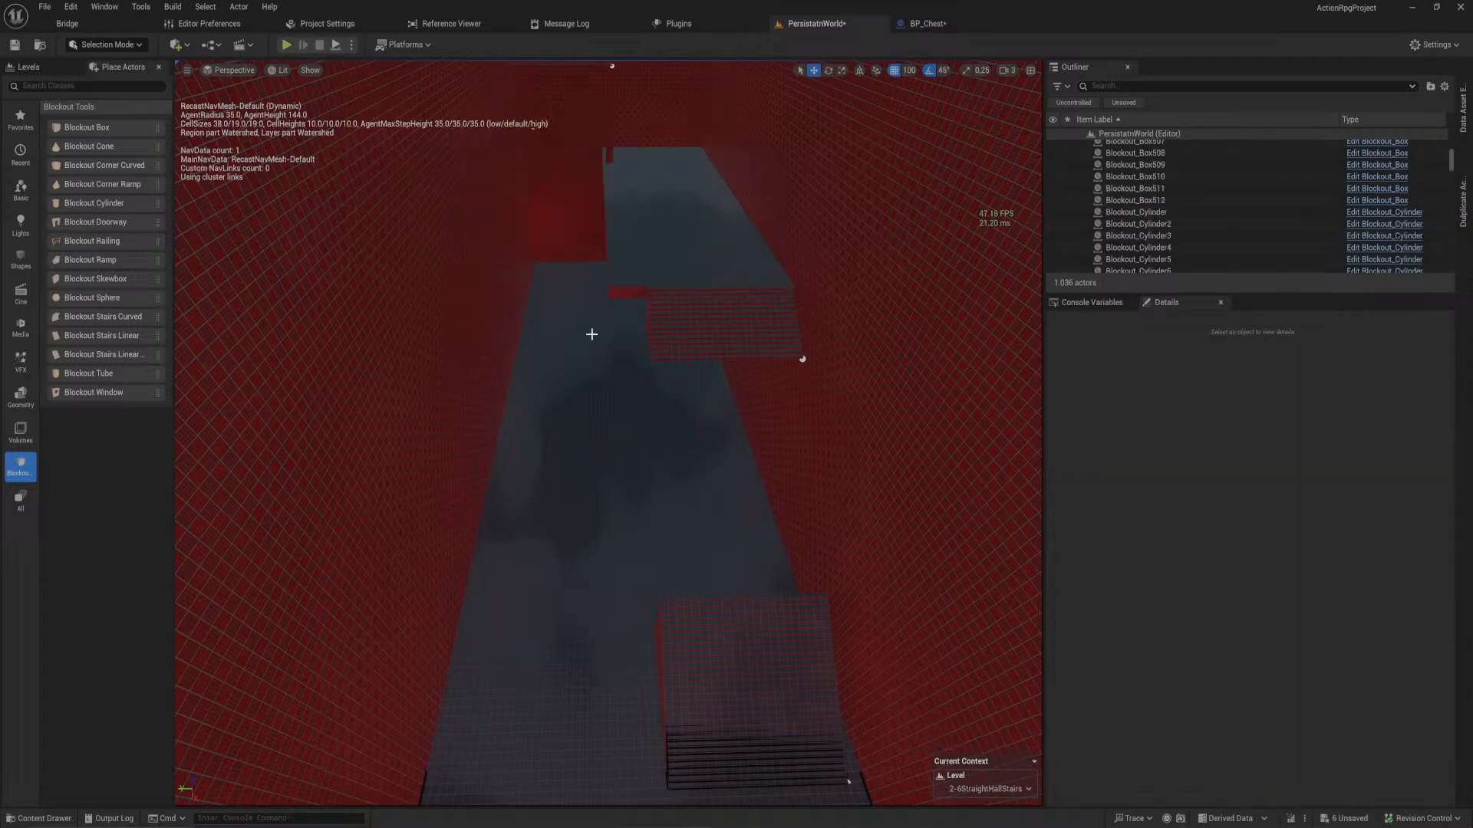
# - Select the small upper stairs beside the platform and lower them to Z about 15200
pyautogui.moveTo(592, 329); pyautogui.dragTo(859, 463, button='right')
pyautogui.moveTo(699, 264); pyautogui.dragTo(657, 427, button='right')
pyautogui.click(658, 427)
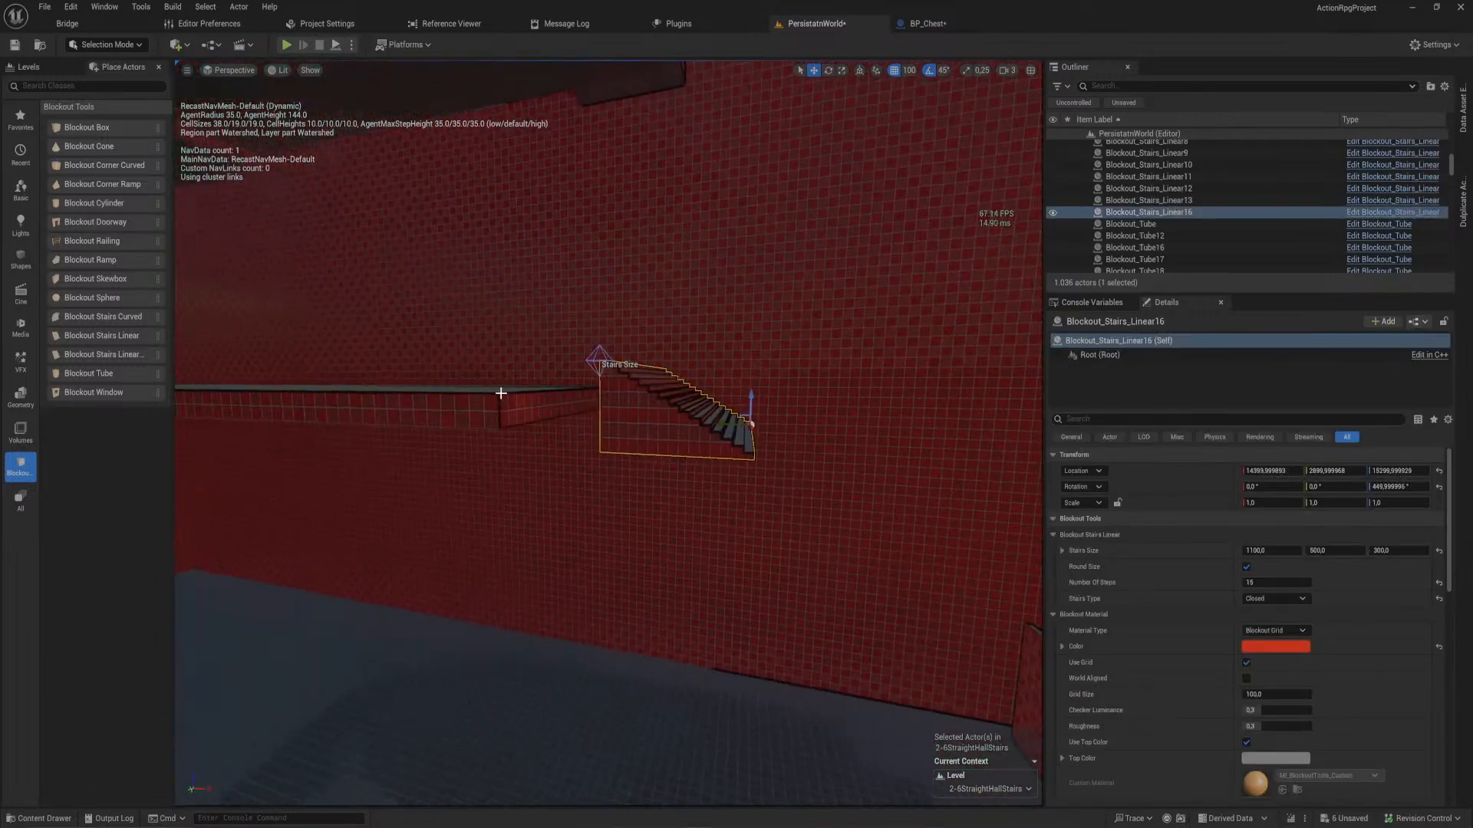
pyautogui.click(513, 411)
pyautogui.moveTo(514, 410); pyautogui.dragTo(407, 414, button='right')
pyautogui.click(459, 410)
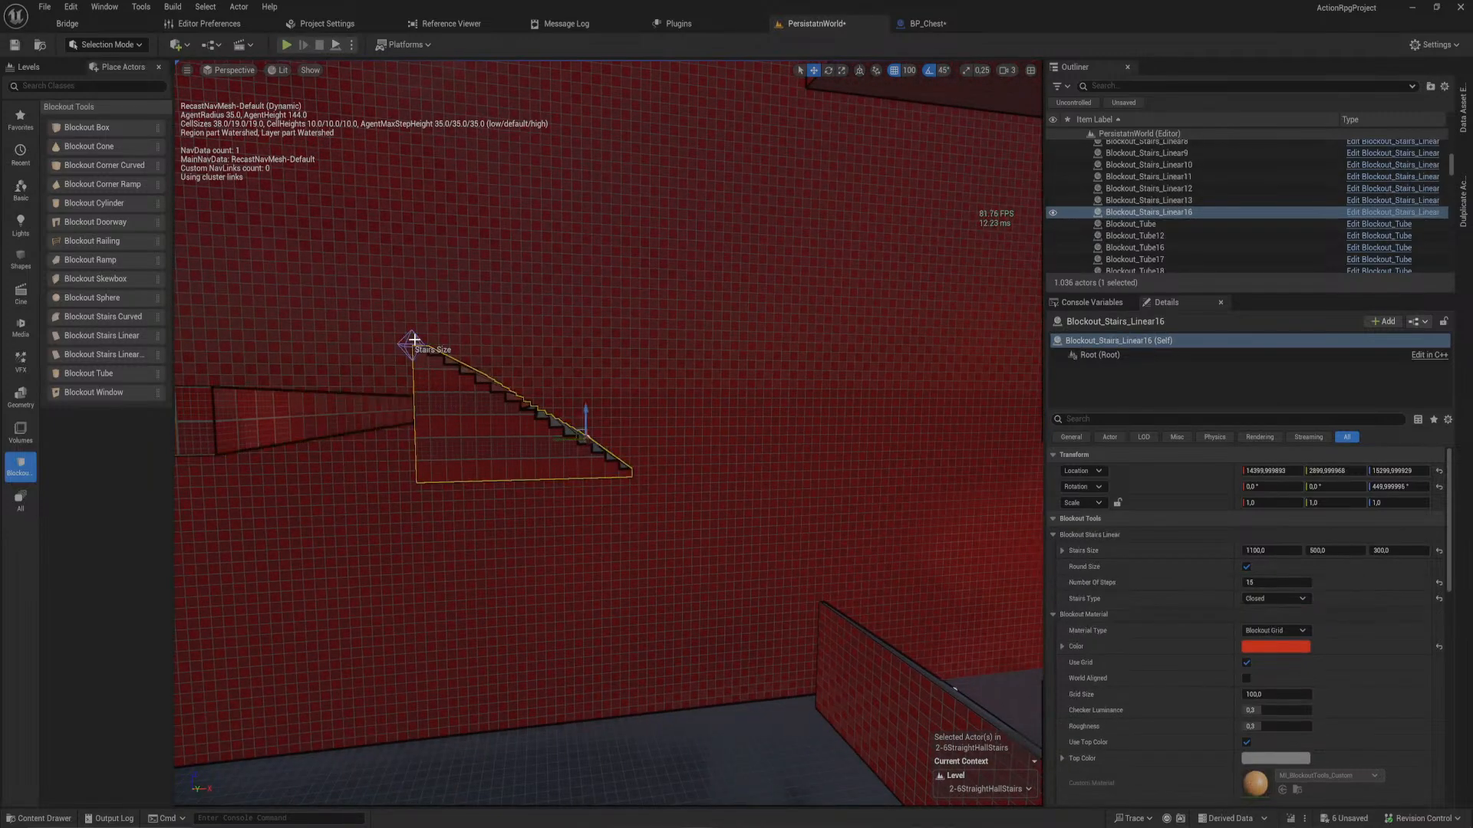
pyautogui.moveTo(578, 412); pyautogui.dragTo(530, 467)
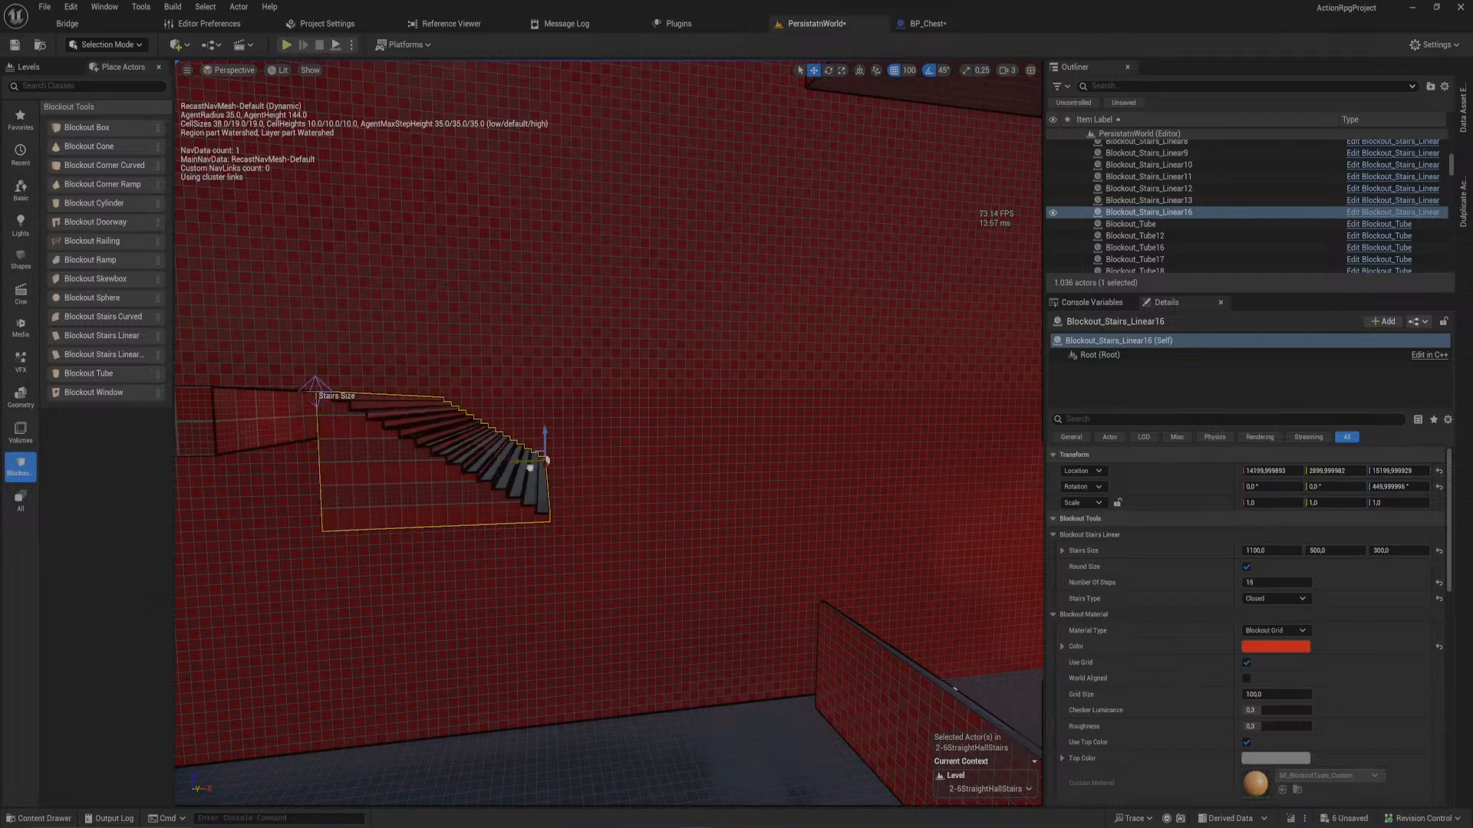
# - Add the lower stairs to the selection and shift both flights slightly toward the adjacent side wall
pyautogui.moveTo(530, 467); pyautogui.dragTo(437, 499, button='right')
pyautogui.keyDown('ctrl'); pyautogui.click(490, 518); pyautogui.keyUp('ctrl')
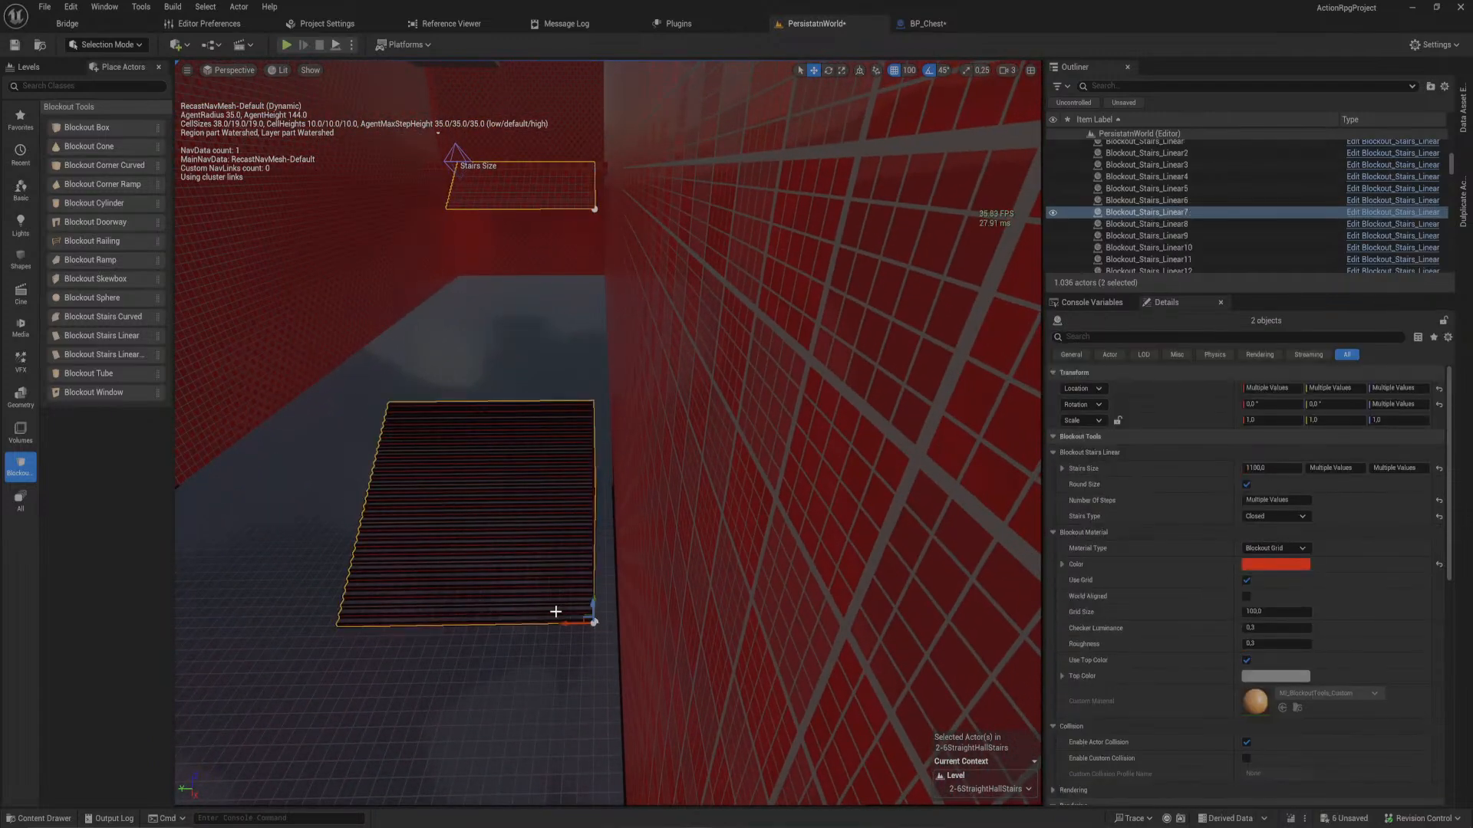
pyautogui.moveTo(567, 624); pyautogui.dragTo(587, 623)
pyautogui.moveTo(587, 624); pyautogui.dragTo(604, 470, button='right')
# - Duplicate a block onto the hall floor and move the copy to X about 13700, Y about 5593 and Z about 13700
pyautogui.click(692, 157)
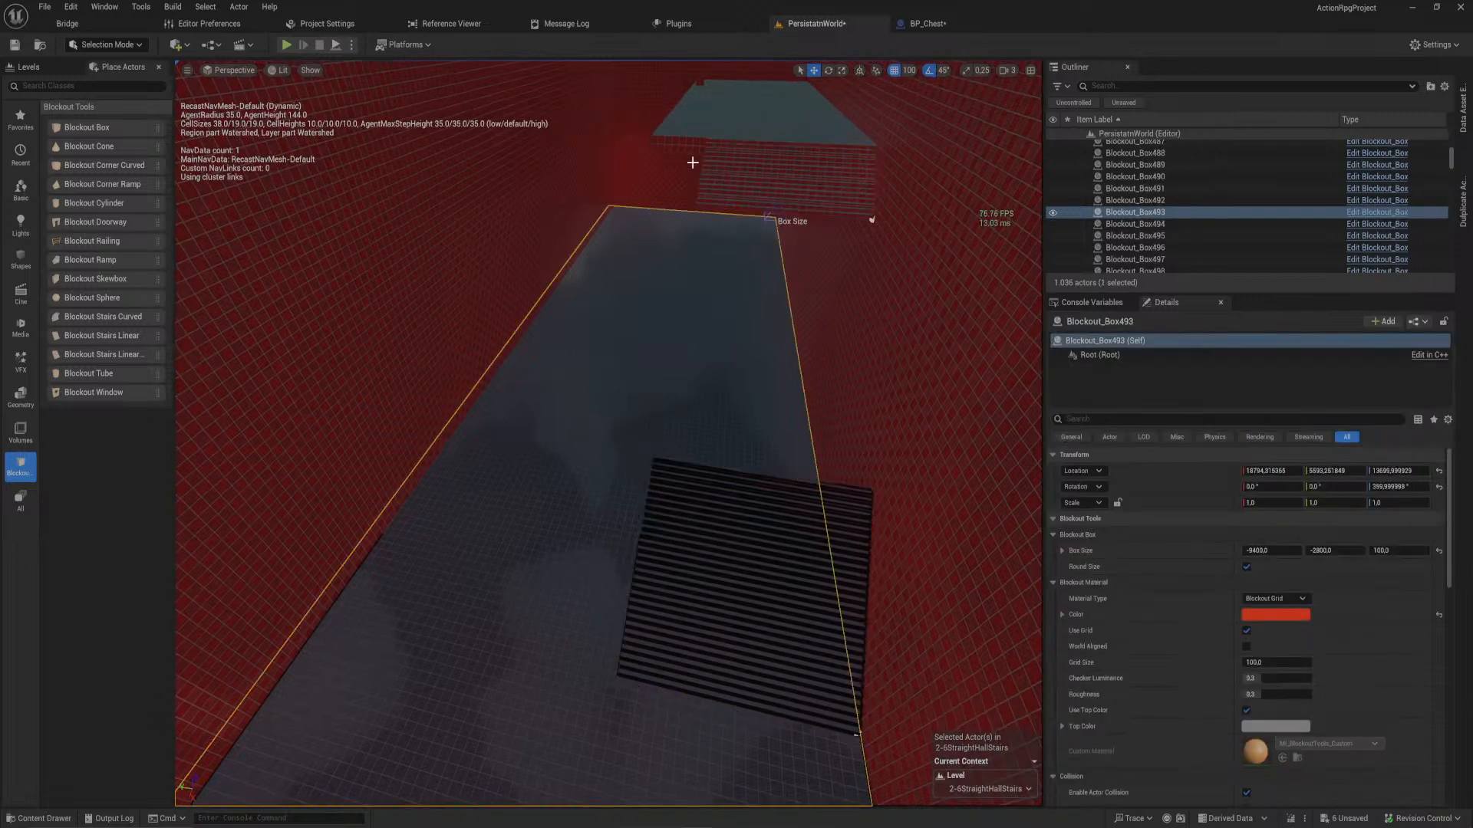
pyautogui.moveTo(698, 68); pyautogui.dragTo(821, 302)
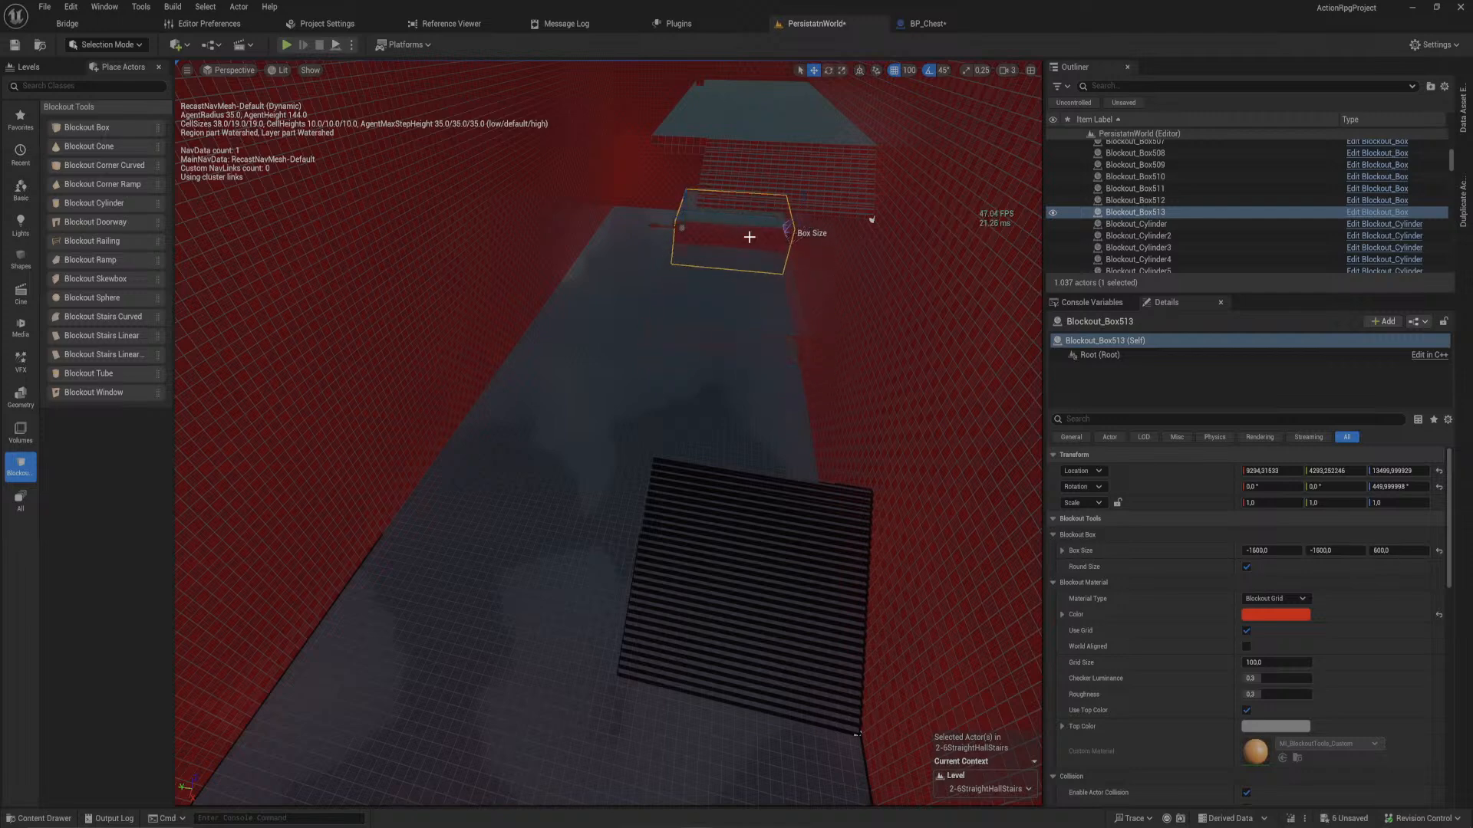
pyautogui.moveTo(688, 225); pyautogui.dragTo(511, 323)
pyautogui.moveTo(567, 321); pyautogui.dragTo(502, 318, button='right')
pyautogui.moveTo(623, 377); pyautogui.dragTo(629, 379, button='right')
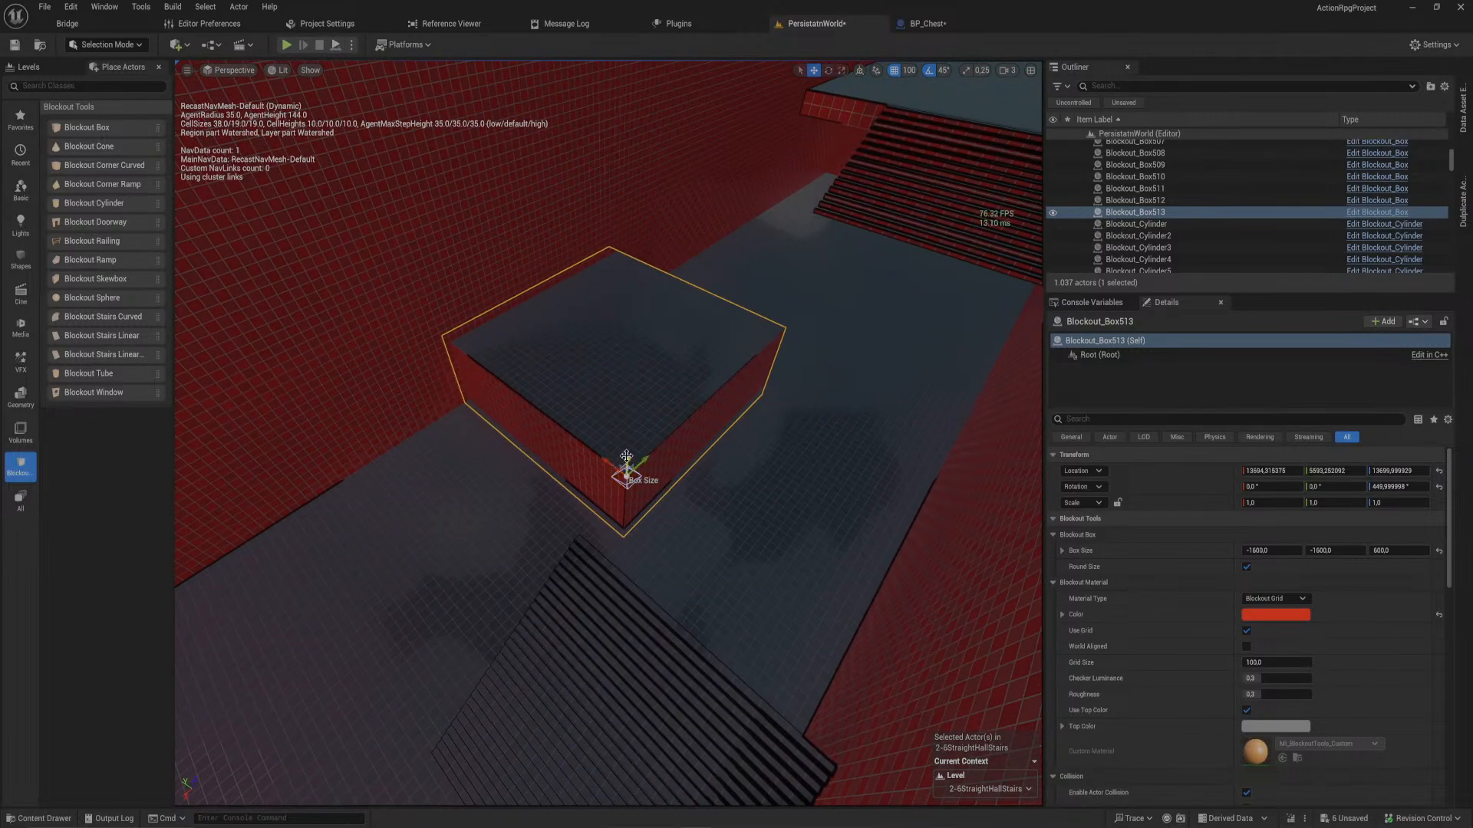
# - Raise the floor block's box height to 1000 and shift it along the hall to X about 13794
pyautogui.moveTo(626, 457); pyautogui.dragTo(629, 397)
pyautogui.moveTo(627, 378); pyautogui.dragTo(626, 418, button='right')
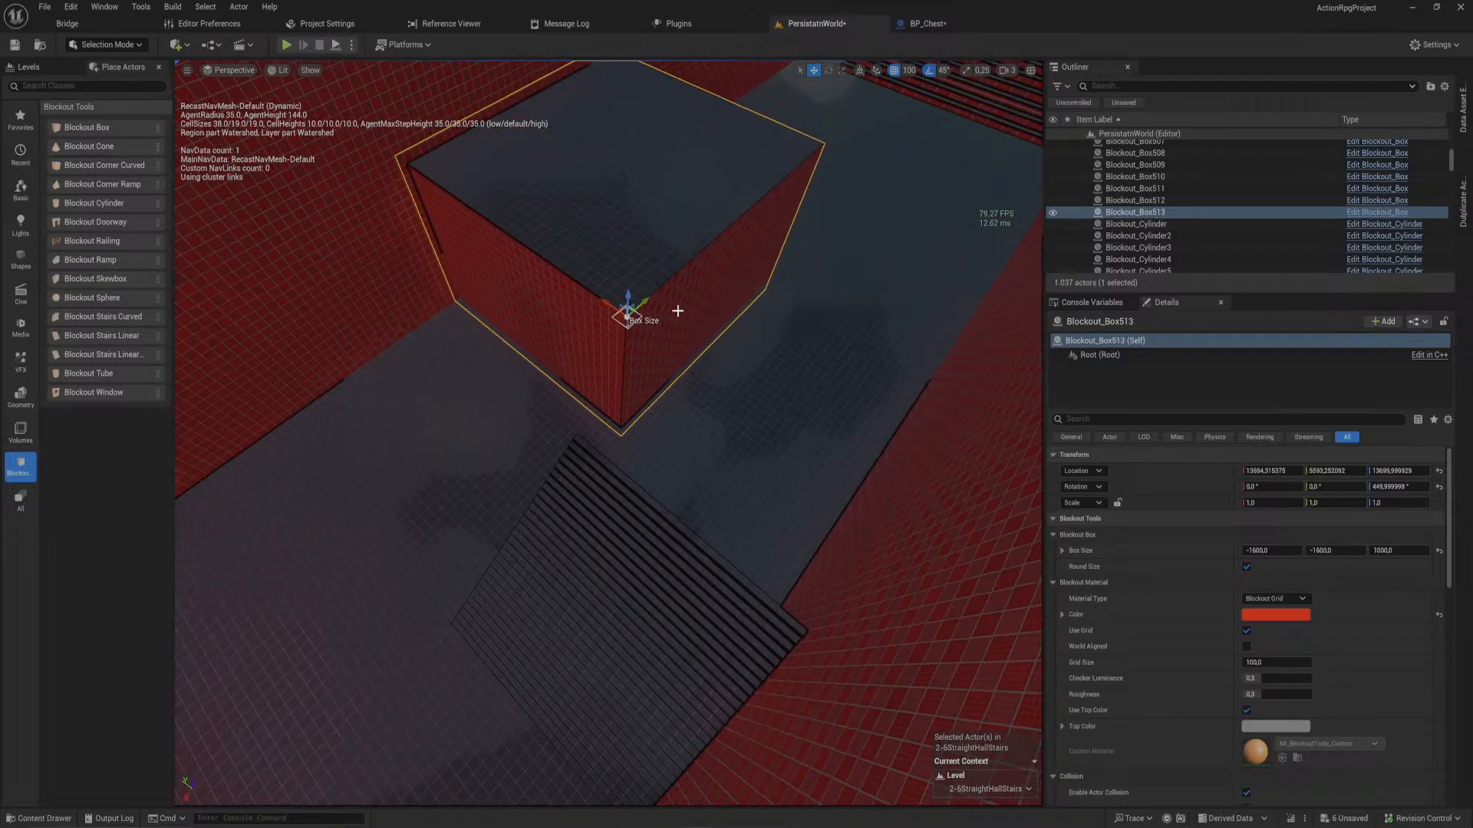
pyautogui.moveTo(622, 184); pyautogui.dragTo(616, 194)
pyautogui.moveTo(616, 195); pyautogui.dragTo(736, 146, button='right')
pyautogui.moveTo(608, 433); pyautogui.dragTo(613, 549, button='right')
pyautogui.moveTo(641, 398); pyautogui.dragTo(611, 460, button='right')
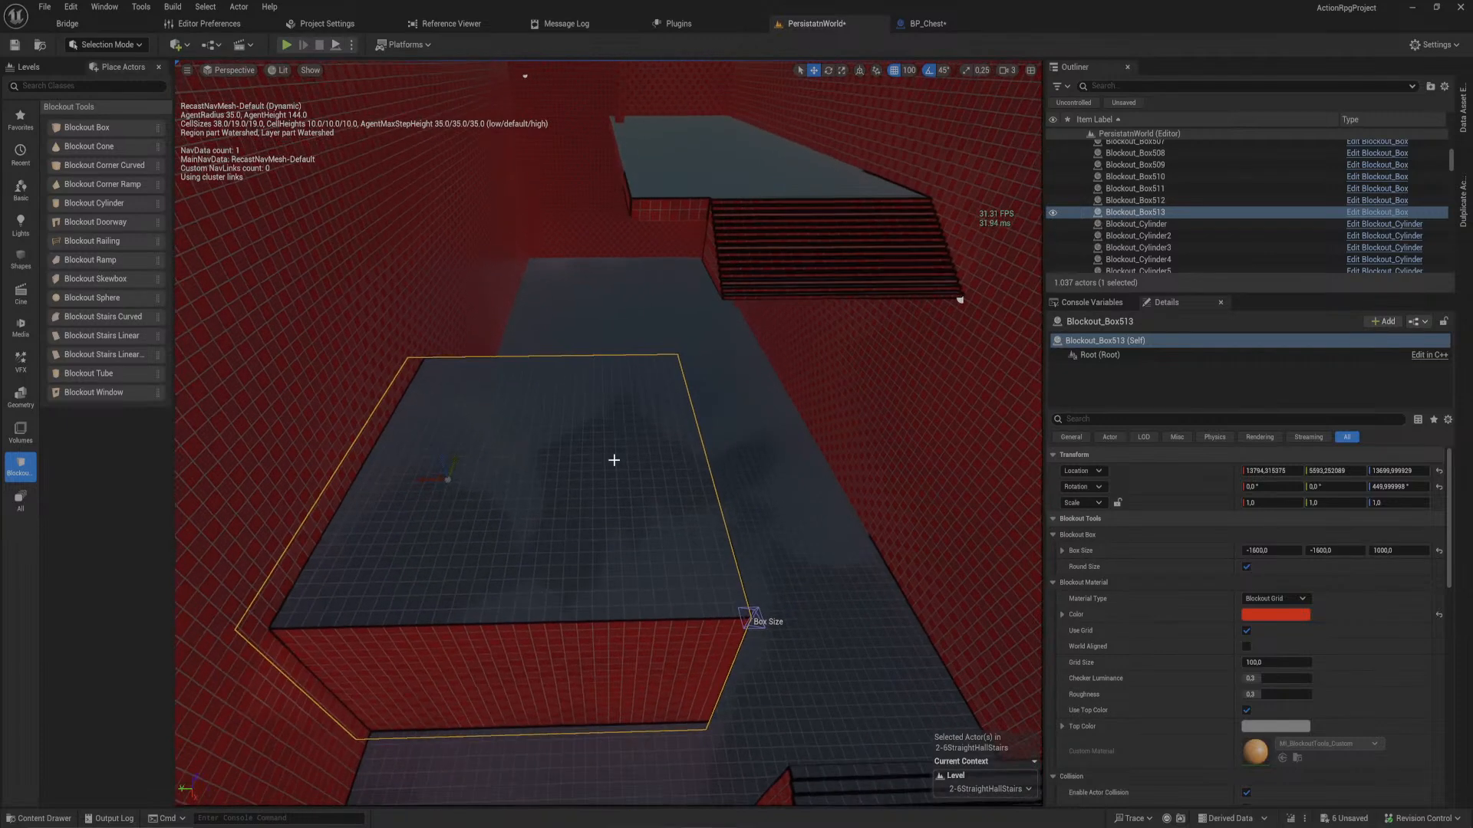
# - Duplicate the block upward to Z about 14700 and shrink the copy to a box size X of -700 and height of 300
pyautogui.keyDown('alt'); pyautogui.moveTo(447, 465); pyautogui.dragTo(453, 317); pyautogui.keyUp('alt')
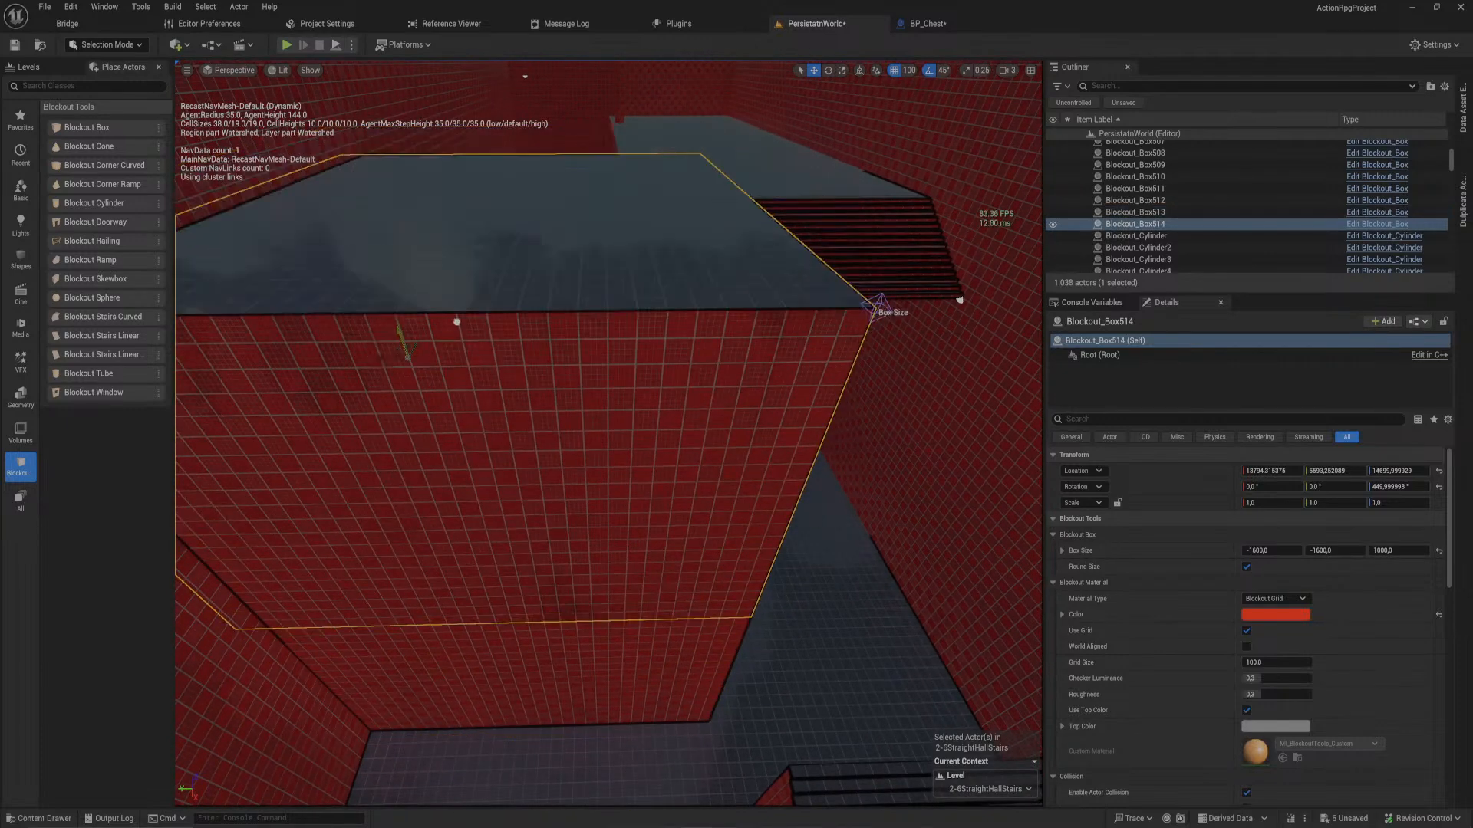
pyautogui.click(882, 305)
pyautogui.moveTo(885, 282); pyautogui.dragTo(503, 346)
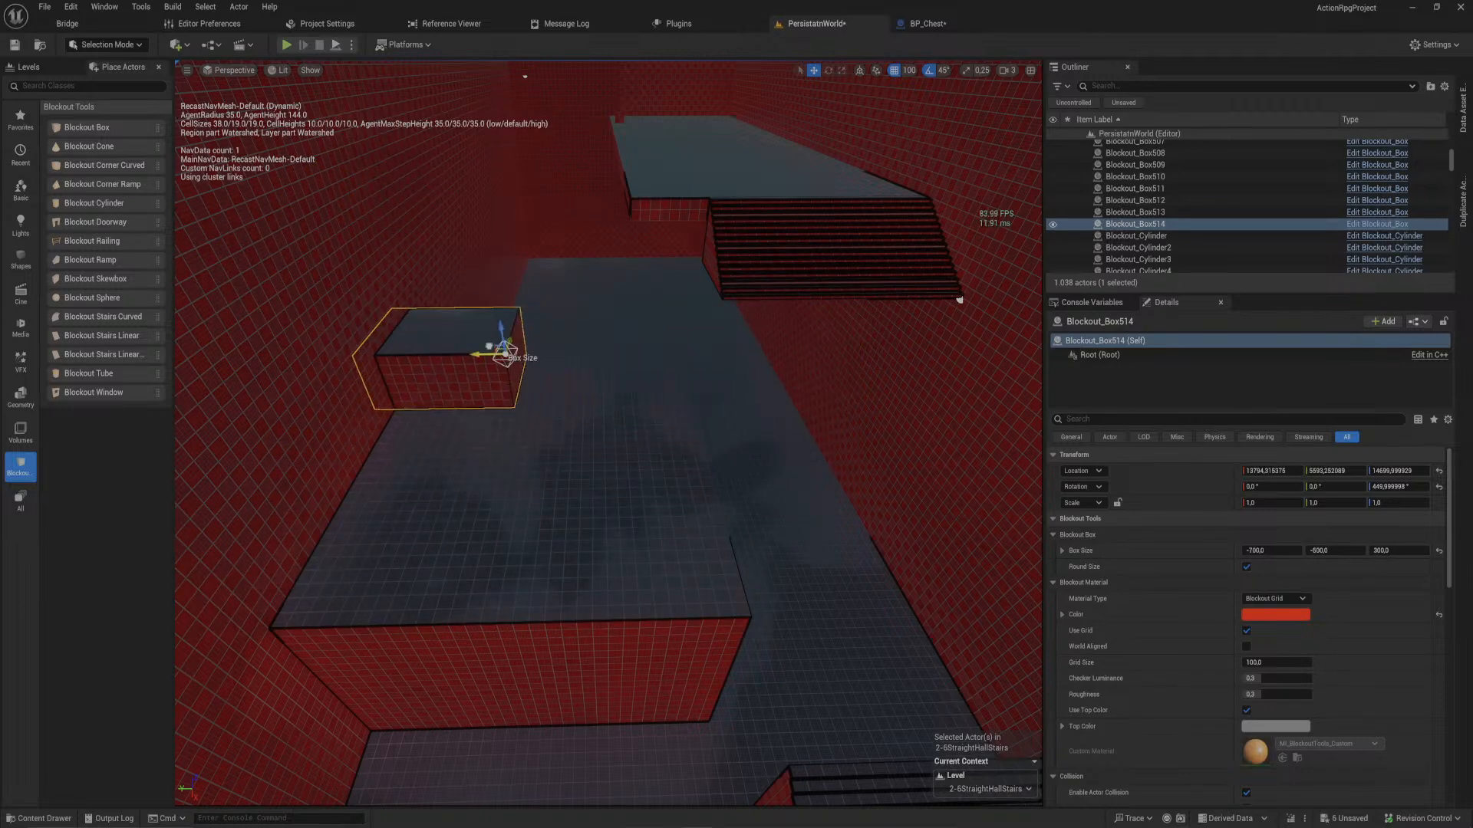
# - Move the small block on top of the large one to X about 14194 and Y about 4793
pyautogui.click(491, 344)
pyautogui.moveTo(398, 355); pyautogui.dragTo(546, 379)
pyautogui.moveTo(545, 378); pyautogui.dragTo(471, 457, button='right')
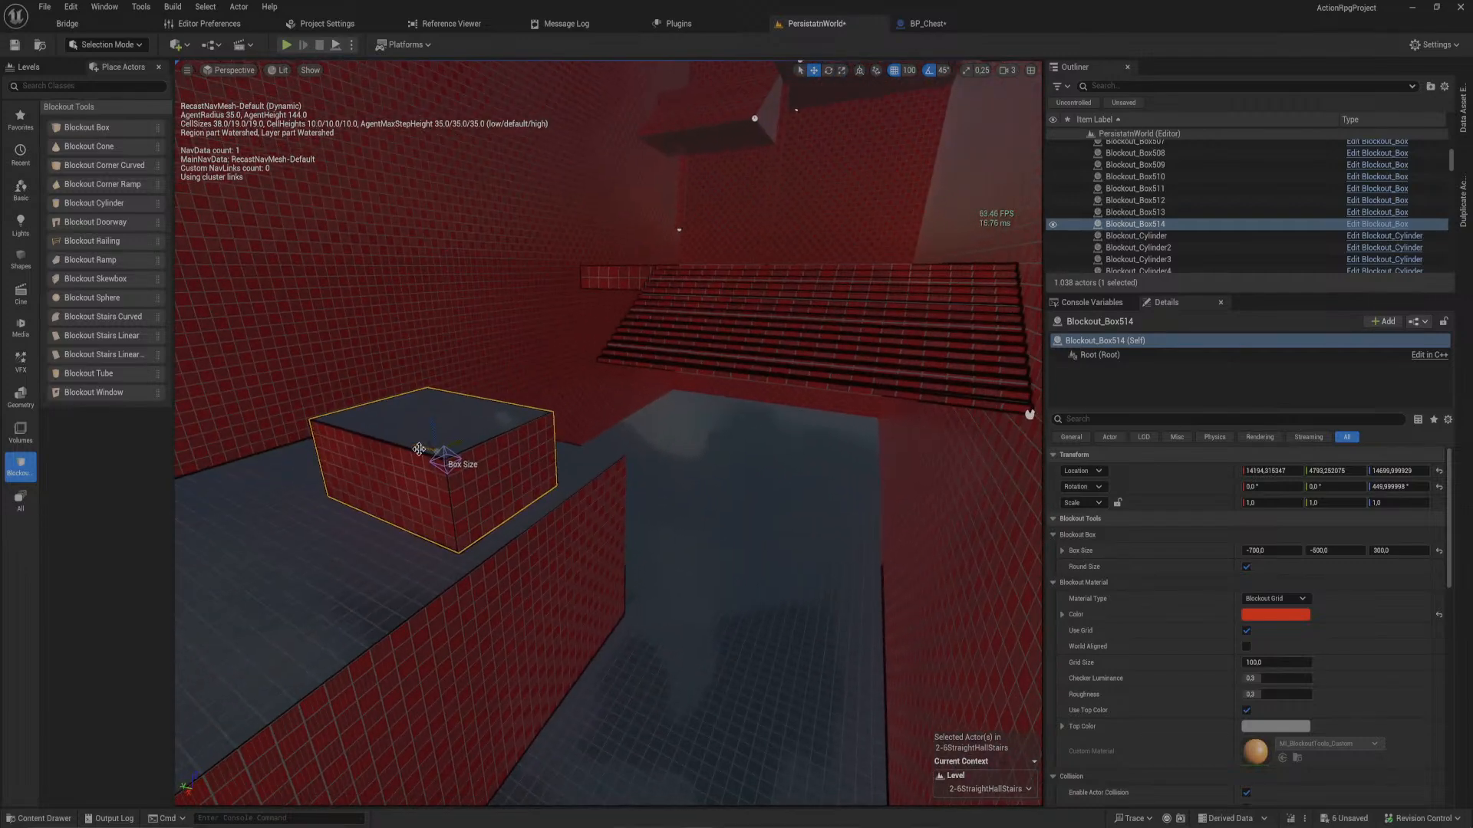
pyautogui.moveTo(418, 449)
pyautogui.mouseDown()
pyautogui.moveTo(432, 451)
pyautogui.moveTo(418, 448)
pyautogui.mouseUp()
pyautogui.click(278, 47)
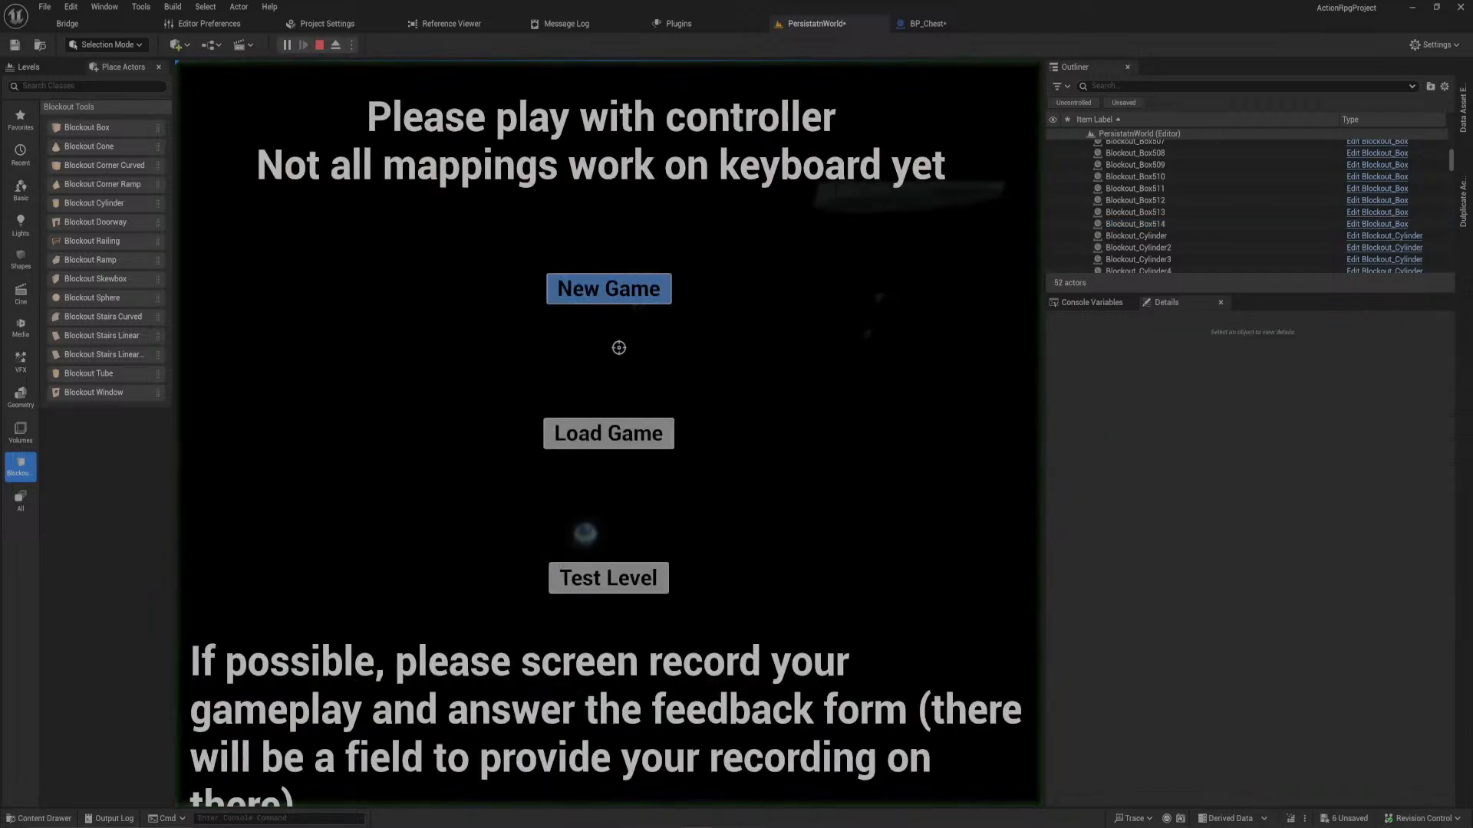
pyautogui.click(625, 436)
pyautogui.click(645, 362)
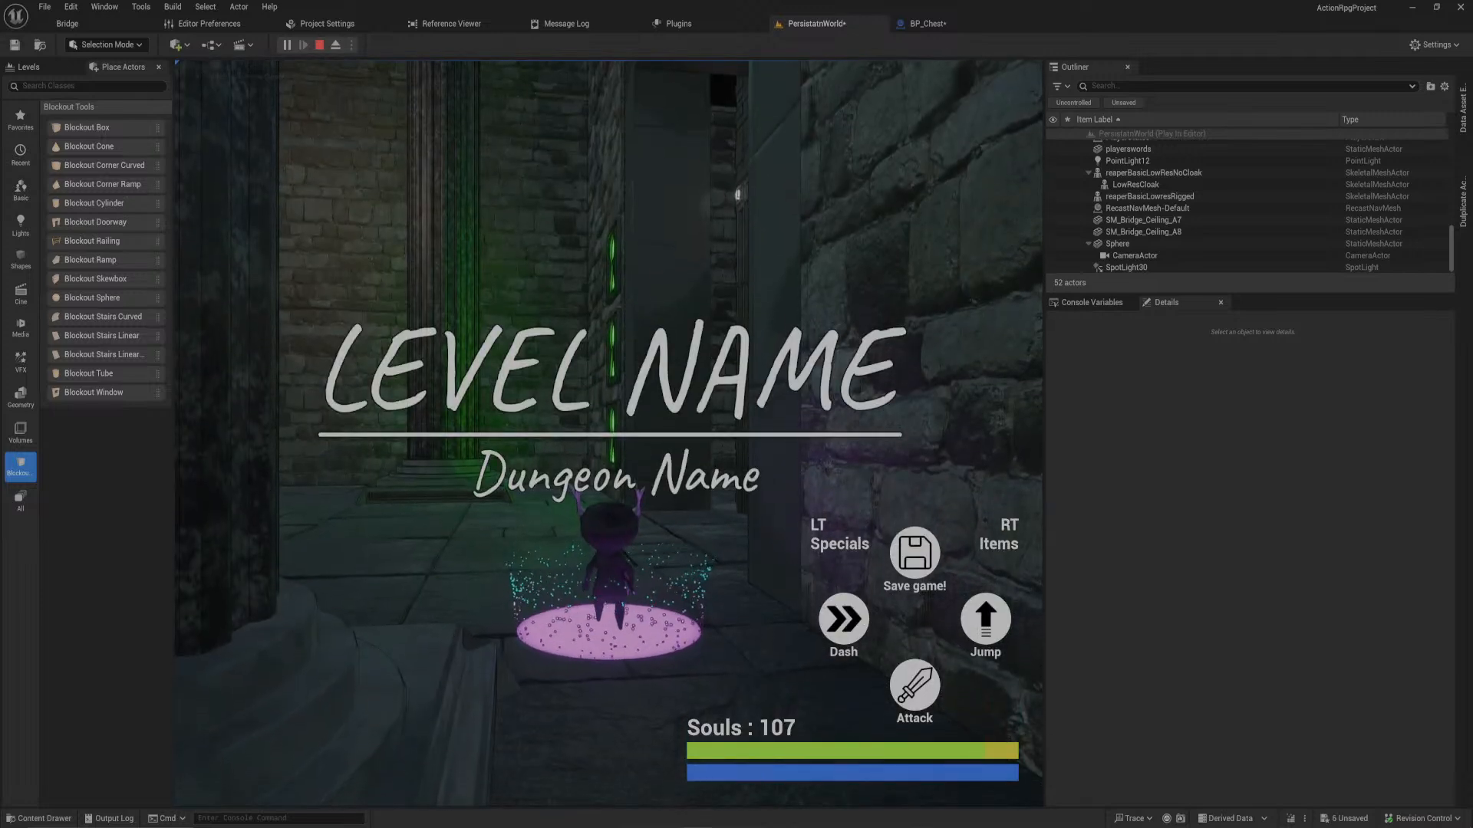
pyautogui.press('Escape')
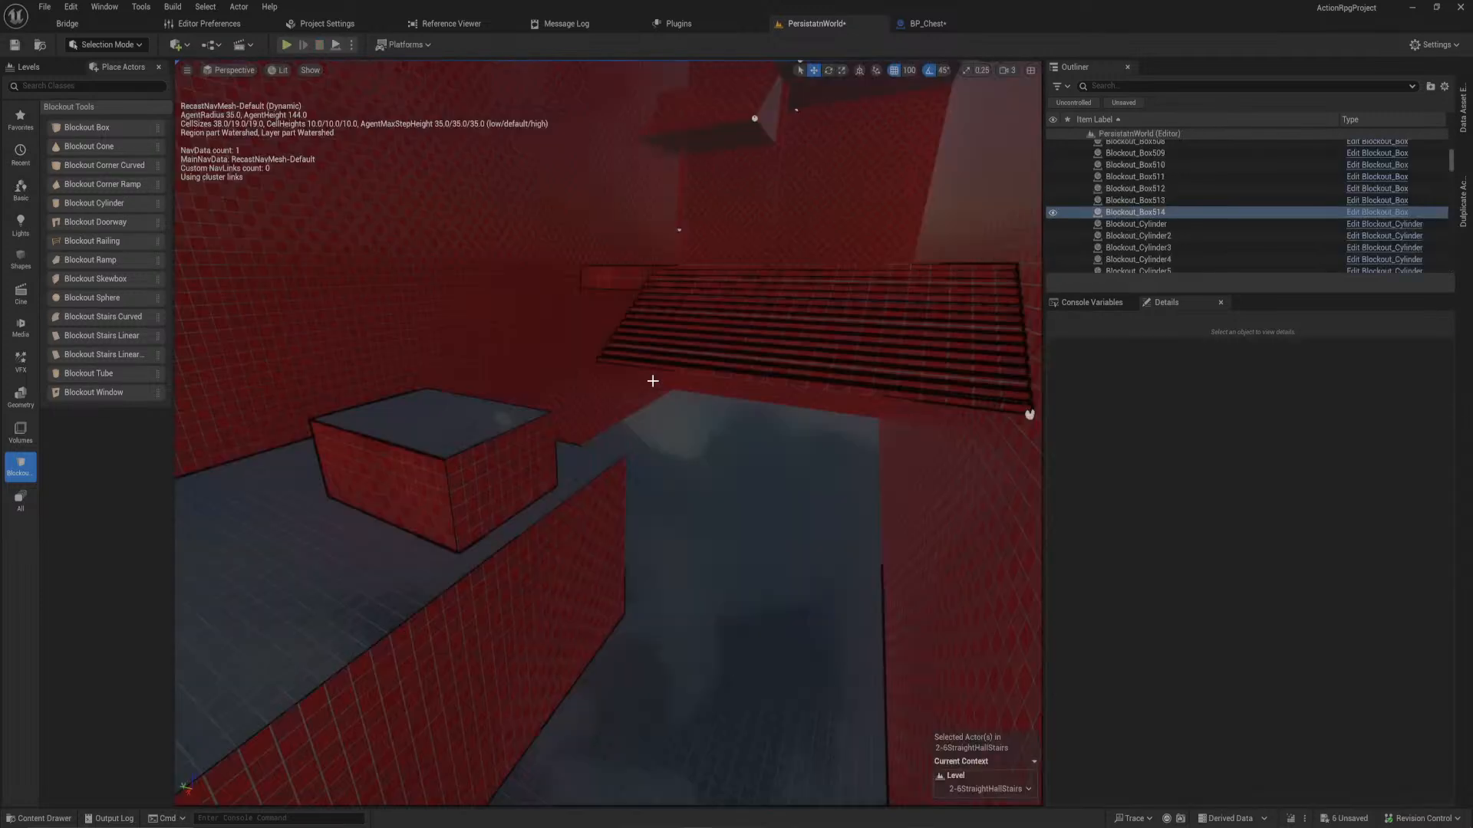
# - Playtest the level from a saved game, running the character through the blockout area, and end the play session
pyautogui.click(282, 45)
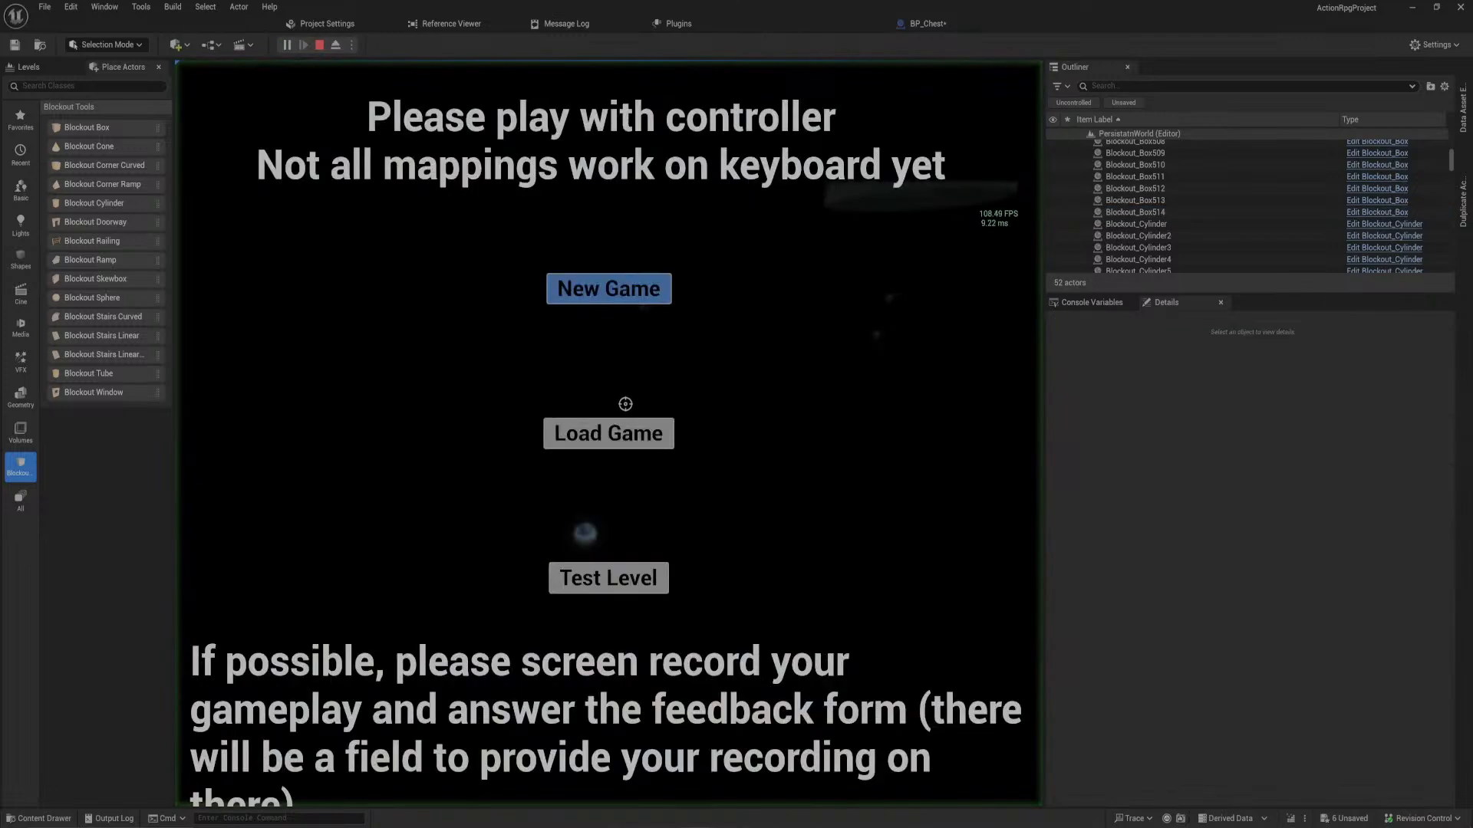
pyautogui.click(605, 431)
pyautogui.click(694, 574)
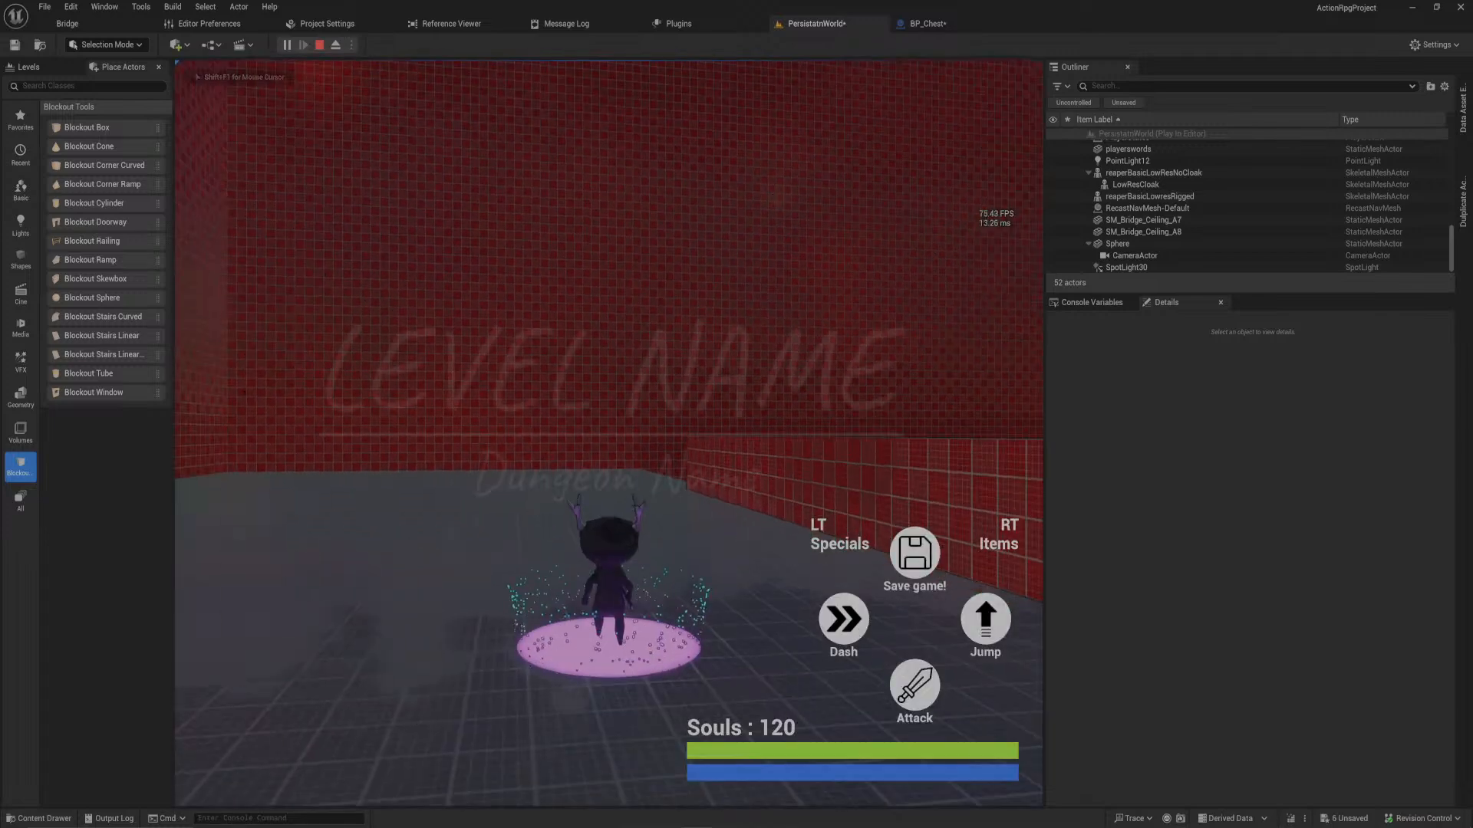
pyautogui.press('w')
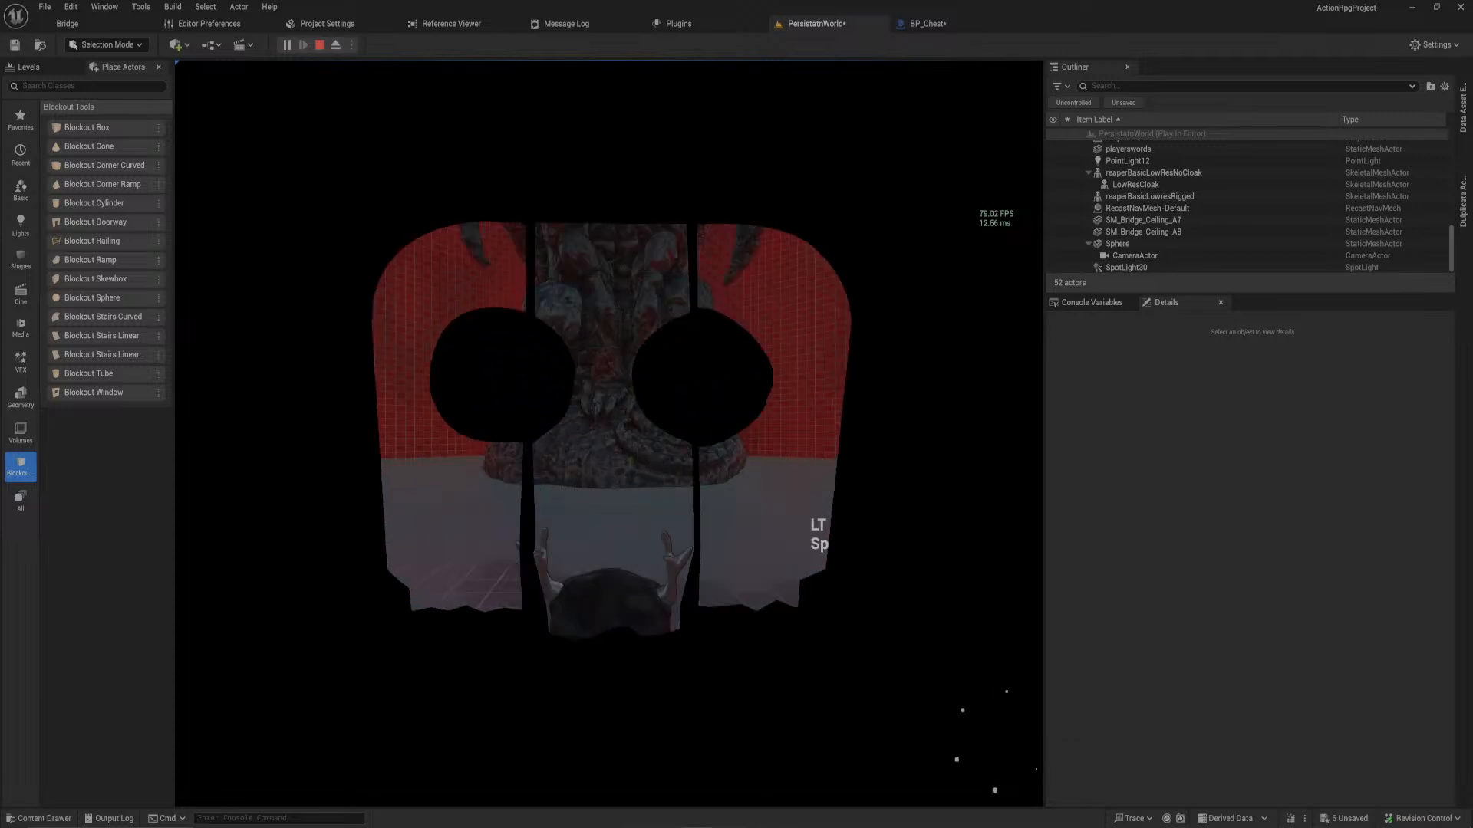
pyautogui.press('w')
pyautogui.press('a')
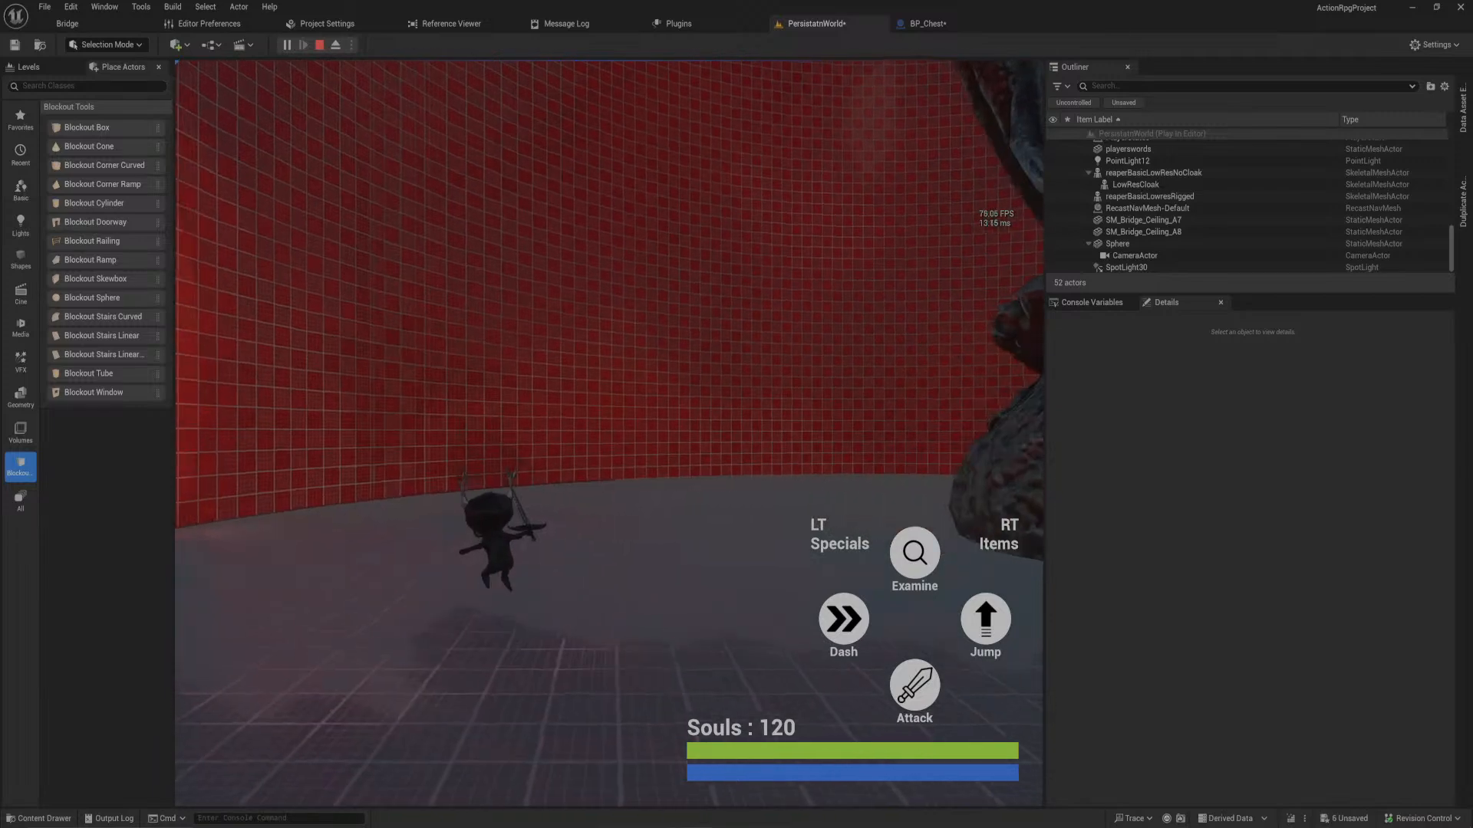
pyautogui.press('w')
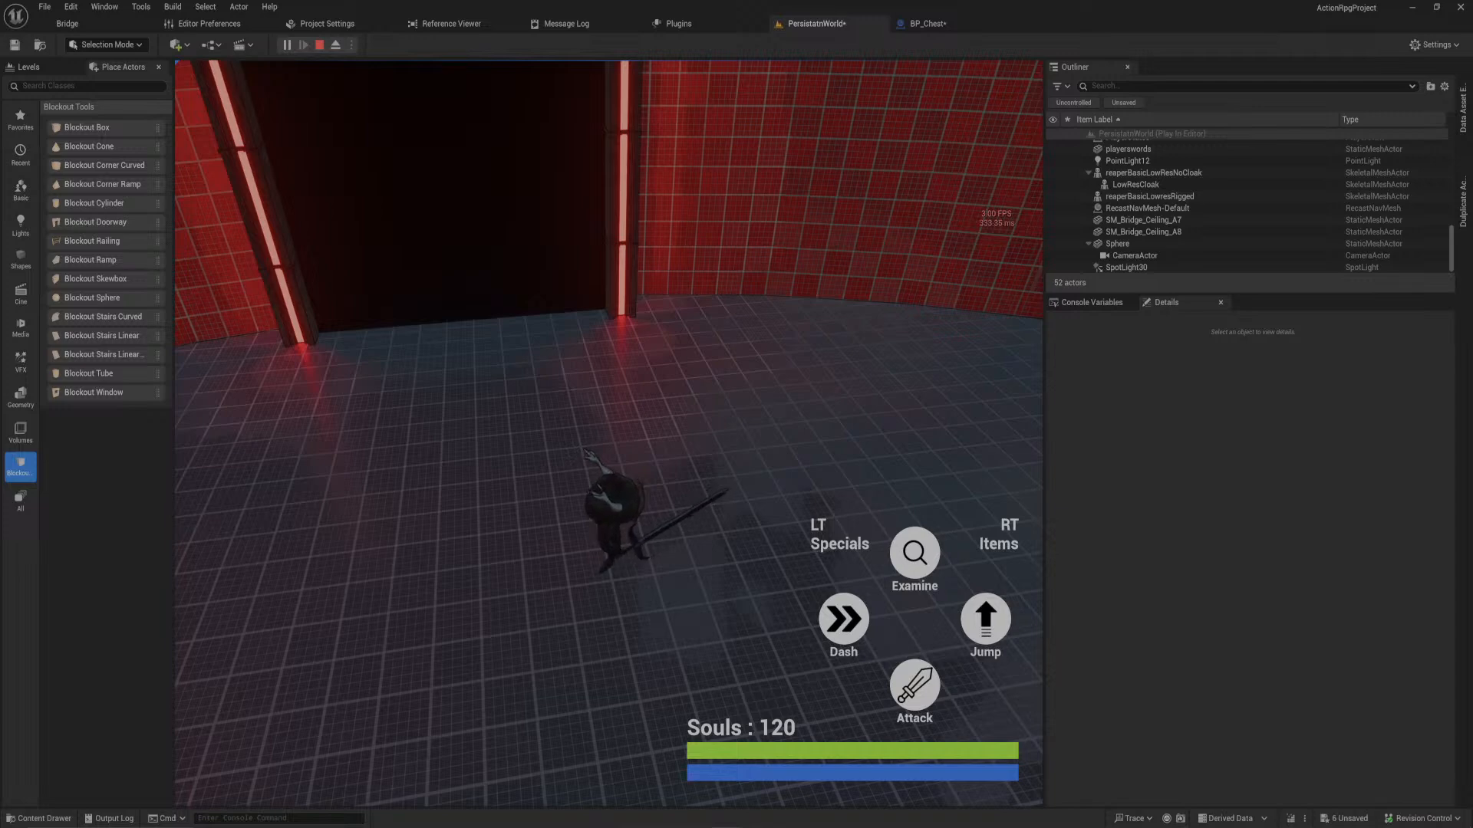
pyautogui.click(503, 558)
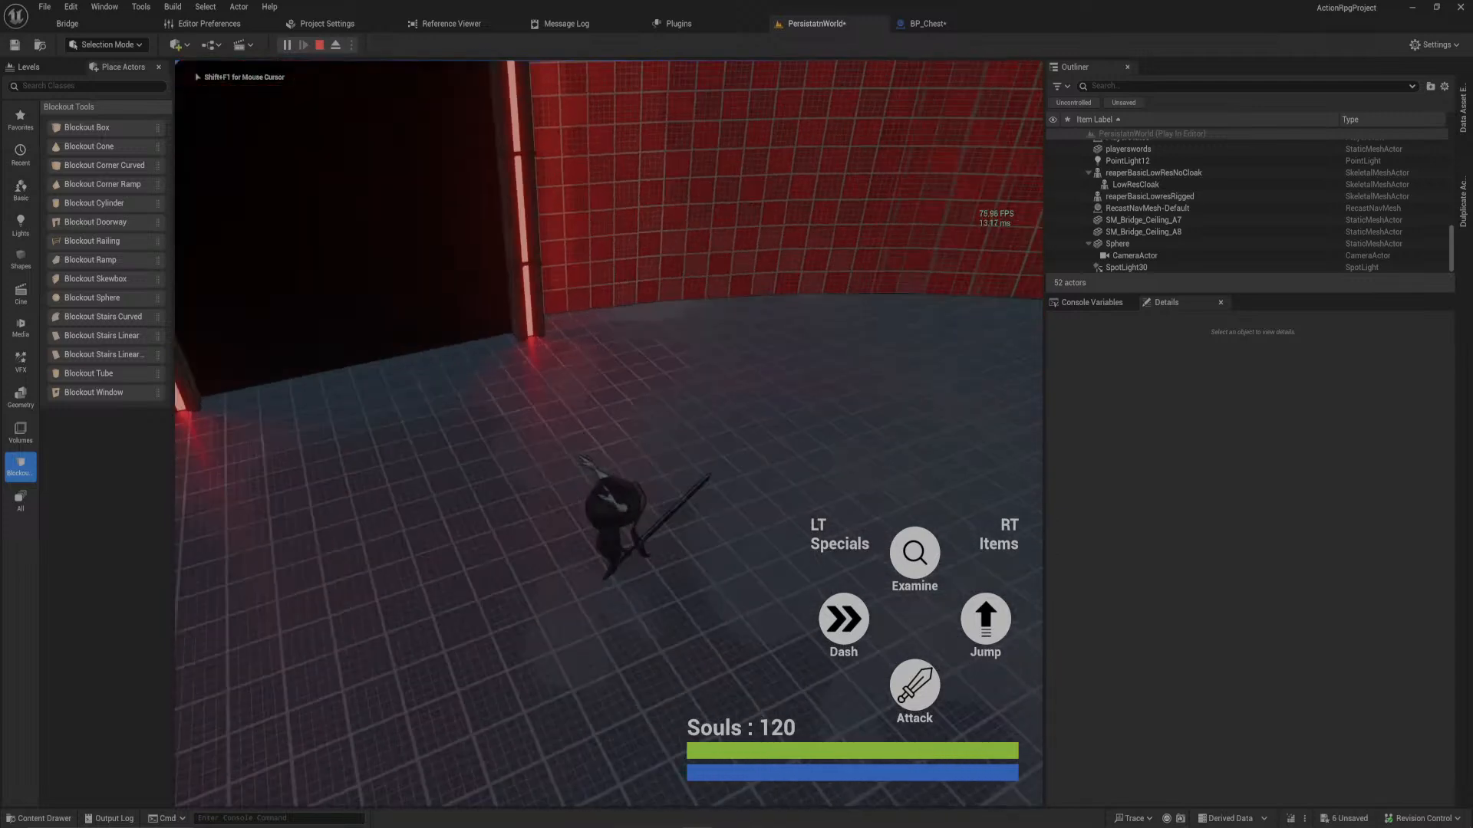
pyautogui.hotkey('shift', 'F1')
pyautogui.press('Escape')
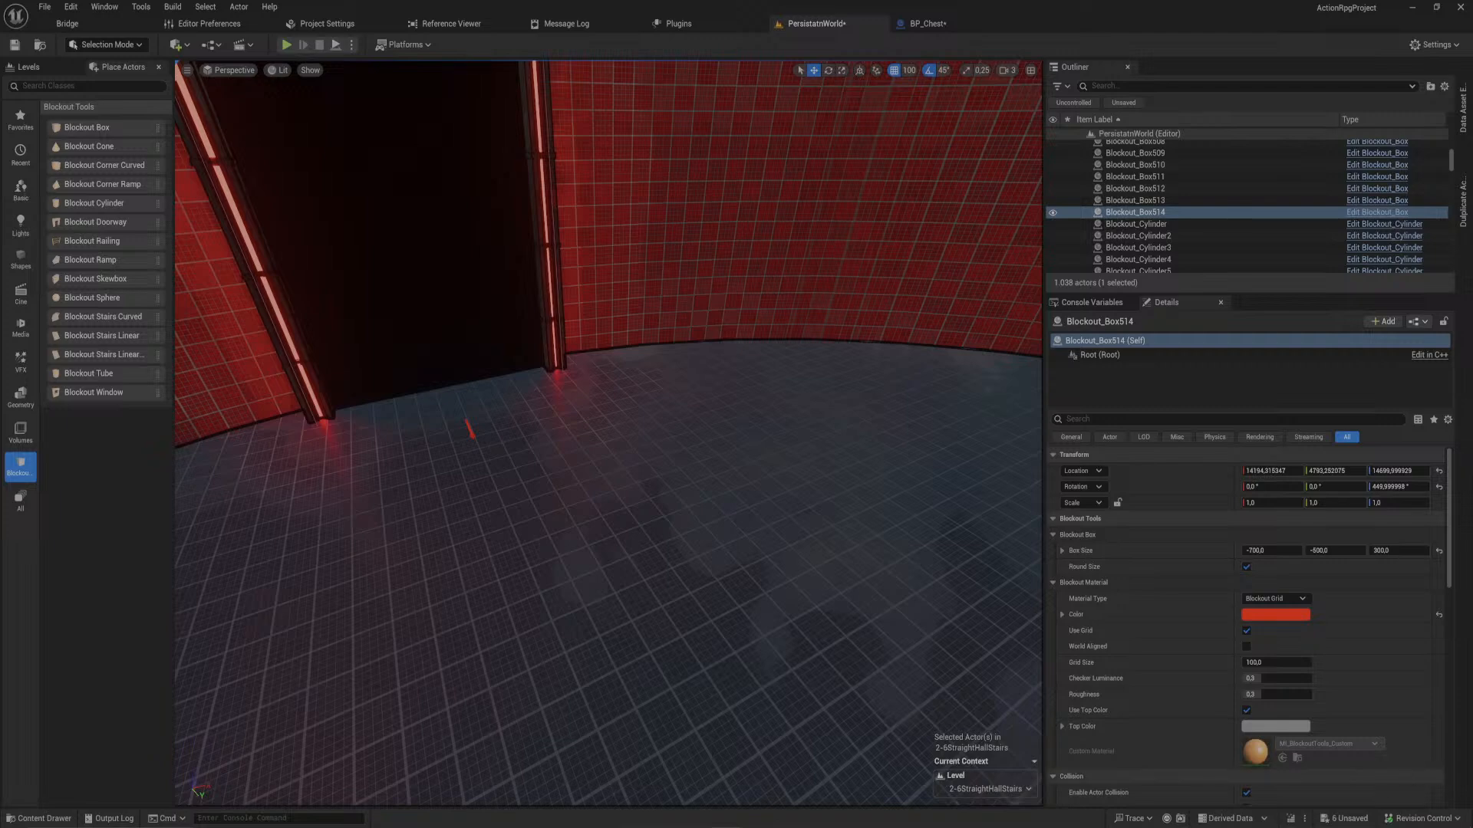
# - Switch the system's audio playback device to Realtek Digital Output (Realtek(R) Audio)
pyautogui.click(1352, 827)
pyautogui.click(1346, 786)
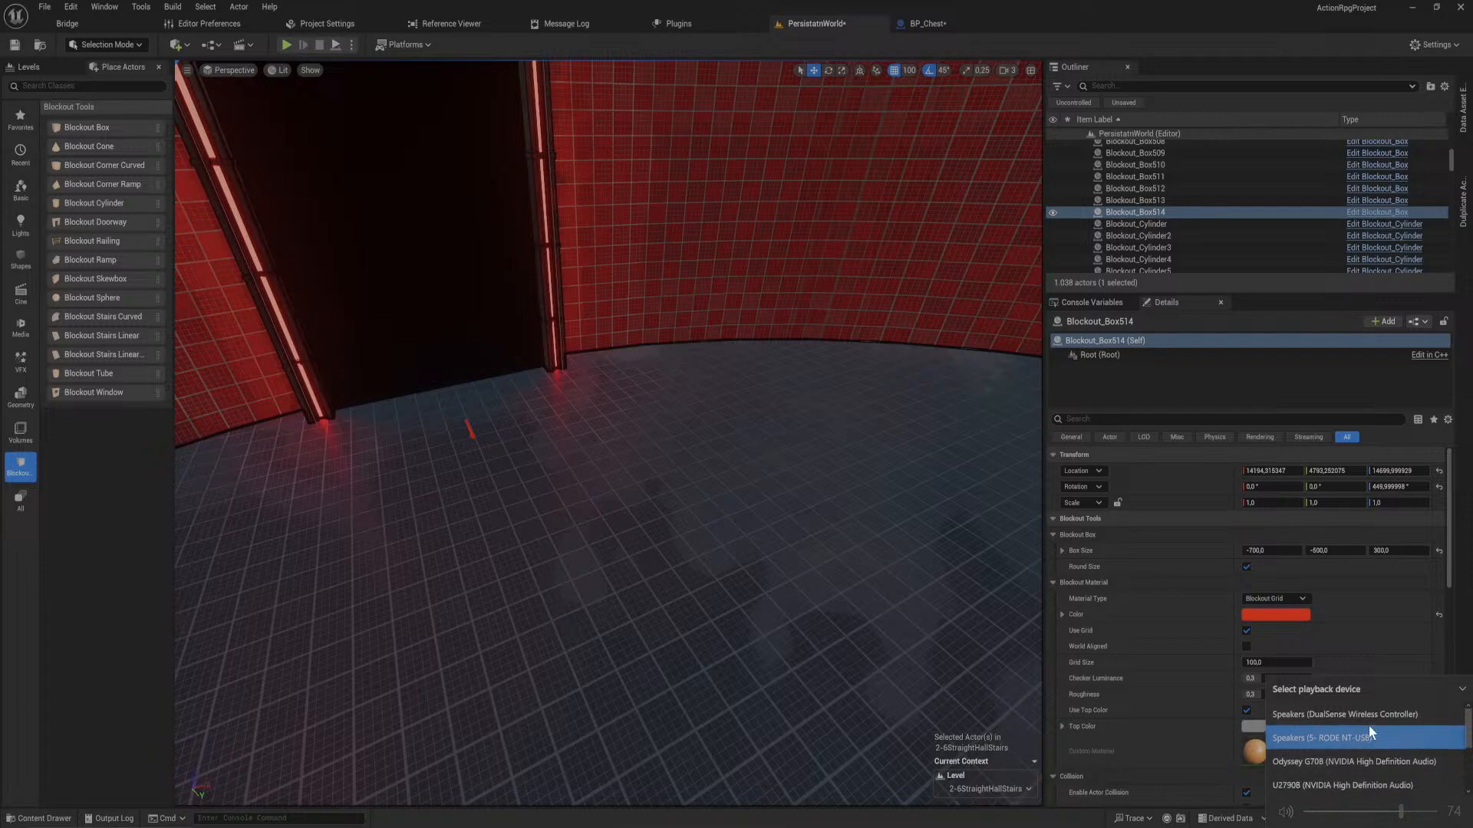
pyautogui.scroll(-1, 1368, 776)
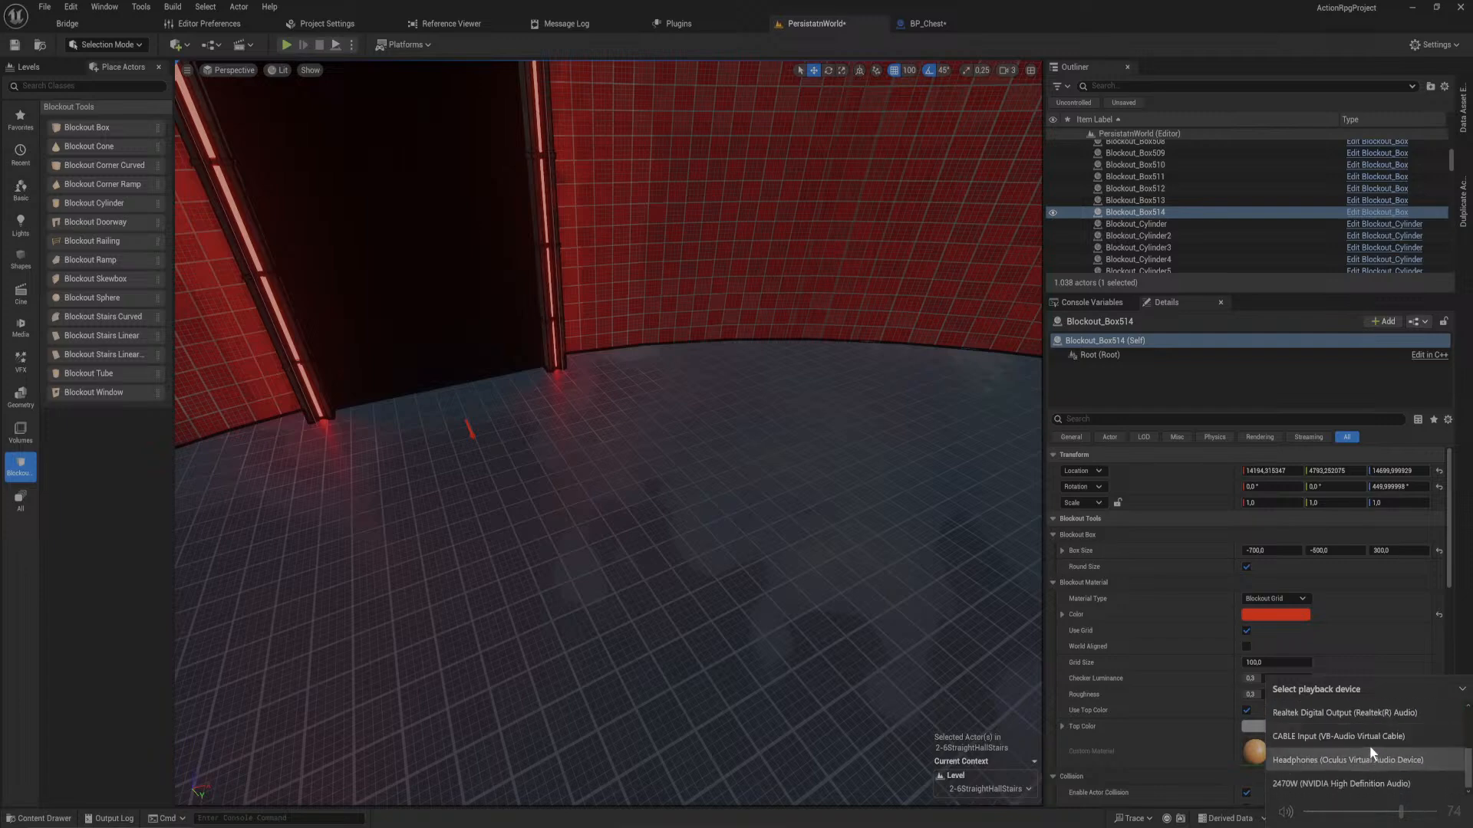
pyautogui.scroll(2, 1367, 763)
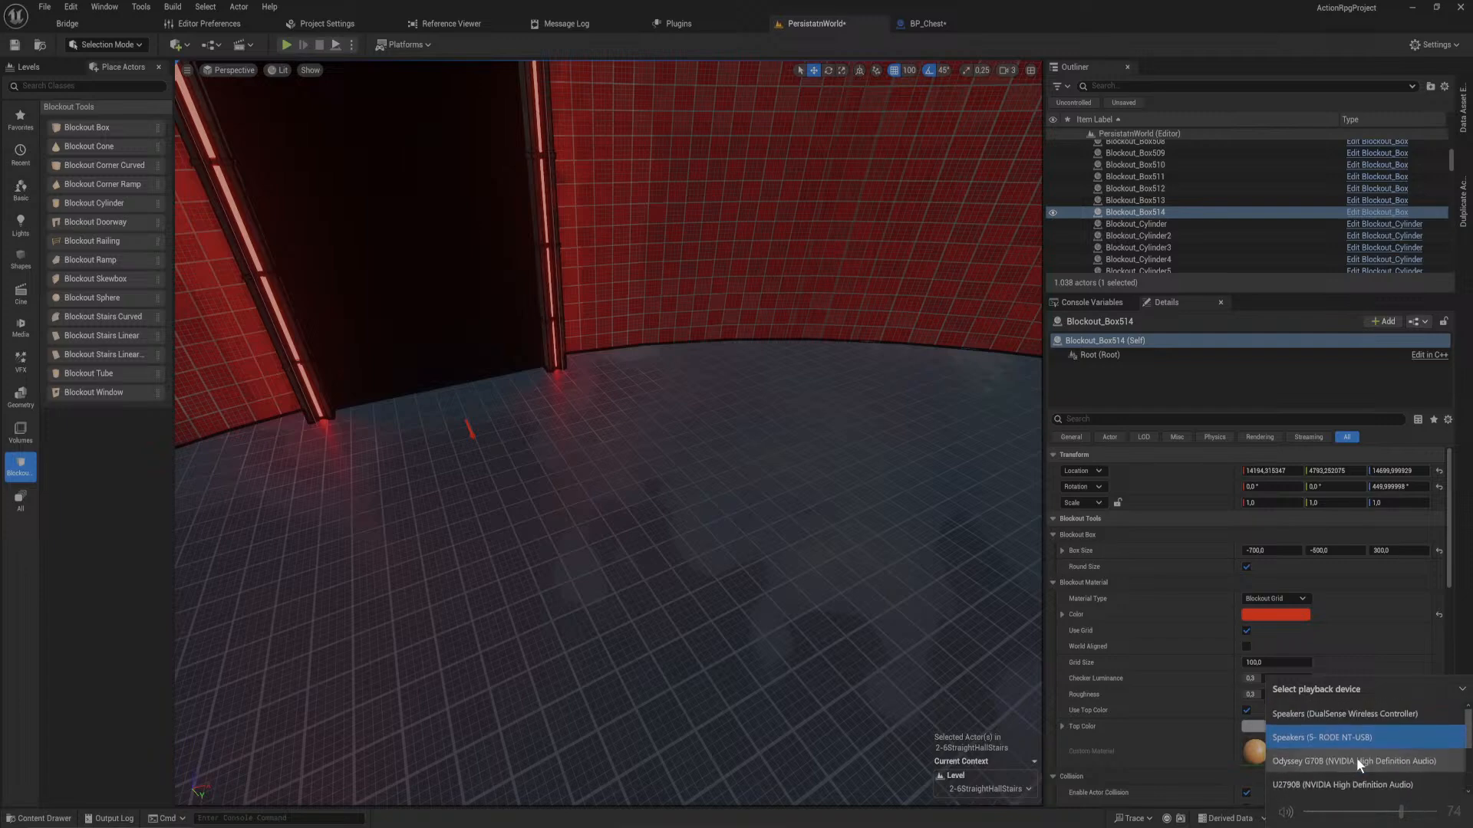
pyautogui.scroll(-1, 1369, 759)
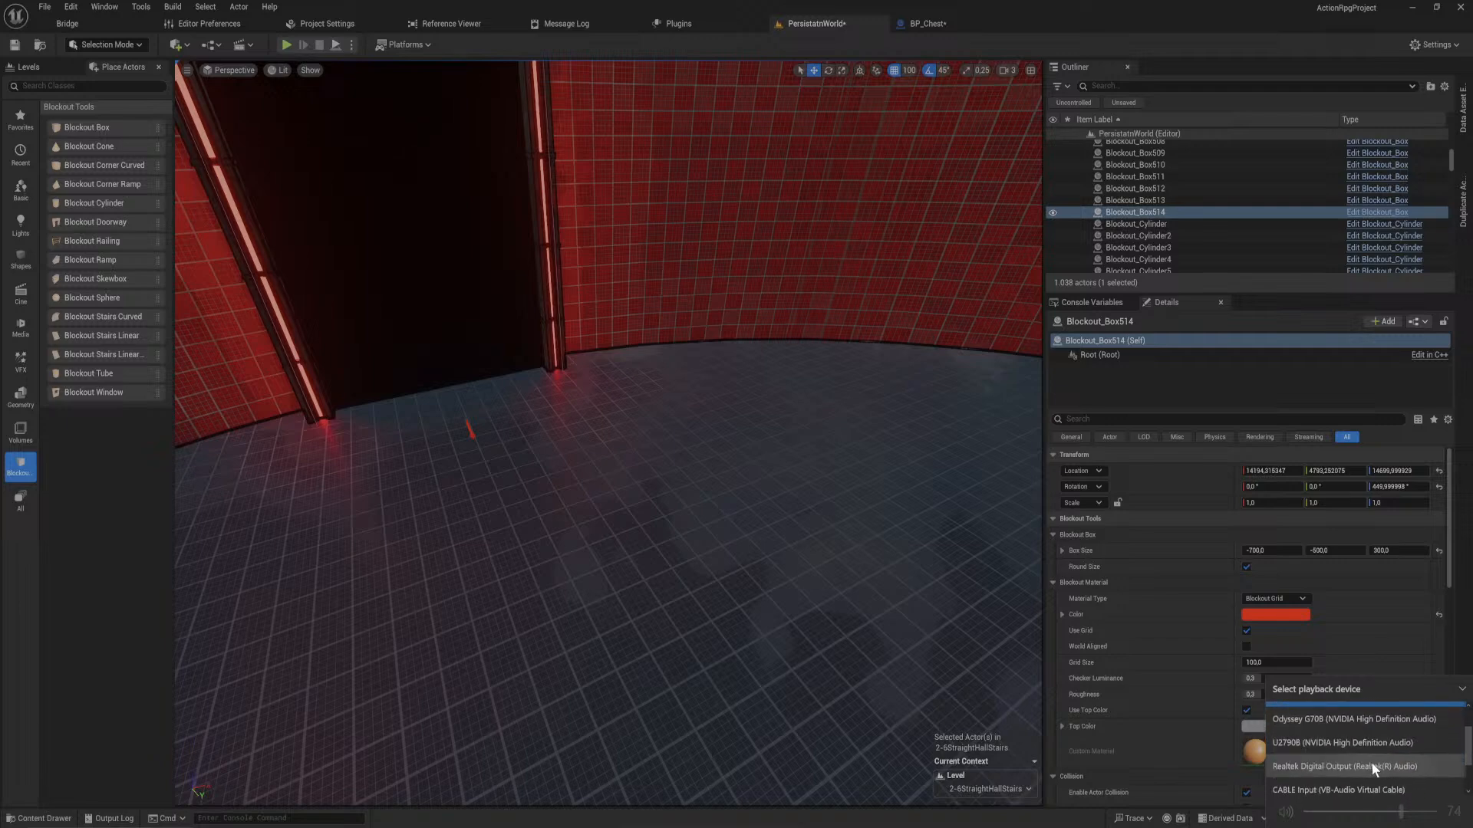
pyautogui.click(1384, 770)
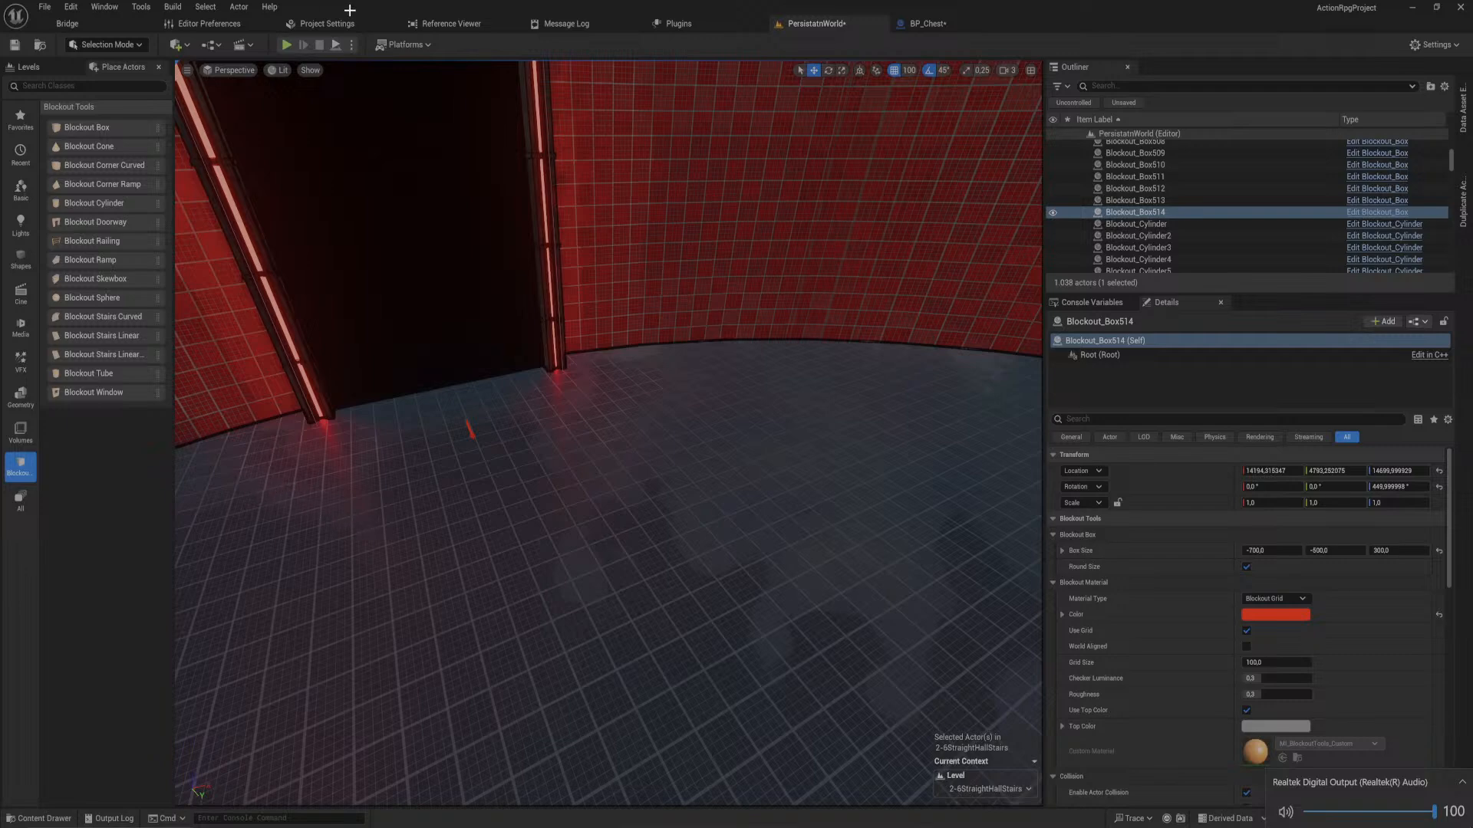
# - Start another play session, toggle media playback to check the sound, and look through the available audio playback devices
pyautogui.click(284, 48)
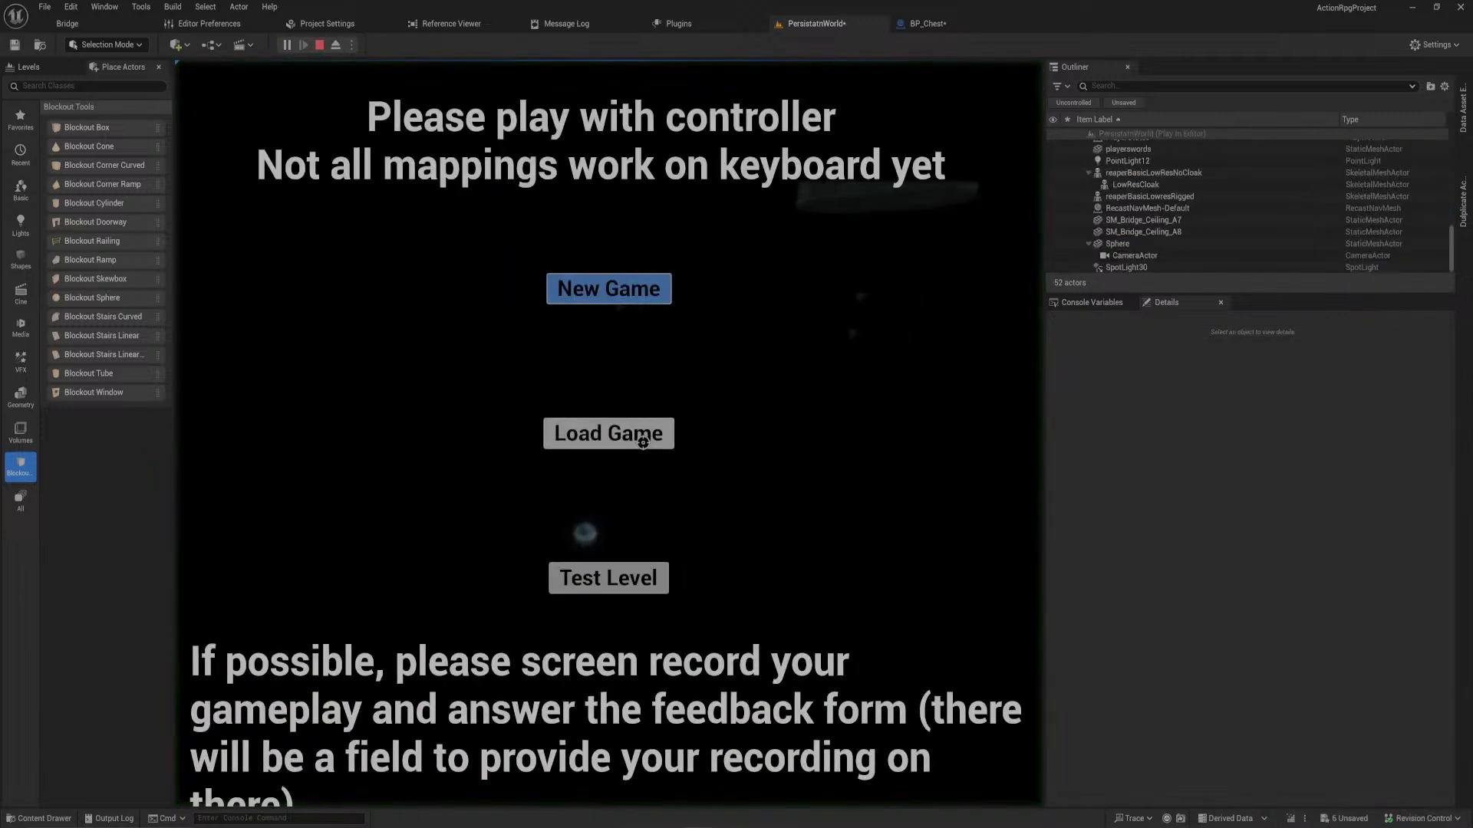
pyautogui.press('XF86AudioPlay')
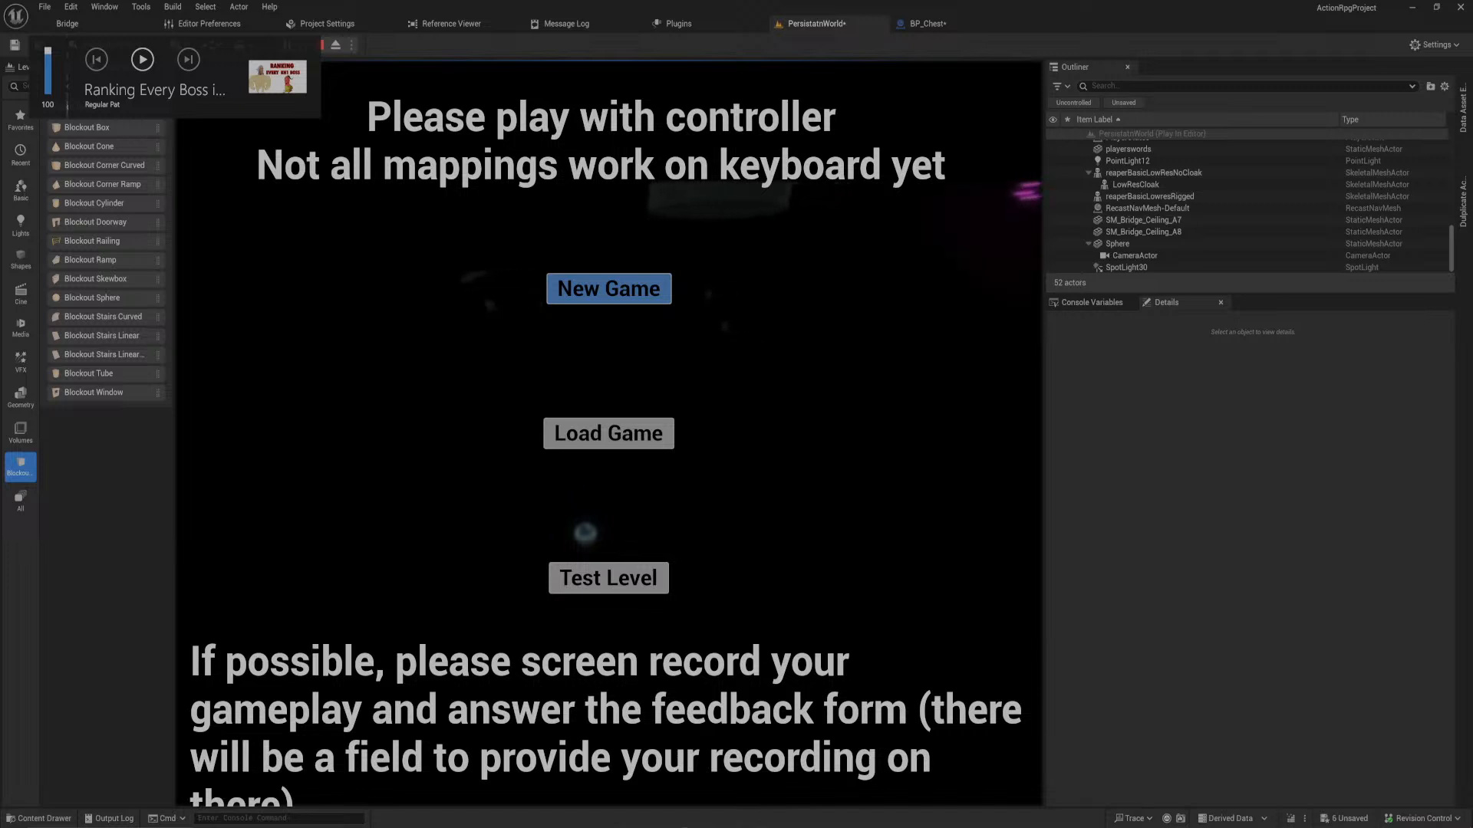
pyautogui.click(1354, 826)
pyautogui.click(1350, 790)
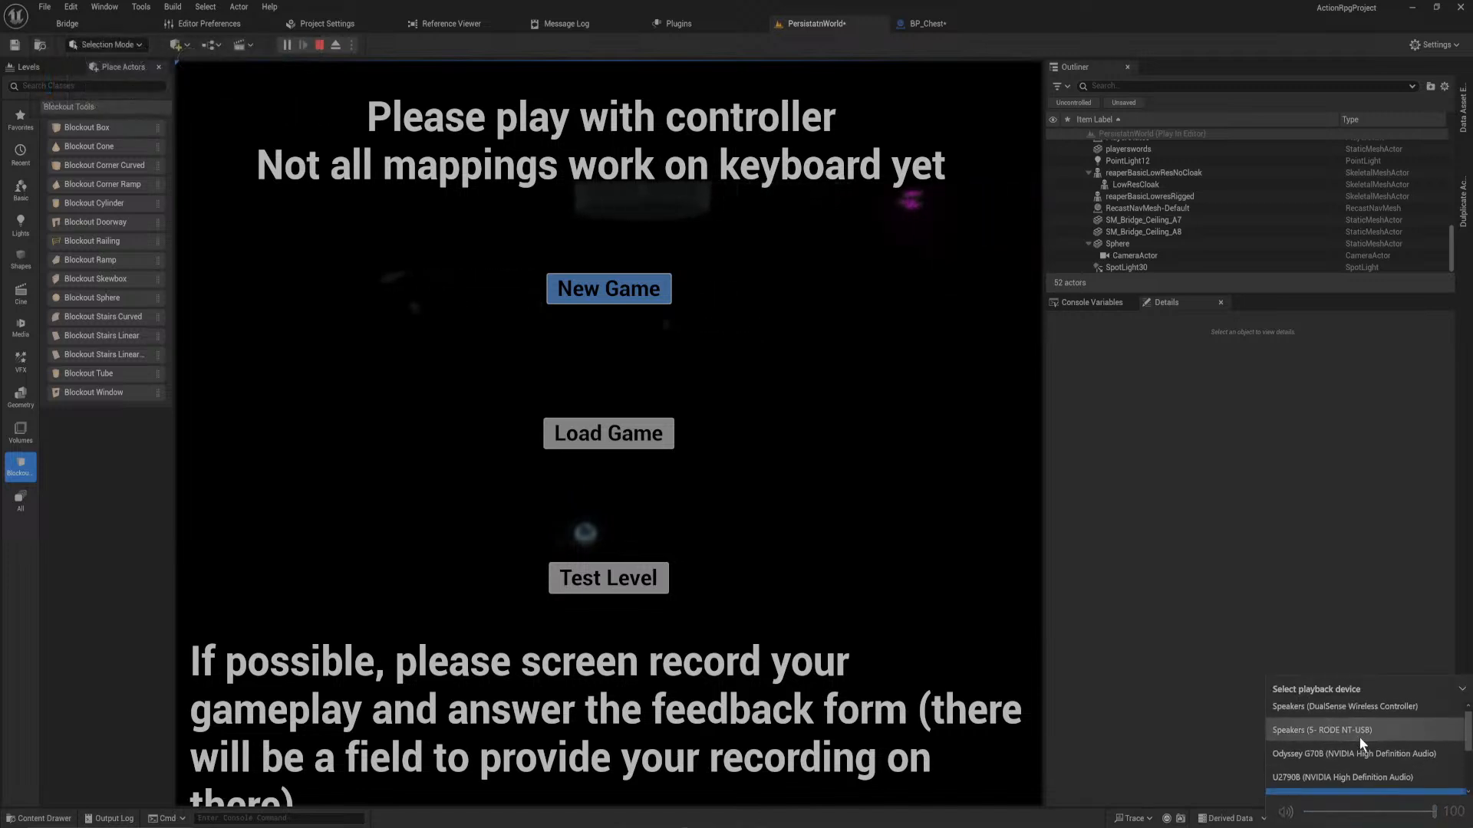
pyautogui.scroll(-3, 1361, 744)
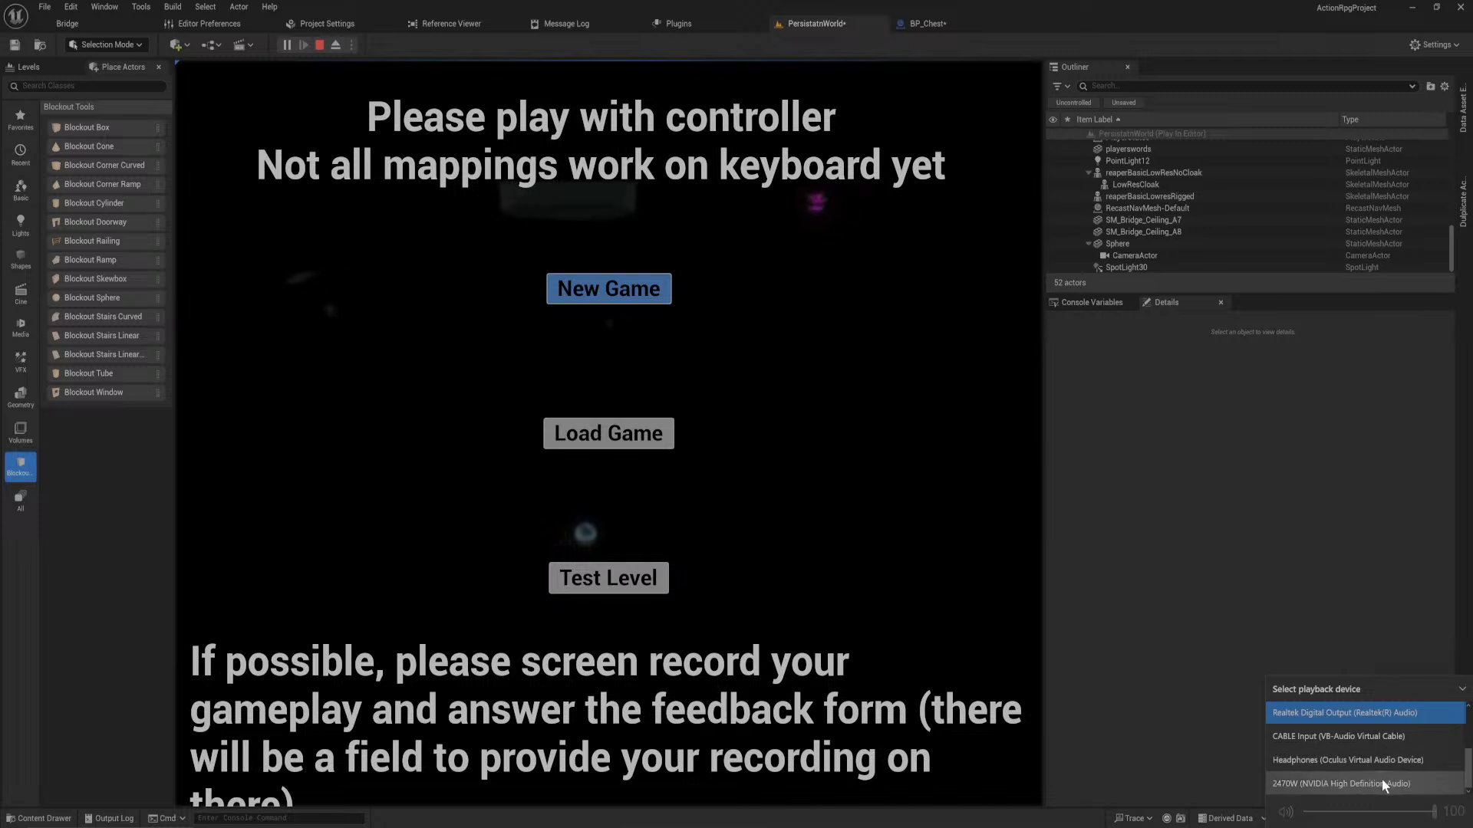
pyautogui.scroll(2, 1354, 759)
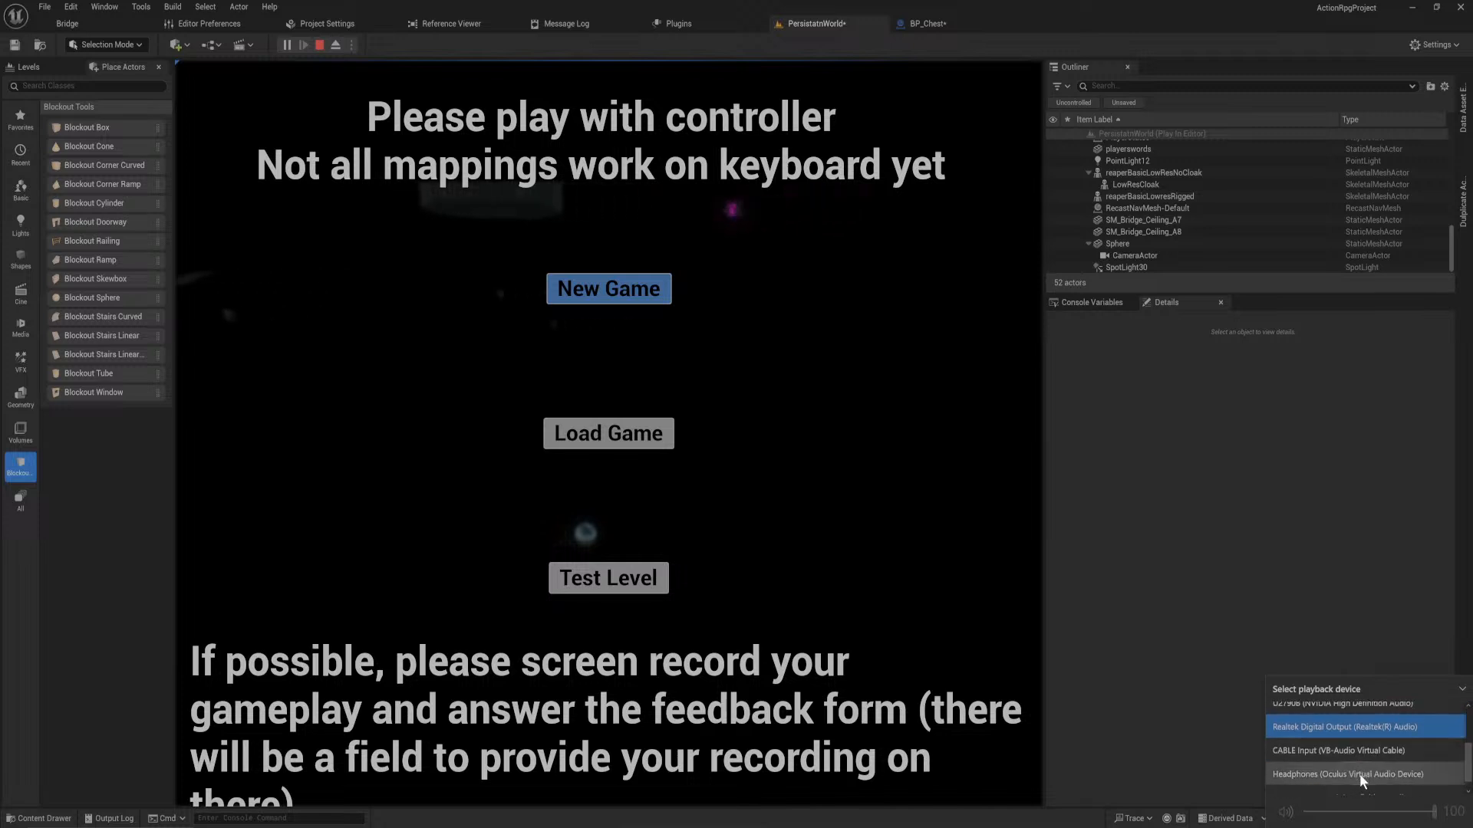
pyautogui.scroll(2, 1352, 762)
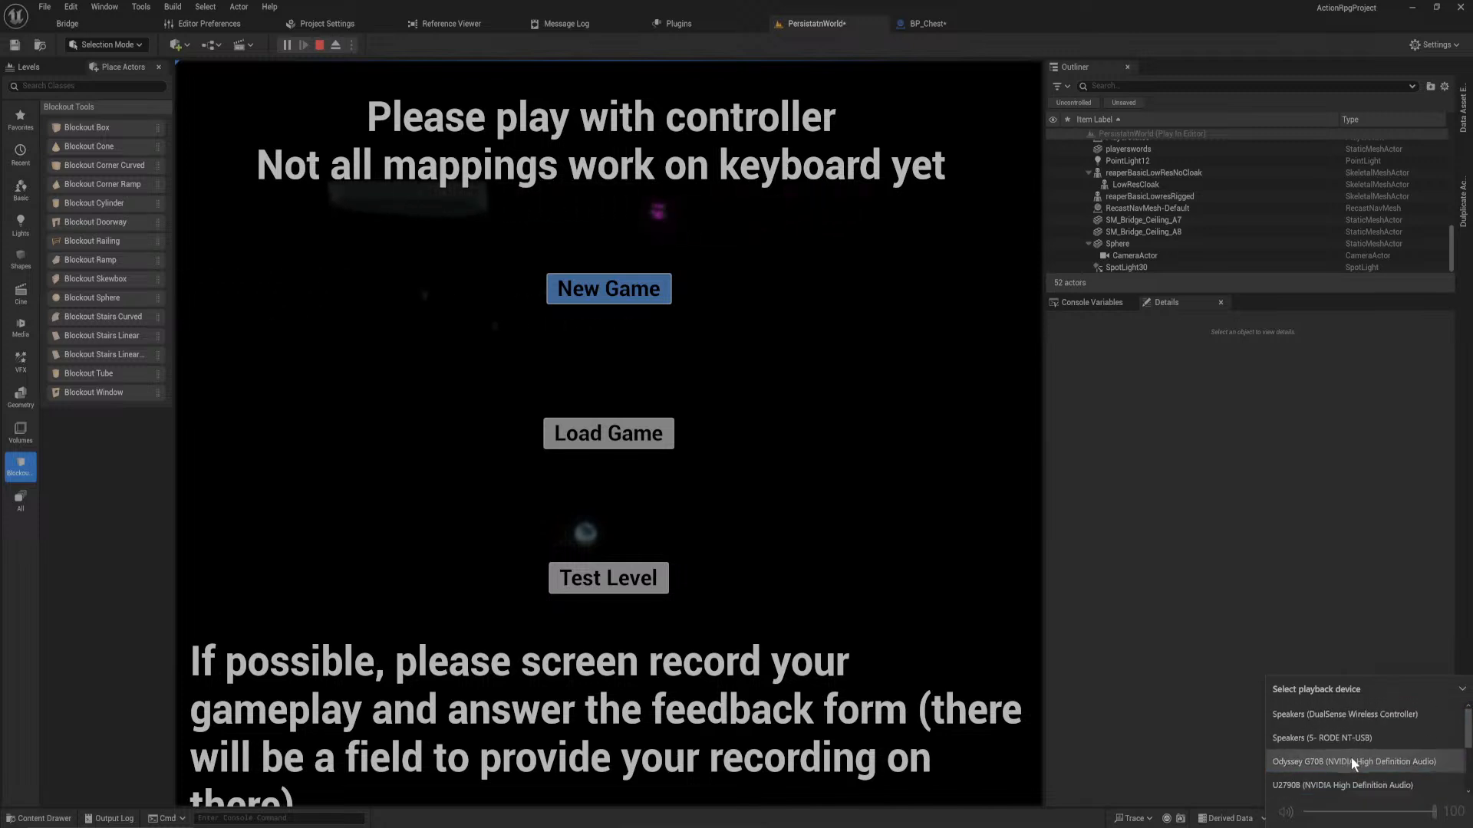
pyautogui.scroll(-2, 1350, 757)
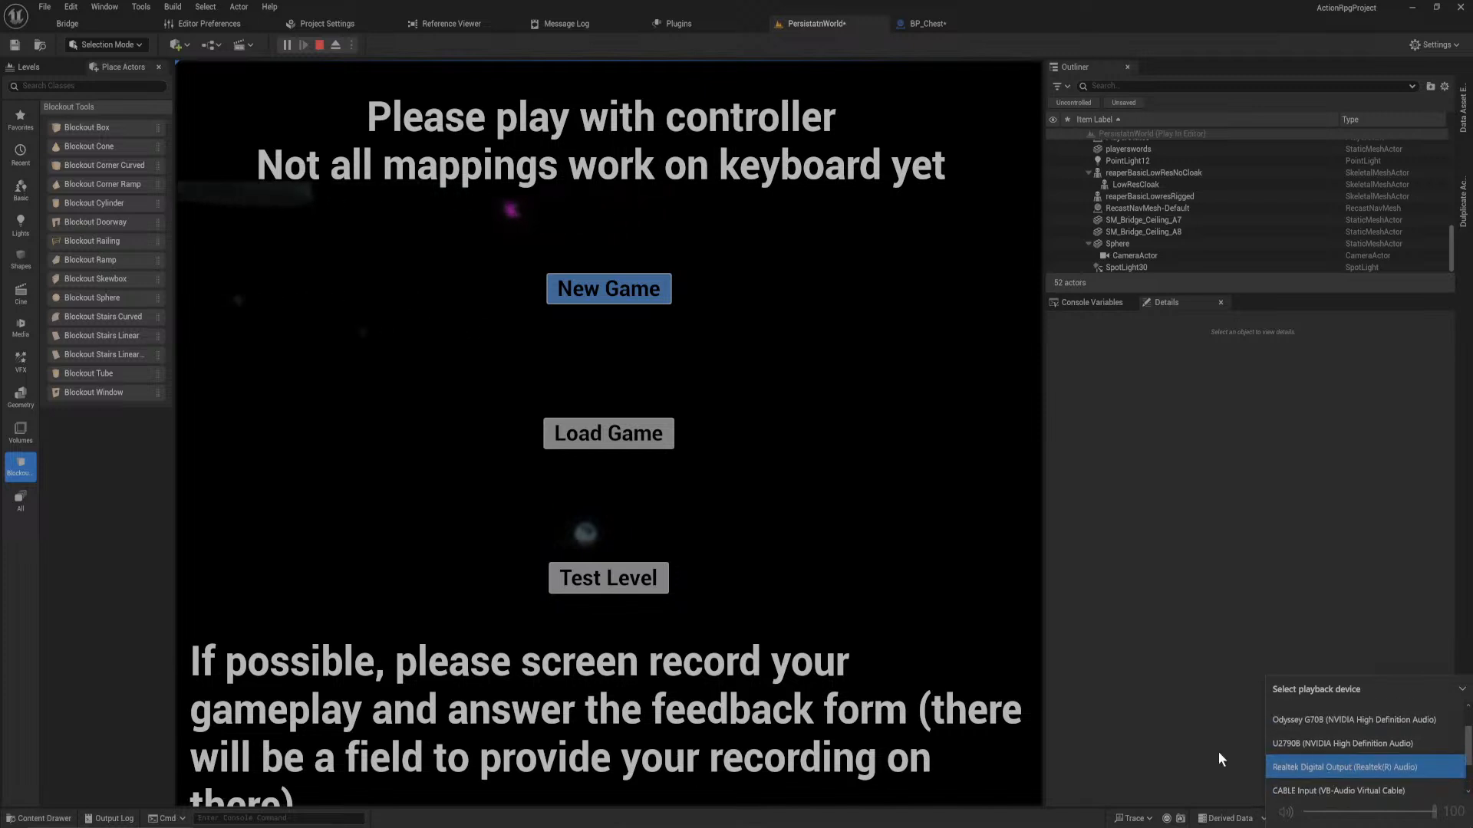
pyautogui.click(1007, 620)
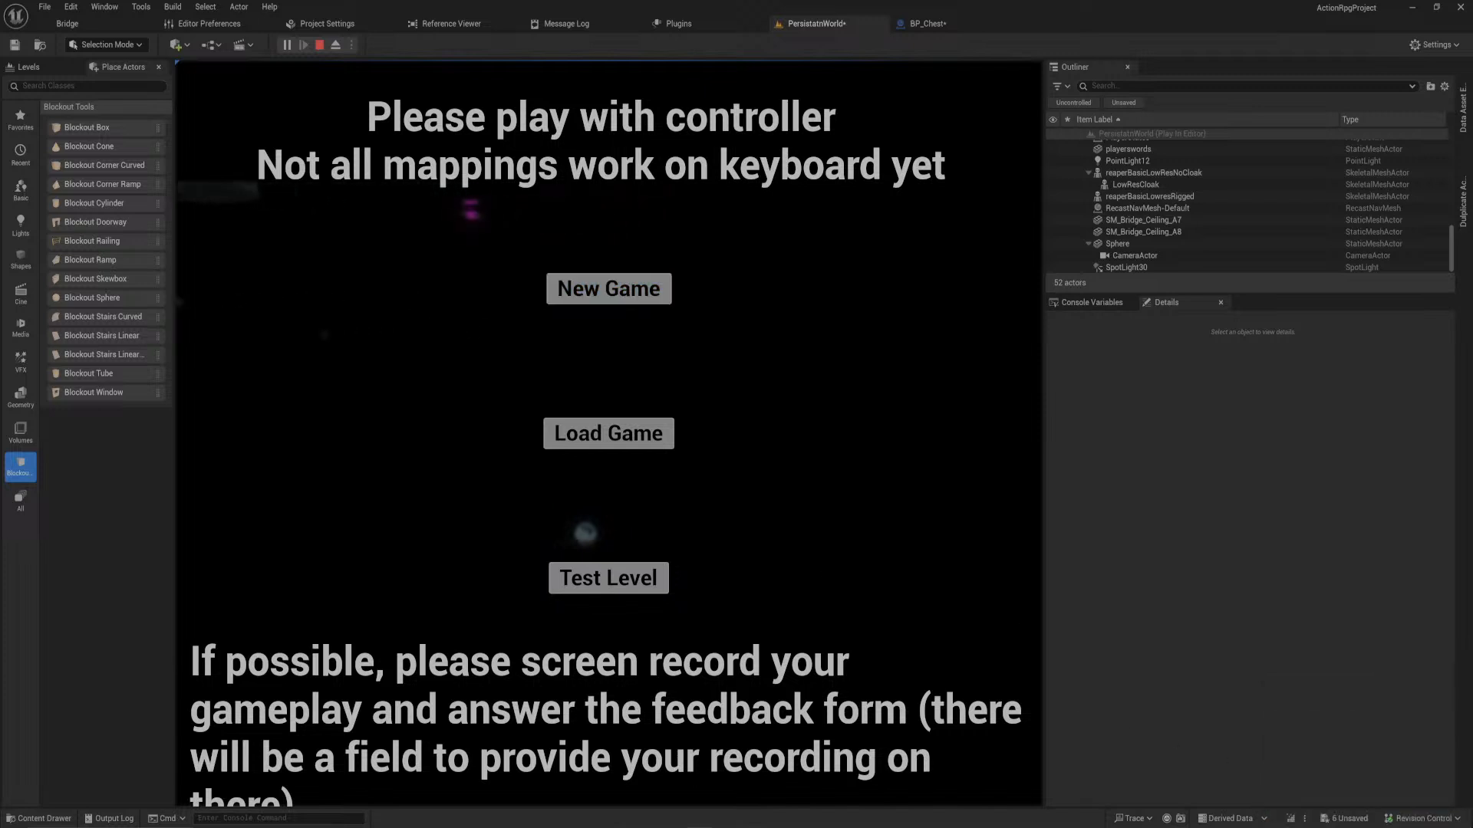
# - Load the saved game in slot 3, 2-3EntranceHall, and release the cursor from the running game
pyautogui.click(586, 436)
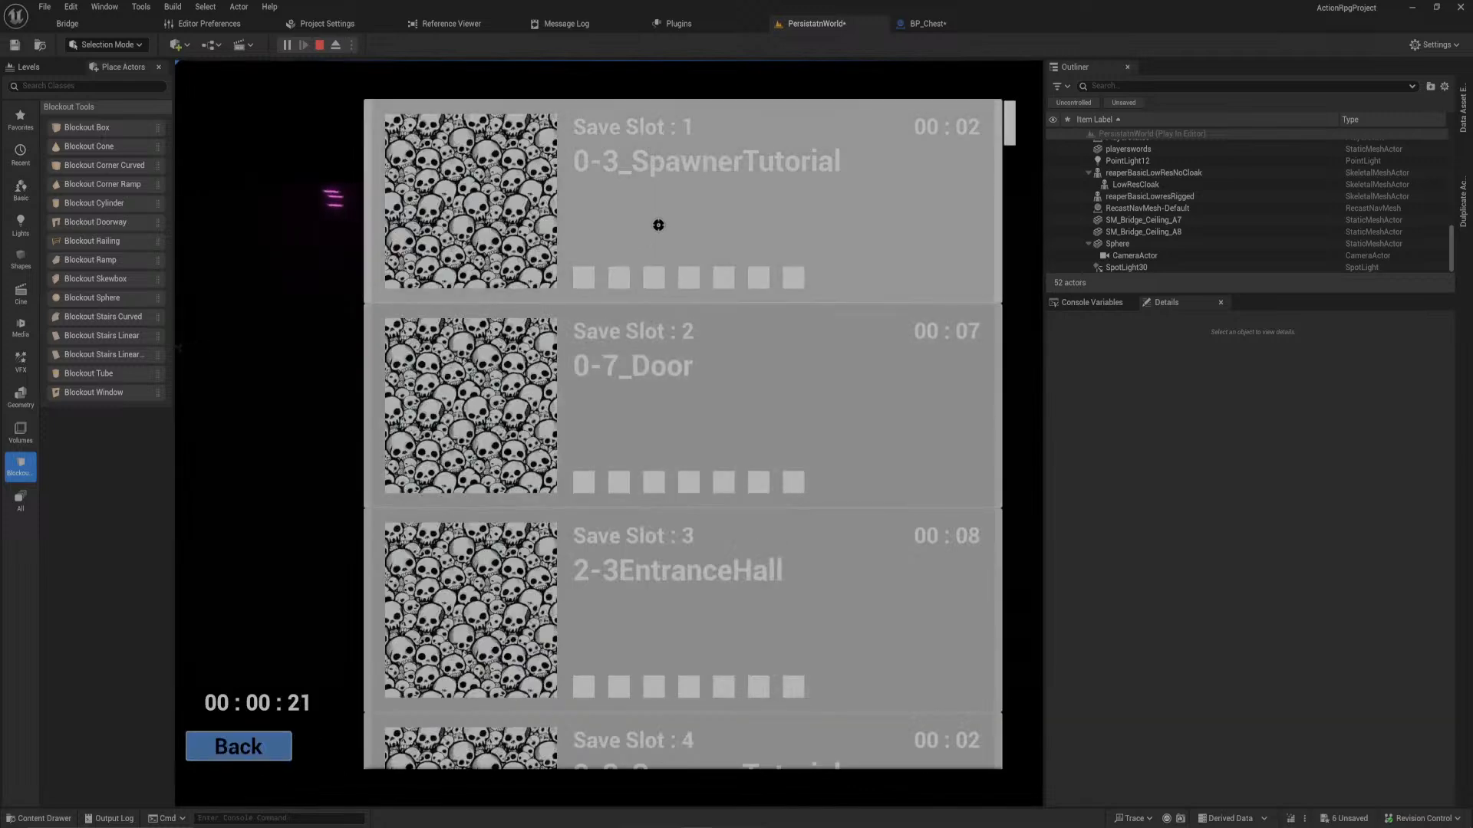
pyautogui.click(661, 604)
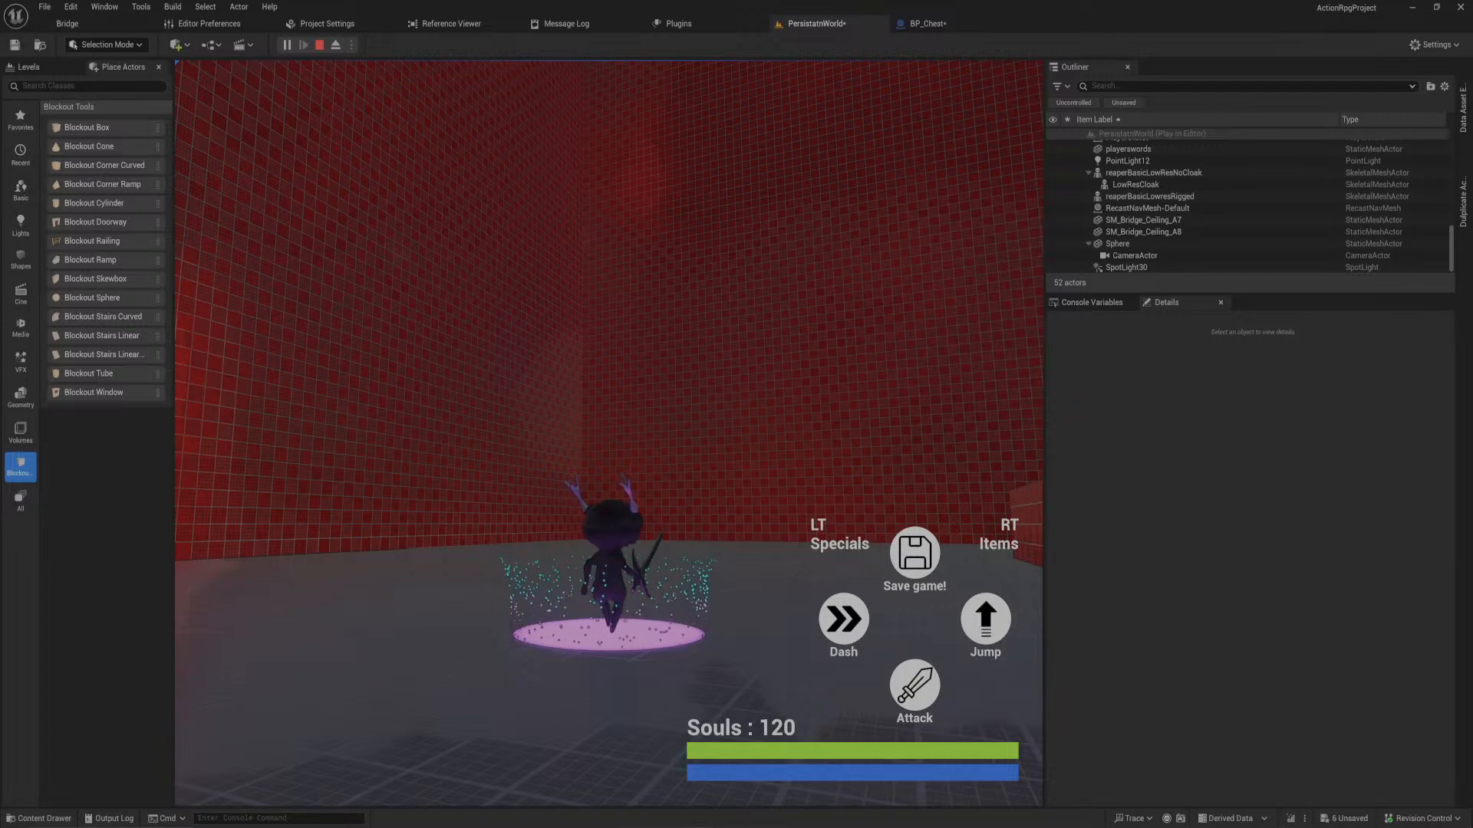
pyautogui.hotkey('shift', 'F1')
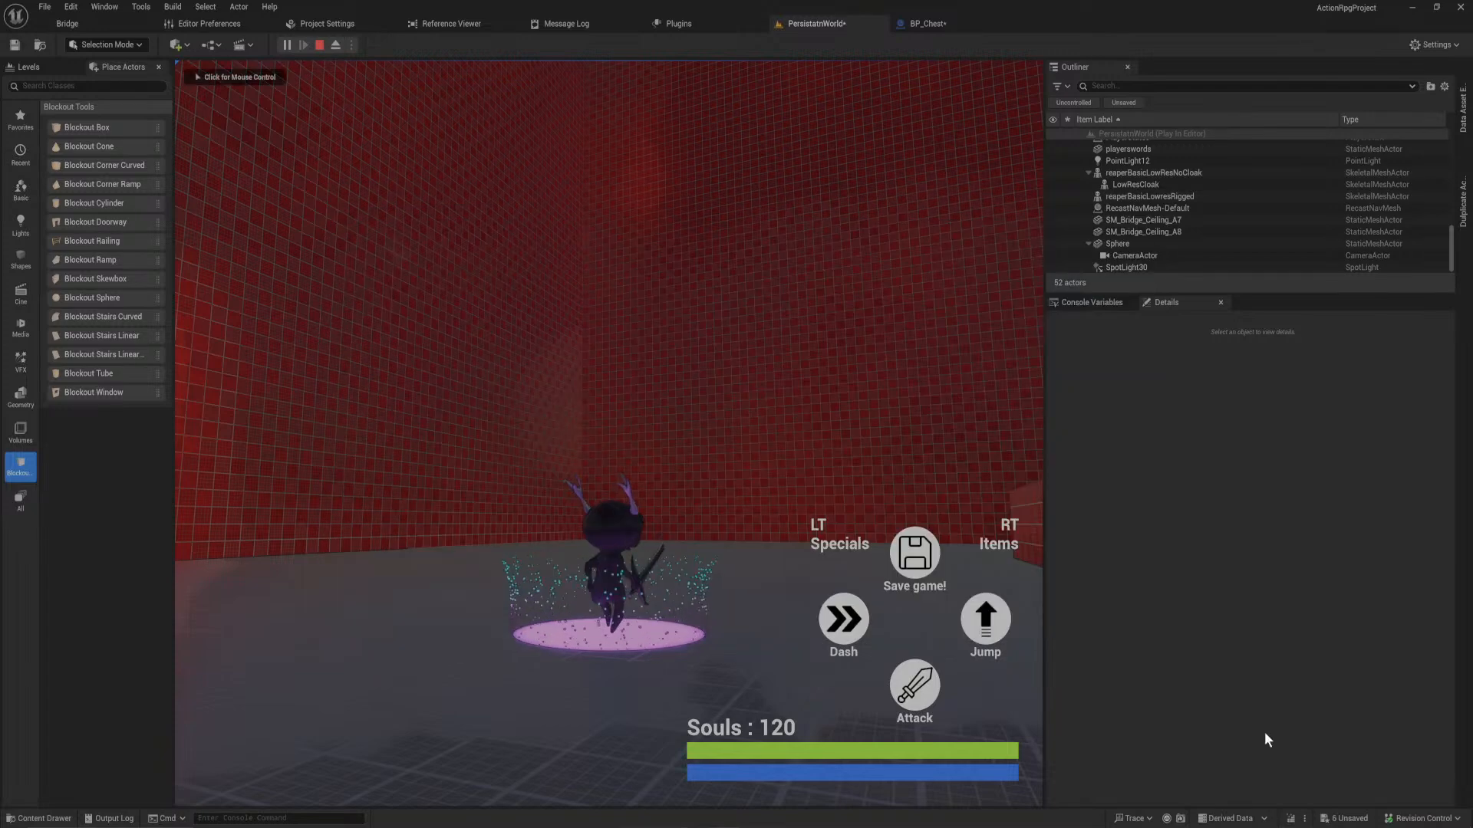
# - Try Speakers (5- RODE NT-USB) as the audio playback device, switch back to Realtek Digital Output (Realtek(R) Audio), and browse the other devices
pyautogui.click(1346, 827)
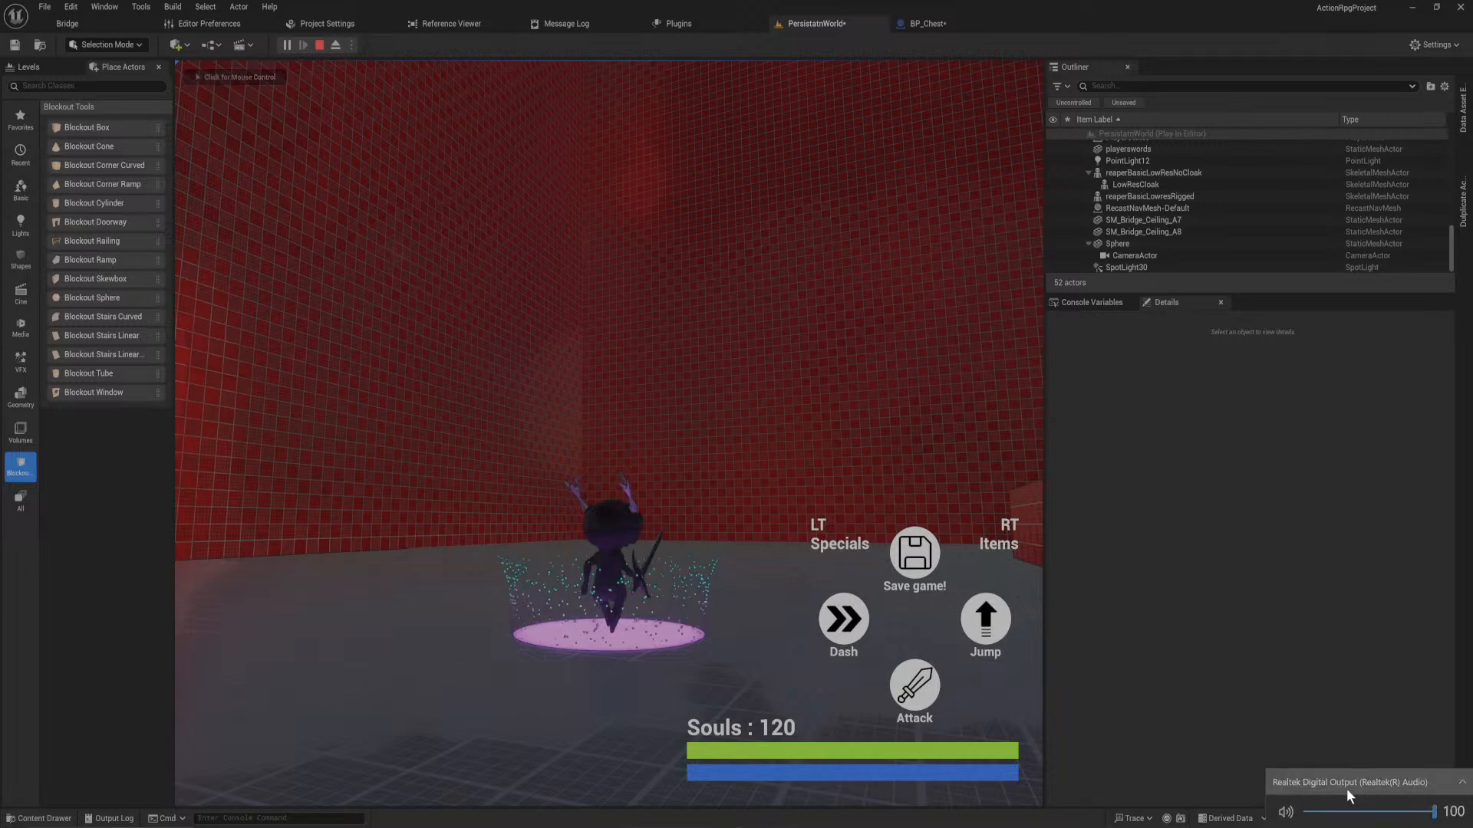
pyautogui.click(1346, 788)
pyautogui.scroll(-3, 1369, 742)
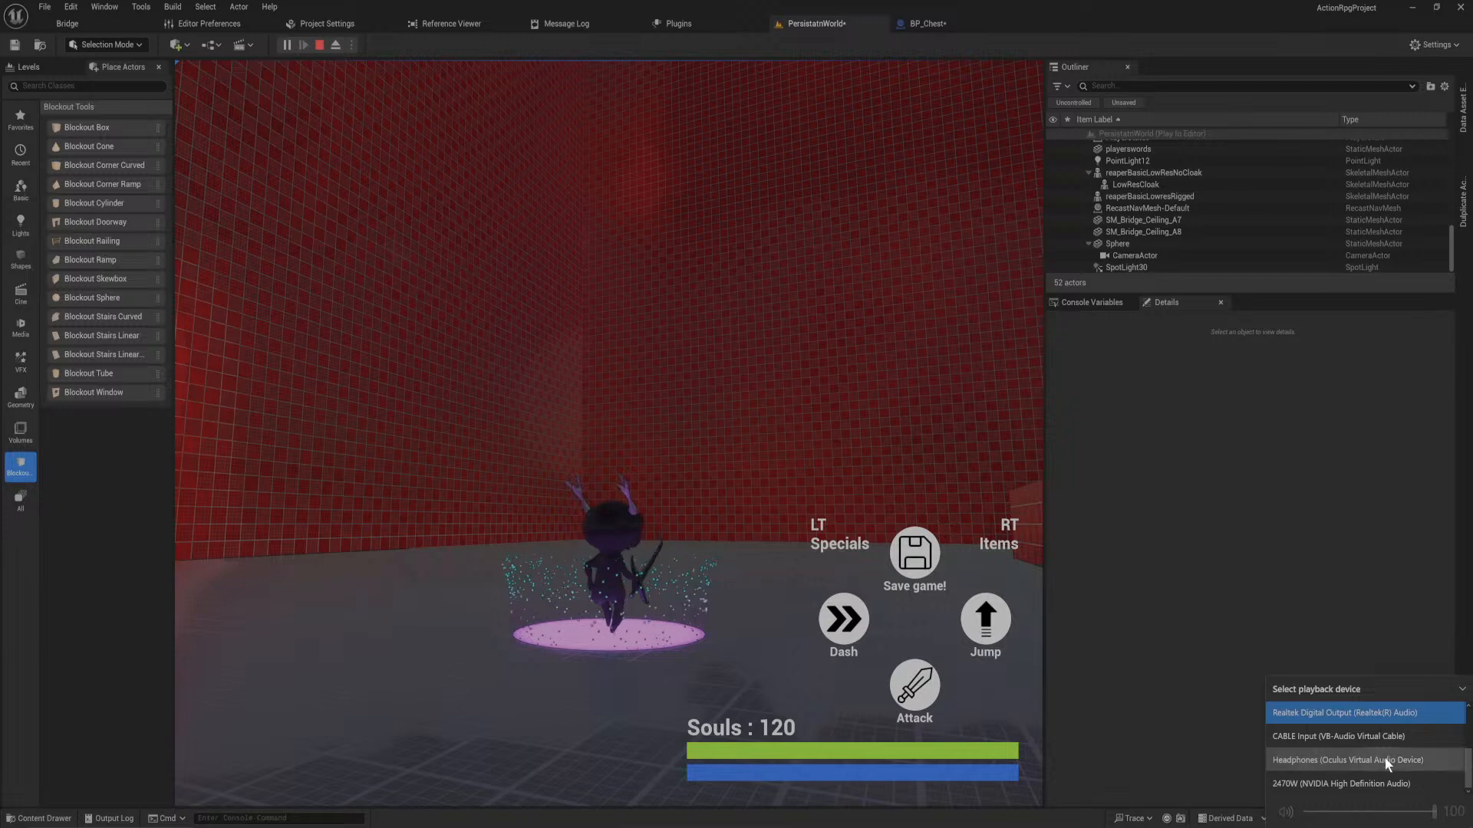
pyautogui.scroll(3, 1382, 775)
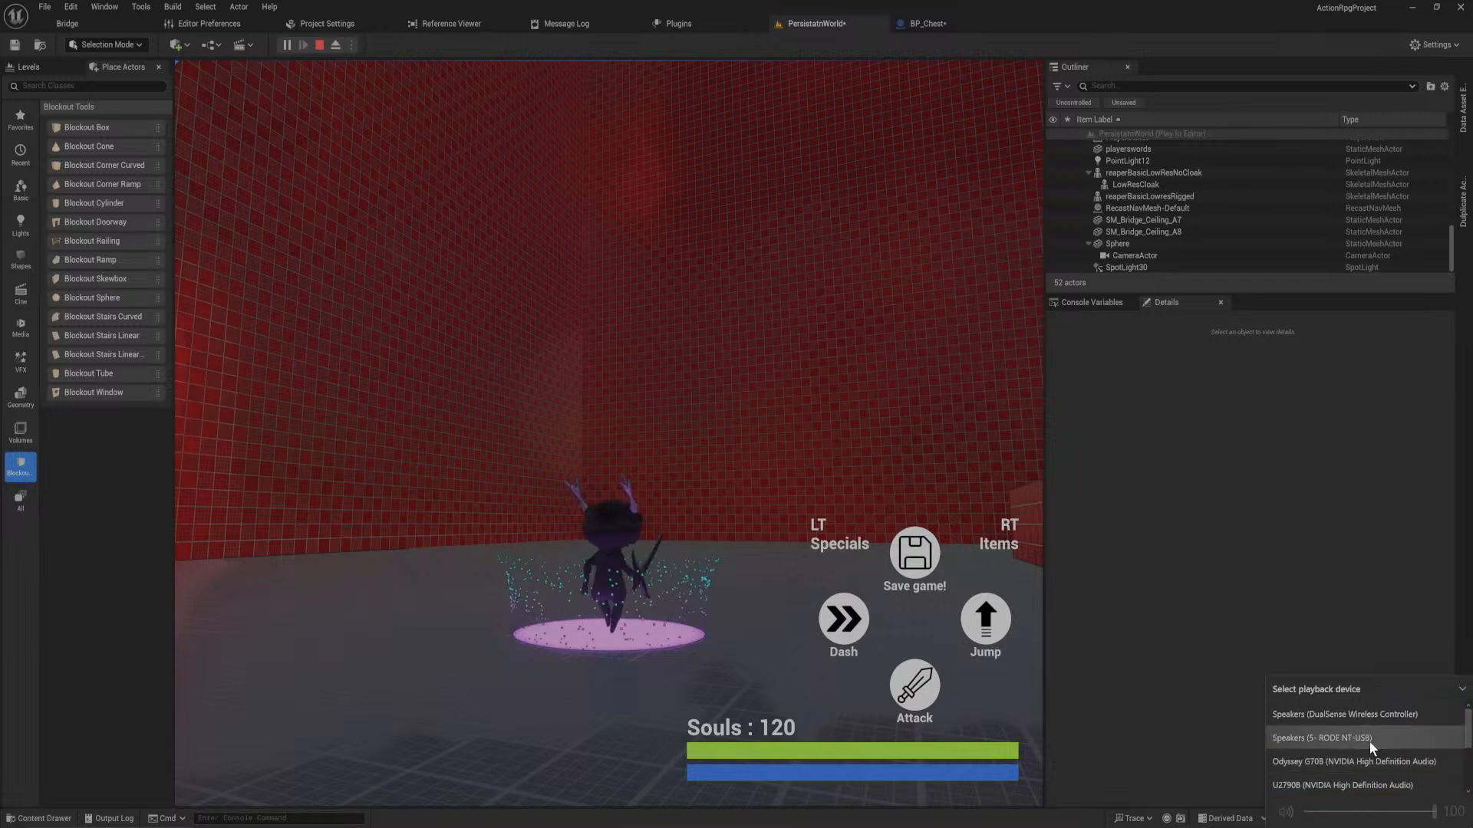
pyautogui.click(1368, 739)
pyautogui.click(1405, 782)
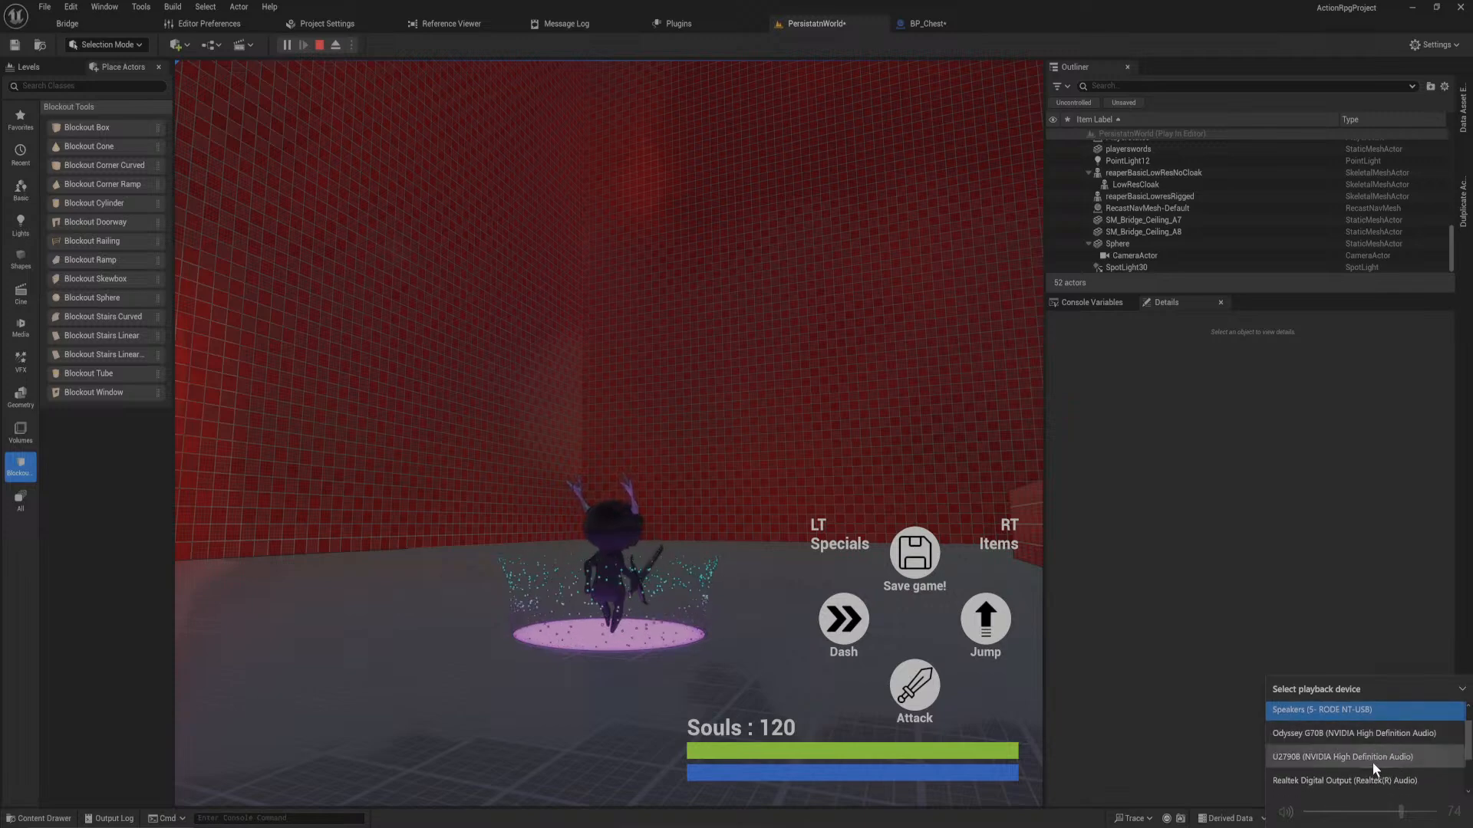
pyautogui.scroll(-1, 1371, 759)
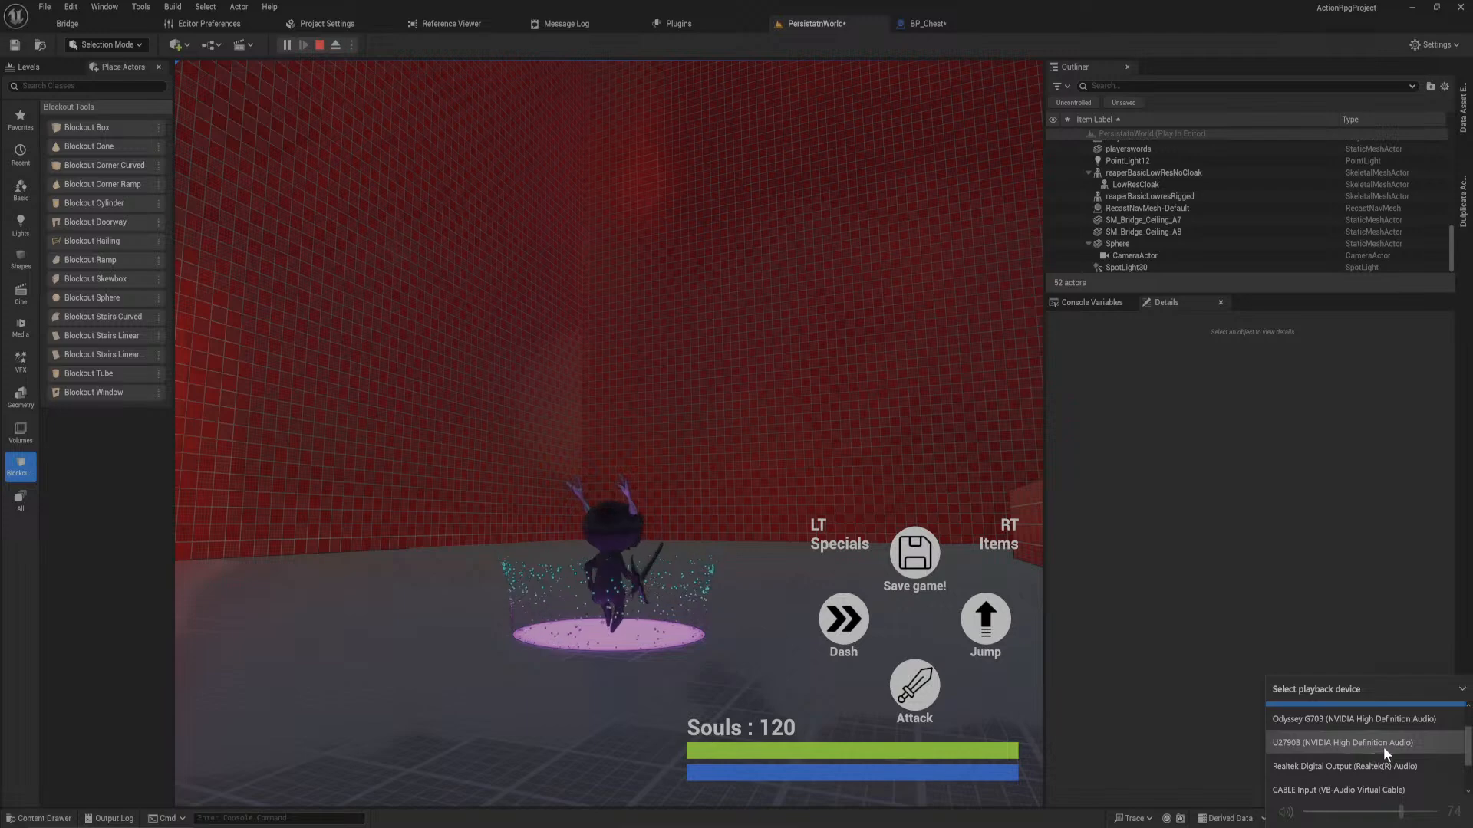
pyautogui.click(1411, 767)
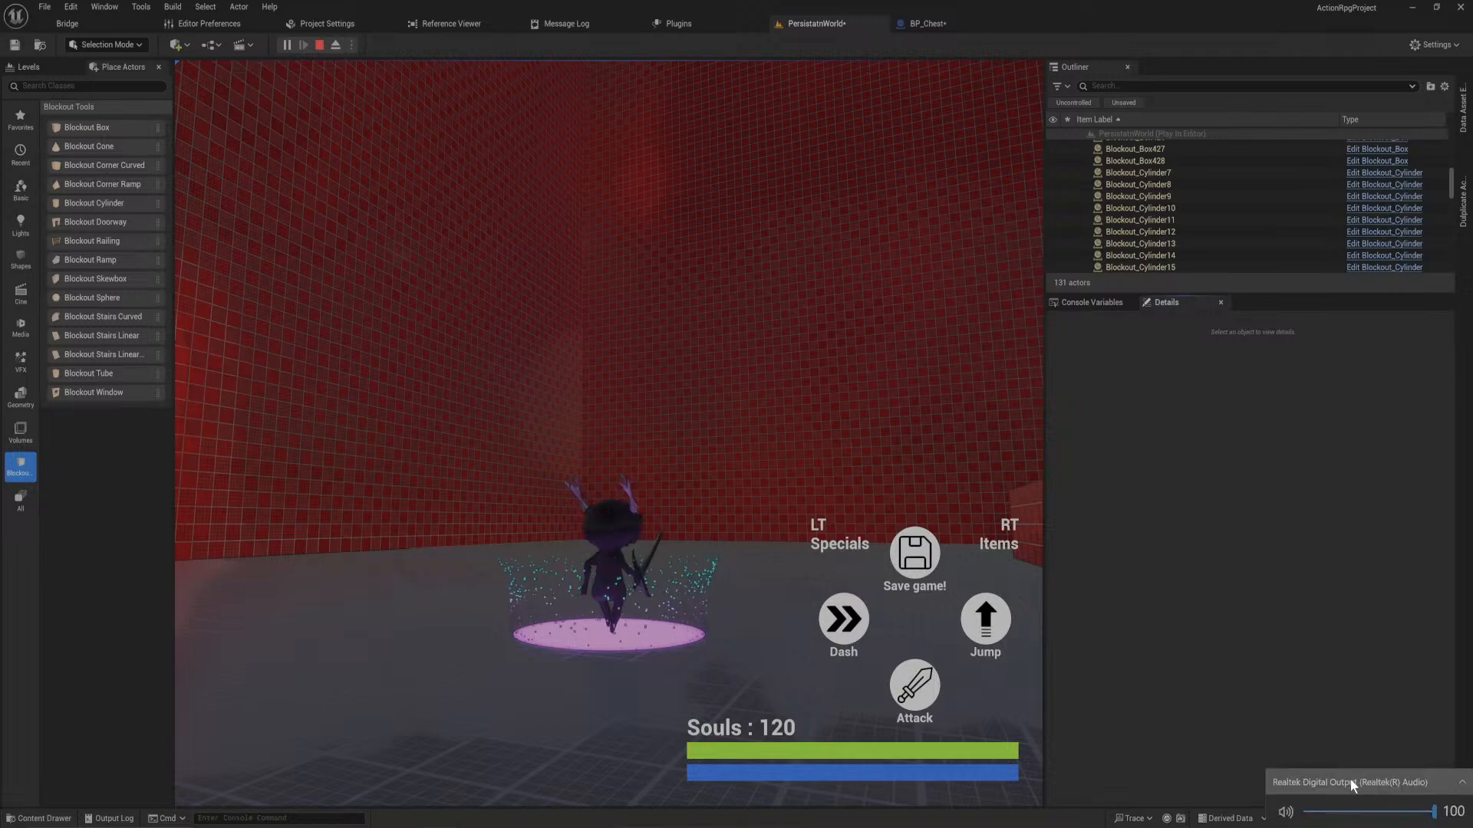
pyautogui.click(1350, 780)
pyautogui.scroll(-5, 1375, 719)
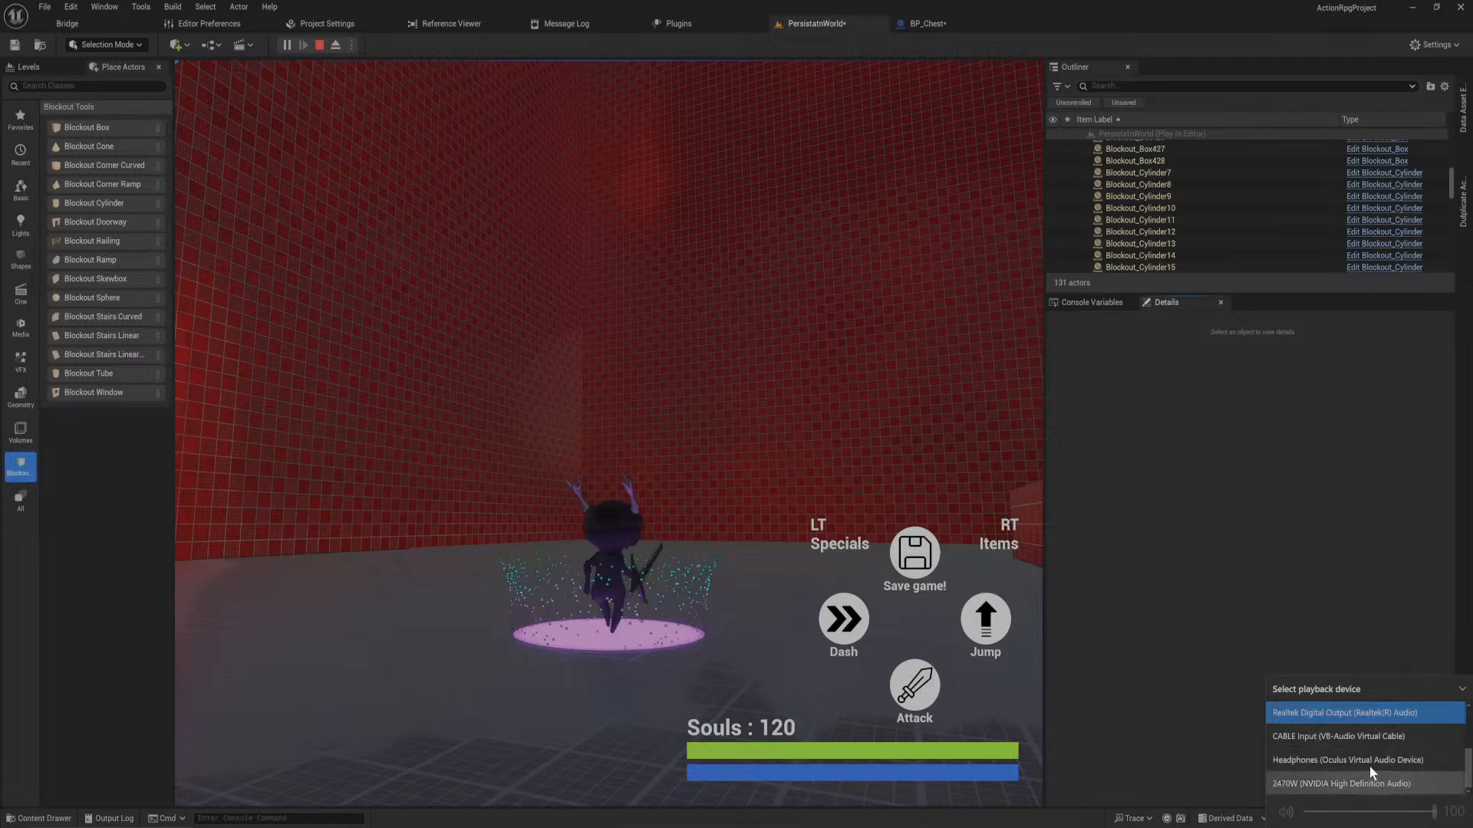
pyautogui.scroll(1, 1374, 771)
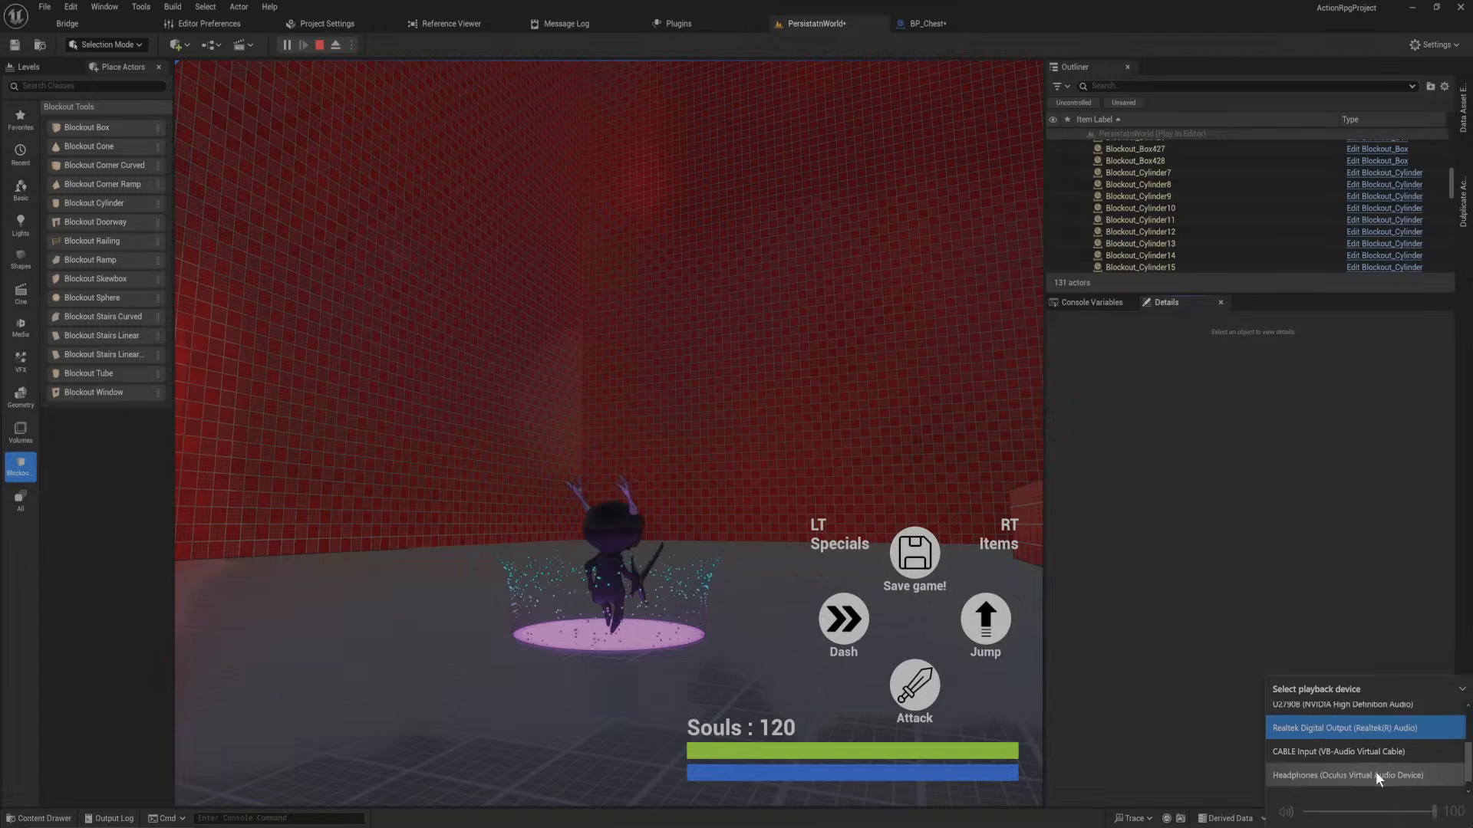
pyautogui.scroll(3, 1375, 770)
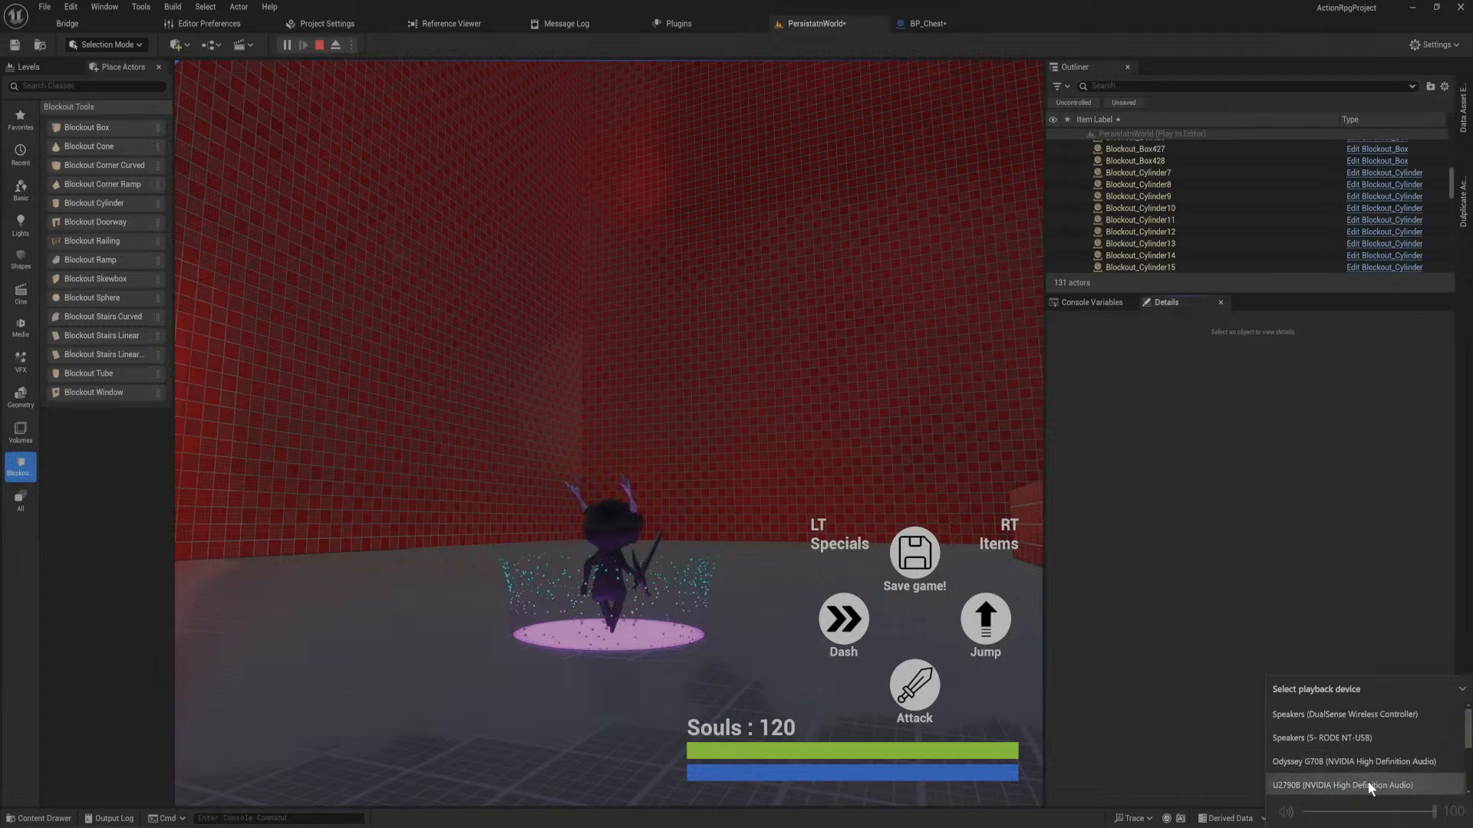
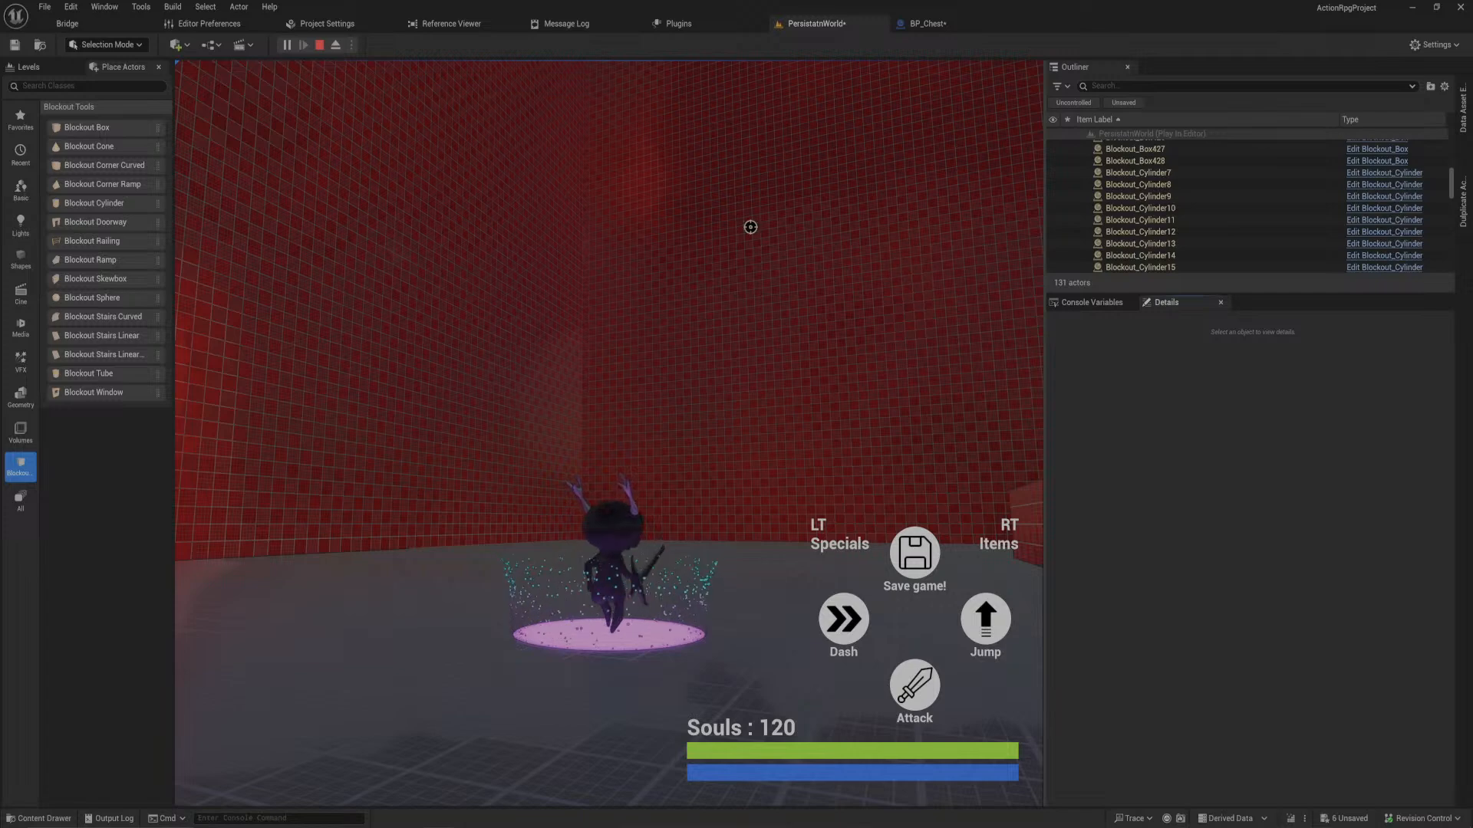
# - Return control to the running game and lower the system volume to 26
pyautogui.click(988, 224)
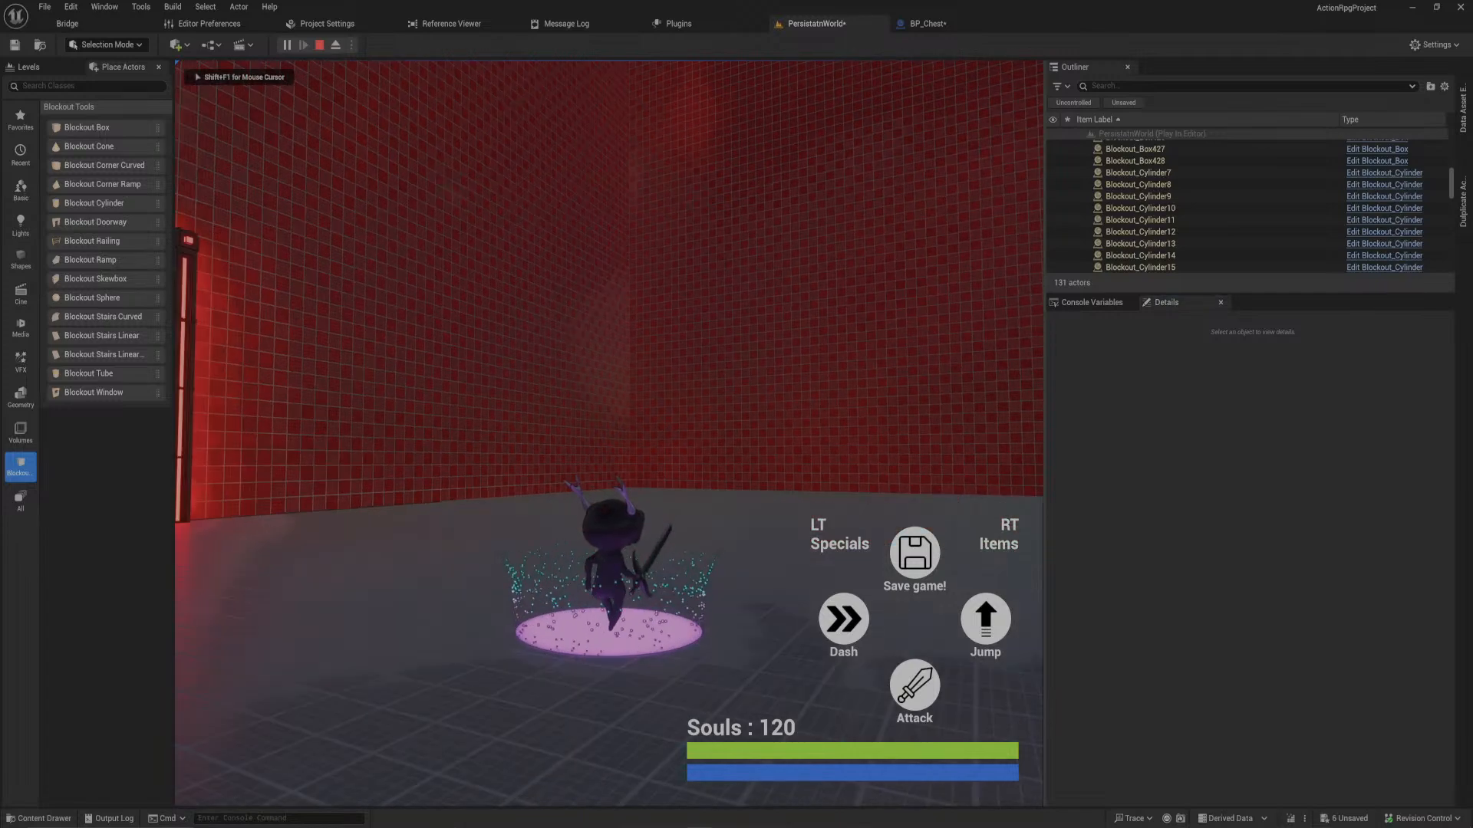
pyautogui.press('XF86AudioLowerVolume')
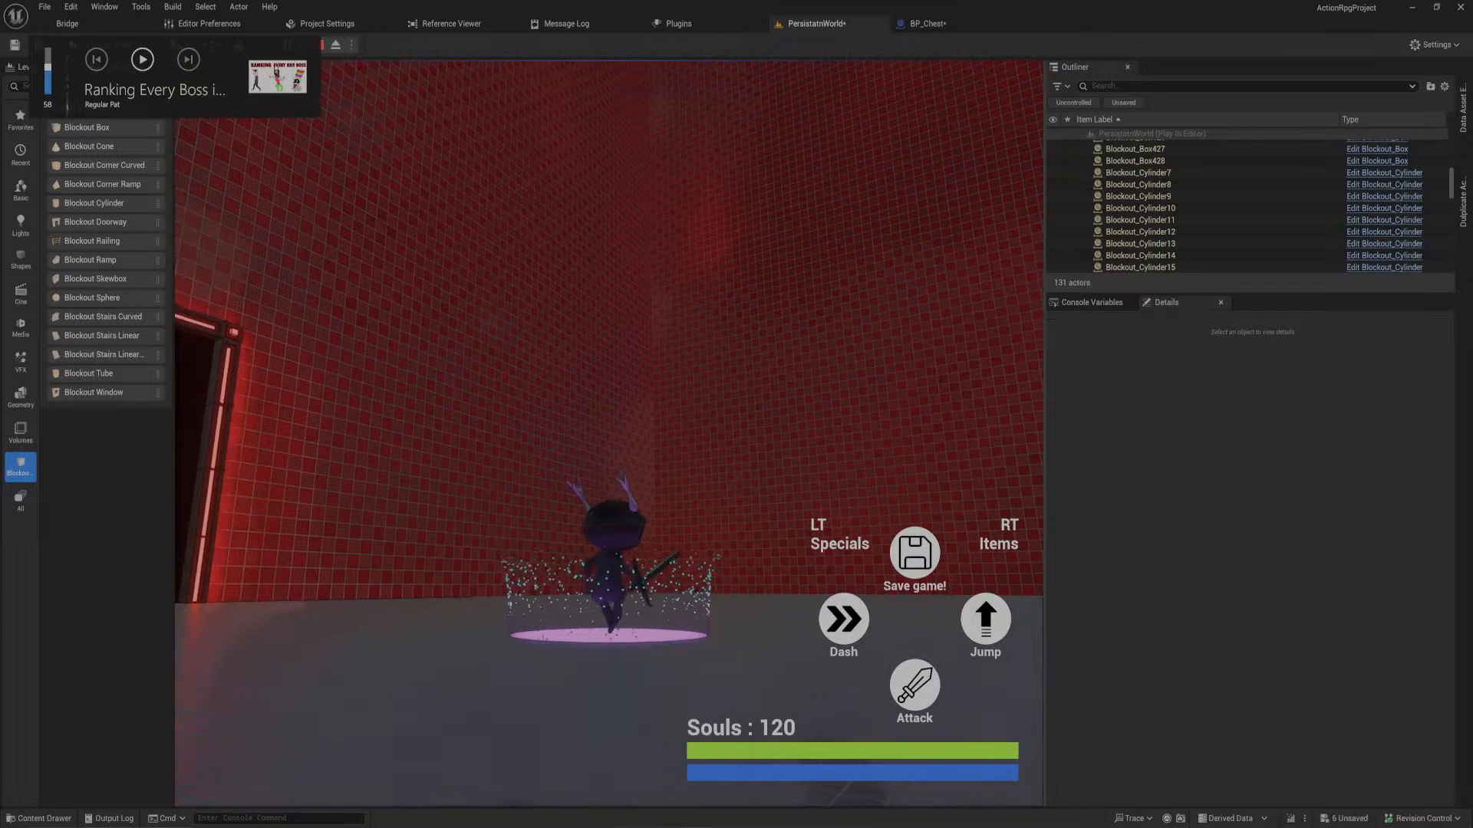
pyautogui.press('XF86AudioLowerVolume')
pyautogui.press('XF86AudioLowerVolume')
pyautogui.press('XF86AudioLowerVolume')
pyautogui.press('XF86AudioLowerVolume')
pyautogui.press('XF86AudioLowerVolume')
pyautogui.press('XF86AudioLowerVolume')
pyautogui.press('XF86AudioLowerVolume')
pyautogui.press('XF86AudioLowerVolume')
pyautogui.press('XF86AudioLowerVolume')
pyautogui.press('XF86AudioLowerVolume')
pyautogui.press('XF86AudioLowerVolume')
pyautogui.press('XF86AudioLowerVolume')
pyautogui.press('XF86AudioLowerVolume')
pyautogui.press('XF86AudioLowerVolume')
pyautogui.press('XF86AudioLowerVolume')
pyautogui.press('XF86AudioLowerVolume')
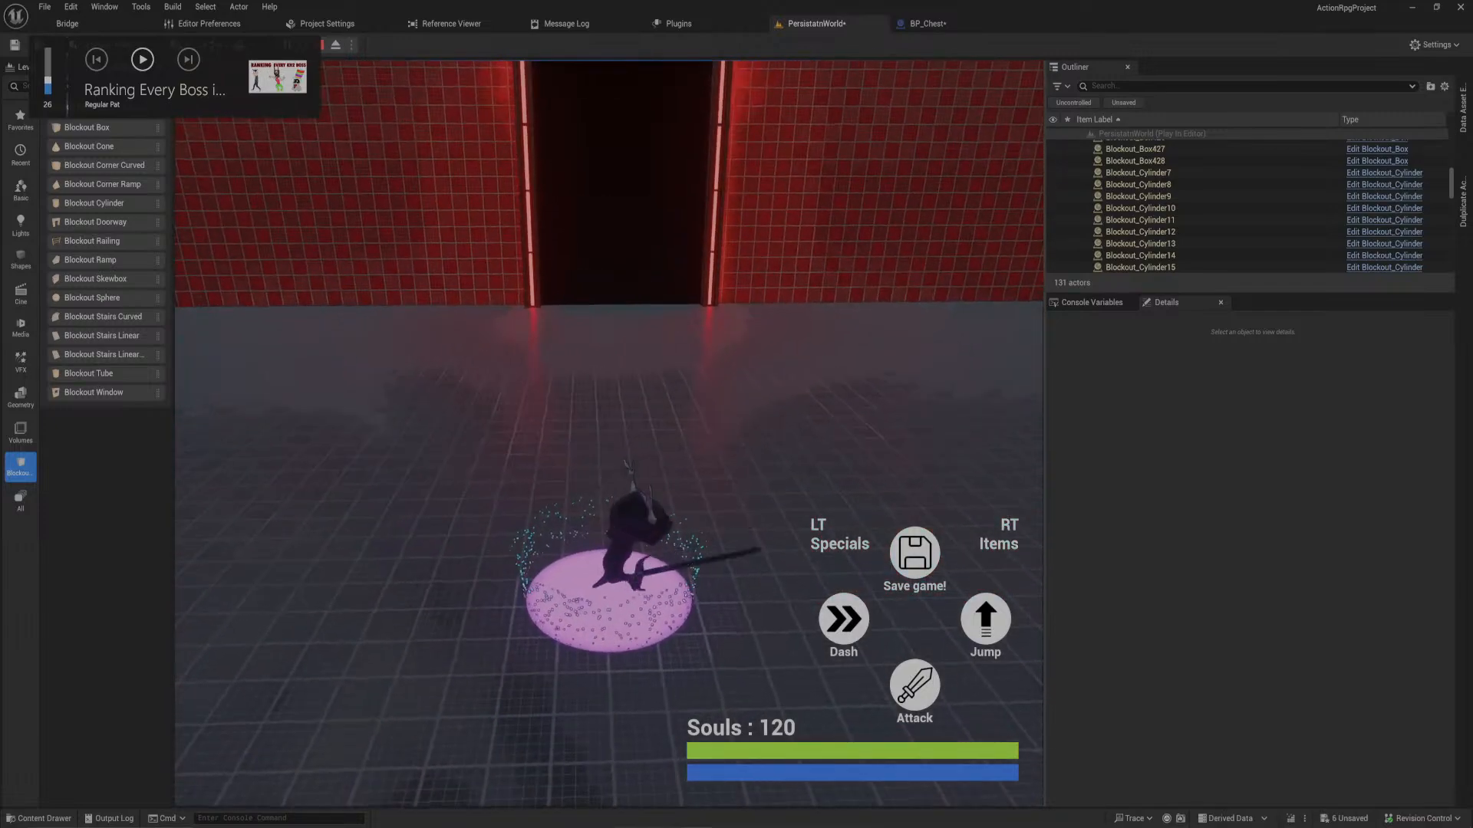
# - Run the character through the glowing doorway into the statue room and dash on to the next doorway
pyautogui.press('w')
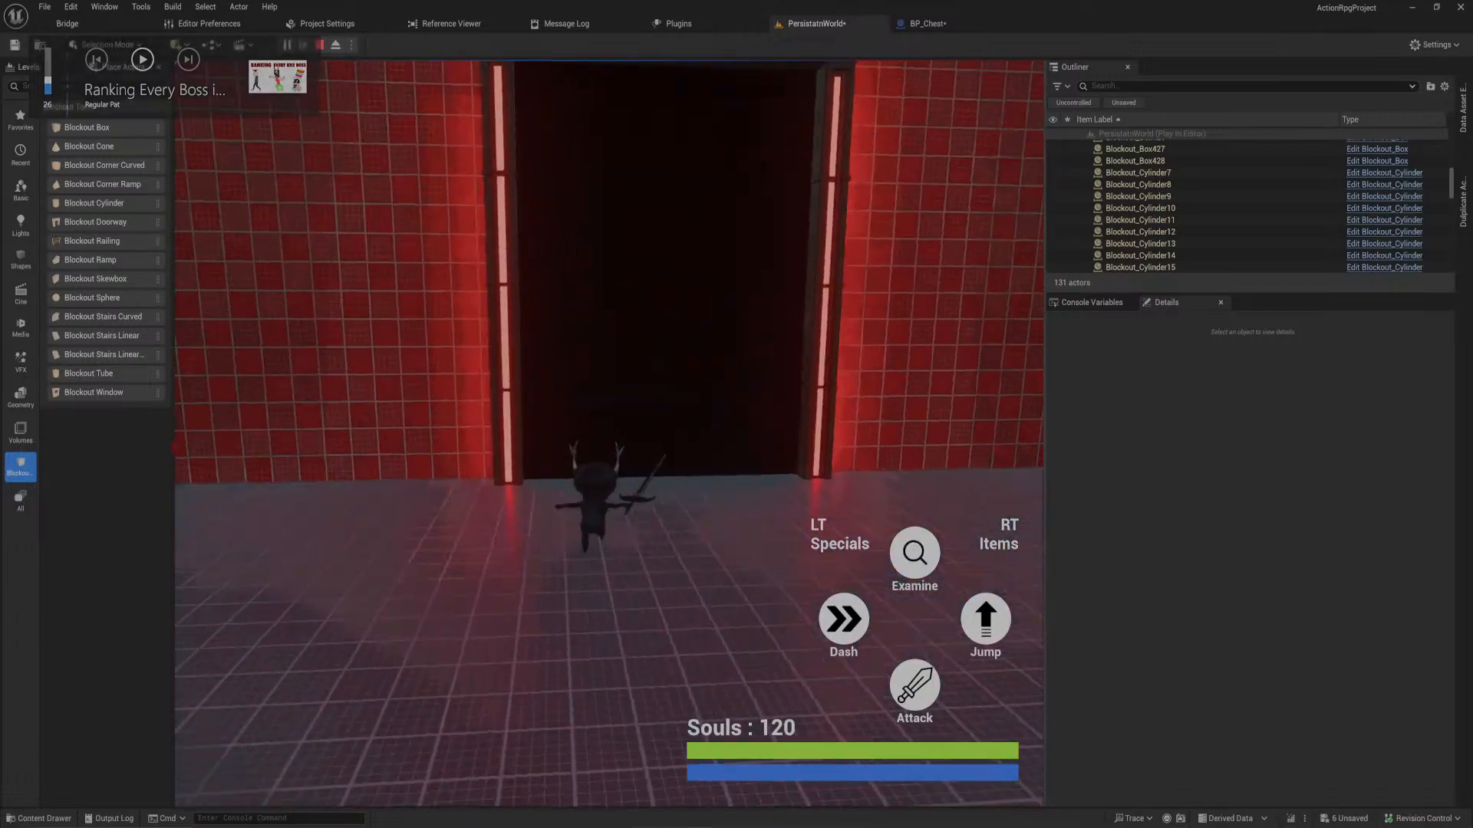
pyautogui.press('w')
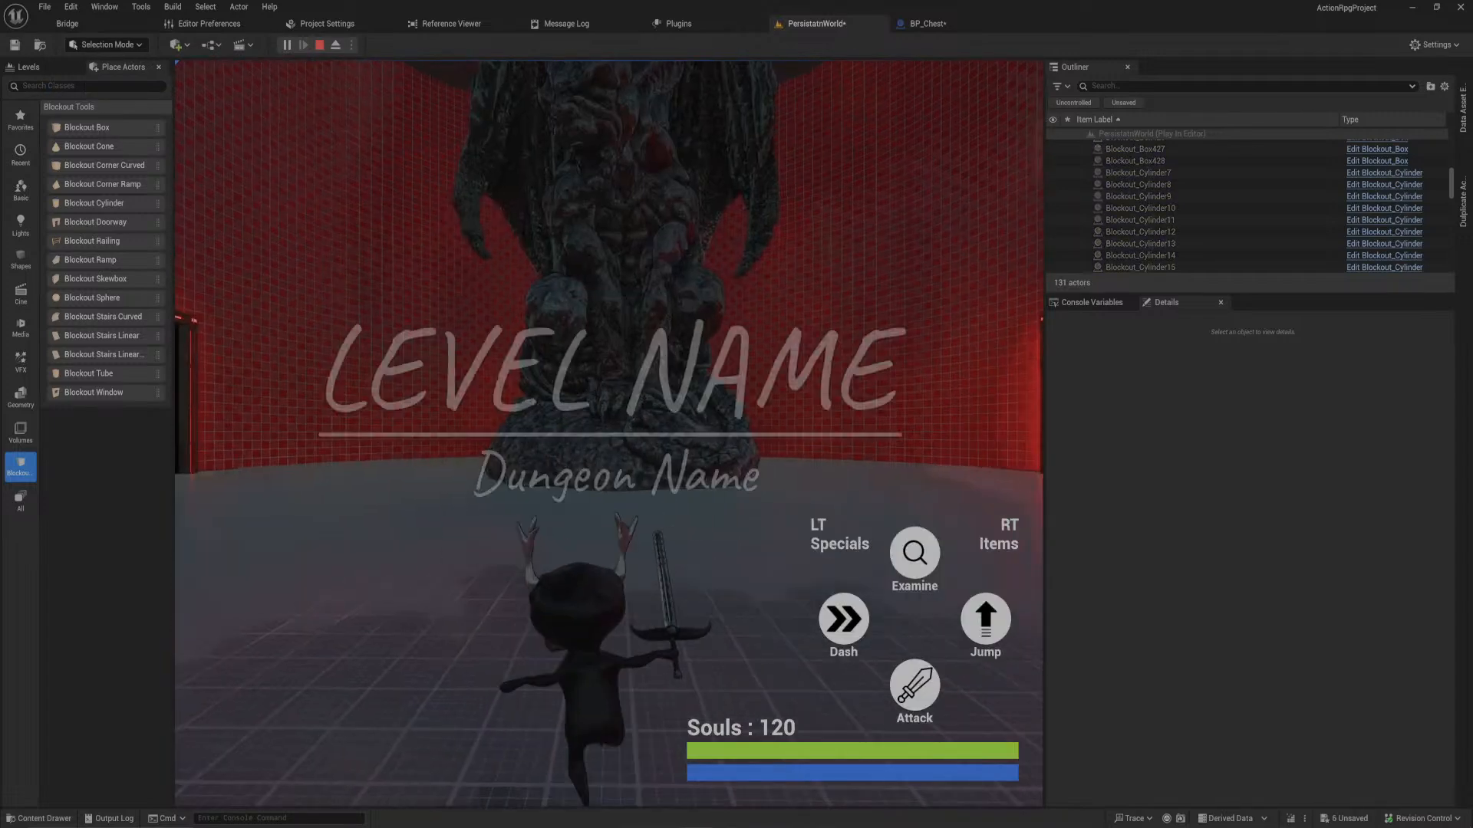
pyautogui.press('w')
pyautogui.press('shift')
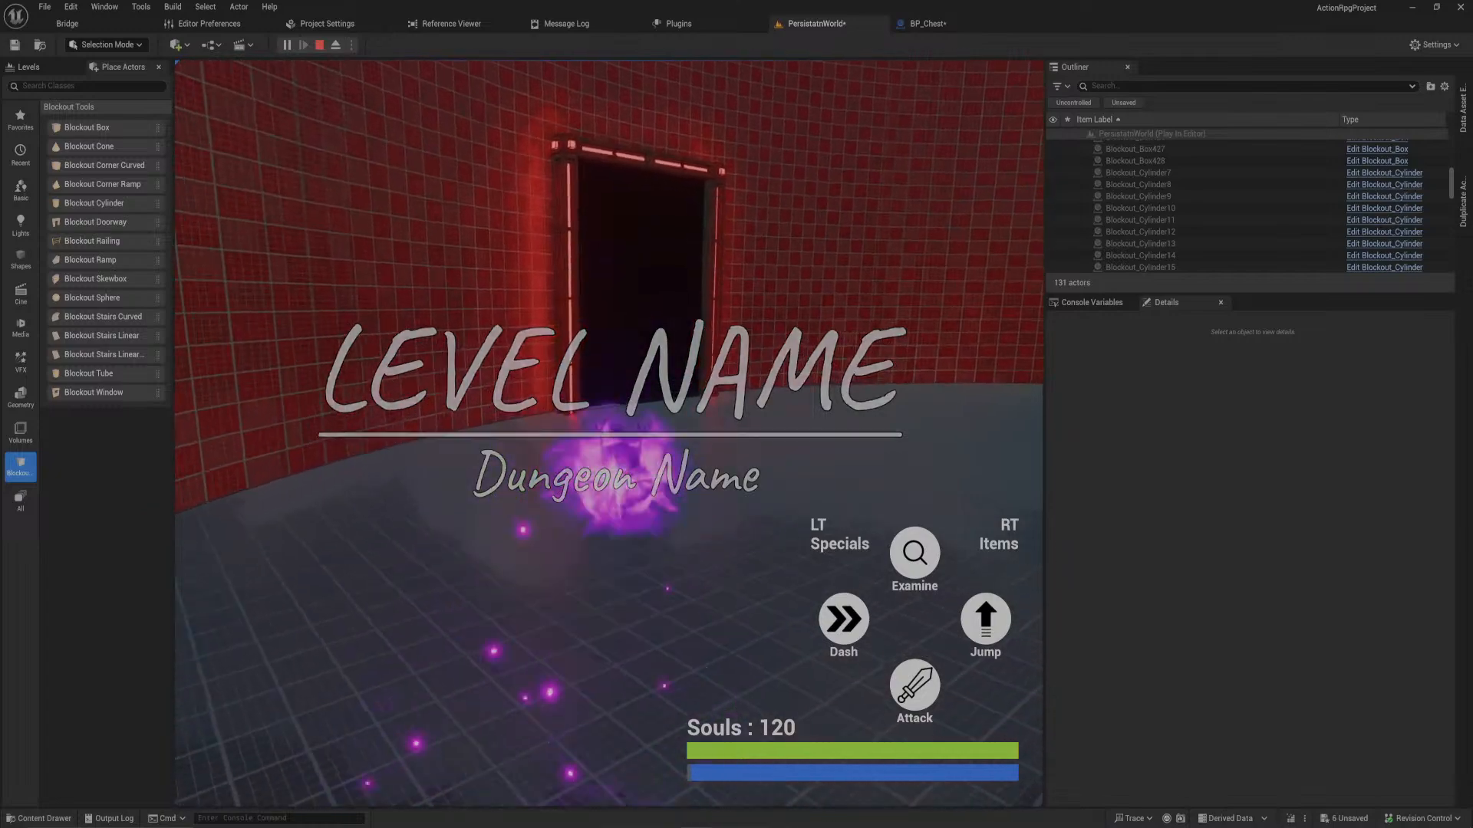
pyautogui.press('w')
pyautogui.press('shift')
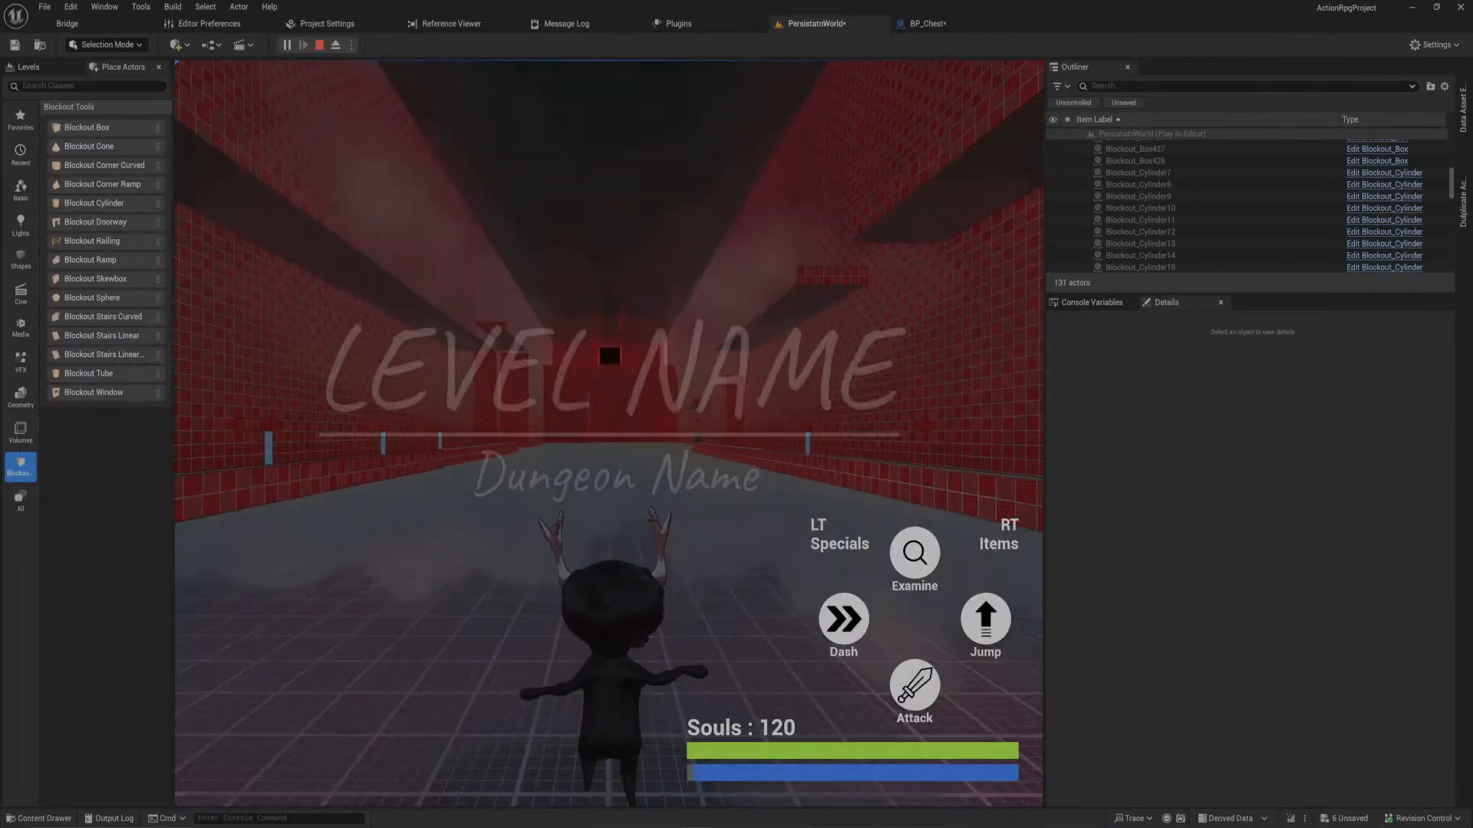
# - Dash through the long hall and climb the side stairs to the doorway at their head
pyautogui.press('w')
pyautogui.press('shift')
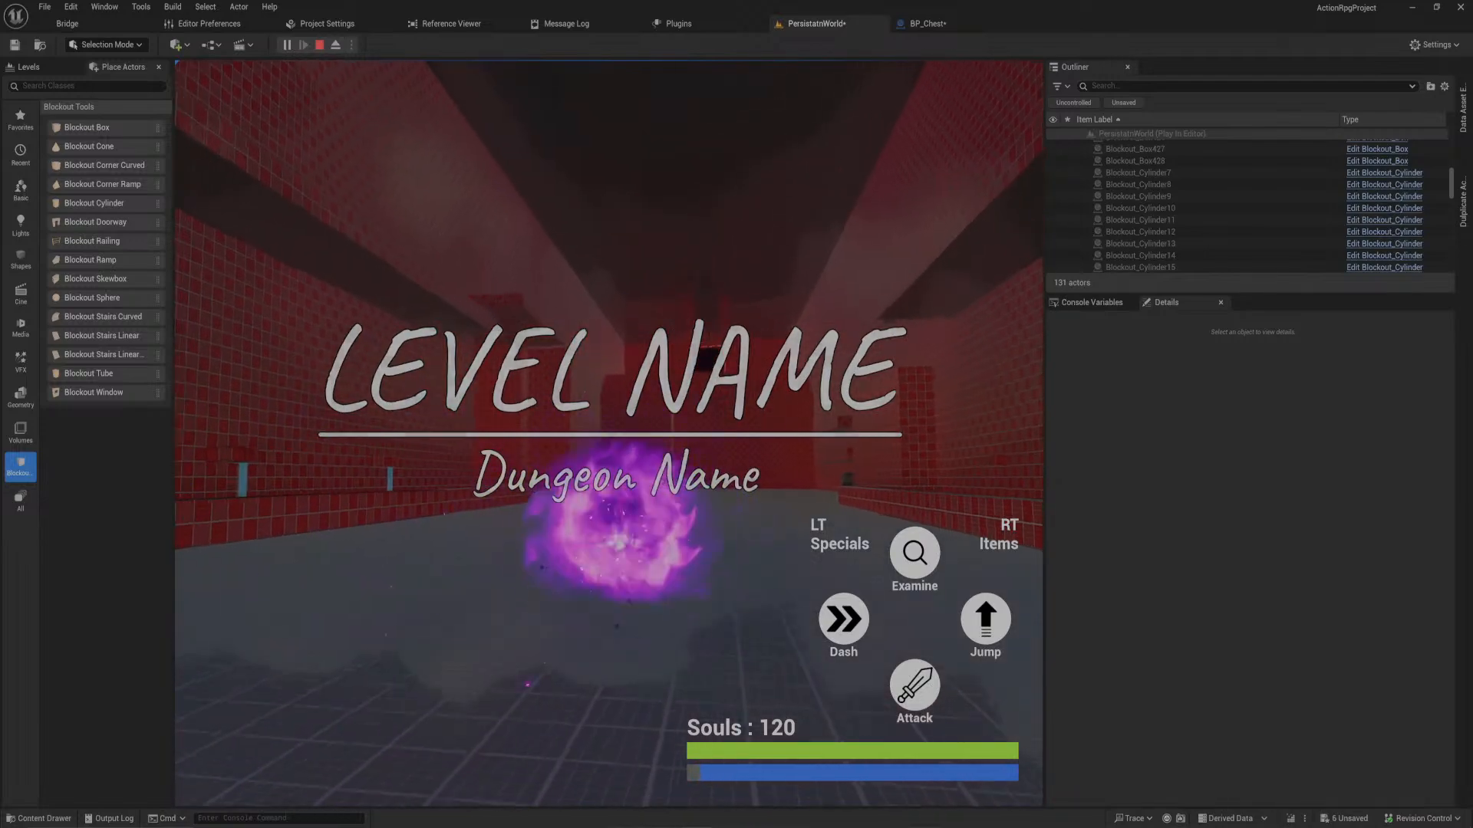
pyautogui.press('w')
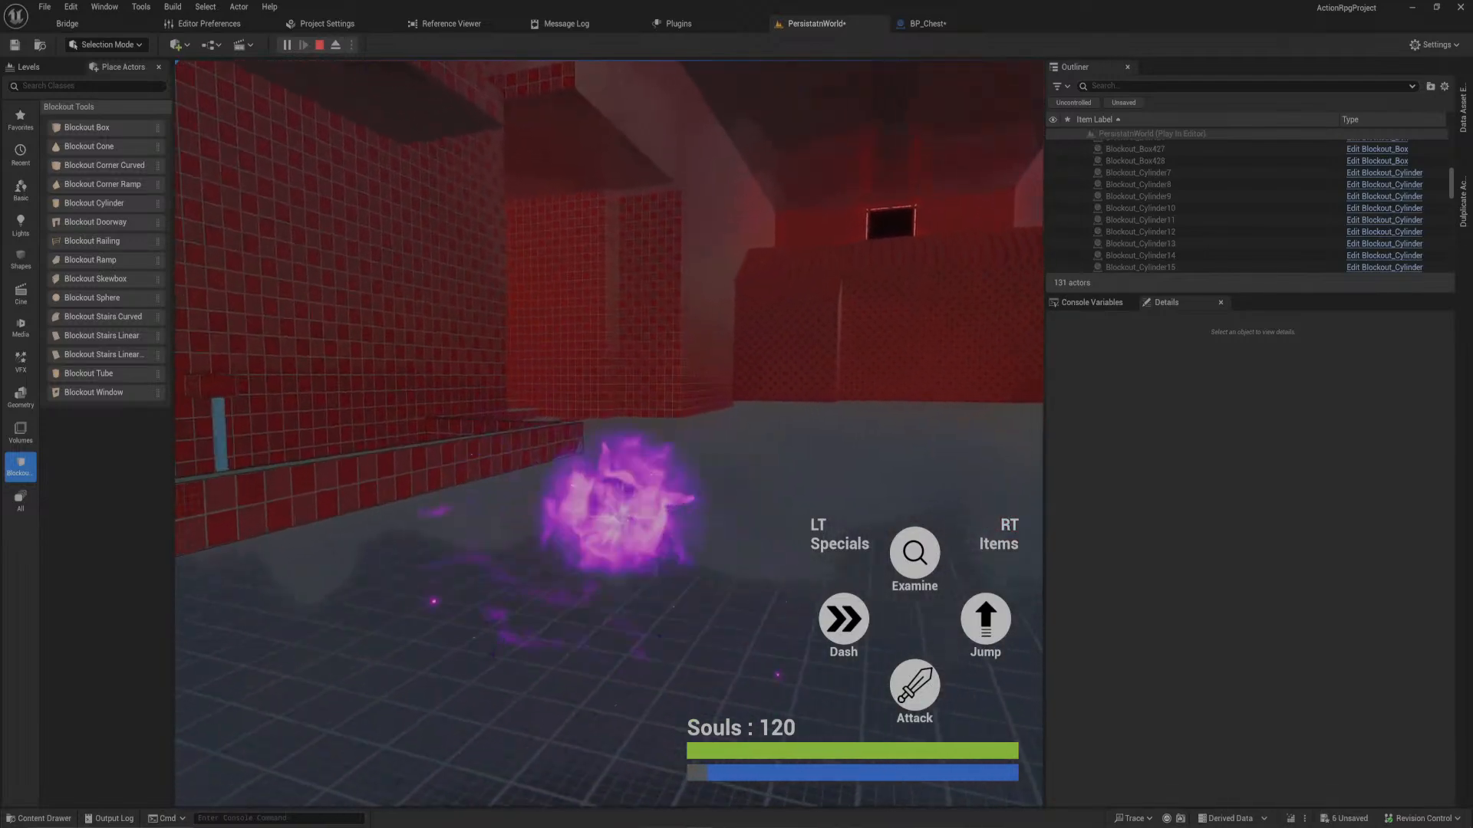
pyautogui.press('w')
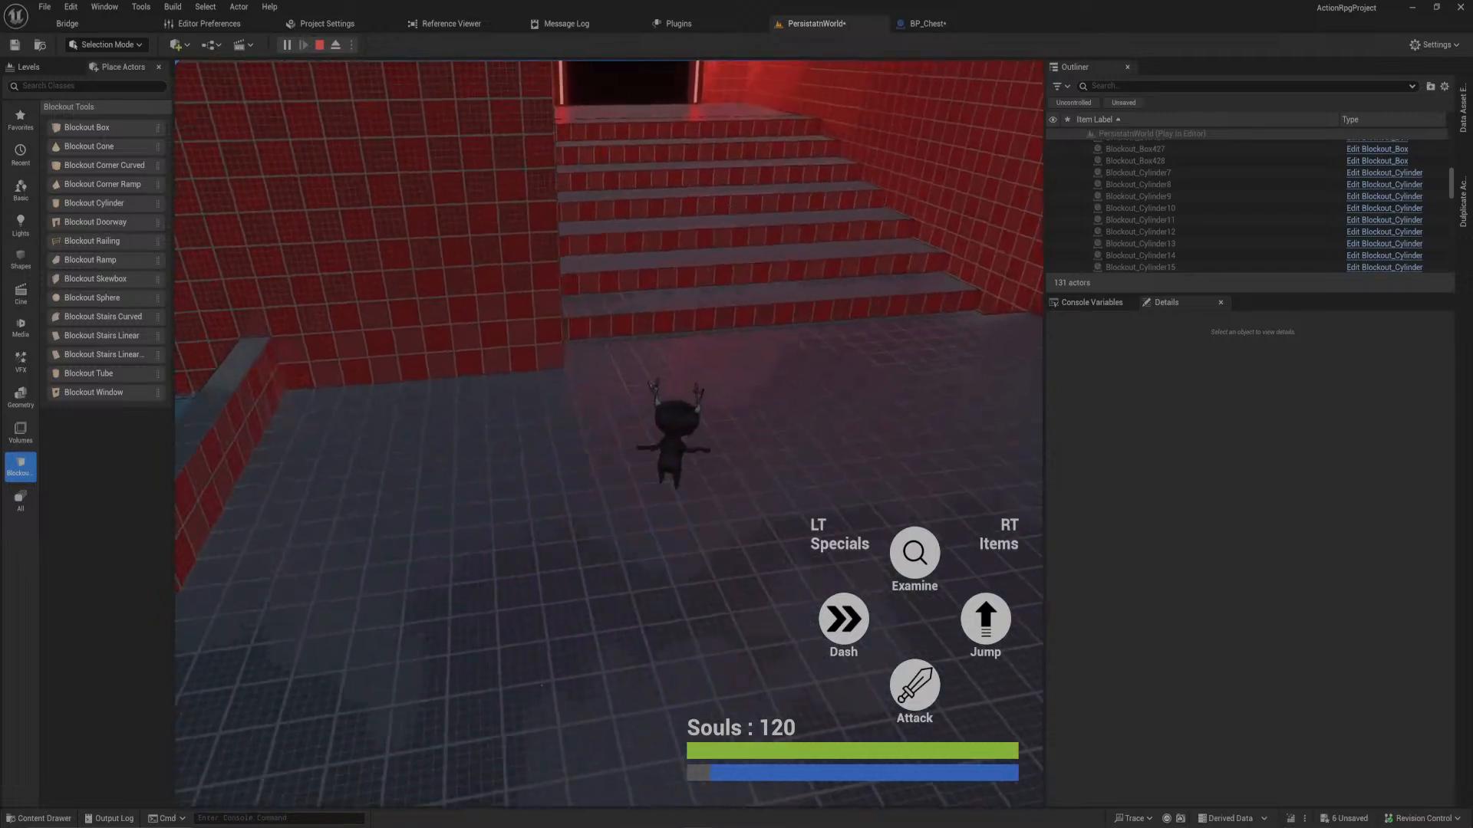
pyautogui.press('w')
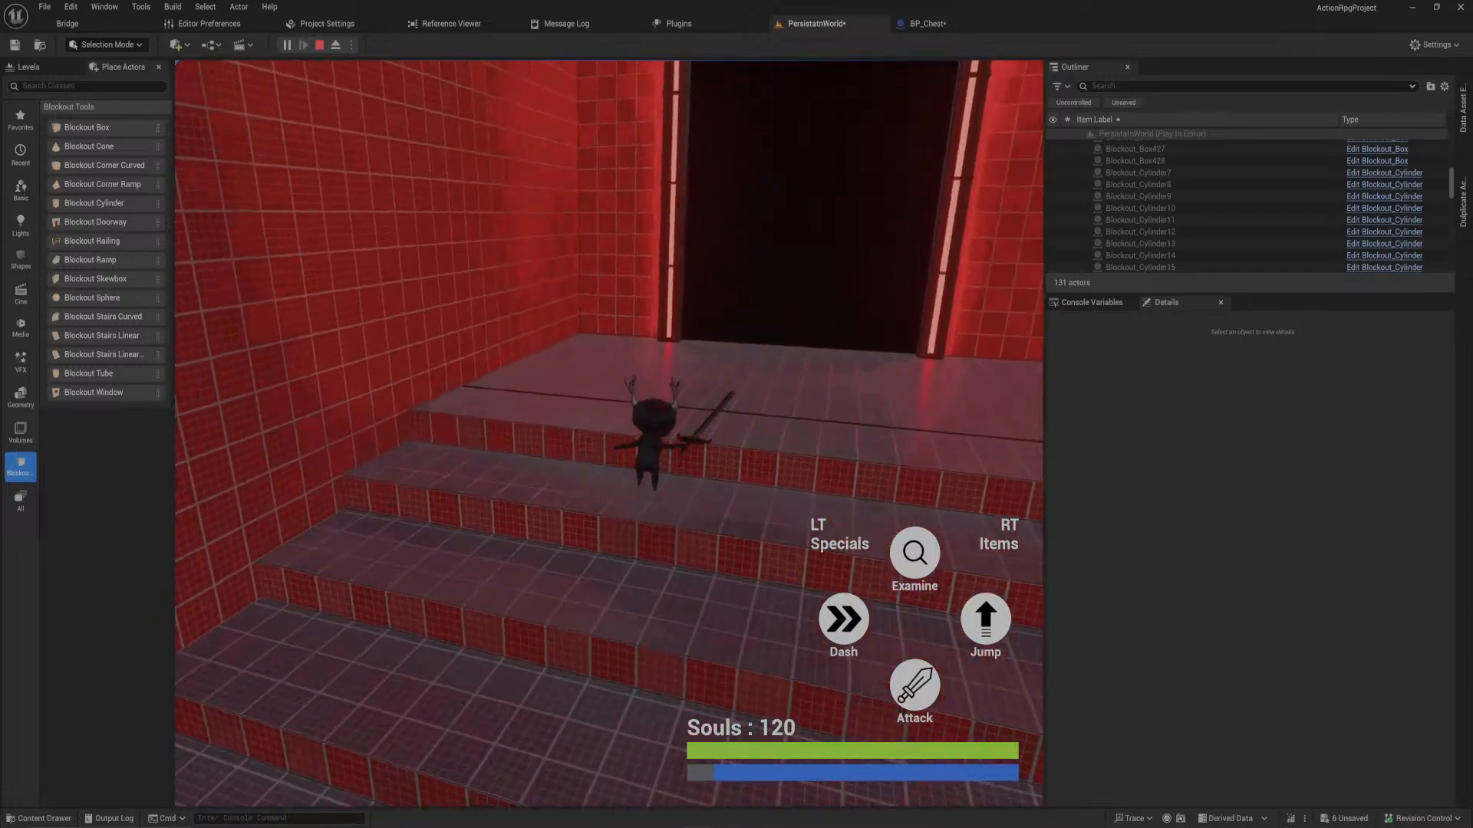
pyautogui.press('w')
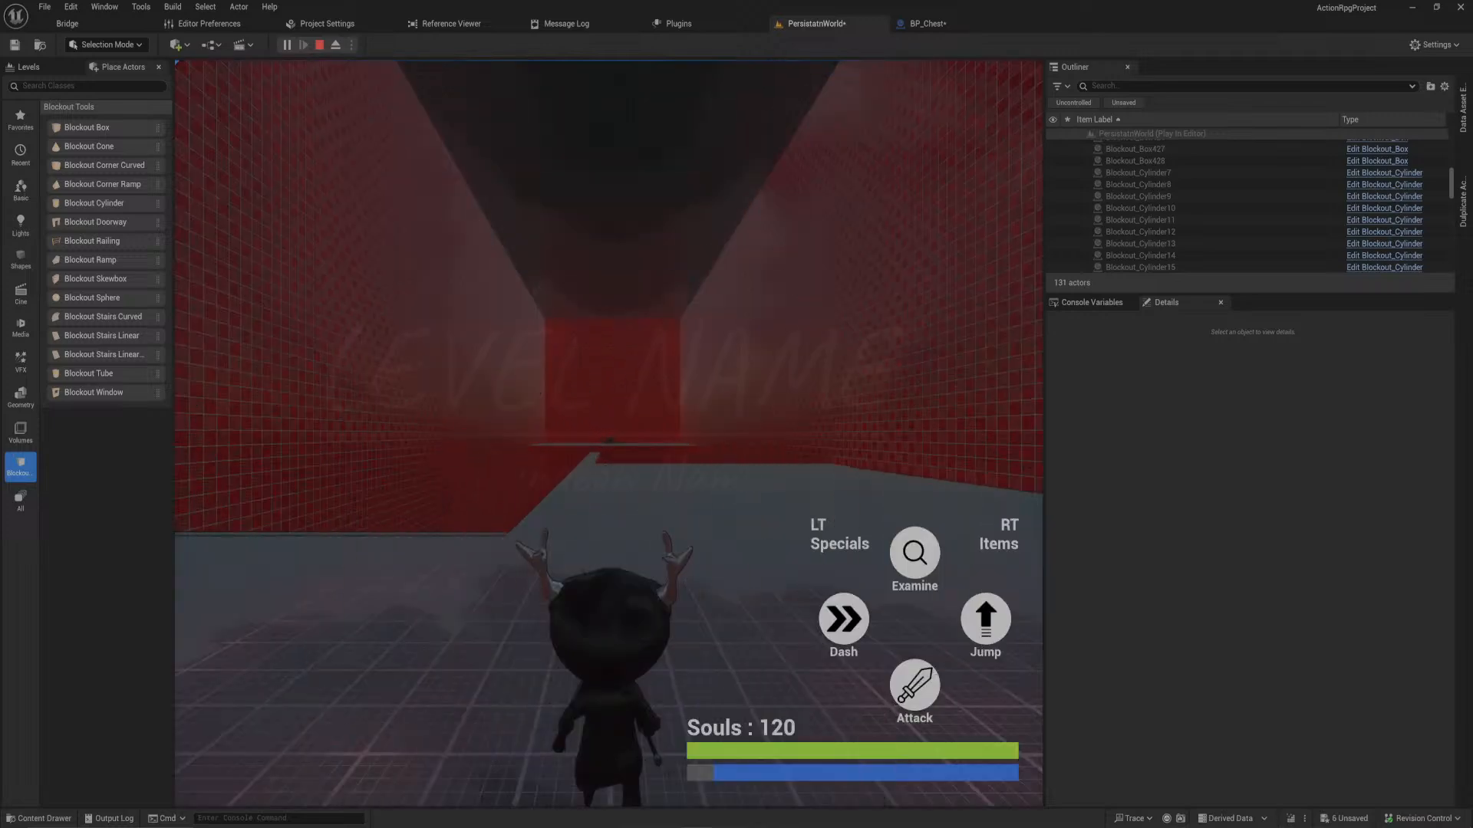
# - Playtest the straight stair hall by running, jumping and dashing across its platforms, and end the play session
pyautogui.press('w')
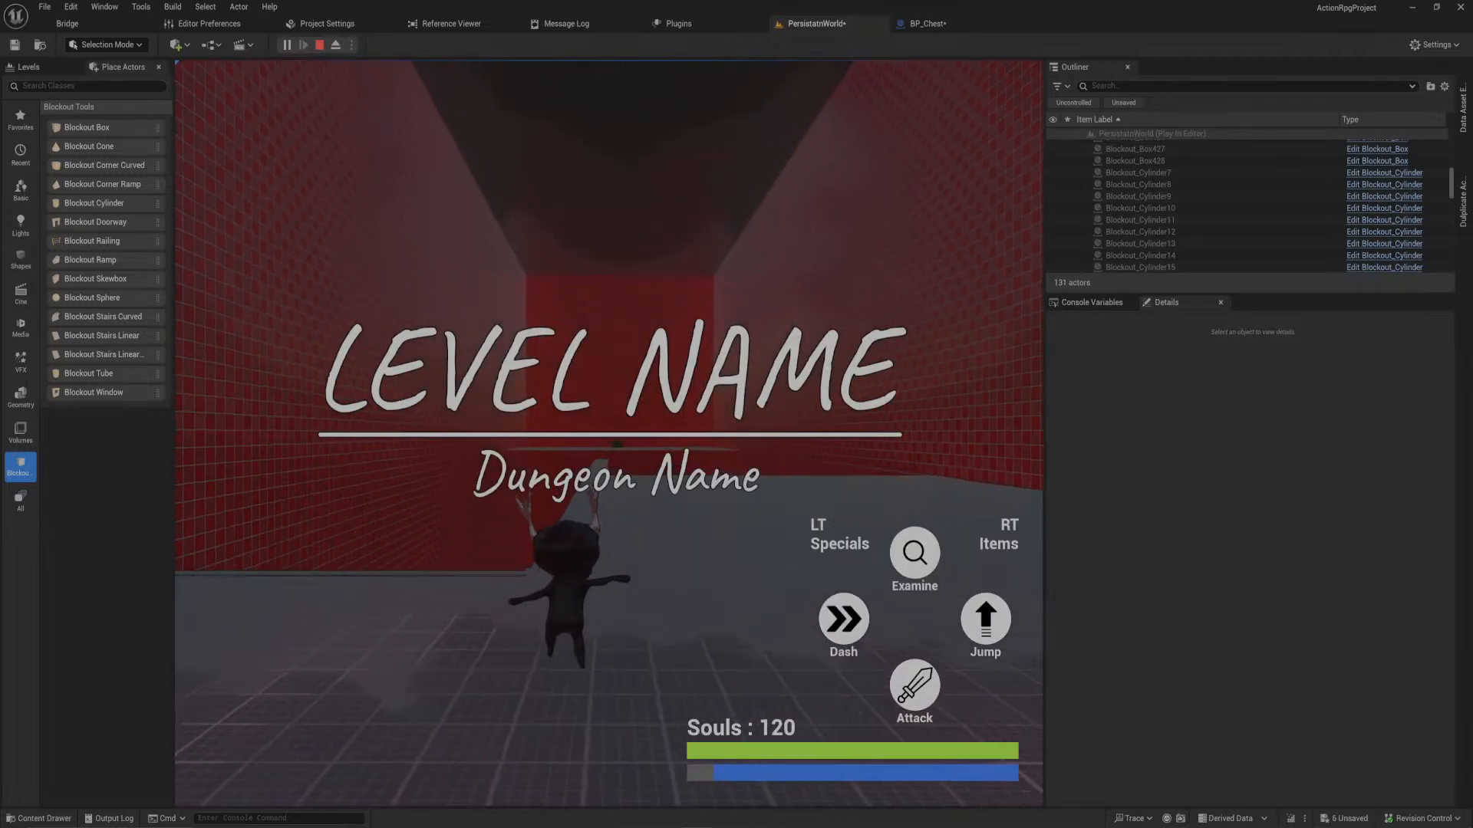
pyautogui.press('space')
pyautogui.press('w')
pyautogui.press('space')
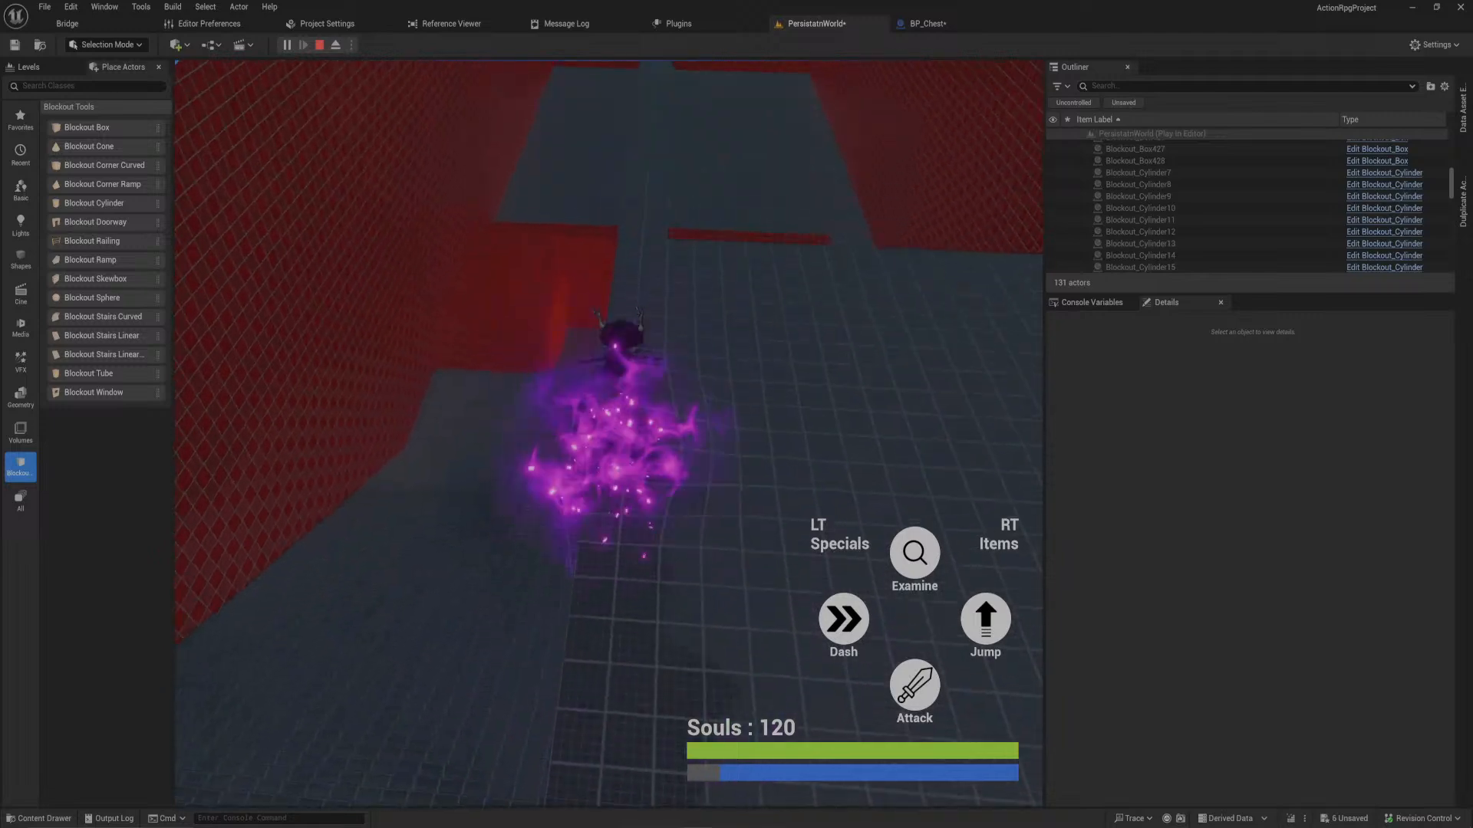
pyautogui.press('space')
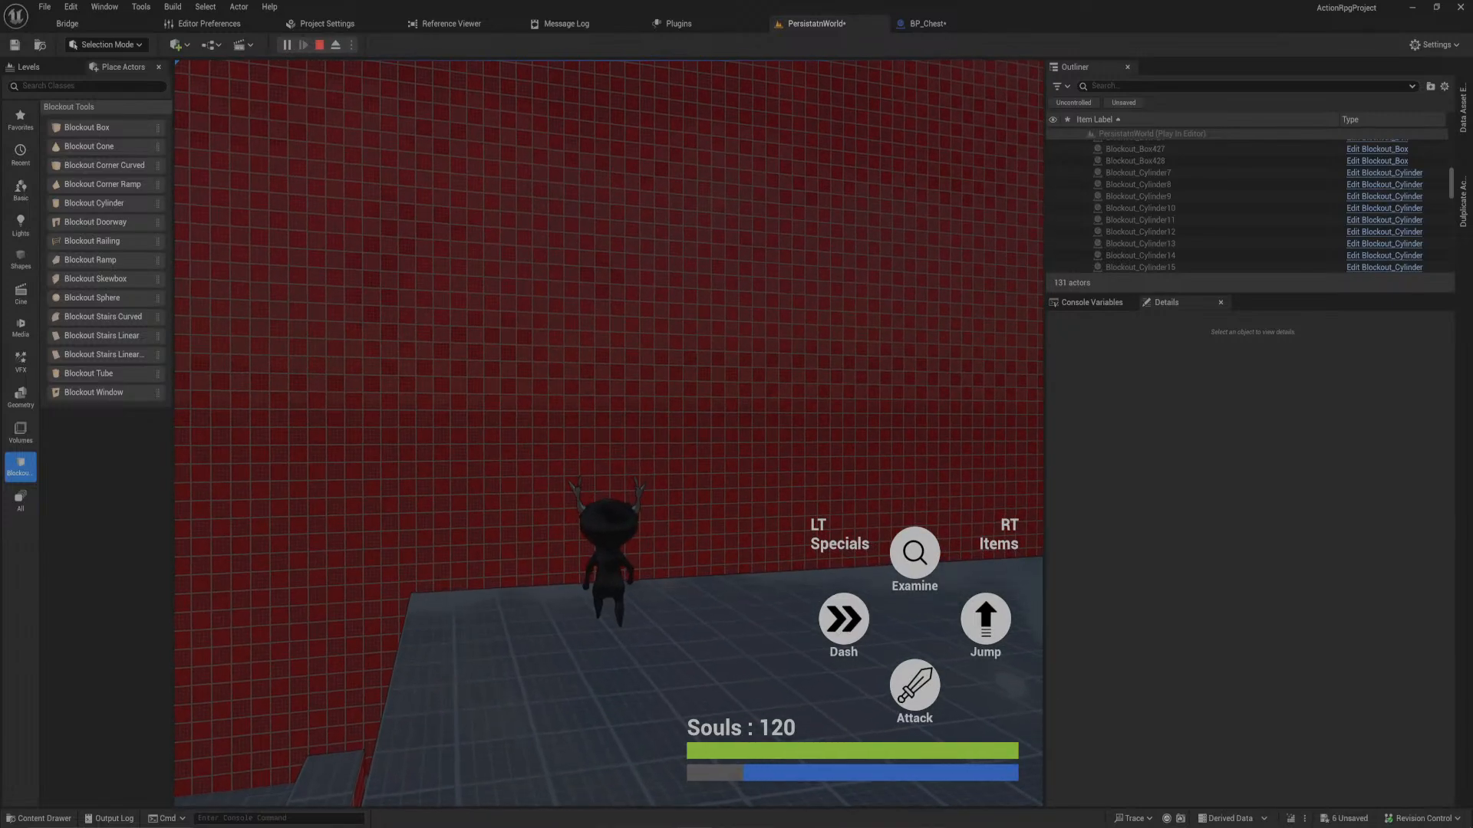
pyautogui.press('Escape')
# - Copy the cylinder at the hall's far end to X 13500, Y 4200, Z 15500 and set the copy's radius to 100
pyautogui.moveTo(618, 375); pyautogui.dragTo(695, 476, button='right')
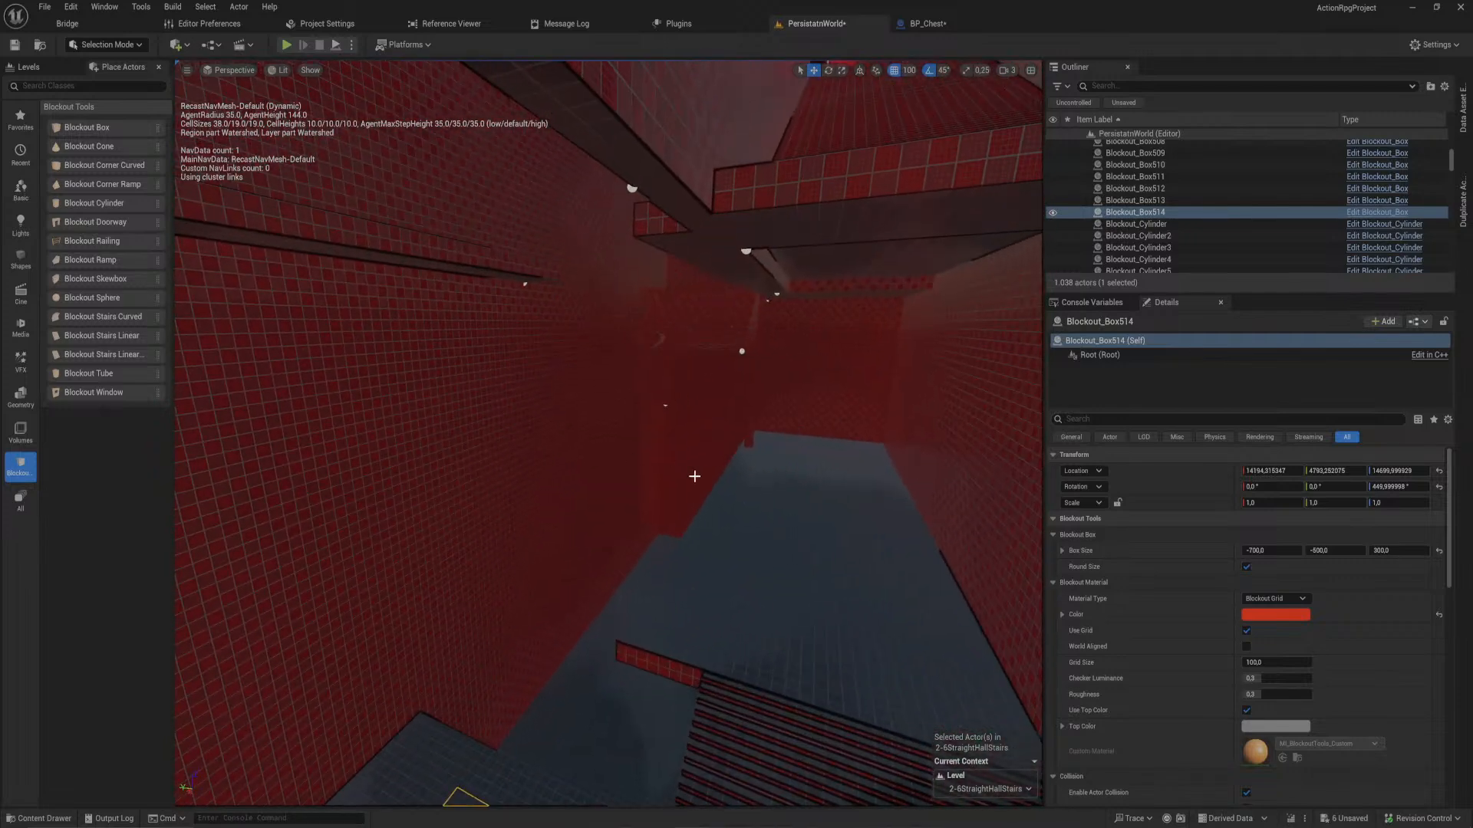
pyautogui.click(747, 436)
pyautogui.keyDown('alt'); pyautogui.moveTo(742, 454); pyautogui.dragTo(611, 658); pyautogui.keyUp('alt')
pyautogui.click(1258, 550)
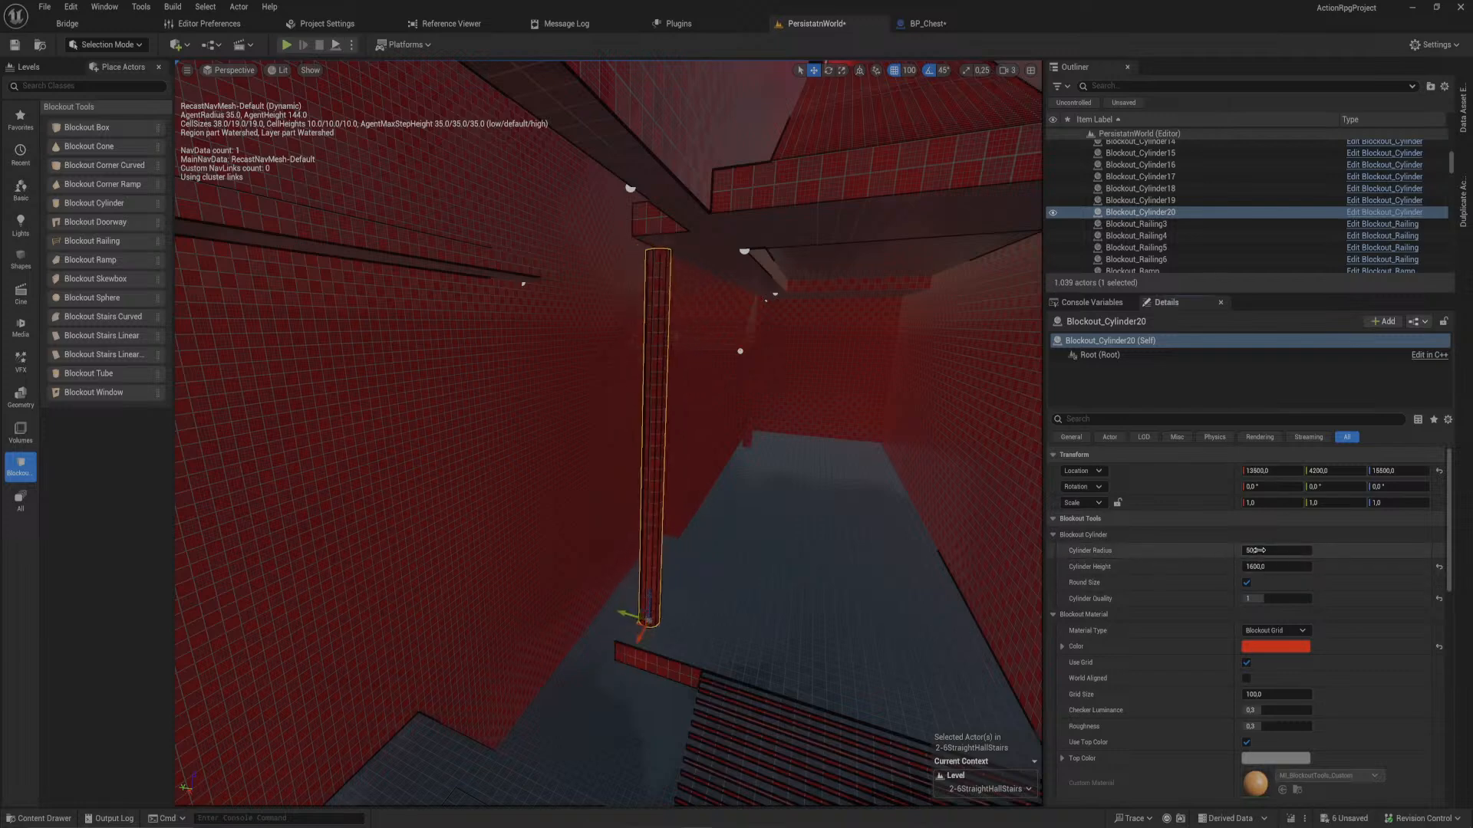
pyautogui.write('100')
pyautogui.press('Return')
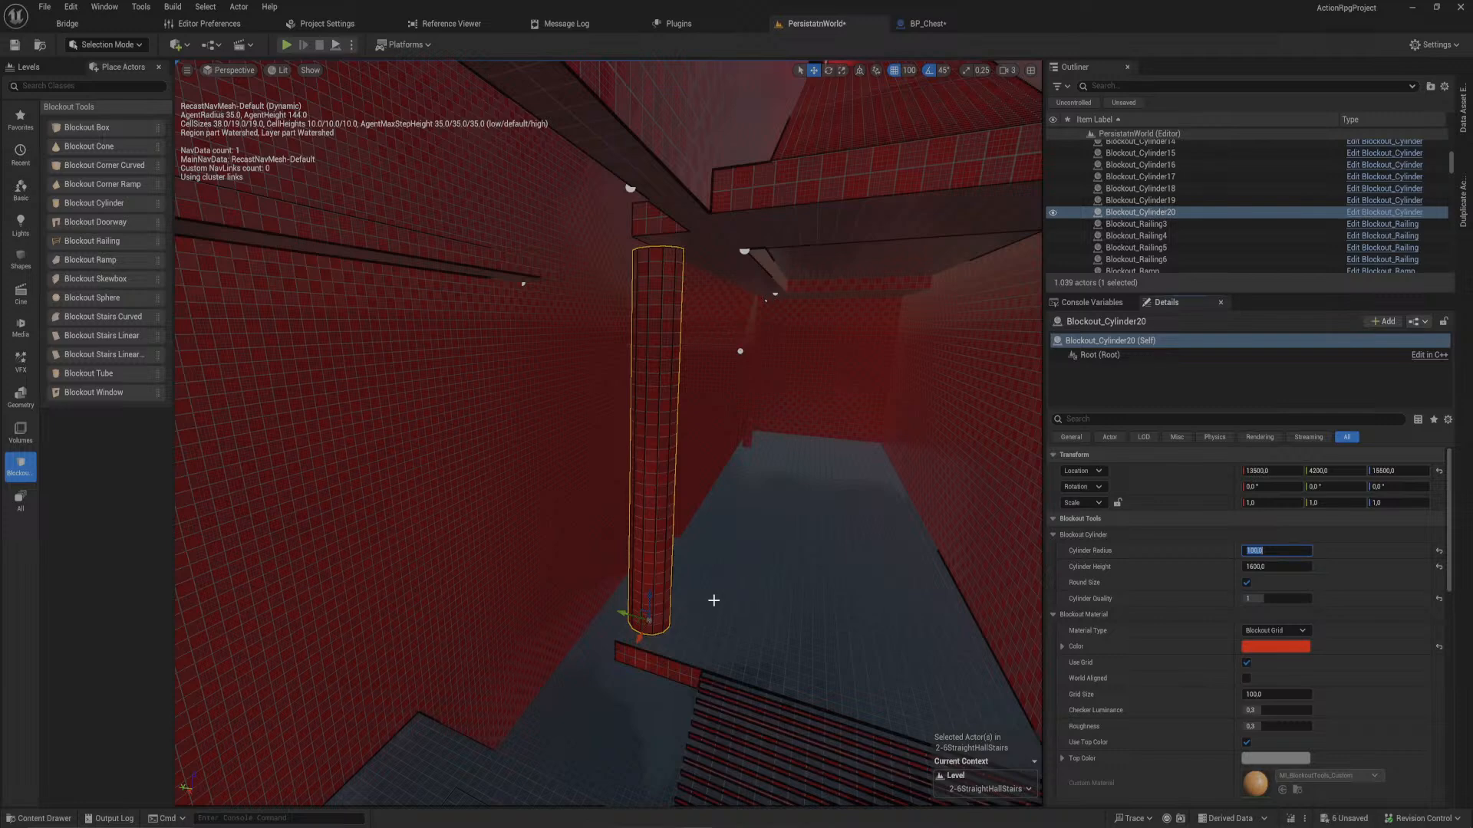
# - Tilt the new cylinder about 61.9° around its X axis so it leans toward the side wall
pyautogui.moveTo(656, 603); pyautogui.dragTo(650, 601, button='right')
pyautogui.press('r')
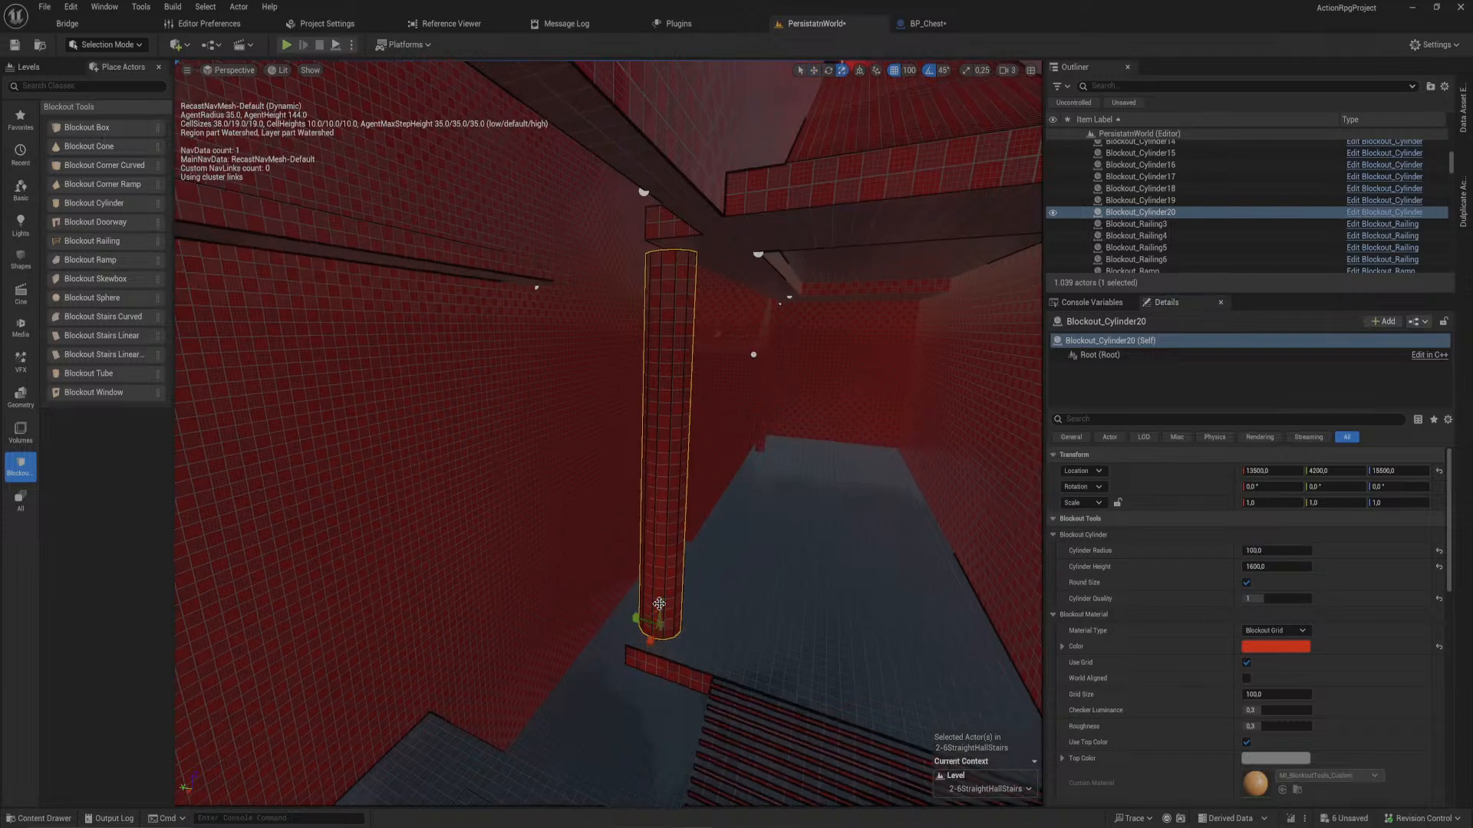
pyautogui.press('e')
pyautogui.moveTo(685, 614)
pyautogui.mouseDown()
pyautogui.moveTo(657, 587)
pyautogui.moveTo(663, 624)
pyautogui.mouseUp()
pyautogui.moveTo(662, 623); pyautogui.dragTo(545, 623, button='right')
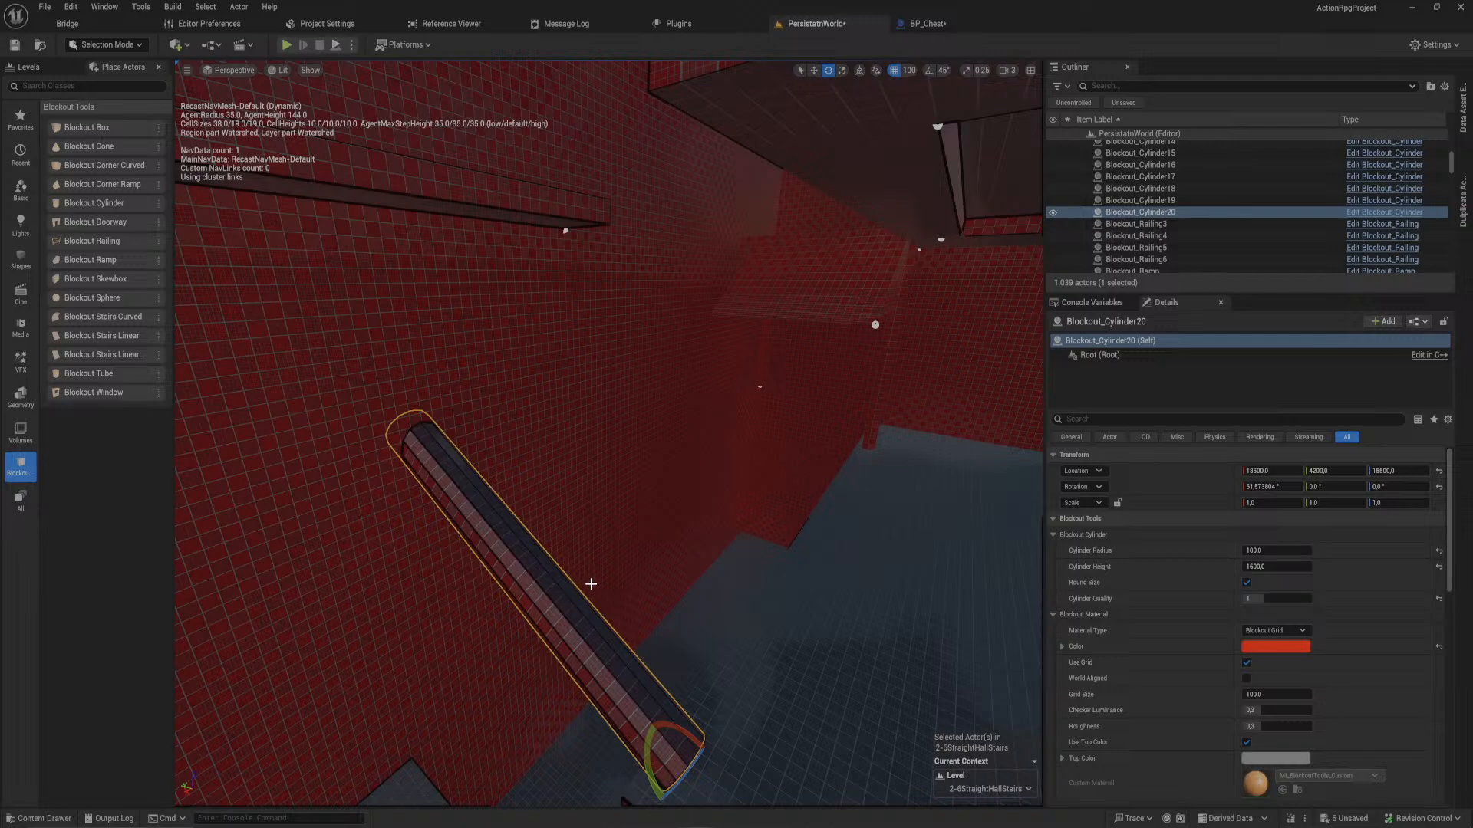
# - Duplicate the leaning cylinder and try turning the copy to a different slant across the original
pyautogui.moveTo(591, 584)
pyautogui.mouseDown(button='right')
pyautogui.moveTo(584, 506)
pyautogui.moveTo(594, 579)
pyautogui.mouseUp(button='right')
pyautogui.hotkey('ctrl', 'd')
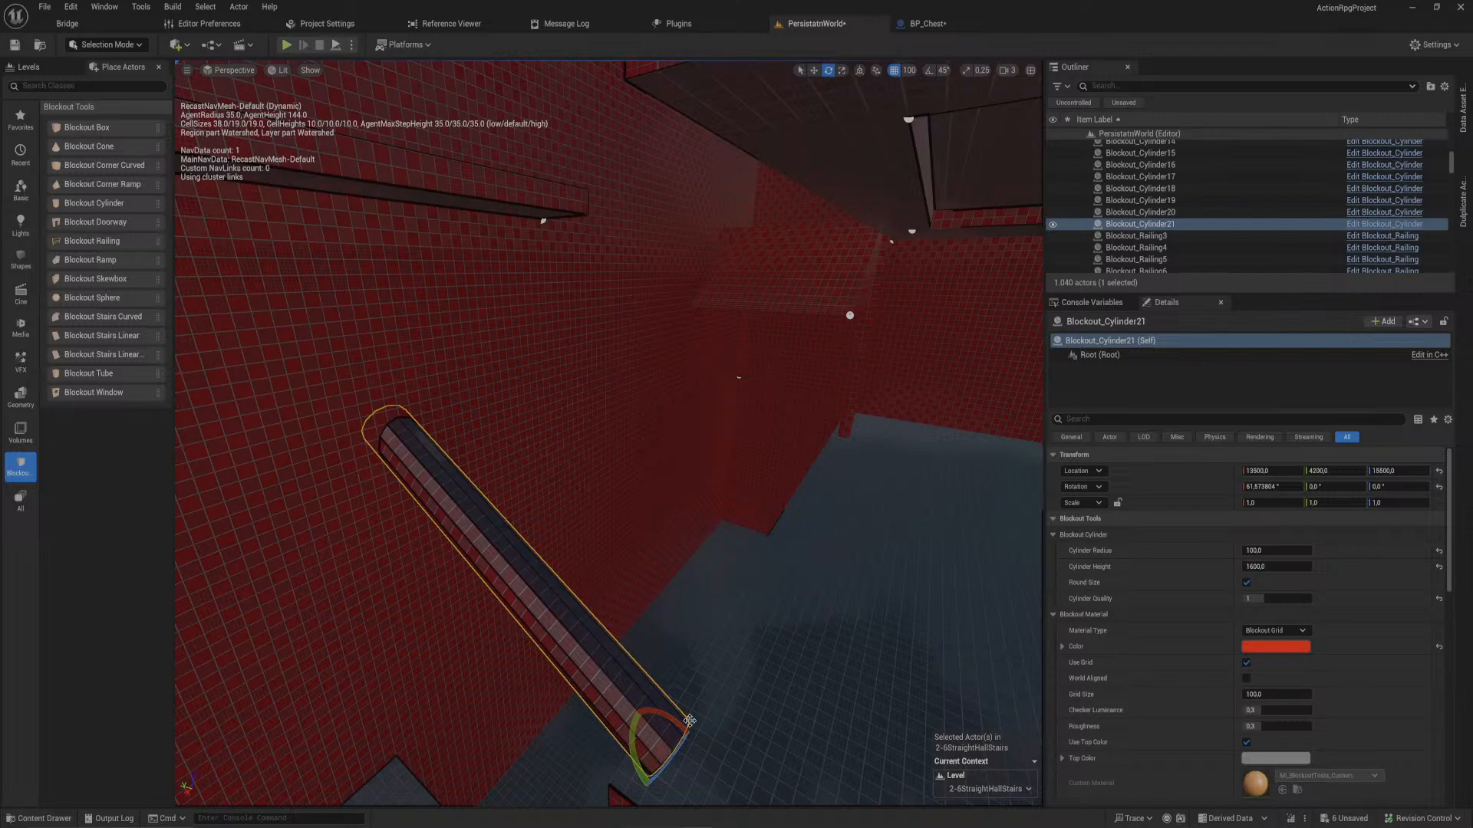
pyautogui.moveTo(721, 670); pyautogui.dragTo(672, 663, button='right')
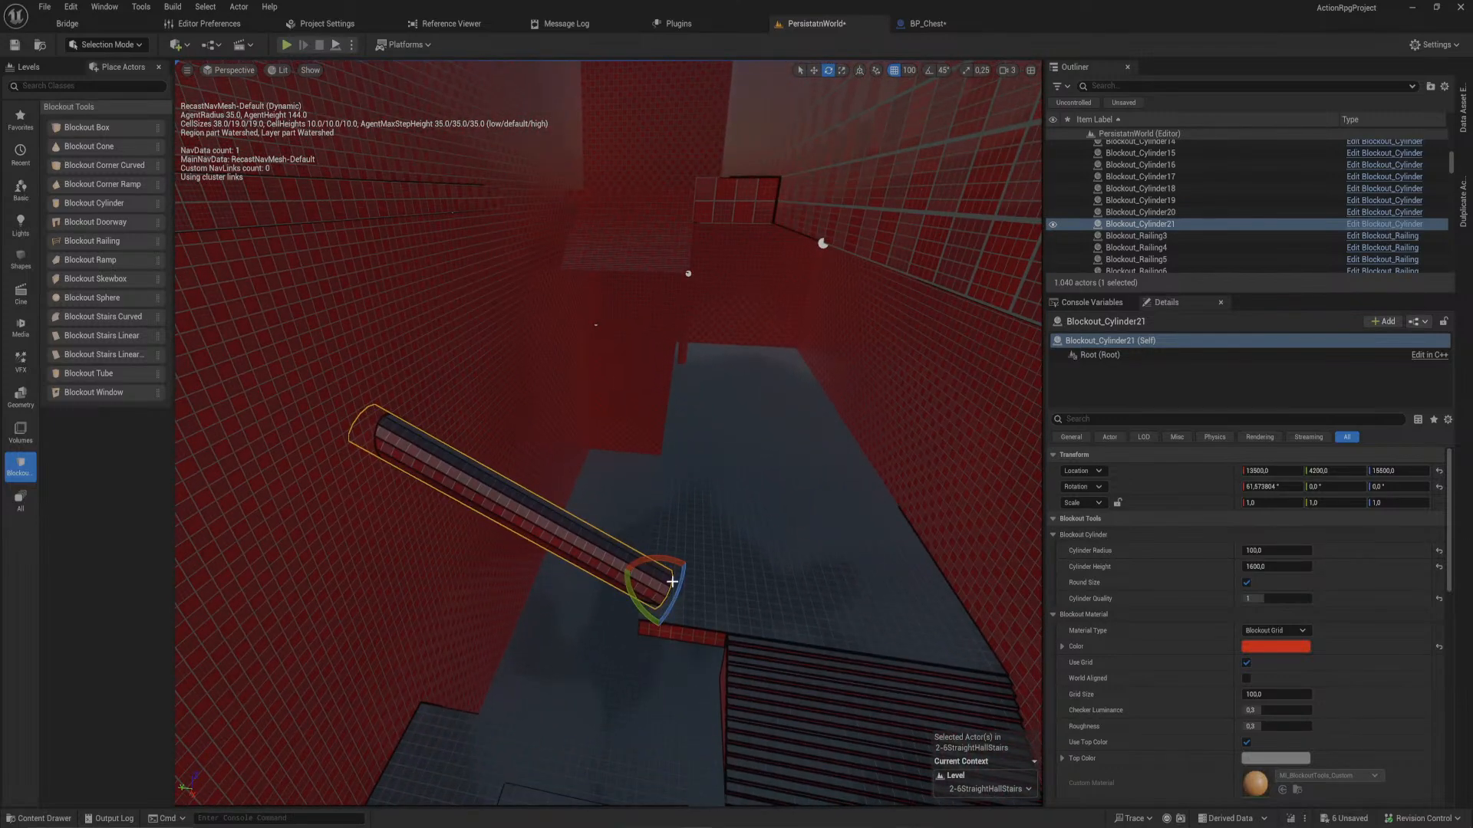
pyautogui.moveTo(642, 603)
pyautogui.mouseDown()
pyautogui.moveTo(648, 623)
pyautogui.moveTo(625, 602)
pyautogui.moveTo(629, 616)
pyautogui.mouseUp()
pyautogui.hotkey('ctrl', 'z')
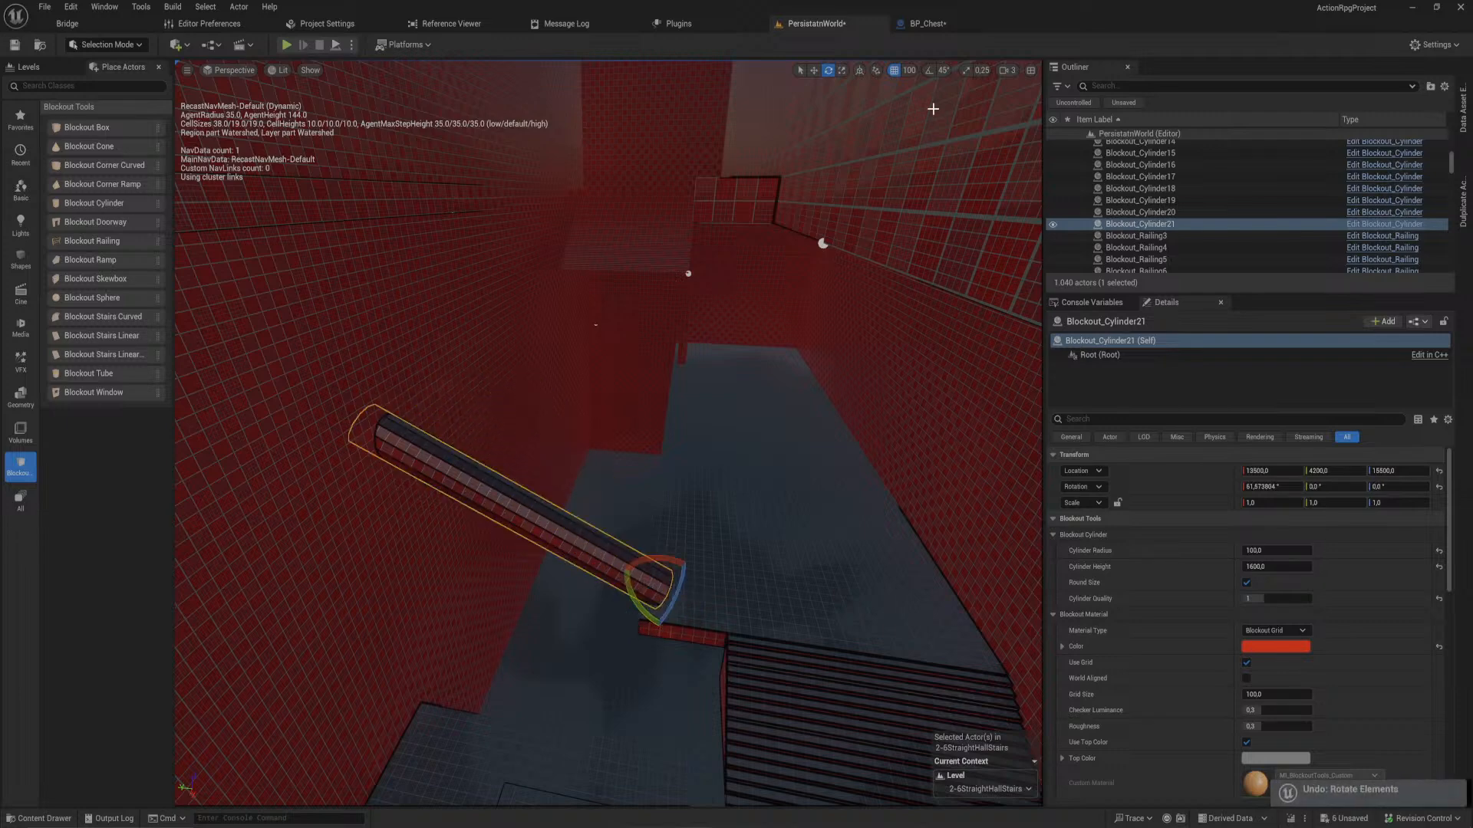
pyautogui.click(930, 70)
pyautogui.moveTo(674, 563); pyautogui.dragTo(679, 405)
pyautogui.press('w')
pyautogui.press('e')
pyautogui.moveTo(696, 463); pyautogui.dragTo(511, 406)
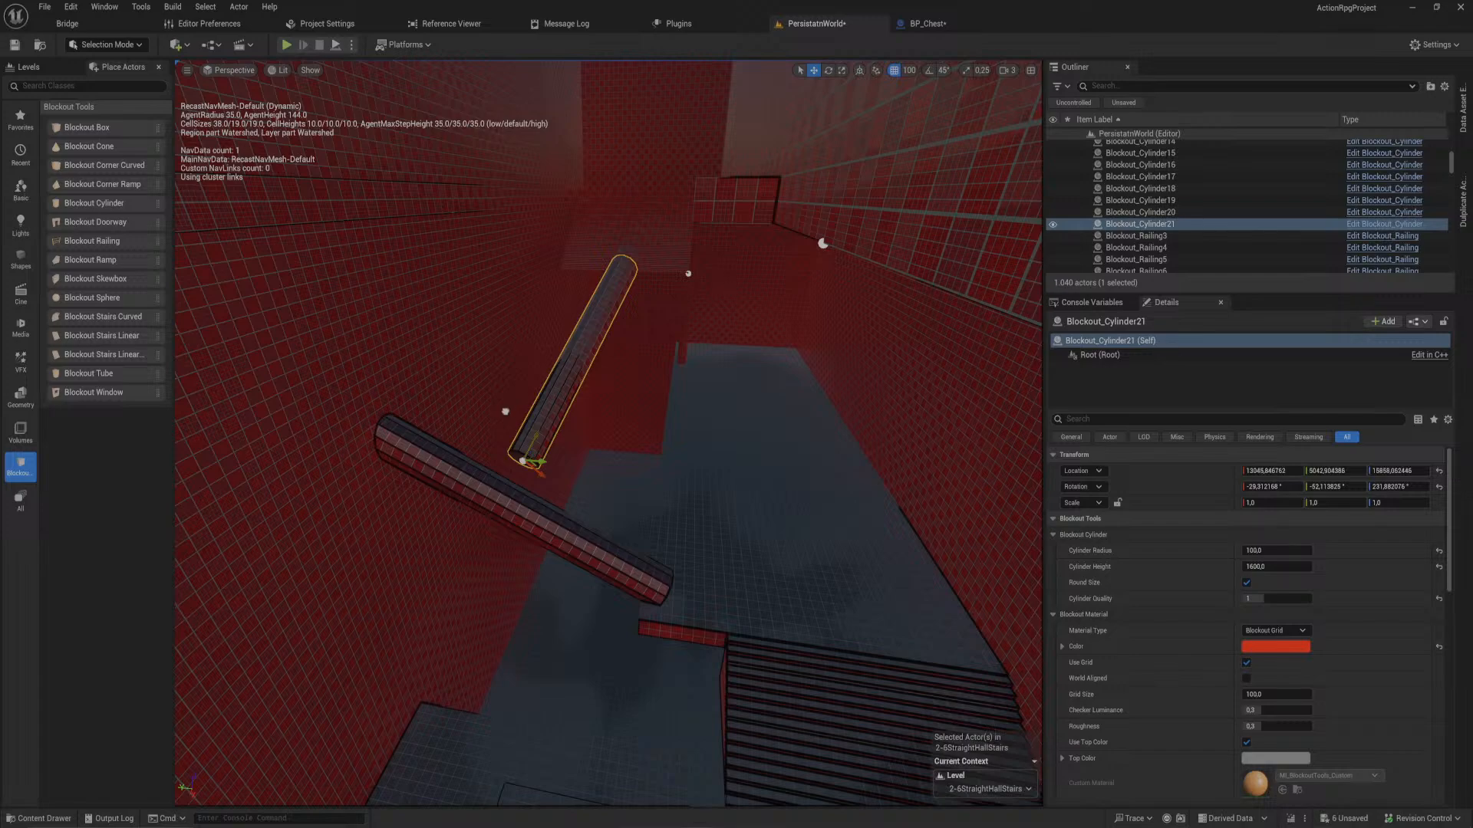
# - Try shifting the turned cylinder copy along the side wall, and delete it
pyautogui.moveTo(544, 463); pyautogui.dragTo(503, 458)
pyautogui.press('w')
pyautogui.moveTo(533, 432); pyautogui.dragTo(655, 479, button='right')
pyautogui.press('s')
pyautogui.press('Delete')
pyautogui.press('w')
pyautogui.press('s')
pyautogui.press('s')
pyautogui.press('w')
pyautogui.press('s')
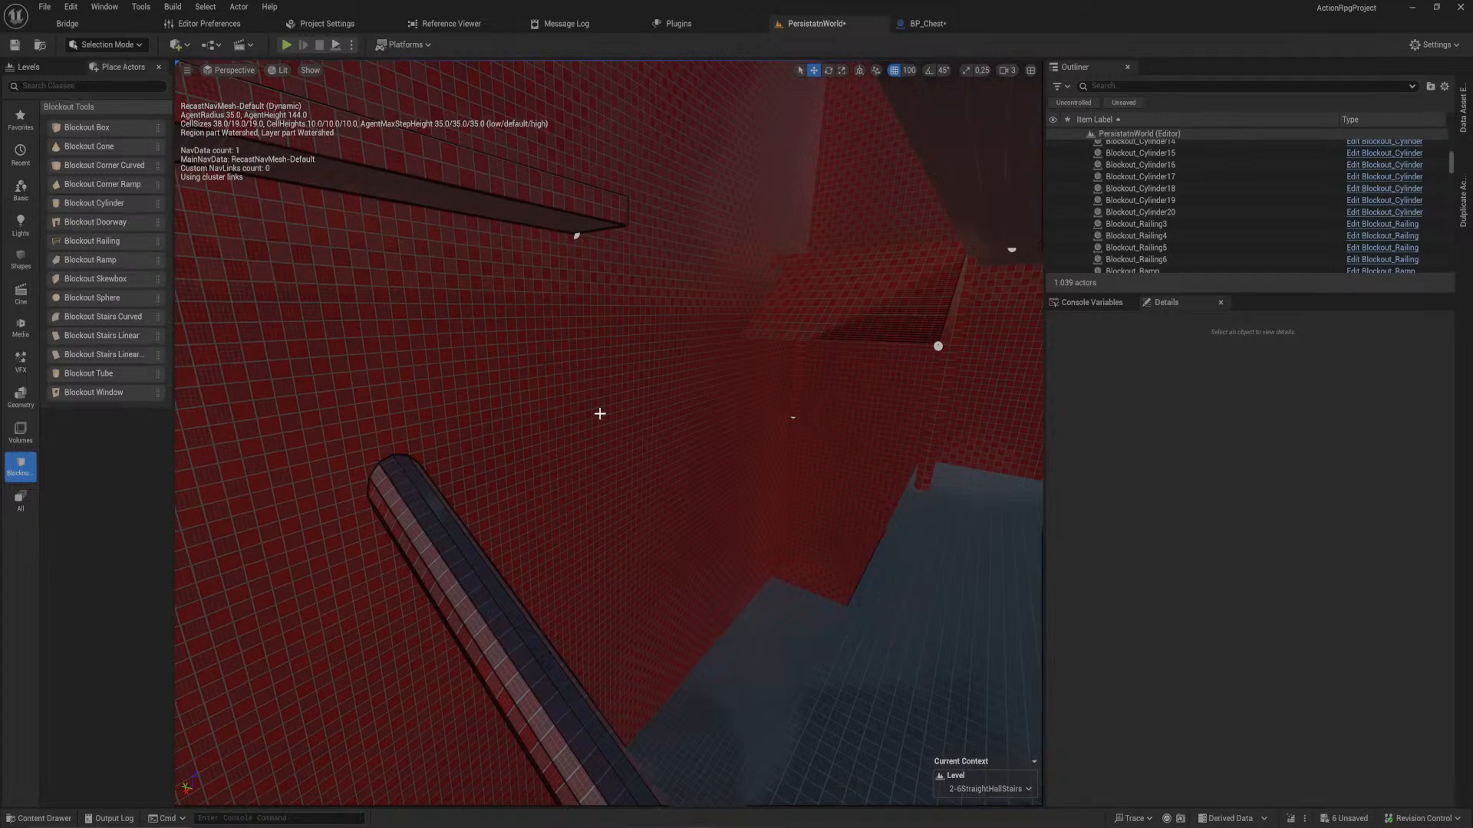
# - Try a copy of the upper closed stairs lower down the side wall at Y 4500, Z 16000, and delete it
pyautogui.moveTo(656, 479); pyautogui.dragTo(684, 353, button='right')
pyautogui.click(690, 353)
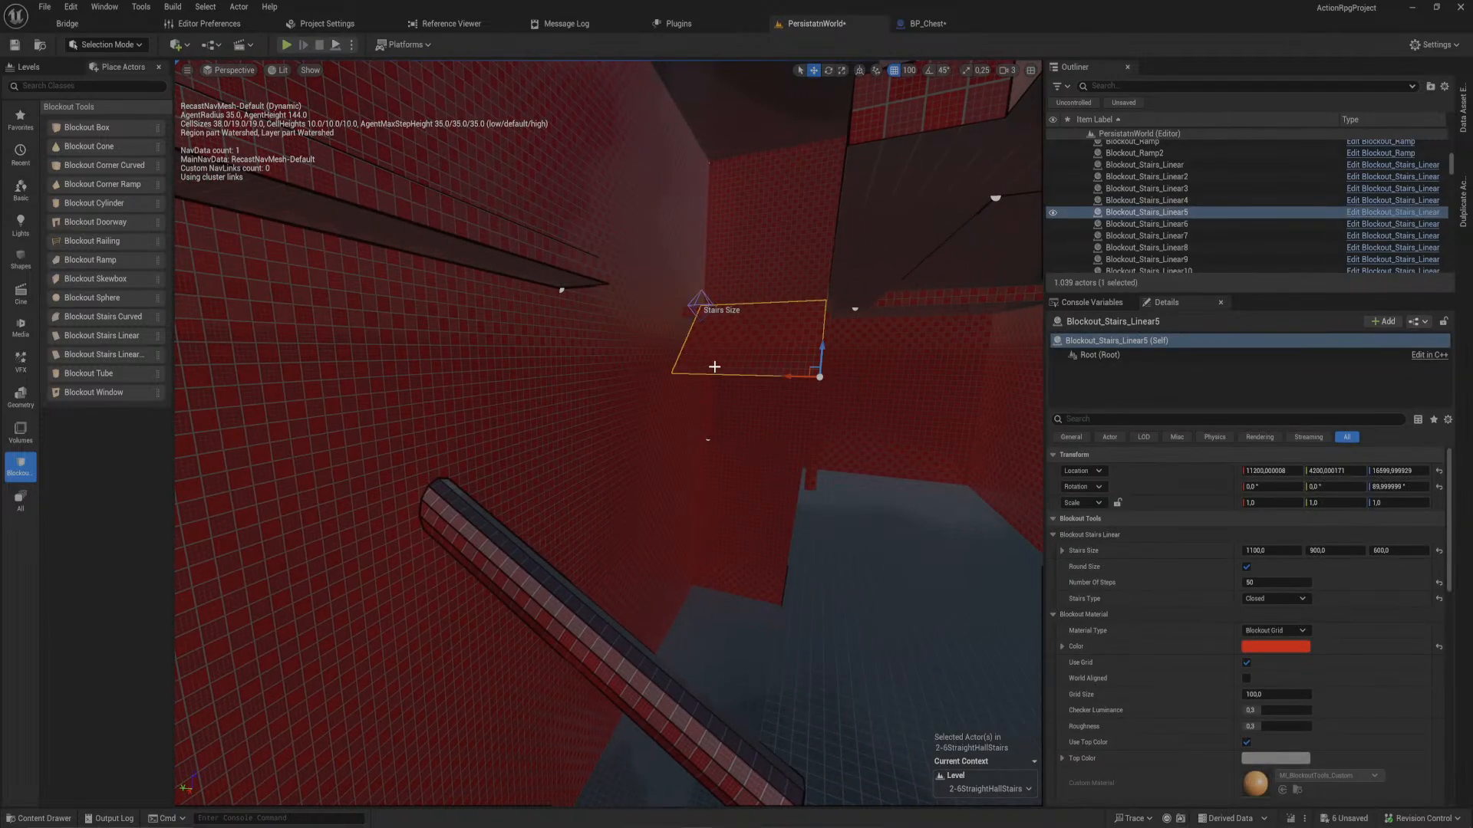
pyautogui.hotkey('ctrl', 'd')
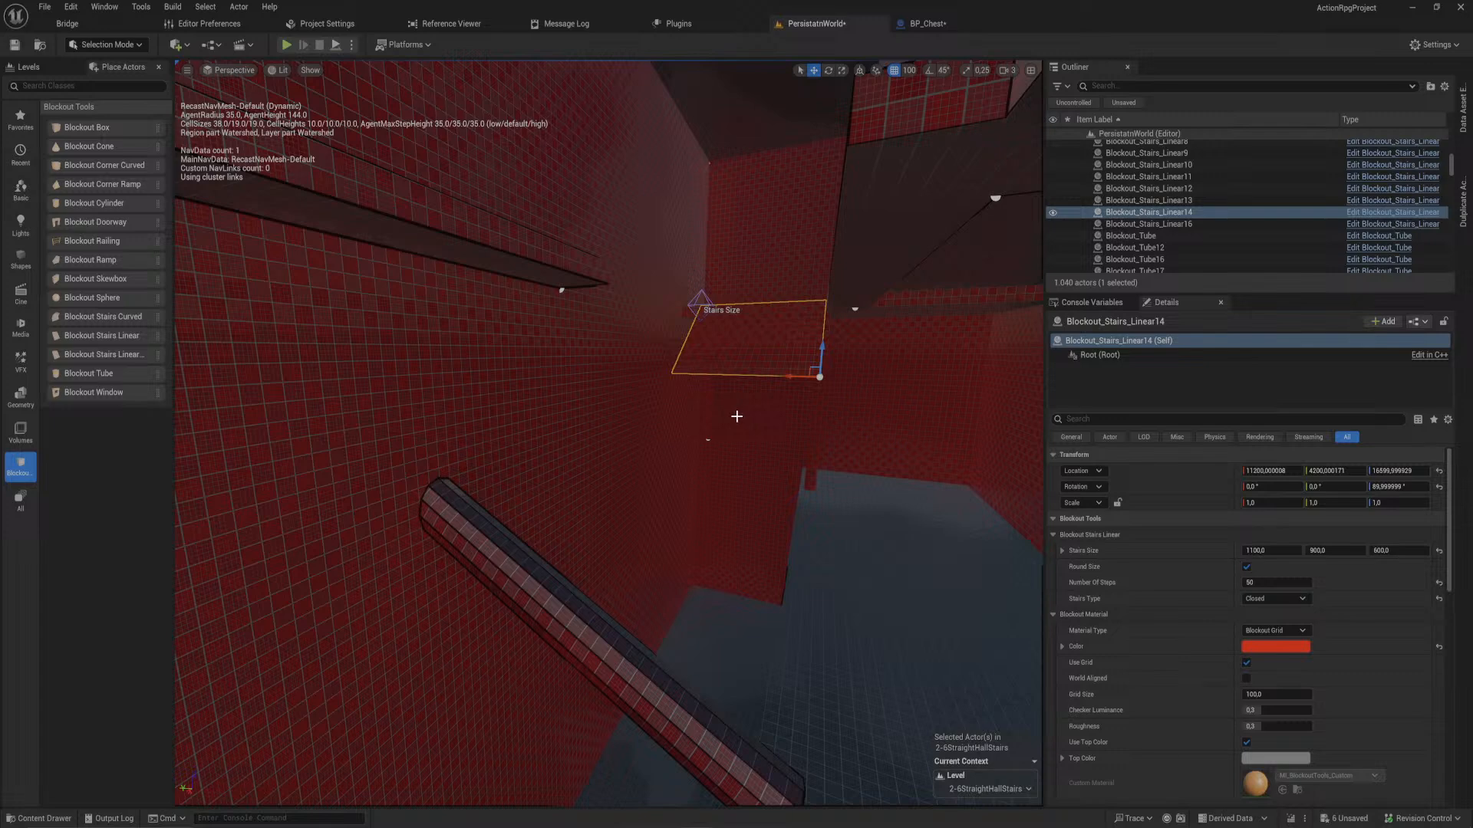
pyautogui.moveTo(766, 417); pyautogui.dragTo(753, 385, button='right')
pyautogui.moveTo(736, 390); pyautogui.dragTo(620, 432)
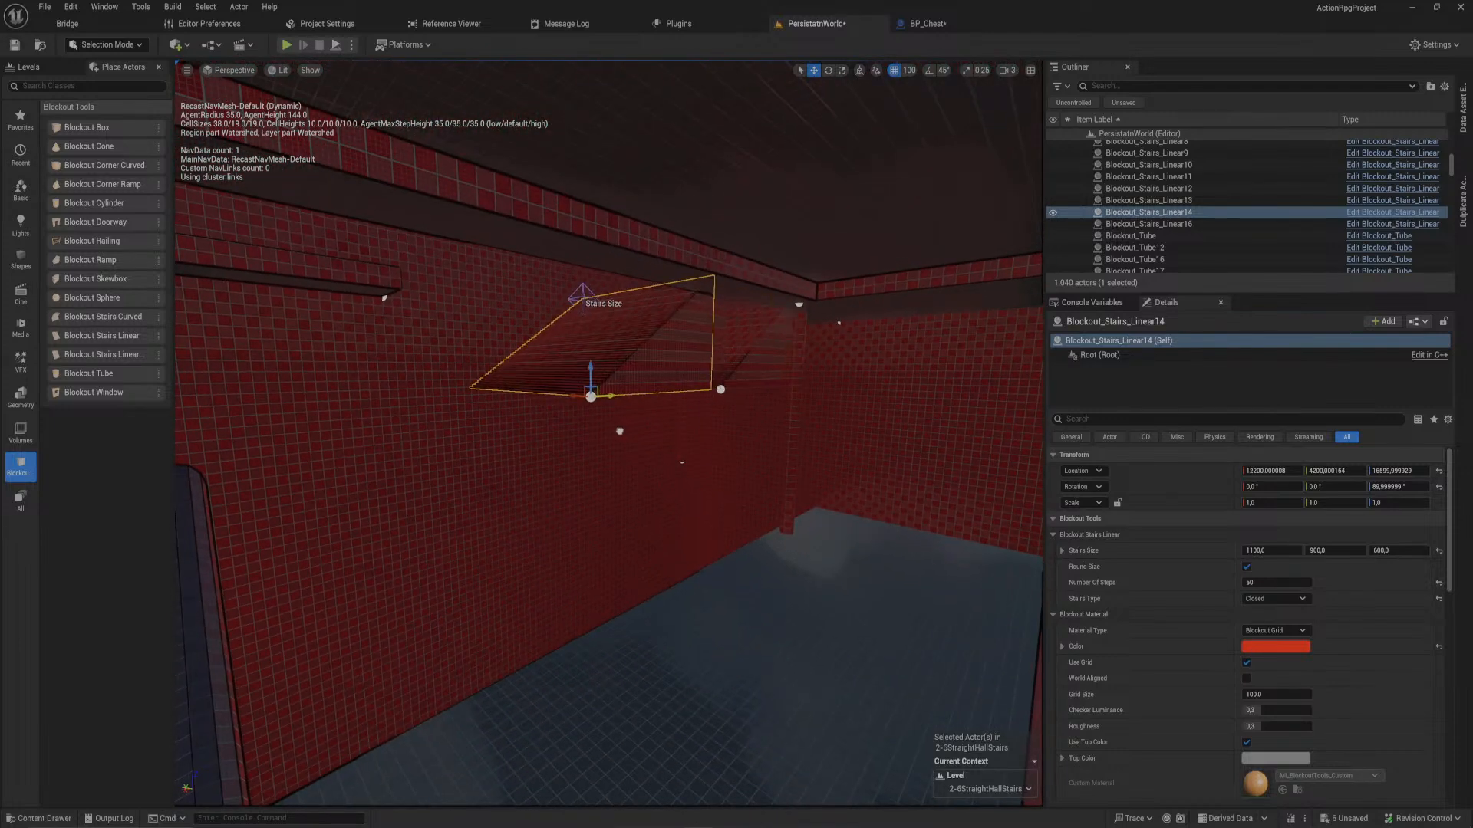
pyautogui.moveTo(601, 369); pyautogui.dragTo(543, 514)
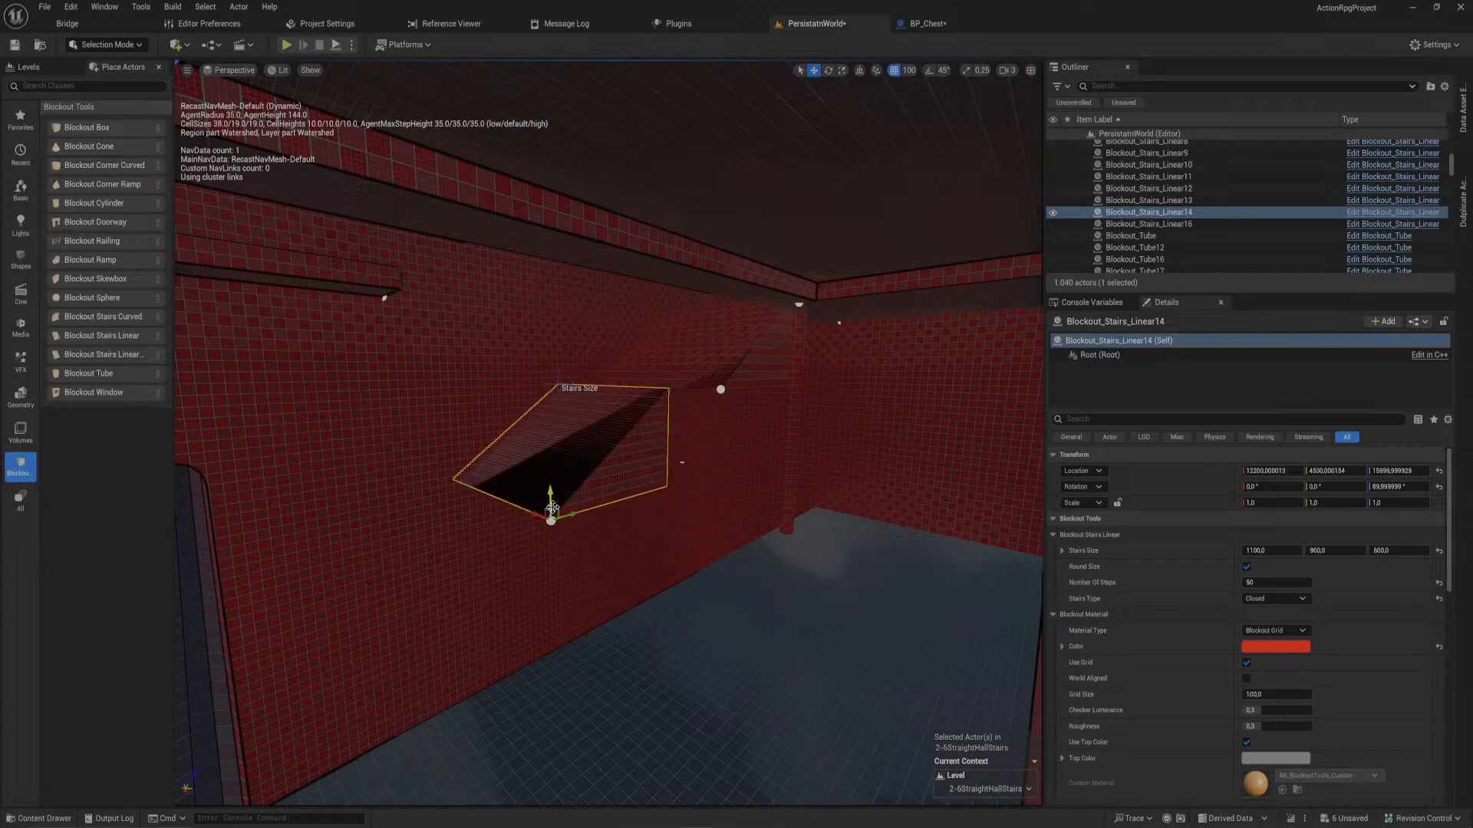
pyautogui.press('Delete')
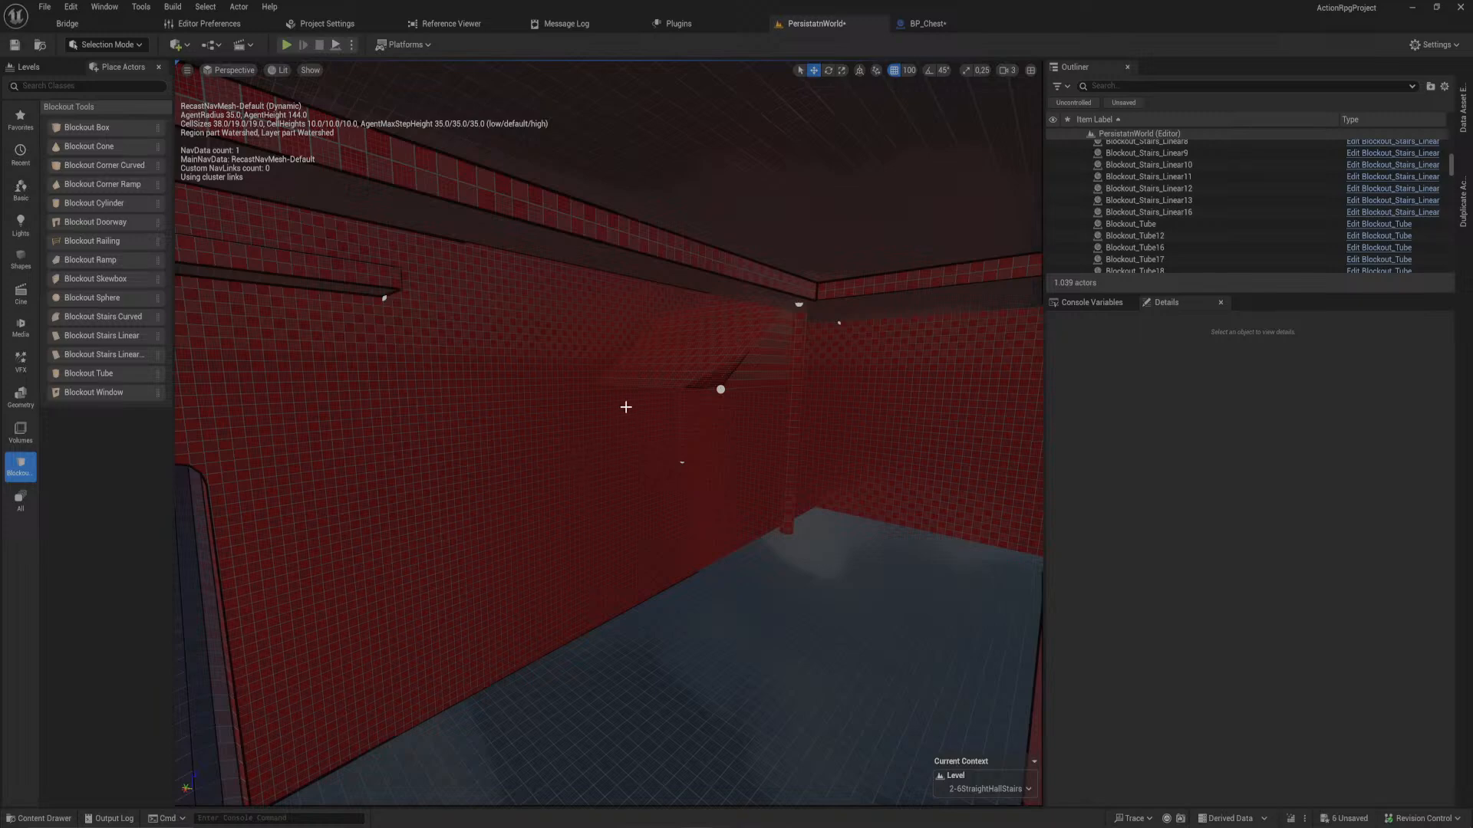
# - Narrow the upper closed stairs to a width of 600 by pulling in their size handle
pyautogui.moveTo(626, 407); pyautogui.dragTo(592, 423, button='right')
pyautogui.moveTo(616, 225); pyautogui.dragTo(600, 349, button='right')
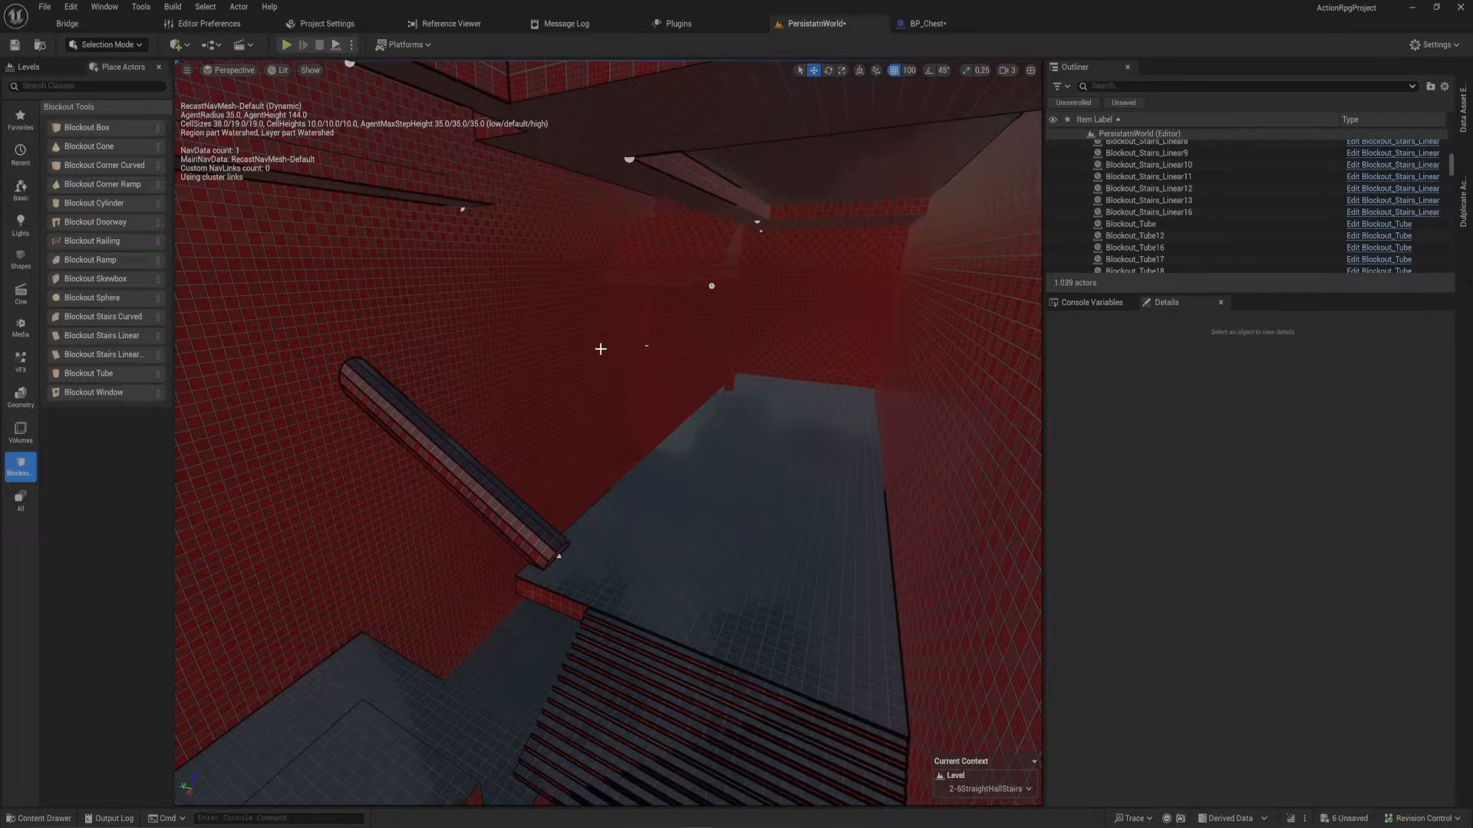
pyautogui.click(609, 491)
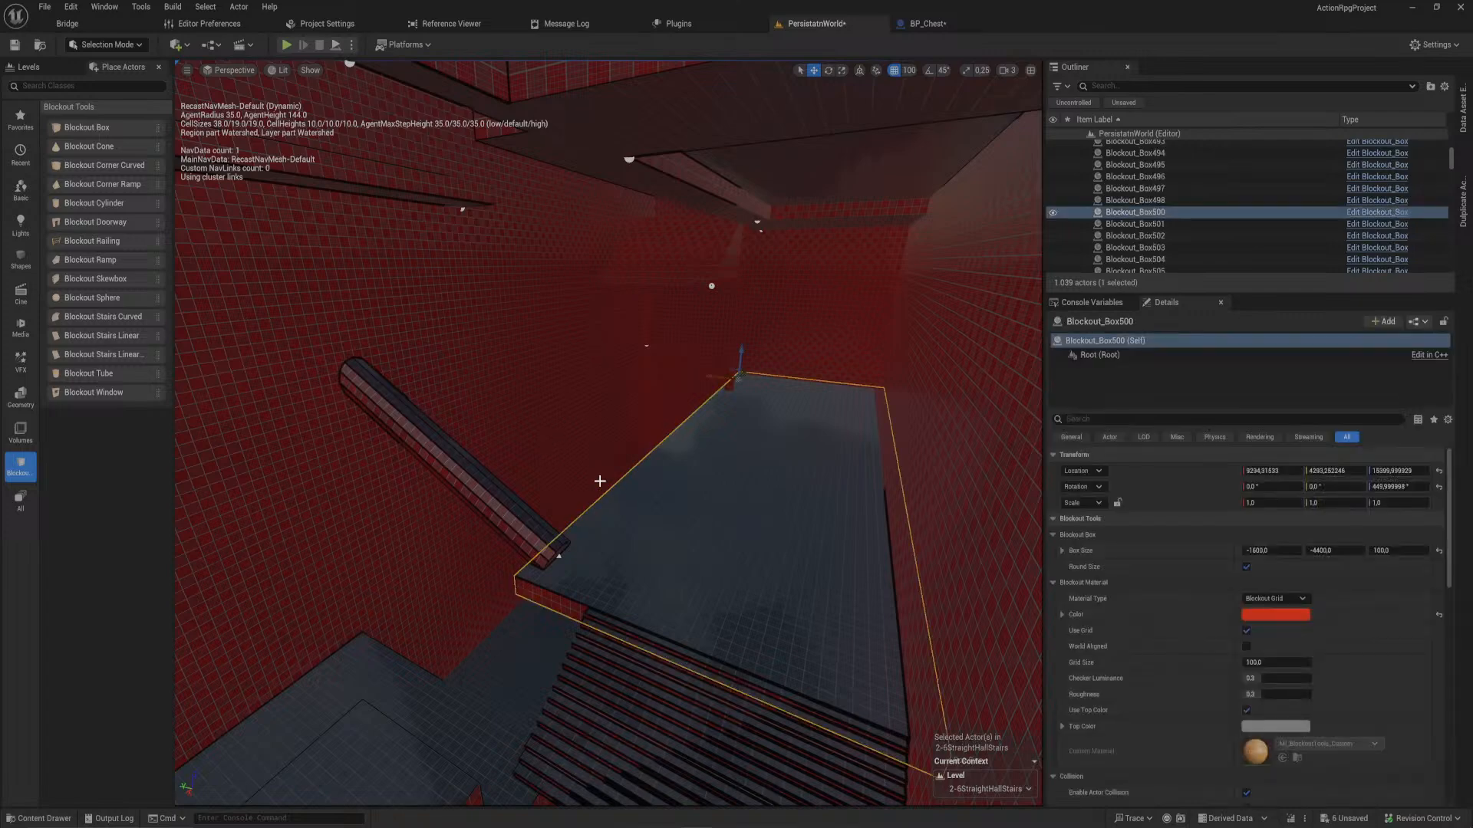
pyautogui.moveTo(646, 500); pyautogui.dragTo(714, 559, button='right')
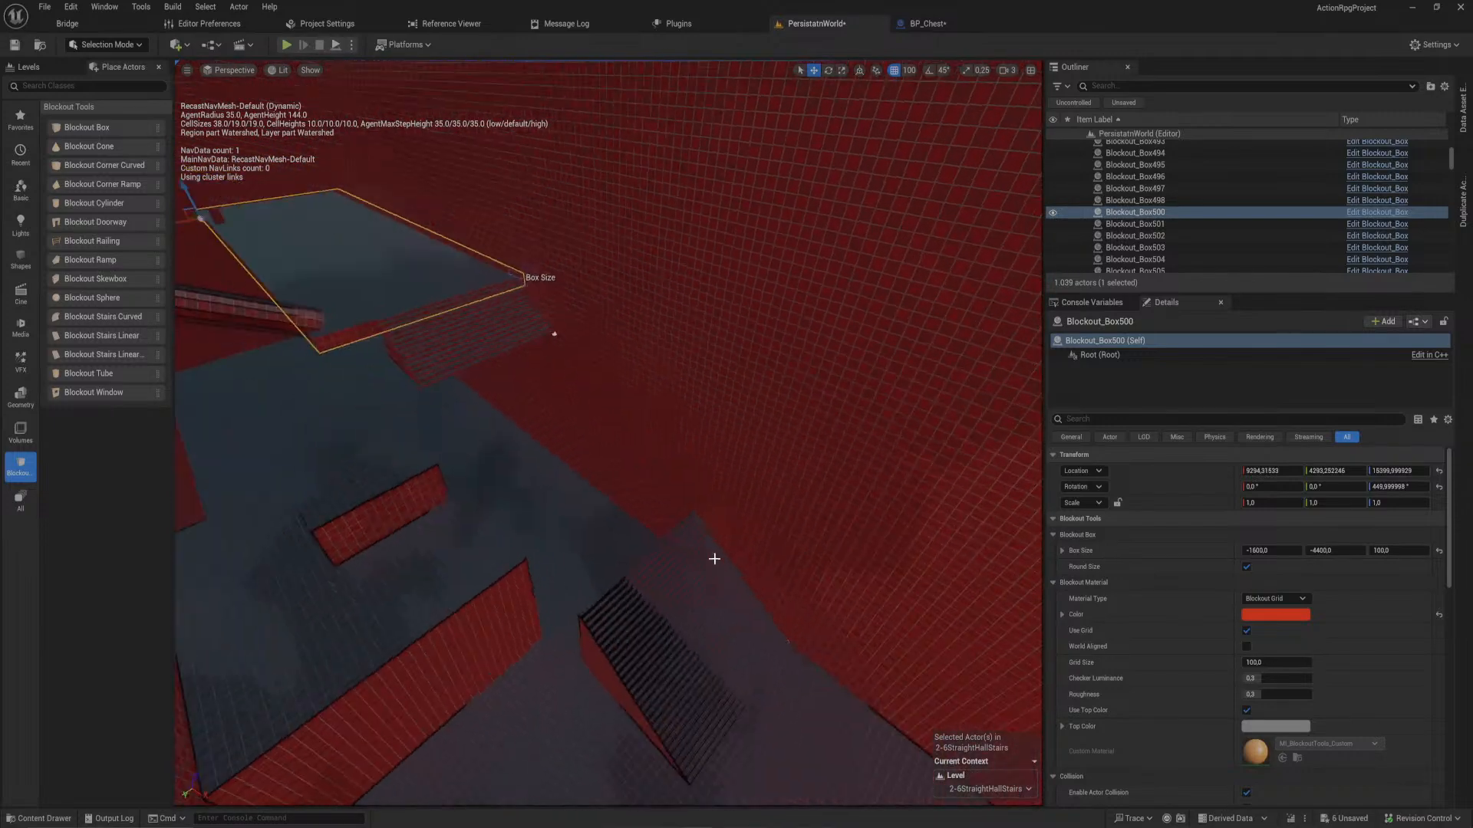
pyautogui.moveTo(691, 352); pyautogui.dragTo(637, 338, button='right')
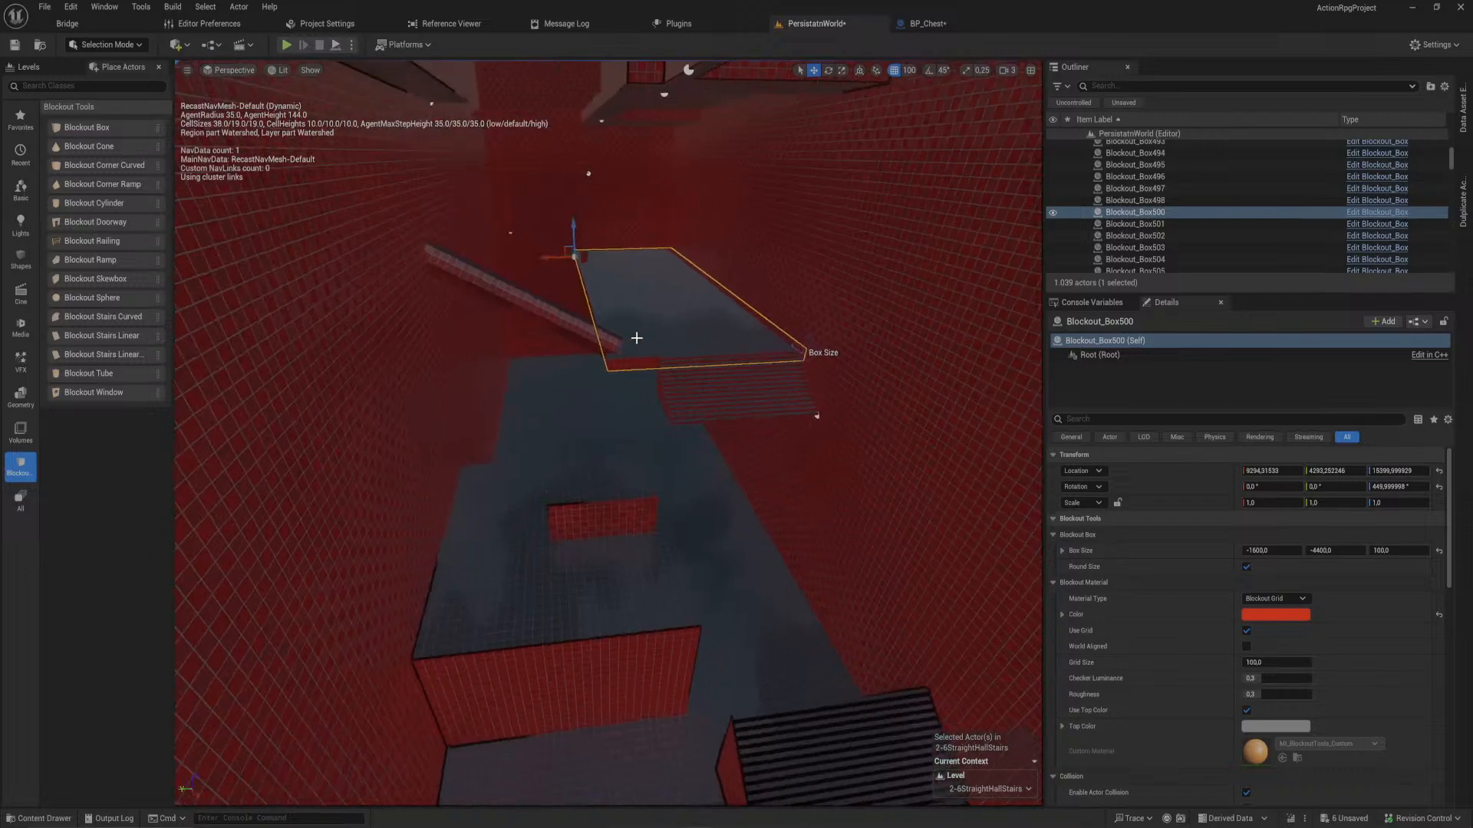
pyautogui.moveTo(568, 250)
pyautogui.mouseDown(button='right')
pyautogui.moveTo(575, 227)
pyautogui.moveTo(606, 253)
pyautogui.moveTo(583, 276)
pyautogui.moveTo(606, 269)
pyautogui.moveTo(583, 270)
pyautogui.mouseUp(button='right')
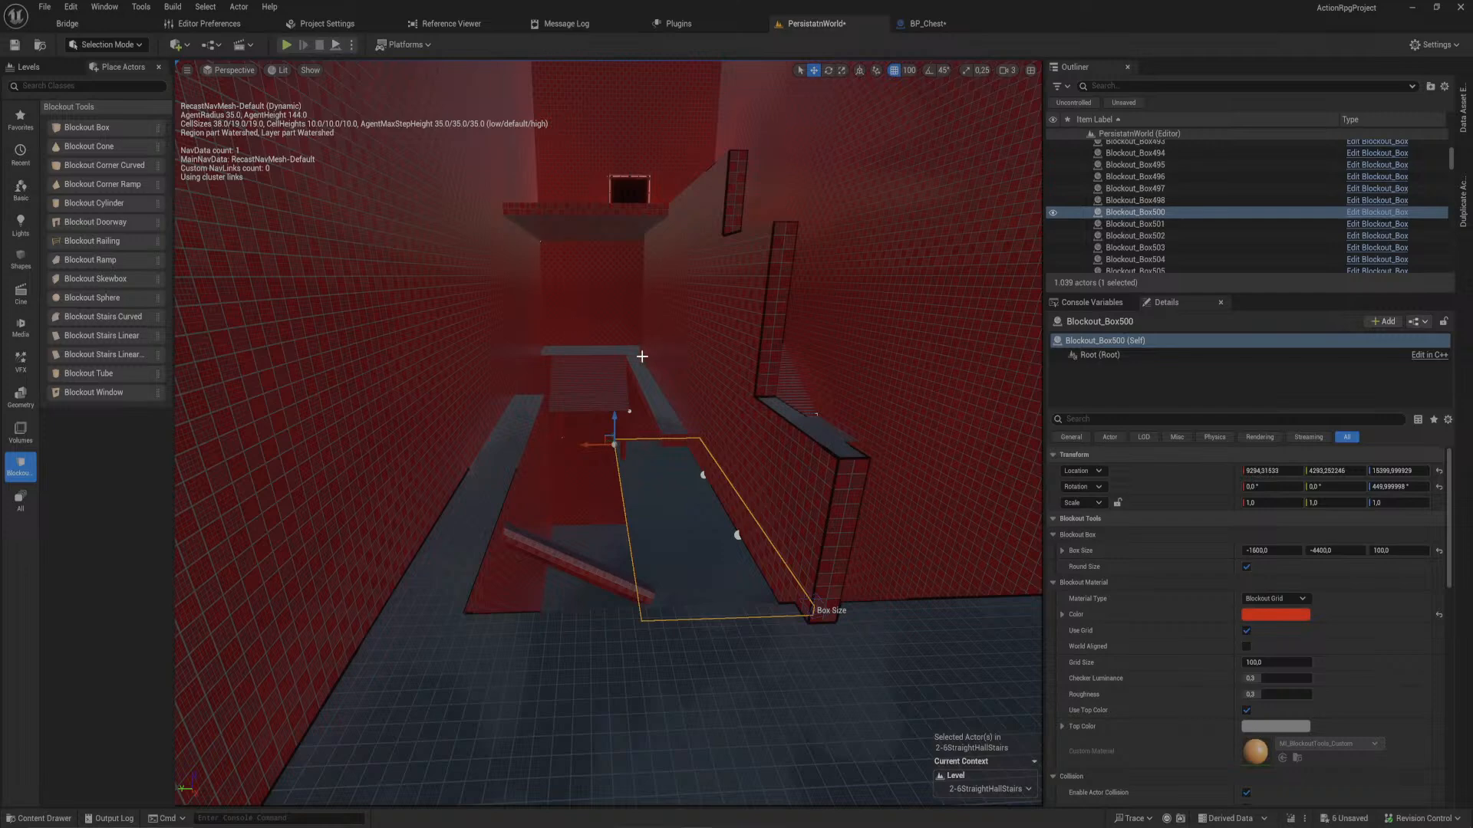
pyautogui.click(607, 387)
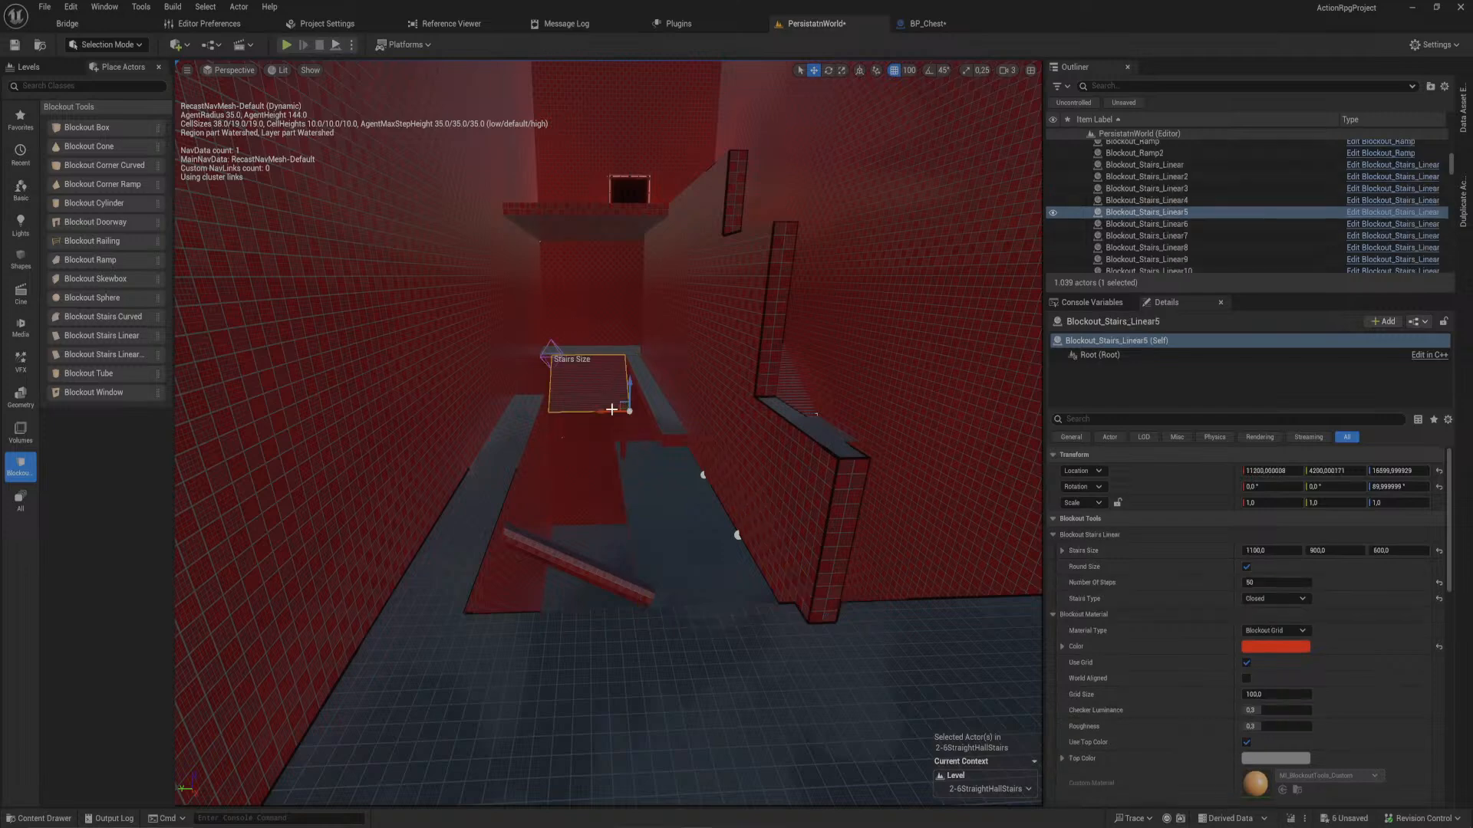
pyautogui.moveTo(607, 387); pyautogui.dragTo(698, 531, button='right')
pyautogui.press('e')
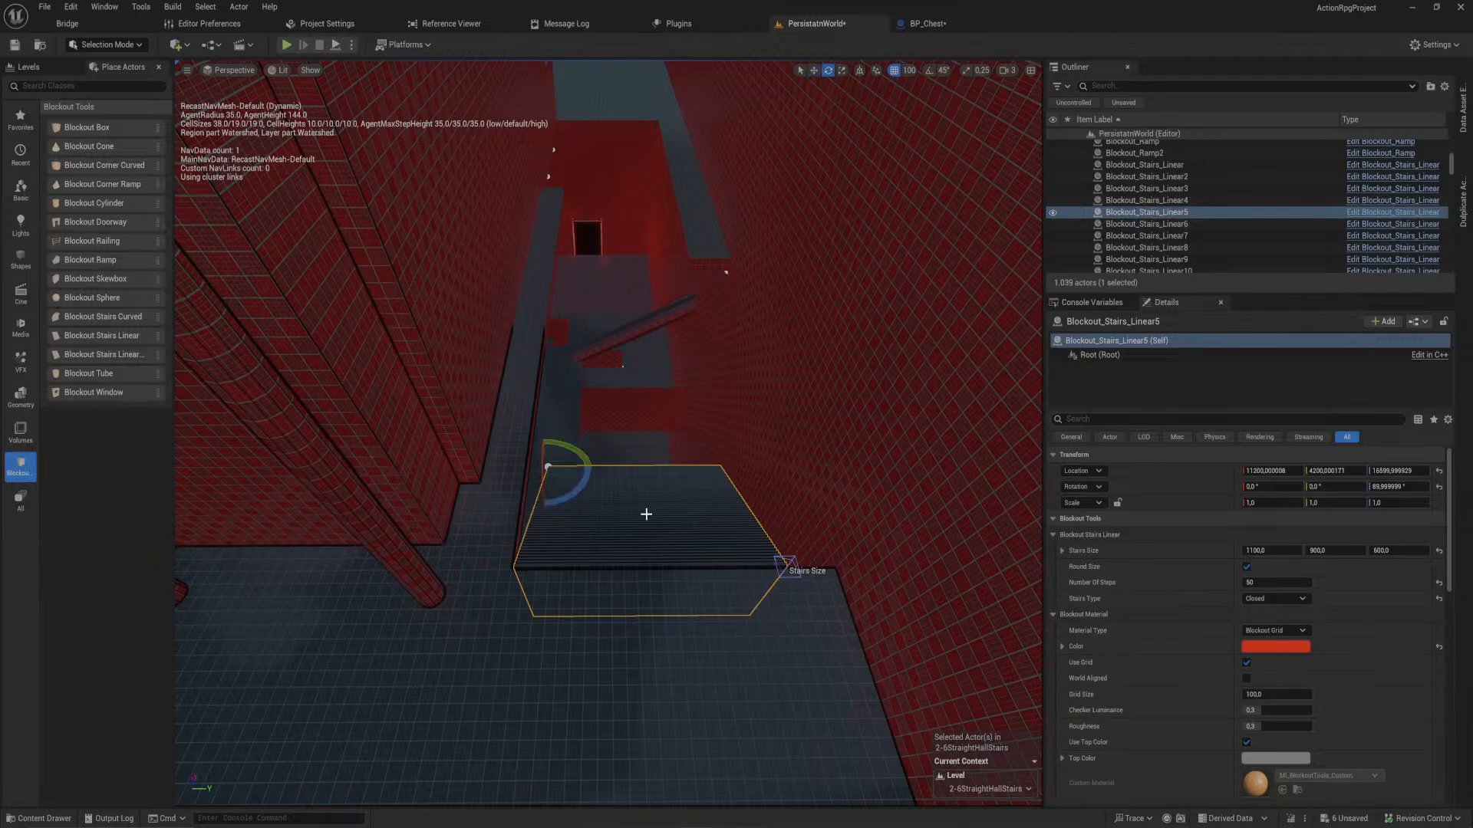
pyautogui.press('r')
pyautogui.press('e')
pyautogui.press('r')
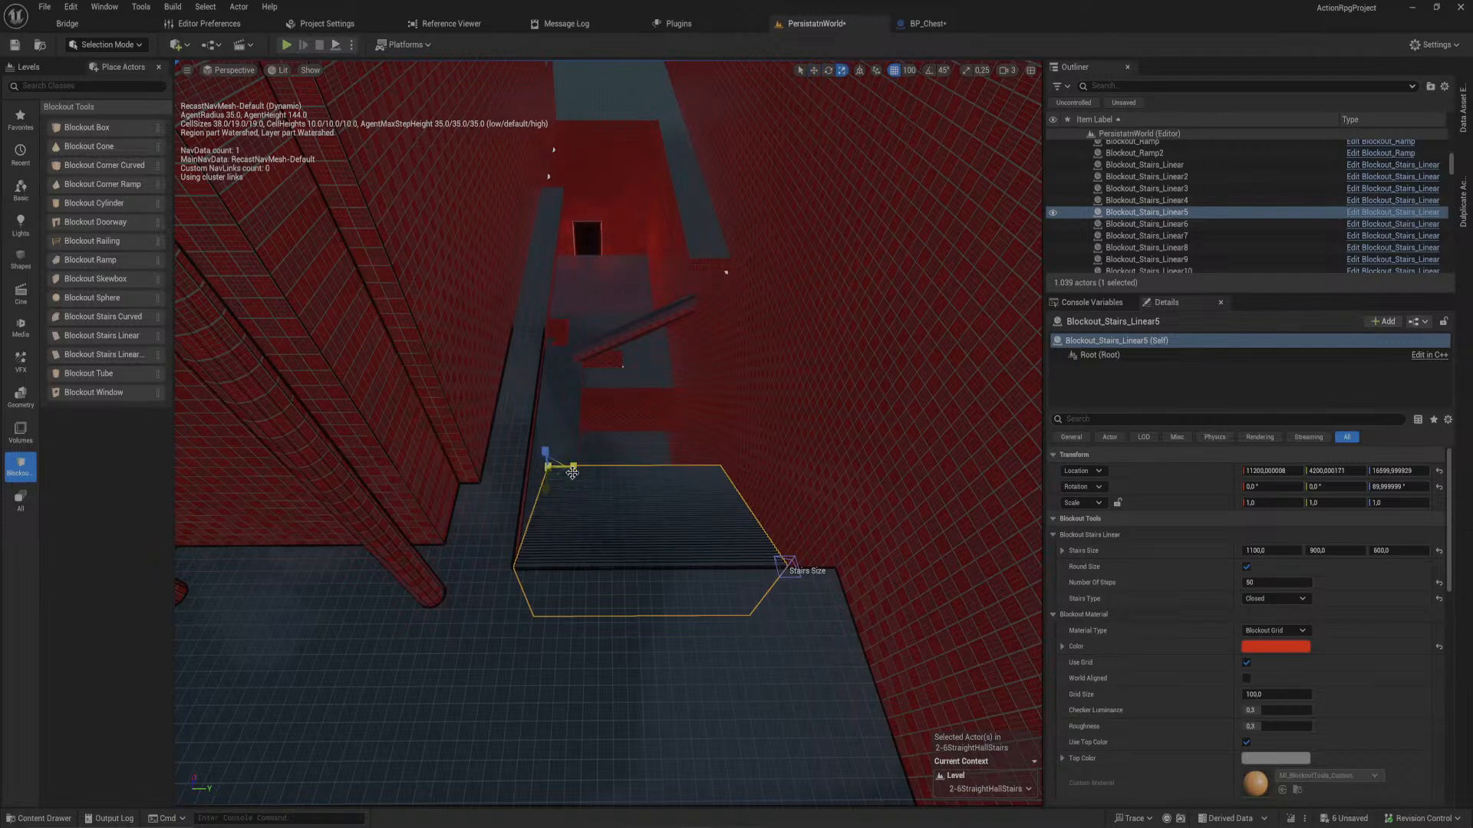
pyautogui.click(786, 560)
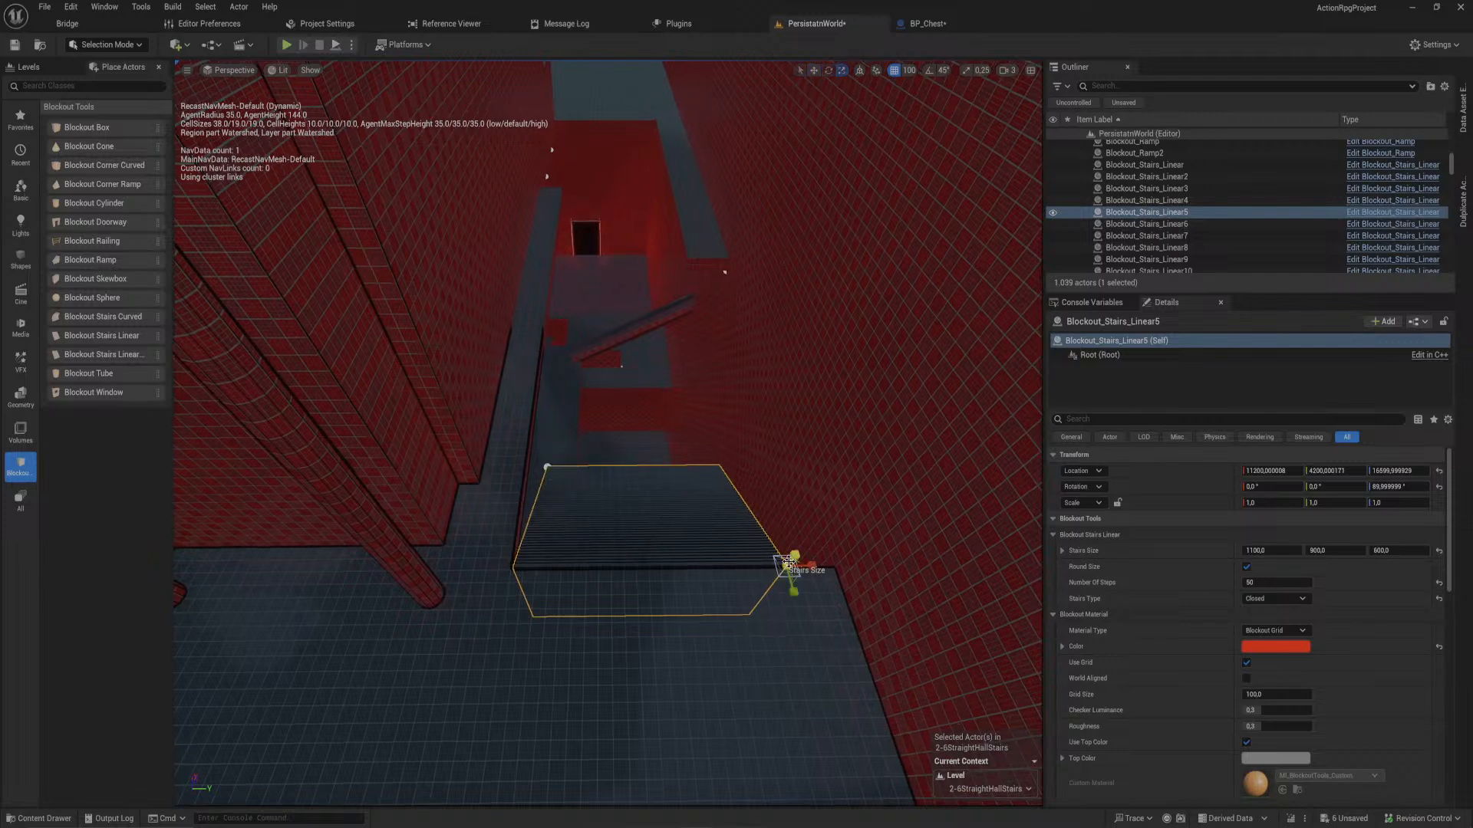
pyautogui.moveTo(809, 566); pyautogui.dragTo(683, 568)
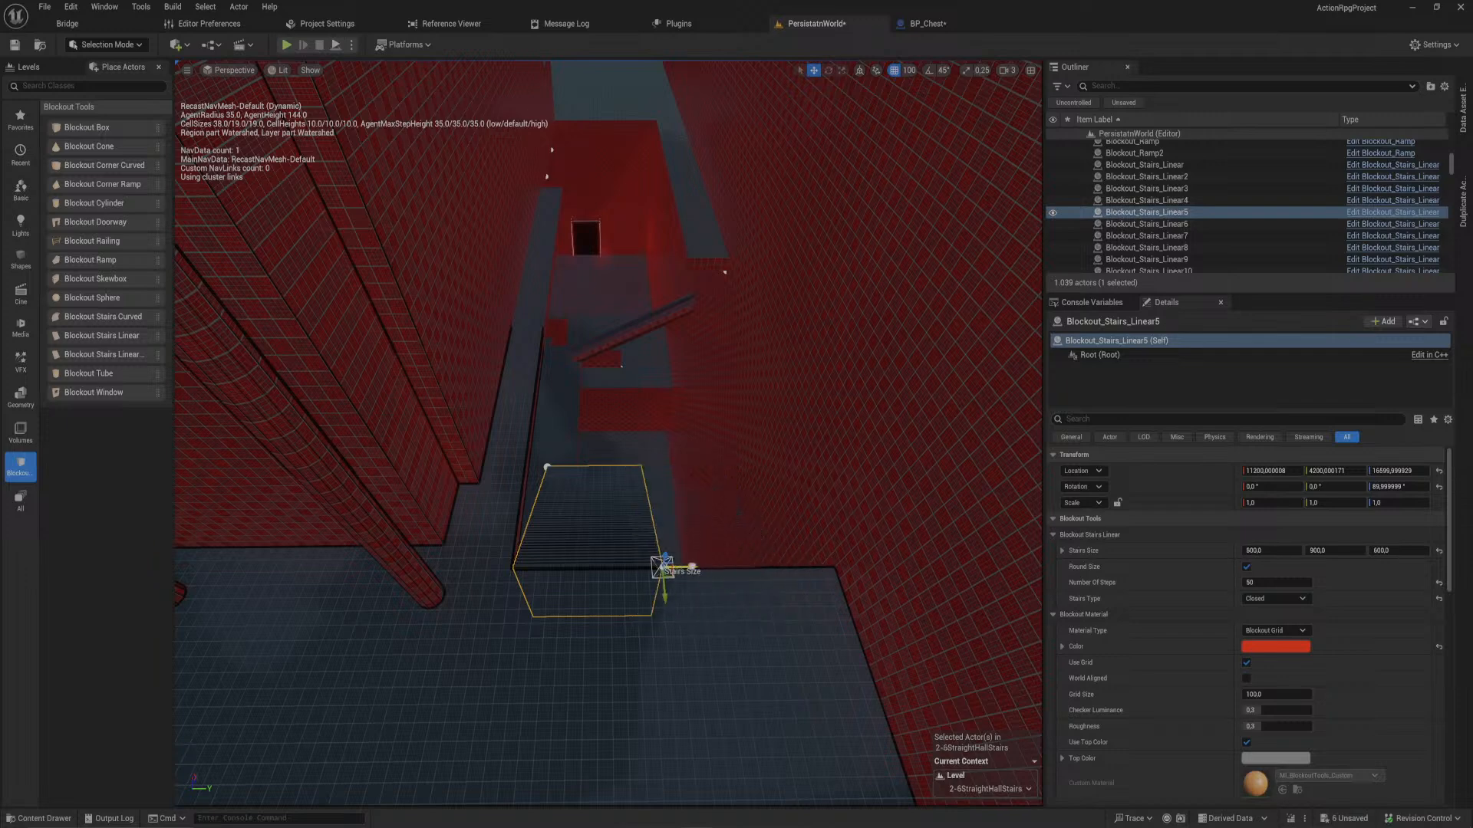
# - Move the narrowed stairs sideways across the gap until they sit flush with the platform's edge by the side wall
pyautogui.moveTo(574, 469); pyautogui.dragTo(679, 477)
pyautogui.moveTo(686, 476)
pyautogui.mouseDown(button='right')
pyautogui.moveTo(686, 445)
pyautogui.moveTo(710, 460)
pyautogui.moveTo(690, 476)
pyautogui.mouseUp(button='right')
pyautogui.rightClick(566, 454)
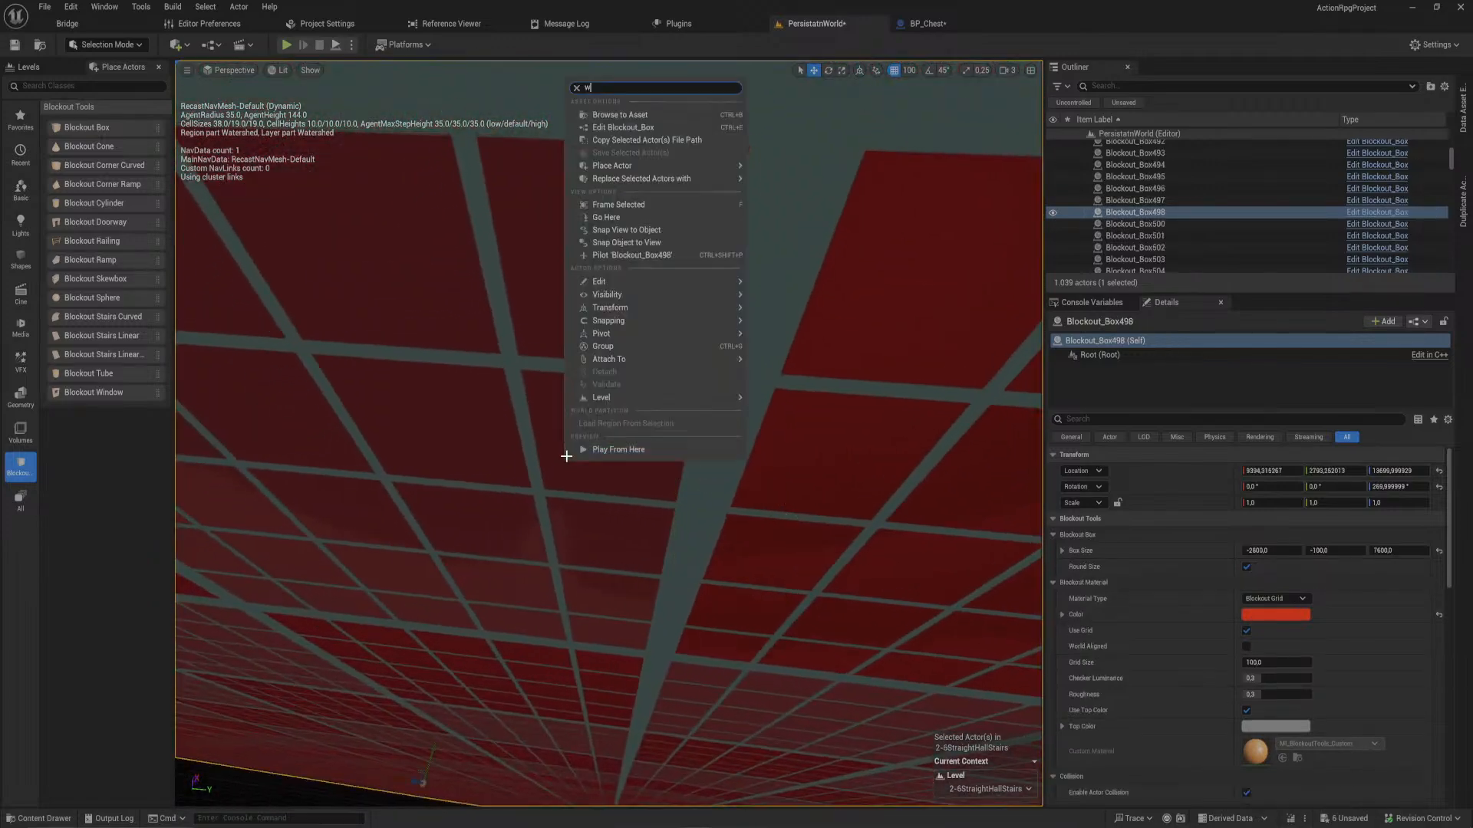
pyautogui.write('w')
# - Narrow the upper platform box in front of the stairs to a width of 600, matching the stairs
pyautogui.moveTo(461, 459)
pyautogui.mouseDown(button='right')
pyautogui.moveTo(464, 479)
pyautogui.moveTo(457, 460)
pyautogui.mouseUp(button='right')
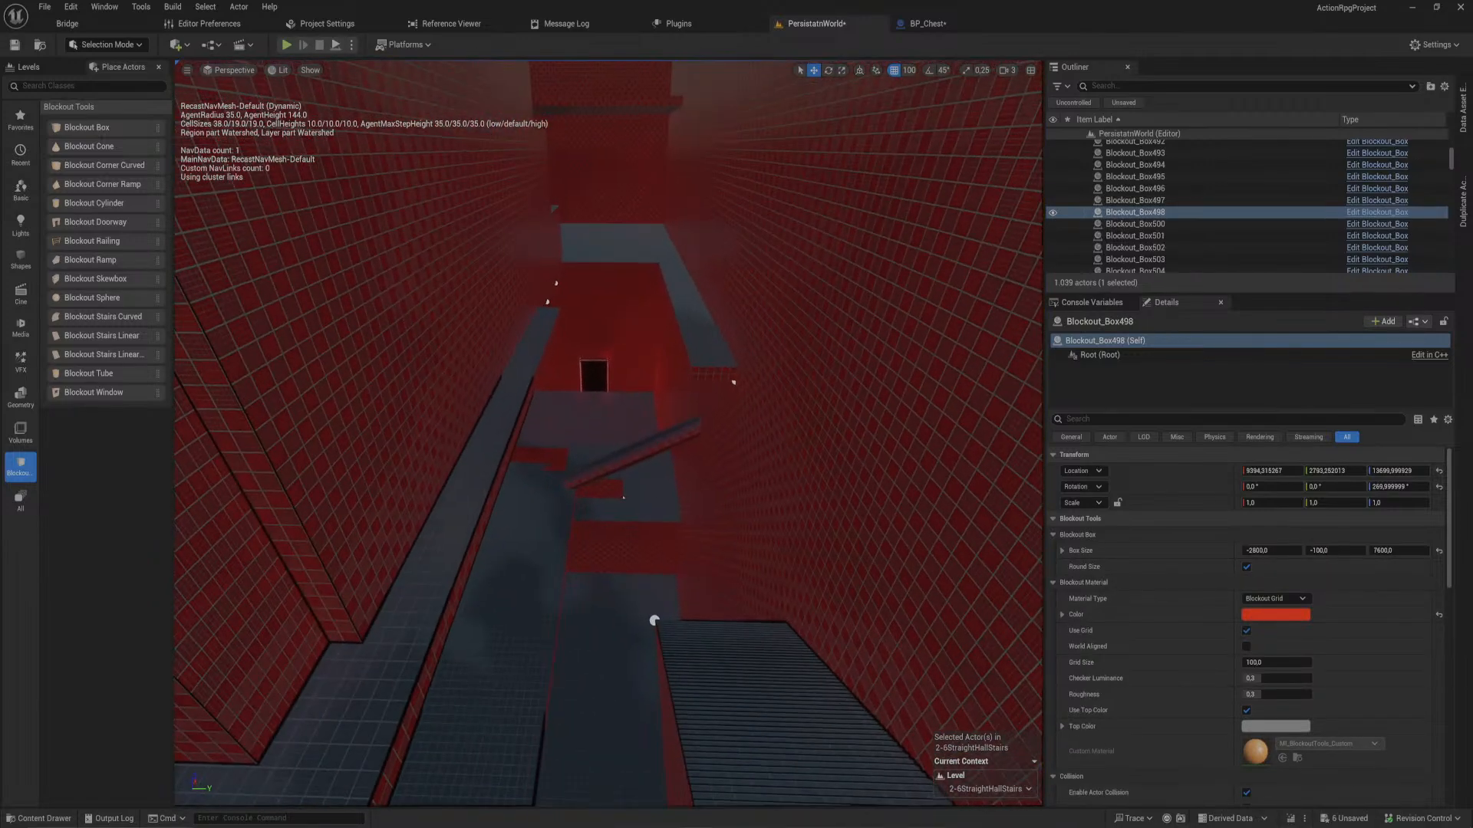
pyautogui.click(486, 496)
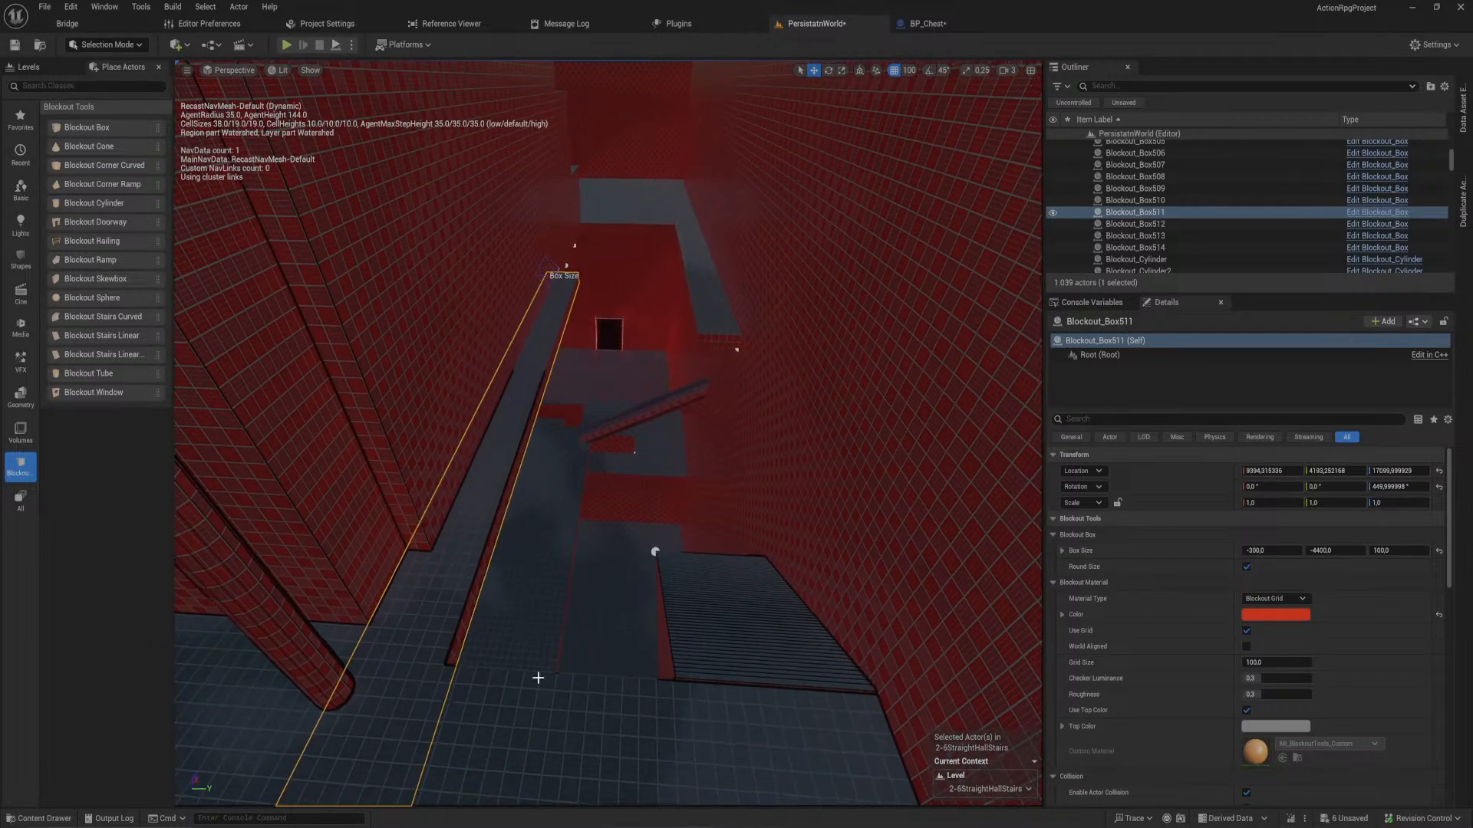
pyautogui.click(463, 624)
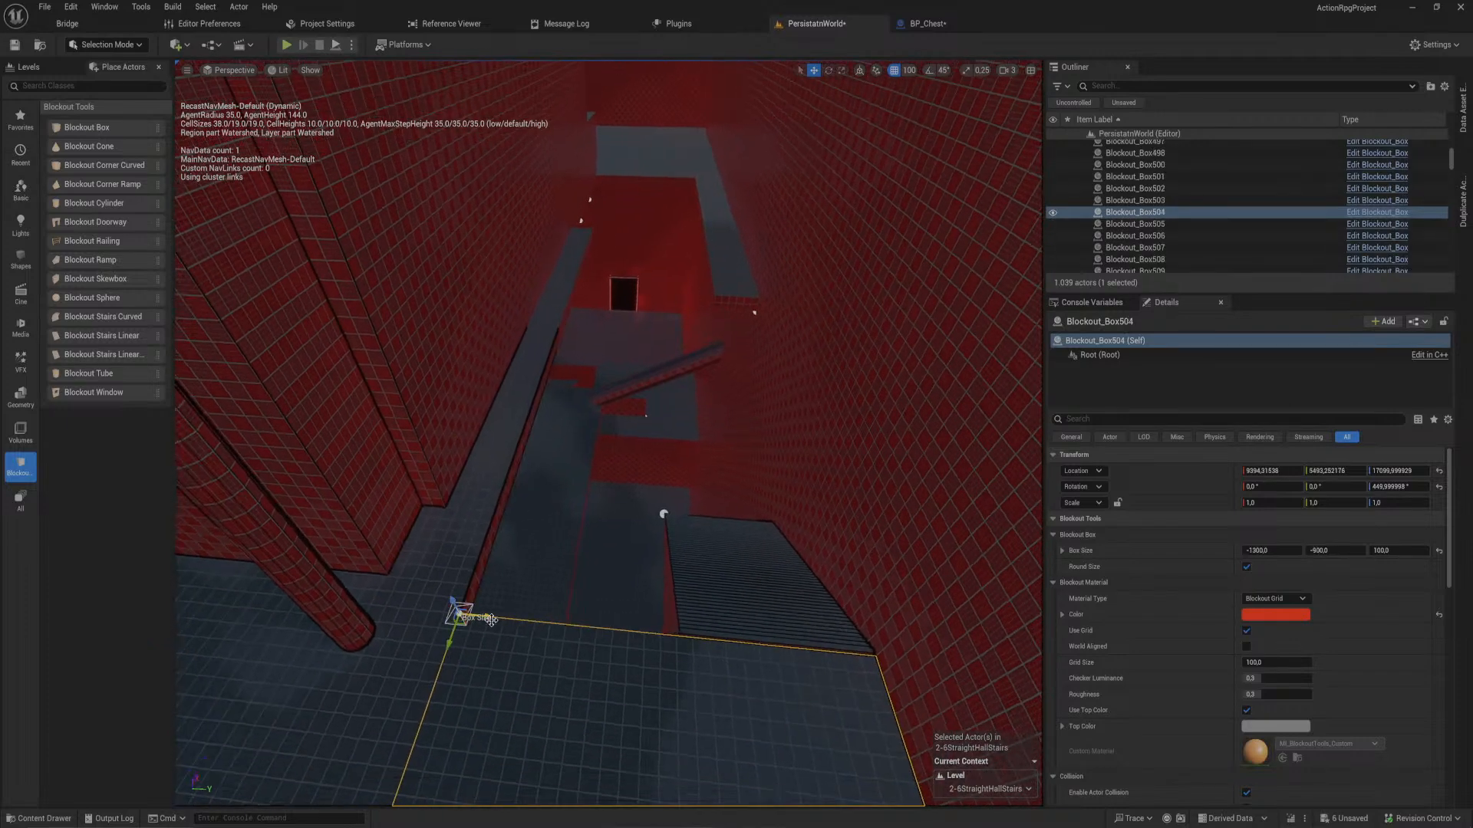
pyautogui.moveTo(491, 619); pyautogui.dragTo(681, 638)
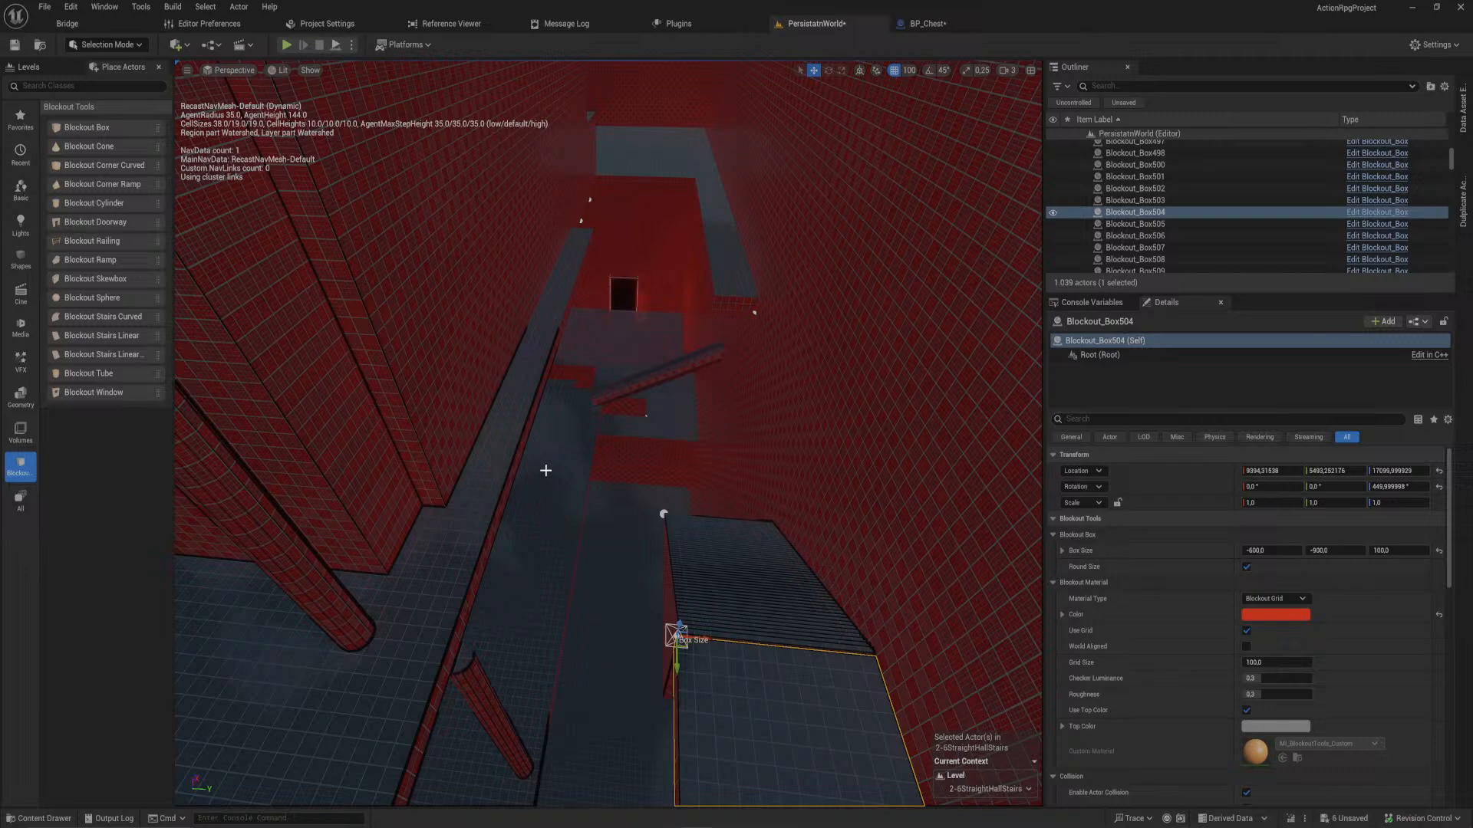
# - Move the long upper walkway box toward the middle of the hall to about Y 4893 and widen it
pyautogui.click(529, 430)
pyautogui.moveTo(595, 256); pyautogui.dragTo(455, 446, button='right')
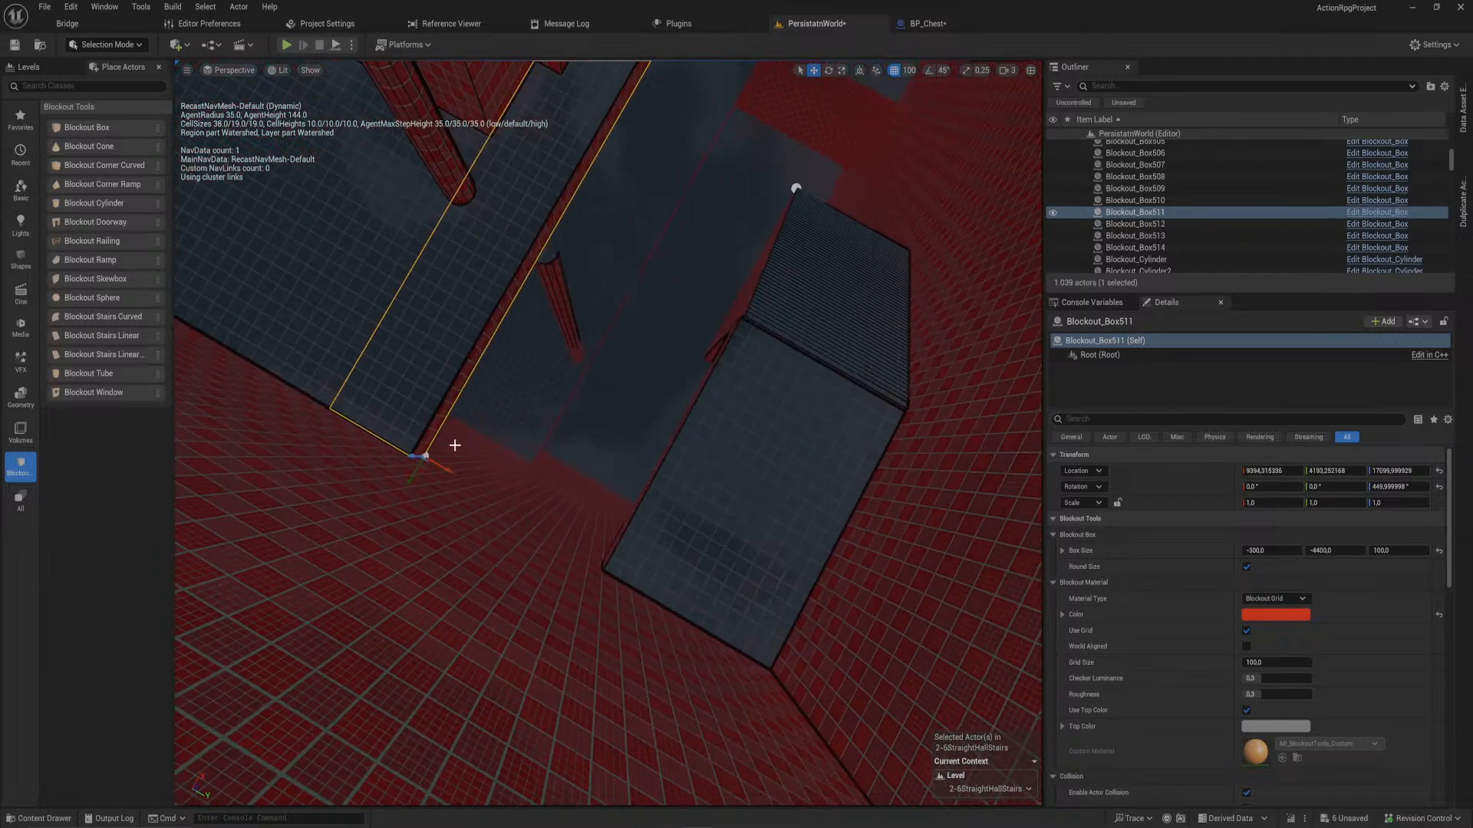
pyautogui.moveTo(442, 470); pyautogui.dragTo(627, 556)
pyautogui.moveTo(630, 555); pyautogui.dragTo(640, 362, button='right')
pyautogui.click(622, 320)
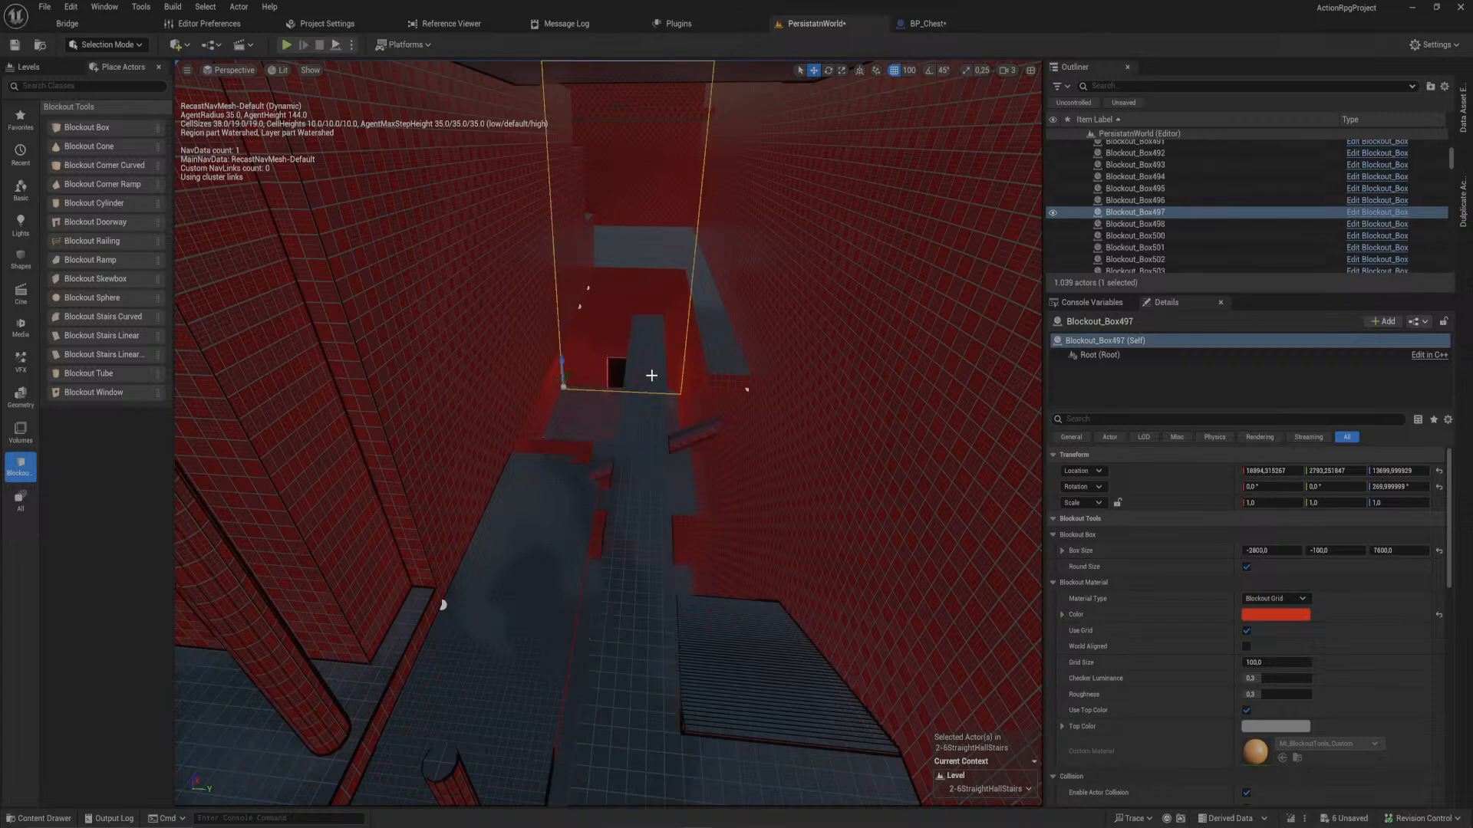
pyautogui.click(638, 326)
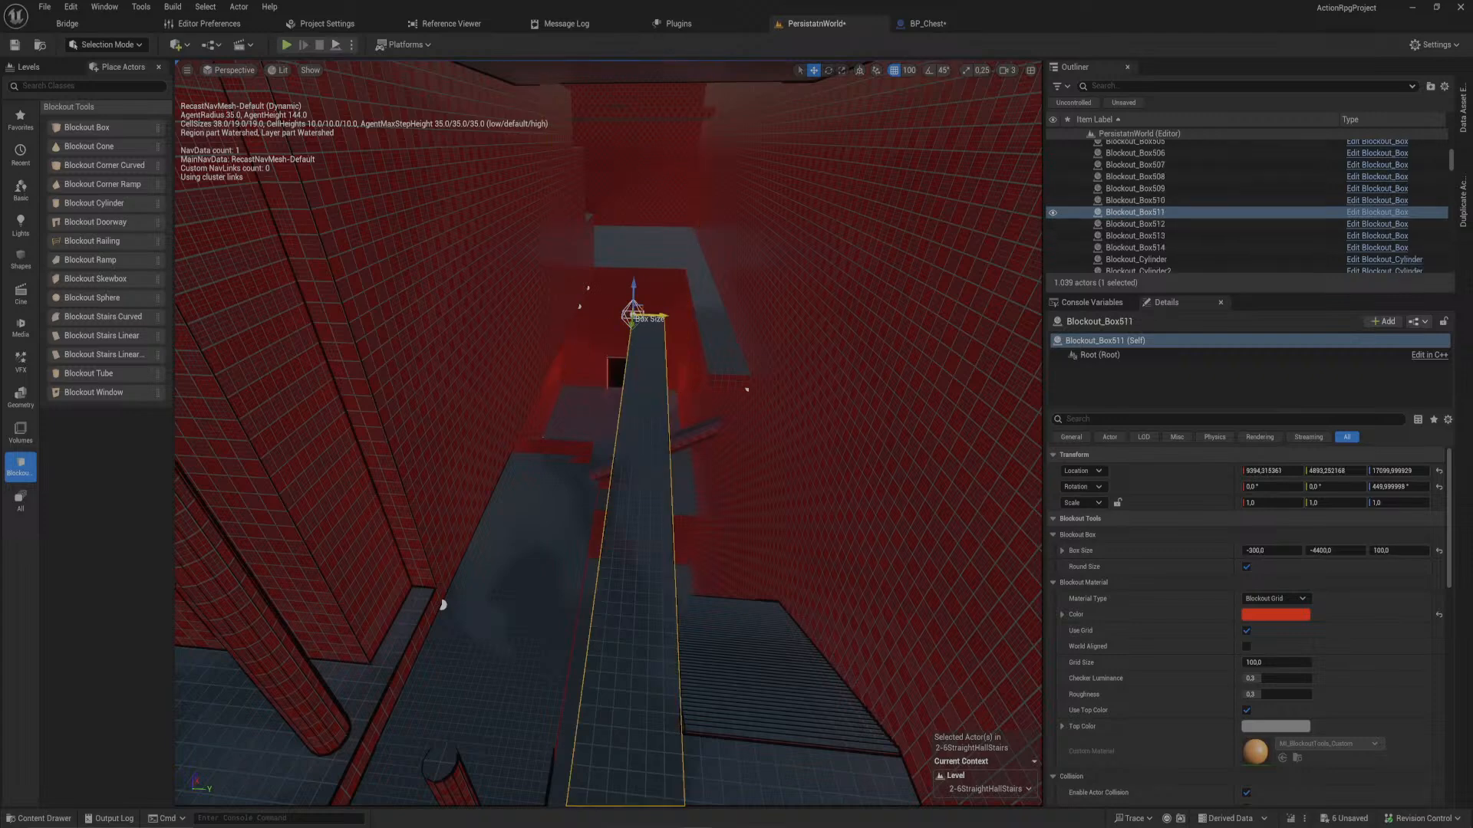
pyautogui.moveTo(656, 315); pyautogui.dragTo(597, 314)
# - Copy the upright cylinder at the hall's far end to X 12000, Y 4200, Z 15500
pyautogui.moveTo(598, 313); pyautogui.dragTo(468, 352, button='right')
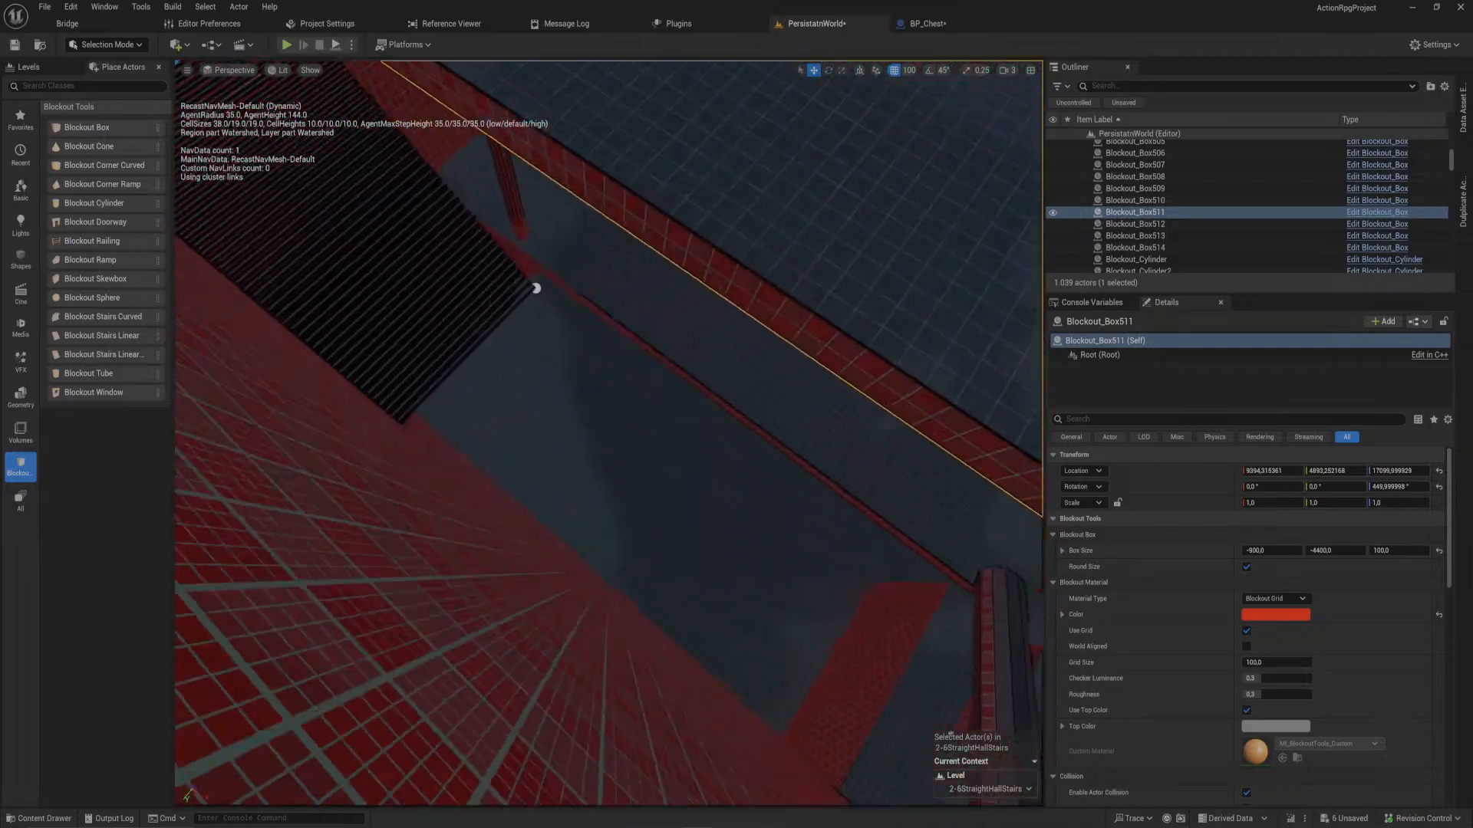
pyautogui.moveTo(537, 289); pyautogui.dragTo(711, 432, button='right')
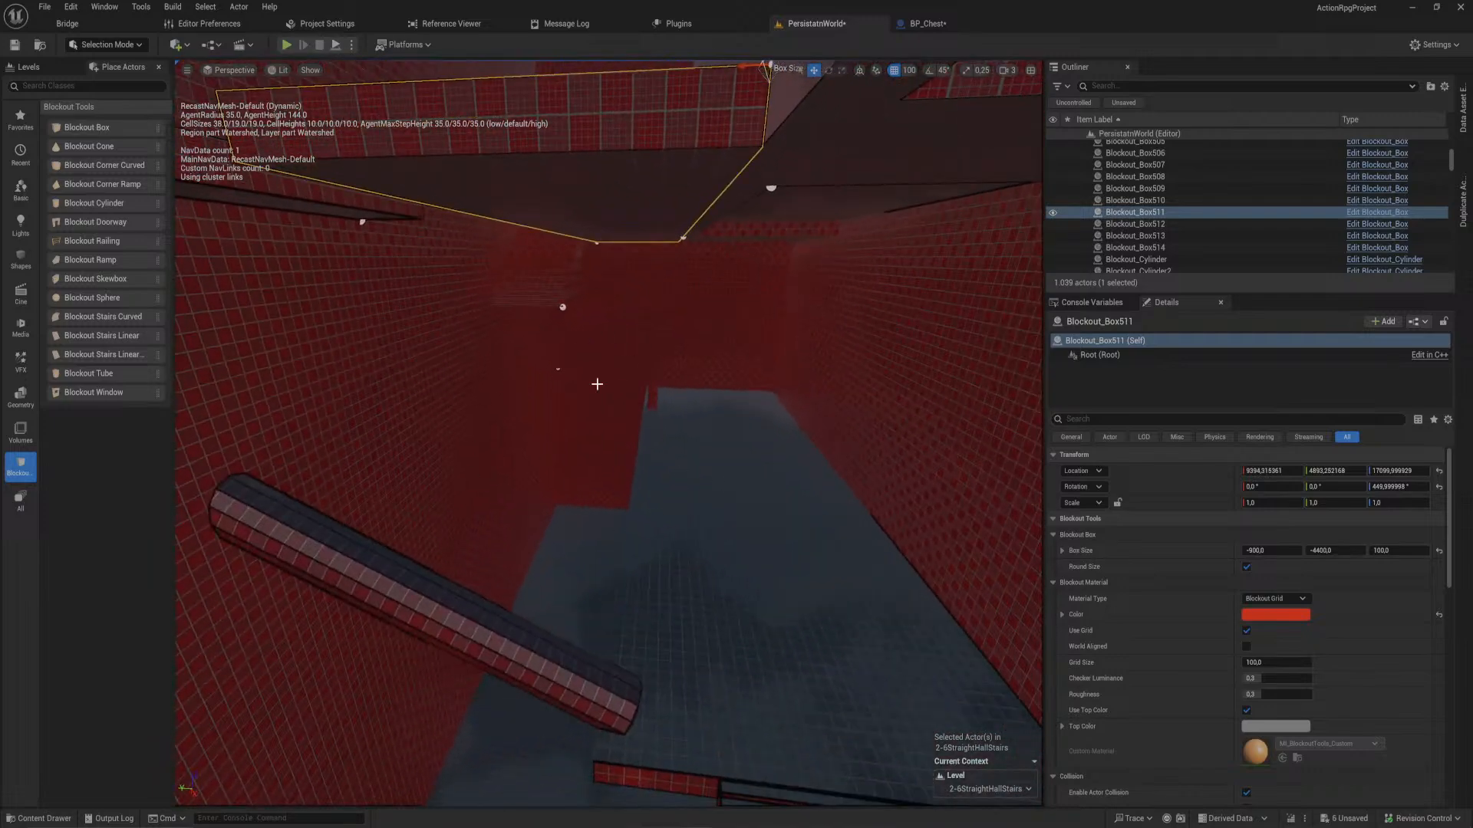
pyautogui.moveTo(597, 384); pyautogui.dragTo(593, 337, button='right')
pyautogui.press('s')
pyautogui.moveTo(630, 344)
pyautogui.mouseDown(button='right')
pyautogui.moveTo(629, 358)
pyautogui.moveTo(630, 344)
pyautogui.mouseUp(button='right')
pyautogui.moveTo(632, 441); pyautogui.dragTo(572, 470, button='right')
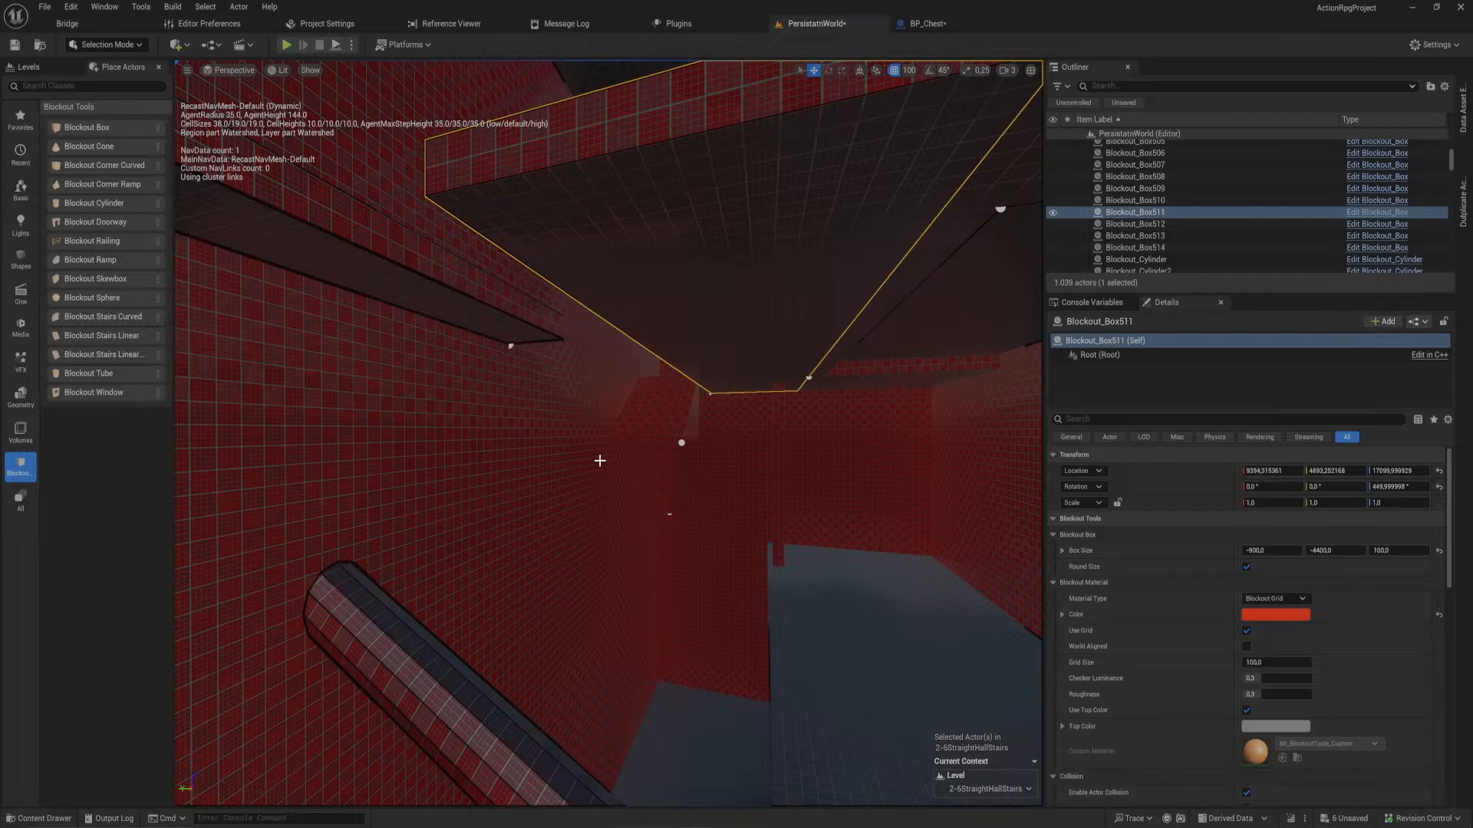
pyautogui.moveTo(666, 427); pyautogui.dragTo(666, 458, button='right')
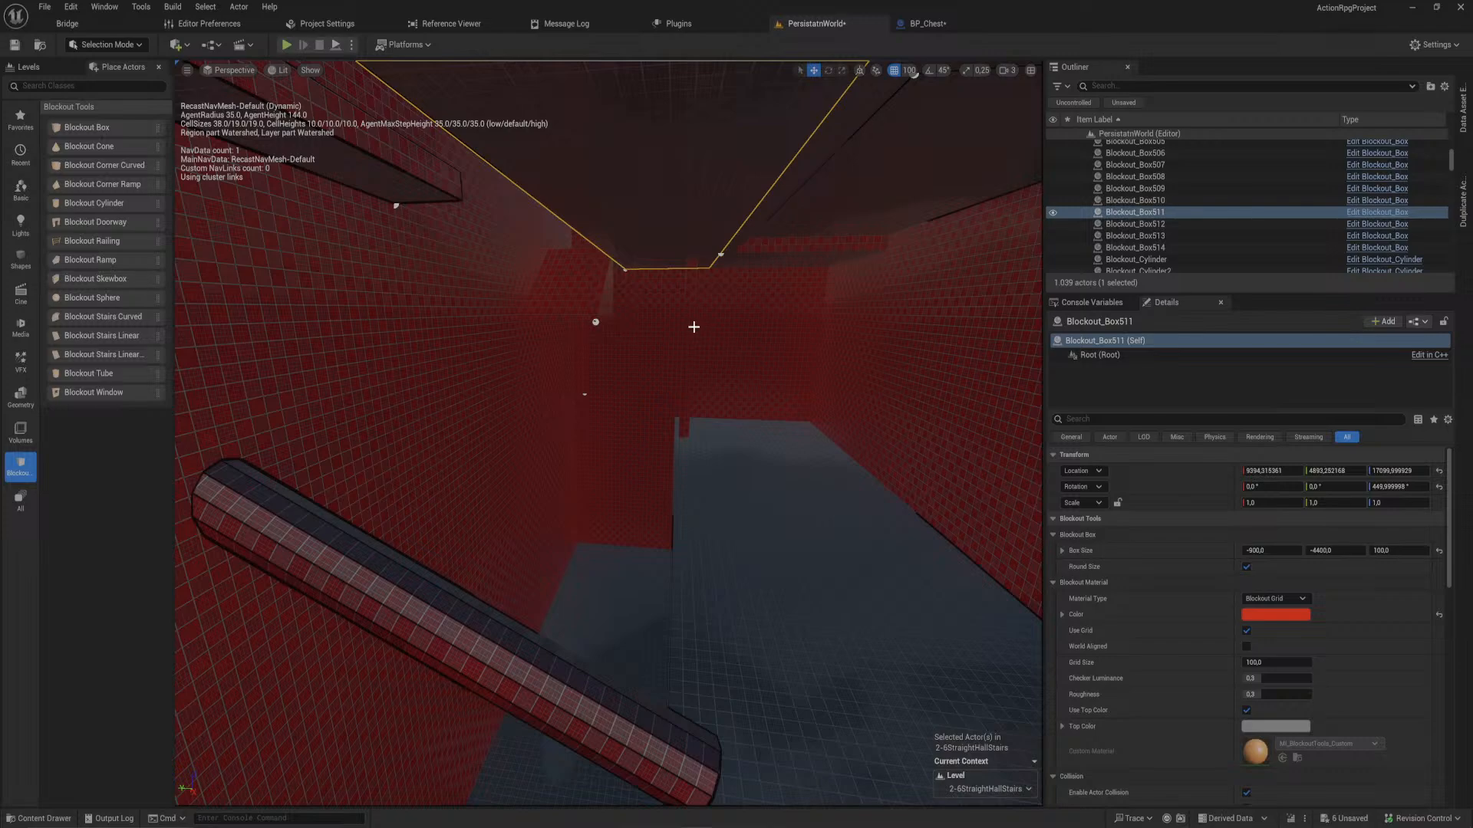
pyautogui.click(681, 426)
pyautogui.moveTo(681, 427); pyautogui.dragTo(750, 352, button='right')
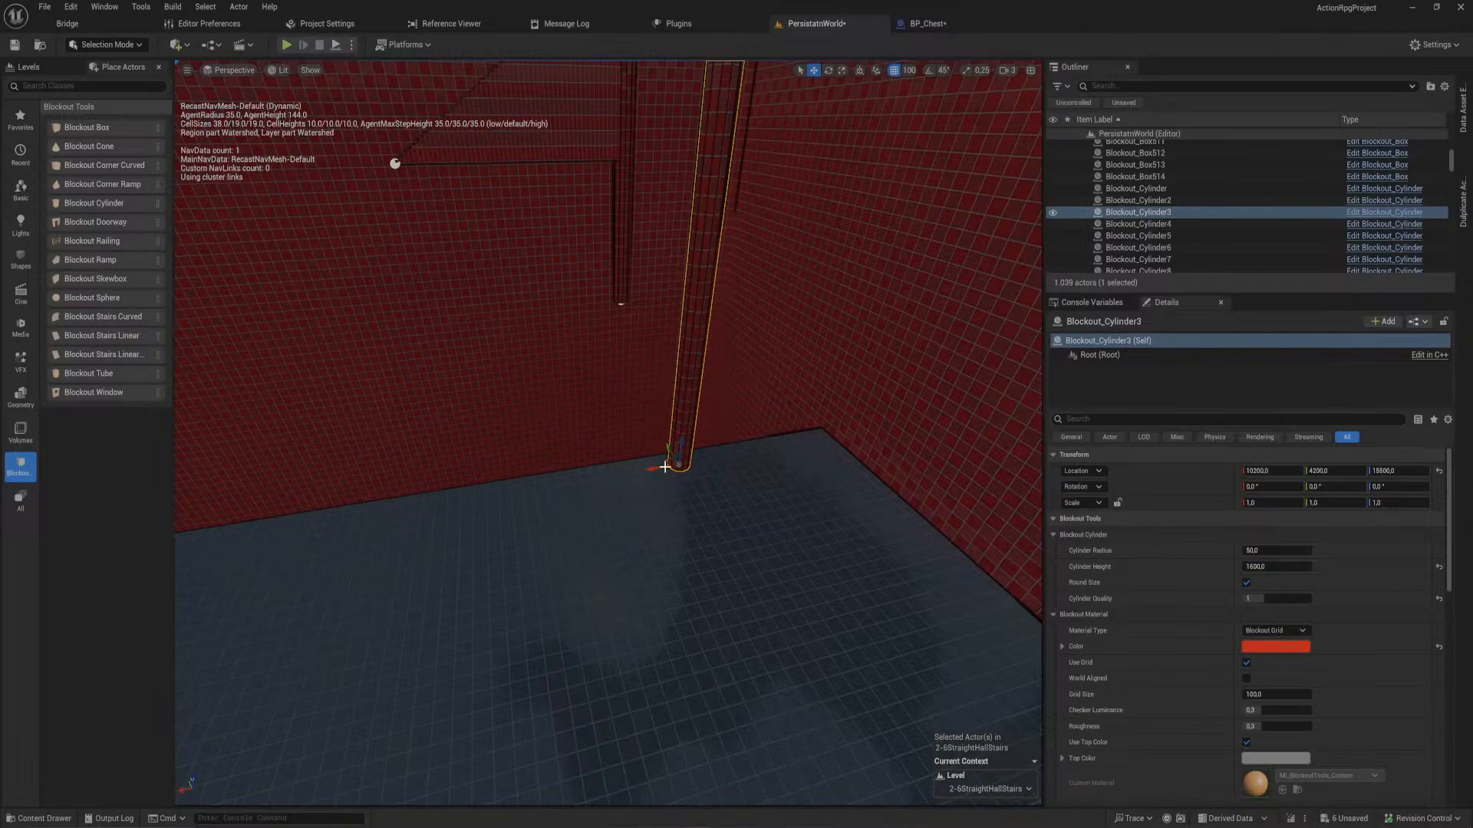
pyautogui.keyDown('alt'); pyautogui.moveTo(652, 469); pyautogui.dragTo(201, 541); pyautogui.keyUp('alt')
# - Set the copied upright cylinder's height to 250
pyautogui.moveTo(366, 494); pyautogui.dragTo(977, 562, button='right')
pyautogui.click(1262, 566)
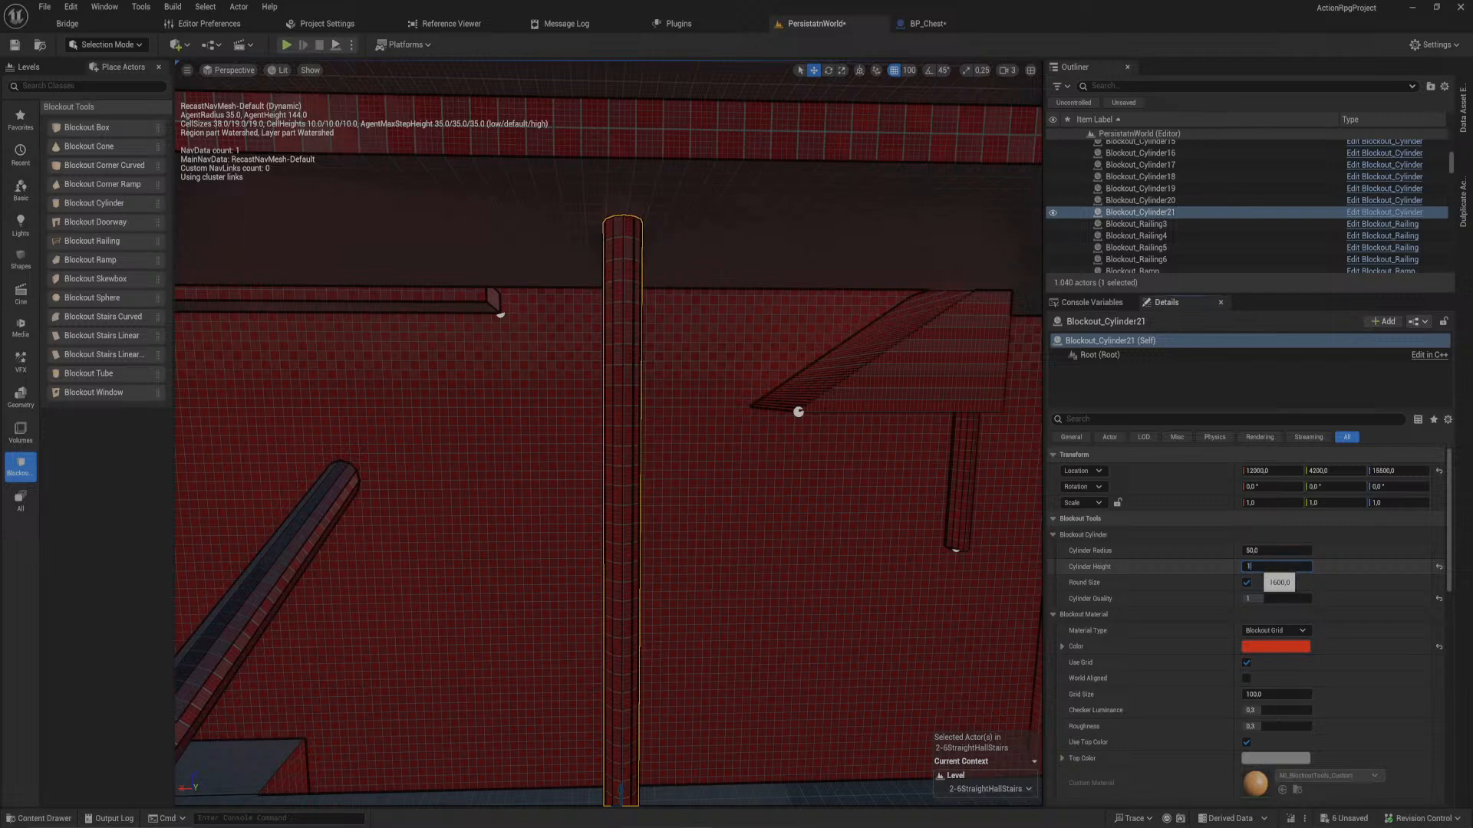
pyautogui.write('250')
pyautogui.press('Return')
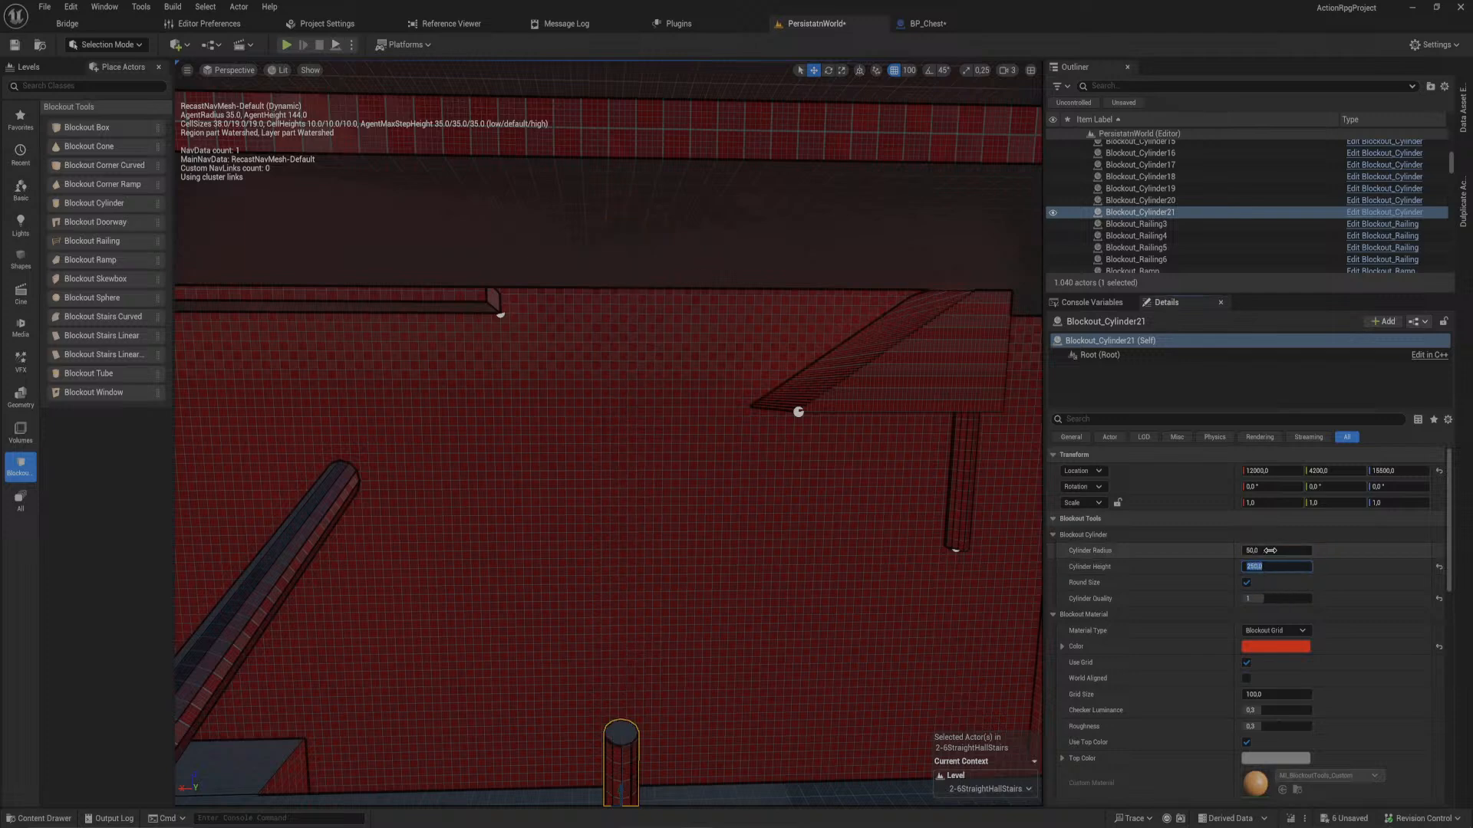
# - Set the copied upright cylinder's radius to 10 and raise it to Z 16800
pyautogui.write('10')
pyautogui.press('Return')
pyautogui.moveTo(725, 629)
pyautogui.mouseDown(button='right')
pyautogui.moveTo(694, 674)
pyautogui.moveTo(725, 628)
pyautogui.mouseUp(button='right')
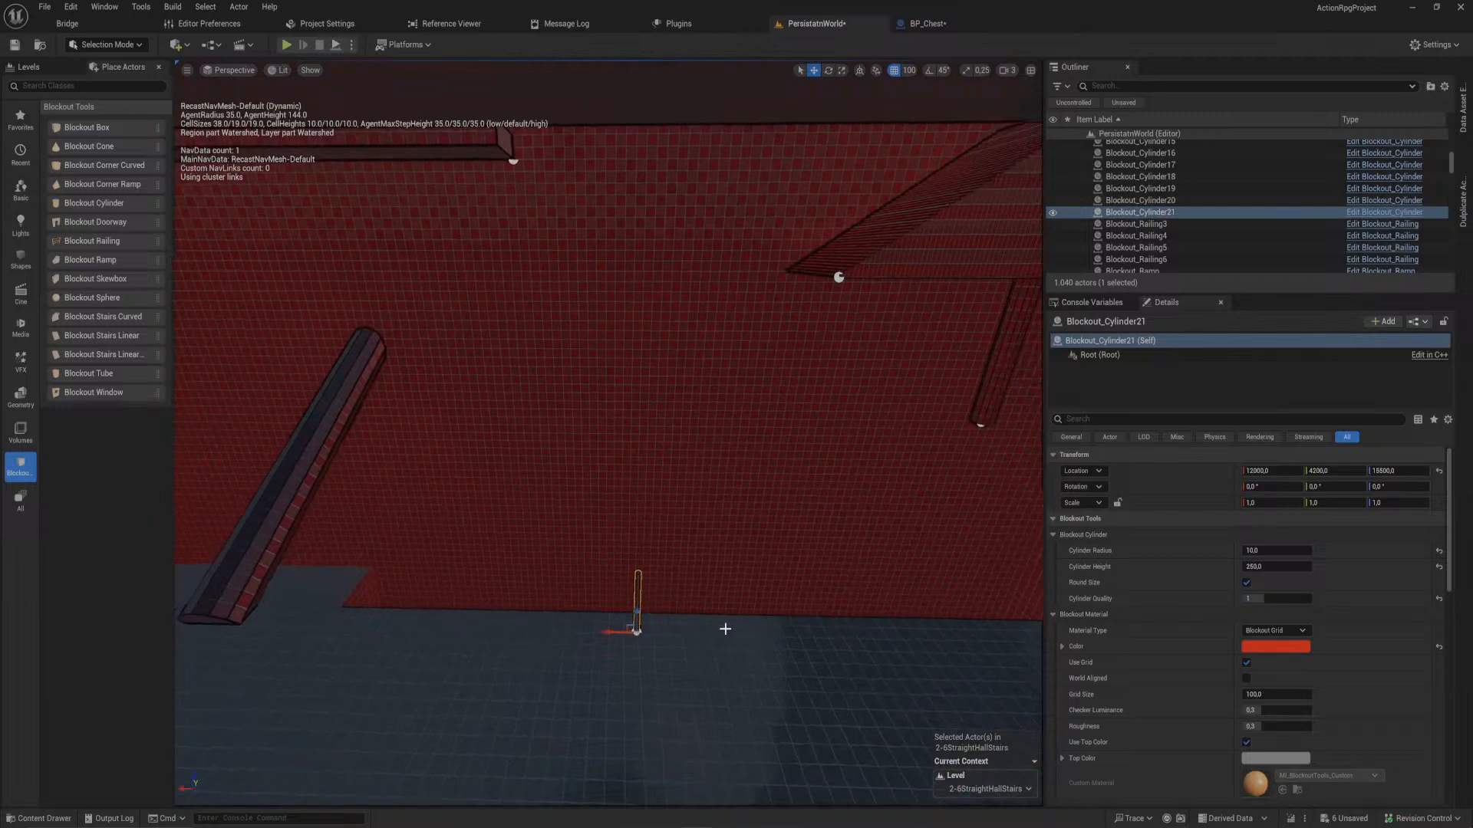
pyautogui.moveTo(637, 615); pyautogui.dragTo(650, 197)
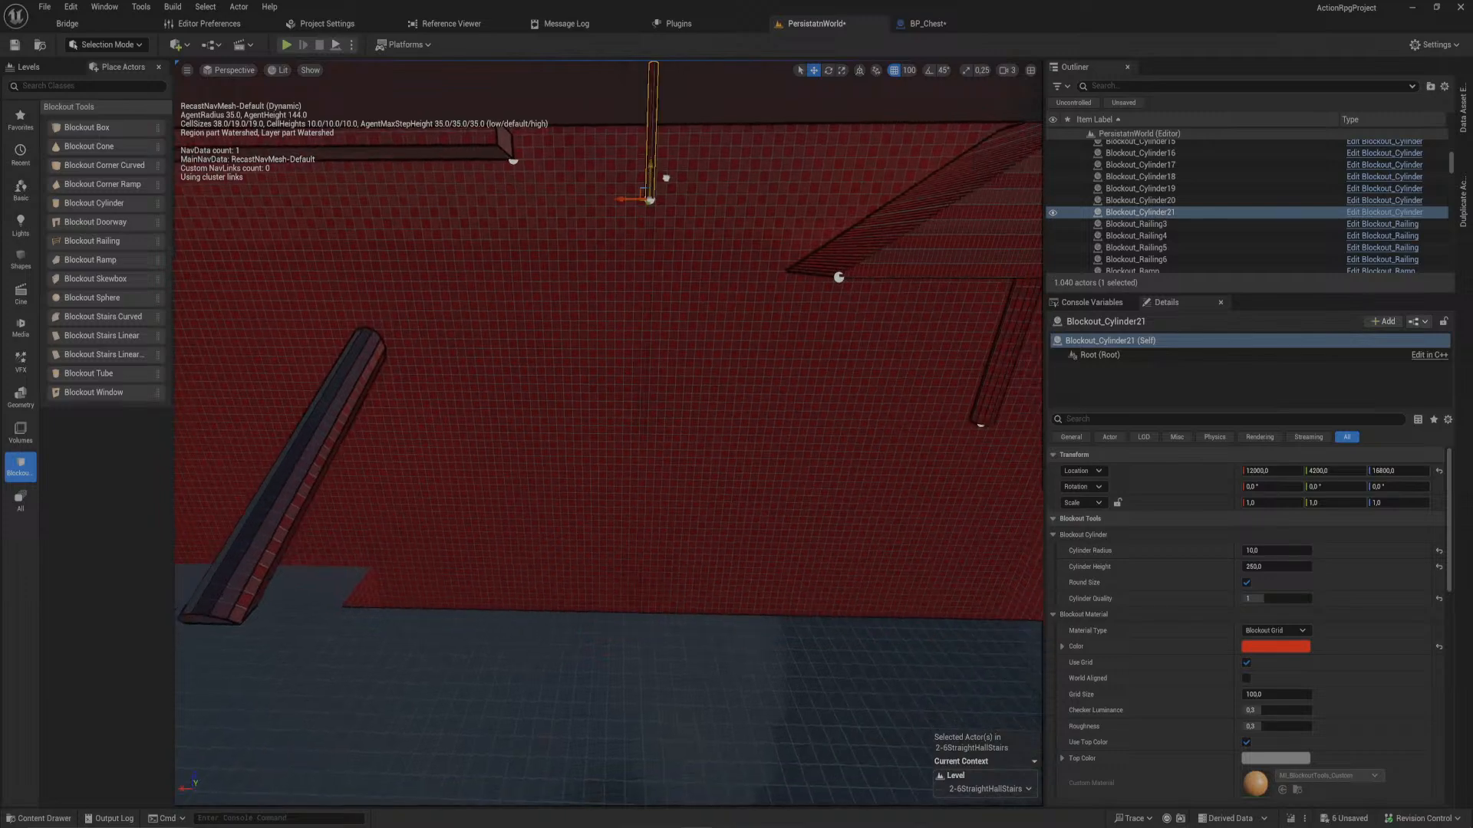
pyautogui.moveTo(650, 198); pyautogui.dragTo(832, 261, button='right')
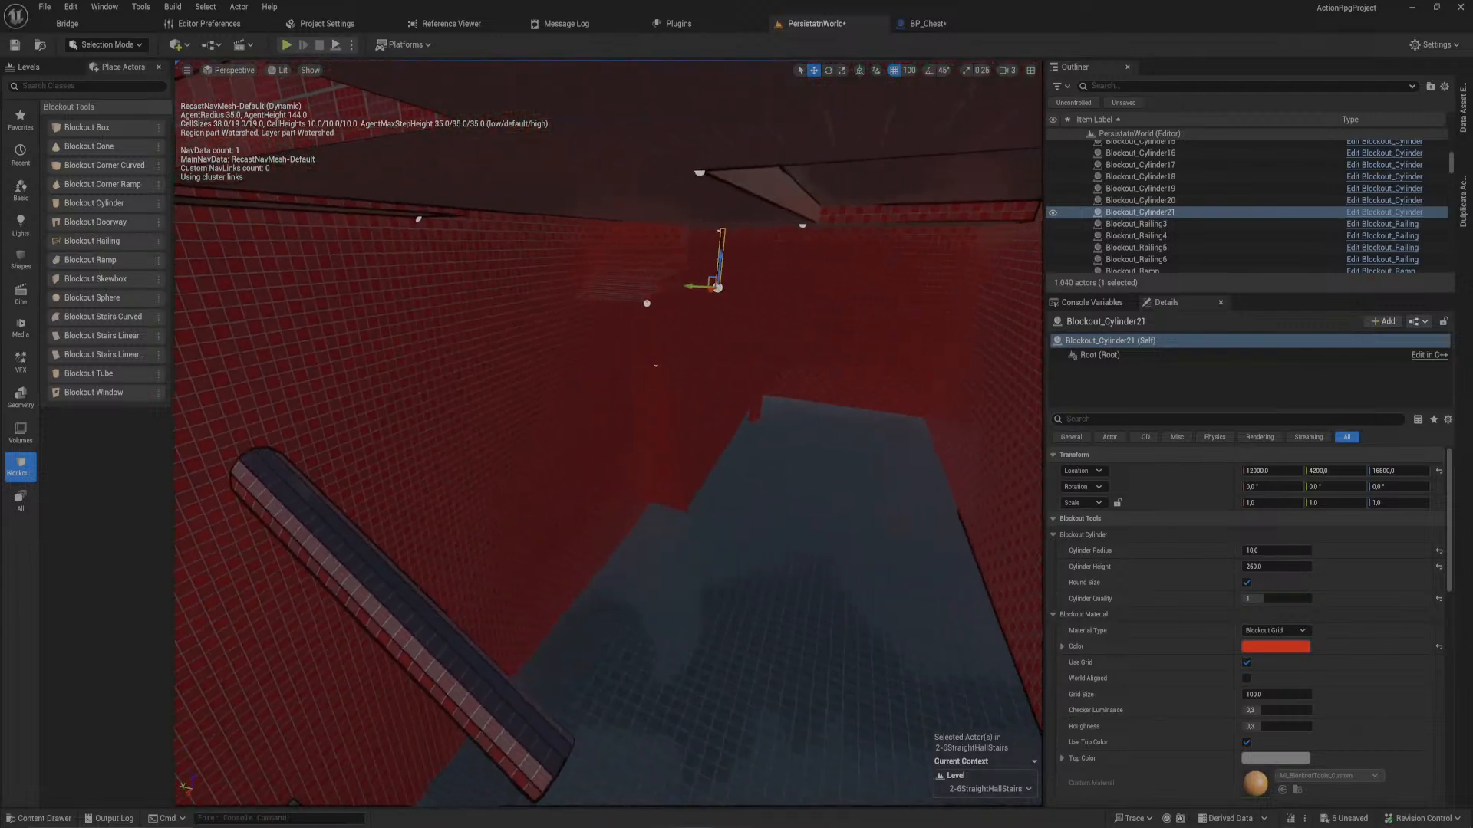
# - Place a new Blockout Cylinder on the hall floor at X 12400, Y 4100, Z 15500 and colour it red with RGB 1, 0, 0
pyautogui.moveTo(279, 208); pyautogui.dragTo(278, 214, button='right')
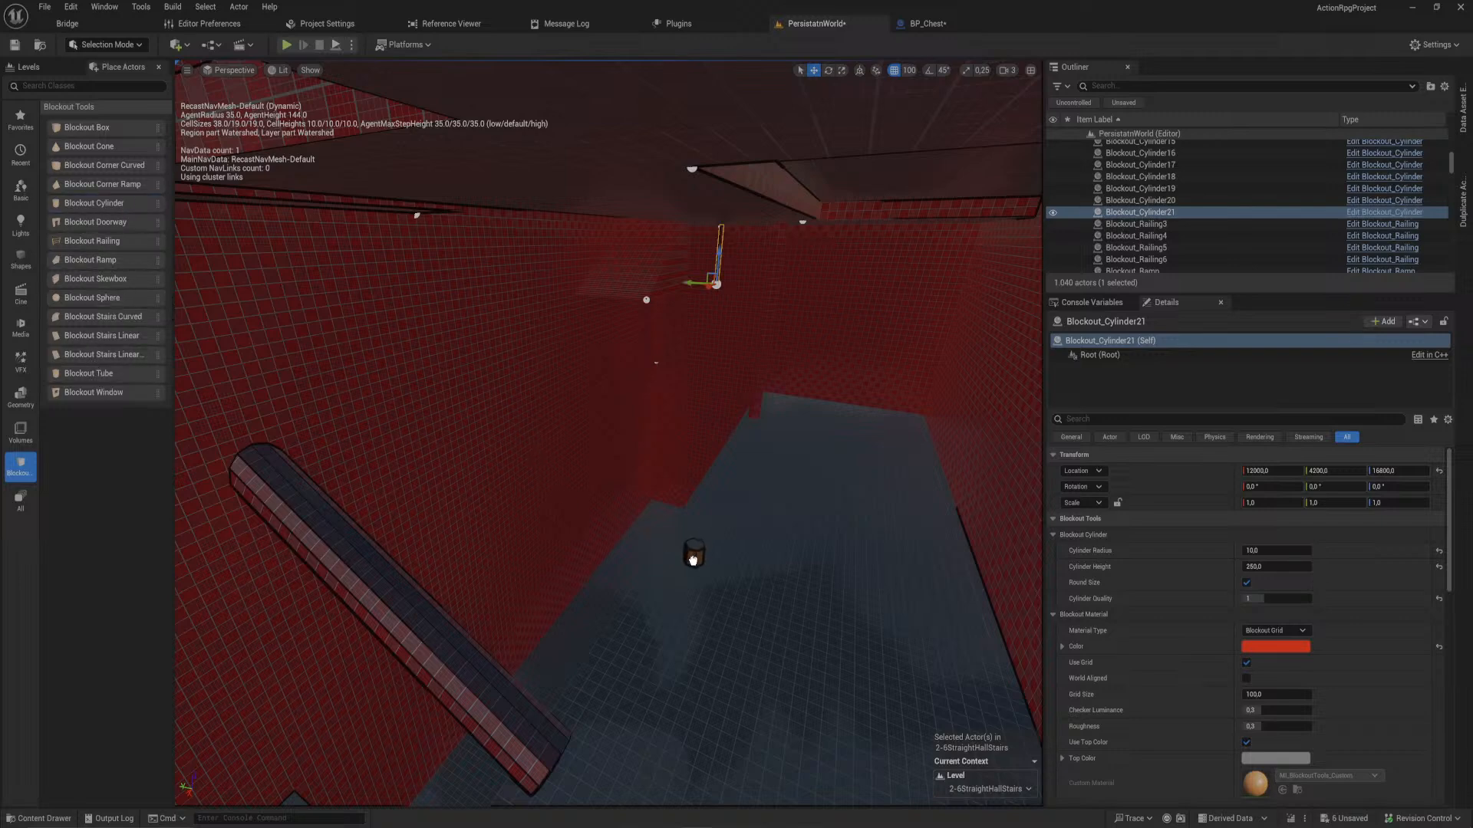
pyautogui.moveTo(692, 560); pyautogui.dragTo(693, 558)
pyautogui.click(1258, 646)
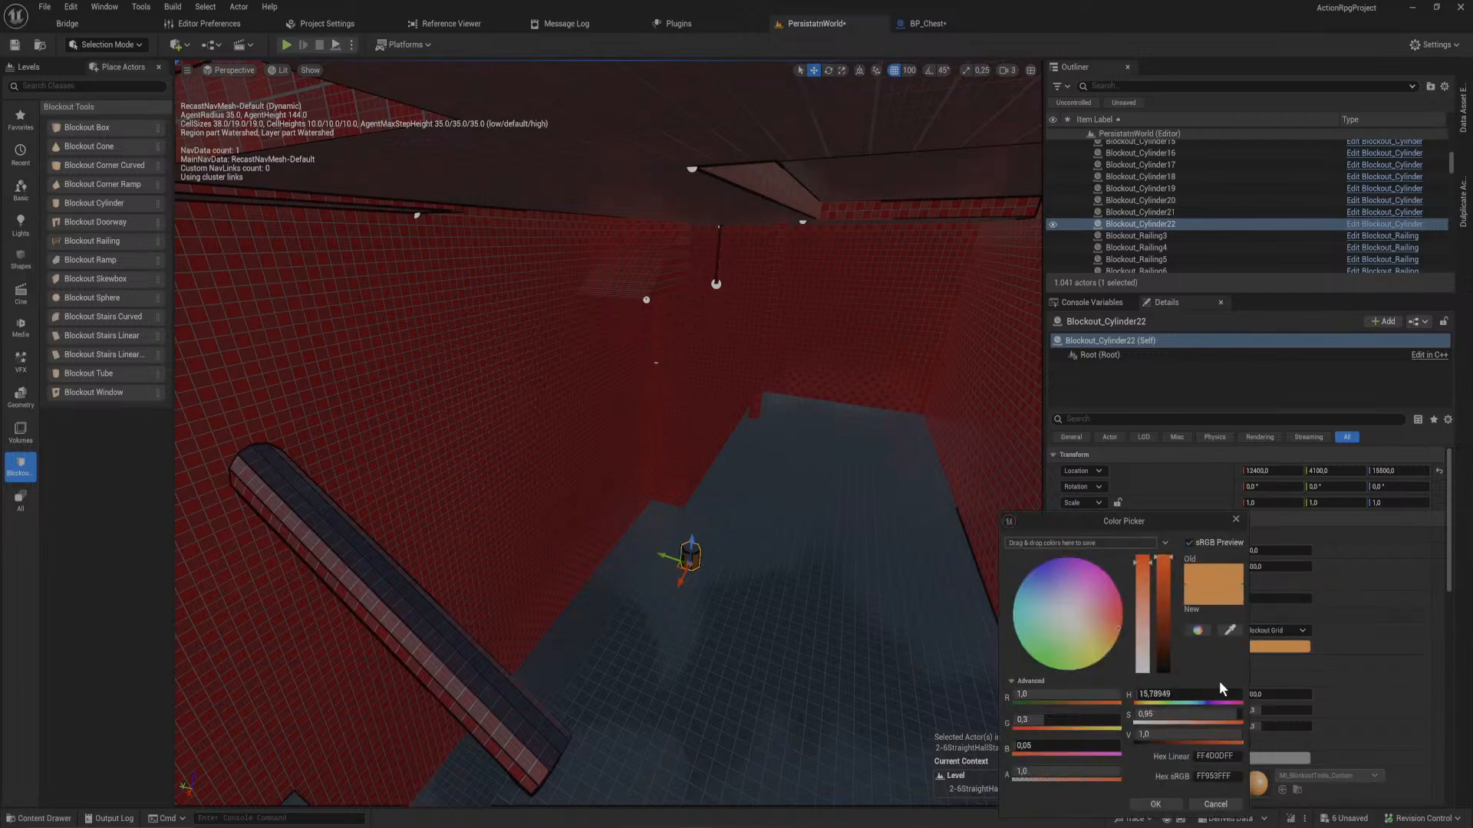
pyautogui.moveTo(1075, 723); pyautogui.dragTo(1049, 724)
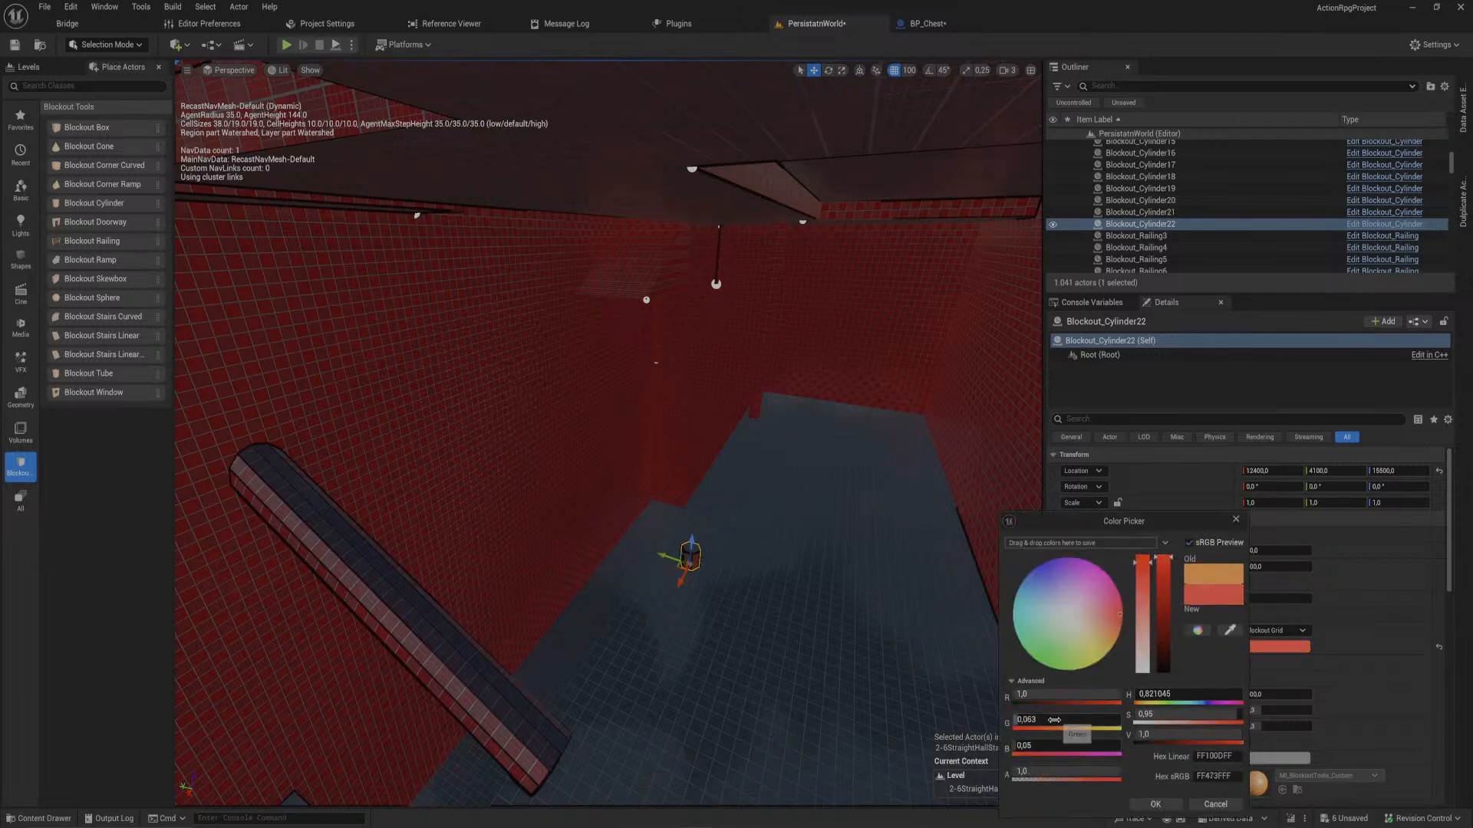
pyautogui.click(1054, 720)
pyautogui.write('0')
pyautogui.click(1054, 742)
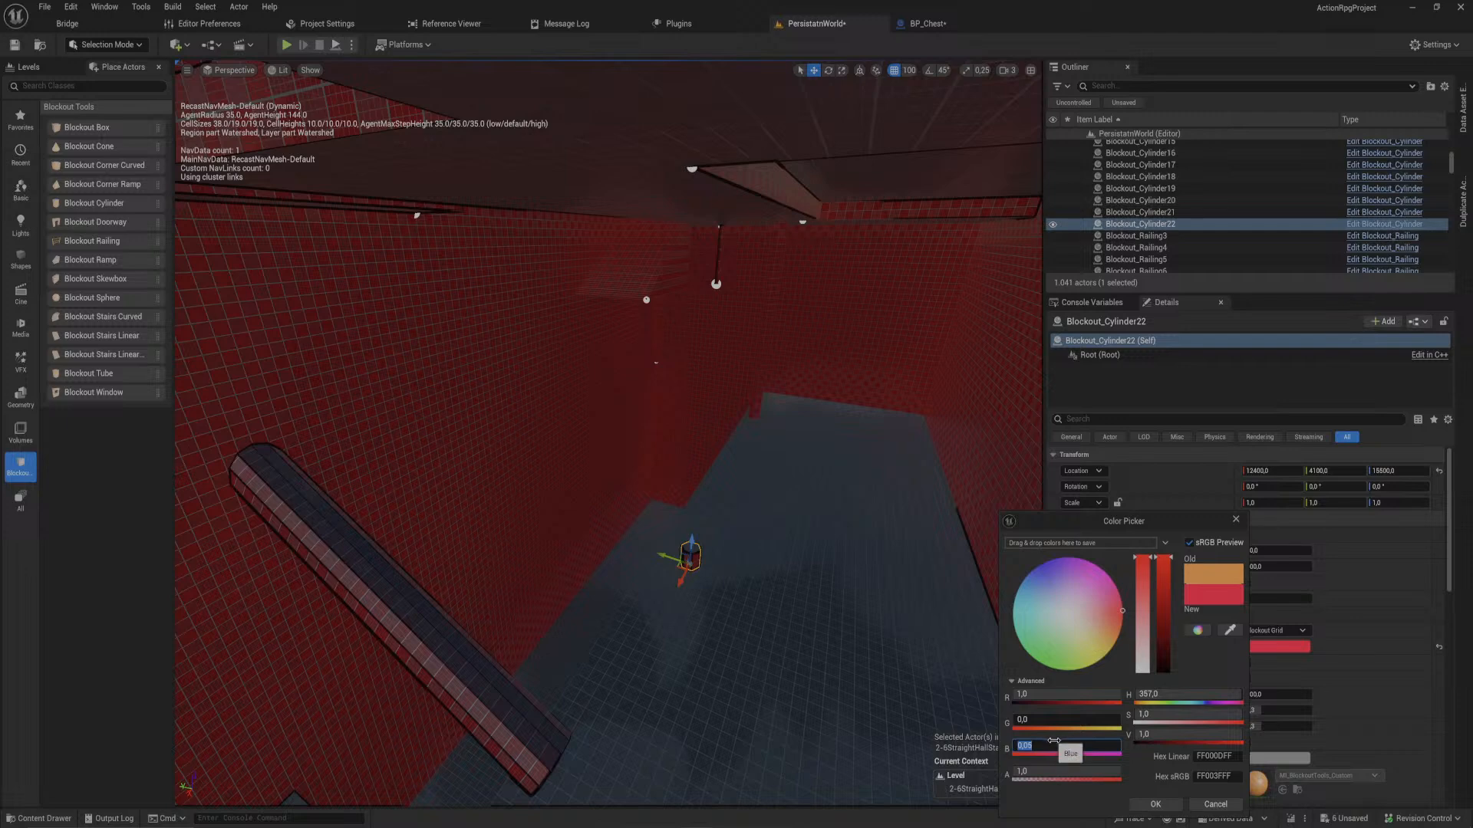
pyautogui.press('Return')
pyautogui.click(1333, 638)
pyautogui.moveTo(922, 495); pyautogui.dragTo(951, 564, button='right')
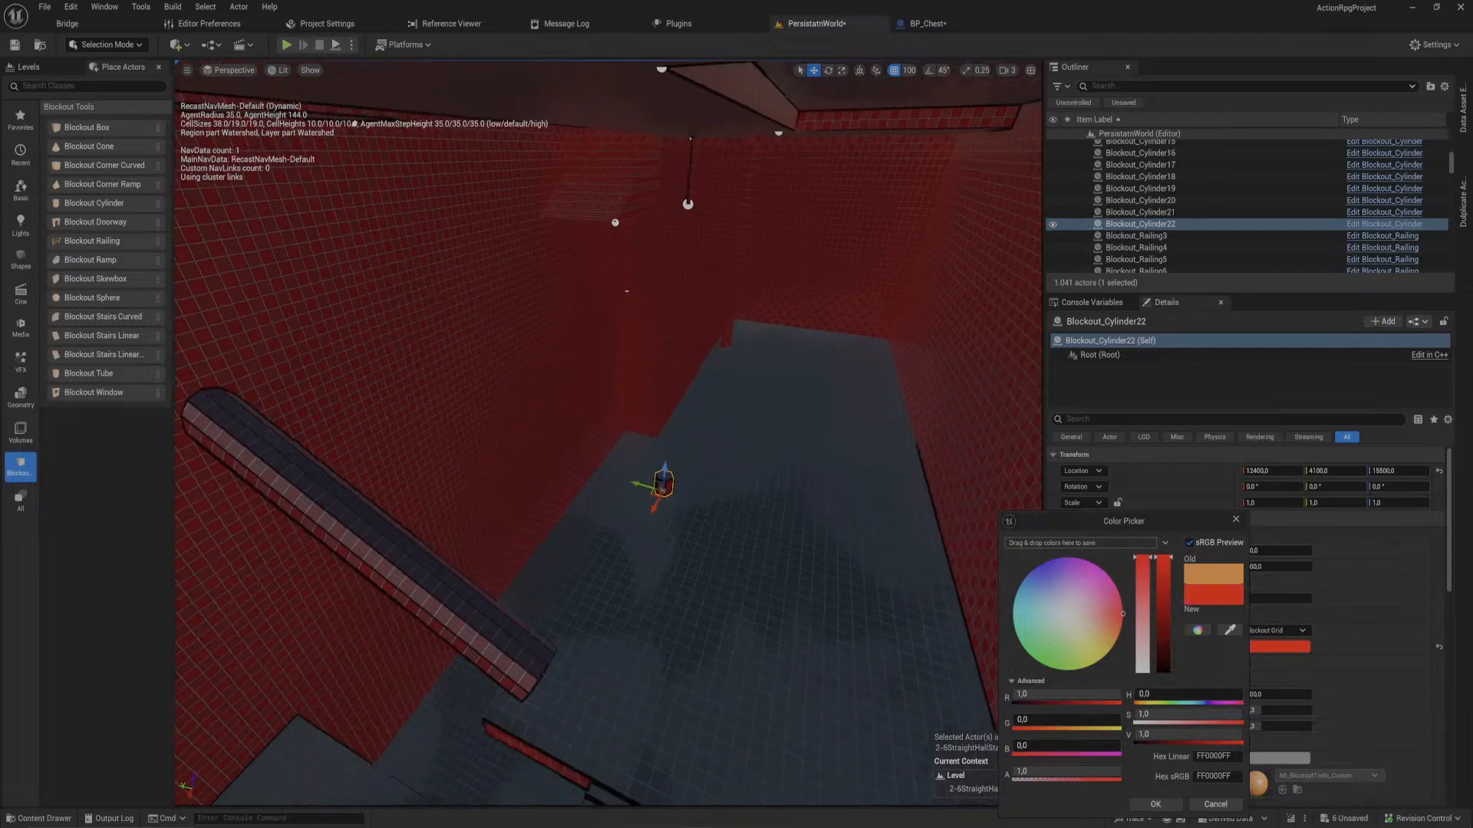
pyautogui.click(1169, 804)
# - Shape the new red cylinder into a flat disc with height 10, radius 200 and quality 2
pyautogui.click(1267, 568)
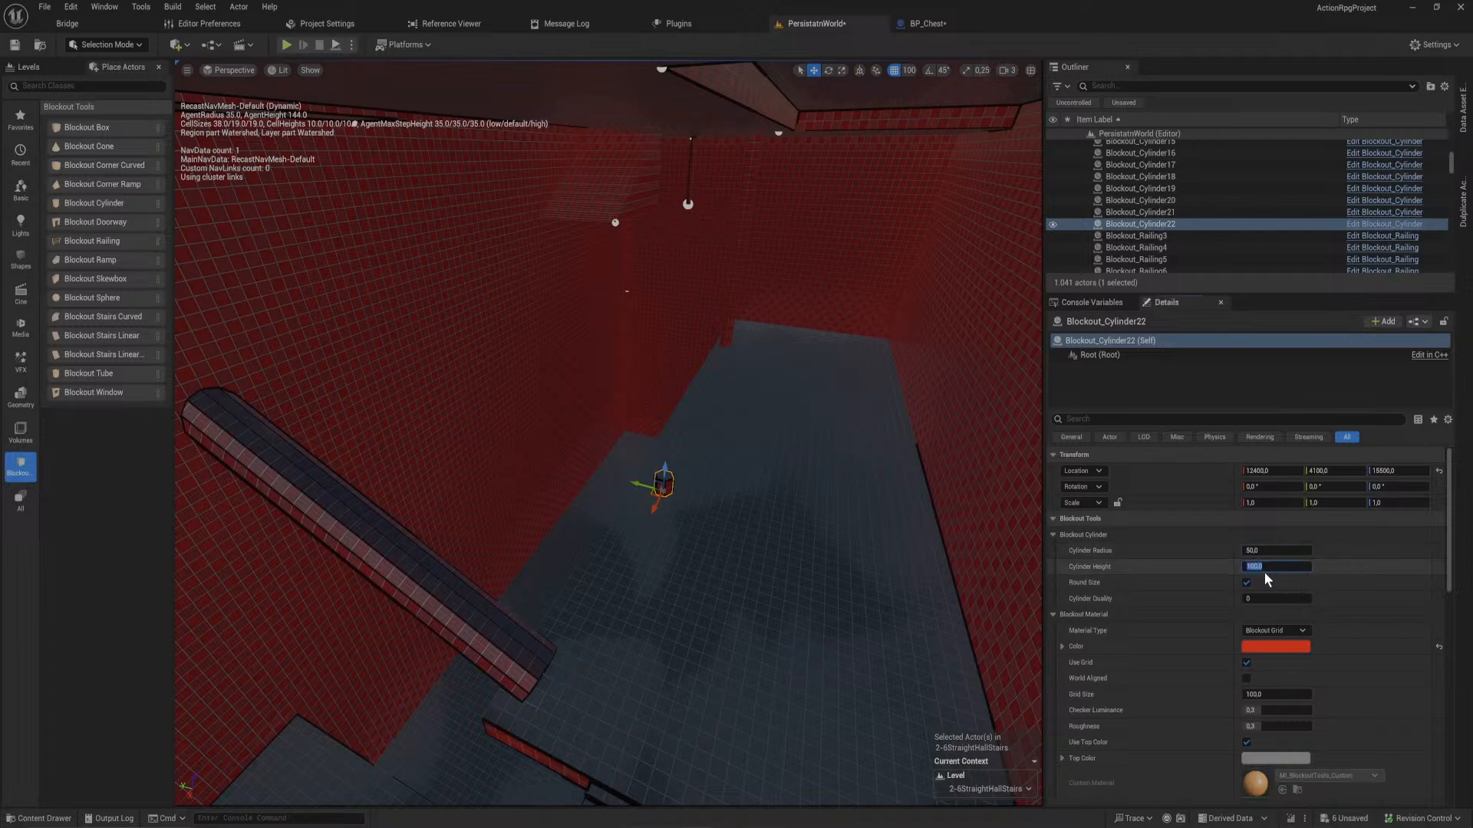
pyautogui.write('1')
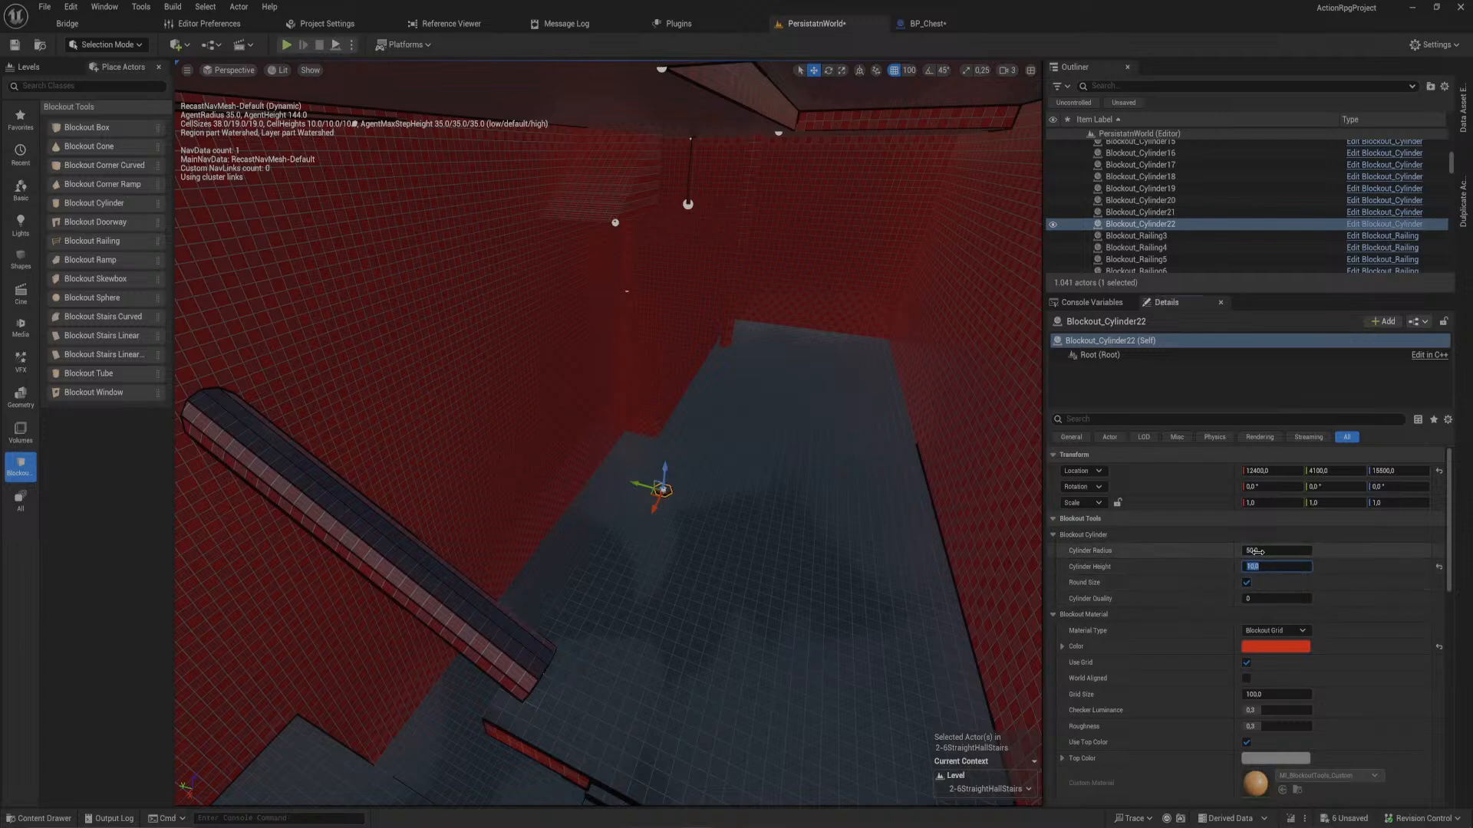
pyautogui.moveTo(1273, 551); pyautogui.dragTo(1308, 551)
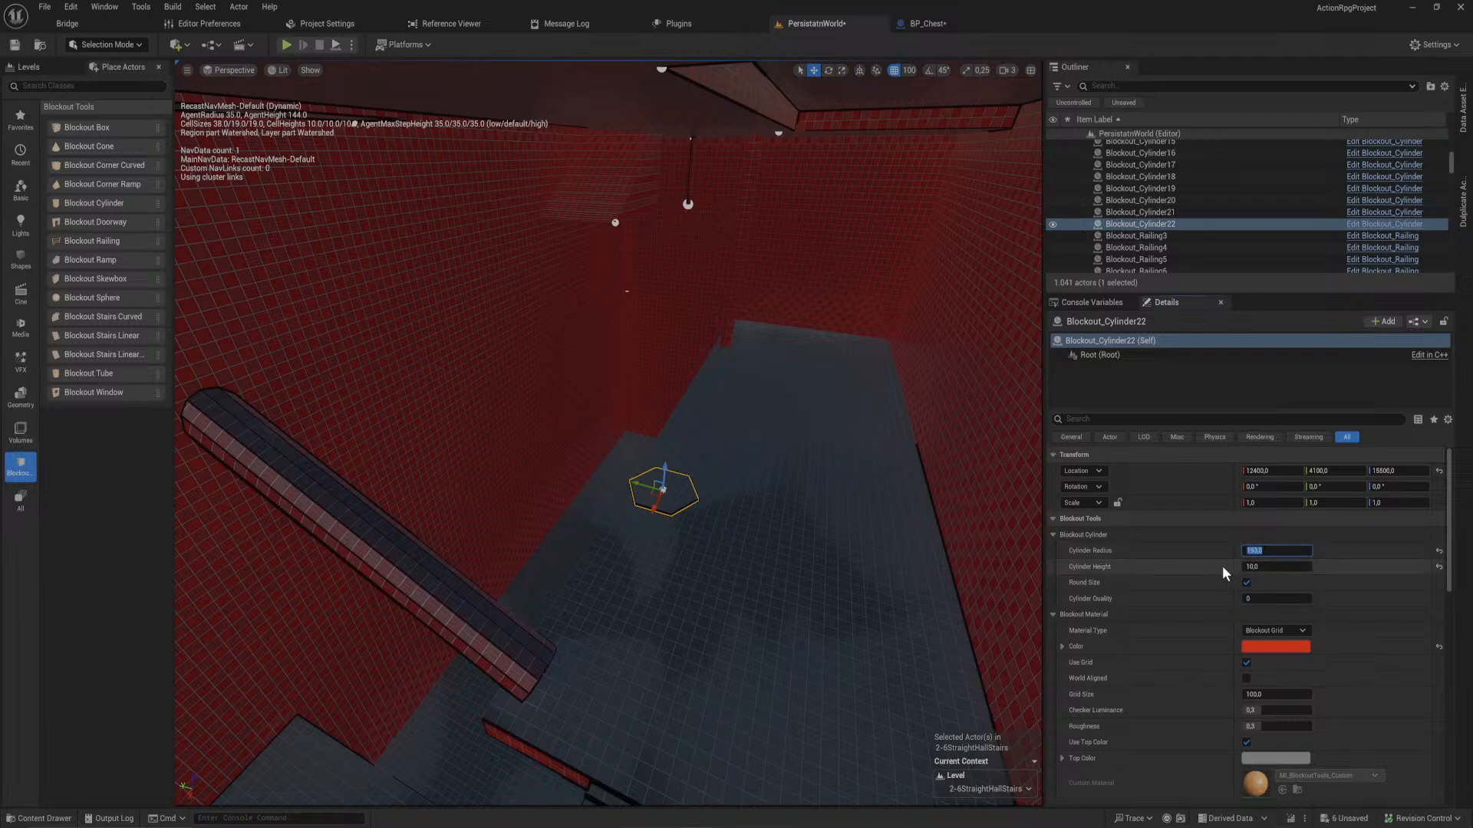
pyautogui.press('Return')
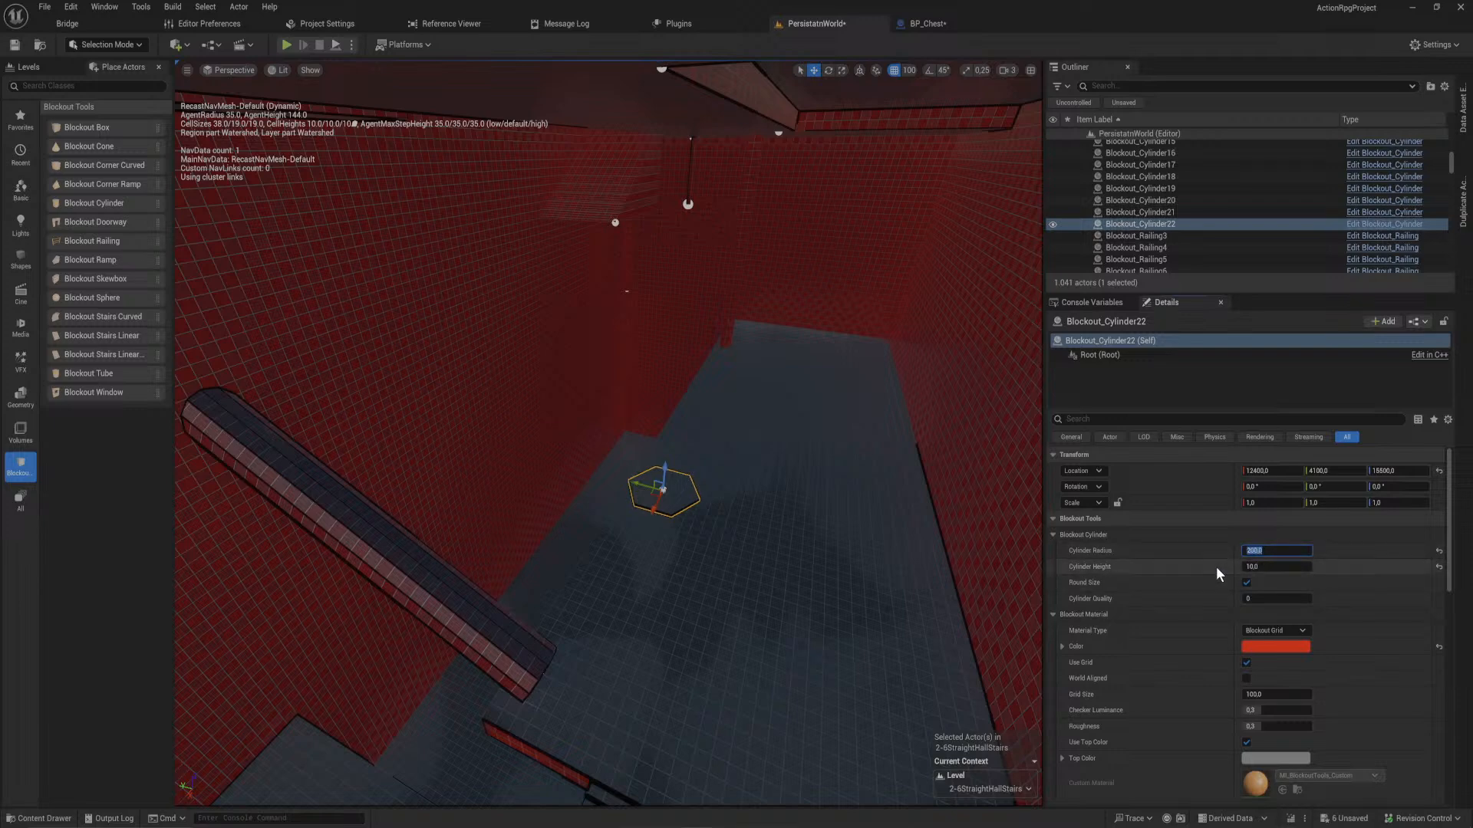
pyautogui.click(1266, 595)
pyautogui.write('2')
pyautogui.click(1319, 588)
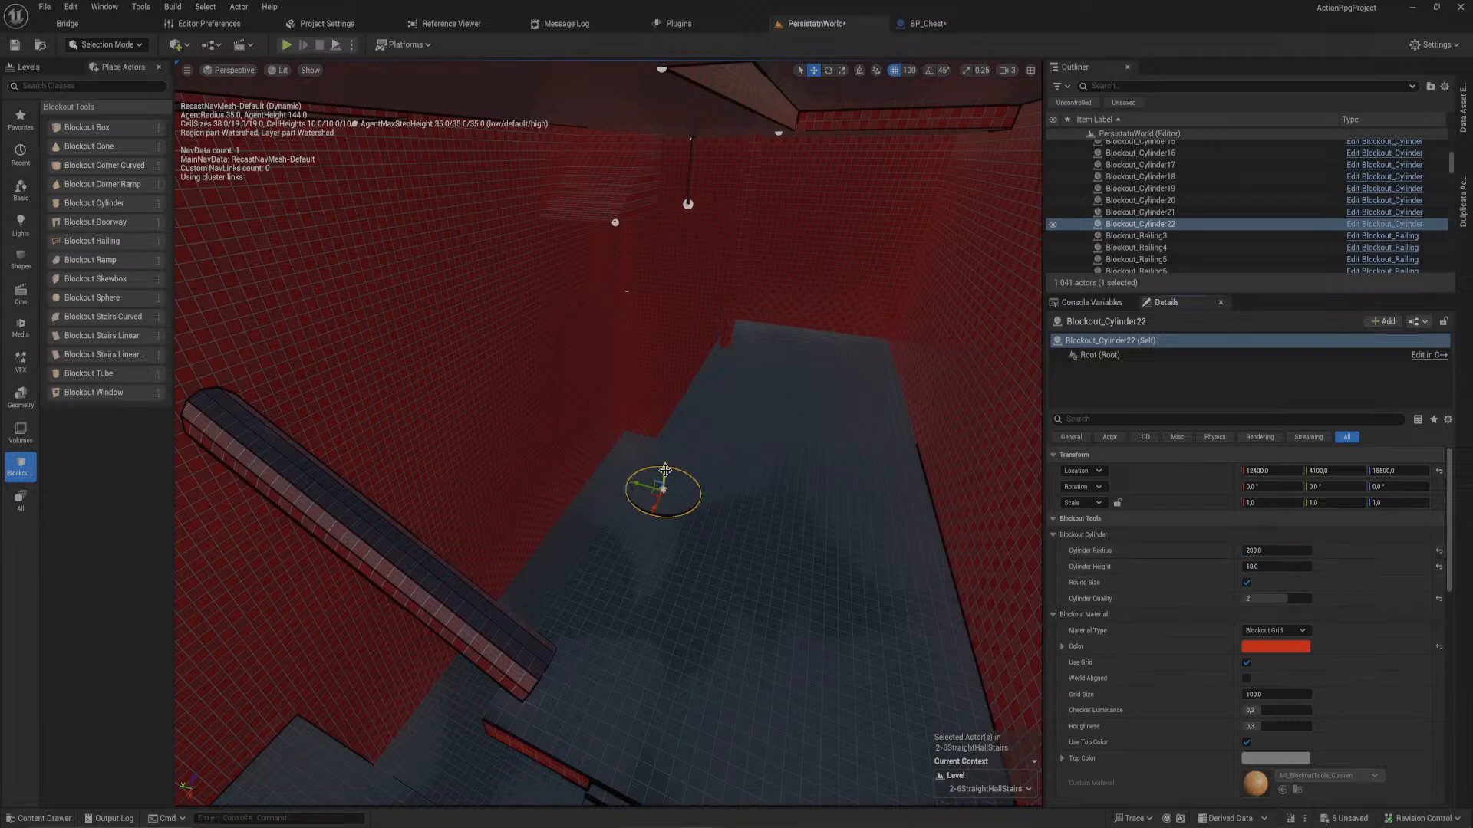
# - Raise the flat disc from the floor to Z 16800, level with the thin rod's base
pyautogui.moveTo(665, 470); pyautogui.dragTo(687, 182)
pyautogui.moveTo(687, 181); pyautogui.dragTo(675, 77, button='right')
pyautogui.press('w')
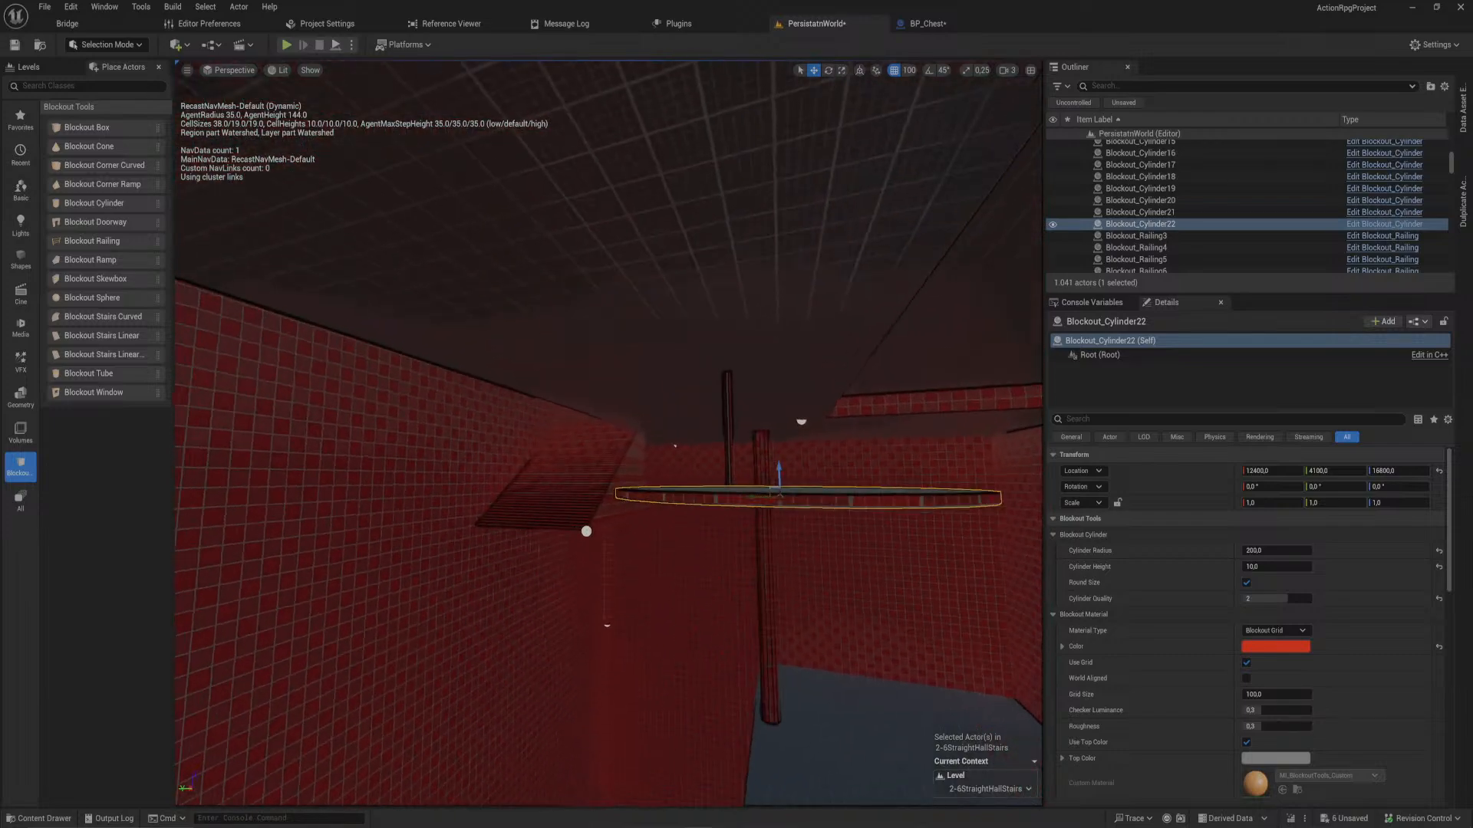
pyautogui.moveTo(725, 322); pyautogui.dragTo(725, 407, button='right')
pyautogui.press('s')
pyautogui.press('w')
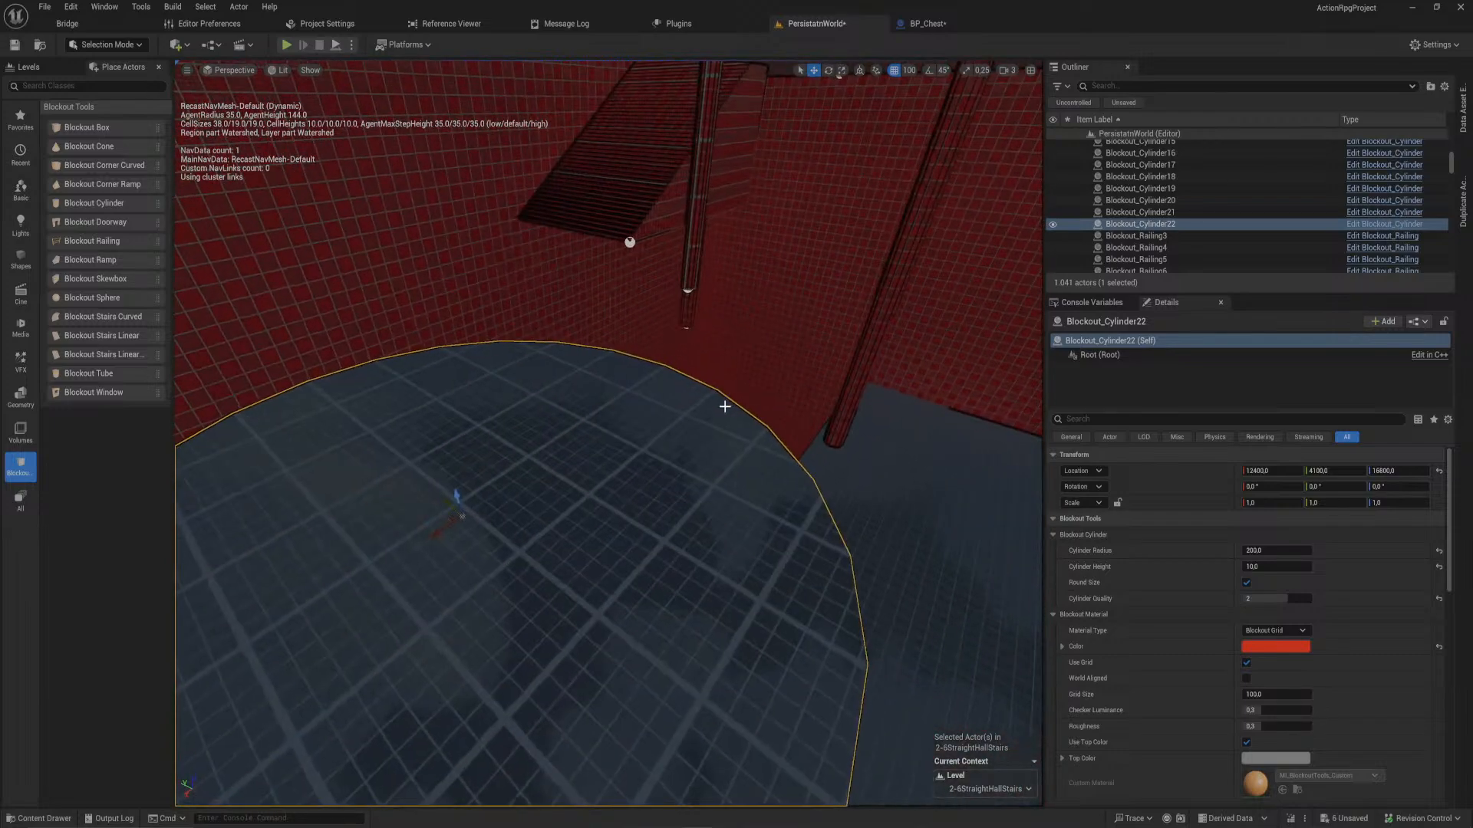
# - Match the disc's location to the thin rod's at X 12000, Y 4200, Z 16800
pyautogui.click(696, 213)
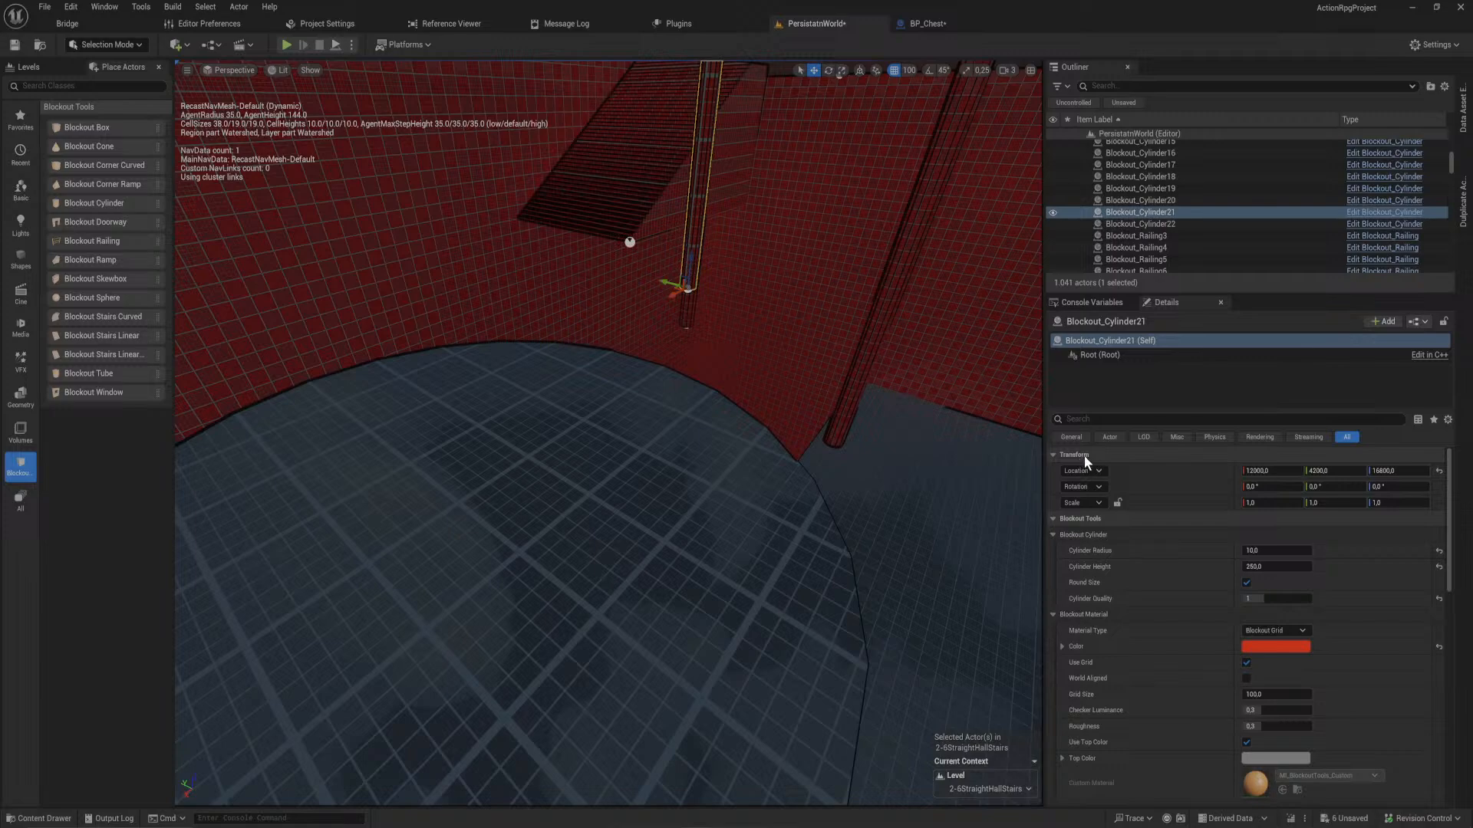
pyautogui.hotkey('ctrl', 'z')
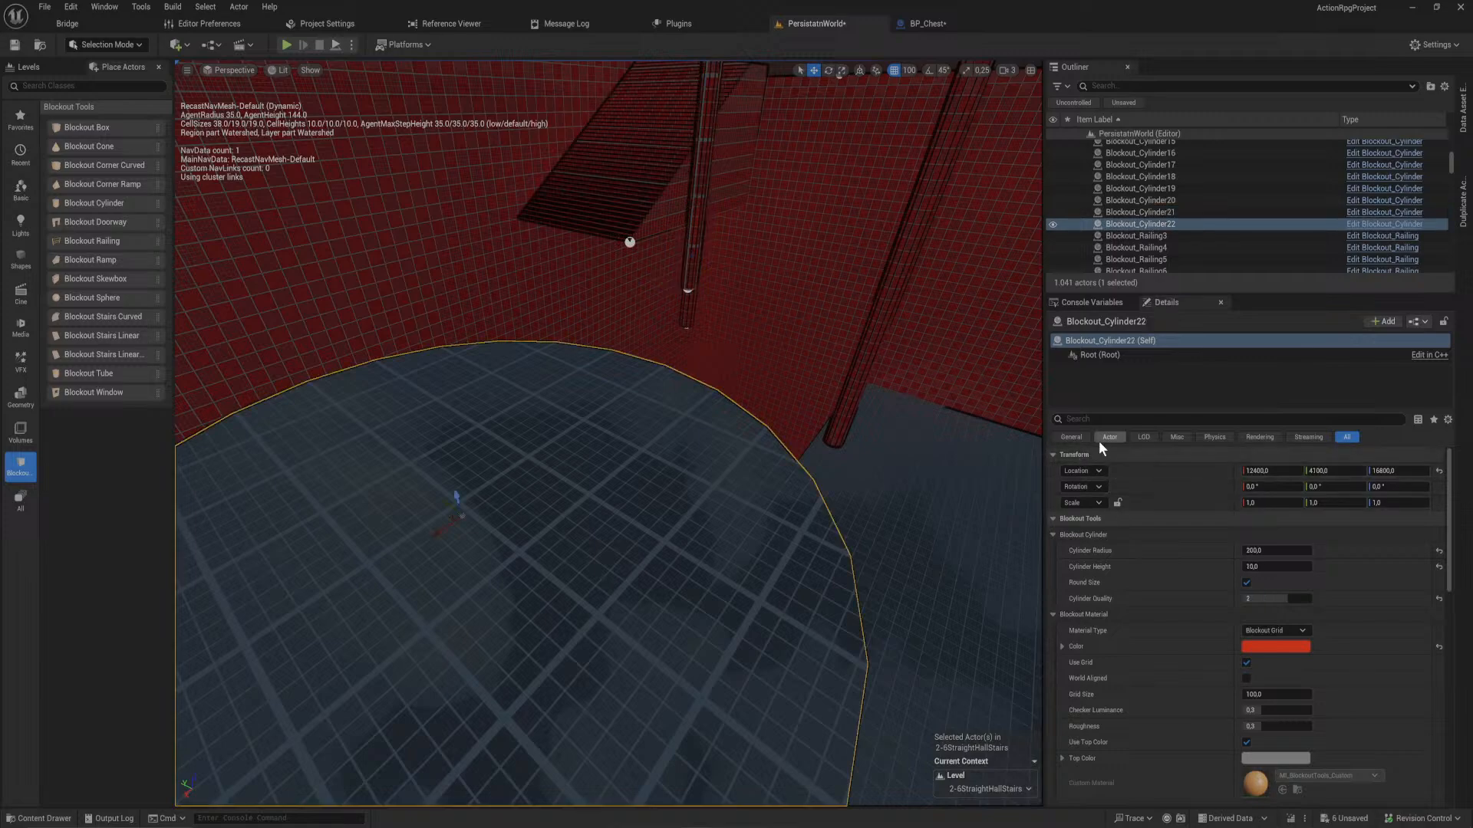
pyautogui.hotkey('ctrl', 'z')
pyautogui.press('w')
pyautogui.moveTo(667, 362); pyautogui.dragTo(660, 276, button='right')
pyautogui.press('w')
pyautogui.press('s')
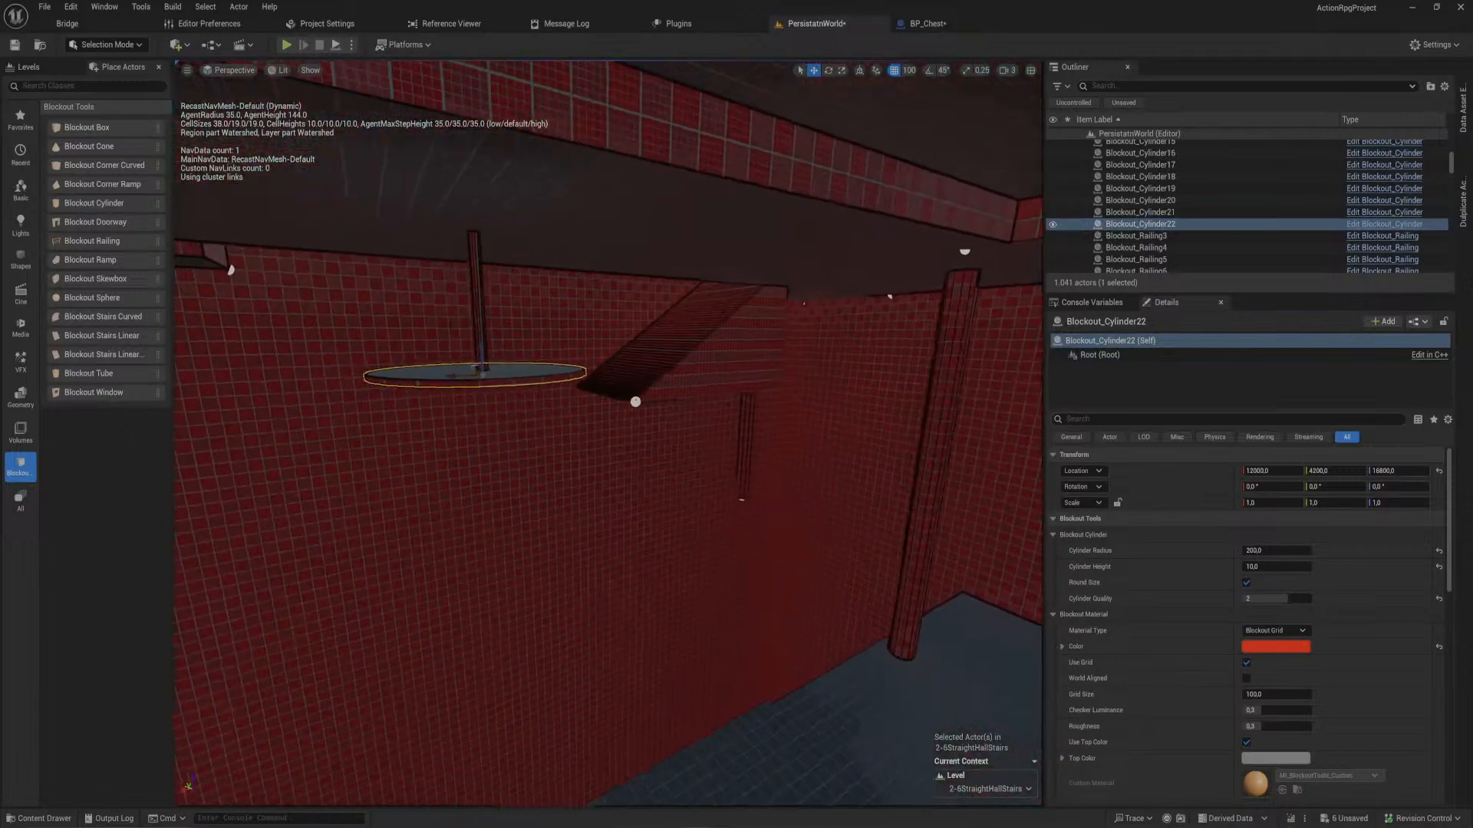
pyautogui.press('a')
pyautogui.moveTo(751, 452); pyautogui.dragTo(734, 376, button='right')
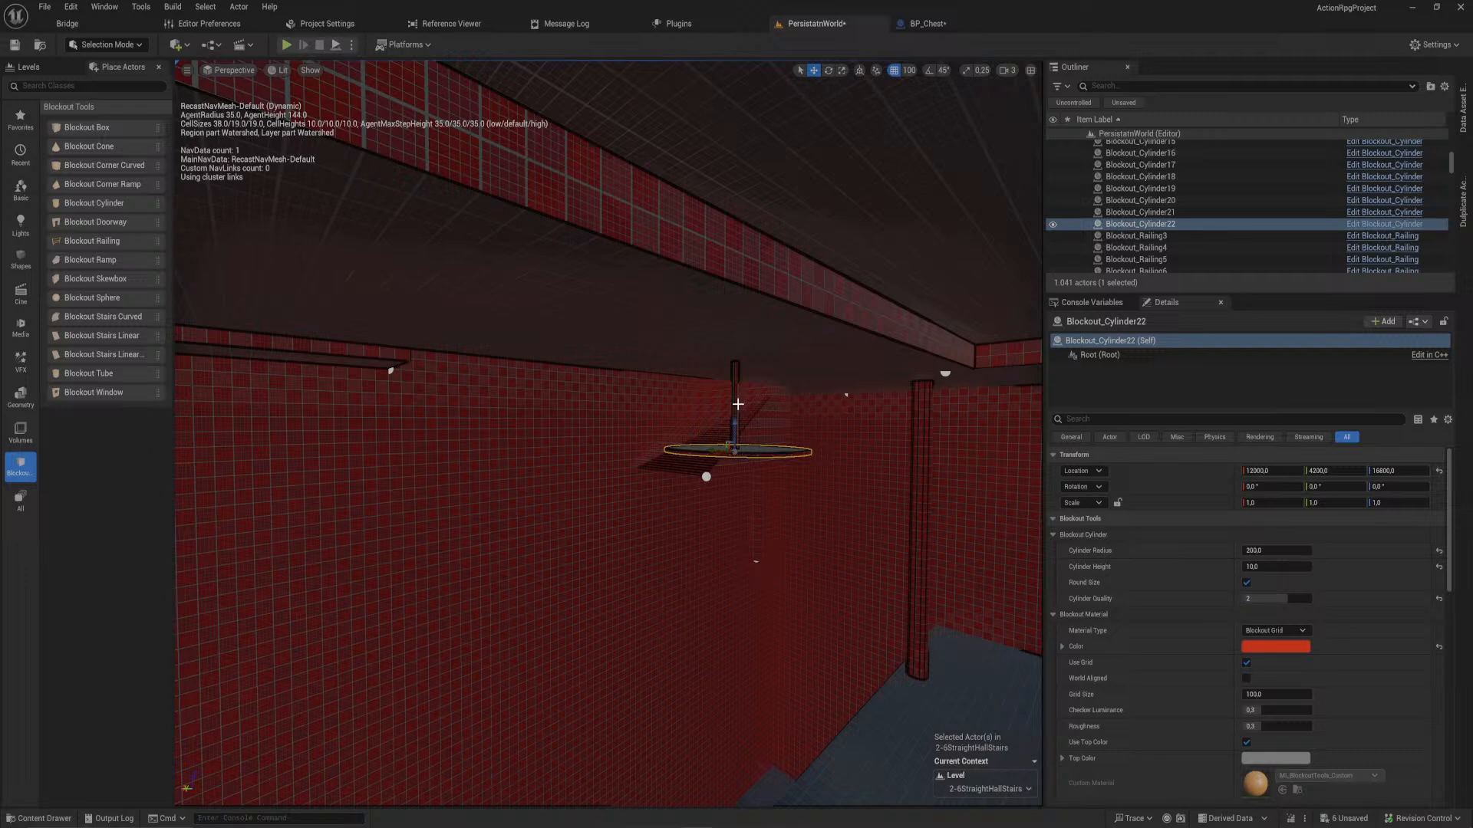
# - Try to group the thin rod with the flat disc
pyautogui.rightClick(759, 453)
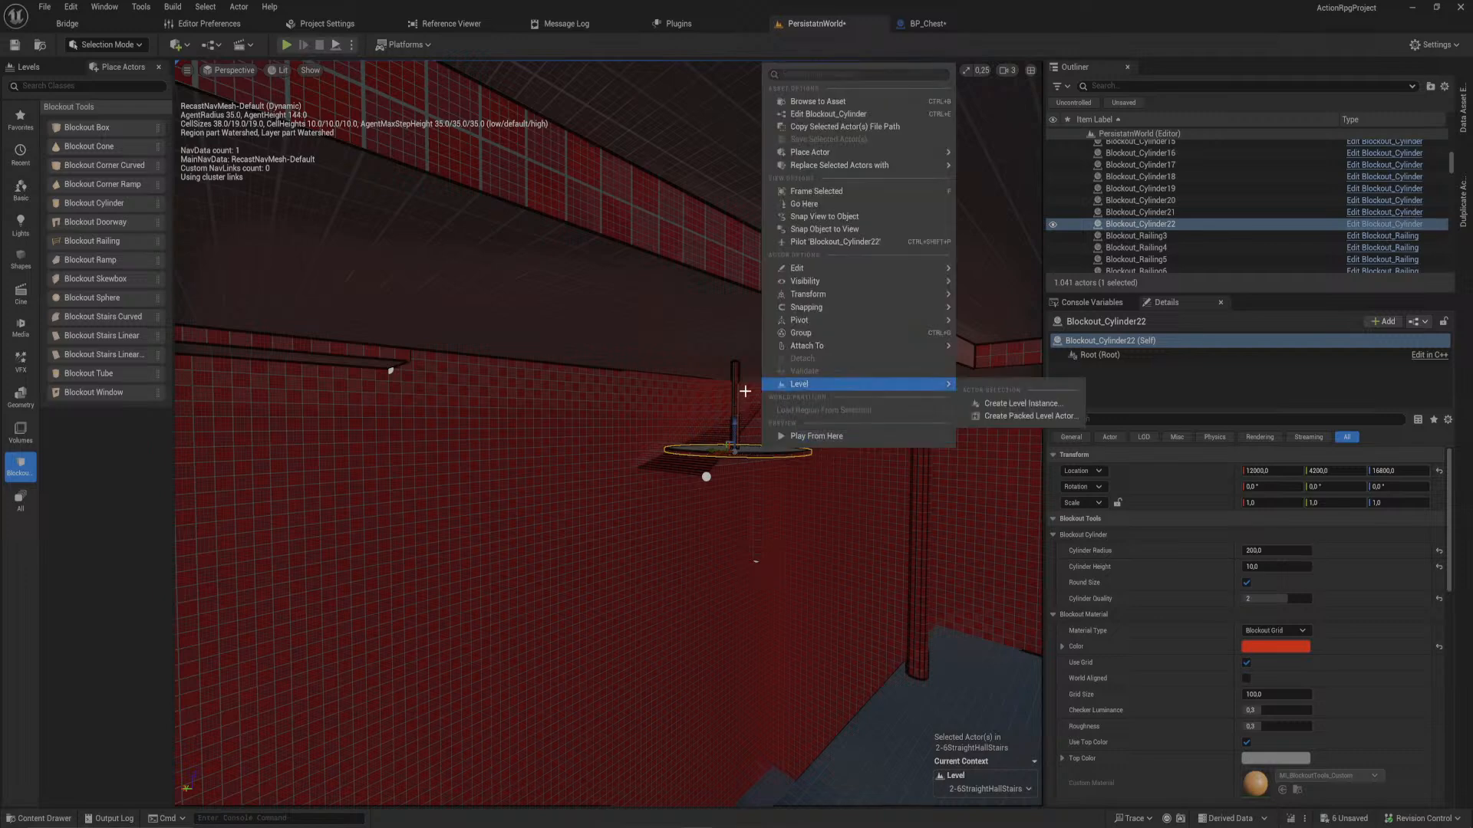
pyautogui.keyDown('ctrl'); pyautogui.click(733, 396); pyautogui.keyUp('ctrl')
pyautogui.rightClick(737, 400)
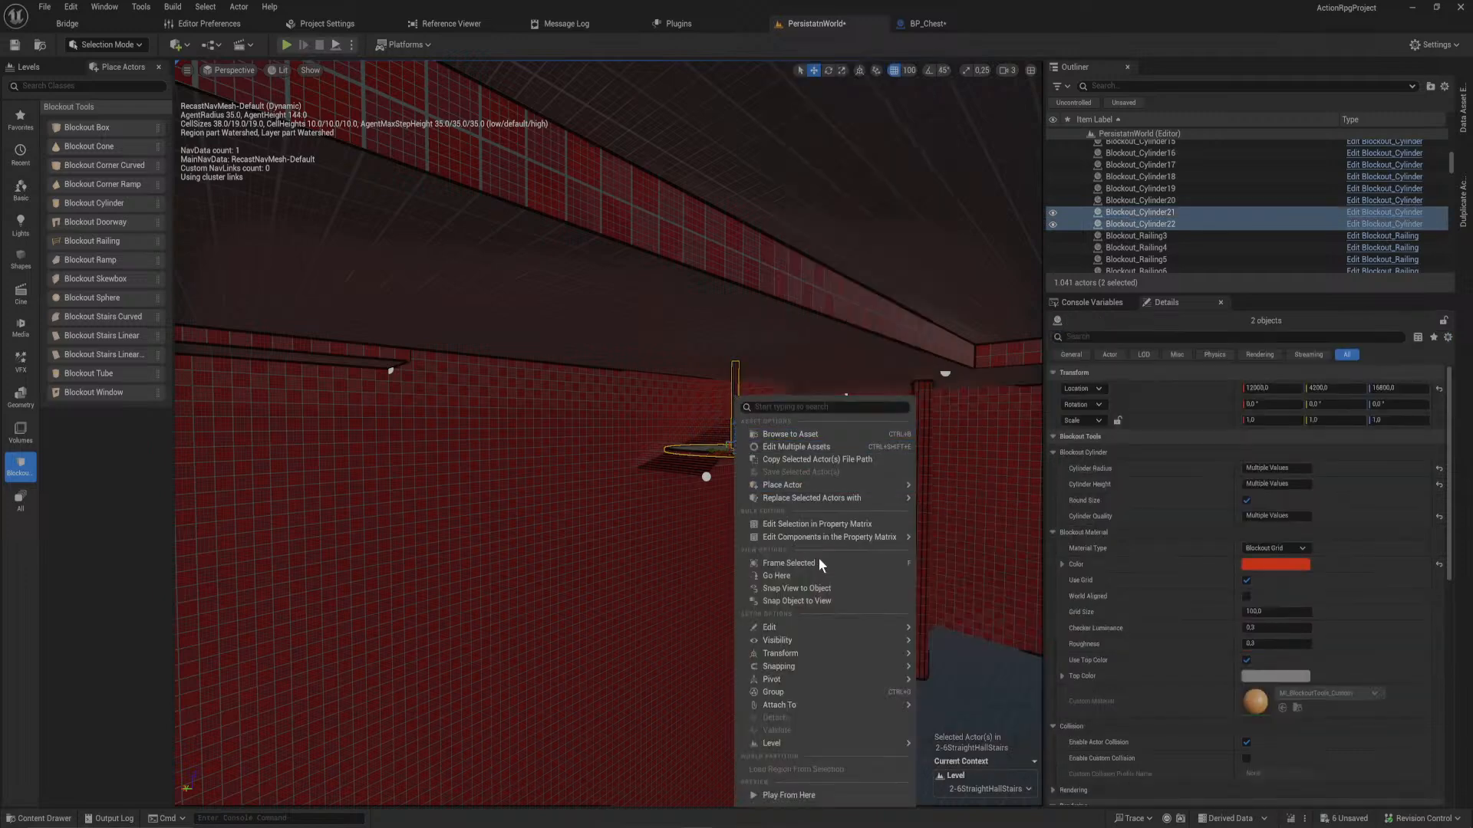
pyautogui.click(797, 698)
pyautogui.click(735, 400)
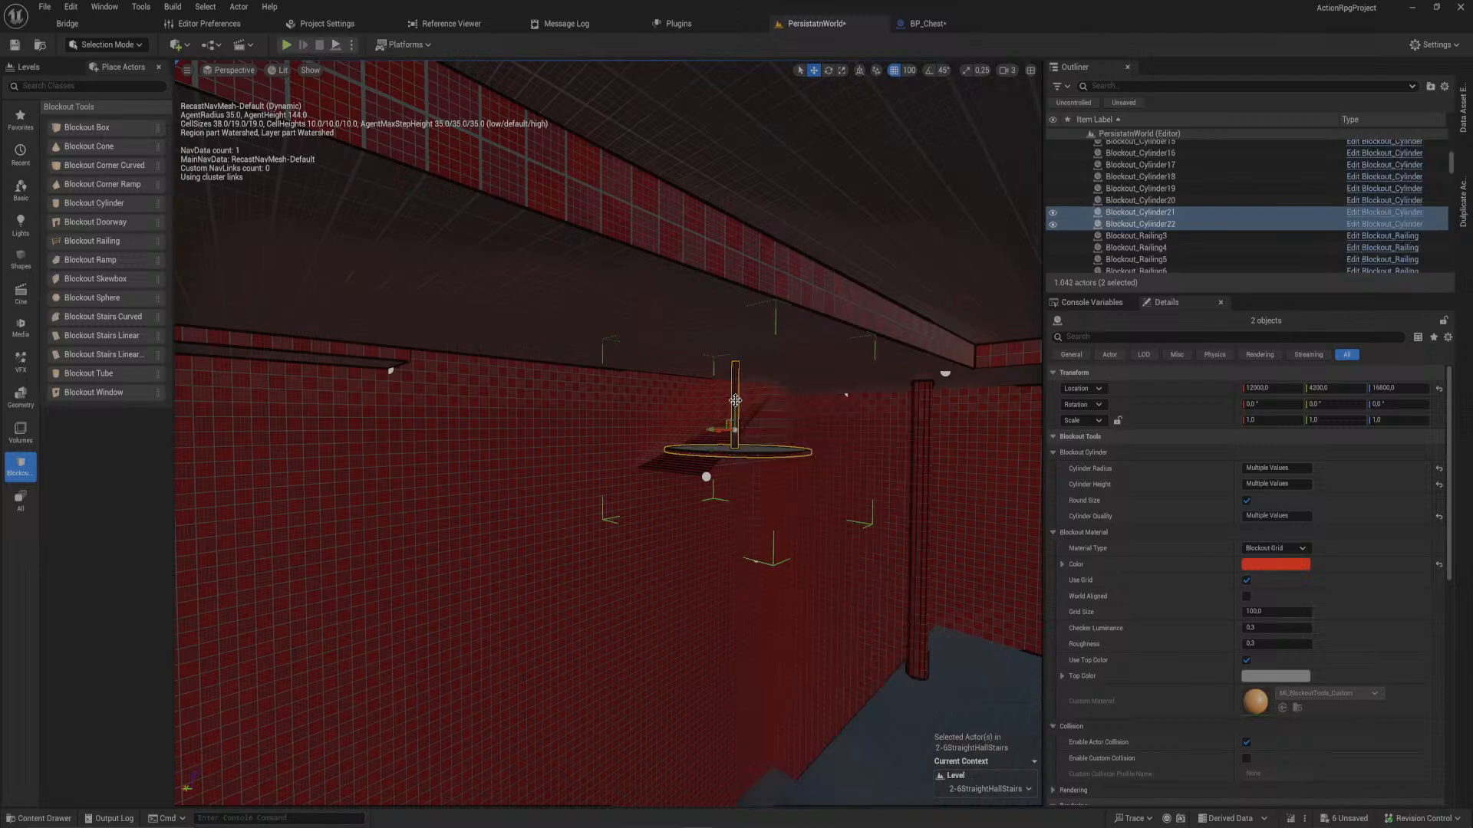
pyautogui.click(1108, 213)
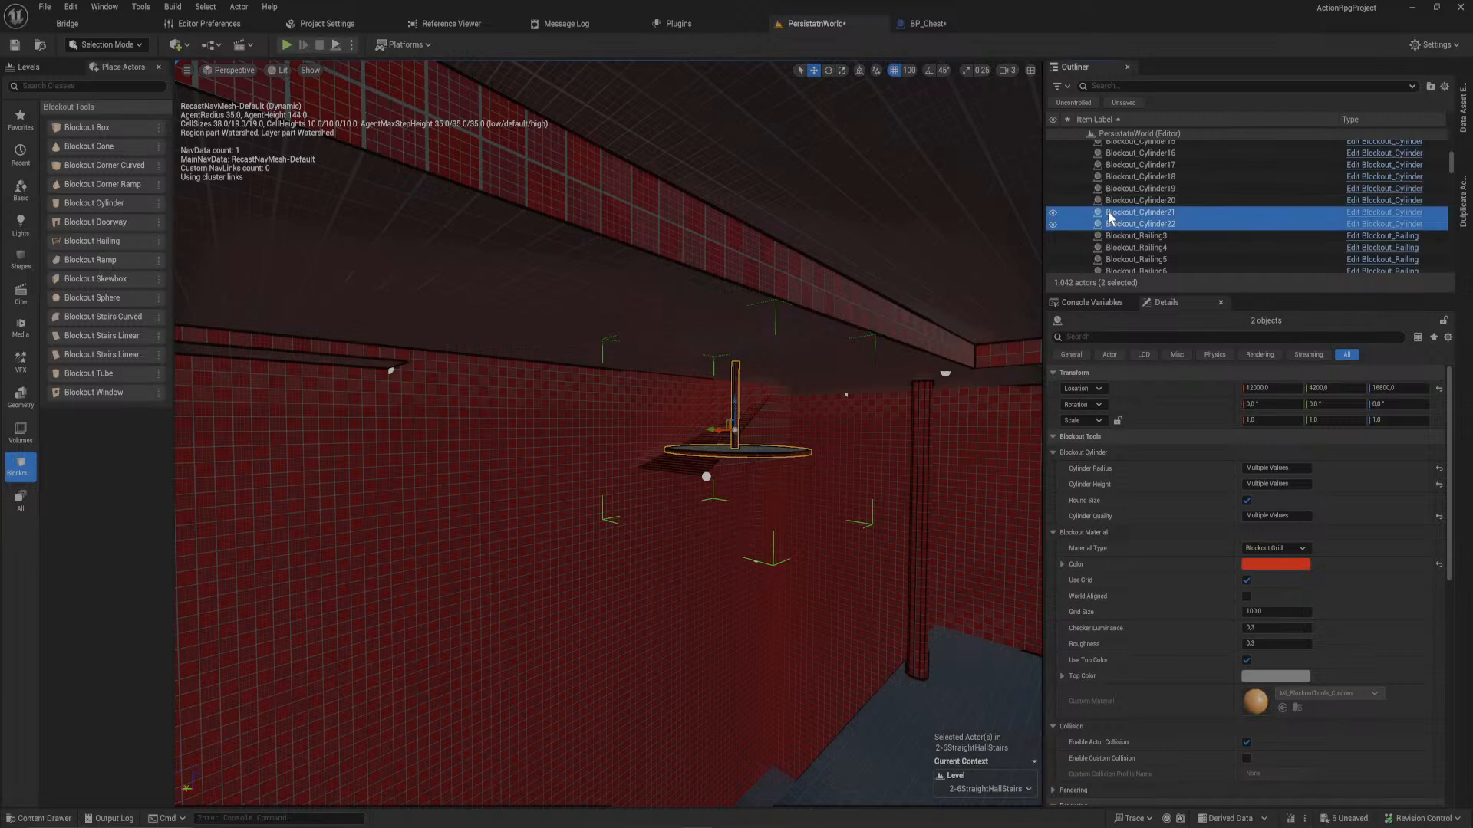
pyautogui.hotkey('ctrl', 'z')
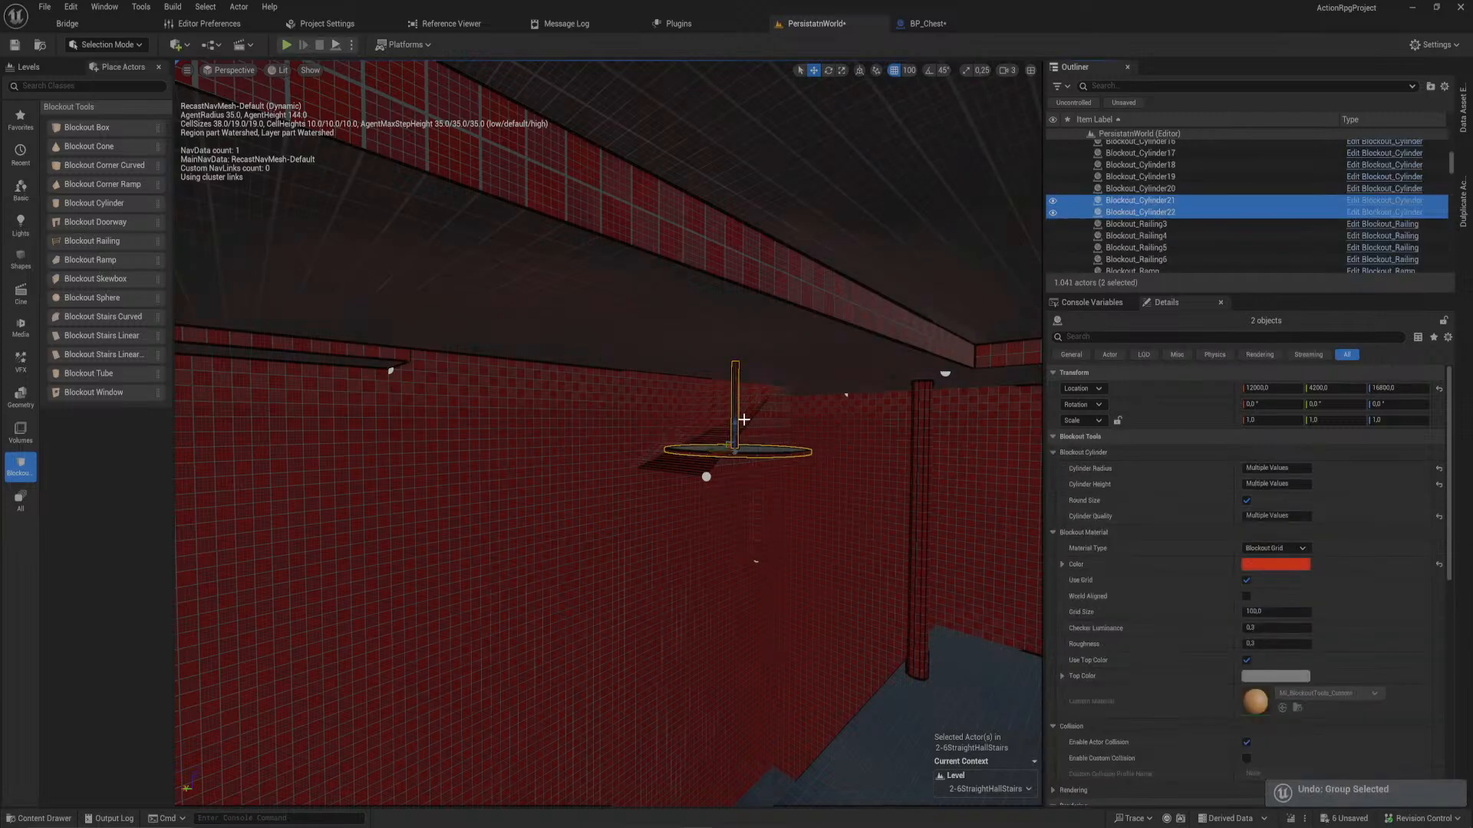
pyautogui.click(745, 421)
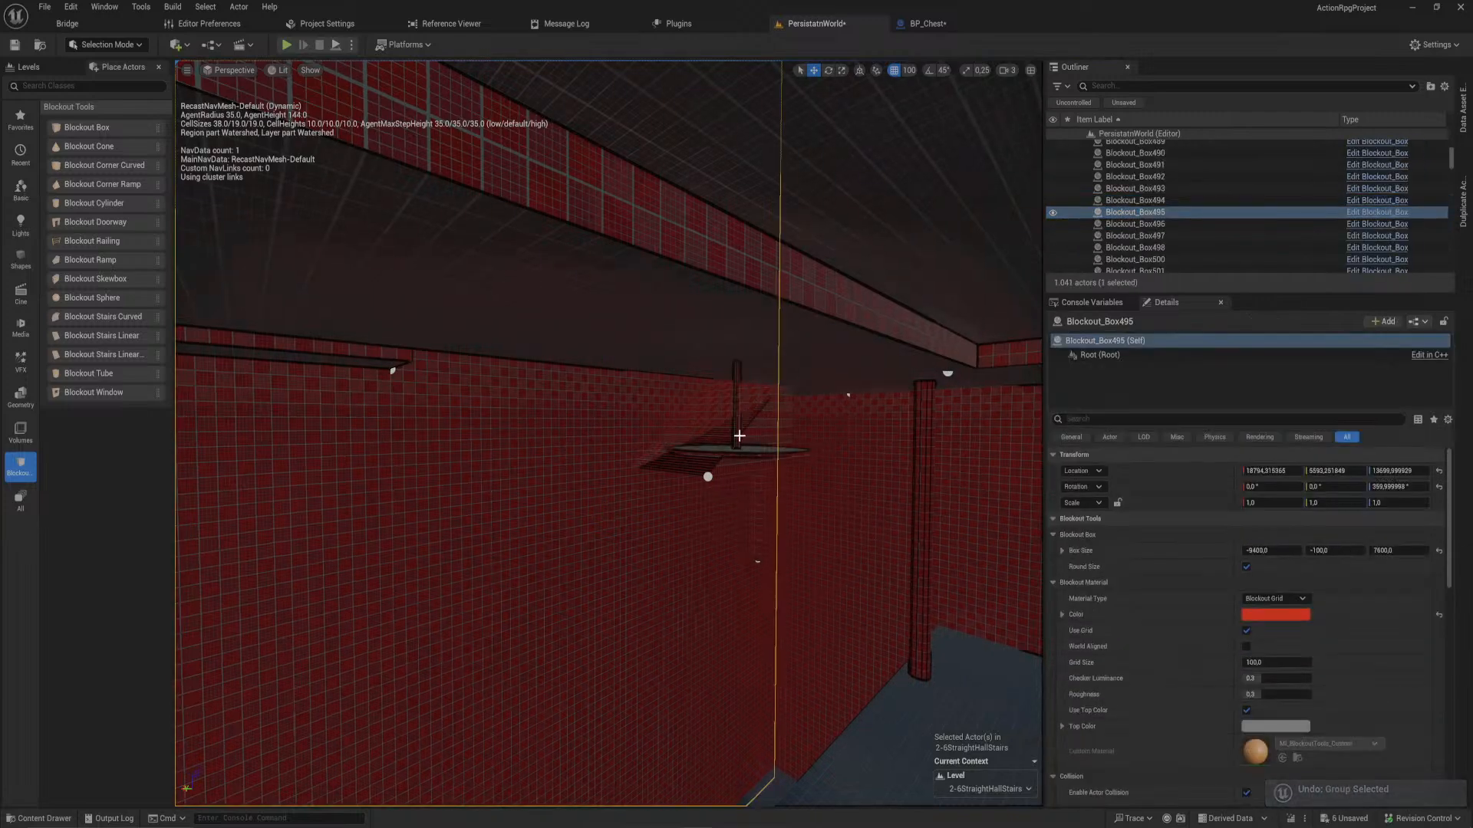
pyautogui.click(741, 438)
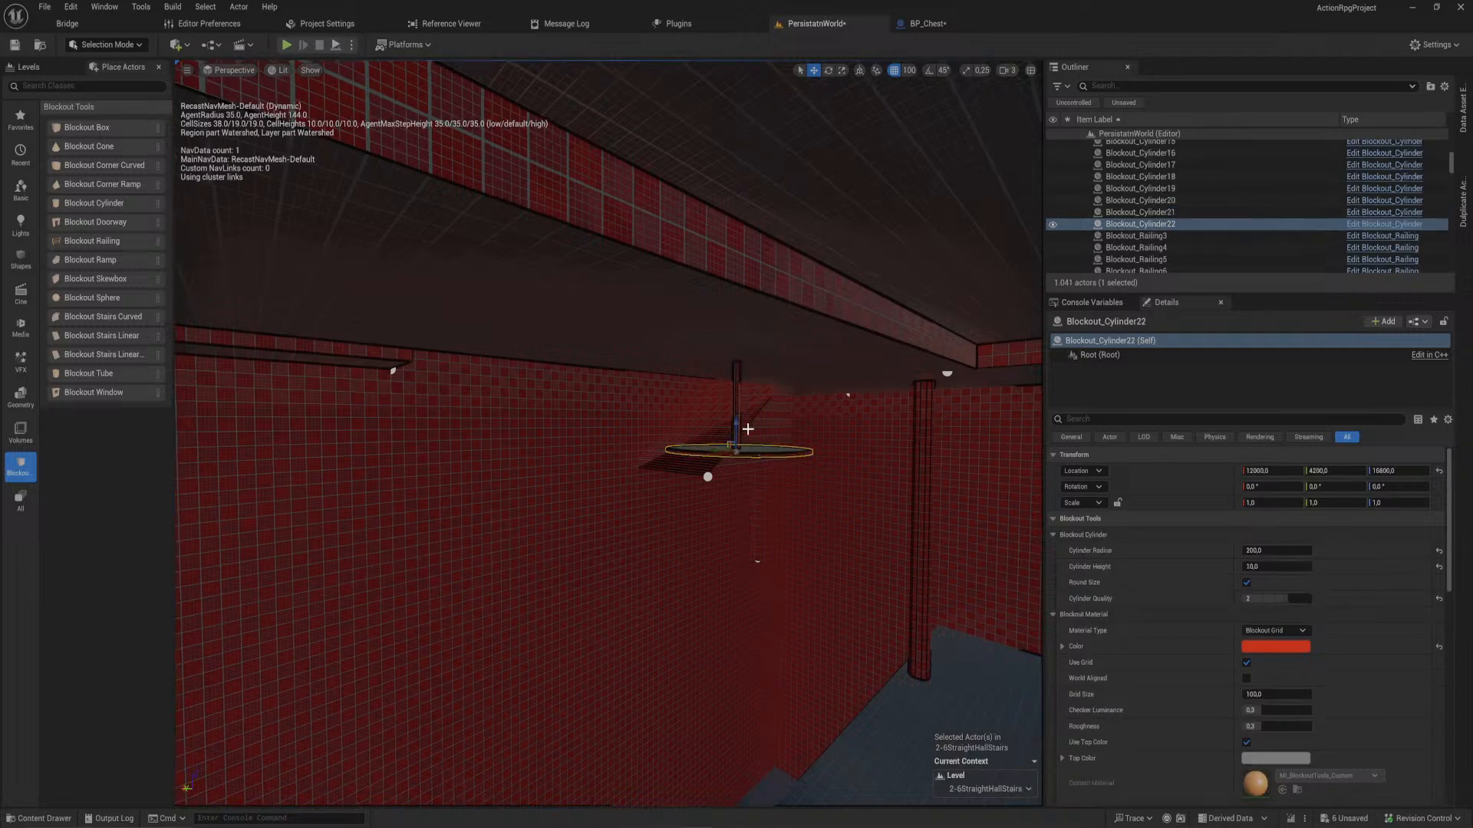
pyautogui.keyDown('ctrl'); pyautogui.click(738, 413); pyautogui.keyUp('ctrl')
pyautogui.rightClick(738, 412)
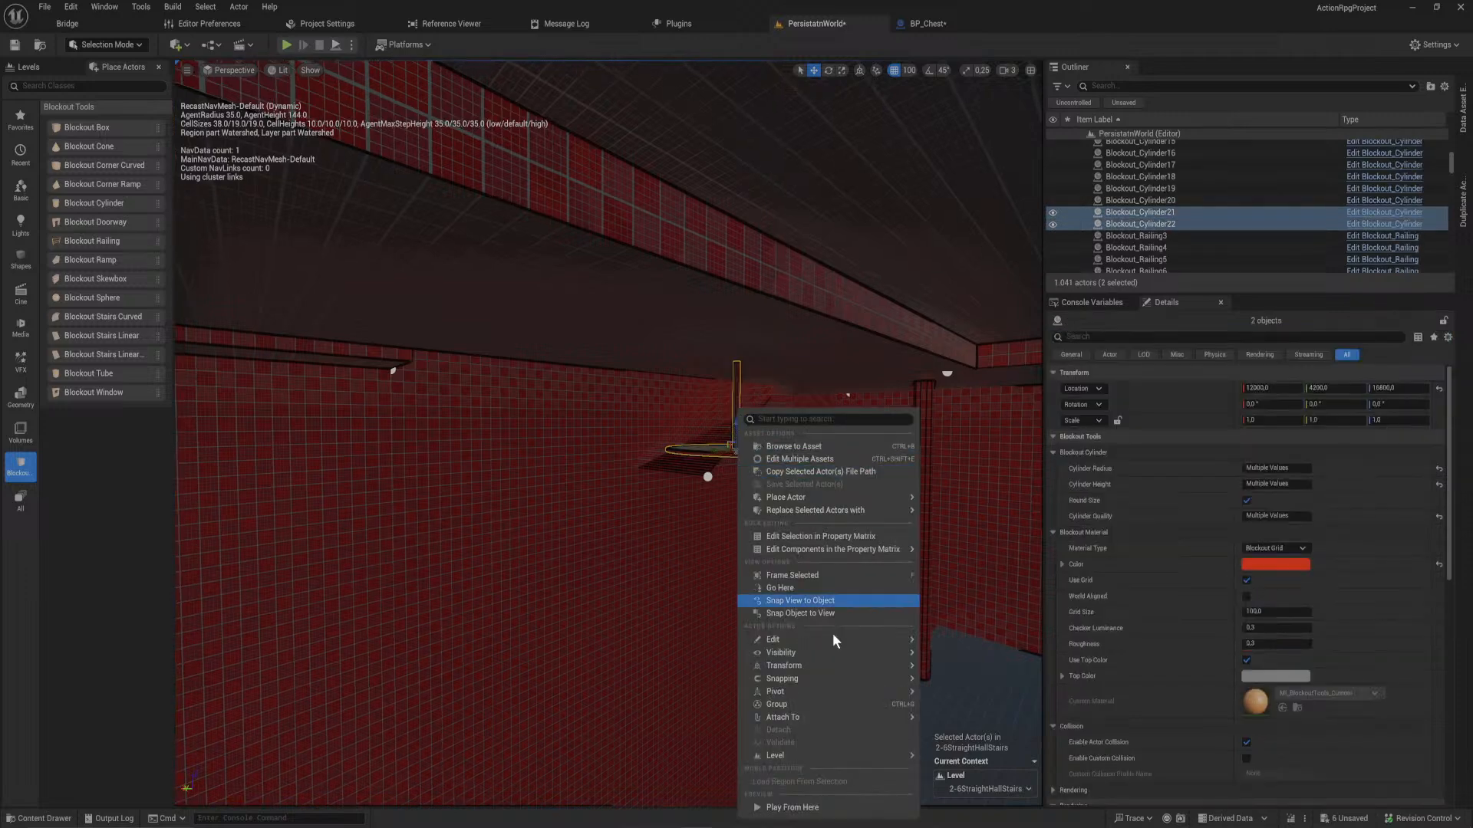
pyautogui.moveTo(827, 715)
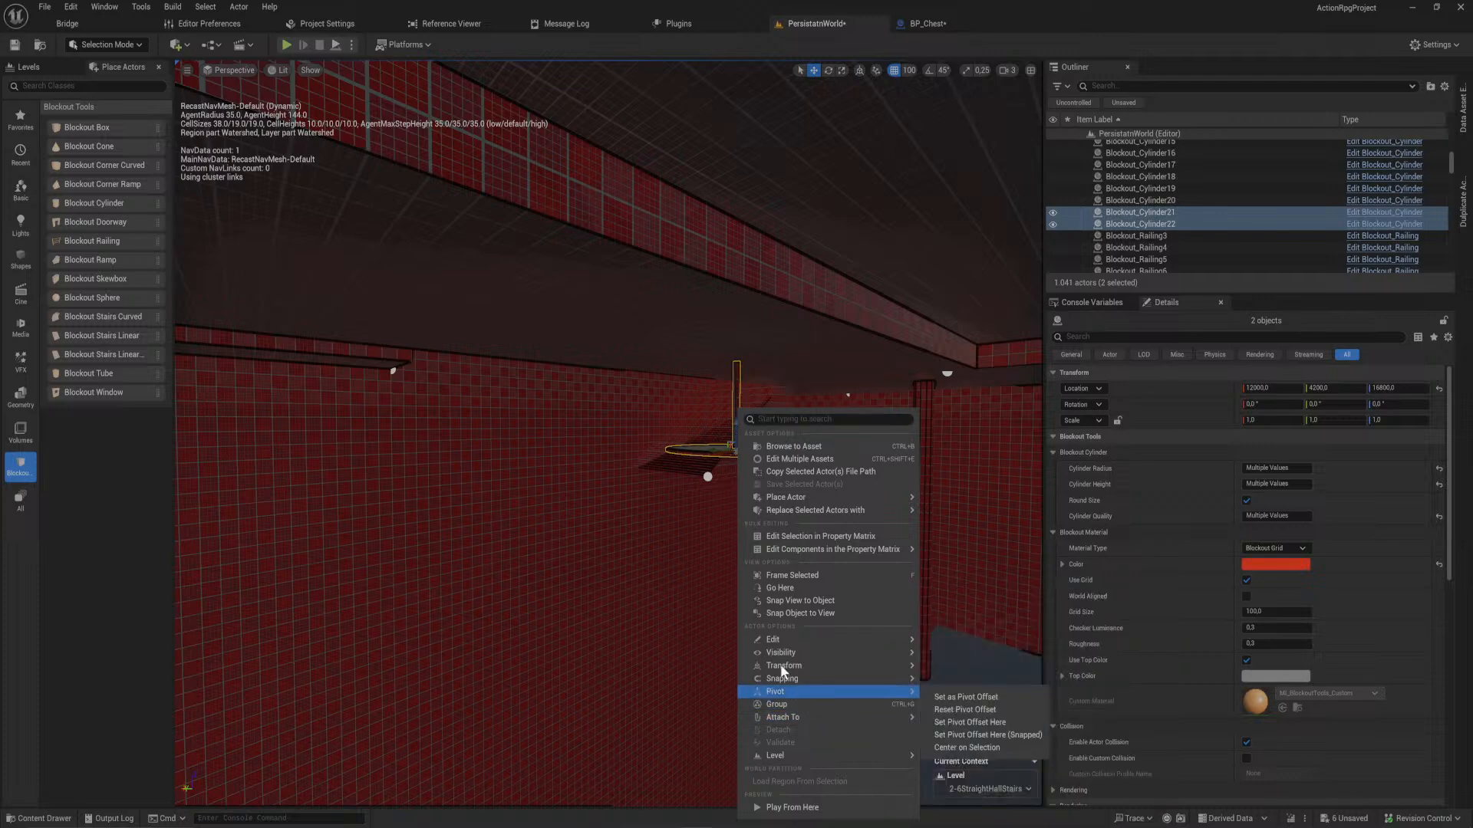
pyautogui.click(704, 450)
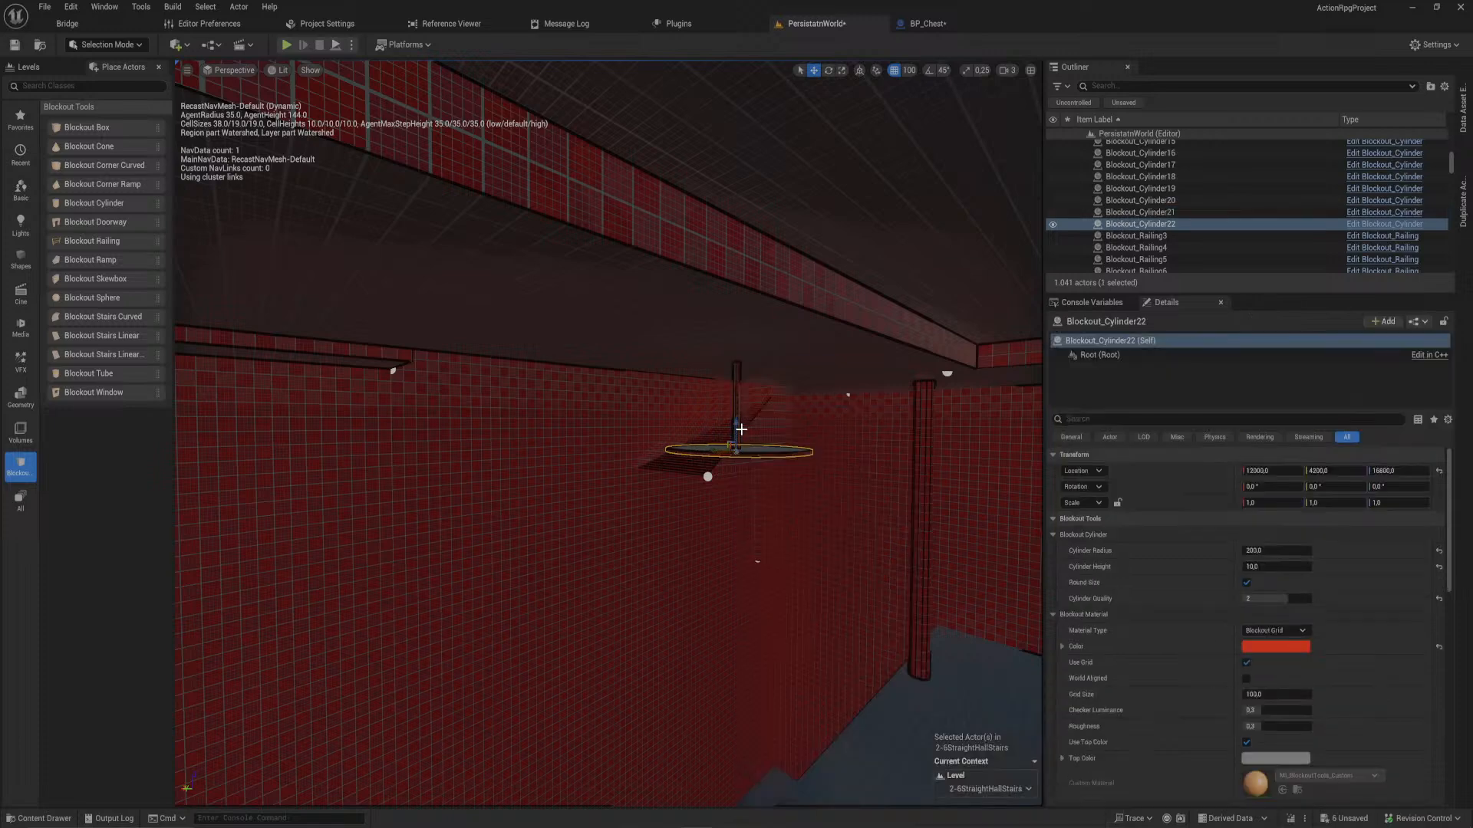
# - Attach the flat disc to the thin rod, Blockout_Cylinder21, as its parent
pyautogui.click(739, 424)
pyautogui.click(767, 452)
pyautogui.rightClick(767, 452)
pyautogui.moveTo(907, 361)
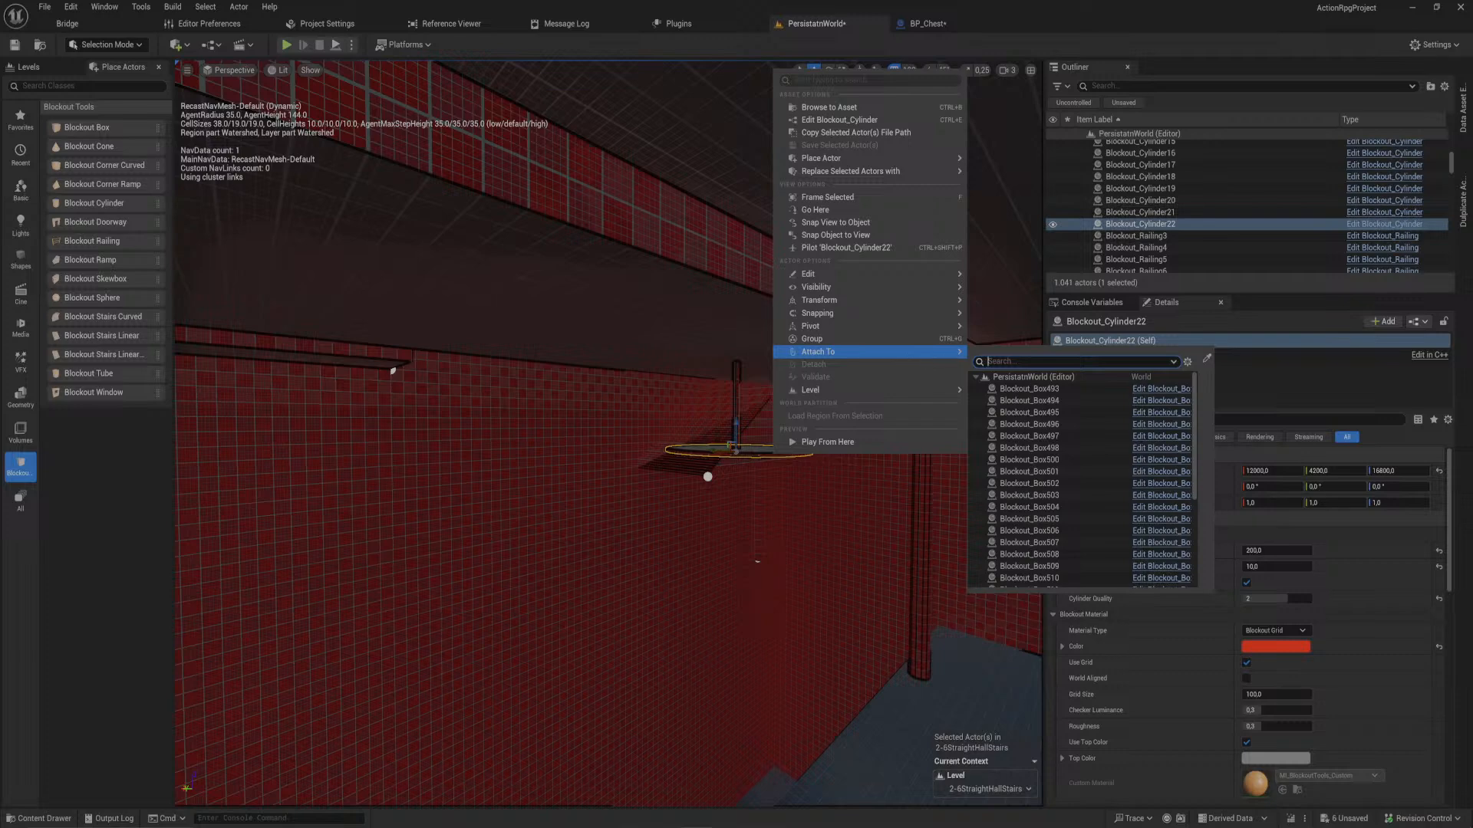
pyautogui.write('21')
pyautogui.click(1036, 389)
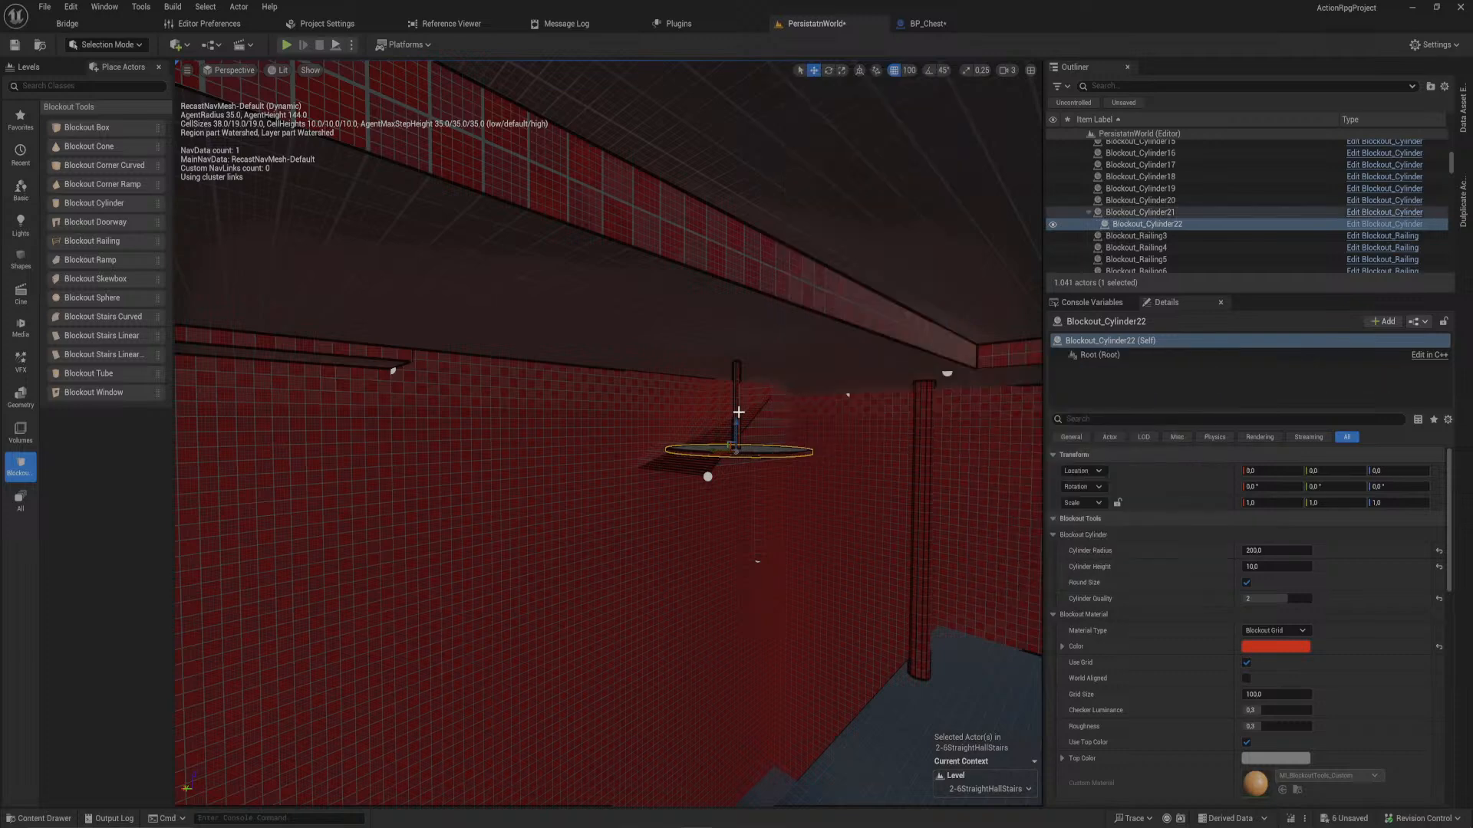
# - Move the rod with its attached disc to about X 12500, Z 16600, and lengthen the rod up to the ceiling
pyautogui.click(738, 409)
pyautogui.moveTo(721, 452); pyautogui.dragTo(587, 455)
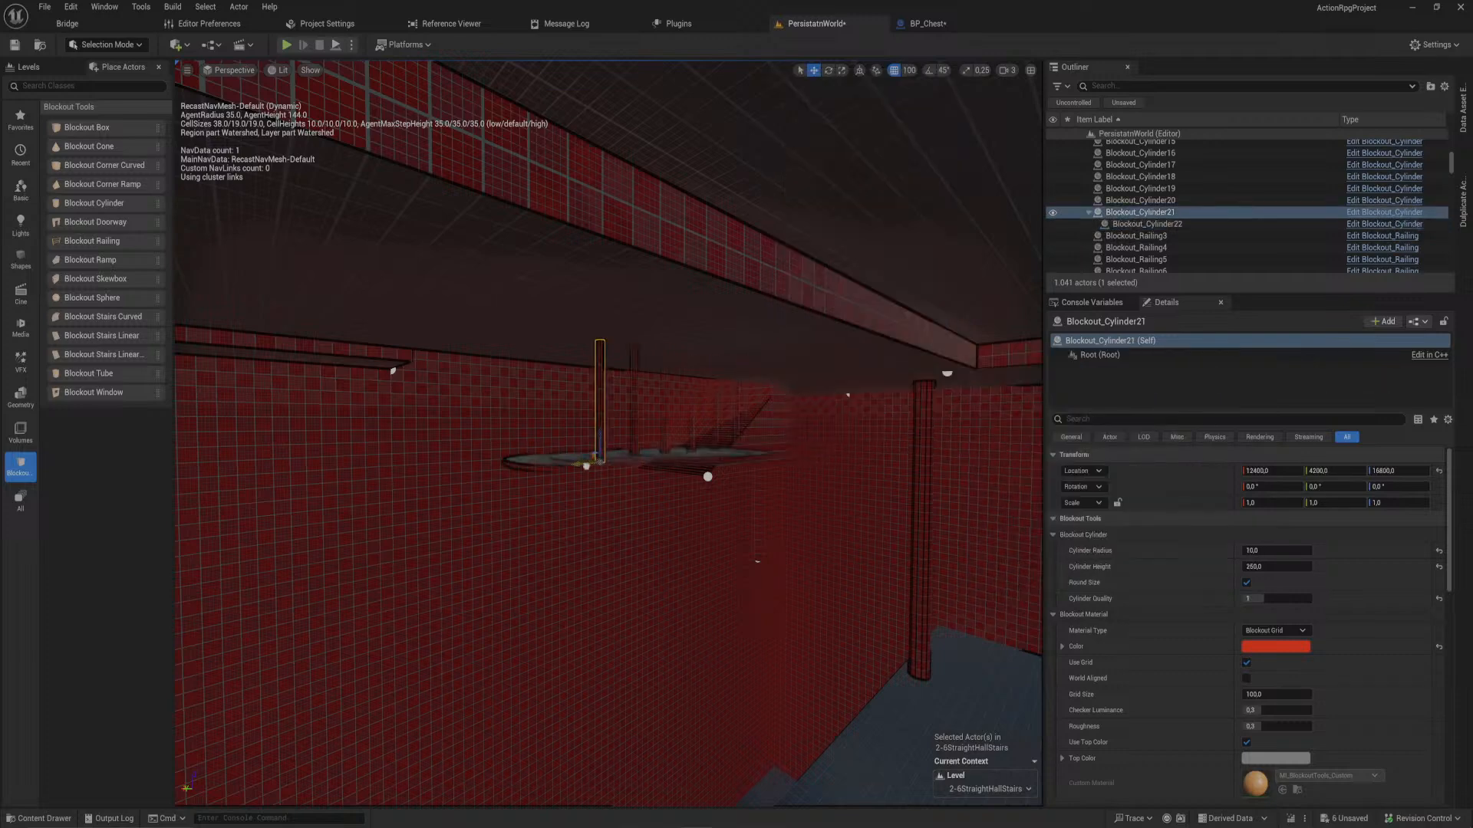
pyautogui.moveTo(620, 448)
pyautogui.mouseDown(button='right')
pyautogui.moveTo(537, 441)
pyautogui.moveTo(620, 449)
pyautogui.mouseUp(button='right')
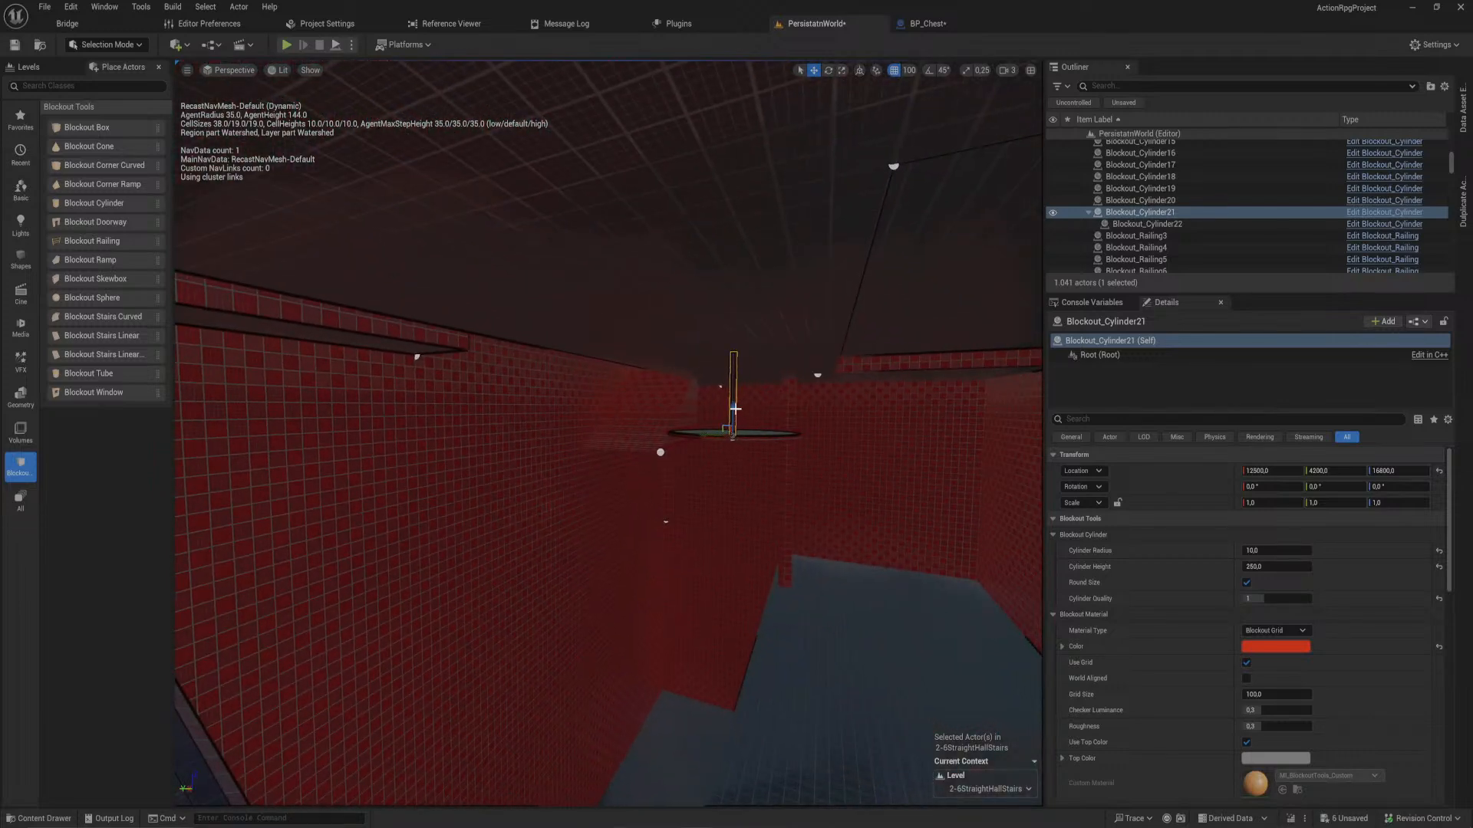
pyautogui.moveTo(735, 409); pyautogui.dragTo(733, 473)
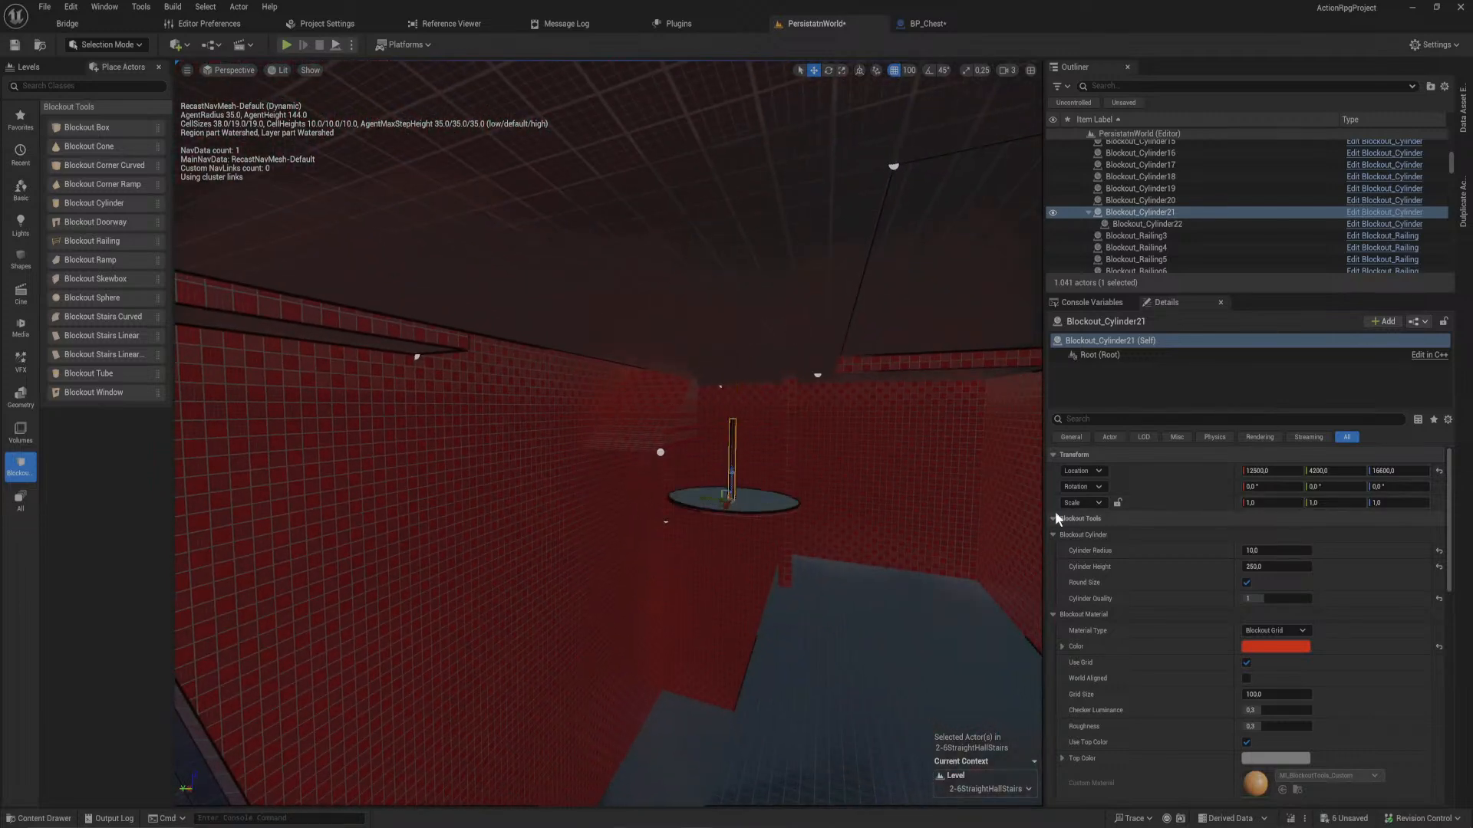
pyautogui.moveTo(1277, 567); pyautogui.dragTo(1304, 566)
# - Set the flat disc's cylinder radius to 350
pyautogui.click(787, 505)
pyautogui.click(1258, 551)
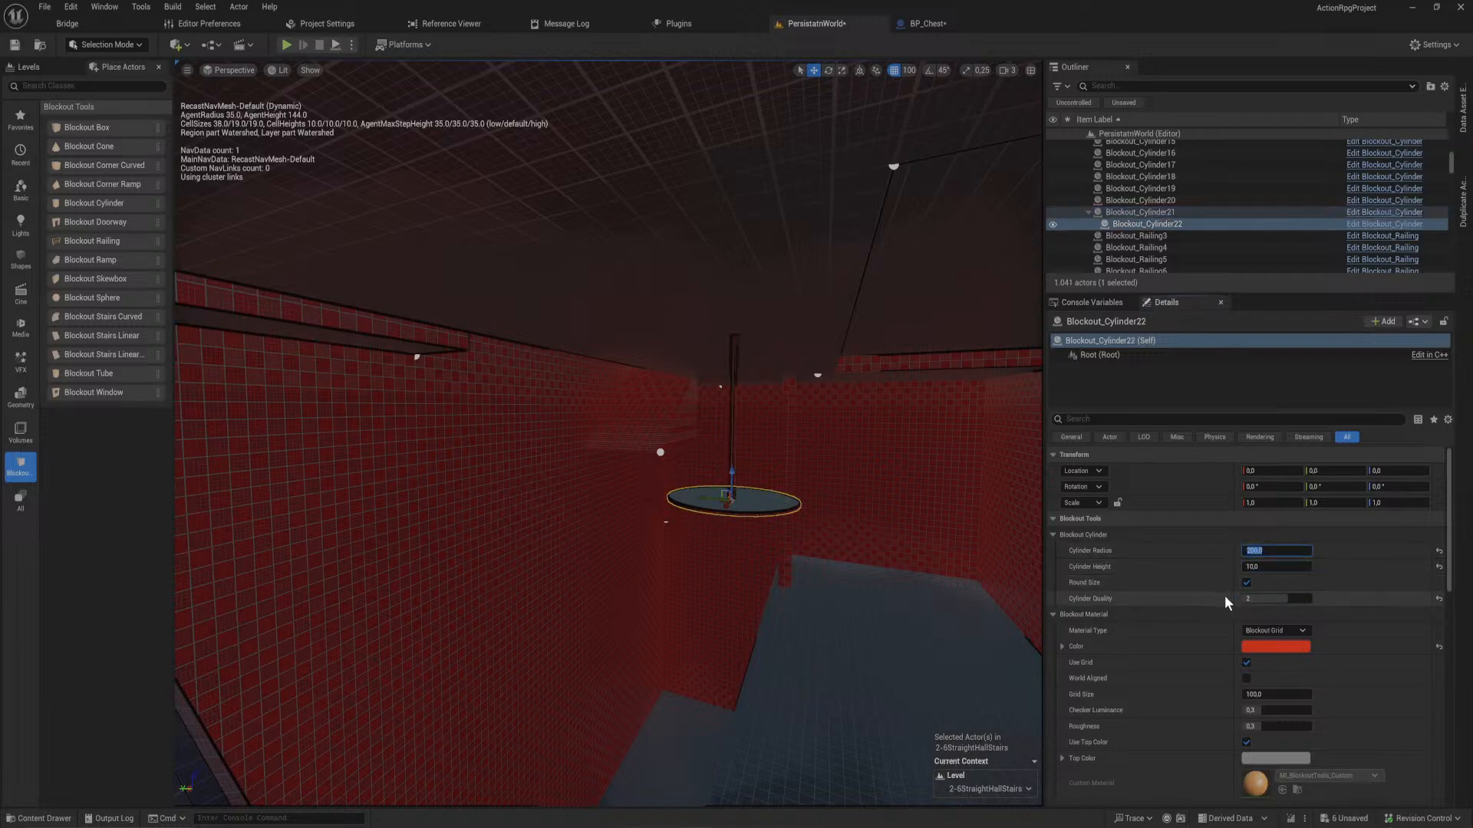
pyautogui.write('350')
pyautogui.press('Return')
# - Move the thin rod with its attached disc to X 13000, keeping Y 4200 and Z 16600
pyautogui.moveTo(920, 572); pyautogui.dragTo(922, 365, button='right')
pyautogui.click(922, 365)
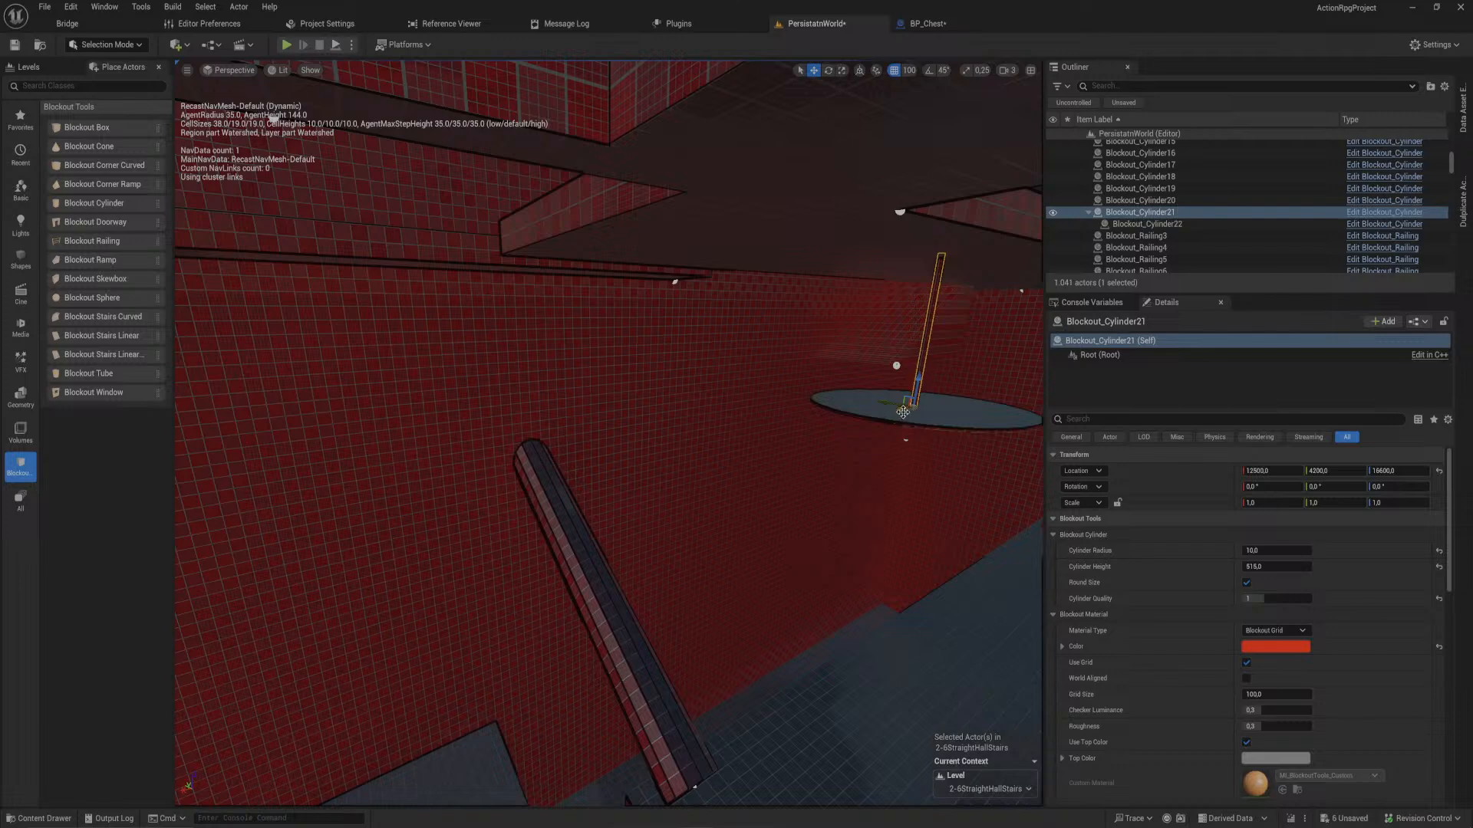
pyautogui.moveTo(903, 412); pyautogui.dragTo(810, 458)
pyautogui.moveTo(810, 458); pyautogui.dragTo(851, 378, button='right')
pyautogui.moveTo(561, 465); pyautogui.dragTo(563, 465, button='right')
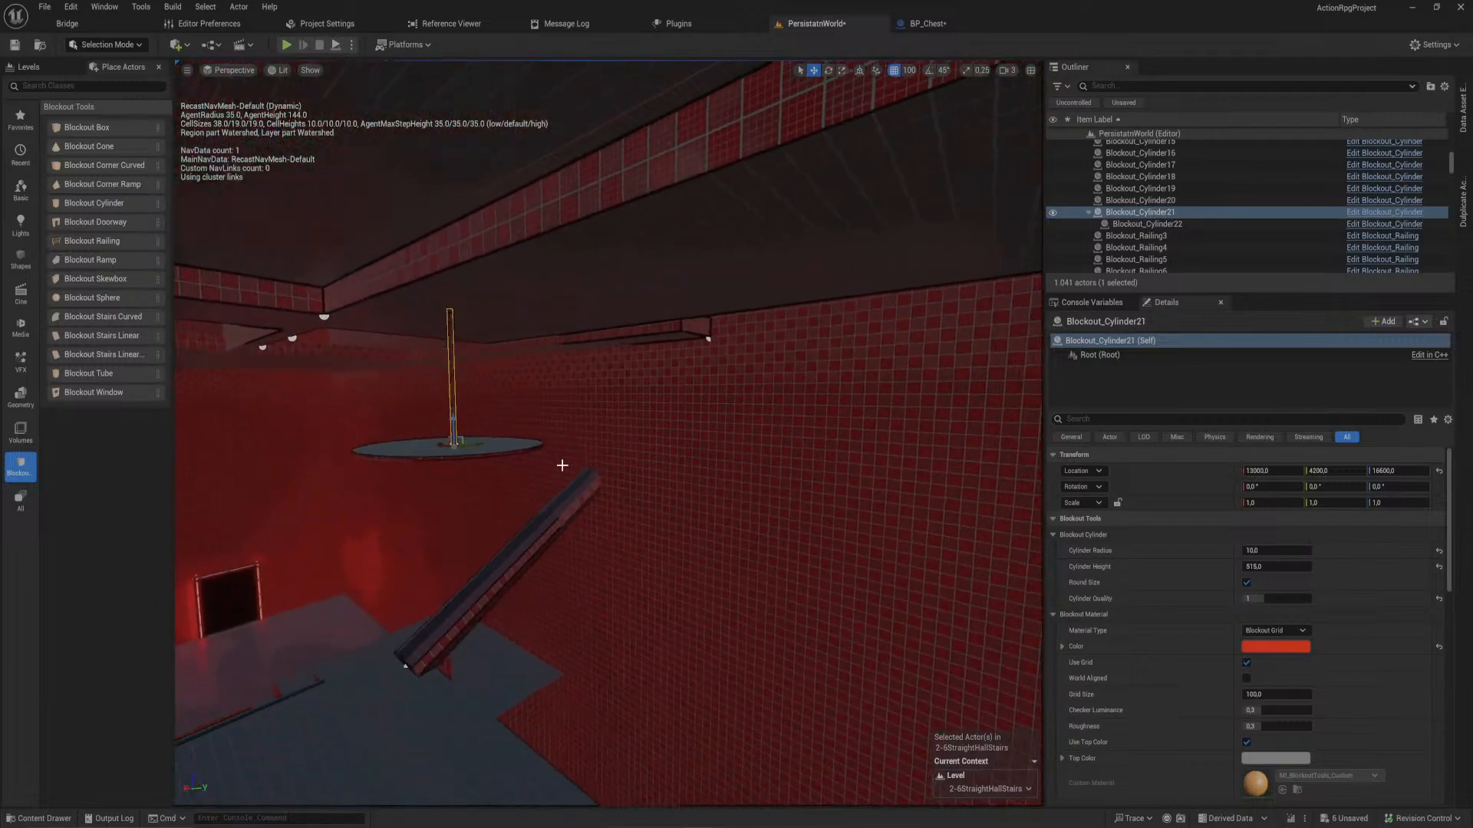
pyautogui.moveTo(443, 446); pyautogui.dragTo(798, 499)
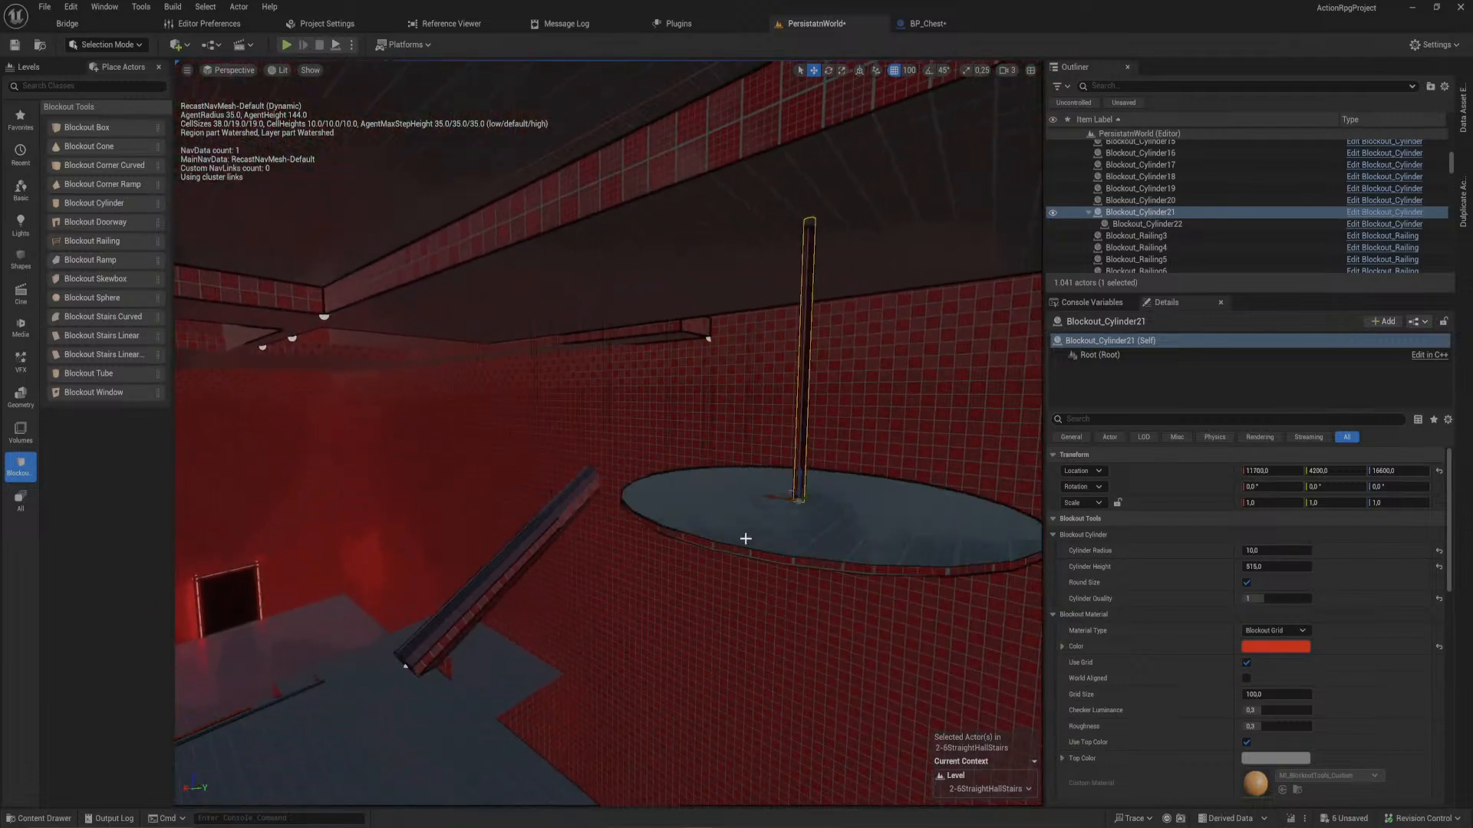
pyautogui.hotkey('ctrl', 'z')
pyautogui.keyDown('alt'); pyautogui.moveTo(442, 446); pyautogui.dragTo(655, 525); pyautogui.keyUp('alt')
pyautogui.hotkey('ctrl', 'z')
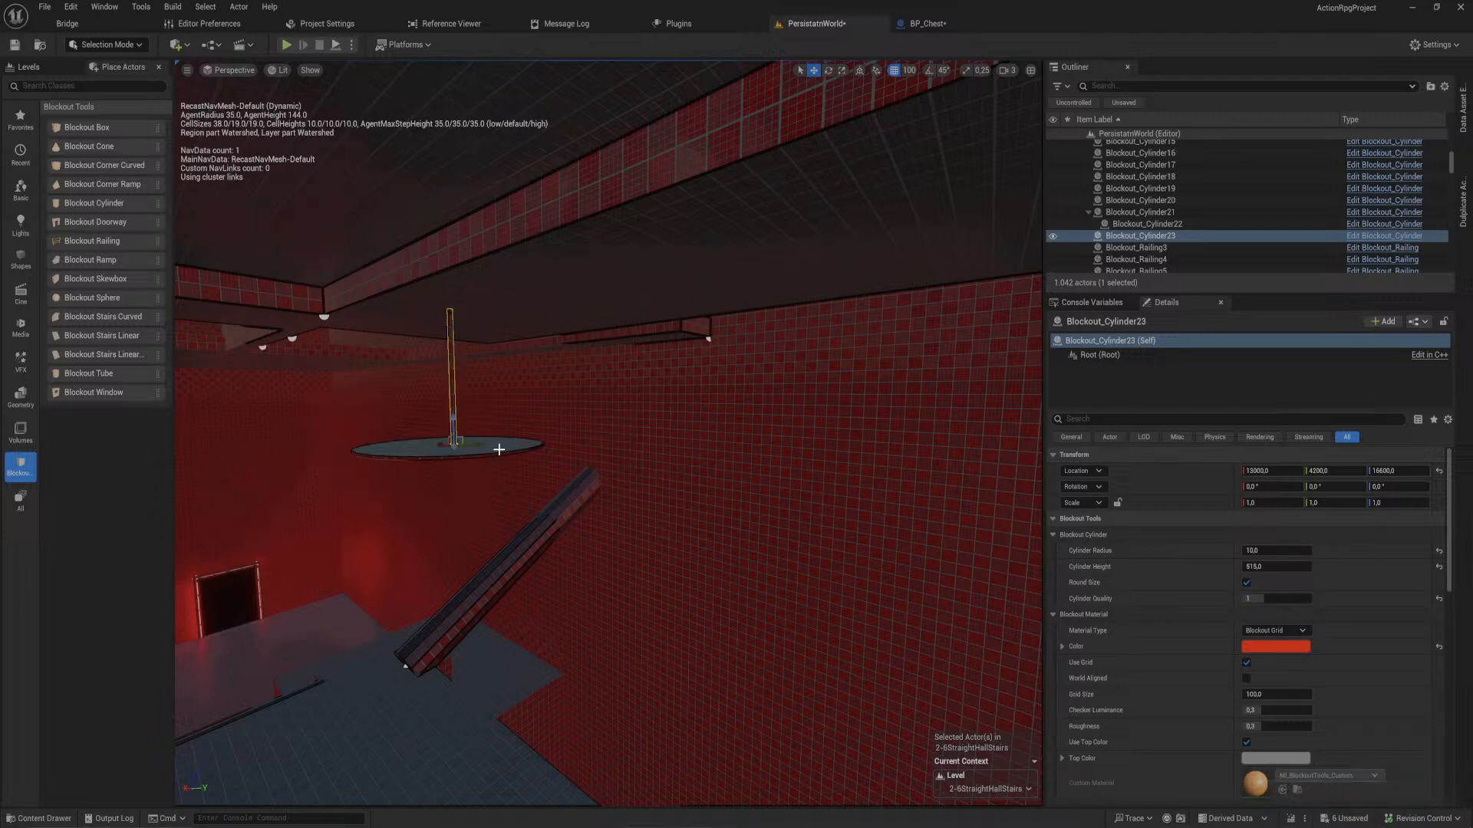
pyautogui.hotkey('ctrl', 'z')
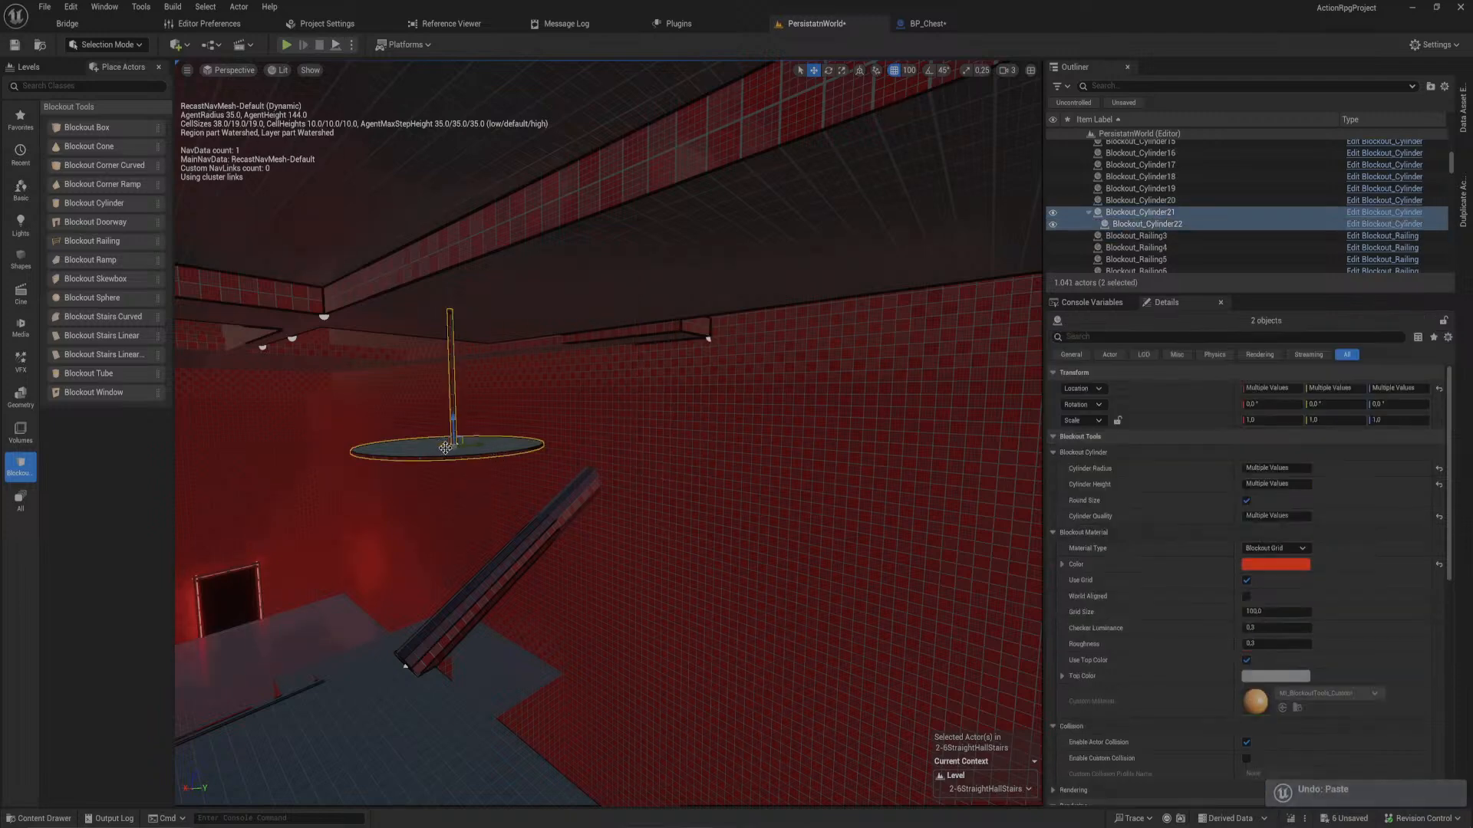
# - Duplicate the rod together with its disc and move the copy farther down the hall to X 11800, Y 4200, Z 16600
pyautogui.moveTo(446, 448); pyautogui.dragTo(414, 434, button='right')
pyautogui.press('w')
pyautogui.hotkey('ctrl', 'v')
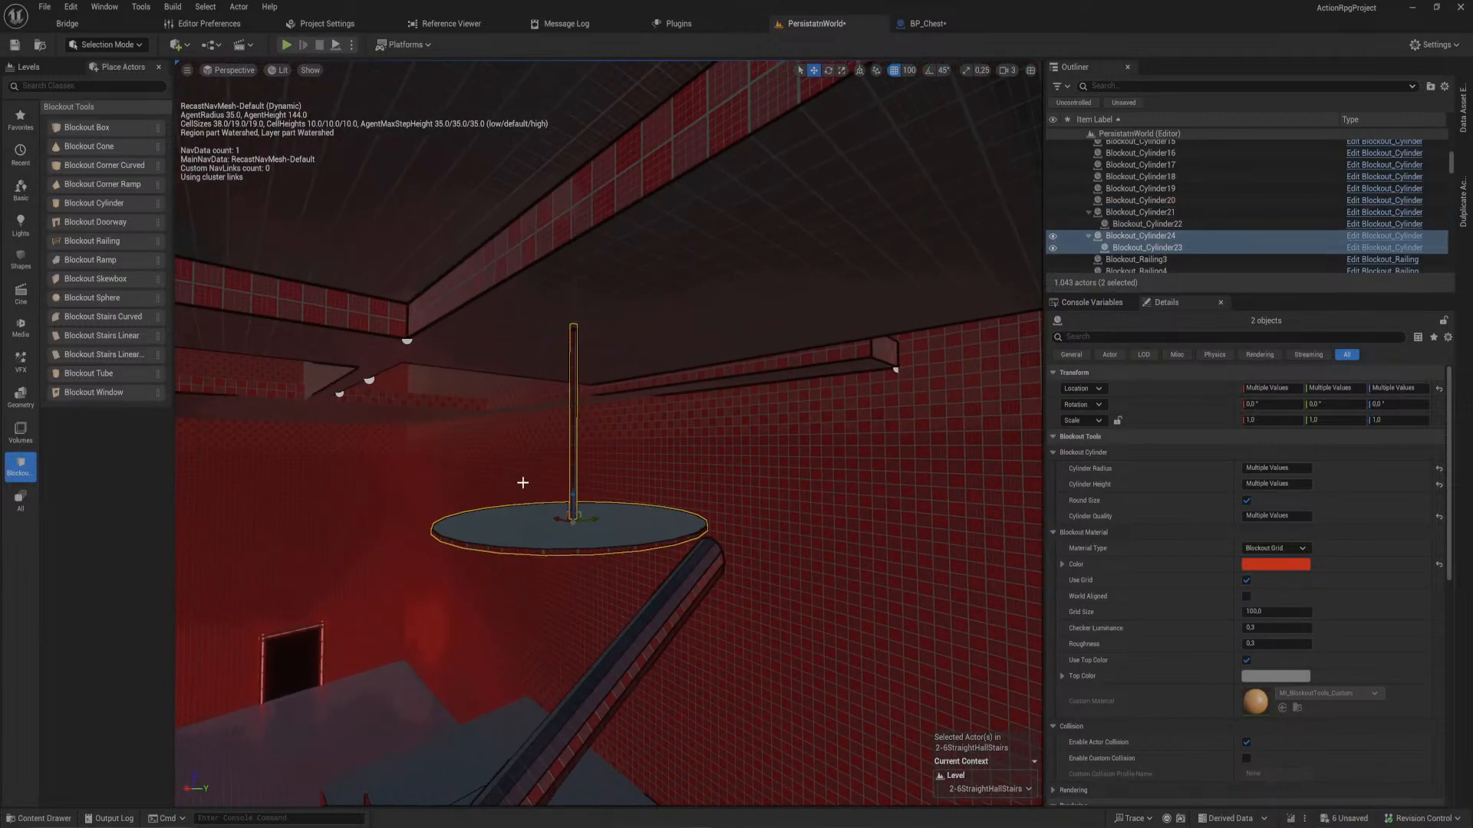
pyautogui.moveTo(523, 483); pyautogui.dragTo(508, 465, button='right')
pyautogui.moveTo(459, 433); pyautogui.dragTo(734, 497)
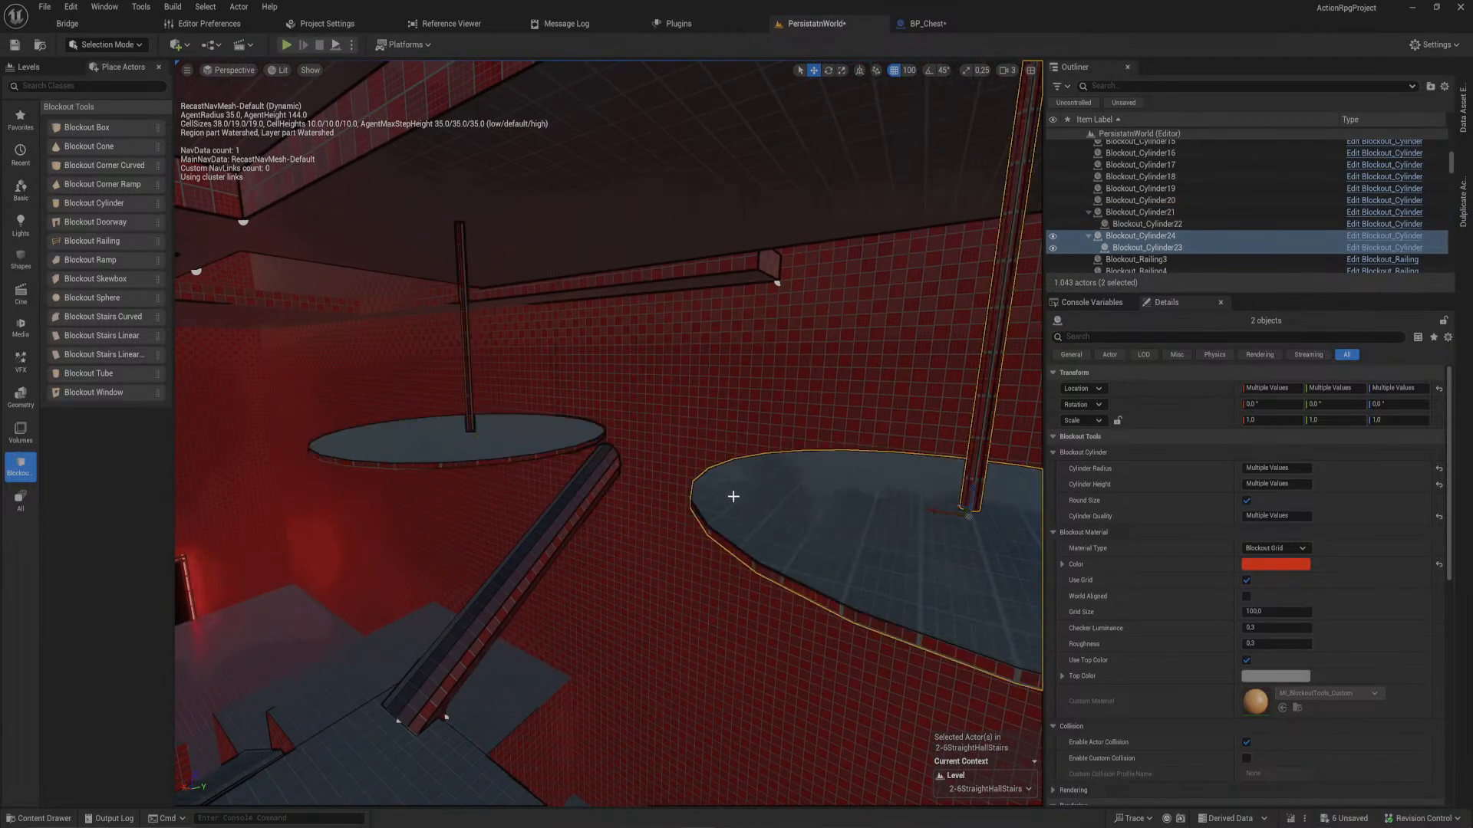
pyautogui.press('a')
pyautogui.moveTo(734, 497); pyautogui.dragTo(856, 487, button='right')
pyautogui.press('d')
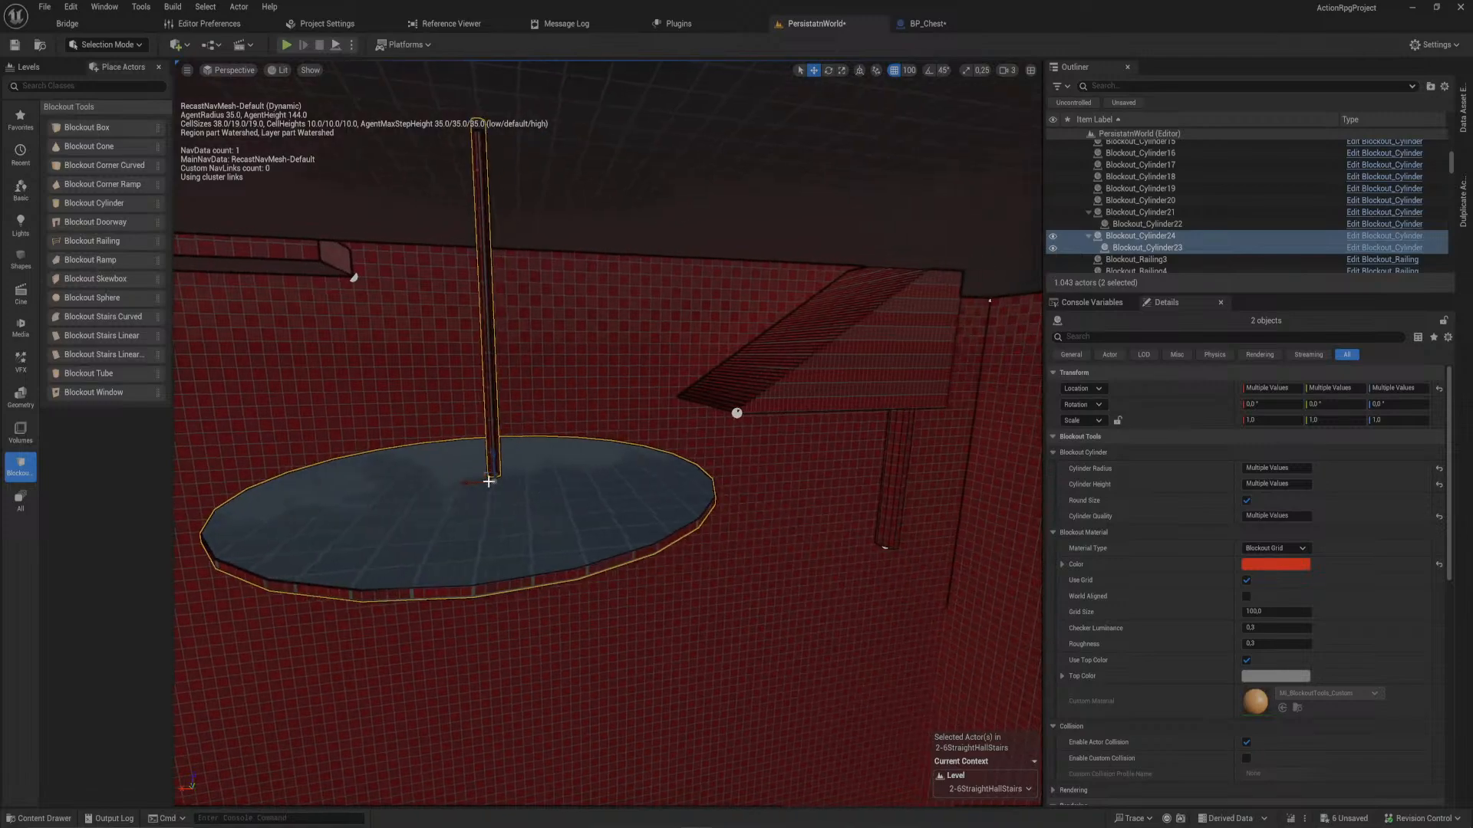
pyautogui.moveTo(472, 481); pyautogui.dragTo(595, 479)
pyautogui.press('a')
pyautogui.moveTo(594, 479); pyautogui.dragTo(859, 418, button='right')
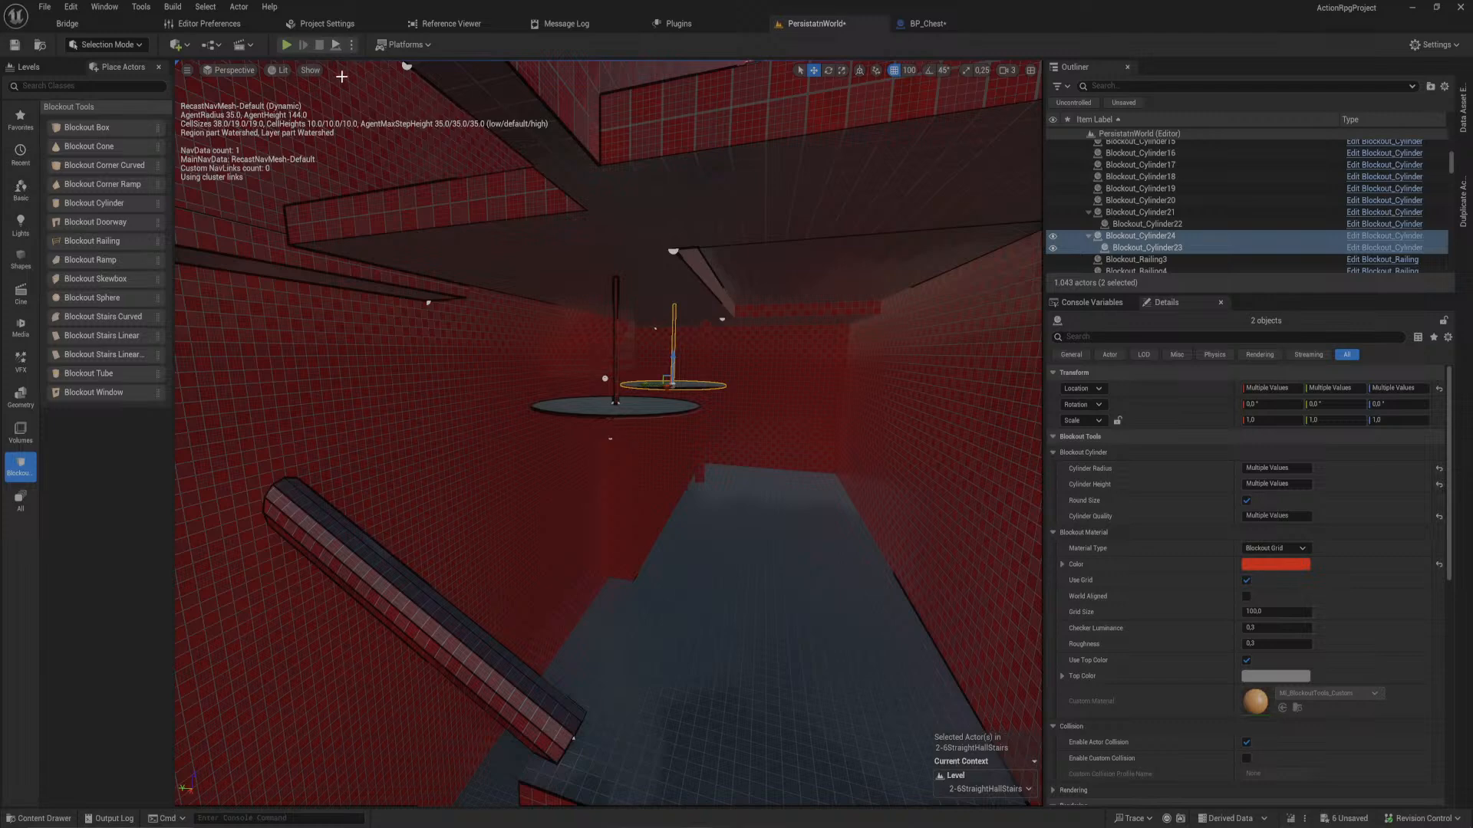
pyautogui.click(285, 44)
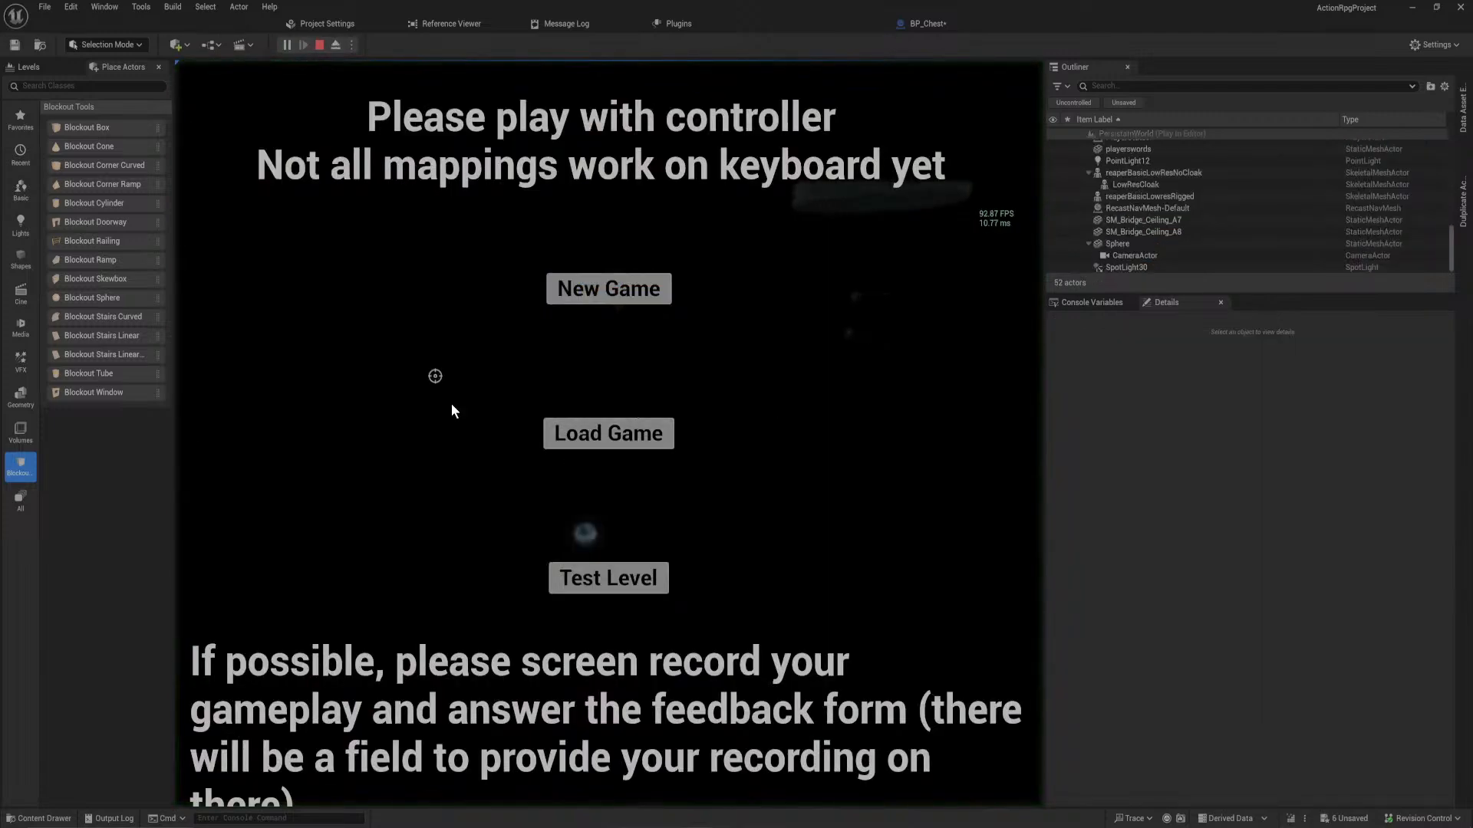
pyautogui.press('Escape')
pyautogui.moveTo(572, 440); pyautogui.dragTo(430, 315, button='right')
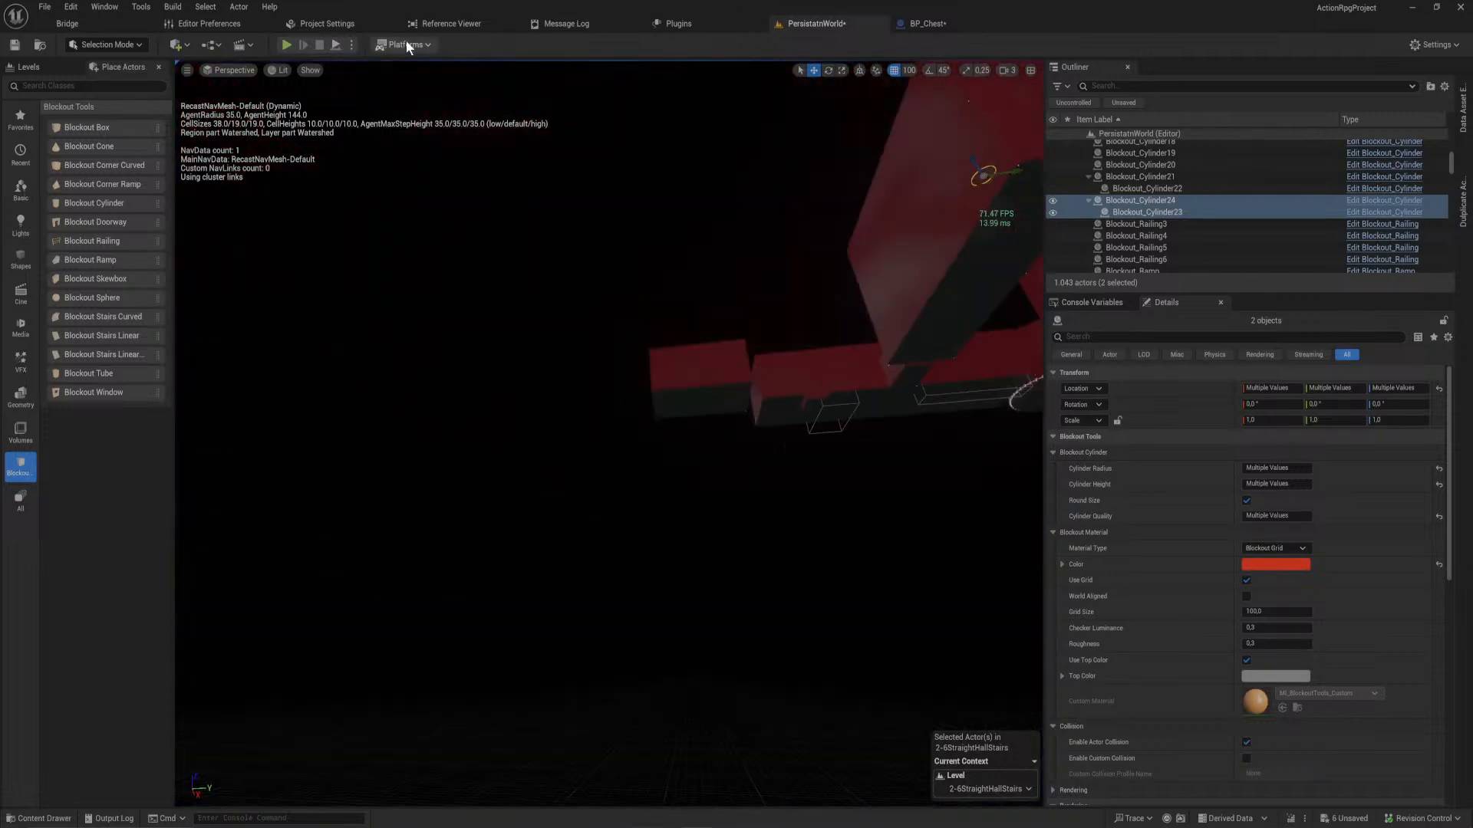
# - Playtest the level by loading save slot 3, 2-3EntranceHall, walk through the hall, and end the play session
pyautogui.click(285, 45)
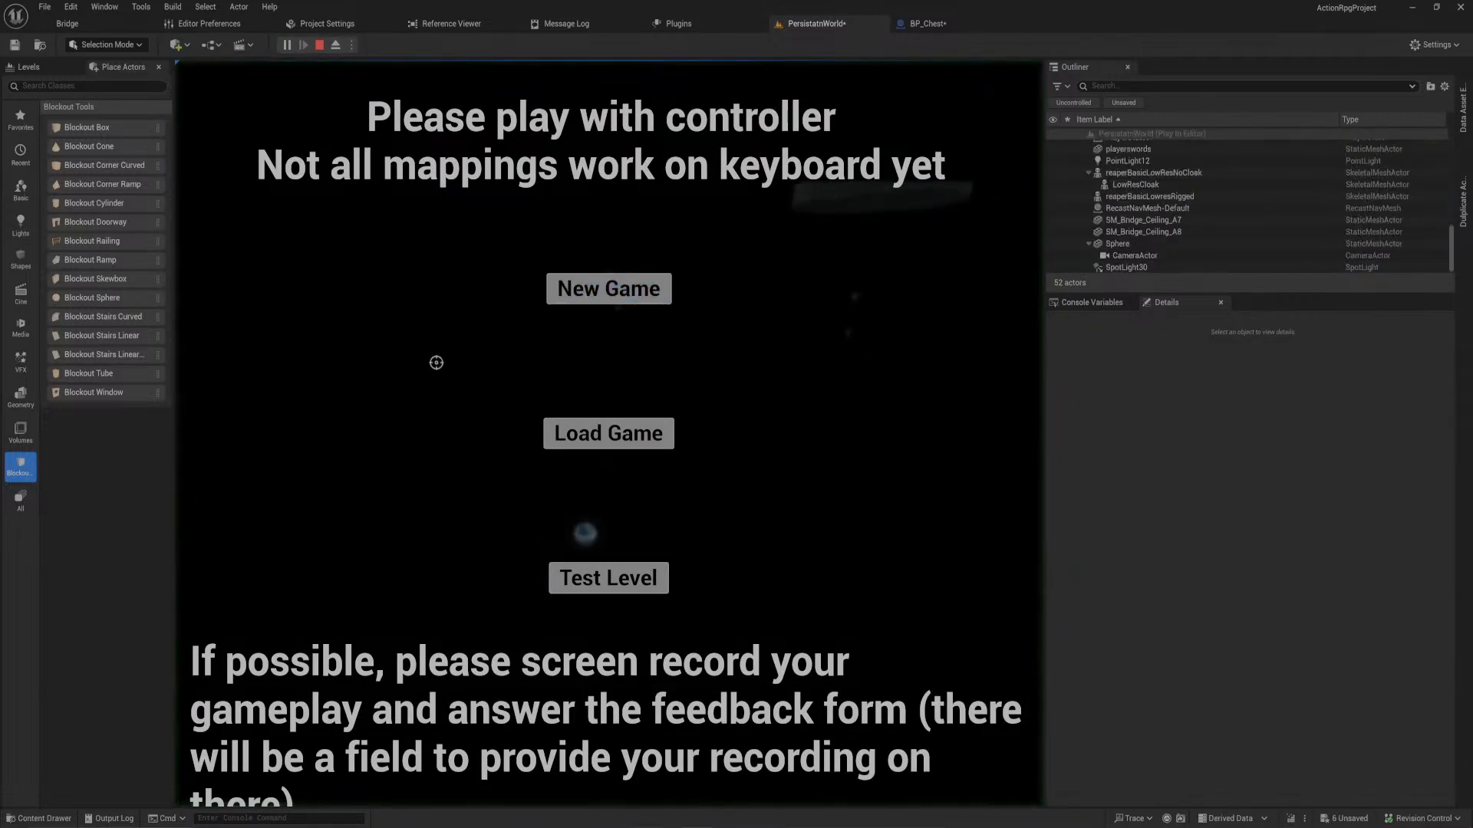
pyautogui.click(586, 434)
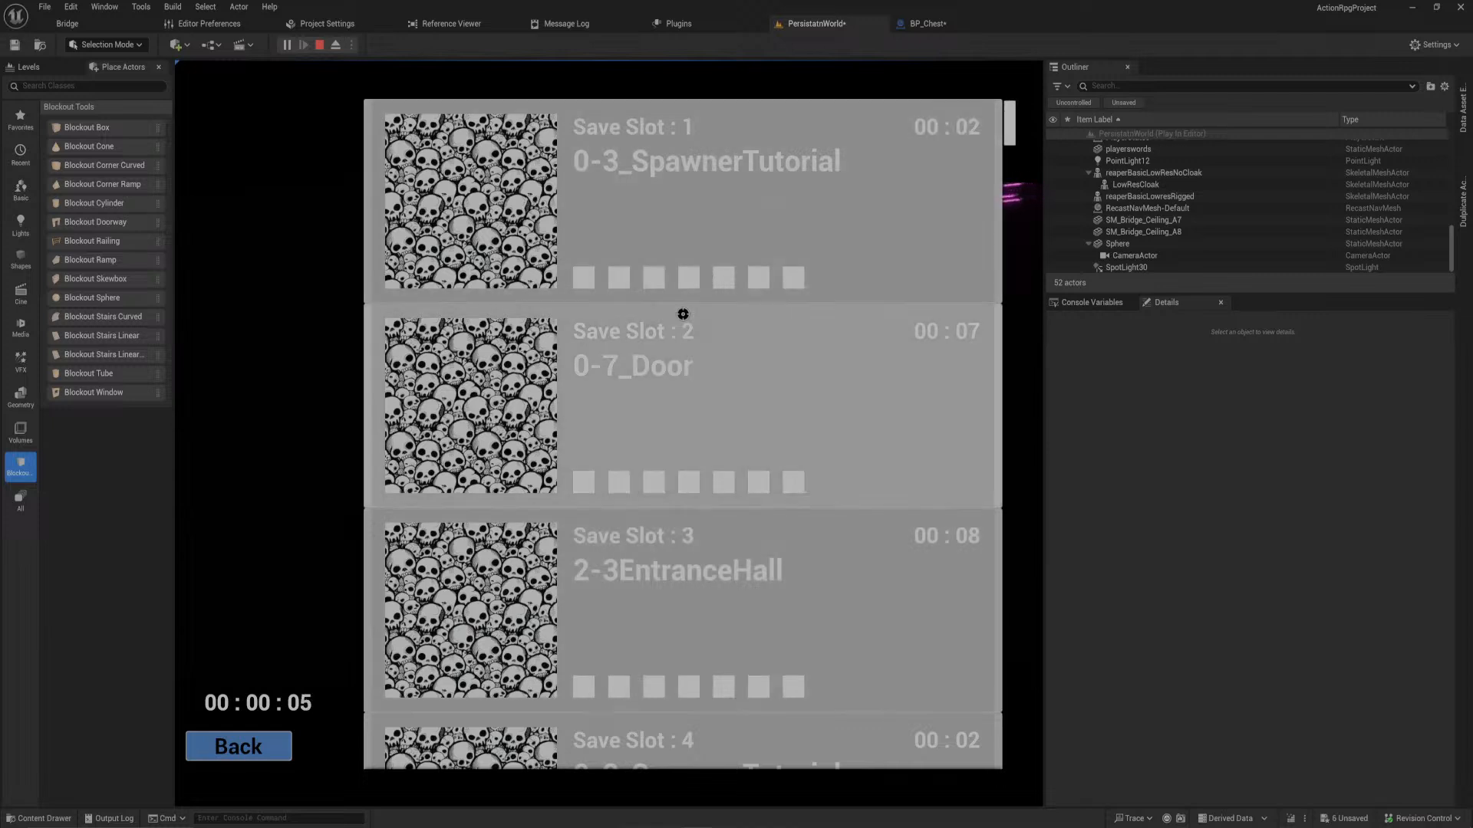
pyautogui.click(703, 590)
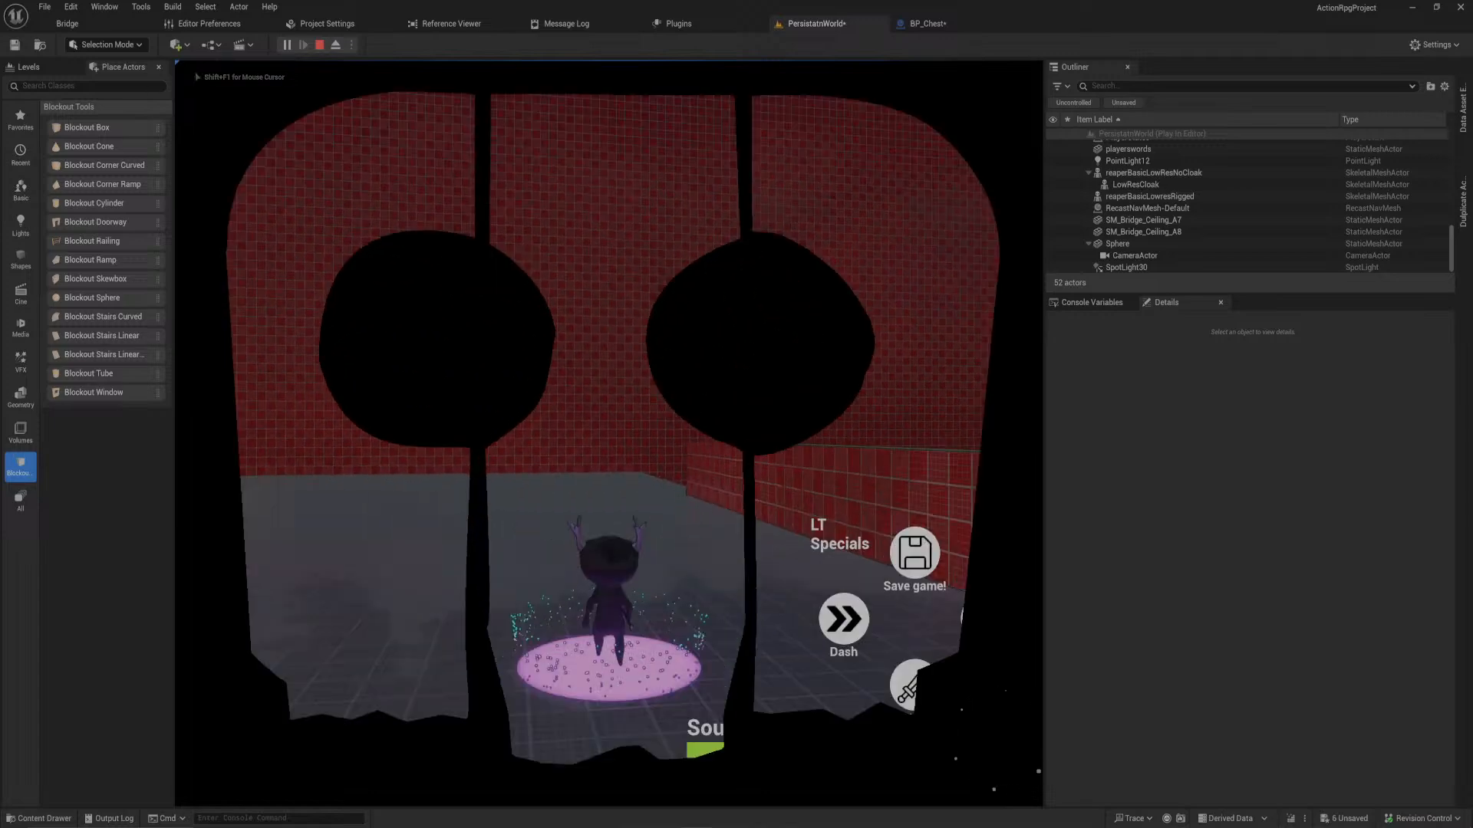
pyautogui.press('w')
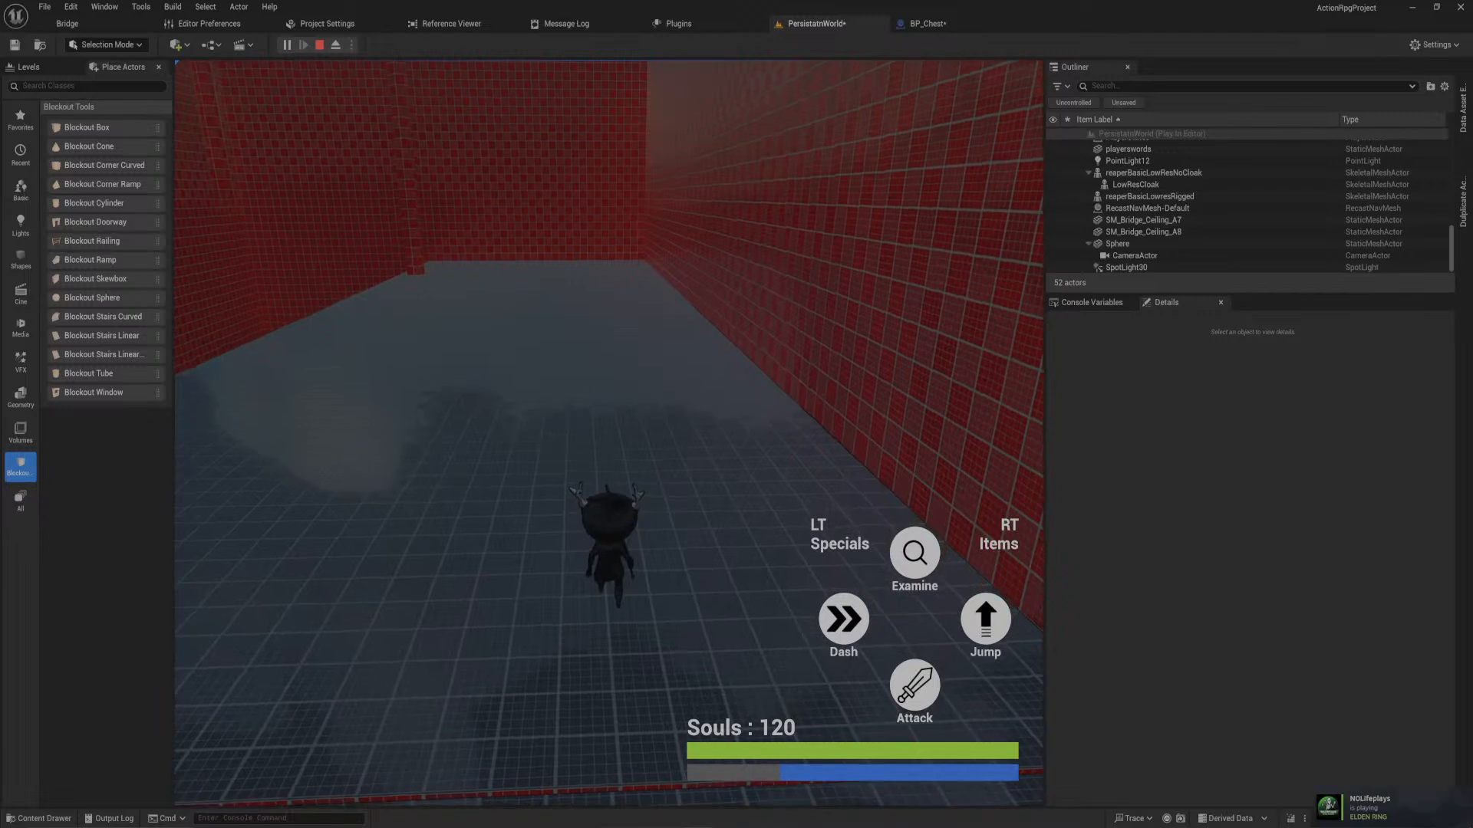
pyautogui.press('Escape')
# - Lower both ceiling rods with their discs together to Z 16400
pyautogui.press('f')
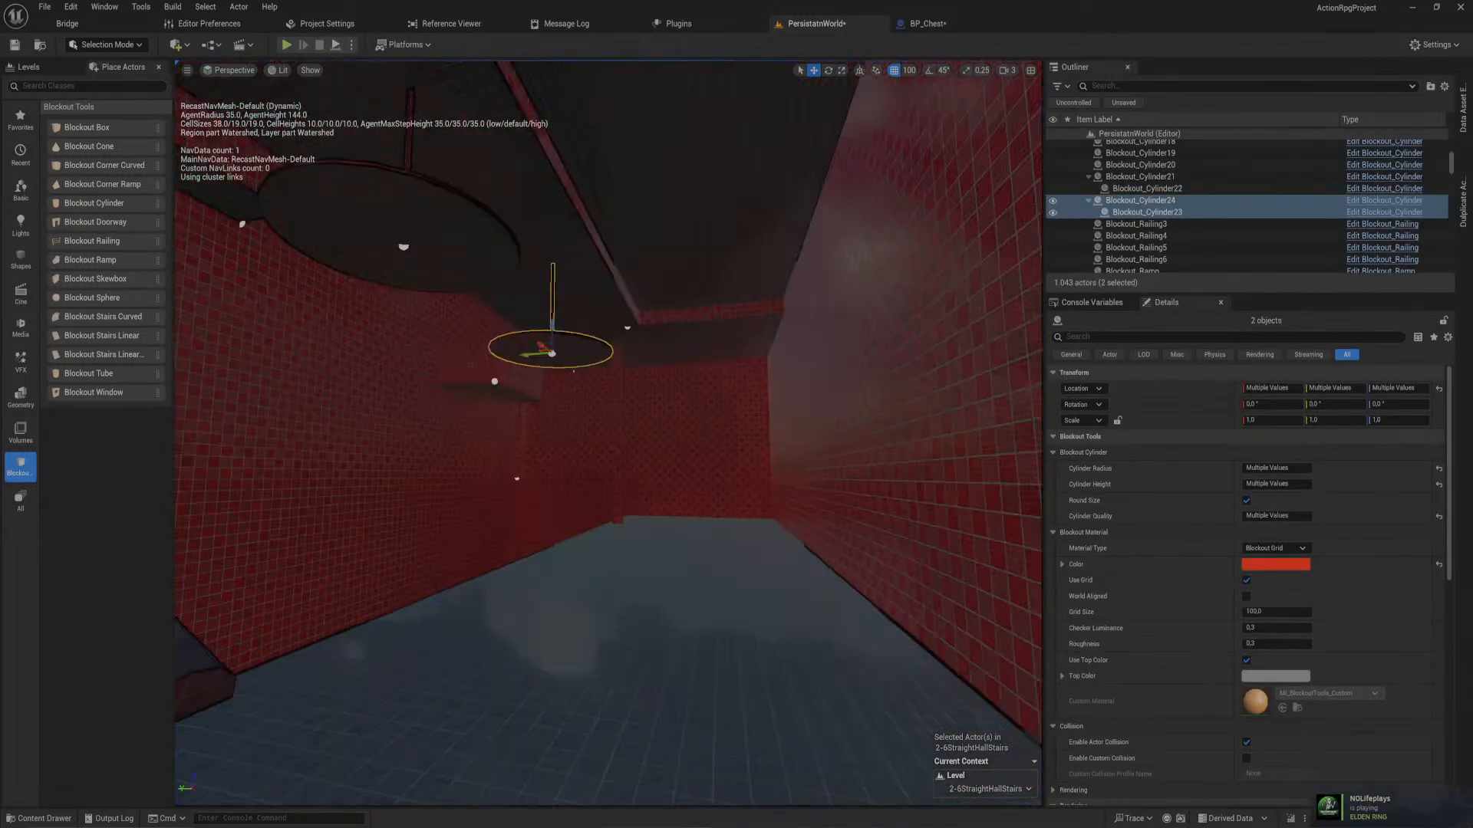
pyautogui.click(680, 343)
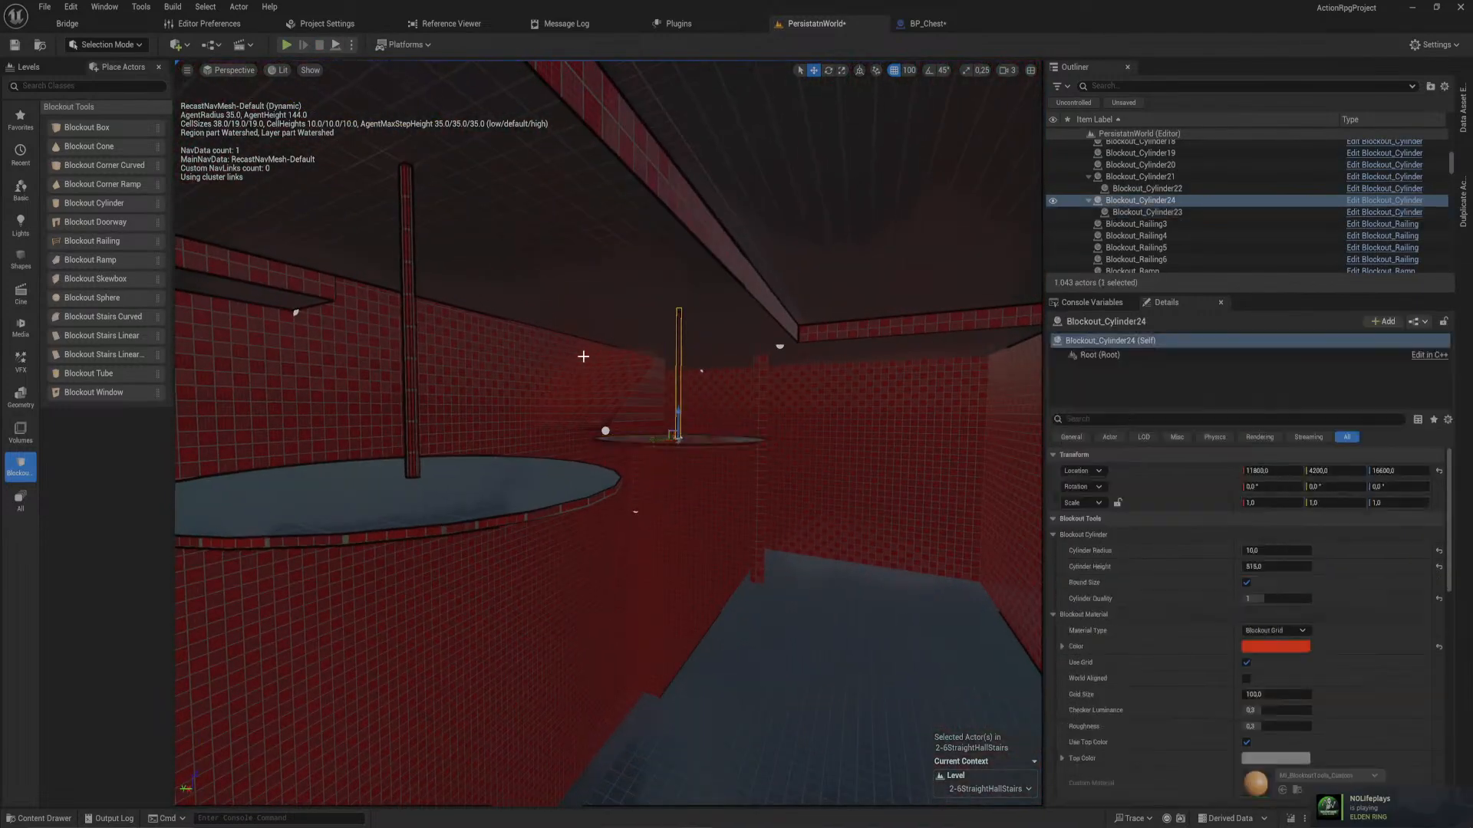
pyautogui.keyDown('ctrl'); pyautogui.click(412, 376); pyautogui.keyUp('ctrl')
pyautogui.moveTo(413, 377); pyautogui.dragTo(404, 393, button='right')
pyautogui.press('s')
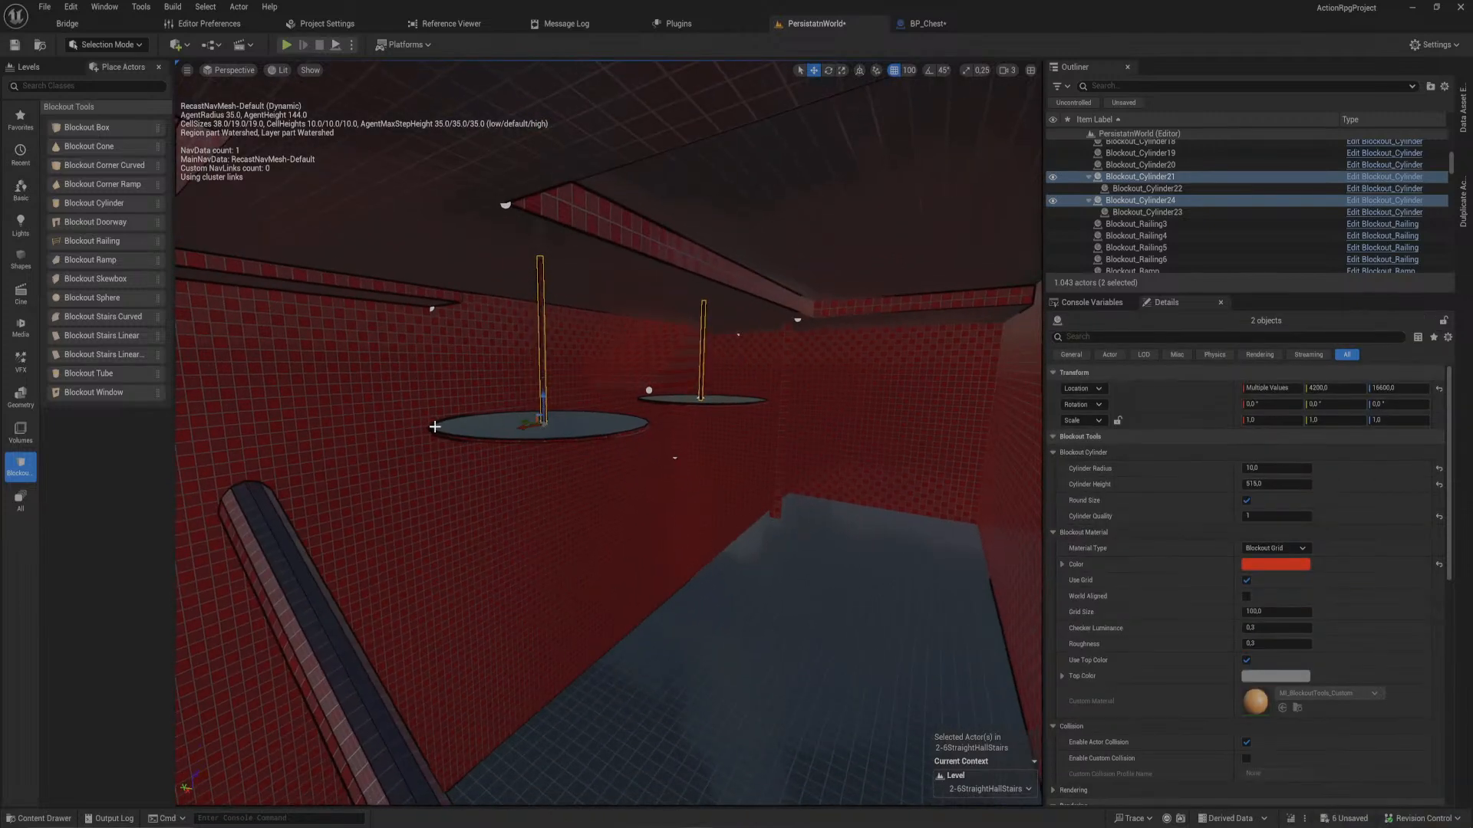
pyautogui.moveTo(547, 398); pyautogui.dragTo(548, 459)
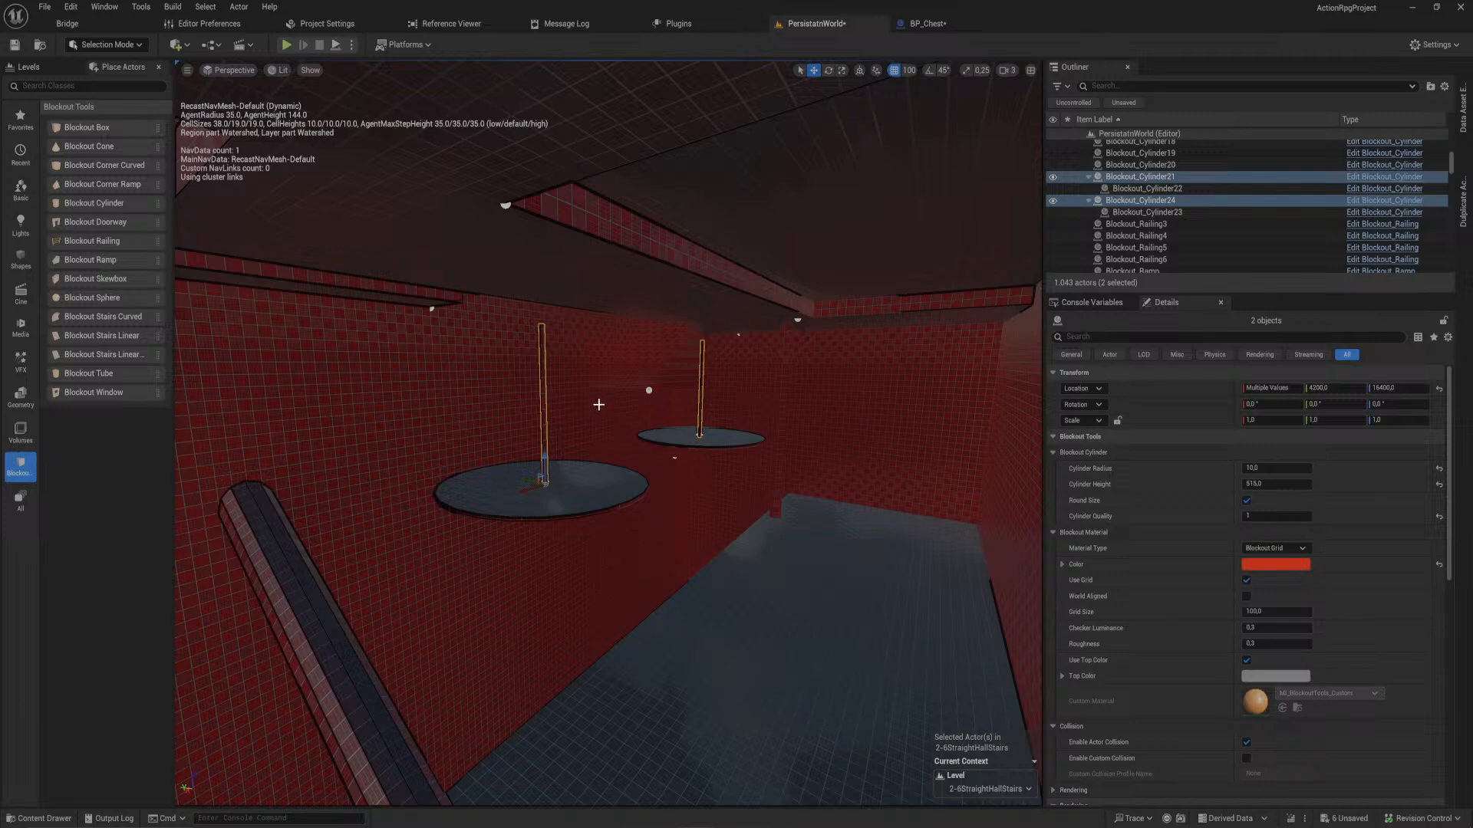
# - Raise the farther rod with its disc to Z 16500 and lengthen the rod to the ceiling
pyautogui.click(700, 392)
pyautogui.moveTo(700, 406); pyautogui.dragTo(701, 390)
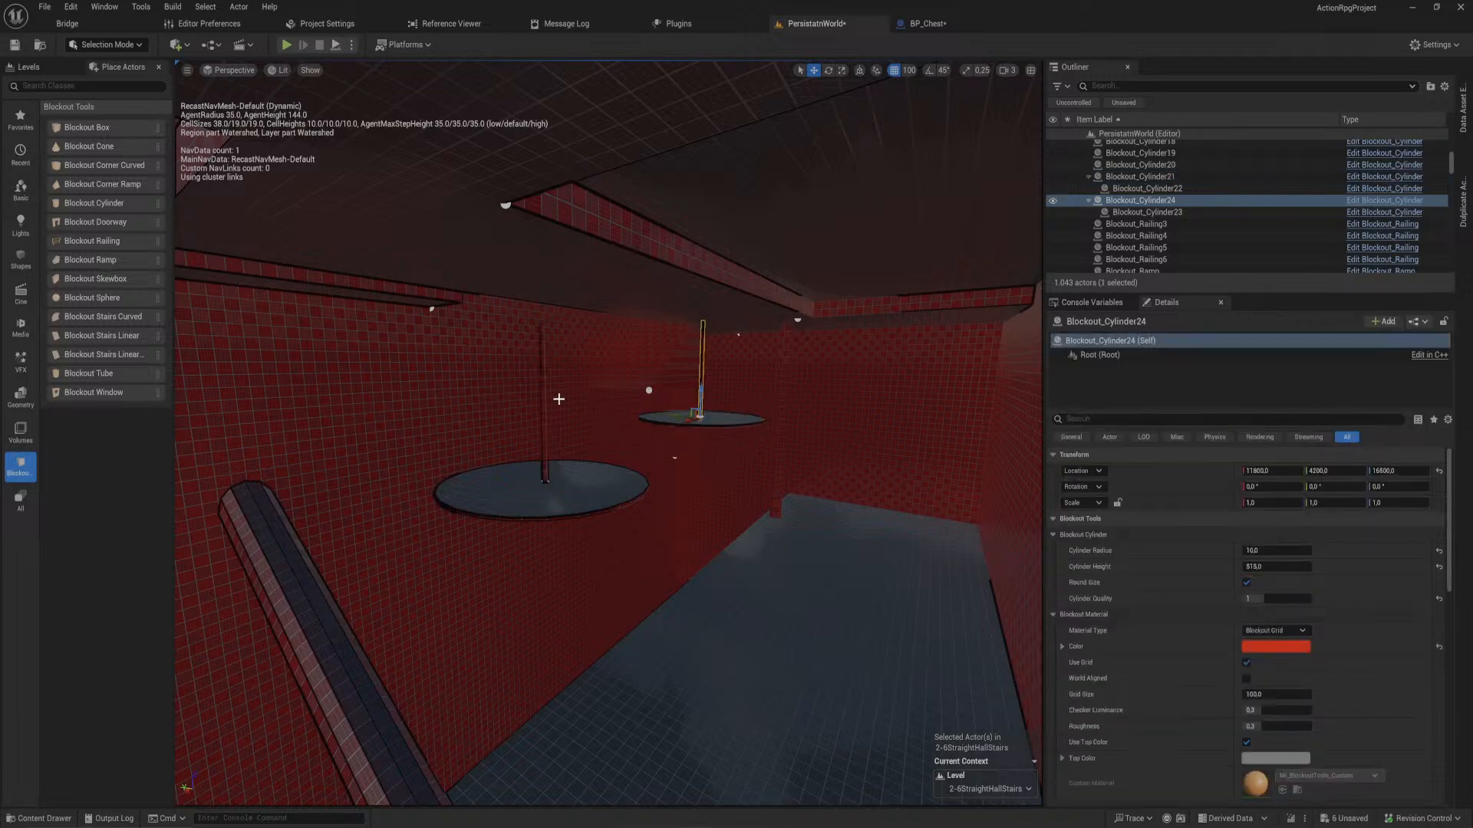
pyautogui.moveTo(1264, 569); pyautogui.dragTo(1282, 569)
# - Lengthen the nearer rod, Blockout_Cylinder21, to a cylinder height of 701 so it reaches the ceiling
pyautogui.click(540, 406)
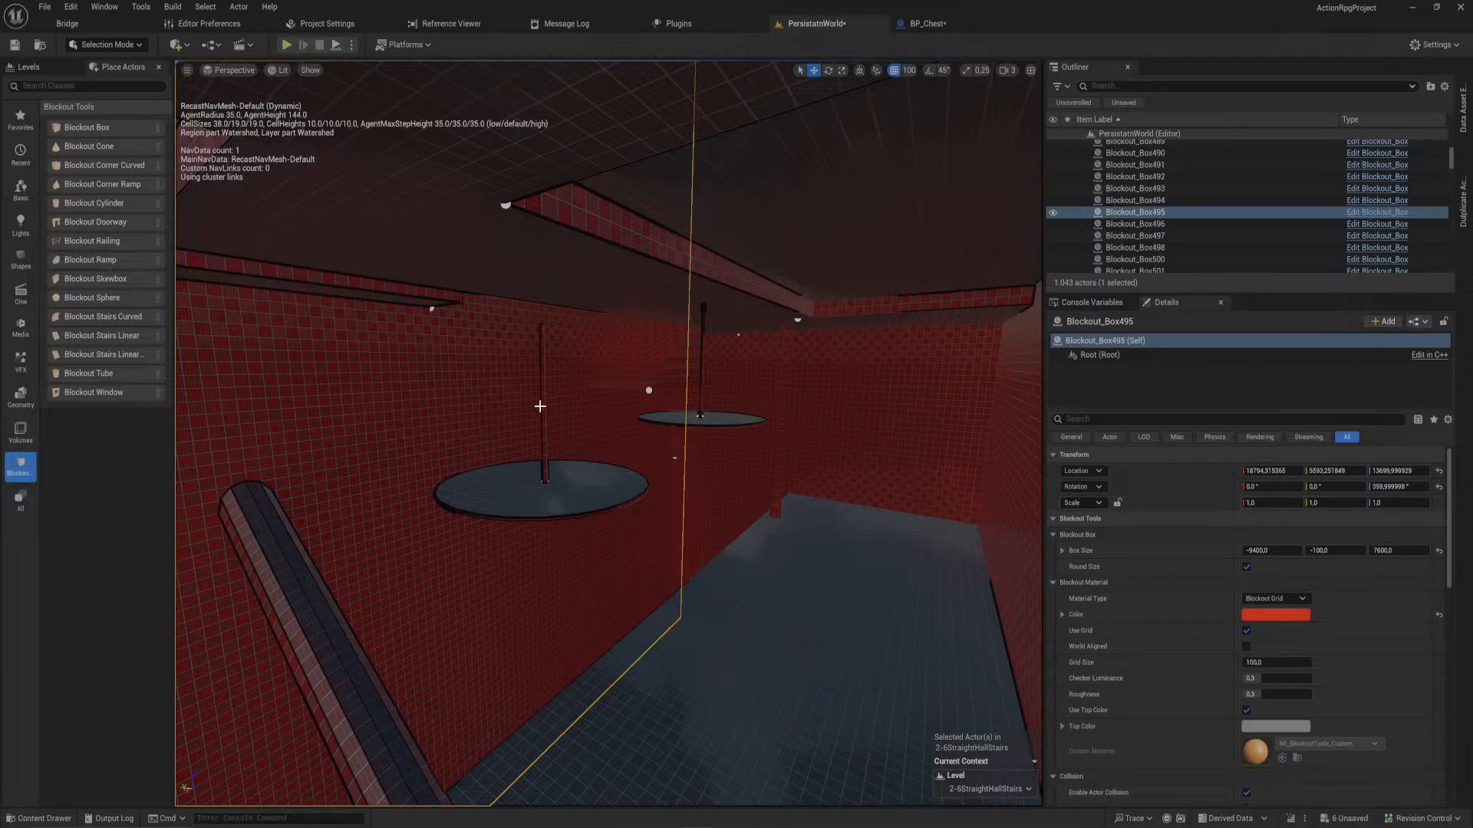
pyautogui.click(543, 429)
pyautogui.moveTo(1259, 567); pyautogui.dragTo(1419, 568)
pyautogui.moveTo(1275, 567); pyautogui.dragTo(1264, 566)
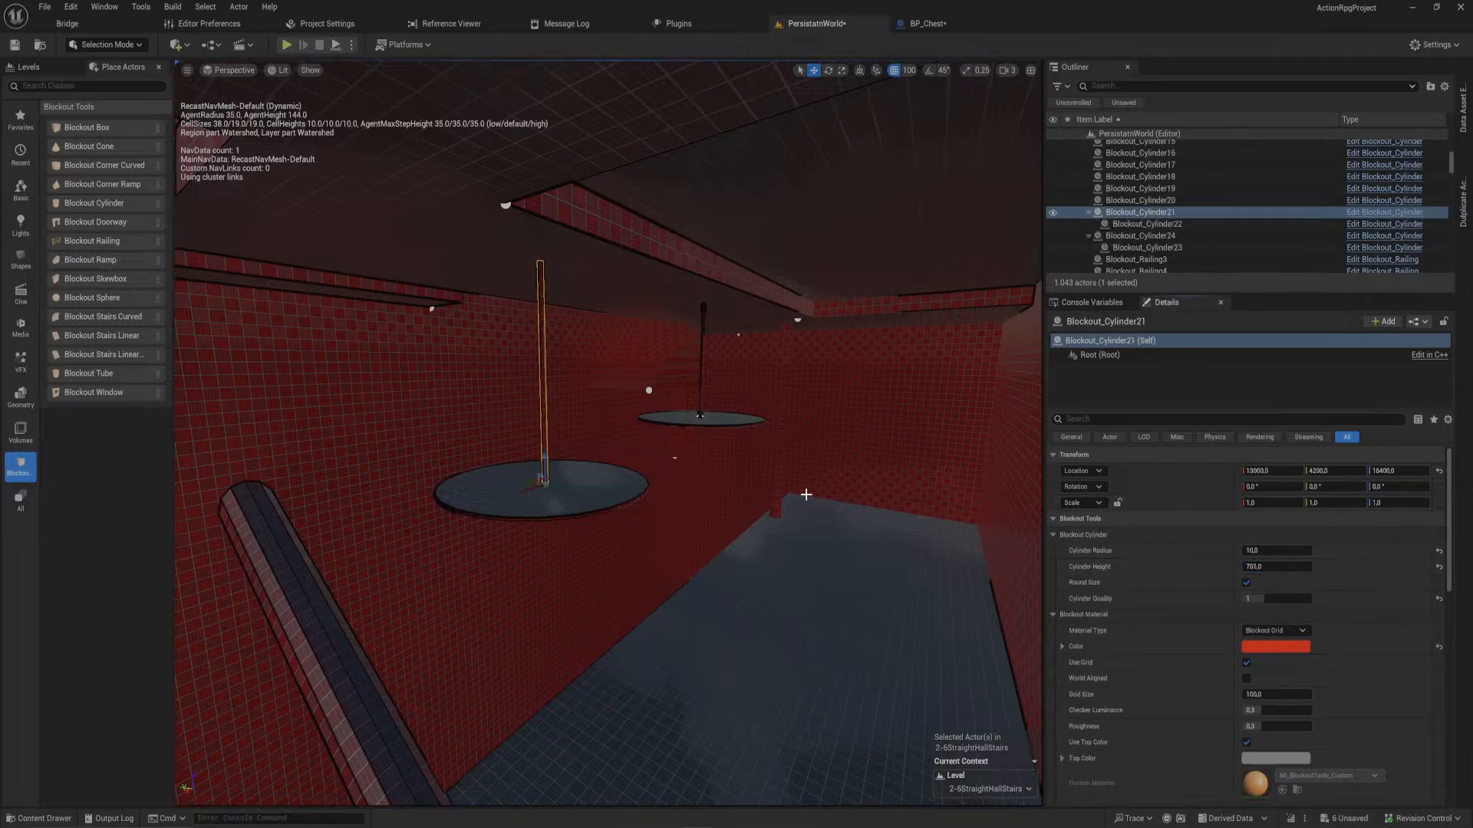
# - Duplicate the long wall ledge and move the copy down to about Z 16200, level with the slanted cylinder's upper end
pyautogui.moveTo(720, 396)
pyautogui.mouseDown(button='right')
pyautogui.moveTo(613, 376)
pyautogui.moveTo(612, 407)
pyautogui.moveTo(537, 384)
pyautogui.moveTo(713, 397)
pyautogui.mouseUp(button='right')
pyautogui.press('a')
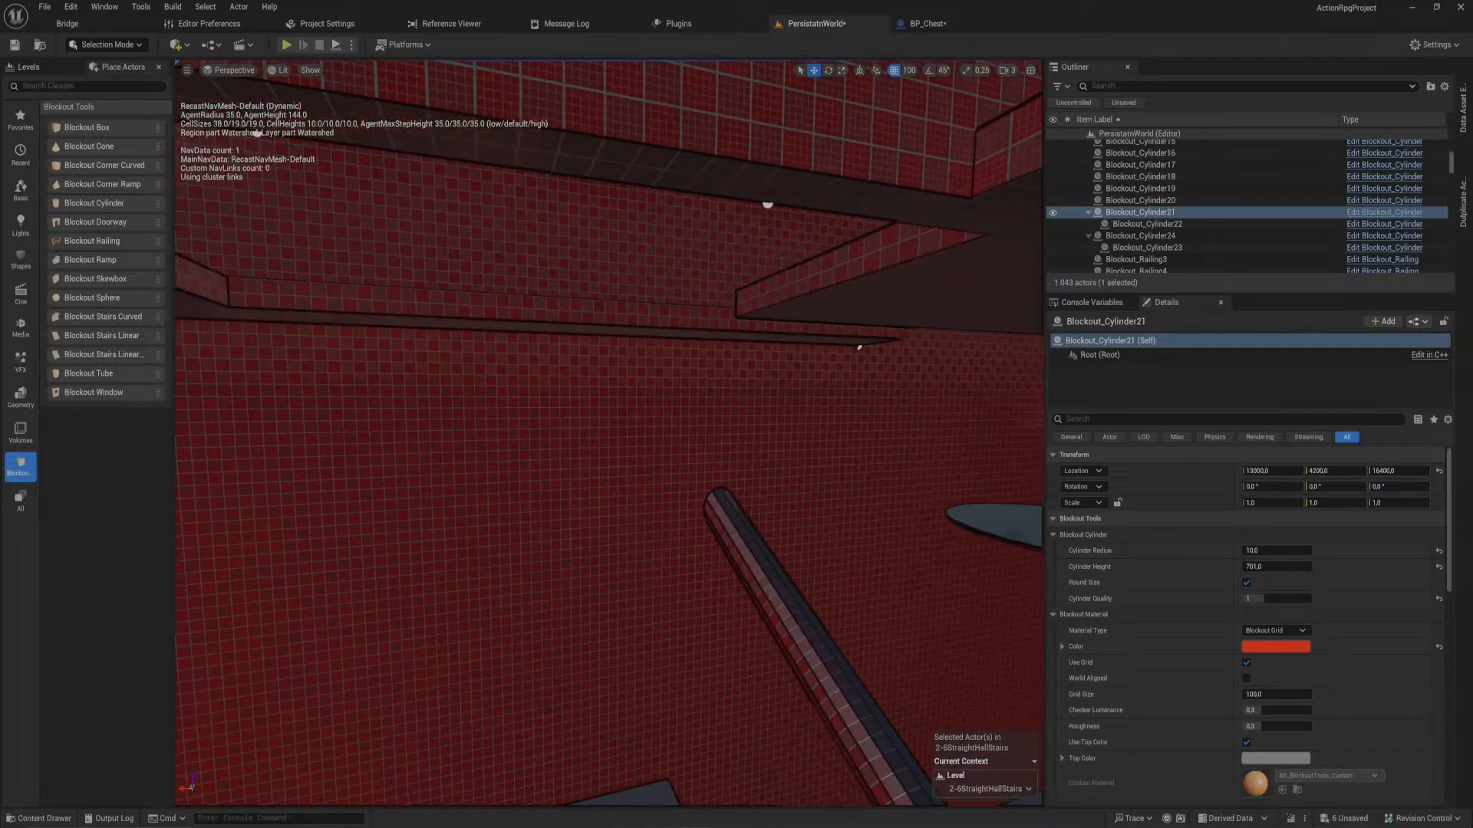
pyautogui.click(729, 333)
pyautogui.keyDown('alt'); pyautogui.moveTo(866, 325); pyautogui.dragTo(839, 474); pyautogui.keyUp('alt')
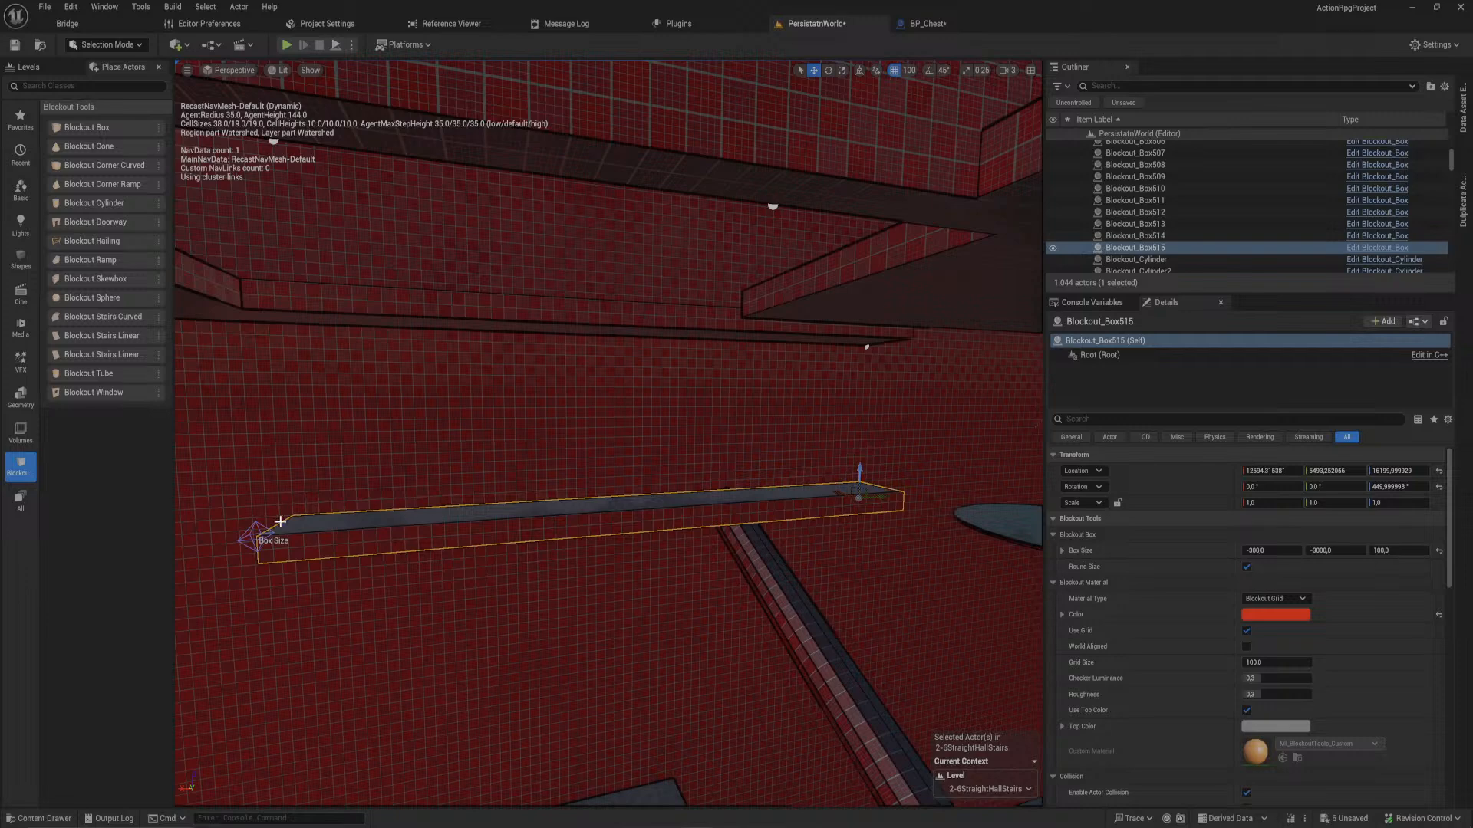
# - Shorten the copied ledge to a Y box size of -900 and shift it along the wall to about X 12394
pyautogui.click(256, 538)
pyautogui.moveTo(283, 536); pyautogui.dragTo(770, 525)
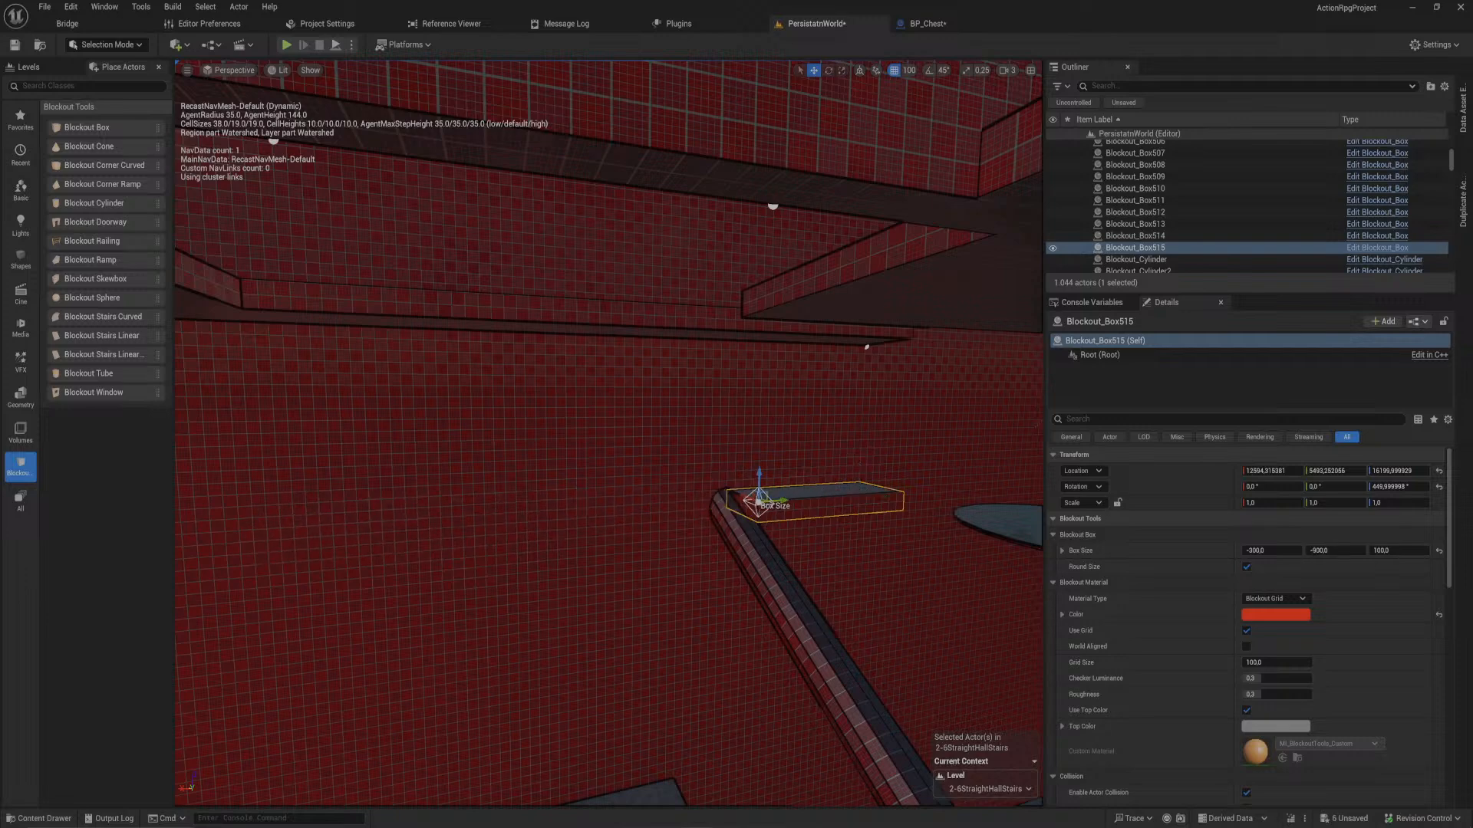
pyautogui.click(870, 498)
pyautogui.moveTo(869, 498); pyautogui.dragTo(897, 497)
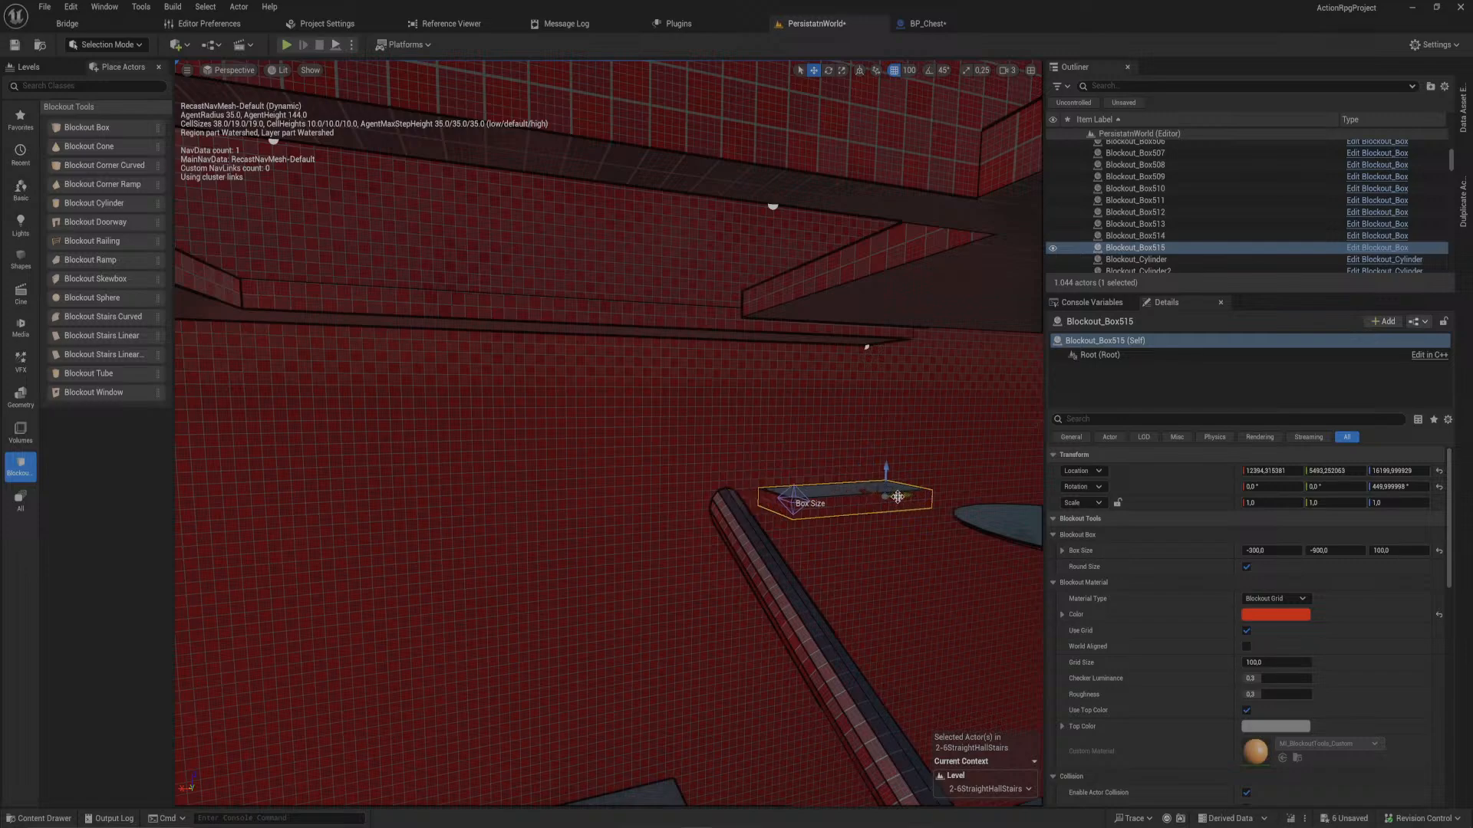
# - Place a BP_Ghost enemy on the long upper walkway at Y 4400 and duplicate it to get a second ghost along the walkway
pyautogui.moveTo(898, 497); pyautogui.dragTo(1020, 530, button='right')
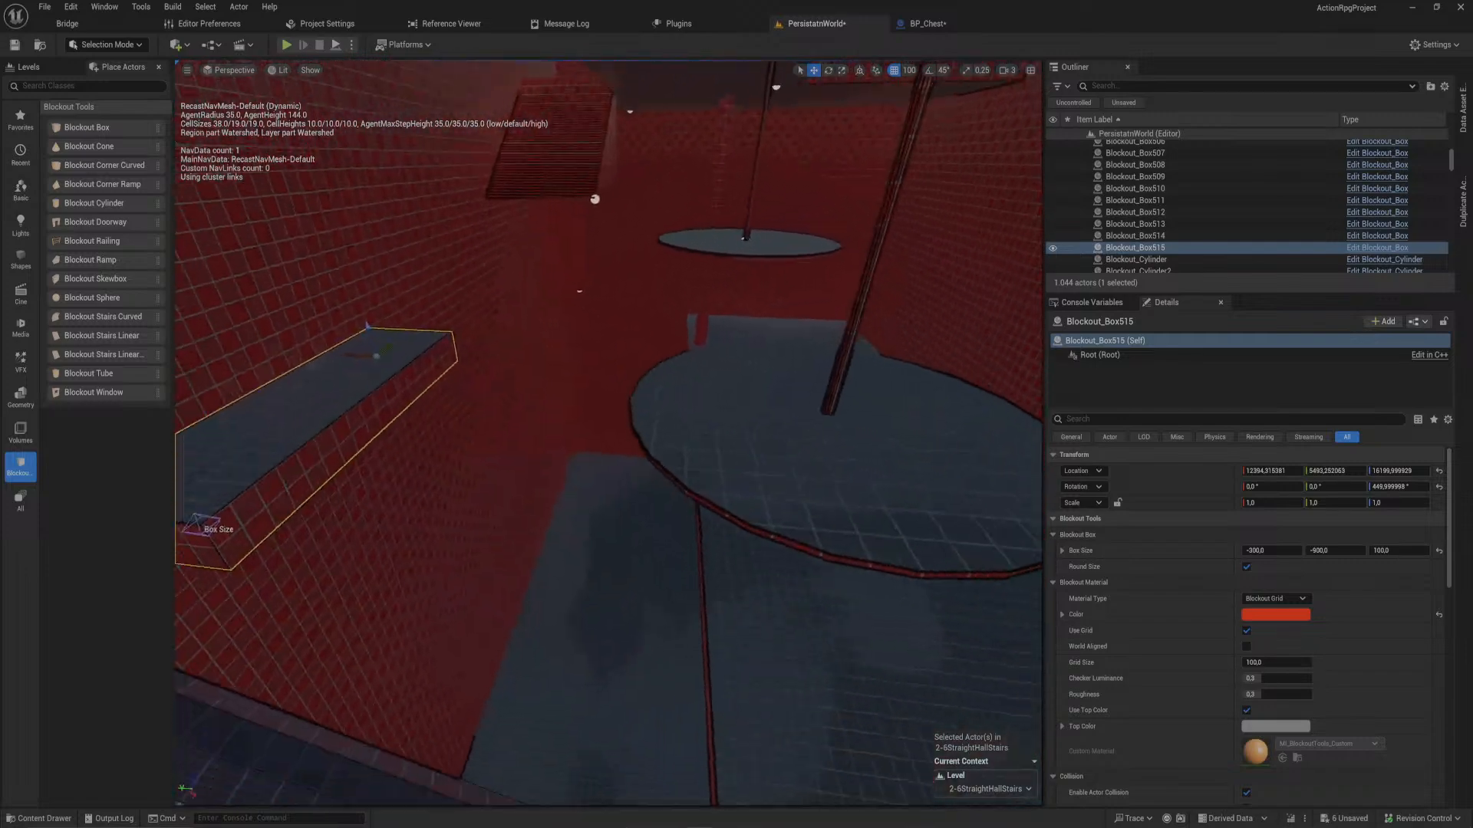
pyautogui.moveTo(755, 457); pyautogui.dragTo(663, 418, button='right')
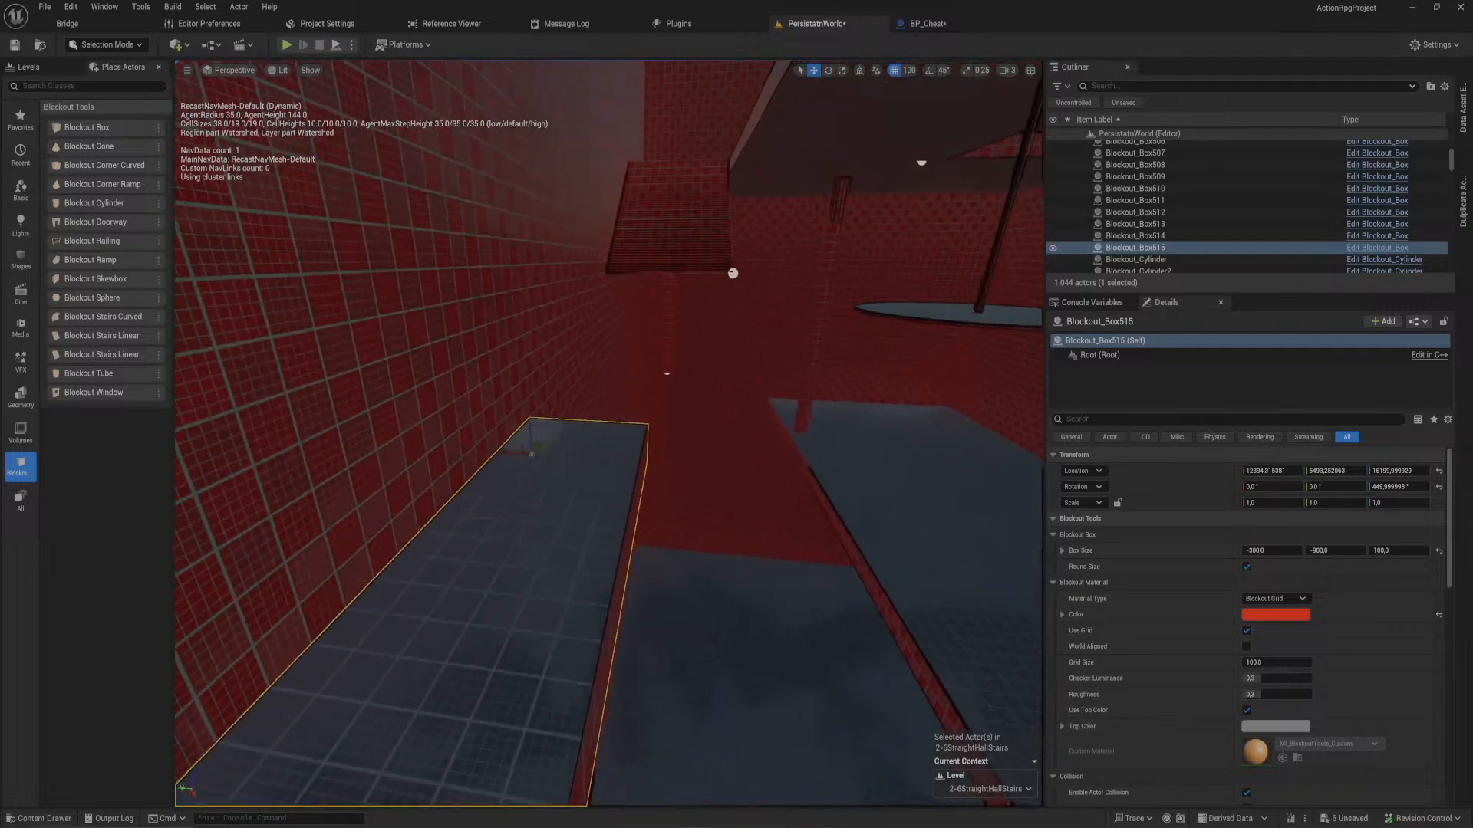
pyautogui.moveTo(537, 418); pyautogui.dragTo(542, 411, button='right')
pyautogui.moveTo(620, 454)
pyautogui.mouseDown(button='right')
pyautogui.moveTo(690, 464)
pyautogui.moveTo(702, 506)
pyautogui.moveTo(645, 452)
pyautogui.moveTo(713, 426)
pyautogui.moveTo(687, 437)
pyautogui.moveTo(683, 498)
pyautogui.moveTo(652, 526)
pyautogui.moveTo(506, 483)
pyautogui.moveTo(437, 490)
pyautogui.moveTo(522, 407)
pyautogui.moveTo(507, 403)
pyautogui.moveTo(567, 376)
pyautogui.moveTo(690, 414)
pyautogui.moveTo(608, 463)
pyautogui.mouseUp(button='right')
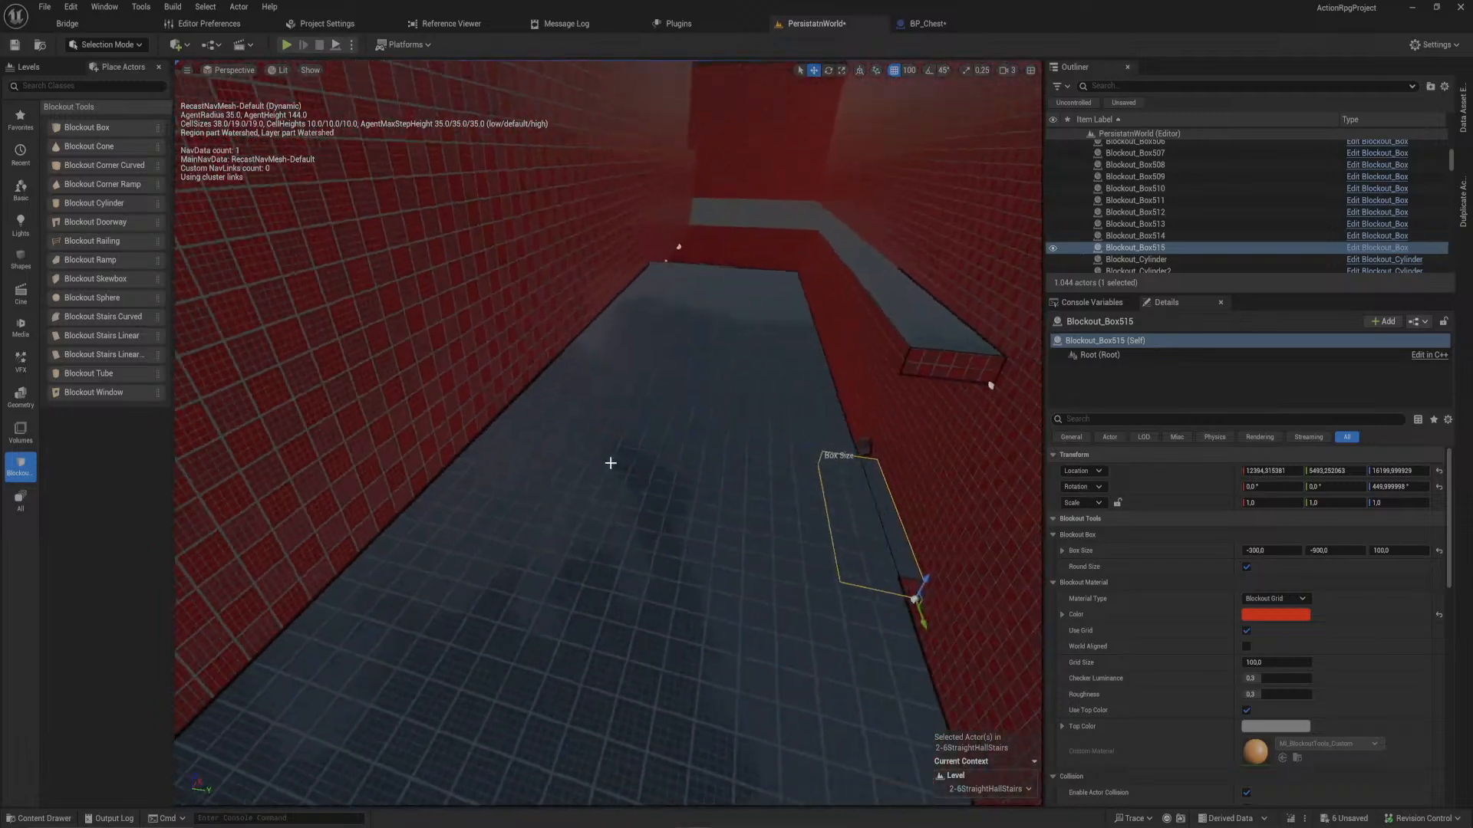
pyautogui.click(31, 67)
pyautogui.click(119, 67)
pyautogui.click(19, 119)
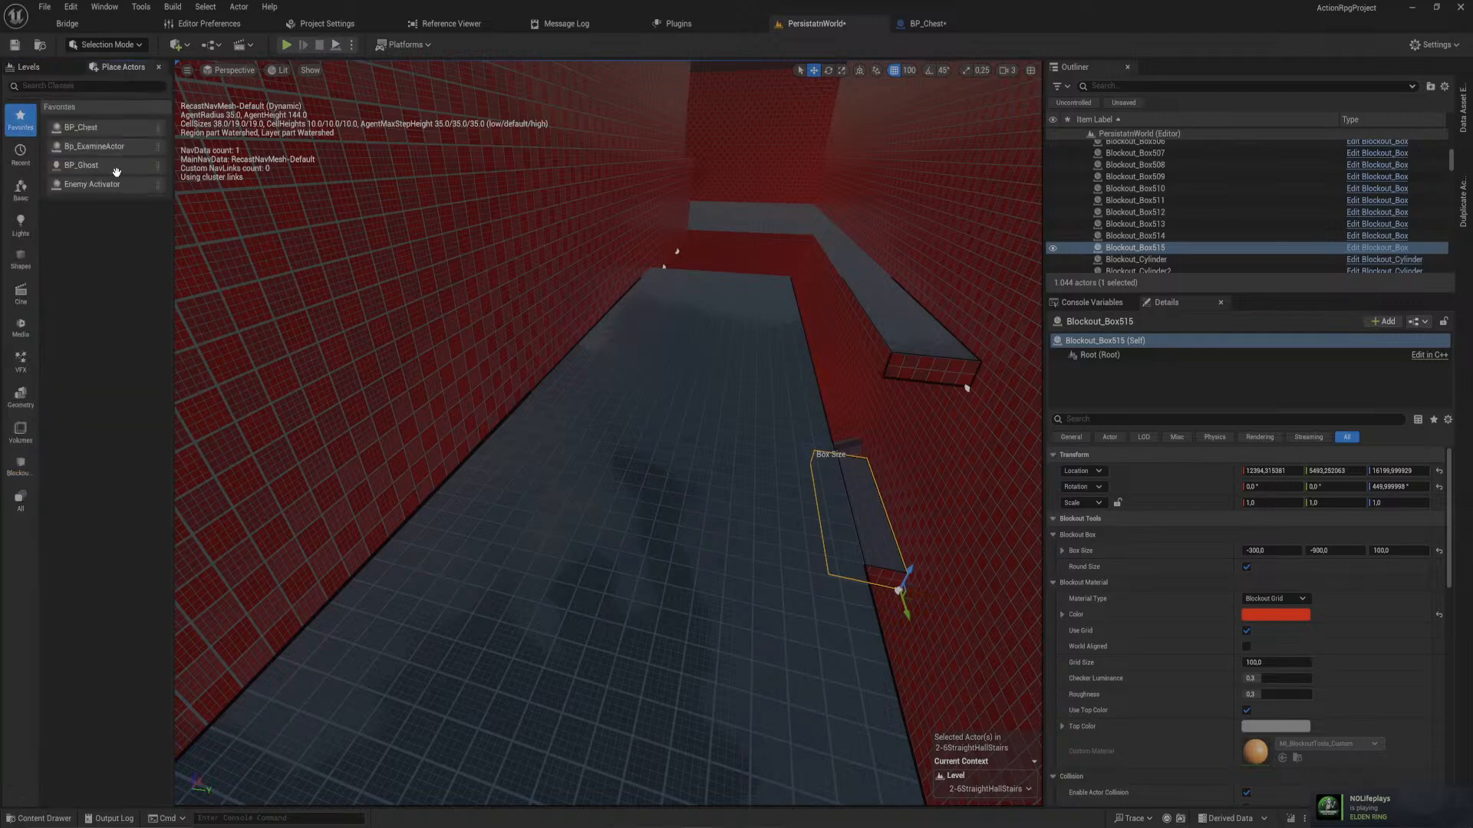
pyautogui.moveTo(101, 168); pyautogui.dragTo(690, 302)
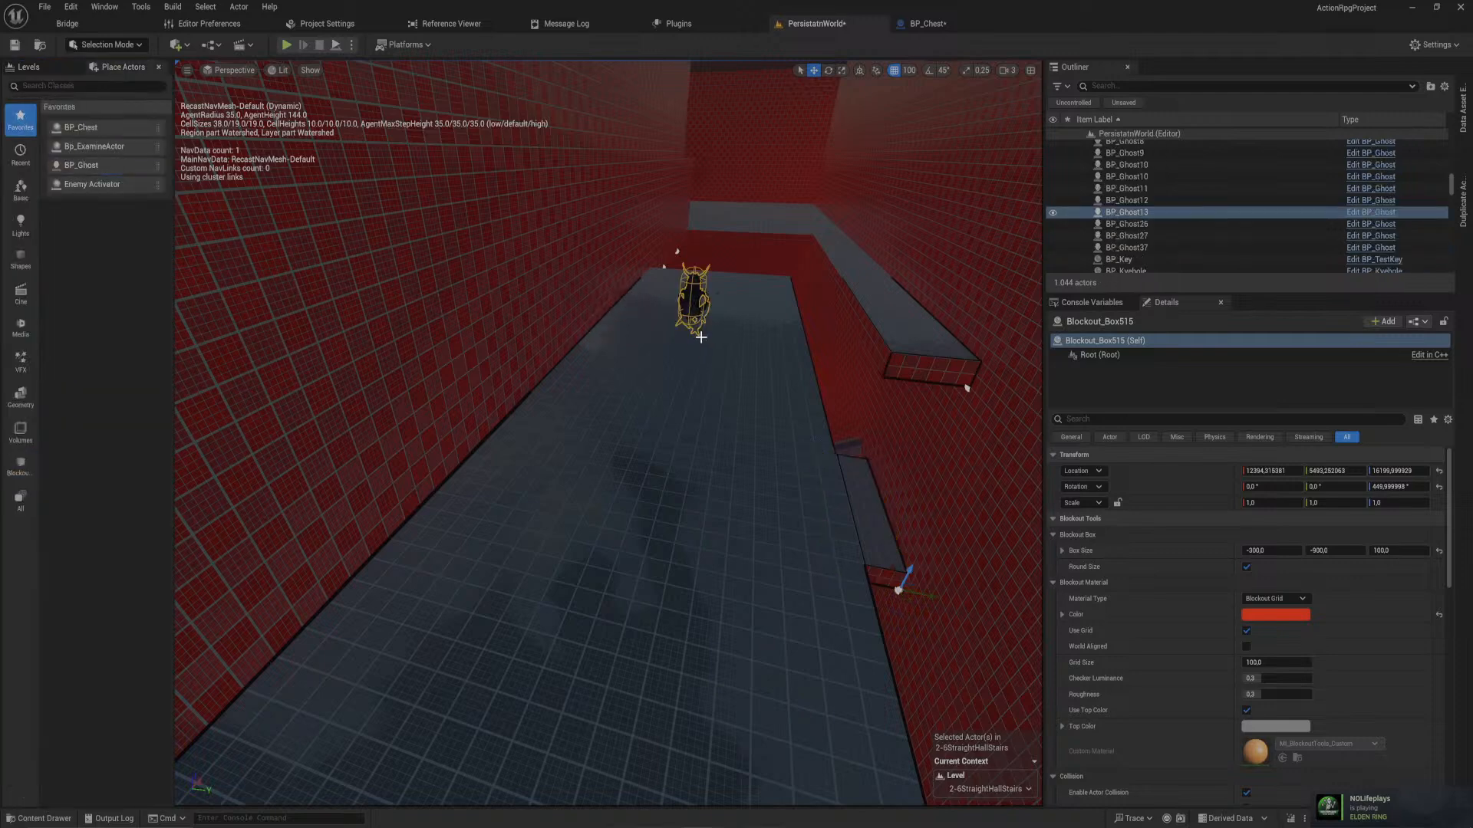
pyautogui.moveTo(691, 302)
pyautogui.mouseDown(button='right')
pyautogui.moveTo(691, 322)
pyautogui.moveTo(710, 309)
pyautogui.mouseUp(button='right')
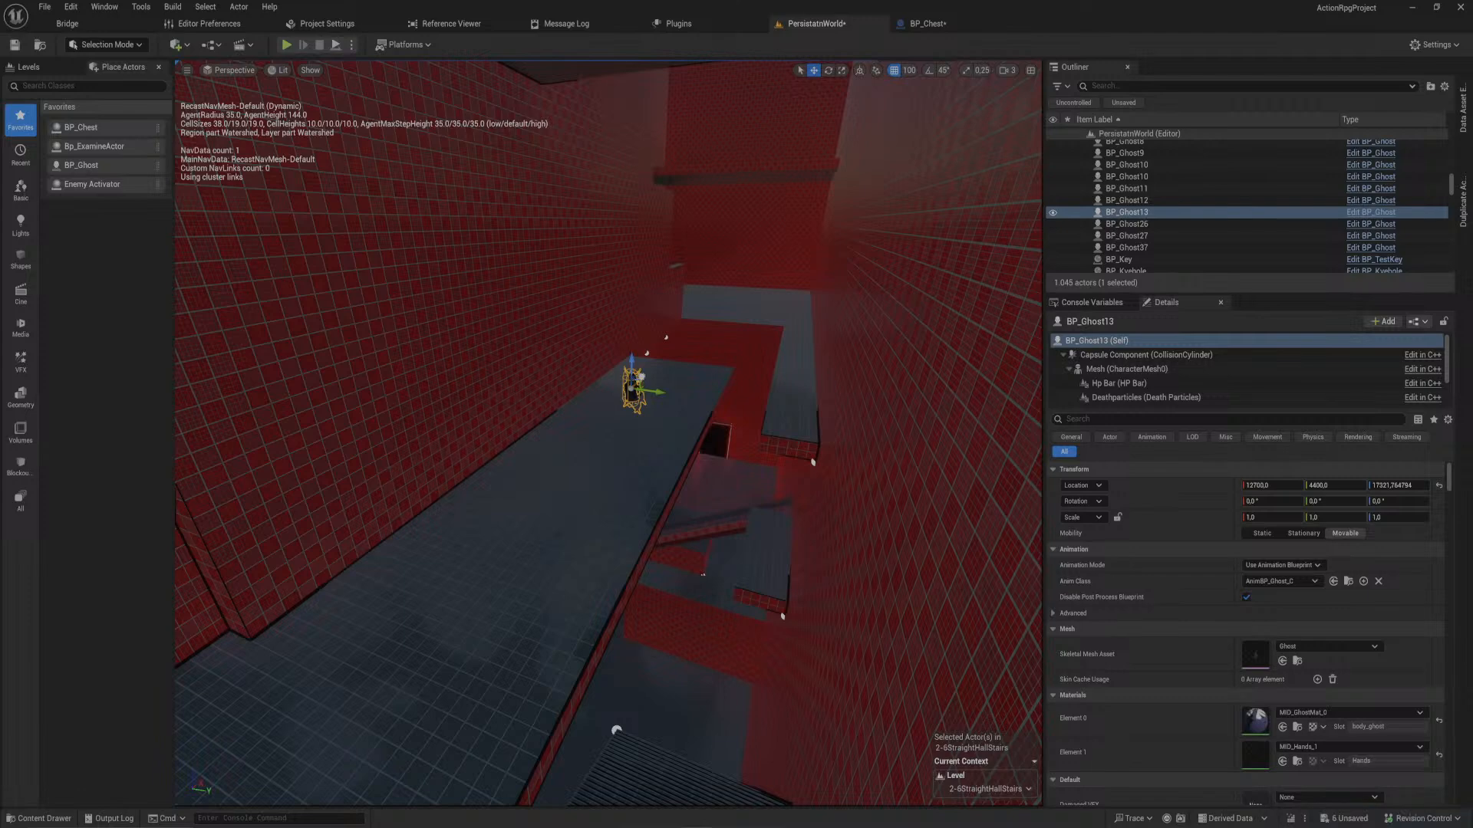
pyautogui.moveTo(649, 373); pyautogui.dragTo(631, 400)
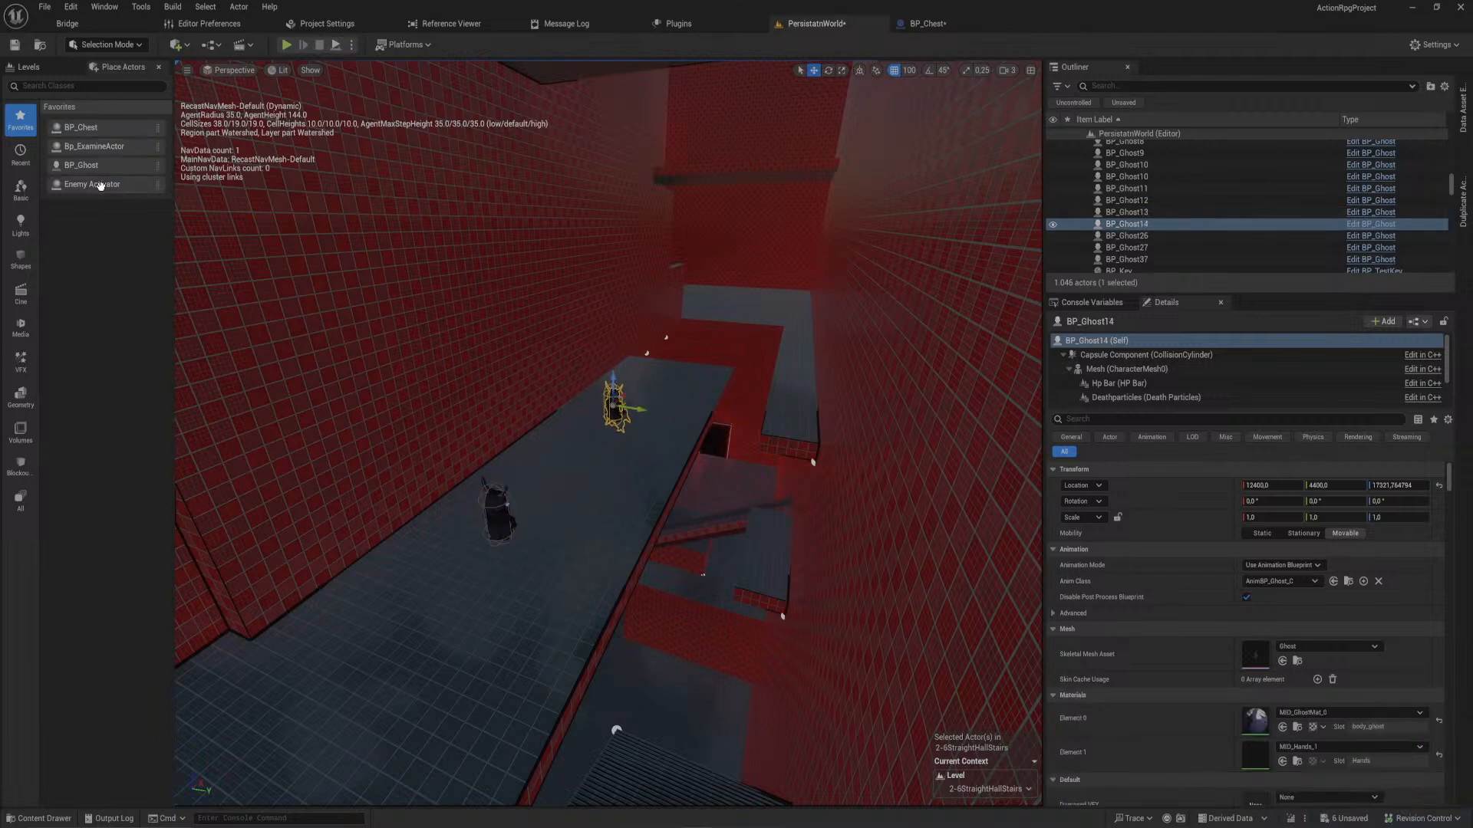
# - Place an Enemy Activator on the upper walkway at X 12000, Y 4400, Z 17200 and scale it to about 43 × 8.4 × 8.4 around both ghosts
pyautogui.moveTo(100, 185); pyautogui.dragTo(681, 353)
pyautogui.press('e')
pyautogui.press('r')
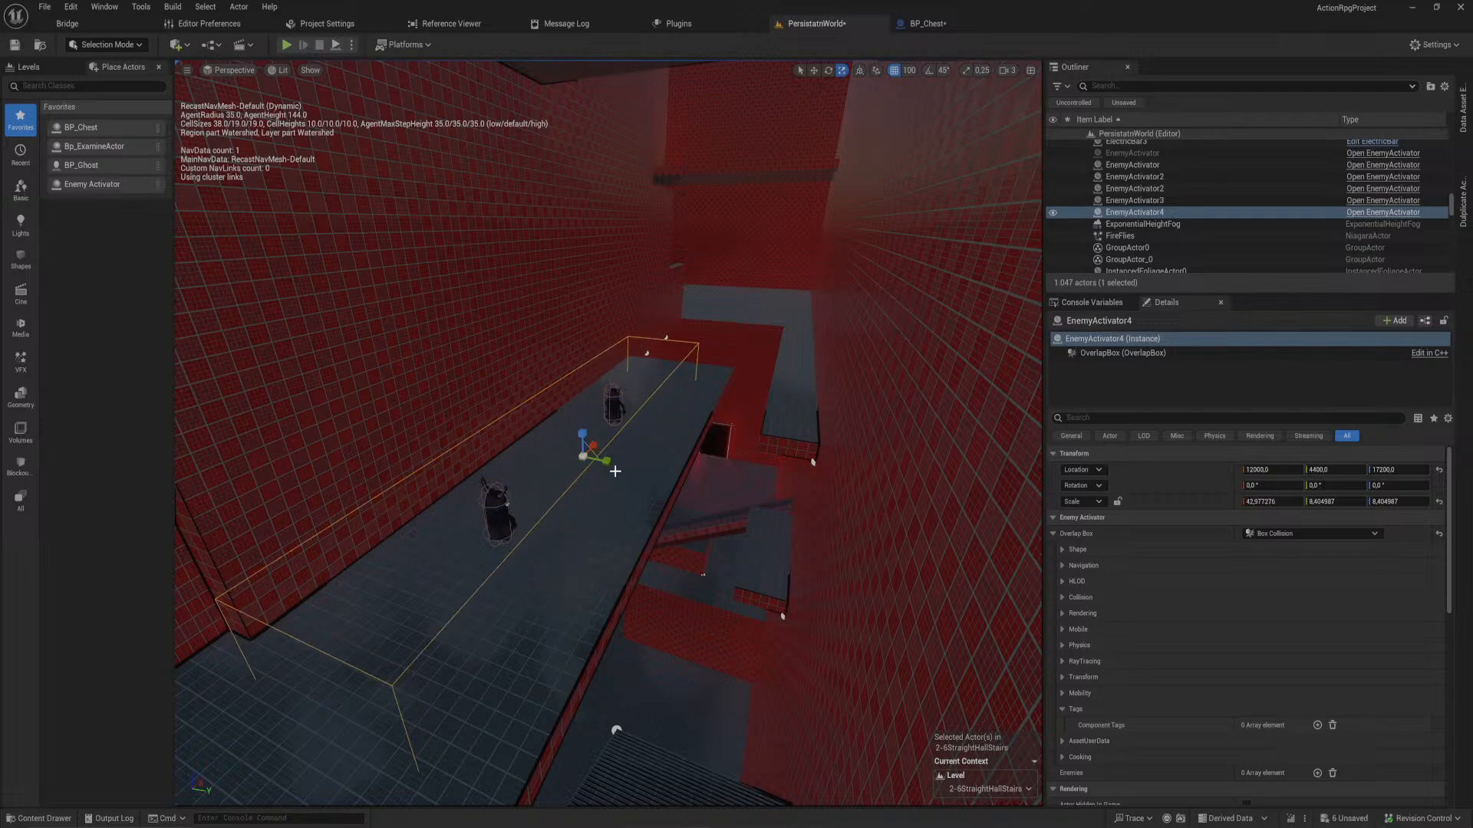
# - Scale EnemyActivator4 to about 53.9 × 13.5 × 14.0 and position it at 12000, 4400, 17500, enclosing the two-ghost platform
pyautogui.moveTo(615, 471); pyautogui.dragTo(652, 477)
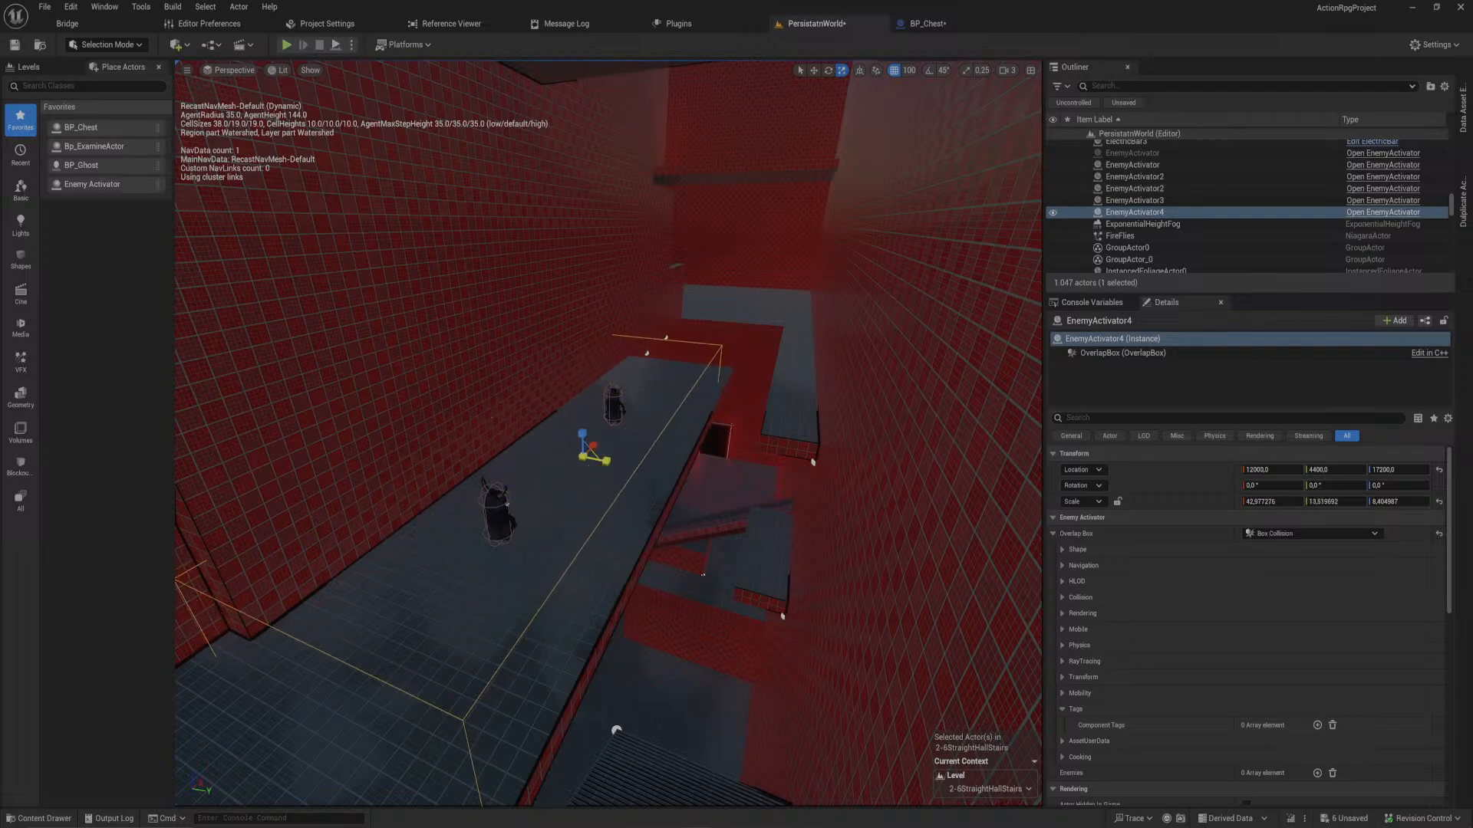
pyautogui.moveTo(582, 434); pyautogui.dragTo(631, 362)
pyautogui.press('e')
pyautogui.press('w')
pyautogui.press('r')
pyautogui.moveTo(663, 392); pyautogui.dragTo(568, 433, button='right')
pyautogui.press('w')
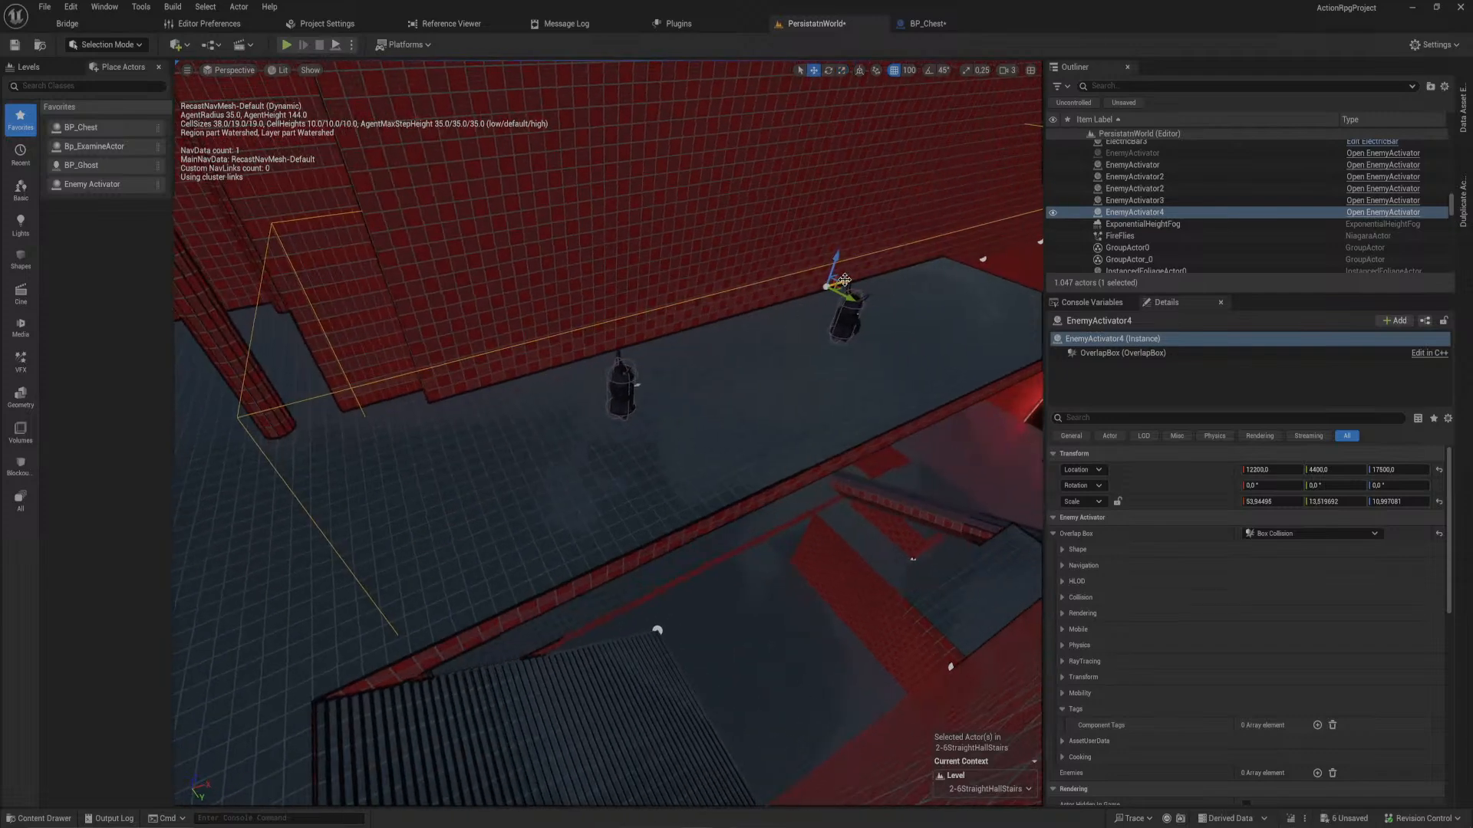
pyautogui.moveTo(848, 282); pyautogui.dragTo(820, 289)
pyautogui.moveTo(821, 289); pyautogui.dragTo(874, 299, button='right')
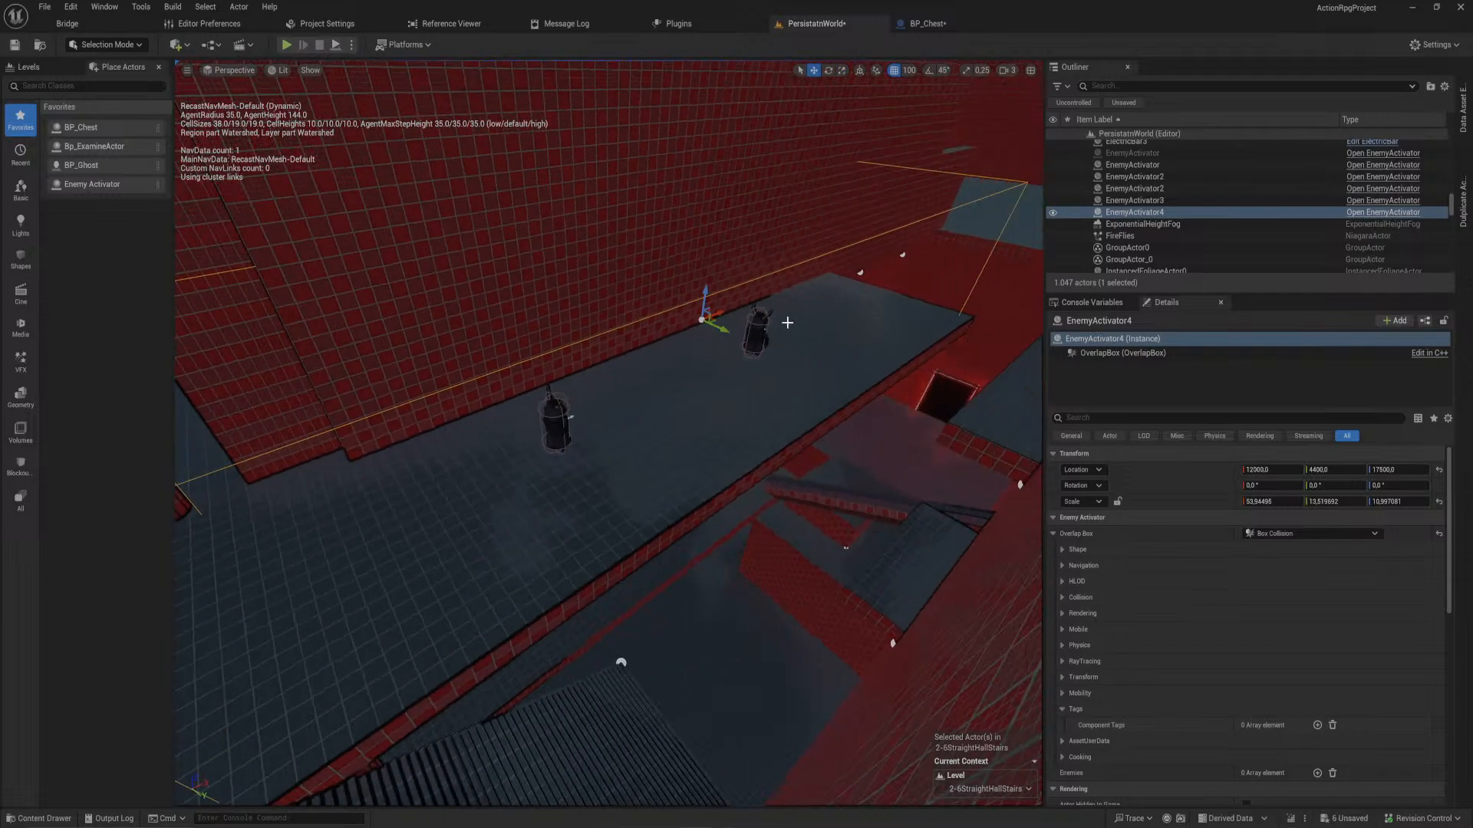
# - Add two entries to the activator's Enemies array and assign the platform's two ghosts, BP_Ghost14 and BP_Ghost13
pyautogui.click(1317, 773)
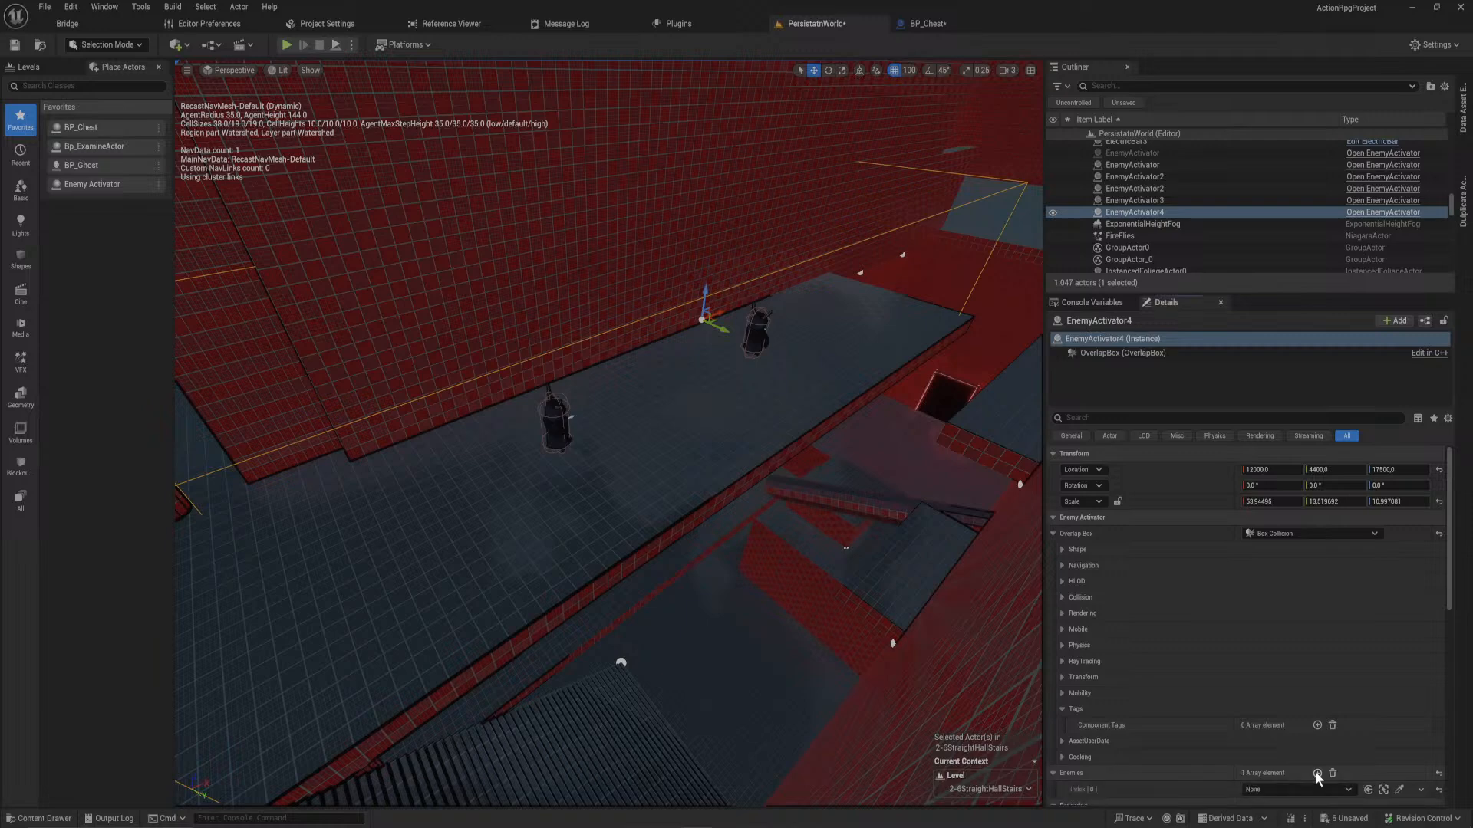
pyautogui.click(1317, 773)
pyautogui.click(1398, 789)
pyautogui.click(753, 324)
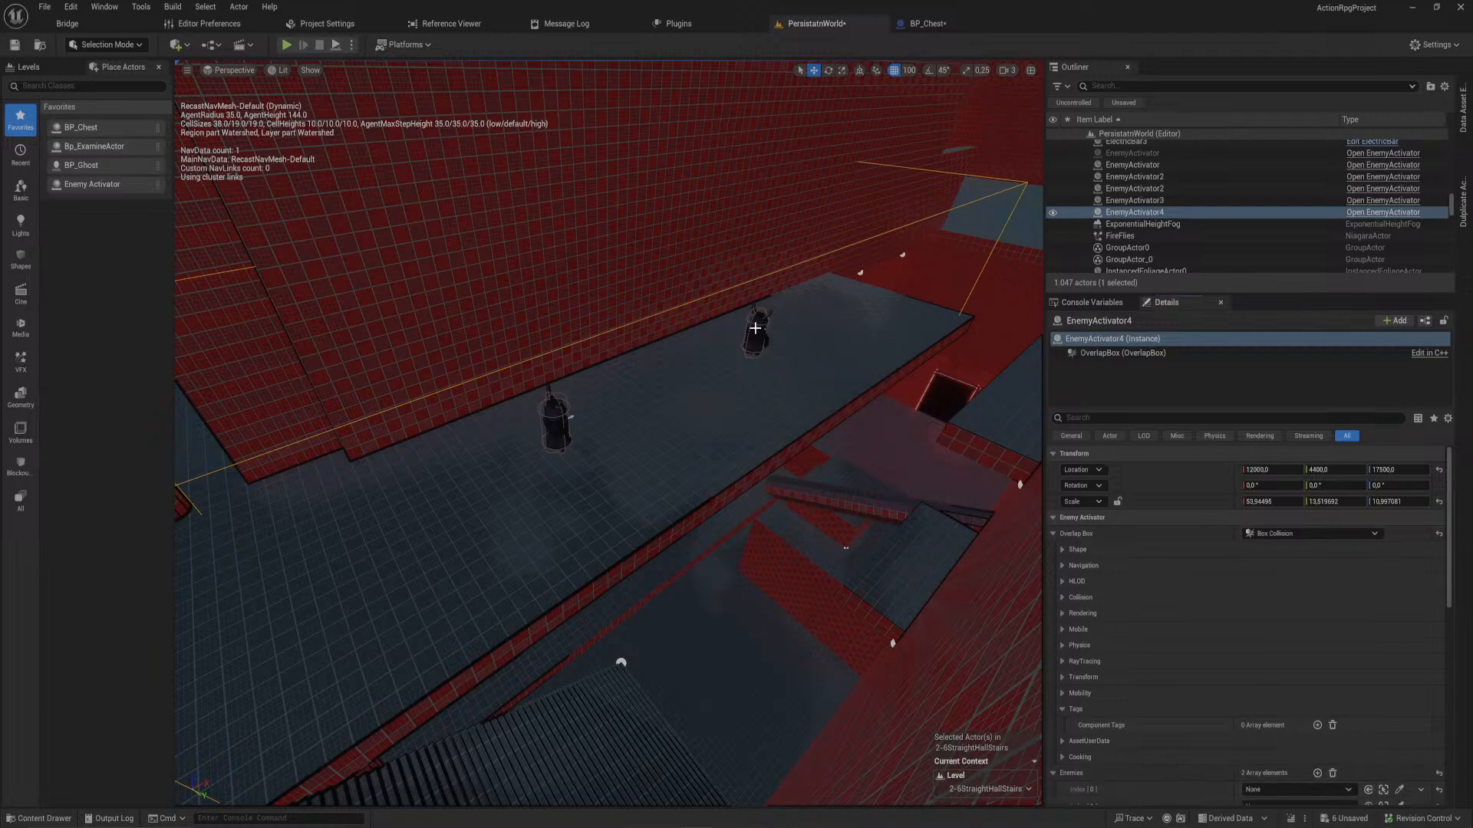
pyautogui.scroll(-1, 1402, 790)
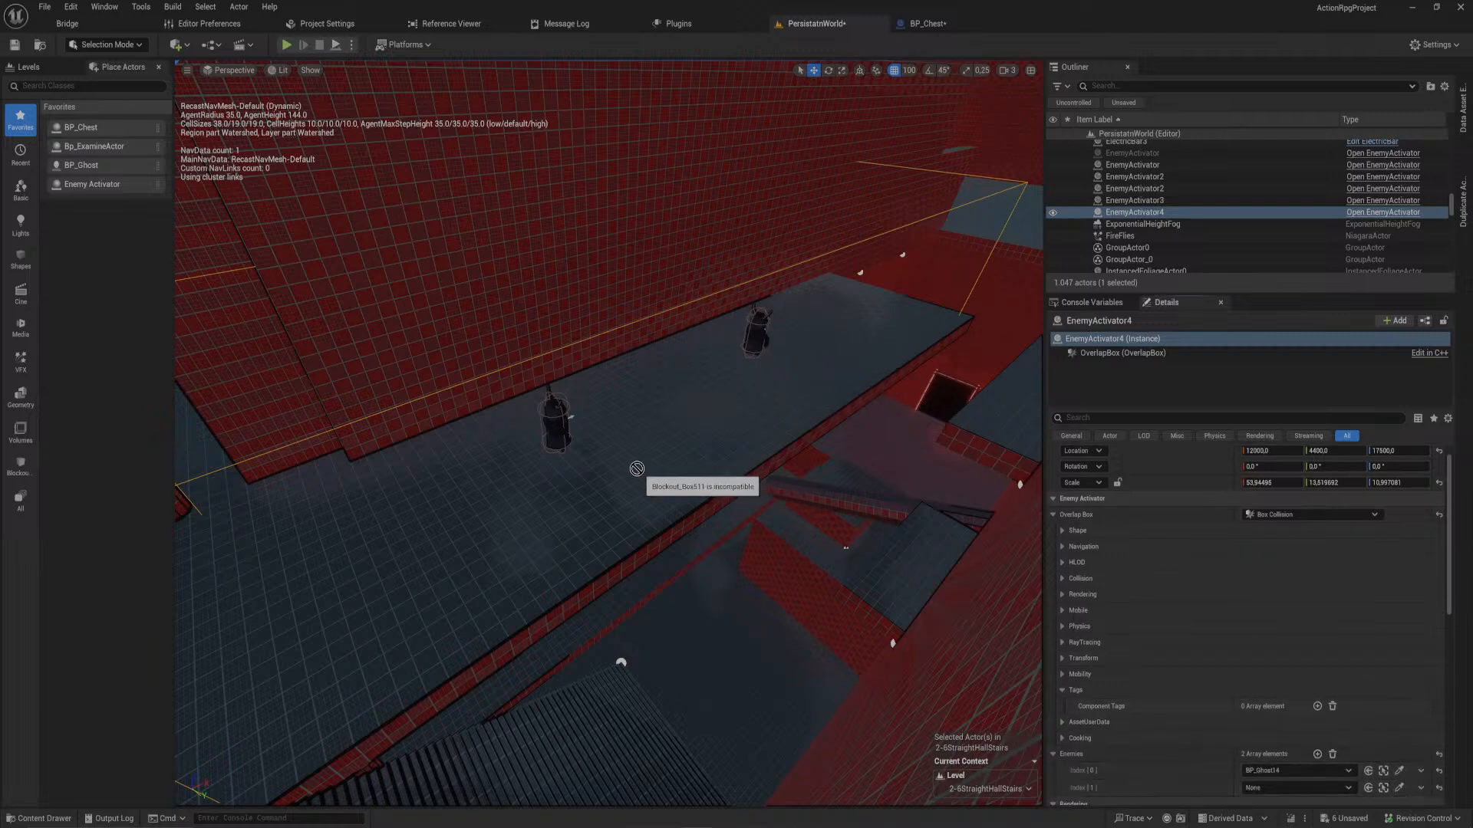
pyautogui.click(561, 423)
# - Place a BP_Chest actor on the floor behind the pillar and shift it back between the two columns
pyautogui.moveTo(600, 433); pyautogui.dragTo(614, 468, button='right')
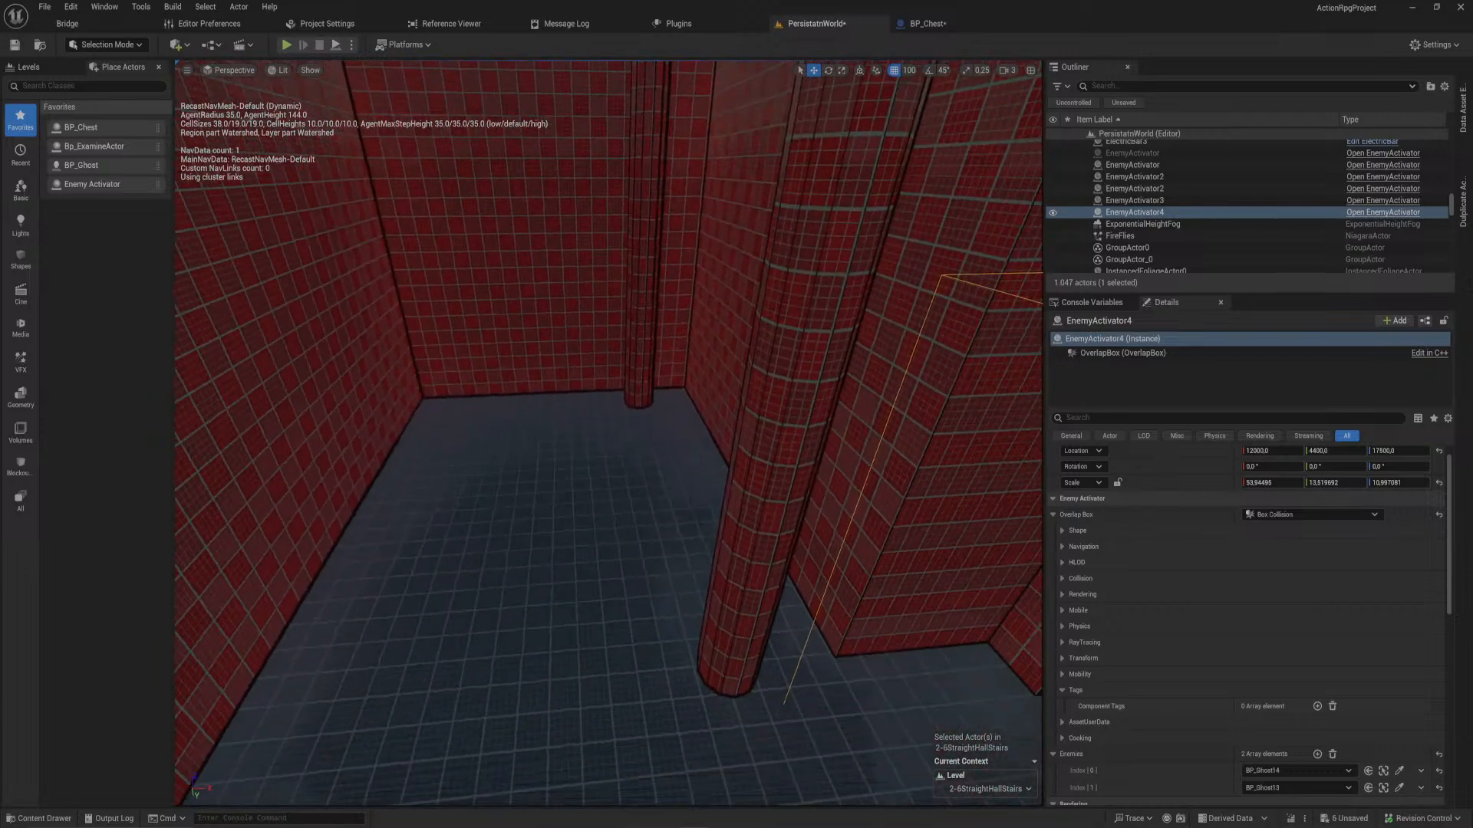
pyautogui.hotkey('ctrl', 'space')
pyautogui.moveTo(75, 125); pyautogui.dragTo(674, 484)
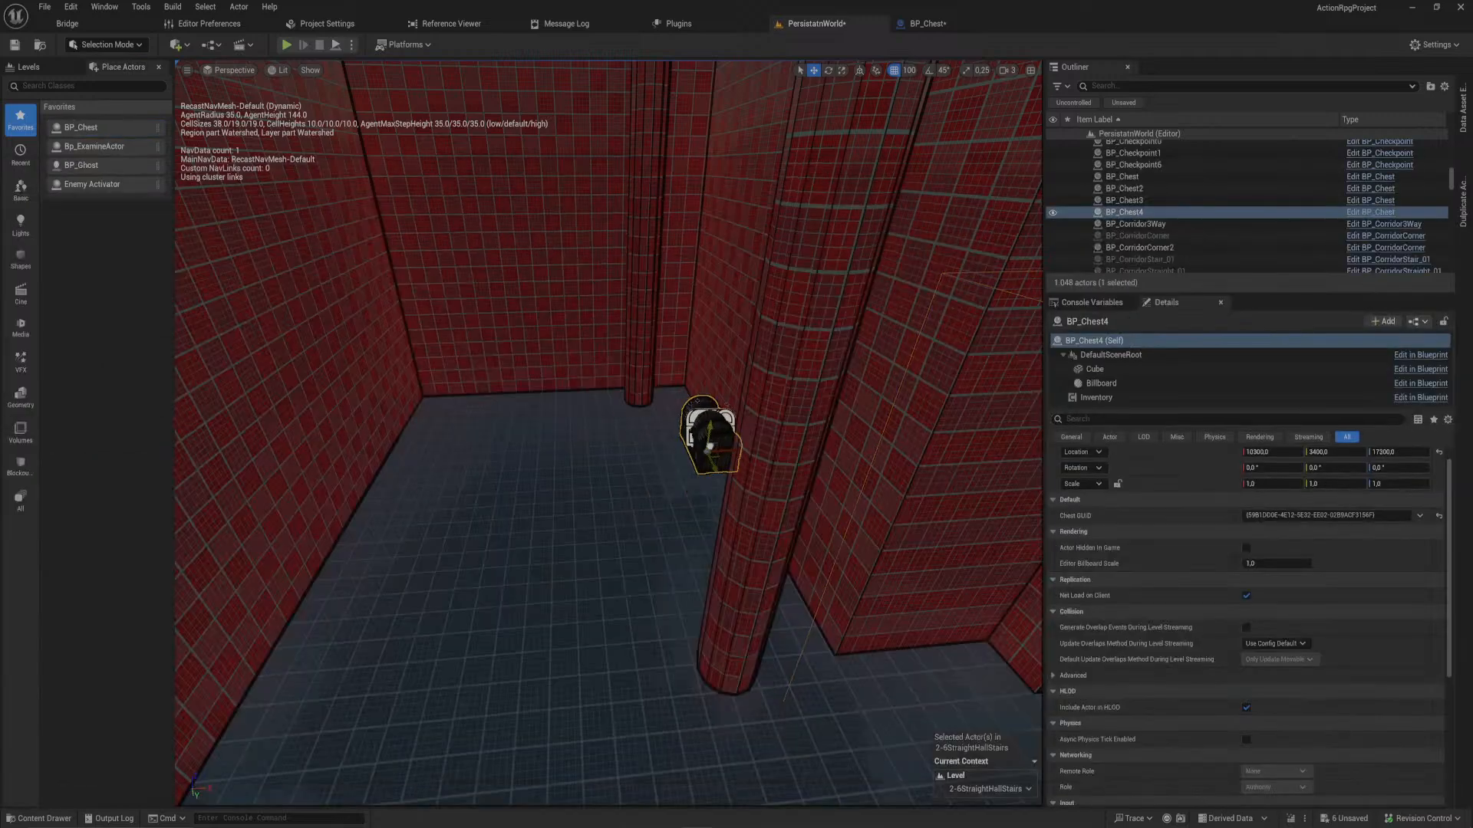
pyautogui.moveTo(713, 499); pyautogui.dragTo(721, 462)
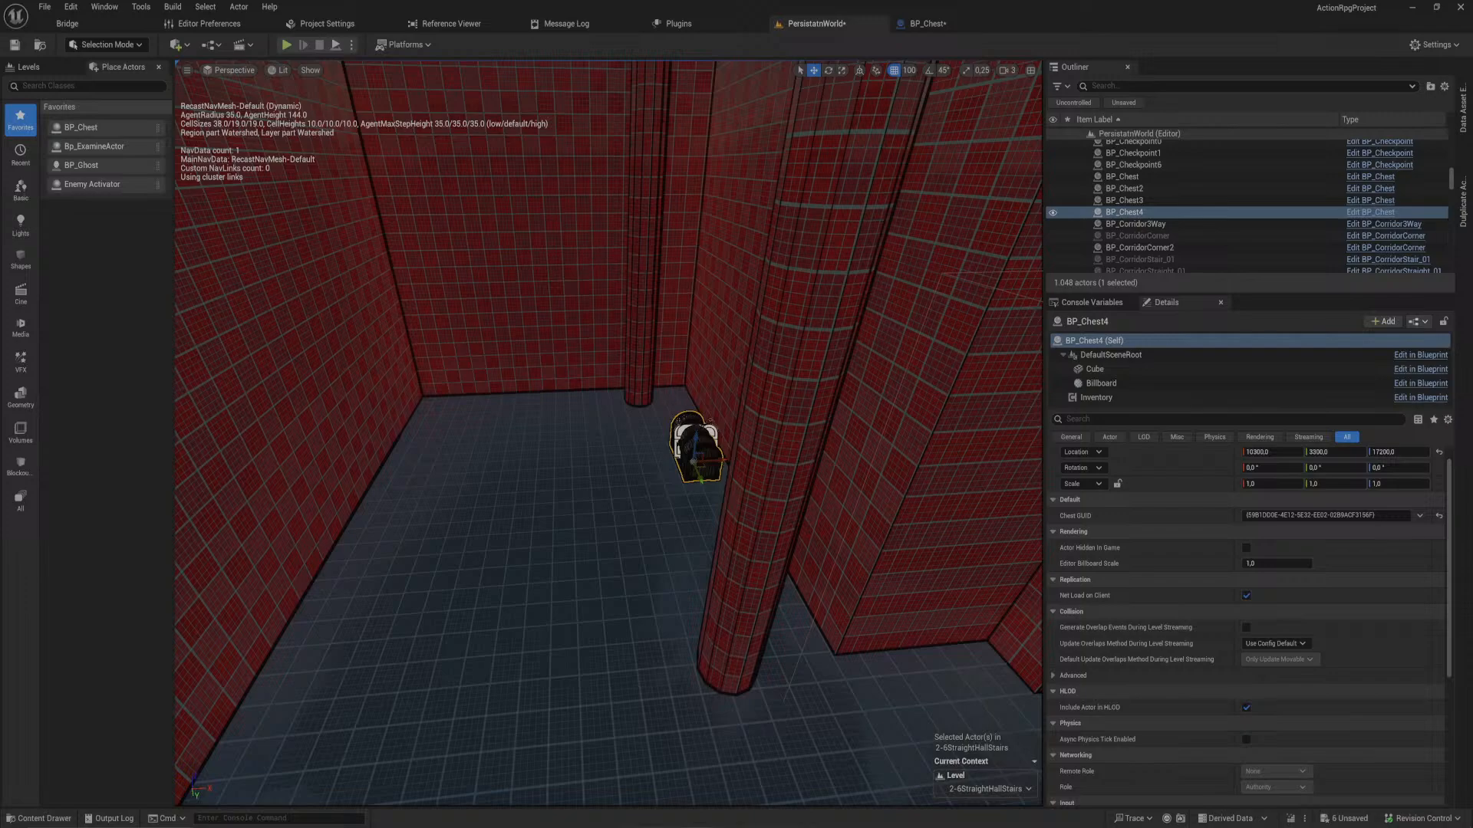
# - With grid snapping off, fine-tune the chest's position so that it sits centred between the two pillars
pyautogui.moveTo(713, 461); pyautogui.dragTo(701, 359, button='right')
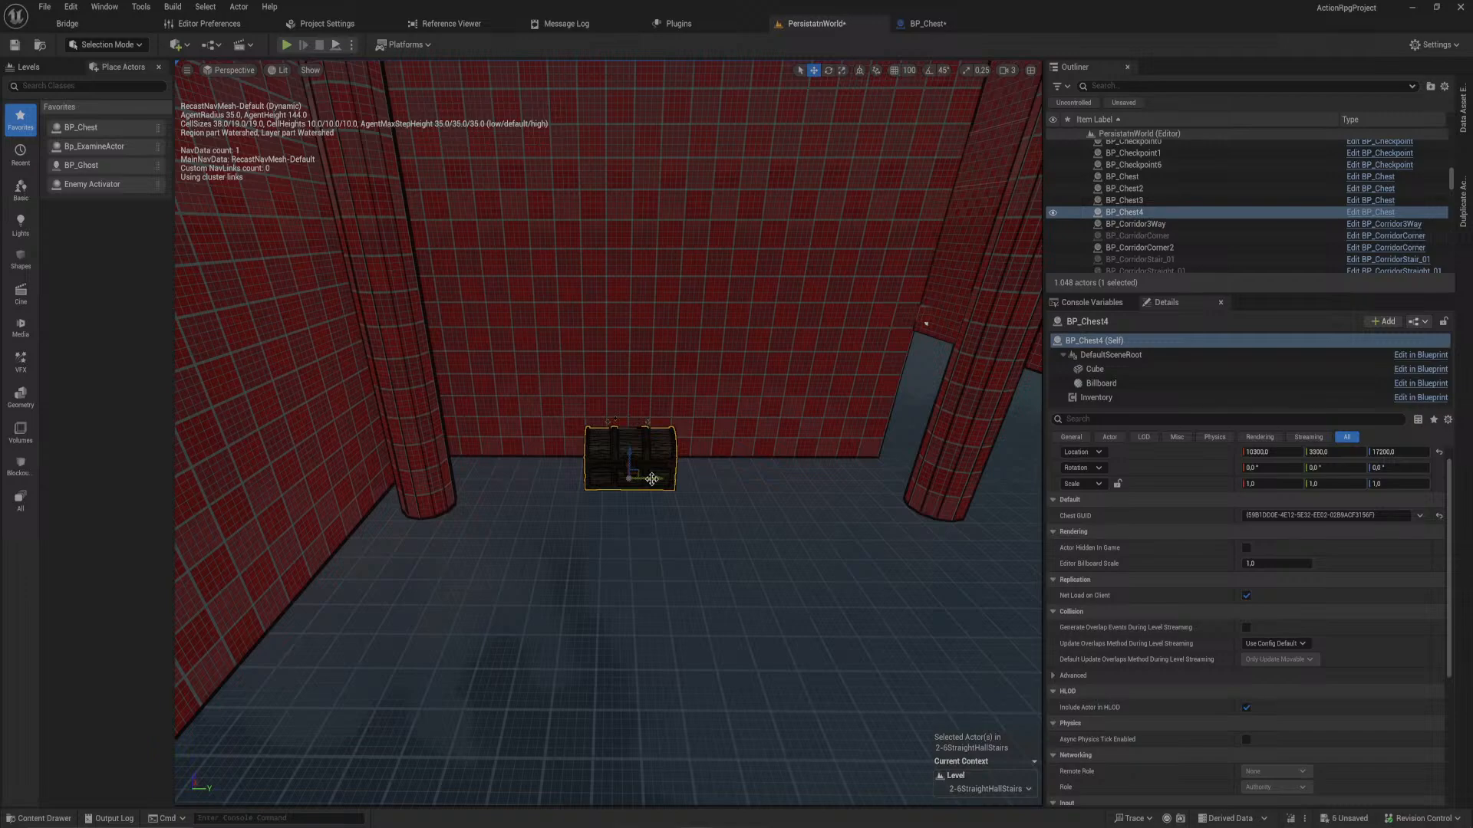
pyautogui.moveTo(651, 478)
pyautogui.mouseDown()
pyautogui.moveTo(686, 477)
pyautogui.moveTo(666, 473)
pyautogui.mouseUp()
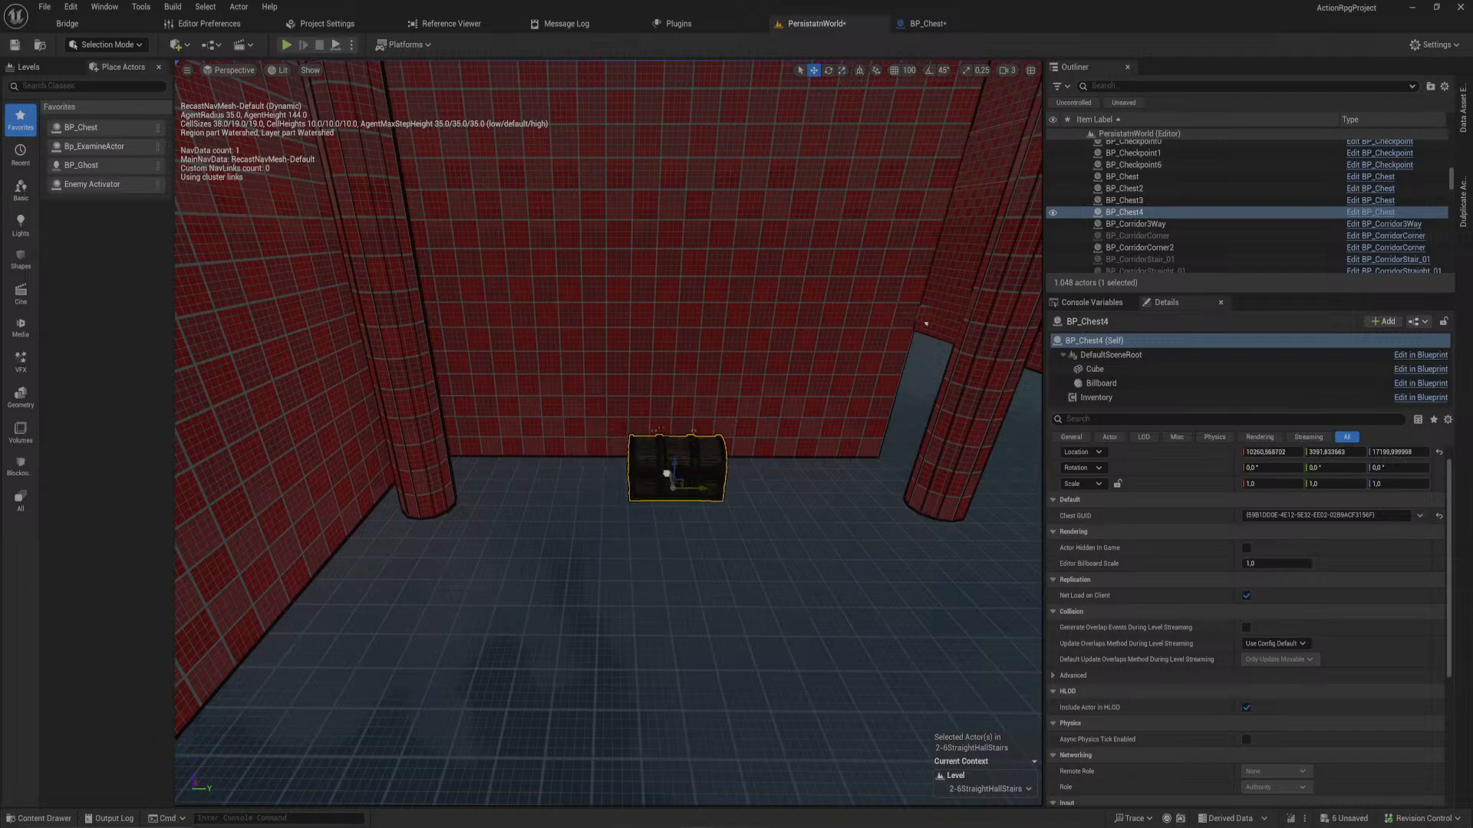
pyautogui.moveTo(666, 473); pyautogui.dragTo(667, 414, button='right')
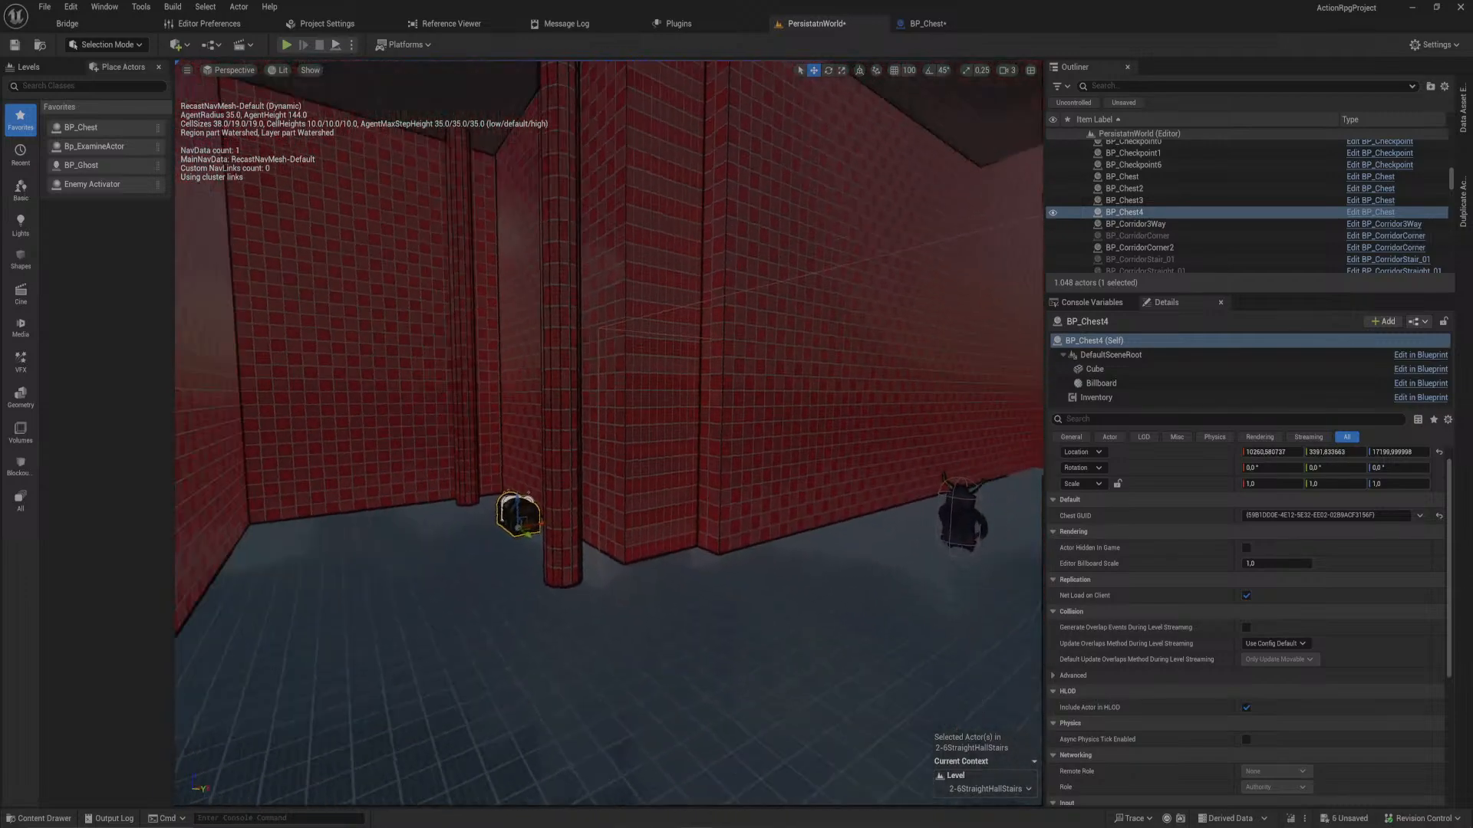
pyautogui.moveTo(566, 452); pyautogui.dragTo(566, 489, button='right')
pyautogui.moveTo(551, 489)
pyautogui.mouseDown()
pyautogui.moveTo(541, 477)
pyautogui.moveTo(551, 490)
pyautogui.mouseUp()
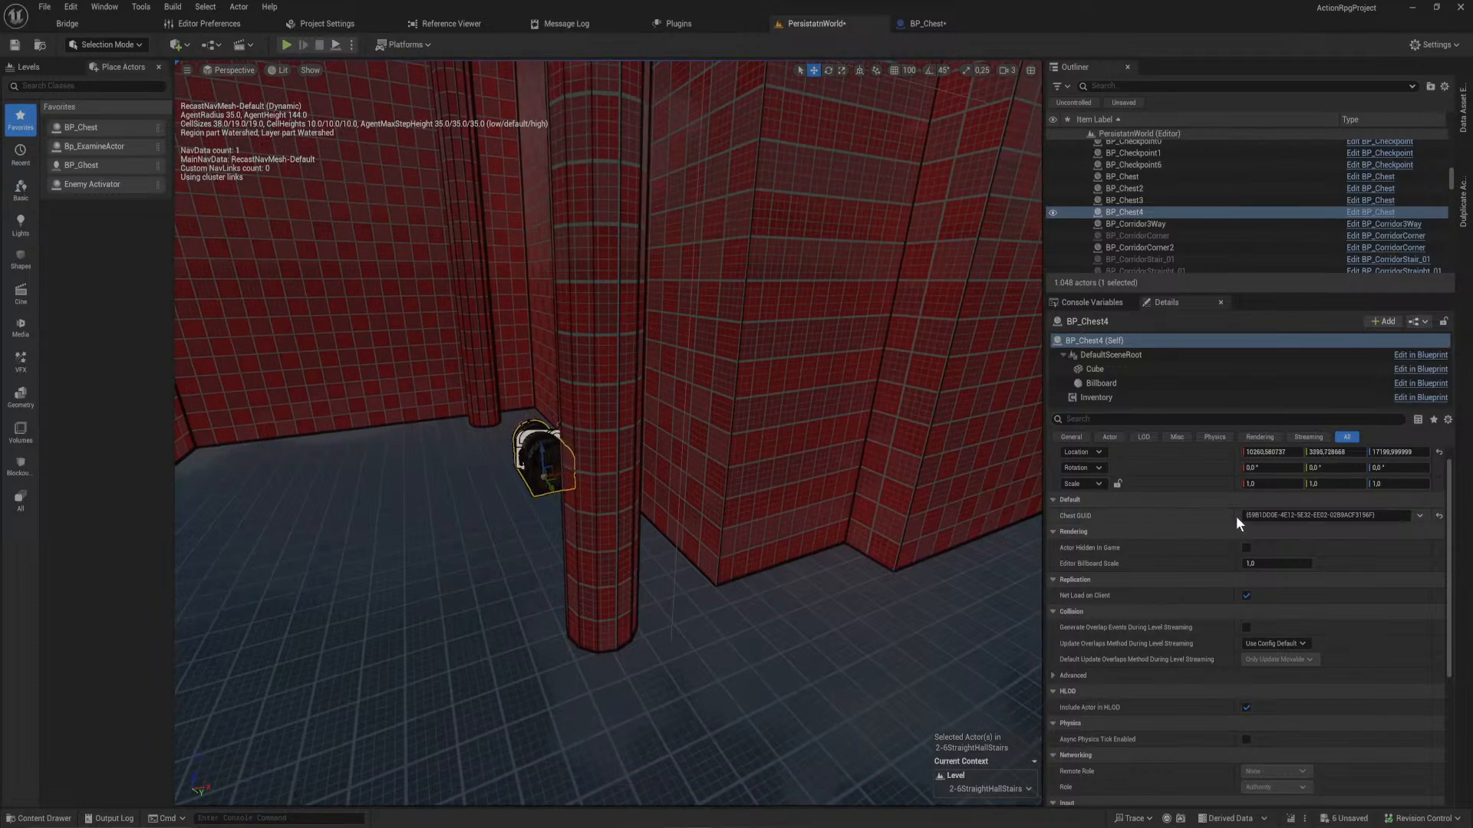
pyautogui.moveTo(568, 467); pyautogui.dragTo(557, 467, button='right')
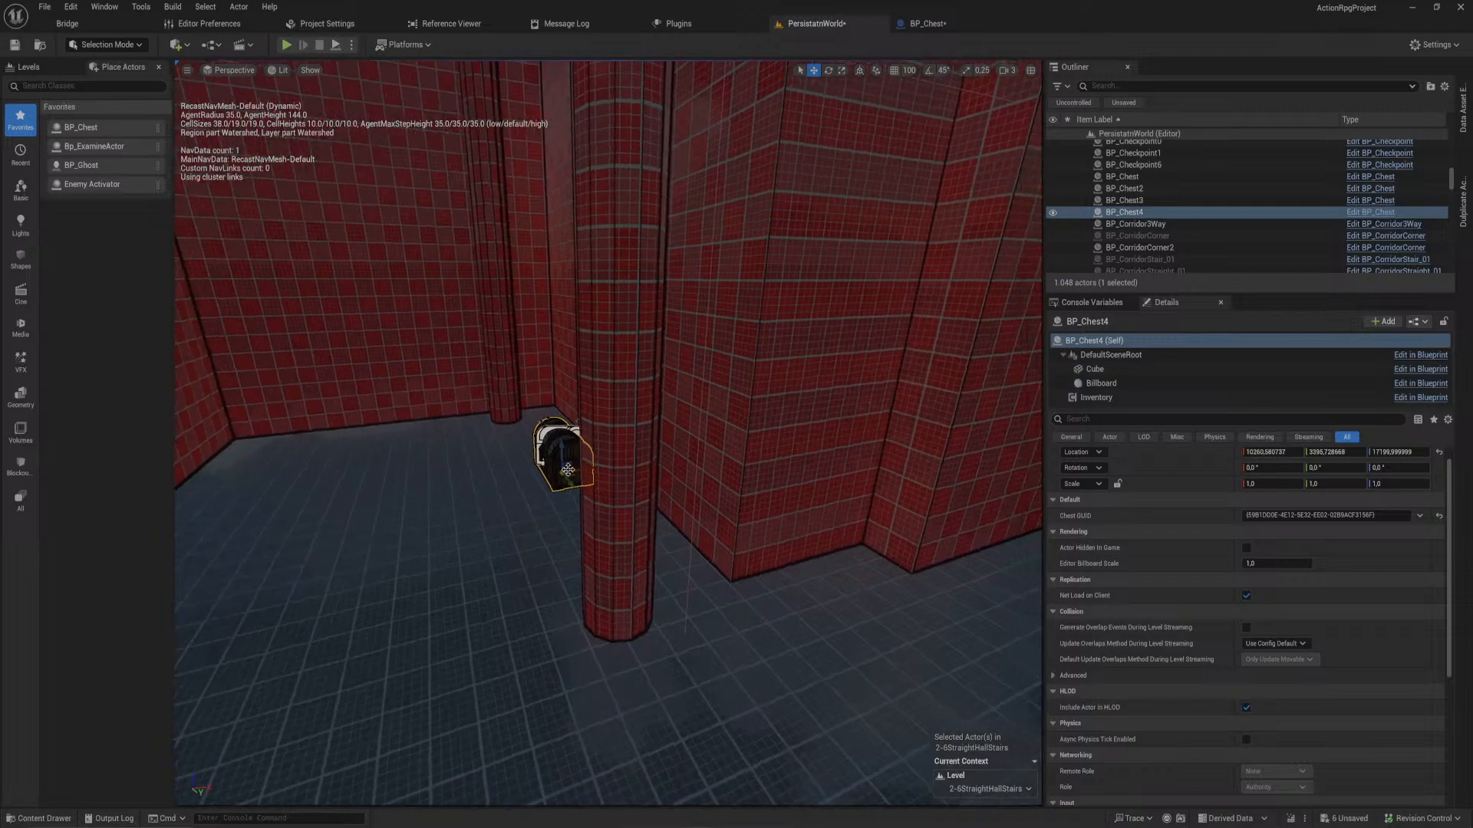
pyautogui.moveTo(584, 470); pyautogui.dragTo(575, 471)
pyautogui.moveTo(574, 470); pyautogui.dragTo(575, 470, button='right')
# - Clear the Inventory component's Items on Construct array in the BP_Chest Blueprint, save everything and return to the PersistatnWorld level
pyautogui.click(1083, 393)
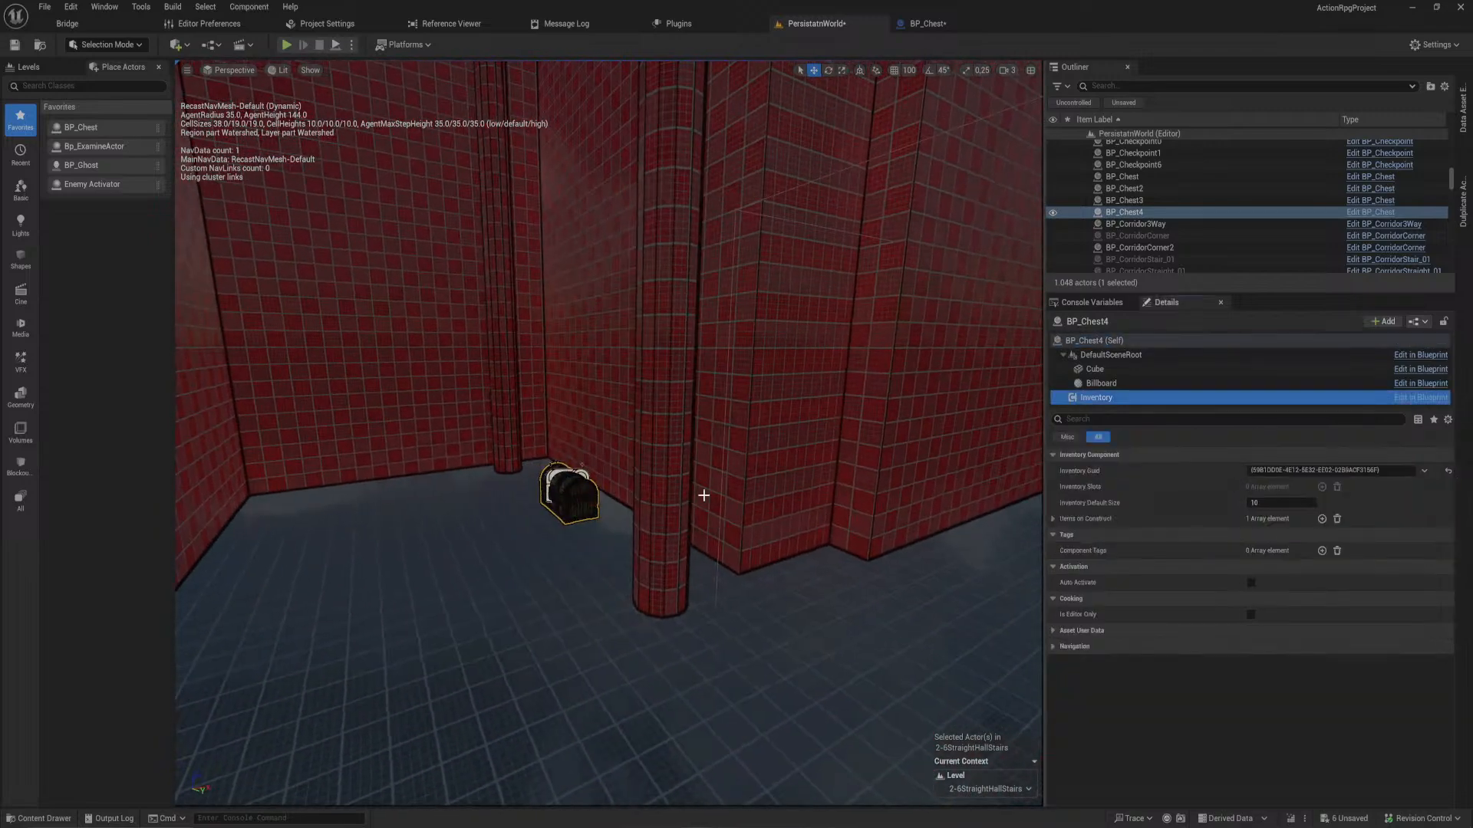
pyautogui.click(1052, 519)
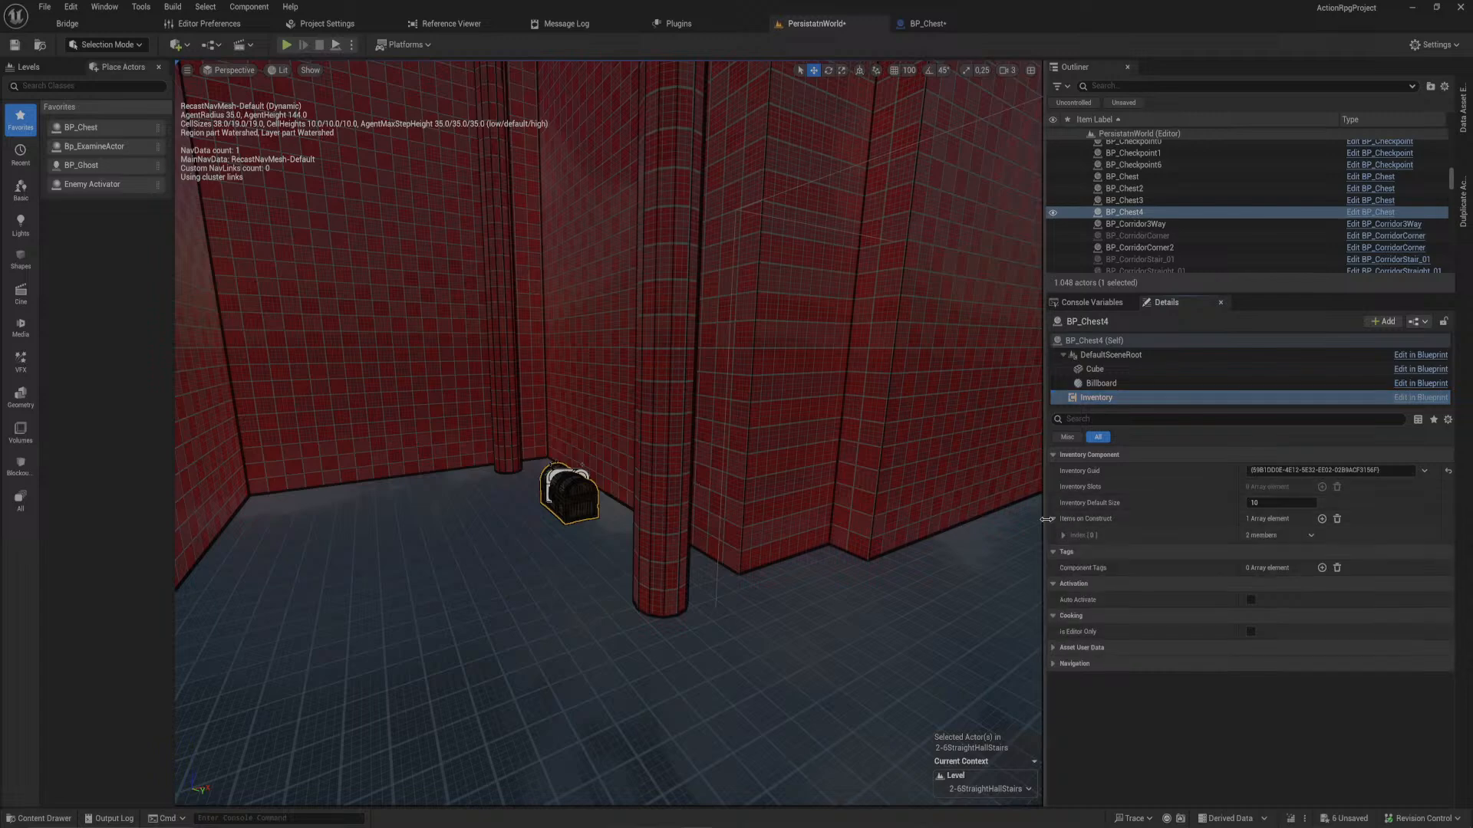
pyautogui.click(1063, 535)
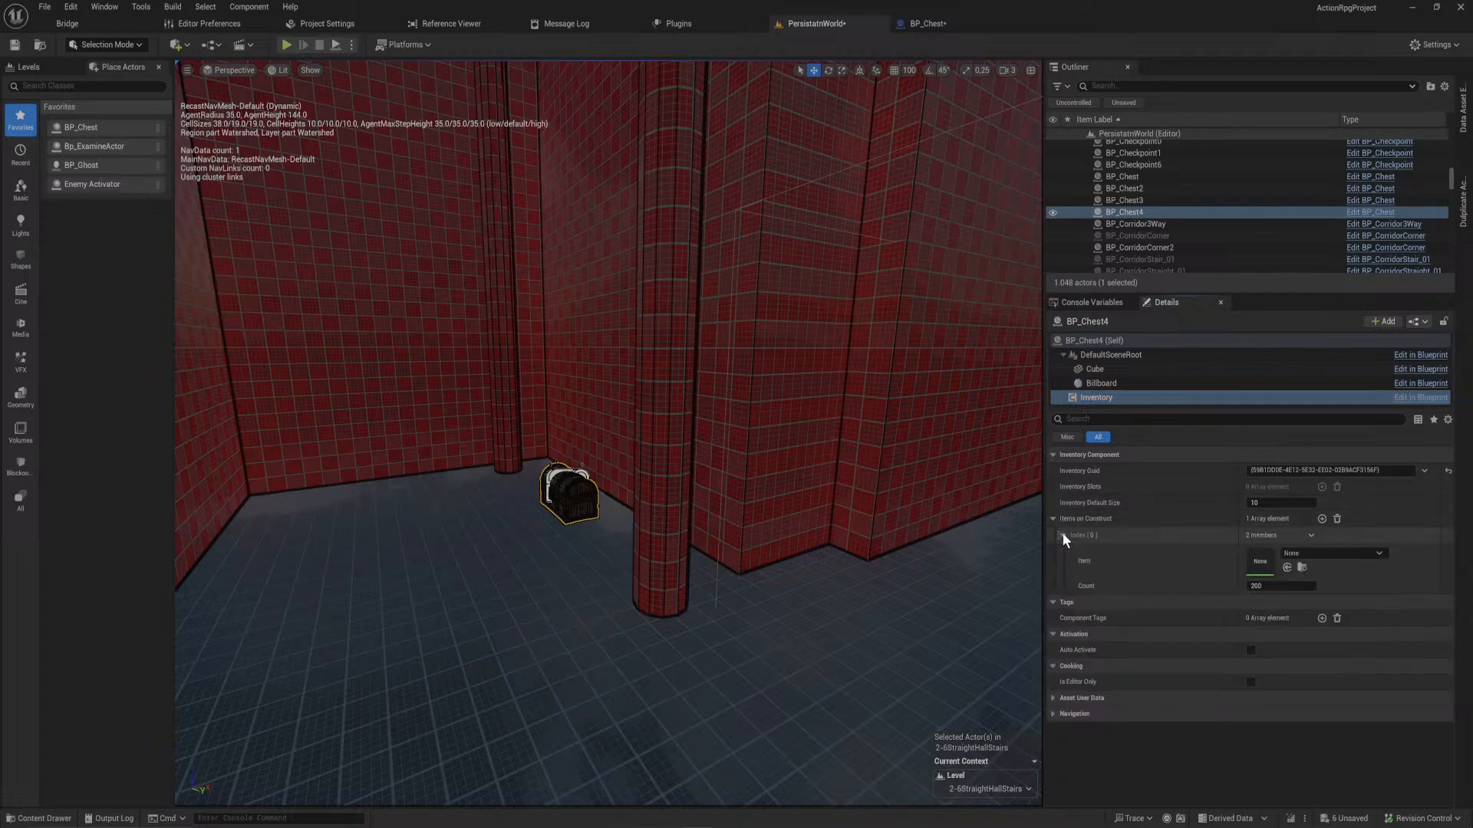
pyautogui.click(1400, 369)
pyautogui.click(184, 162)
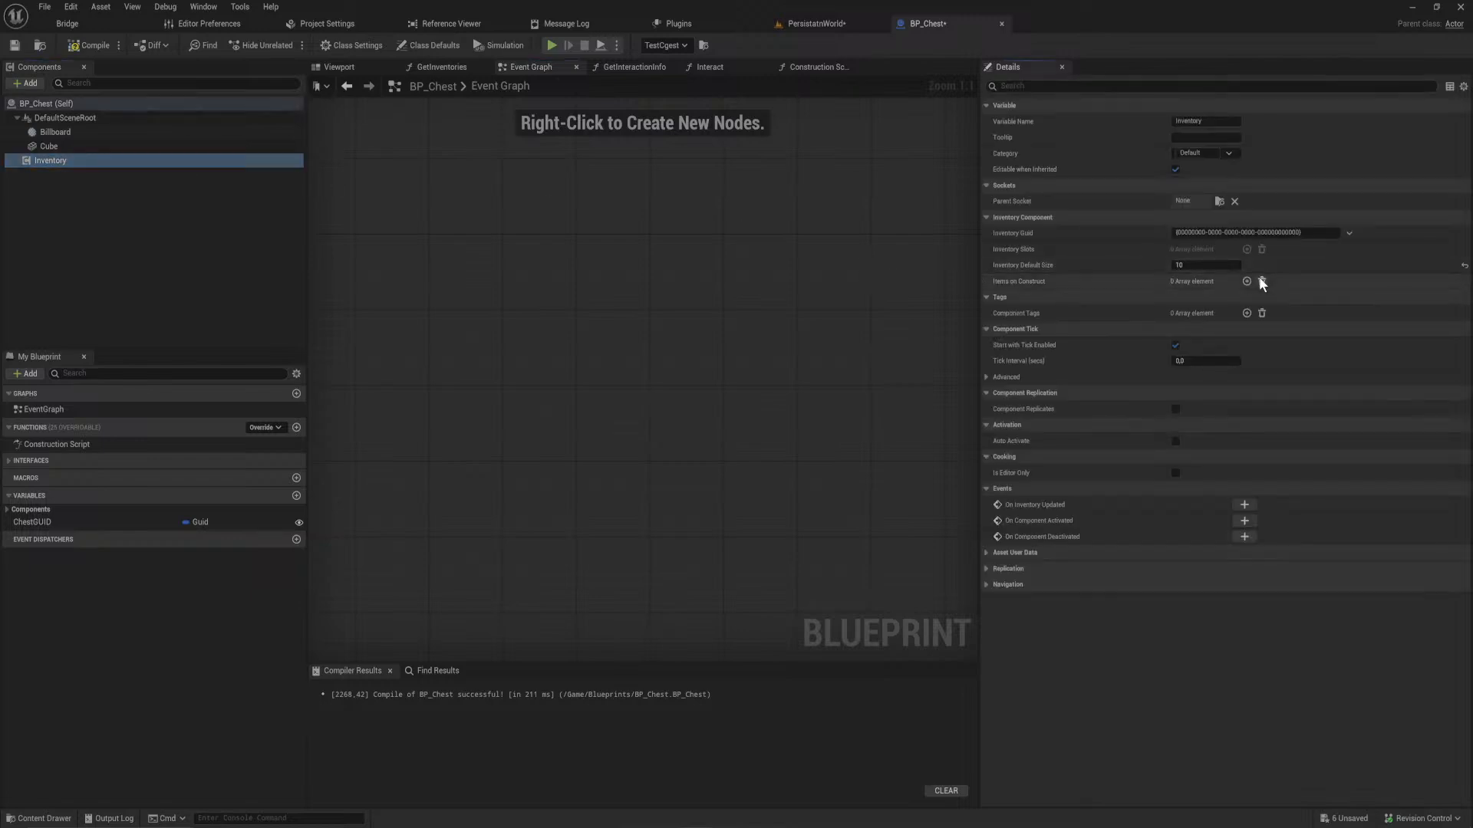
pyautogui.click(1261, 281)
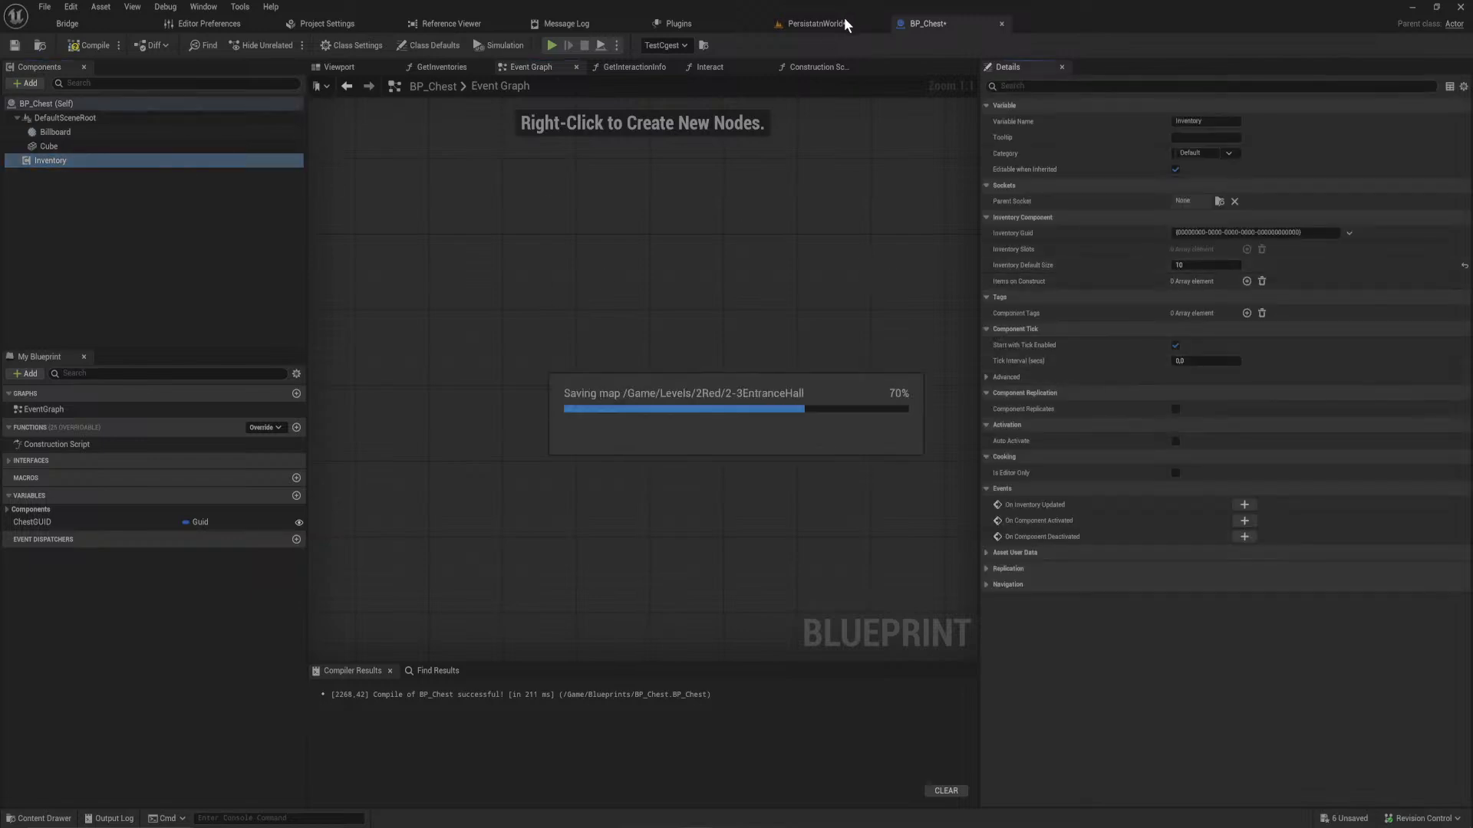
pyautogui.click(813, 23)
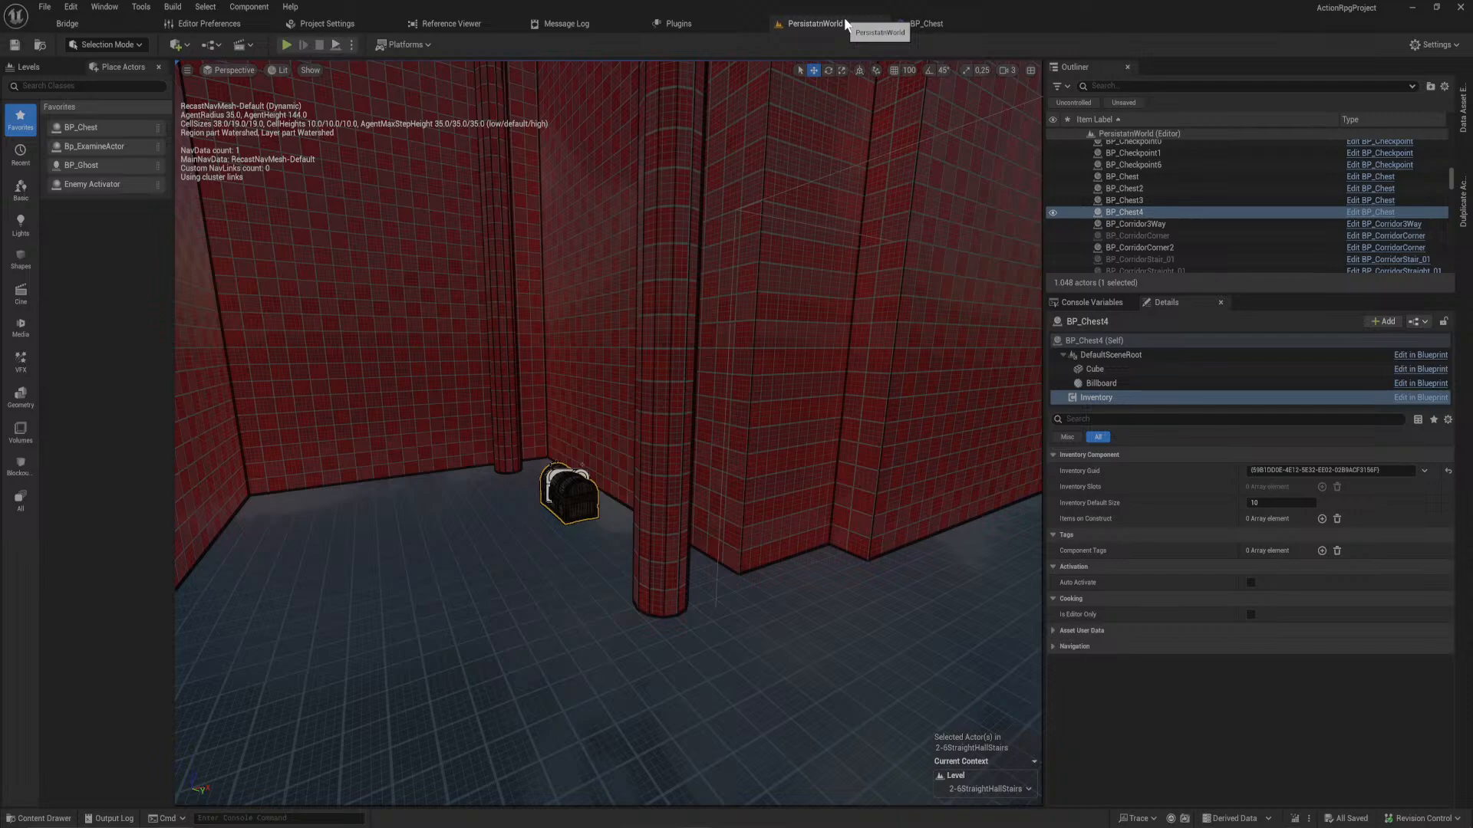
# - Duplicate the platform's two ghosts together with their enemy activator onto the large floor area at the hall's near end
pyautogui.moveTo(818, 339); pyautogui.dragTo(591, 349, button='right')
pyautogui.press('w')
pyautogui.press('w')
pyautogui.press('w')
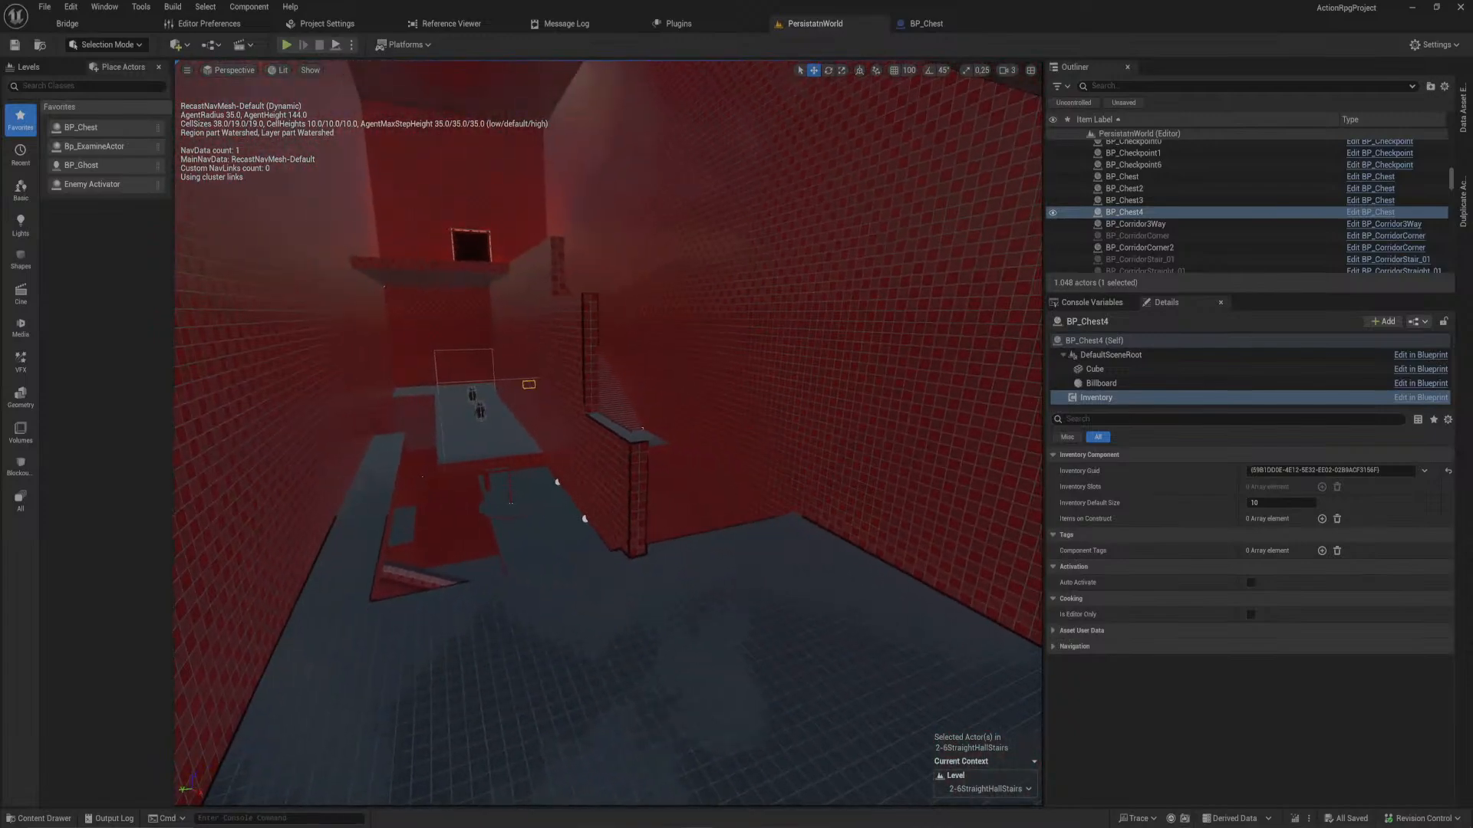
pyautogui.click(471, 395)
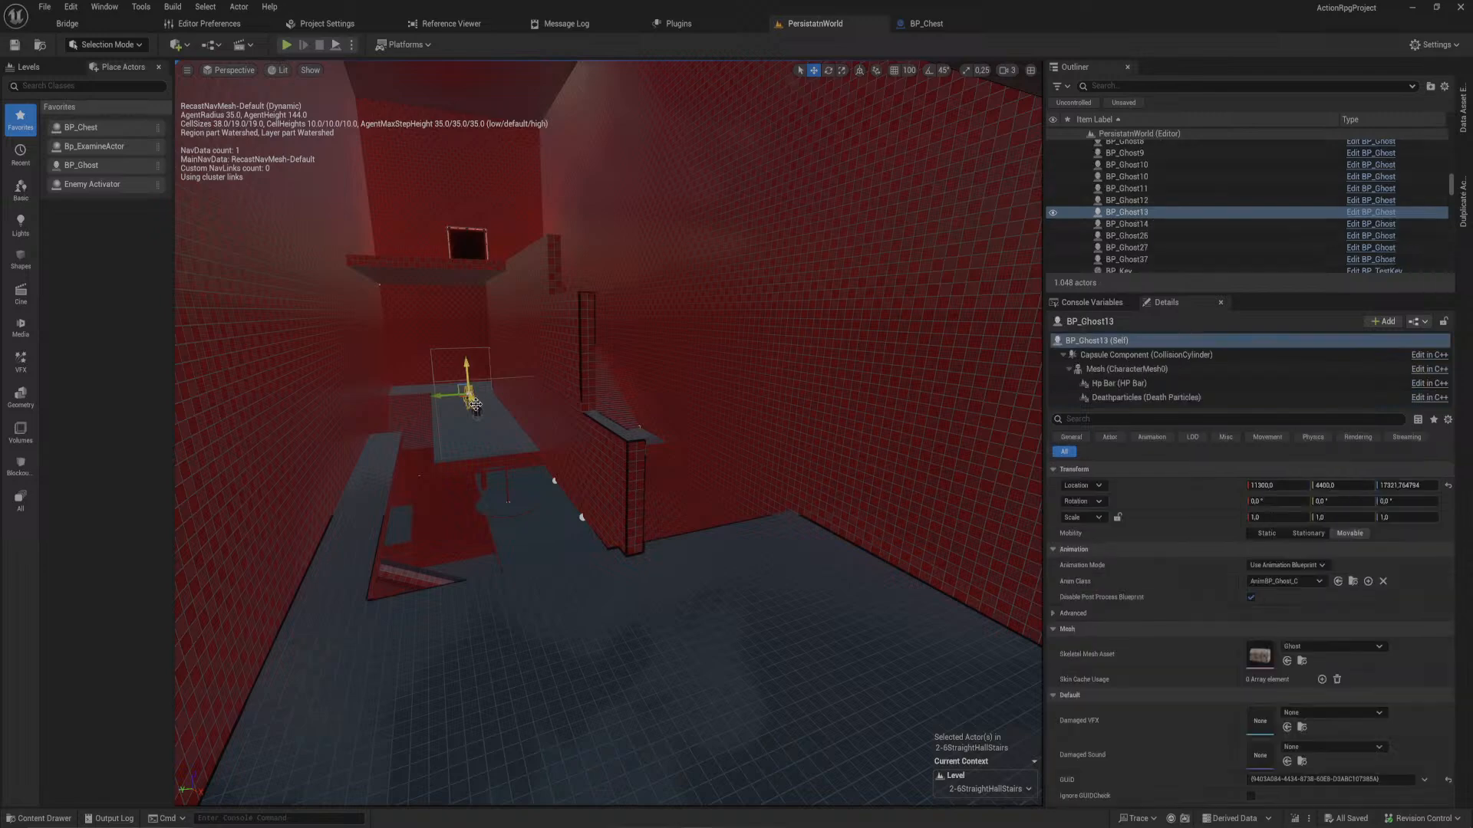
pyautogui.keyDown('ctrl'); pyautogui.click(483, 411); pyautogui.keyUp('ctrl')
pyautogui.keyDown('ctrl'); pyautogui.click(492, 378); pyautogui.keyUp('ctrl')
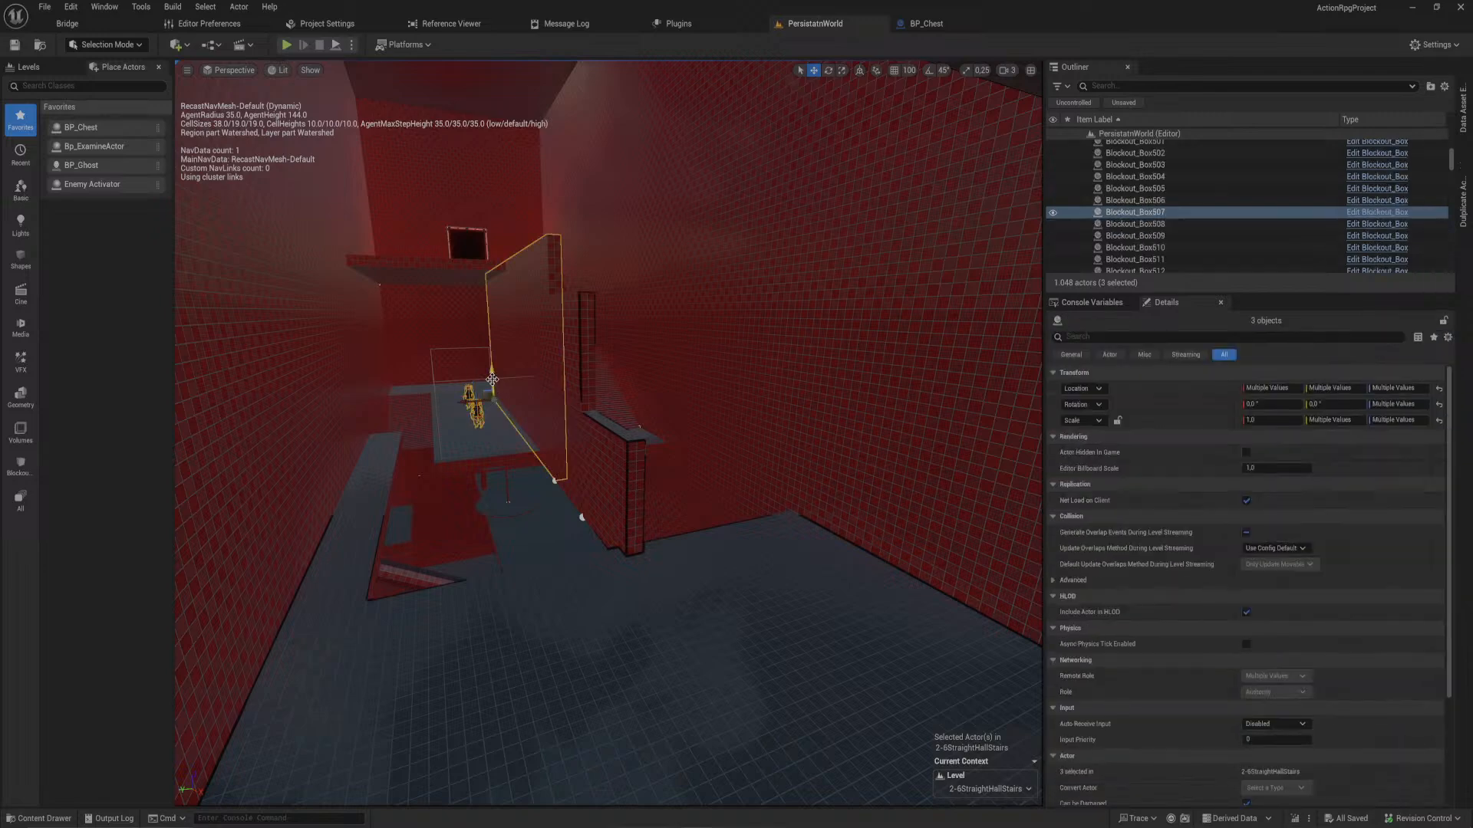
pyautogui.click(434, 382)
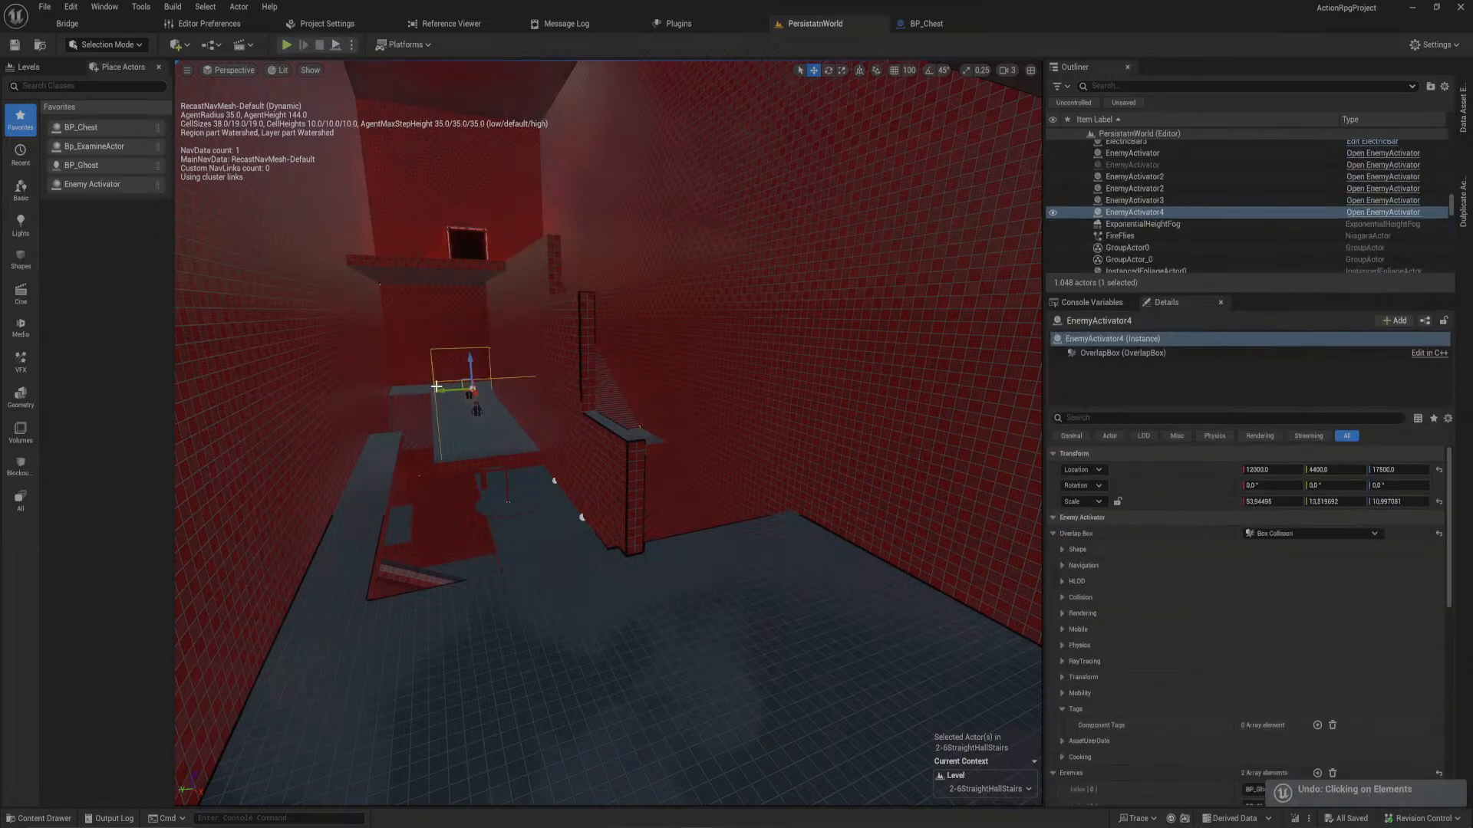
pyautogui.click(470, 398)
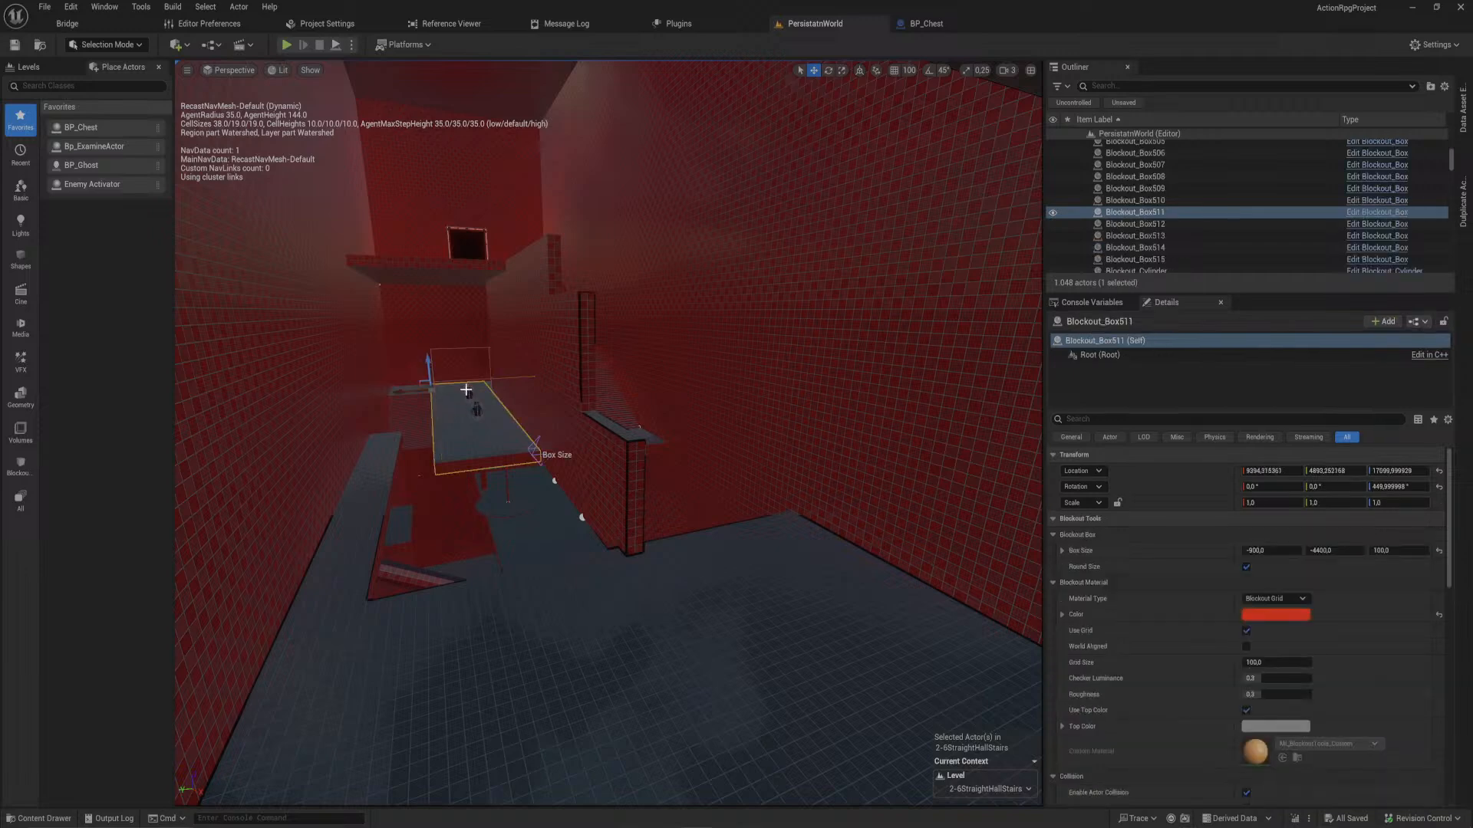
pyautogui.keyDown('ctrl'); pyautogui.click(478, 415); pyautogui.keyUp('ctrl')
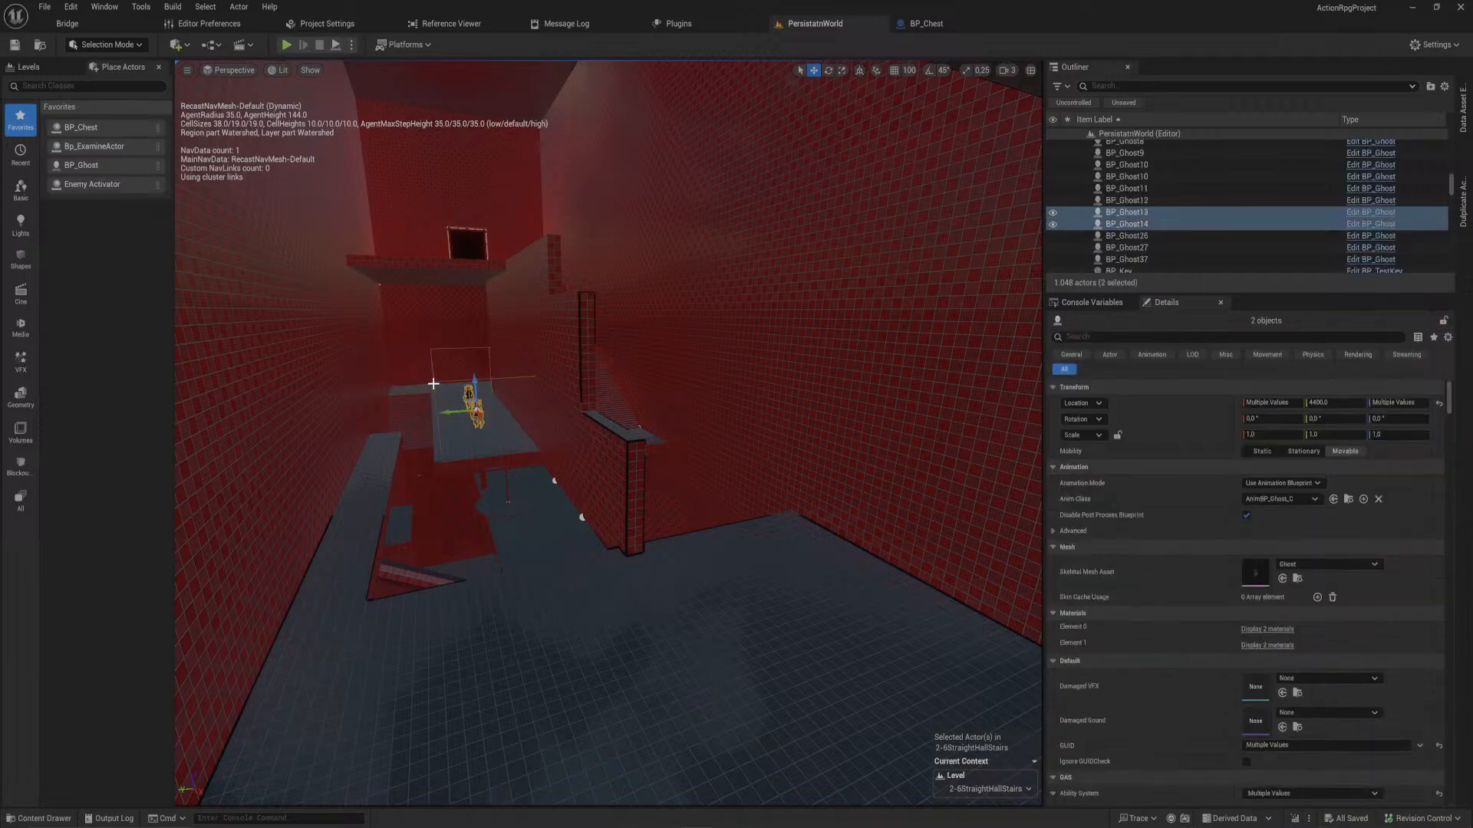
pyautogui.keyDown('ctrl'); pyautogui.click(433, 383); pyautogui.keyUp('ctrl')
pyautogui.keyDown('alt'); pyautogui.moveTo(476, 397); pyautogui.dragTo(780, 733); pyautogui.keyUp('alt')
pyautogui.moveTo(780, 733); pyautogui.dragTo(844, 798, button='right')
pyautogui.moveTo(598, 609); pyautogui.dragTo(590, 609, button='right')
pyautogui.press('e')
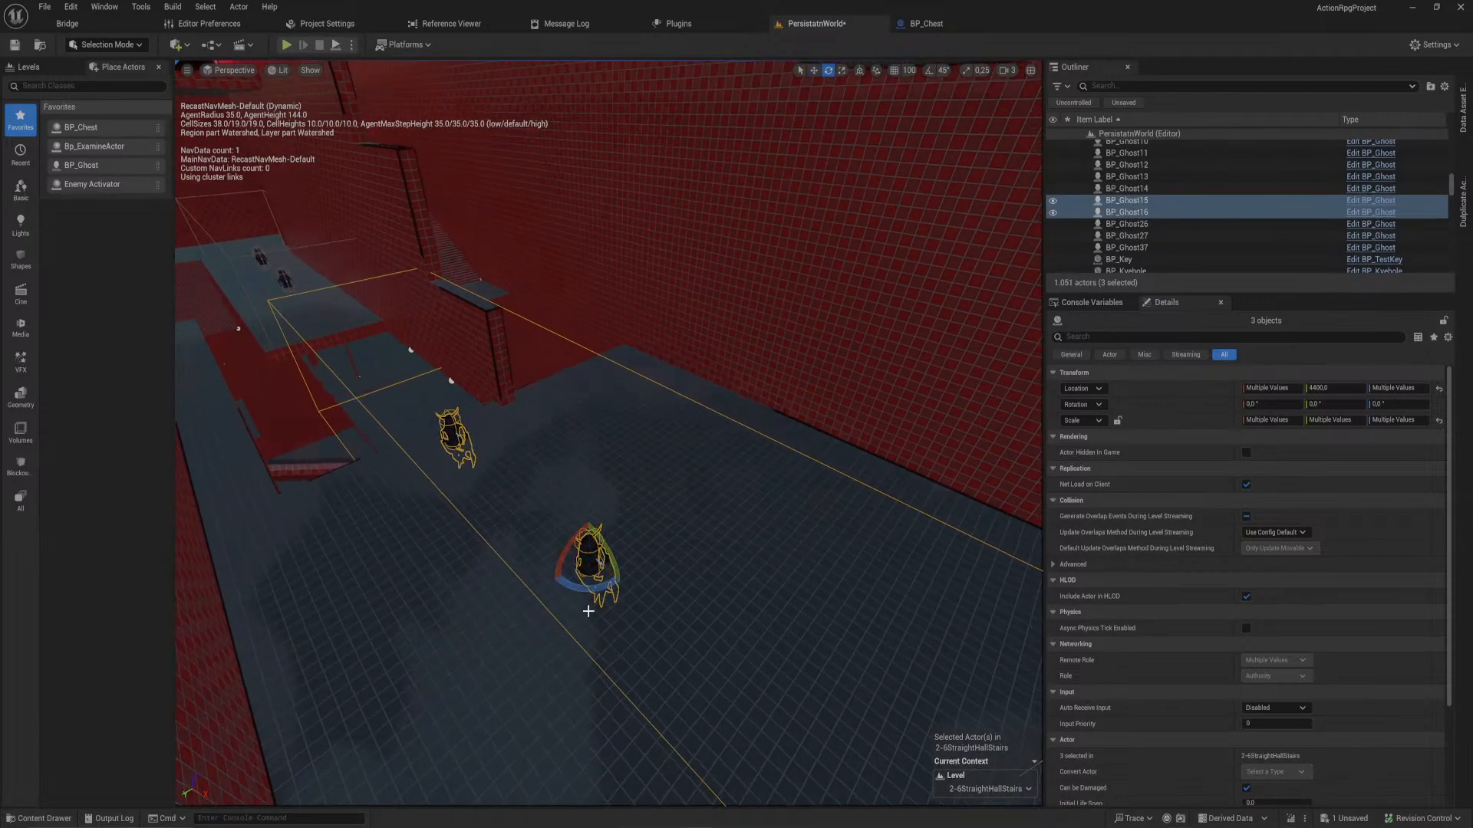
pyautogui.moveTo(595, 590); pyautogui.dragTo(522, 594)
pyautogui.hotkey('ctrl', 'z')
# - Enable 45° rotation snapping, rotate the duplicated ghosts and activator 90° about the vertical axis, and shift them across the floor
pyautogui.click(943, 71)
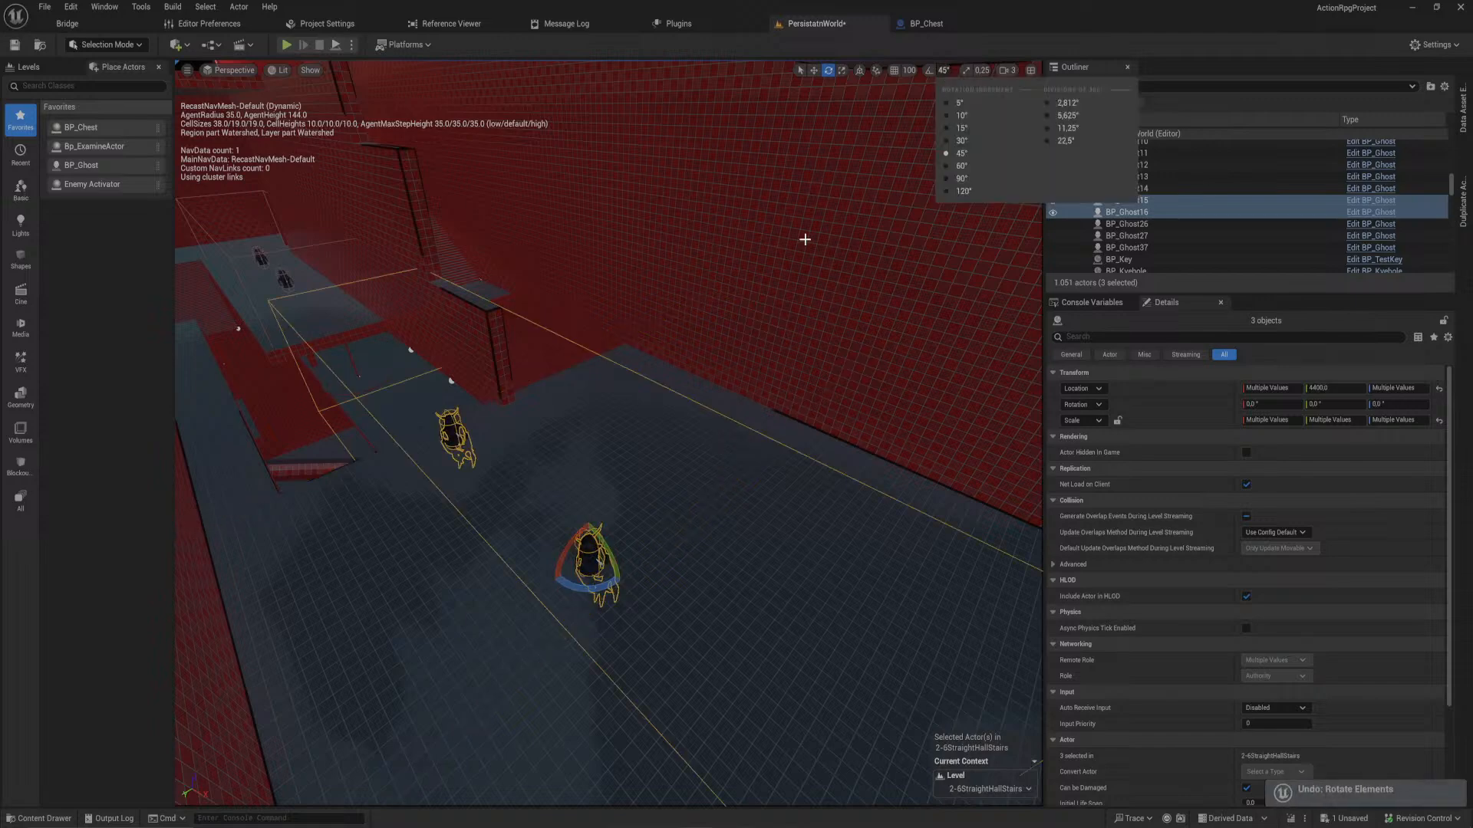
pyautogui.click(929, 70)
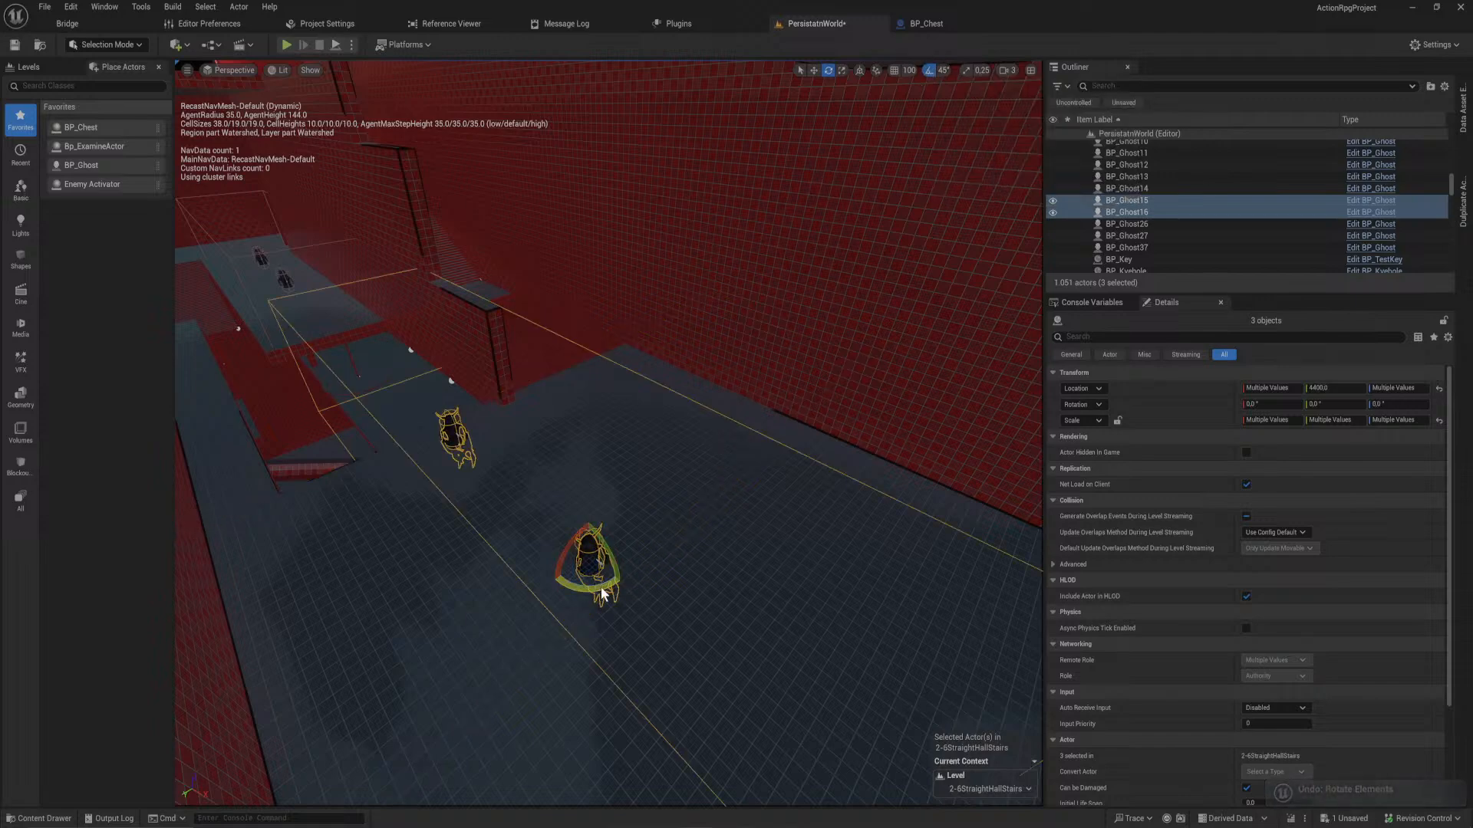
pyautogui.moveTo(605, 591); pyautogui.dragTo(649, 649)
pyautogui.press('w')
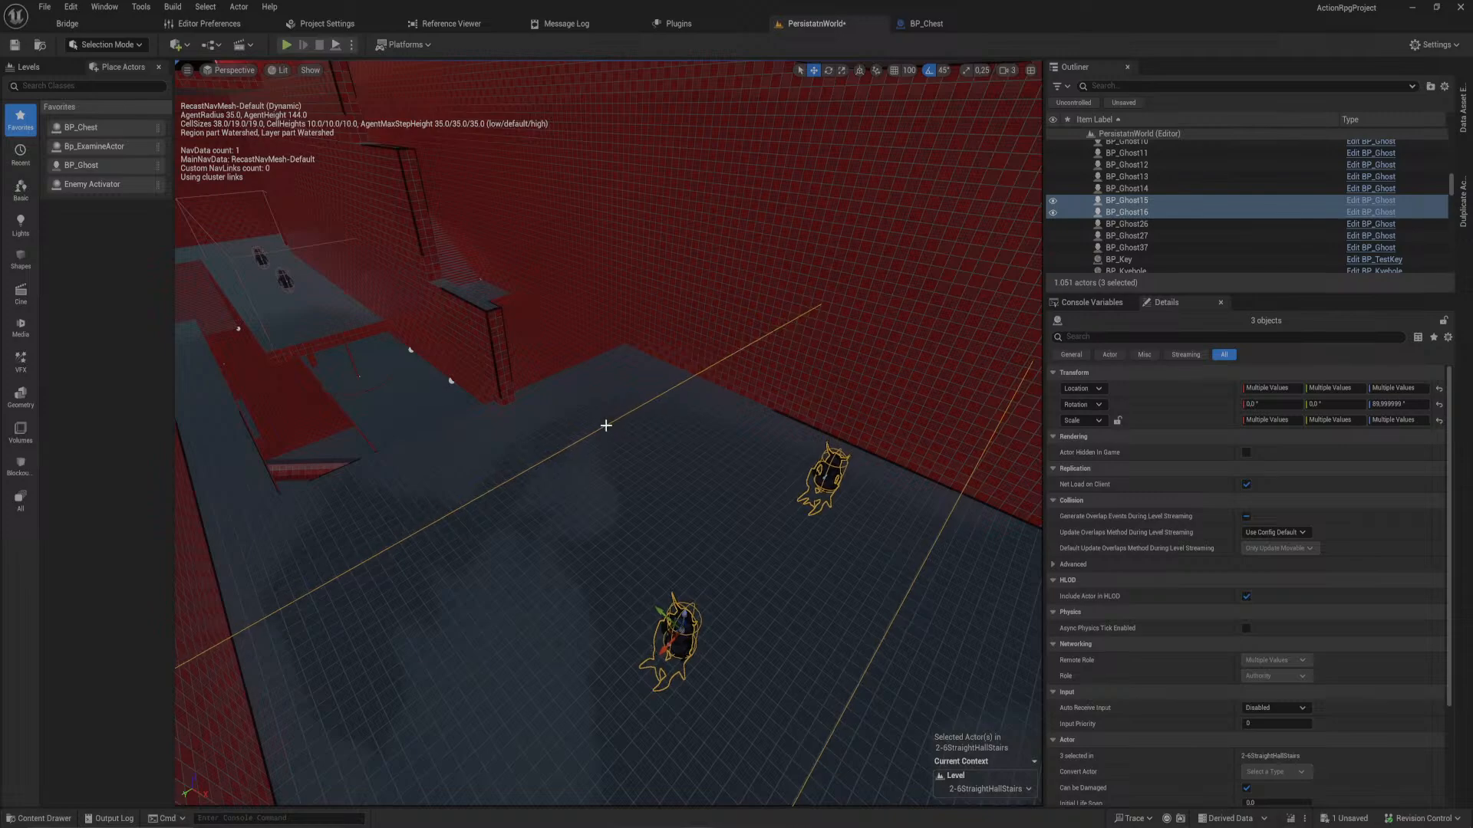
# - Resize the duplicated activator's box to about 43.2 × 55.4 × 14.0 and adjust its position to cover the large floor
pyautogui.click(606, 425)
pyautogui.press('f')
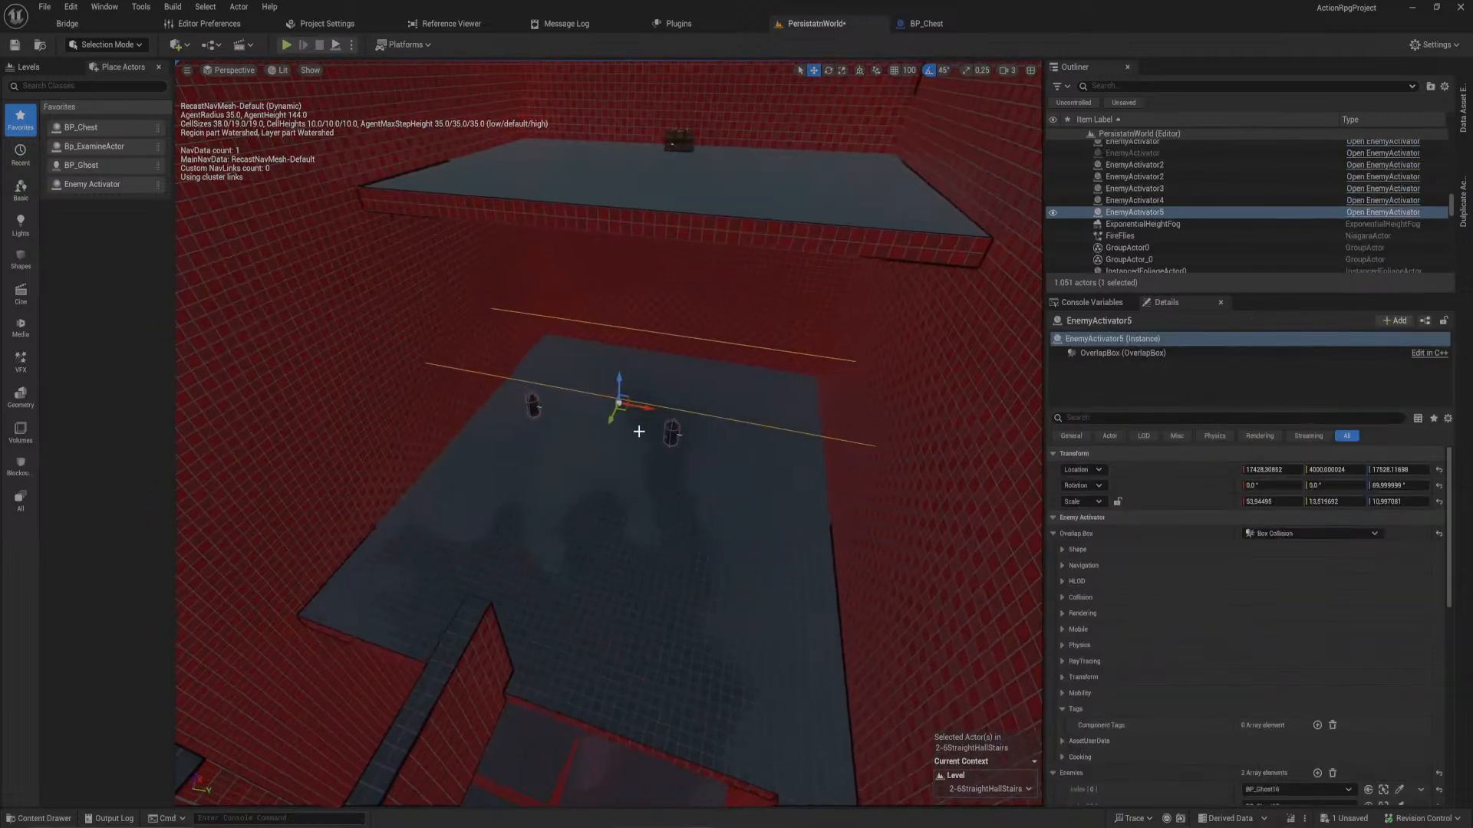
pyautogui.press('e')
pyautogui.press('r')
pyautogui.moveTo(642, 408); pyautogui.dragTo(578, 503)
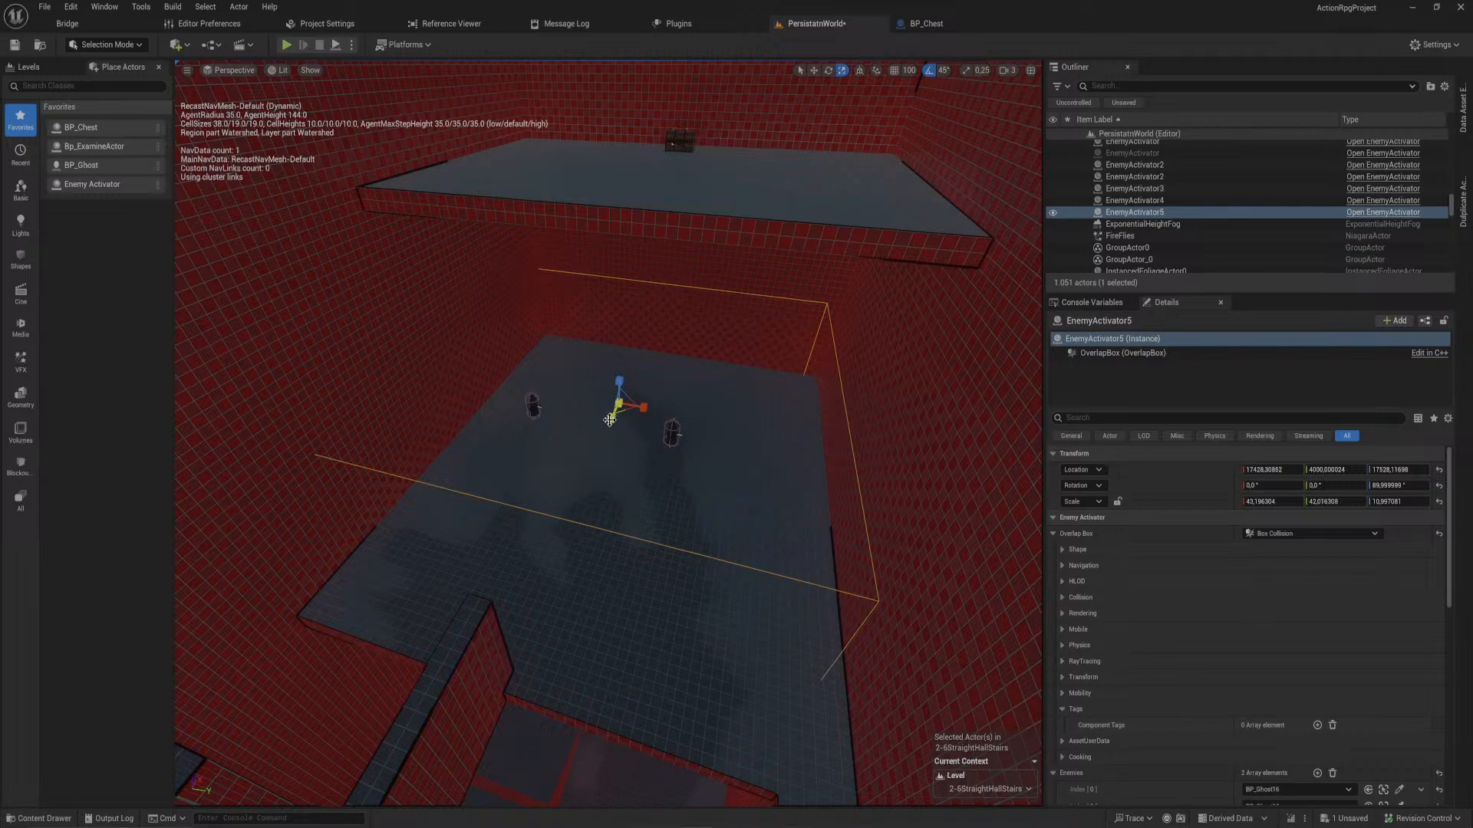
pyautogui.moveTo(609, 420); pyautogui.dragTo(669, 414)
pyautogui.press('w')
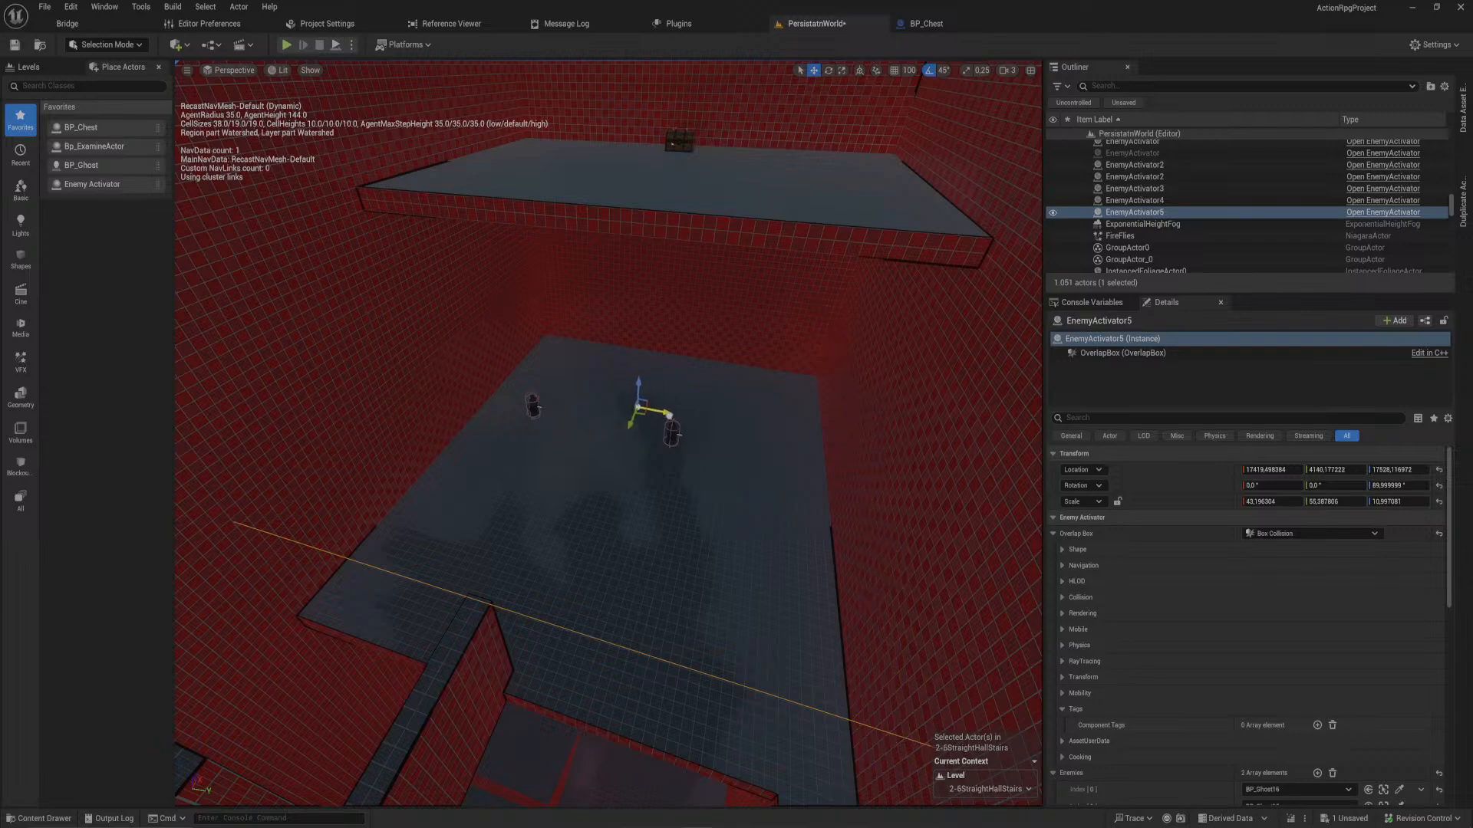
# - Move the large floor's two ghosts further back and duplicate them as a second pair nearer the floor's front edge
pyautogui.click(671, 434)
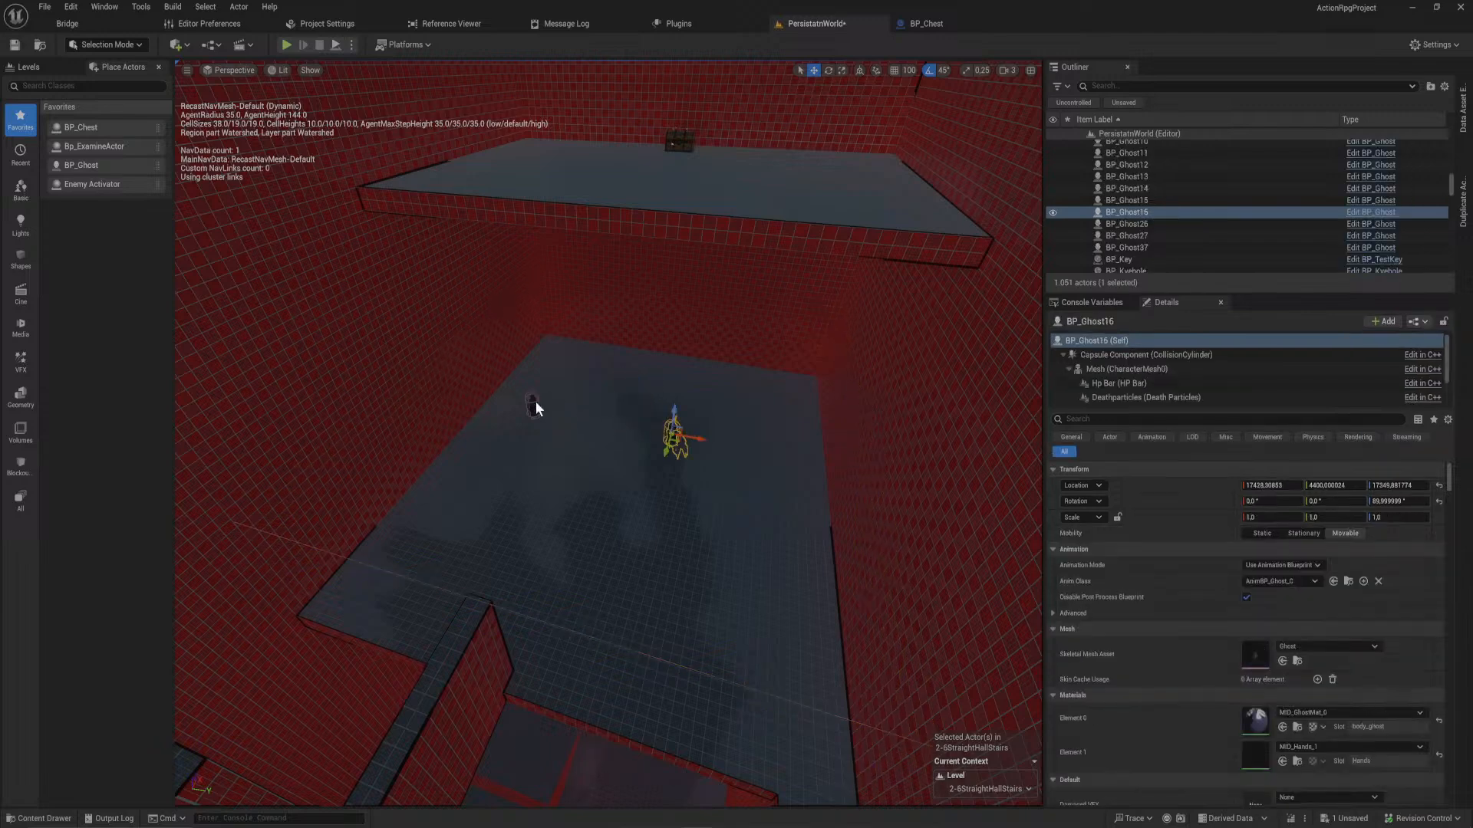
pyautogui.keyDown('ctrl'); pyautogui.click(534, 407); pyautogui.keyUp('ctrl')
pyautogui.moveTo(536, 416); pyautogui.dragTo(683, 526)
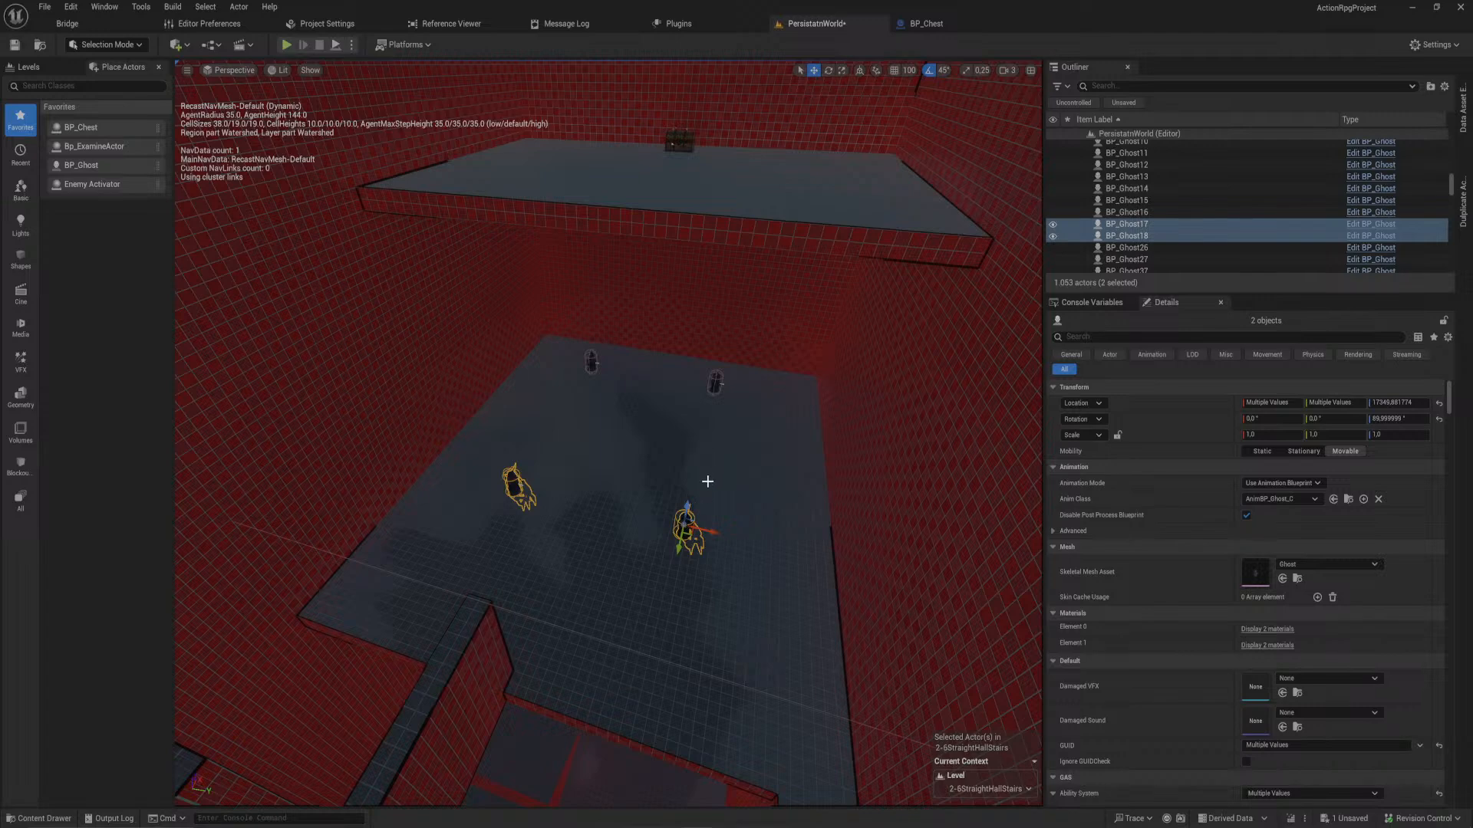
# - Clear the Enemies array of the large floor's enemy activator and rebuild it with four empty elements
pyautogui.click(530, 618)
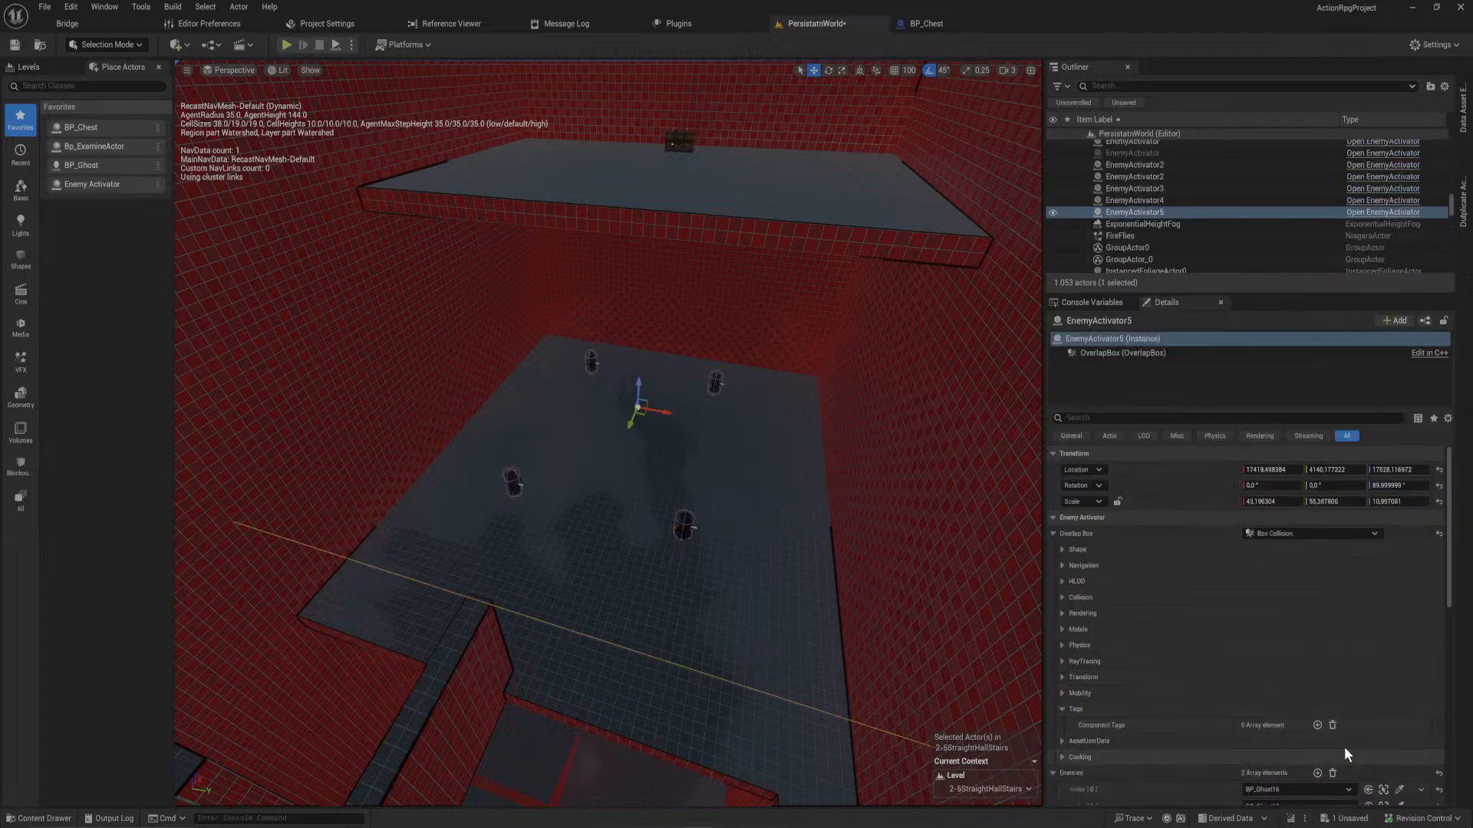
pyautogui.click(1317, 717)
pyautogui.click(1317, 716)
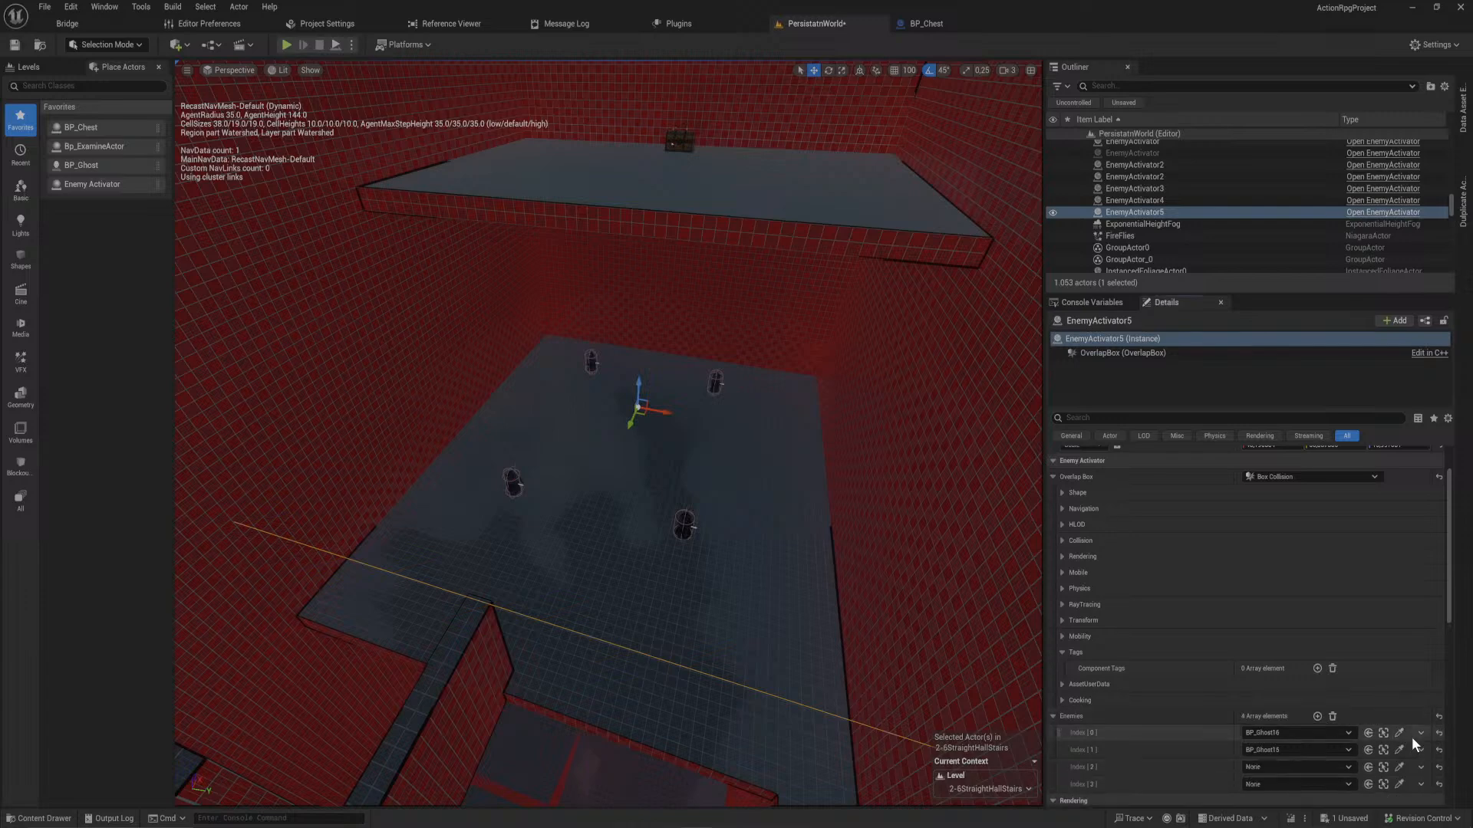
pyautogui.click(1332, 716)
pyautogui.click(1317, 717)
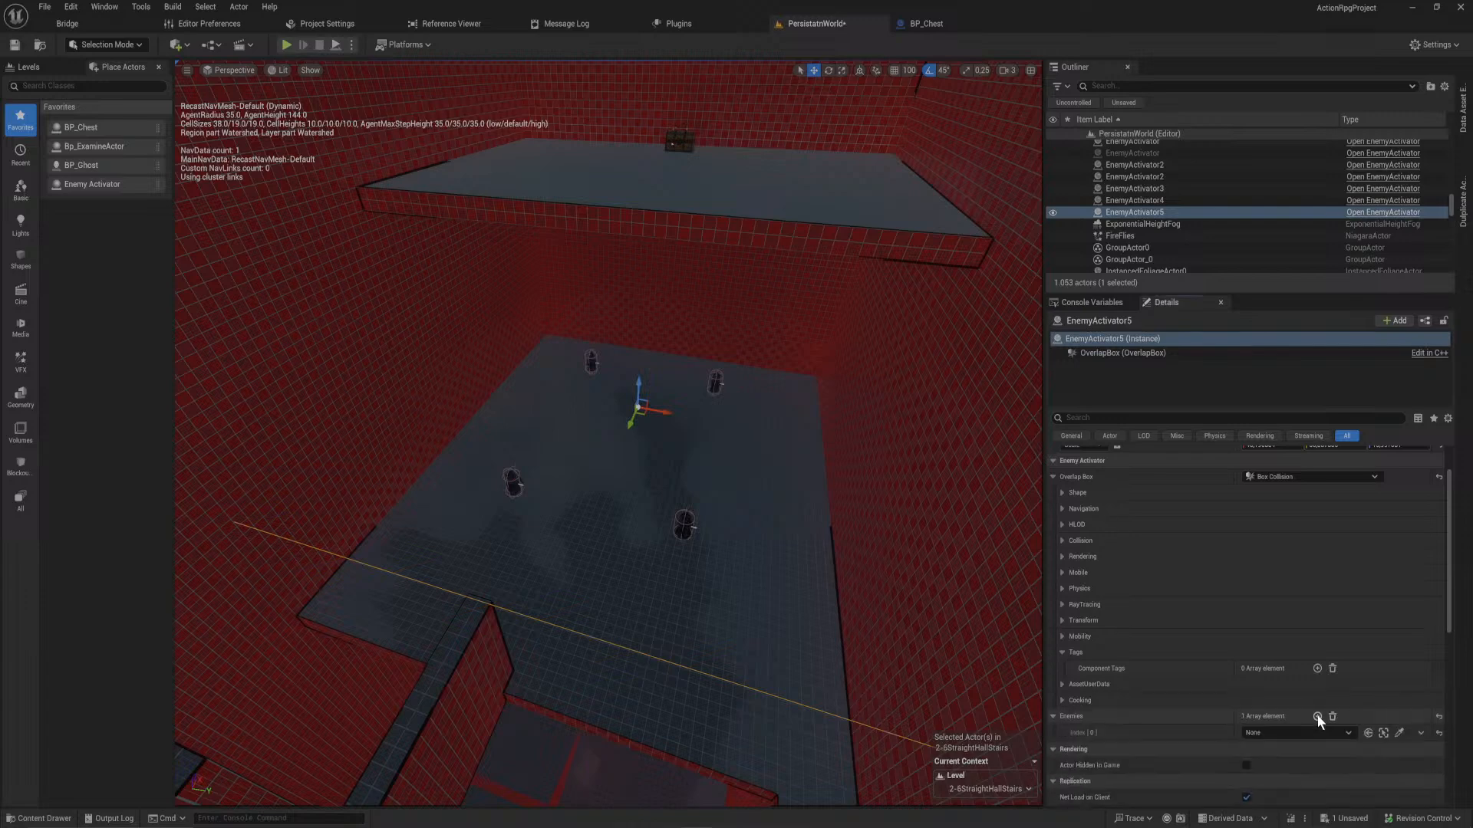
pyautogui.click(1317, 717)
pyautogui.click(1317, 716)
pyautogui.click(1317, 717)
# - Assign the large floor's two front ghosts, BP_Ghost18 and BP_Ghost17, to the activator's first two Enemies entries
pyautogui.click(1398, 733)
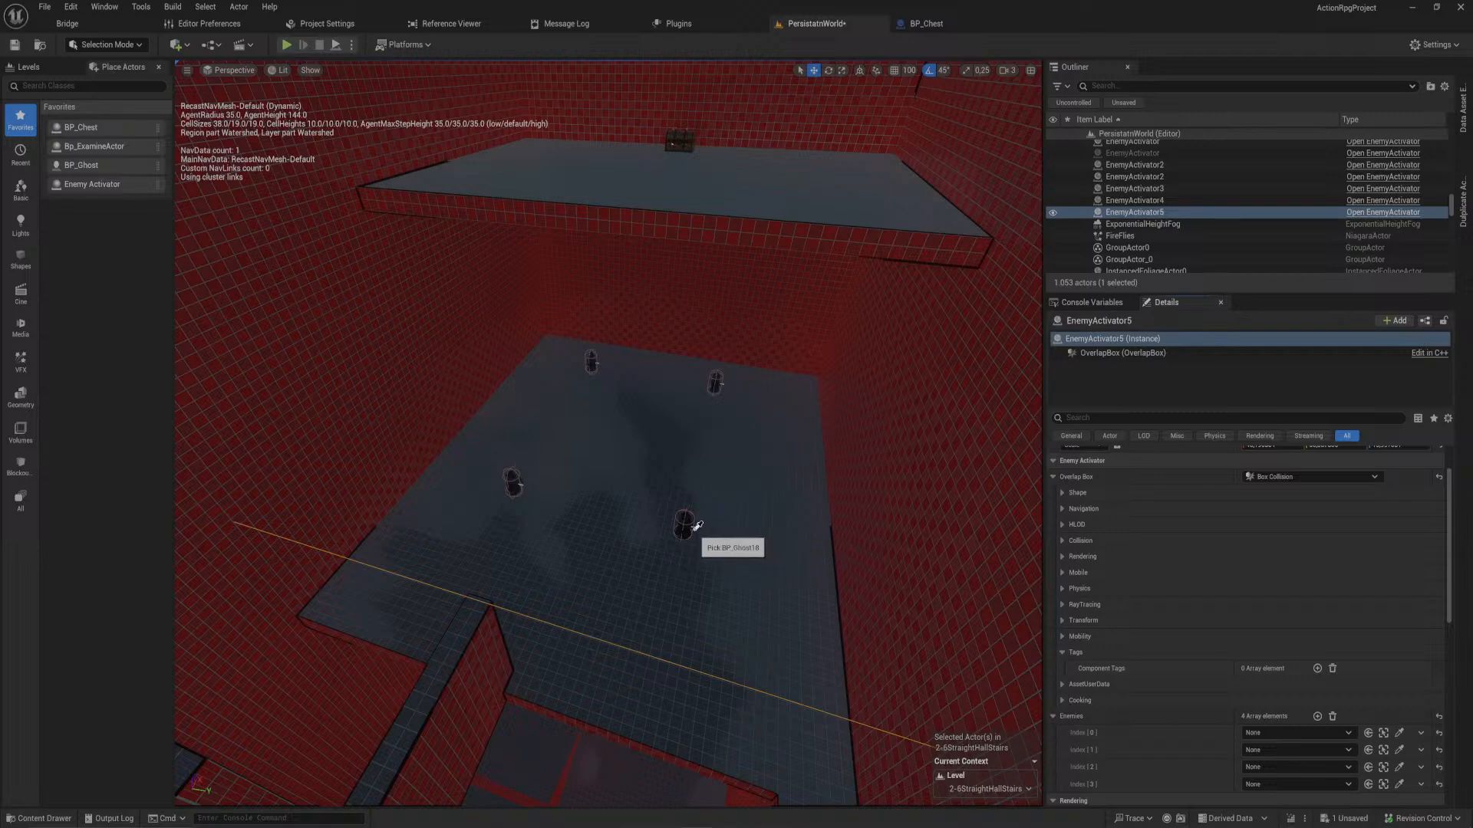
pyautogui.click(685, 526)
pyautogui.click(1398, 749)
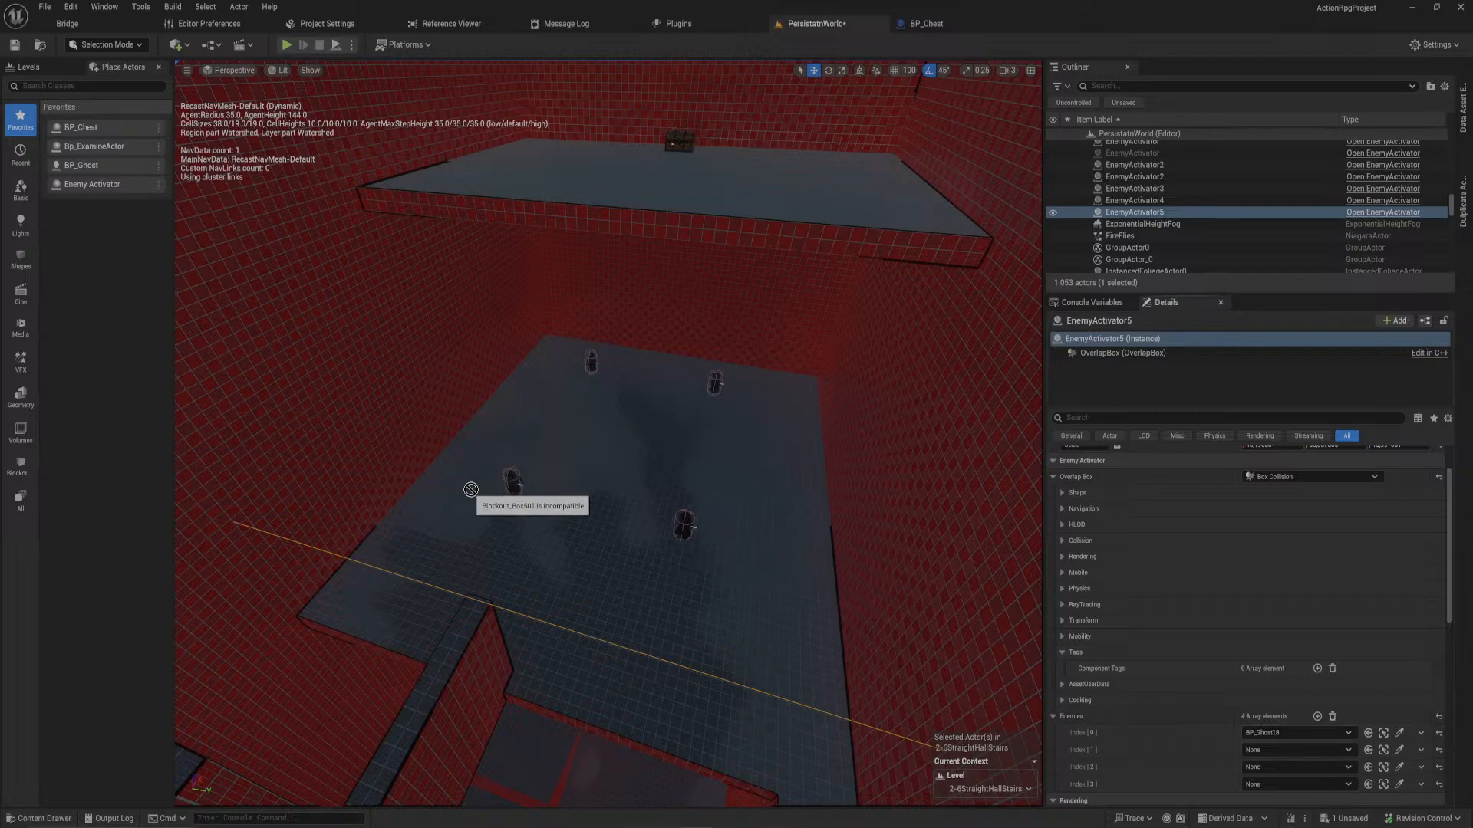
pyautogui.click(510, 477)
# - Delete the two ghosts at the rear of the large floor
pyautogui.click(591, 361)
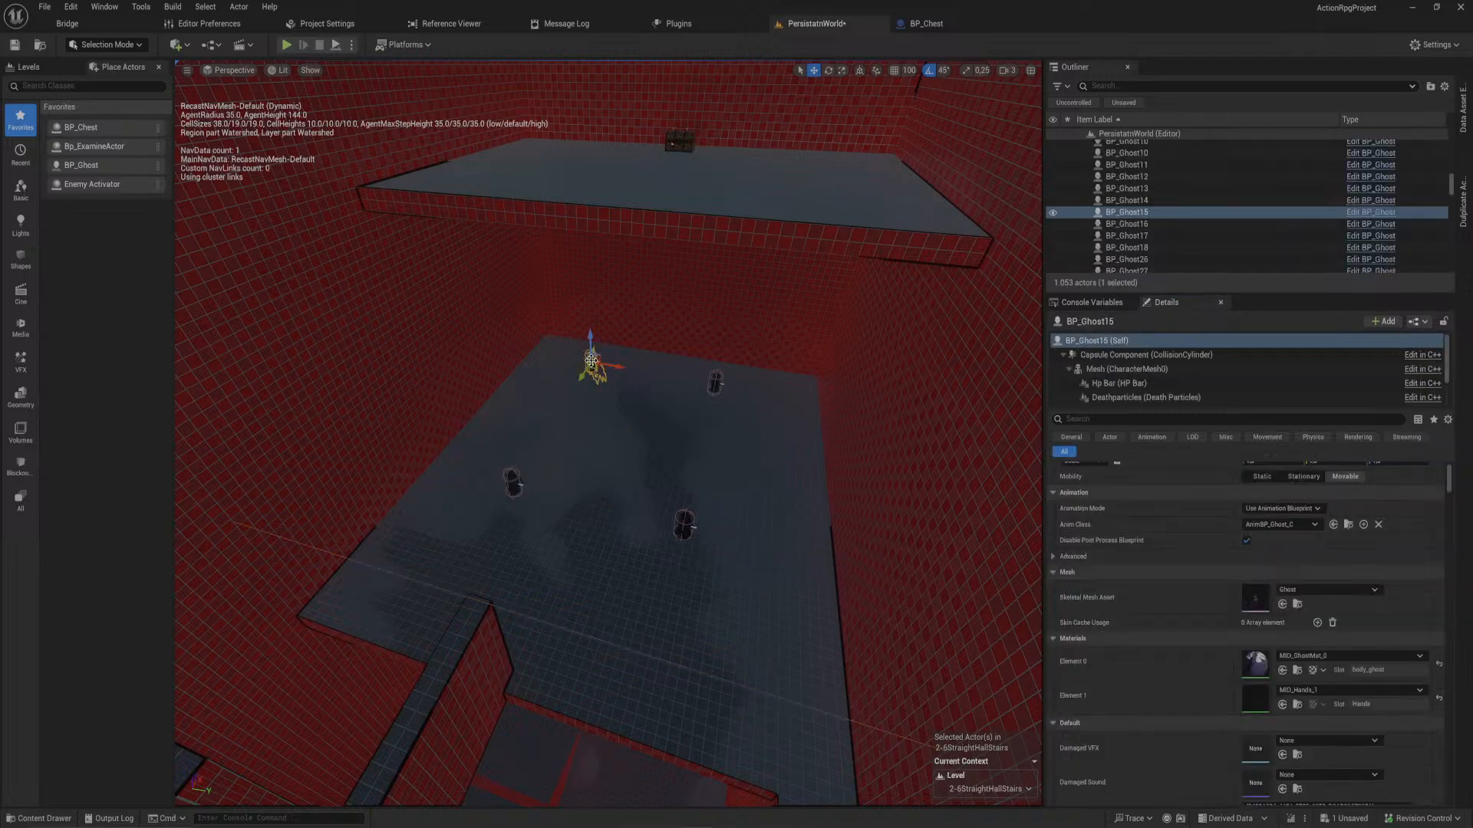
pyautogui.click(719, 381)
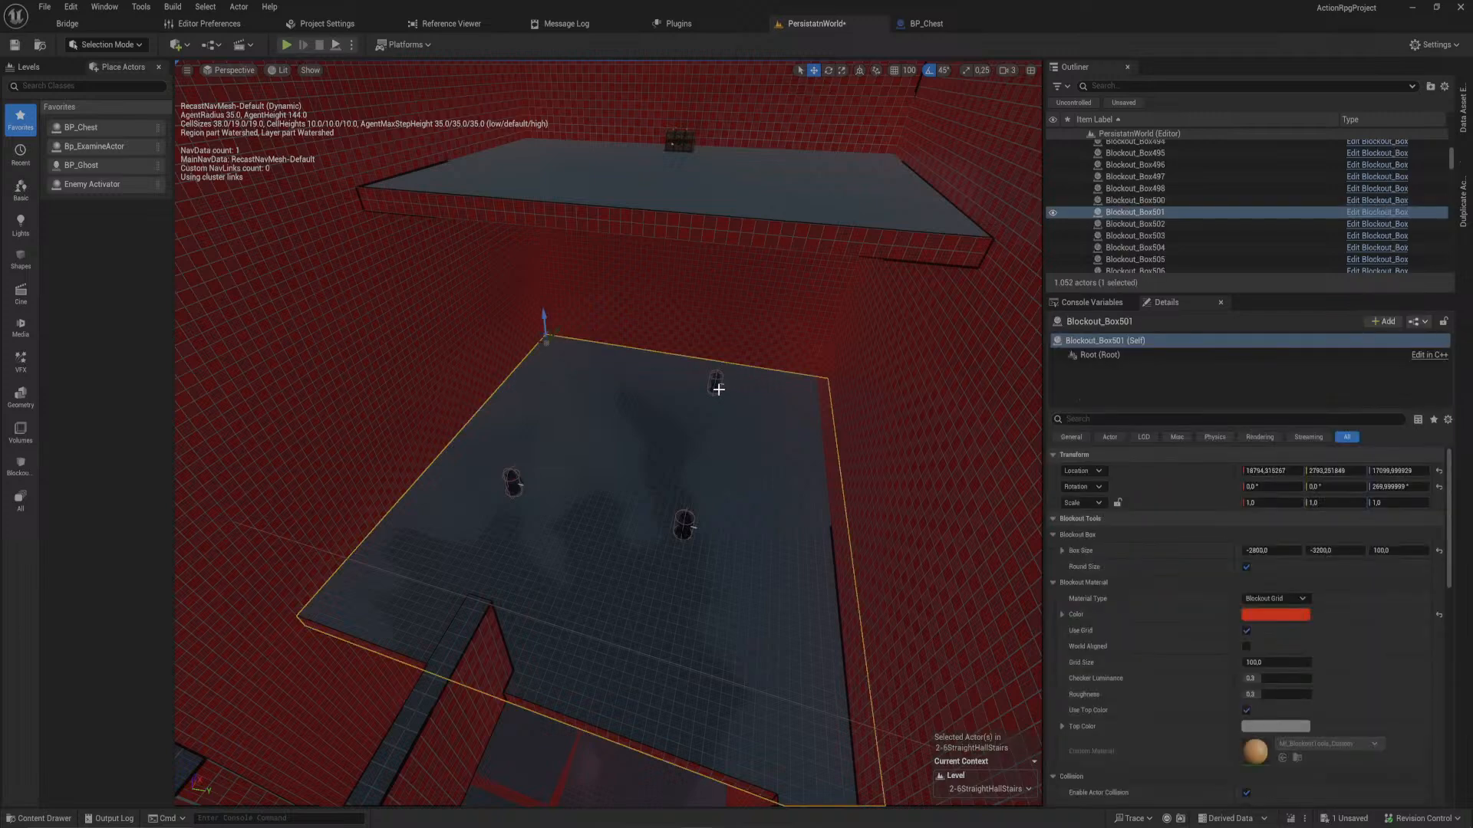
pyautogui.click(714, 382)
pyautogui.press('Delete')
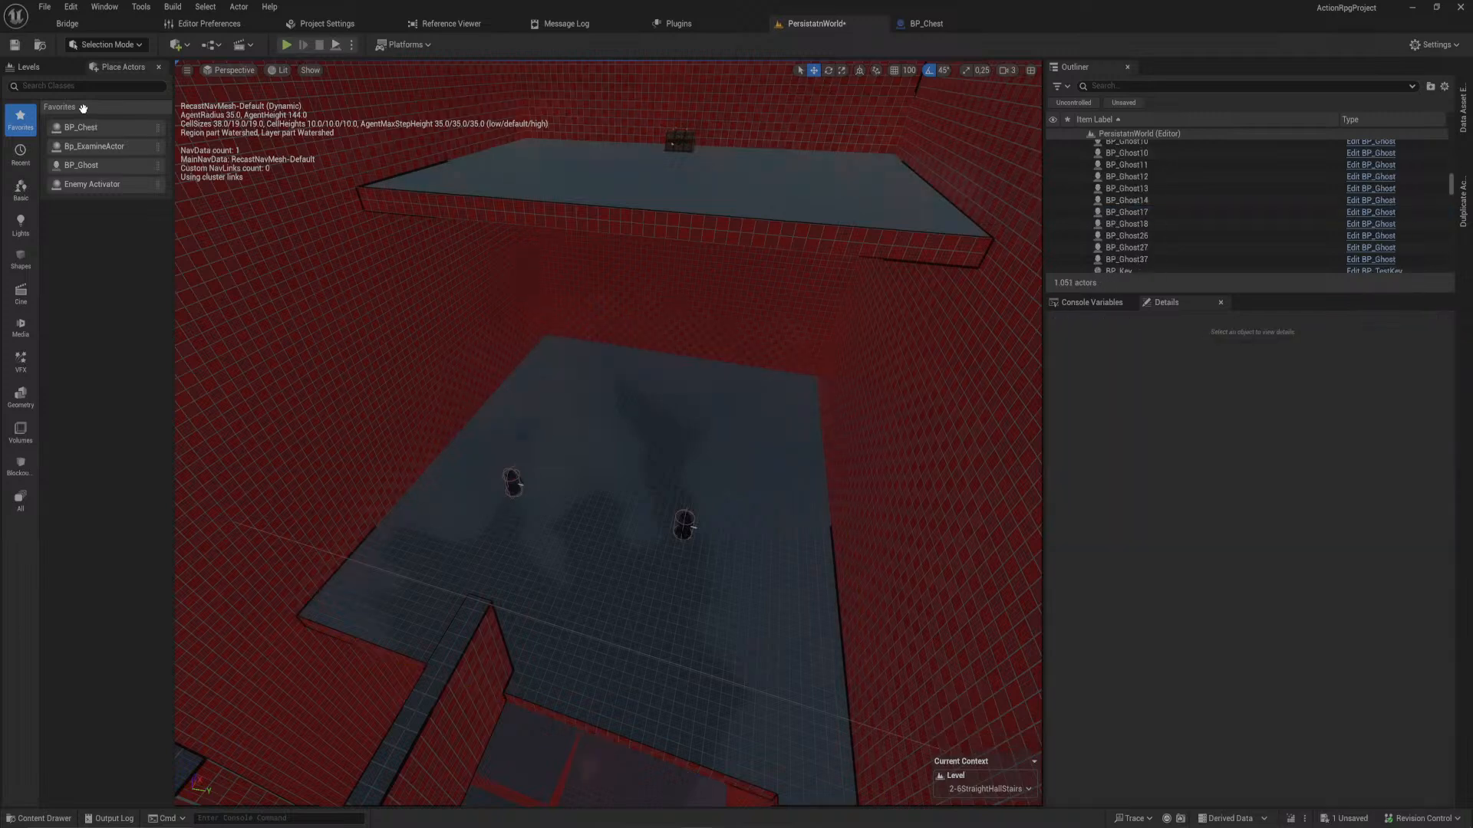
# - Find the BP_Flying_Golem actor class with the search term "golem" and add it to the favorites
pyautogui.click(81, 90)
pyautogui.write('golem')
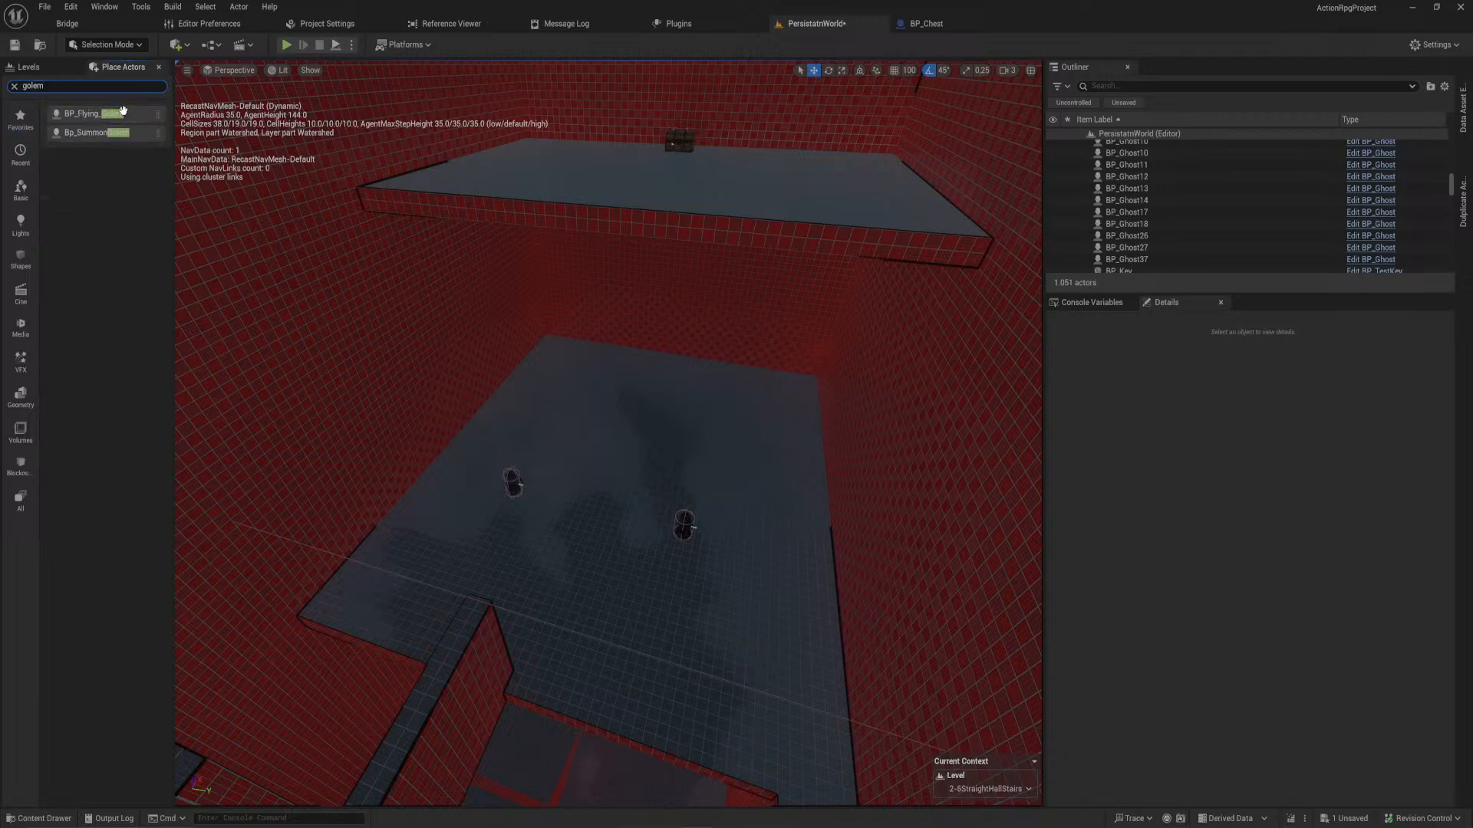
pyautogui.rightClick(123, 111)
pyautogui.click(137, 124)
pyautogui.click(23, 119)
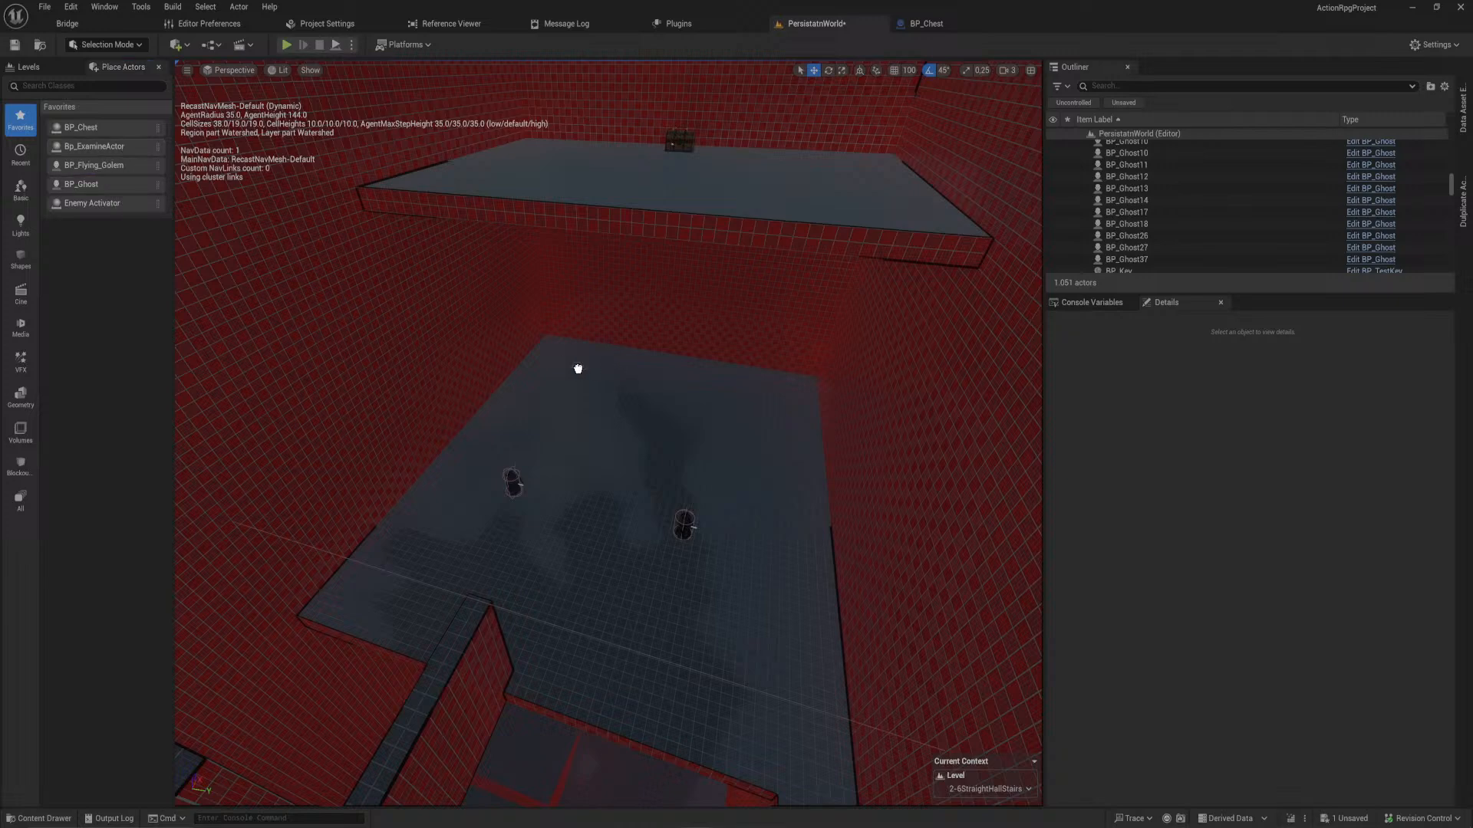
# - Place a BP_Flying_Golem above the large floor's rear corner, raise it, and rotate it 180° about the vertical axis
pyautogui.moveTo(578, 369); pyautogui.dragTo(579, 367)
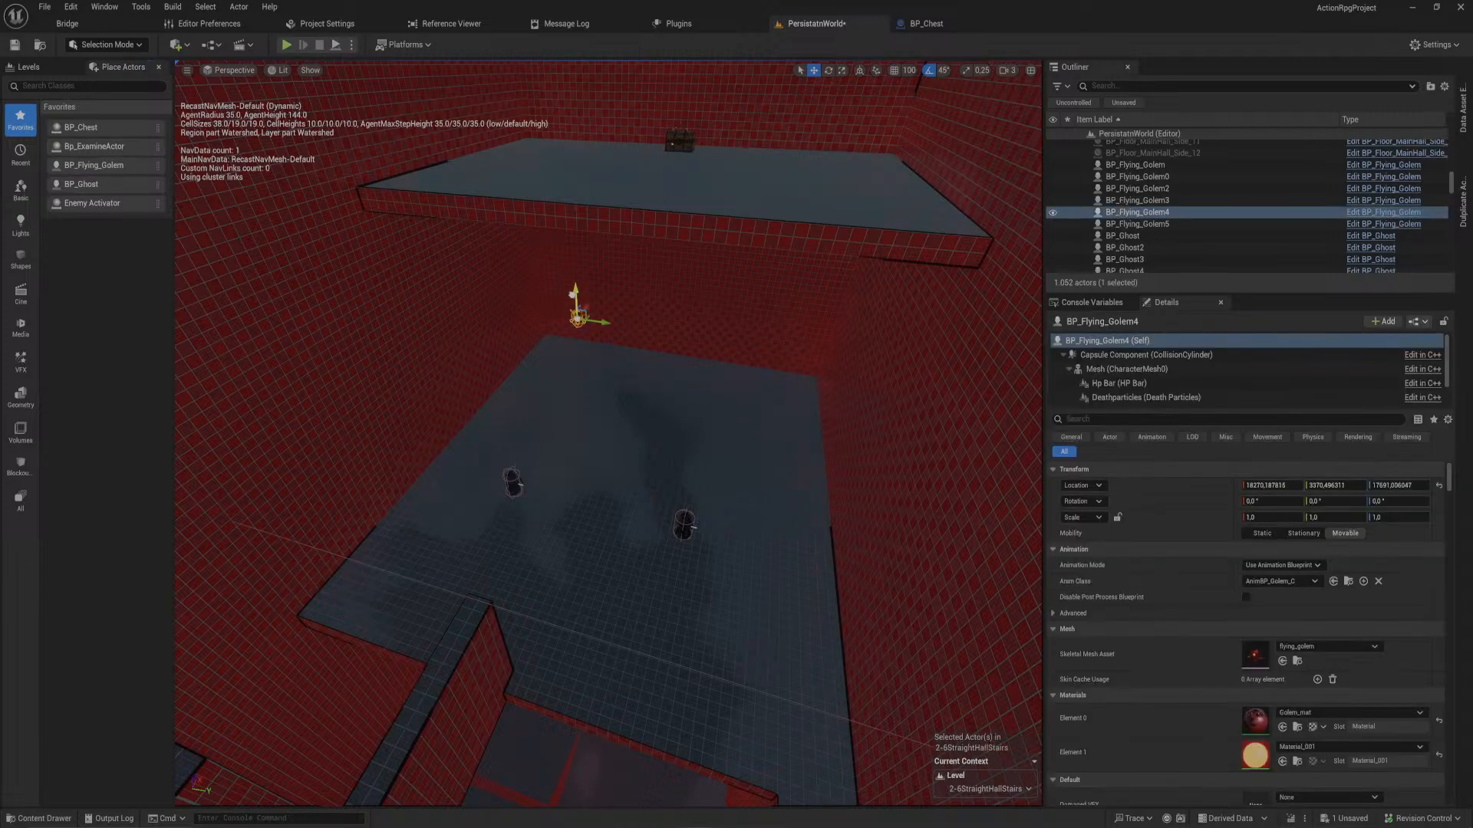
pyautogui.moveTo(571, 295); pyautogui.dragTo(537, 326)
pyautogui.press('e')
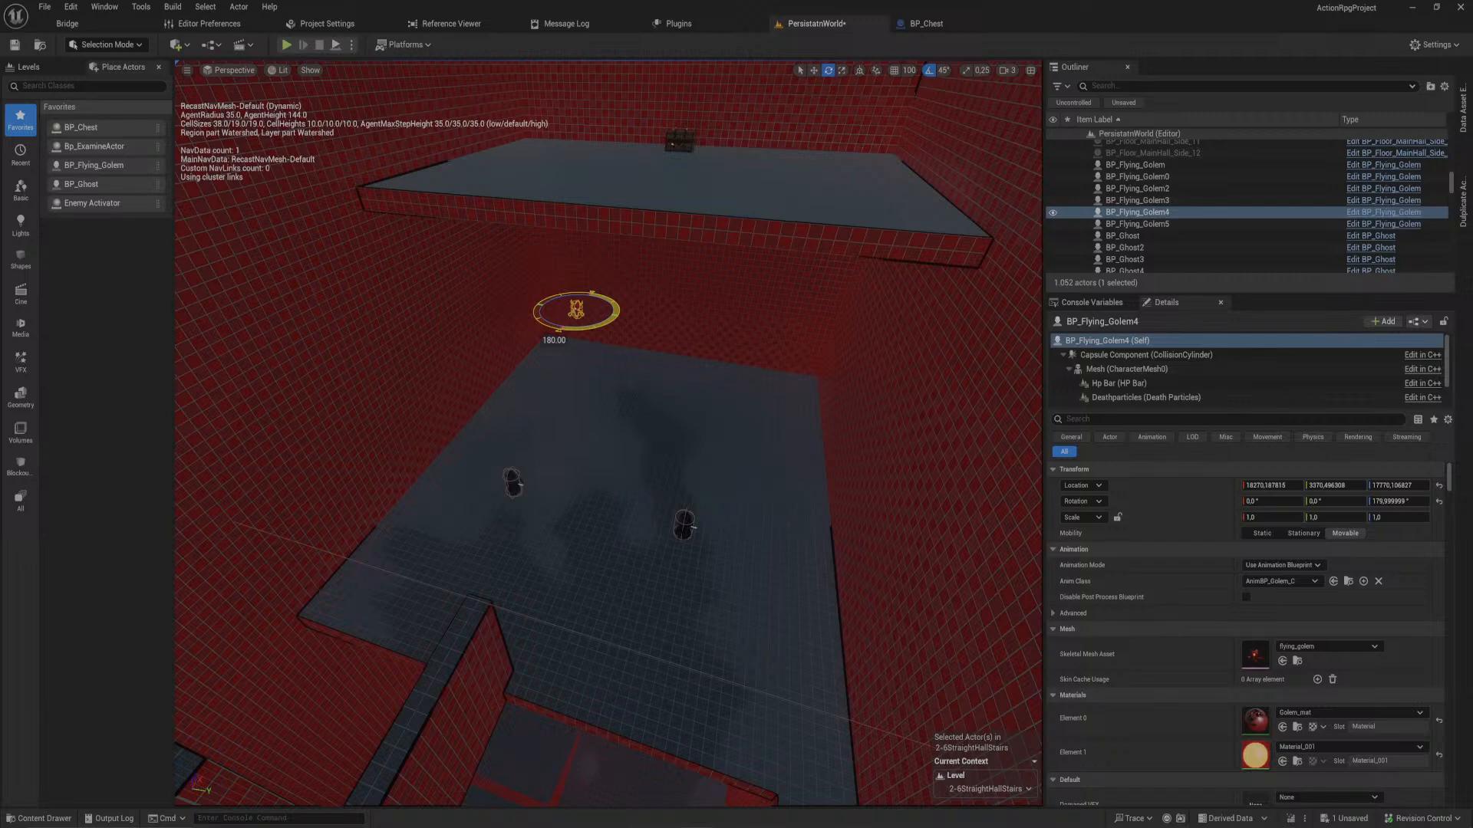
# - Duplicate the flying golem and move the copy sideways along the rear edge of the large floor
pyautogui.hotkey('ctrl', 'd')
pyautogui.press('w')
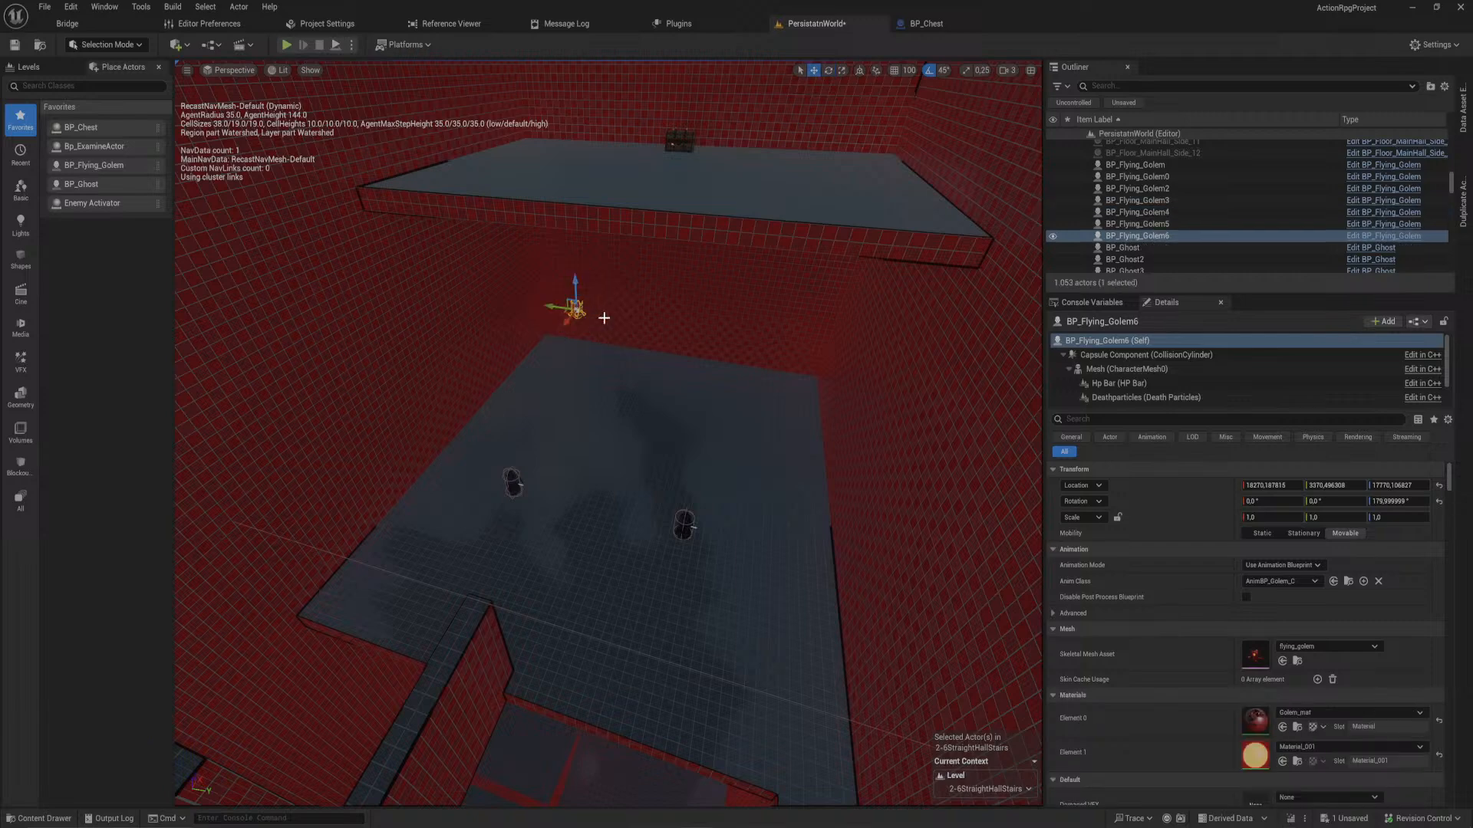
pyautogui.moveTo(558, 307); pyautogui.dragTo(701, 327)
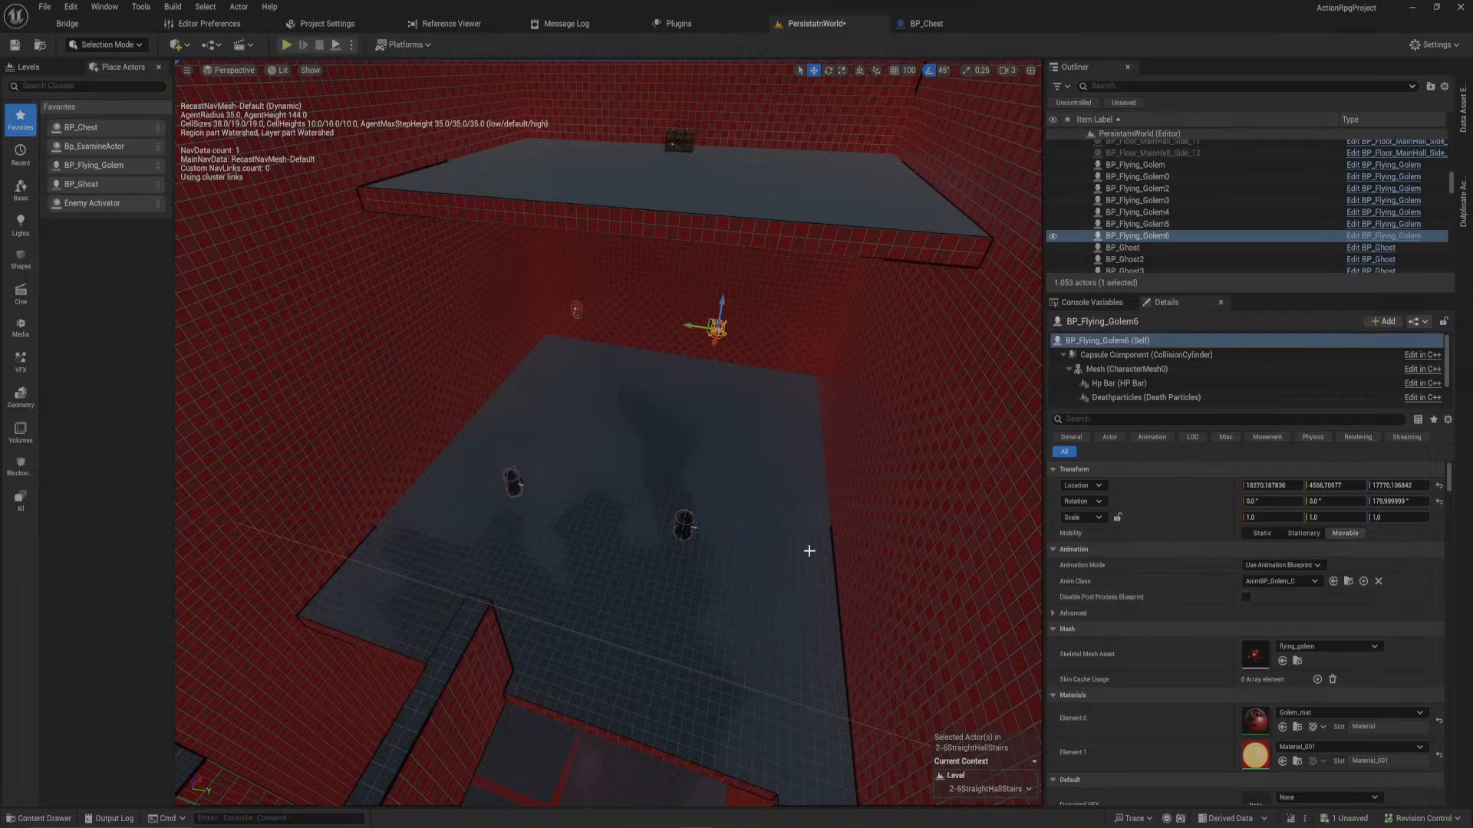
# - Assign the two flying golems to Enemies entries 2 and 3 of the large floor's enemy activator
pyautogui.click(854, 722)
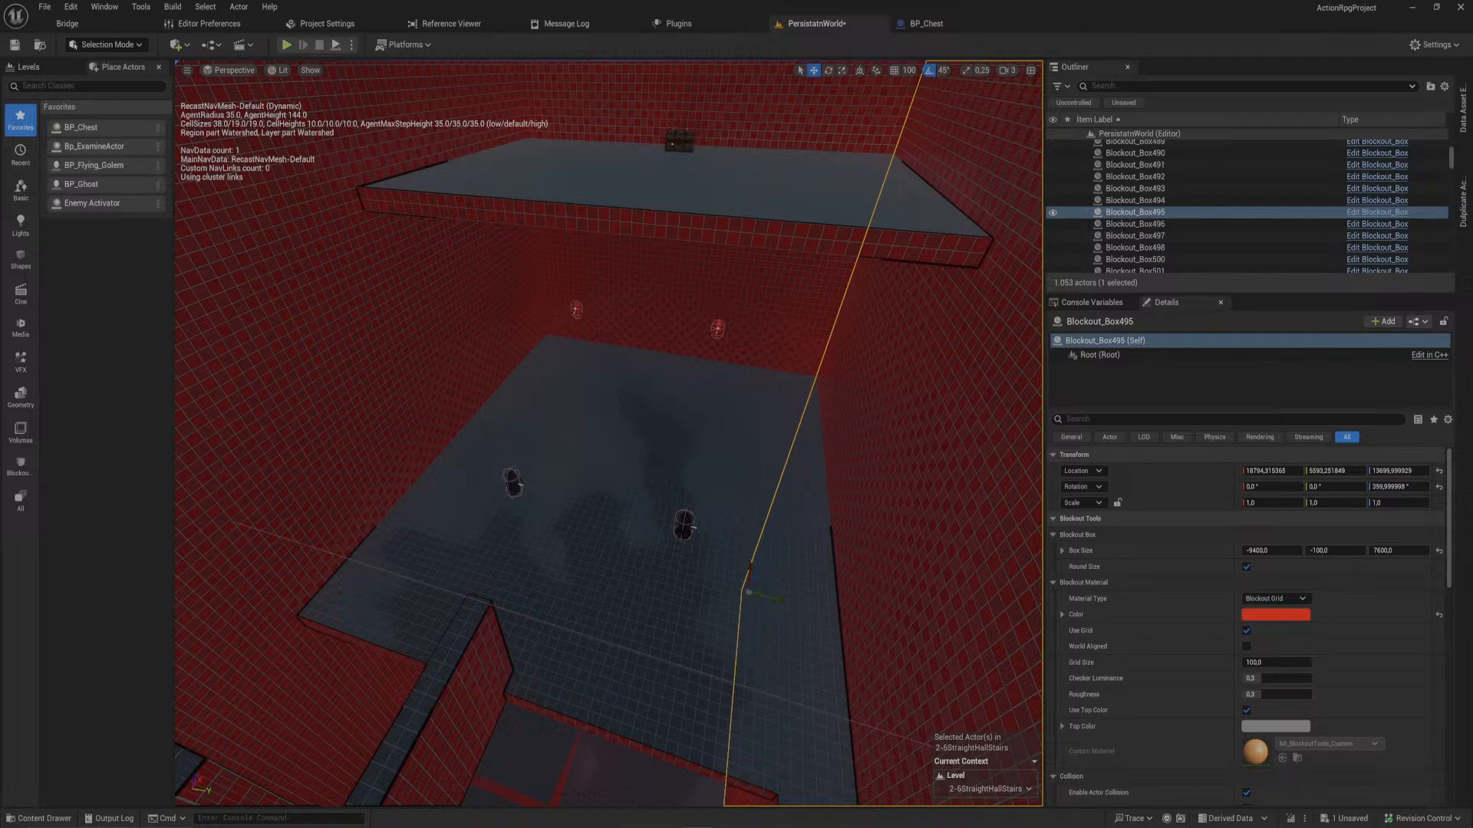
pyautogui.click(845, 719)
pyautogui.click(842, 717)
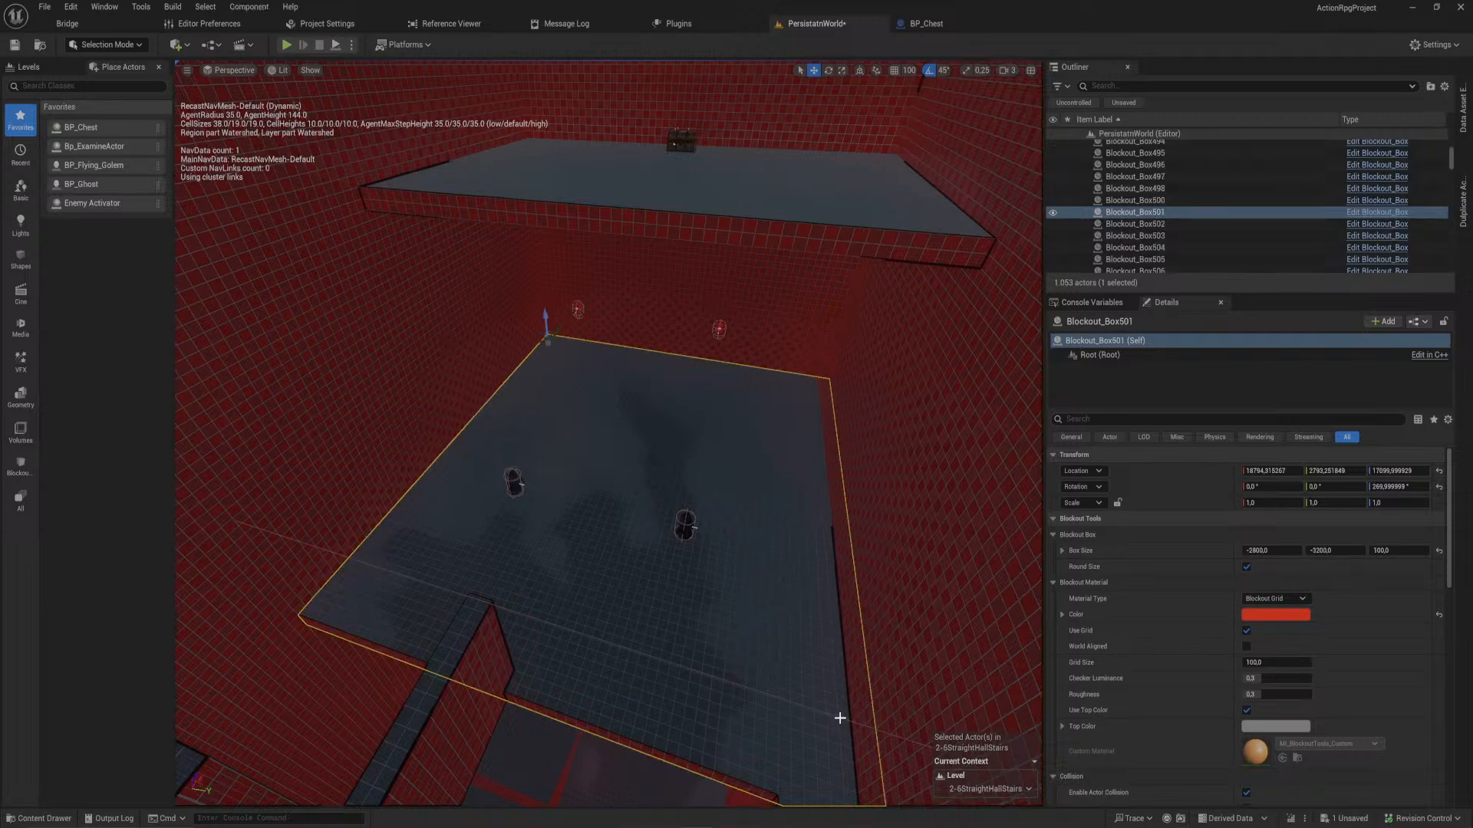
pyautogui.click(840, 718)
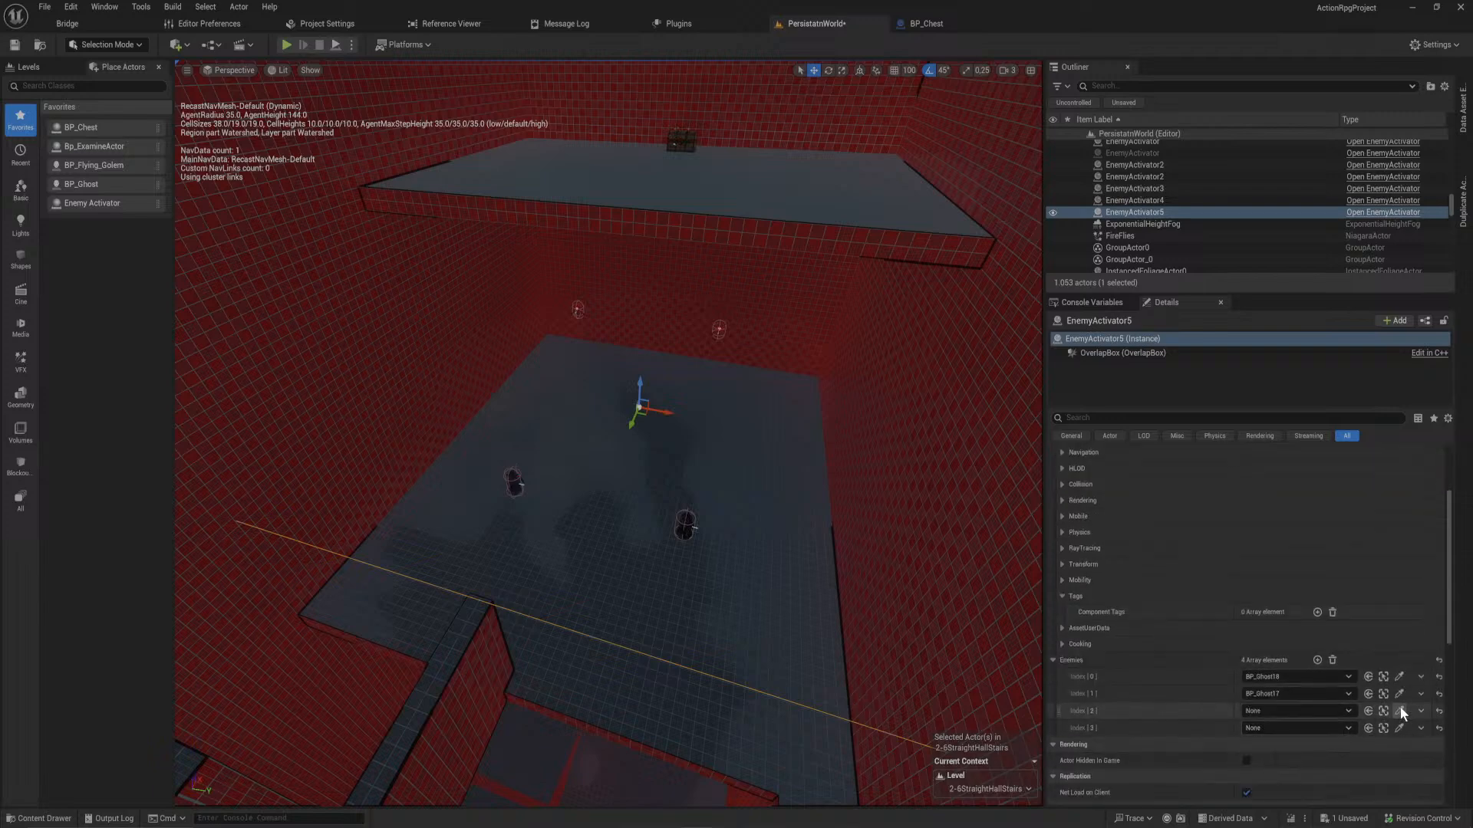
pyautogui.click(1401, 713)
pyautogui.click(578, 309)
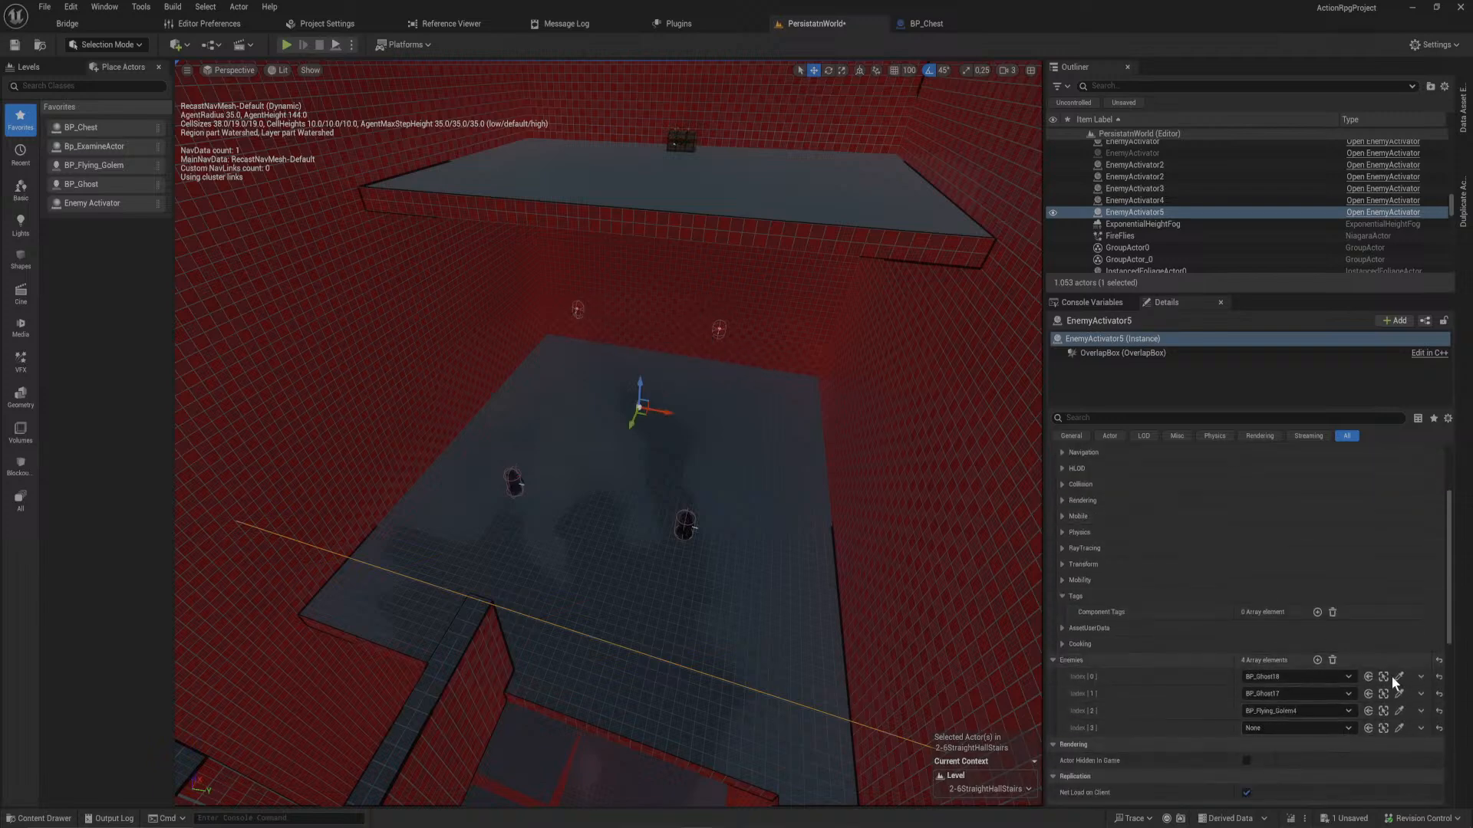
pyautogui.click(1399, 728)
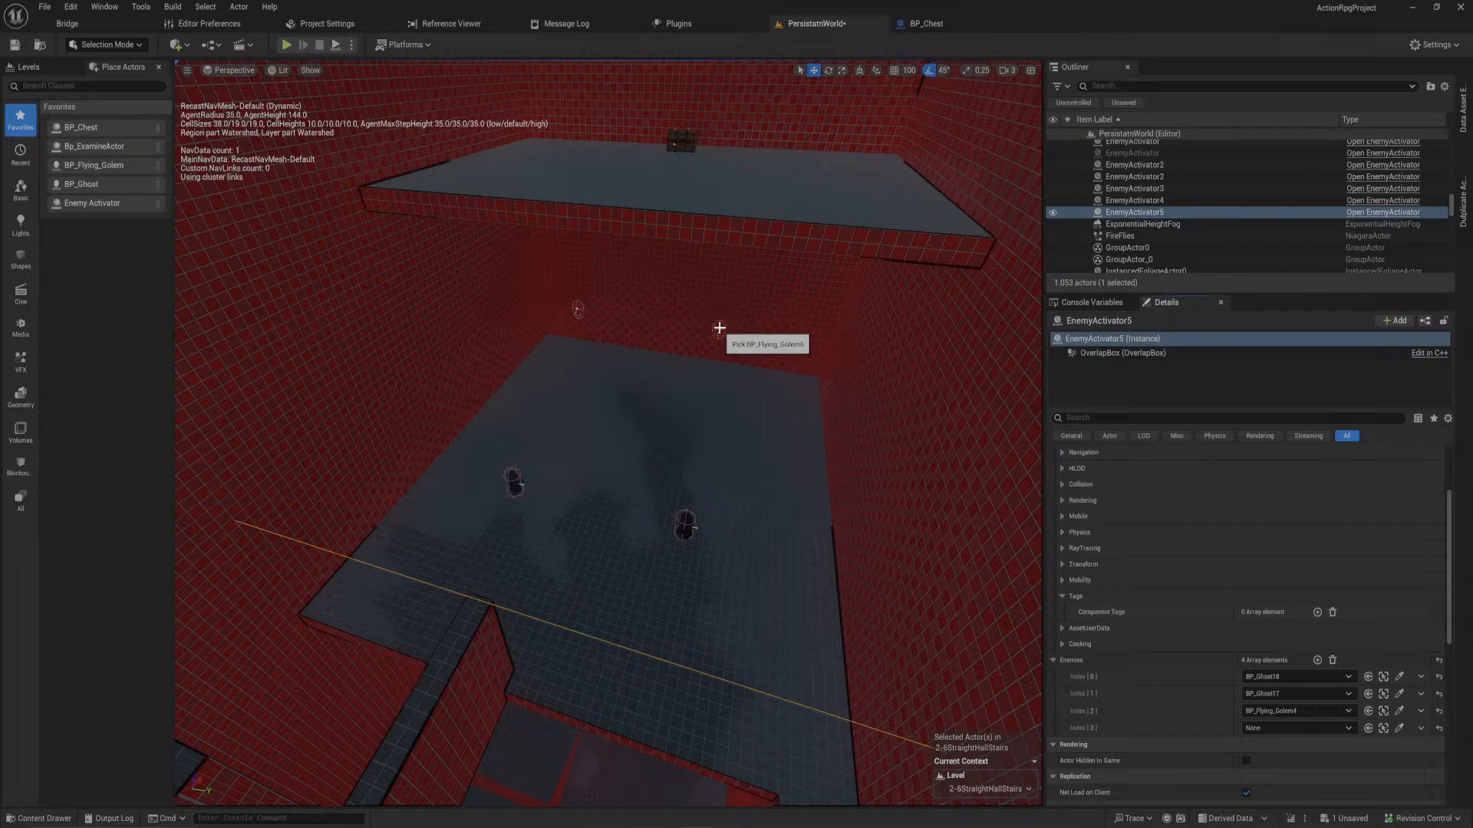
pyautogui.click(718, 328)
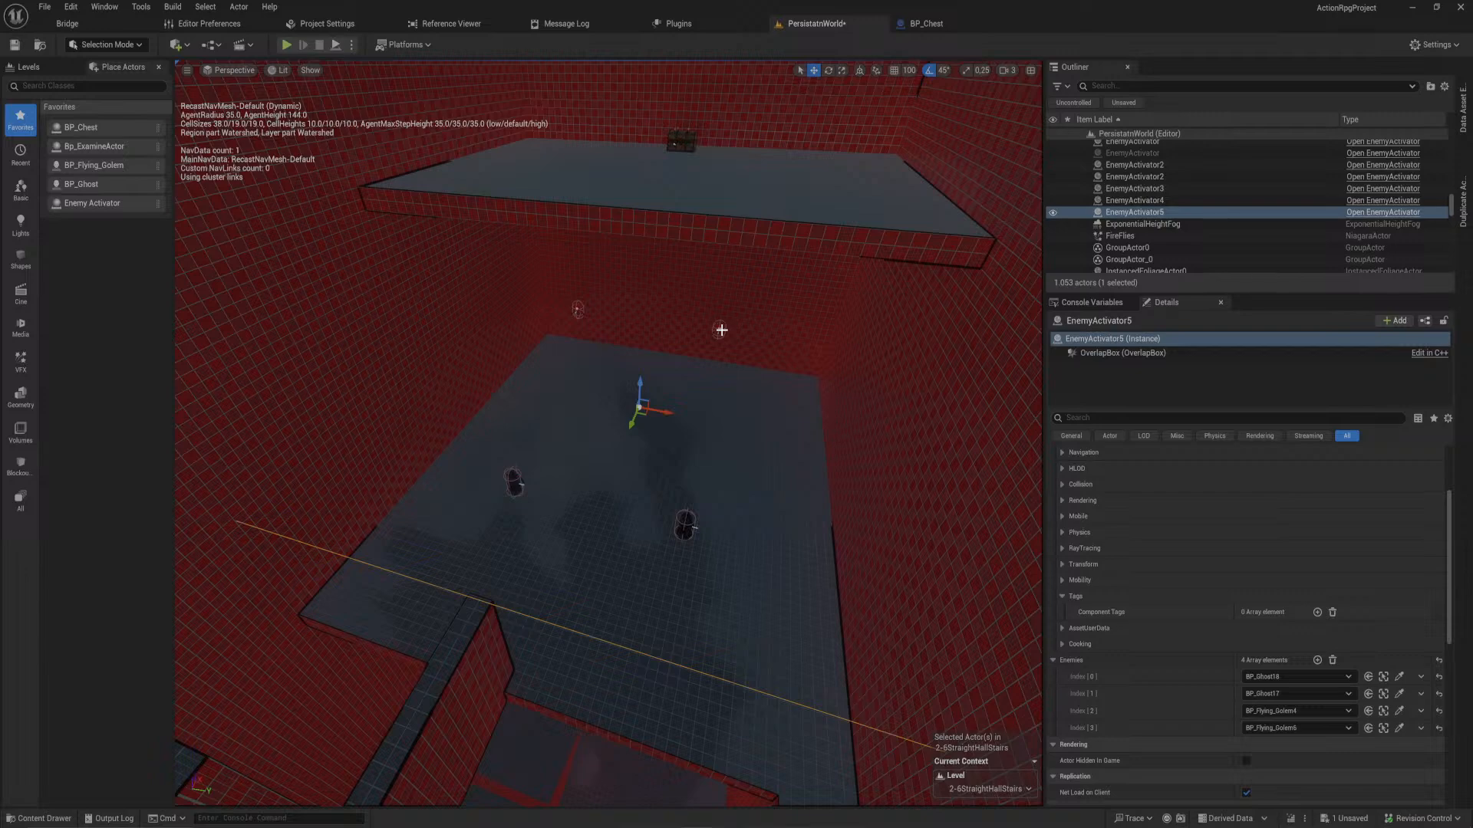
# - Enable grid snapping at 100 and shorten the long narrow ledge along the side wall with its Box Size handle
pyautogui.moveTo(608, 433); pyautogui.dragTo(715, 362, button='right')
pyautogui.click(605, 434)
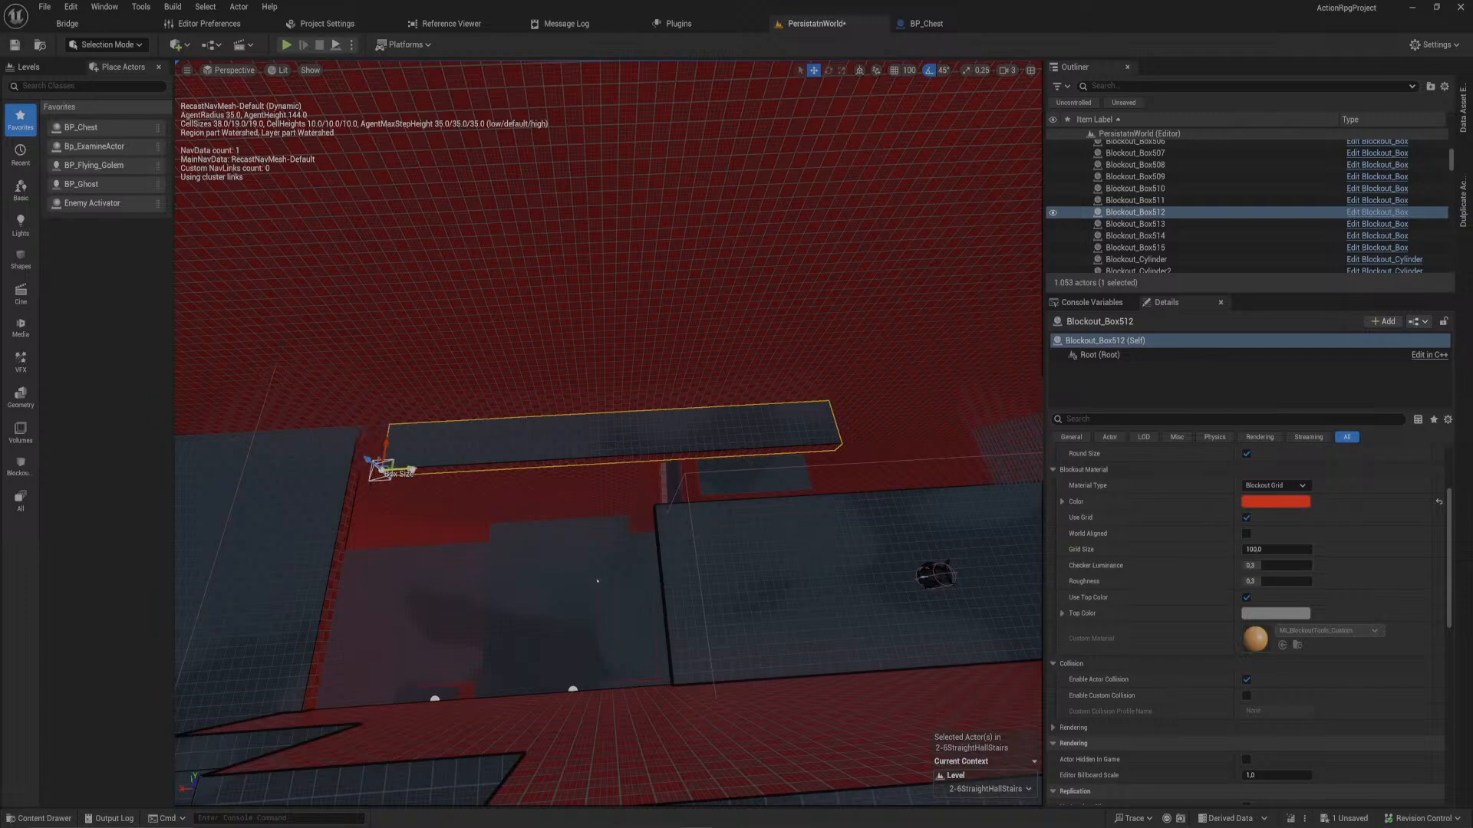
pyautogui.moveTo(412, 469); pyautogui.dragTo(708, 468)
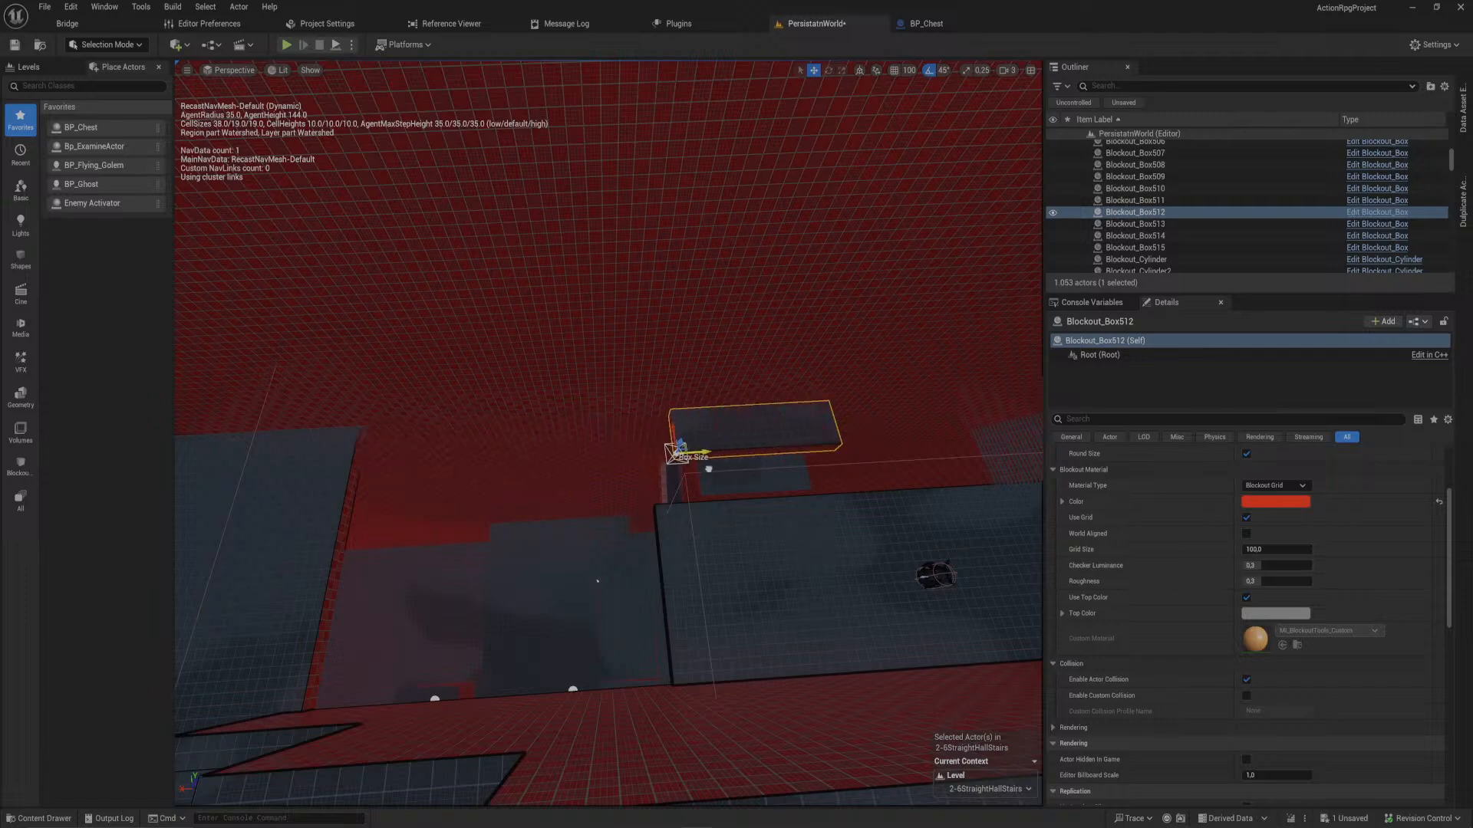
pyautogui.hotkey('ctrl', 'z')
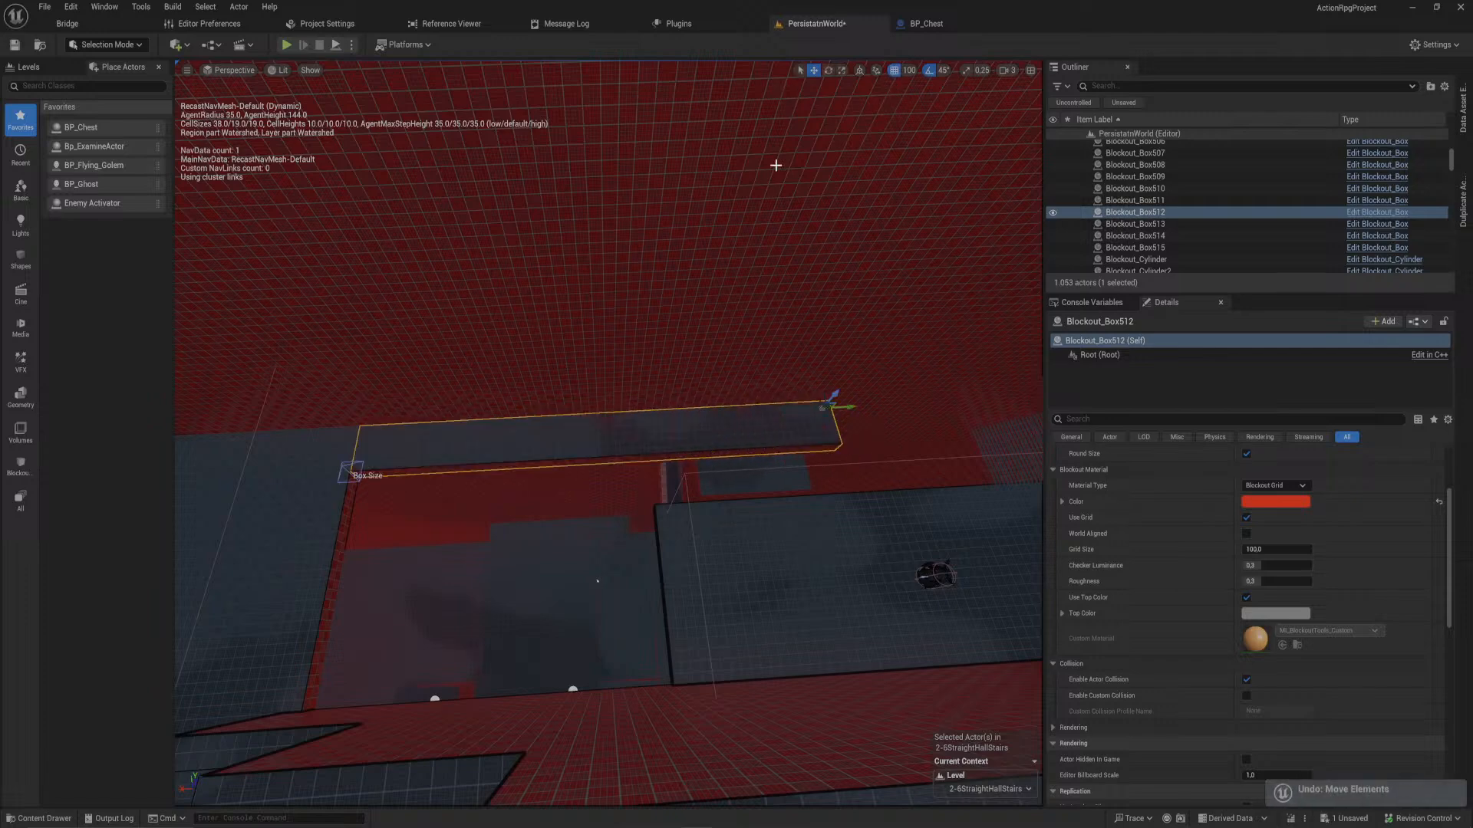
pyautogui.click(360, 460)
pyautogui.moveTo(350, 471); pyautogui.dragTo(698, 452)
# - Duplicate the shortened ledge and move the copy further along the side wall
pyautogui.hotkey('ctrl', 'd')
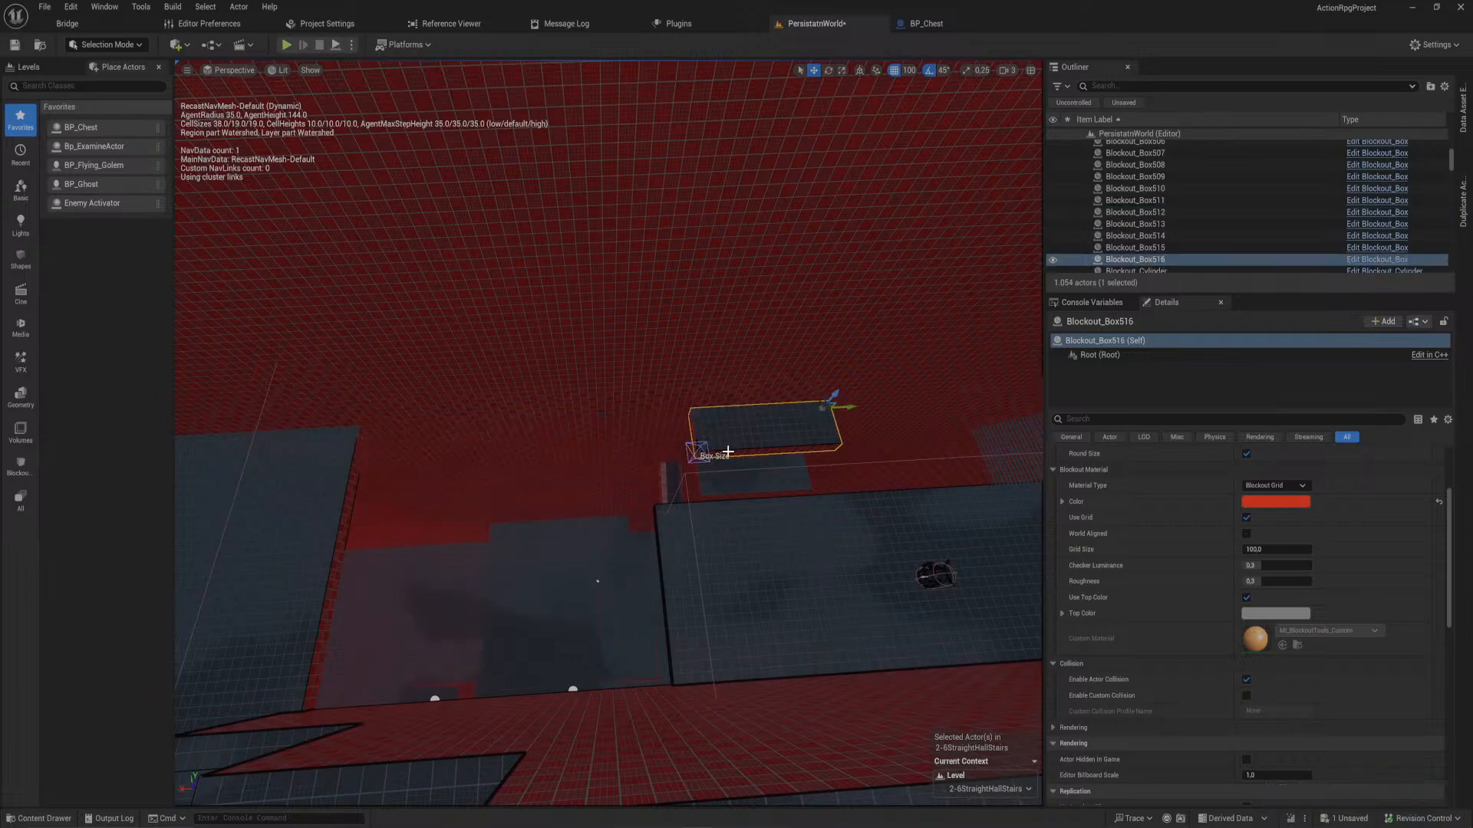
pyautogui.moveTo(843, 407); pyautogui.dragTo(569, 426)
pyautogui.press('w')
pyautogui.moveTo(592, 451); pyautogui.dragTo(526, 387, button='right')
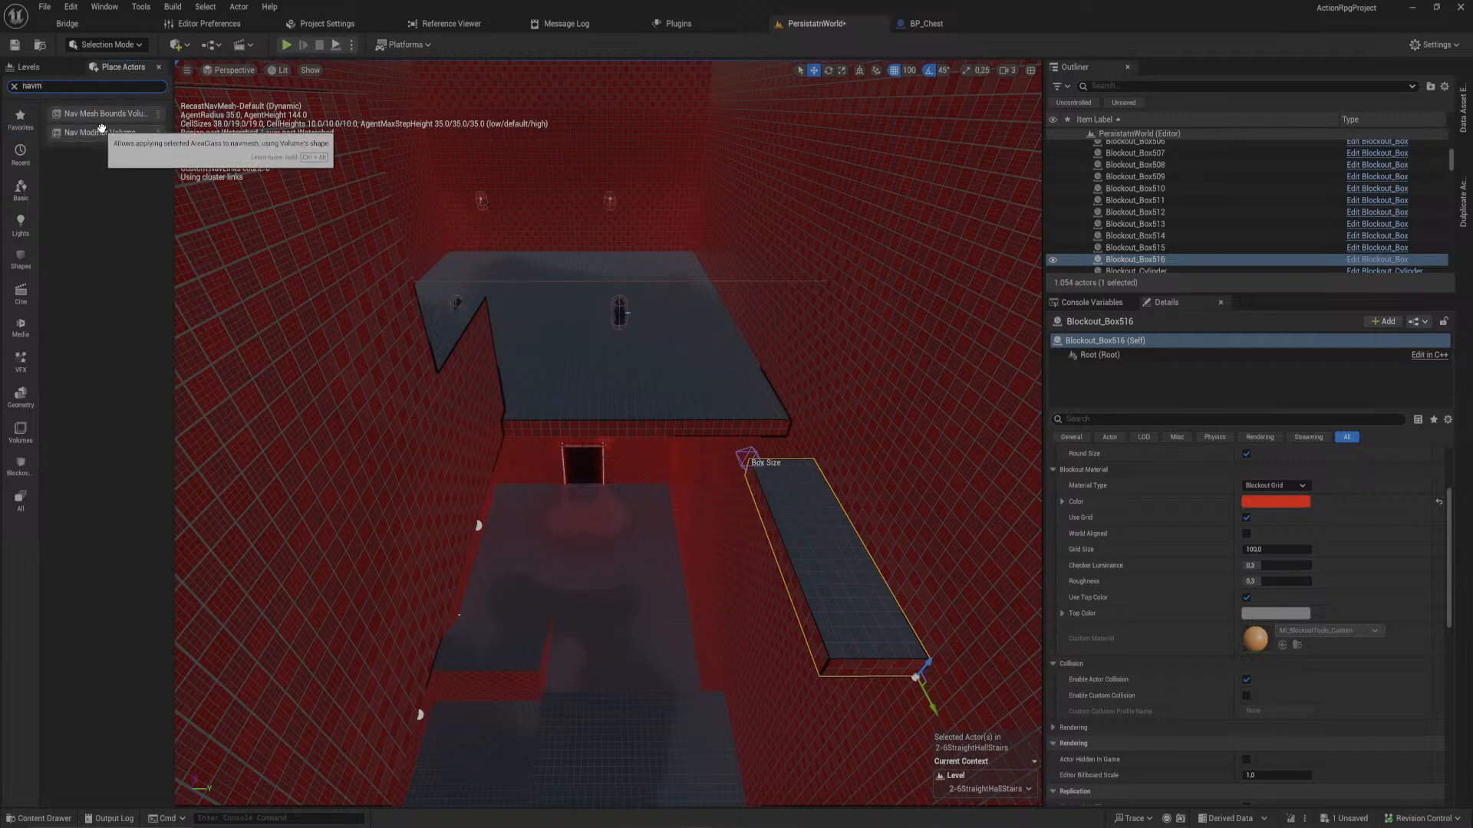
pyautogui.hotkey('ctrl', 'a')
pyautogui.click(23, 125)
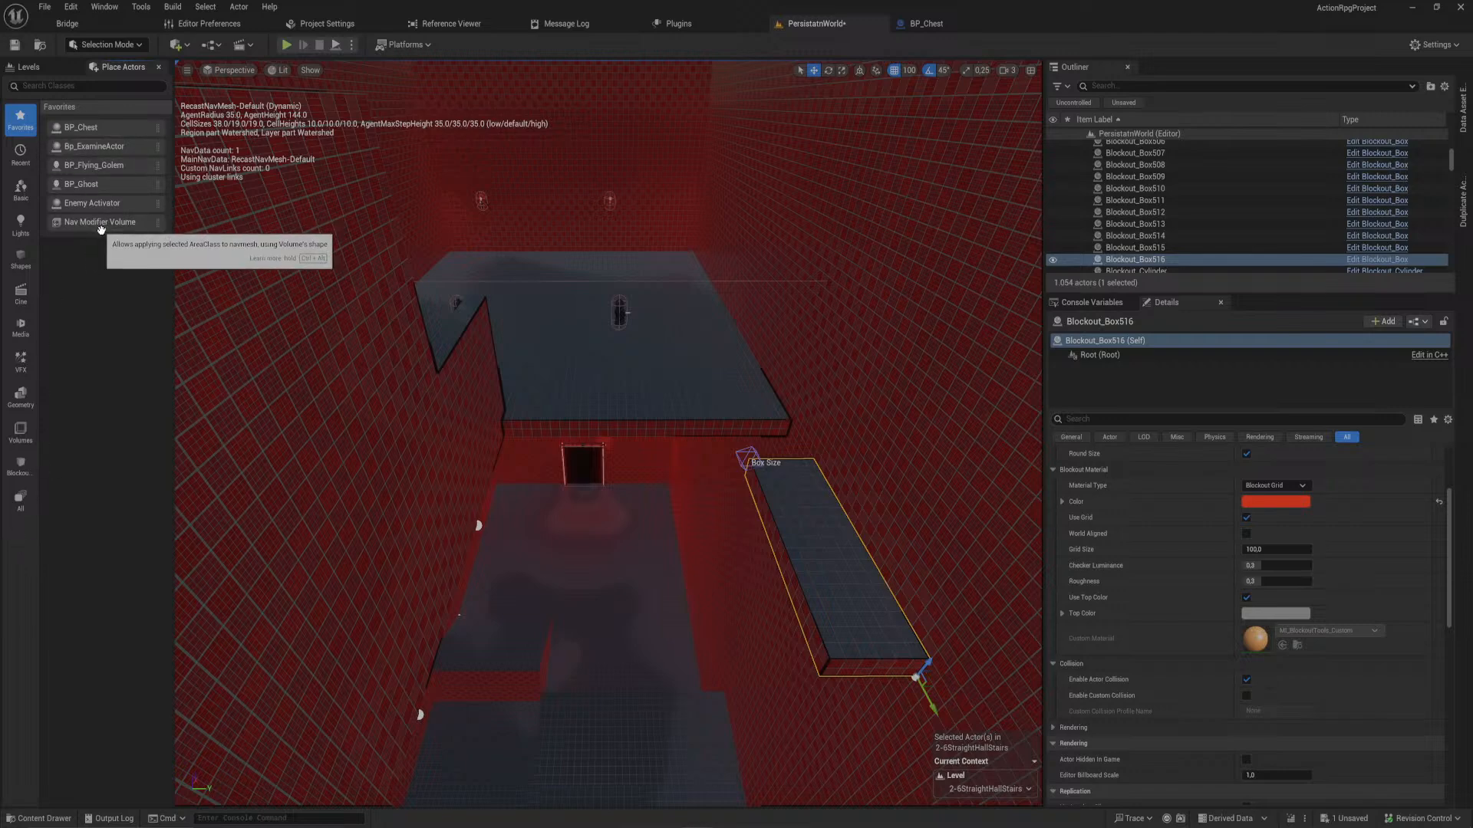
pyautogui.moveTo(186, 236); pyautogui.dragTo(552, 302)
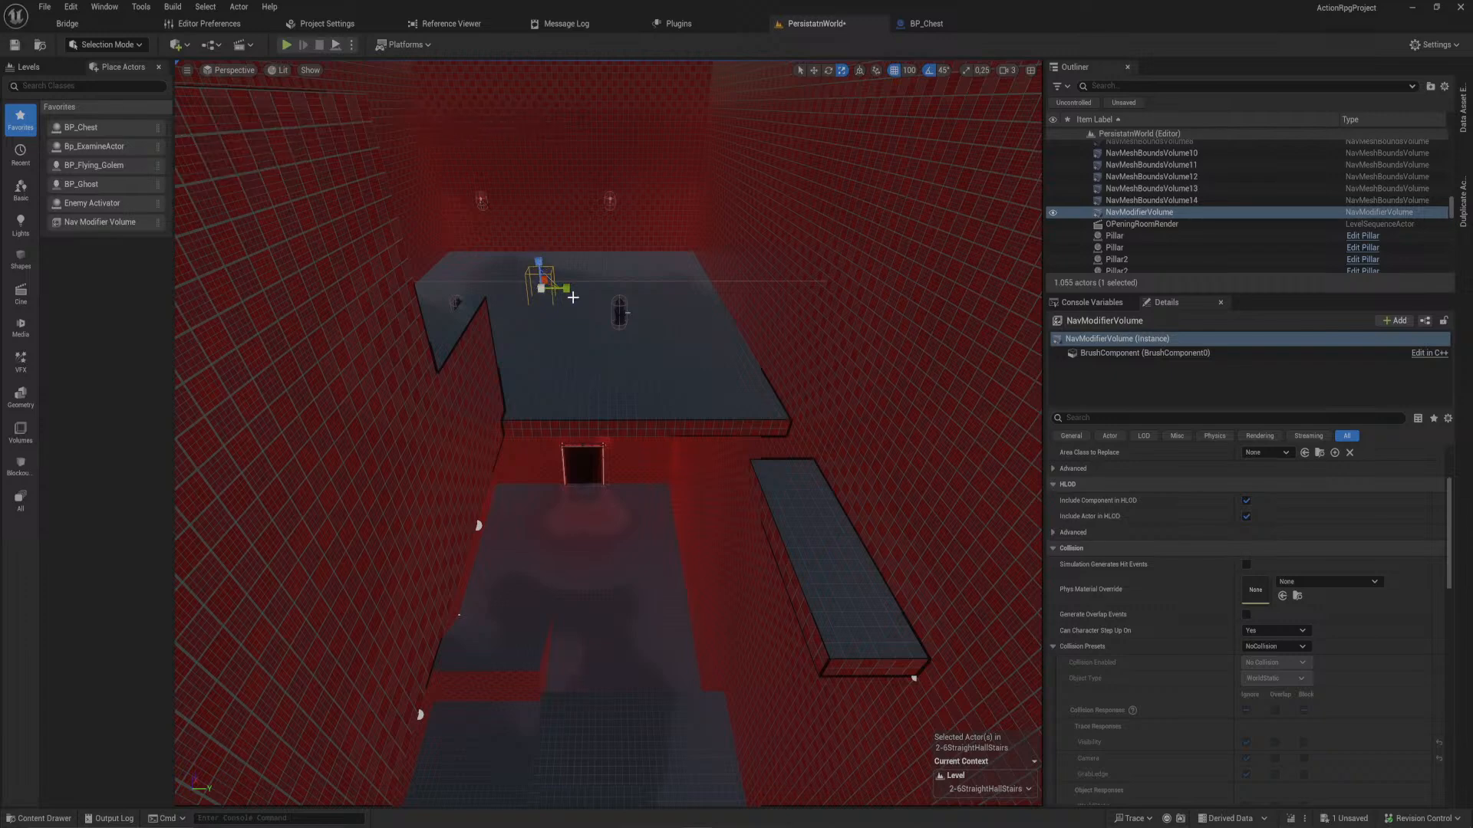
pyautogui.moveTo(608, 433); pyautogui.dragTo(589, 397, button='right')
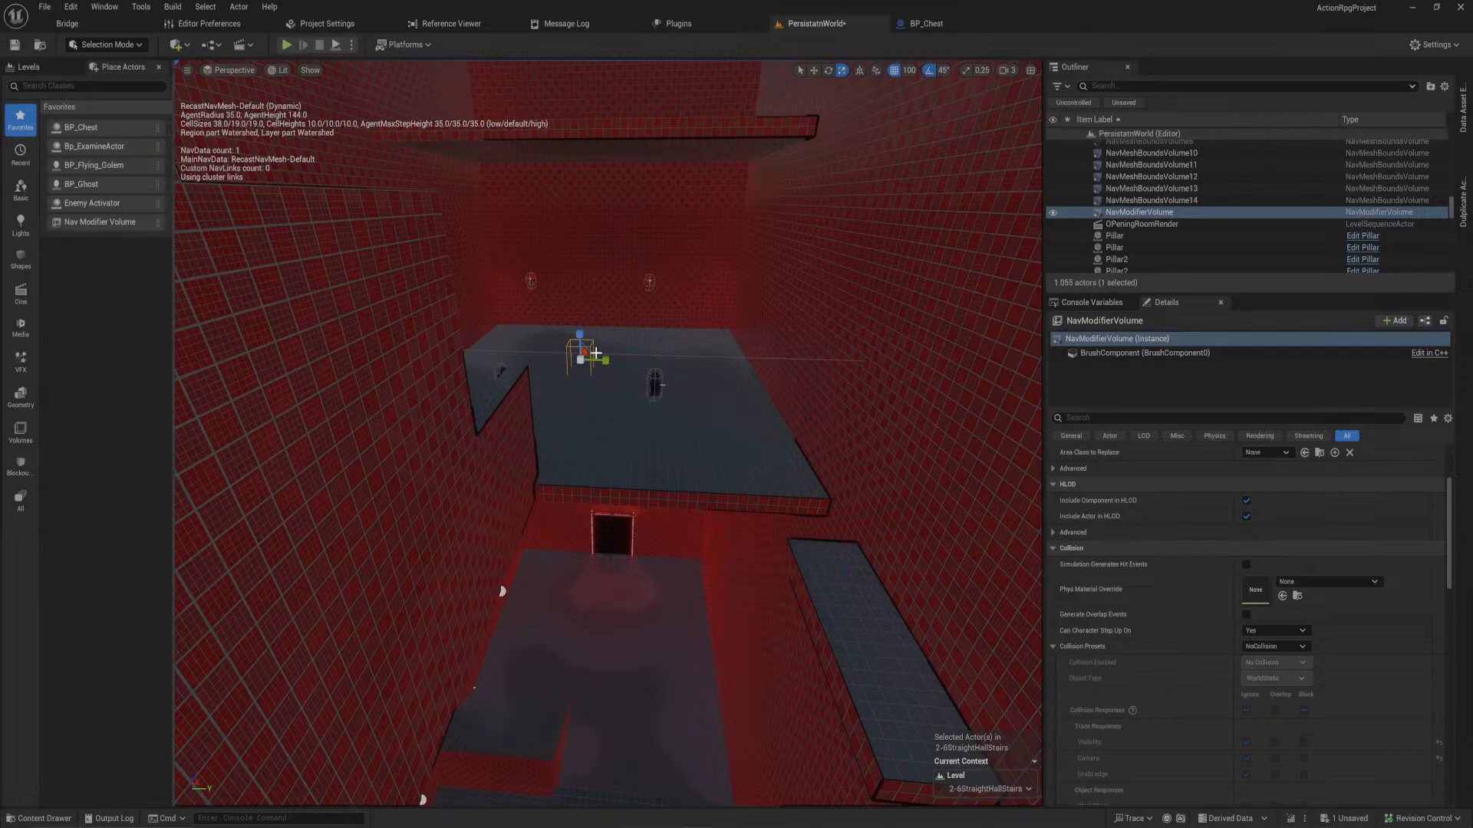
pyautogui.moveTo(631, 362); pyautogui.dragTo(623, 322, button='right')
pyautogui.press('Delete')
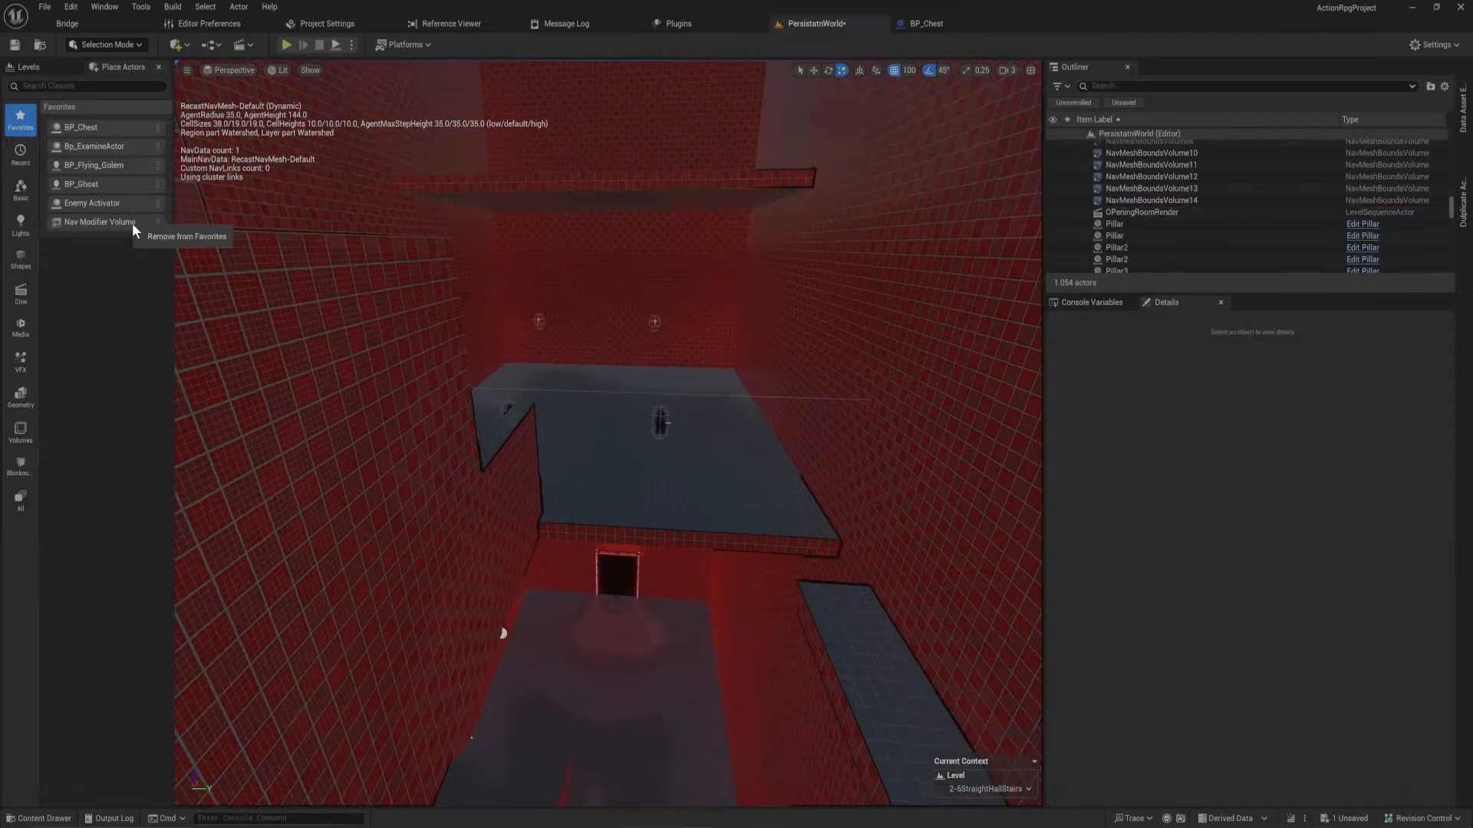
pyautogui.click(169, 237)
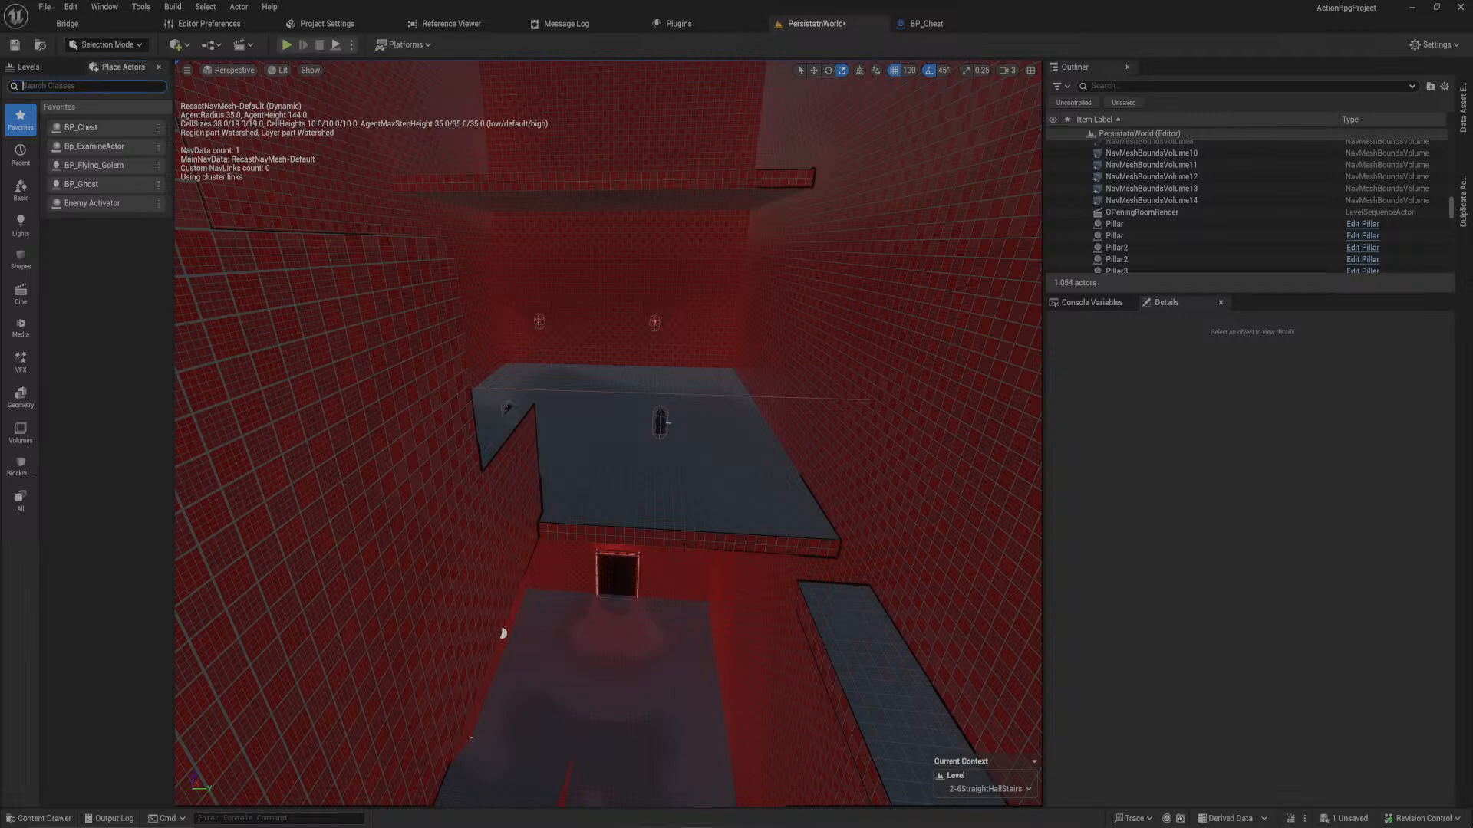
# - Find the Nav Mesh Bounds Volume with the search term "nav" and add it to the favorites
pyautogui.write('nav')
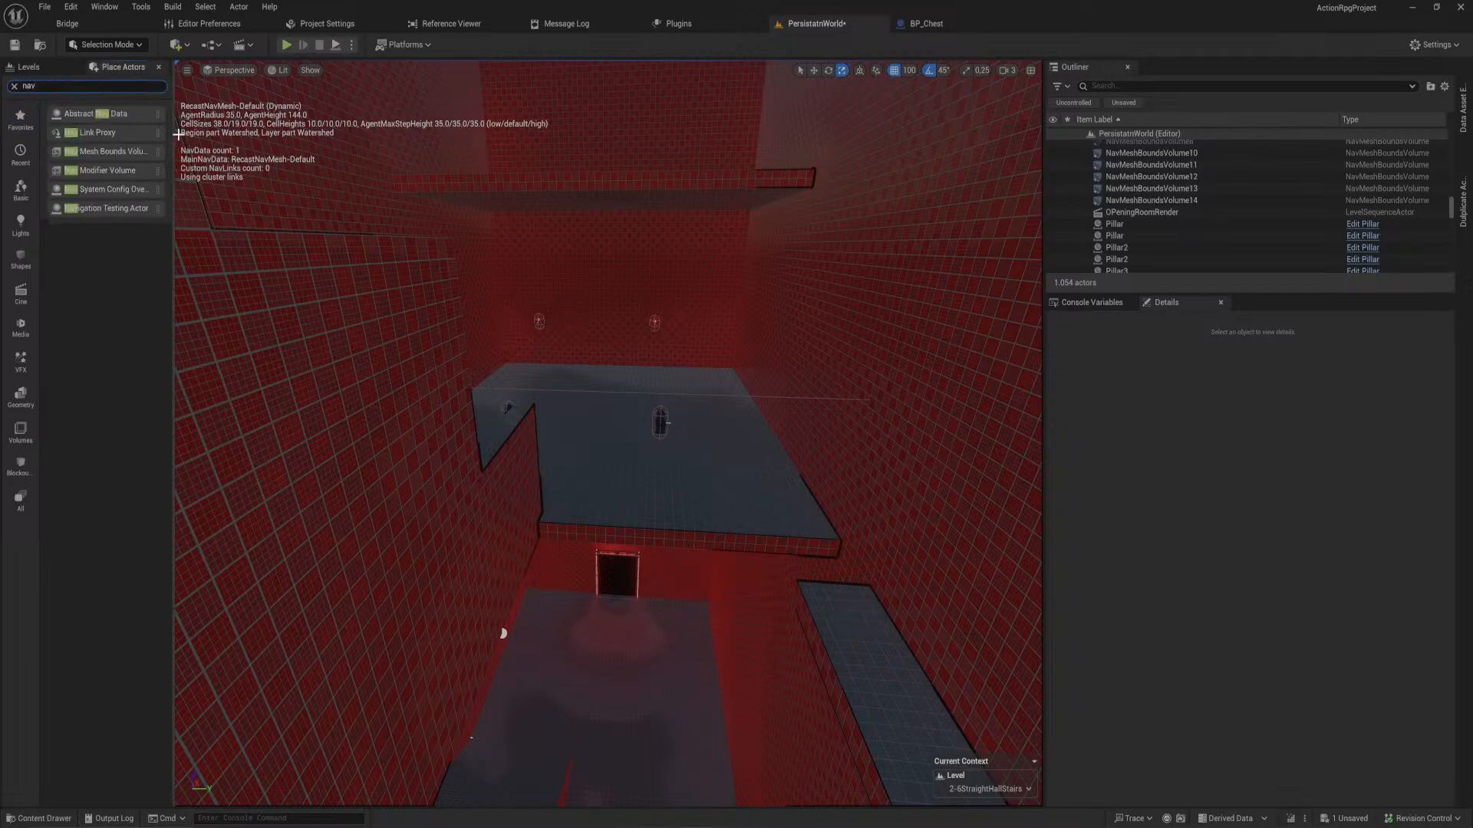
pyautogui.rightClick(126, 154)
pyautogui.click(152, 166)
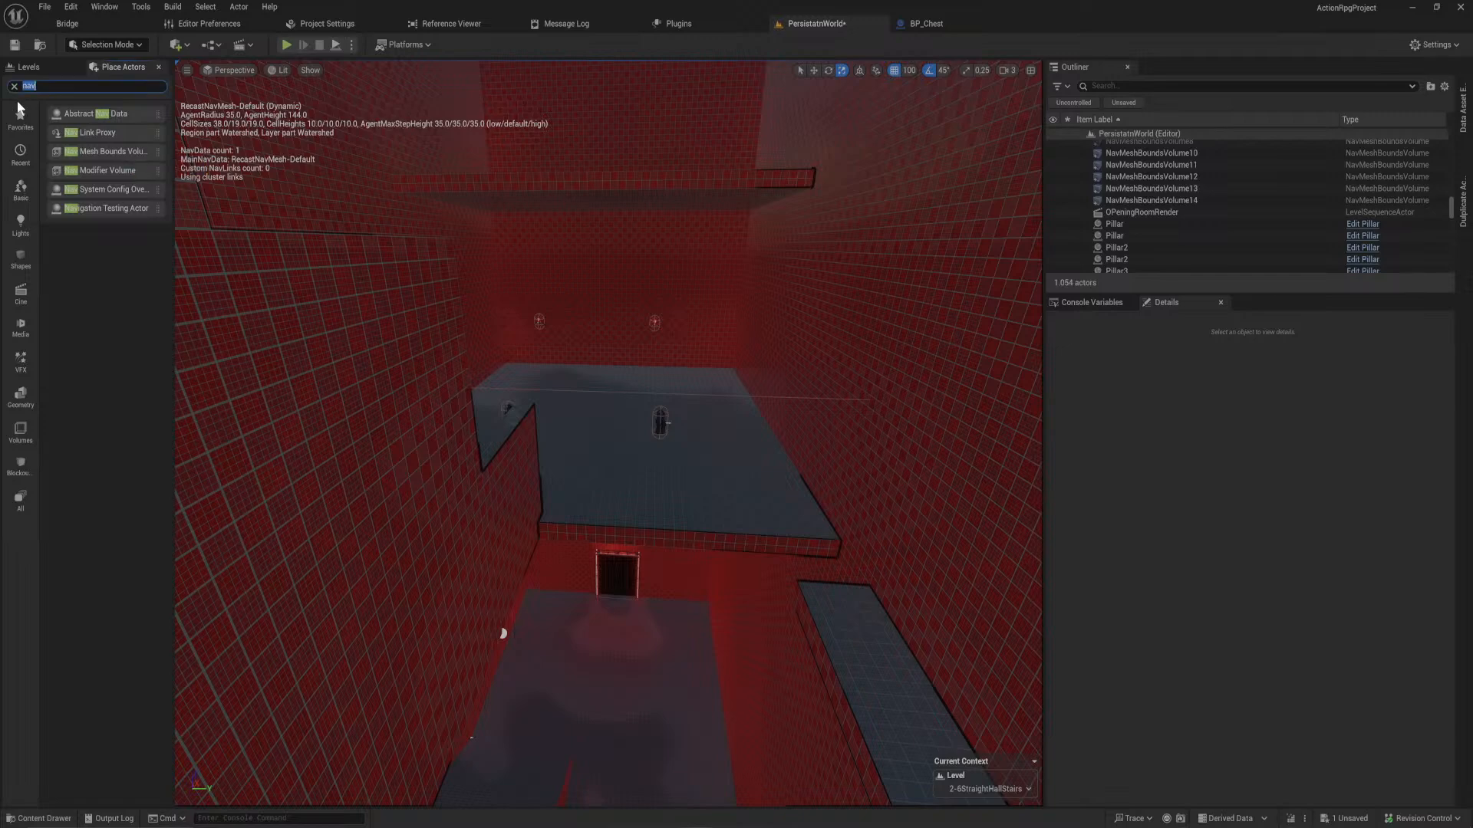
pyautogui.click(25, 120)
# - Place a Nav Mesh Bounds Volume on the large floor and scale it to about 16.8 × 17.8 × 1.0 to cover it
pyautogui.moveTo(112, 223); pyautogui.dragTo(638, 419)
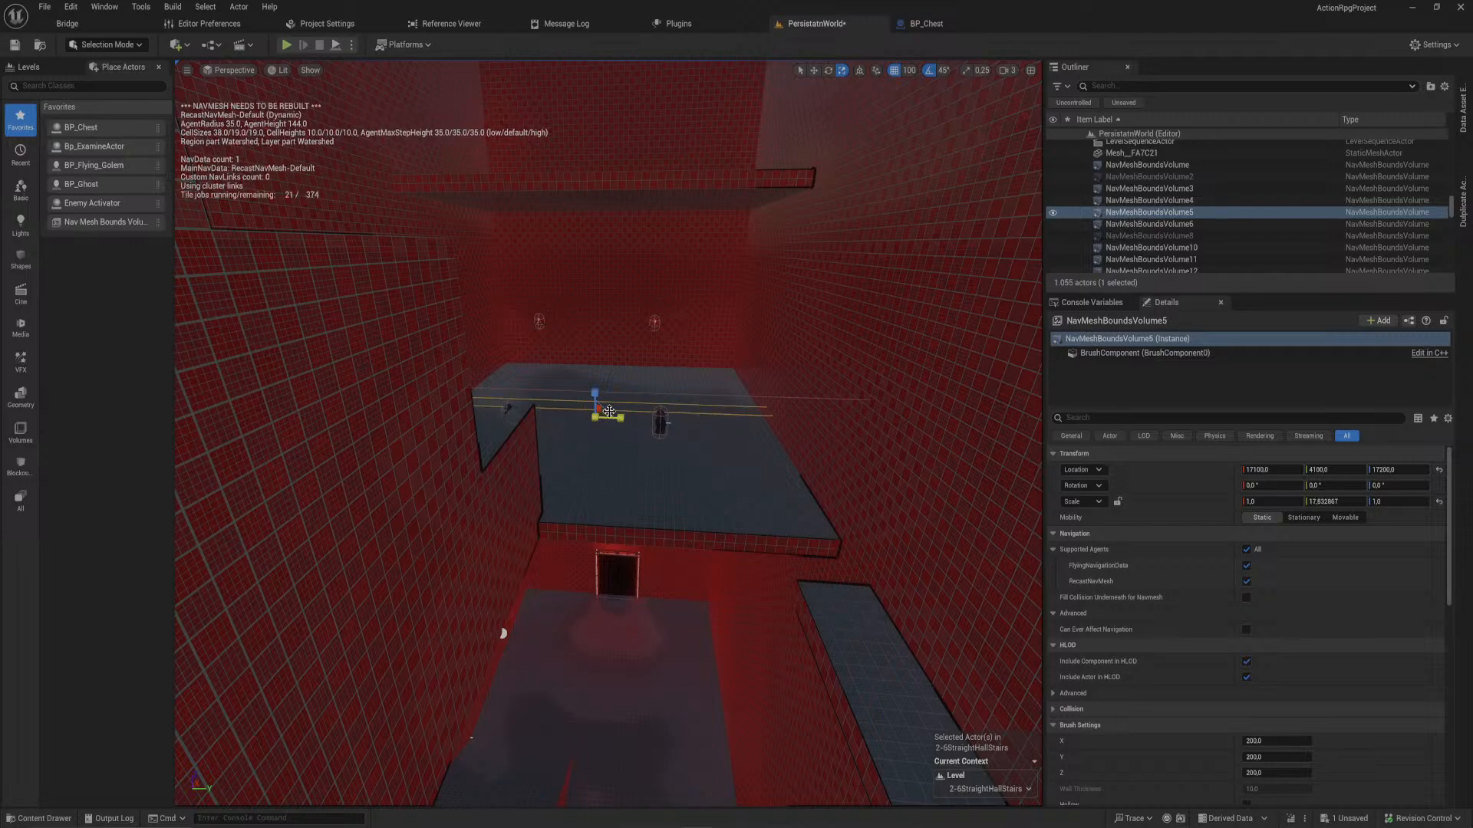
pyautogui.moveTo(674, 368)
pyautogui.mouseDown(button='right')
pyautogui.moveTo(614, 415)
pyautogui.moveTo(674, 368)
pyautogui.mouseUp(button='right')
pyautogui.moveTo(643, 399)
pyautogui.mouseDown()
pyautogui.moveTo(674, 365)
pyautogui.moveTo(654, 392)
pyautogui.mouseUp()
pyautogui.press('w')
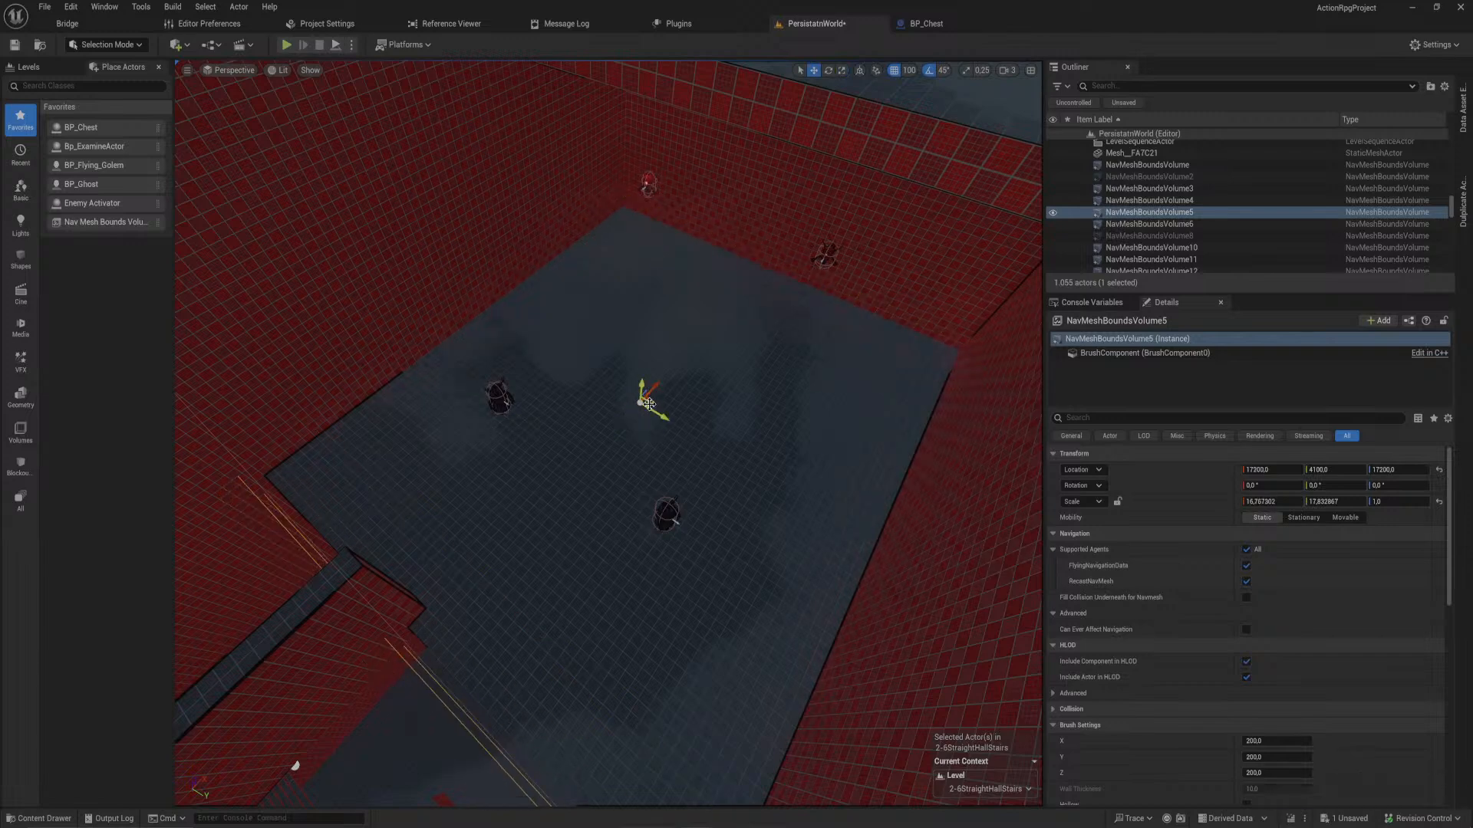
# - Toggle game view and the navigation mesh display to check navmesh coverage on the large floor
pyautogui.press('g')
pyautogui.press('g')
pyautogui.press('p')
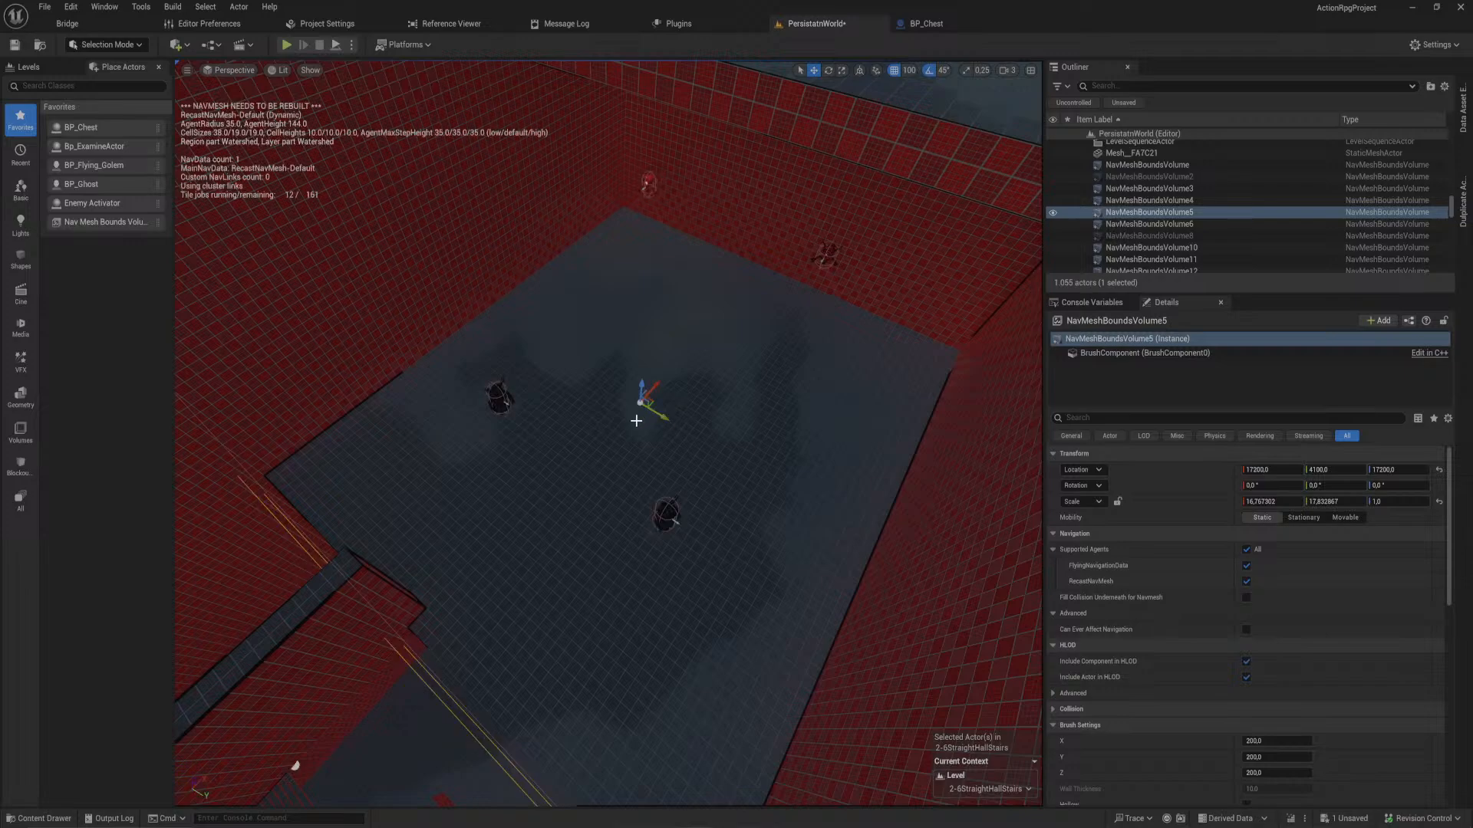
# - Duplicate the Nav Mesh Bounds Volume over the long ghost platform at about X 11600, Y 3700 and set the copy's scale to about 23.0 × 17.8
pyautogui.moveTo(633, 442); pyautogui.dragTo(641, 491, button='right')
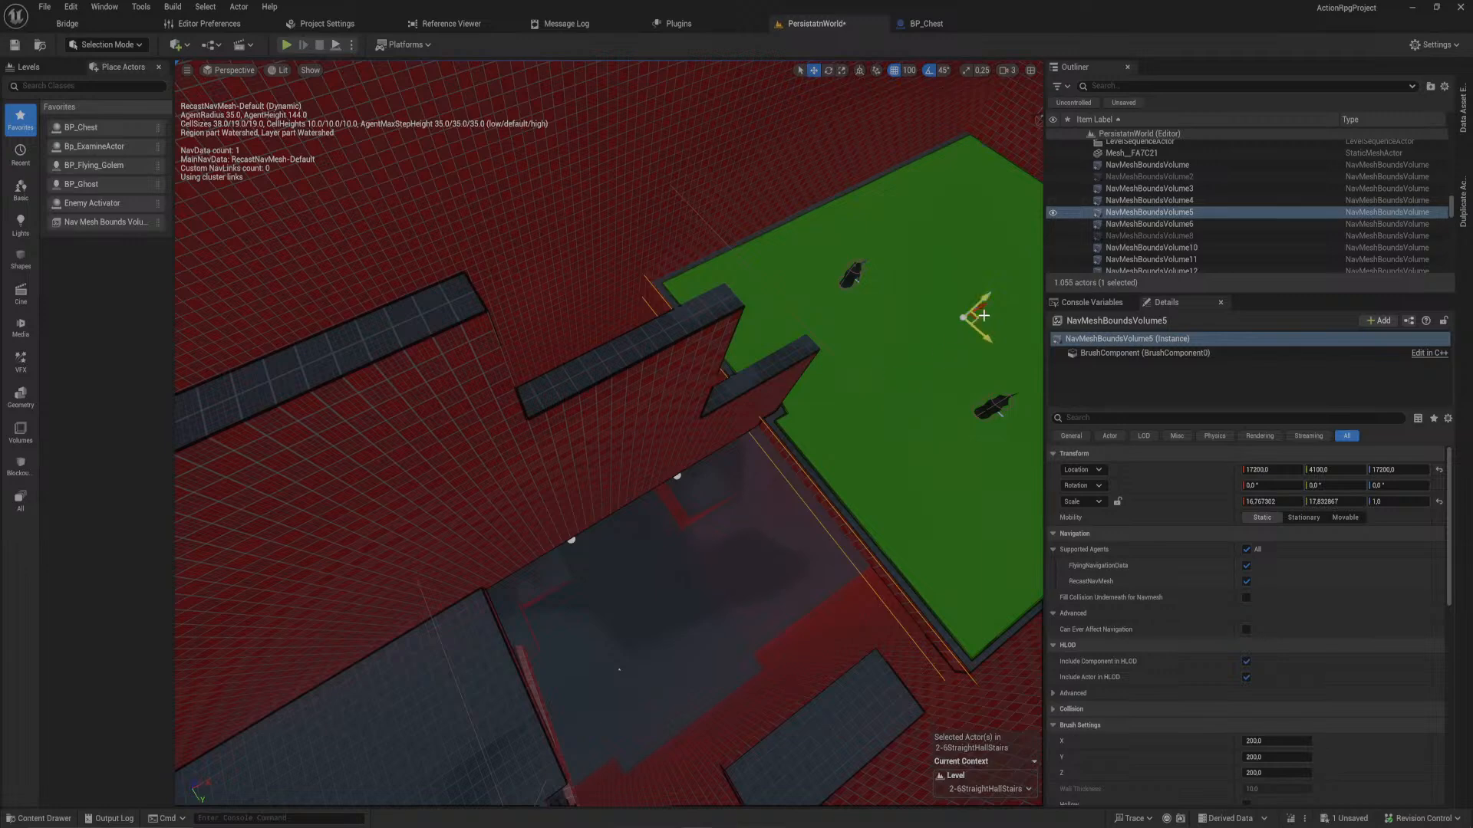
pyautogui.keyDown('alt'); pyautogui.moveTo(984, 315); pyautogui.dragTo(534, 528); pyautogui.keyUp('alt')
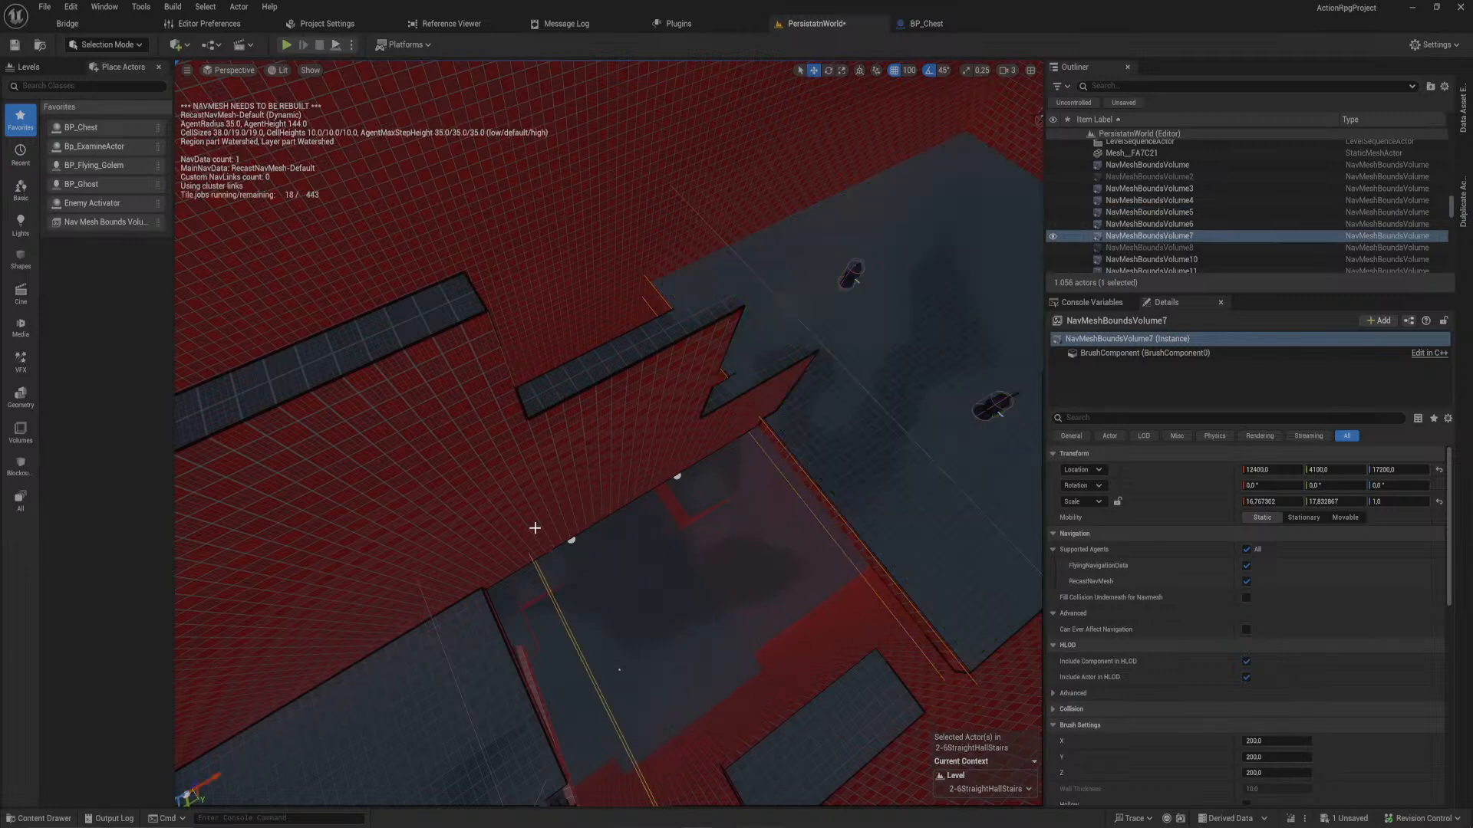
pyautogui.moveTo(535, 528); pyautogui.dragTo(324, 500, button='right')
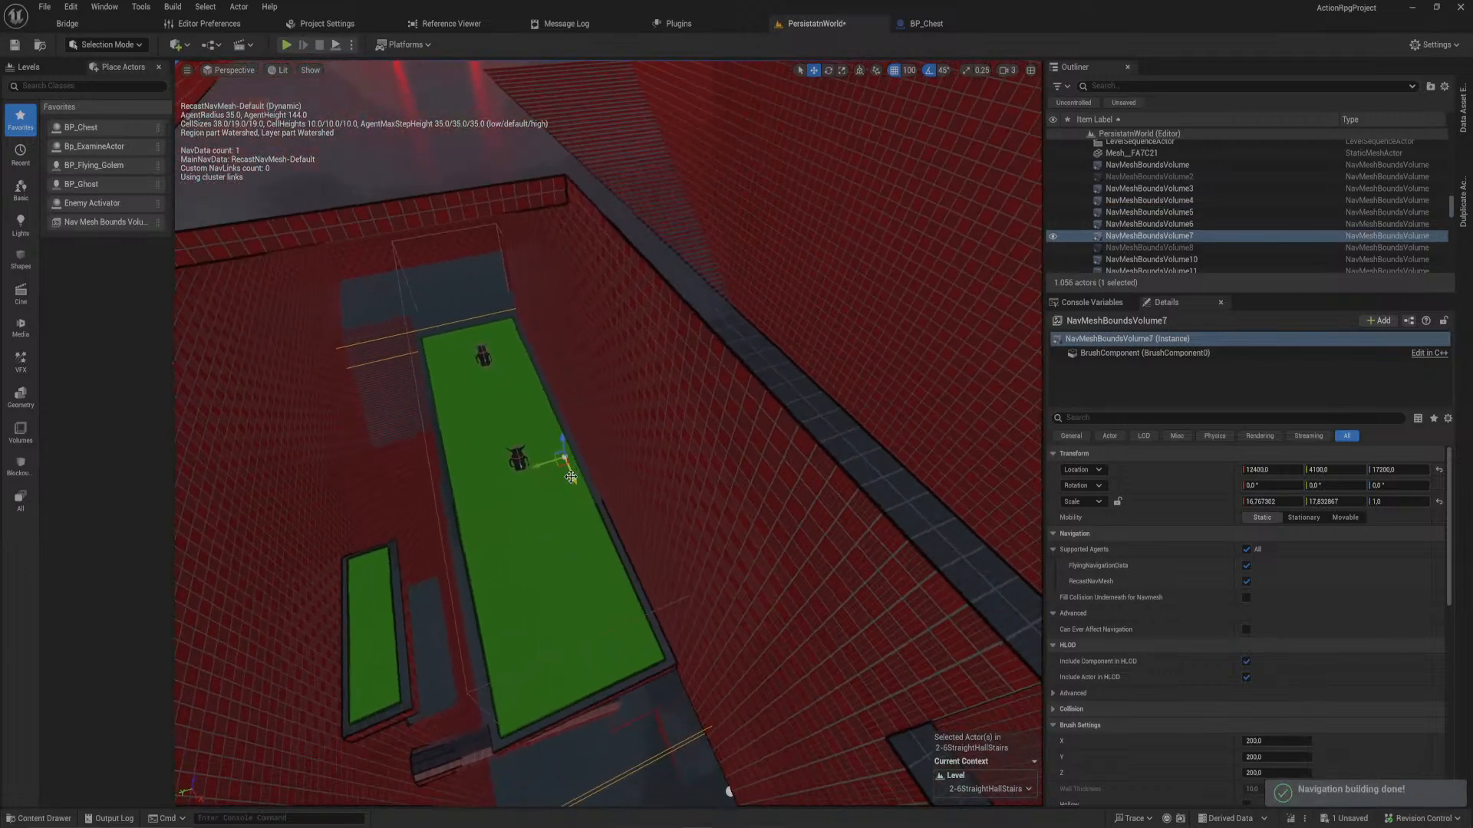
pyautogui.moveTo(570, 477); pyautogui.dragTo(540, 400)
pyautogui.press('e')
pyautogui.press('w')
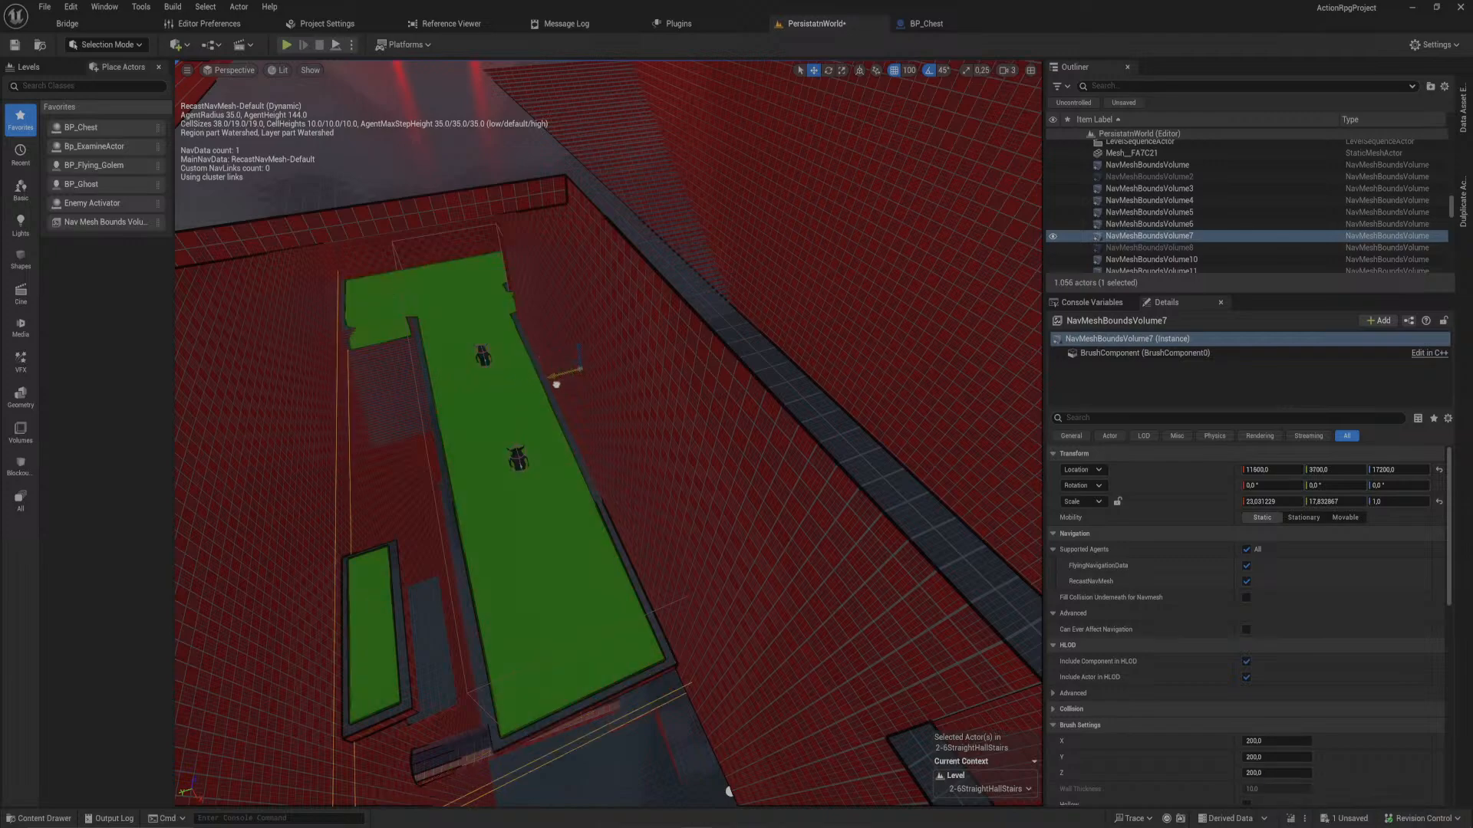
# - Duplicate the tall blockout wall below the upper platforms and lower the copy beside the stairs
pyautogui.moveTo(548, 386); pyautogui.dragTo(205, 368, button='right')
pyautogui.press('w')
pyautogui.press('w')
pyautogui.press('s')
pyautogui.press('w')
pyautogui.press('s')
pyautogui.moveTo(539, 342)
pyautogui.mouseDown(button='right')
pyautogui.moveTo(543, 268)
pyautogui.moveTo(540, 337)
pyautogui.mouseUp(button='right')
pyautogui.click(623, 253)
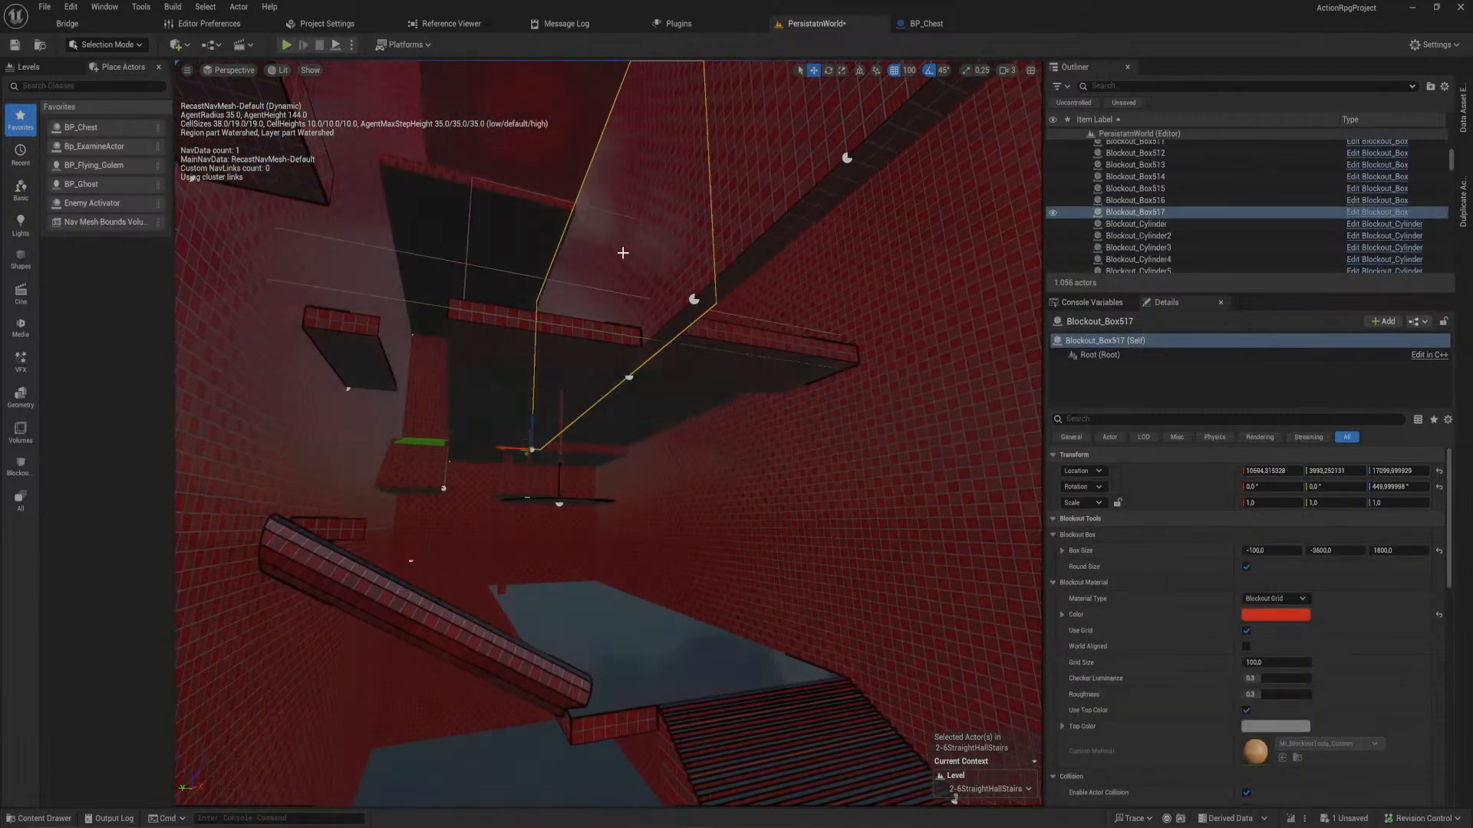
pyautogui.moveTo(534, 419); pyautogui.dragTo(741, 801)
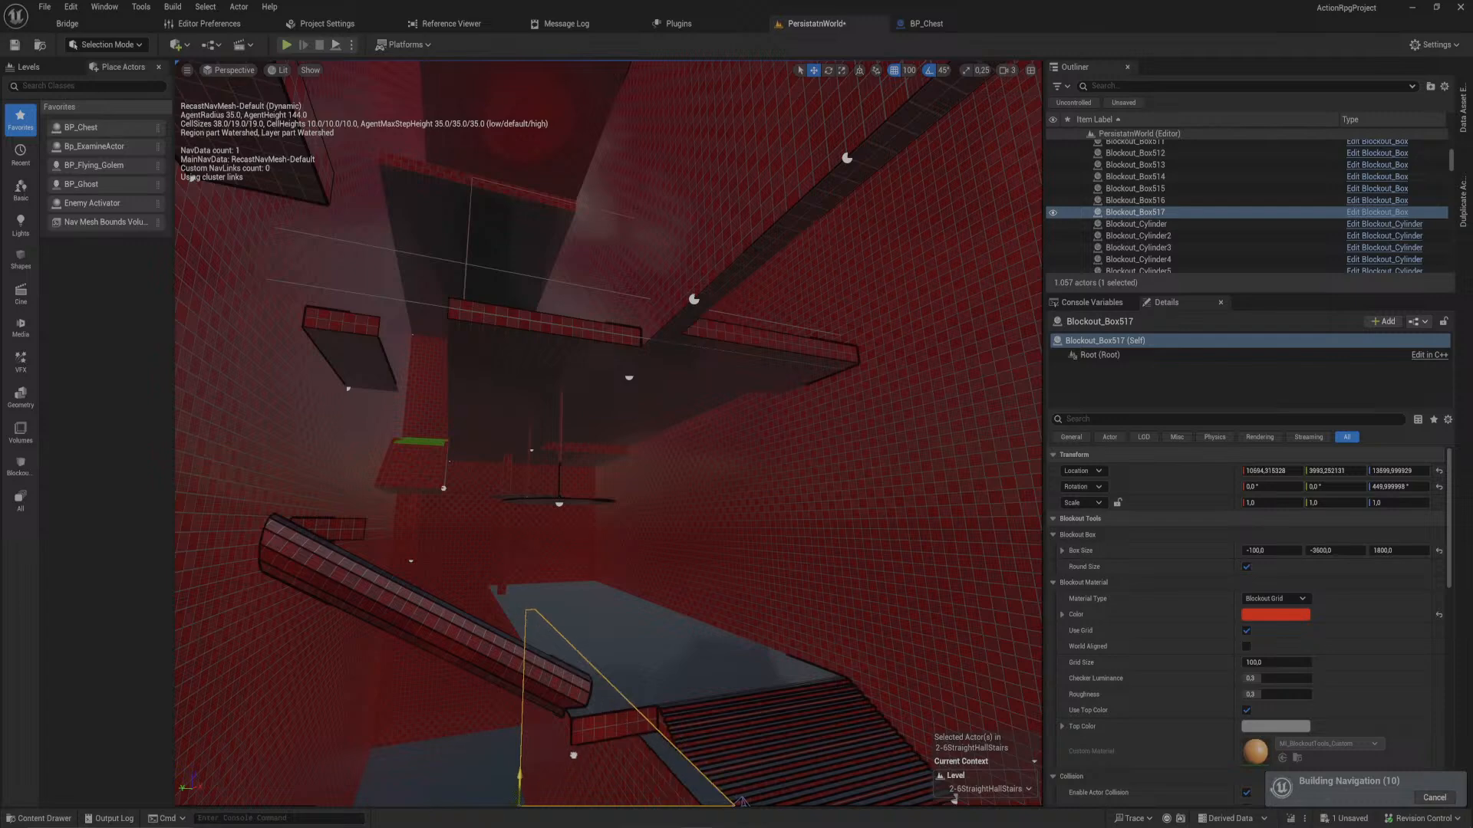
pyautogui.moveTo(524, 645)
pyautogui.mouseDown(button='right')
pyautogui.moveTo(571, 714)
pyautogui.moveTo(524, 645)
pyautogui.mouseUp(button='right')
pyautogui.press('d')
pyautogui.press('a')
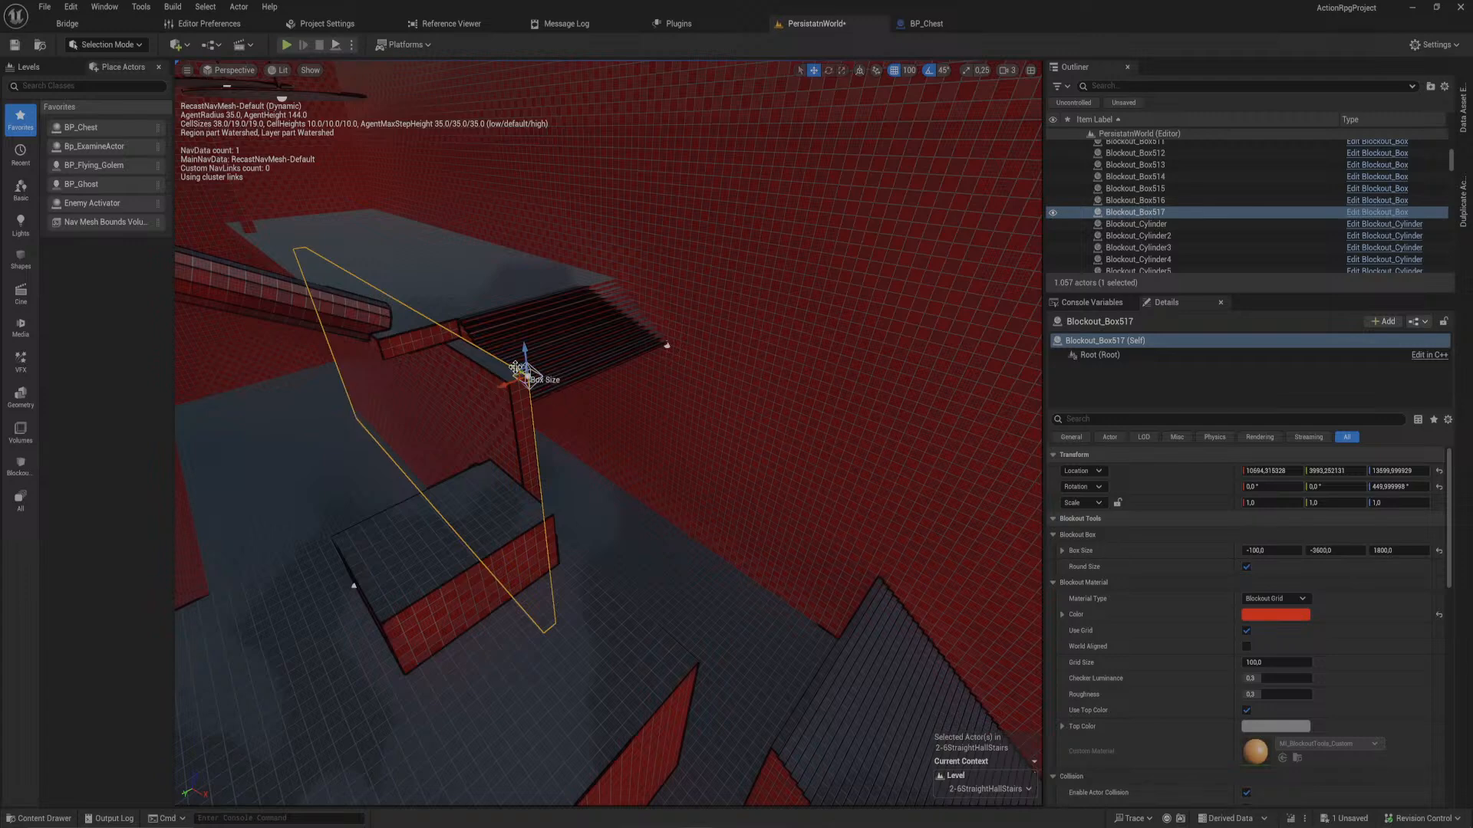
# - Resize the copied wall beside the stairs to a box size of -1200 in X and -3100 in Y
pyautogui.moveTo(515, 368)
pyautogui.mouseDown()
pyautogui.moveTo(894, 590)
pyautogui.moveTo(647, 437)
pyautogui.moveTo(456, 343)
pyautogui.moveTo(513, 372)
pyautogui.mouseUp()
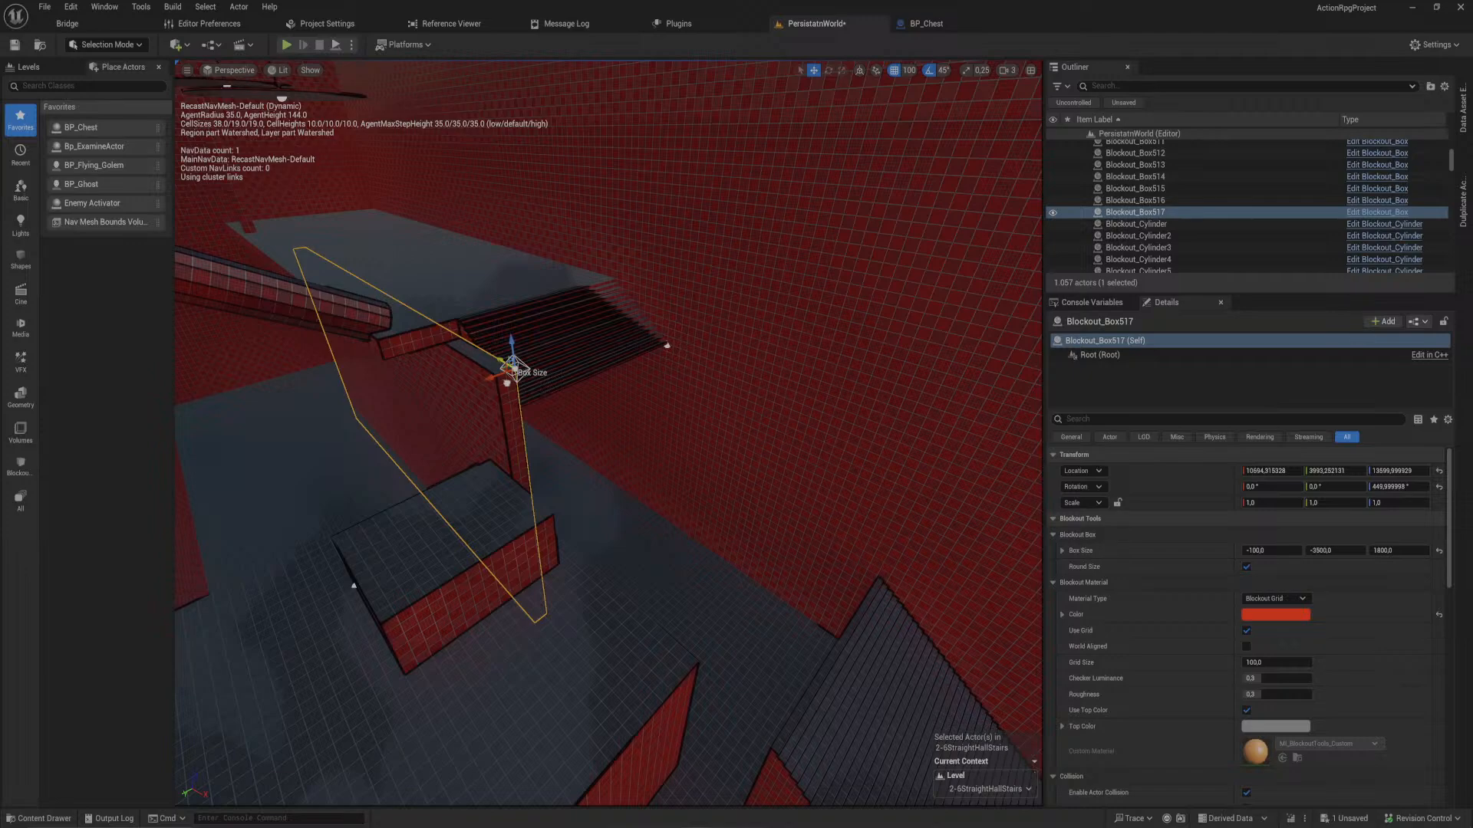
pyautogui.moveTo(506, 383)
pyautogui.mouseDown(button='right')
pyautogui.moveTo(438, 391)
pyautogui.moveTo(567, 360)
pyautogui.moveTo(506, 382)
pyautogui.mouseUp(button='right')
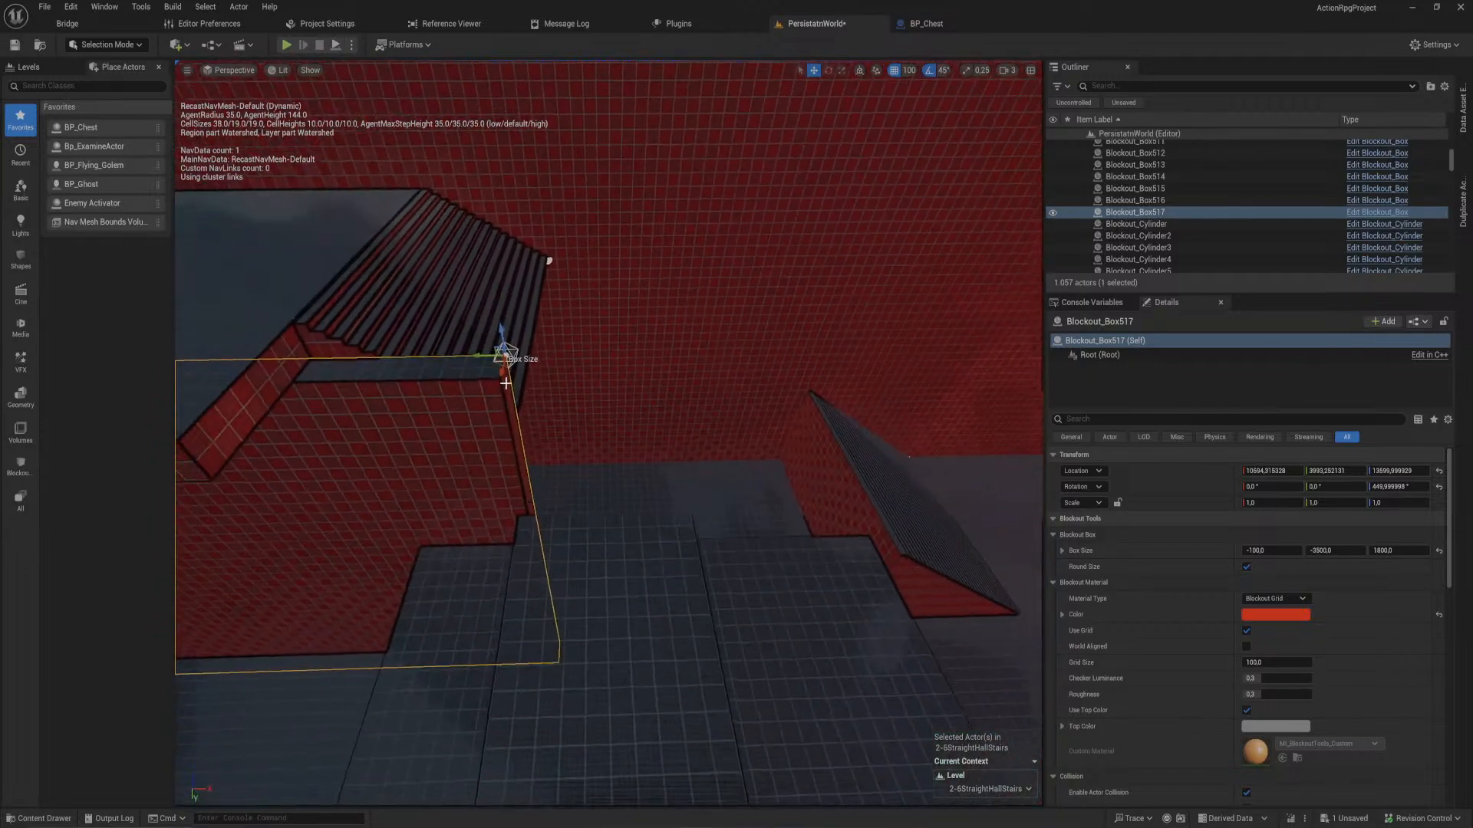
pyautogui.moveTo(502, 354); pyautogui.dragTo(347, 362)
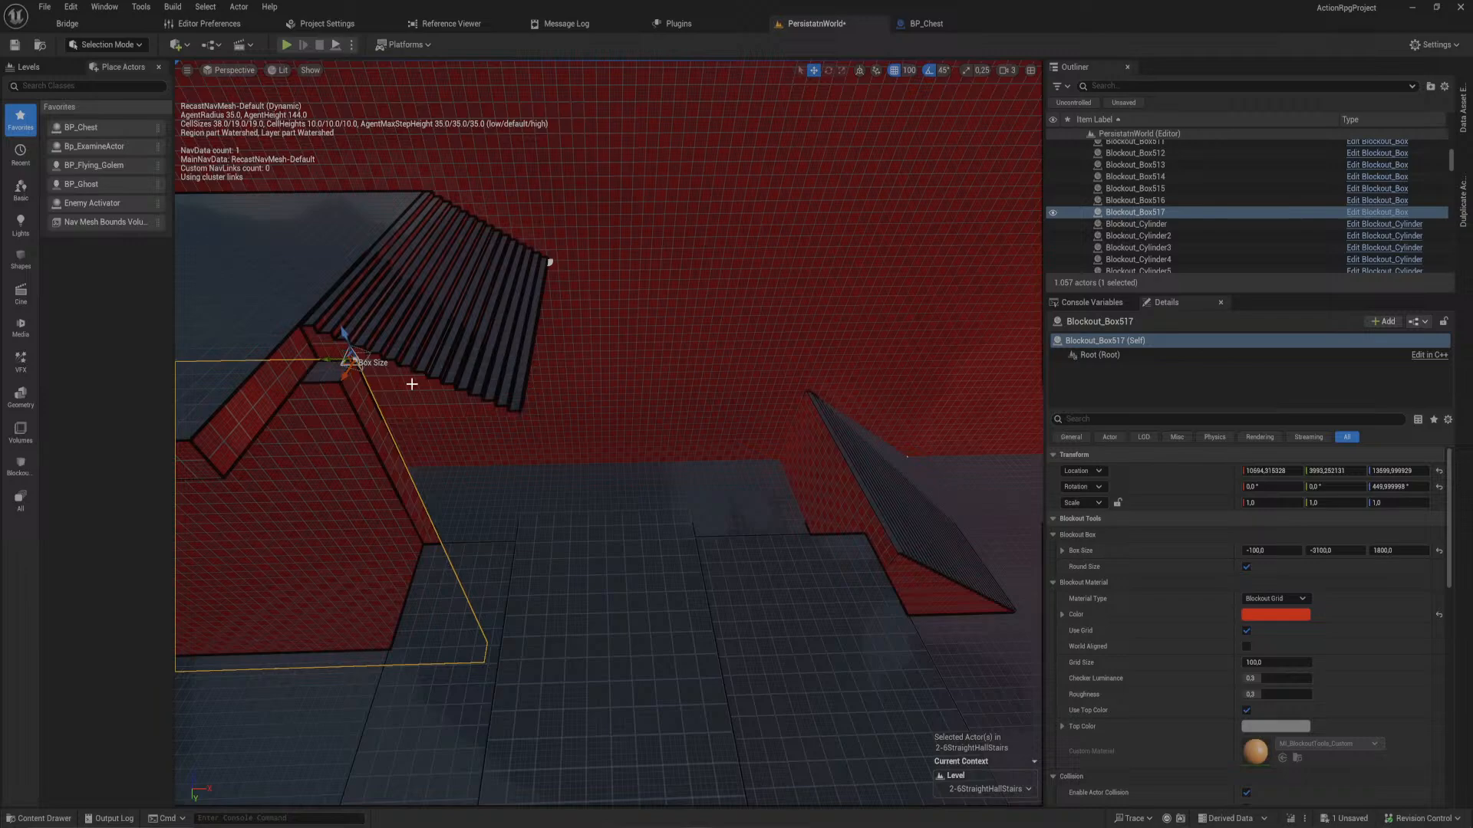
pyautogui.moveTo(412, 384); pyautogui.dragTo(442, 292, button='right')
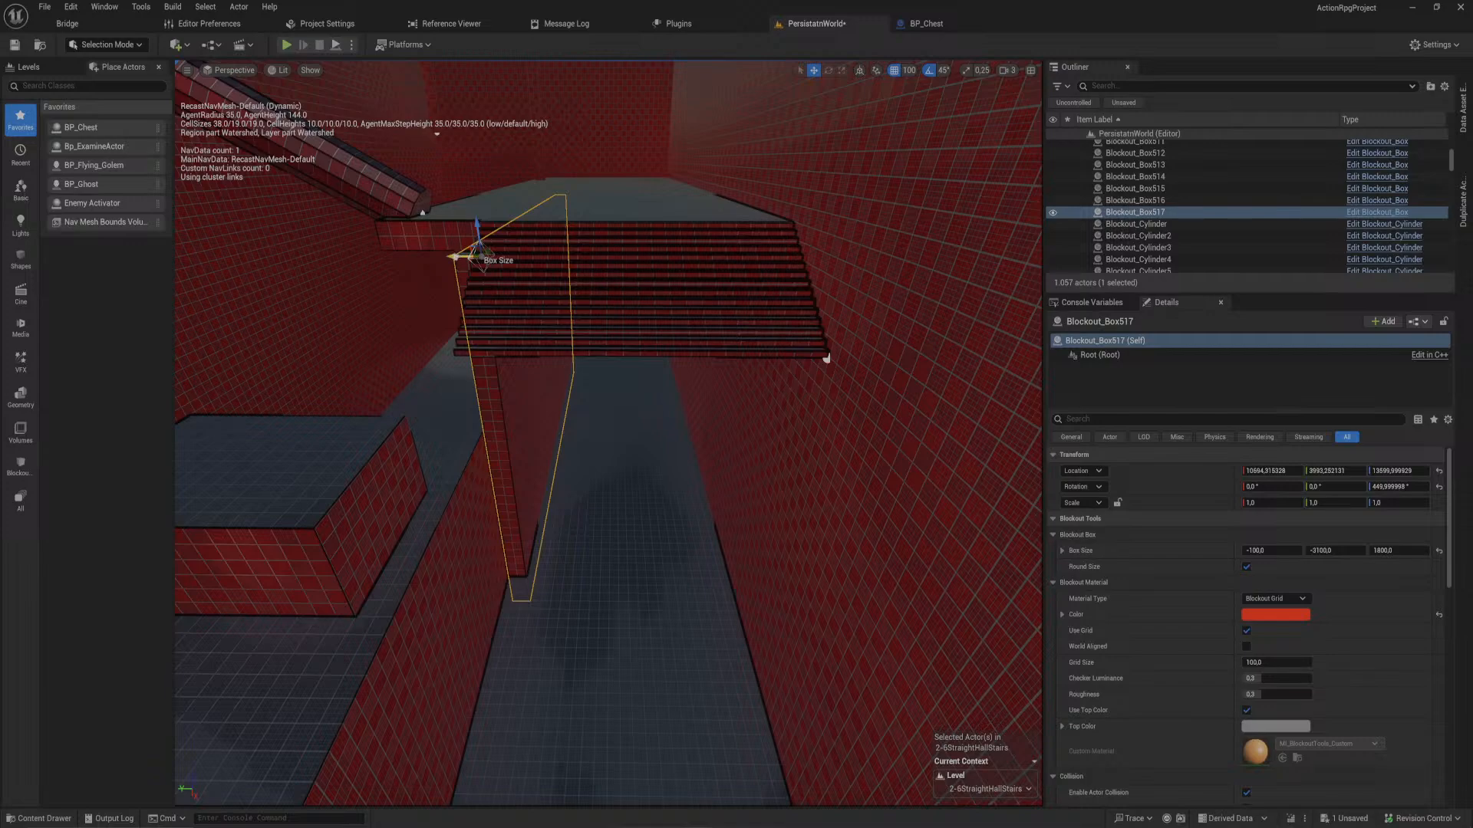
pyautogui.moveTo(477, 256); pyautogui.dragTo(769, 316)
pyautogui.moveTo(768, 317)
pyautogui.mouseDown(button='right')
pyautogui.moveTo(771, 399)
pyautogui.moveTo(851, 376)
pyautogui.moveTo(783, 337)
pyautogui.moveTo(736, 269)
pyautogui.moveTo(660, 257)
pyautogui.moveTo(613, 276)
pyautogui.moveTo(737, 295)
pyautogui.moveTo(813, 280)
pyautogui.moveTo(752, 312)
pyautogui.mouseUp(button='right')
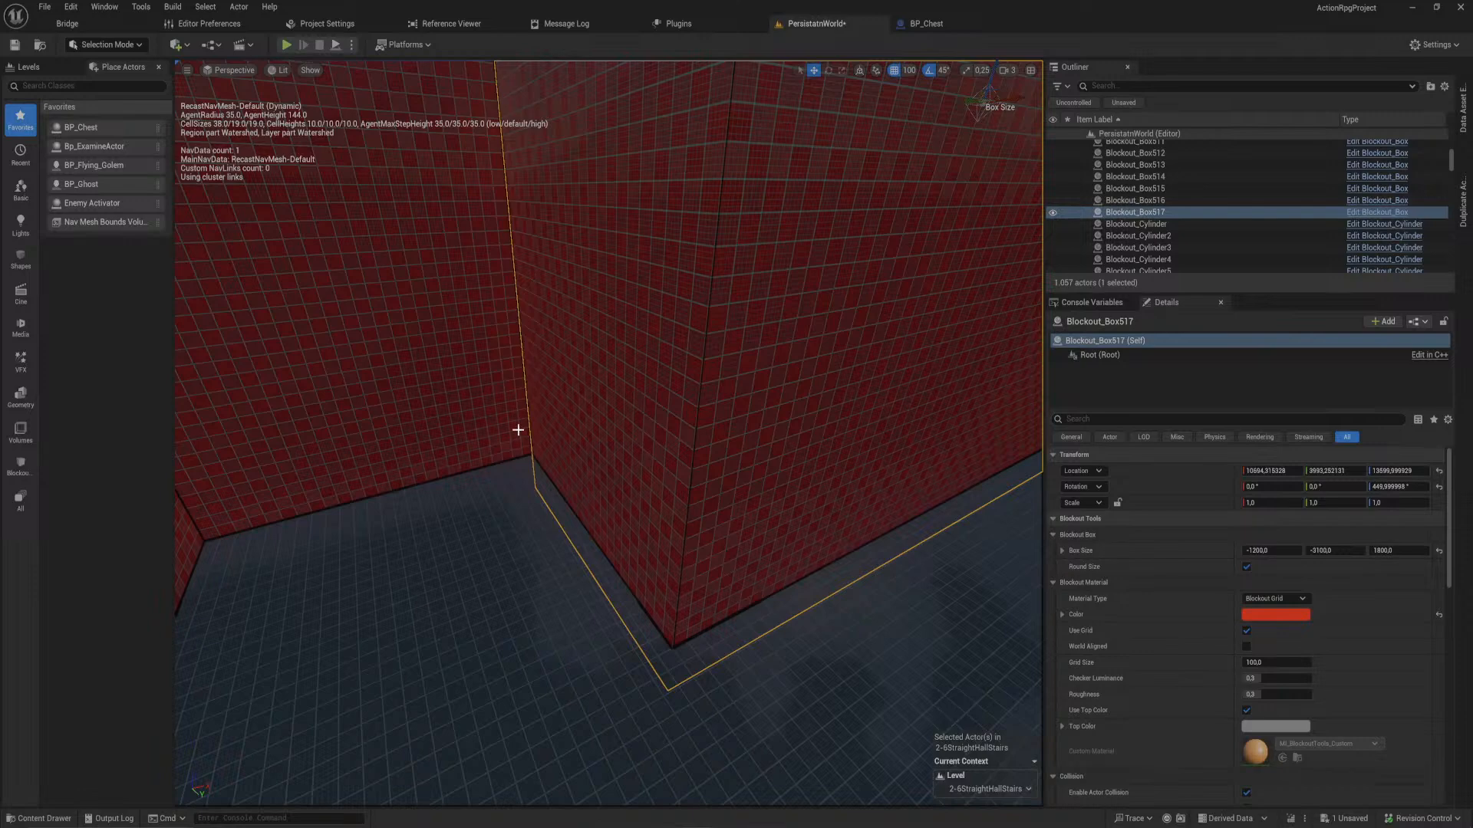
pyautogui.moveTo(574, 473); pyautogui.dragTo(617, 498, button='right')
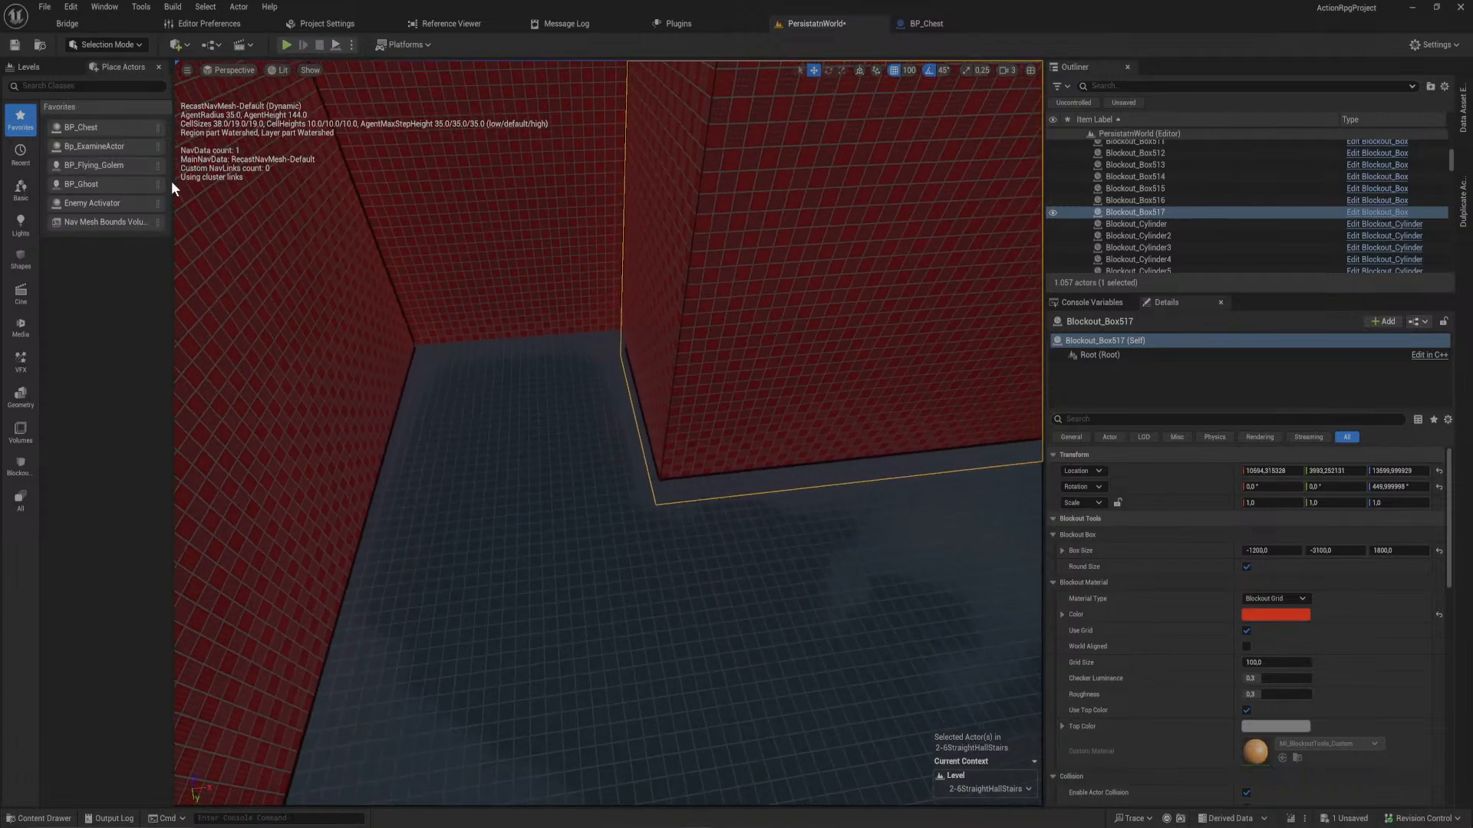
pyautogui.moveTo(490, 368); pyautogui.dragTo(576, 430, button='right')
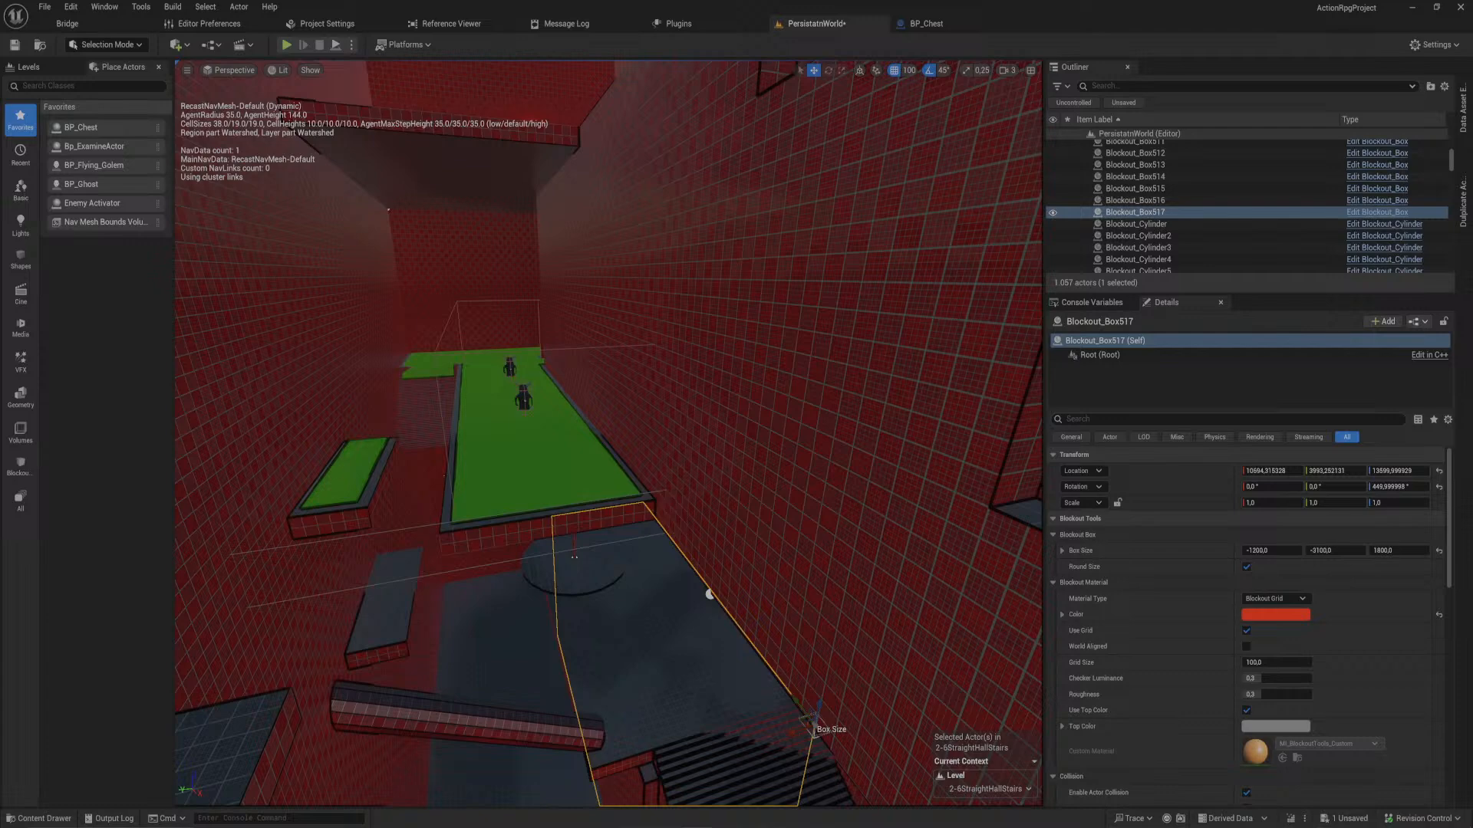
# - Duplicate the two platform ghosts together with their enemy activator and lower the copies to the bottom floor
pyautogui.click(509, 366)
pyautogui.keyDown('ctrl'); pyautogui.click(523, 397); pyautogui.keyUp('ctrl')
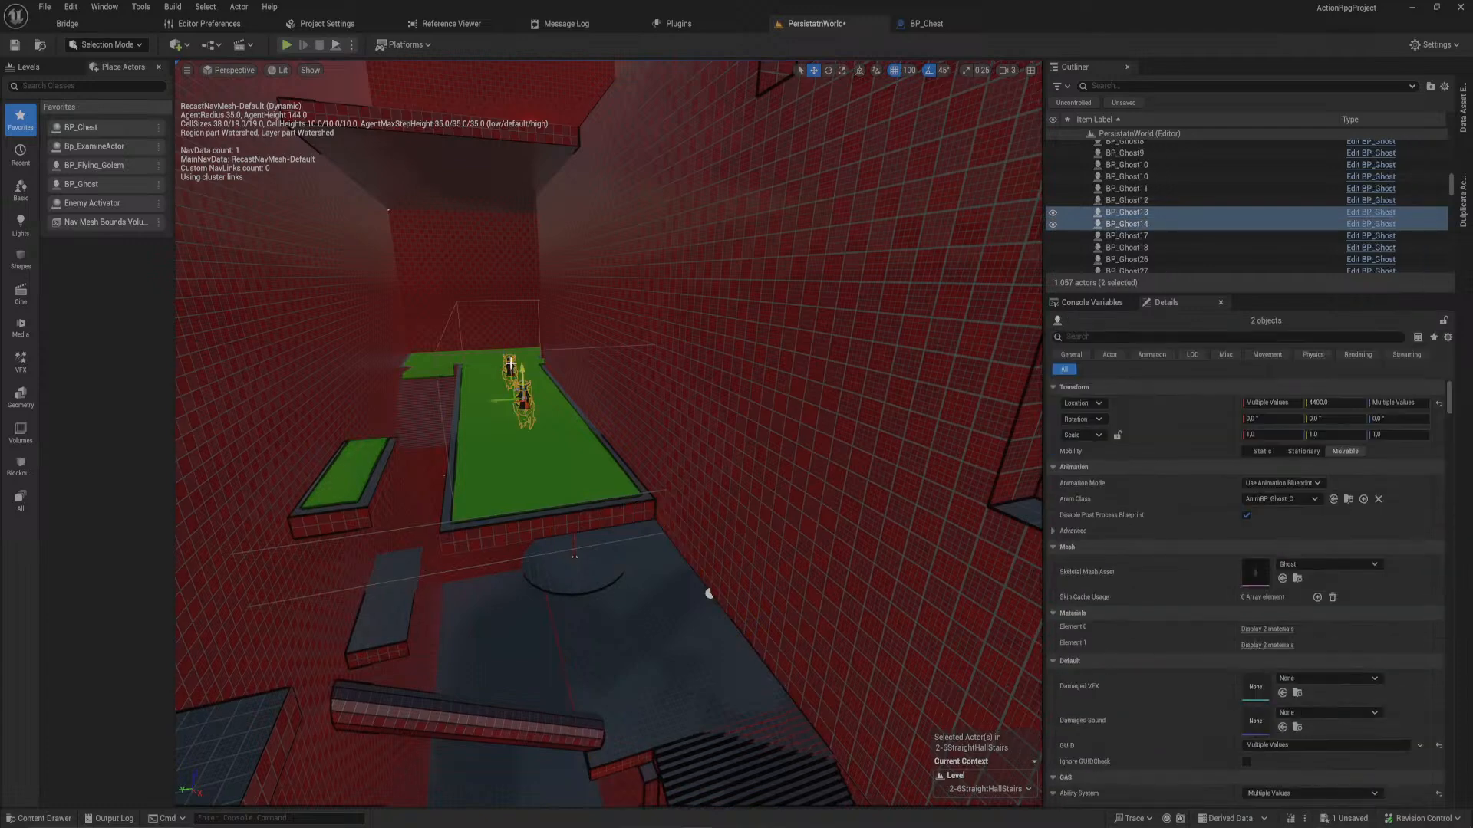
pyautogui.keyDown('ctrl'); pyautogui.click(436, 362); pyautogui.keyUp('ctrl')
pyautogui.hotkey('ctrl', 'd')
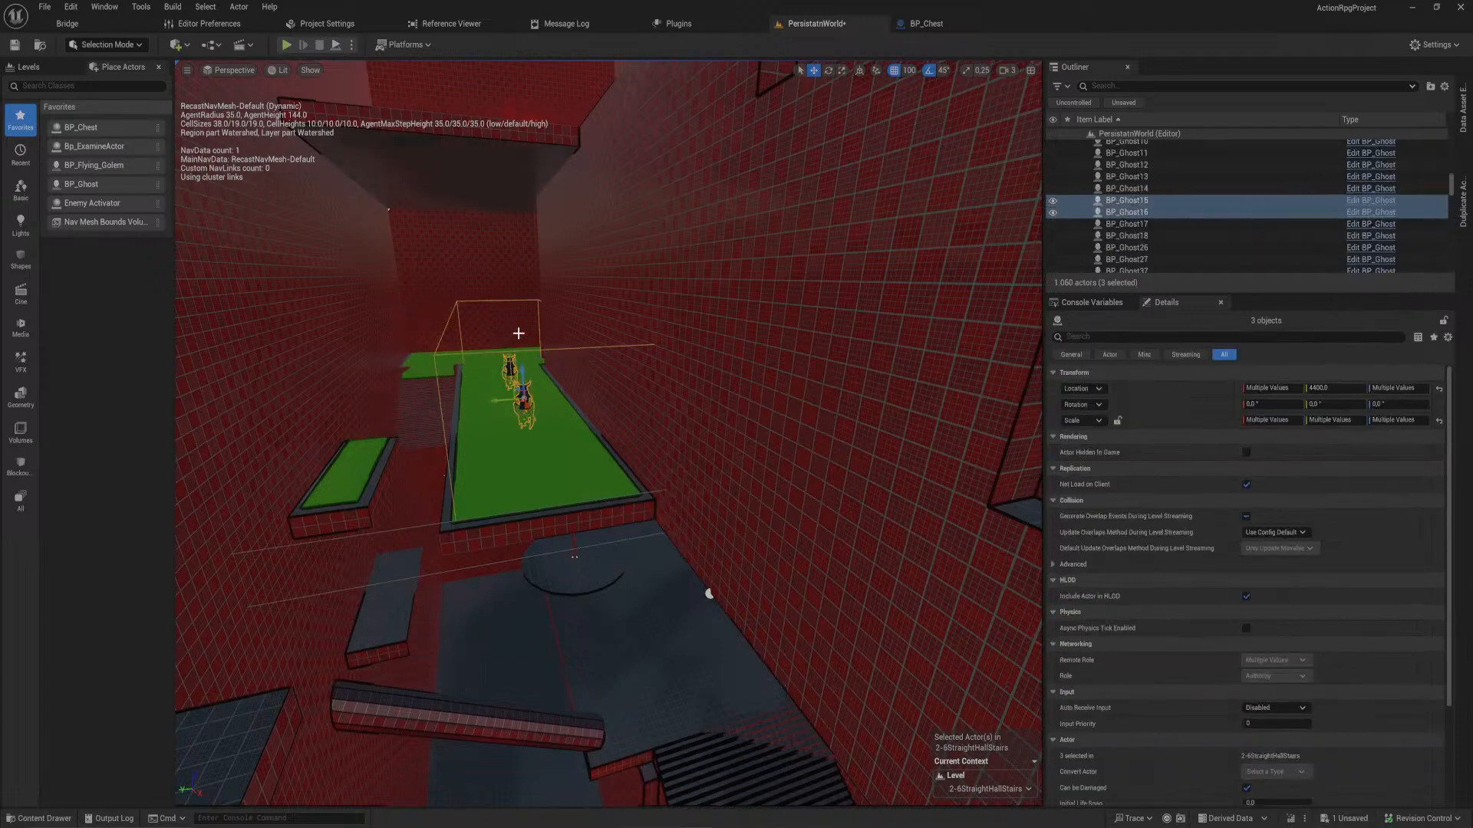
pyautogui.moveTo(513, 370); pyautogui.dragTo(548, 763)
pyautogui.press('f')
pyautogui.moveTo(618, 729)
pyautogui.mouseDown(button='right')
pyautogui.moveTo(591, 721)
pyautogui.moveTo(619, 729)
pyautogui.mouseUp(button='right')
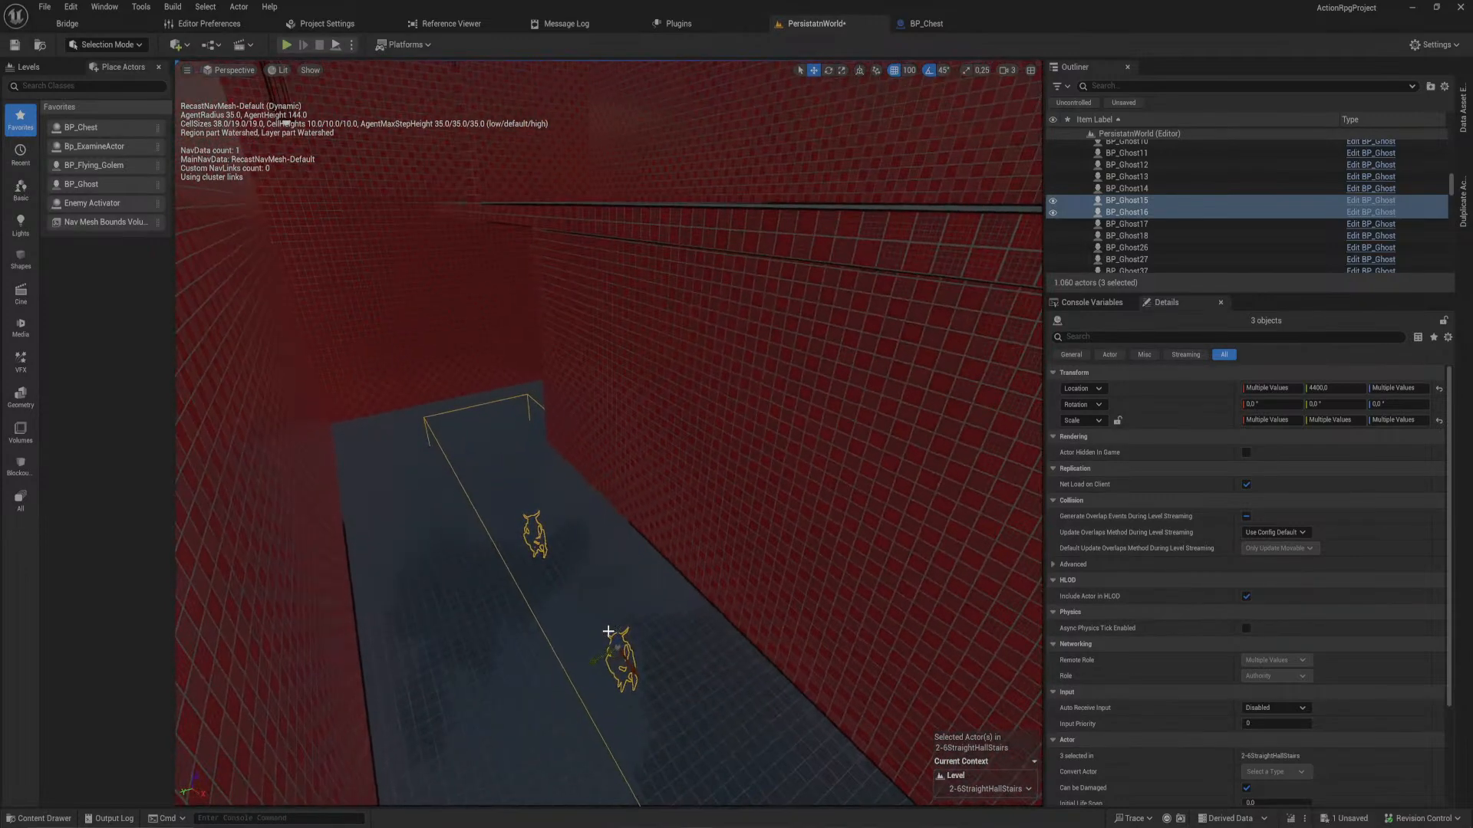
# - Raise the copied ghosts and activator onto the bottom floor, rotate them 90°, and place them at the corridor's far end
pyautogui.moveTo(620, 630); pyautogui.dragTo(625, 546)
pyautogui.press('e')
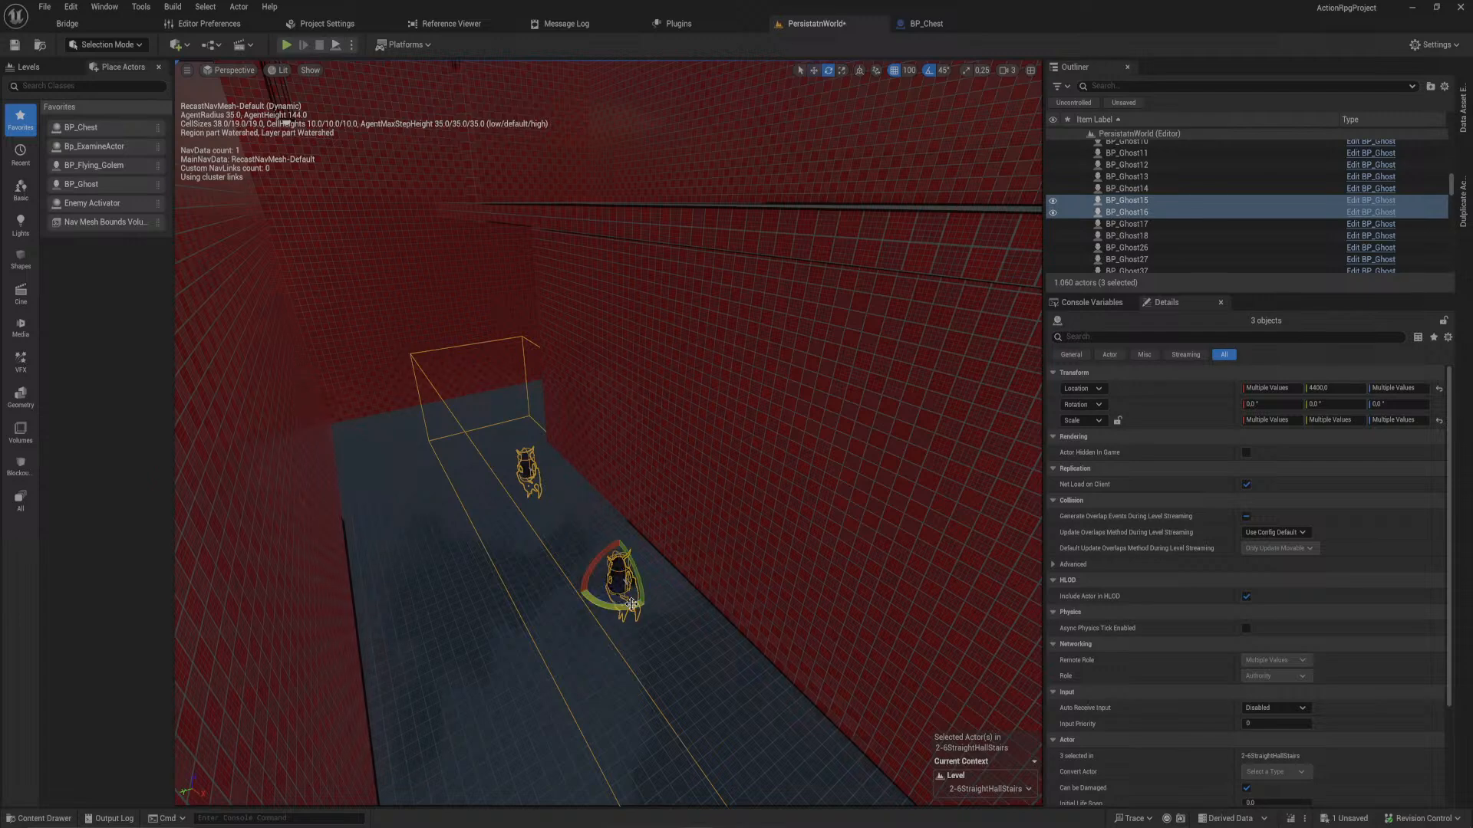
pyautogui.moveTo(622, 611); pyautogui.dragTo(425, 412)
pyautogui.press('w')
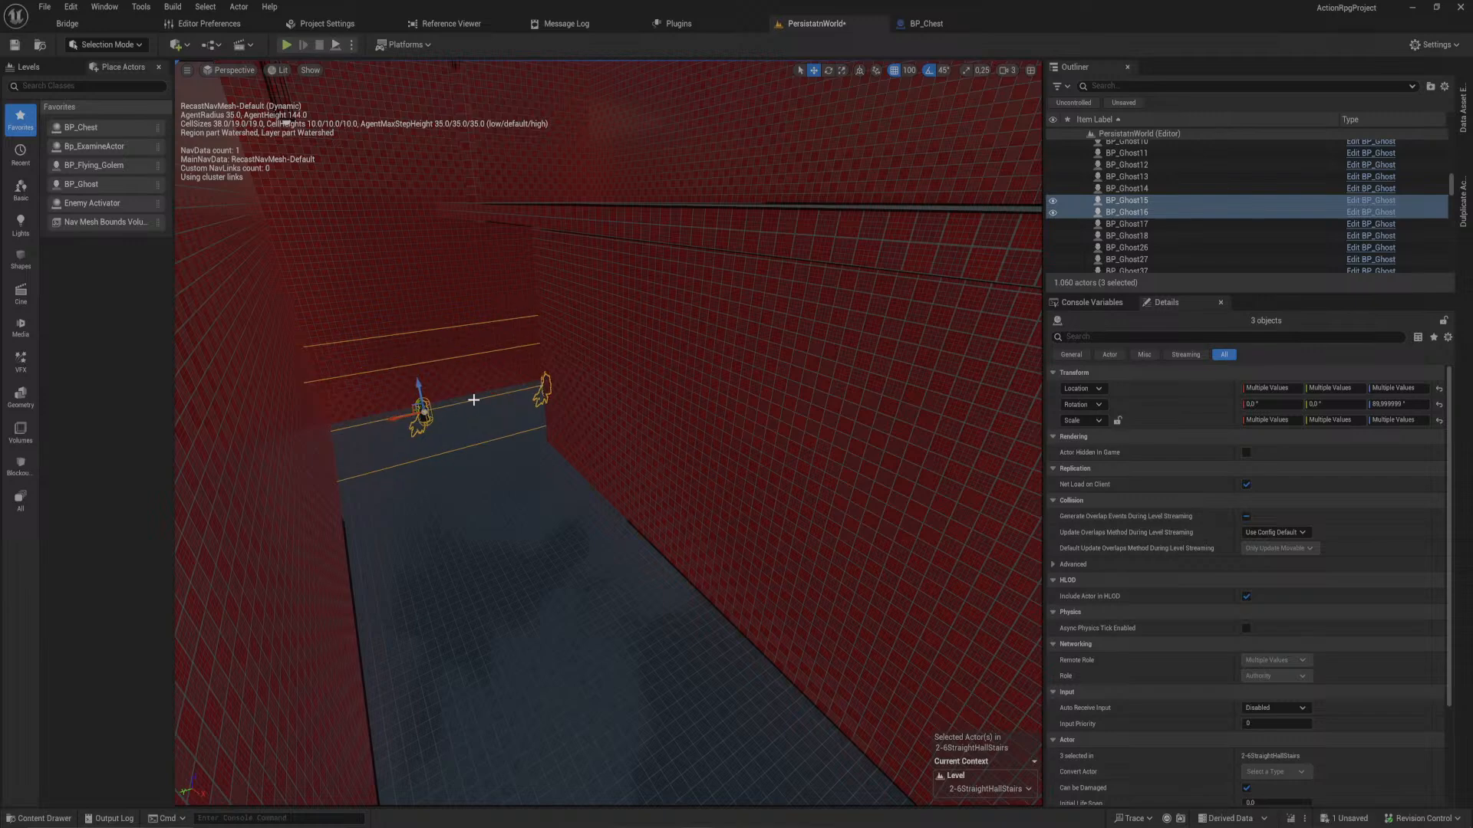
# - Scale the copied enemy activator to about 37.1 × 44.1 × 14.0 and move it across the corridor to about X 10700, Y 4400
pyautogui.click(490, 415)
pyautogui.moveTo(457, 363); pyautogui.dragTo(458, 358, button='right')
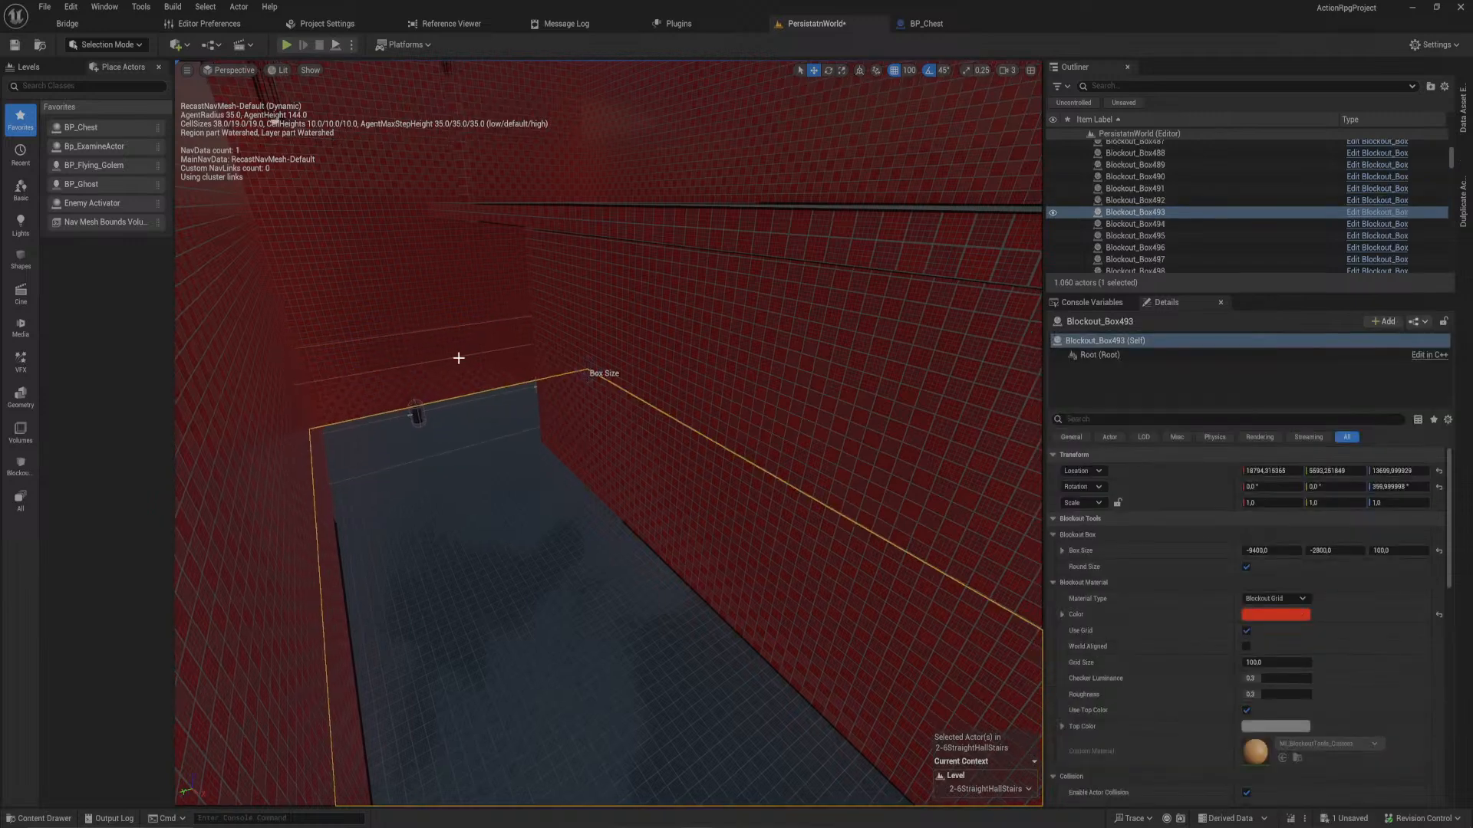
pyautogui.click(464, 356)
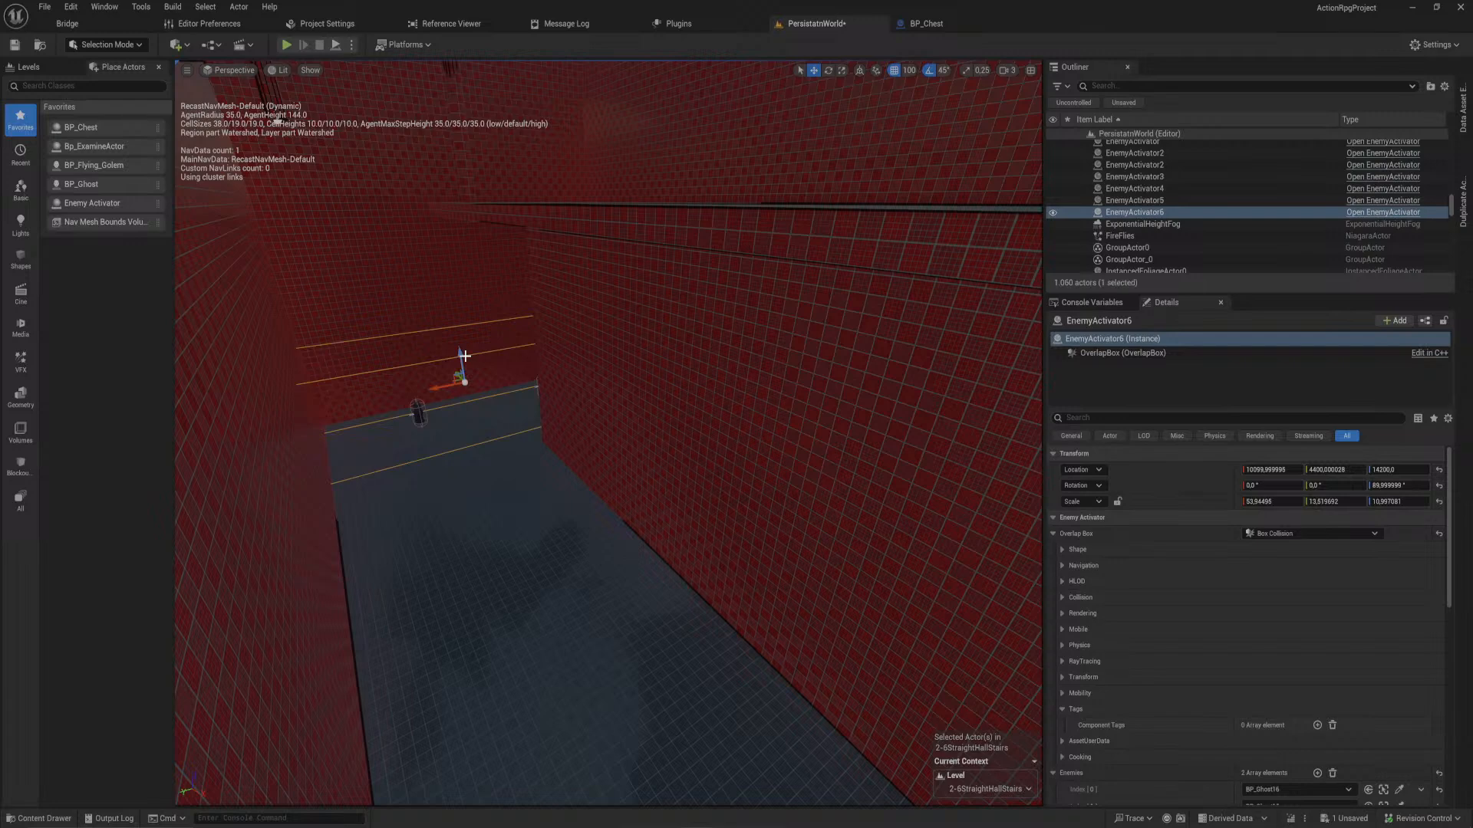
pyautogui.press('e')
pyautogui.press('r')
pyautogui.moveTo(438, 388); pyautogui.dragTo(434, 389)
pyautogui.moveTo(438, 388); pyautogui.dragTo(334, 390, button='right')
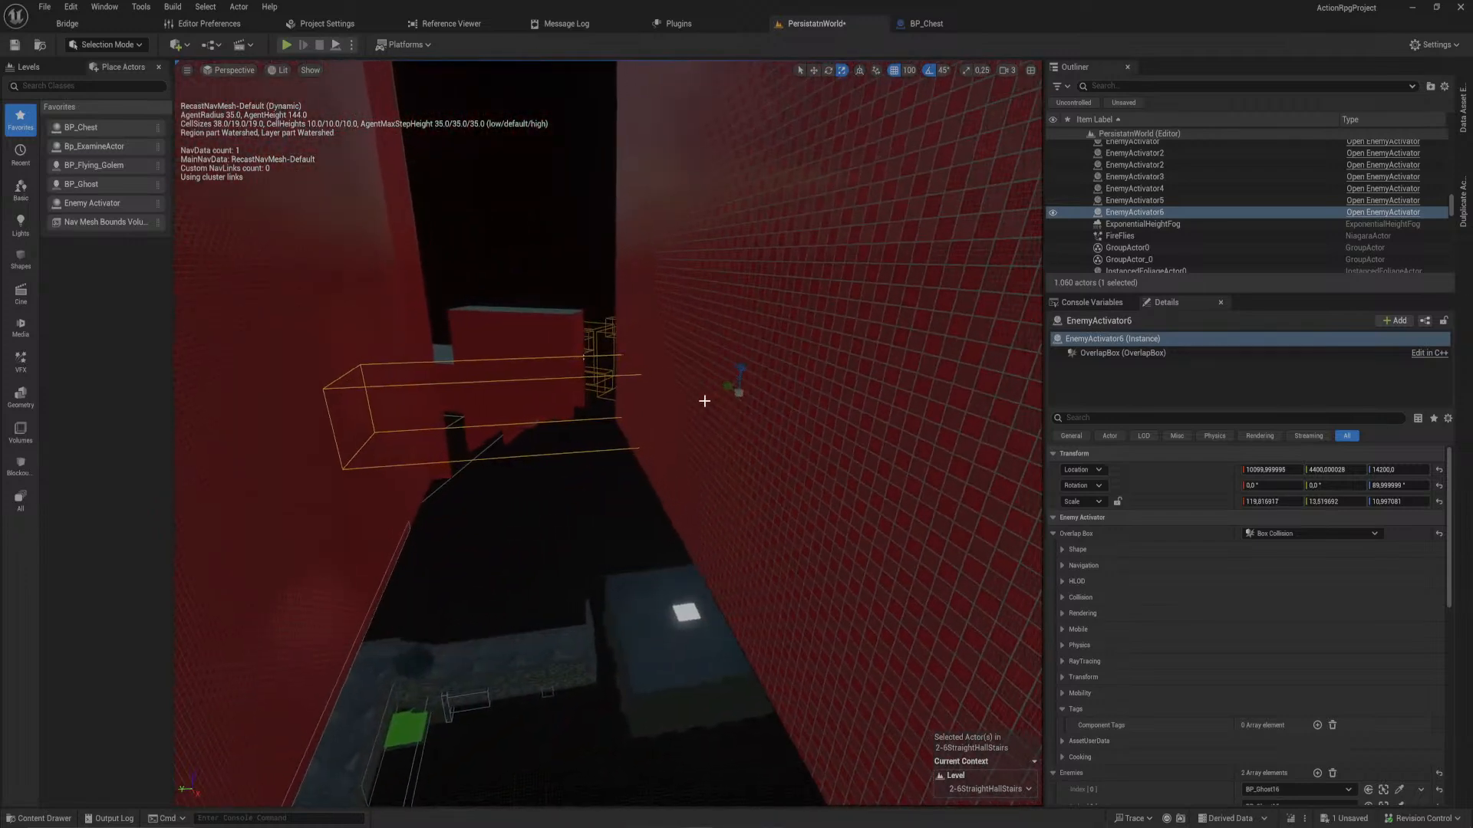
pyautogui.moveTo(713, 394); pyautogui.dragTo(739, 394)
pyautogui.moveTo(740, 394); pyautogui.dragTo(465, 400, button='right')
pyautogui.moveTo(469, 396); pyautogui.dragTo(474, 396)
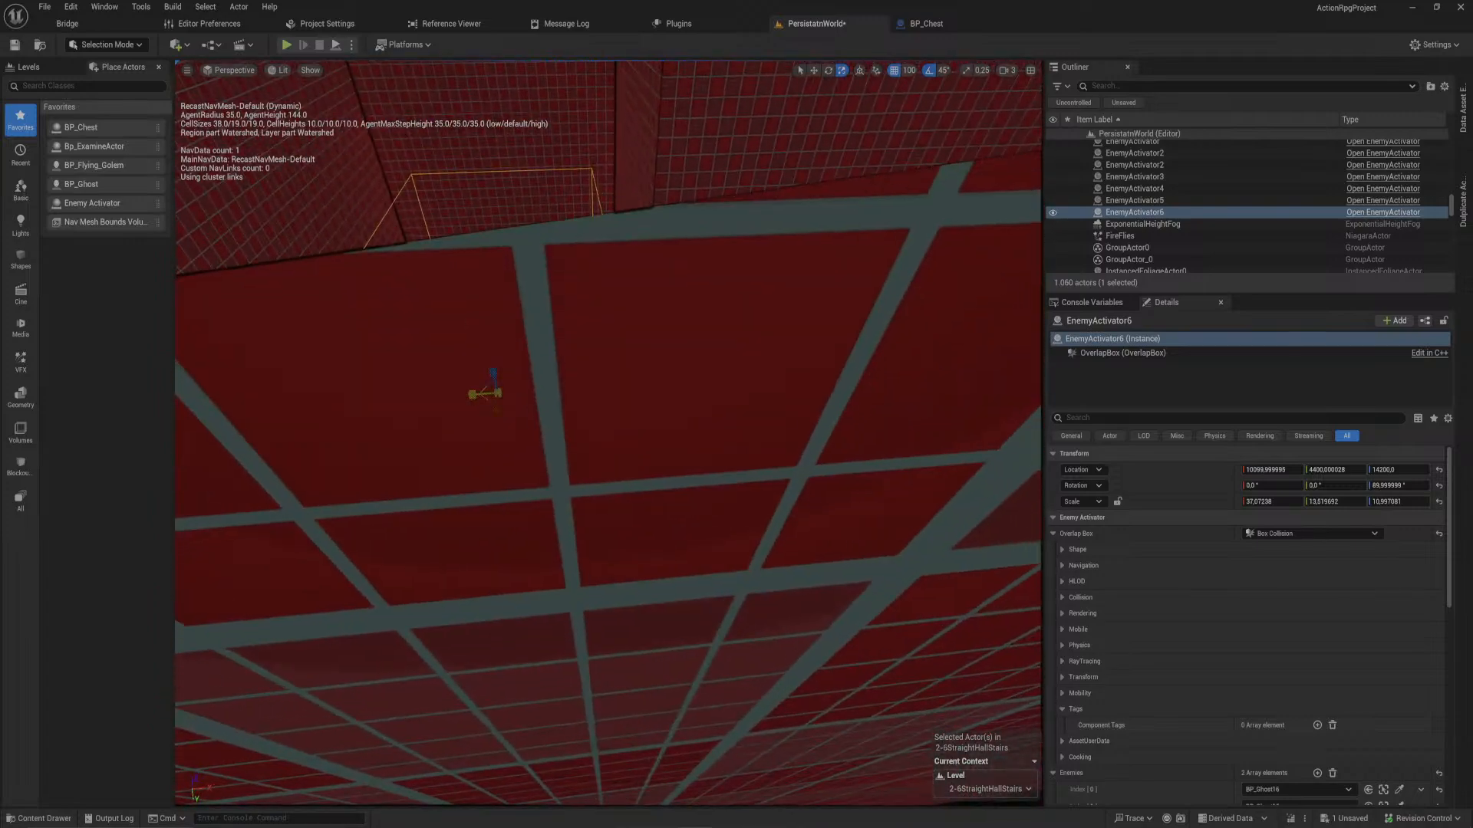
pyautogui.moveTo(474, 382); pyautogui.dragTo(396, 286, button='right')
pyautogui.press('w')
pyautogui.moveTo(407, 246); pyautogui.dragTo(452, 298)
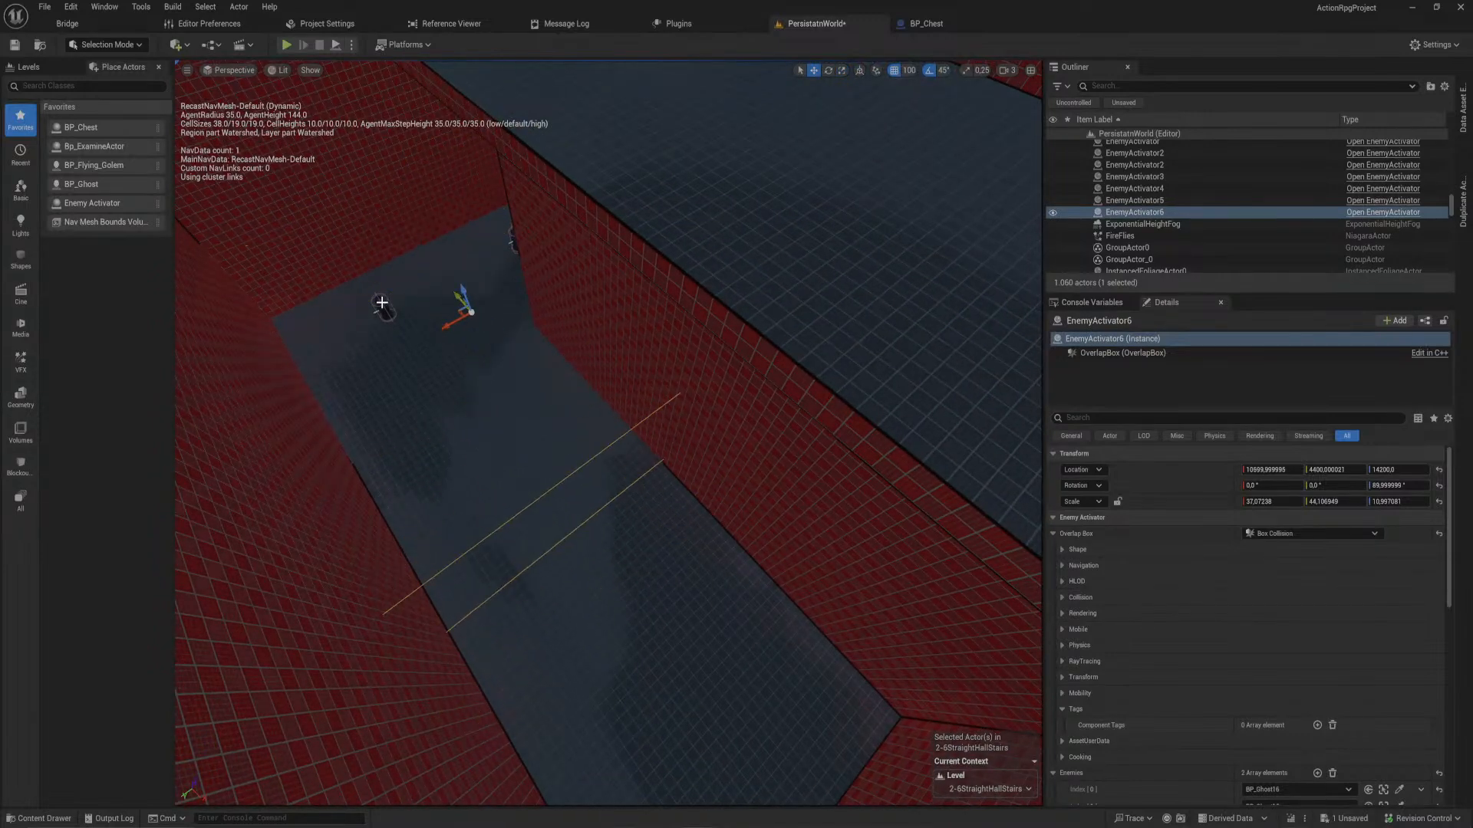
# - Clear the copied activator's Enemies array, add two elements, and assign the two copied ghosts to them
pyautogui.click(1333, 774)
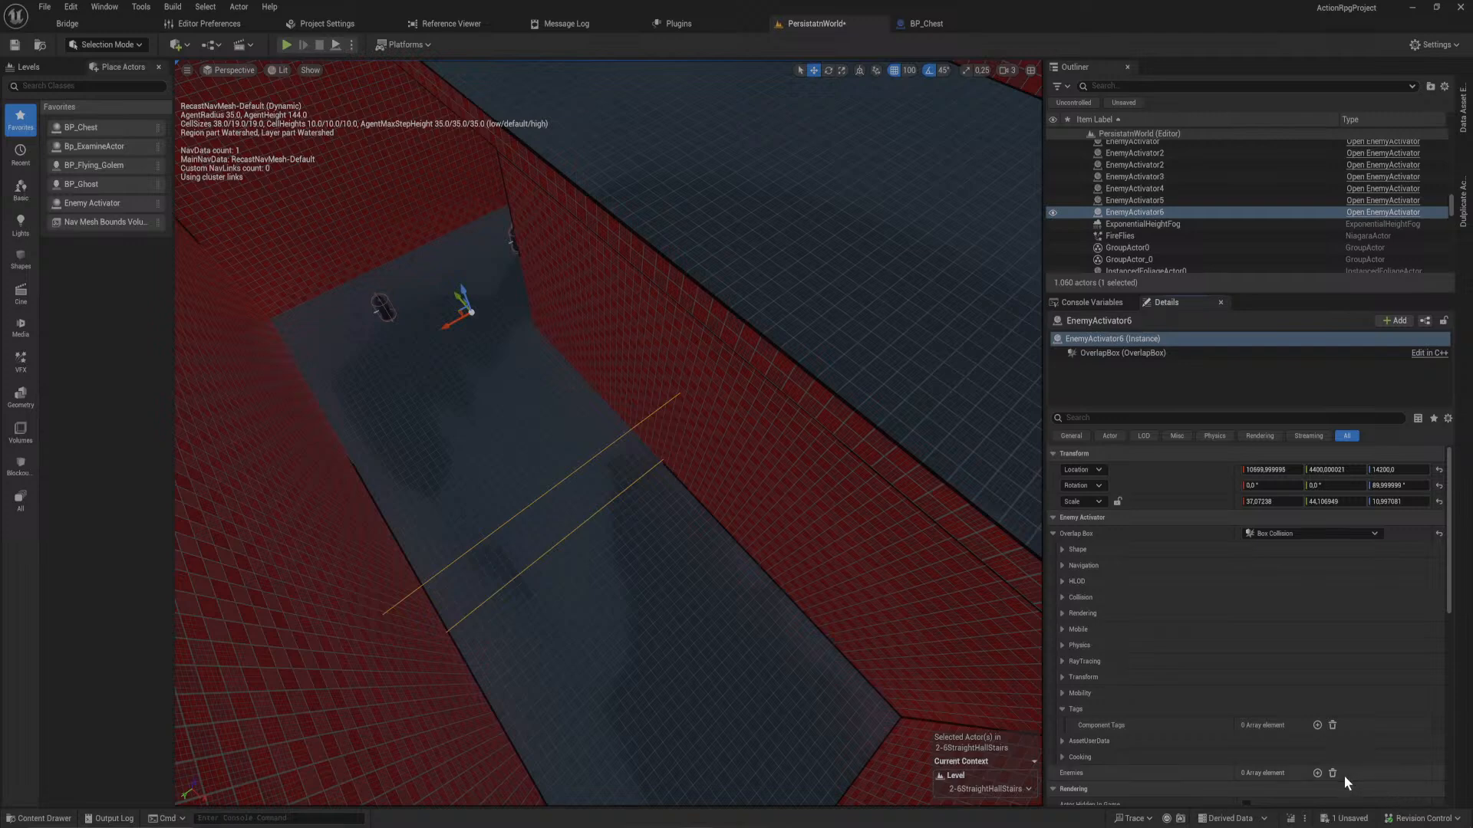
pyautogui.click(1317, 773)
pyautogui.click(1317, 773)
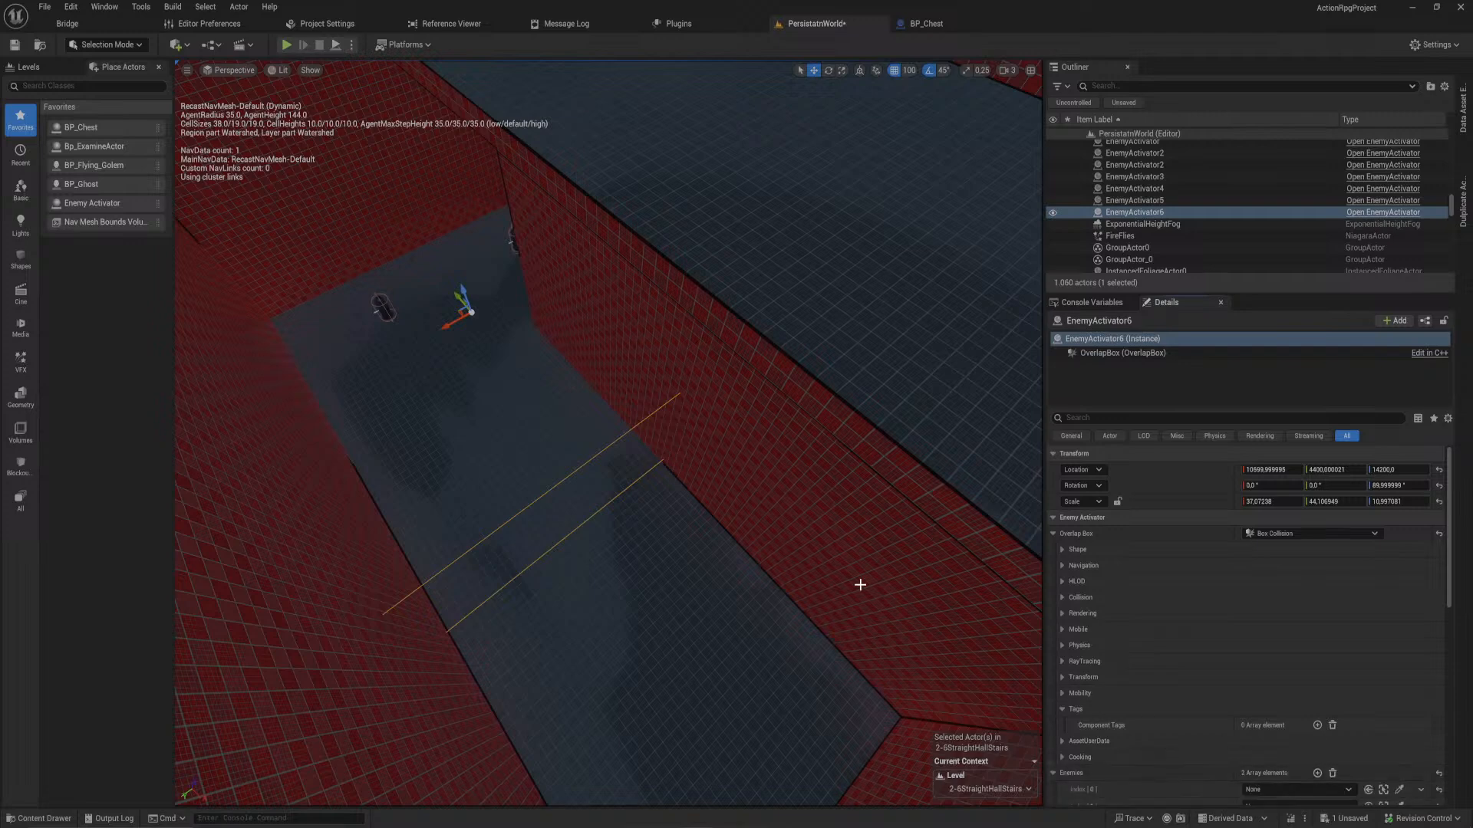
pyautogui.click(1399, 790)
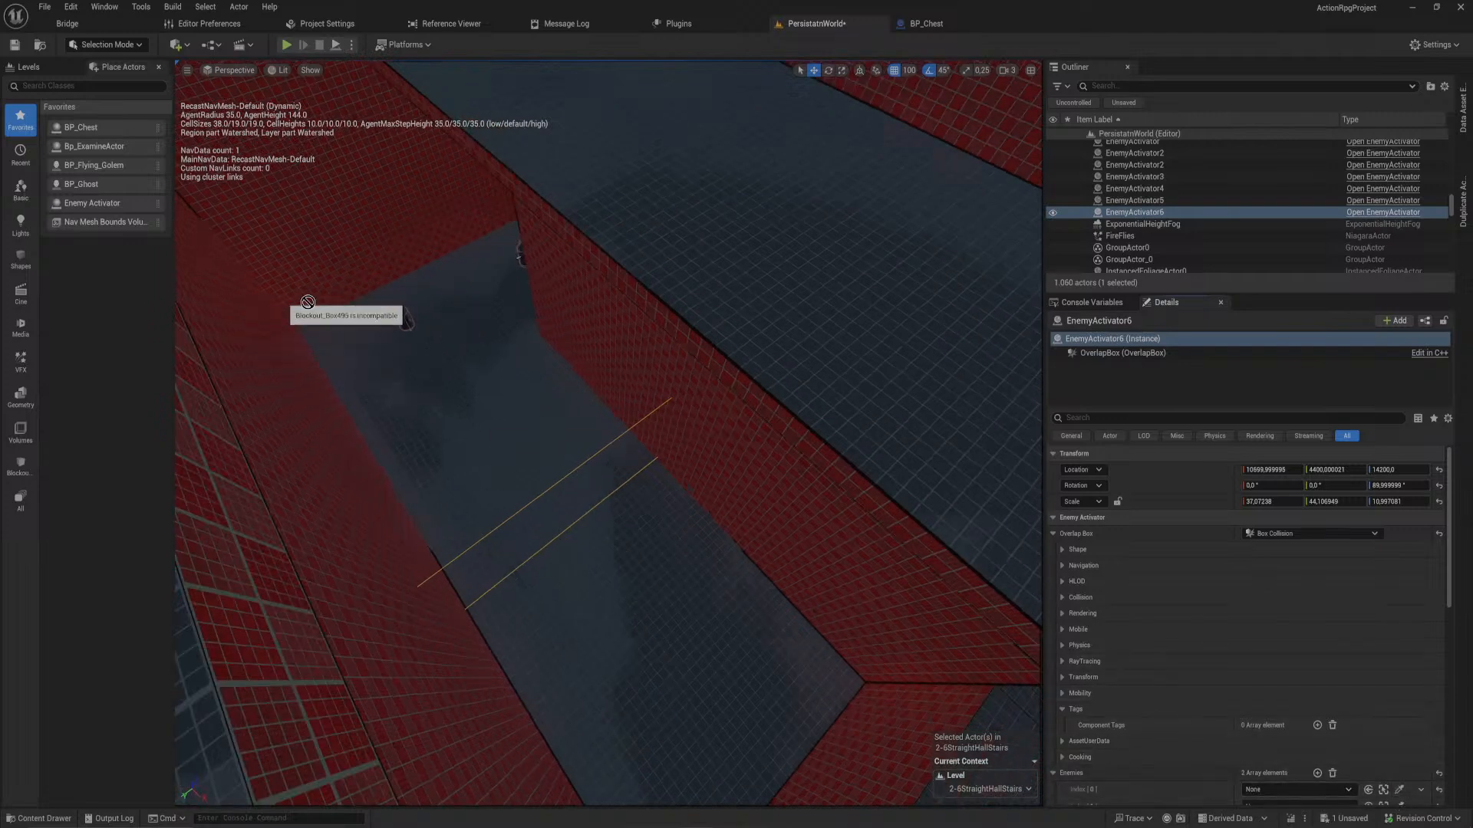
pyautogui.click(404, 311)
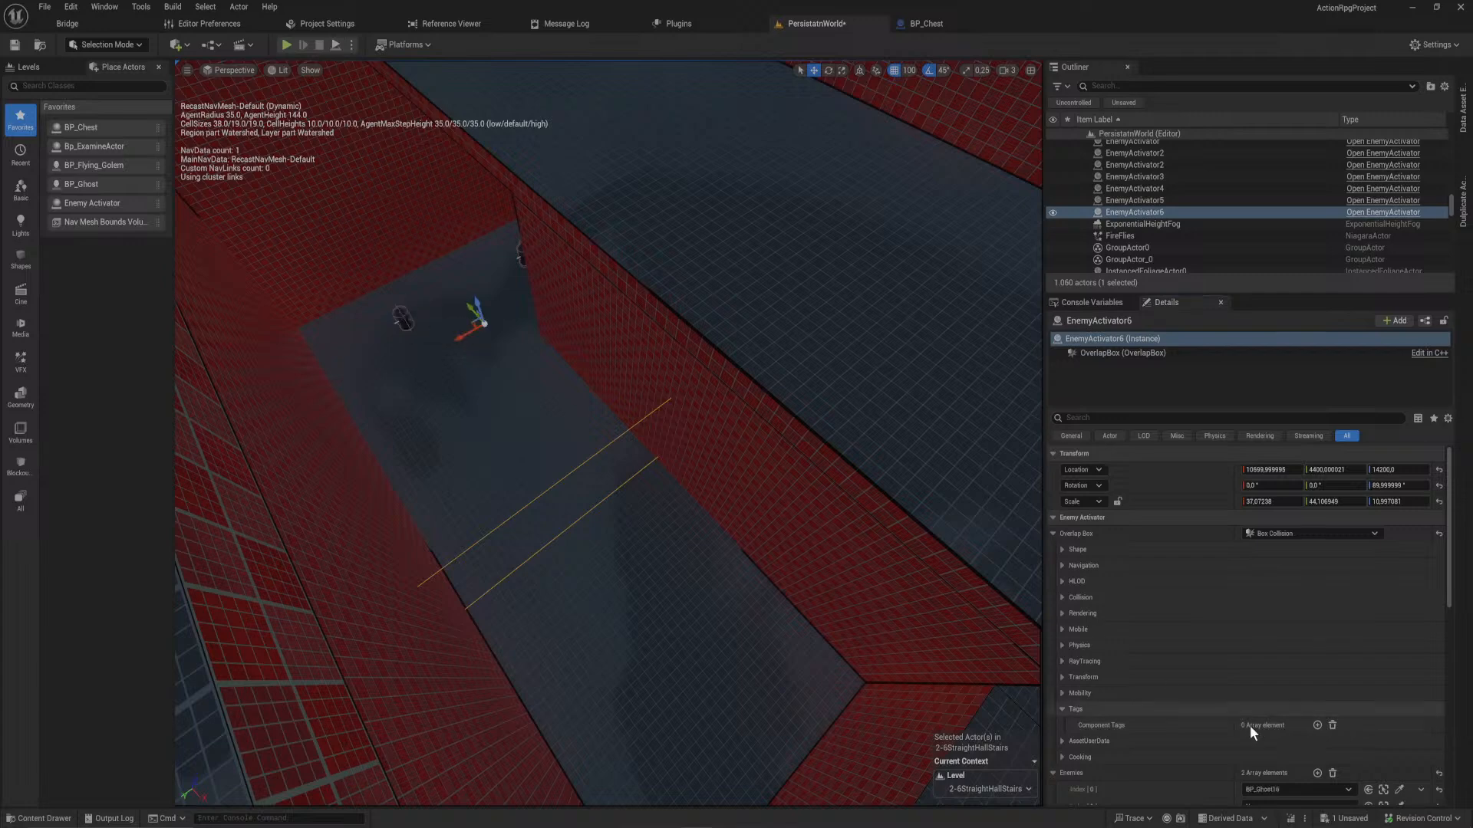
pyautogui.scroll(-2, 1388, 762)
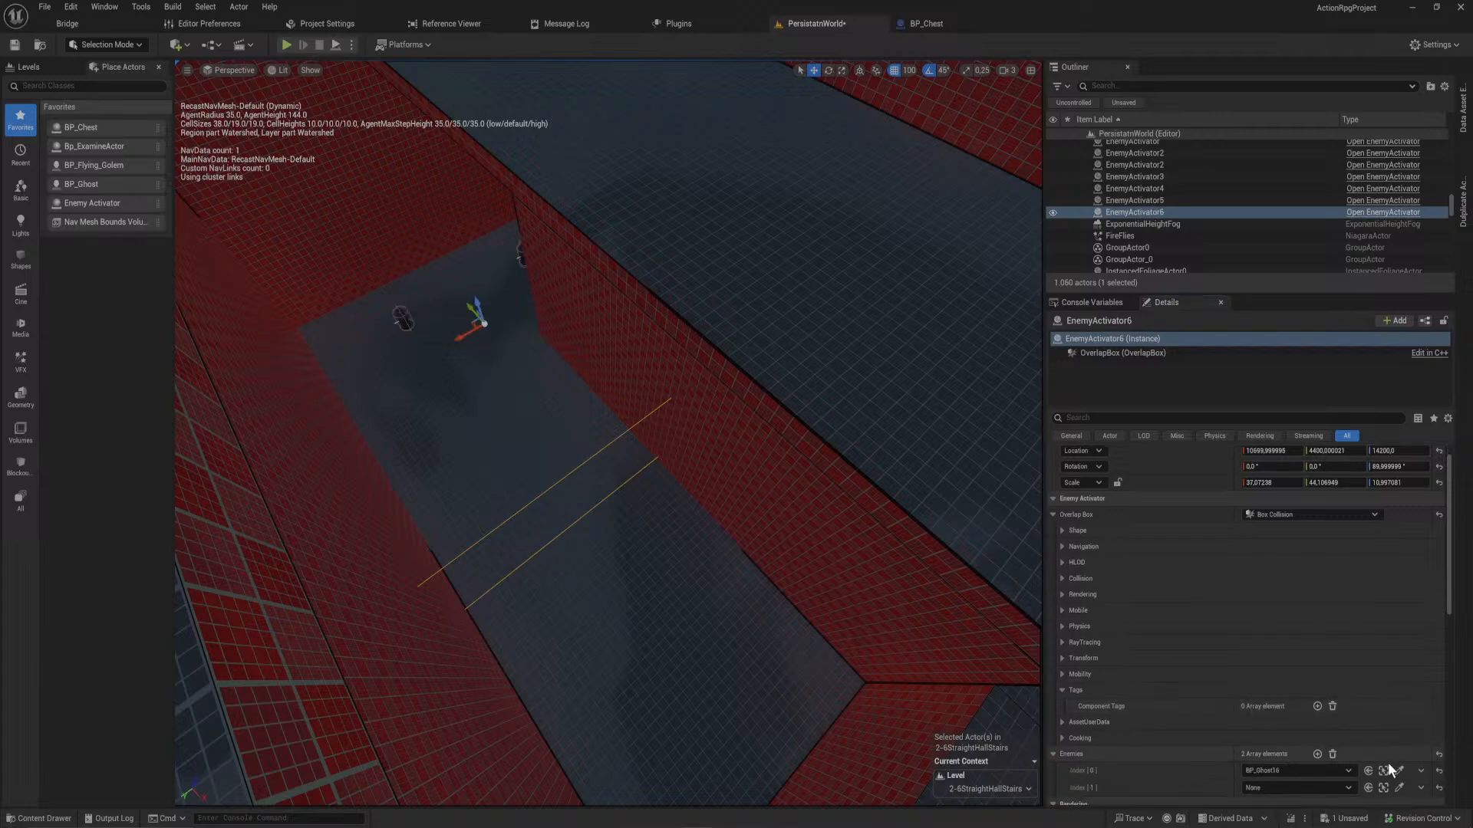
pyautogui.click(521, 251)
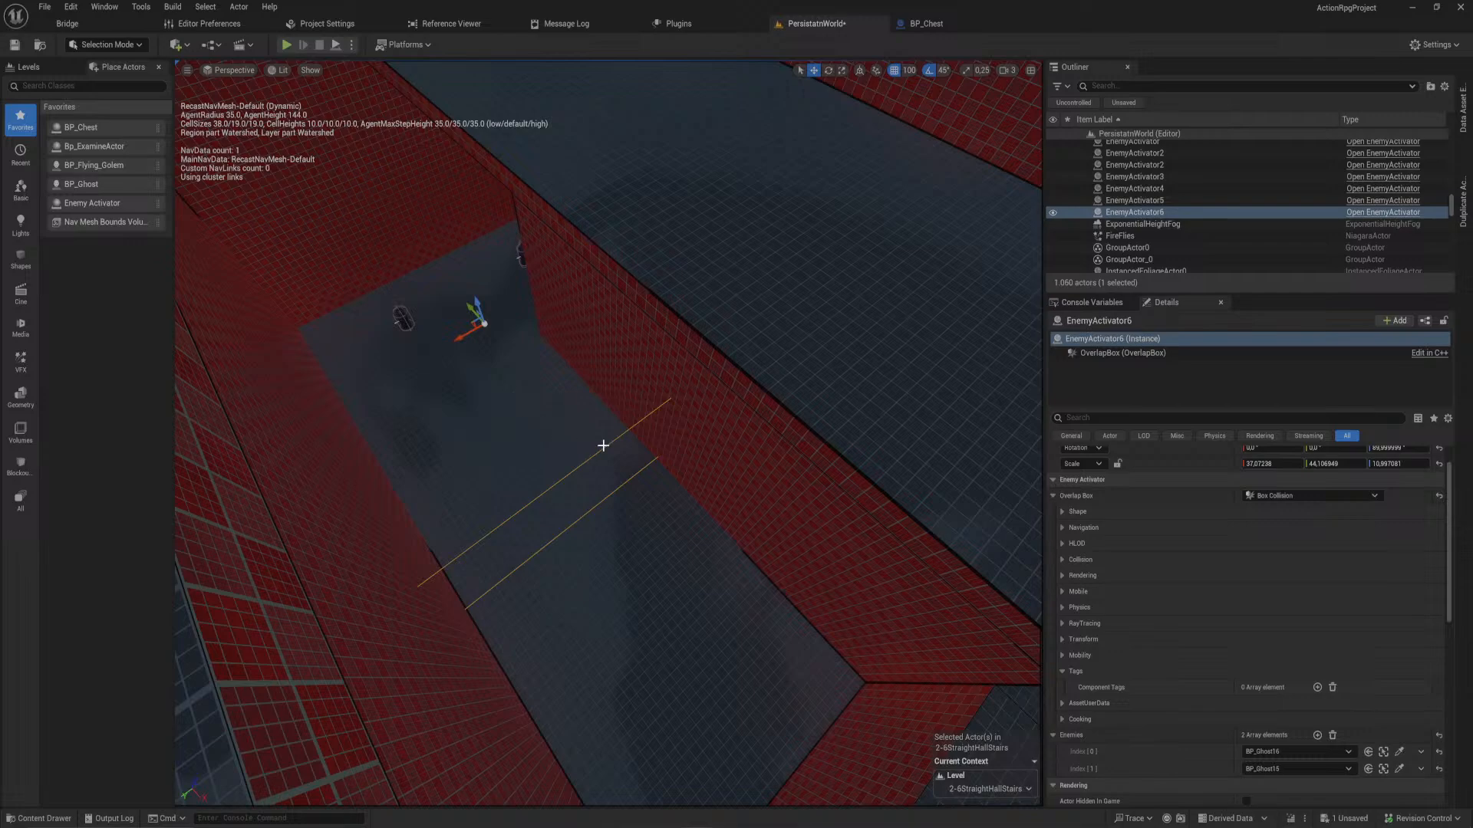
# - Examine the copied ghosts on the bottom floor and the open hall with its stairs
pyautogui.press('w')
pyautogui.moveTo(500, 509); pyautogui.dragTo(454, 503, button='right')
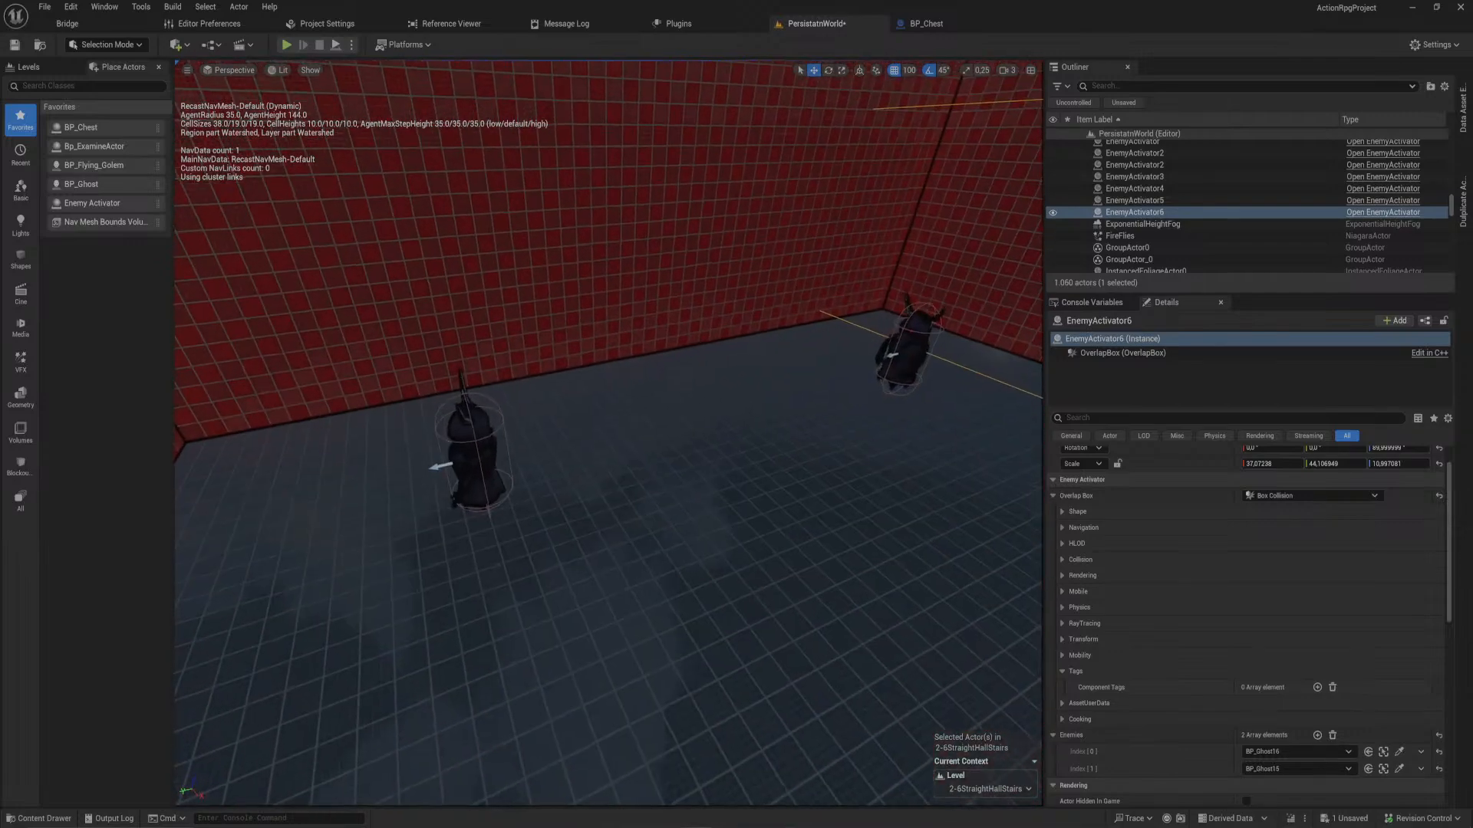
pyautogui.rightClick(454, 502)
pyautogui.press('s')
pyautogui.moveTo(745, 405); pyautogui.dragTo(913, 368, button='right')
pyautogui.moveTo(614, 429)
pyautogui.mouseDown(button='right')
pyautogui.moveTo(453, 430)
pyautogui.moveTo(399, 407)
pyautogui.moveTo(322, 430)
pyautogui.moveTo(705, 418)
pyautogui.moveTo(644, 410)
pyautogui.moveTo(889, 395)
pyautogui.moveTo(828, 452)
pyautogui.moveTo(636, 422)
pyautogui.mouseUp(button='right')
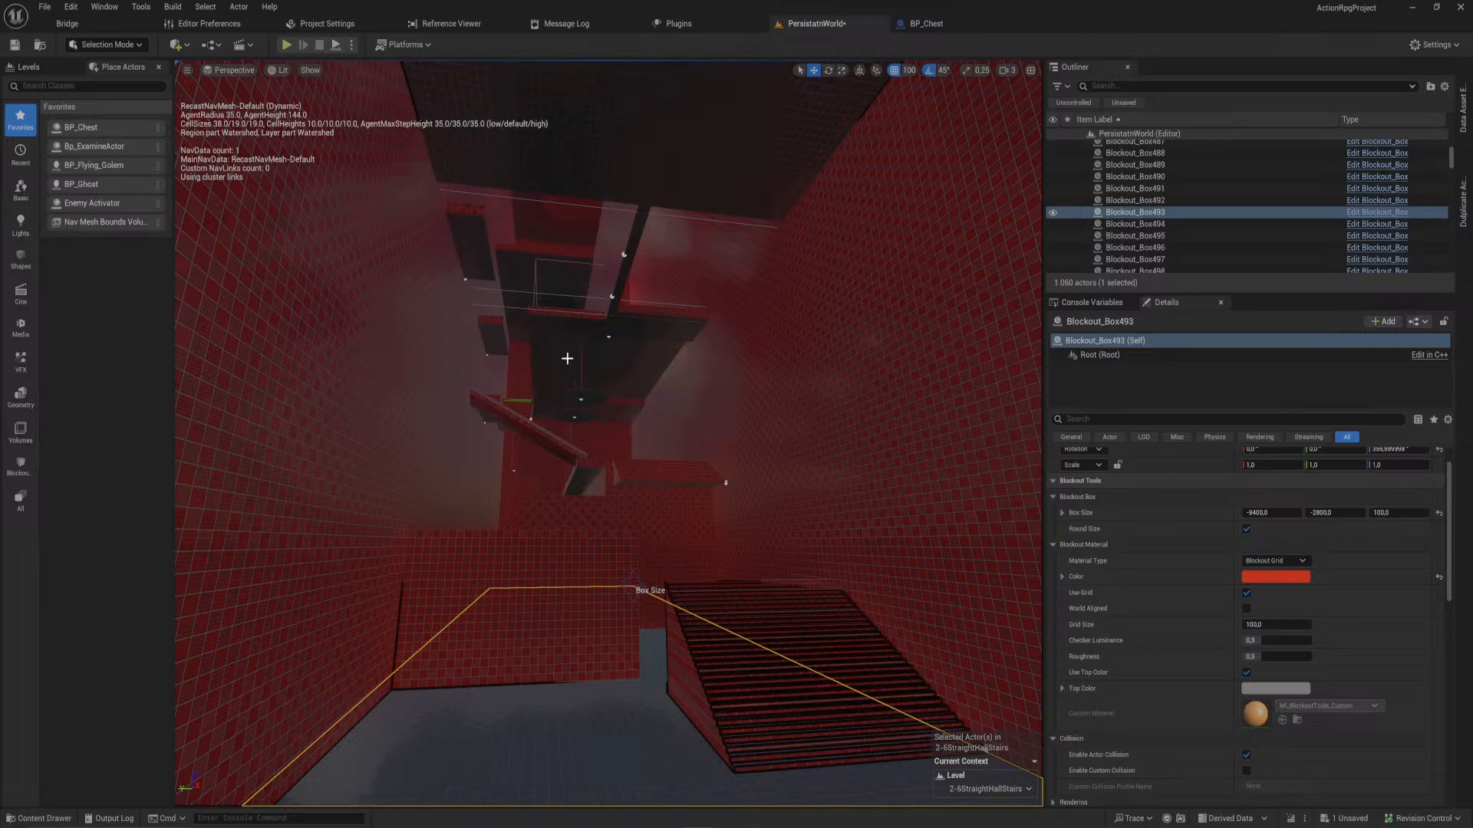
pyautogui.moveTo(606, 386); pyautogui.dragTo(676, 411, button='right')
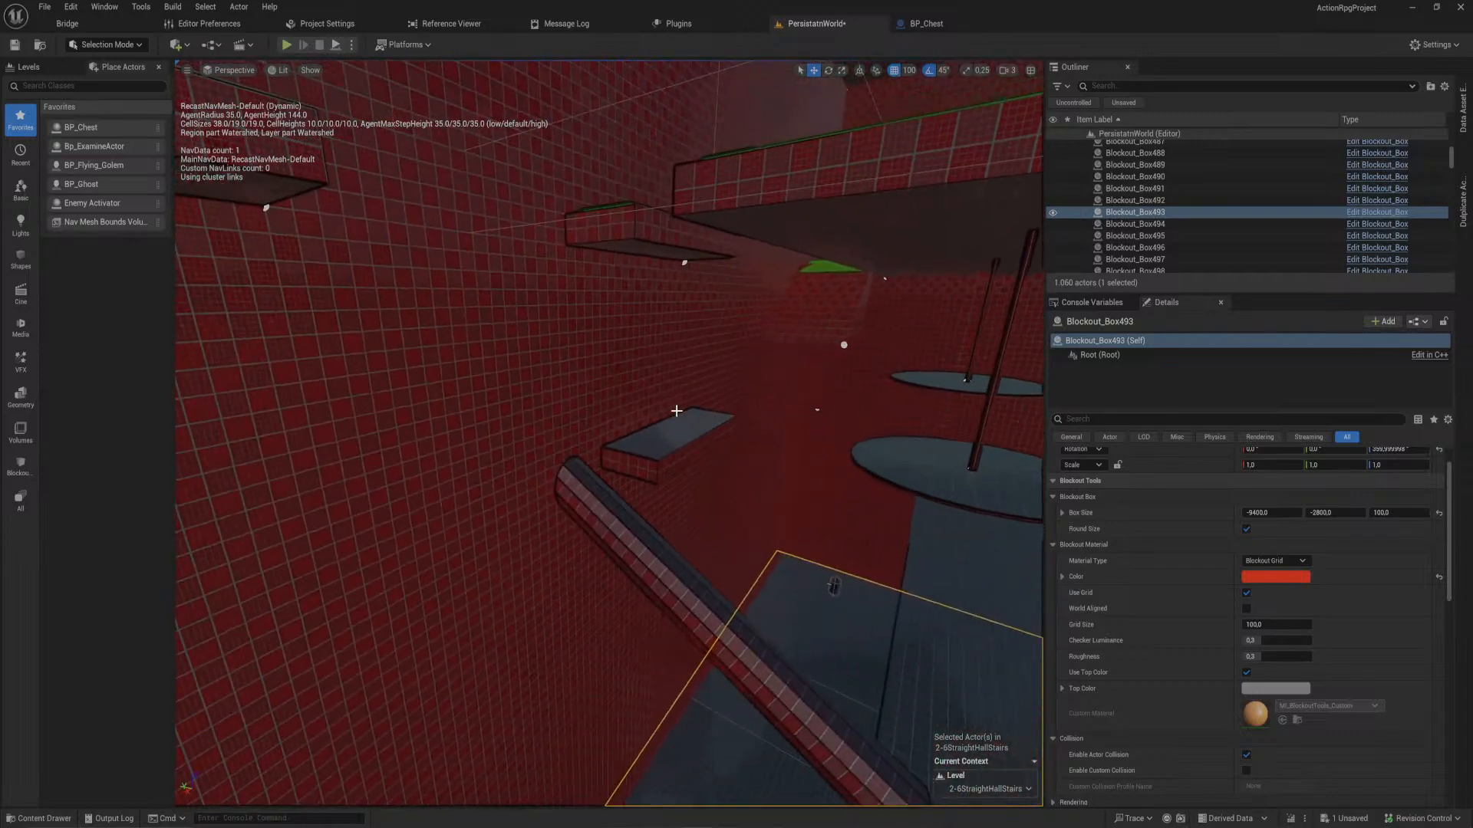
# - Inspect the ledges protruding from the hall wall, the slanted column, and the round hanging platforms
pyautogui.click(688, 449)
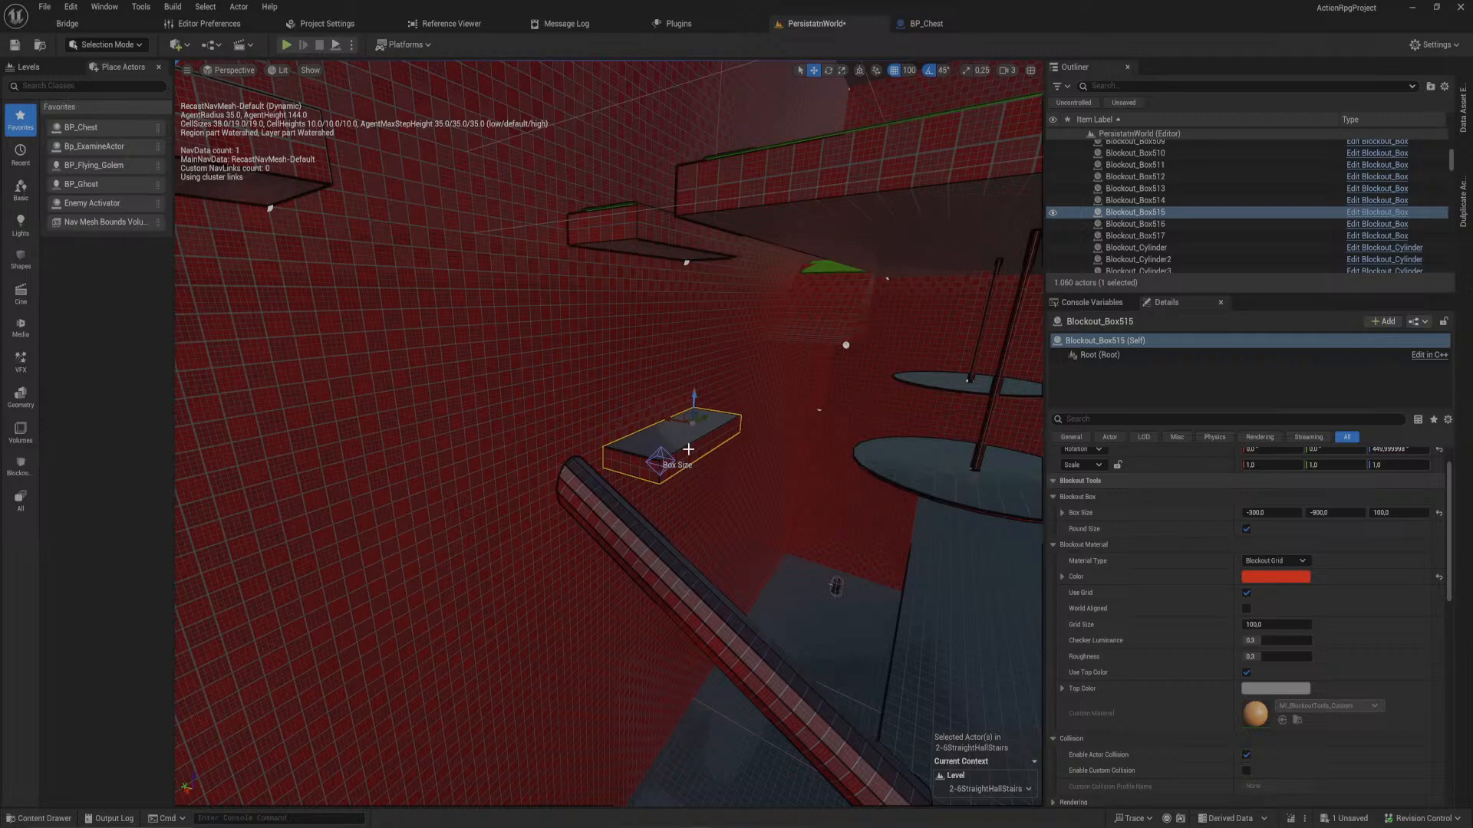
pyautogui.moveTo(688, 449); pyautogui.dragTo(737, 448, button='right')
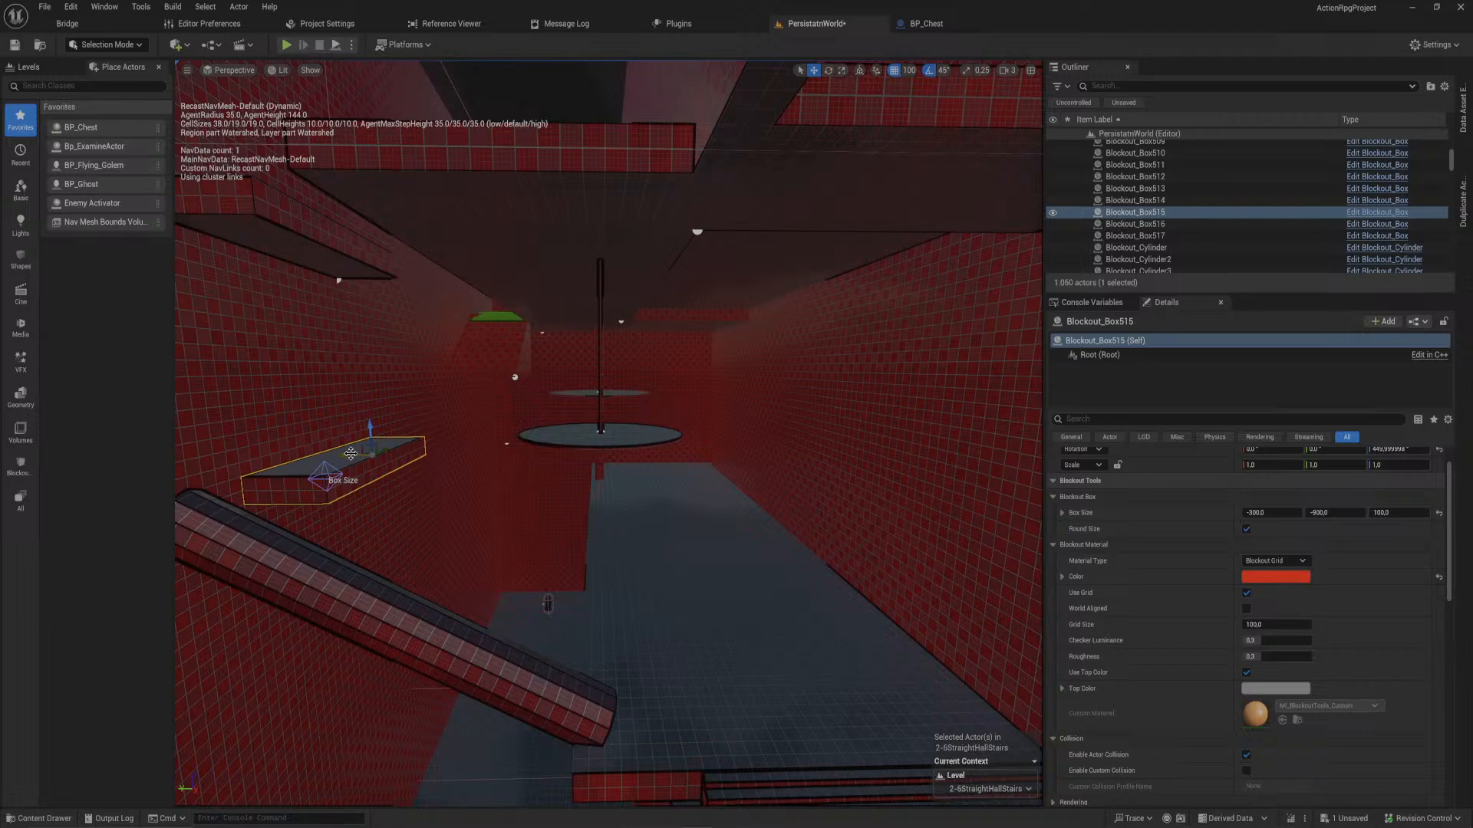
pyautogui.moveTo(595, 412); pyautogui.dragTo(510, 458, button='right')
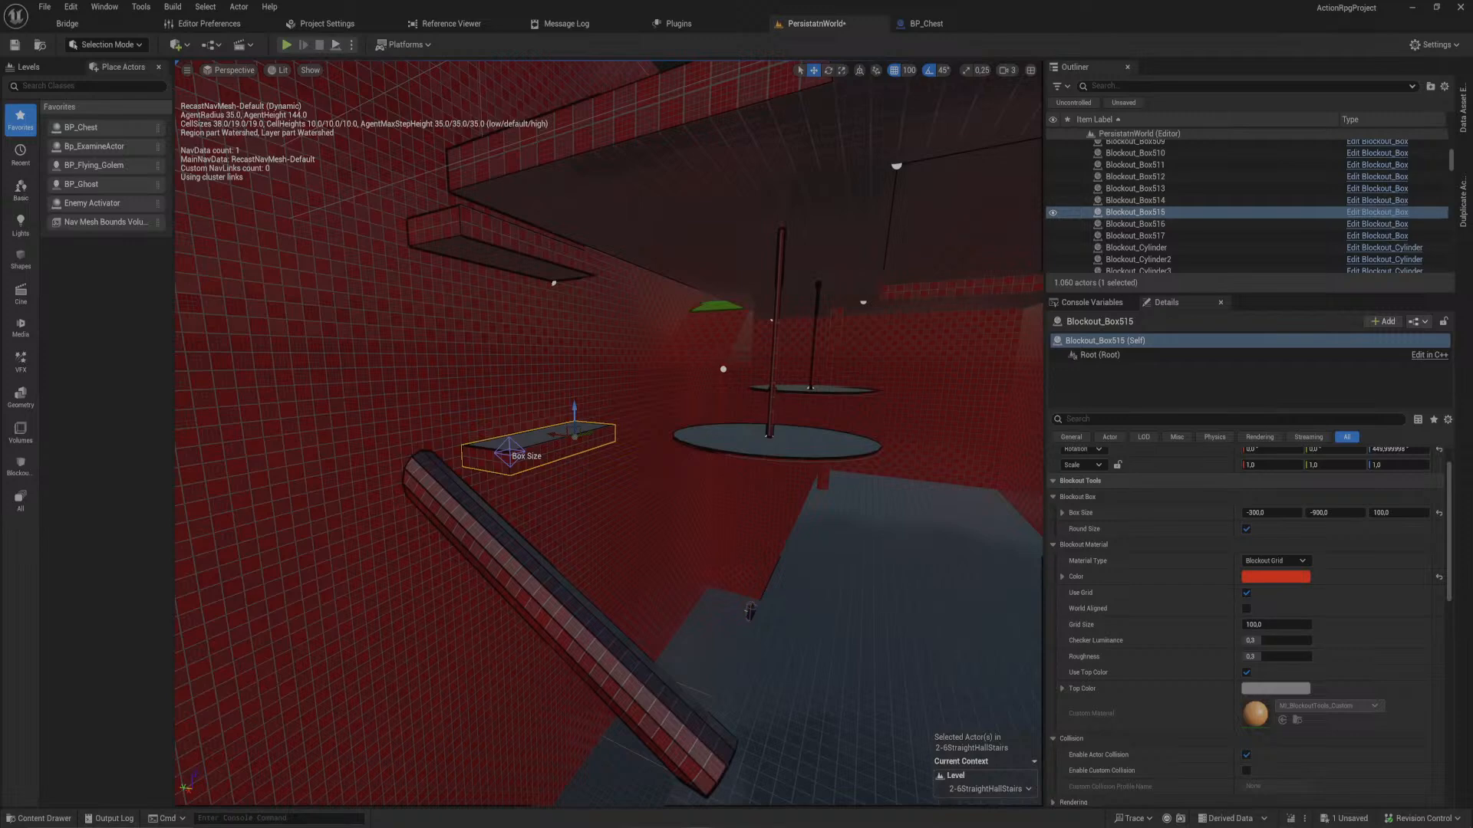
pyautogui.click(506, 241)
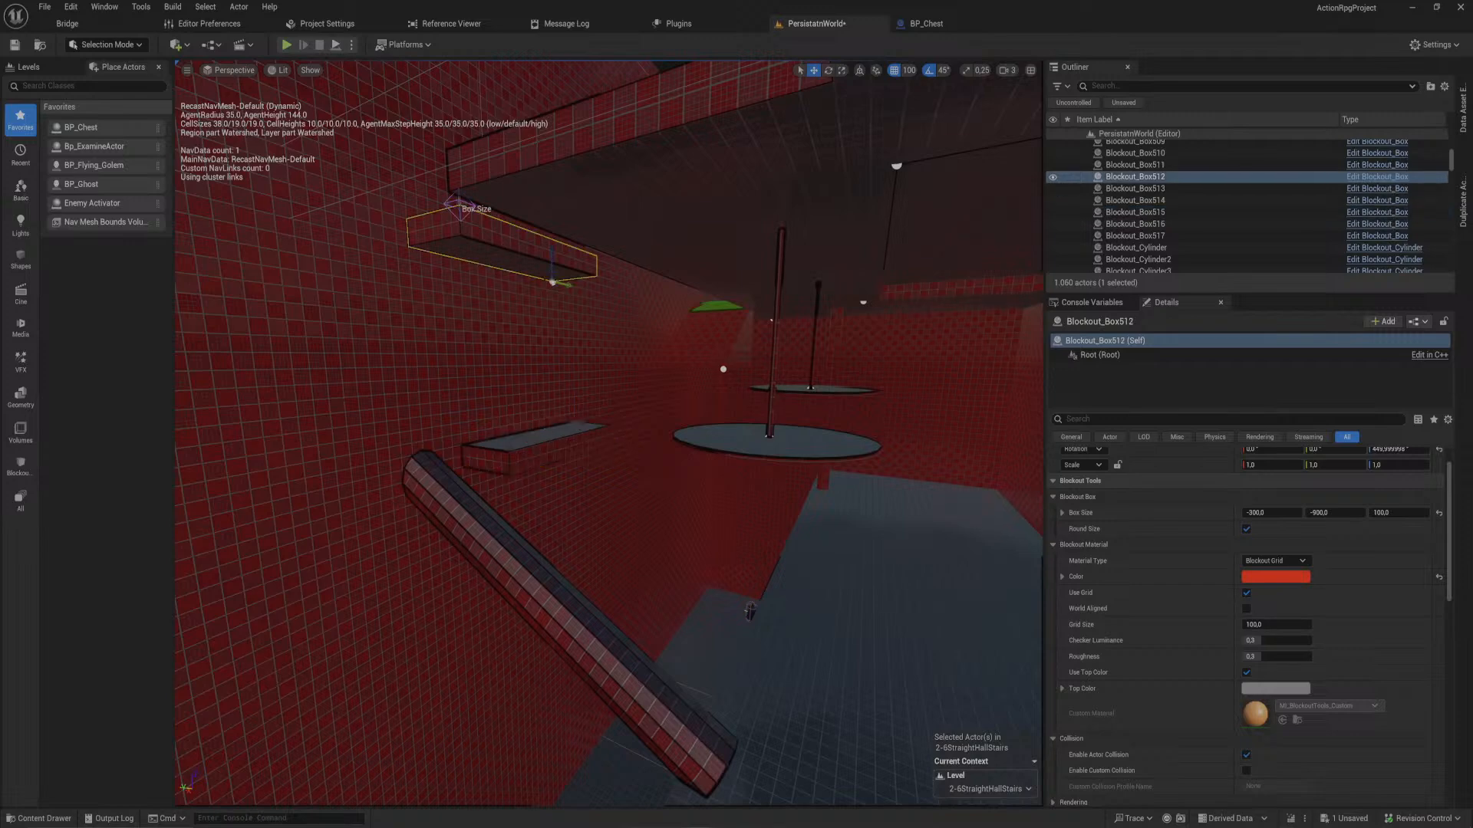
pyautogui.click(547, 443)
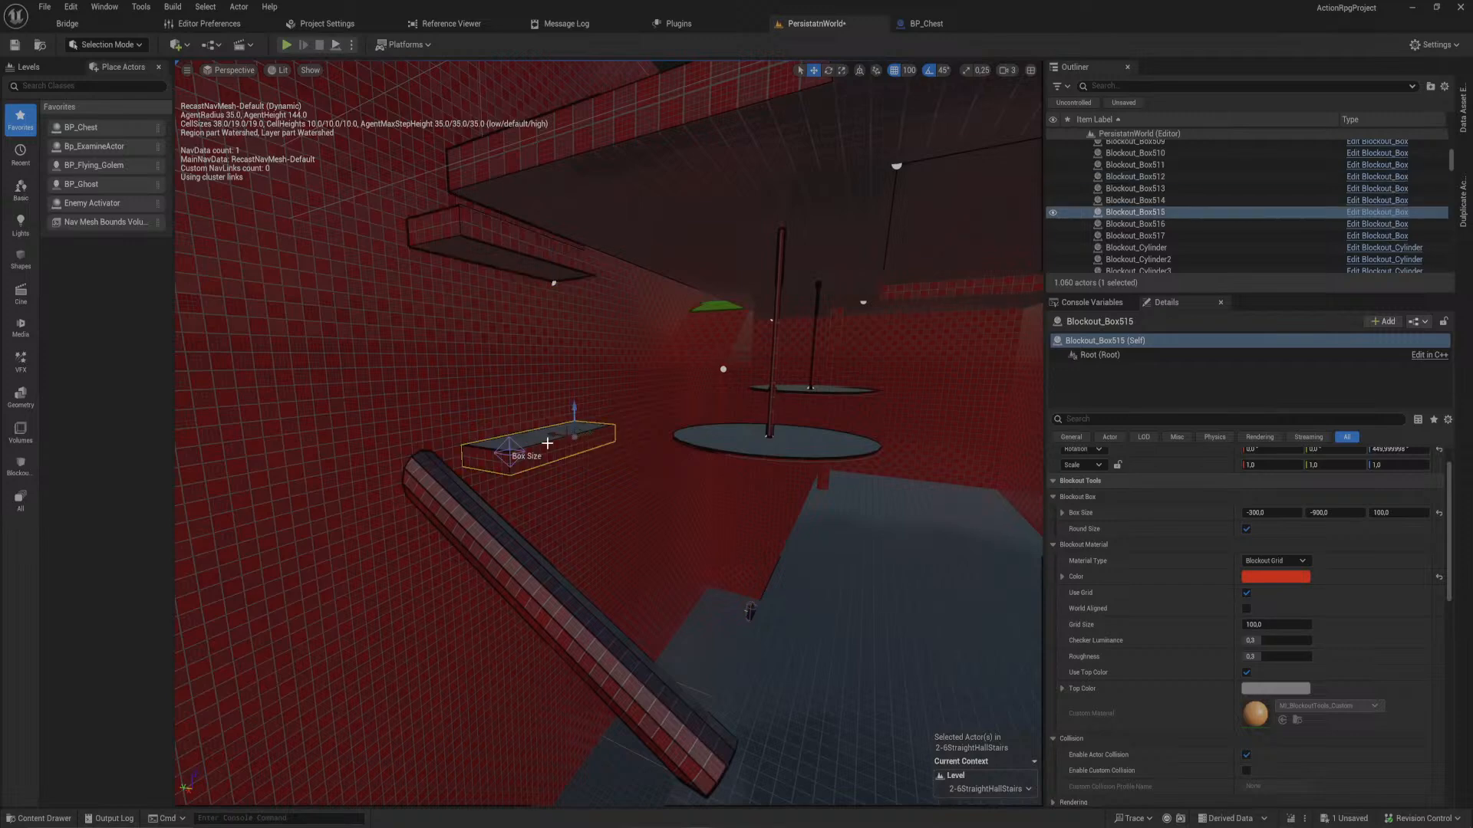
pyautogui.moveTo(529, 446); pyautogui.dragTo(430, 332, button='right')
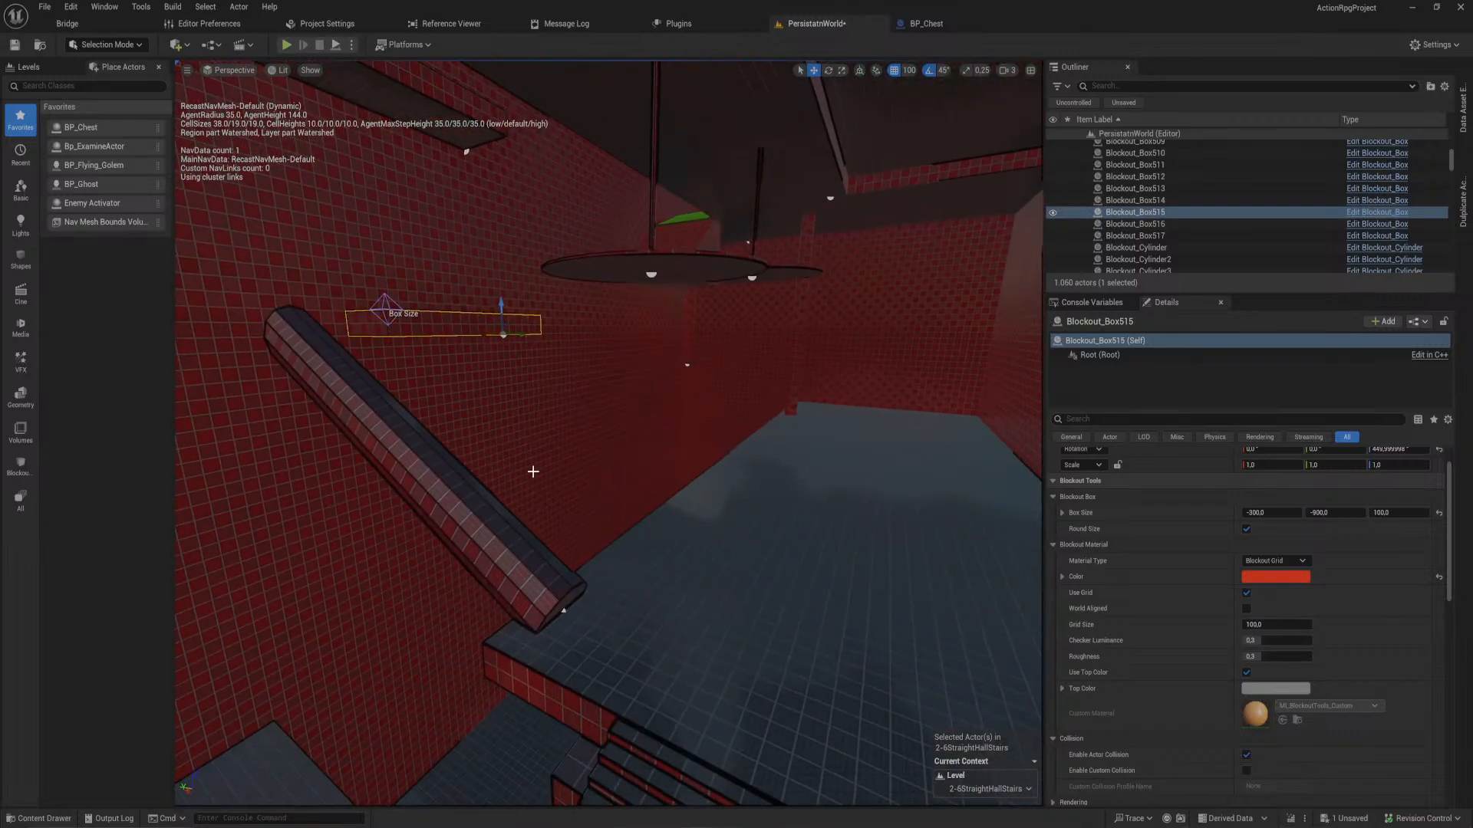
pyautogui.moveTo(533, 472); pyautogui.dragTo(528, 435, button='right')
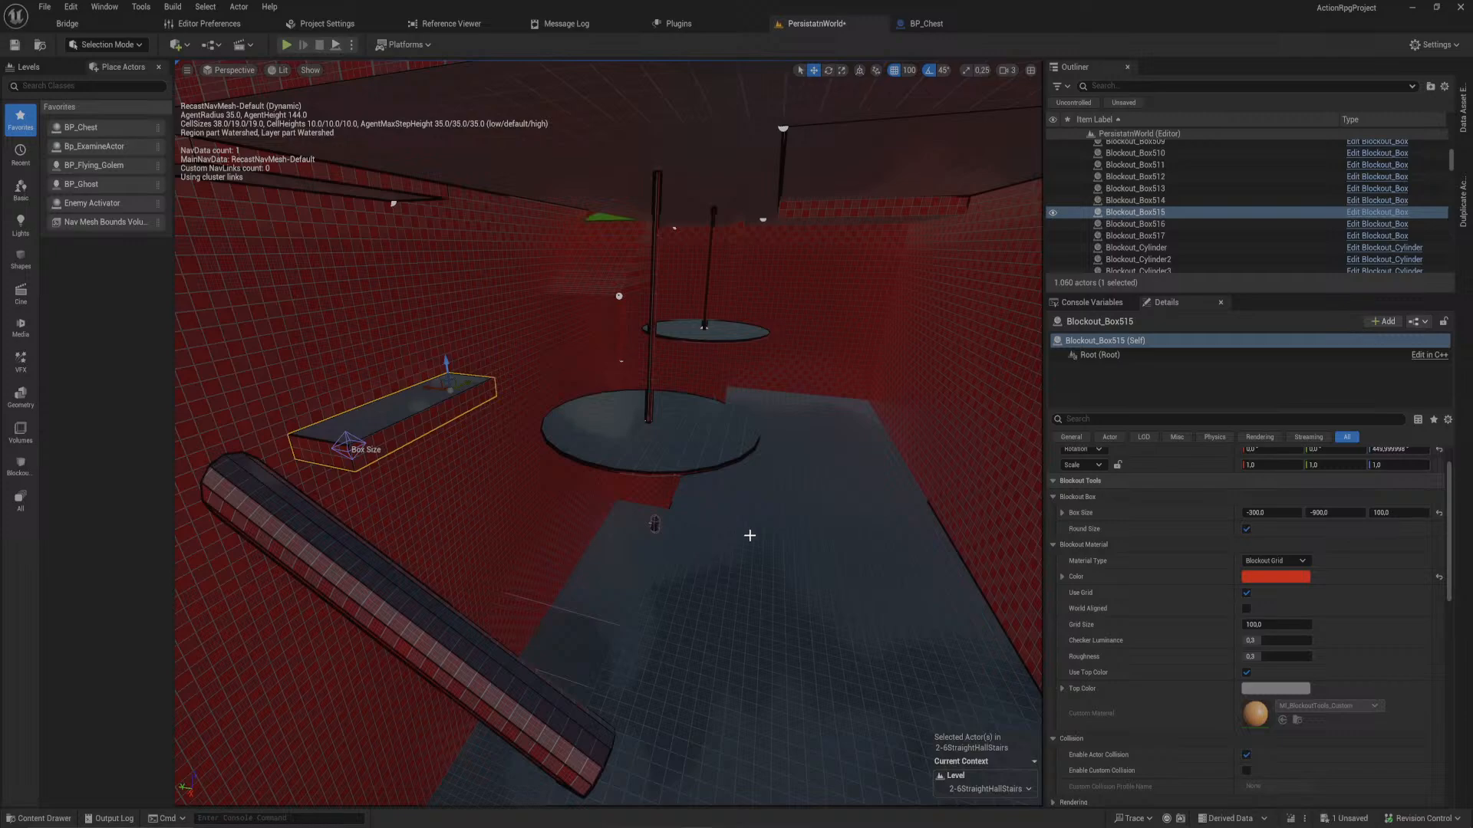
pyautogui.moveTo(749, 536)
pyautogui.mouseDown(button='right')
pyautogui.moveTo(736, 521)
pyautogui.moveTo(875, 583)
pyautogui.moveTo(751, 549)
pyautogui.mouseUp(button='right')
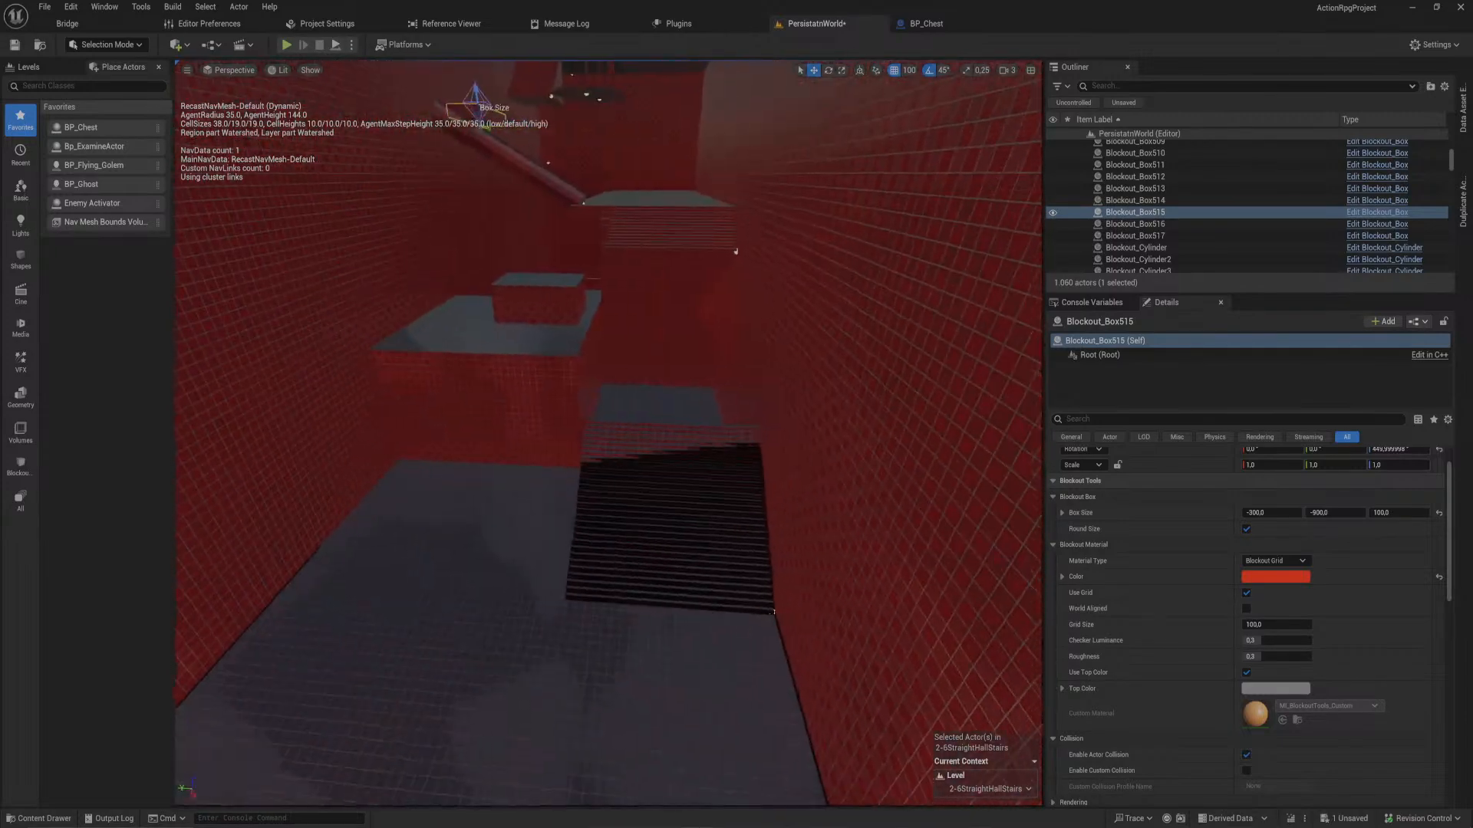
# - Find BP_Checkpoint, add it to the favourites, and place one in the corner of the room with the level door
pyautogui.moveTo(448, 109); pyautogui.dragTo(450, 109, button='right')
pyautogui.moveTo(266, 254); pyautogui.dragTo(265, 255, button='right')
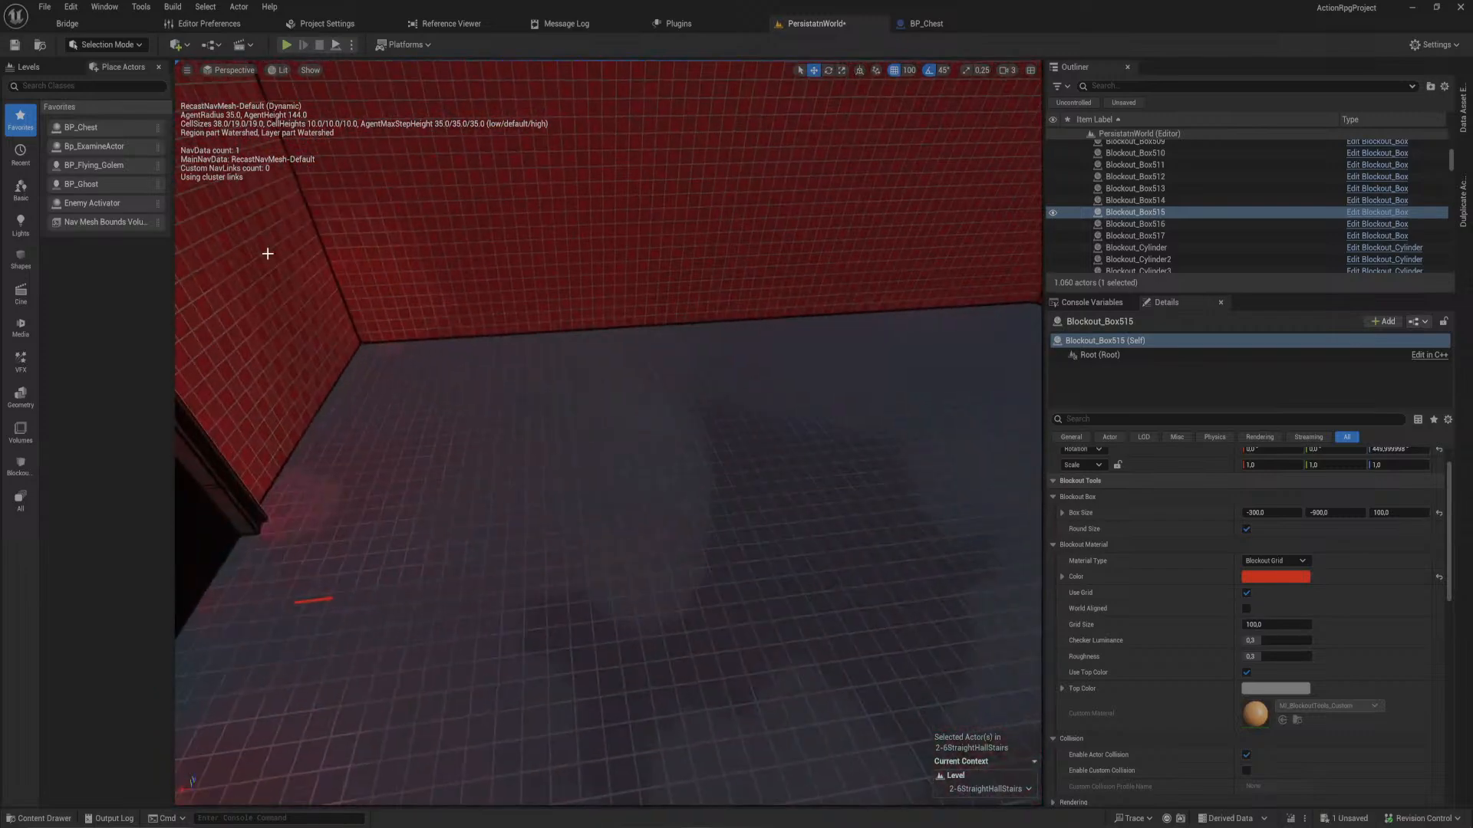
pyautogui.click(88, 89)
pyautogui.write('check')
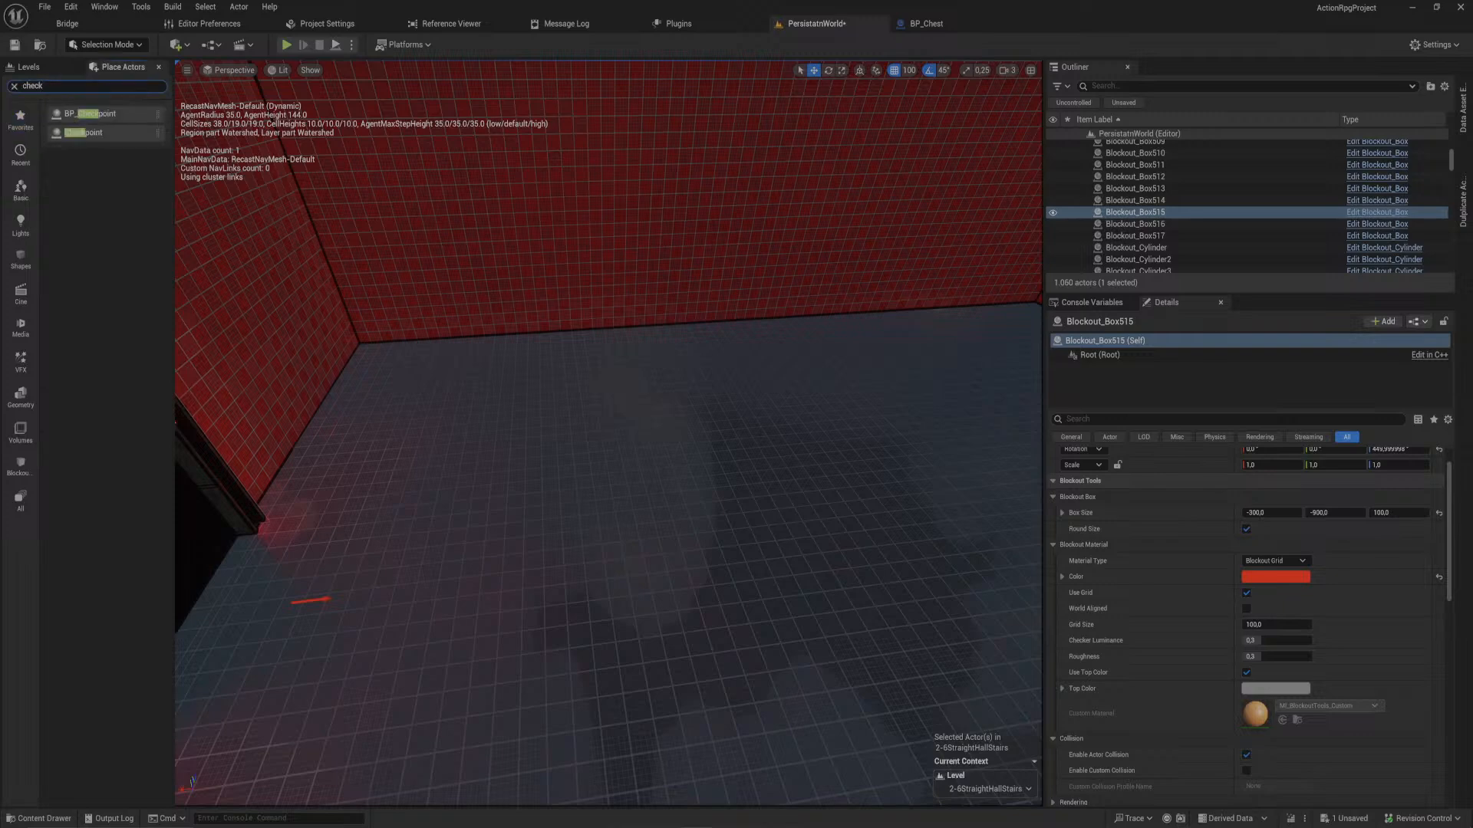
pyautogui.rightClick(106, 108)
pyautogui.click(132, 125)
pyautogui.click(22, 117)
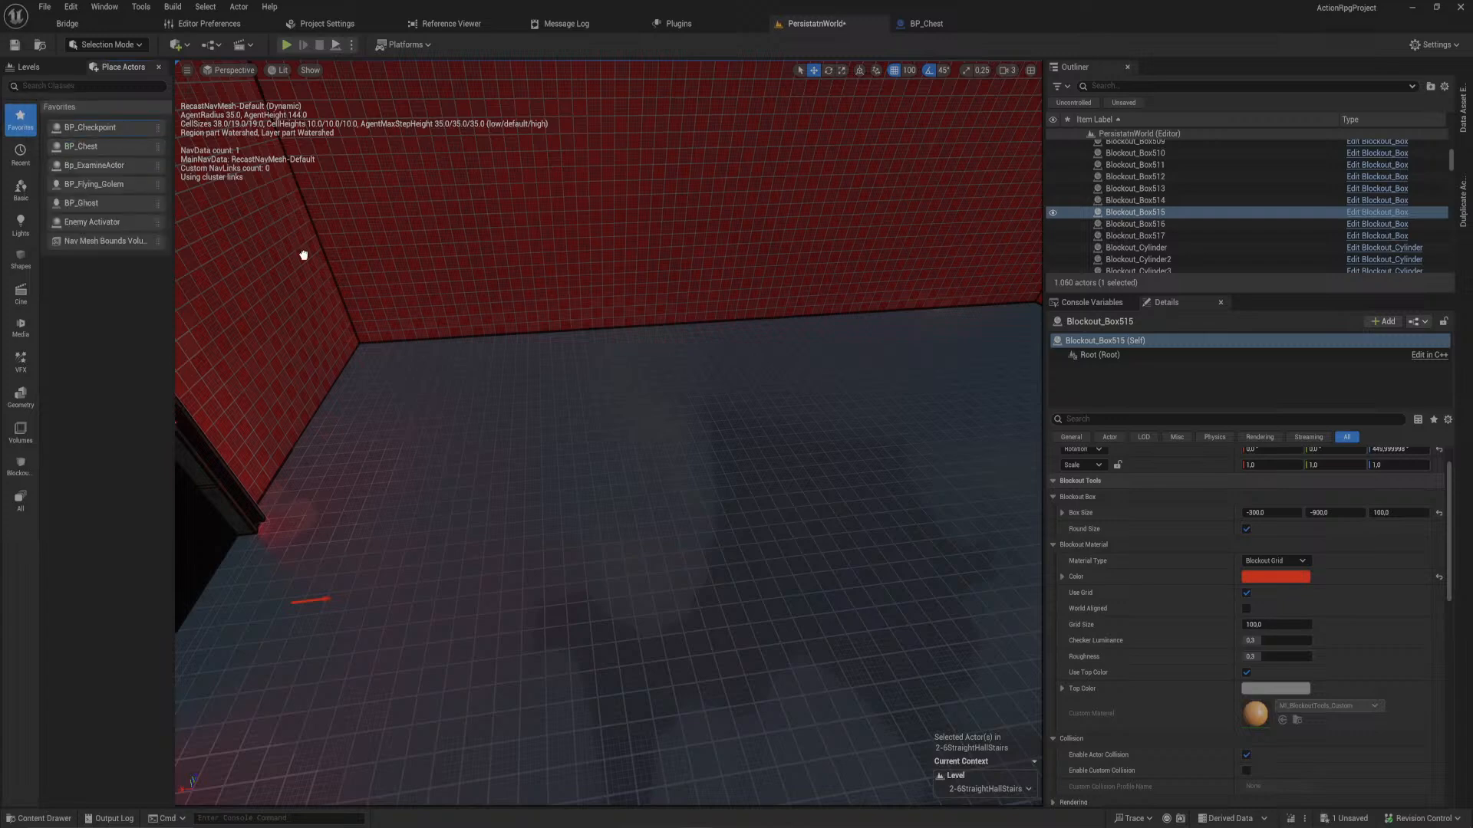
pyautogui.moveTo(414, 413); pyautogui.dragTo(395, 349)
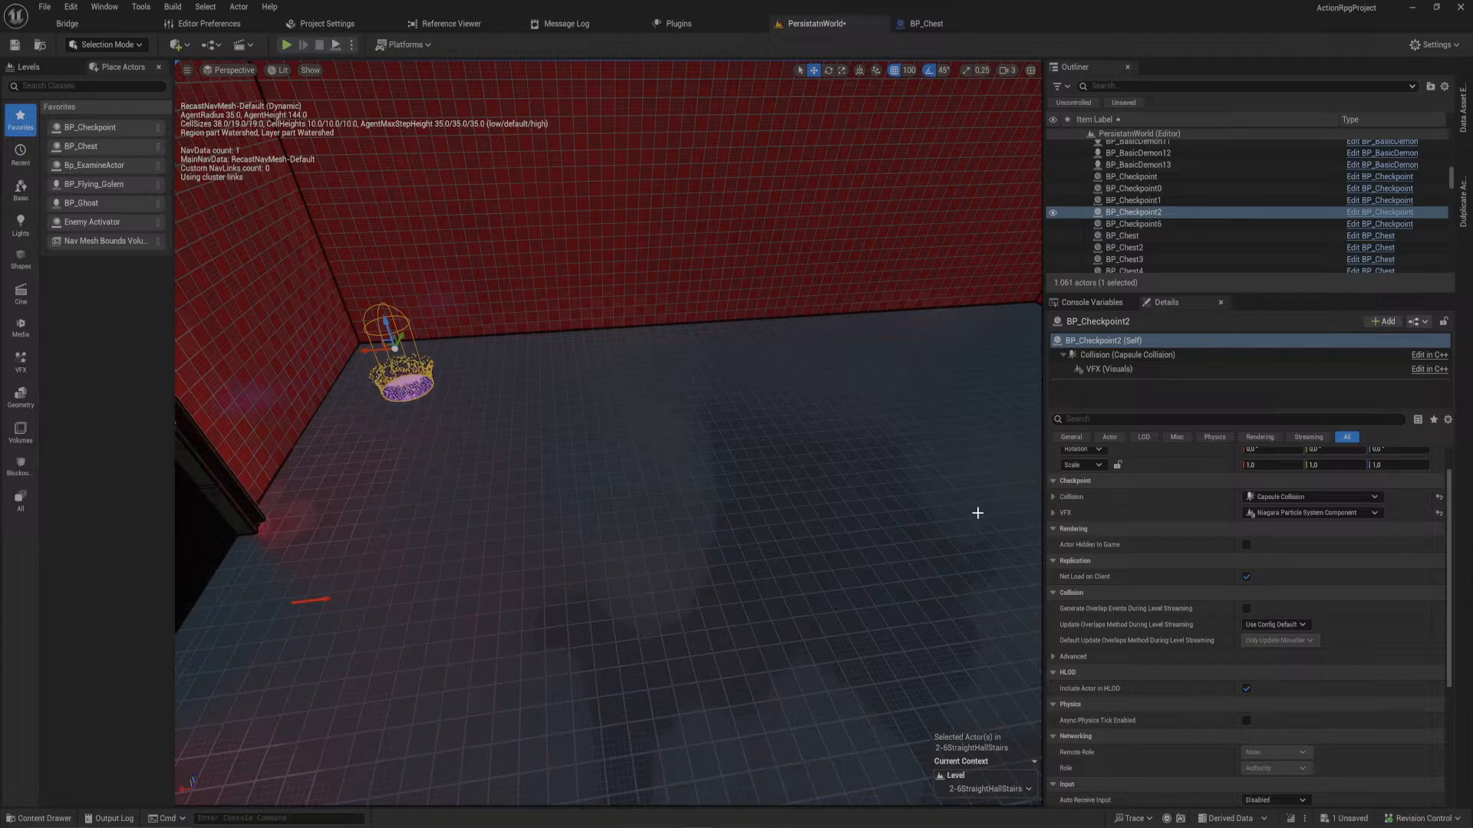
pyautogui.scroll(2, 1173, 537)
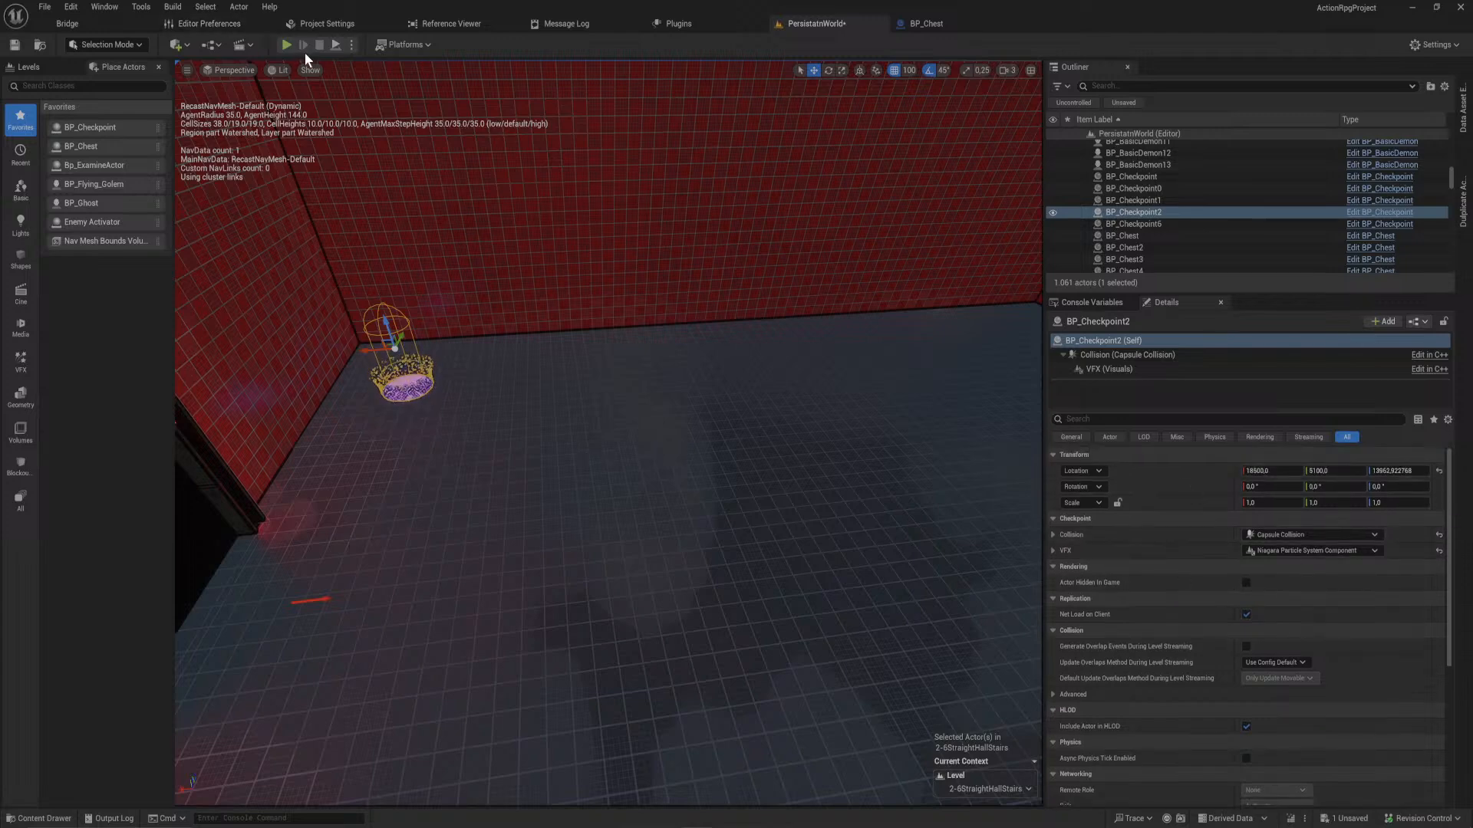
# - Set the Next Level of the red-lit level door in the room with stairs to 2-4Platforming
pyautogui.moveTo(510, 307); pyautogui.dragTo(675, 288, button='right')
pyautogui.click(690, 291)
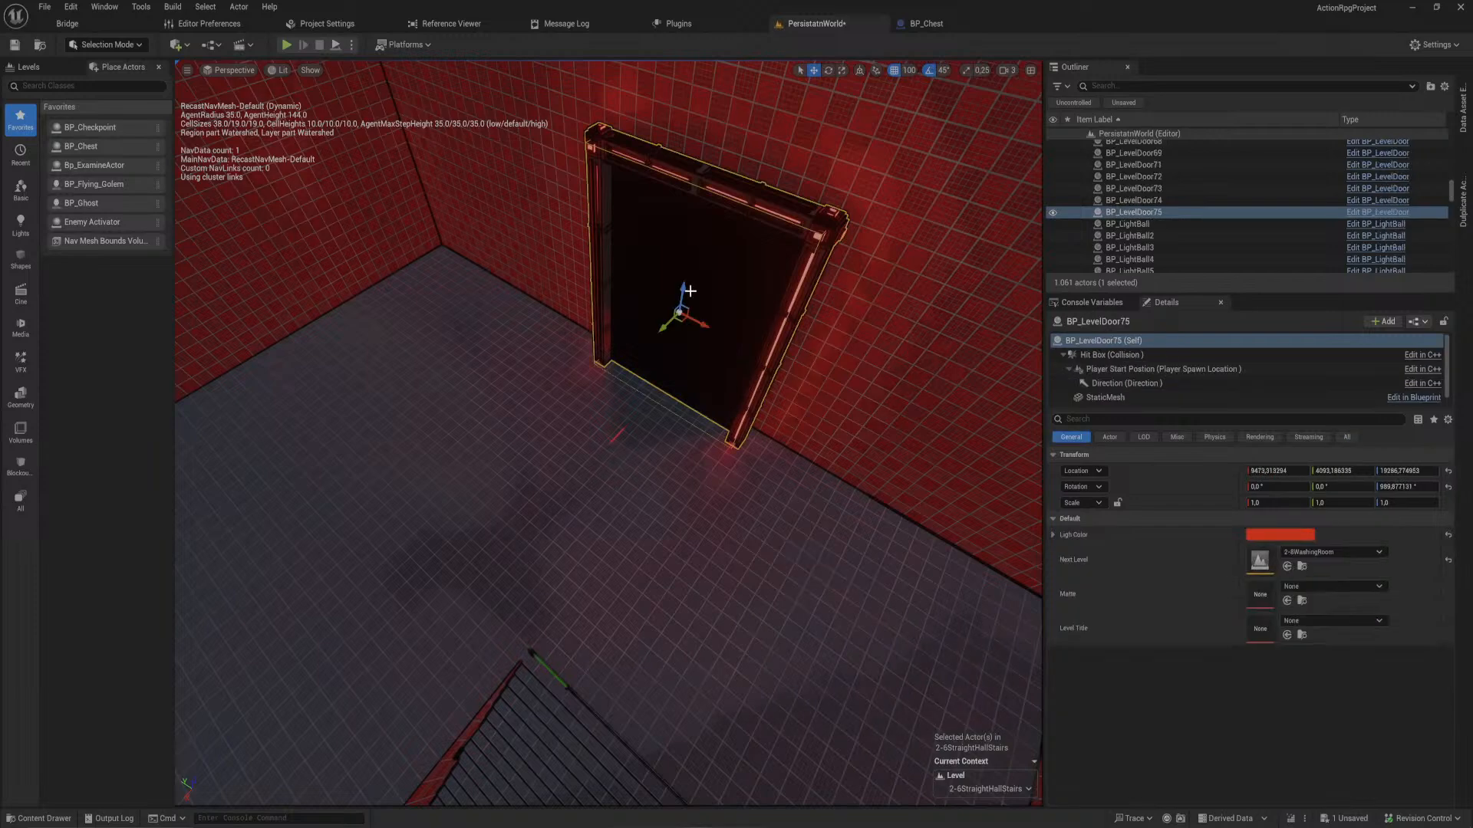
pyautogui.click(1320, 551)
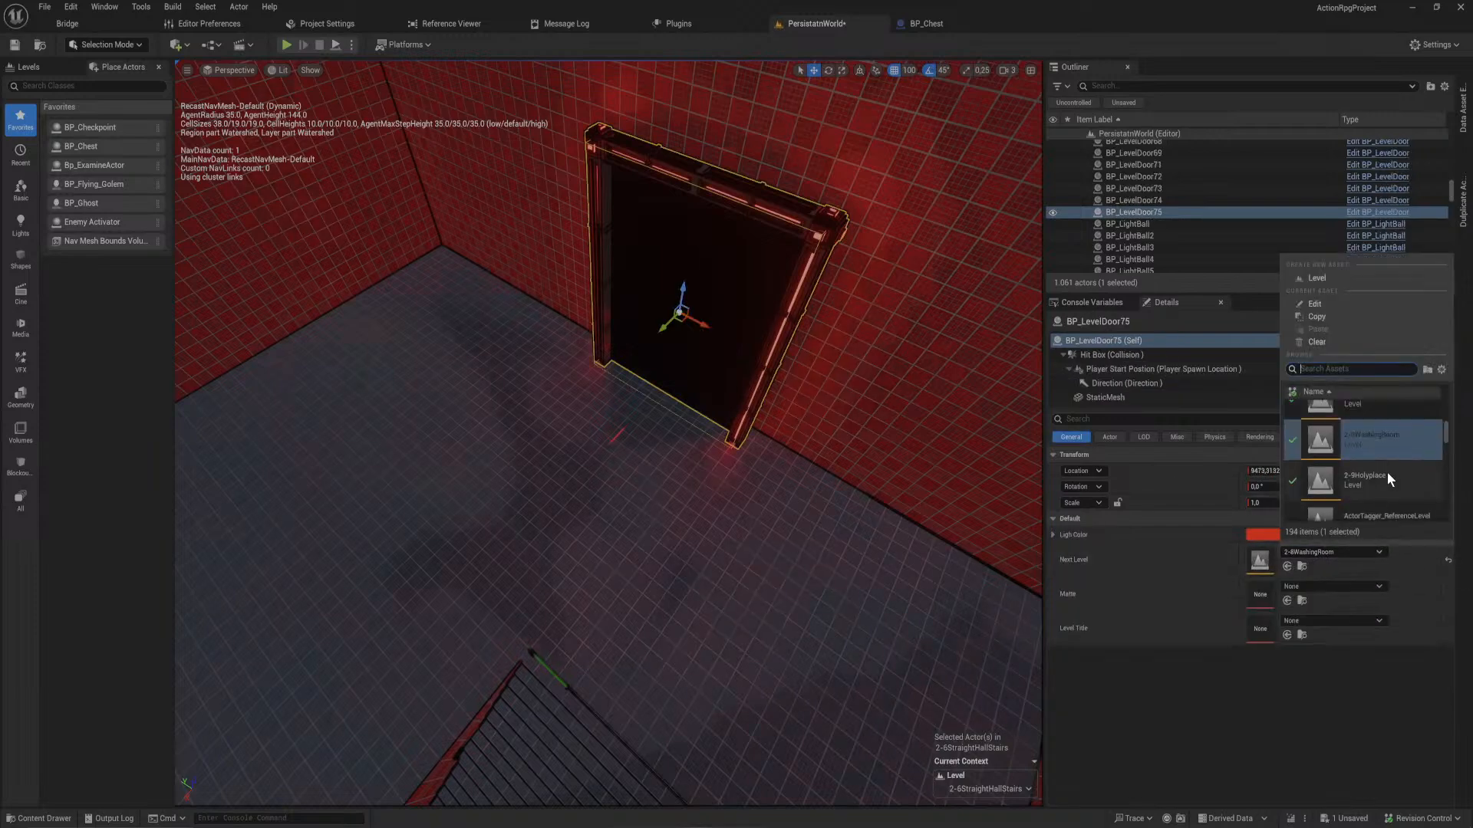
pyautogui.scroll(3, 1386, 471)
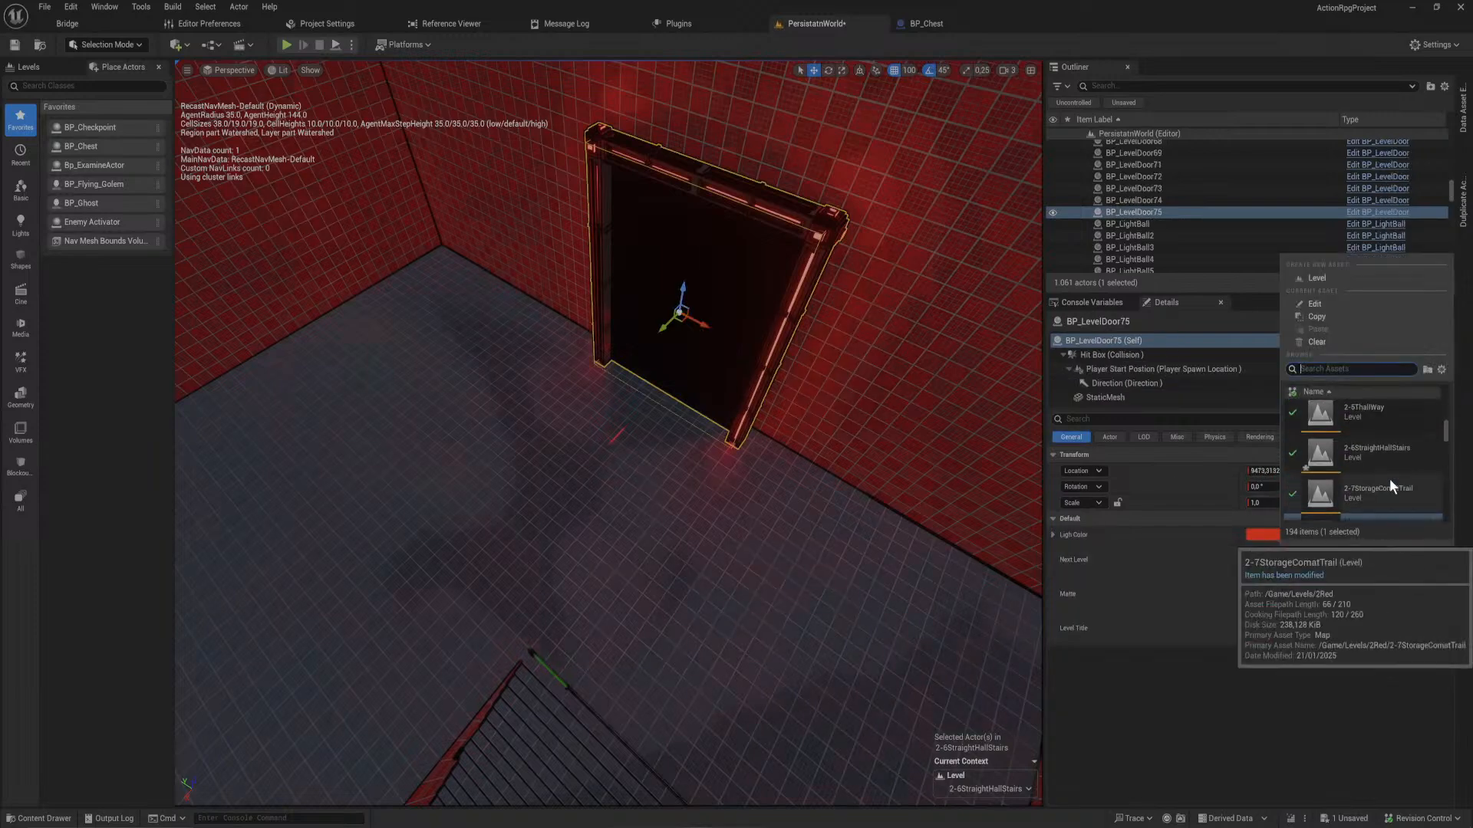
pyautogui.scroll(3, 1388, 478)
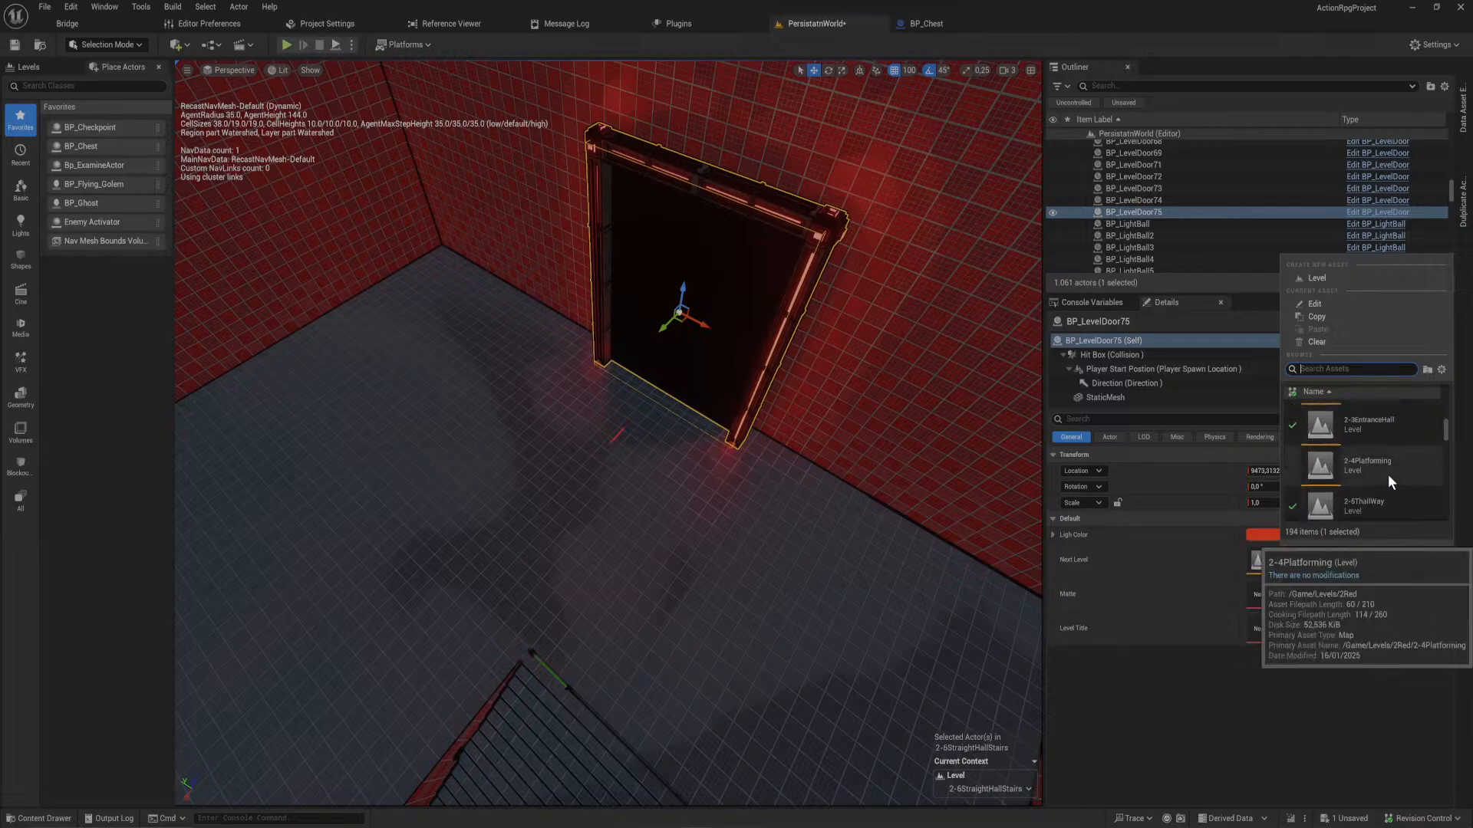
pyautogui.click(1388, 474)
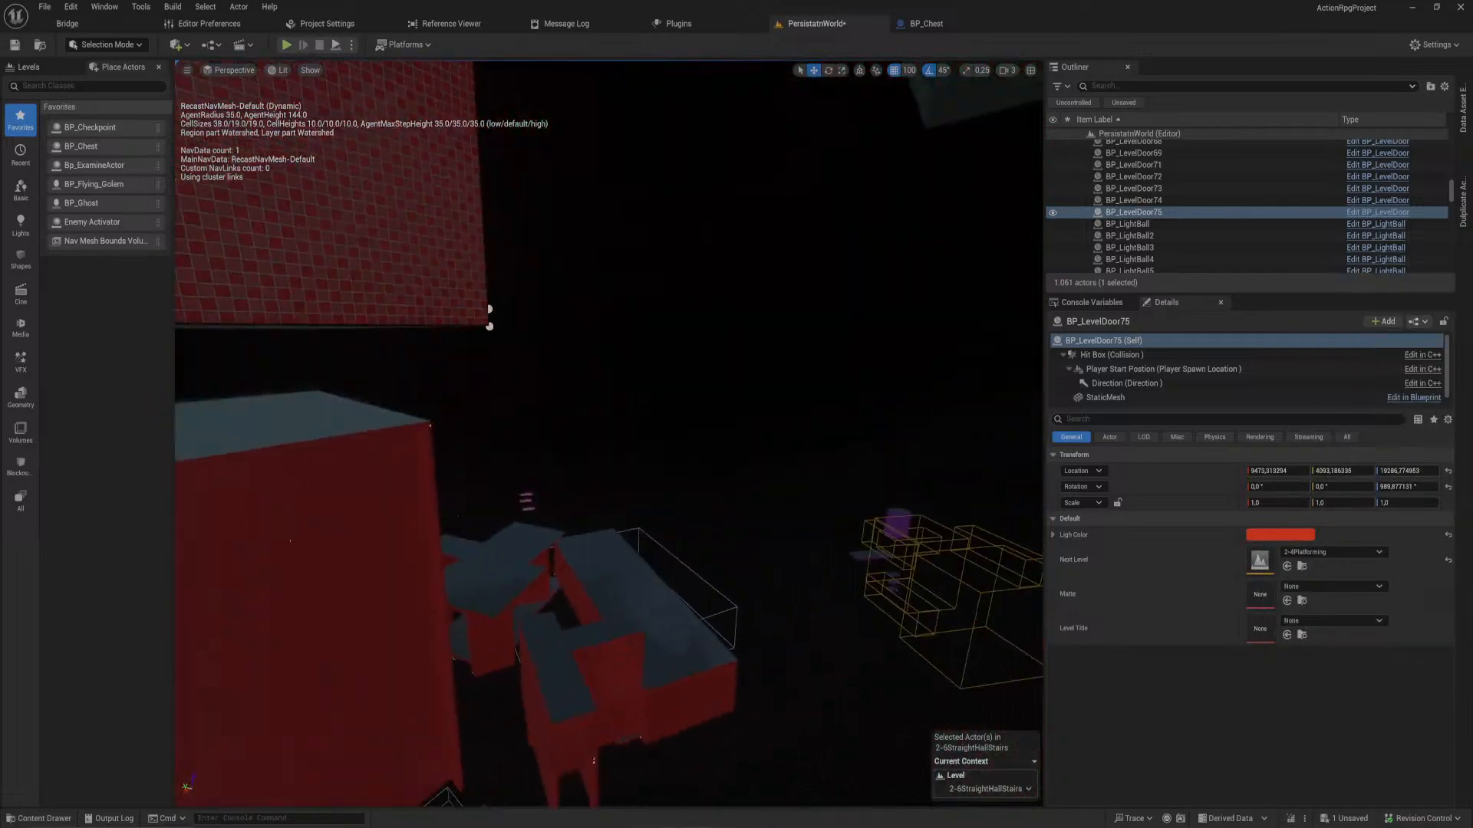
# - Duplicate the level door, raise the copy to about Z 22387 on the upper floor, and rotate it 180°
pyautogui.moveTo(609, 433); pyautogui.dragTo(499, 433, button='right')
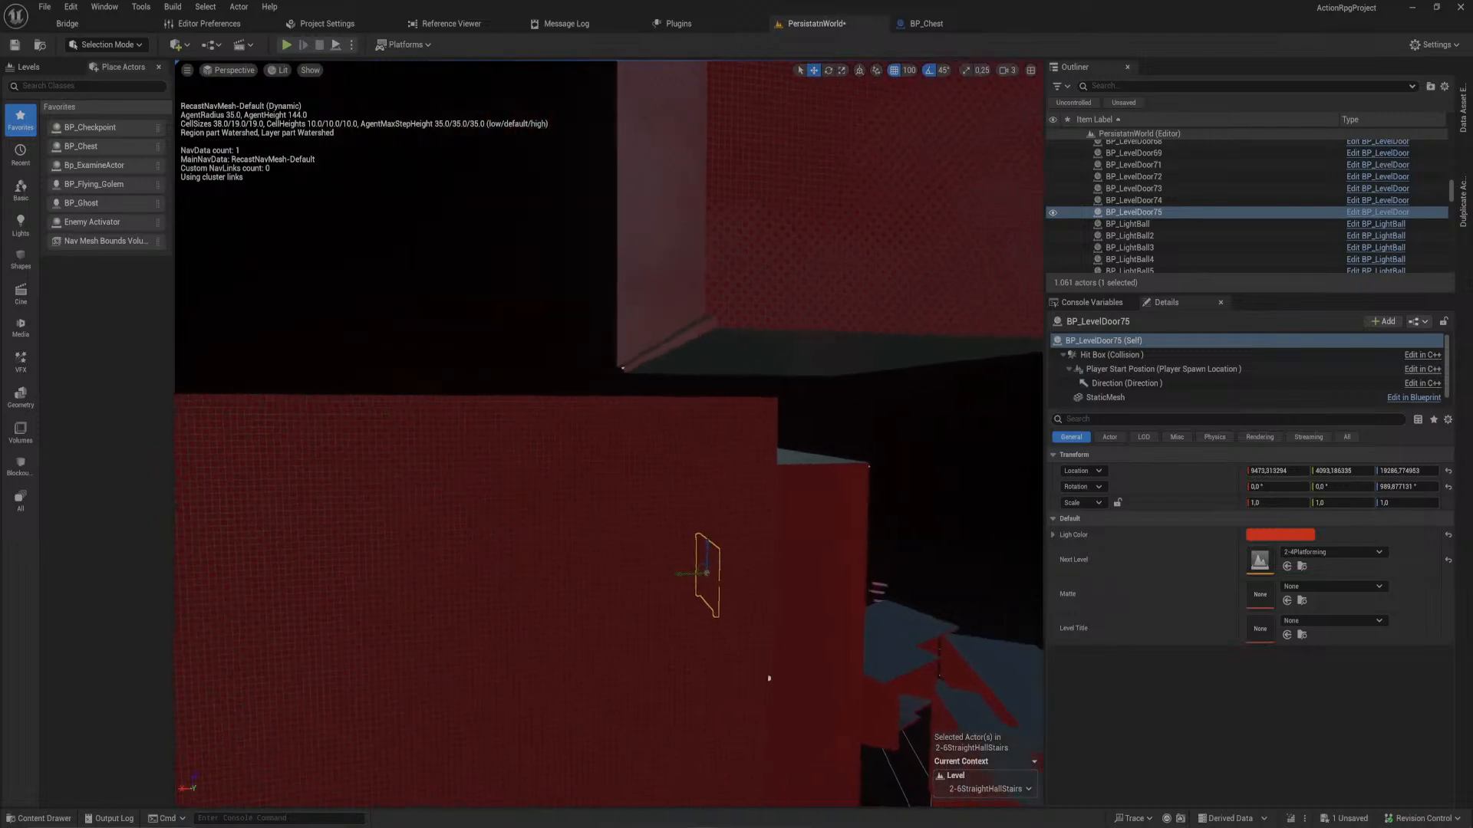
pyautogui.moveTo(810, 426); pyautogui.dragTo(810, 491, button='right')
pyautogui.keyDown('alt'); pyautogui.moveTo(604, 535); pyautogui.dragTo(608, 66); pyautogui.keyUp('alt')
pyautogui.moveTo(608, 230); pyautogui.dragTo(620, 367, button='right')
pyautogui.moveTo(632, 495)
pyautogui.mouseDown(button='right')
pyautogui.moveTo(647, 483)
pyautogui.moveTo(644, 500)
pyautogui.mouseUp(button='right')
pyautogui.moveTo(610, 477); pyautogui.dragTo(775, 347)
pyautogui.press('e')
# - Set the copied door's Next Level to 2-6StraightHallStairs and move it along the wall to about X 10073, Y 4092
pyautogui.click(1330, 552)
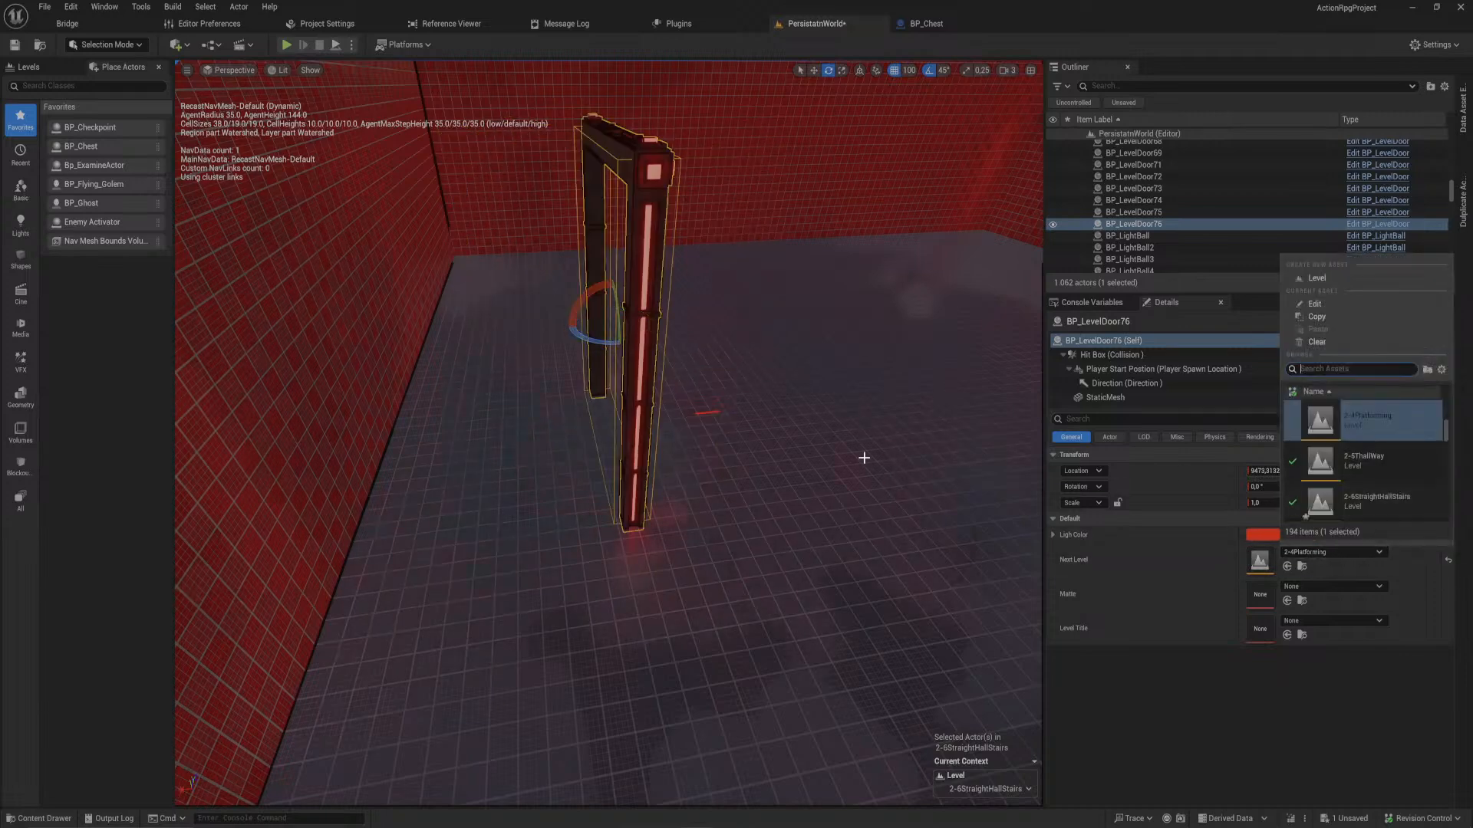
pyautogui.scroll(-1, 1371, 467)
pyautogui.click(1373, 473)
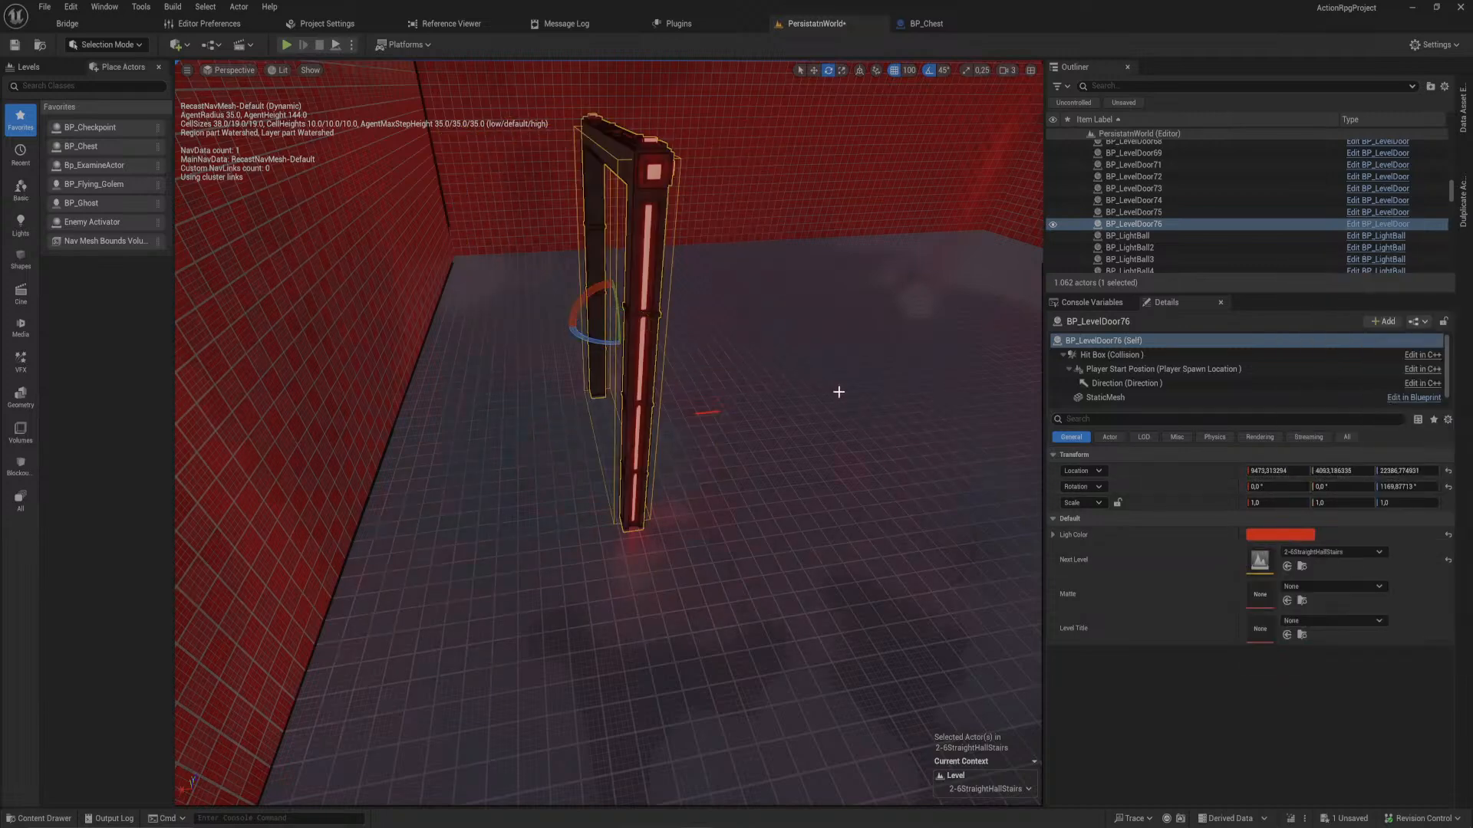
pyautogui.moveTo(839, 392); pyautogui.dragTo(809, 376, button='right')
pyautogui.press('w')
pyautogui.moveTo(702, 334); pyautogui.dragTo(484, 316)
pyautogui.moveTo(485, 316)
pyautogui.mouseDown(button='right')
pyautogui.moveTo(583, 307)
pyautogui.moveTo(506, 326)
pyautogui.moveTo(480, 345)
pyautogui.moveTo(491, 349)
pyautogui.moveTo(430, 355)
pyautogui.moveTo(479, 391)
pyautogui.moveTo(541, 383)
pyautogui.moveTo(537, 506)
pyautogui.moveTo(481, 314)
pyautogui.mouseUp(button='right')
# - Review the overall arrangement of the connected levels from outside and check the copied door's placement in its room
pyautogui.press('s')
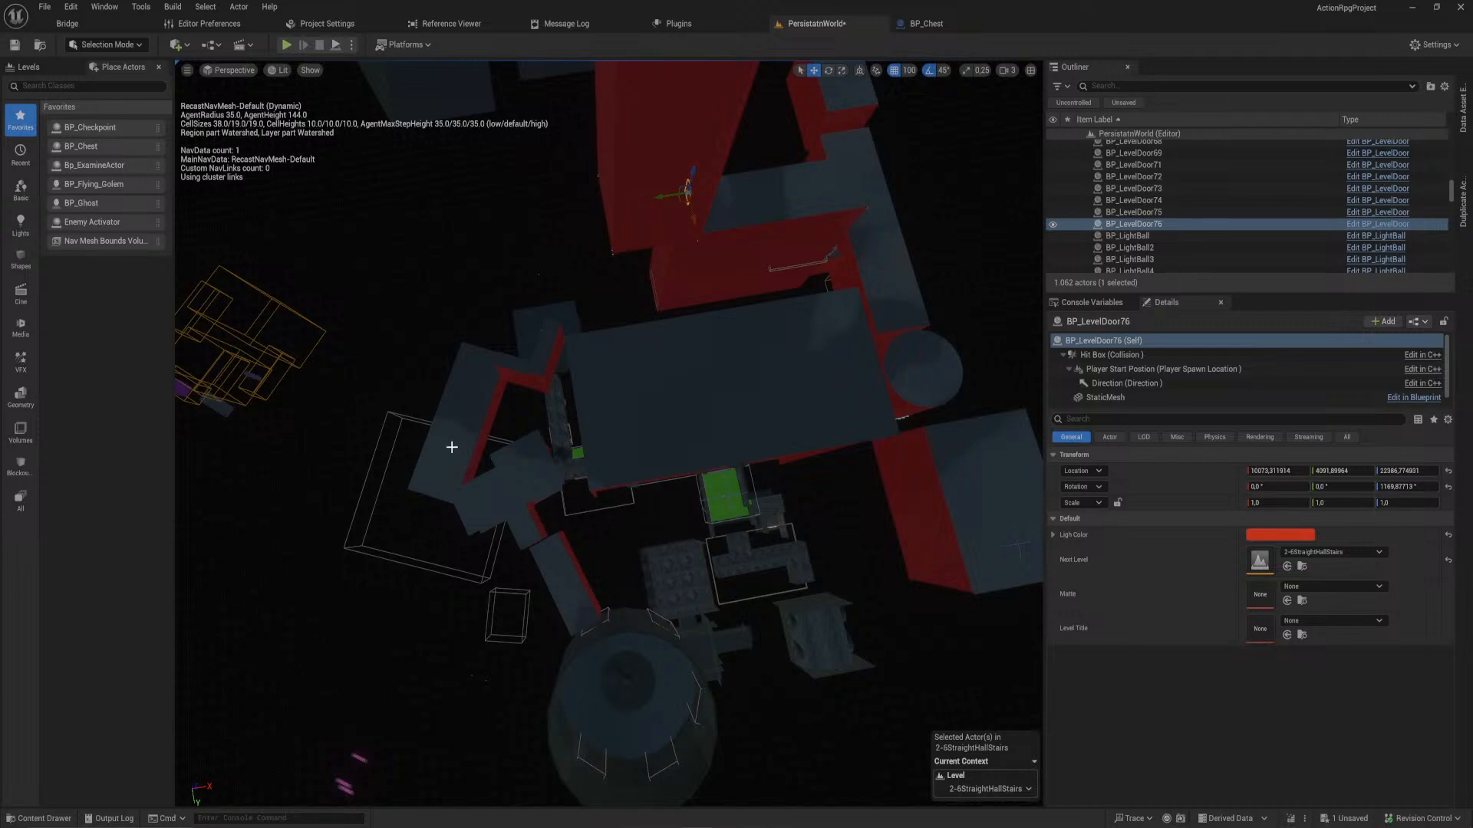
pyautogui.moveTo(537, 364); pyautogui.dragTo(521, 391, button='right')
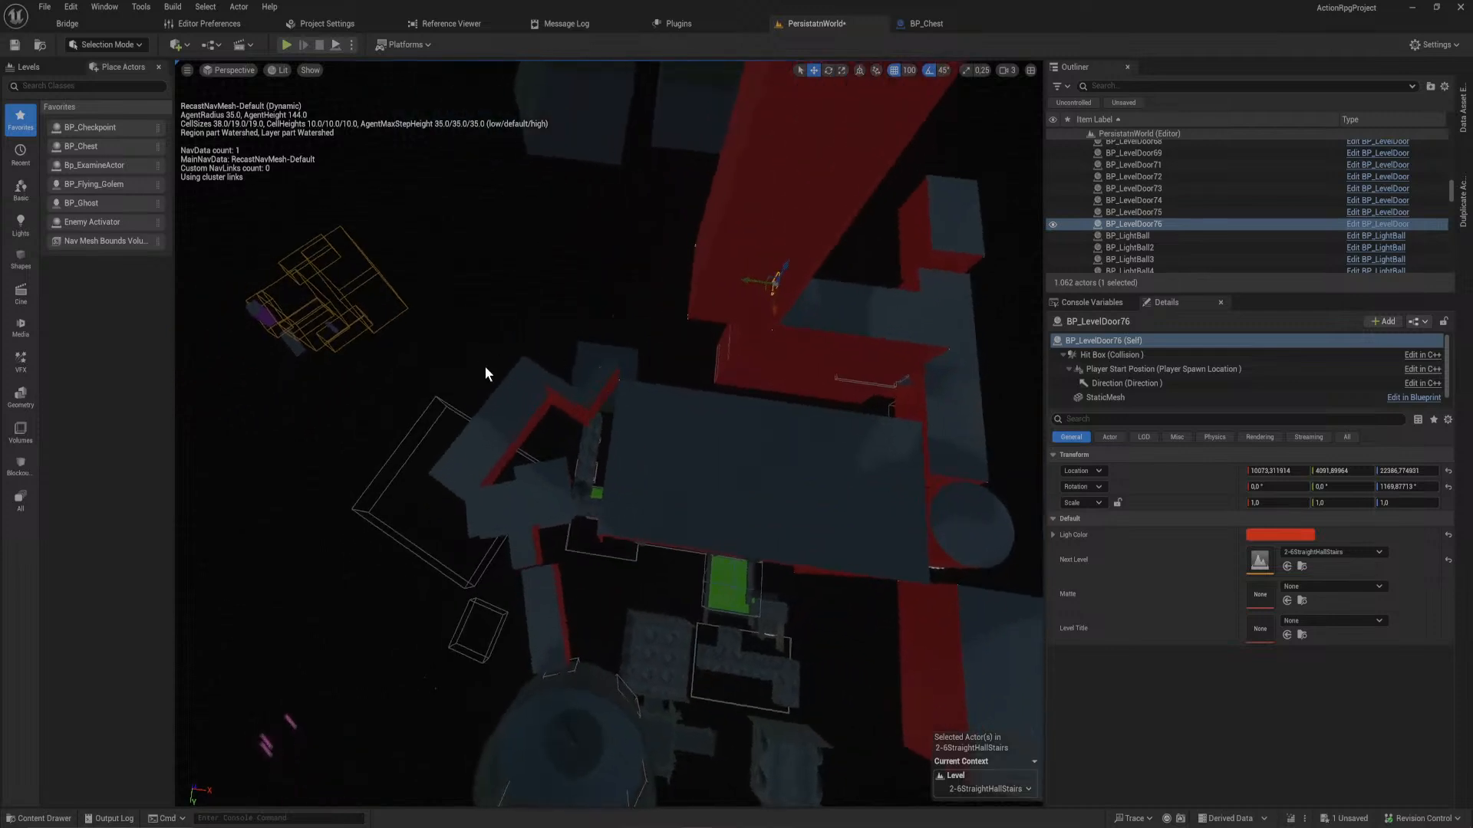
pyautogui.moveTo(479, 475)
pyautogui.mouseDown(button='right')
pyautogui.moveTo(498, 460)
pyautogui.moveTo(480, 475)
pyautogui.mouseUp(button='right')
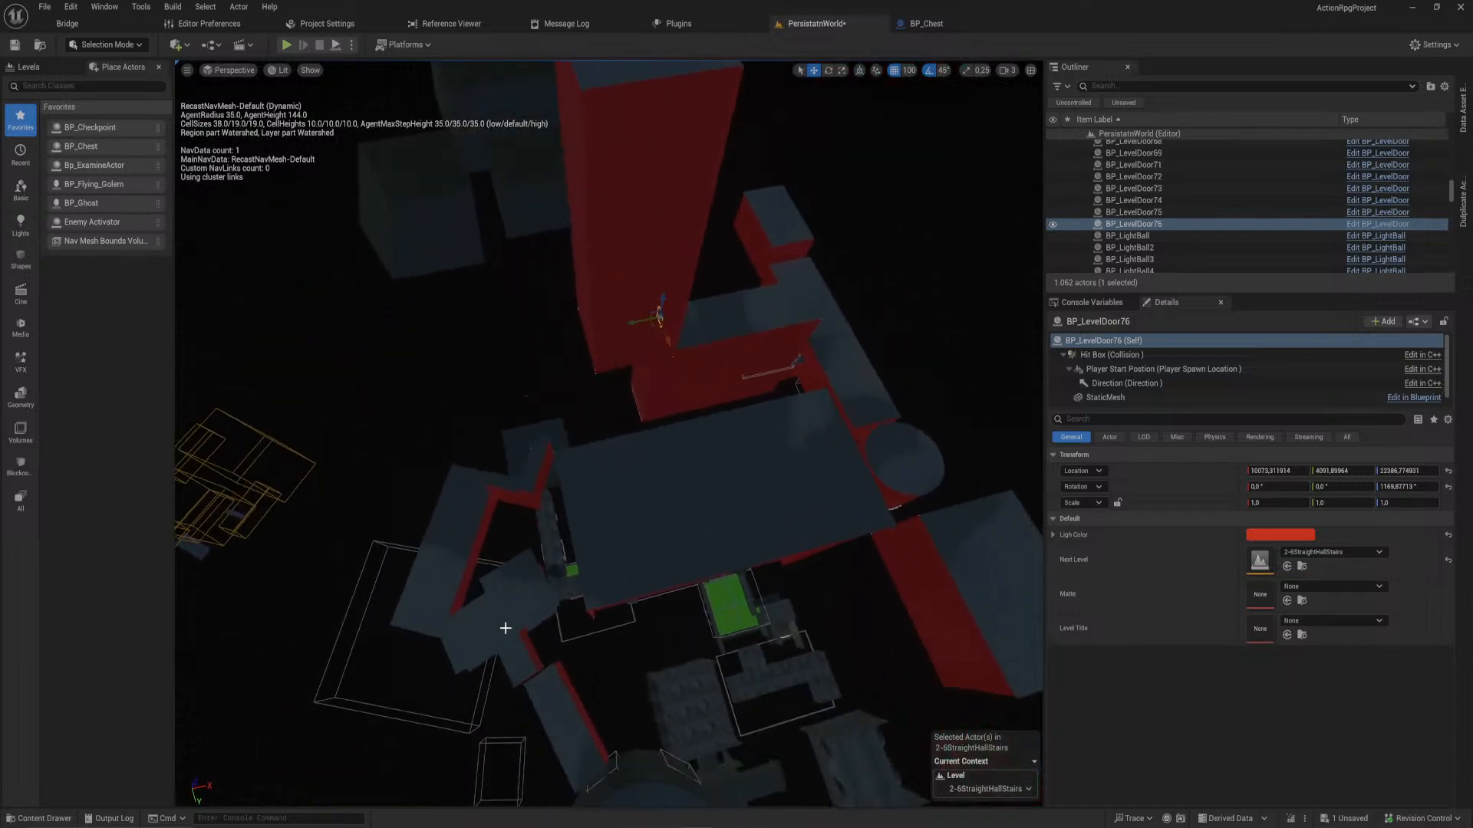
pyautogui.moveTo(831, 493); pyautogui.dragTo(837, 482, button='right')
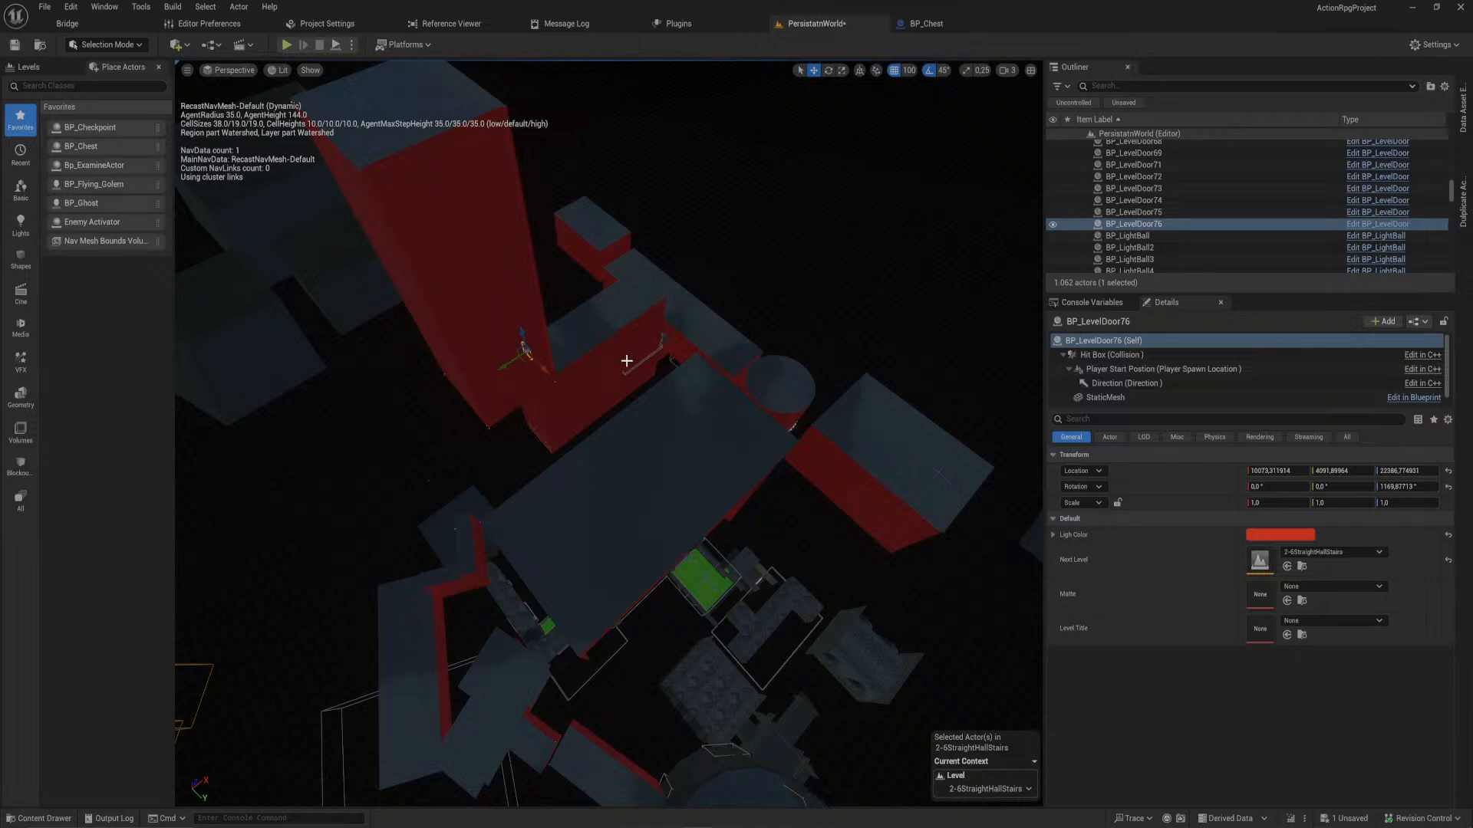
pyautogui.moveTo(549, 352); pyautogui.dragTo(522, 337, button='right')
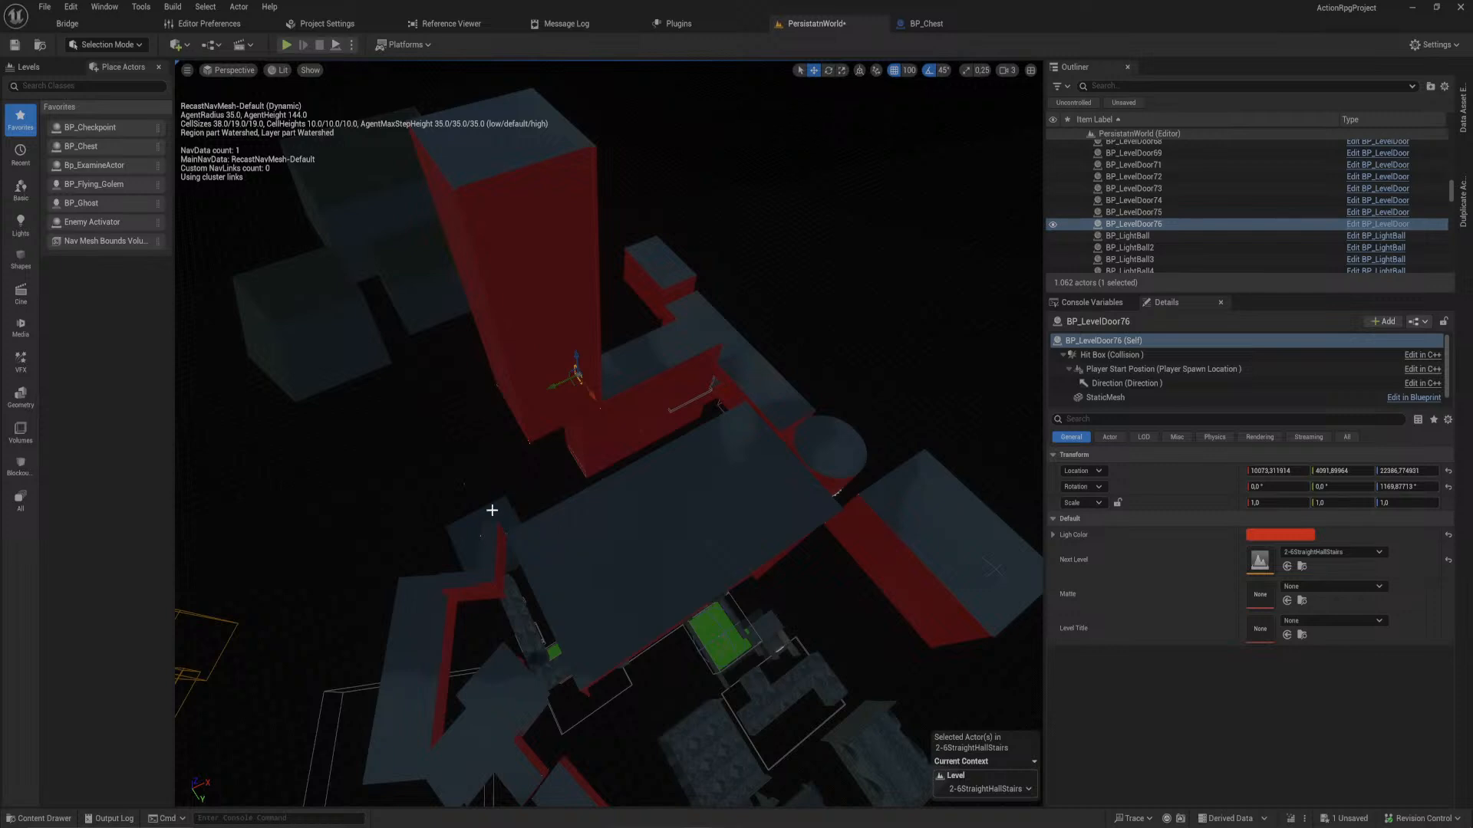
pyautogui.moveTo(576, 496); pyautogui.dragTo(446, 389, button='right')
pyautogui.press('w')
pyautogui.press('d')
pyautogui.press('f')
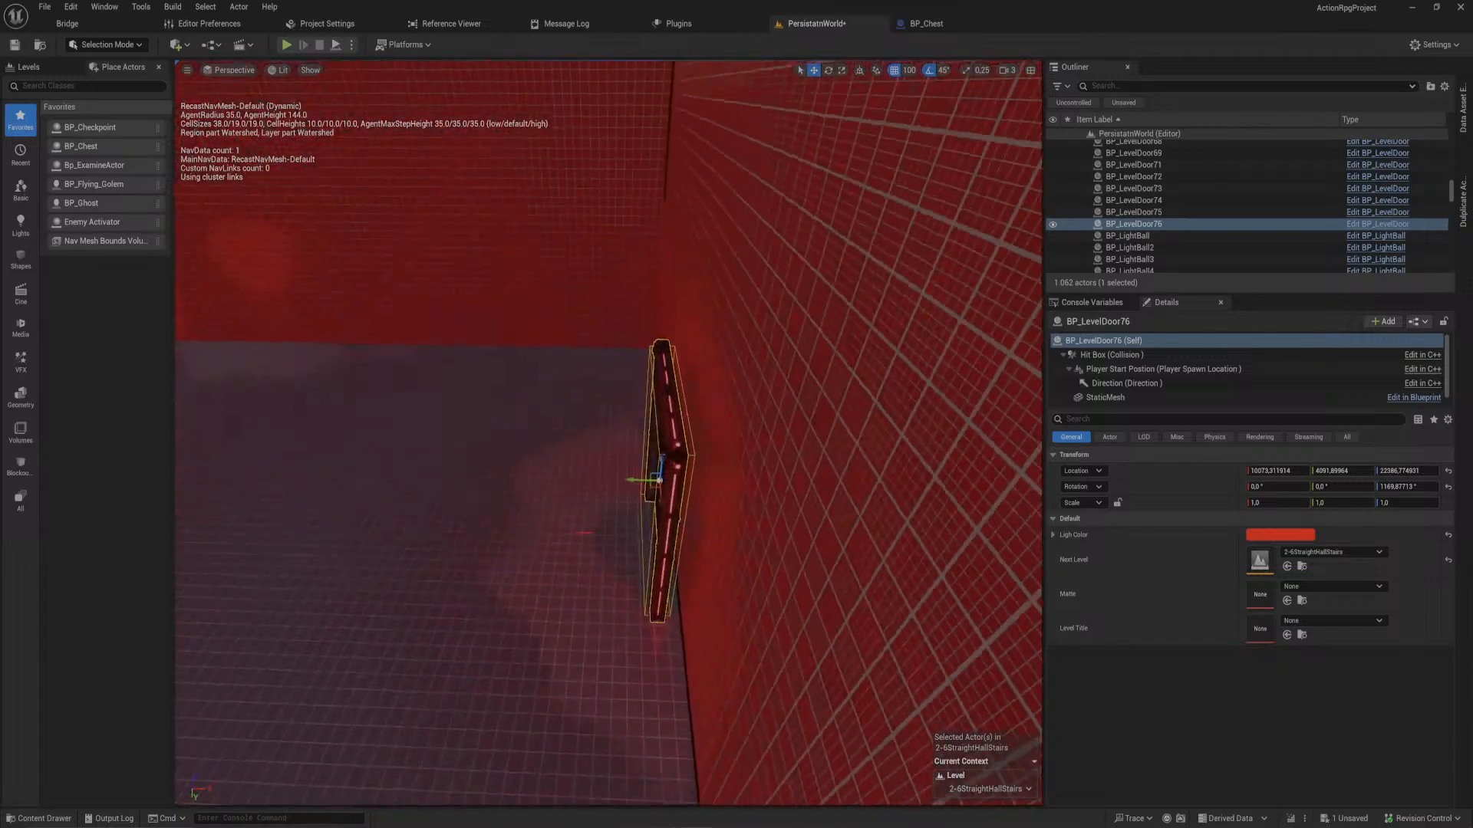
pyautogui.moveTo(608, 433); pyautogui.dragTo(714, 452, button='right')
pyautogui.press('s')
# - Cancel the started play session and save all modified levels
pyautogui.click(285, 44)
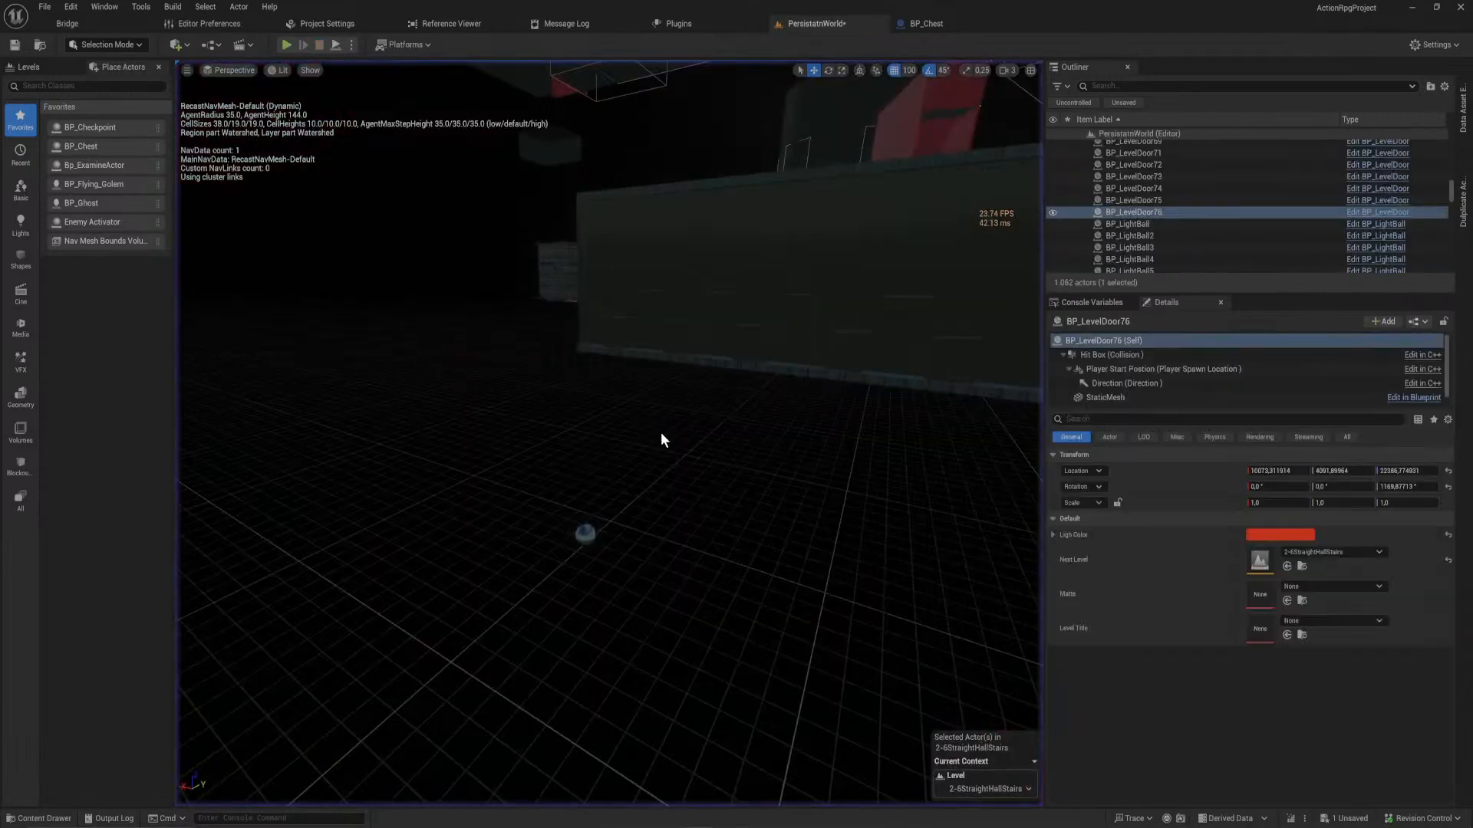
pyautogui.press('Escape')
pyautogui.hotkey('ctrl', 's')
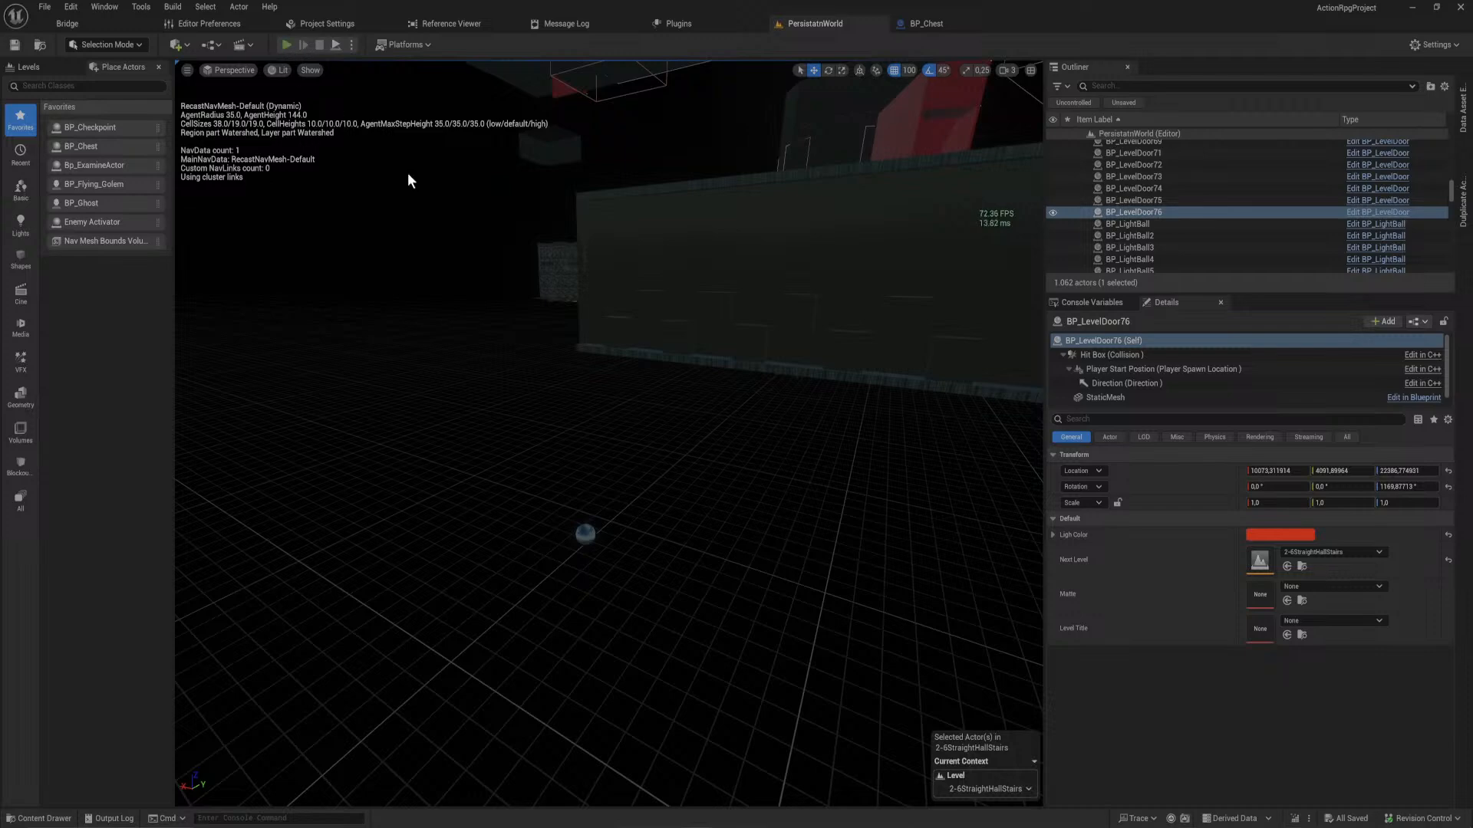
# - Play-test the game from a saved slot through the levels and stop the session
pyautogui.click(285, 44)
pyautogui.click(648, 443)
pyautogui.click(755, 631)
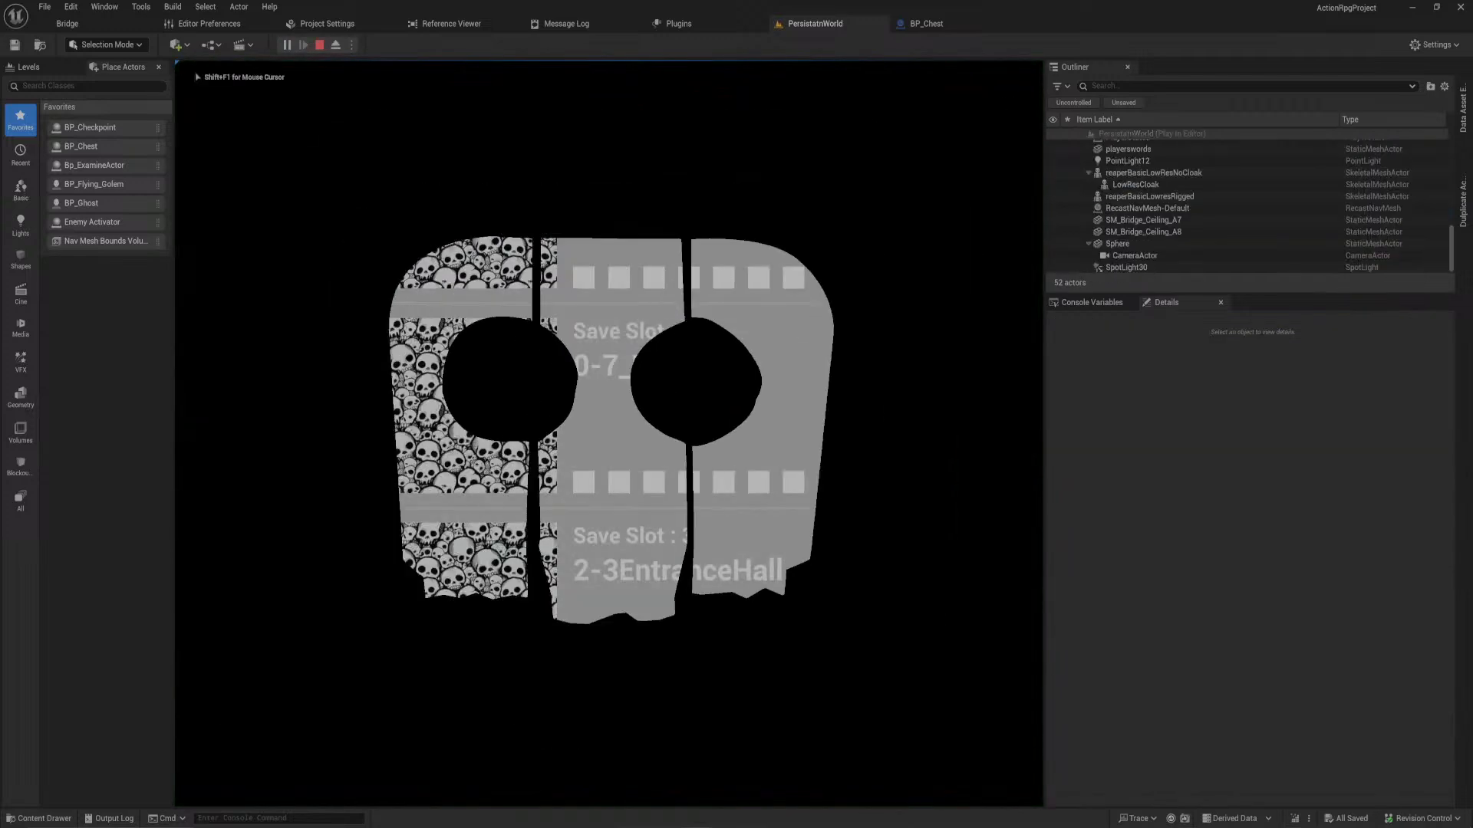
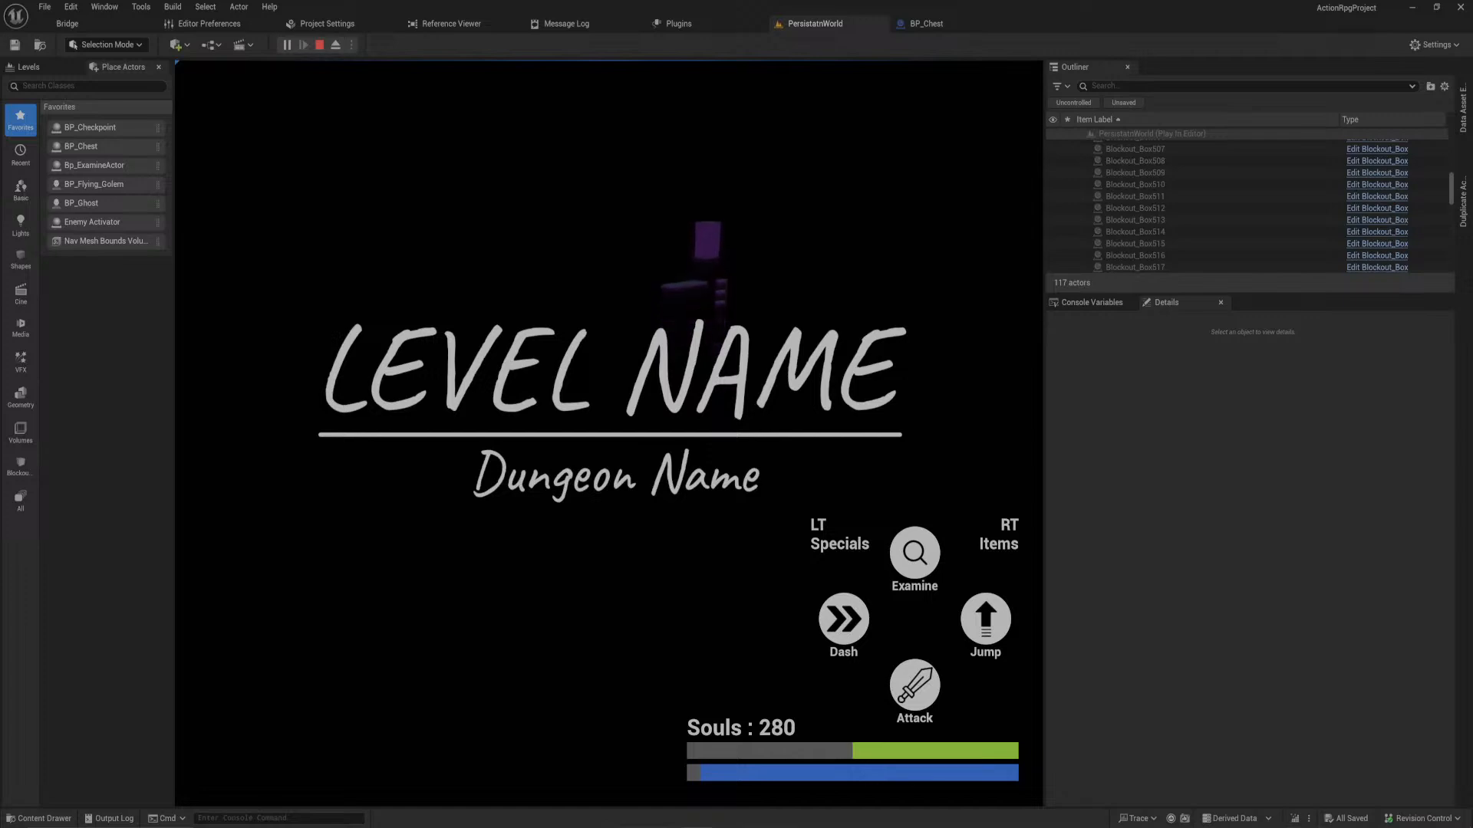
pyautogui.press('Escape')
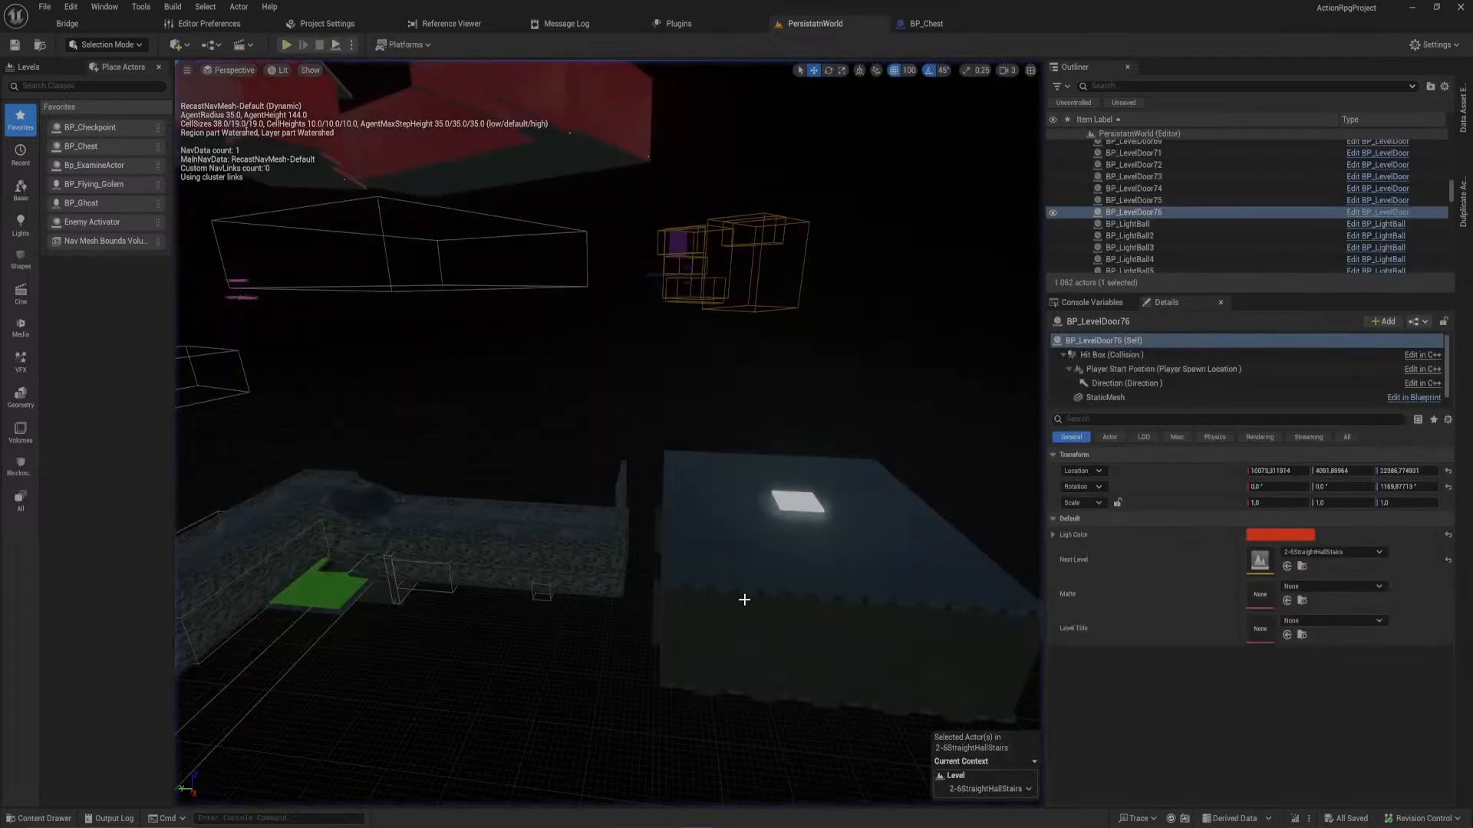
# - Move the copied level door into the 2-4Platforming level
pyautogui.moveTo(730, 555); pyautogui.dragTo(652, 491, button='right')
pyautogui.moveTo(539, 674); pyautogui.dragTo(637, 668, button='right')
pyautogui.moveTo(609, 434); pyautogui.dragTo(507, 460, button='right')
pyautogui.moveTo(905, 645)
pyautogui.mouseDown(button='right')
pyautogui.moveTo(836, 682)
pyautogui.moveTo(905, 645)
pyautogui.mouseUp(button='right')
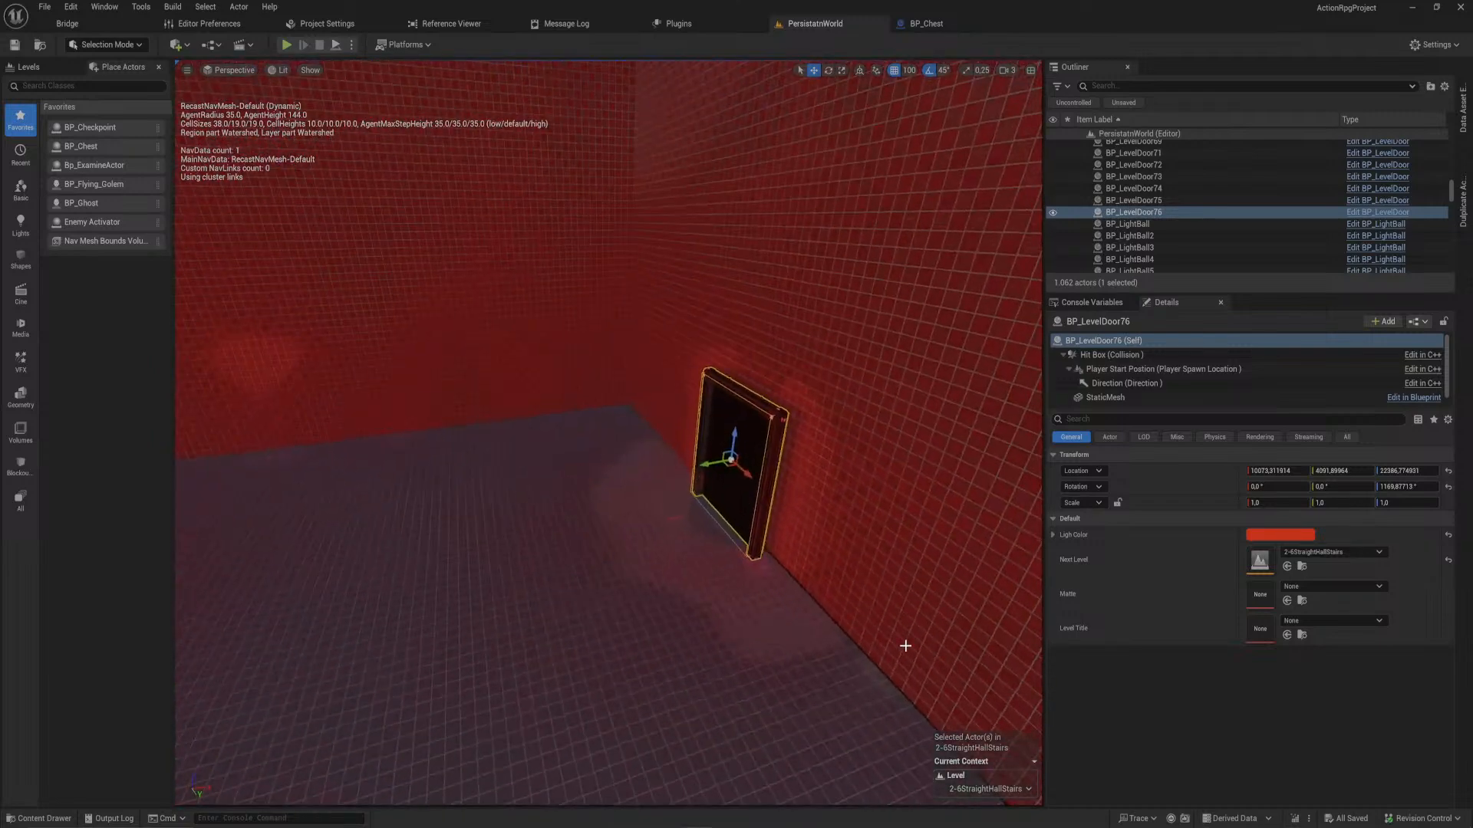
pyautogui.moveTo(835, 565); pyautogui.dragTo(841, 614, button='right')
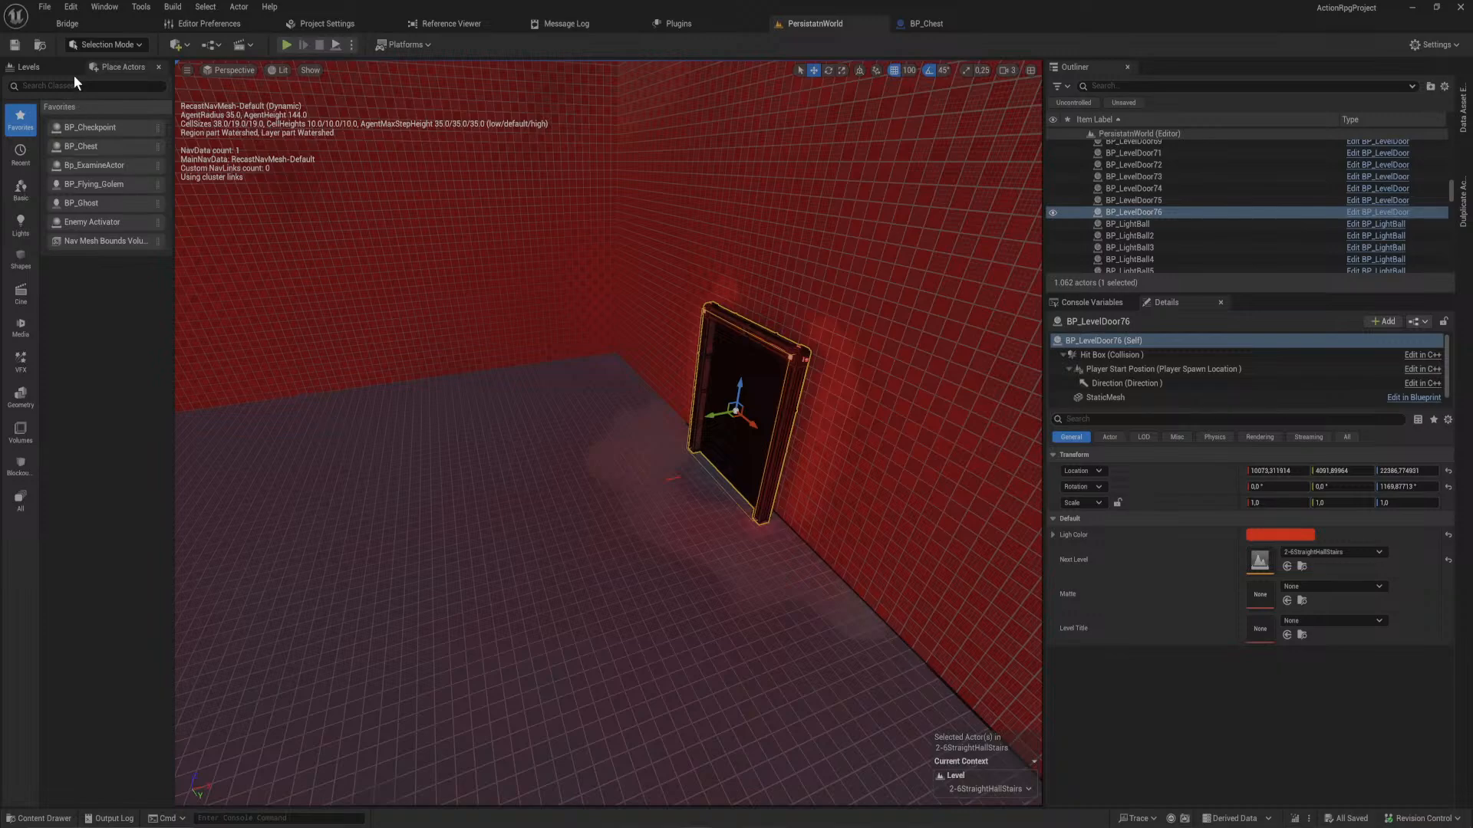
pyautogui.click(45, 69)
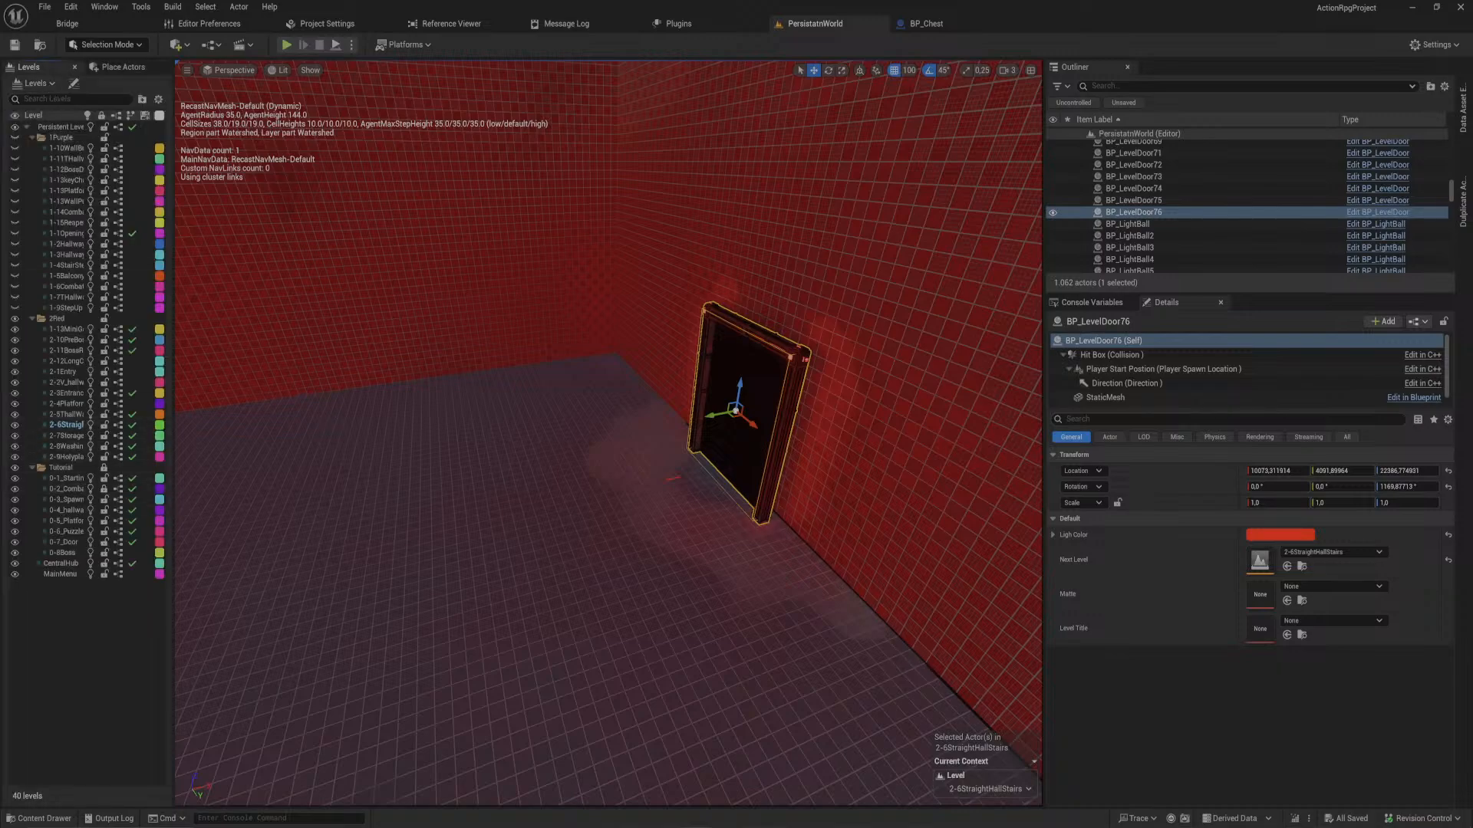
pyautogui.moveTo(434, 546); pyautogui.dragTo(476, 546, button='right')
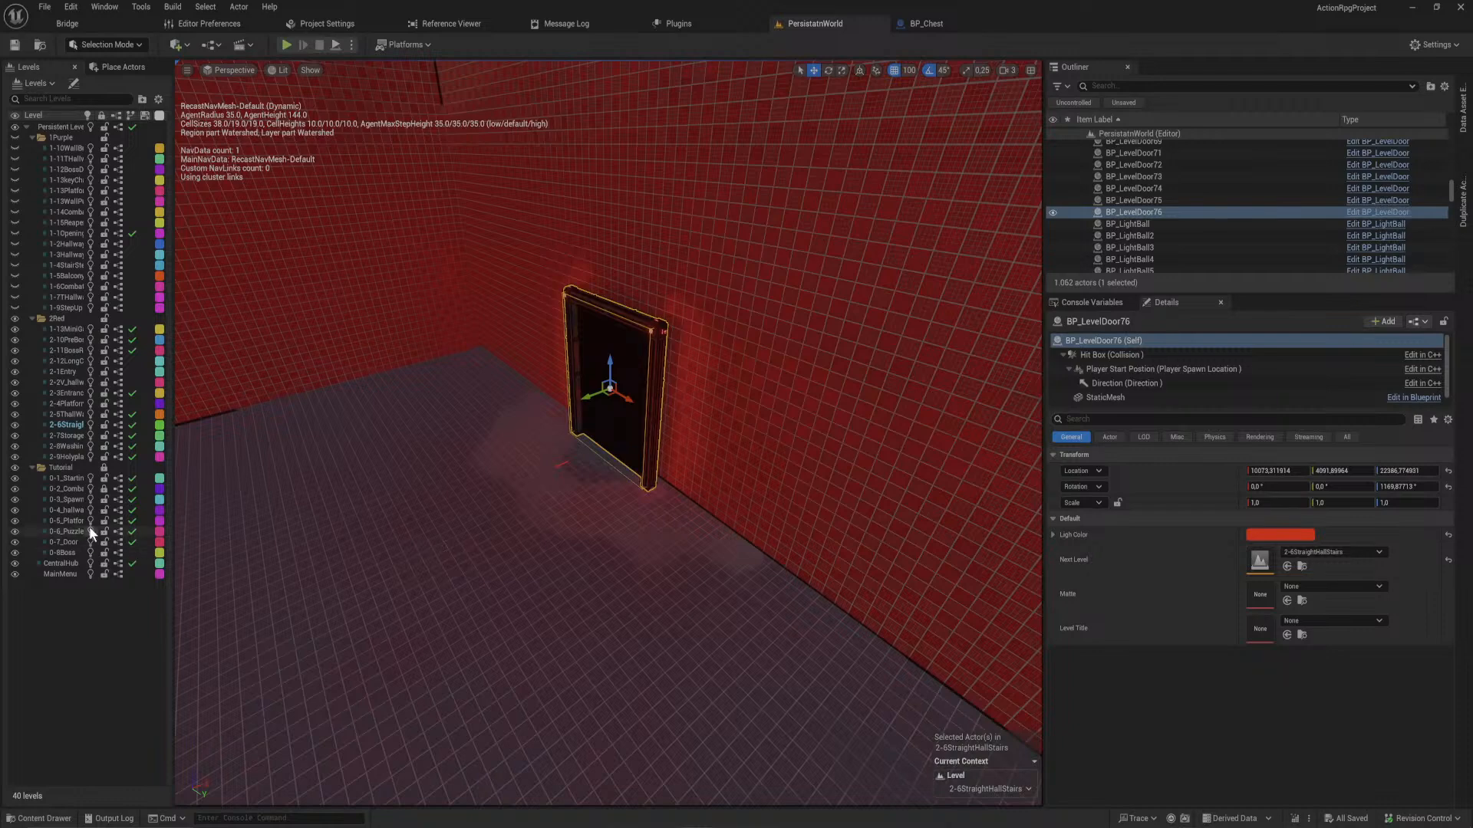
pyautogui.rightClick(72, 403)
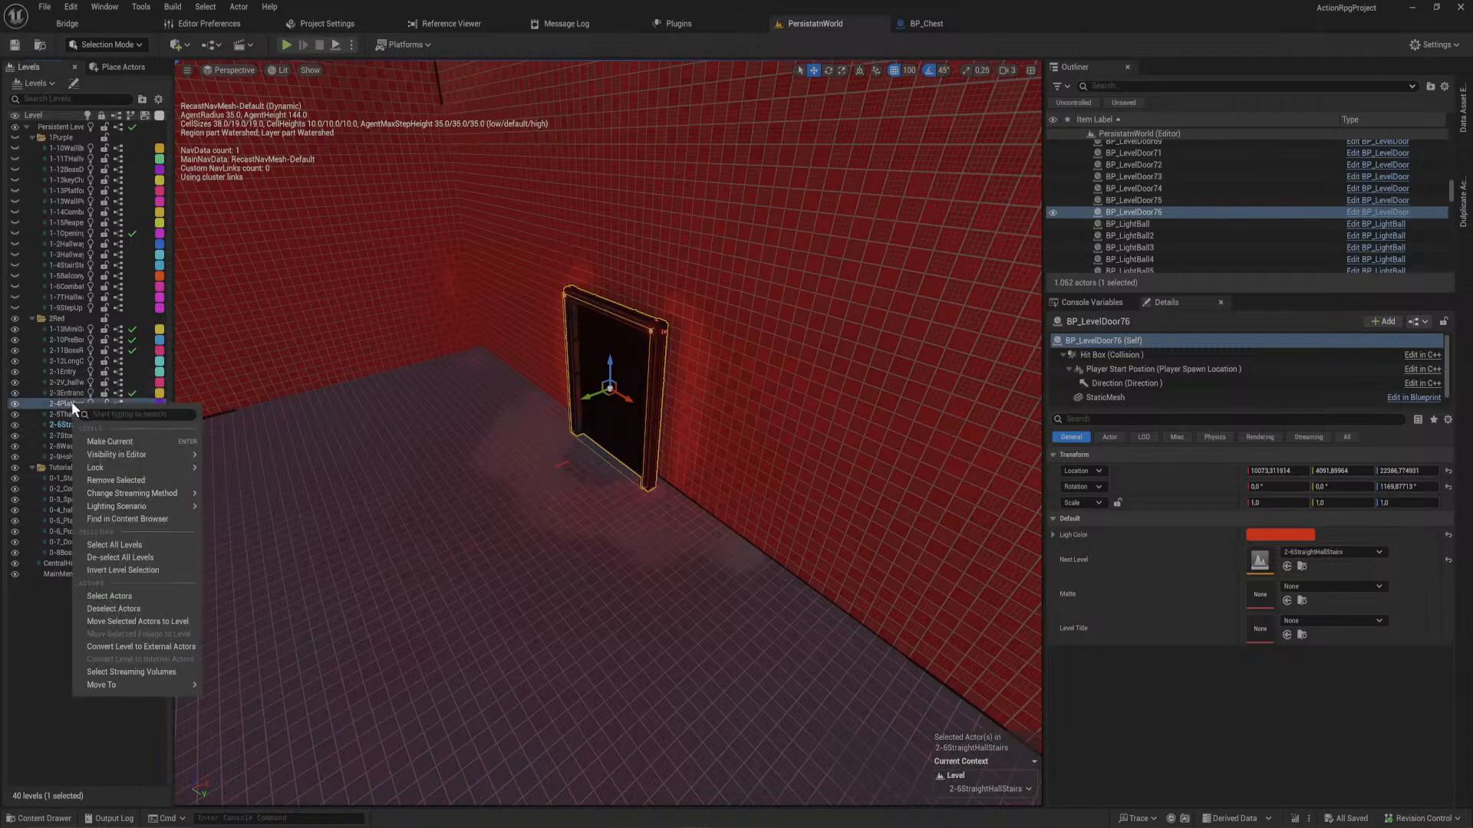
pyautogui.click(153, 621)
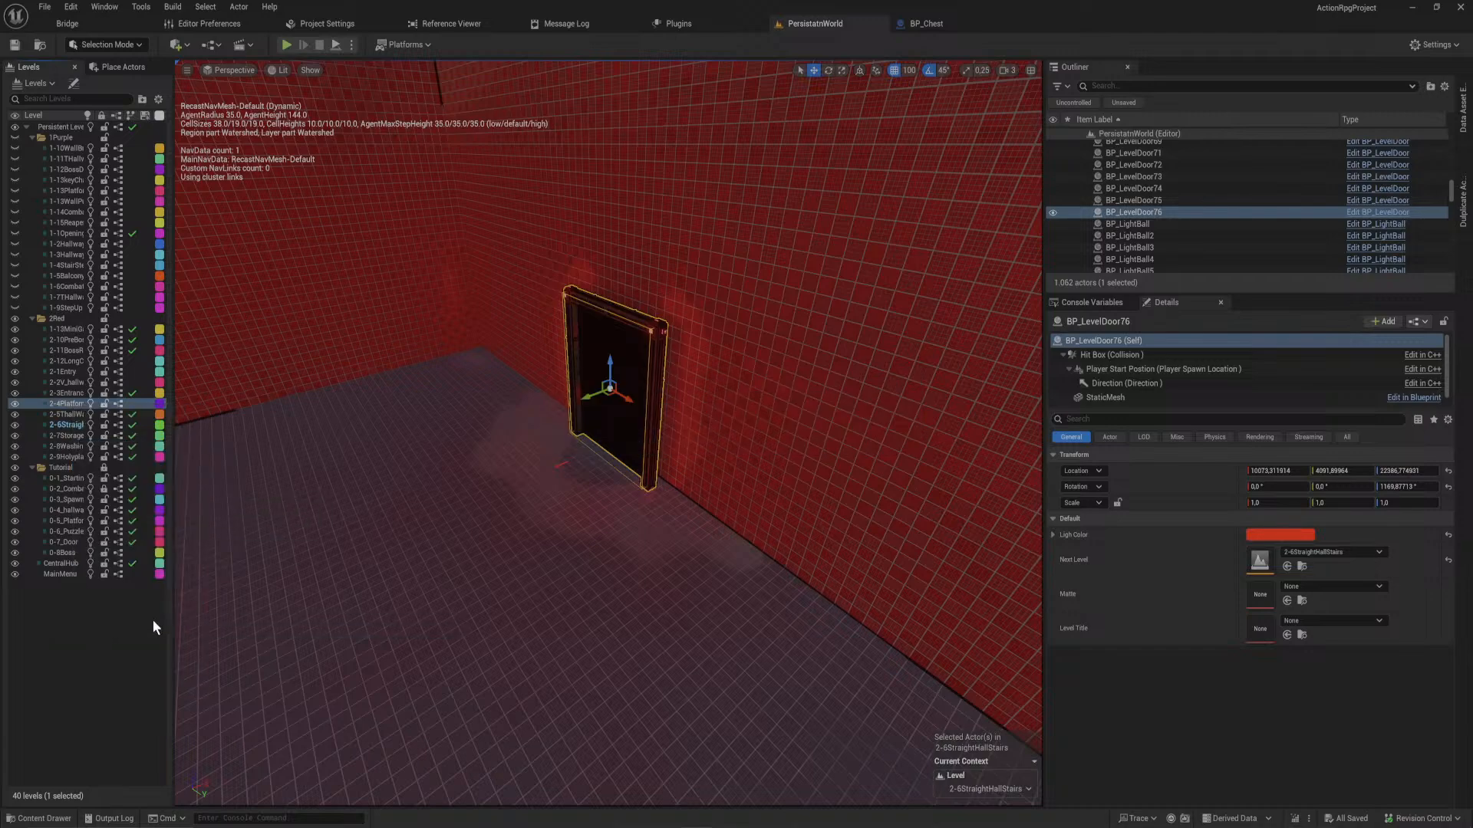
# - Duplicate the red blockout box under the far green platform and move the copy to about X 14694, Y 3093, Z 17199
pyautogui.moveTo(614, 344); pyautogui.dragTo(774, 383, button='right')
pyautogui.moveTo(608, 433); pyautogui.dragTo(844, 376, button='right')
pyautogui.moveTo(504, 286); pyautogui.dragTo(508, 368, button='right')
pyautogui.click(523, 332)
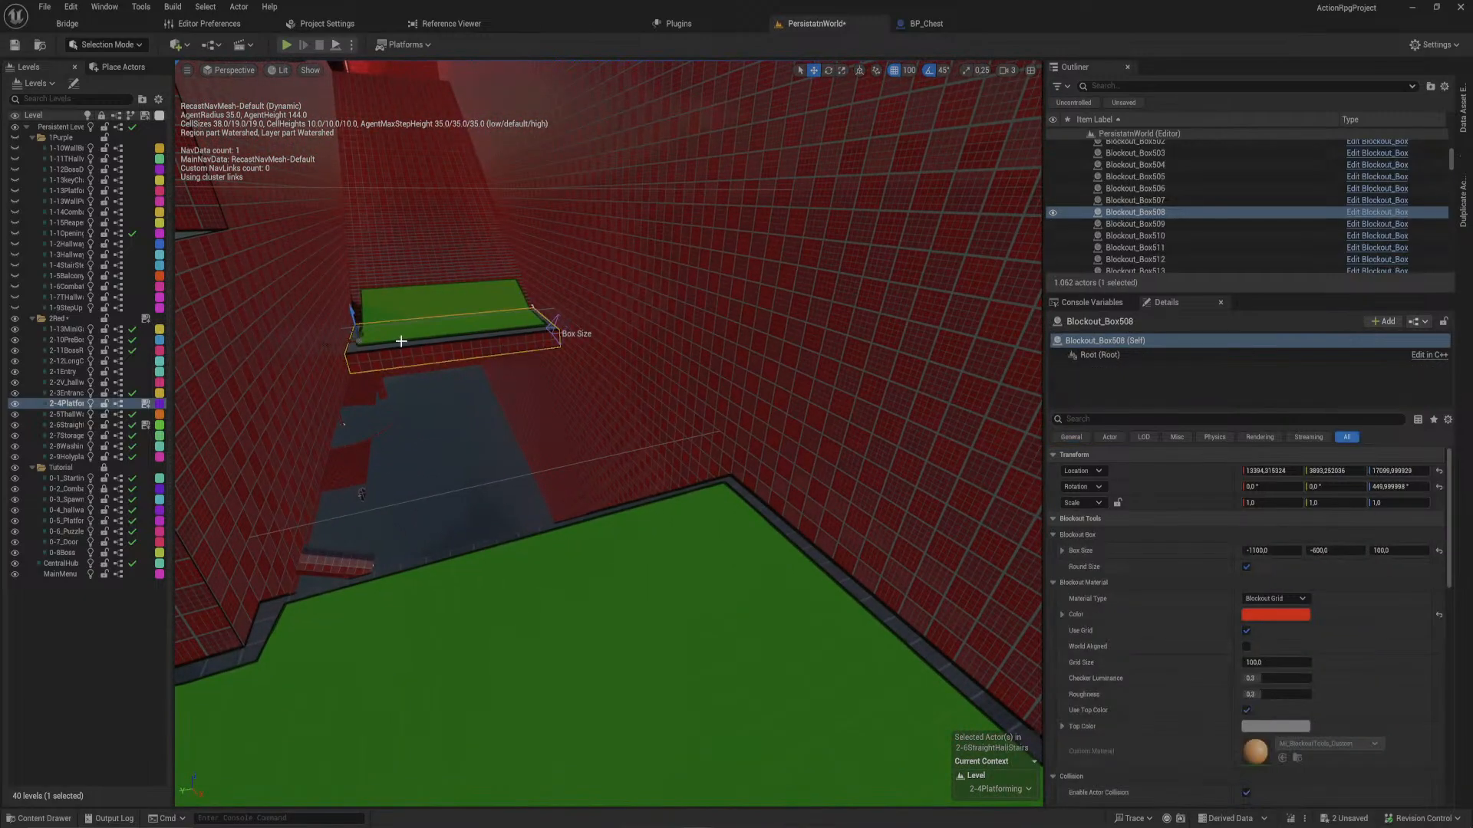
pyautogui.hotkey('ctrl', 'd')
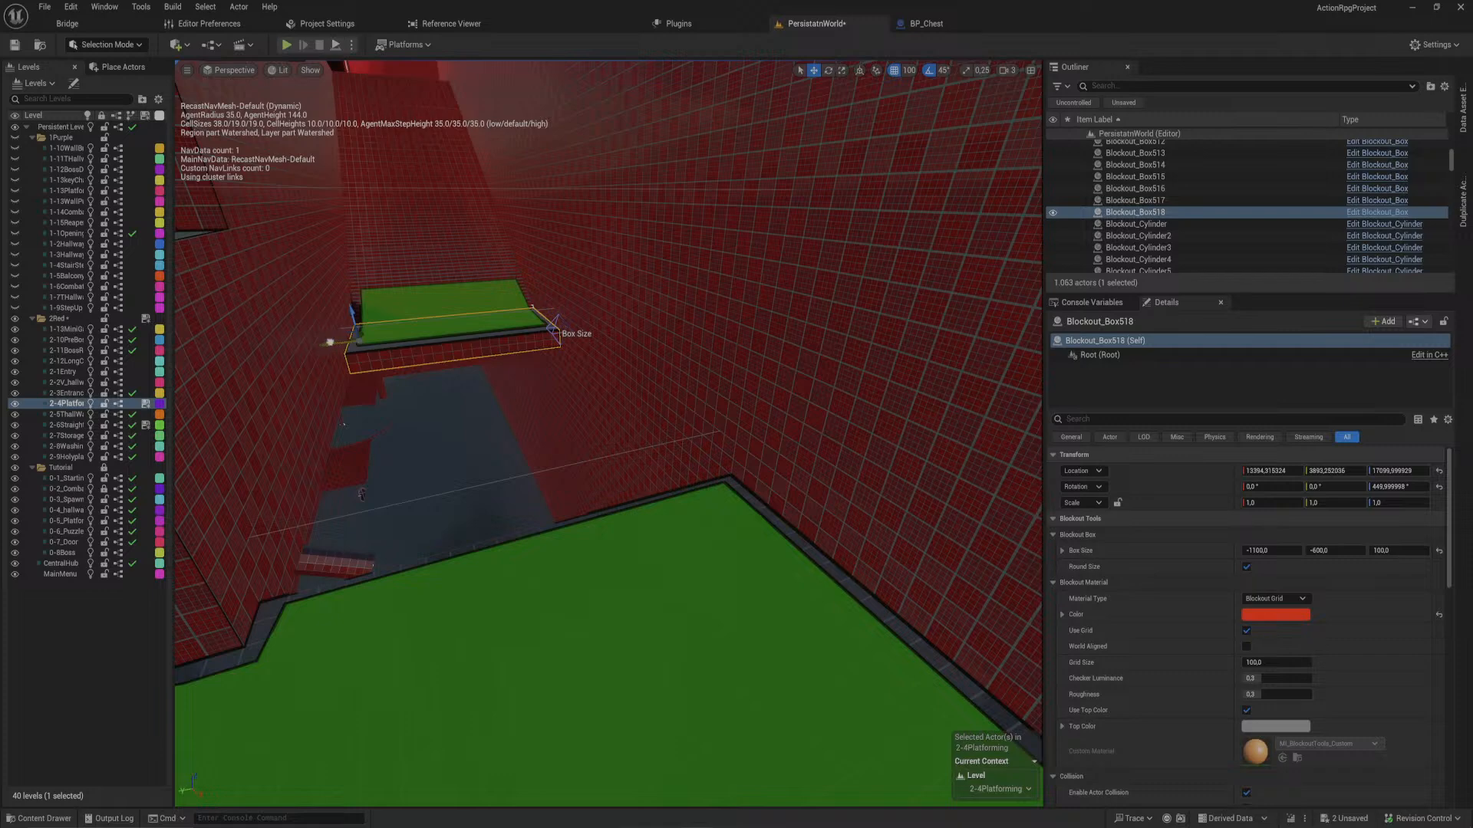
pyautogui.moveTo(329, 342); pyautogui.dragTo(570, 362)
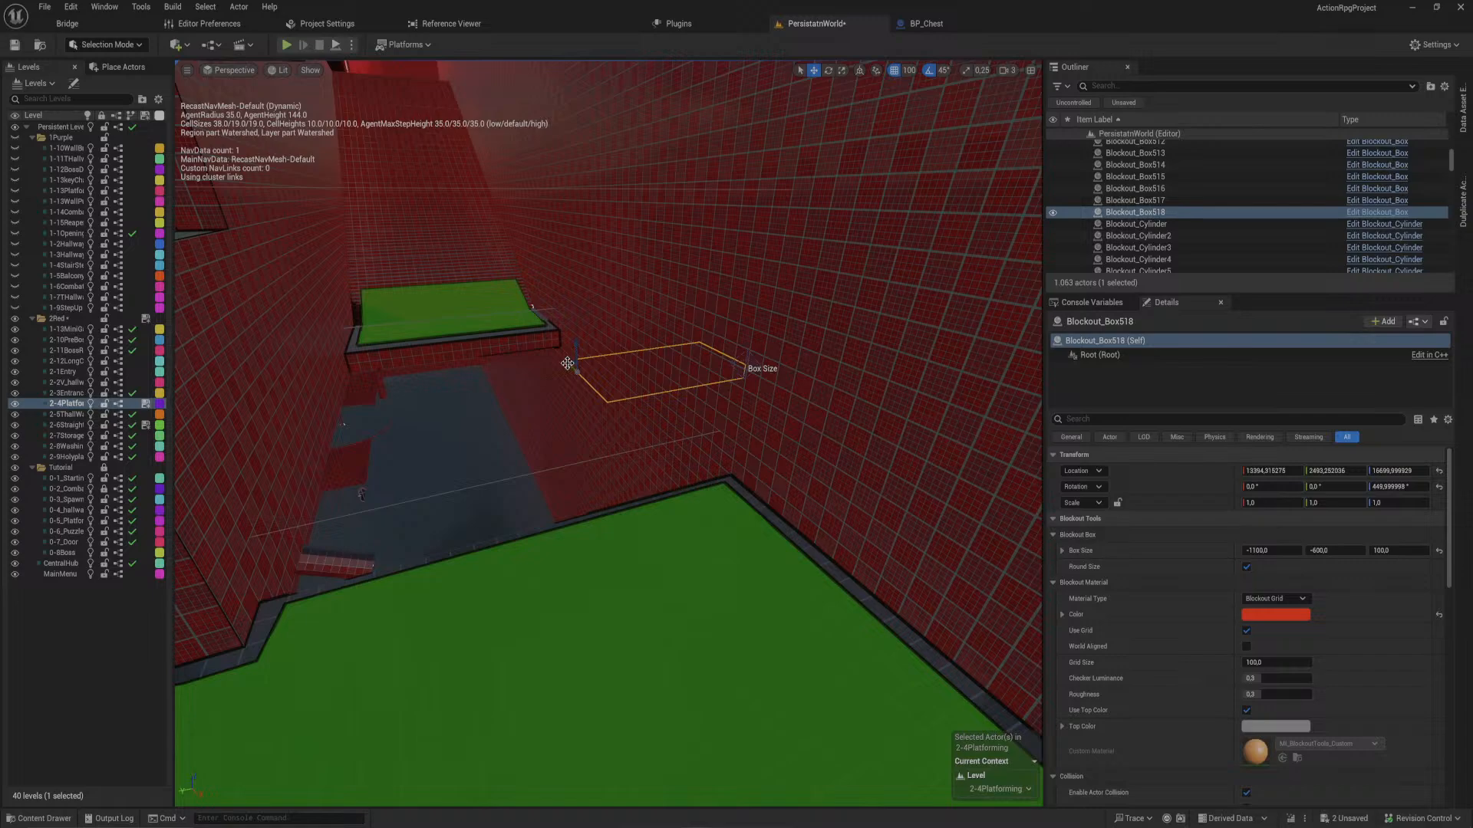
pyautogui.moveTo(567, 363); pyautogui.dragTo(552, 352, button='right')
pyautogui.moveTo(467, 332); pyautogui.dragTo(721, 411)
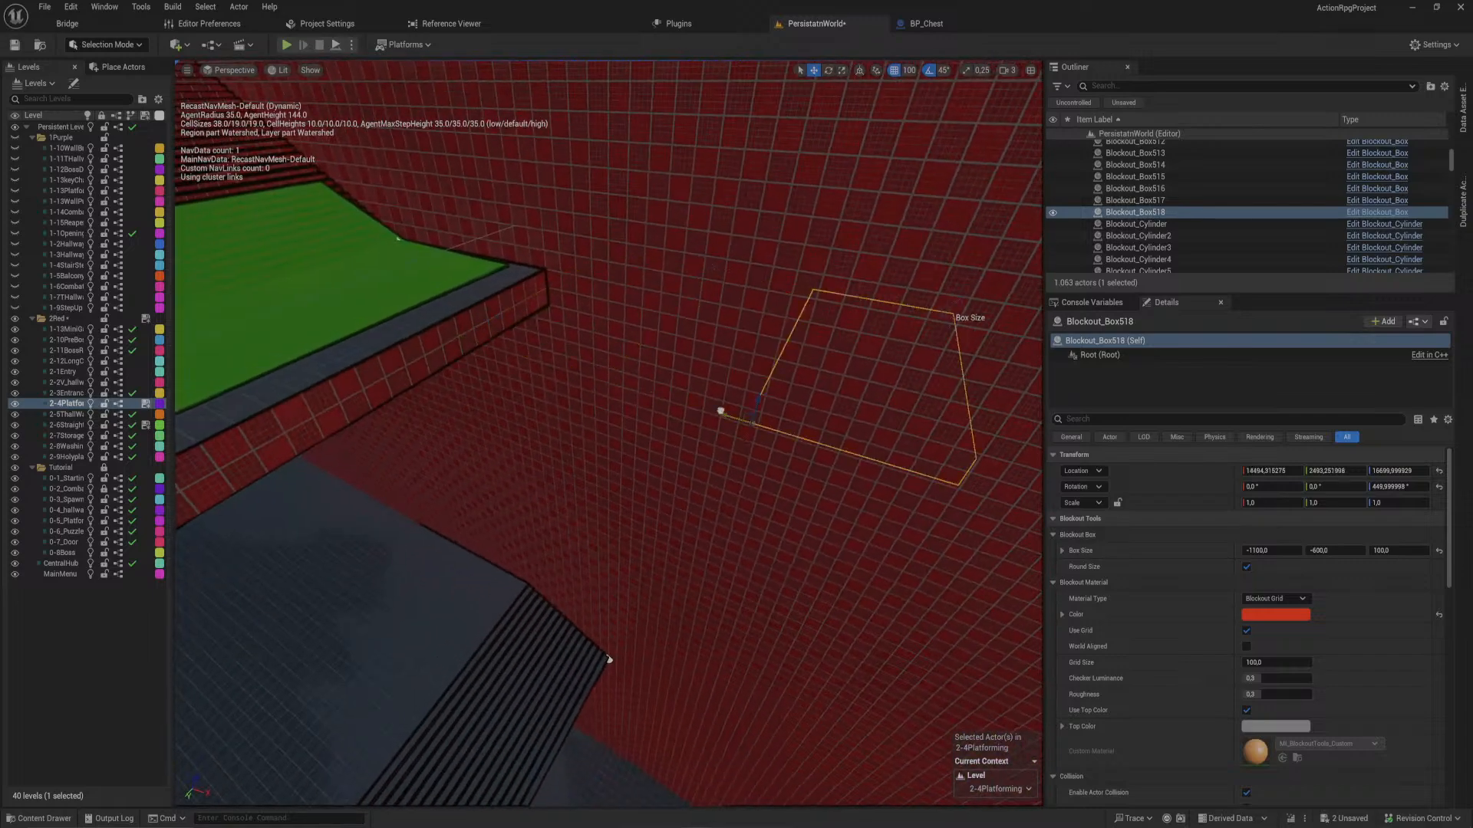
pyautogui.moveTo(782, 413); pyautogui.dragTo(758, 382, button='right')
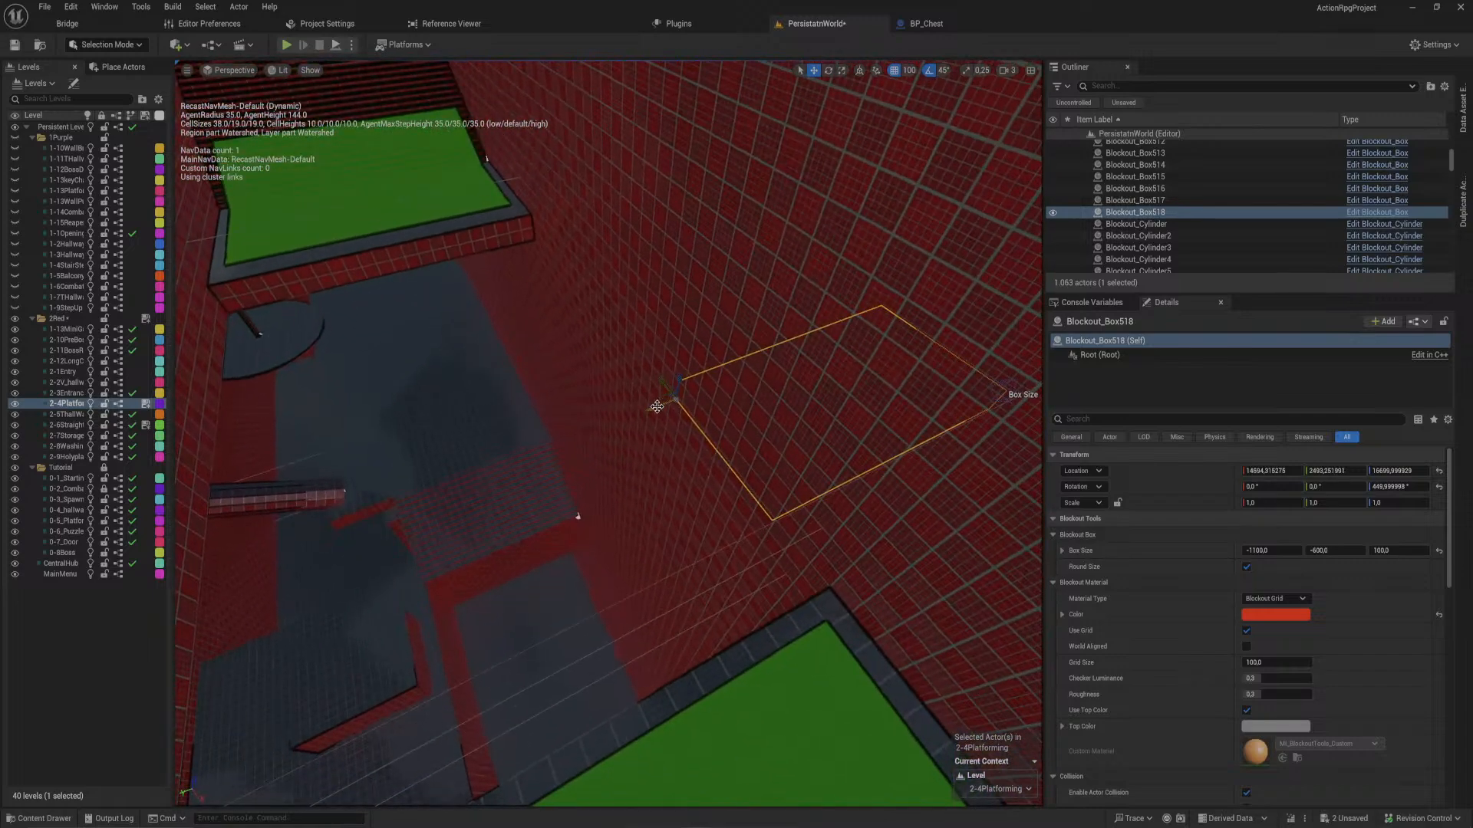
pyautogui.moveTo(657, 406); pyautogui.dragTo(550, 295)
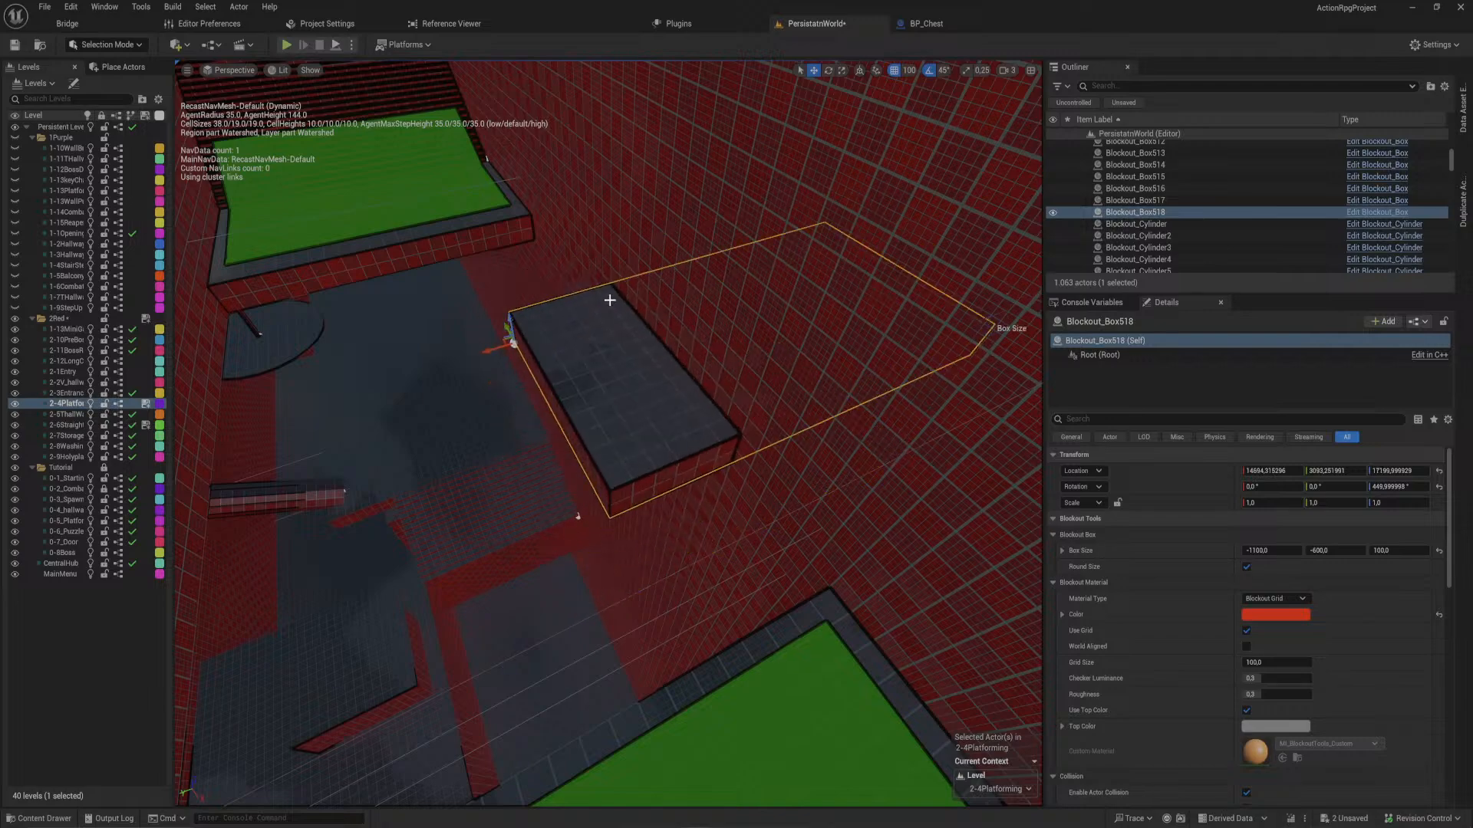
# - Shrink the copied box until it no longer sticks through the outer wall, making it a ledge about 700 units long, and adjust its far side
pyautogui.moveTo(609, 300); pyautogui.dragTo(732, 335, button='right')
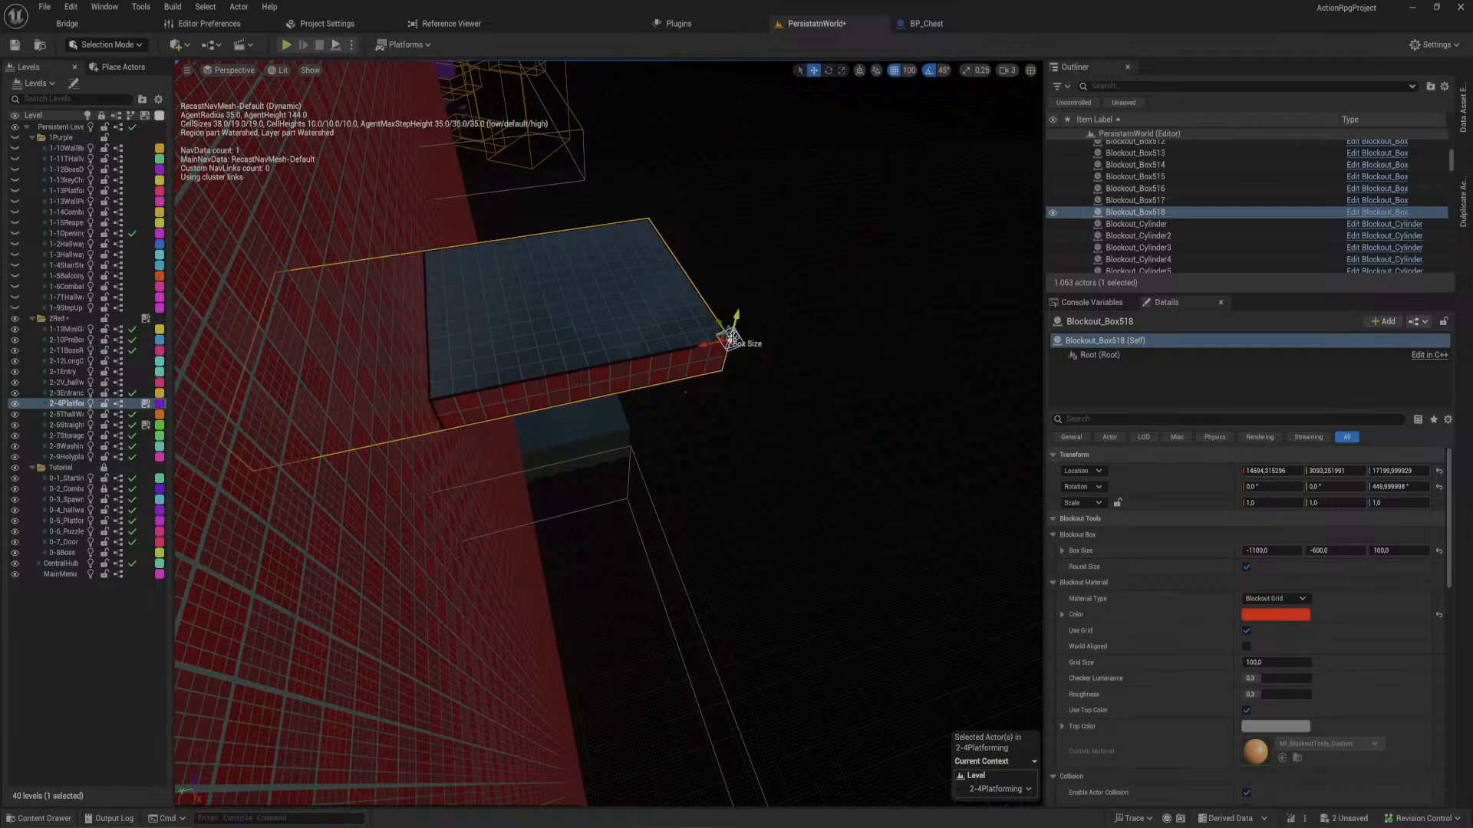
pyautogui.moveTo(729, 337); pyautogui.dragTo(427, 393)
pyautogui.moveTo(366, 391); pyautogui.dragTo(667, 368, button='right')
pyautogui.moveTo(700, 355)
pyautogui.mouseDown()
pyautogui.moveTo(613, 353)
pyautogui.moveTo(729, 362)
pyautogui.mouseUp()
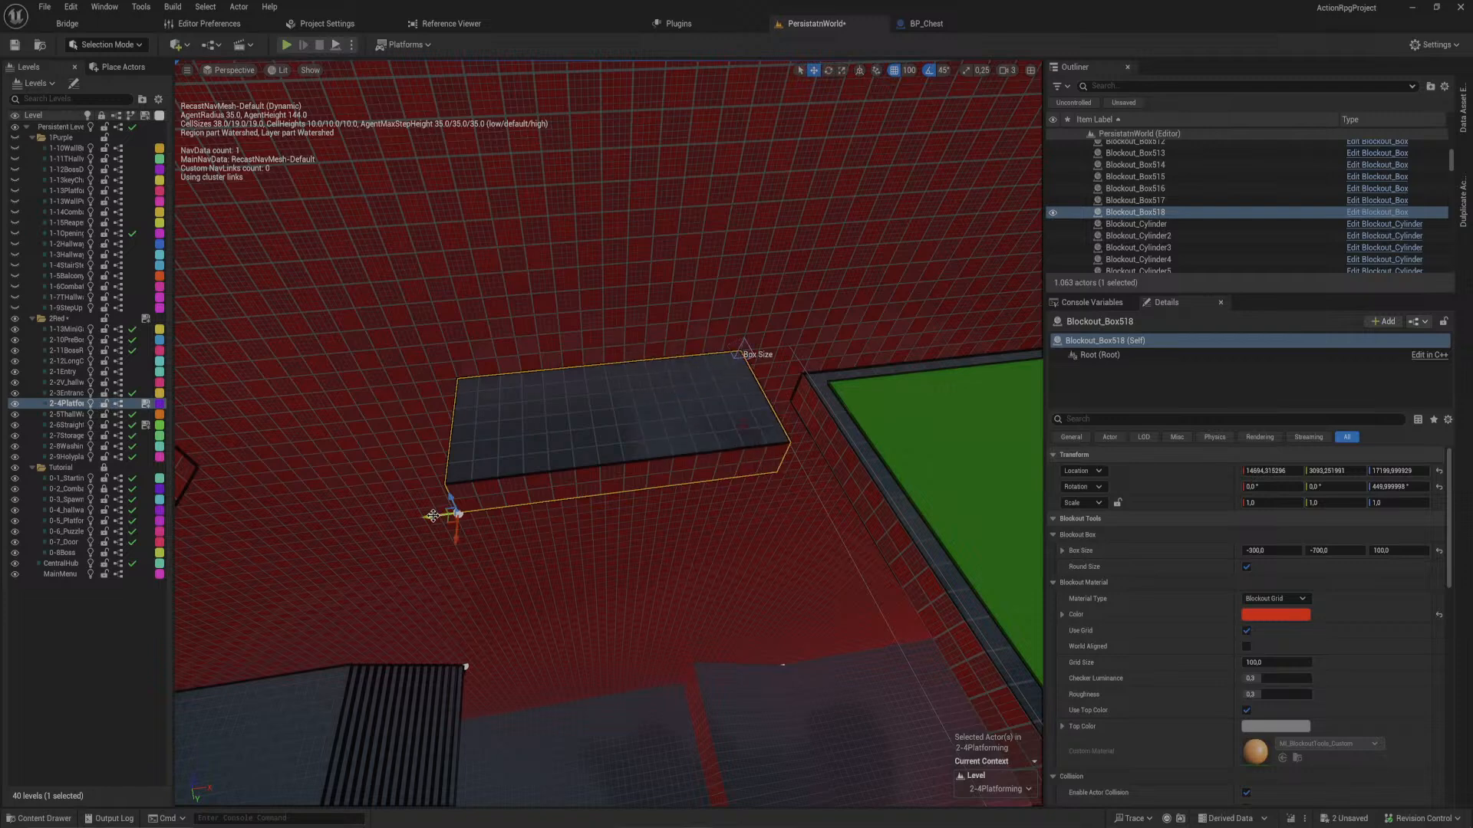
pyautogui.moveTo(434, 515); pyautogui.dragTo(365, 512)
# - Duplicate the narrow side ledge straight upward and set the copy's Z location to 18799,999929, matching the high chest platform
pyautogui.moveTo(358, 526); pyautogui.dragTo(595, 556, button='right')
pyautogui.click(673, 565)
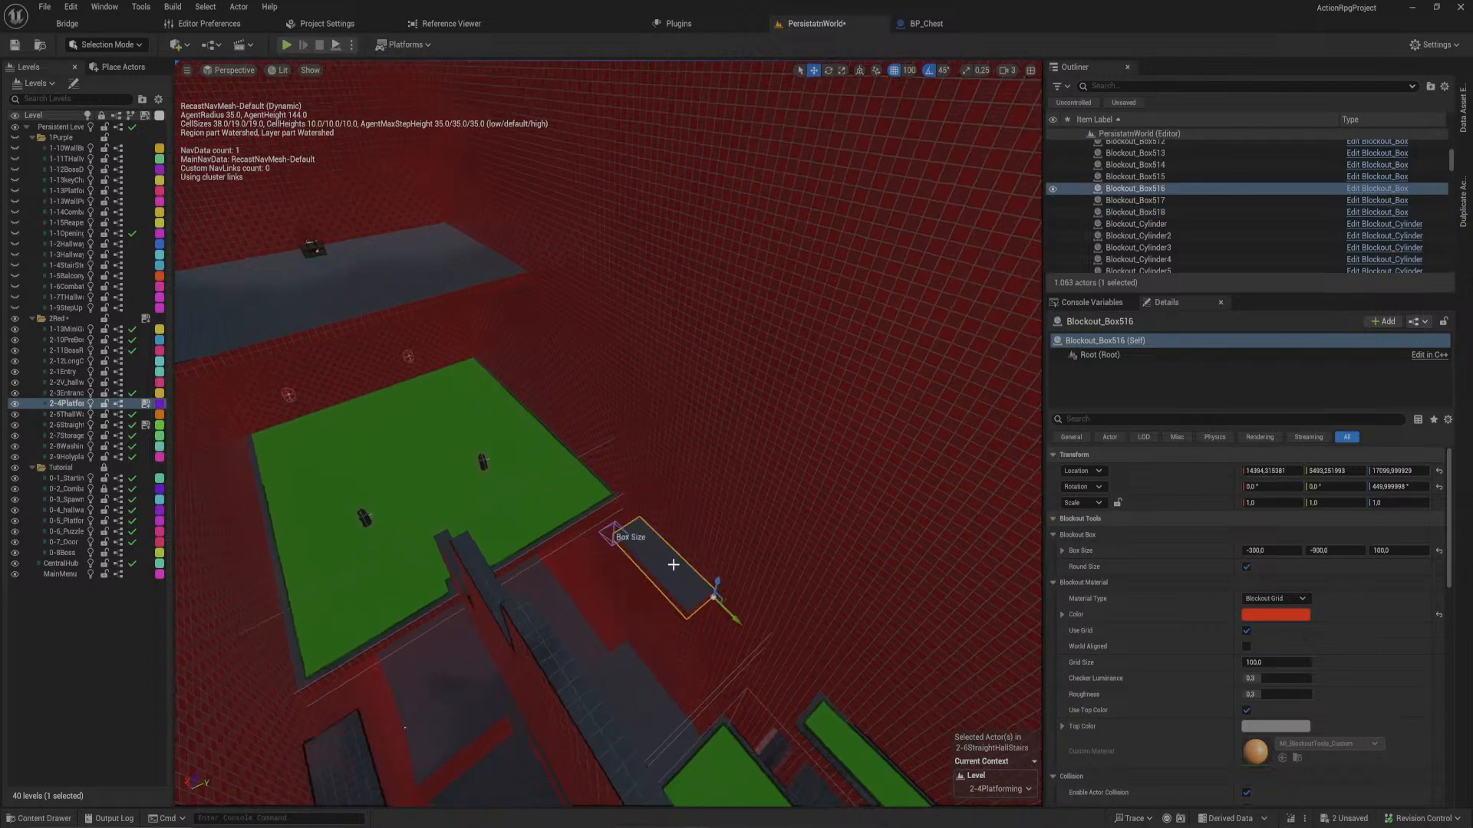
pyautogui.keyDown('alt'); pyautogui.moveTo(718, 580); pyautogui.dragTo(763, 415); pyautogui.keyUp('alt')
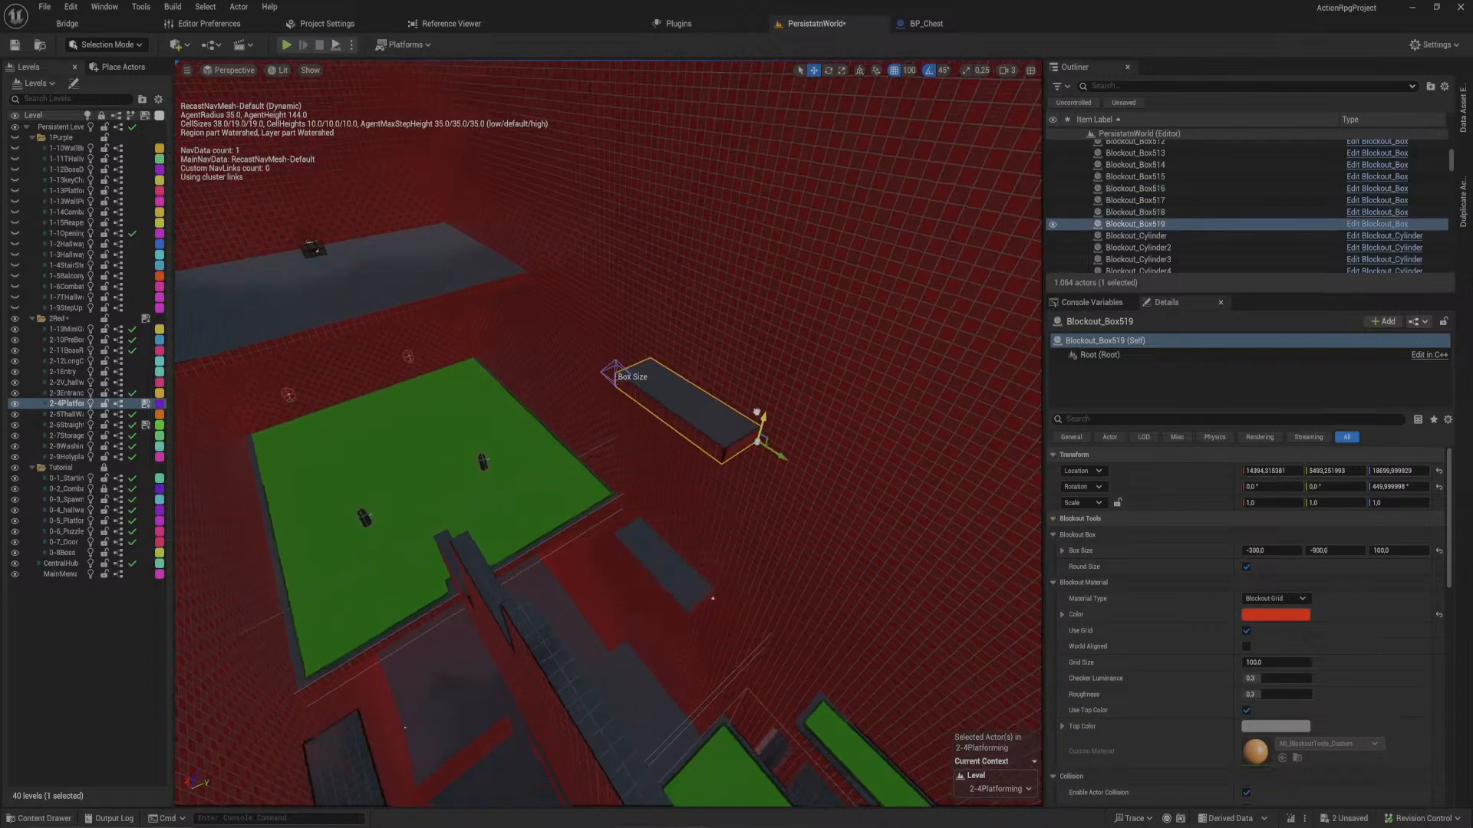
pyautogui.click(514, 279)
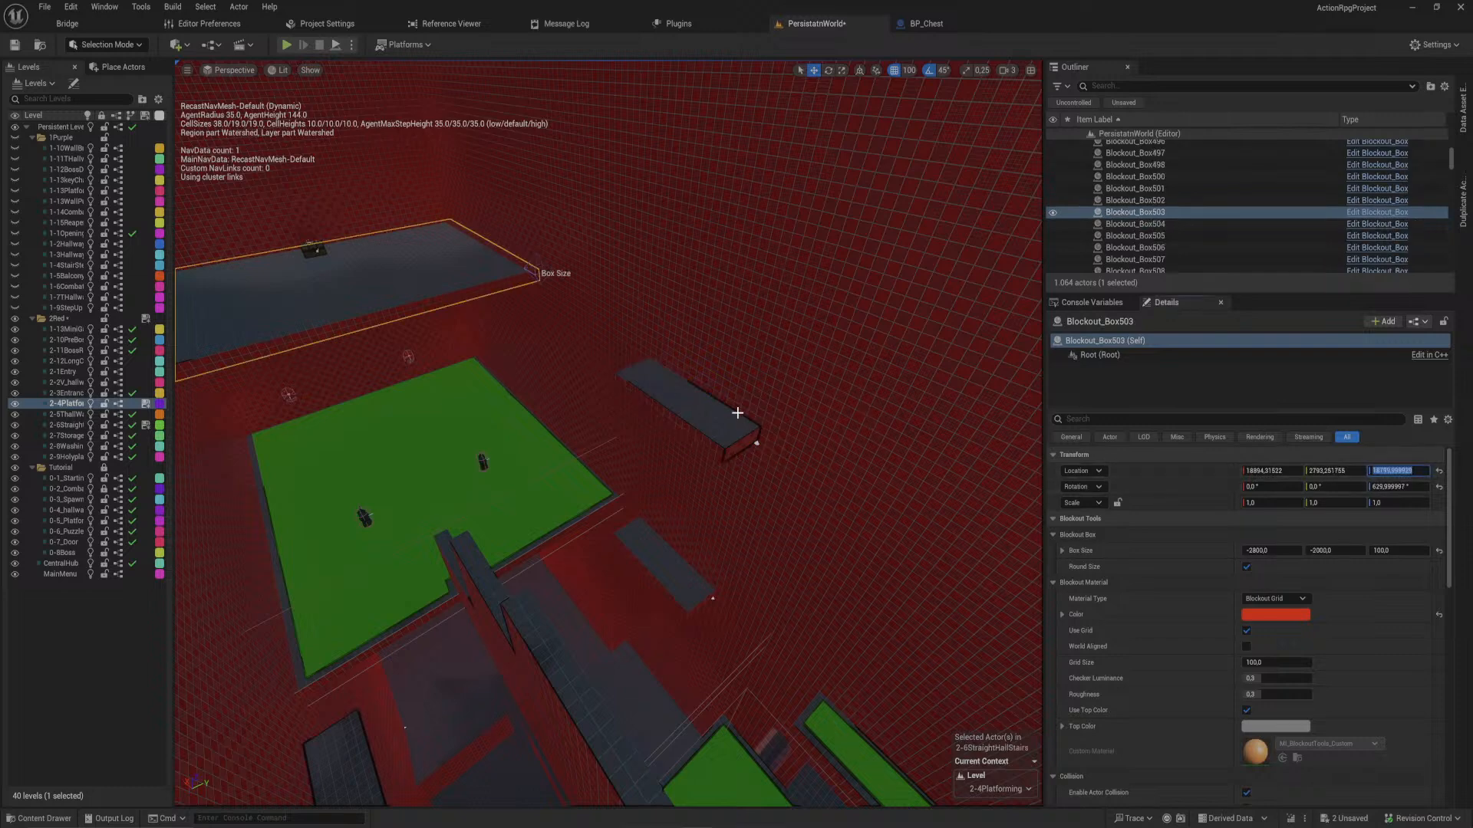
pyautogui.click(704, 434)
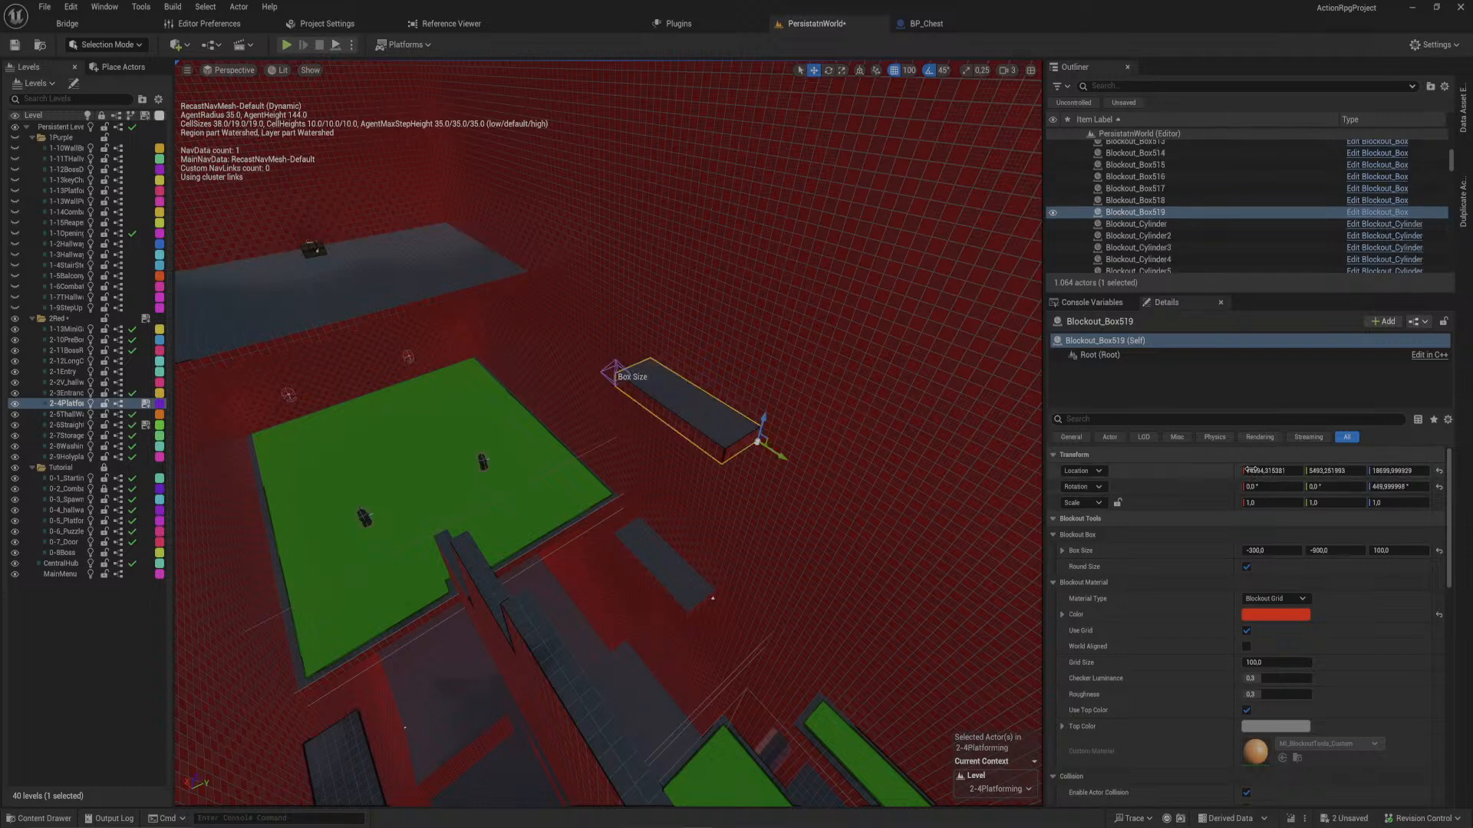
pyautogui.click(1387, 470)
pyautogui.write('18799,999929')
pyautogui.press('Return')
# - Duplicate the raised ledge and move the copy beside the opposite wall near the chest platform, to about X 15994, Y 2993
pyautogui.moveTo(709, 420); pyautogui.dragTo(617, 383, button='right')
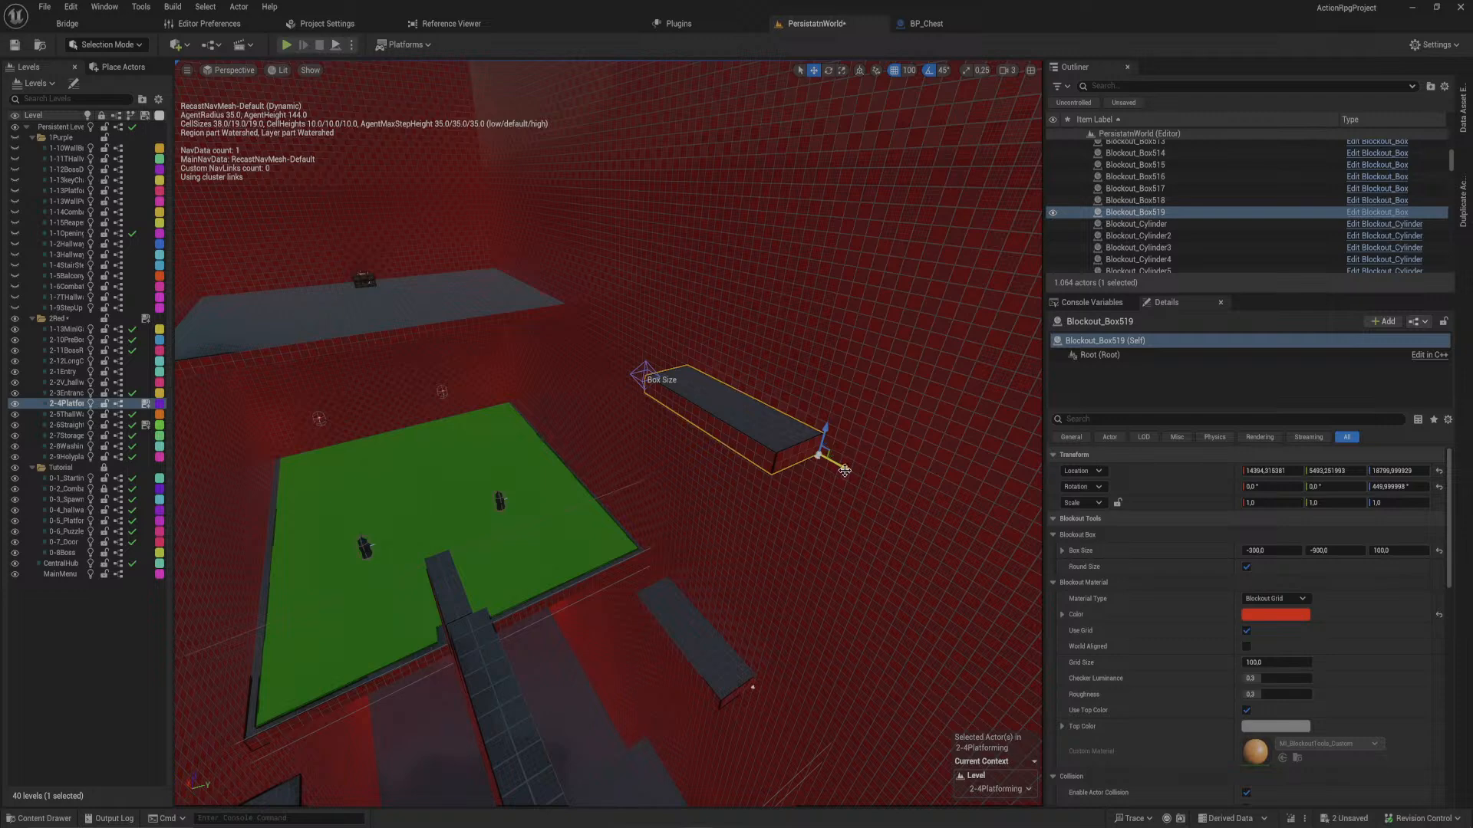
pyautogui.moveTo(852, 470)
pyautogui.mouseDown(button='right')
pyautogui.moveTo(832, 453)
pyautogui.moveTo(851, 470)
pyautogui.mouseUp(button='right')
pyautogui.moveTo(827, 484); pyautogui.dragTo(641, 386)
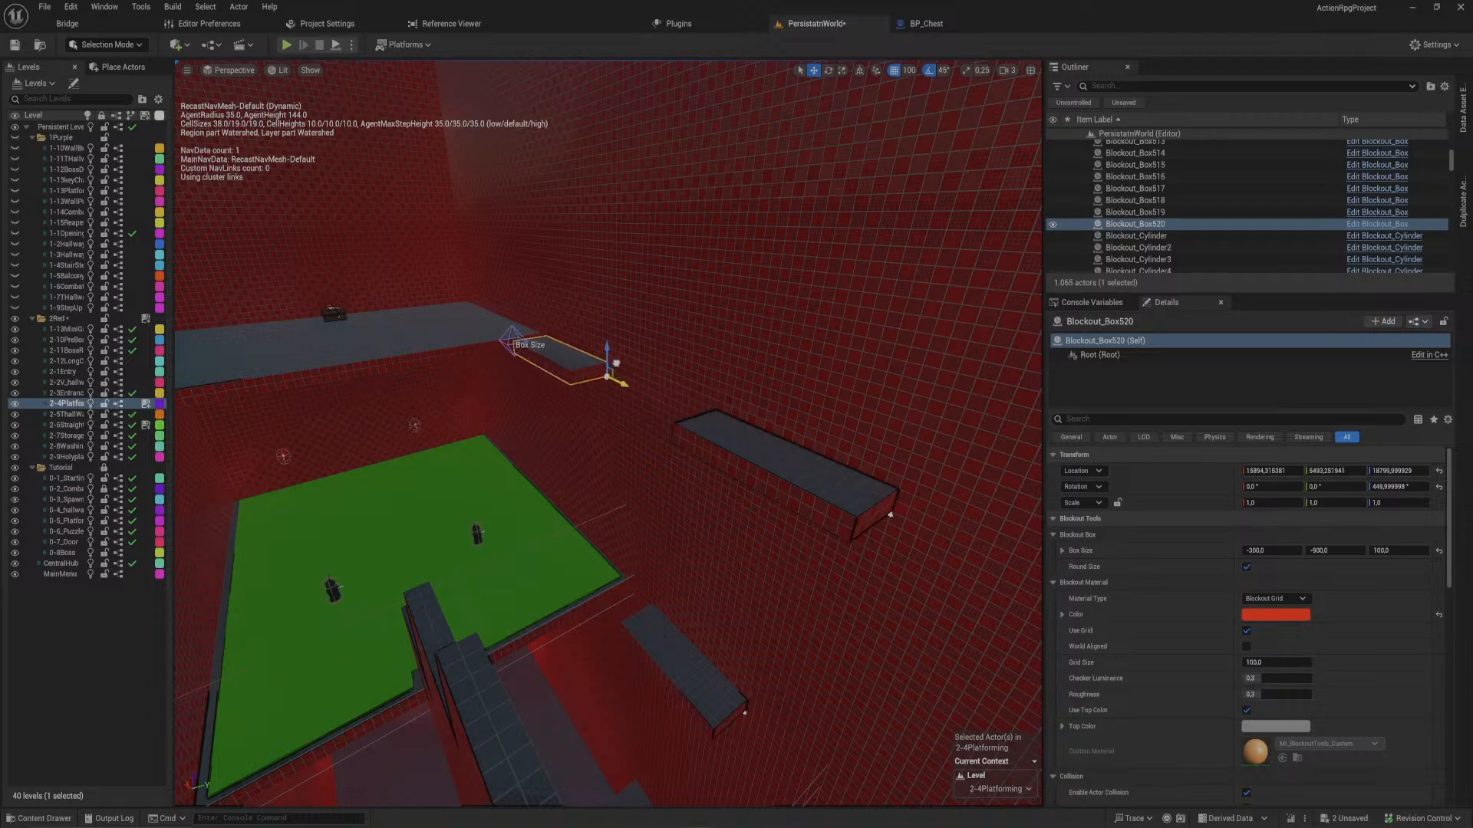
pyautogui.moveTo(610, 359)
pyautogui.mouseDown(button='right')
pyautogui.moveTo(691, 368)
pyautogui.moveTo(575, 356)
pyautogui.moveTo(551, 330)
pyautogui.moveTo(613, 333)
pyautogui.moveTo(607, 378)
pyautogui.moveTo(521, 371)
pyautogui.moveTo(570, 365)
pyautogui.moveTo(571, 340)
pyautogui.moveTo(554, 412)
pyautogui.moveTo(613, 387)
pyautogui.mouseUp(button='right')
pyautogui.press('s')
pyautogui.press('w')
pyautogui.press('s')
pyautogui.press('a')
pyautogui.press('w')
pyautogui.press('s')
pyautogui.press('a')
pyautogui.press('s')
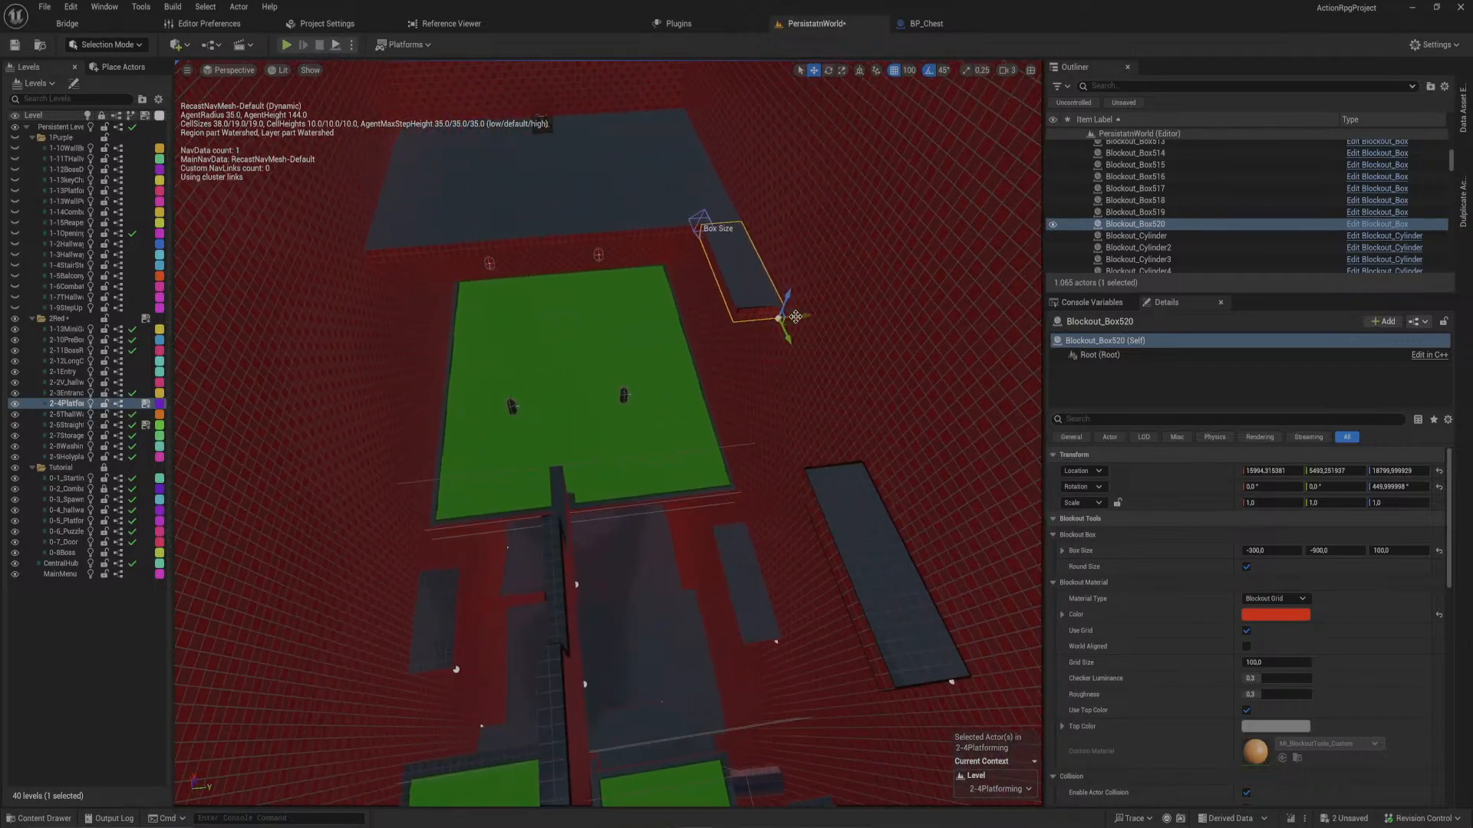
pyautogui.moveTo(794, 316); pyautogui.dragTo(399, 350)
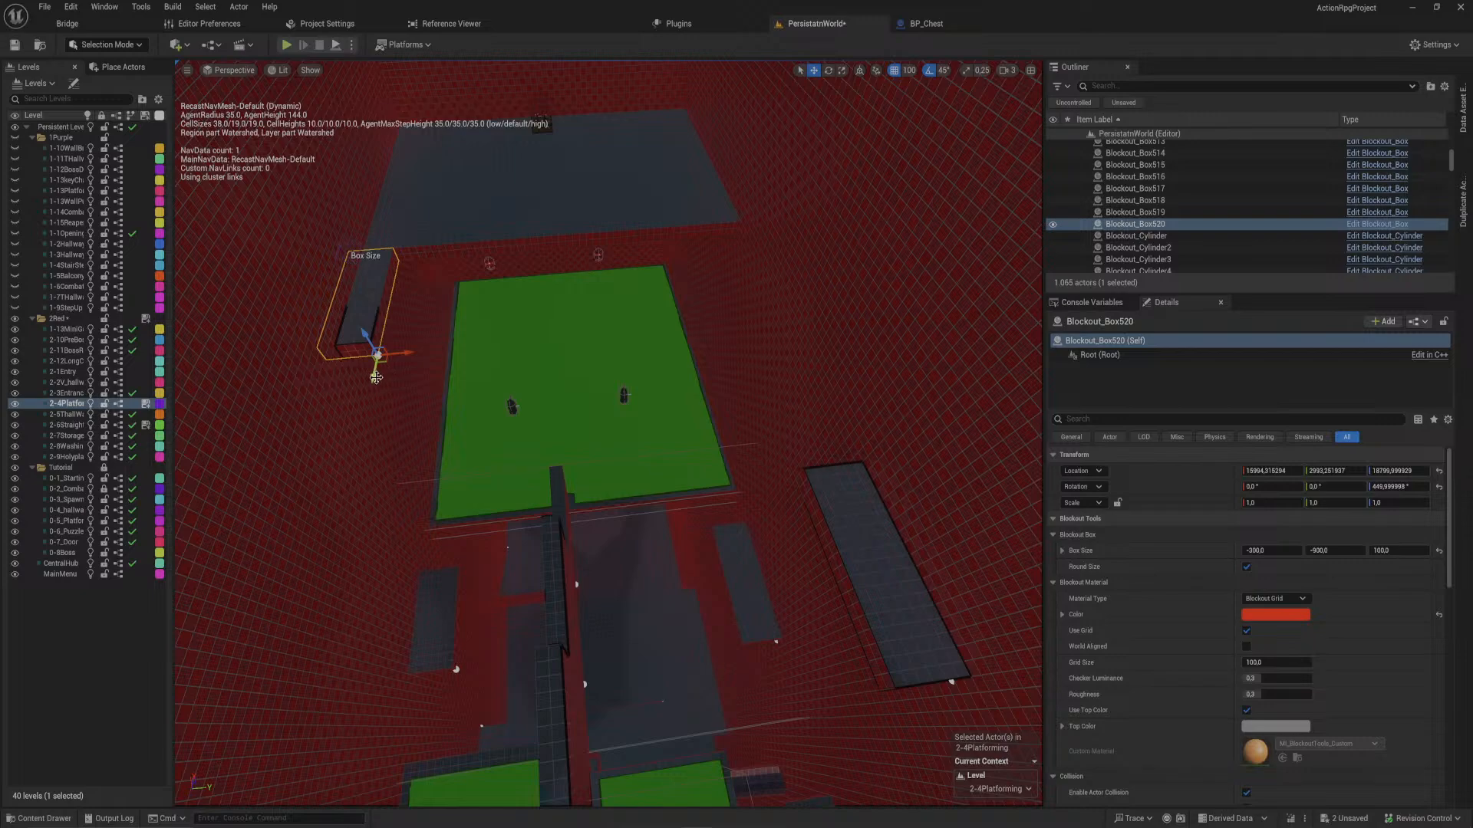
# - Duplicate the tall divider wall and move the copy up and forward to about X 14794, Y 3993, Z 18499
pyautogui.click(549, 529)
pyautogui.press('w')
pyautogui.moveTo(549, 529)
pyautogui.mouseDown(button='right')
pyautogui.moveTo(620, 566)
pyautogui.moveTo(465, 480)
pyautogui.moveTo(577, 527)
pyautogui.mouseUp(button='right')
pyautogui.press('s')
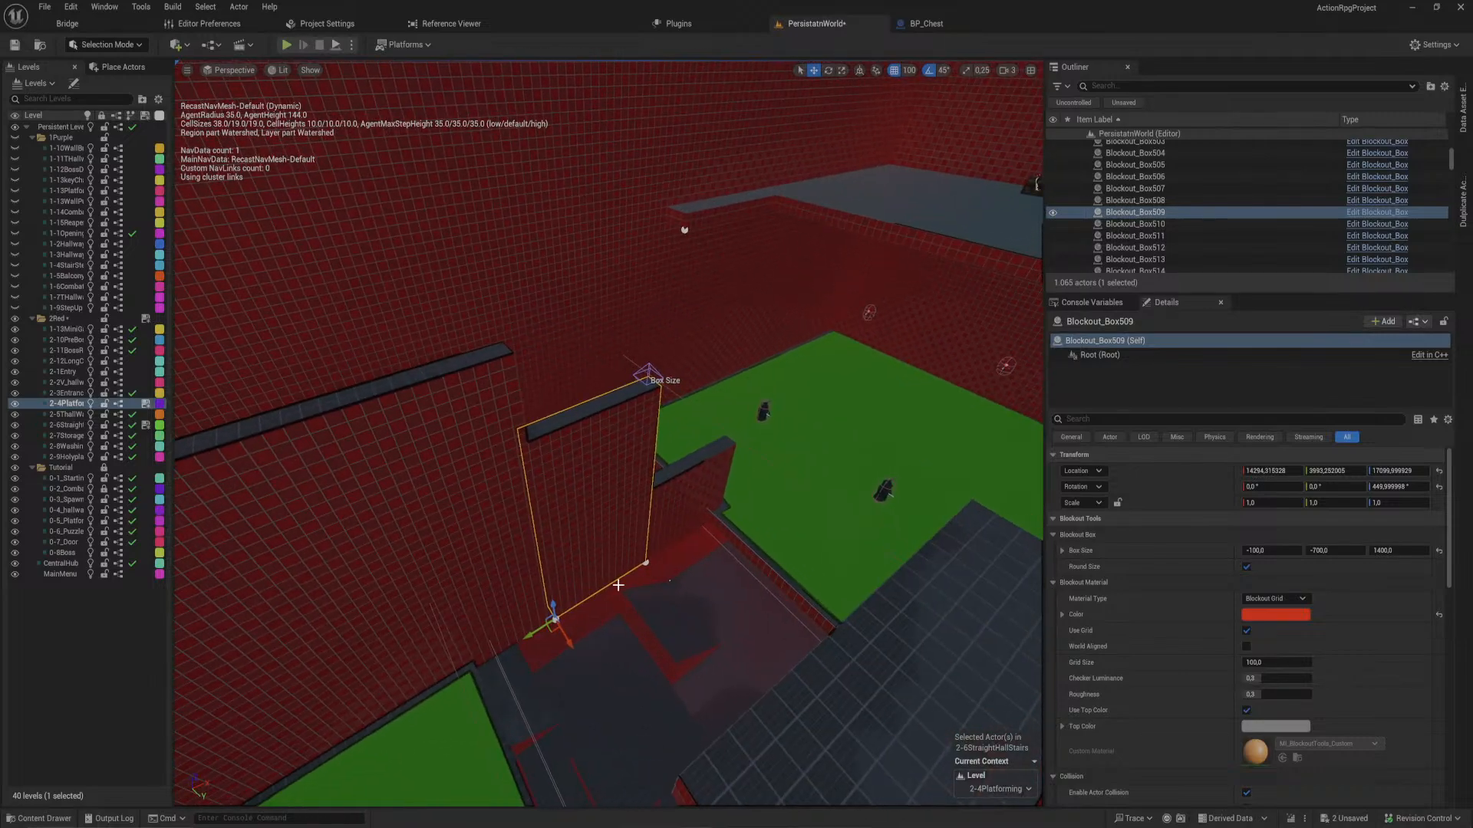
pyautogui.hotkey('ctrl', 'd')
pyautogui.moveTo(564, 607); pyautogui.dragTo(634, 604, button='right')
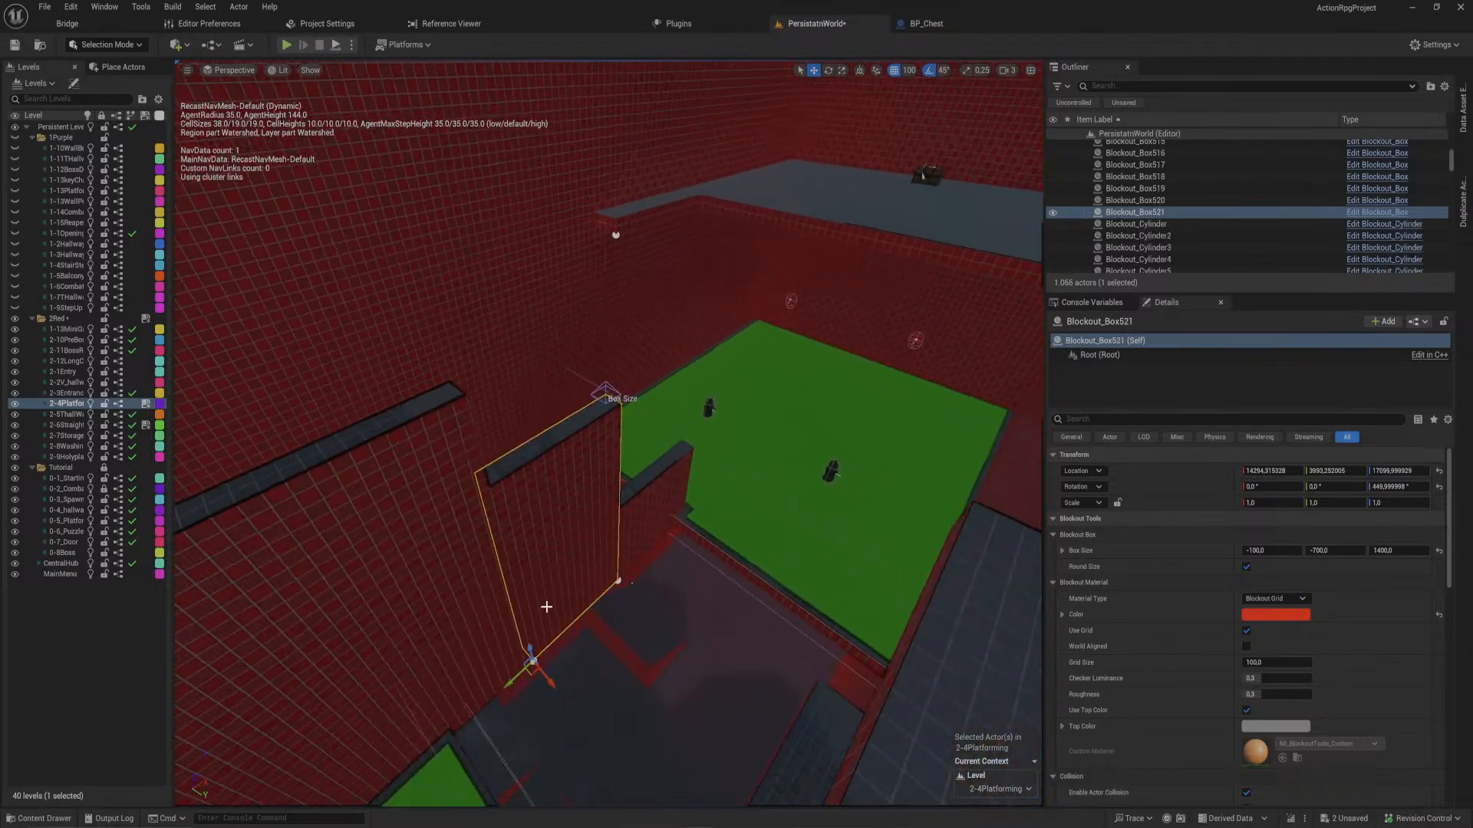
pyautogui.moveTo(530, 649); pyautogui.dragTo(579, 435)
# - Shrink the copied wall into a pillar with box size -100, -200, 500
pyautogui.moveTo(579, 435); pyautogui.dragTo(581, 384, button='right')
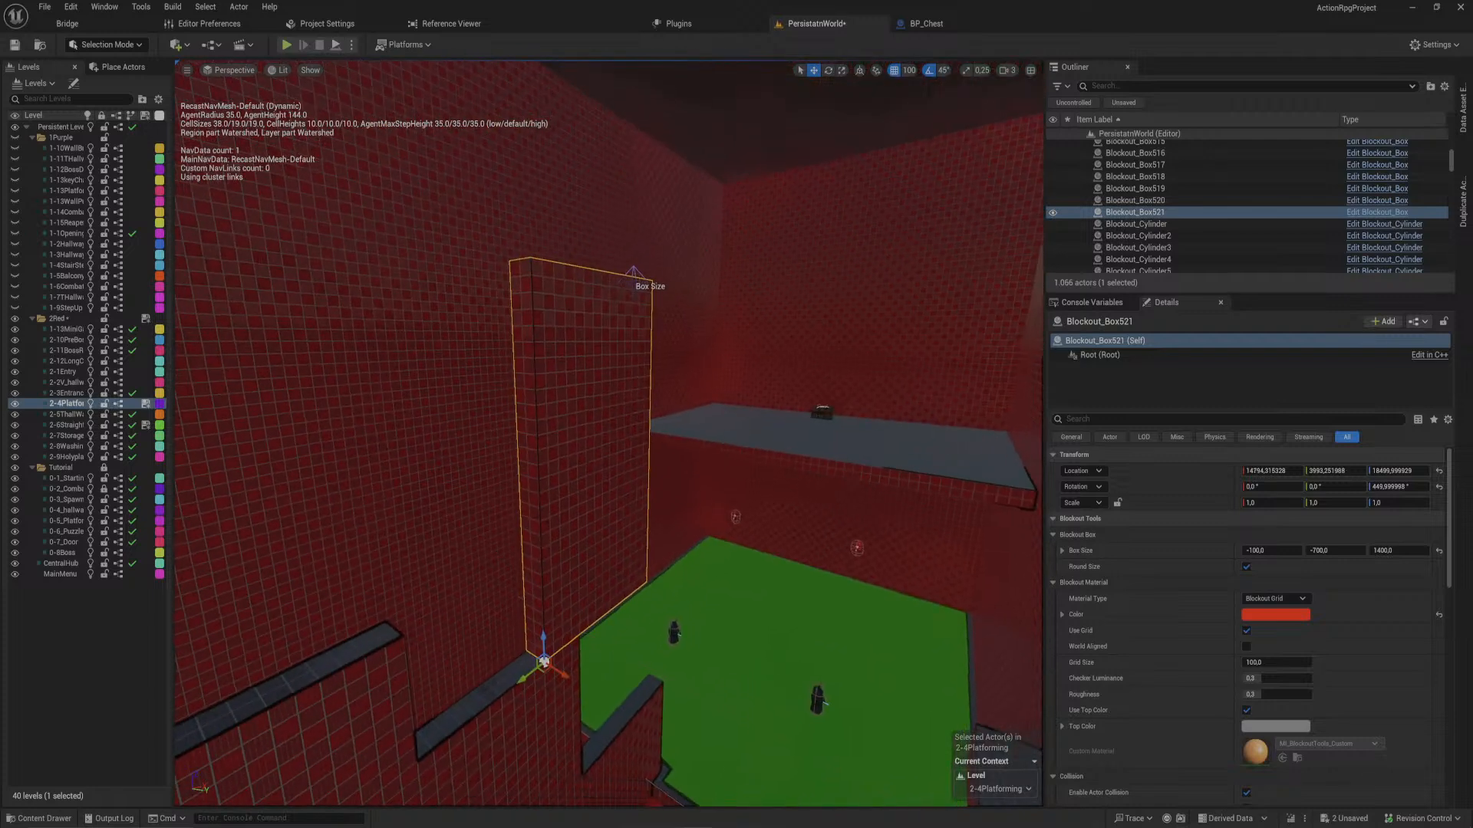
pyautogui.moveTo(628, 280); pyautogui.dragTo(567, 465)
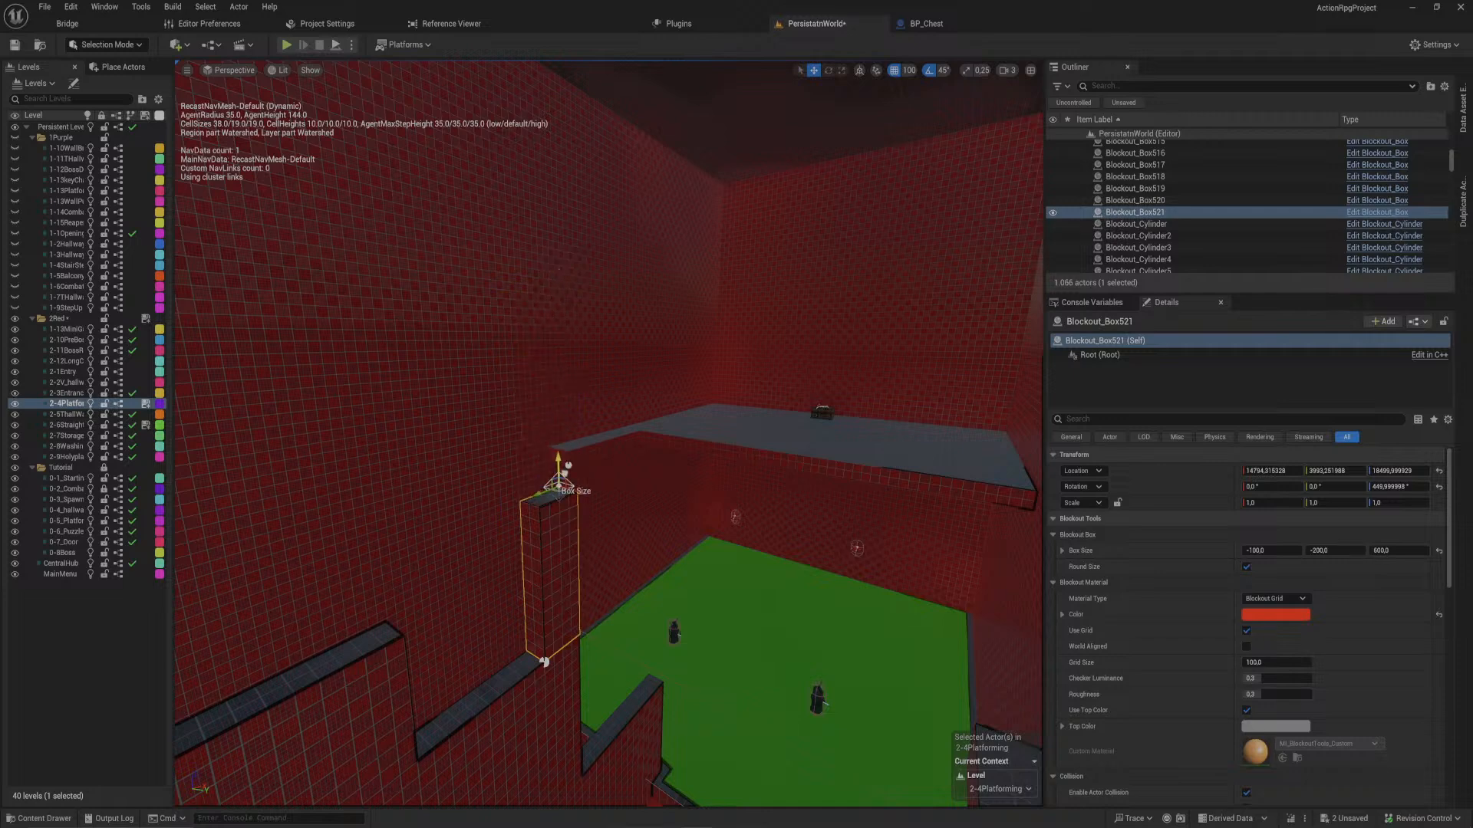
pyautogui.moveTo(659, 438); pyautogui.dragTo(728, 529, button='right')
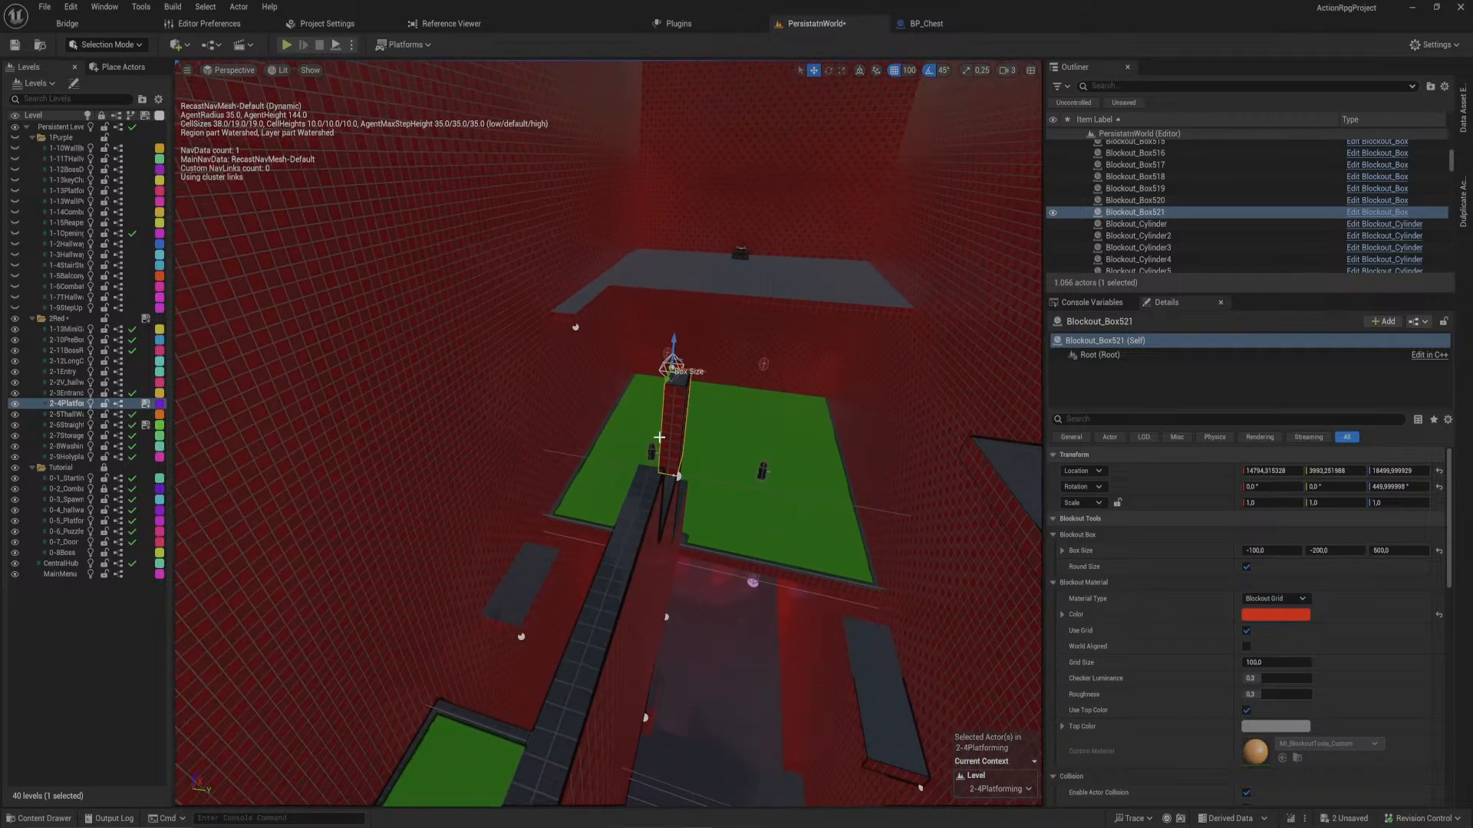
# - Duplicate the pillar directly above itself and resize the copy into a flat platform with box size 400, 400, 100
pyautogui.click(683, 410)
pyautogui.keyDown('alt'); pyautogui.moveTo(688, 471); pyautogui.dragTo(687, 387); pyautogui.keyUp('alt')
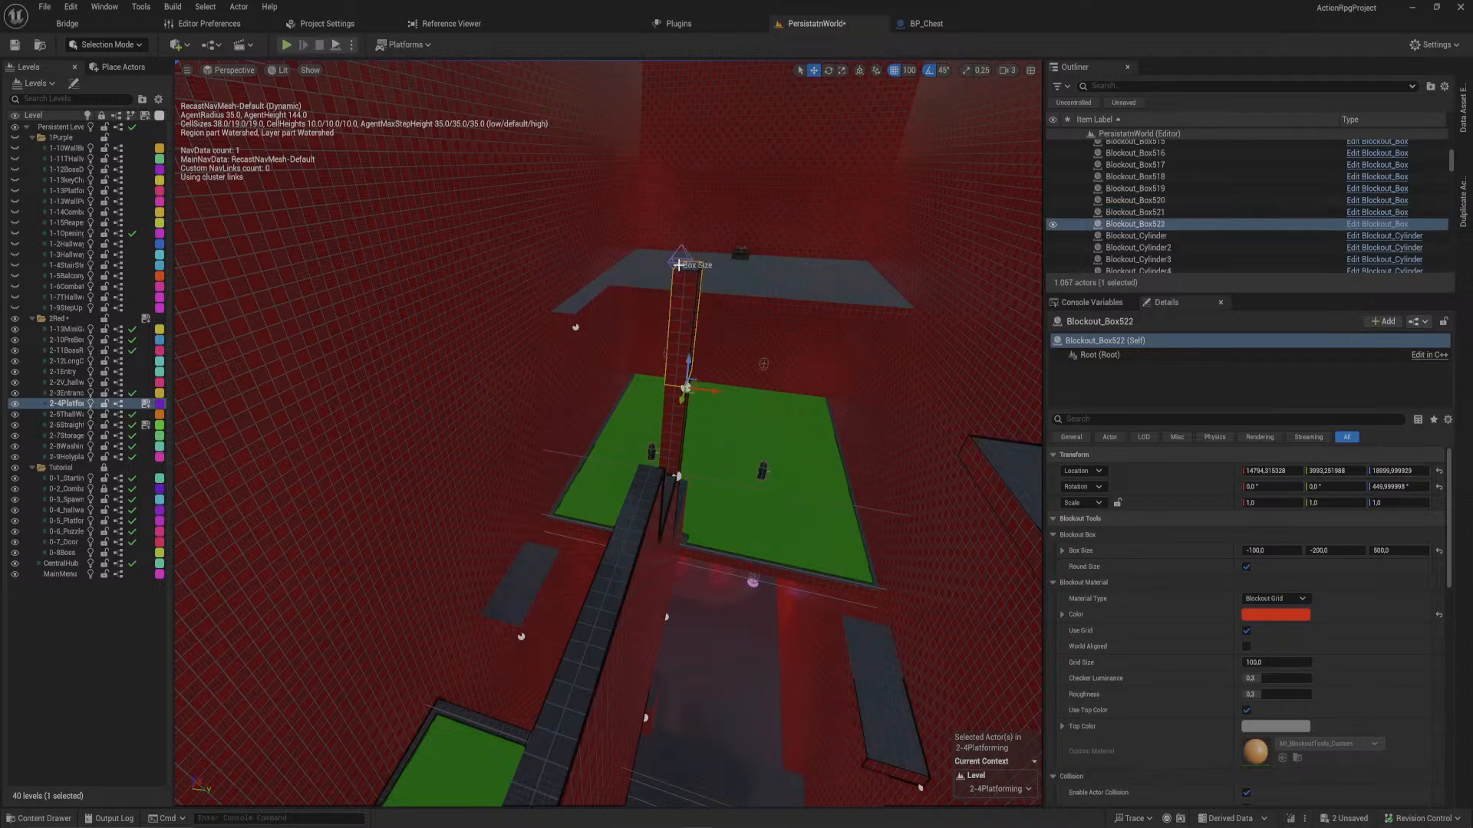
pyautogui.moveTo(672, 416); pyautogui.dragTo(461, 564, button='right')
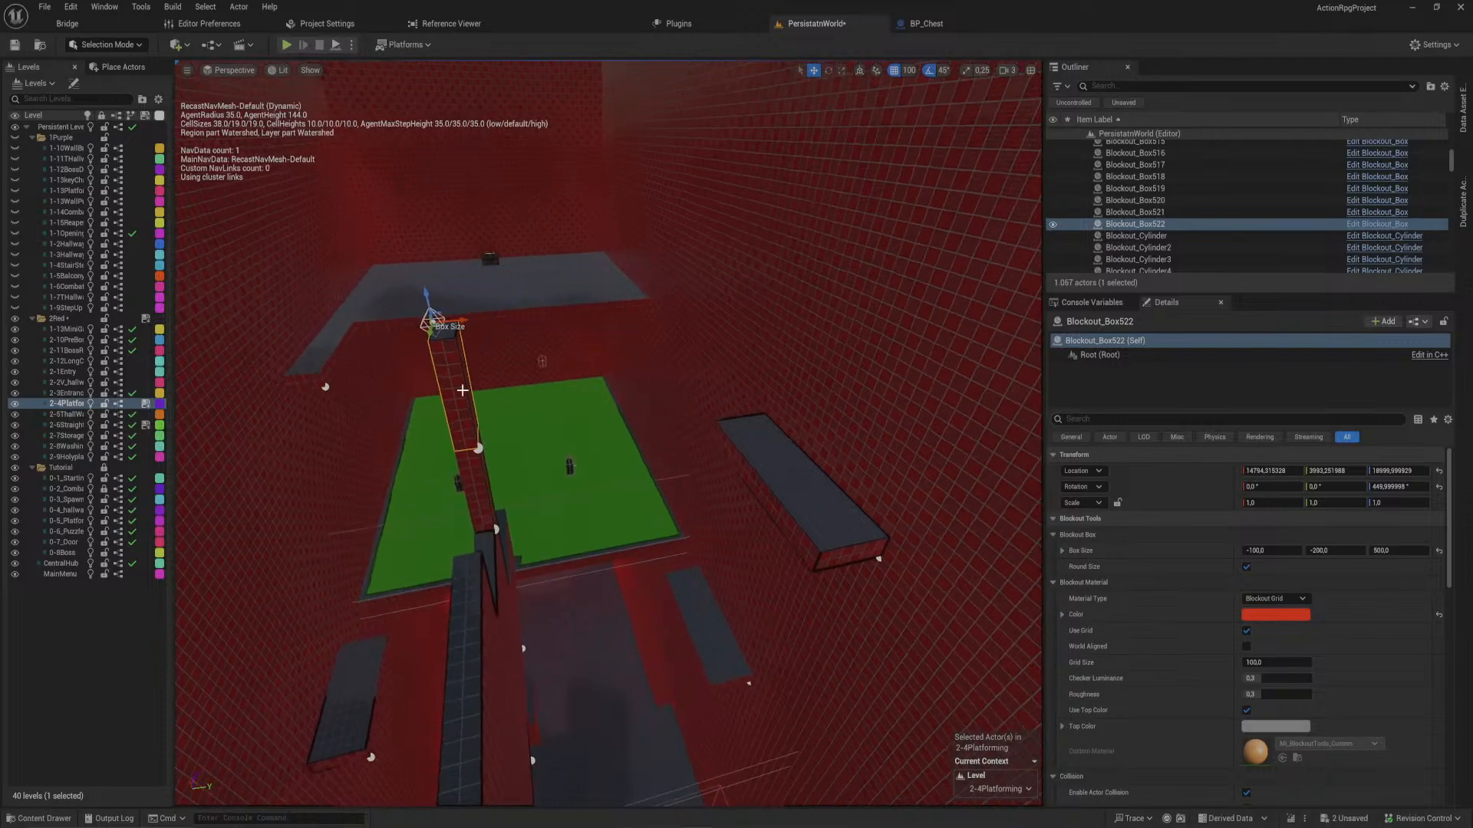
pyautogui.moveTo(550, 394); pyautogui.dragTo(429, 338, button='right')
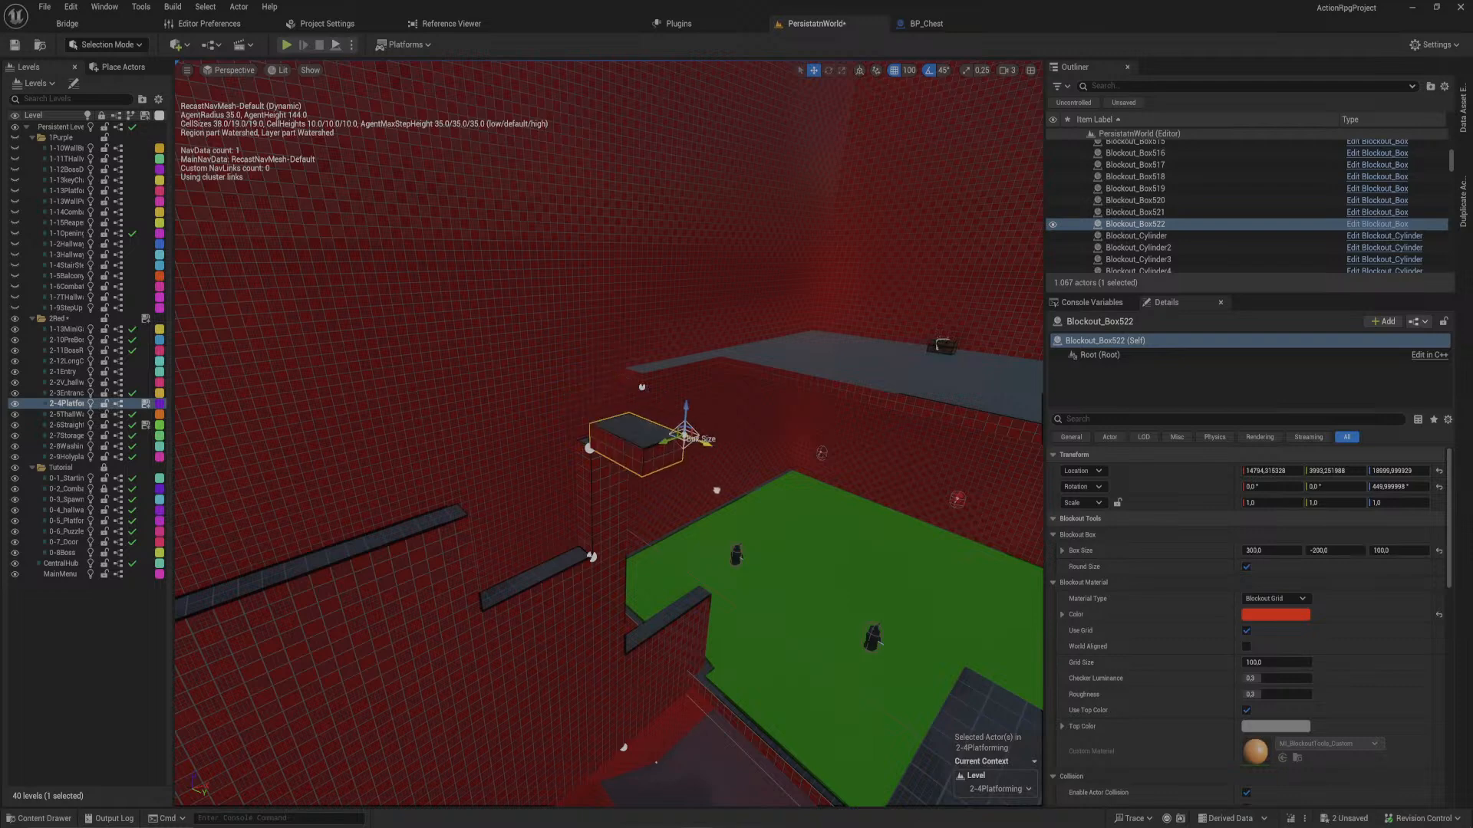
pyautogui.moveTo(687, 452); pyautogui.dragTo(542, 520)
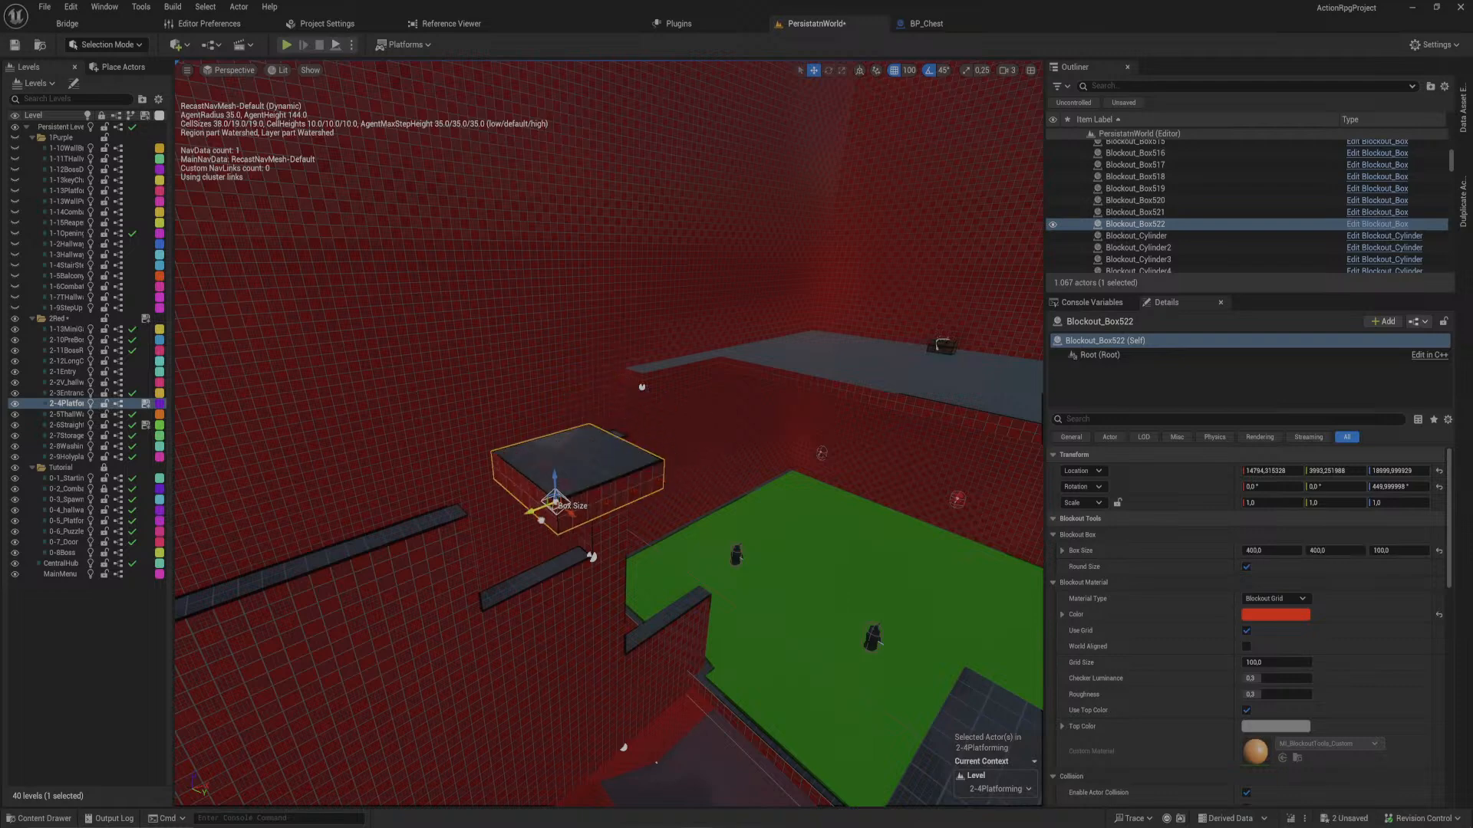
pyautogui.moveTo(529, 525); pyautogui.dragTo(537, 526, button='right')
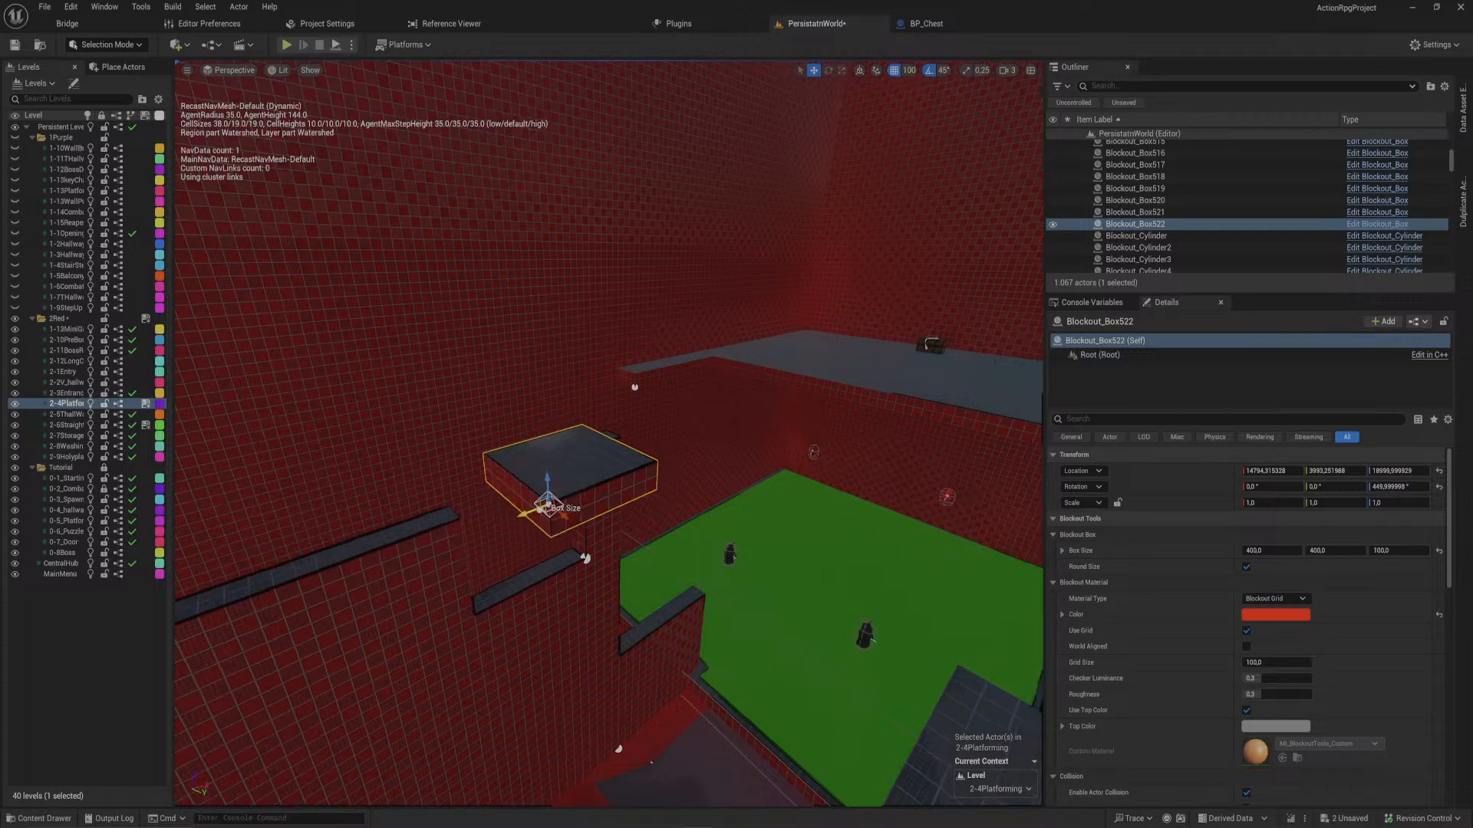
# - Move the flat platform toward the chest platform, to about X 15194, Y 3793, Z 18899
pyautogui.click(602, 472)
pyautogui.moveTo(564, 455); pyautogui.dragTo(632, 435)
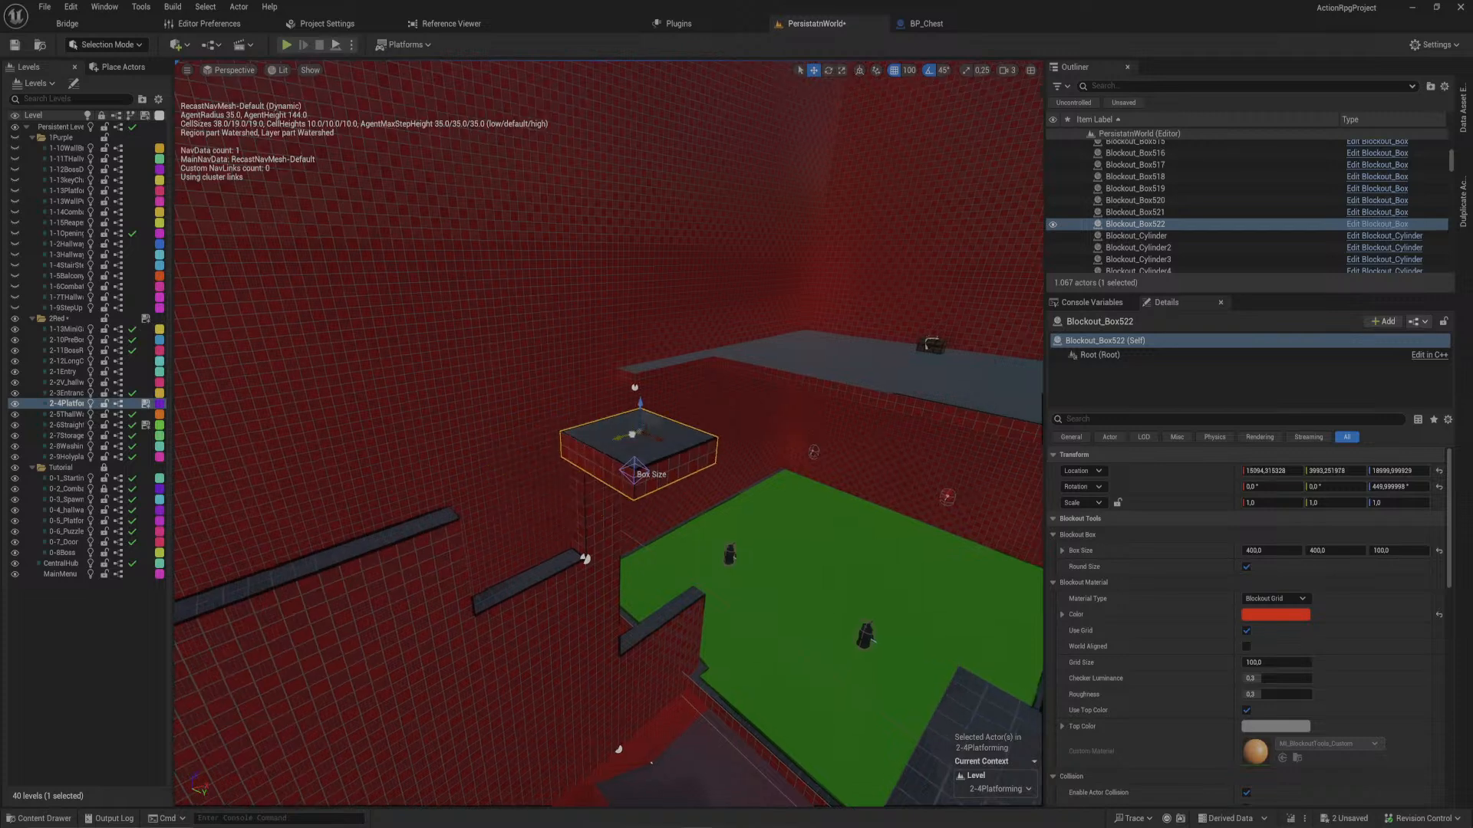
pyautogui.moveTo(640, 437); pyautogui.dragTo(752, 439, button='right')
pyautogui.moveTo(648, 446); pyautogui.dragTo(681, 429, button='right')
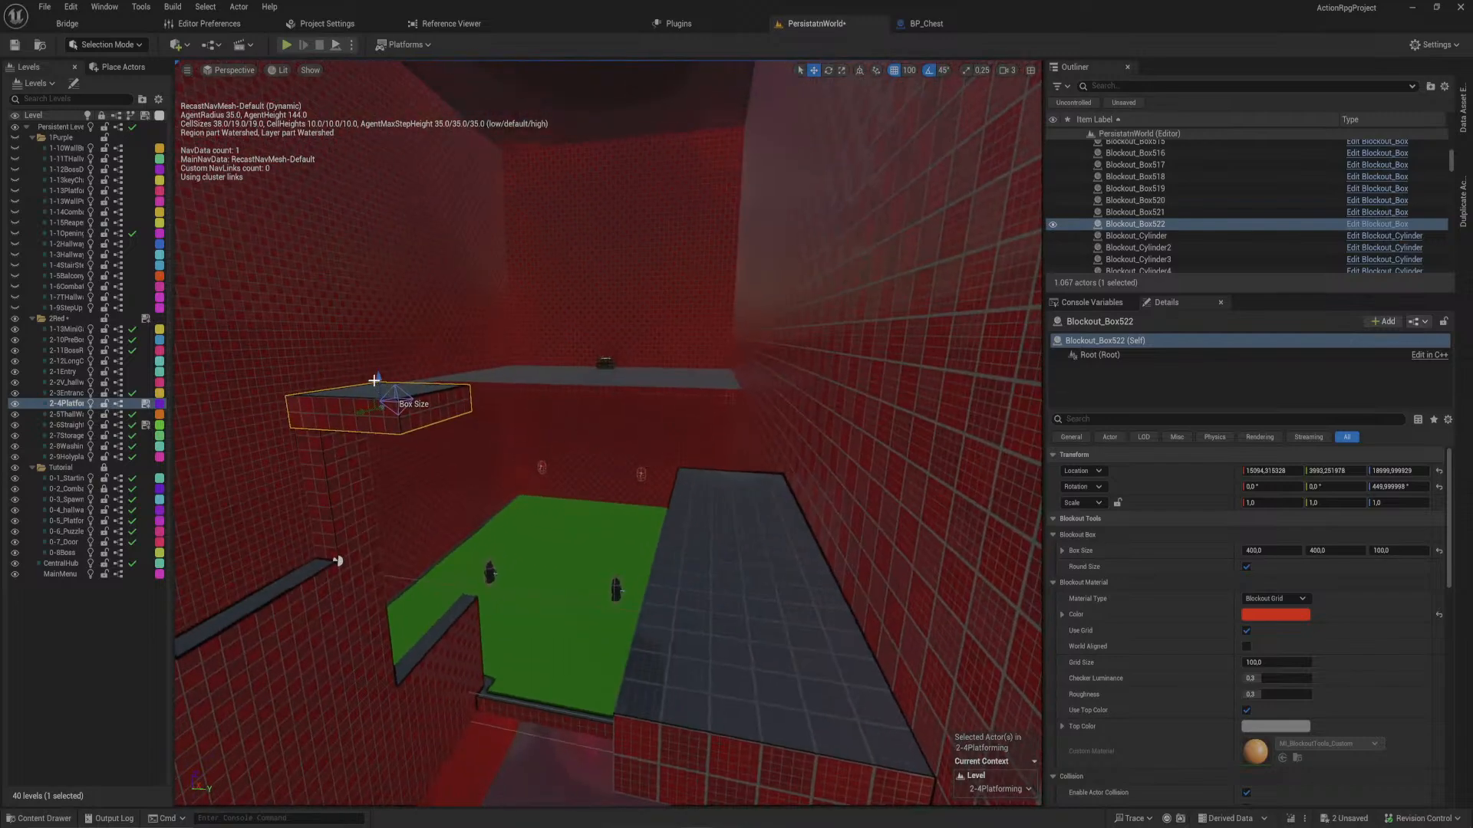
pyautogui.moveTo(373, 379); pyautogui.dragTo(346, 423)
pyautogui.moveTo(347, 423); pyautogui.dragTo(487, 415, button='right')
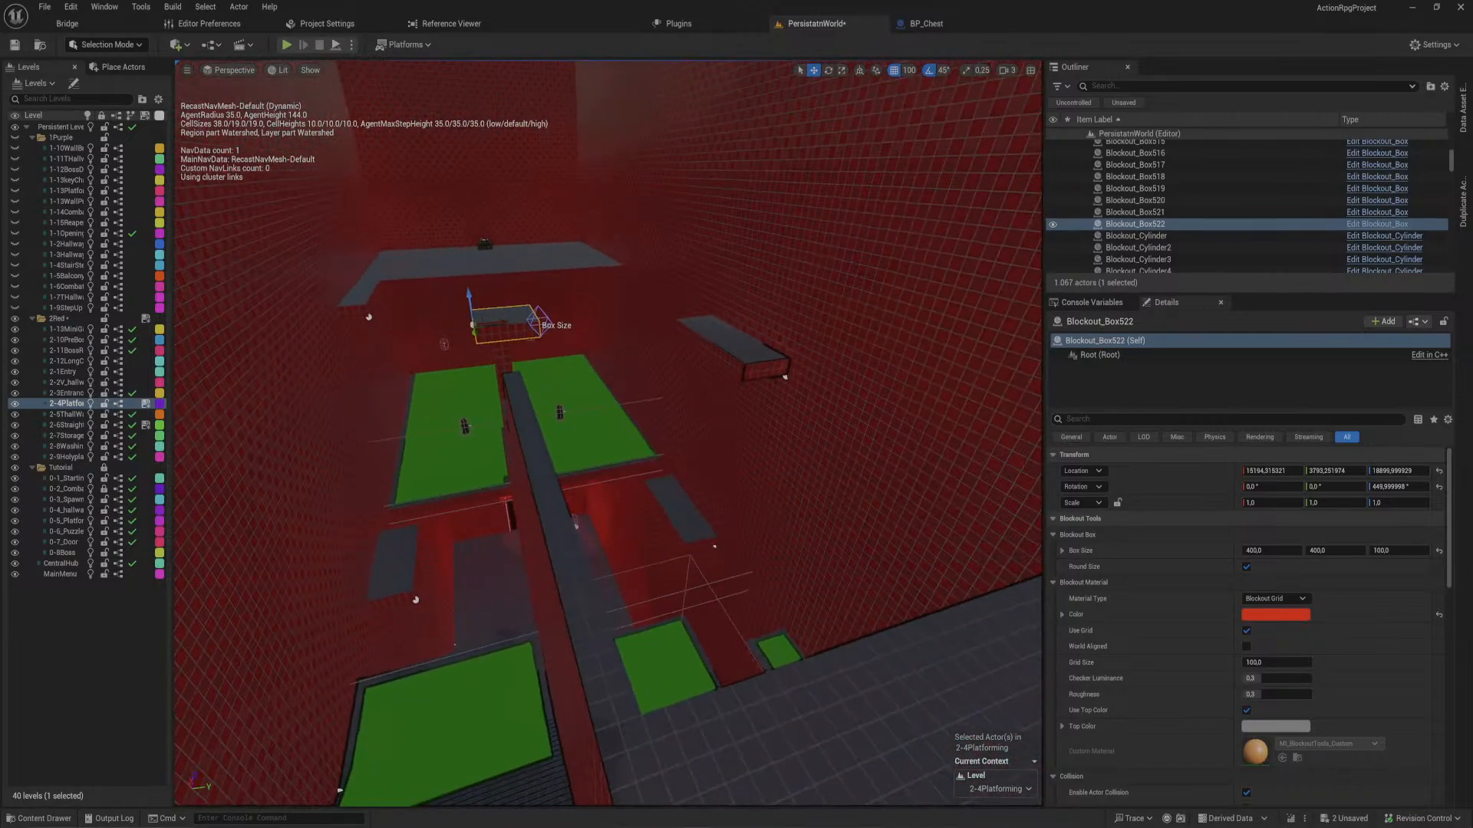
# - Shorten the long divider wall in 2-6StraightHallStairs to a box length of -3300
pyautogui.click(557, 530)
pyautogui.moveTo(556, 529); pyautogui.dragTo(637, 487, button='right')
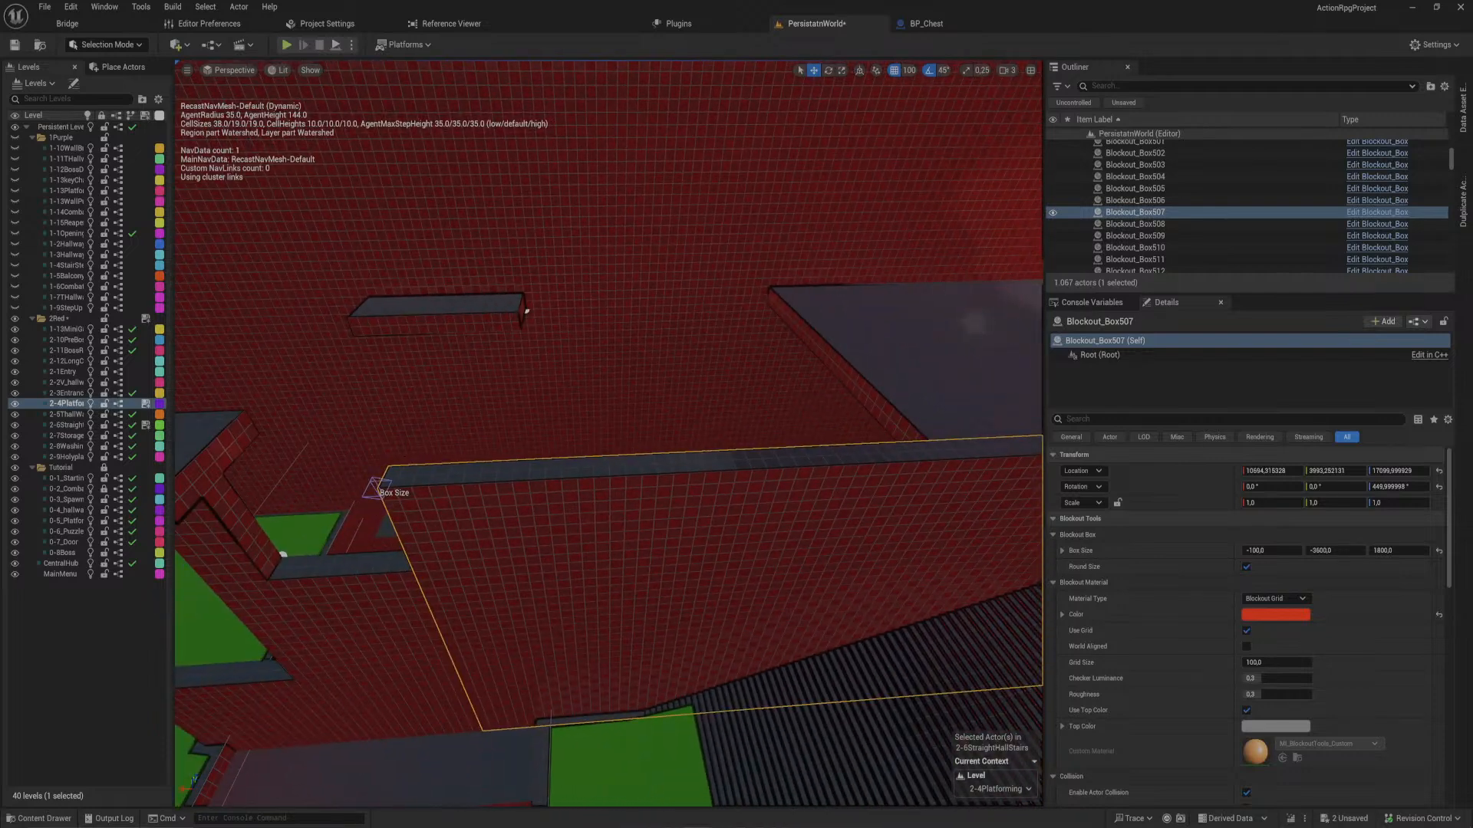
pyautogui.moveTo(397, 488); pyautogui.dragTo(493, 516)
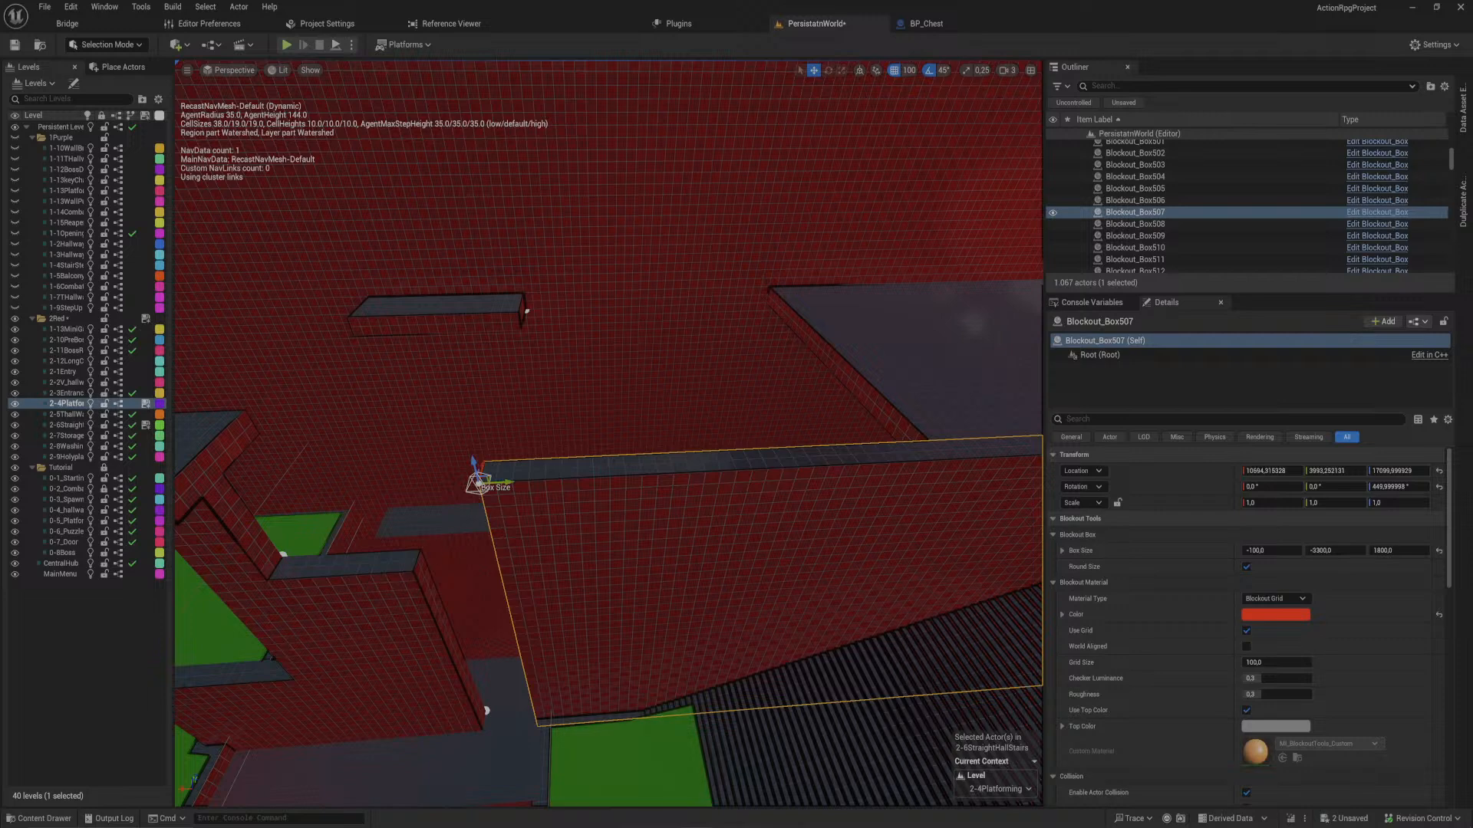
# - Move the neighbouring lower wall section against the shortened wall at about X 13964 and extend its box length to -1000
pyautogui.click(426, 595)
pyautogui.moveTo(515, 707); pyautogui.dragTo(565, 704)
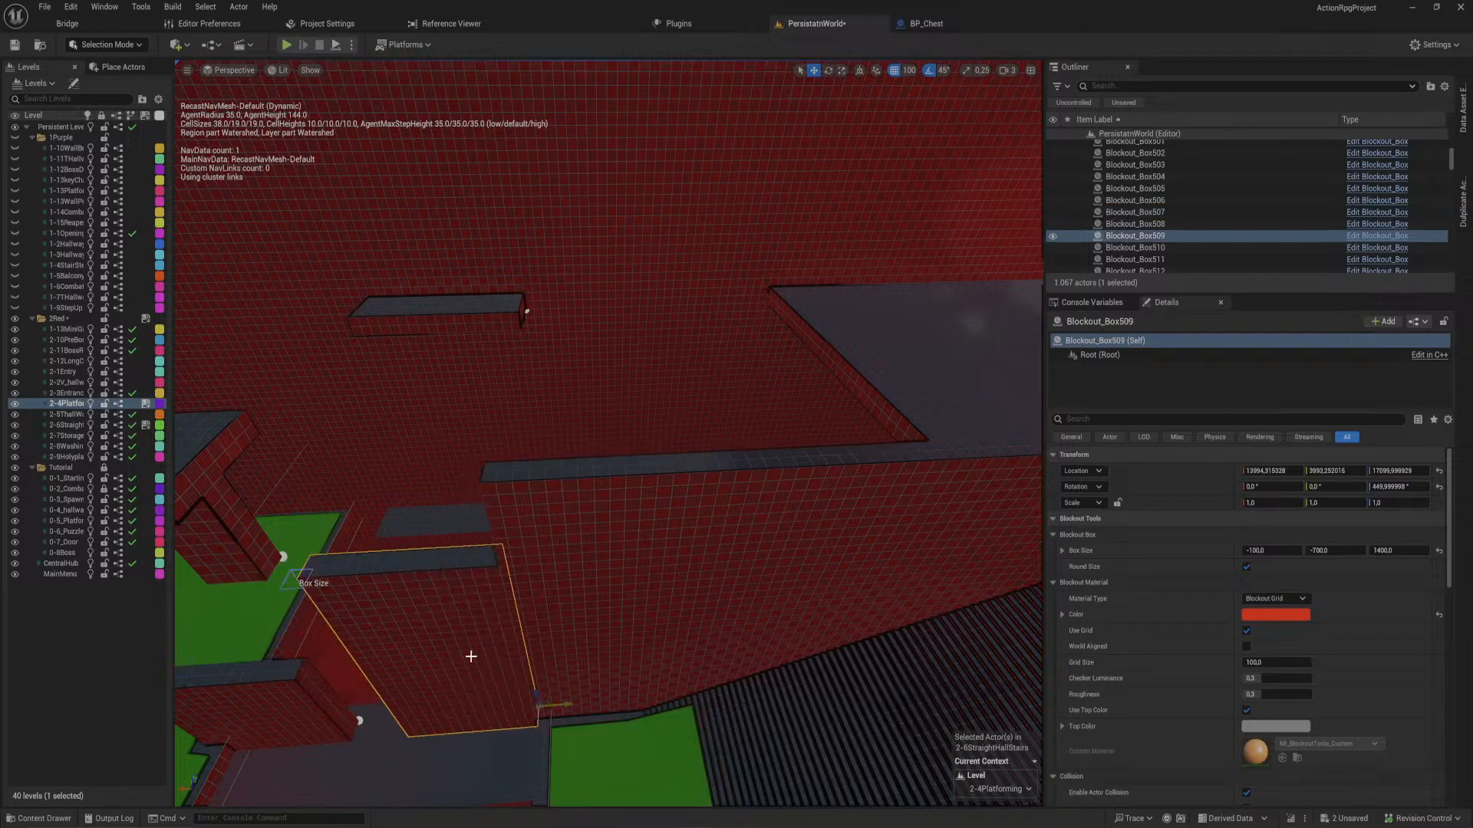
pyautogui.moveTo(325, 578); pyautogui.dragTo(234, 585)
pyautogui.moveTo(235, 585); pyautogui.dragTo(191, 537, button='right')
pyautogui.moveTo(375, 494); pyautogui.dragTo(326, 522, button='right')
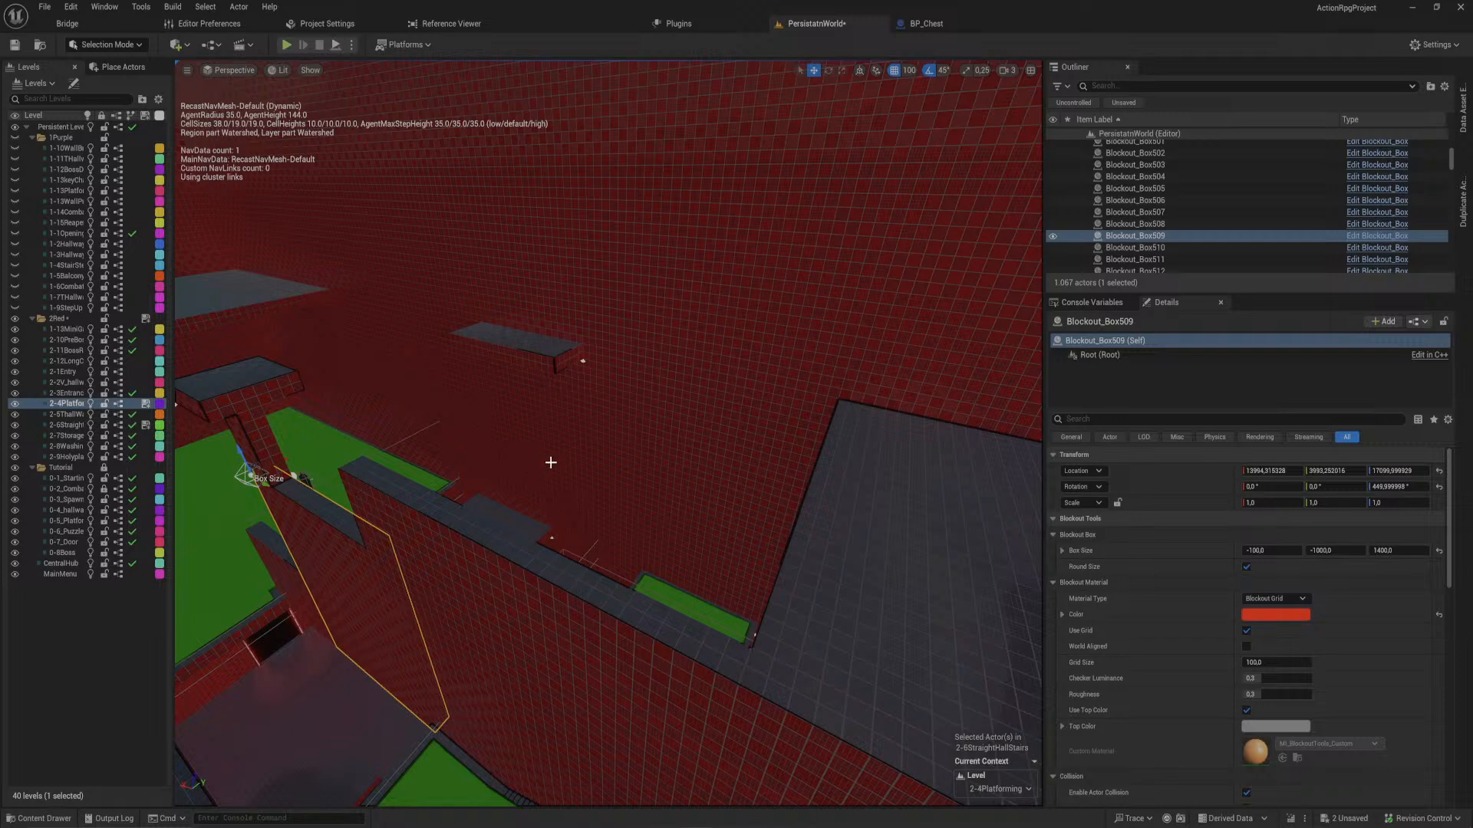
# - Shorten the long divider wall further by pulling its free end back toward the stairs
pyautogui.moveTo(469, 490); pyautogui.dragTo(294, 433, button='right')
pyautogui.press('d')
pyautogui.press('w')
pyautogui.press('s')
pyautogui.press('w')
pyautogui.moveTo(546, 445); pyautogui.dragTo(453, 494, button='right')
pyautogui.click(546, 489)
pyautogui.press('d')
pyautogui.press('a')
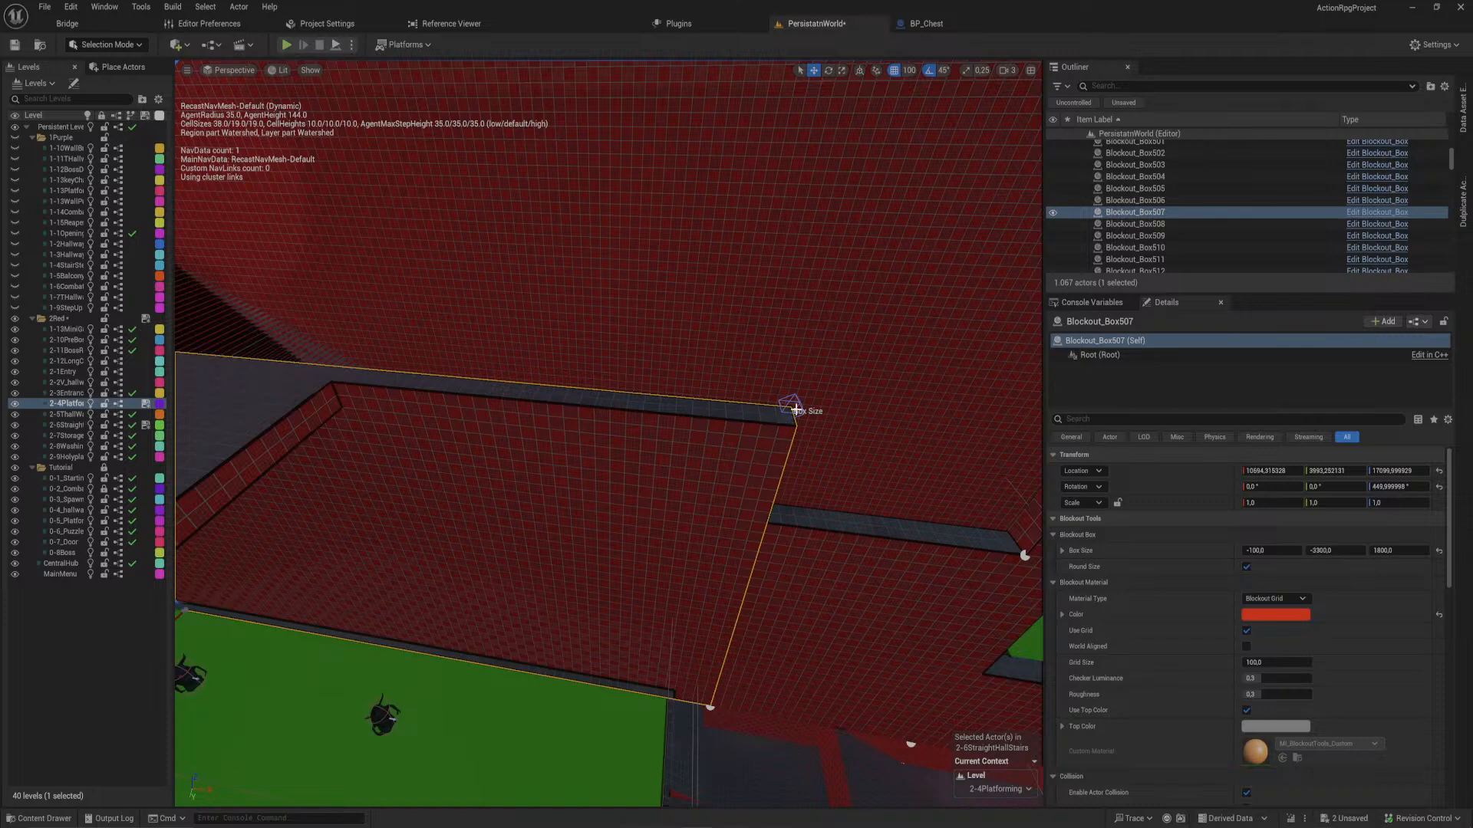
pyautogui.moveTo(790, 404); pyautogui.dragTo(598, 388)
# - Move the lower wall section back against the long wall's new end, to about X 13364
pyautogui.click(784, 533)
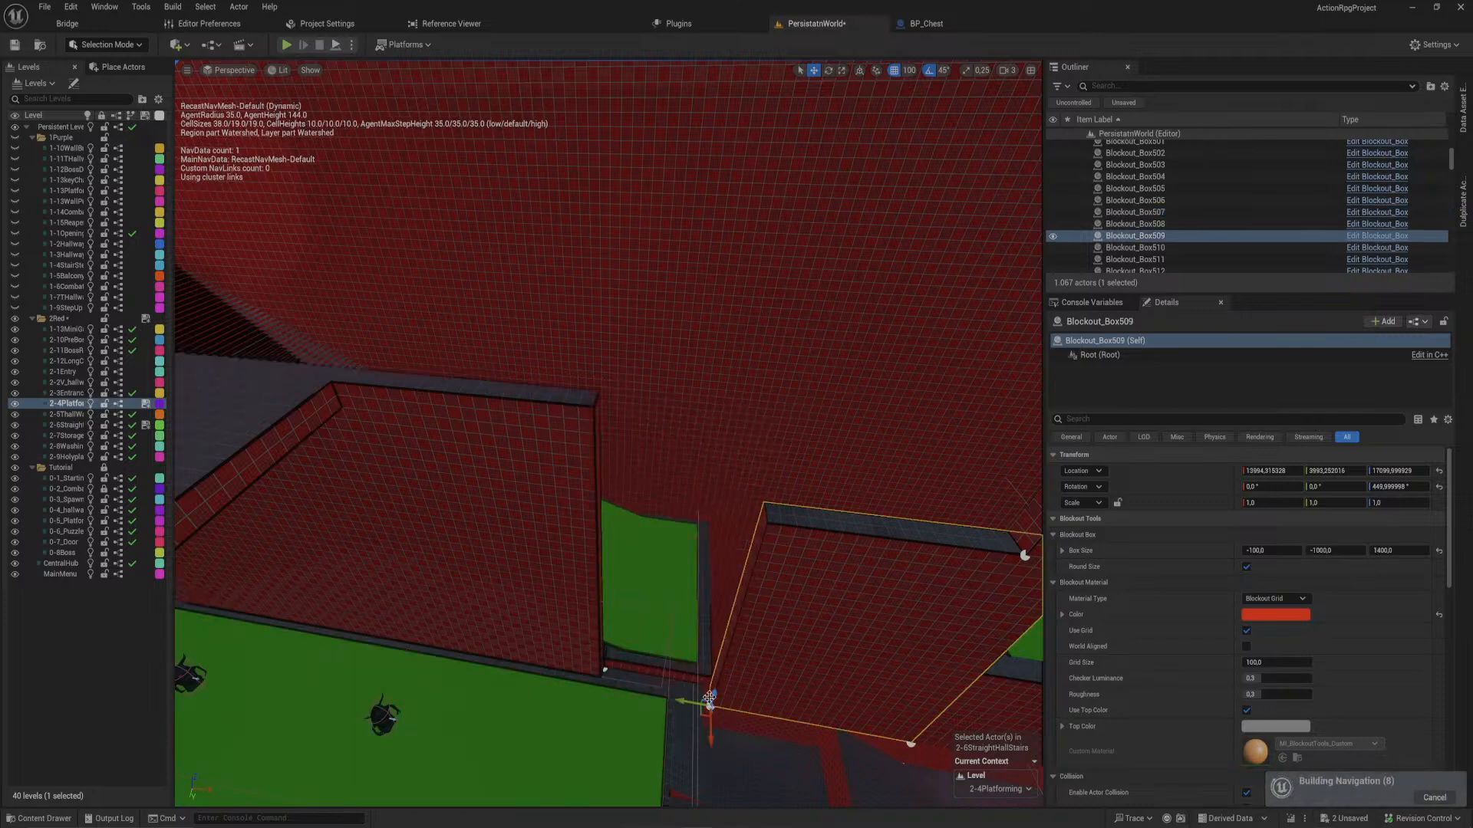
pyautogui.moveTo(694, 702); pyautogui.dragTo(588, 685)
pyautogui.moveTo(588, 685); pyautogui.dragTo(616, 672, button='right')
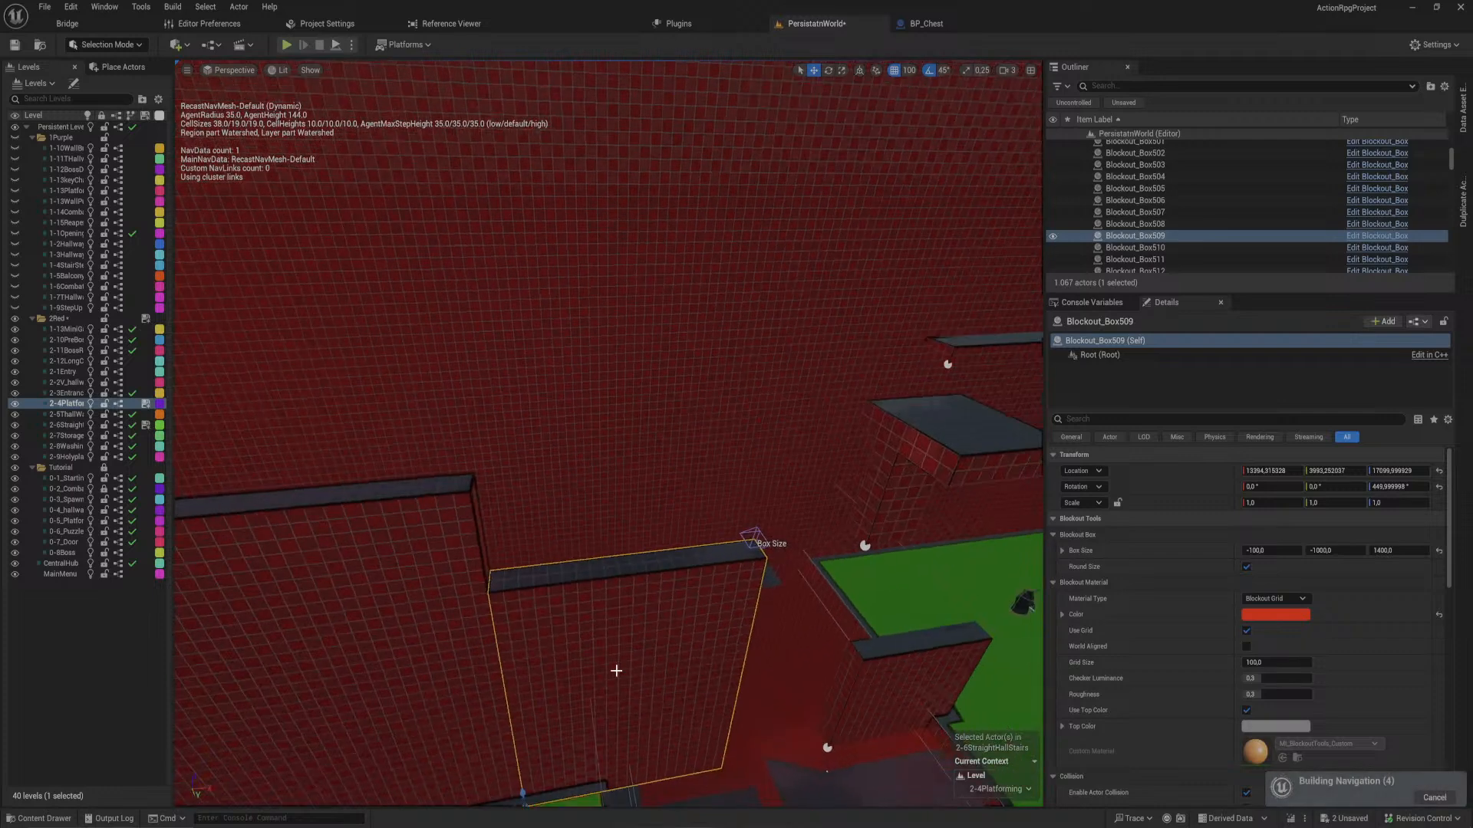
pyautogui.moveTo(765, 536); pyautogui.dragTo(884, 528)
# - Duplicate the high side platform and place the copy farther along the side wall, at about Y 5493, Z 18799
pyautogui.moveTo(884, 528); pyautogui.dragTo(812, 520, button='right')
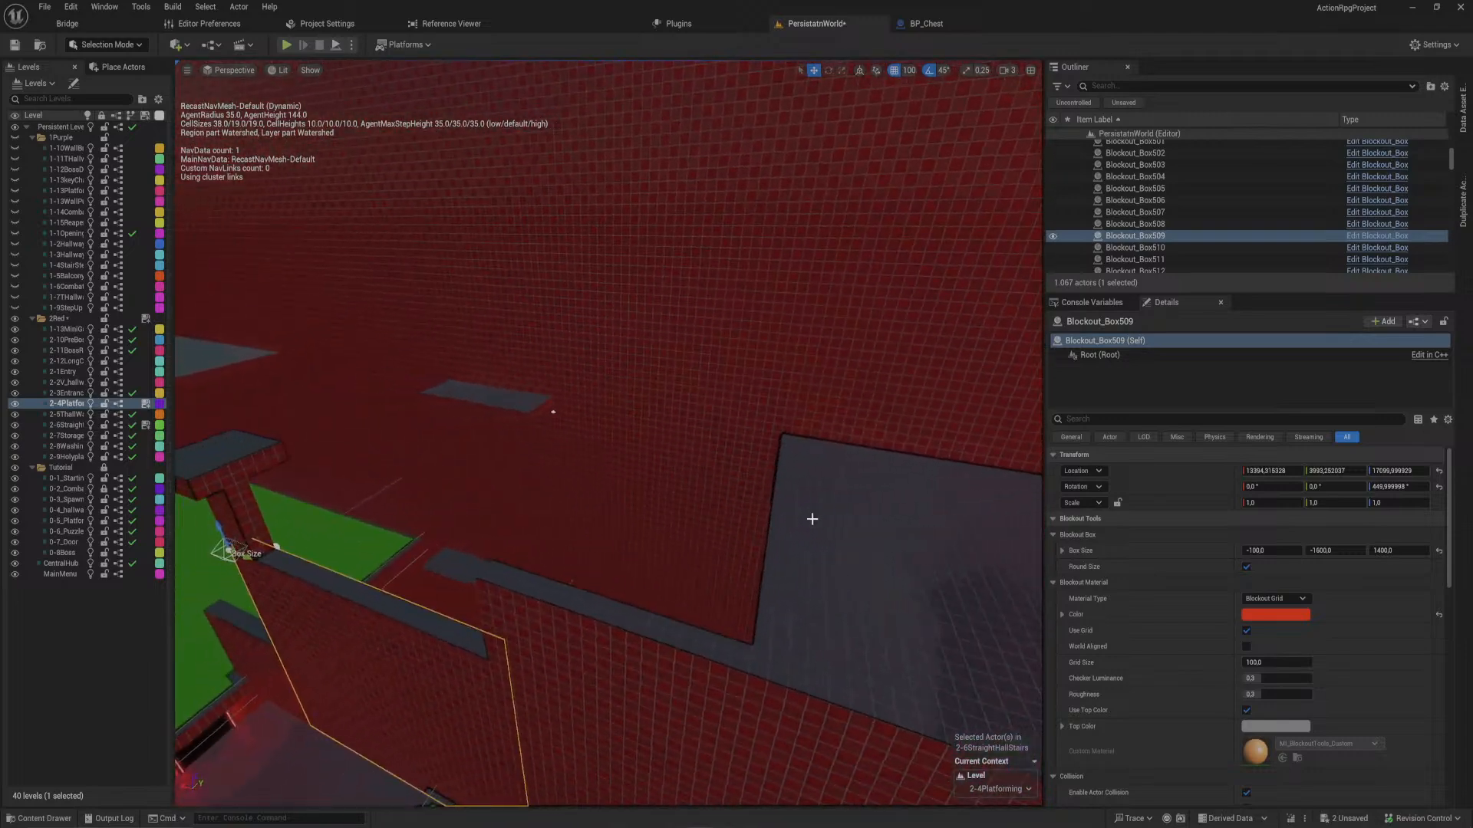
pyautogui.click(532, 414)
pyautogui.moveTo(573, 415); pyautogui.dragTo(504, 390)
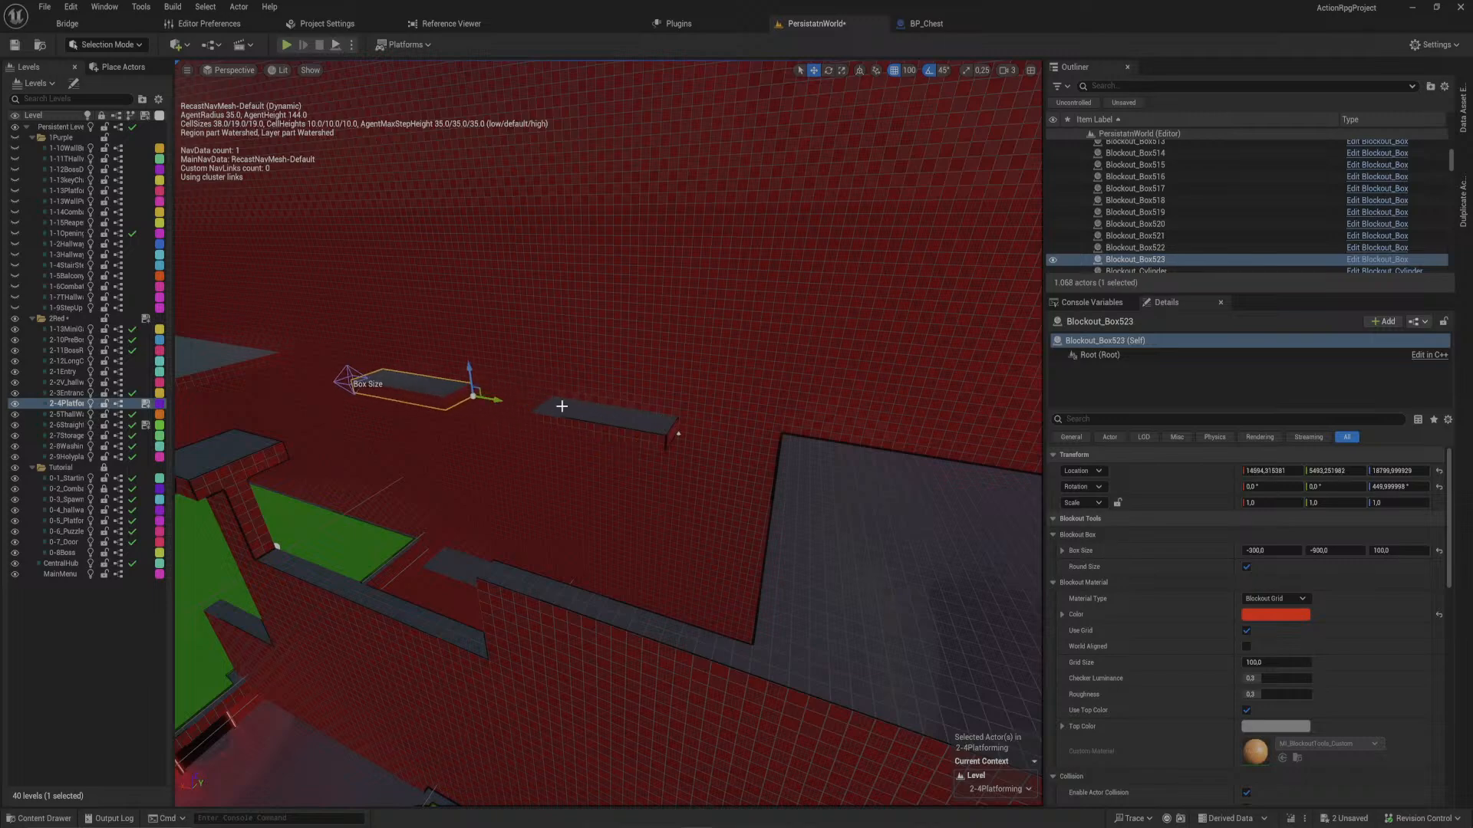
pyautogui.moveTo(648, 458)
pyautogui.mouseDown(button='right')
pyautogui.moveTo(536, 460)
pyautogui.moveTo(647, 458)
pyautogui.mouseUp(button='right')
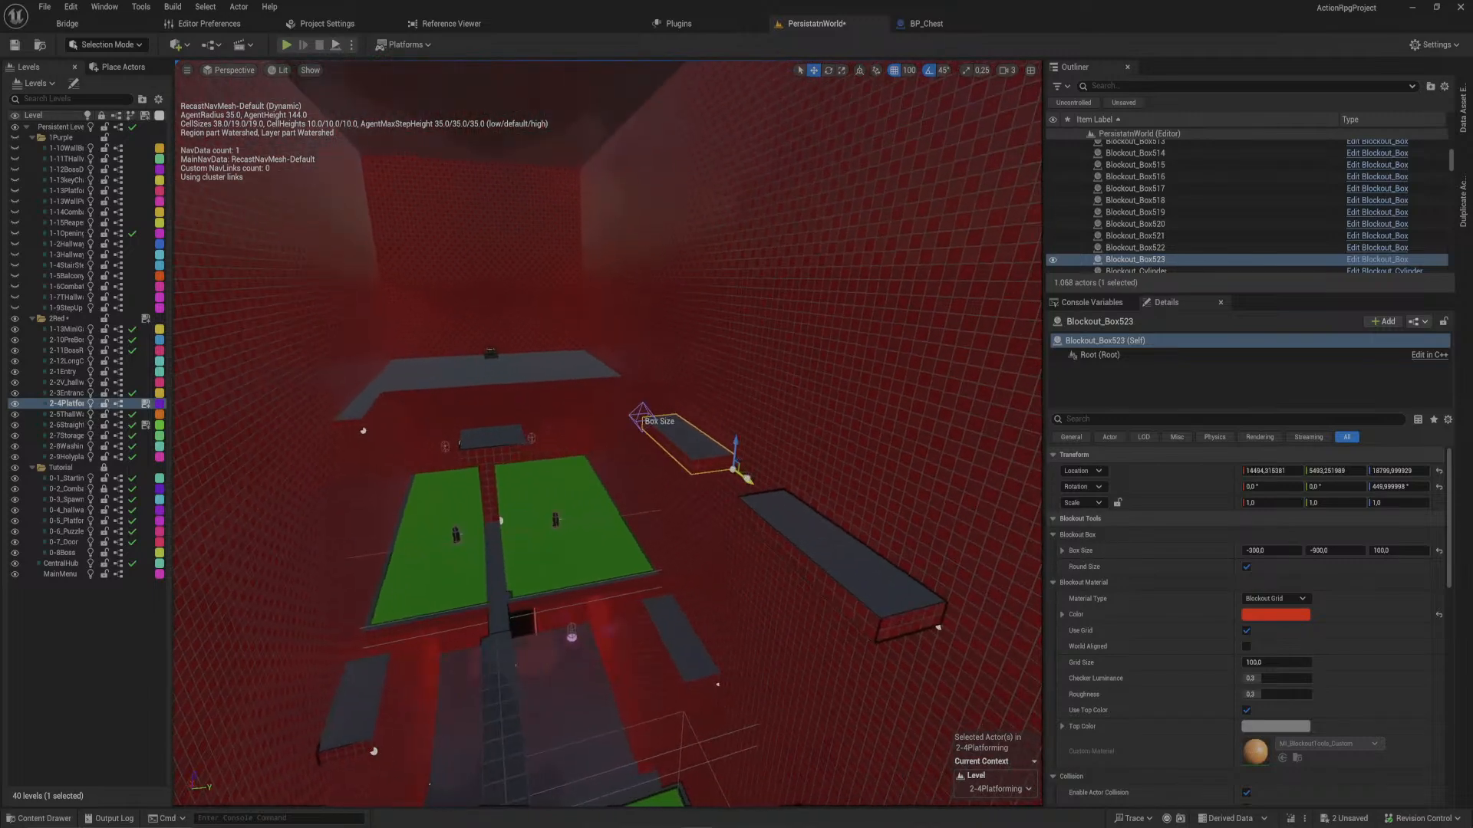
pyautogui.moveTo(461, 463); pyautogui.dragTo(648, 463, button='right')
pyautogui.moveTo(313, 428); pyautogui.dragTo(238, 464, button='right')
pyautogui.moveTo(604, 346); pyautogui.dragTo(844, 364, button='right')
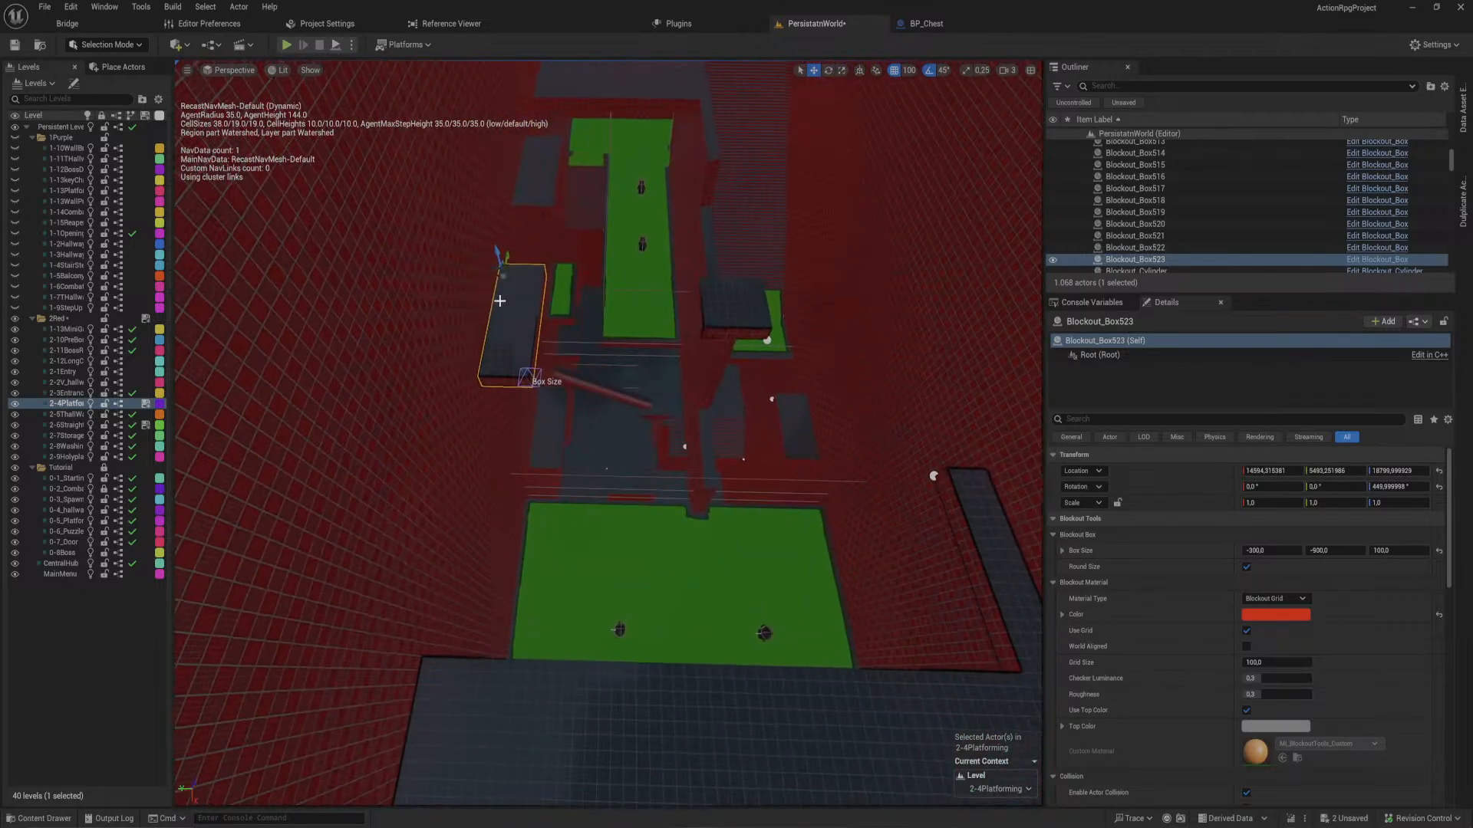
# - Enlarge the flat platform above the pillar to box size 700, 900, 100 and shift it to about Y 3593
pyautogui.click(717, 314)
pyautogui.click(696, 265)
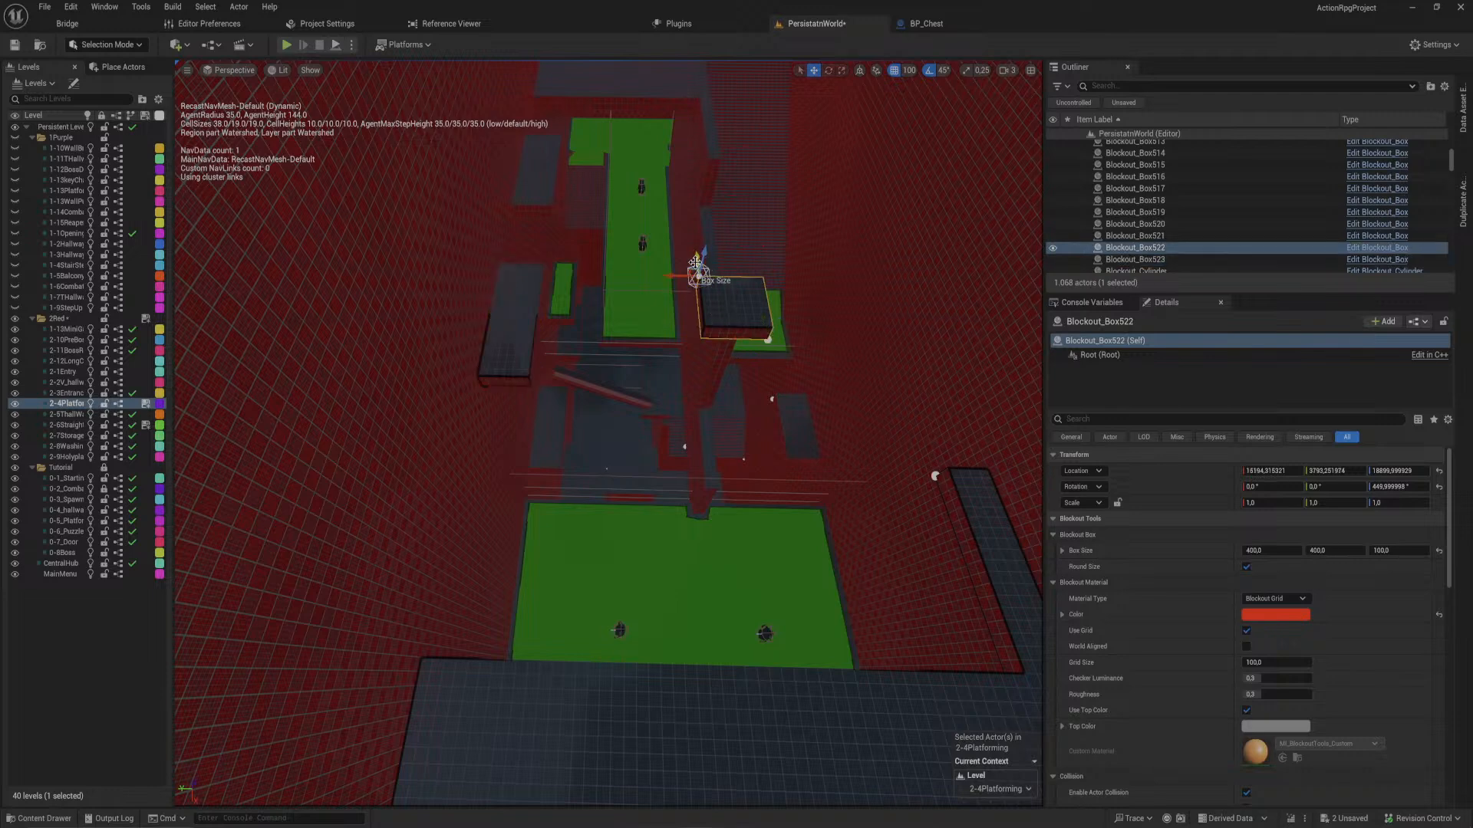
pyautogui.moveTo(671, 274); pyautogui.dragTo(652, 231)
pyautogui.hotkey('ctrl', 'z')
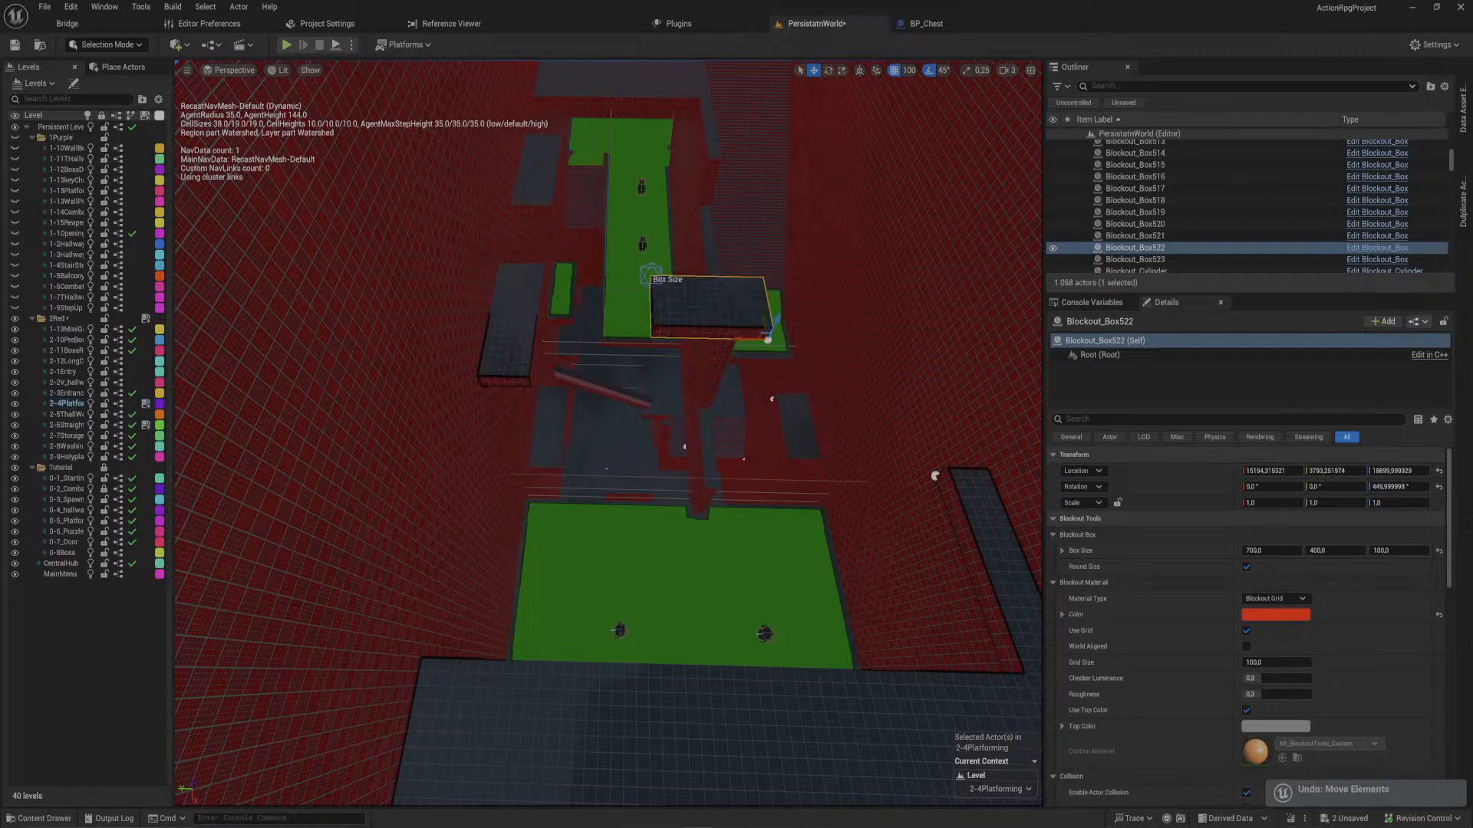
pyautogui.click(651, 274)
pyautogui.moveTo(659, 285); pyautogui.dragTo(475, 276, button='right')
pyautogui.moveTo(656, 277); pyautogui.dragTo(689, 253)
pyautogui.moveTo(647, 385); pyautogui.dragTo(643, 457)
pyautogui.moveTo(644, 458); pyautogui.dragTo(638, 619, button='right')
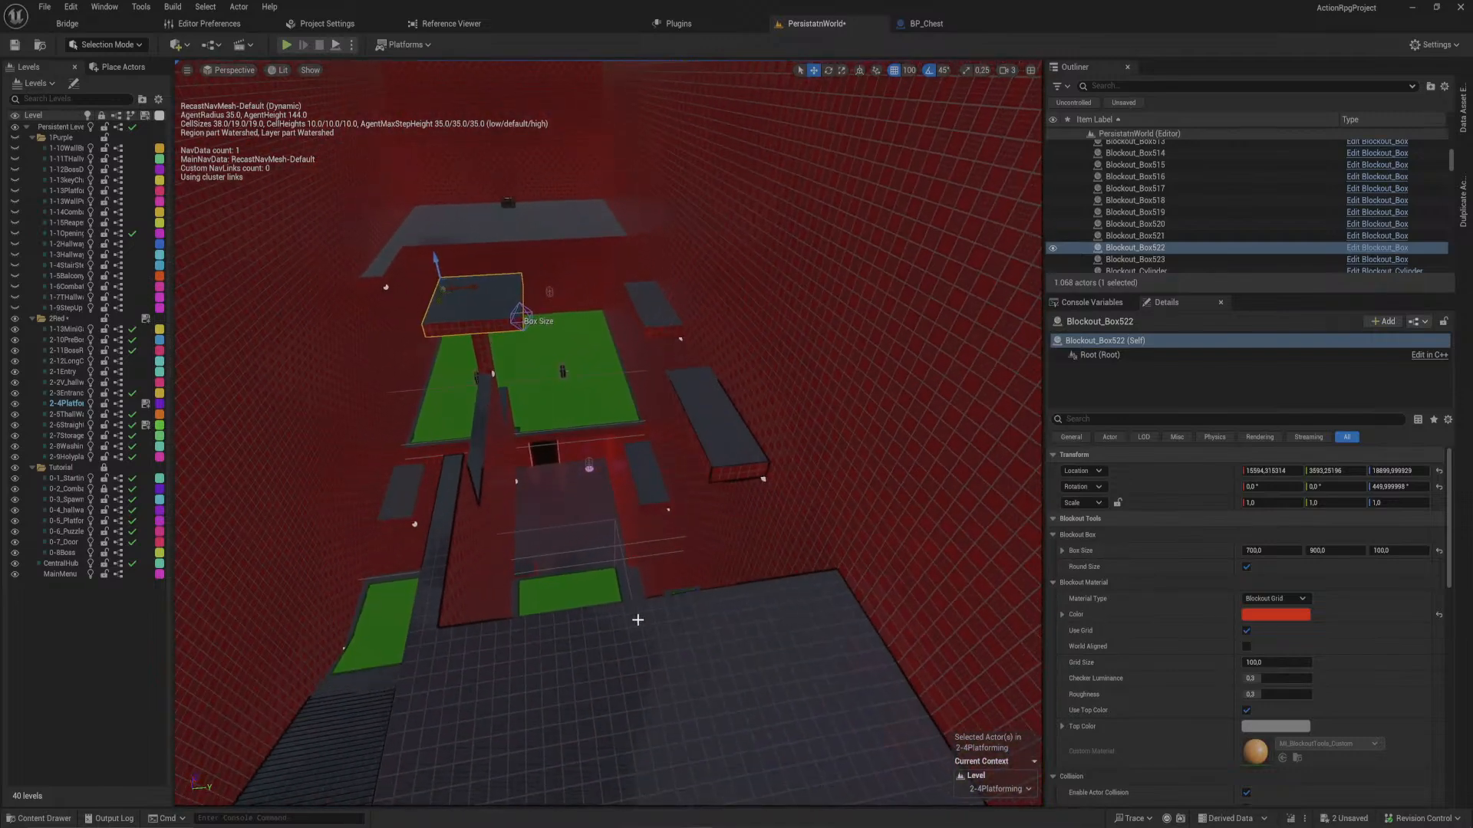
# - Play-test the platforming route from a loaded save game, then stop the session
pyautogui.click(284, 44)
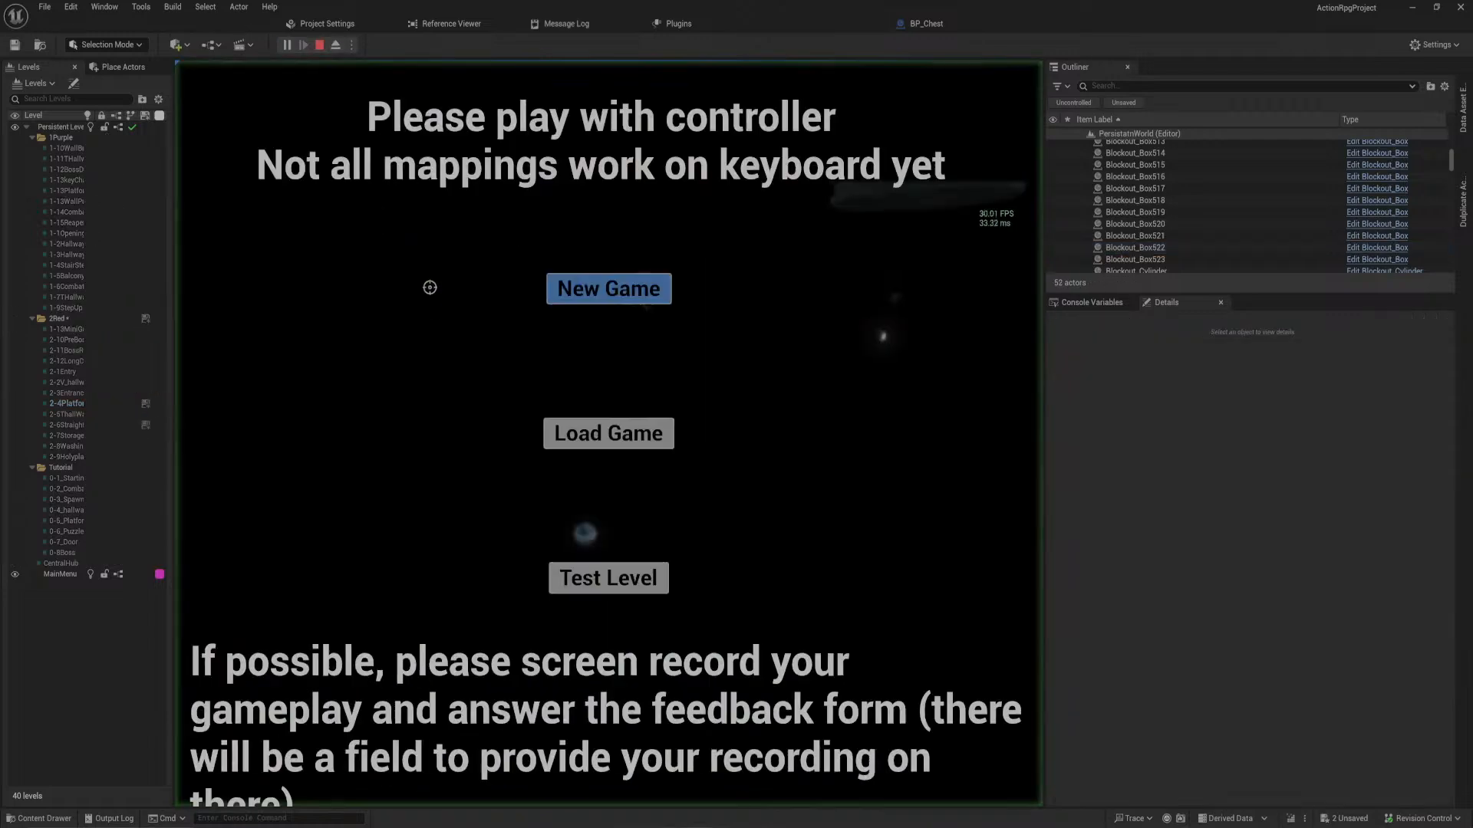
pyautogui.click(613, 445)
pyautogui.click(674, 441)
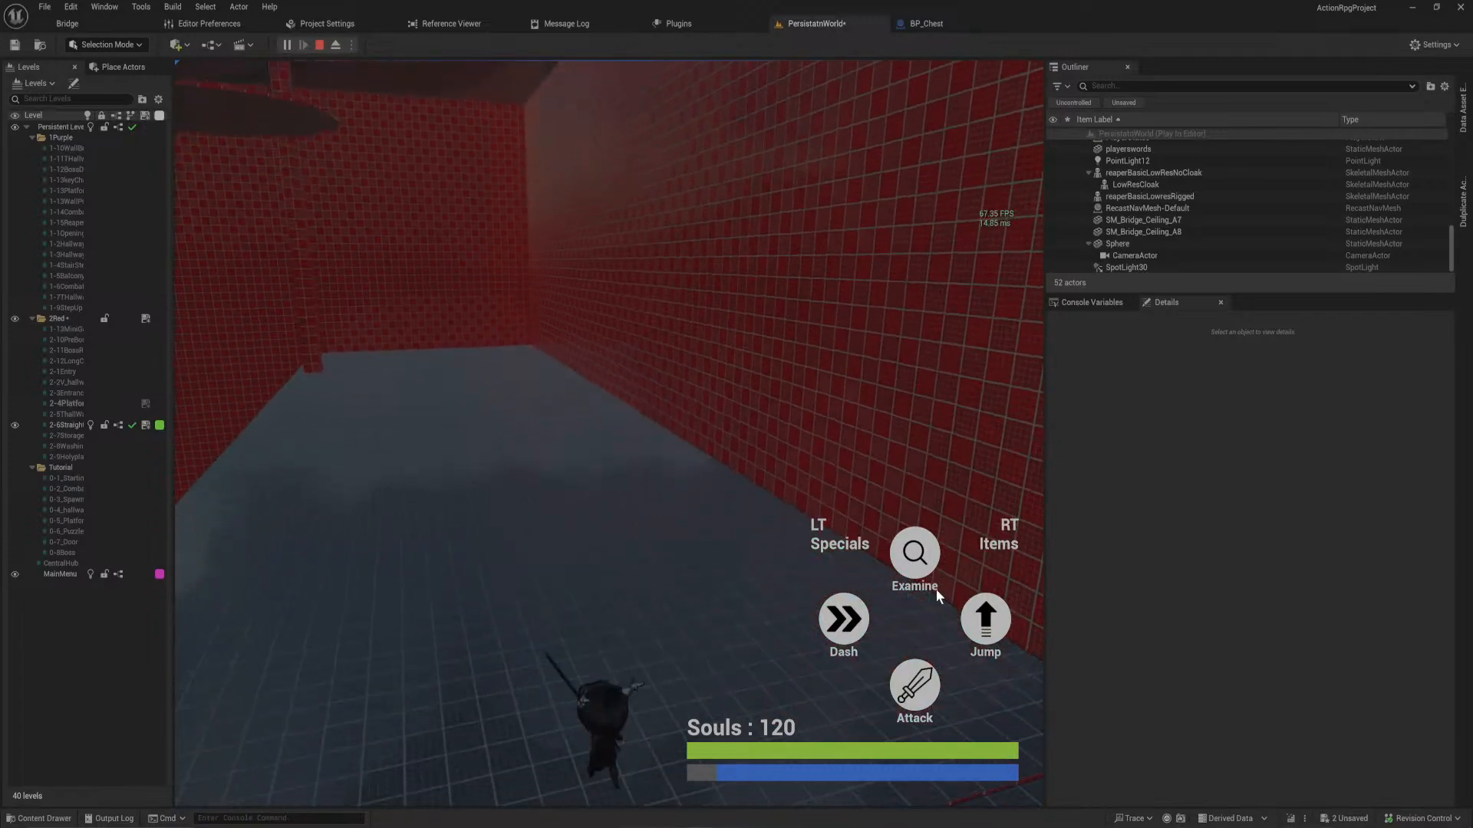
pyautogui.press('Escape')
# - Select the four side platforms and the large flat platform, and move these actors into the 2-6StraightHallStairs level
pyautogui.moveTo(923, 571); pyautogui.dragTo(776, 495, button='right')
pyautogui.click(577, 427)
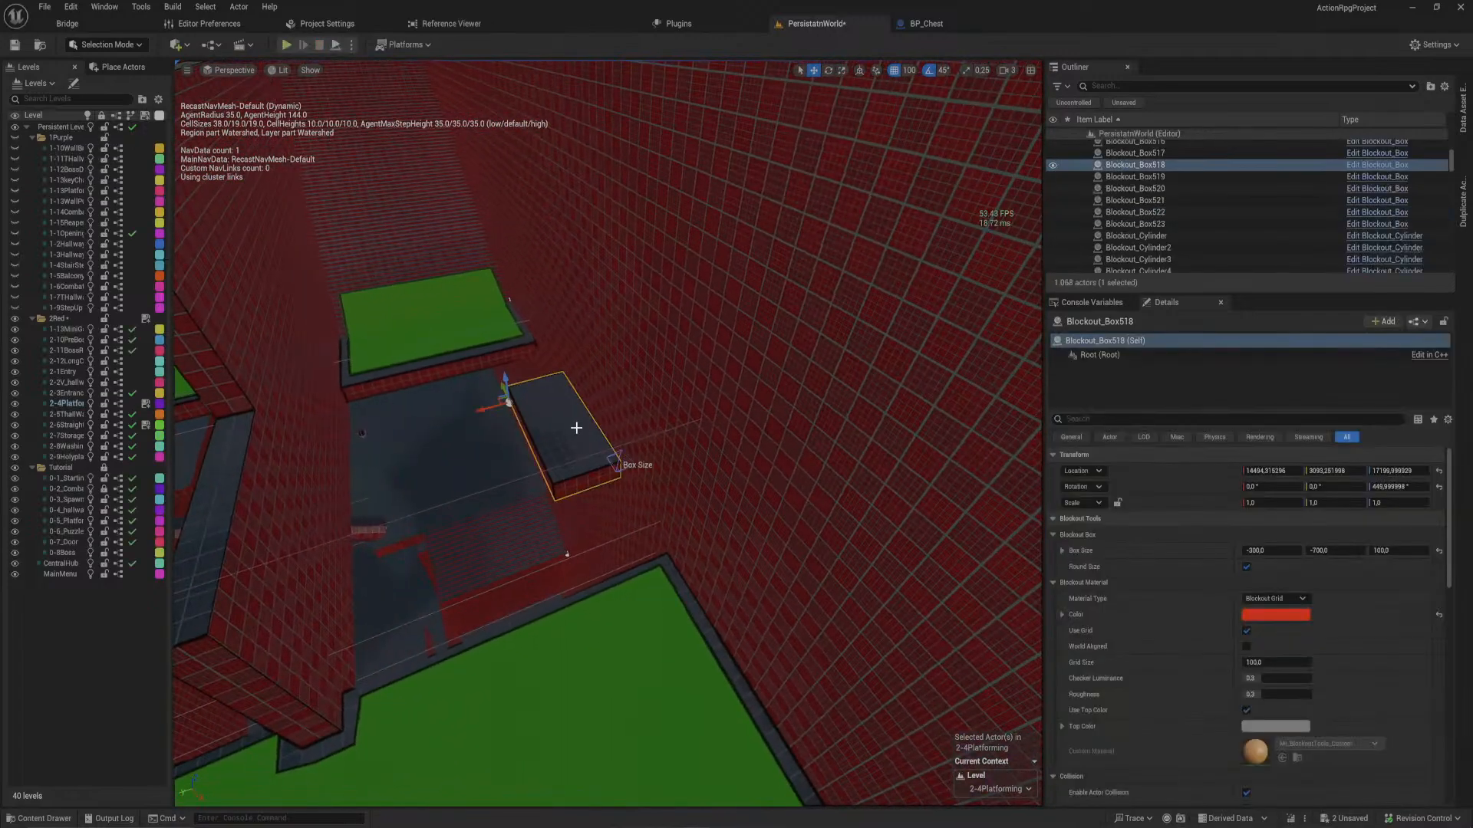
pyautogui.moveTo(579, 438); pyautogui.dragTo(630, 443, button='right')
pyautogui.keyDown('ctrl'); pyautogui.click(708, 358); pyautogui.keyUp('ctrl')
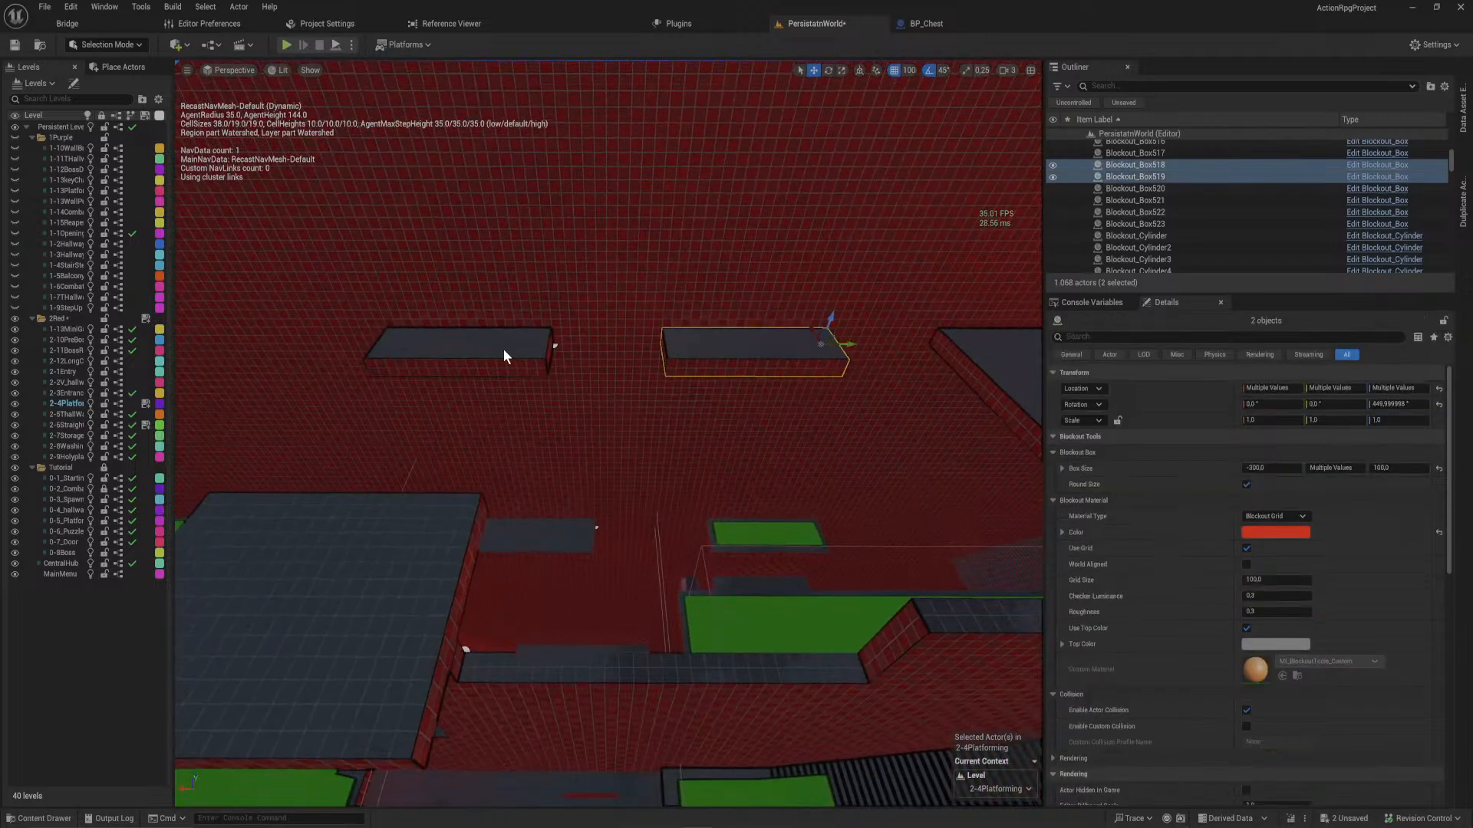
pyautogui.keyDown('ctrl'); pyautogui.click(503, 349); pyautogui.keyUp('ctrl')
pyautogui.moveTo(503, 348); pyautogui.dragTo(491, 314, button='right')
pyautogui.keyDown('ctrl'); pyautogui.click(489, 307); pyautogui.keyUp('ctrl')
pyautogui.keyDown('ctrl'); pyautogui.click(311, 284); pyautogui.keyUp('ctrl')
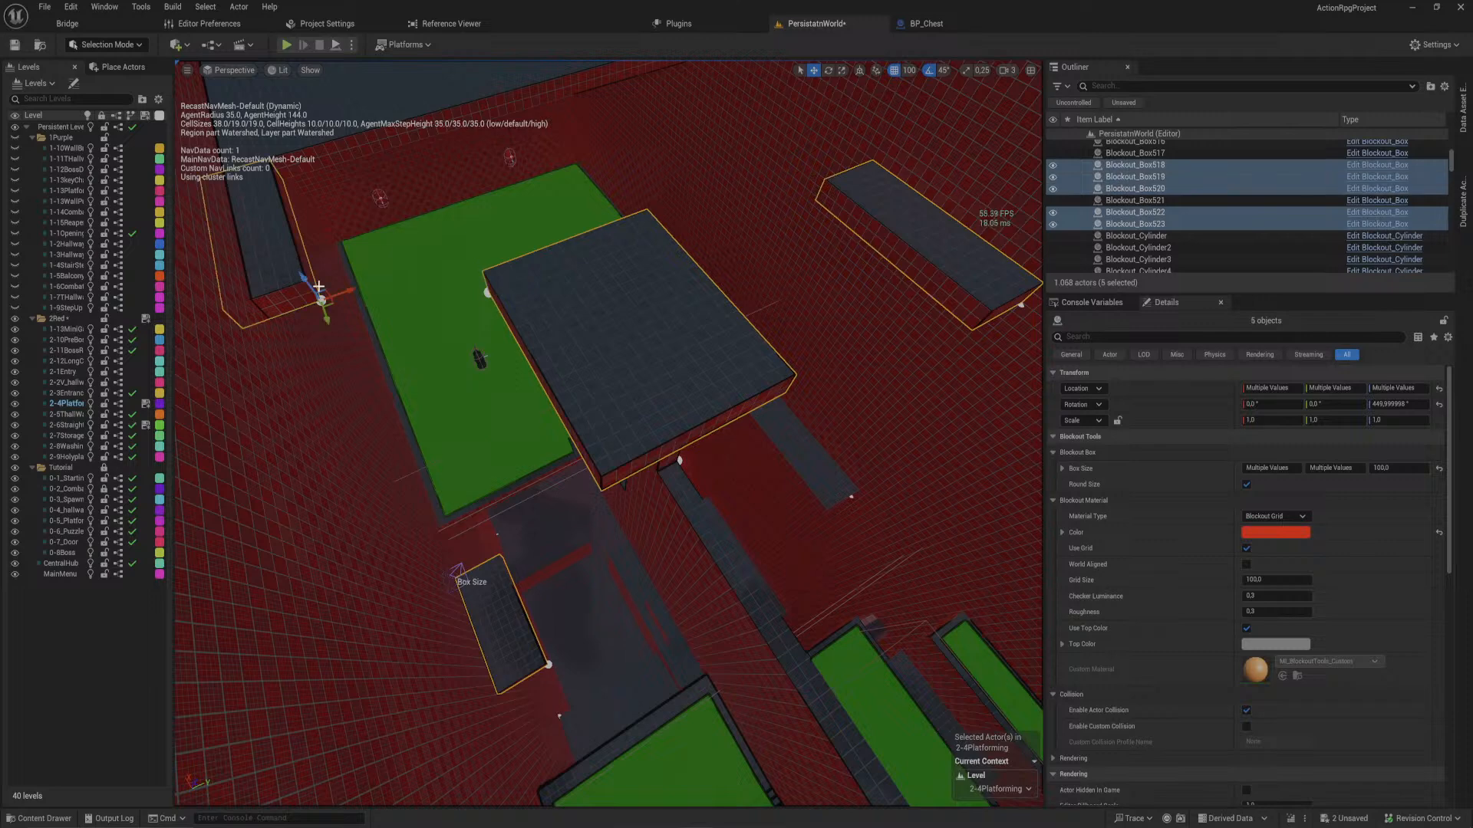
pyautogui.rightClick(72, 424)
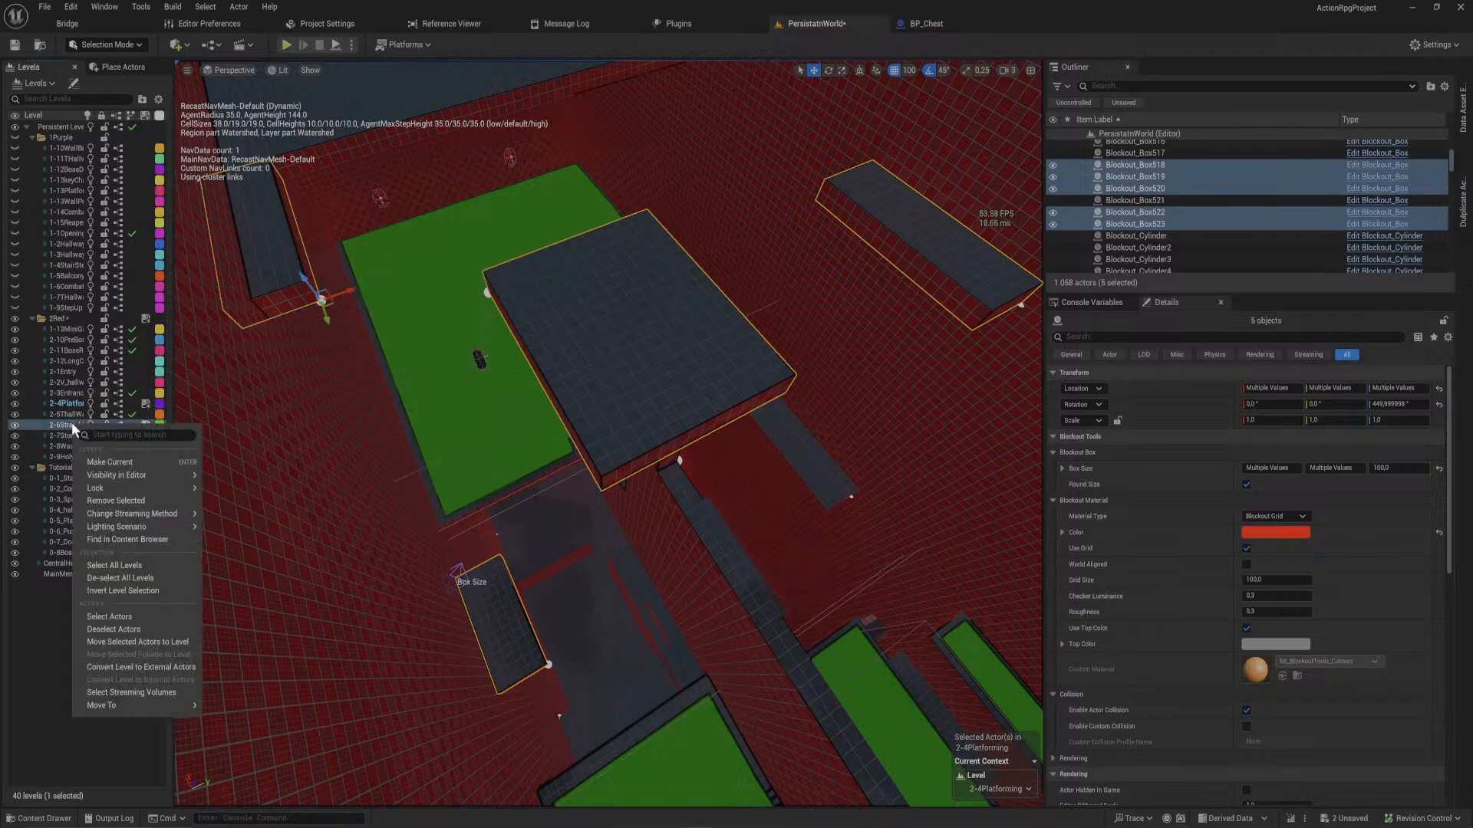
pyautogui.click(163, 643)
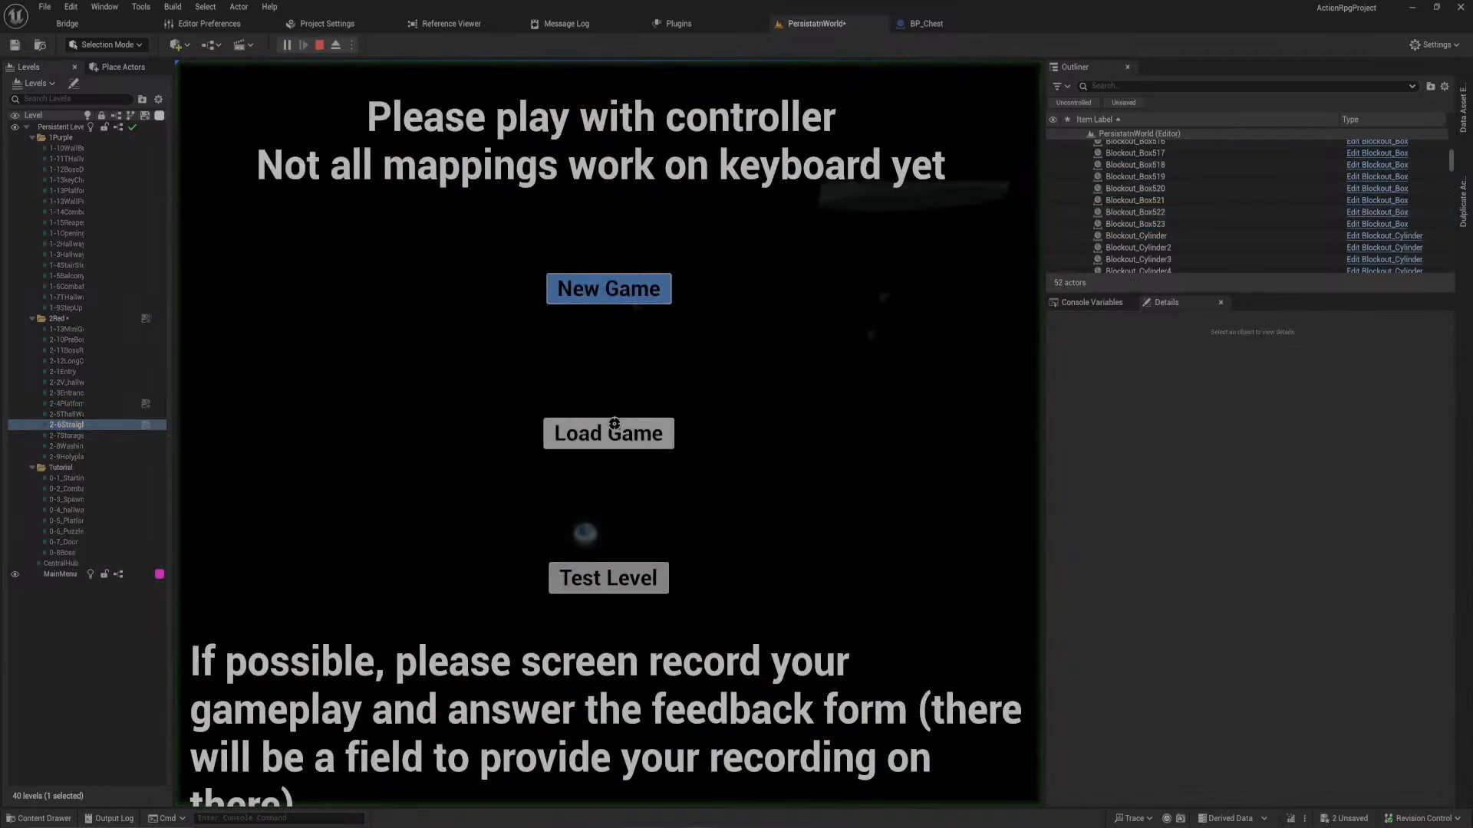
# - Load the save game again to play-test the platforms reassigned to 2-6StraightHallStairs, then end the session
pyautogui.click(613, 428)
pyautogui.click(674, 529)
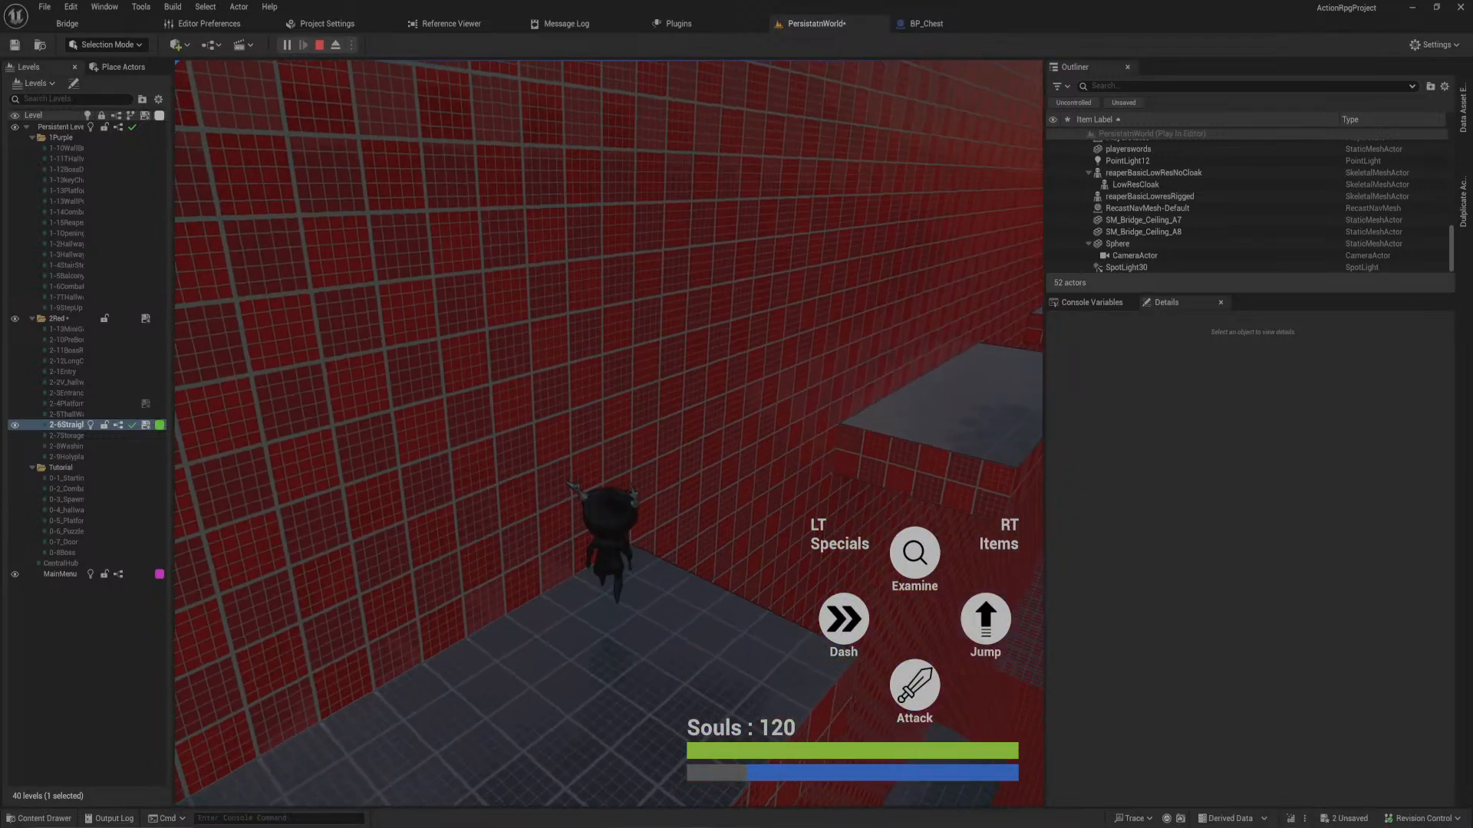
pyautogui.press('Escape')
# - Lower the large flat platform and shorten its supporting pillar to a box height of 400
pyautogui.moveTo(729, 609); pyautogui.dragTo(982, 652, button='right')
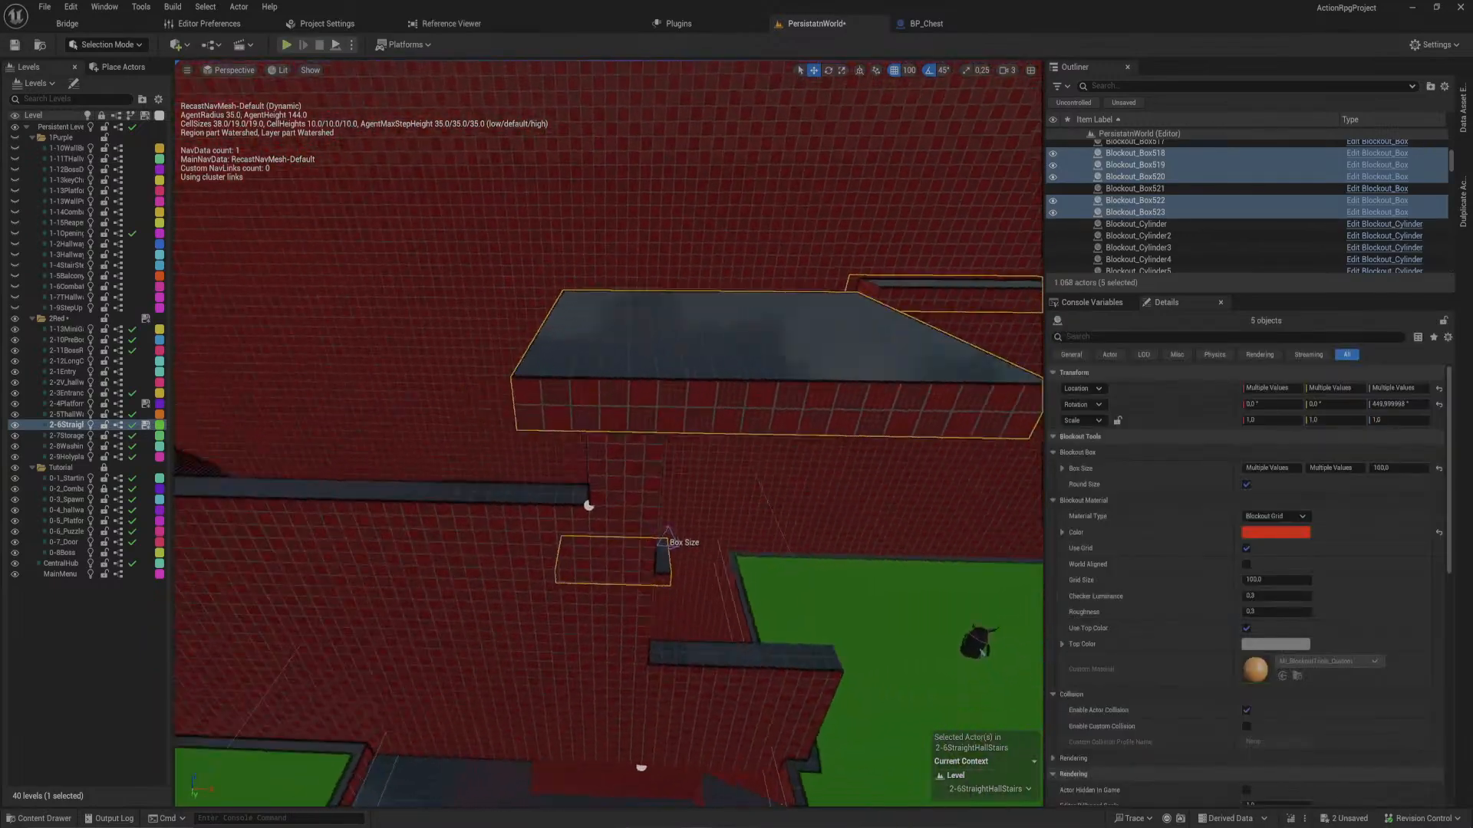
pyautogui.moveTo(609, 433); pyautogui.dragTo(843, 329, button='right')
pyautogui.click(652, 442)
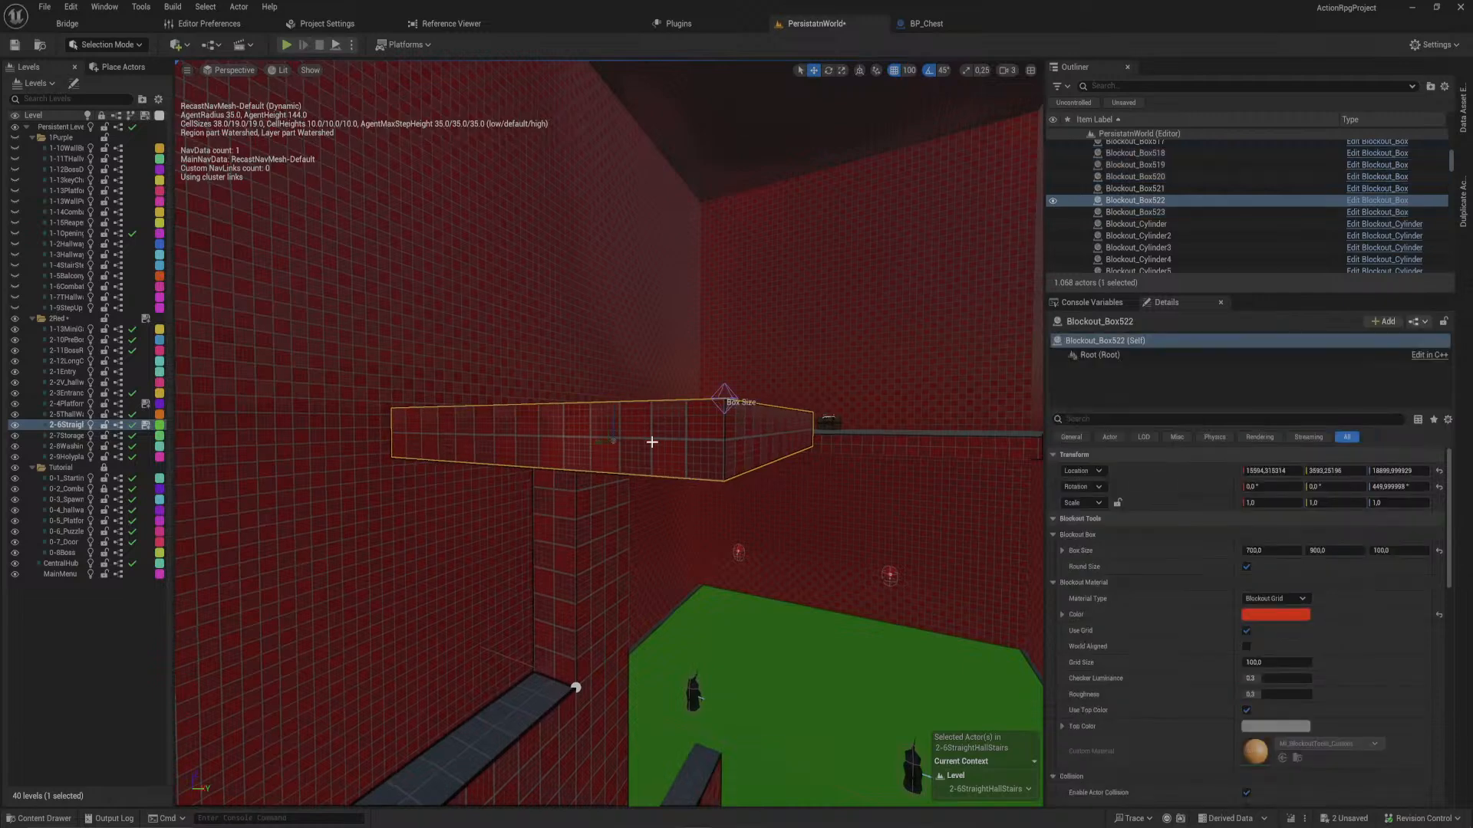
pyautogui.moveTo(611, 414); pyautogui.dragTo(614, 437)
pyautogui.click(609, 426)
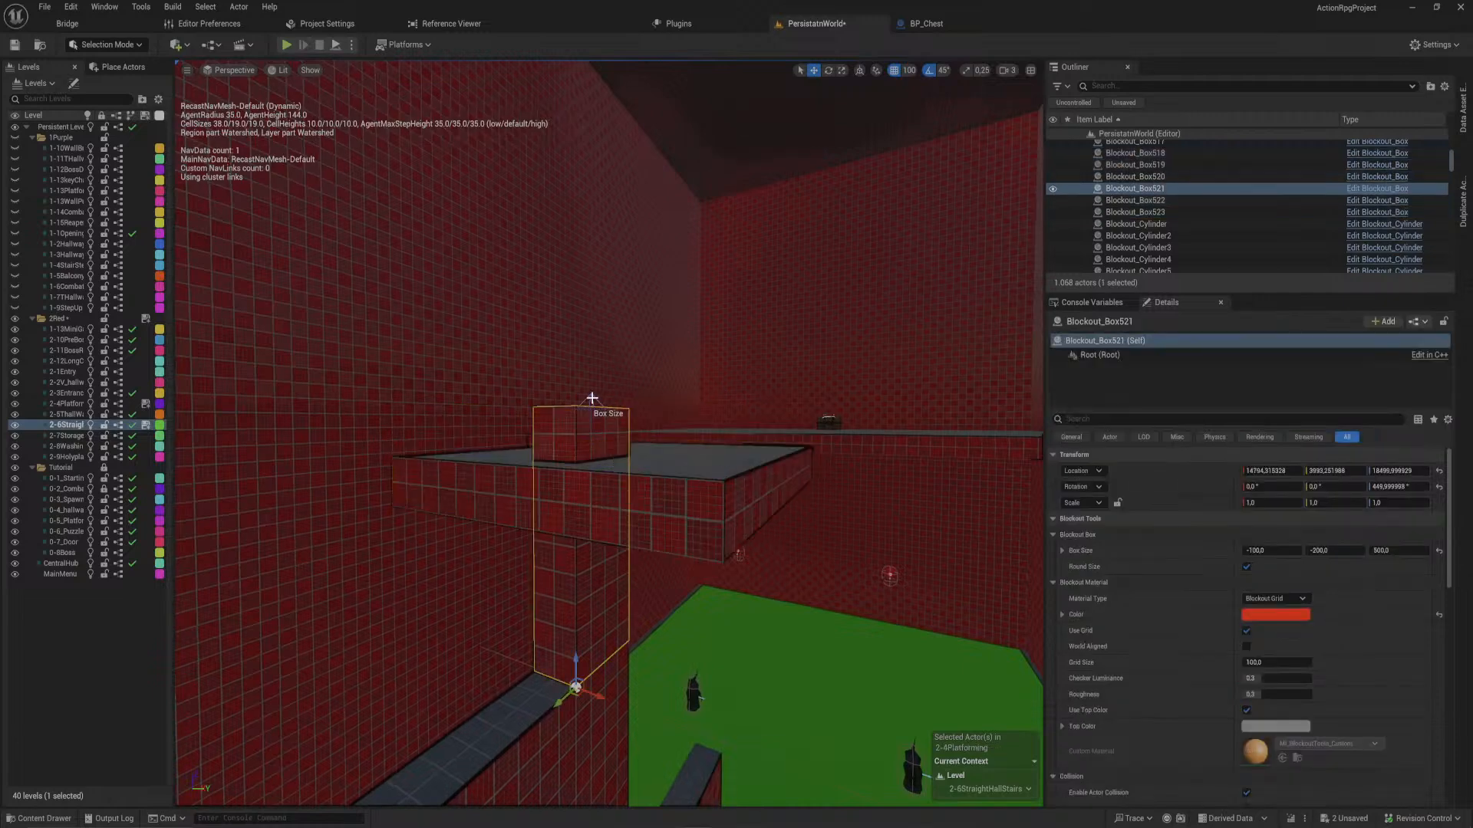
pyautogui.moveTo(591, 382); pyautogui.dragTo(595, 426)
# - Move the supporting pillar into the 2-6StraightHallStairs level
pyautogui.moveTo(595, 426); pyautogui.dragTo(575, 349, button='right')
pyautogui.click(546, 362)
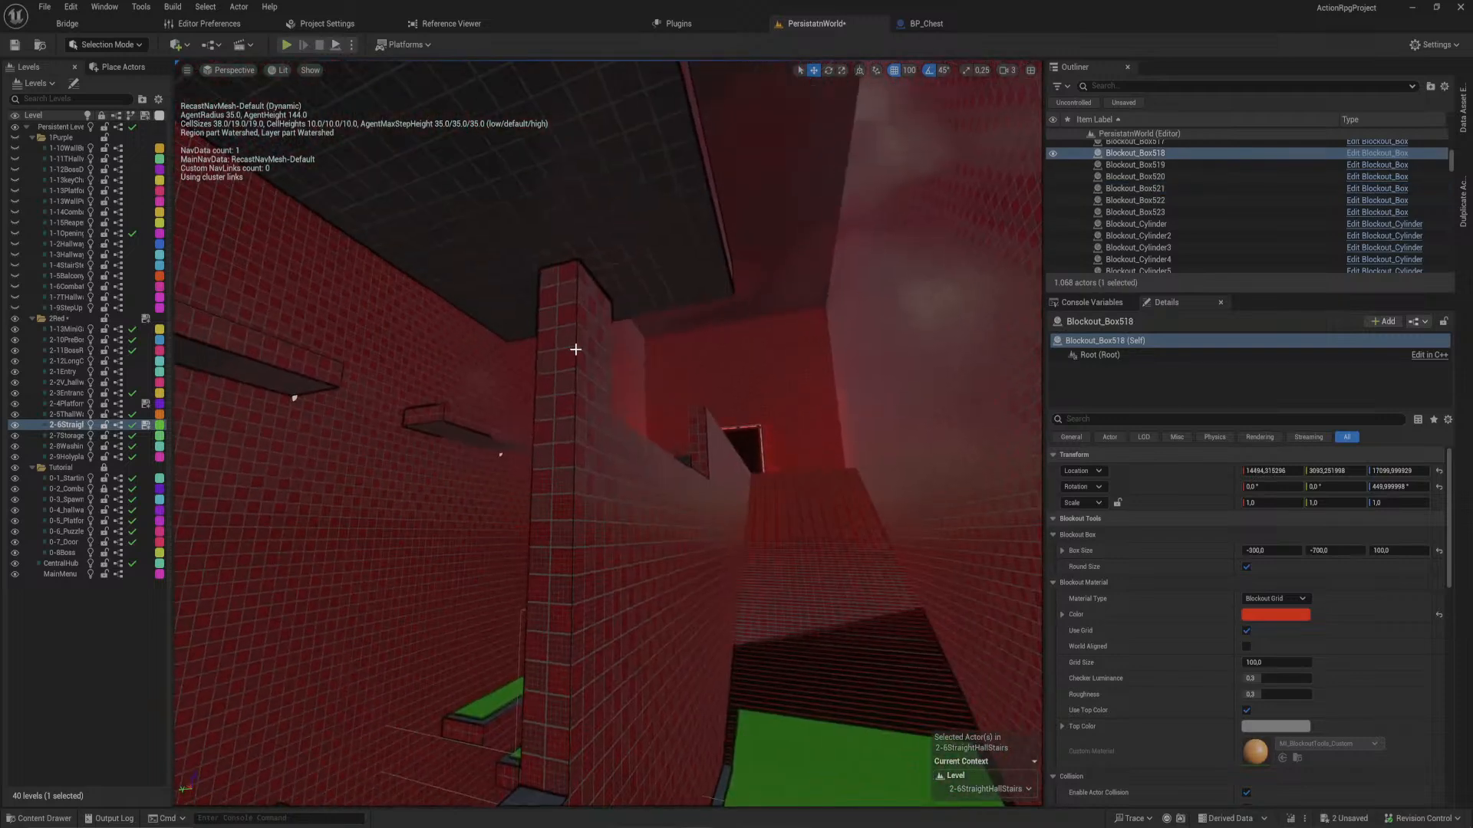
pyautogui.click(567, 355)
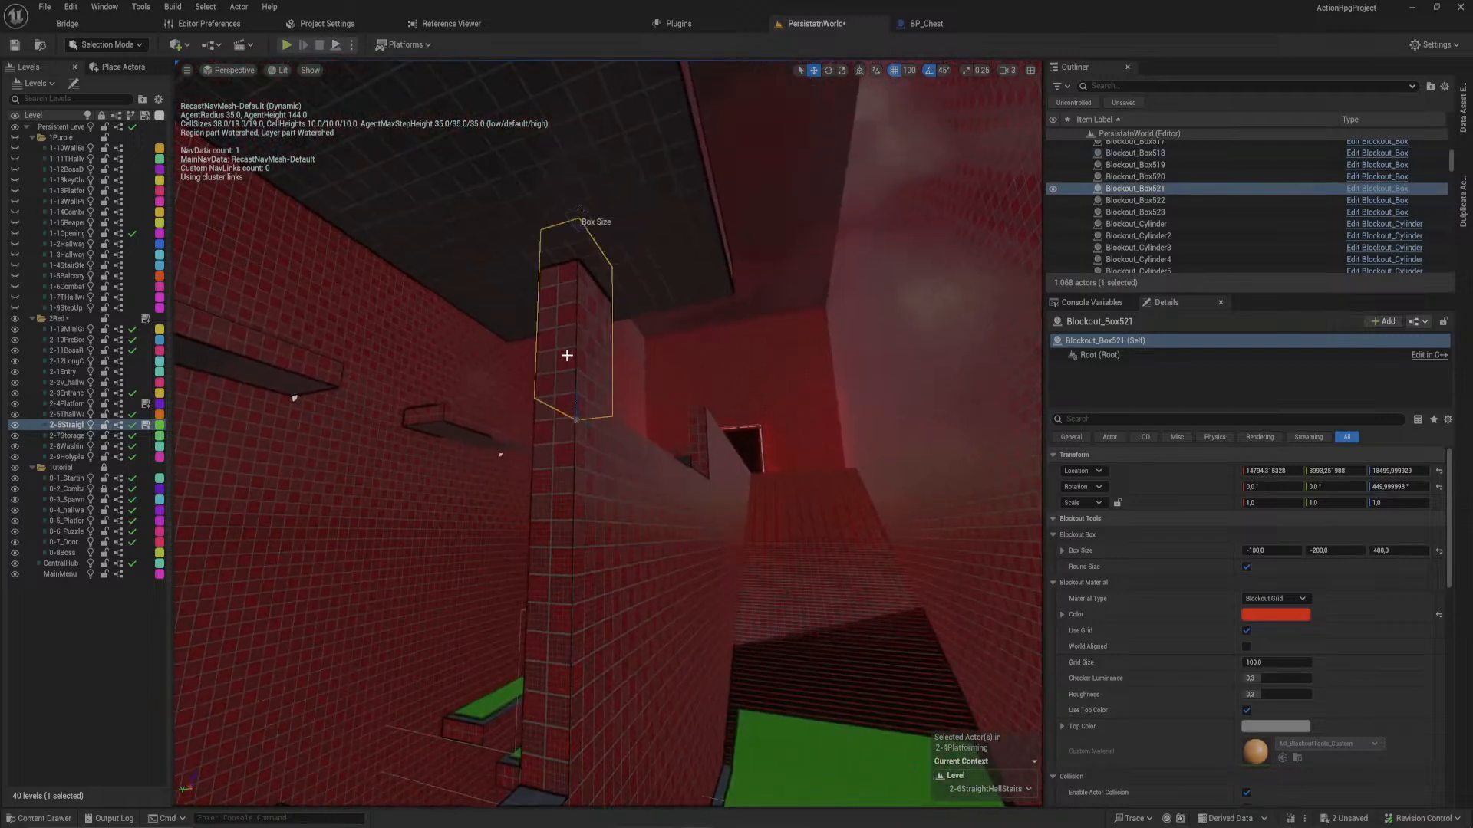
pyautogui.rightClick(62, 429)
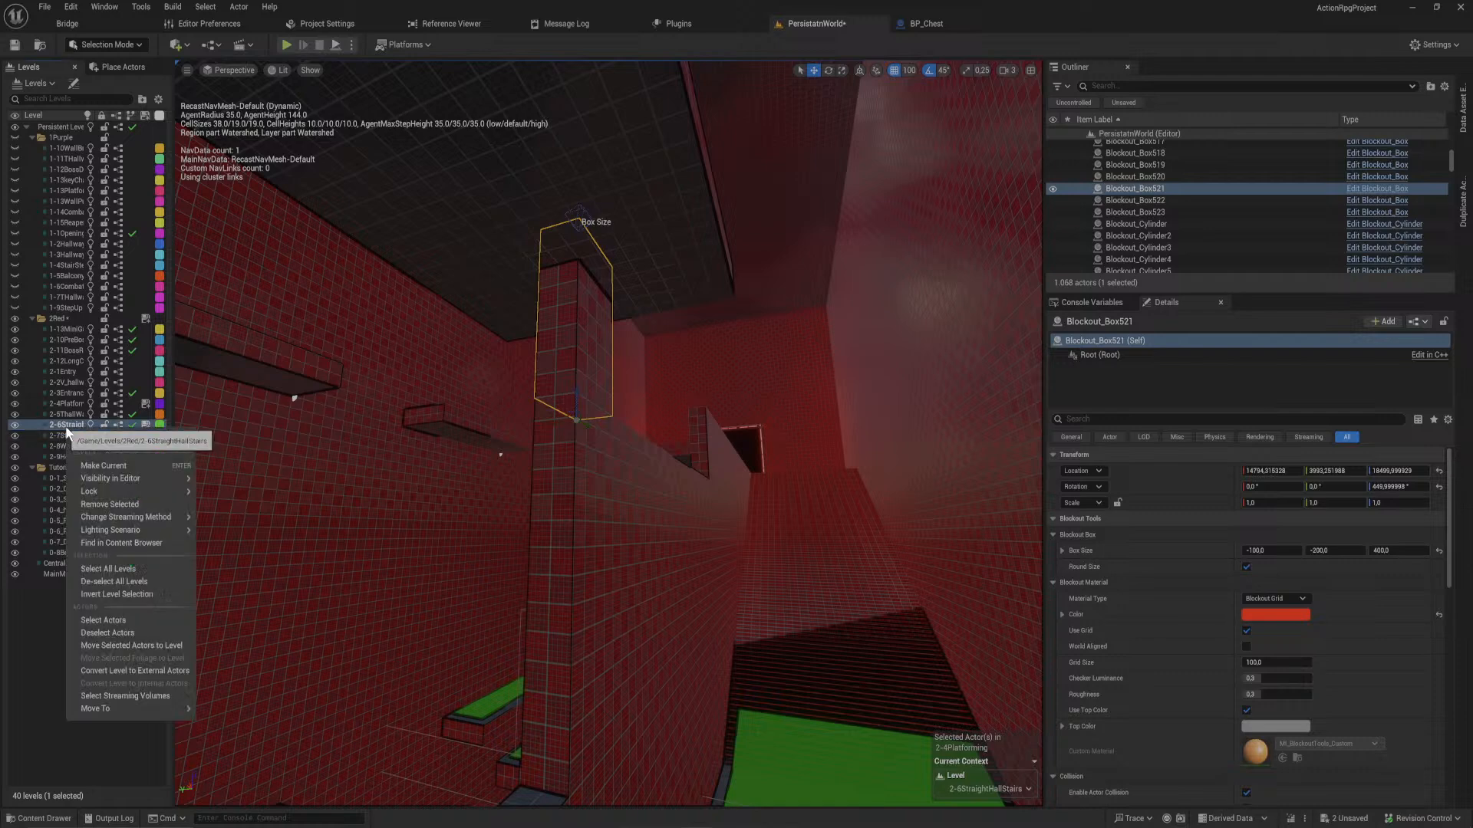
pyautogui.click(146, 645)
# - Examine the red level doorway and the arrangement of the red blockout rooms from outside
pyautogui.moveTo(629, 506); pyautogui.dragTo(666, 481, button='right')
pyautogui.press('w')
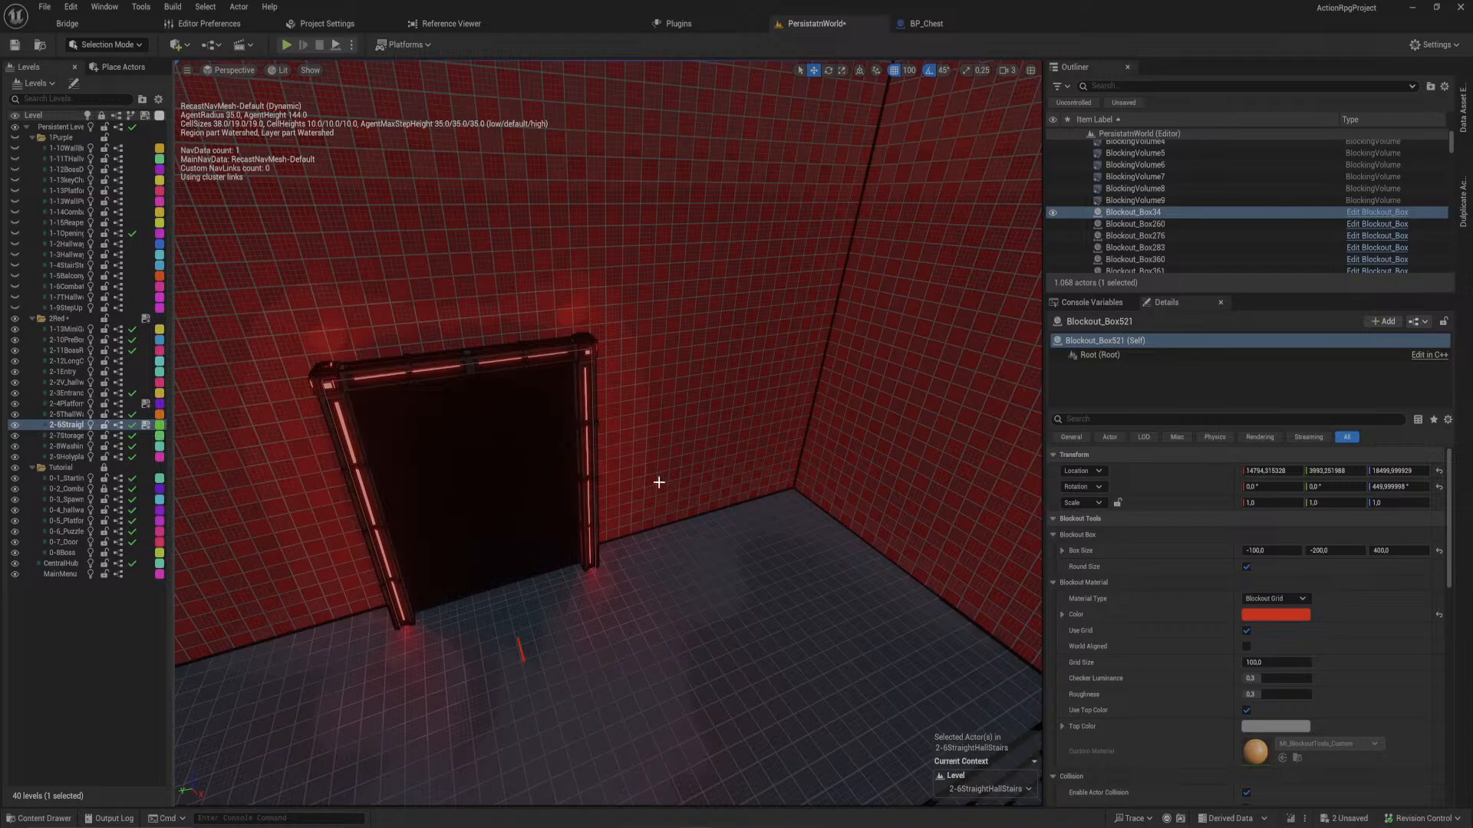
pyautogui.moveTo(608, 433); pyautogui.dragTo(947, 422, button='right')
pyautogui.moveTo(652, 497); pyautogui.dragTo(568, 579, button='right')
pyautogui.moveTo(652, 497); pyautogui.dragTo(728, 483, button='right')
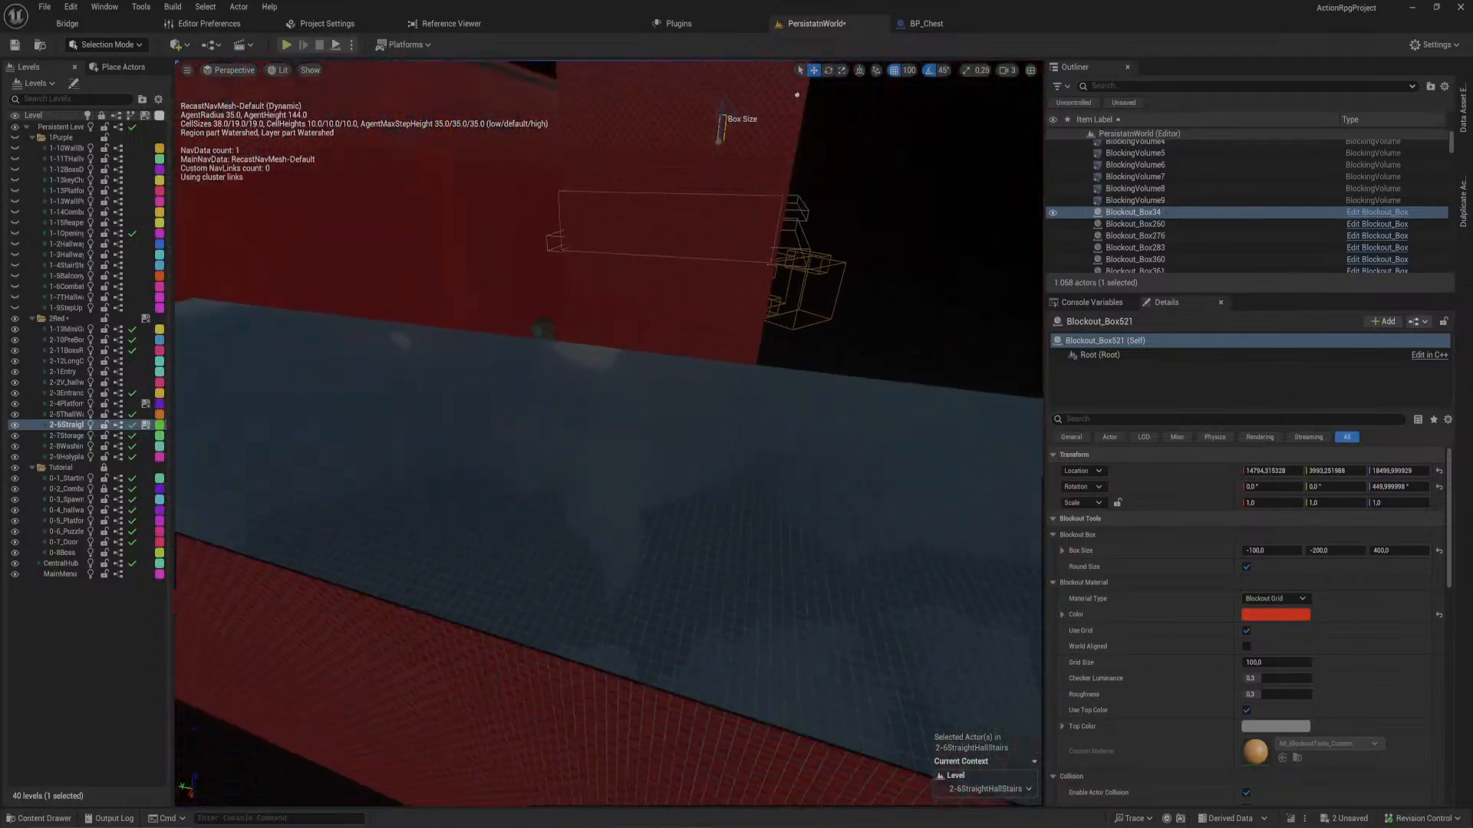
pyautogui.moveTo(637, 489); pyautogui.dragTo(594, 489, button='right')
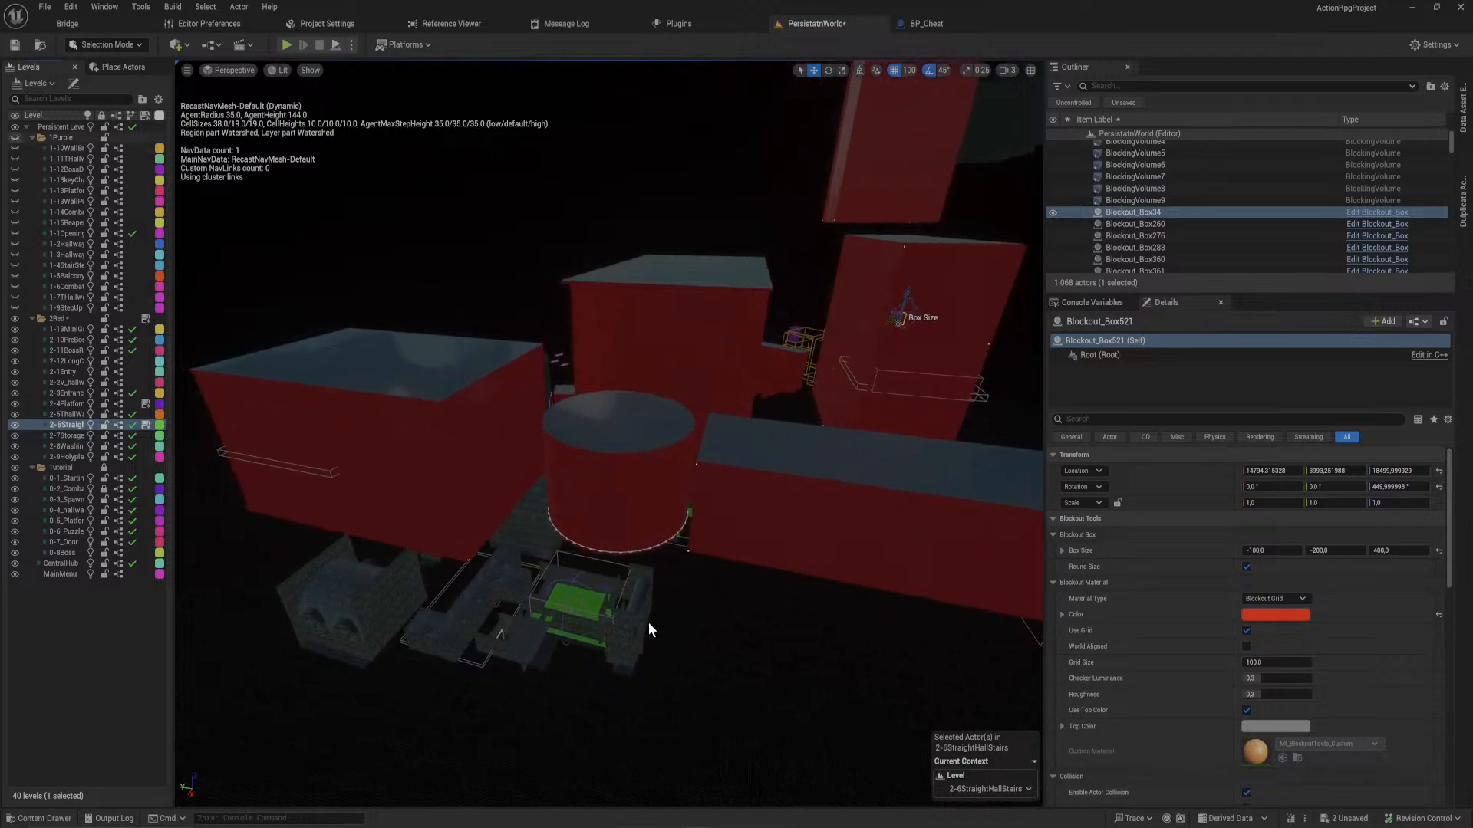
# - Examine the purple and red level blockouts from outside, and inspect the long red hall from inside
pyautogui.press('w')
pyautogui.moveTo(621, 624); pyautogui.dragTo(567, 583, button='right')
pyautogui.press('w')
pyautogui.press('w')
pyautogui.press('w')
pyautogui.press('w')
pyautogui.press('w')
pyautogui.press('w')
pyautogui.press('w')
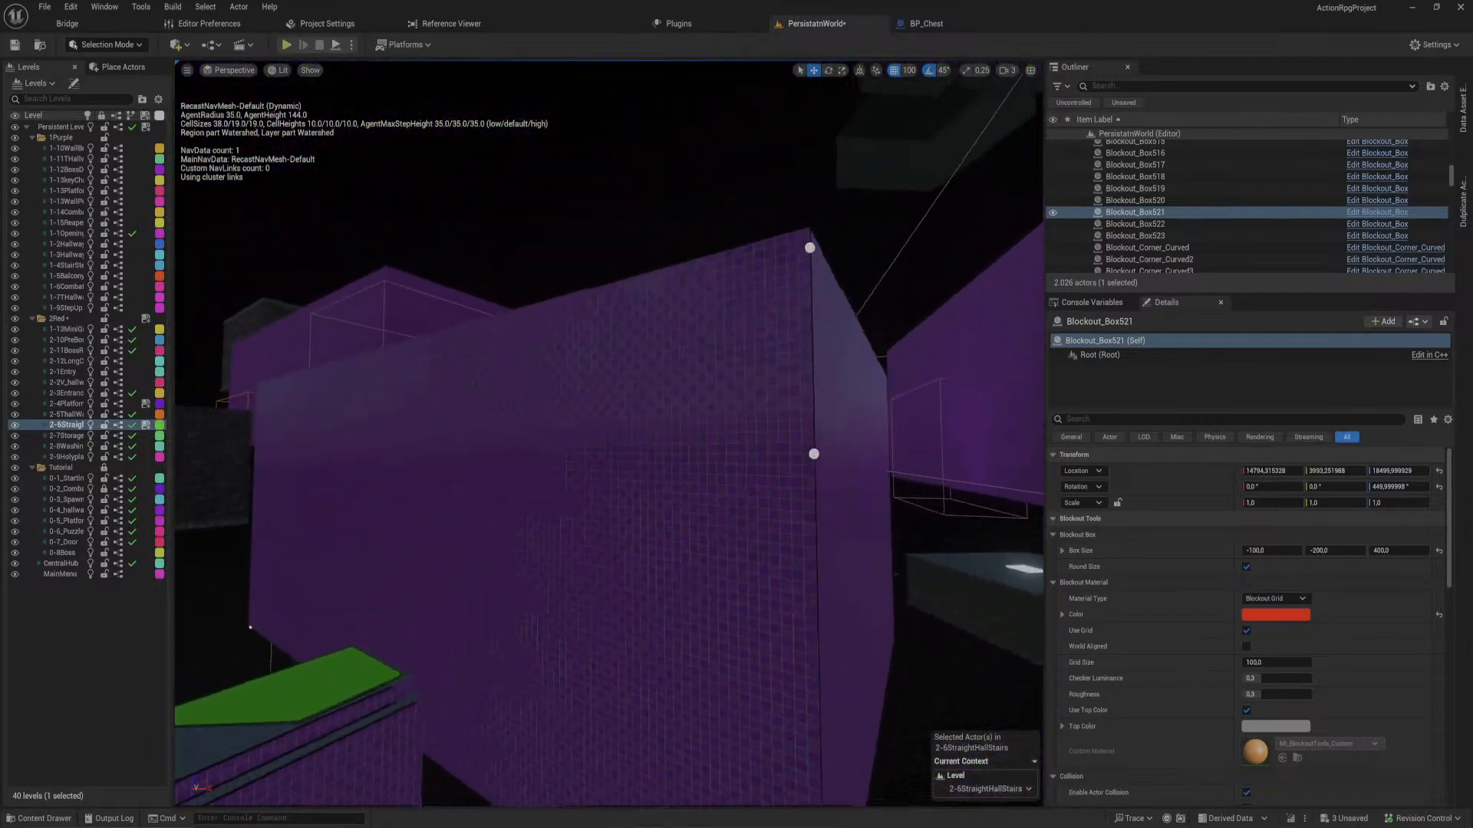
pyautogui.moveTo(609, 433); pyautogui.dragTo(625, 612, button='right')
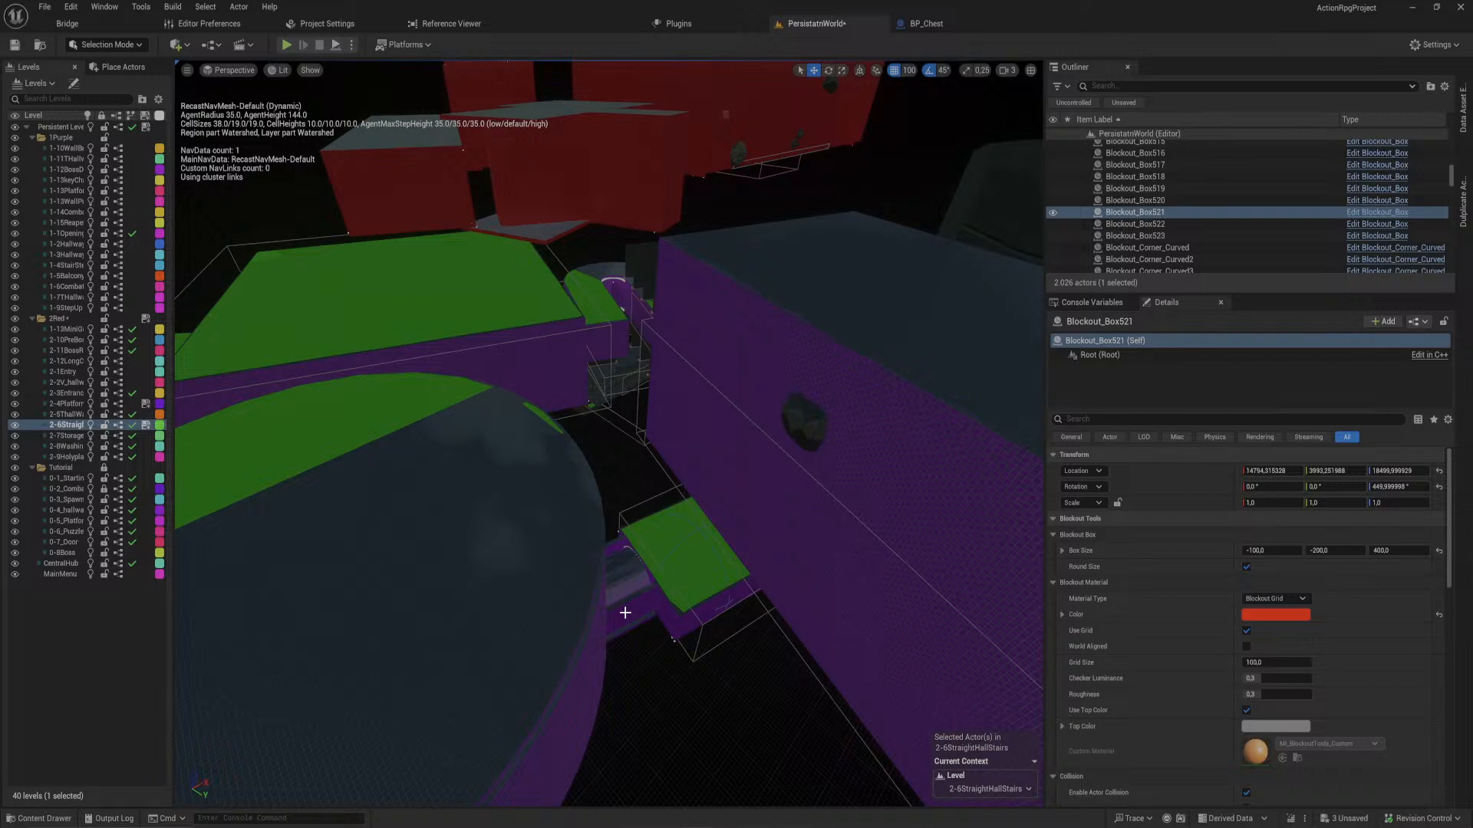
pyautogui.moveTo(690, 521); pyautogui.dragTo(733, 526, button='right')
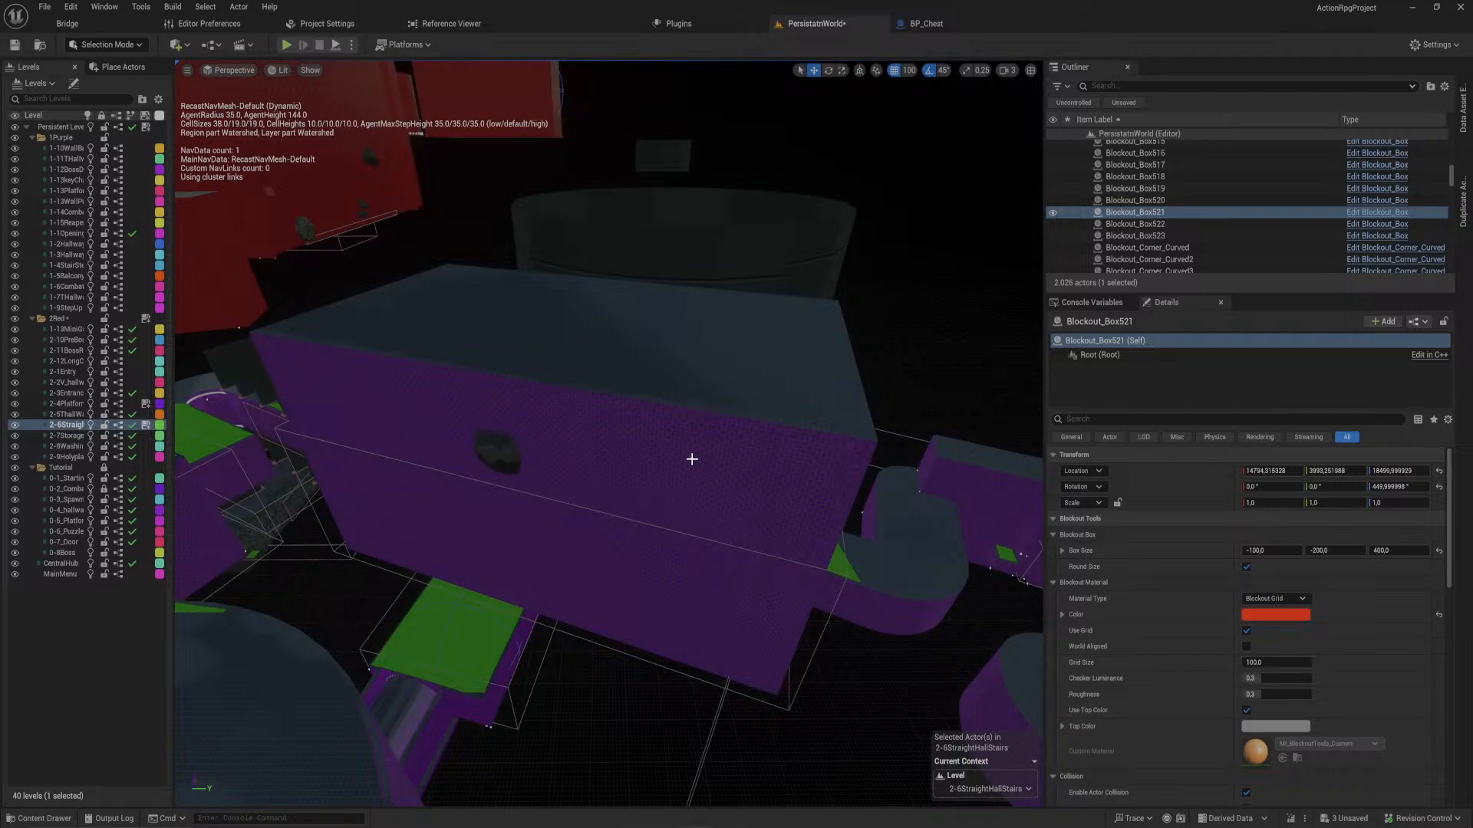
pyautogui.moveTo(691, 458); pyautogui.dragTo(1143, 379, button='right')
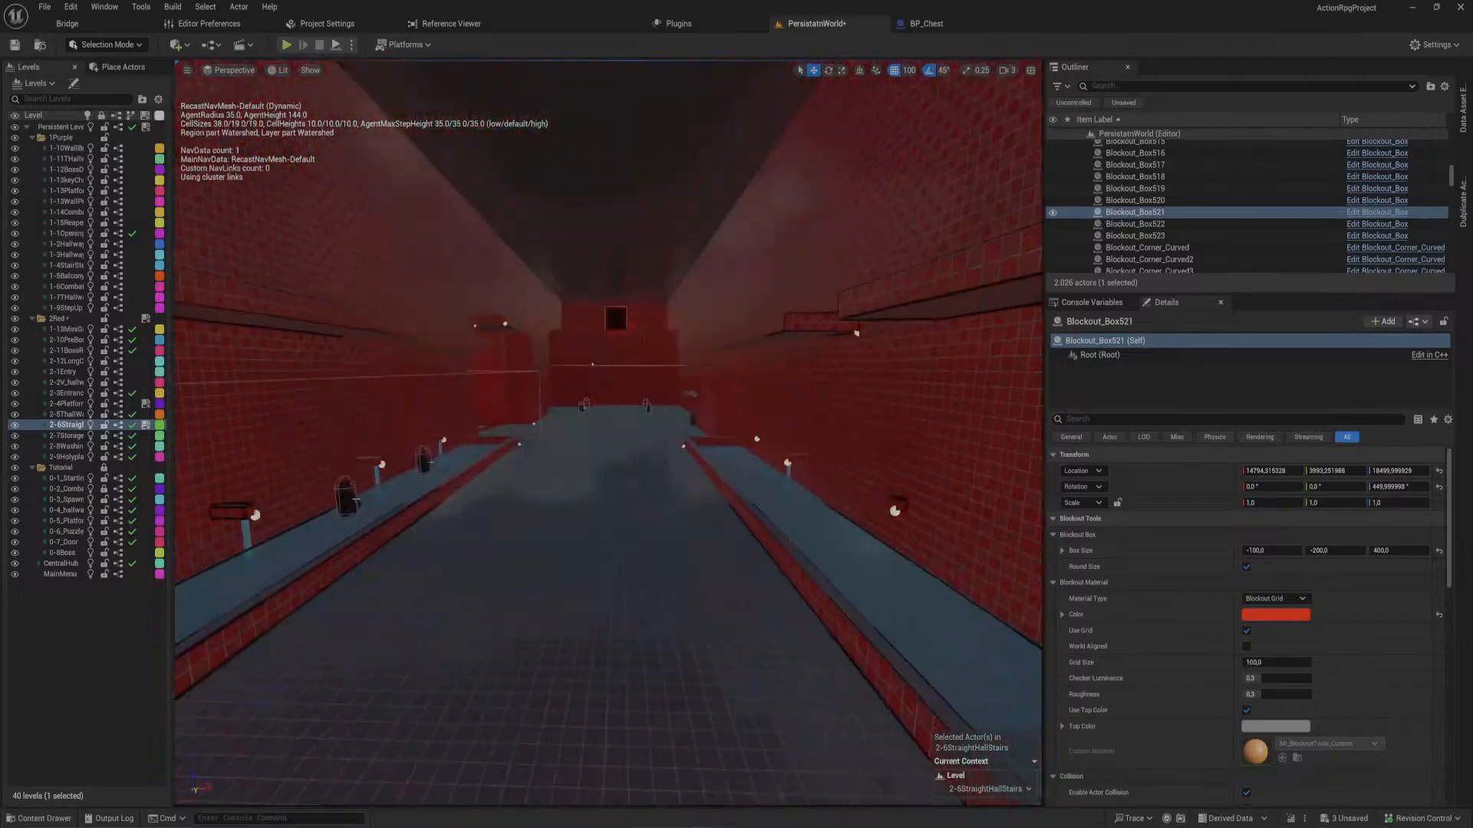
# - Examine the long red hall, its dark square opening, and the tall green-floored hall with pillars and rocks
pyautogui.moveTo(608, 433); pyautogui.dragTo(645, 384, button='right')
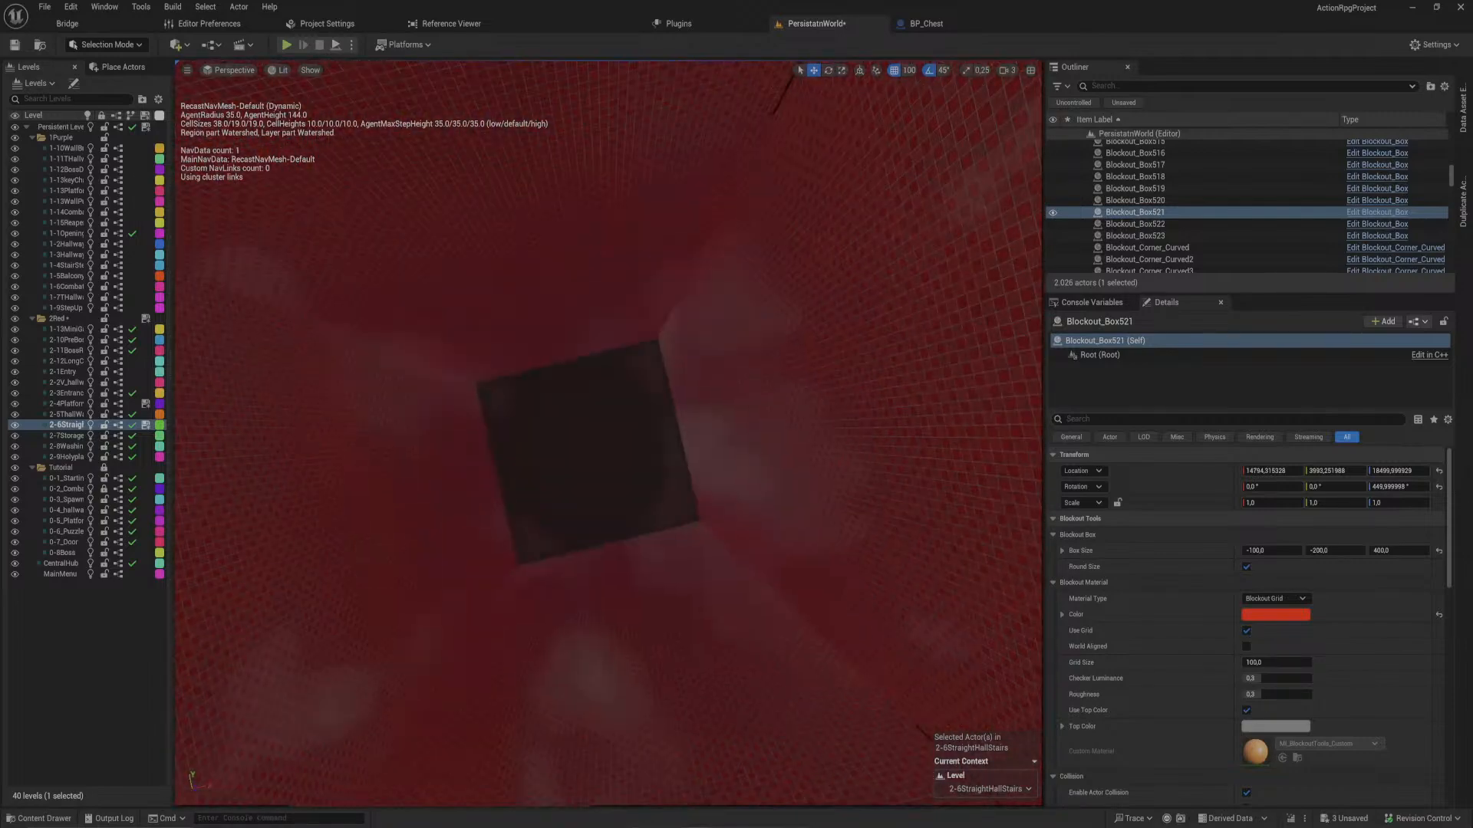
pyautogui.moveTo(675, 500); pyautogui.dragTo(678, 516, button='right')
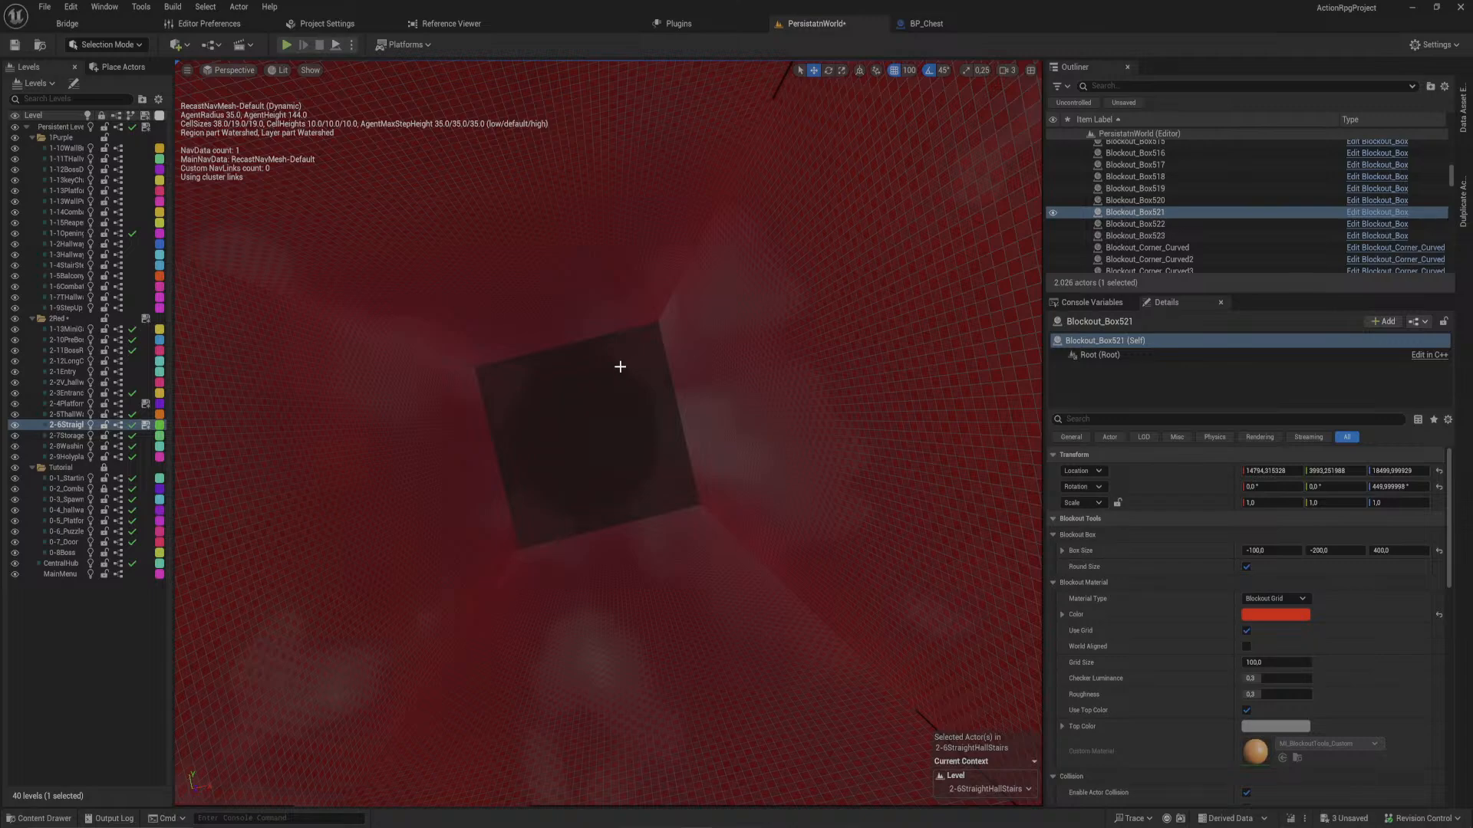
pyautogui.moveTo(667, 400); pyautogui.dragTo(669, 537, button='right')
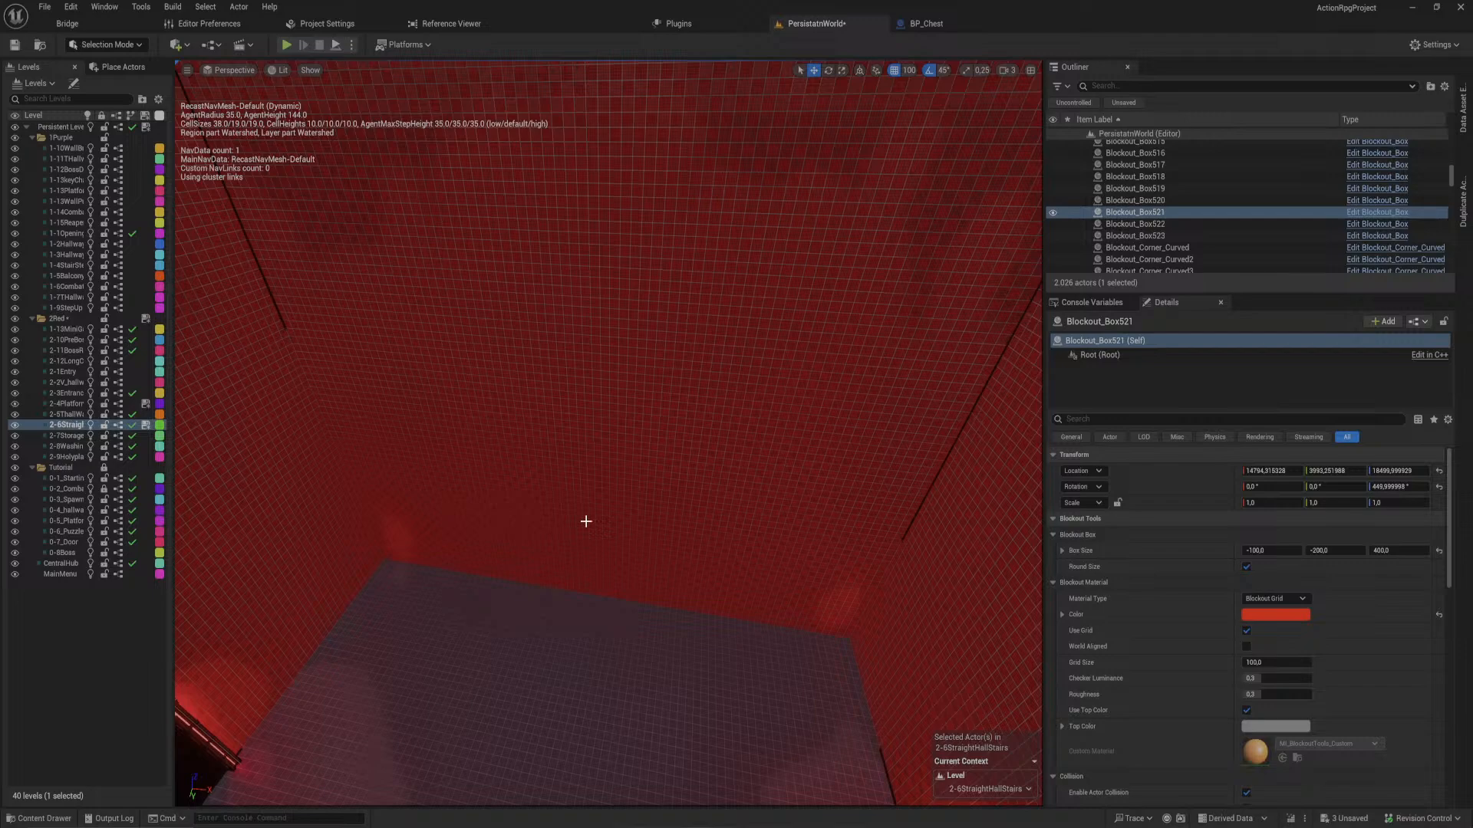
pyautogui.moveTo(685, 366)
pyautogui.mouseDown(button='right')
pyautogui.moveTo(384, 368)
pyautogui.moveTo(430, 375)
pyautogui.moveTo(222, 307)
pyautogui.moveTo(260, 310)
pyautogui.moveTo(257, 345)
pyautogui.moveTo(146, 399)
pyautogui.moveTo(299, 365)
pyautogui.moveTo(261, 414)
pyautogui.moveTo(199, 407)
pyautogui.moveTo(361, 303)
pyautogui.moveTo(683, 356)
pyautogui.mouseUp(button='right')
pyautogui.press('w')
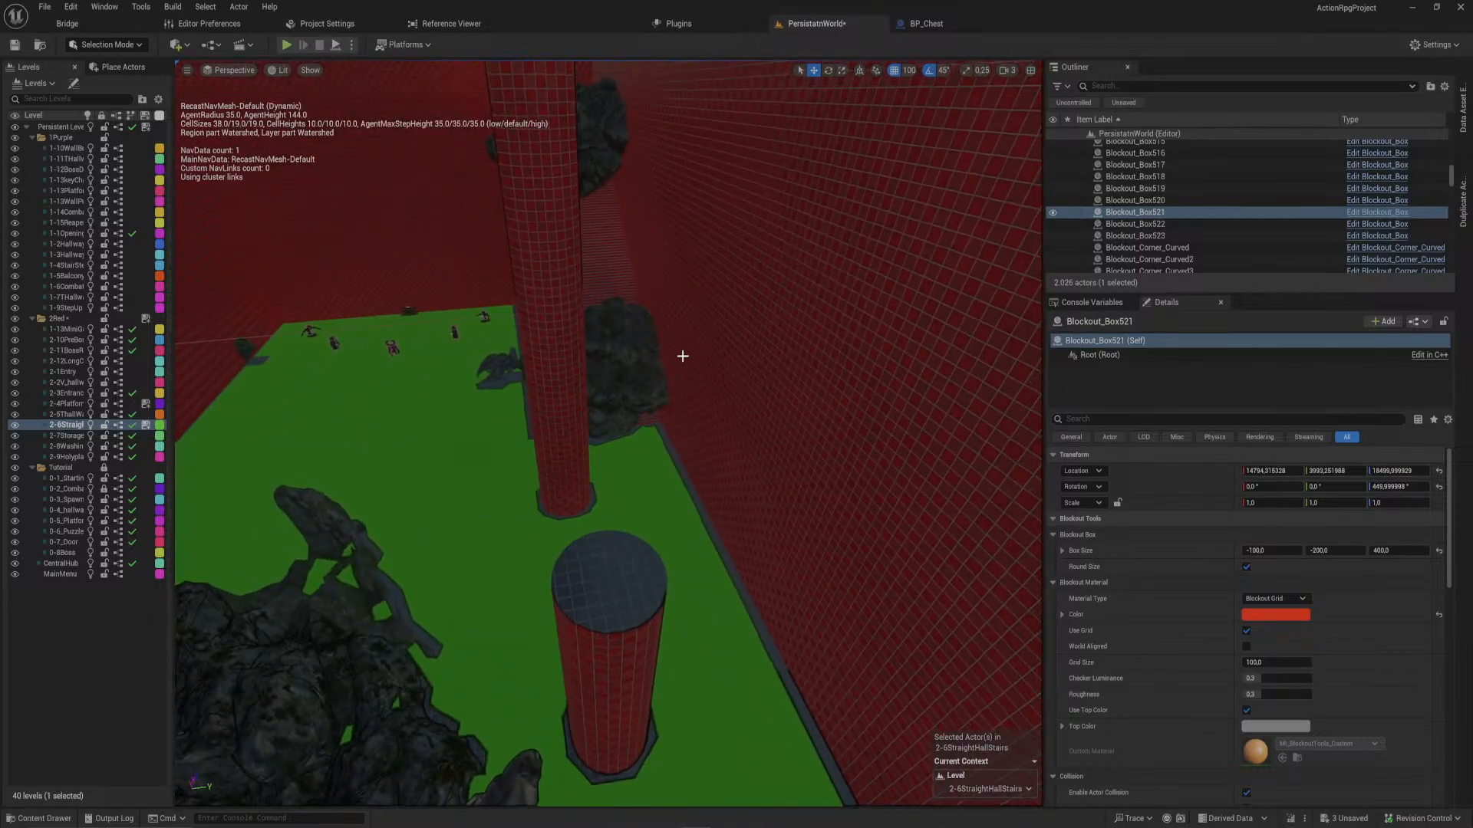
pyautogui.moveTo(715, 357)
pyautogui.mouseDown(button='right')
pyautogui.moveTo(668, 341)
pyautogui.moveTo(567, 345)
pyautogui.moveTo(714, 358)
pyautogui.mouseUp(button='right')
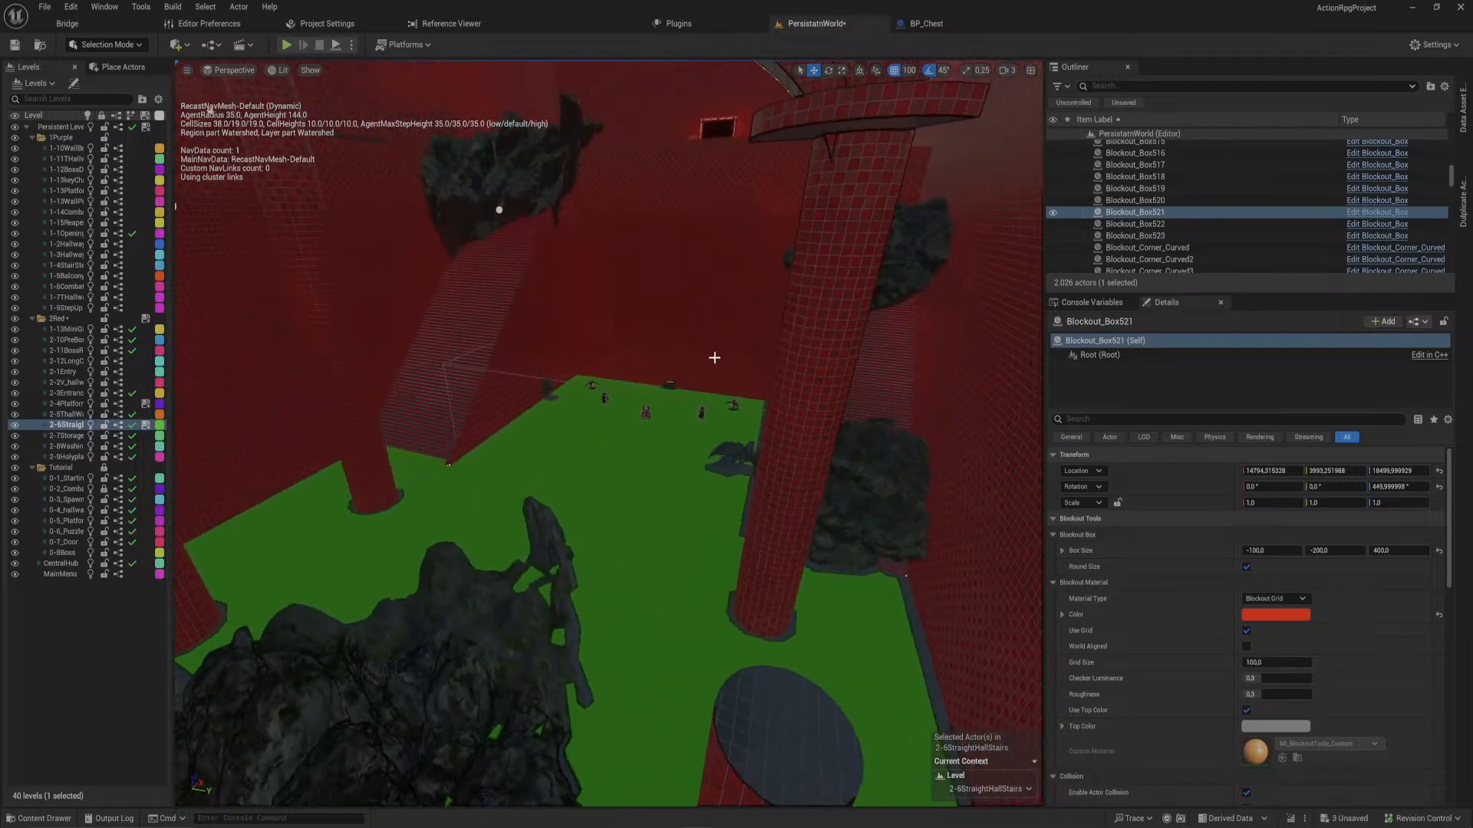
pyautogui.moveTo(715, 357); pyautogui.dragTo(660, 402, button='right')
pyautogui.moveTo(882, 409); pyautogui.dragTo(870, 368, button='right')
# - Inspect the tall pillars, wall-mounted box, sloped walkway and fenced platform in the 2-3EntranceHall level
pyautogui.click(857, 455)
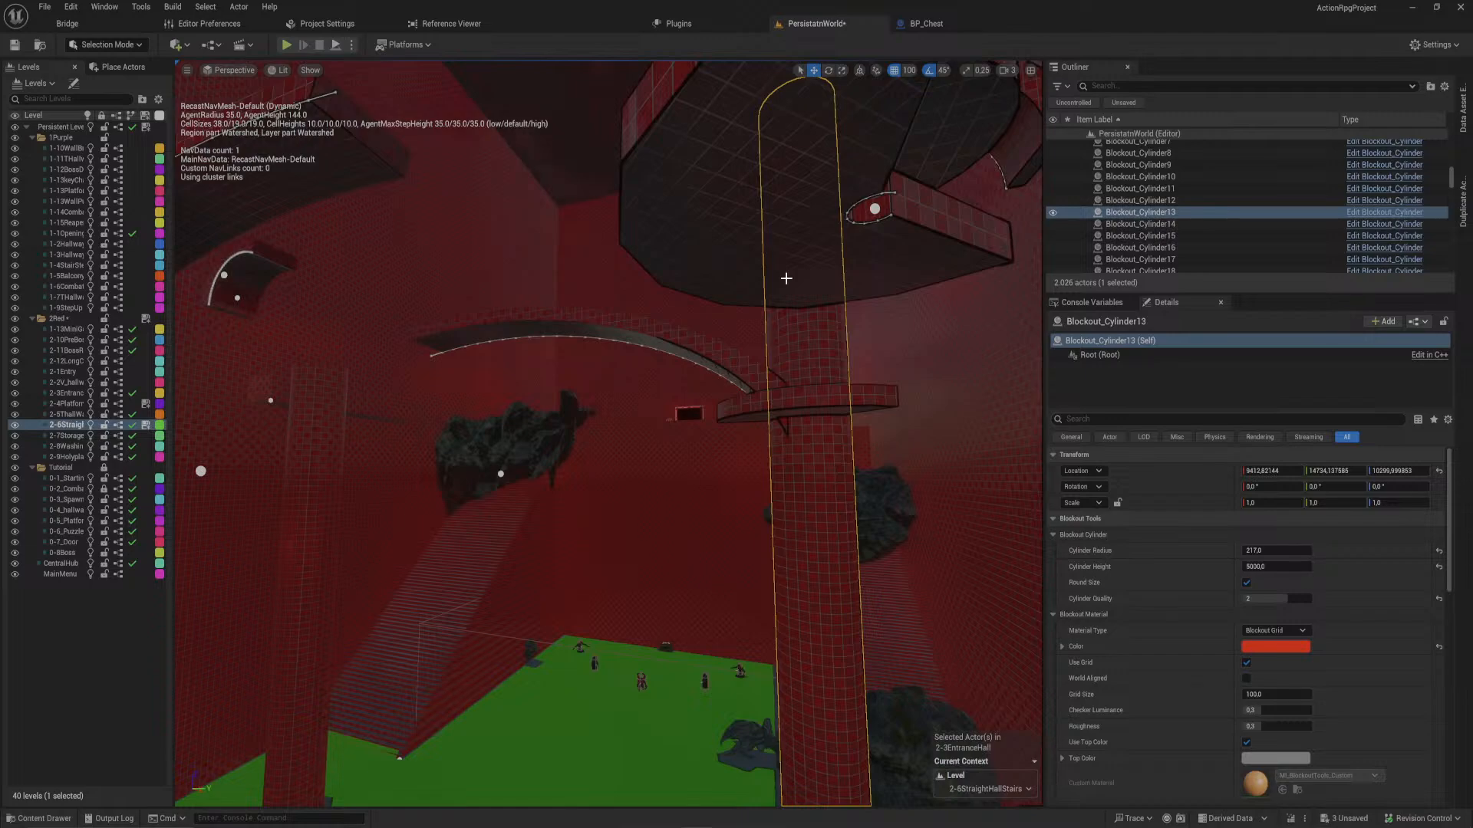
pyautogui.moveTo(765, 592); pyautogui.dragTo(804, 398, button='right')
pyautogui.click(701, 510)
pyautogui.click(630, 461)
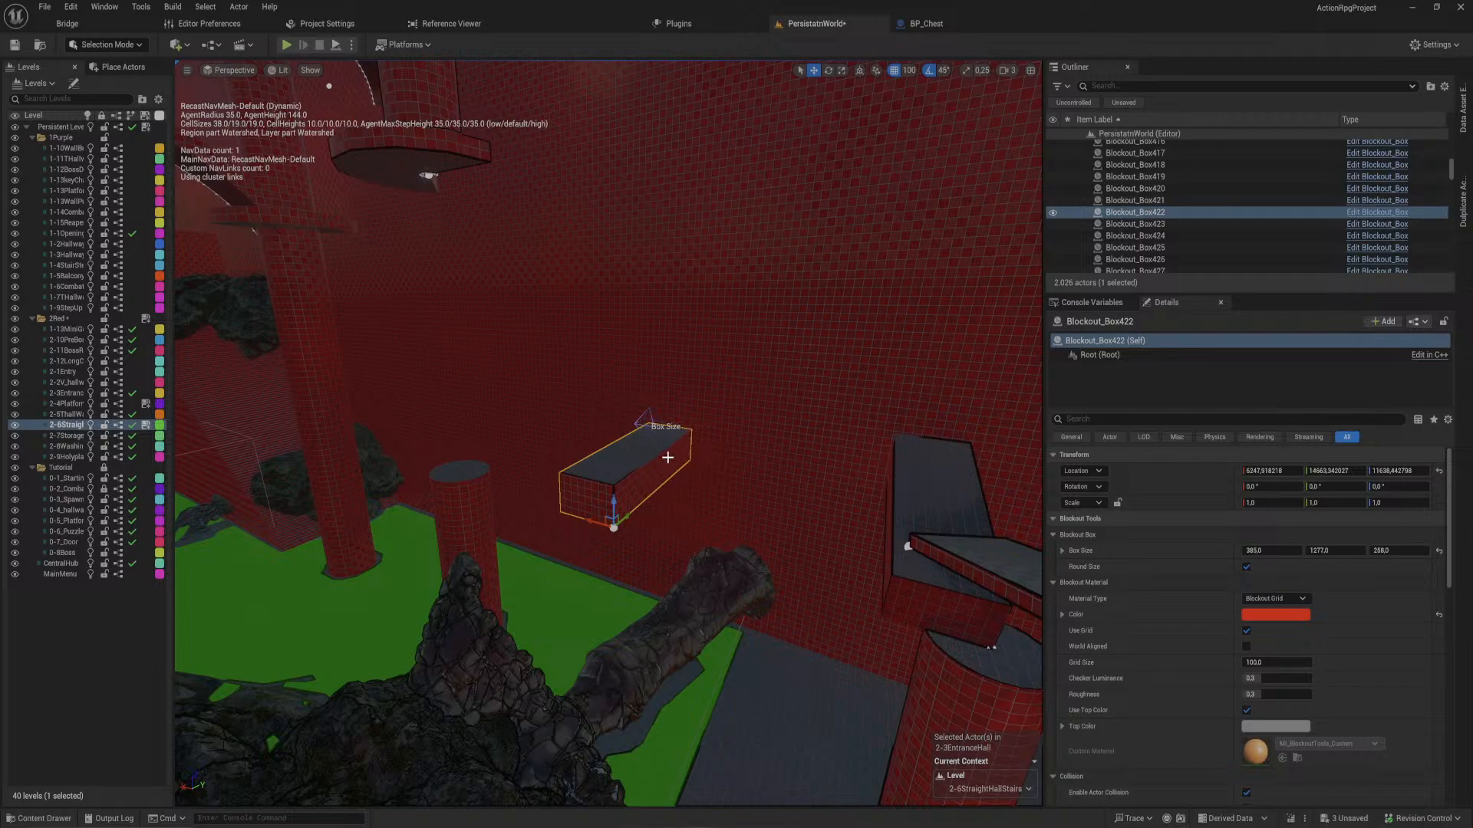
pyautogui.moveTo(667, 457); pyautogui.dragTo(726, 480, button='right')
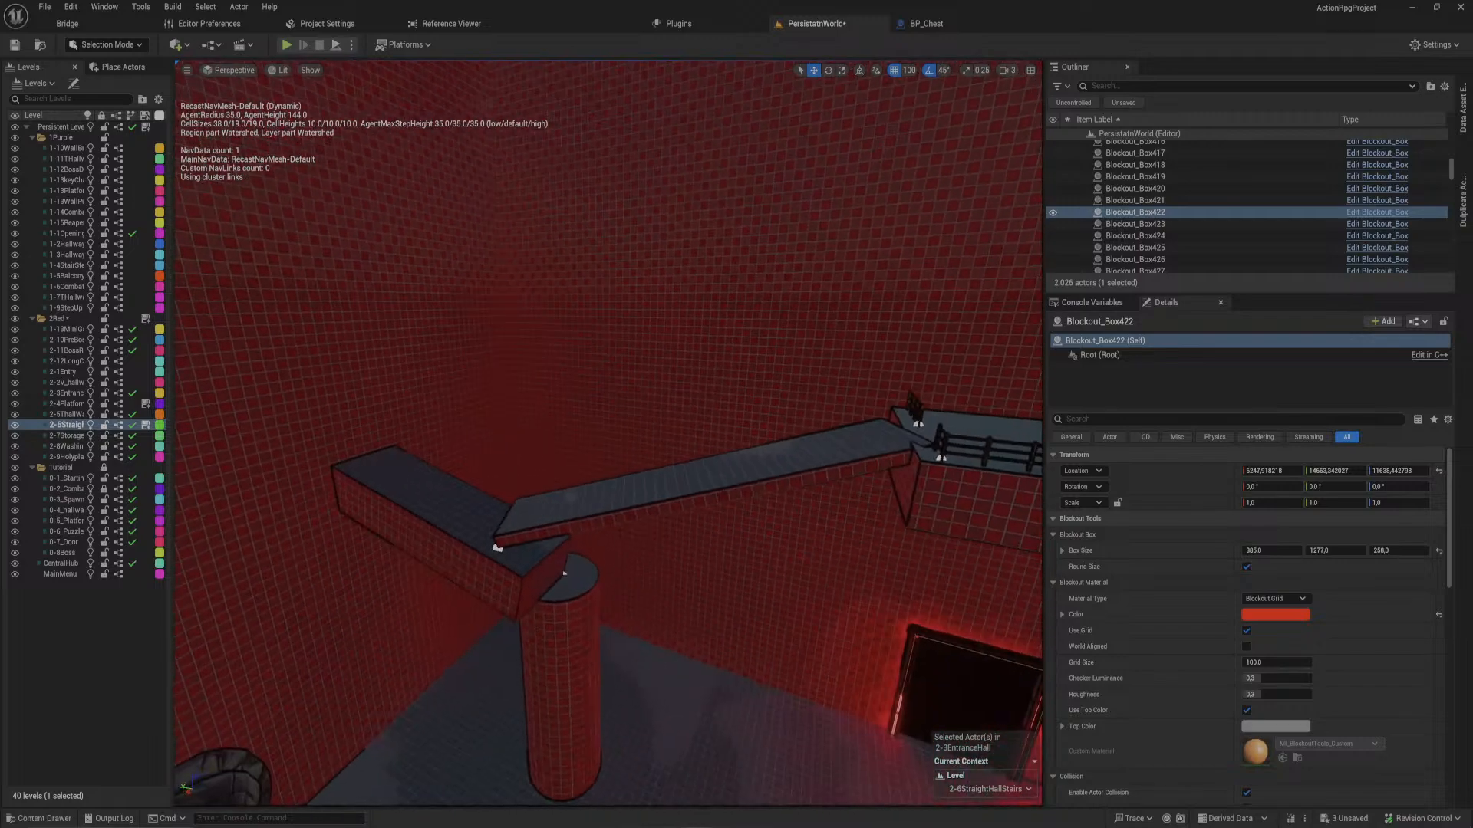
pyautogui.moveTo(545, 509); pyautogui.dragTo(602, 515, button='right')
pyautogui.click(356, 652)
pyautogui.moveTo(381, 483); pyautogui.dragTo(342, 481, button='right')
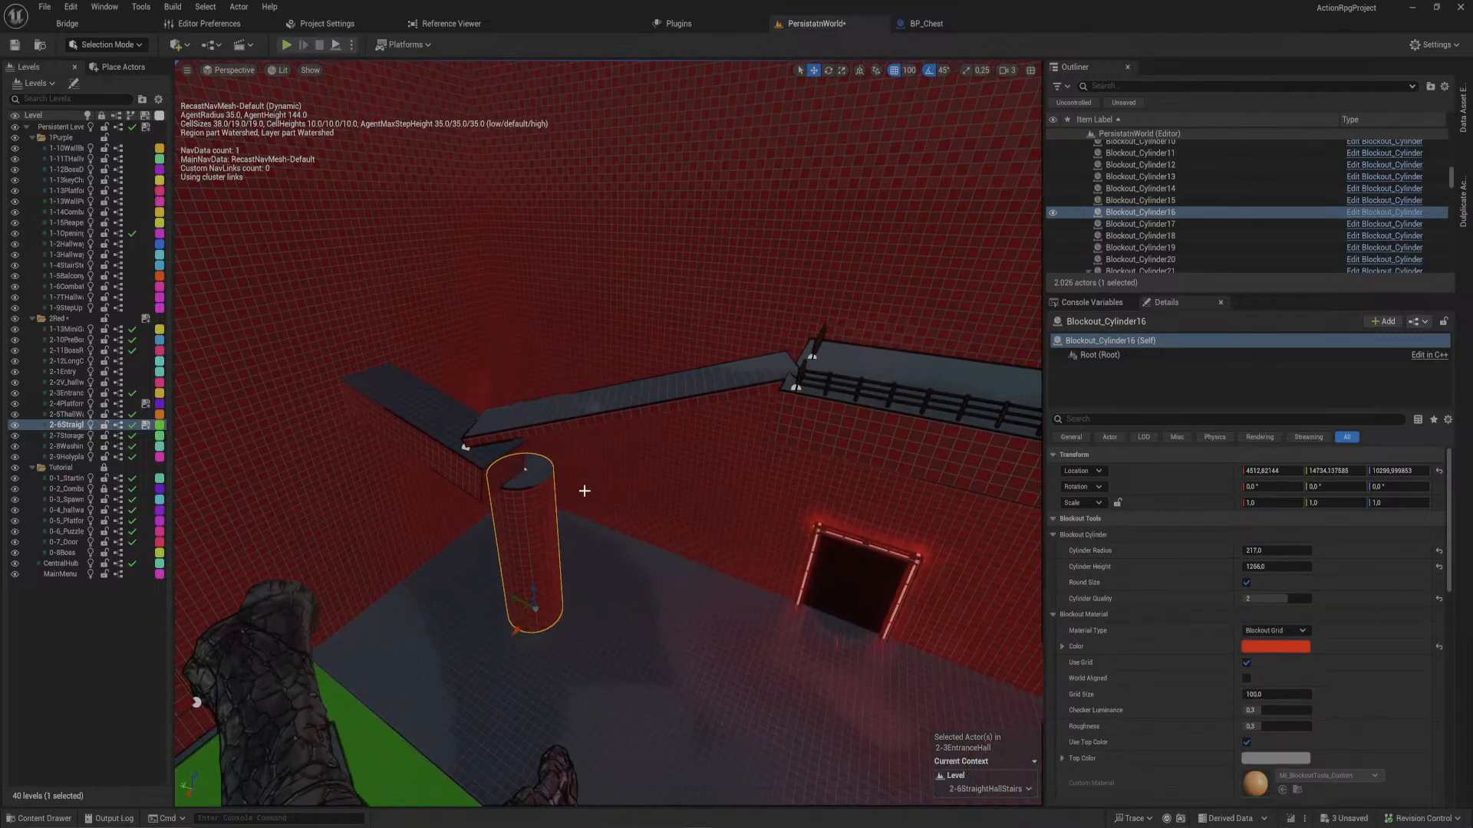
pyautogui.moveTo(585, 491); pyautogui.dragTo(591, 512, button='right')
pyautogui.click(321, 543)
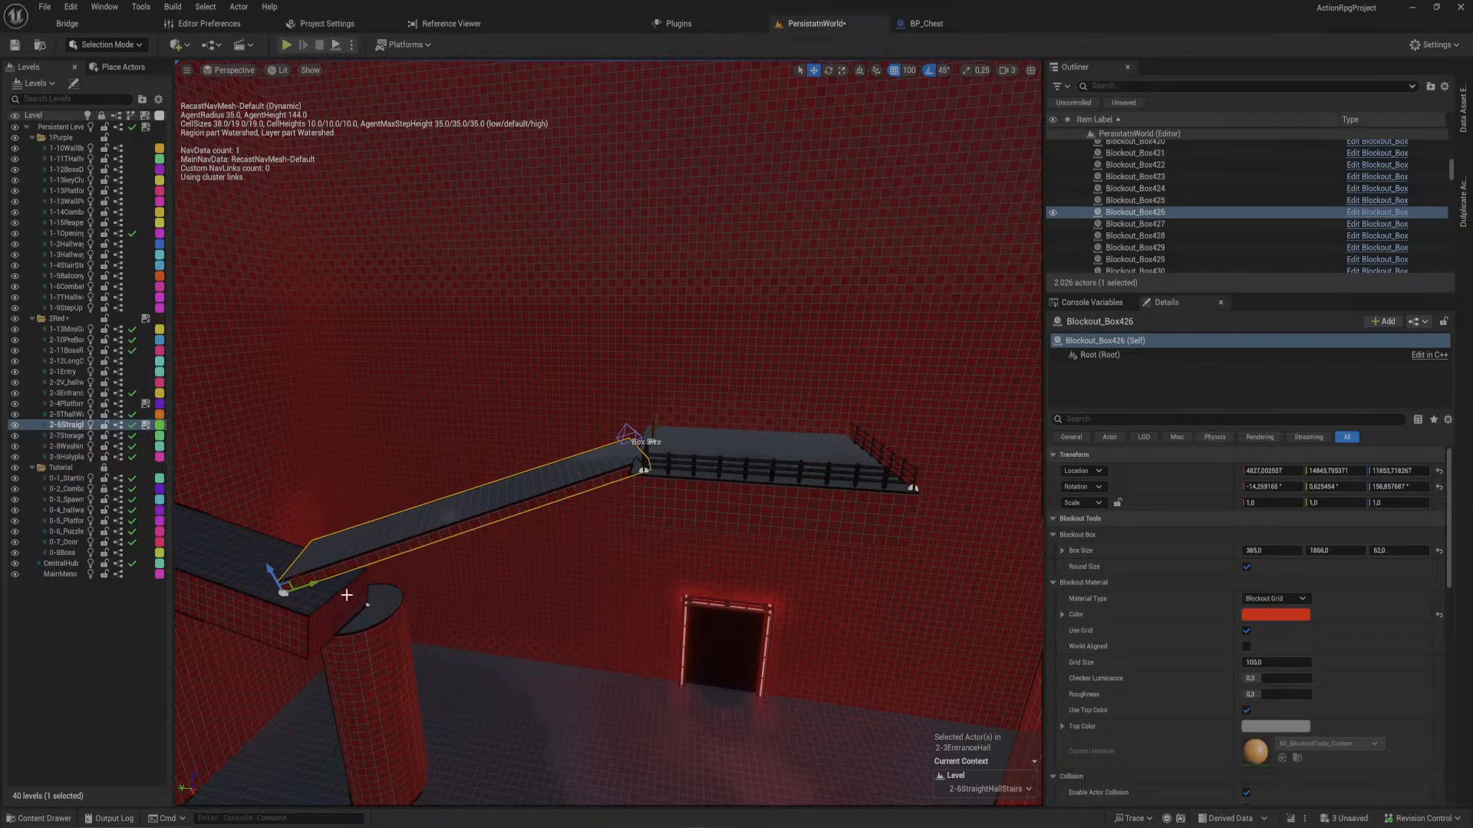
pyautogui.moveTo(322, 543); pyautogui.dragTo(411, 464, button='right')
# - Inspect the half-round pillar platforms, curved bridges and arches that form the upper route of 2-3EntranceHall
pyautogui.click(538, 450)
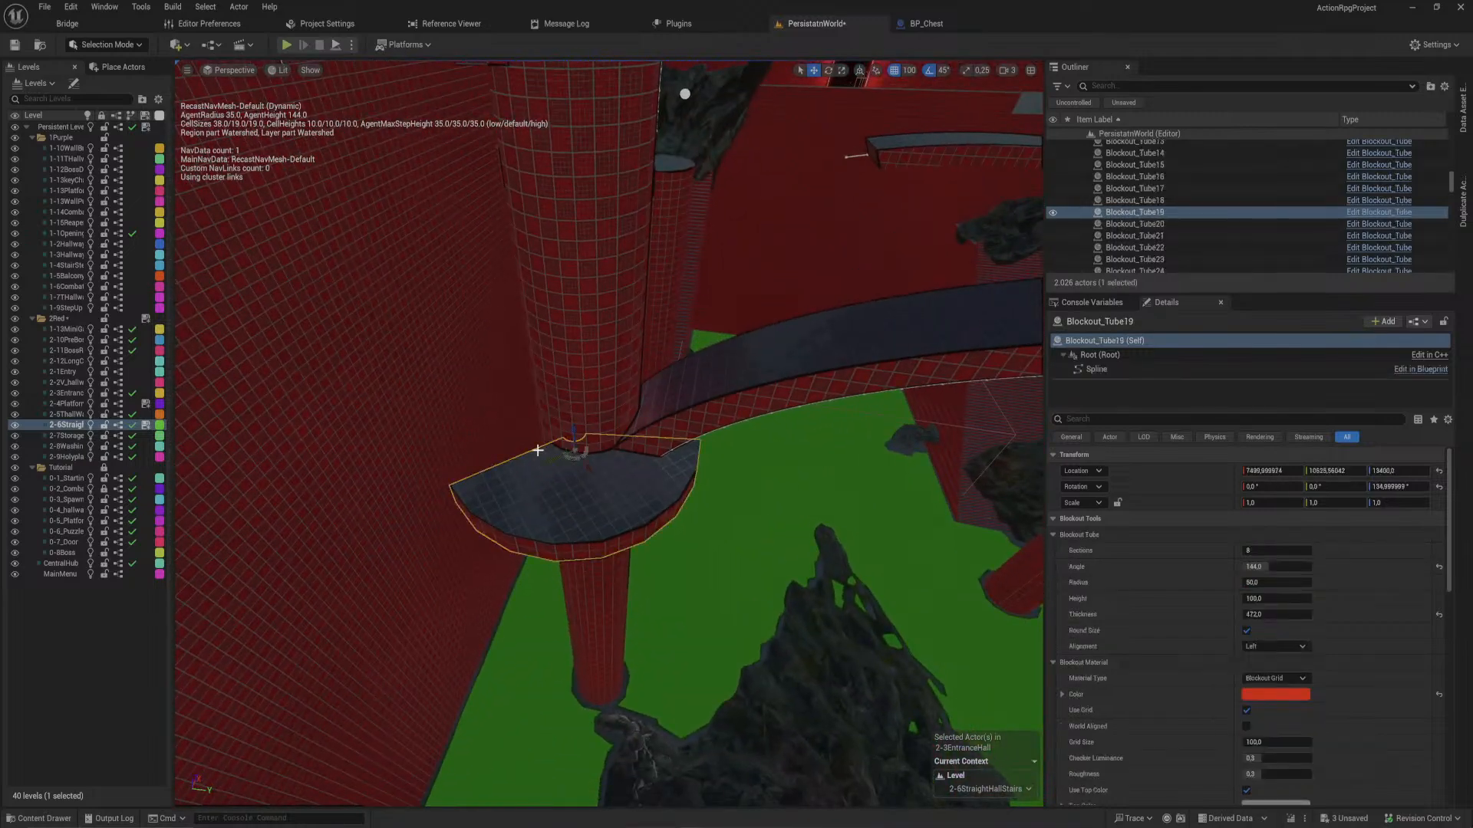
pyautogui.moveTo(564, 315); pyautogui.dragTo(568, 289, button='right')
pyautogui.click(564, 328)
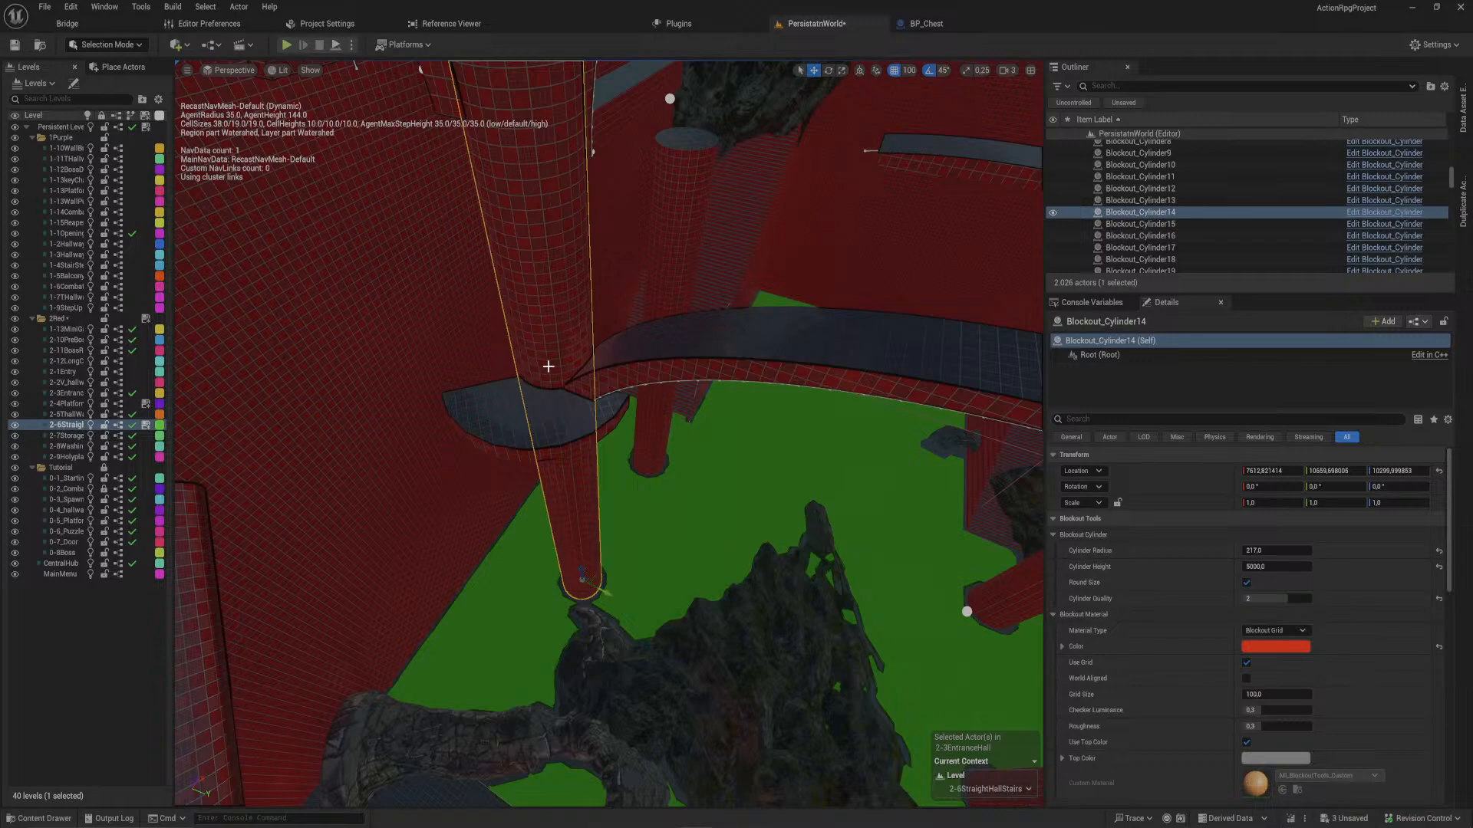
pyautogui.moveTo(550, 365); pyautogui.dragTo(735, 491, button='right')
pyautogui.rightClick(691, 289)
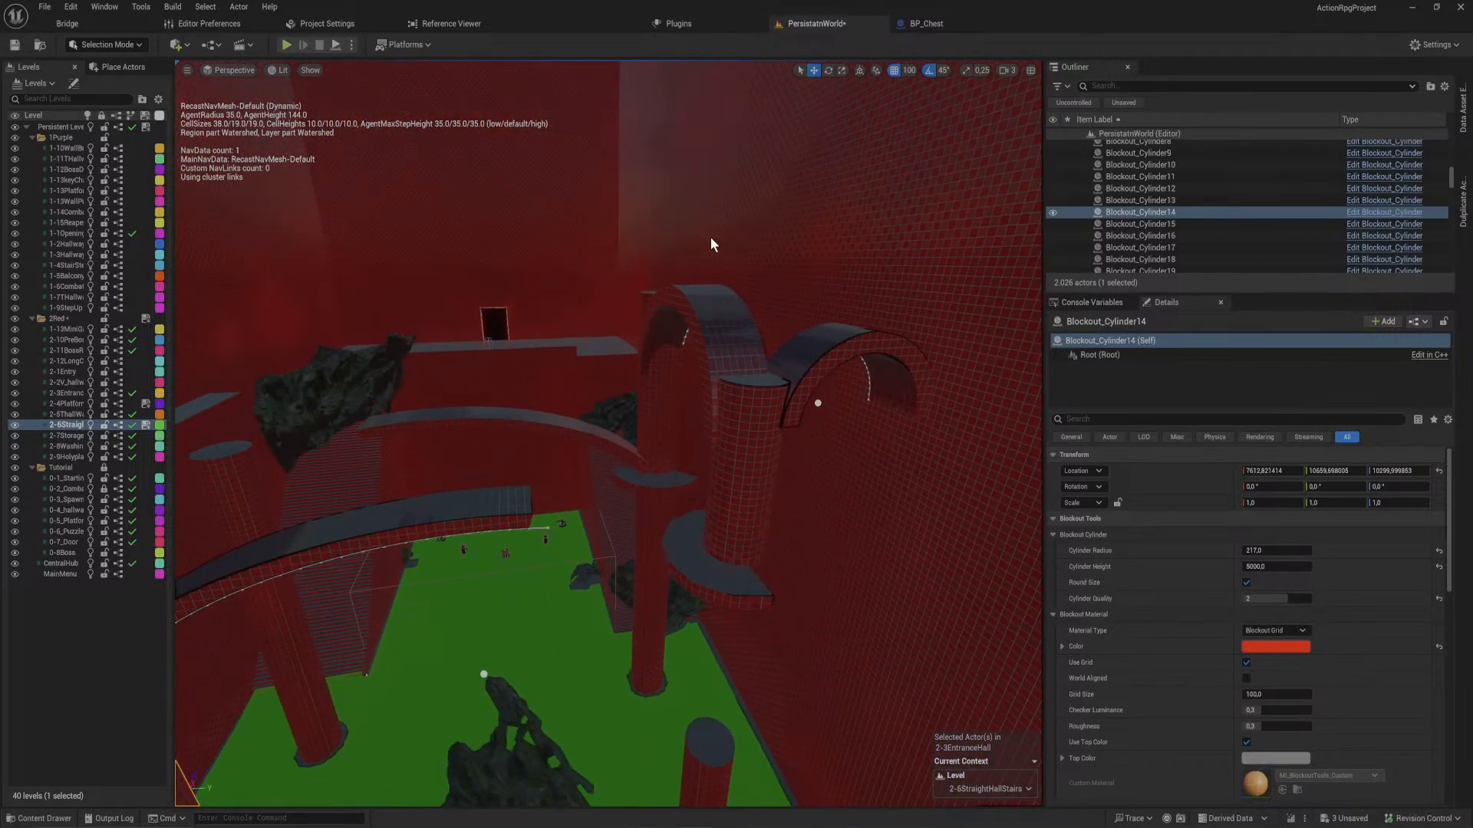
pyautogui.moveTo(613, 223); pyautogui.dragTo(537, 199, button='right')
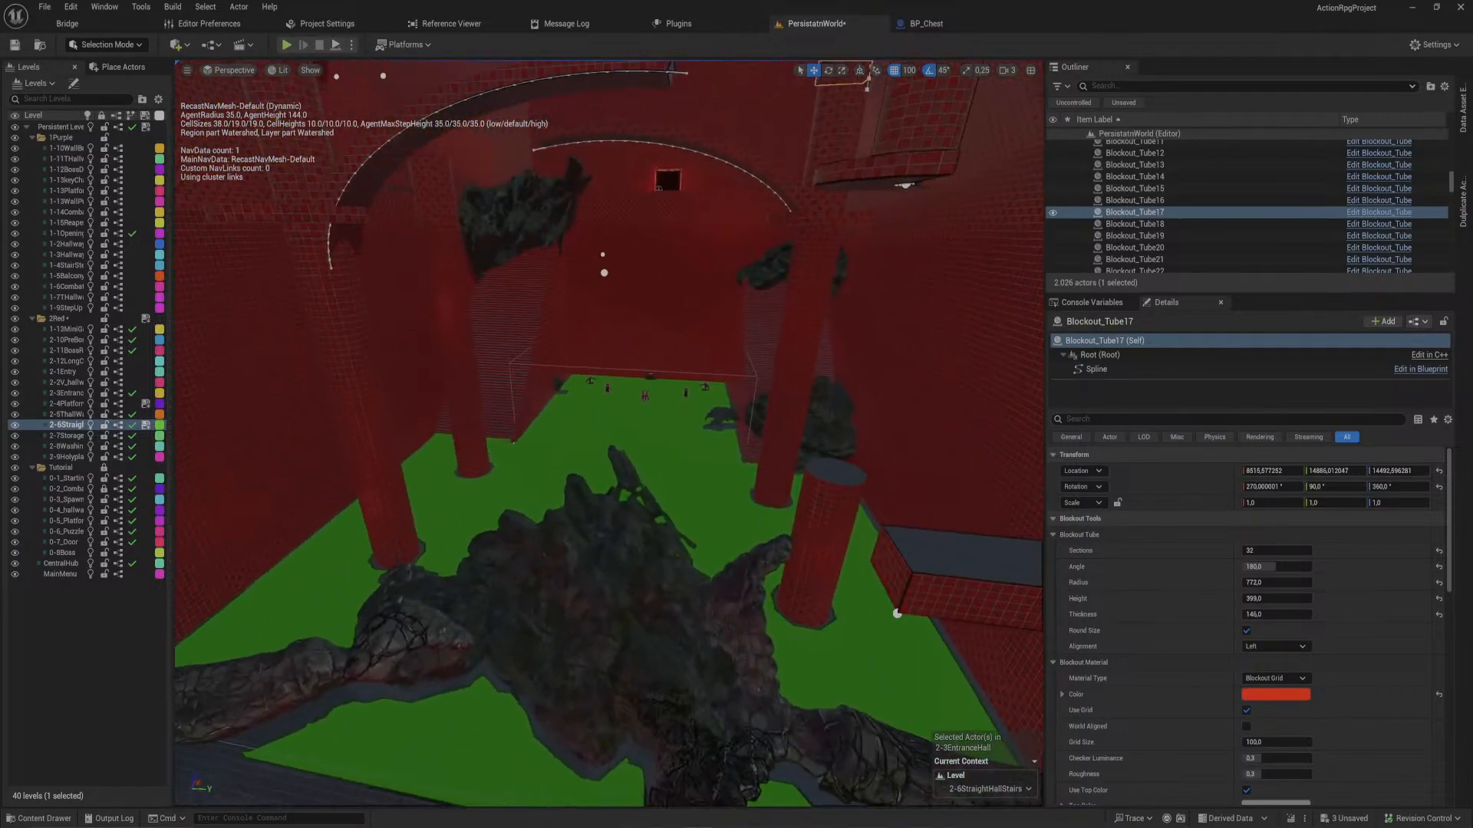
pyautogui.moveTo(663, 255)
pyautogui.mouseDown(button='right')
pyautogui.moveTo(672, 139)
pyautogui.moveTo(676, 238)
pyautogui.moveTo(663, 256)
pyautogui.mouseUp(button='right')
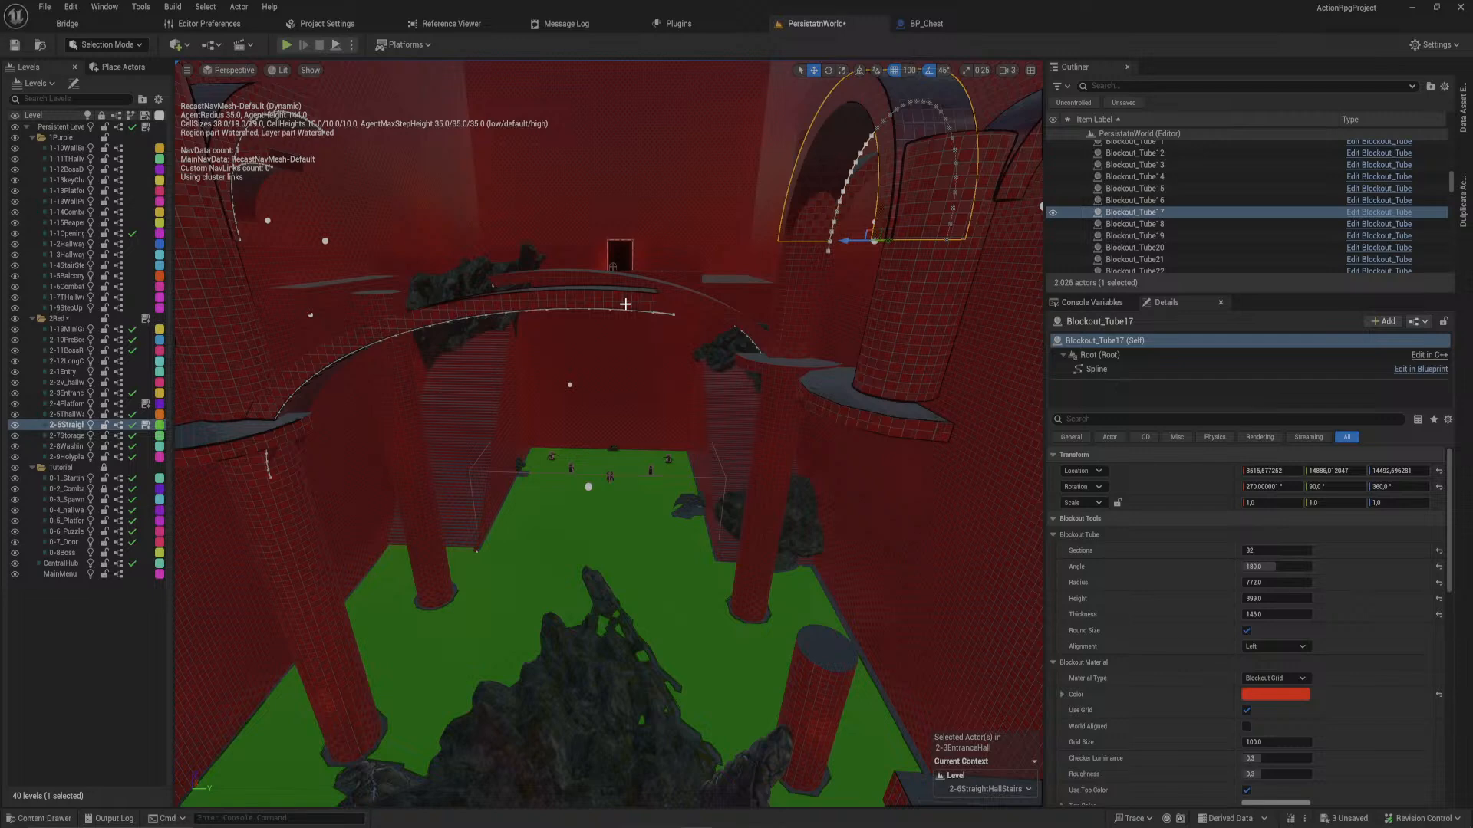
pyautogui.click(819, 377)
pyautogui.moveTo(681, 257); pyautogui.dragTo(276, 284, button='right')
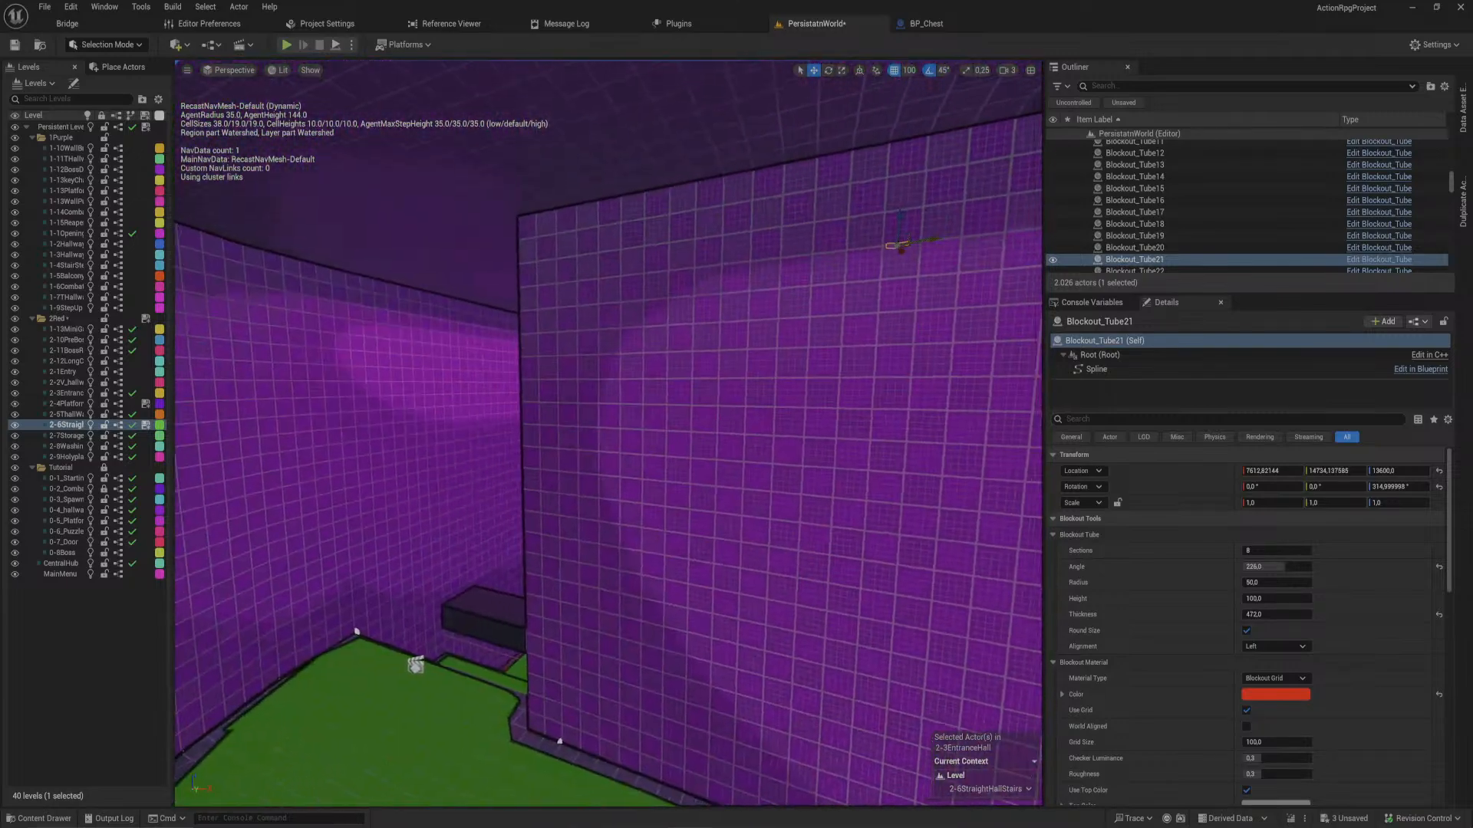
# - Examine the curved purple corridor from inside and its winding layout from above
pyautogui.moveTo(608, 434); pyautogui.dragTo(920, 429, button='right')
pyautogui.press('w')
pyautogui.press('s')
pyautogui.press('w')
pyautogui.press('w')
pyautogui.press('w')
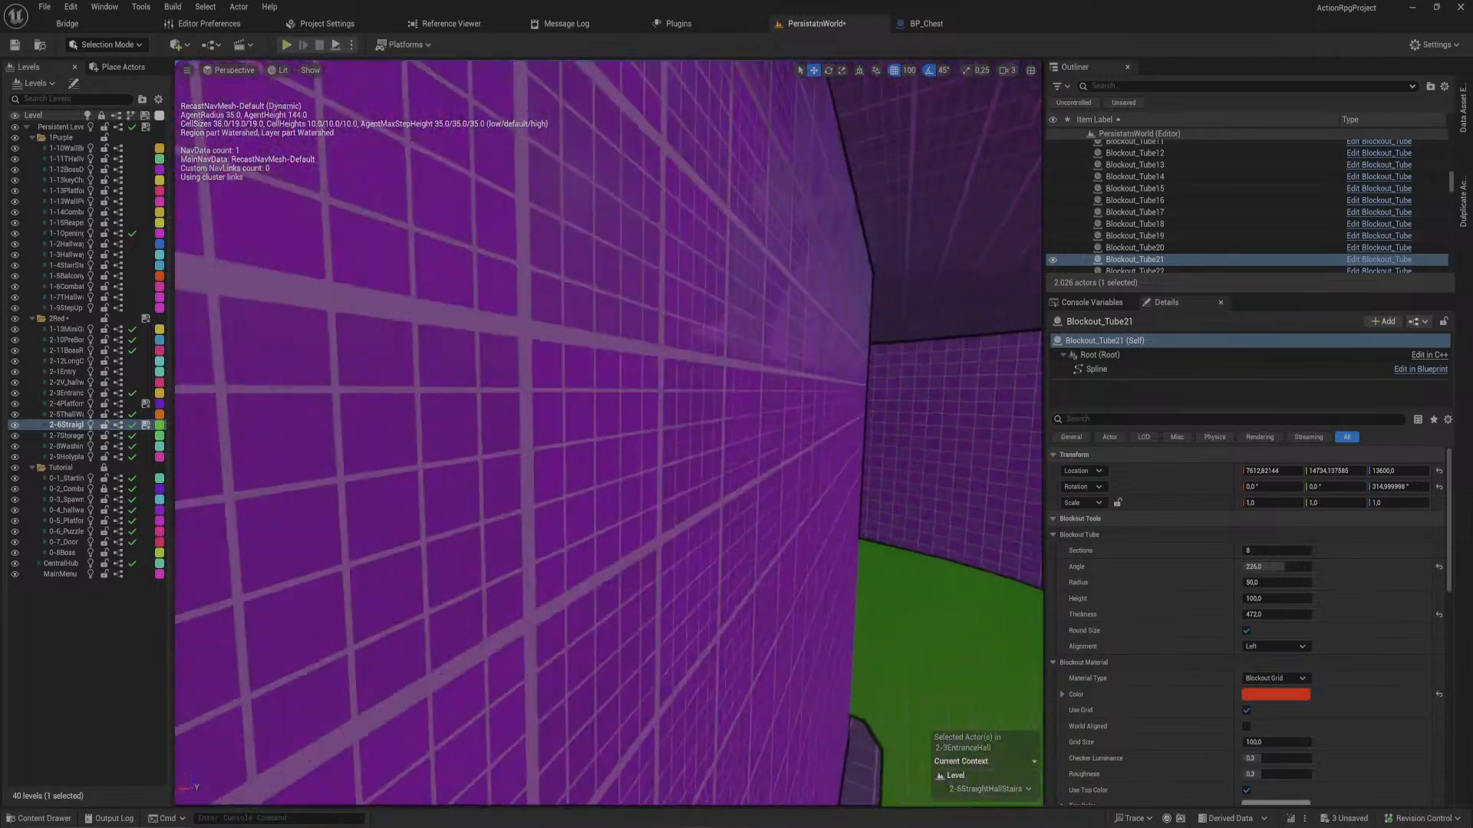
pyautogui.moveTo(723, 264)
pyautogui.mouseDown(button='right')
pyautogui.moveTo(675, 269)
pyautogui.moveTo(723, 264)
pyautogui.mouseUp(button='right')
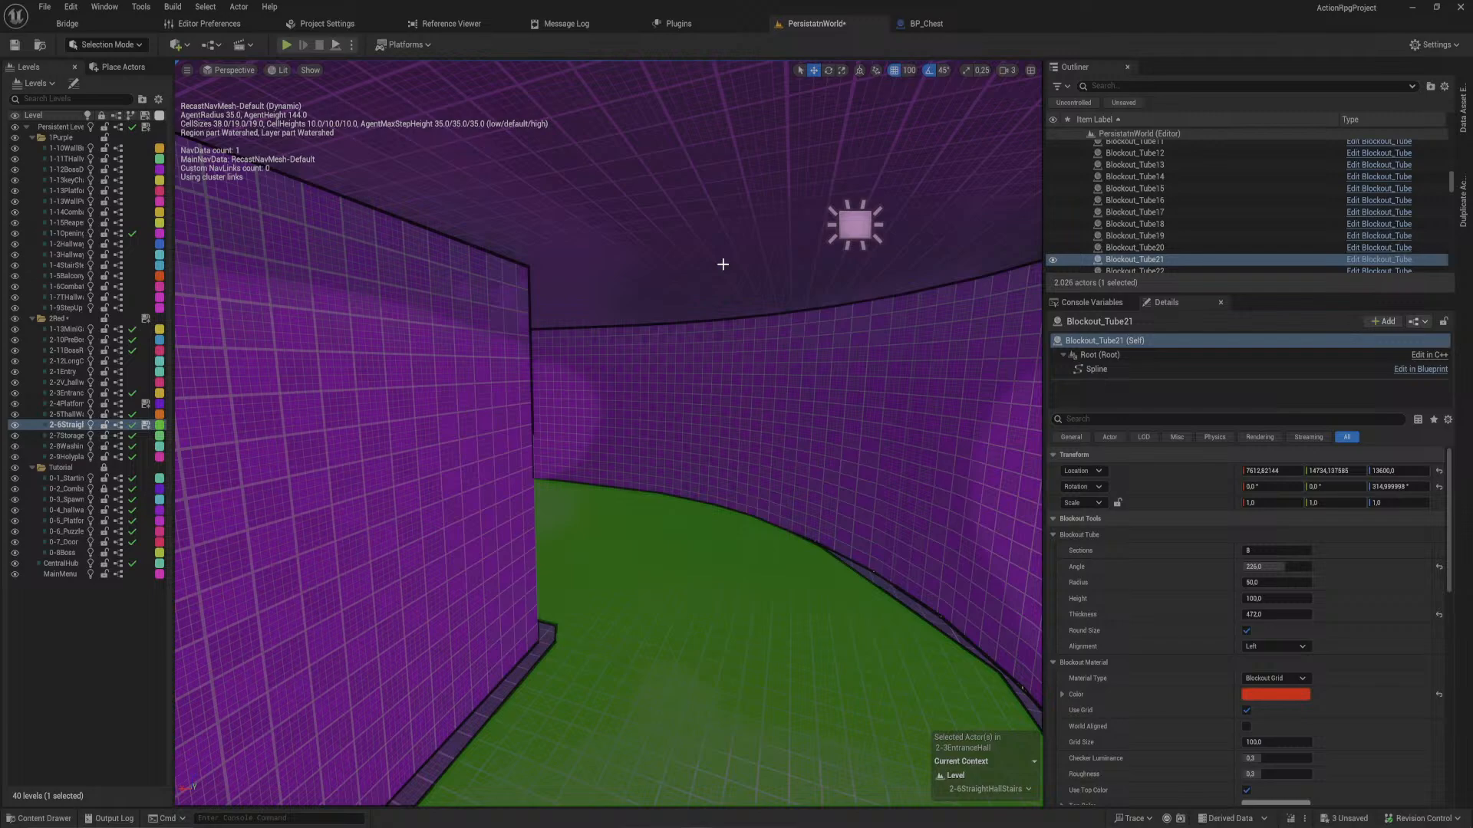
pyautogui.press('s')
pyautogui.moveTo(722, 264); pyautogui.dragTo(708, 368, button='right')
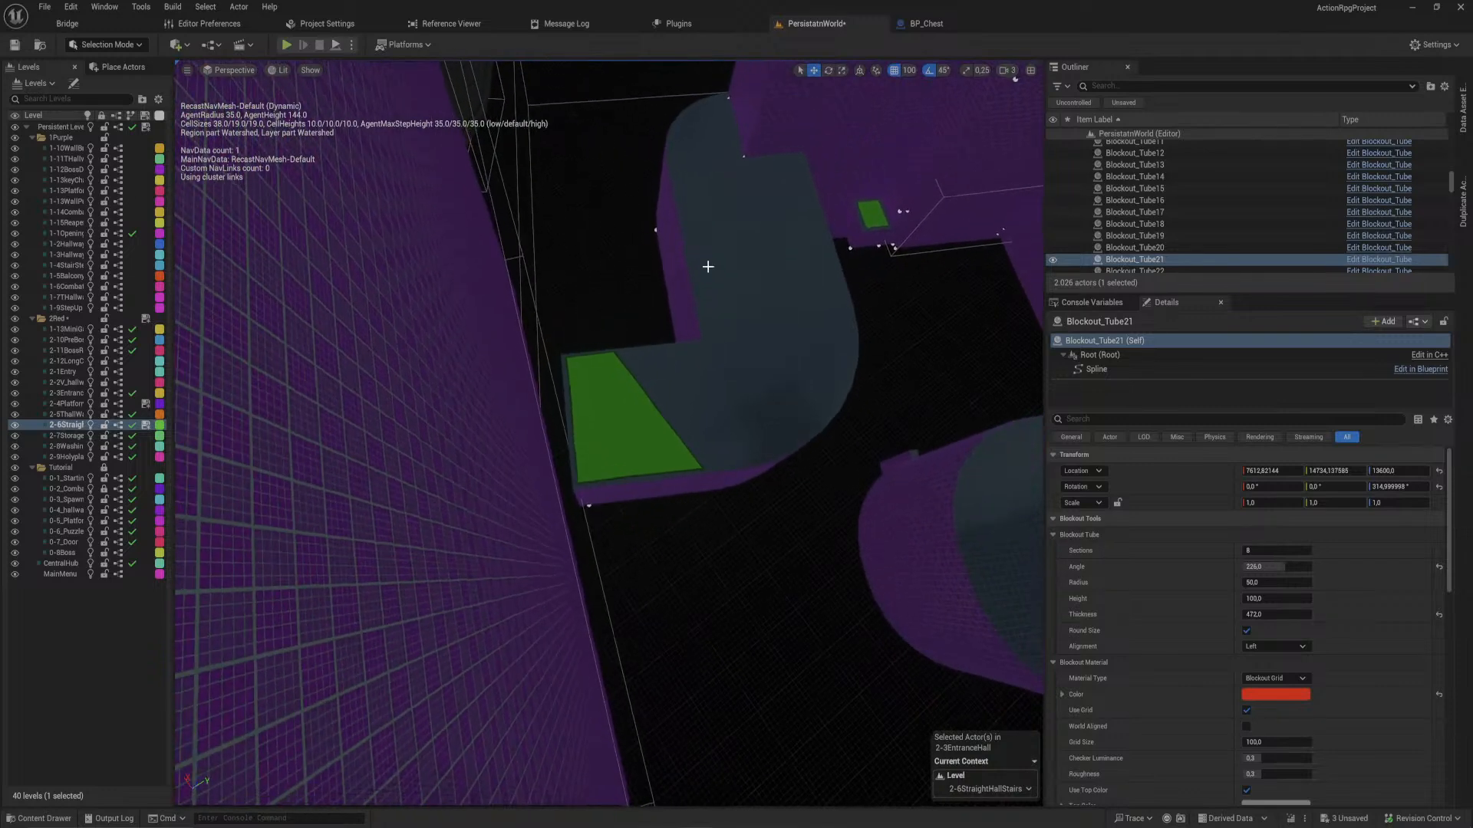
pyautogui.press('s')
pyautogui.moveTo(731, 279); pyautogui.dragTo(752, 243, button='right')
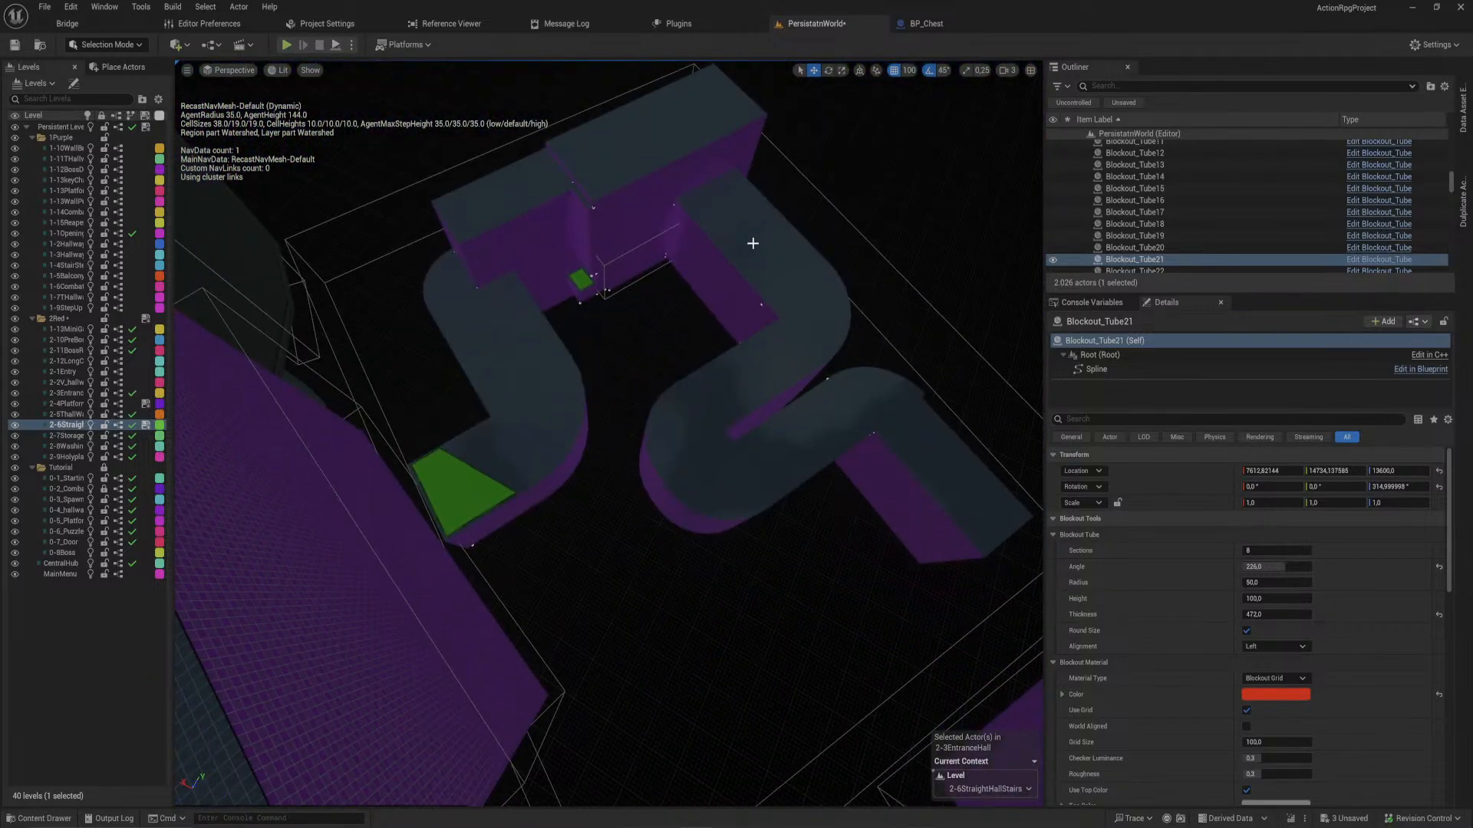
pyautogui.moveTo(669, 439); pyautogui.dragTo(538, 497, button='right')
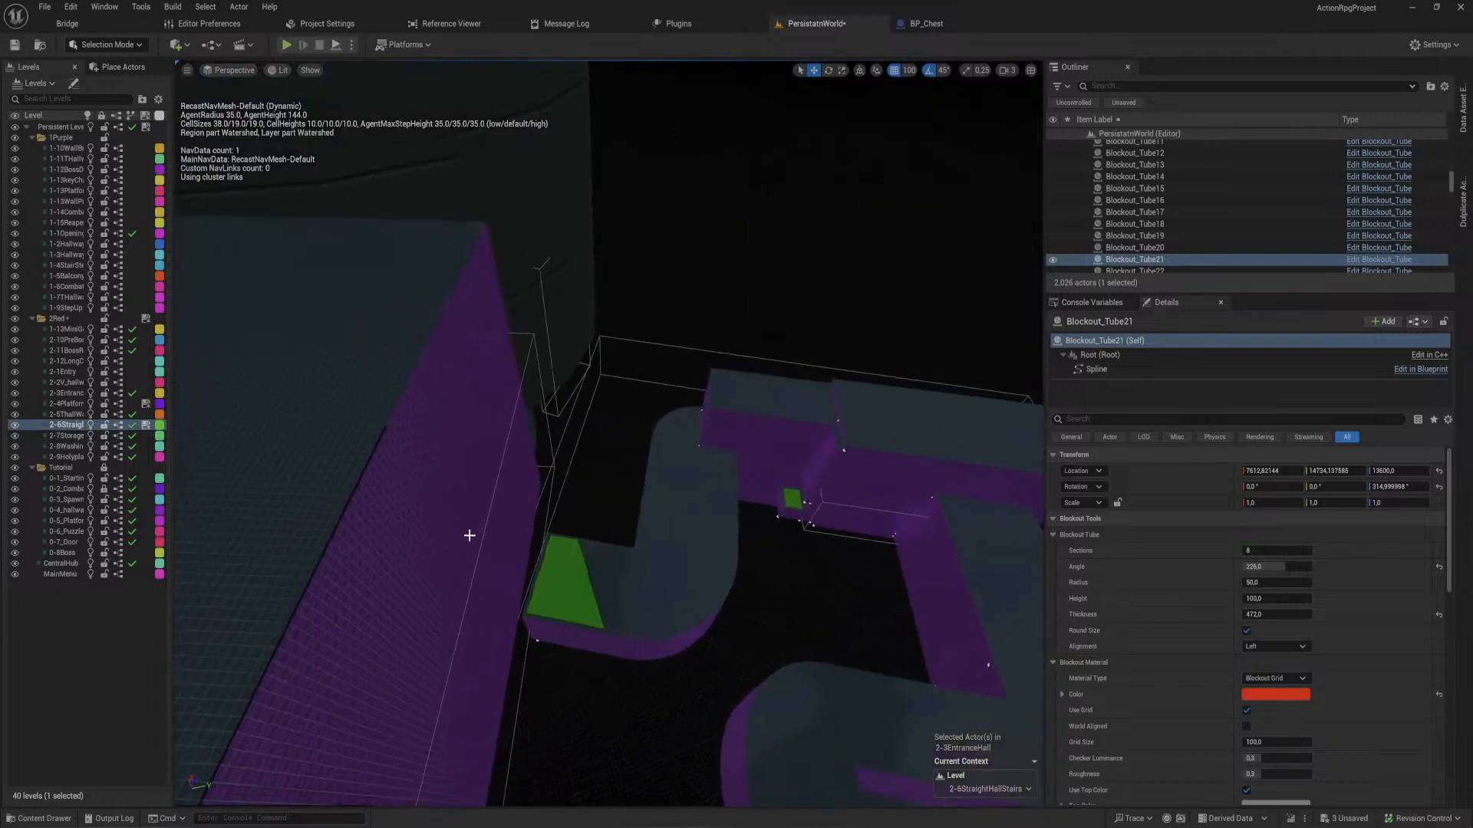
# - Inspect the purple 1-4StairStep and 1-3Hallway rooms, including the outer wall, the trapdoor platform and the stepped blocks
pyautogui.click(476, 536)
pyautogui.moveTo(459, 537); pyautogui.dragTo(1027, 441, button='right')
pyautogui.click(796, 448)
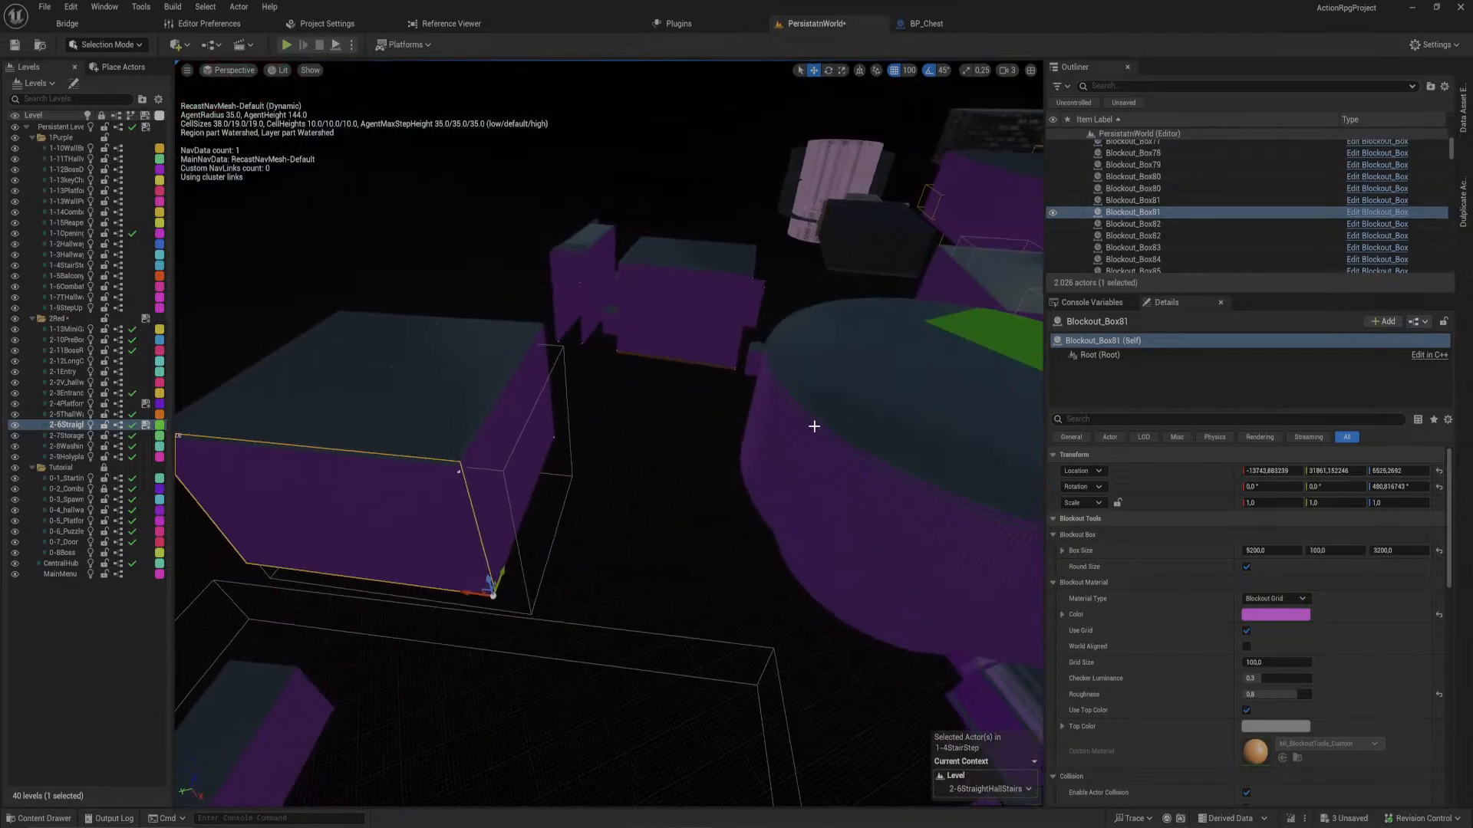
pyautogui.moveTo(812, 421); pyautogui.dragTo(798, 440, button='right')
pyautogui.moveTo(784, 515); pyautogui.dragTo(748, 448, button='right')
pyautogui.moveTo(524, 462); pyautogui.dragTo(384, 407, button='right')
pyautogui.moveTo(609, 434); pyautogui.dragTo(798, 476, button='right')
pyautogui.moveTo(550, 437); pyautogui.dragTo(550, 438, button='right')
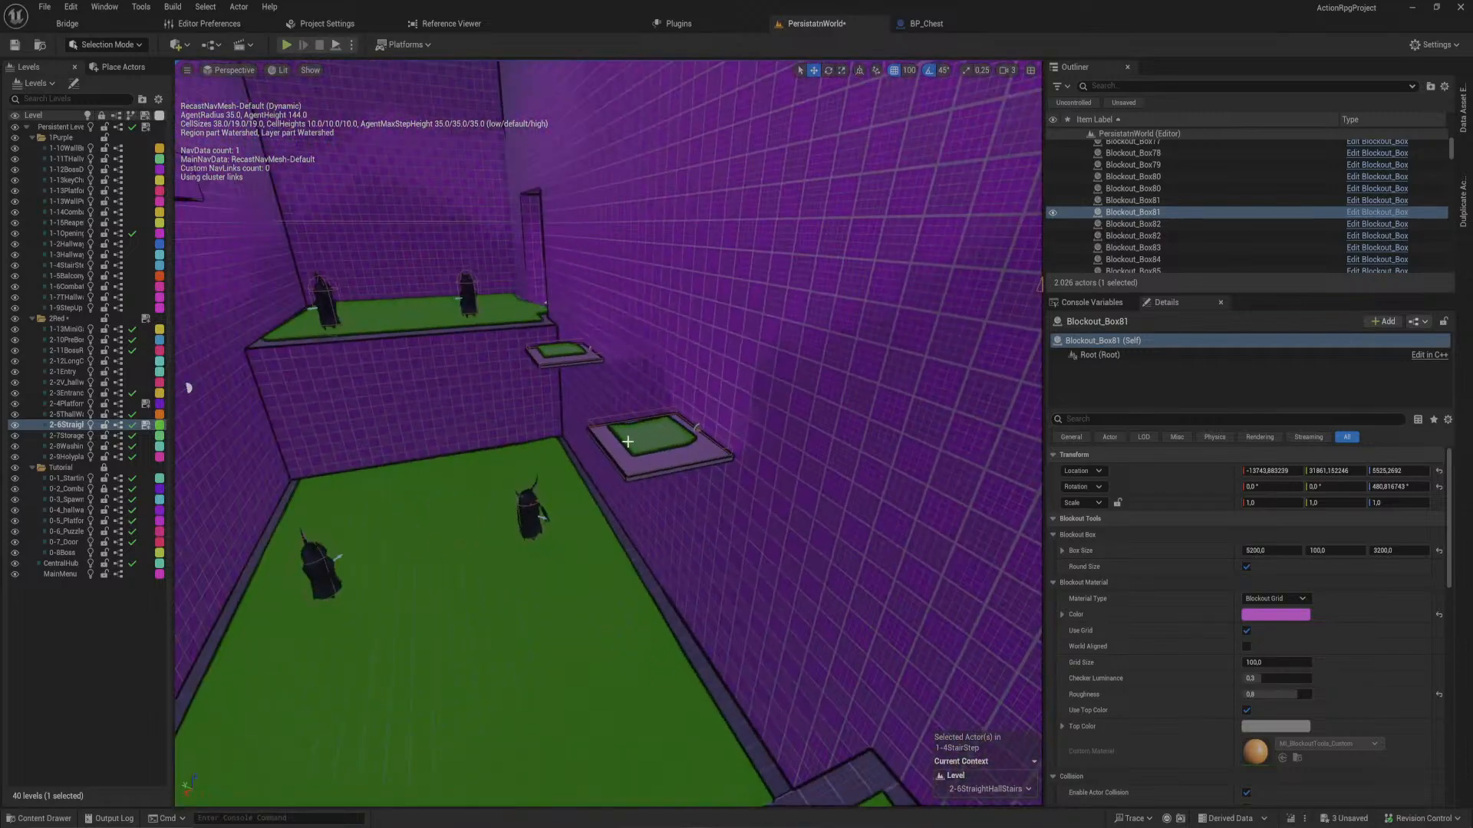
pyautogui.click(733, 450)
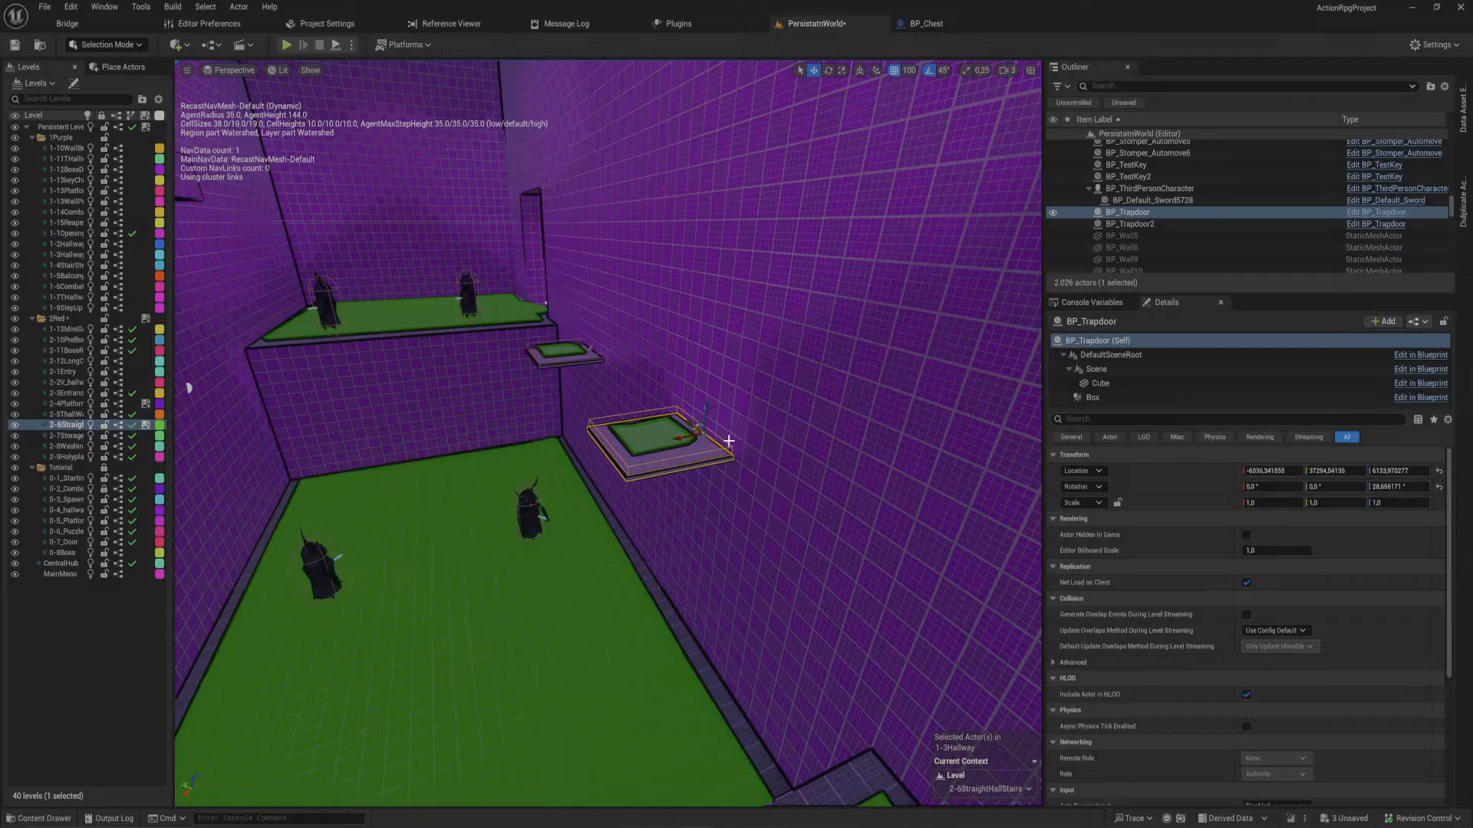
pyautogui.moveTo(726, 441); pyautogui.dragTo(1166, 490, button='right')
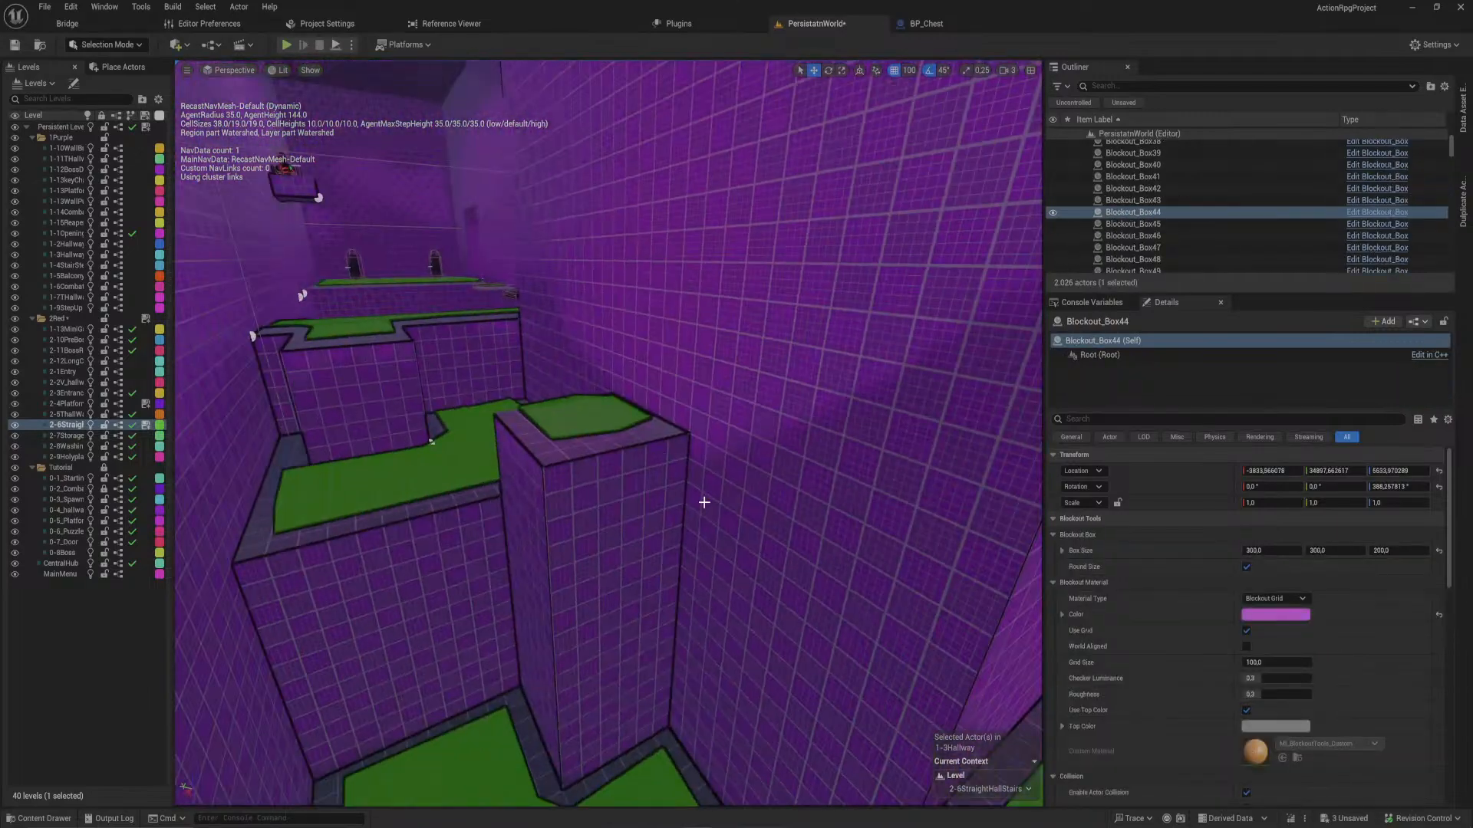
# - Examine the tall red hall's staircases, raised blocks, green platforms and overhead platforms from several viewpoints
pyautogui.moveTo(704, 502)
pyautogui.mouseDown(button='right')
pyautogui.moveTo(698, 491)
pyautogui.moveTo(737, 460)
pyautogui.moveTo(721, 475)
pyautogui.moveTo(668, 464)
pyautogui.moveTo(690, 475)
pyautogui.moveTo(659, 452)
pyautogui.moveTo(702, 518)
pyautogui.mouseUp(button='right')
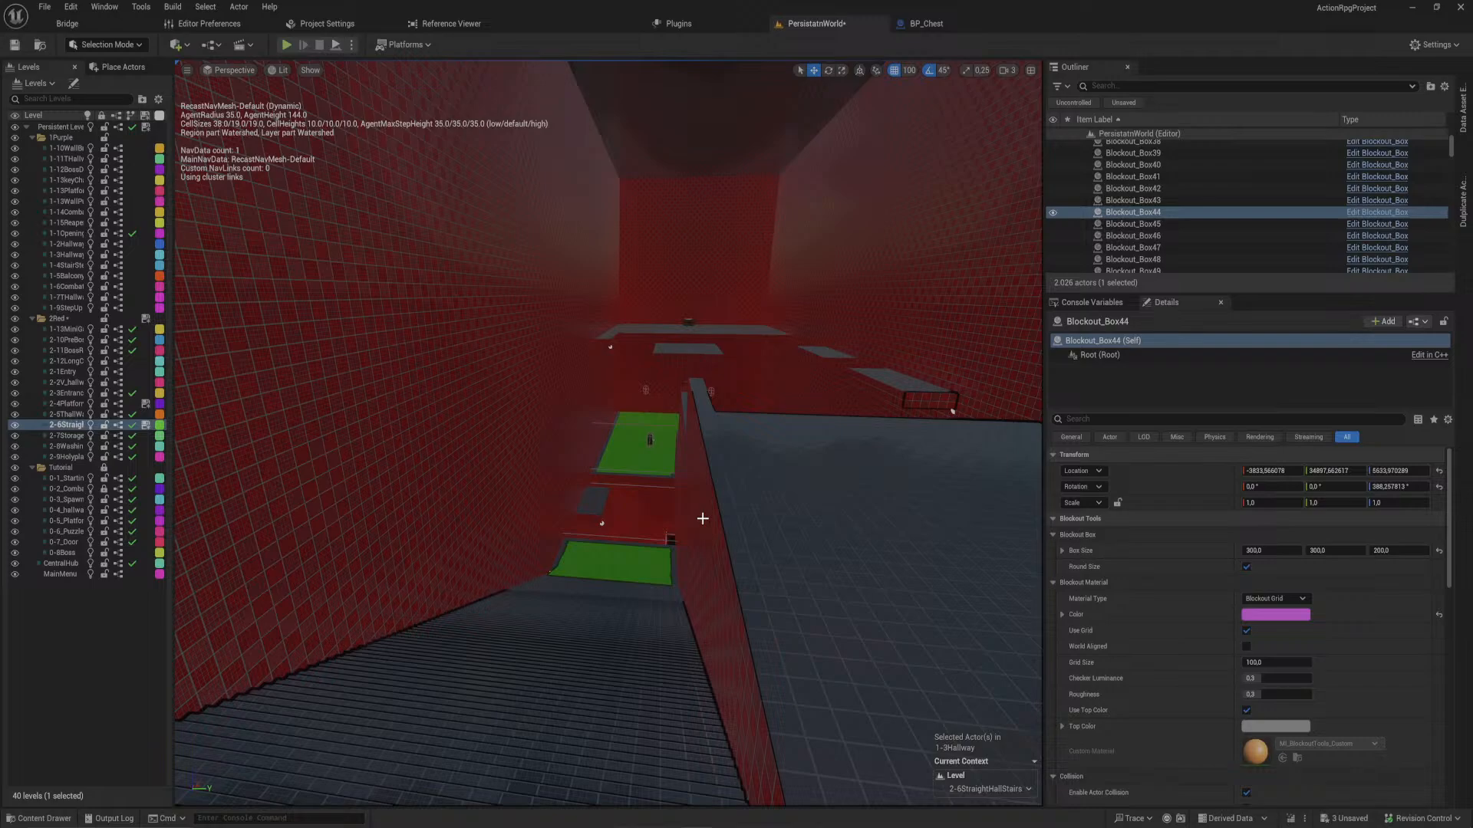
pyautogui.moveTo(696, 520); pyautogui.dragTo(739, 752, button='right')
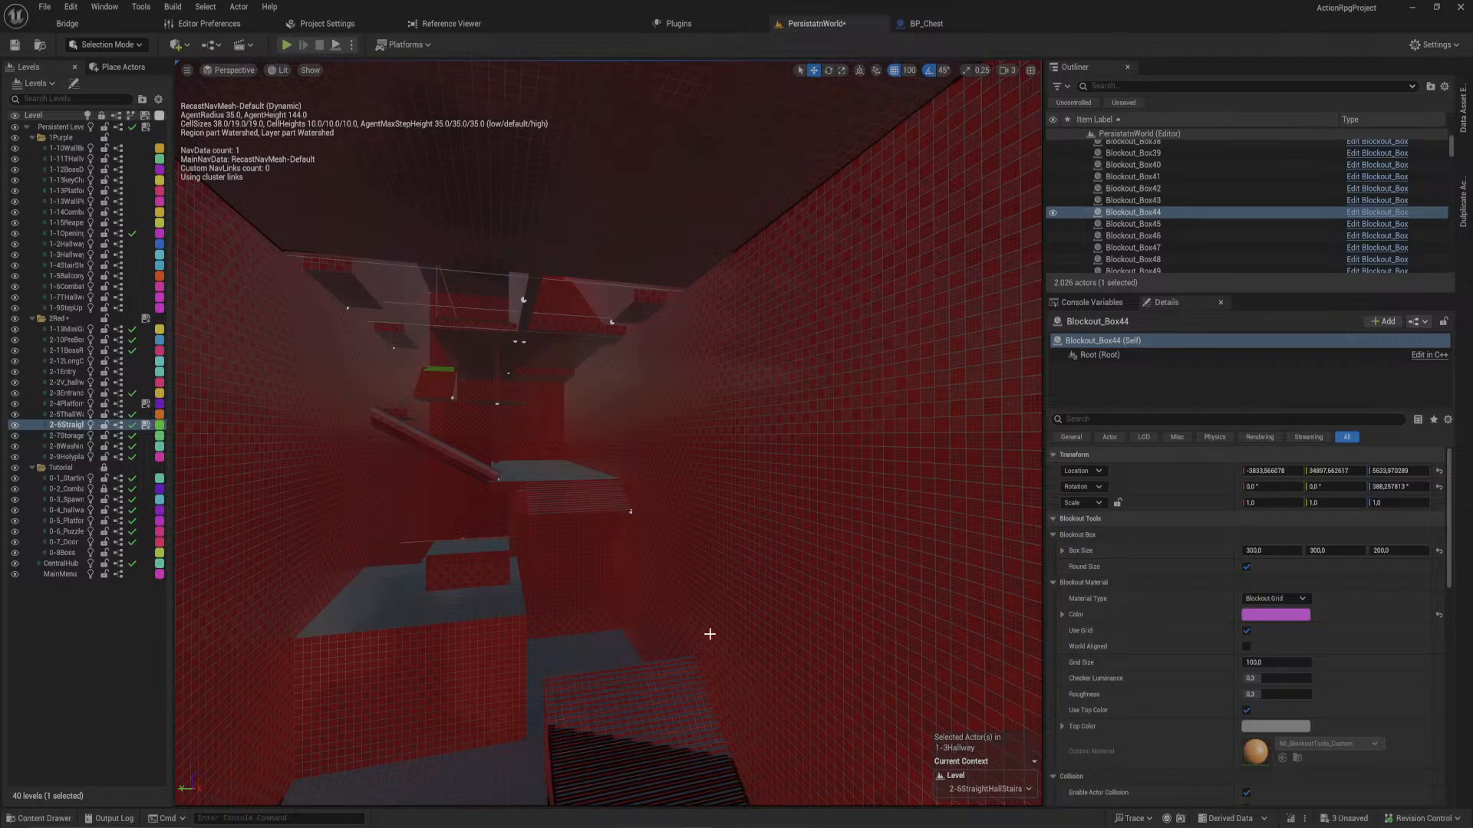
pyautogui.moveTo(744, 698); pyautogui.dragTo(697, 618, button='right')
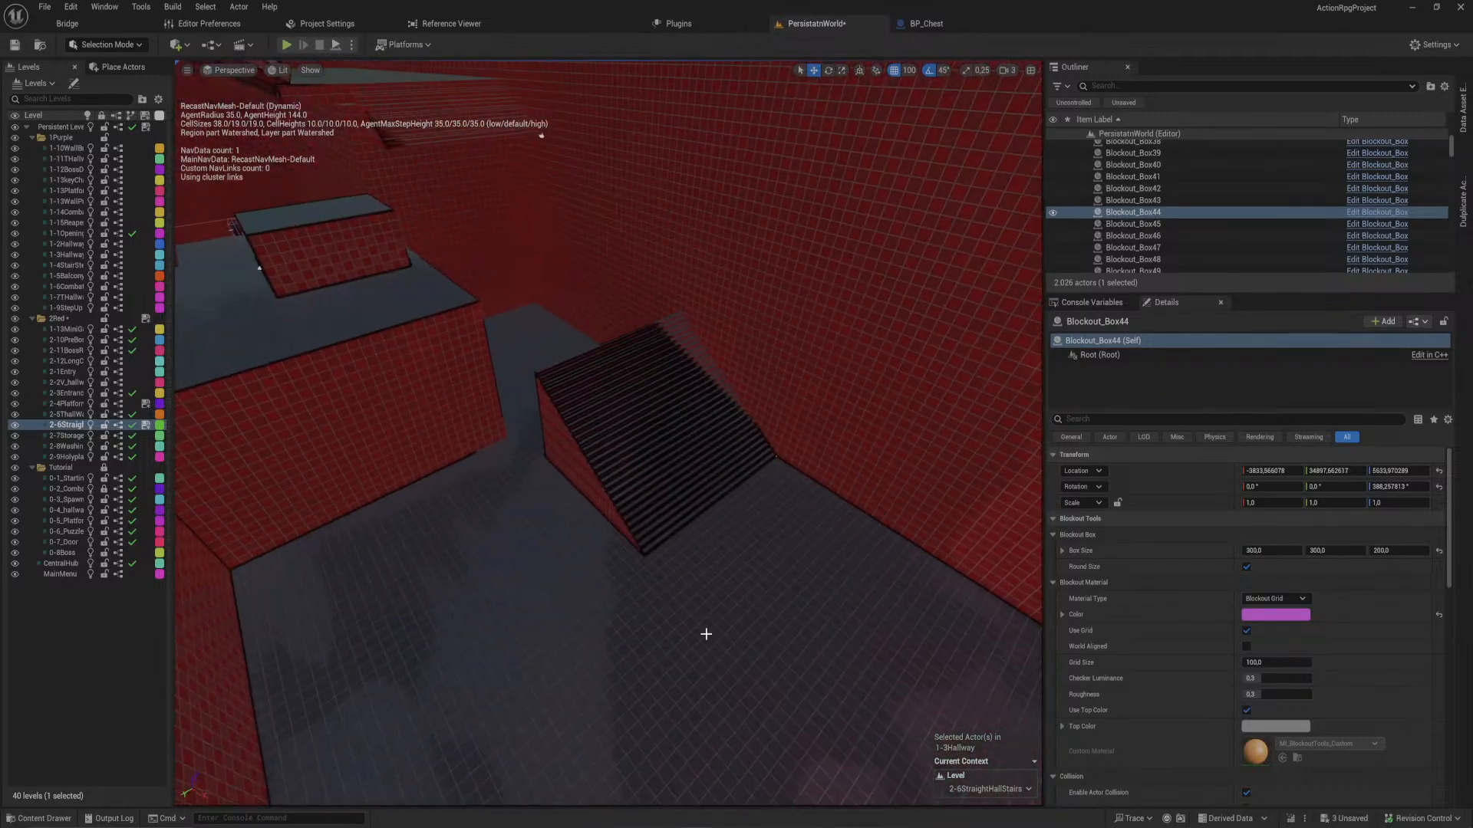
pyautogui.moveTo(476, 207)
pyautogui.mouseDown(button='right')
pyautogui.moveTo(472, 142)
pyautogui.moveTo(479, 230)
pyautogui.mouseUp(button='right')
pyautogui.moveTo(608, 279)
pyautogui.mouseDown(button='right')
pyautogui.moveTo(602, 165)
pyautogui.moveTo(641, 180)
pyautogui.moveTo(608, 280)
pyautogui.mouseUp(button='right')
pyautogui.moveTo(594, 416); pyautogui.dragTo(623, 488, button='right')
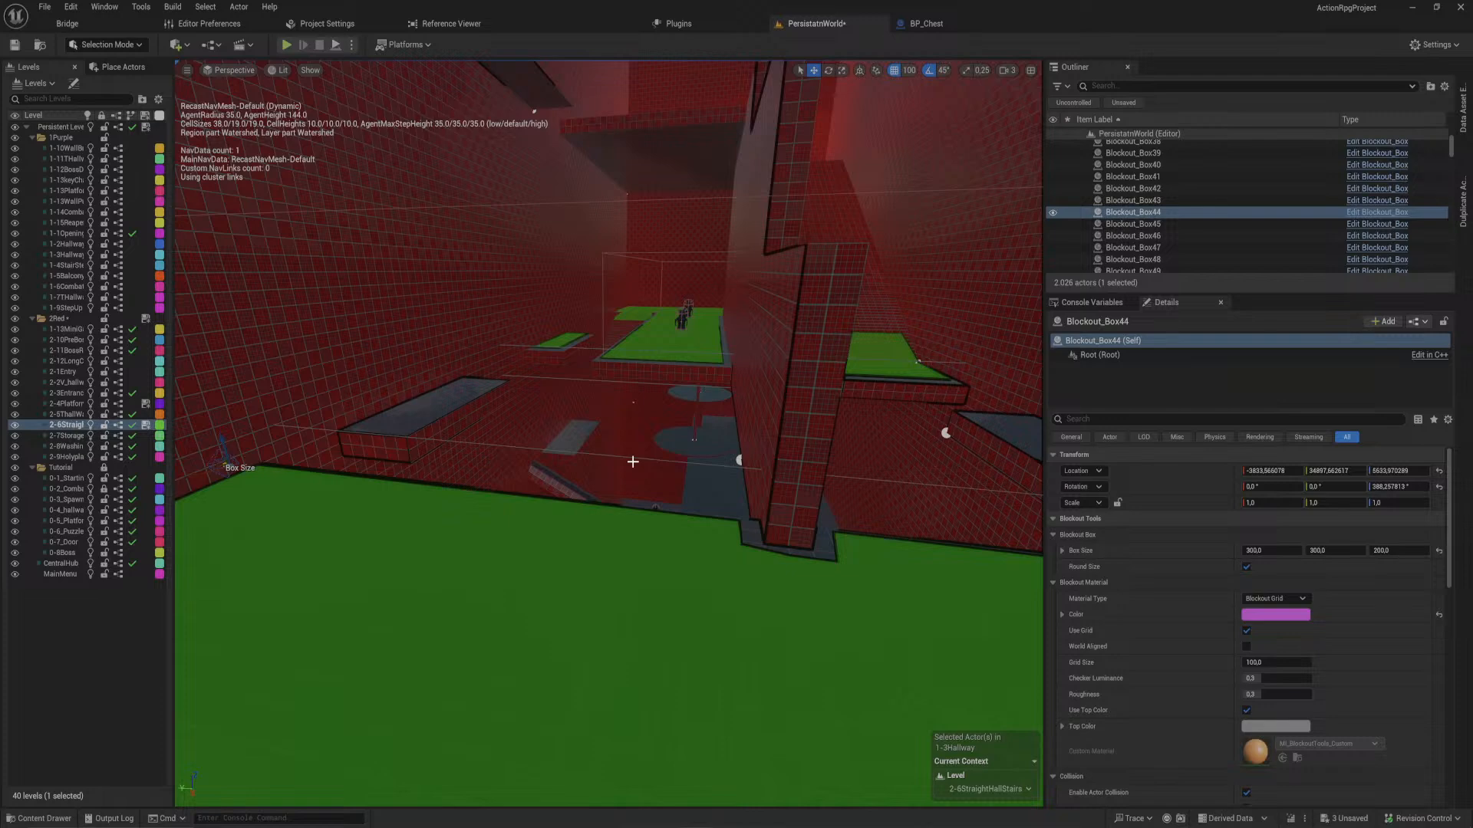
pyautogui.moveTo(688, 380)
pyautogui.mouseDown(button='right')
pyautogui.moveTo(759, 330)
pyautogui.moveTo(713, 314)
pyautogui.moveTo(736, 445)
pyautogui.moveTo(537, 491)
pyautogui.moveTo(376, 376)
pyautogui.moveTo(230, 345)
pyautogui.moveTo(687, 372)
pyautogui.mouseUp(button='right')
pyautogui.press('w')
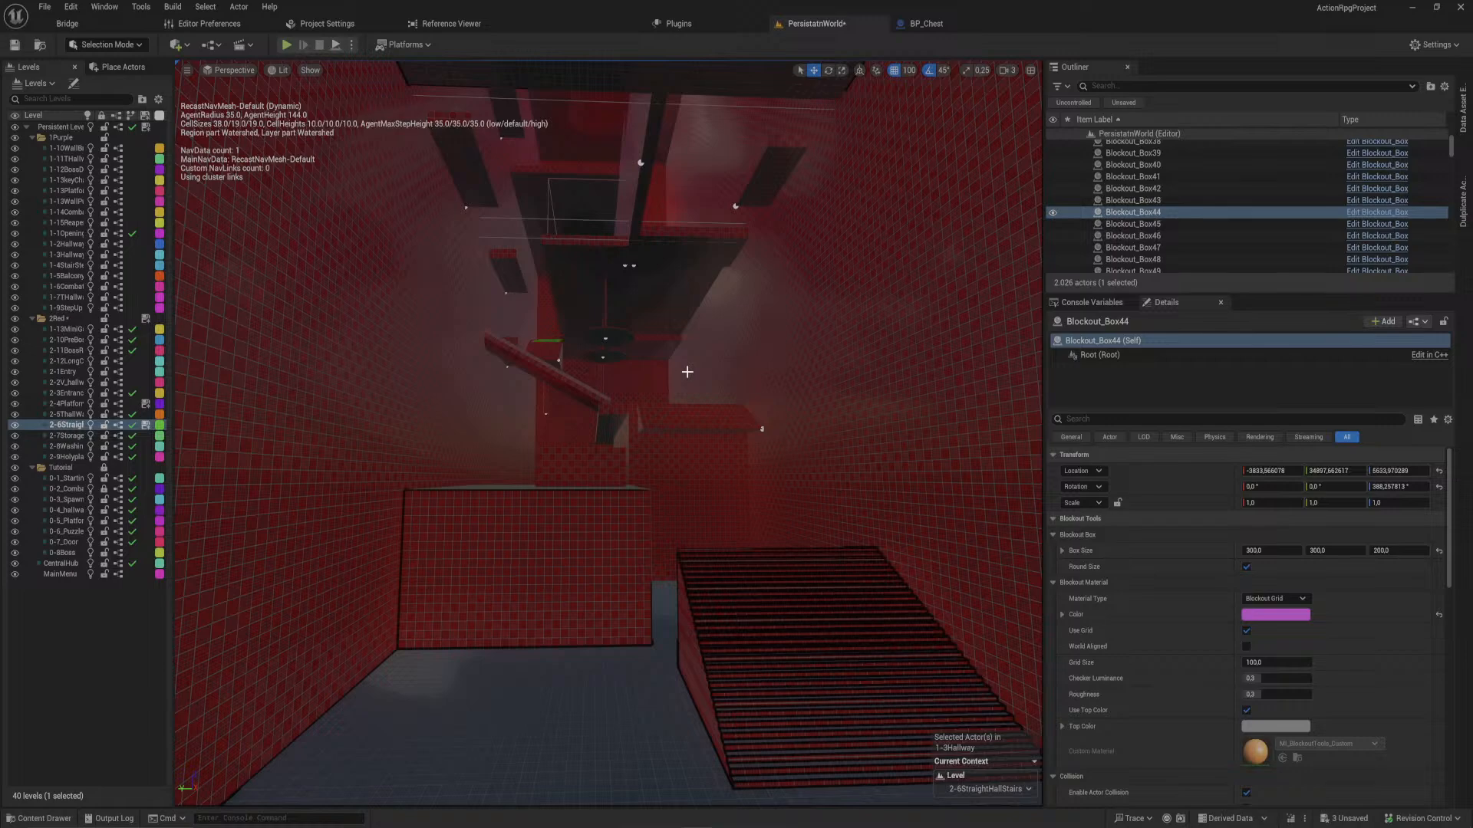
pyautogui.moveTo(678, 392)
pyautogui.mouseDown(button='right')
pyautogui.moveTo(702, 303)
pyautogui.moveTo(693, 341)
pyautogui.moveTo(694, 265)
pyautogui.moveTo(685, 411)
pyautogui.moveTo(652, 403)
pyautogui.moveTo(681, 401)
pyautogui.mouseUp(button='right')
pyautogui.press('w')
pyautogui.press('s')
pyautogui.press('w')
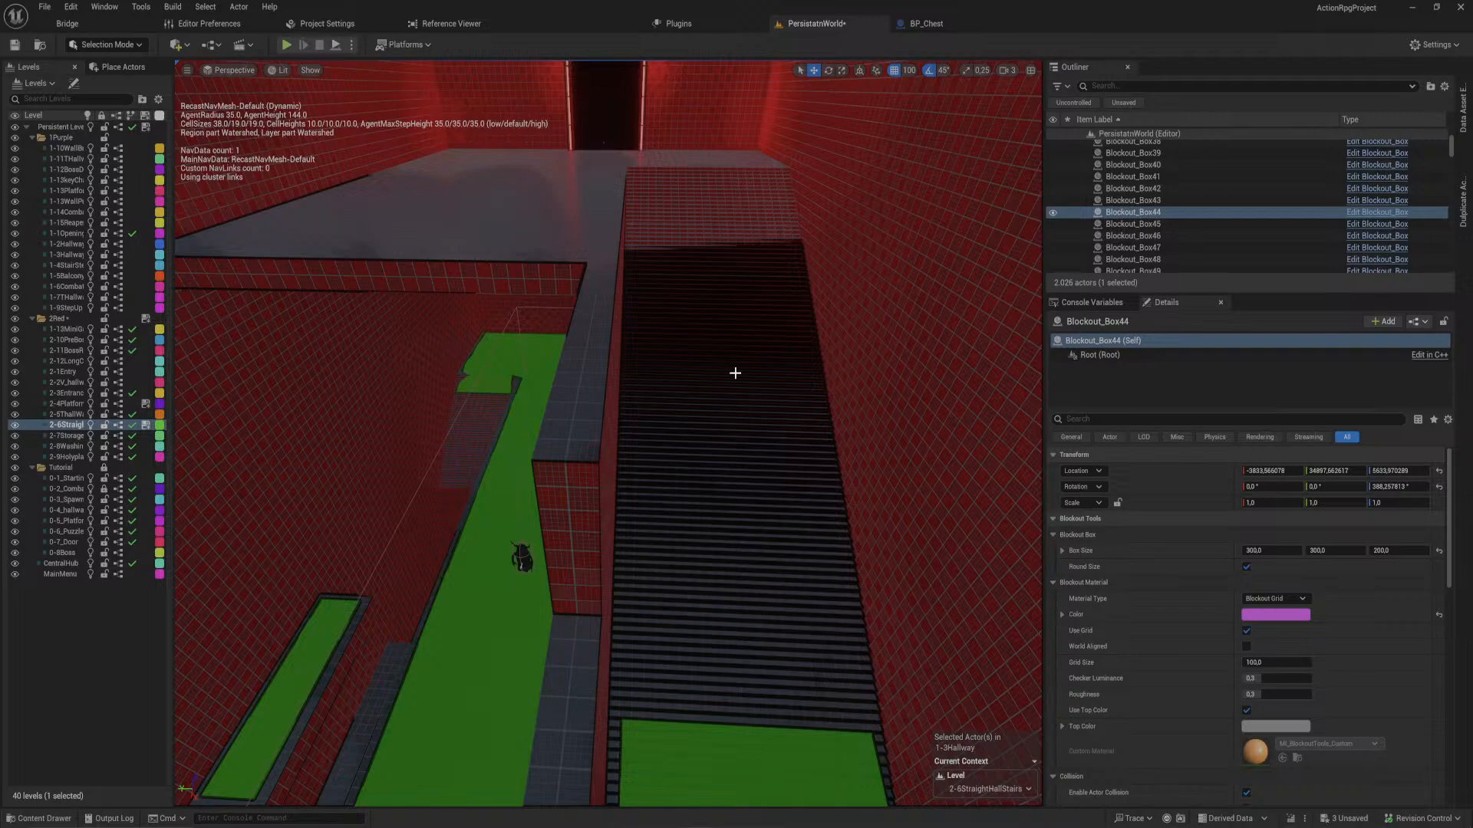
# - Review the red hall from its long staircase to its lower floor, and inspect the wide red corridor with the purple-lit doorway
pyautogui.moveTo(753, 373)
pyautogui.mouseDown(button='right')
pyautogui.moveTo(383, 349)
pyautogui.moveTo(247, 293)
pyautogui.moveTo(621, 307)
pyautogui.moveTo(882, 430)
pyautogui.moveTo(714, 399)
pyautogui.moveTo(660, 365)
pyautogui.moveTo(828, 399)
pyautogui.moveTo(740, 373)
pyautogui.moveTo(730, 387)
pyautogui.mouseUp(button='right')
pyautogui.press('s')
pyautogui.press('w')
pyautogui.press('w')
pyautogui.press('w')
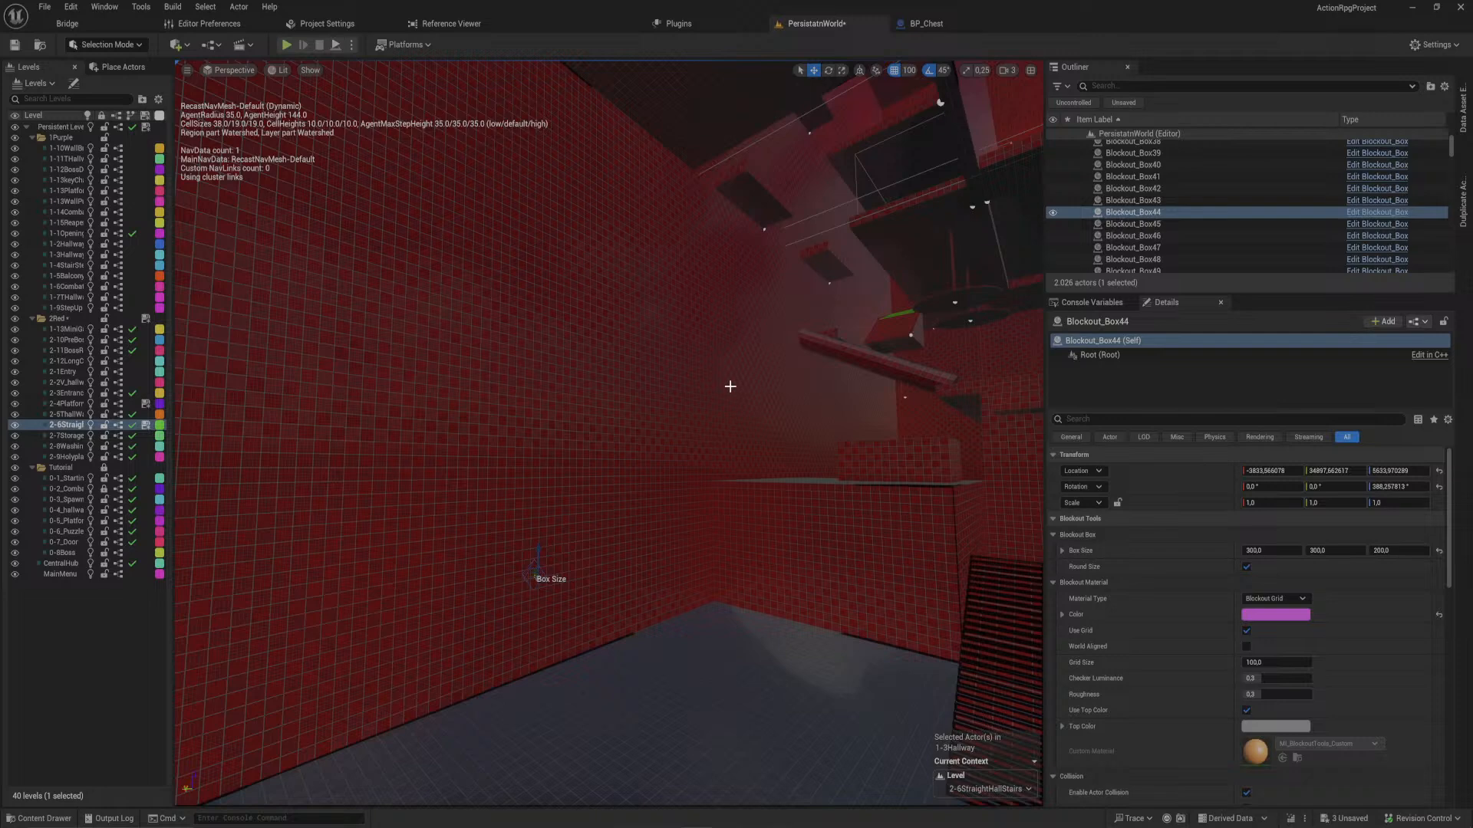
pyautogui.moveTo(730, 387); pyautogui.dragTo(730, 386, button='right')
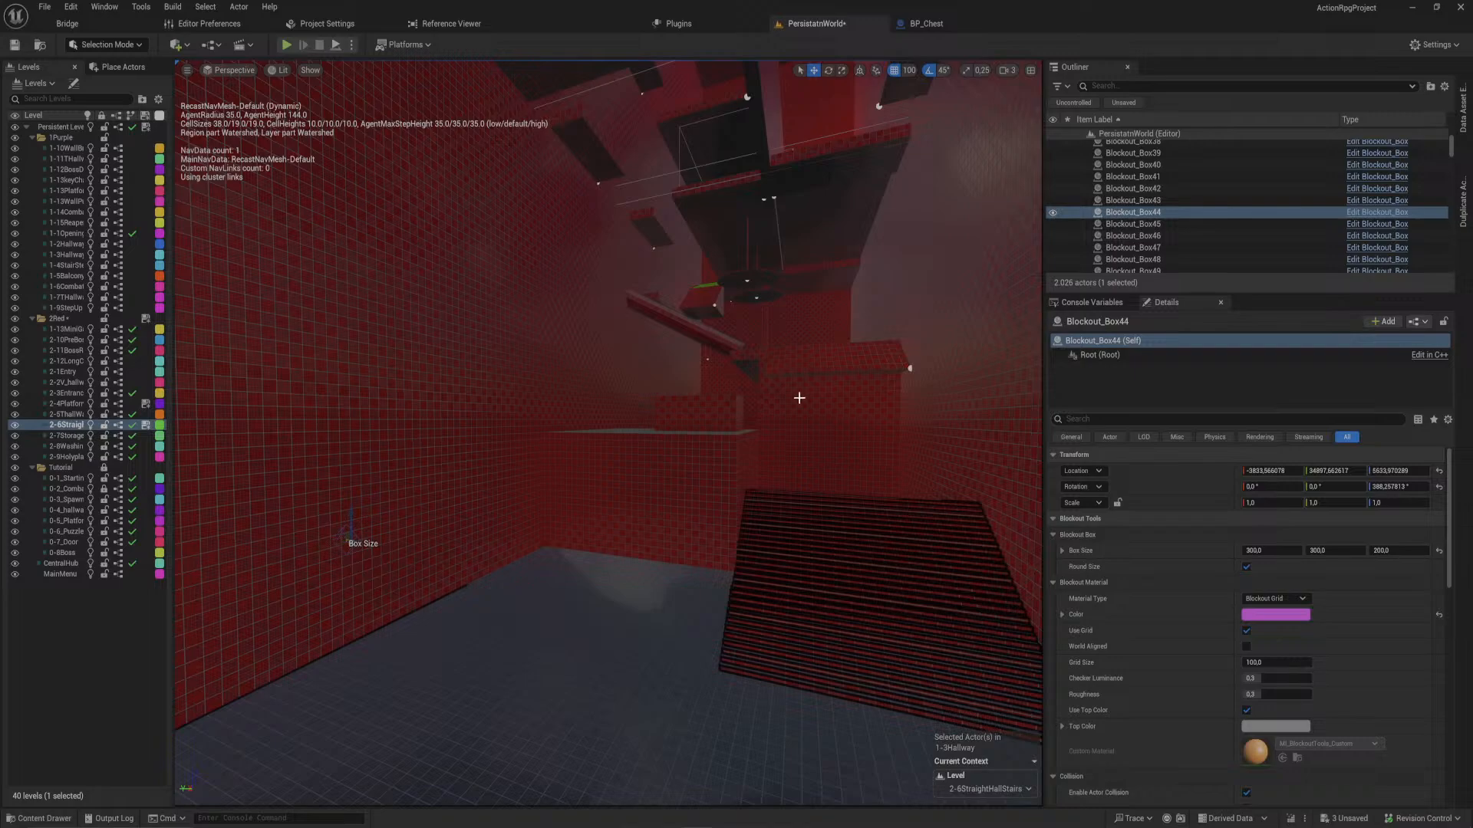
pyautogui.moveTo(799, 399)
pyautogui.mouseDown(button='right')
pyautogui.moveTo(823, 314)
pyautogui.moveTo(801, 295)
pyautogui.moveTo(809, 338)
pyautogui.moveTo(794, 353)
pyautogui.moveTo(882, 434)
pyautogui.moveTo(912, 361)
pyautogui.moveTo(870, 399)
pyautogui.moveTo(856, 483)
pyautogui.moveTo(867, 522)
pyautogui.moveTo(832, 502)
pyautogui.moveTo(809, 414)
pyautogui.moveTo(788, 405)
pyautogui.mouseUp(button='right')
pyautogui.press('w')
pyautogui.press('s')
pyautogui.press('w')
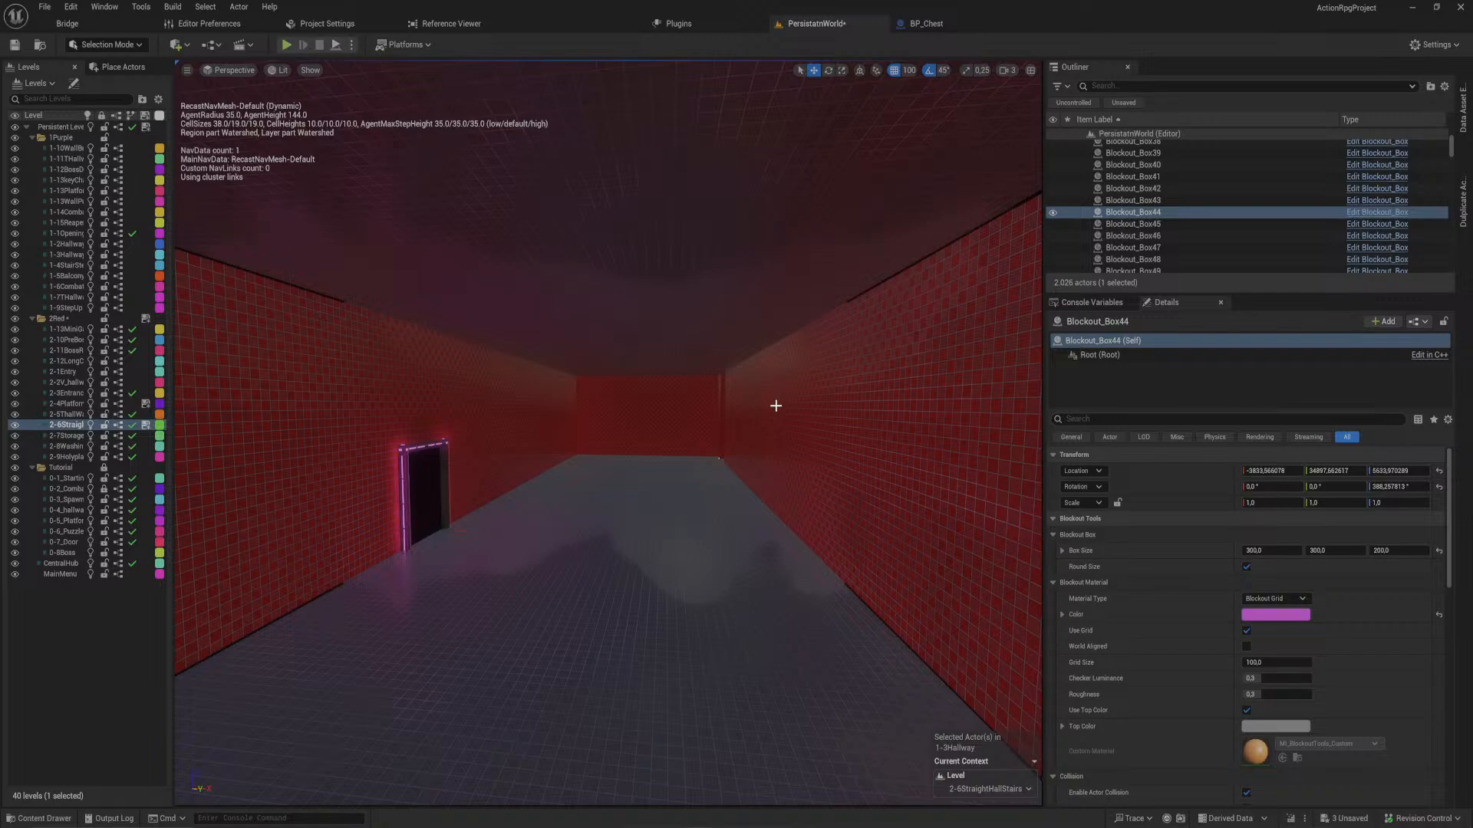
pyautogui.moveTo(658, 441); pyautogui.dragTo(645, 479, button='right')
pyautogui.moveTo(773, 442); pyautogui.dragTo(490, 364, button='right')
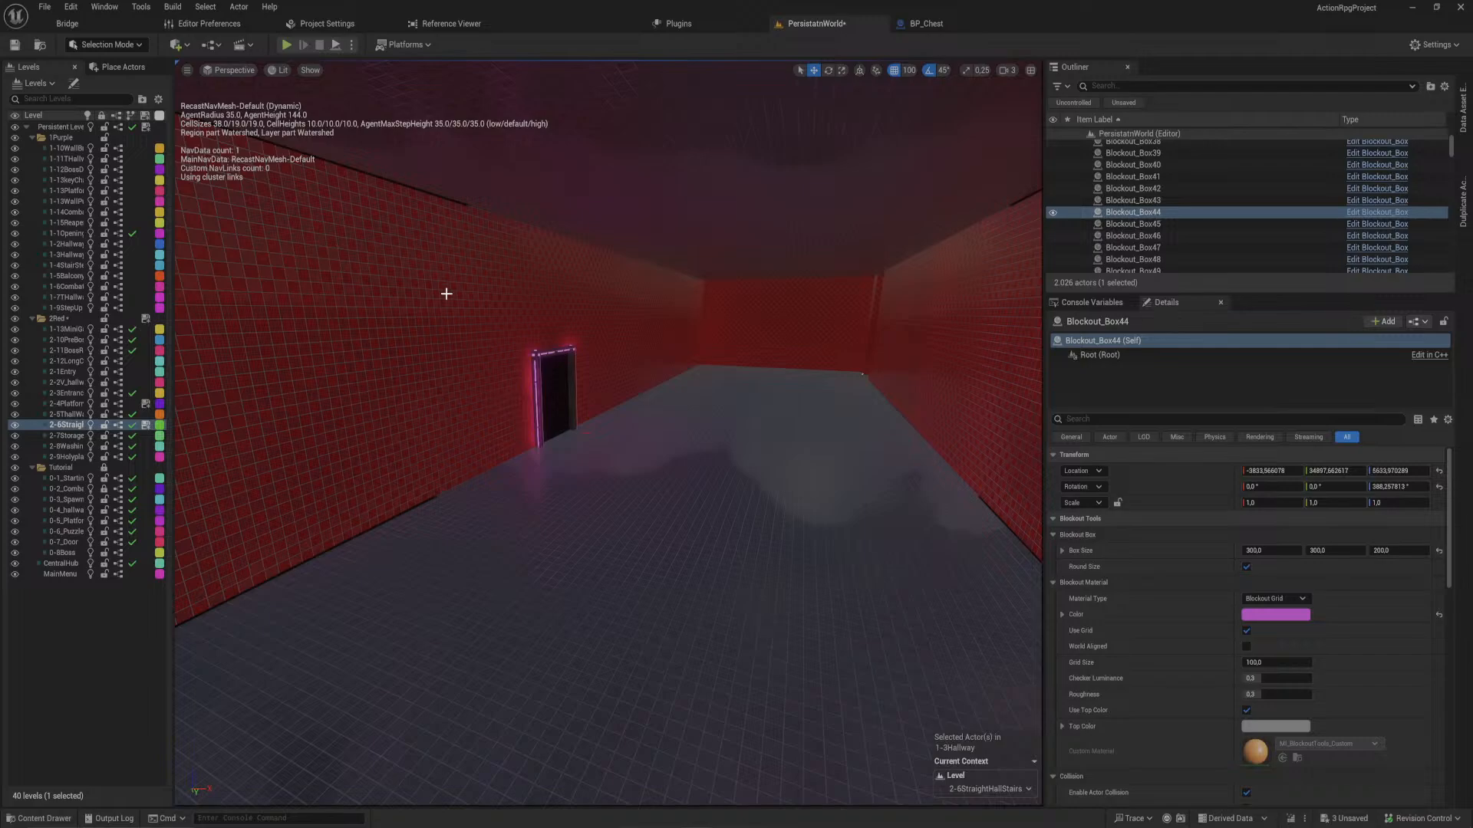
# - Examine the wide red corridor along its length, including the purple-lit doorway and the side opening to the long staircase
pyautogui.press('w')
pyautogui.moveTo(546, 310); pyautogui.dragTo(859, 295, button='right')
pyautogui.press('w')
pyautogui.press('w')
pyautogui.press('w')
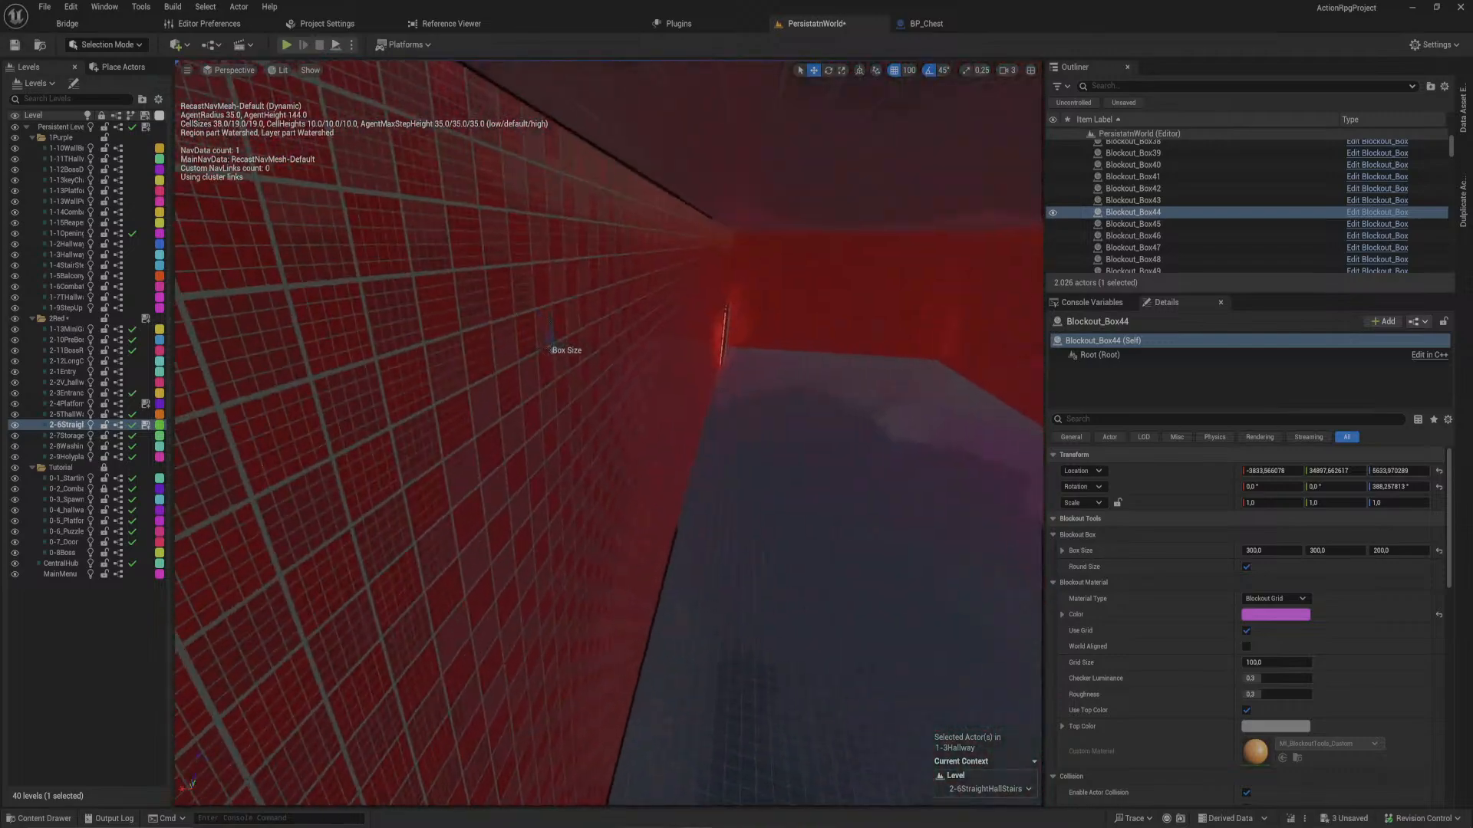
pyautogui.moveTo(609, 434); pyautogui.dragTo(717, 260, button='right')
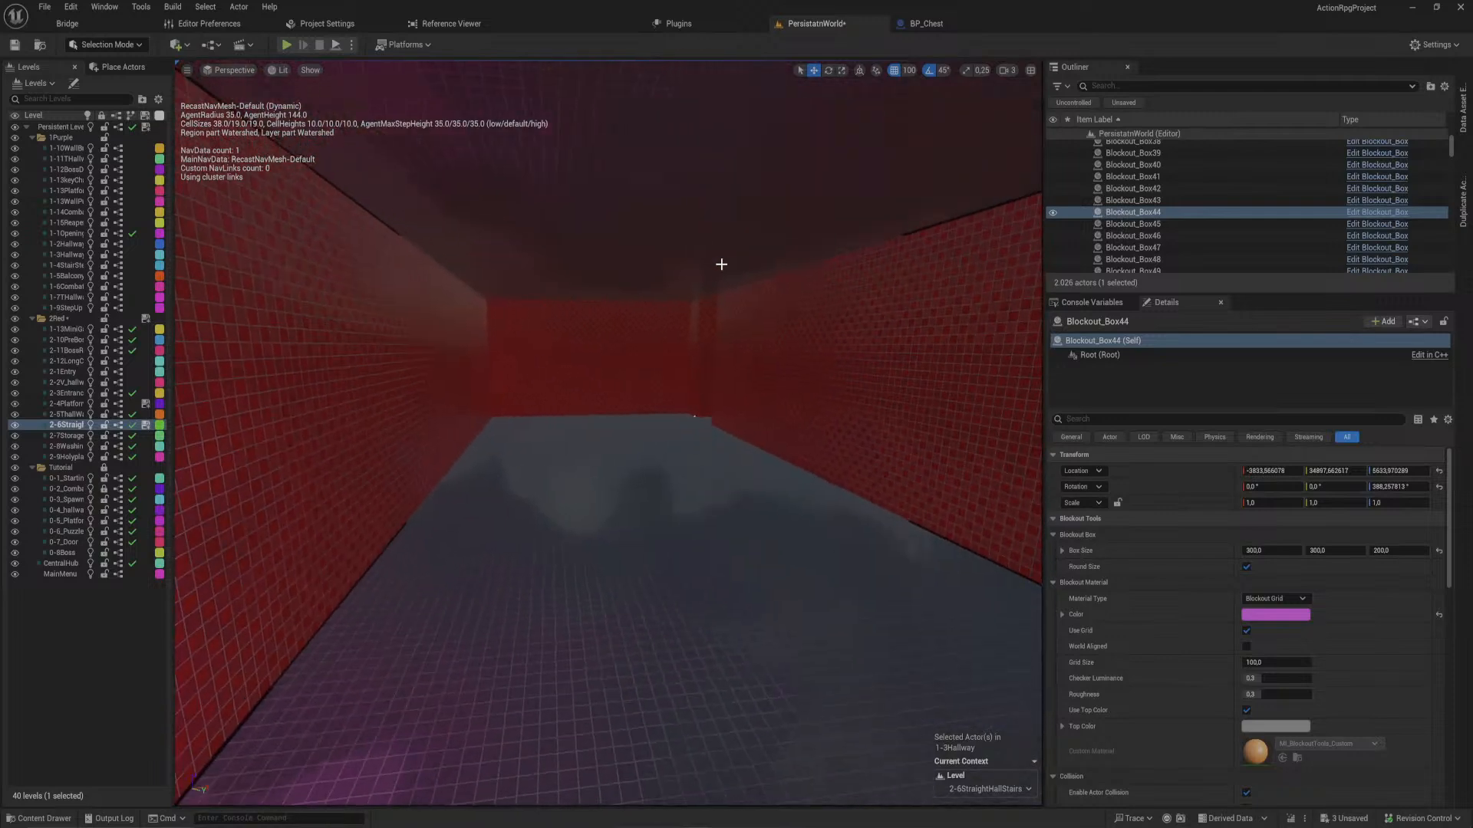
pyautogui.moveTo(601, 429); pyautogui.dragTo(558, 504, button='right')
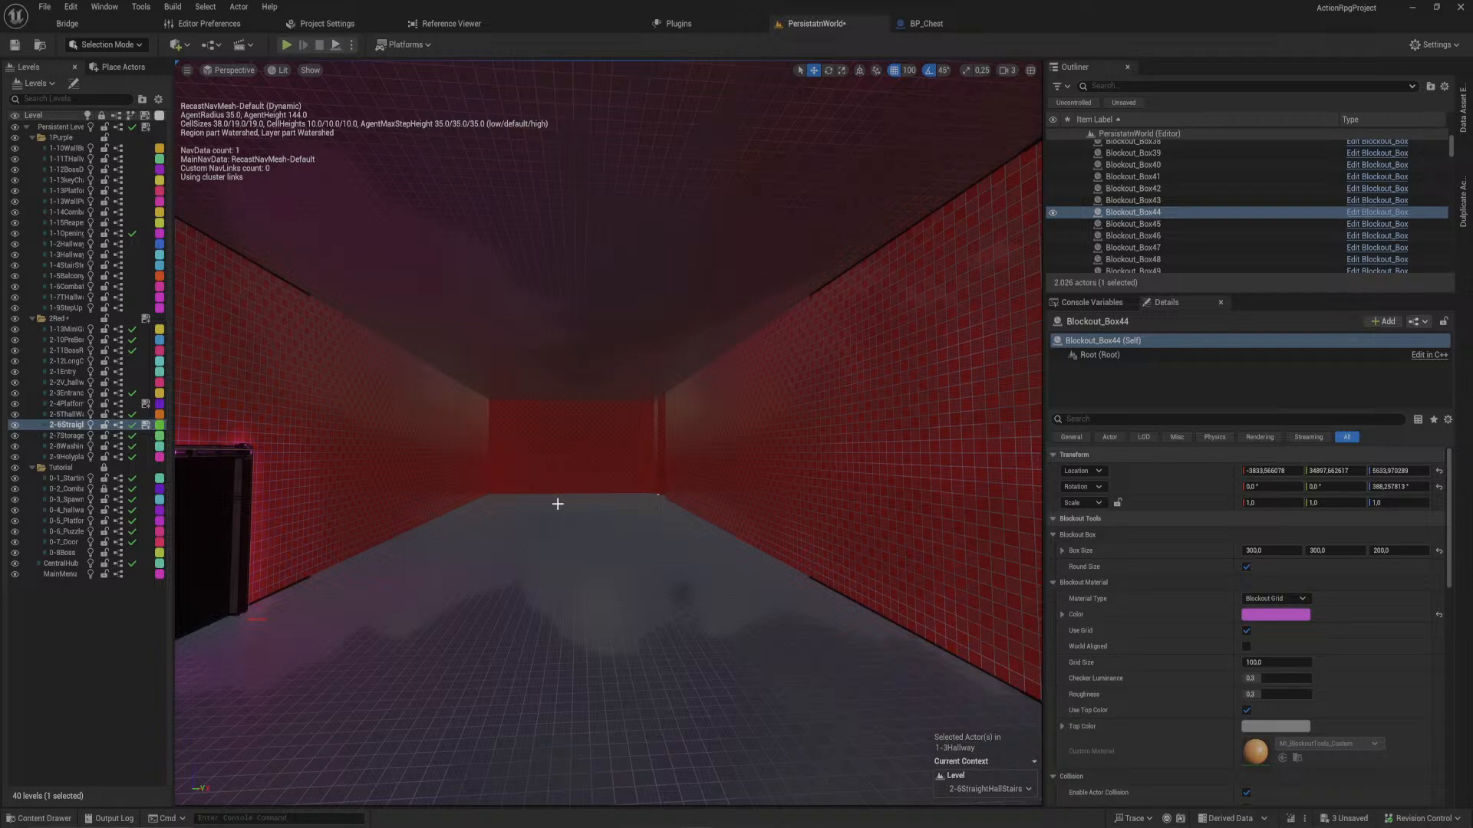
pyautogui.press('w')
pyautogui.moveTo(558, 504); pyautogui.dragTo(751, 502, button='right')
pyautogui.press('w')
pyautogui.moveTo(427, 600); pyautogui.dragTo(564, 526, button='right')
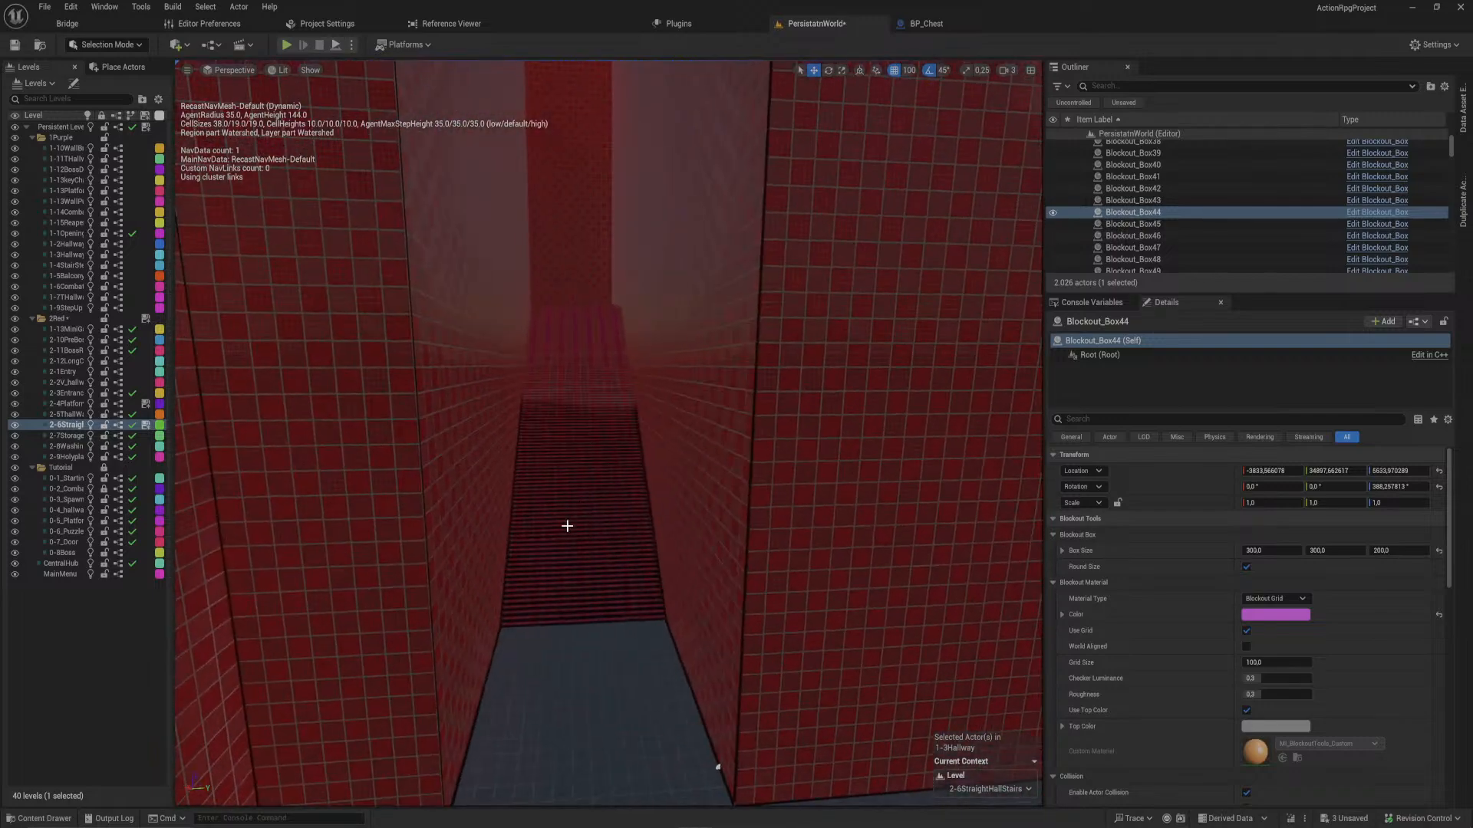
# - Delete the long staircase beyond the corridor's side opening, together with the walls and ceiling pieces that enclose it
pyautogui.click(560, 526)
pyautogui.press('Delete')
pyautogui.click(481, 492)
pyautogui.press('Delete')
pyautogui.click(646, 464)
pyautogui.press('Delete')
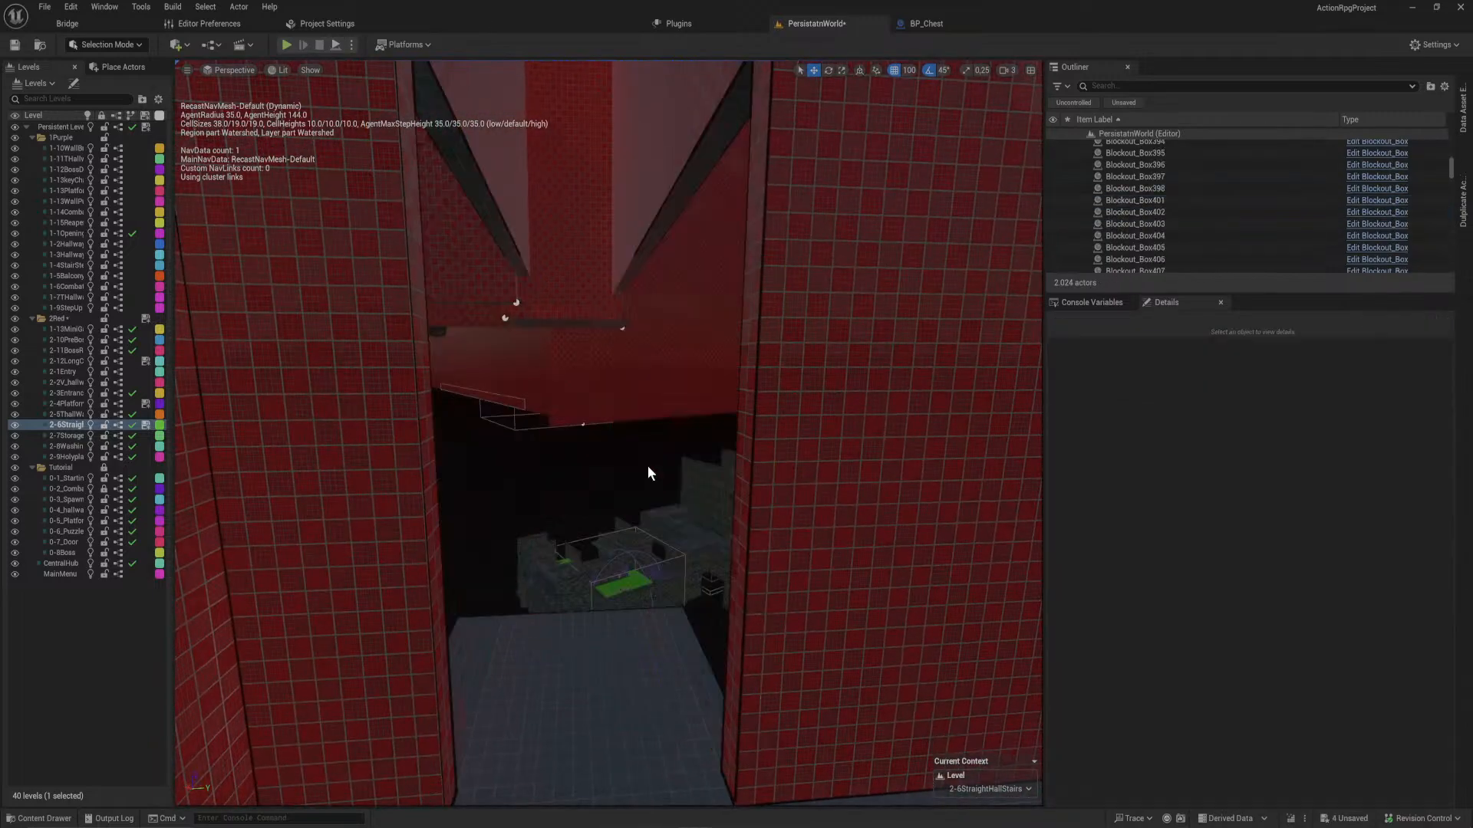
pyautogui.click(584, 320)
pyautogui.press('Delete')
pyautogui.click(631, 306)
pyautogui.press('Delete')
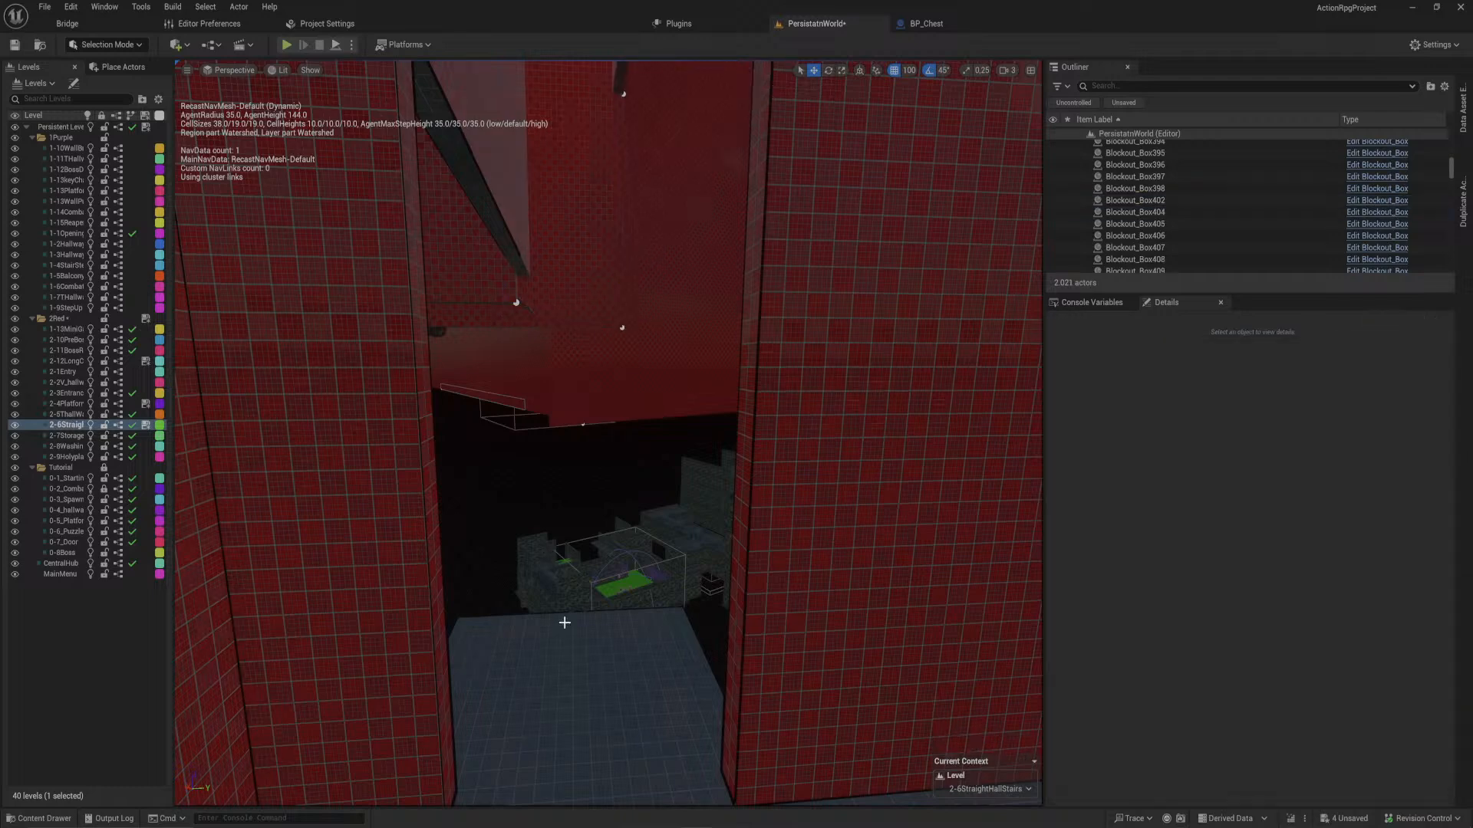
# - Select the blue-grey floor slab at the side opening and make 2-12LongCentralRoom the current level
pyautogui.click(566, 615)
pyautogui.click(986, 788)
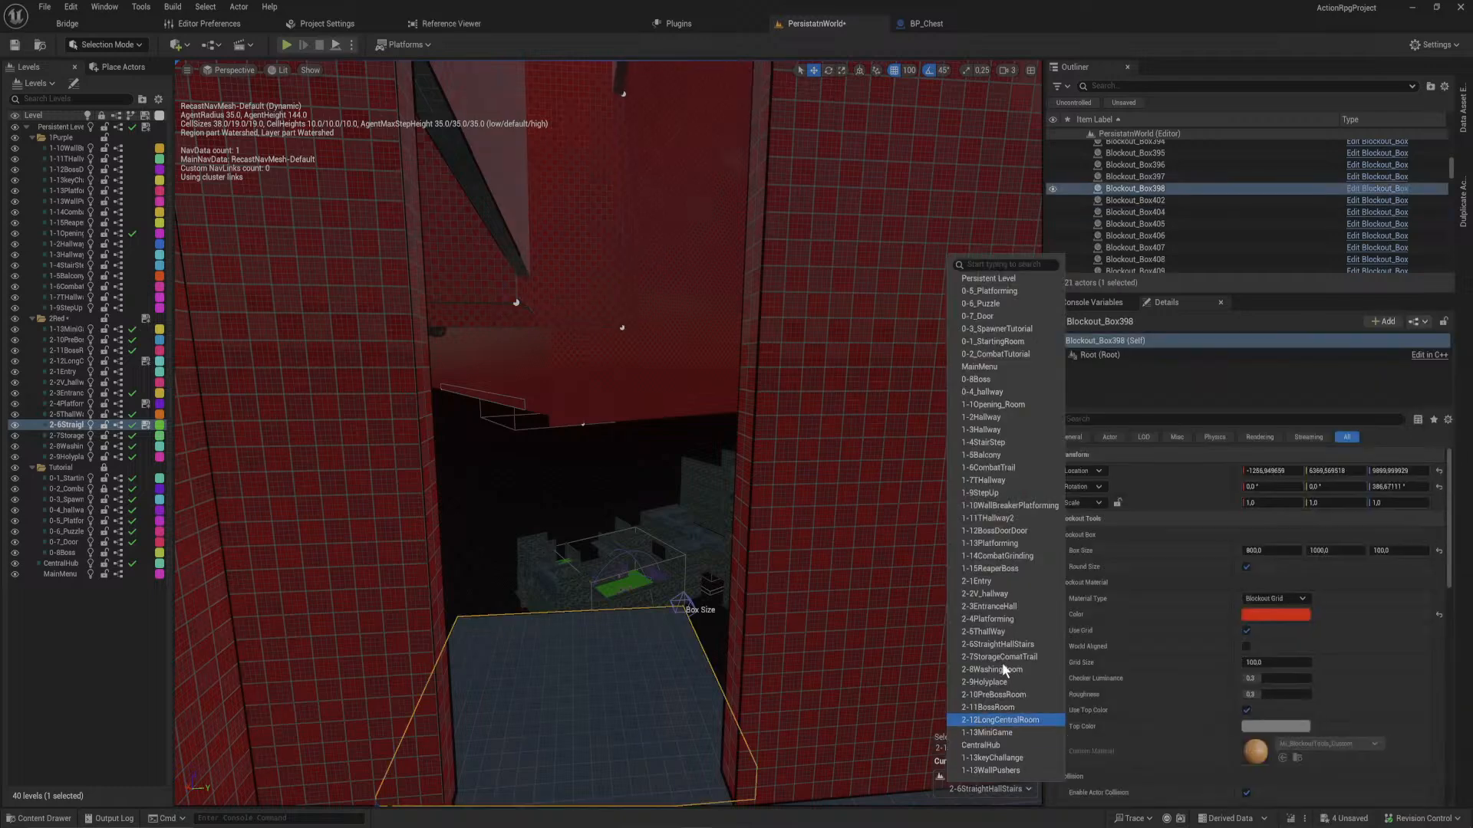
pyautogui.click(1005, 714)
# - Delete the upper front wall, ceiling and outer side wall enclosing the passage to the red-lit doorway
pyautogui.moveTo(608, 434); pyautogui.dragTo(736, 437, button='right')
pyautogui.click(778, 290)
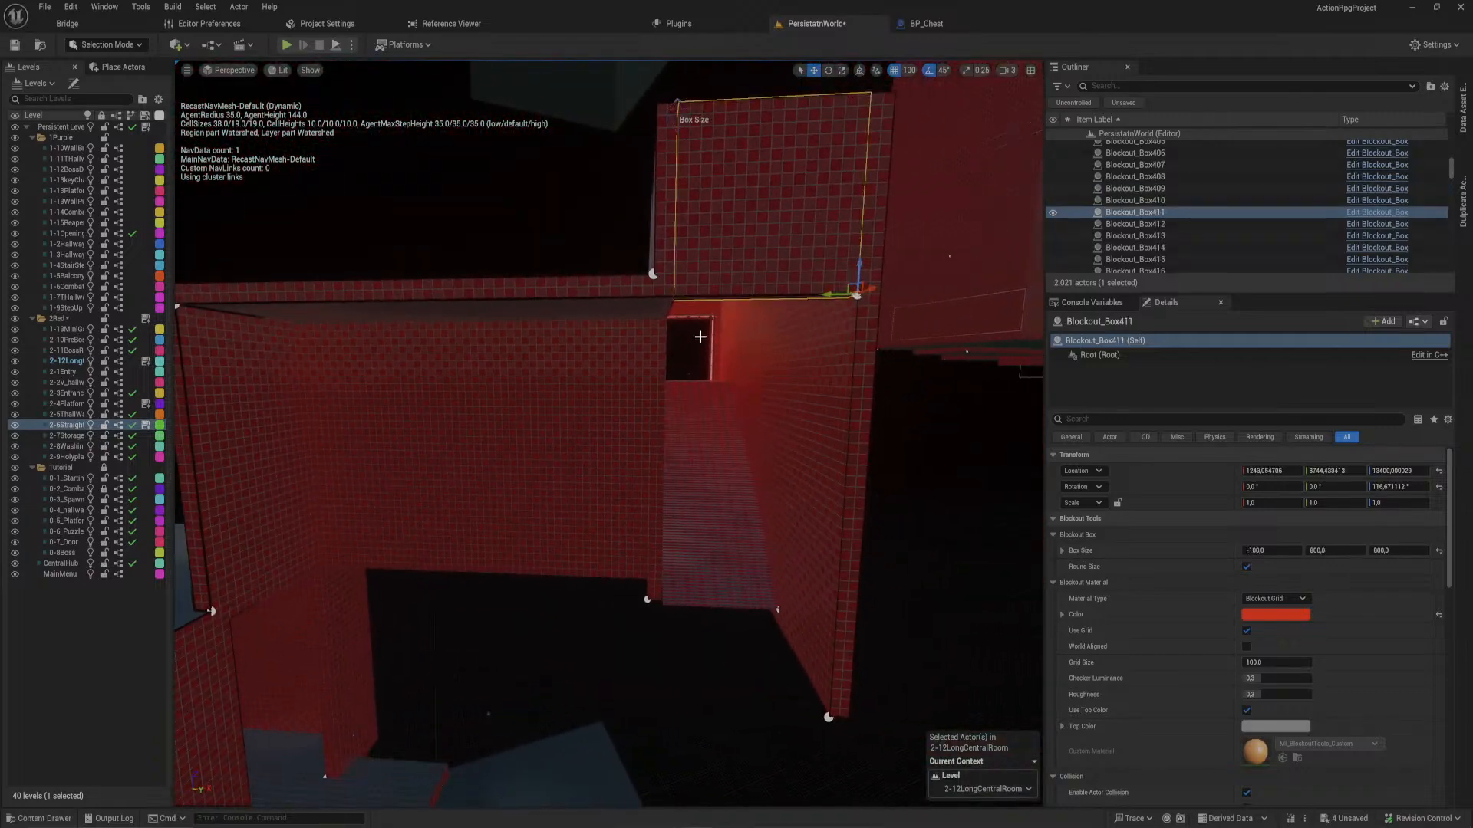
pyautogui.press('Delete')
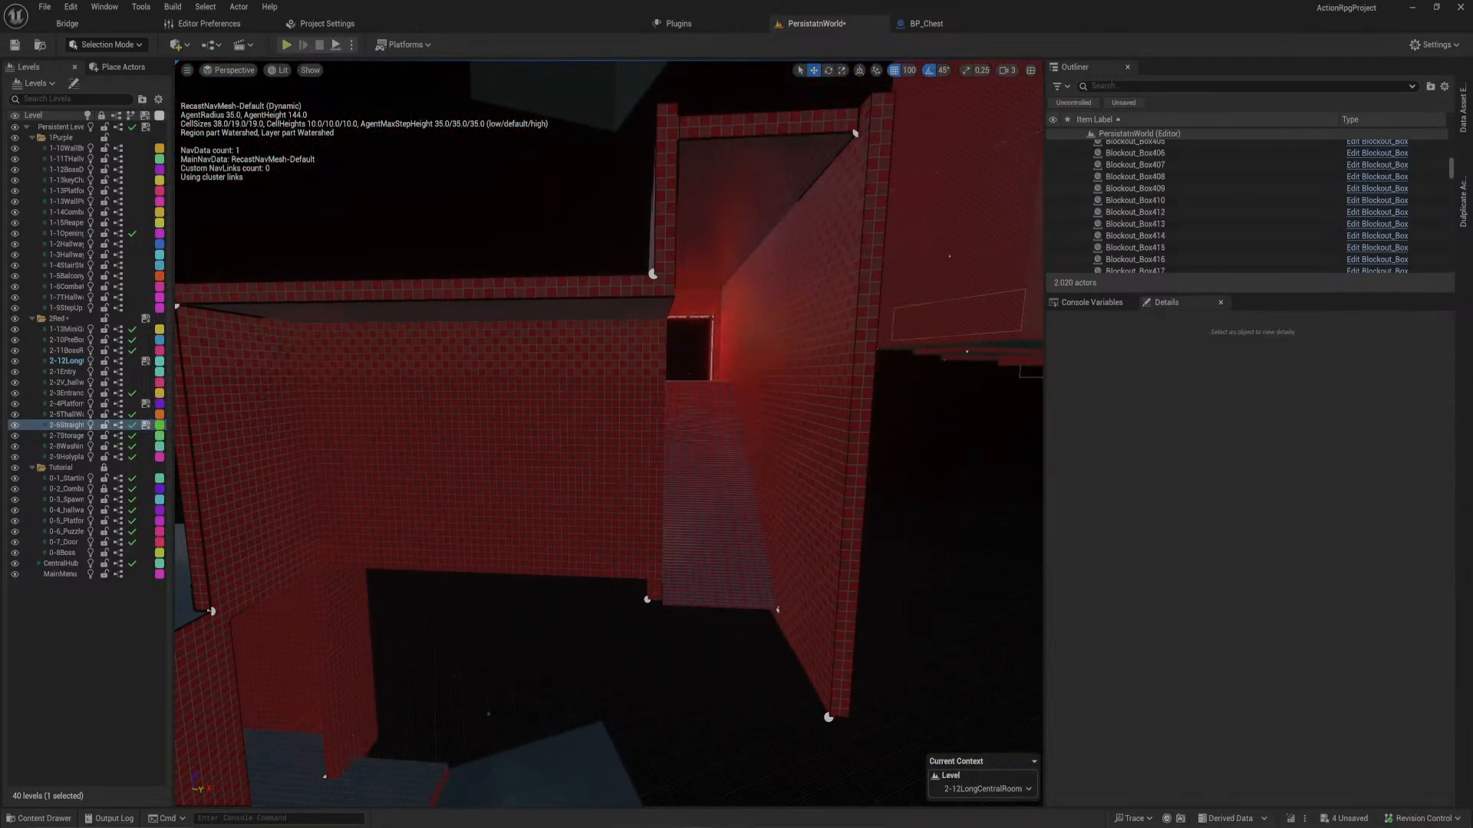
pyautogui.click(744, 230)
pyautogui.press('Delete')
pyautogui.click(743, 219)
pyautogui.press('Delete')
# - Delete the remaining wall and ceiling boxes beside the passage, including the tall 2700-unit side wall
pyautogui.click(675, 188)
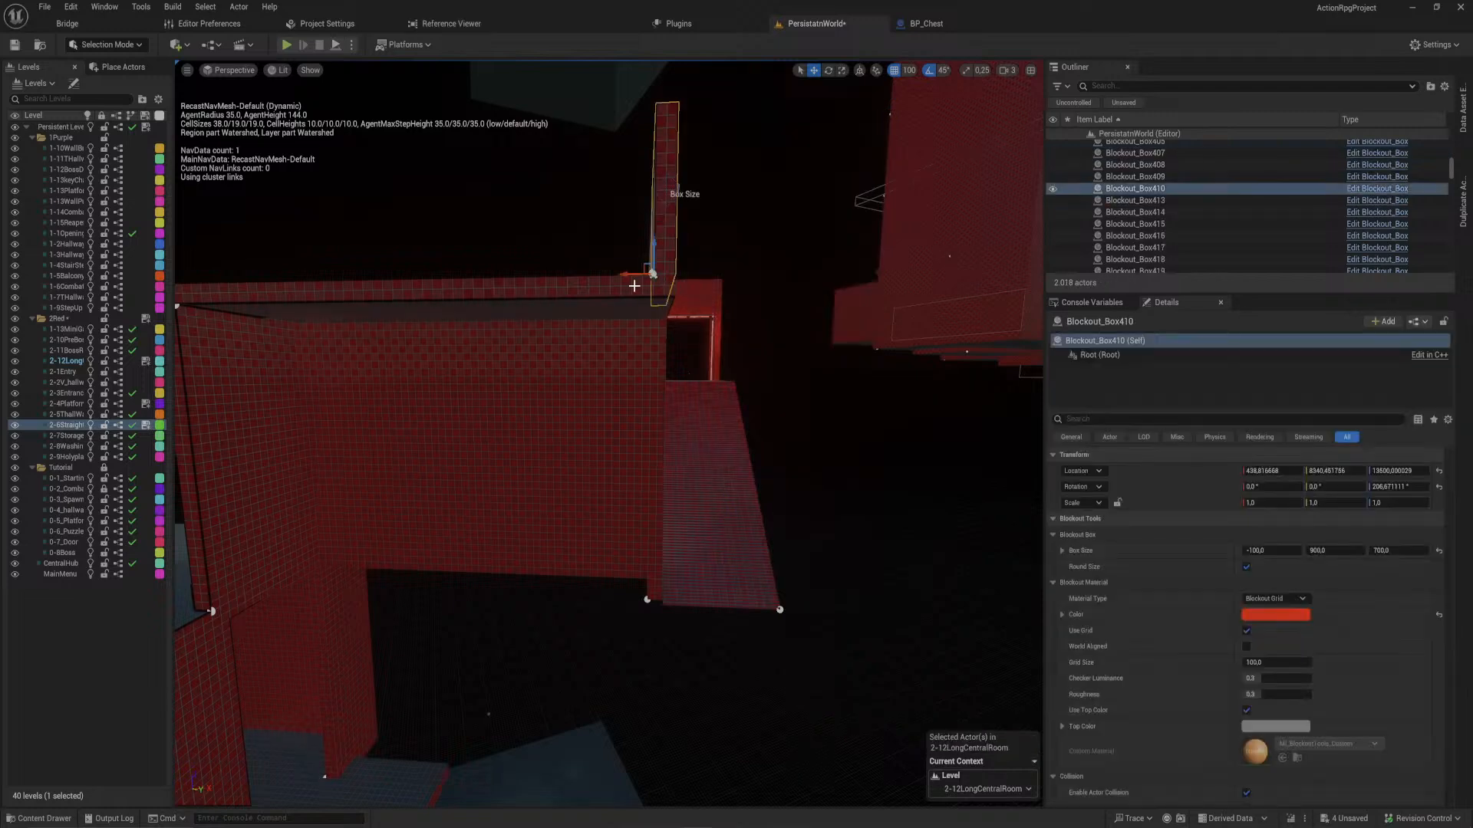
pyautogui.press('Delete')
pyautogui.click(655, 306)
pyautogui.press('Delete')
pyautogui.click(654, 326)
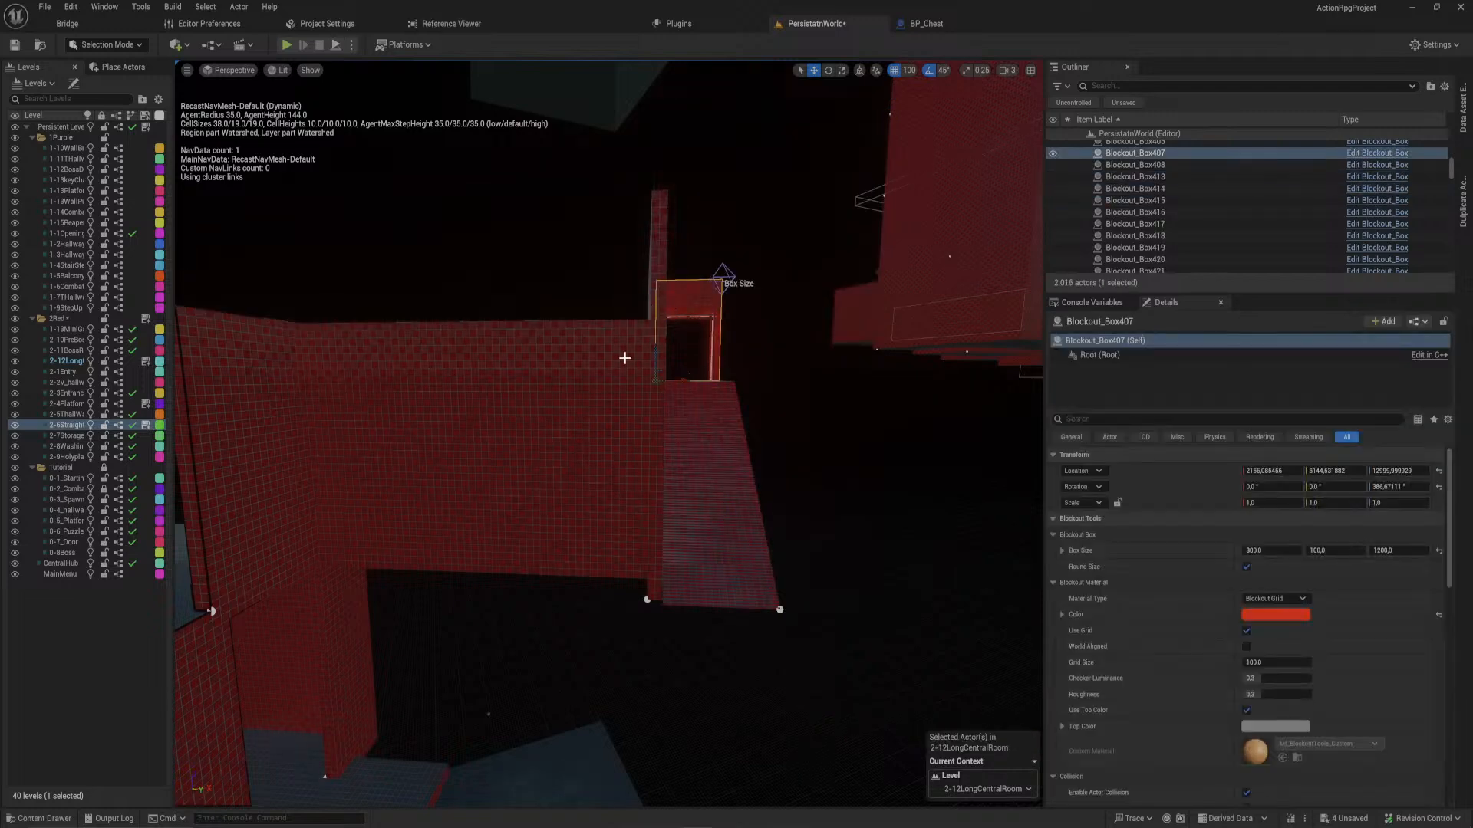
pyautogui.click(656, 285)
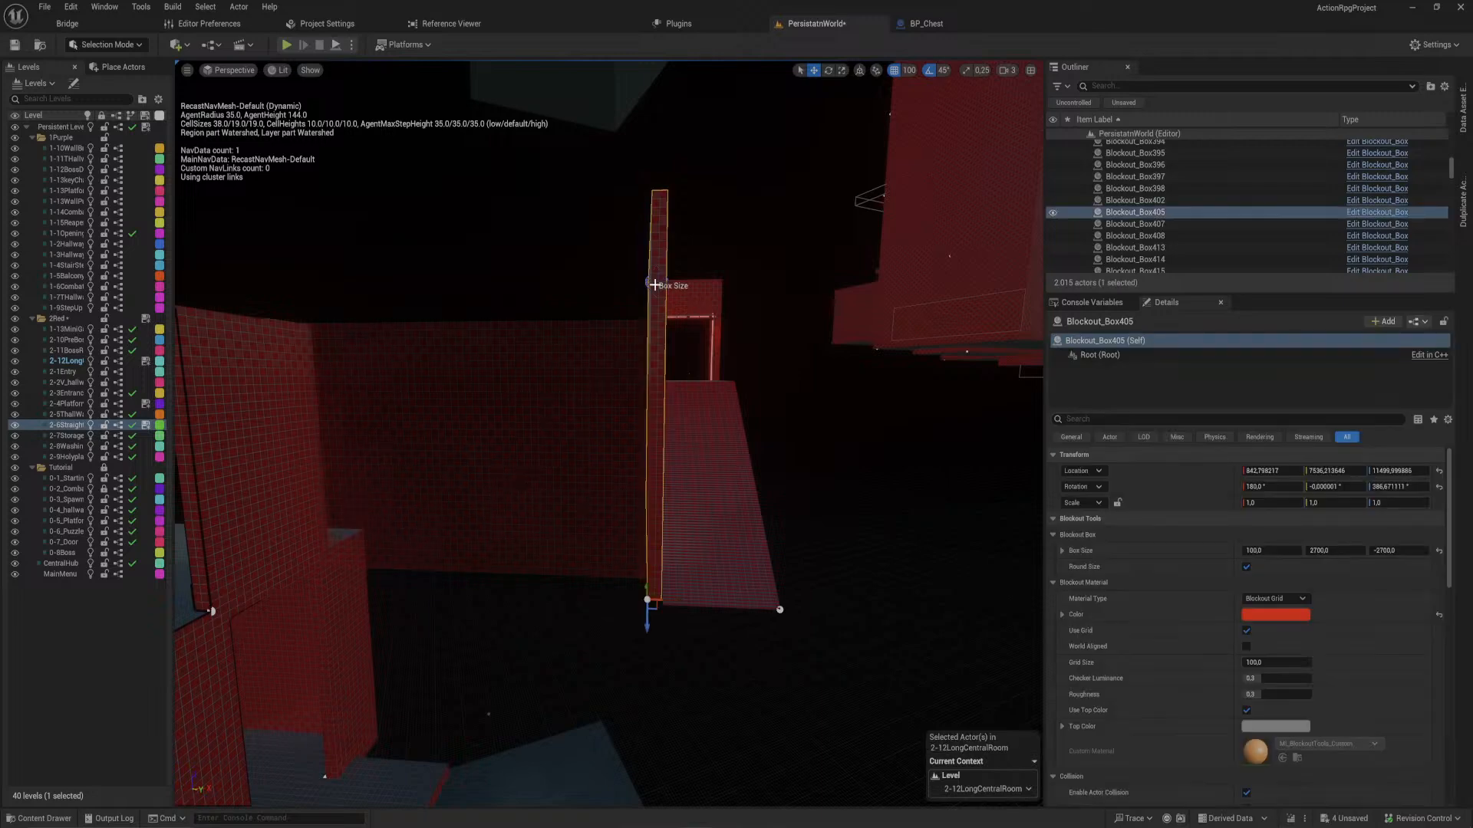
pyautogui.press('Delete')
pyautogui.moveTo(694, 463); pyautogui.dragTo(690, 347, button='right')
# - Select the leftover red-lit doorway with its wall panel and floor slab, and move them upward as a group
pyautogui.click(688, 365)
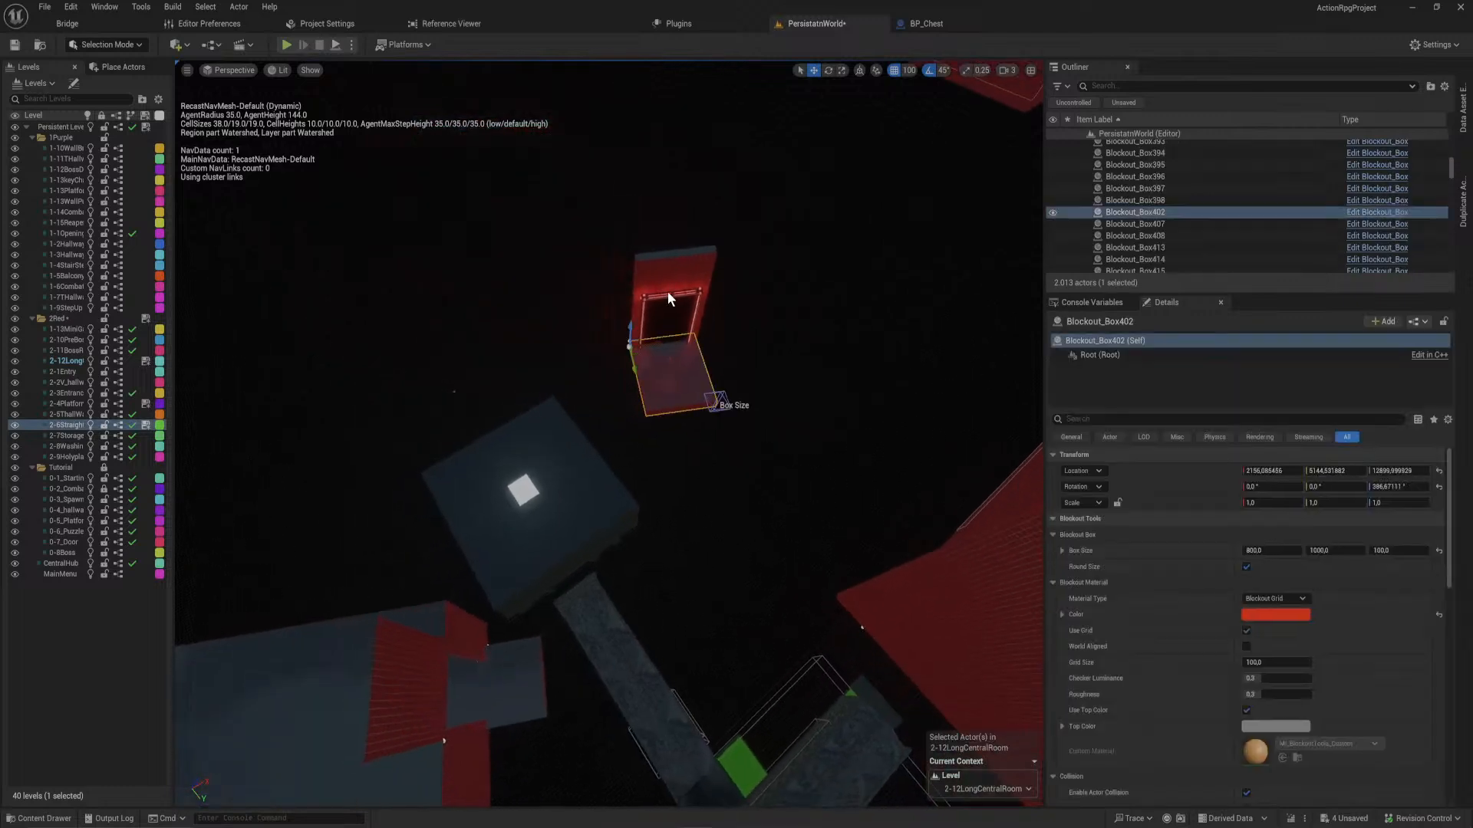
pyautogui.keyDown('ctrl'); pyautogui.click(667, 295); pyautogui.keyUp('ctrl')
pyautogui.keyDown('ctrl'); pyautogui.click(669, 272); pyautogui.keyUp('ctrl')
pyautogui.moveTo(669, 277); pyautogui.dragTo(679, 230, button='right')
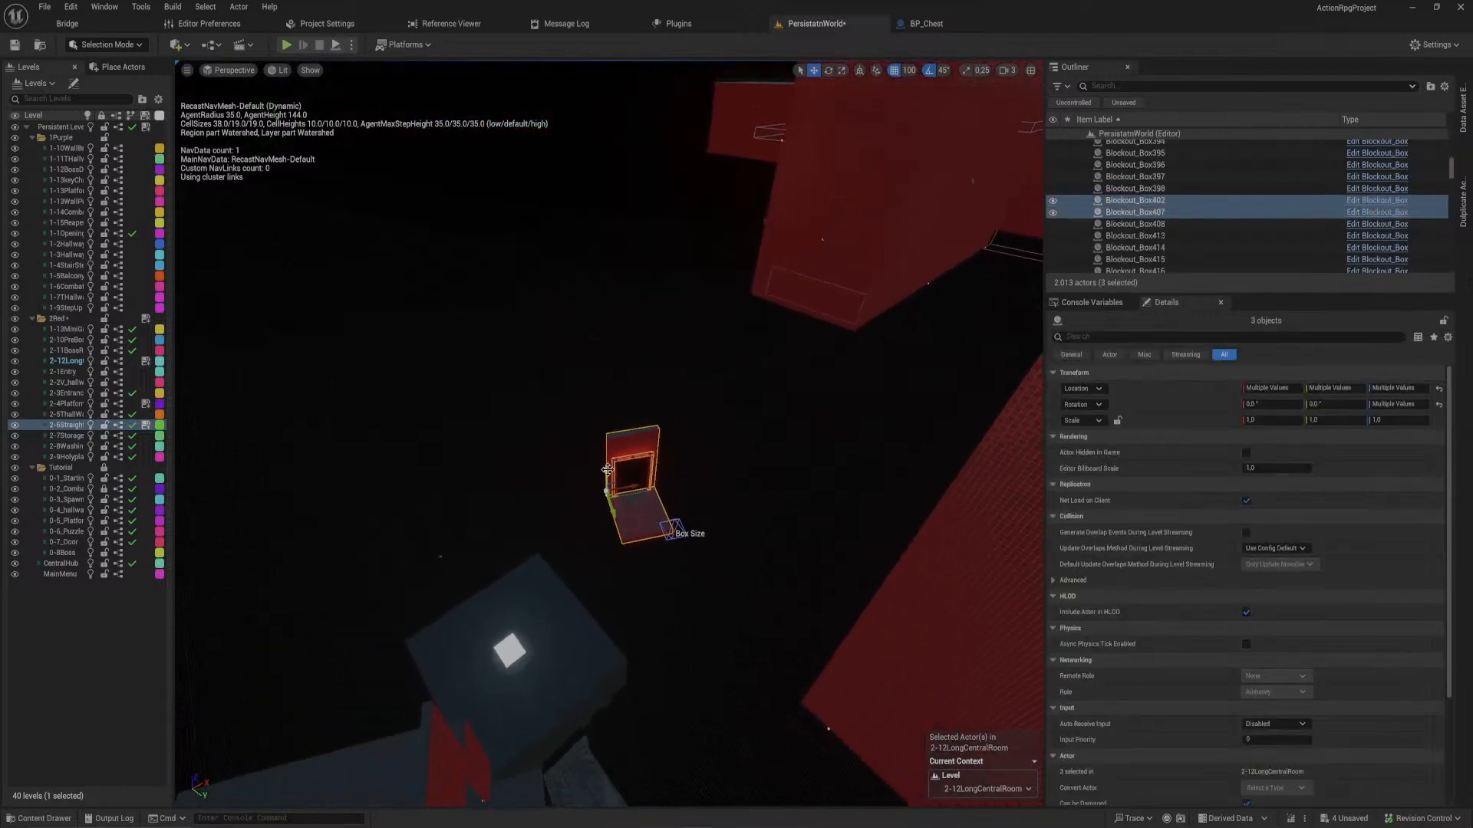
pyautogui.moveTo(607, 471); pyautogui.dragTo(645, 361, button='right')
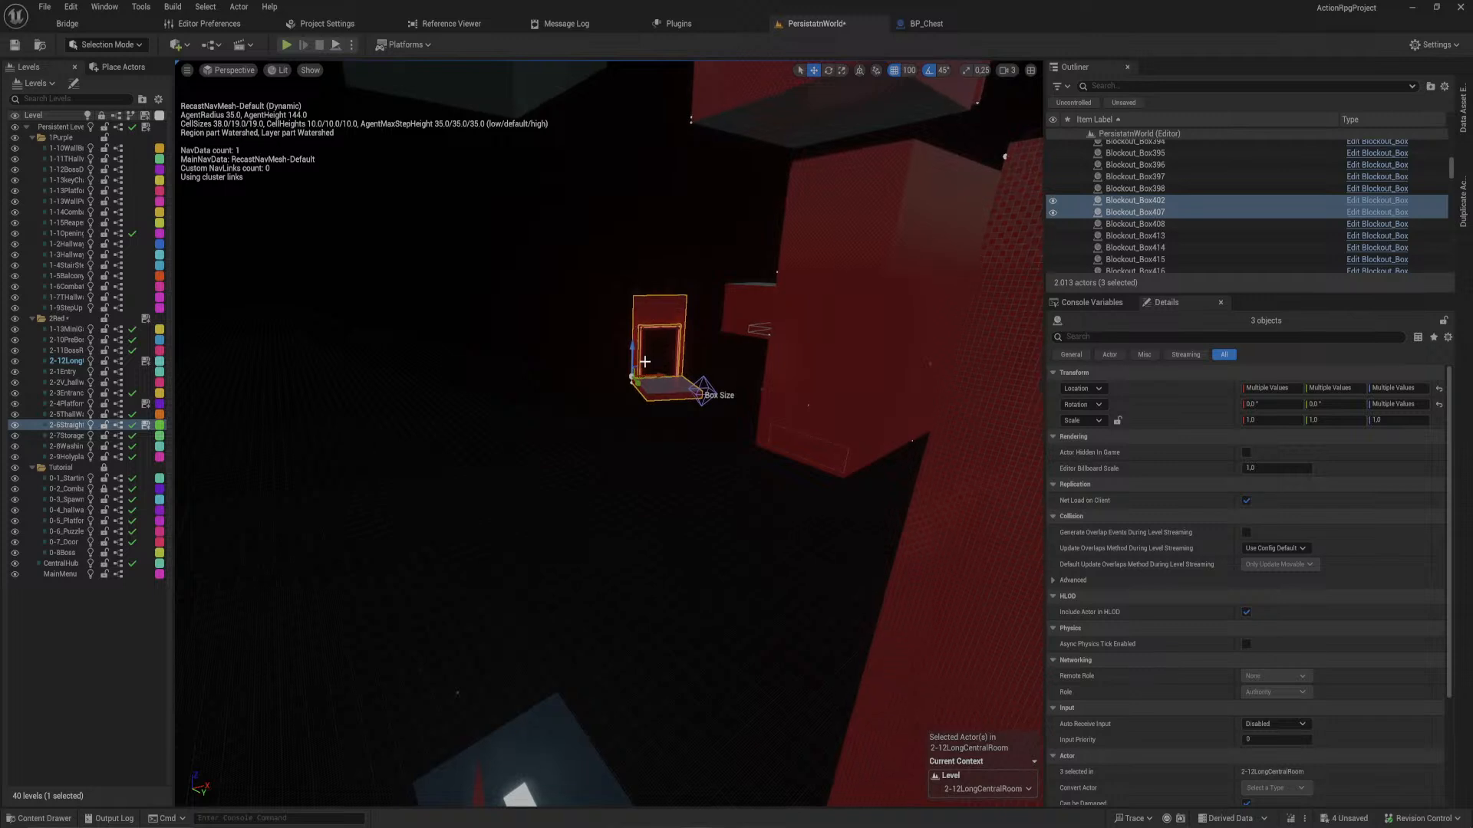
pyautogui.moveTo(645, 362); pyautogui.dragTo(622, 104)
pyautogui.moveTo(622, 104); pyautogui.dragTo(675, 25, button='right')
# - Delete the freestanding red wall box that rises beside the corridor's outer end
pyautogui.press('e')
pyautogui.moveTo(549, 379); pyautogui.dragTo(568, 355, button='right')
pyautogui.click(592, 381)
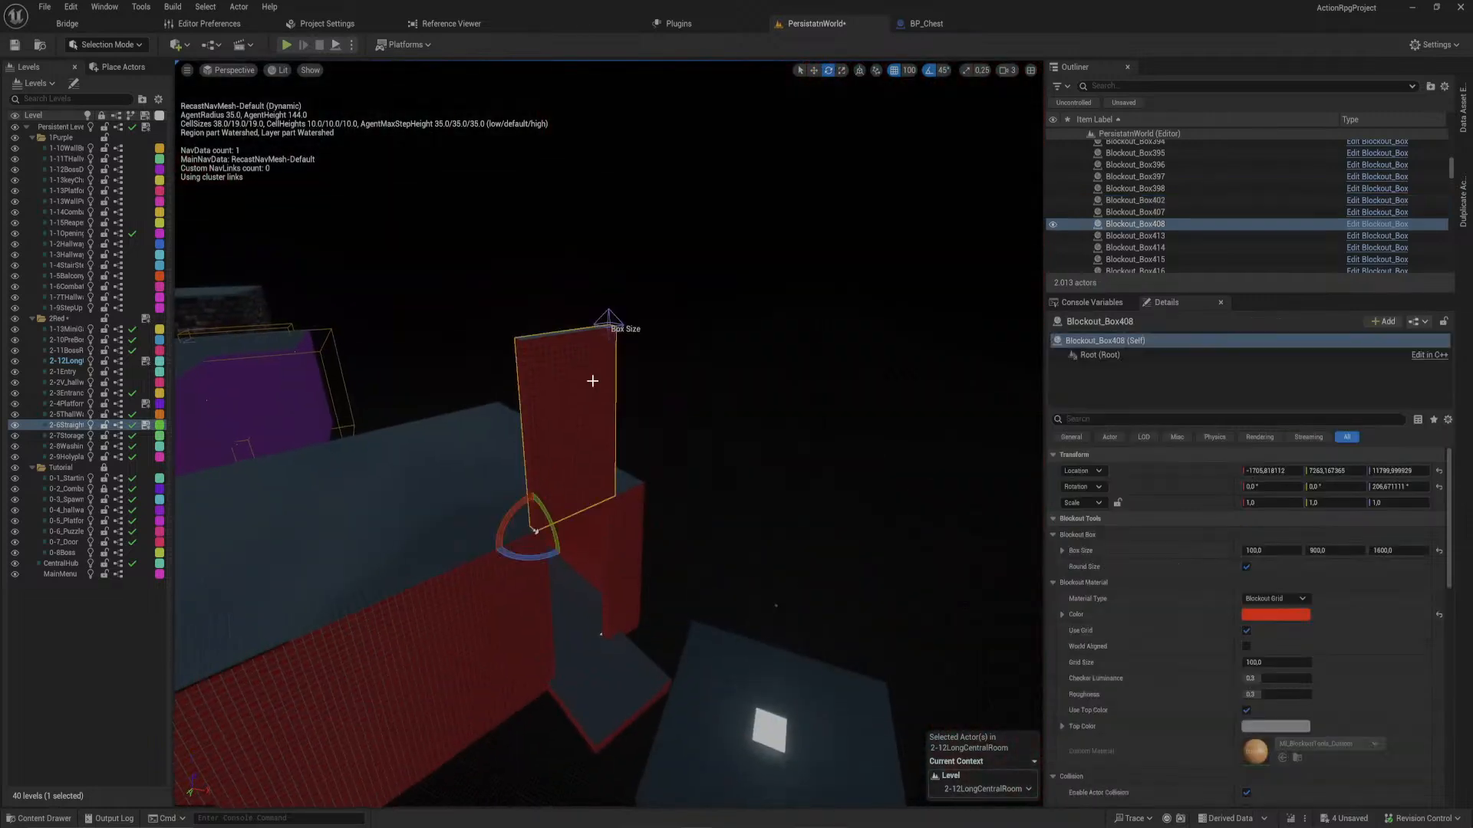
pyautogui.press('Delete')
# - Try shortening the wide corridor's floor slab to a length of 4800, then undo the resize
pyautogui.moveTo(596, 408); pyautogui.dragTo(836, 419, button='right')
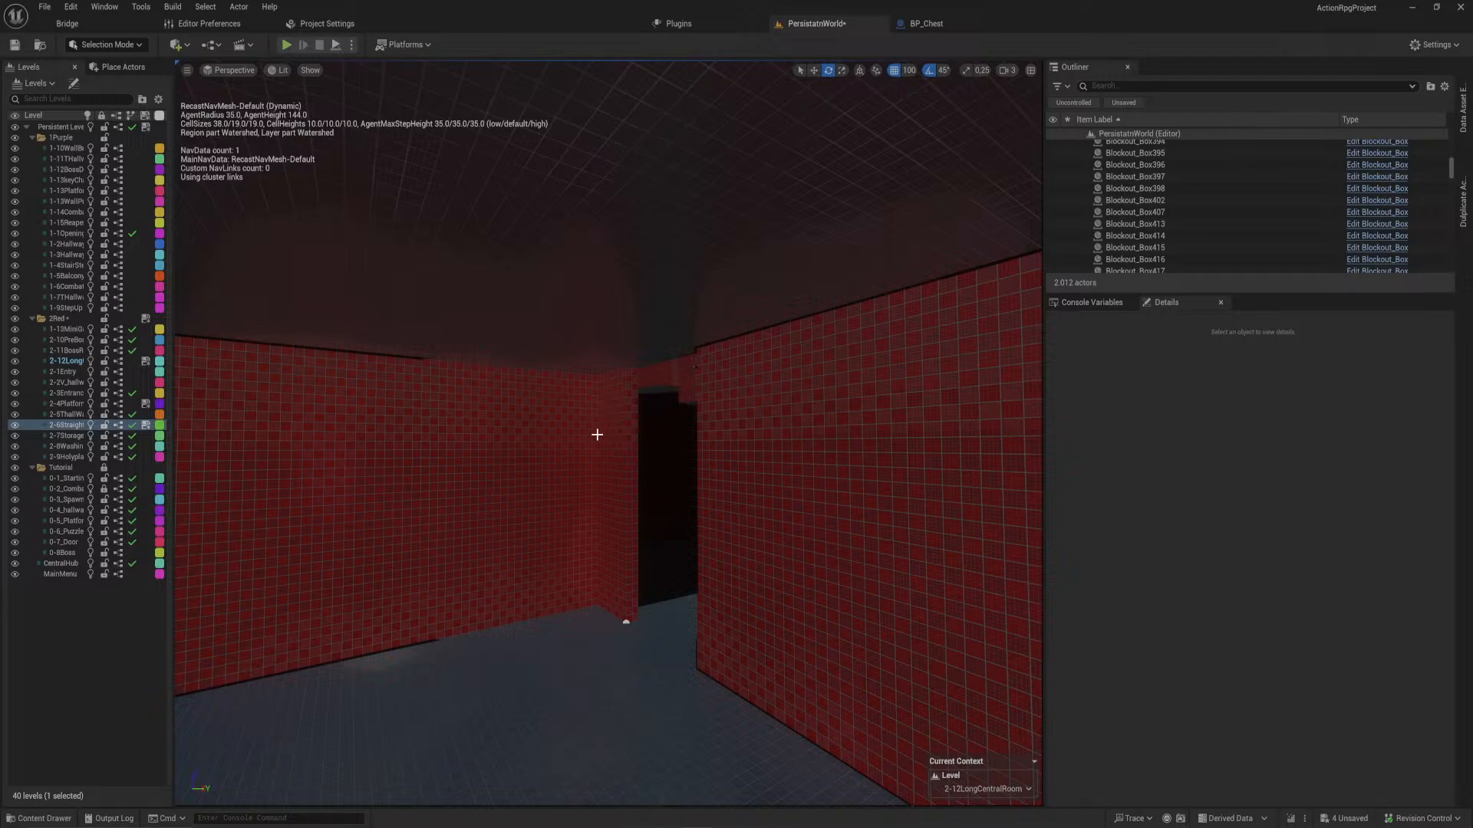
pyautogui.press('w')
pyautogui.moveTo(596, 435)
pyautogui.mouseDown(button='right')
pyautogui.moveTo(625, 433)
pyautogui.moveTo(640, 410)
pyautogui.moveTo(632, 460)
pyautogui.moveTo(614, 433)
pyautogui.moveTo(560, 460)
pyautogui.moveTo(506, 429)
pyautogui.moveTo(461, 434)
pyautogui.moveTo(491, 457)
pyautogui.moveTo(866, 422)
pyautogui.moveTo(659, 422)
pyautogui.moveTo(399, 461)
pyautogui.moveTo(604, 430)
pyautogui.mouseUp(button='right')
pyautogui.press('w')
pyautogui.press('w')
pyautogui.click(507, 479)
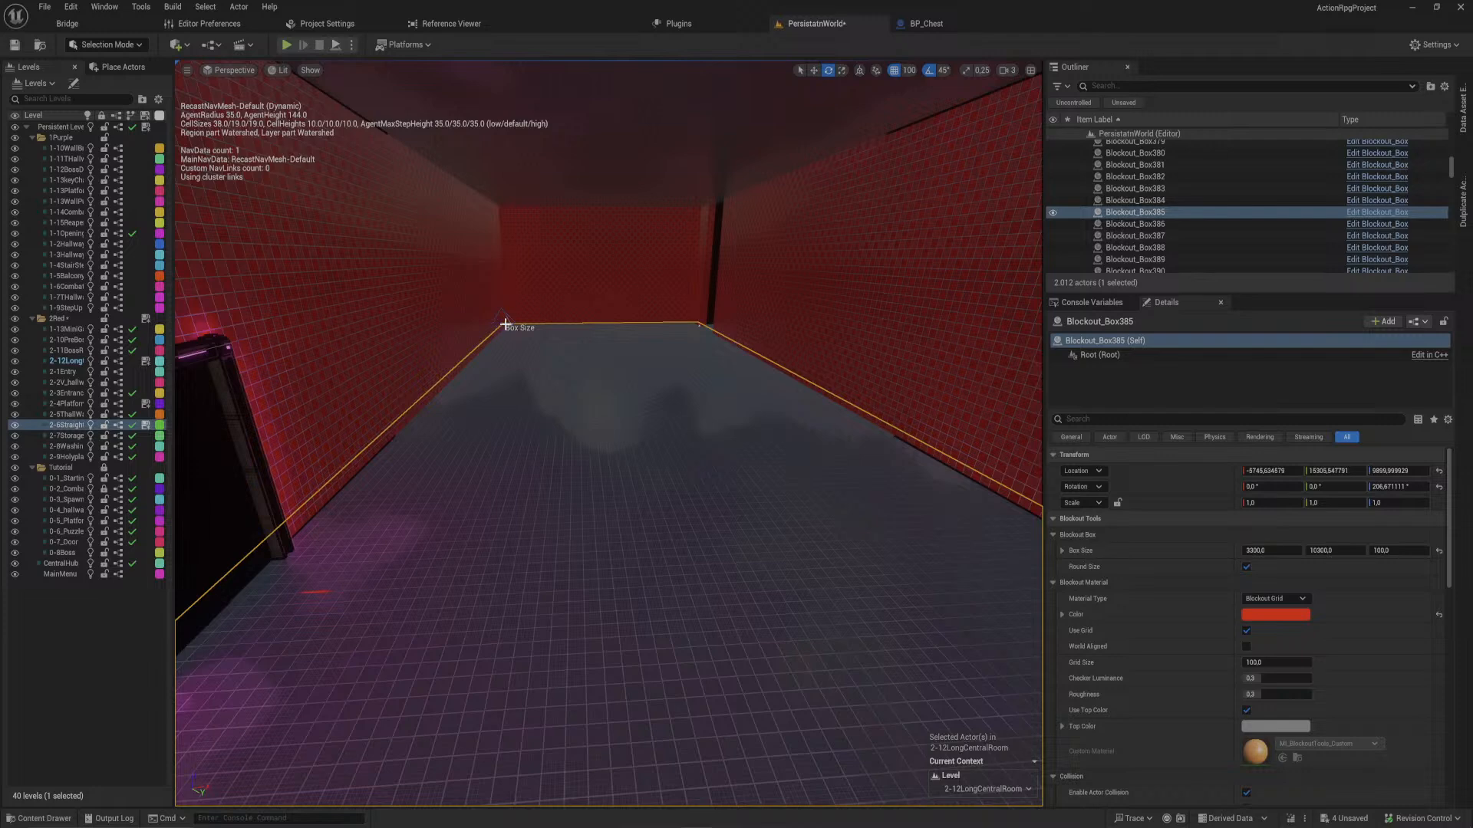
pyautogui.press('d')
pyautogui.moveTo(517, 324); pyautogui.dragTo(413, 317, button='right')
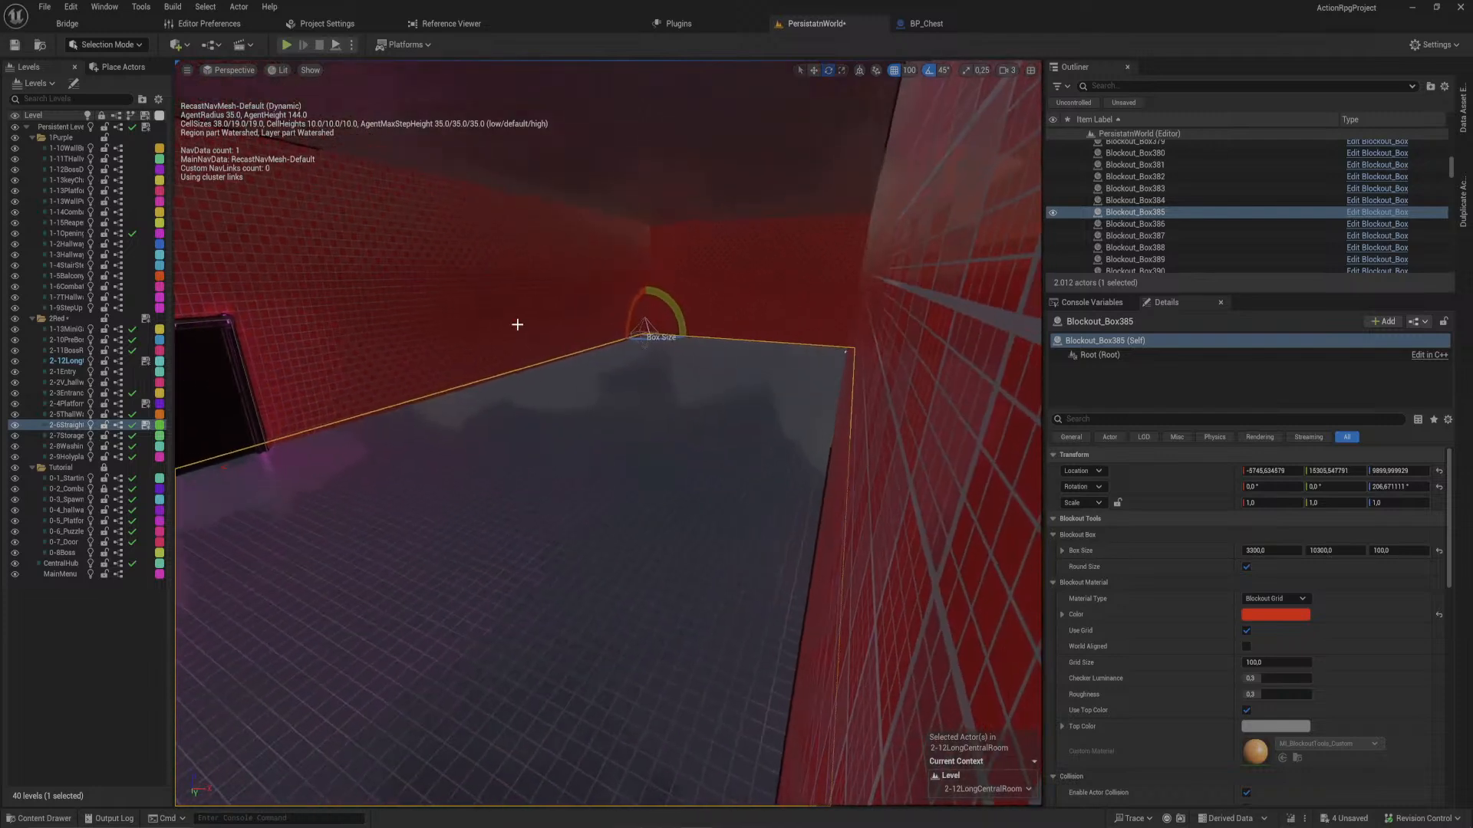
pyautogui.press('w')
pyautogui.moveTo(642, 334); pyautogui.dragTo(375, 475)
pyautogui.moveTo(375, 475); pyautogui.dragTo(184, 483, button='right')
pyautogui.press('d')
pyautogui.press('s')
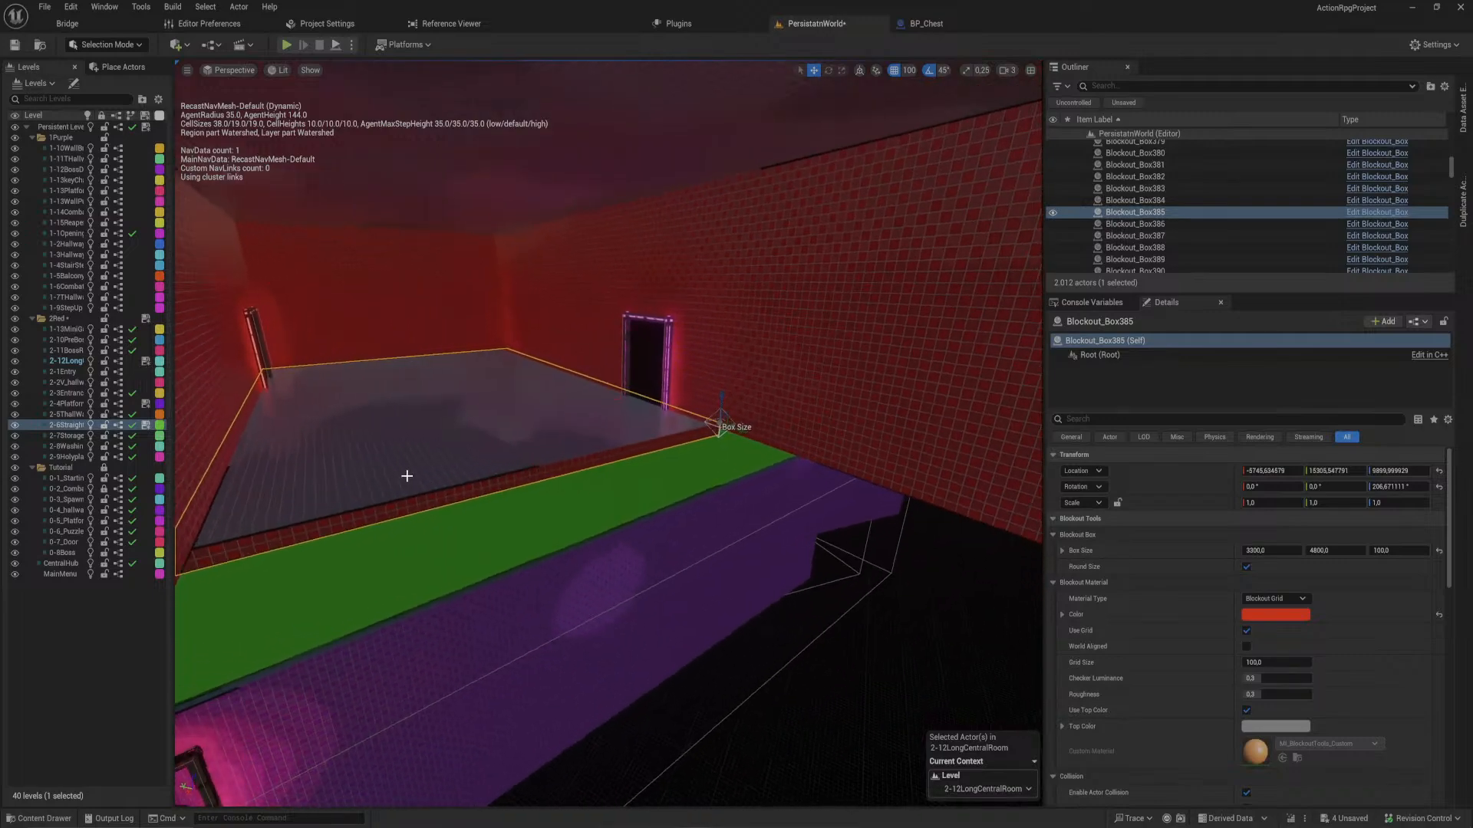
pyautogui.hotkey('ctrl', 'z')
# - Examine the full-length red corridor from inside, checking the doorway positions and the far end
pyautogui.moveTo(409, 477); pyautogui.dragTo(614, 469, button='right')
pyautogui.press('a')
pyautogui.press('w')
pyautogui.moveTo(368, 513); pyautogui.dragTo(637, 506, button='right')
pyautogui.press('s')
pyautogui.press('w')
pyautogui.press('s')
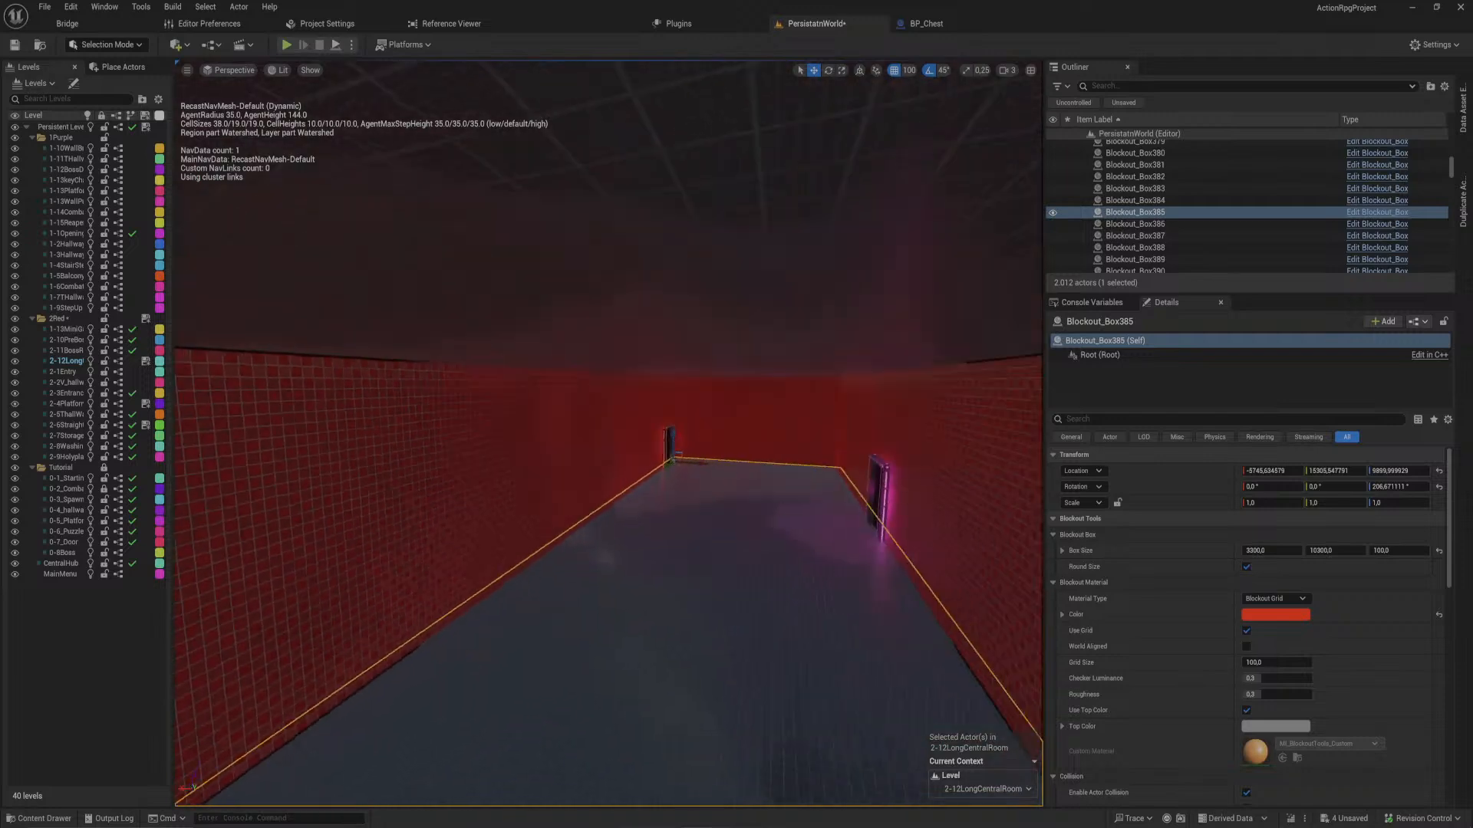
pyautogui.press('w')
pyautogui.moveTo(407, 484); pyautogui.dragTo(374, 420, button='right')
pyautogui.press('s')
pyautogui.press('s')
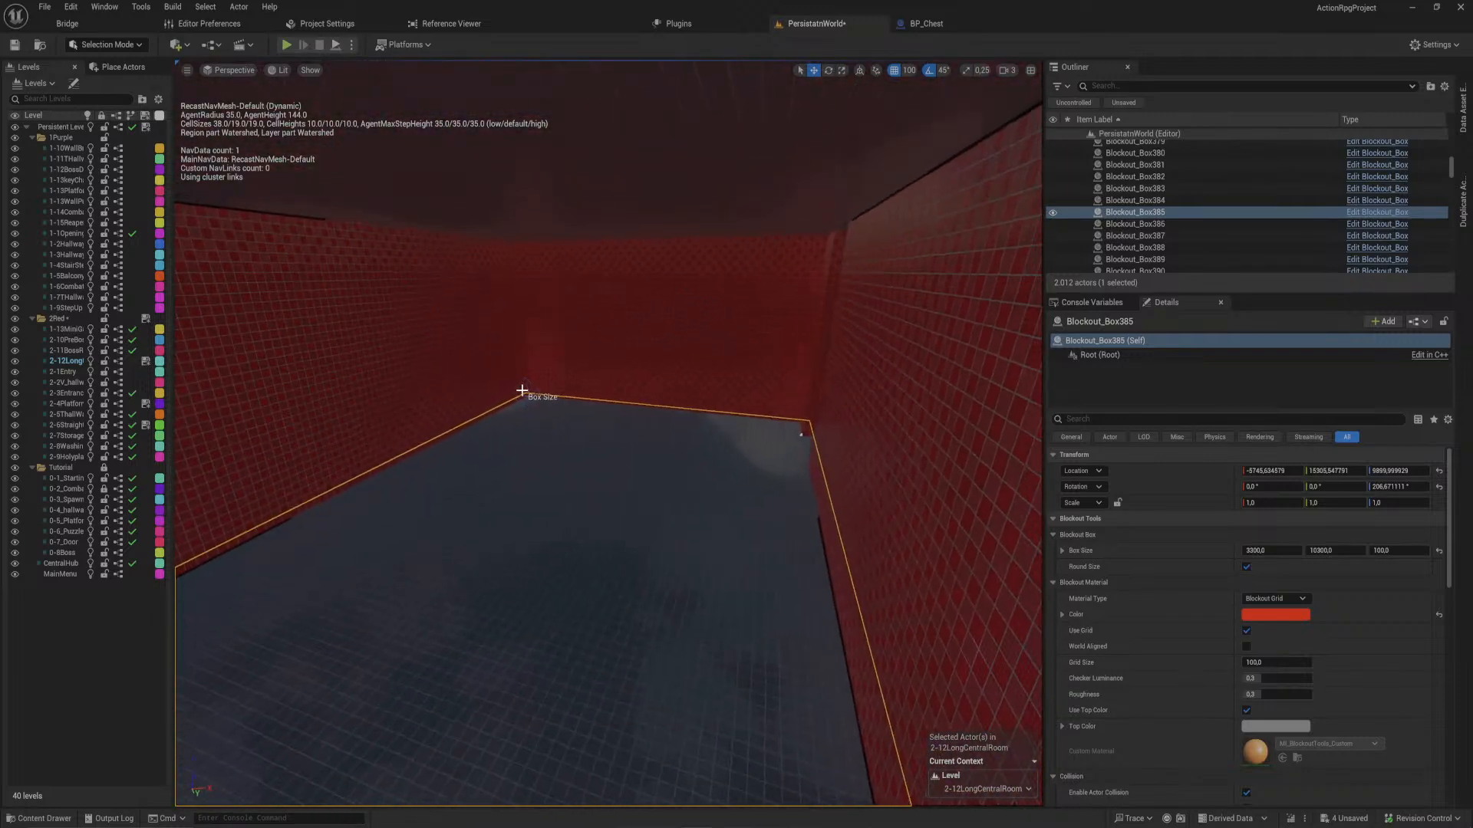
# - Shorten the corridor's floor slab to a length of 5000 and move the far end wall inward to the new floor edge
pyautogui.click(525, 394)
pyautogui.moveTo(686, 311); pyautogui.dragTo(618, 349, button='right')
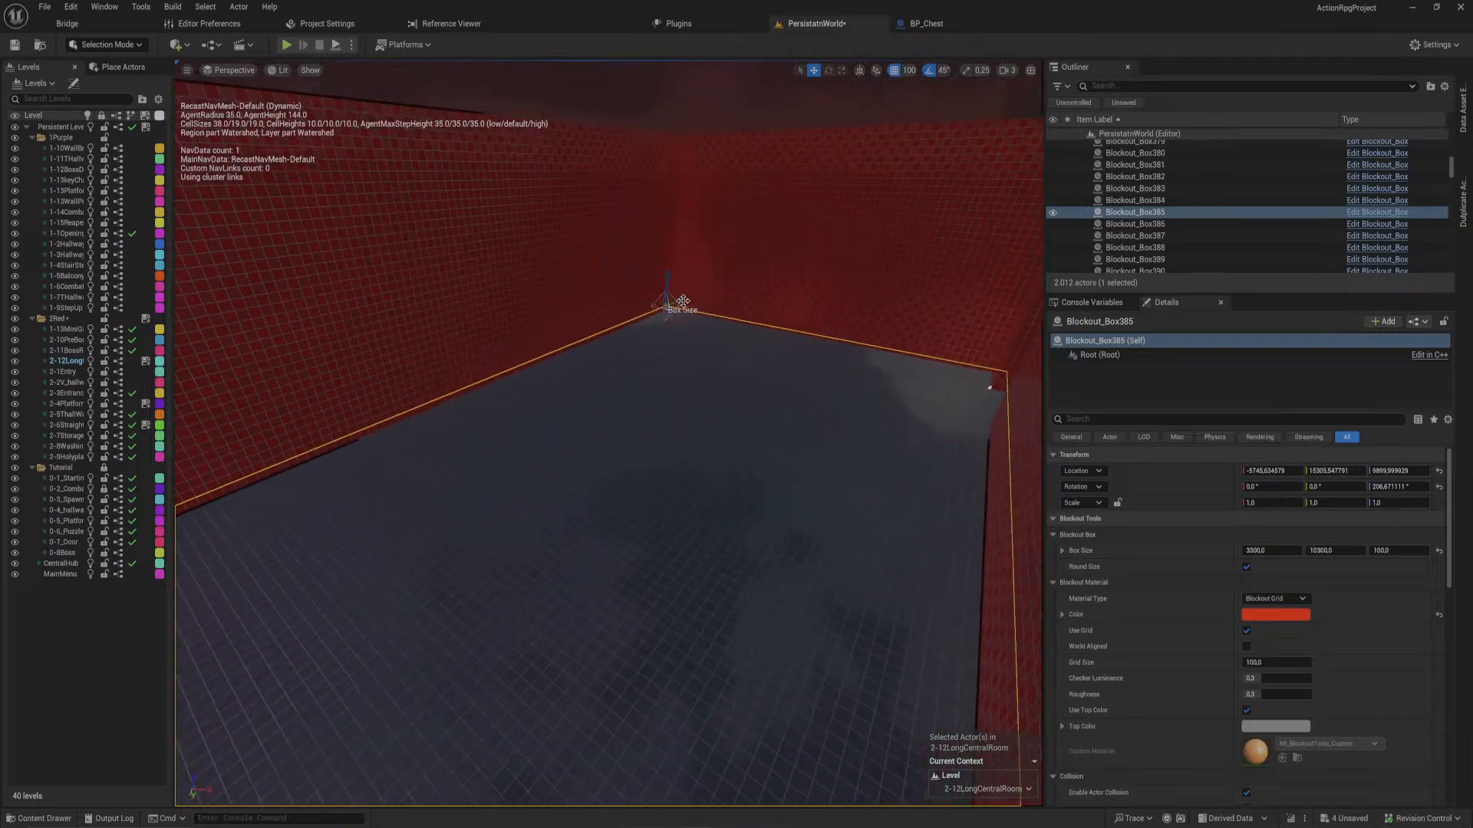
pyautogui.moveTo(683, 300); pyautogui.dragTo(593, 430)
pyautogui.moveTo(586, 433); pyautogui.dragTo(774, 376, button='right')
pyautogui.click(641, 395)
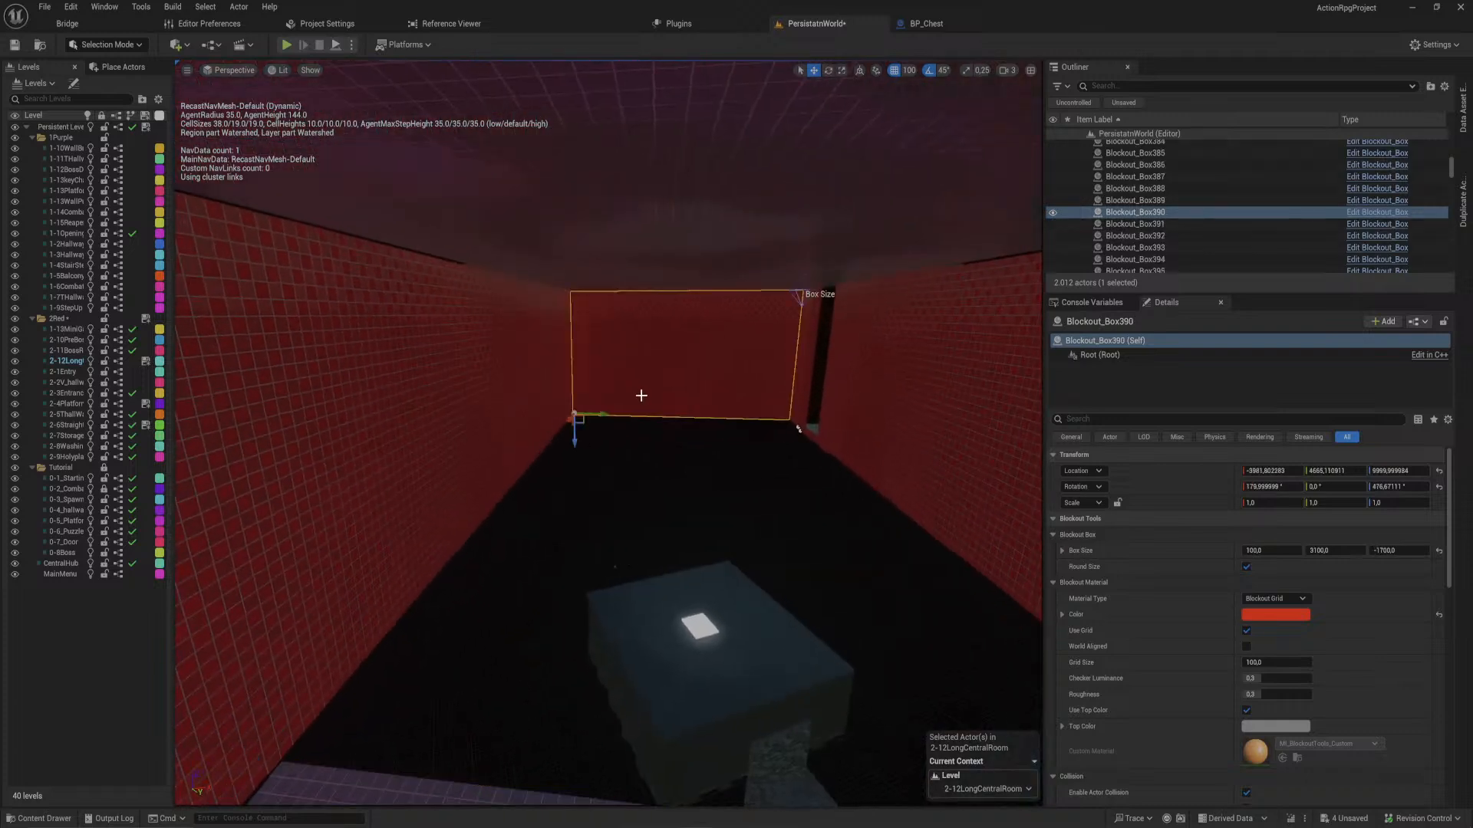
pyautogui.moveTo(567, 420); pyautogui.dragTo(479, 700)
pyautogui.moveTo(580, 461); pyautogui.dragTo(664, 414, button='right')
# - Resize the corridor's ceiling slab to 1500 wide and 5700 long
pyautogui.click(599, 337)
pyautogui.moveTo(598, 337); pyautogui.dragTo(588, 488, button='right')
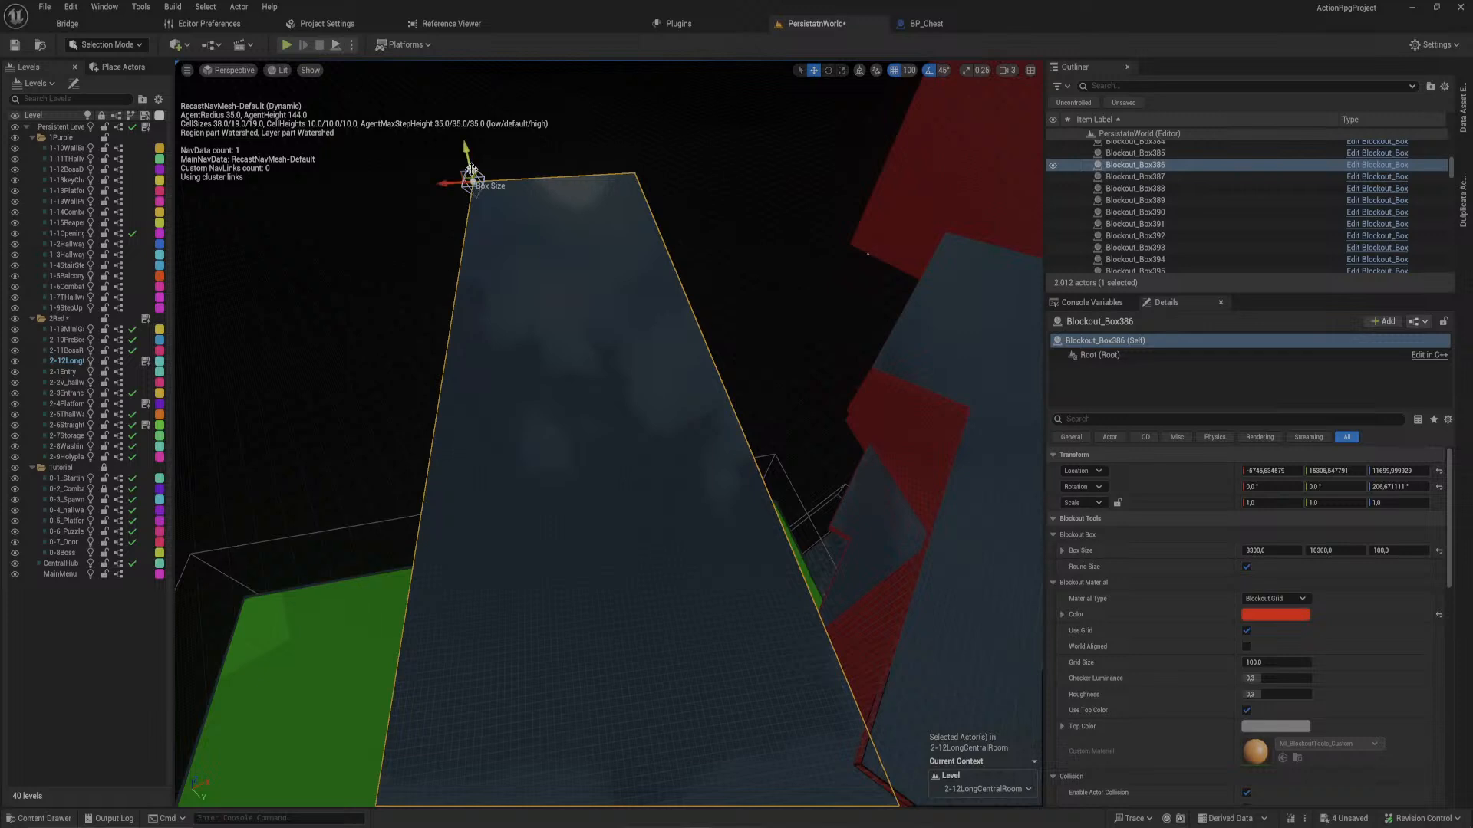
pyautogui.moveTo(449, 172); pyautogui.dragTo(563, 177)
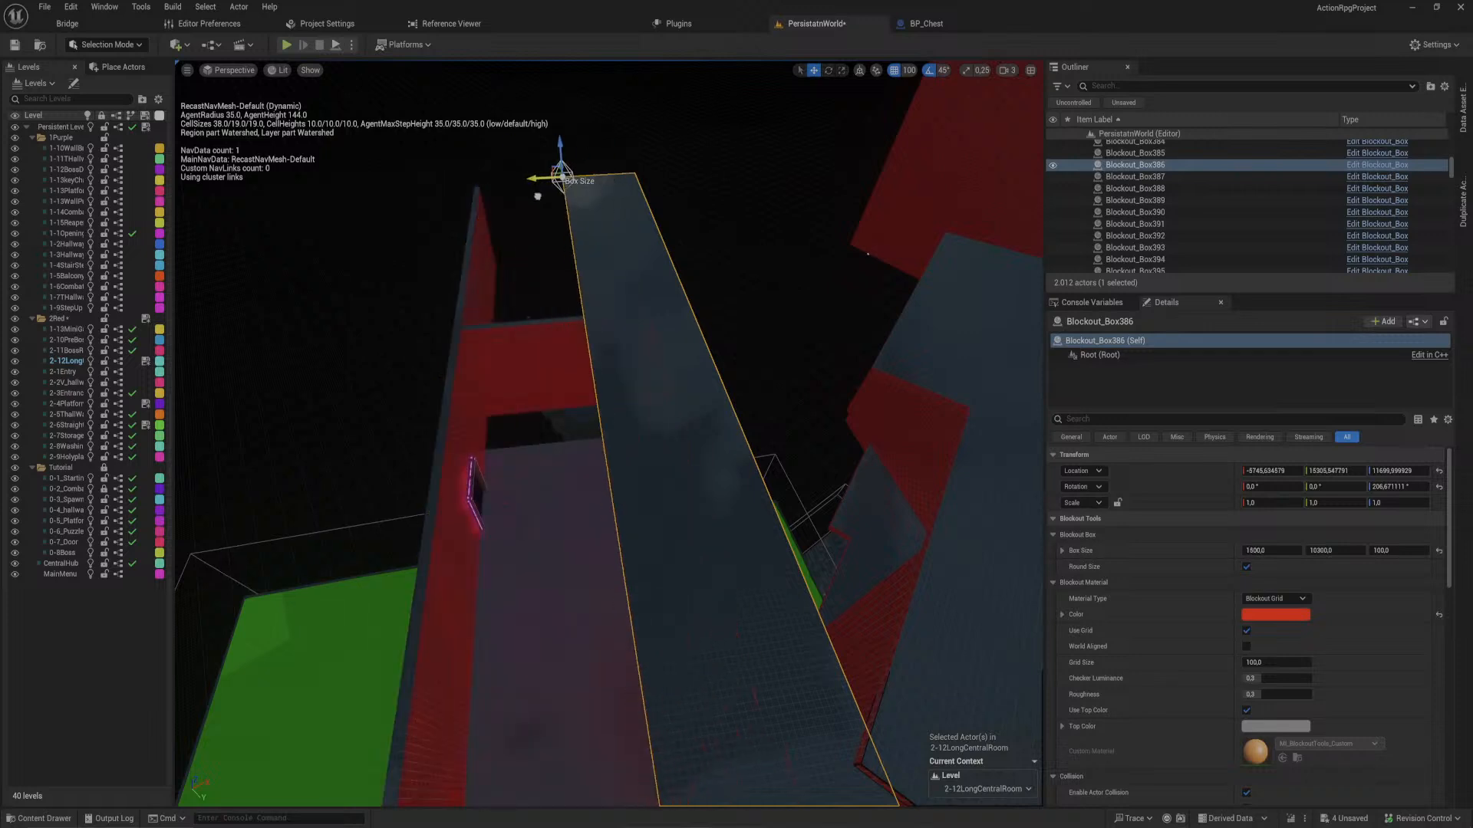
pyautogui.moveTo(561, 177); pyautogui.dragTo(541, 182, button='right')
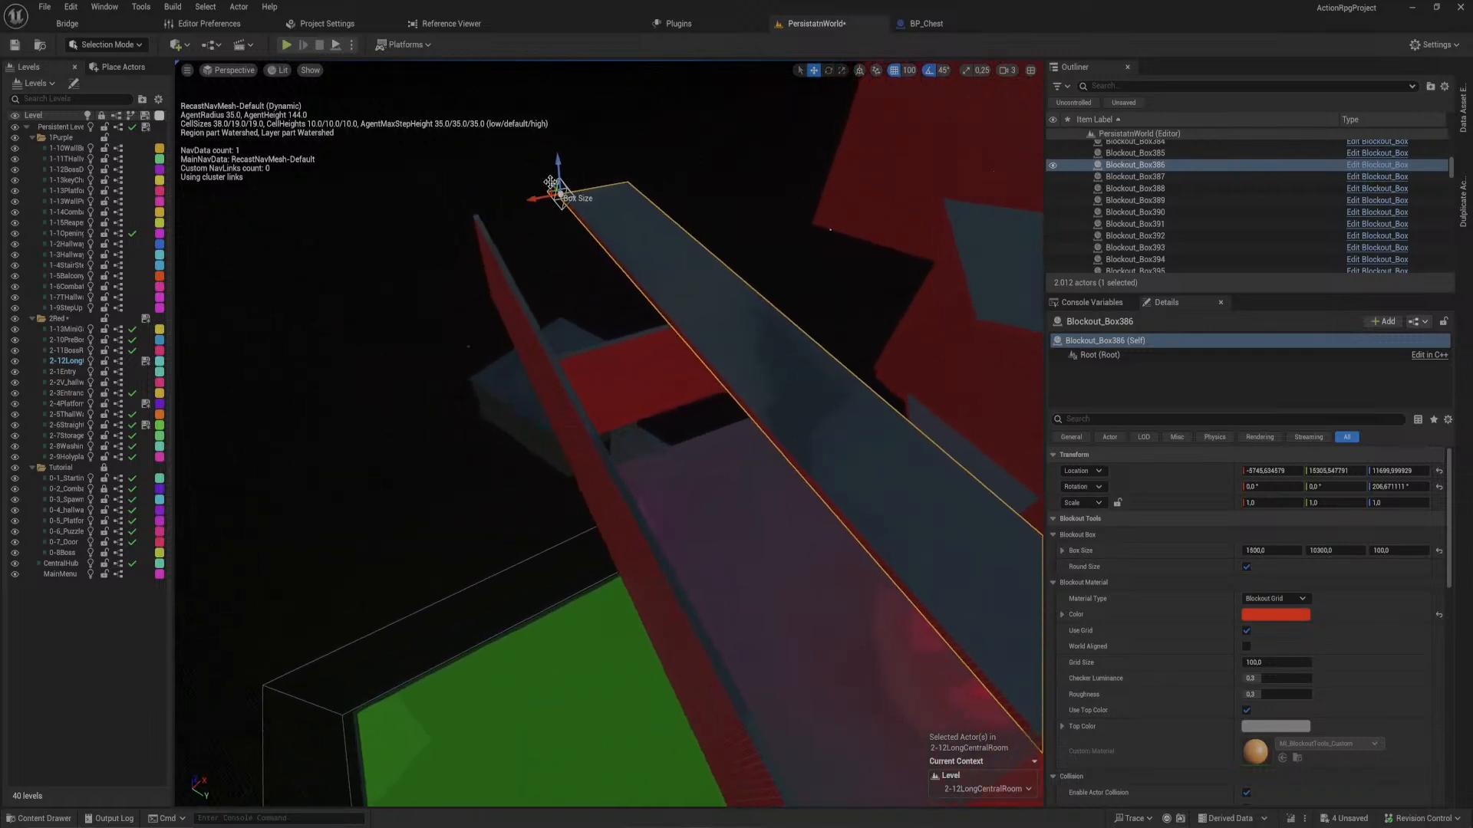
pyautogui.moveTo(550, 181); pyautogui.dragTo(645, 300)
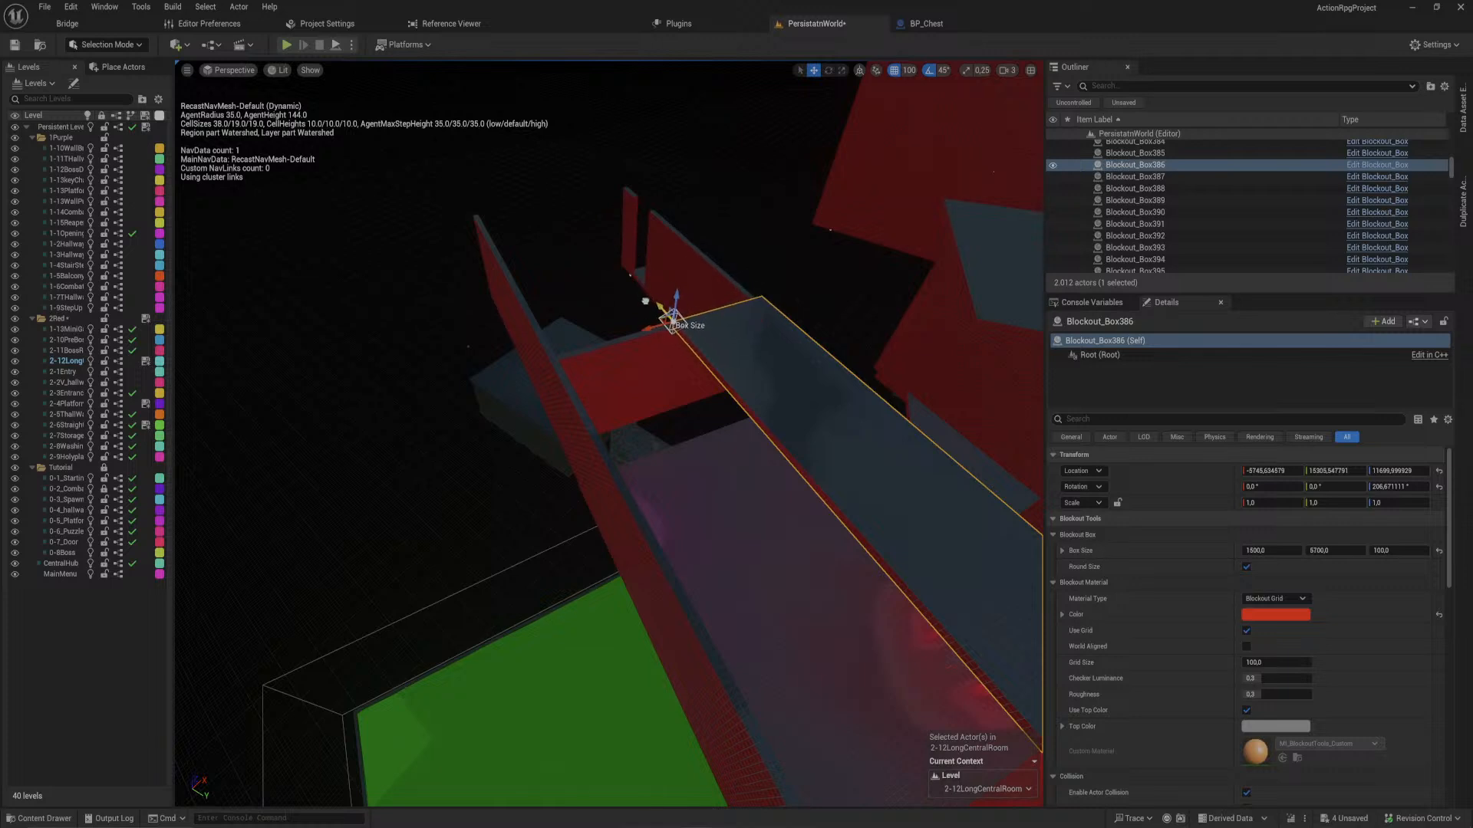
pyautogui.moveTo(518, 310); pyautogui.dragTo(518, 276, button='right')
# - Shorten the corridor's long outer side wall so it ends at the relocated end wall
pyautogui.click(497, 325)
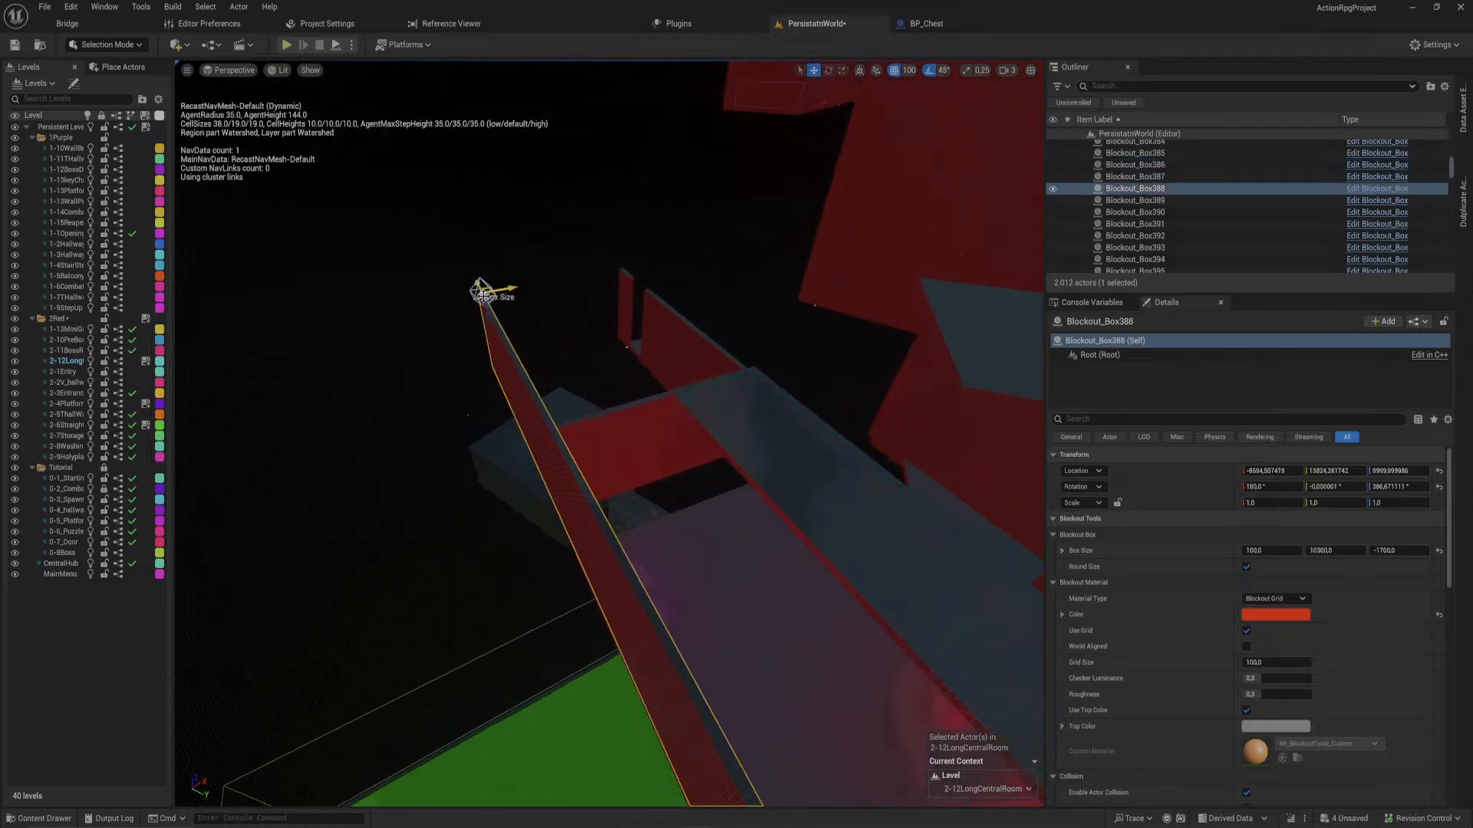
pyautogui.moveTo(528, 378); pyautogui.dragTo(545, 412)
pyautogui.moveTo(545, 412); pyautogui.dragTo(652, 475, button='right')
# - Duplicate the 1500-wide ceiling strip over to the opposite side wall, and shift the original slightly outward toward its own wall
pyautogui.click(644, 452)
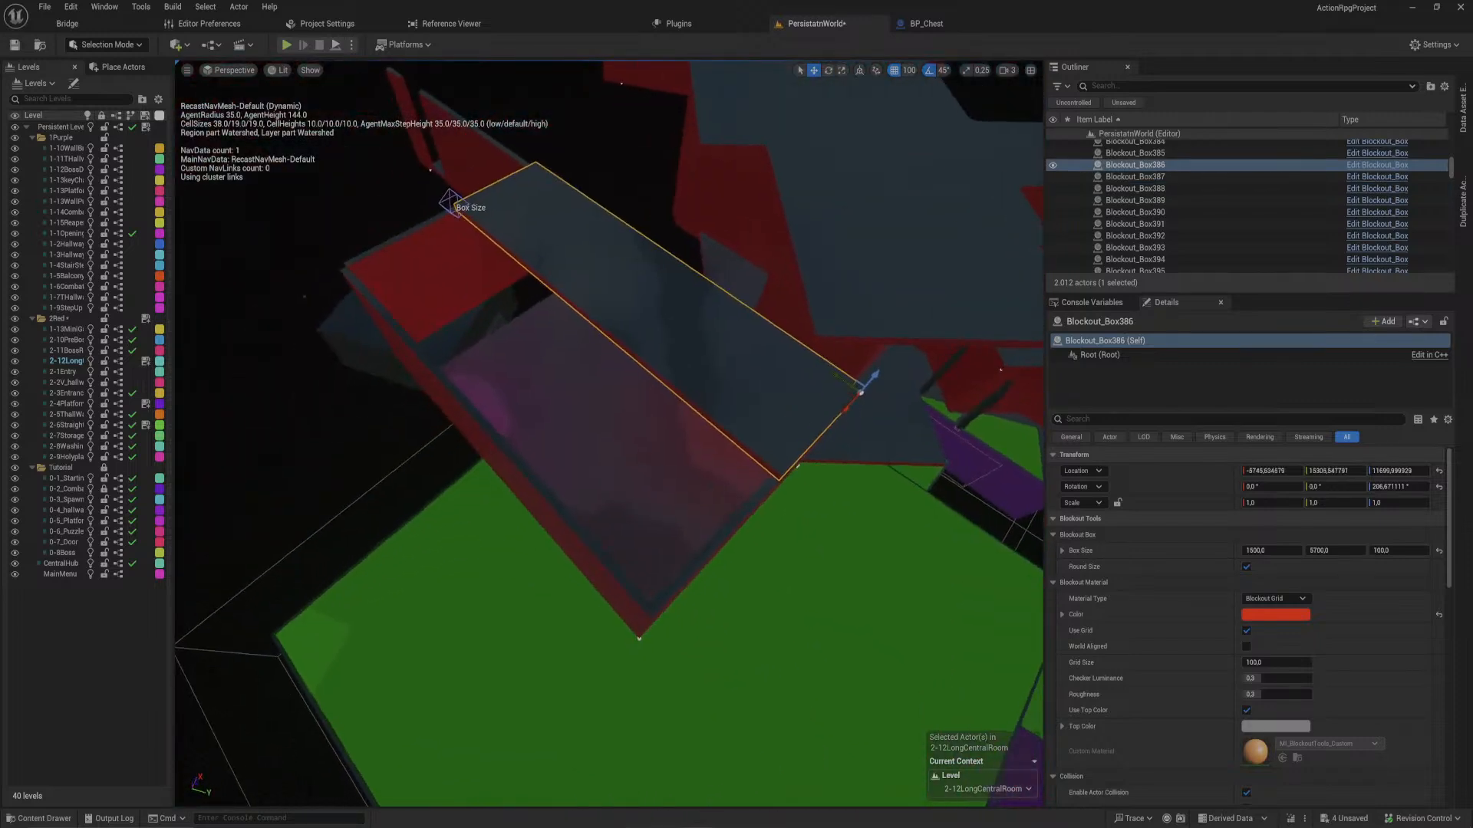
pyautogui.keyDown('alt'); pyautogui.moveTo(844, 409); pyautogui.dragTo(713, 568); pyautogui.keyUp('alt')
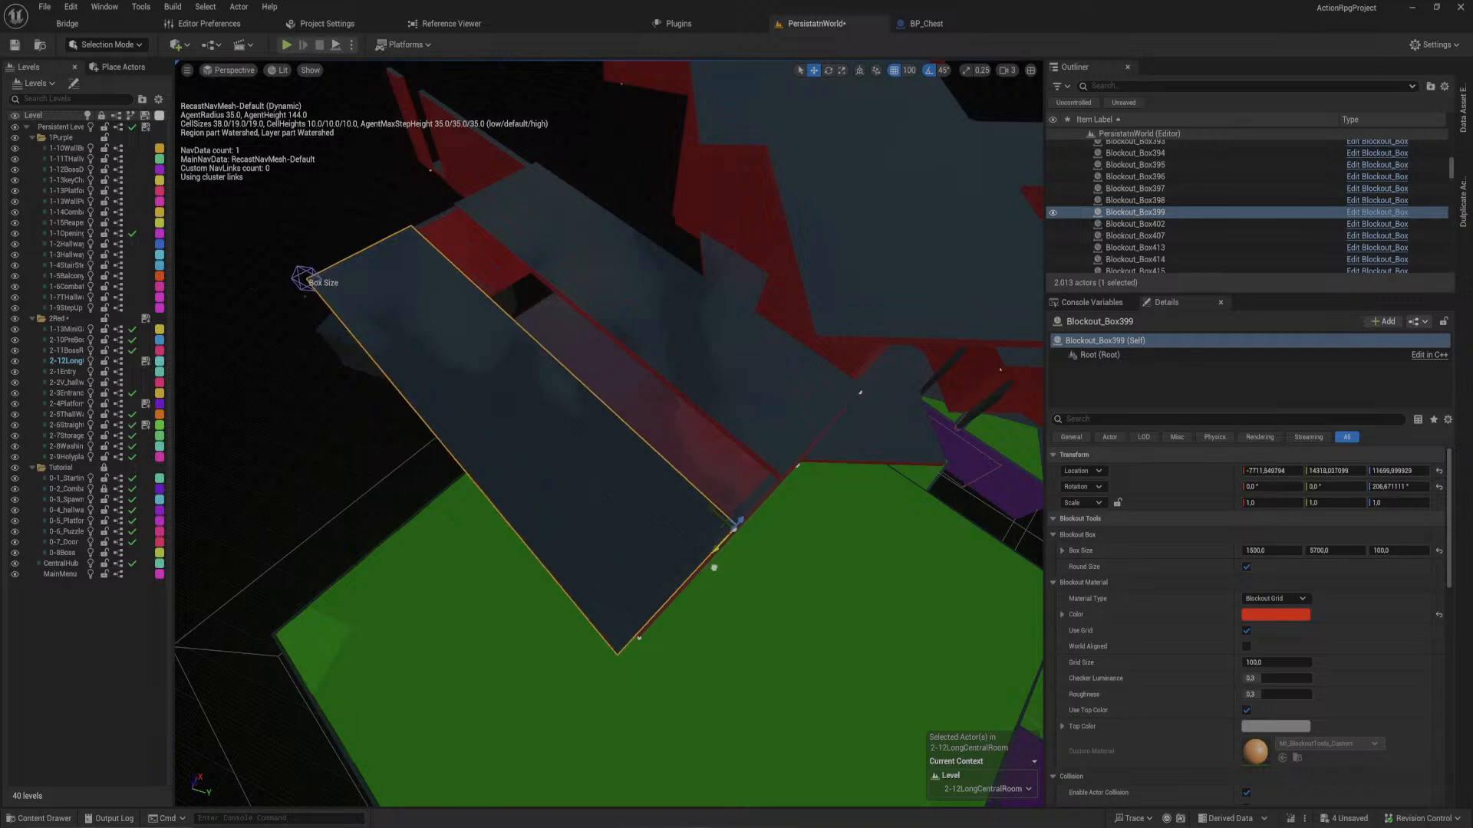
pyautogui.click(793, 458)
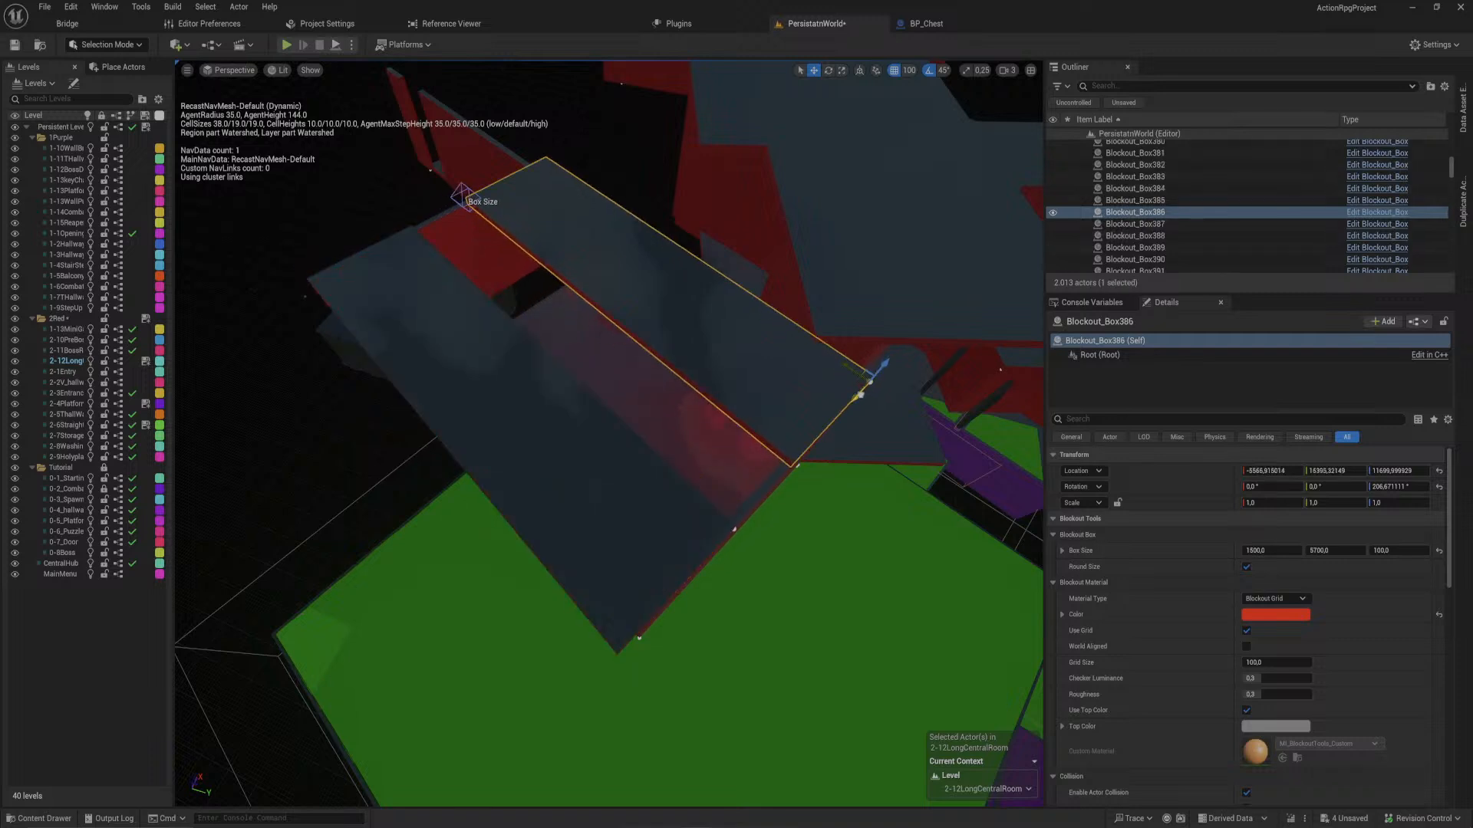
pyautogui.moveTo(867, 392); pyautogui.dragTo(869, 391)
# - Duplicate the ceiling strip once more into the central gap and pull its far end inward
pyautogui.click(663, 510)
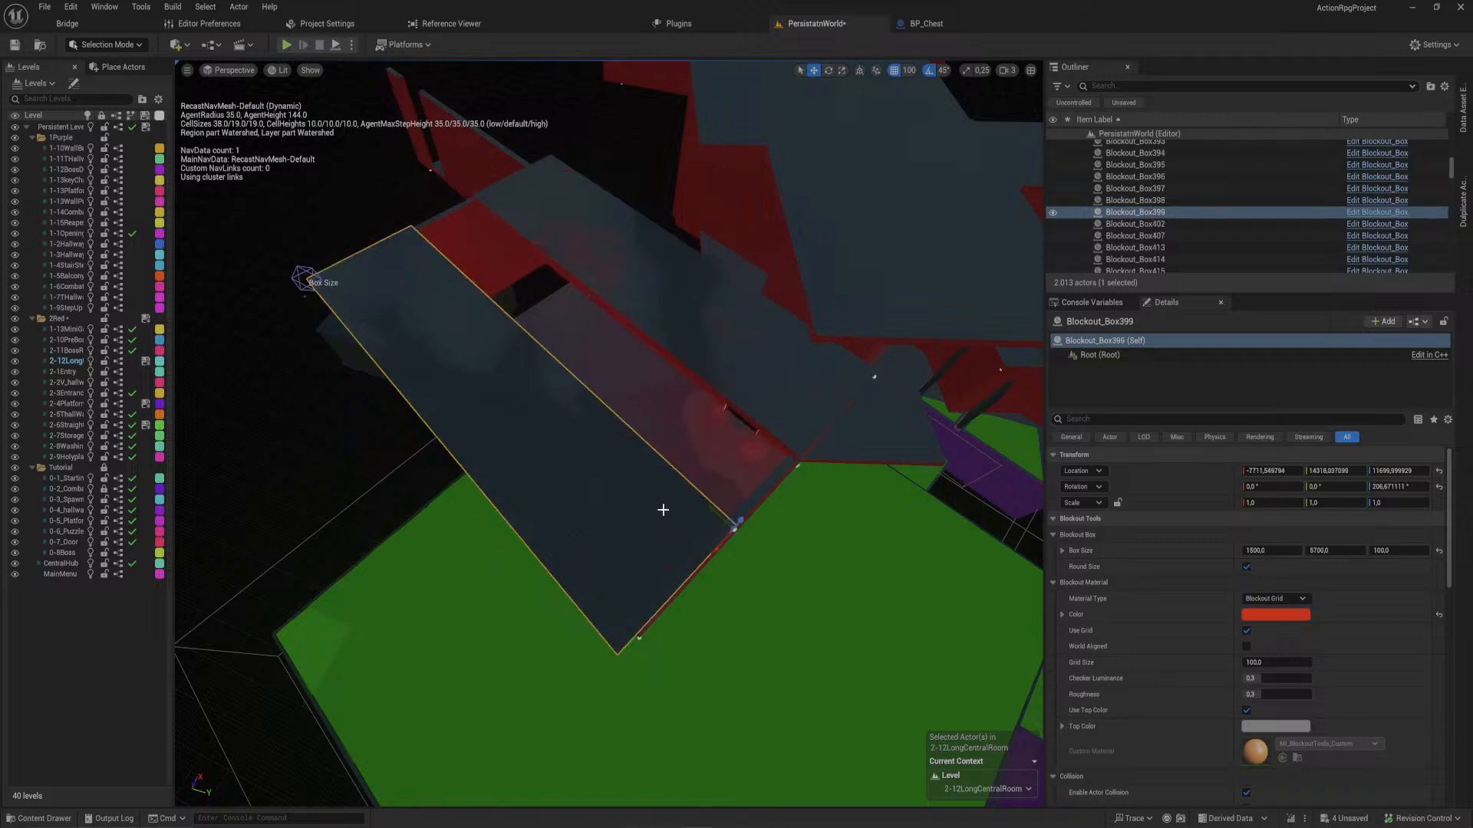
pyautogui.keyDown('alt'); pyautogui.moveTo(716, 543); pyautogui.dragTo(793, 479); pyautogui.keyUp('alt')
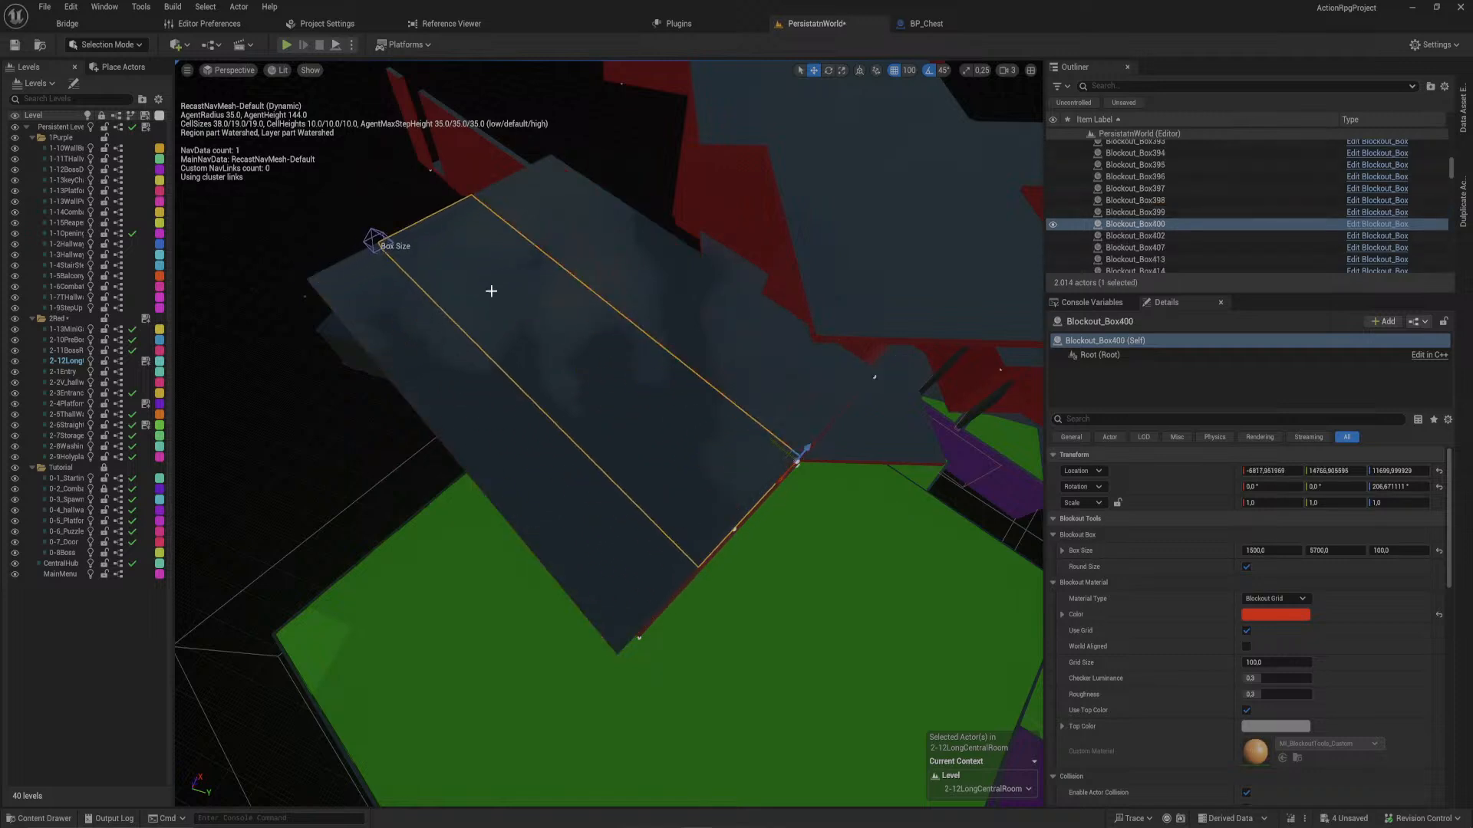
pyautogui.moveTo(374, 235); pyautogui.dragTo(431, 277)
# - Lengthen the corridor's 3300-wide floor slab to 5800 so it closes the gap at the end wall
pyautogui.press('w')
pyautogui.moveTo(431, 276); pyautogui.dragTo(408, 216, button='right')
pyautogui.click(441, 368)
pyautogui.moveTo(441, 369); pyautogui.dragTo(222, 354, button='right')
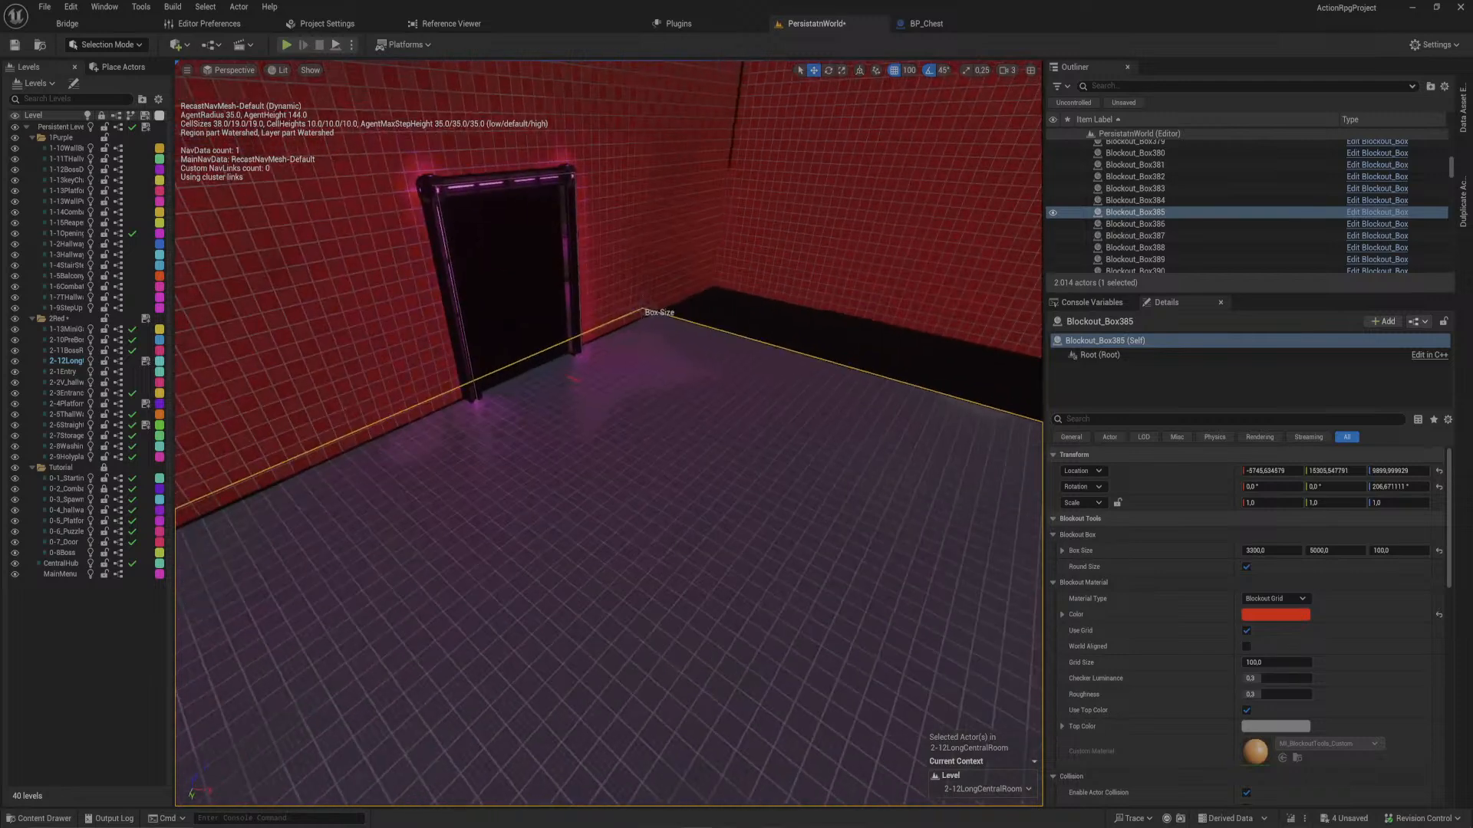
pyautogui.click(656, 308)
pyautogui.moveTo(659, 304); pyautogui.dragTo(720, 283)
pyautogui.moveTo(719, 282); pyautogui.dragTo(863, 172, button='right')
pyautogui.press('w')
pyautogui.press('s')
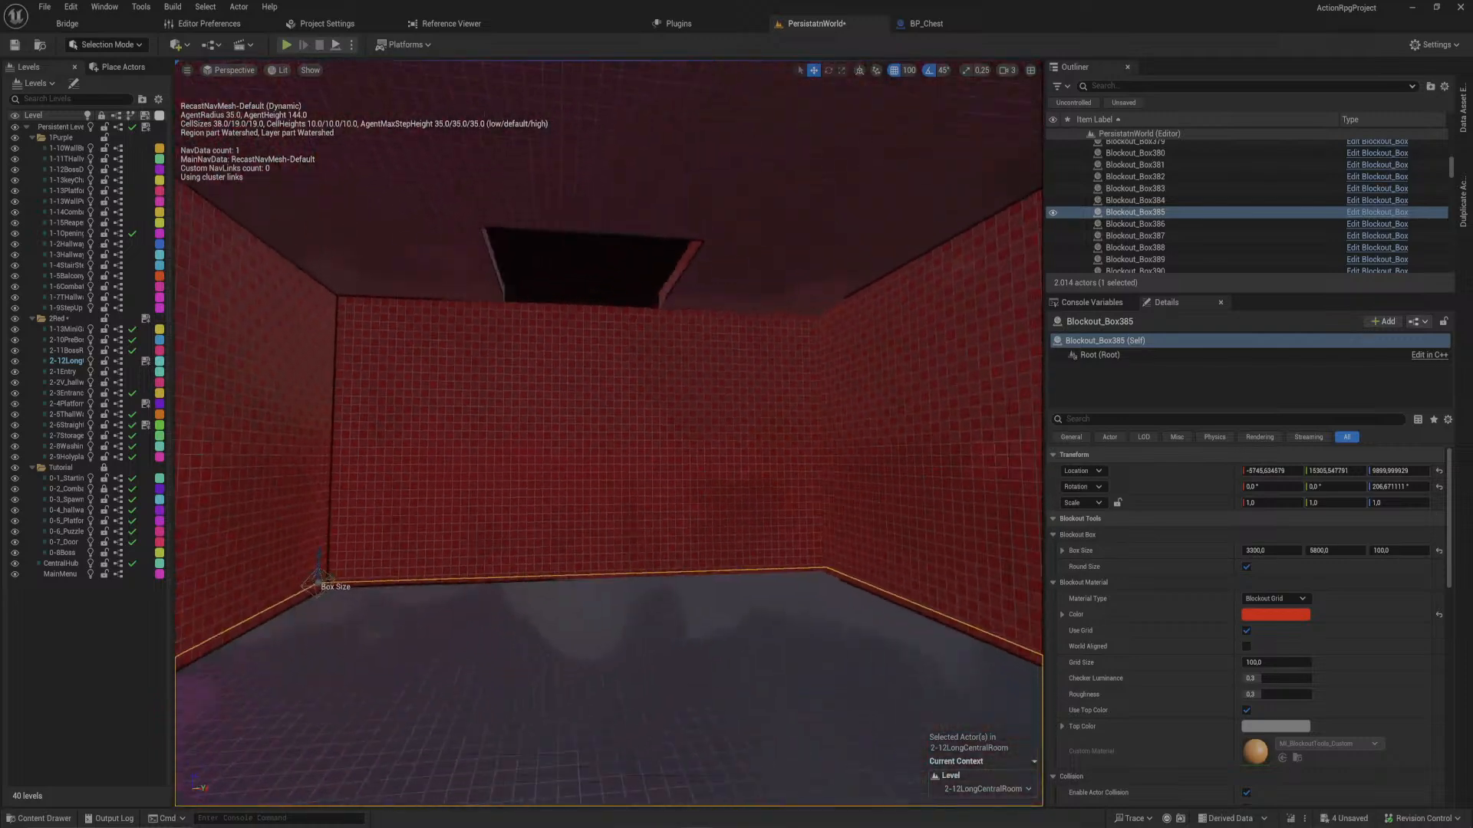
# - Raise the height of the corridor's end wall, next to the ceiling opening, to 1800
pyautogui.moveTo(689, 400); pyautogui.dragTo(676, 422, button='right')
pyautogui.press('s')
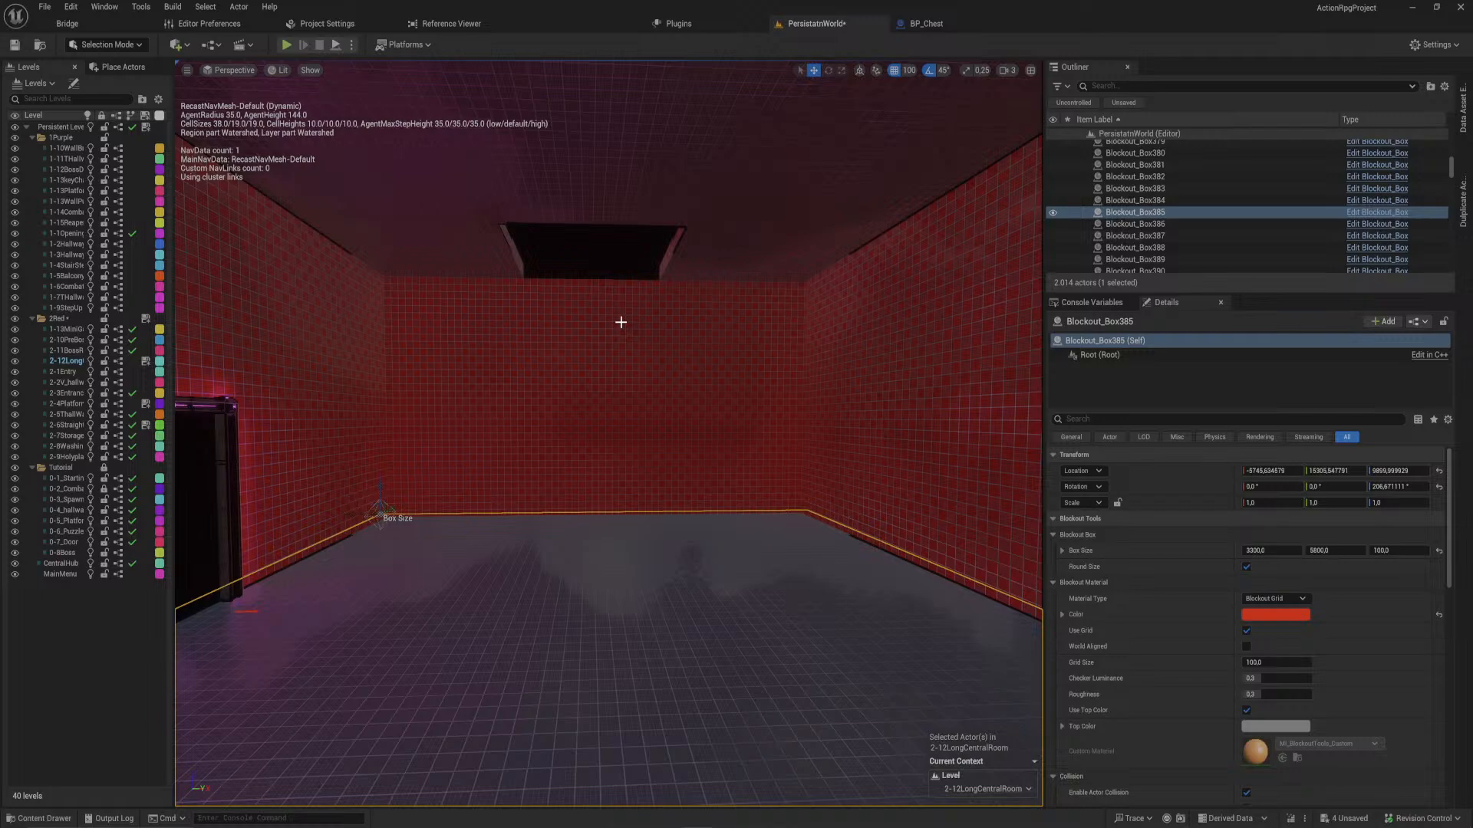
pyautogui.moveTo(620, 322); pyautogui.dragTo(690, 326, button='right')
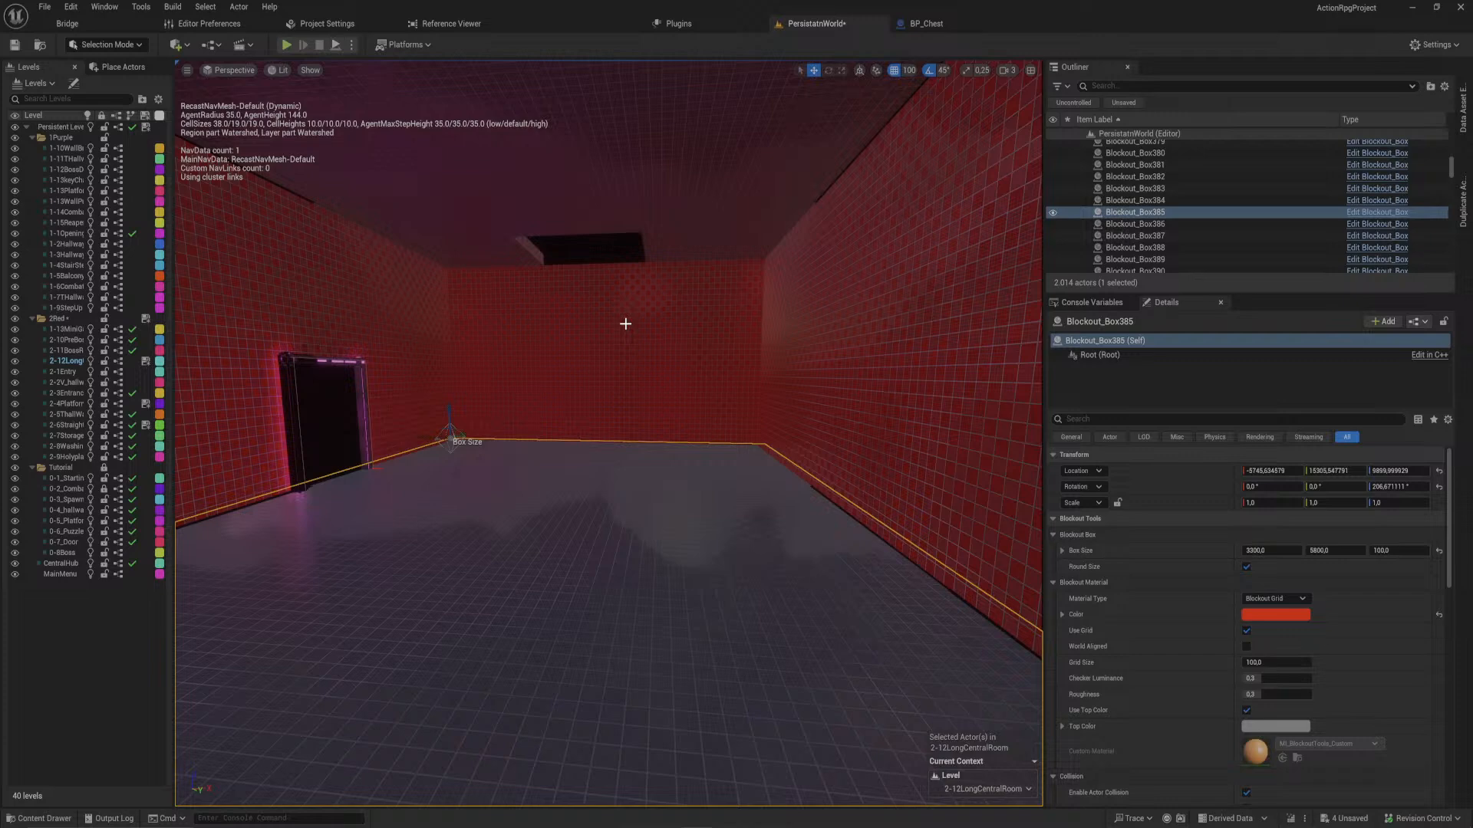
pyautogui.moveTo(626, 324); pyautogui.dragTo(617, 368, button='right')
pyautogui.moveTo(571, 277); pyautogui.dragTo(625, 328, button='right')
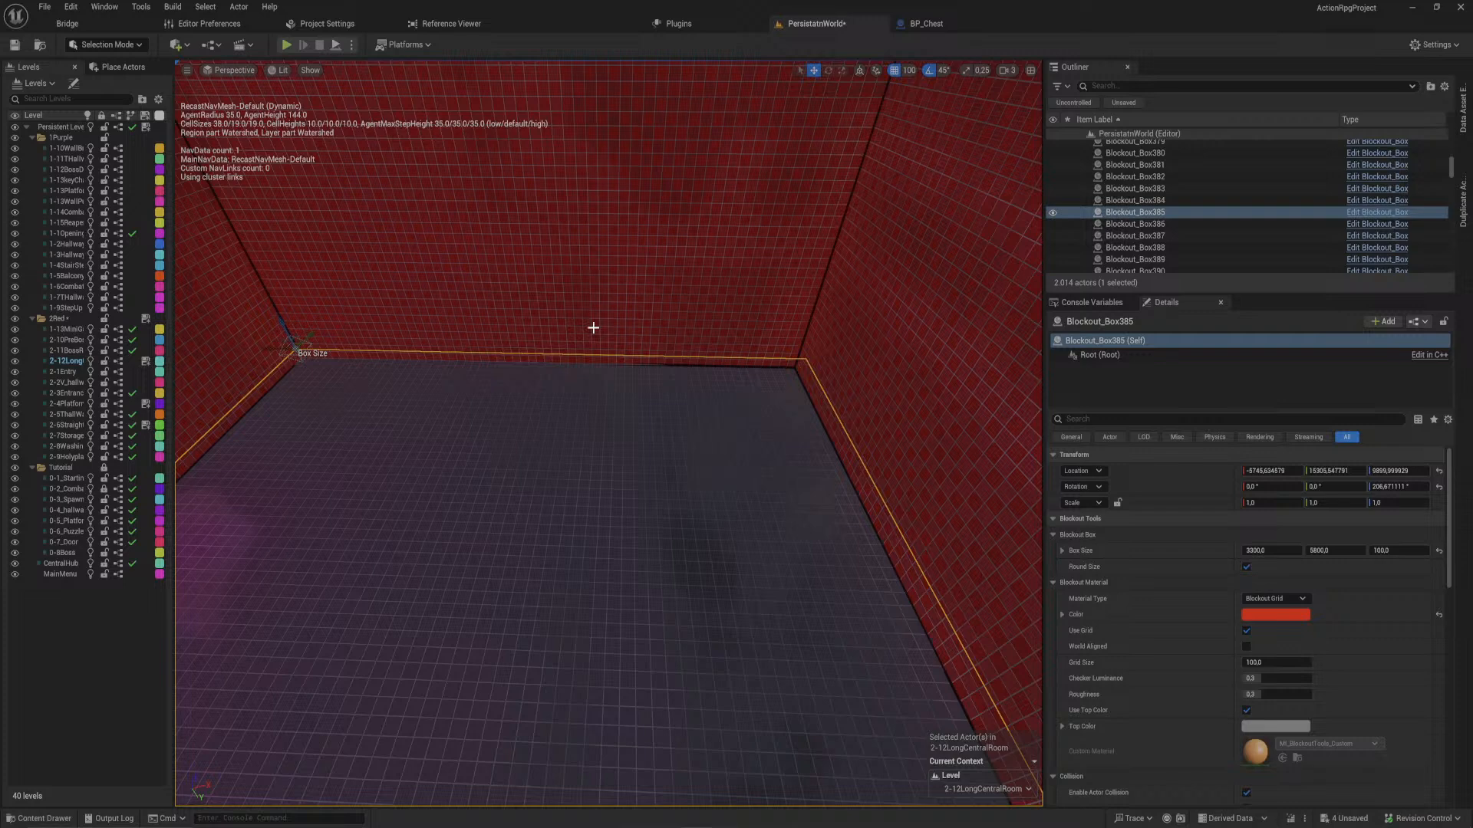
pyautogui.moveTo(573, 322)
pyautogui.mouseDown(button='right')
pyautogui.moveTo(571, 215)
pyautogui.moveTo(569, 336)
pyautogui.mouseUp(button='right')
pyautogui.press('w')
pyautogui.press('s')
pyautogui.click(547, 301)
pyautogui.moveTo(630, 392); pyautogui.dragTo(622, 337, button='right')
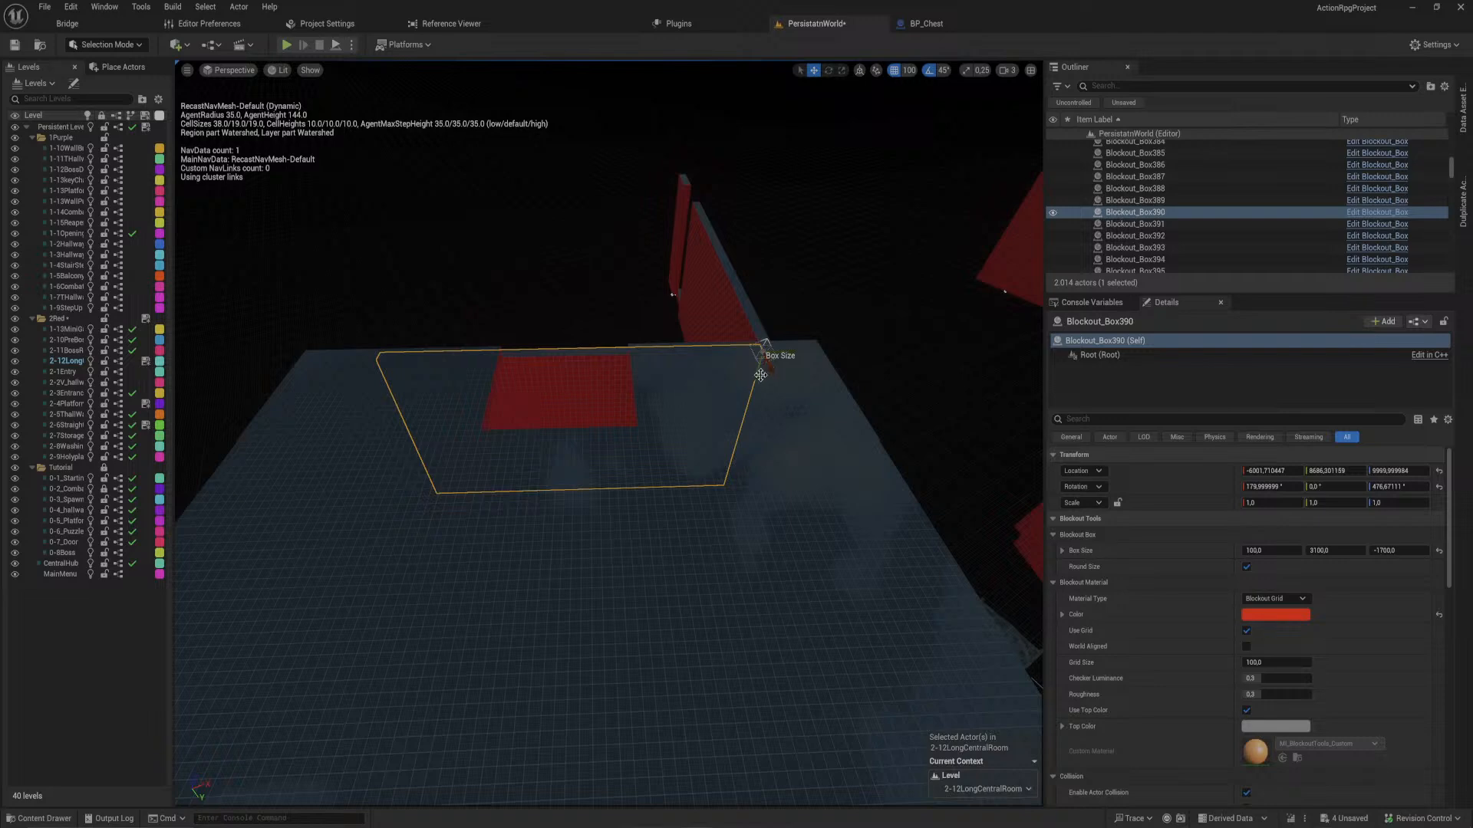
pyautogui.moveTo(764, 345); pyautogui.dragTo(766, 338)
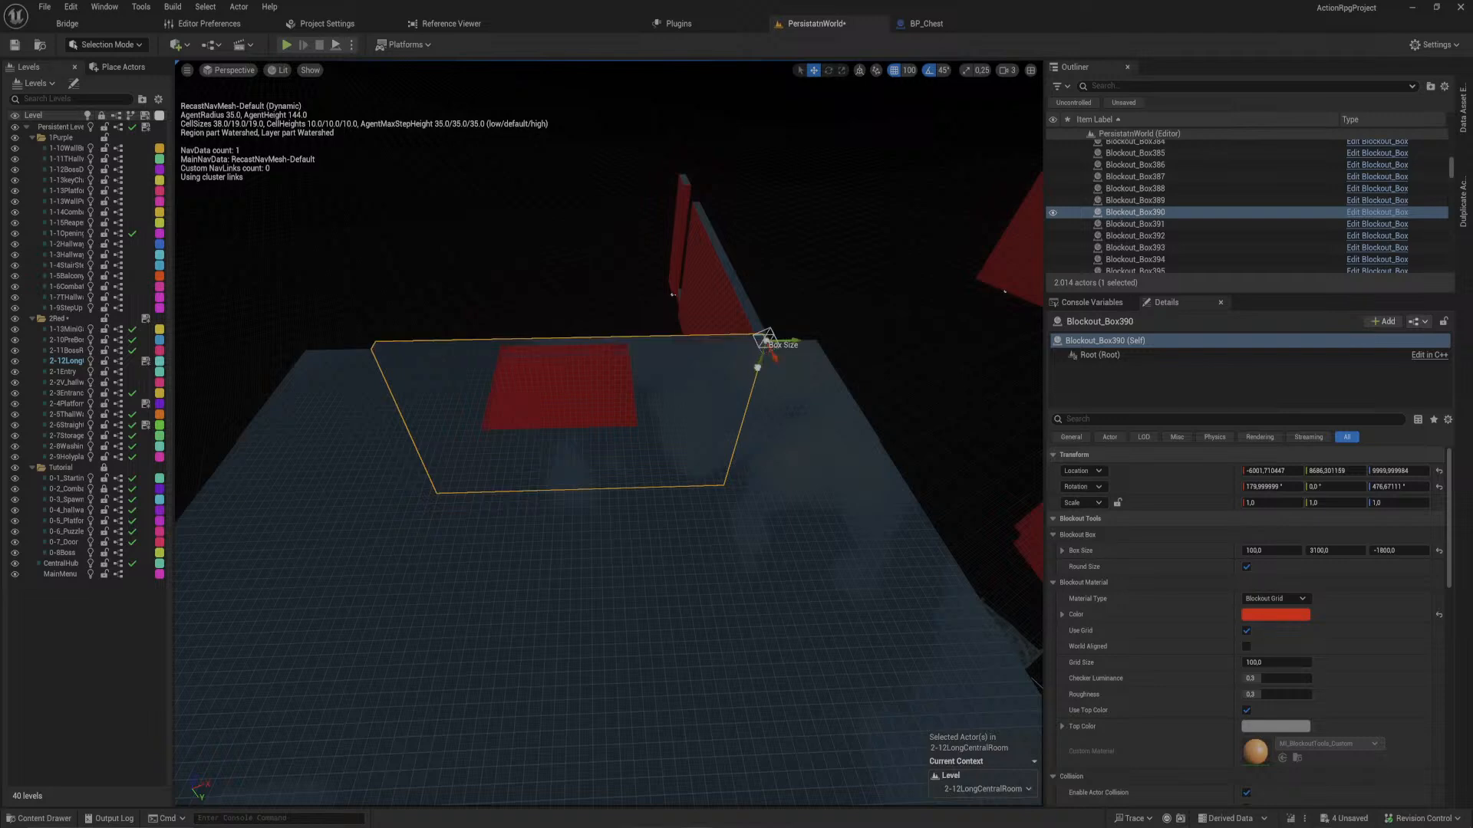
# - Duplicate the corridor's floor slab up to ceiling level beyond the end wall, and slide the copy sideways into line with the ceiling opening
pyautogui.moveTo(764, 387); pyautogui.dragTo(556, 406, button='right')
pyautogui.click(744, 525)
pyautogui.moveTo(687, 685)
pyautogui.mouseDown(button='right')
pyautogui.moveTo(690, 748)
pyautogui.moveTo(687, 685)
pyautogui.mouseUp(button='right')
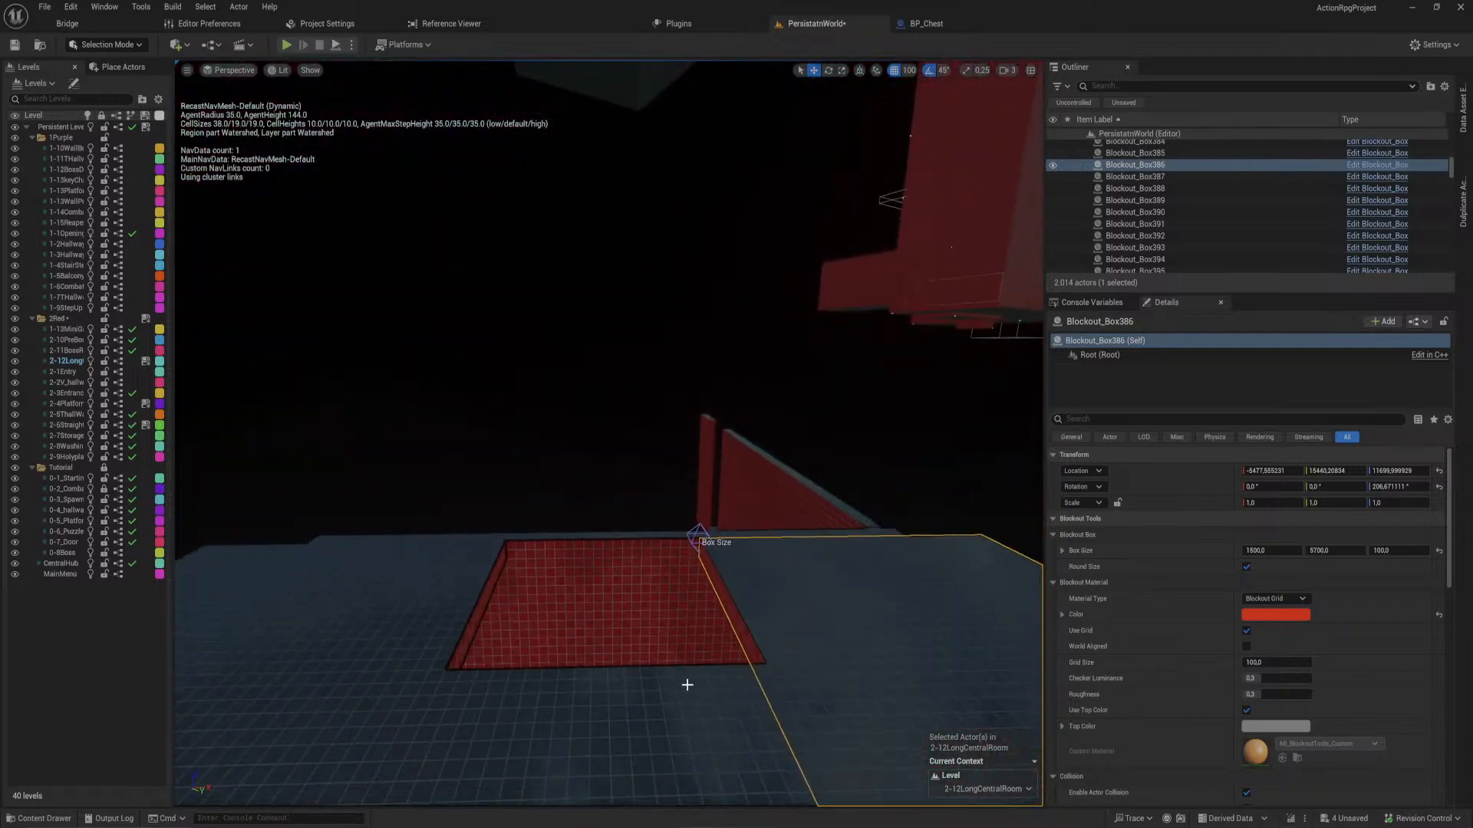
pyautogui.moveTo(674, 461); pyautogui.dragTo(673, 427, button='right')
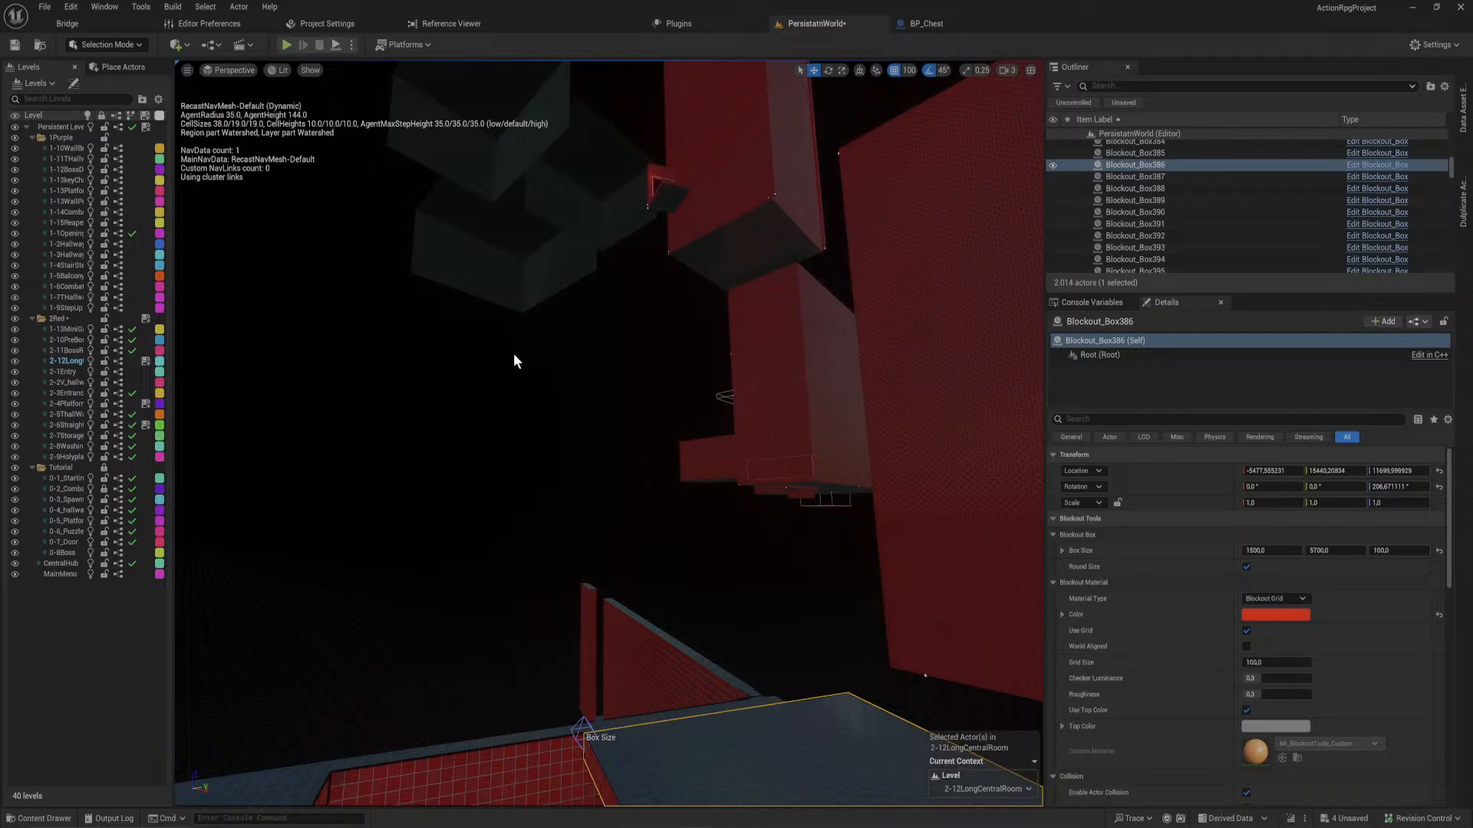
pyautogui.moveTo(678, 577); pyautogui.dragTo(663, 692, button='right')
pyautogui.moveTo(680, 397); pyautogui.dragTo(734, 384, button='right')
pyautogui.click(734, 407)
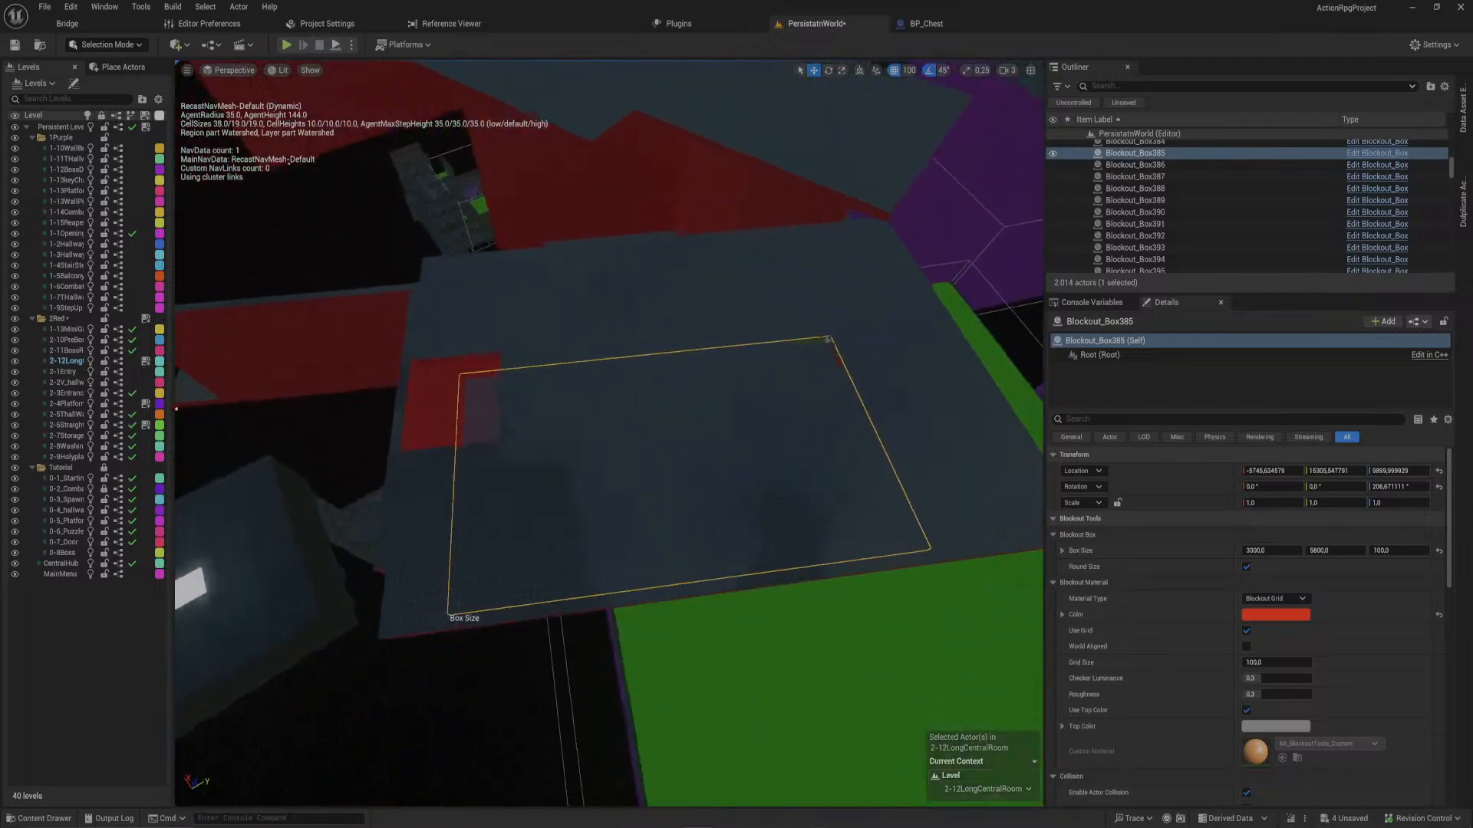
pyautogui.keyDown('alt'); pyautogui.moveTo(828, 328); pyautogui.dragTo(385, 355); pyautogui.keyUp('alt')
pyautogui.moveTo(581, 342); pyautogui.dragTo(559, 246, button='right')
pyautogui.press('w')
pyautogui.press('w')
pyautogui.moveTo(608, 433); pyautogui.dragTo(713, 388, button='right')
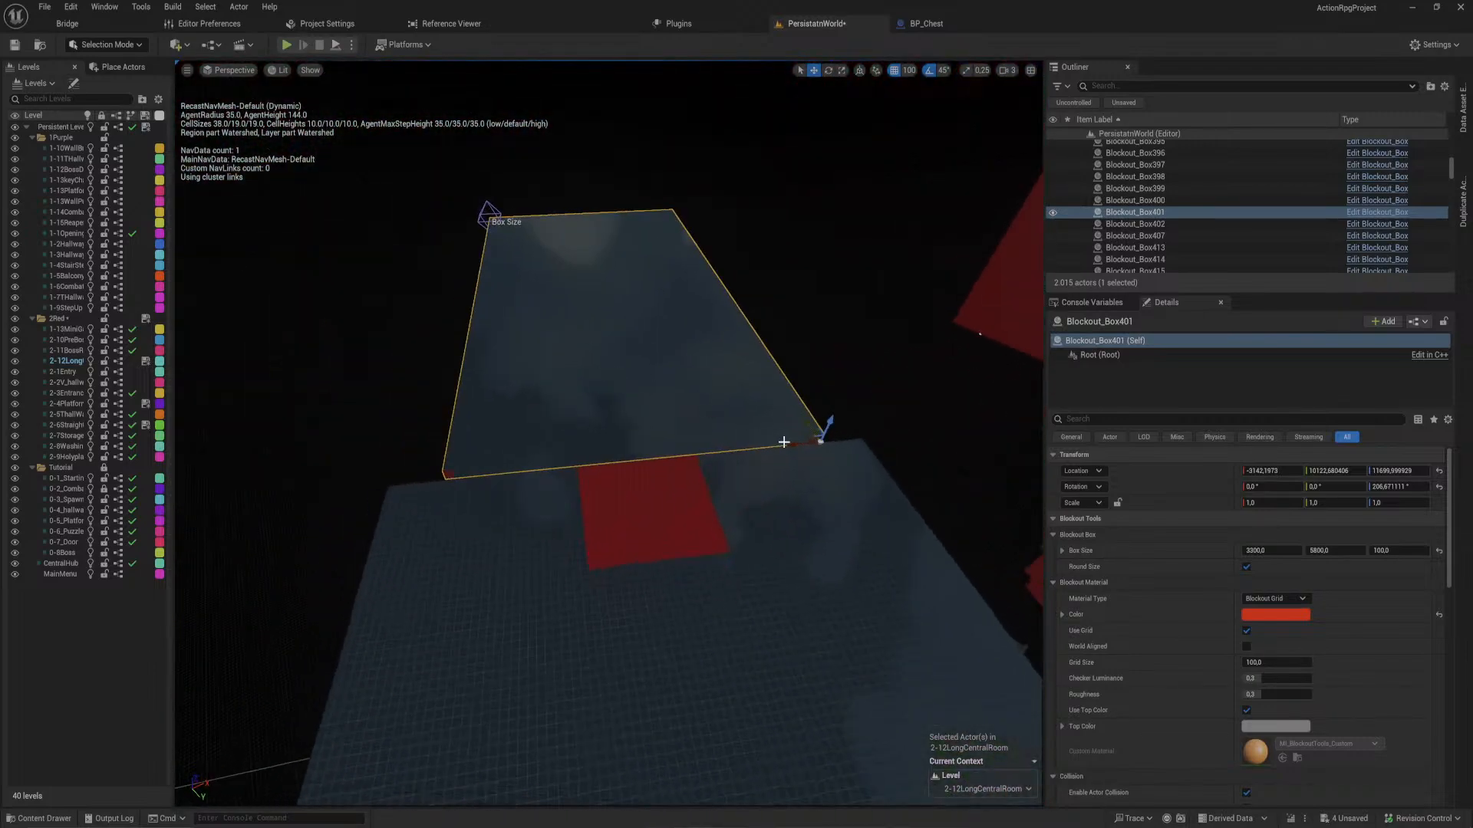
pyautogui.moveTo(795, 443); pyautogui.dragTo(712, 452)
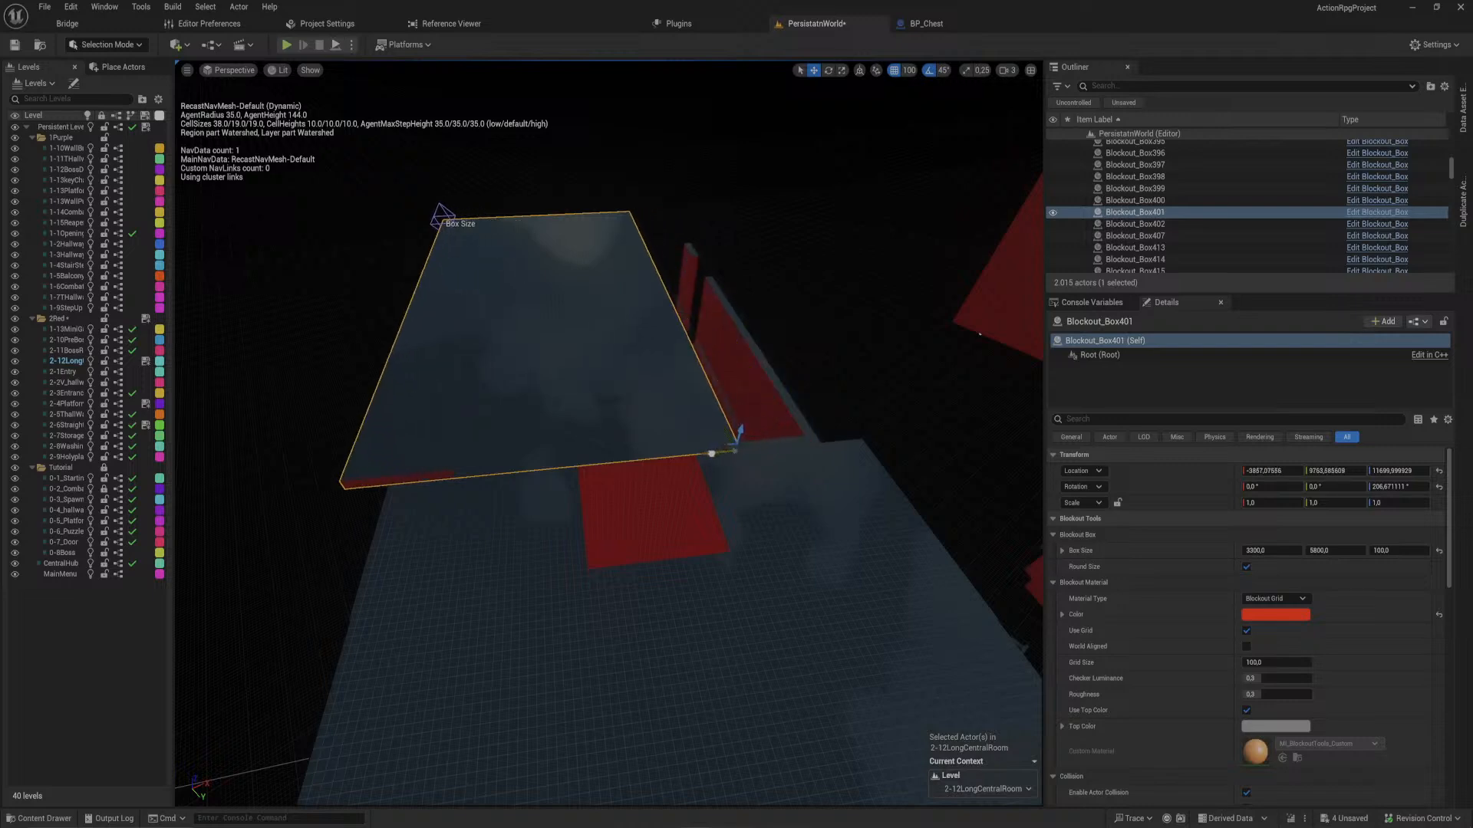
# - Shorten the long side wall to 5800 so it ends at the end wall, and delete the leftover small slab beyond it
pyautogui.click(782, 411)
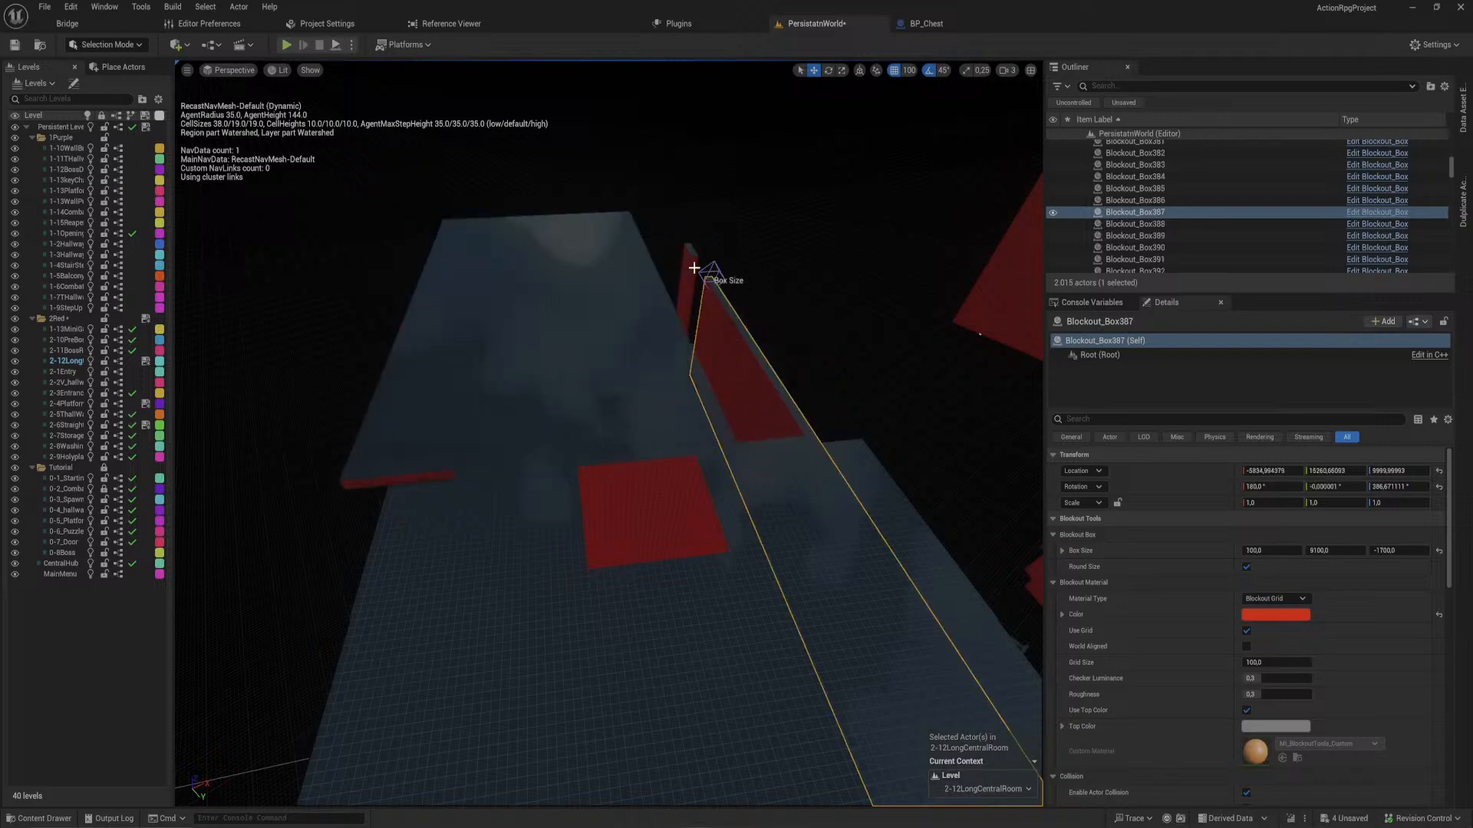
pyautogui.moveTo(706, 263); pyautogui.dragTo(800, 415)
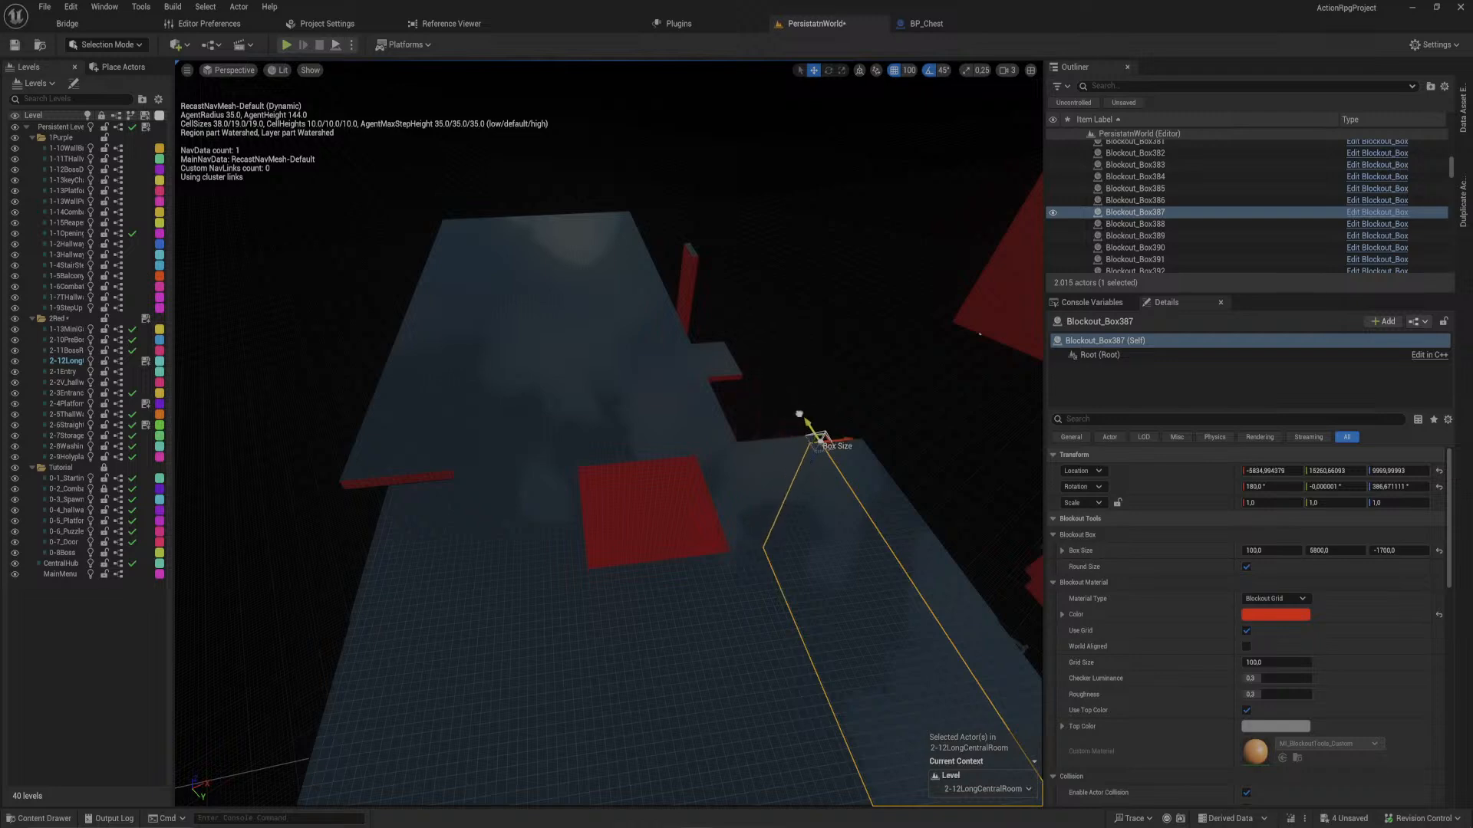
pyautogui.click(687, 293)
pyautogui.moveTo(688, 293); pyautogui.dragTo(806, 307, button='right')
pyautogui.press('w')
pyautogui.click(727, 352)
pyautogui.press('Delete')
# - Move the leftover 500-long wall piece up onto the ceiling and place it beside the ceiling opening
pyautogui.moveTo(727, 352); pyautogui.dragTo(648, 318, button='right')
pyautogui.press('s')
pyautogui.click(817, 301)
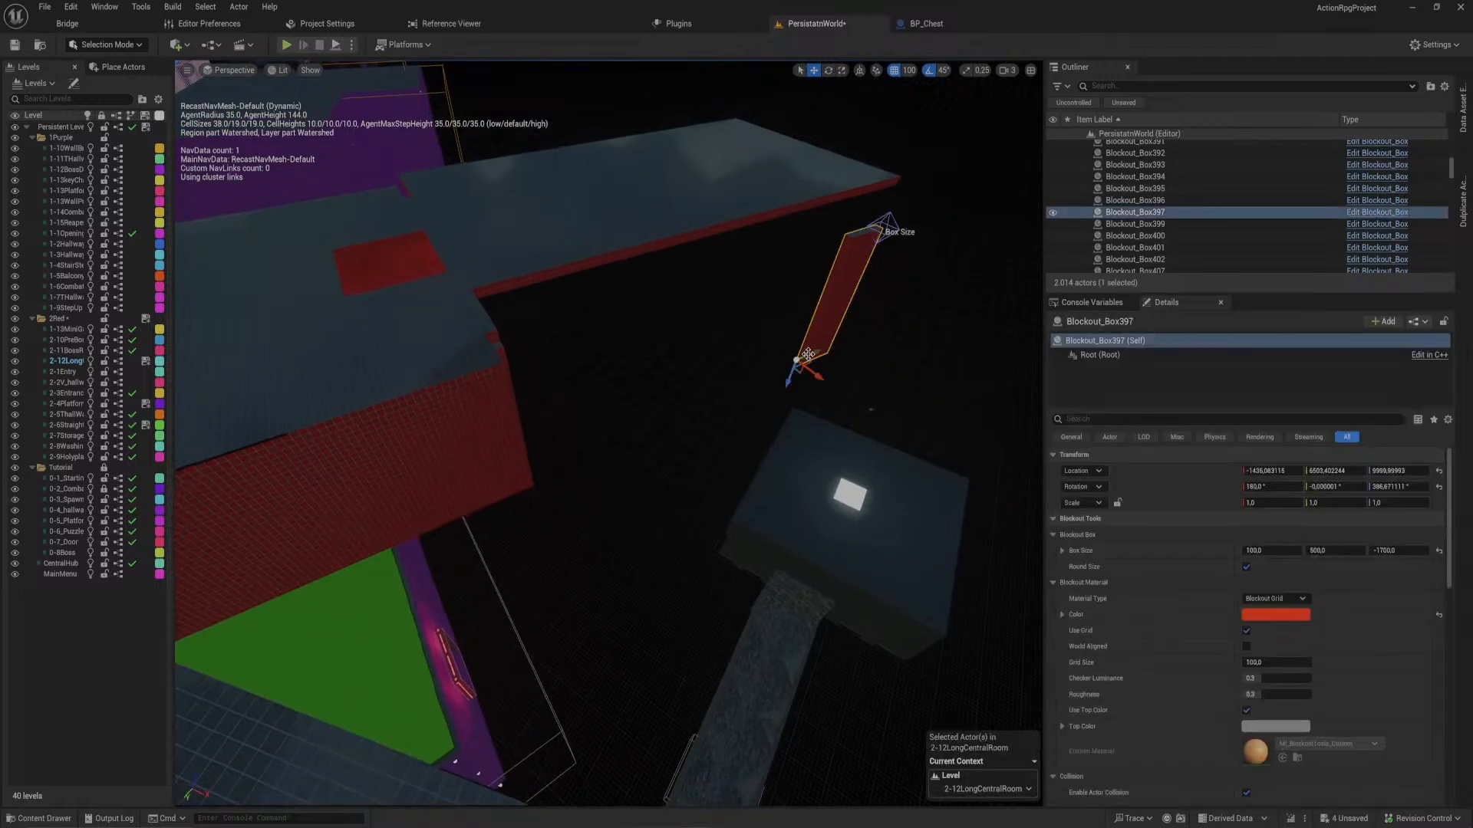
pyautogui.moveTo(791, 380); pyautogui.dragTo(801, 235)
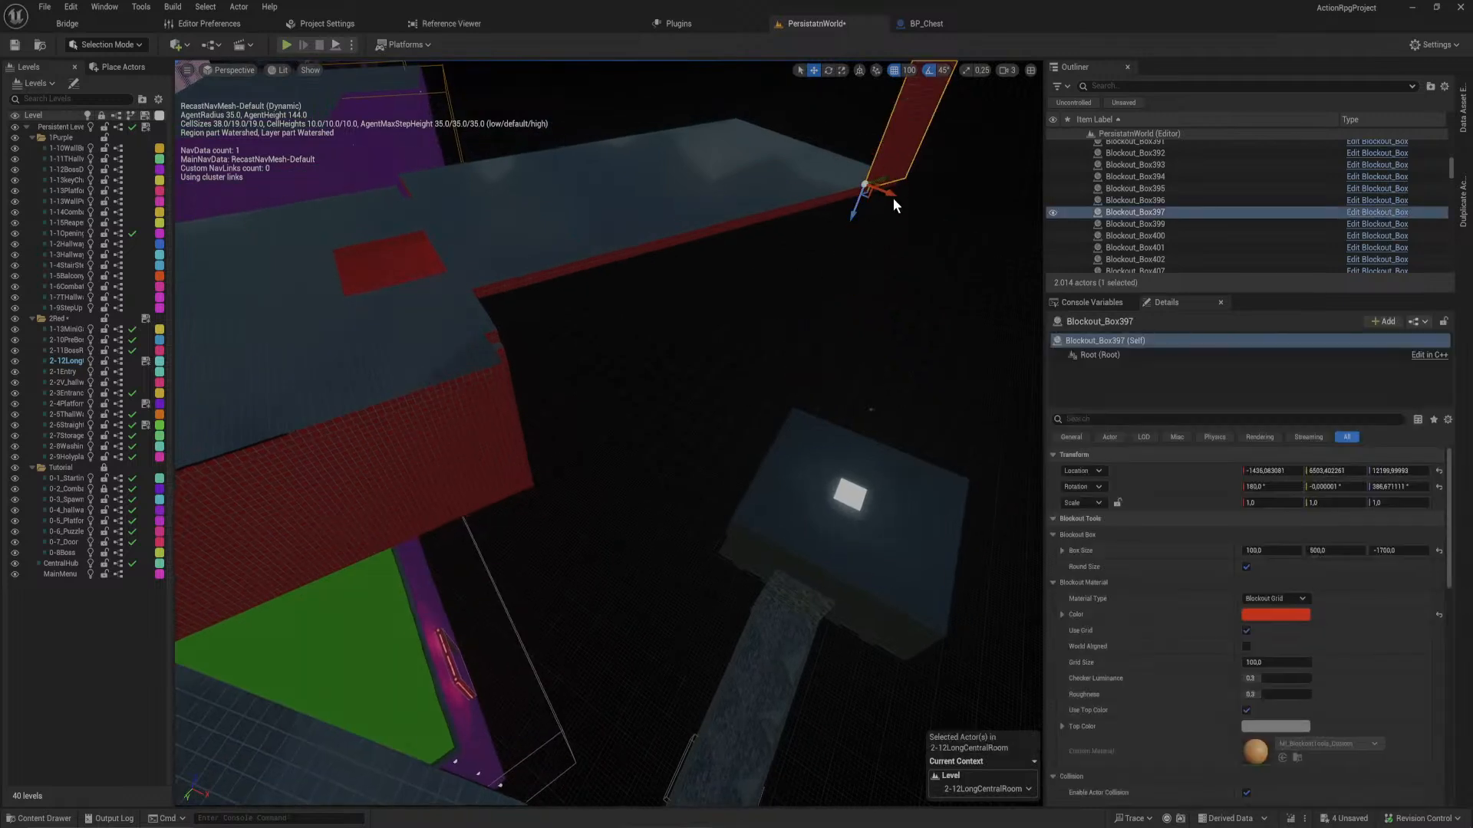
pyautogui.moveTo(893, 204); pyautogui.dragTo(383, 319)
pyautogui.moveTo(382, 318)
pyautogui.mouseDown(button='right')
pyautogui.moveTo(414, 291)
pyautogui.moveTo(537, 296)
pyautogui.moveTo(390, 327)
pyautogui.mouseUp(button='right')
pyautogui.press('a')
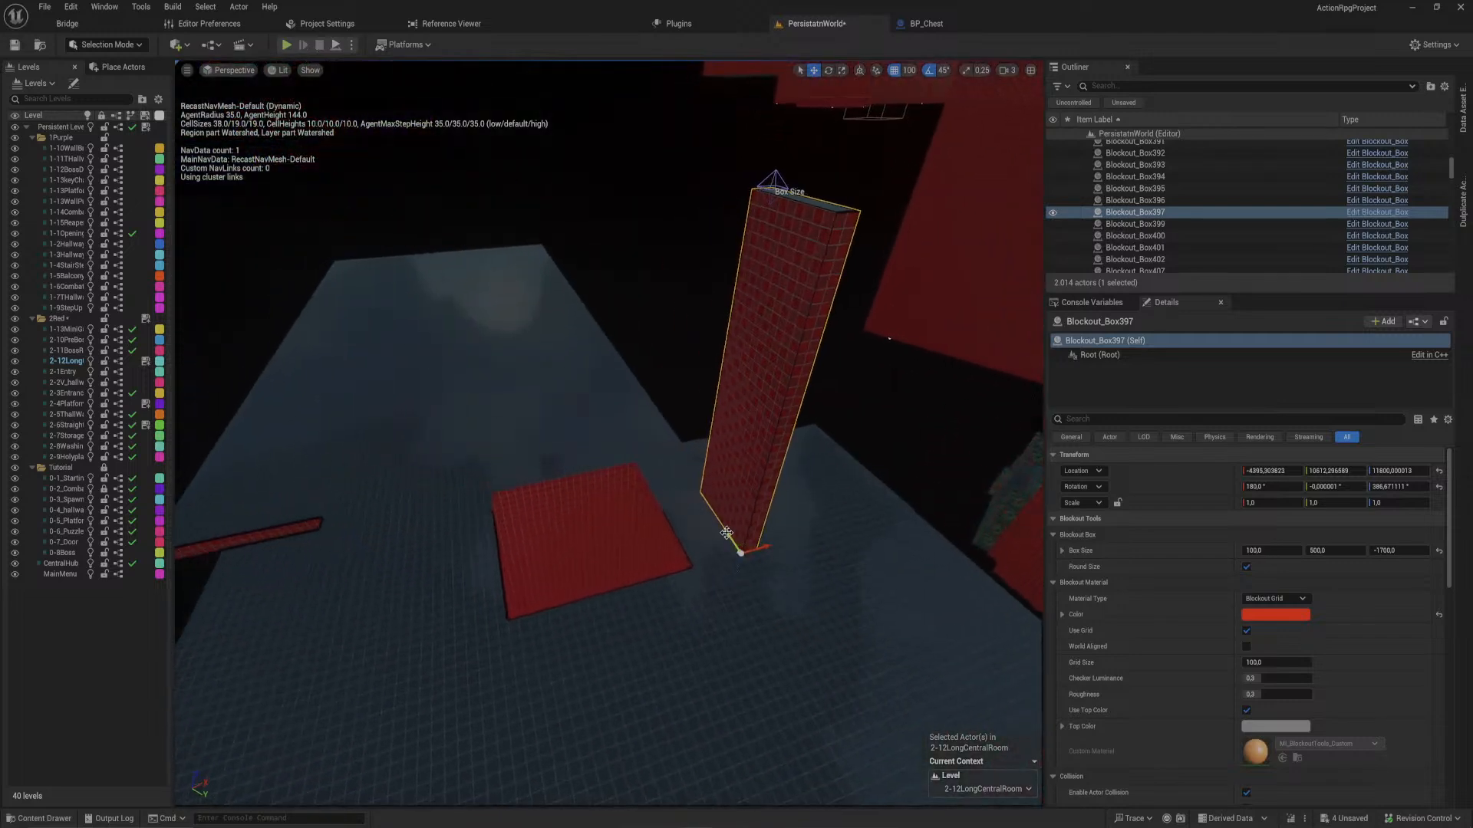
pyautogui.moveTo(726, 533); pyautogui.dragTo(750, 566)
pyautogui.moveTo(750, 566); pyautogui.dragTo(748, 483, button='right')
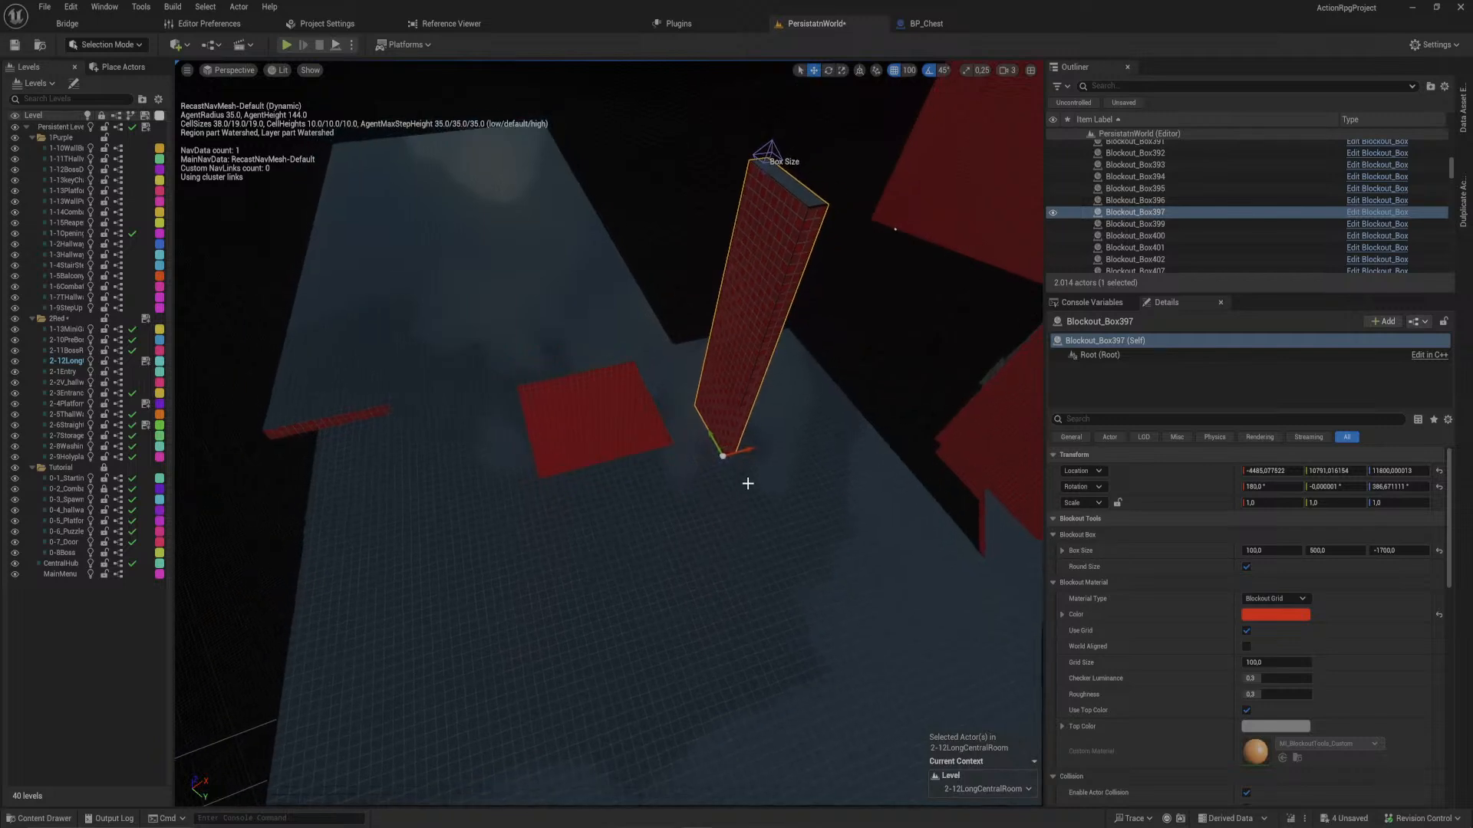
# - Duplicate the wall piece to the opposite side of the ceiling opening, and add a turned copy stretched to 1700 to join both walls
pyautogui.keyDown('alt'); pyautogui.moveTo(724, 456); pyautogui.dragTo(531, 540); pyautogui.keyUp('alt')
pyautogui.press('e')
pyautogui.press('w')
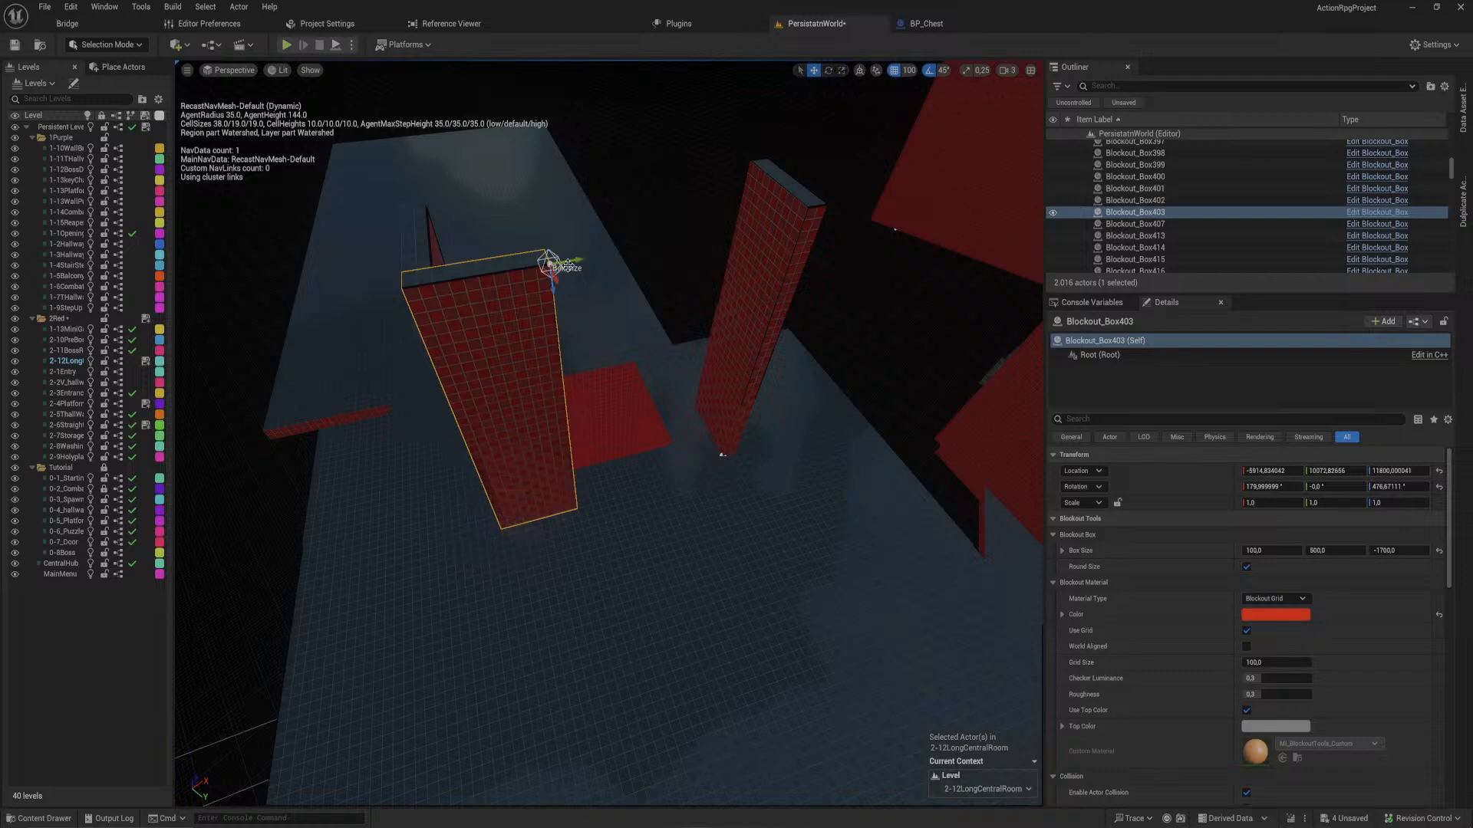
pyautogui.moveTo(577, 260); pyautogui.dragTo(876, 217)
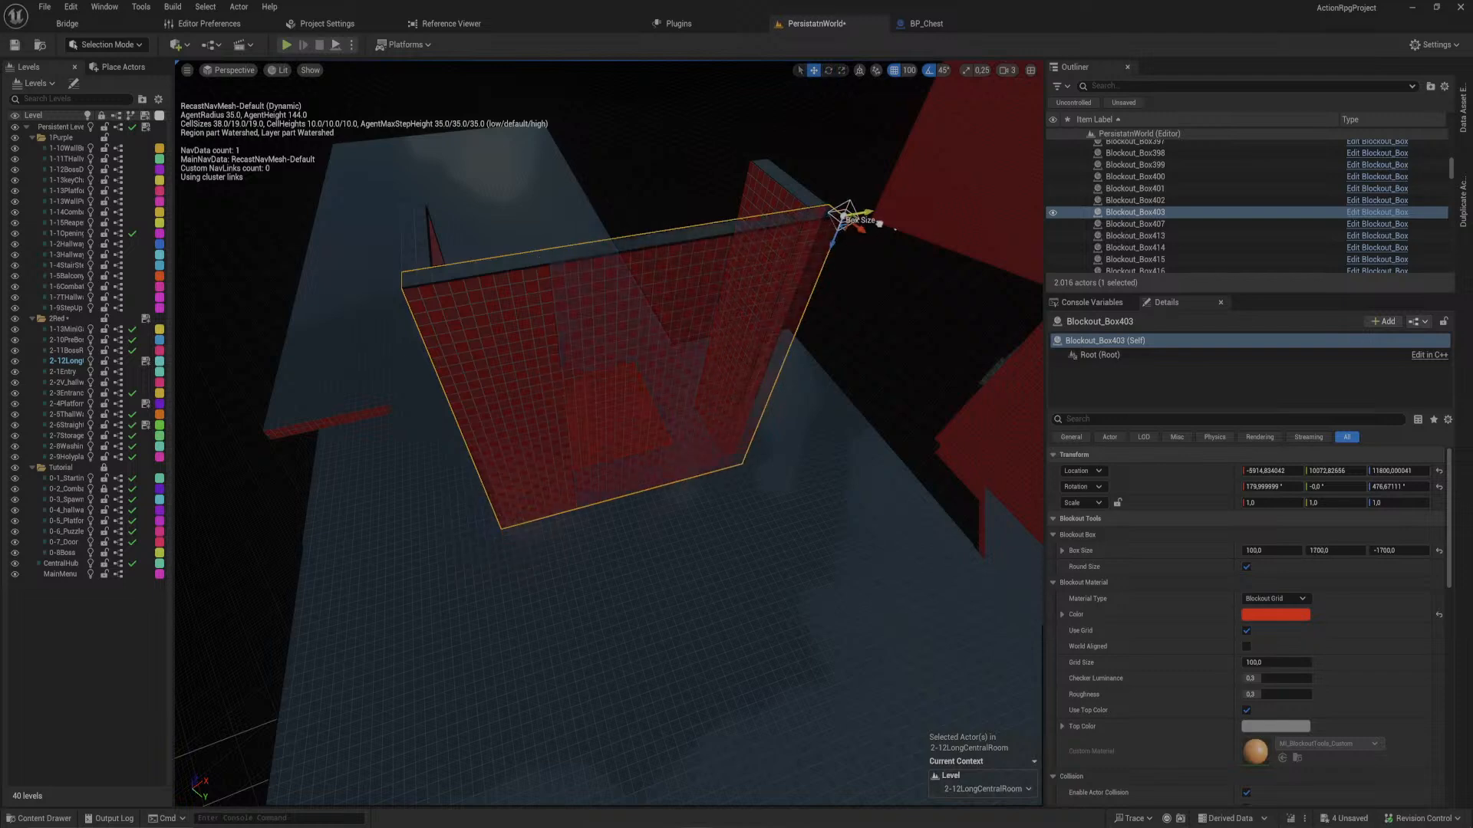
pyautogui.moveTo(876, 221); pyautogui.dragTo(625, 240, button='right')
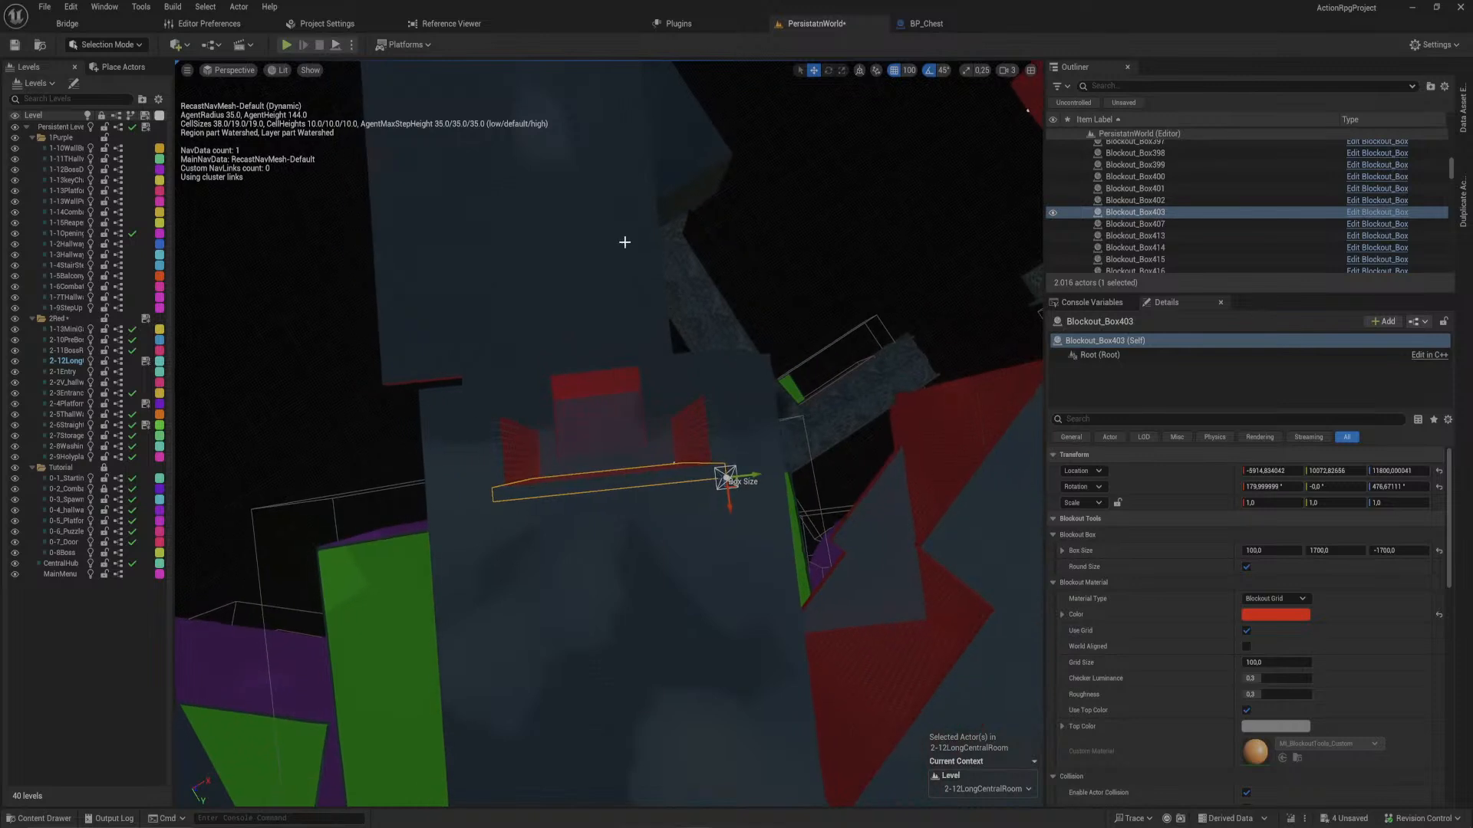
# - Narrow the upper floor slab beyond the end wall so it fits between the two new side walls
pyautogui.click(665, 318)
pyautogui.moveTo(650, 359); pyautogui.dragTo(461, 221, button='right')
pyautogui.moveTo(436, 217); pyautogui.dragTo(508, 239)
# - Lengthen the two upper side walls along the new slab to its far end, one to 6200 and the other to 6000
pyautogui.click(514, 634)
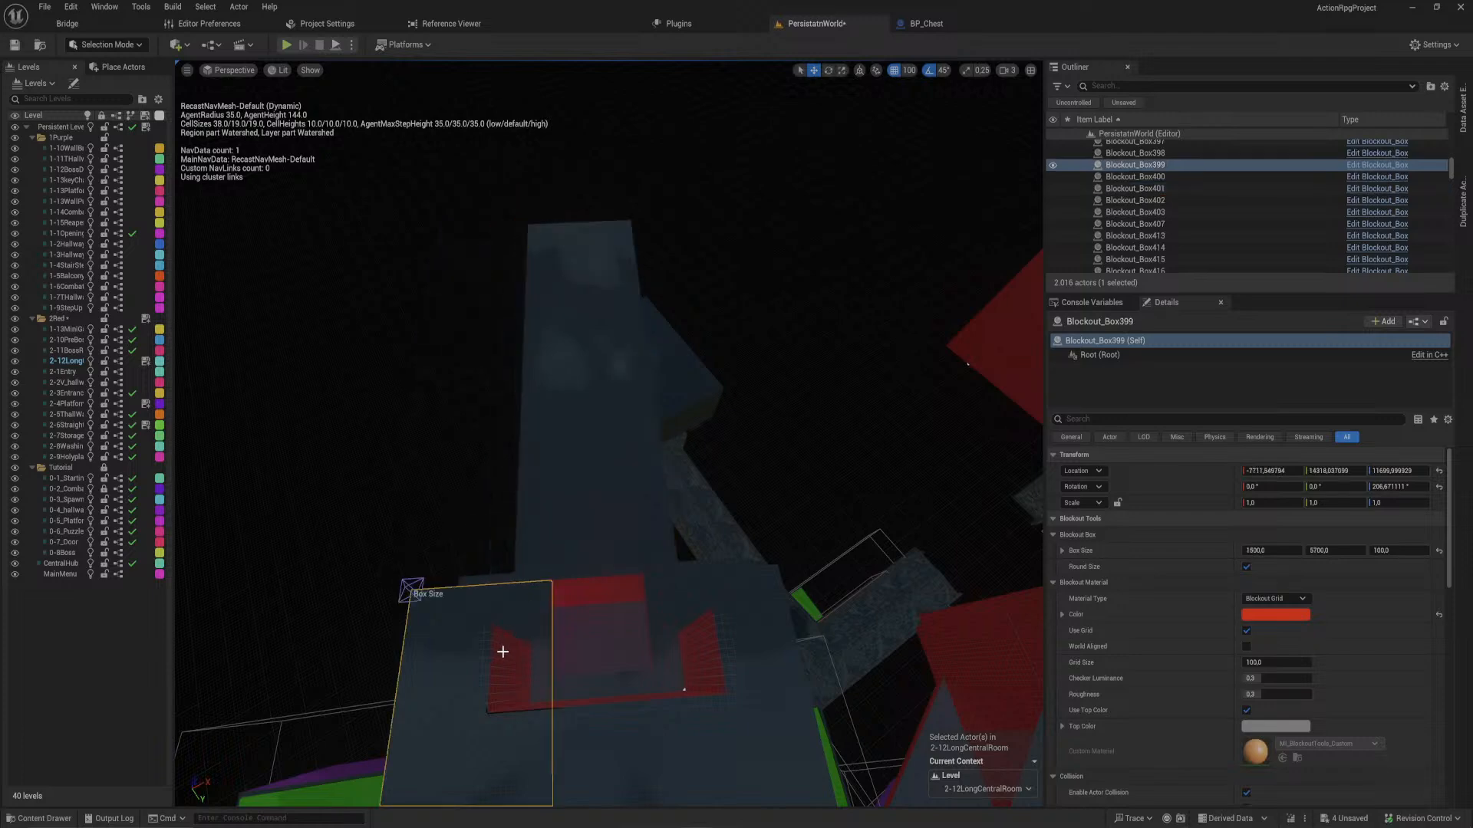
pyautogui.moveTo(497, 592); pyautogui.dragTo(519, 174)
pyautogui.click(706, 638)
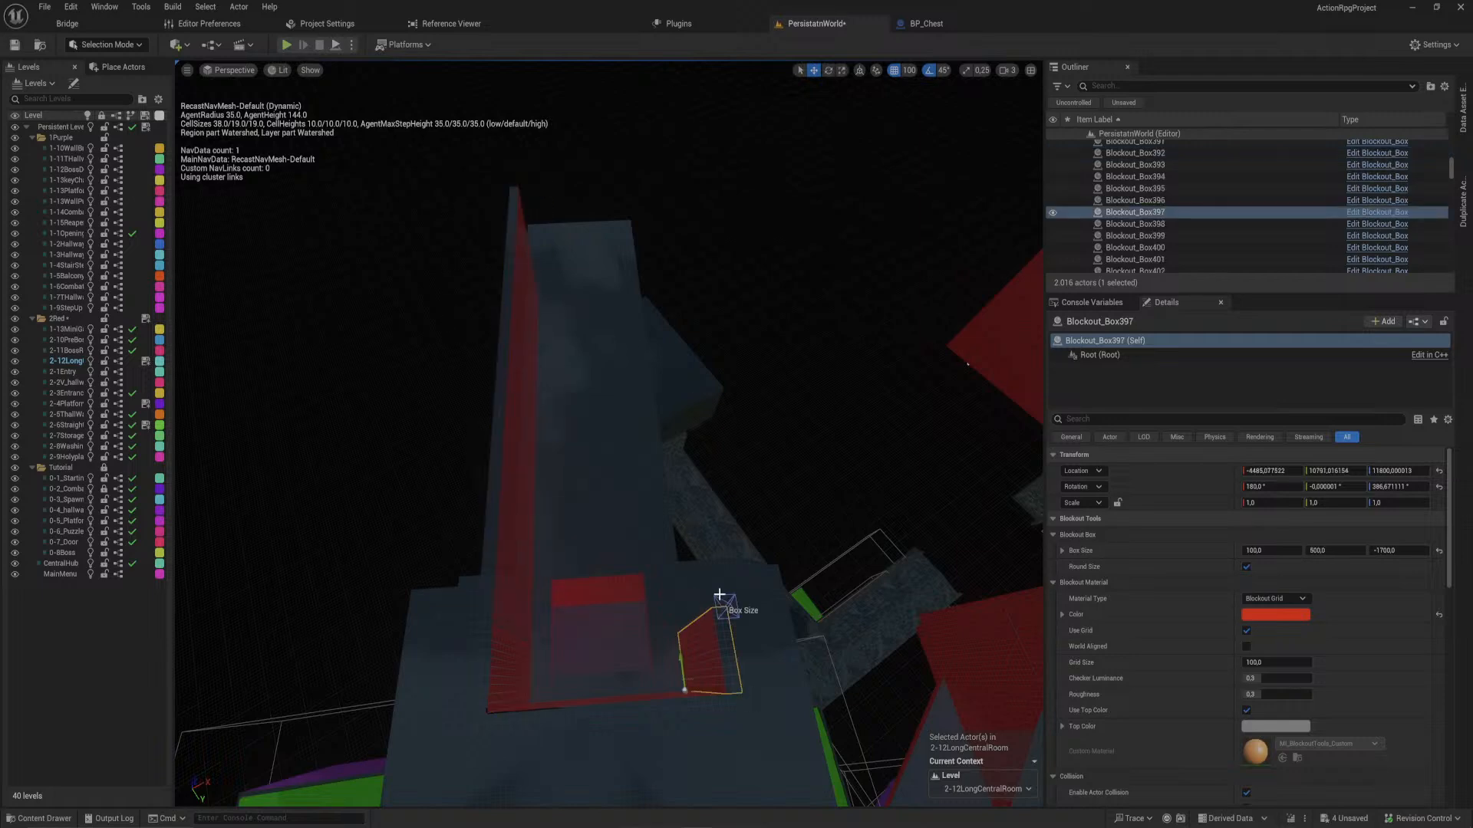
pyautogui.moveTo(726, 606); pyautogui.dragTo(641, 138)
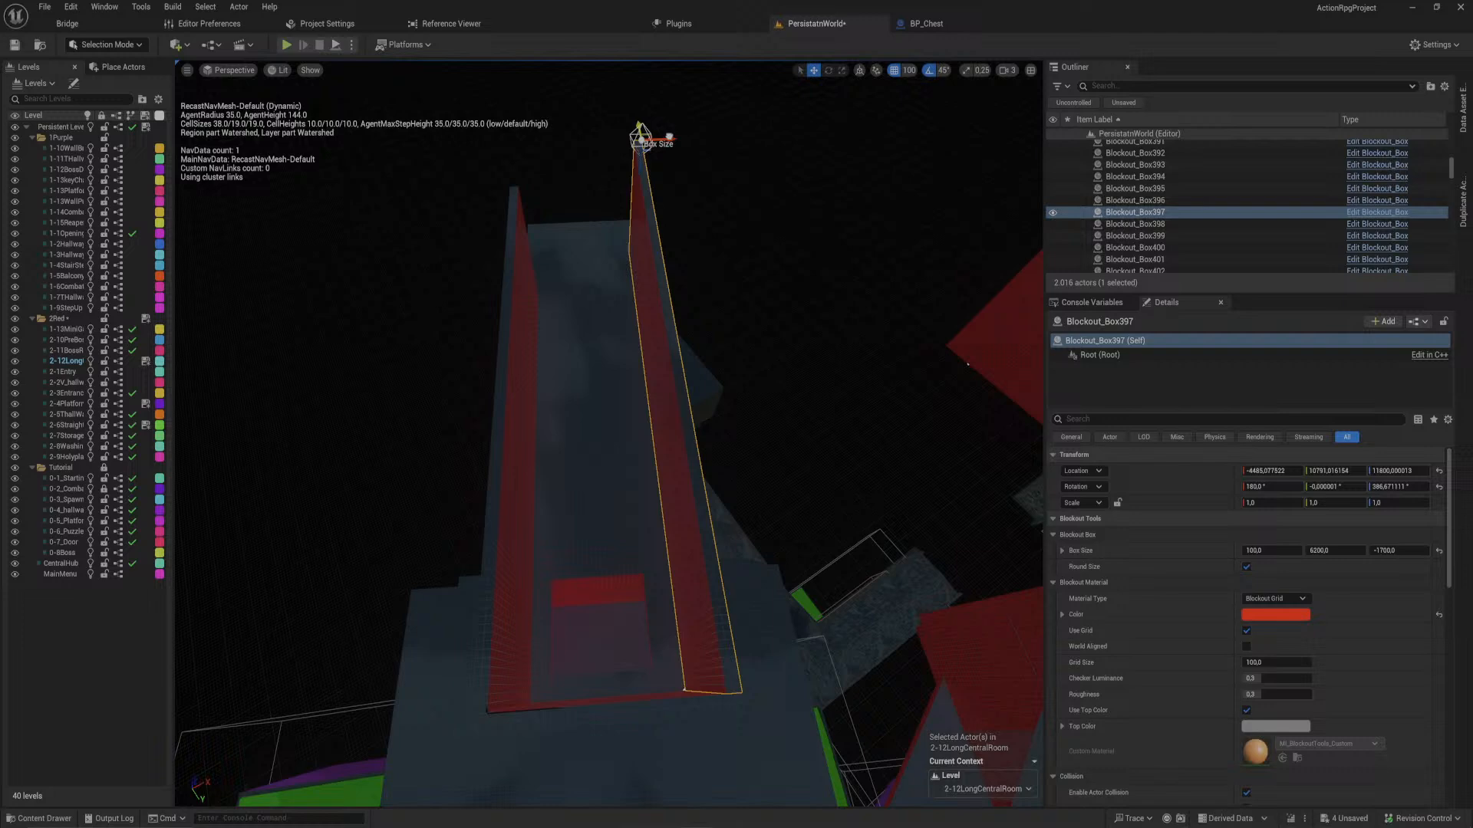
pyautogui.click(522, 237)
pyautogui.moveTo(524, 175); pyautogui.dragTo(521, 154)
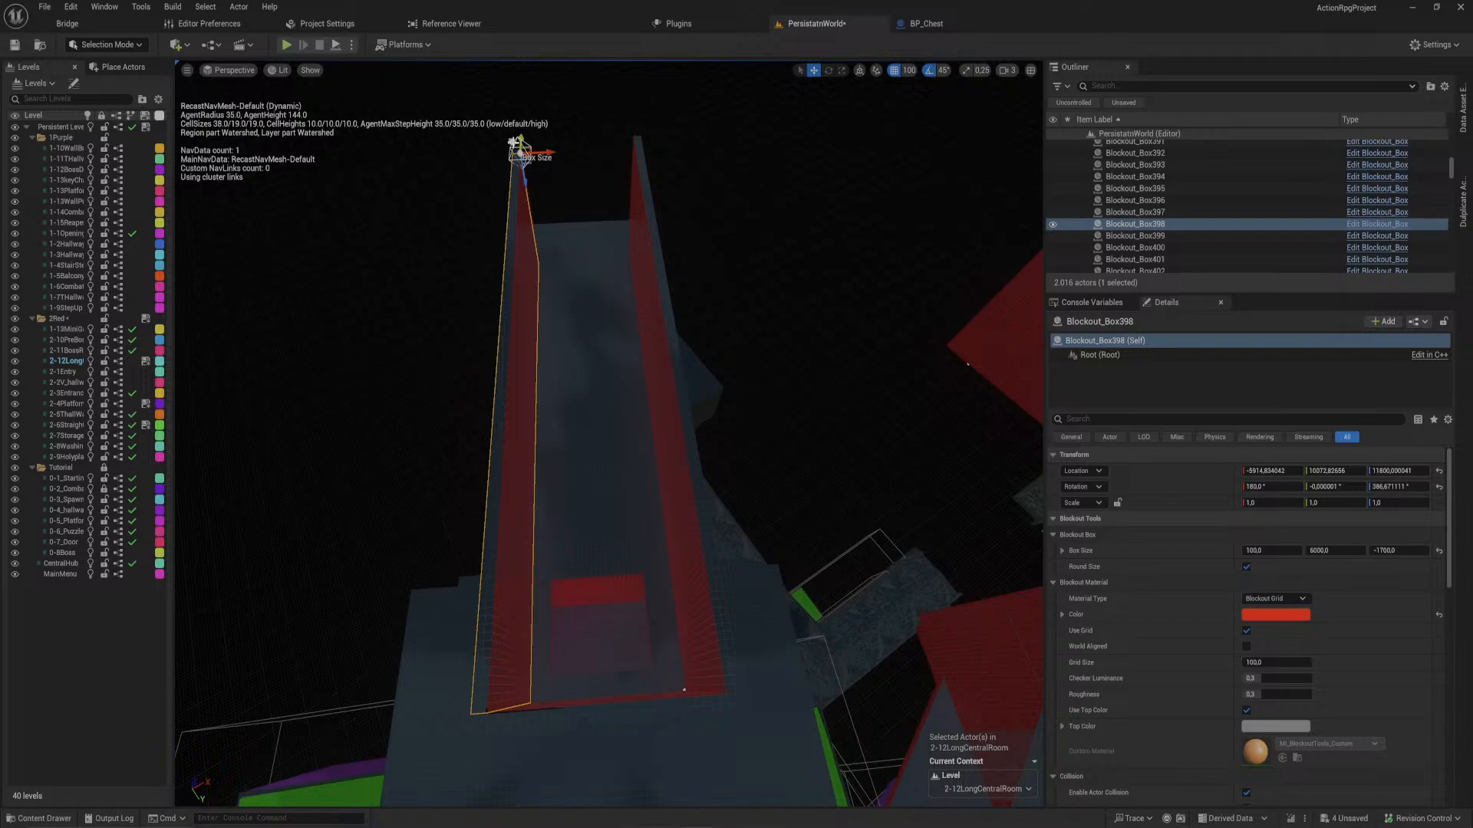
# - Place a BP_MovingPlatform from the favourite actors on the corridor floor near the end wall
pyautogui.moveTo(535, 263); pyautogui.dragTo(453, 310, button='right')
pyautogui.press('w')
pyautogui.press('e')
pyautogui.press('w')
pyautogui.click(122, 66)
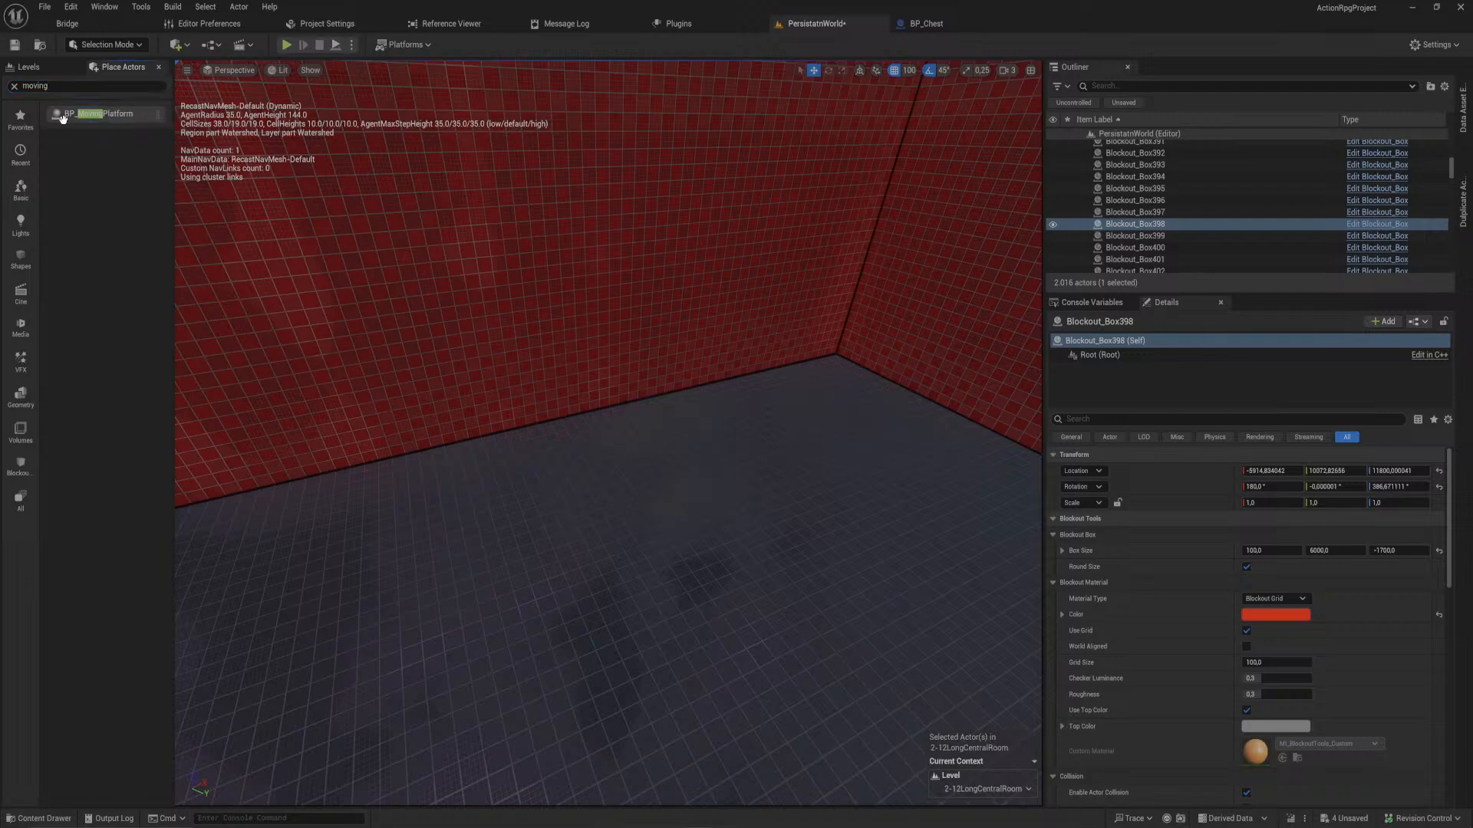
pyautogui.click(23, 116)
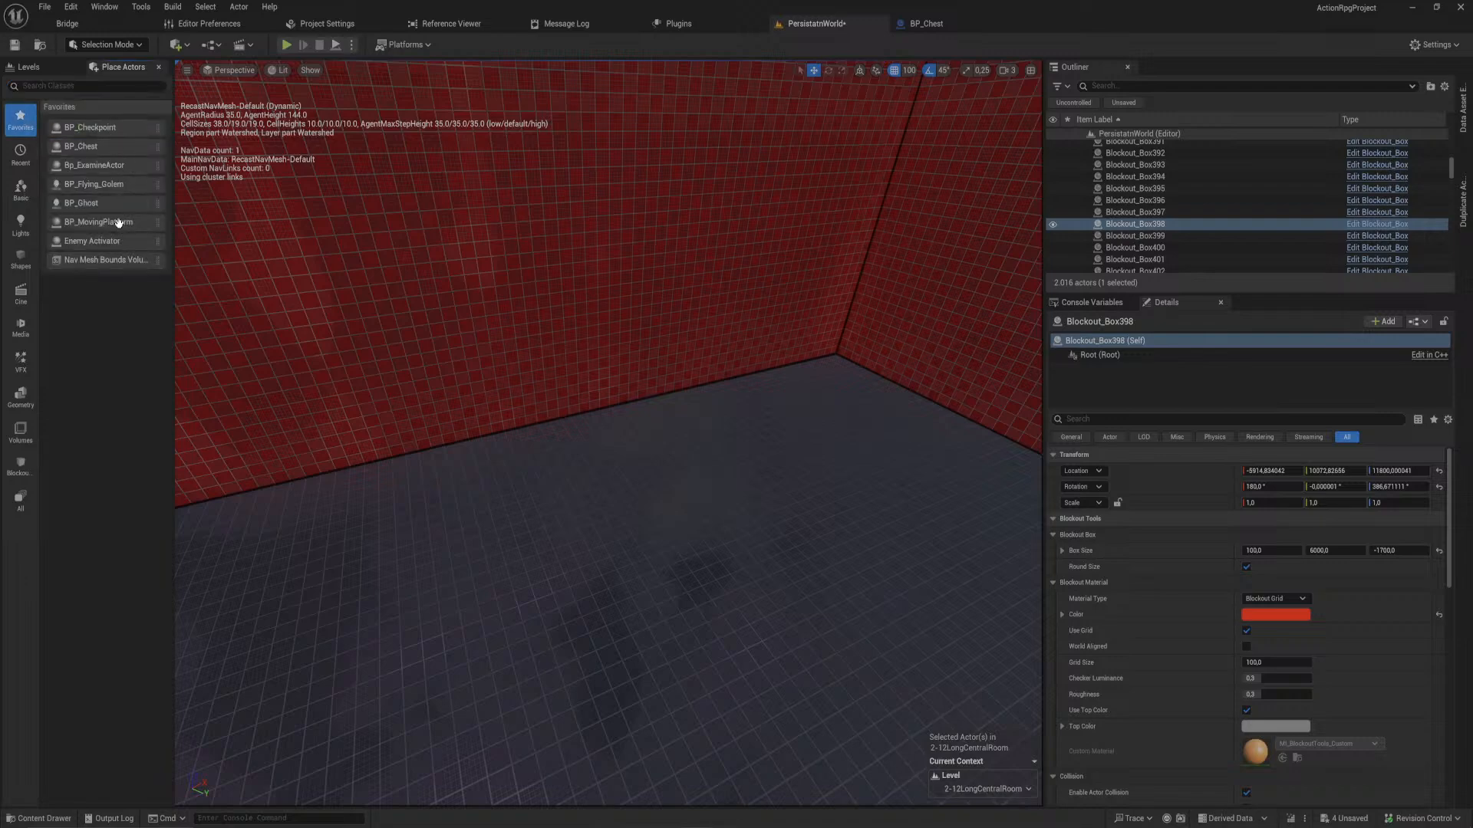
pyautogui.moveTo(118, 222); pyautogui.dragTo(561, 477)
pyautogui.moveTo(560, 477); pyautogui.dragTo(510, 426, button='right')
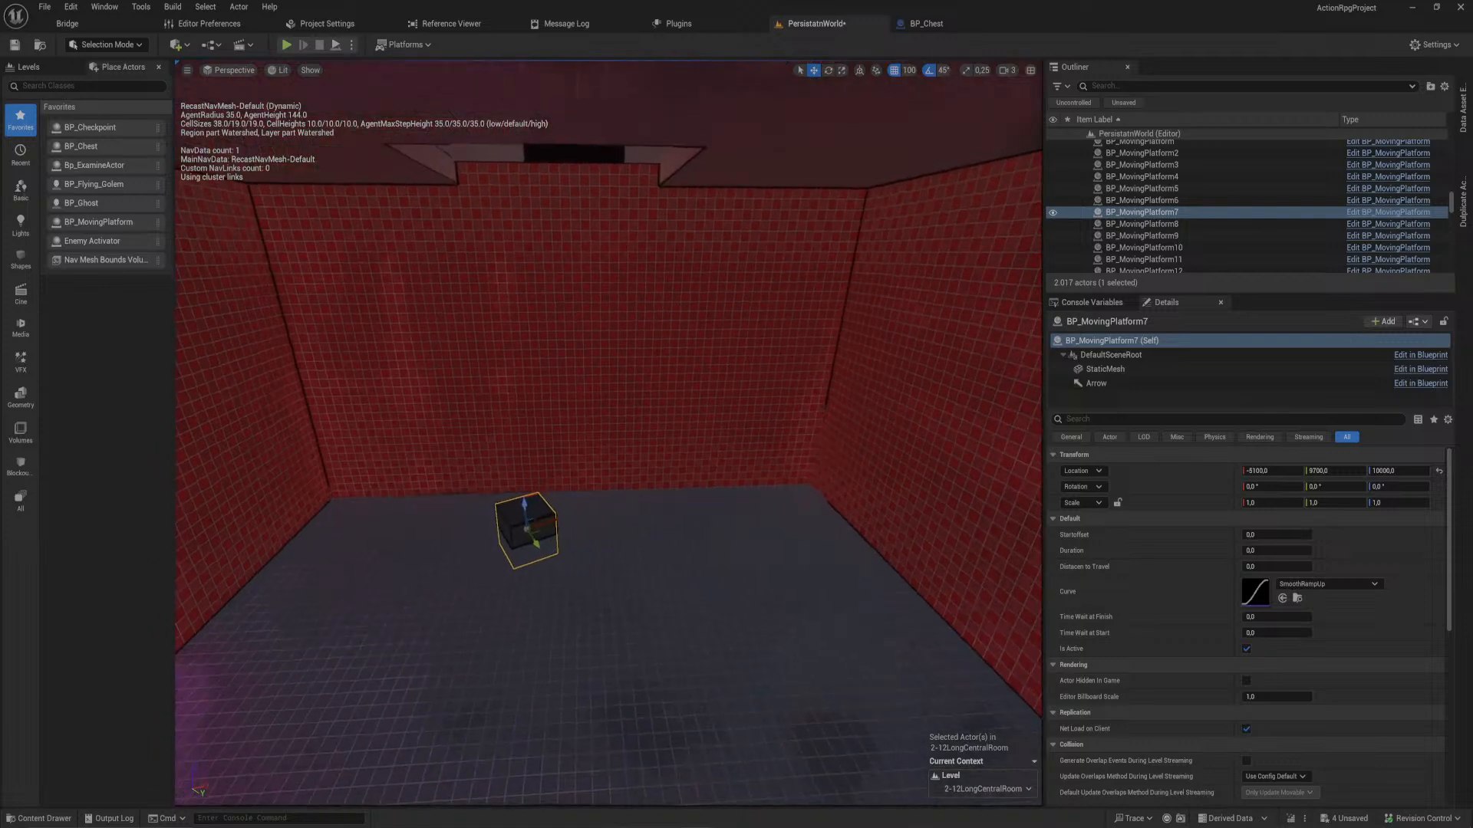
# - Align the moving platform with the room by copying the end wall's rotation values onto it
pyautogui.press('e')
pyautogui.moveTo(535, 549); pyautogui.dragTo(606, 541)
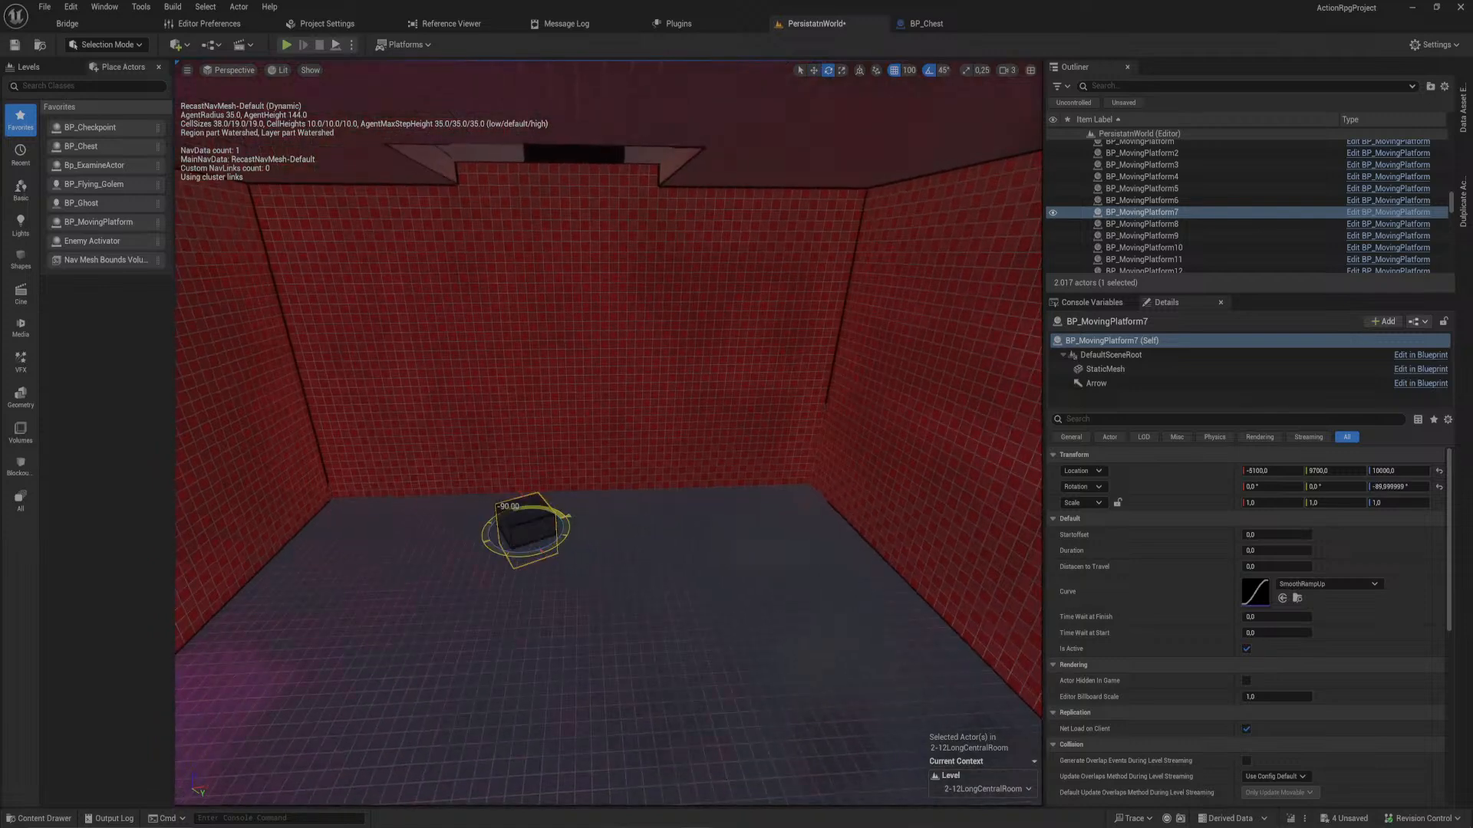
pyautogui.click(560, 437)
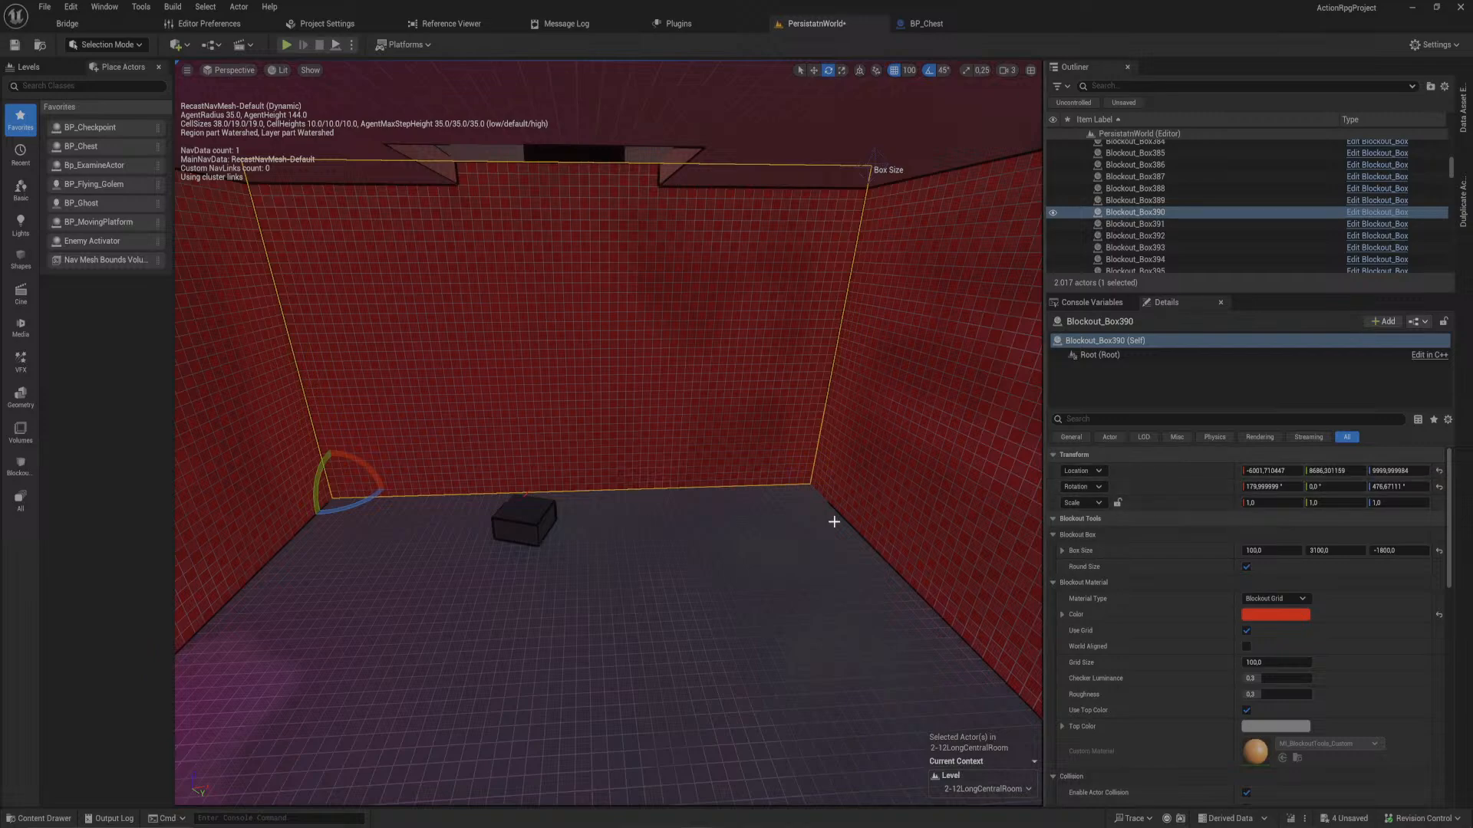
pyautogui.click(529, 525)
pyautogui.keyDown('shift'); pyautogui.click(1134, 486); pyautogui.keyUp('shift')
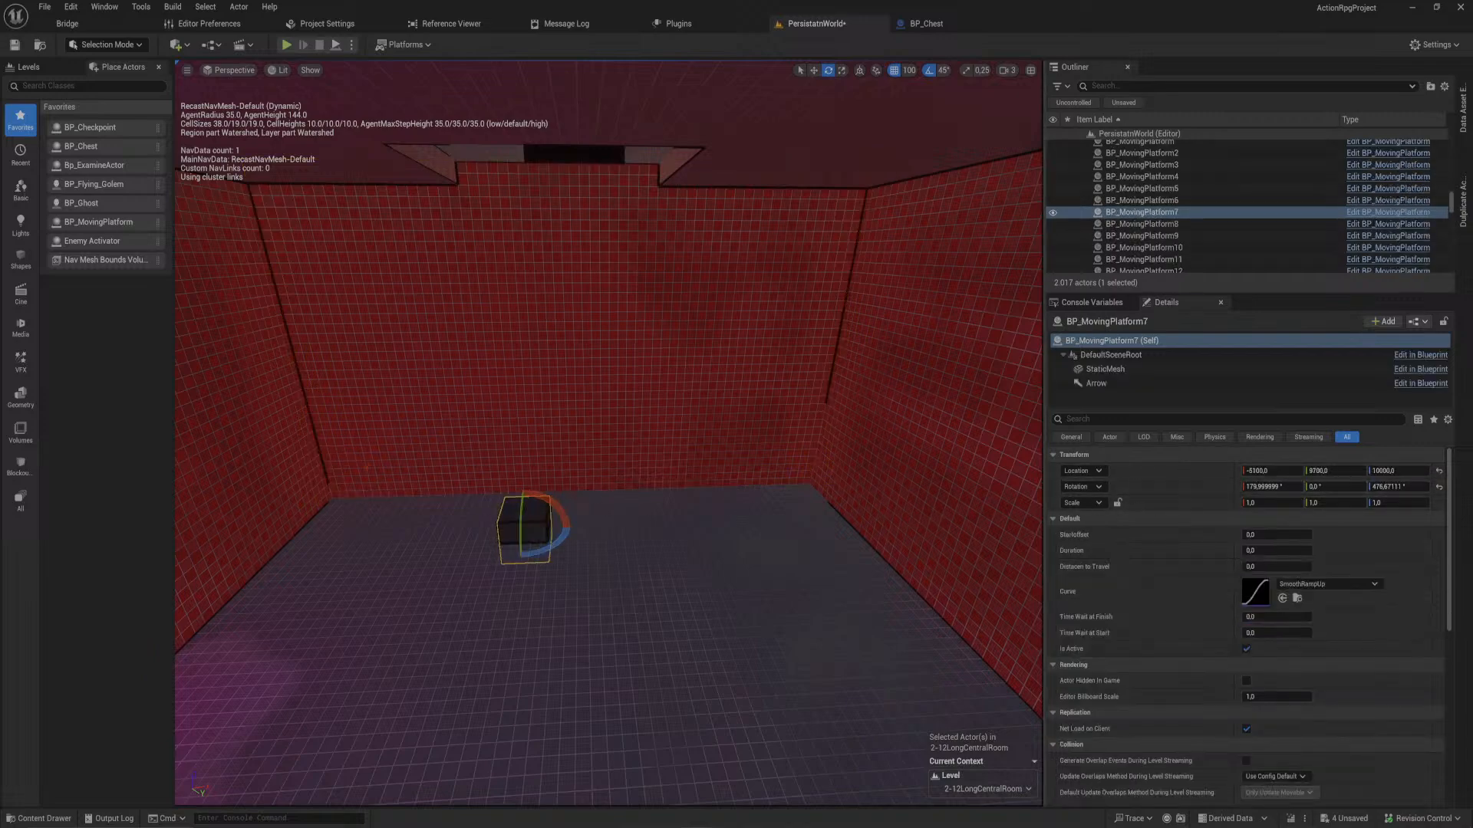
# - Undo the last rotation change on the selected moving platform in the long central room
pyautogui.press('w')
pyautogui.moveTo(583, 460); pyautogui.dragTo(487, 533, button='right')
pyautogui.press('s')
pyautogui.press('w')
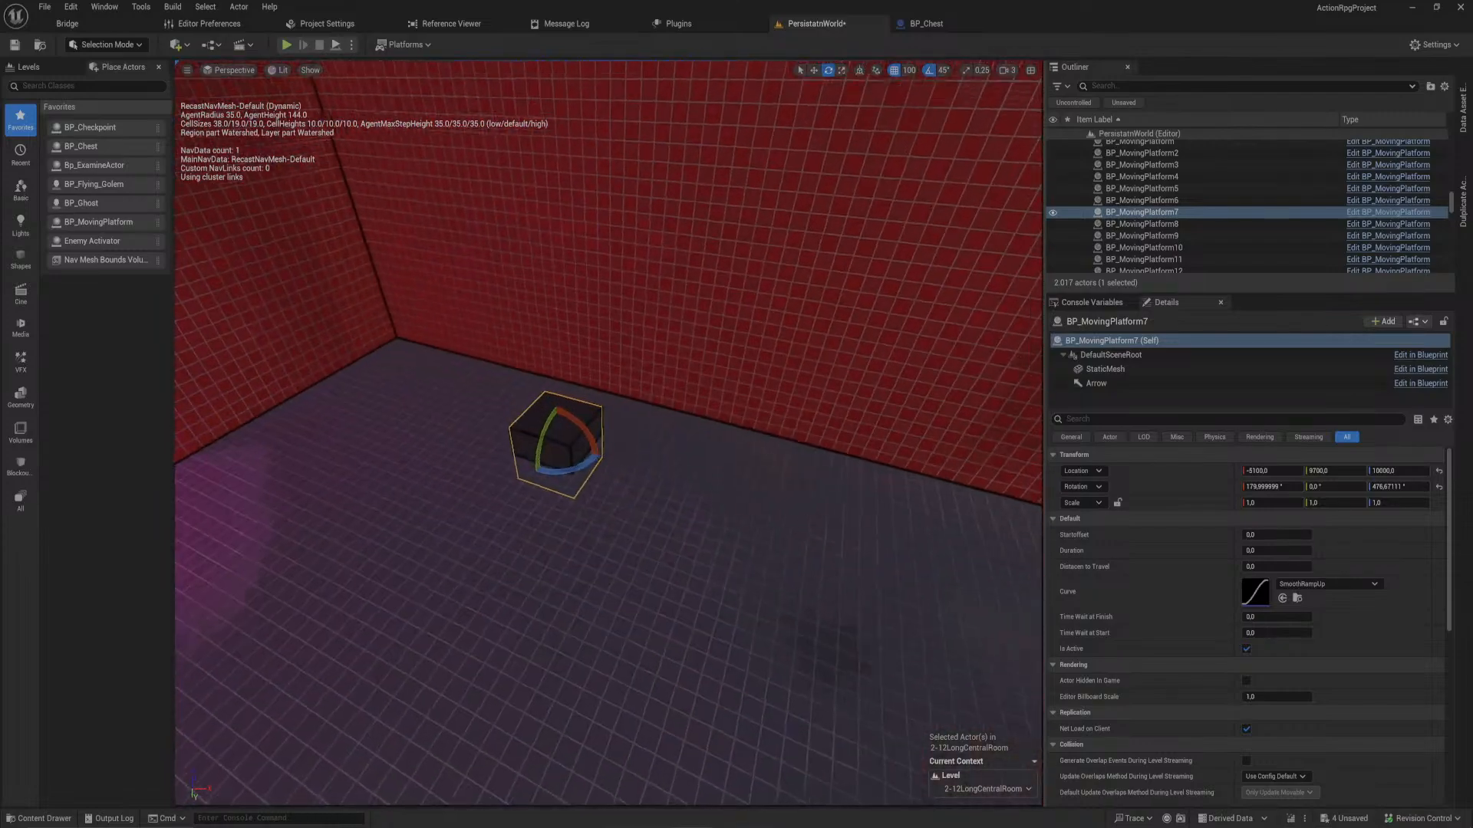
pyautogui.moveTo(687, 523)
pyautogui.mouseDown(button='right')
pyautogui.moveTo(675, 529)
pyautogui.moveTo(687, 522)
pyautogui.mouseUp(button='right')
pyautogui.press('s')
pyautogui.hotkey('ctrl', 'z')
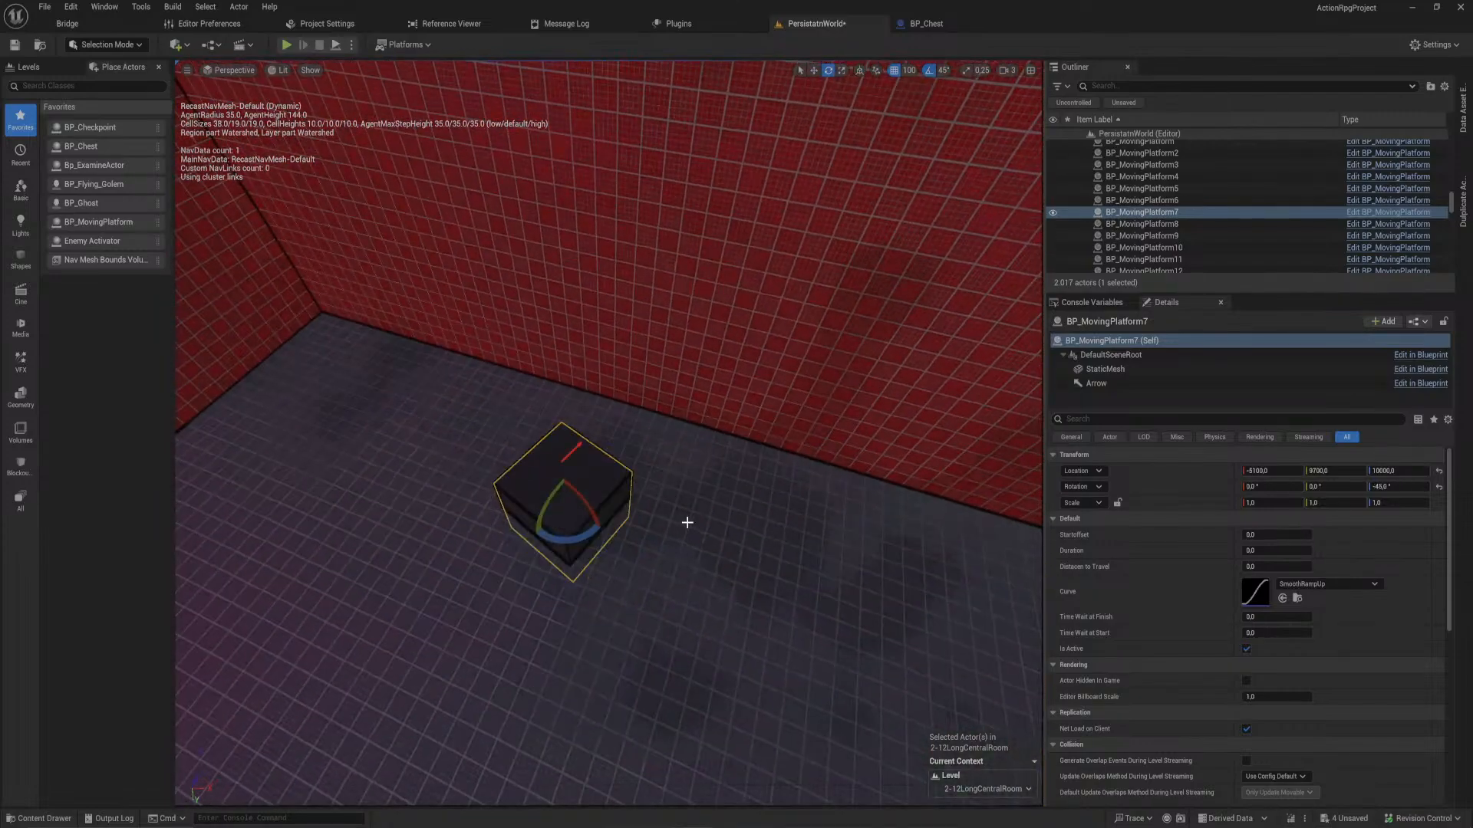
# - Try pasting the copied rotation onto the moving platform, and undo it
pyautogui.moveTo(577, 533); pyautogui.dragTo(578, 533)
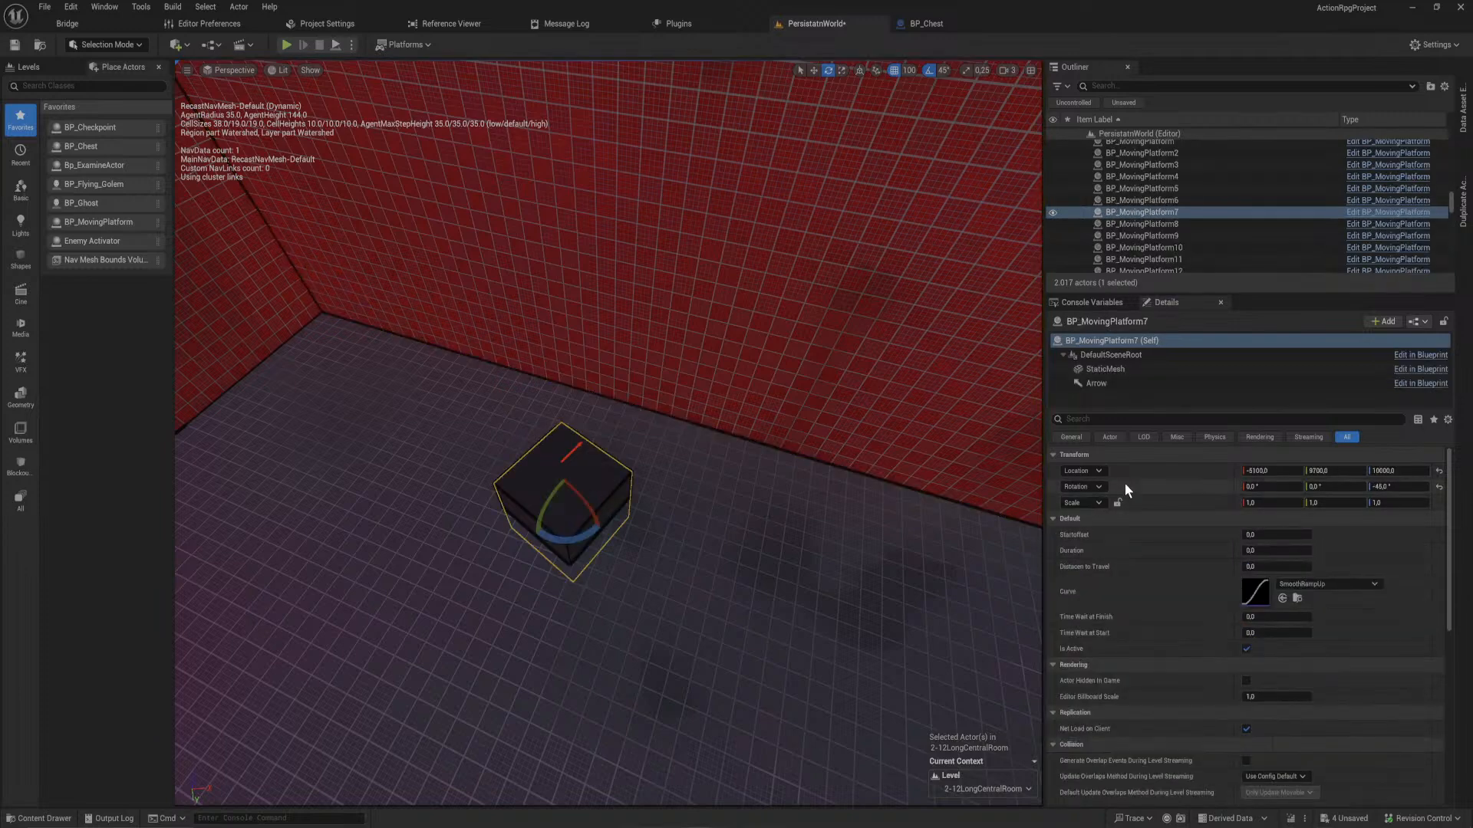
pyautogui.keyDown('shift'); pyautogui.click(1125, 485); pyautogui.keyUp('shift')
pyautogui.hotkey('ctrl', 'z')
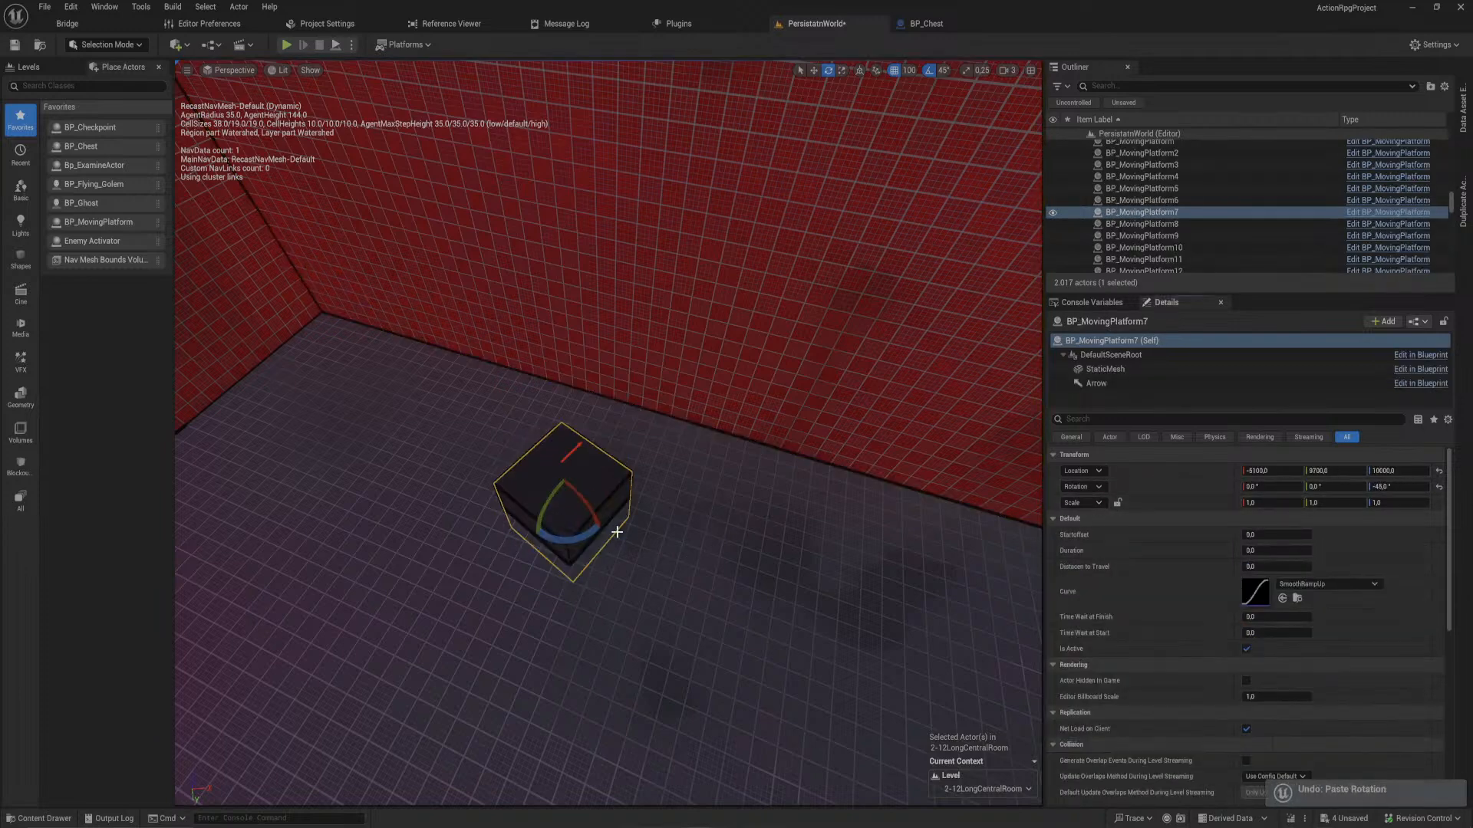
# - Rotate the platform's Arrow component to a 90° pitch so it points straight up
pyautogui.click(576, 449)
pyautogui.click(575, 449)
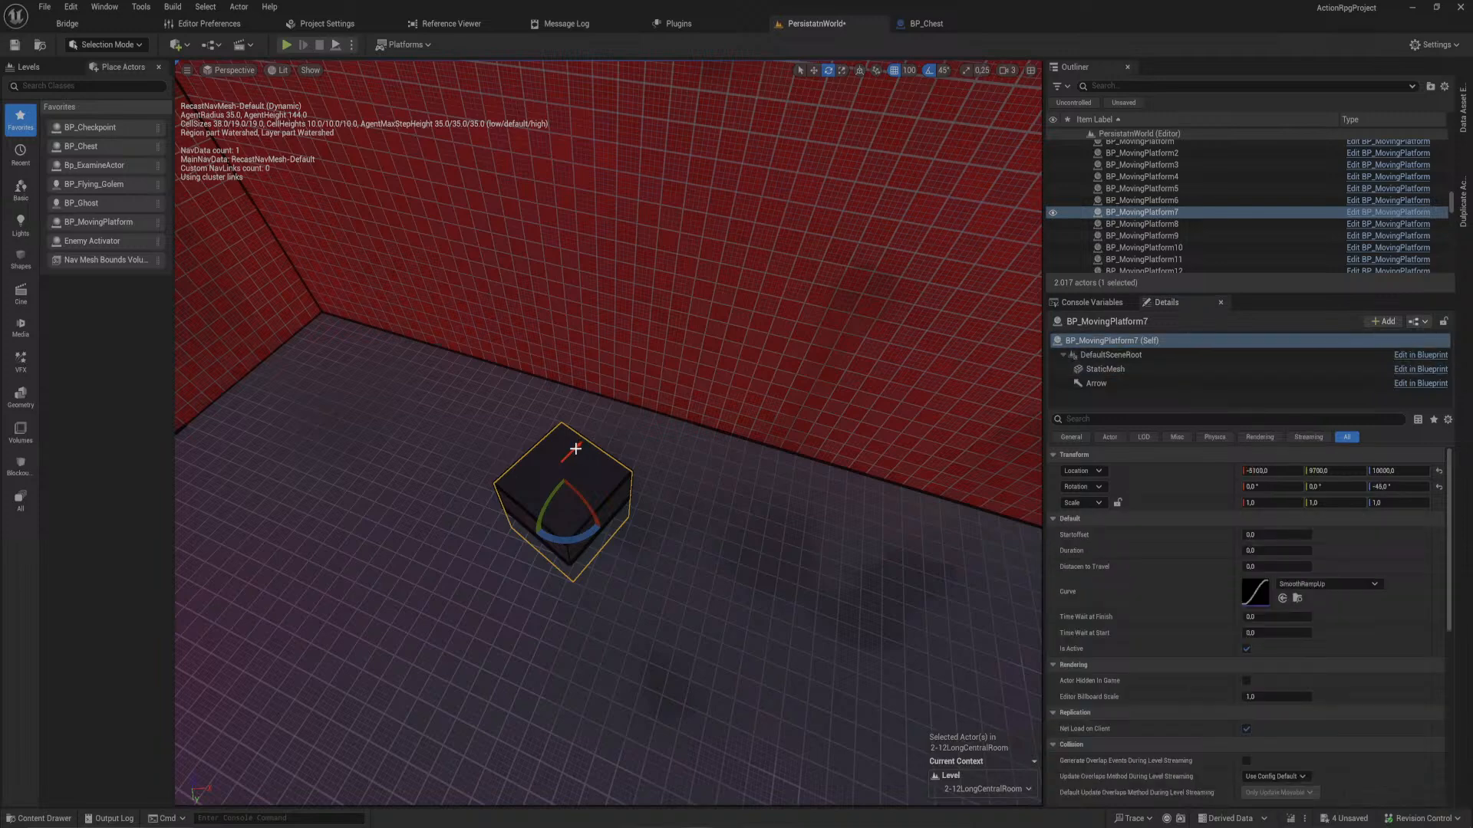
pyautogui.click(1098, 385)
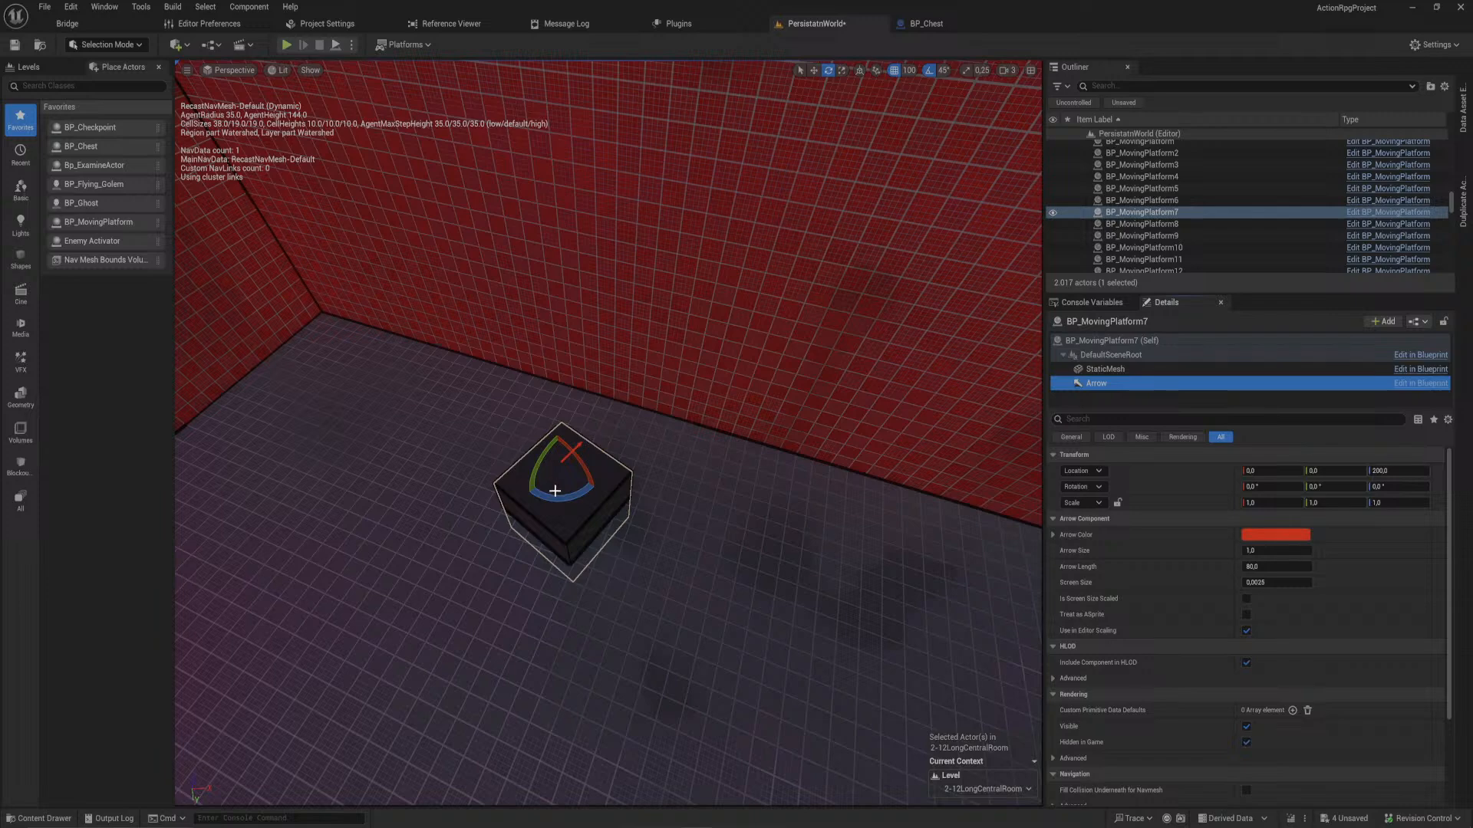
pyautogui.moveTo(539, 478); pyautogui.dragTo(619, 508)
pyautogui.click(599, 506)
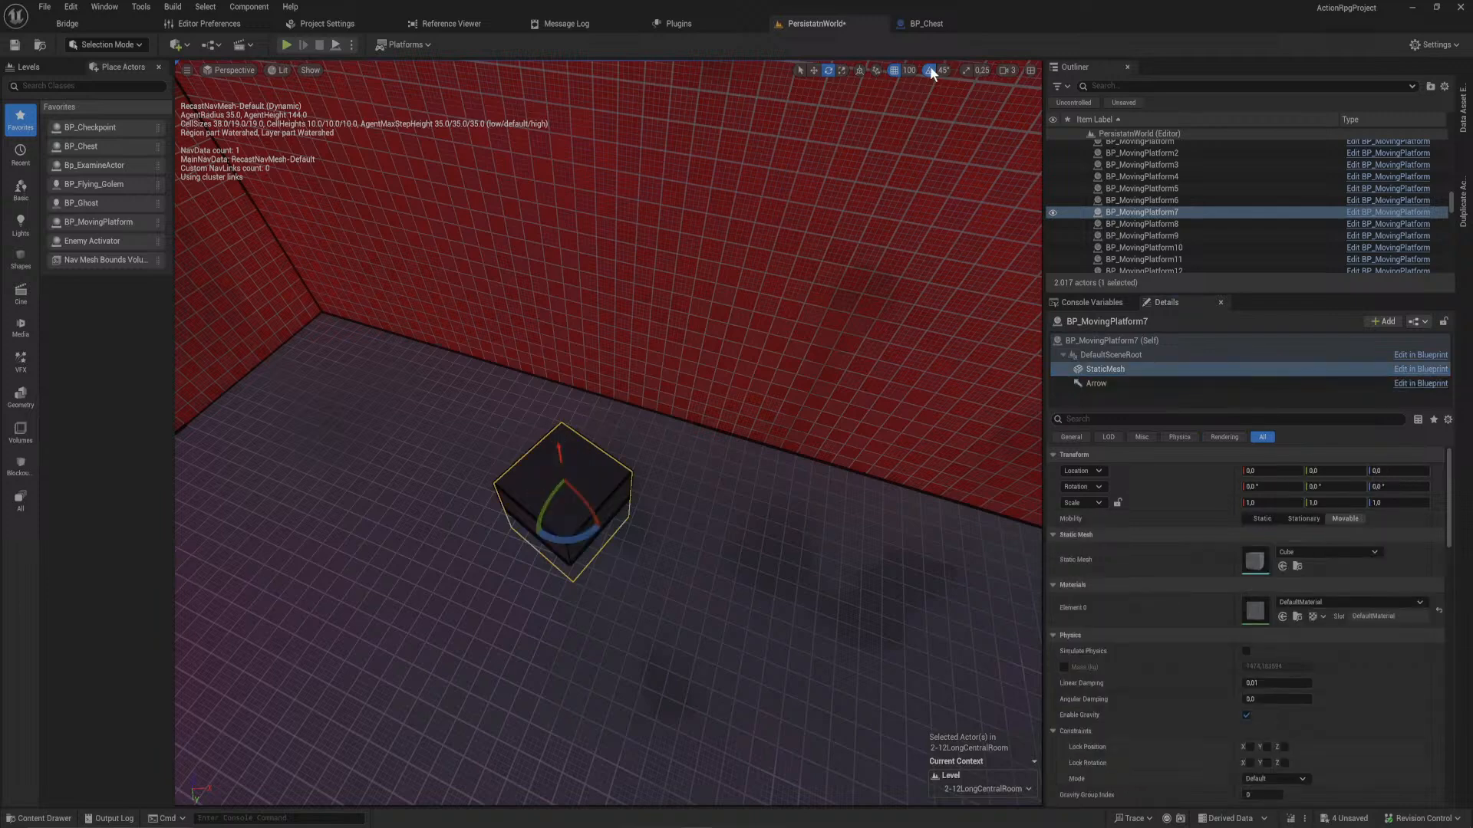
# - With rotation snapping off, rotate the platform to about -62.6° around Z and move it to about X -4830, Y 9614
pyautogui.moveTo(591, 543); pyautogui.dragTo(665, 462)
pyautogui.hotkey('ctrl', 'z')
pyautogui.click(1113, 342)
pyautogui.press('w')
pyautogui.click(1097, 382)
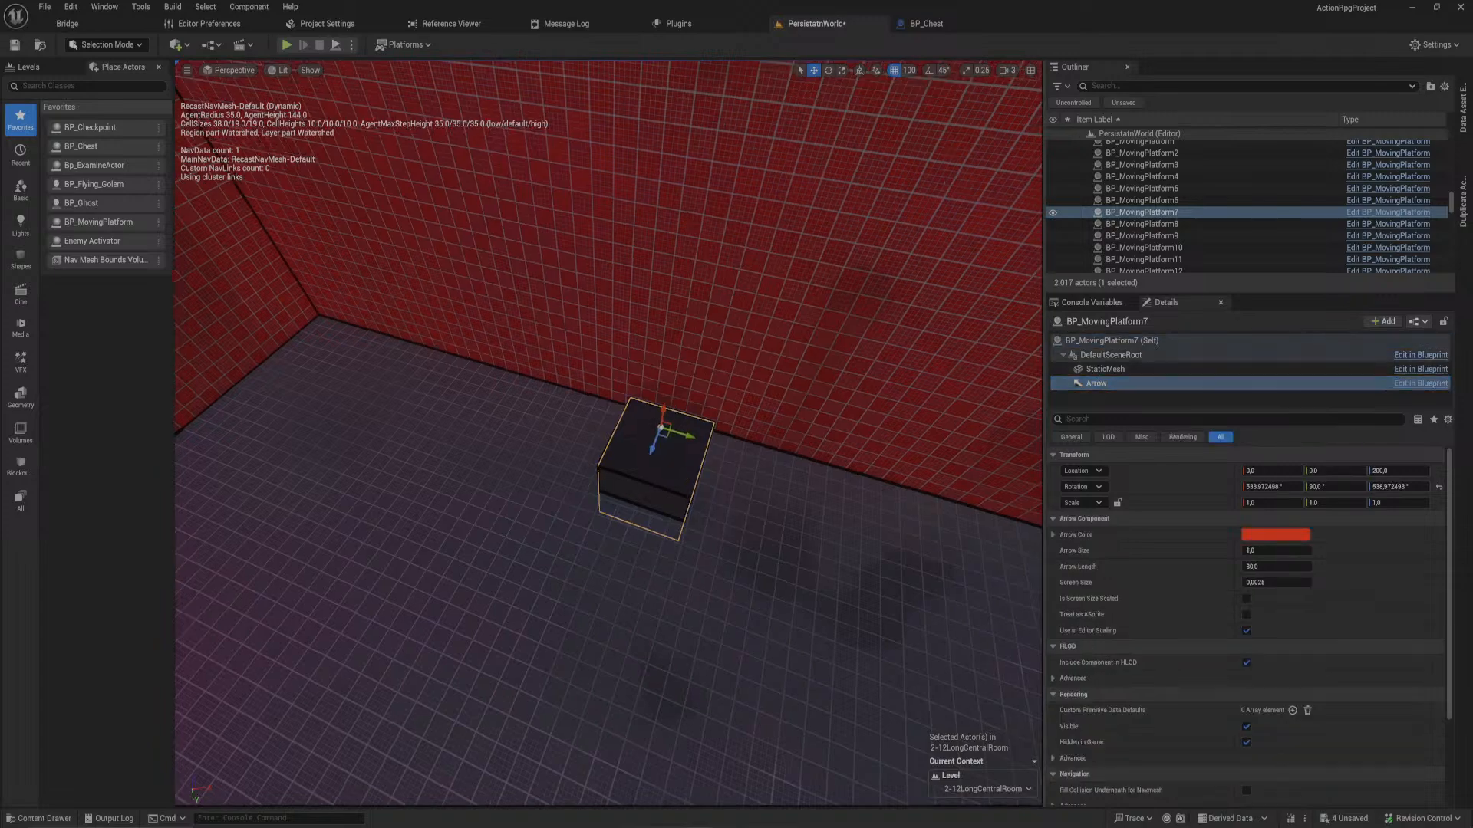
# - Try moving the platform's Arrow component along its axis toward the ceiling, and undo it
pyautogui.moveTo(617, 578); pyautogui.dragTo(637, 526, button='right')
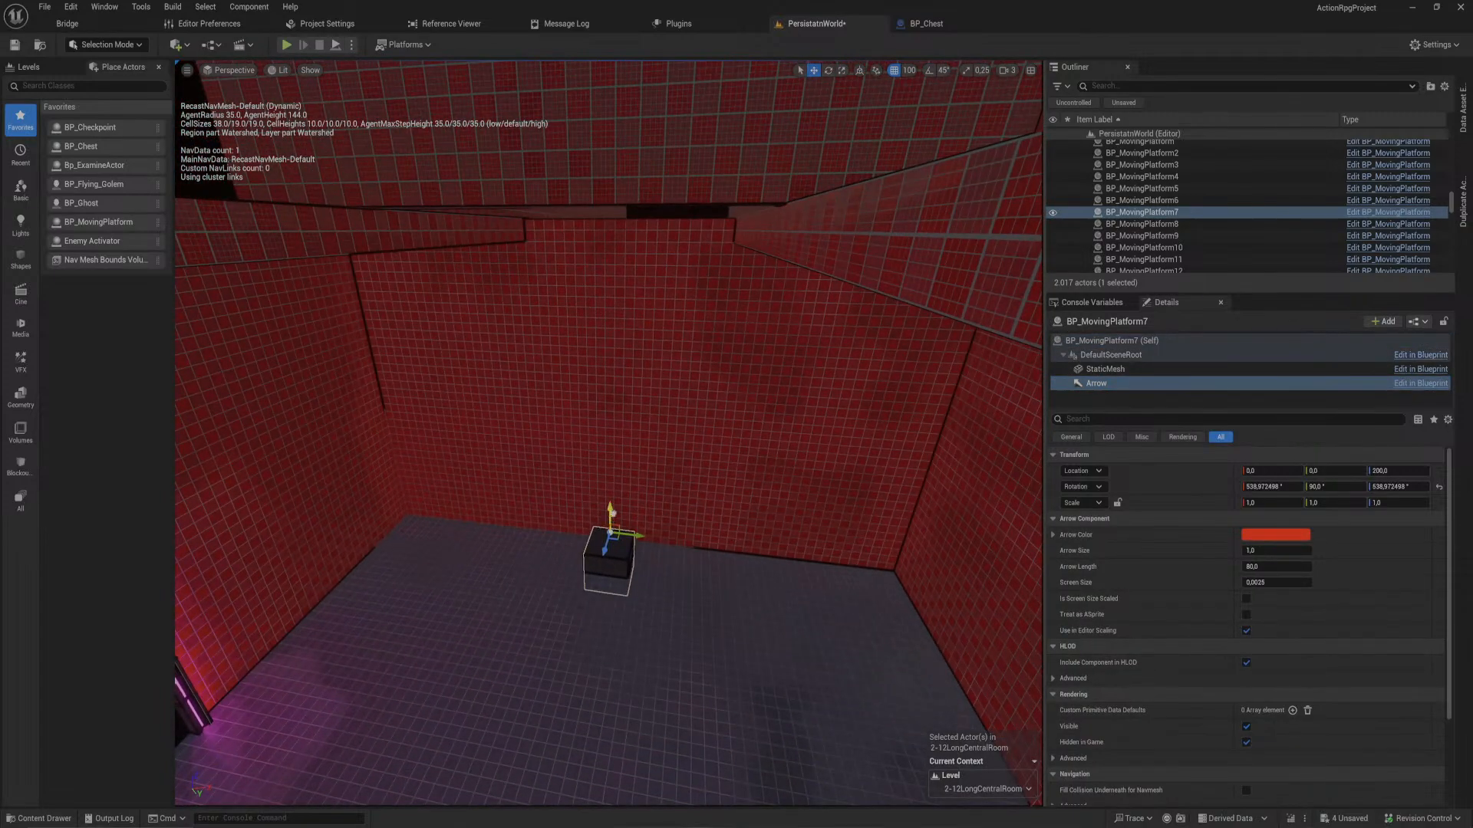
pyautogui.moveTo(613, 513); pyautogui.dragTo(633, 303)
pyautogui.hotkey('ctrl', 'z')
# - Raise the whole platform to Z 11800 and move it into the ceiling opening at about X -4922, Y 9792
pyautogui.click(1112, 340)
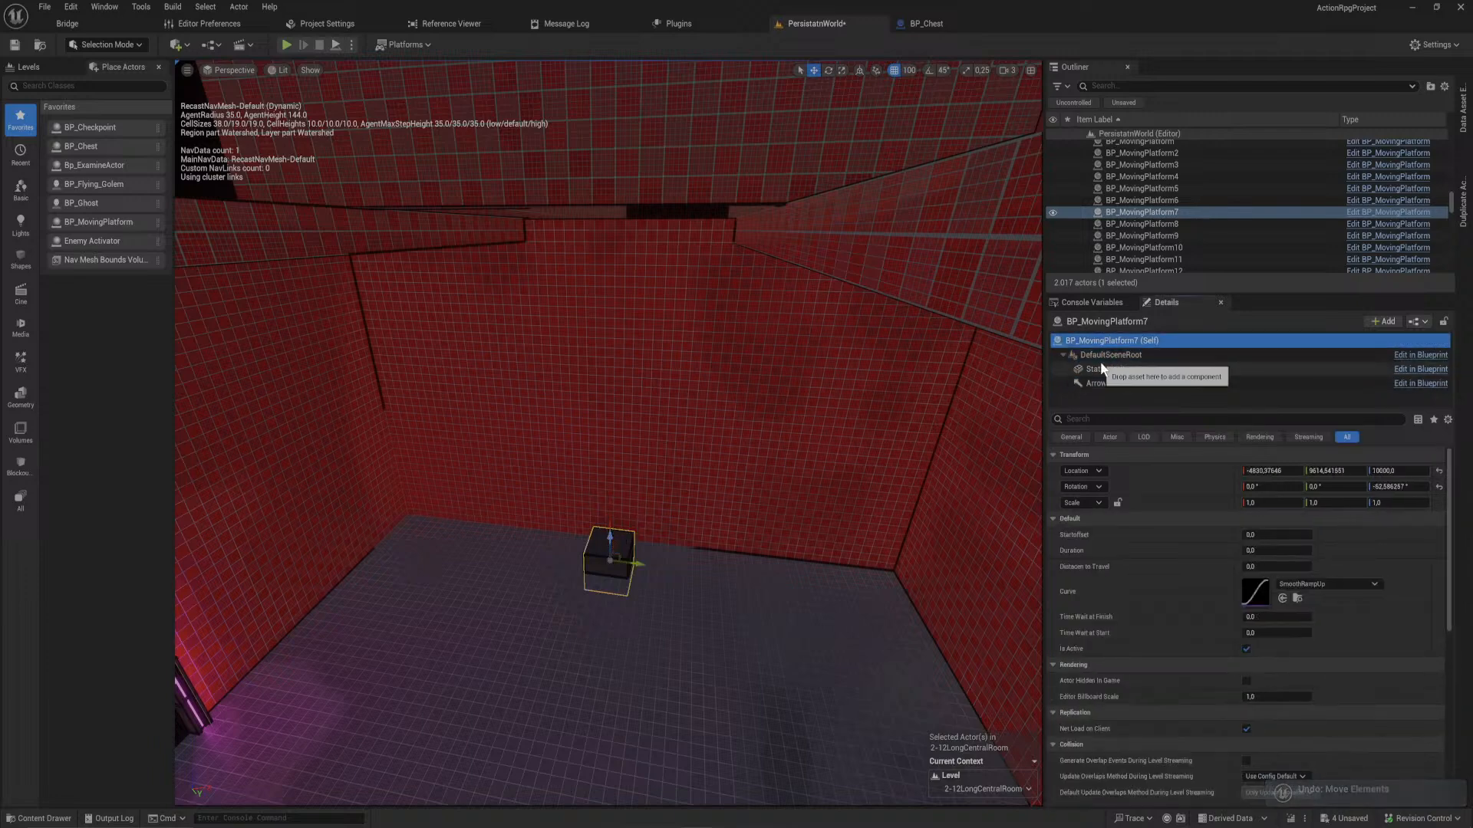
pyautogui.moveTo(612, 544); pyautogui.dragTo(619, 445)
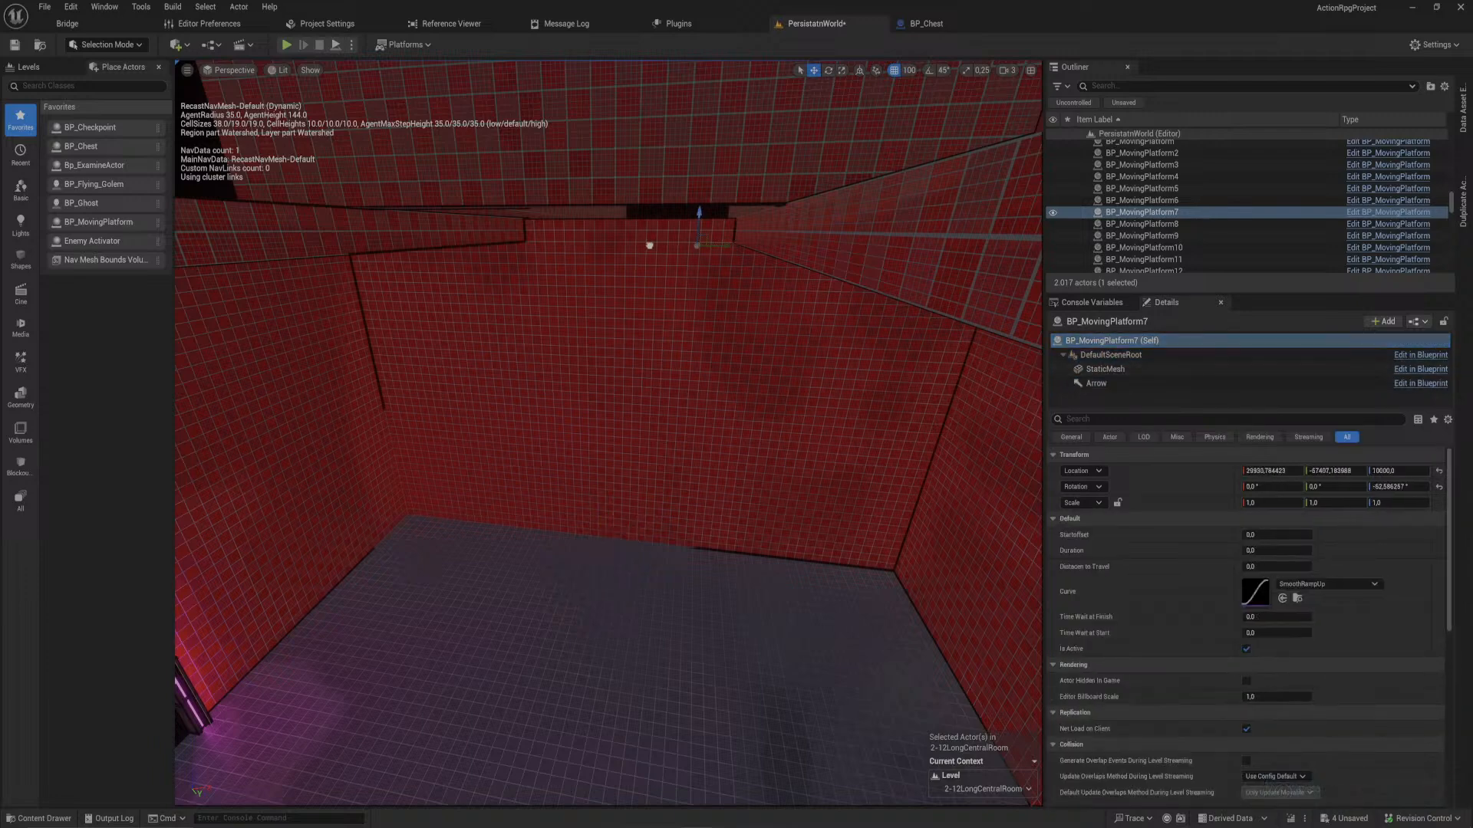
pyautogui.hotkey('ctrl', 'z')
pyautogui.moveTo(611, 545); pyautogui.dragTo(618, 201)
pyautogui.press('f')
pyautogui.moveTo(731, 251); pyautogui.dragTo(806, 383, button='right')
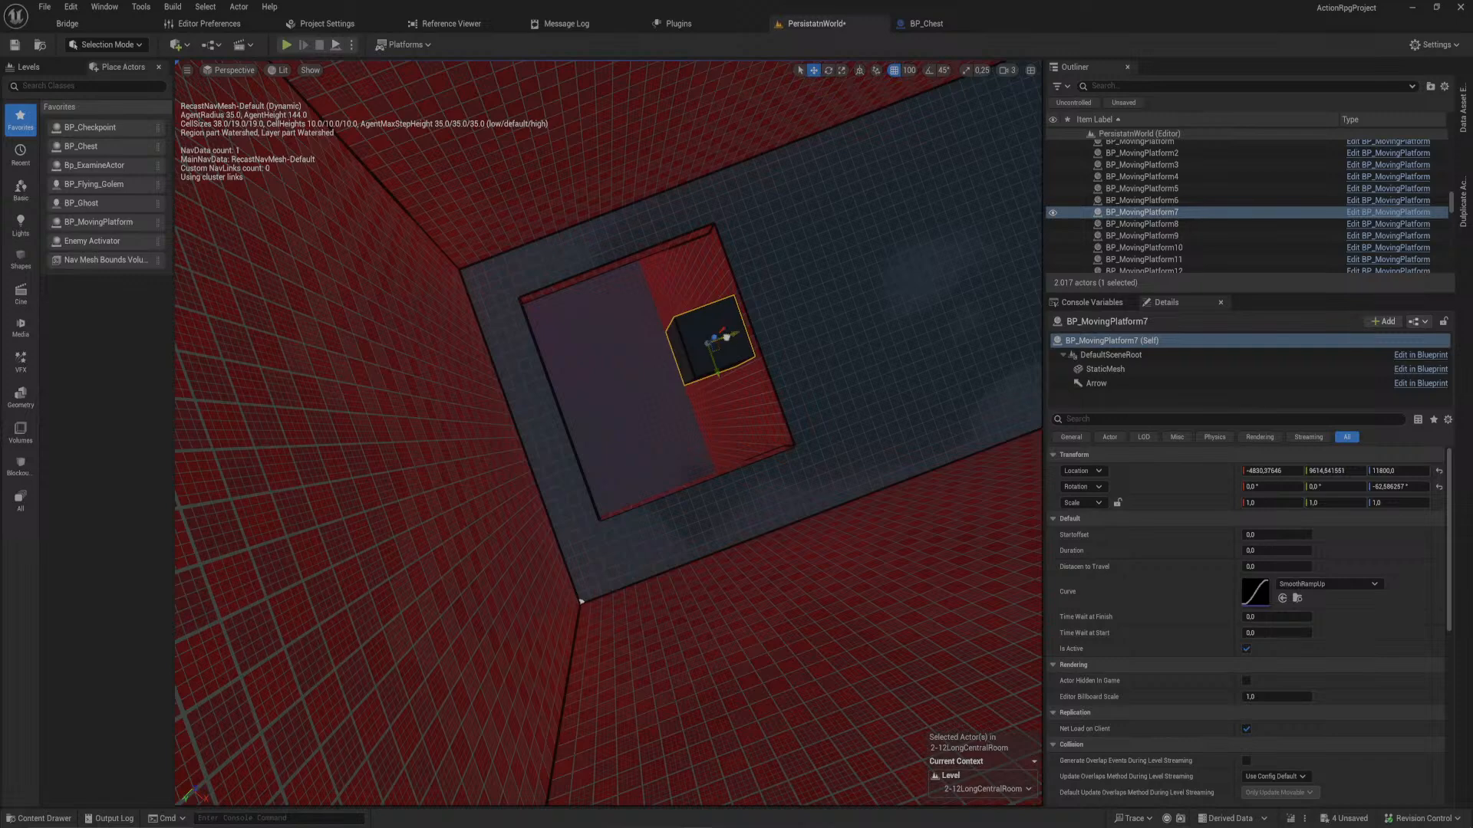
pyautogui.moveTo(727, 337); pyautogui.dragTo(678, 354)
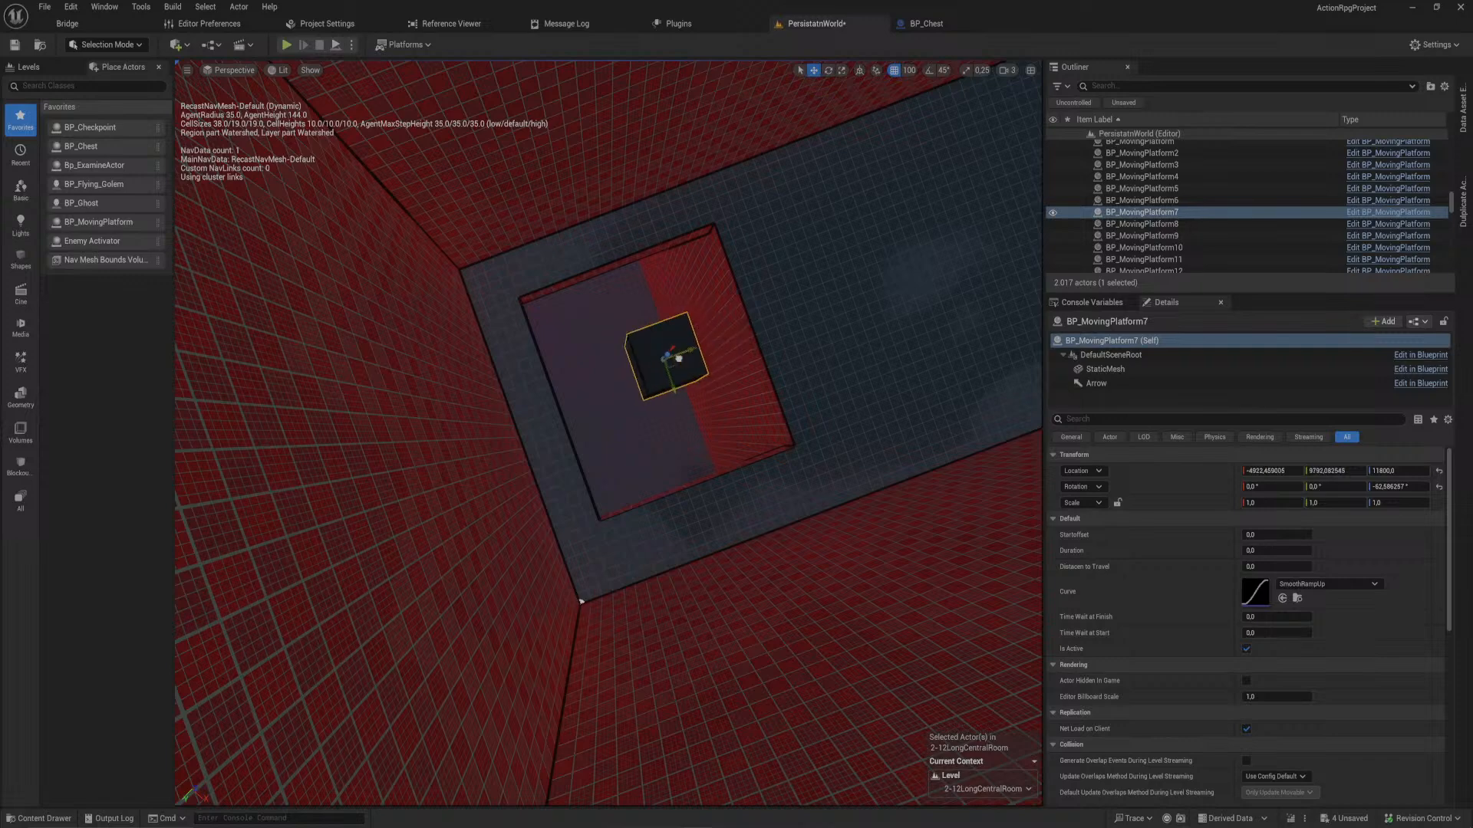
# - Scale the platform's static mesh to about 3.06 × 3.90 × 0.09, making a thin slab that covers the opening
pyautogui.click(1112, 369)
pyautogui.press('e')
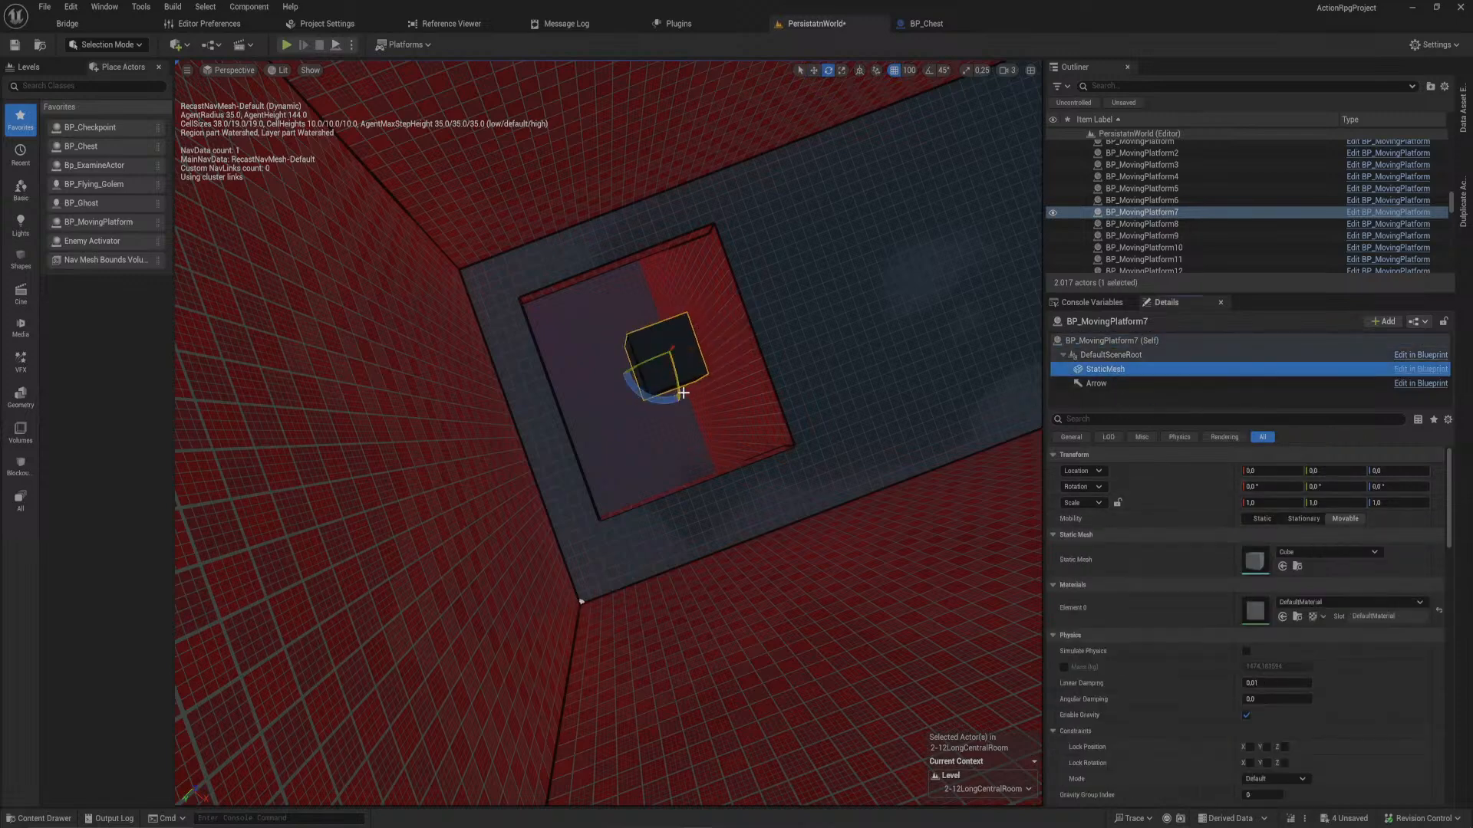
pyautogui.press('r')
pyautogui.moveTo(666, 356); pyautogui.dragTo(663, 373)
pyautogui.moveTo(612, 364)
pyautogui.mouseDown(button='right')
pyautogui.moveTo(612, 307)
pyautogui.moveTo(612, 365)
pyautogui.mouseUp(button='right')
pyautogui.moveTo(570, 332); pyautogui.dragTo(539, 343)
pyautogui.press('e')
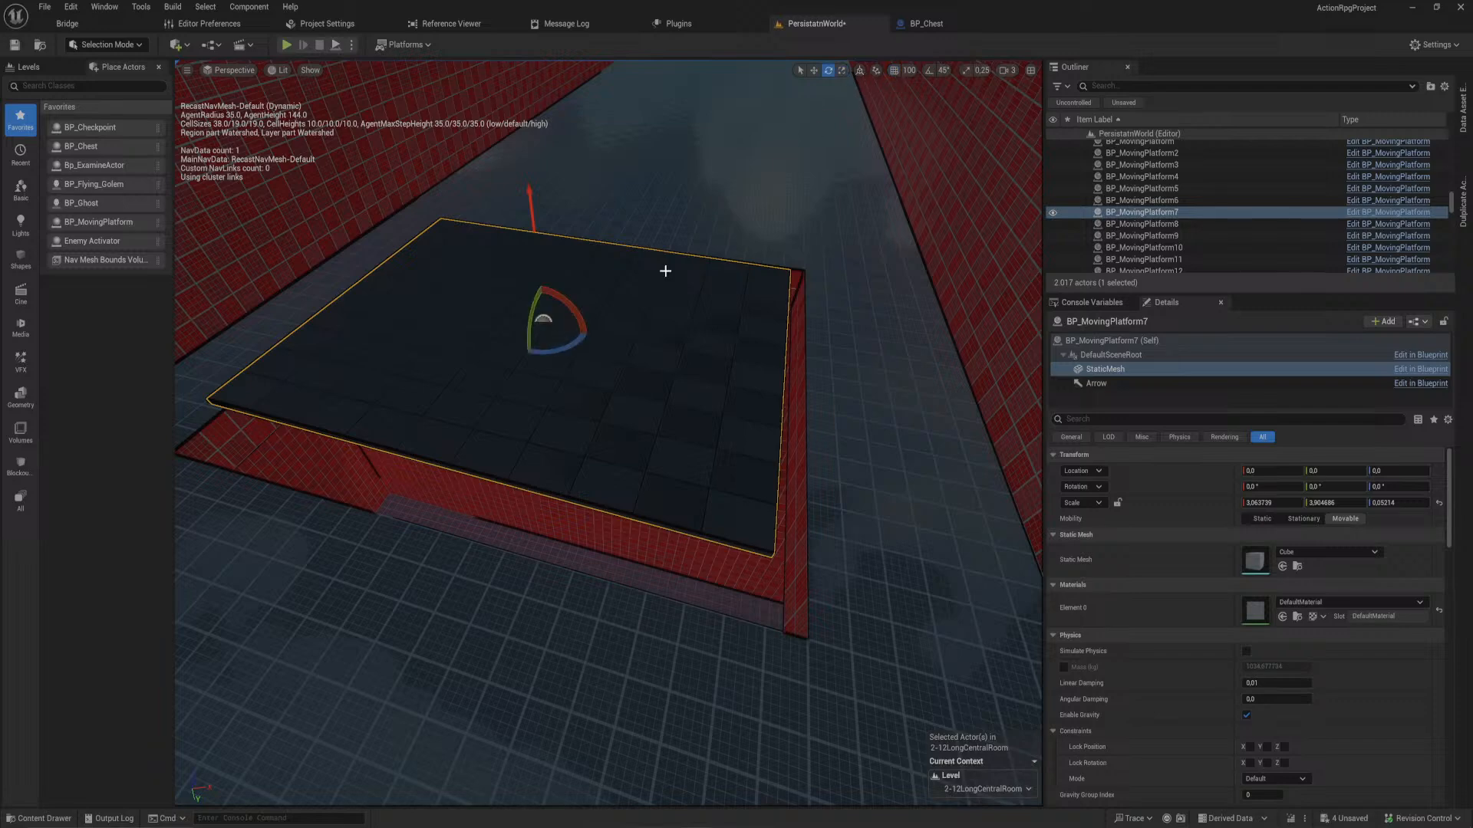
# - Align the whole platform with the ceiling opening at about X -4926, Y 9853
pyautogui.press('w')
pyautogui.moveTo(577, 335); pyautogui.dragTo(573, 329)
pyautogui.hotkey('ctrl', 'z')
pyautogui.click(1102, 340)
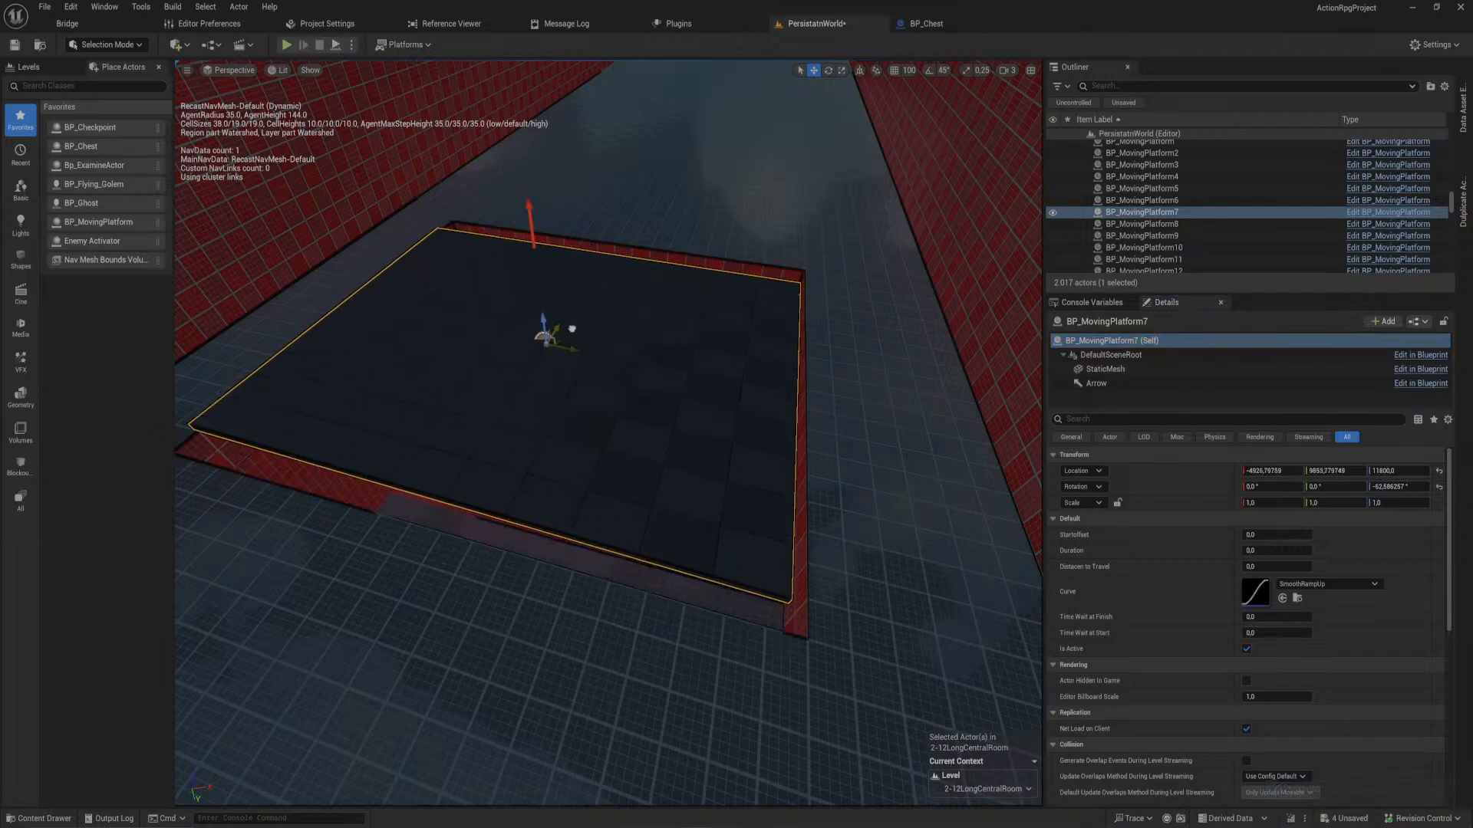
pyautogui.moveTo(572, 329); pyautogui.dragTo(430, 433, button='right')
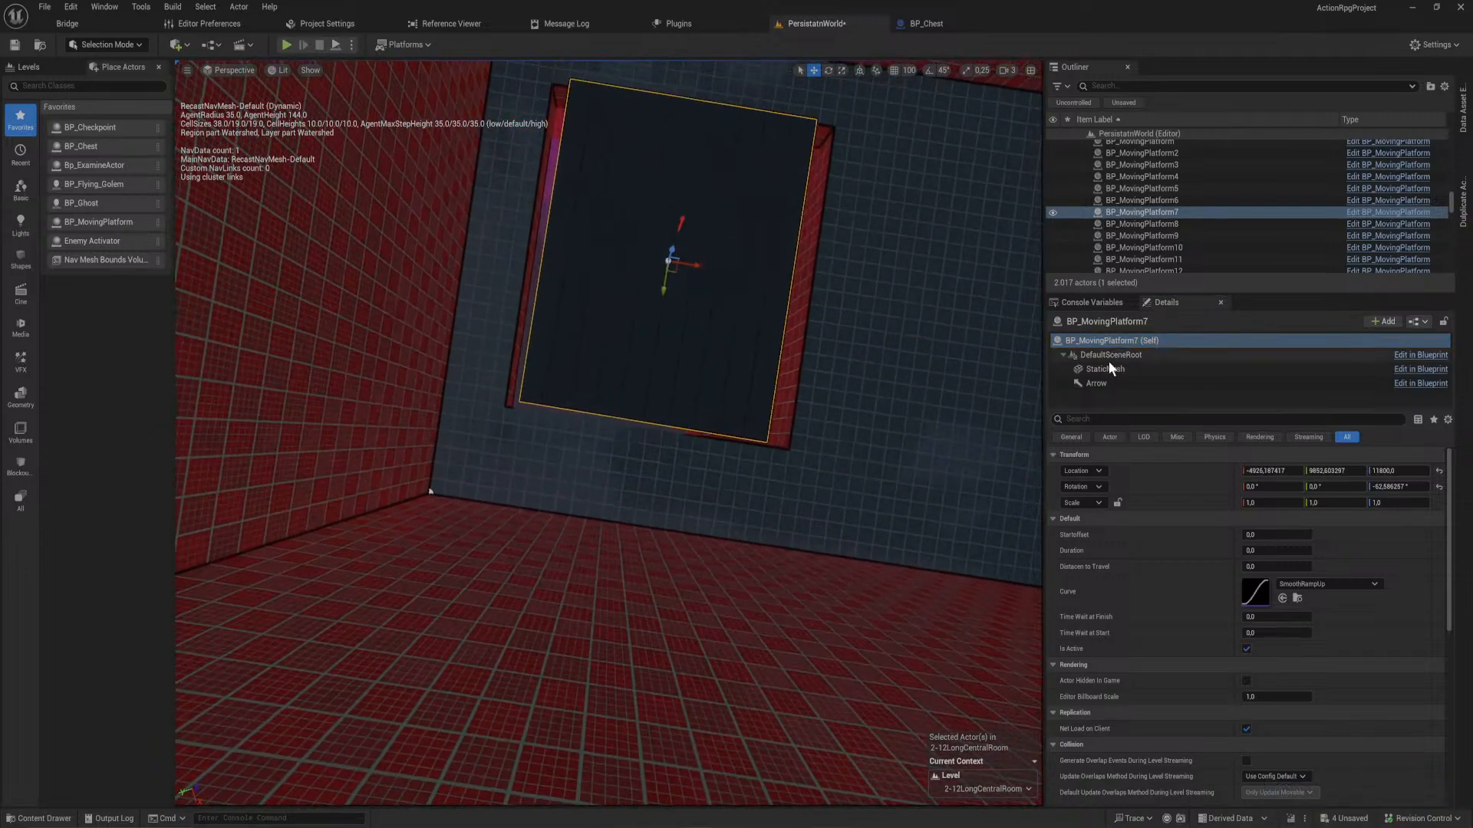
# - Widen the static mesh to an X scale of about 3.47 and offset it to about X 7.16, Y 10.95
pyautogui.click(1109, 369)
pyautogui.moveTo(694, 263); pyautogui.dragTo(666, 289)
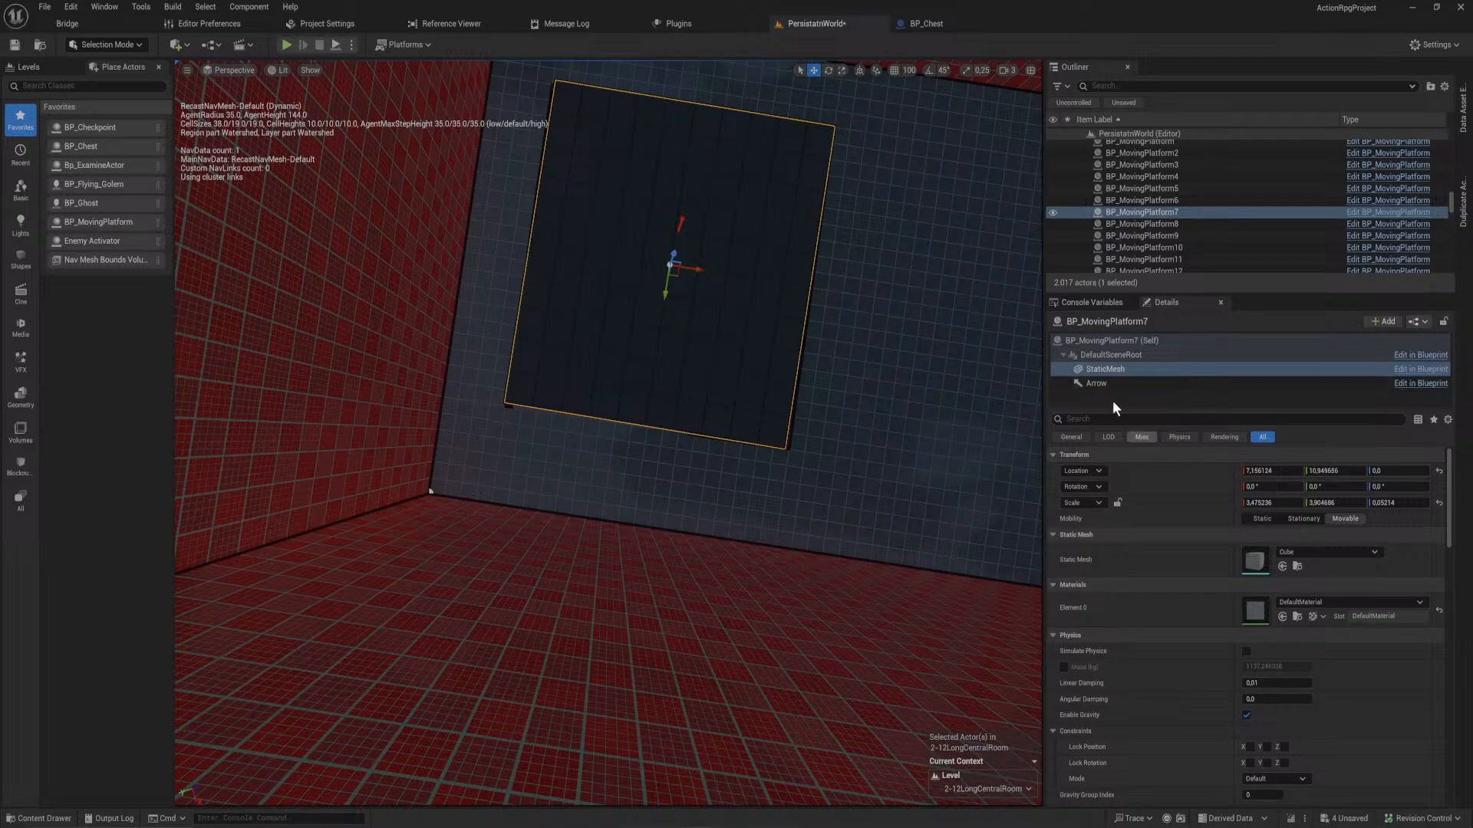
pyautogui.click(1101, 341)
pyautogui.press('f')
pyautogui.moveTo(784, 326)
pyautogui.mouseDown(button='right')
pyautogui.moveTo(767, 295)
pyautogui.moveTo(784, 326)
pyautogui.mouseUp(button='right')
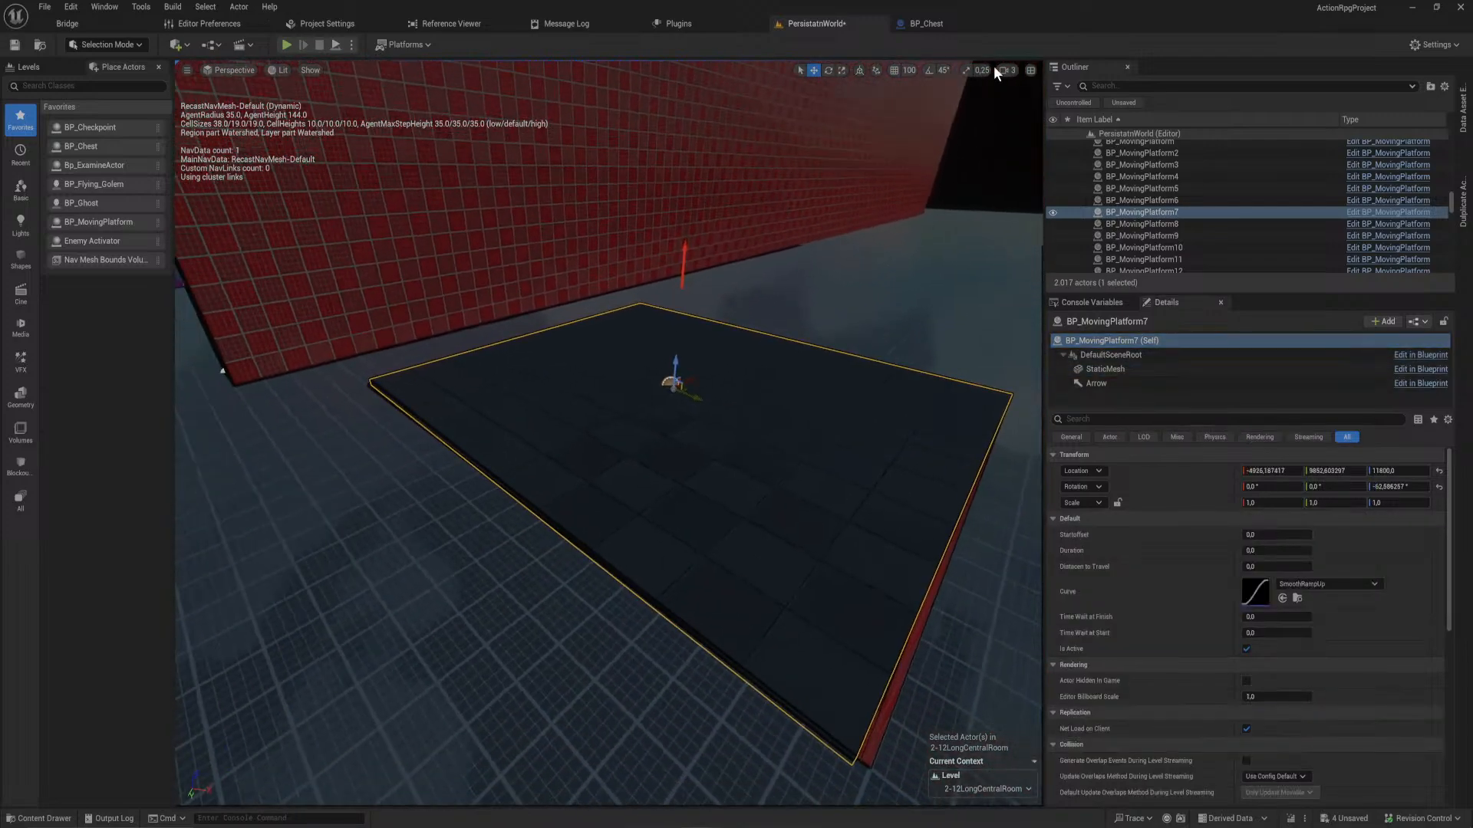
# - Turn on 100-unit grid snapping and lower the whole platform to the room floor at Z 10000
pyautogui.click(892, 71)
pyautogui.moveTo(839, 187); pyautogui.dragTo(825, 215, button='right')
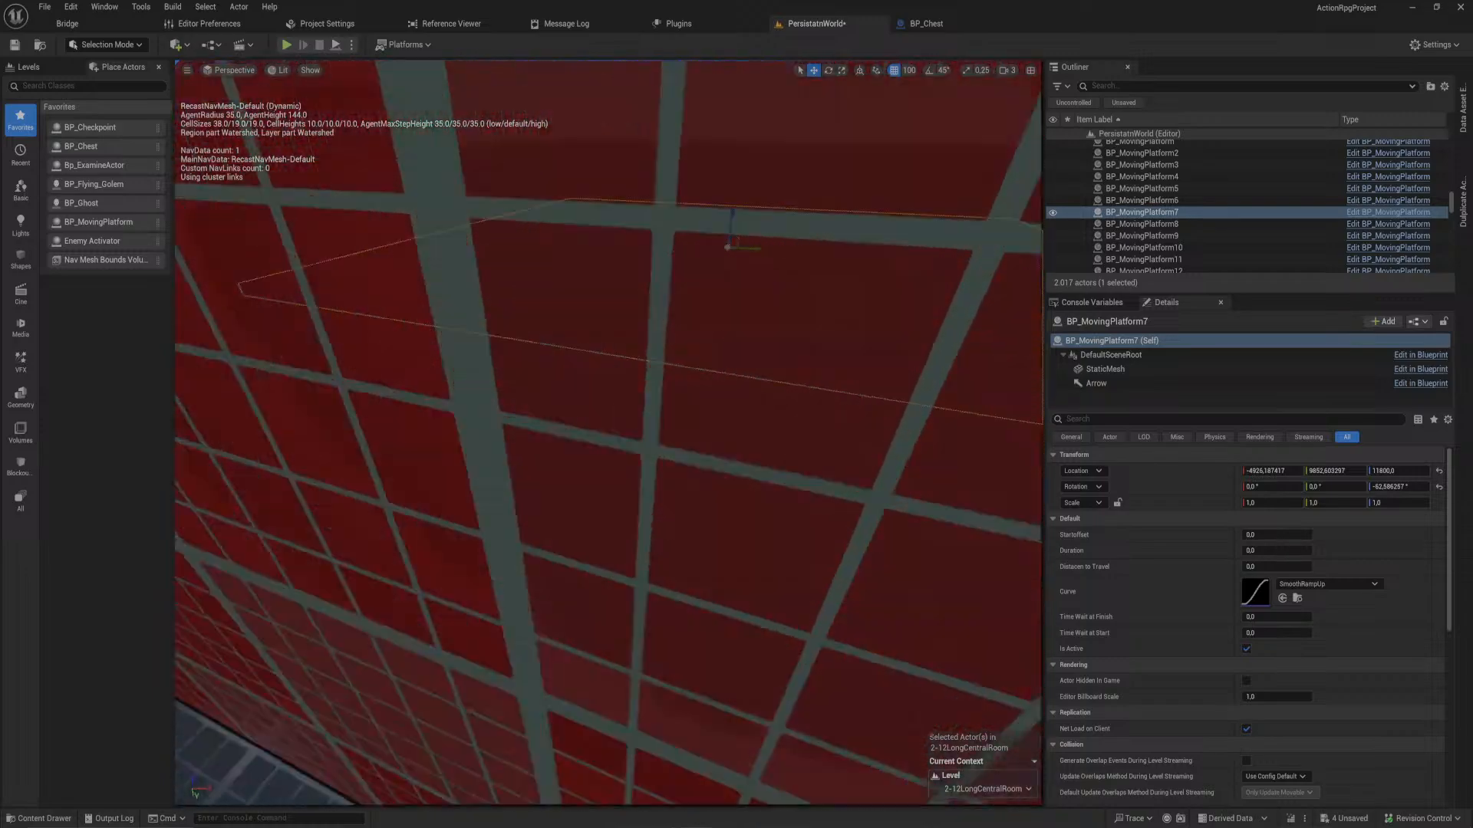
pyautogui.moveTo(781, 283)
pyautogui.mouseDown(button='right')
pyautogui.moveTo(767, 299)
pyautogui.moveTo(798, 280)
pyautogui.moveTo(782, 295)
pyautogui.moveTo(781, 283)
pyautogui.mouseUp(button='right')
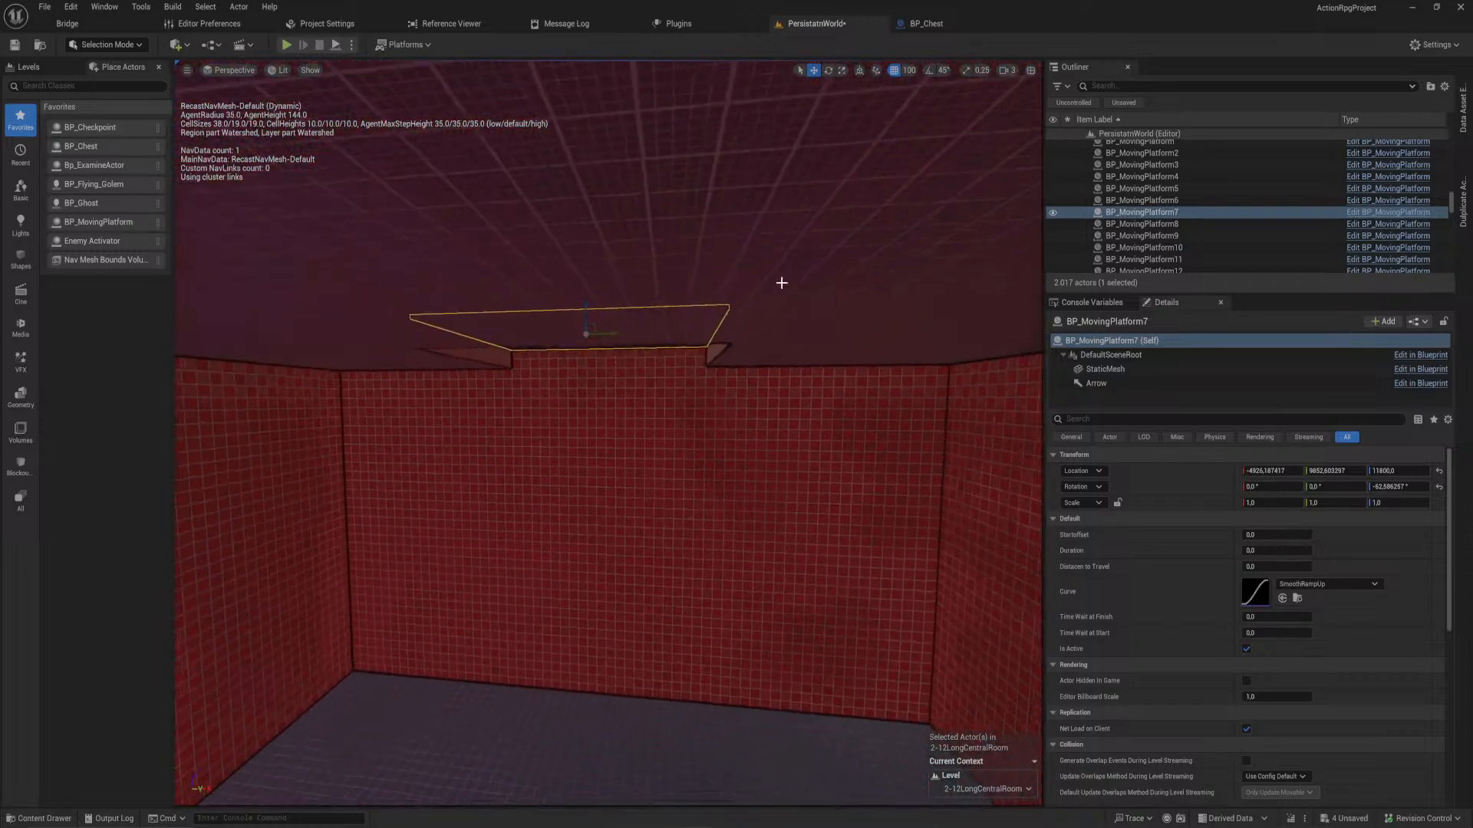
pyautogui.moveTo(588, 306); pyautogui.dragTo(609, 669)
pyautogui.moveTo(610, 669); pyautogui.dragTo(545, 671, button='right')
pyautogui.moveTo(573, 432); pyautogui.dragTo(576, 508)
pyautogui.moveTo(577, 513); pyautogui.dragTo(567, 556, button='right')
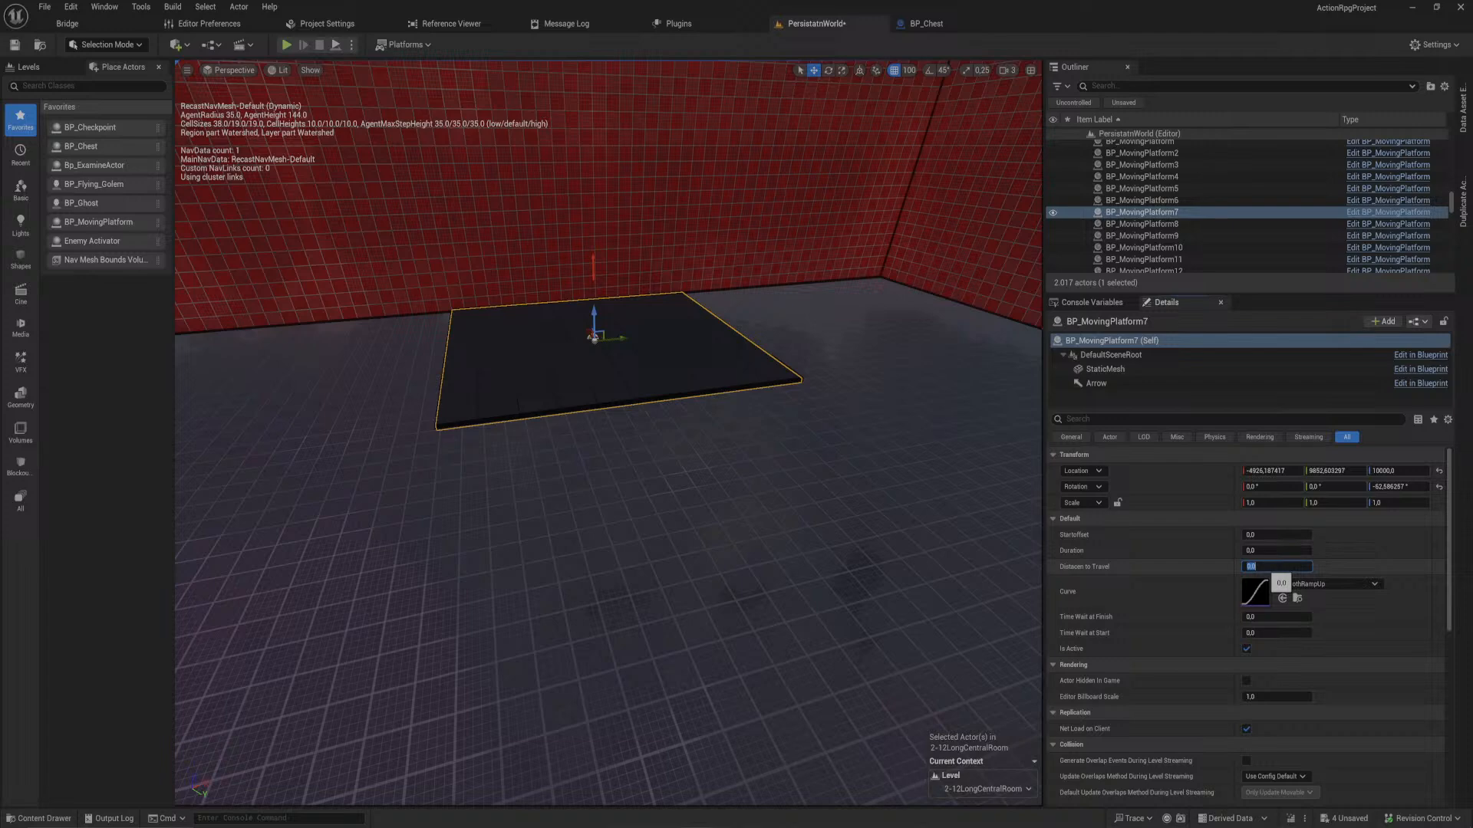
# - Set the platform's travel distance to 1800, duration to 4, and wait times at finish and start to 1
pyautogui.press('Return')
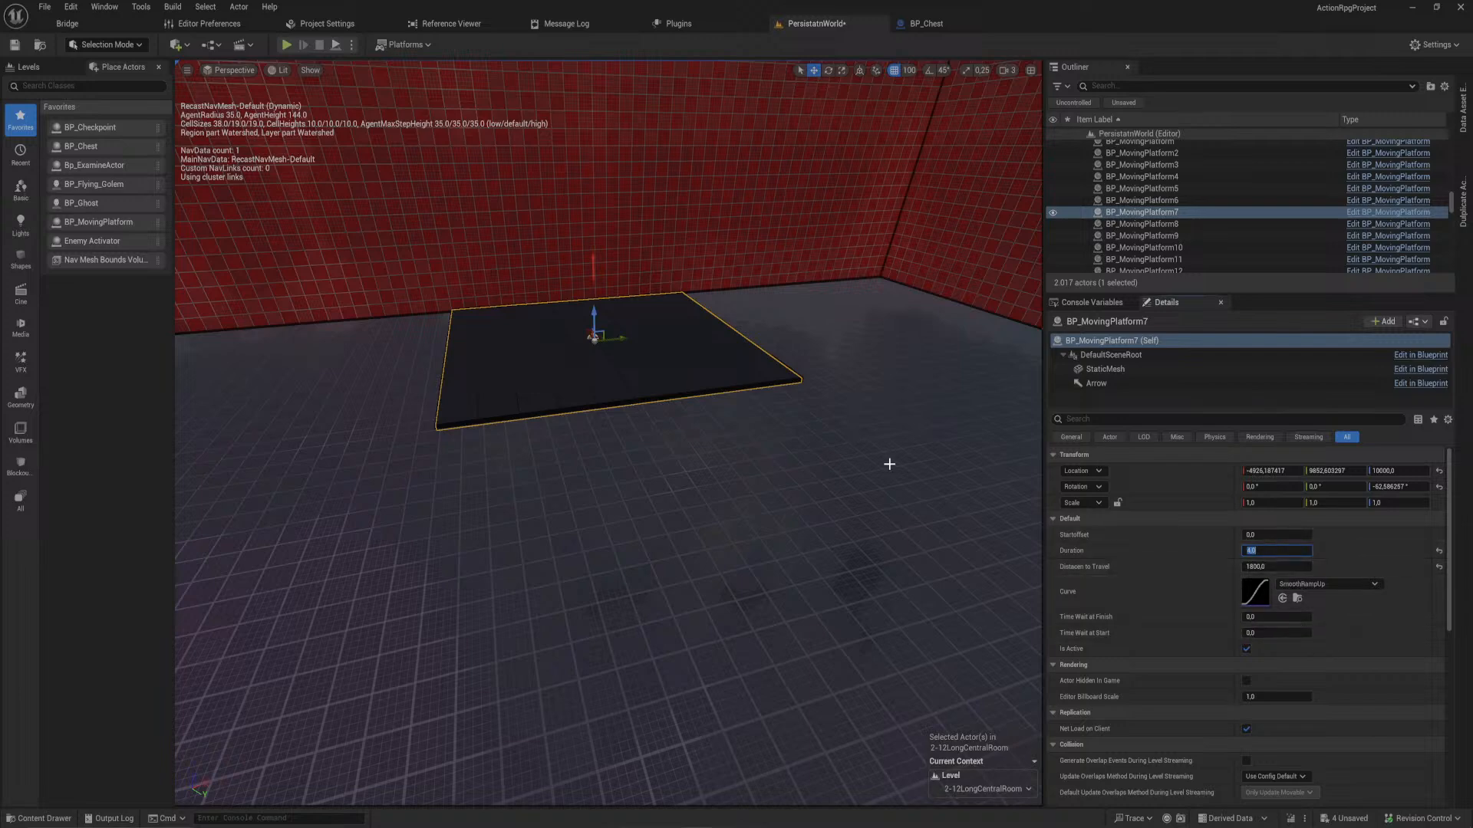
pyautogui.click(1259, 616)
pyautogui.write('1')
pyautogui.press('Return')
# - Duplicate the platform and place the copy on the walkway's far end at about X -2670, Y 5503, Z 11800
pyautogui.moveTo(715, 445); pyautogui.dragTo(718, 428, button='right')
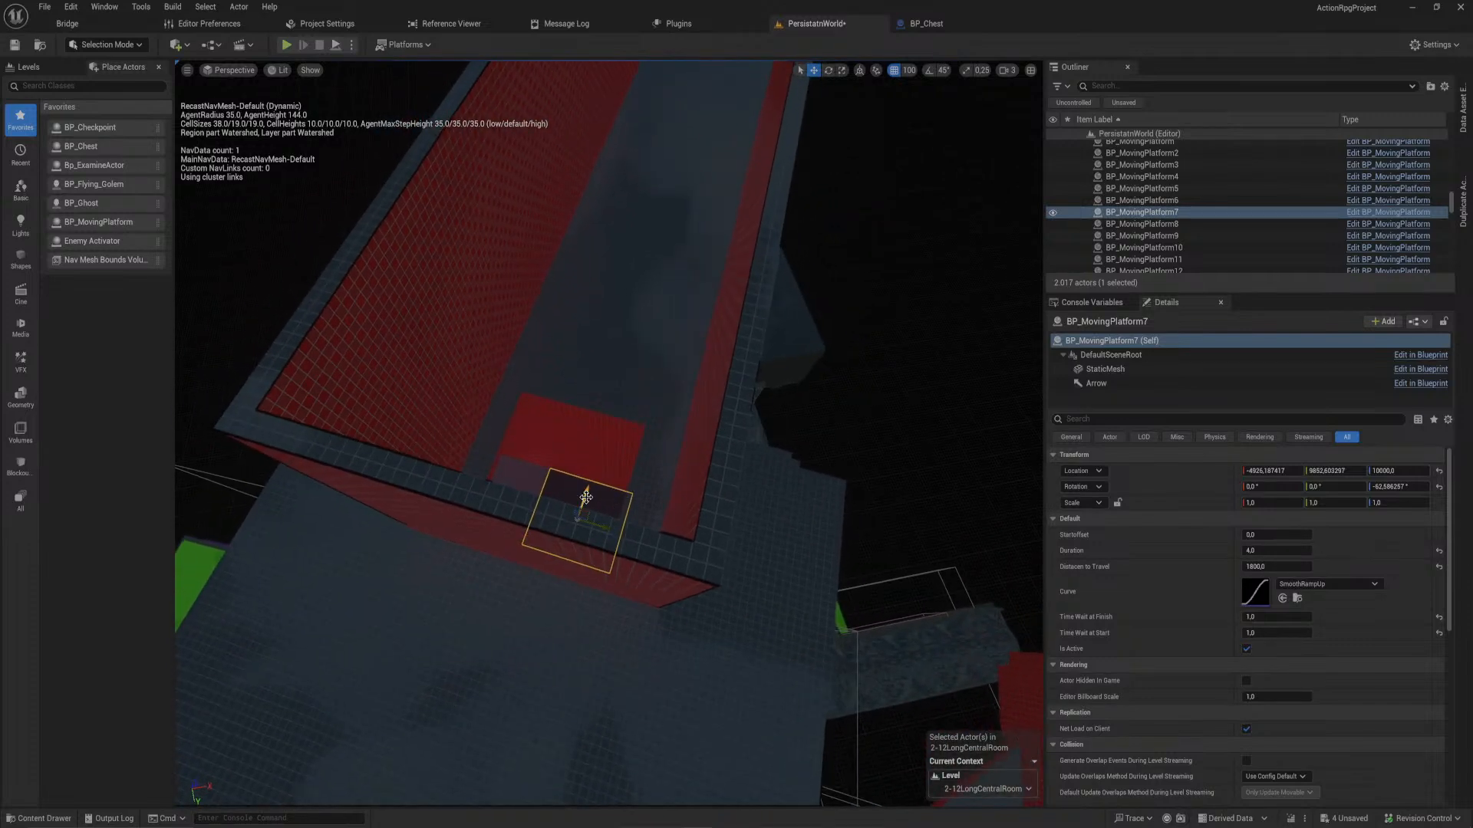
pyautogui.keyDown('alt'); pyautogui.moveTo(586, 497); pyautogui.dragTo(610, 414); pyautogui.keyUp('alt')
pyautogui.moveTo(677, 198); pyautogui.dragTo(660, 261, button='right')
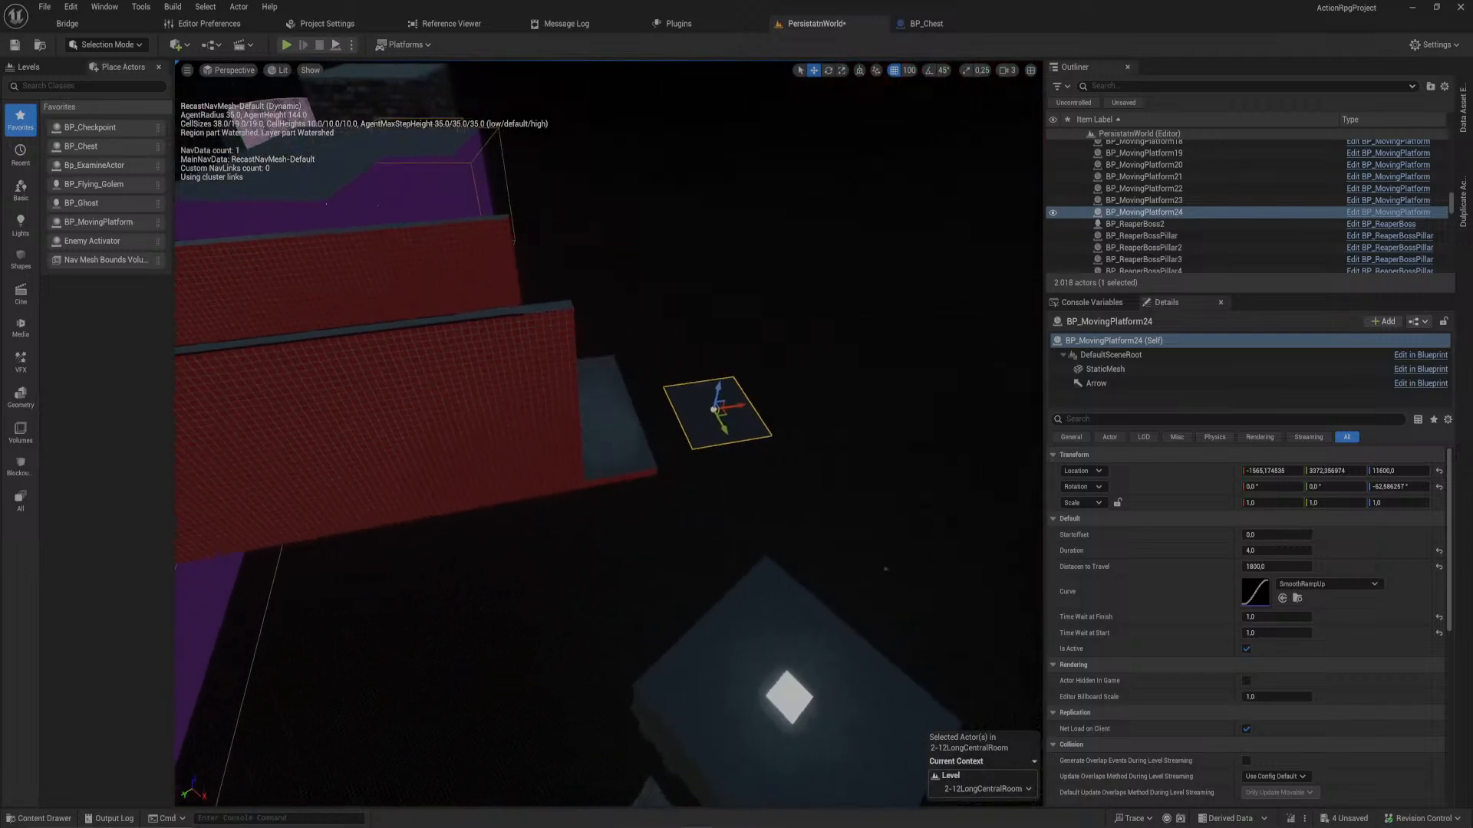
pyautogui.moveTo(524, 415); pyautogui.dragTo(525, 415, button='right')
pyautogui.moveTo(708, 460); pyautogui.dragTo(759, 422)
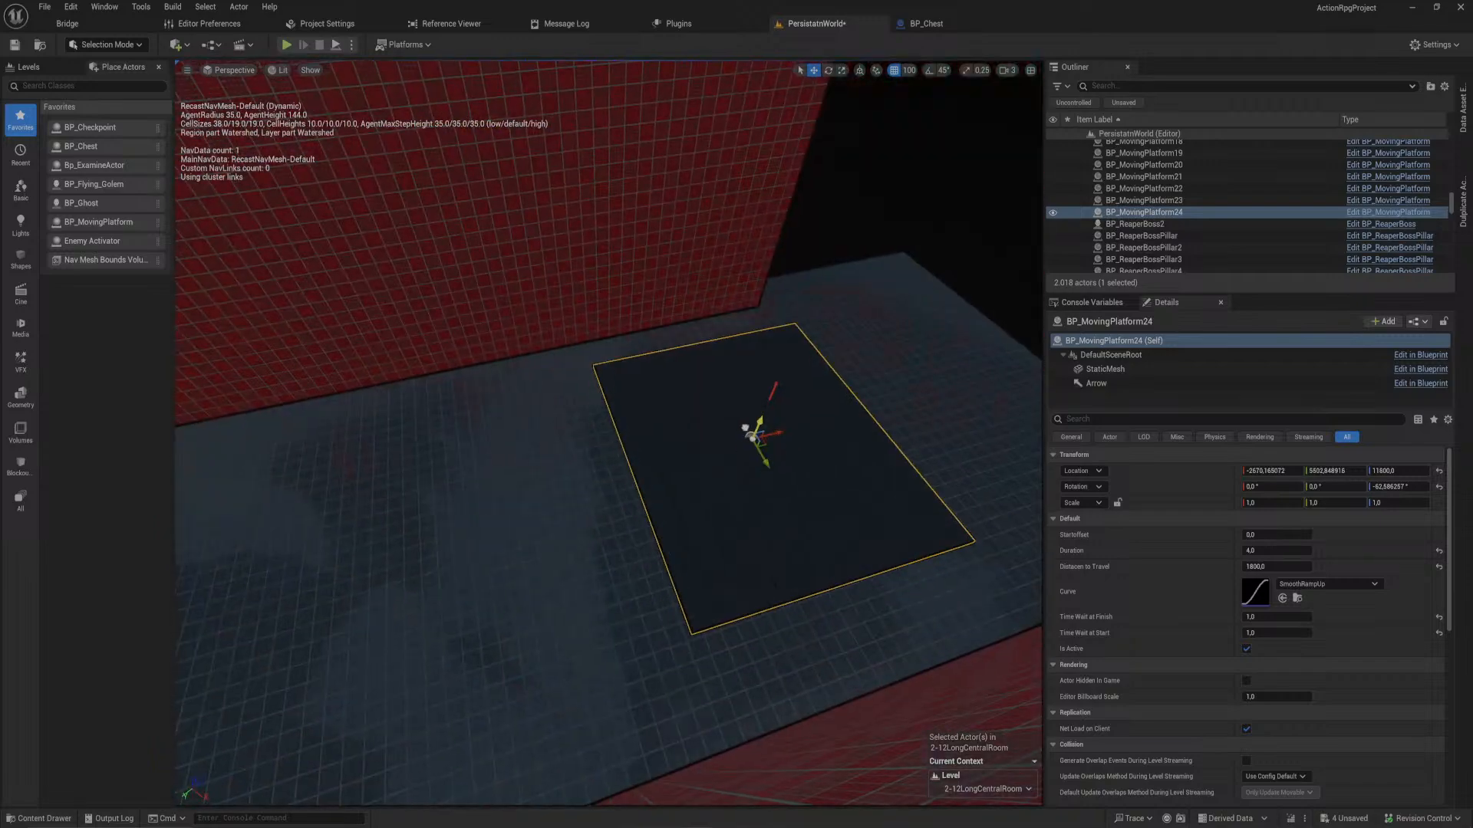
pyautogui.moveTo(744, 437); pyautogui.dragTo(744, 437, button='right')
# - Try raising the duplicated platform by 1800 to Z 13600 to check its upper position, and undo it
pyautogui.moveTo(1017, 471); pyautogui.dragTo(1017, 471, button='right')
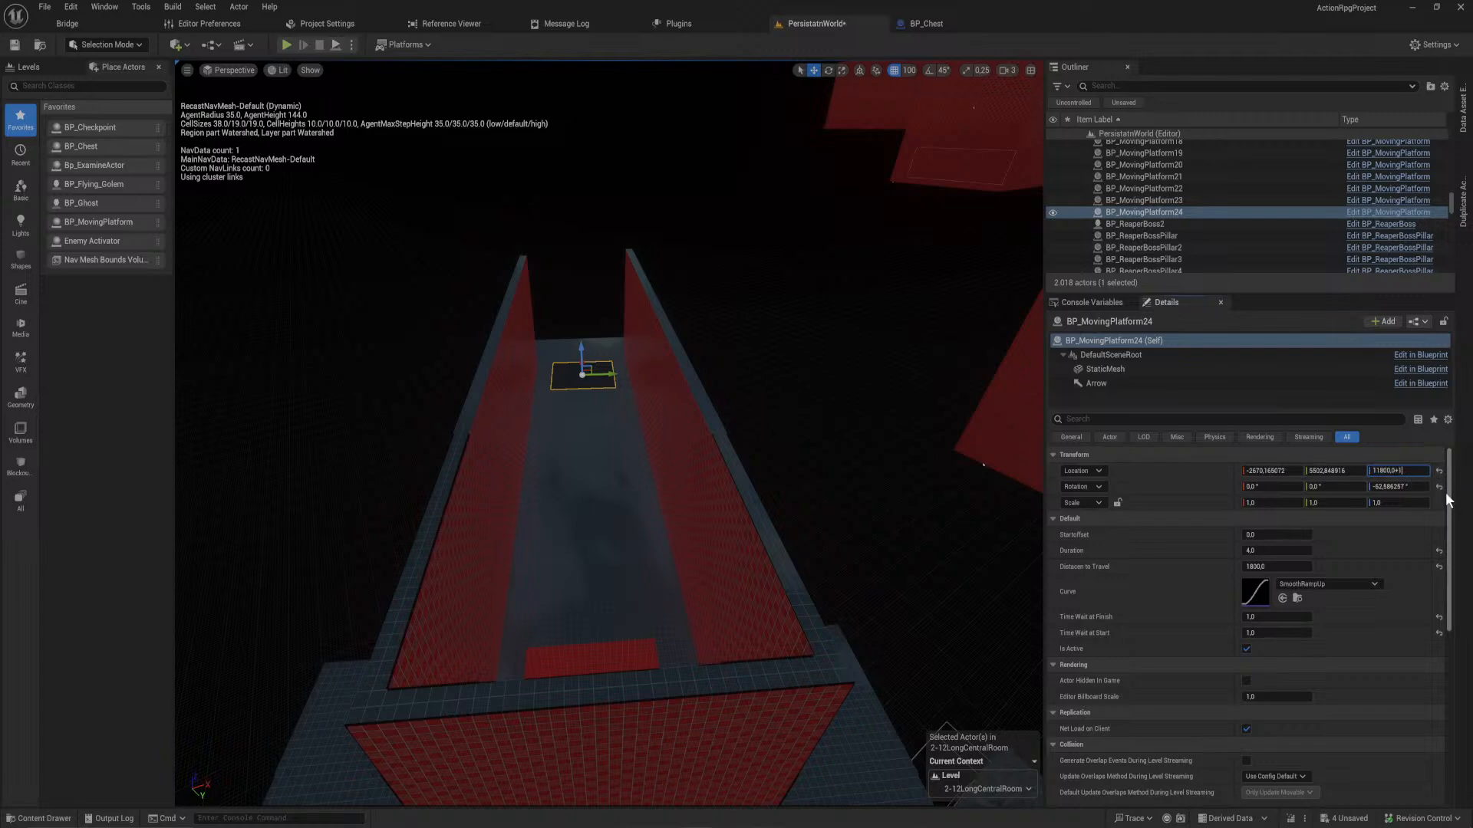
pyautogui.press('Return')
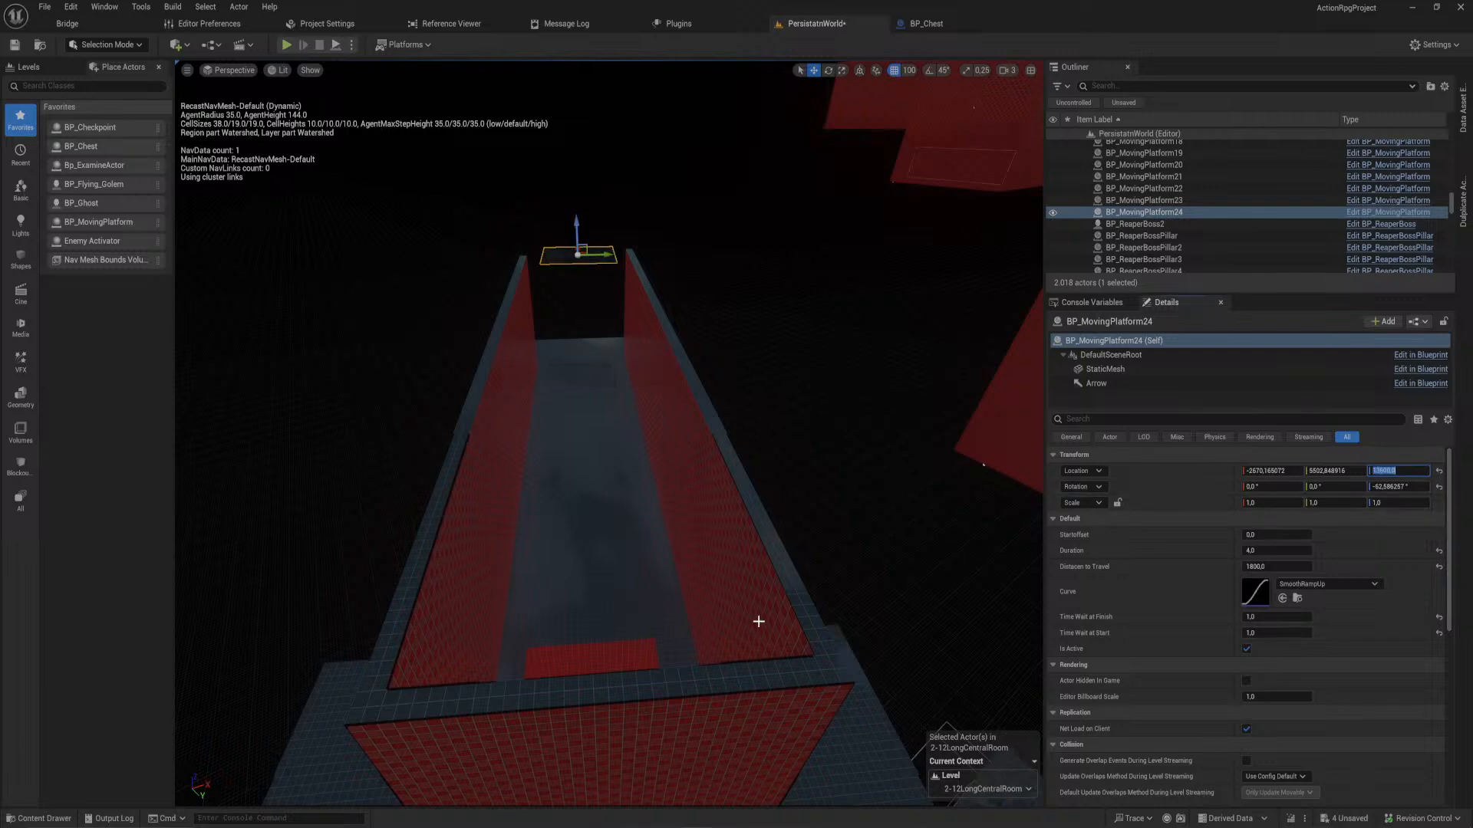
pyautogui.moveTo(767, 508); pyautogui.dragTo(944, 491, button='right')
pyautogui.press('w')
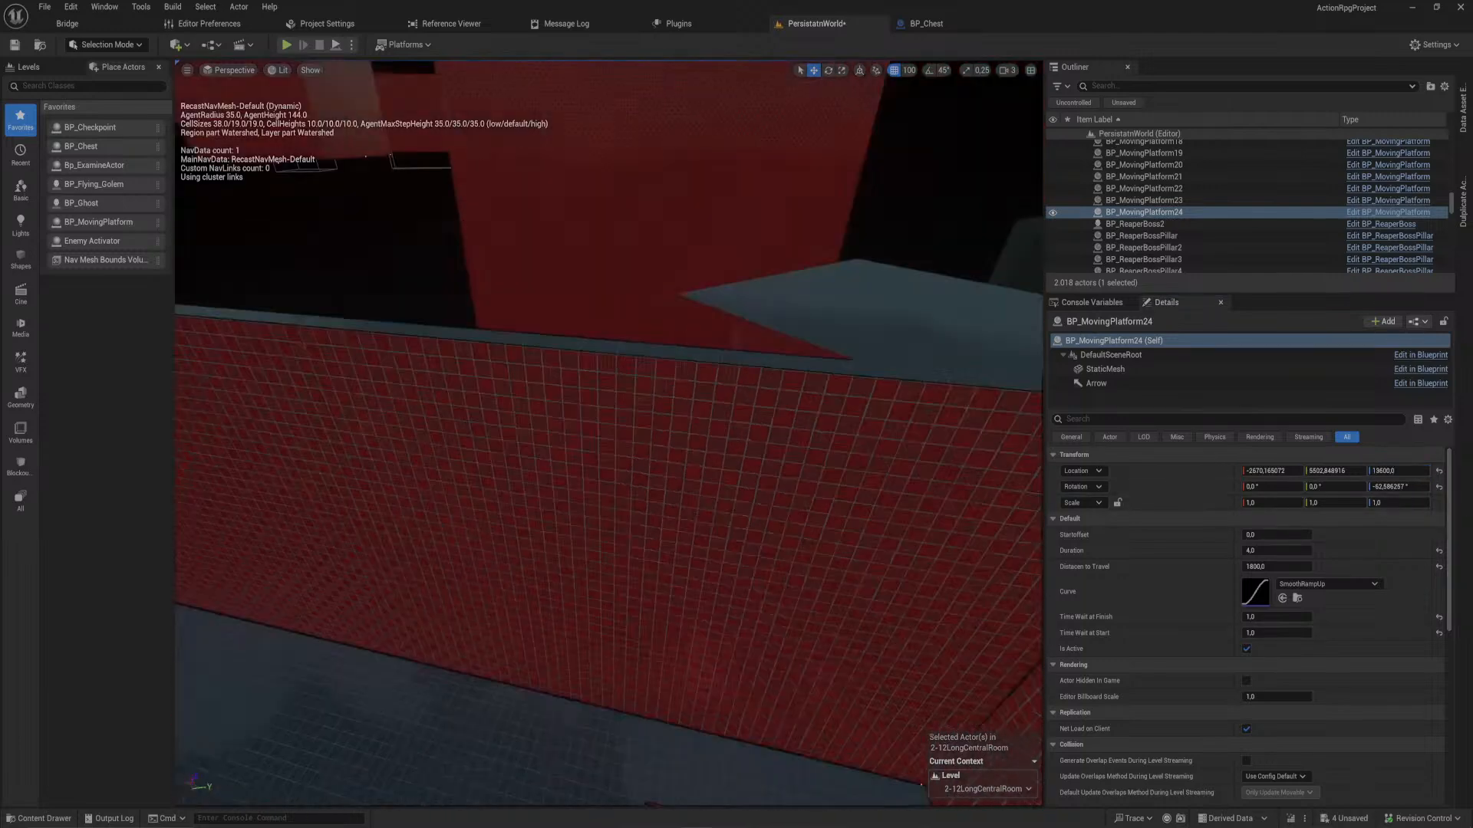
pyautogui.moveTo(796, 486)
pyautogui.mouseDown(button='right')
pyautogui.moveTo(963, 497)
pyautogui.moveTo(796, 486)
pyautogui.mouseUp(button='right')
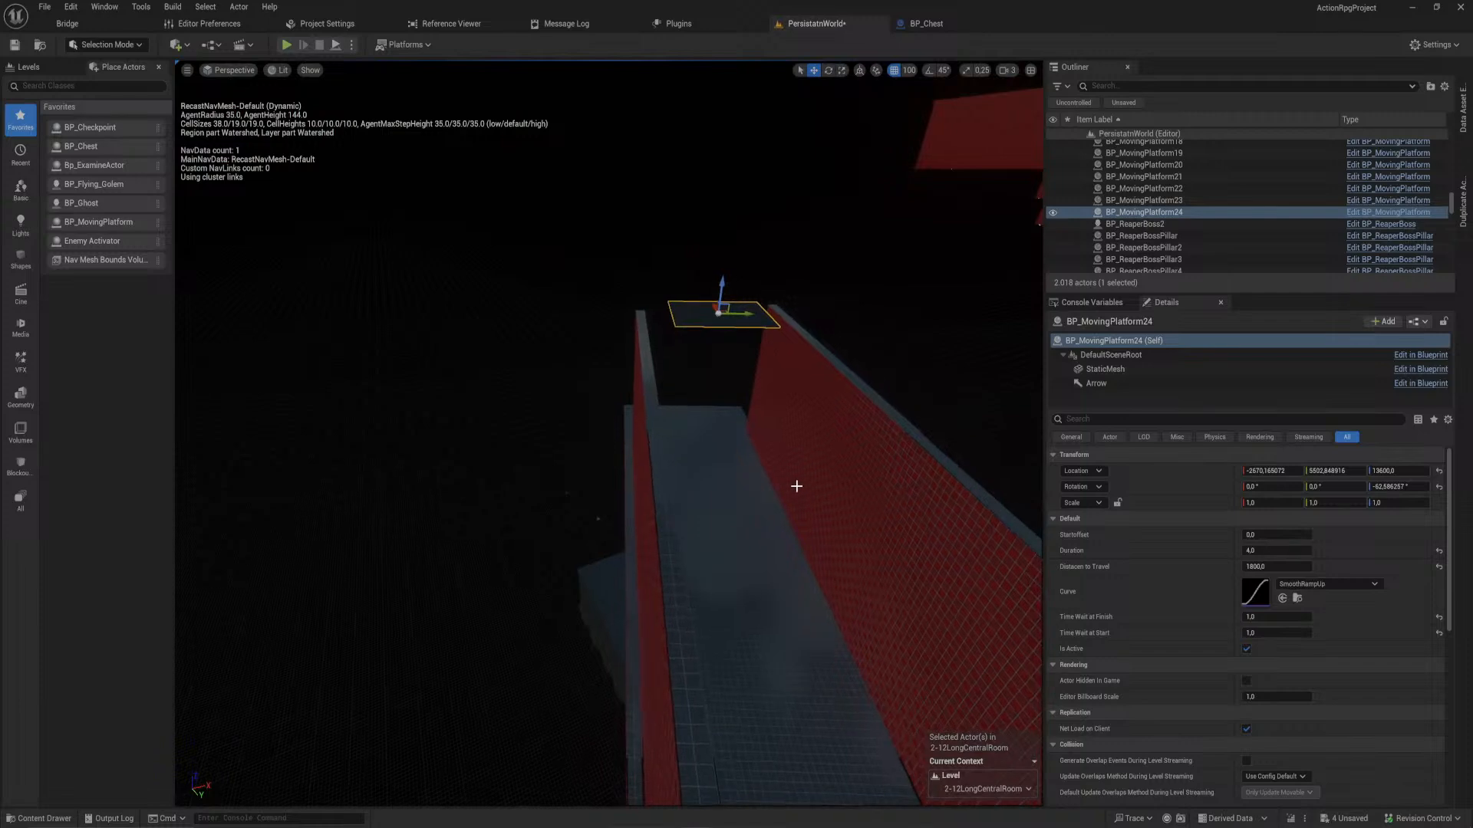
pyautogui.hotkey('ctrl', 'z')
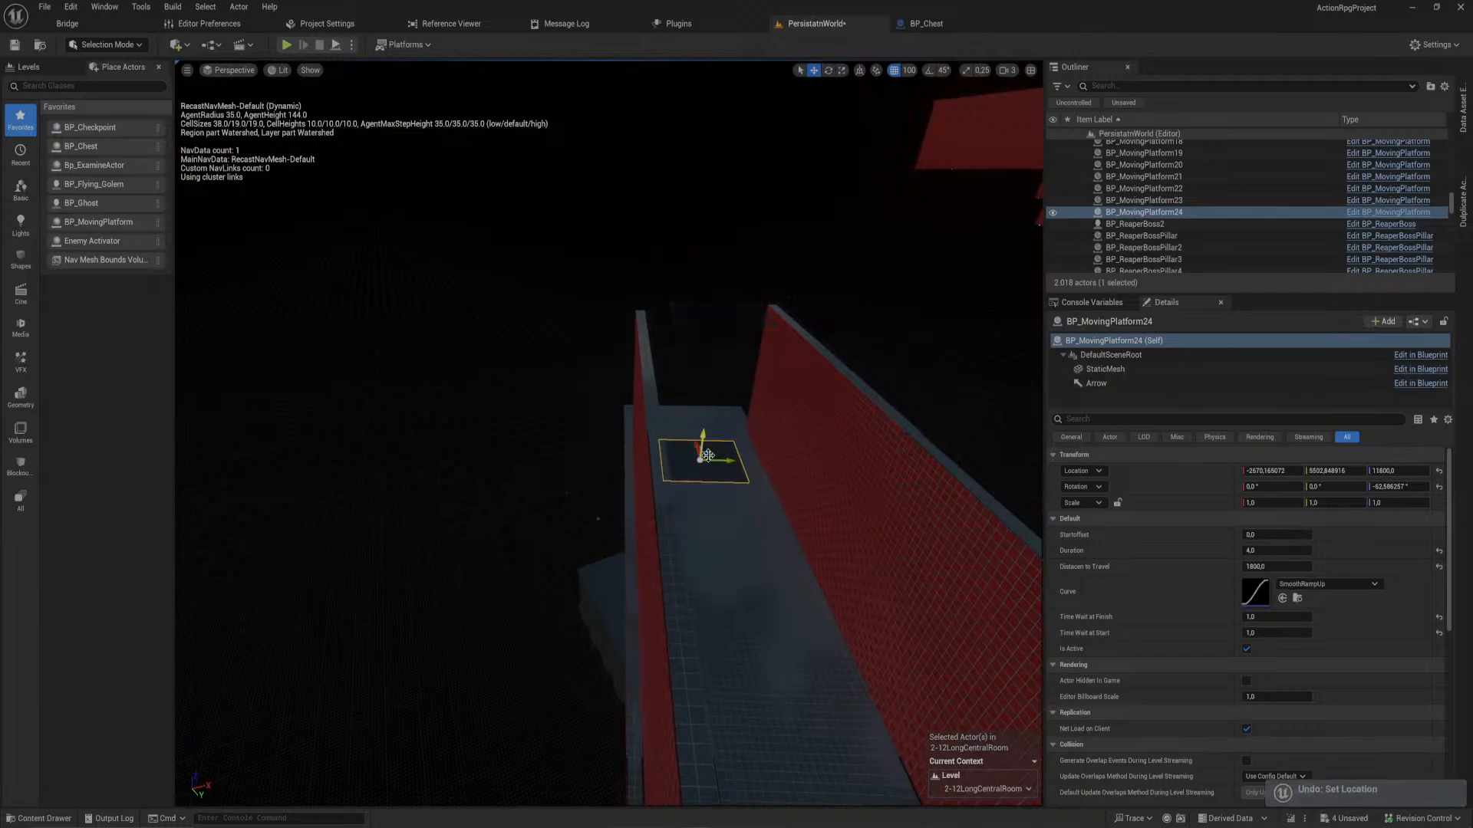
# - Duplicate the walkway's floor block and place the copy above at about X -4396, Y 10821, Z 13400
pyautogui.moveTo(707, 456); pyautogui.dragTo(675, 488, button='right')
pyautogui.click(675, 489)
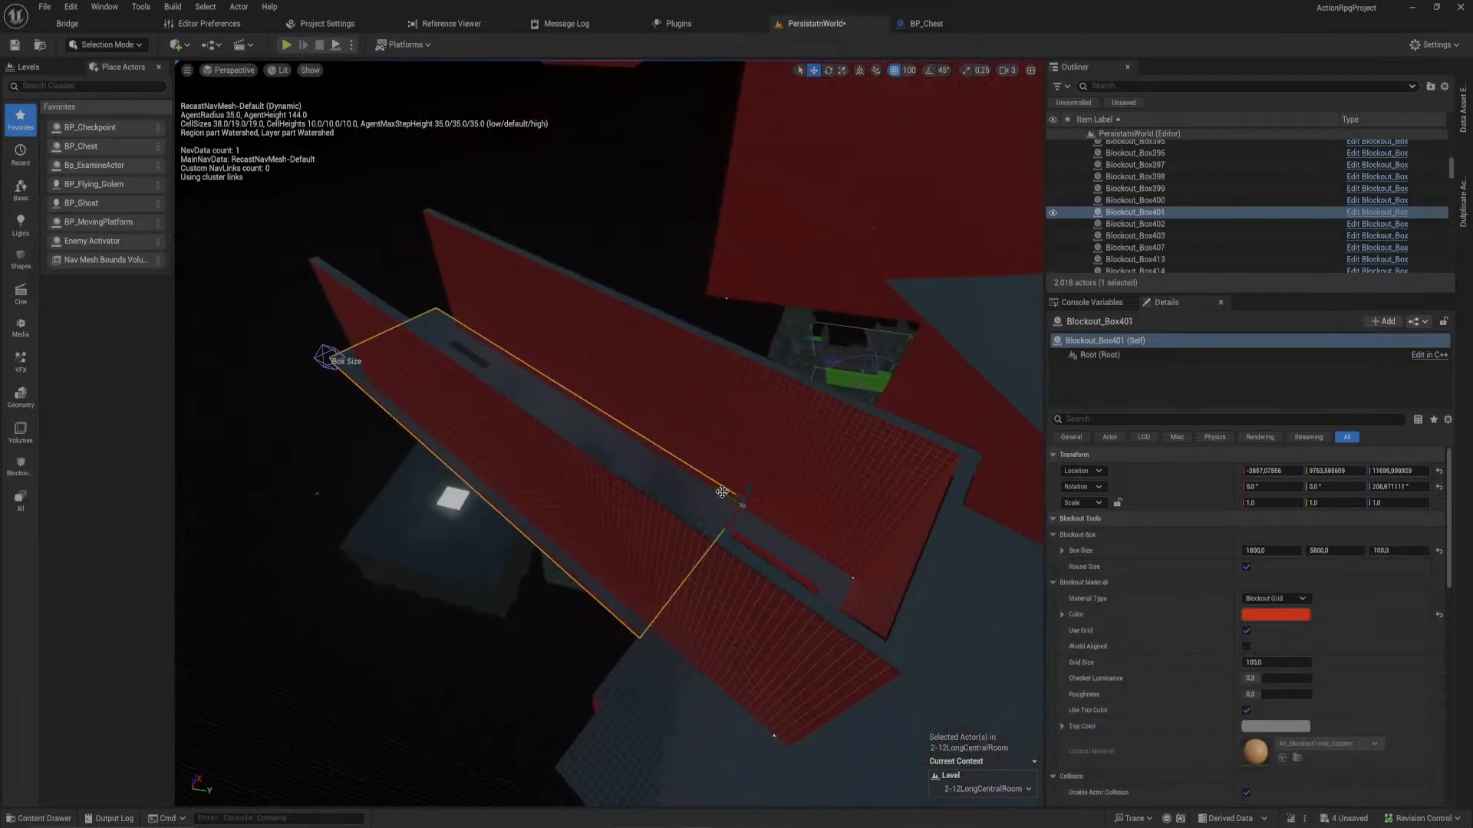
pyautogui.keyDown('alt'); pyautogui.moveTo(722, 491); pyautogui.dragTo(974, 479); pyautogui.keyUp('alt')
pyautogui.moveTo(985, 492); pyautogui.dragTo(873, 481, button='right')
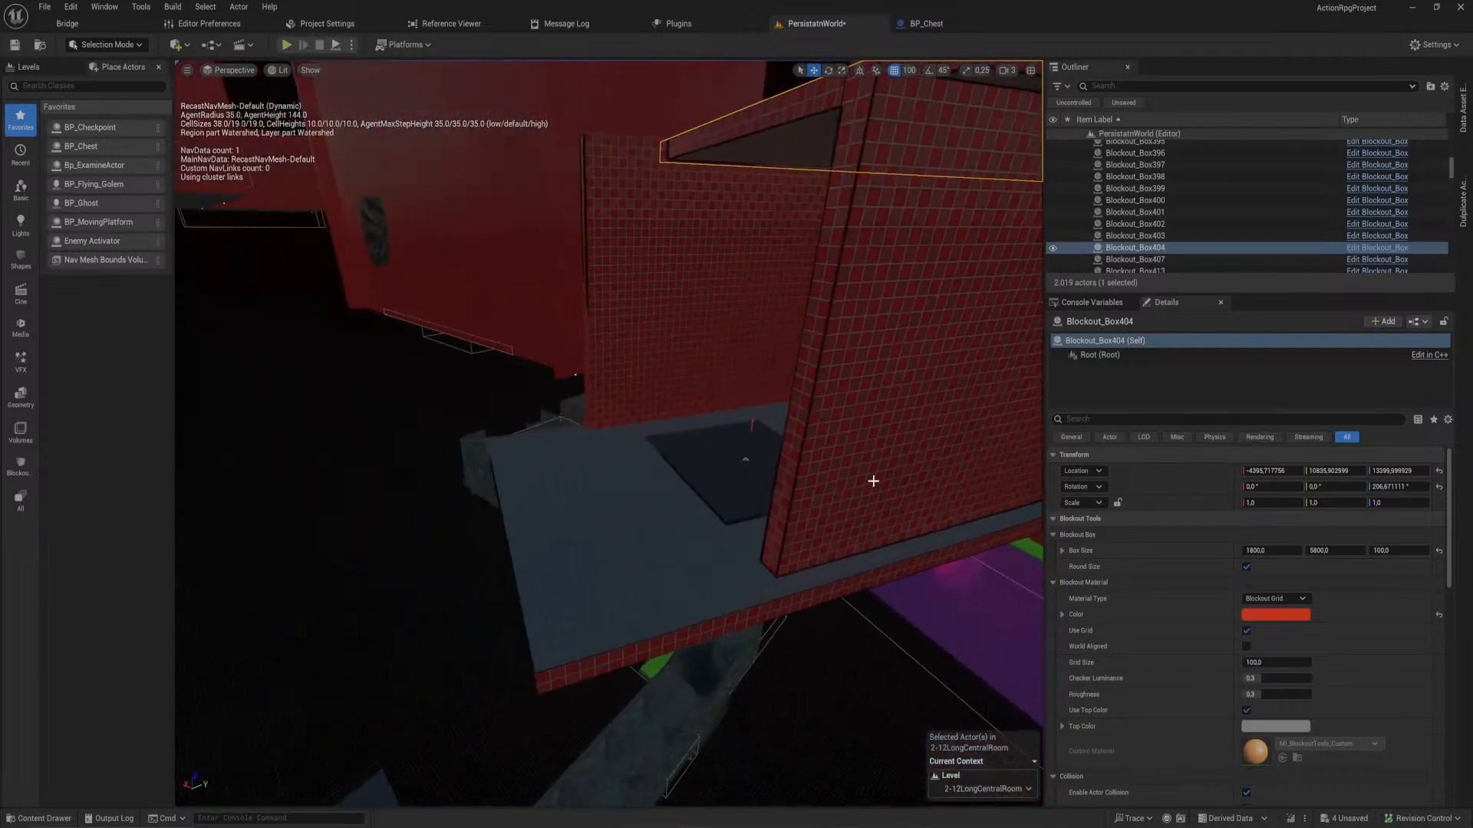
# - Shorten the original walkway floor block to a box length of about 5100 at the second platform's end
pyautogui.click(640, 540)
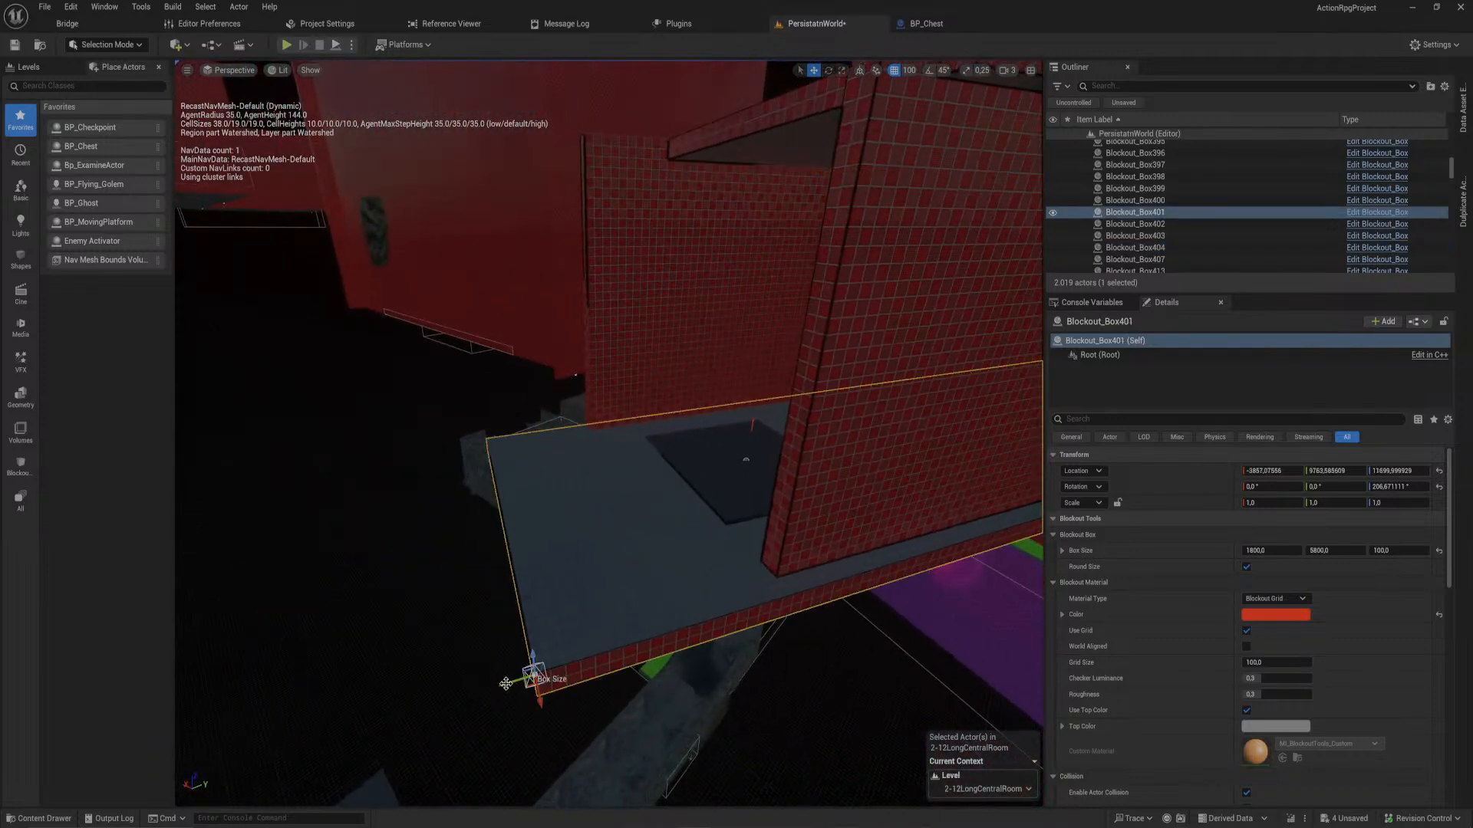
pyautogui.moveTo(505, 683); pyautogui.dragTo(571, 669)
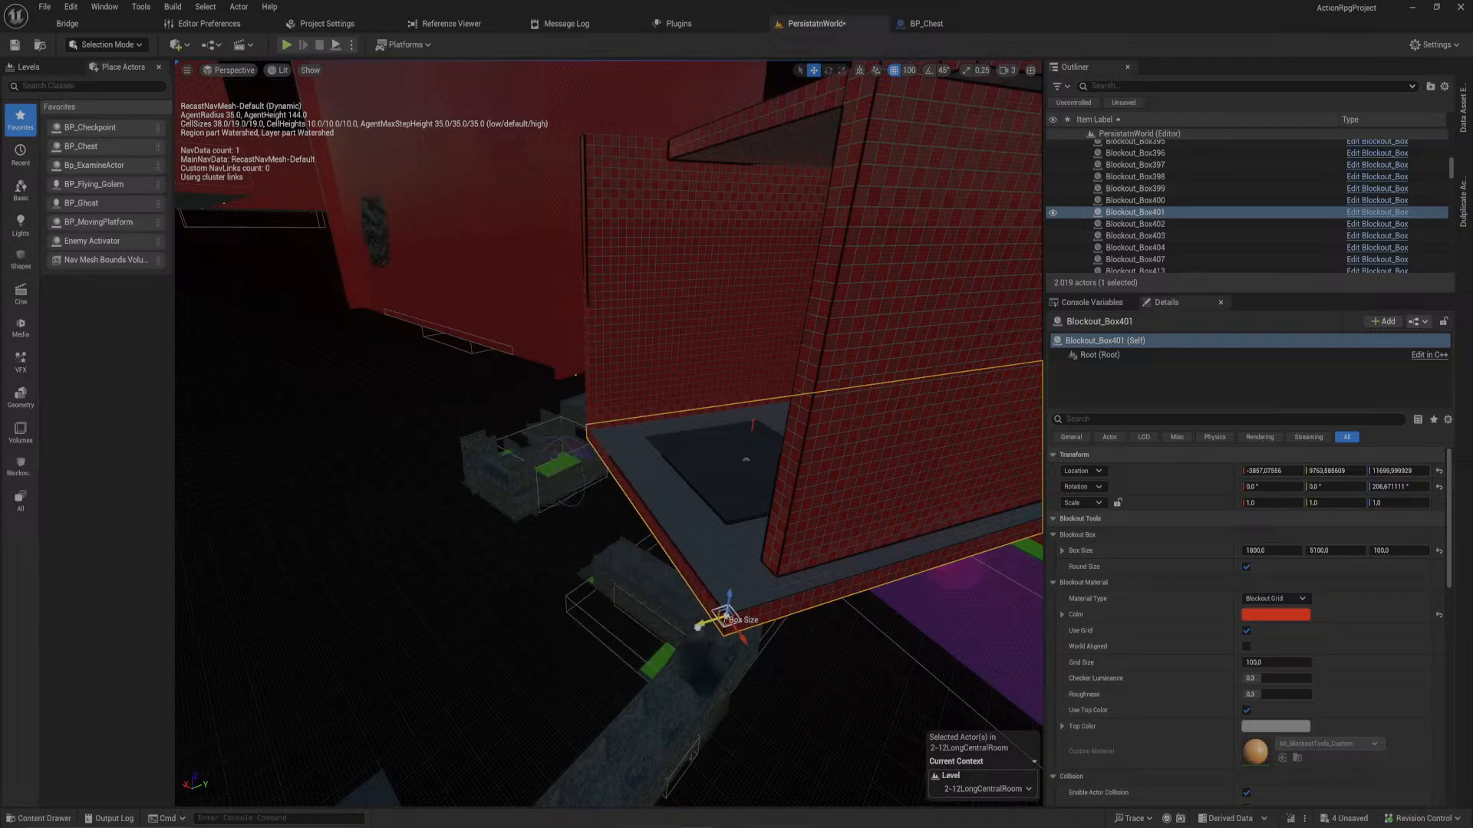
# - Lengthen the walkway's side wall Blockout_Box398 to a box length of 6300
pyautogui.click(826, 313)
pyautogui.moveTo(826, 313); pyautogui.dragTo(816, 288, button='right')
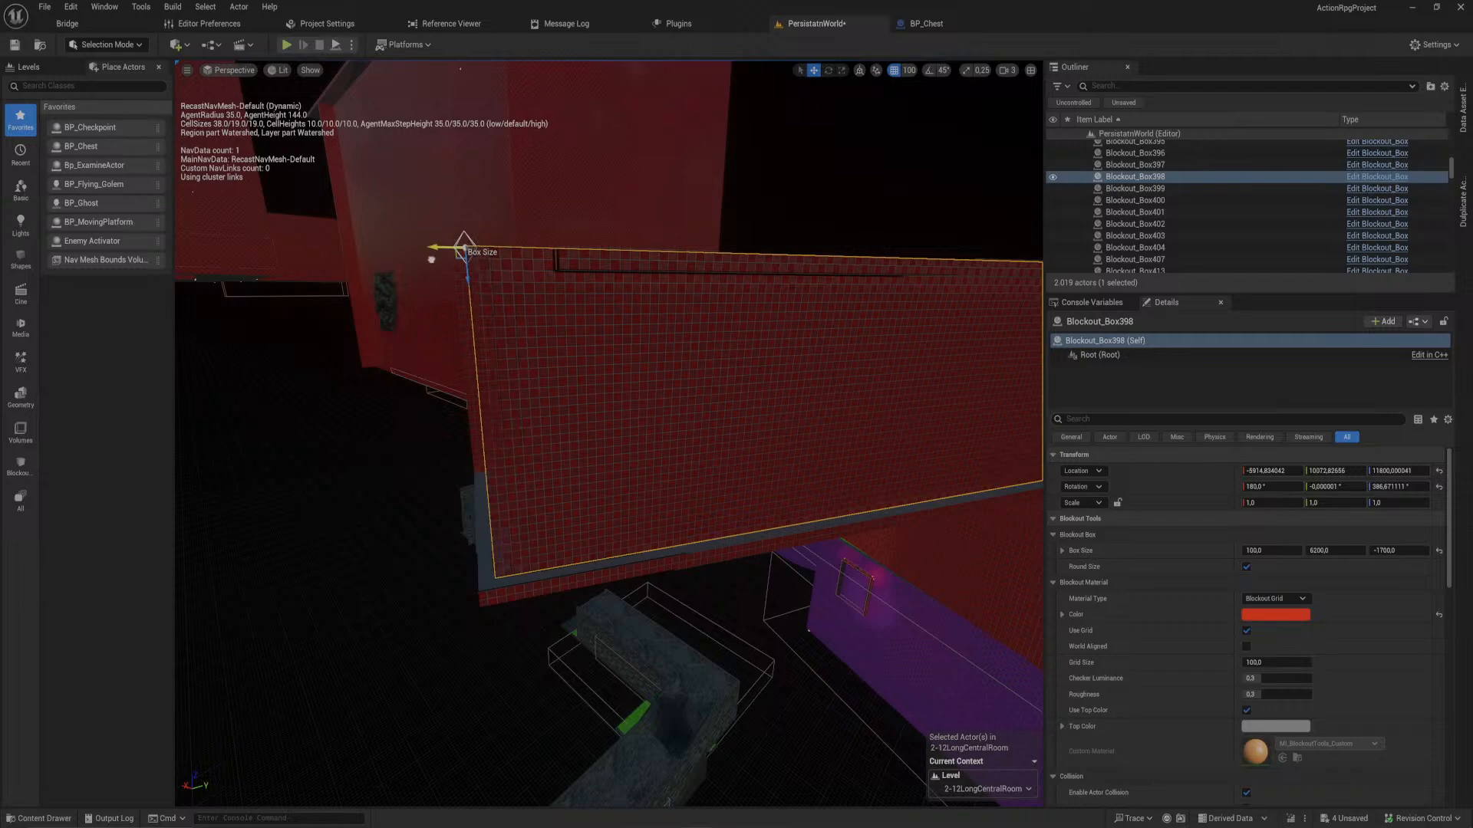
pyautogui.moveTo(431, 259); pyautogui.dragTo(420, 258)
pyautogui.moveTo(419, 258); pyautogui.dragTo(418, 337, button='right')
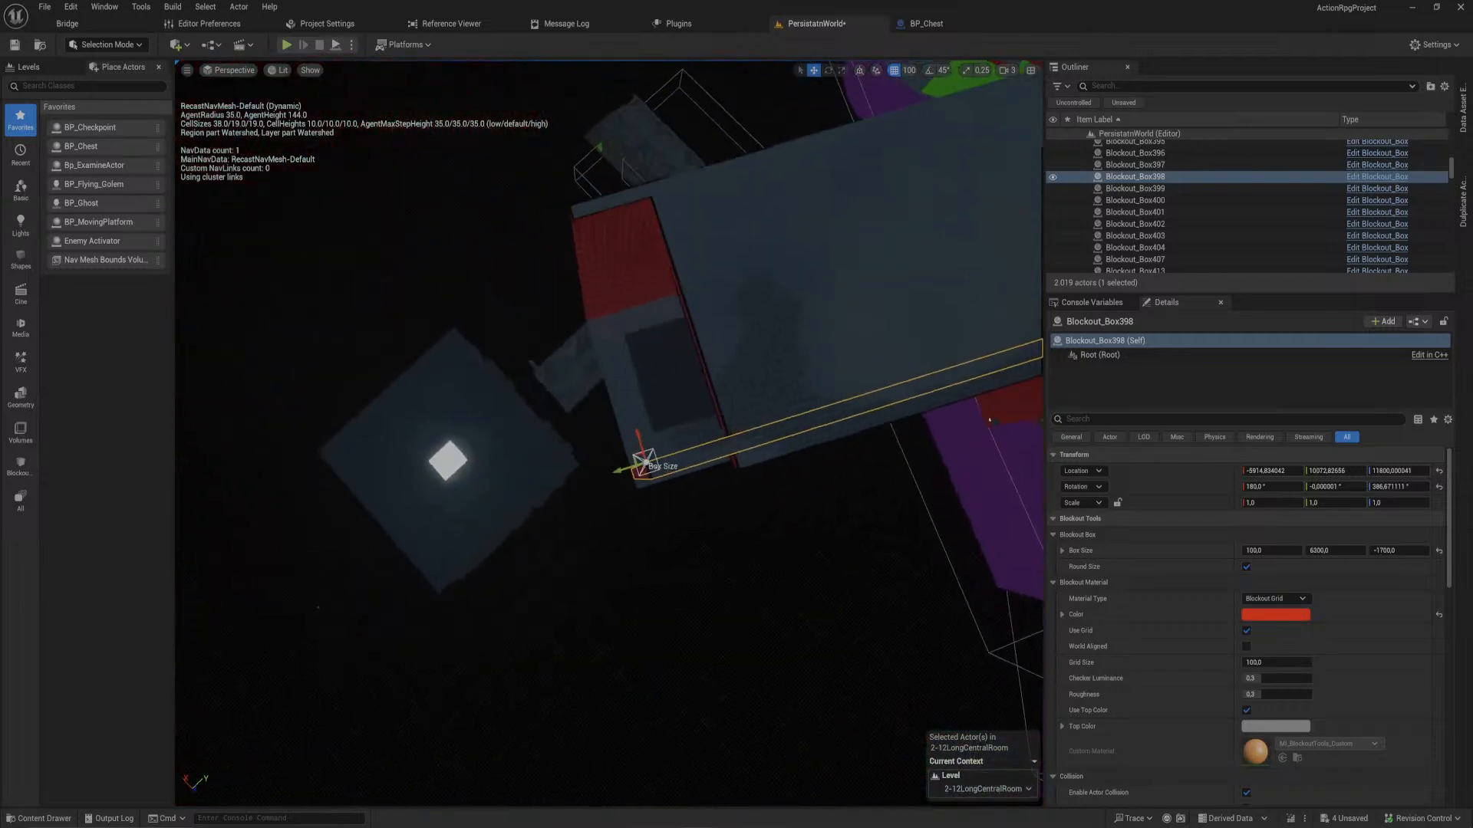
# - Duplicate the walkway's end wall and place the copy at the opposite end at about X -3086, Y 4443, Z 11800
pyautogui.moveTo(606, 351); pyautogui.dragTo(577, 358, button='right')
pyautogui.moveTo(677, 312); pyautogui.dragTo(670, 265, button='right')
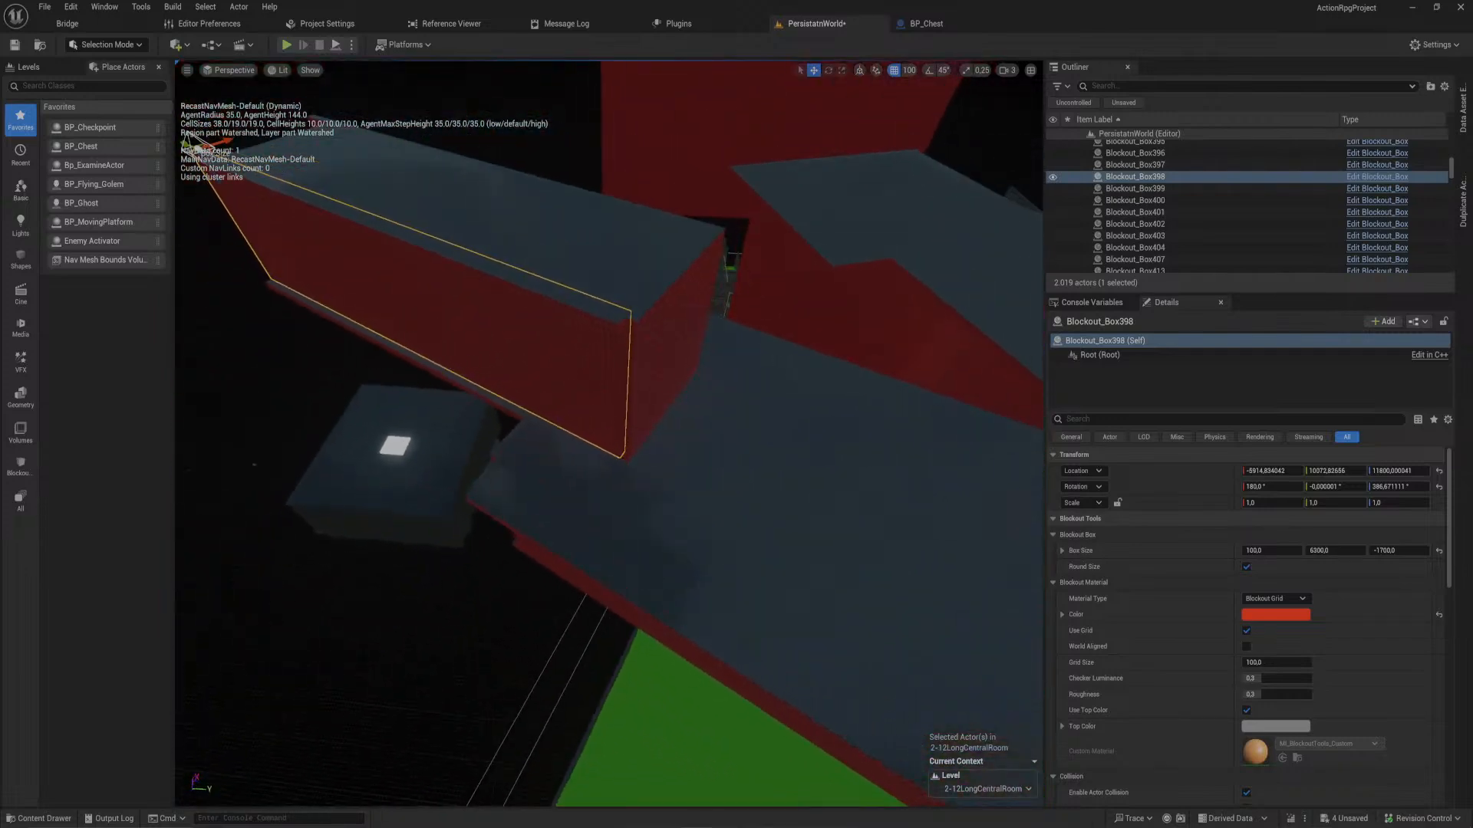
pyautogui.click(665, 359)
pyautogui.hotkey('ctrl', 'd')
pyautogui.moveTo(637, 465); pyautogui.dragTo(311, 266)
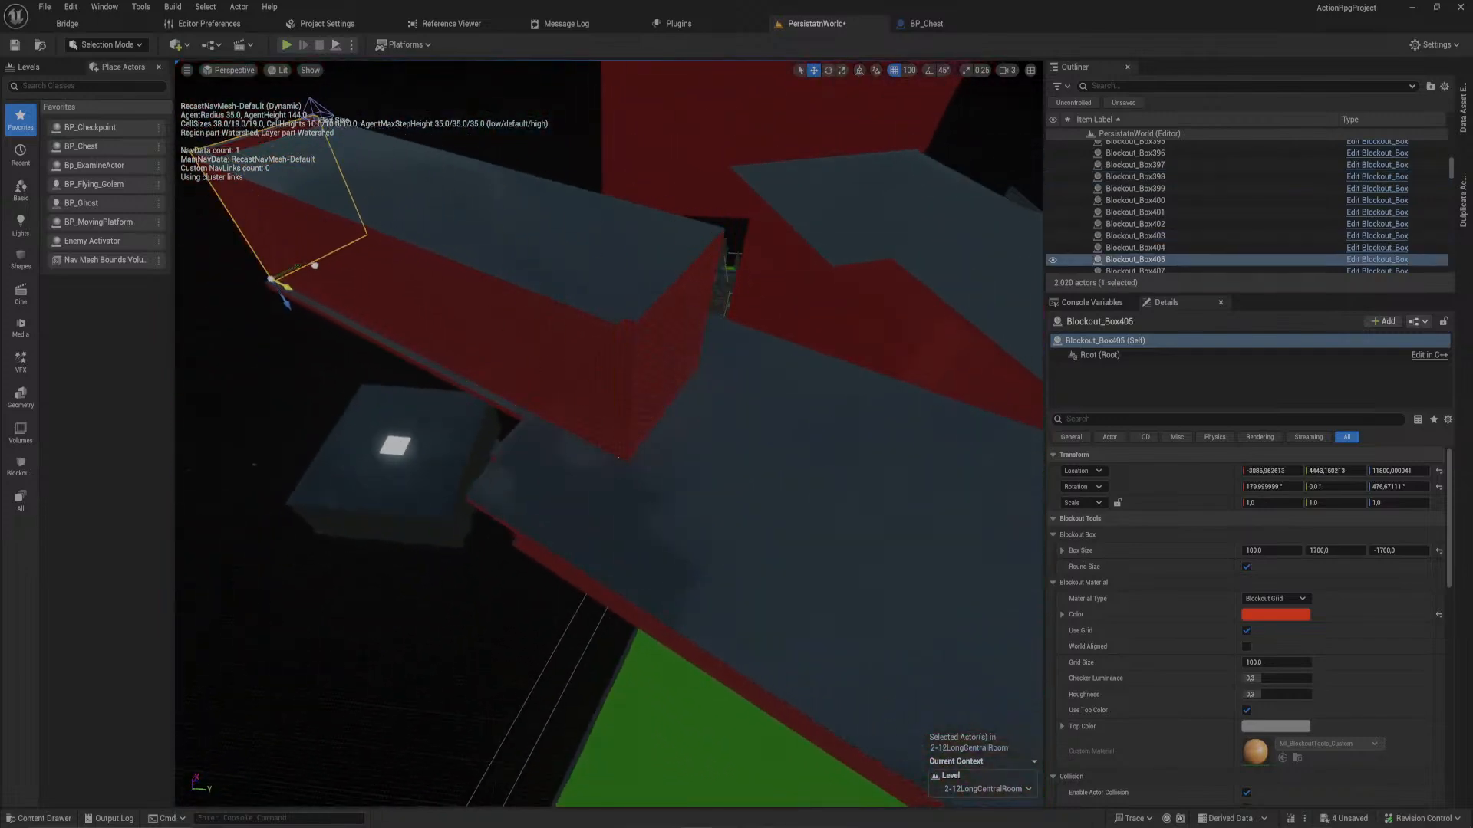
pyautogui.moveTo(311, 266); pyautogui.dragTo(295, 345, button='right')
# - Move the side wall Blockout_Box398 outward by 100 beside the floor opening
pyautogui.moveTo(567, 376); pyautogui.dragTo(537, 383, button='right')
pyautogui.moveTo(797, 551)
pyautogui.mouseDown(button='right')
pyautogui.moveTo(793, 429)
pyautogui.moveTo(797, 550)
pyautogui.mouseUp(button='right')
pyautogui.click(764, 541)
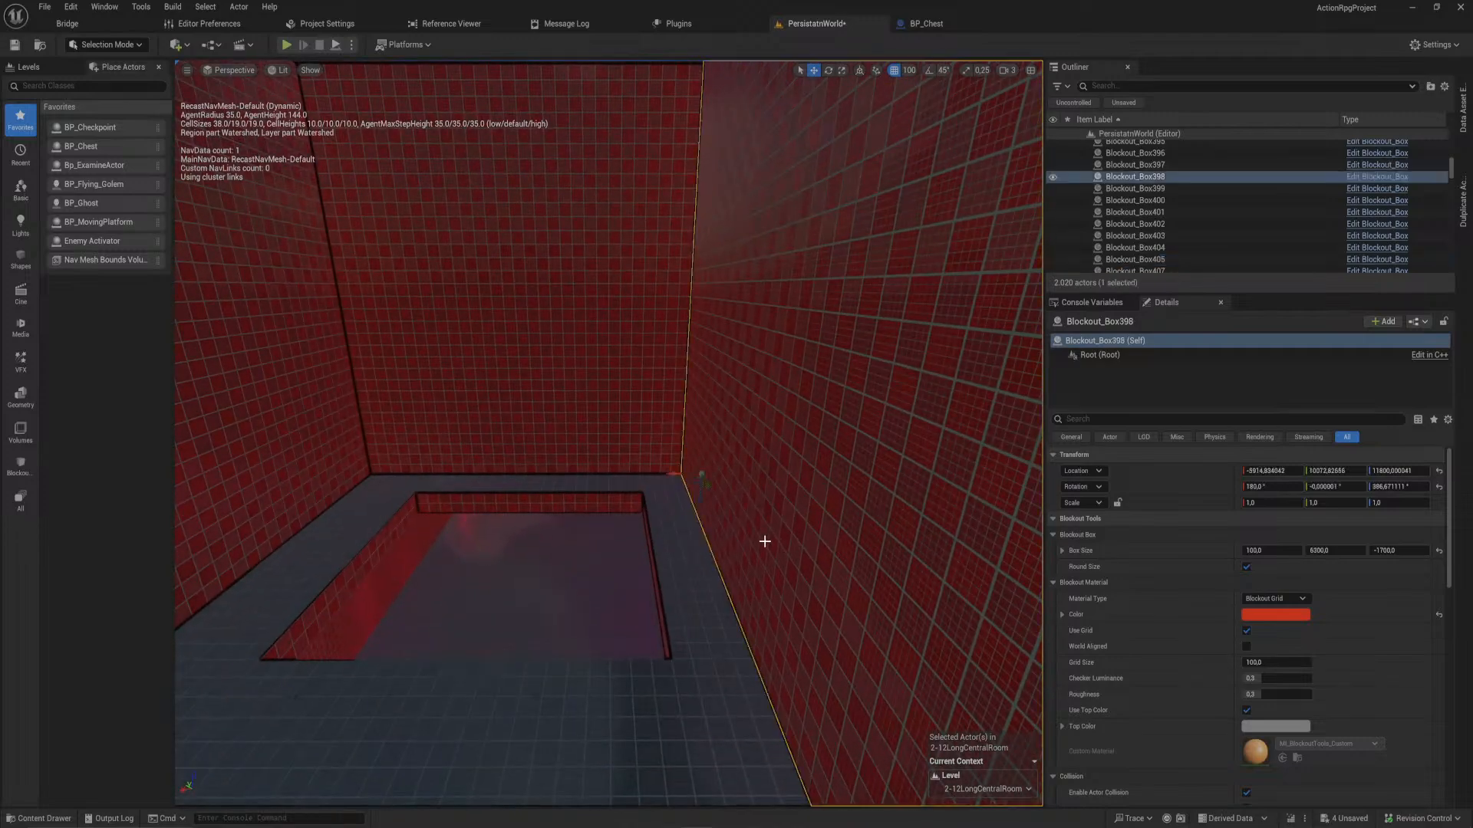
pyautogui.moveTo(673, 474); pyautogui.dragTo(692, 474)
# - Move the original end wall outward by 100 at the floor opening's end of the walkway
pyautogui.moveTo(691, 474); pyautogui.dragTo(611, 435, button='right')
pyautogui.click(594, 444)
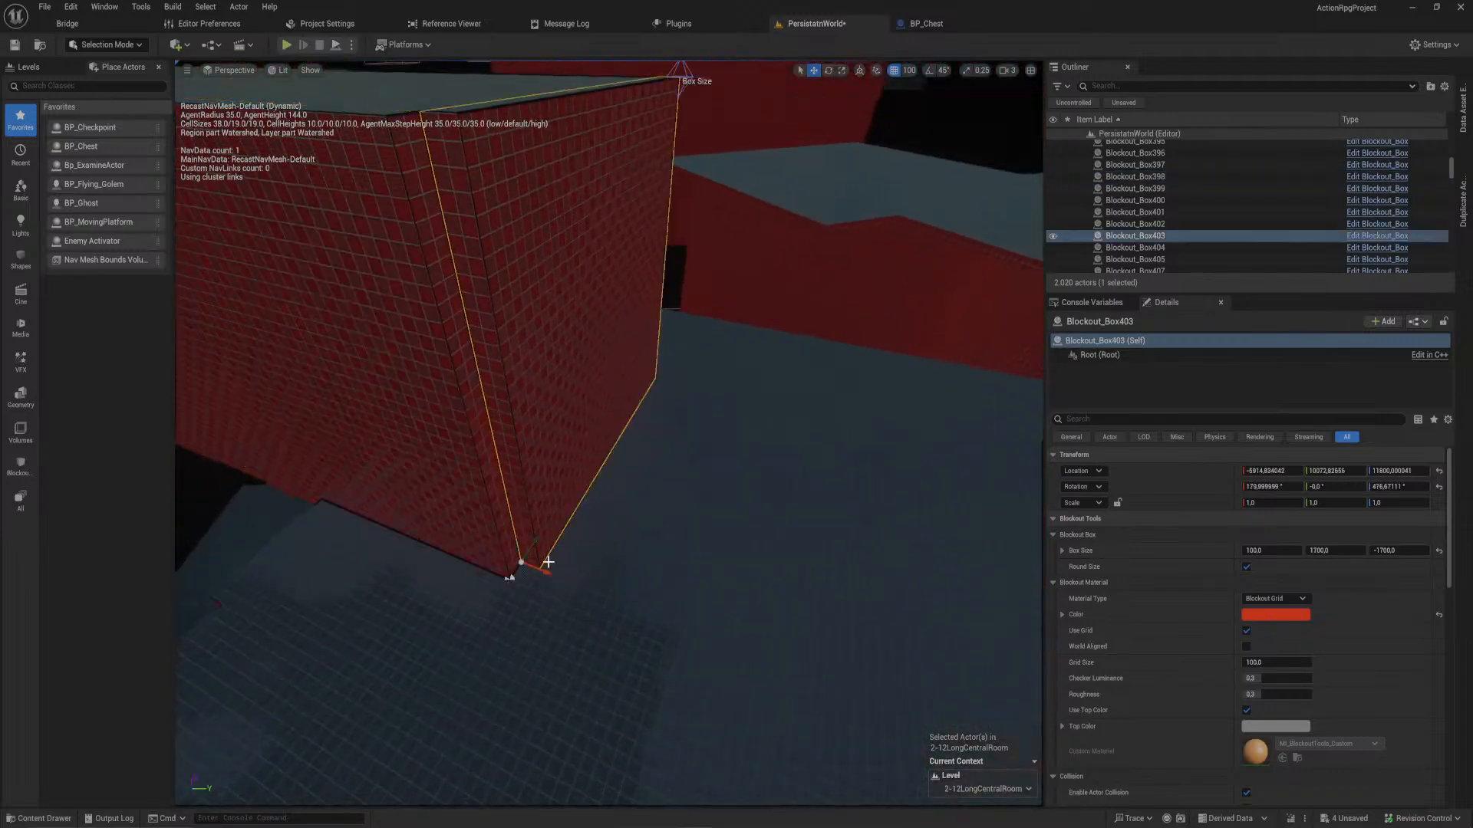
pyautogui.moveTo(546, 571); pyautogui.dragTo(566, 580)
pyautogui.moveTo(566, 580); pyautogui.dragTo(568, 629, button='right')
# - Move the upper floor block and both side walls together by 100 to close the gap to the original end wall
pyautogui.keyDown('ctrl'); pyautogui.click(690, 427); pyautogui.keyUp('ctrl')
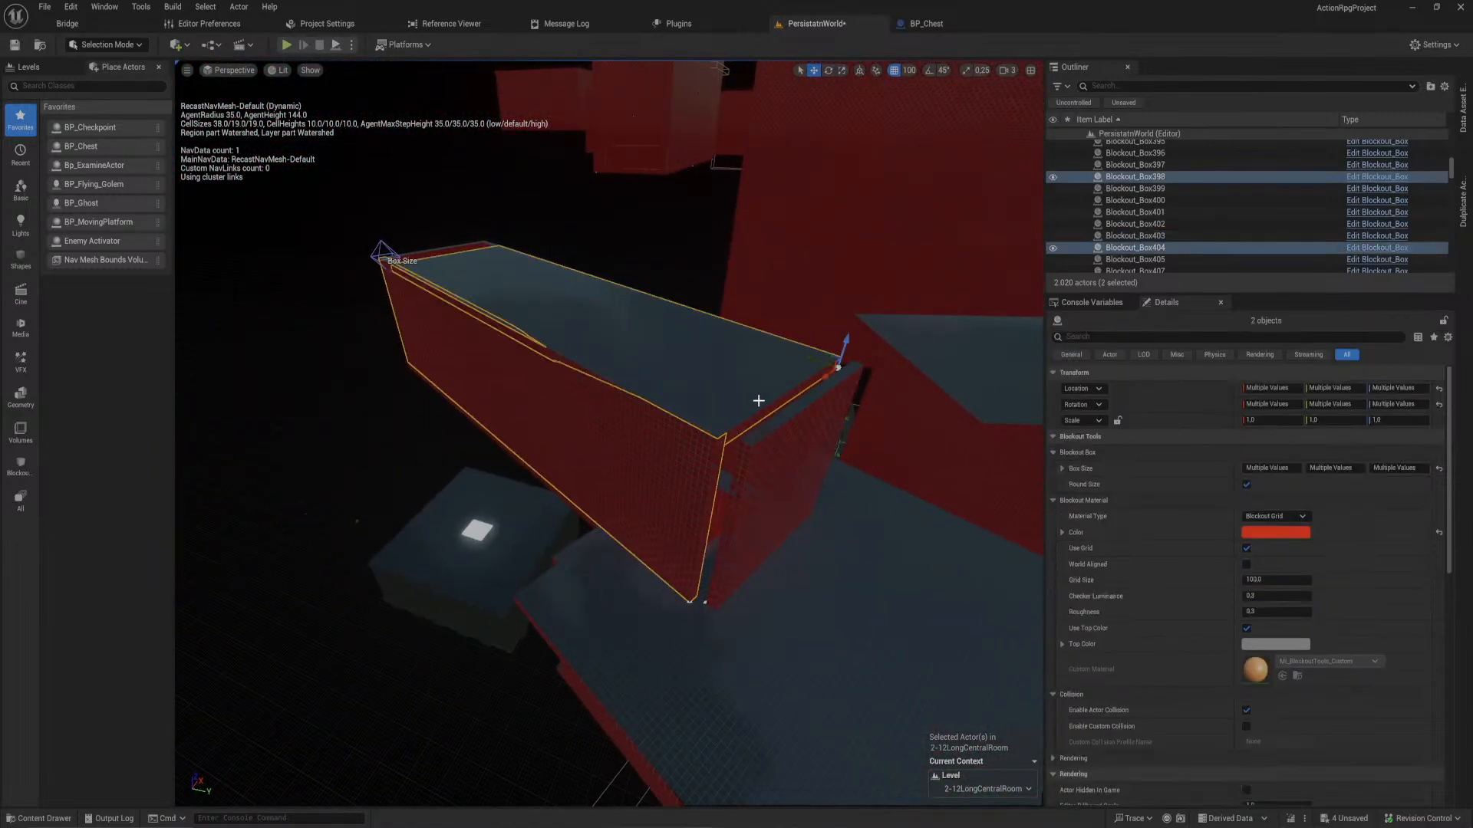
pyautogui.moveTo(756, 401); pyautogui.dragTo(674, 452, button='right')
pyautogui.keyDown('ctrl'); pyautogui.click(673, 452); pyautogui.keyUp('ctrl')
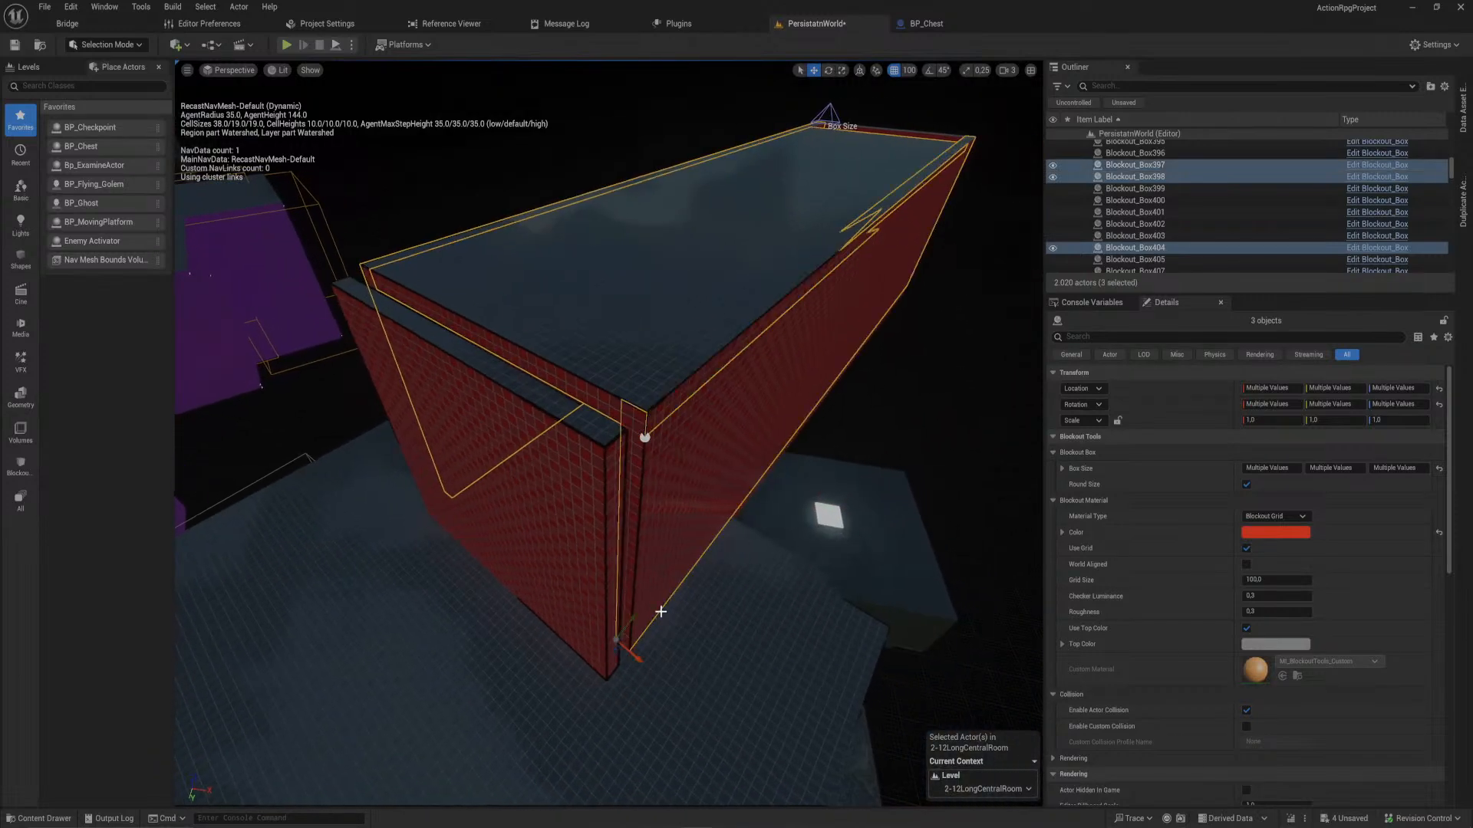
pyautogui.moveTo(628, 616); pyautogui.dragTo(616, 622)
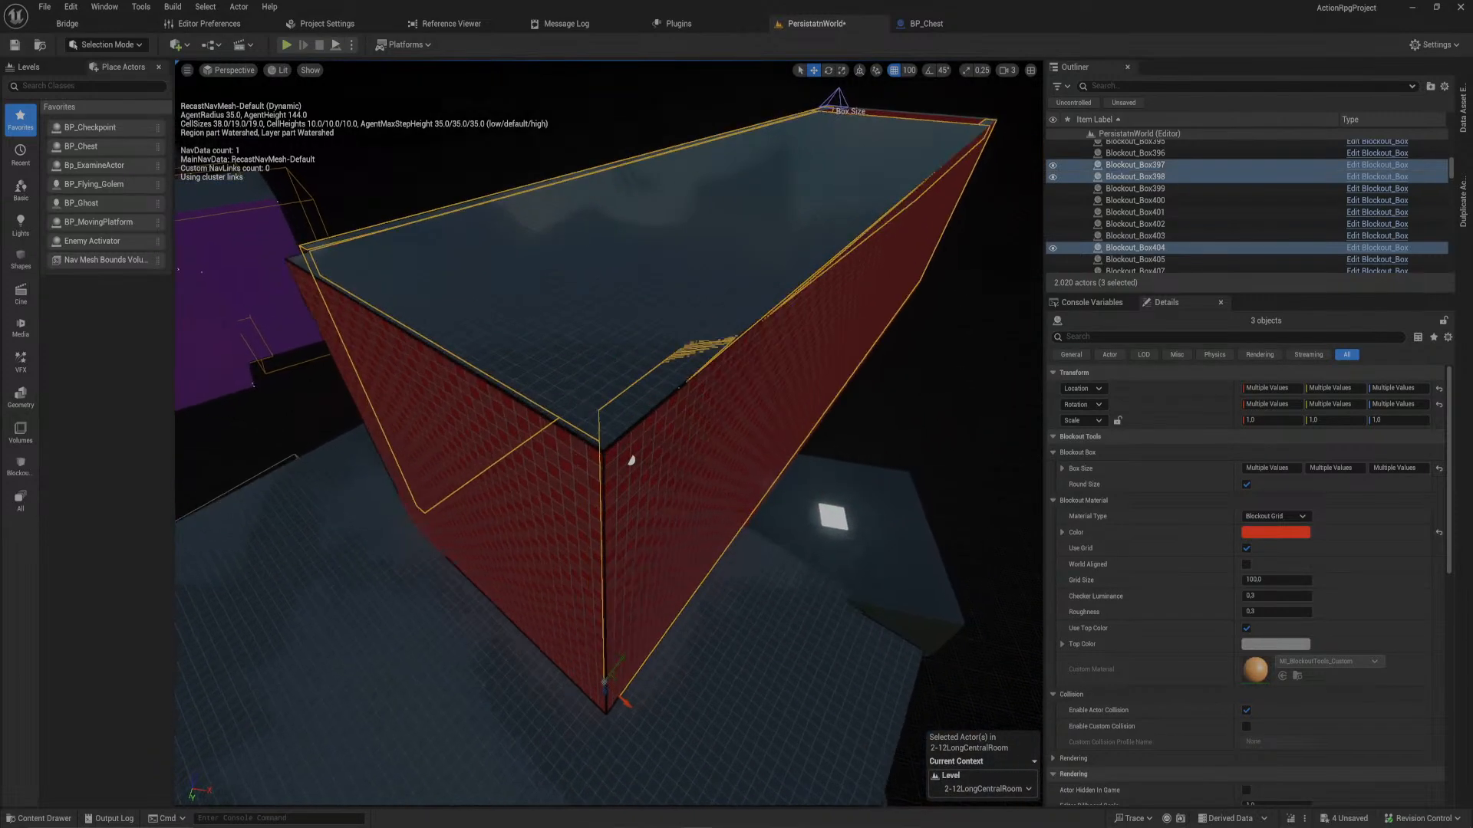
pyautogui.moveTo(674, 579); pyautogui.dragTo(617, 638, button='right')
# - Move the duplicated end wall outward to about X -3042, Y 4353, and lengthen the adjoining side wall to meet it
pyautogui.click(414, 430)
pyautogui.moveTo(414, 431); pyautogui.dragTo(376, 522, button='right')
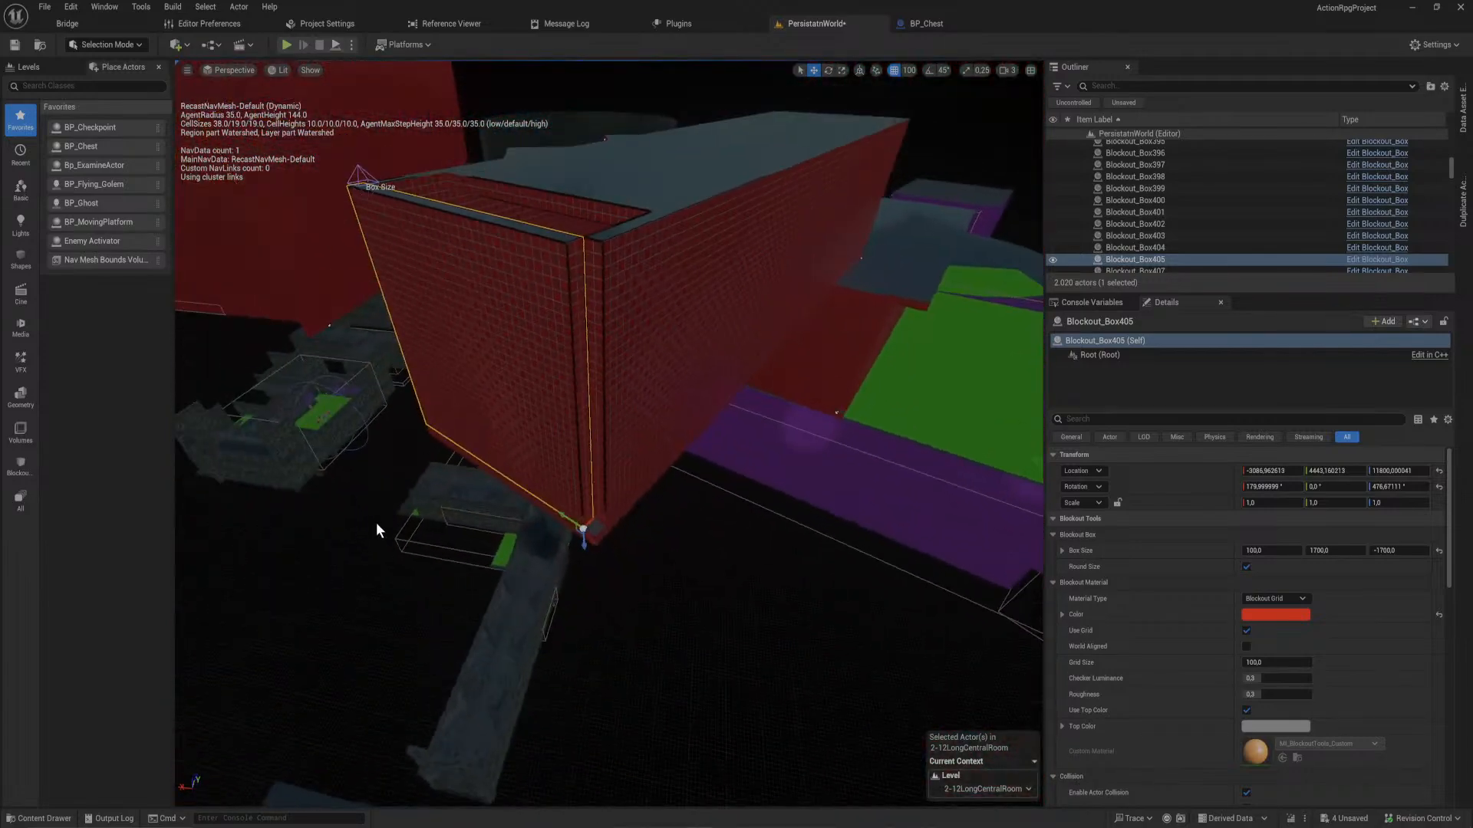
pyautogui.moveTo(599, 513); pyautogui.dragTo(588, 524)
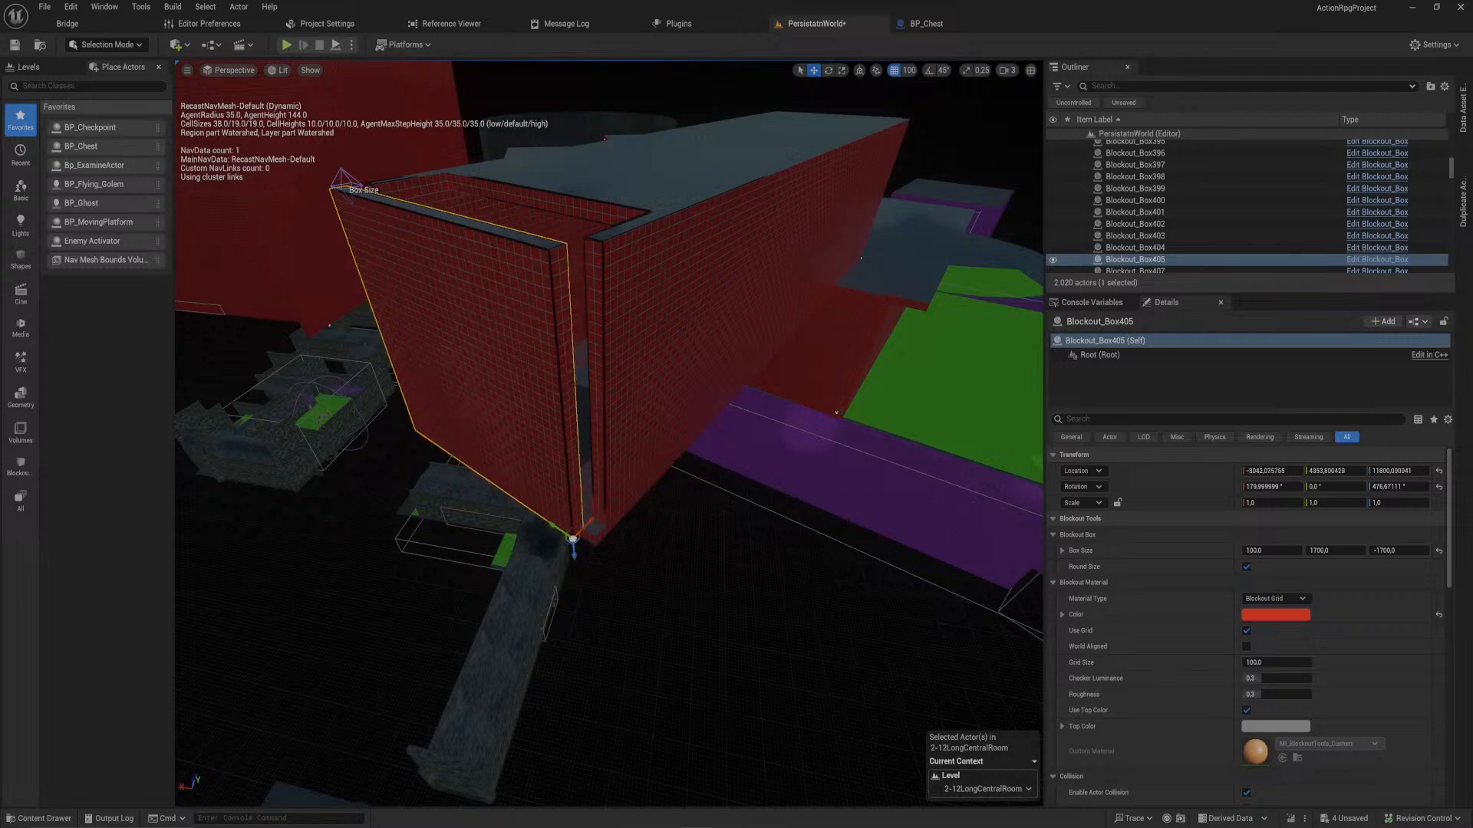
pyautogui.click(595, 308)
pyautogui.moveTo(564, 247)
pyautogui.mouseDown()
pyautogui.moveTo(529, 259)
pyautogui.moveTo(541, 262)
pyautogui.mouseUp()
# - Lengthen the upper floor block and the side wall Blockout_Box397 to a box length of 6400 at the duplicated end wall
pyautogui.click(591, 188)
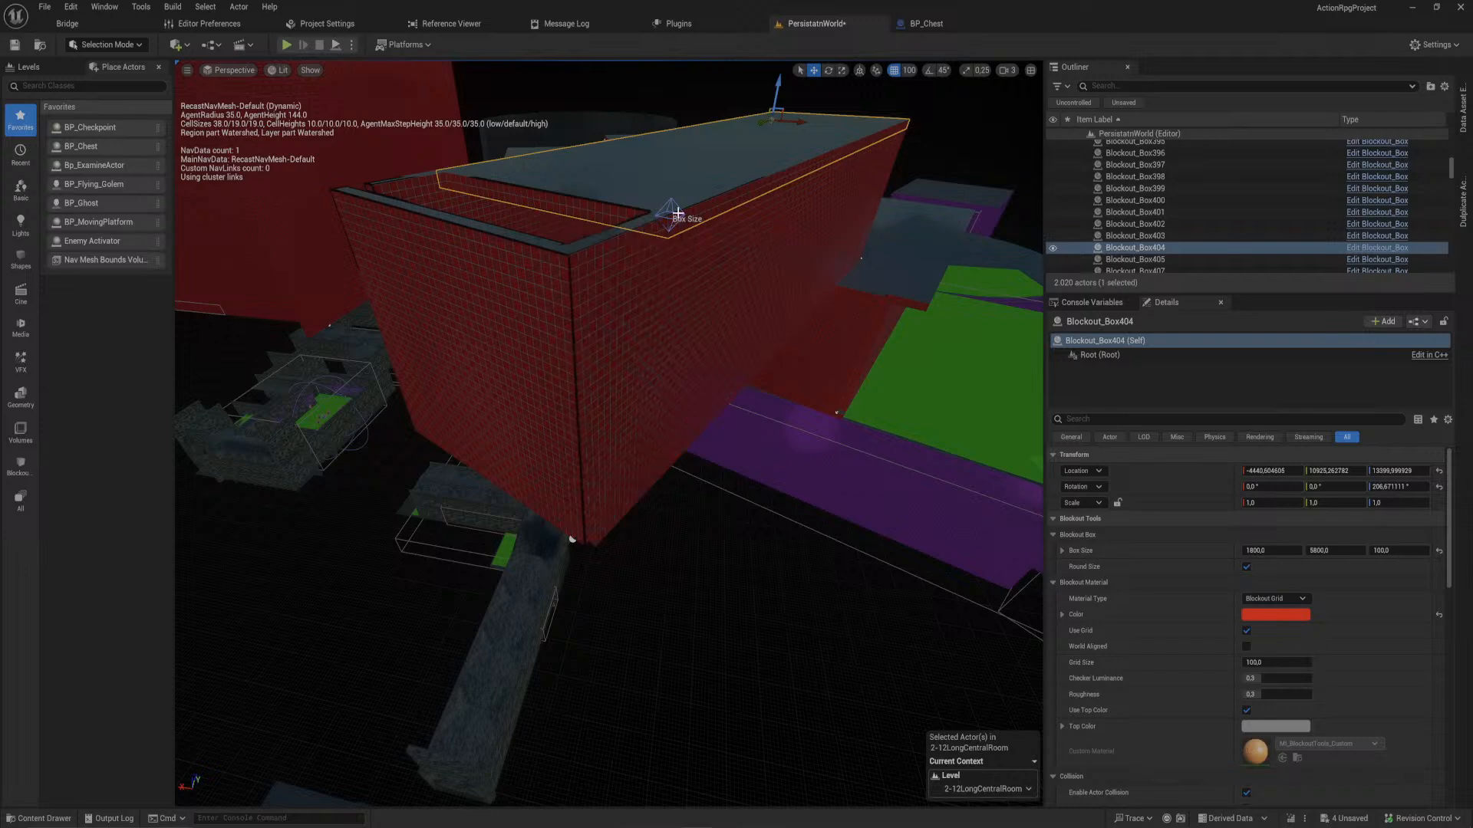
pyautogui.moveTo(662, 219); pyautogui.dragTo(576, 254)
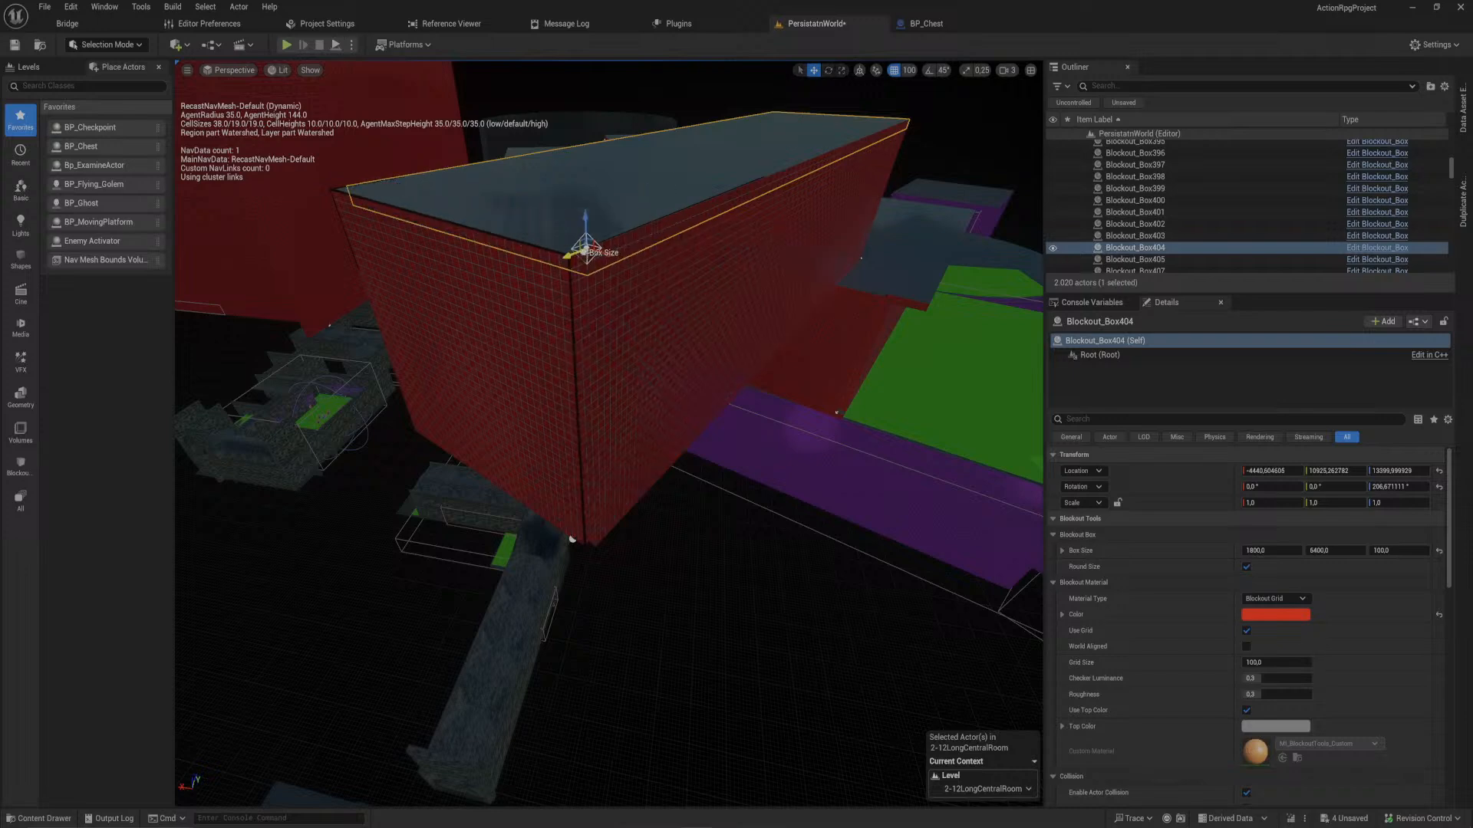
pyautogui.moveTo(575, 254); pyautogui.dragTo(553, 357, button='right')
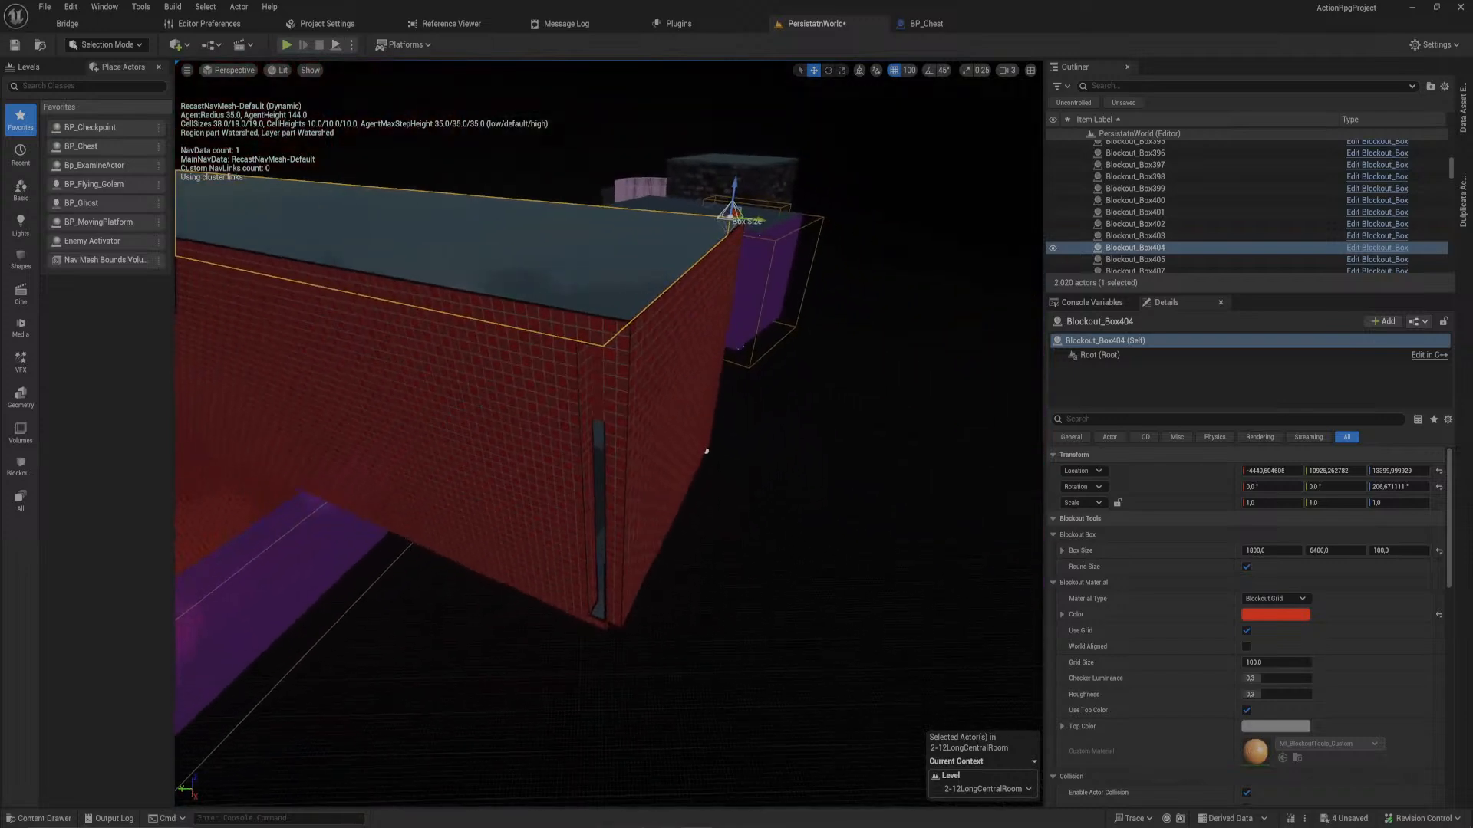
pyautogui.click(553, 357)
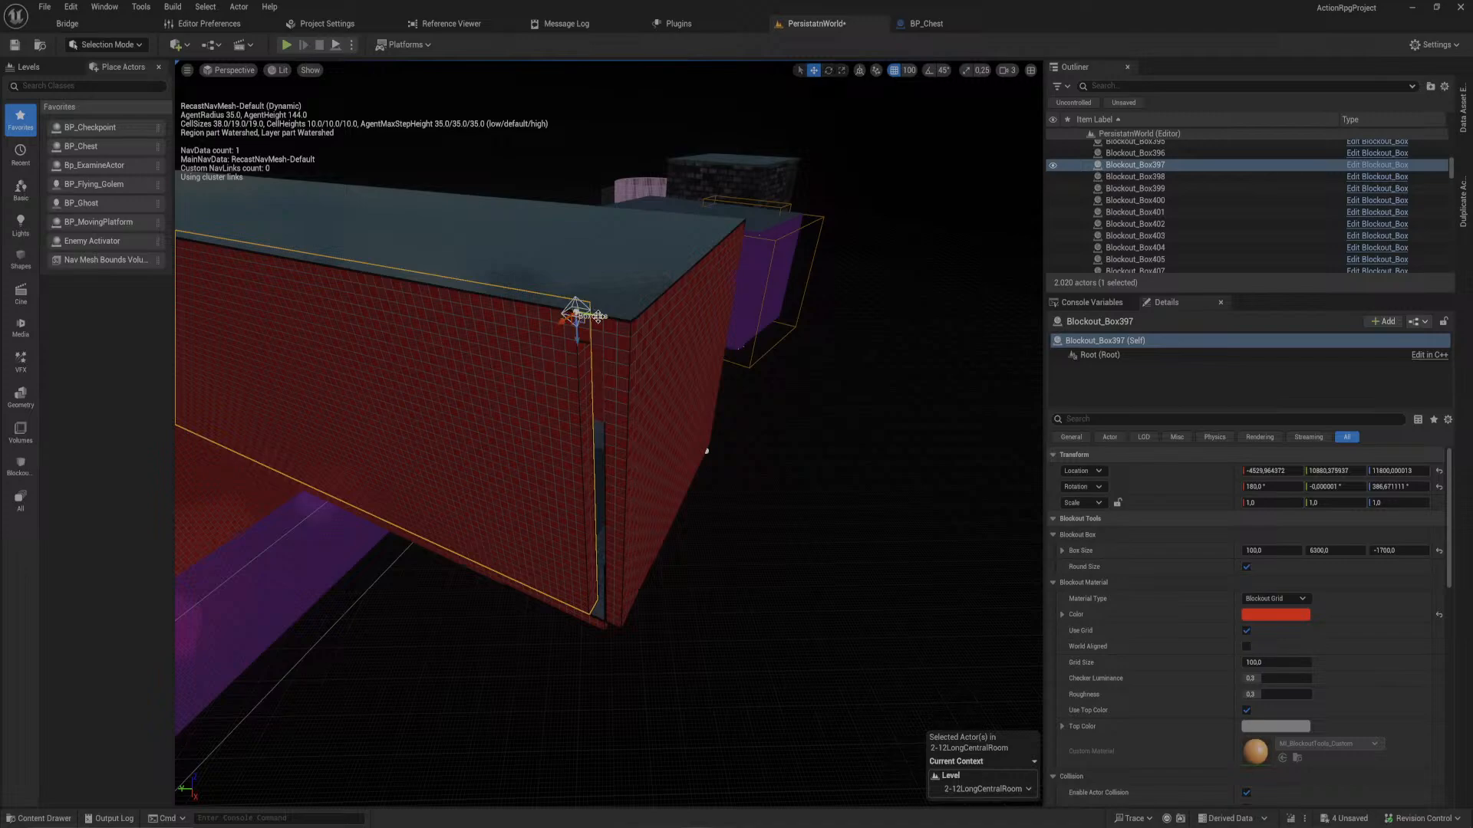
pyautogui.moveTo(599, 316); pyautogui.dragTo(622, 325)
pyautogui.moveTo(625, 327); pyautogui.dragTo(815, 476, button='right')
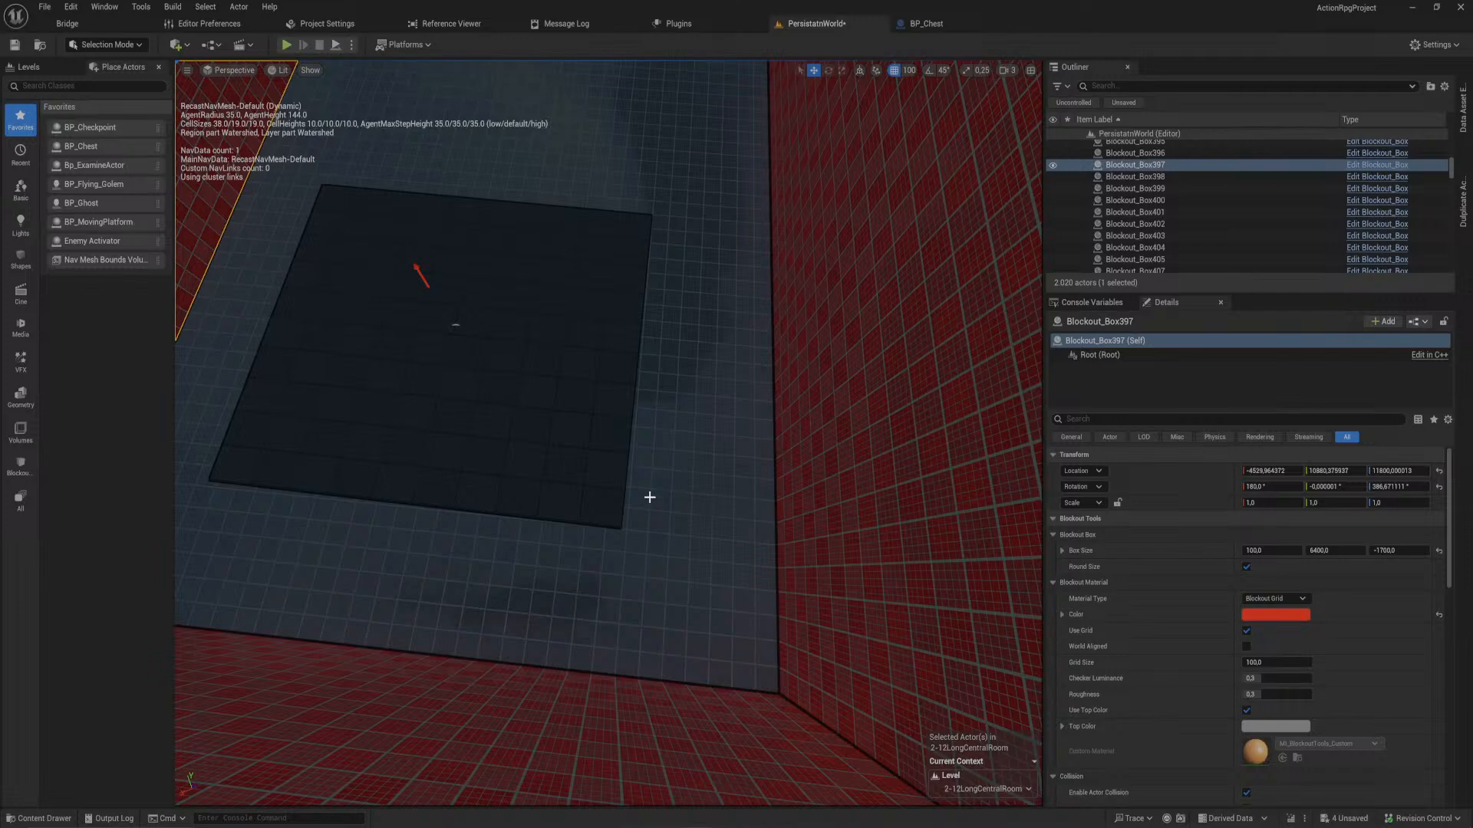
# - Set the grid snapping to 50 and move the side wall Blockout_Box398 inward by 100 toward the moving platform
pyautogui.moveTo(647, 499); pyautogui.dragTo(506, 497, button='right')
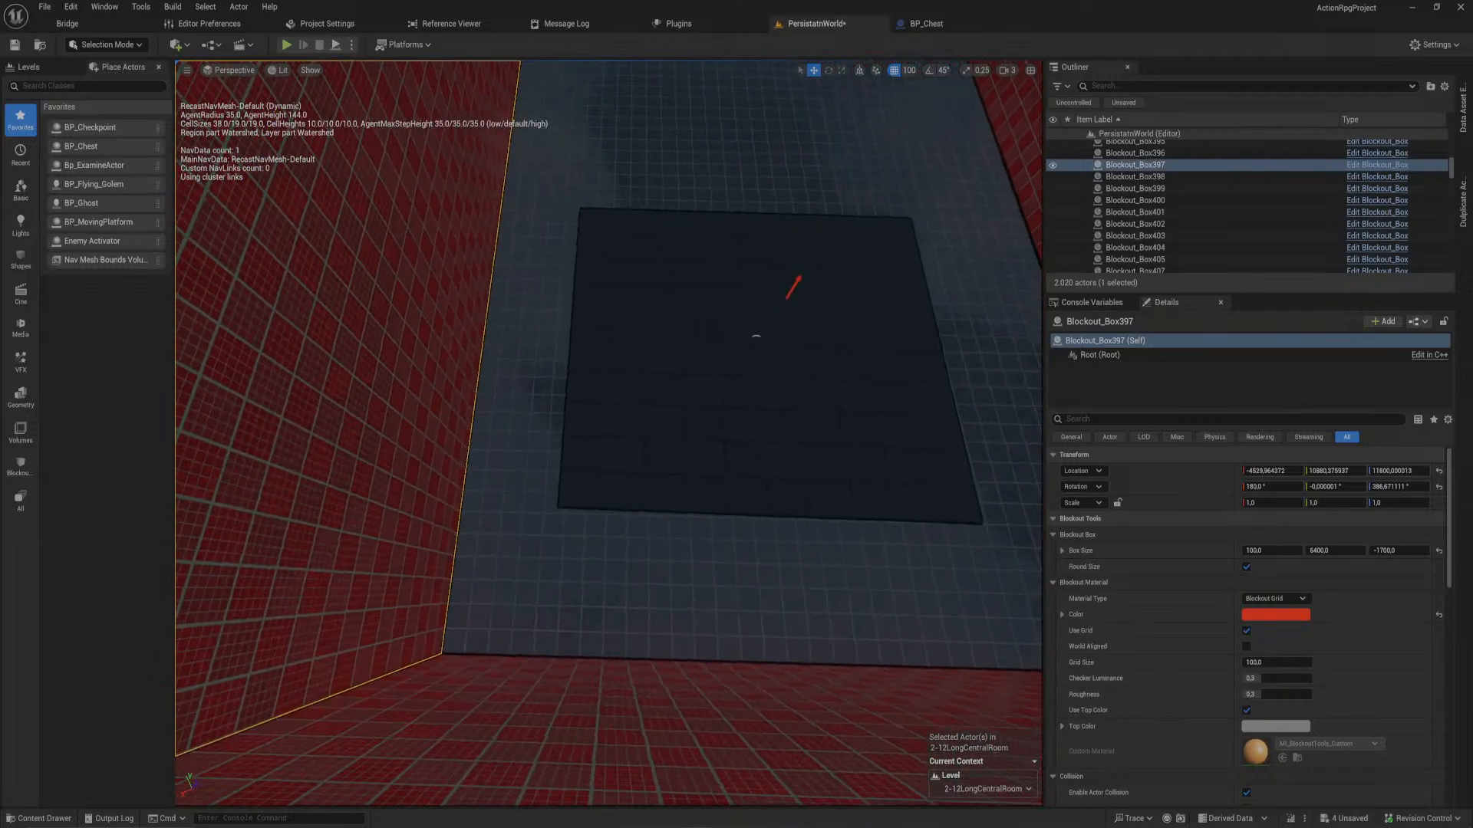
pyautogui.click(747, 344)
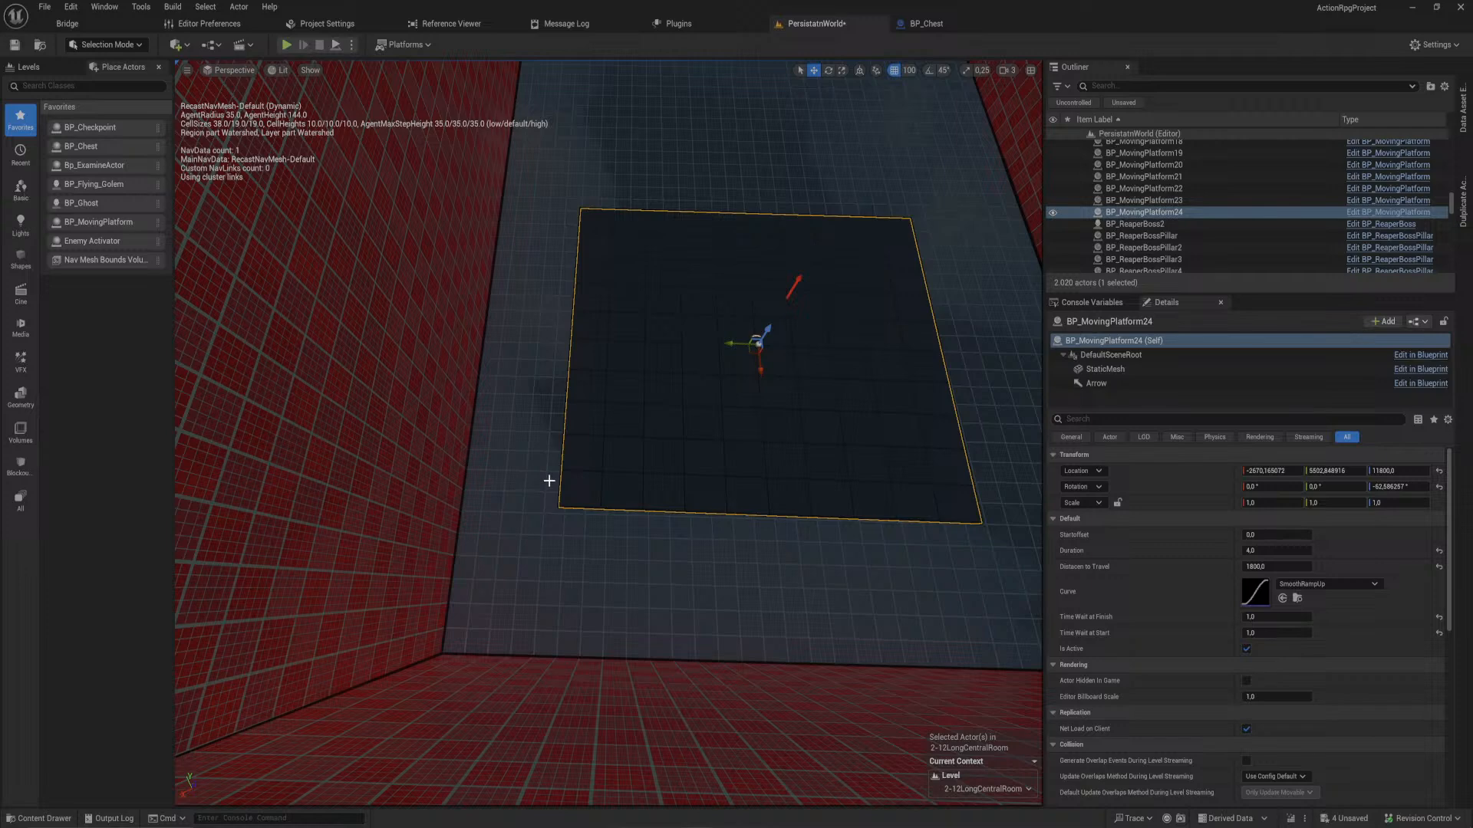
pyautogui.moveTo(544, 482); pyautogui.dragTo(675, 393, button='right')
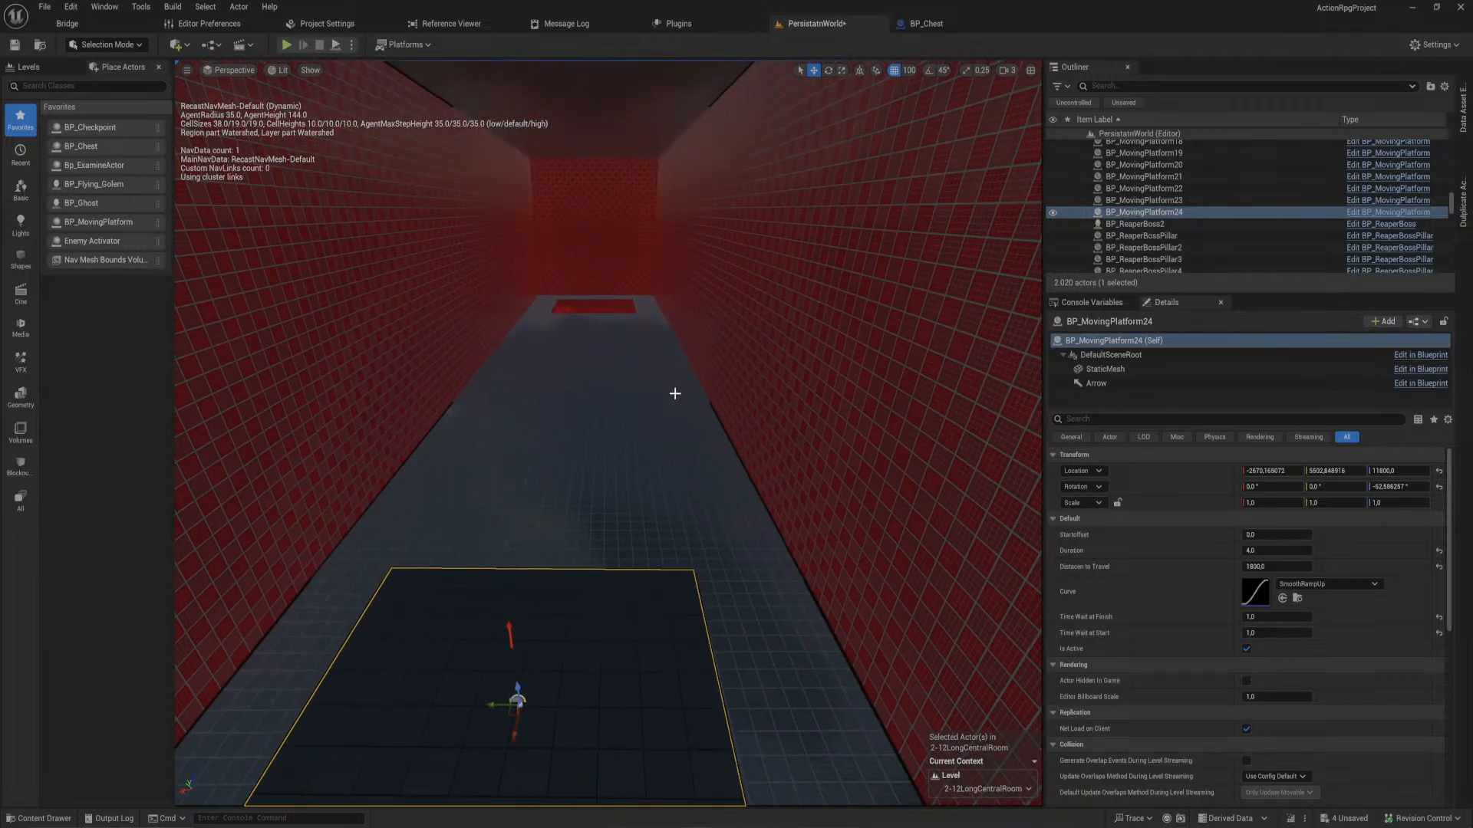
pyautogui.click(667, 307)
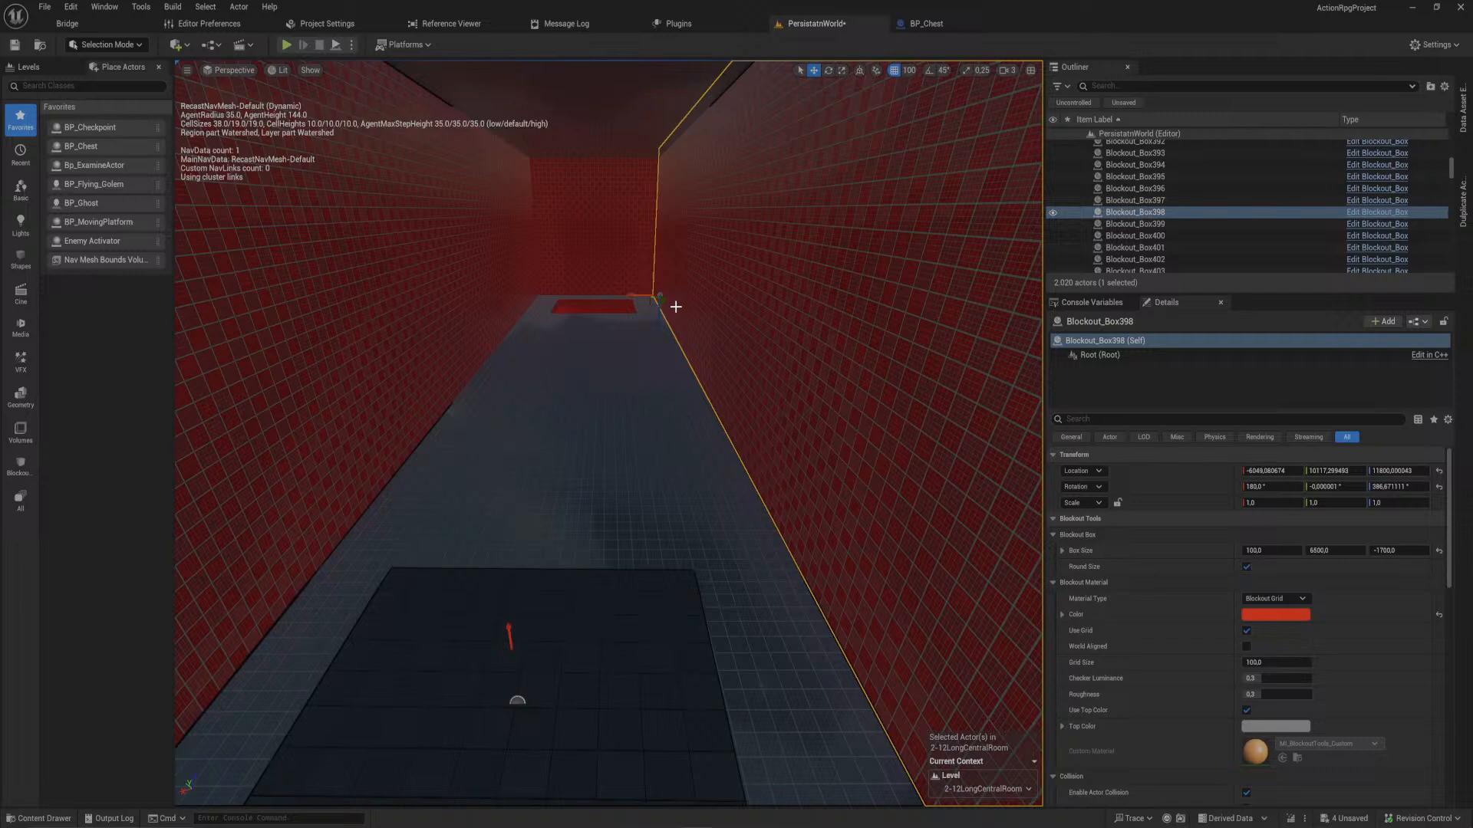
pyautogui.click(907, 70)
pyautogui.moveTo(636, 297); pyautogui.dragTo(634, 297)
pyautogui.moveTo(634, 297); pyautogui.dragTo(798, 392, button='right')
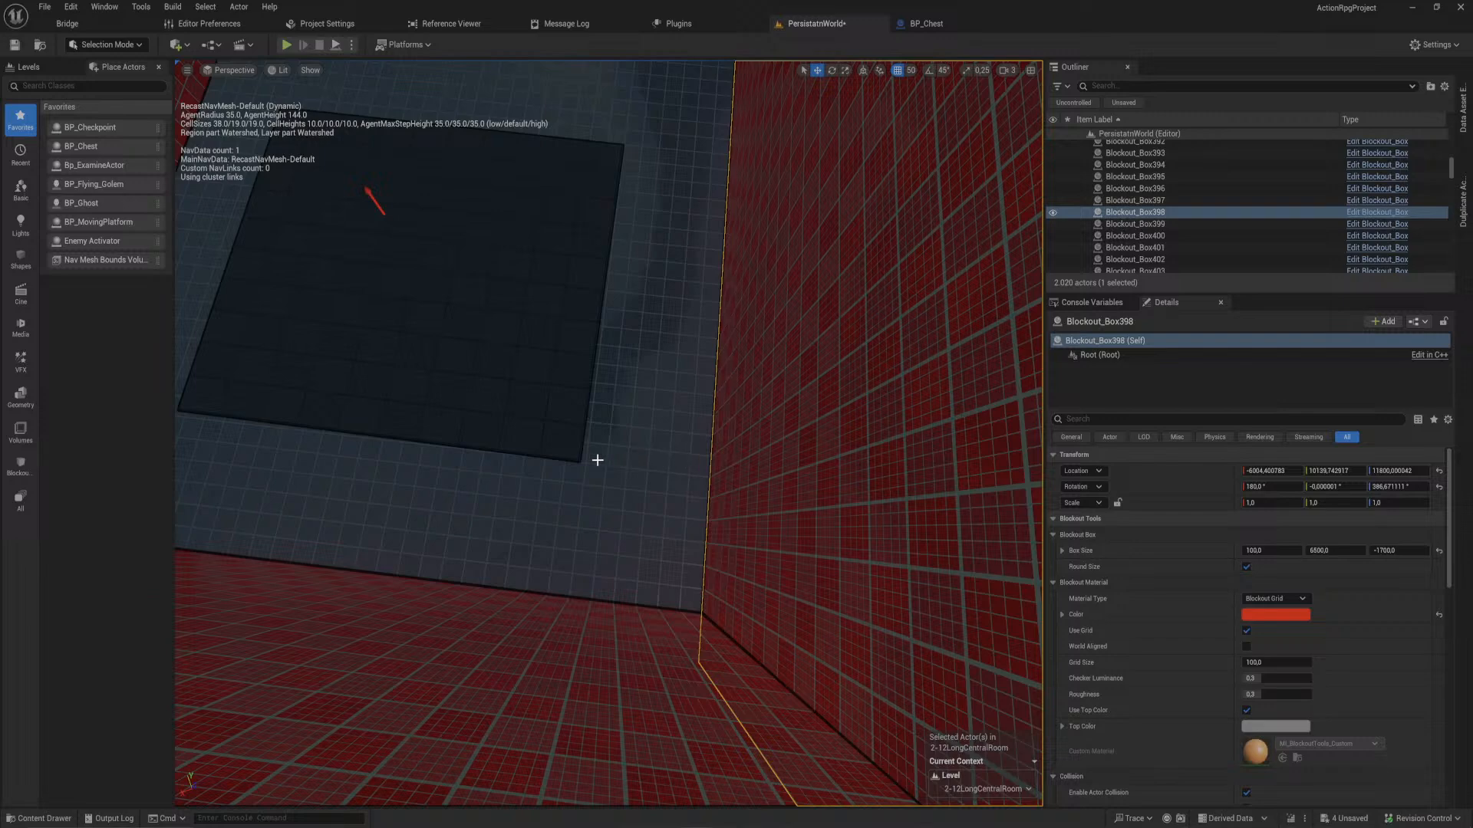
pyautogui.moveTo(598, 460); pyautogui.dragTo(813, 326, button='right')
pyautogui.moveTo(591, 215); pyautogui.dragTo(583, 215)
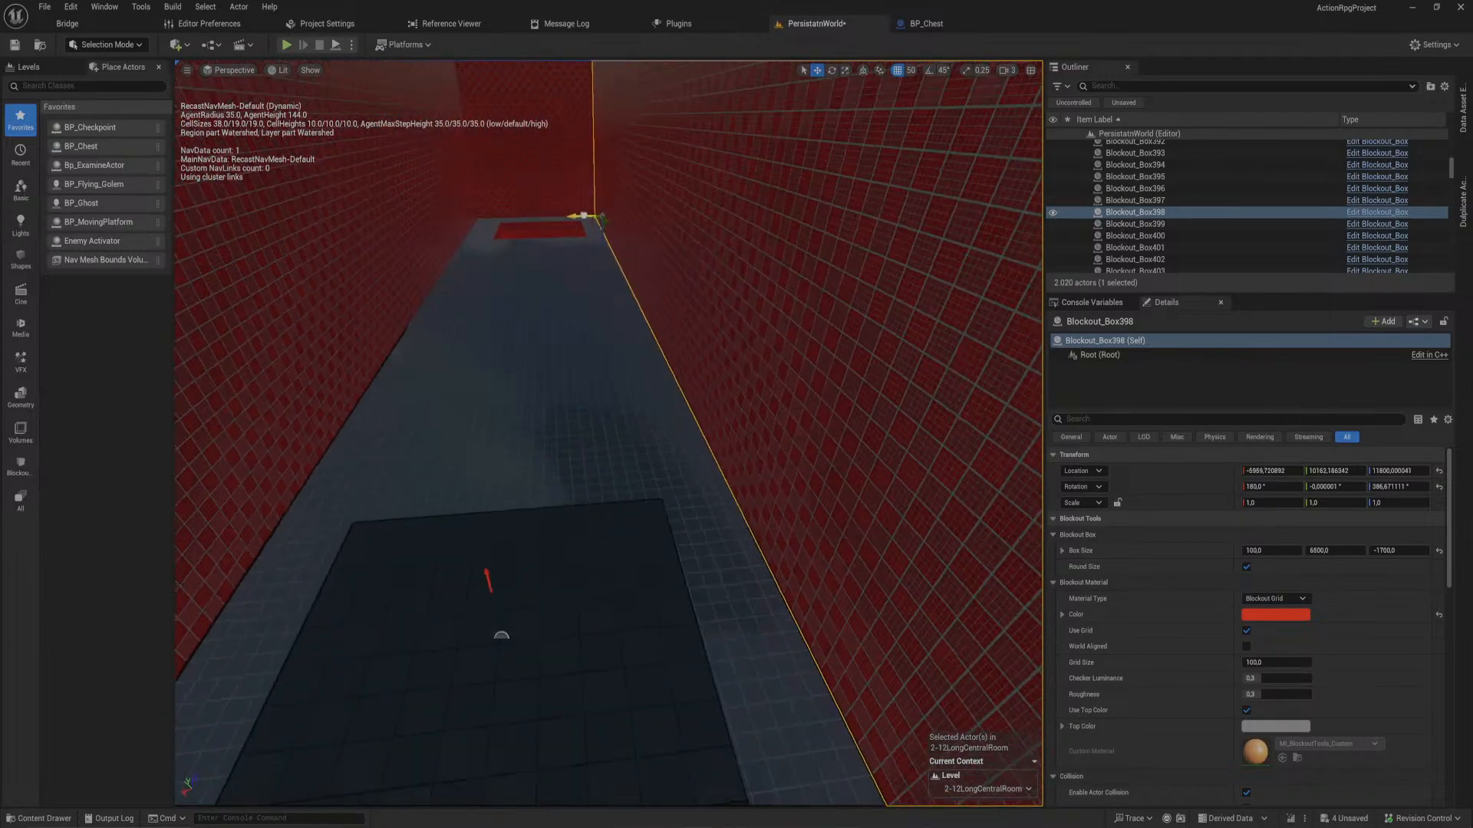
# - Examine the clearance between the walls and both the moving platform and the floor opening at the walkway's two ends
pyautogui.moveTo(586, 306); pyautogui.dragTo(651, 429, button='right')
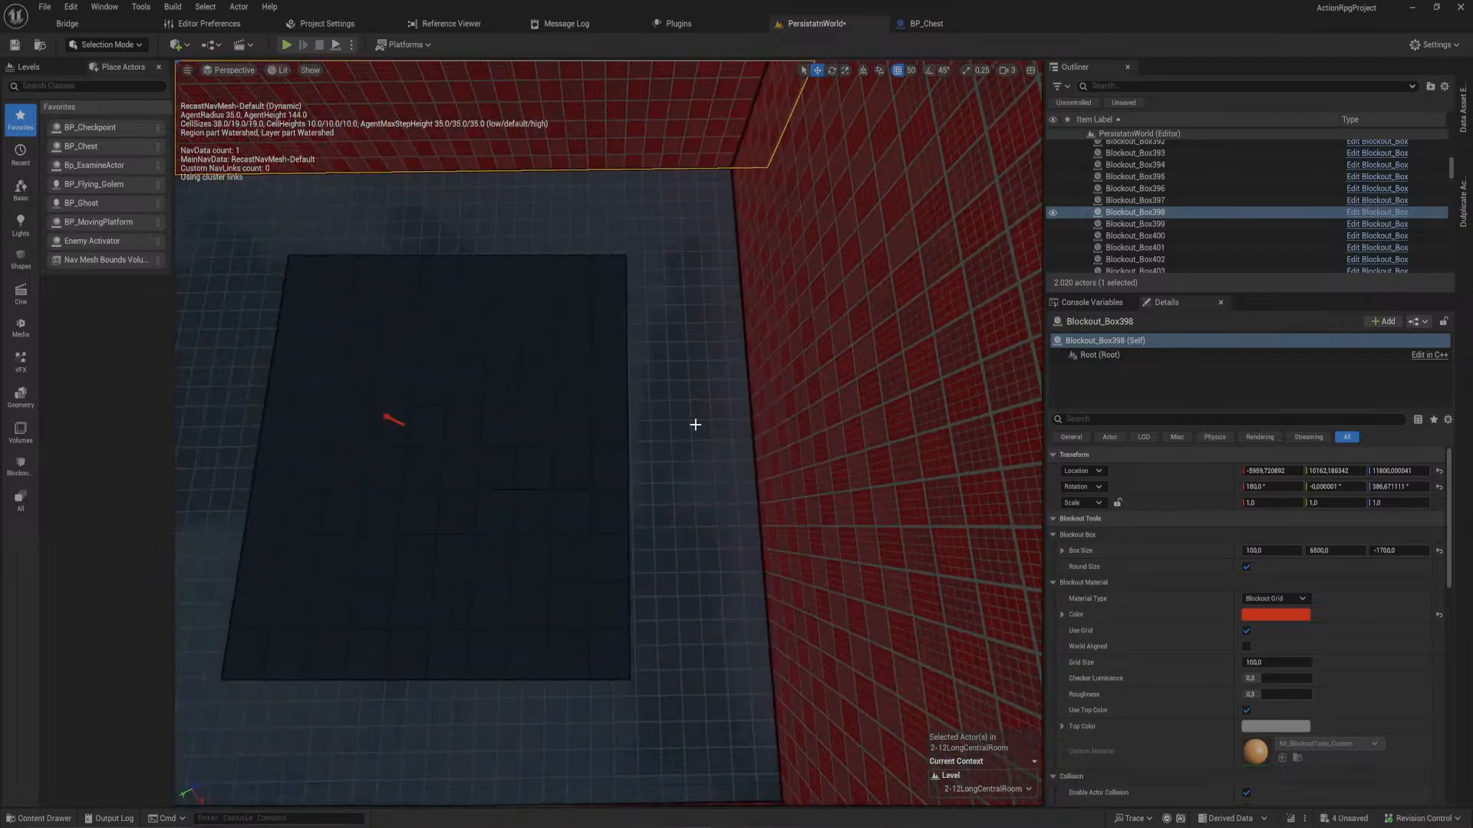
pyautogui.moveTo(754, 439); pyautogui.dragTo(645, 430, button='right')
pyautogui.press('w')
pyautogui.moveTo(607, 610); pyautogui.dragTo(615, 552, button='right')
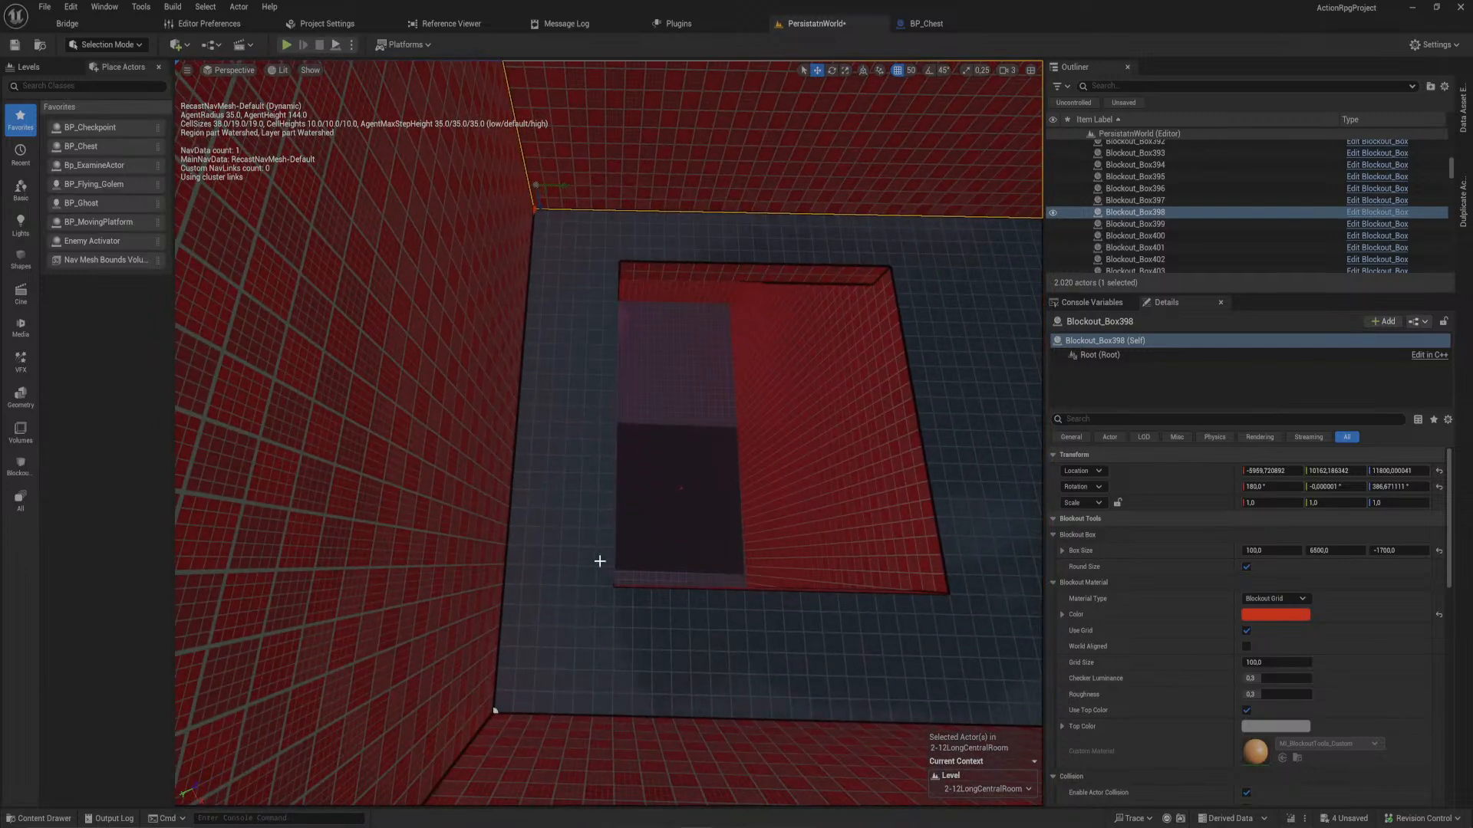
pyautogui.moveTo(511, 552); pyautogui.dragTo(775, 84, button='right')
pyautogui.press('w')
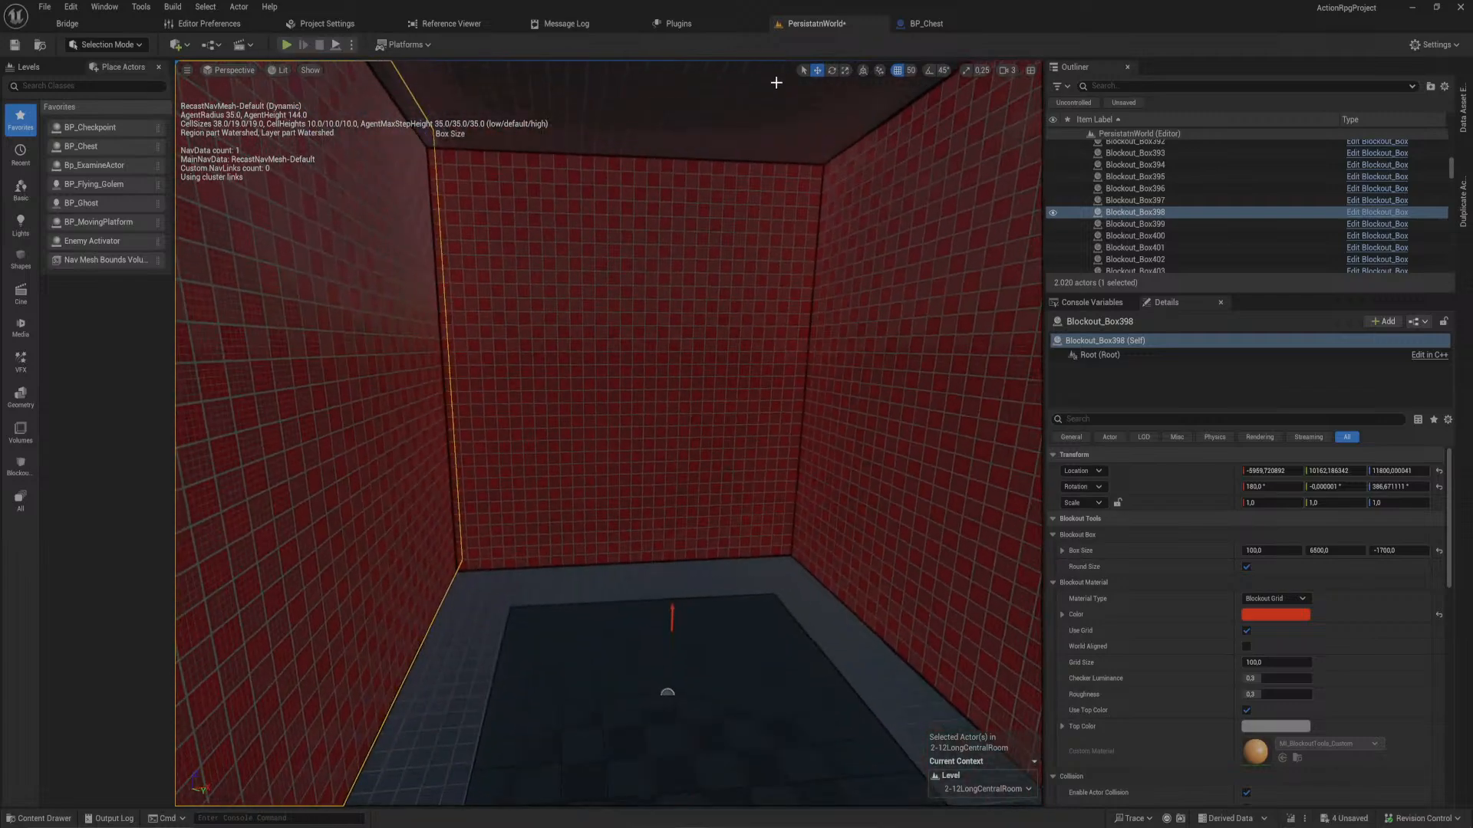
# - Set the grid snapping back to 100 and shorten the upper floor block to a box length of 5200 above the second platform
pyautogui.click(775, 84)
pyautogui.moveTo(734, 161); pyautogui.dragTo(905, 246, button='right')
pyautogui.press('f')
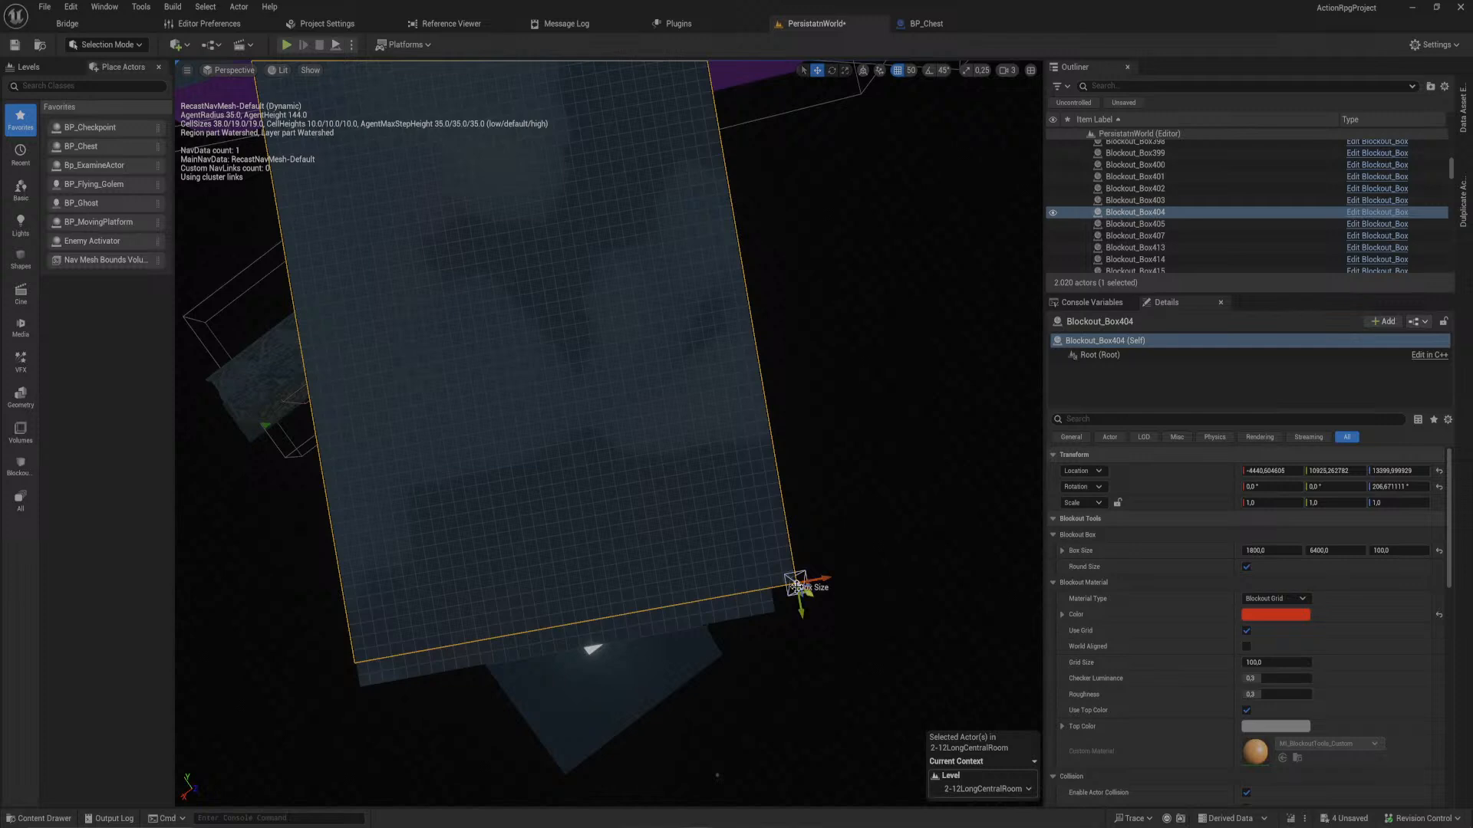
pyautogui.moveTo(801, 612); pyautogui.dragTo(777, 449)
pyautogui.hotkey('ctrl', 'z')
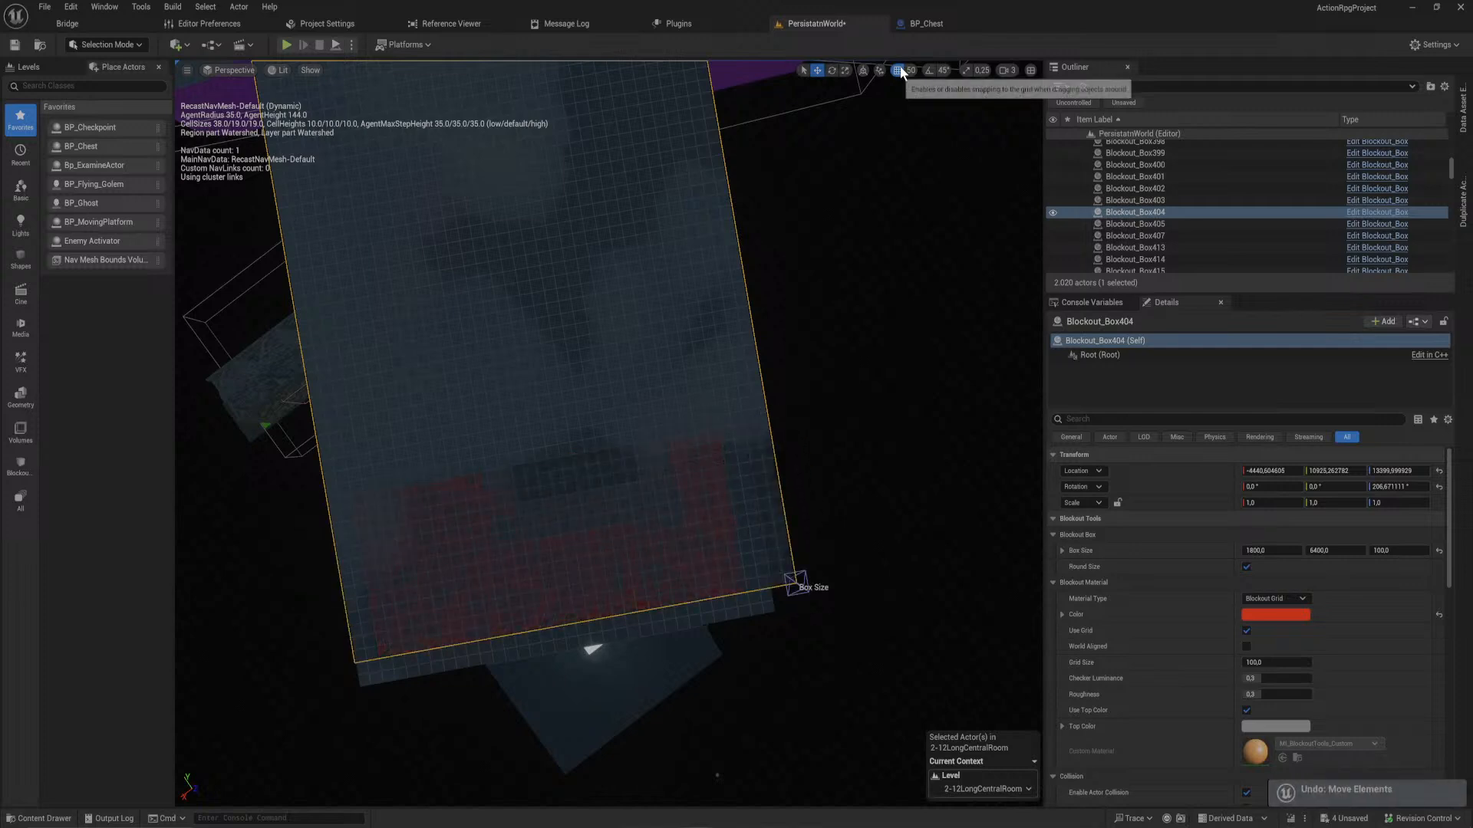
pyautogui.click(907, 71)
pyautogui.click(931, 154)
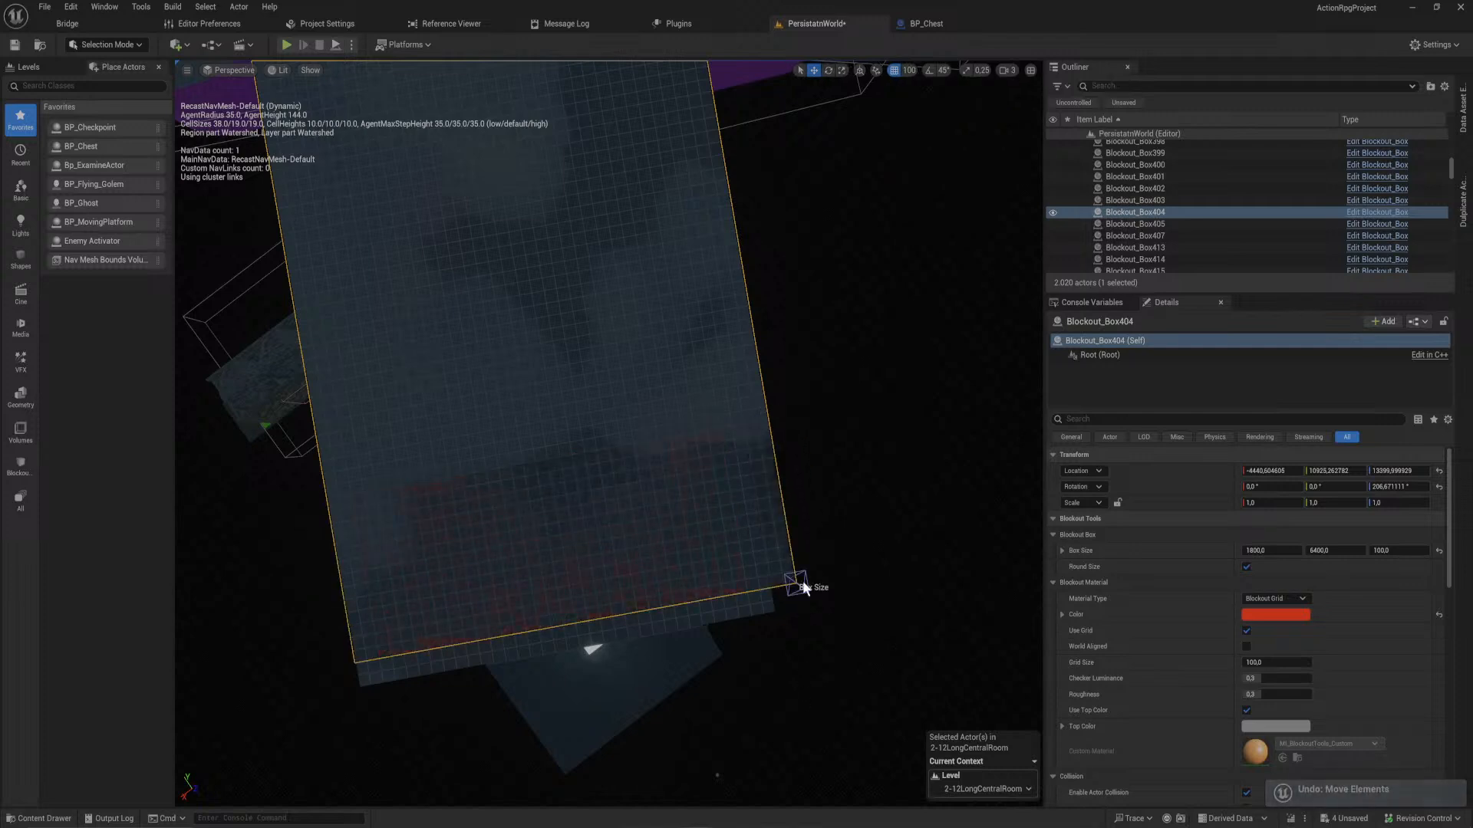
pyautogui.moveTo(797, 587); pyautogui.dragTo(728, 303)
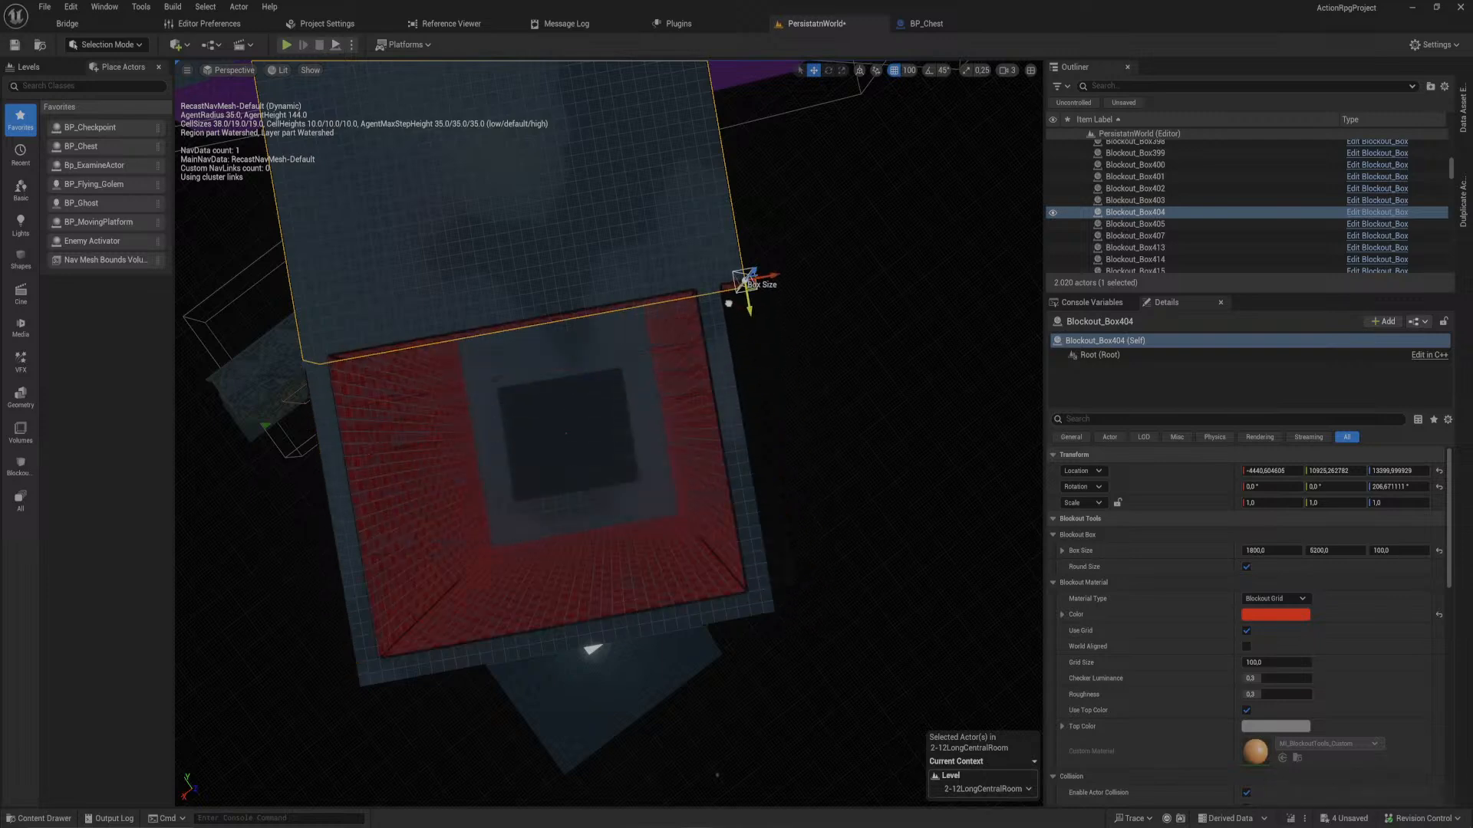
# - Raise the second moving platform by 1800 to Z 13600 beside the upper floor block
pyautogui.click(610, 418)
pyautogui.keyDown('alt'); pyautogui.moveTo(648, 414); pyautogui.dragTo(491, 391); pyautogui.keyUp('alt')
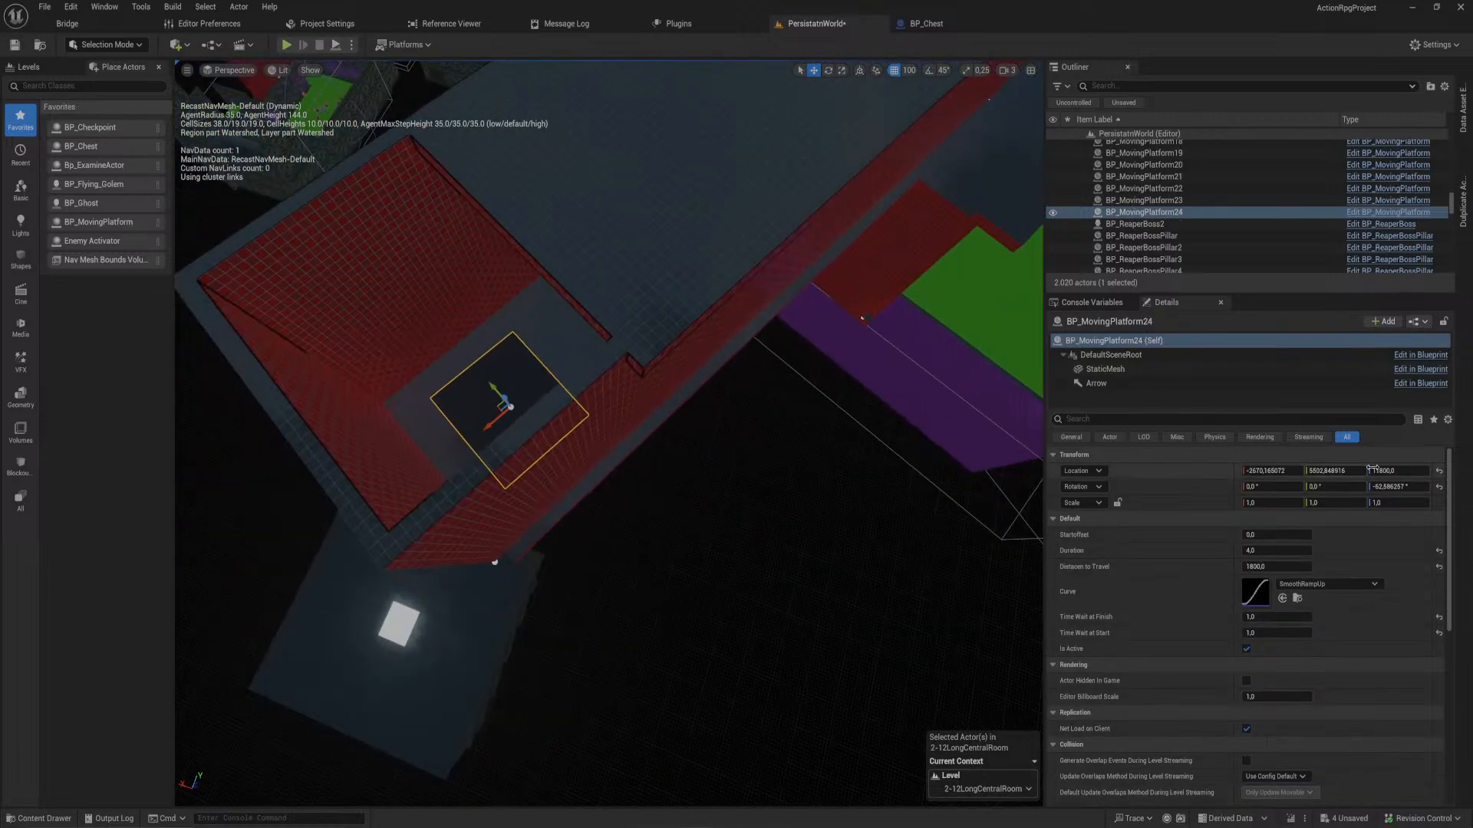
pyautogui.write('-')
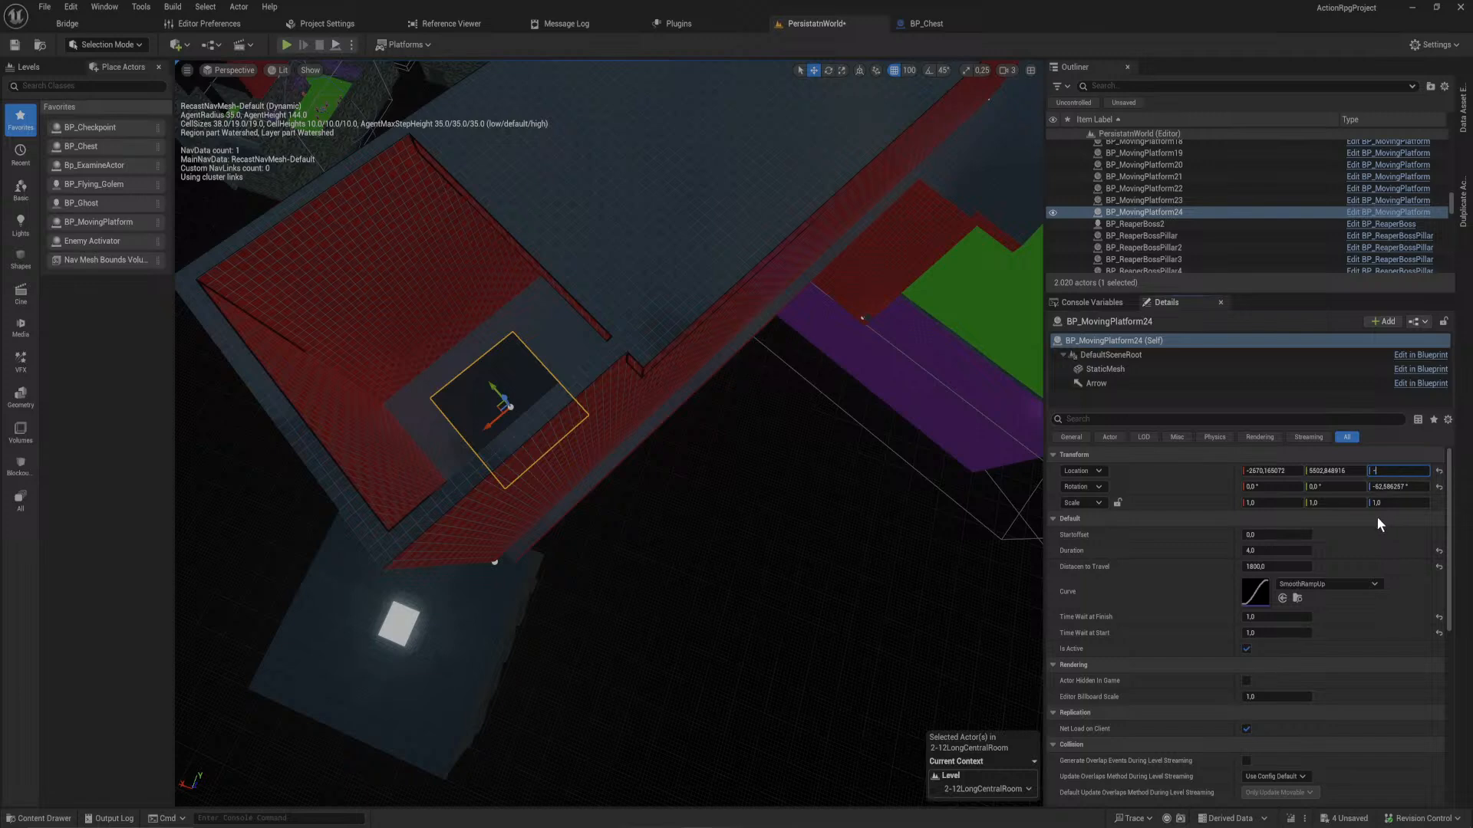
pyautogui.write('1800')
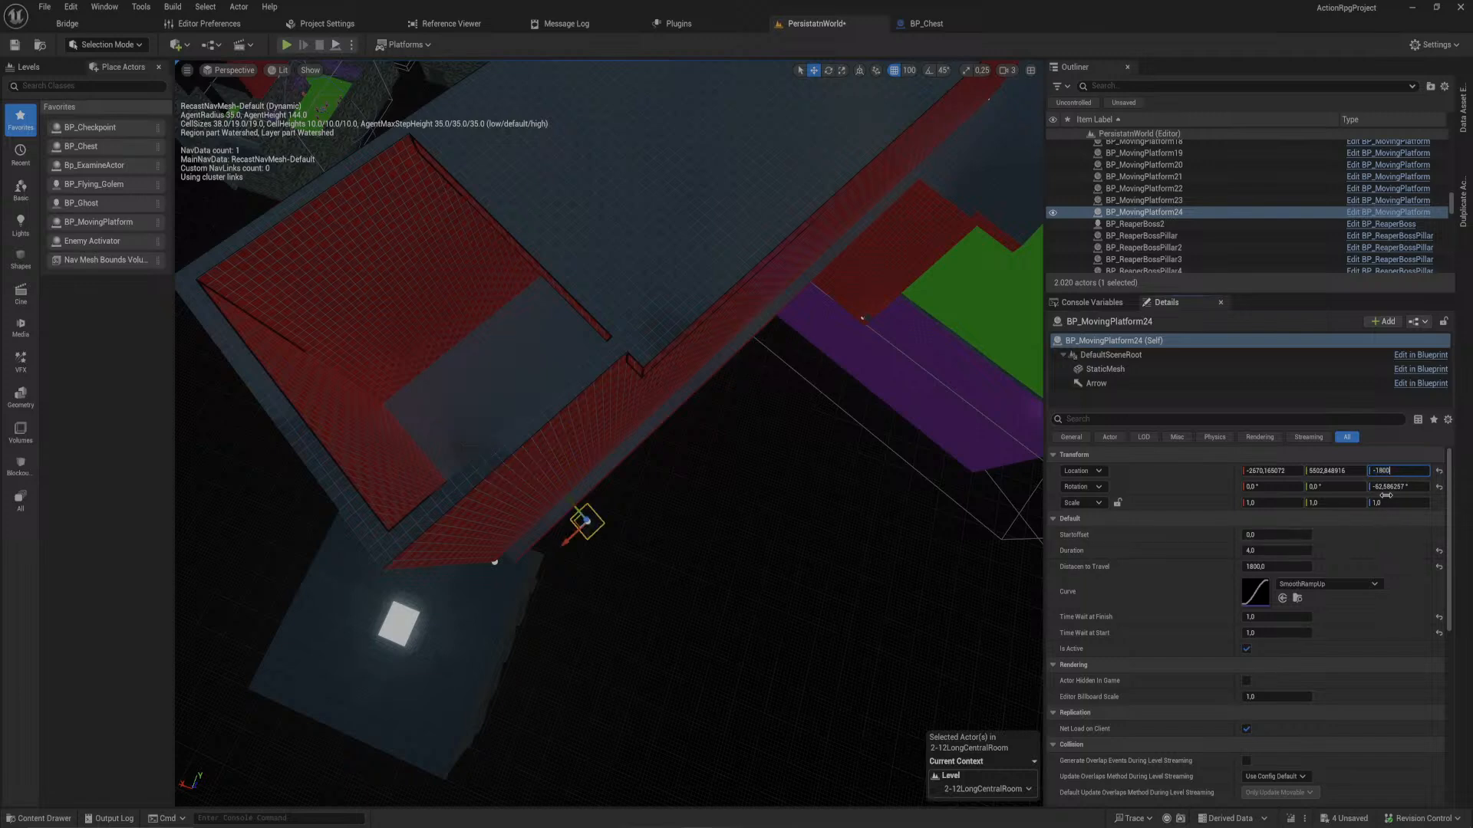
pyautogui.hotkey('ctrl', 'z')
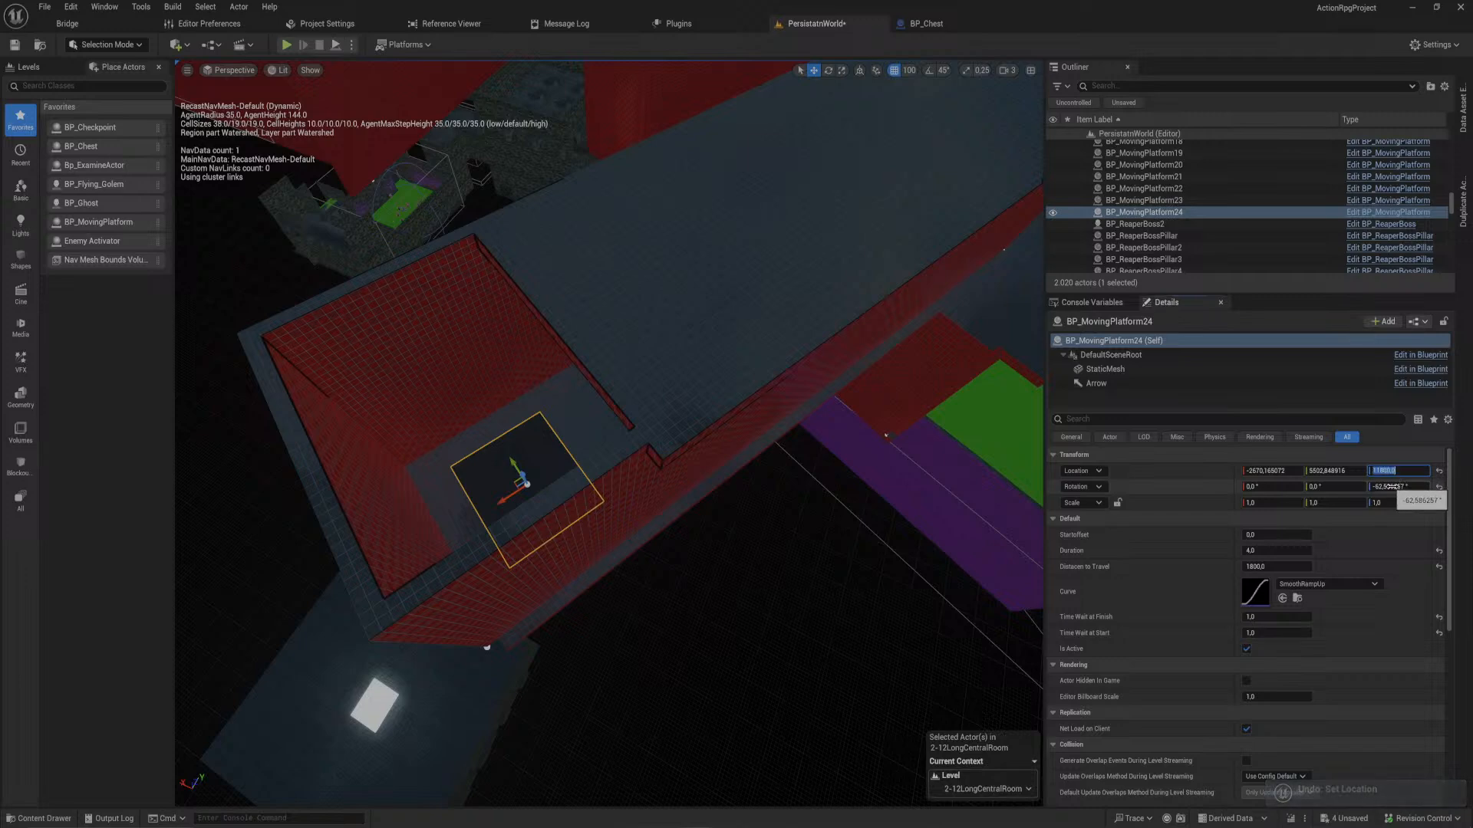
pyautogui.write('+1800')
pyautogui.press('Return')
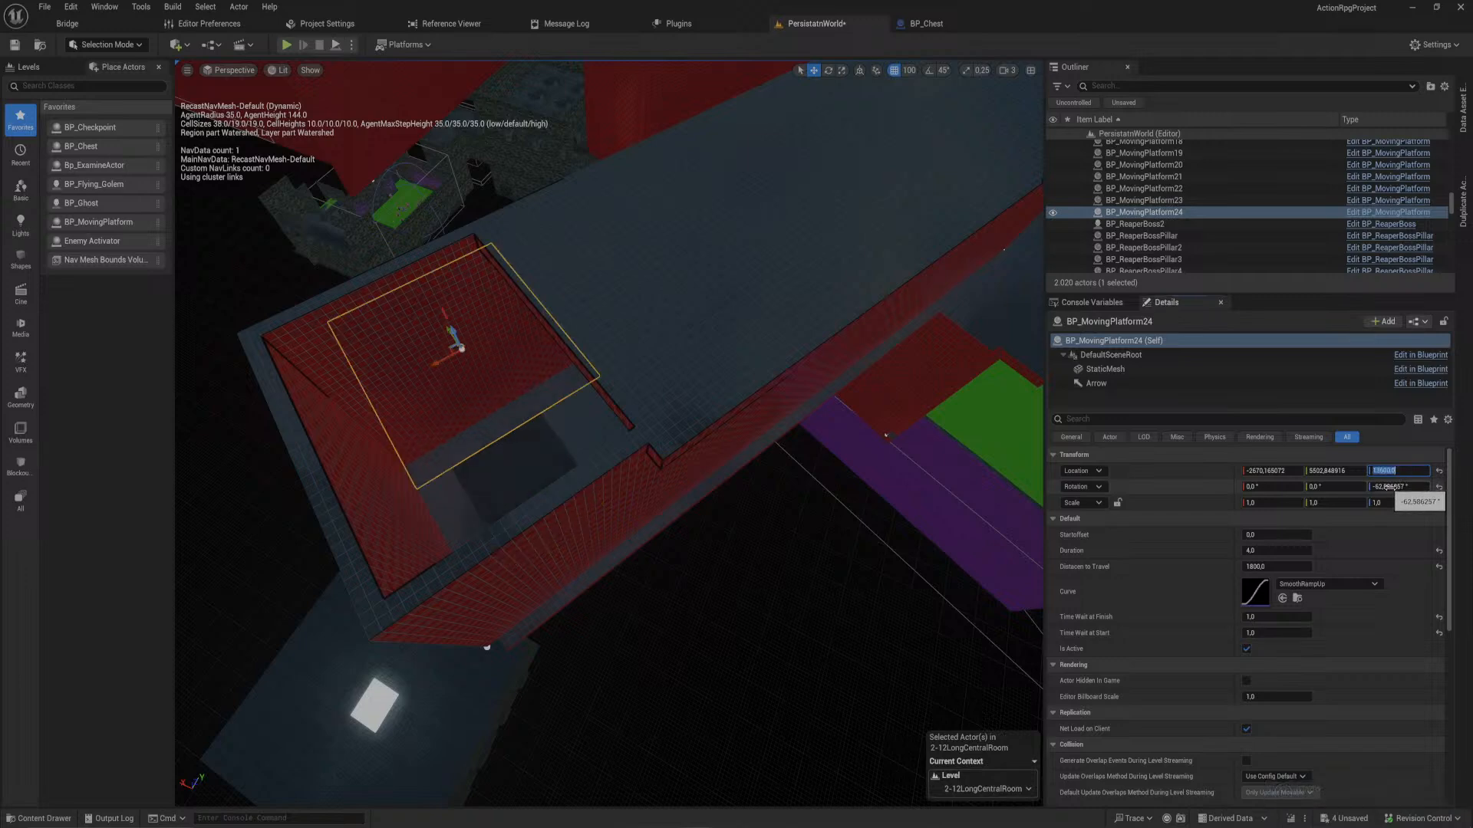
# - Set the grid snapping to 50 and shorten the upper floor block Blockout_Box404 to a box length of 5150
pyautogui.click(668, 333)
pyautogui.press('f')
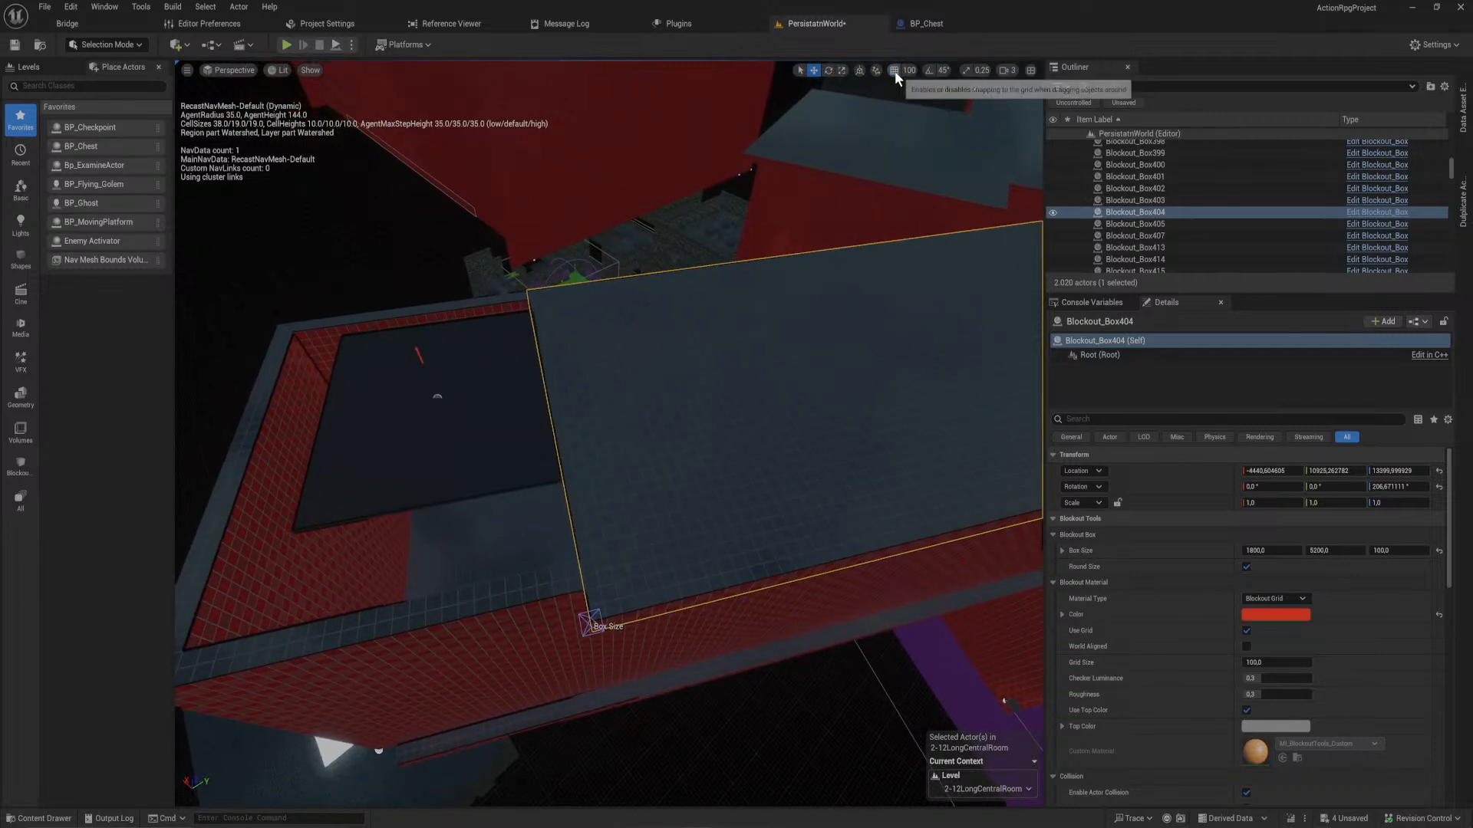
pyautogui.click(593, 621)
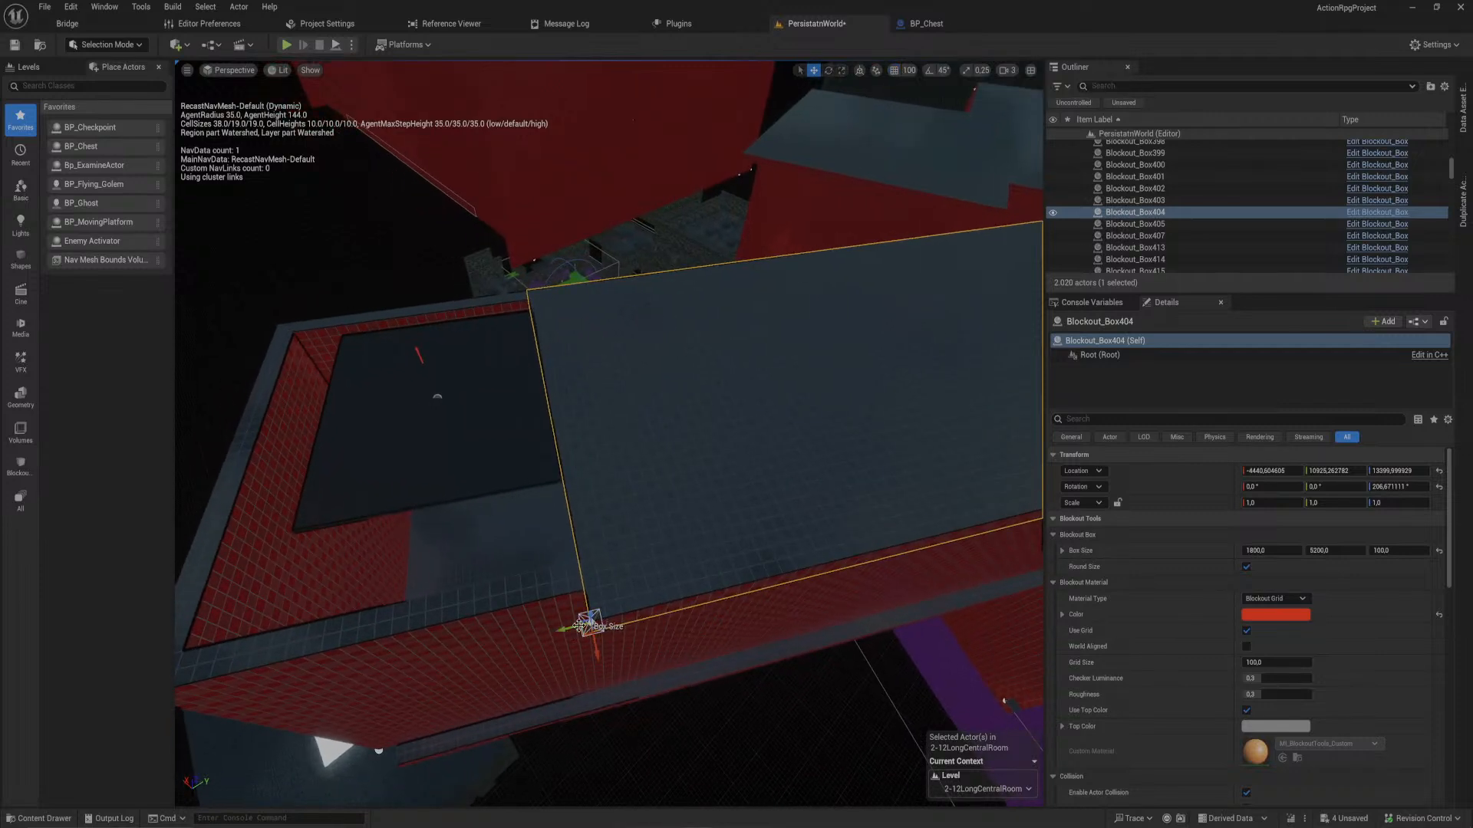
pyautogui.click(910, 71)
pyautogui.click(927, 146)
pyautogui.moveTo(567, 634); pyautogui.dragTo(573, 633)
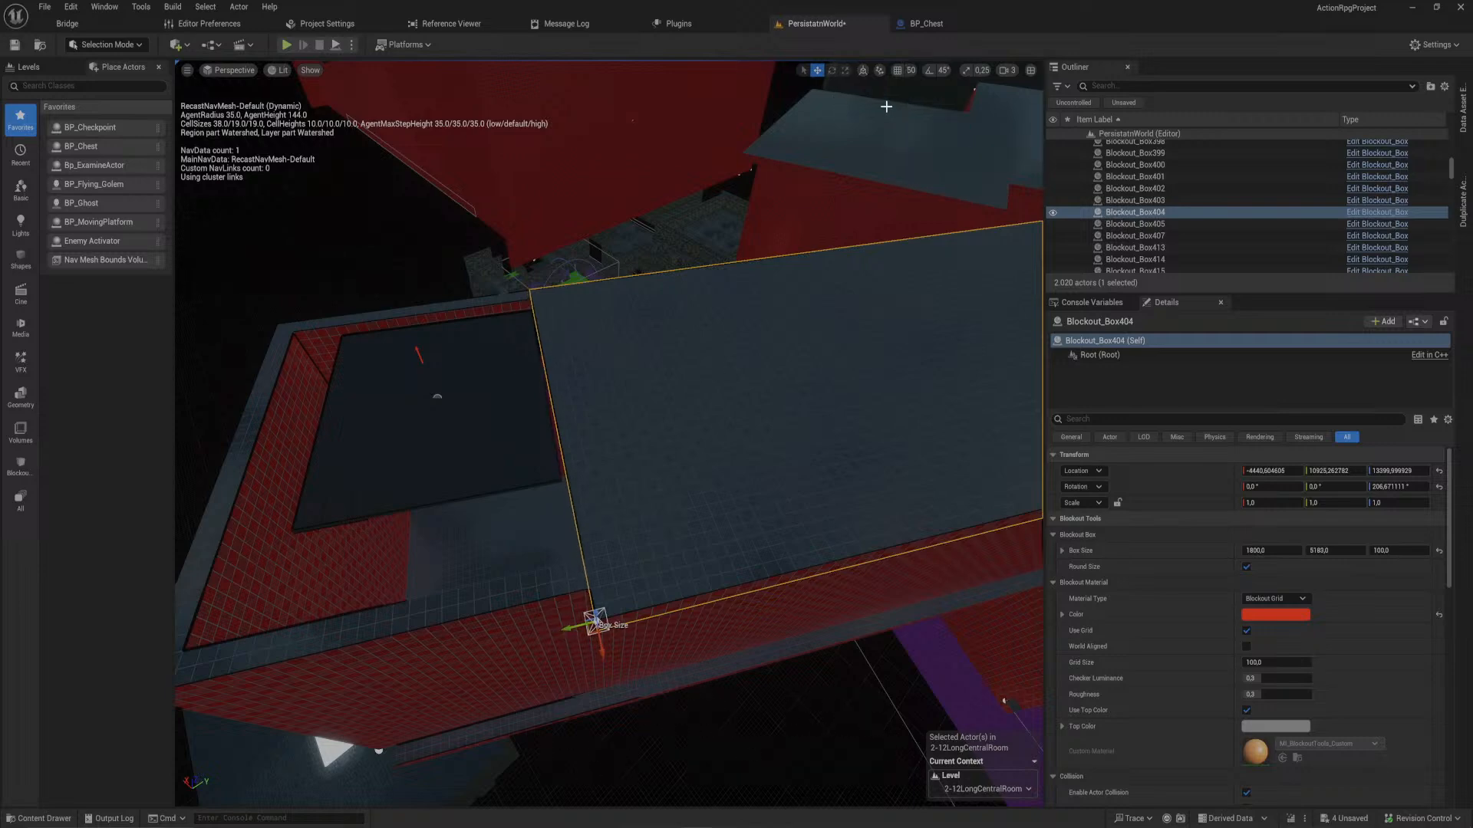
pyautogui.hotkey('ctrl', 'z')
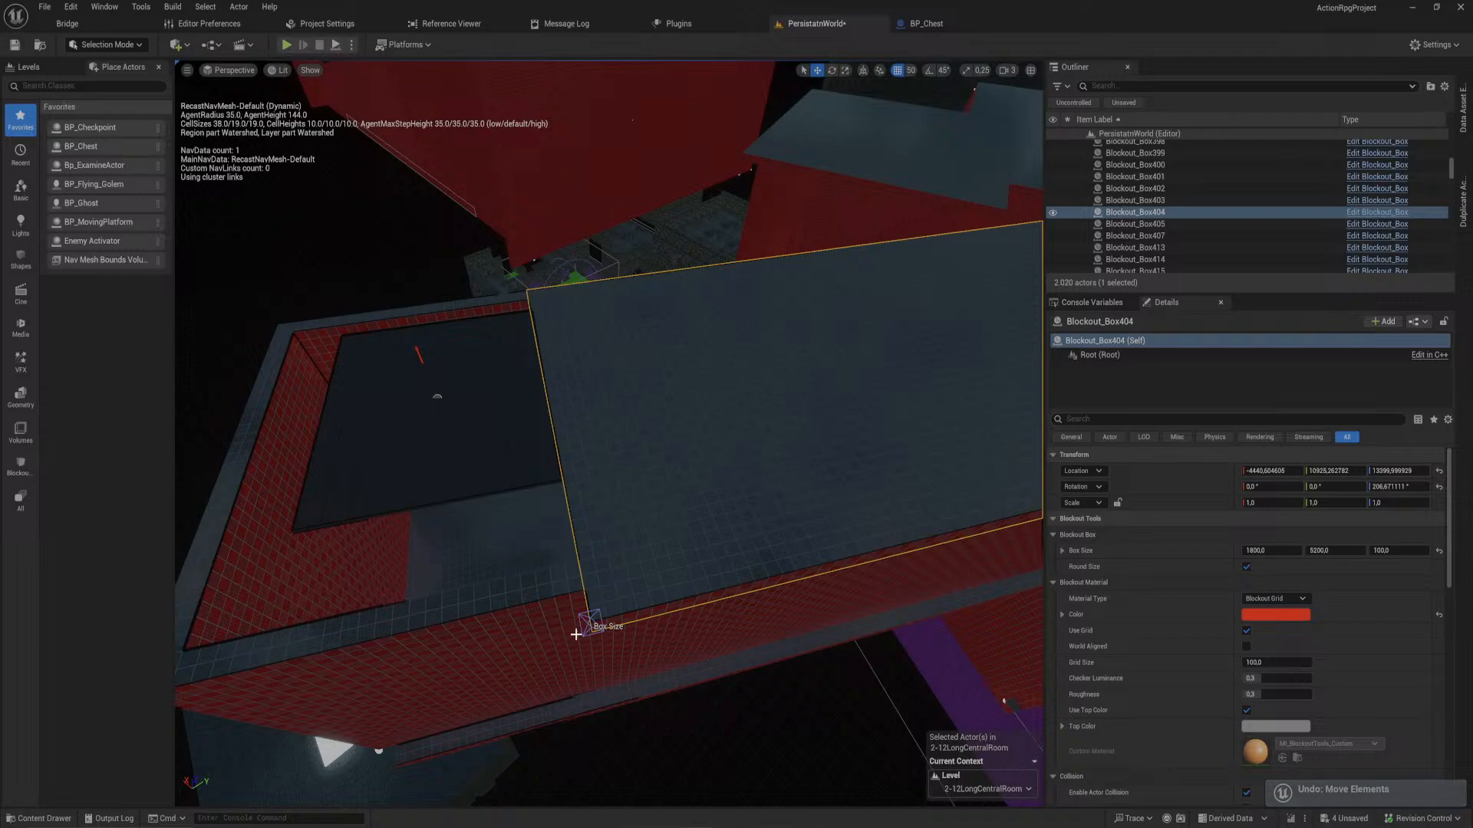
pyautogui.moveTo(589, 624); pyautogui.dragTo(605, 618)
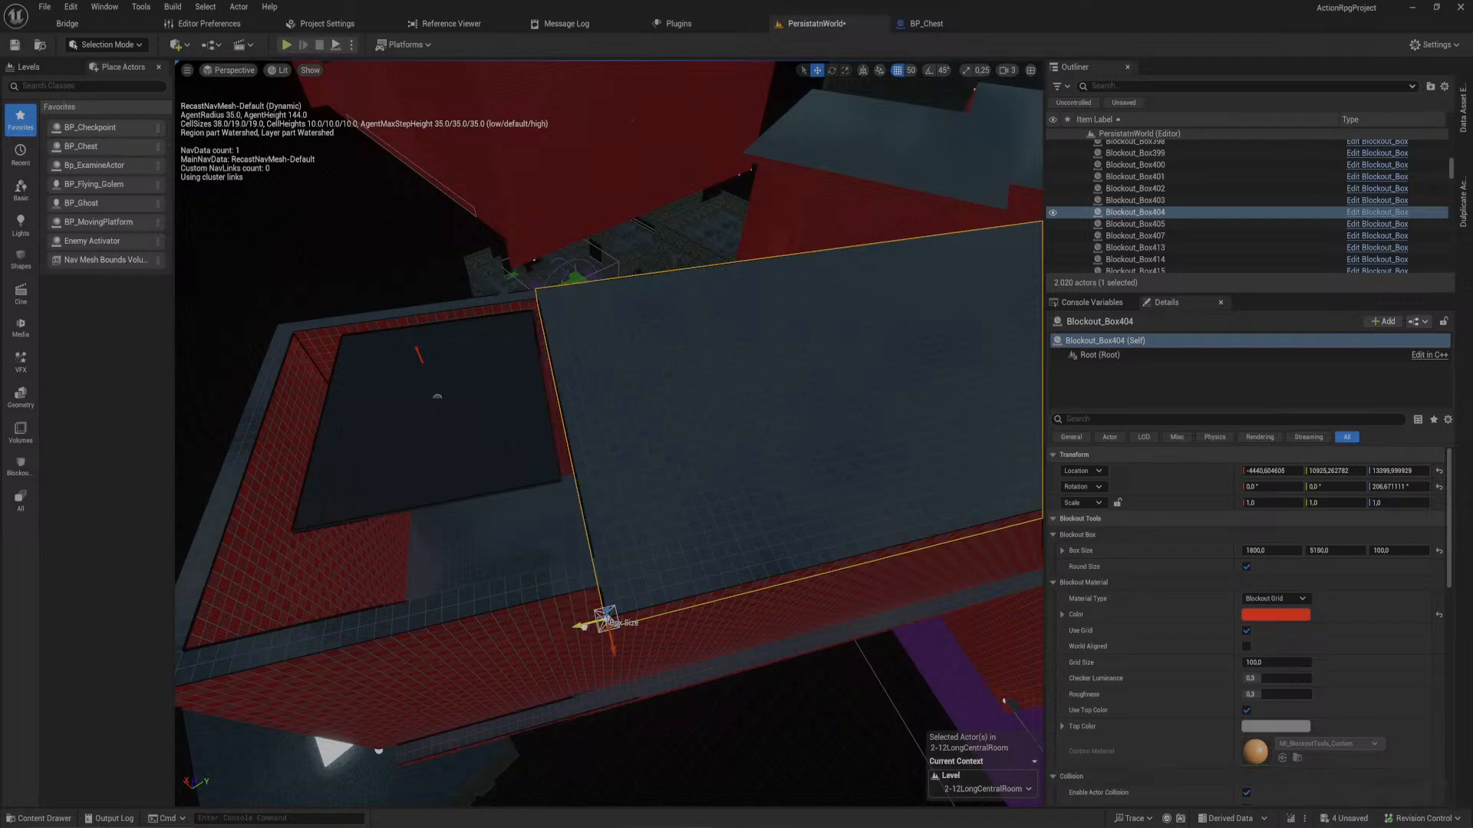
# - Narrow the upper floor block Blockout_Box404 to a box width of 1700 at its end near the moving platform
pyautogui.moveTo(585, 512); pyautogui.dragTo(537, 571, button='right')
pyautogui.click(591, 449)
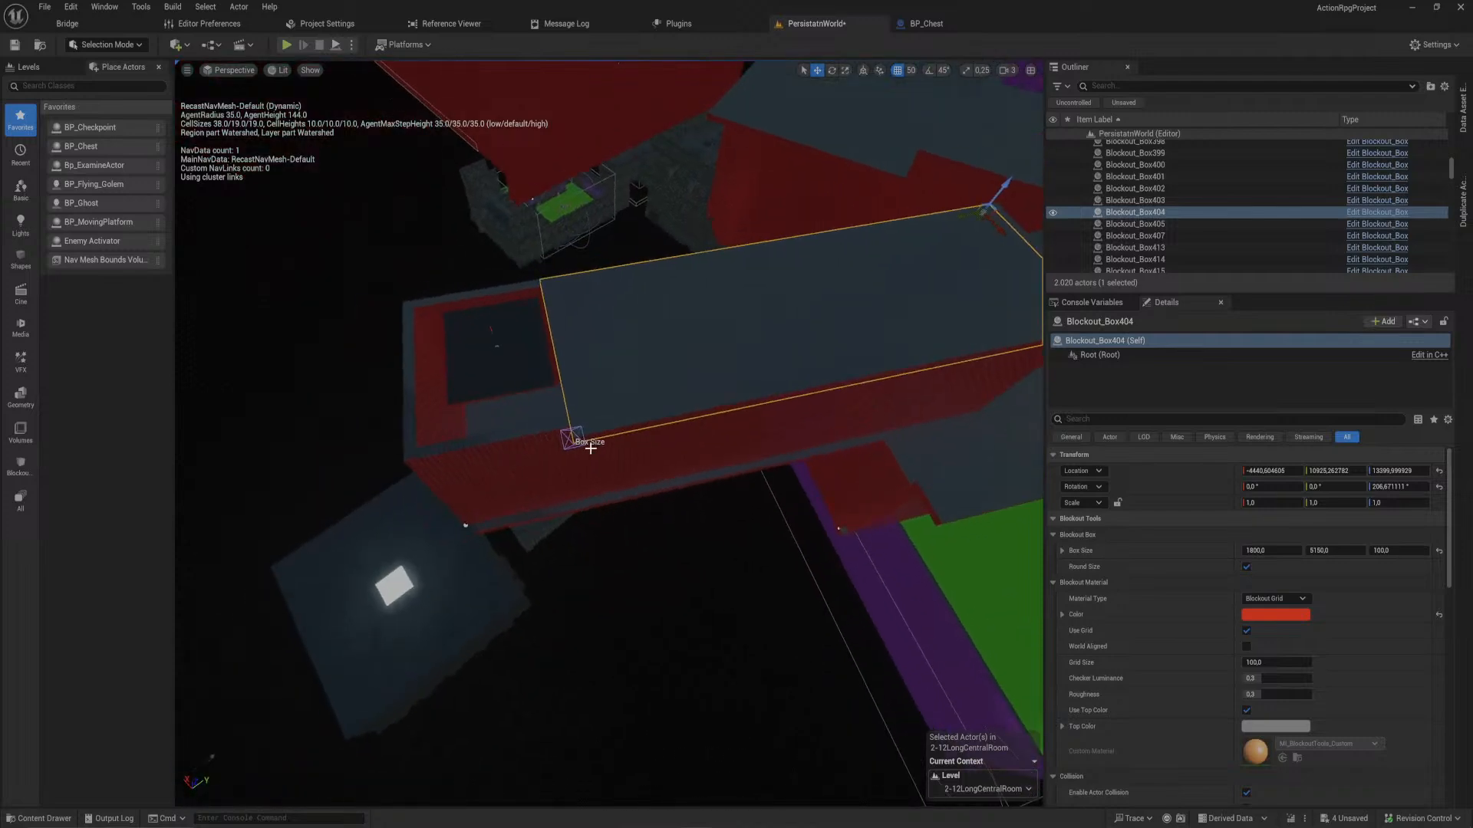
pyautogui.moveTo(587, 405); pyautogui.dragTo(571, 368, button='right')
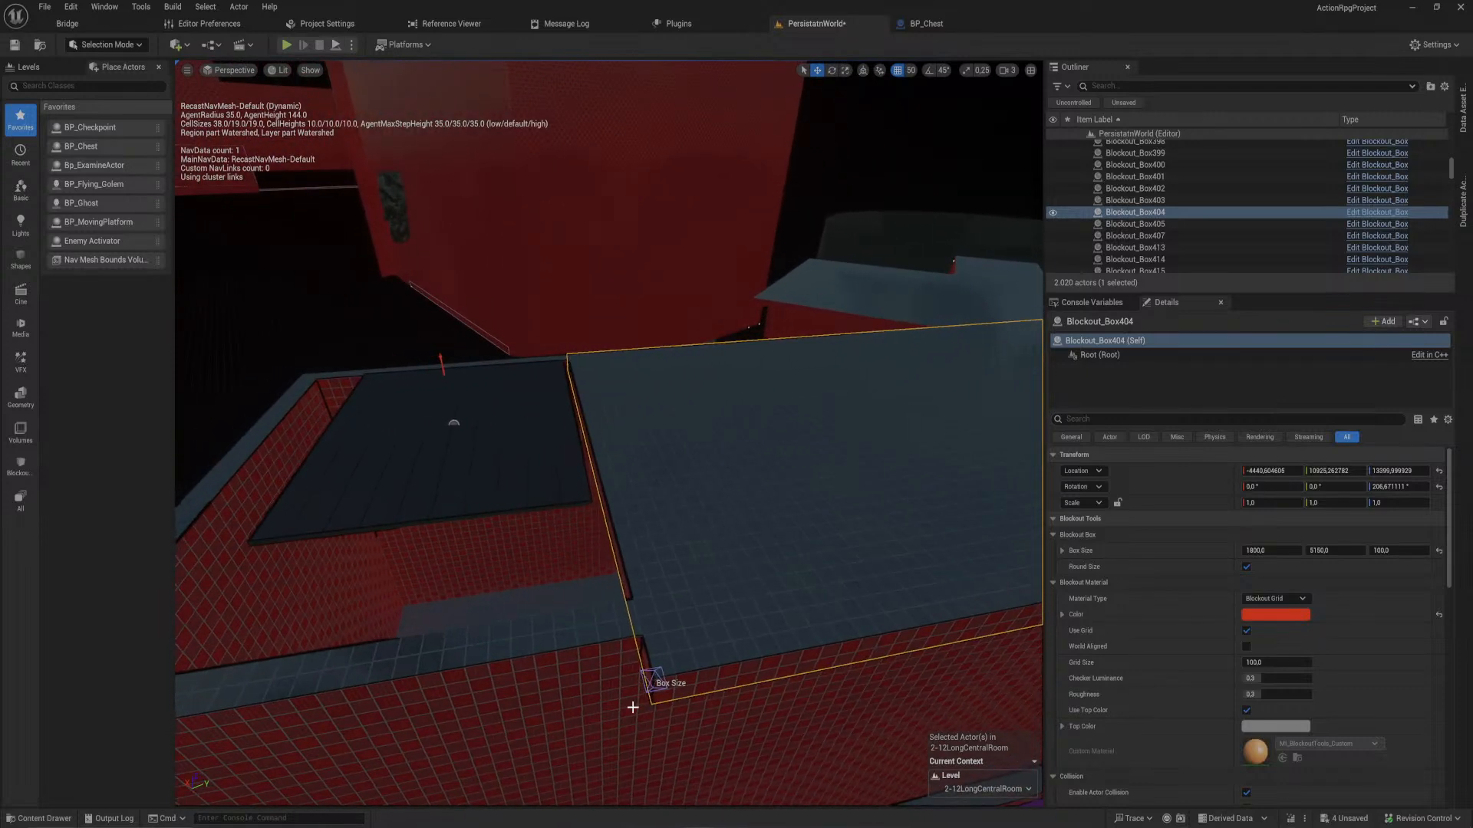
pyautogui.moveTo(656, 681)
pyautogui.mouseDown()
pyautogui.moveTo(636, 618)
pyautogui.moveTo(649, 653)
pyautogui.mouseUp()
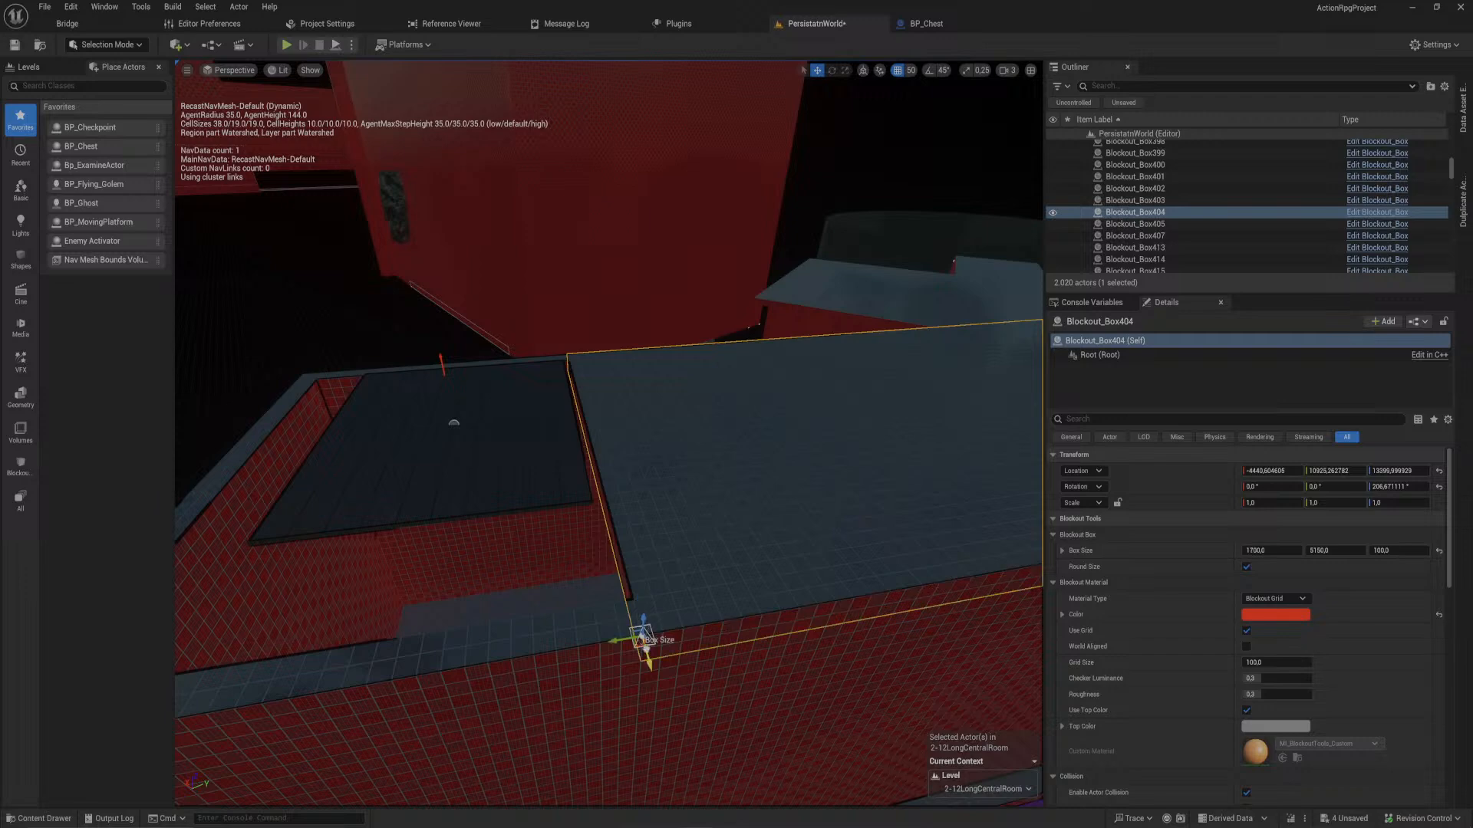
# - Duplicate the upper floor block, place the copy on the opposite end of the platform opening, and raise it by 100
pyautogui.moveTo(648, 653); pyautogui.dragTo(788, 456, button='right')
pyautogui.hotkey('ctrl', 'd')
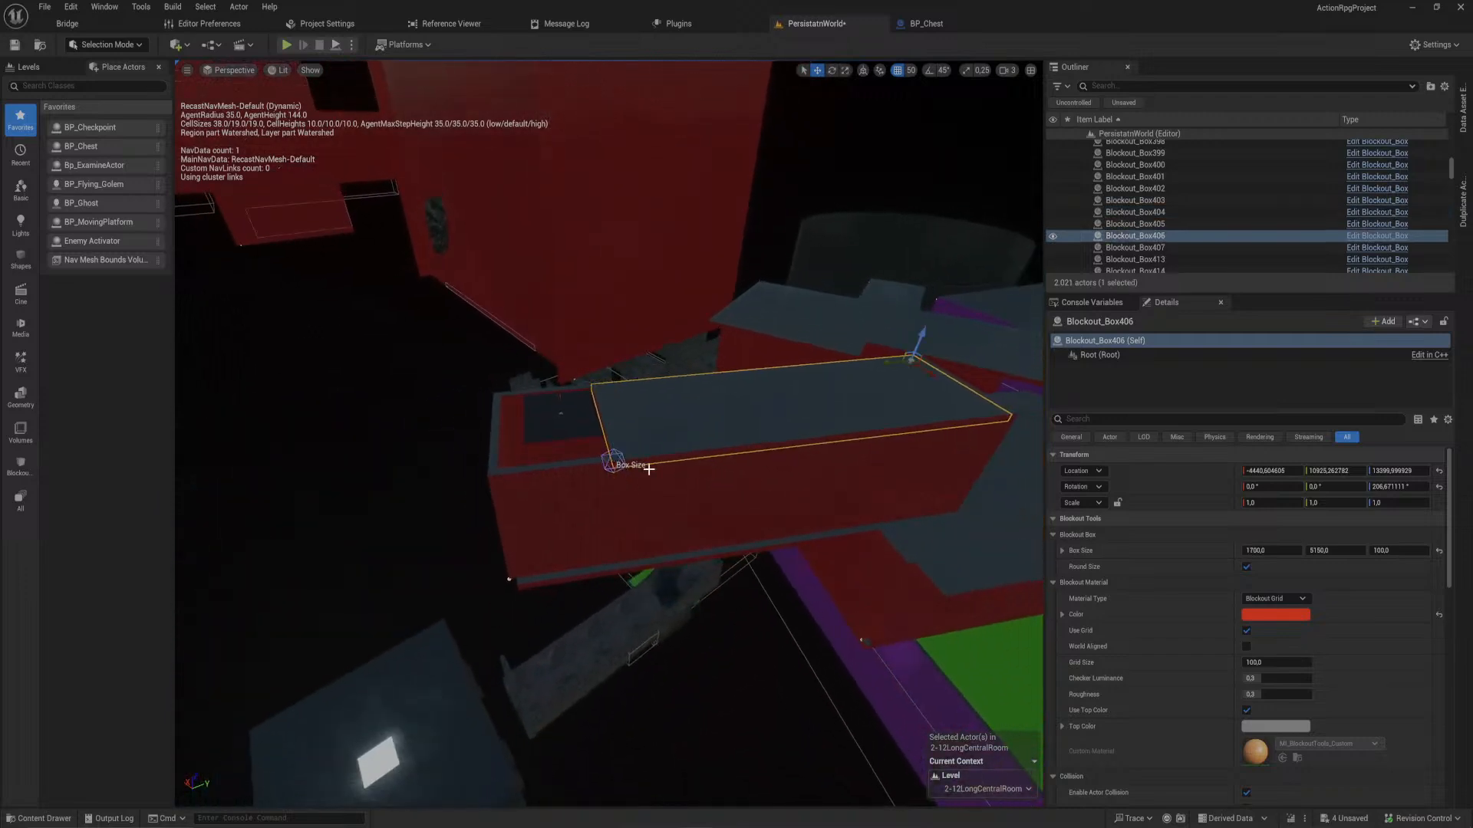
pyautogui.moveTo(883, 364); pyautogui.dragTo(502, 439)
pyautogui.moveTo(503, 439); pyautogui.dragTo(460, 439, button='right')
pyautogui.moveTo(545, 675); pyautogui.dragTo(493, 450, button='right')
pyautogui.moveTo(521, 418); pyautogui.dragTo(521, 399)
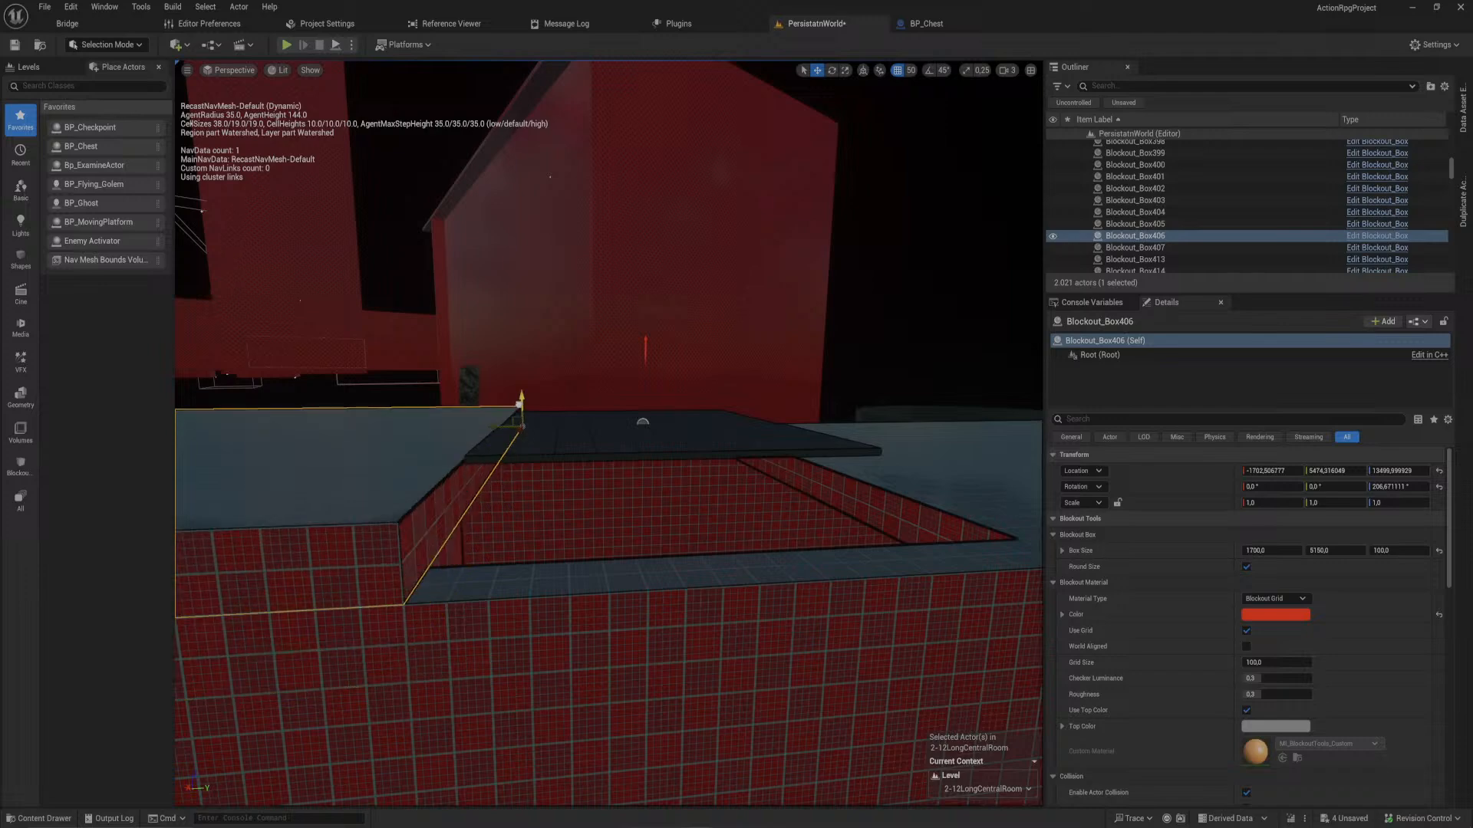
# - Raise the original upper floor block Blockout_Box404 level with its raised copy
pyautogui.moveTo(702, 453); pyautogui.dragTo(563, 455, button='right')
pyautogui.click(559, 453)
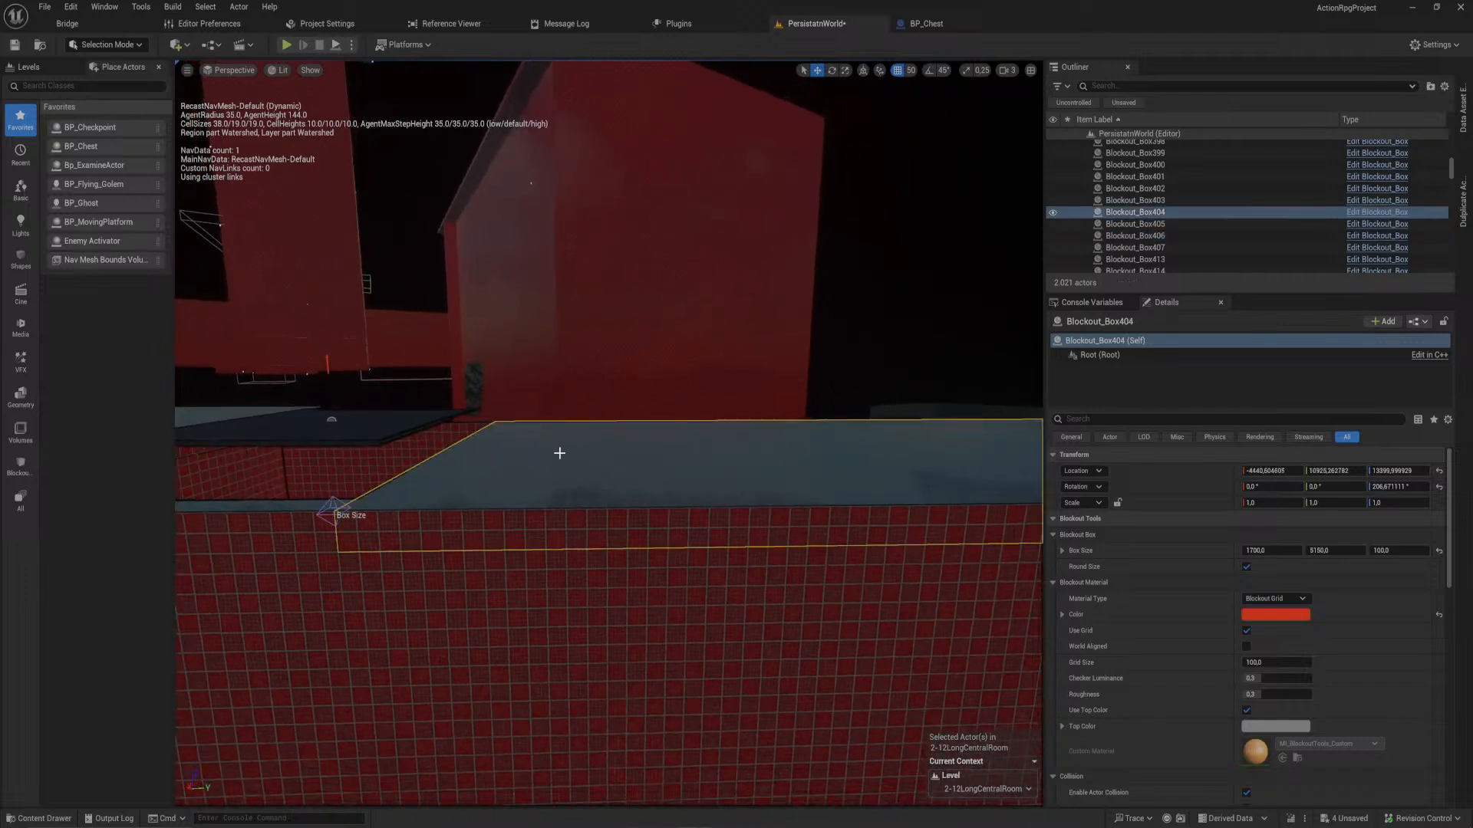
pyautogui.moveTo(398, 480); pyautogui.dragTo(464, 464, button='right')
pyautogui.moveTo(956, 445); pyautogui.dragTo(957, 435)
pyautogui.moveTo(921, 445); pyautogui.dragTo(874, 452, button='right')
# - Shorten the copied floor block Blockout_Box406 to a box length of 400, ending at the room's outer wall
pyautogui.moveTo(675, 395)
pyautogui.mouseDown(button='right')
pyautogui.moveTo(686, 464)
pyautogui.moveTo(641, 438)
pyautogui.moveTo(675, 395)
pyautogui.mouseUp(button='right')
pyautogui.click(470, 313)
pyautogui.click(287, 342)
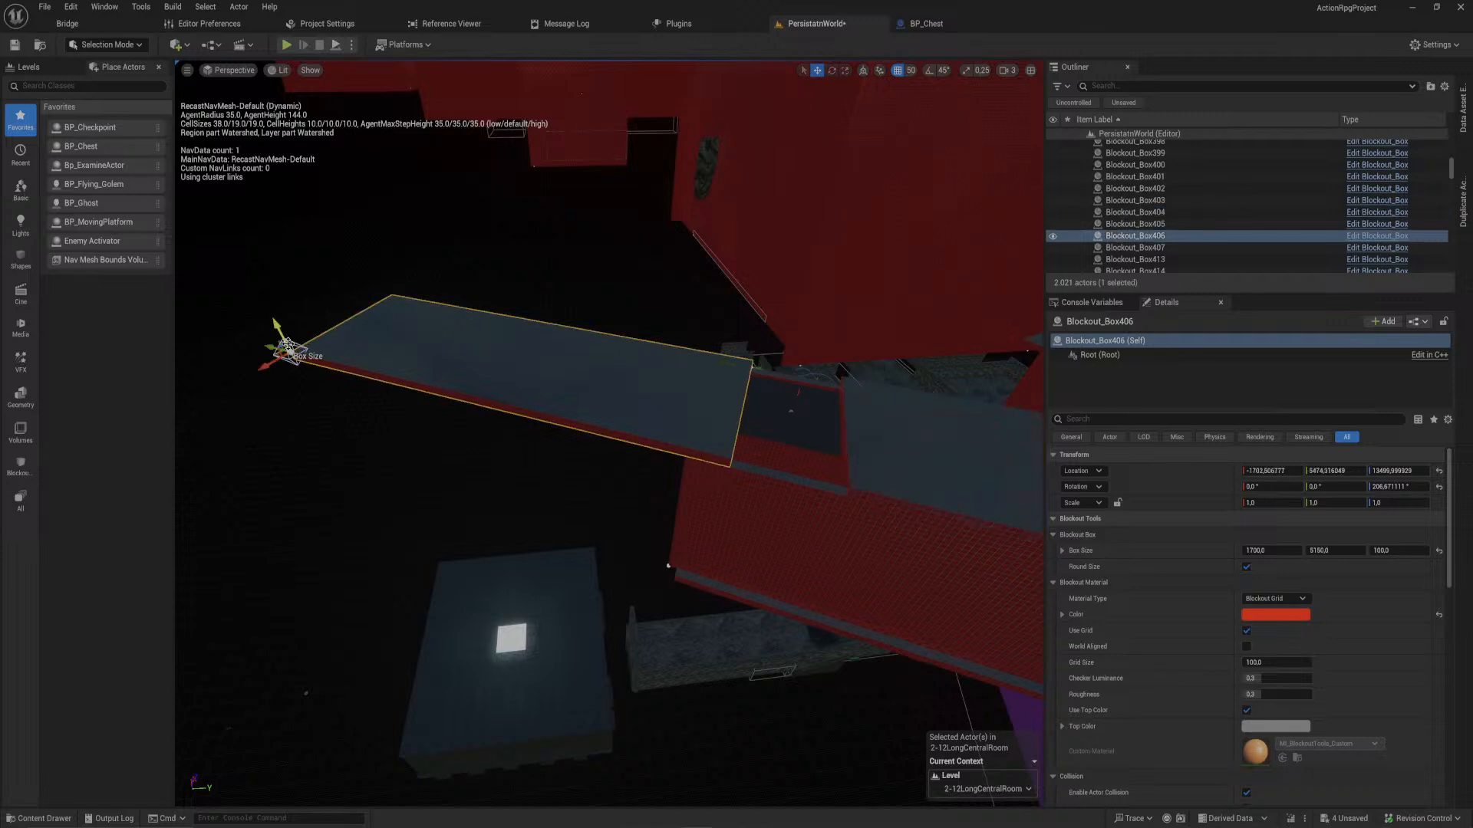
pyautogui.moveTo(264, 344); pyautogui.dragTo(649, 466)
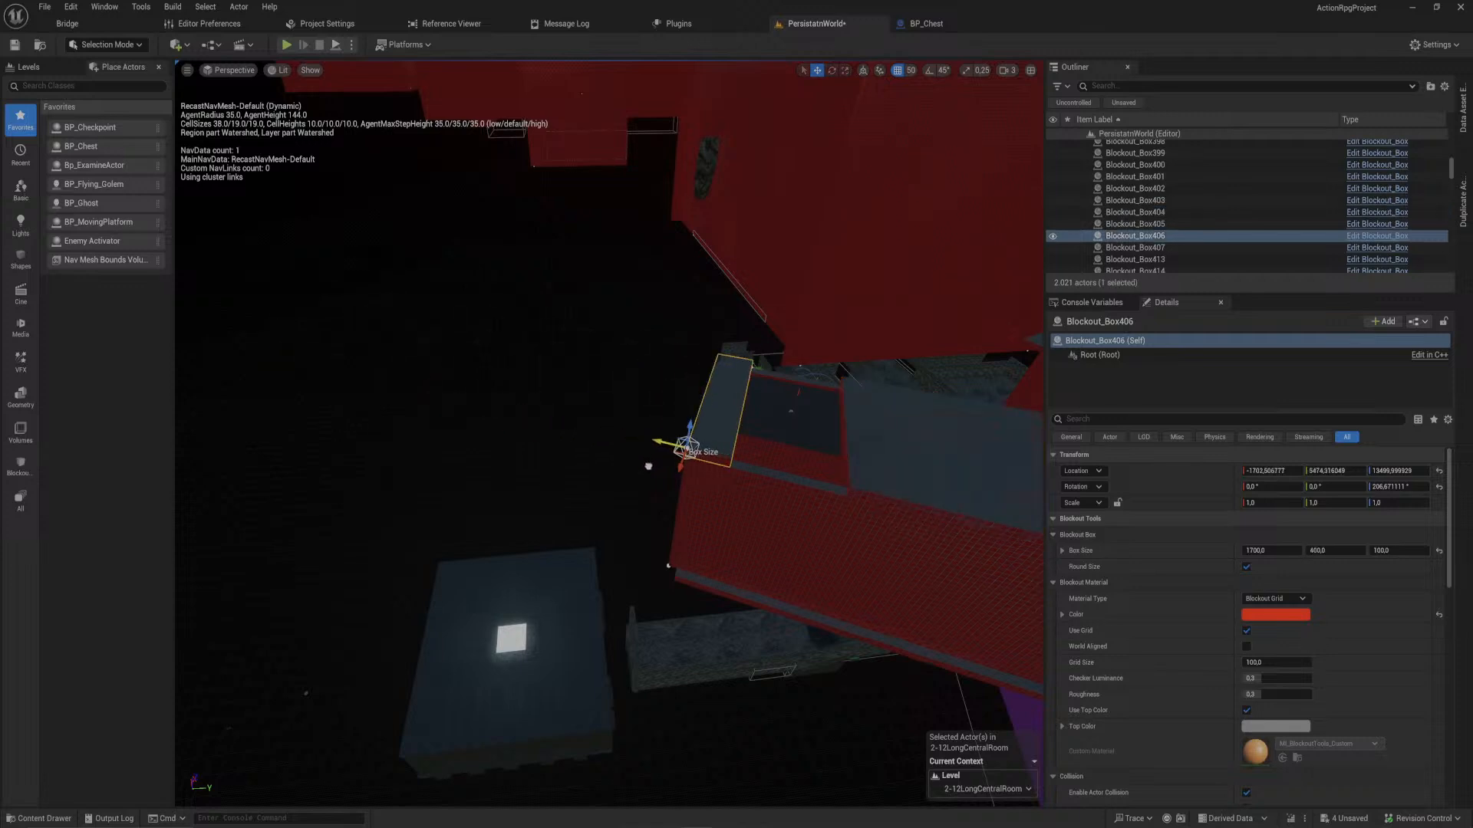
pyautogui.moveTo(648, 466); pyautogui.dragTo(824, 526, button='right')
# - Duplicate the short end floor strip and rotate the copy by 90° with rotation snapping on
pyautogui.click(463, 453)
pyautogui.hotkey('ctrl', 'd')
pyautogui.press('e')
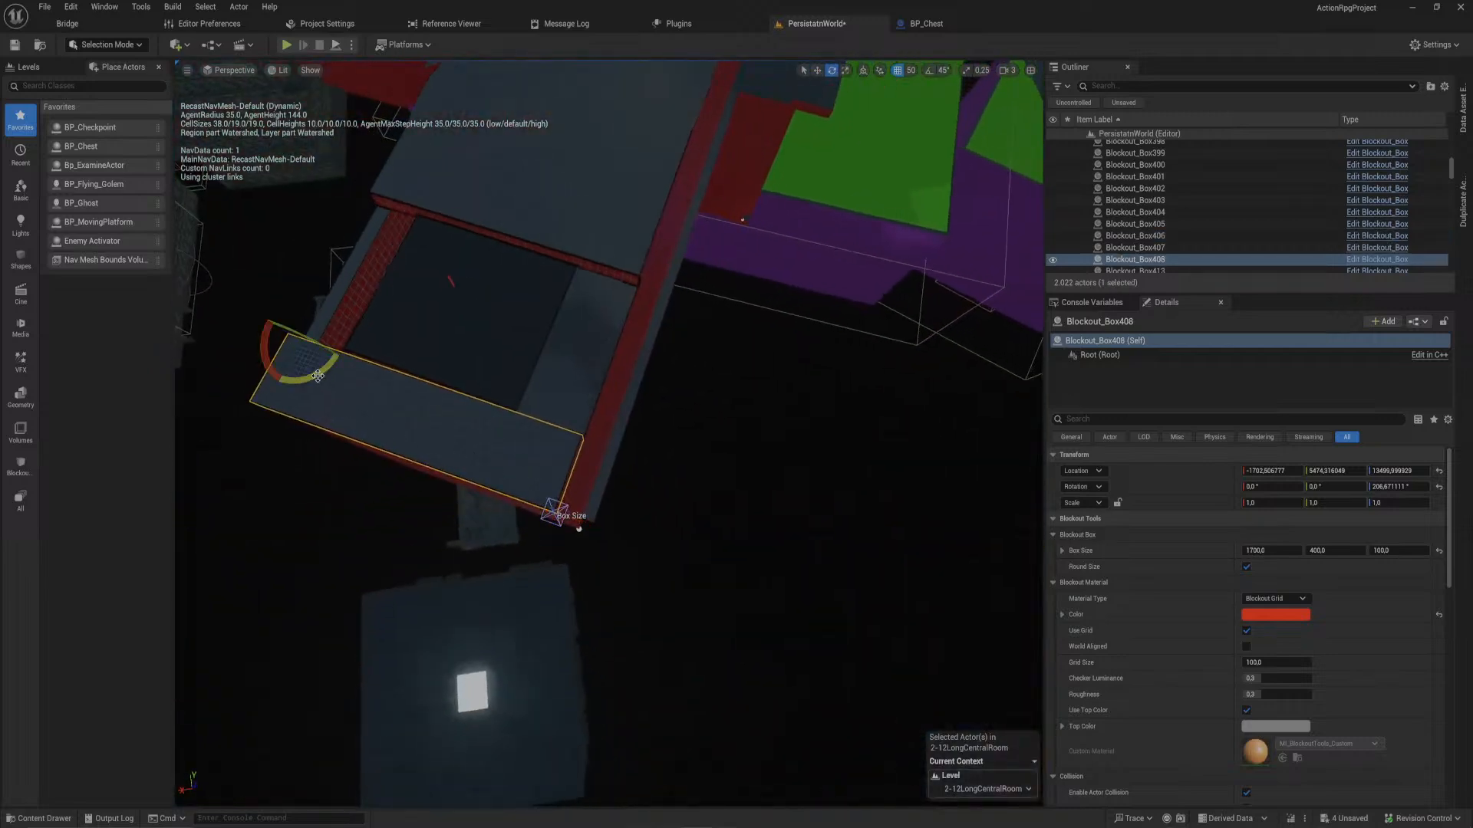
pyautogui.moveTo(319, 377); pyautogui.dragTo(391, 322)
pyautogui.hotkey('ctrl', 'z')
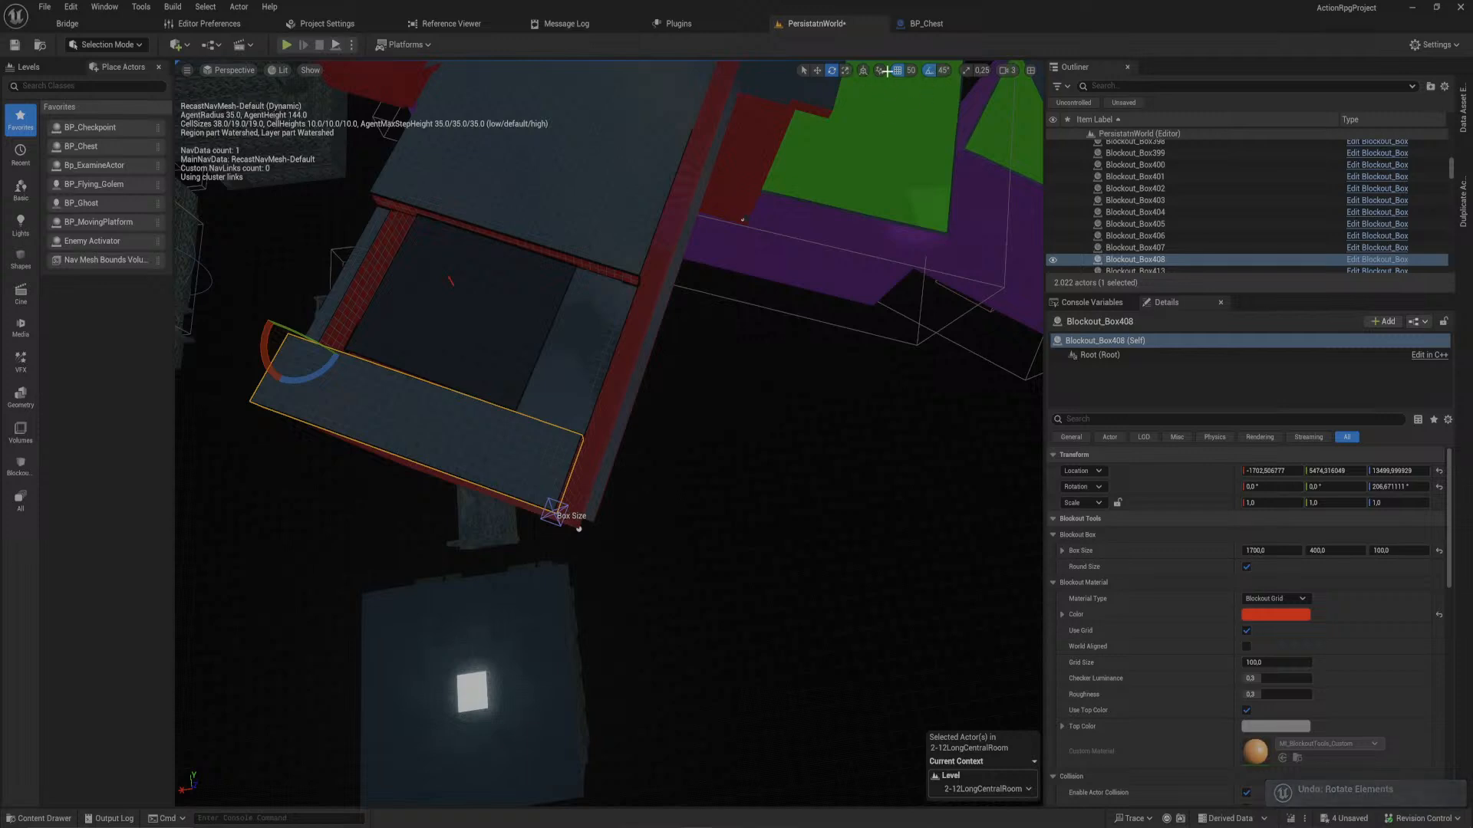
pyautogui.moveTo(326, 374); pyautogui.dragTo(331, 318)
# - Shorten the rotated floor strip Blockout_Box408 to a box size of 950 alongside the moving platform
pyautogui.click(478, 101)
pyautogui.press('w')
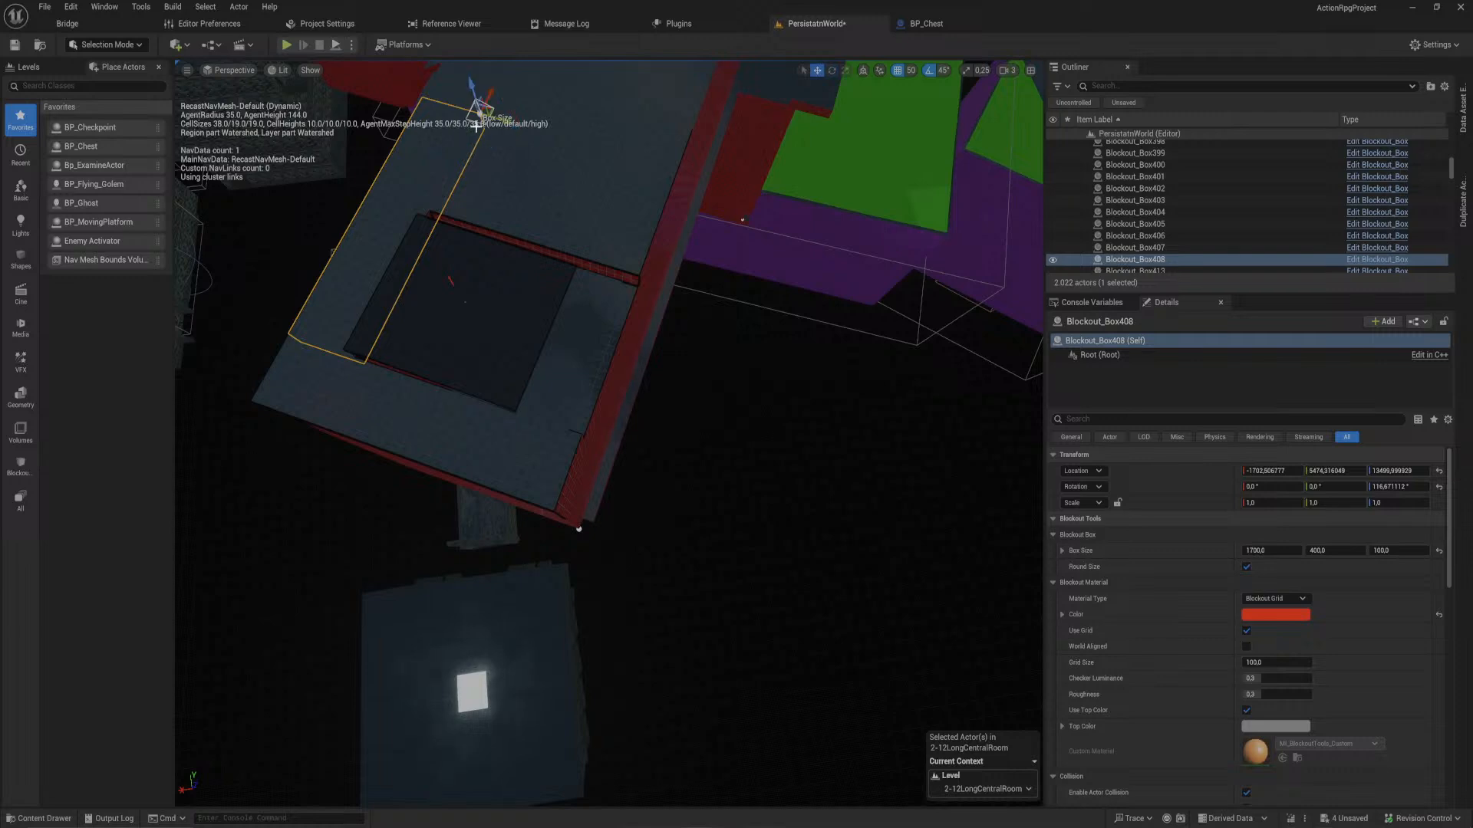
pyautogui.moveTo(492, 92); pyautogui.dragTo(441, 187)
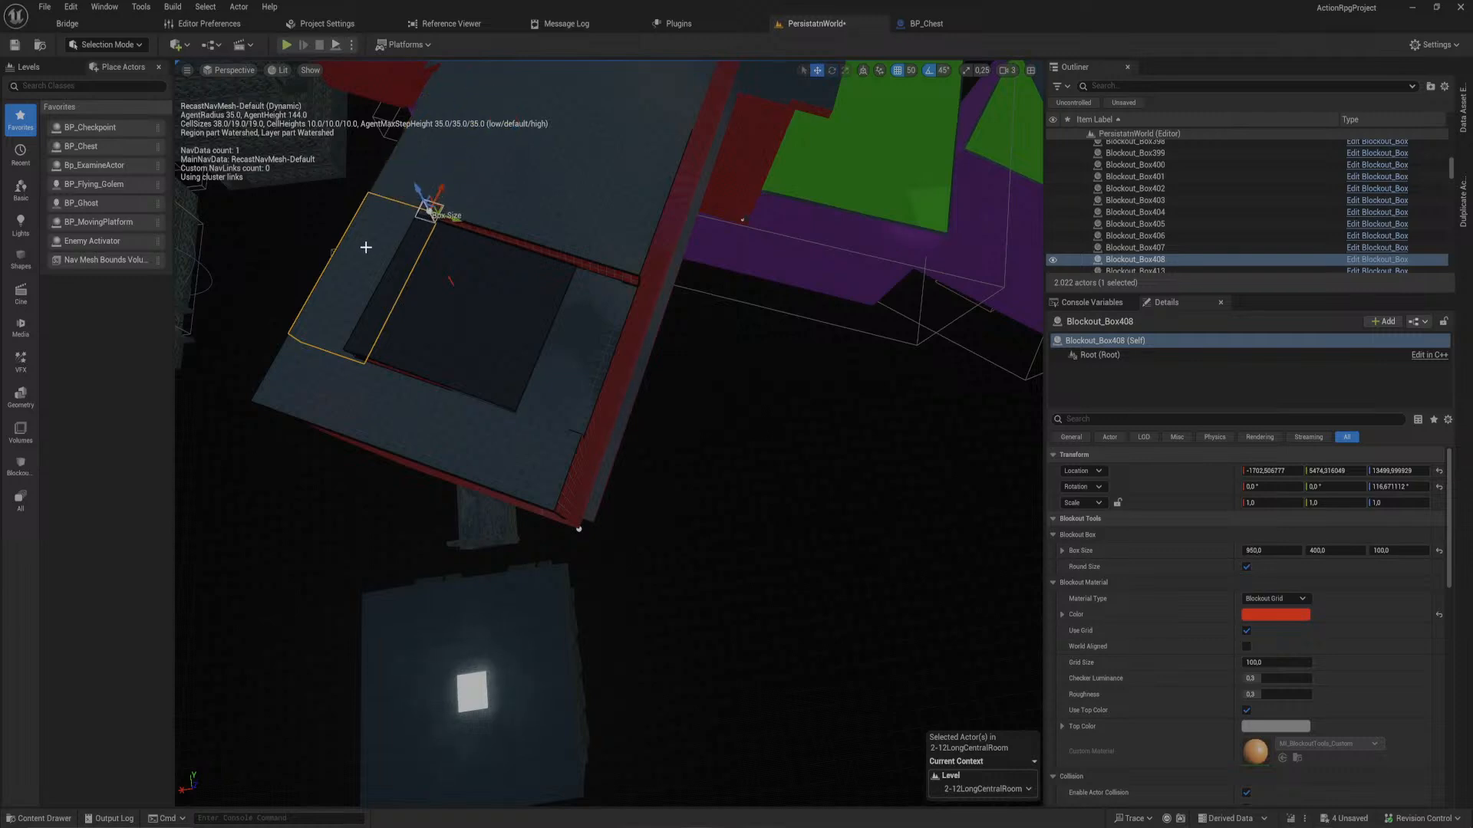
# - Duplicate the side floor strip and move the copy to the opposite side of the moving platform
pyautogui.click(357, 254)
pyautogui.hotkey('ctrl', 'd')
pyautogui.moveTo(323, 350); pyautogui.dragTo(550, 418)
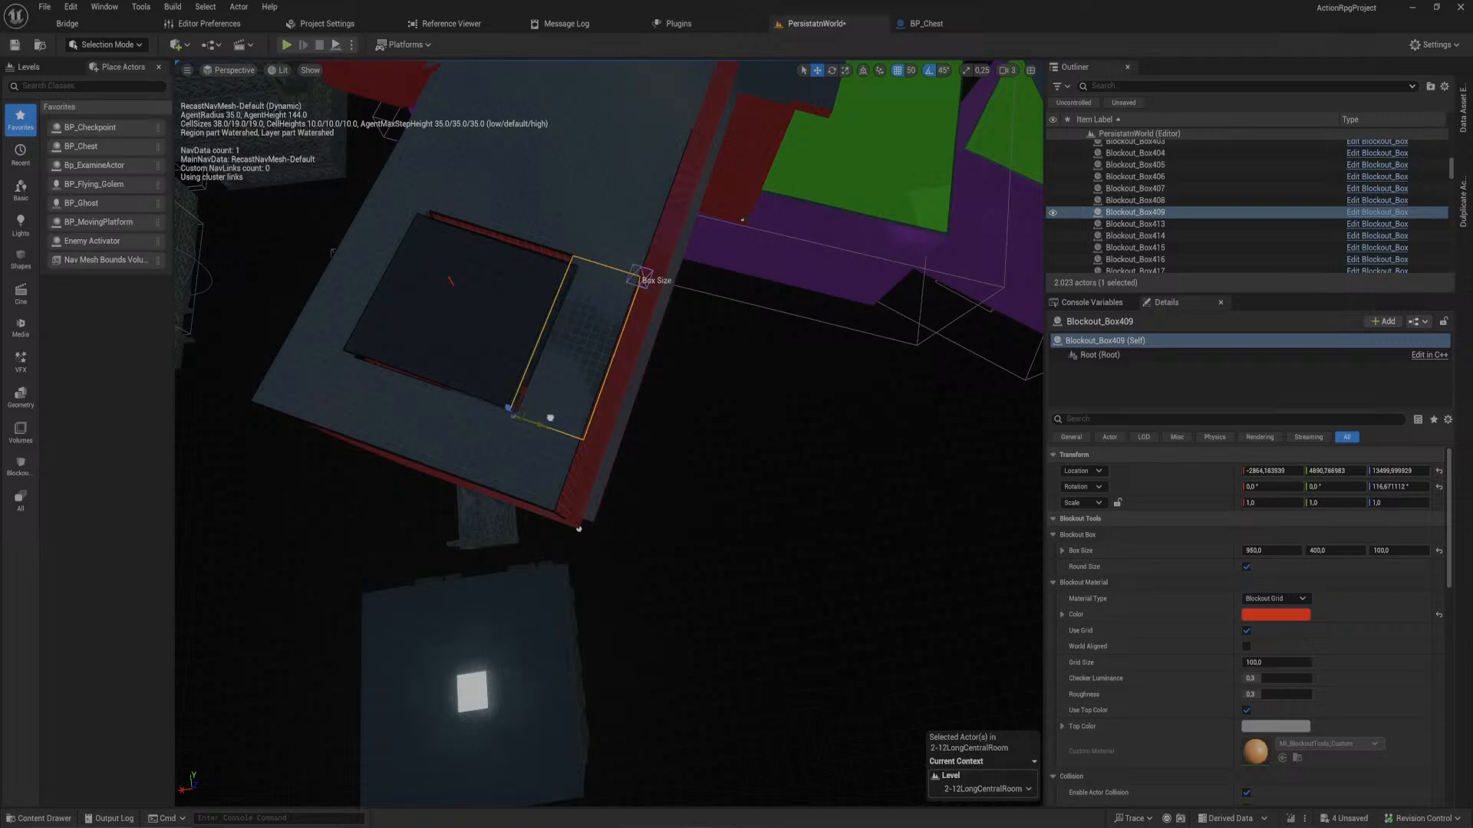
# - Set the static mesh scale of BP_MovingPlatform24 to 4 in both X and Y
pyautogui.moveTo(590, 402)
pyautogui.mouseDown(button='right')
pyautogui.moveTo(605, 403)
pyautogui.moveTo(591, 402)
pyautogui.mouseUp(button='right')
pyautogui.press('w')
pyautogui.press('s')
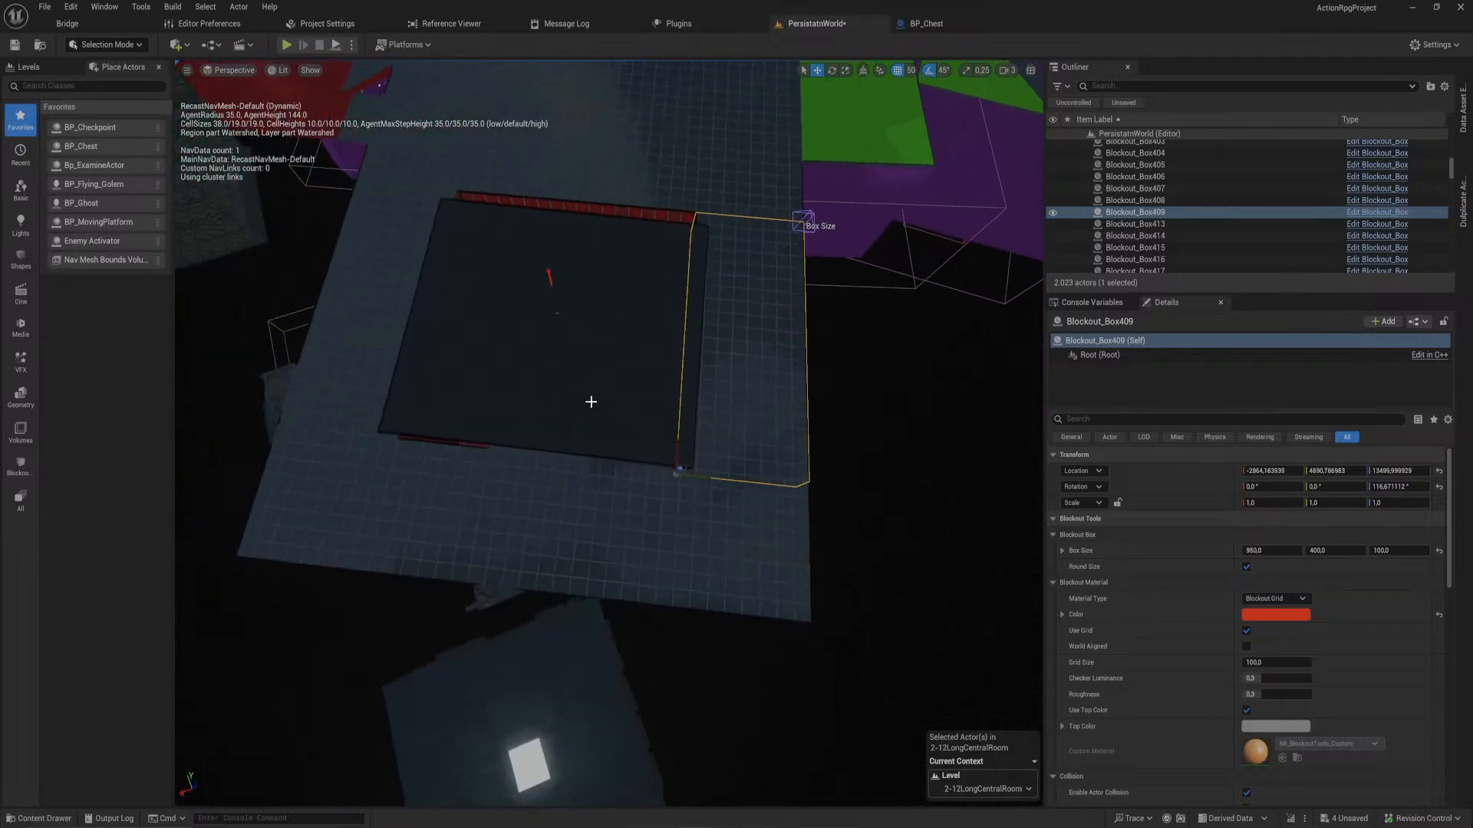
pyautogui.click(611, 355)
pyautogui.press('e')
pyautogui.press('r')
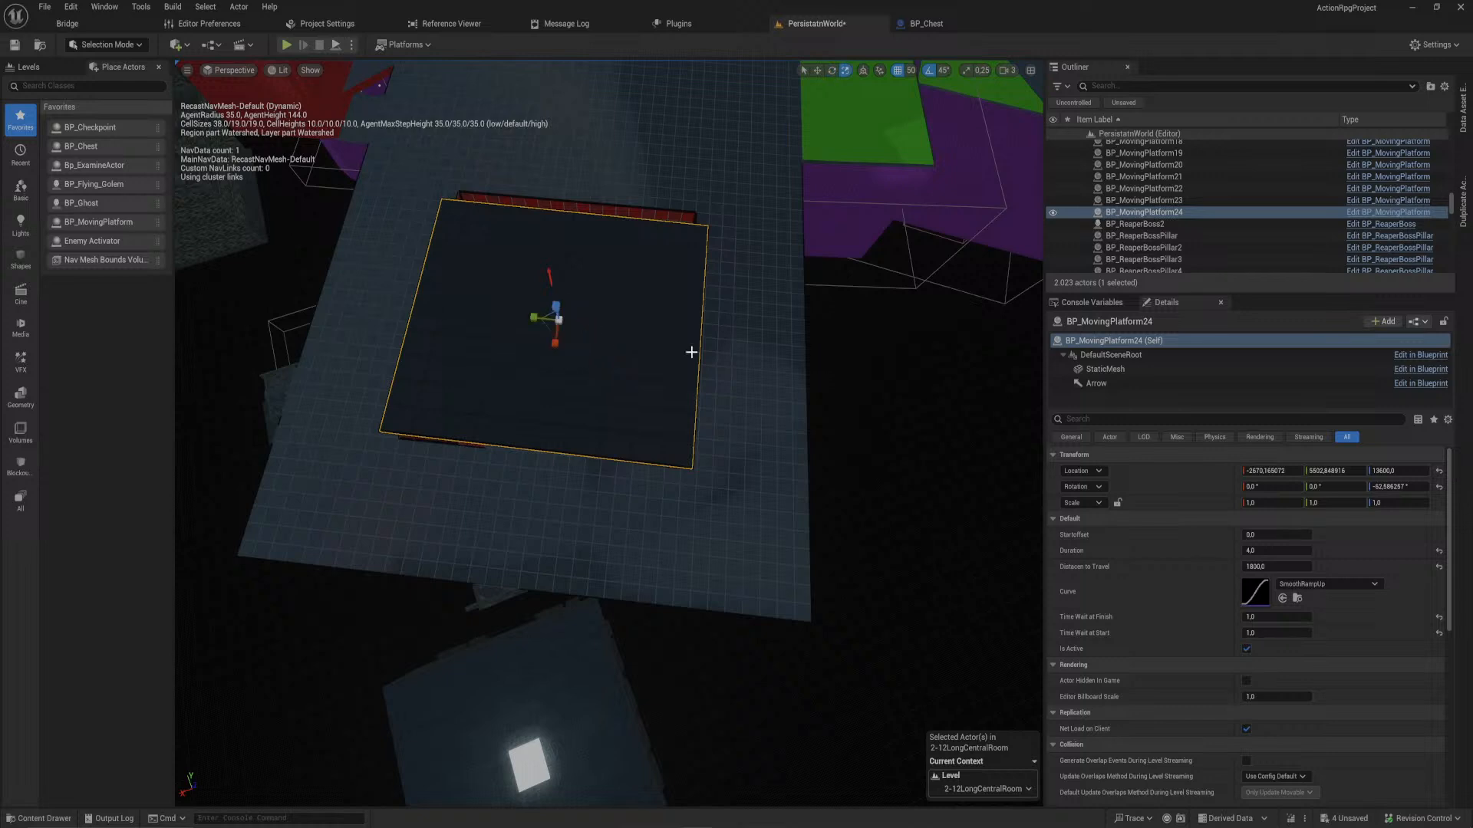
pyautogui.click(1096, 369)
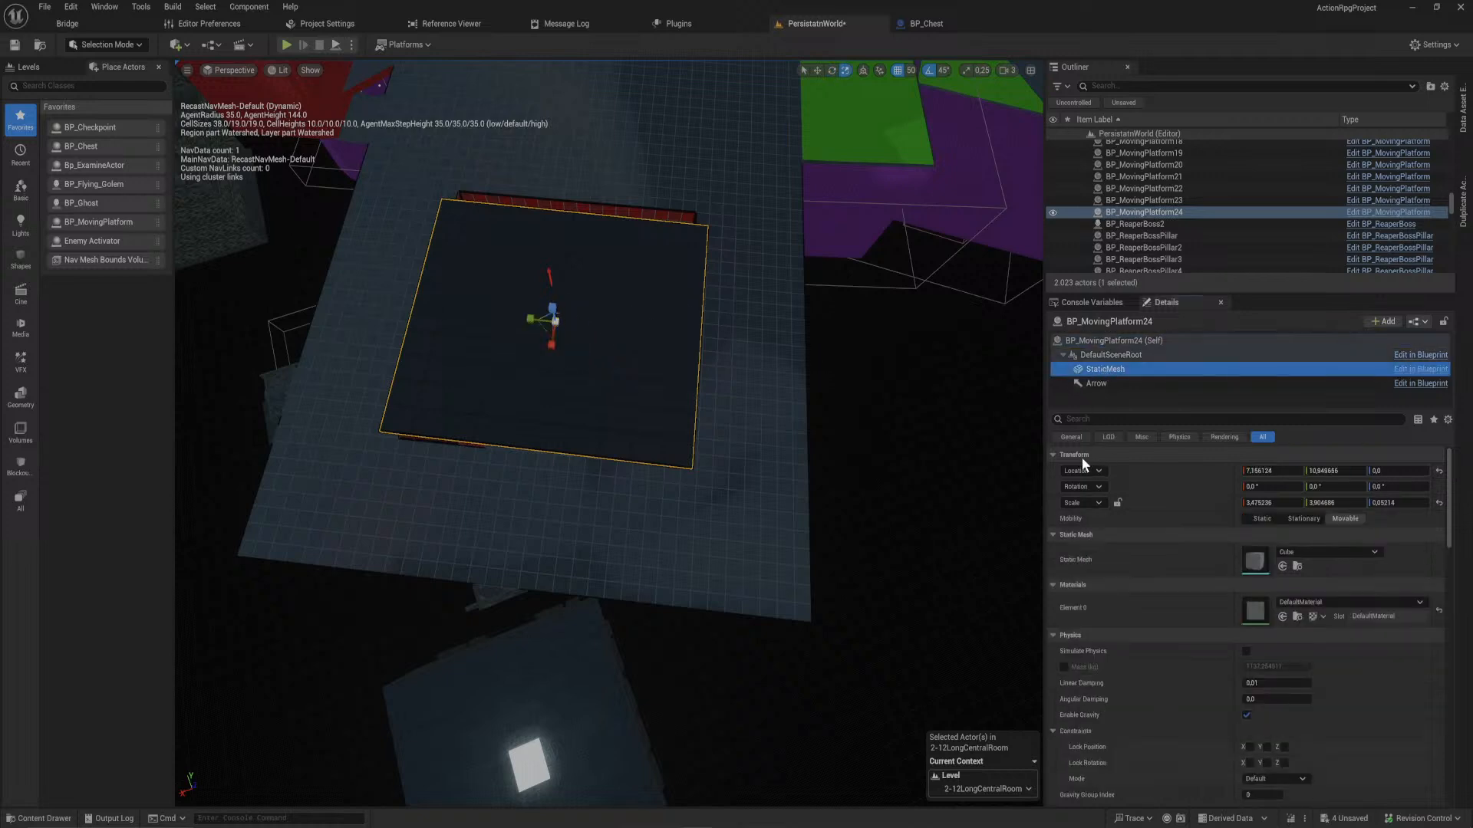
pyautogui.click(1274, 503)
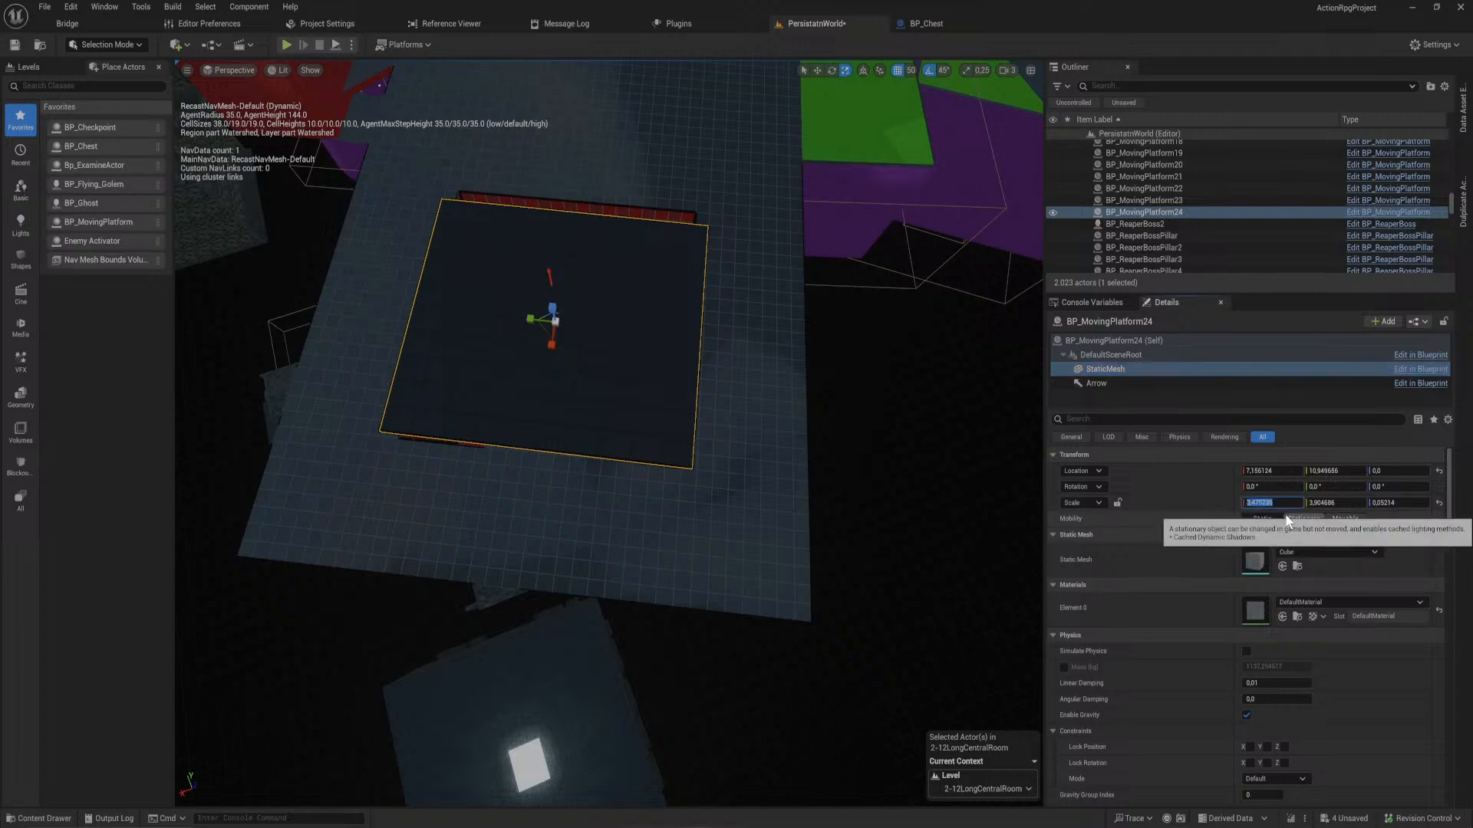
pyautogui.write('4')
pyautogui.press('Return')
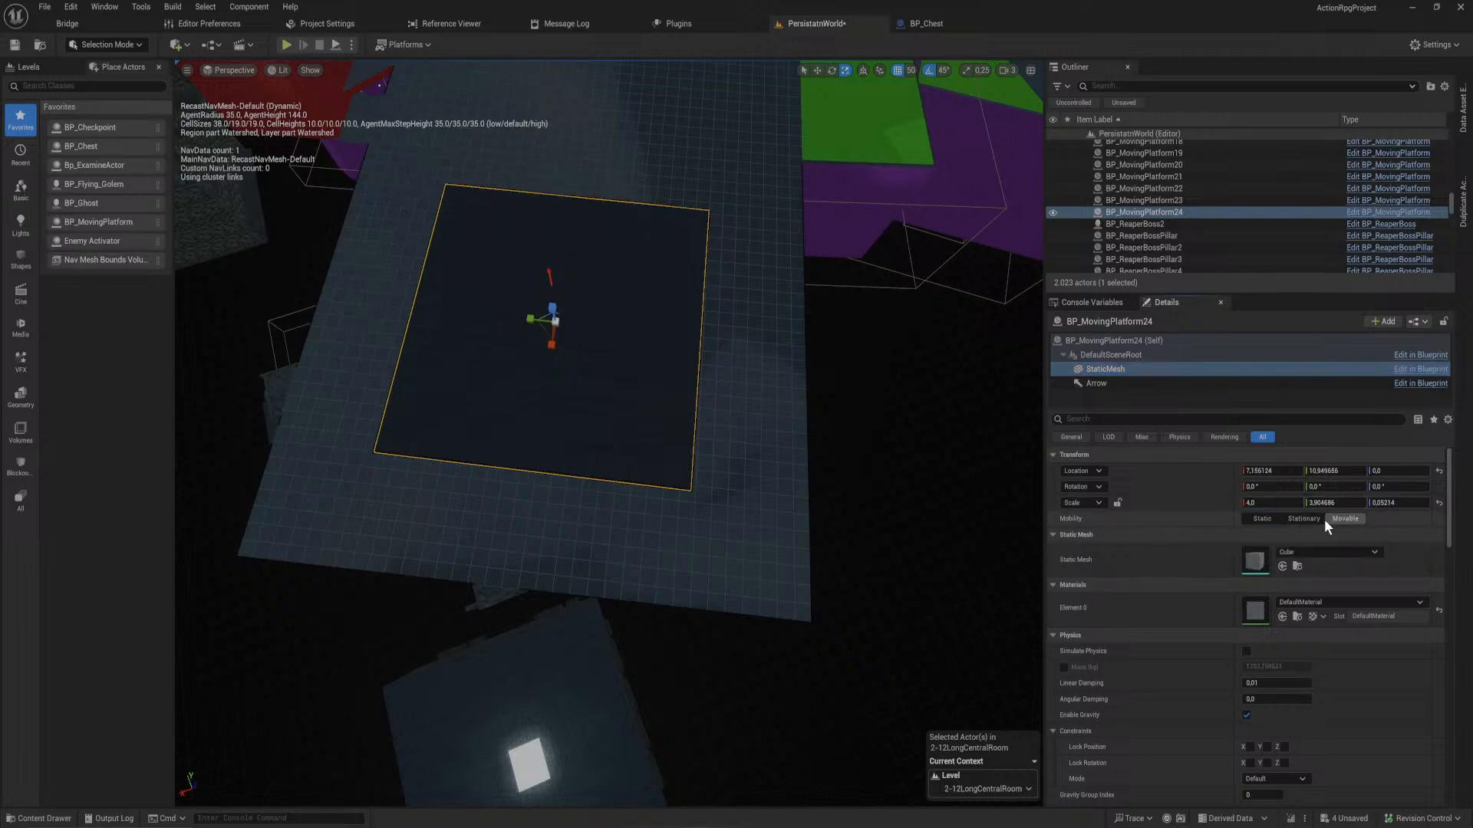
pyautogui.click(1331, 504)
pyautogui.write('4')
pyautogui.press('Return')
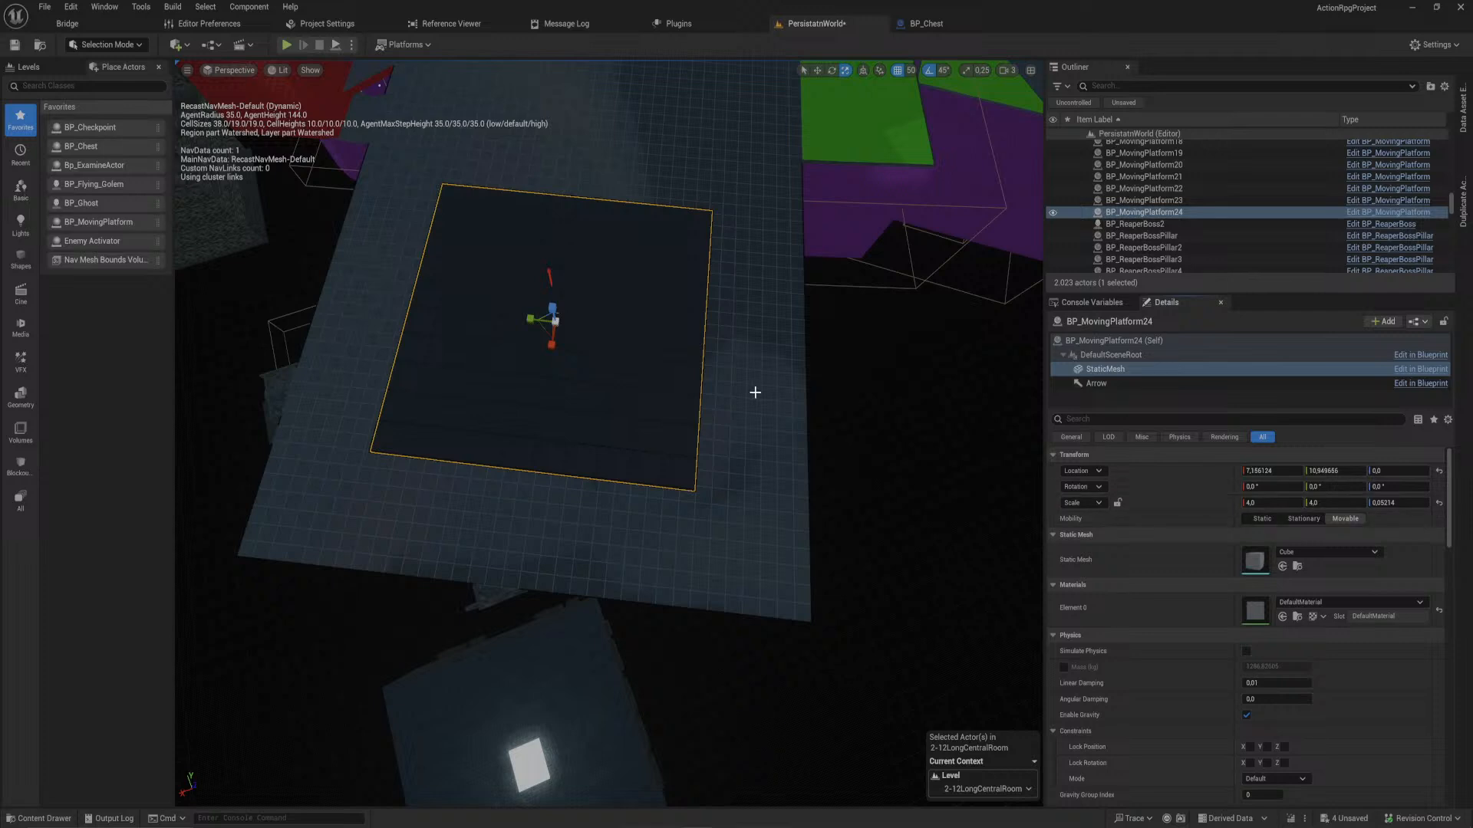
# - Move the side strip Blockout_Box409 outward by 50 and narrow the opposite strip Blockout_Box408 to a width of 300
pyautogui.click(732, 349)
pyautogui.press('w')
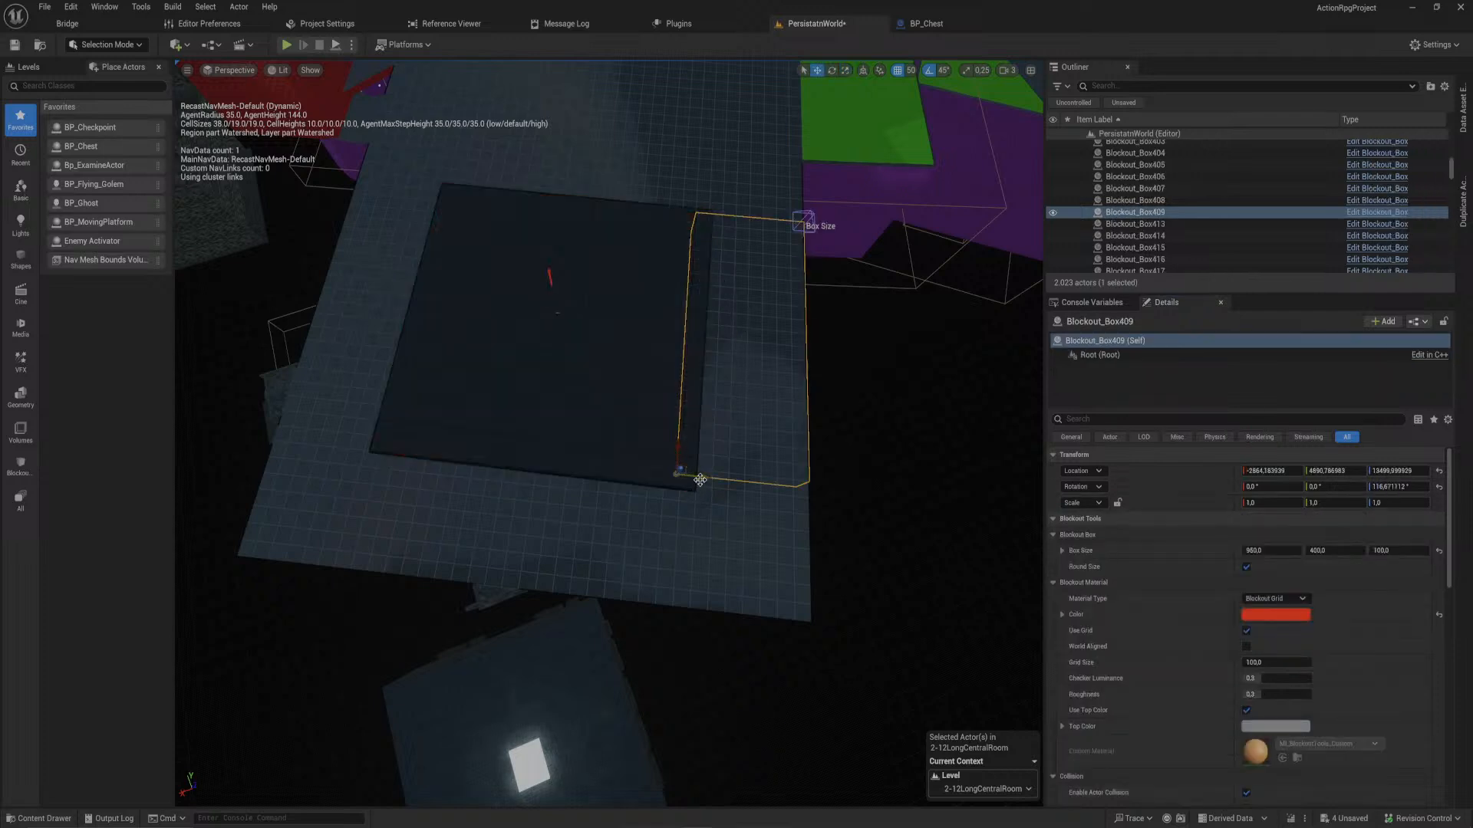
pyautogui.moveTo(699, 488); pyautogui.dragTo(711, 479)
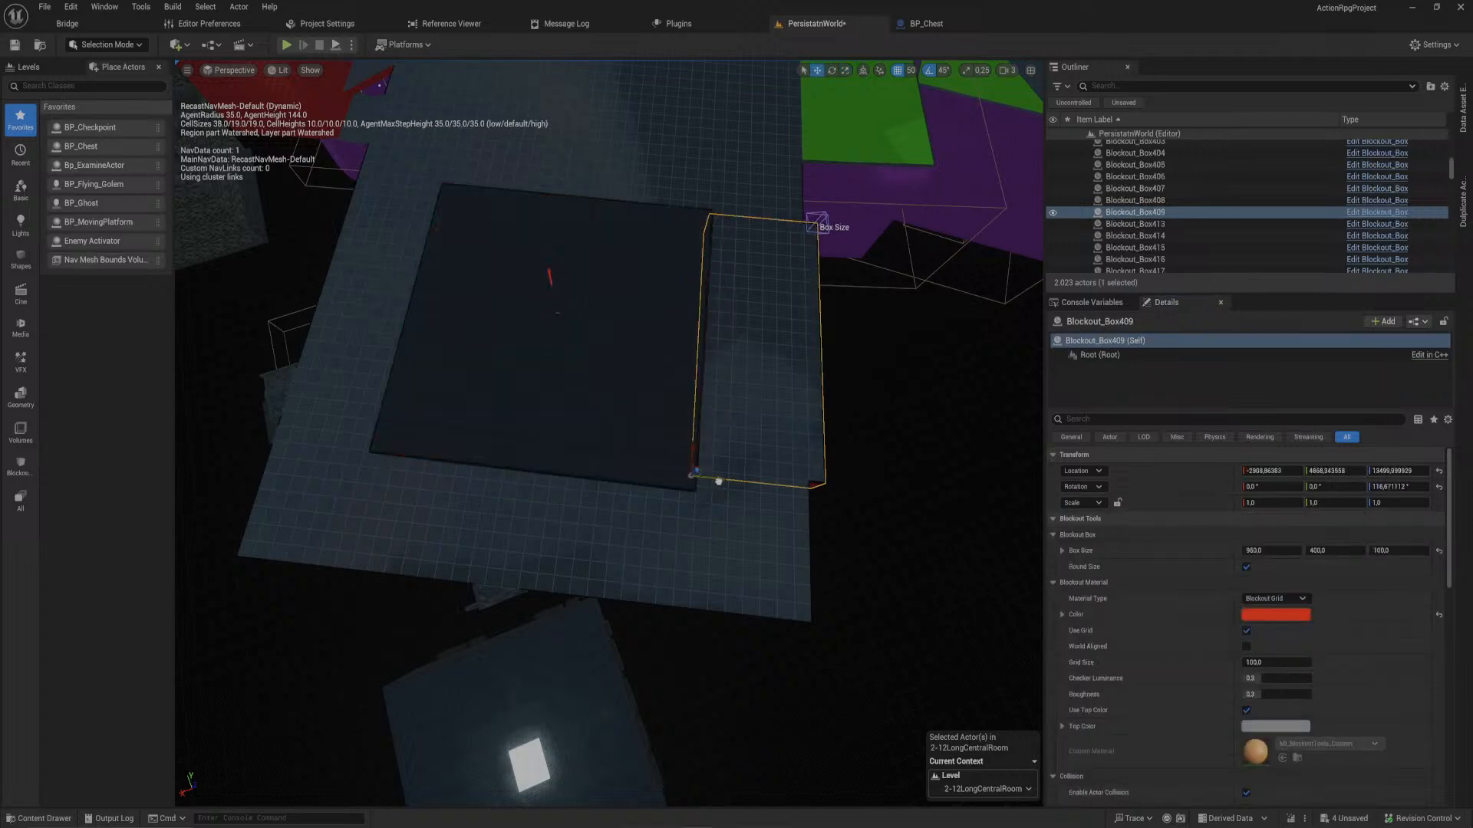
pyautogui.click(360, 390)
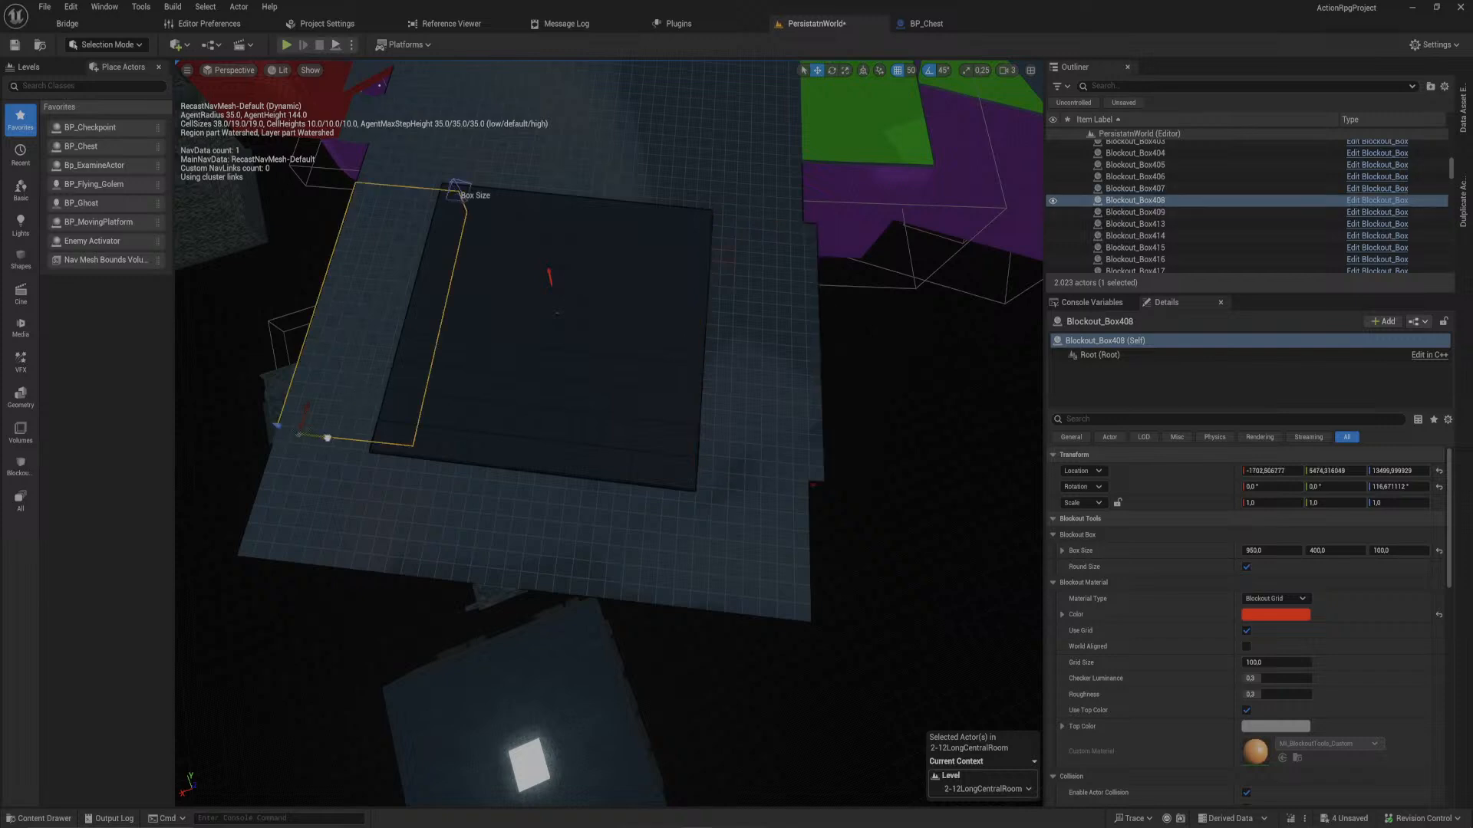
pyautogui.moveTo(463, 197); pyautogui.dragTo(433, 187)
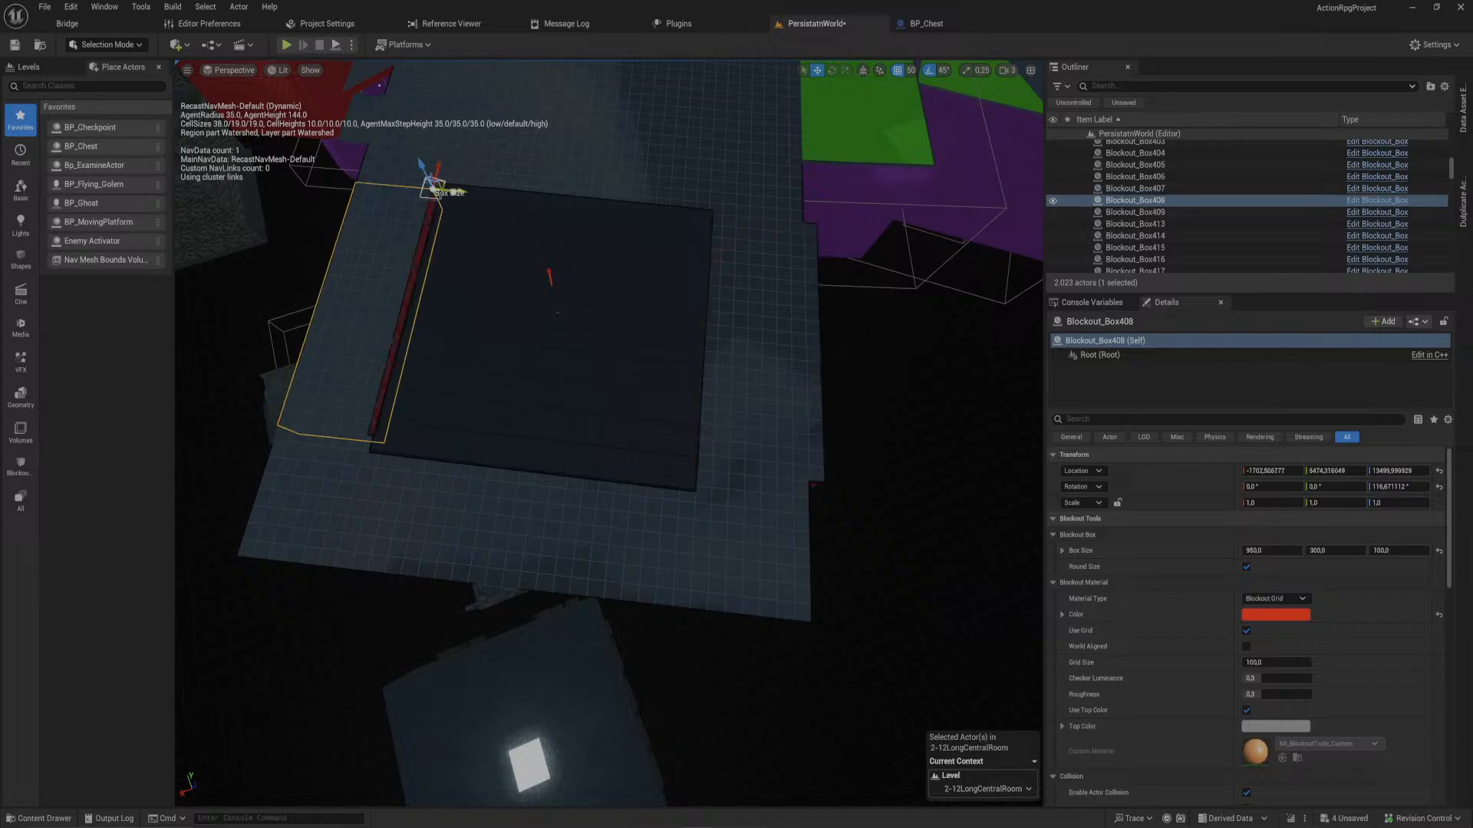
# - Move the end floor strip Blockout_Box406 away from the platform by 50 and reduce its depth to 350
pyautogui.click(376, 481)
pyautogui.moveTo(287, 459); pyautogui.dragTo(287, 471)
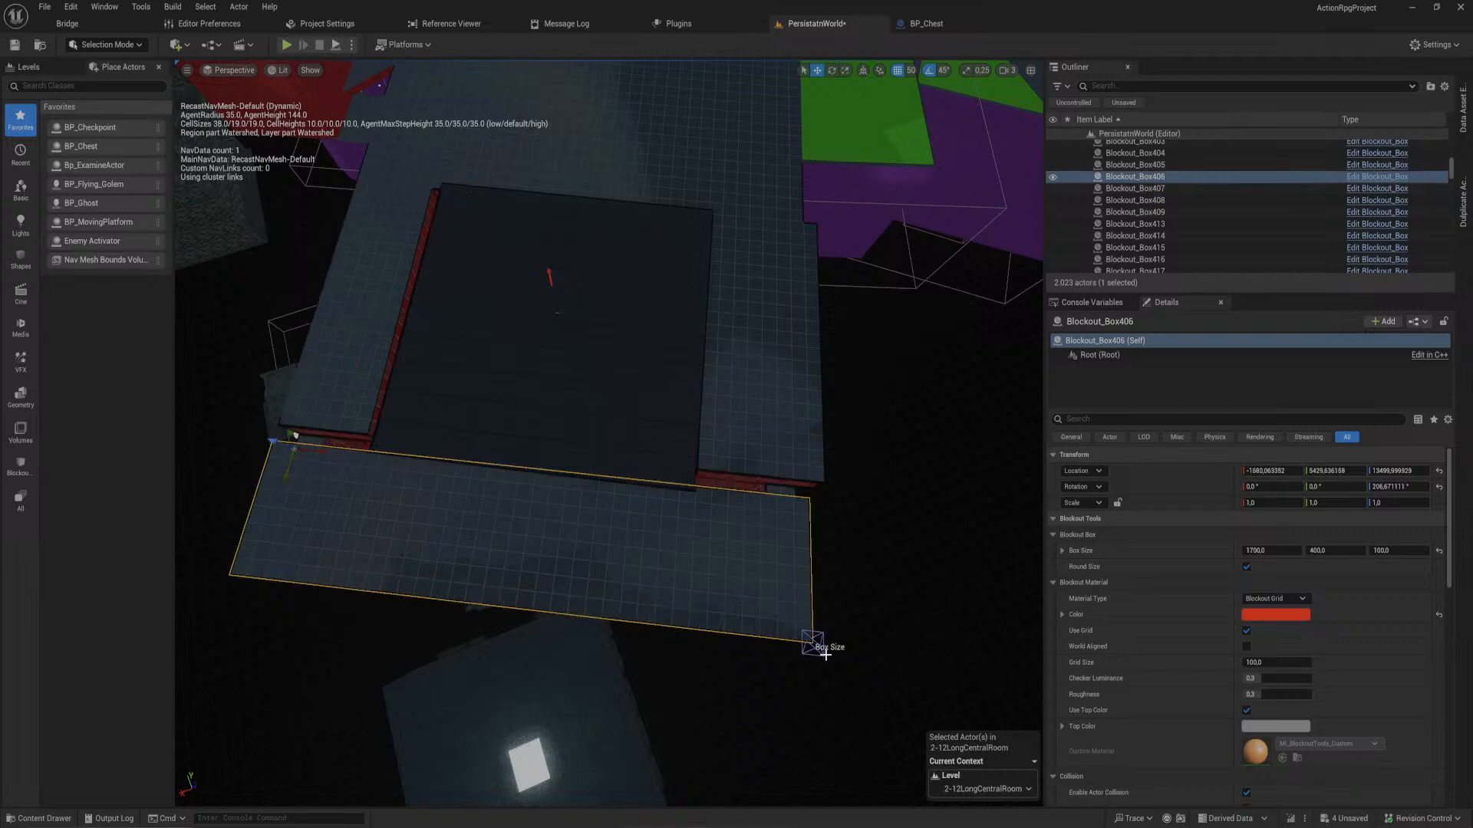
pyautogui.click(817, 648)
pyautogui.moveTo(813, 645); pyautogui.dragTo(812, 609)
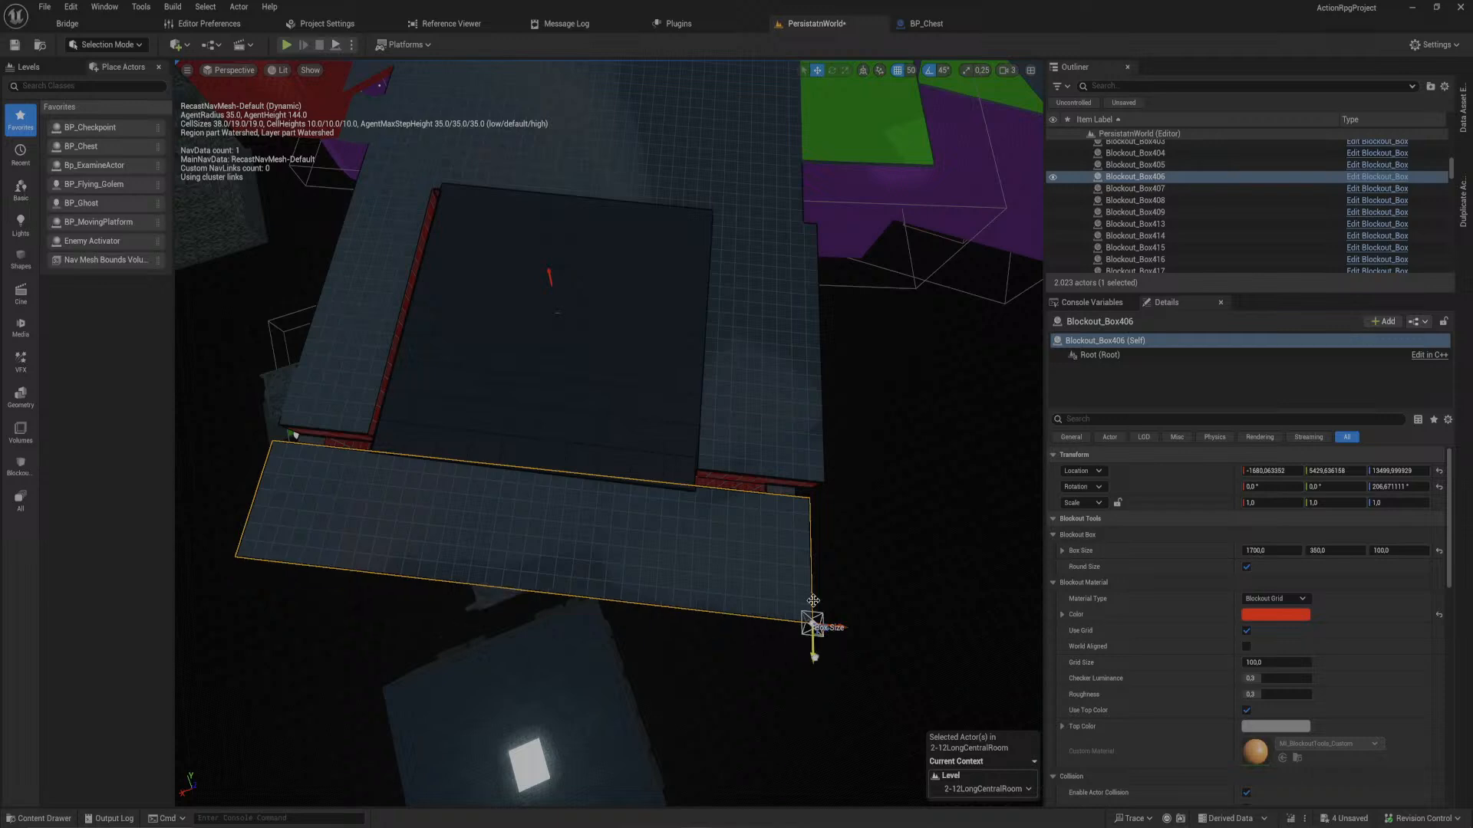
# - Move the side strip Blockout_Box409 toward the end strip by 50 and resize it to 1000 by 350
pyautogui.click(806, 461)
pyautogui.moveTo(693, 453); pyautogui.dragTo(693, 463)
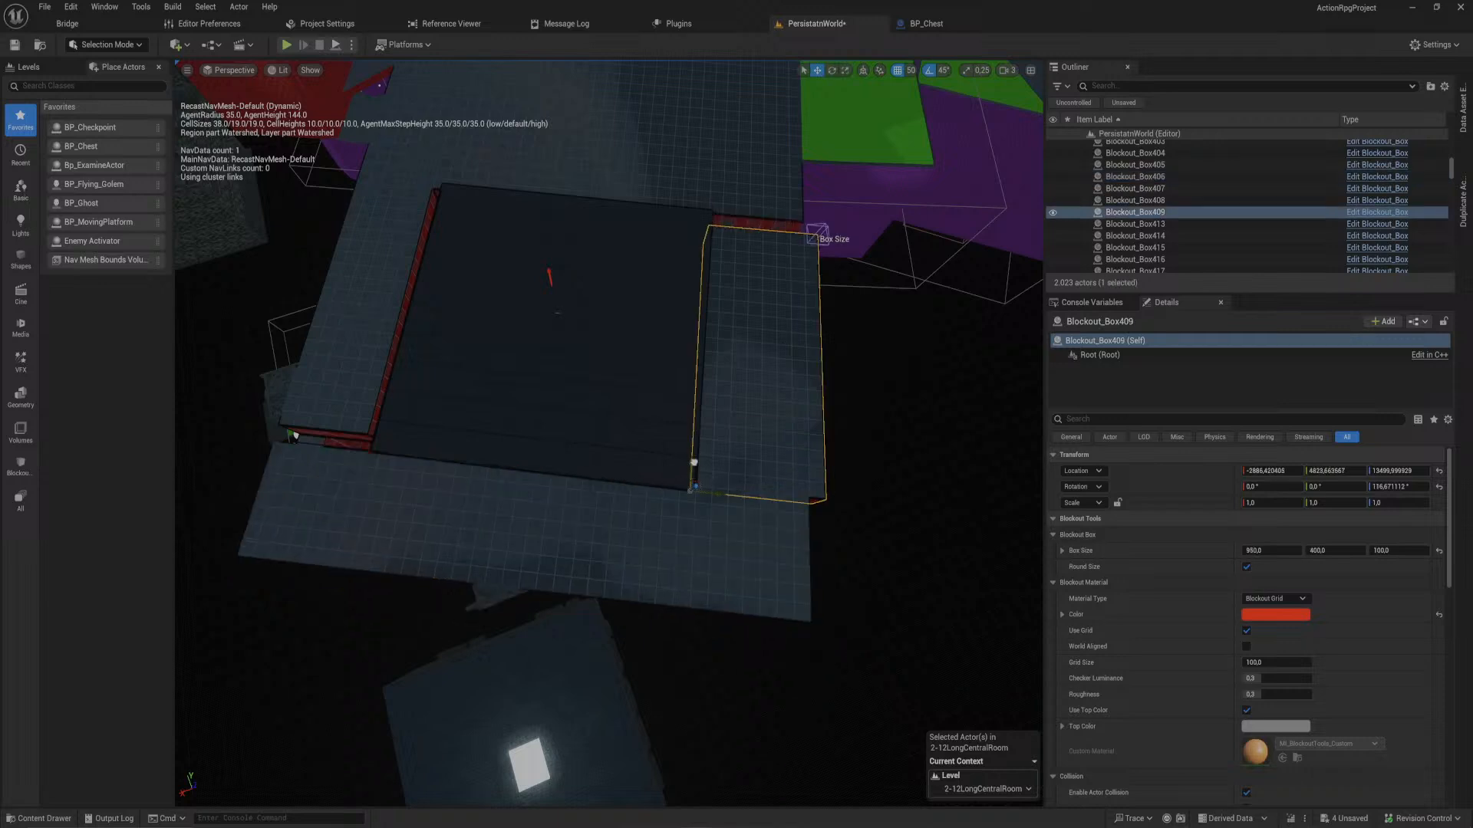
pyautogui.click(829, 228)
pyautogui.moveTo(821, 229); pyautogui.dragTo(834, 224)
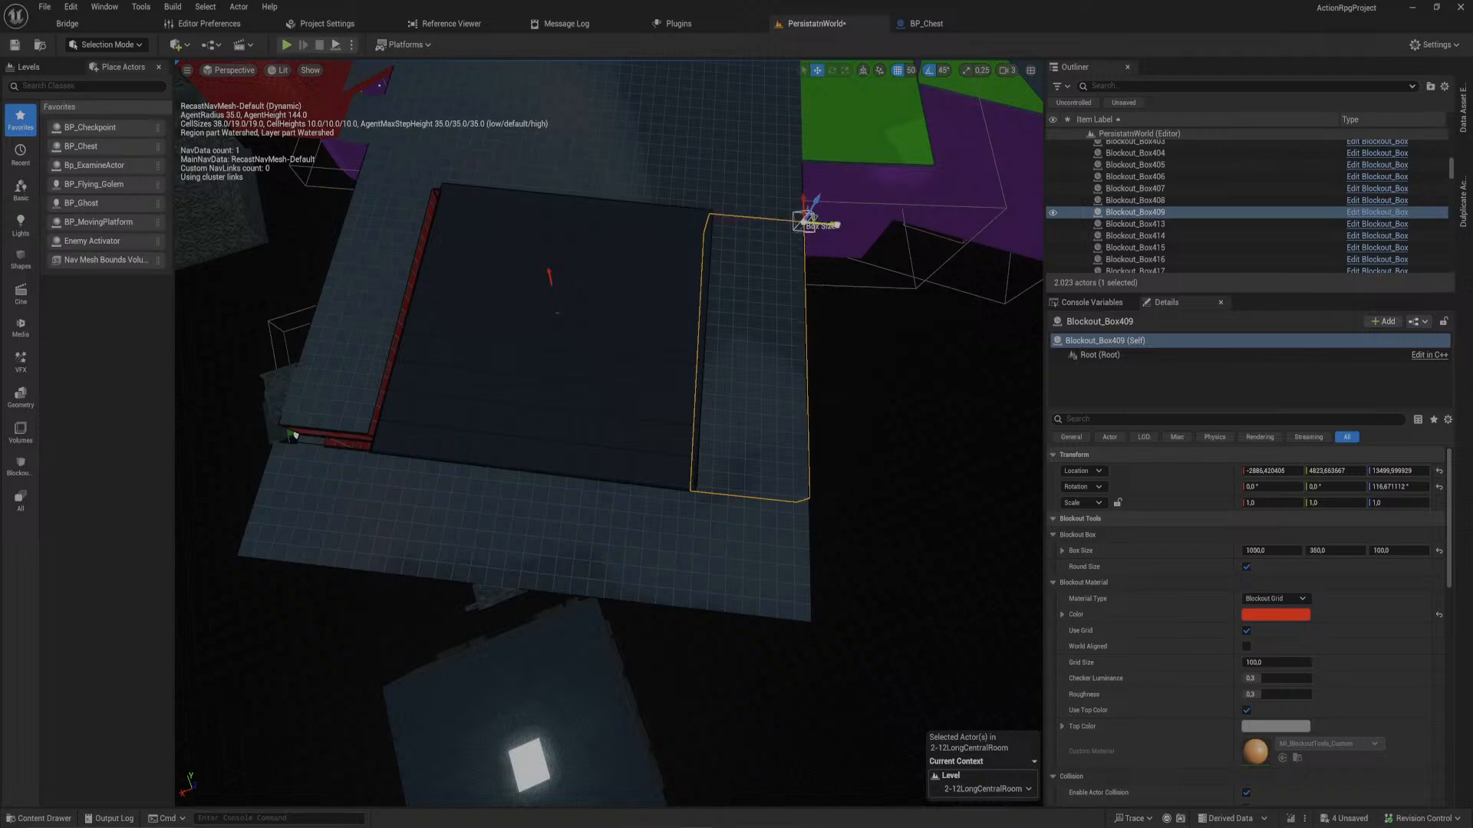
# - Move the side strip Blockout_Box408 toward the end strip by 50 and extend its length to 1000
pyautogui.click(343, 352)
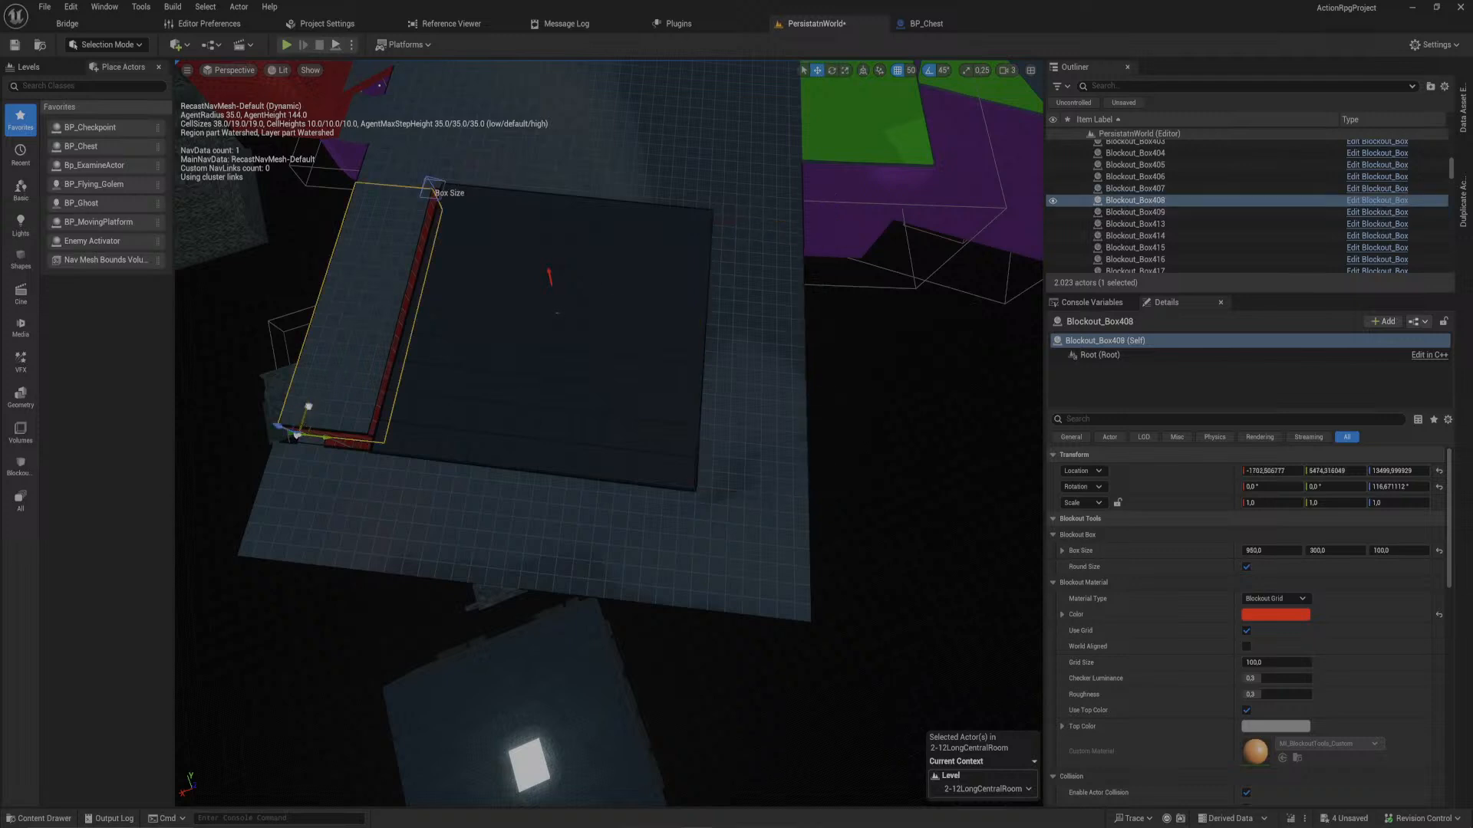
pyautogui.moveTo(308, 407); pyautogui.dragTo(306, 419)
pyautogui.moveTo(427, 195); pyautogui.dragTo(431, 184)
# - Move the side wall Blockout_Box390 by 200 away from the moving platform on the lower level
pyautogui.moveTo(519, 276); pyautogui.dragTo(522, 274, button='right')
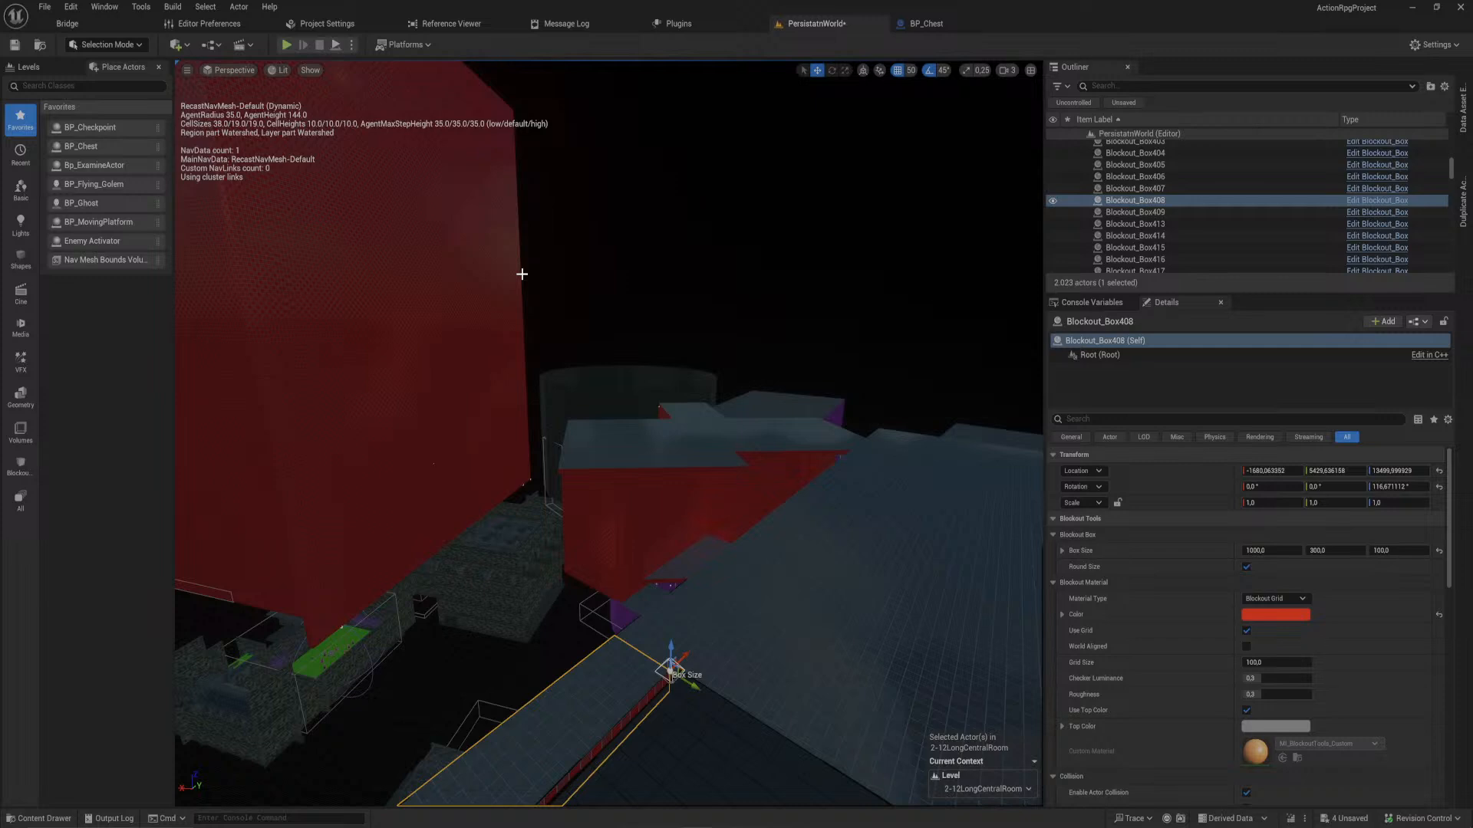
pyautogui.moveTo(614, 323); pyautogui.dragTo(767, 337, button='right')
pyautogui.press('w')
pyautogui.press('w')
pyautogui.moveTo(613, 429); pyautogui.dragTo(920, 514, button='right')
pyautogui.moveTo(674, 545); pyautogui.dragTo(587, 585, button='right')
pyautogui.click(674, 543)
pyautogui.press('s')
pyautogui.click(615, 537)
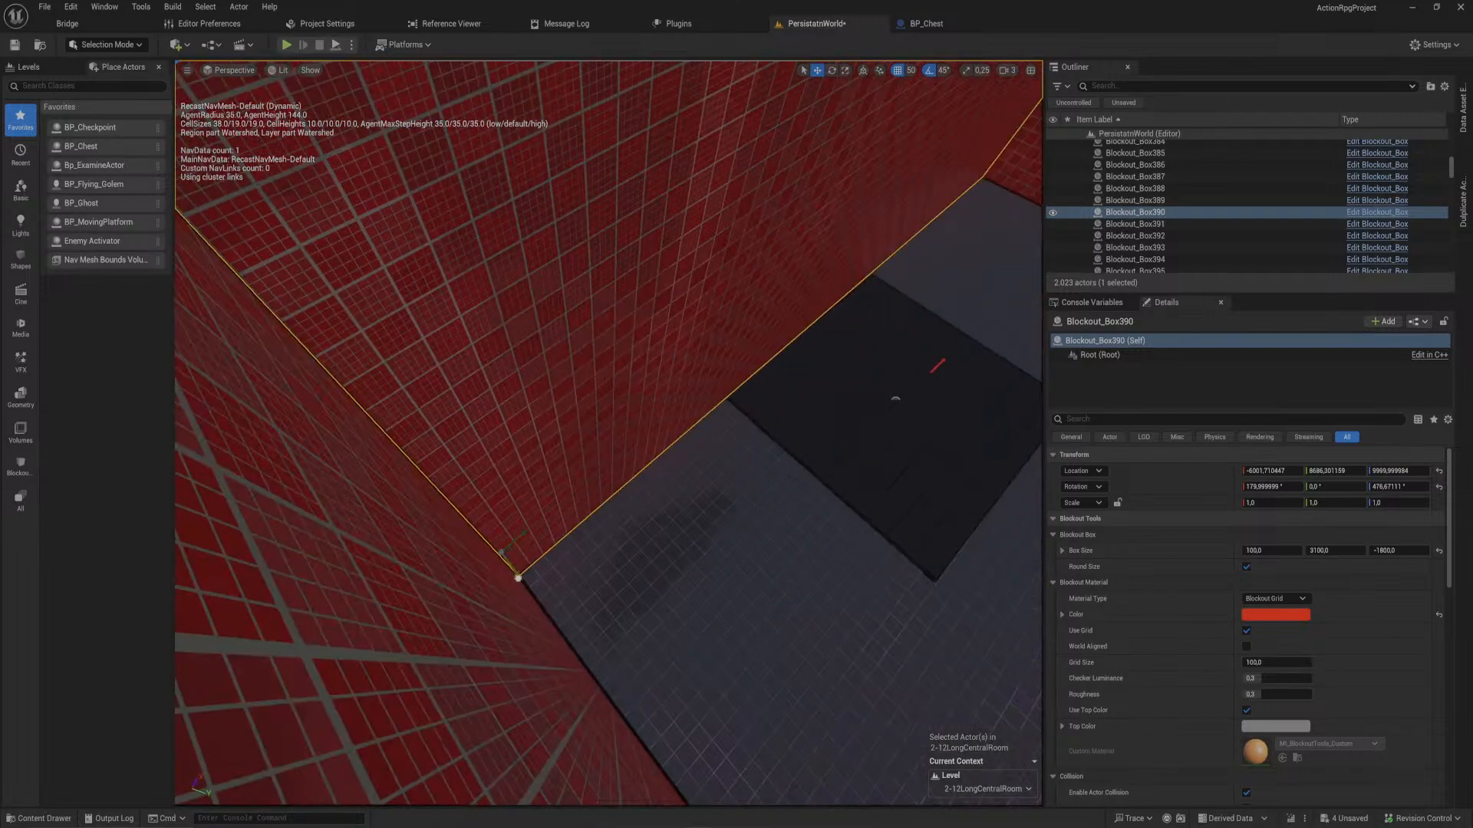
pyautogui.moveTo(517, 577); pyautogui.dragTo(484, 531)
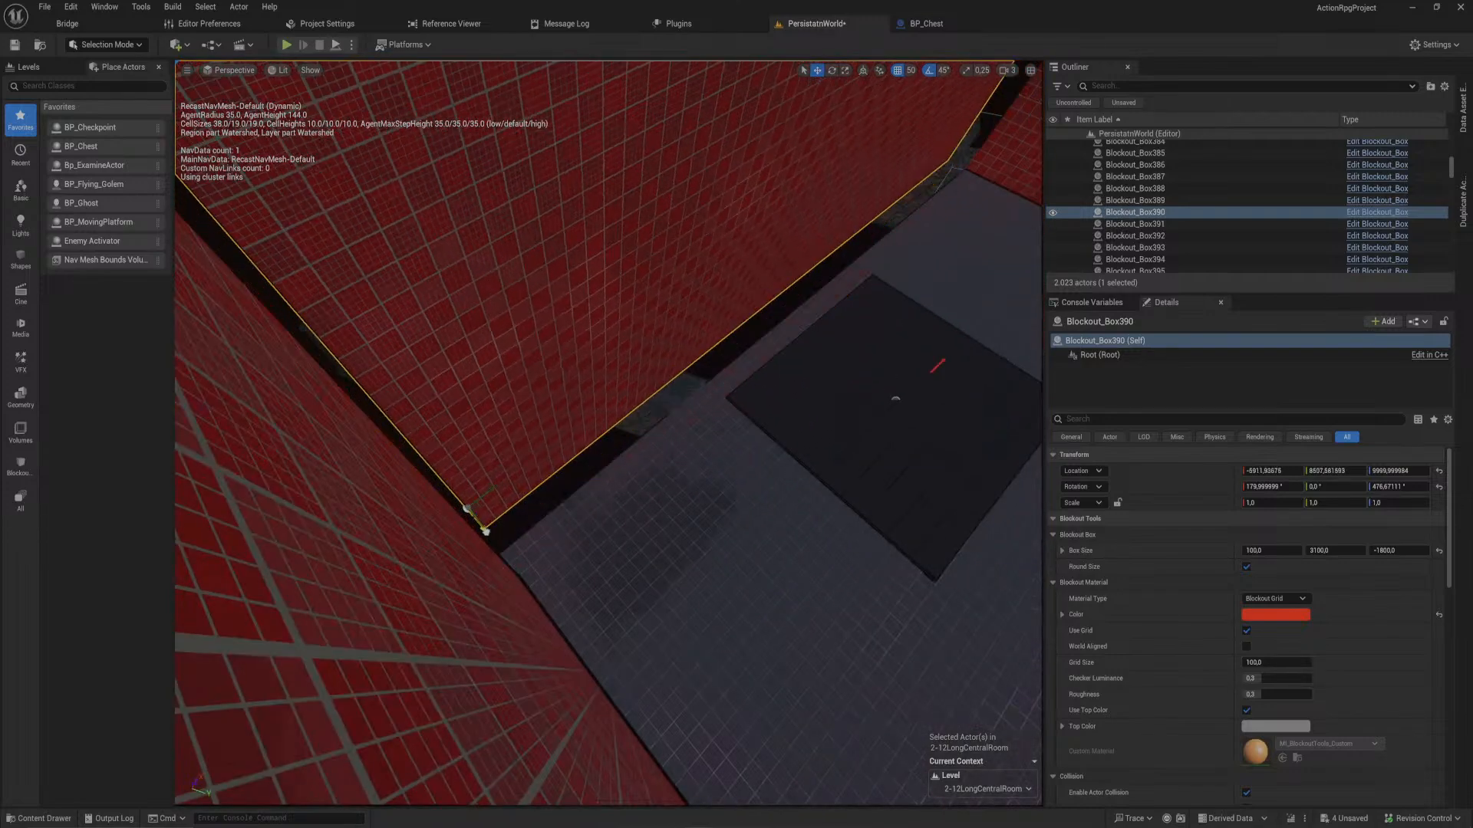
# - Set the X and Y scale of BP_MovingPlatform7's static mesh to 4
pyautogui.click(875, 440)
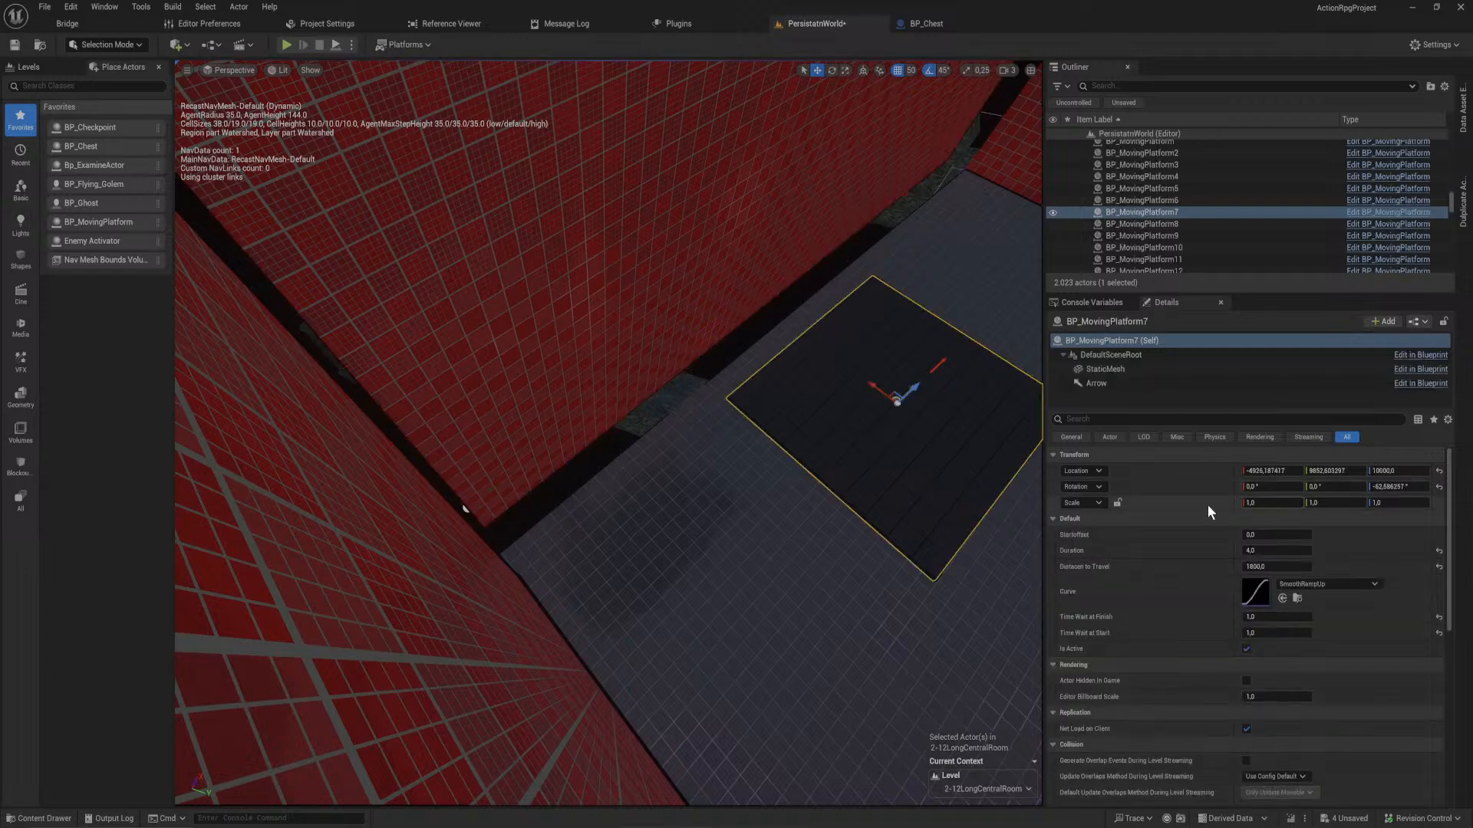
pyautogui.click(1147, 370)
pyautogui.click(1274, 503)
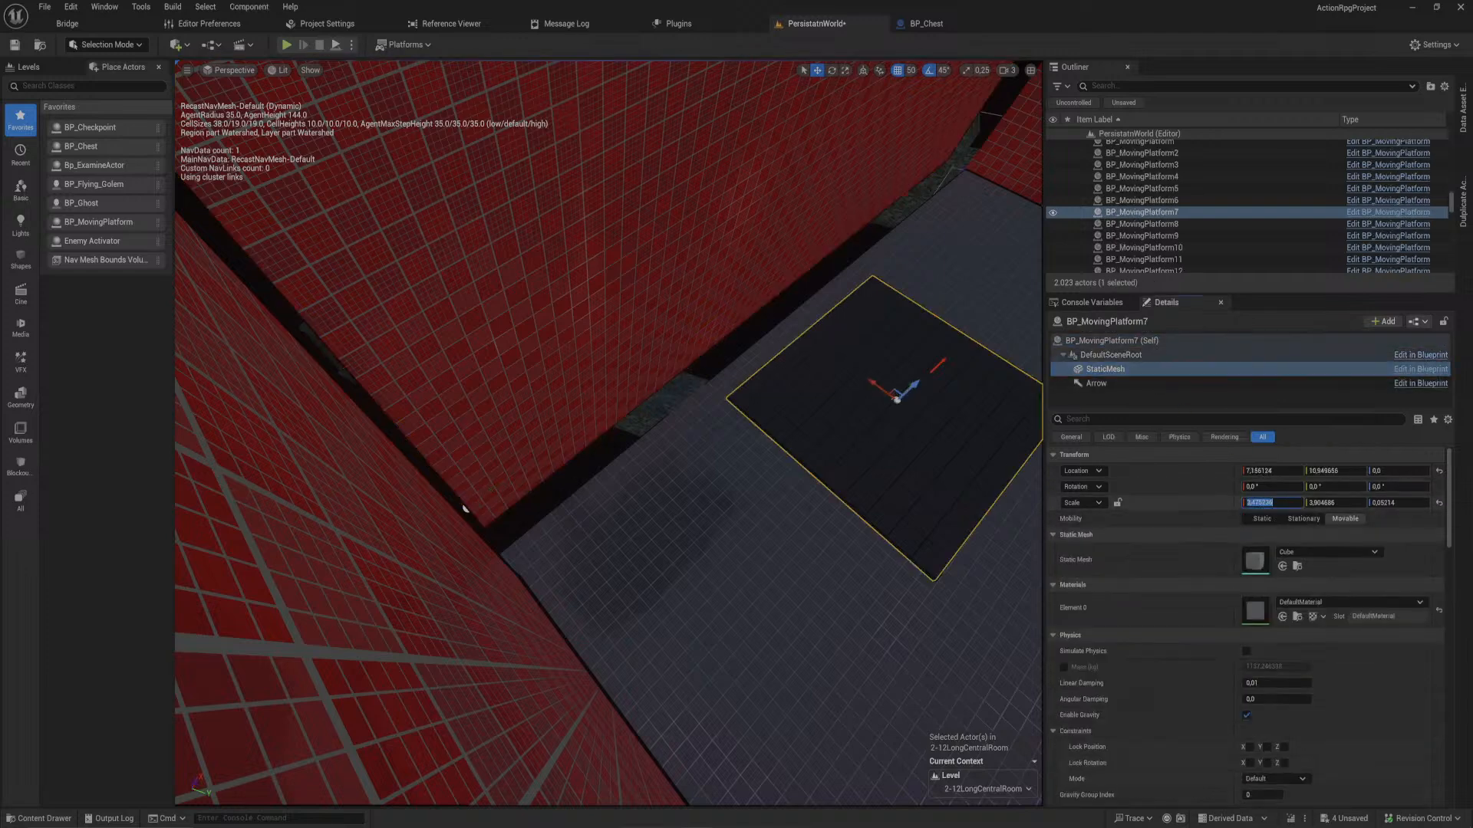
pyautogui.write('4')
pyautogui.press('Tab')
pyautogui.write('4')
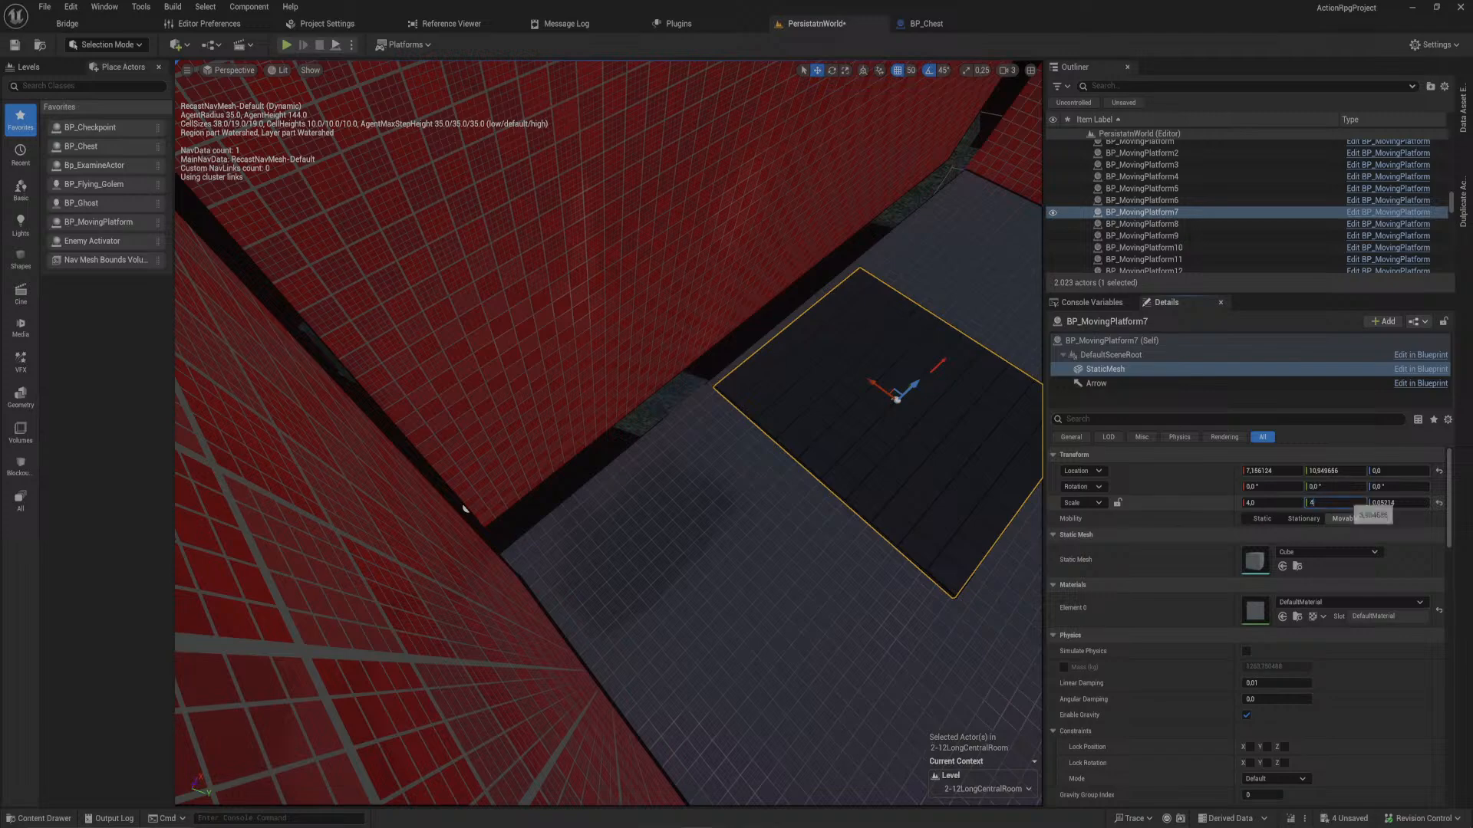
pyautogui.press('Return')
pyautogui.moveTo(950, 504); pyautogui.dragTo(1035, 460, button='right')
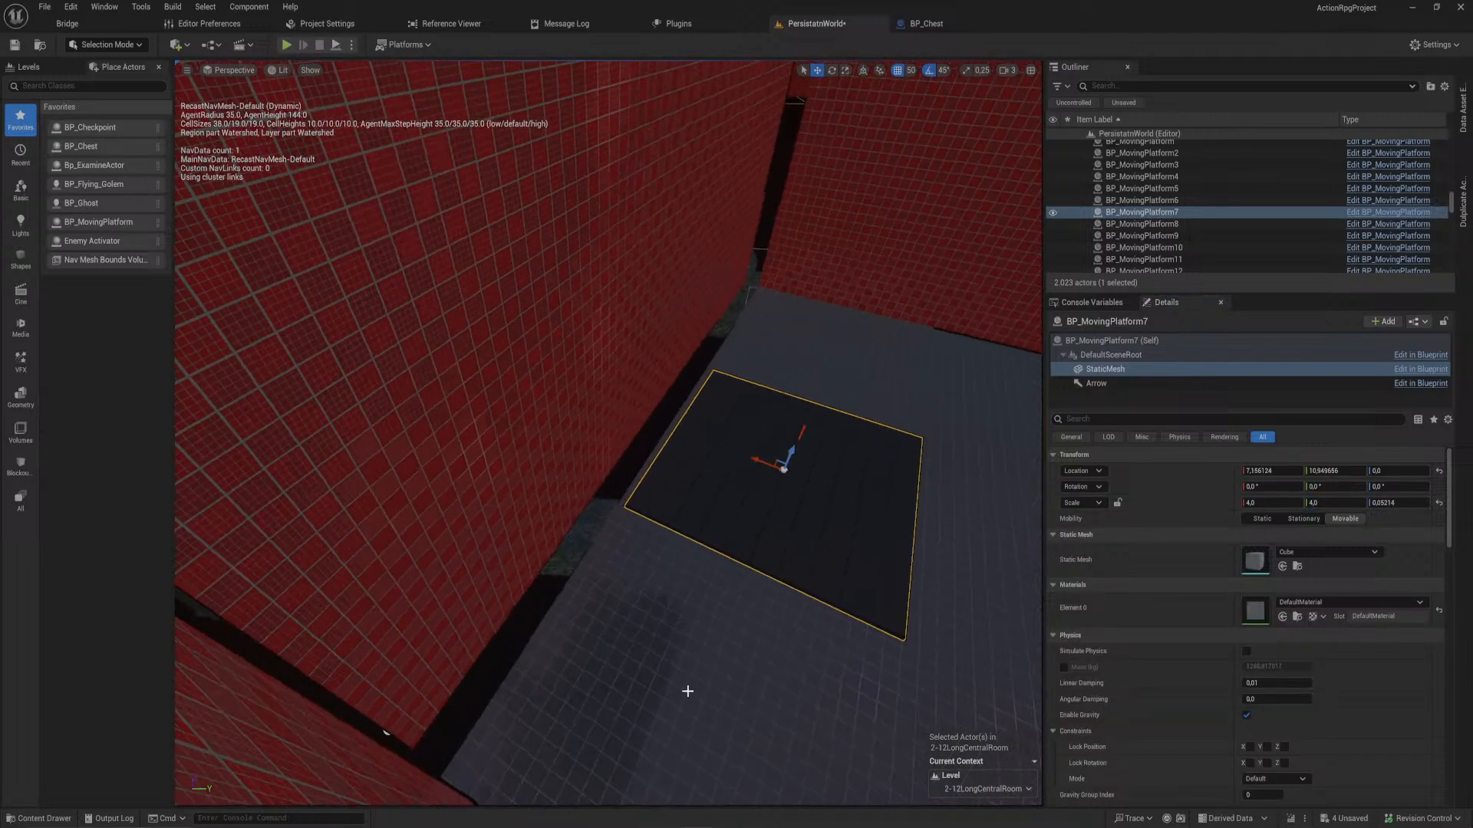
# - Extend the lower floor Blockout_Box385 sideways so that it reaches the relocated side wall
pyautogui.click(687, 691)
pyautogui.moveTo(727, 440); pyautogui.dragTo(674, 454, button='right')
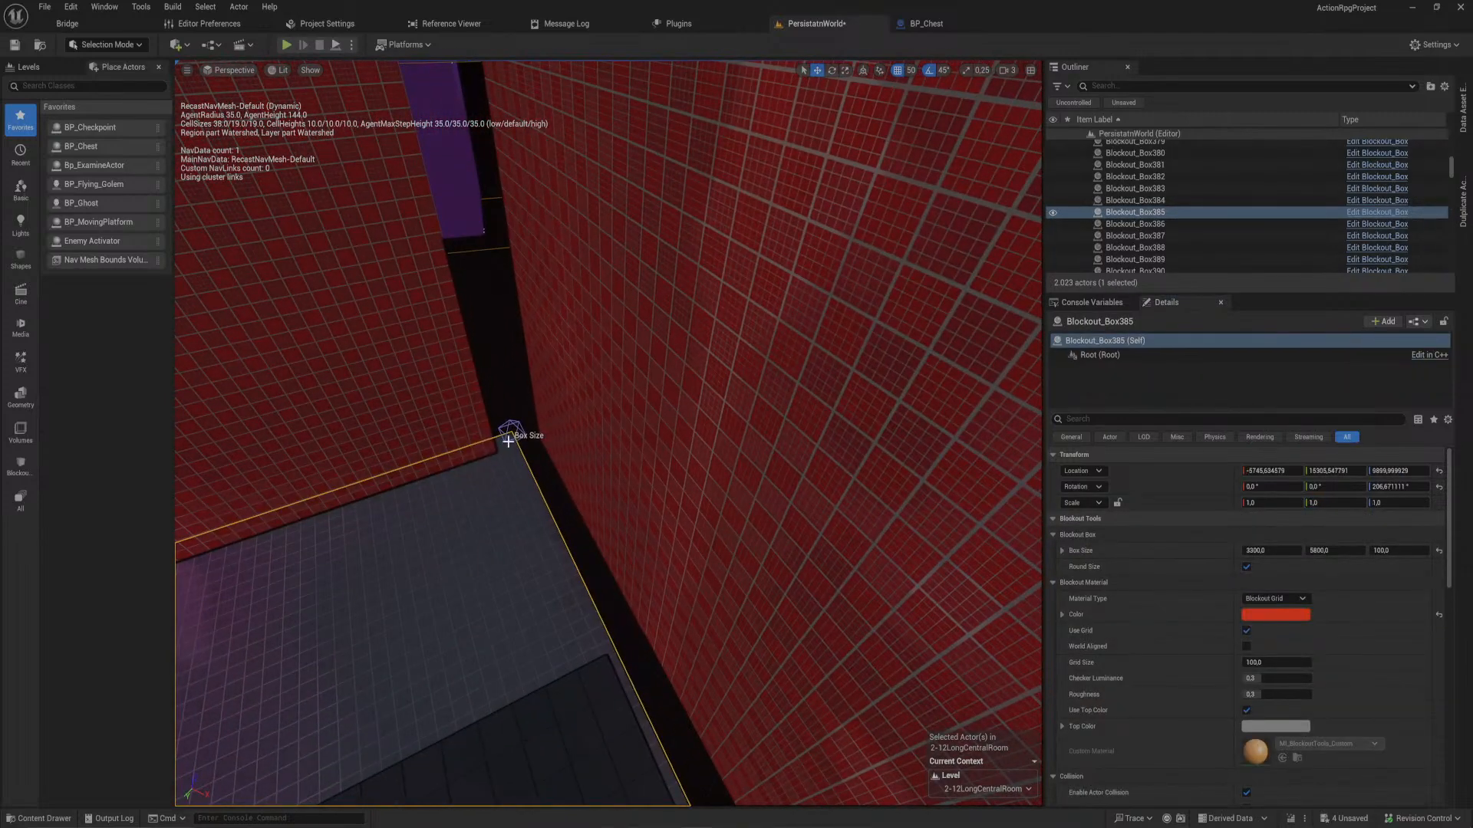
pyautogui.click(512, 431)
pyautogui.moveTo(520, 430); pyautogui.dragTo(564, 422)
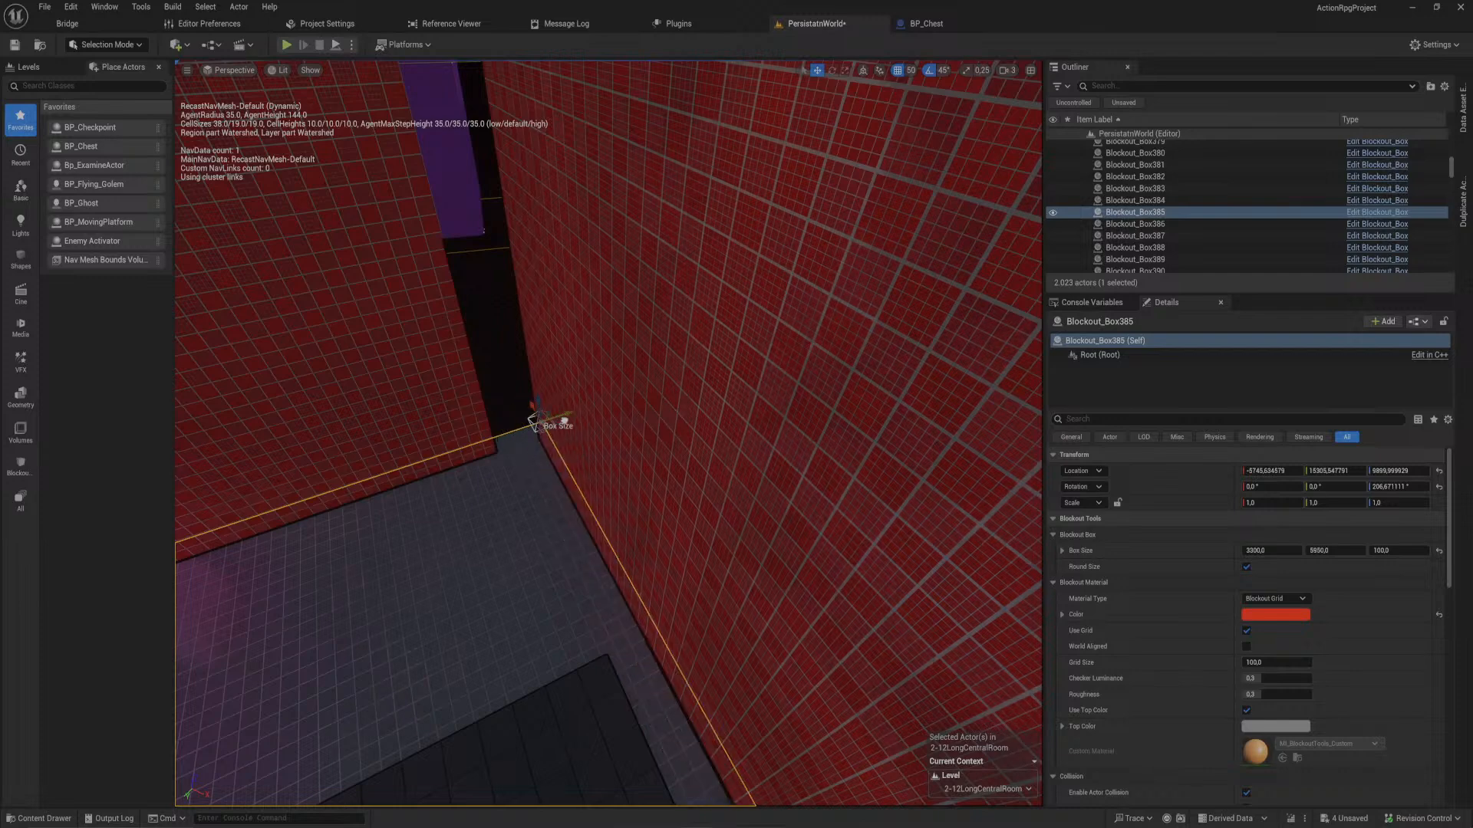
# - Lengthen the end wall Blockout_Box388 to close the corner gap at the relocated side wall
pyautogui.click(443, 403)
pyautogui.moveTo(443, 404); pyautogui.dragTo(419, 331, button='right')
pyautogui.click(575, 194)
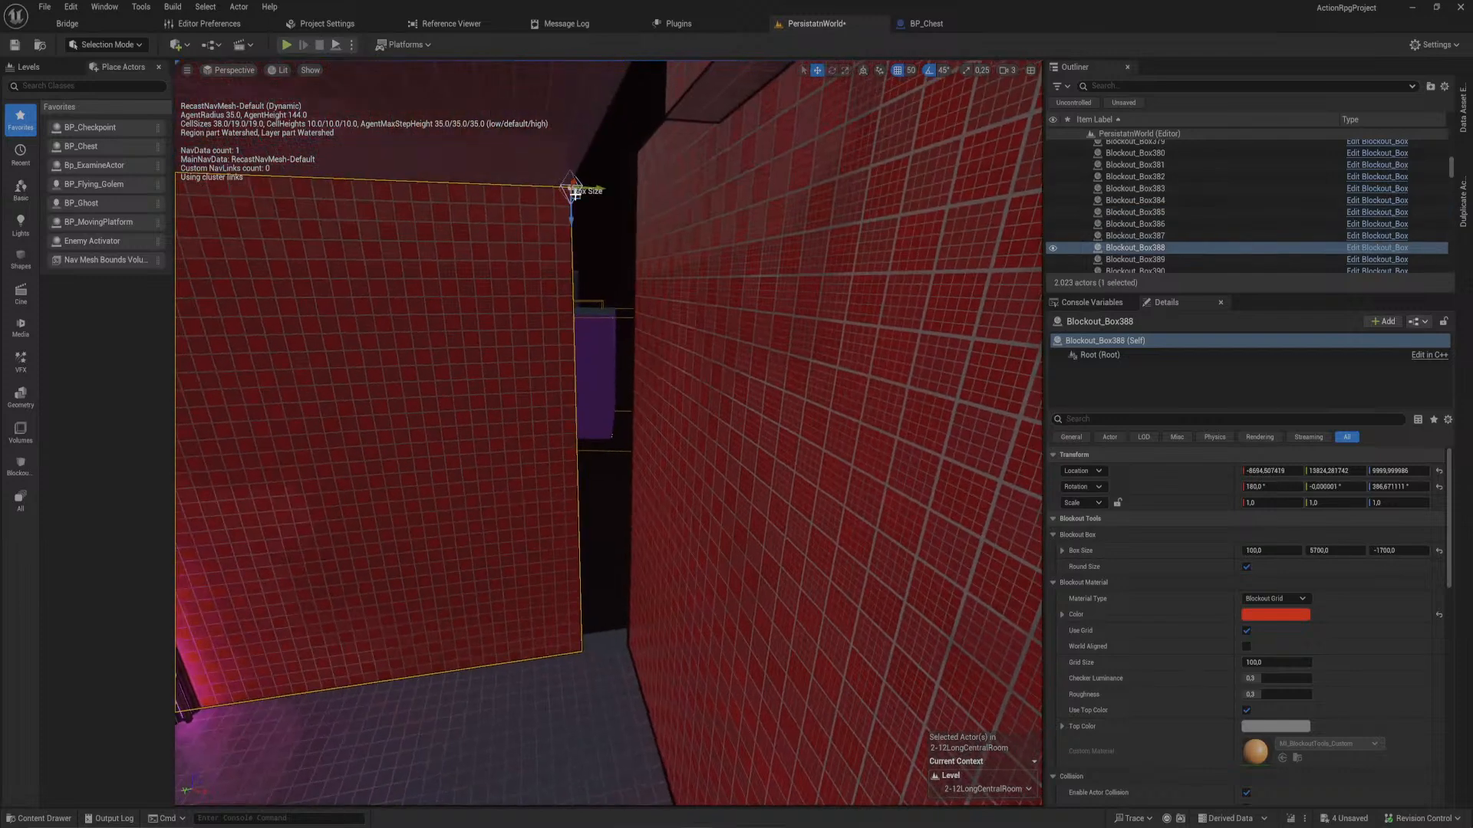
pyautogui.moveTo(592, 187); pyautogui.dragTo(672, 193)
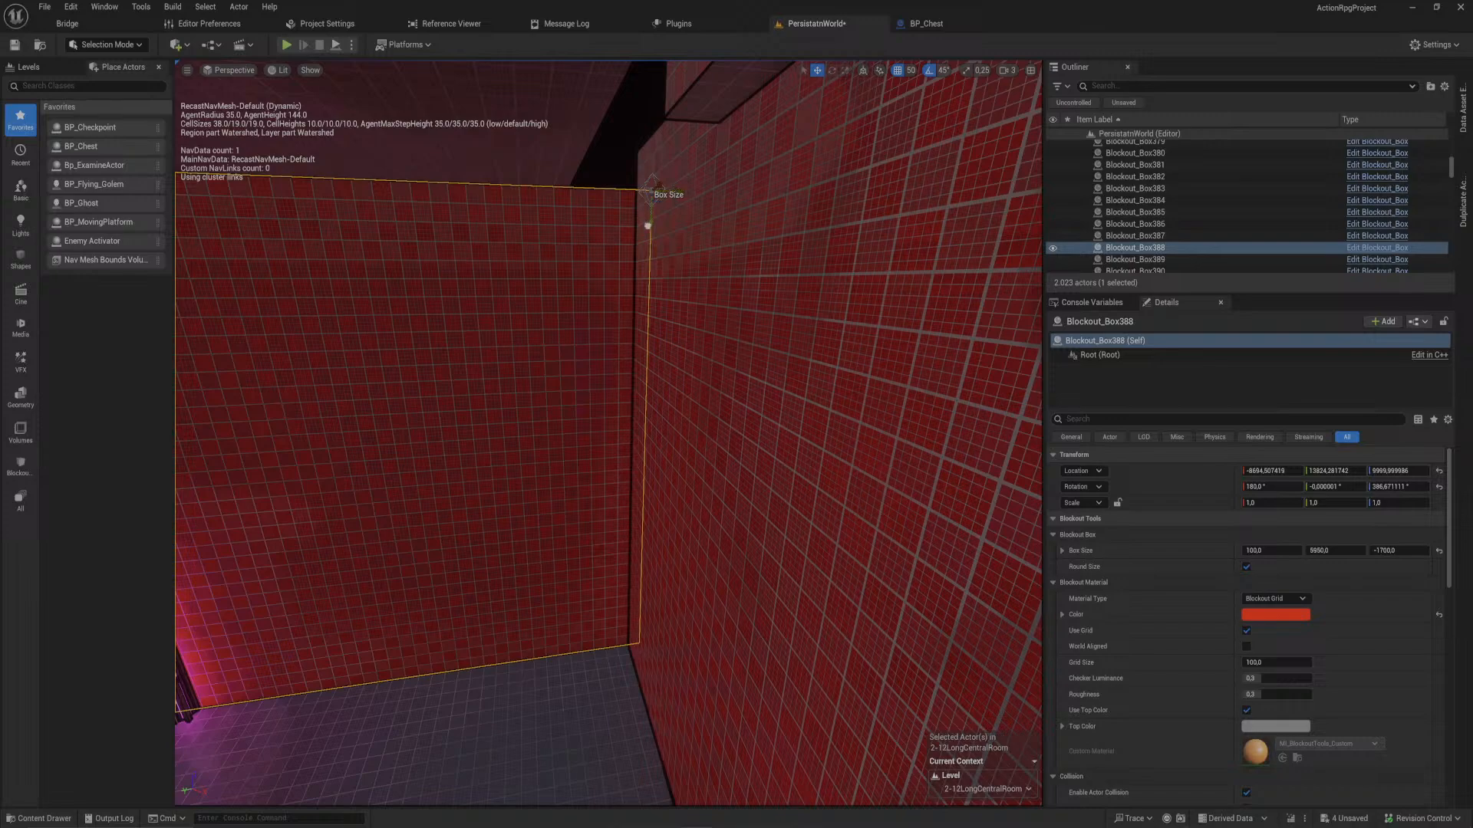
# - Lengthen the opposite end wall Blockout_Box387 to close its corner gap at the relocated side wall
pyautogui.moveTo(714, 300); pyautogui.dragTo(1005, 302, button='right')
pyautogui.click(714, 300)
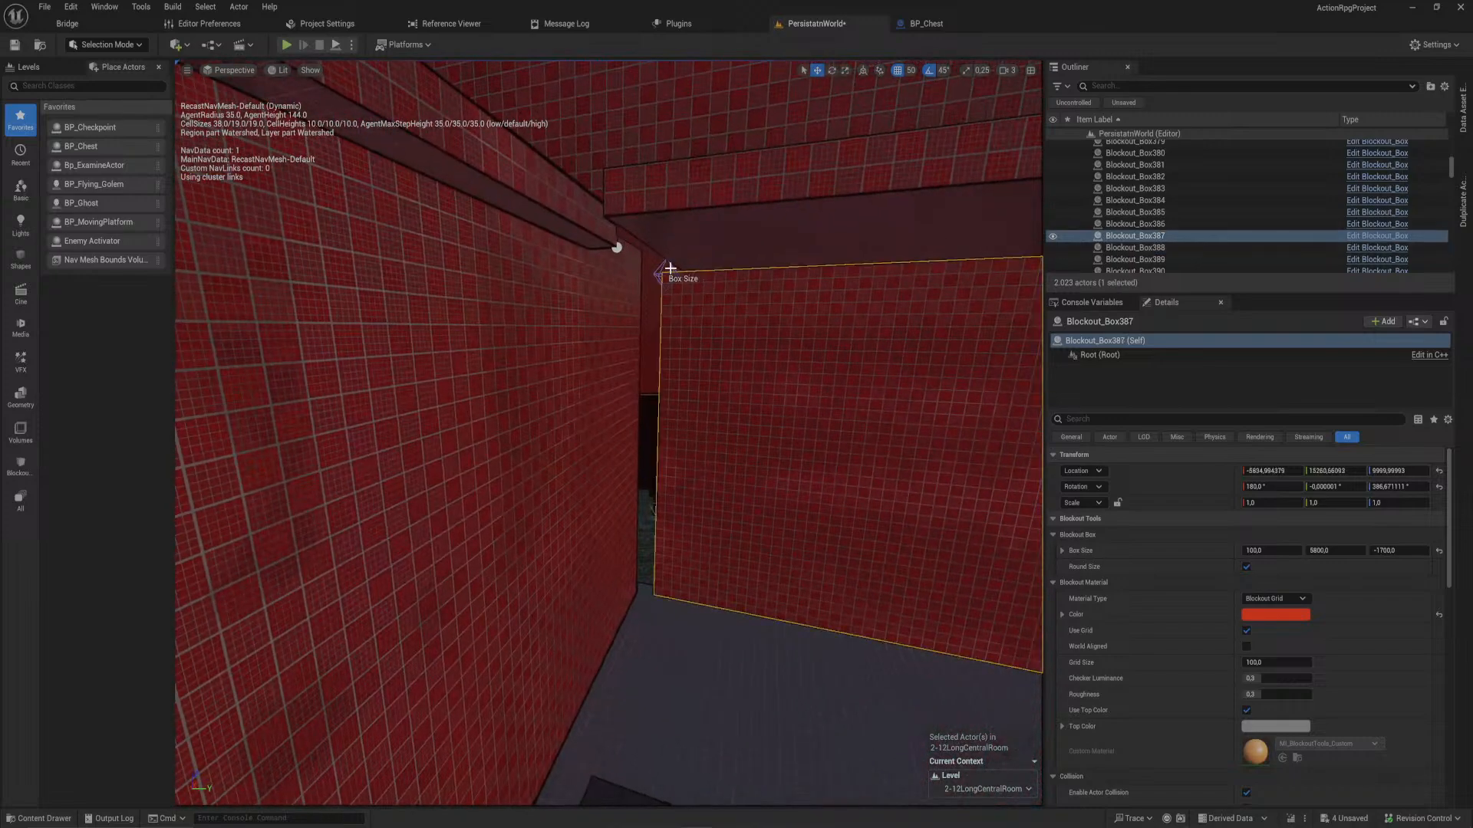
pyautogui.click(670, 268)
pyautogui.moveTo(658, 280); pyautogui.dragTo(633, 281)
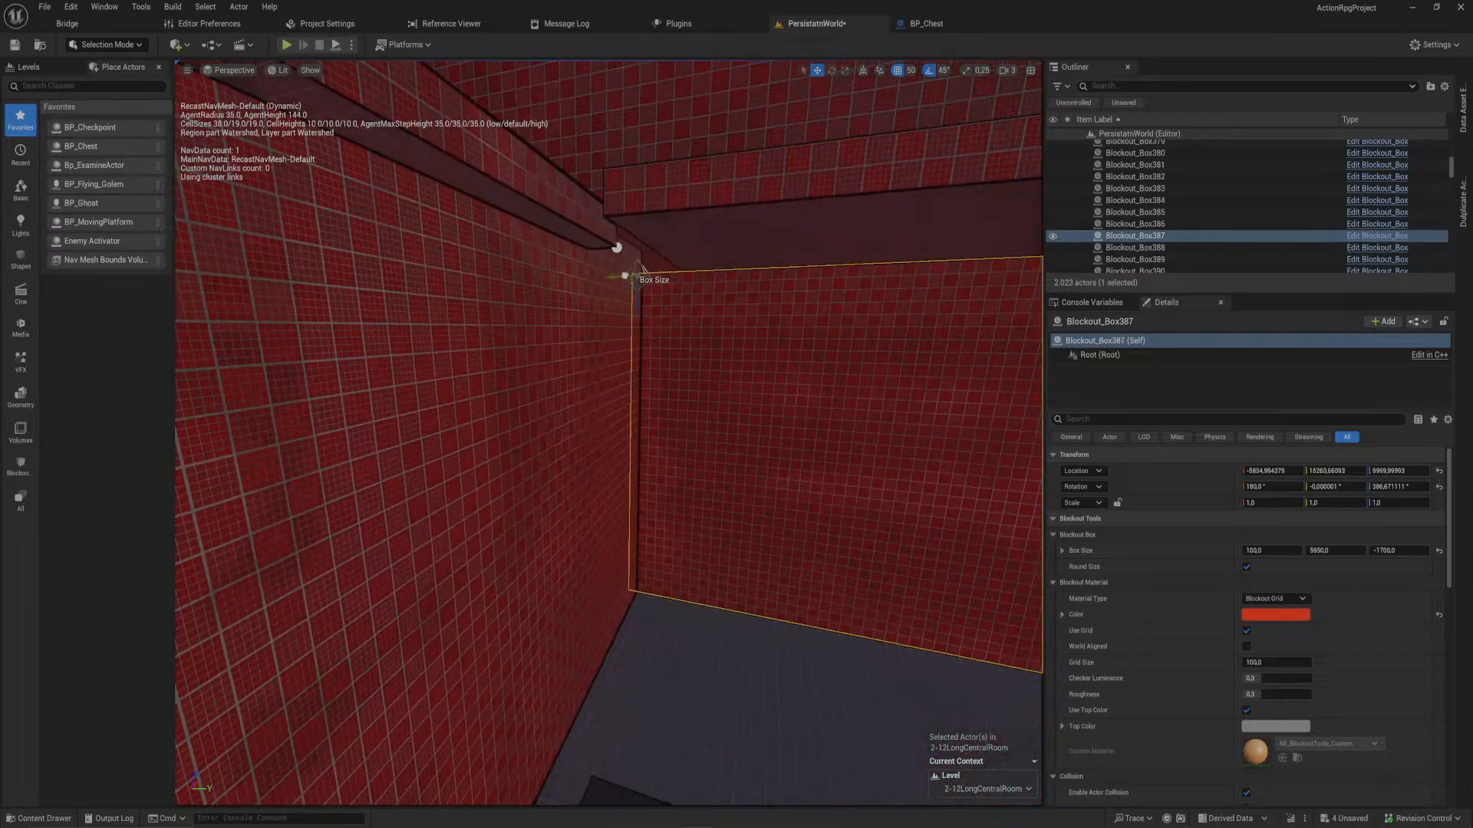
# - Extend the upper floor piece Blockout_Box386 over the side wall to a length of 5800
pyautogui.moveTo(618, 300); pyautogui.dragTo(576, 348, button='right')
pyautogui.click(592, 369)
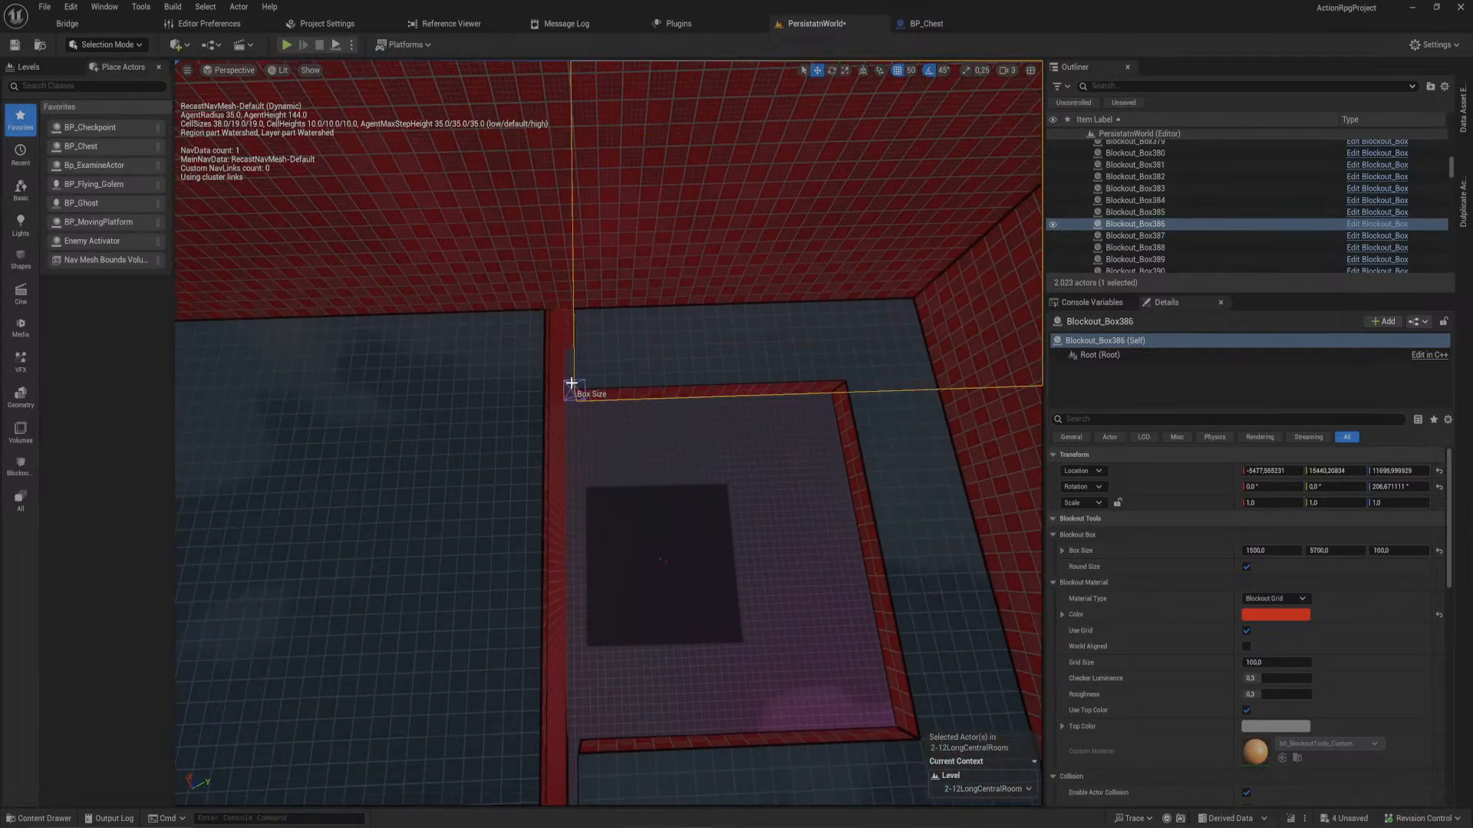
pyautogui.click(571, 384)
pyautogui.moveTo(545, 391); pyautogui.dragTo(517, 391)
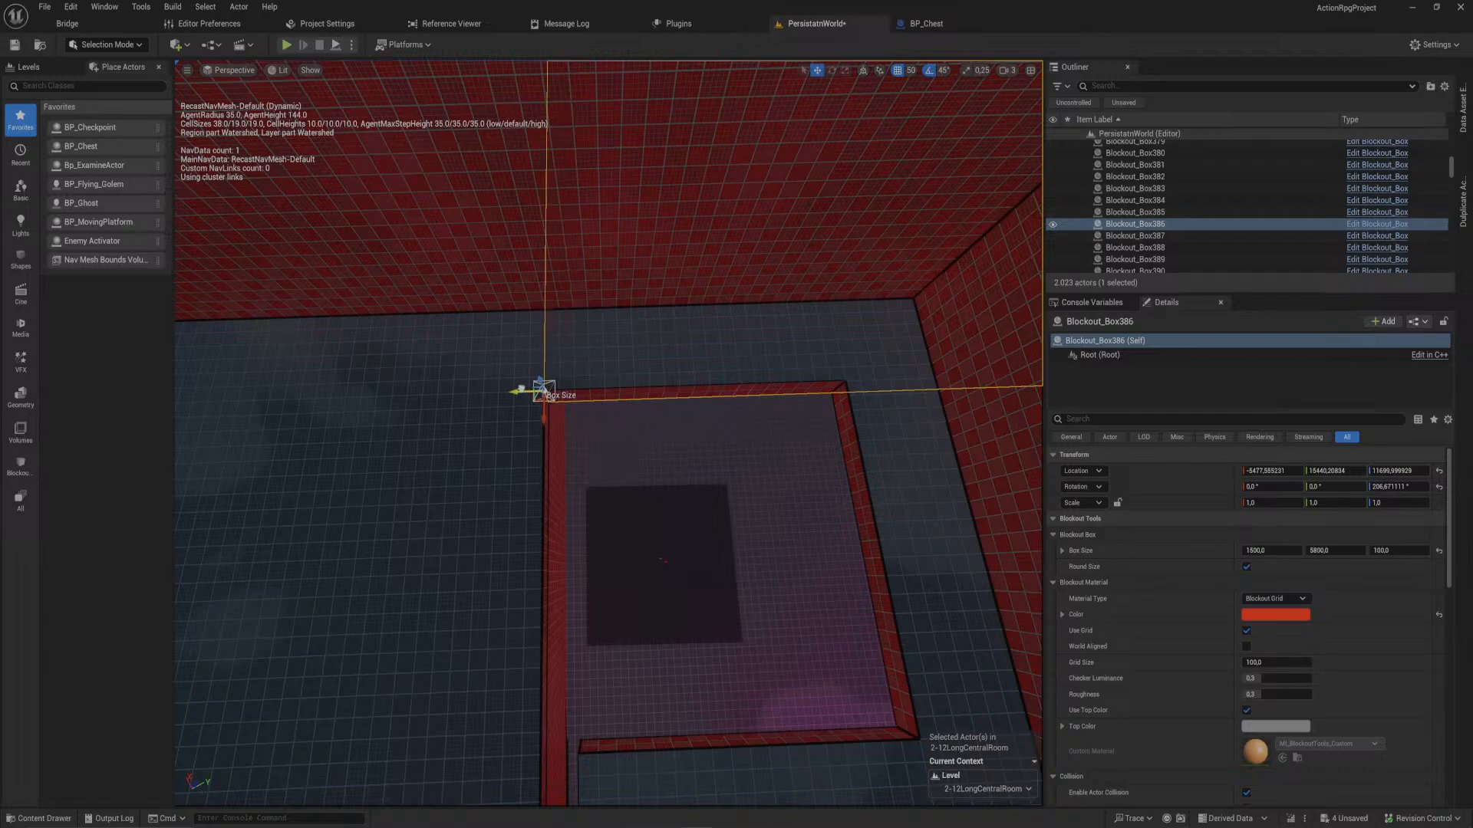
# - Resize the upper floor piece Blockout_Box399 beside the platform opening to 1100 by 6000
pyautogui.moveTo(516, 391); pyautogui.dragTo(632, 396, button='right')
pyautogui.click(723, 349)
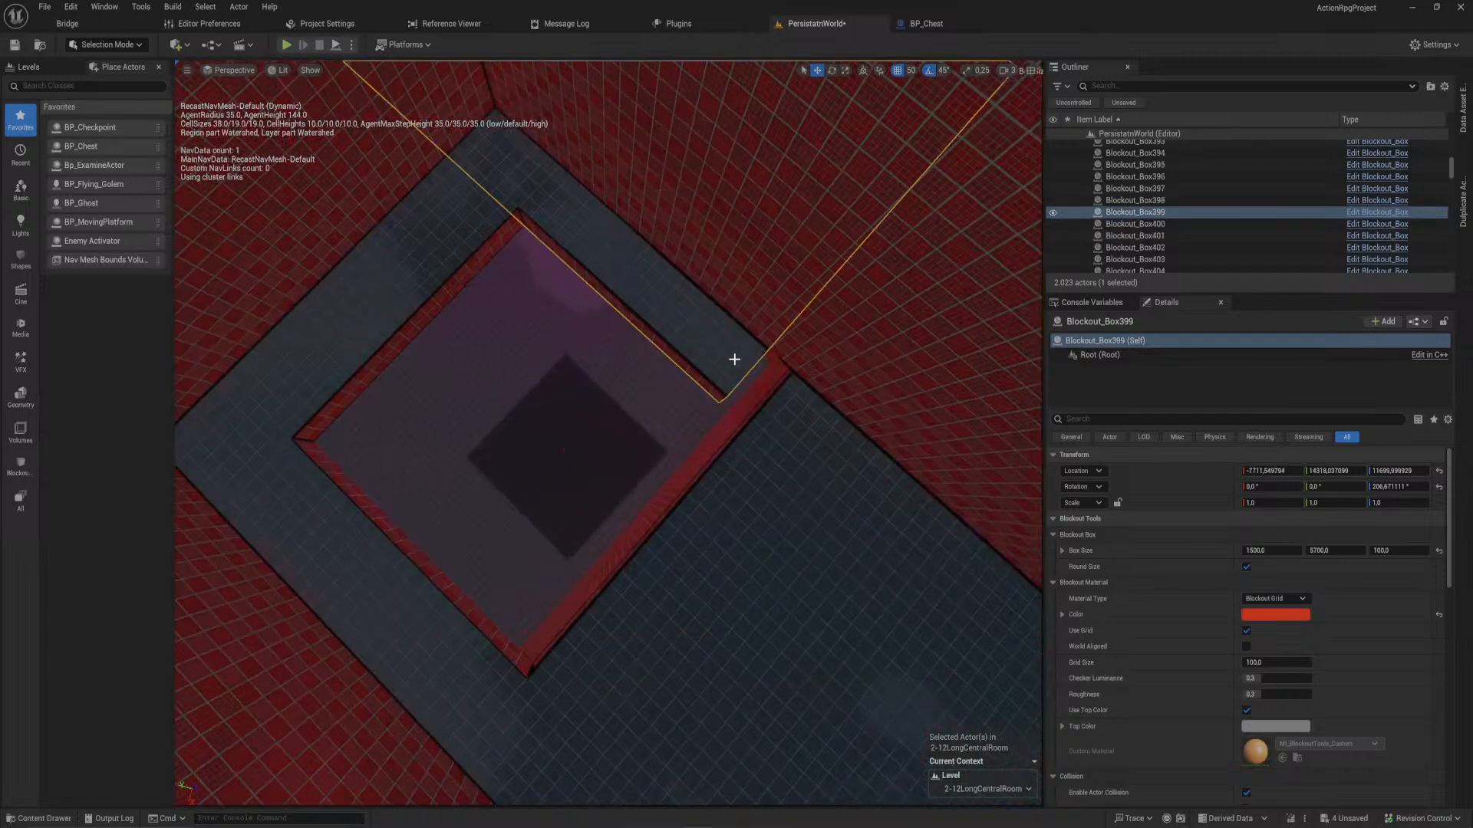
pyautogui.moveTo(731, 356); pyautogui.dragTo(619, 407, button='right')
pyautogui.moveTo(529, 405); pyautogui.dragTo(458, 393)
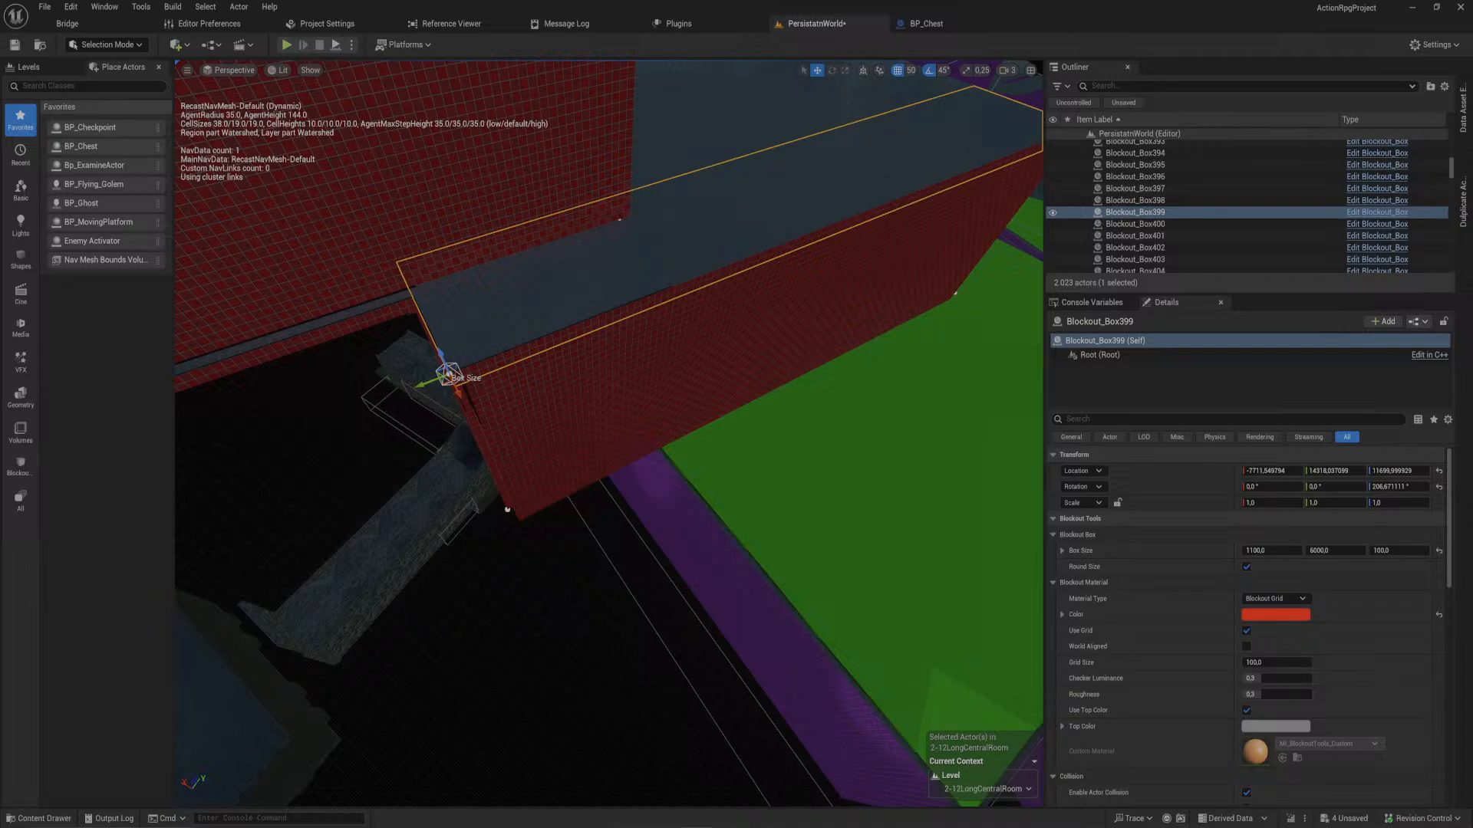
pyautogui.moveTo(491, 399); pyautogui.dragTo(537, 322, button='right')
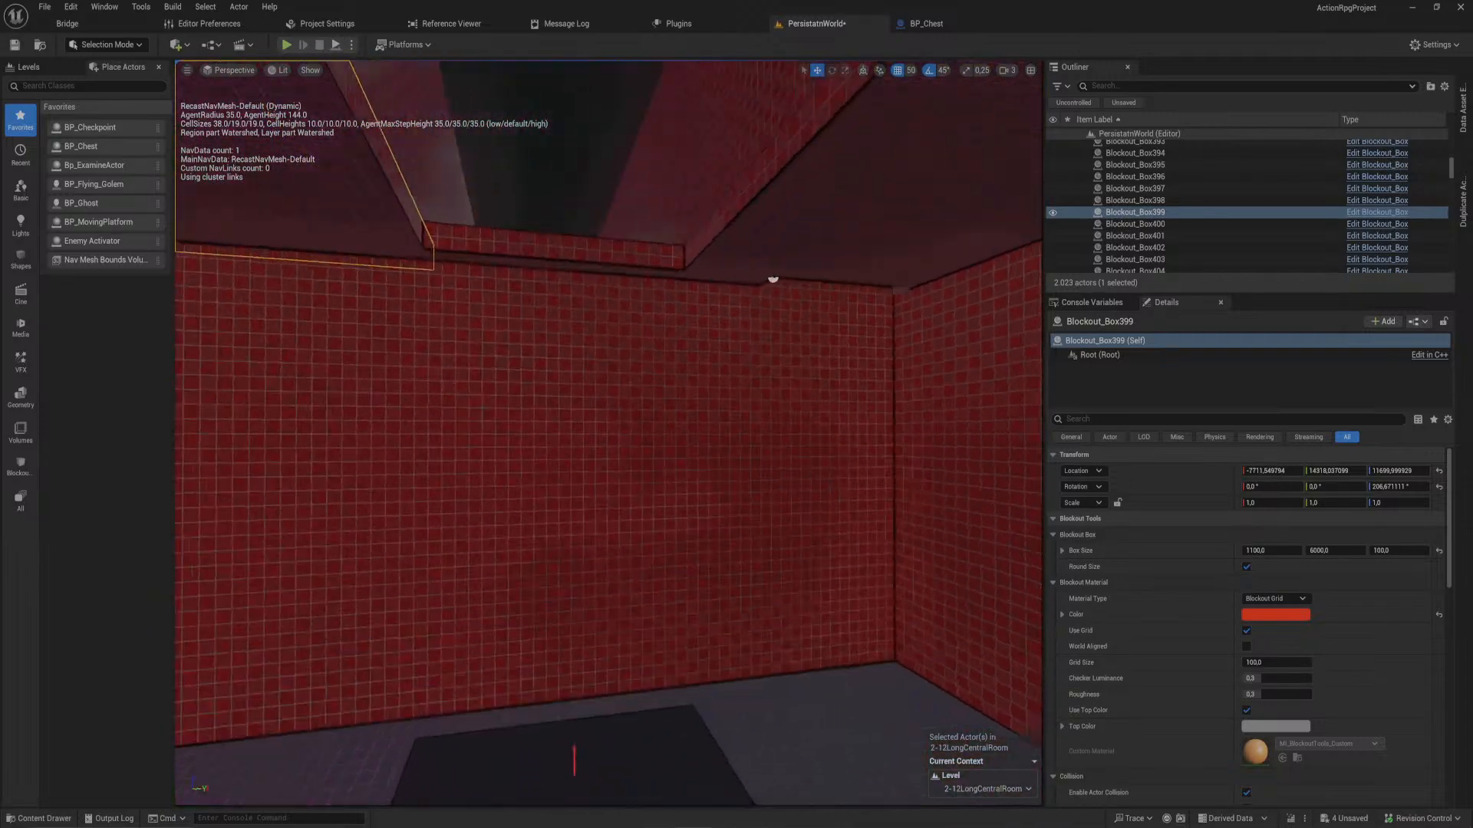
pyautogui.moveTo(773, 279); pyautogui.dragTo(403, 403, button='right')
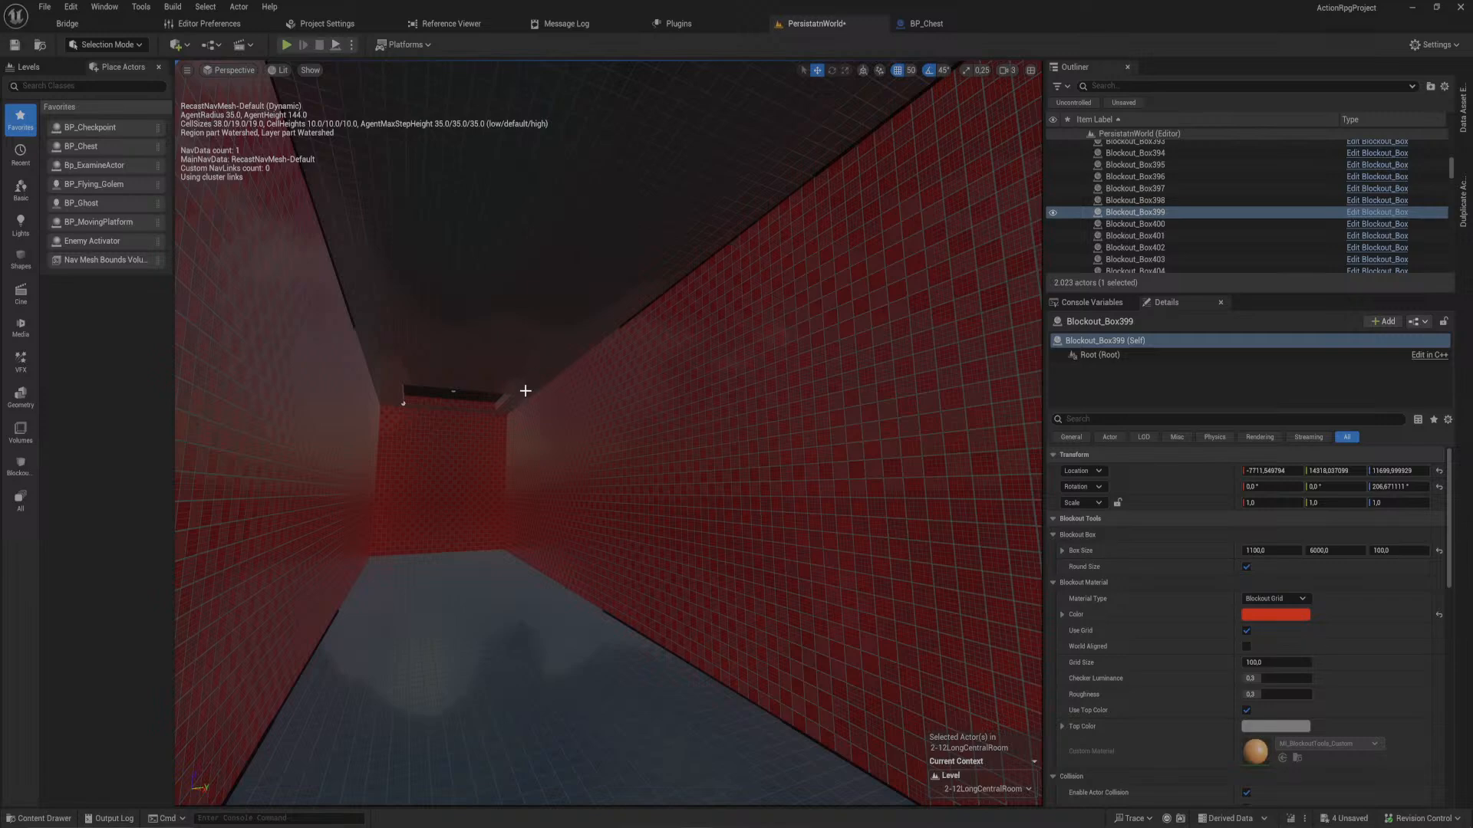
pyautogui.moveTo(534, 385)
pyautogui.mouseDown(button='right')
pyautogui.moveTo(530, 307)
pyautogui.moveTo(535, 415)
pyautogui.mouseUp(button='right')
pyautogui.press('w')
pyautogui.moveTo(609, 434); pyautogui.dragTo(759, 338, button='right')
pyautogui.moveTo(824, 638); pyautogui.dragTo(797, 690, button='right')
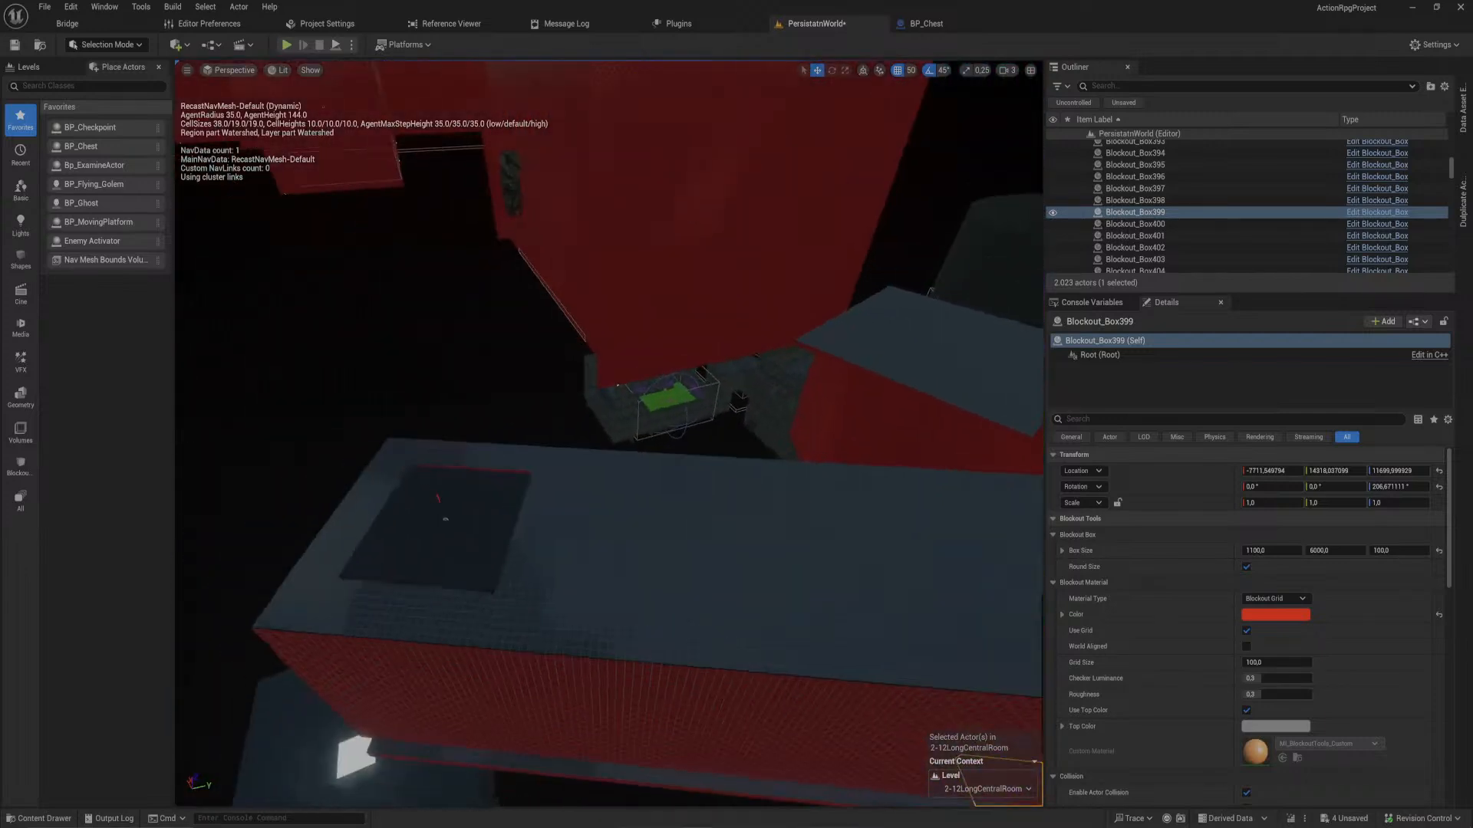
pyautogui.moveTo(609, 433); pyautogui.dragTo(729, 438, button='right')
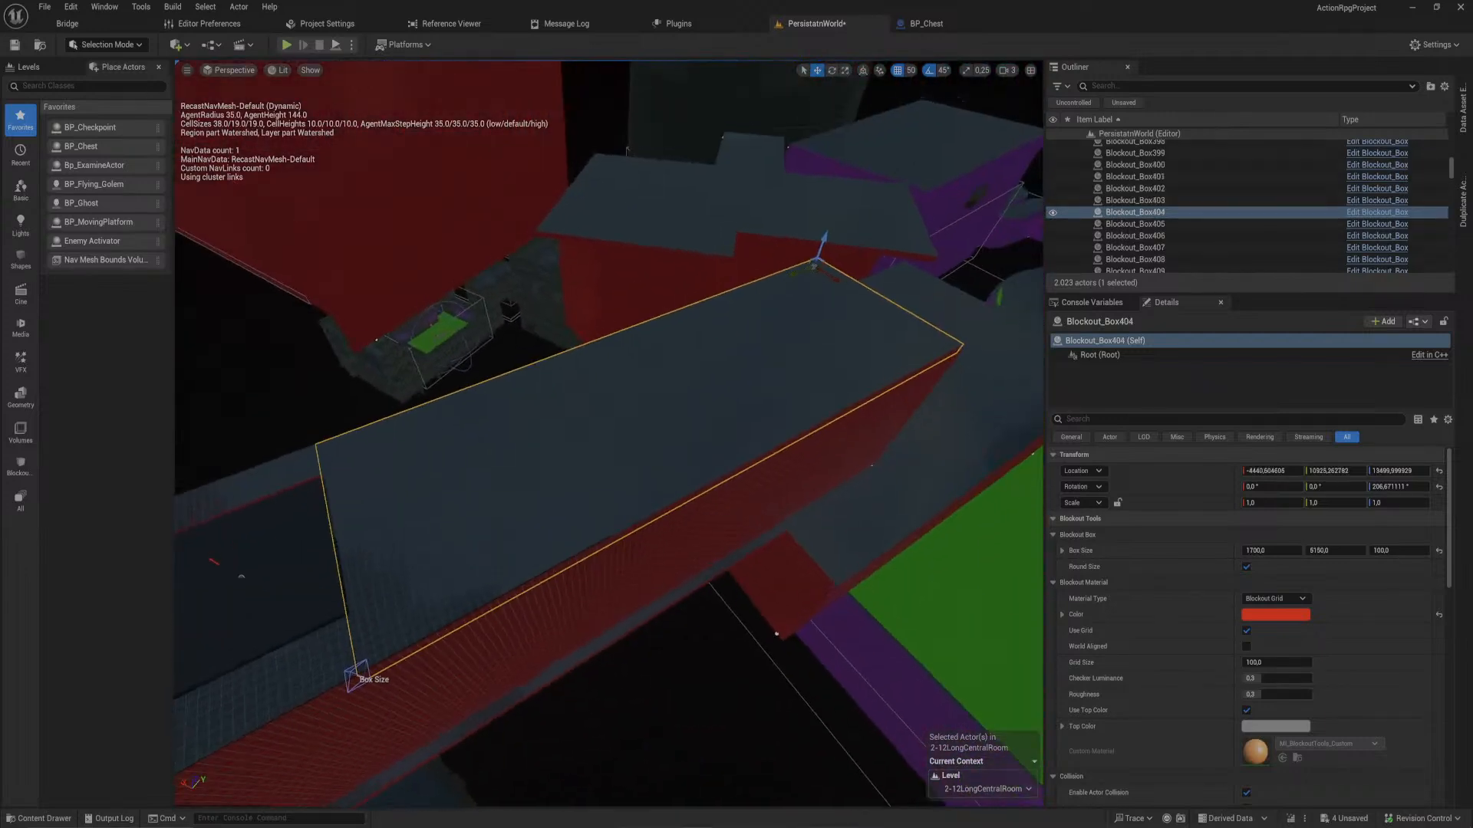
pyautogui.moveTo(685, 498); pyautogui.dragTo(549, 518, button='right')
pyautogui.keyDown('ctrl'); pyautogui.click(623, 453); pyautogui.keyUp('ctrl')
pyautogui.moveTo(572, 370); pyautogui.dragTo(533, 360, button='right')
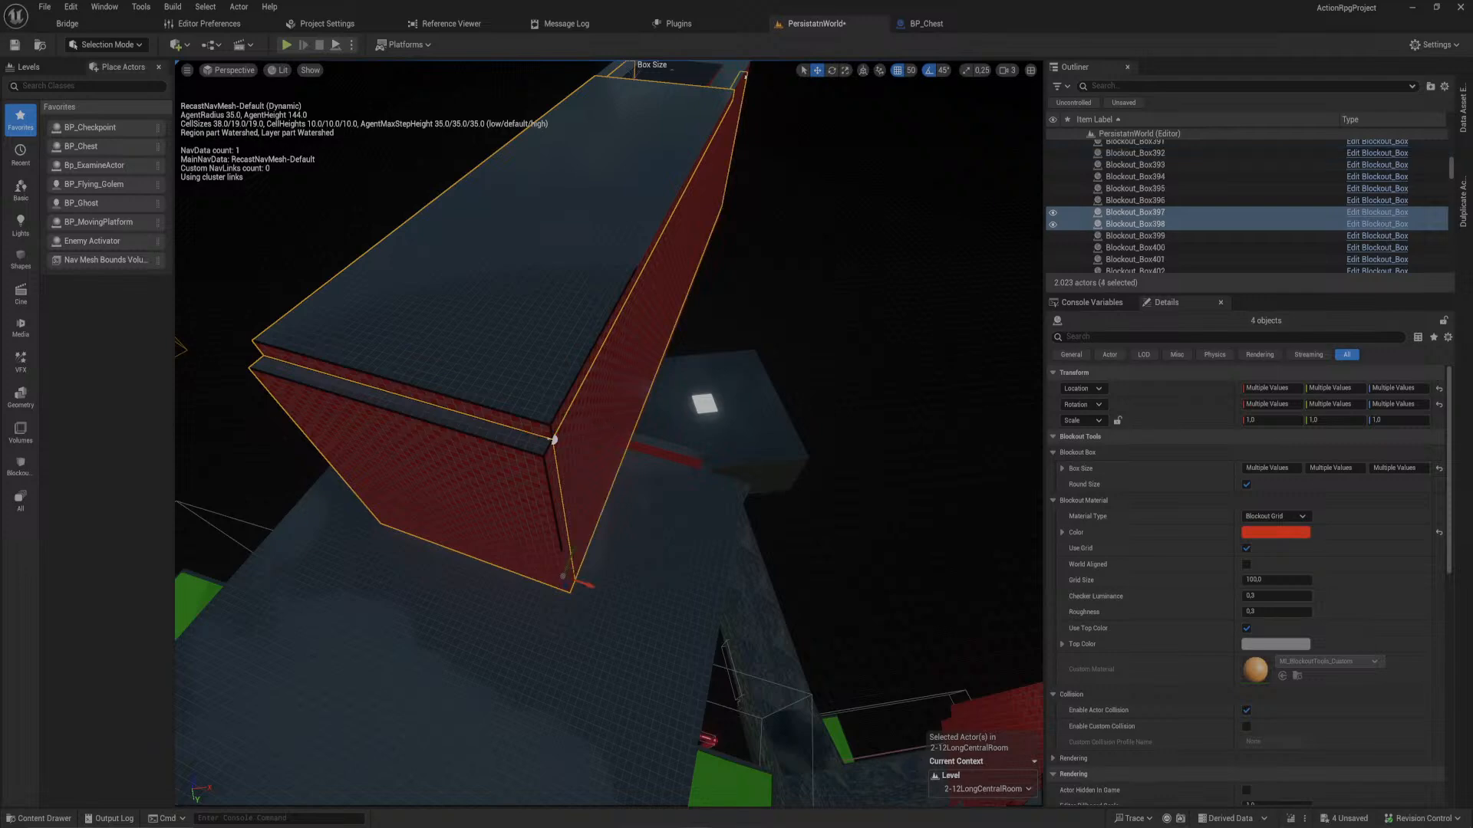
pyautogui.moveTo(554, 440); pyautogui.dragTo(681, 326, button='right')
# - Select the ceiling pieces, walls and floor pieces of the upper central-room level, eleven blockout boxes in total
pyautogui.click(682, 338)
pyautogui.keyDown('ctrl'); pyautogui.click(549, 325); pyautogui.keyUp('ctrl')
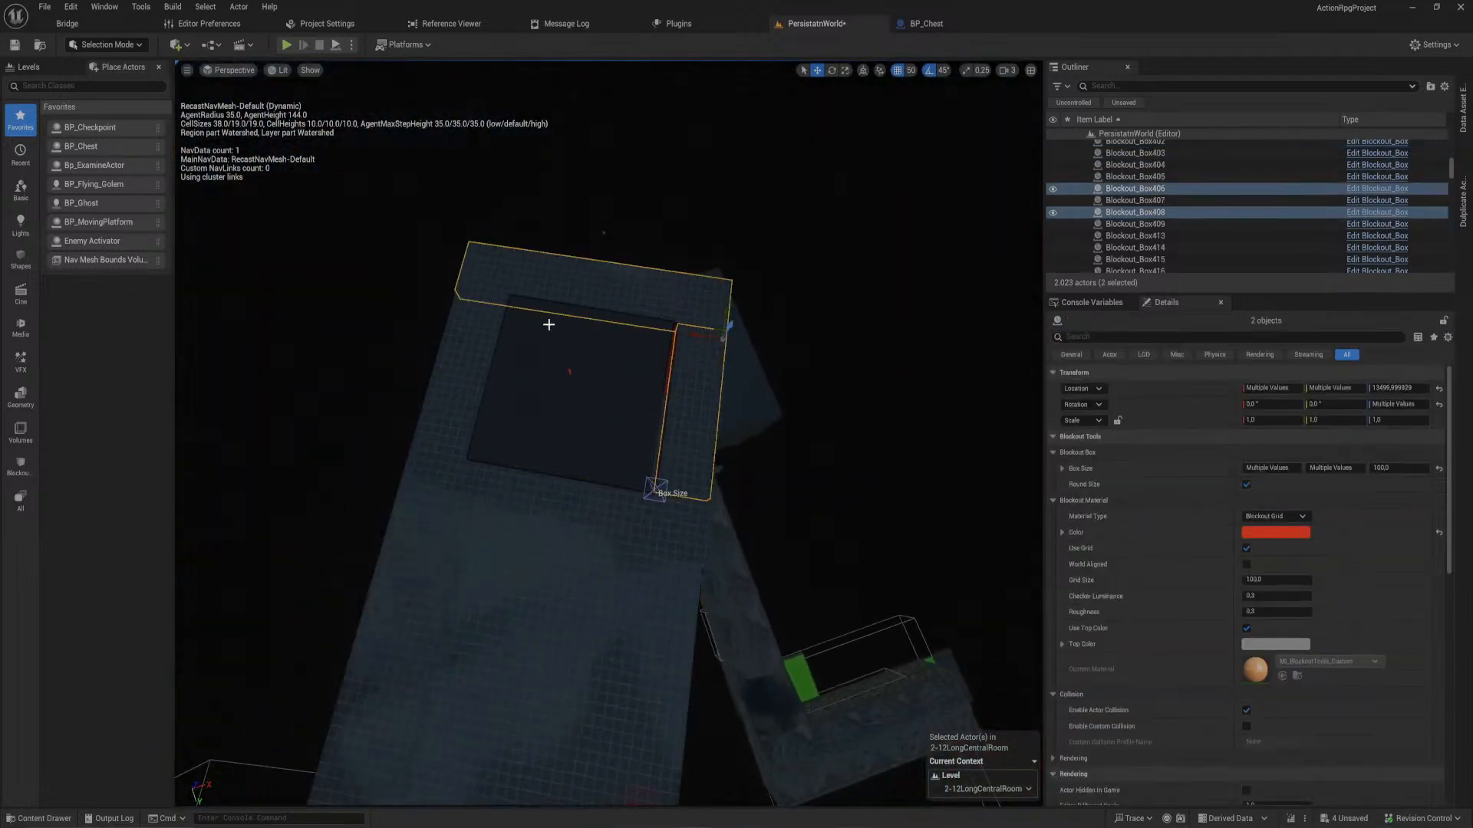
pyautogui.moveTo(488, 532); pyautogui.dragTo(492, 565, button='right')
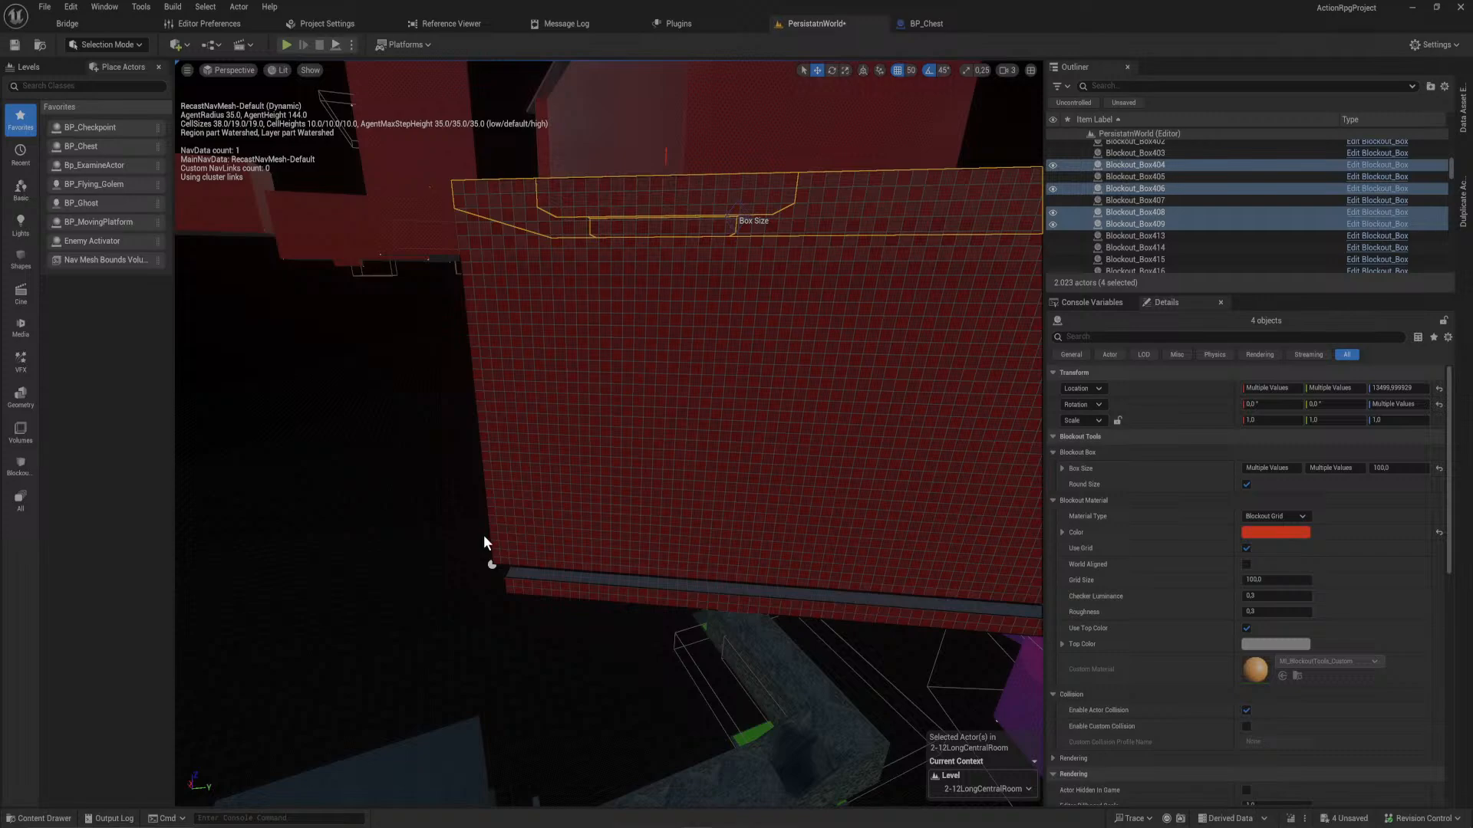
pyautogui.keyDown('ctrl'); pyautogui.click(563, 493); pyautogui.keyUp('ctrl')
pyautogui.moveTo(613, 487); pyautogui.dragTo(552, 397, button='right')
pyautogui.keyDown('ctrl'); pyautogui.click(611, 471); pyautogui.keyUp('ctrl')
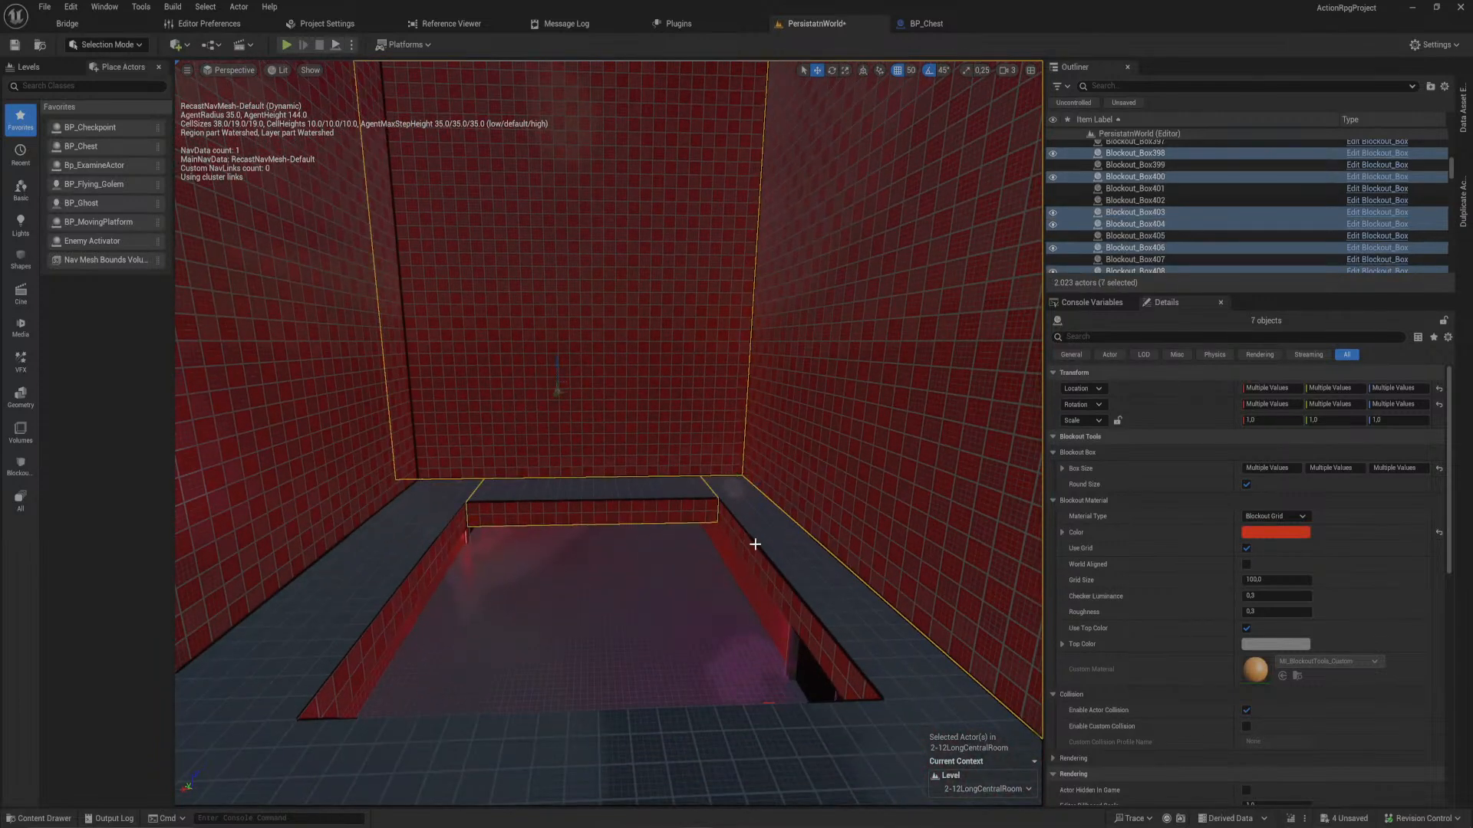
pyautogui.keyDown('ctrl'); pyautogui.click(381, 565); pyautogui.keyUp('ctrl')
pyautogui.keyDown('ctrl'); pyautogui.click(331, 434); pyautogui.keyUp('ctrl')
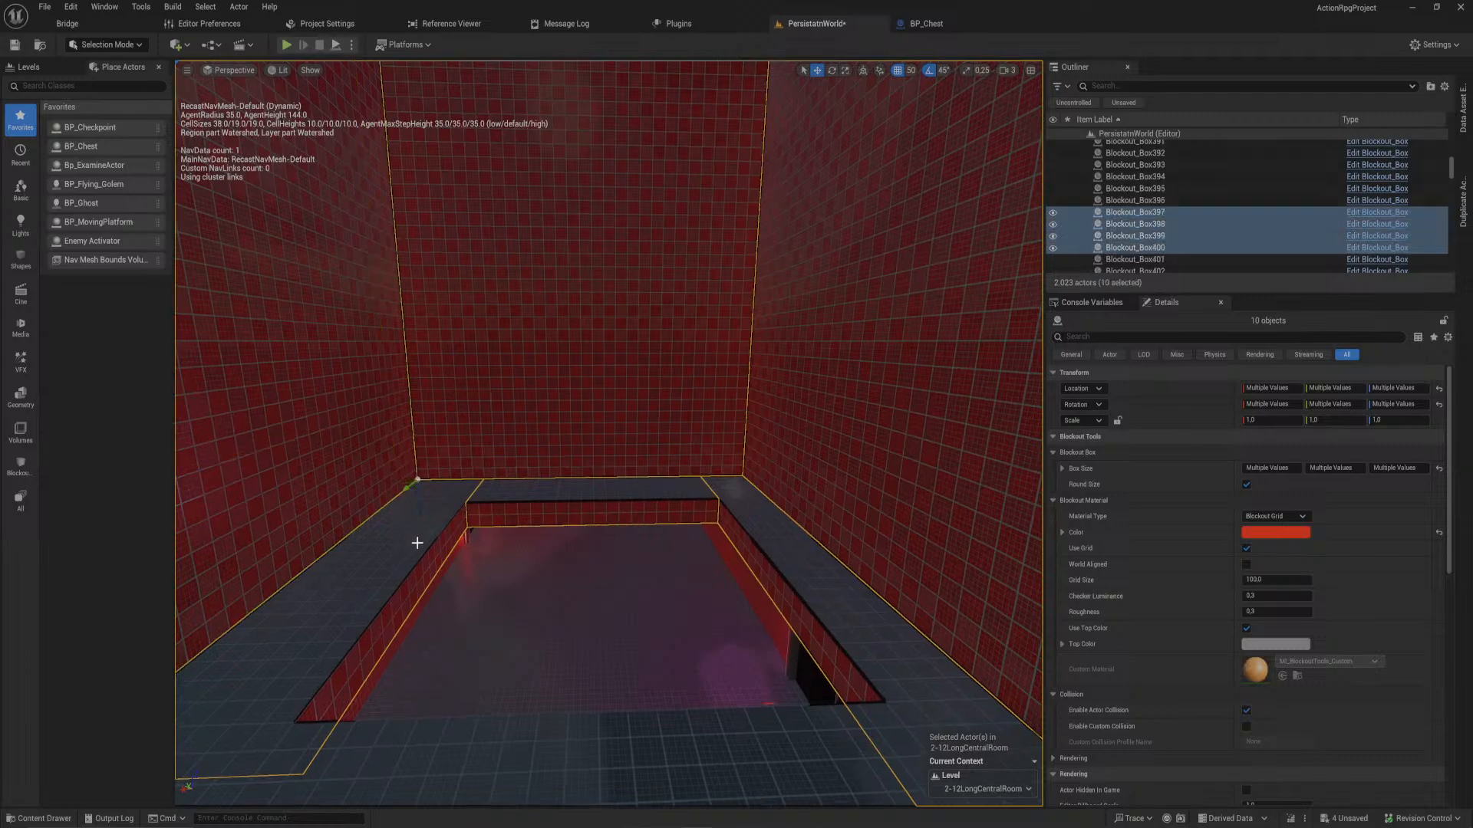
pyautogui.moveTo(417, 542); pyautogui.dragTo(502, 627, button='right')
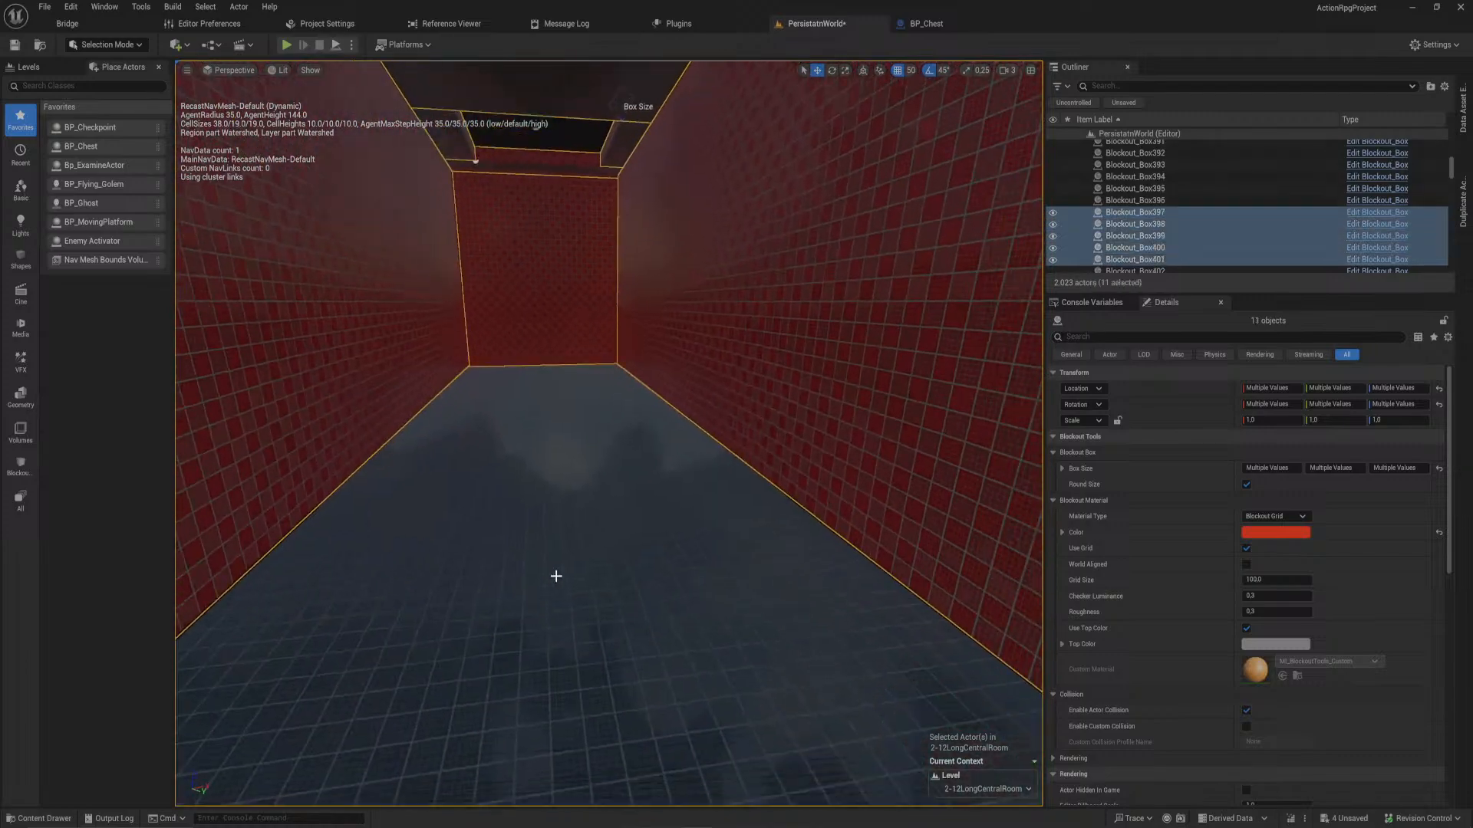
pyautogui.moveTo(556, 576); pyautogui.dragTo(533, 529, button='right')
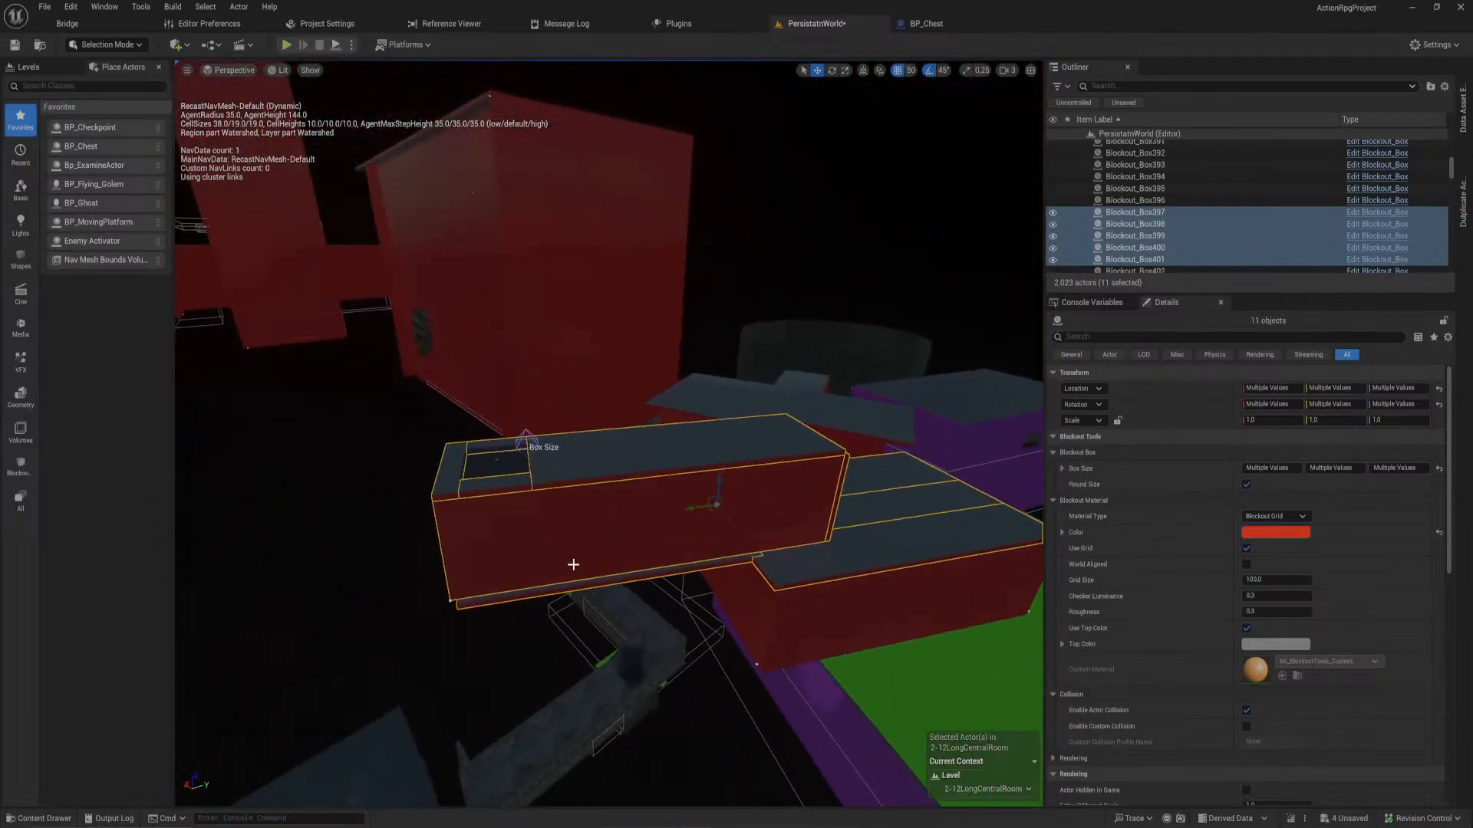
# - Duplicate the selected level, raise the copy above the original, rotate it crosswise to the corridor below and shift it sideways
pyautogui.hotkey('ctrl', 'd')
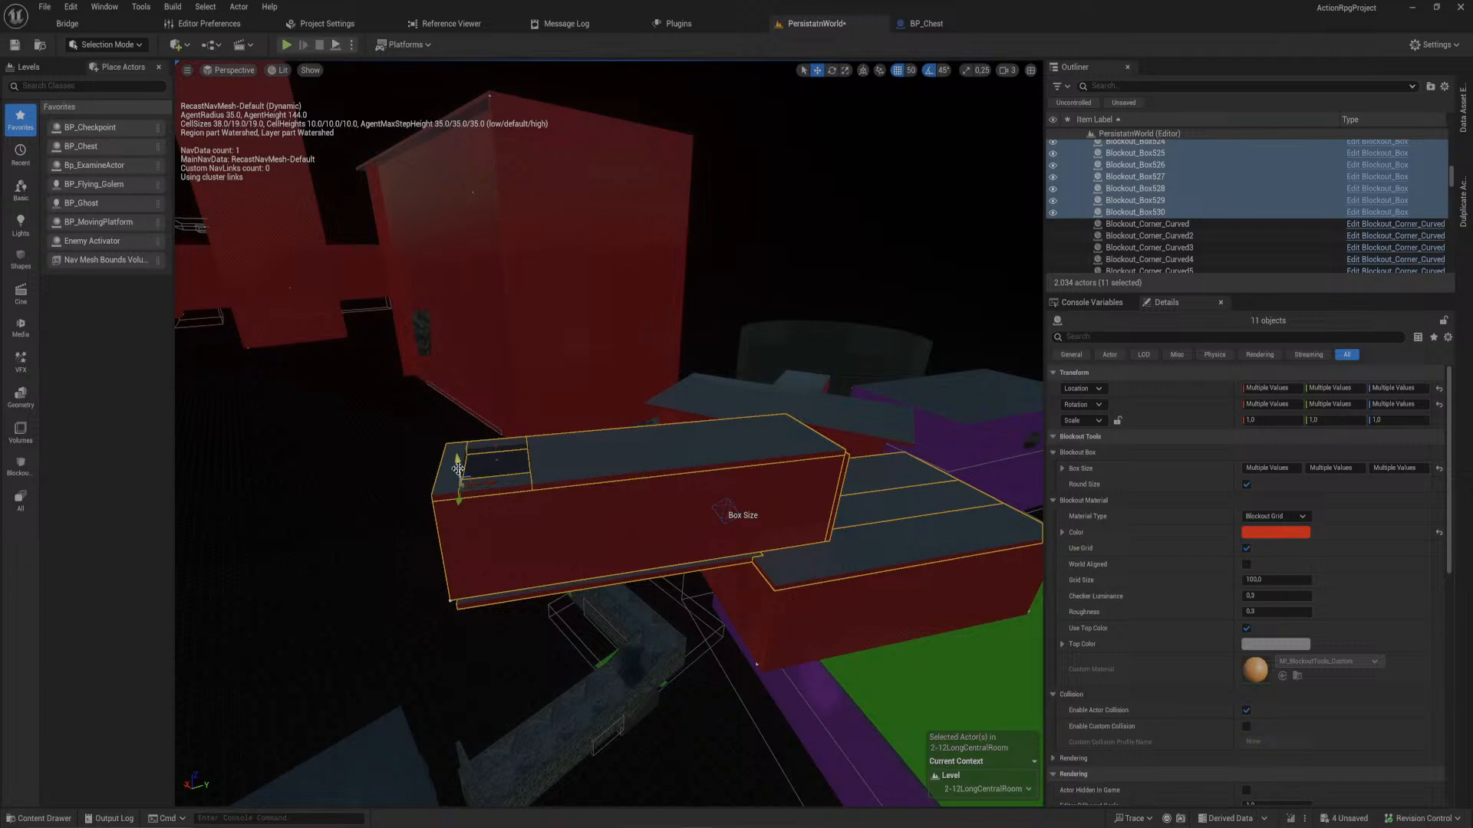
pyautogui.moveTo(457, 468); pyautogui.dragTo(449, 369)
pyautogui.moveTo(468, 358)
pyautogui.mouseDown(button='right')
pyautogui.moveTo(481, 361)
pyautogui.moveTo(230, 376)
pyautogui.moveTo(346, 461)
pyautogui.moveTo(318, 452)
pyautogui.moveTo(453, 378)
pyautogui.mouseUp(button='right')
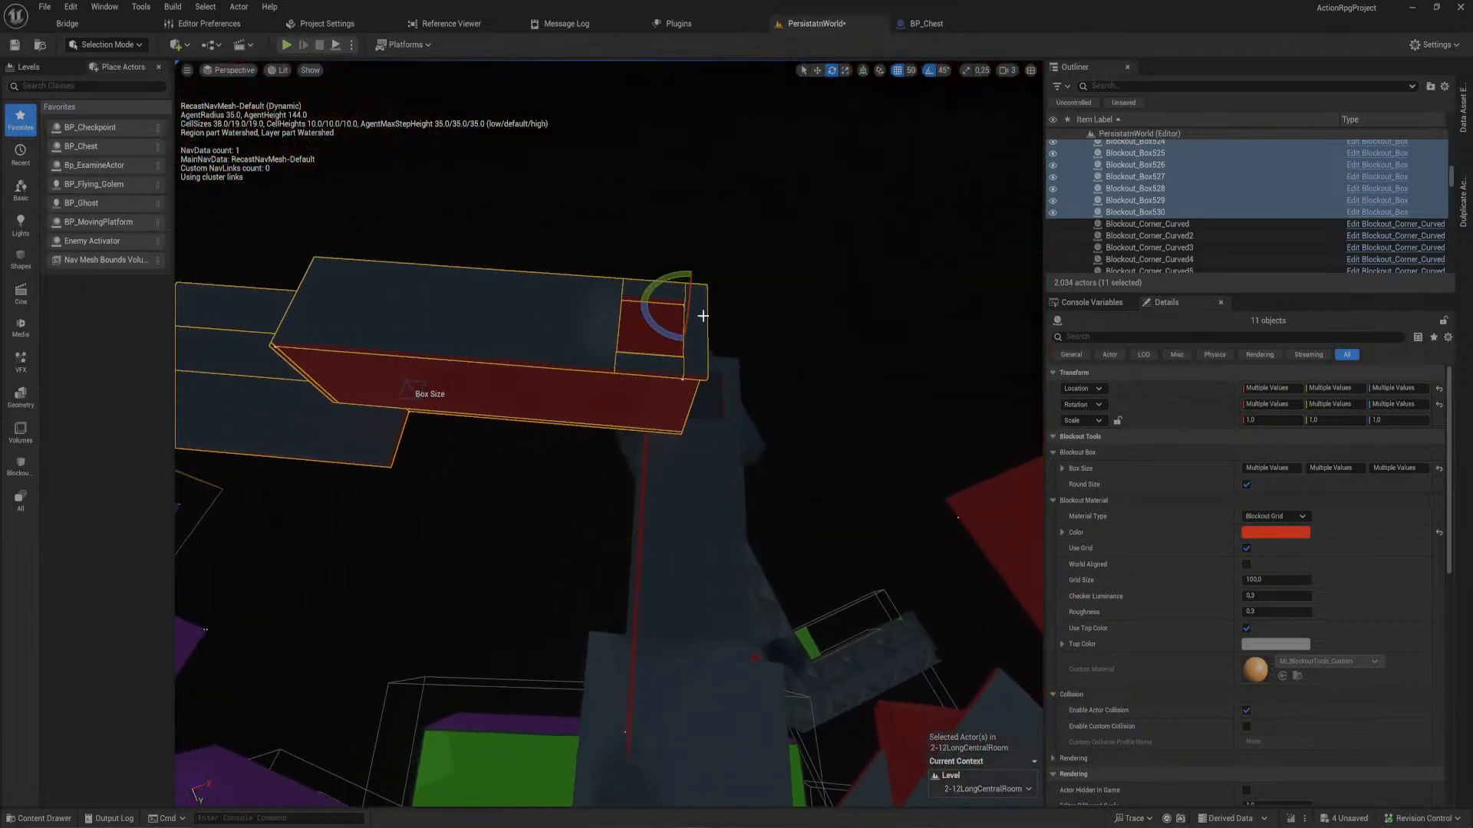
pyautogui.moveTo(703, 315); pyautogui.dragTo(700, 321, button='right')
pyautogui.press('w')
pyautogui.moveTo(635, 315); pyautogui.dragTo(924, 303)
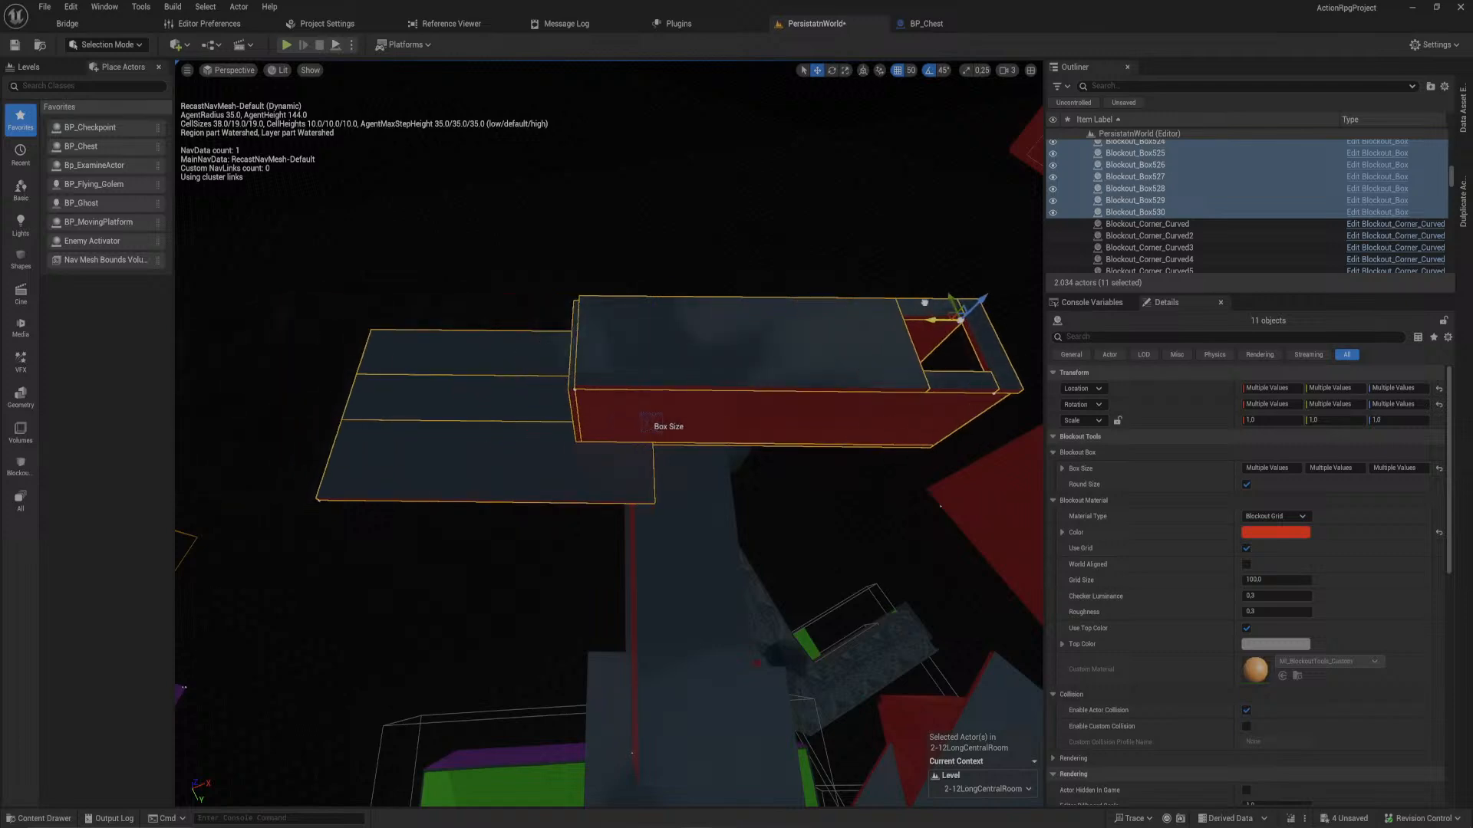
pyautogui.press('w')
pyautogui.moveTo(809, 299); pyautogui.dragTo(641, 348, button='right')
# - Delete the surplus floor strips that extend outside the duplicated room
pyautogui.click(500, 426)
pyautogui.press('Delete')
pyautogui.click(560, 360)
pyautogui.press('Delete')
# - Select the eight remaining boxes of the duplicated room and move them into place around the topmost platform opening
pyautogui.click(635, 352)
pyautogui.keyDown('ctrl'); pyautogui.click(445, 407); pyautogui.keyUp('ctrl')
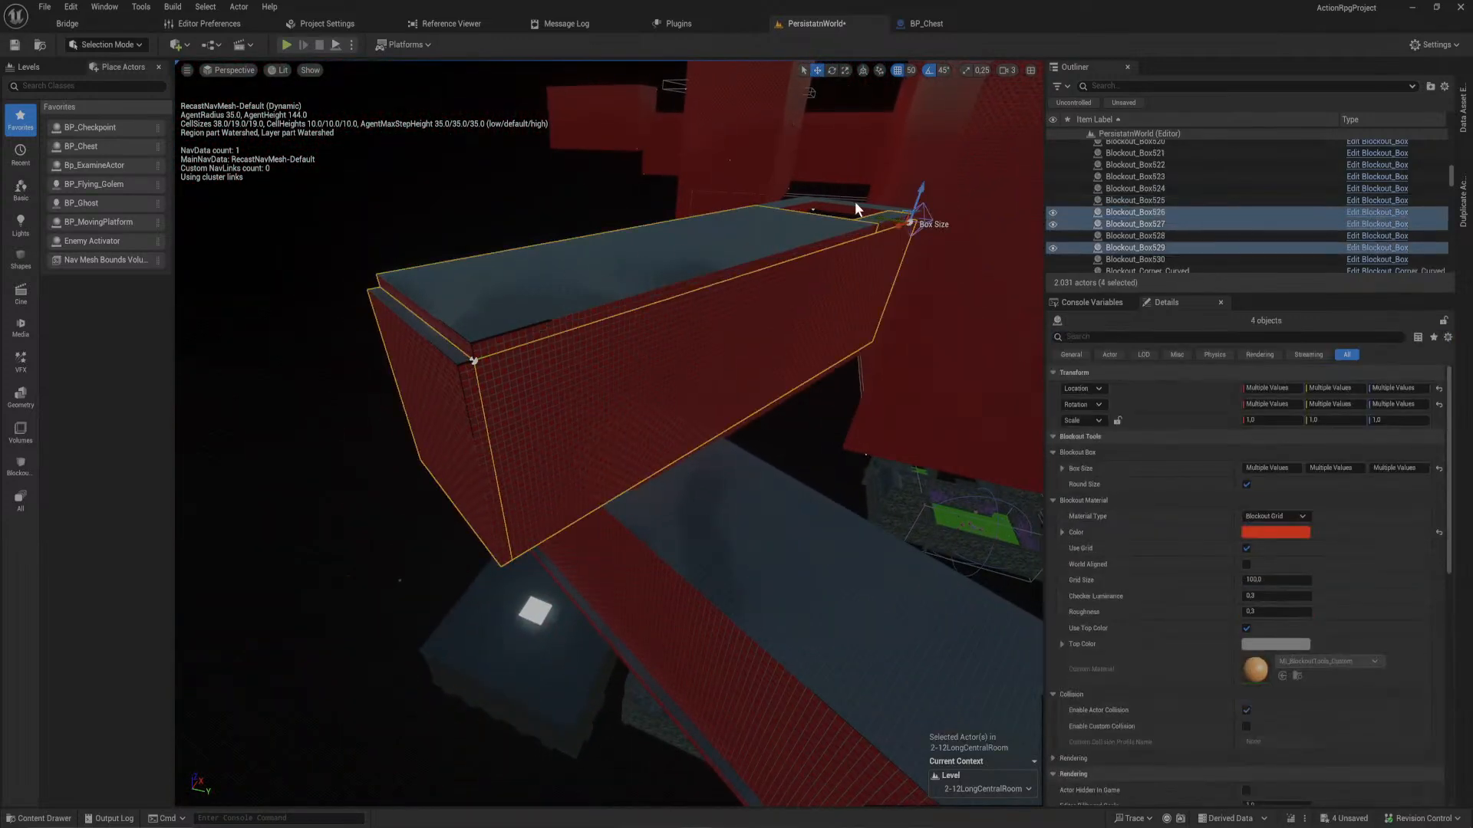
pyautogui.moveTo(770, 250); pyautogui.dragTo(744, 230, button='right')
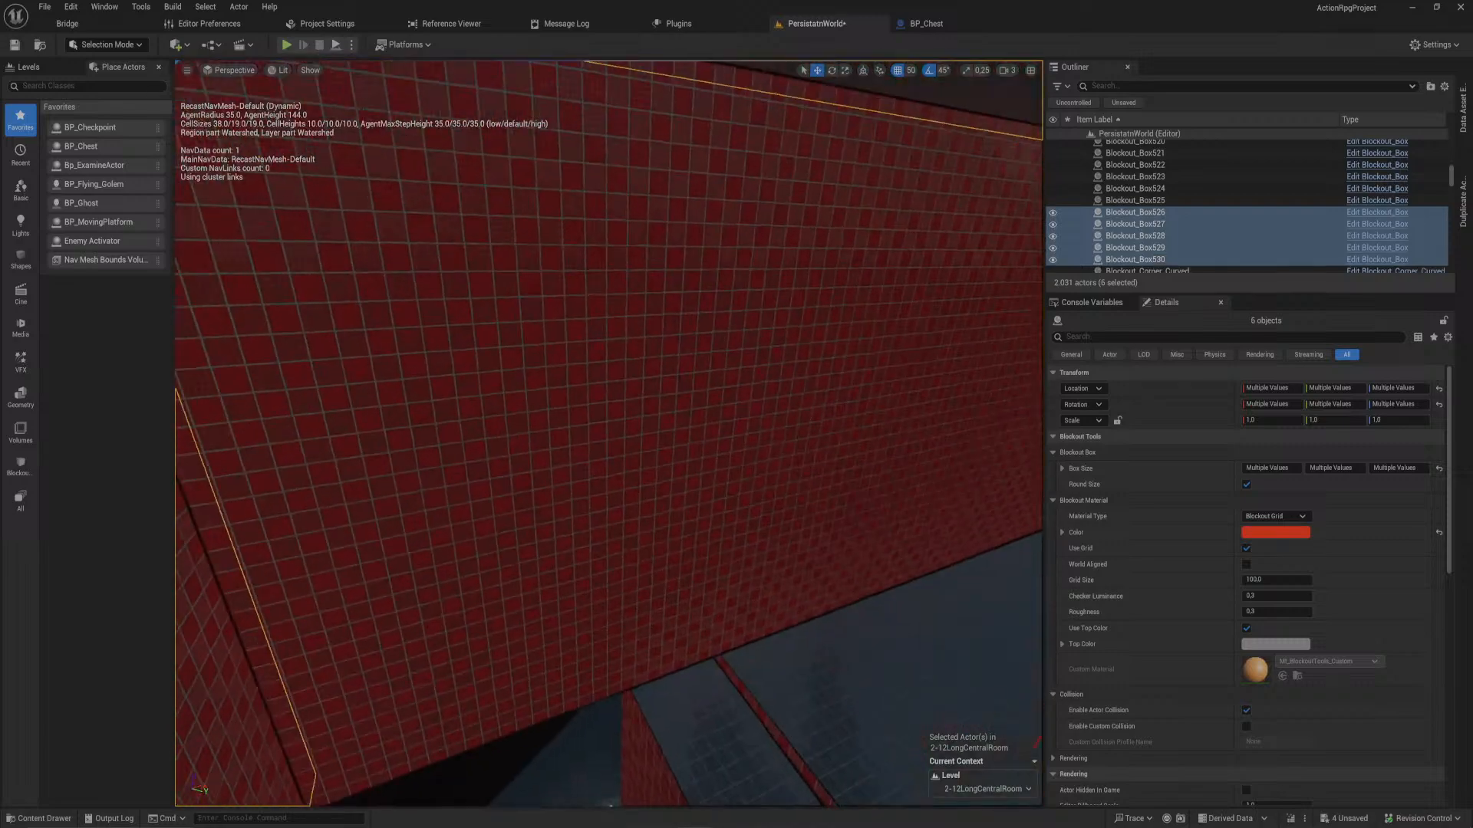
pyautogui.keyDown('ctrl'); pyautogui.click(741, 563); pyautogui.keyUp('ctrl')
pyautogui.moveTo(741, 564); pyautogui.dragTo(568, 407, button='right')
pyautogui.press('f')
pyautogui.moveTo(517, 482)
pyautogui.mouseDown(button='right')
pyautogui.moveTo(529, 522)
pyautogui.moveTo(491, 536)
pyautogui.moveTo(516, 481)
pyautogui.mouseUp(button='right')
pyautogui.moveTo(405, 478); pyautogui.dragTo(520, 799)
pyautogui.moveTo(657, 480); pyautogui.dragTo(581, 337, button='right')
pyautogui.moveTo(558, 328); pyautogui.dragTo(520, 342)
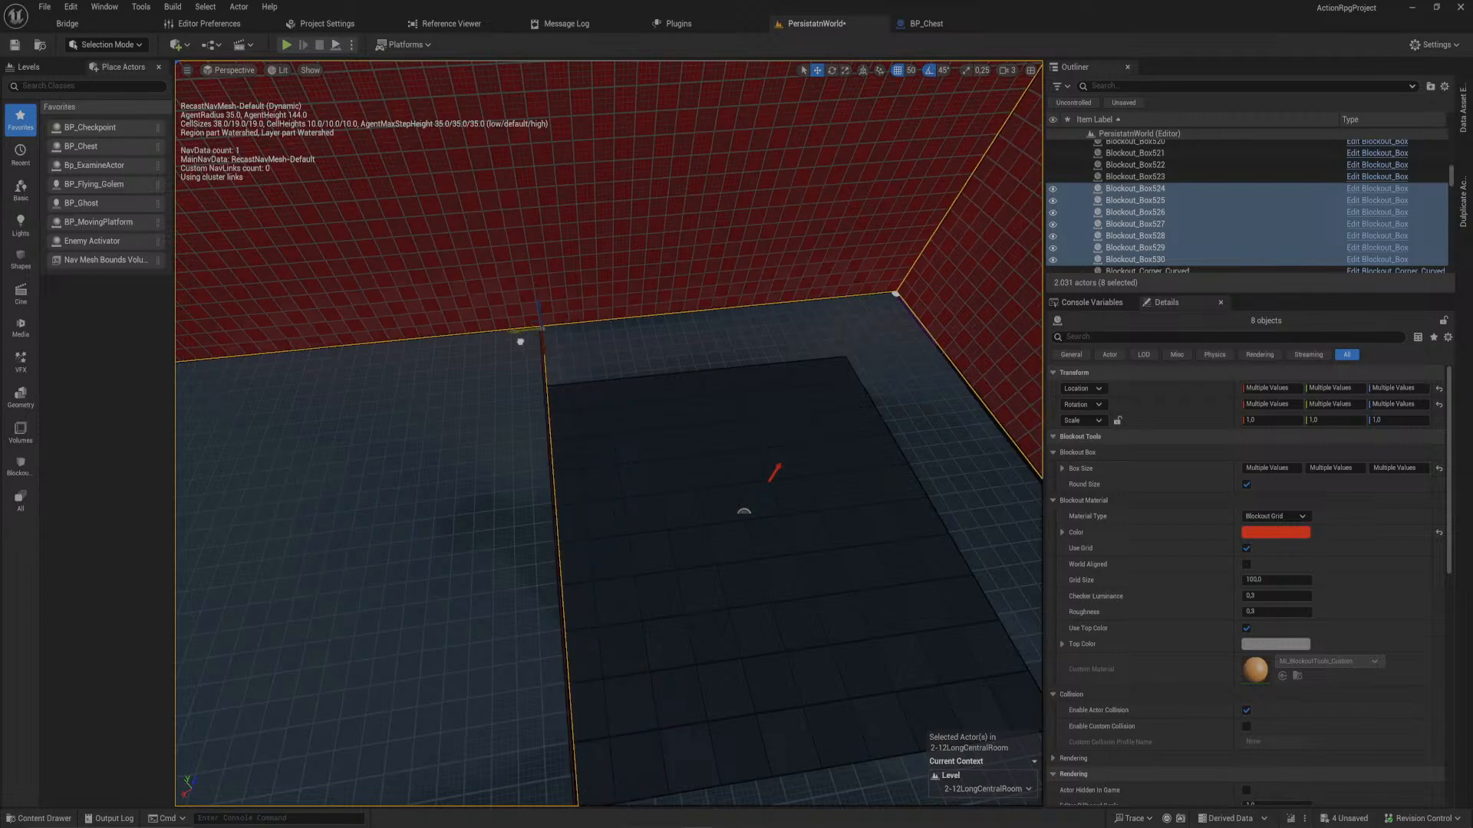
# - Reselect the eight boxes of the duplicated room and lower them 50 units to align with the floor around the topmost opening
pyautogui.click(481, 415)
pyautogui.moveTo(481, 415); pyautogui.dragTo(514, 479, button='right')
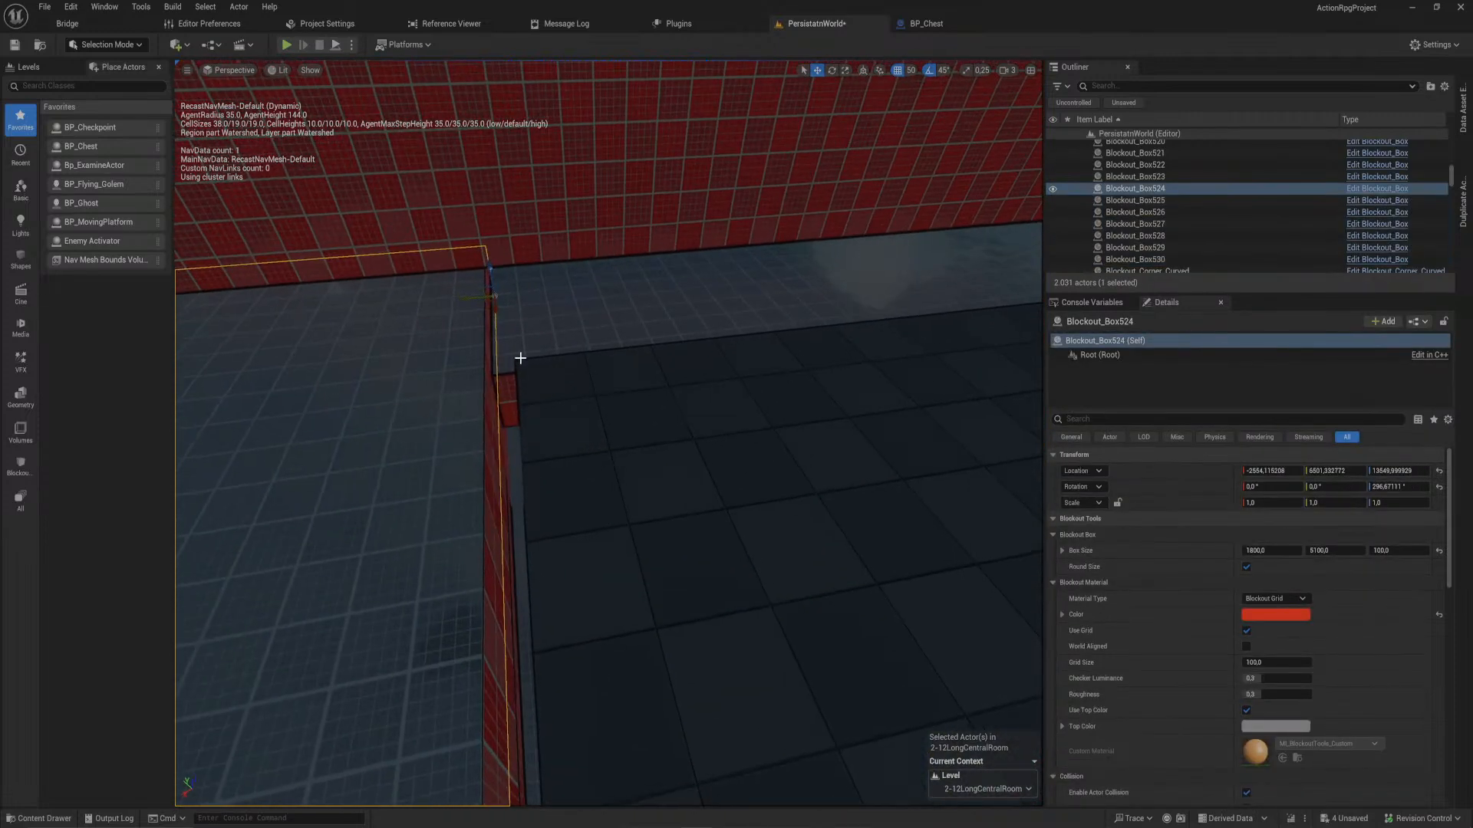
pyautogui.click(552, 318)
pyautogui.moveTo(552, 317); pyautogui.dragTo(518, 334, button='right')
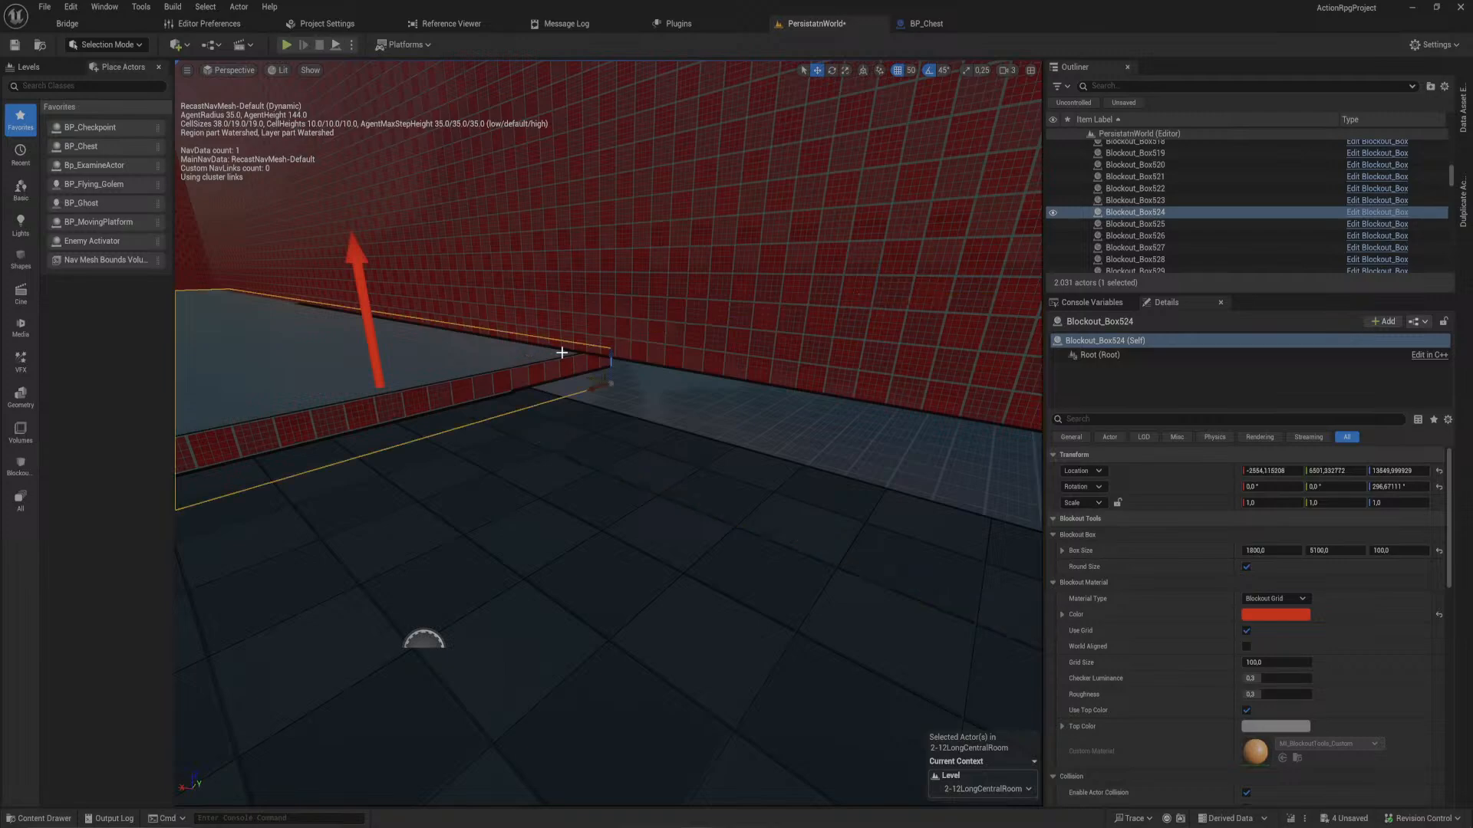
pyautogui.keyDown('ctrl'); pyautogui.click(632, 346); pyautogui.keyUp('ctrl')
pyautogui.press('f')
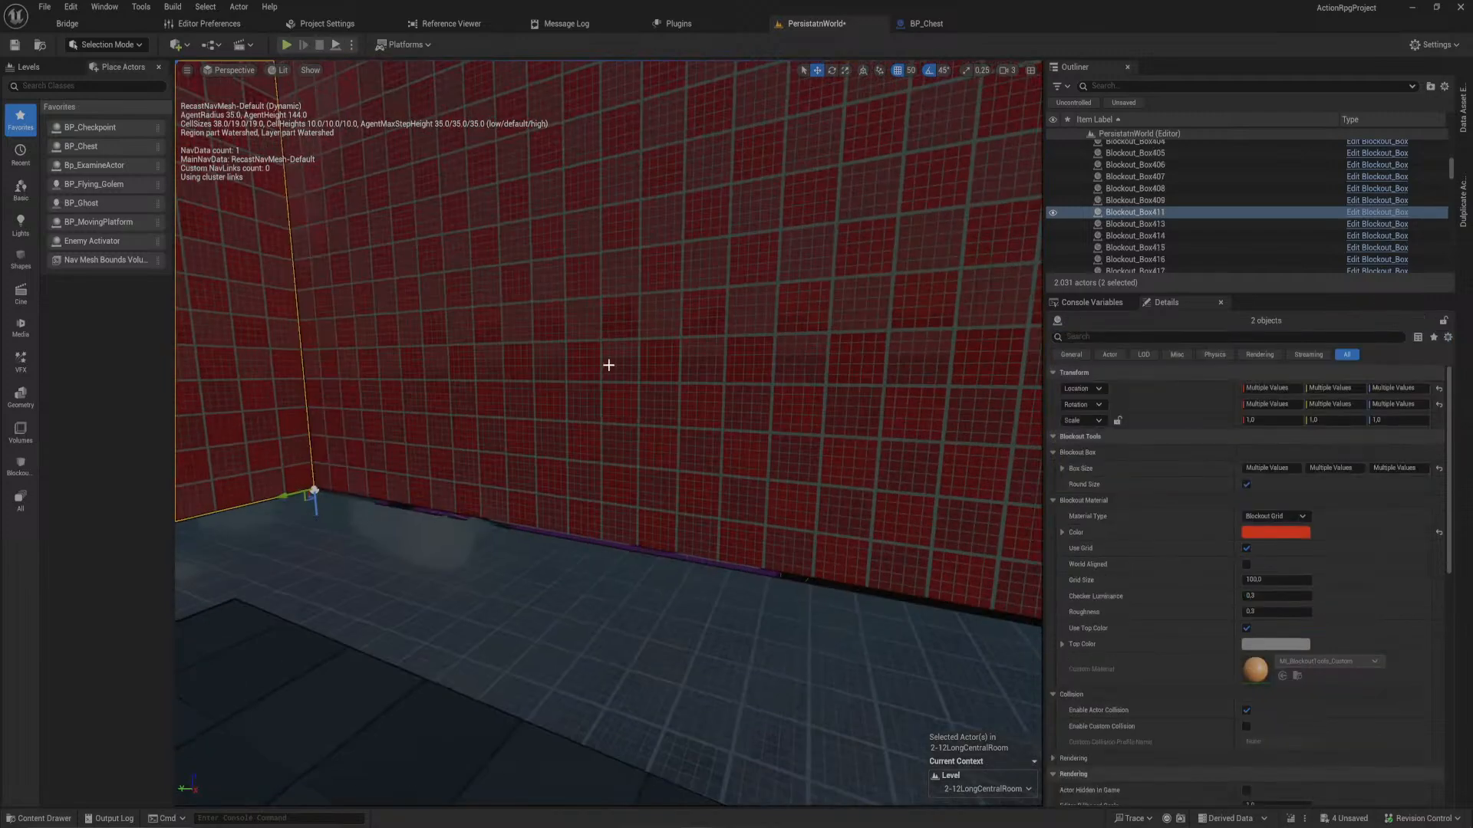
pyautogui.moveTo(587, 367); pyautogui.dragTo(828, 318, button='right')
pyautogui.keyDown('ctrl'); pyautogui.click(639, 357); pyautogui.keyUp('ctrl')
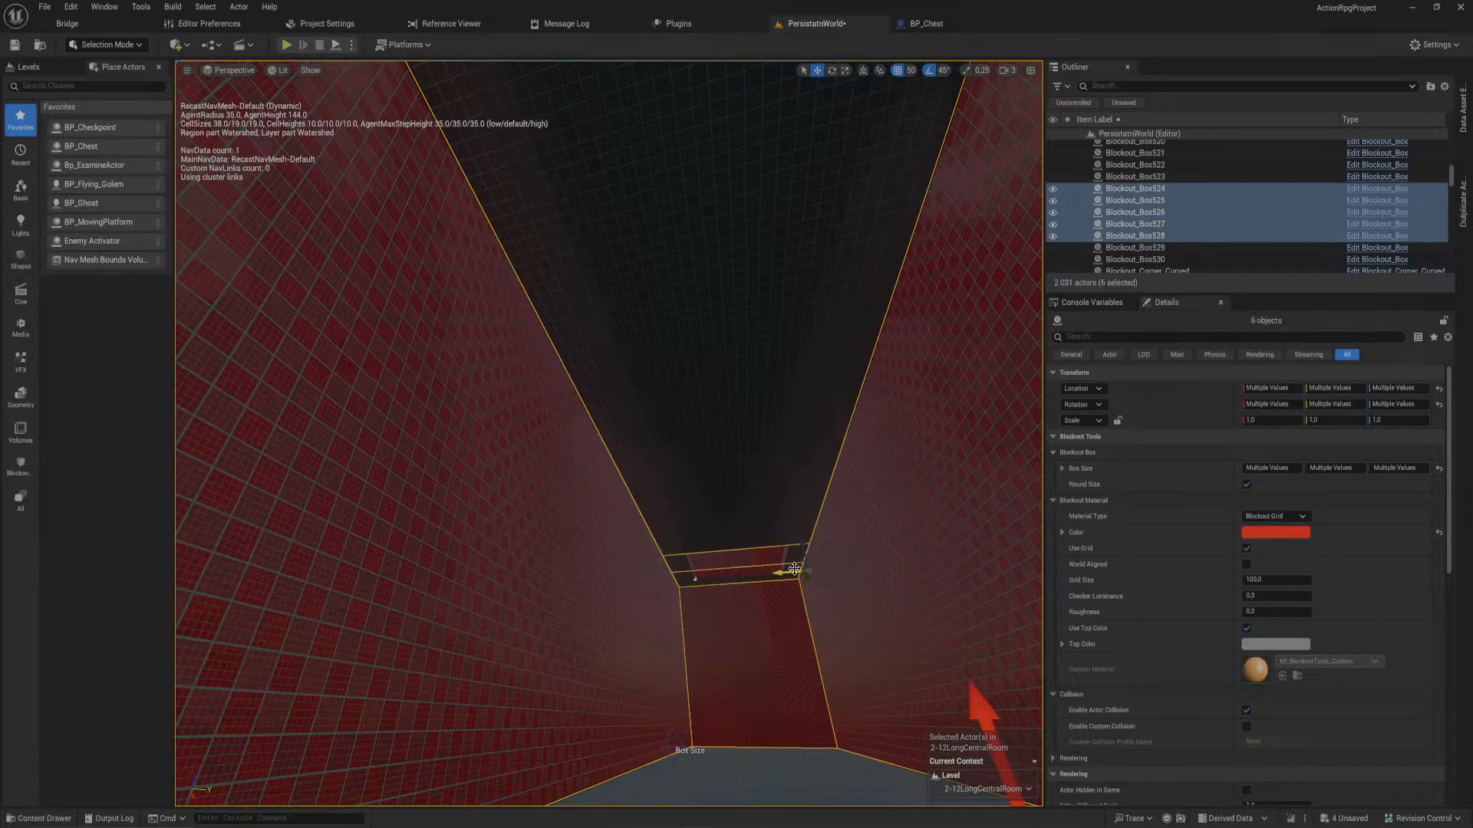
pyautogui.moveTo(686, 563); pyautogui.dragTo(764, 660, button='right')
pyautogui.moveTo(484, 216); pyautogui.dragTo(539, 330, button='right')
pyautogui.moveTo(442, 161); pyautogui.dragTo(444, 175)
pyautogui.moveTo(443, 175); pyautogui.dragTo(364, 400, button='right')
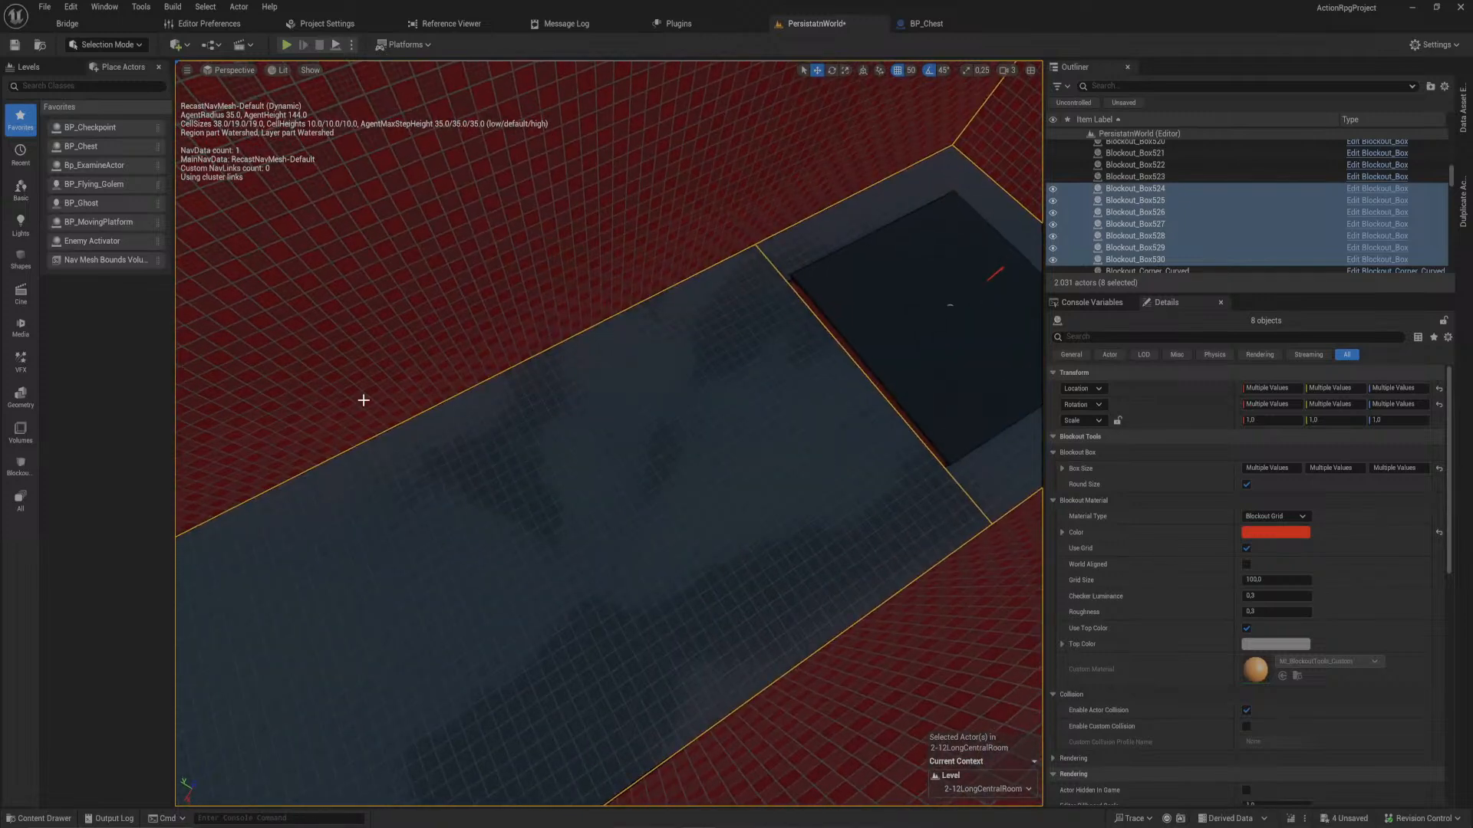
# - Shift the duplicated room's long floor piece away from the platform opening and shorten it to fit inside the room
pyautogui.click(716, 254)
pyautogui.moveTo(716, 253); pyautogui.dragTo(643, 264)
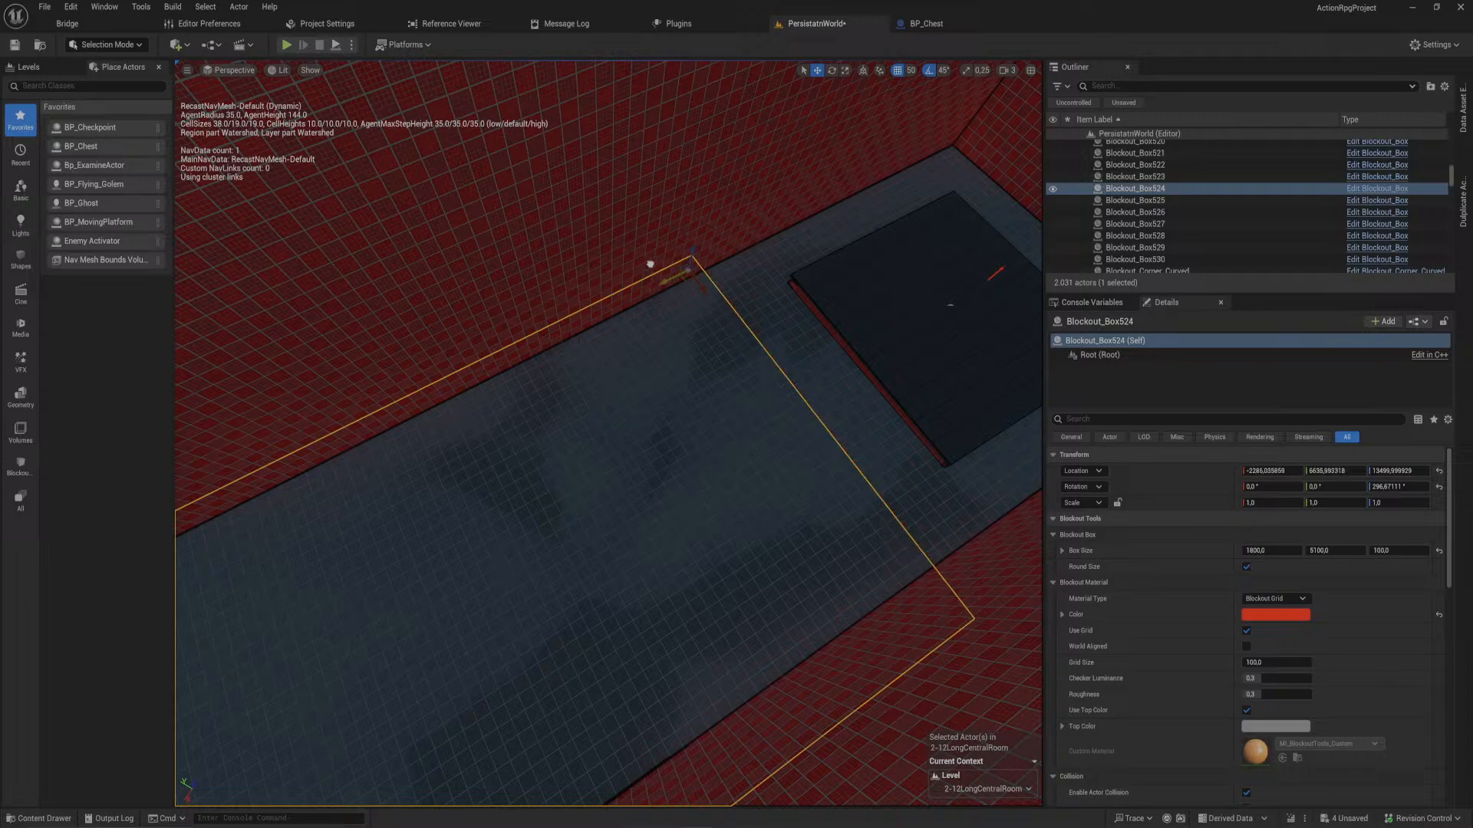
pyautogui.moveTo(649, 264); pyautogui.dragTo(611, 369, button='right')
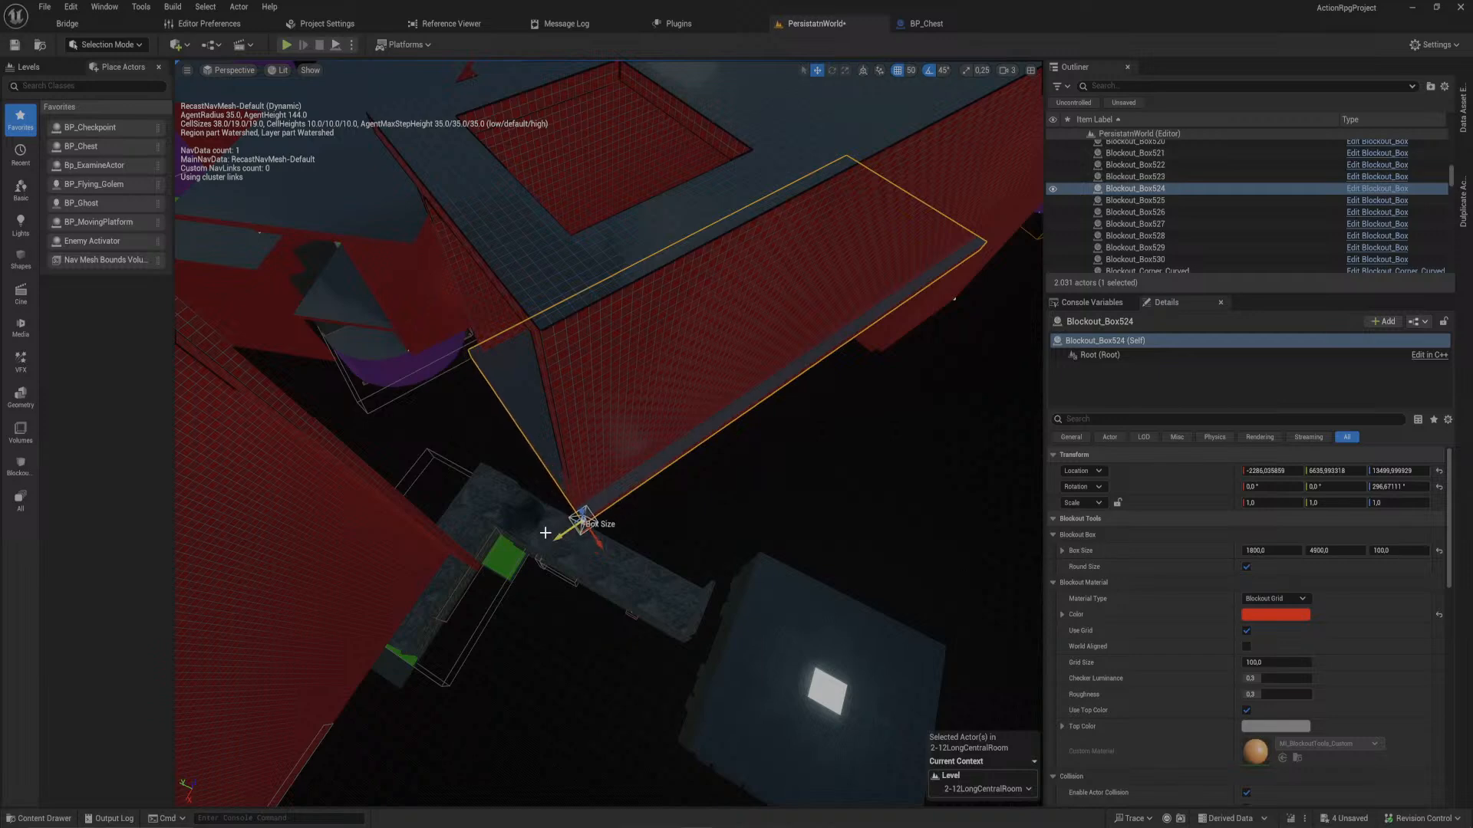
pyautogui.moveTo(545, 533); pyautogui.dragTo(619, 411, button='right')
pyautogui.click(624, 369)
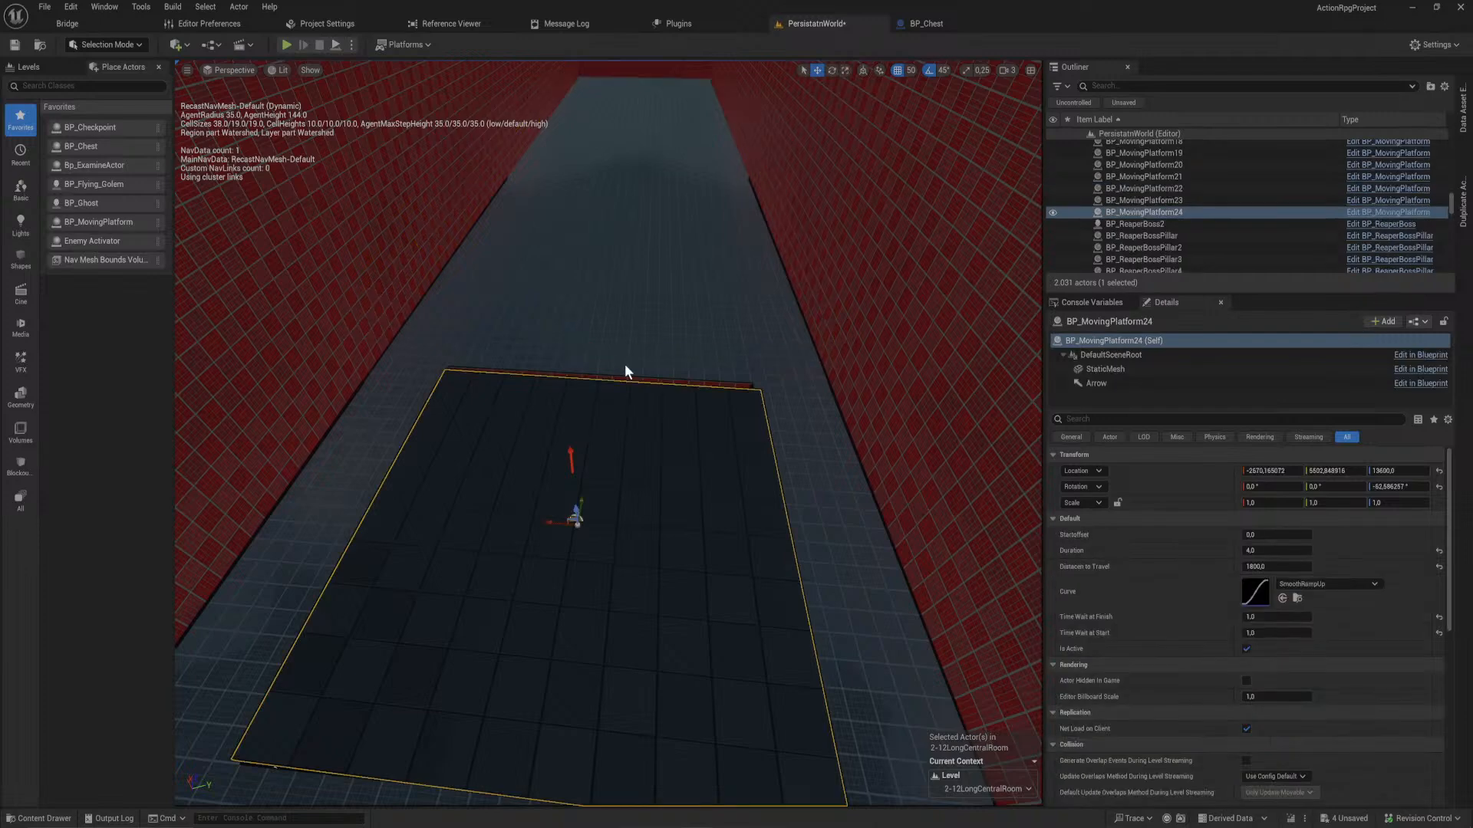
pyautogui.keyDown('ctrl'); pyautogui.click(610, 344); pyautogui.keyUp('ctrl')
pyautogui.moveTo(559, 335); pyautogui.dragTo(550, 427, button='right')
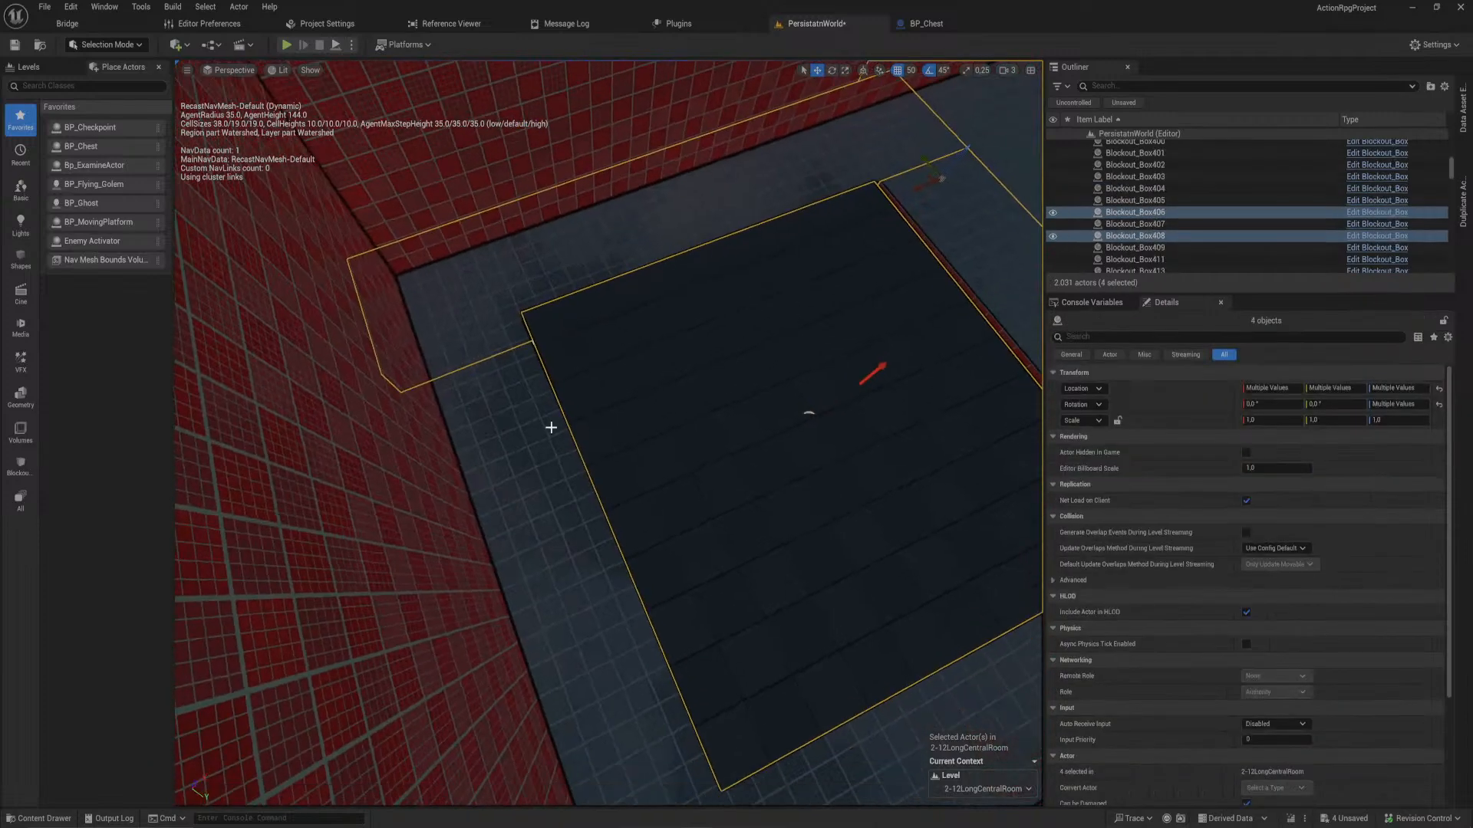
pyautogui.moveTo(699, 417); pyautogui.dragTo(798, 429, button='right')
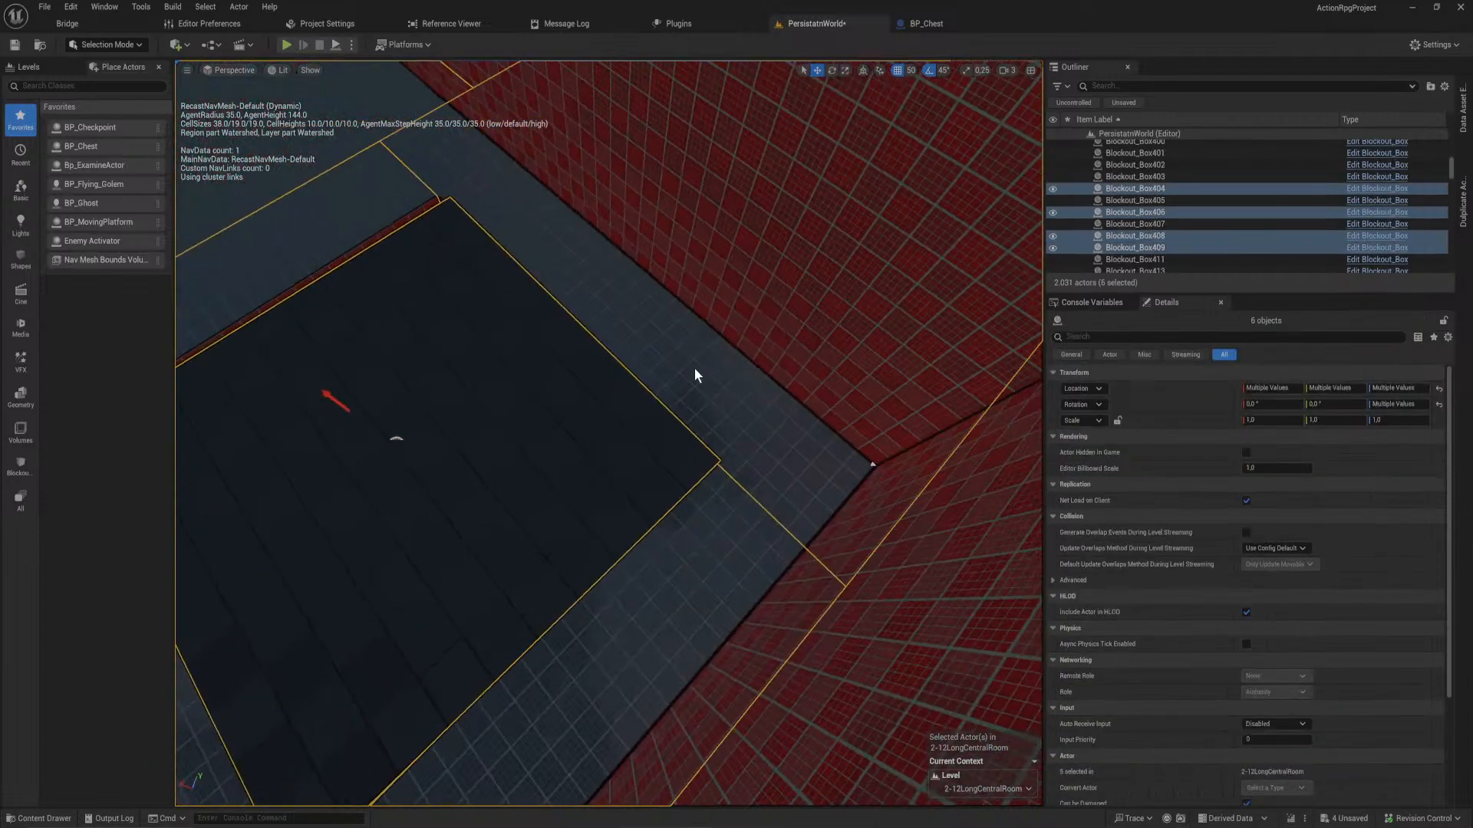
pyautogui.moveTo(609, 320); pyautogui.dragTo(583, 261, button='right')
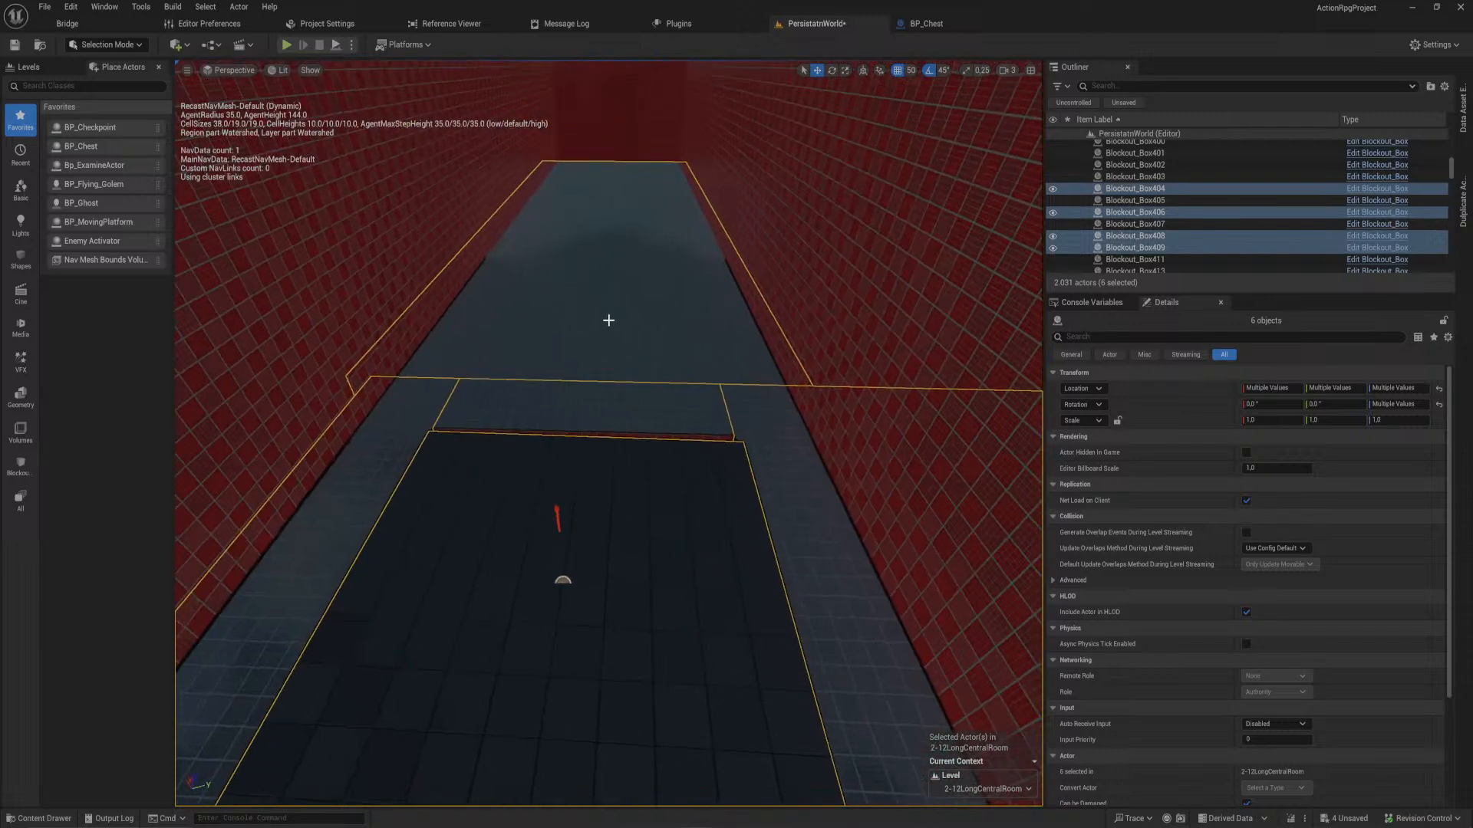
# - Lower the topmost moving platform through its Z location to the floor beneath the opening
pyautogui.click(619, 595)
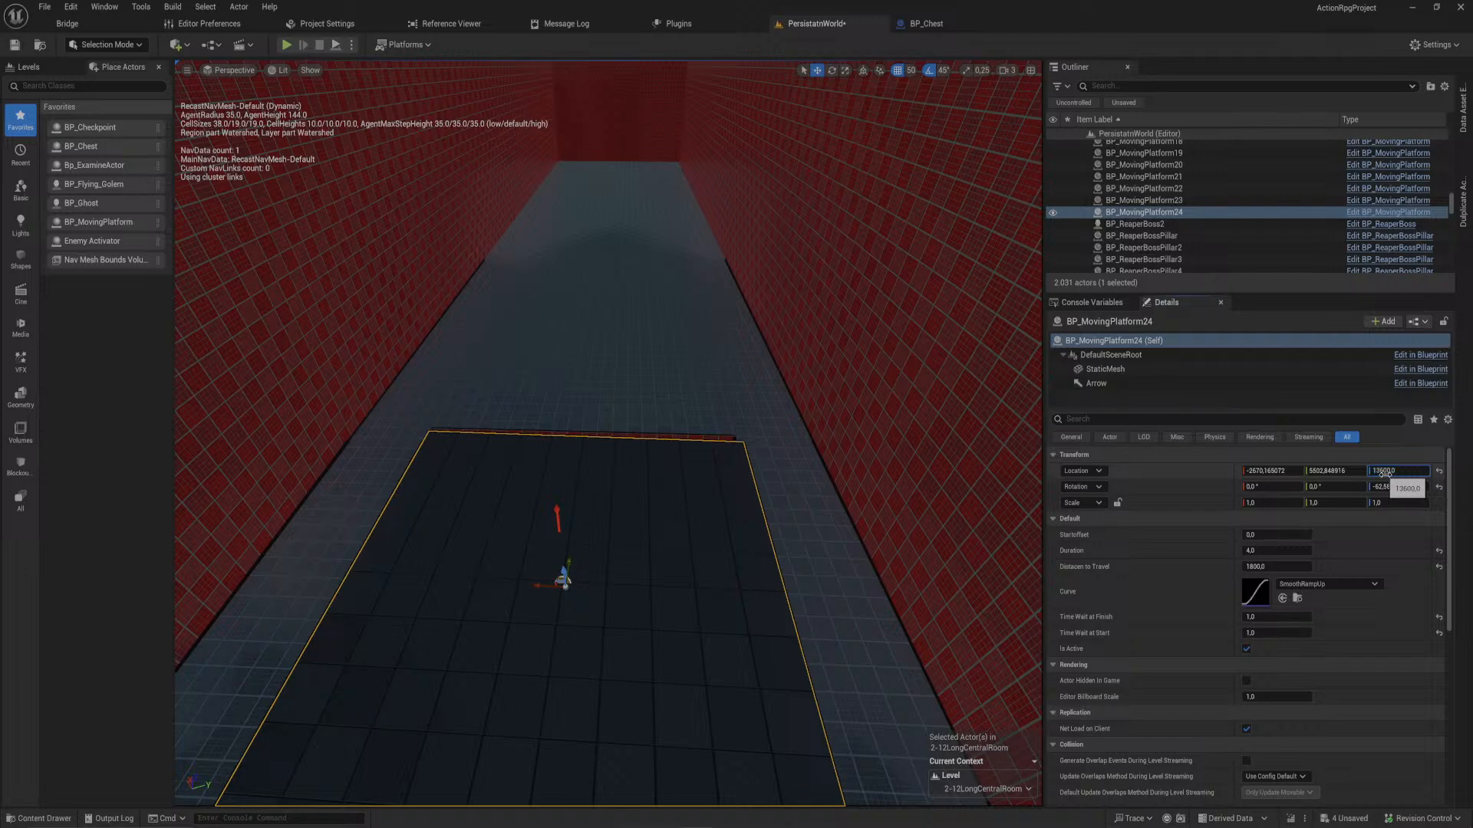
pyautogui.write('00')
pyautogui.press('Return')
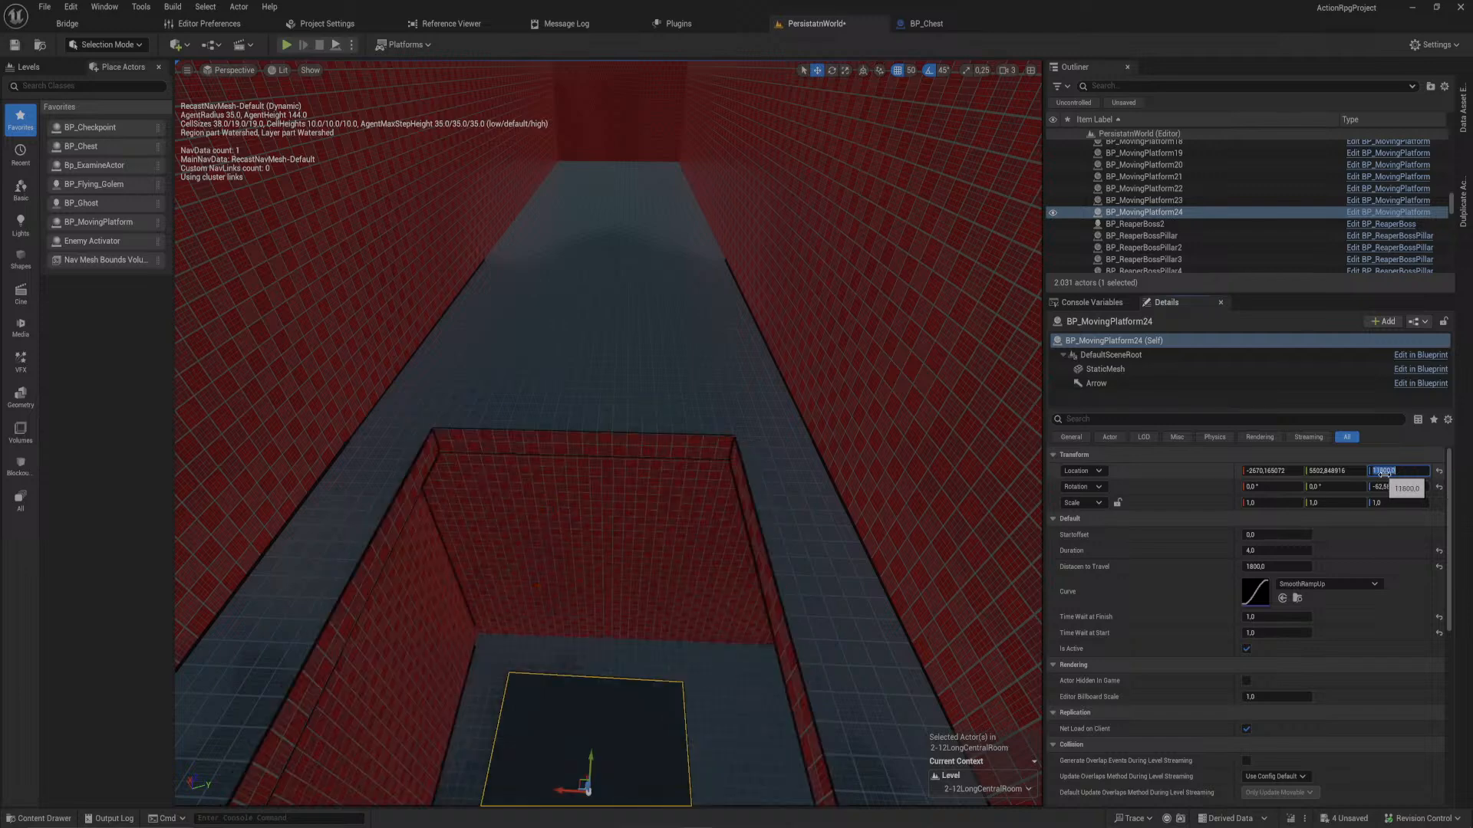
pyautogui.moveTo(770, 573); pyautogui.dragTo(805, 617, button='right')
pyautogui.keyDown('shift'); pyautogui.click(768, 584); pyautogui.keyUp('shift')
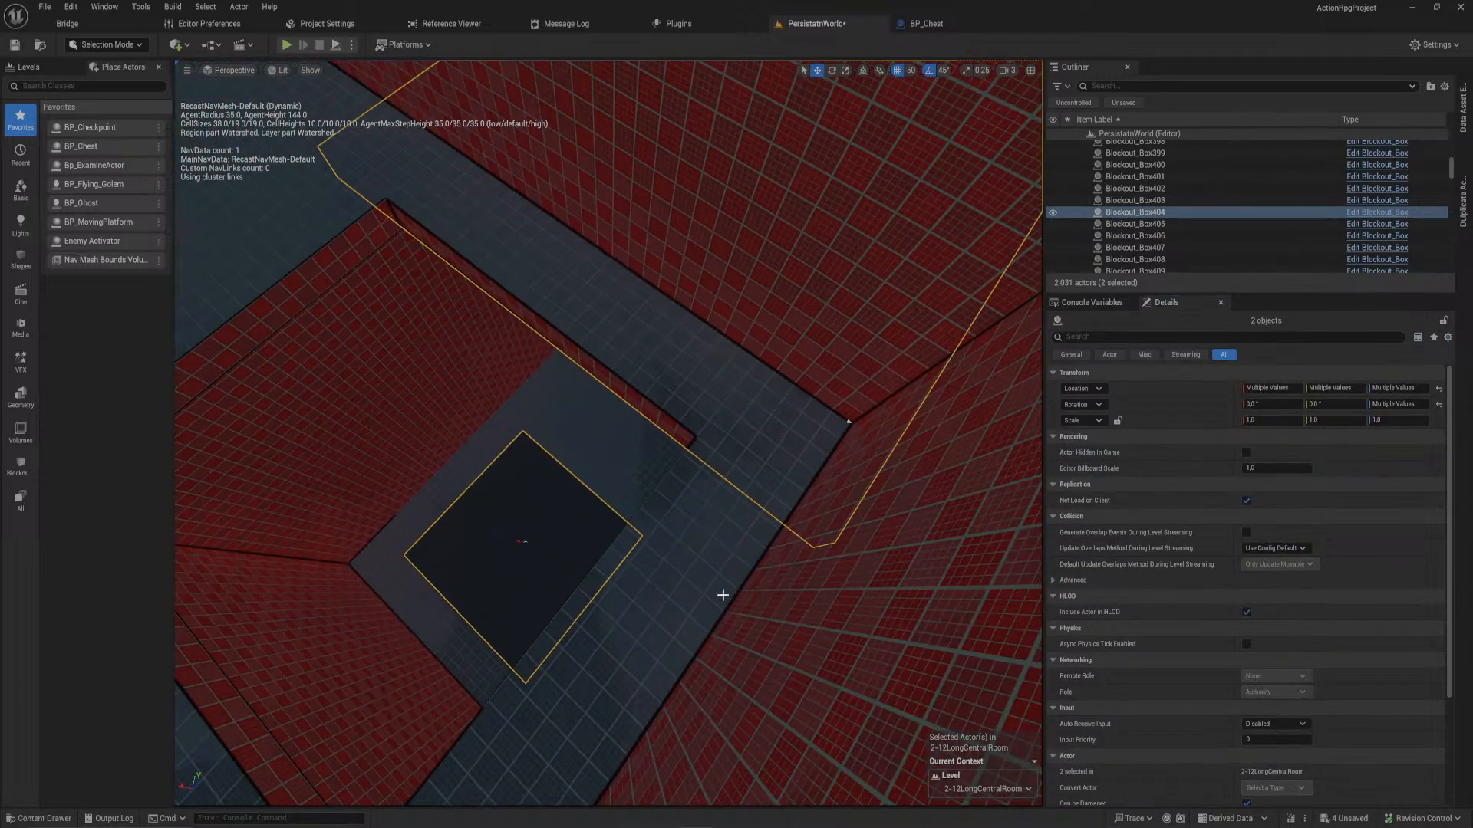
pyautogui.moveTo(647, 554); pyautogui.dragTo(667, 588, button='right')
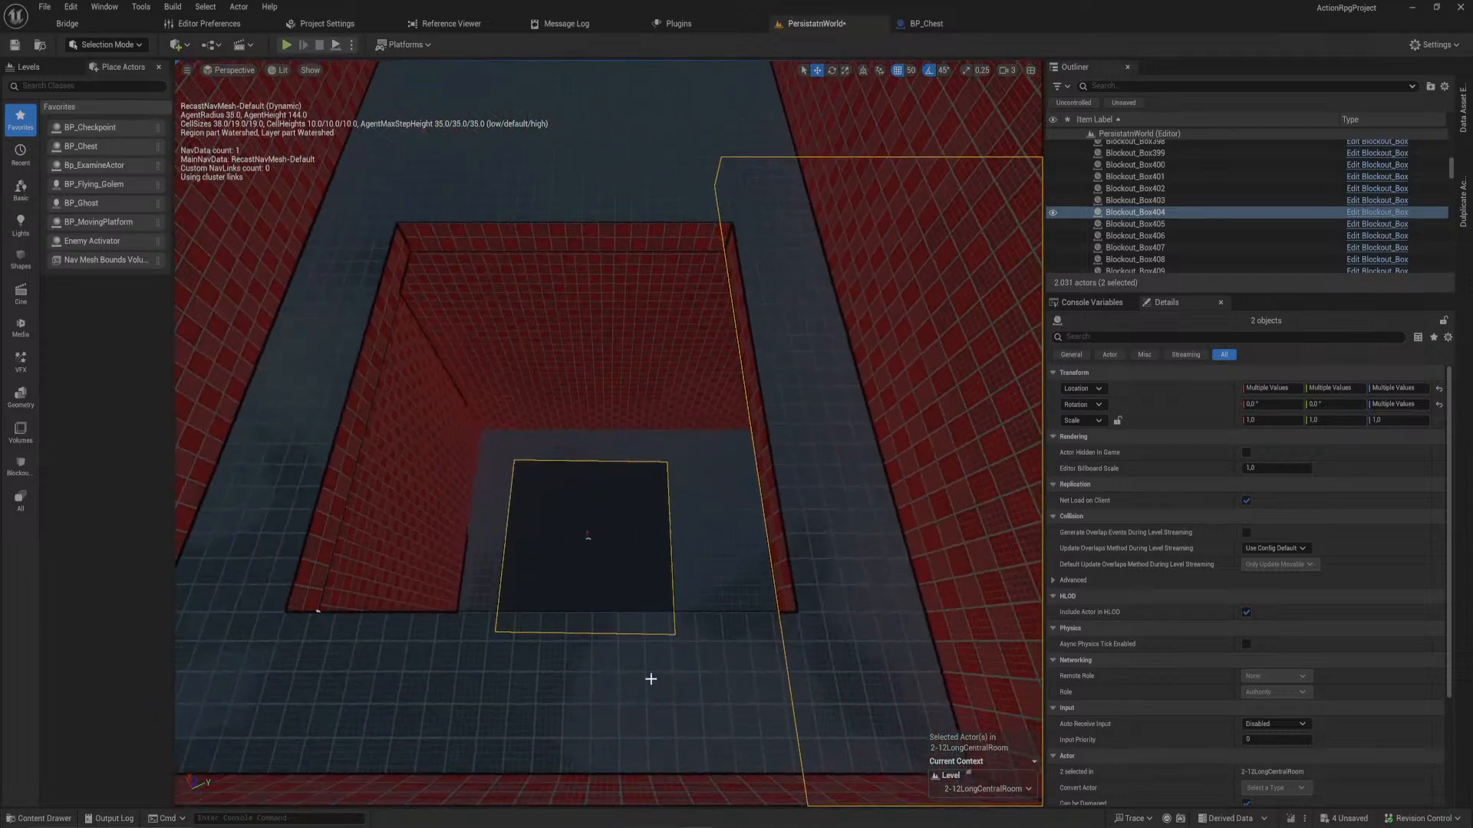
pyautogui.keyDown('shift'); pyautogui.click(516, 205); pyautogui.keyUp('shift')
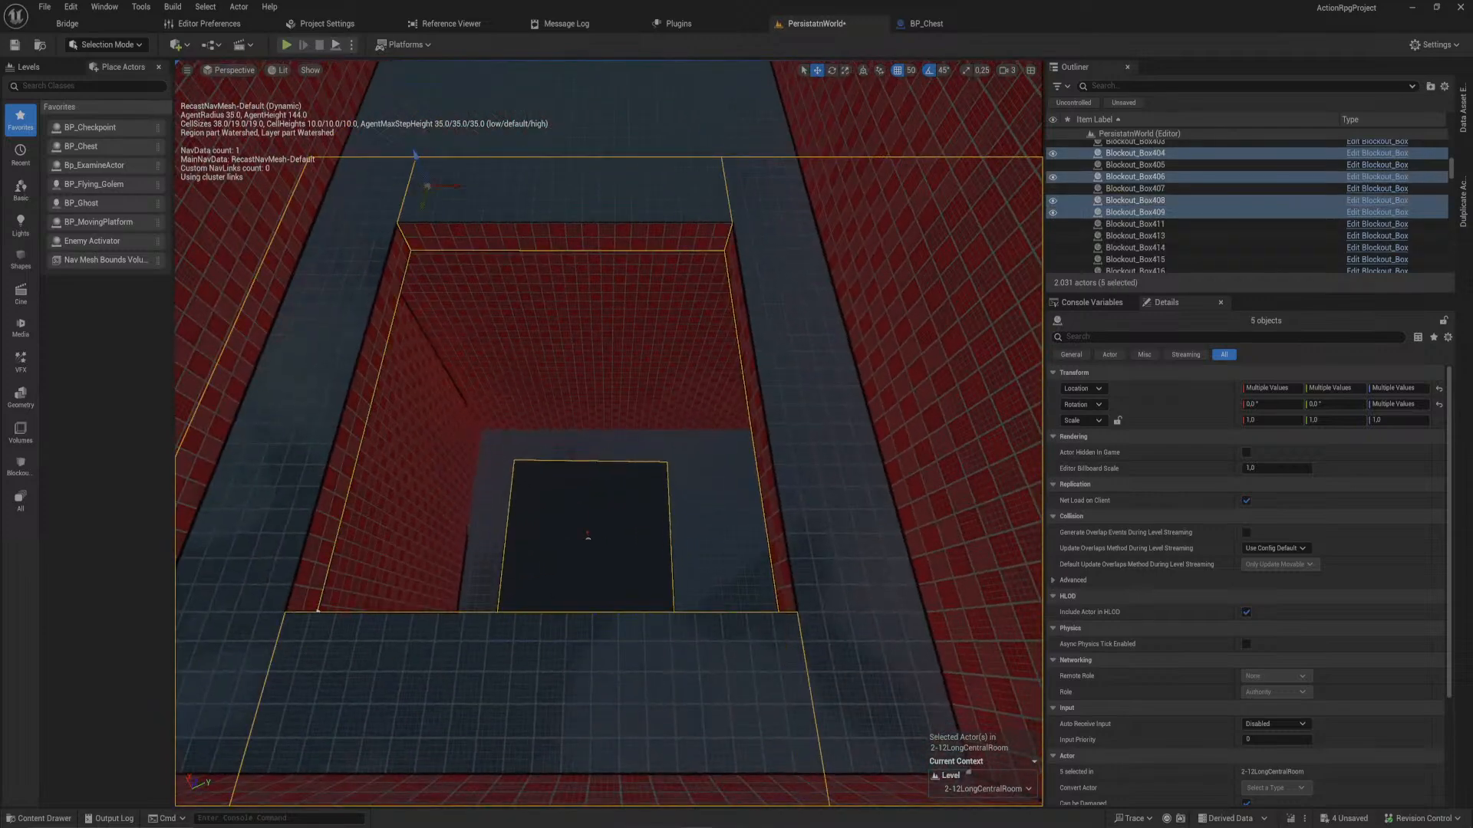
pyautogui.moveTo(559, 244)
pyautogui.mouseDown(button='right')
pyautogui.moveTo(541, 181)
pyautogui.moveTo(613, 237)
pyautogui.moveTo(571, 253)
pyautogui.moveTo(564, 291)
pyautogui.moveTo(560, 261)
pyautogui.mouseUp(button='right')
pyautogui.click(855, 352)
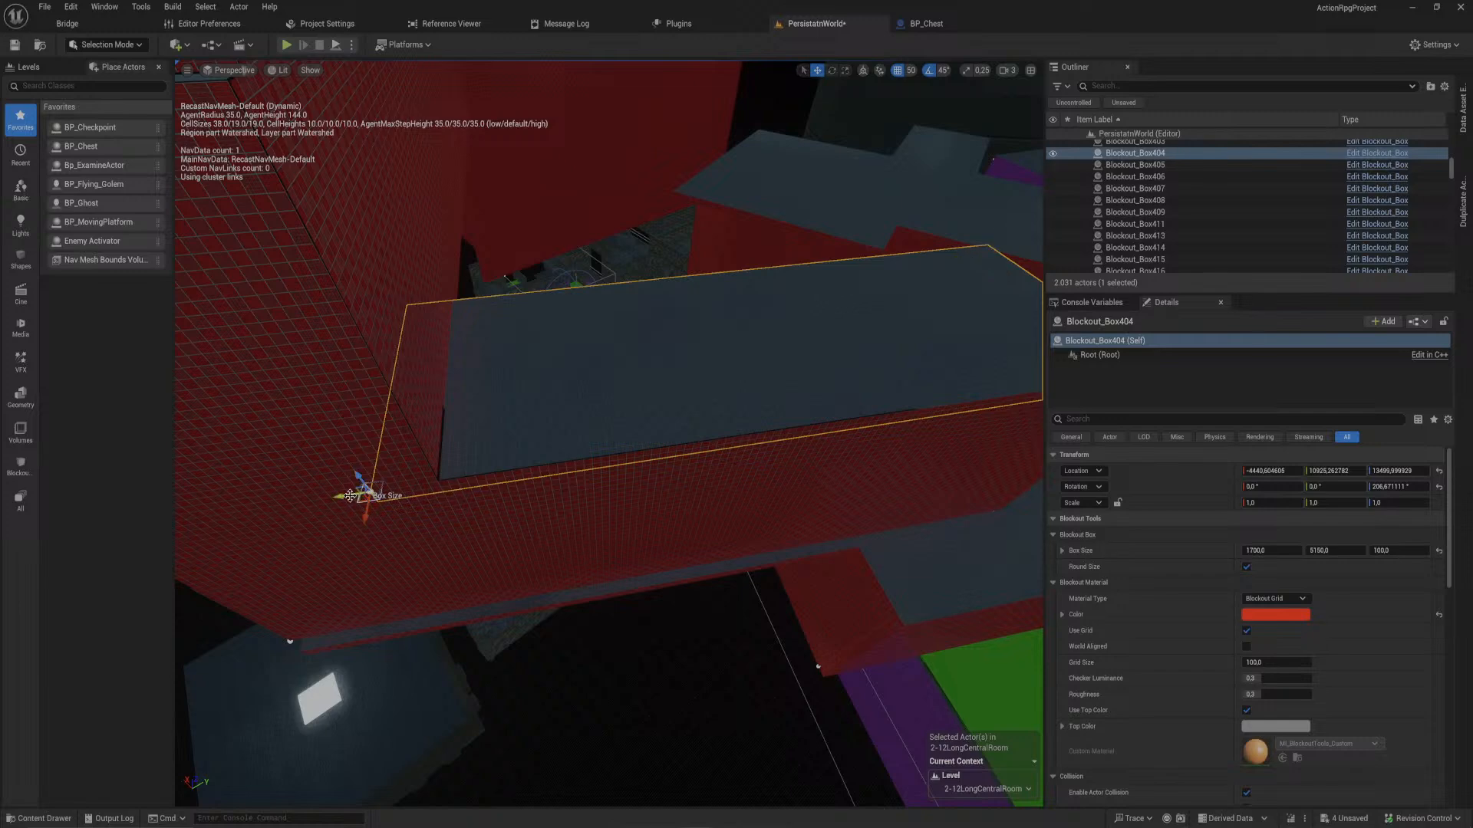
pyautogui.hotkey('ctrl', 'z')
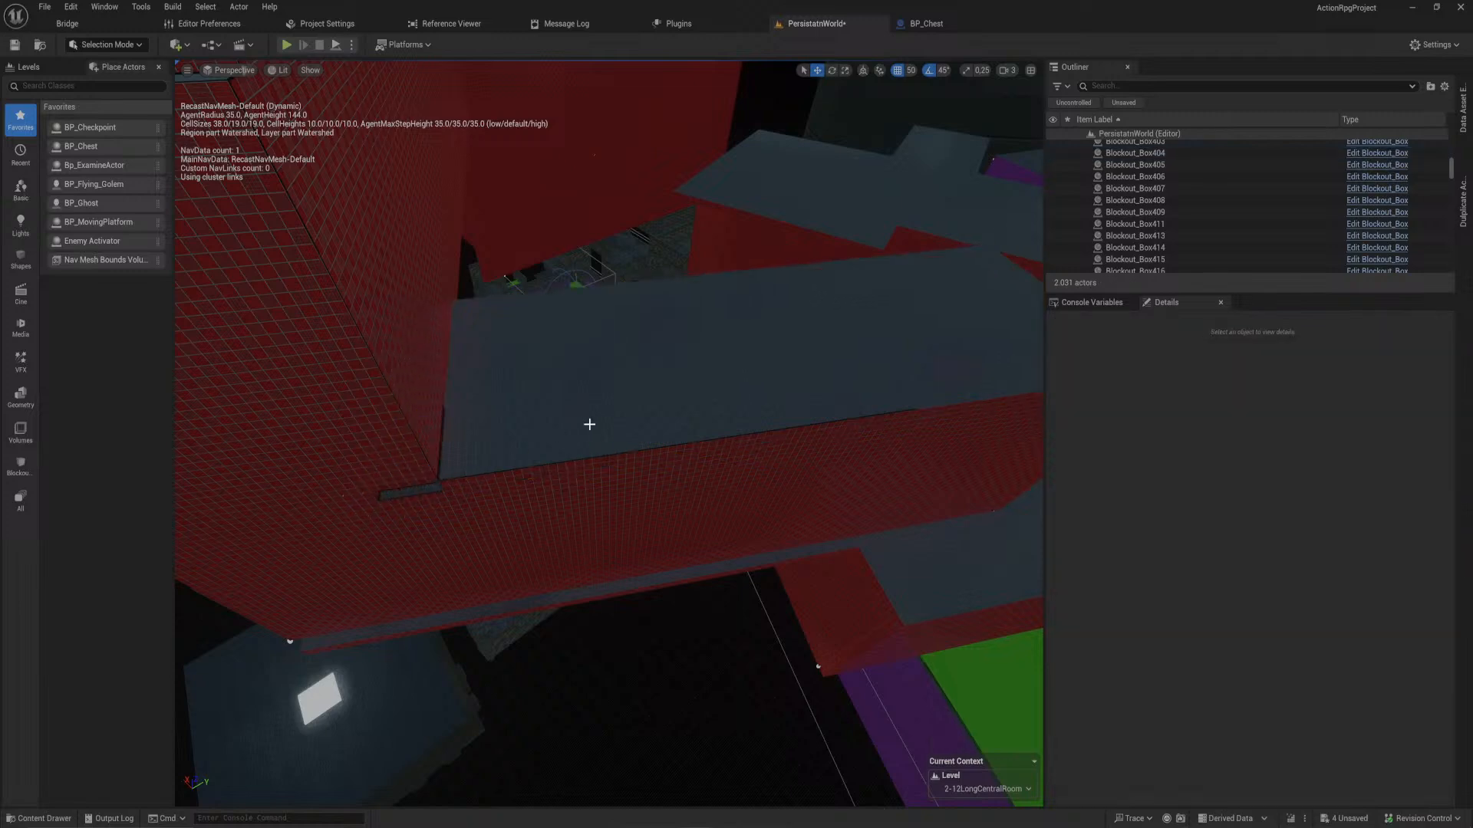
# - Duplicate the eleven boxes of the level below and move the copied long floor piece along its length under the crosswise room
pyautogui.hotkey('ctrl', 'z')
pyautogui.moveTo(730, 377)
pyautogui.mouseDown(button='right')
pyautogui.moveTo(728, 345)
pyautogui.moveTo(730, 376)
pyautogui.mouseUp(button='right')
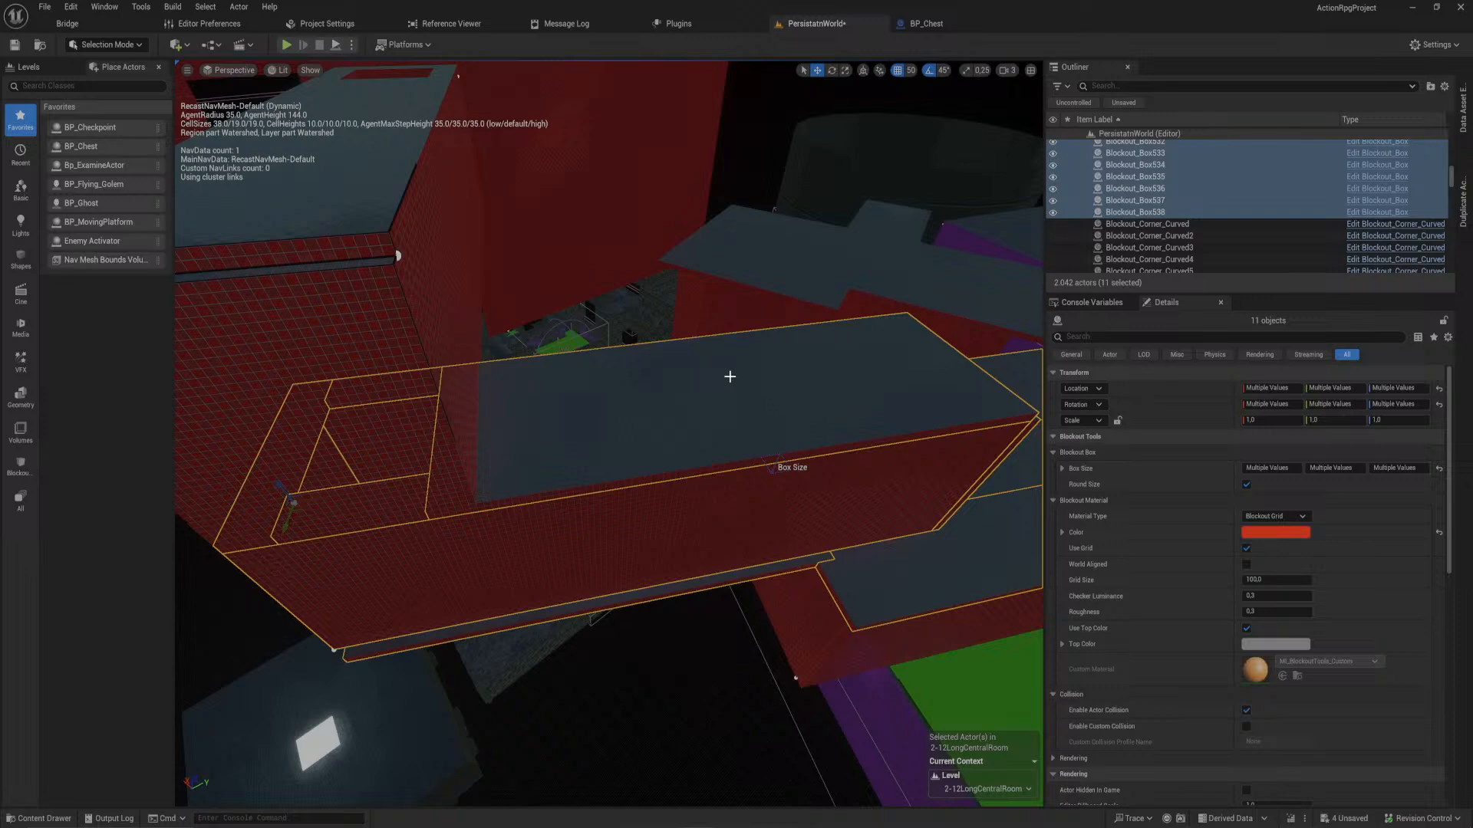
pyautogui.click(517, 459)
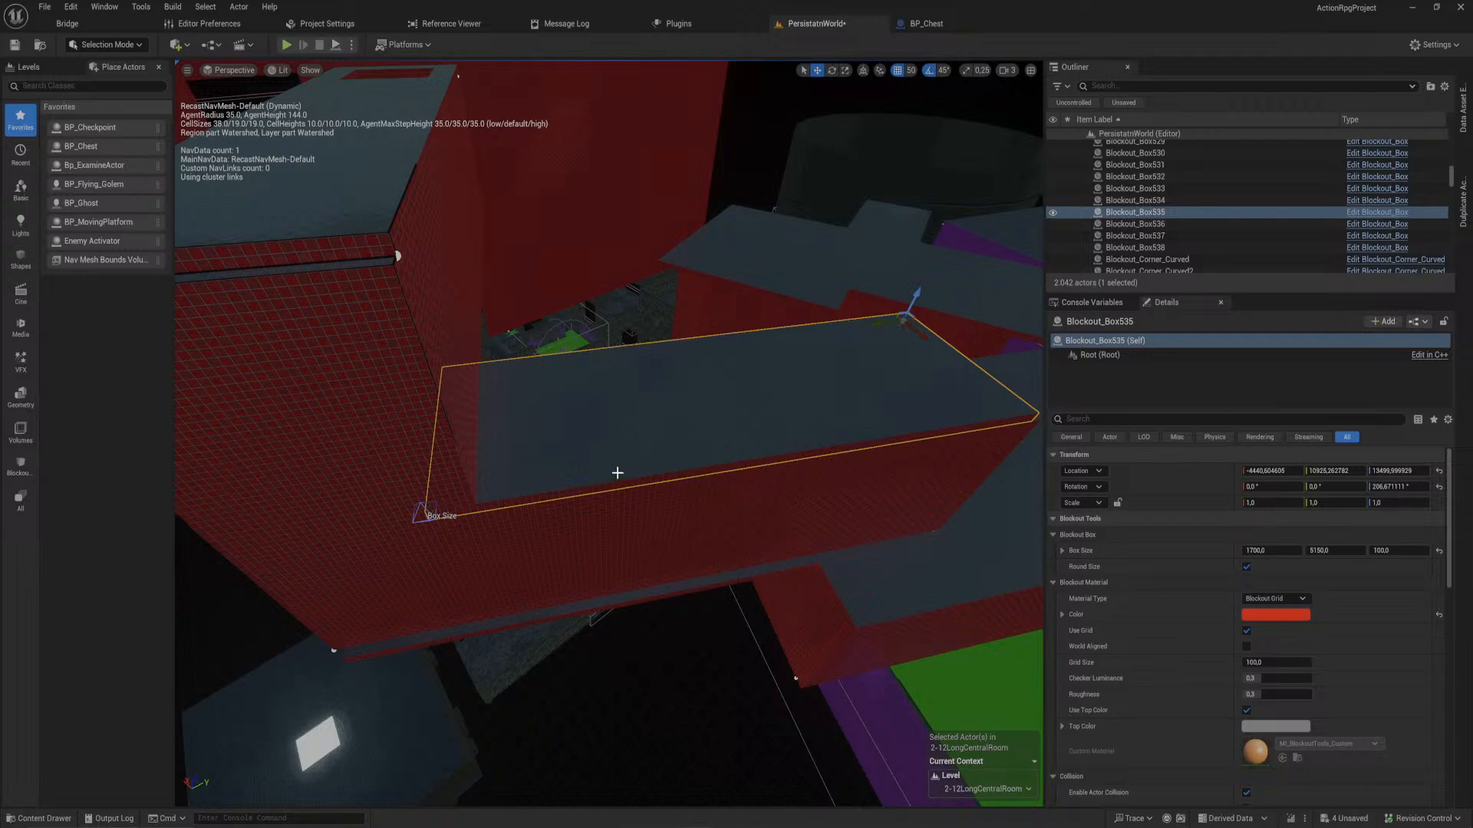
pyautogui.hotkey('ctrl', 'z')
pyautogui.hotkey('ctrl', 'z')
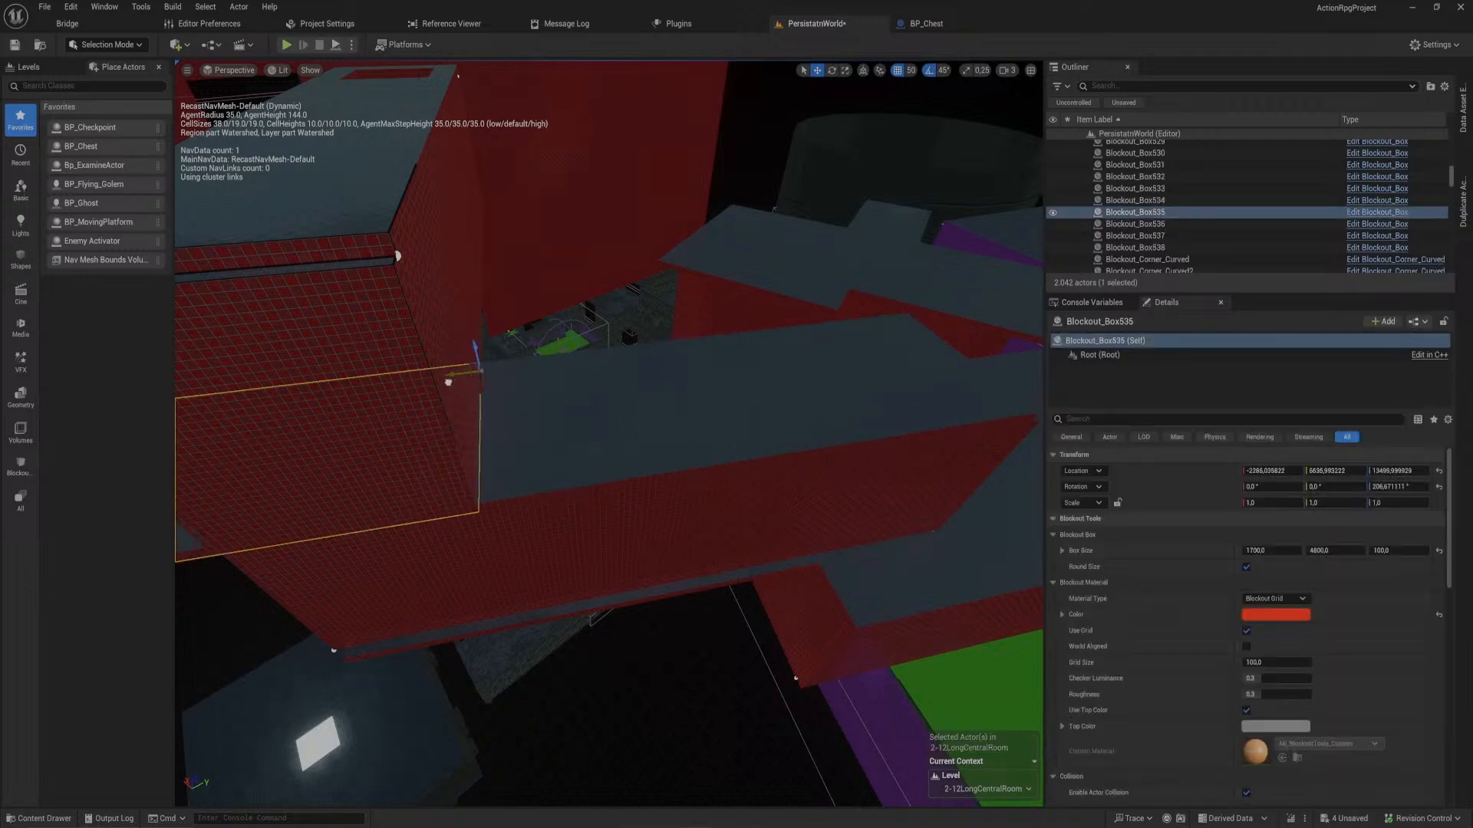
# - Shorten the copied floor piece to 350 so it forms a strip along the platform opening
pyautogui.keyDown('shift'); pyautogui.moveTo(448, 381); pyautogui.dragTo(504, 369); pyautogui.keyUp('shift')
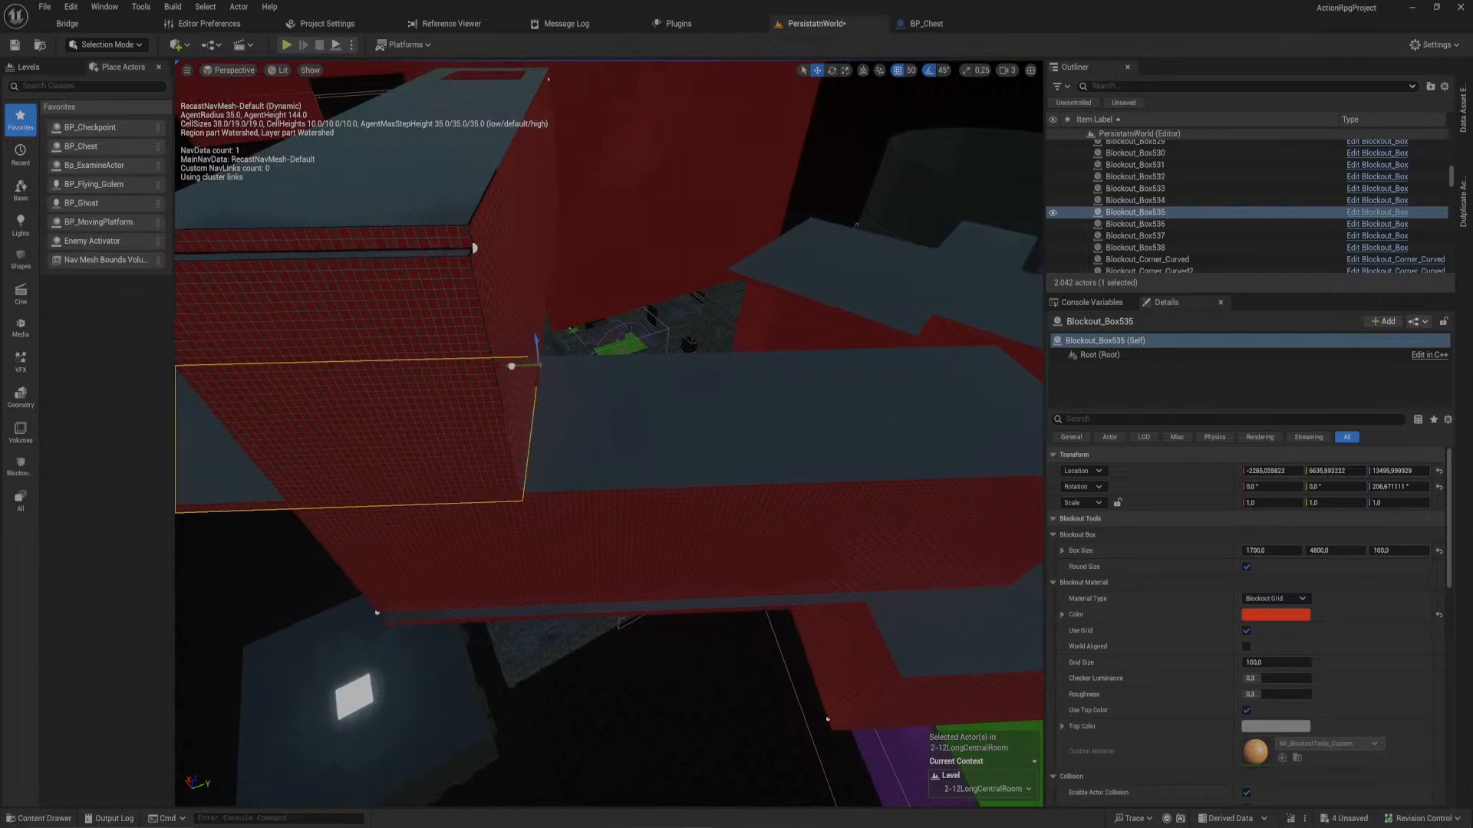
pyautogui.moveTo(512, 367); pyautogui.dragTo(399, 375, button='right')
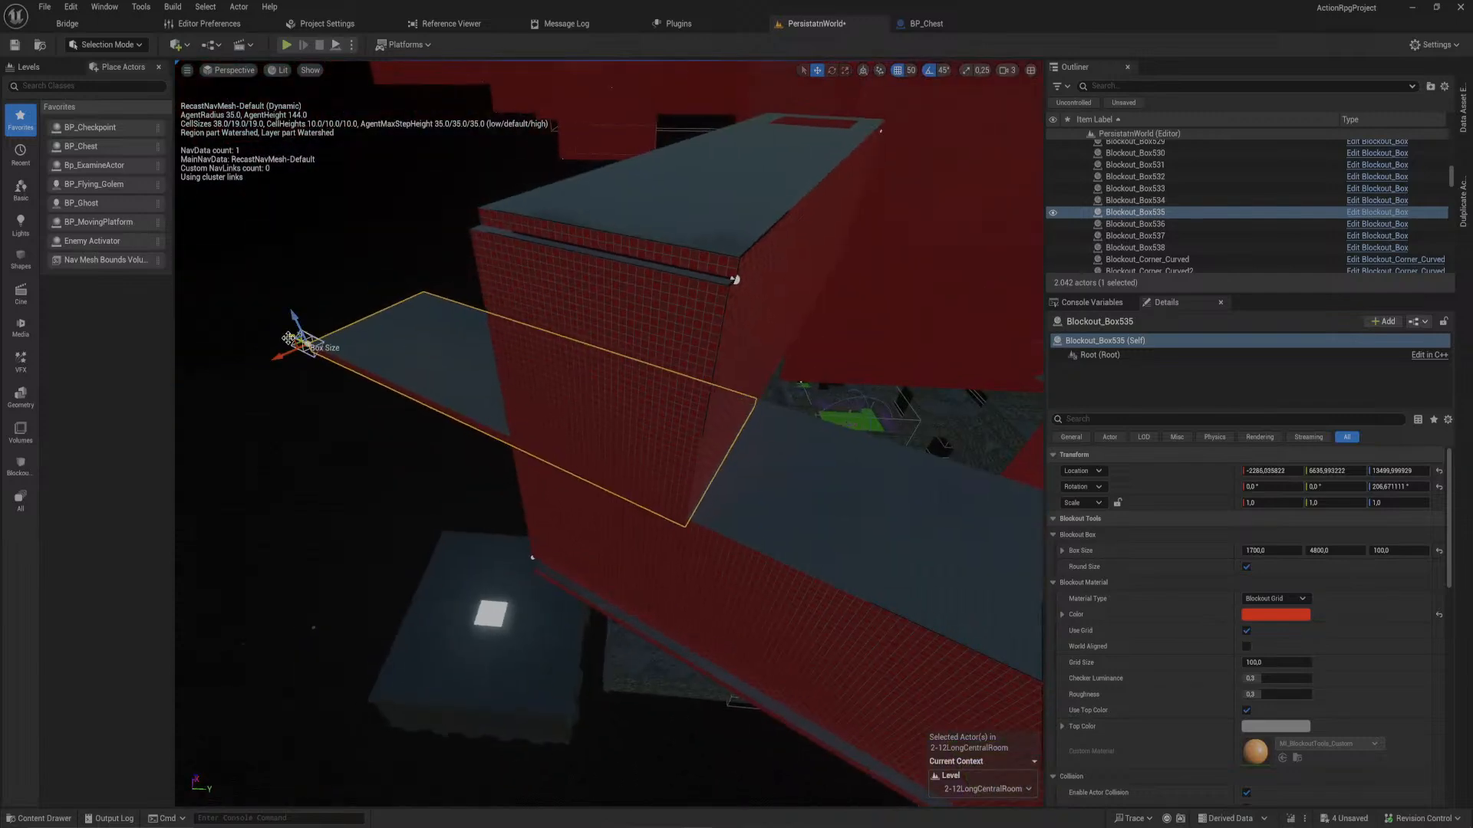
pyautogui.moveTo(288, 338); pyautogui.dragTo(656, 446)
pyautogui.moveTo(656, 447); pyautogui.dragTo(749, 527, button='right')
pyautogui.press('w')
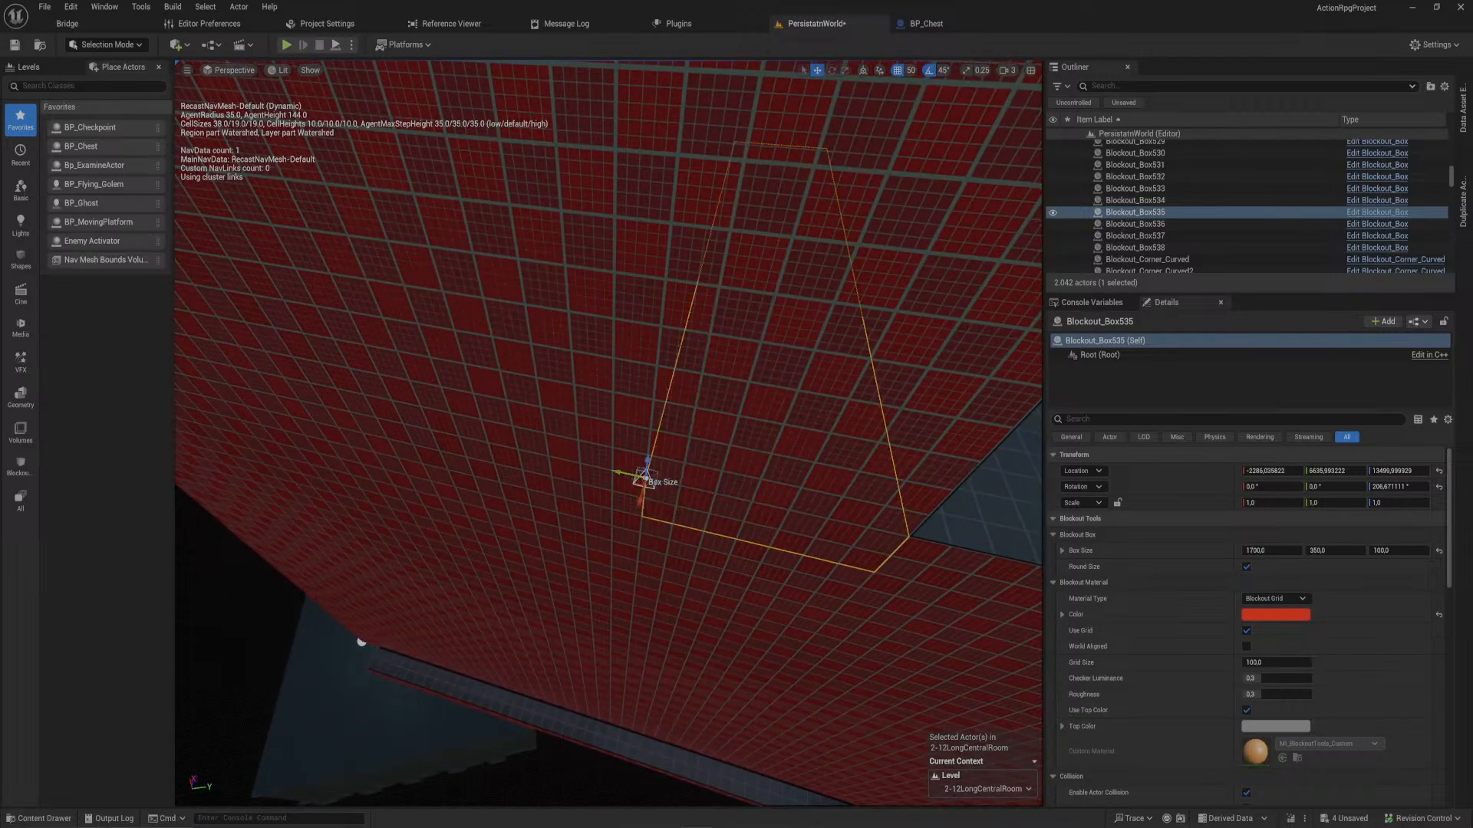
pyautogui.moveTo(616, 472); pyautogui.dragTo(783, 537, button='right')
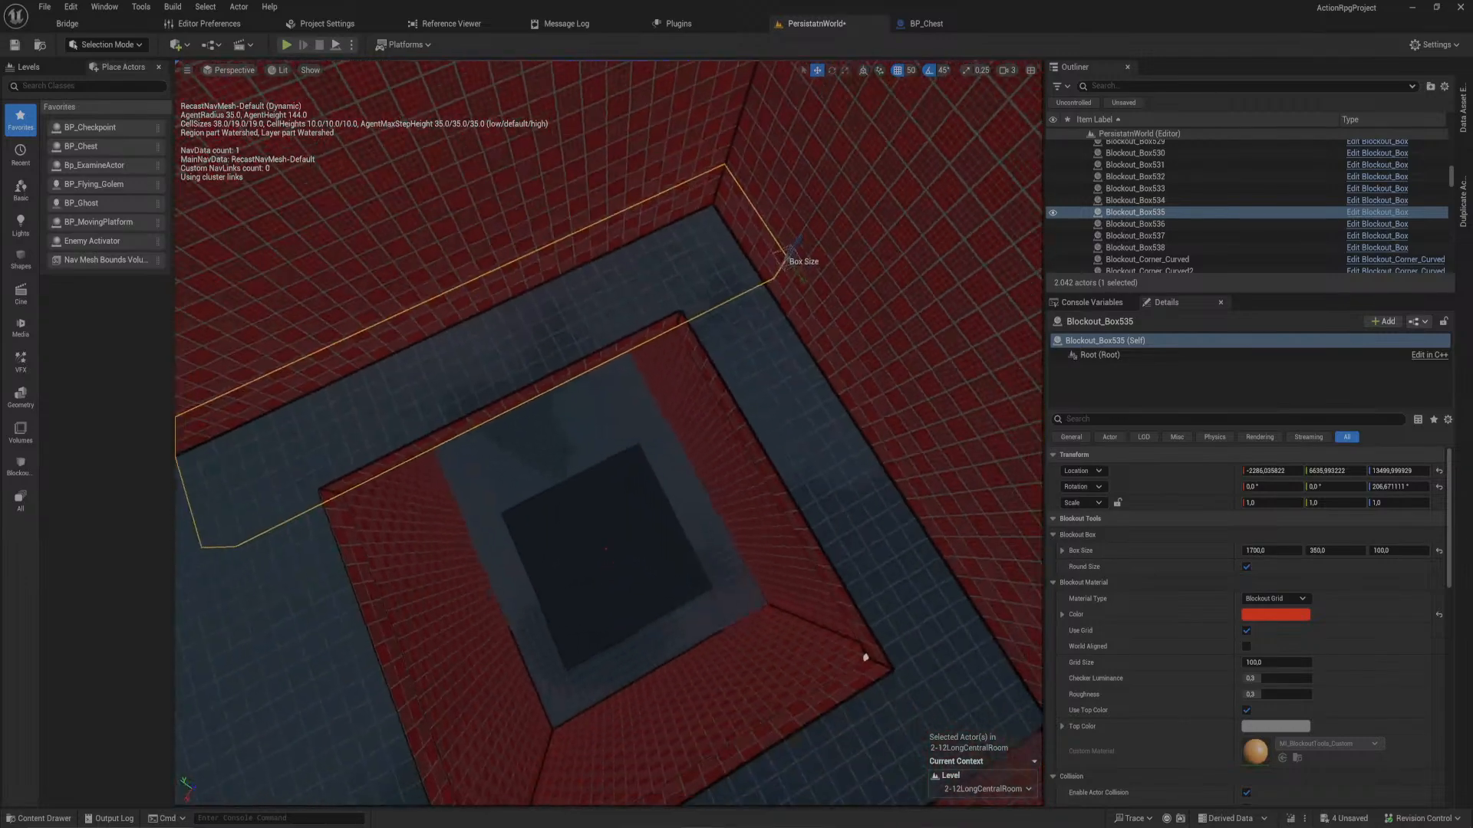
# - Select the floor strips surrounding the platform opening in the crosswise room
pyautogui.moveTo(566, 503); pyautogui.dragTo(690, 460, button='right')
pyautogui.keyDown('ctrl'); pyautogui.click(591, 499); pyautogui.keyUp('ctrl')
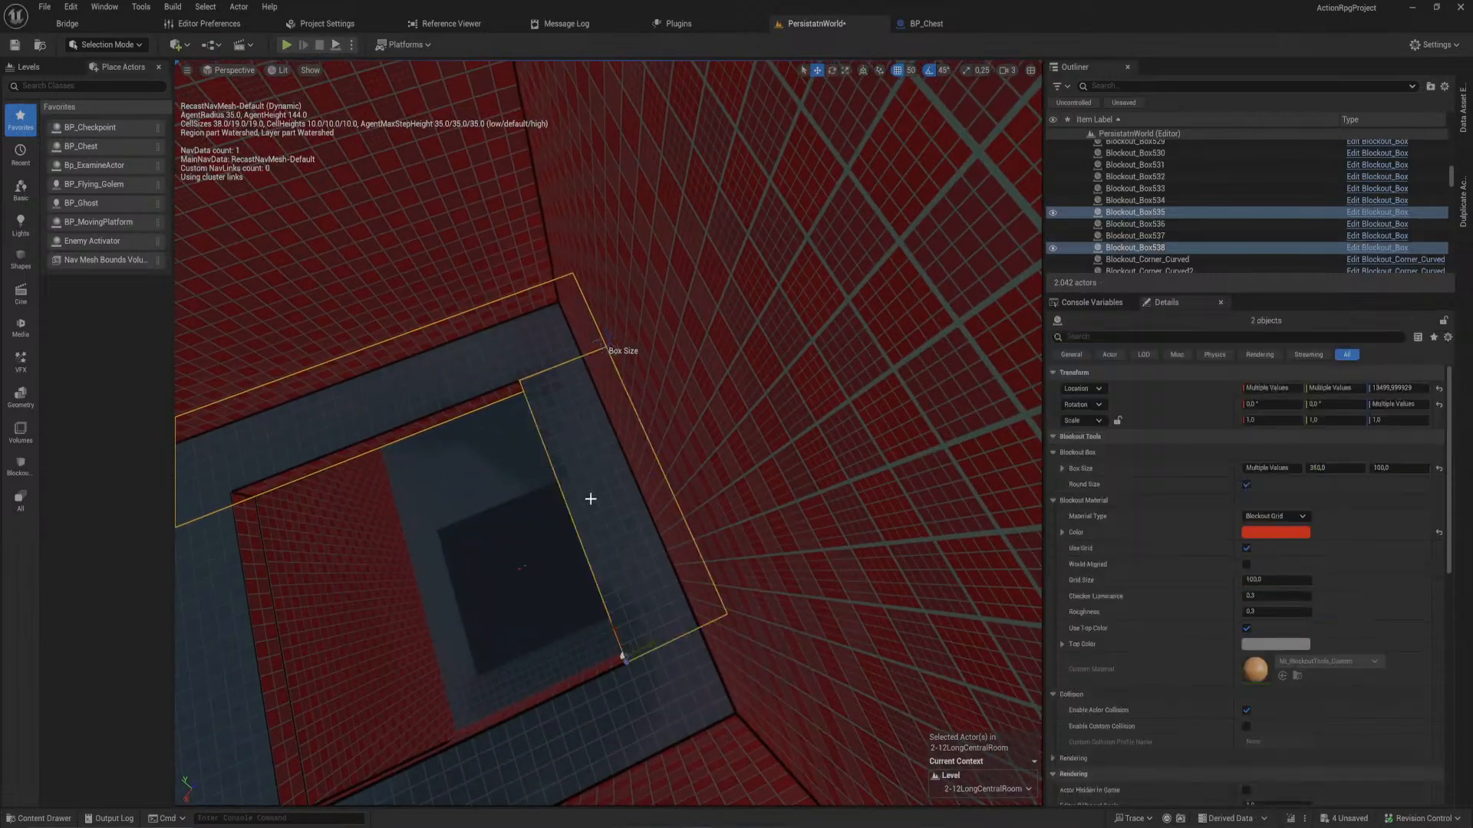
pyautogui.moveTo(591, 499); pyautogui.dragTo(513, 459, button='right')
pyautogui.keyDown('ctrl'); pyautogui.click(497, 230); pyautogui.keyUp('ctrl')
pyautogui.moveTo(497, 230); pyautogui.dragTo(536, 214, button='right')
pyautogui.keyDown('ctrl'); pyautogui.click(537, 214); pyautogui.keyUp('ctrl')
# - Add the walls of the crosswise room to the selection
pyautogui.moveTo(628, 299); pyautogui.dragTo(537, 325, button='right')
pyautogui.keyDown('ctrl'); pyautogui.click(628, 299); pyautogui.keyUp('ctrl')
pyautogui.keyDown('ctrl'); pyautogui.click(621, 302); pyautogui.keyUp('ctrl')
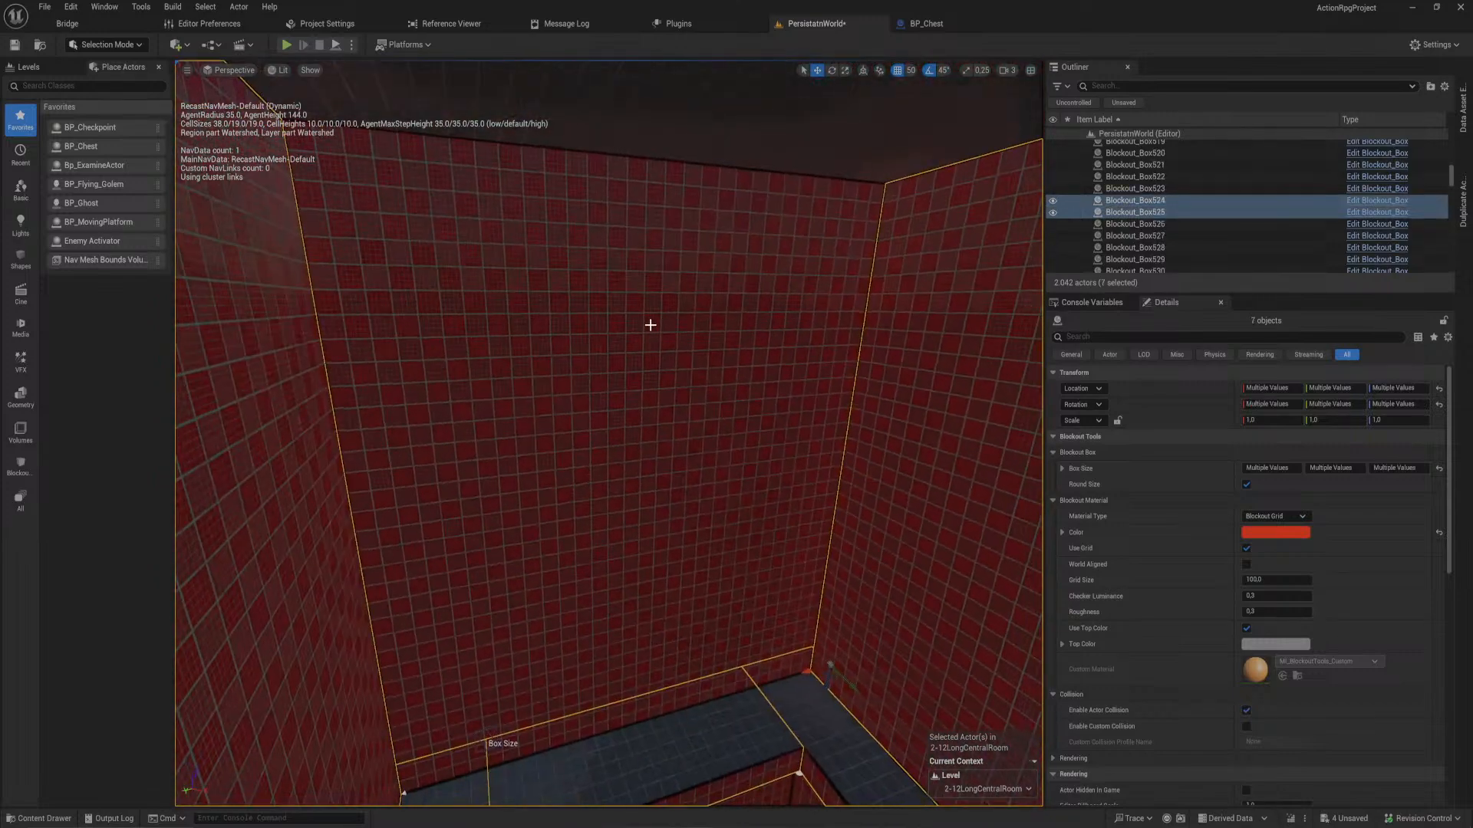
pyautogui.keyDown('ctrl'); pyautogui.click(650, 325); pyautogui.keyUp('ctrl')
pyautogui.moveTo(664, 345); pyautogui.dragTo(586, 492, button='right')
pyautogui.keyDown('ctrl'); pyautogui.click(693, 371); pyautogui.keyUp('ctrl')
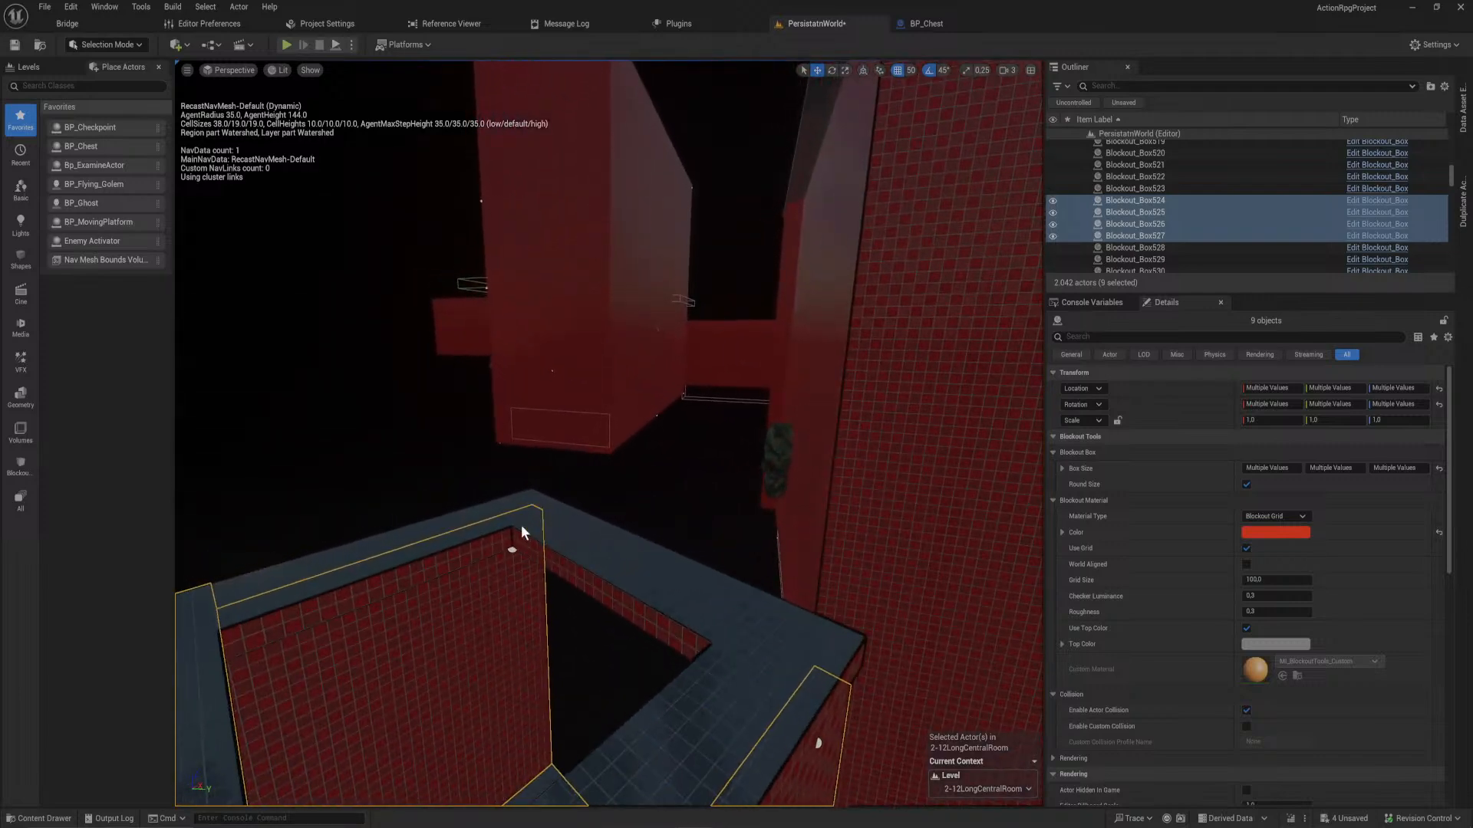
# - Add the three ceiling boxes around the upper opening and the moving platform to the selection, thirteen objects in total
pyautogui.keyDown('ctrl'); pyautogui.click(547, 563); pyautogui.keyUp('ctrl')
pyautogui.keyDown('ctrl'); pyautogui.click(572, 602); pyautogui.keyUp('ctrl')
pyautogui.keyDown('ctrl'); pyautogui.click(654, 720); pyautogui.keyUp('ctrl')
pyautogui.moveTo(655, 720); pyautogui.dragTo(771, 515, button='right')
pyautogui.press('f')
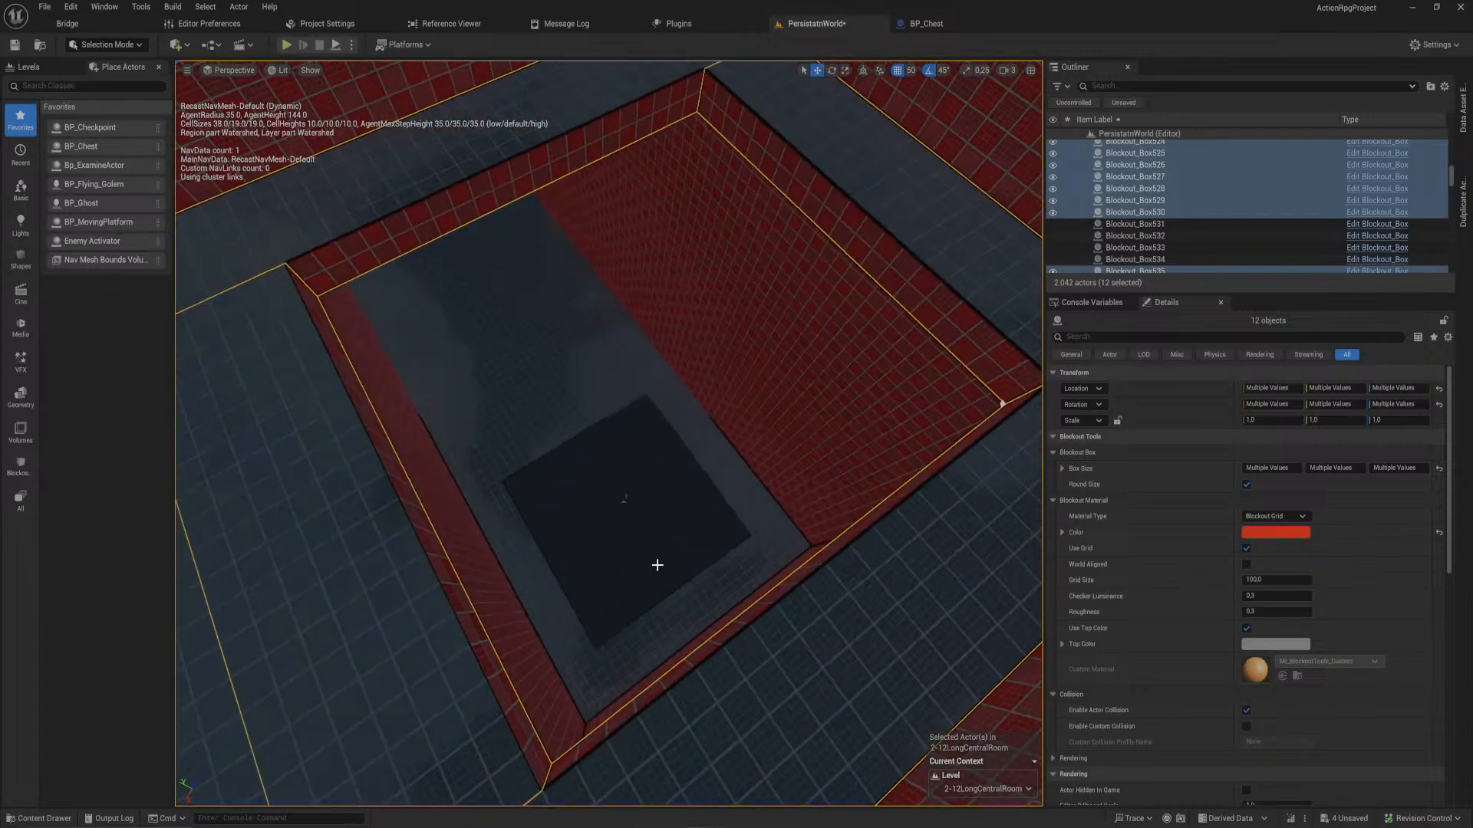
pyautogui.keyDown('ctrl'); pyautogui.click(657, 566); pyautogui.keyUp('ctrl')
pyautogui.press('f')
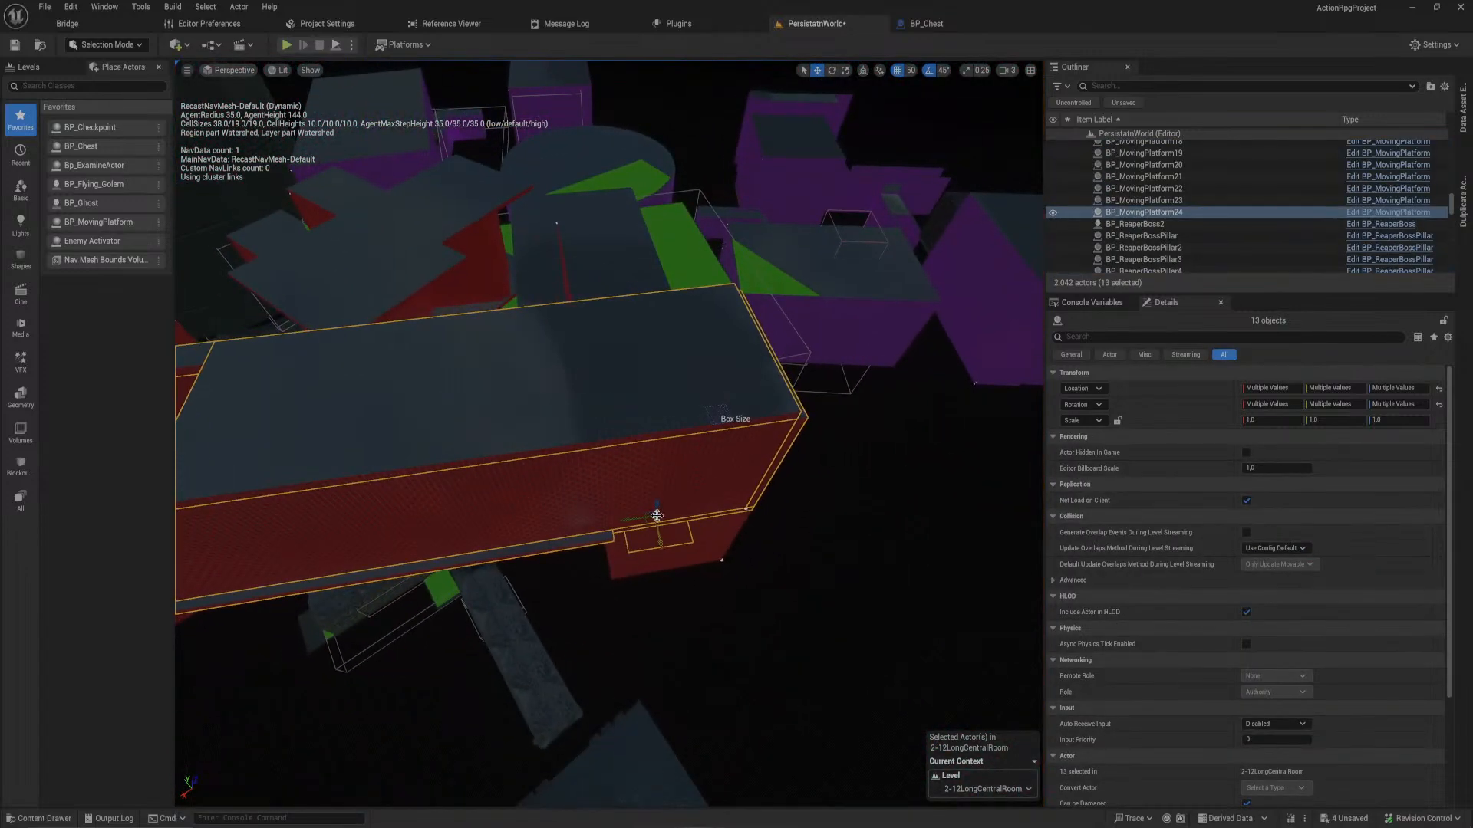
# - Duplicate the selected level with its platform, try raising the copy, and undo the move
pyautogui.hotkey('ctrl', 'd')
pyautogui.moveTo(593, 405); pyautogui.dragTo(572, 70)
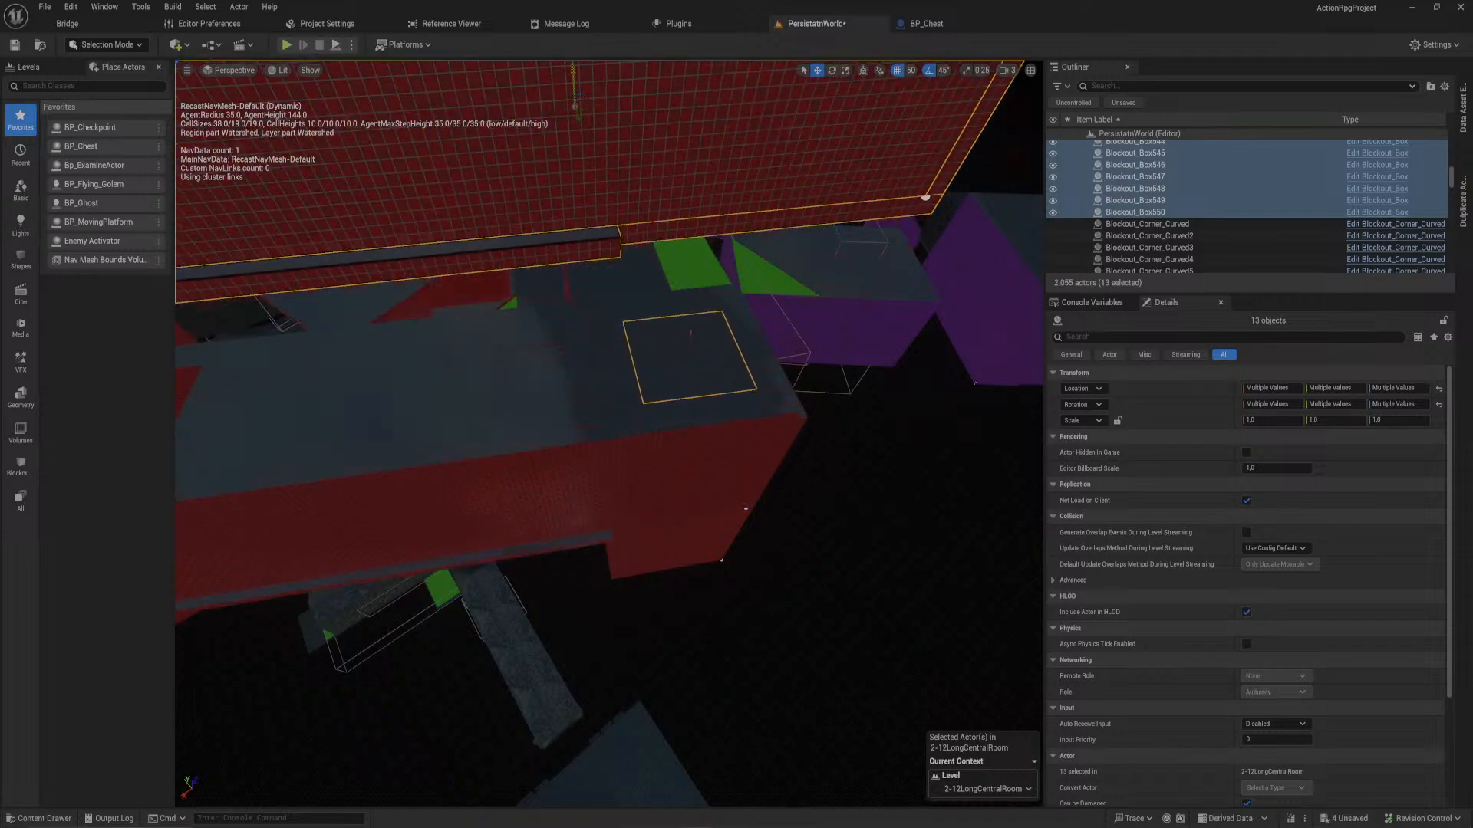
pyautogui.moveTo(596, 105); pyautogui.dragTo(534, 86, button='right')
pyautogui.moveTo(714, 276); pyautogui.dragTo(696, 430)
pyautogui.hotkey('ctrl', 'z')
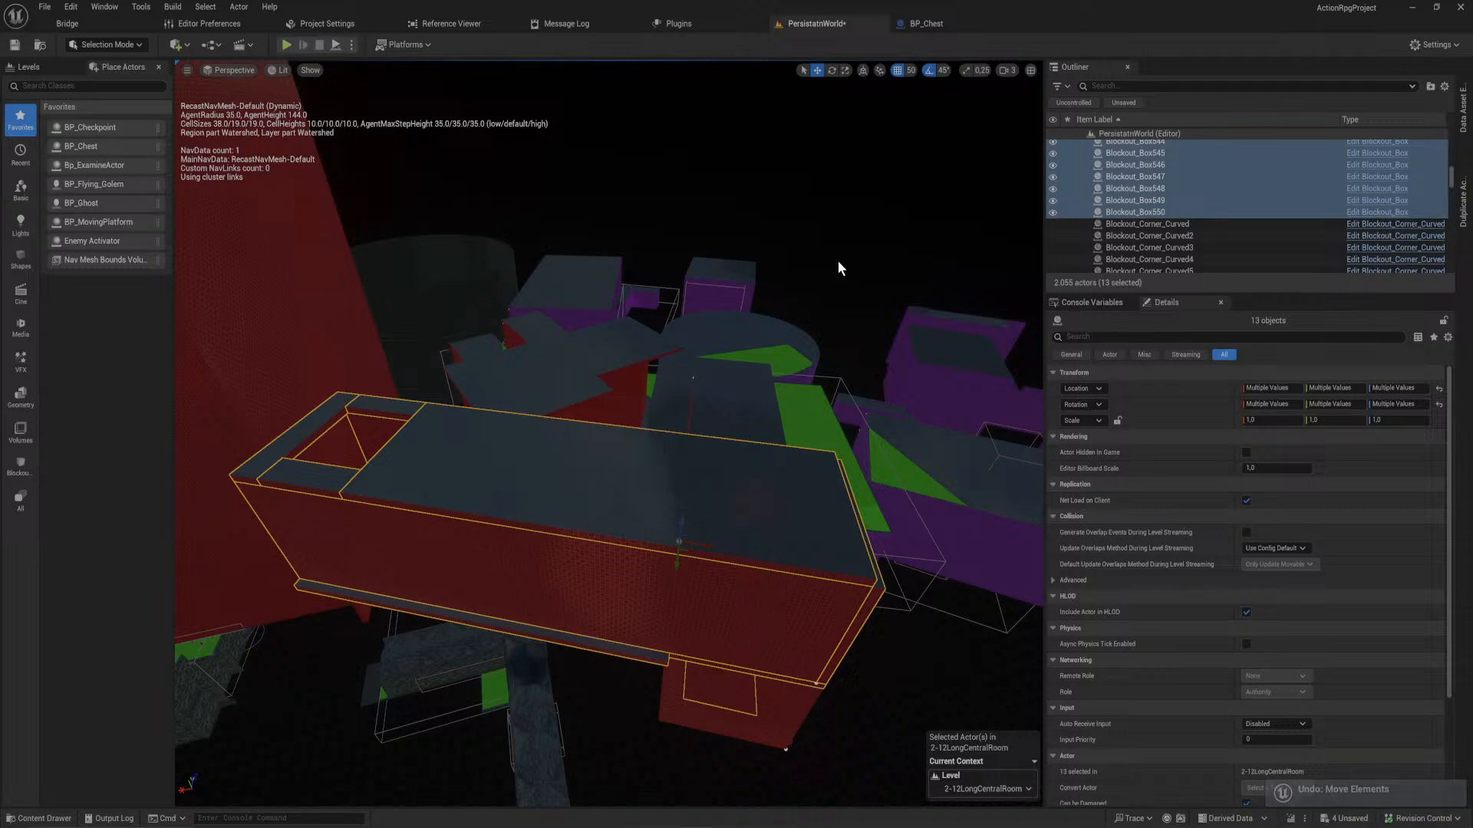
# - Set position snapping to 100 and raise the duplicated level with its platform above the original
pyautogui.click(912, 71)
pyautogui.click(929, 172)
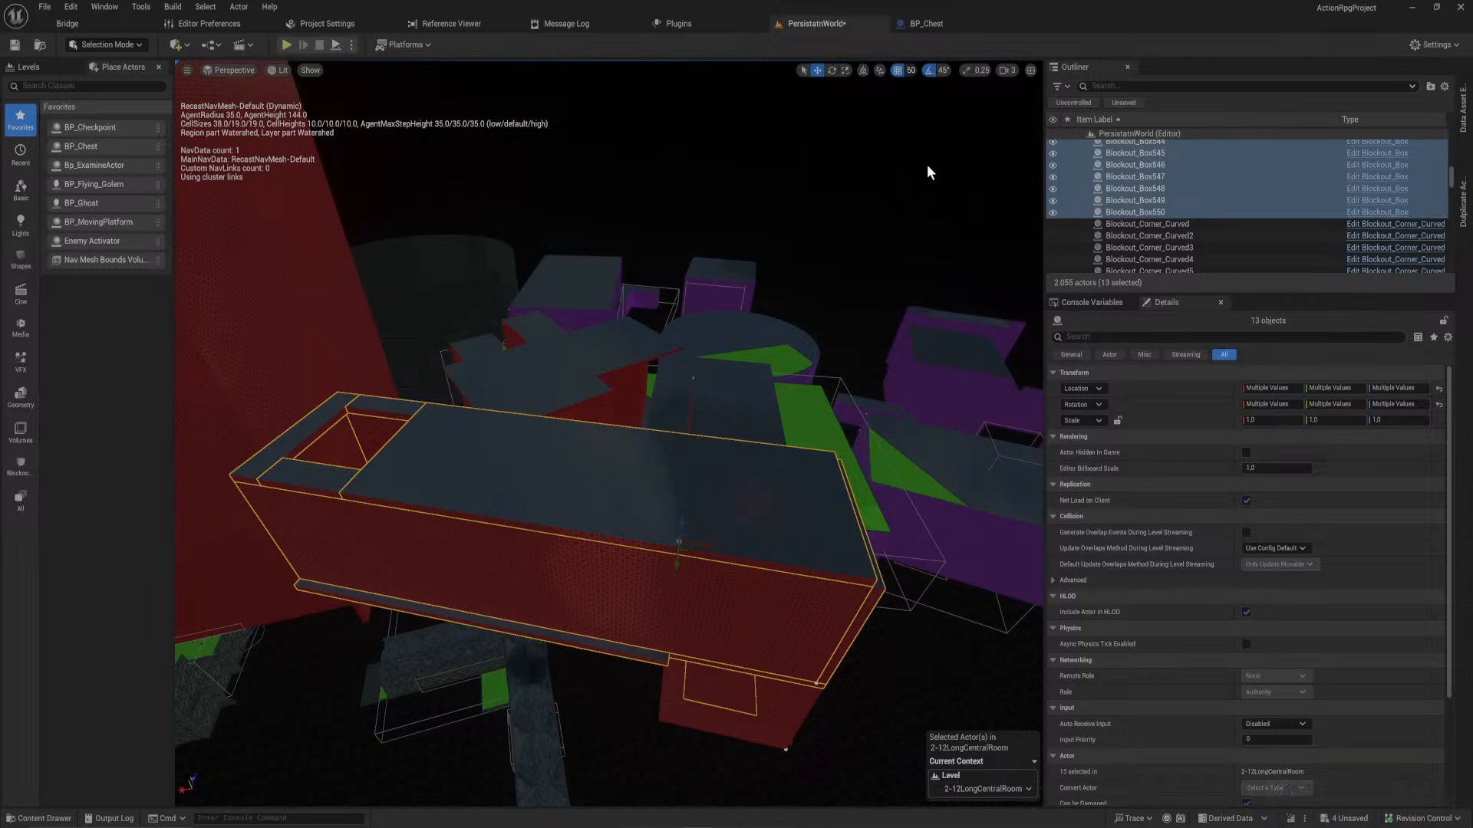
pyautogui.moveTo(681, 525); pyautogui.dragTo(703, 426)
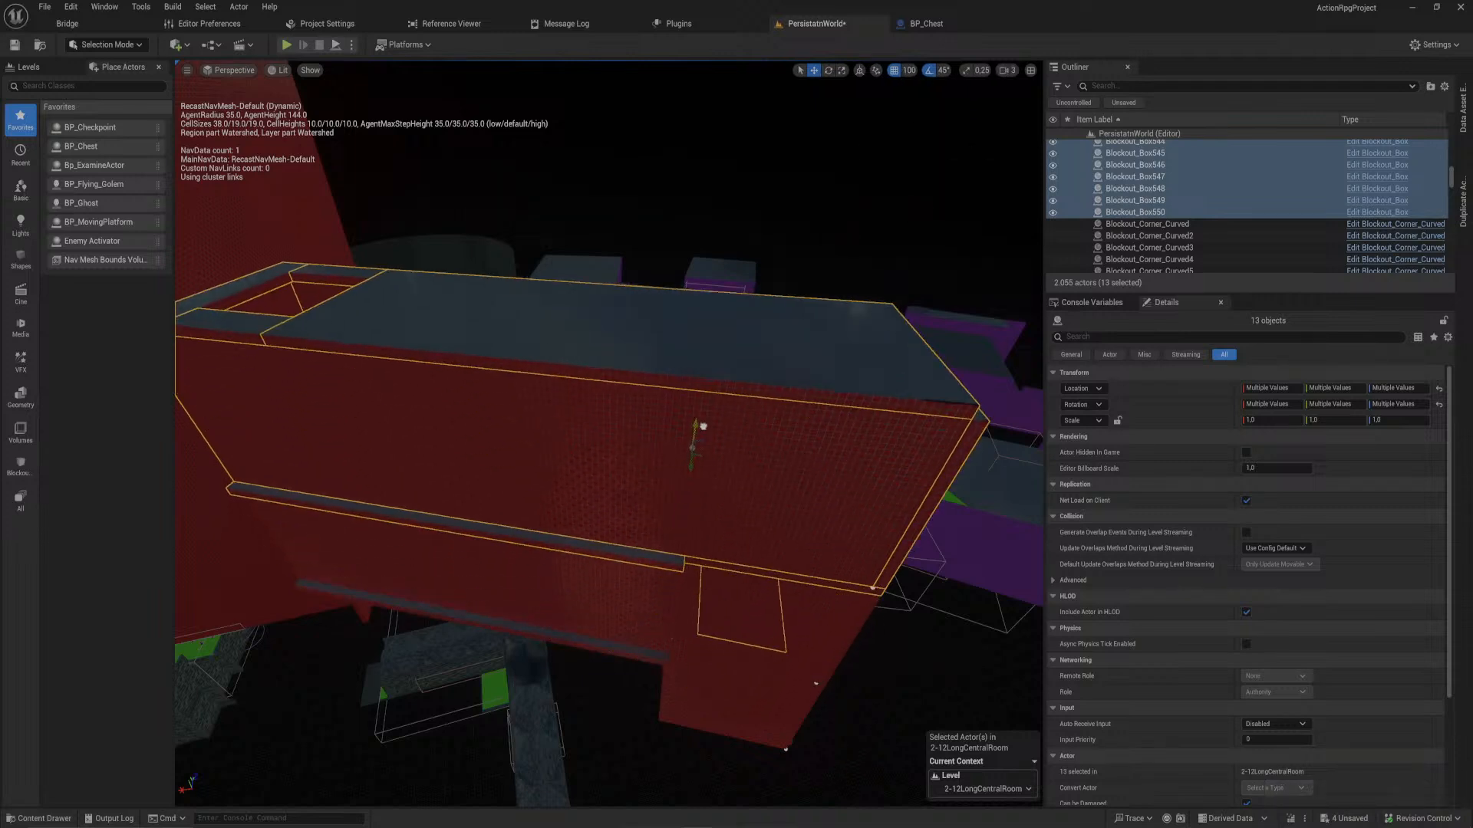
# - Rotate the duplicated level with its moving platform and shift it over the opening of the level below
pyautogui.moveTo(719, 454); pyautogui.dragTo(530, 369, button='right')
pyautogui.press('e')
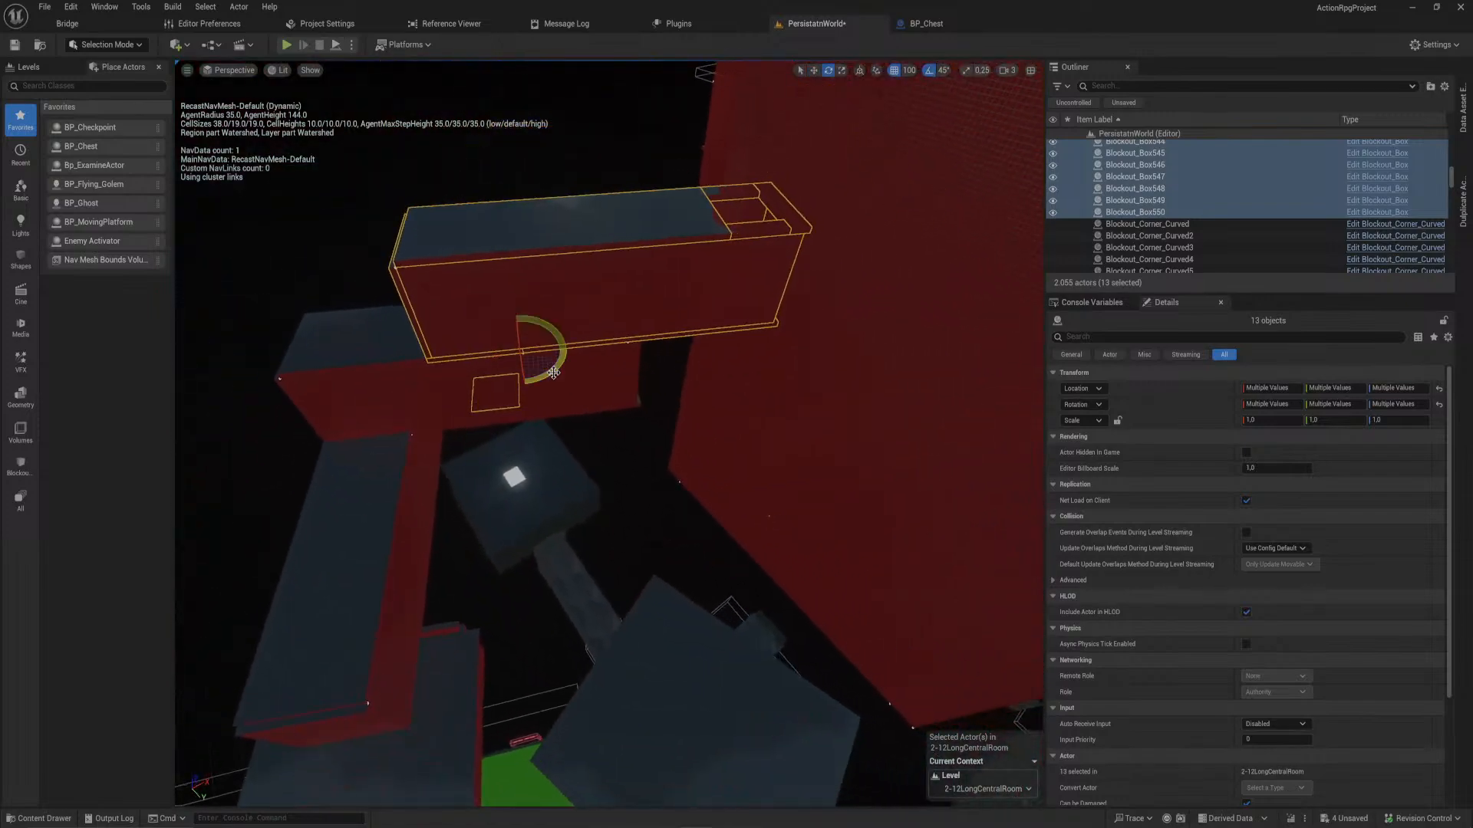
pyautogui.moveTo(479, 357); pyautogui.dragTo(595, 289)
pyautogui.moveTo(595, 289)
pyautogui.mouseDown(button='right')
pyautogui.moveTo(602, 257)
pyautogui.moveTo(644, 265)
pyautogui.moveTo(698, 315)
pyautogui.moveTo(652, 353)
pyautogui.moveTo(690, 360)
pyautogui.moveTo(667, 384)
pyautogui.moveTo(595, 289)
pyautogui.mouseUp(button='right')
pyautogui.moveTo(304, 184); pyautogui.dragTo(455, 152)
# - Set position snapping to 50 and align the duplicated level with the opening beneath it
pyautogui.click(905, 69)
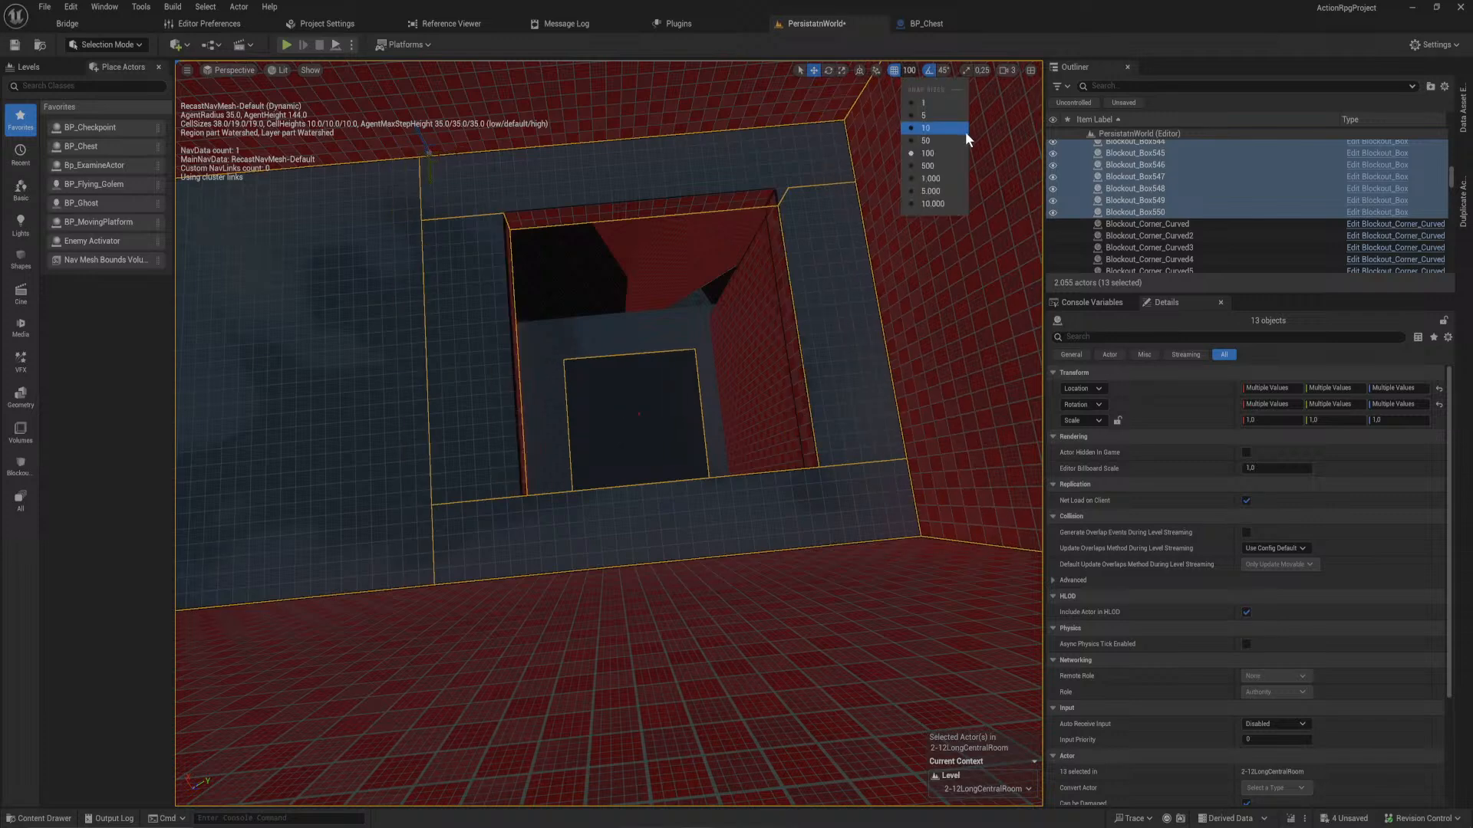
pyautogui.click(927, 141)
pyautogui.moveTo(458, 152); pyautogui.dragTo(443, 149)
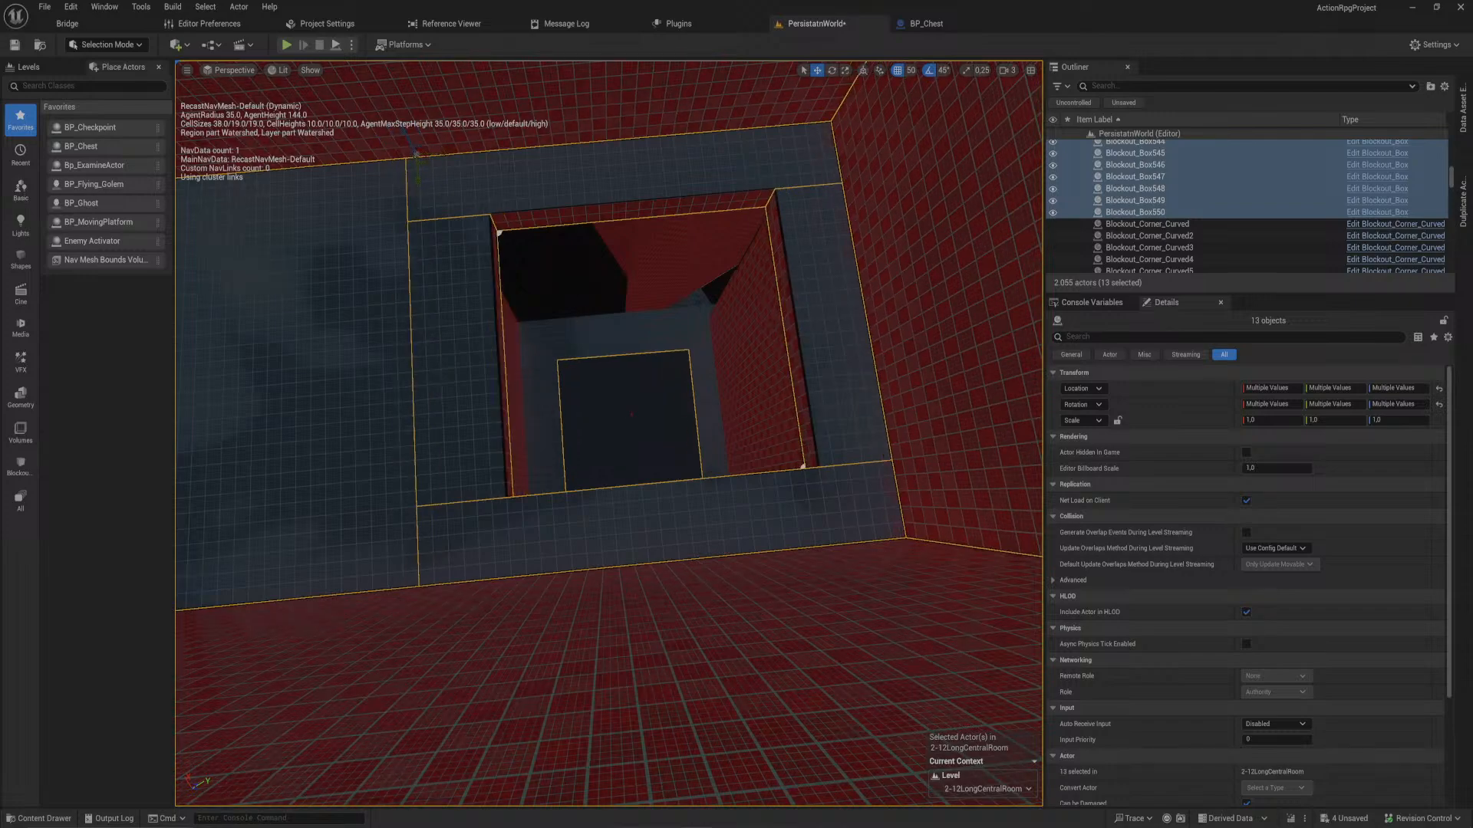
pyautogui.press('w')
# - Set position snapping to 10, duplicate the room's end wall, try moving the copy and undo the move
pyautogui.moveTo(609, 433); pyautogui.dragTo(759, 307, button='right')
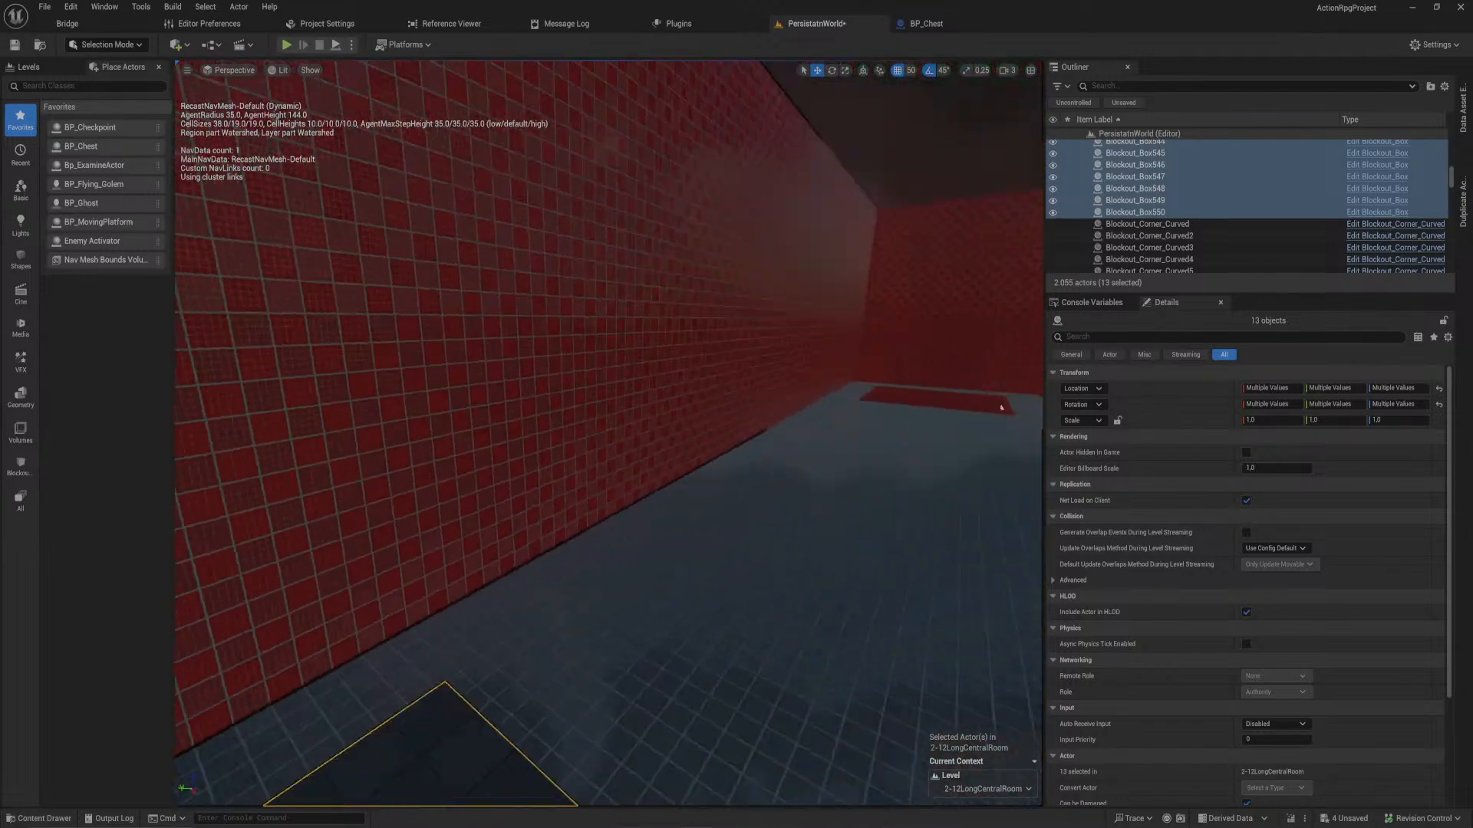
pyautogui.click(880, 308)
pyautogui.press('s')
pyautogui.moveTo(881, 308); pyautogui.dragTo(947, 141, button='right')
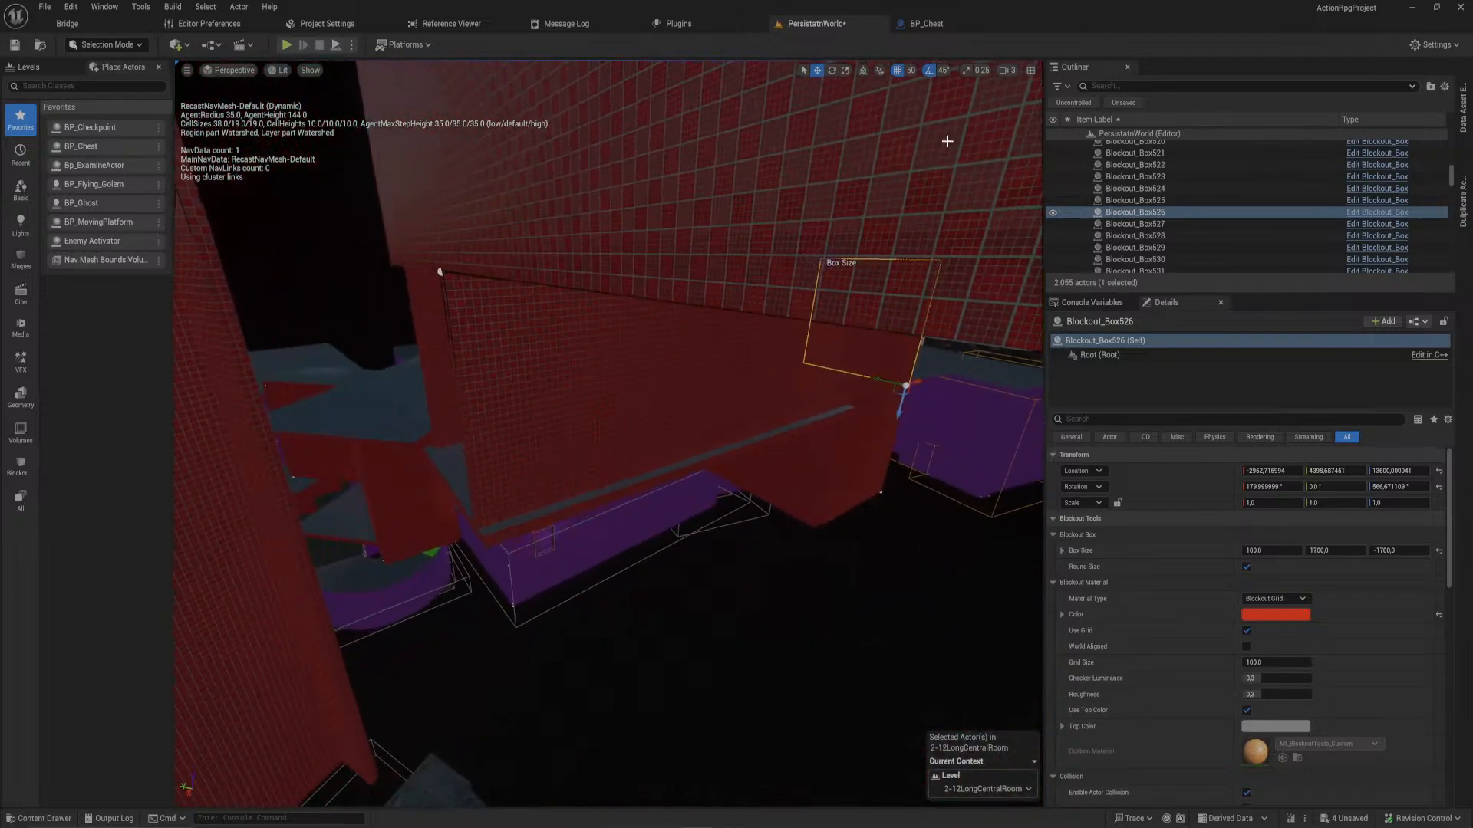
pyautogui.click(911, 70)
pyautogui.click(942, 130)
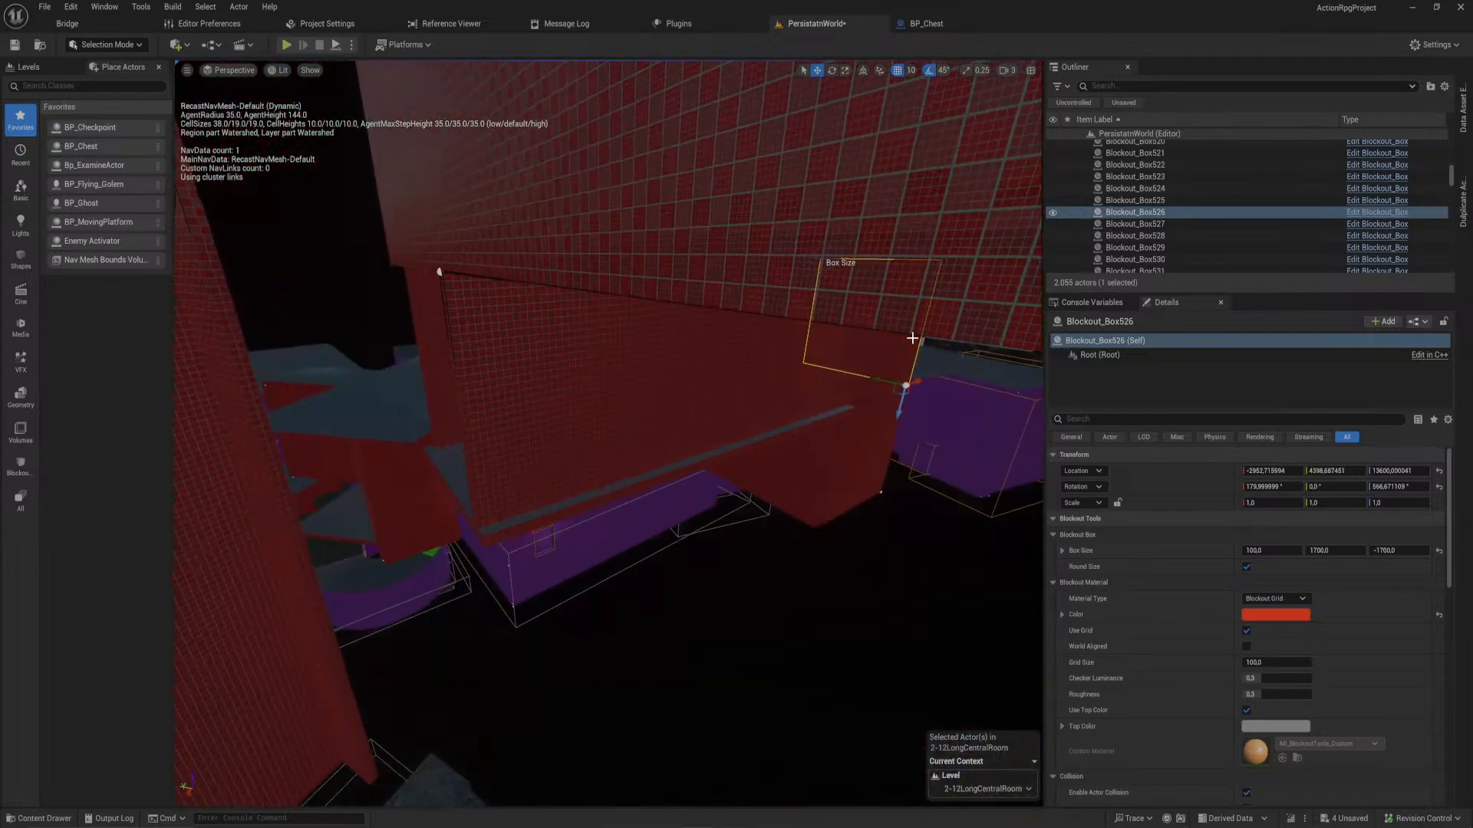
pyautogui.keyDown('alt'); pyautogui.moveTo(909, 381); pyautogui.dragTo(534, 432); pyautogui.keyUp('alt')
pyautogui.hotkey('ctrl', 'z')
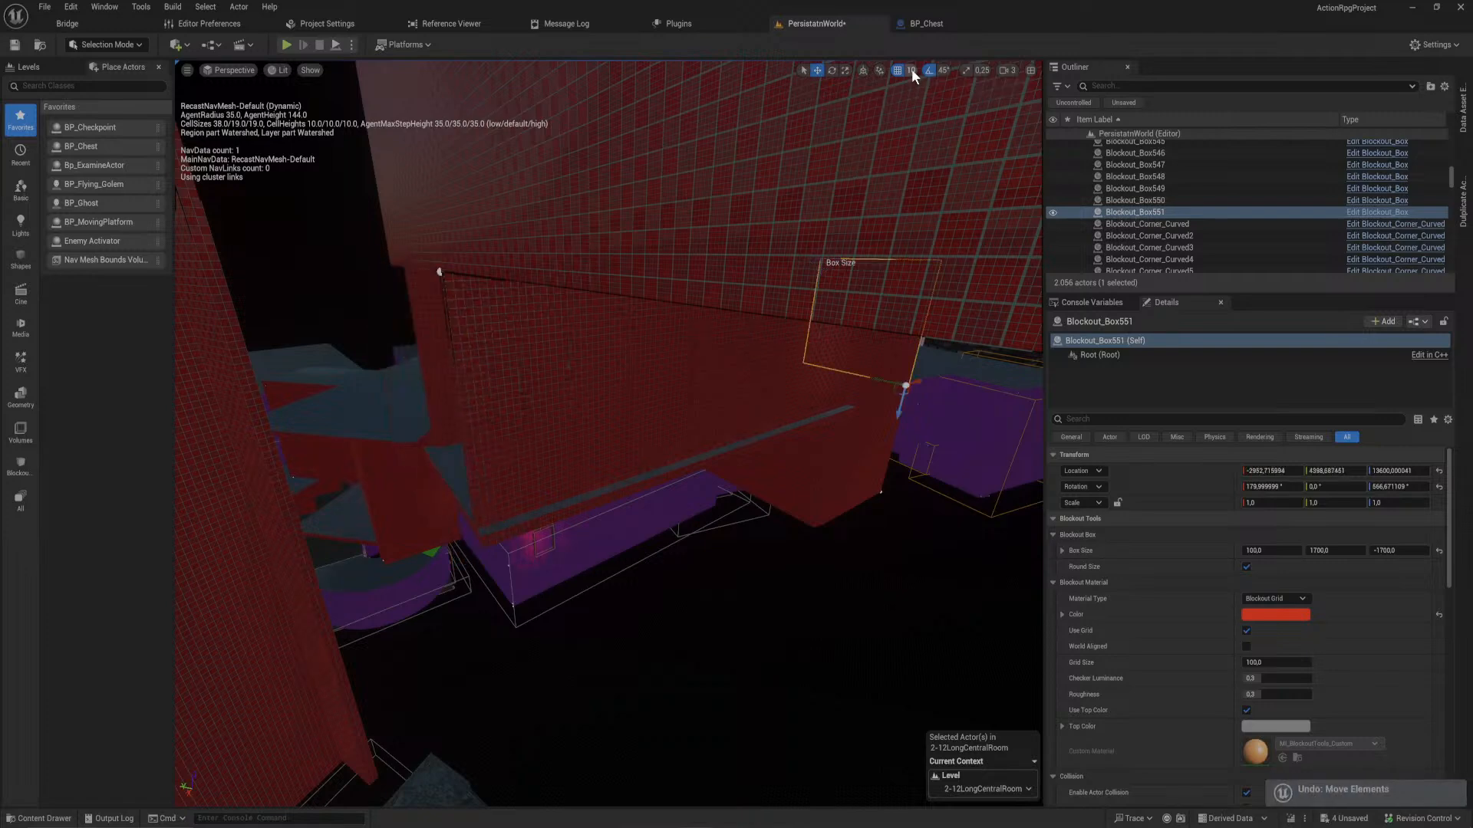
# - Set position snapping to 100 and move the duplicated end wall to the opposite end of the room
pyautogui.click(910, 70)
pyautogui.click(939, 153)
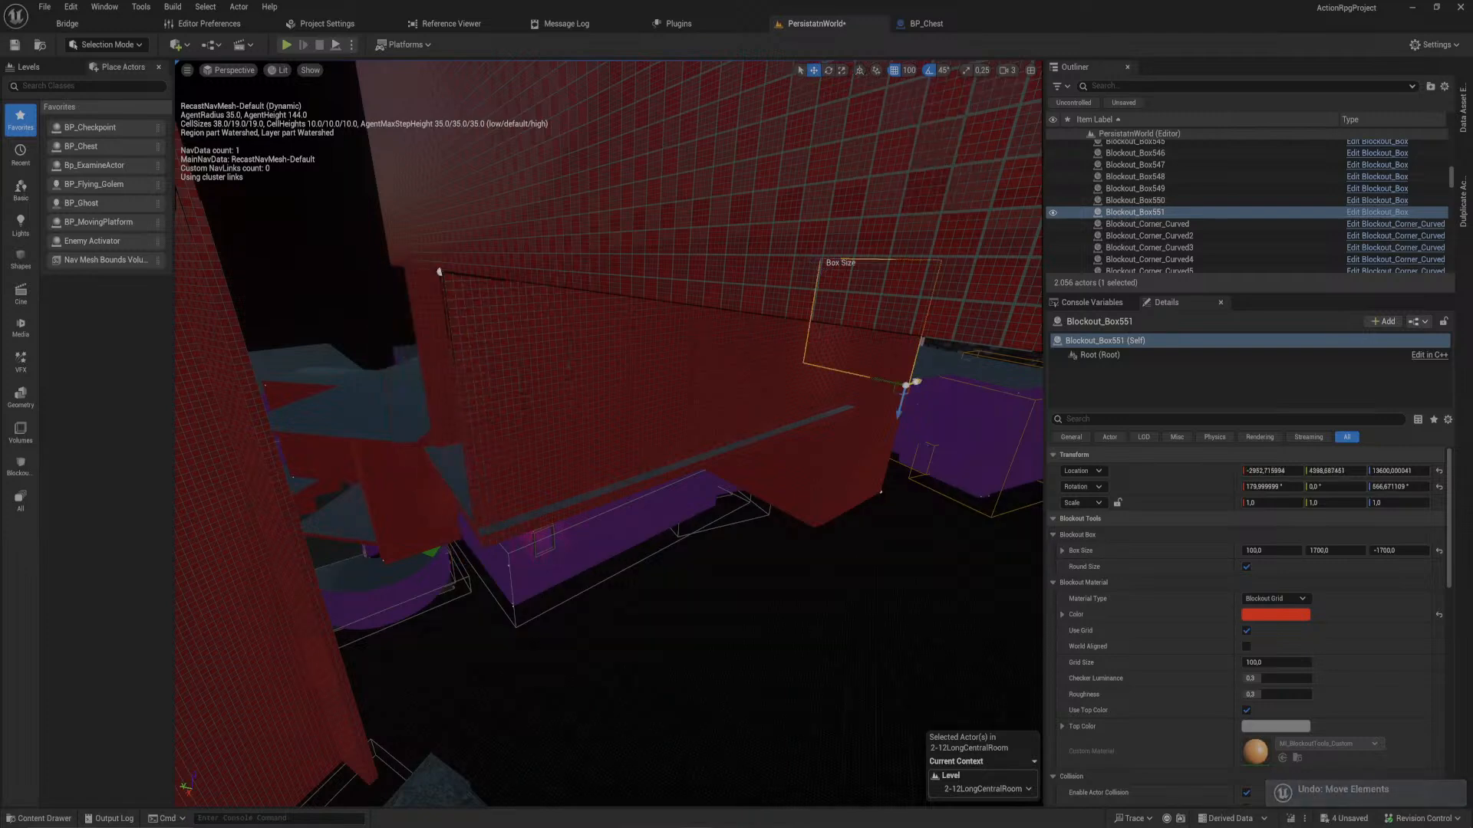
pyautogui.moveTo(907, 384); pyautogui.dragTo(477, 529)
# - Select the level door with its wall and floor slab, and move the three pieces away from the top level's ceiling opening
pyautogui.moveTo(491, 506); pyautogui.dragTo(600, 365, button='right')
pyautogui.click(571, 321)
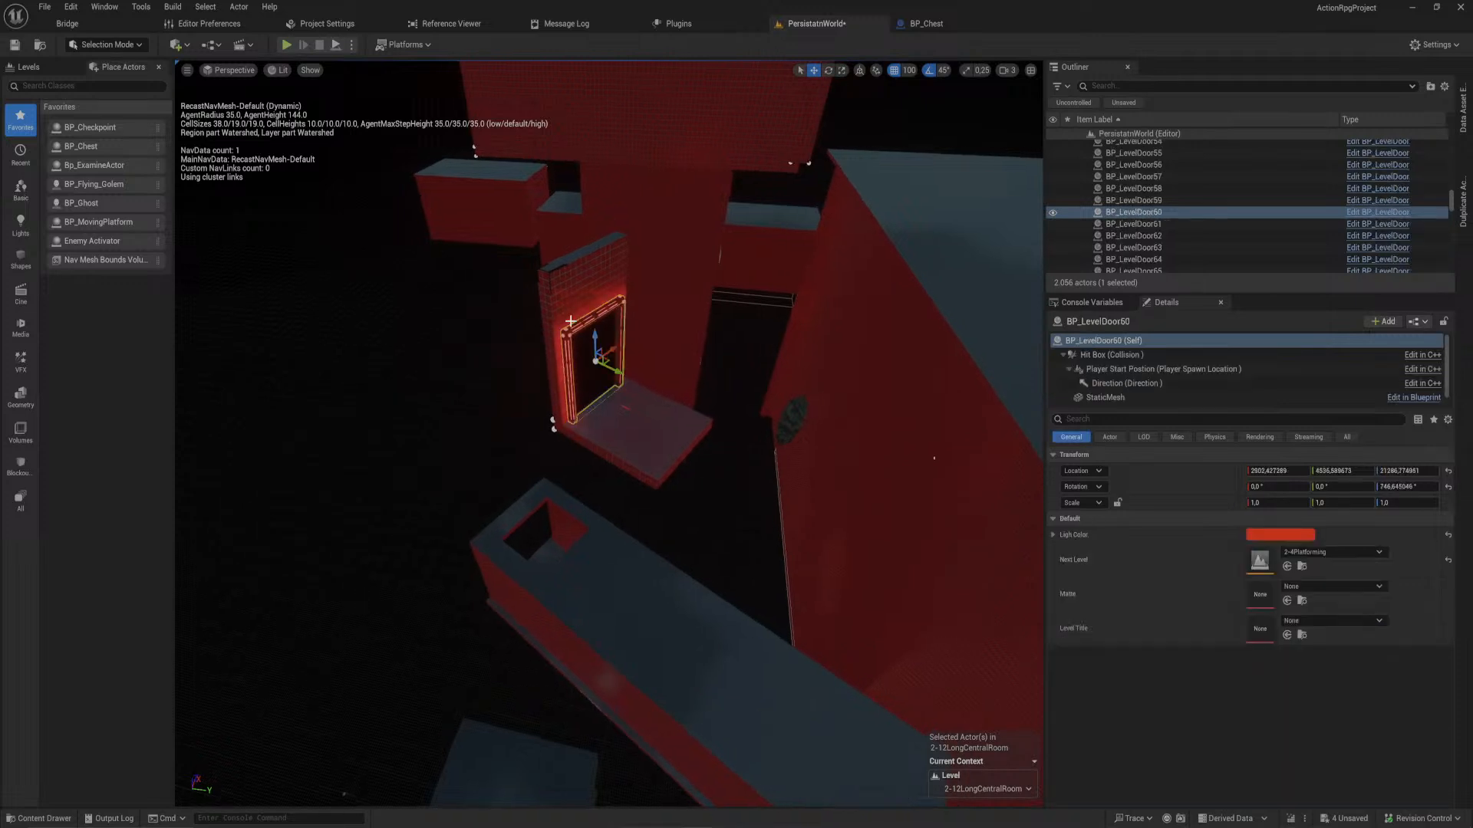
pyautogui.keyDown('ctrl'); pyautogui.click(573, 309); pyautogui.keyUp('ctrl')
pyautogui.keyDown('ctrl'); pyautogui.click(638, 428); pyautogui.keyUp('ctrl')
pyautogui.moveTo(579, 439); pyautogui.dragTo(618, 247)
pyautogui.press('e')
pyautogui.press('w')
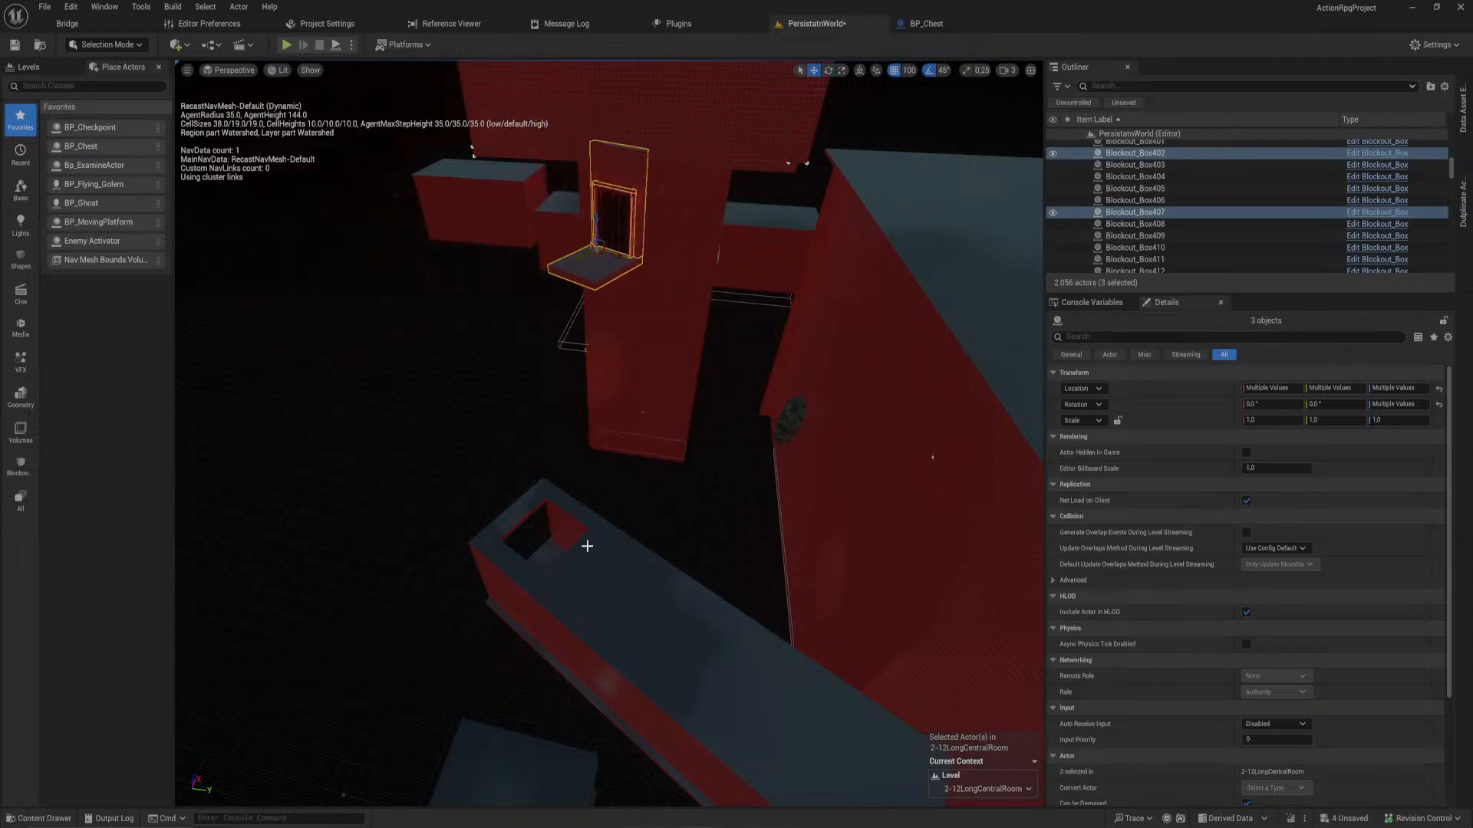
# - Duplicate the box beside the top ceiling opening and resize the copy into a 1000 × 100 × 3900 shaft wall
pyautogui.click(547, 505)
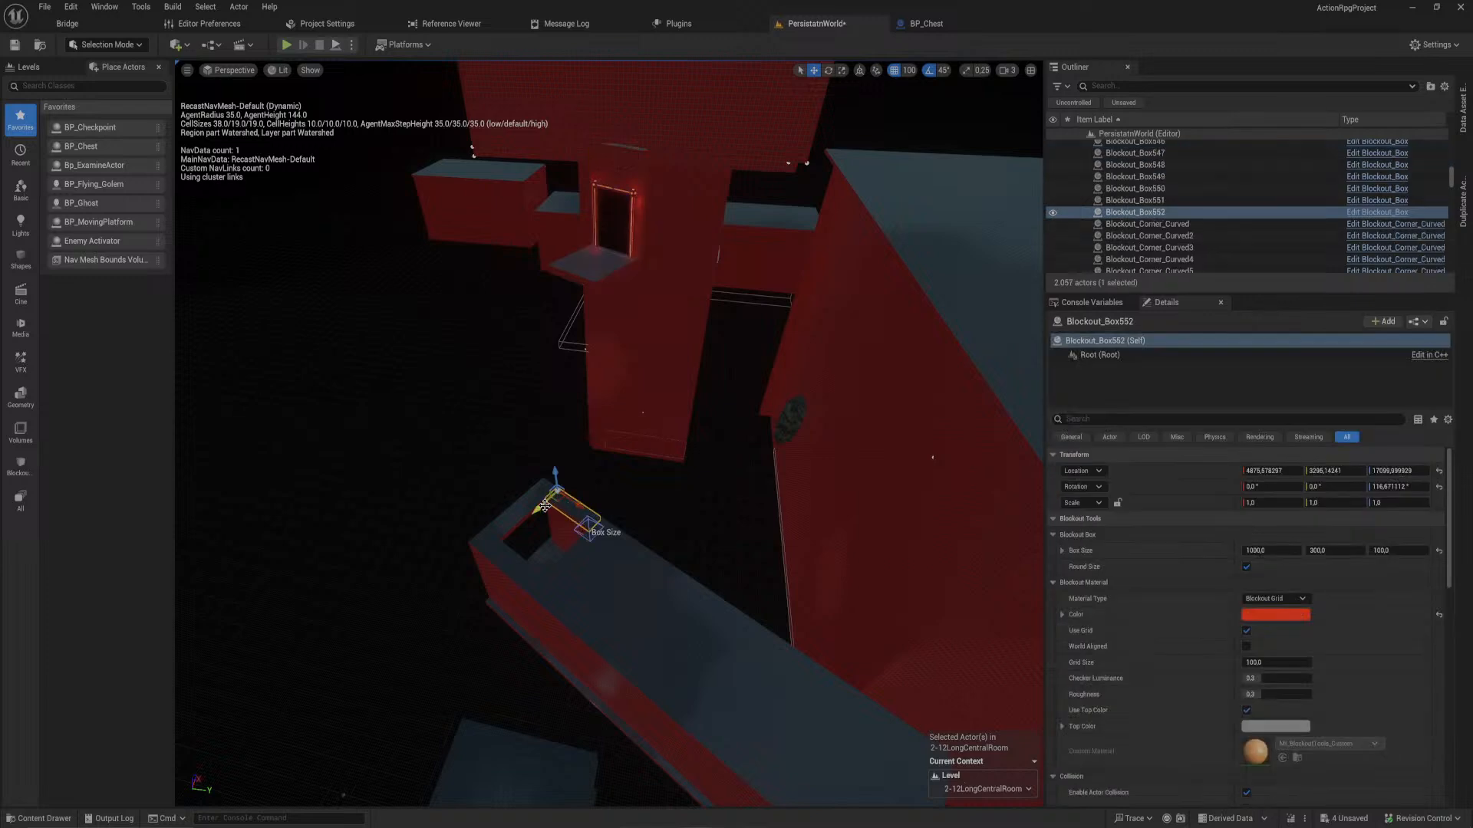
pyautogui.moveTo(544, 506); pyautogui.dragTo(529, 510)
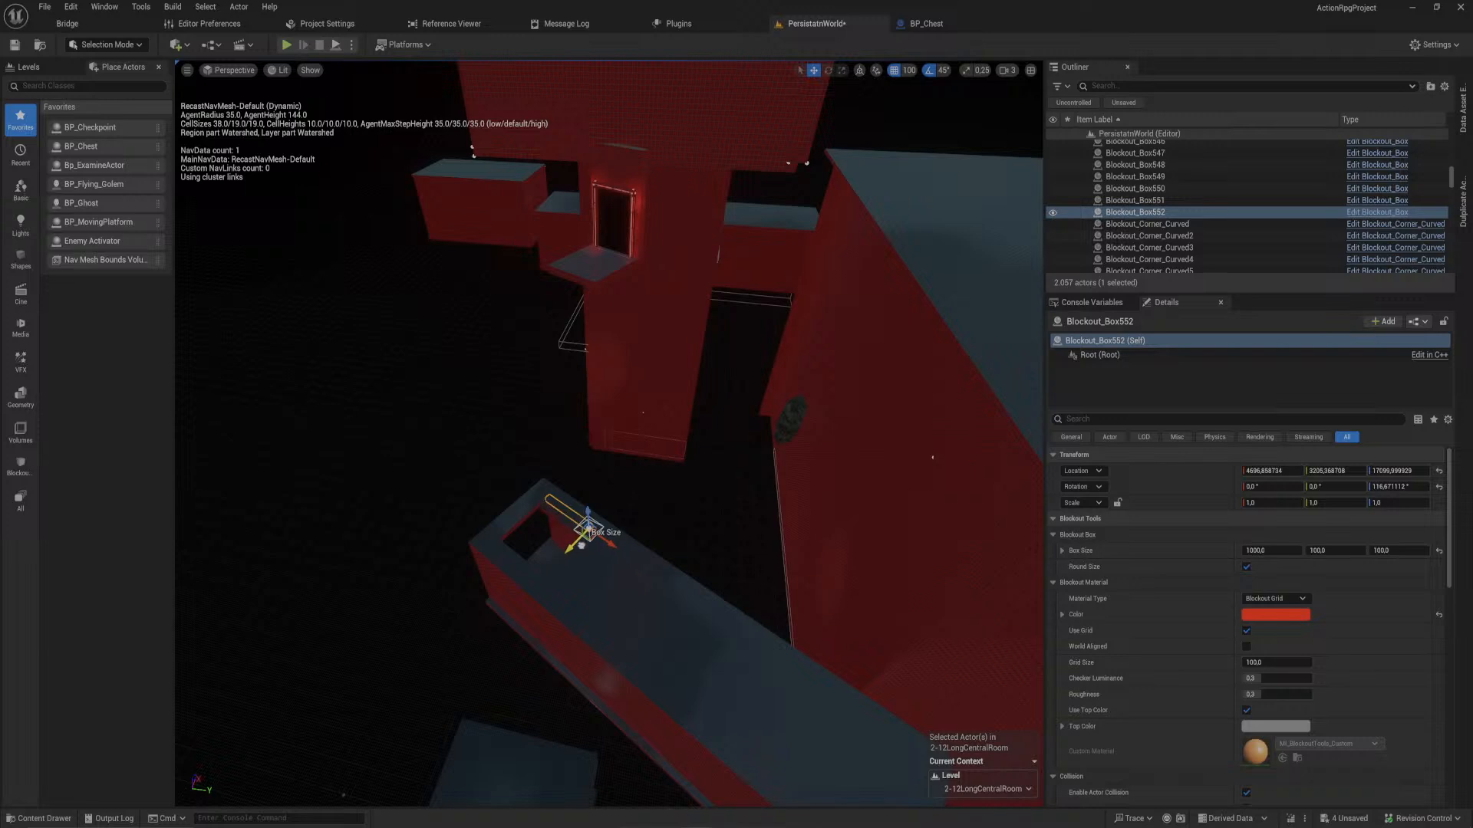
pyautogui.moveTo(586, 515); pyautogui.dragTo(619, 286)
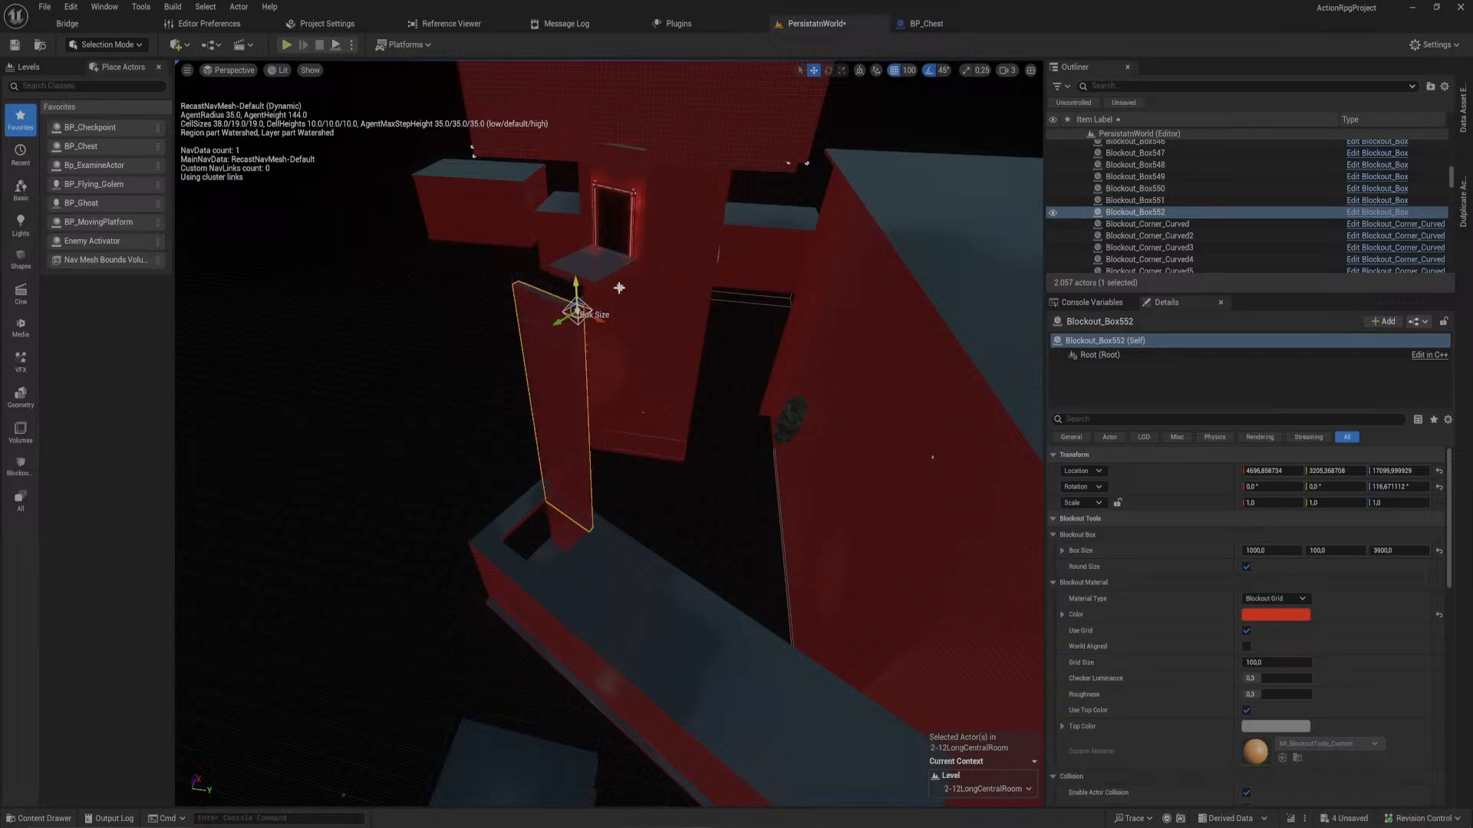
# - Select the floor slab, door wall and level door, and move them against the top of the tall shaft wall
pyautogui.moveTo(619, 289); pyautogui.dragTo(429, 257, button='right')
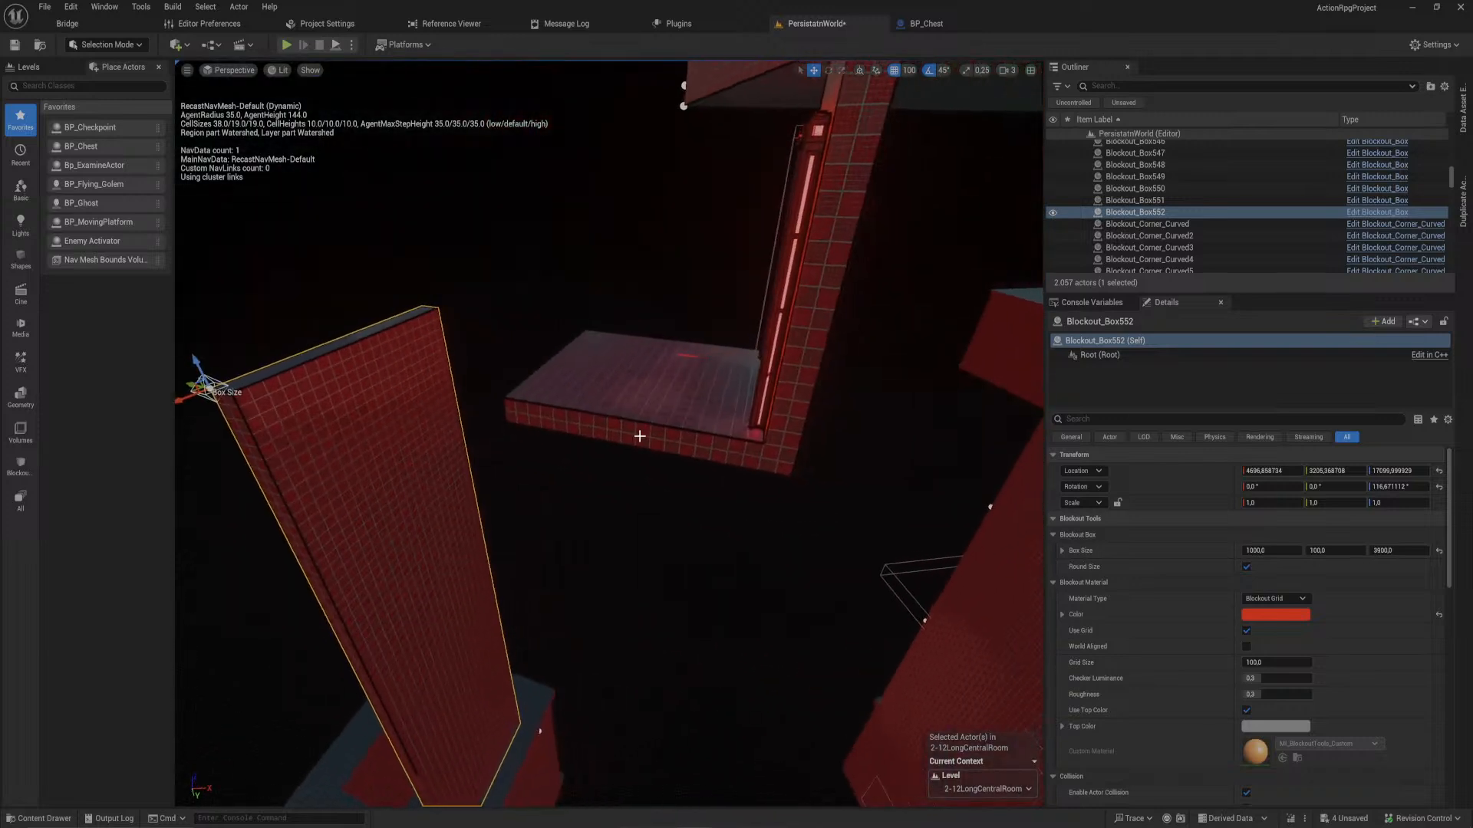
pyautogui.click(641, 434)
pyautogui.keyDown('ctrl'); pyautogui.click(785, 330); pyautogui.keyUp('ctrl')
pyautogui.keyDown('ctrl'); pyautogui.click(810, 300); pyautogui.keyUp('ctrl')
pyautogui.moveTo(801, 307); pyautogui.dragTo(740, 307, button='right')
pyautogui.moveTo(801, 307); pyautogui.dragTo(684, 302)
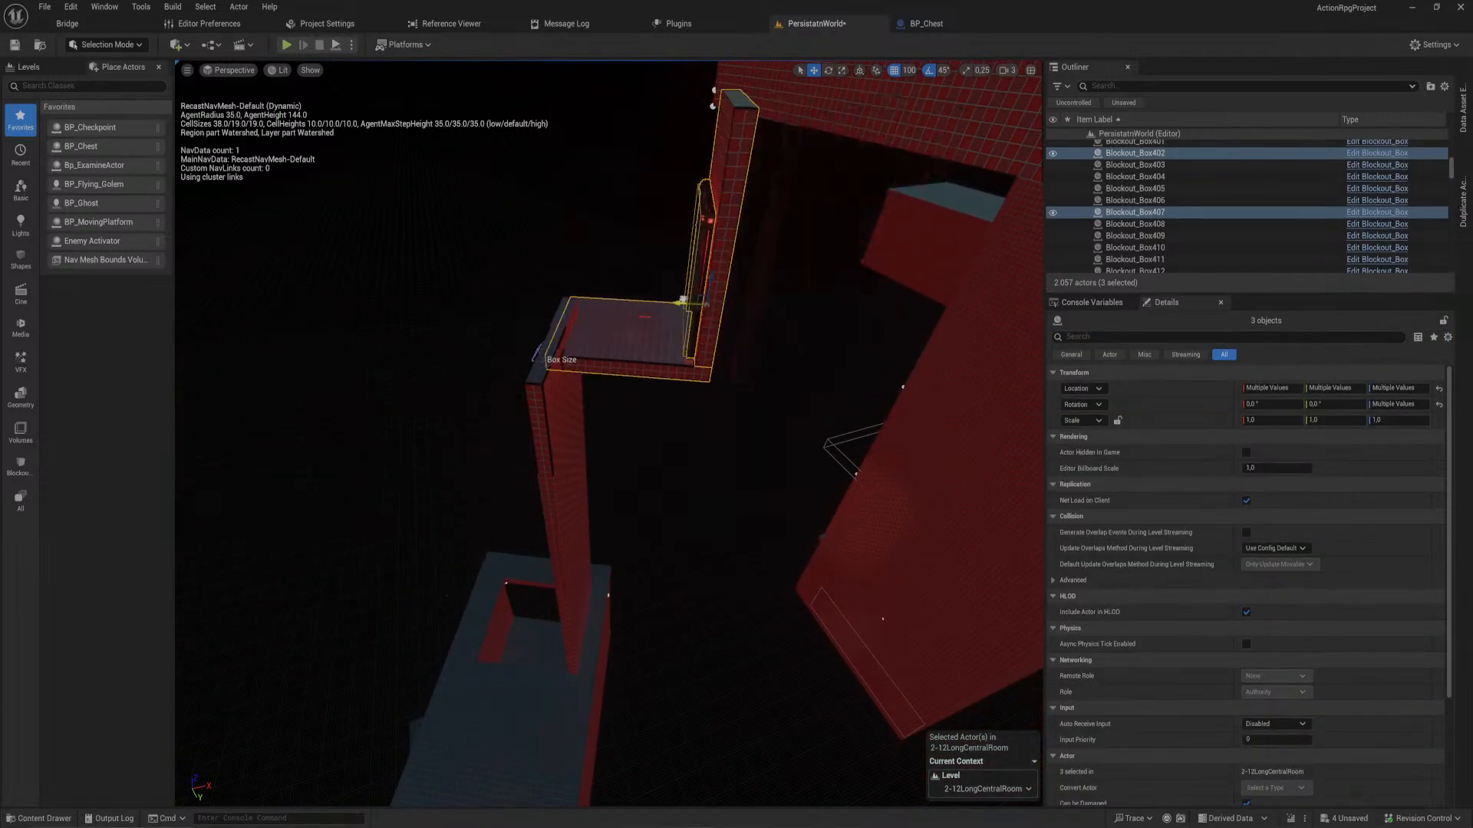
pyautogui.moveTo(683, 300); pyautogui.dragTo(677, 331, button='right')
pyautogui.moveTo(674, 336); pyautogui.dragTo(676, 358)
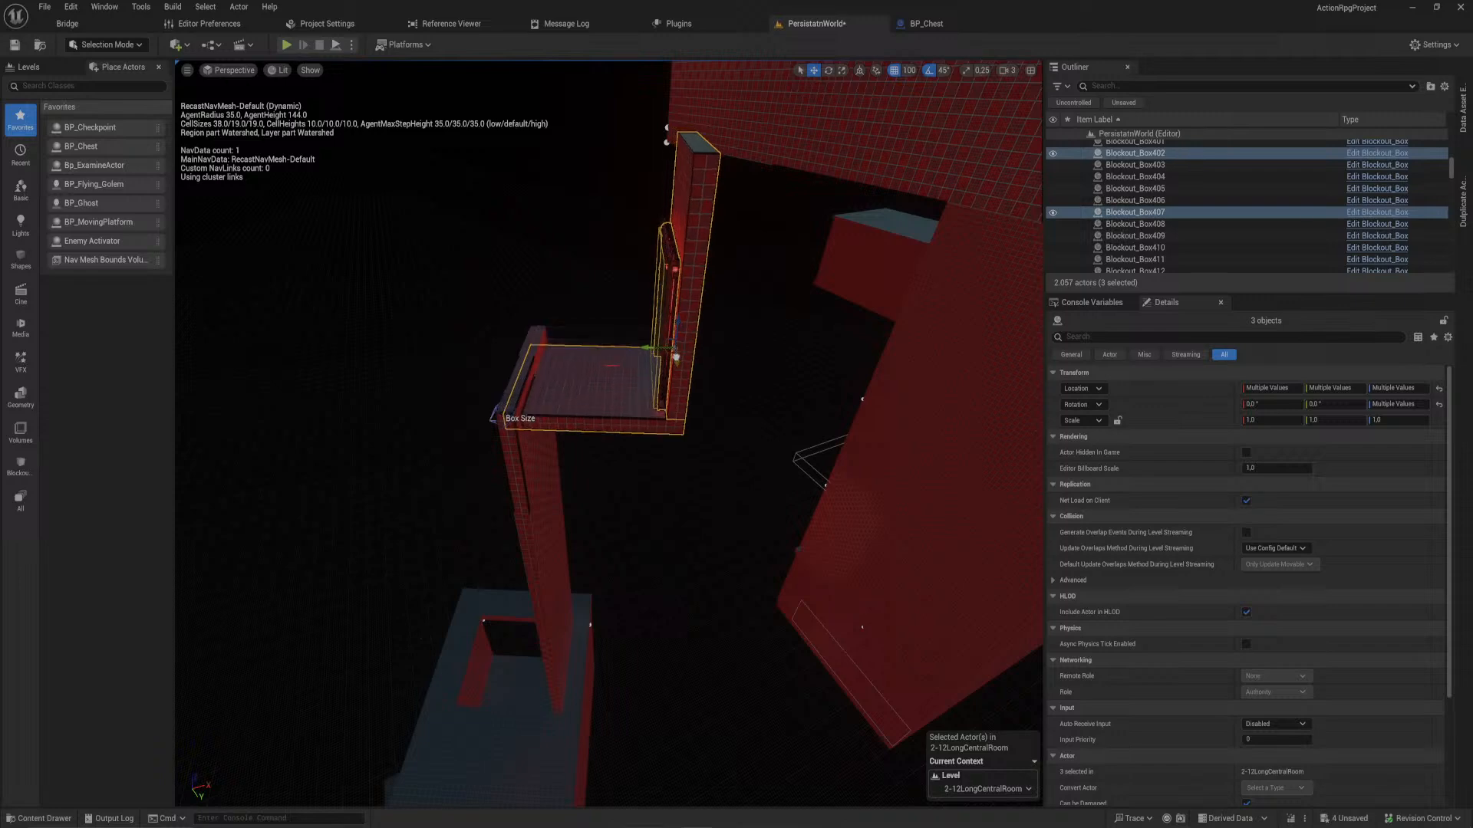
# - Delete the old floor slab and the wall around the level door
pyautogui.click(613, 389)
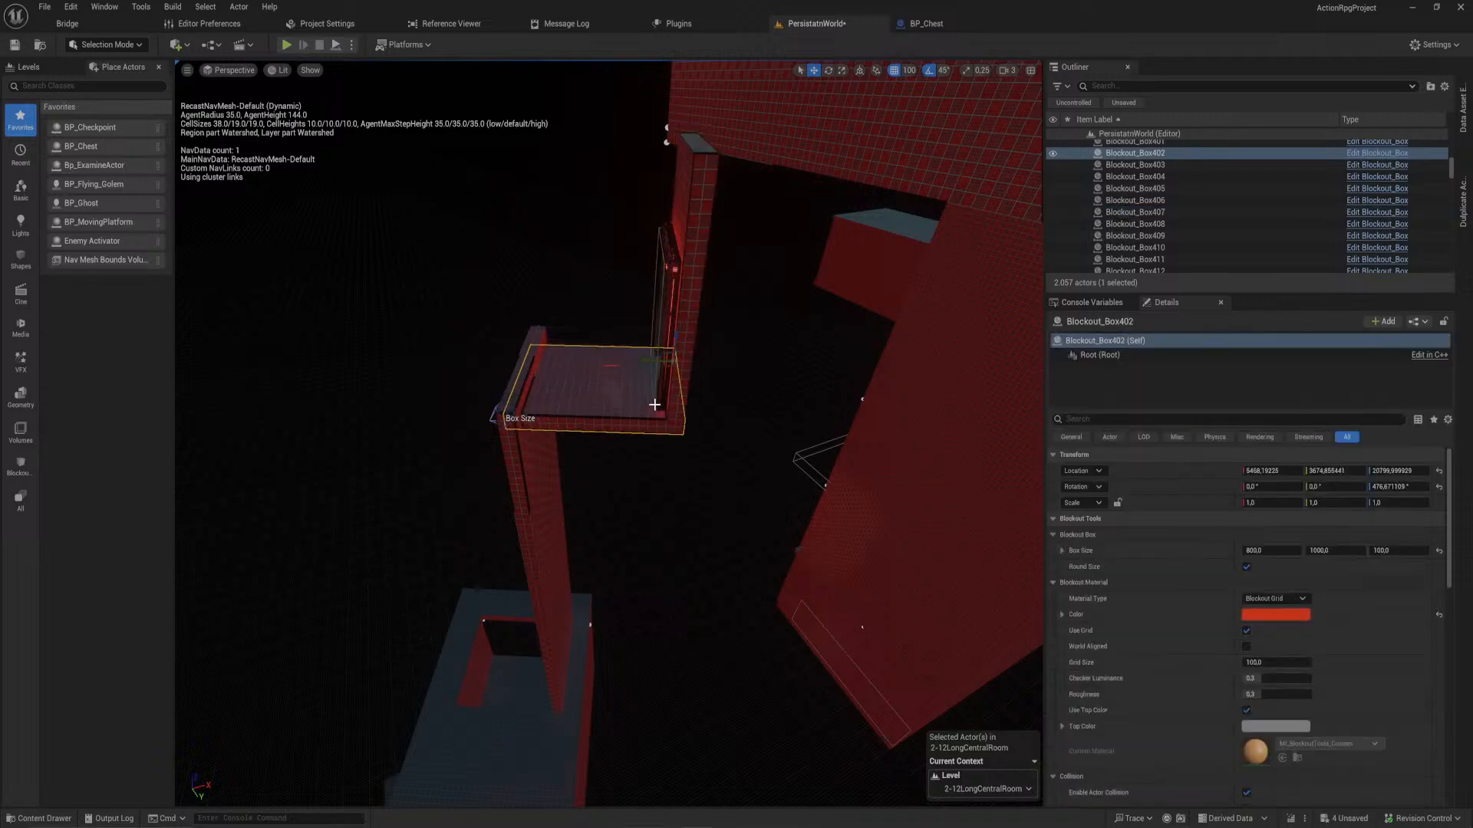
pyautogui.press('Delete')
pyautogui.click(661, 368)
pyautogui.press('Delete')
# - Duplicate the shaft wall, move the copy to its top and resize it into a 1000 × 900 × 100 landing under the door
pyautogui.click(531, 418)
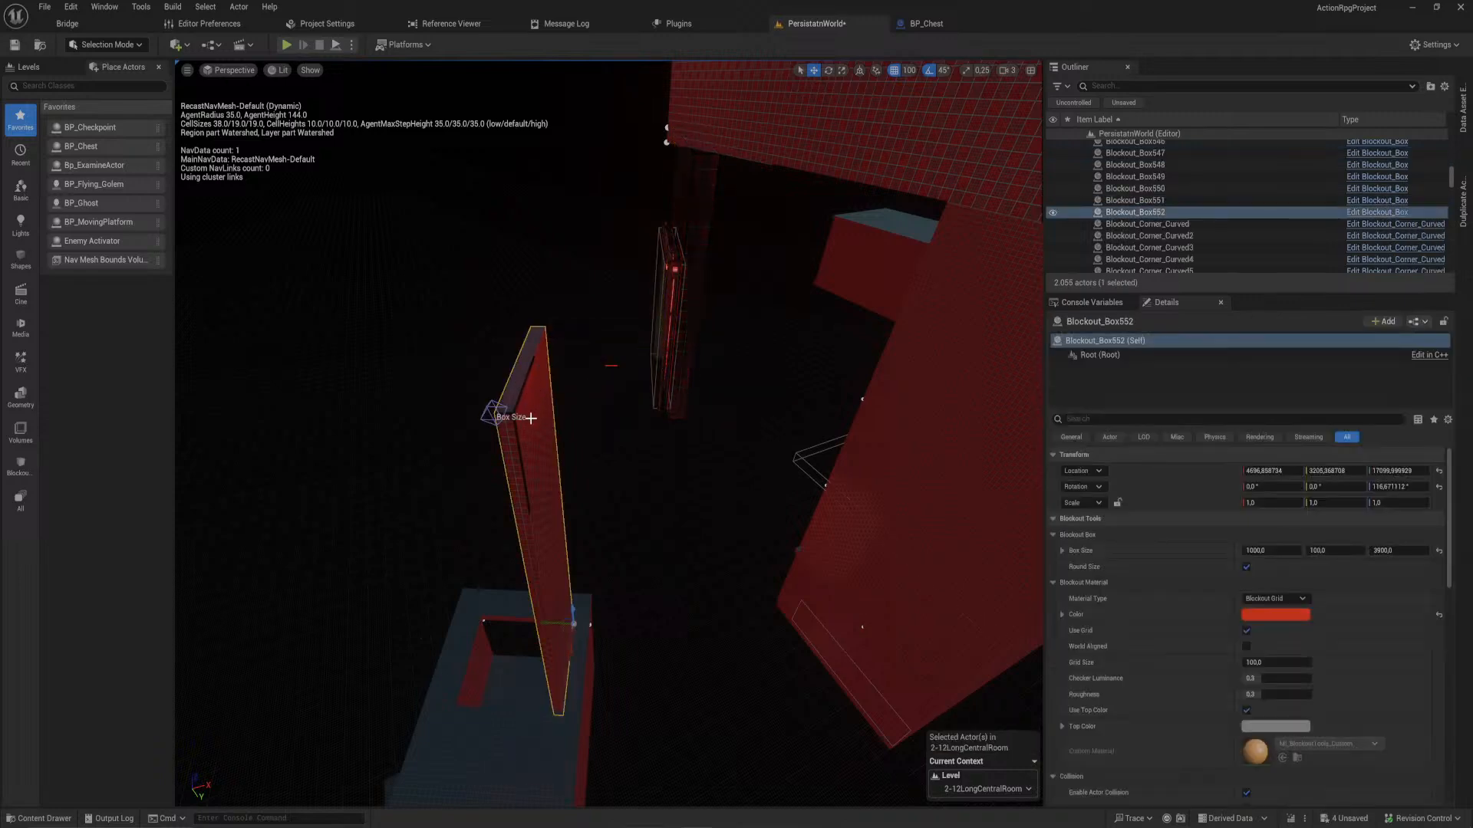
pyautogui.hotkey('ctrl', 'd')
pyautogui.moveTo(574, 611); pyautogui.dragTo(535, 260)
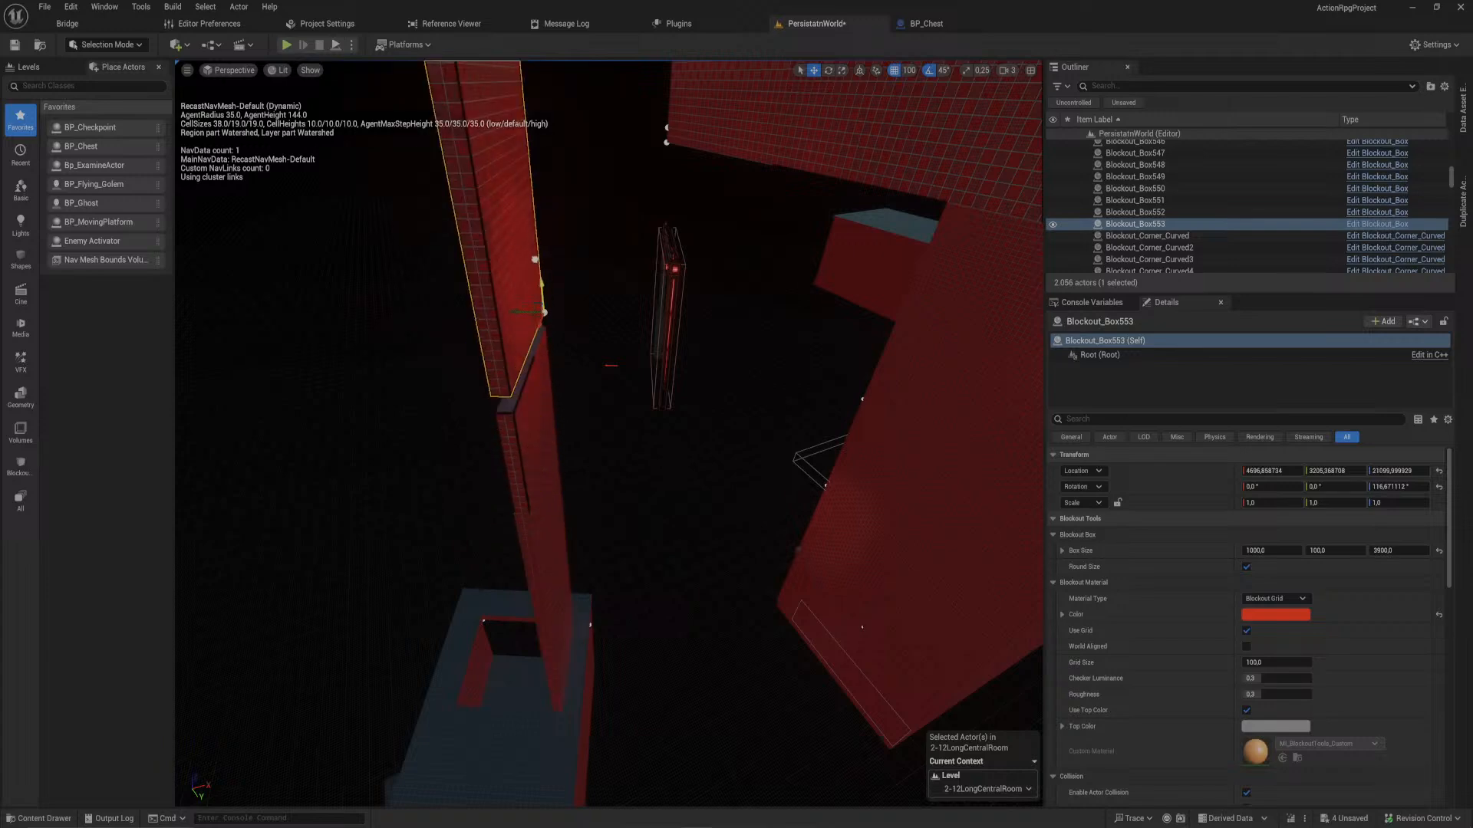
pyautogui.moveTo(521, 324); pyautogui.dragTo(558, 309)
pyautogui.moveTo(557, 309); pyautogui.dragTo(540, 230, button='right')
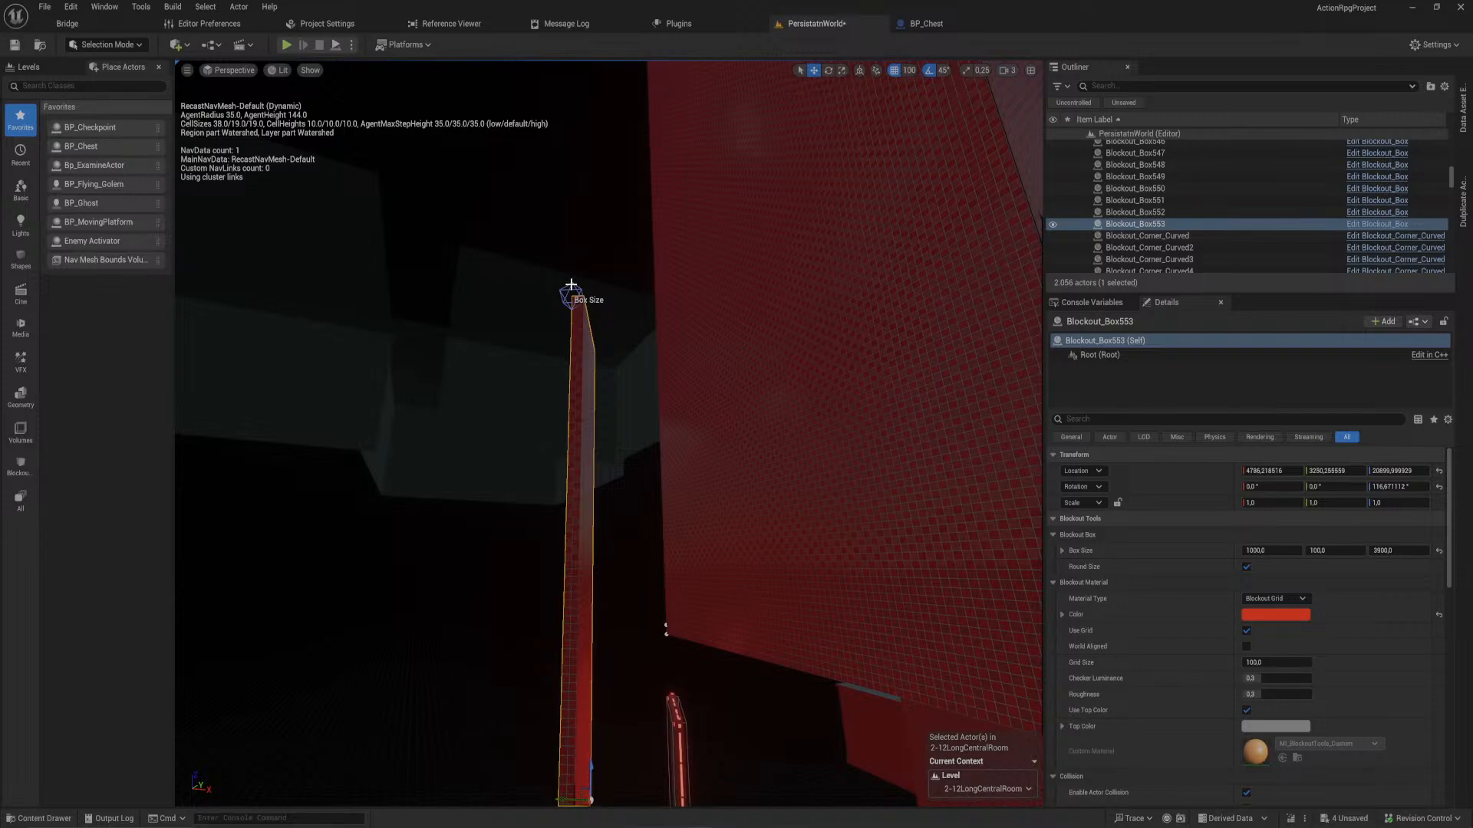
pyautogui.moveTo(551, 326); pyautogui.dragTo(607, 334)
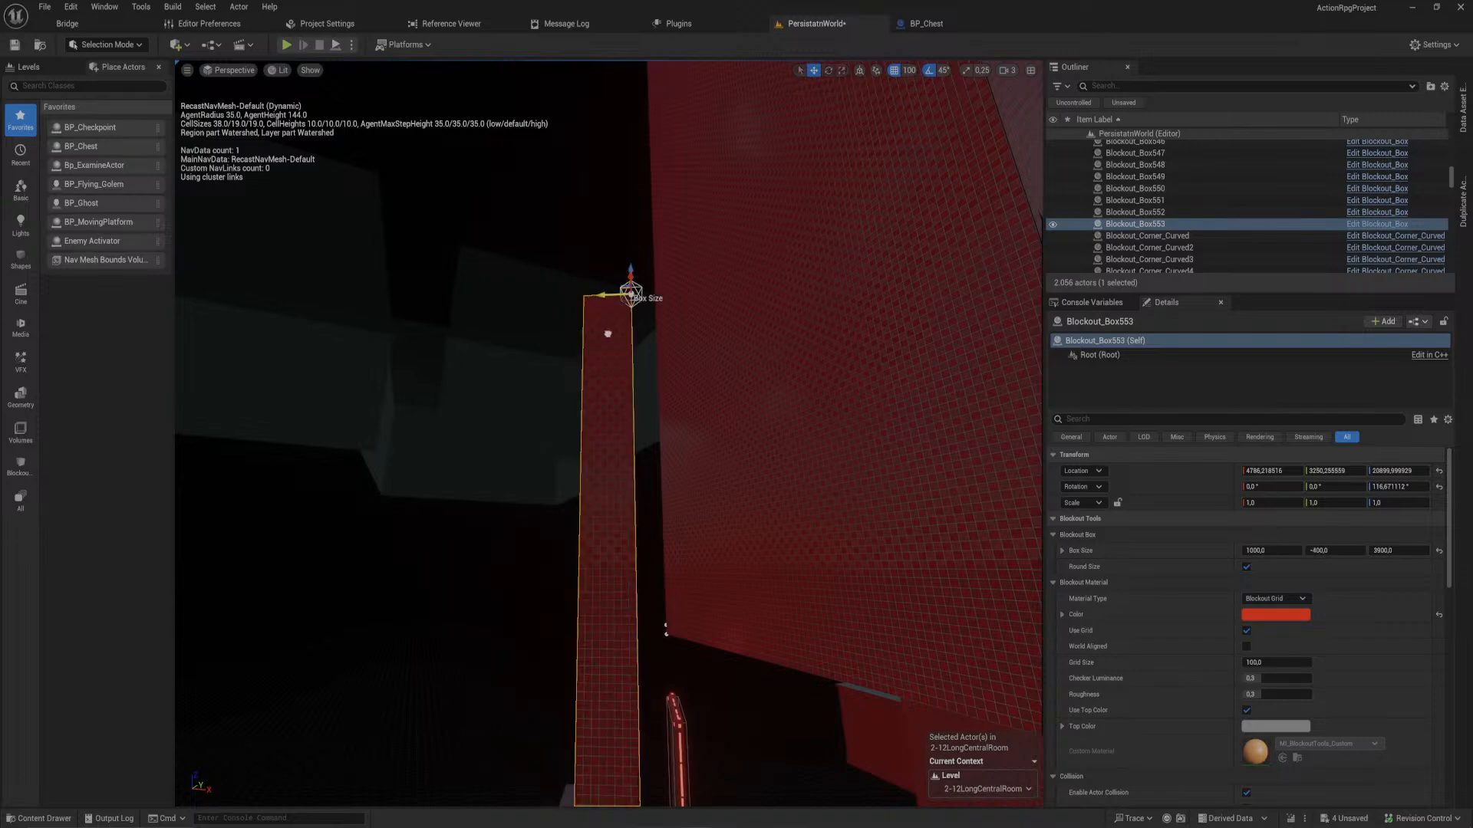
pyautogui.moveTo(632, 274); pyautogui.dragTo(635, 745)
pyautogui.moveTo(635, 745); pyautogui.dragTo(634, 824, button='right')
pyautogui.moveTo(628, 336); pyautogui.dragTo(653, 418)
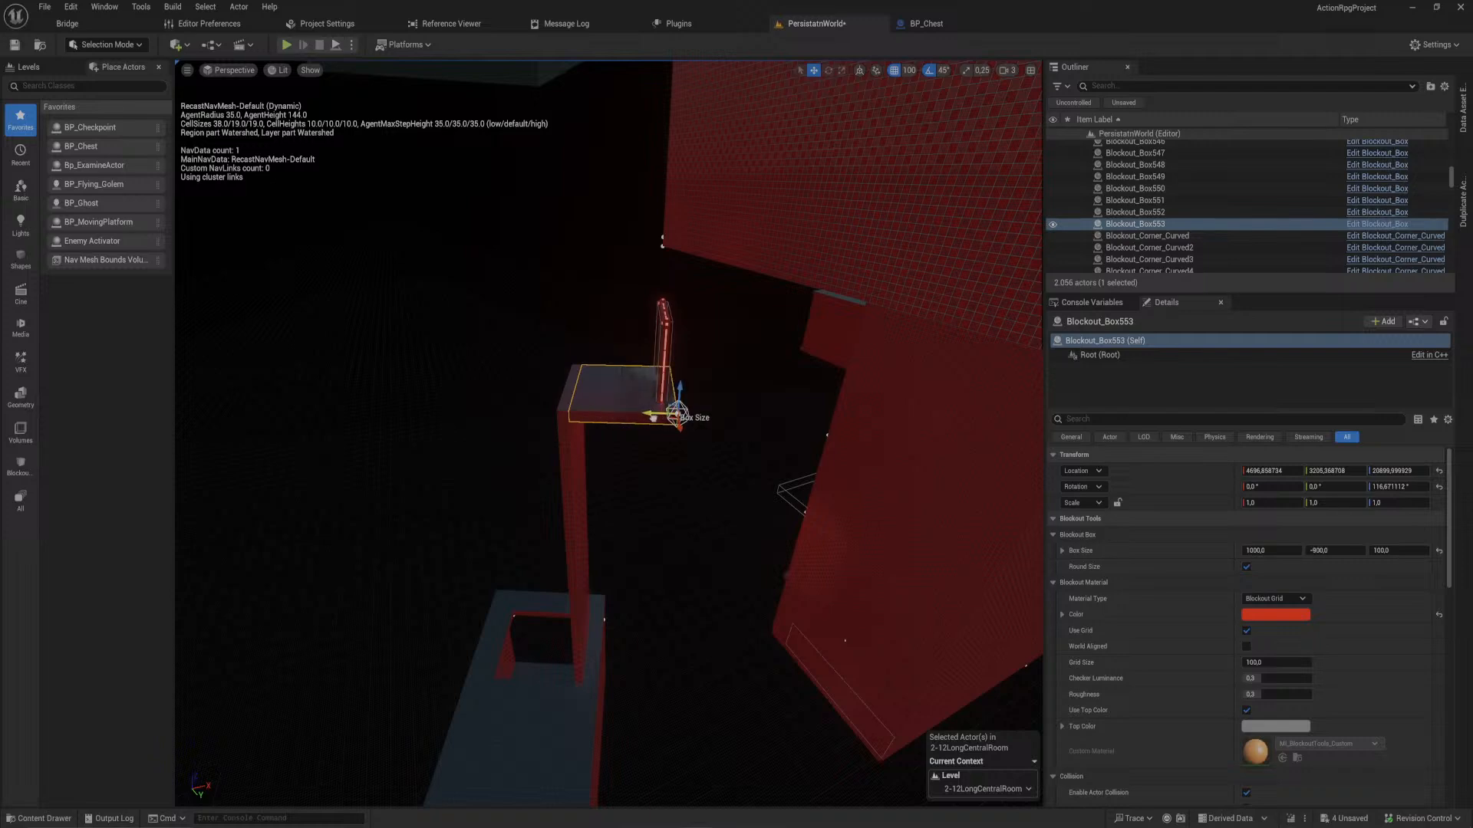
# - Duplicate the landing slab, move the copy to the door end and resize it into a 1000 × 100 × 1000 wall
pyautogui.hotkey('ctrl', 'd')
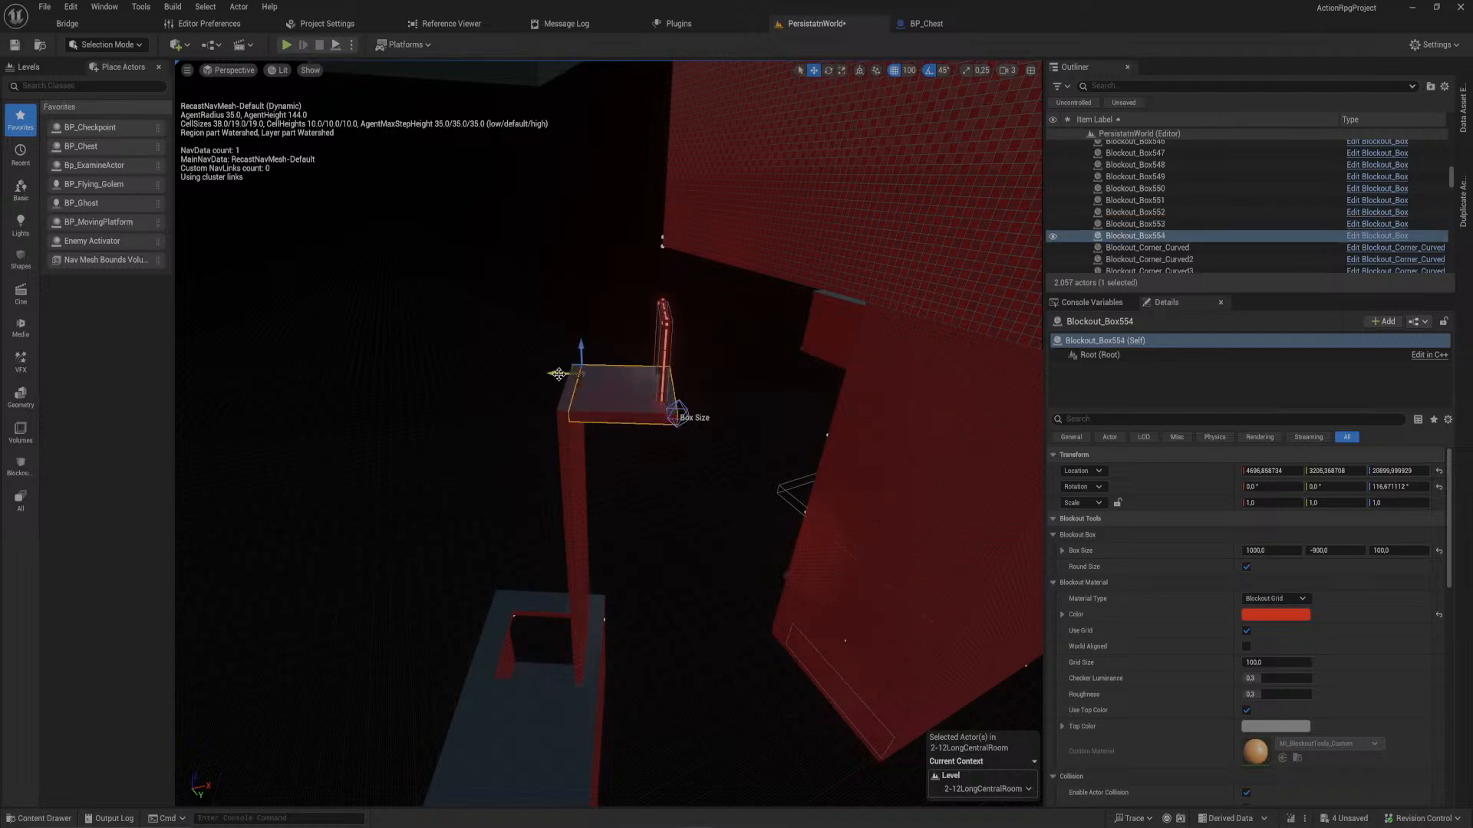
pyautogui.moveTo(559, 373); pyautogui.dragTo(643, 381)
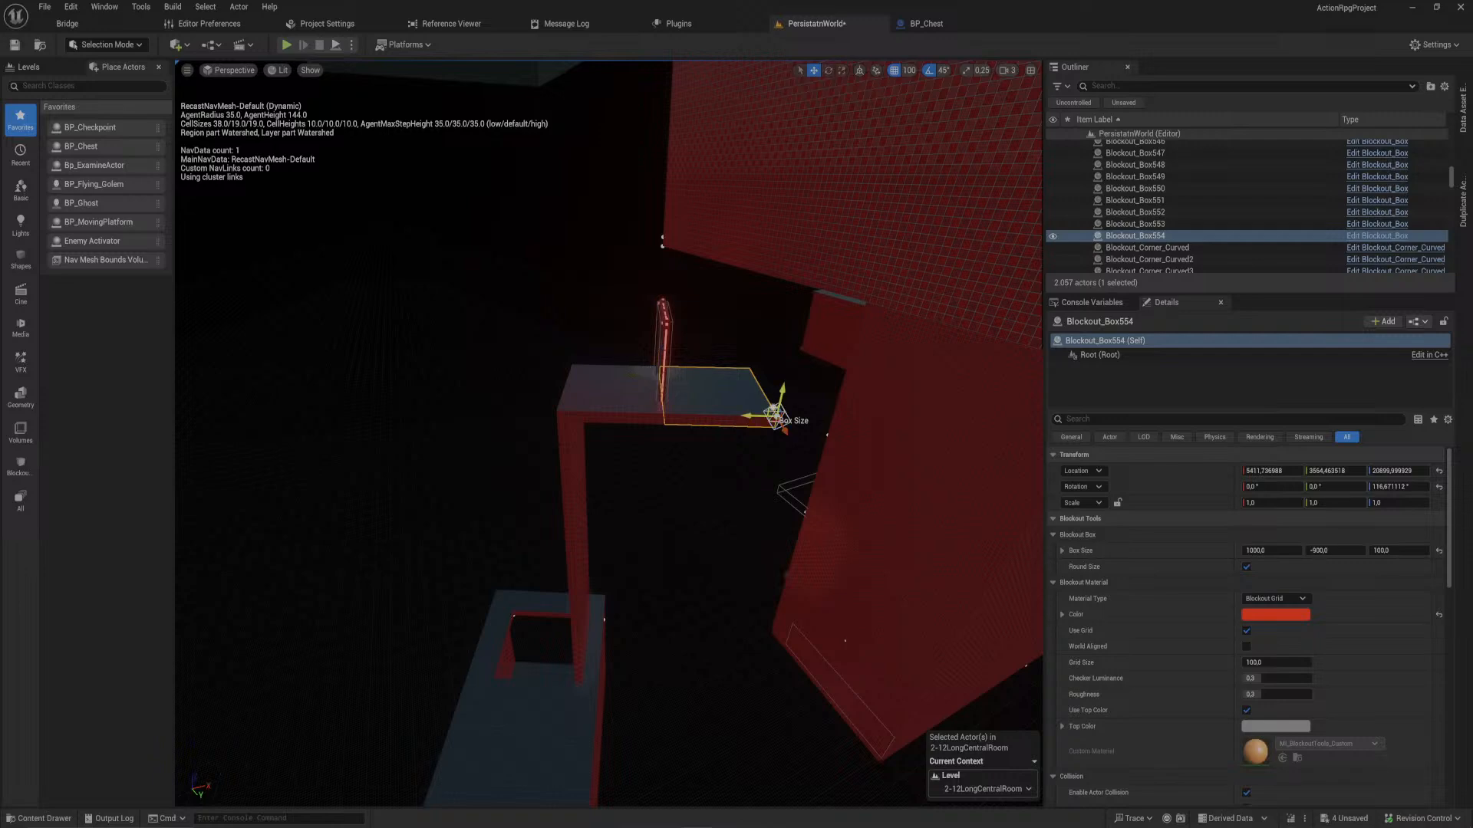
pyautogui.moveTo(775, 407); pyautogui.dragTo(677, 282)
# - Duplicate the tall shaft wall, rotate the copy 90°, place it along the adjacent side of the opening and lengthen it to 1100
pyautogui.moveTo(675, 287); pyautogui.dragTo(886, 376, button='right')
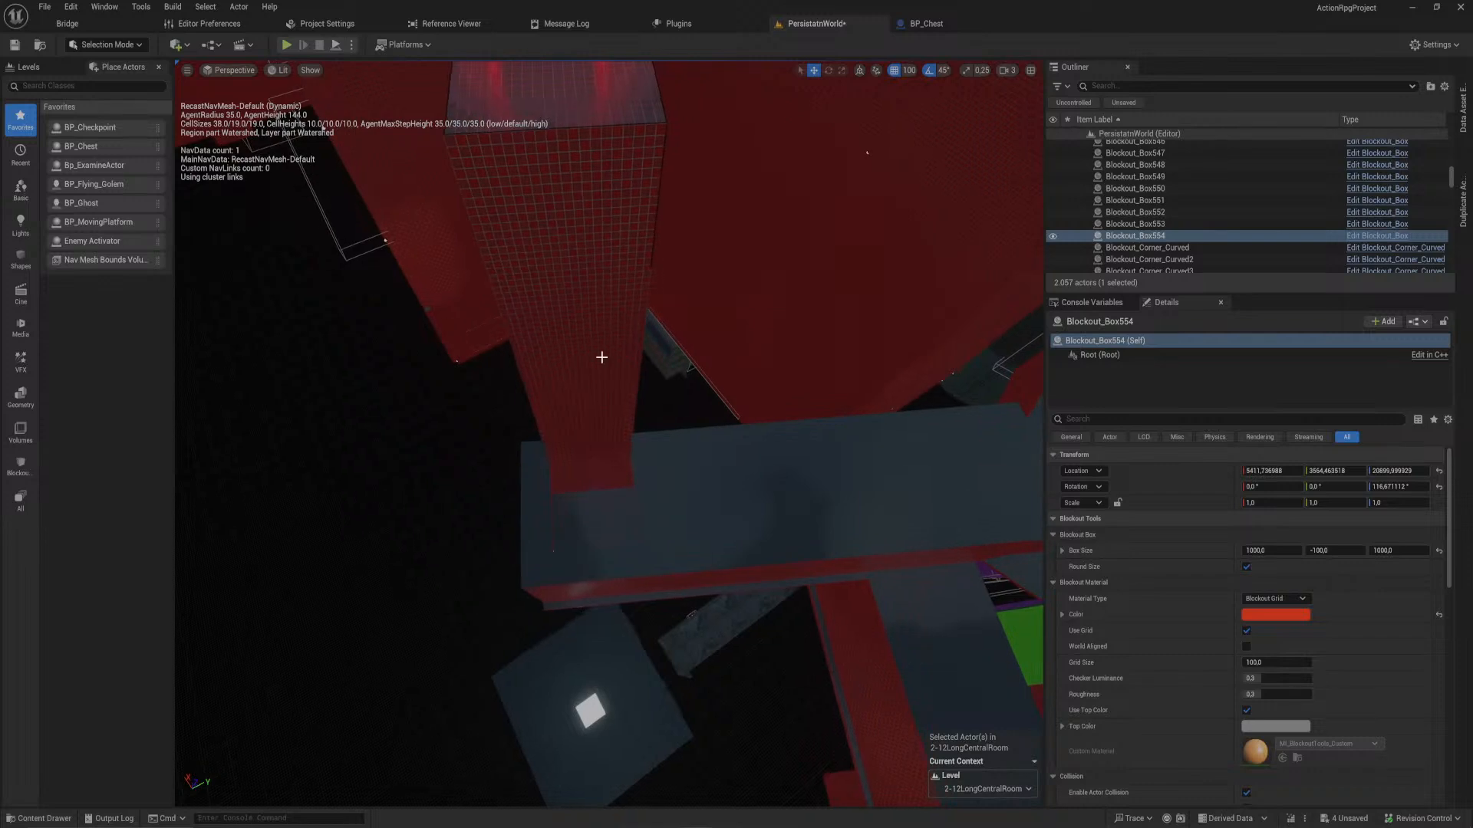
pyautogui.click(602, 356)
pyautogui.hotkey('ctrl', 'd')
pyautogui.press('e')
pyautogui.moveTo(578, 483); pyautogui.dragTo(554, 510)
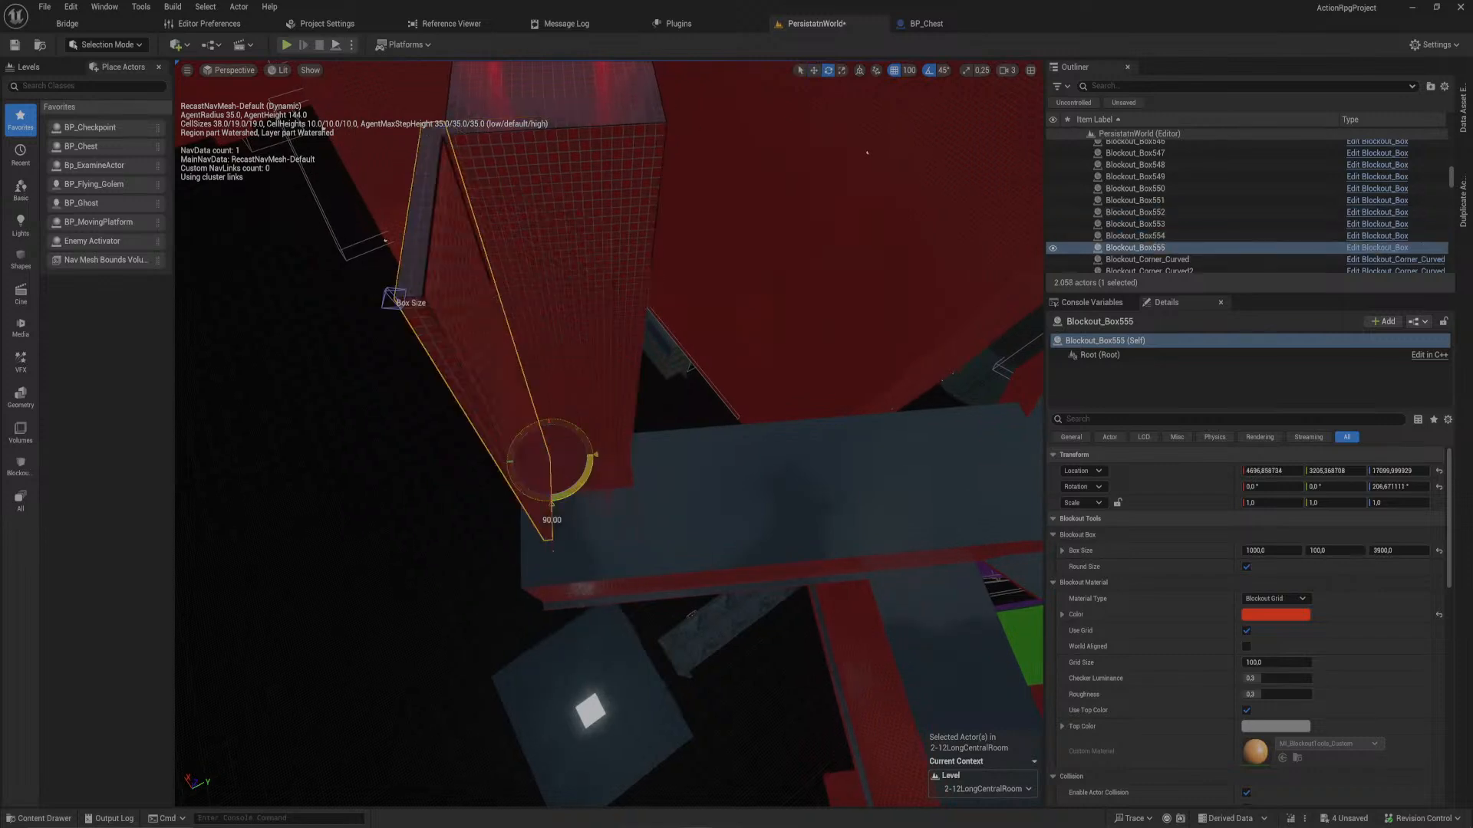
pyautogui.press('w')
pyautogui.moveTo(580, 484); pyautogui.dragTo(391, 471, button='right')
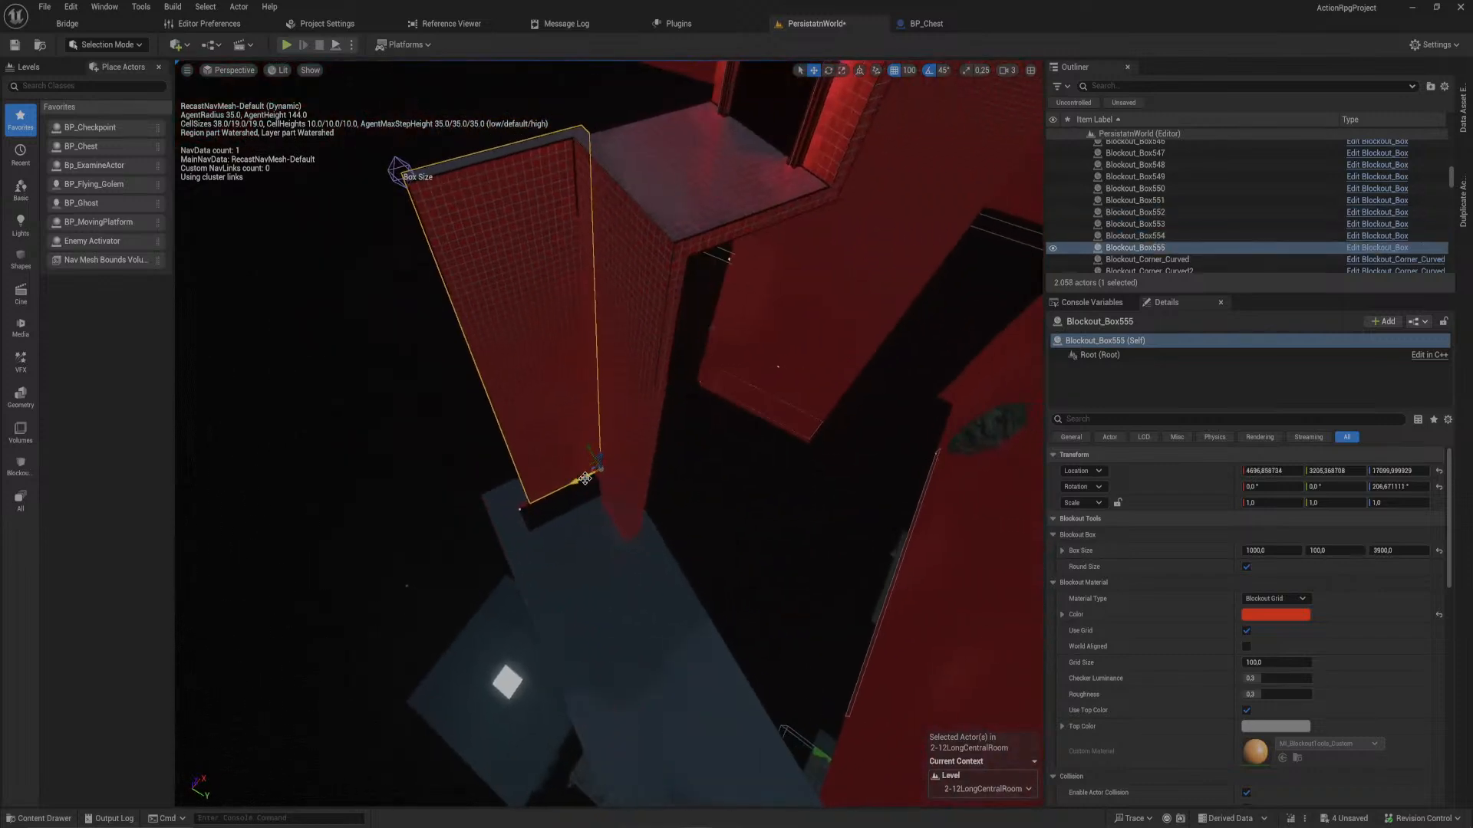
pyautogui.moveTo(586, 478); pyautogui.dragTo(573, 481)
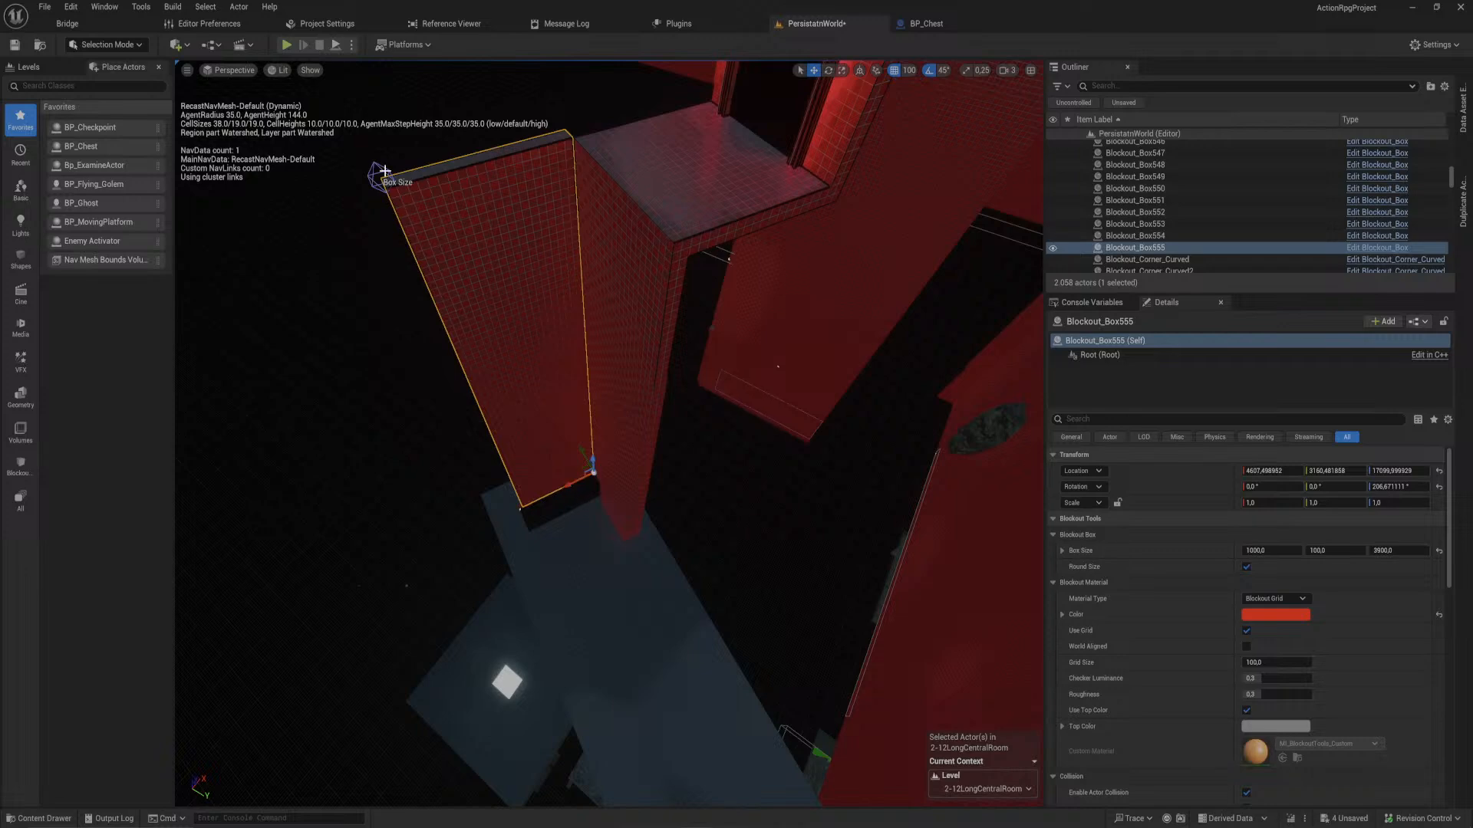
pyautogui.moveTo(351, 185); pyautogui.dragTo(330, 190)
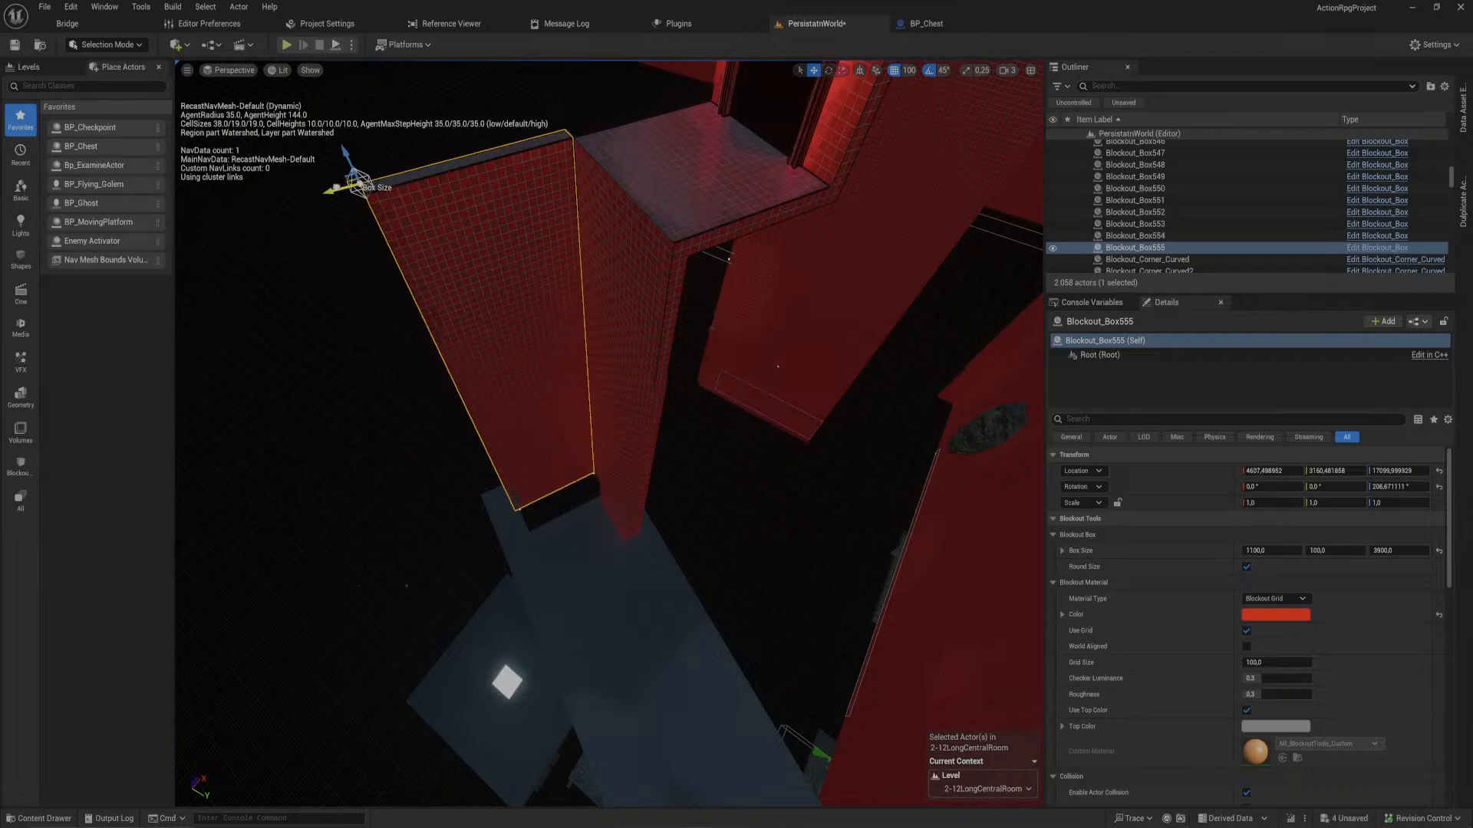
# - Duplicate the two tall shaft walls and move the copies to help enclose the opening
pyautogui.click(595, 348)
pyautogui.keyDown('ctrl'); pyautogui.click(555, 371); pyautogui.keyUp('ctrl')
pyautogui.keyDown('alt'); pyautogui.moveTo(589, 473); pyautogui.dragTo(579, 573); pyautogui.keyUp('alt')
pyautogui.press('w')
pyautogui.press('w')
# - Duplicate the wall at the far end of the room and align the copy with the side walls at the opposite end
pyautogui.moveTo(585, 351); pyautogui.dragTo(583, 418, button='right')
pyautogui.click(441, 375)
pyautogui.hotkey('ctrl', 'd')
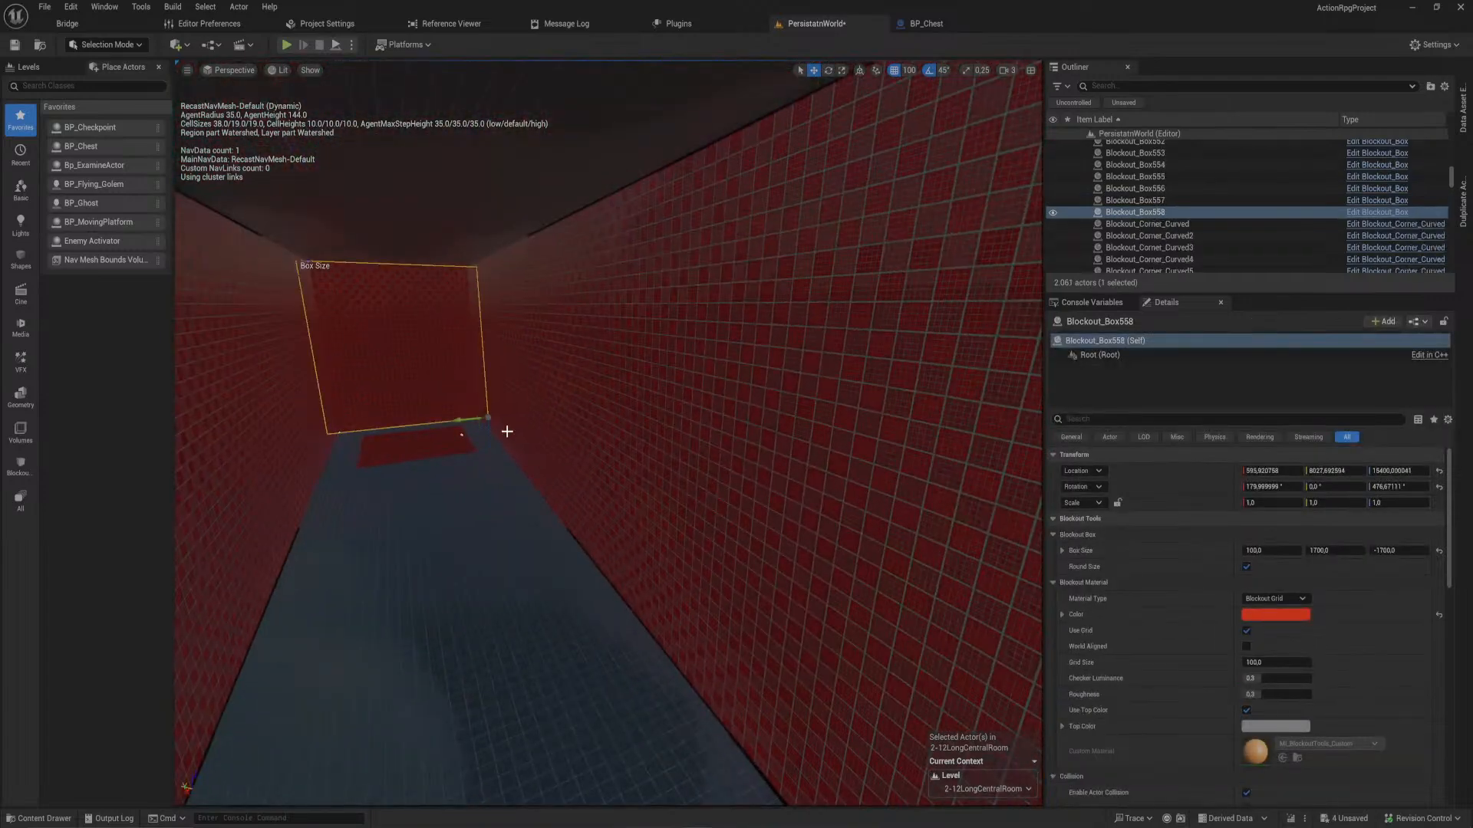
pyautogui.moveTo(485, 411); pyautogui.dragTo(767, 629)
pyautogui.moveTo(767, 629); pyautogui.dragTo(959, 659, button='right')
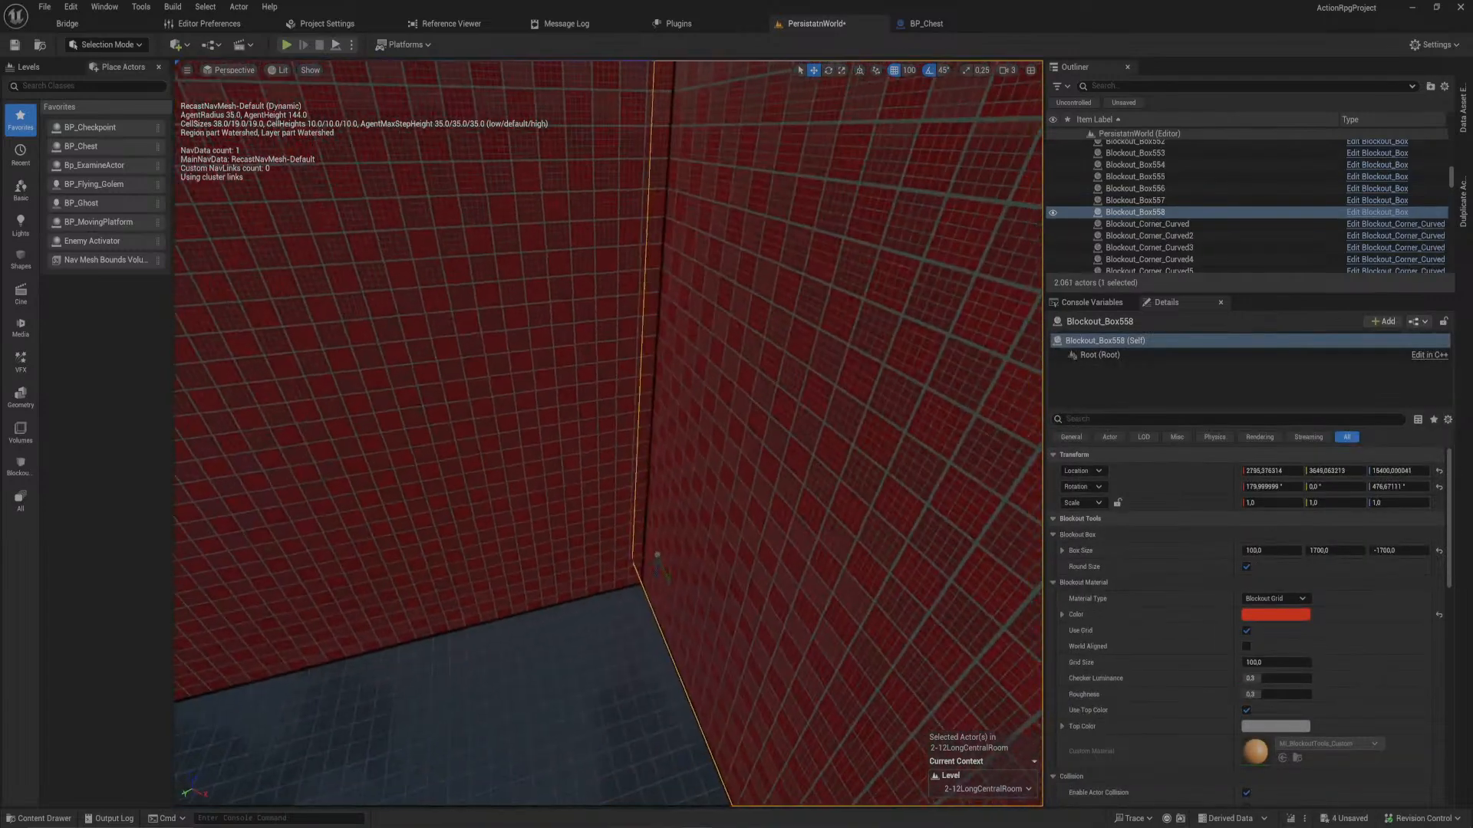
pyautogui.moveTo(654, 556); pyautogui.dragTo(1002, 474)
pyautogui.moveTo(916, 559); pyautogui.dragTo(990, 546, button='right')
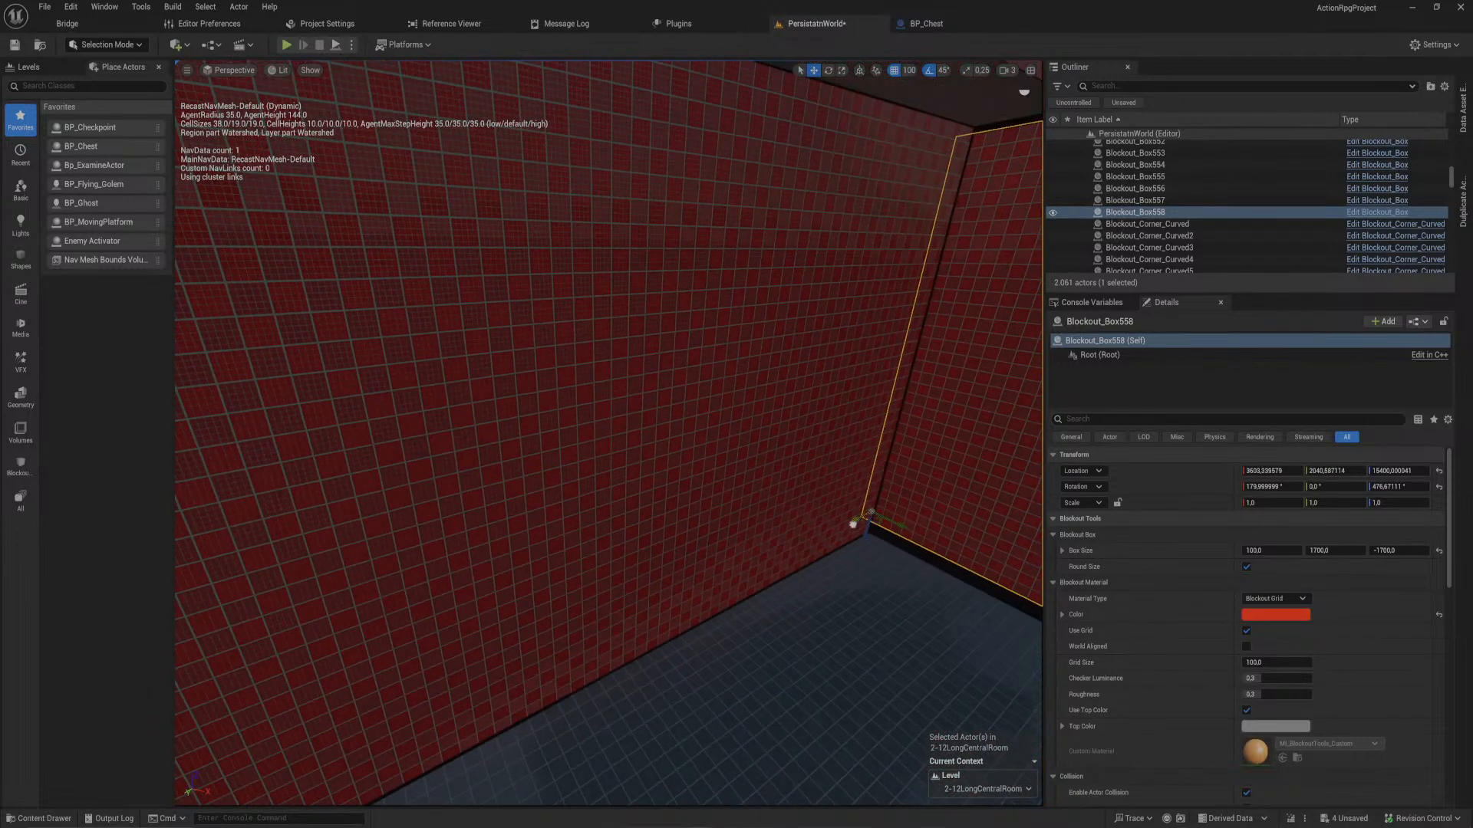
pyautogui.moveTo(853, 524); pyautogui.dragTo(838, 535)
# - Move the existing moving platform to the opposite end of the room and centre it within the tall shaft's opening
pyautogui.moveTo(839, 536); pyautogui.dragTo(813, 691, button='right')
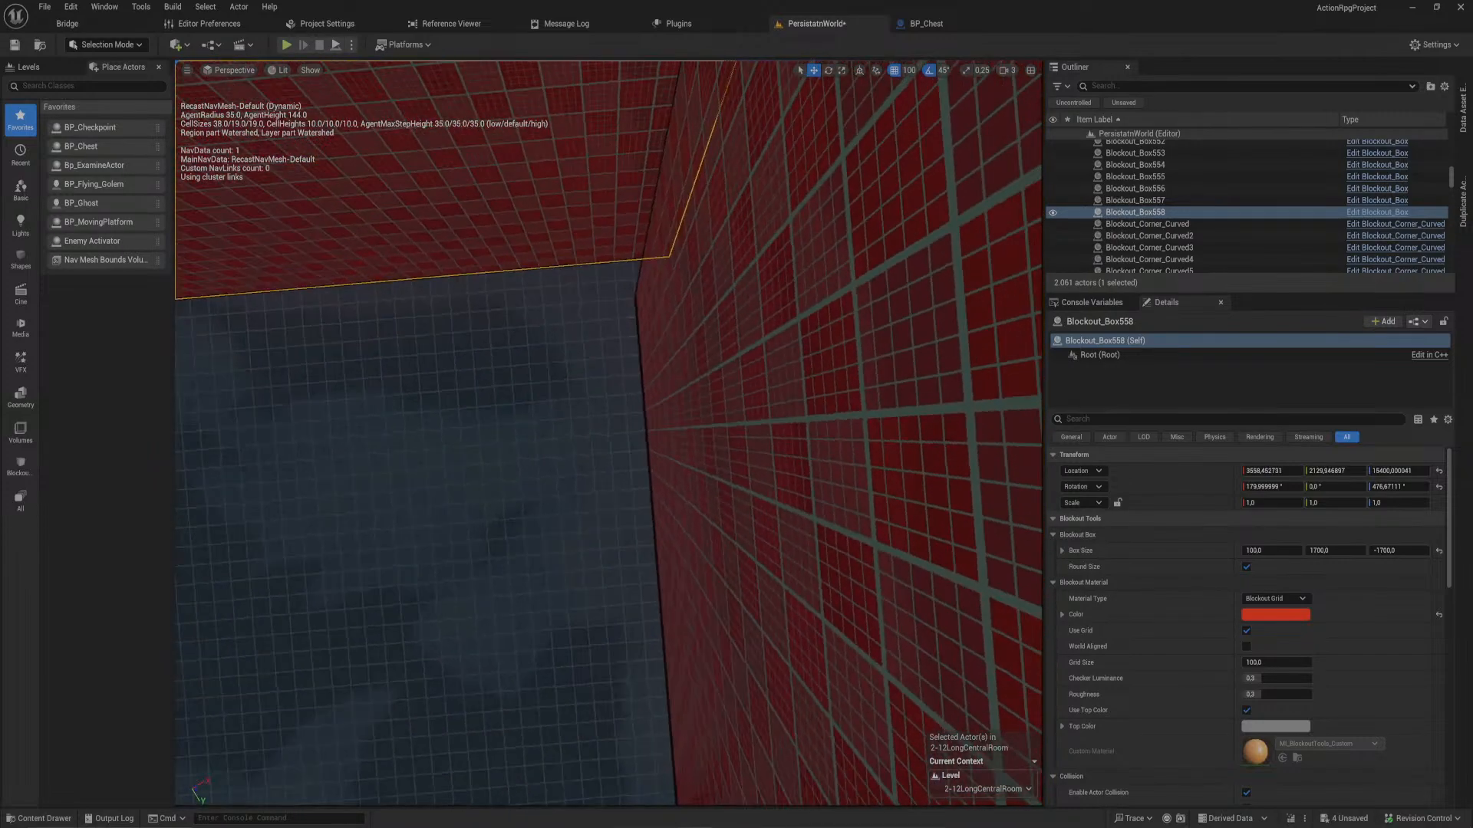
pyautogui.moveTo(838, 536); pyautogui.dragTo(905, 399, button='right')
pyautogui.click(588, 319)
pyautogui.moveTo(589, 319); pyautogui.dragTo(587, 138, button='right')
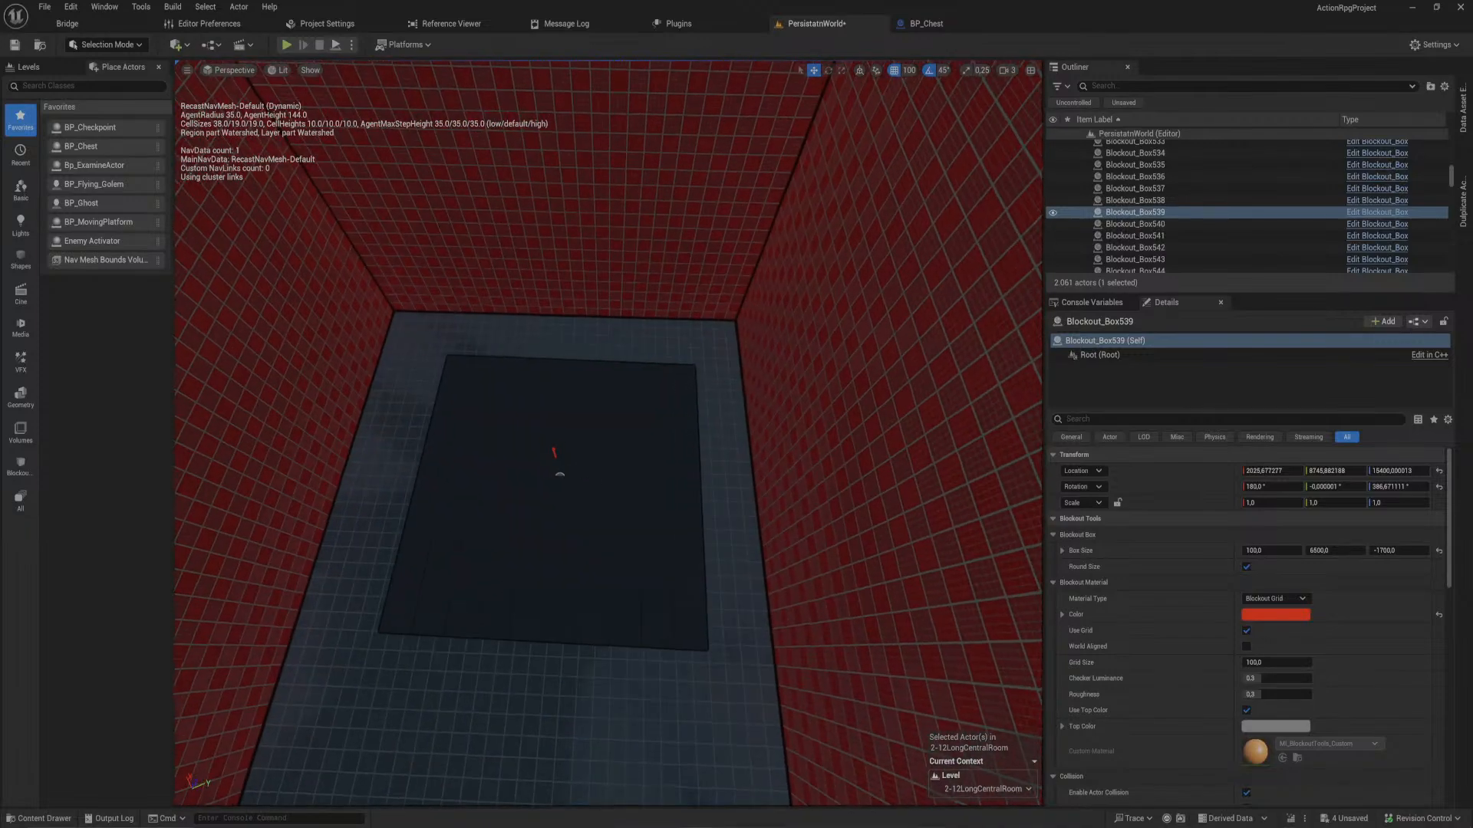
pyautogui.click(560, 474)
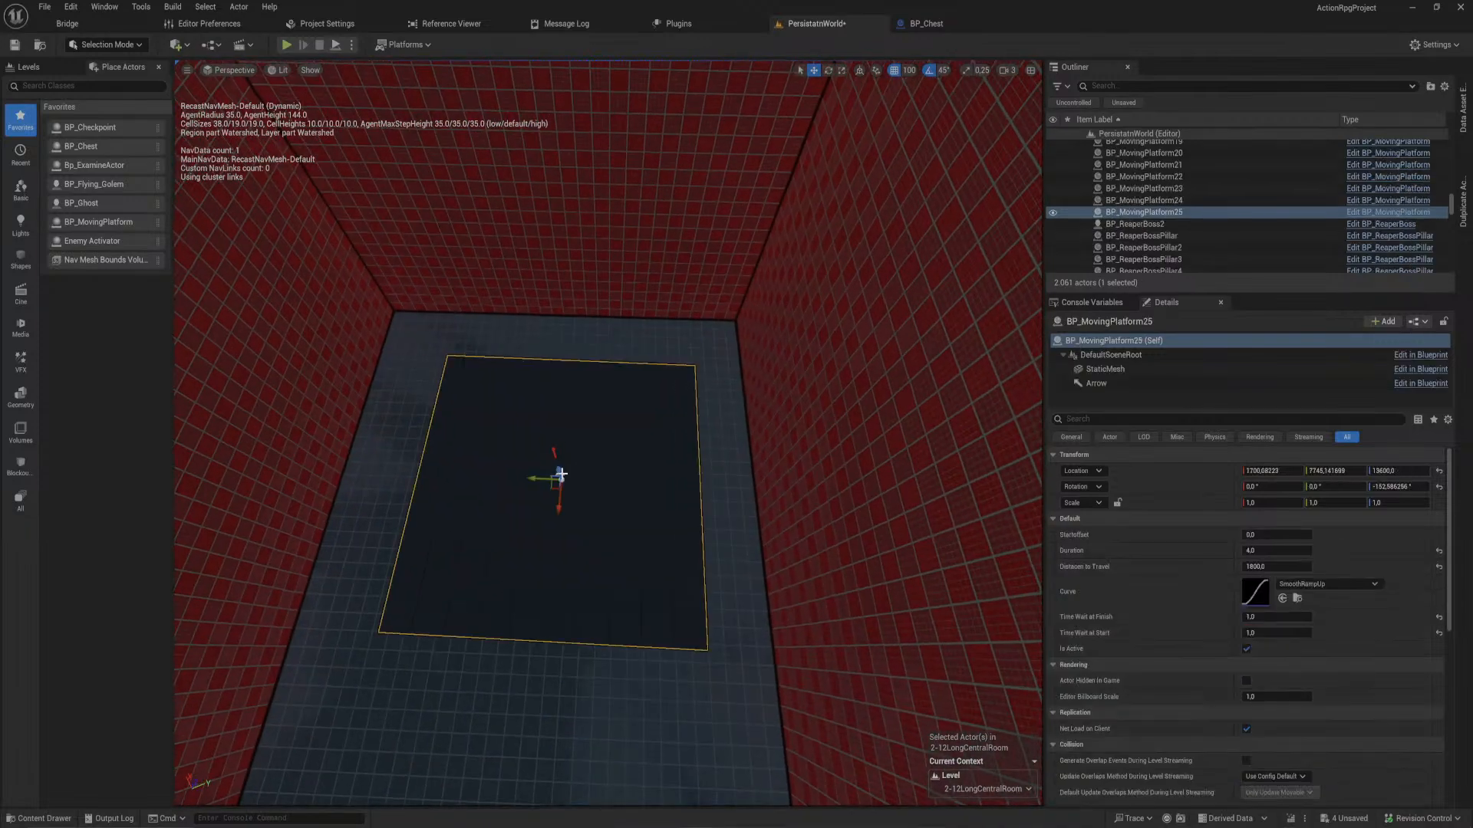
pyautogui.keyDown('shift'); pyautogui.moveTo(558, 470); pyautogui.dragTo(600, 496); pyautogui.keyUp('shift')
pyautogui.moveTo(600, 496); pyautogui.dragTo(539, 525, button='right')
pyautogui.moveTo(506, 491); pyautogui.dragTo(455, 121)
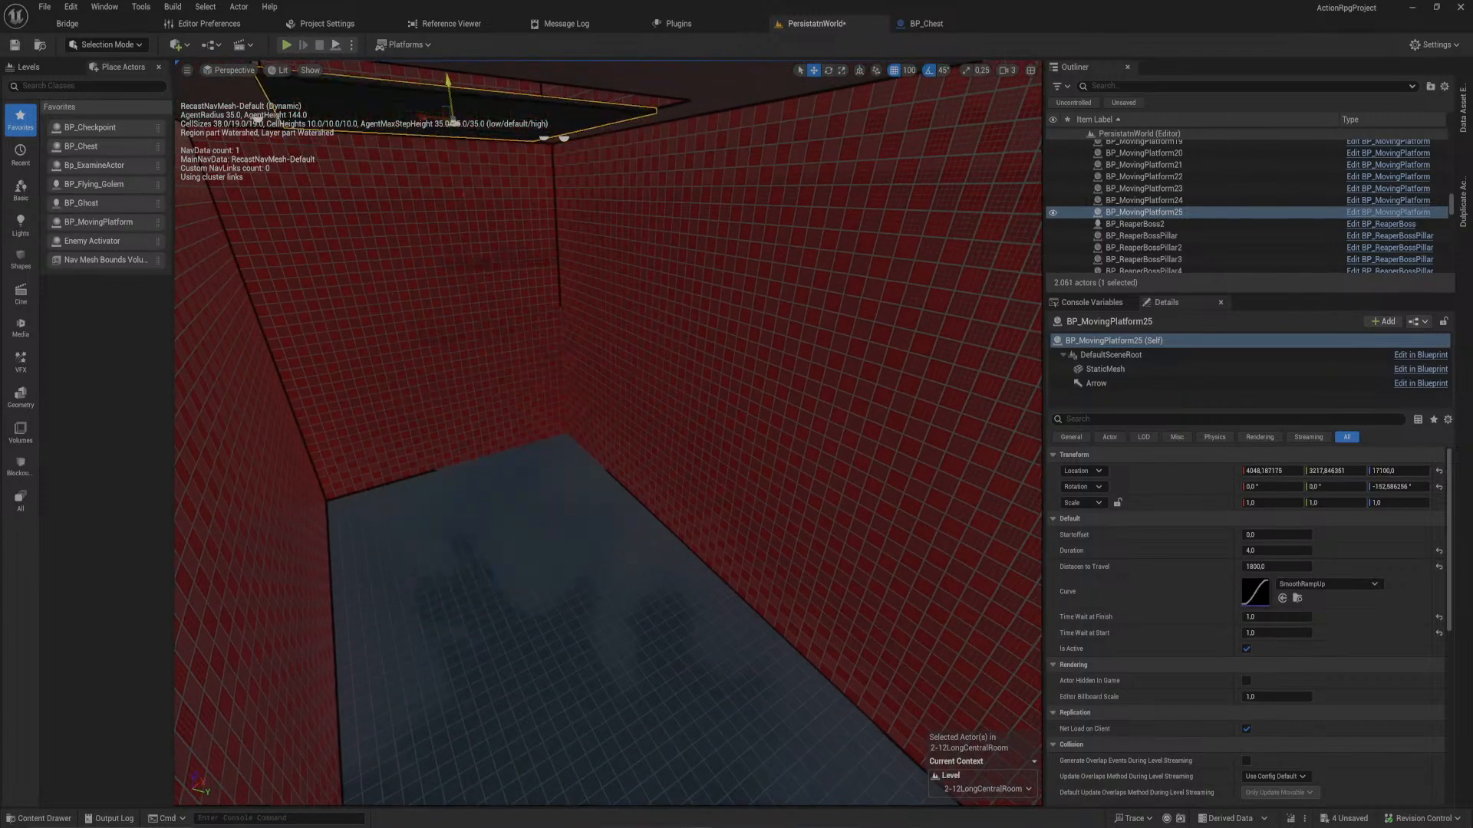
pyautogui.moveTo(595, 275); pyautogui.dragTo(606, 361, button='right')
pyautogui.scroll(-5, 430, 483)
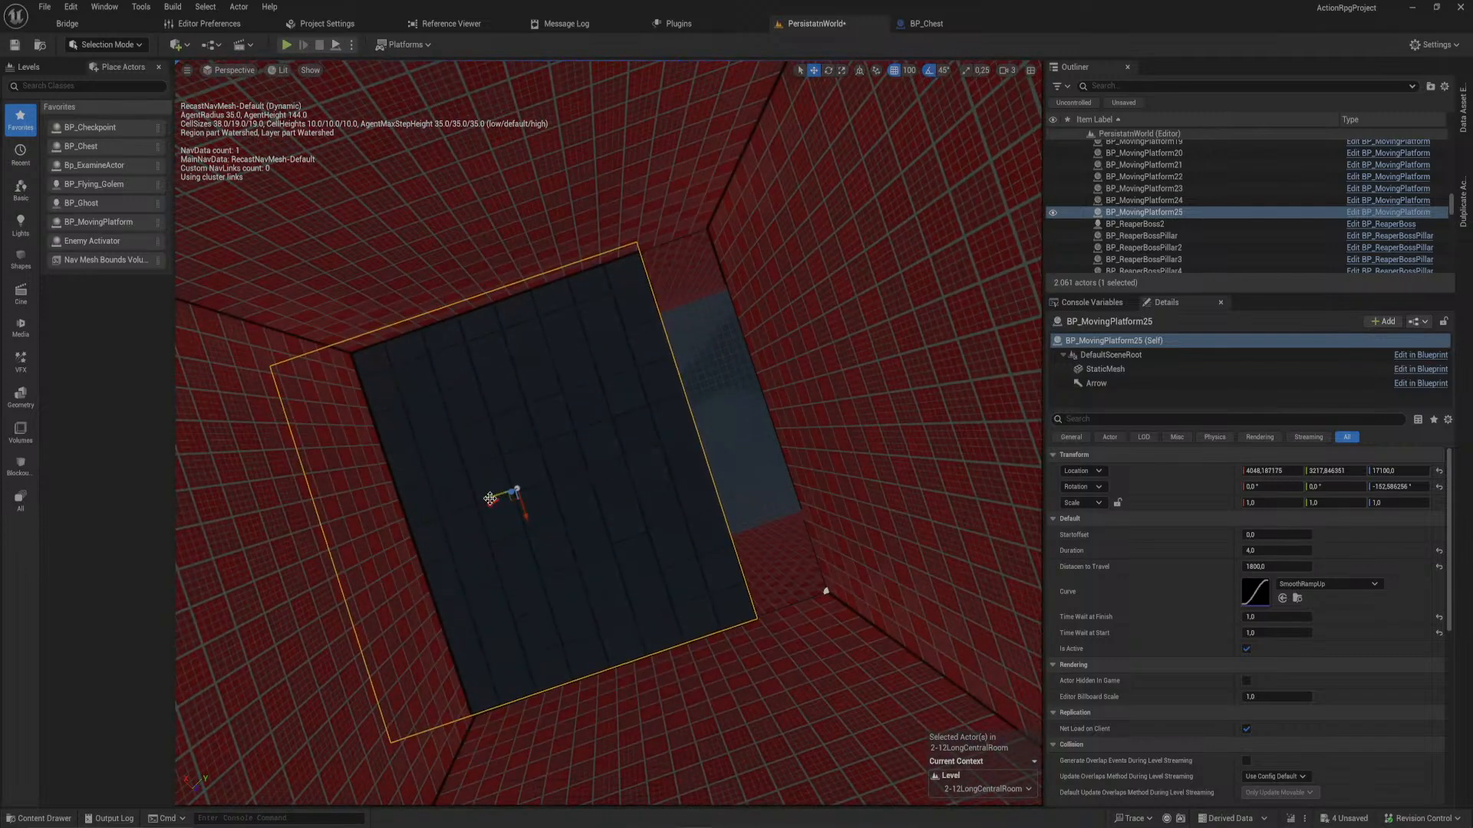
pyautogui.moveTo(489, 499); pyautogui.dragTo(562, 489)
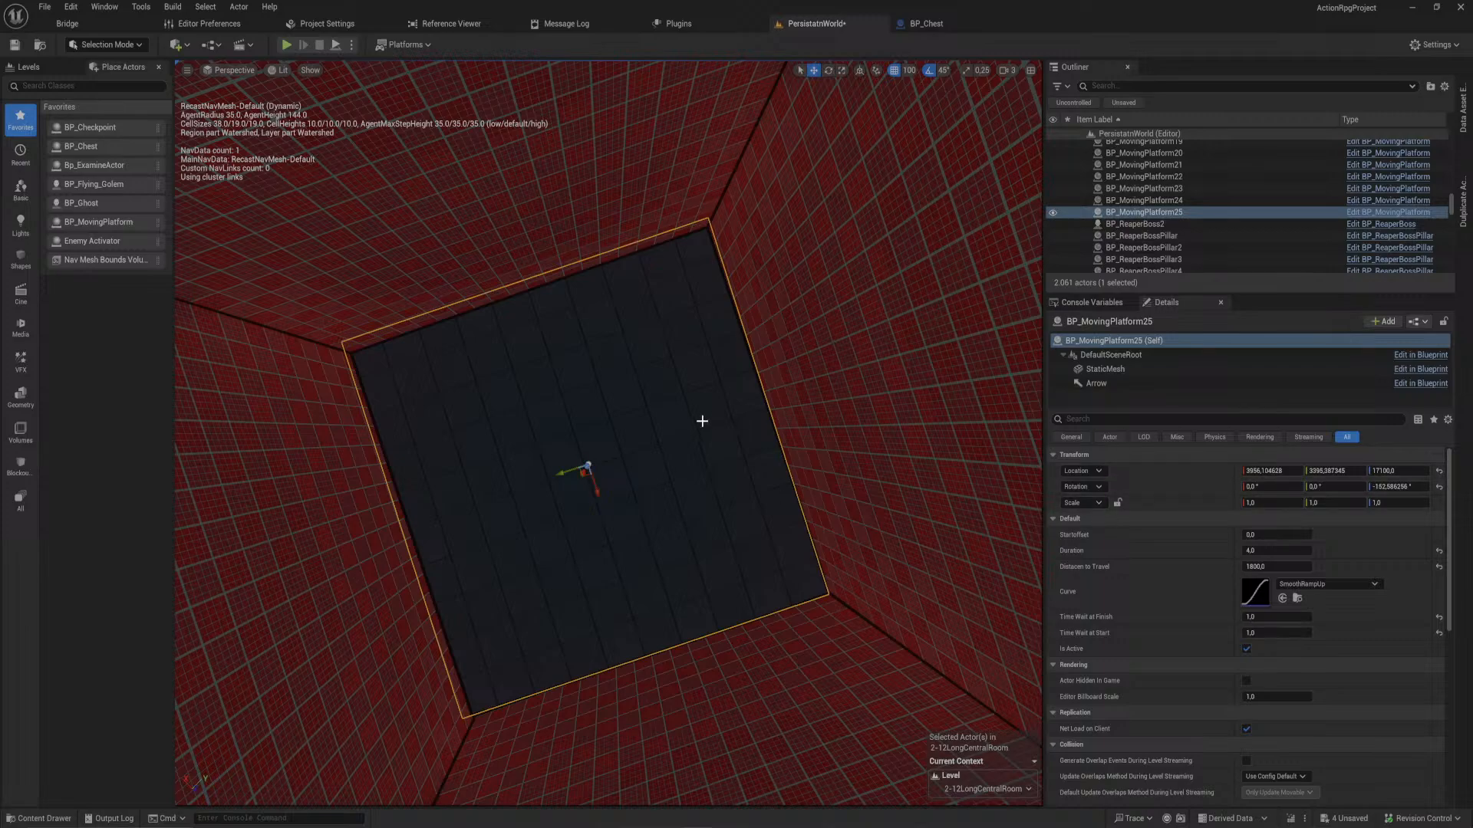
# - Lower the moving platform through the shaft to the room's floor, at height 15400
pyautogui.moveTo(702, 421); pyautogui.dragTo(767, 323, button='right')
pyautogui.press('w')
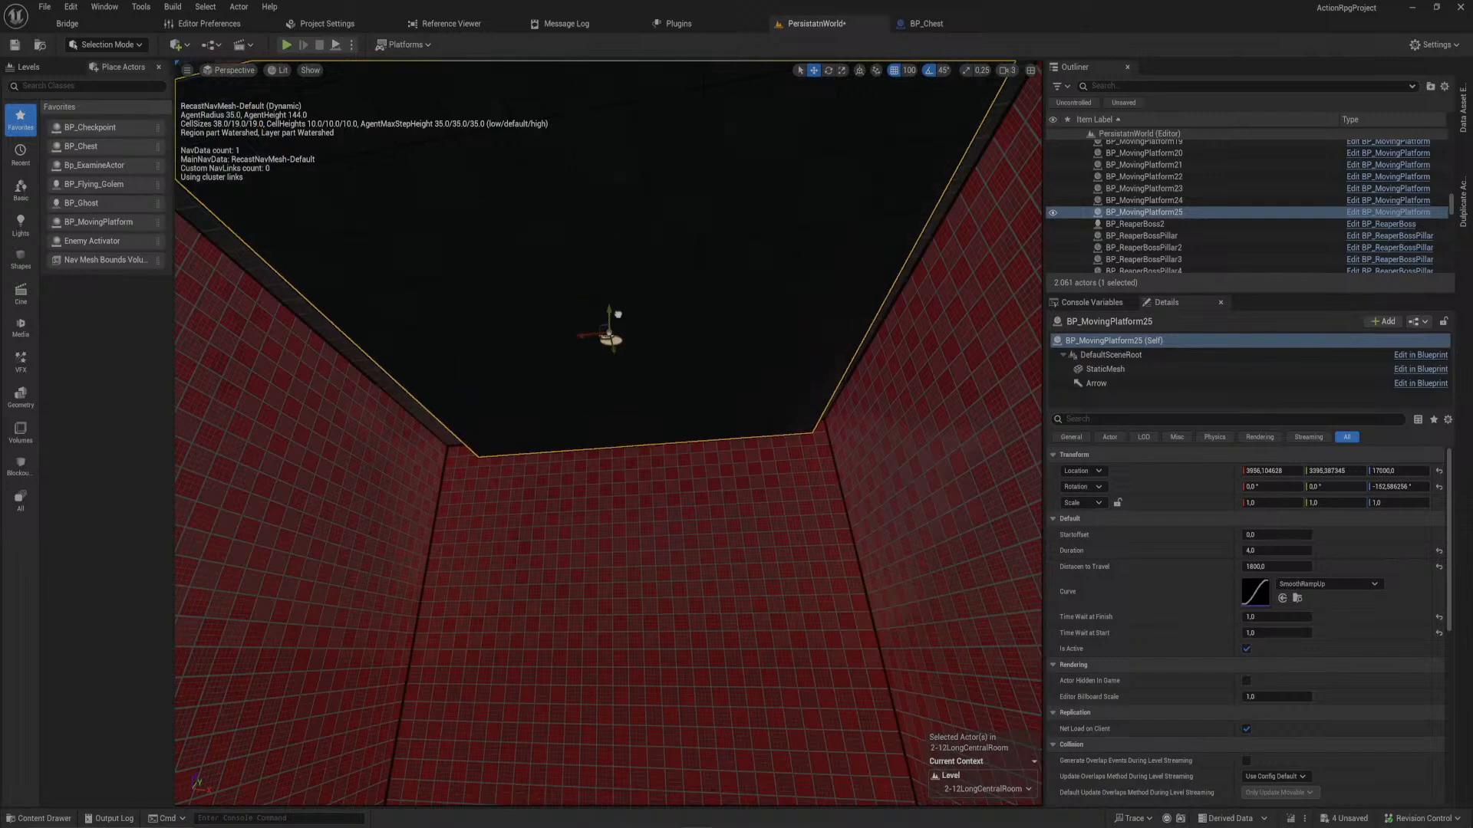
pyautogui.moveTo(618, 314); pyautogui.dragTo(651, 591)
pyautogui.moveTo(652, 591); pyautogui.dragTo(566, 281, button='right')
pyautogui.press('s')
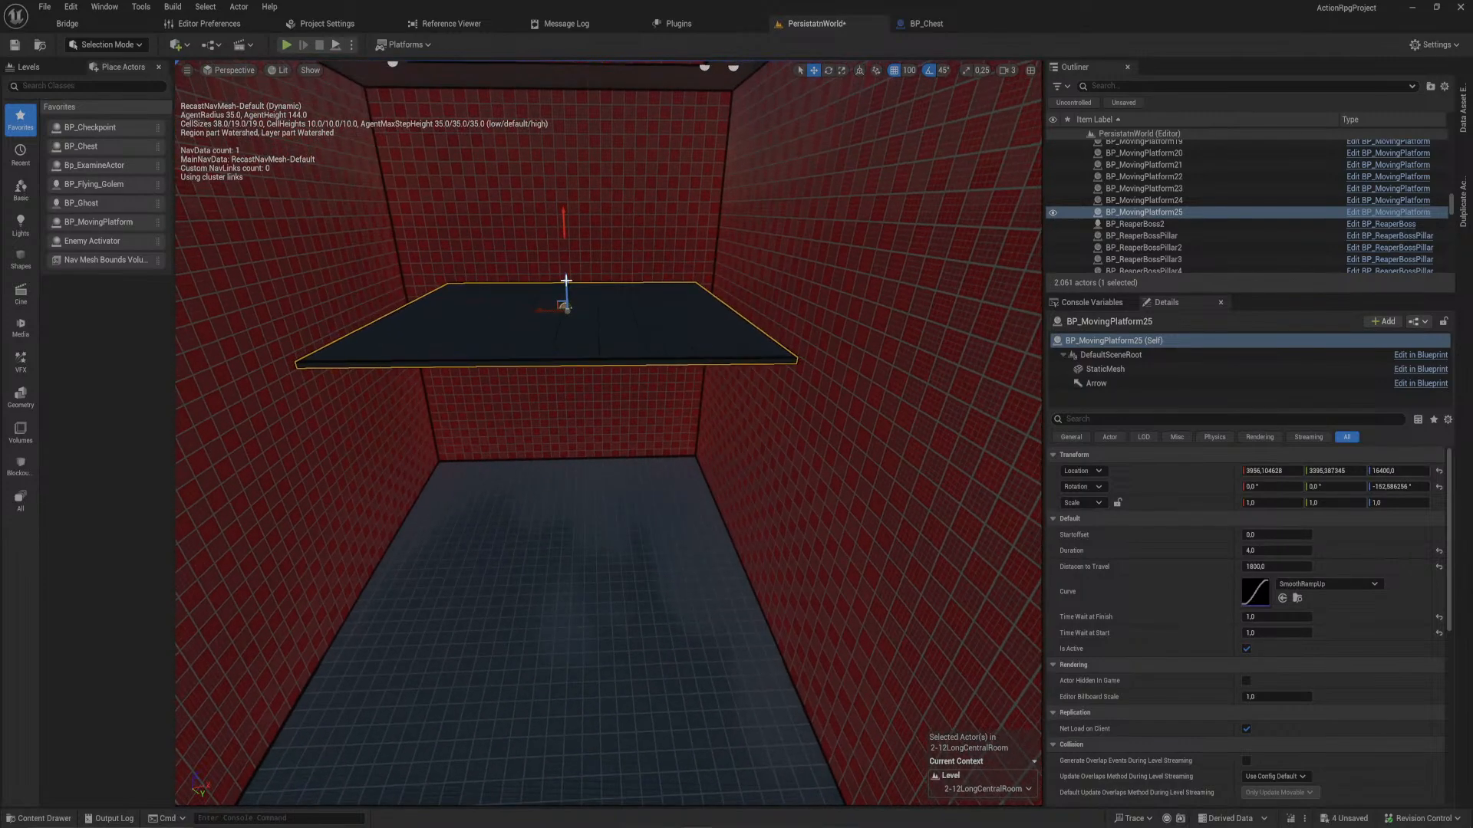
pyautogui.moveTo(566, 281); pyautogui.dragTo(625, 538)
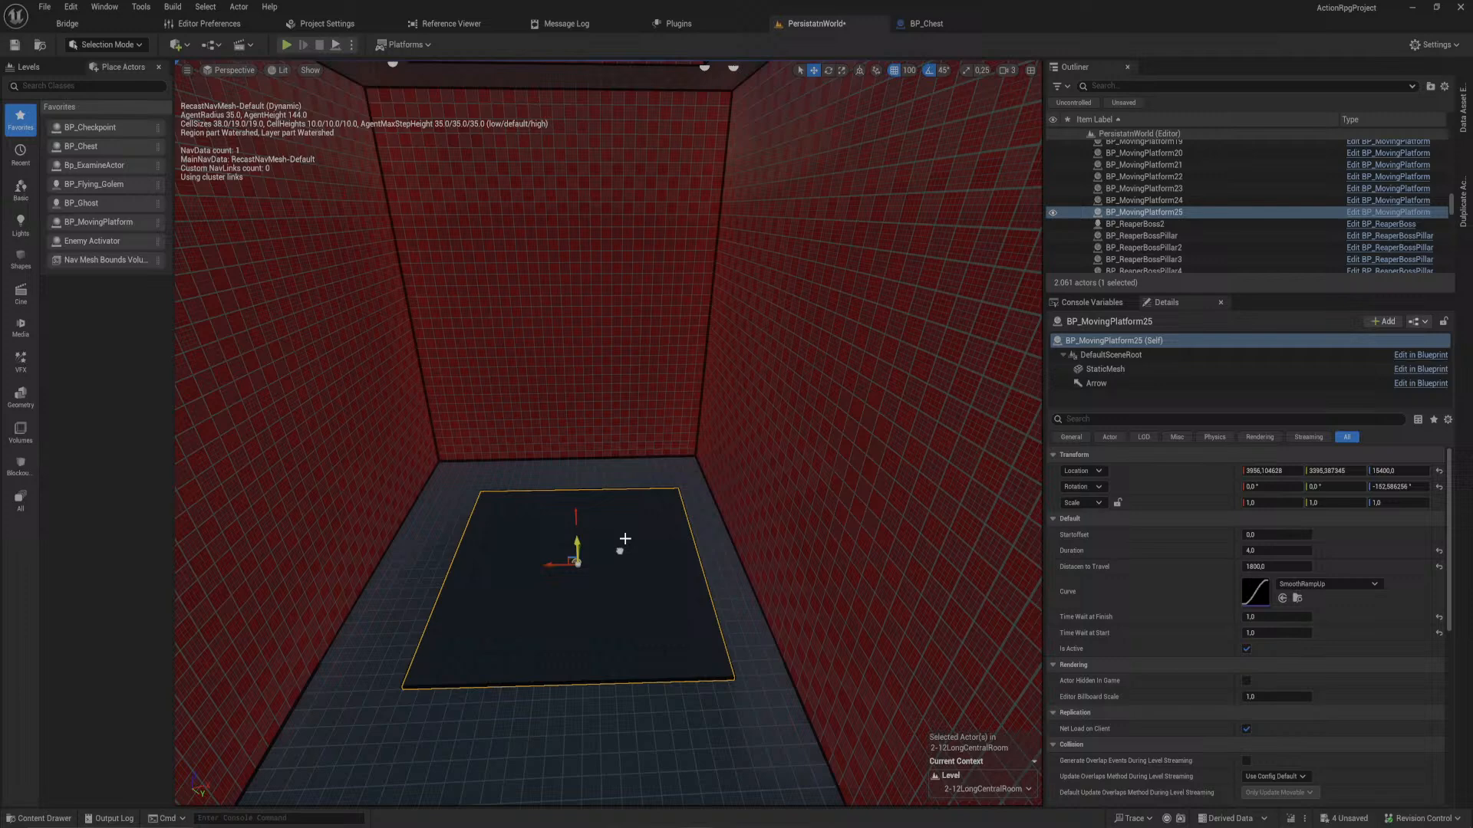
# - Set the position snap to 1000 and raise the moving platform up the shaft to height 21400
pyautogui.click(909, 71)
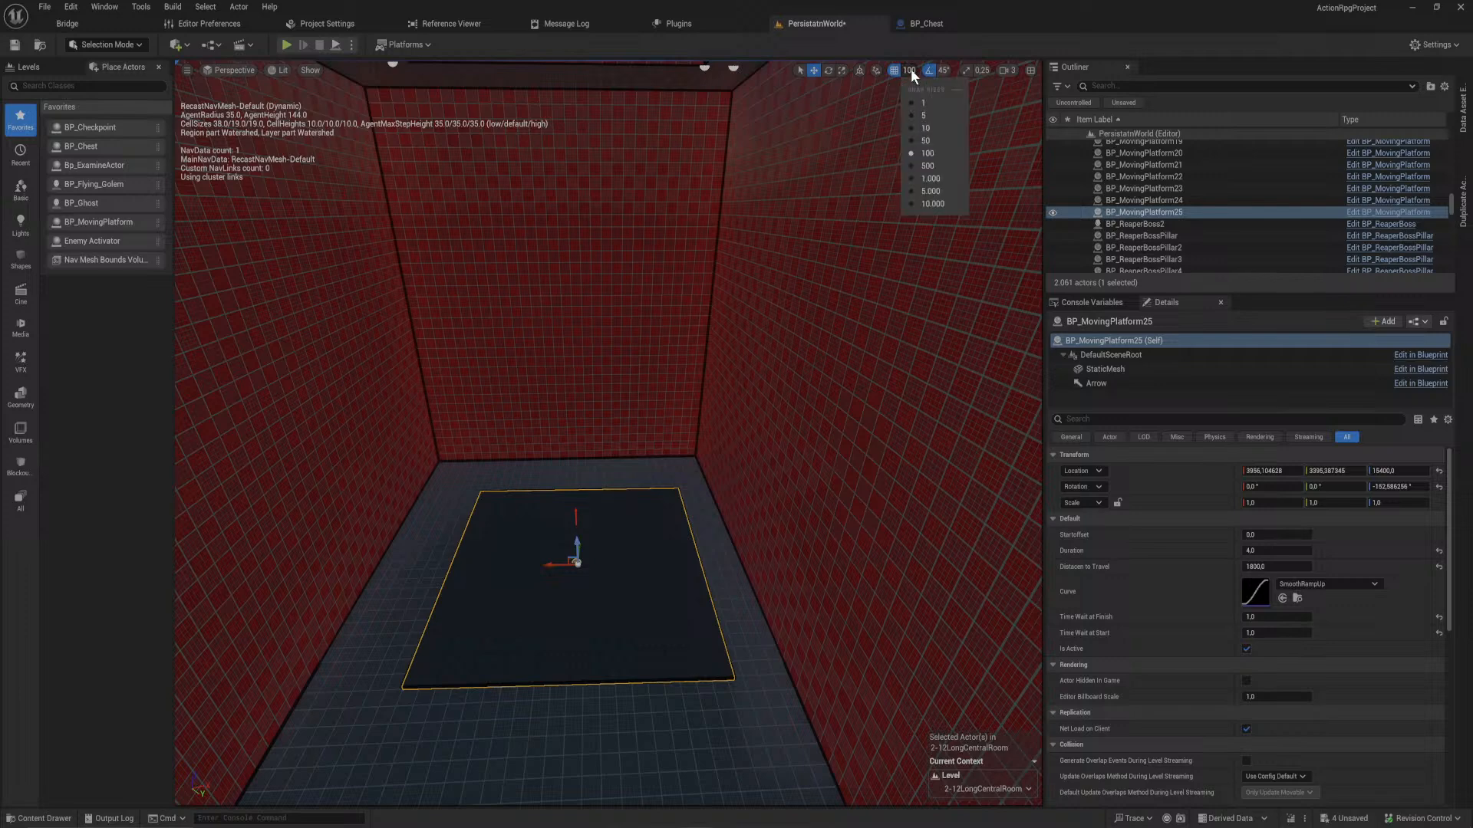
pyautogui.click(948, 179)
pyautogui.moveTo(681, 424); pyautogui.dragTo(683, 421, button='right')
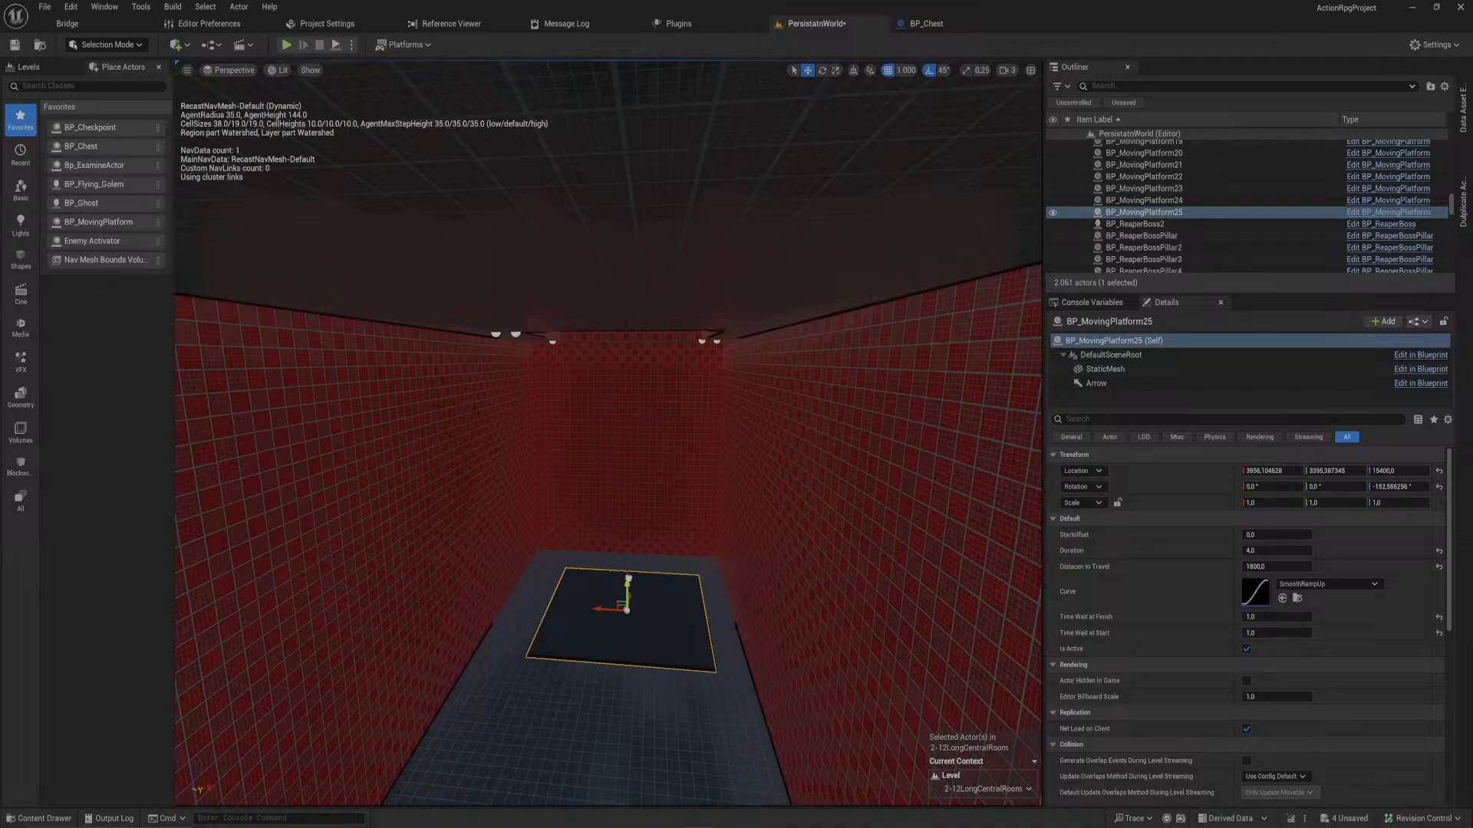
pyautogui.moveTo(628, 592); pyautogui.dragTo(628, 435)
pyautogui.moveTo(641, 359); pyautogui.dragTo(668, 129)
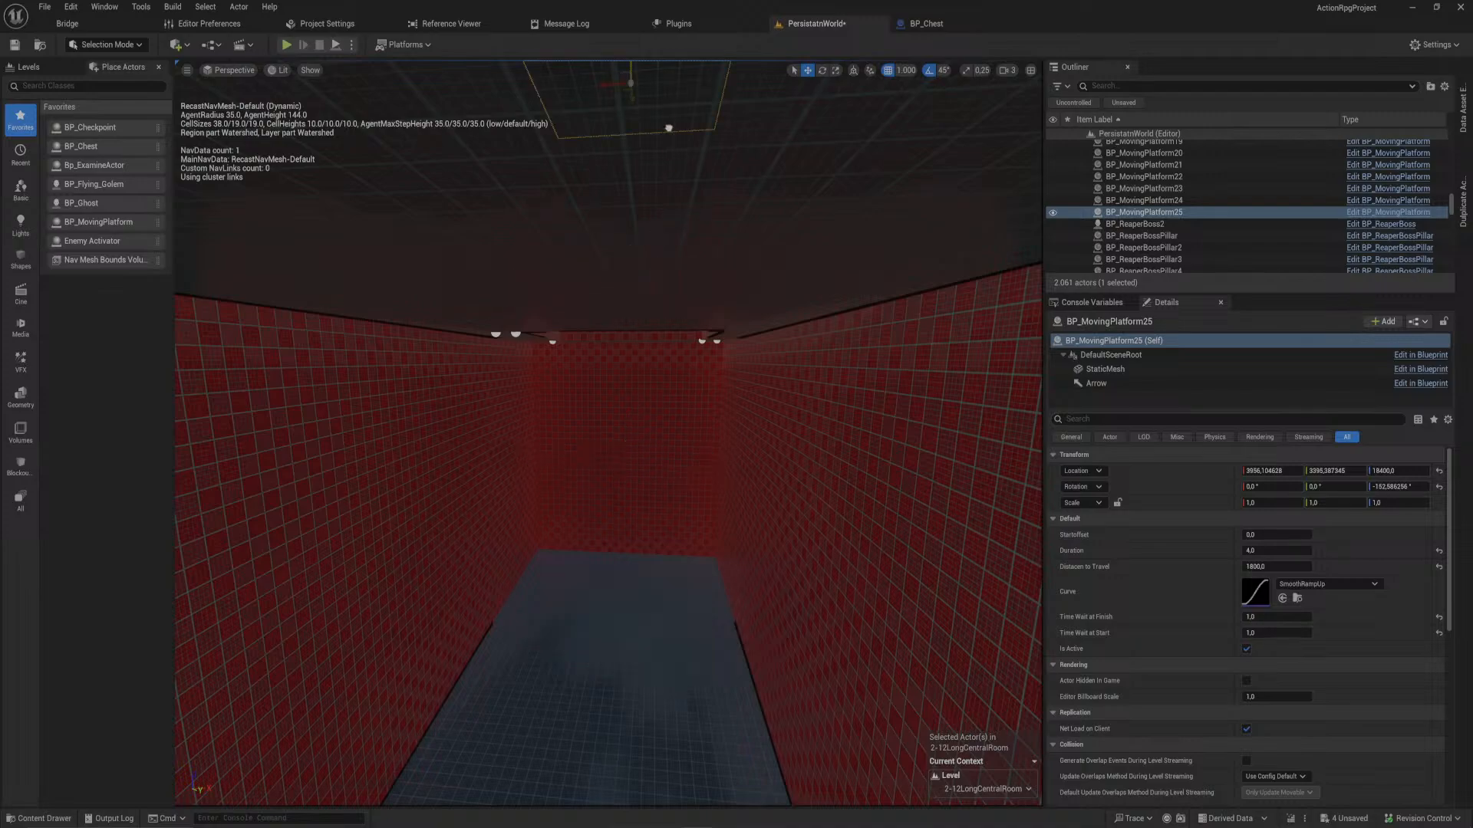
pyautogui.moveTo(668, 128)
pyautogui.mouseDown(button='right')
pyautogui.moveTo(668, 99)
pyautogui.moveTo(668, 129)
pyautogui.mouseUp(button='right')
pyautogui.press('f')
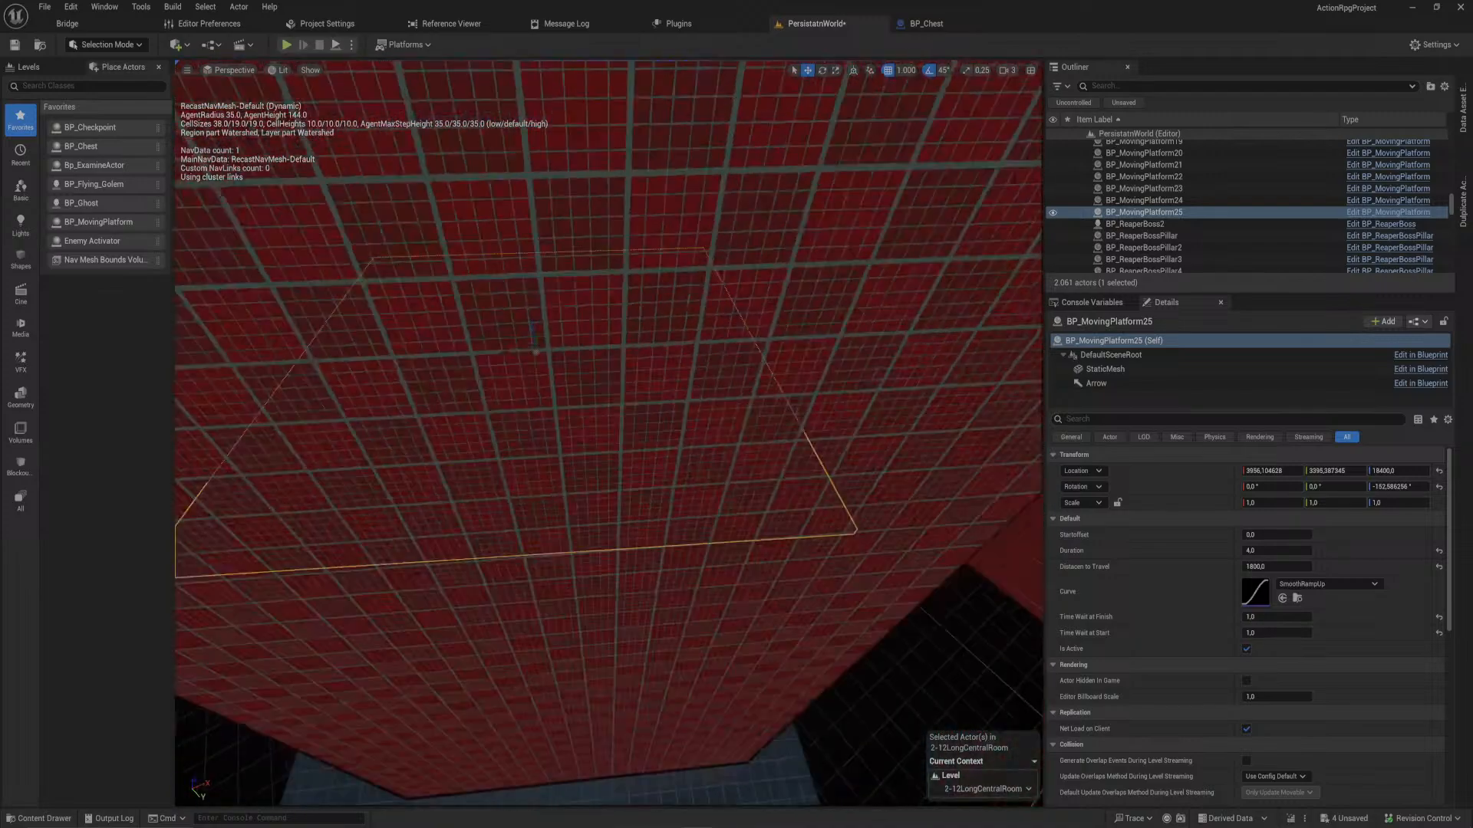
pyautogui.moveTo(583, 356); pyautogui.dragTo(585, 256)
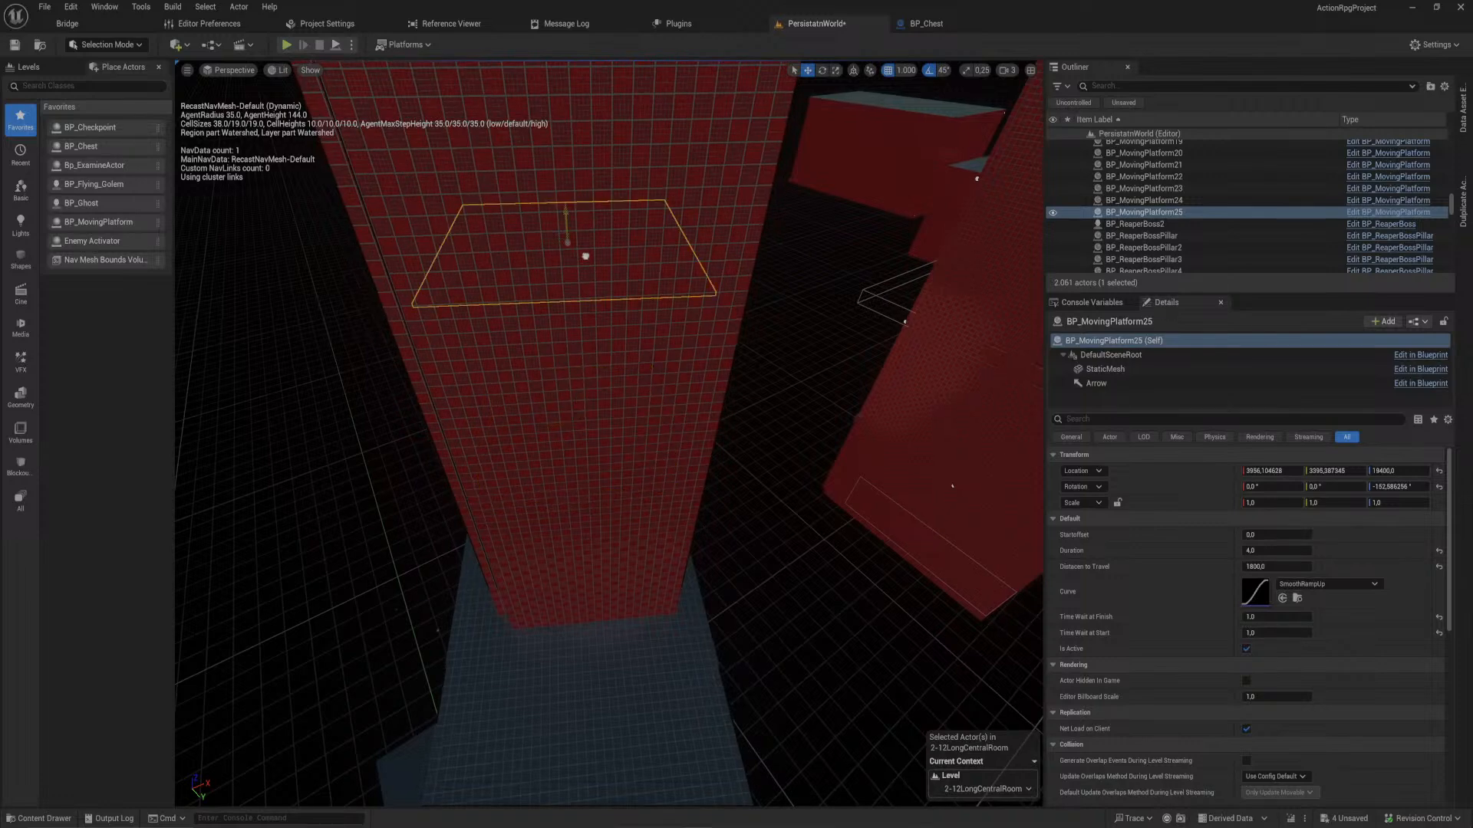
pyautogui.press('f')
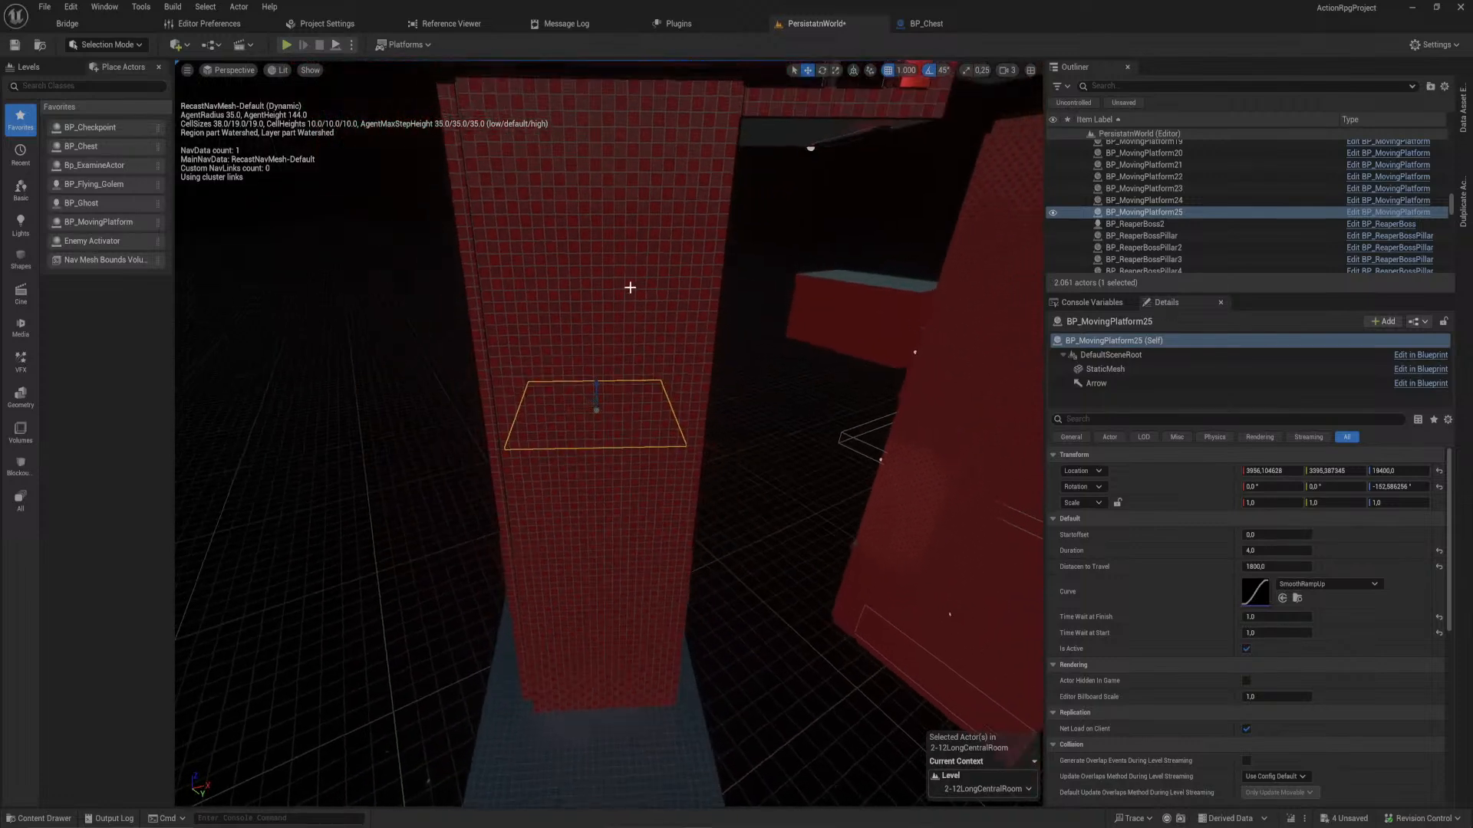
pyautogui.moveTo(595, 342); pyautogui.dragTo(616, 86)
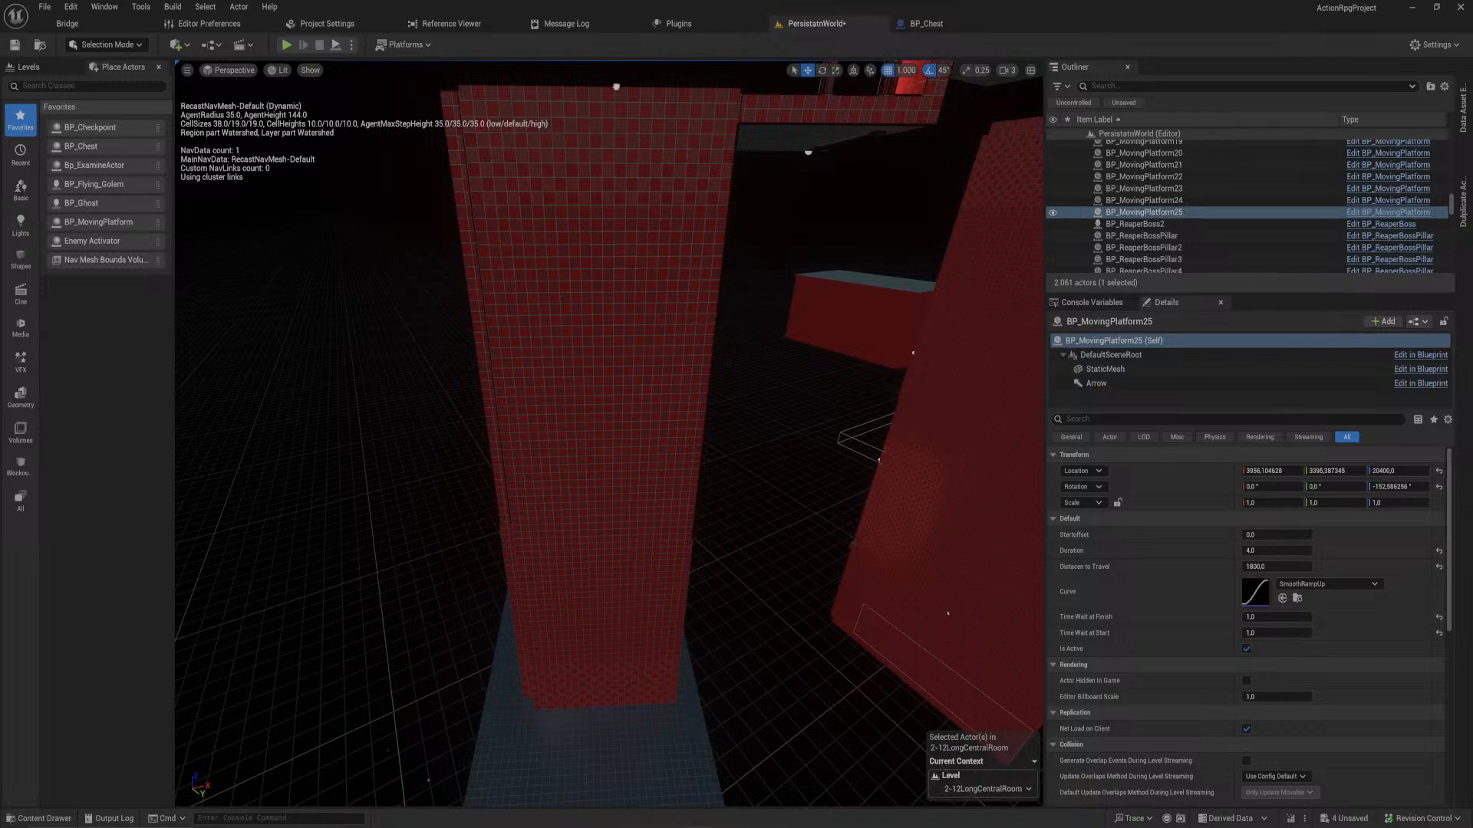
pyautogui.press('f')
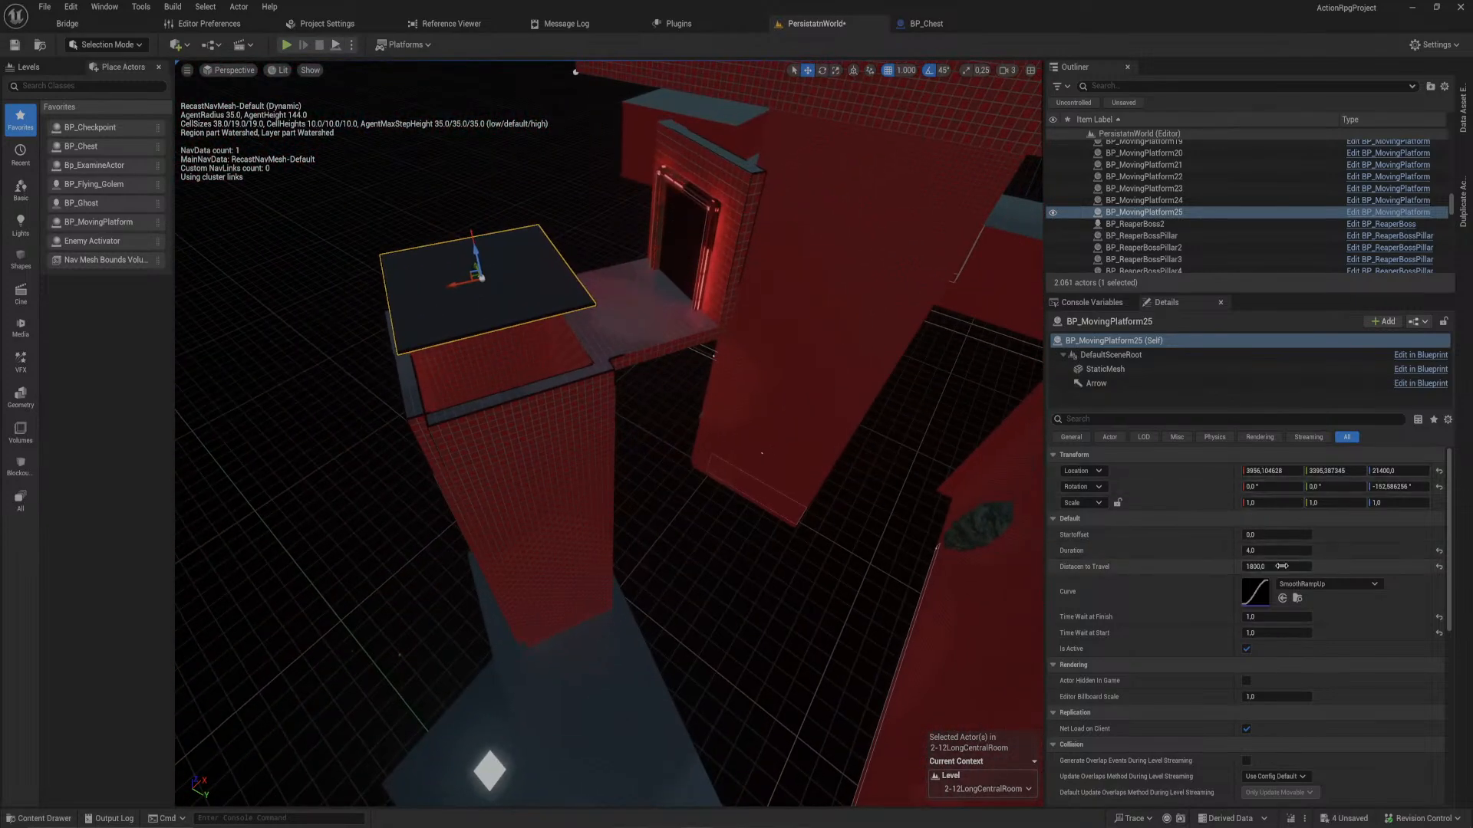
# - Set the moving platform's Distance to Travel to 6000 and edit its Duration
pyautogui.click(1274, 566)
pyautogui.write('6000')
pyautogui.press('Return')
pyautogui.click(1285, 551)
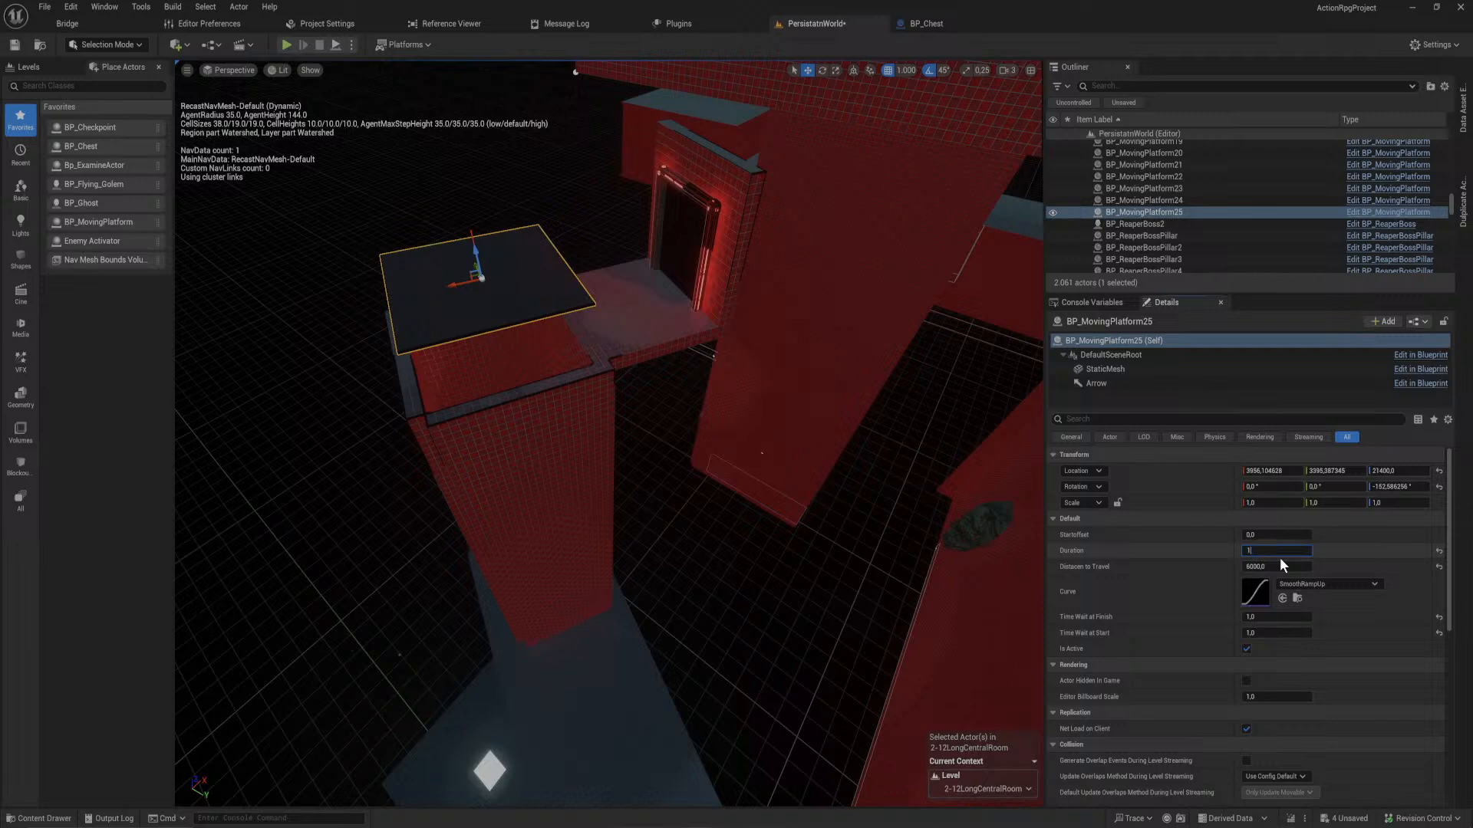
# - Select the landing slab, exit door and door wall, set the position snap to 100 and raise them level with the platform
pyautogui.click(652, 326)
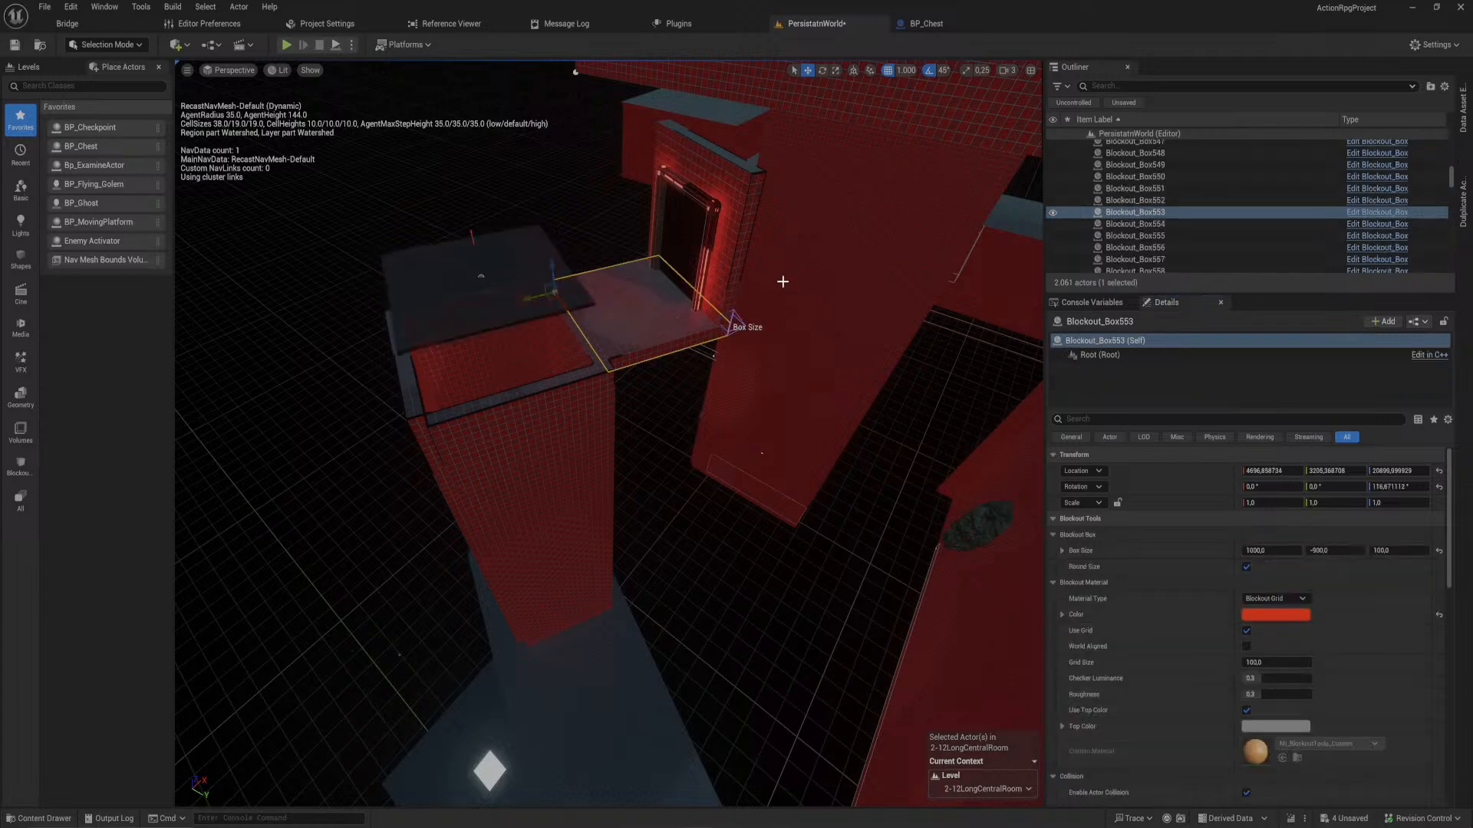
pyautogui.keyDown('ctrl'); pyautogui.click(704, 271); pyautogui.keyUp('ctrl')
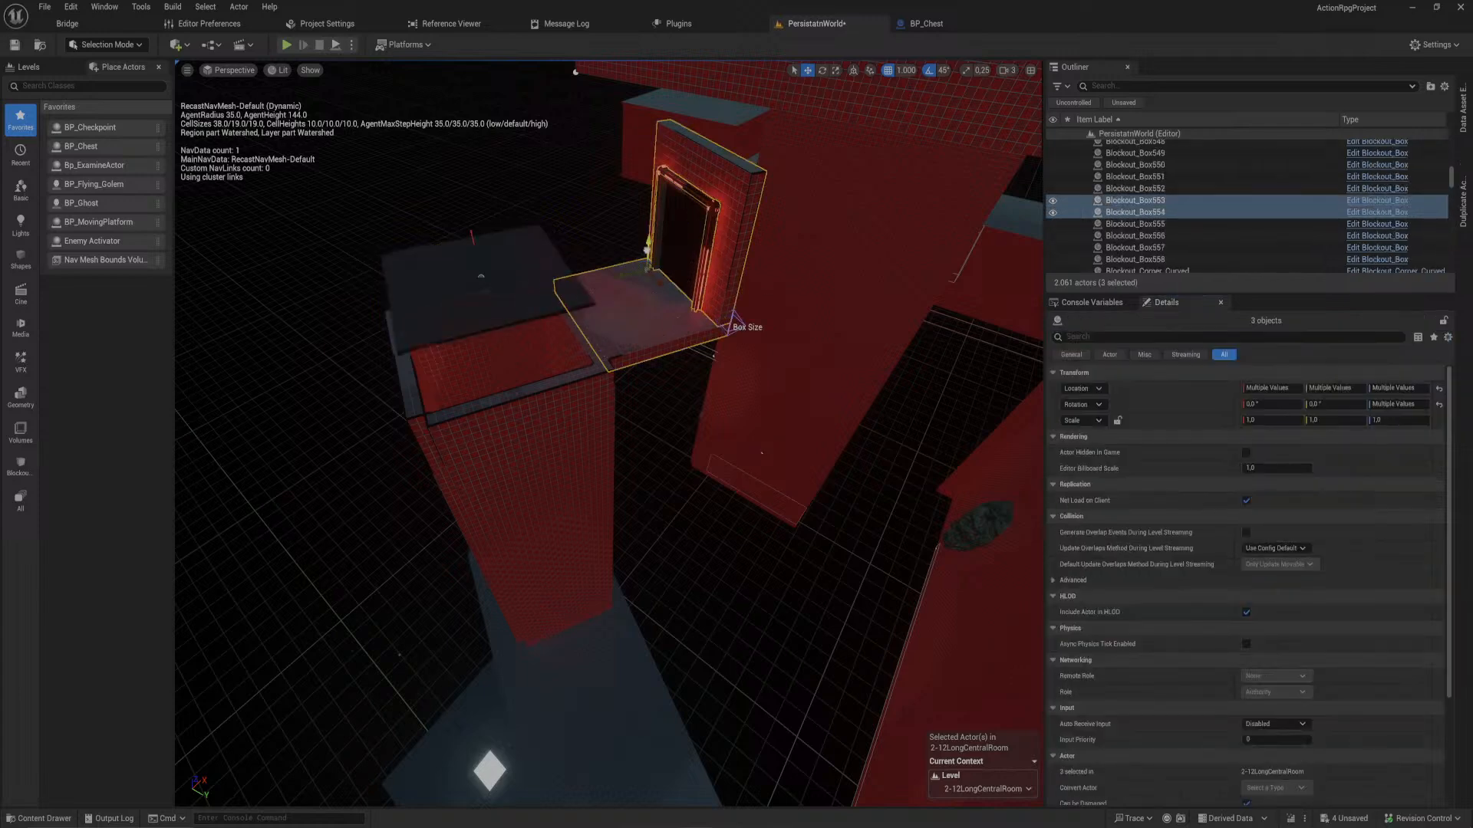
pyautogui.click(905, 69)
pyautogui.click(920, 153)
pyautogui.moveTo(650, 239); pyautogui.dragTo(643, 184)
# - Extend the shaft wall beneath the landing's edge upward to meet the raised landing slab
pyautogui.click(578, 386)
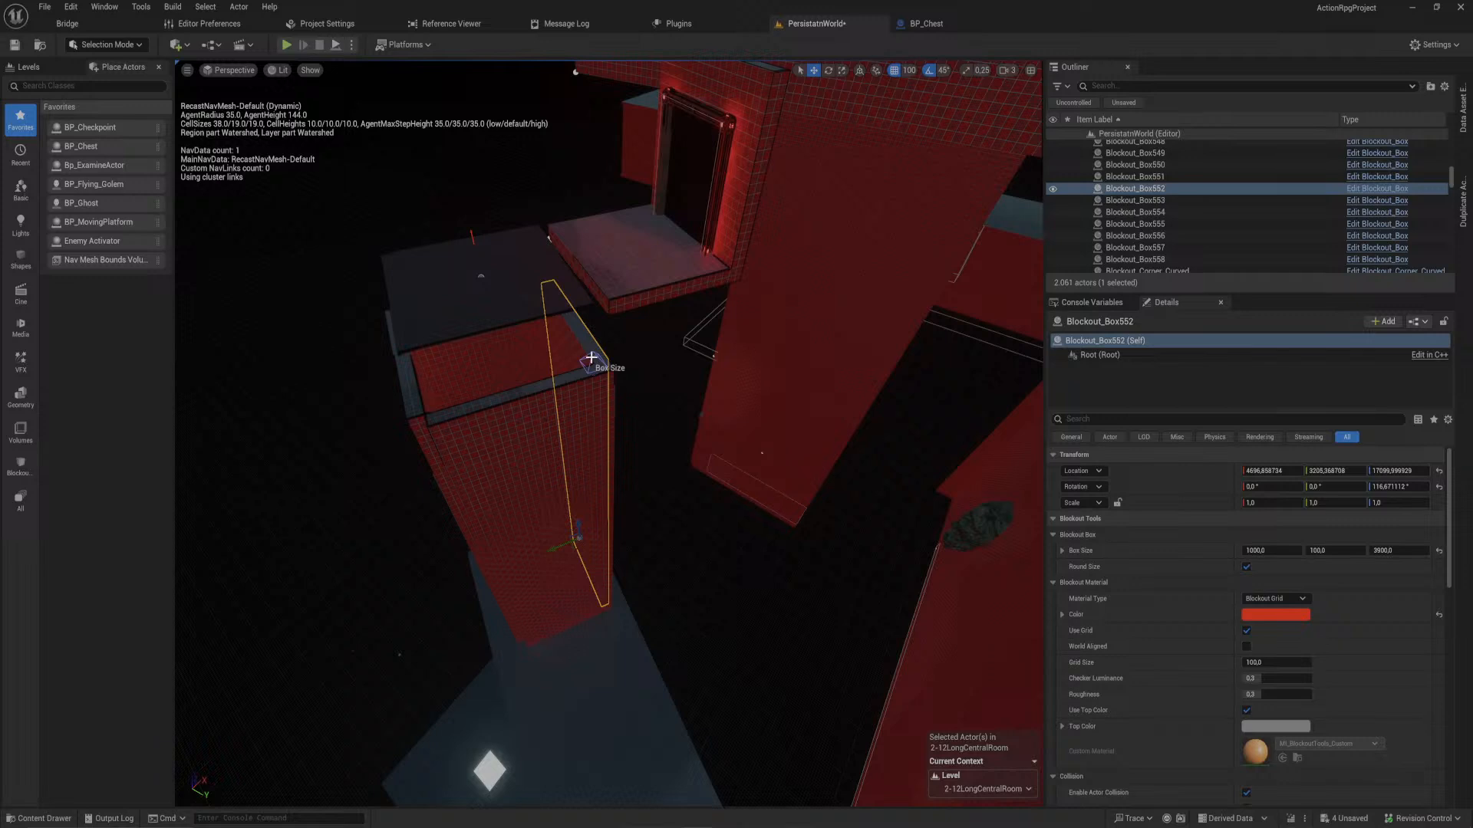
pyautogui.click(591, 358)
pyautogui.keyDown('ctrl'); pyautogui.click(481, 347); pyautogui.keyUp('ctrl')
pyautogui.keyDown('ctrl'); pyautogui.click(408, 398); pyautogui.keyUp('ctrl')
pyautogui.keyDown('ctrl'); pyautogui.click(463, 423); pyautogui.keyUp('ctrl')
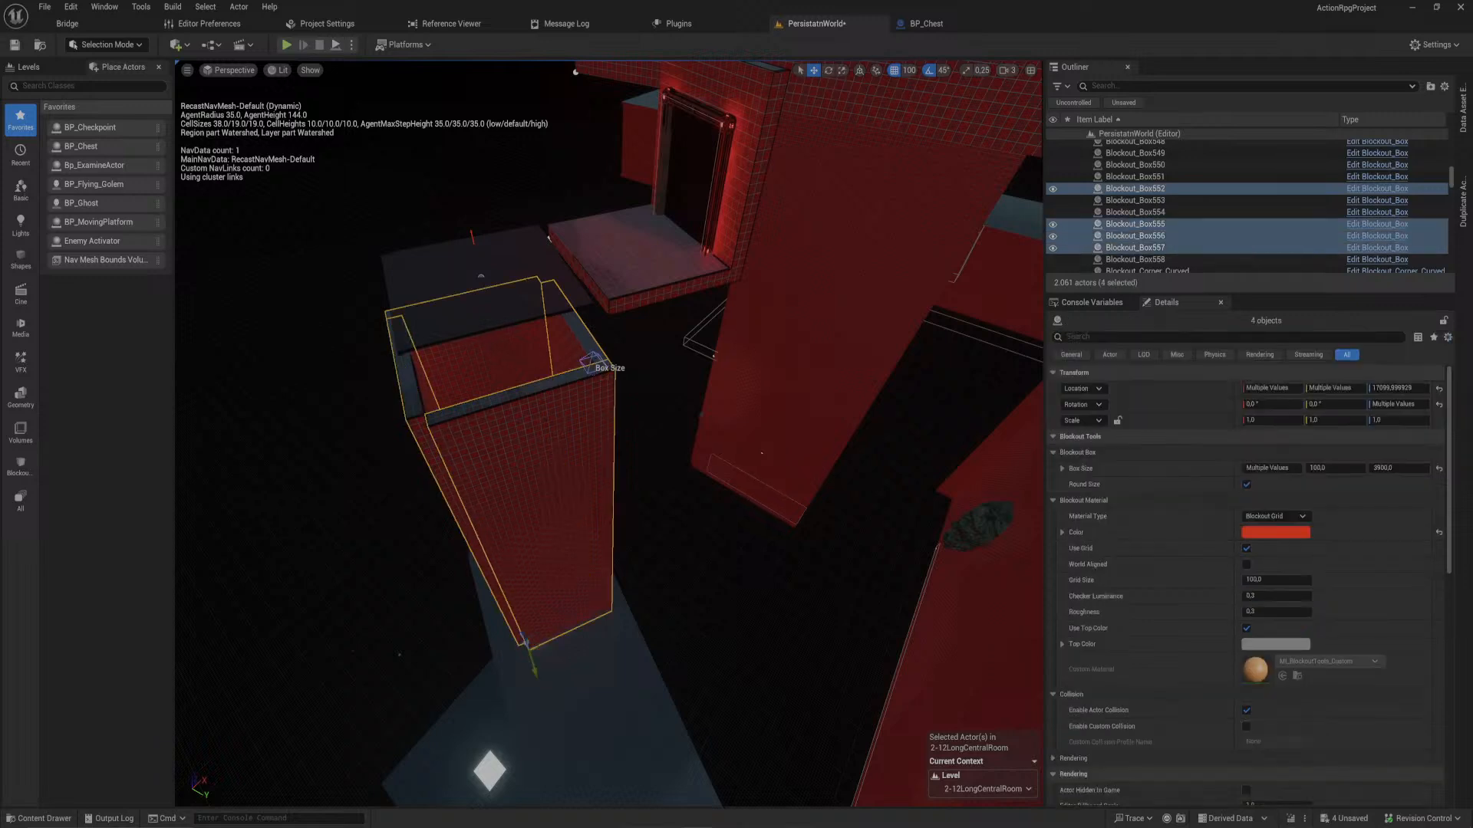
pyautogui.click(597, 363)
pyautogui.moveTo(599, 361); pyautogui.dragTo(589, 301)
# - Select the other three shaft walls and set their box height to 4300
pyautogui.click(456, 373)
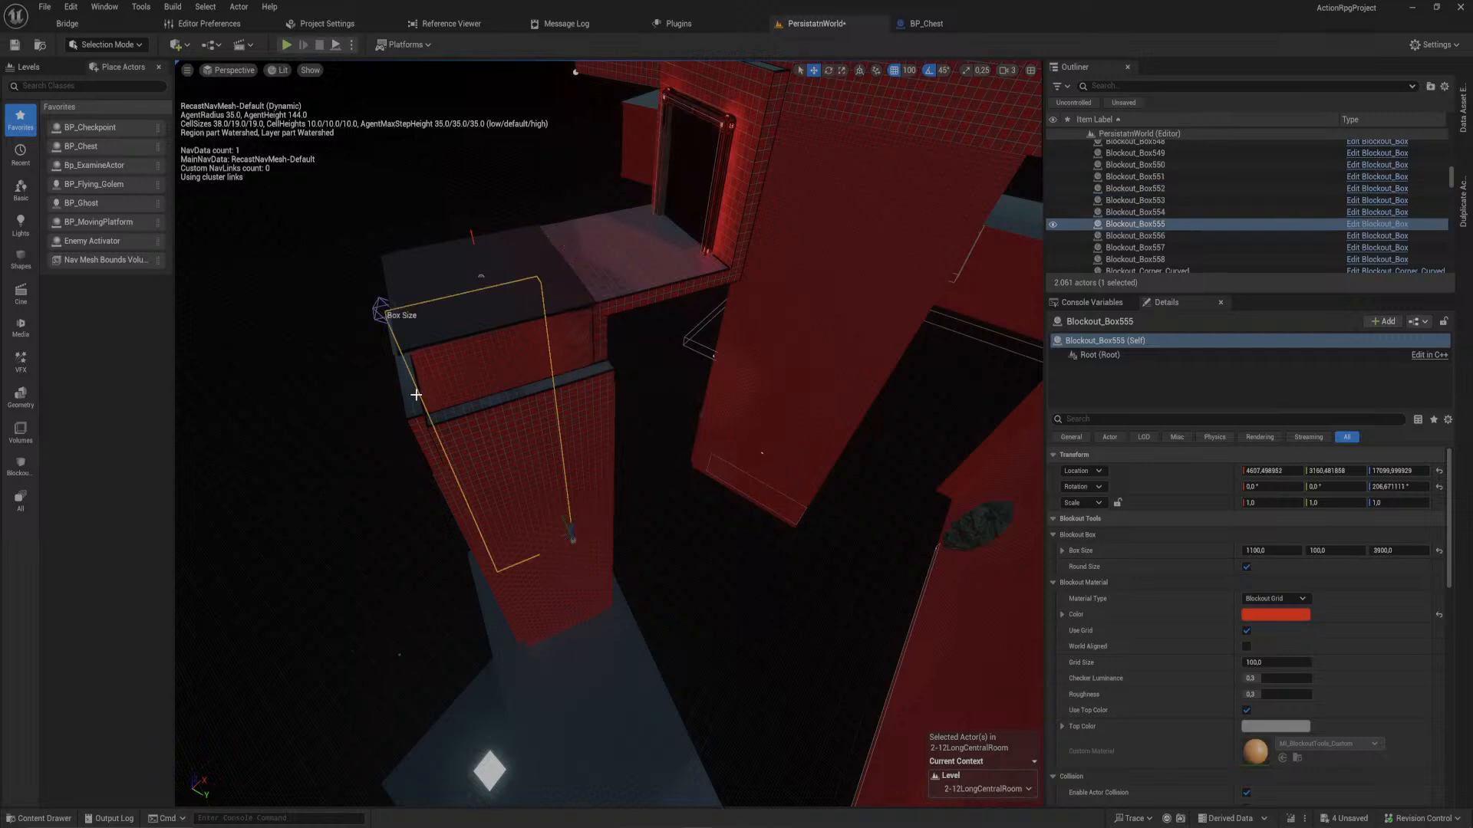
pyautogui.keyDown('ctrl'); pyautogui.click(419, 398); pyautogui.keyUp('ctrl')
pyautogui.keyDown('ctrl'); pyautogui.click(465, 426); pyautogui.keyUp('ctrl')
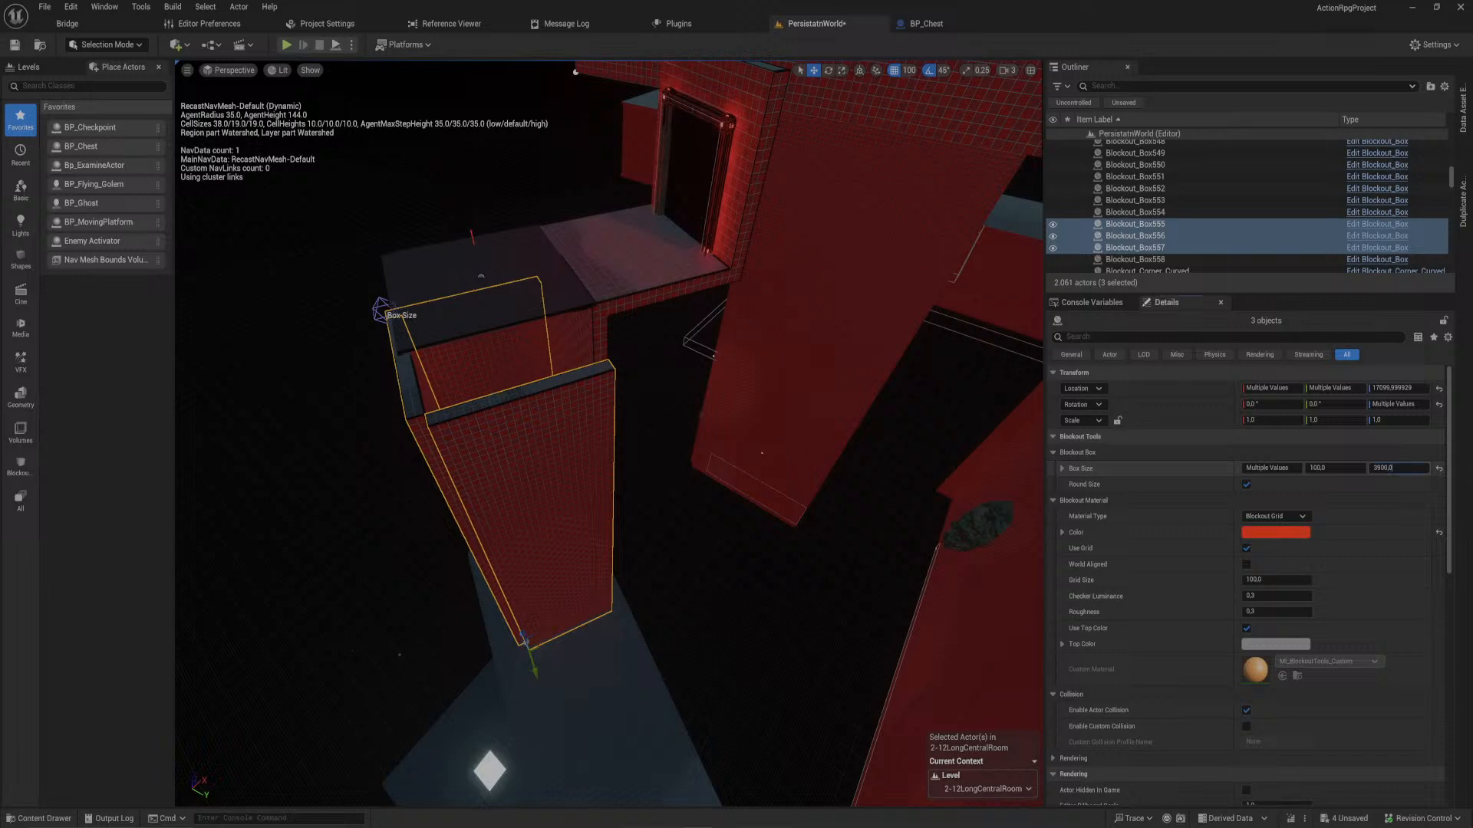
pyautogui.click(1397, 468)
pyautogui.write('4300')
pyautogui.press('Return')
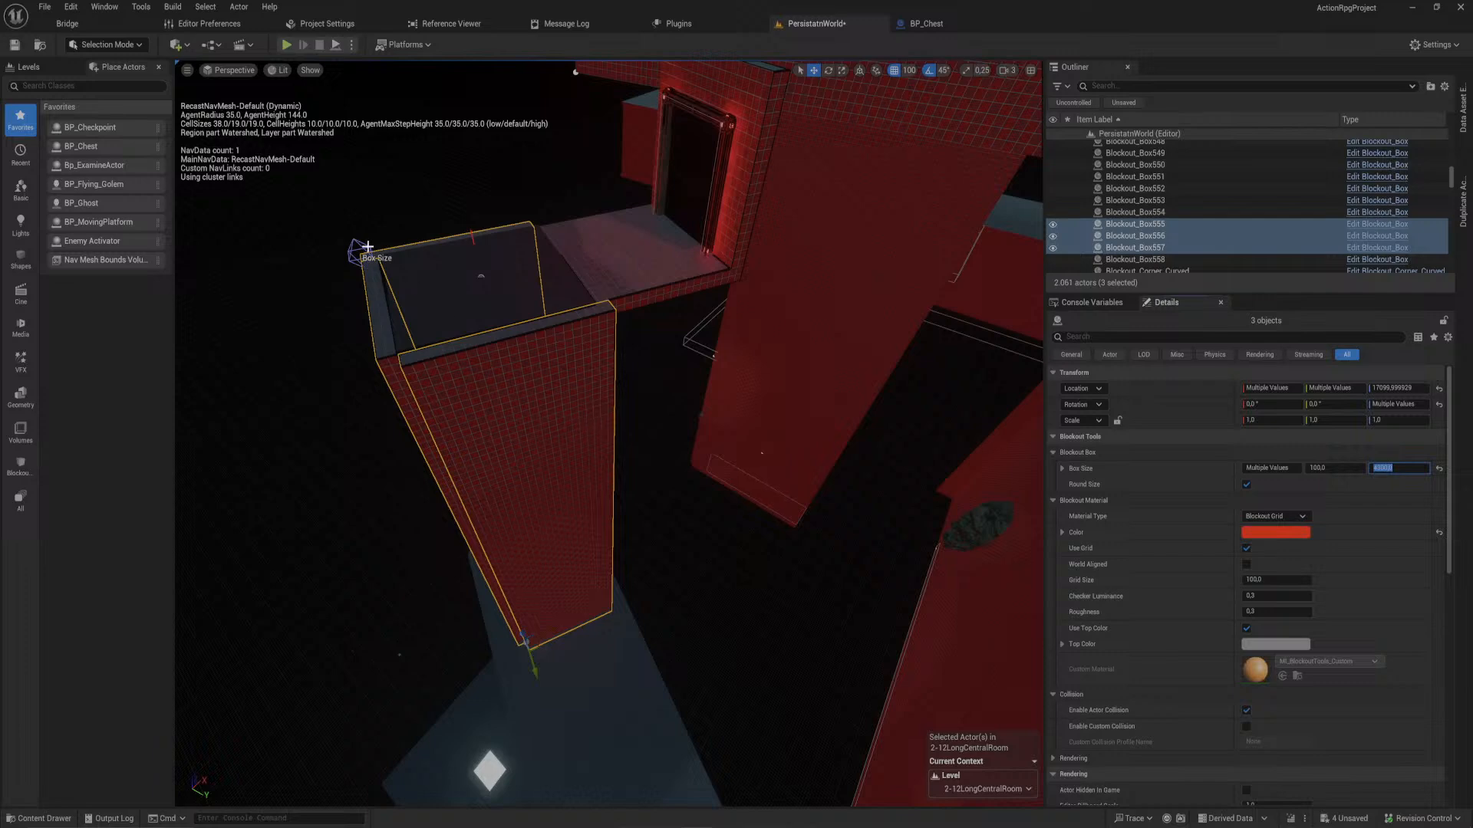
# - Set the box height of the three outer shaft walls to 5300 so they rise past the door wall
pyautogui.moveTo(775, 437); pyautogui.dragTo(744, 307, button='right')
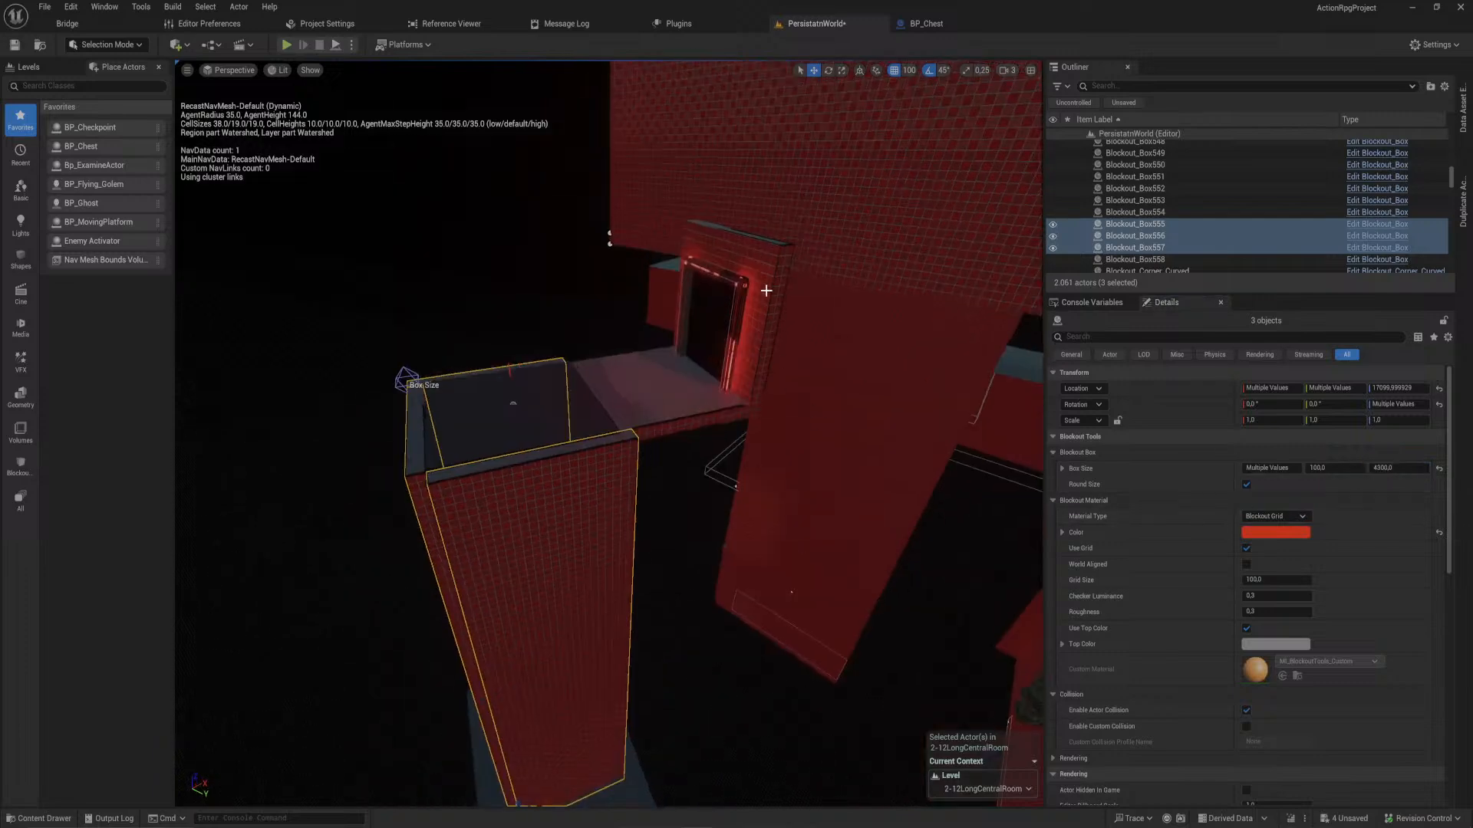
pyautogui.click(766, 290)
pyautogui.click(413, 507)
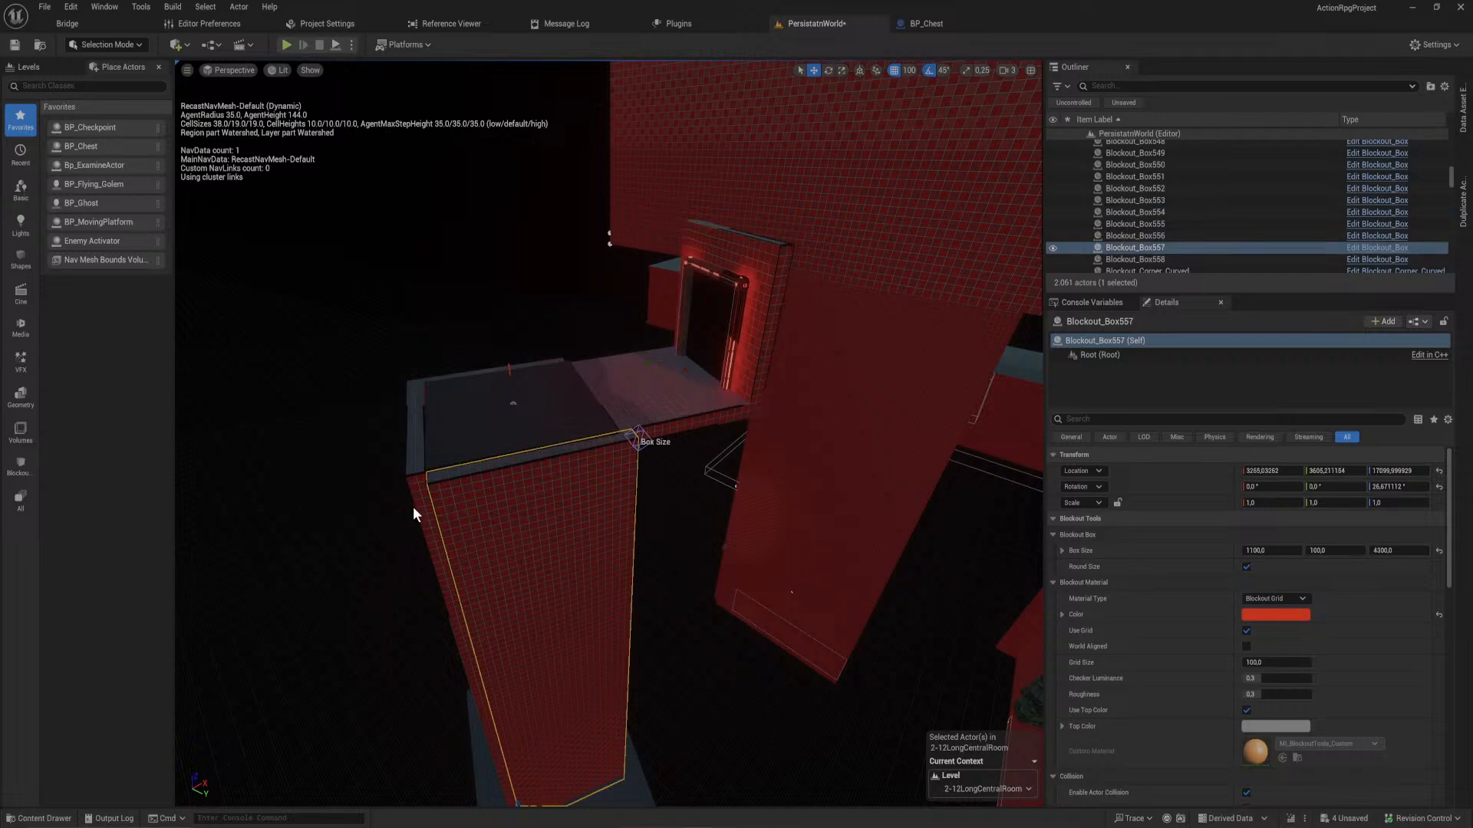
pyautogui.keyDown('ctrl'); pyautogui.click(466, 374); pyautogui.keyUp('ctrl')
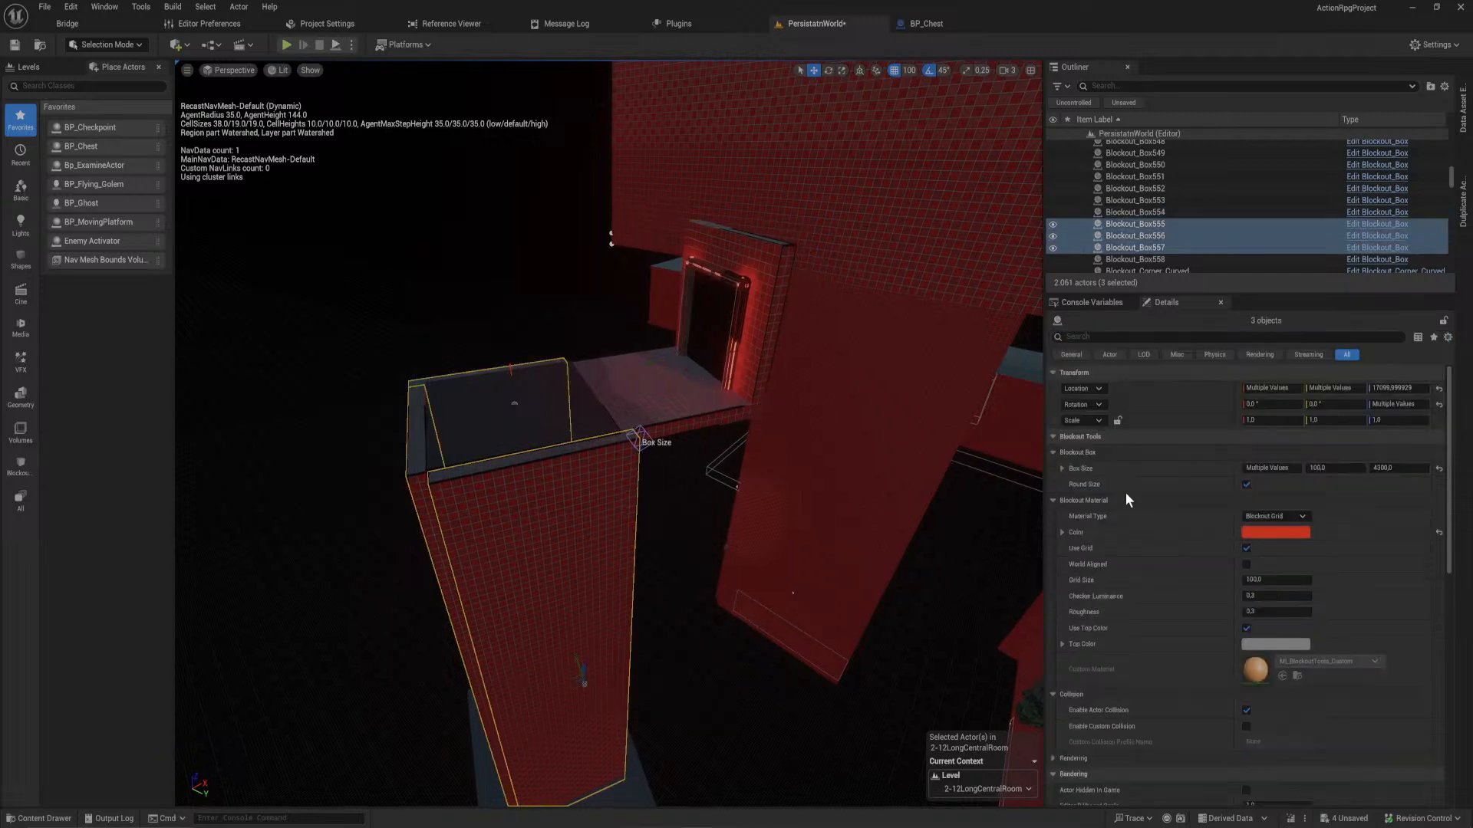
pyautogui.click(1390, 466)
pyautogui.click(1375, 467)
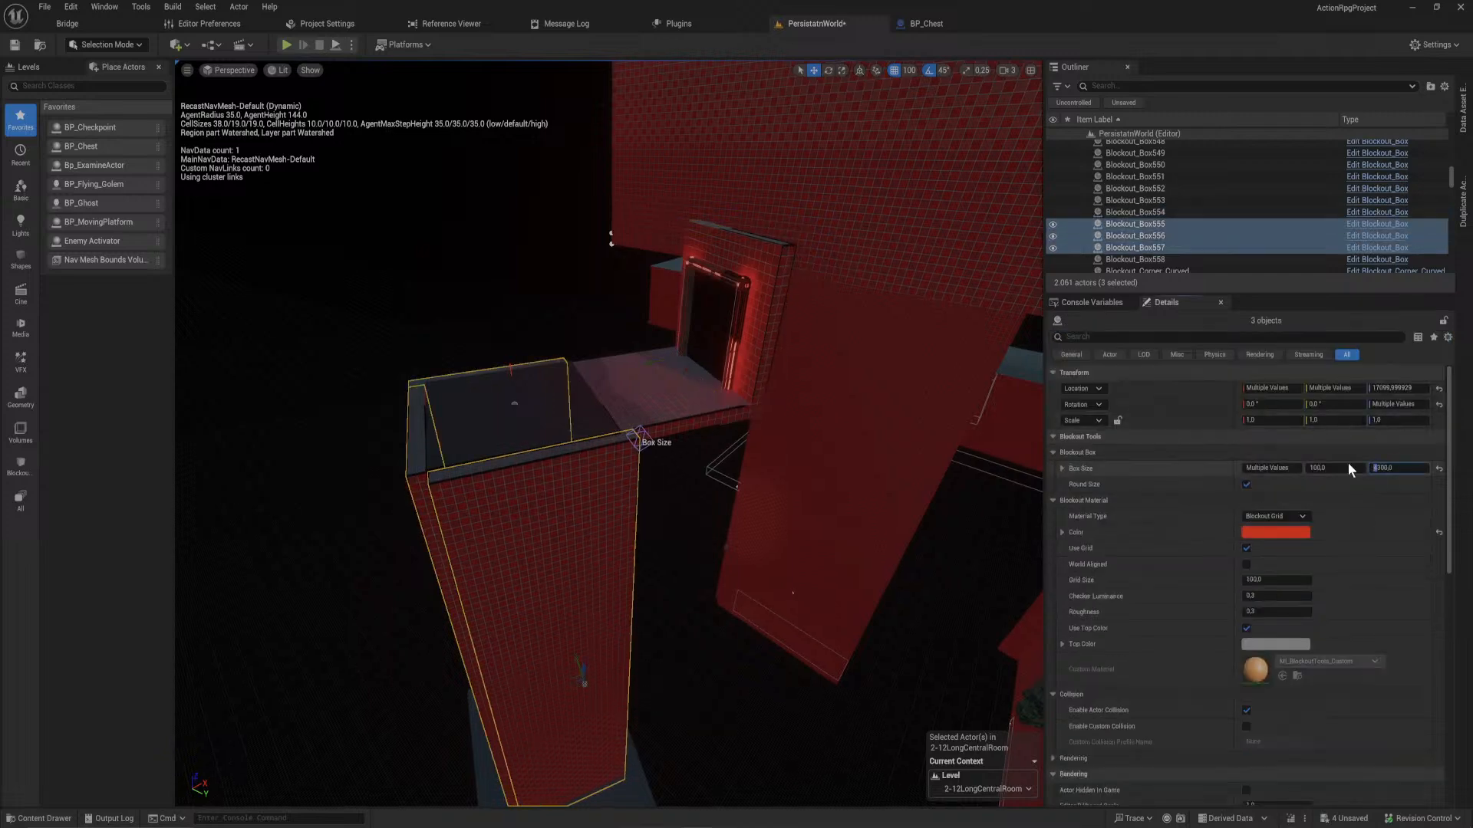
pyautogui.write('5')
pyautogui.press('Return')
# - Duplicate the landing slab, place the copy over the shaft as a roof and lengthen it to 1900 to cover the landing
pyautogui.moveTo(723, 508); pyautogui.dragTo(701, 454, button='right')
pyautogui.click(637, 370)
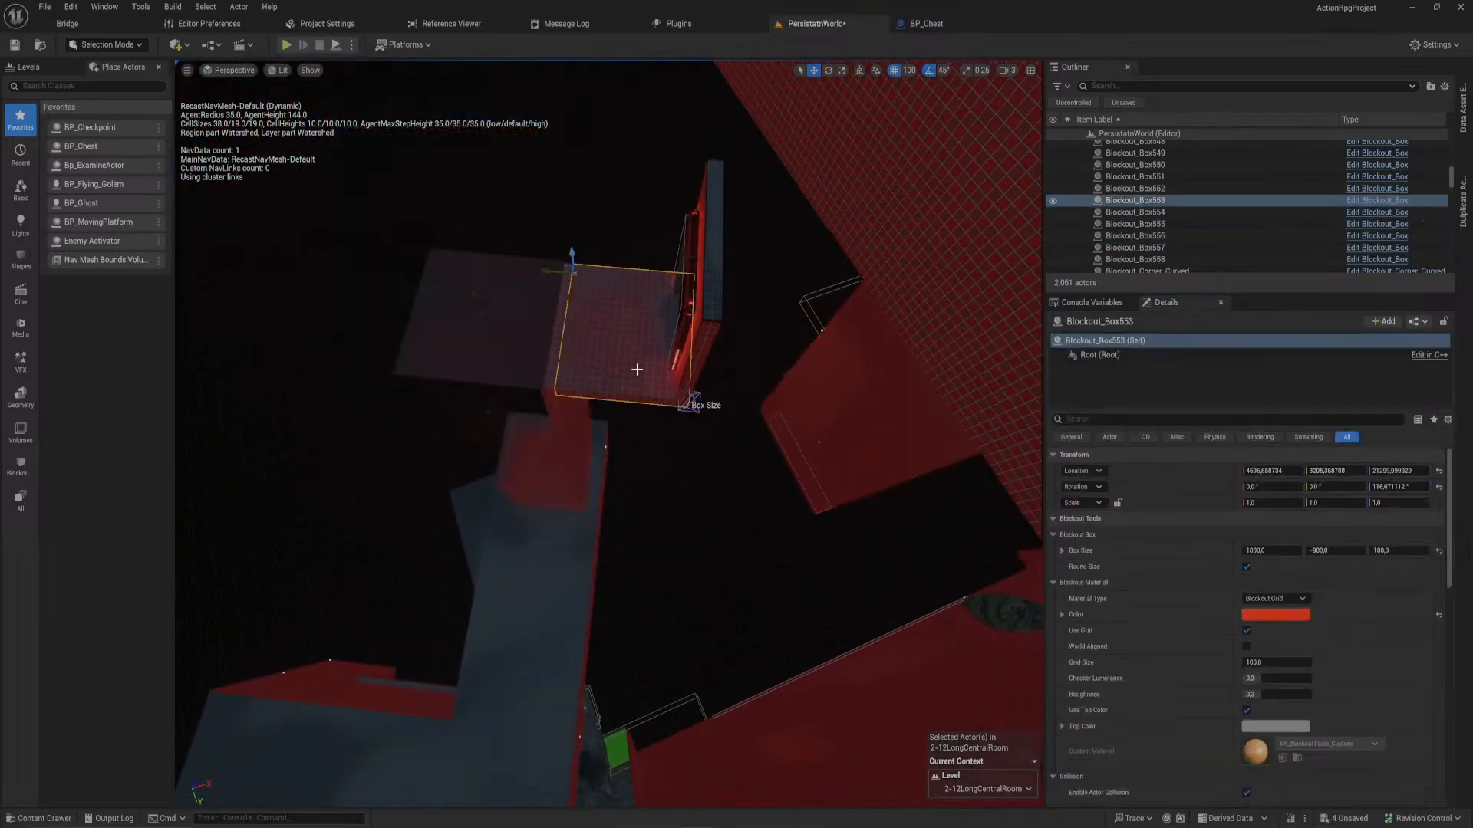
pyautogui.hotkey('ctrl', 'd')
pyautogui.moveTo(573, 259); pyautogui.dragTo(354, 132)
pyautogui.click(487, 289)
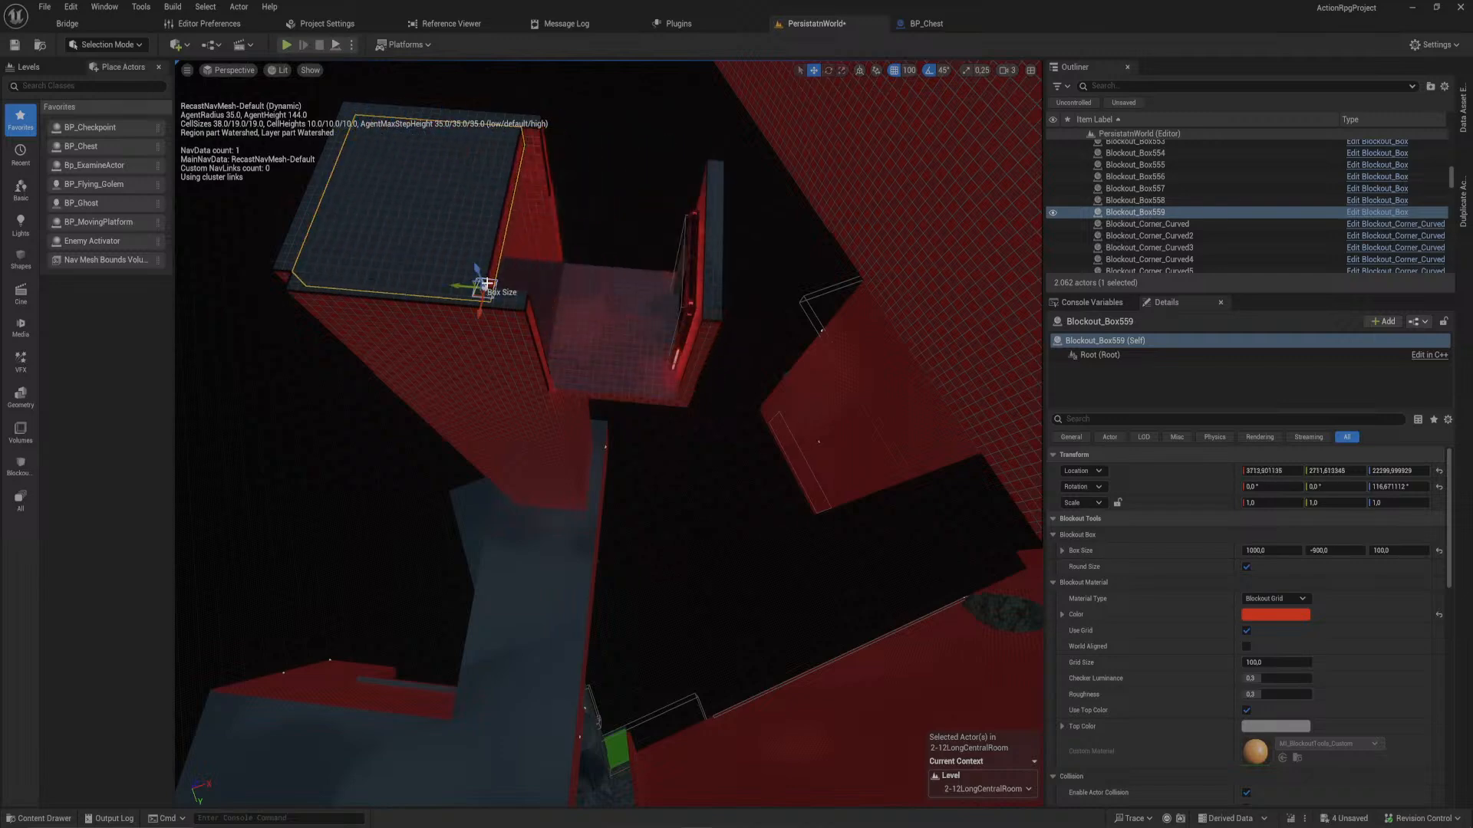
pyautogui.moveTo(467, 287); pyautogui.dragTo(700, 303)
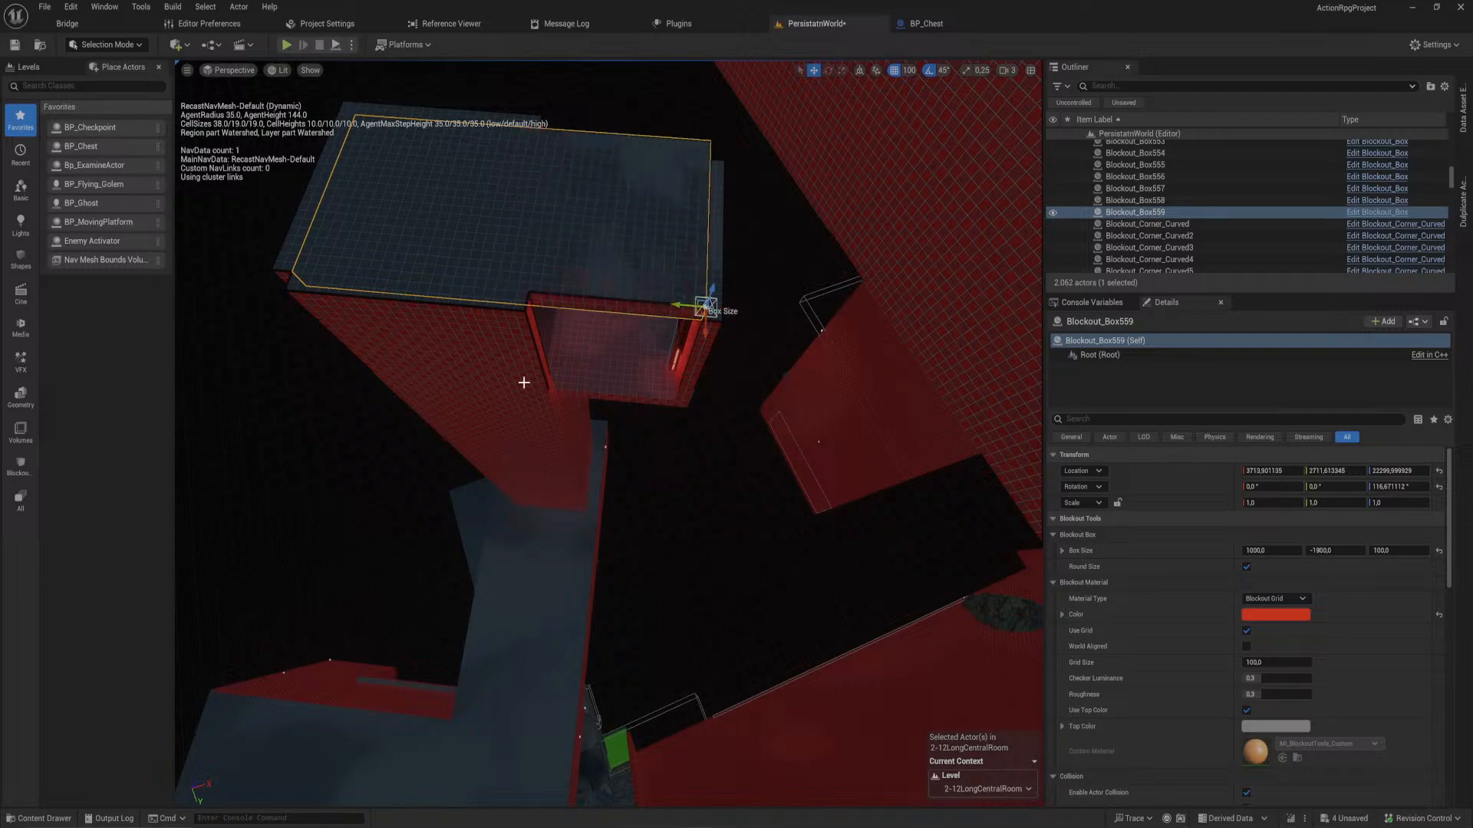
# - Lengthen one shaft side wall to 2000 so that it also closes that side of the landing
pyautogui.click(507, 384)
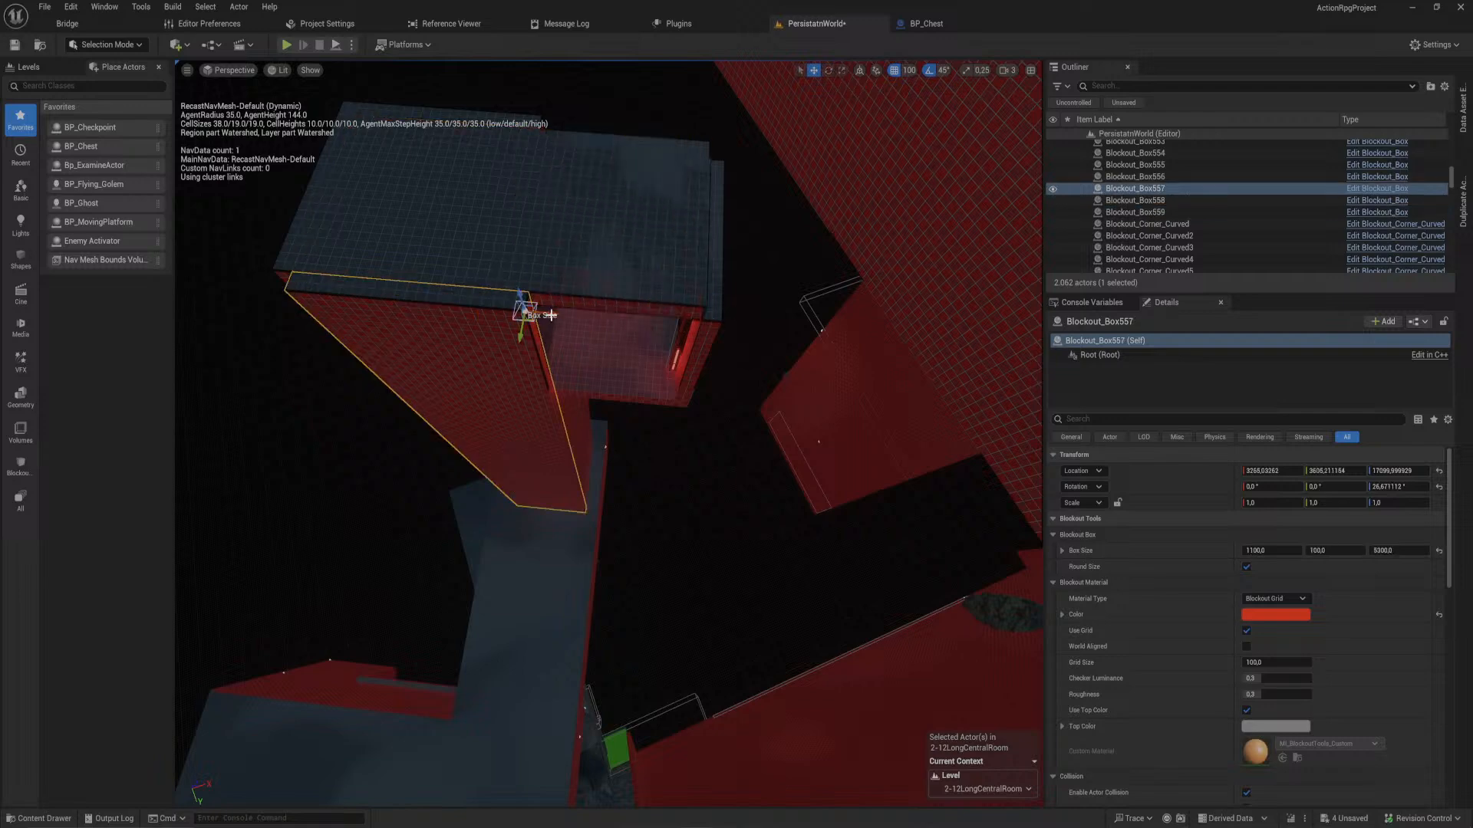
pyautogui.moveTo(524, 311); pyautogui.dragTo(764, 350)
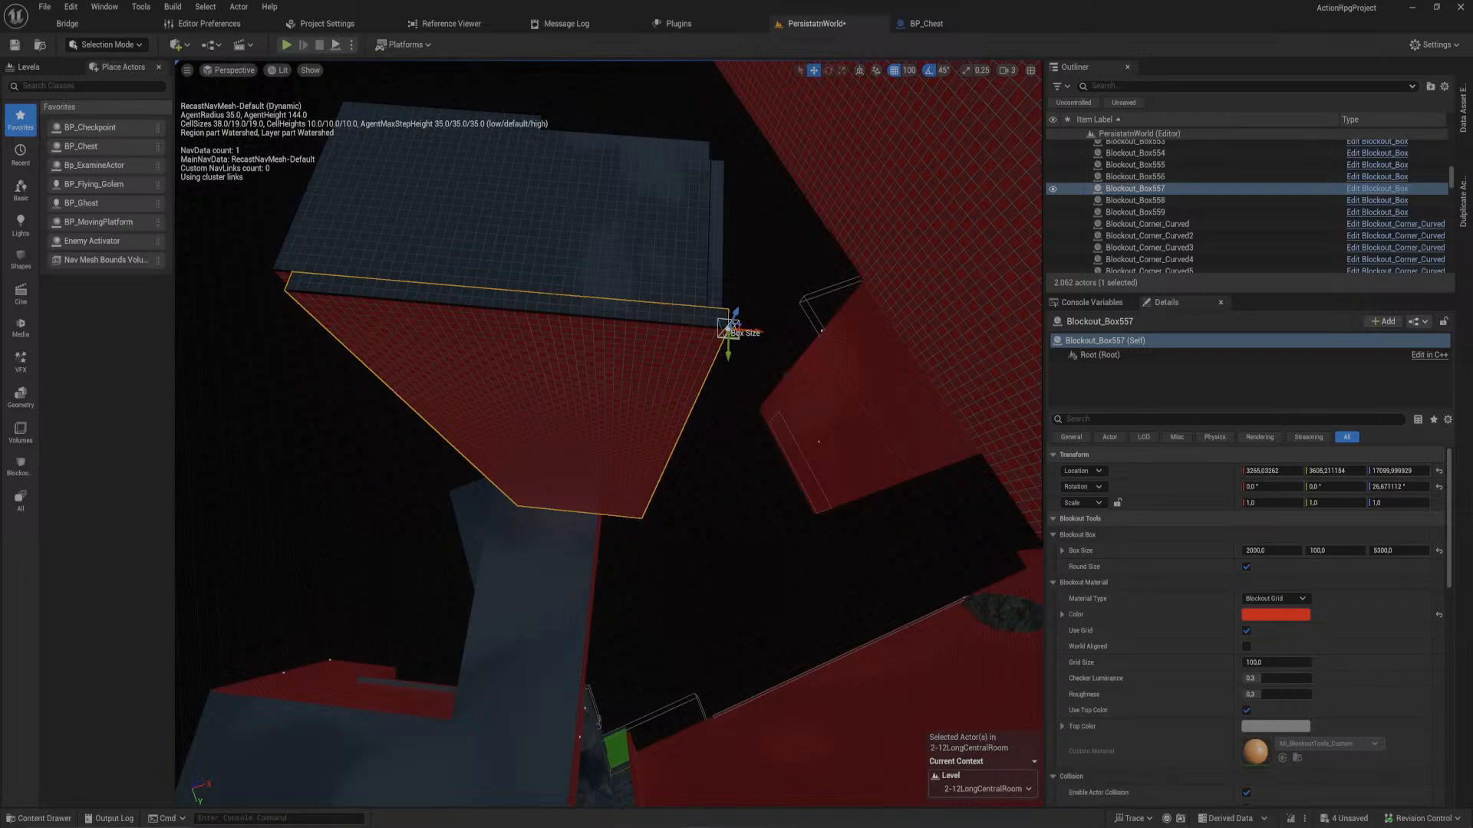
# - Lengthen the opposite shaft side wall to 2100 so that it closes the other side of the landing
pyautogui.moveTo(764, 350); pyautogui.dragTo(707, 529, button='right')
pyautogui.click(842, 357)
pyautogui.moveTo(867, 357)
pyautogui.mouseDown(button='right')
pyautogui.moveTo(868, 345)
pyautogui.moveTo(868, 357)
pyautogui.mouseUp(button='right')
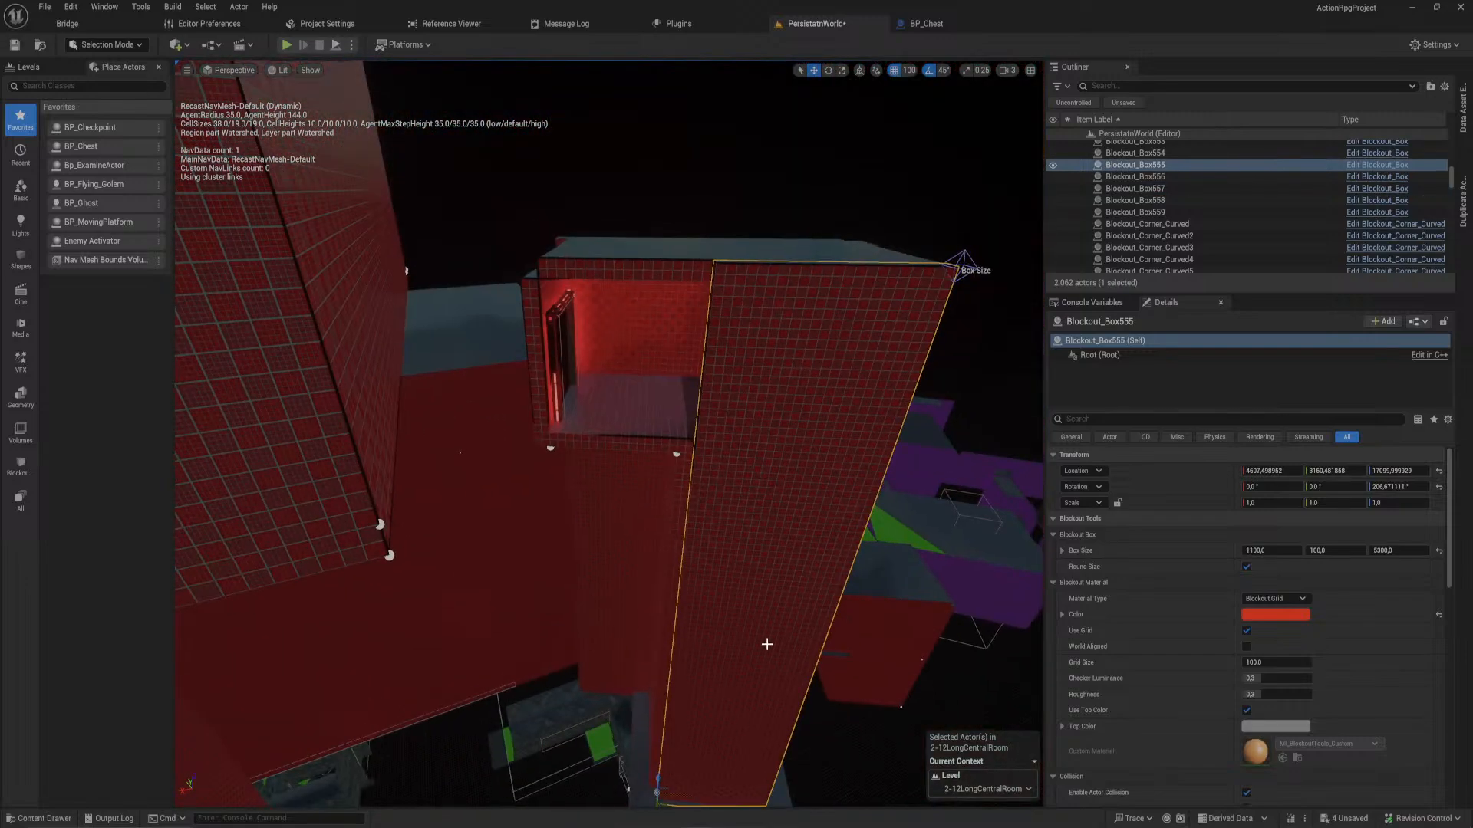
pyautogui.moveTo(767, 644); pyautogui.dragTo(699, 682, button='right')
pyautogui.moveTo(682, 663); pyautogui.dragTo(599, 630)
pyautogui.click(761, 138)
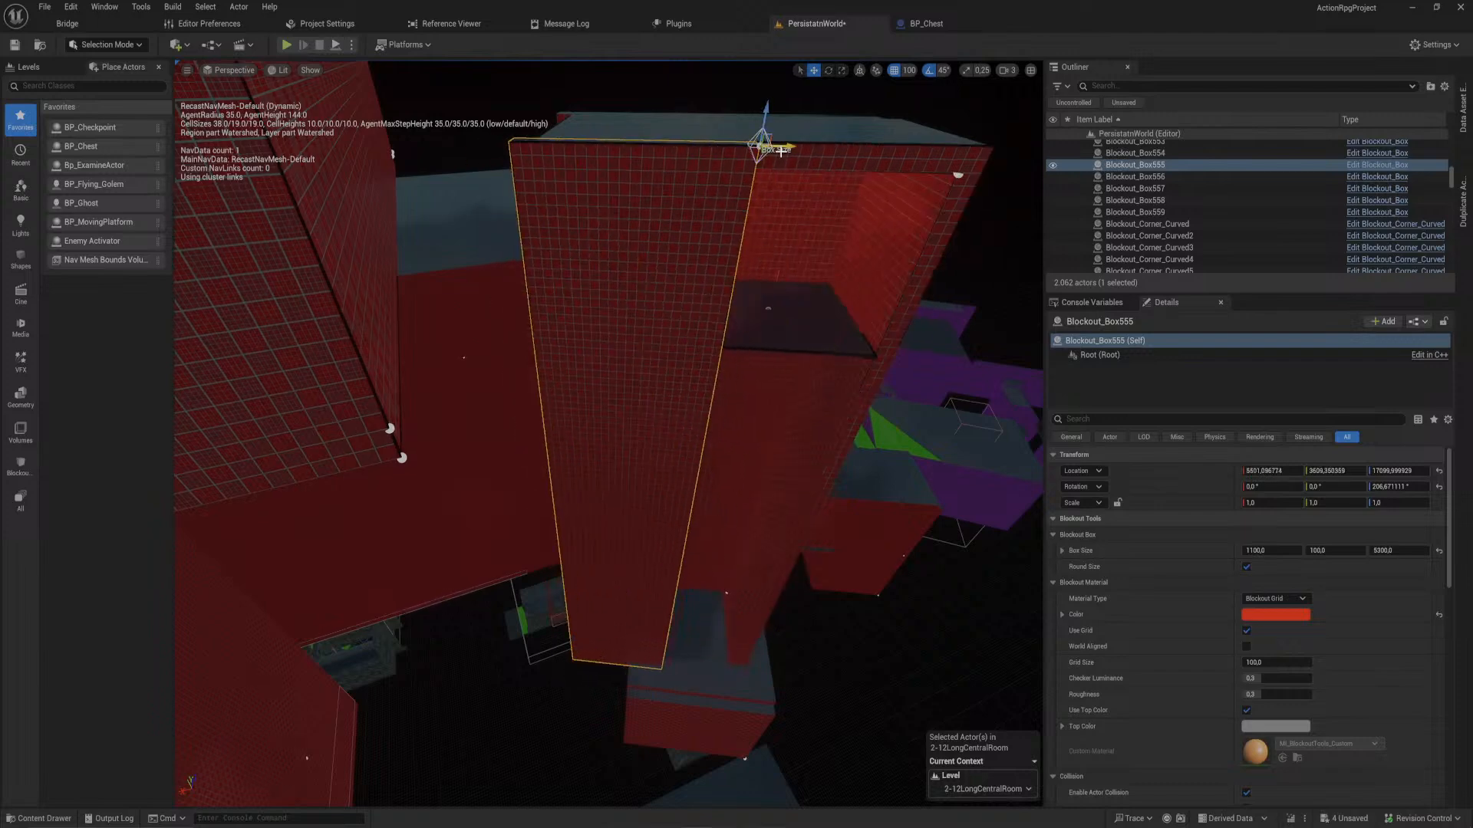
pyautogui.moveTo(792, 148); pyautogui.dragTo(1037, 156)
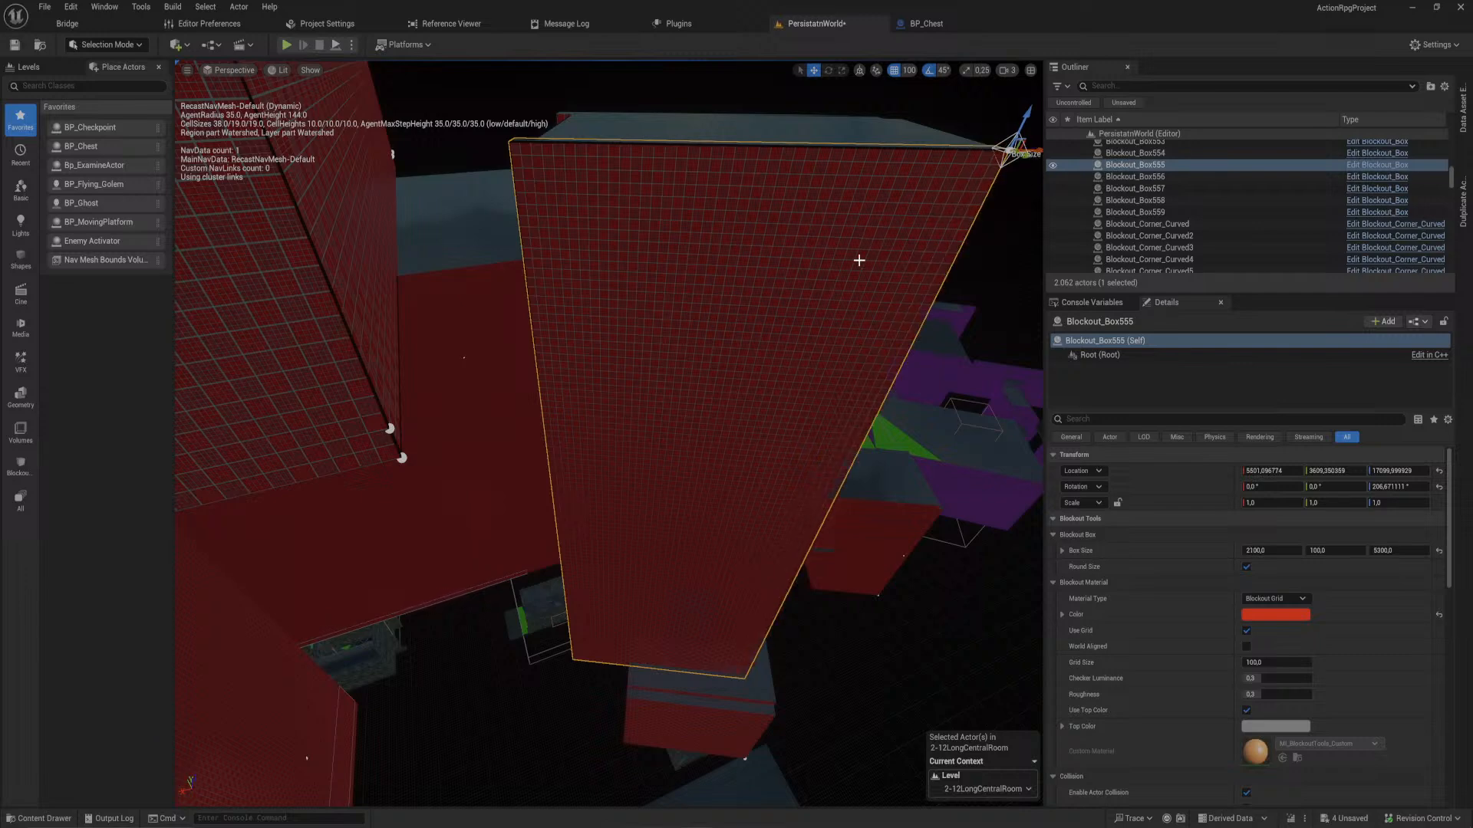
# - Select the moving platform inside the enclosed shaft beside the exit landing
pyautogui.press('w')
pyautogui.moveTo(859, 261); pyautogui.dragTo(920, 268, button='right')
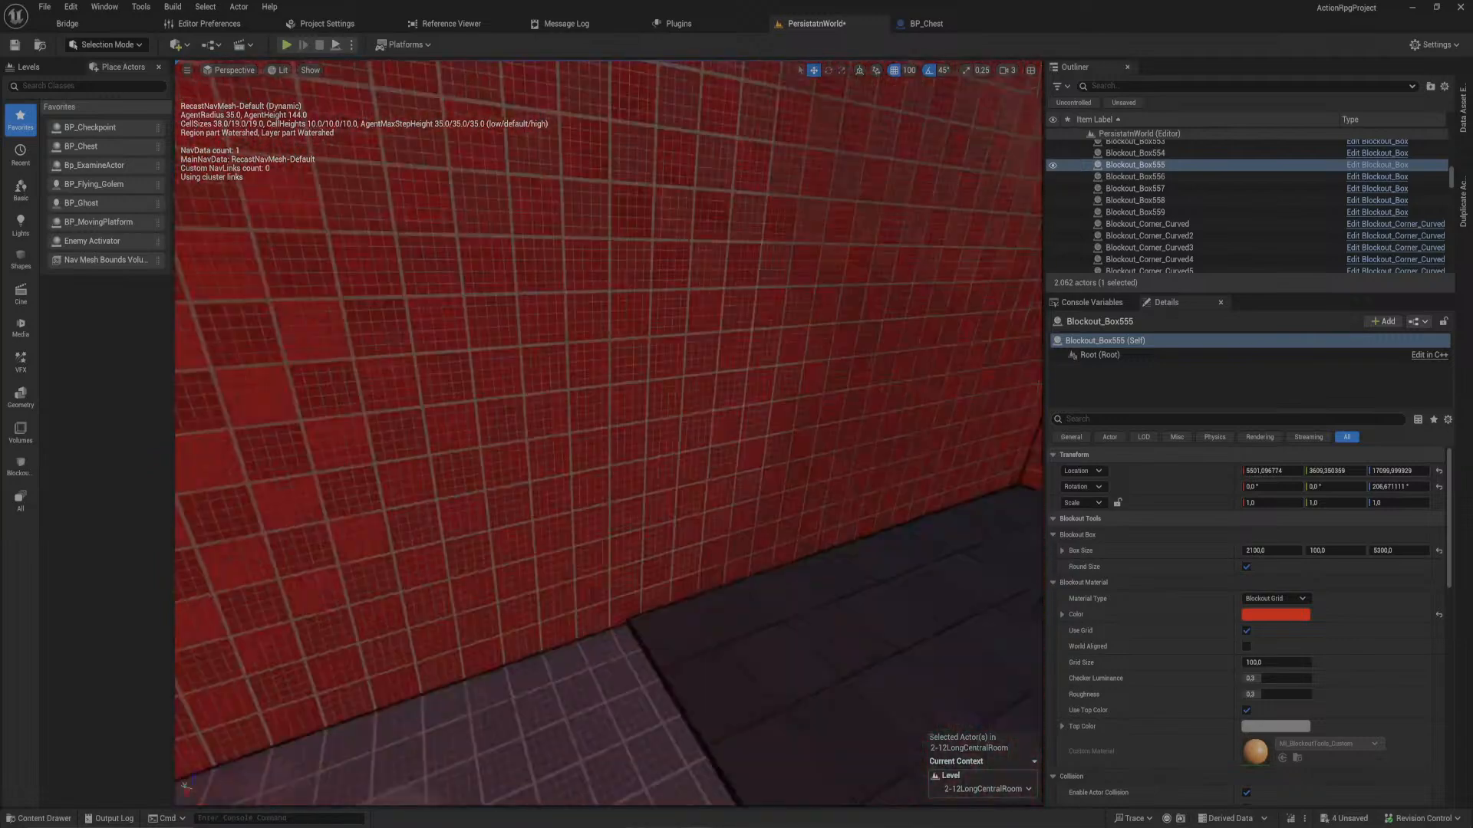
pyautogui.moveTo(828, 380); pyautogui.dragTo(998, 379, button='right')
pyautogui.click(633, 454)
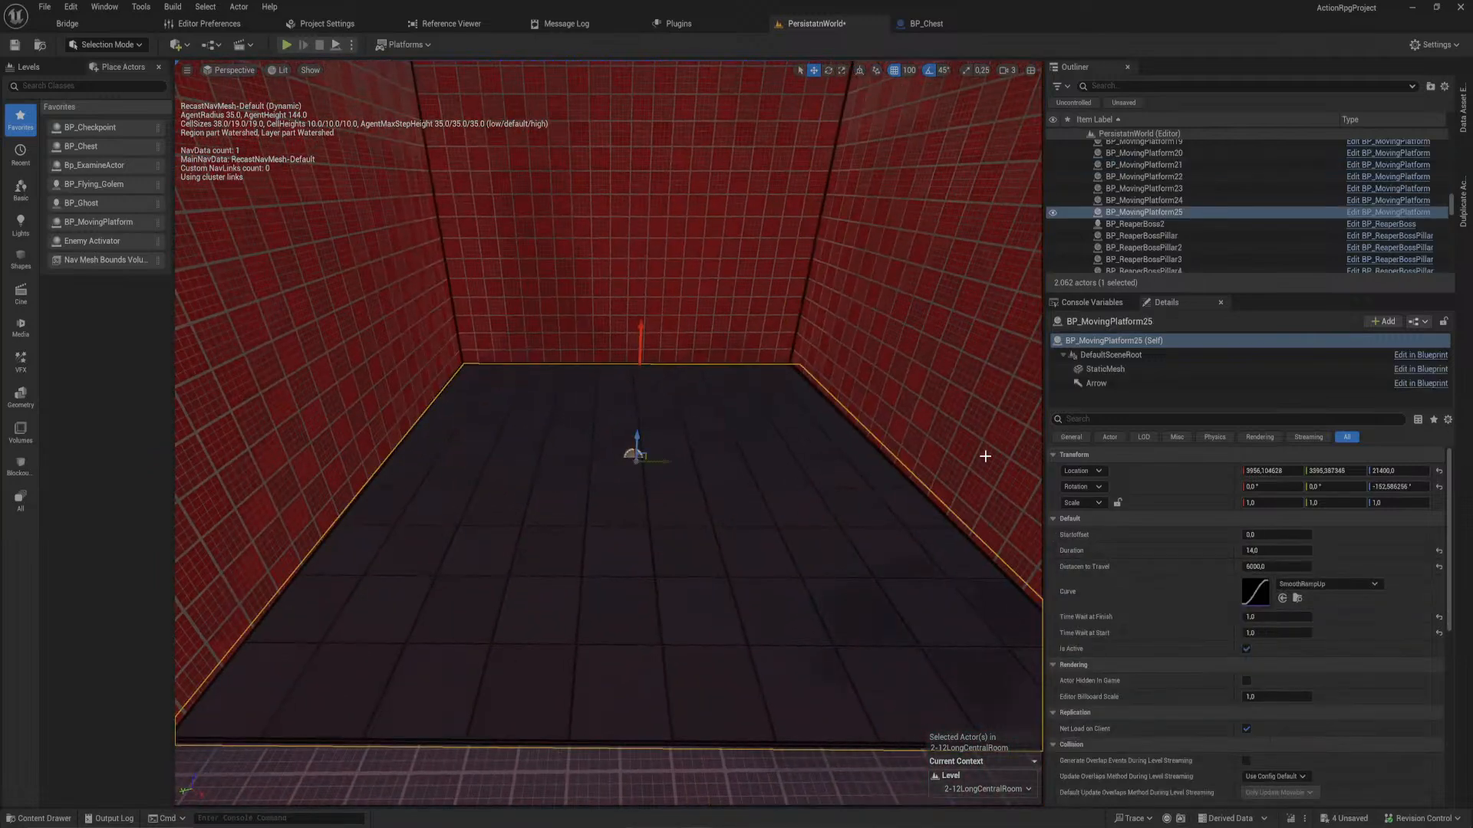
pyautogui.click(1398, 470)
pyautogui.write('-')
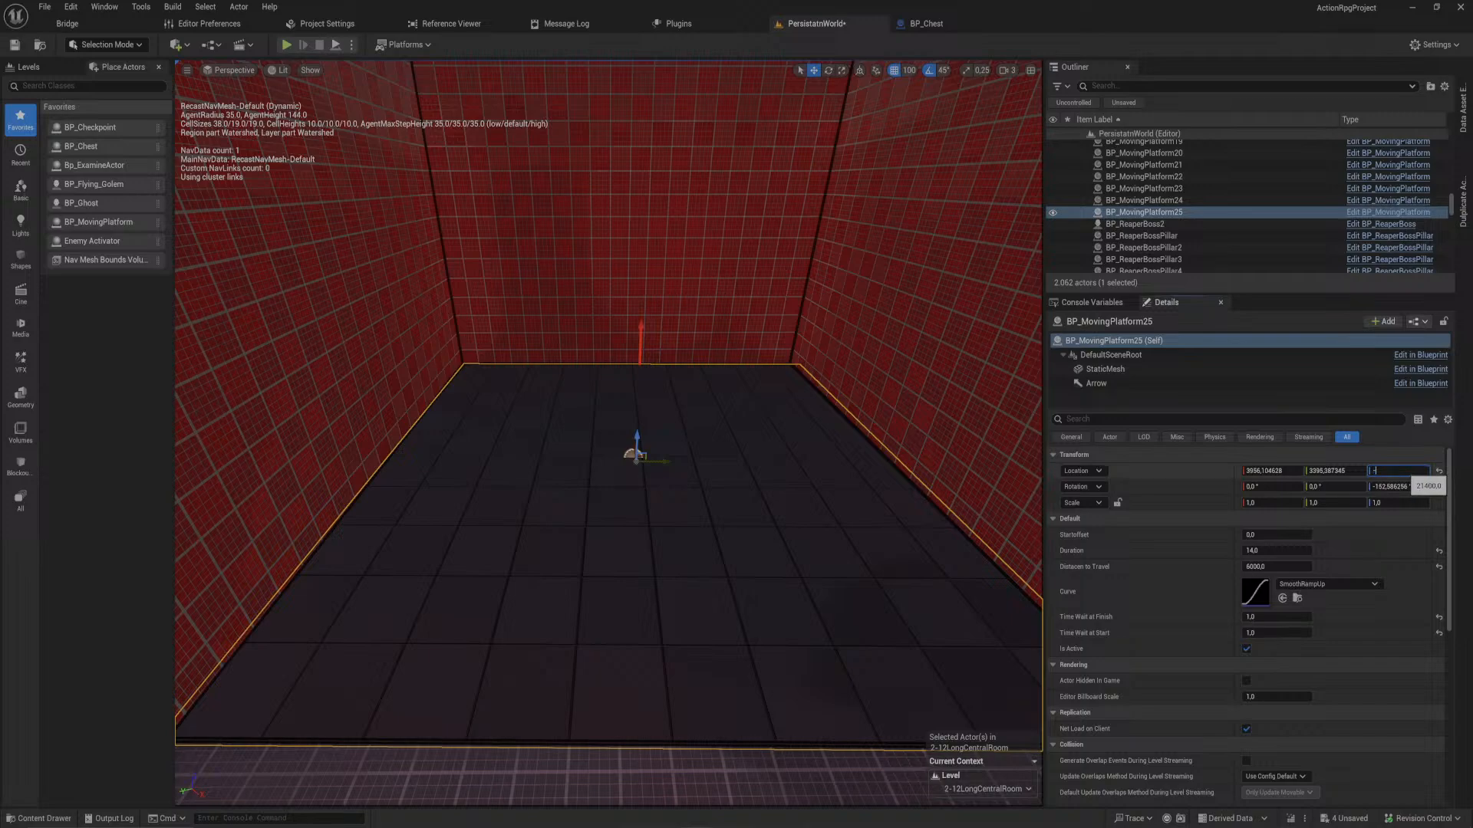
pyautogui.write('6000')
pyautogui.press('Return')
pyautogui.press('f')
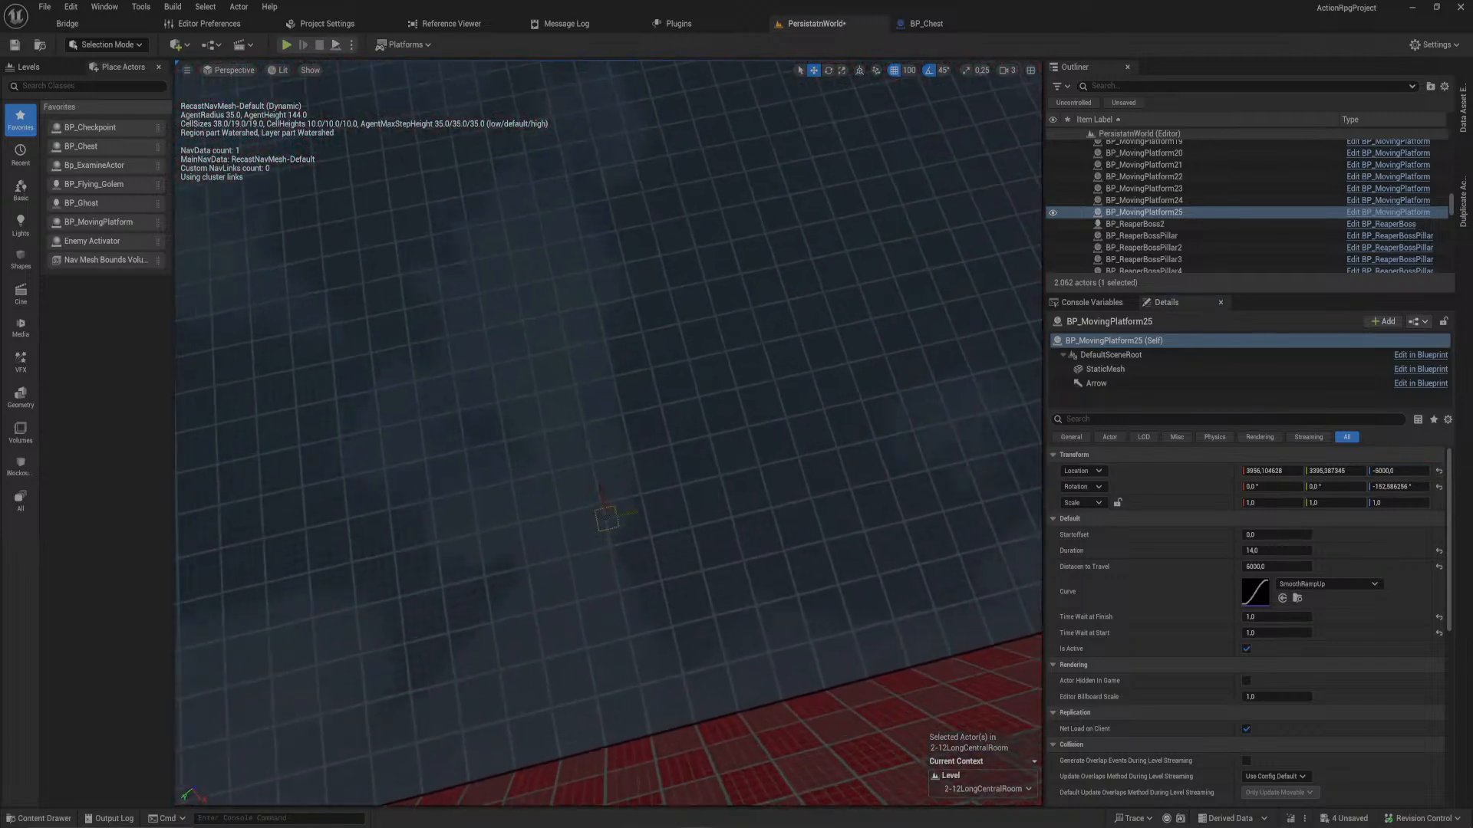
pyautogui.hotkey('ctrl', 'z')
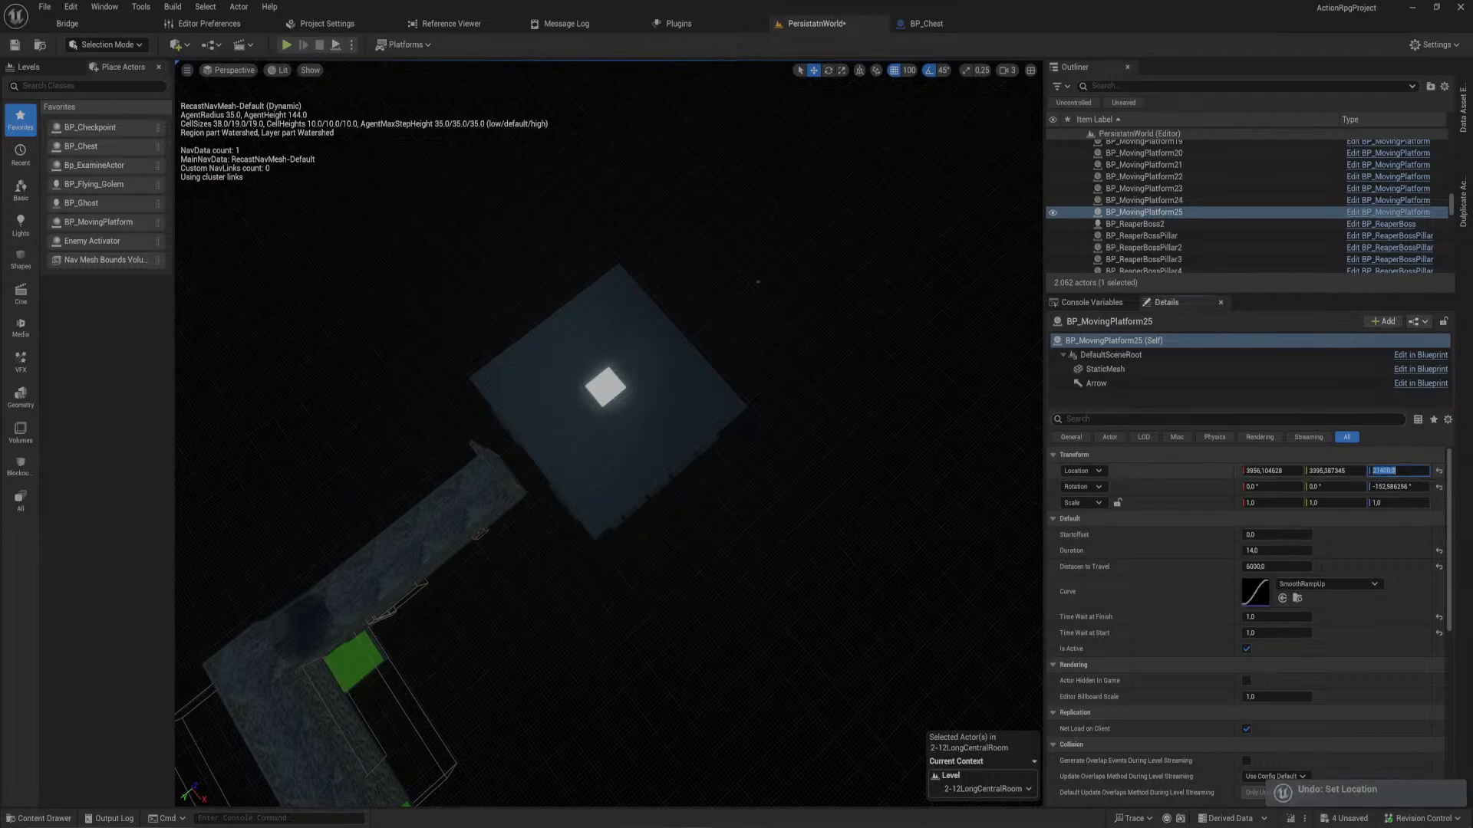
# - Lower the shaft's moving platform by 6000 to a Z location of 15400
pyautogui.click(1413, 471)
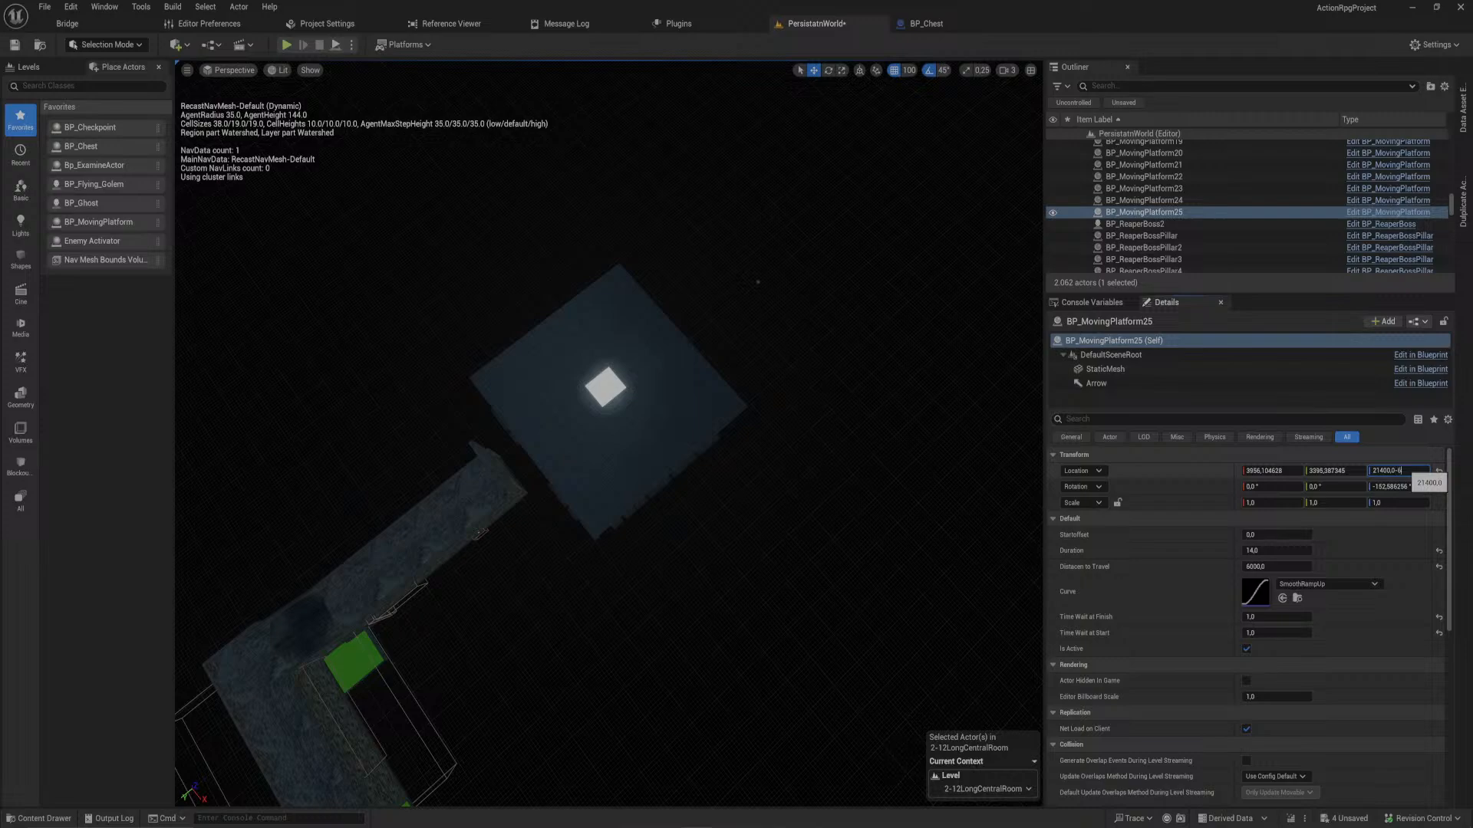
pyautogui.write('-6000')
pyautogui.press('Return')
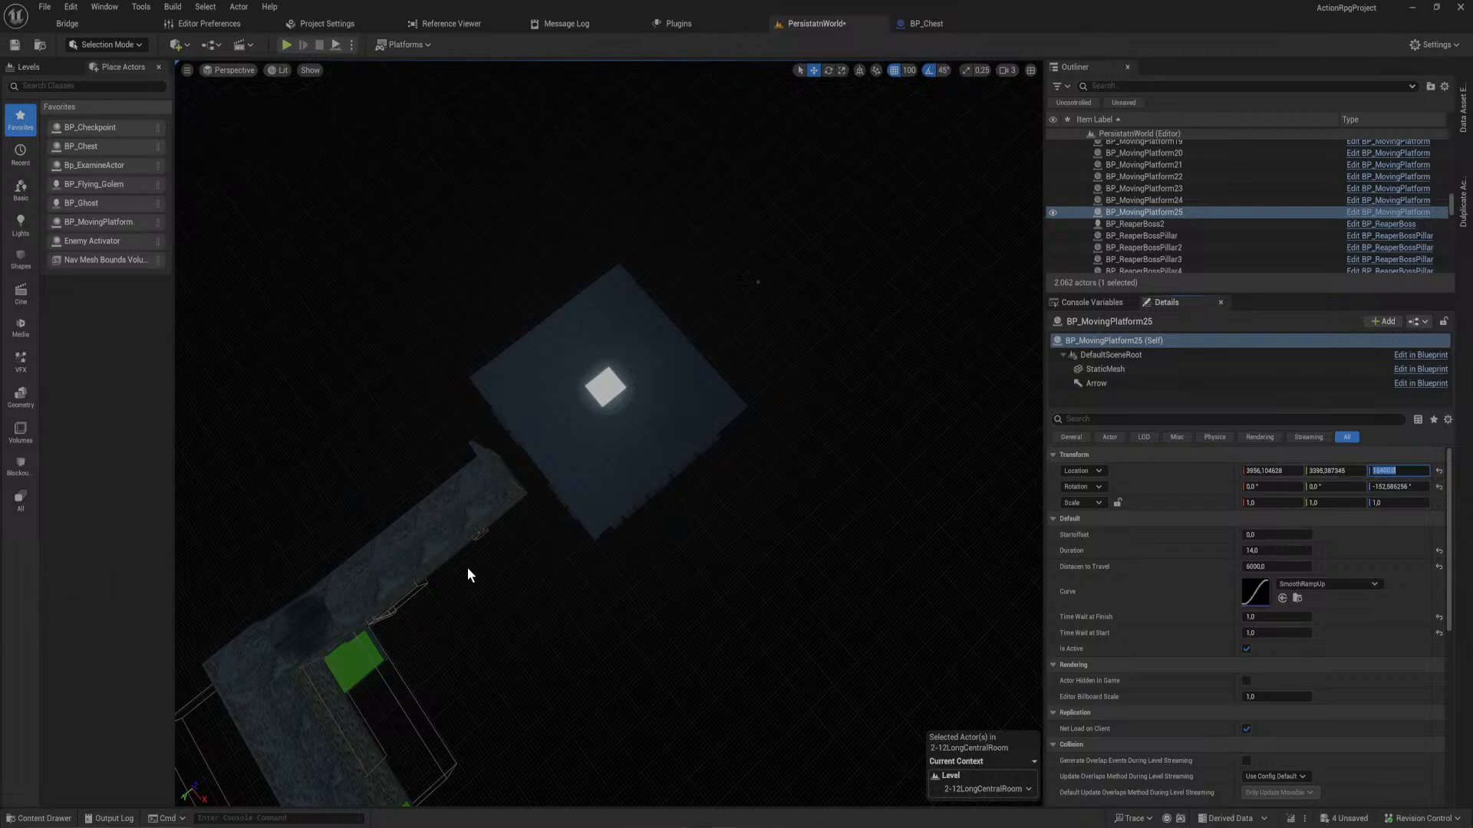
pyautogui.press('f')
pyautogui.moveTo(503, 591); pyautogui.dragTo(543, 621, button='right')
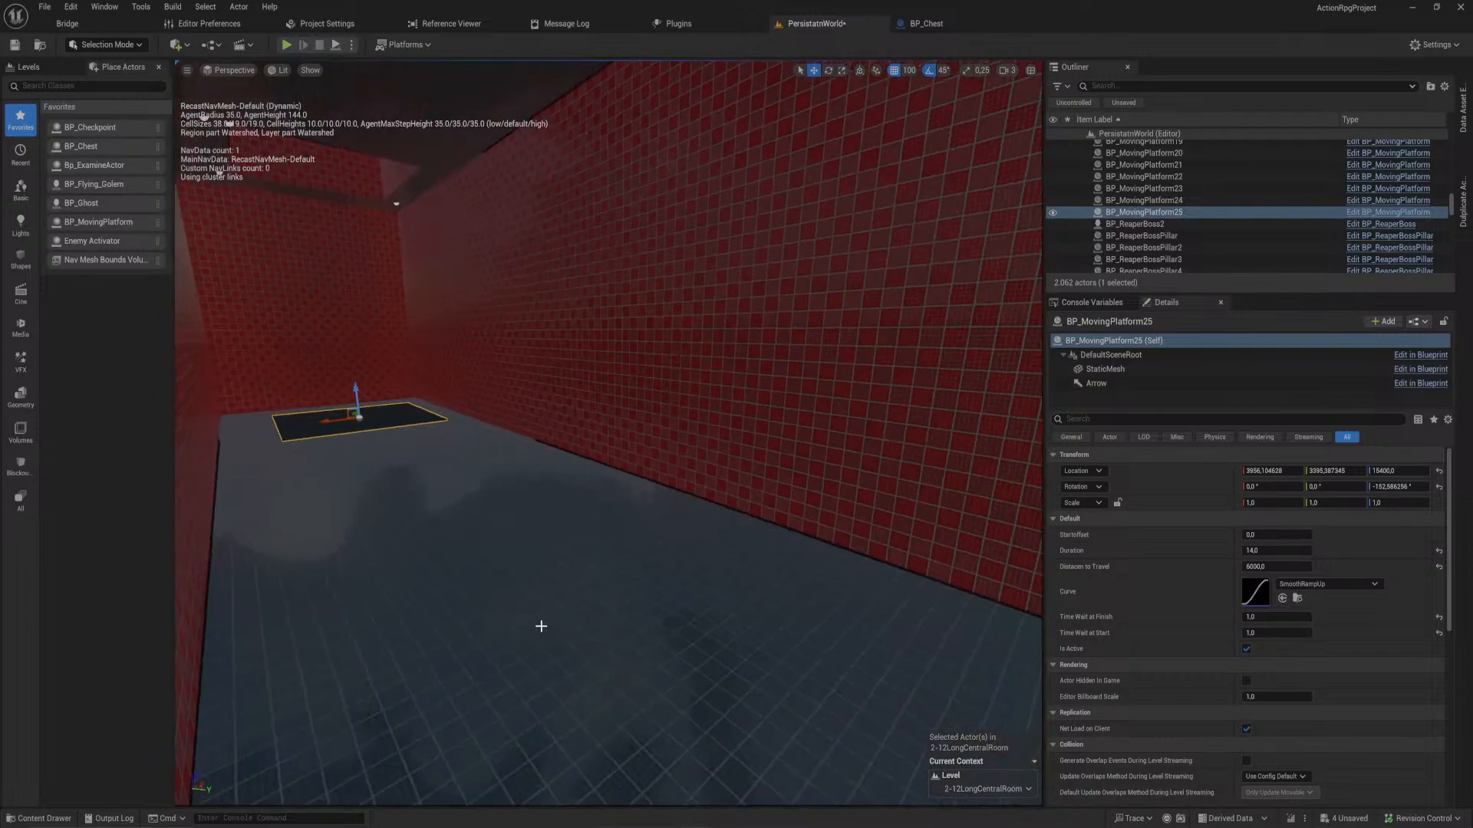
# - Duplicate the moving platform, align the copy with the floor opening at the room's far end and lower it to Z 13600
pyautogui.hotkey('ctrl', 'd')
pyautogui.moveTo(361, 424); pyautogui.dragTo(422, 583, button='right')
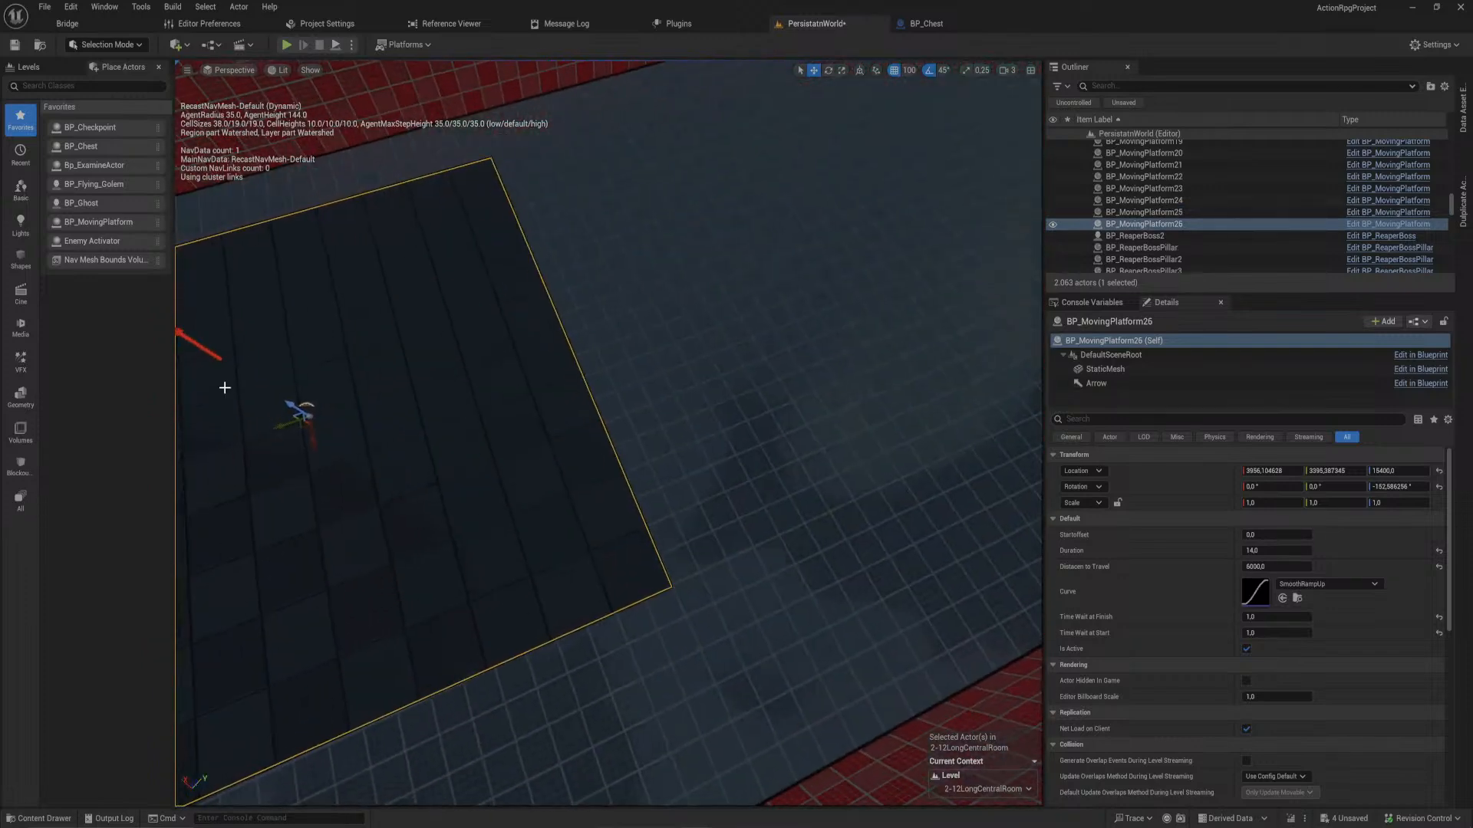
pyautogui.moveTo(285, 430); pyautogui.dragTo(910, 355)
pyautogui.moveTo(911, 355); pyautogui.dragTo(920, 261, button='right')
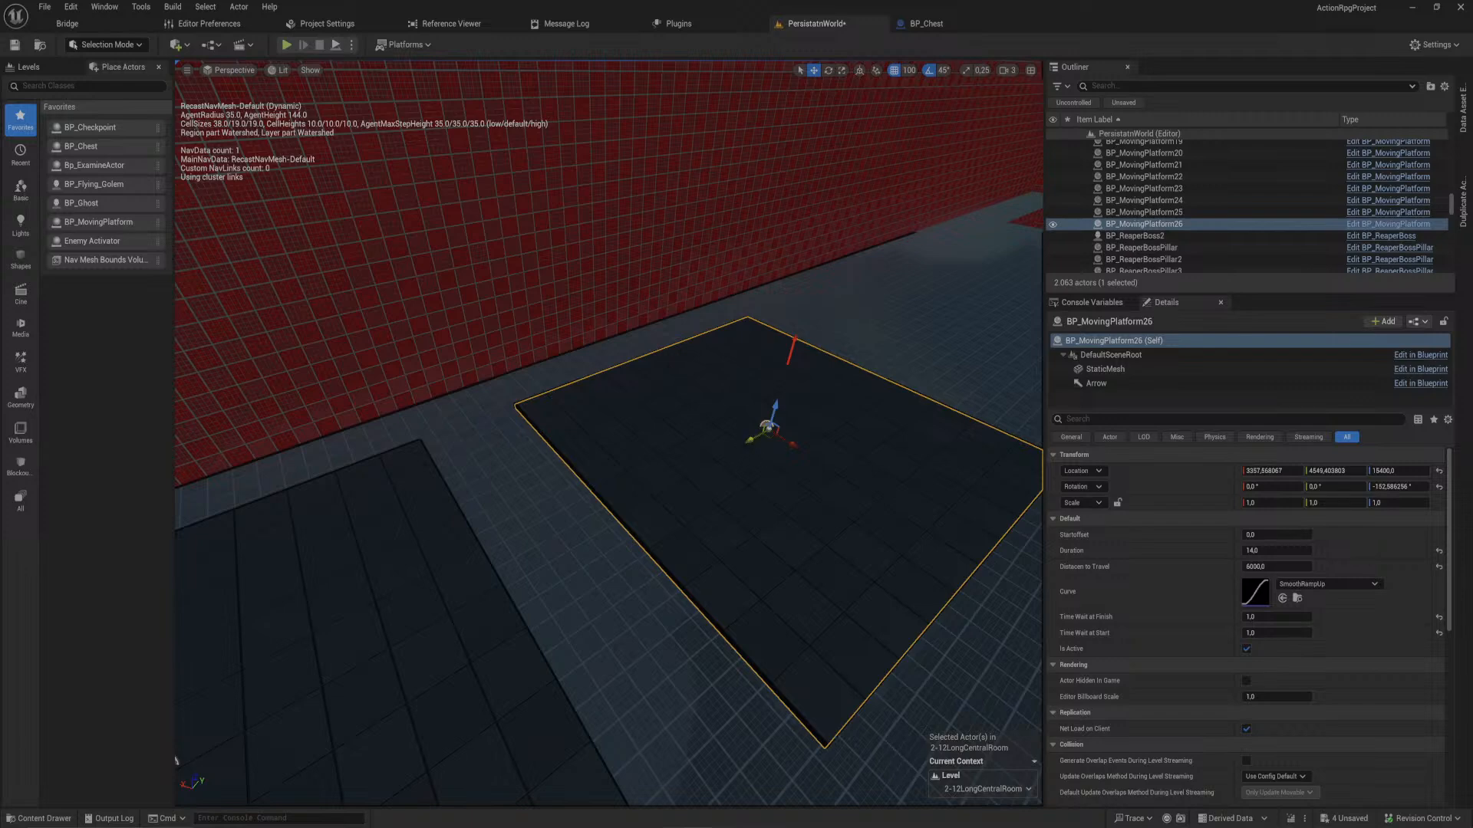
pyautogui.keyDown('shift'); pyautogui.moveTo(750, 440); pyautogui.dragTo(989, 342); pyautogui.keyUp('shift')
pyautogui.keyDown('shift'); pyautogui.moveTo(751, 439); pyautogui.dragTo(1074, 307); pyautogui.keyUp('shift')
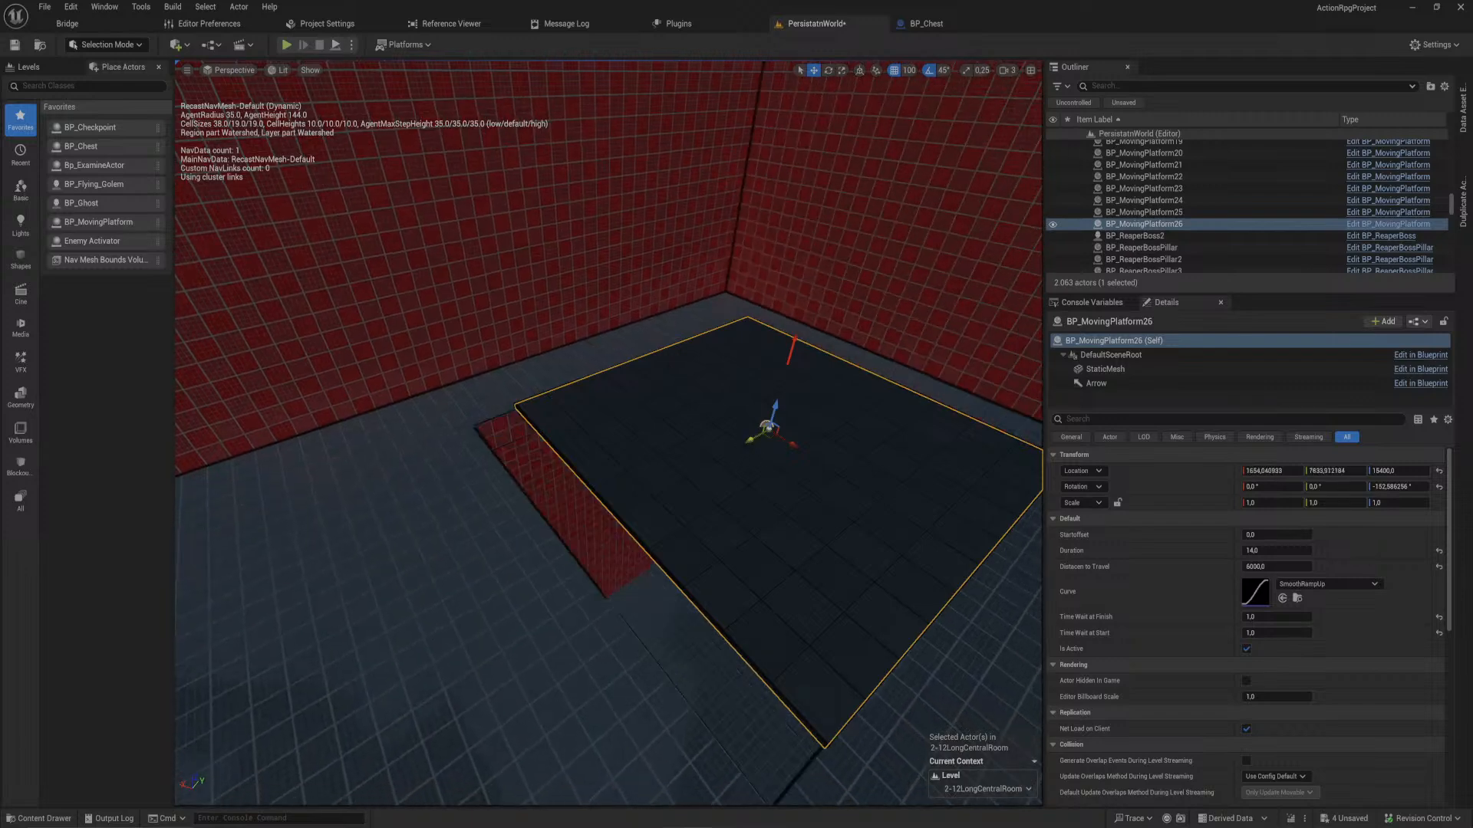
pyautogui.moveTo(608, 434); pyautogui.dragTo(789, 352, button='right')
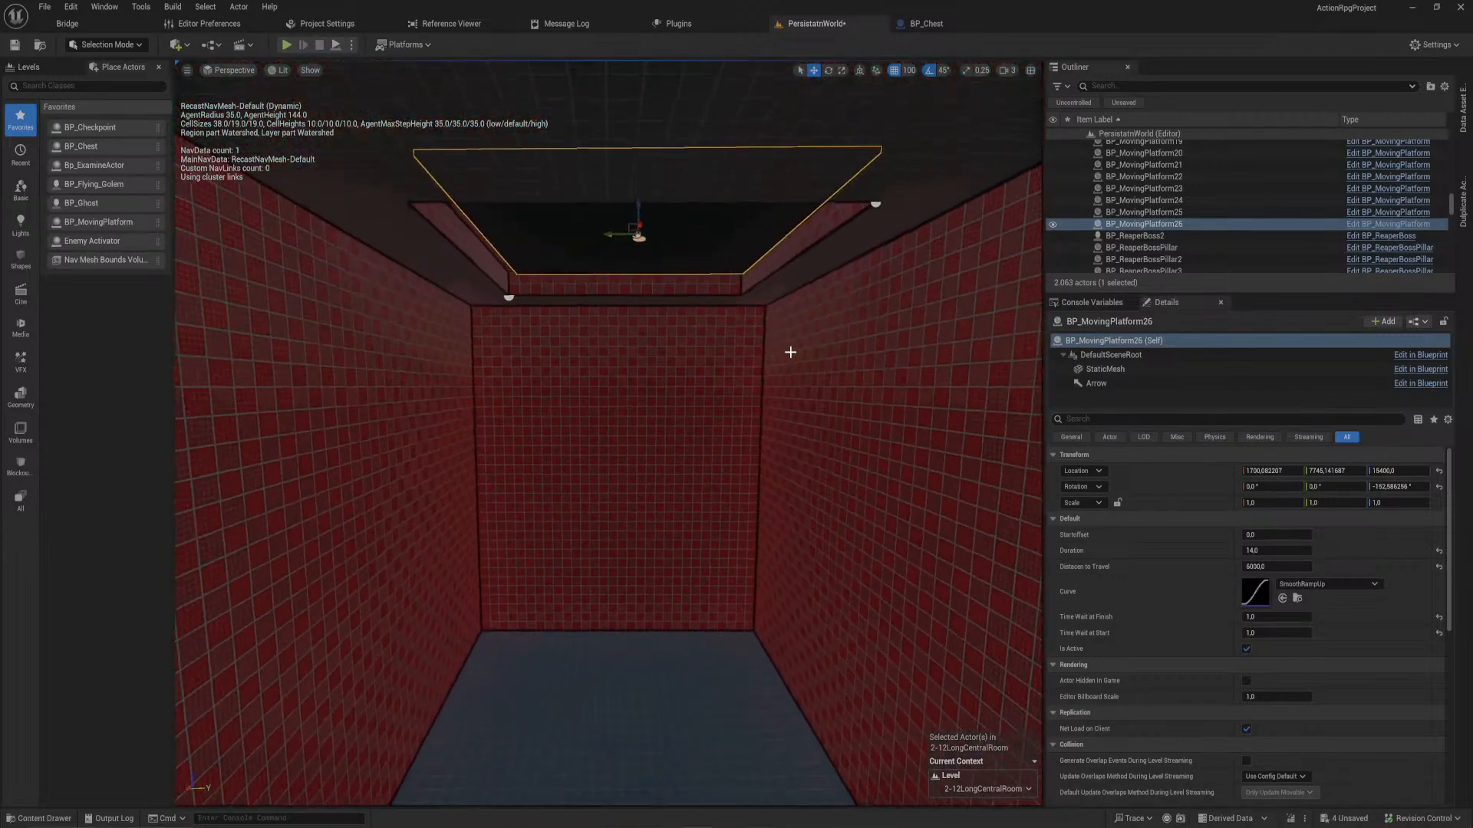
pyautogui.moveTo(639, 213); pyautogui.dragTo(655, 709)
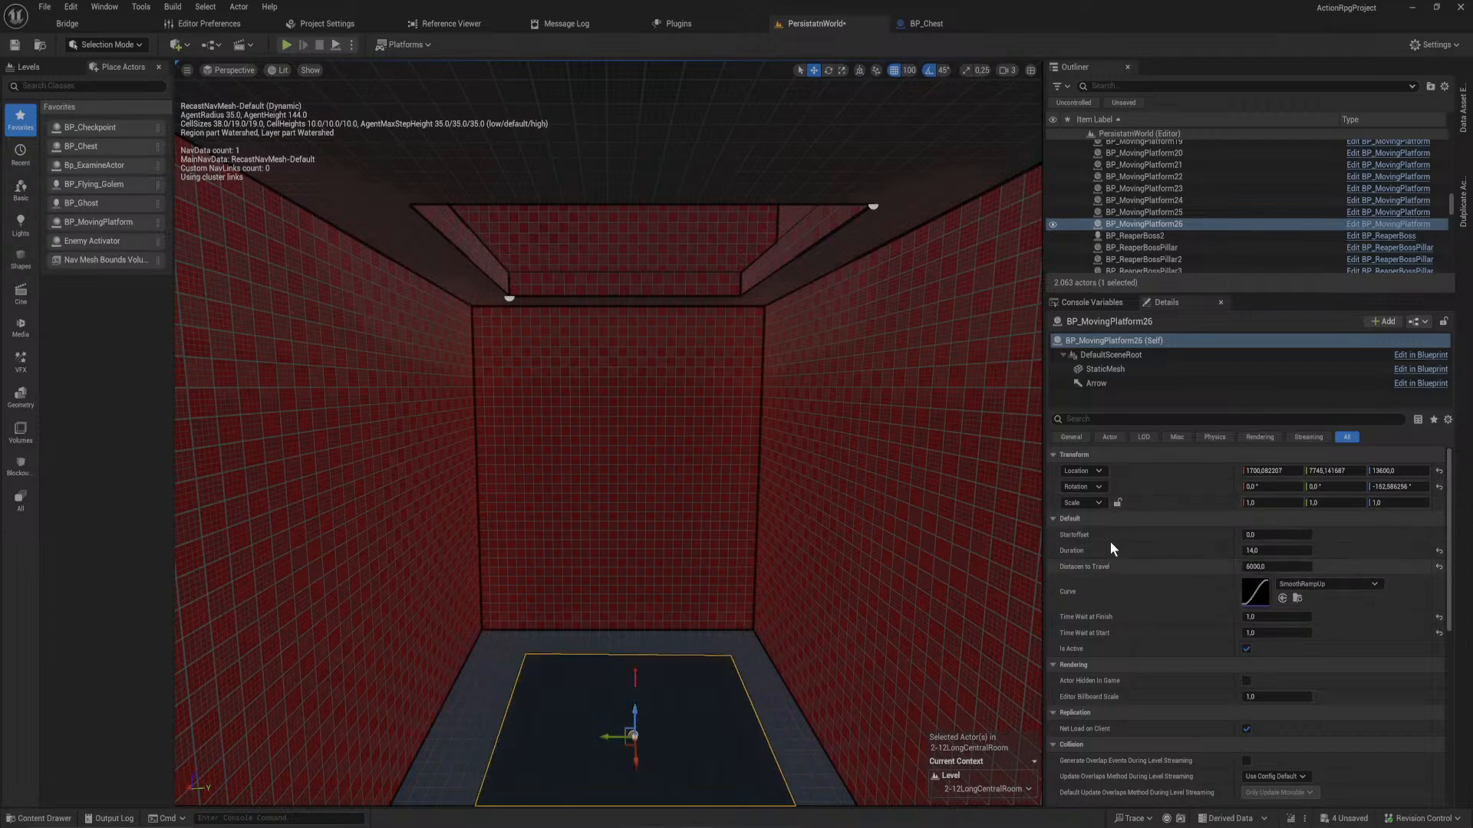
# - Set the copied platform's duration to 4 and its distance to travel to 1800
pyautogui.moveTo(867, 498); pyautogui.dragTo(948, 616, button='right')
pyautogui.click(1275, 550)
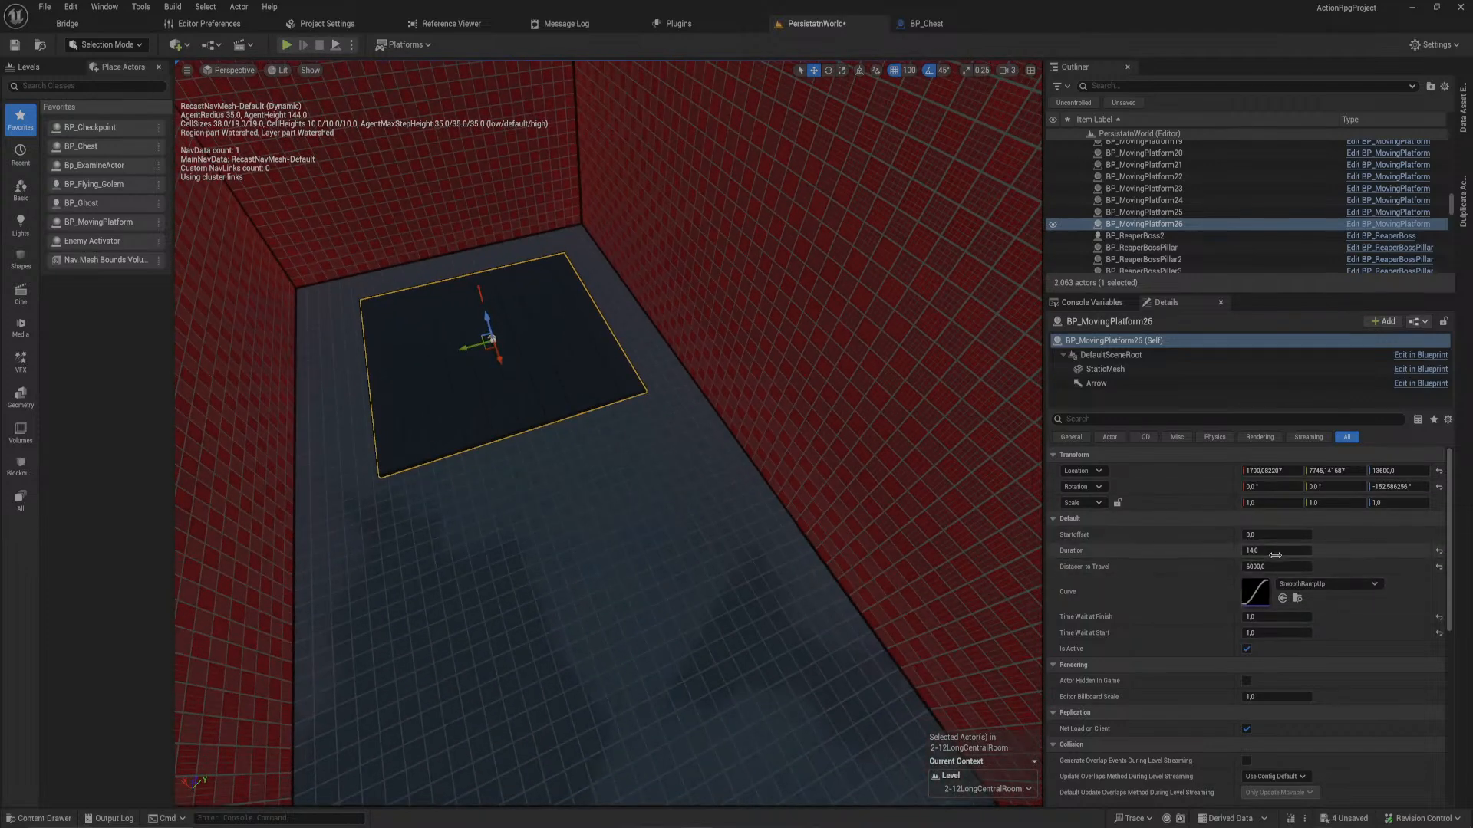
pyautogui.write('4')
pyautogui.click(1283, 566)
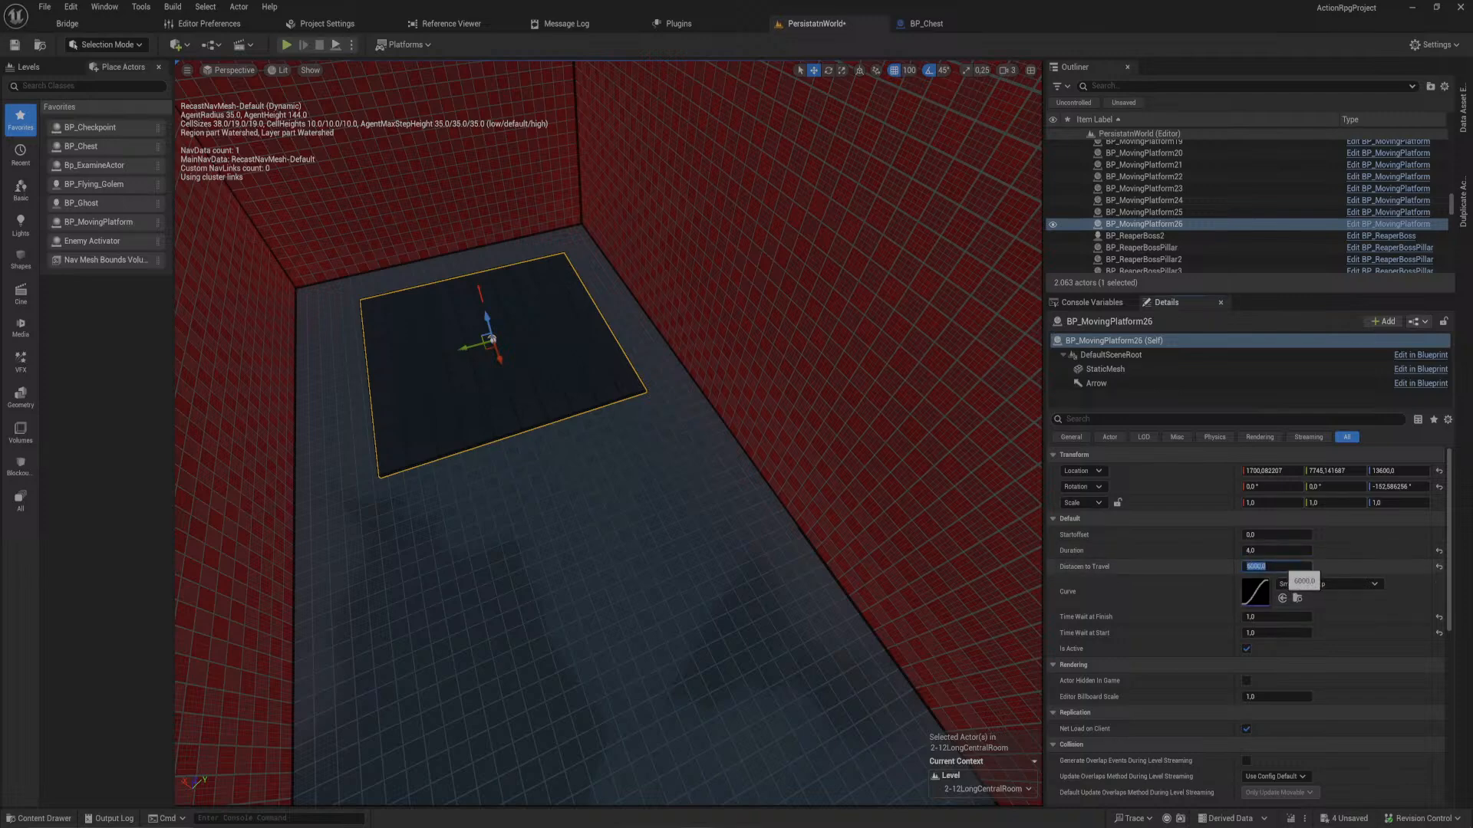
pyautogui.write('1800')
pyautogui.press('Return')
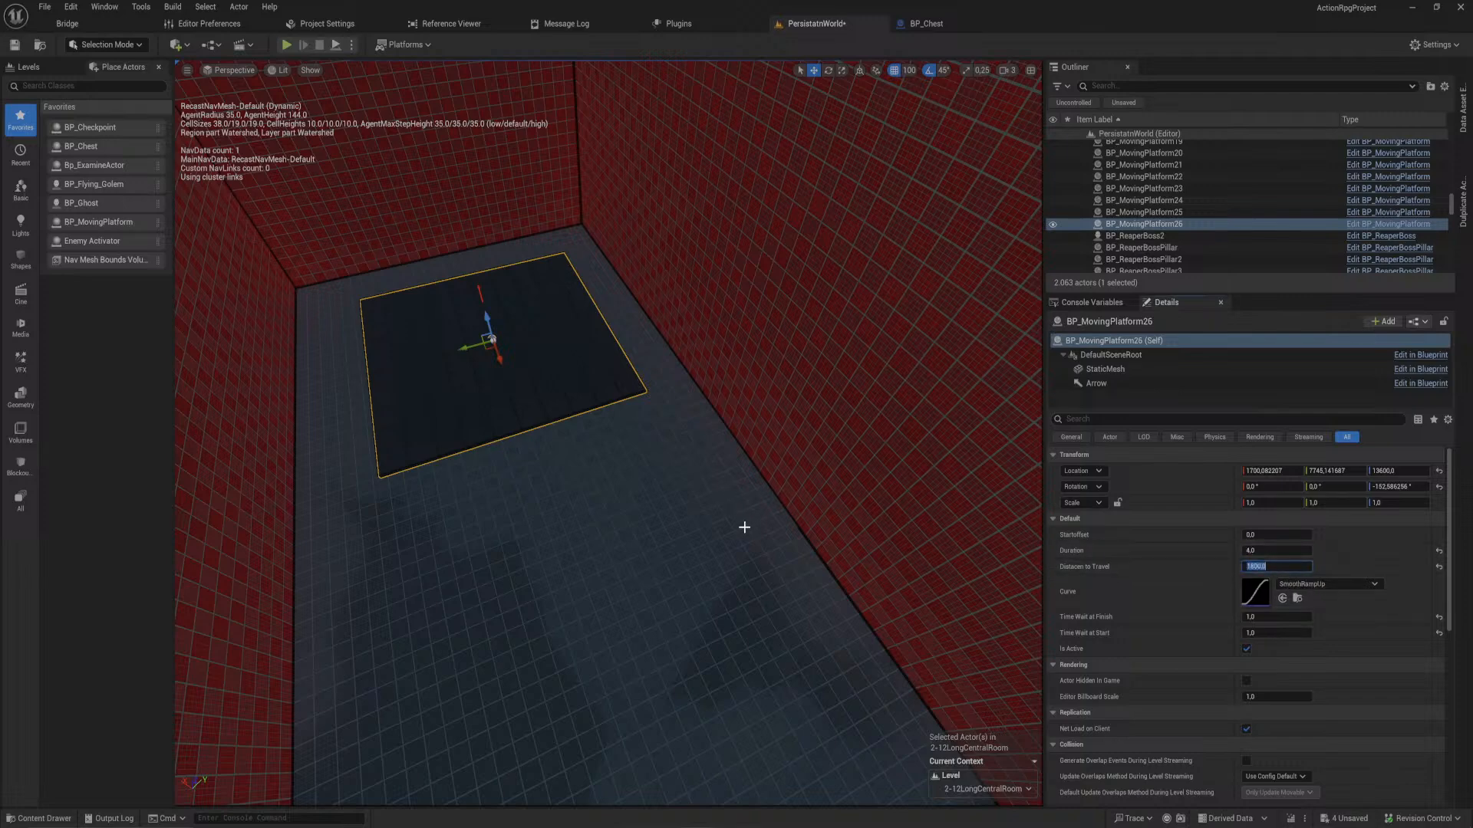
# - Examine the exit door on the shaft landing and the connected door behind it, checking which next levels they lead to
pyautogui.moveTo(738, 537); pyautogui.dragTo(997, 307, button='right')
pyautogui.press('w')
pyautogui.press('w')
pyautogui.press('w')
pyautogui.press('s')
pyautogui.press('w')
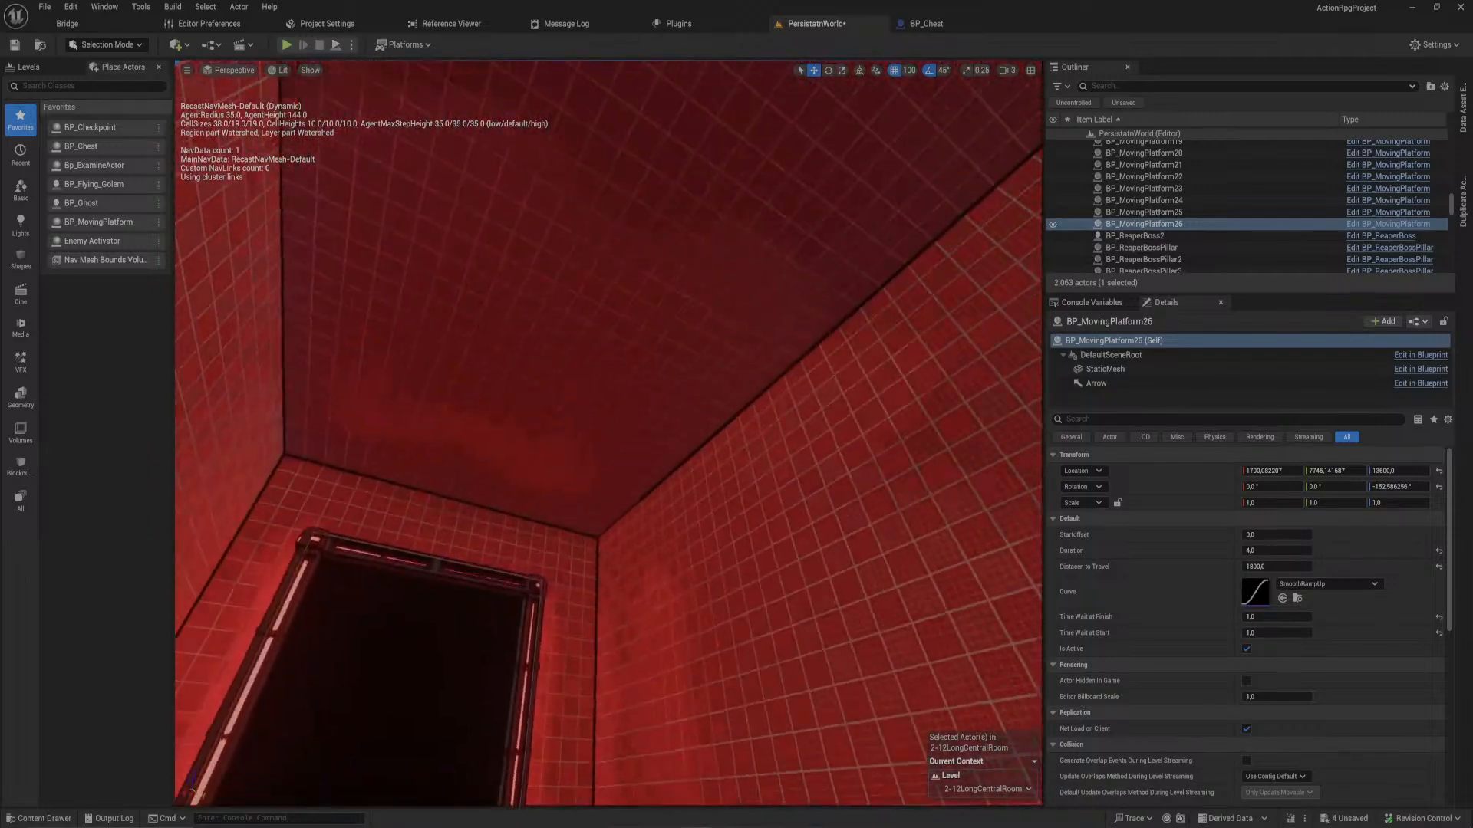
pyautogui.click(692, 579)
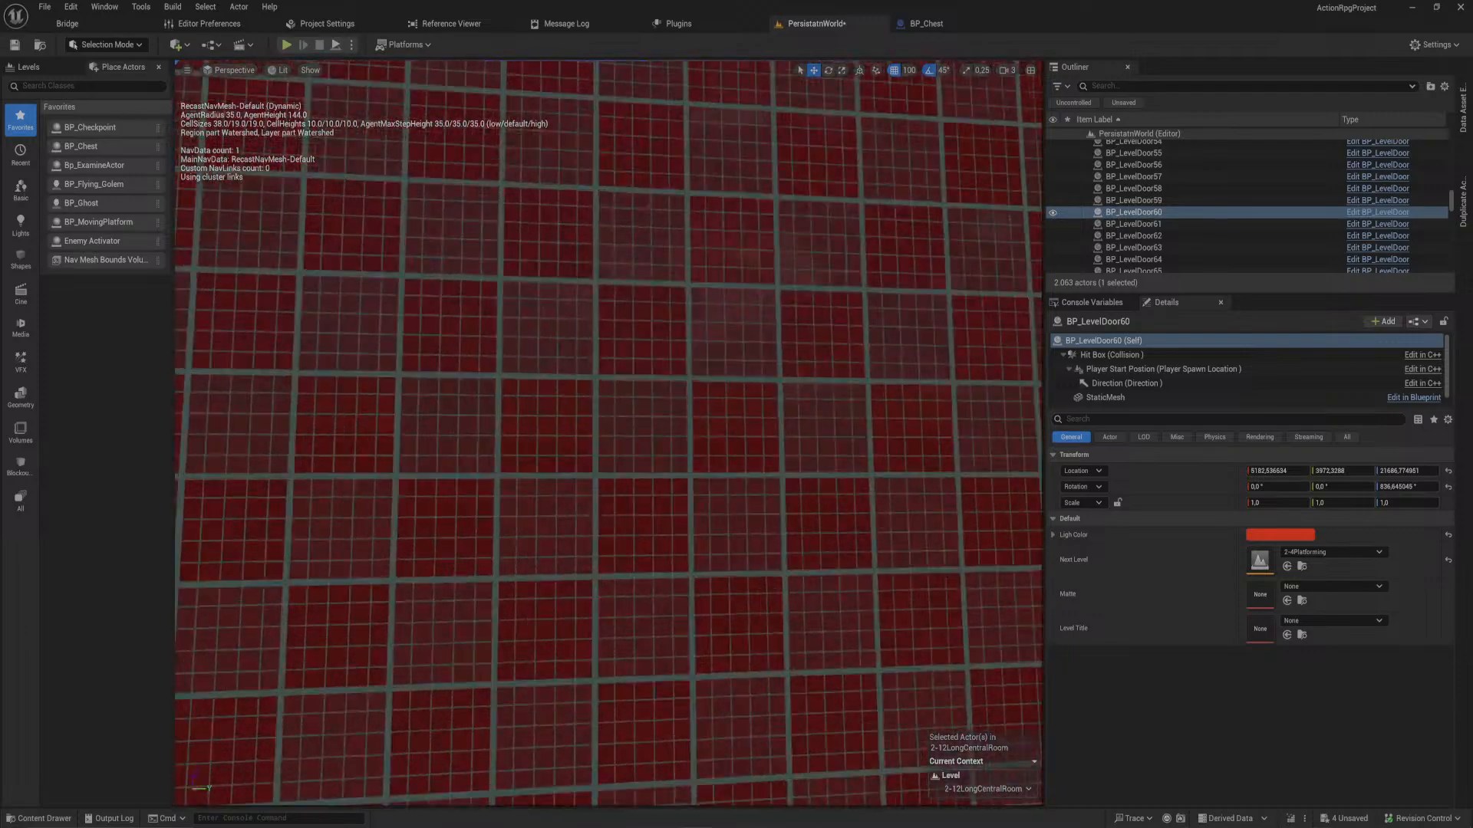
pyautogui.click(505, 481)
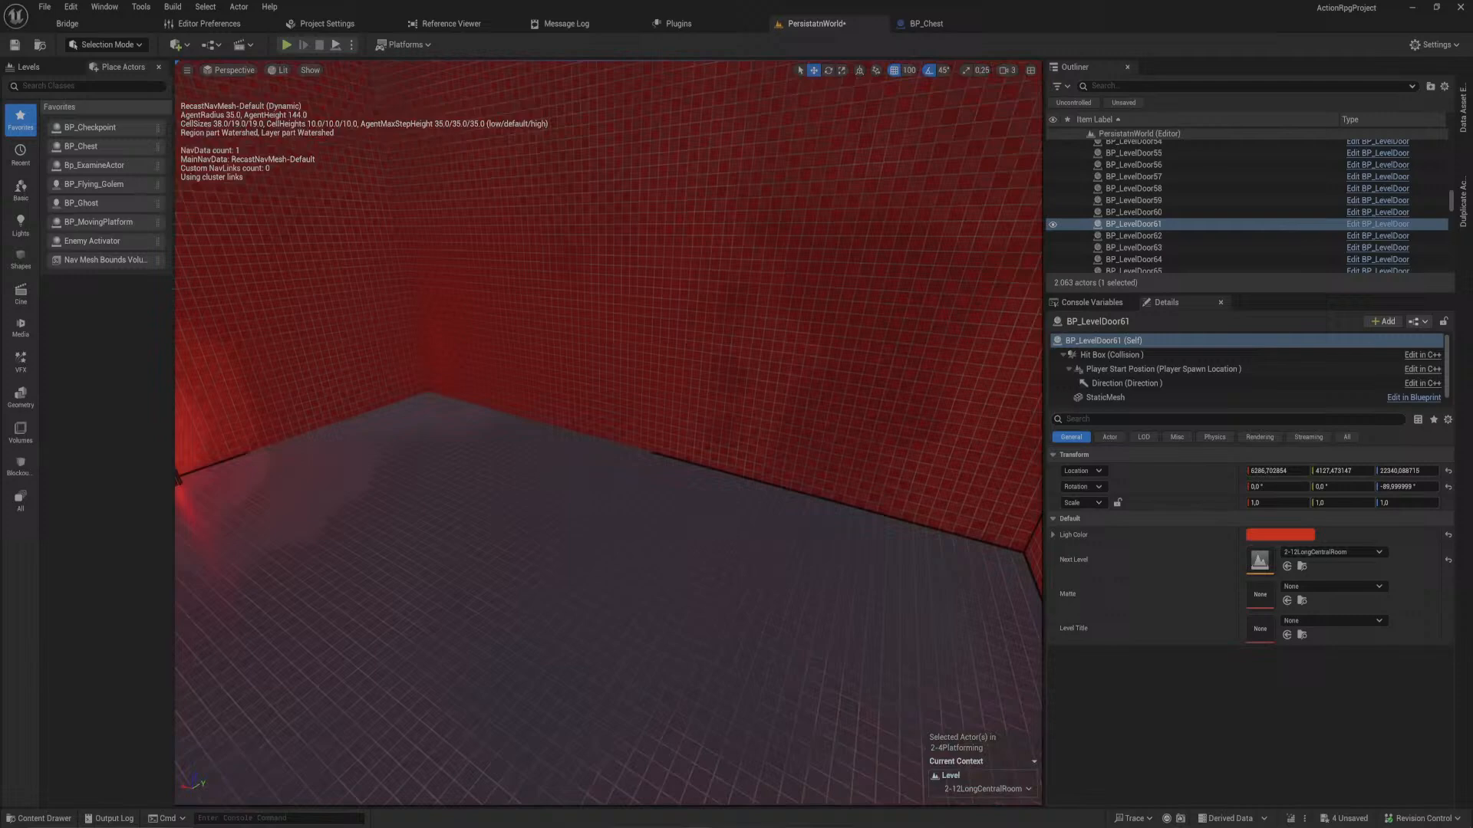
# - Duplicate the existing door in the large upper room, rotate the copy 90 degrees and place it on the adjacent wall
pyautogui.moveTo(608, 529); pyautogui.dragTo(491, 529, button='right')
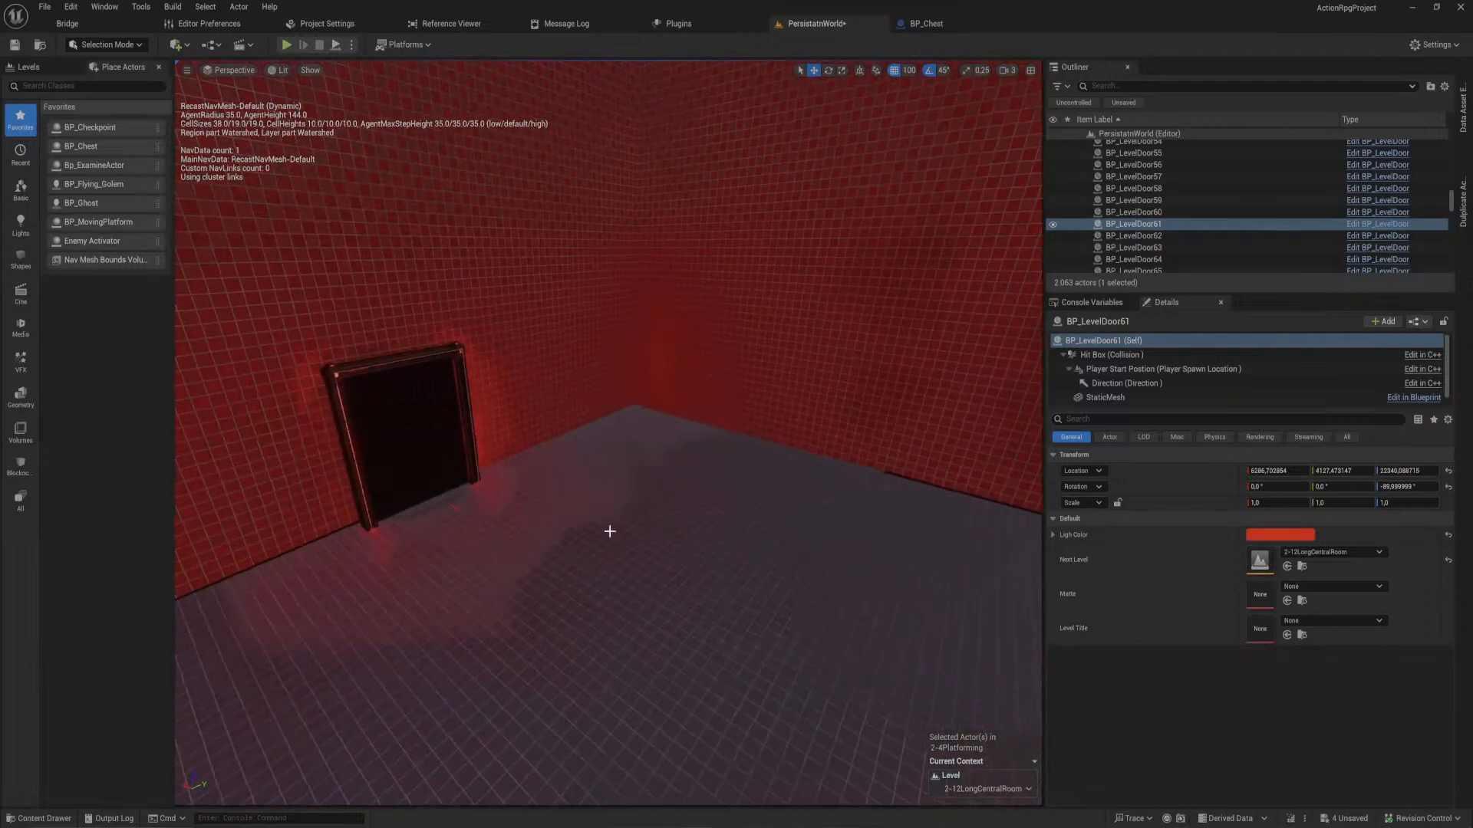
pyautogui.click(464, 480)
pyautogui.press('e')
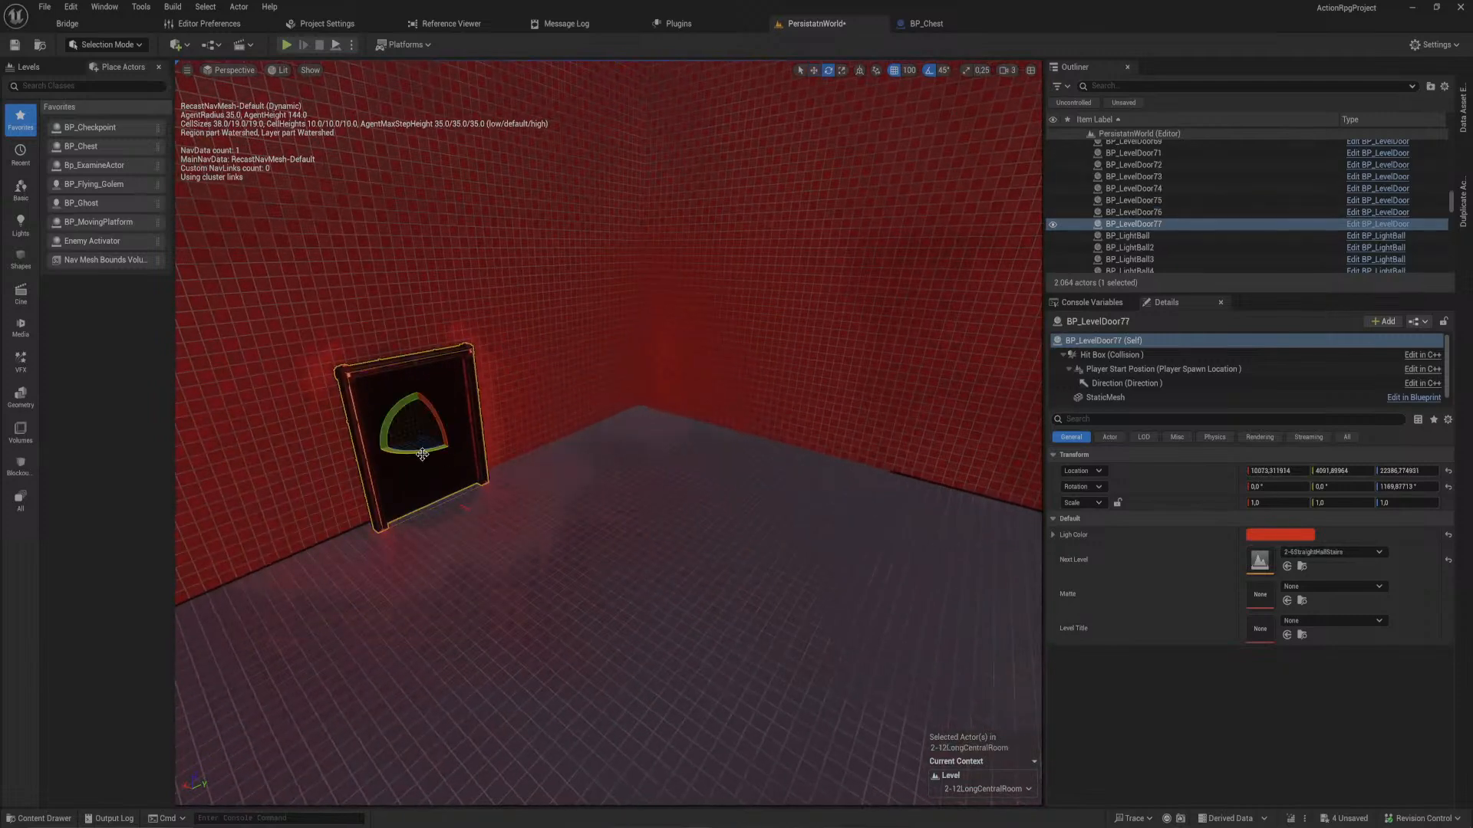
pyautogui.moveTo(414, 452); pyautogui.dragTo(933, 426)
pyautogui.press('w')
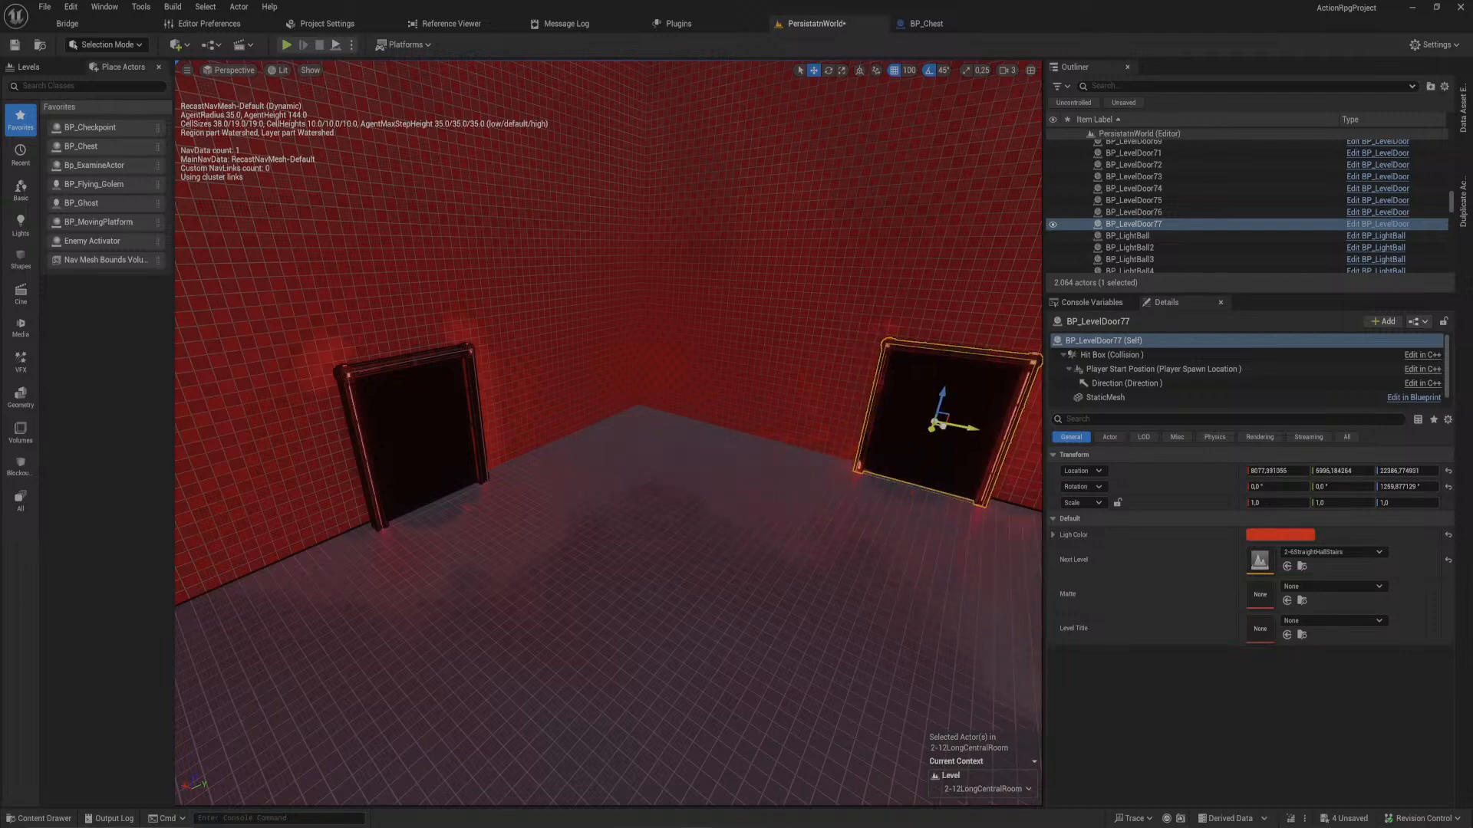
pyautogui.rightClick(942, 423)
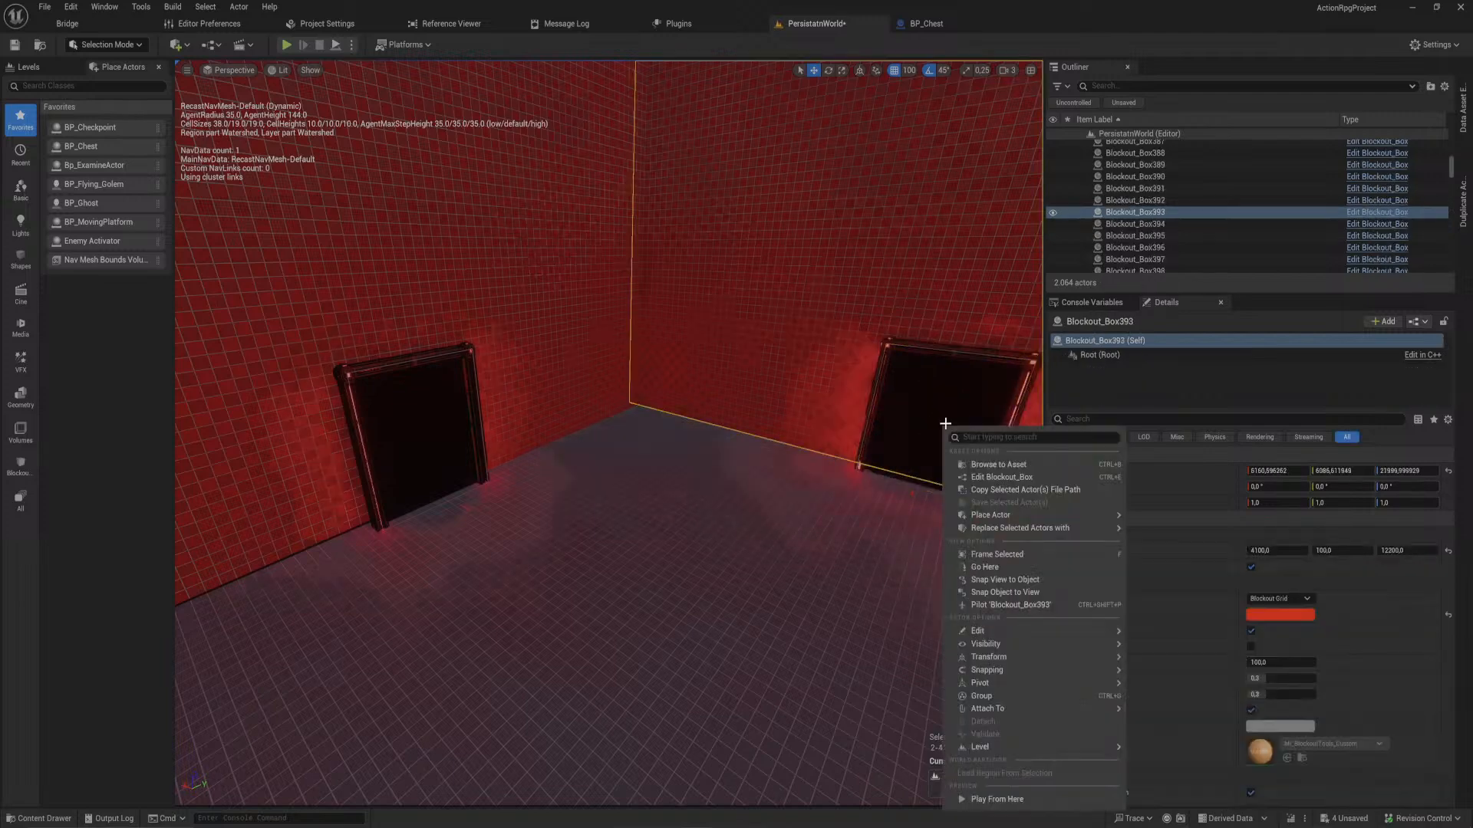
pyautogui.moveTo(942, 422); pyautogui.dragTo(1038, 428, button='right')
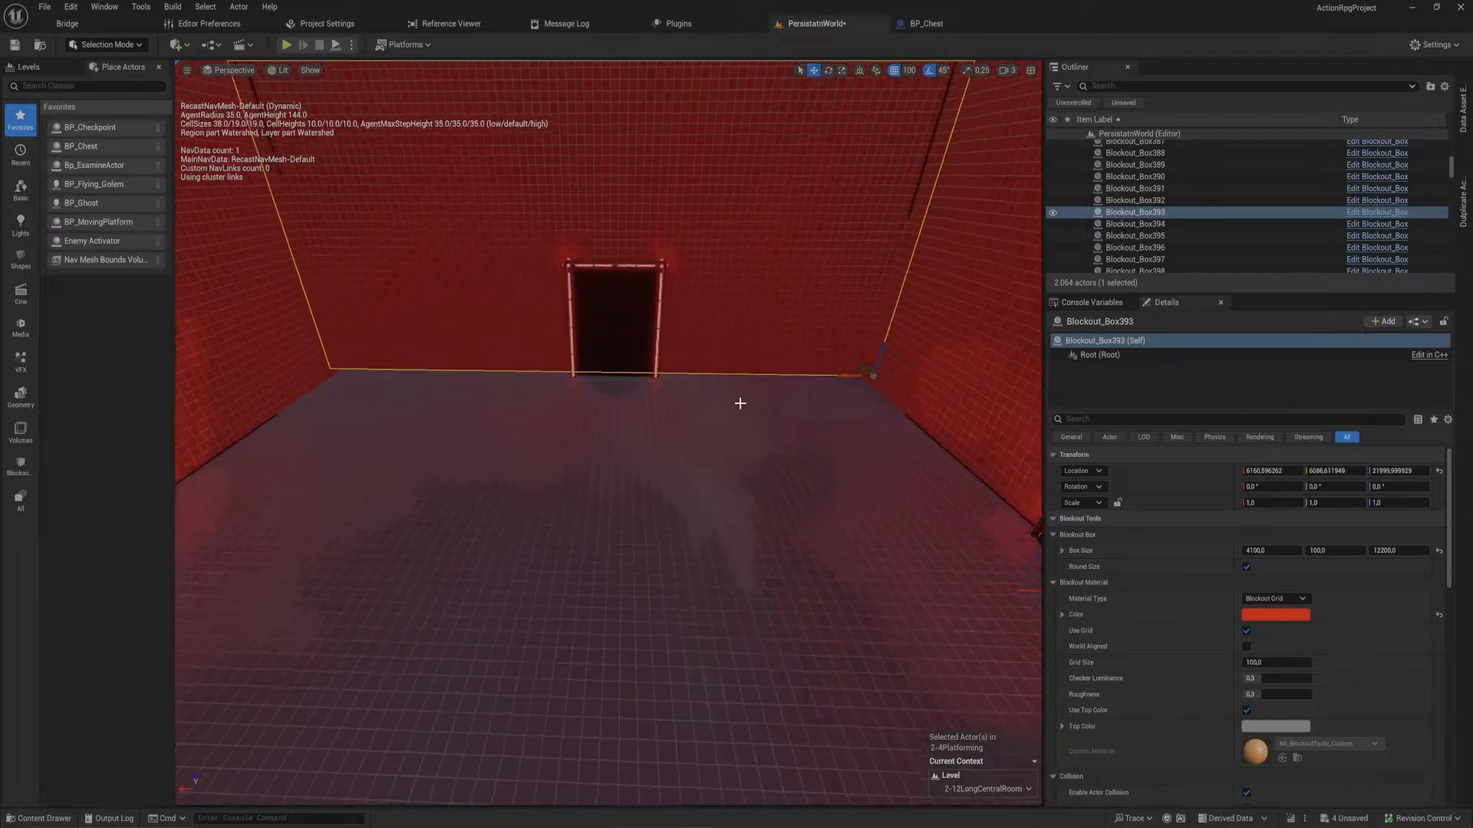
# - Select the newly placed door and set its next level to 2-3EntranceHall
pyautogui.press('w')
pyautogui.moveTo(740, 404); pyautogui.dragTo(537, 368, button='right')
pyautogui.click(529, 383)
pyautogui.press('s')
pyautogui.click(653, 468)
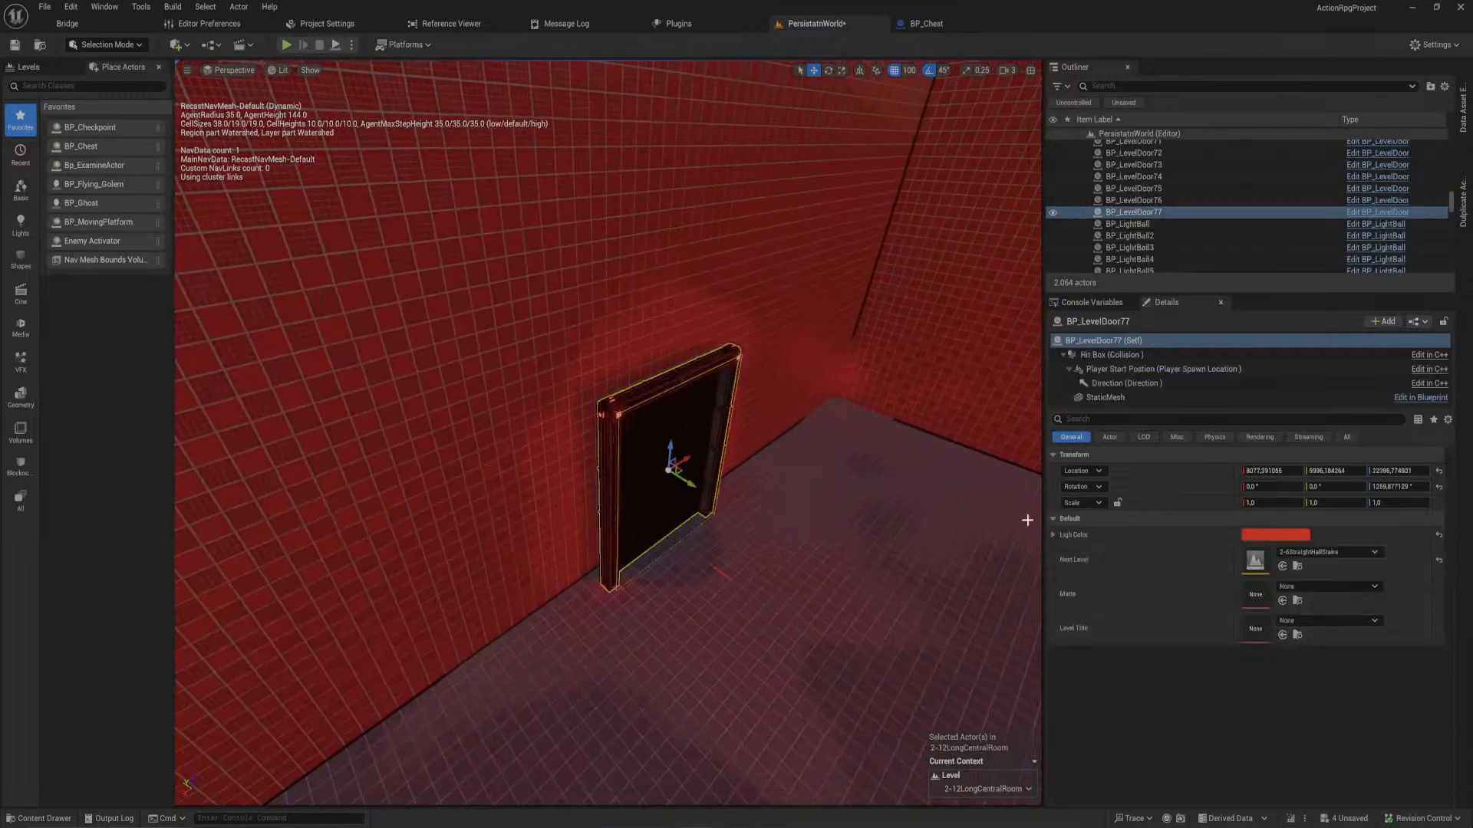
pyautogui.click(1302, 551)
pyautogui.scroll(1, 1359, 454)
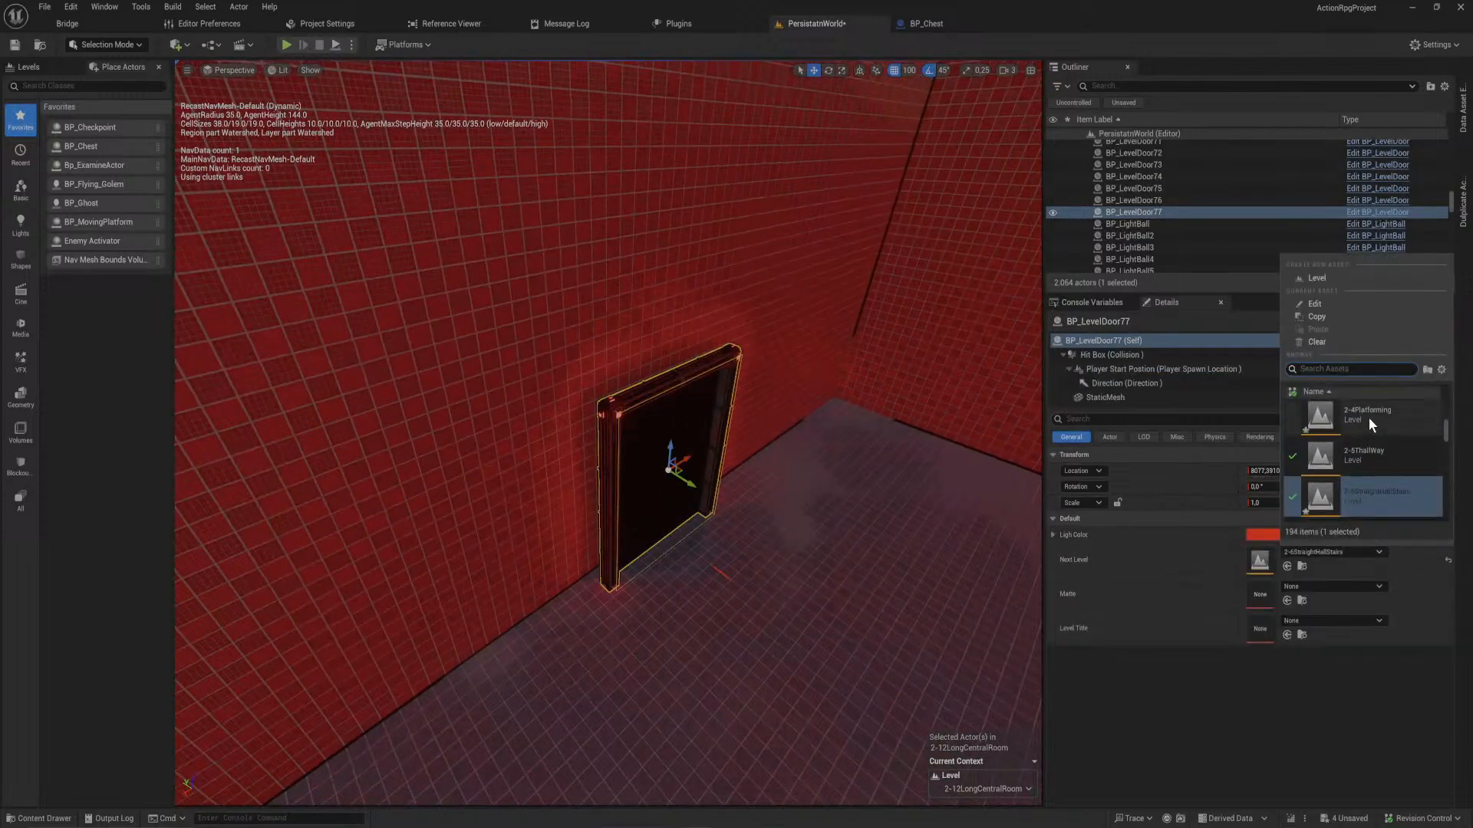
pyautogui.click(1368, 425)
pyautogui.click(1322, 551)
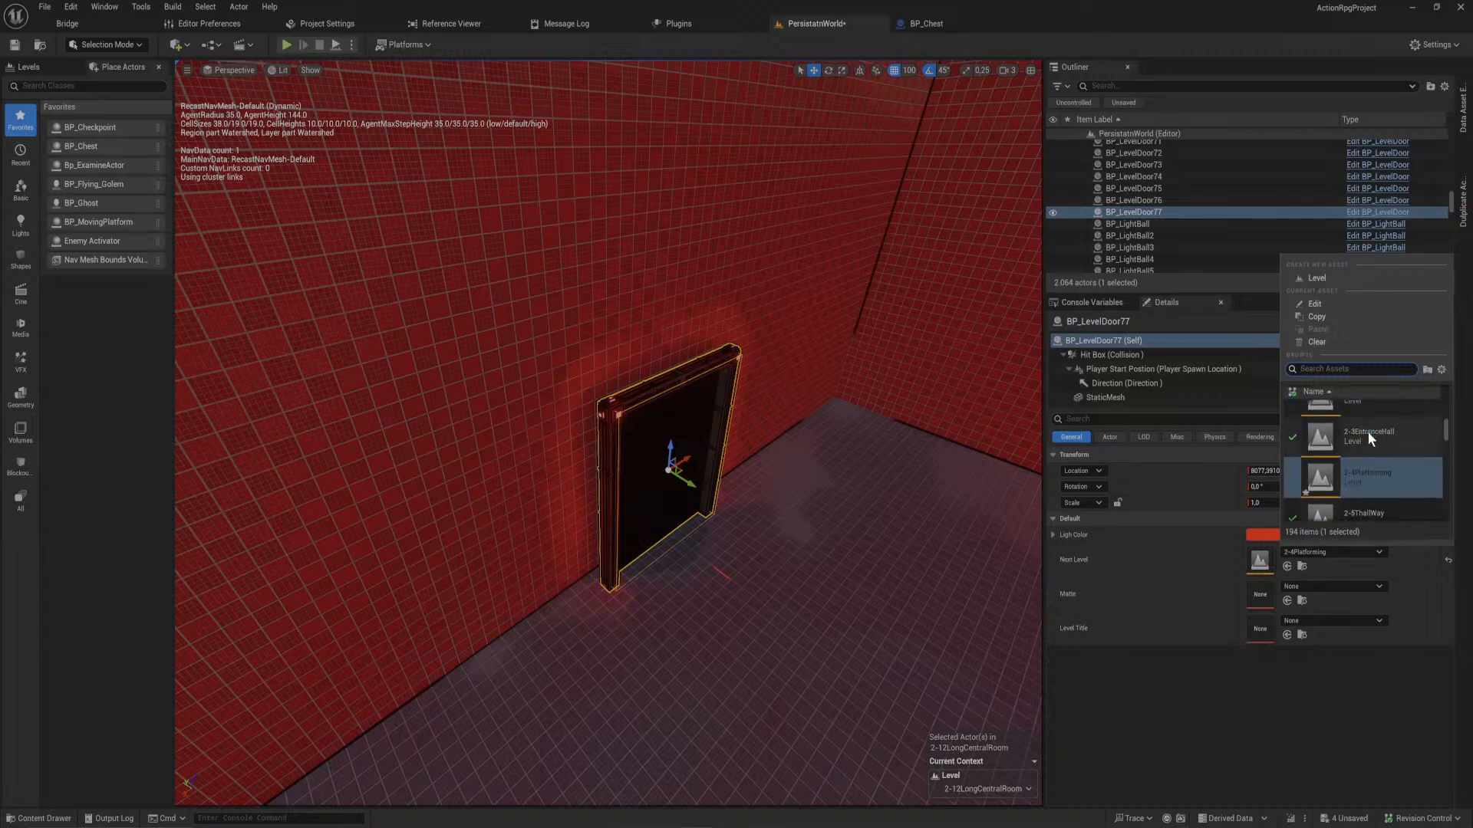
pyautogui.click(1375, 441)
# - Select the red-lit door on the wall of the 2-3EntranceHall level
pyautogui.press('w')
pyautogui.moveTo(792, 434); pyautogui.dragTo(832, 406, button='right')
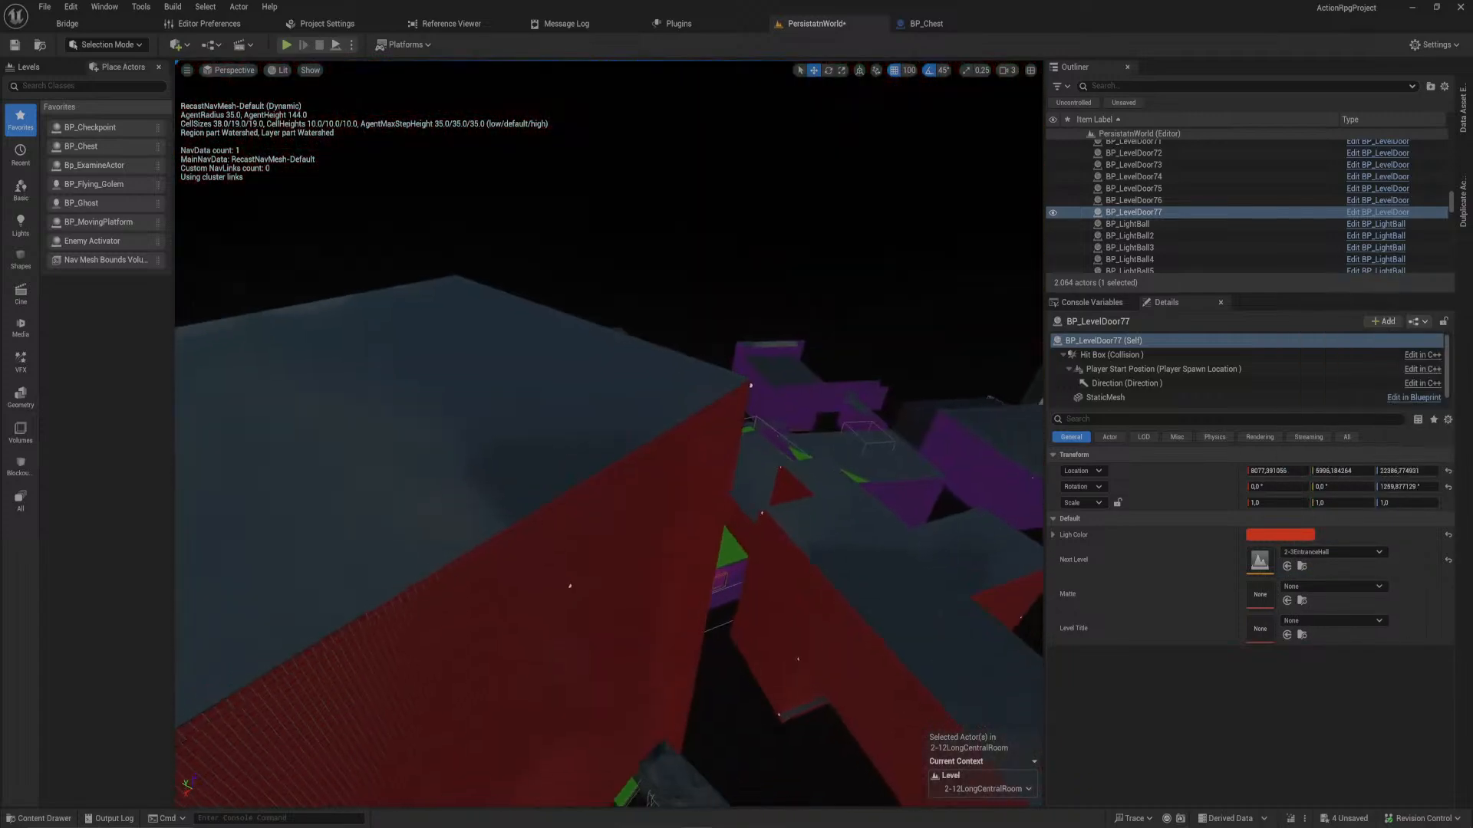
pyautogui.press('w')
pyautogui.moveTo(600, 513)
pyautogui.mouseDown(button='right')
pyautogui.moveTo(597, 537)
pyautogui.moveTo(601, 512)
pyautogui.mouseUp(button='right')
pyautogui.click(586, 518)
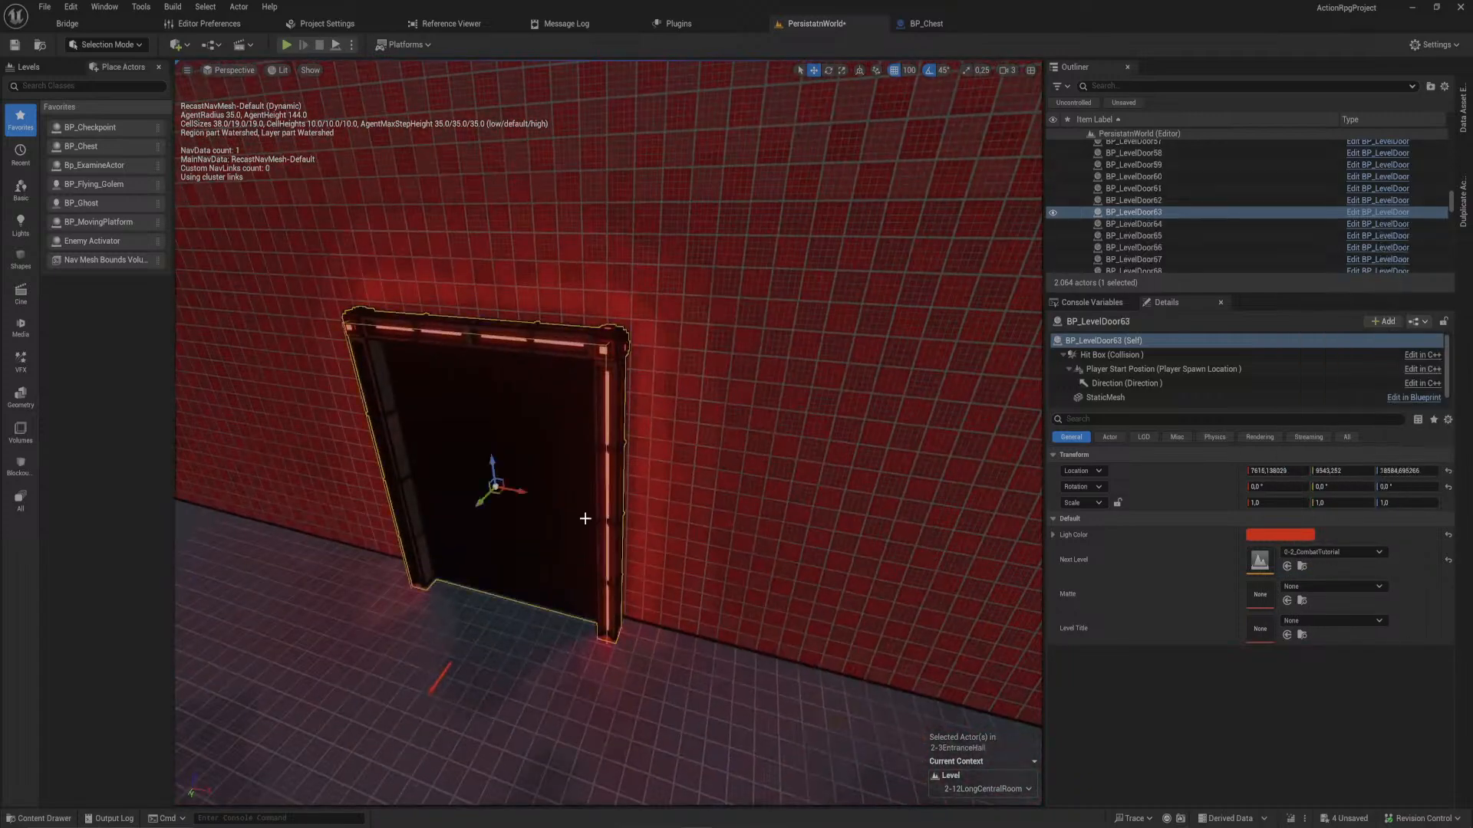
pyautogui.click(1329, 551)
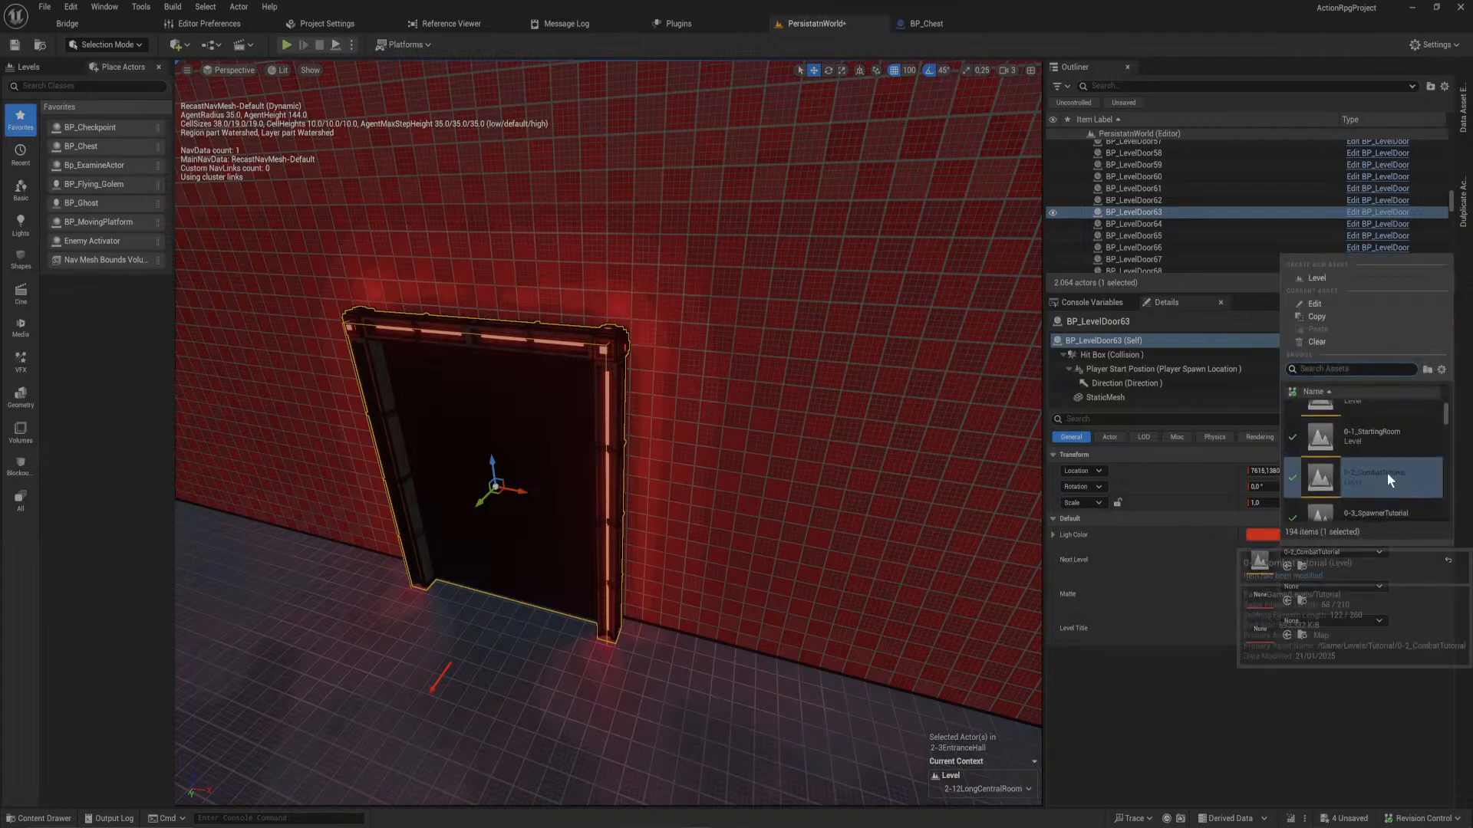
pyautogui.scroll(-2, 1387, 473)
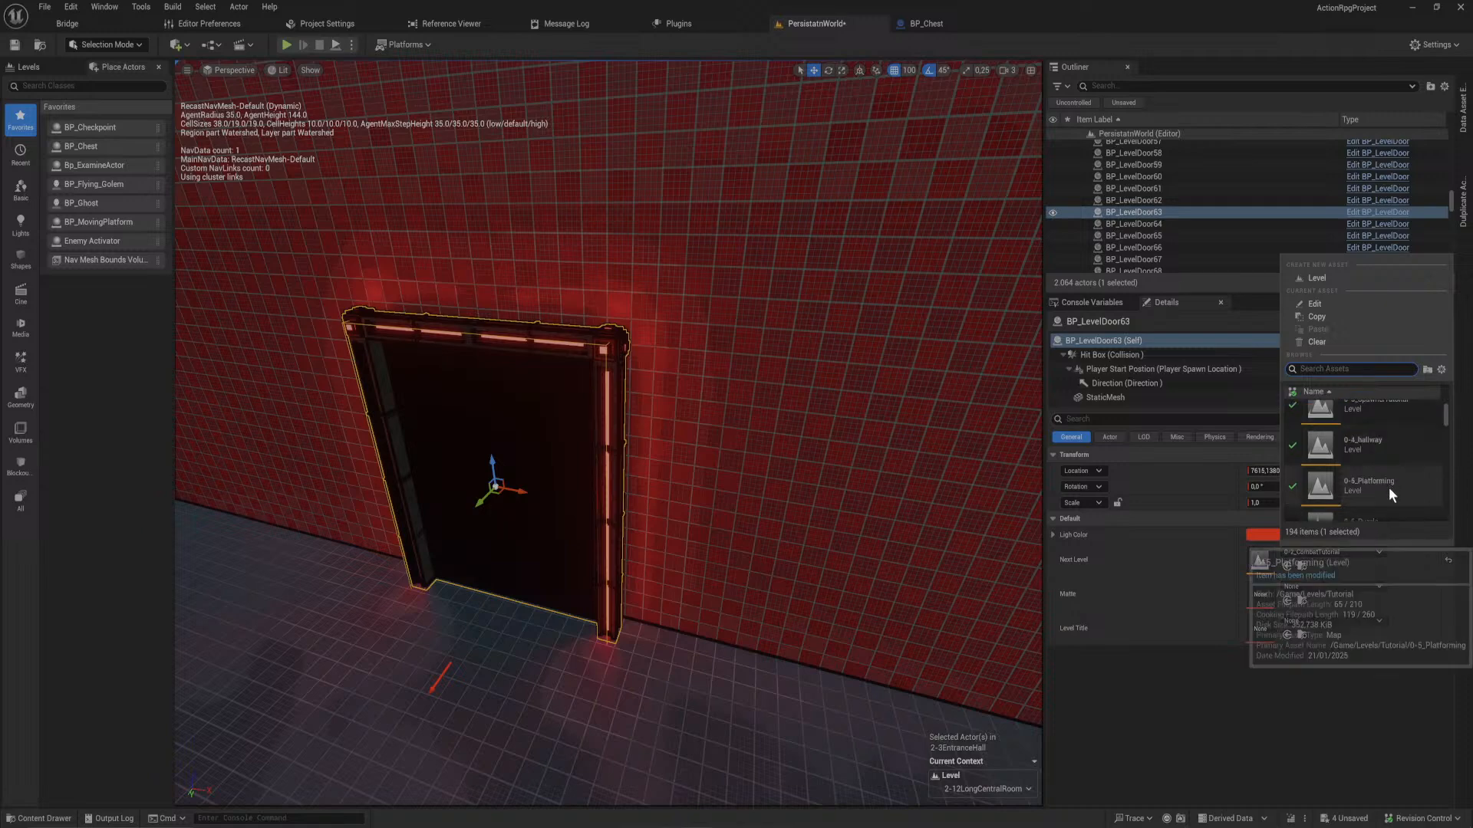
pyautogui.click(1388, 486)
# - Search the levels for "platfo" and set the entrance hall door's next level to 2-4Platforming
pyautogui.click(1373, 552)
pyautogui.scroll(-5, 1393, 452)
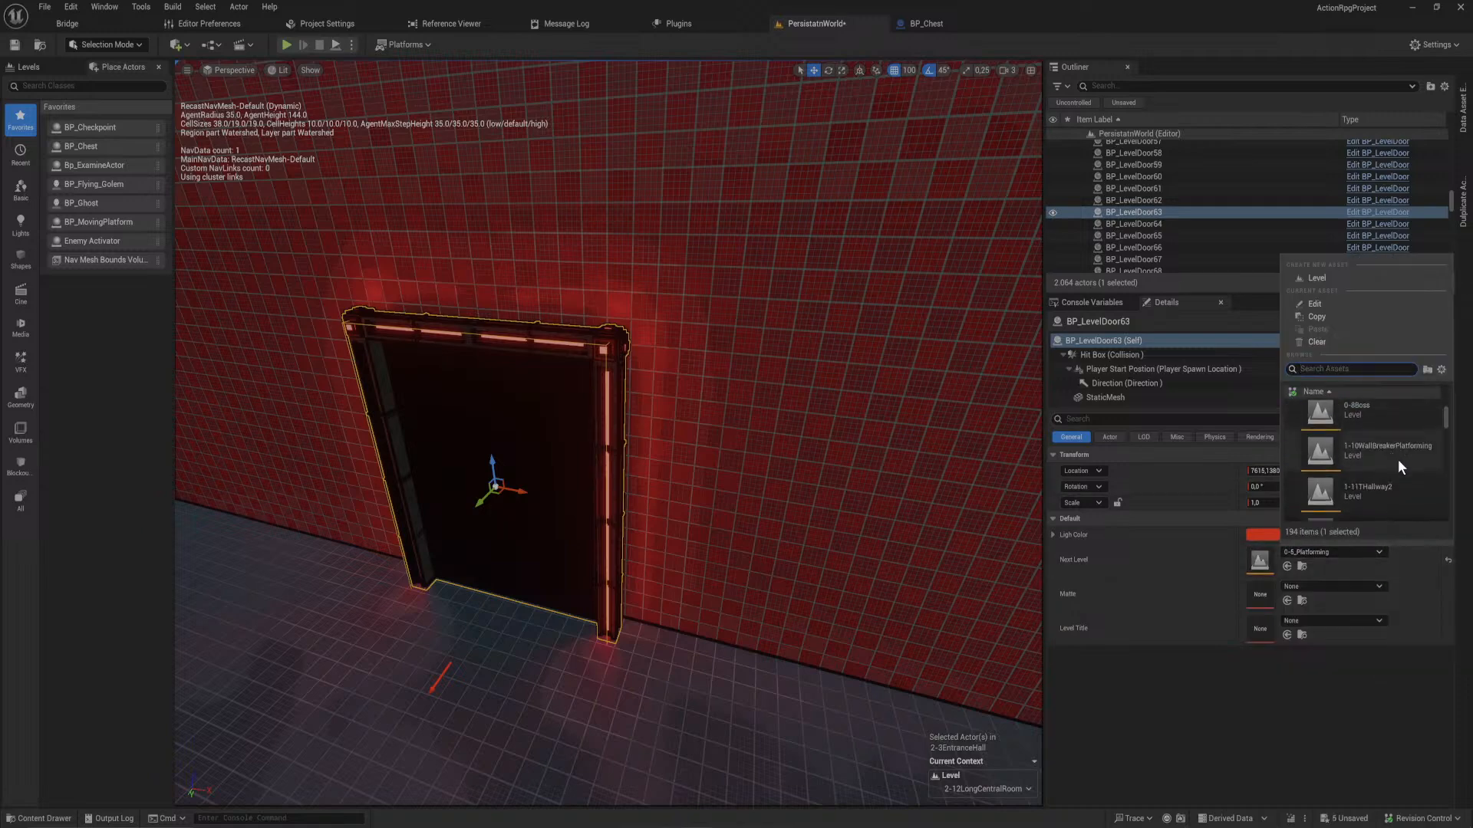
pyautogui.scroll(-2, 1391, 469)
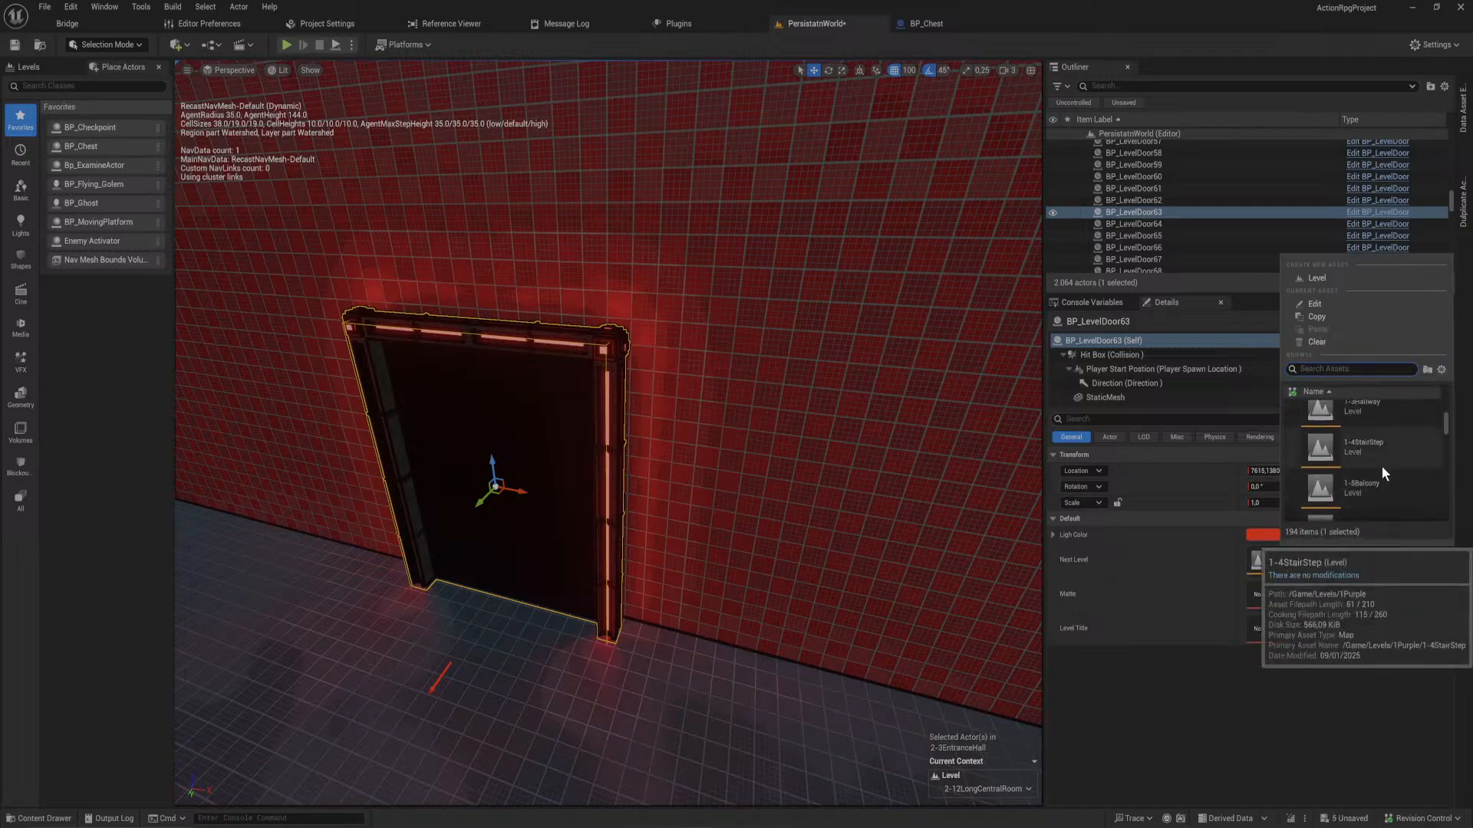
pyautogui.write('platfo')
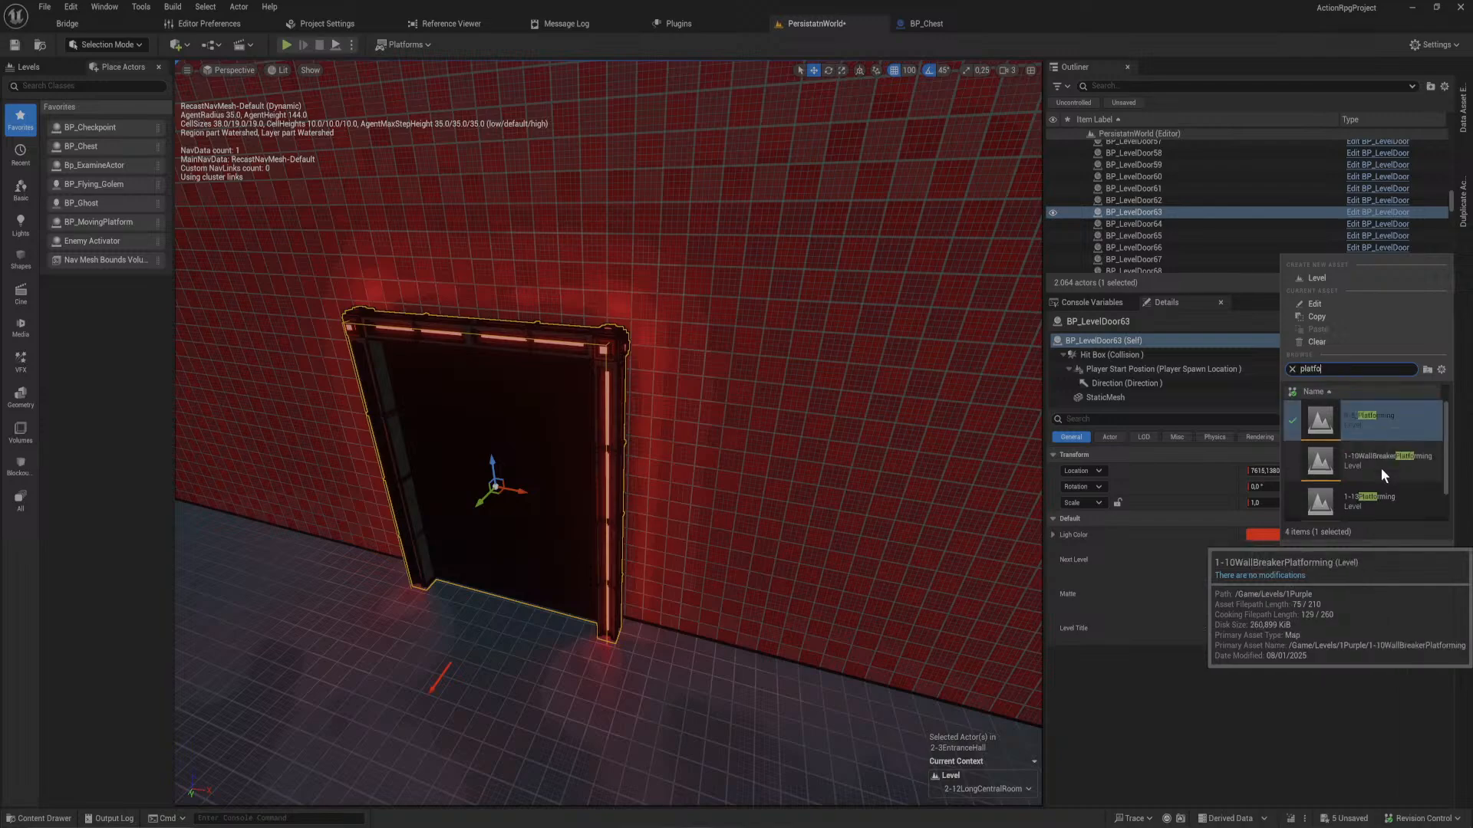
pyautogui.scroll(-1, 1370, 503)
pyautogui.click(1396, 500)
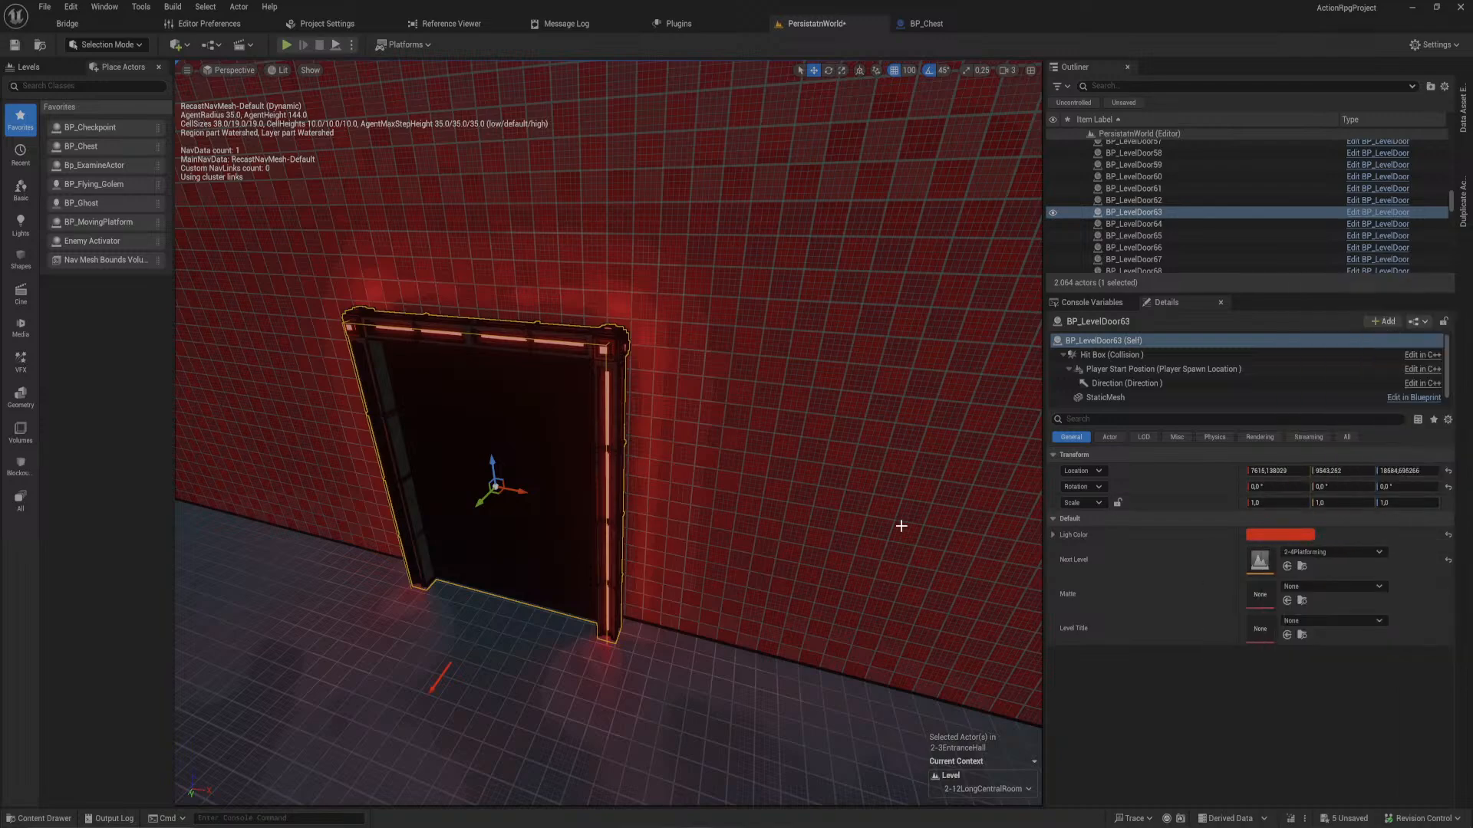
# - Select the ghost standing on the green floor of the entrance hall
pyautogui.press('s')
pyautogui.moveTo(608, 433); pyautogui.dragTo(491, 461, button='right')
pyautogui.press('w')
pyautogui.moveTo(802, 519); pyautogui.dragTo(818, 519, button='right')
pyautogui.press('a')
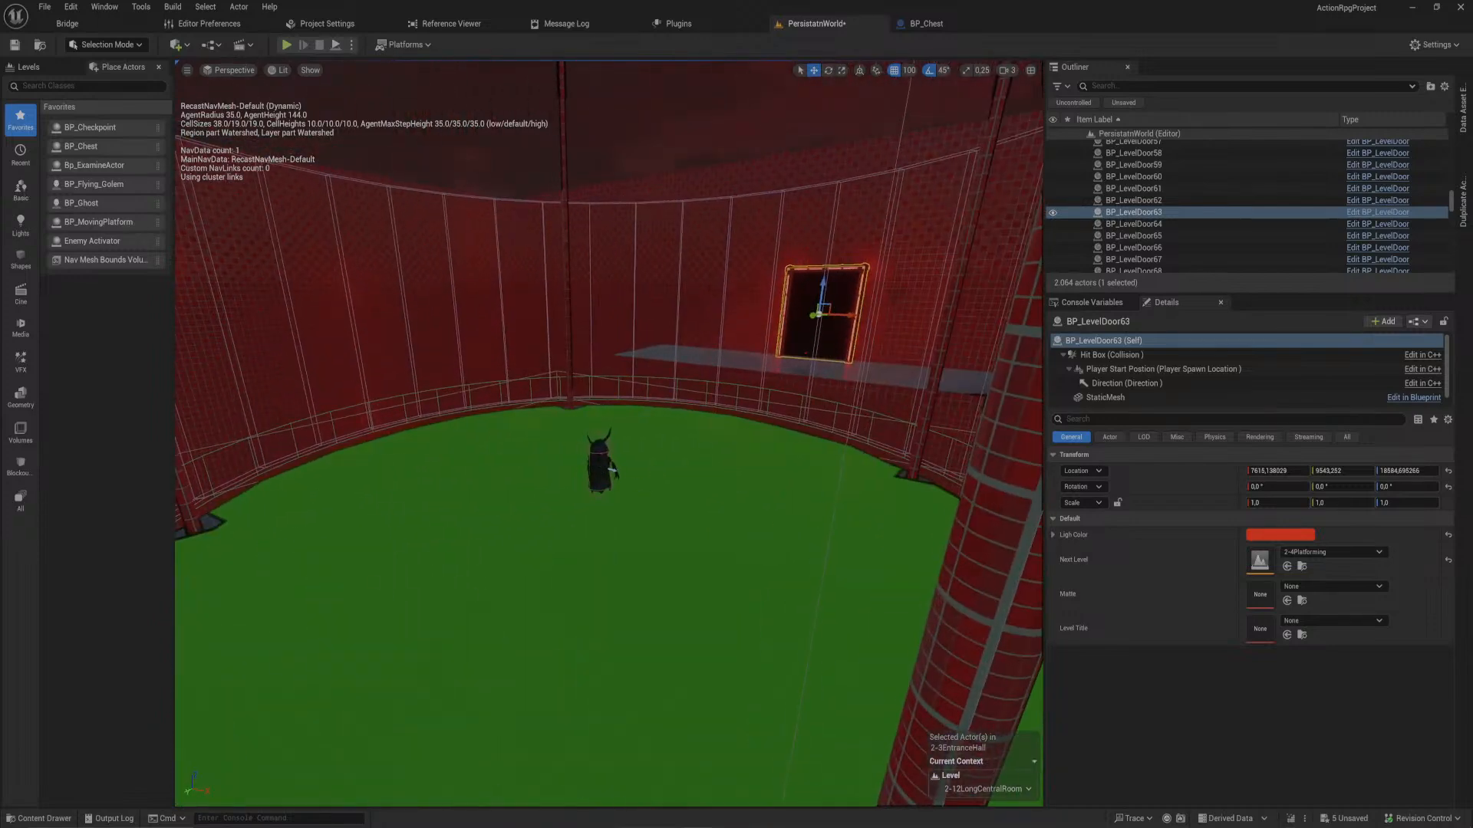
pyautogui.click(611, 468)
pyautogui.press('space')
pyautogui.press('space')
pyautogui.moveTo(602, 471); pyautogui.dragTo(609, 486)
pyautogui.press('w')
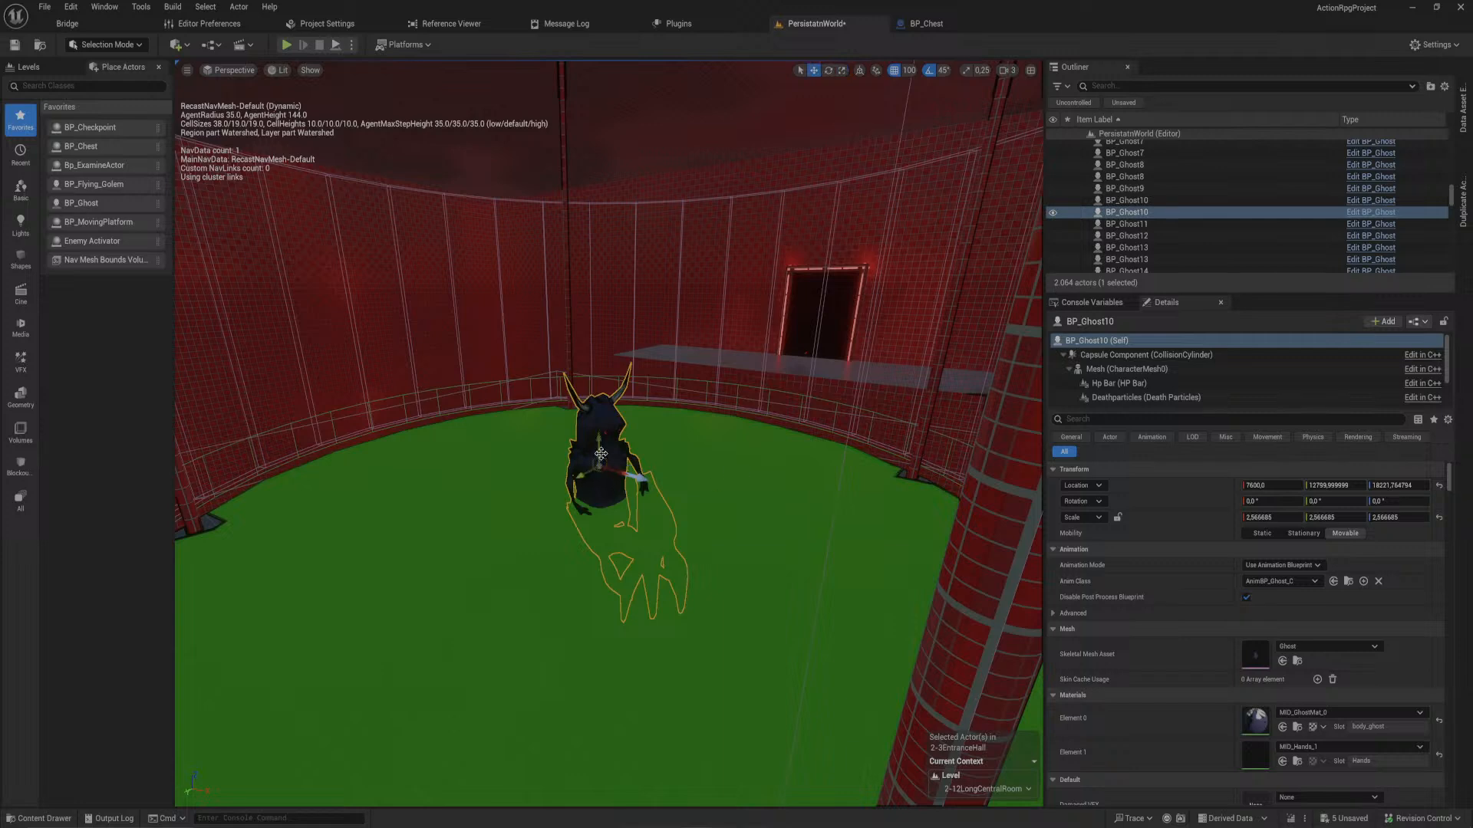
pyautogui.hotkey('ctrl', 'z')
# - Scale the ghost uniformly to 1.8275 with its proportions locked, and raise it about 100 units
pyautogui.moveTo(1264, 518); pyautogui.dragTo(1361, 517)
pyautogui.hotkey('ctrl', 'z')
pyautogui.click(1117, 517)
pyautogui.moveTo(599, 447); pyautogui.dragTo(607, 361)
# - Save the modified levels
pyautogui.press('w')
pyautogui.moveTo(669, 450); pyautogui.dragTo(681, 437, button='right')
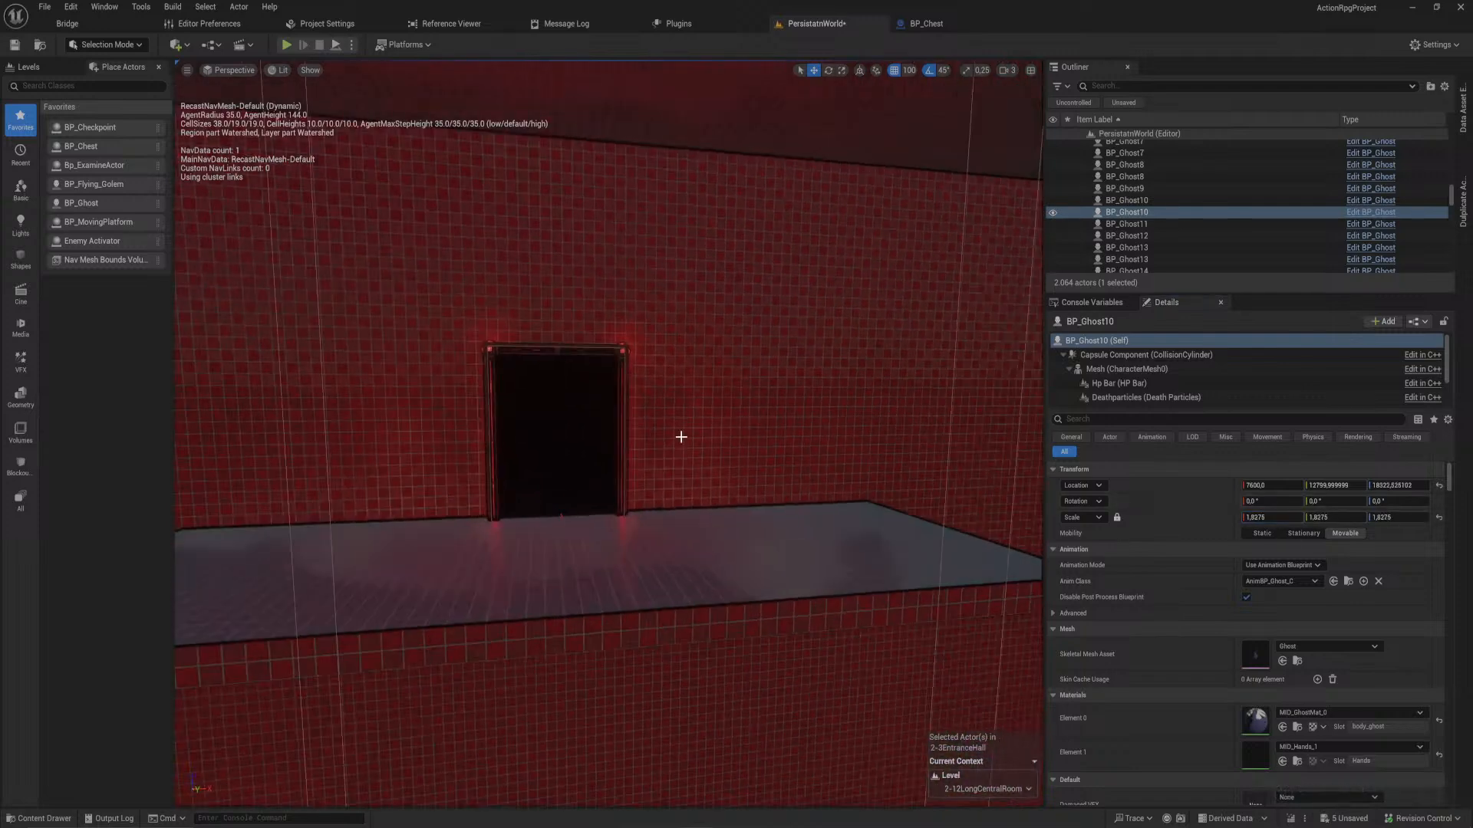
pyautogui.hotkey('ctrl', 's')
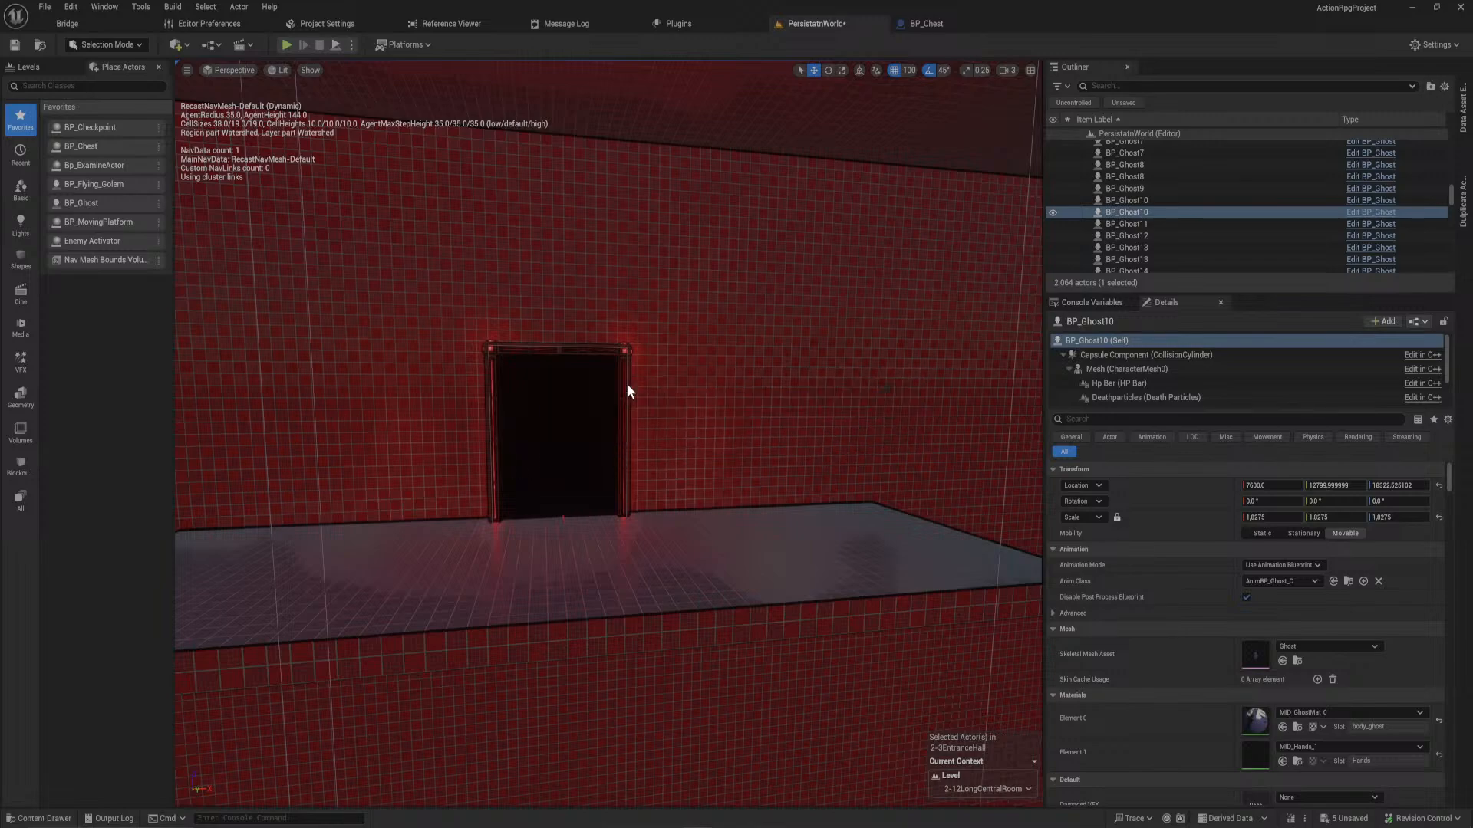
pyautogui.press('w')
pyautogui.moveTo(733, 401); pyautogui.dragTo(318, 113, button='right')
pyautogui.press('w')
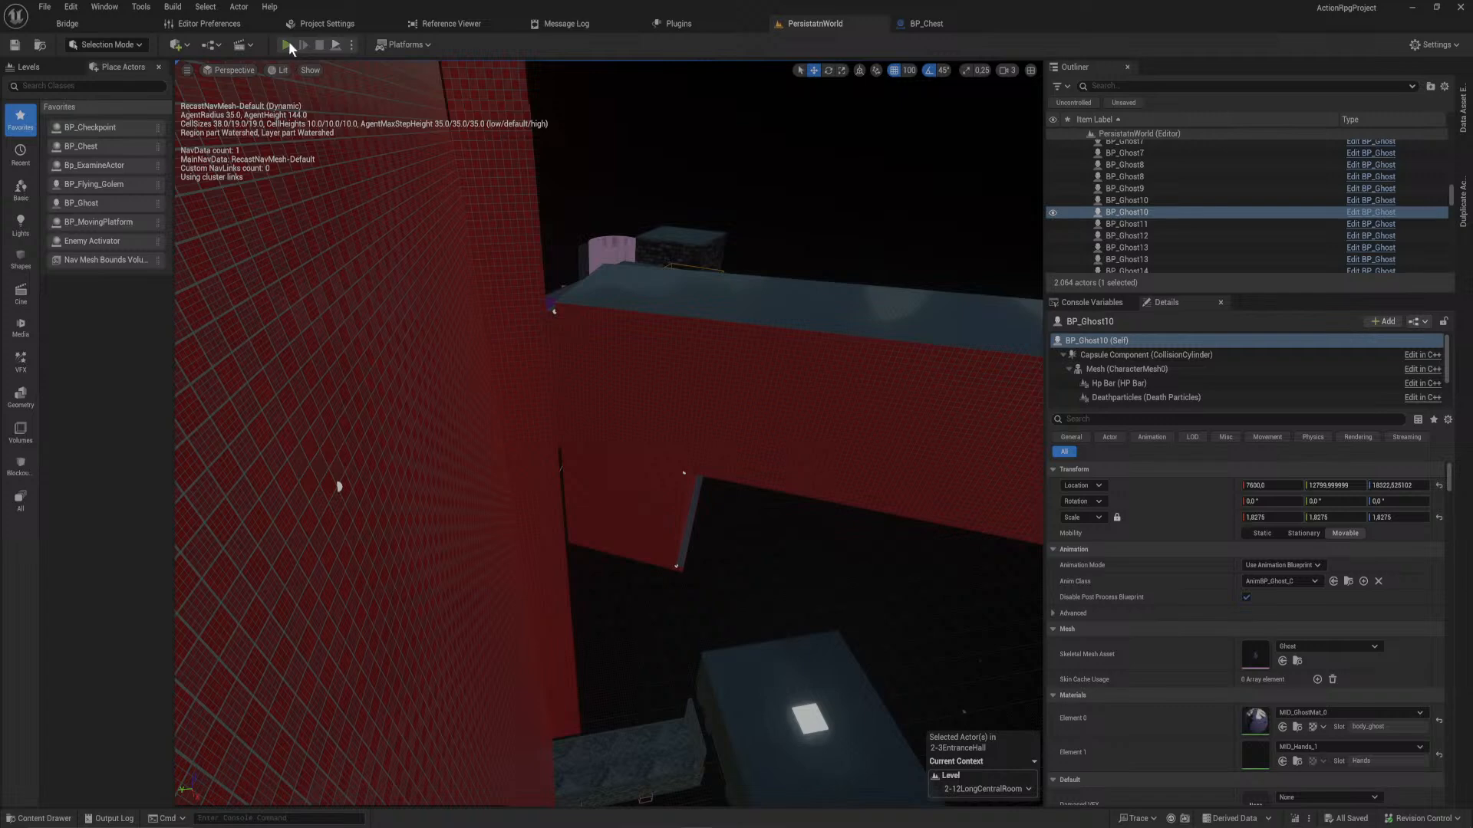
pyautogui.click(286, 44)
pyautogui.click(600, 432)
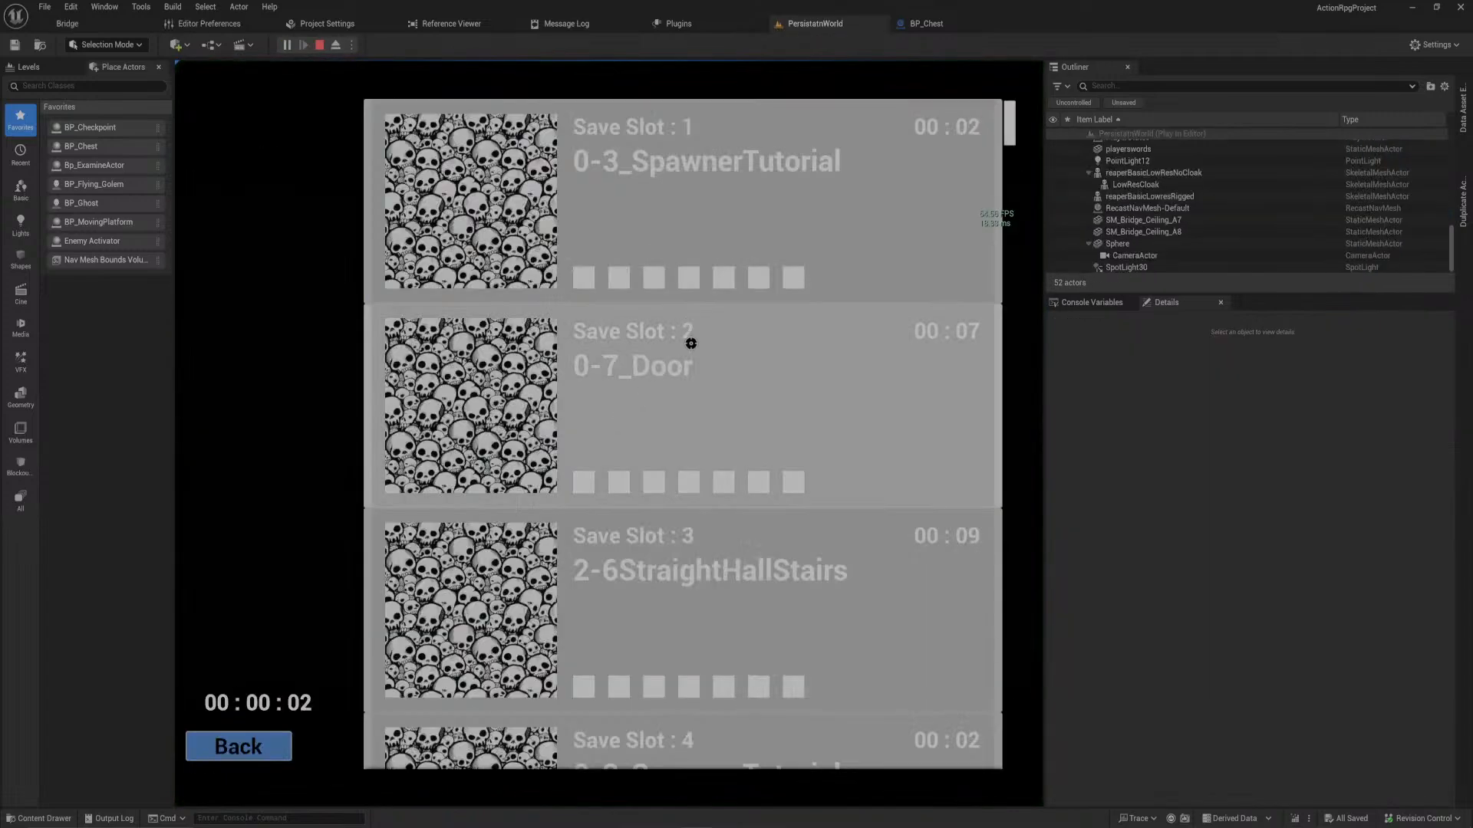
pyautogui.press('Escape')
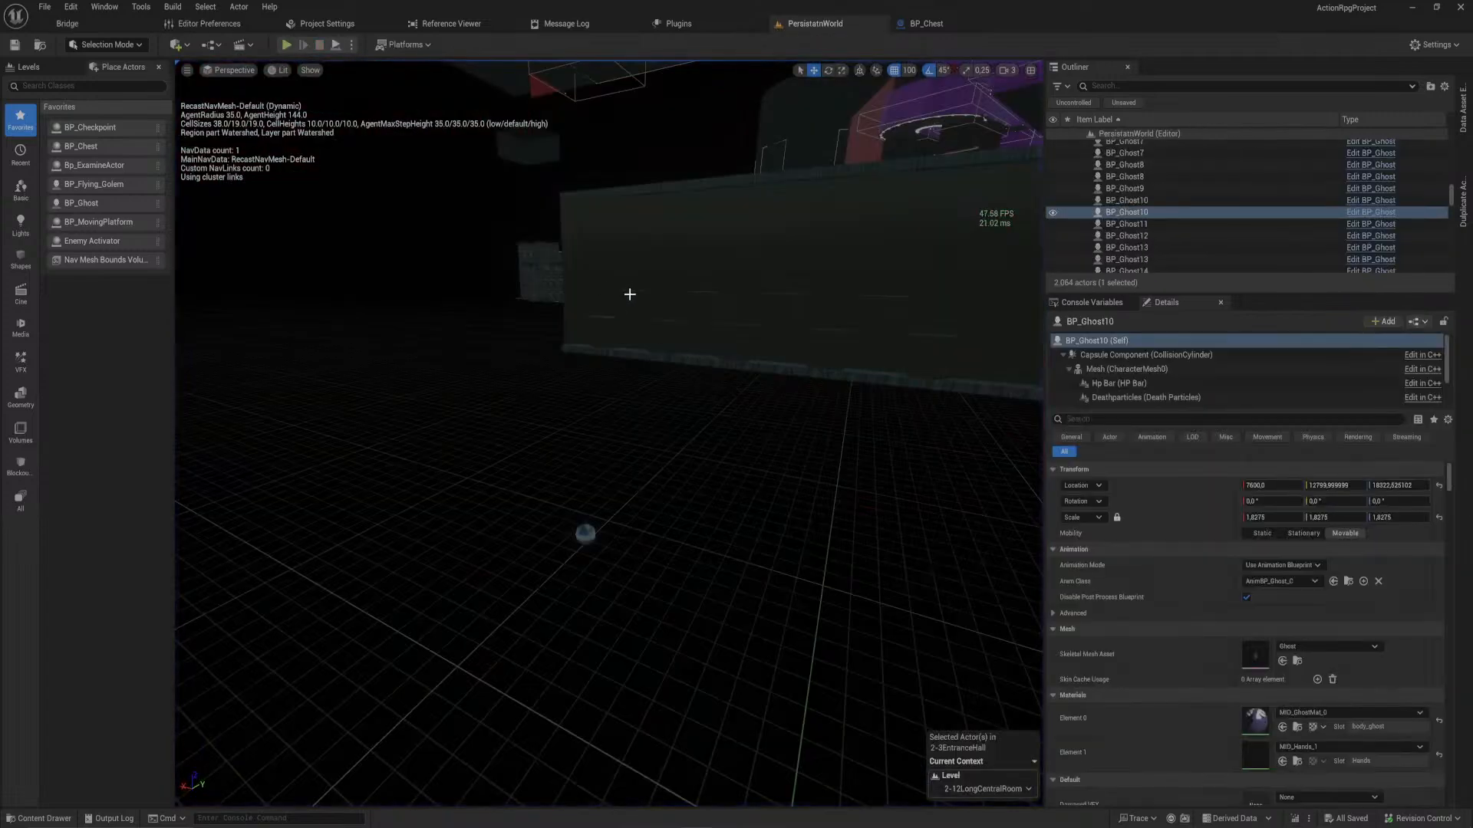
pyautogui.moveTo(630, 295); pyautogui.dragTo(574, 265, button='right')
# - Start a play test in the editor and load save slot 3
pyautogui.click(284, 47)
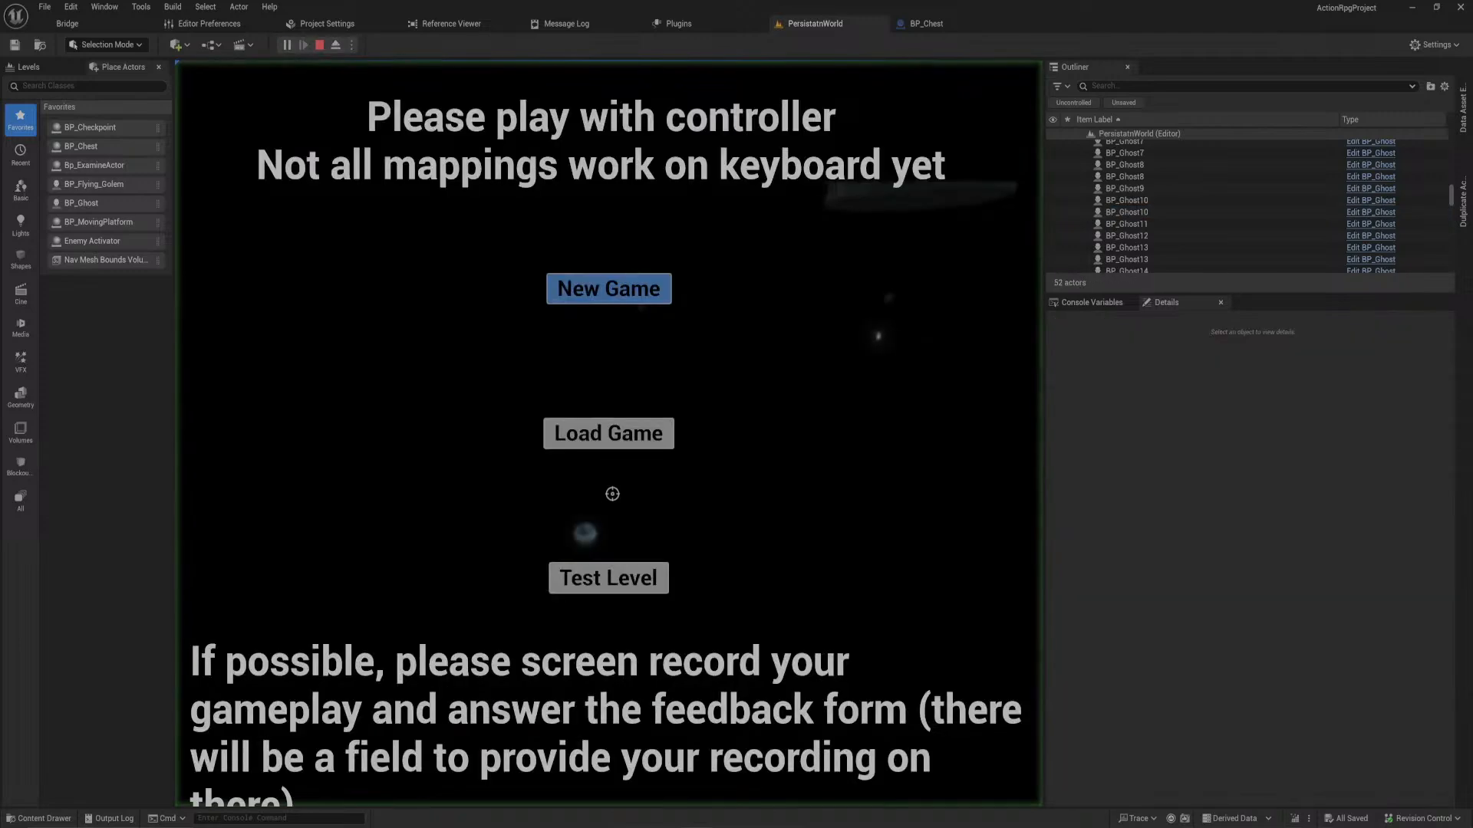
pyautogui.click(621, 445)
pyautogui.click(729, 588)
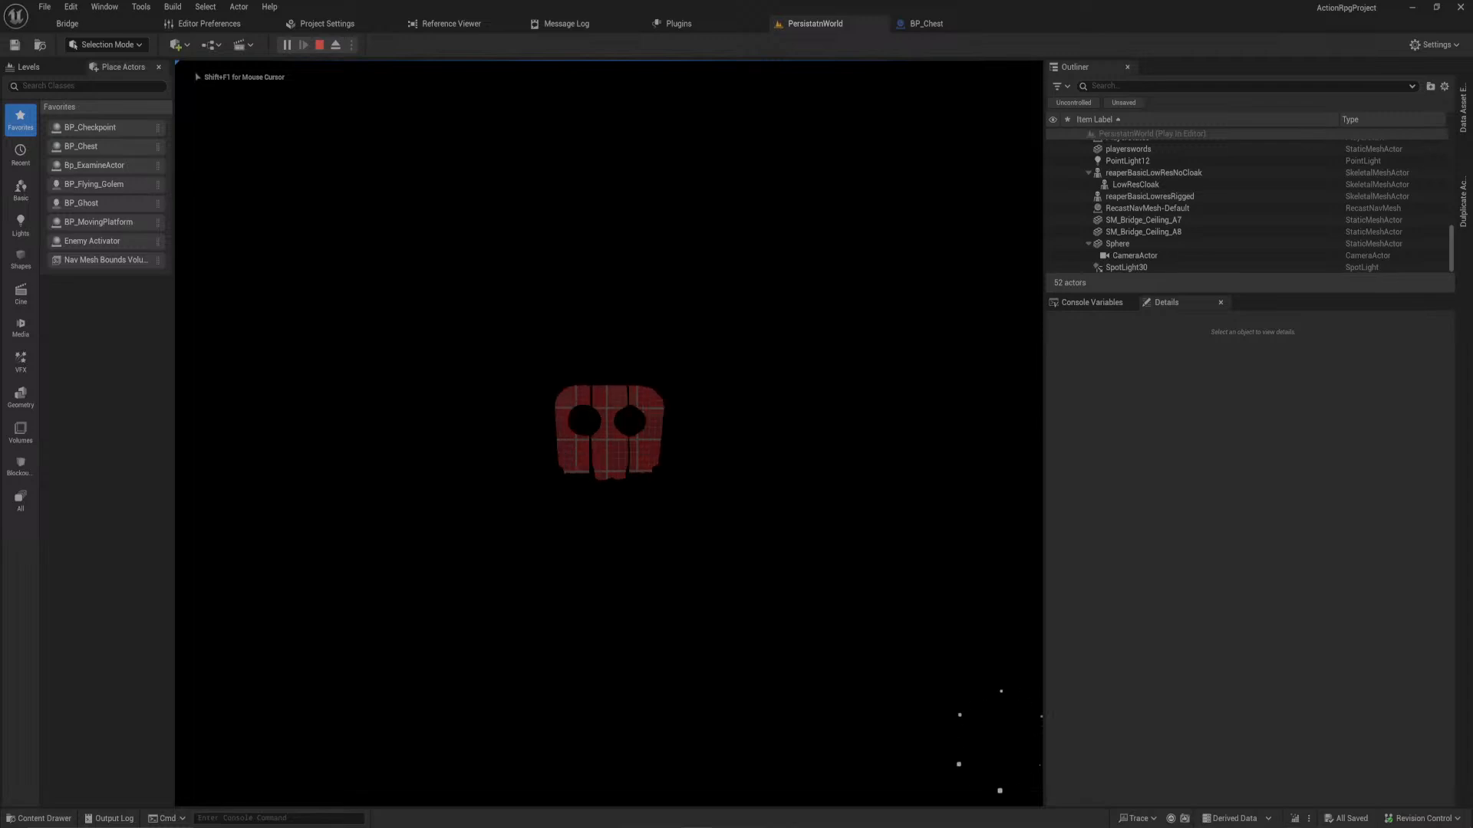
# - Run and dash through the red rooms and their doors up to the large upper room, and end the play test
pyautogui.press('w')
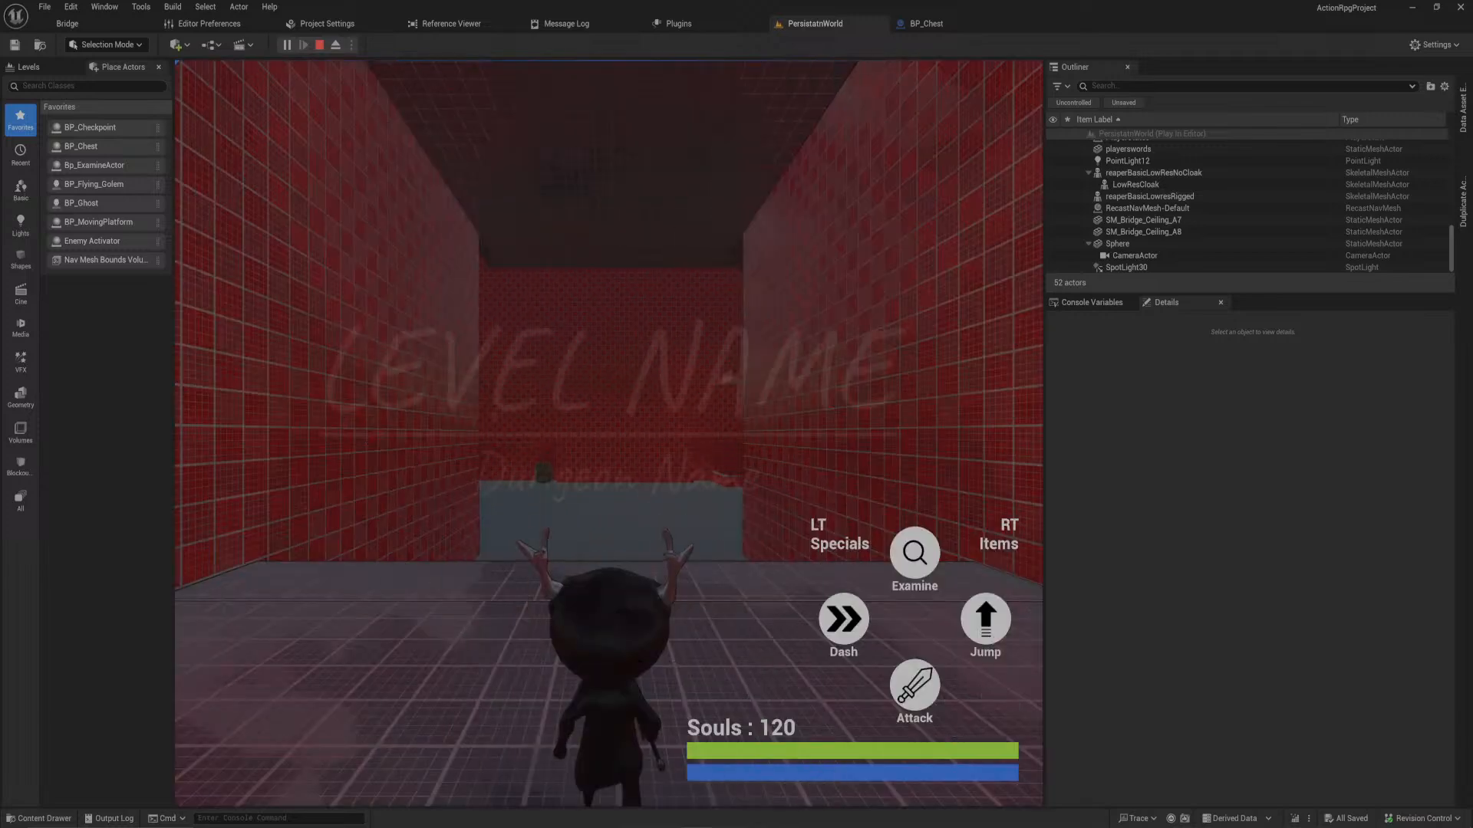
pyautogui.press('w')
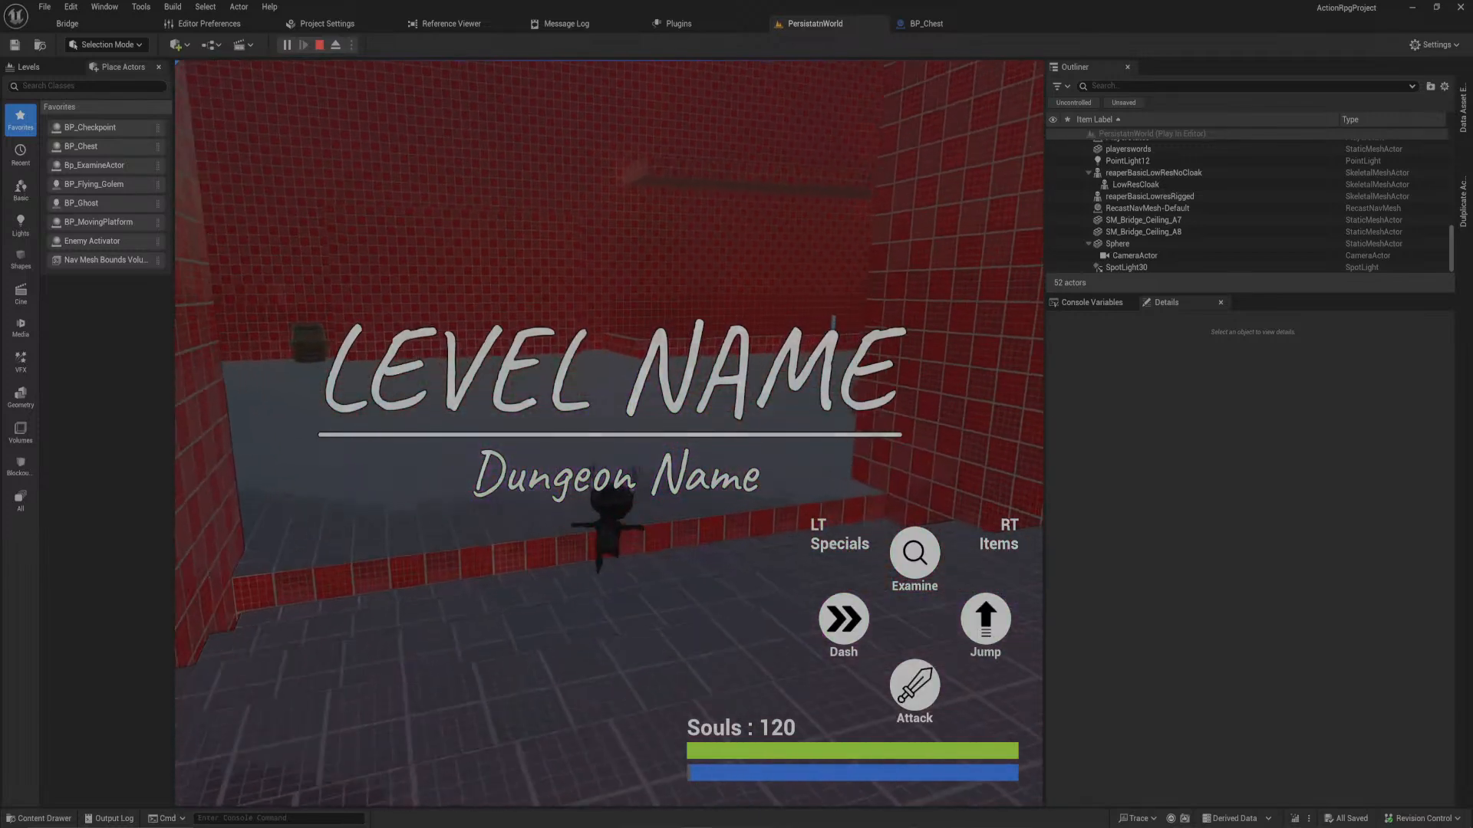
pyautogui.press('shift')
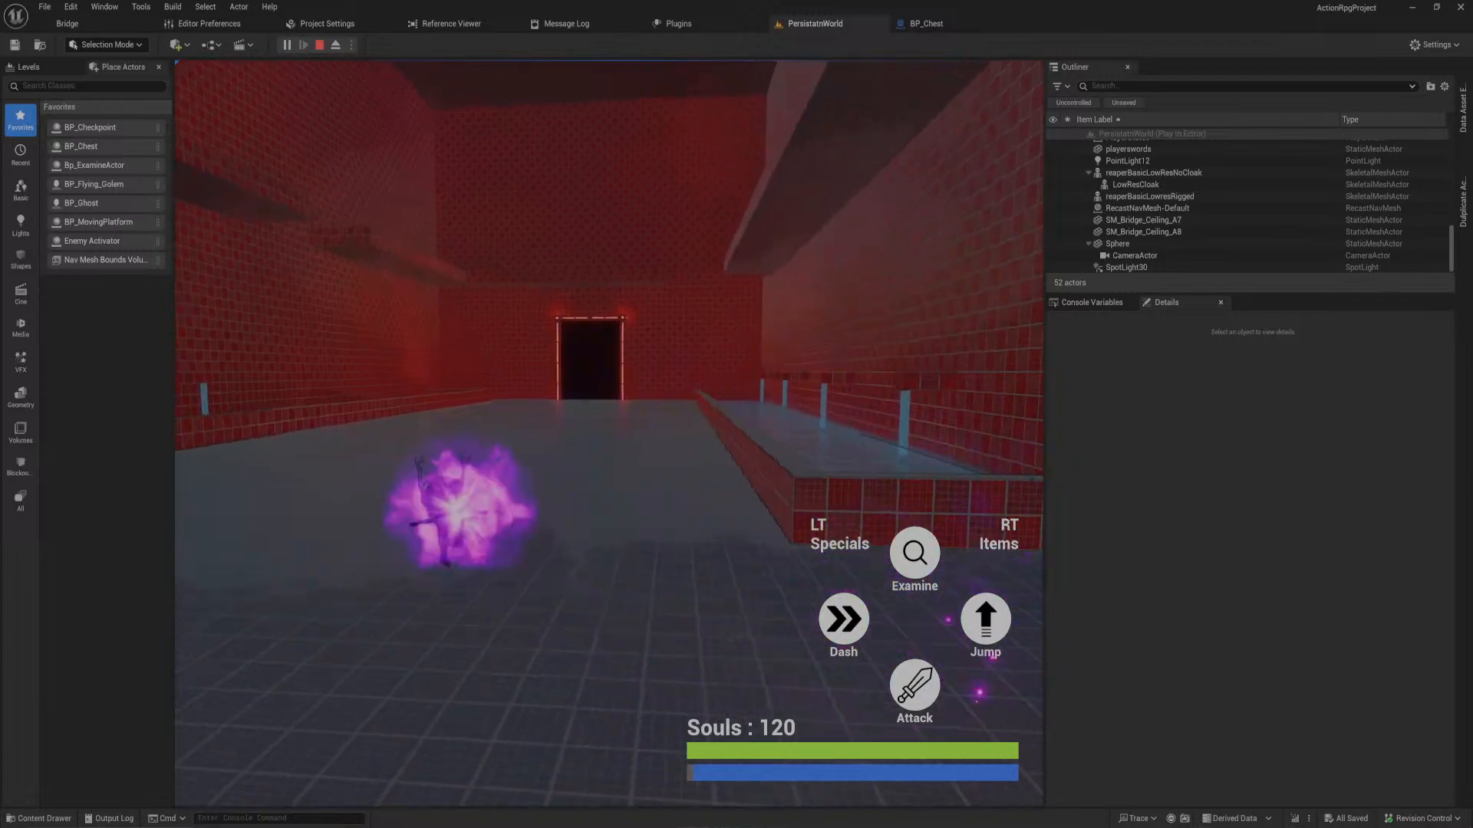
pyautogui.press('shift')
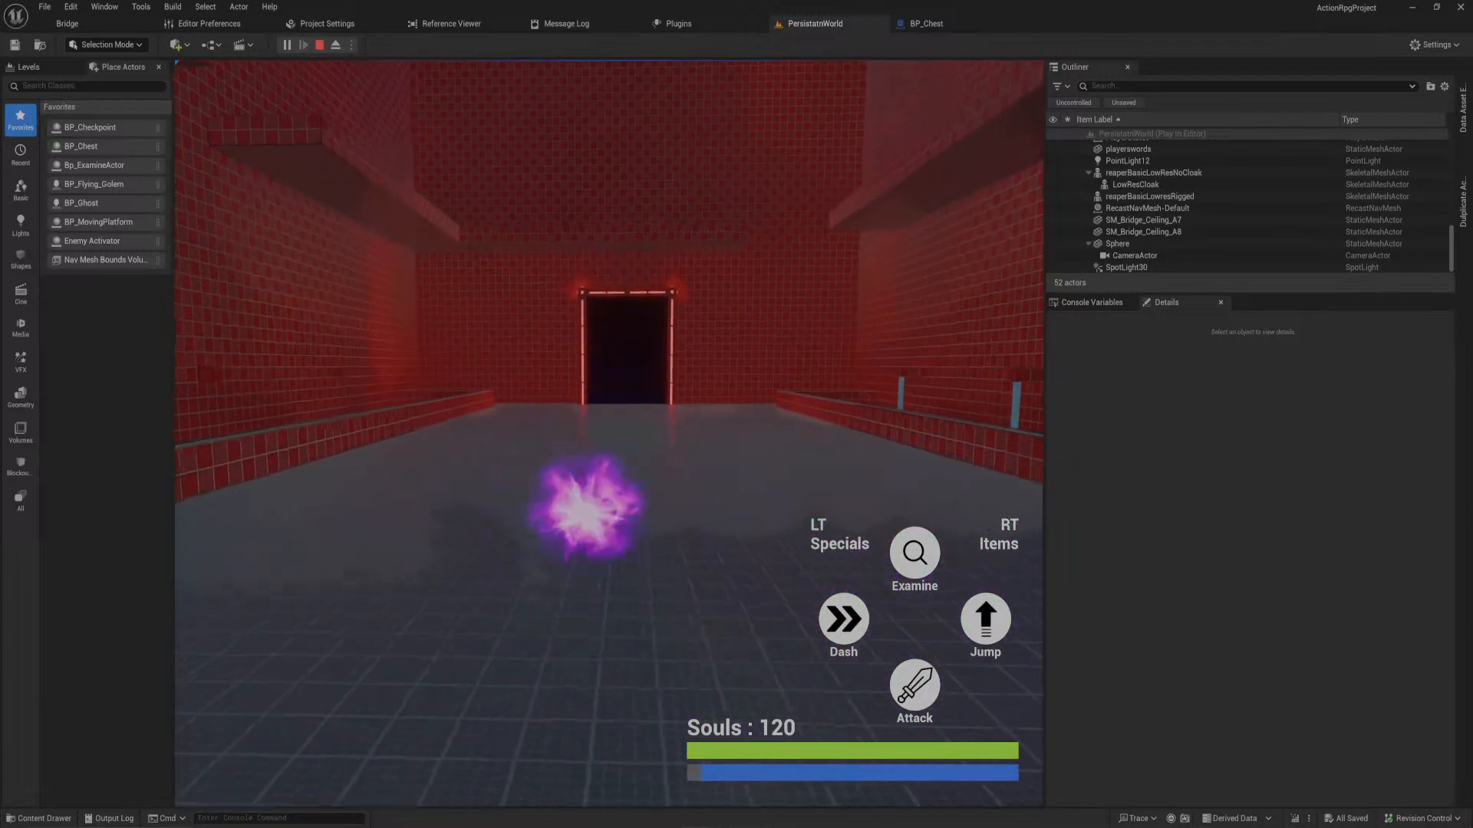
pyautogui.press('shift')
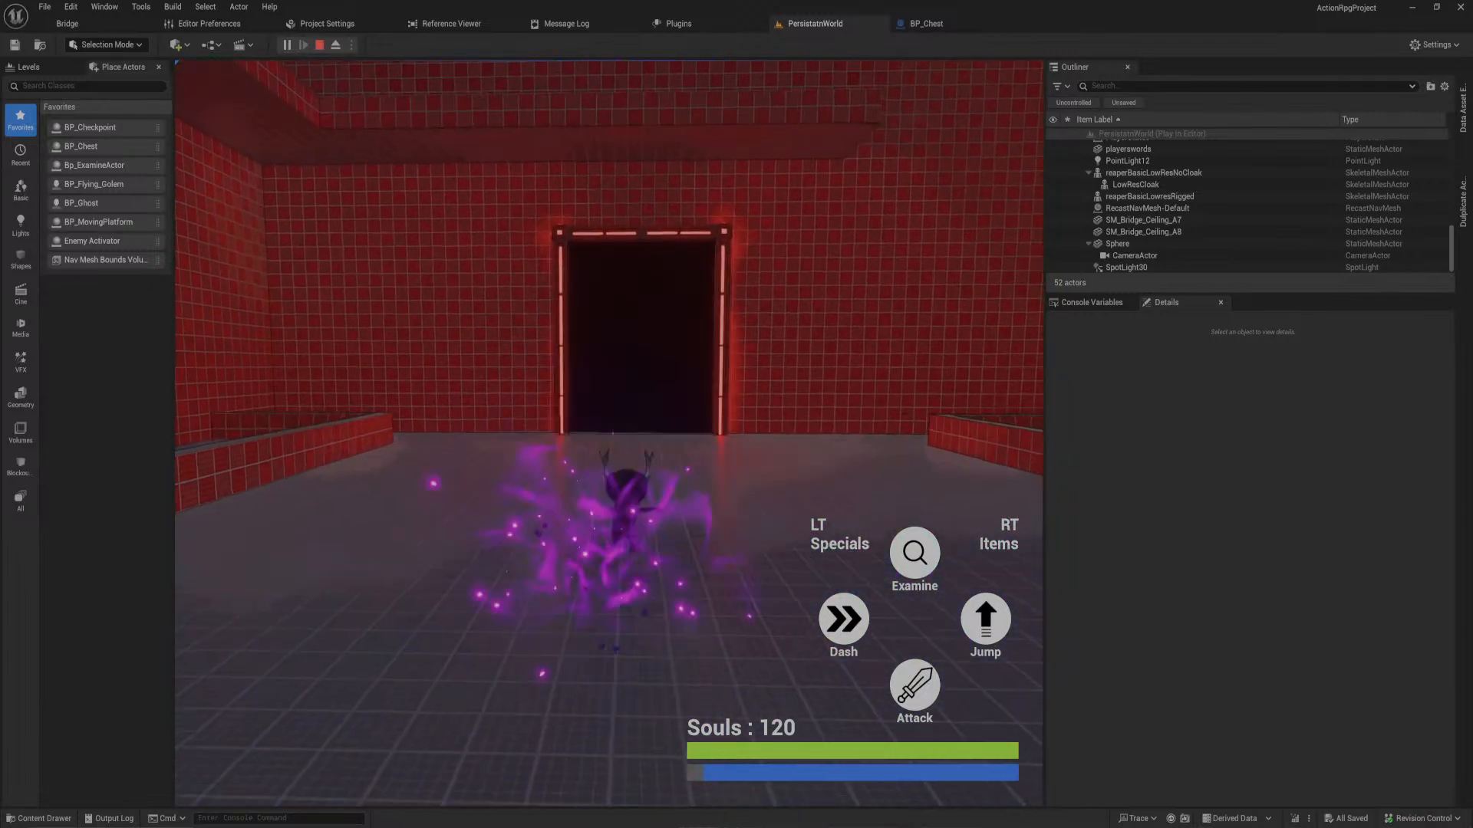
pyautogui.press('shift')
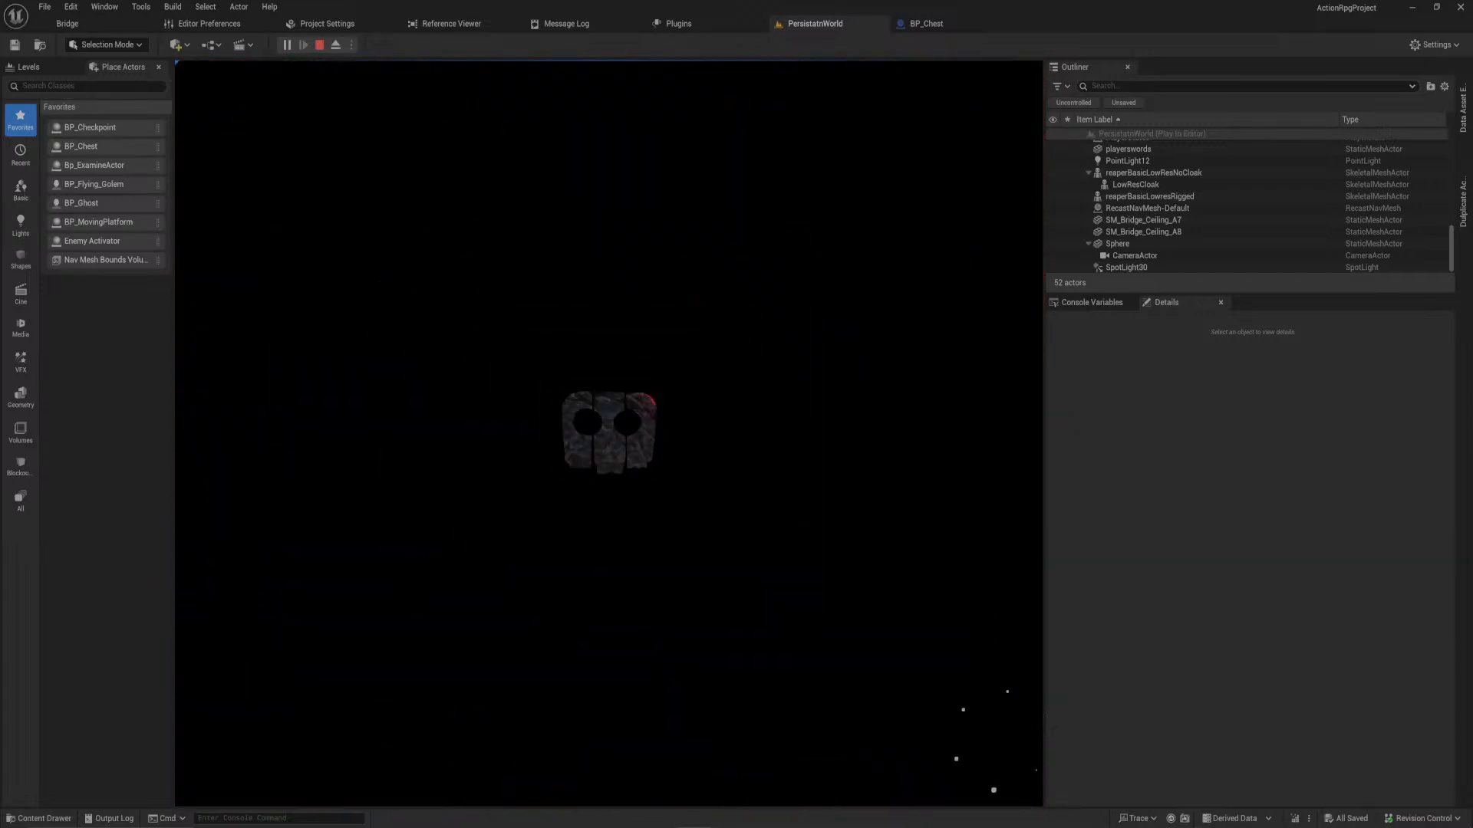
pyautogui.press('space')
pyautogui.press('shift')
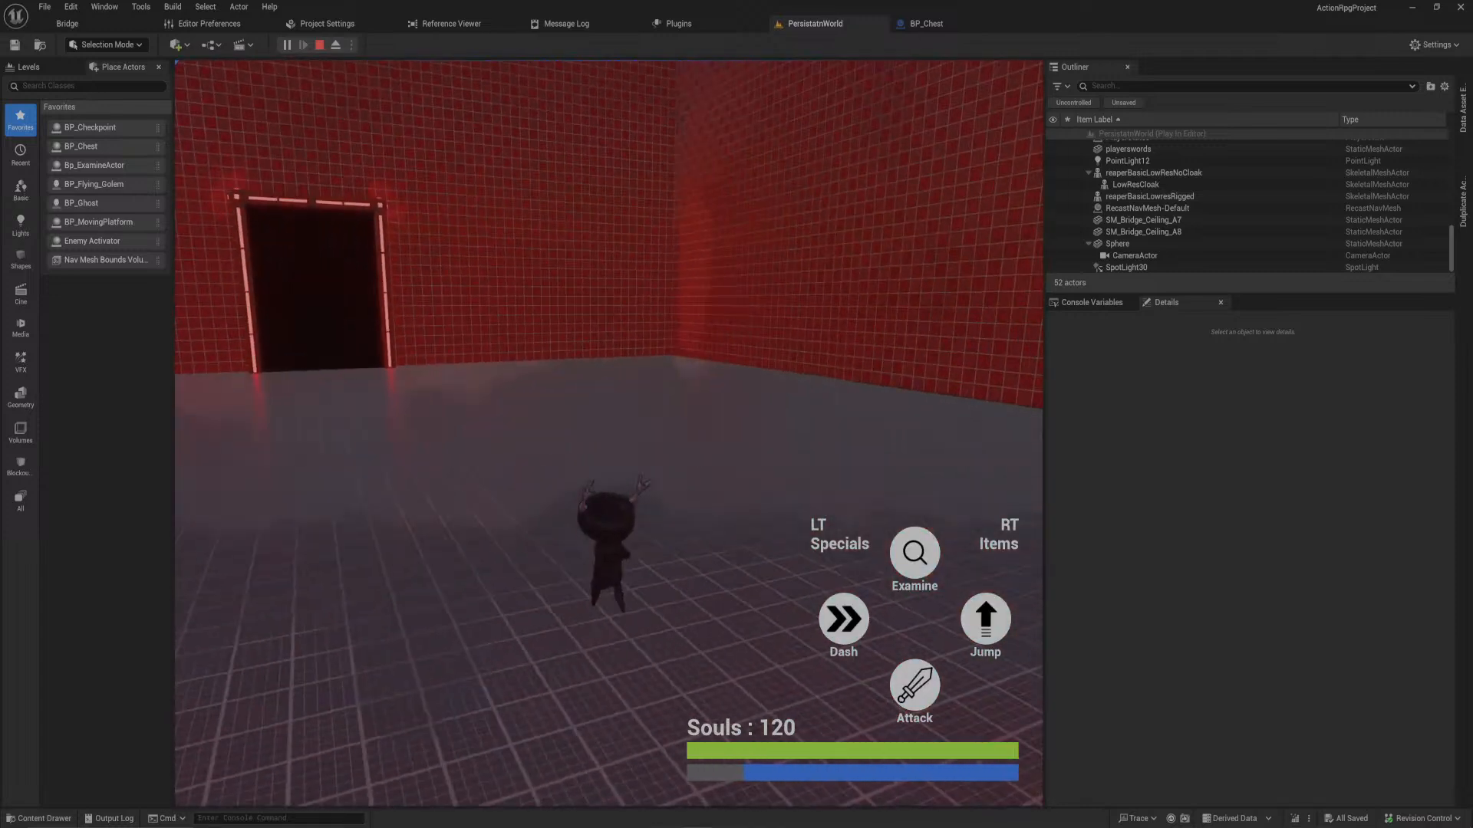
pyautogui.press('Escape')
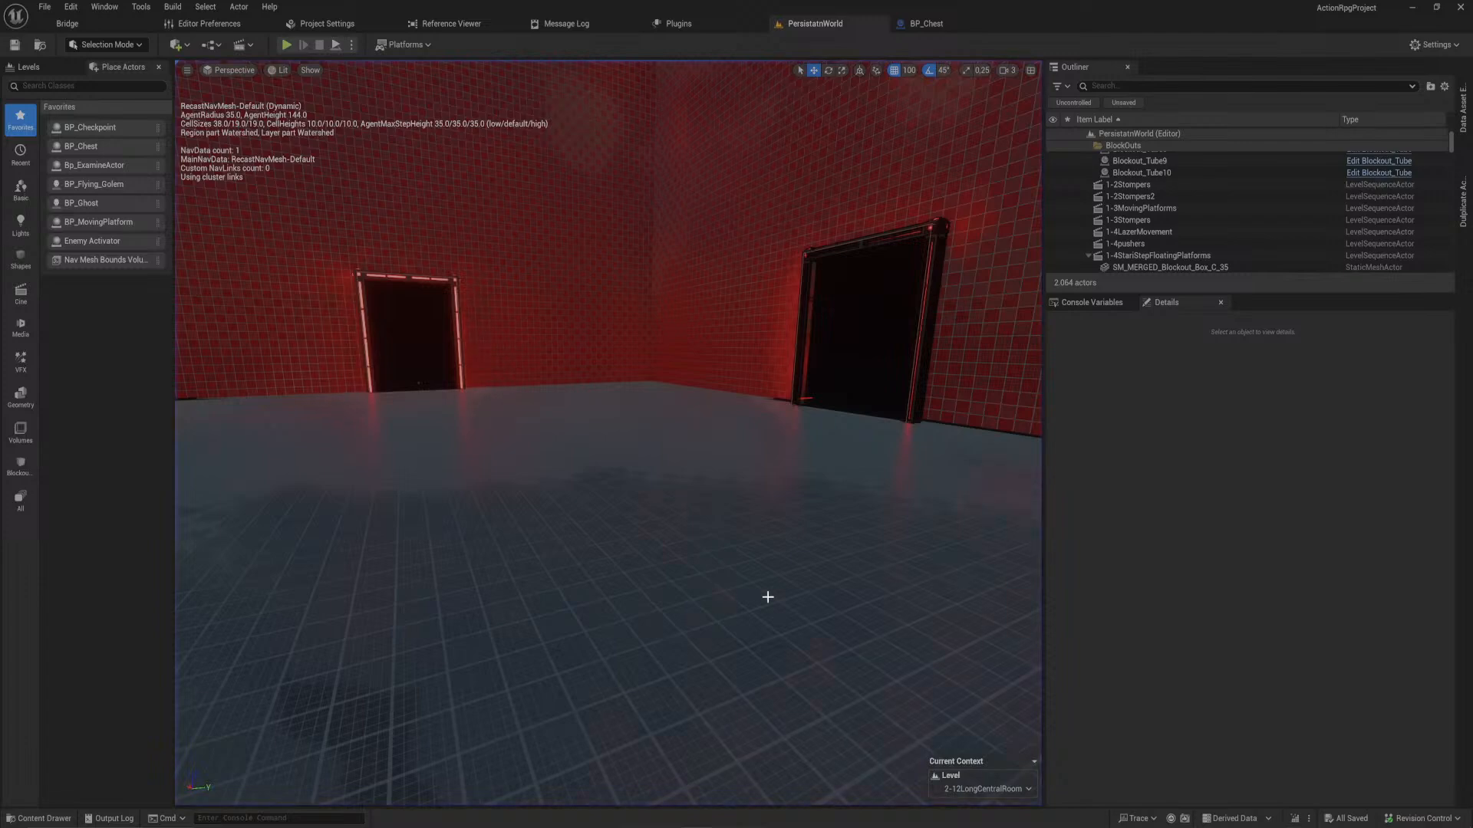
# - Move the newly placed door in the large upper room into the 2-4Platforming level
pyautogui.click(825, 371)
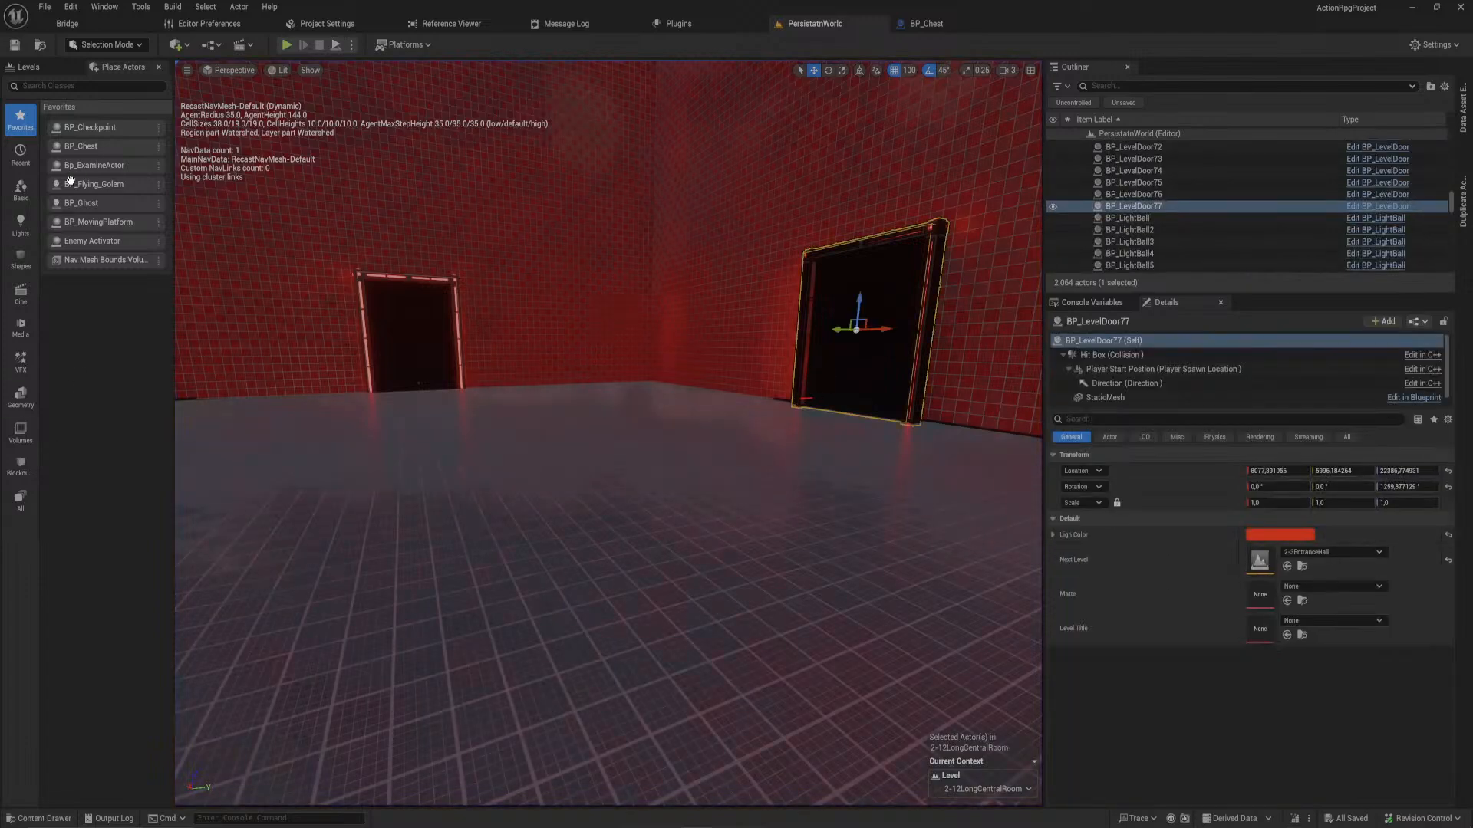
pyautogui.click(49, 70)
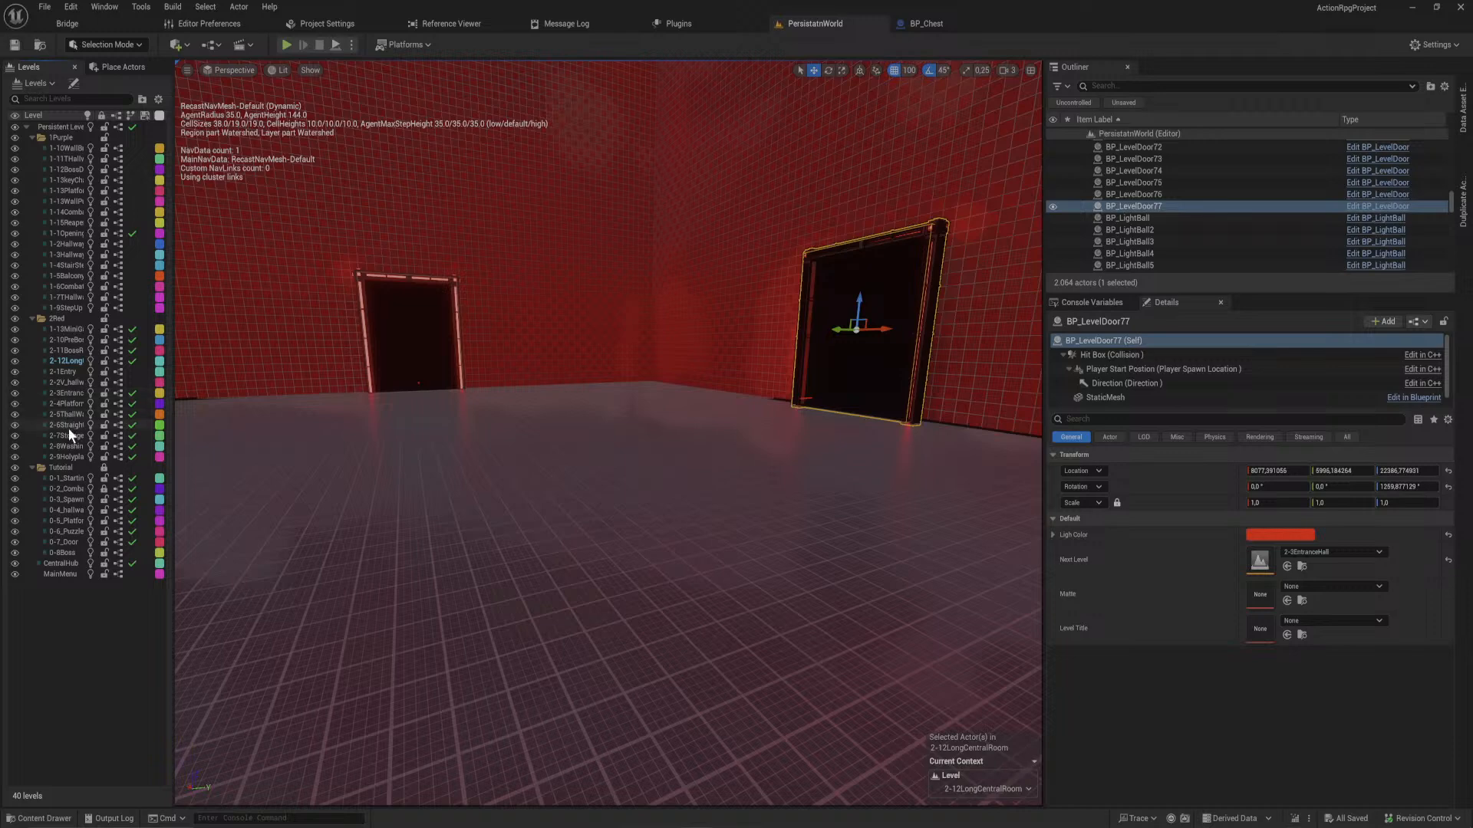
pyautogui.rightClick(71, 404)
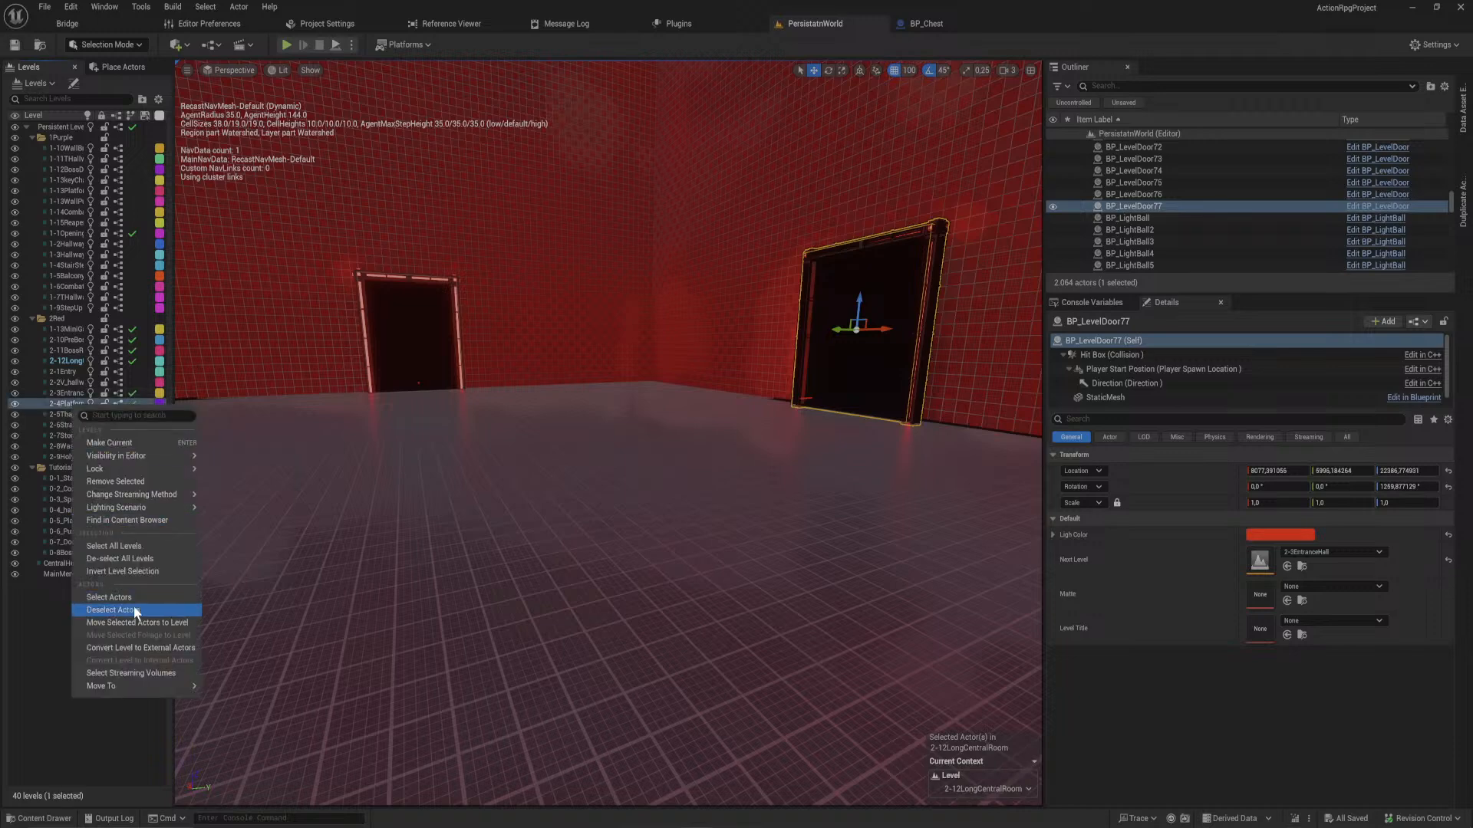
pyautogui.click(137, 611)
pyautogui.rightClick(73, 407)
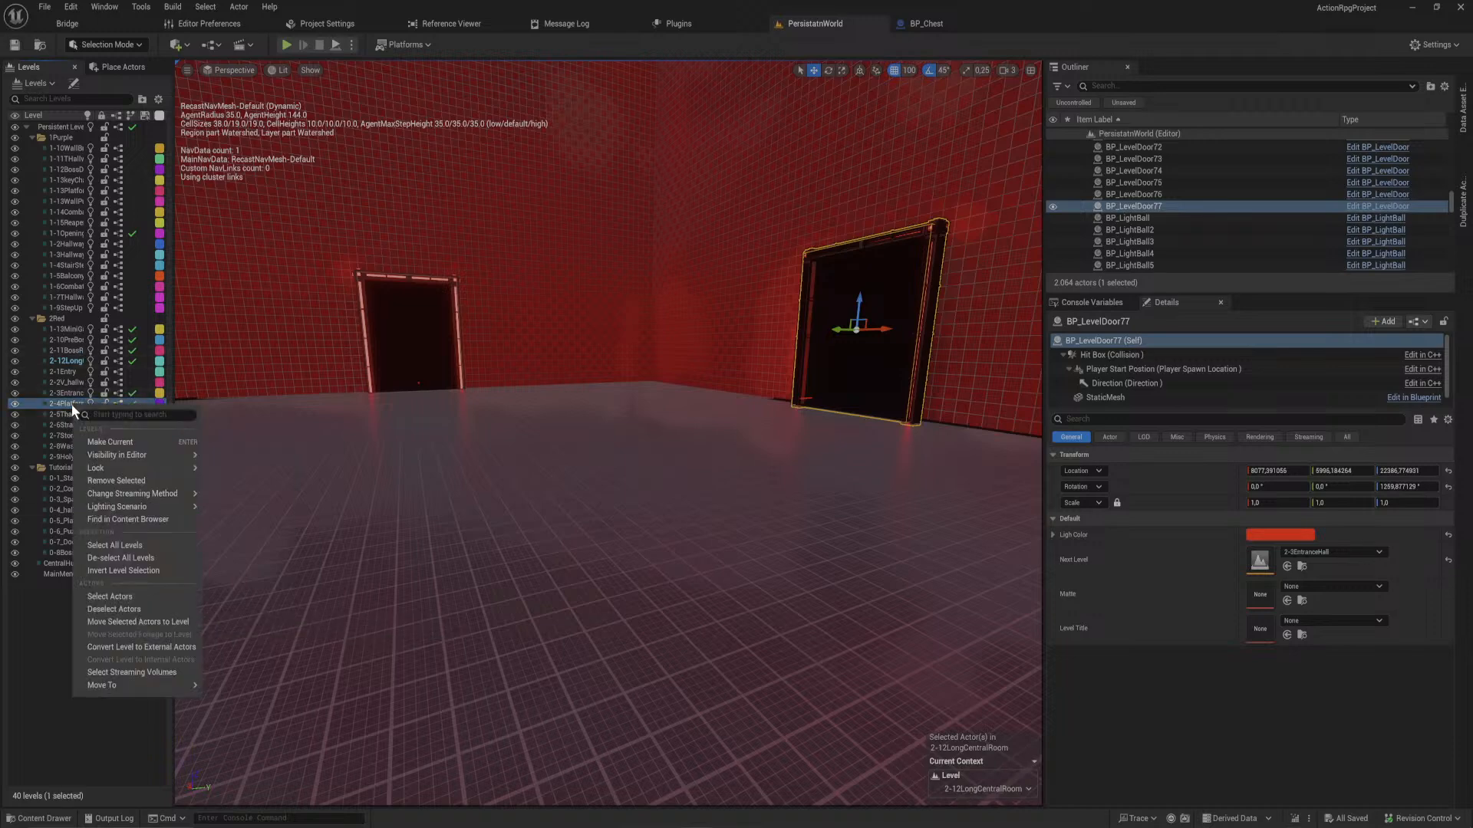
pyautogui.click(138, 620)
# - Toggle the visibility of the 2-4Platforming level to check which room pieces belong to it
pyautogui.click(621, 507)
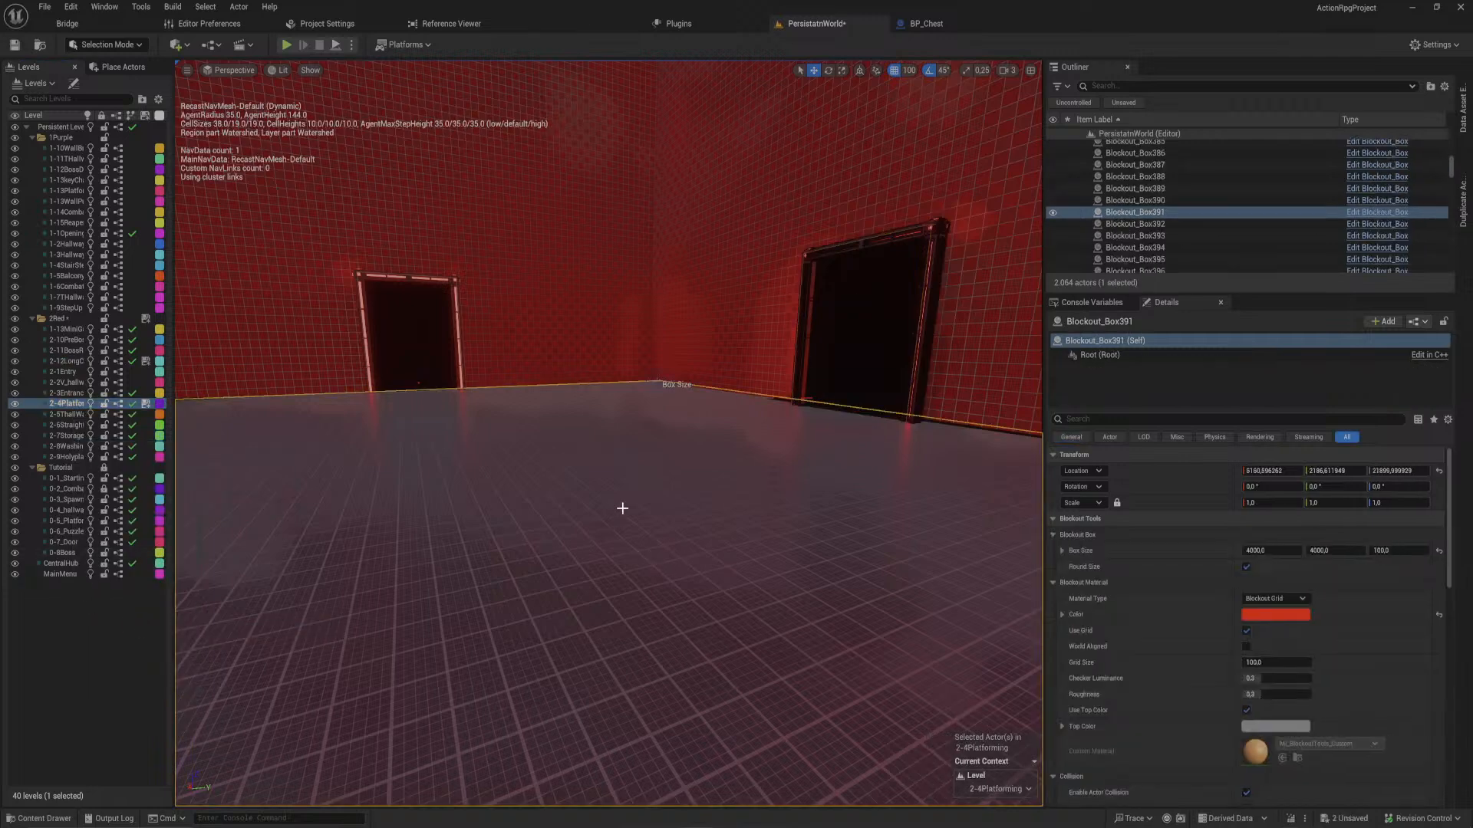
pyautogui.moveTo(621, 507); pyautogui.dragTo(660, 472, button='right')
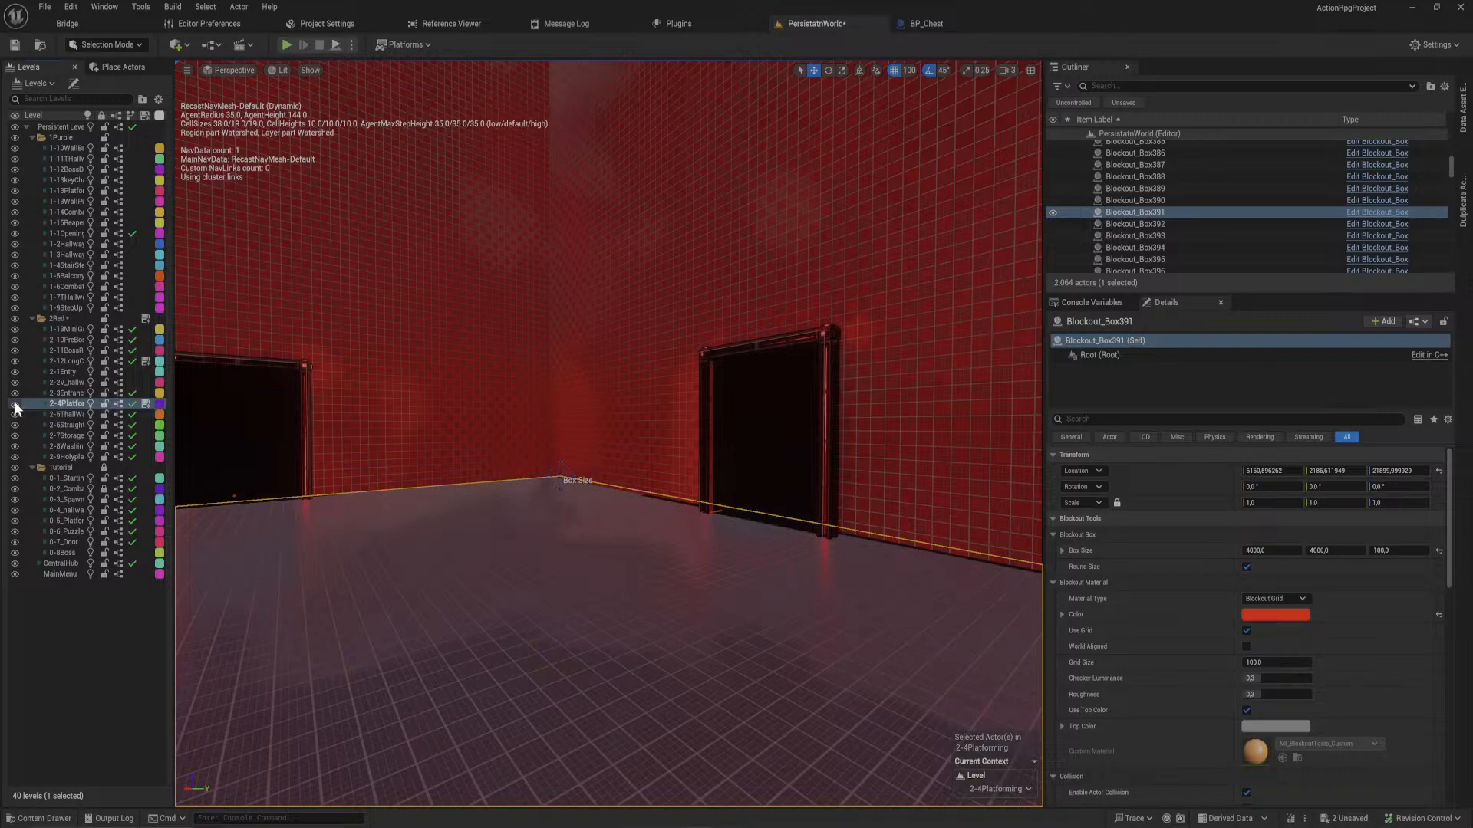
pyautogui.click(15, 404)
pyautogui.click(15, 404)
# - Delete the isolated grey box of the 2-7 storage level that stands apart from the red rooms
pyautogui.moveTo(454, 474); pyautogui.dragTo(599, 415, button='right')
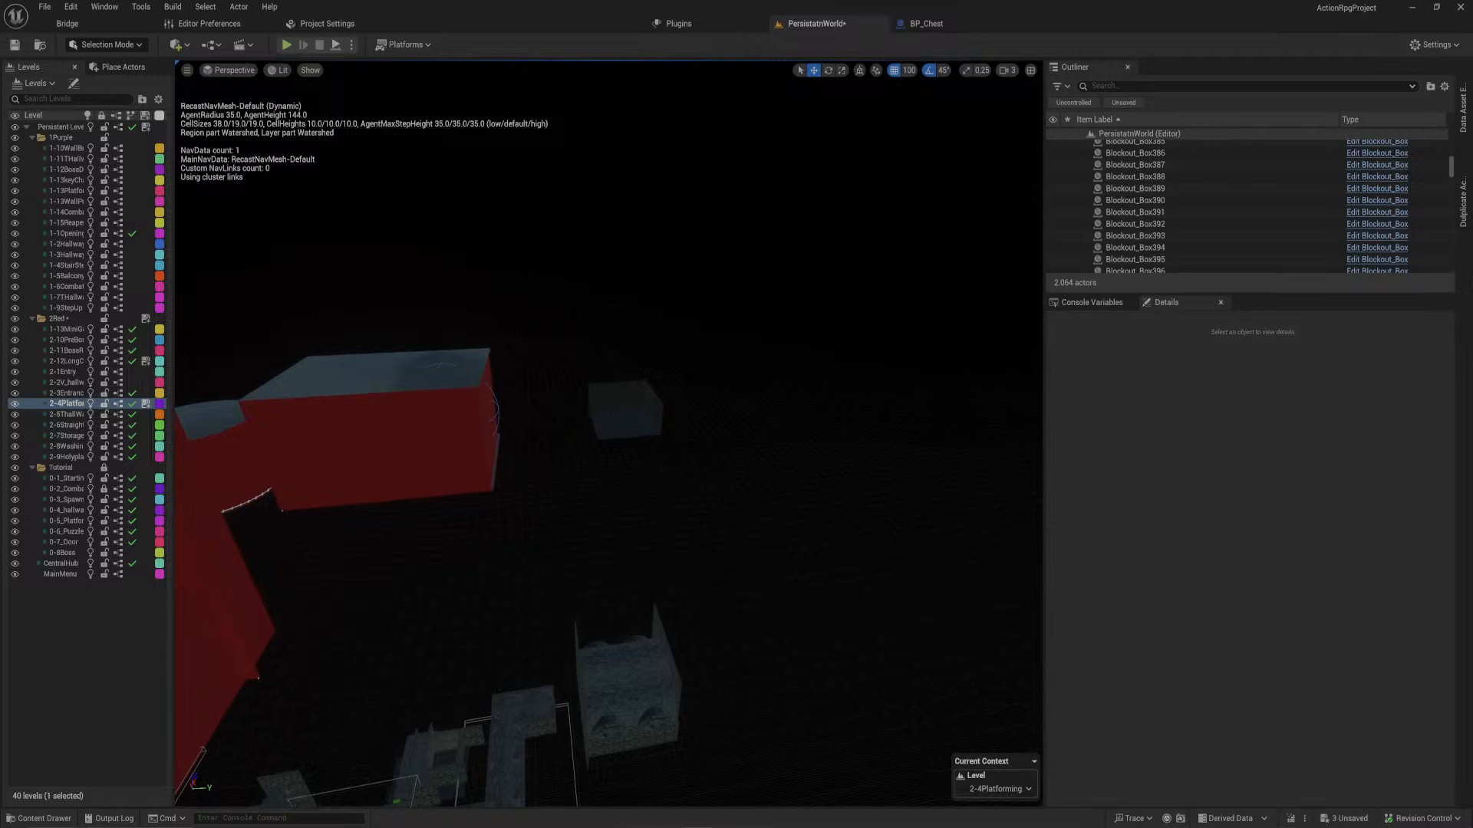
pyautogui.click(598, 410)
pyautogui.press('f')
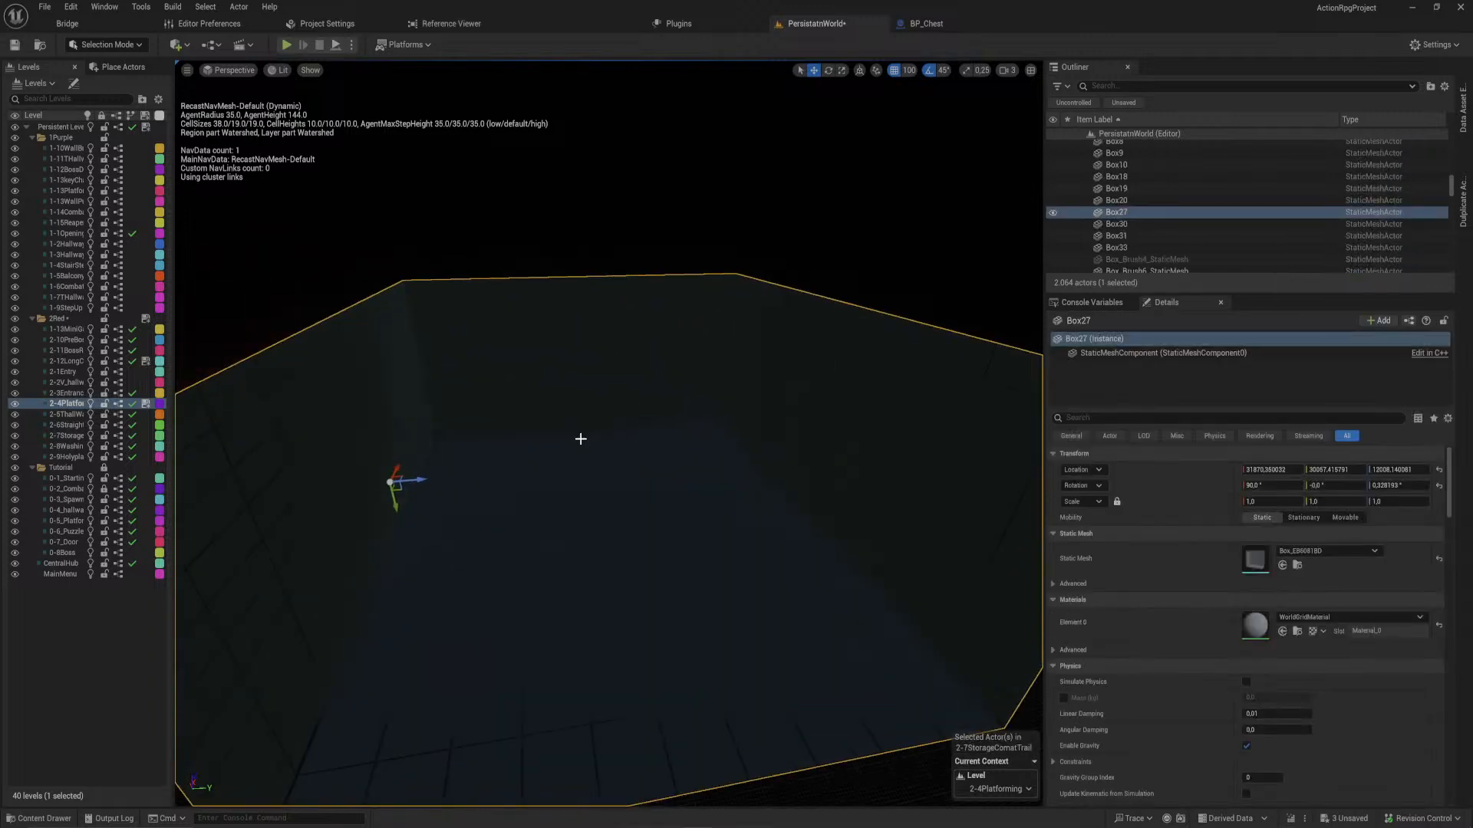
pyautogui.moveTo(580, 439); pyautogui.dragTo(604, 466, button='right')
pyautogui.press('Delete')
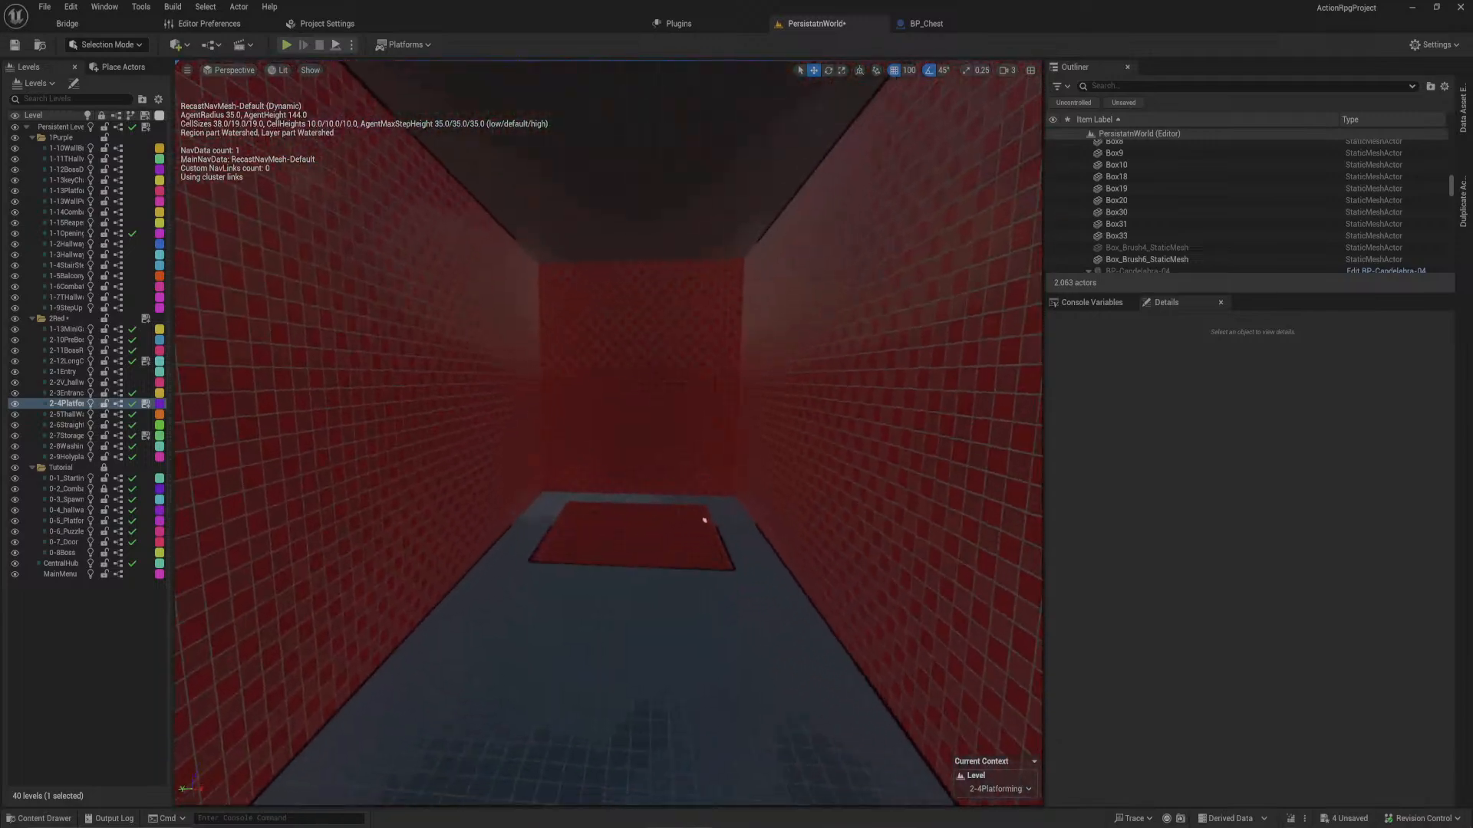
# - Examine the overall layout of the levels from above, the dark box in 1-13MiniGame, and the long red room with its floor pits
pyautogui.moveTo(704, 521); pyautogui.dragTo(693, 355, button='right')
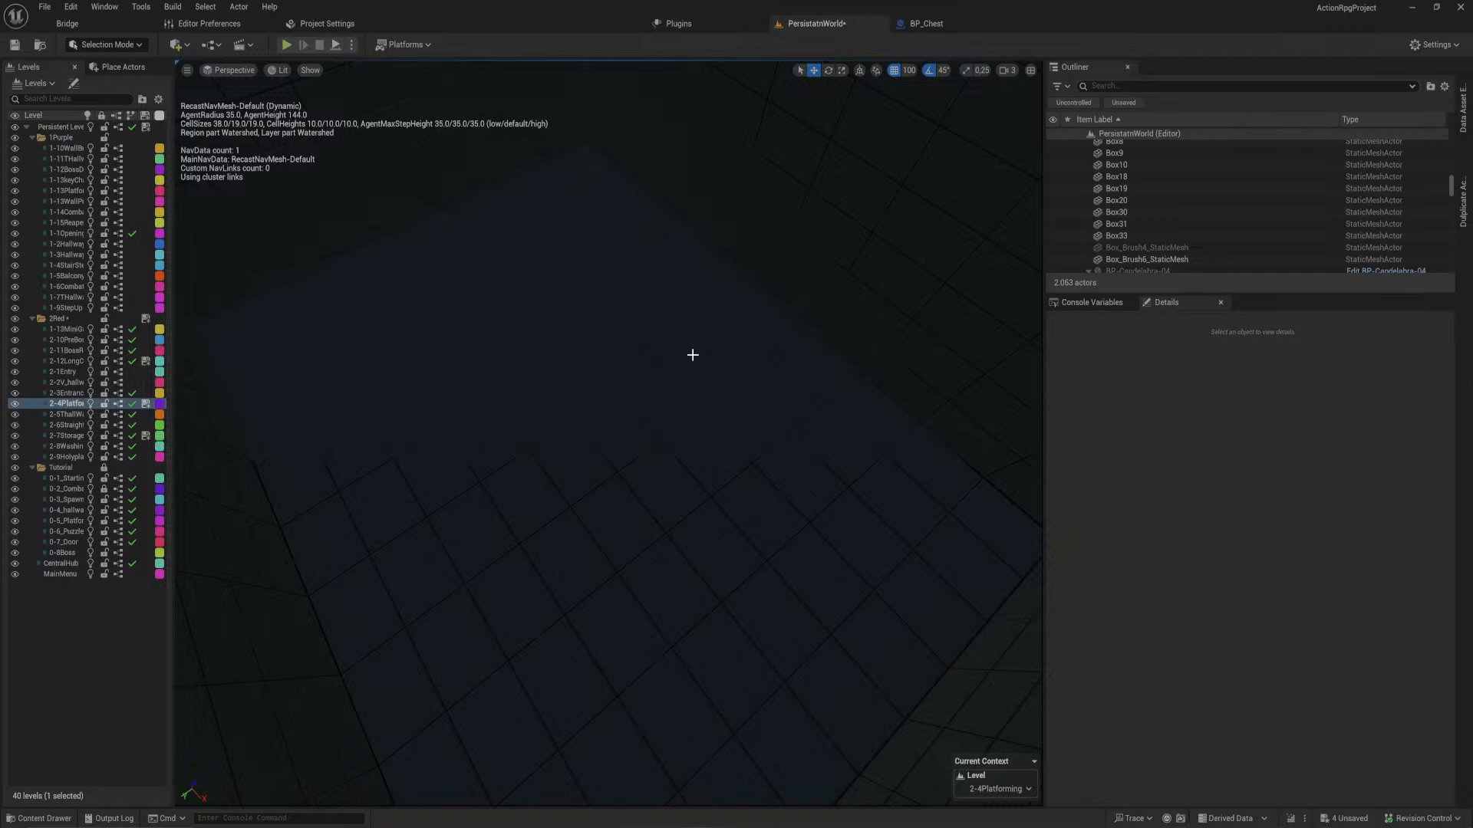
pyautogui.moveTo(693, 354); pyautogui.dragTo(669, 395, button='right')
pyautogui.click(684, 398)
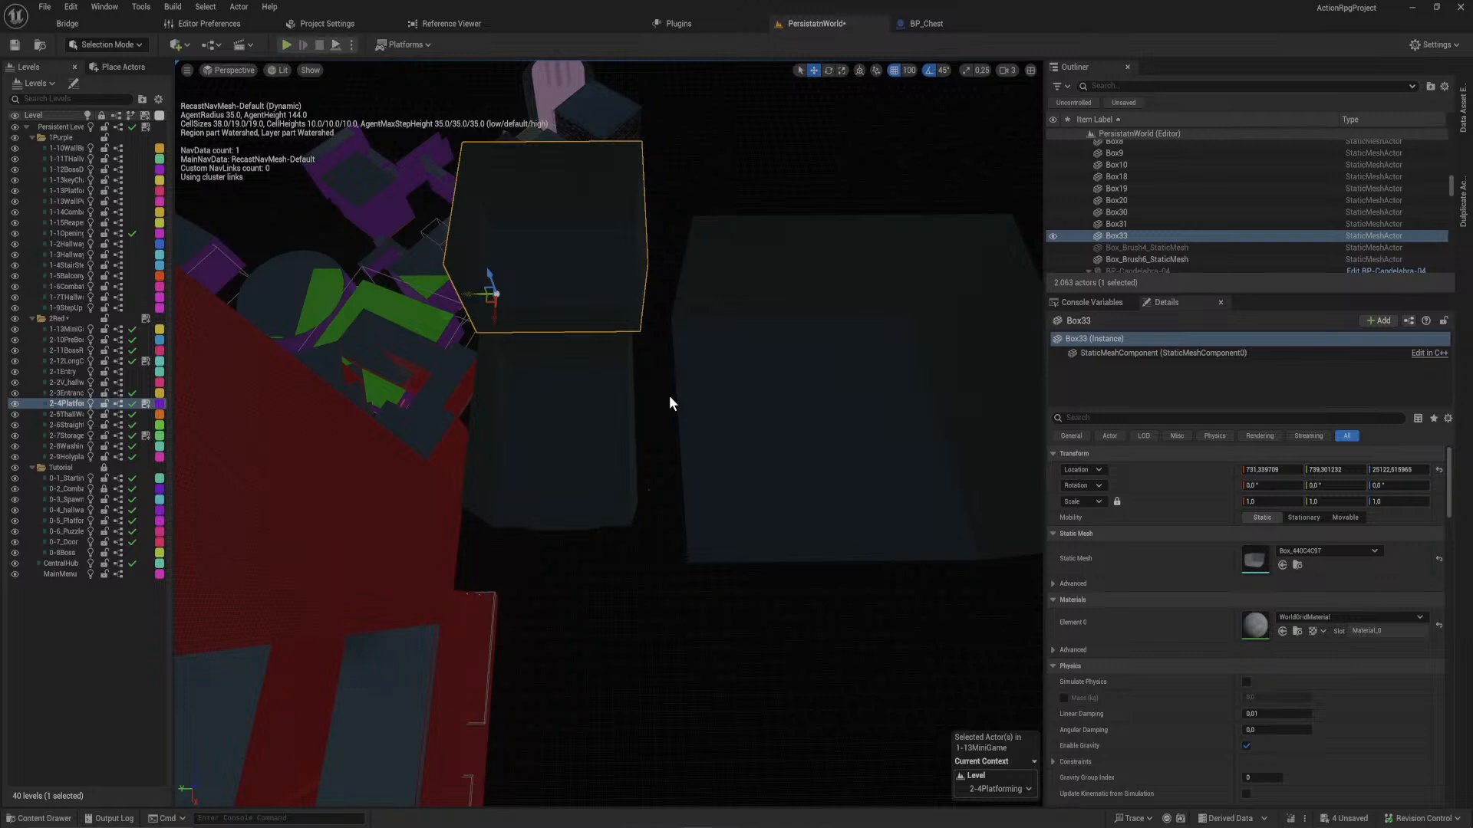
pyautogui.moveTo(669, 397); pyautogui.dragTo(704, 427, button='right')
pyautogui.press('w')
pyautogui.press('s')
pyautogui.press('s')
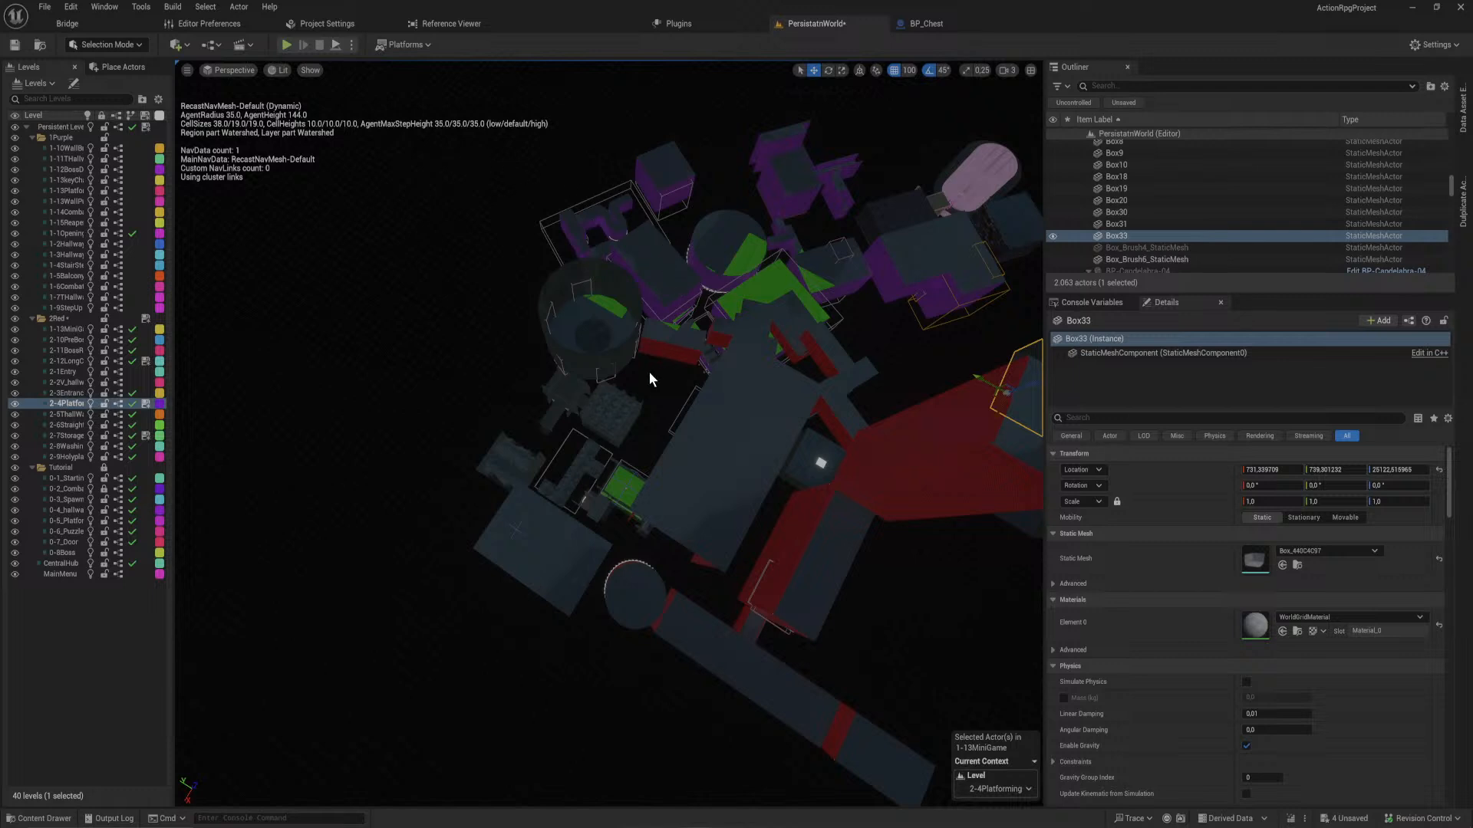
pyautogui.moveTo(651, 378); pyautogui.dragTo(899, 364, button='right')
pyautogui.moveTo(484, 350)
pyautogui.mouseDown(button='right')
pyautogui.moveTo(429, 261)
pyautogui.moveTo(460, 345)
pyautogui.moveTo(484, 350)
pyautogui.mouseUp(button='right')
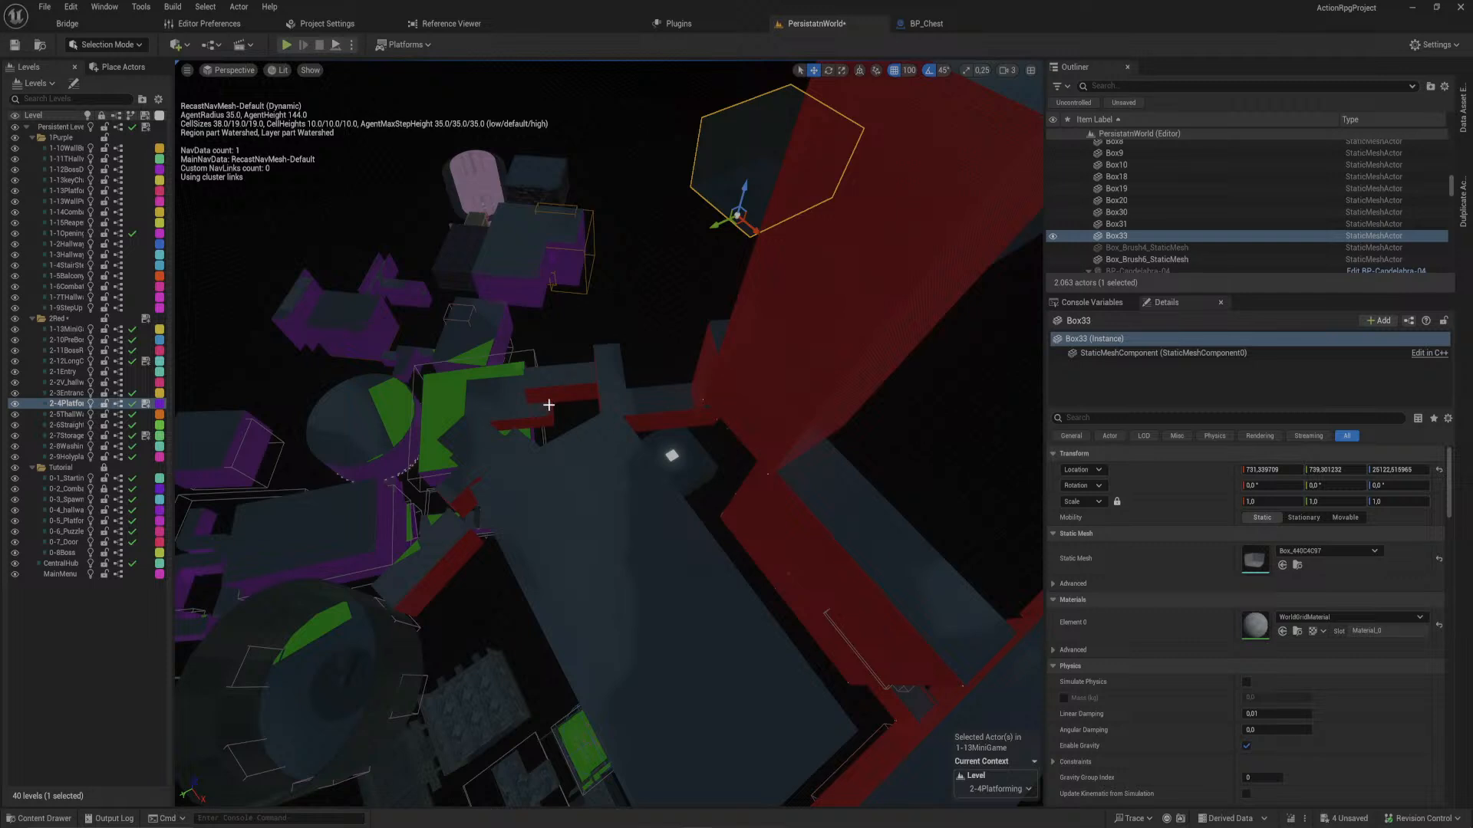
pyautogui.moveTo(740, 371); pyautogui.dragTo(628, 490, button='right')
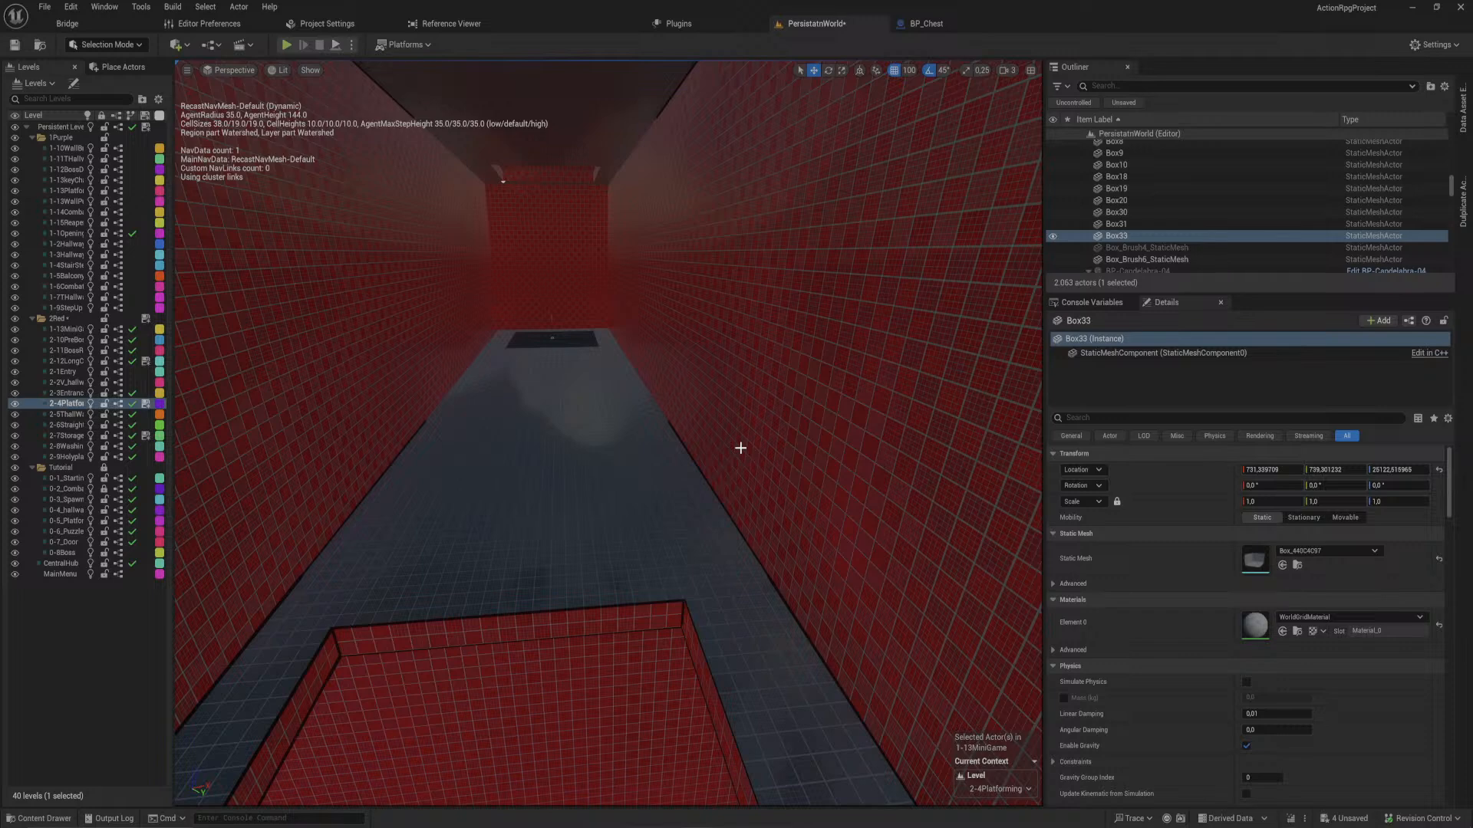
pyautogui.moveTo(740, 448); pyautogui.dragTo(723, 404, button='right')
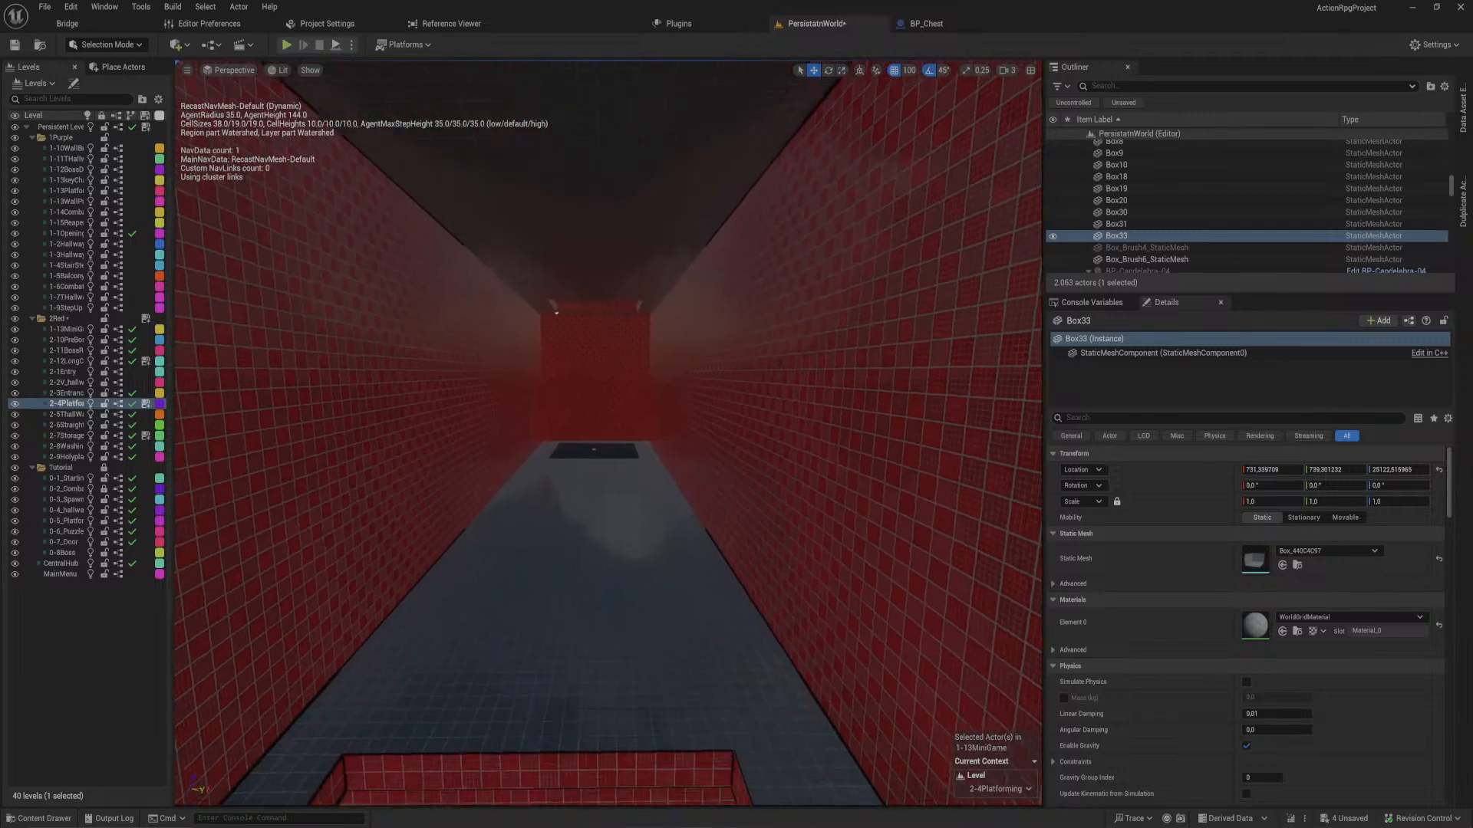